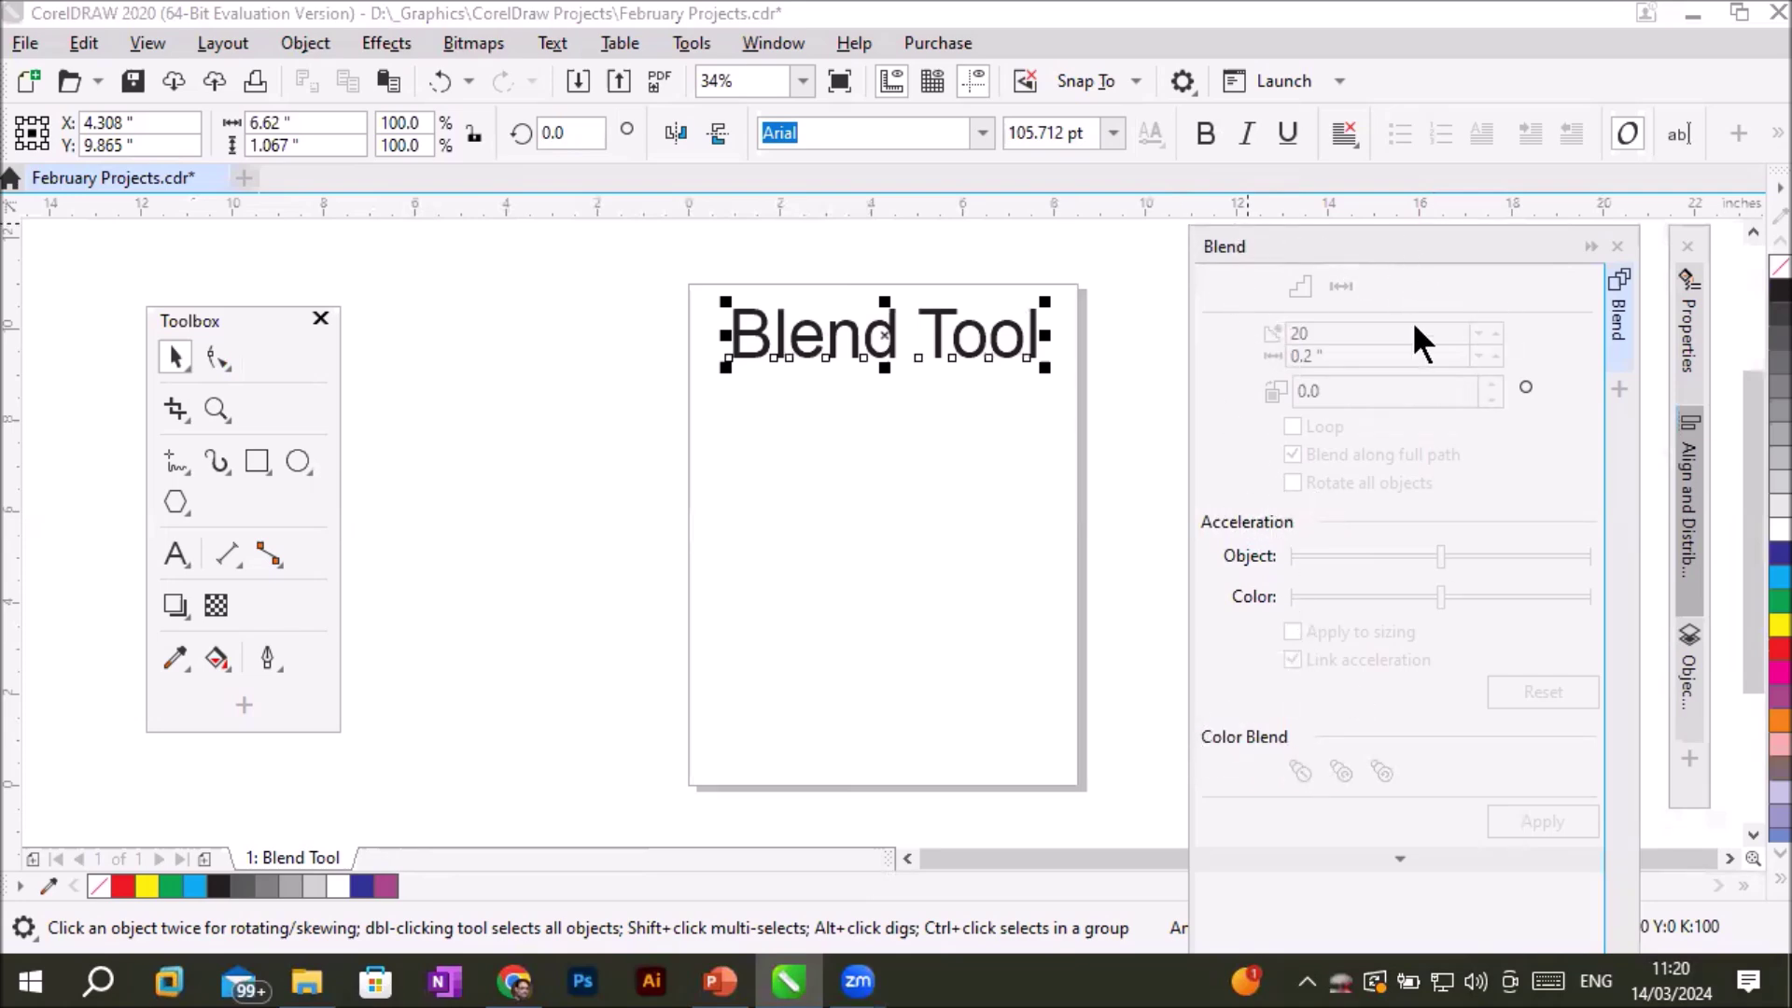
left_click(1620, 323)
left_click(1618, 323)
left_click(1617, 322)
left_click(1621, 332)
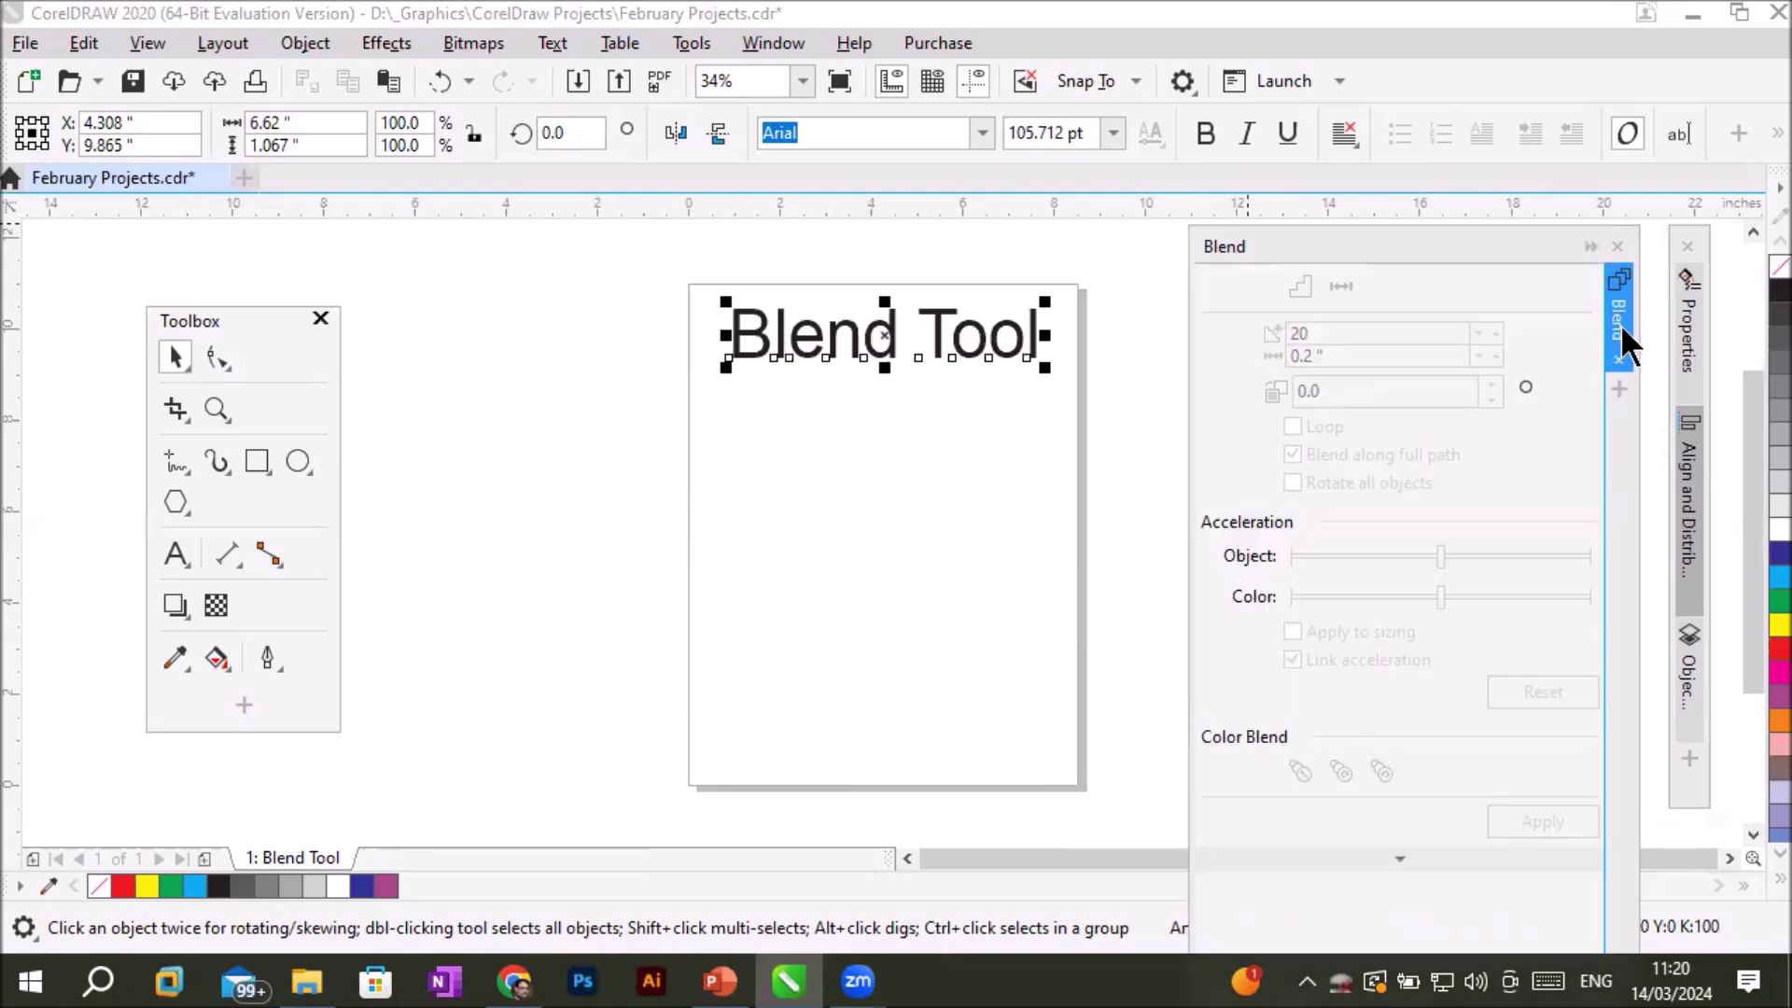
left_click(1622, 336)
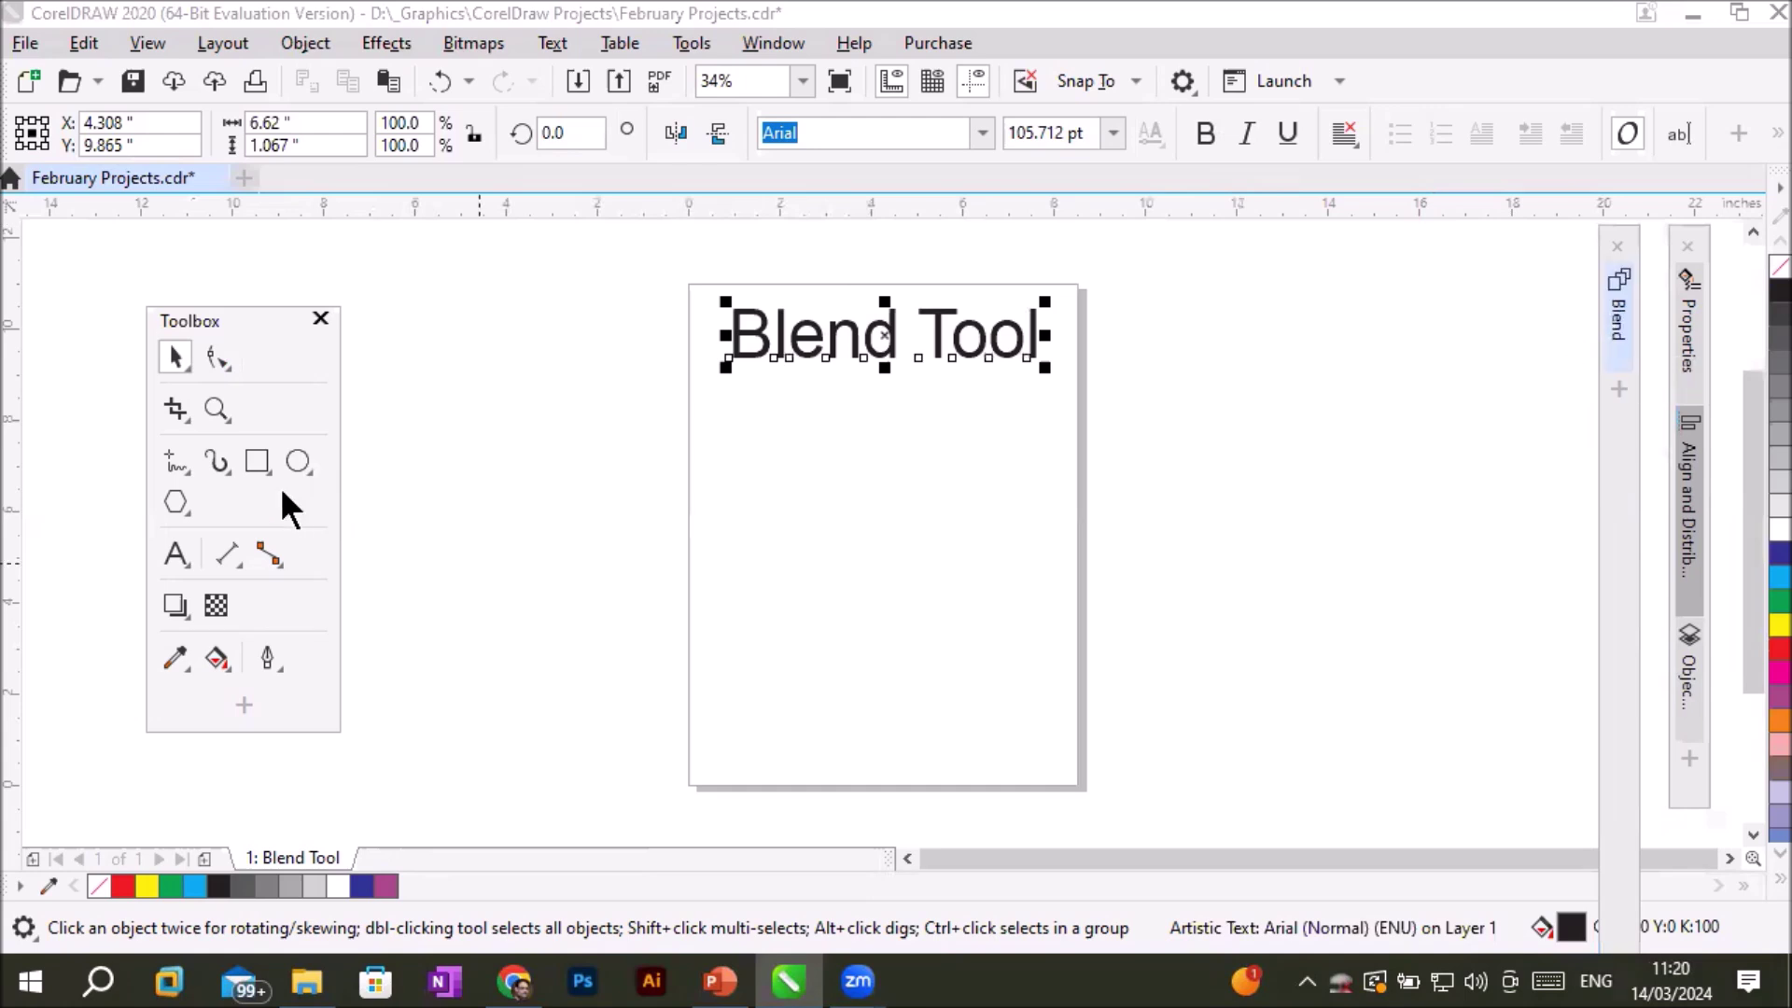
left_click(1619, 344)
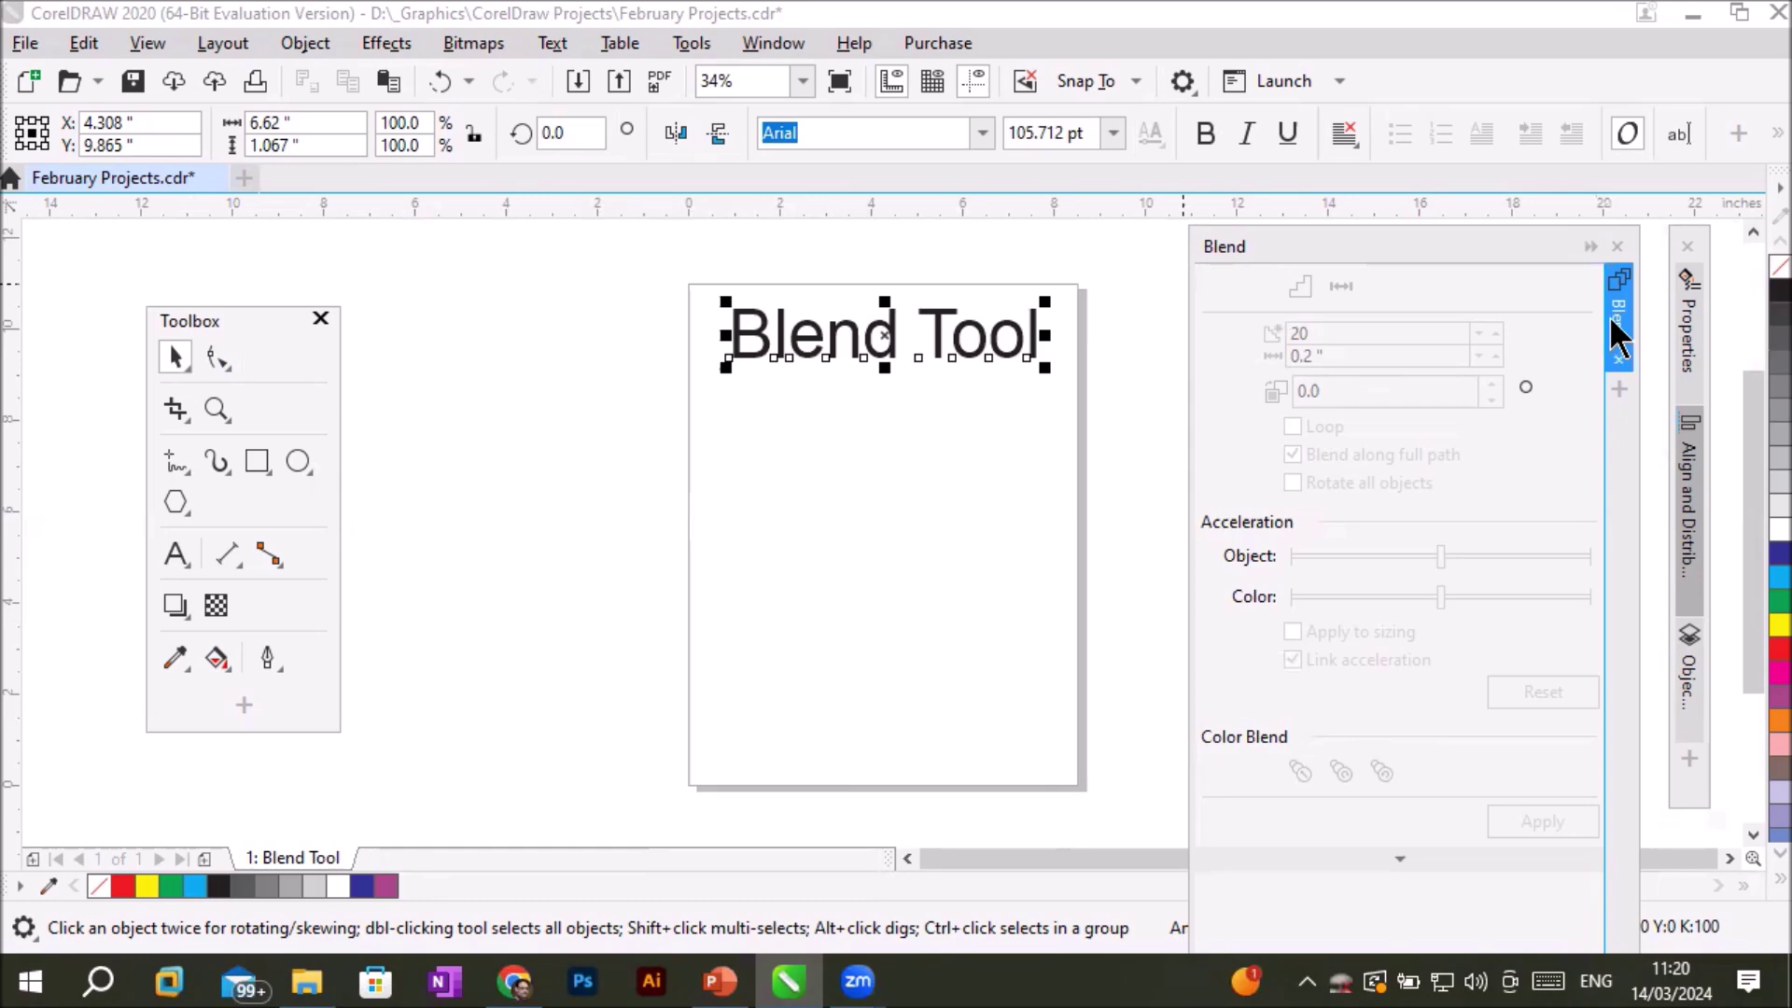
Draw a straight horizontal freehand line about 7.94 inches long near the bottom edge of the page.
left_click(177, 658)
left_click(173, 463)
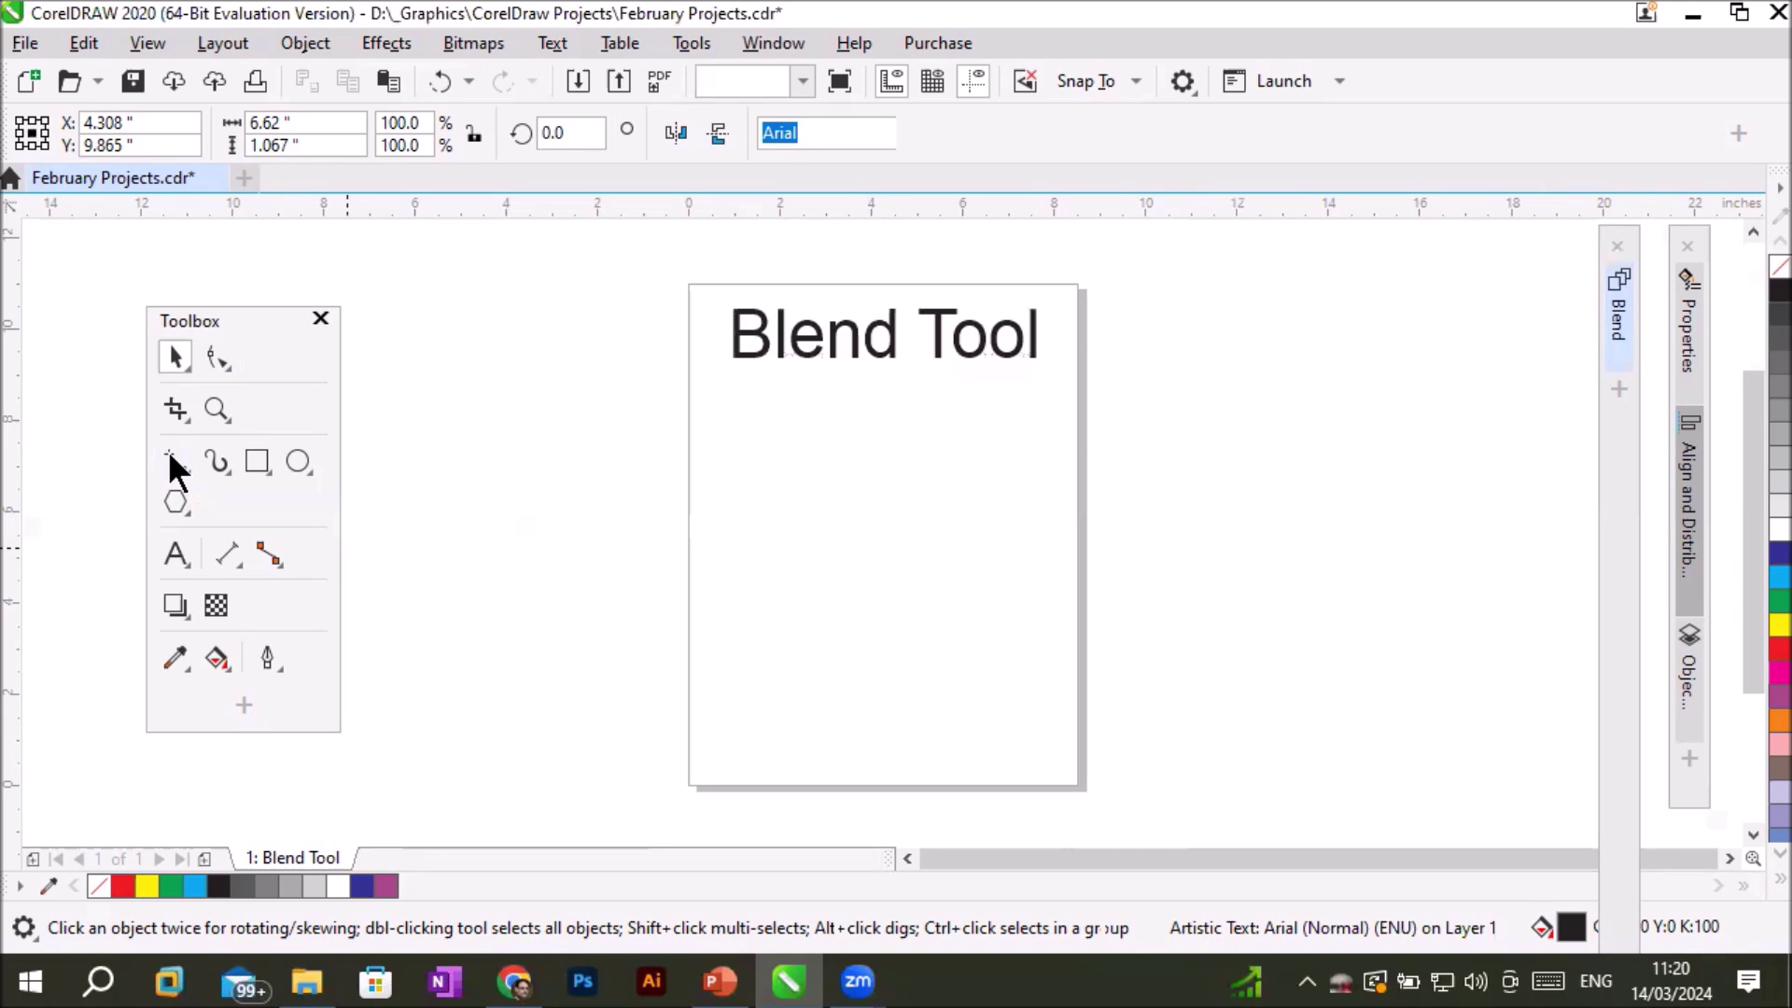
key("Escape")
left_click(700, 772)
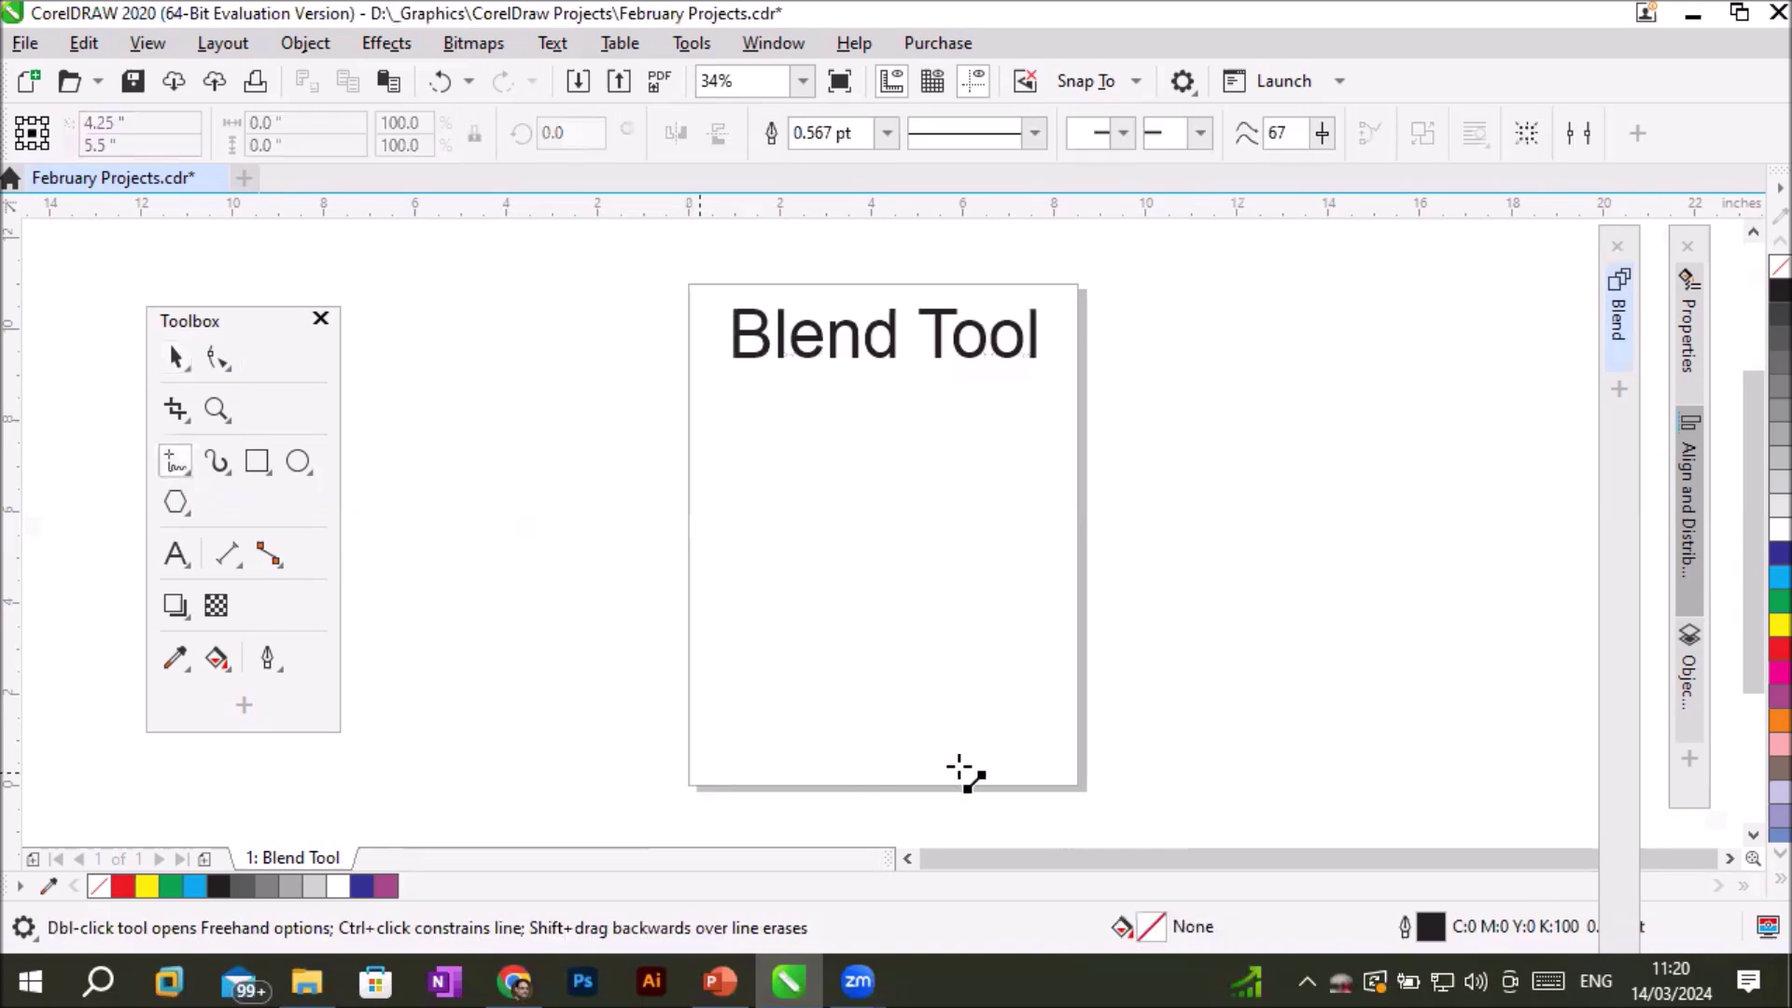
left_click(1062, 773)
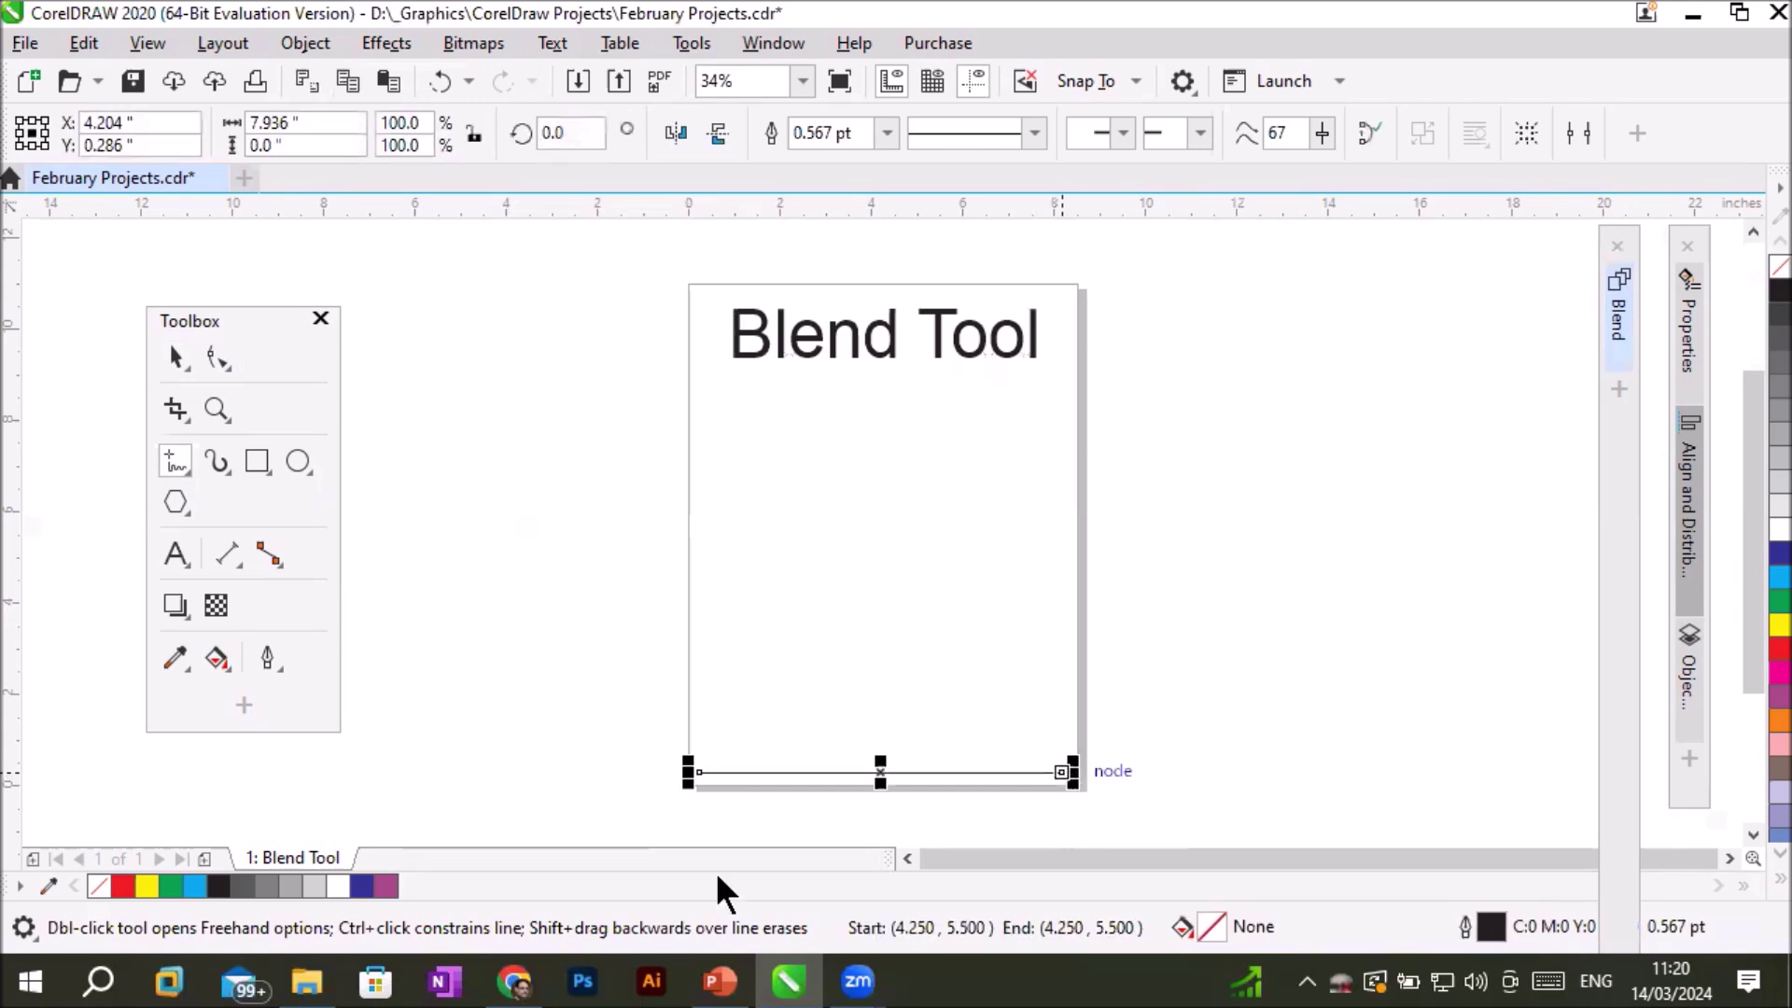
left_click(176, 358)
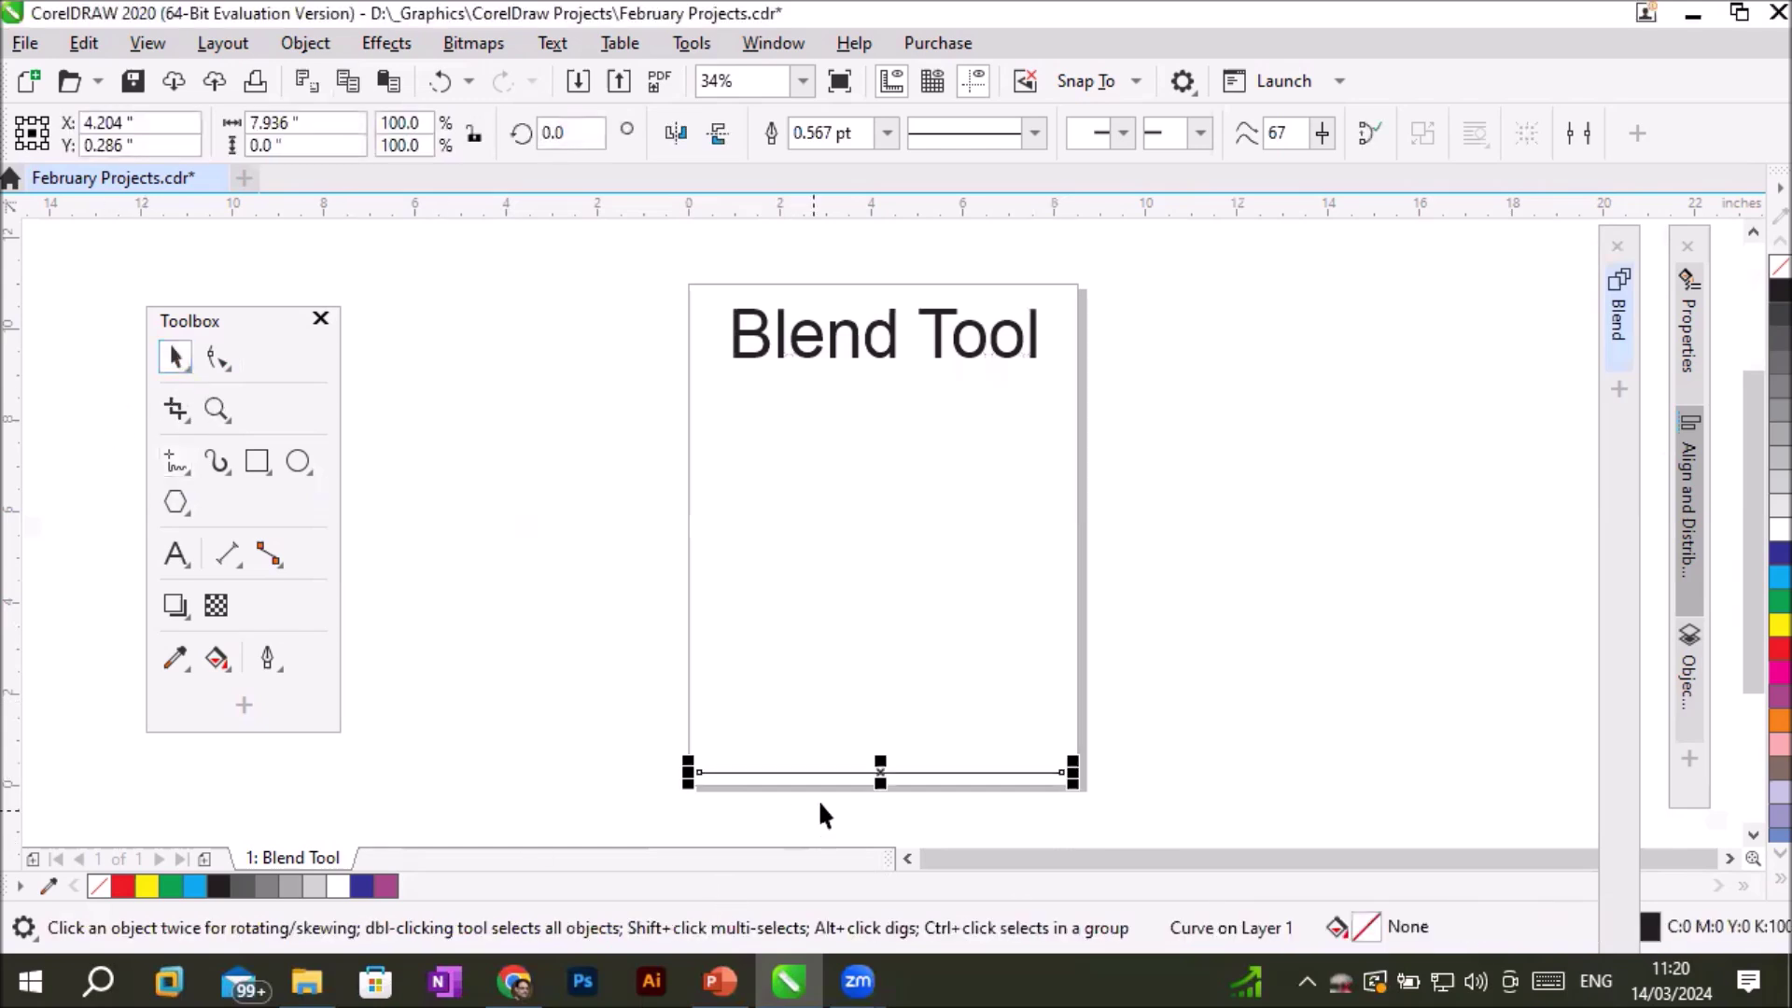
Copy the line to just below the "Blend Tool" title and set the copy's outline width to 10 pt.
left_click_drag(820, 772, 826, 386)
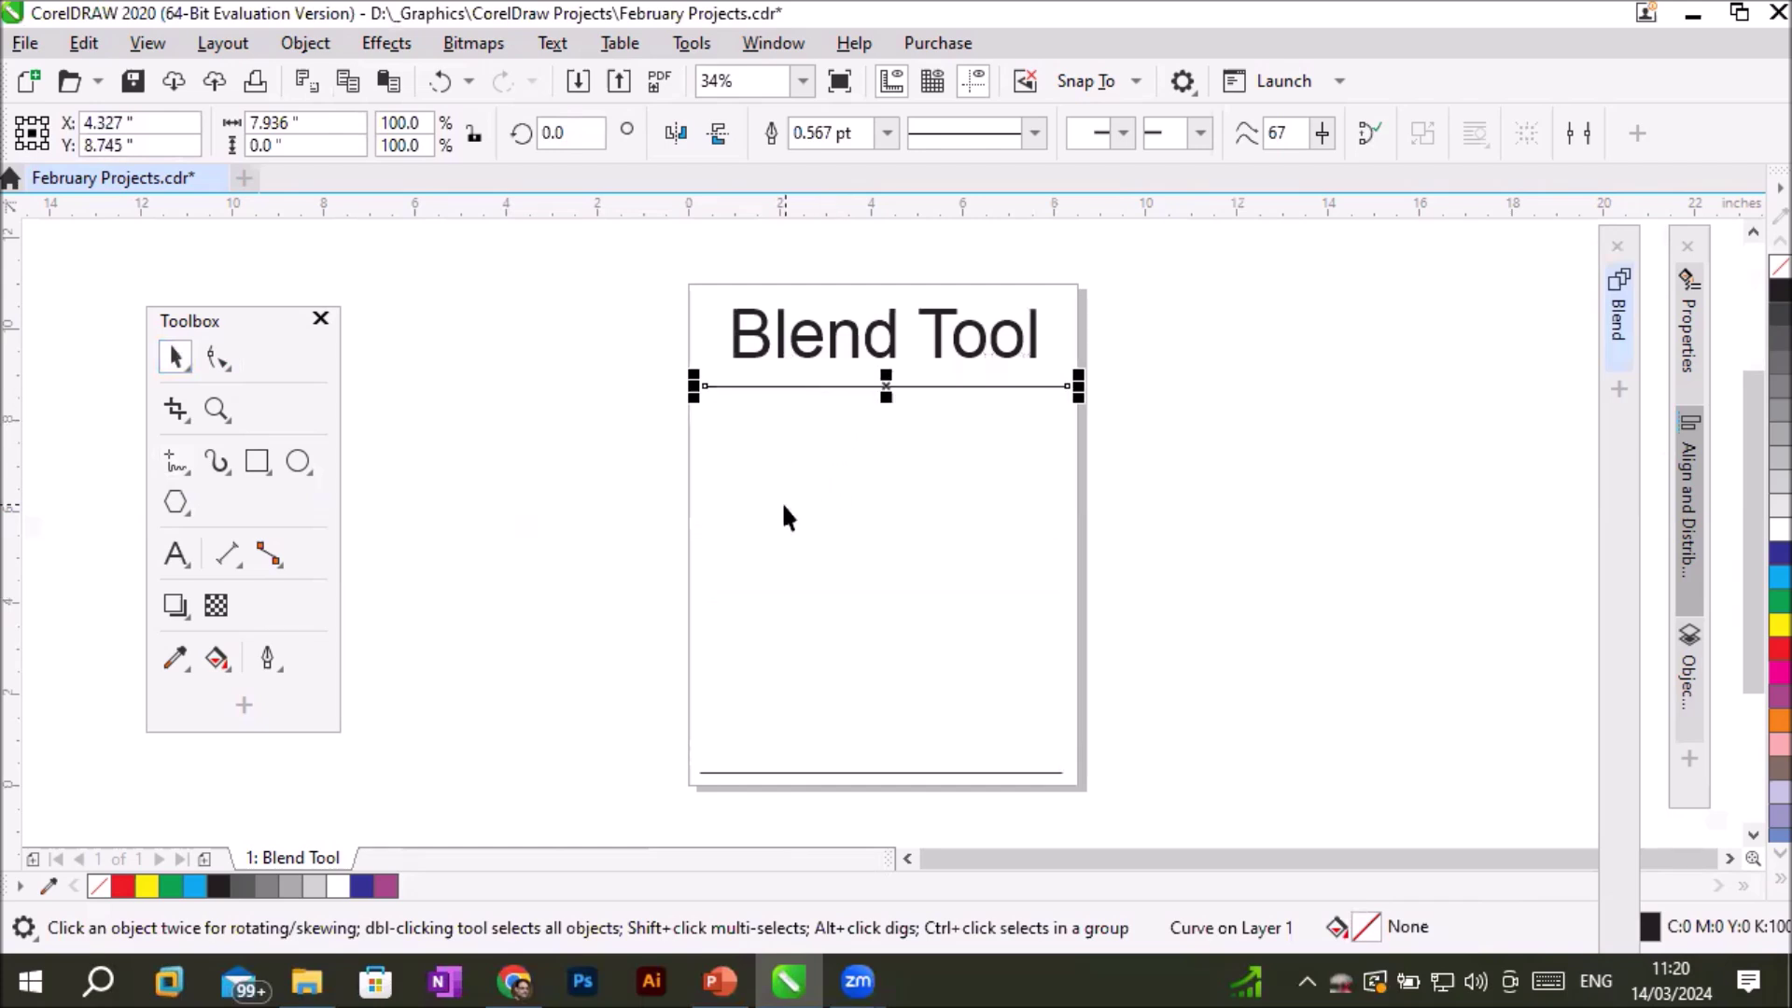
left_click(886, 132)
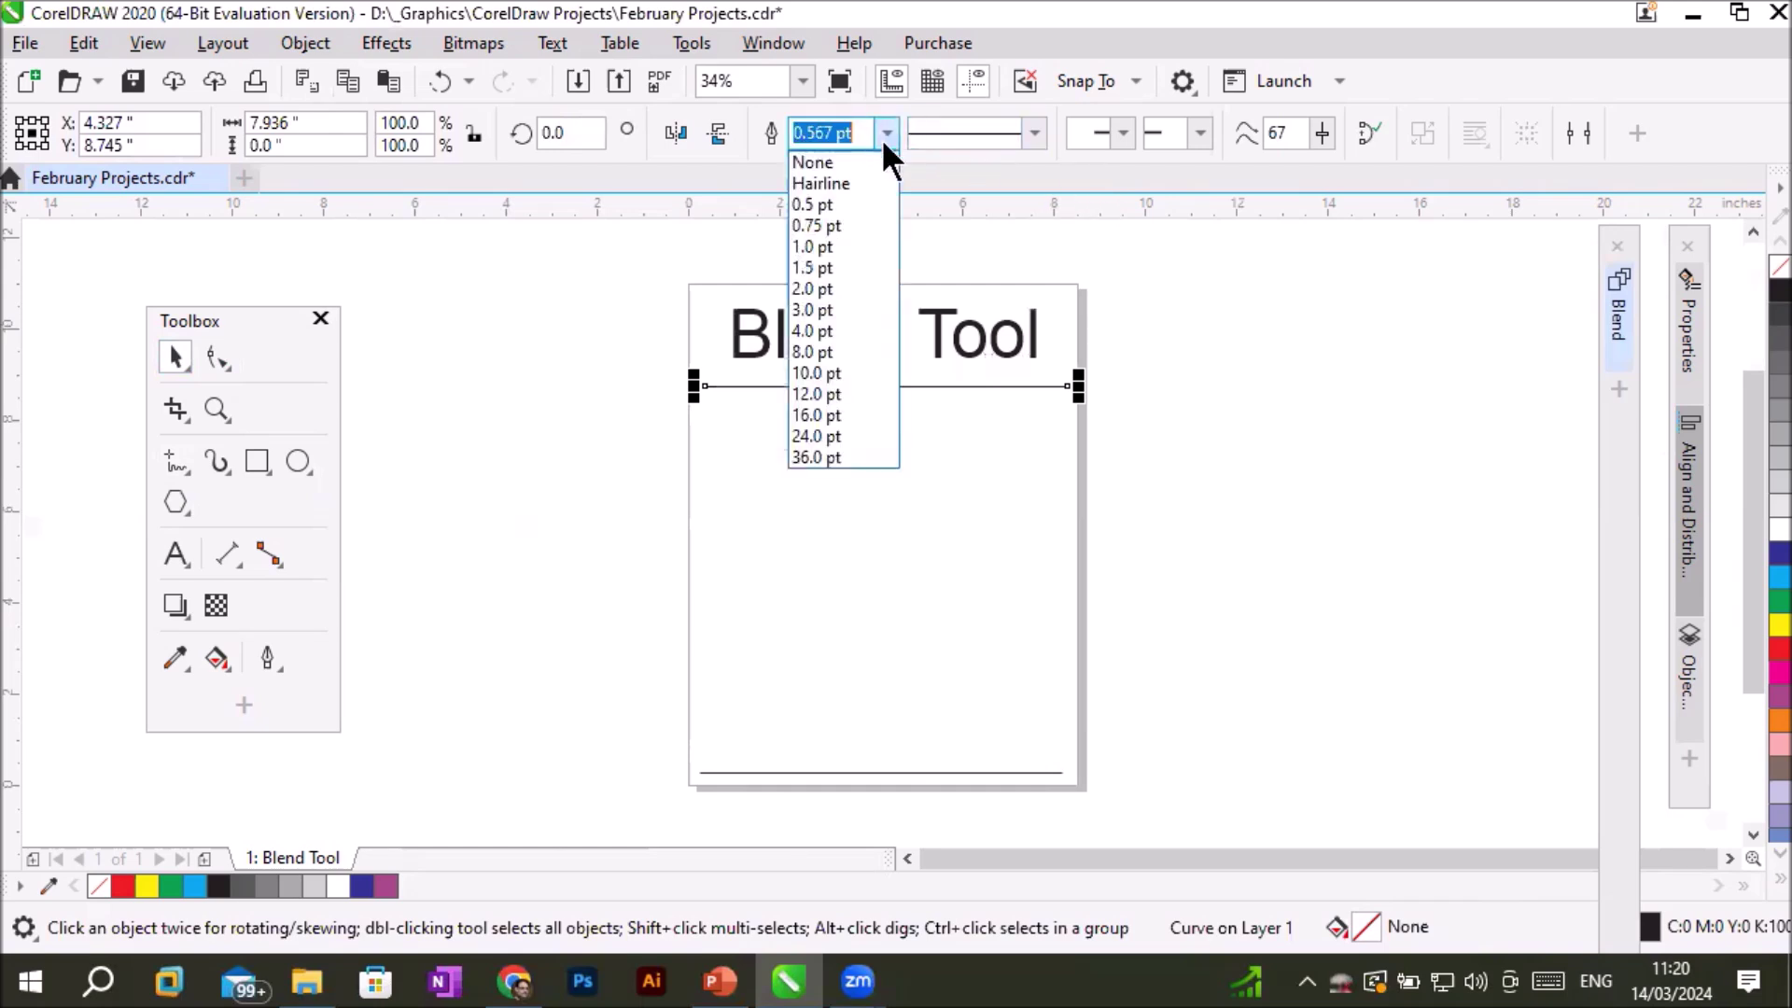
left_click(859, 372)
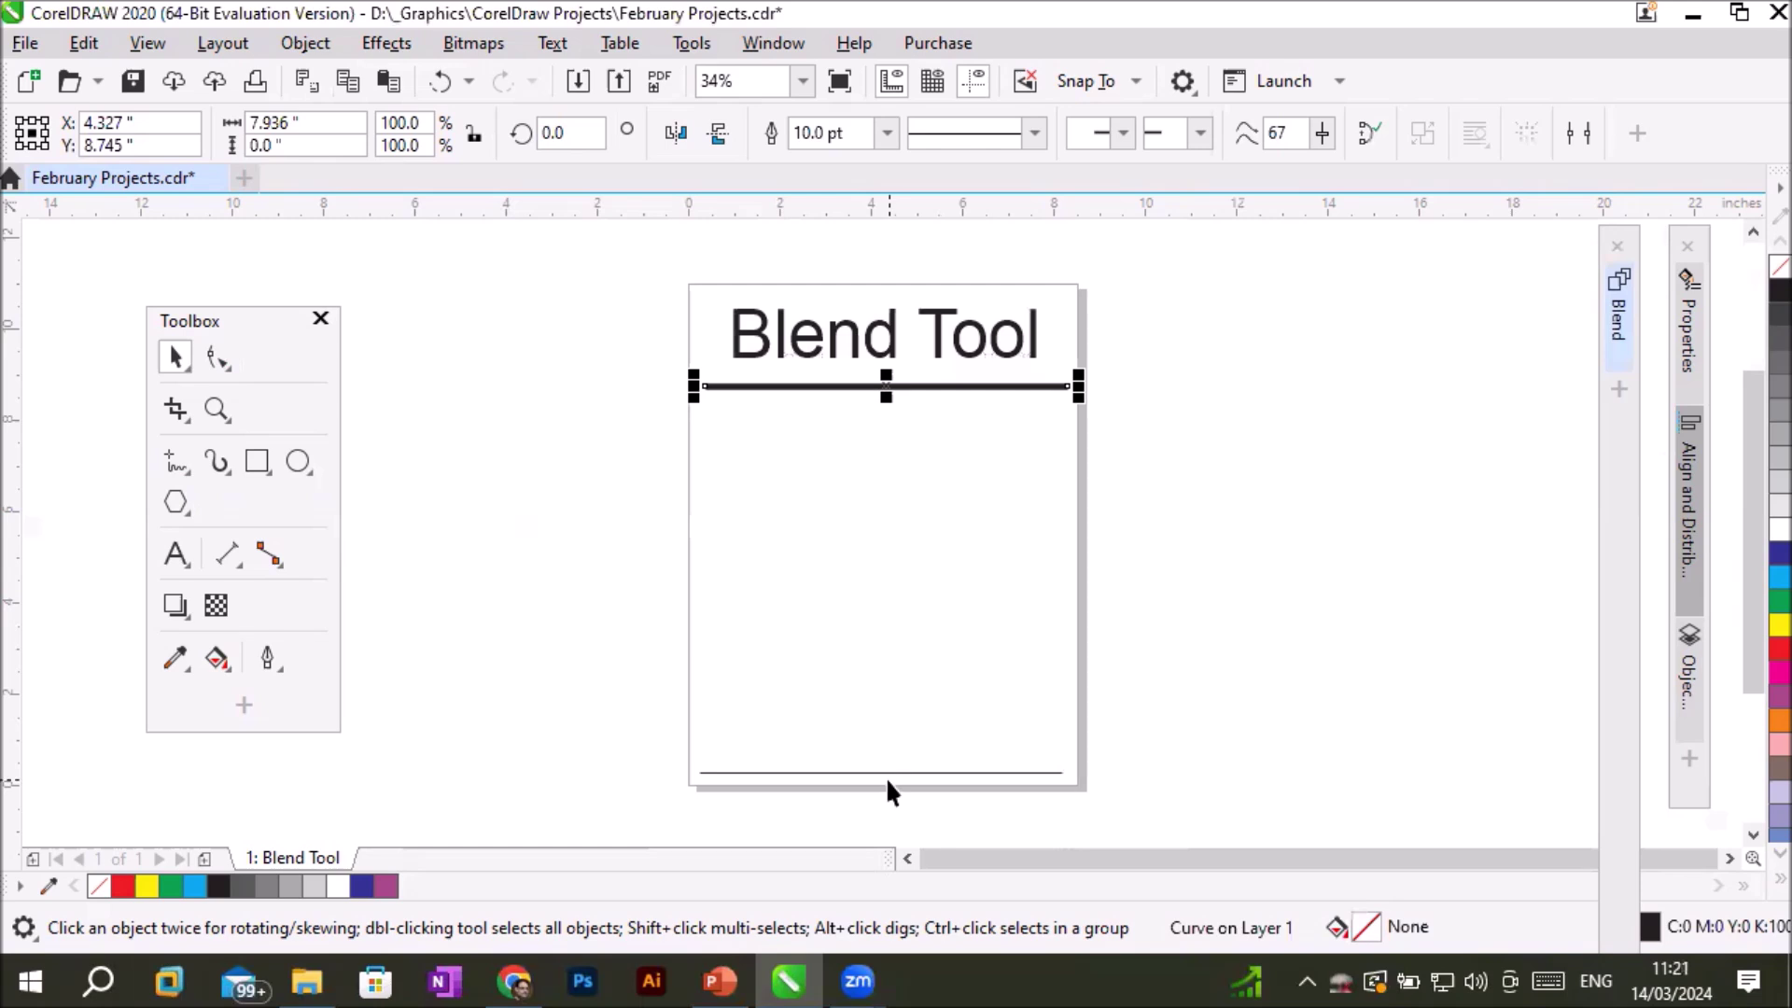
left_click(889, 774)
left_click(892, 385)
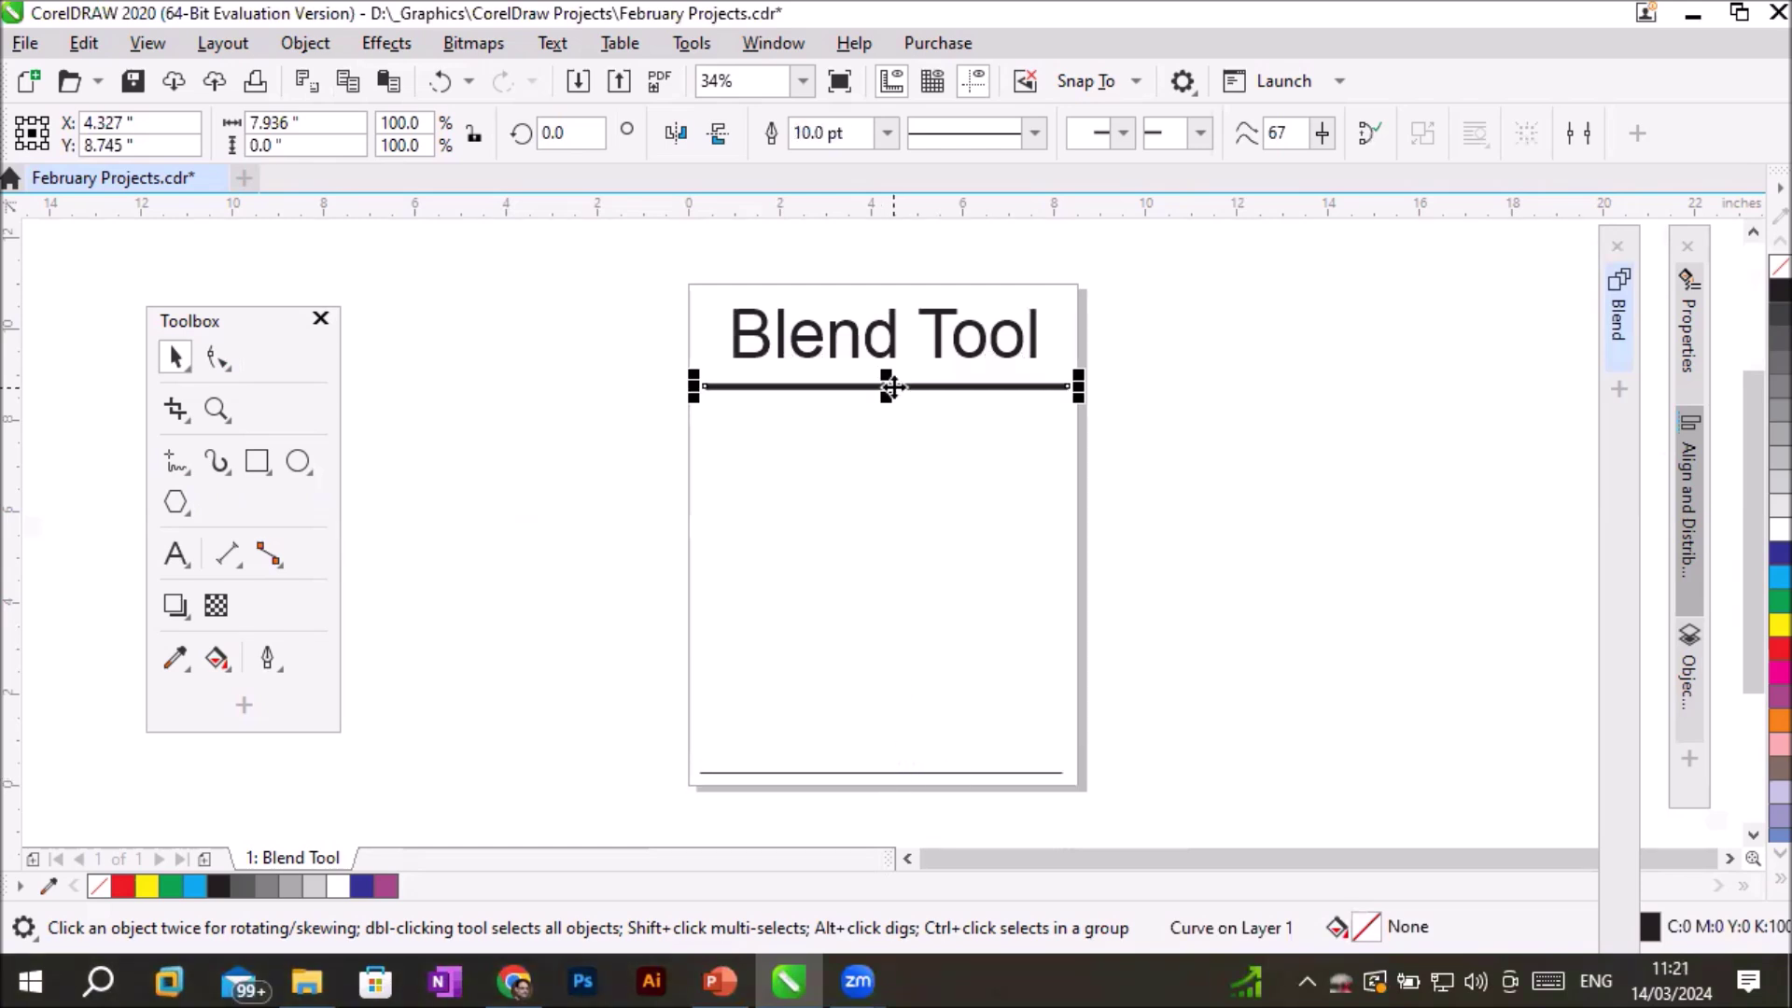
left_click(879, 772)
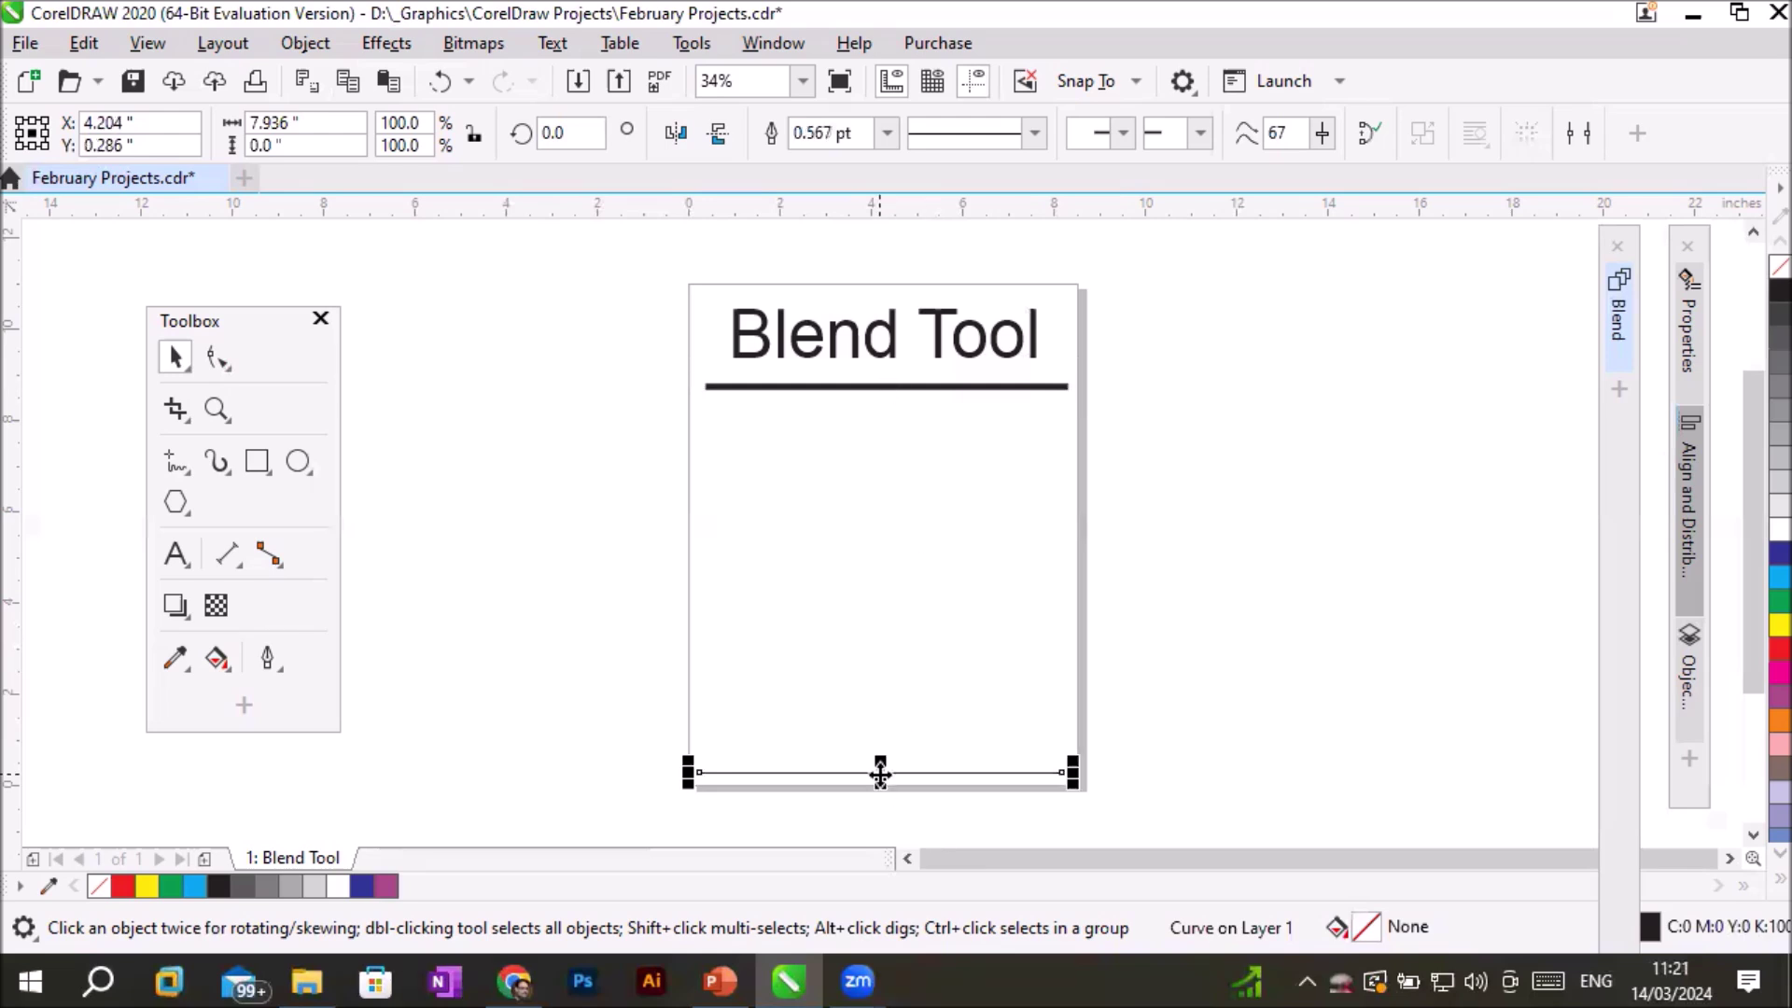
left_click(859, 382)
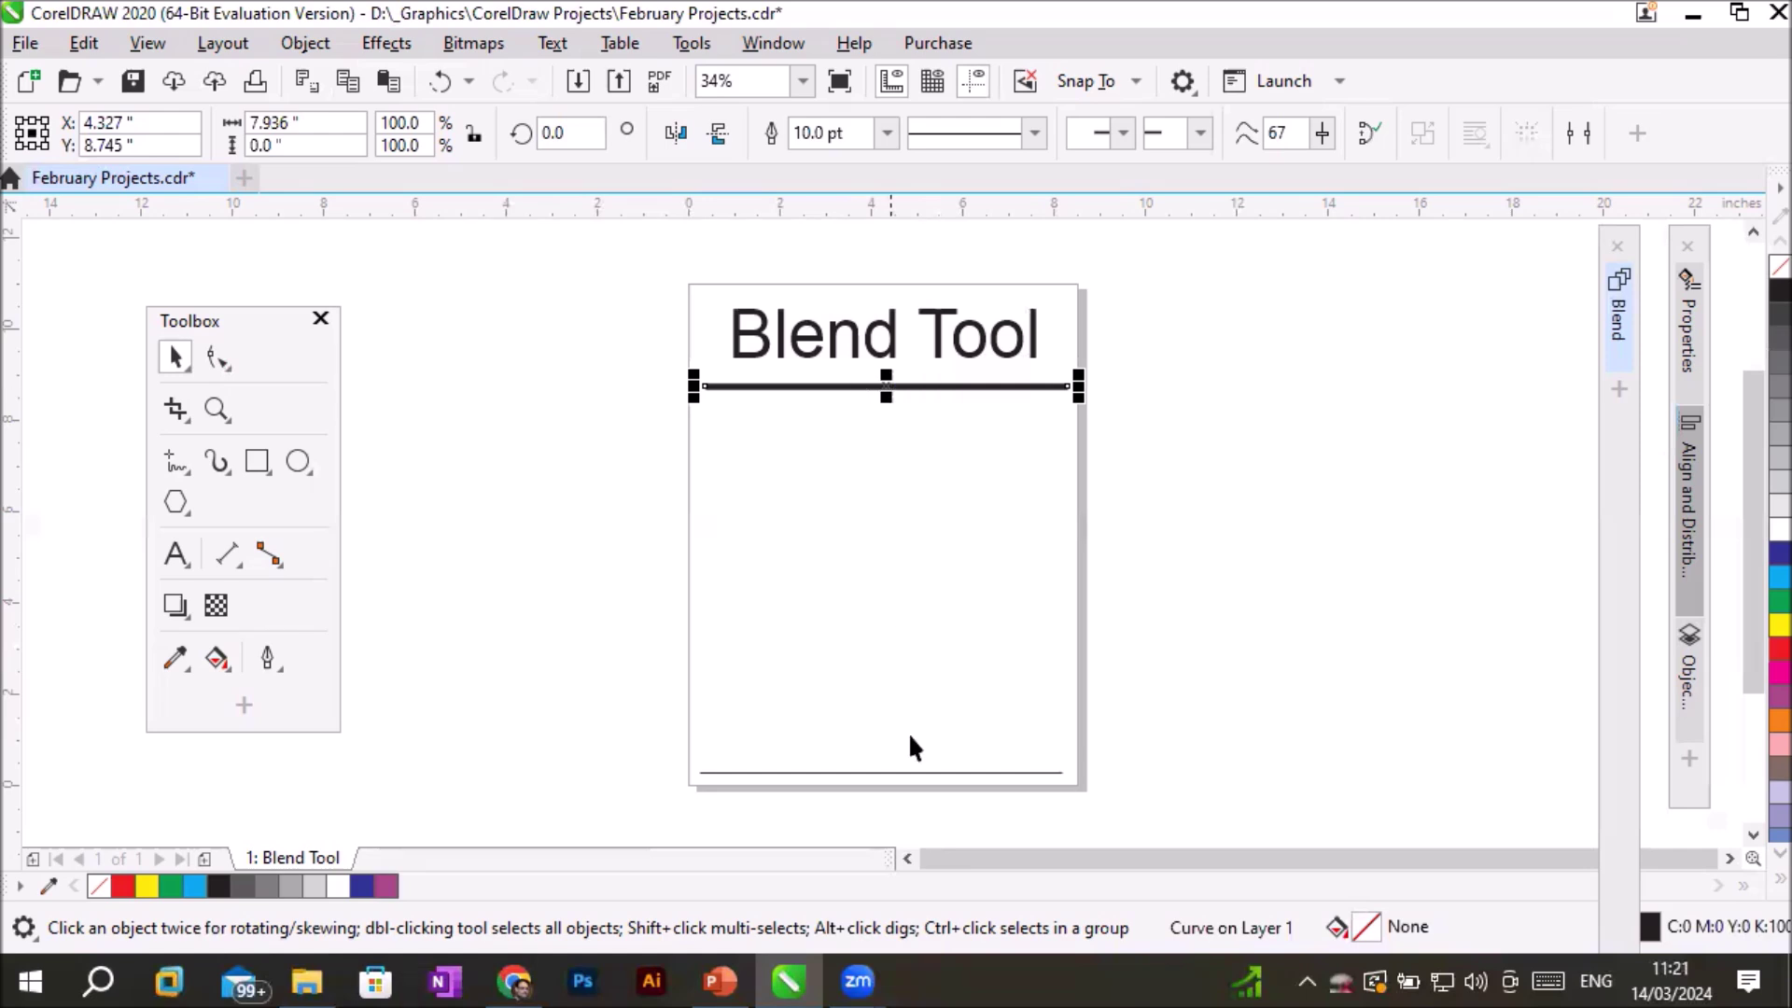
left_click(899, 773)
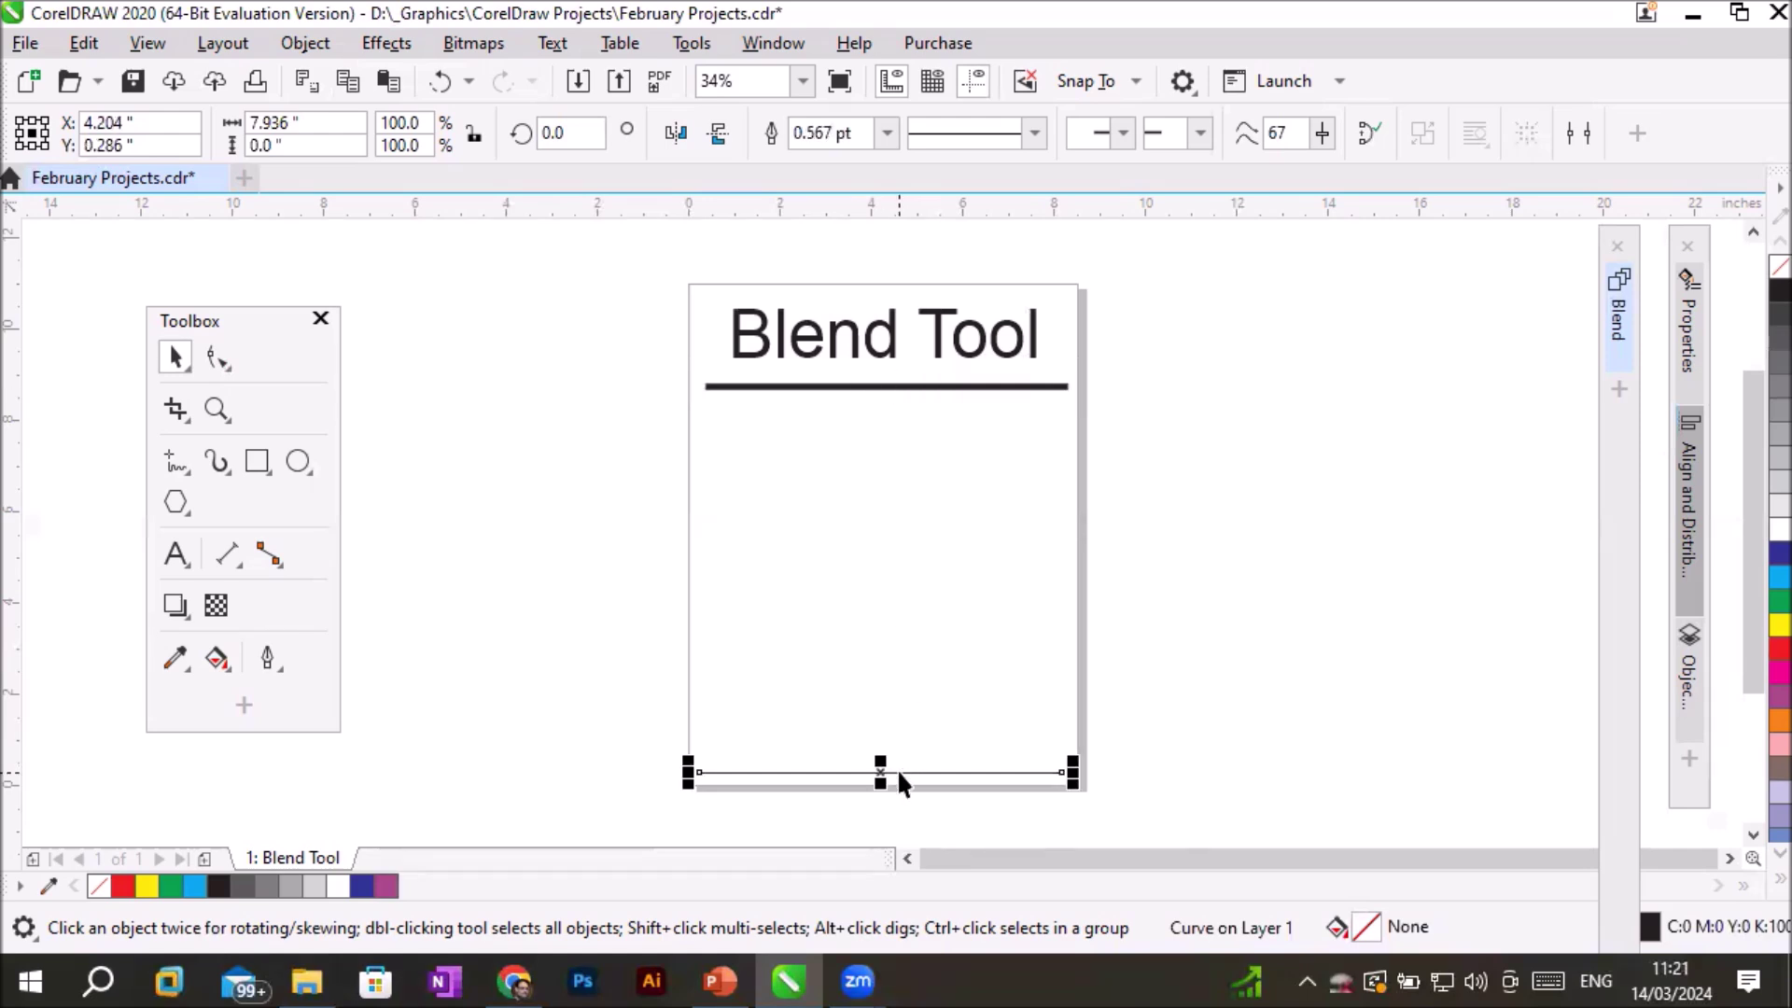
Change the outline color of the thick line below the title to red.
left_click(878, 387)
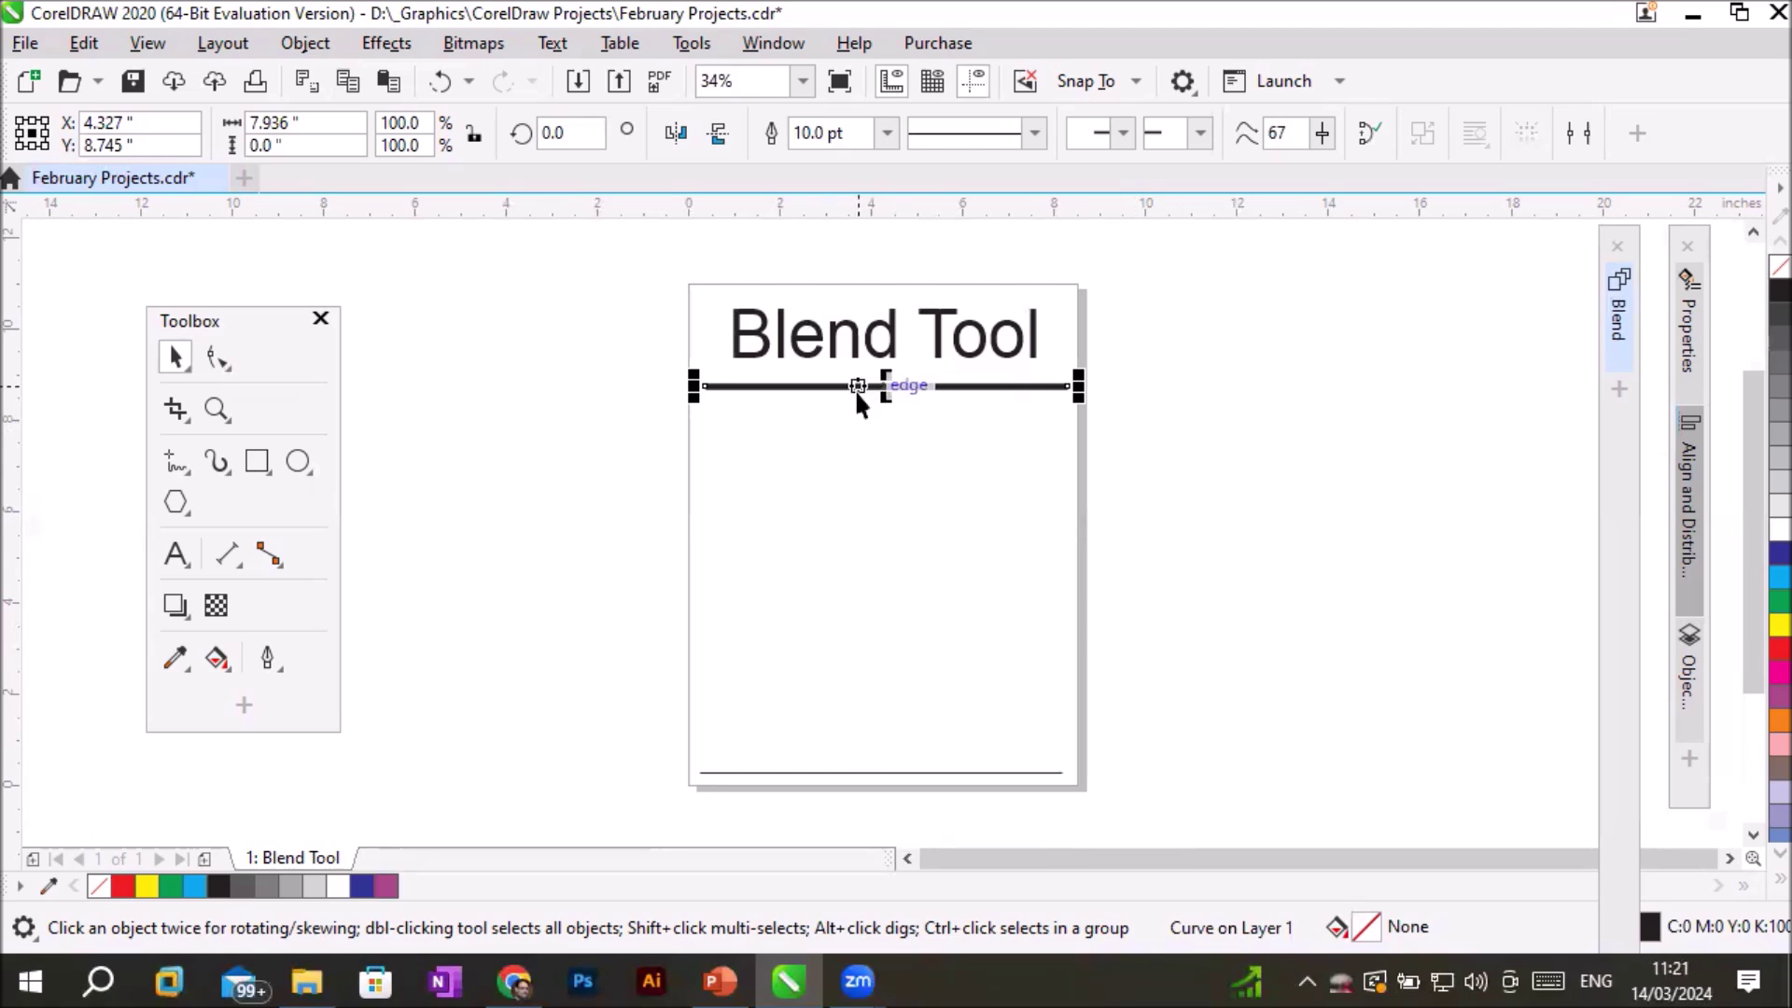
left_click(257, 644)
key("Escape")
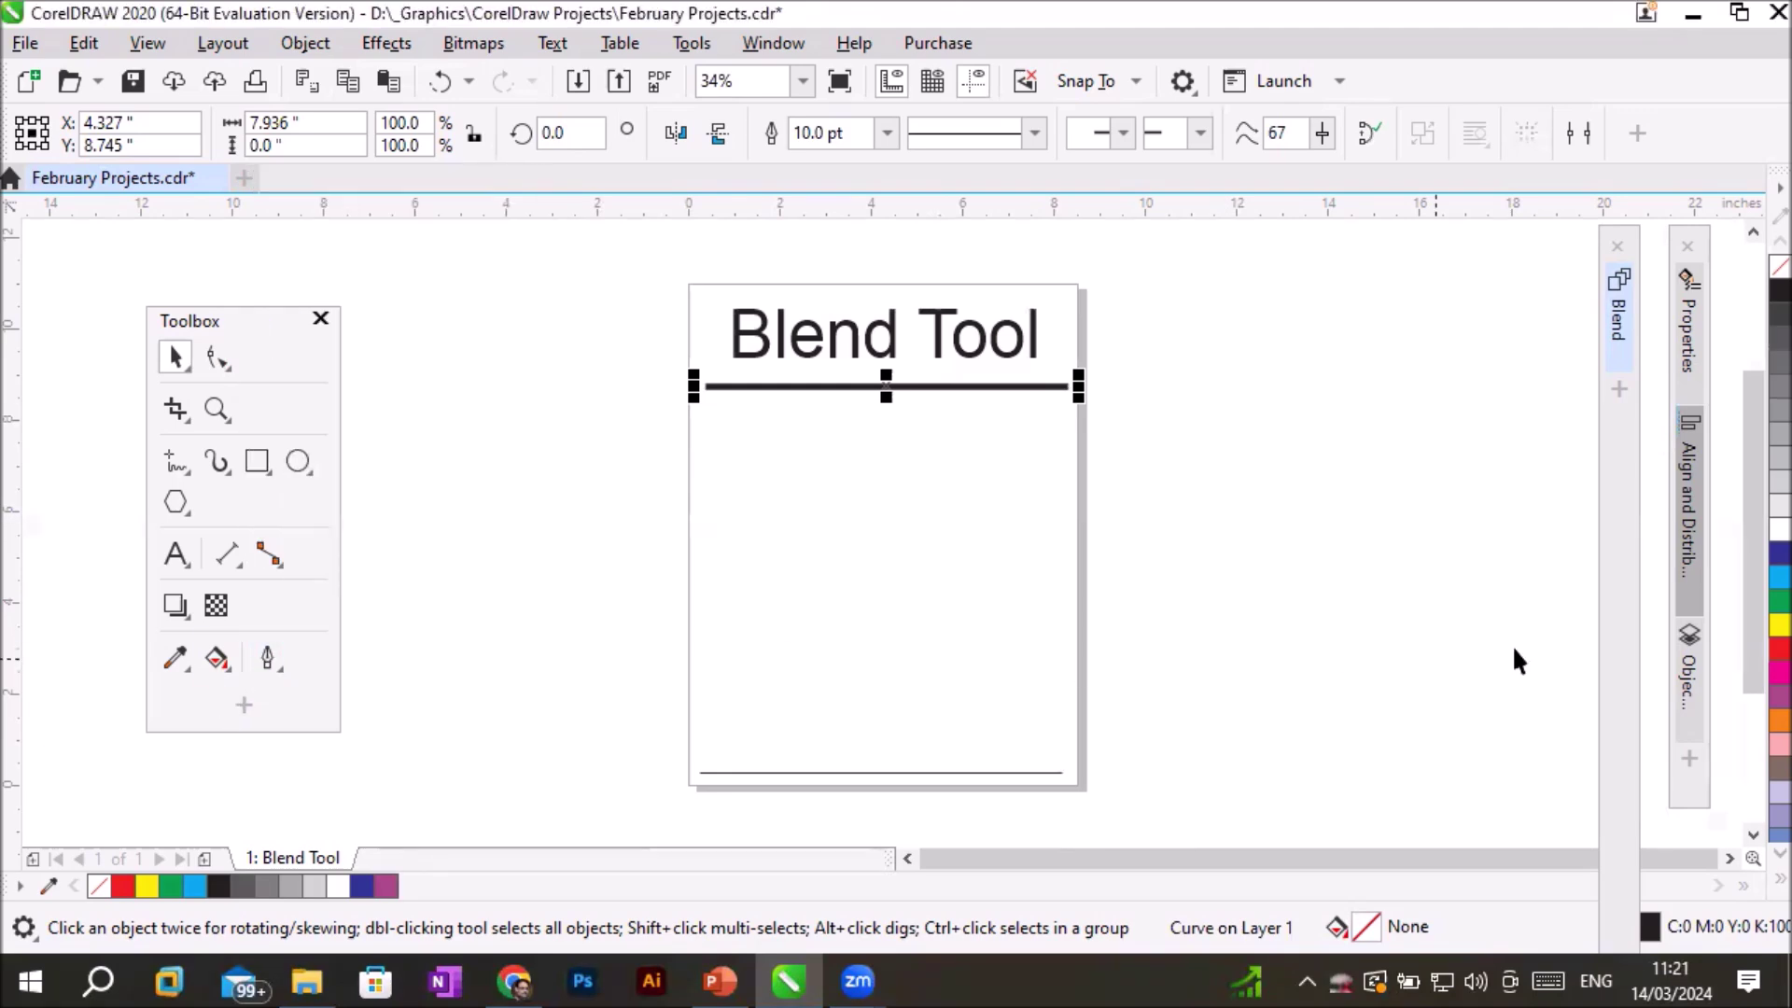
right_click(1755, 646)
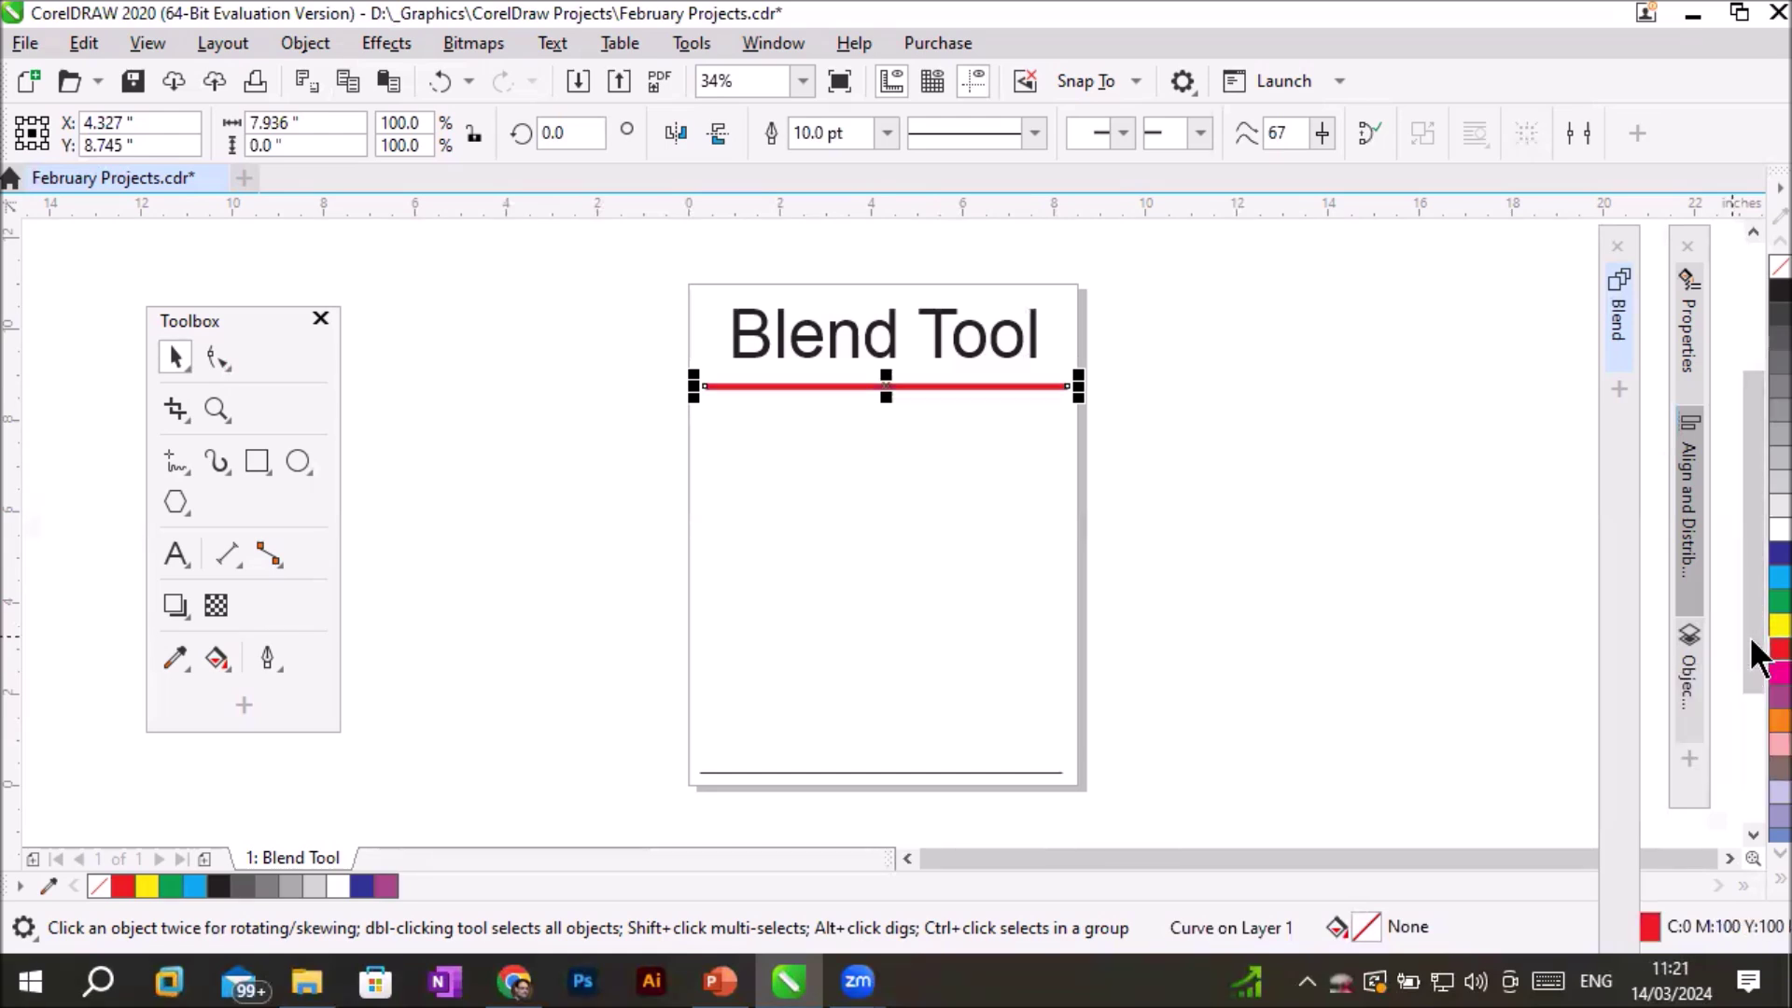
Blend the thin black line at the page bottom into the thick red line below the title with 20 steps.
left_click(973, 773)
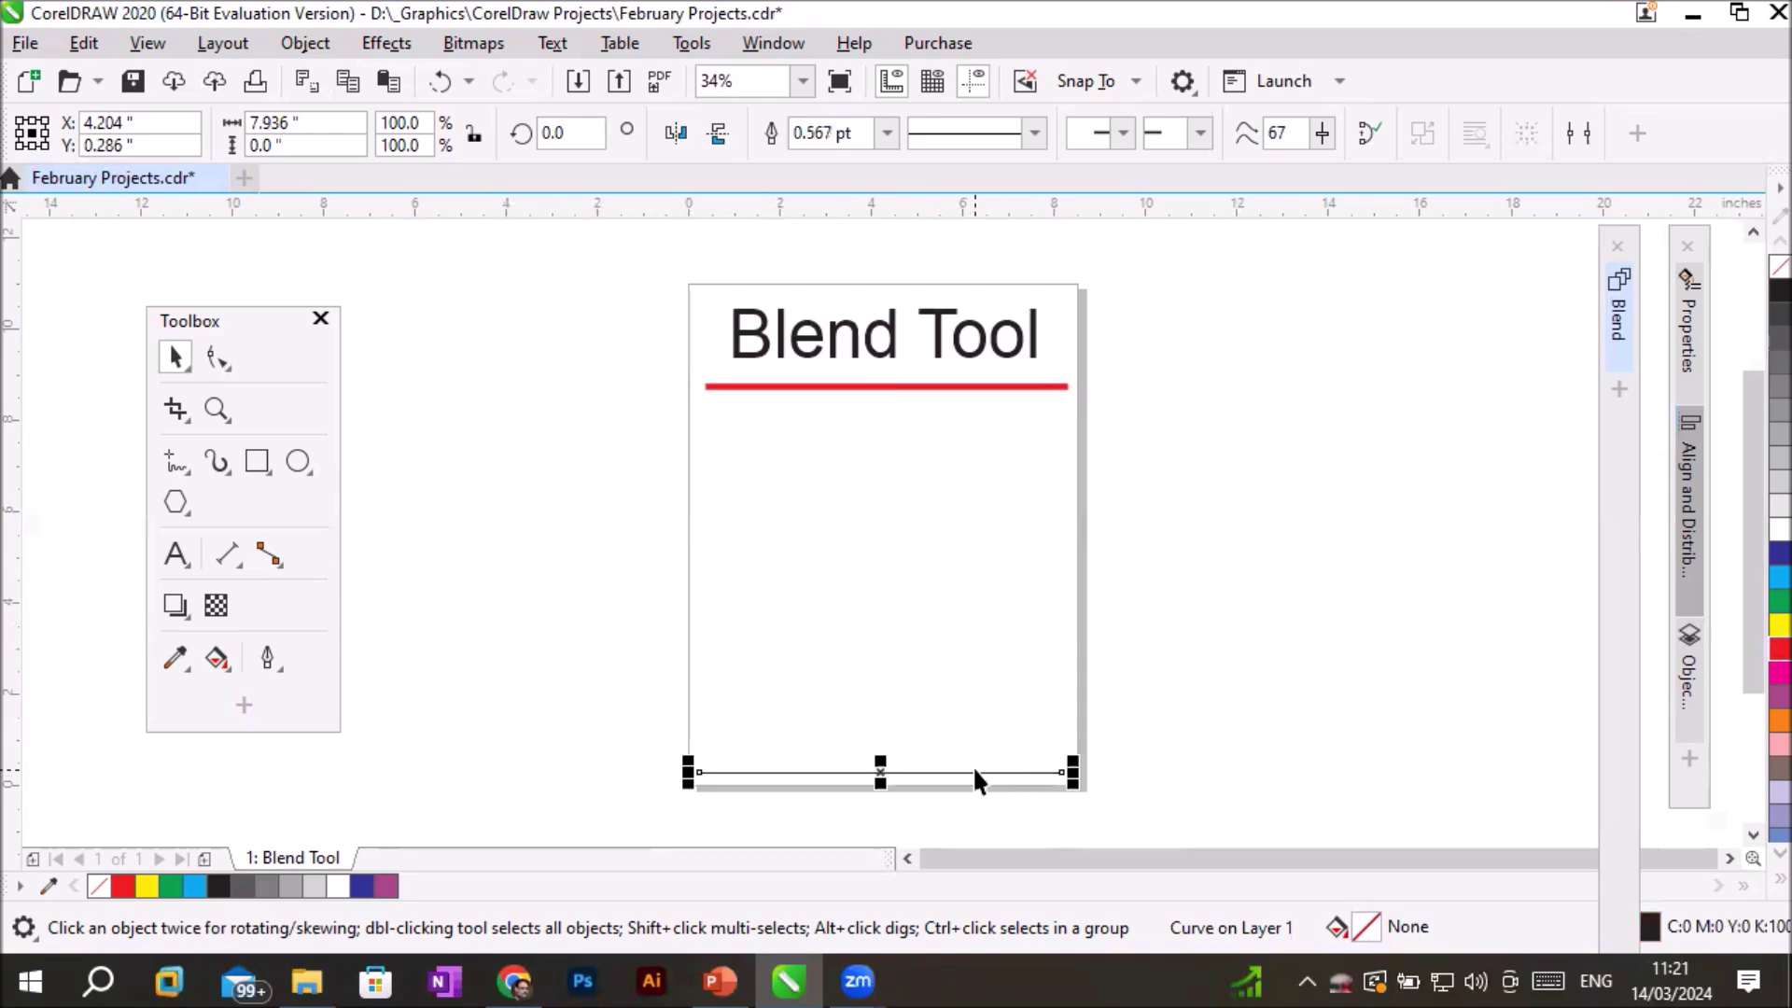
left_click(949, 385)
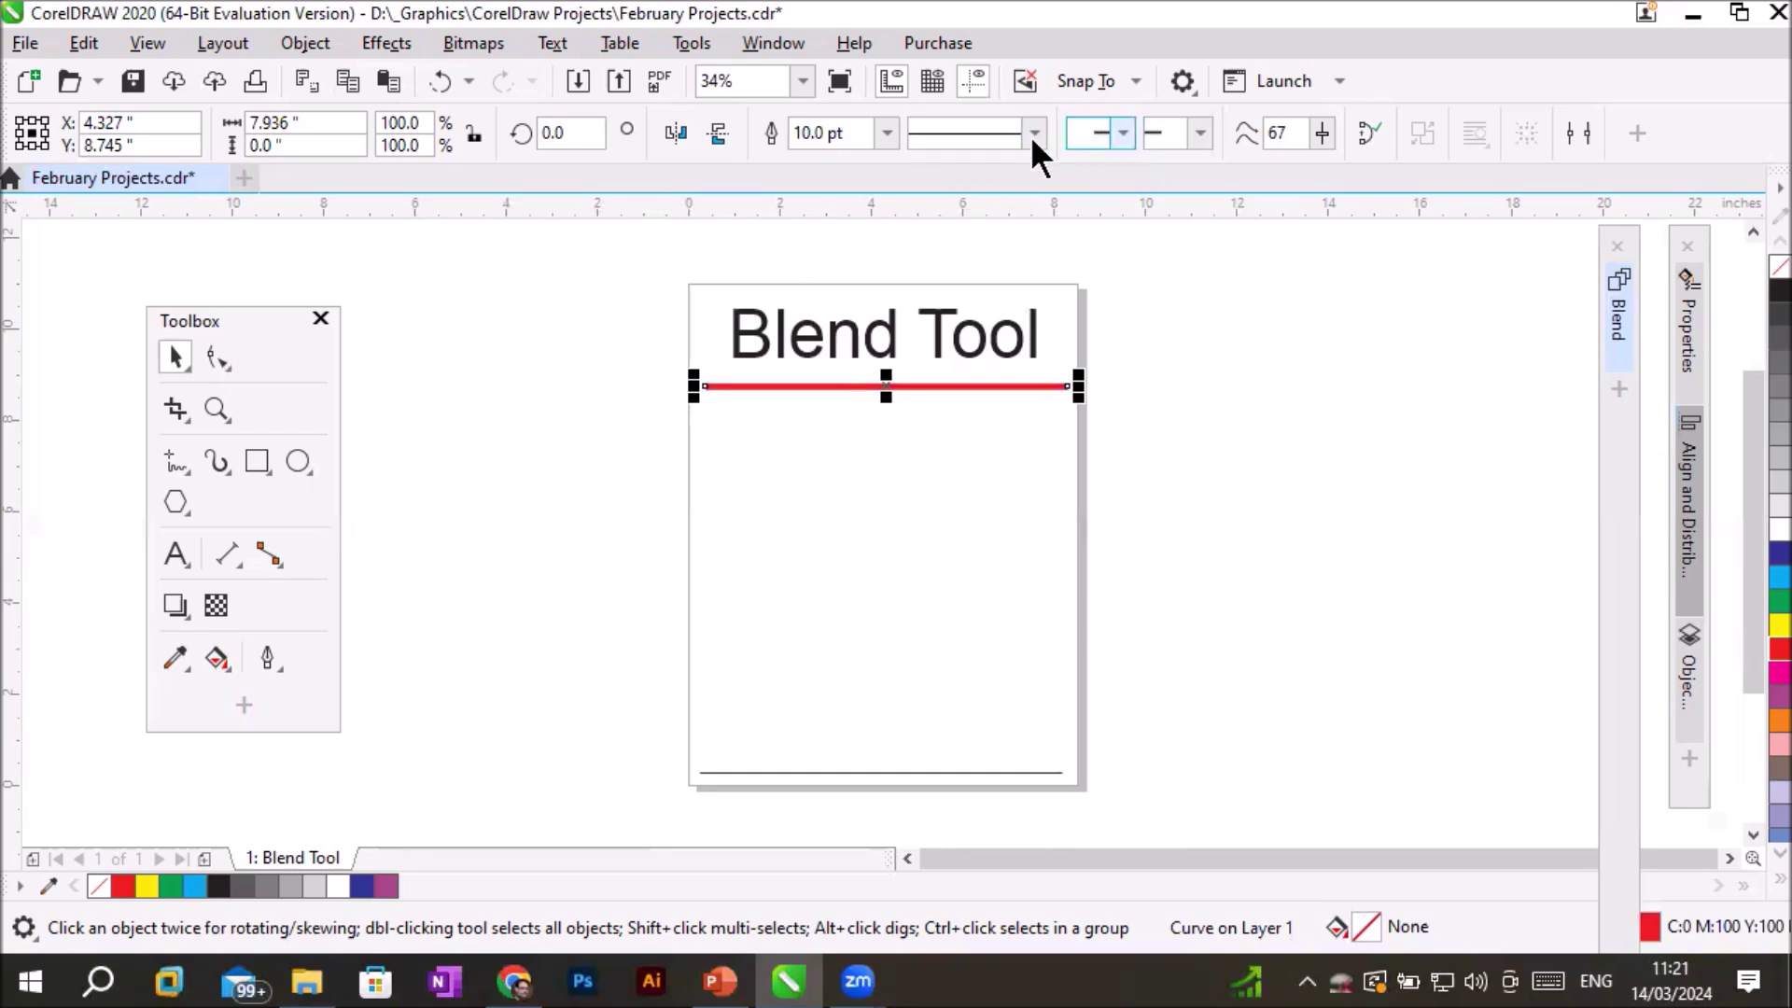
left_click(790, 771)
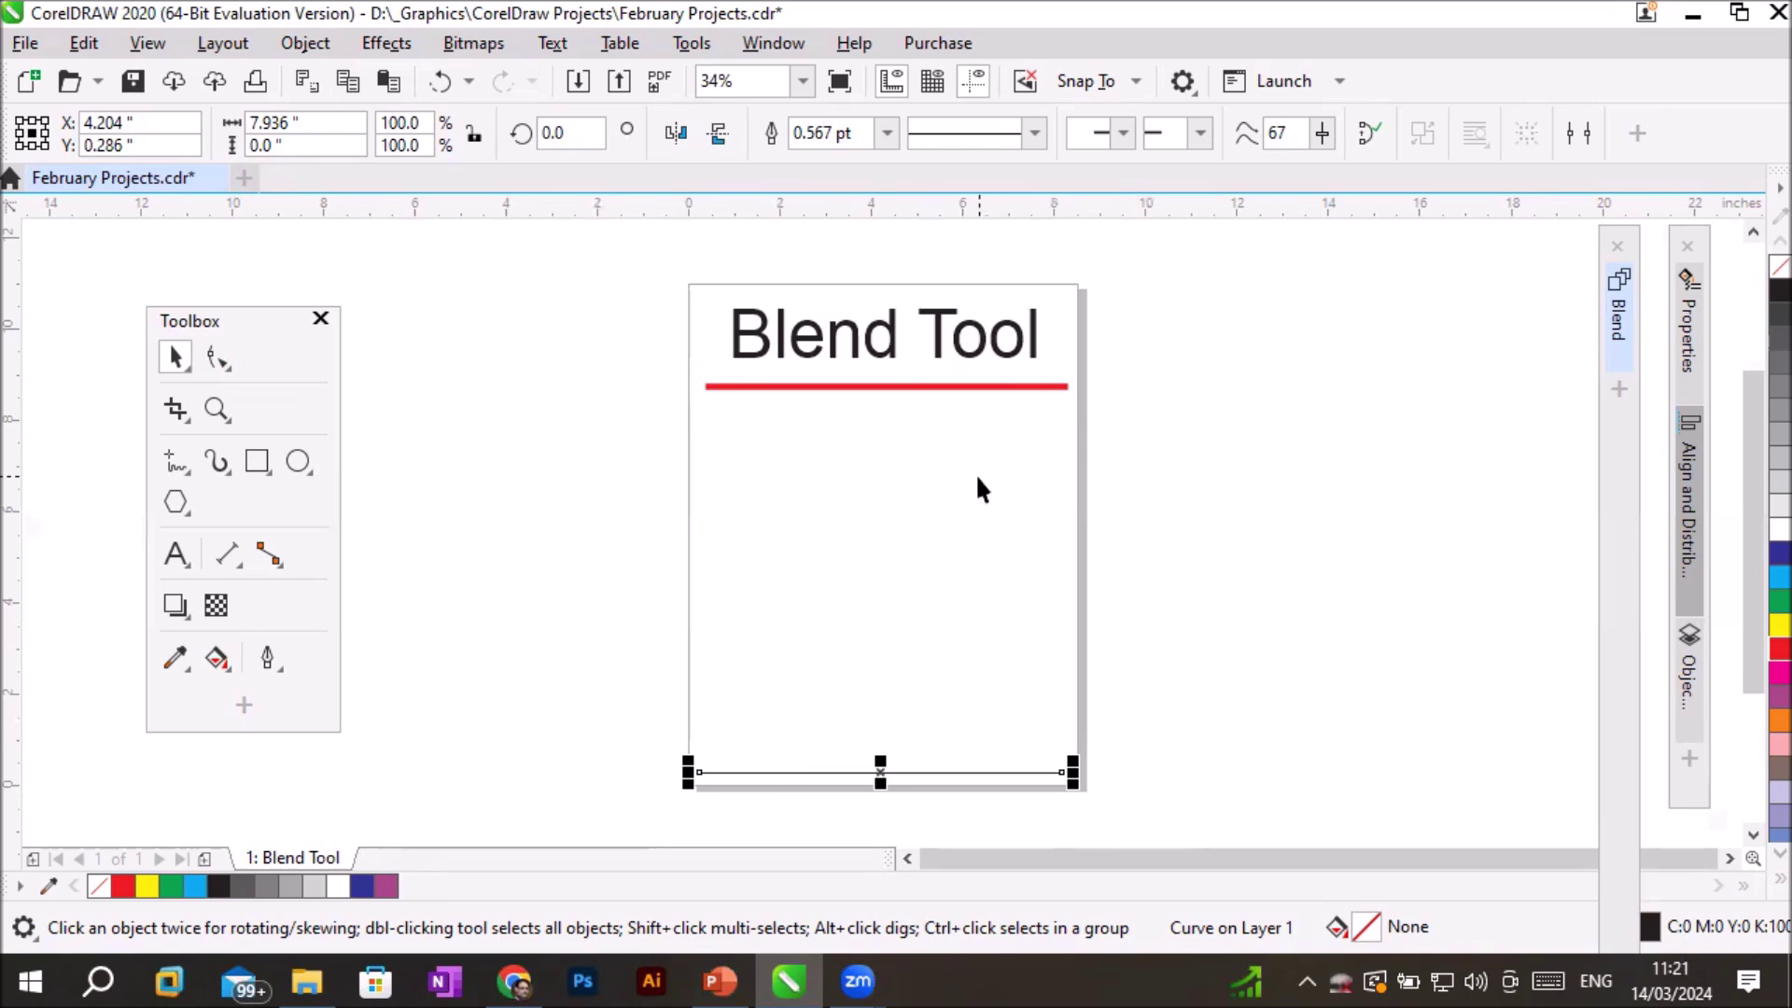
left_click(182, 607)
mouse_move(182, 658)
mouse_move(173, 602)
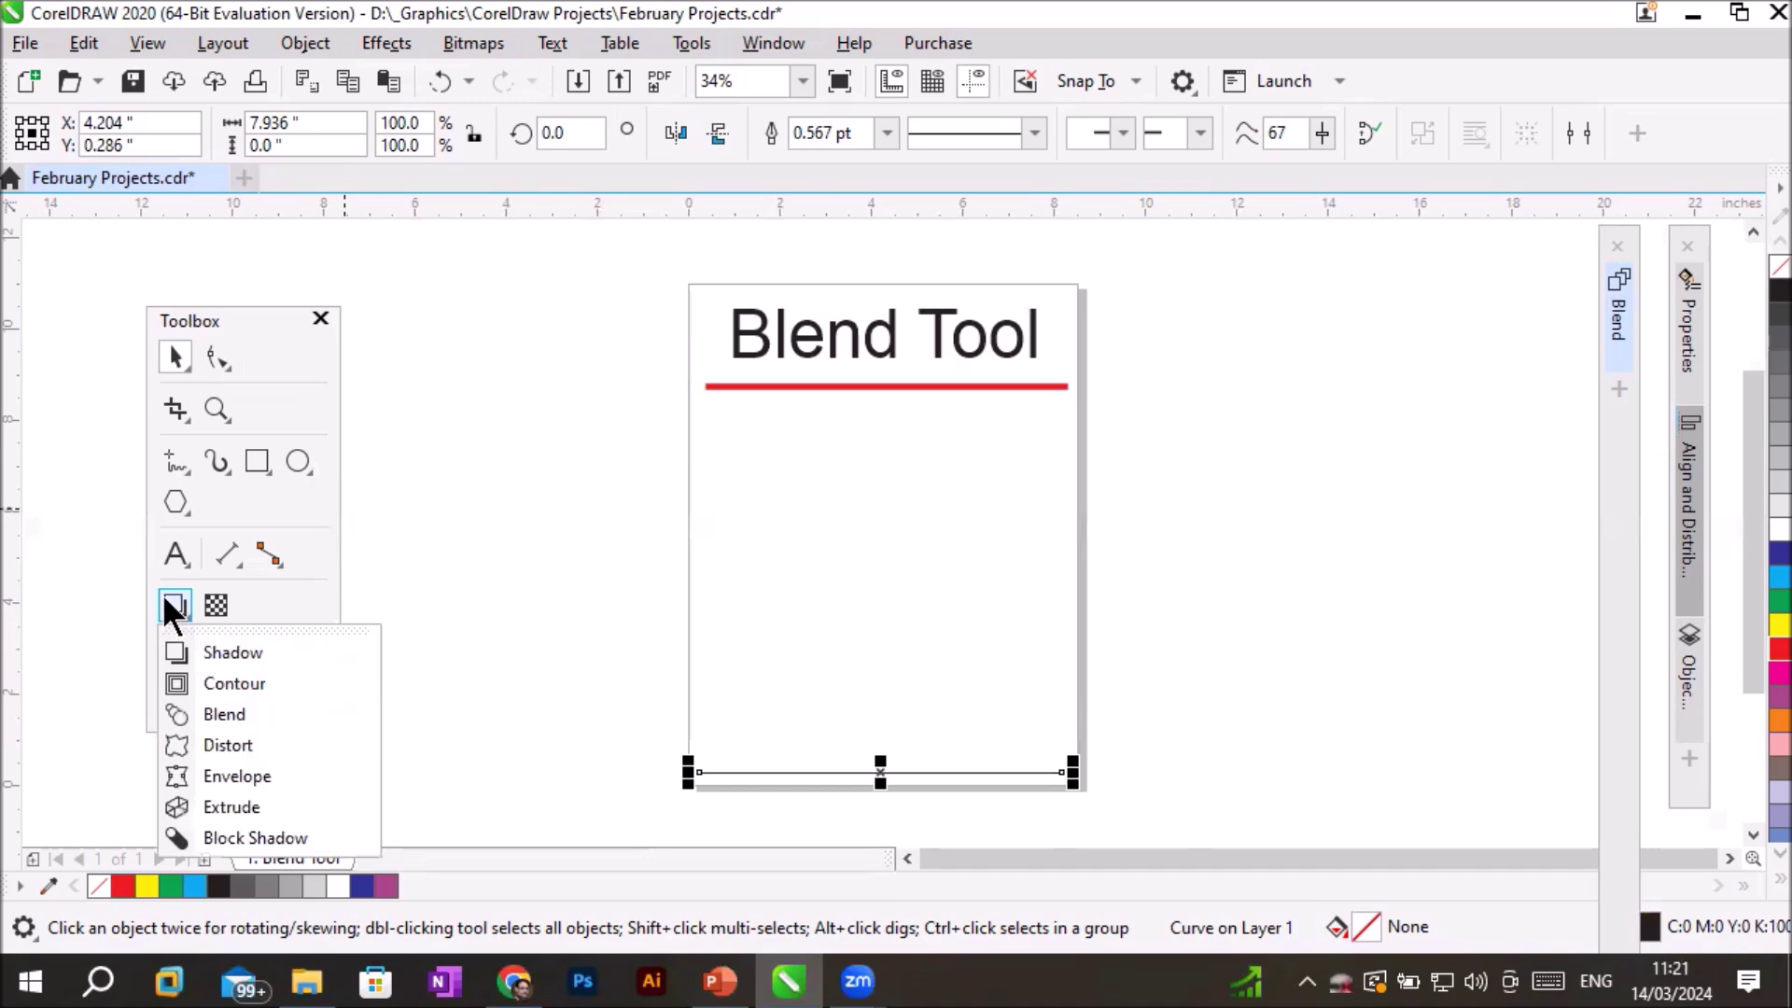
left_click(213, 714)
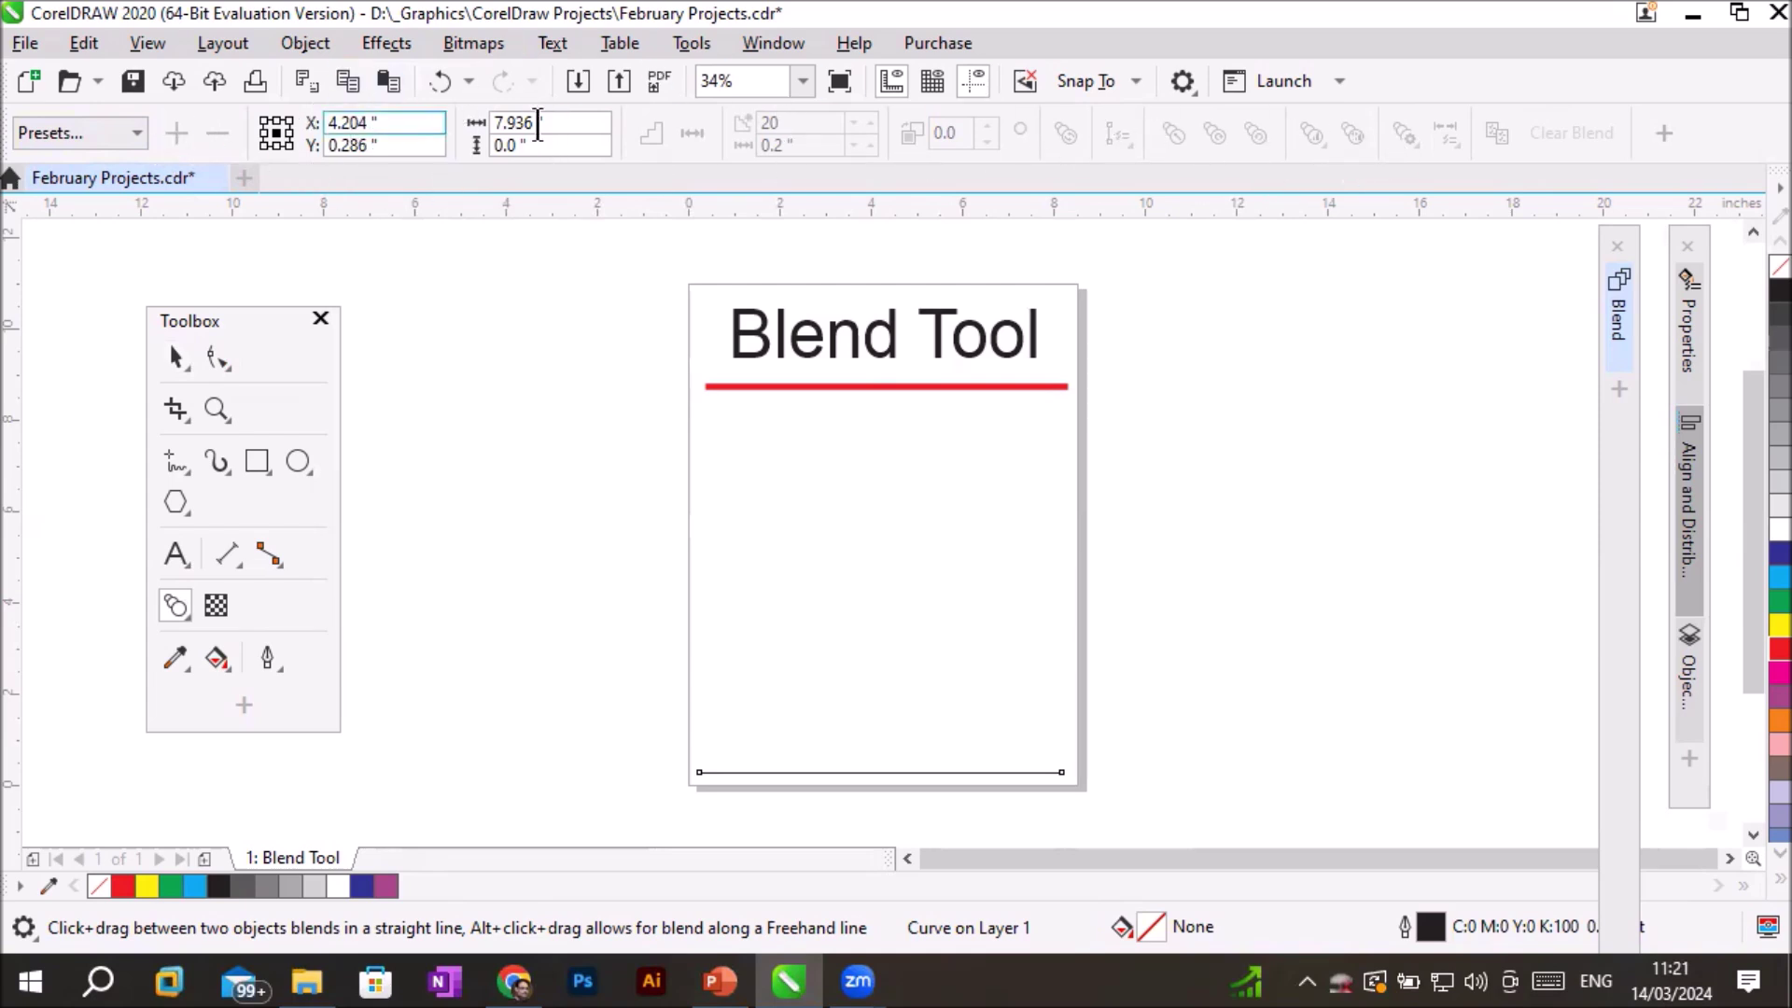
left_click(1617, 327)
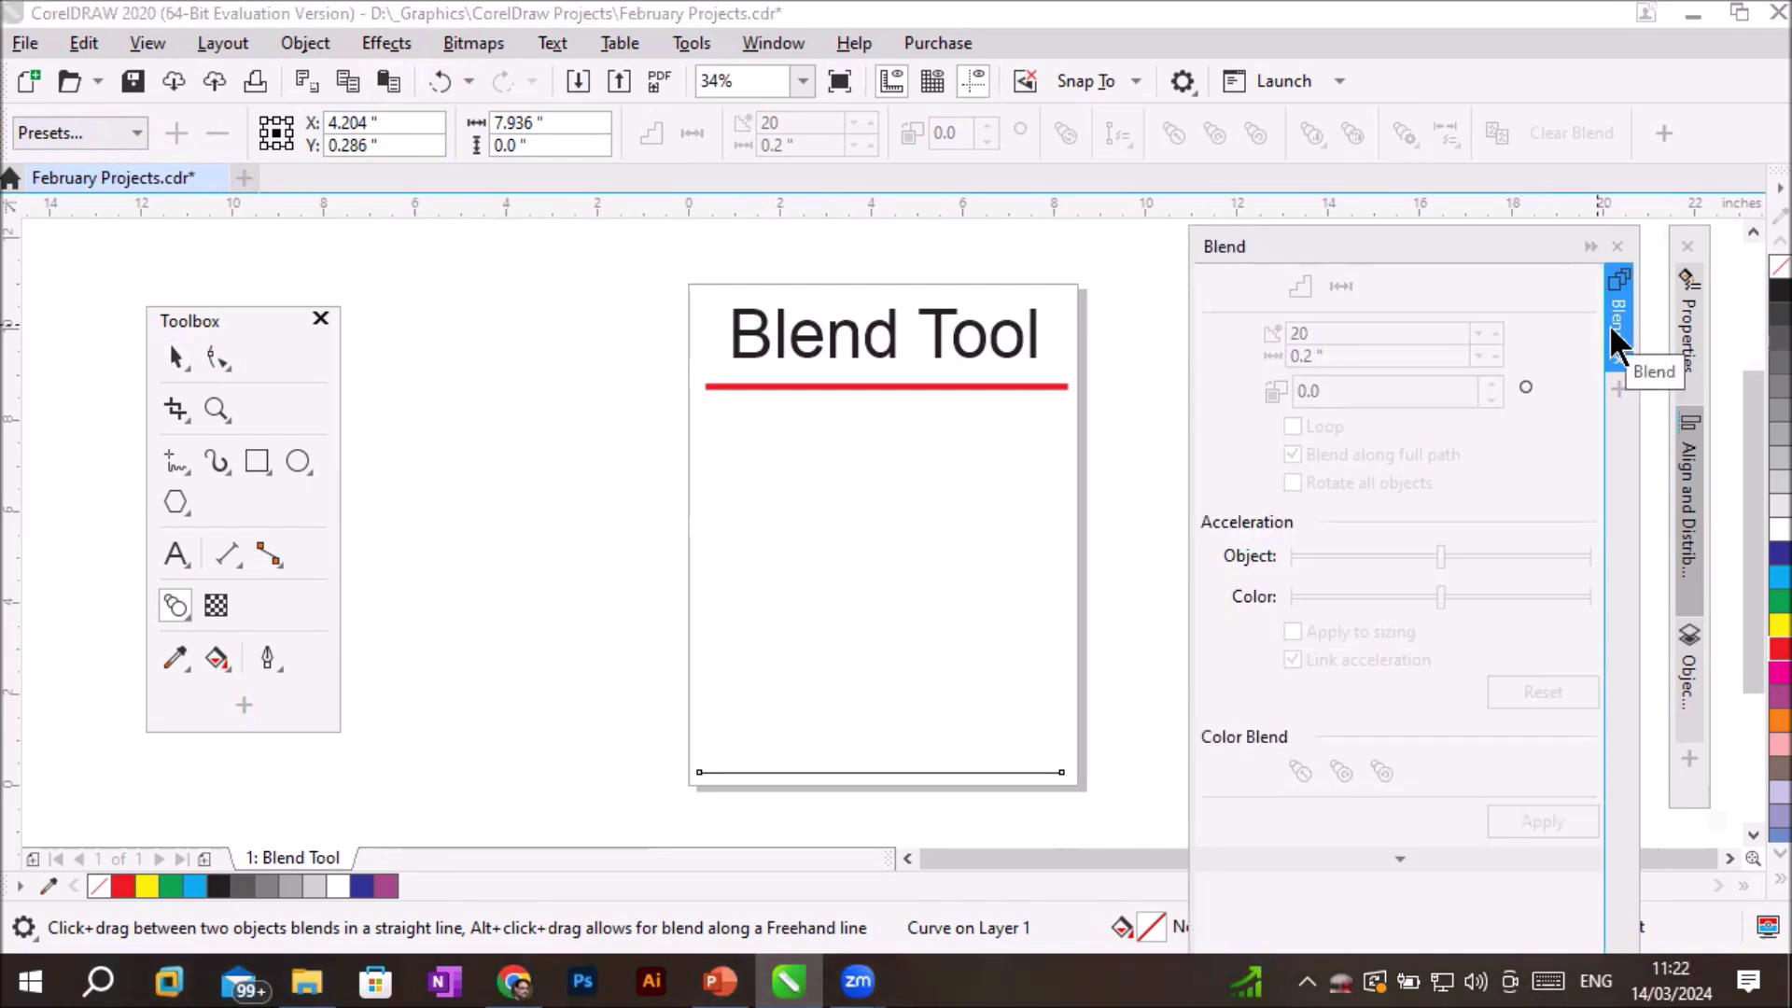
left_click(1615, 334)
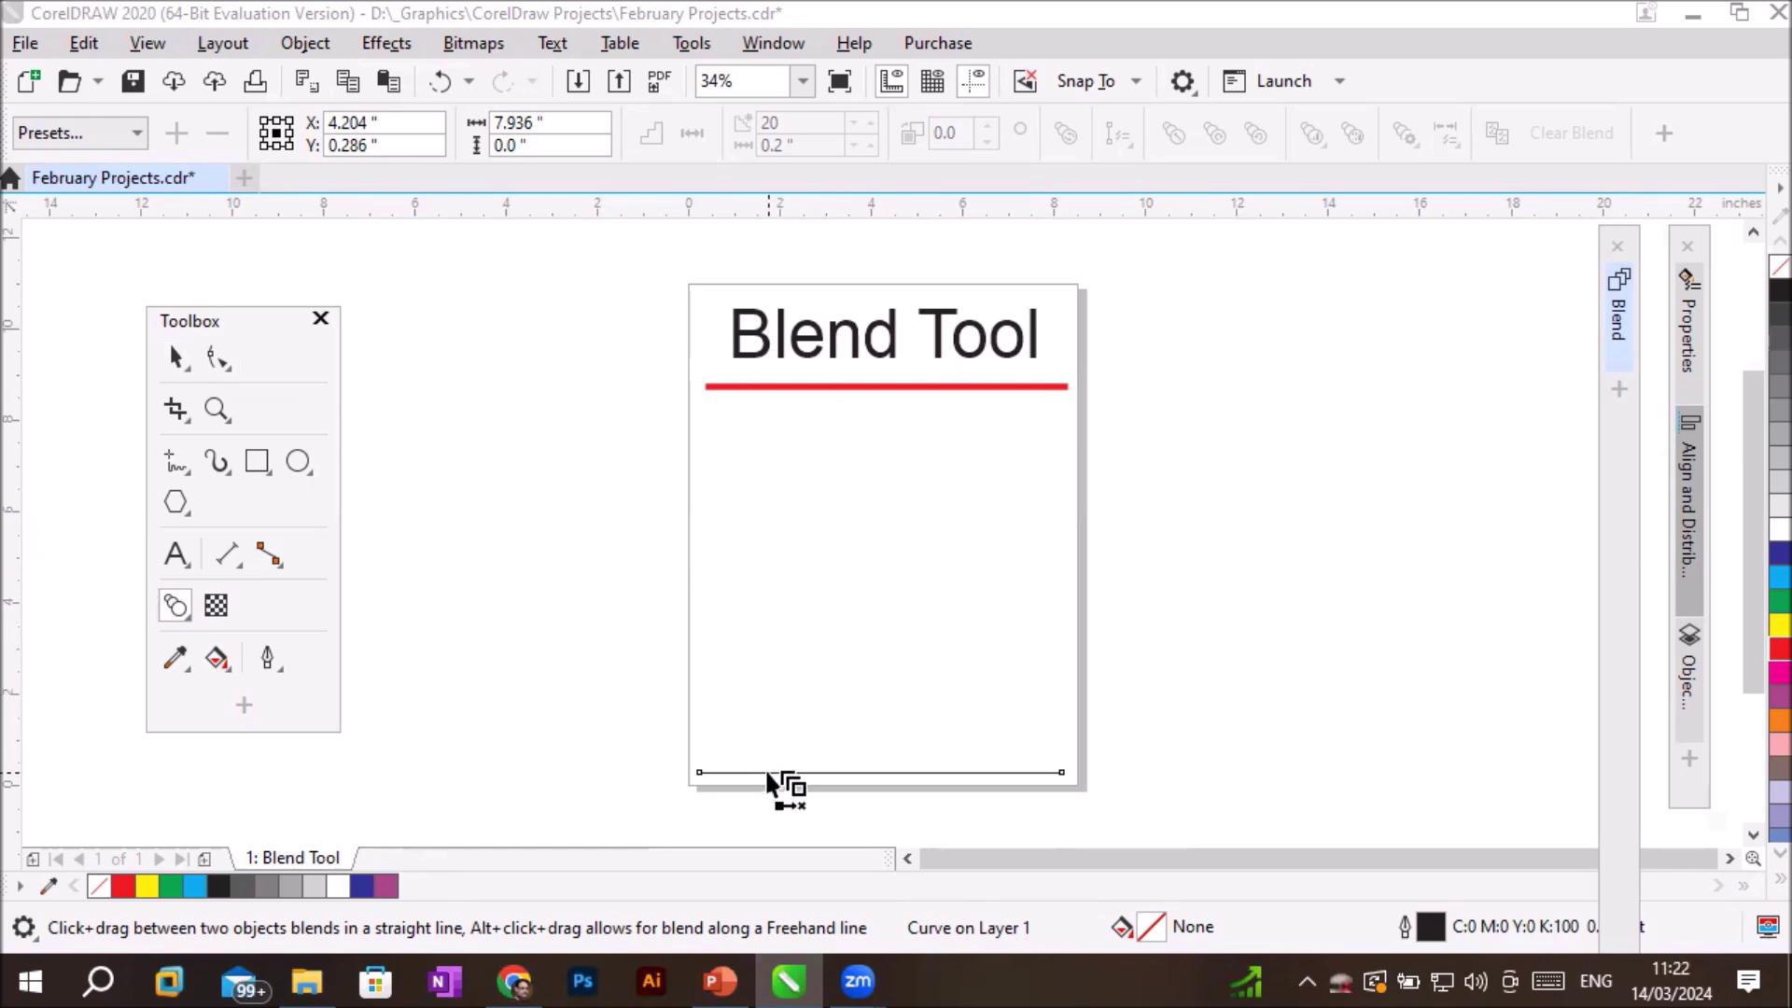
scroll(766, 782, "up", 4)
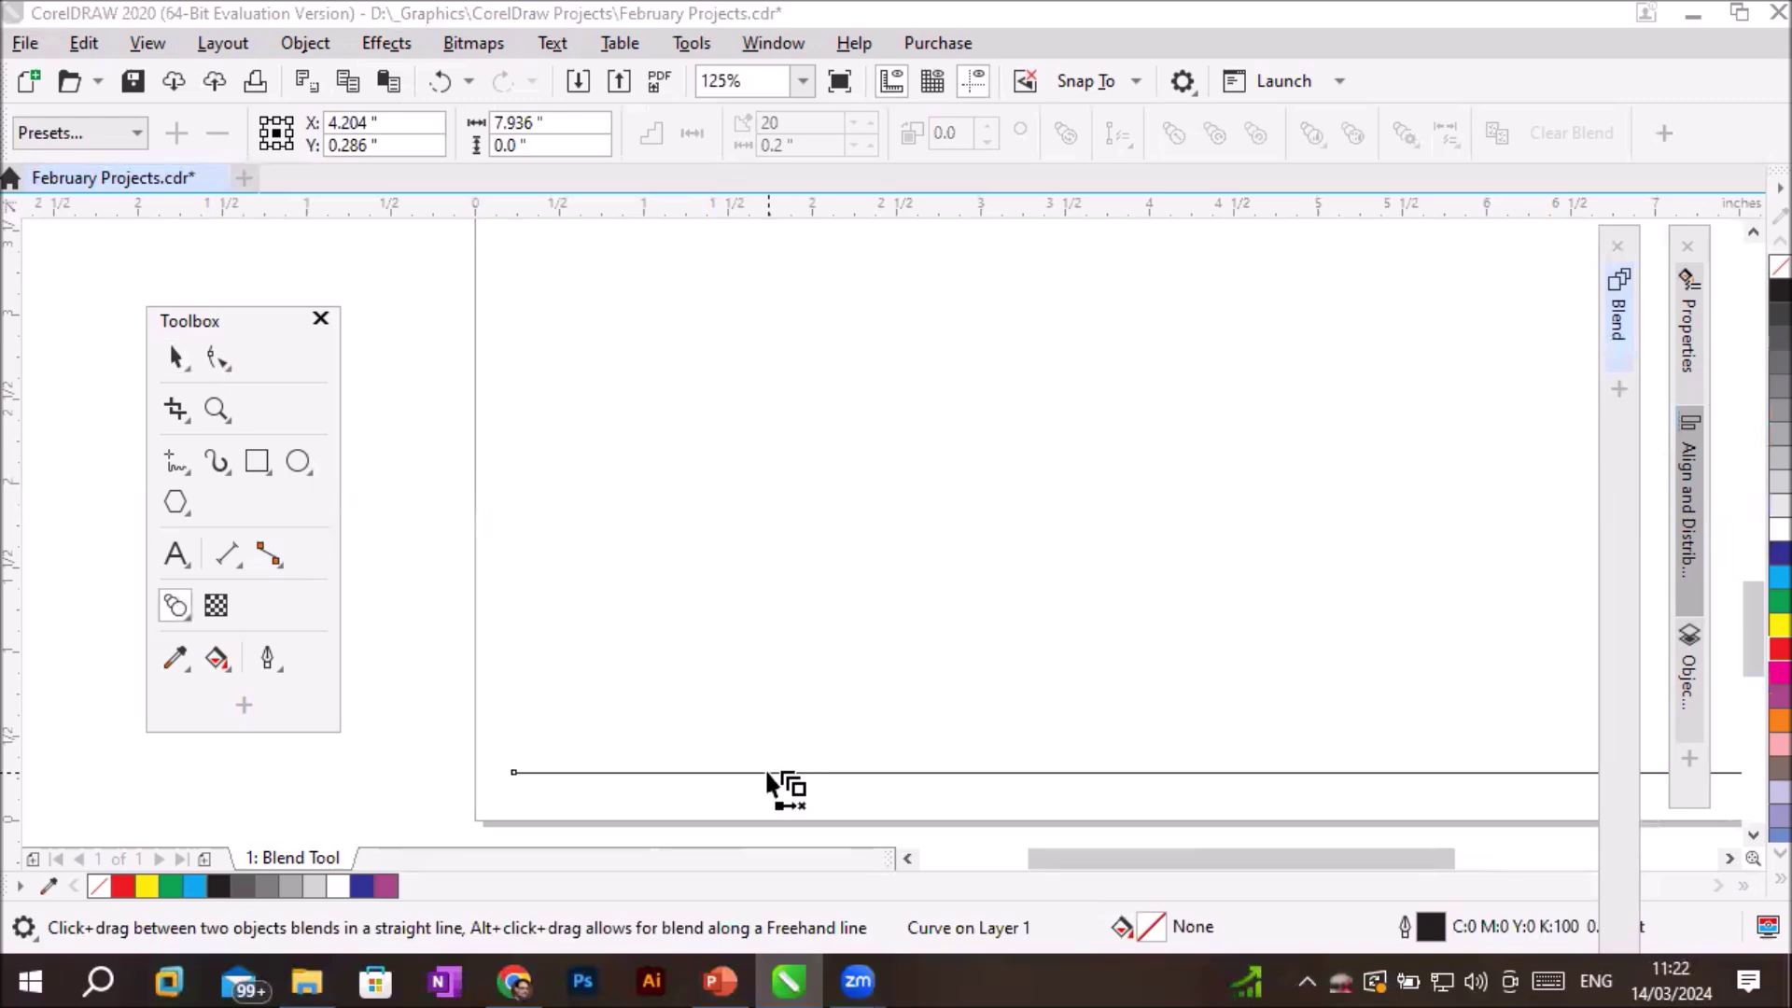
scroll(769, 774, "down", 2)
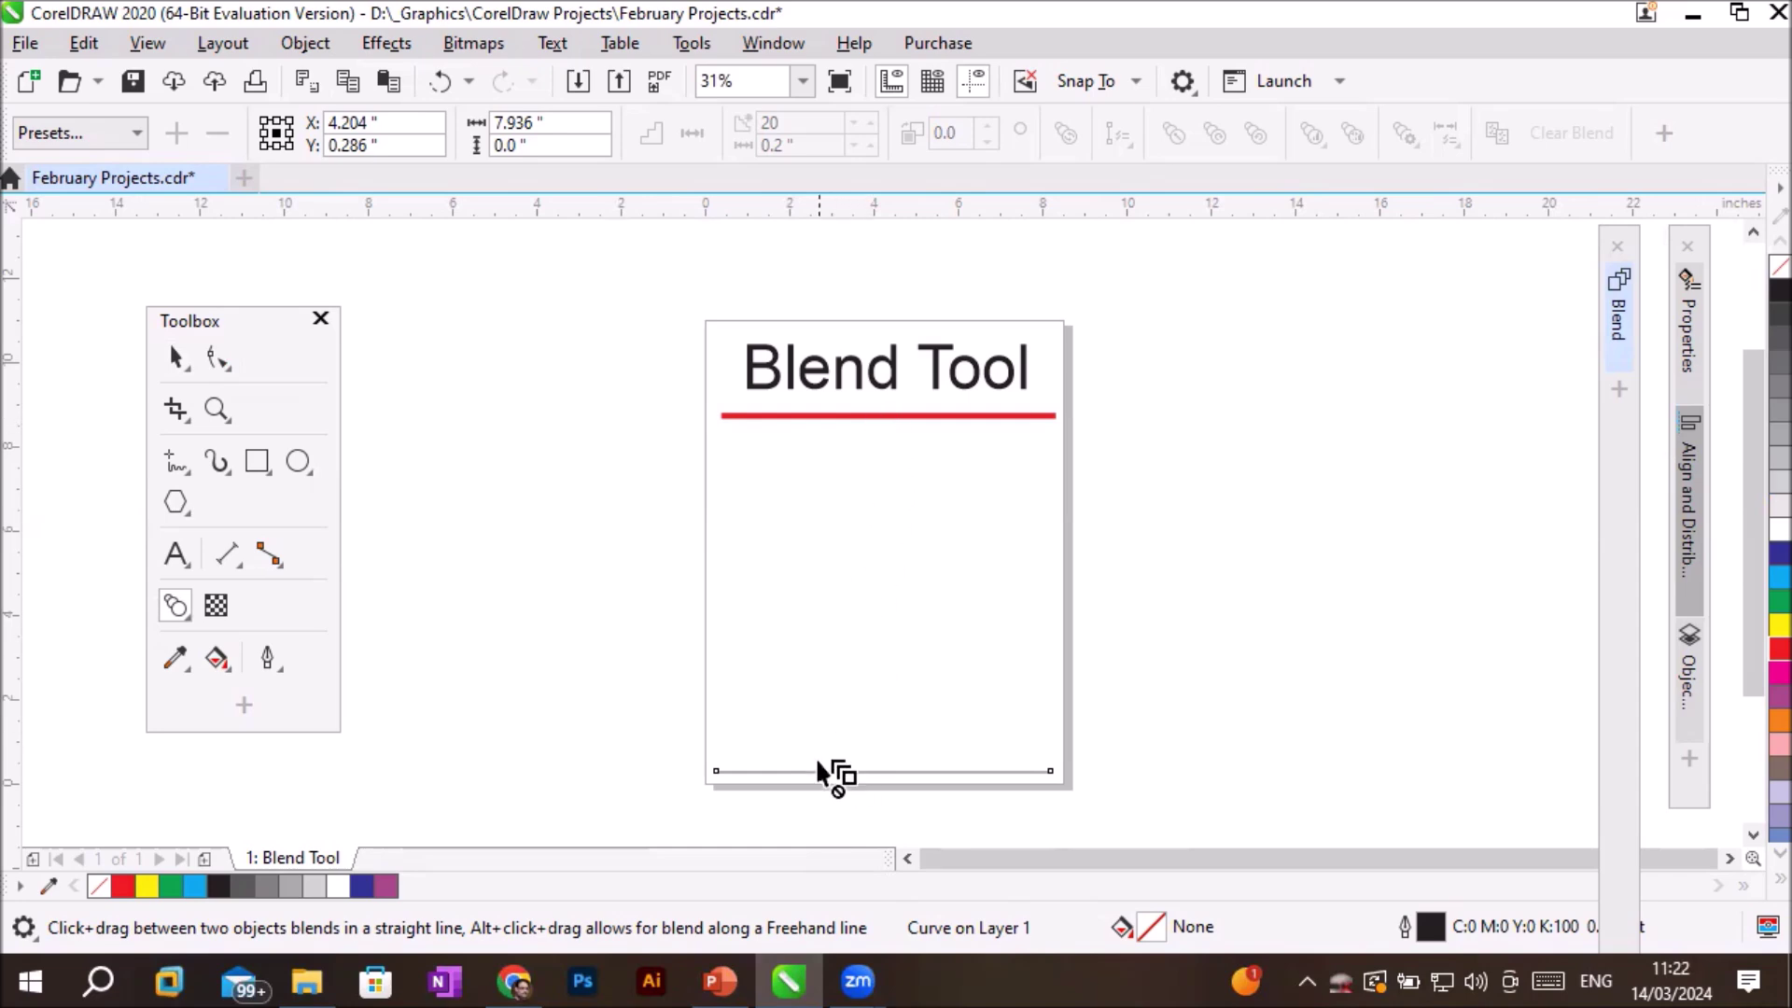
left_click_drag(815, 767, 887, 417)
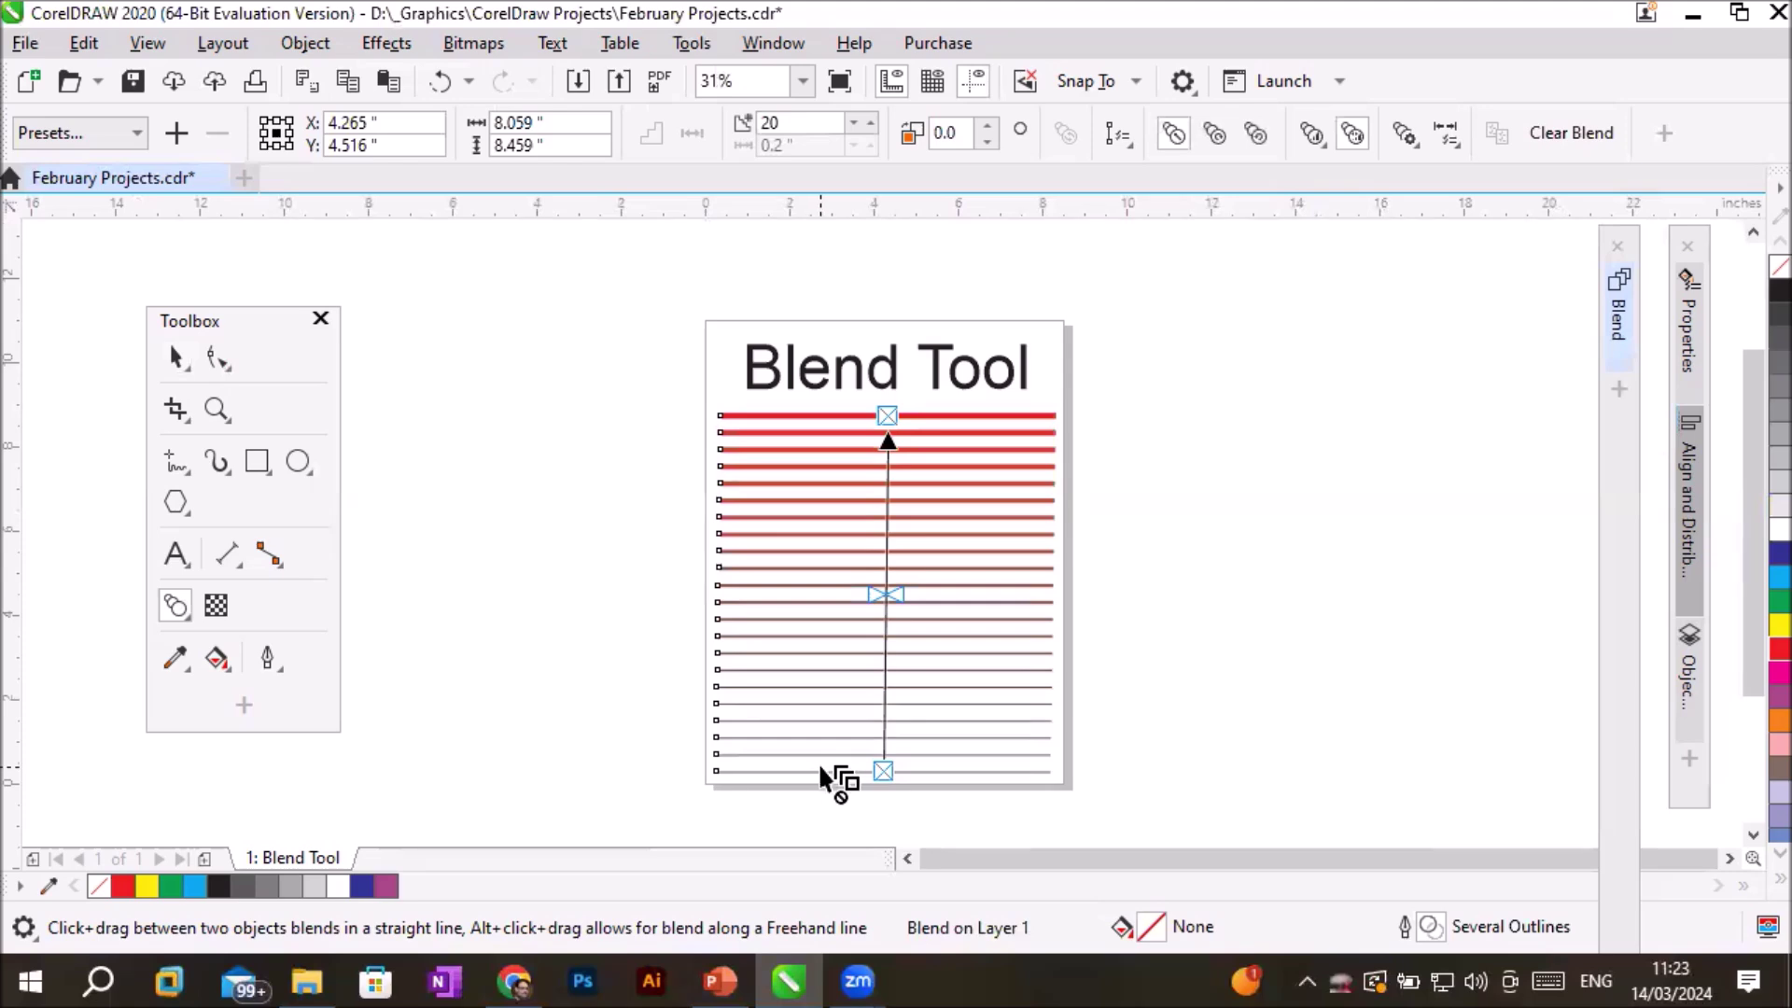
Examine the blended lines up close from the page bottom to the title, and return to the full page.
scroll(971, 791, "up", 1)
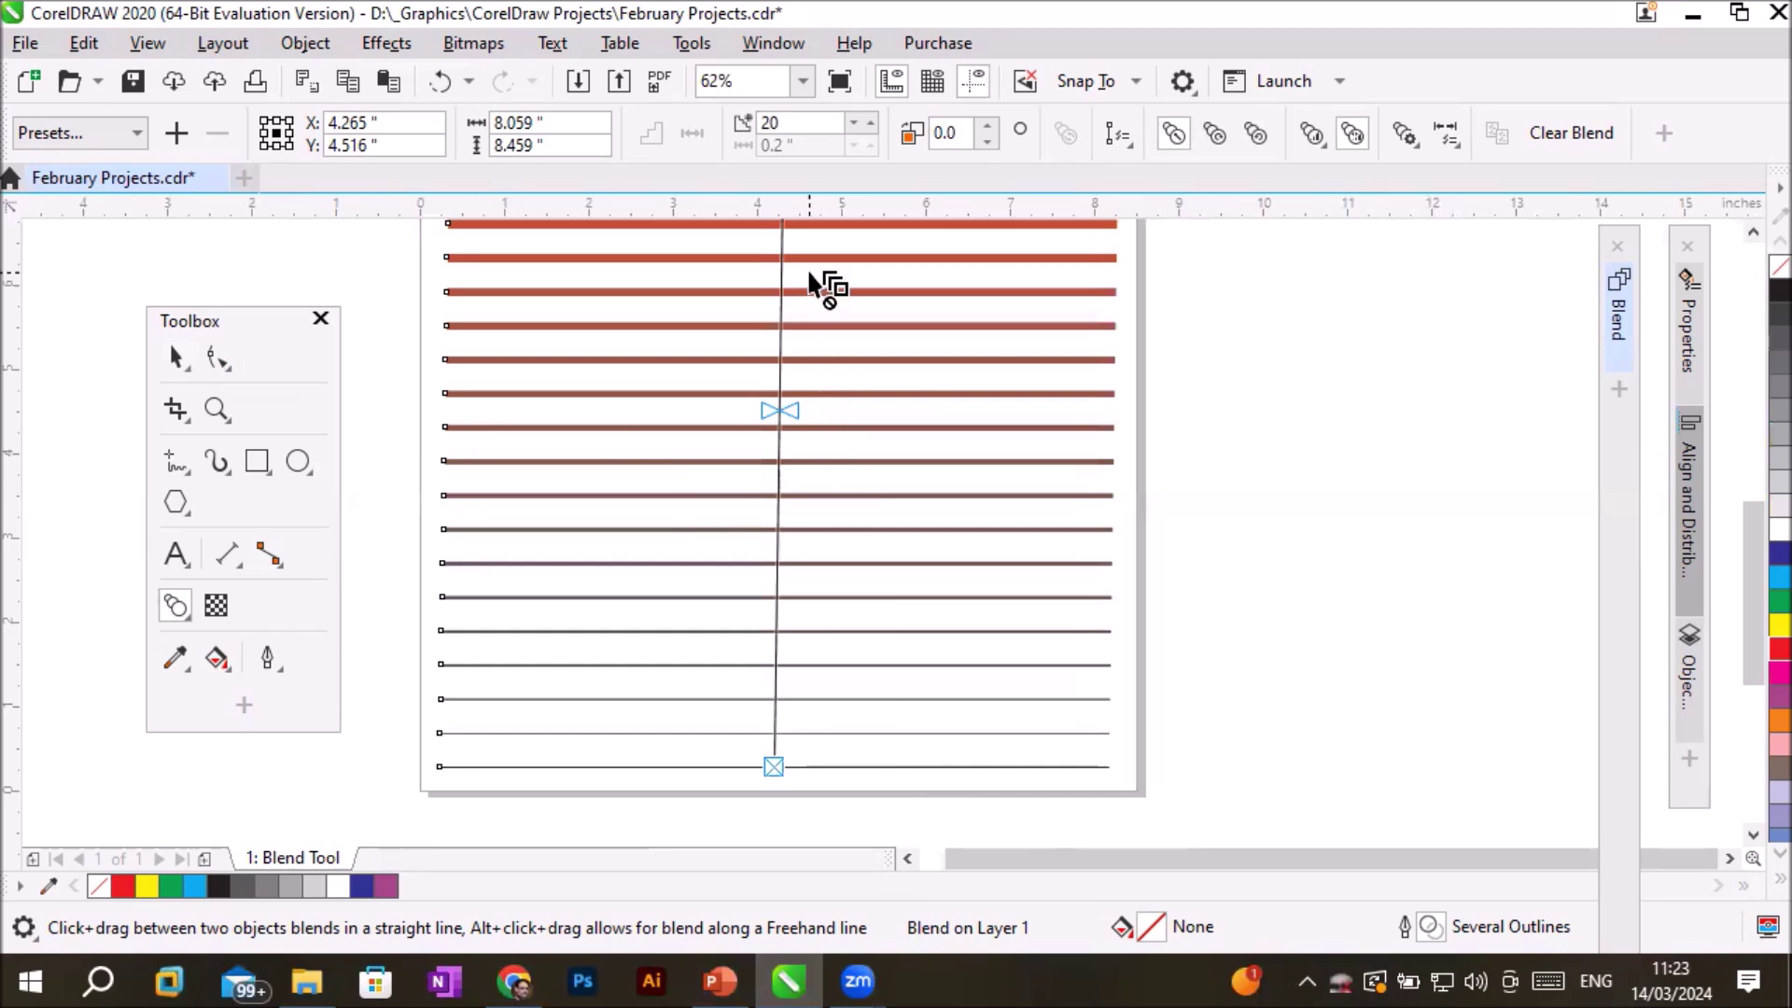
left_click(1751, 233)
left_click(1751, 233)
left_click(1752, 233)
left_click(1751, 233)
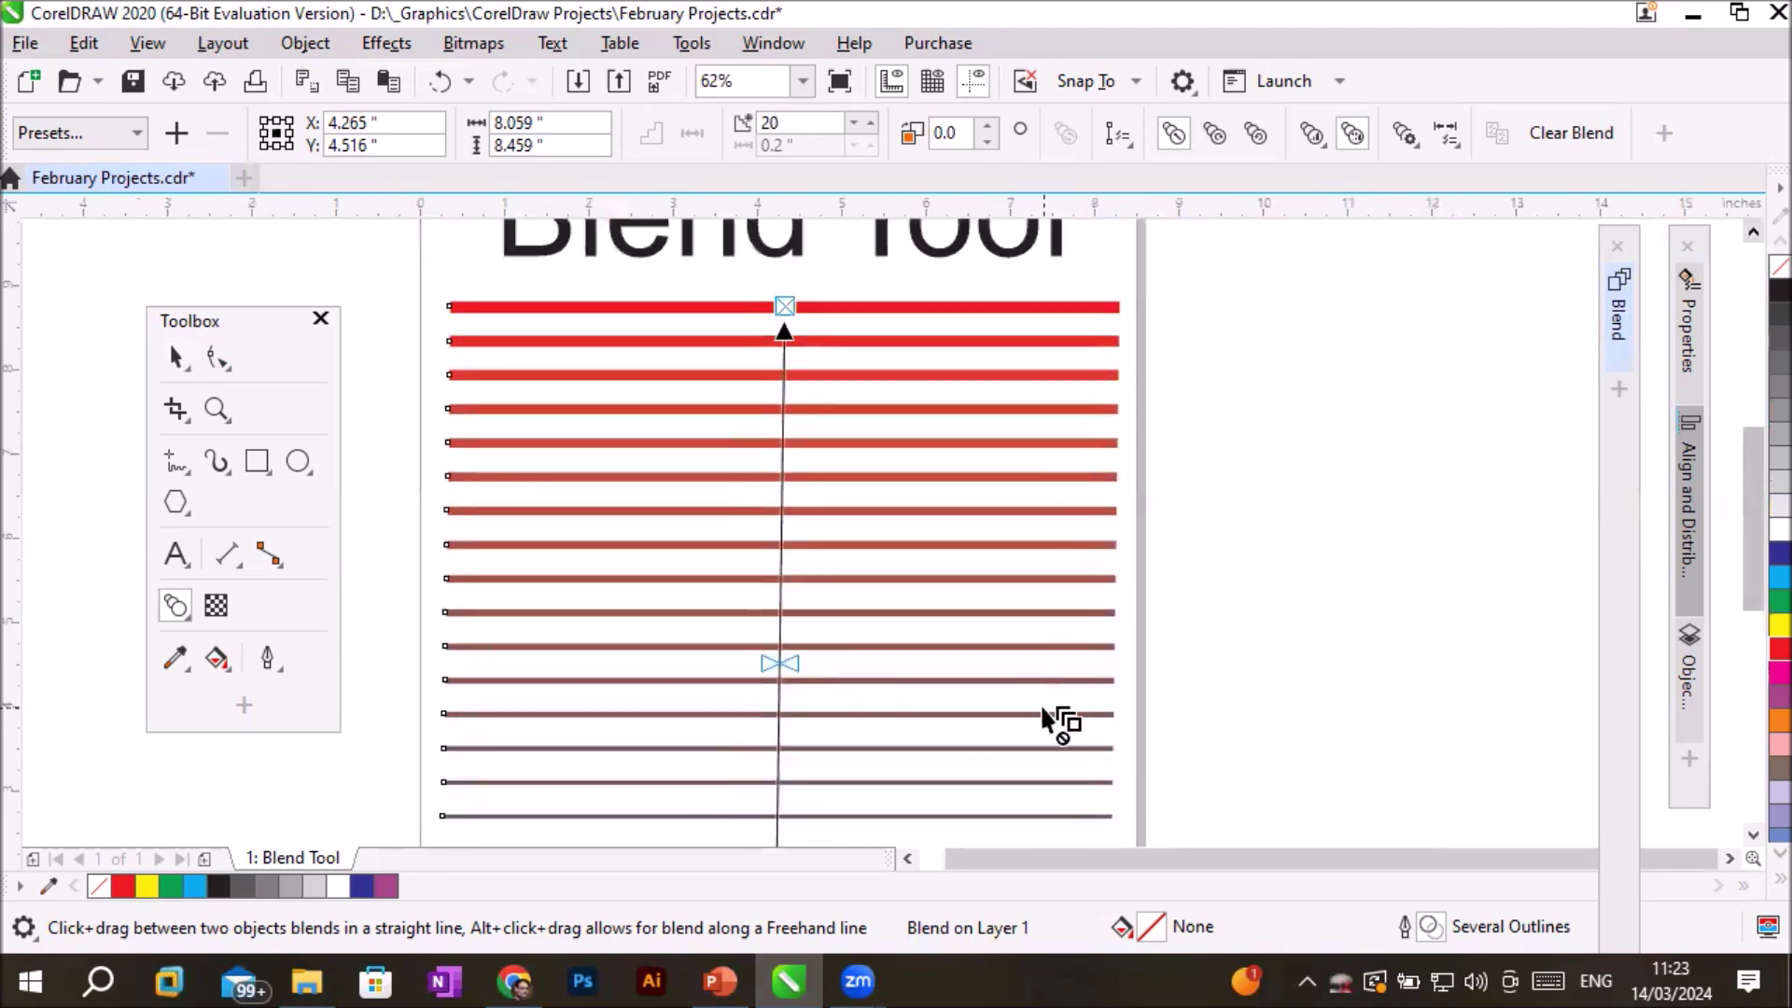
scroll(1042, 701, "down", 1)
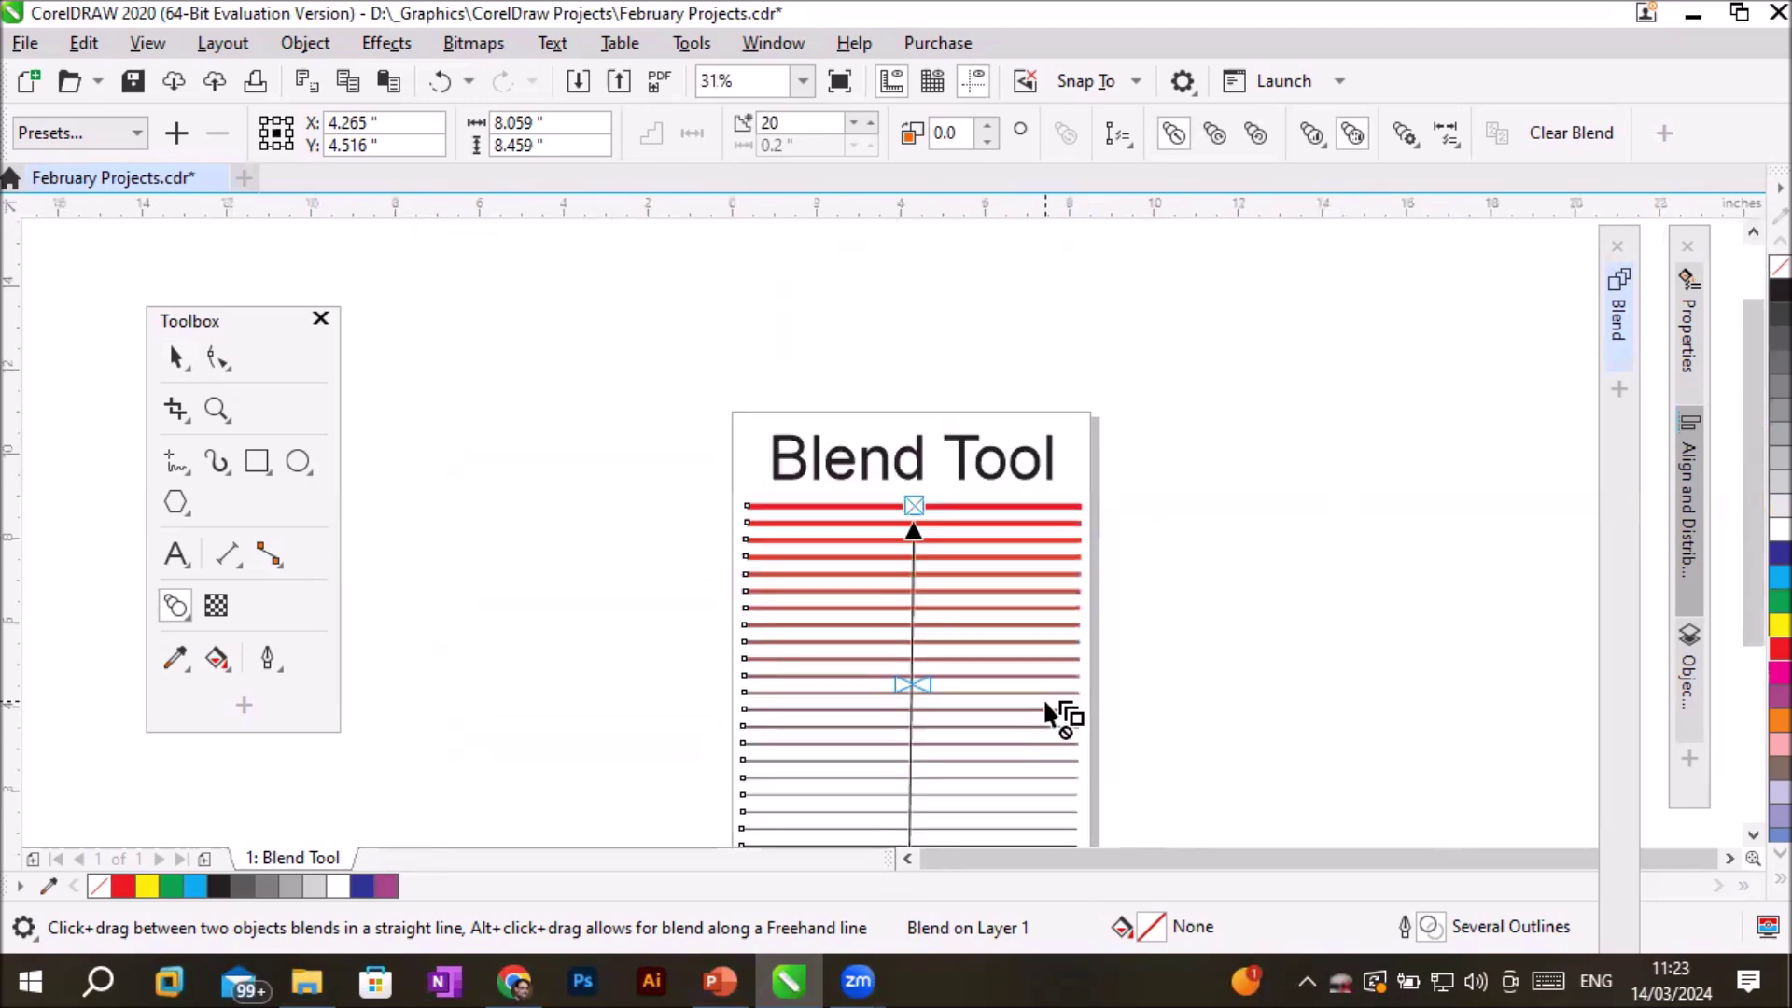
left_click(1753, 835)
left_click(1752, 835)
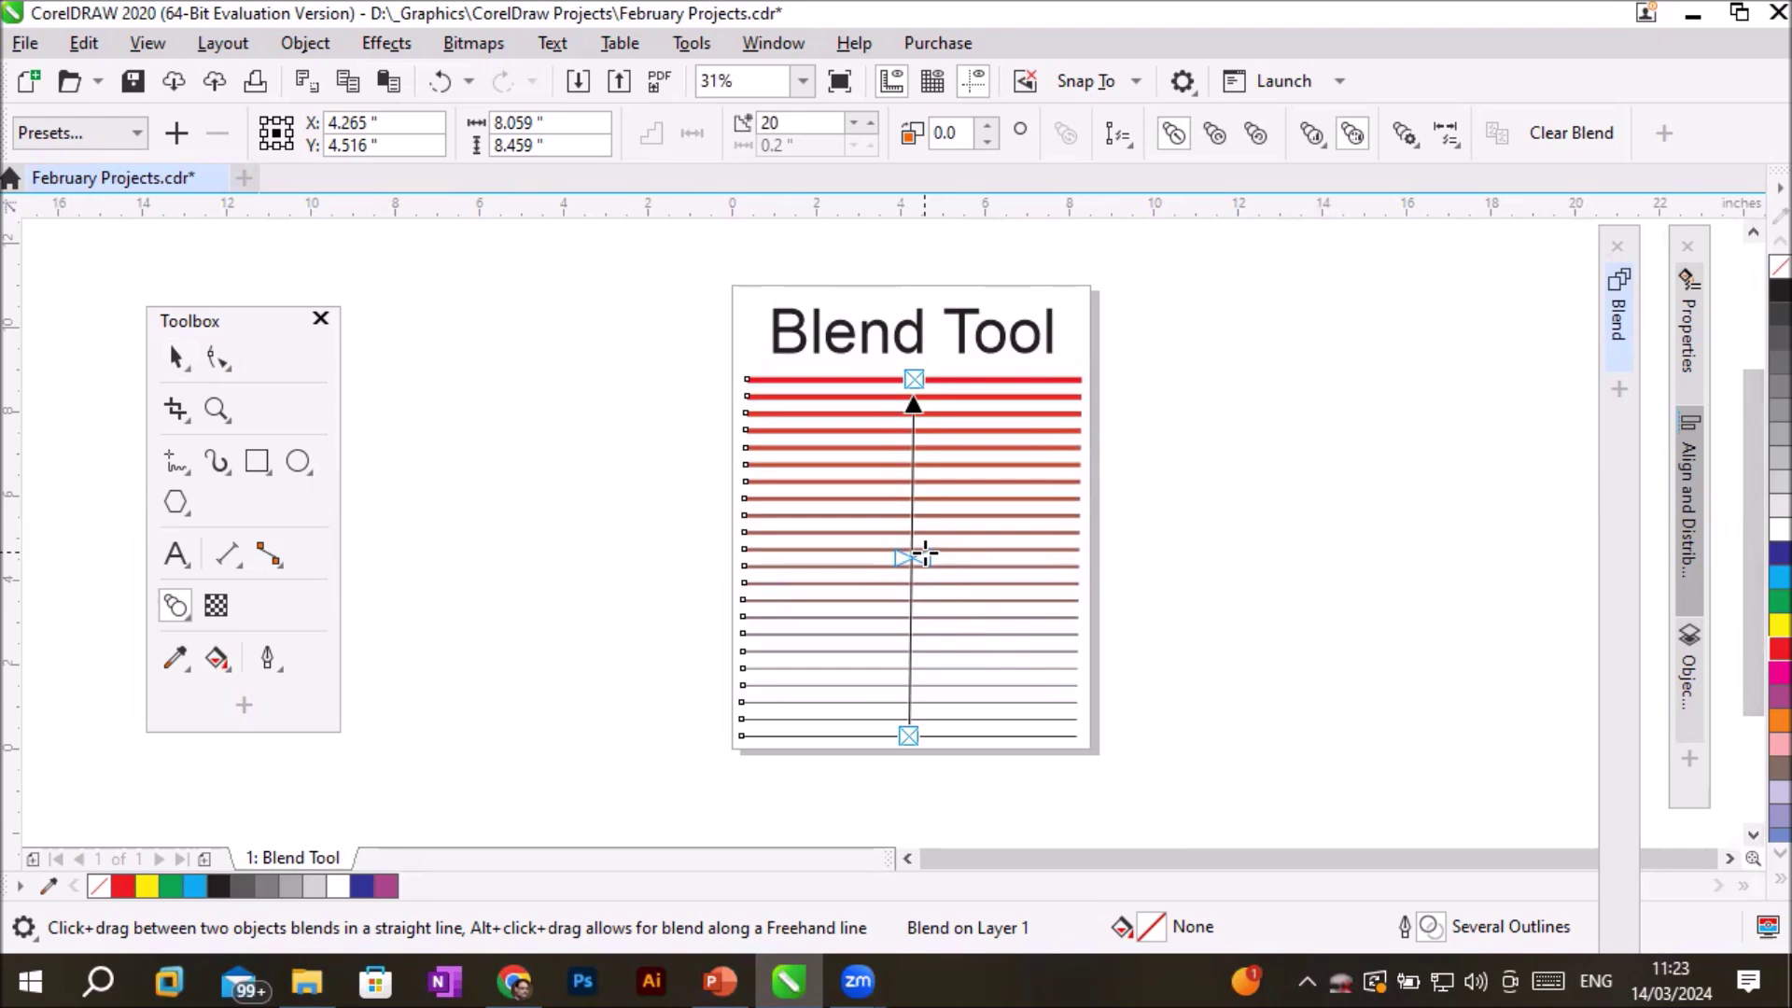
Vary the blend's object and color acceleration toward the red line and the black line, ending slightly above the middle.
left_click_drag(924, 555, 924, 479)
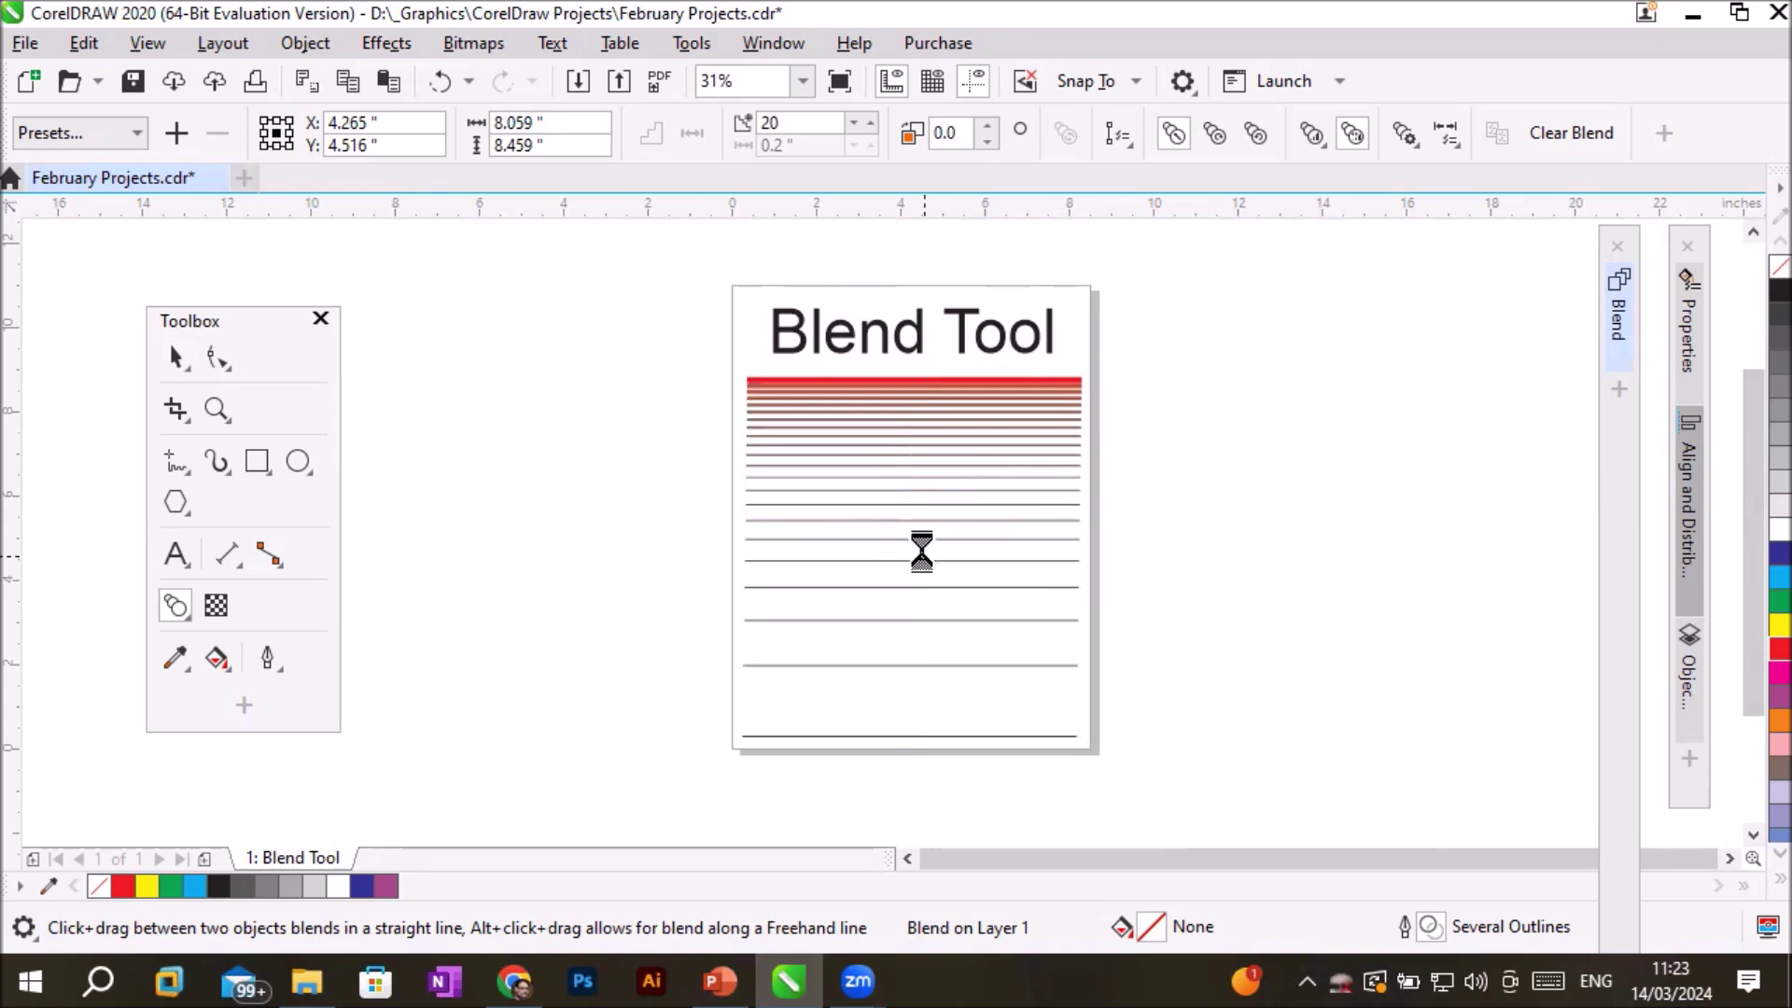
left_click_drag(925, 557, 924, 558)
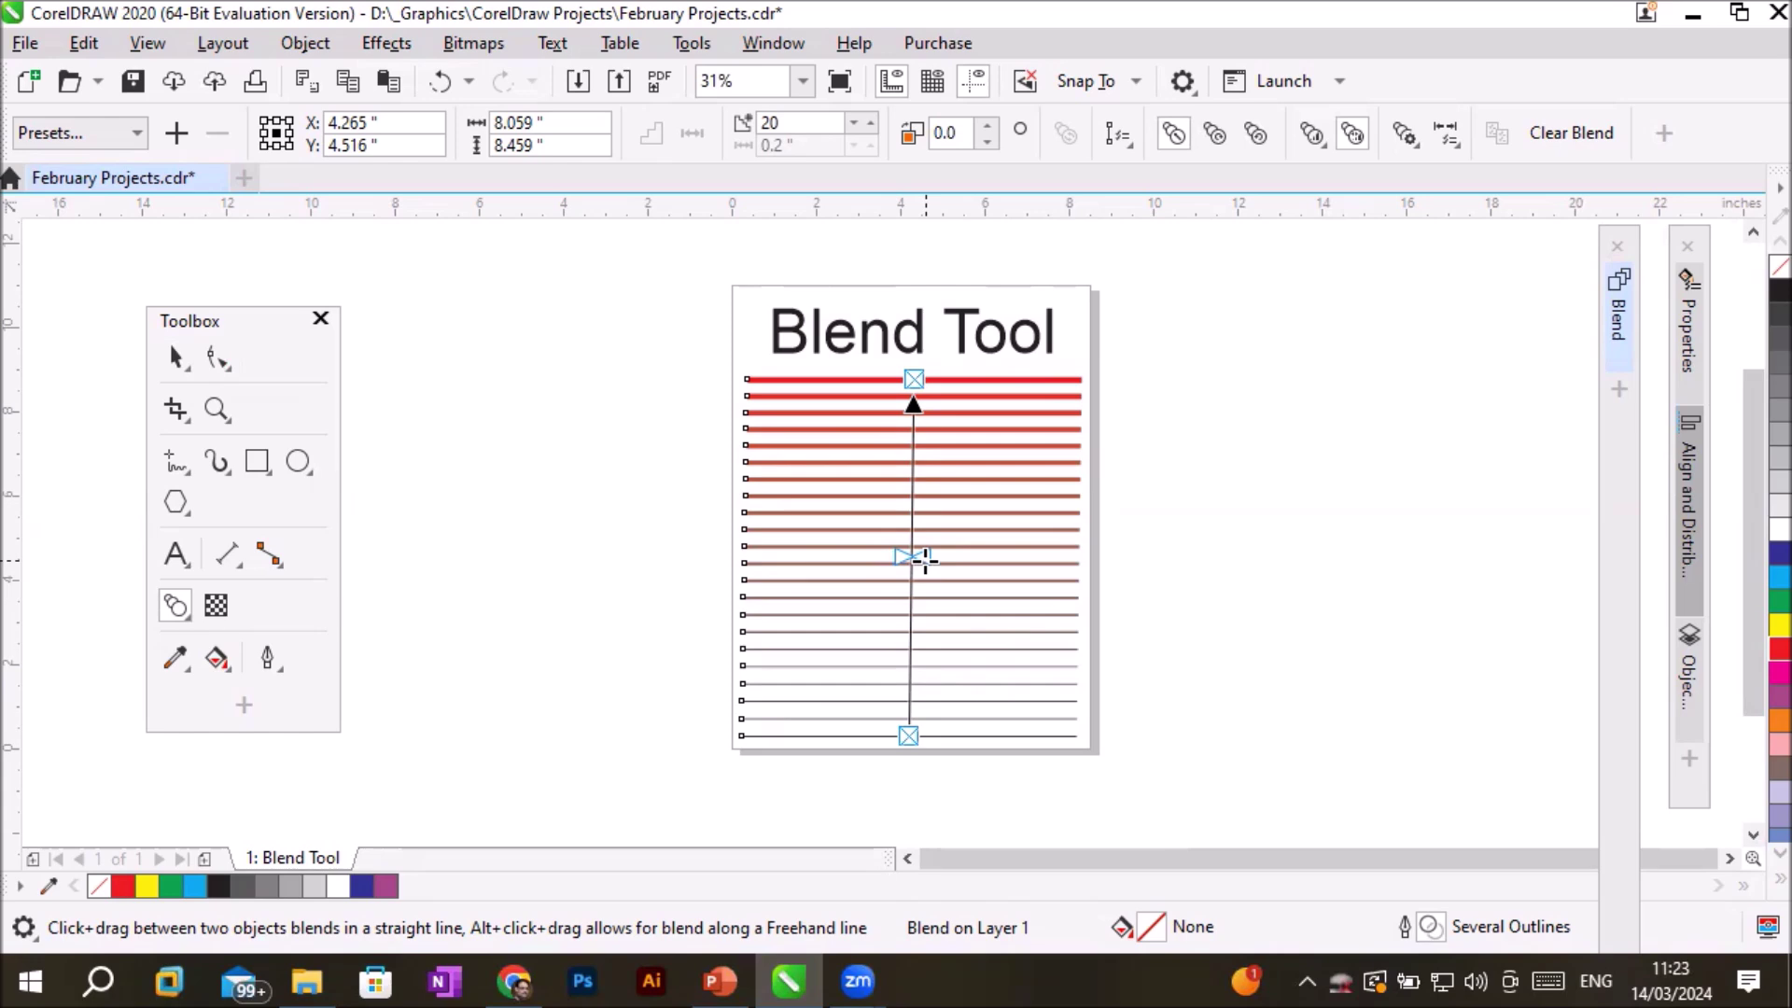
left_click_drag(924, 559, 924, 659)
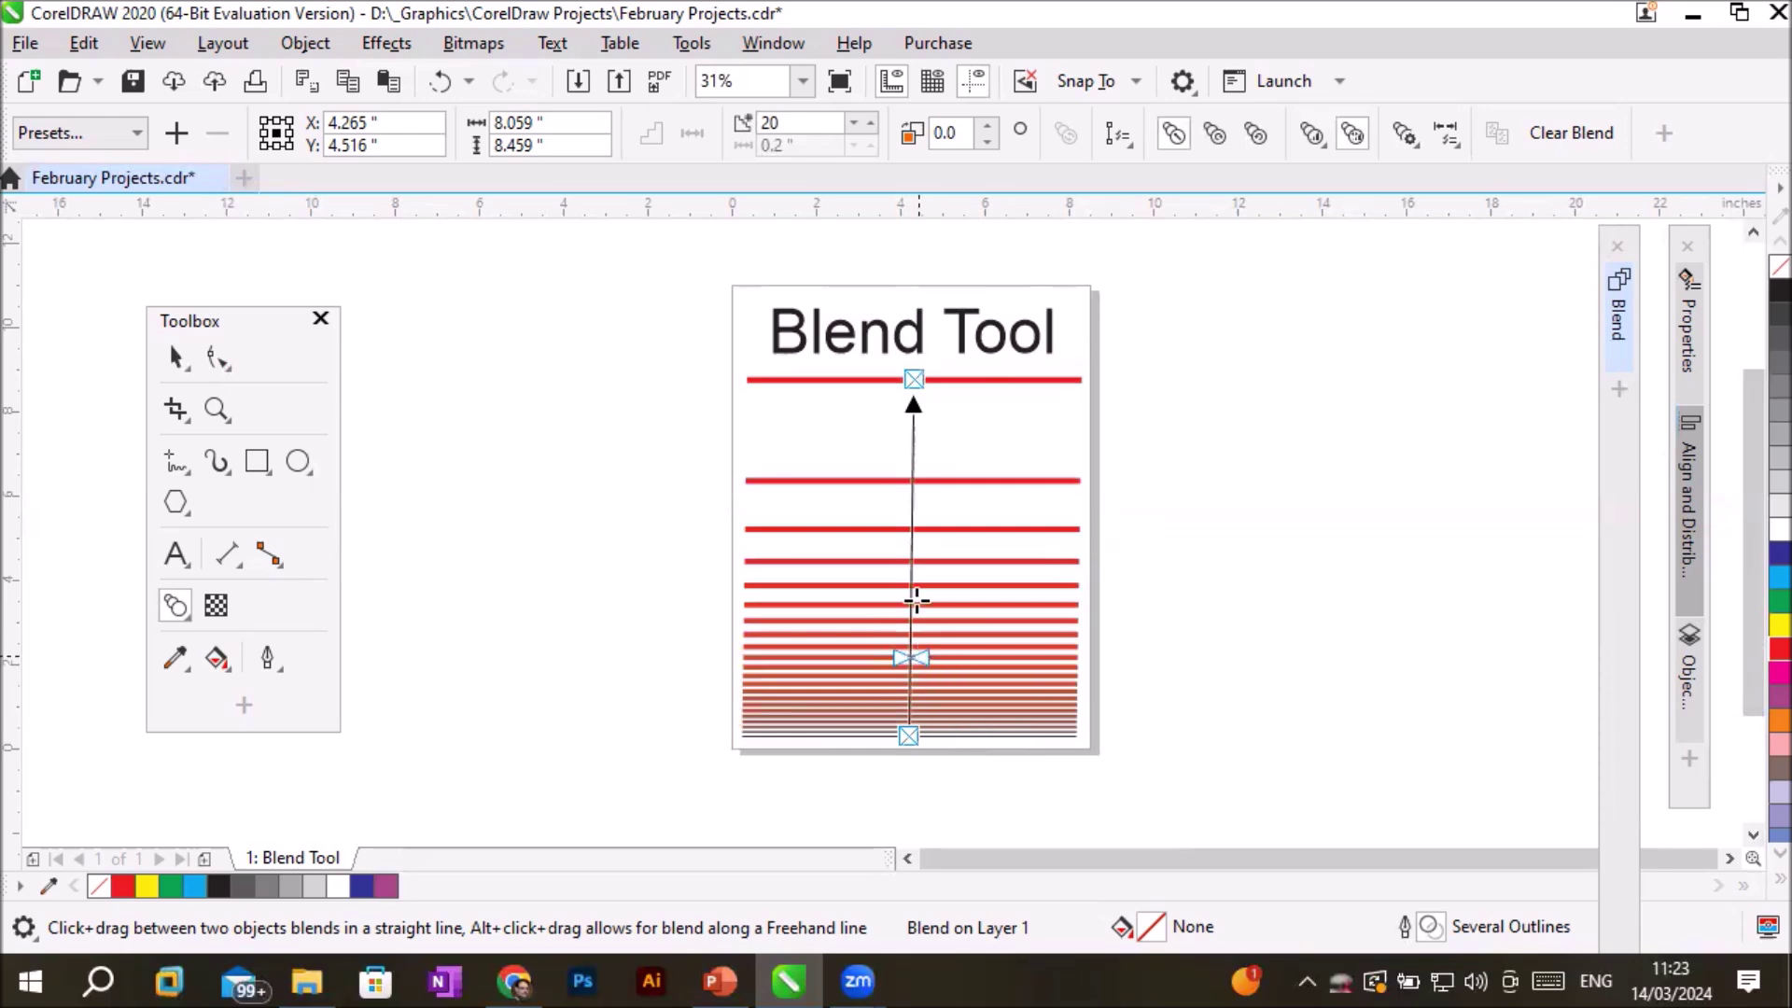
left_click_drag(917, 601, 925, 545)
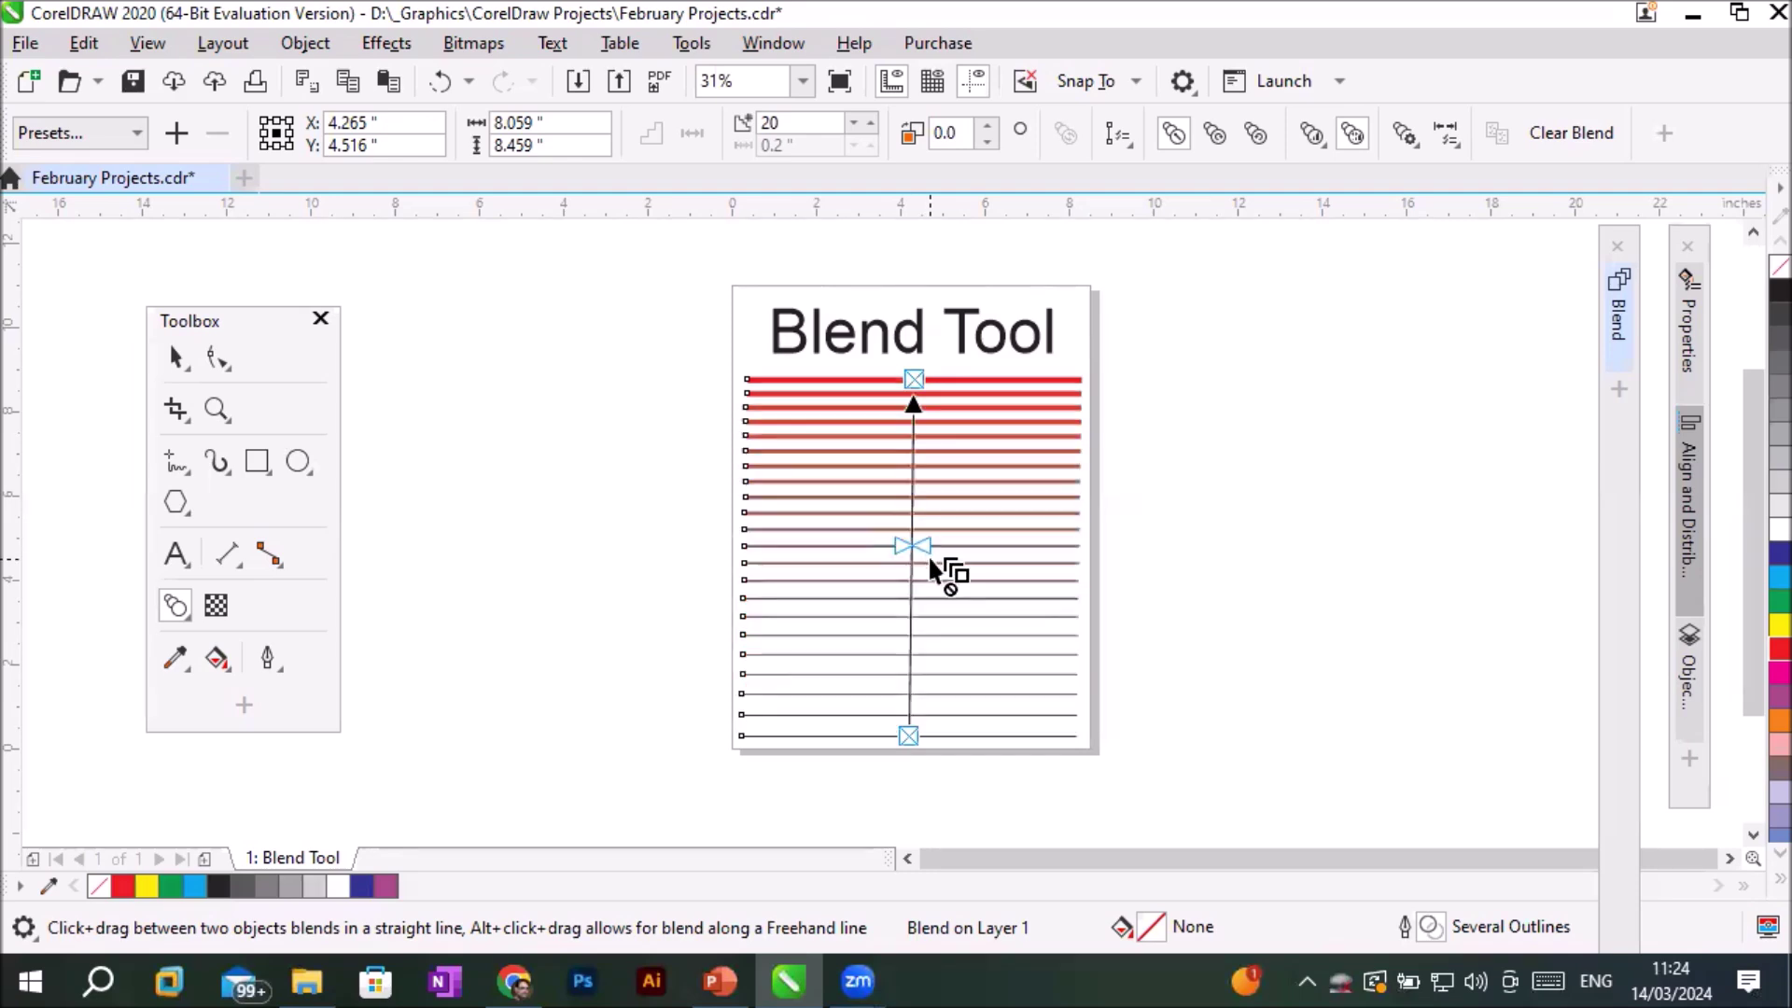
Ease the blend's acceleration back toward the middle and raise its number of steps to 40.
left_click_drag(925, 545, 924, 557)
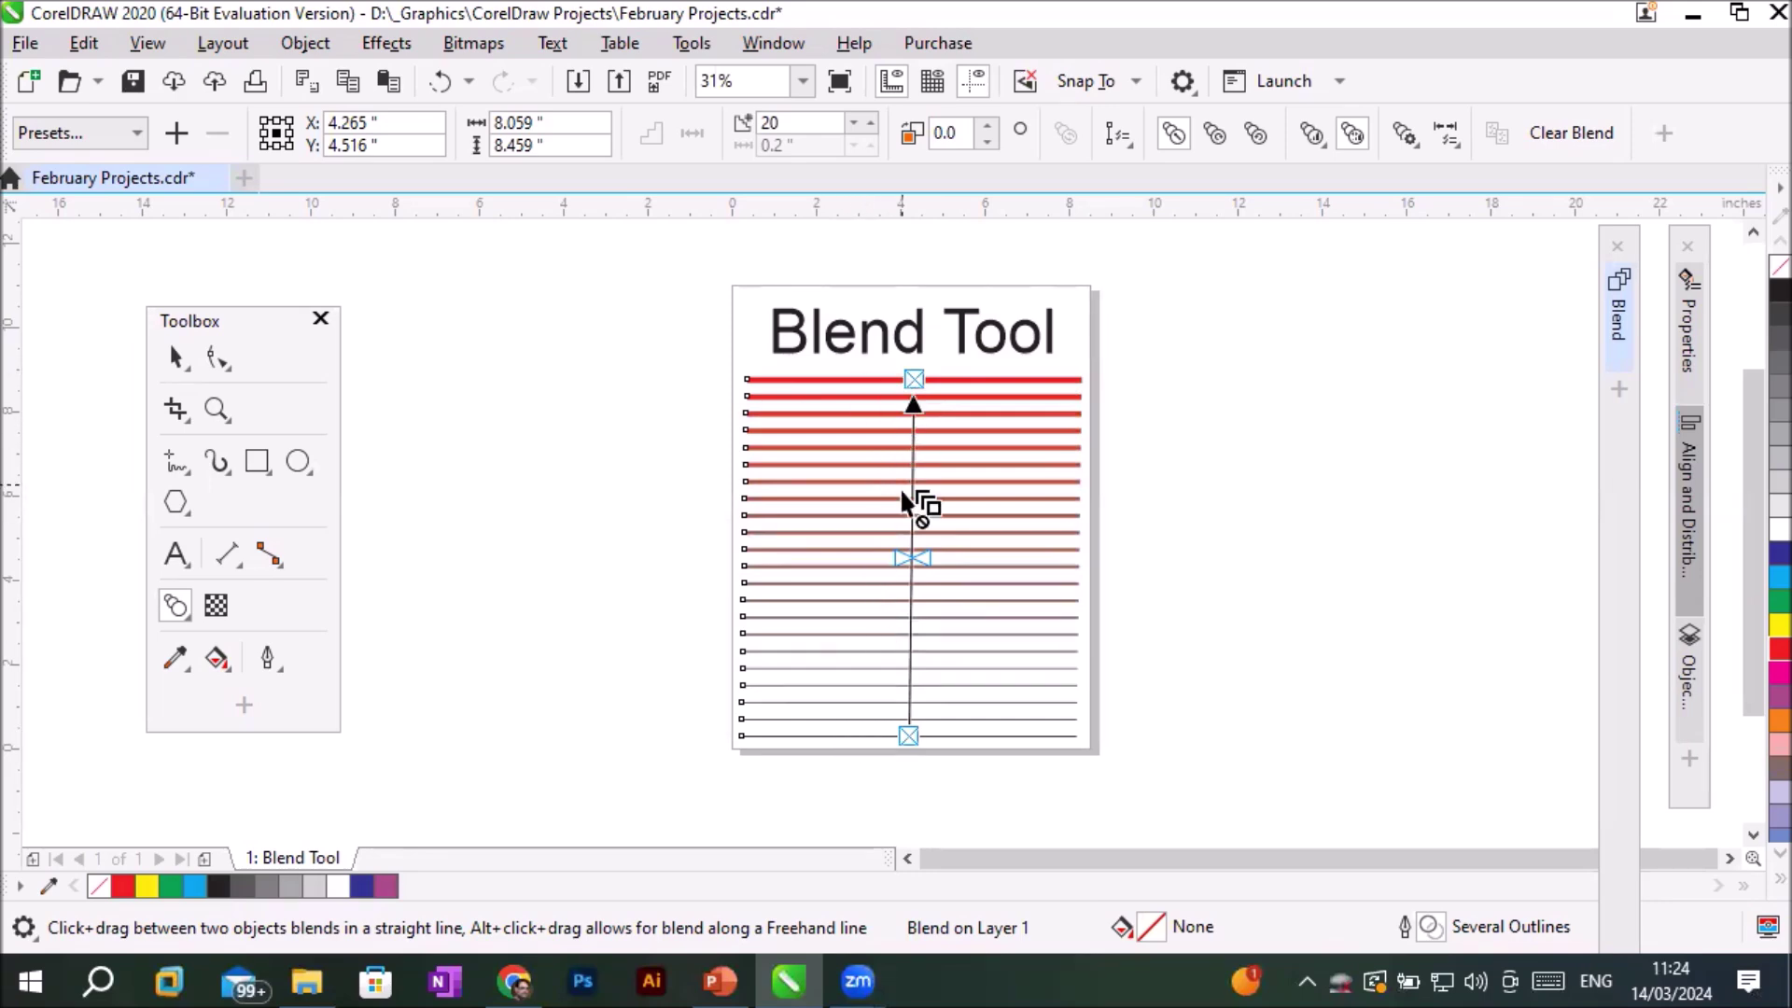
mouse_move(907, 559)
left_mouse_down()
mouse_move(883, 635)
mouse_move(889, 550)
mouse_move(907, 563)
left_mouse_up()
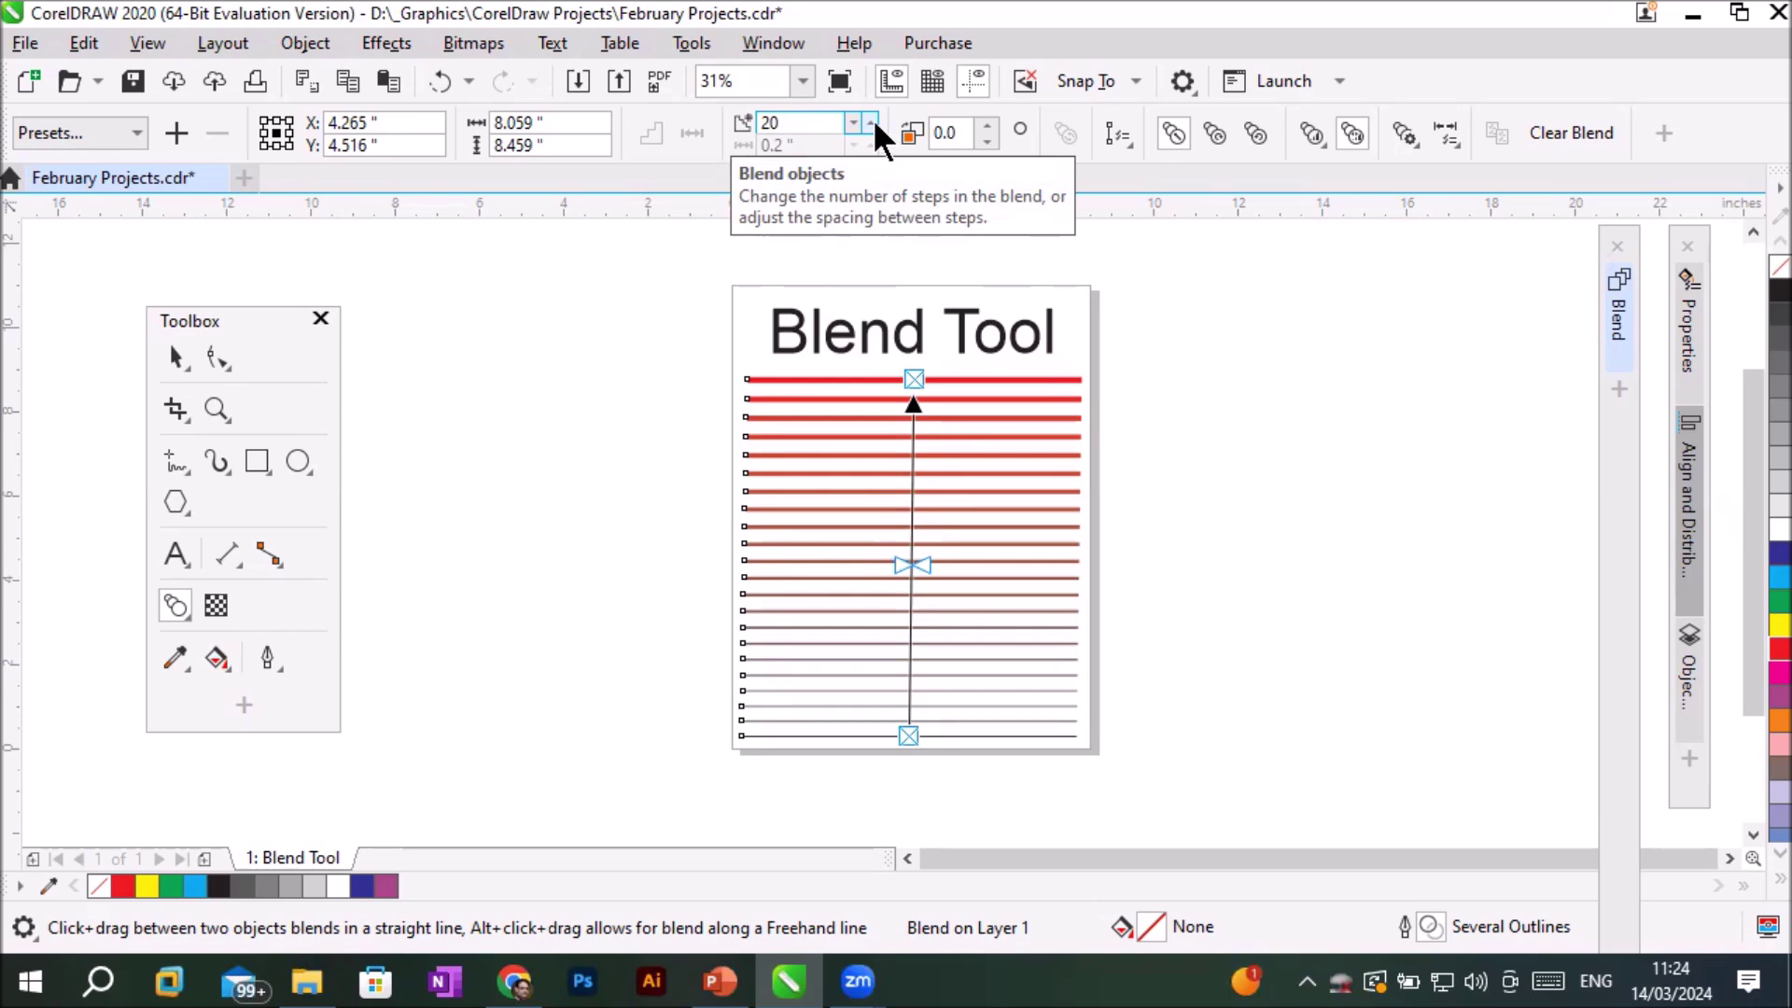
left_click(871, 120)
left_click(866, 115)
left_click(866, 116)
left_click(866, 115)
left_click(866, 115)
left_click(866, 116)
left_click(866, 116)
left_click(866, 116)
left_click(866, 116)
left_click(866, 115)
left_click(866, 115)
left_click(866, 116)
left_click(866, 116)
left_click(866, 116)
left_click(866, 116)
left_click(866, 116)
left_click(866, 116)
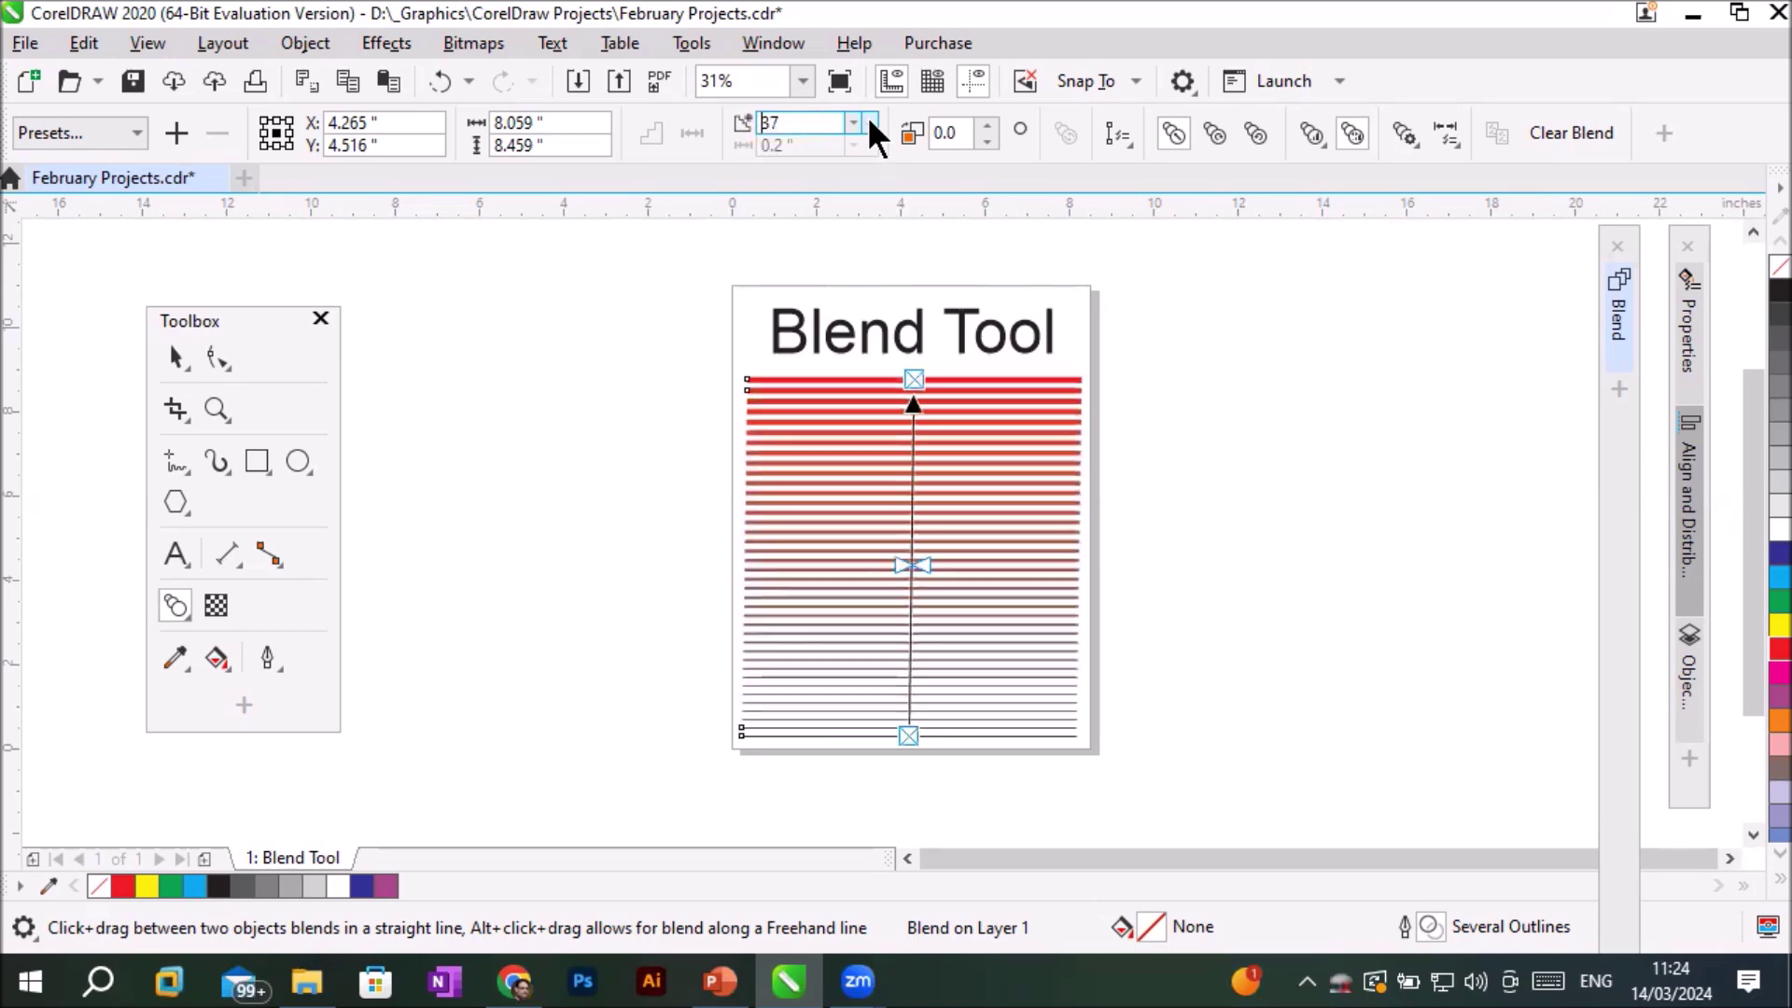
left_click(868, 118)
scroll(1037, 489, "up", 2)
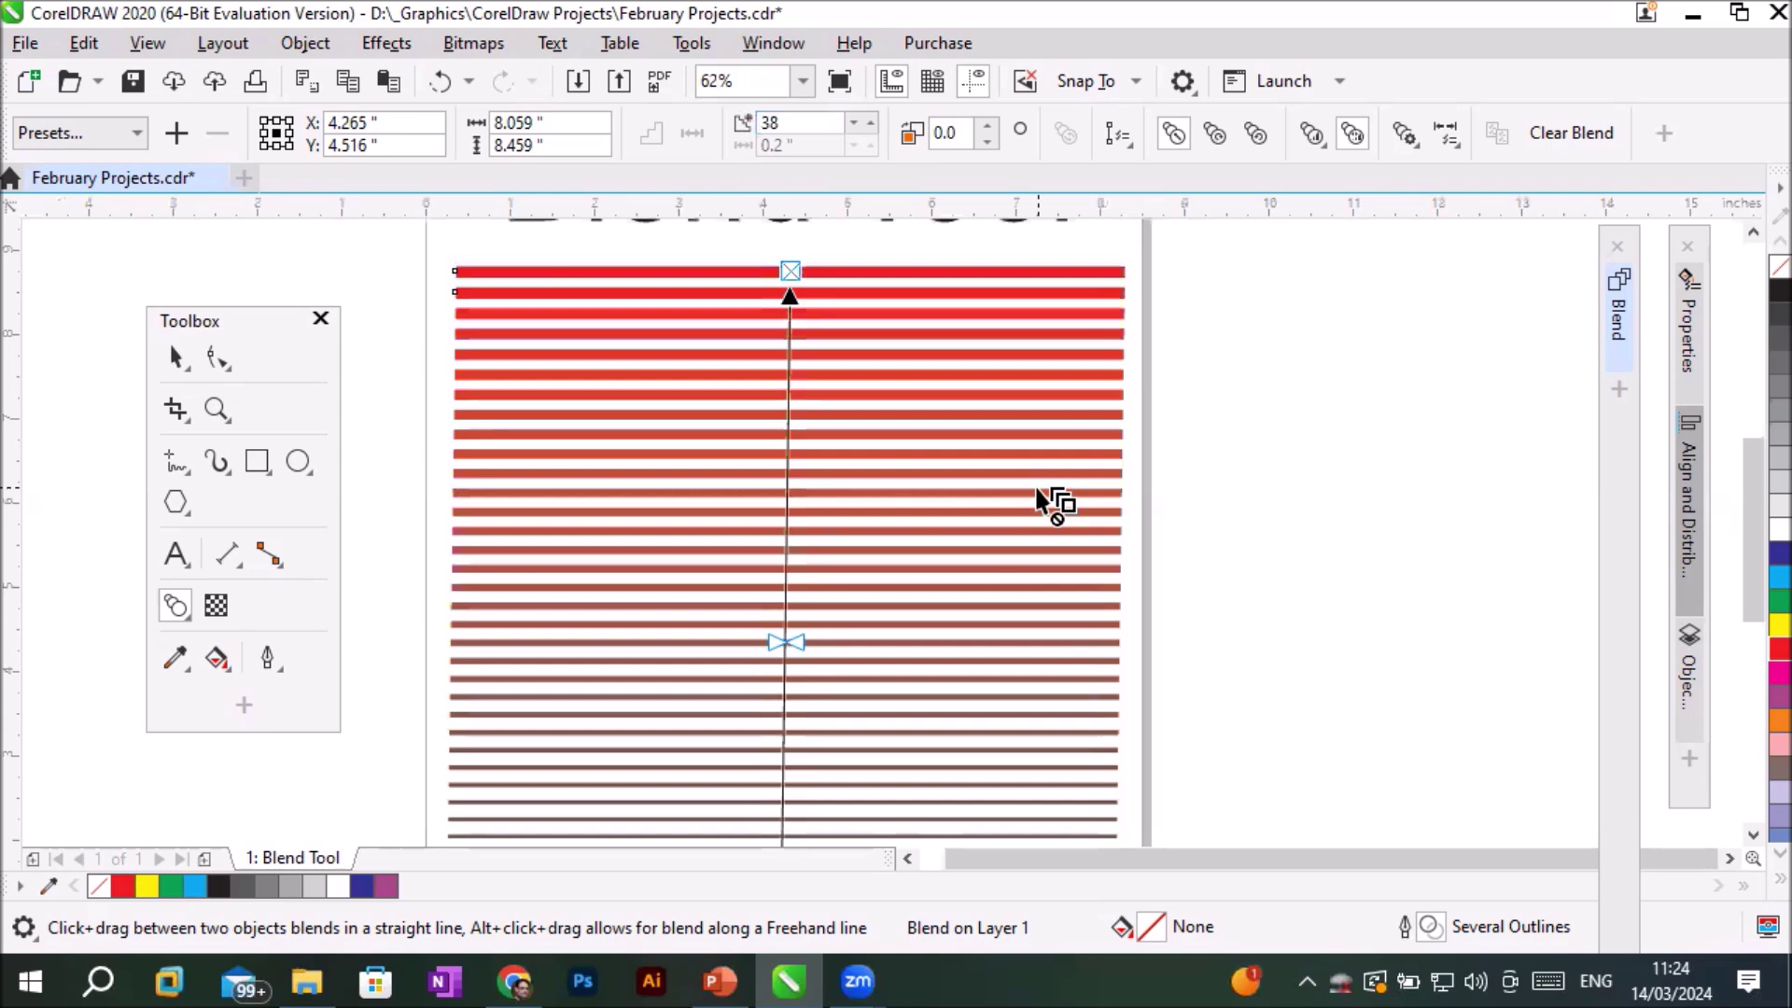
left_click(867, 119)
left_click(867, 119)
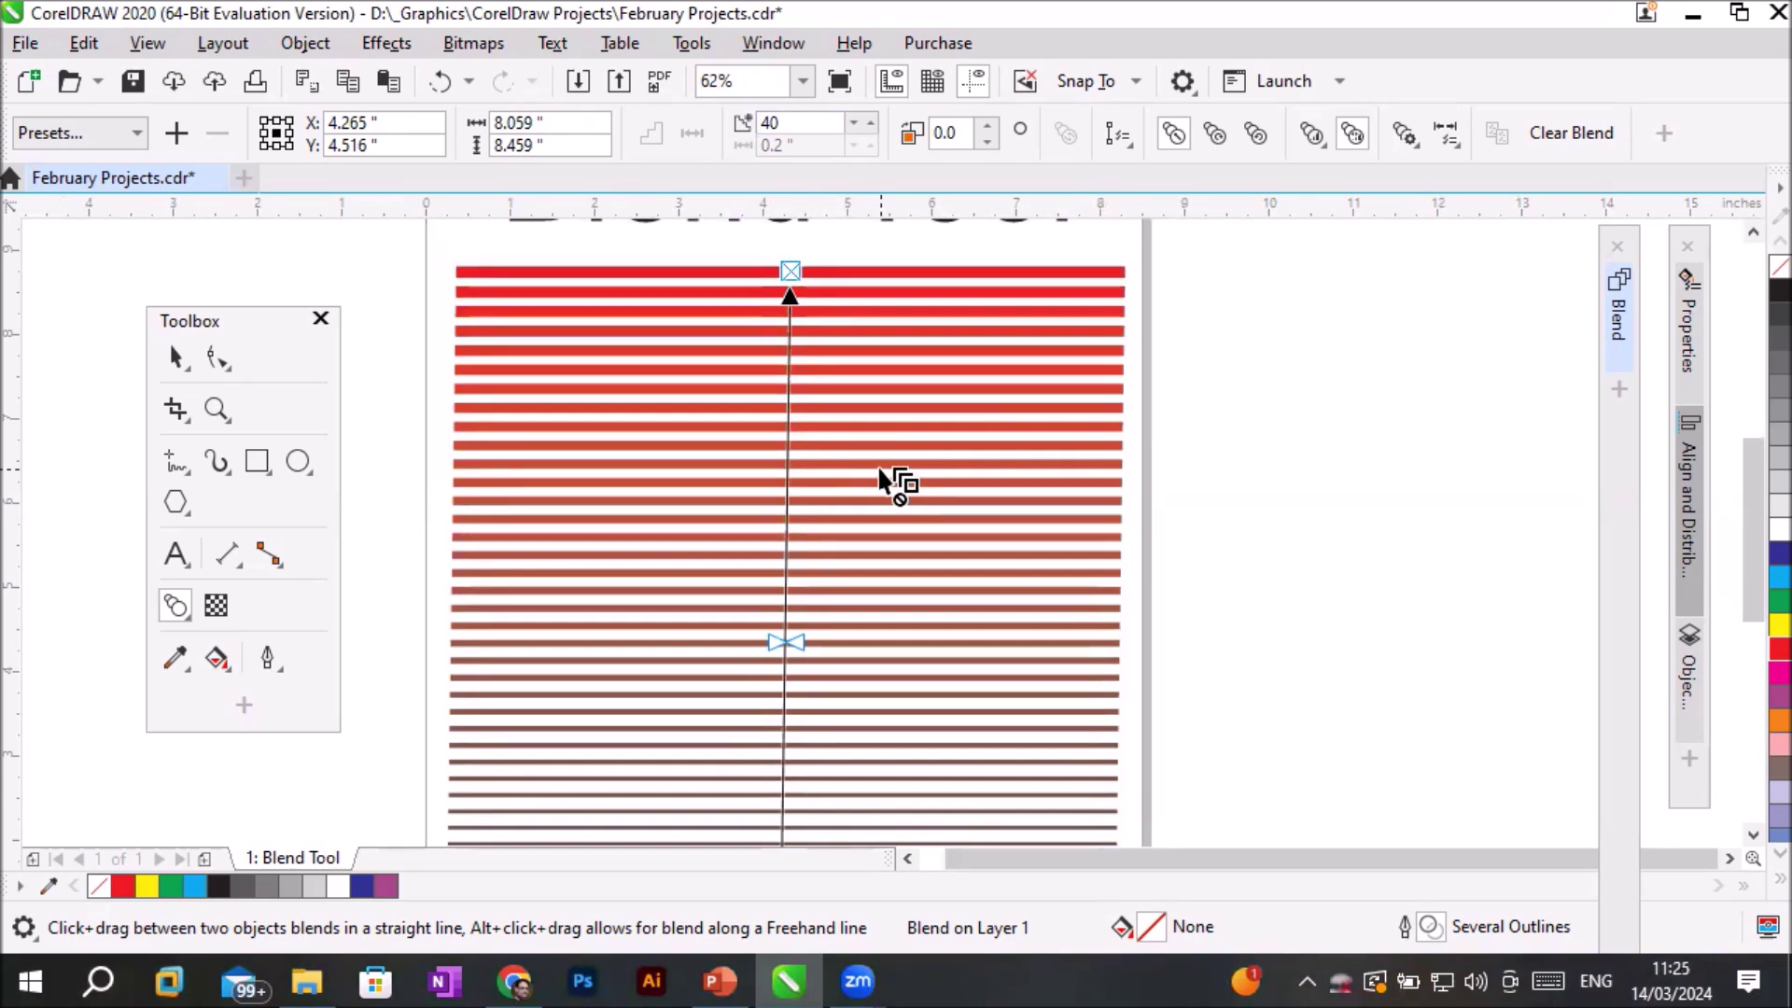
scroll(905, 480, "down", 2)
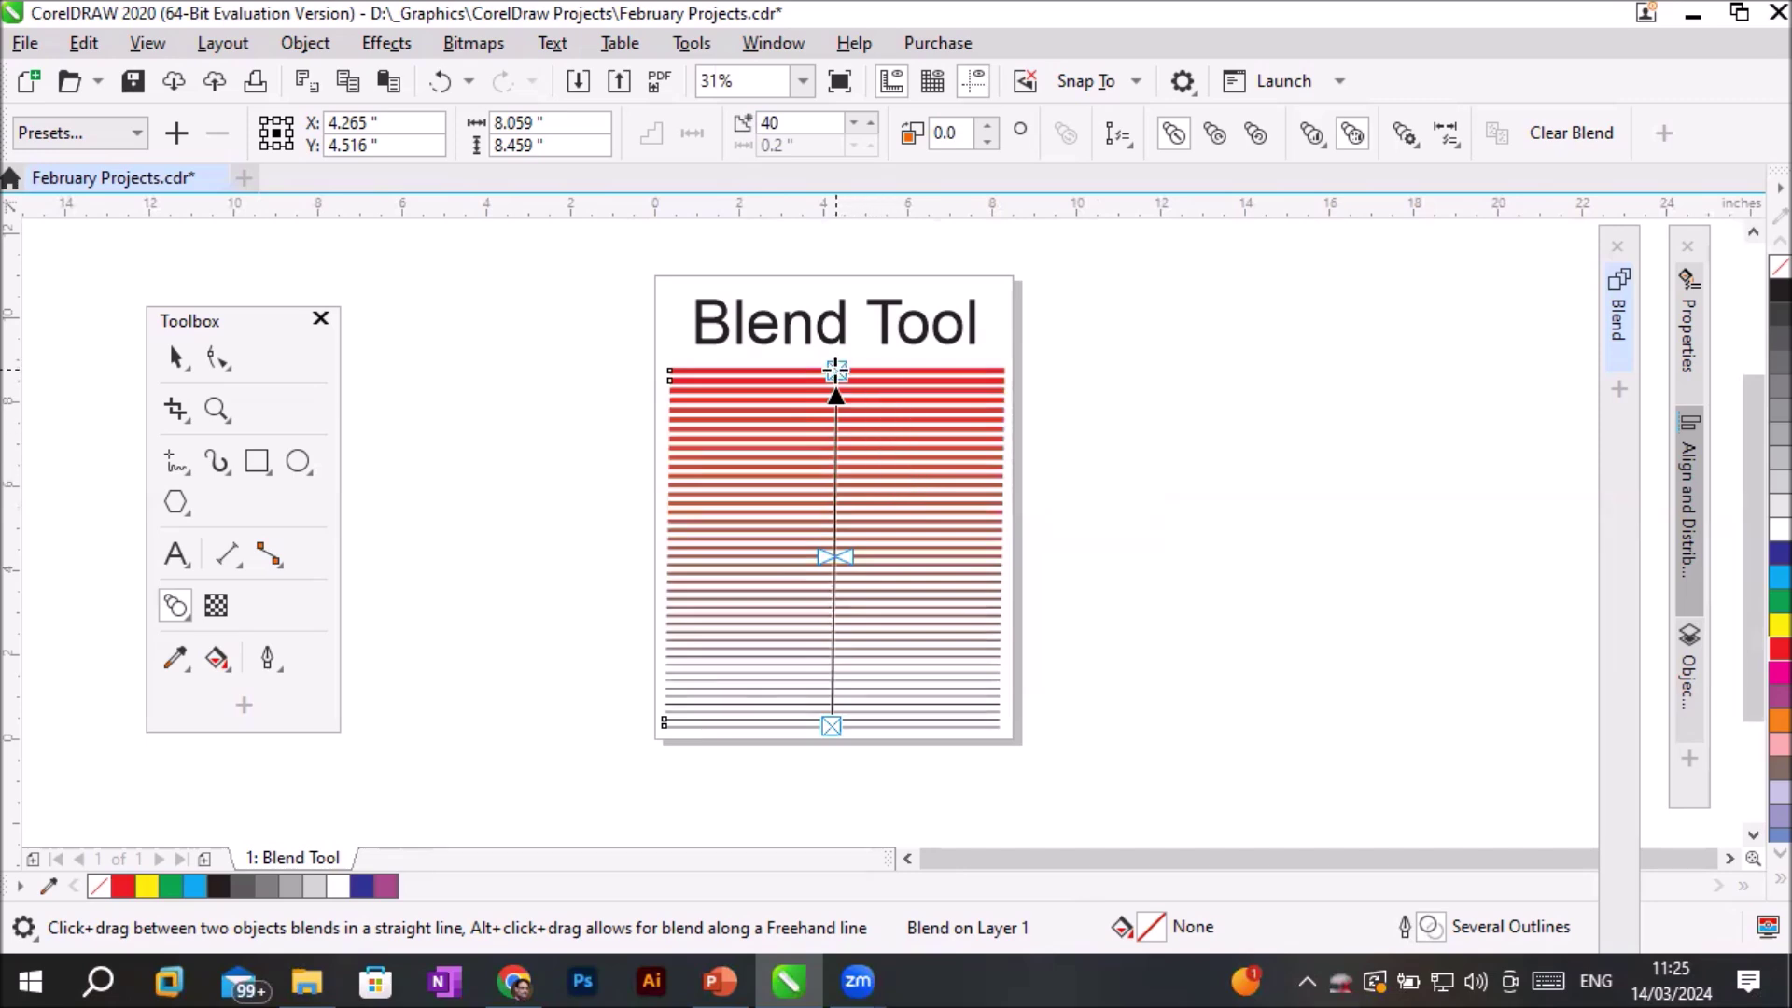
Move the blend's red line down to the left, and reposition its end nodes so it stands upright along the page's left edge.
left_click(820, 280)
left_click_drag(820, 279, 596, 545)
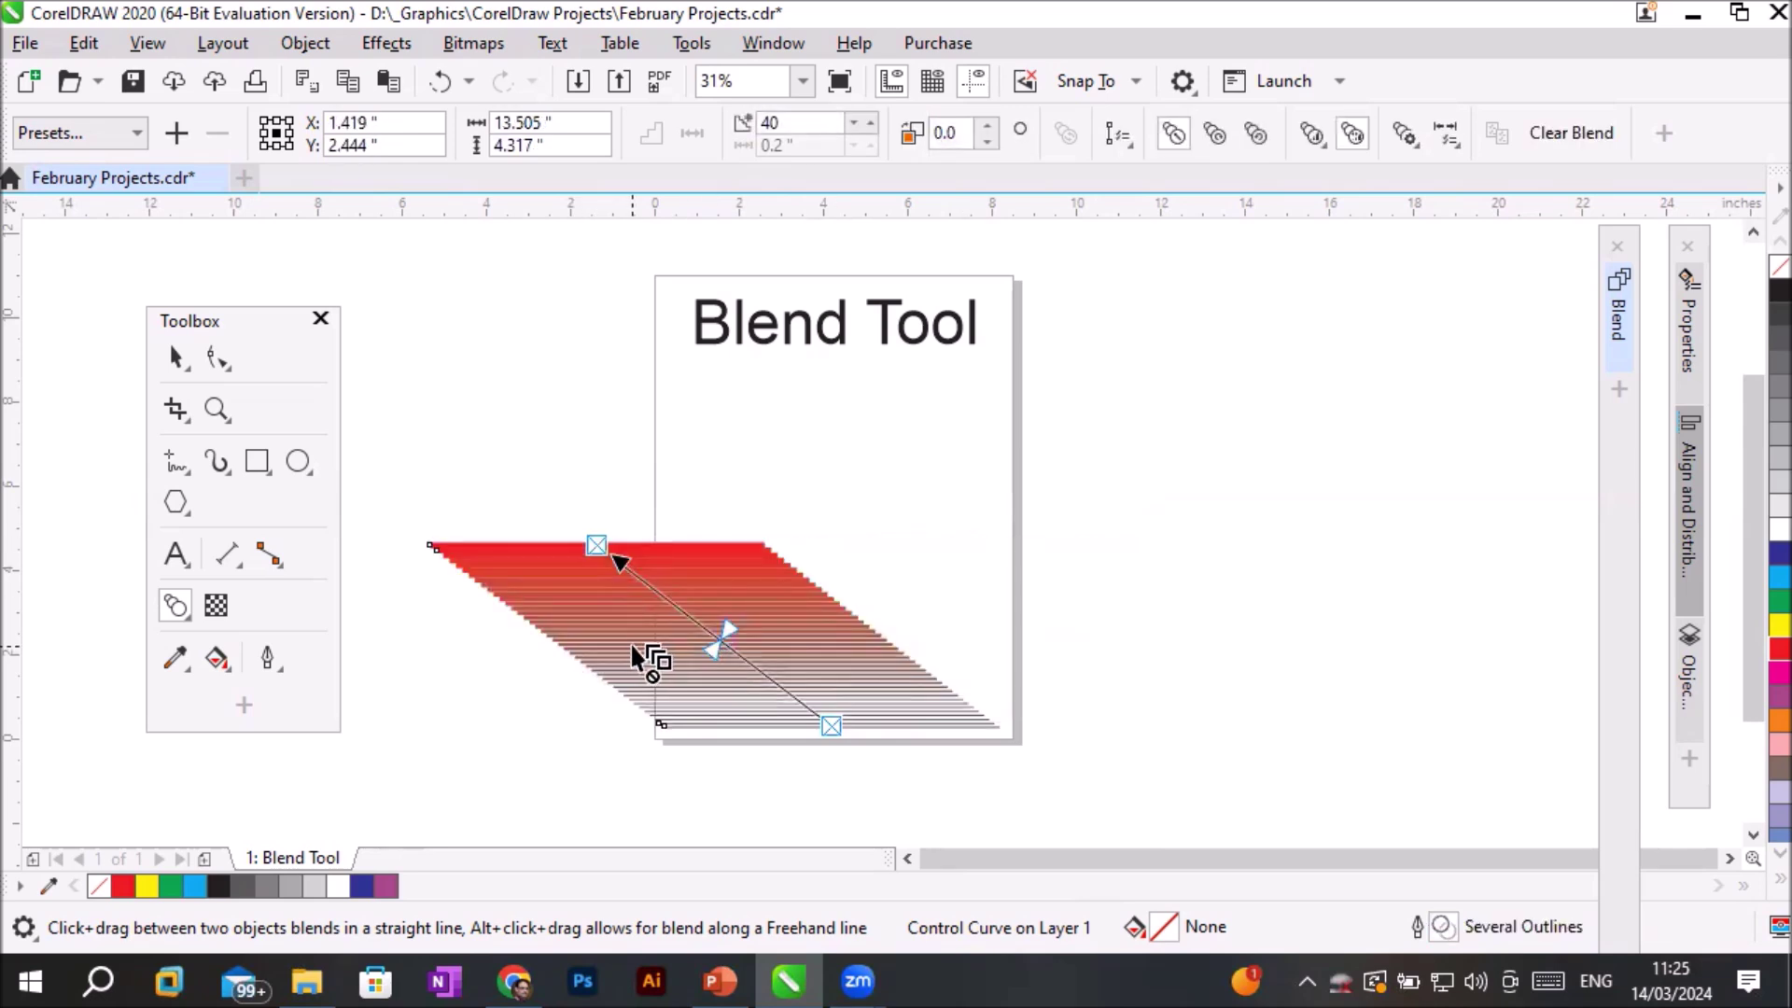
left_click(206, 353)
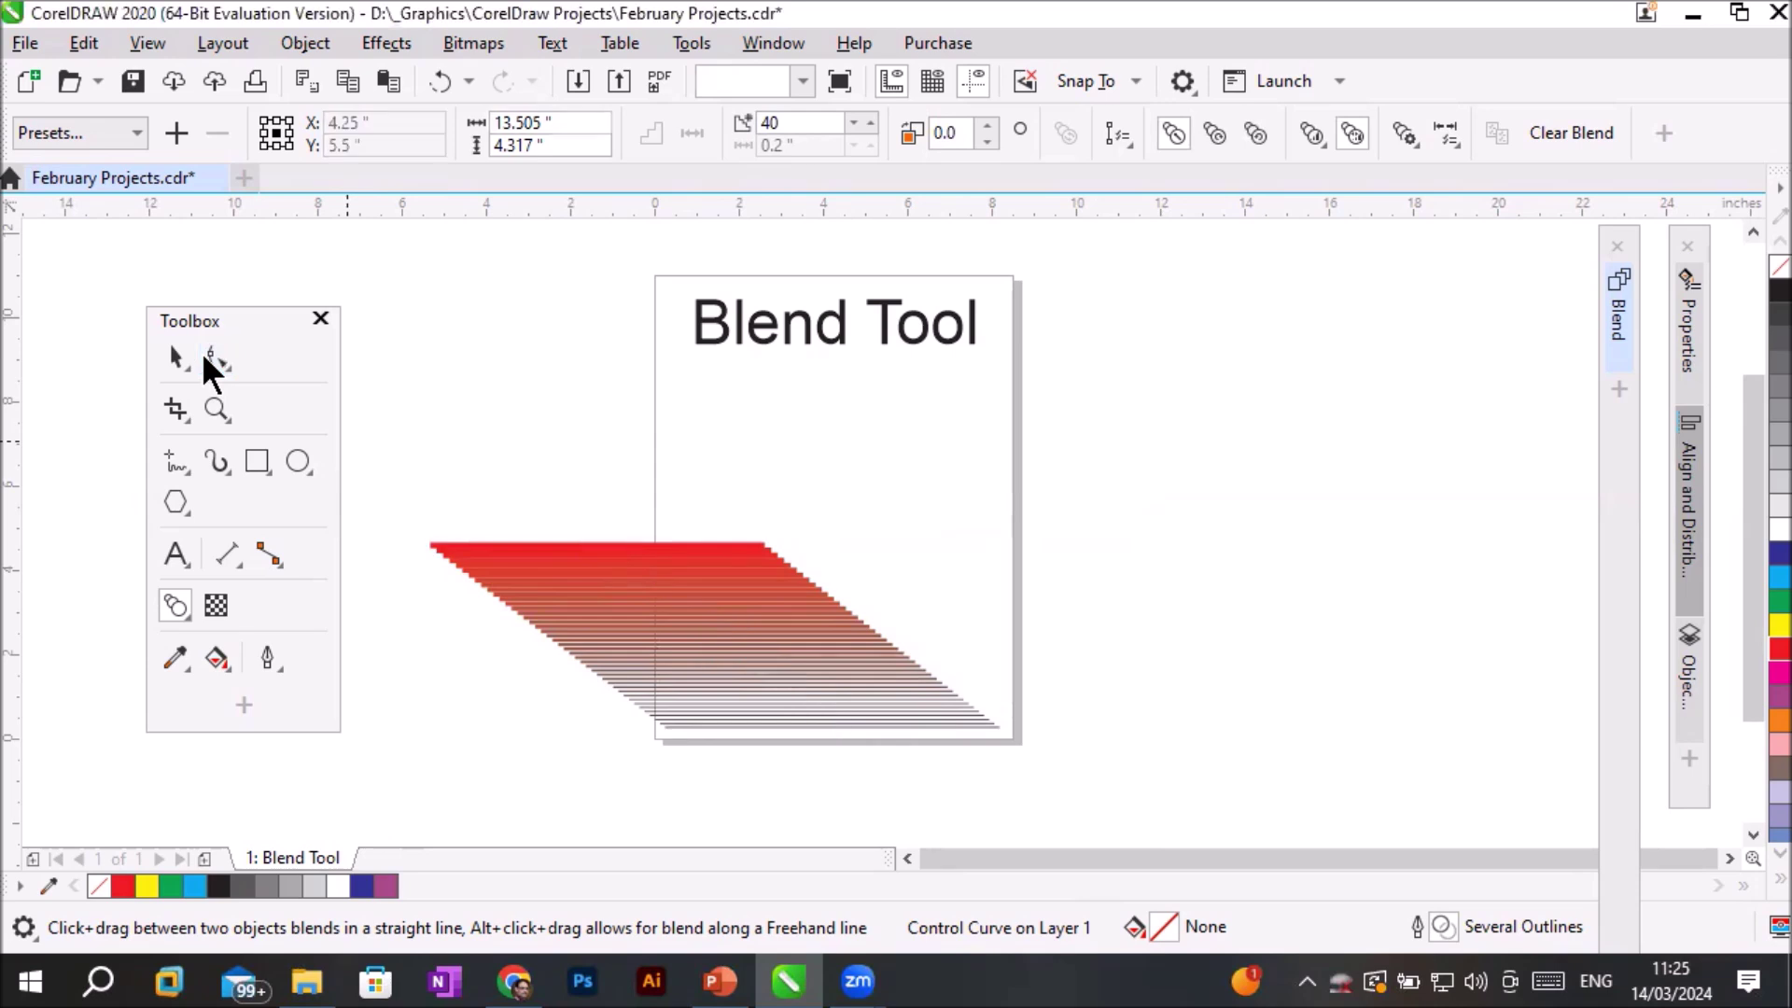
left_click(760, 537)
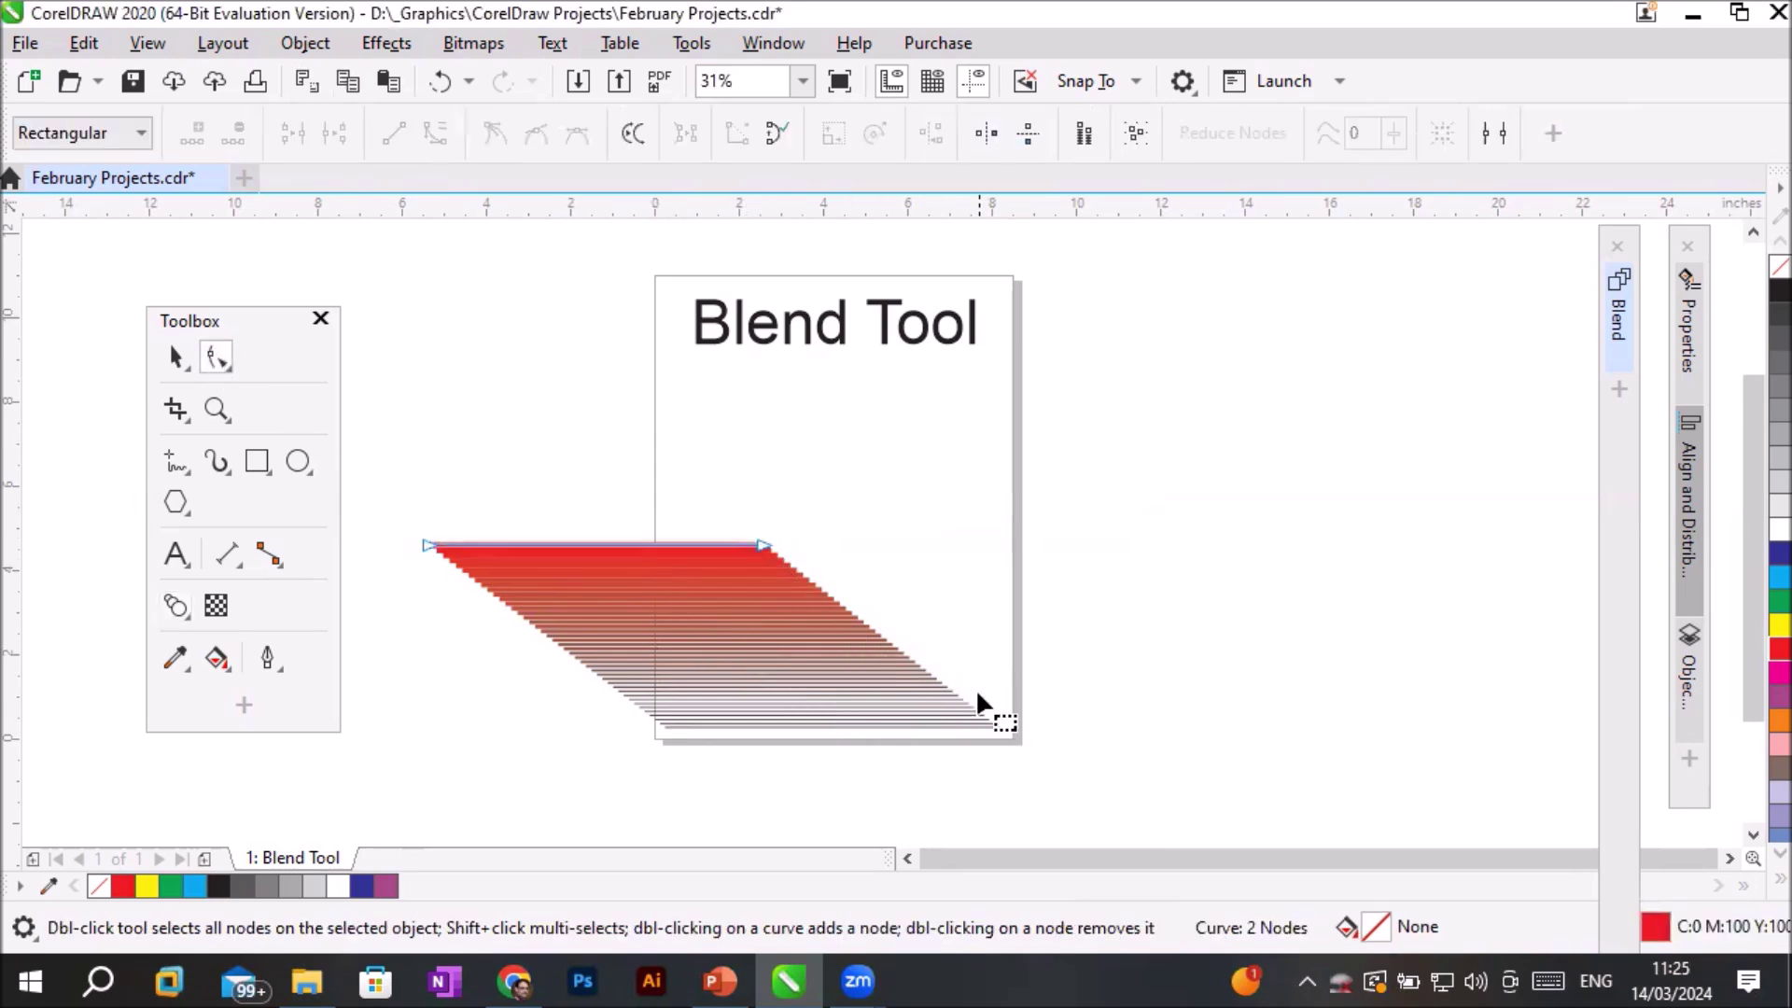
left_click_drag(766, 547, 684, 386)
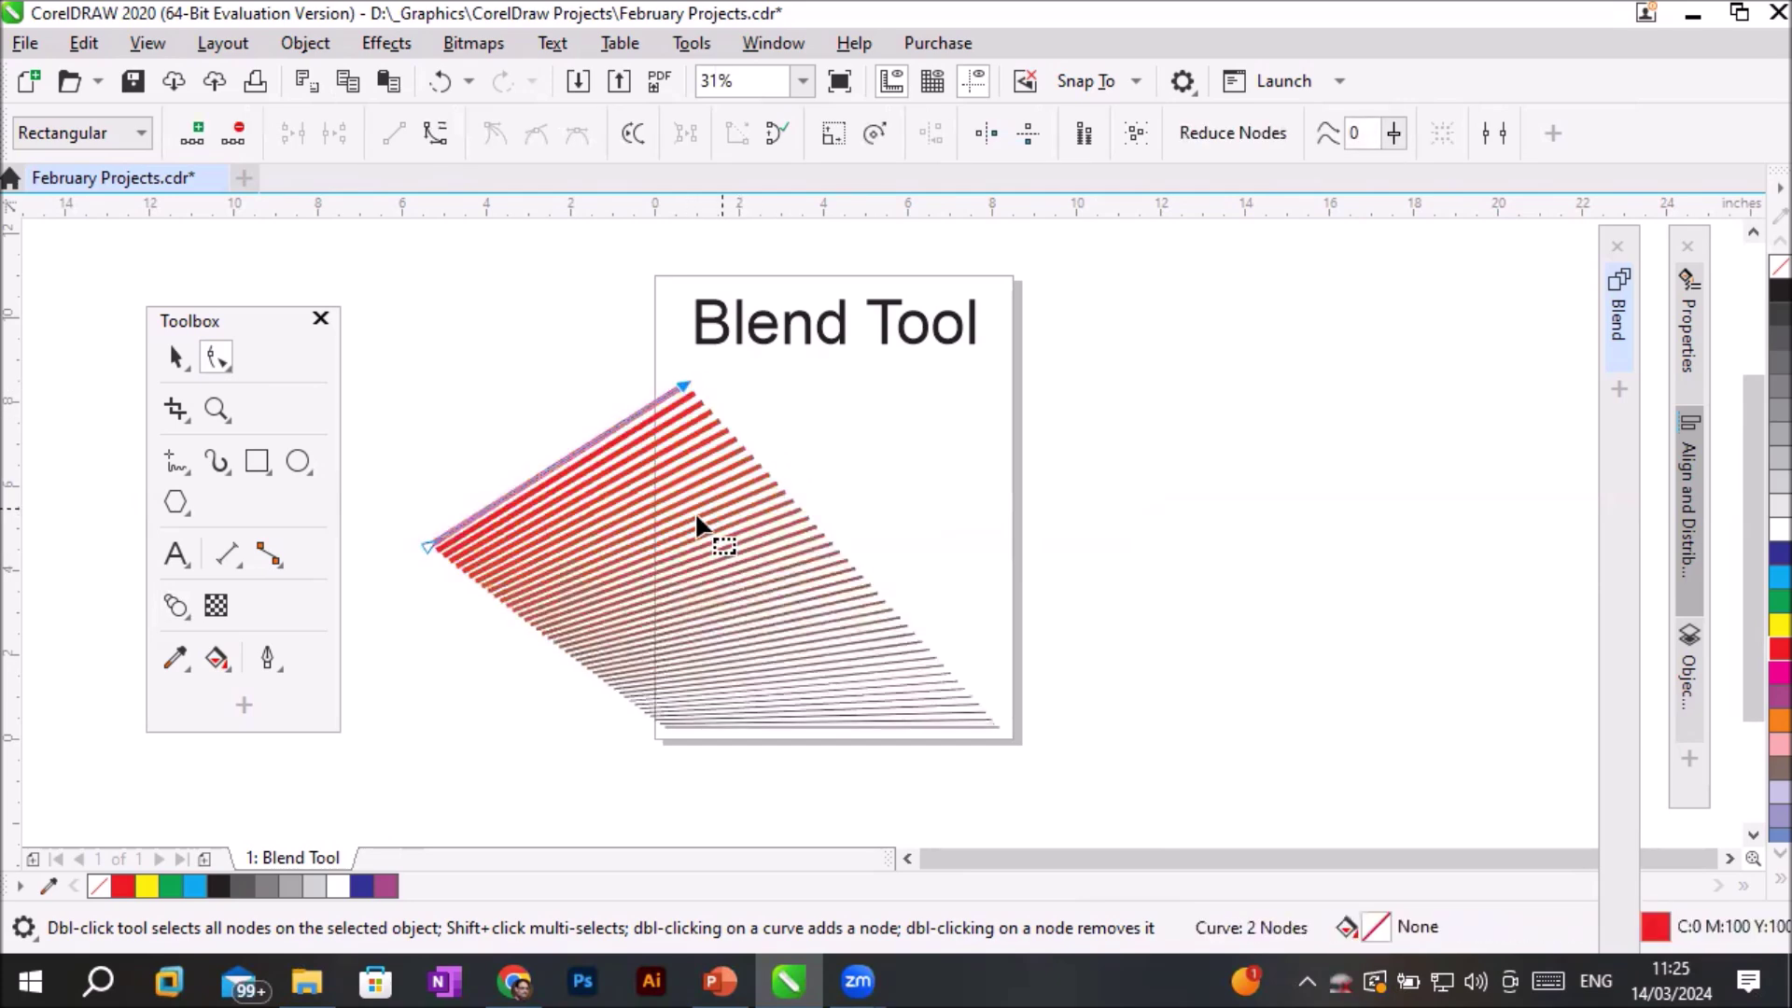
left_click_drag(425, 544, 652, 558)
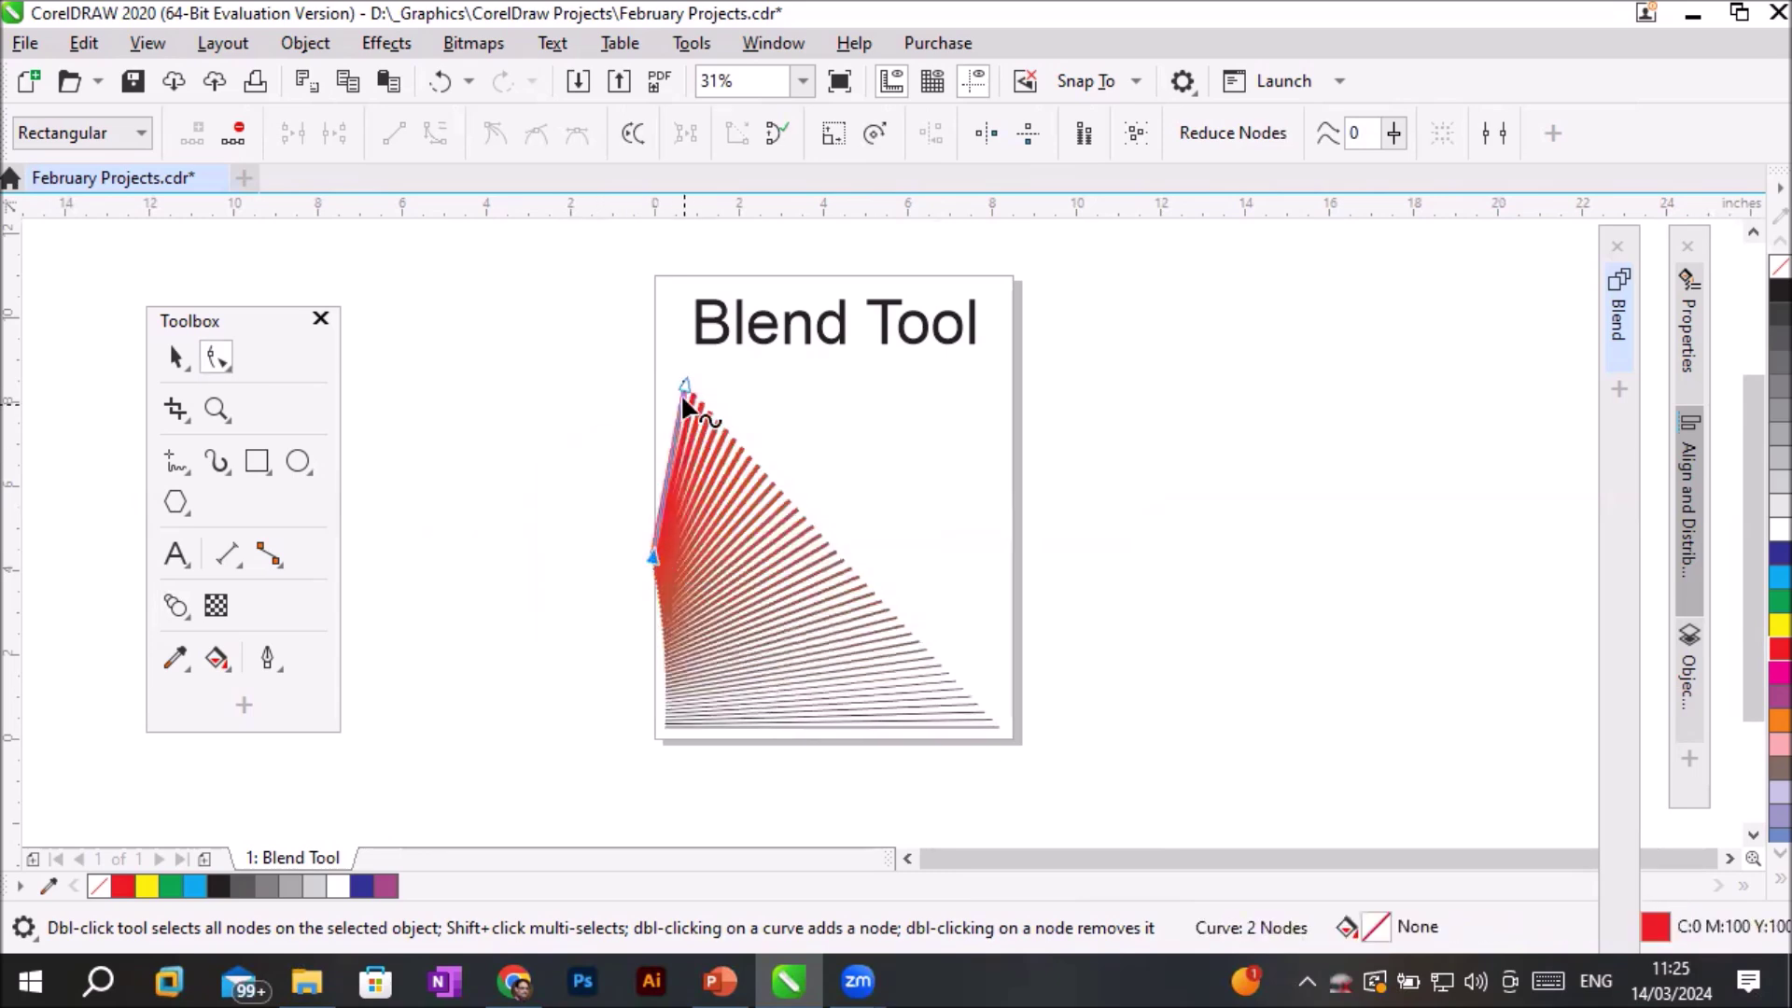
left_click_drag(684, 382, 657, 336)
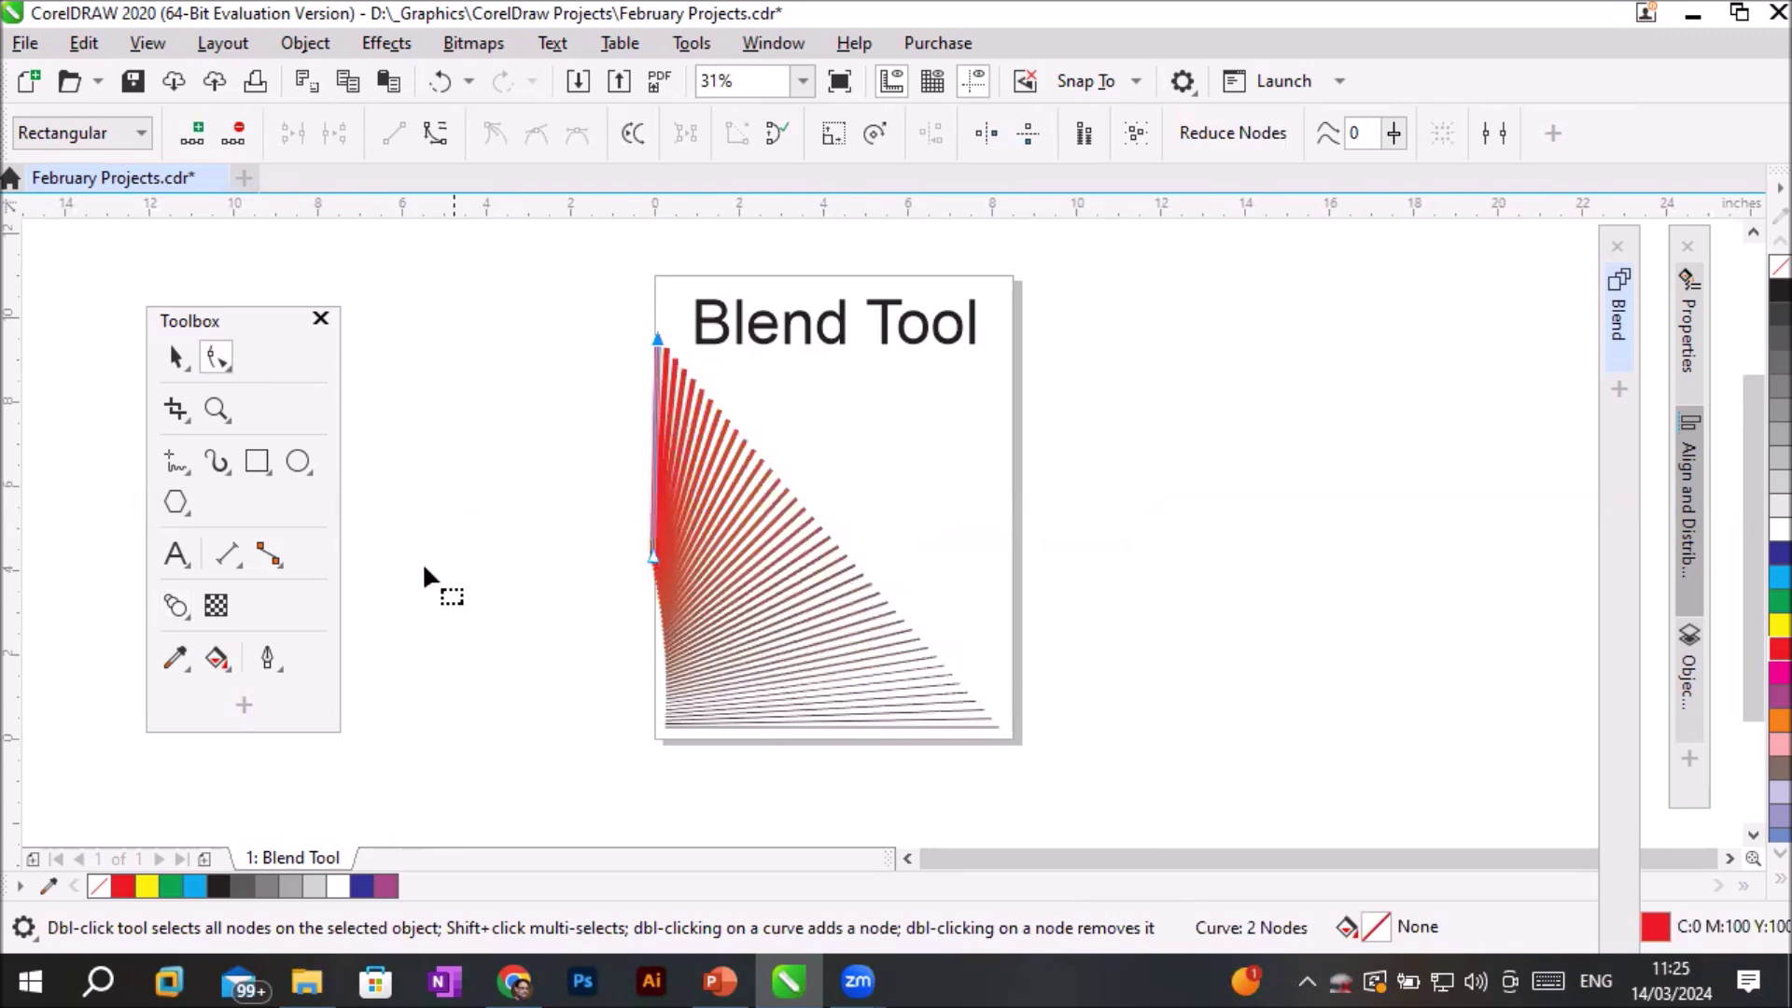
Move the black line's end nodes to the page's bottom corners and shorten the line to about 6.4 inches wide.
left_click(986, 728)
left_click_drag(658, 725, 654, 741)
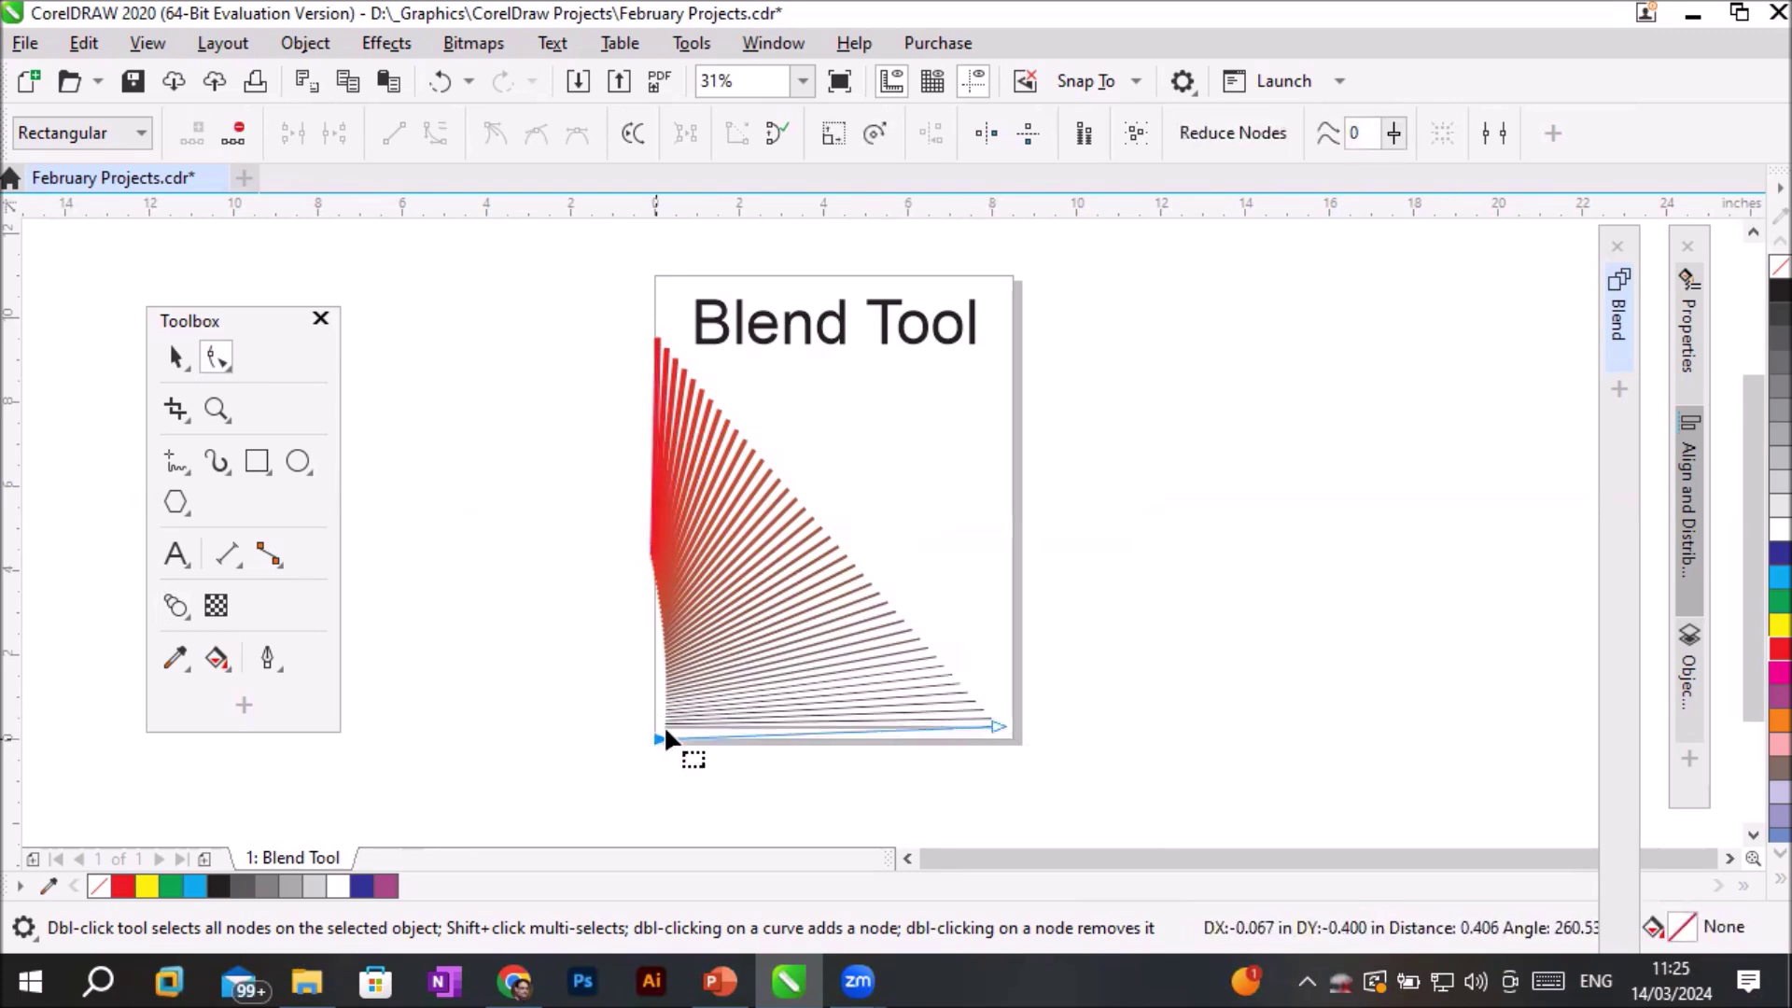
left_click_drag(987, 716, 1004, 737)
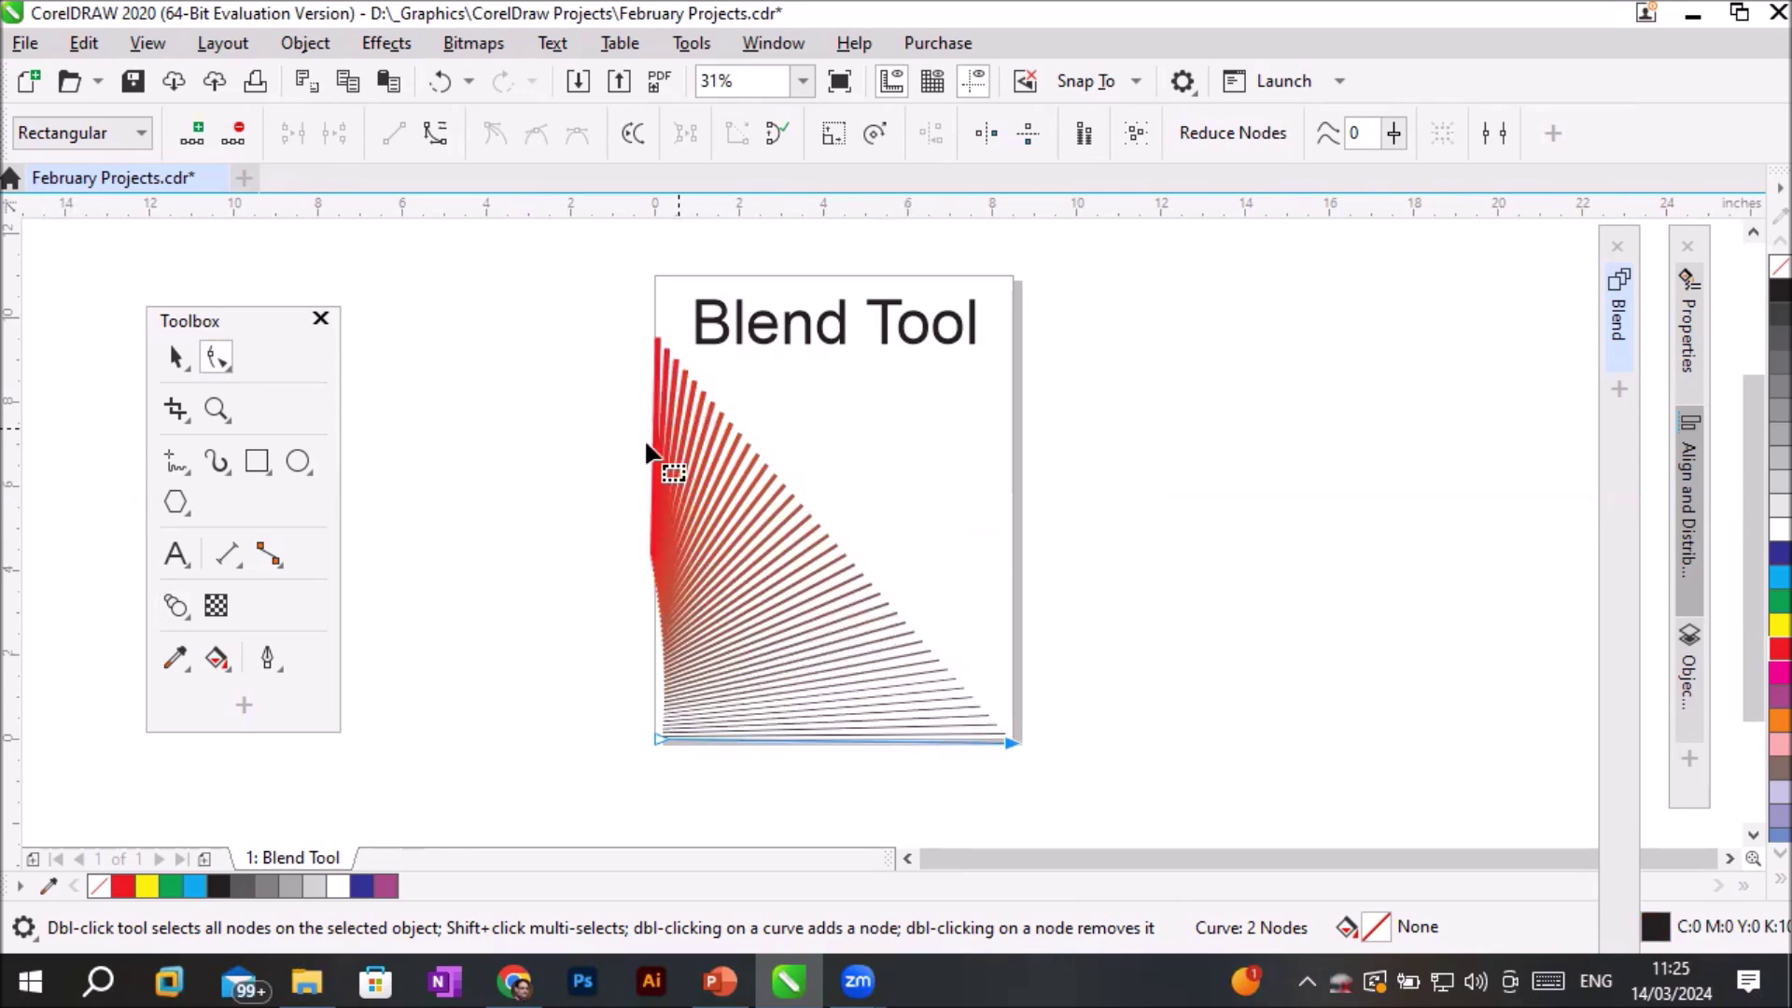
left_click(176, 357)
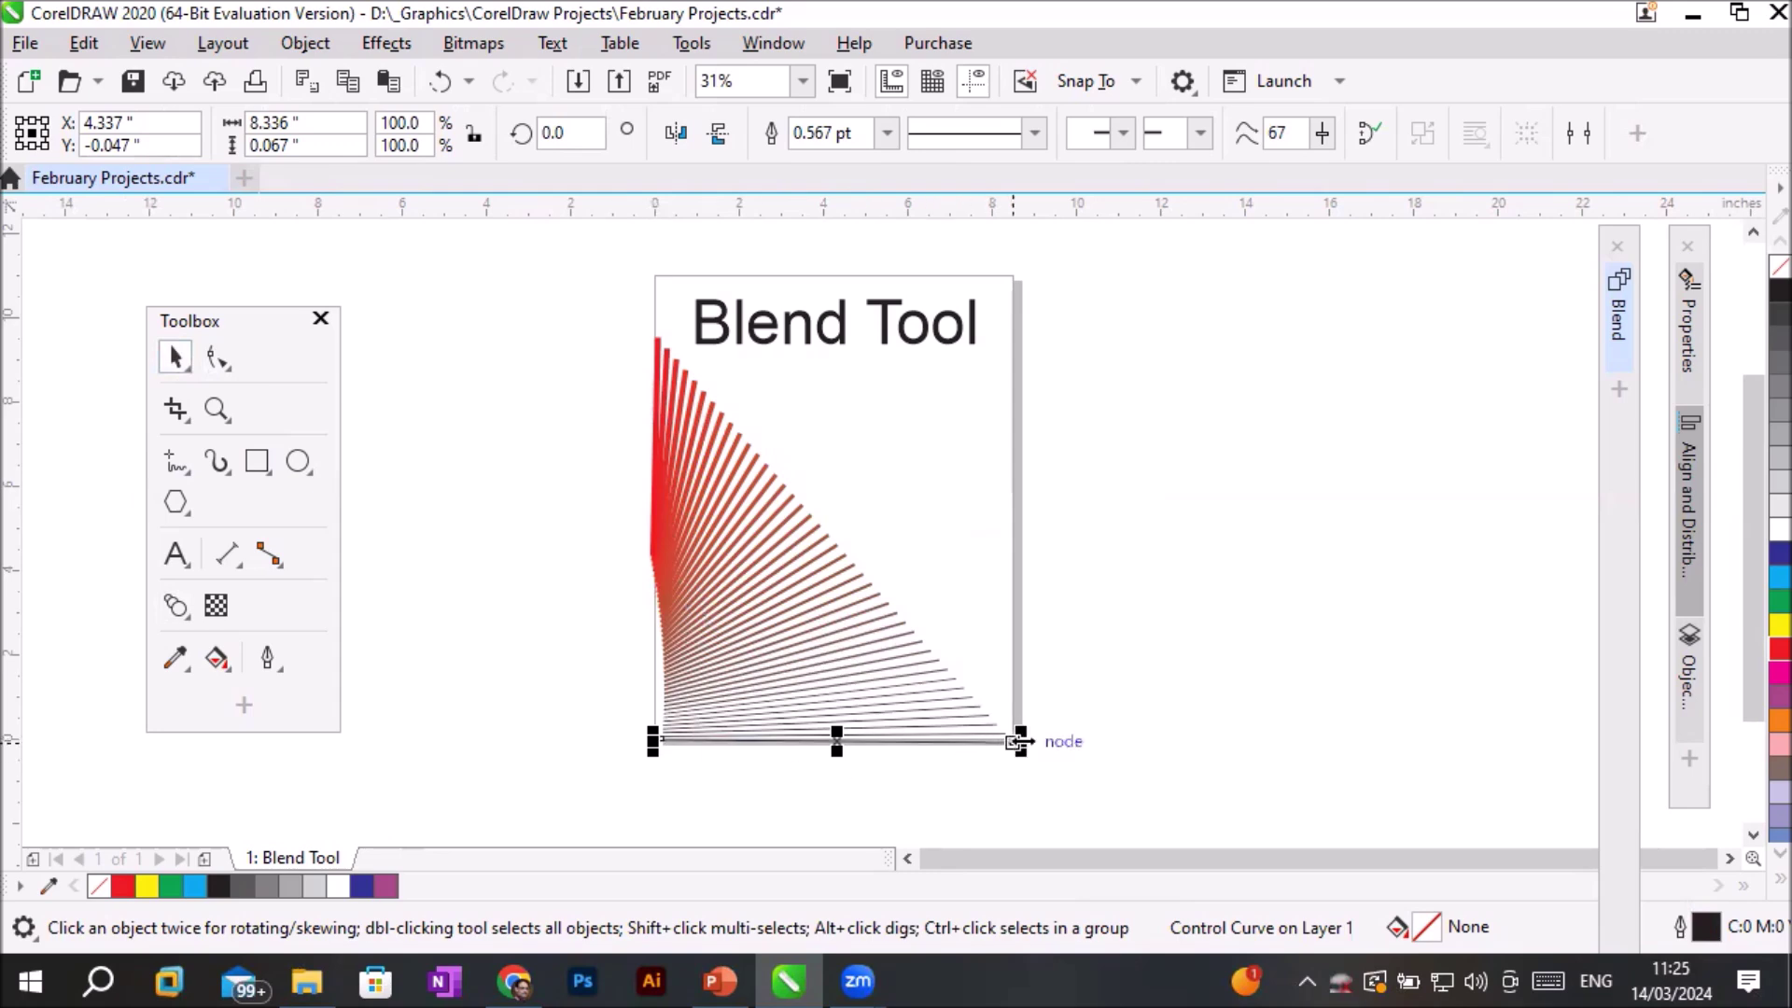
left_click_drag(1020, 742, 941, 742)
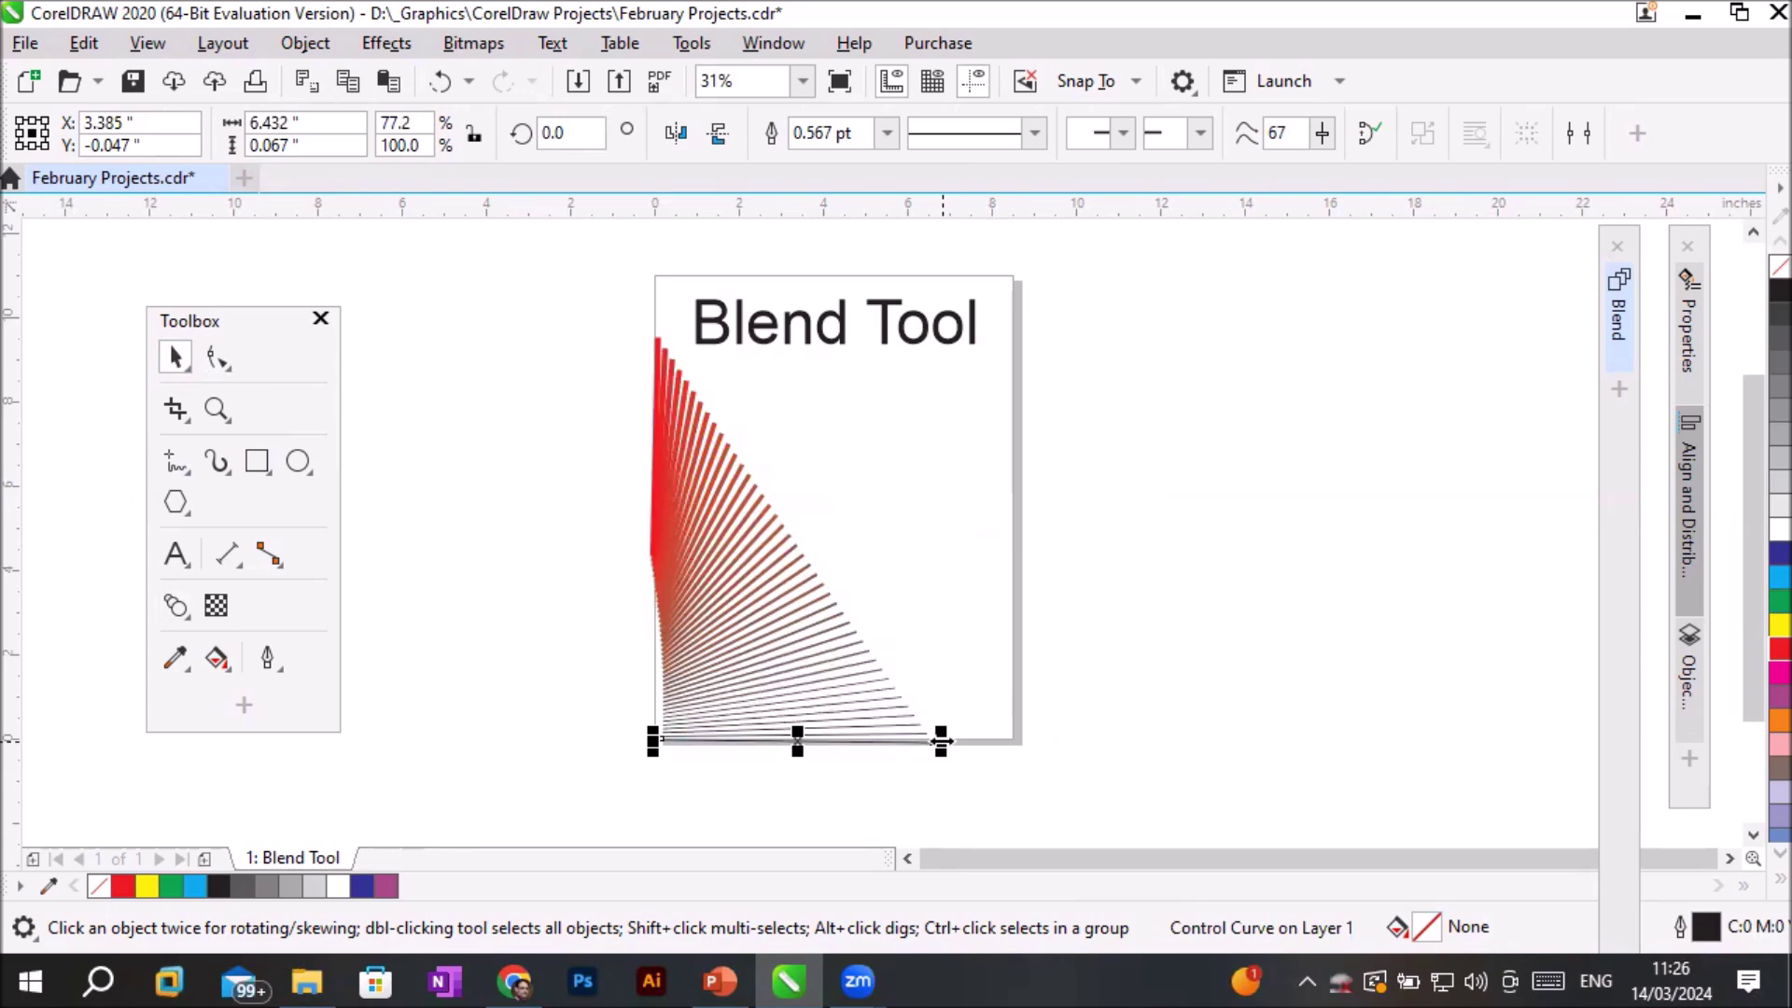
Rotate the whole blend about 59 degrees counterclockwise and move it up toward the title.
left_click(803, 669)
left_click(803, 669)
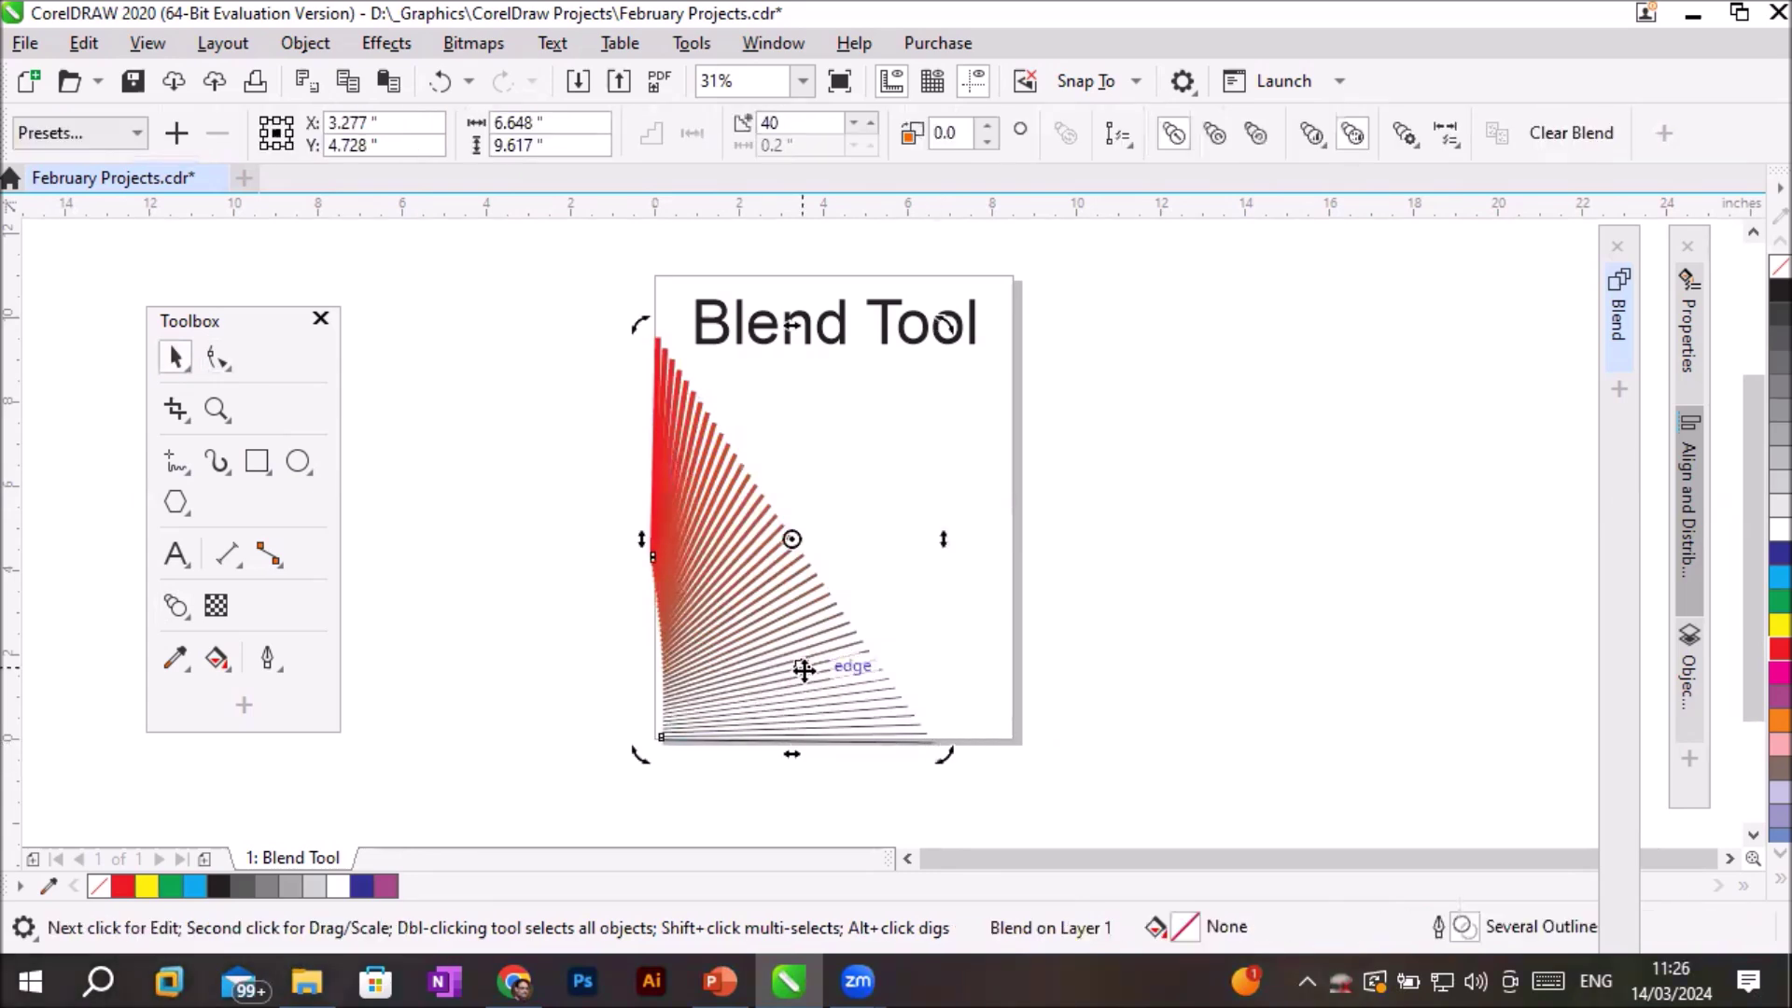
left_click_drag(635, 329, 544, 560)
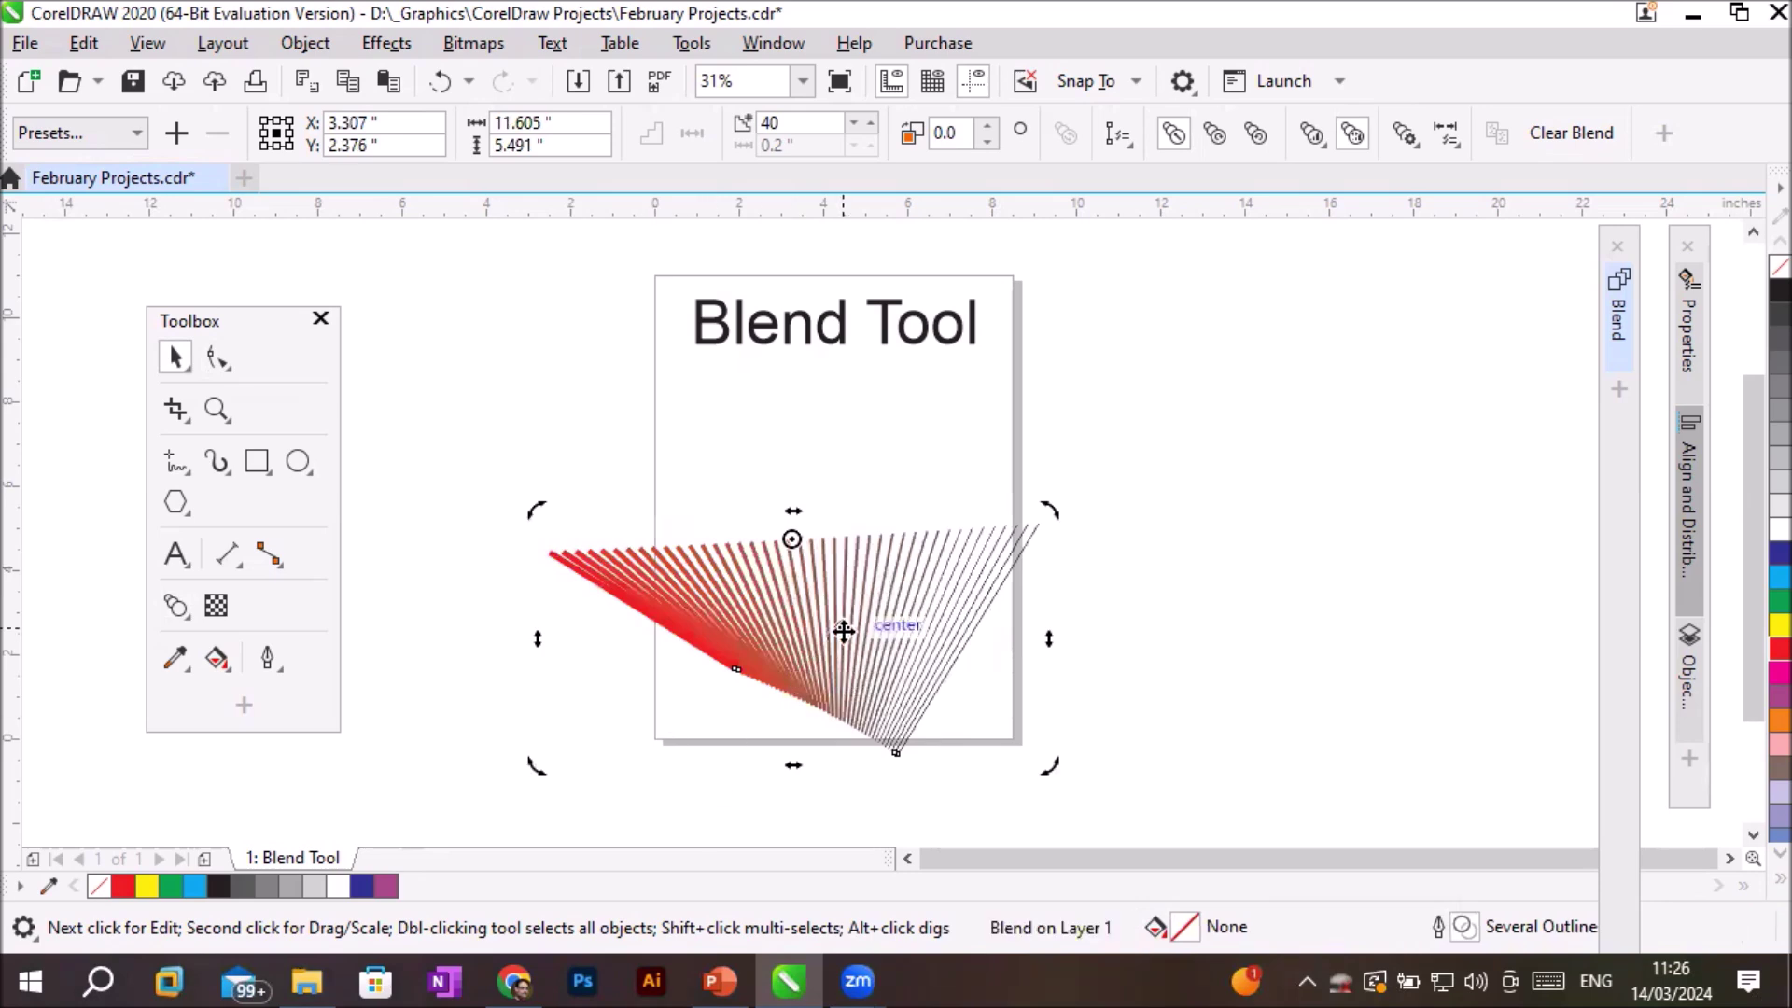
left_click(814, 633)
left_click_drag(823, 634, 859, 487)
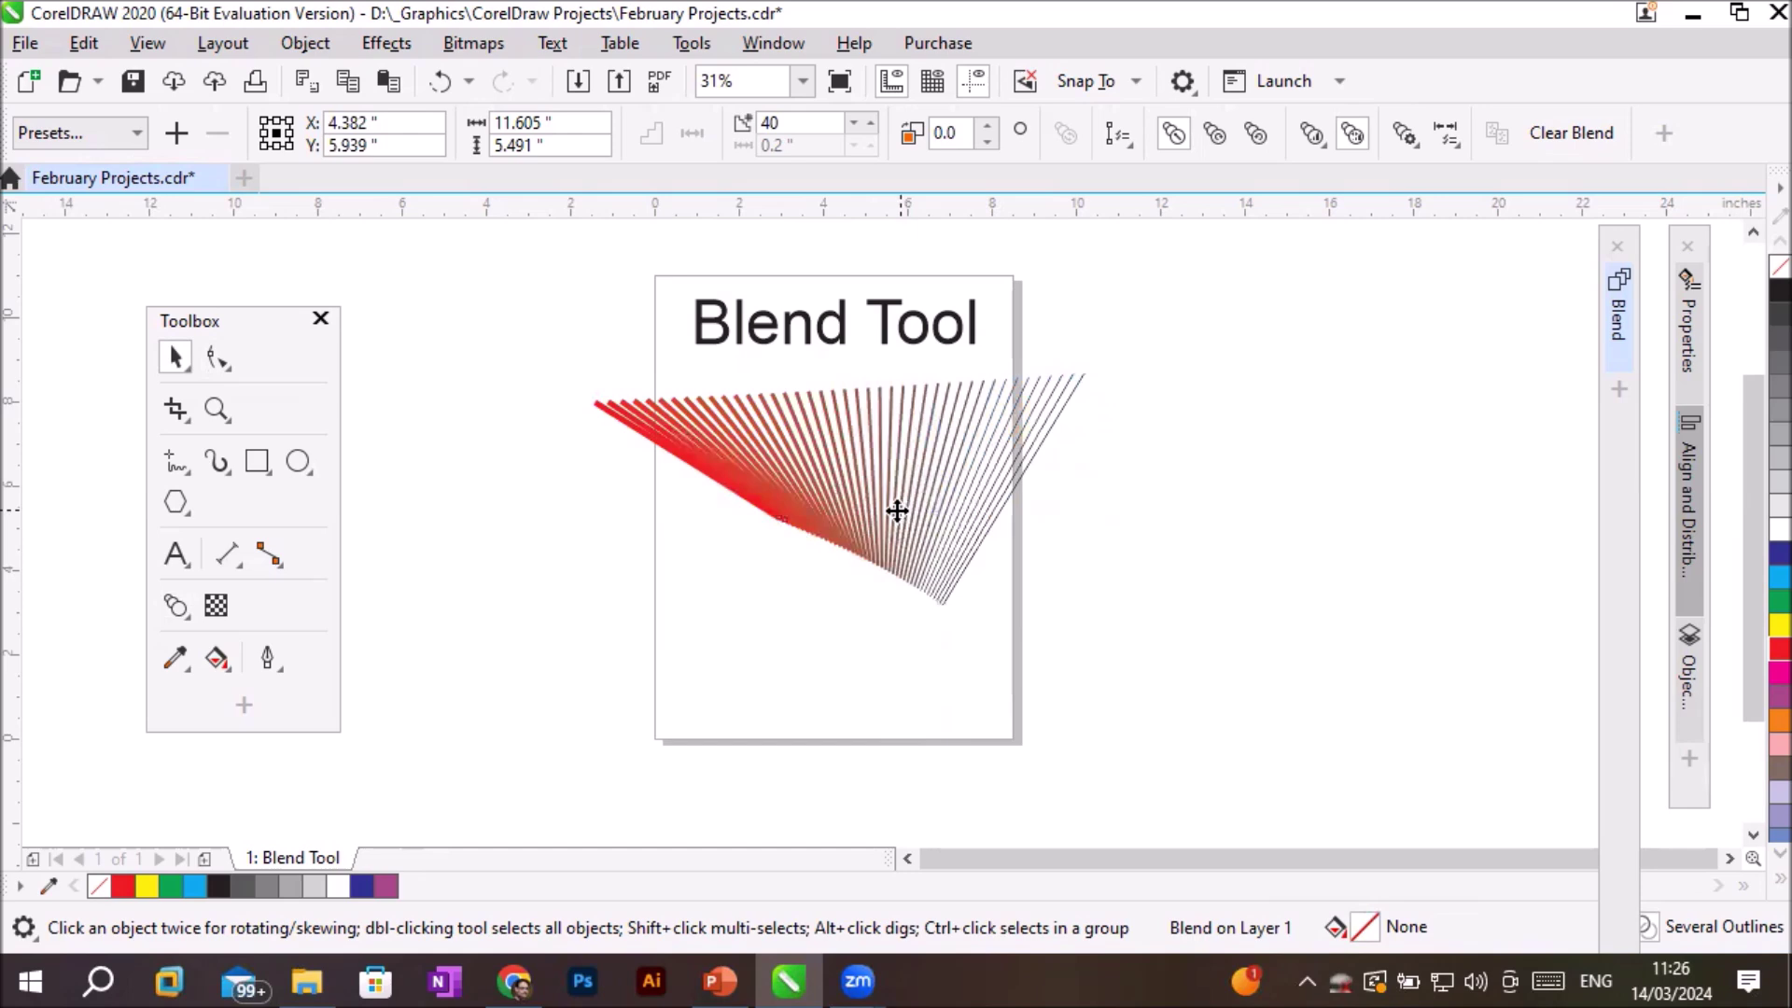
Rotate a copy of the blend clockwise around its lower-right corner and repeat the operation for another copy.
left_click(895, 509)
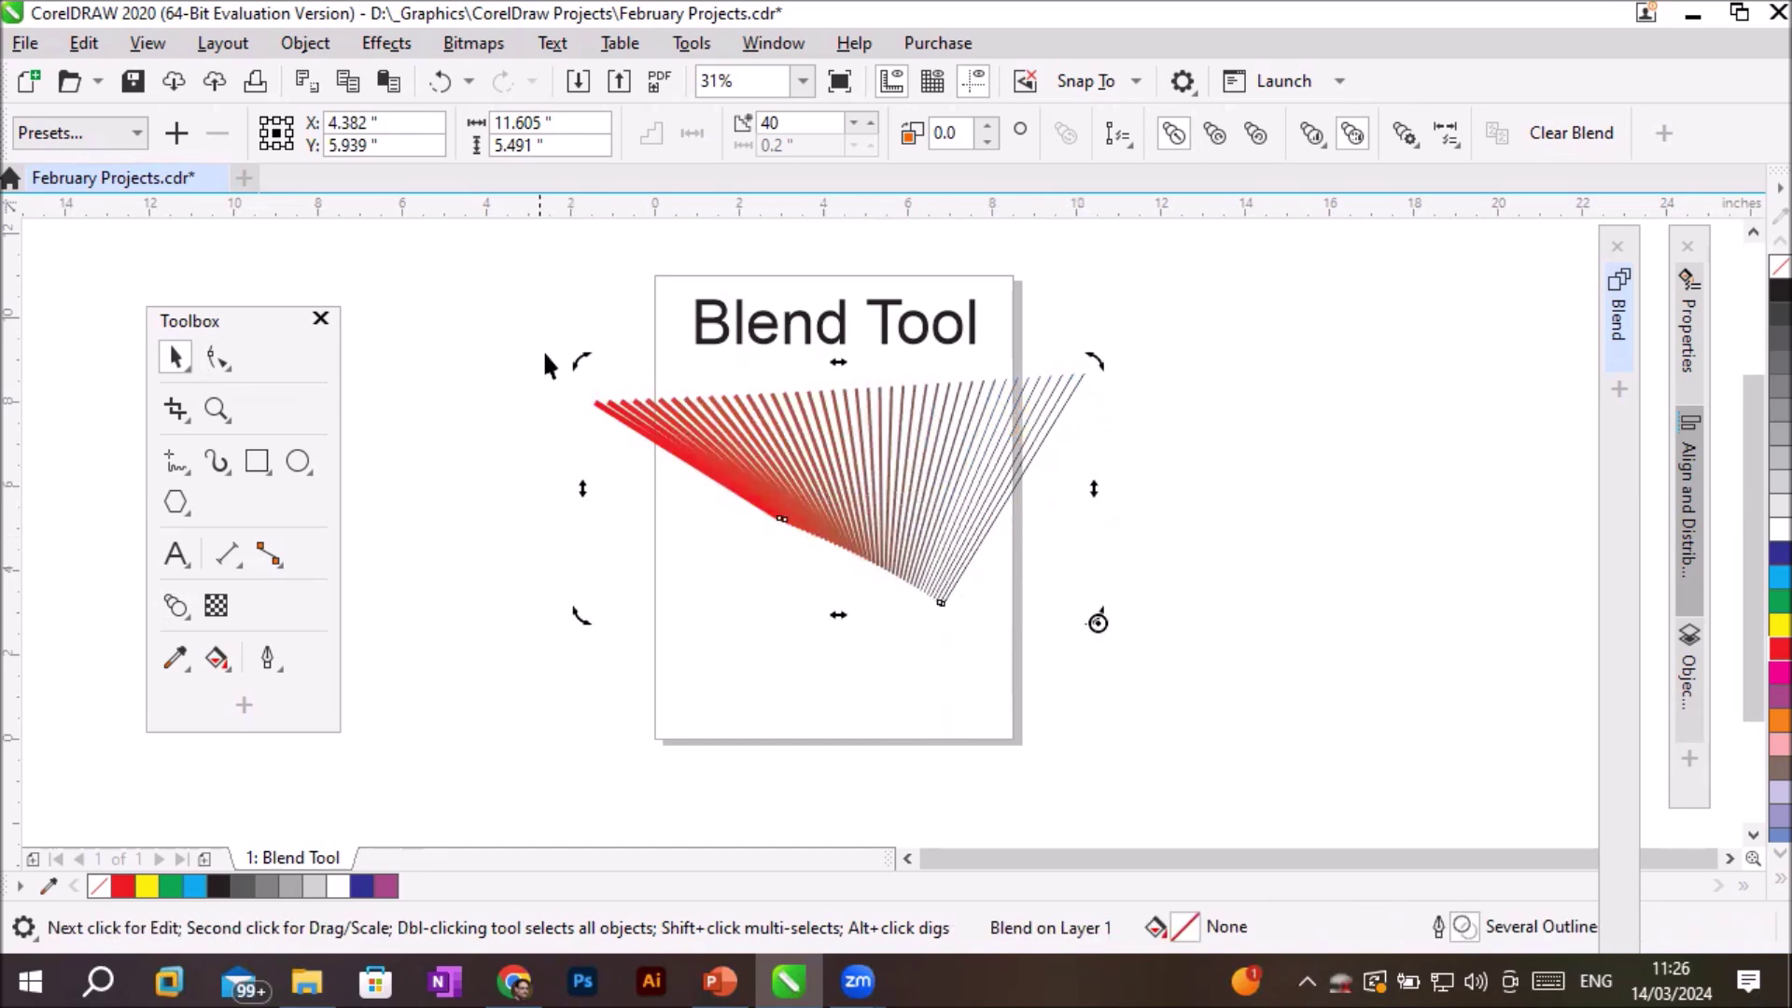
left_click_drag(582, 360, 1223, 433)
key("ctrl+r")
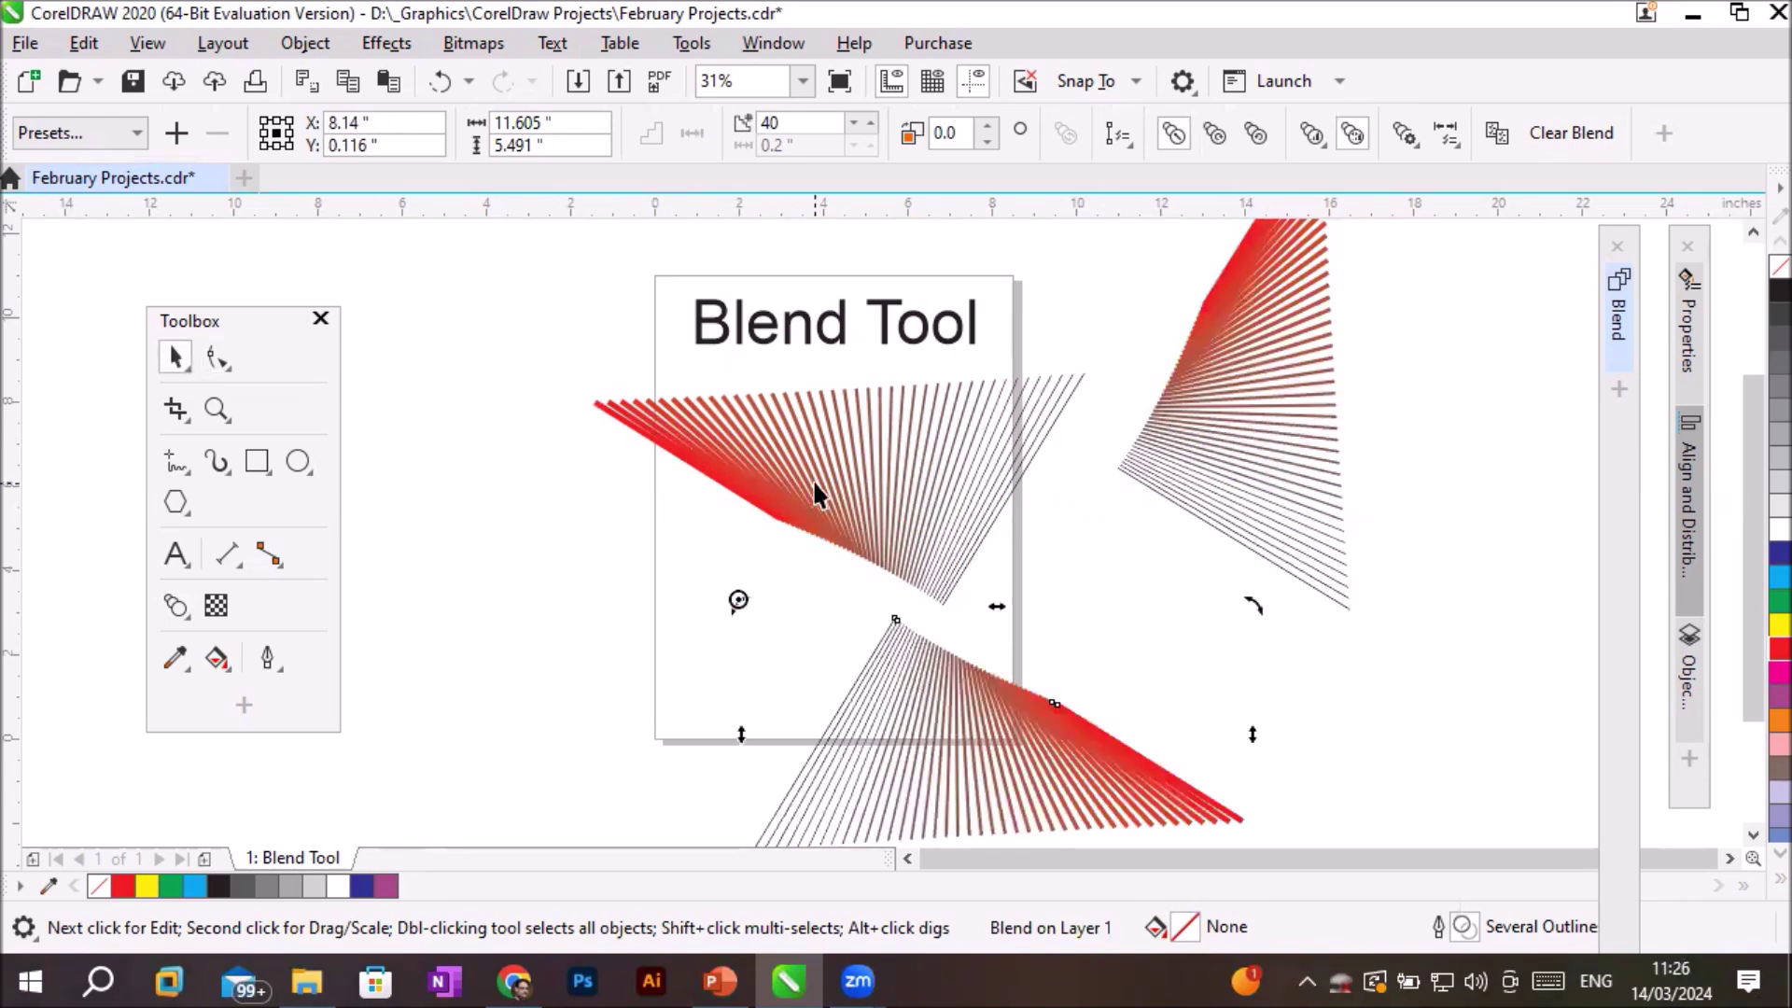
Undo the rotated copies, the move and the rotation of the blend.
key("ctrl+z")
key("ctrl+z")
key("ctrl+z")
key("ctrl+z")
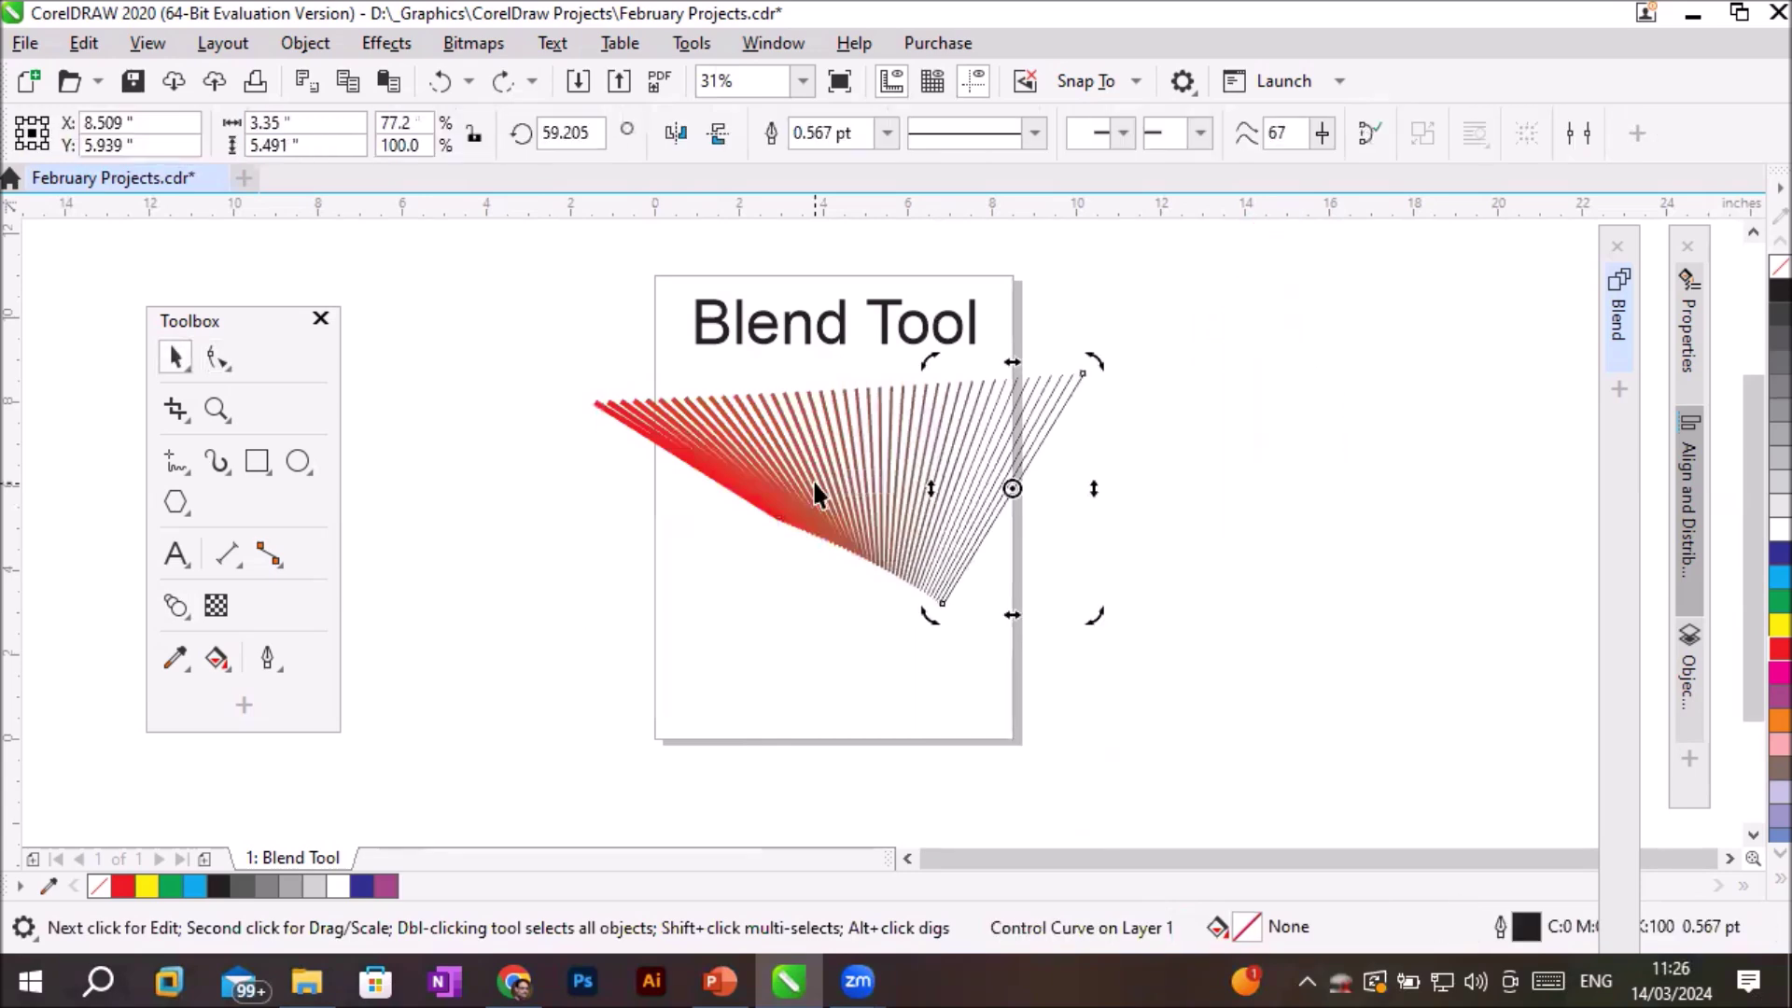
key("ctrl+z")
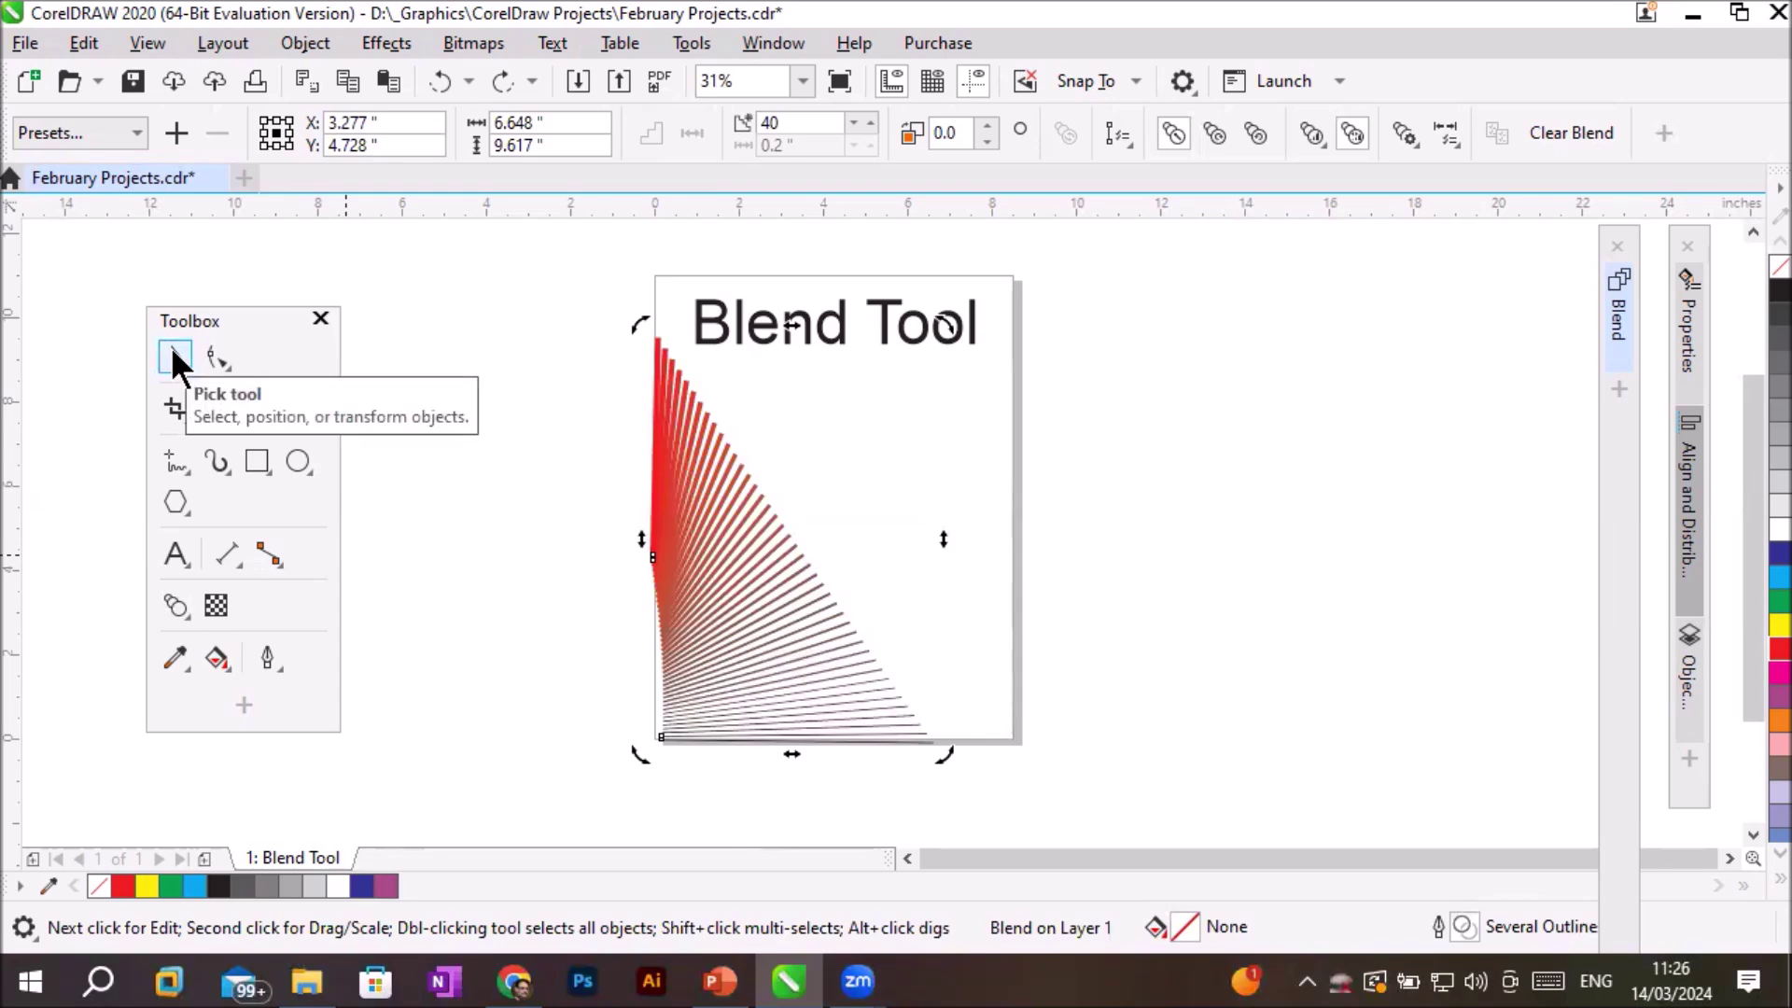
Reposition the red line's end nodes so it spans the full page width just below the title.
left_click(222, 355)
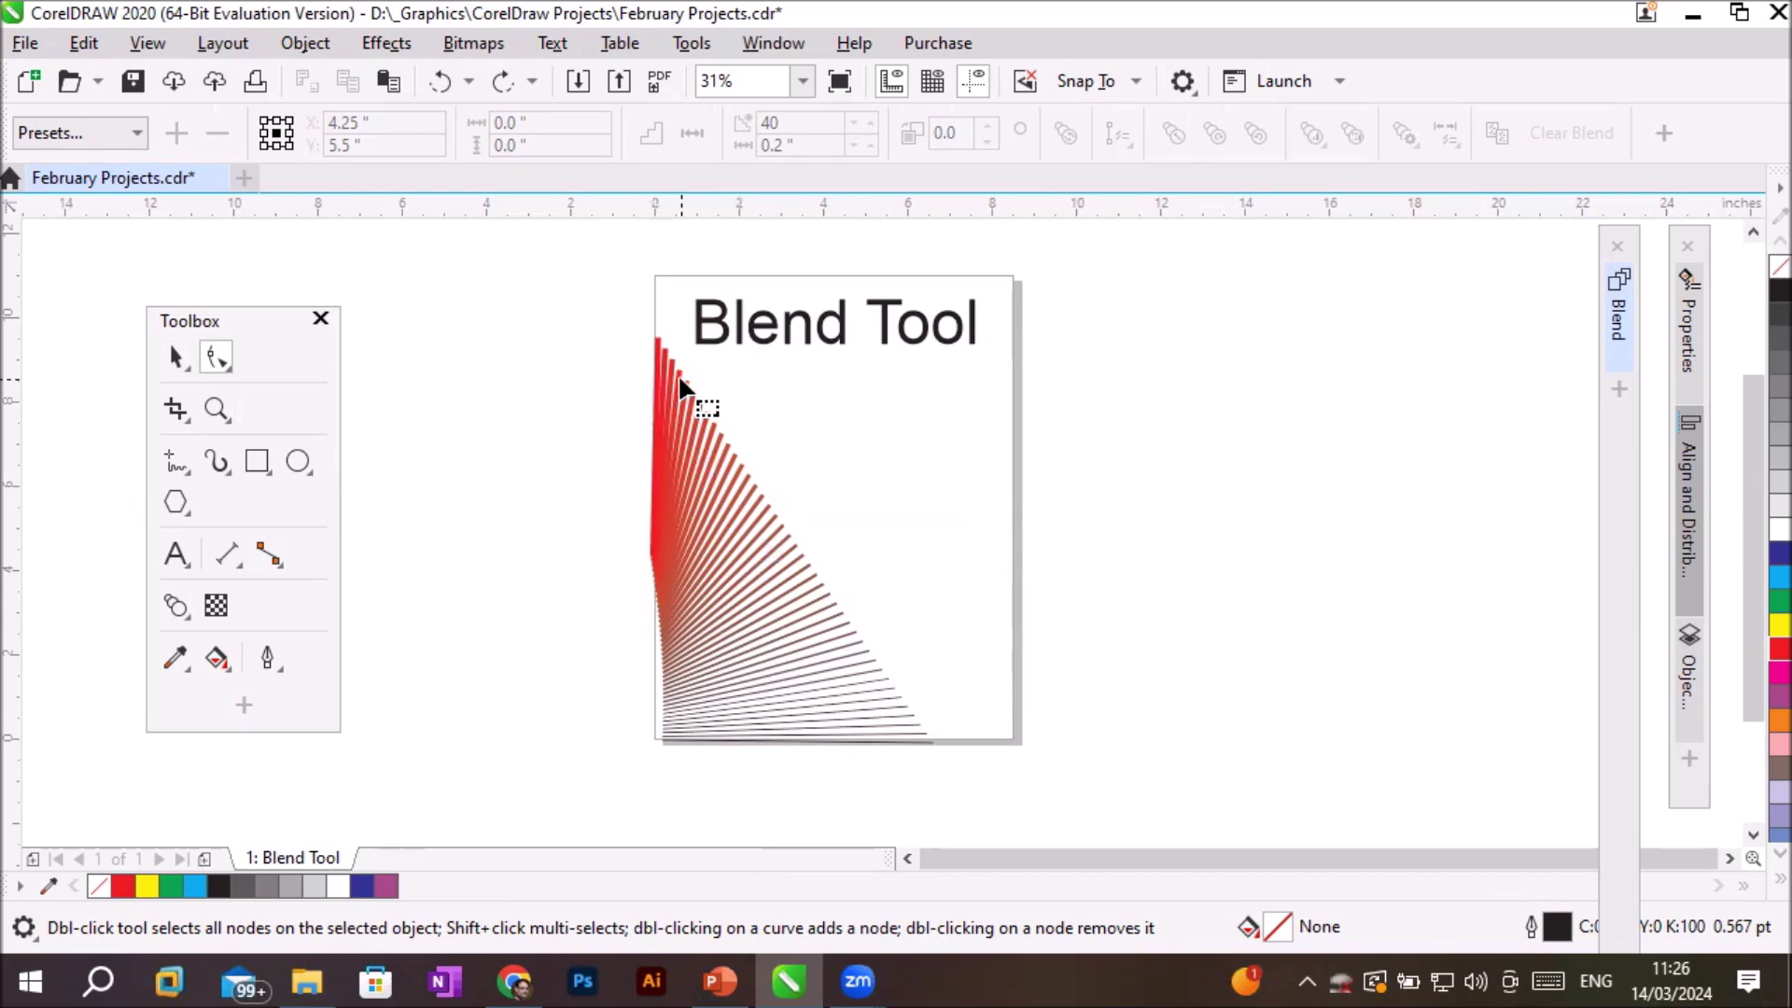
left_click(656, 338)
left_click_drag(655, 334, 1016, 364)
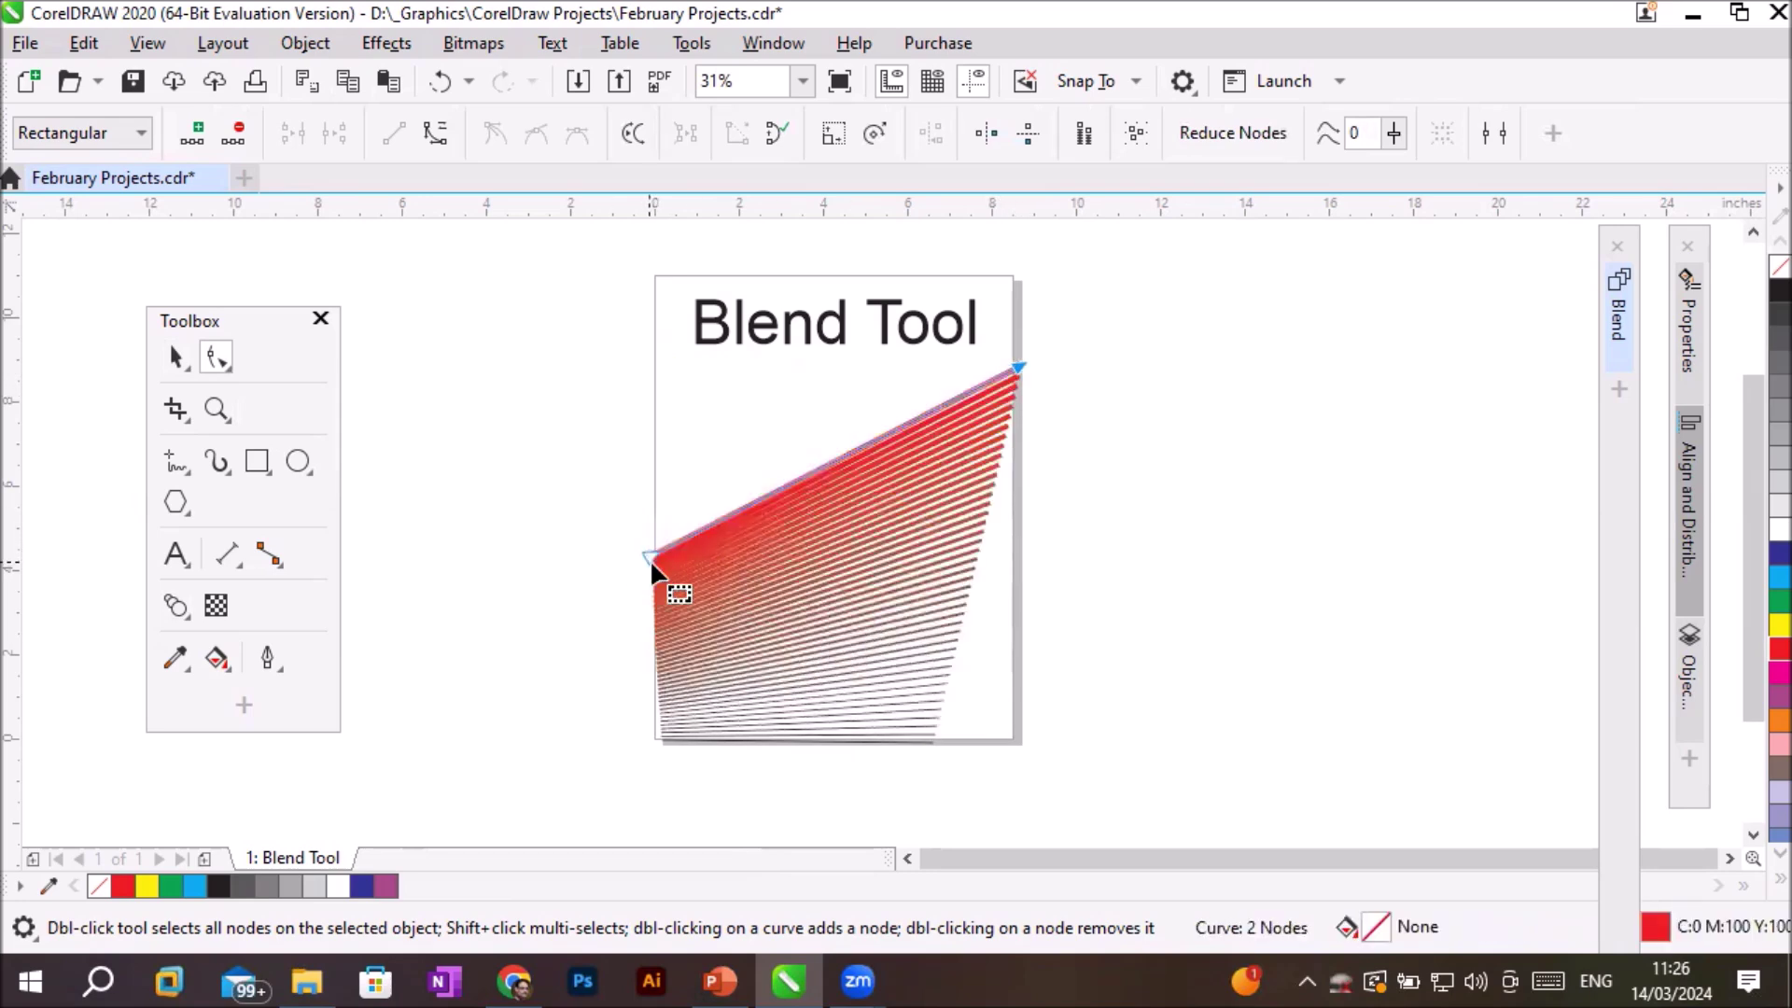
left_click_drag(650, 552, 659, 380)
Move the black line's end nodes inward to form a short segment near the center of the page's bottom edge.
left_click(927, 739)
mouse_move(928, 739)
left_mouse_down()
mouse_move(973, 741)
mouse_move(949, 739)
left_mouse_up()
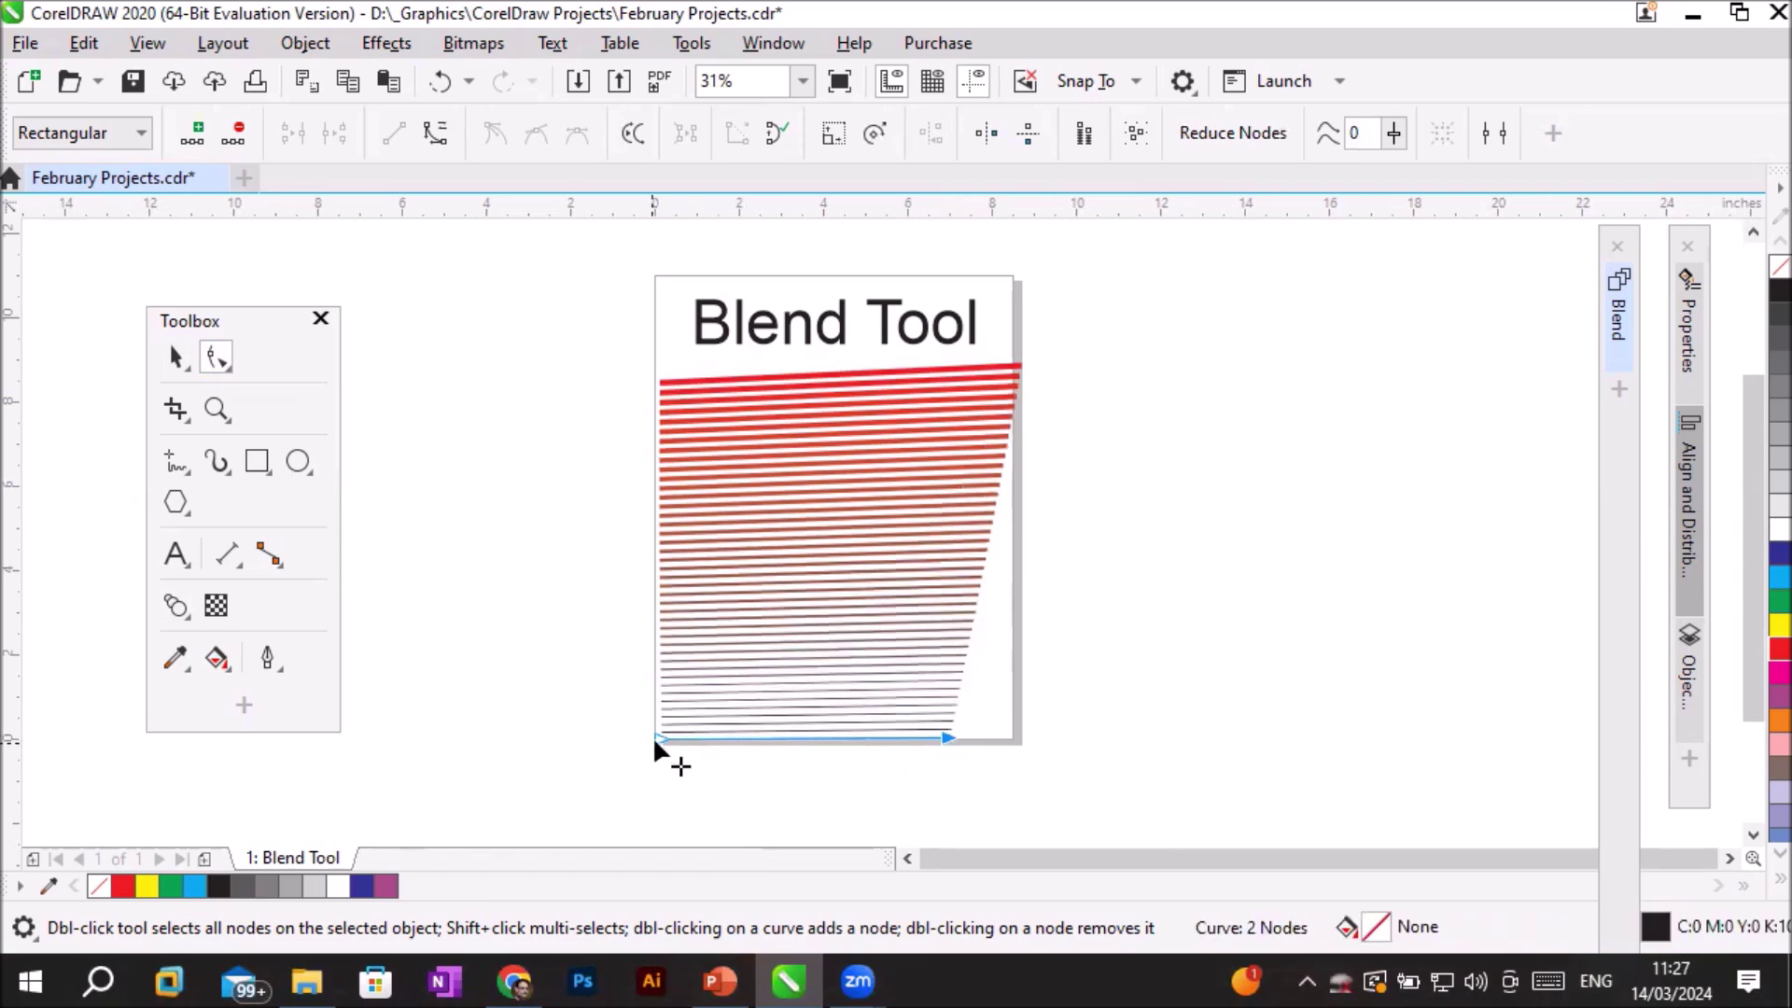
left_click_drag(661, 737, 819, 735)
left_click_drag(948, 733, 881, 737)
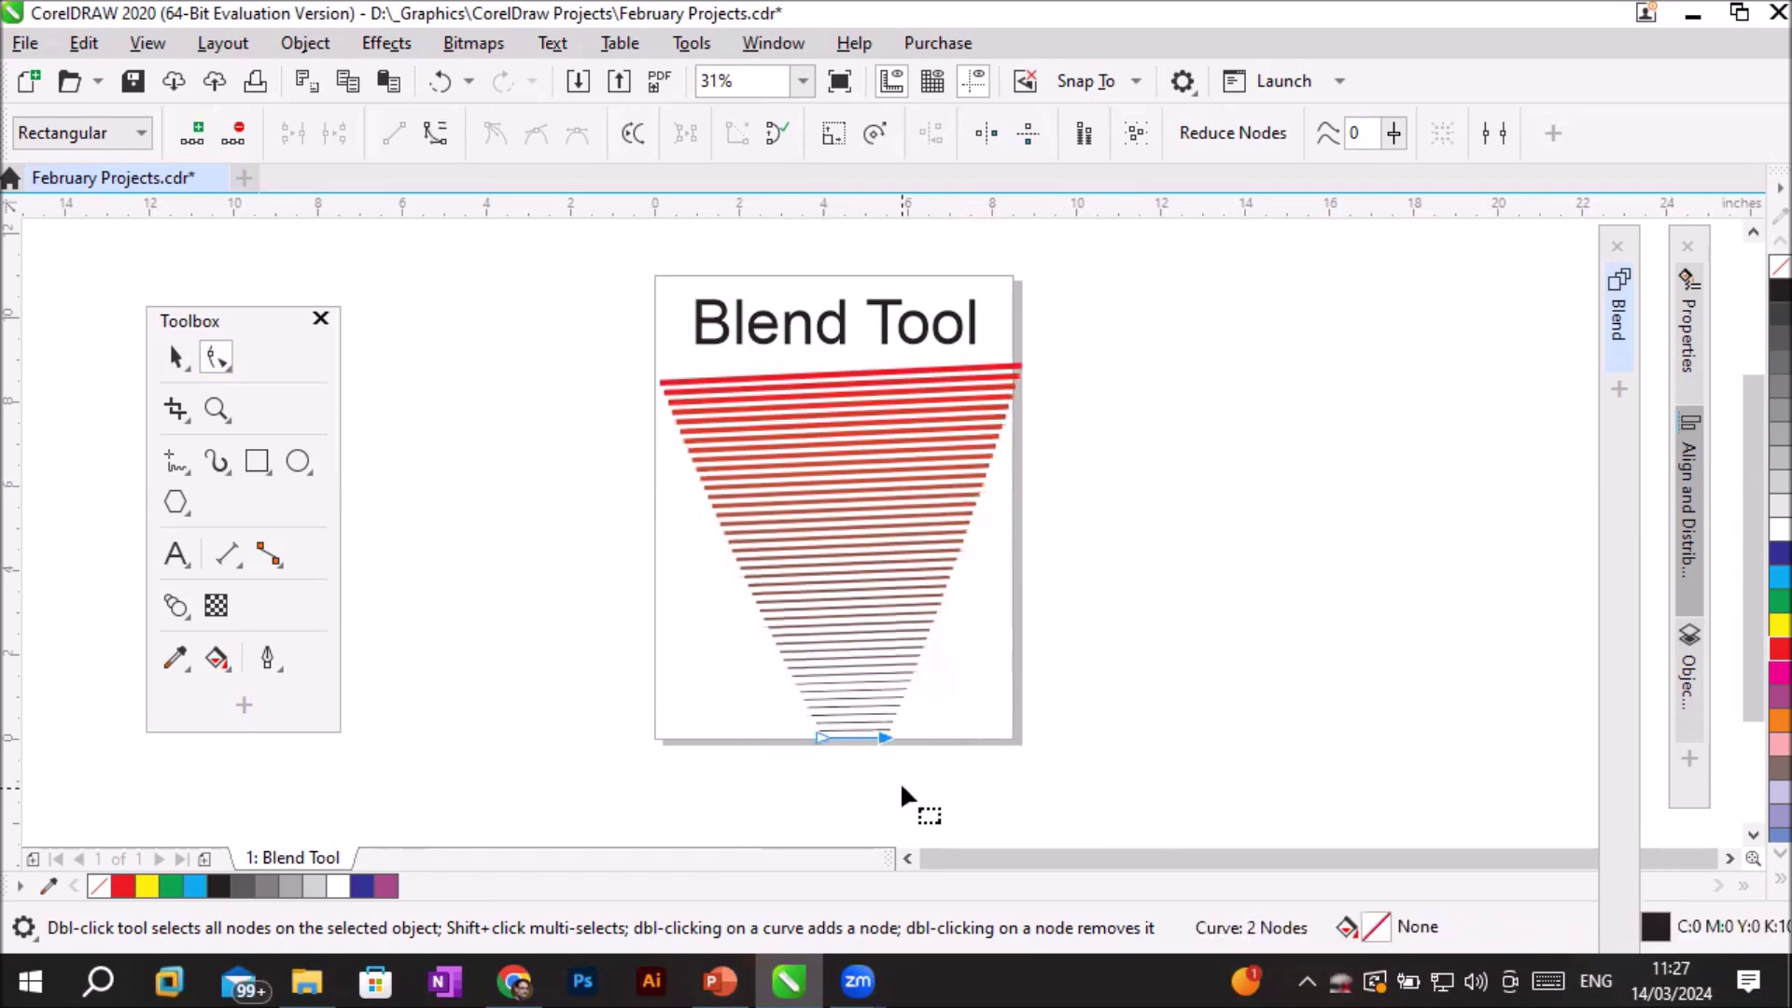
left_click_drag(817, 733, 771, 739)
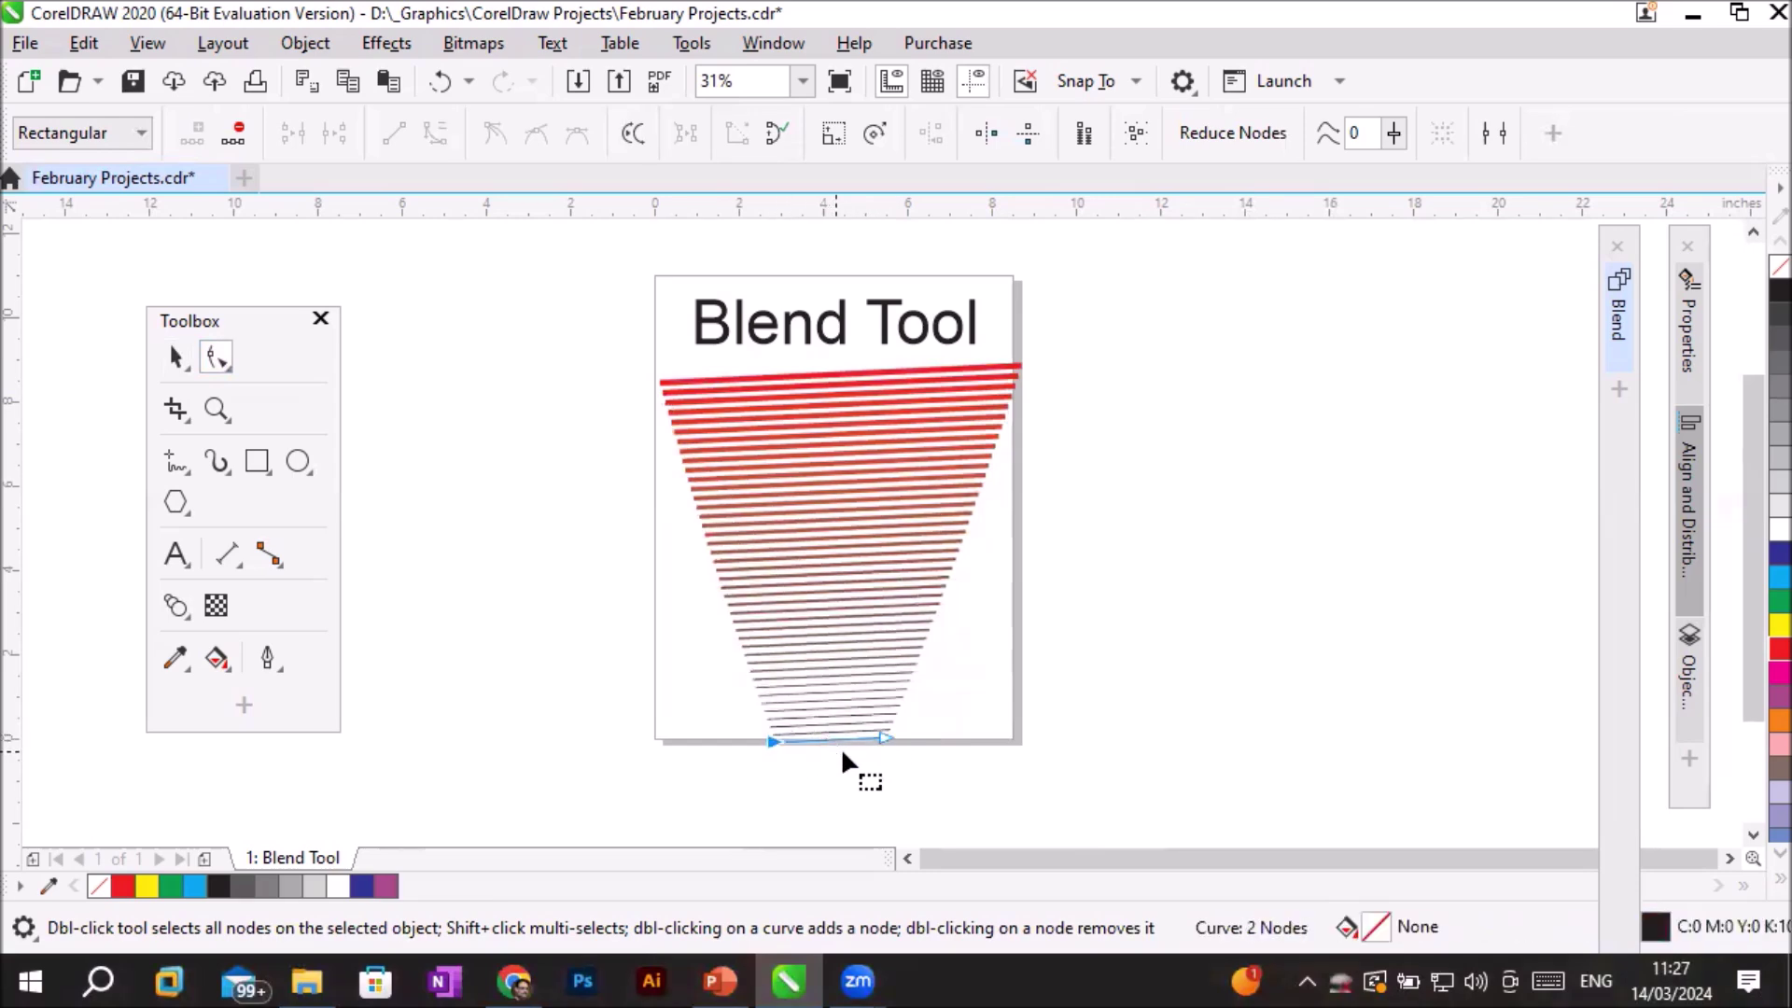
Level the red line by raising its left end node, and change its outline color to blue.
left_click(666, 379)
left_click_drag(652, 377, 657, 362)
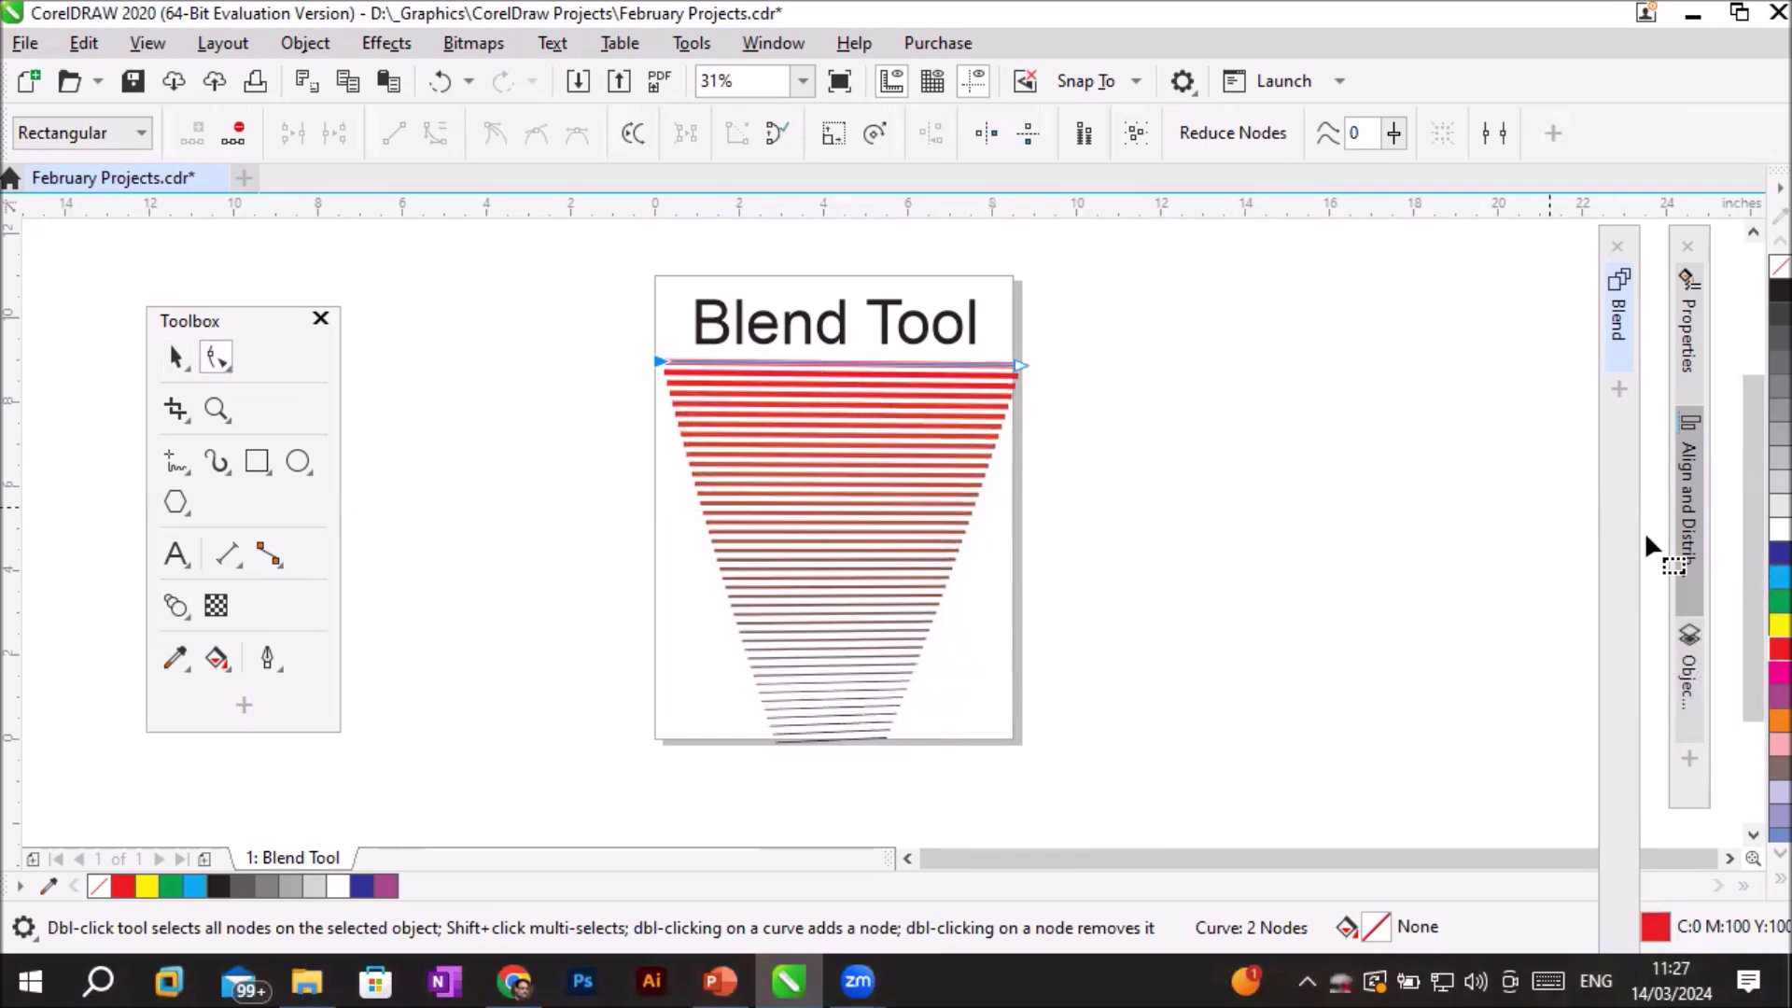
right_click(1753, 560)
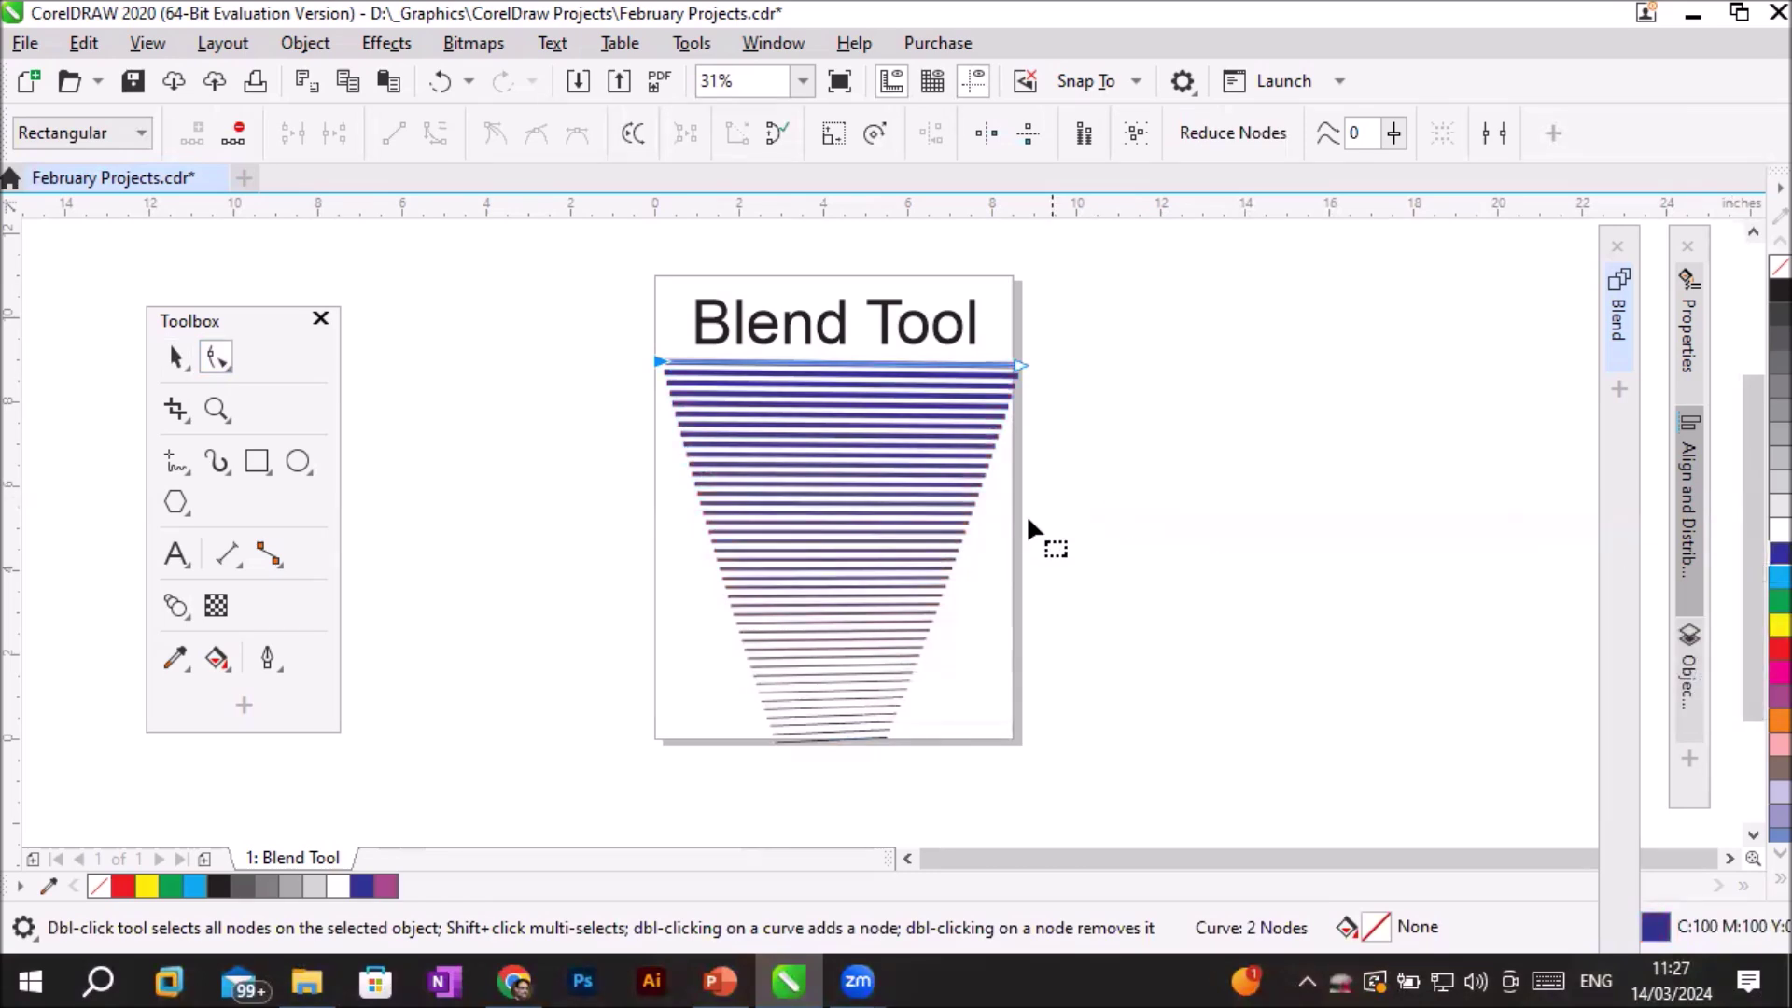
Change the outline color of the short black line at the page bottom to yellow.
scroll(944, 618, "up", 1)
scroll(803, 810, "up", 2)
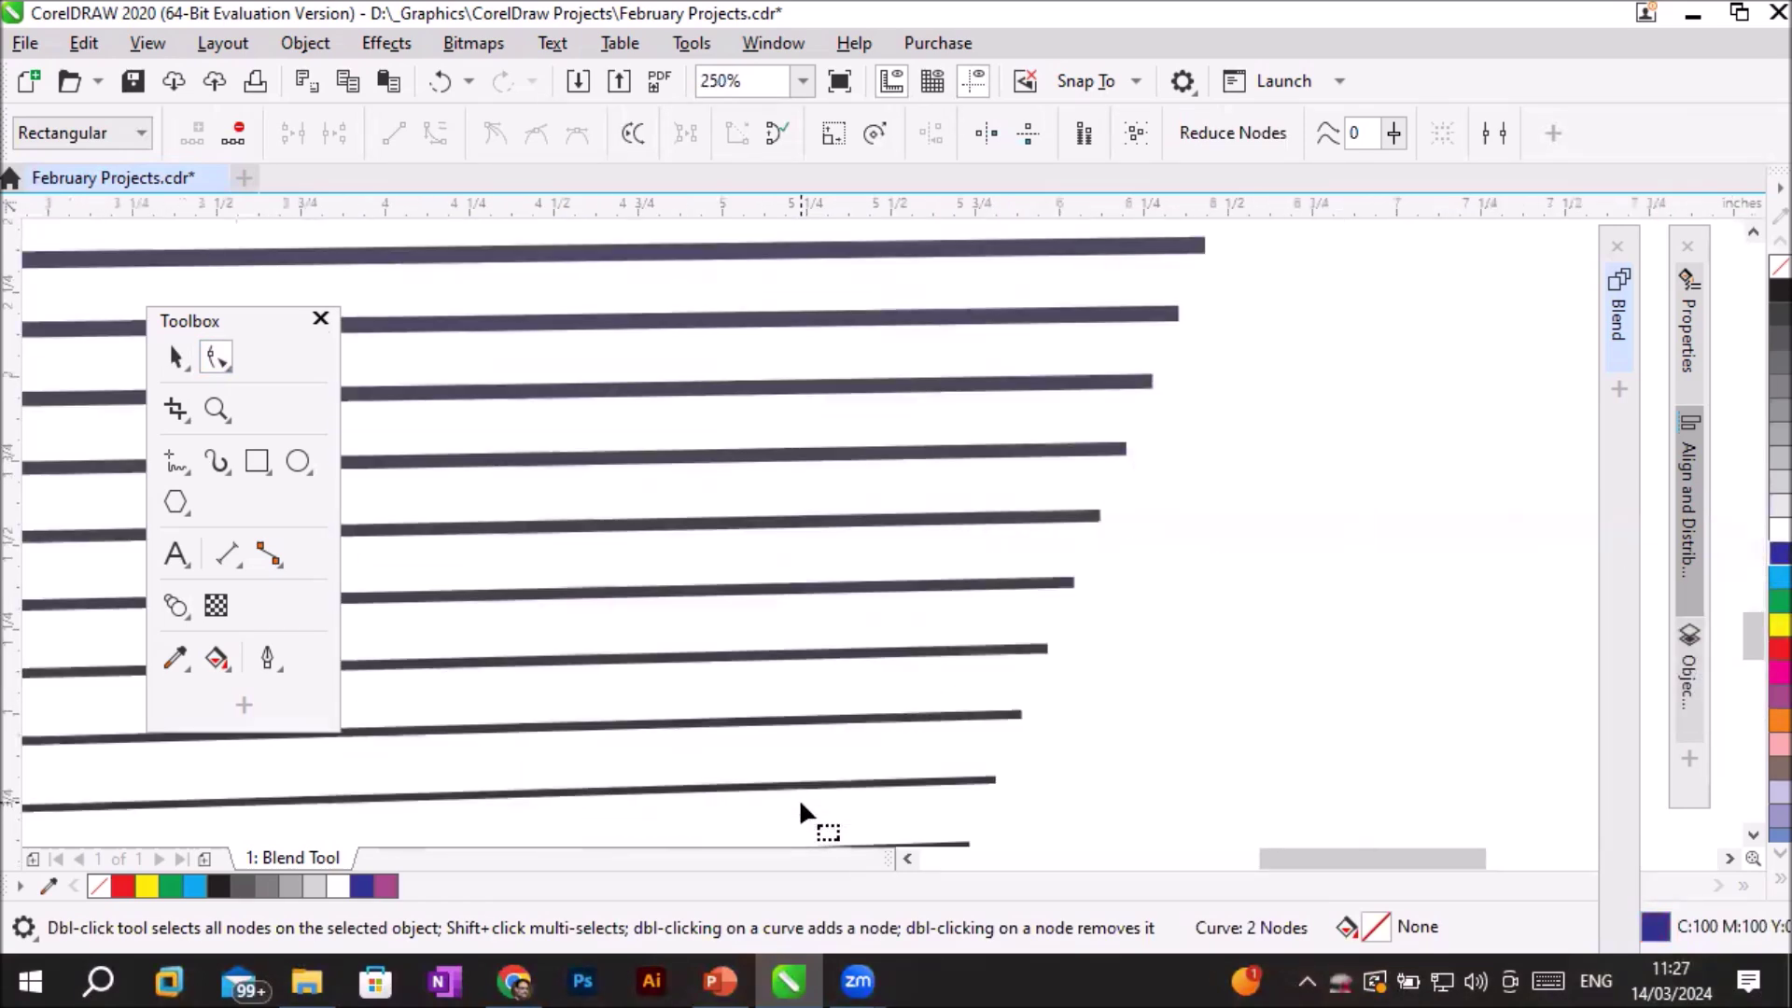
scroll(800, 805, "down", 3)
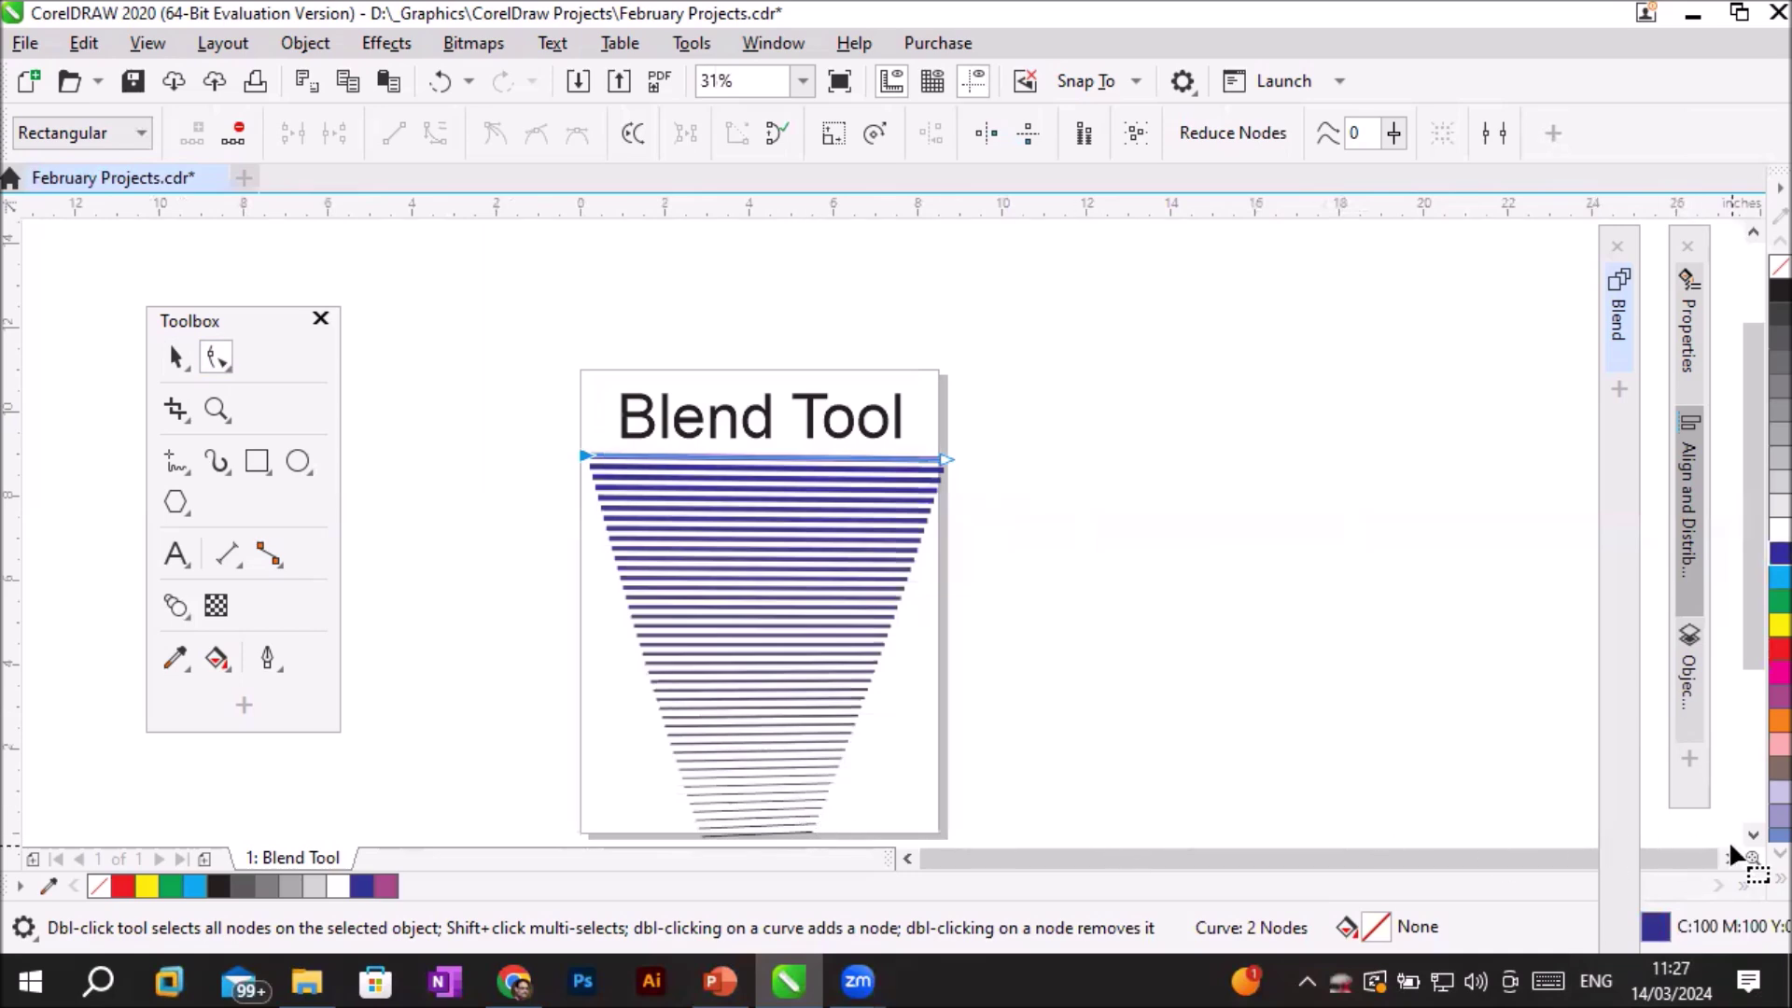
left_click(1753, 836)
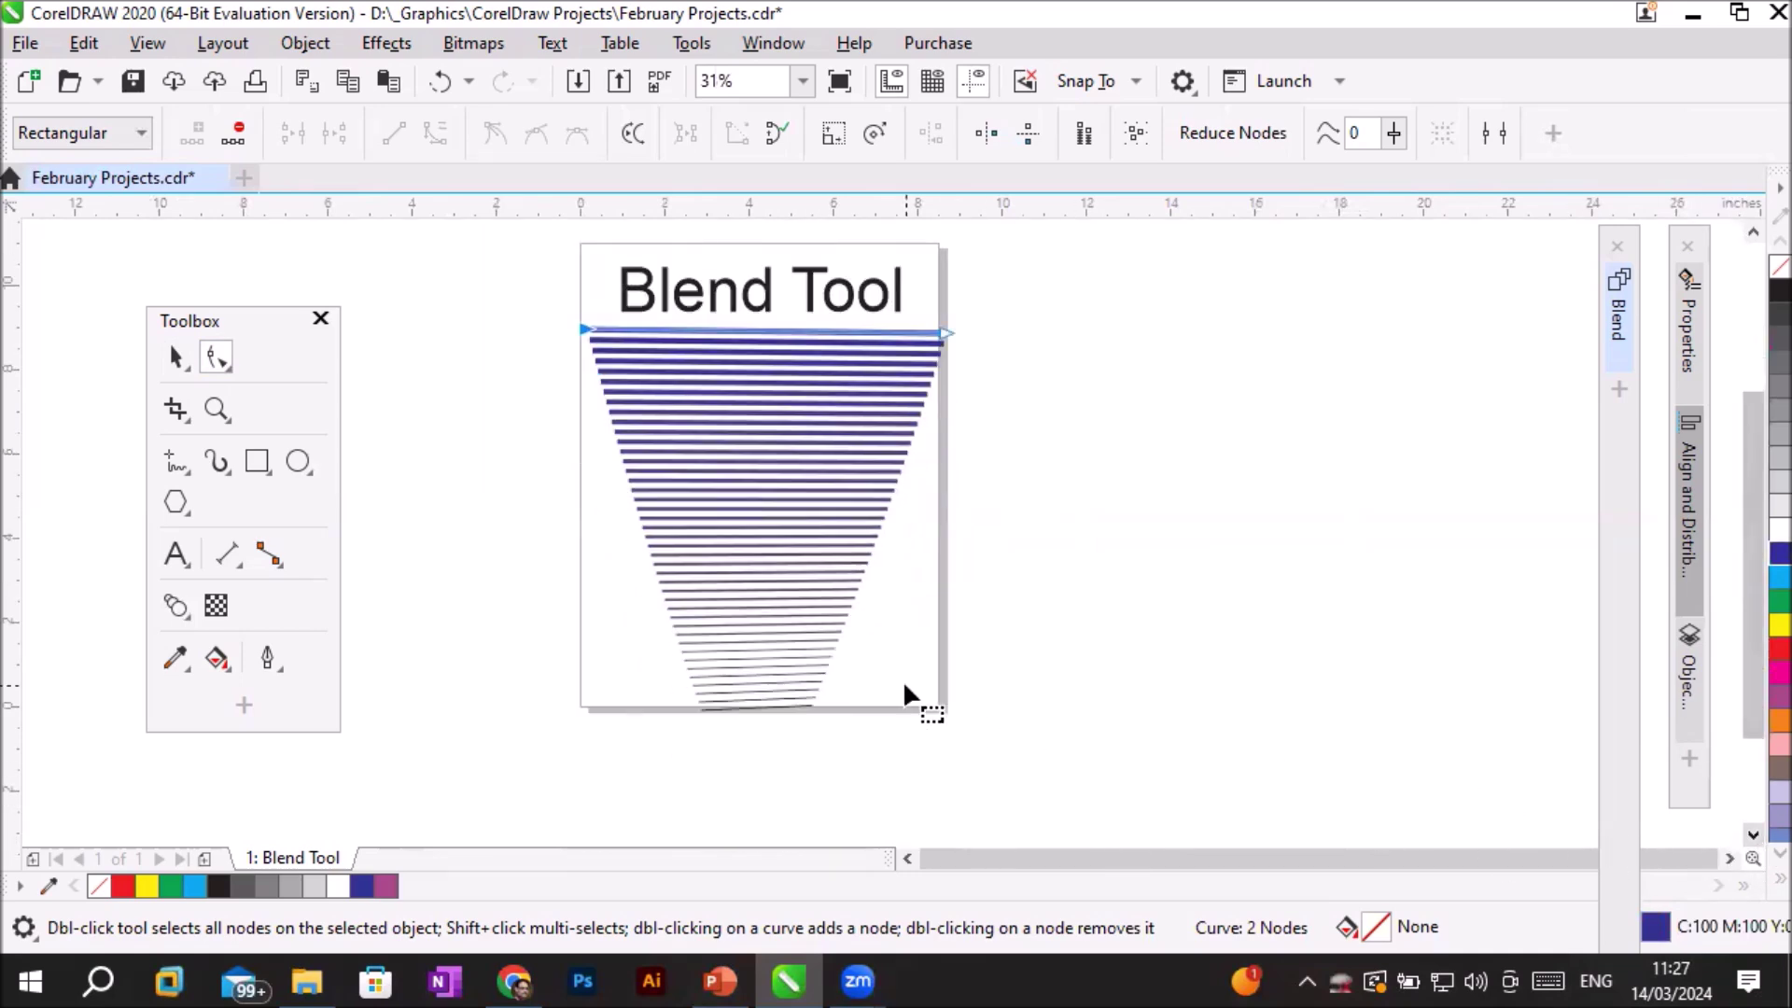
left_click(799, 705)
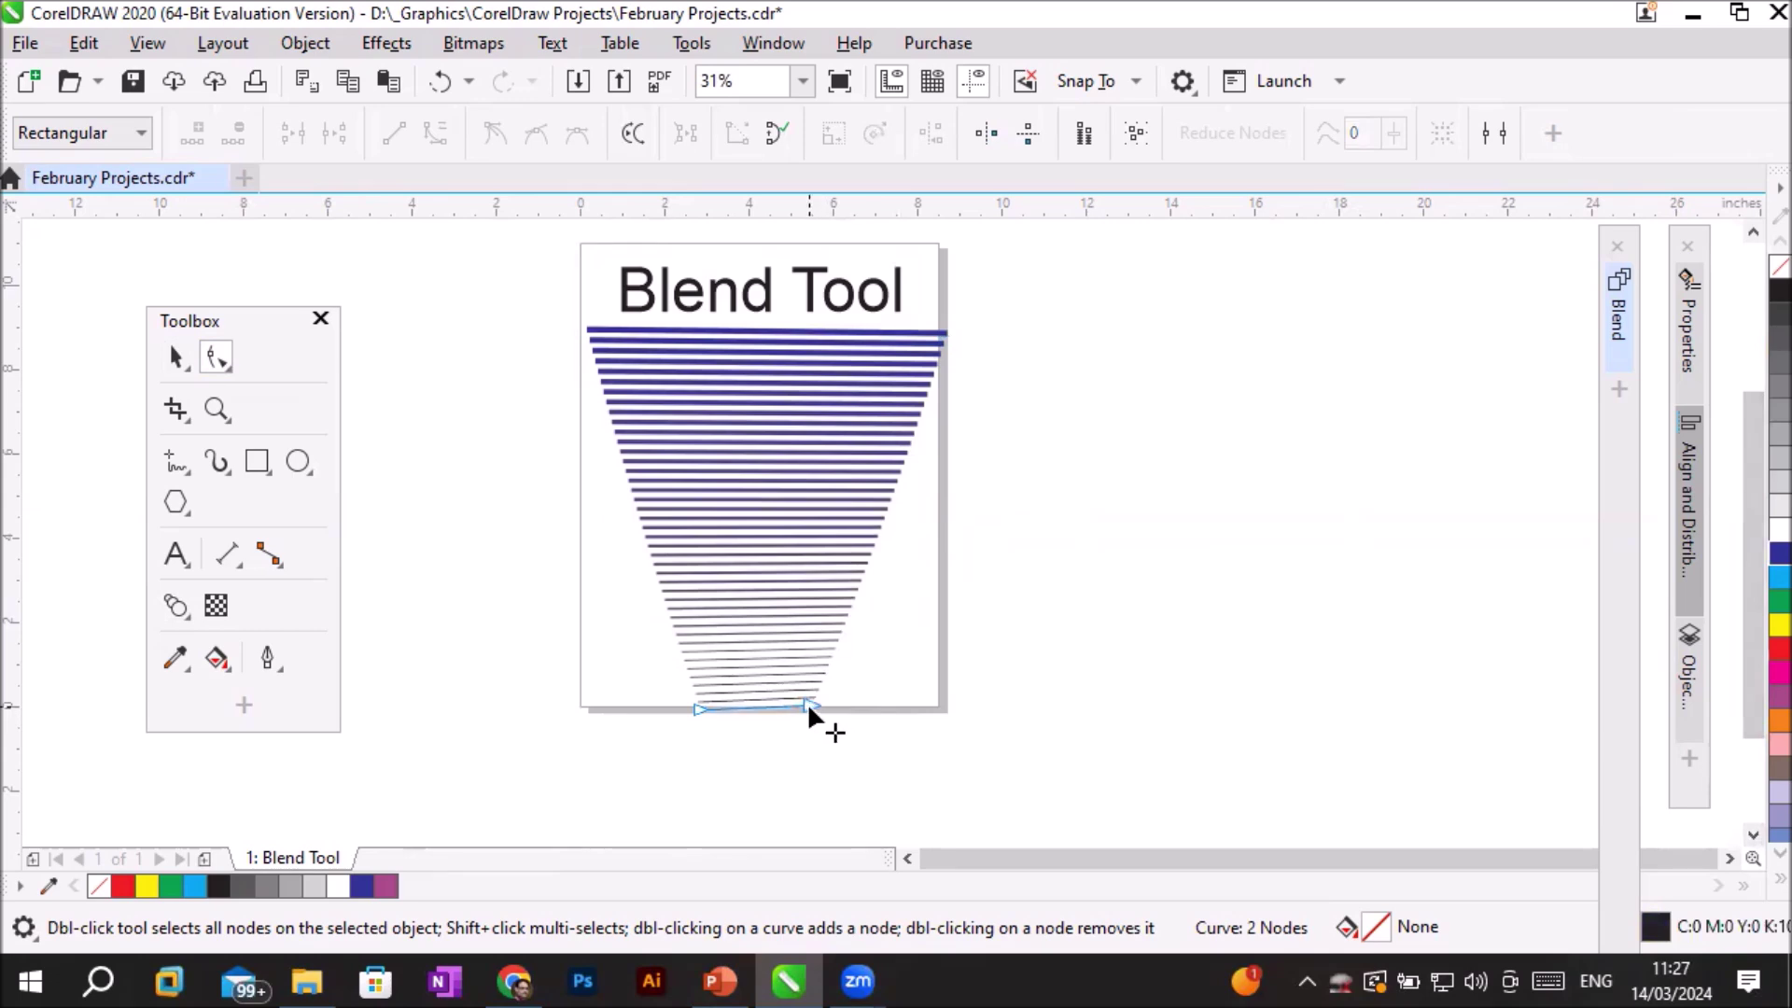
right_click(1754, 625)
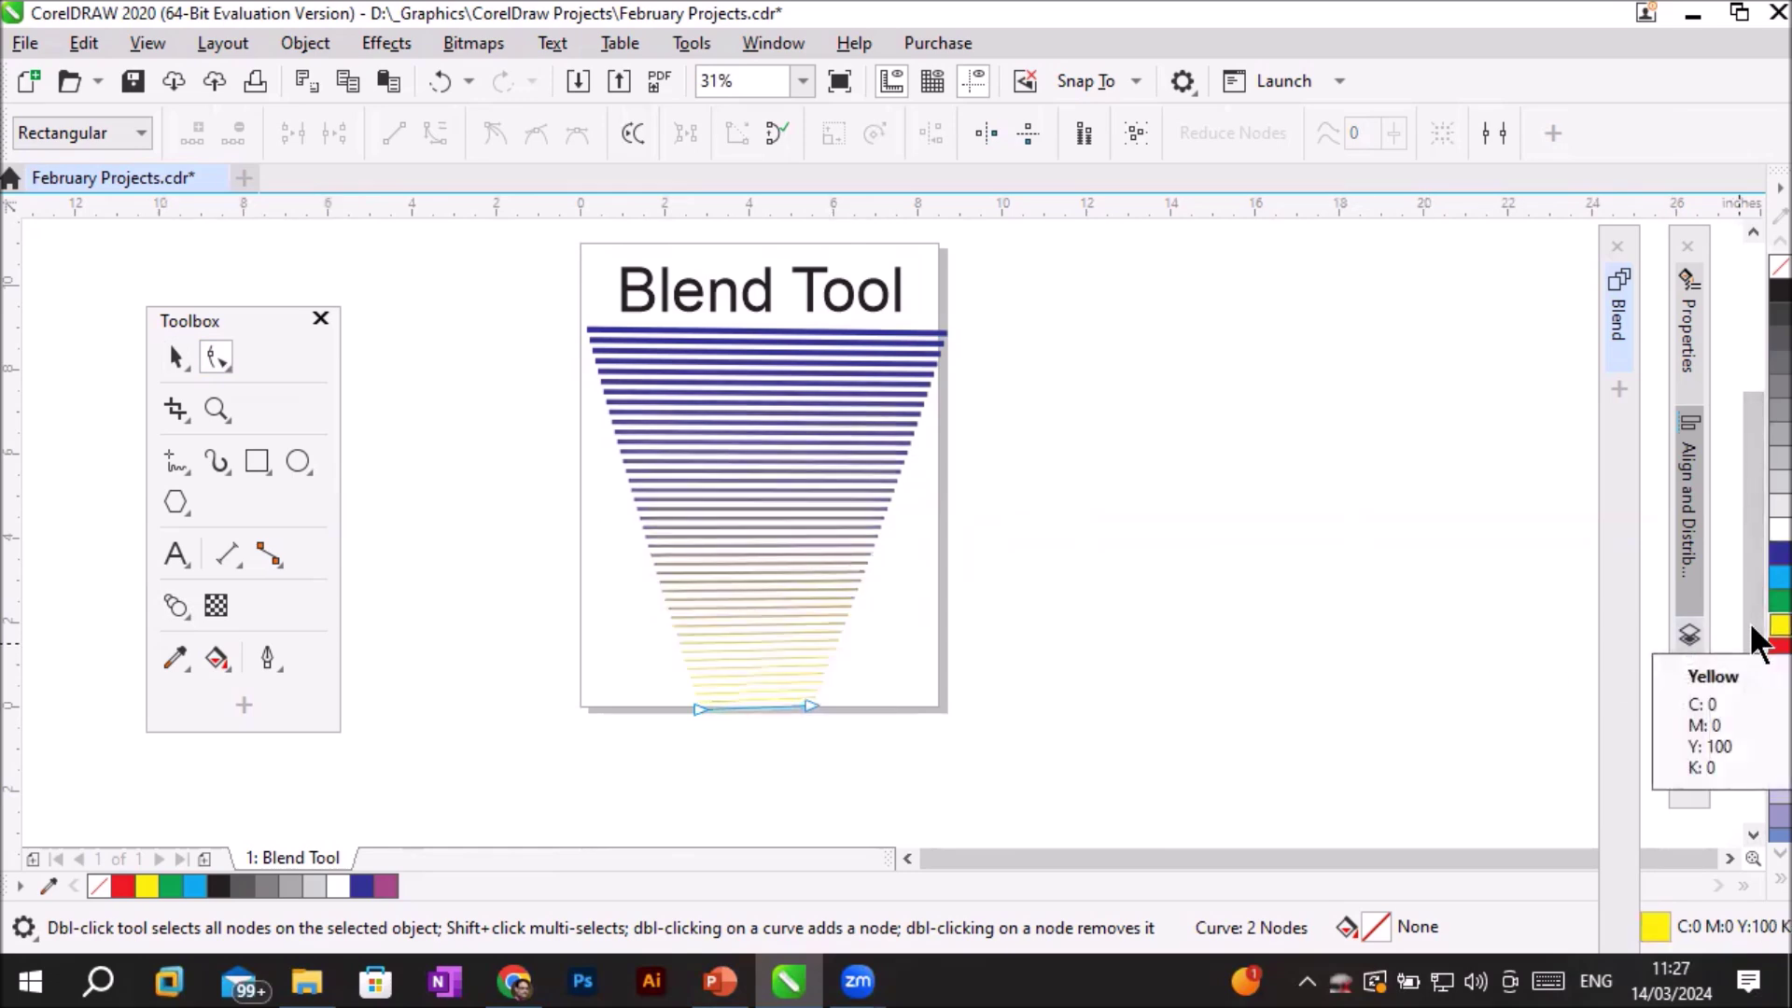
Change the outline color of the short line at the page bottom to pink and shorten it by moving its right end node inward.
right_click(1752, 534)
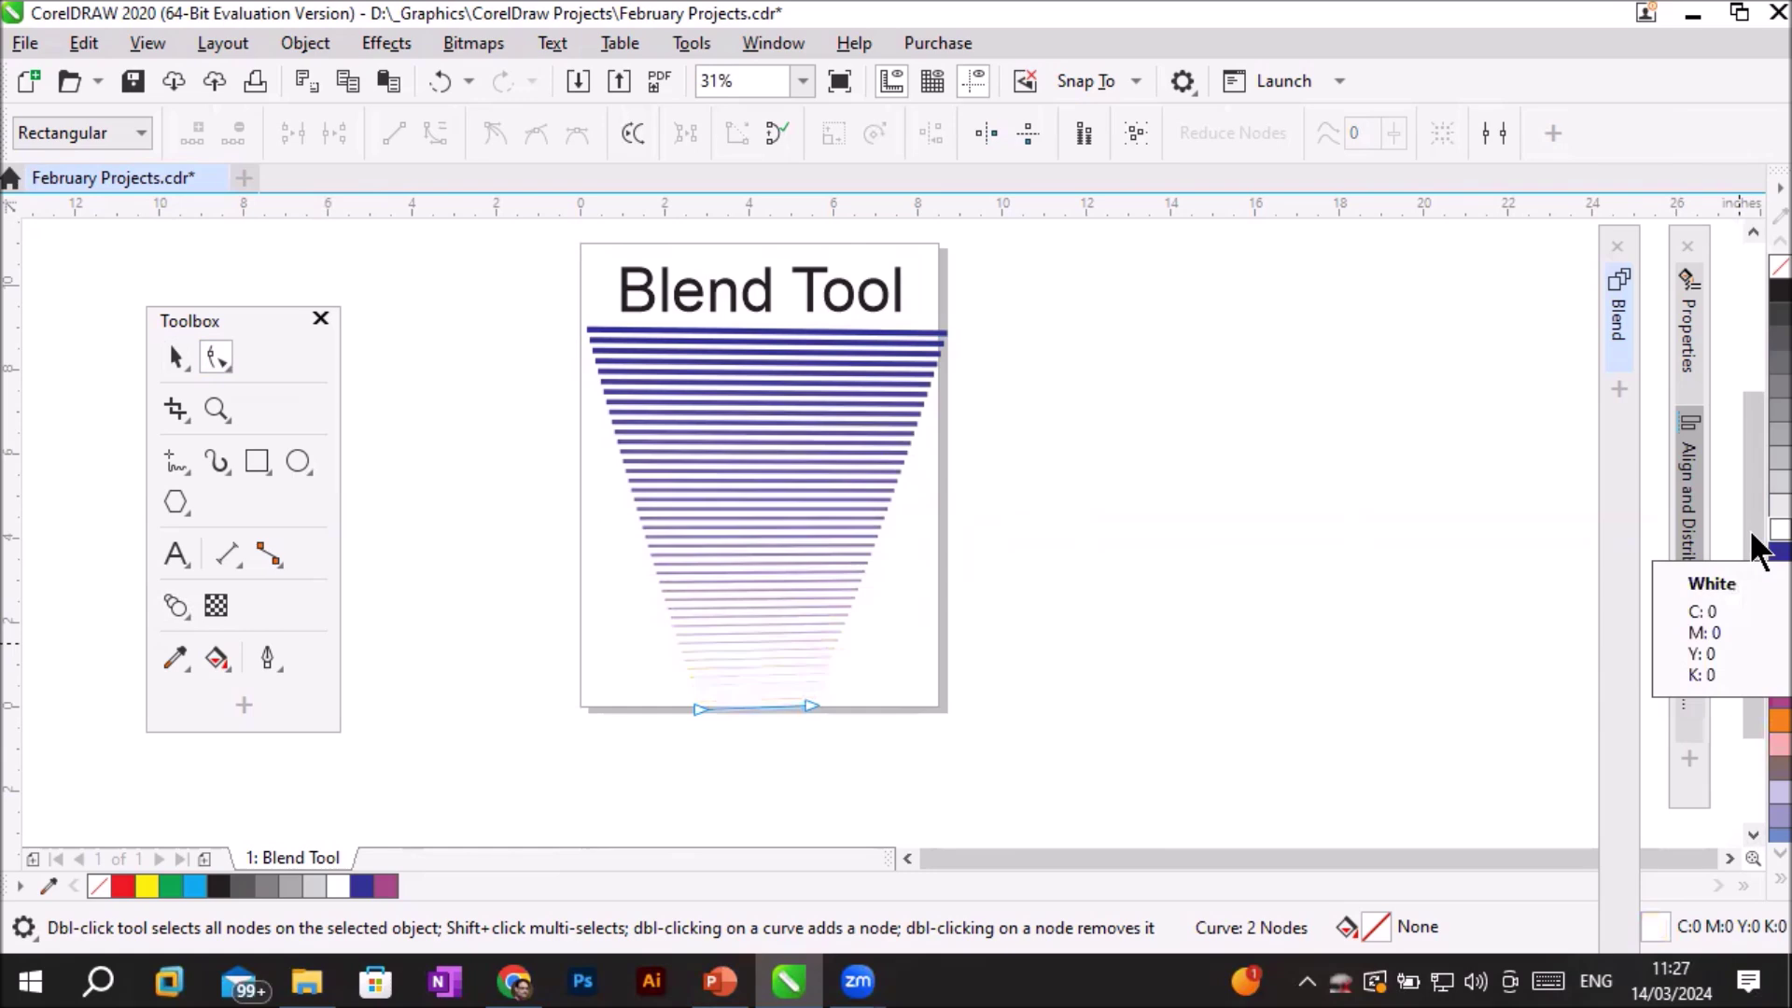
right_click(1756, 744)
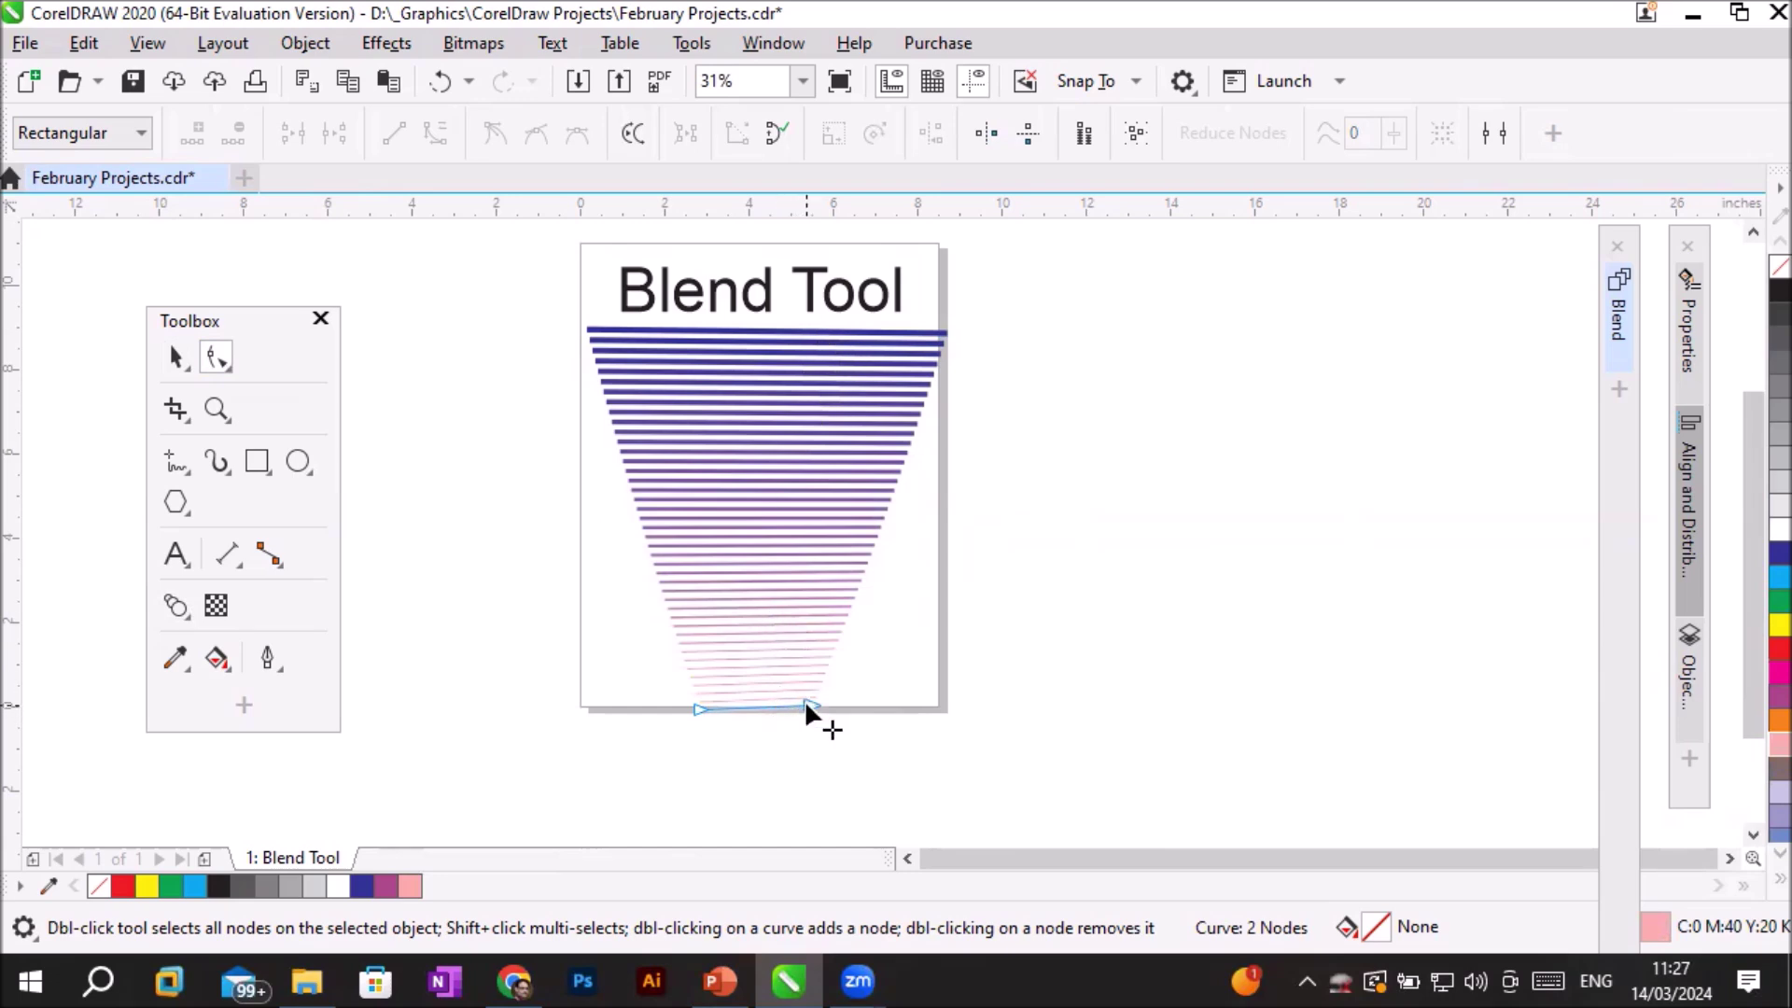
left_click_drag(809, 704, 782, 702)
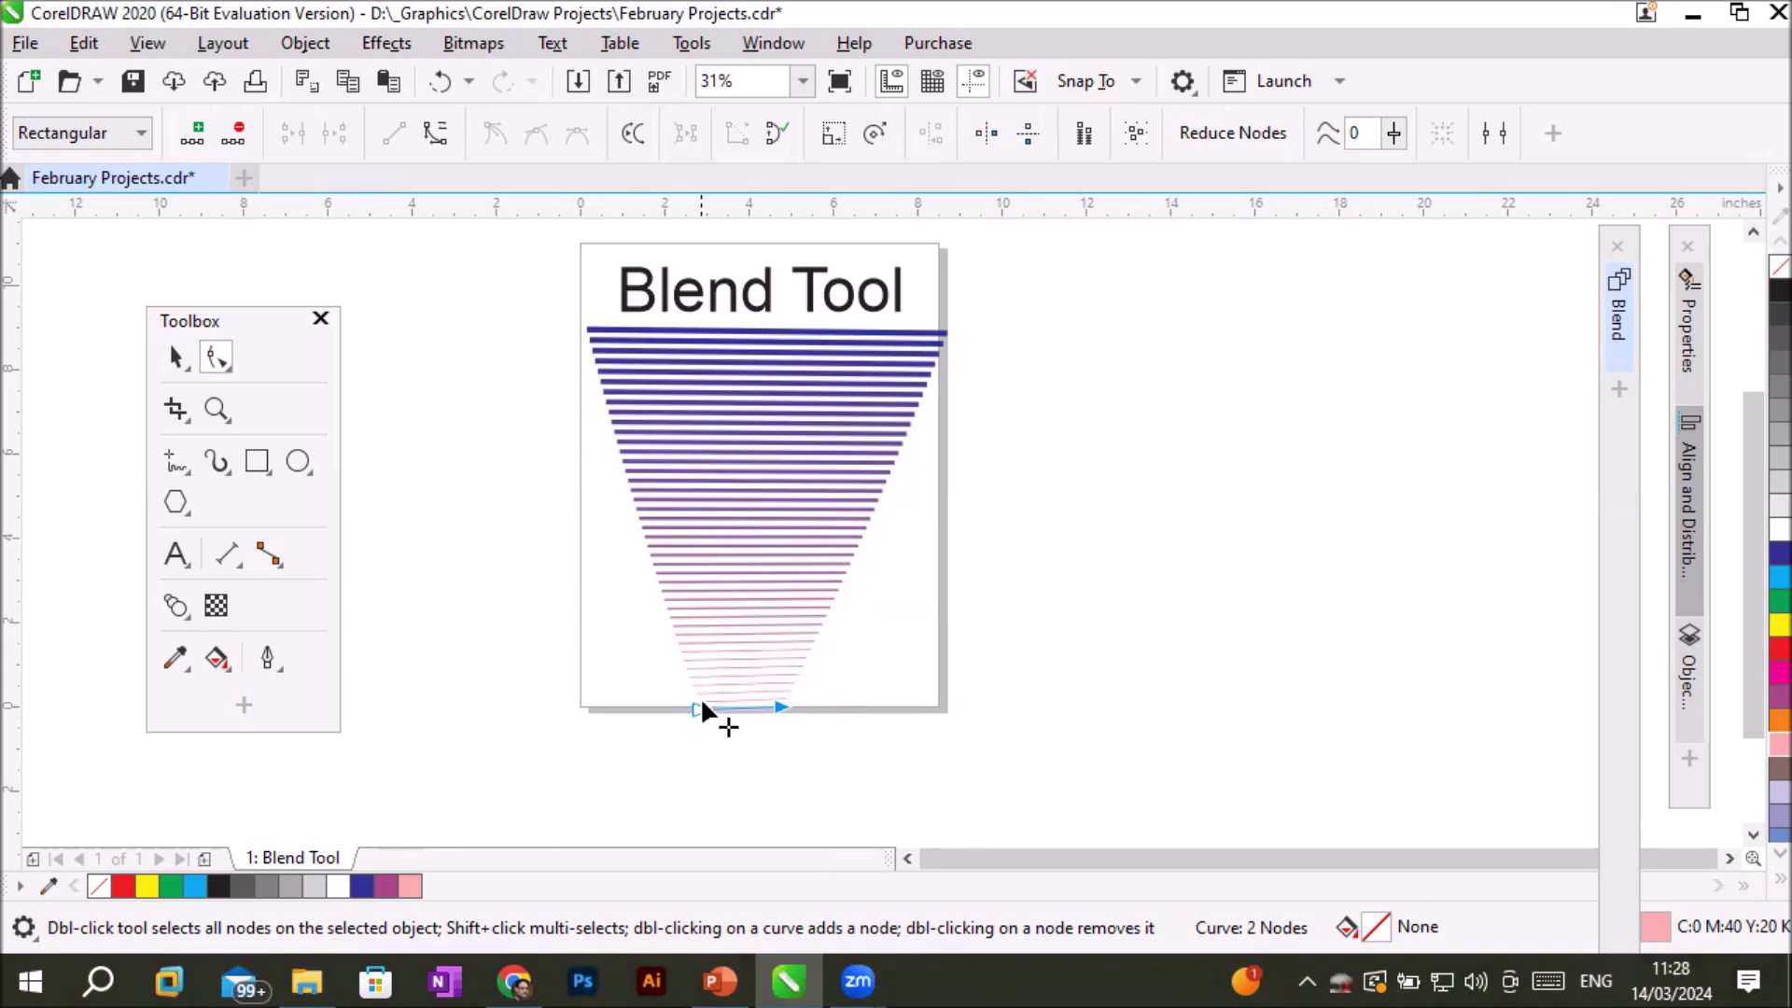
left_click(594, 331)
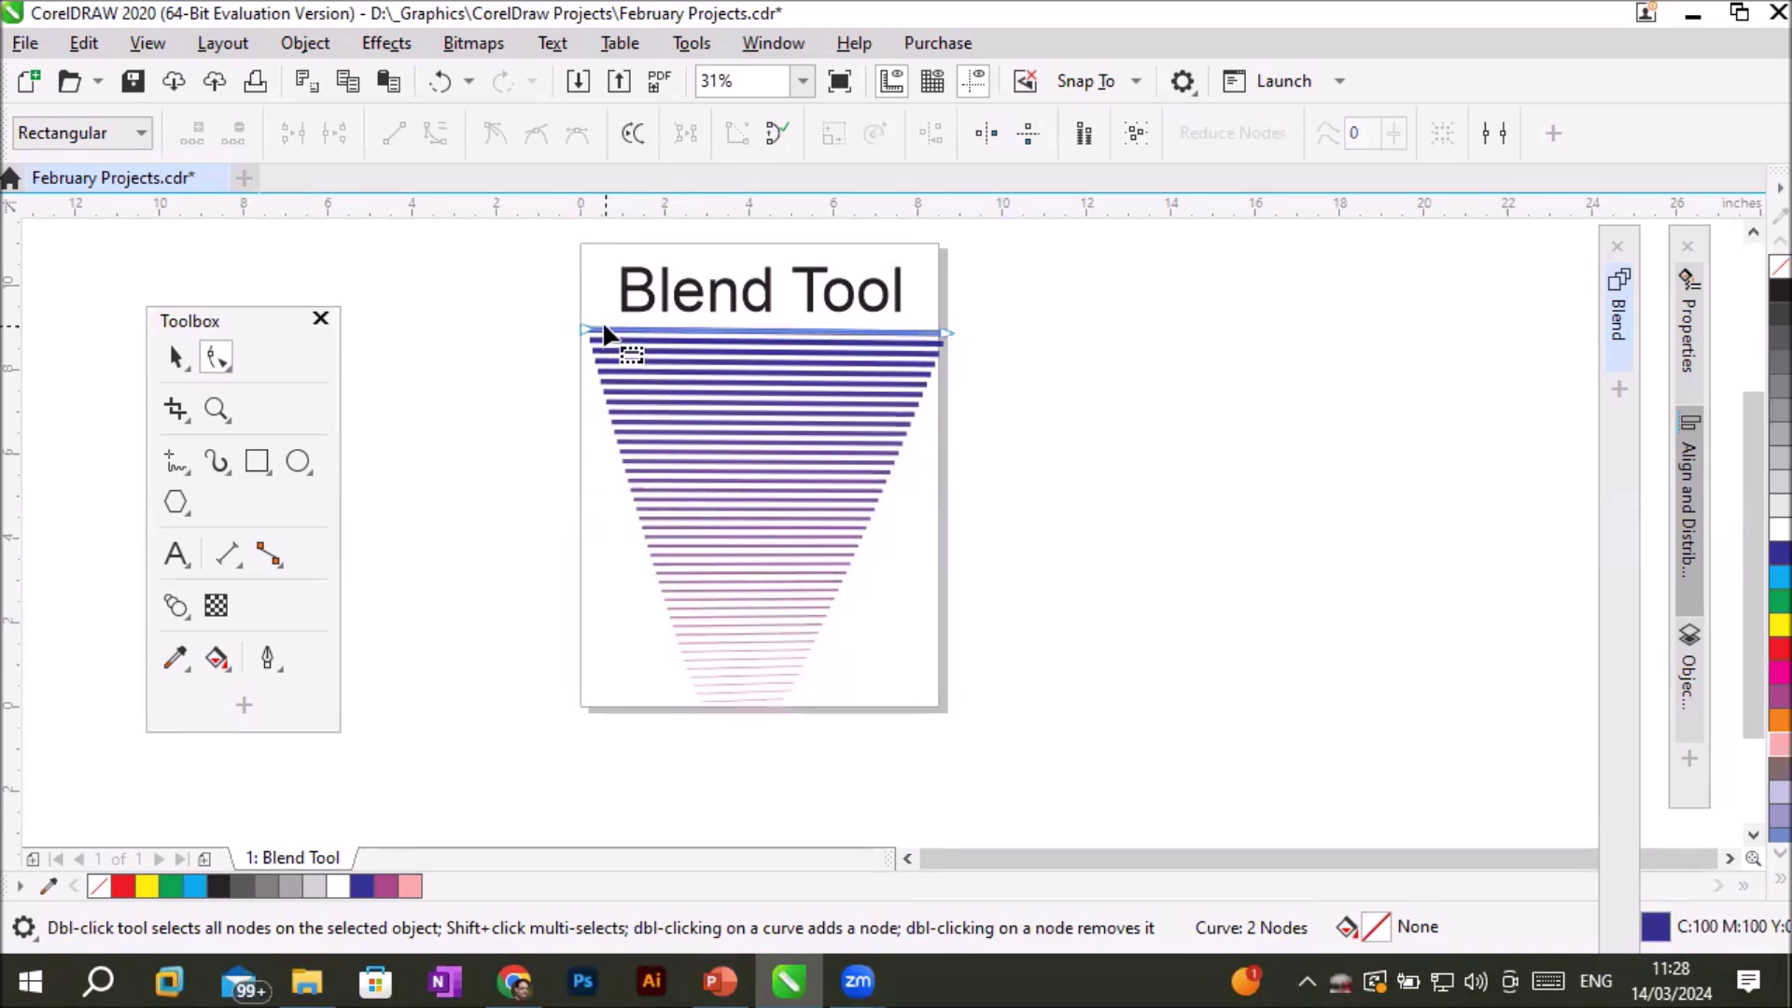
left_click(726, 706)
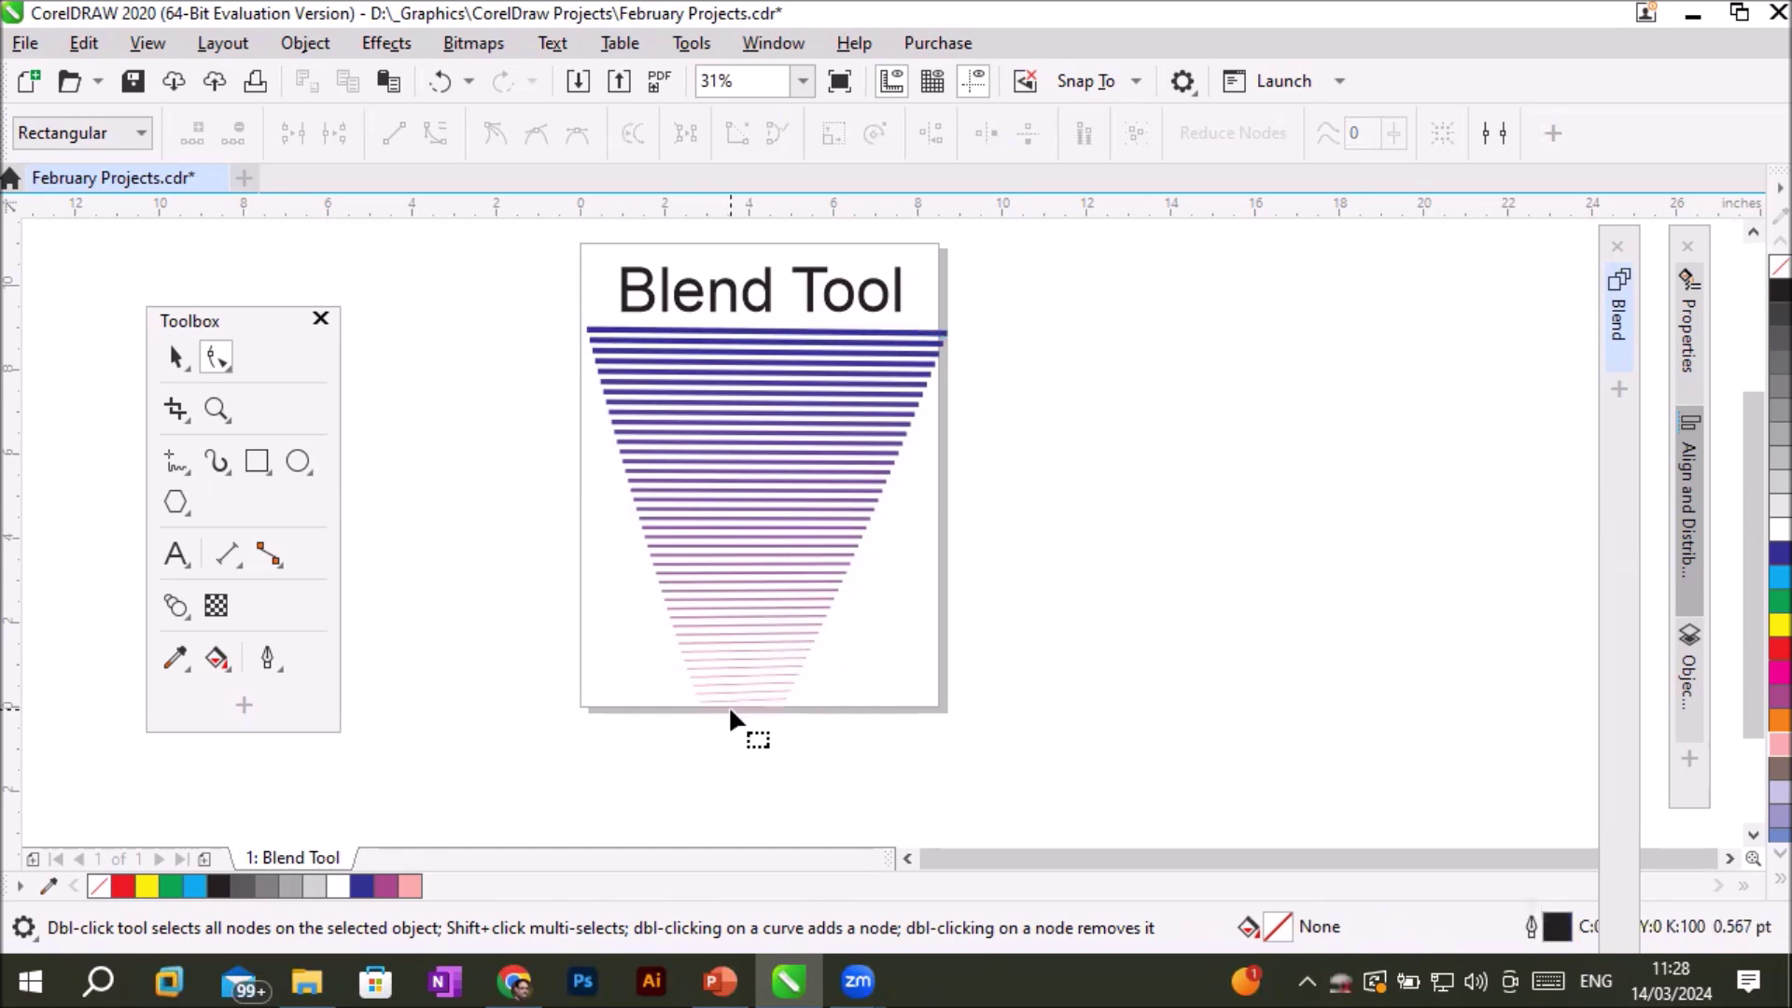
left_click(741, 711)
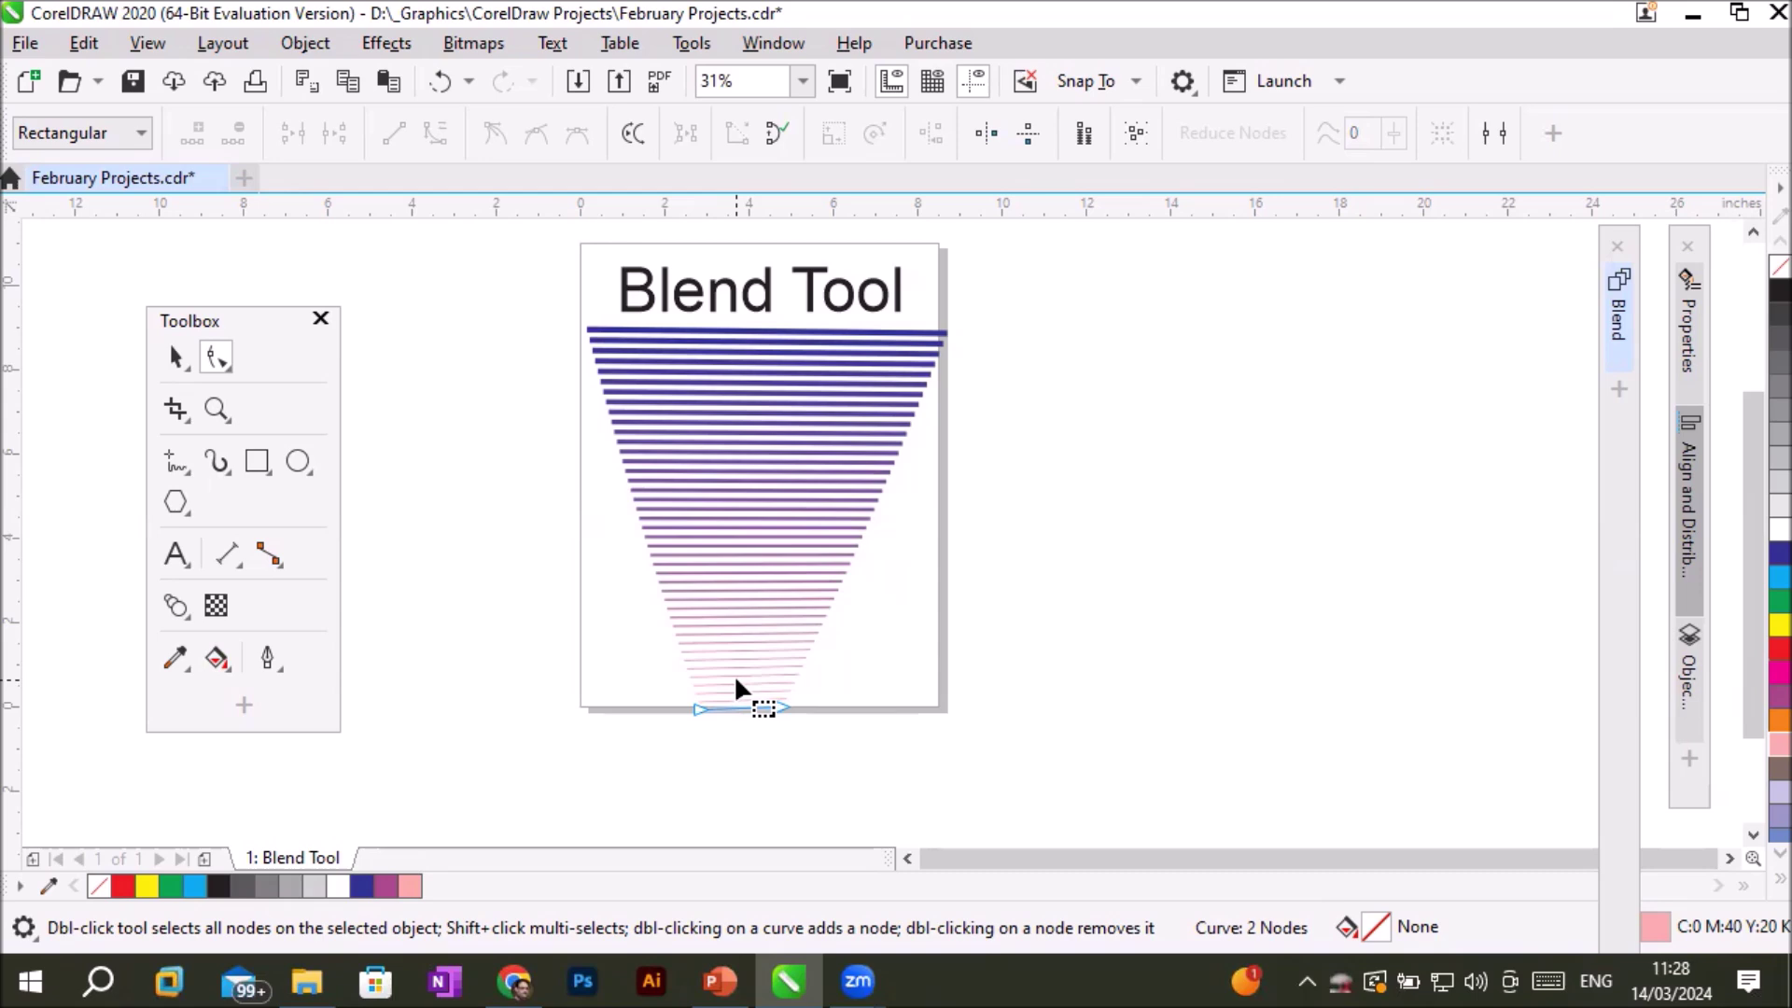
Draw a bowed Bézier curve about 7.8 inches tall in the empty area to the right of the page.
left_click(179, 465)
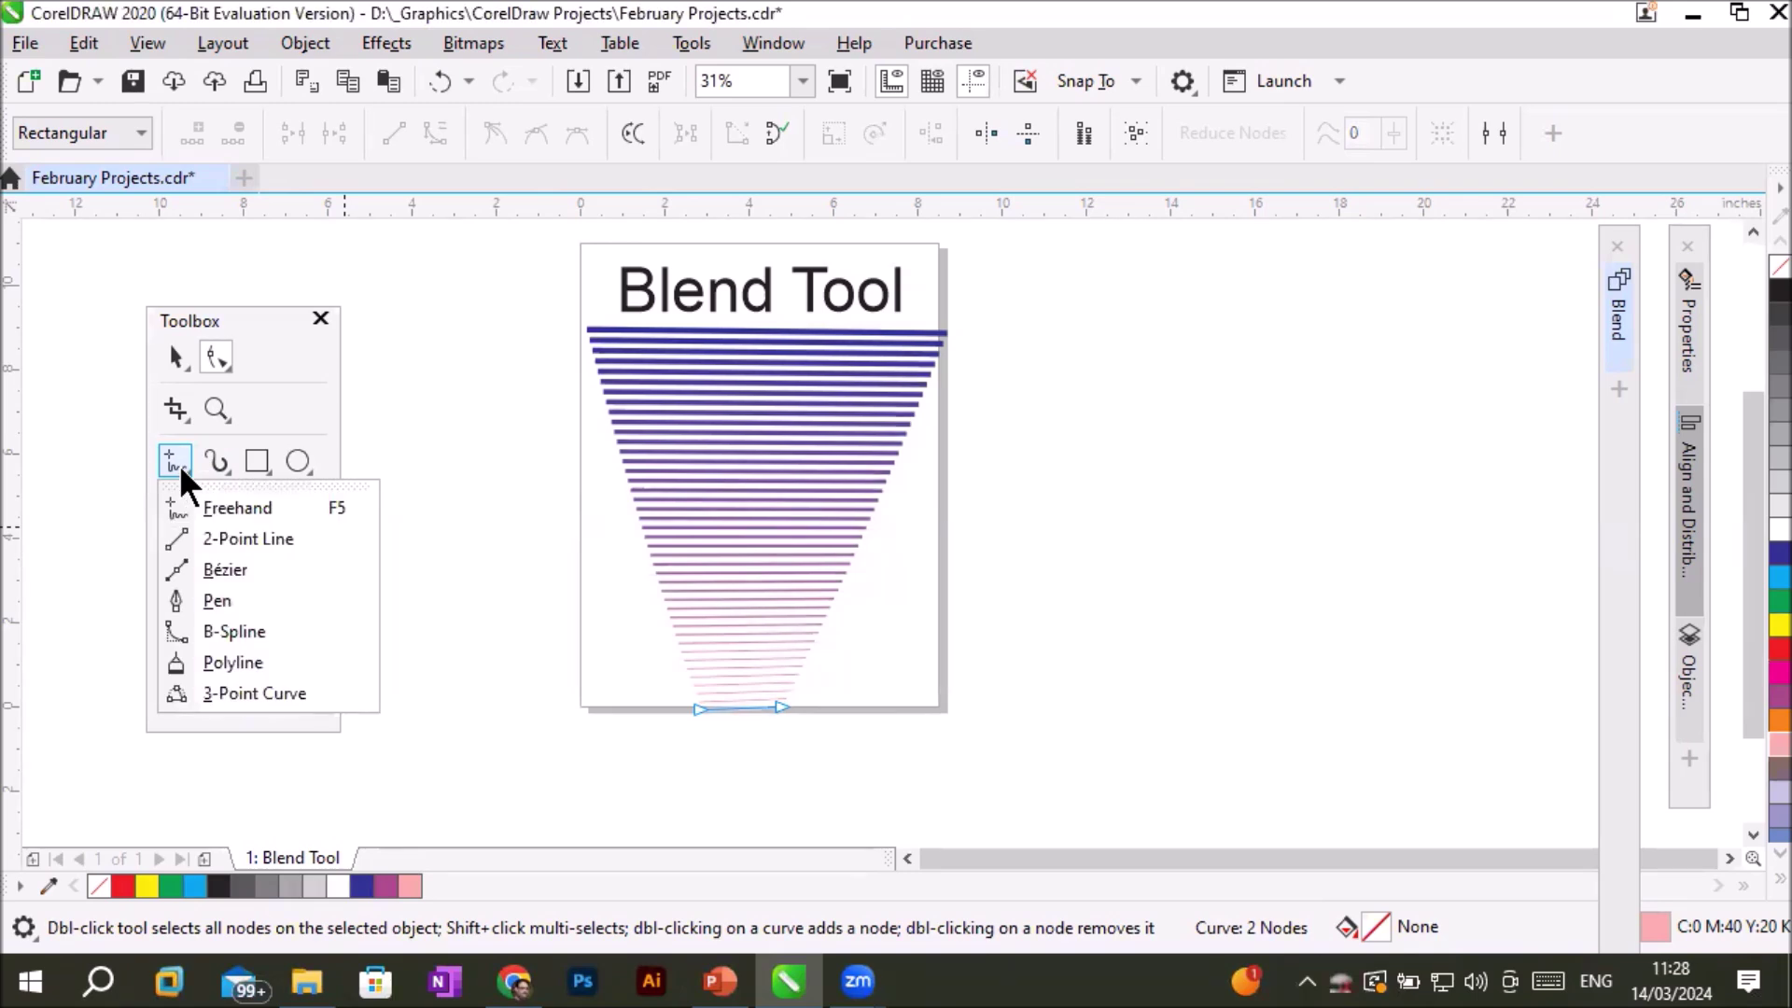
left_click(267, 570)
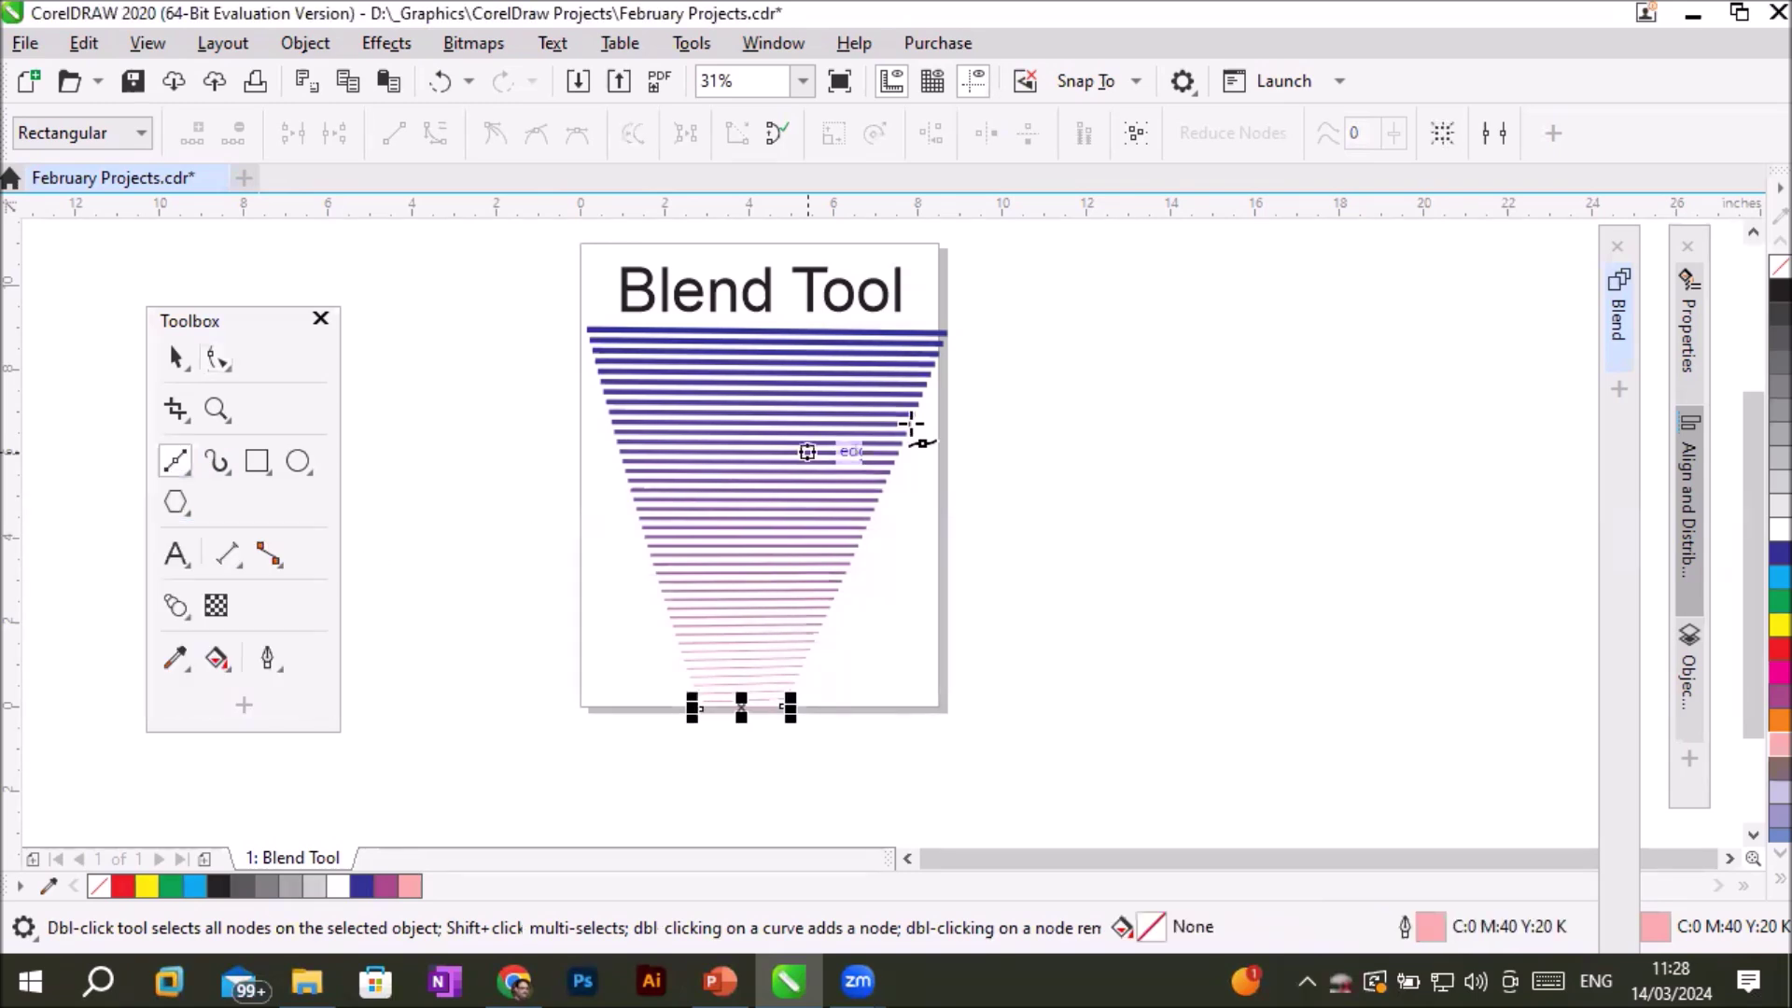
left_click(1166, 349)
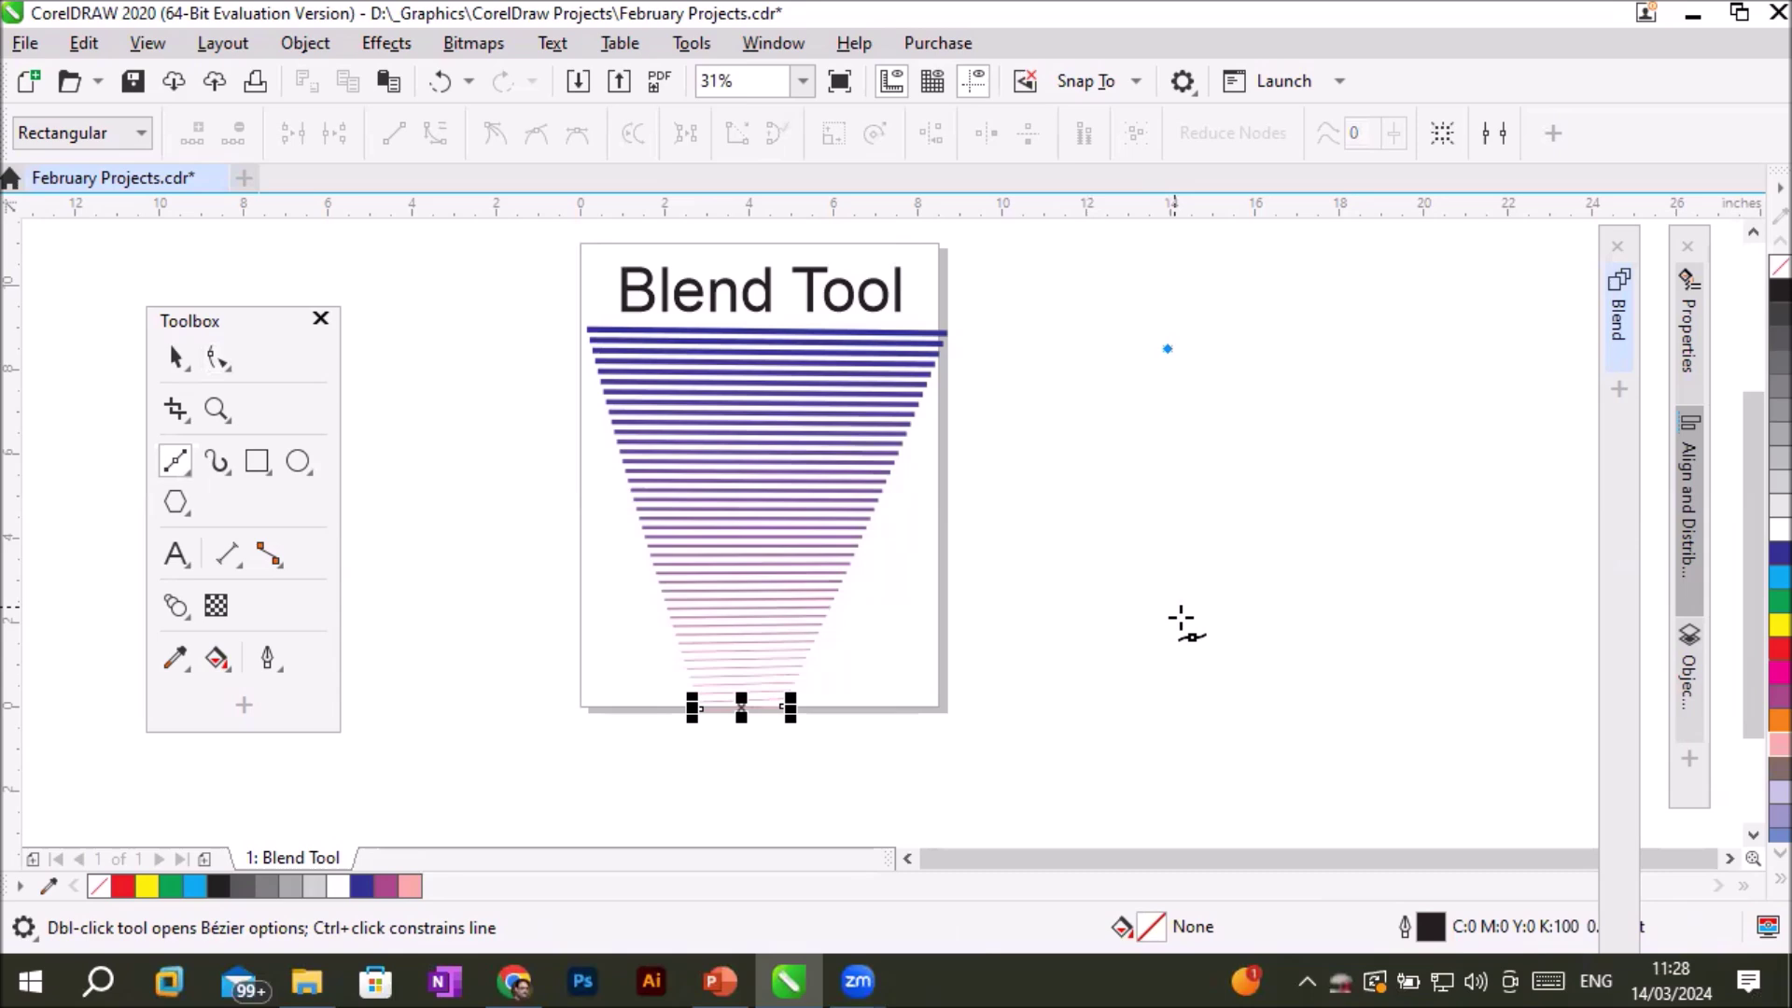
left_click_drag(1166, 678, 1312, 817)
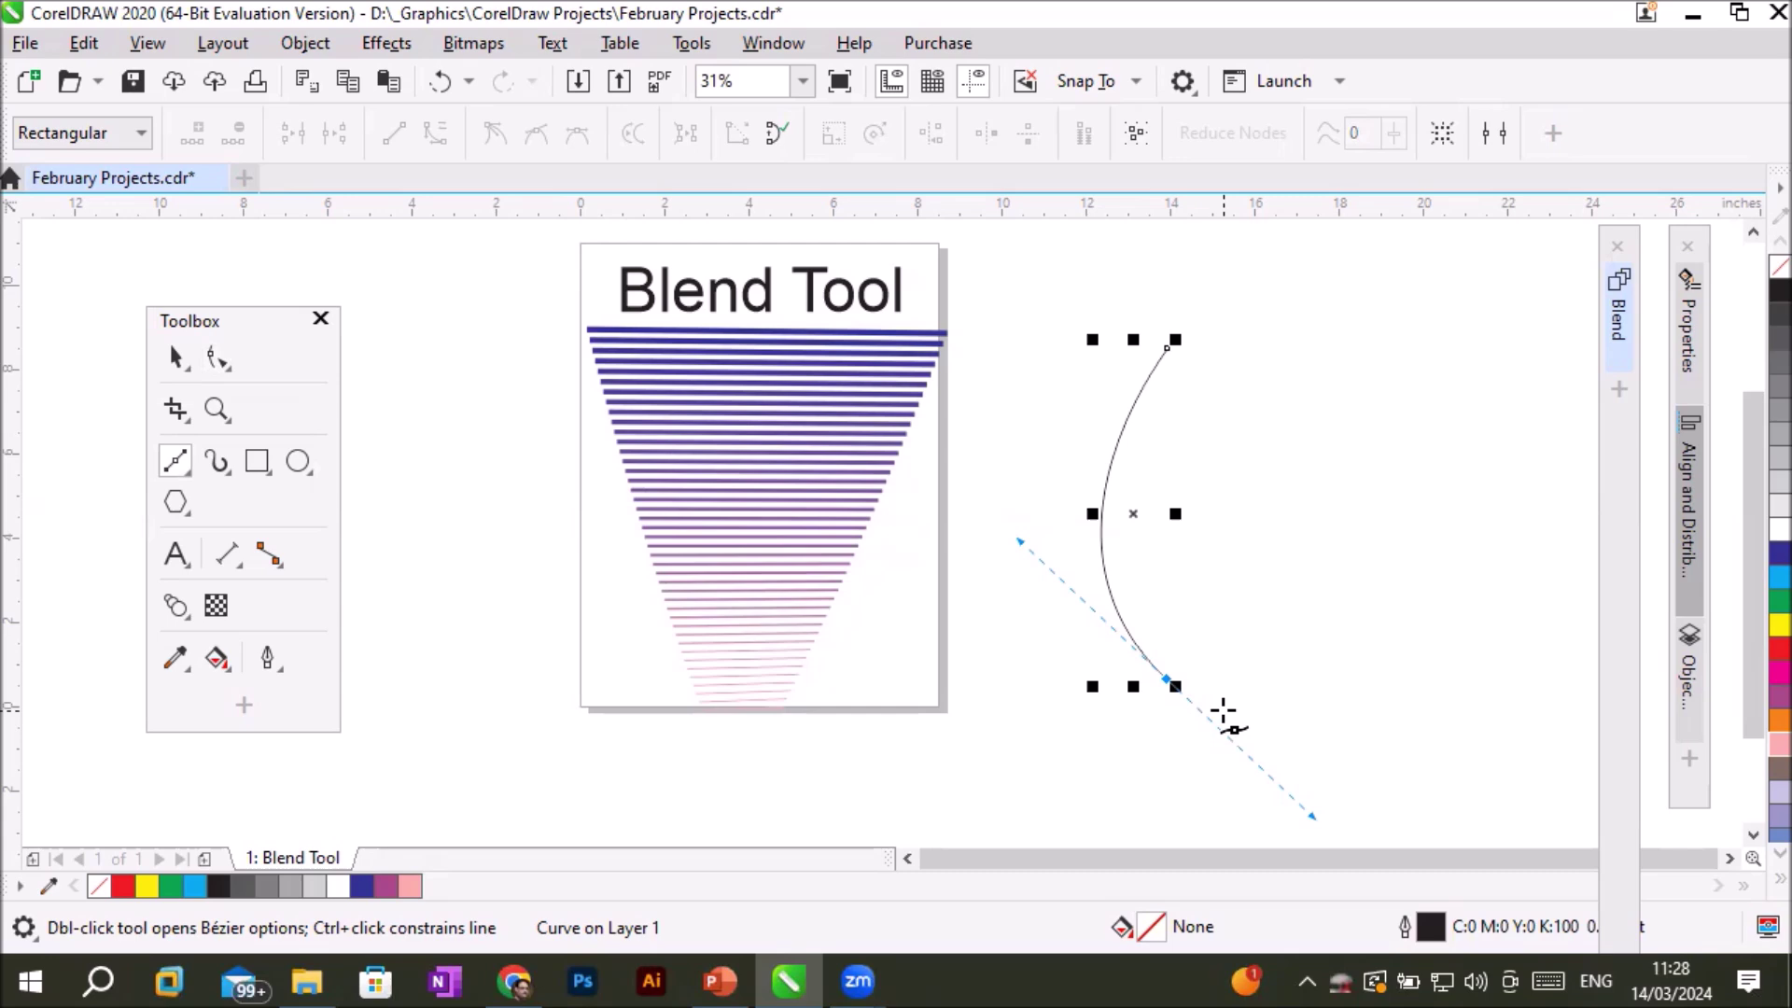
key("Escape")
Try fitting the full-width line blend to the Bézier curve as a new path, and undo it.
left_click(176, 356)
left_click(693, 461)
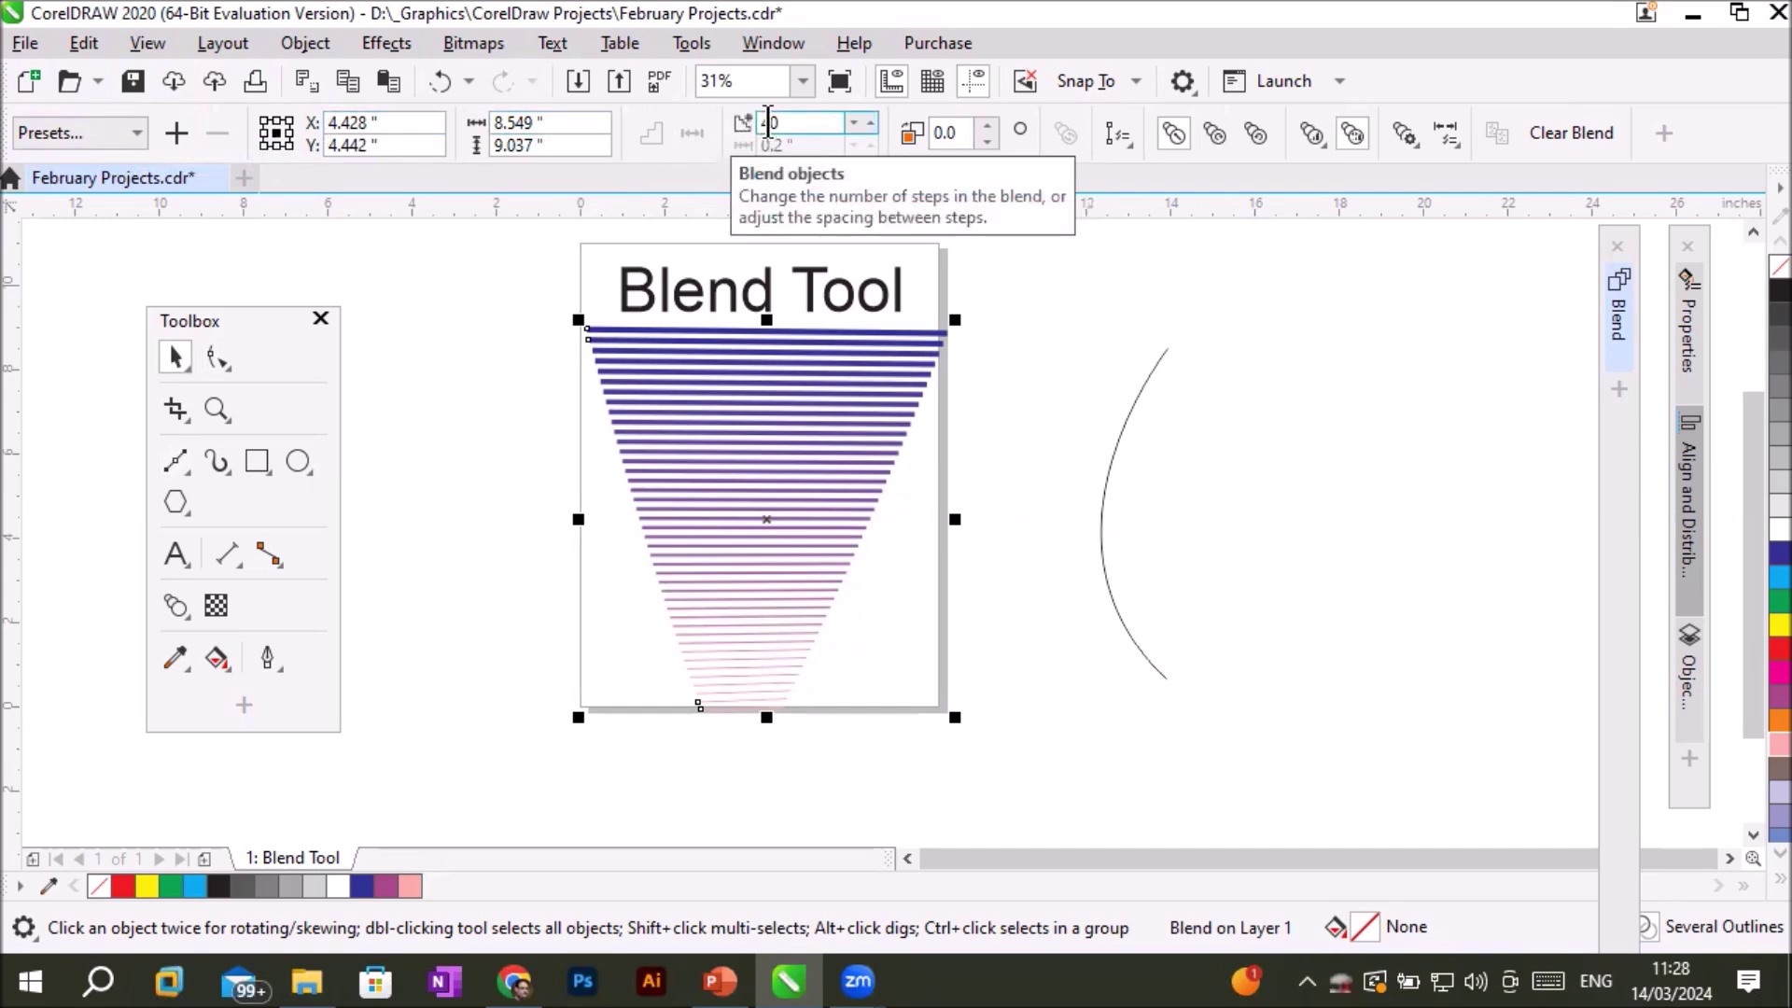
left_click(844, 123)
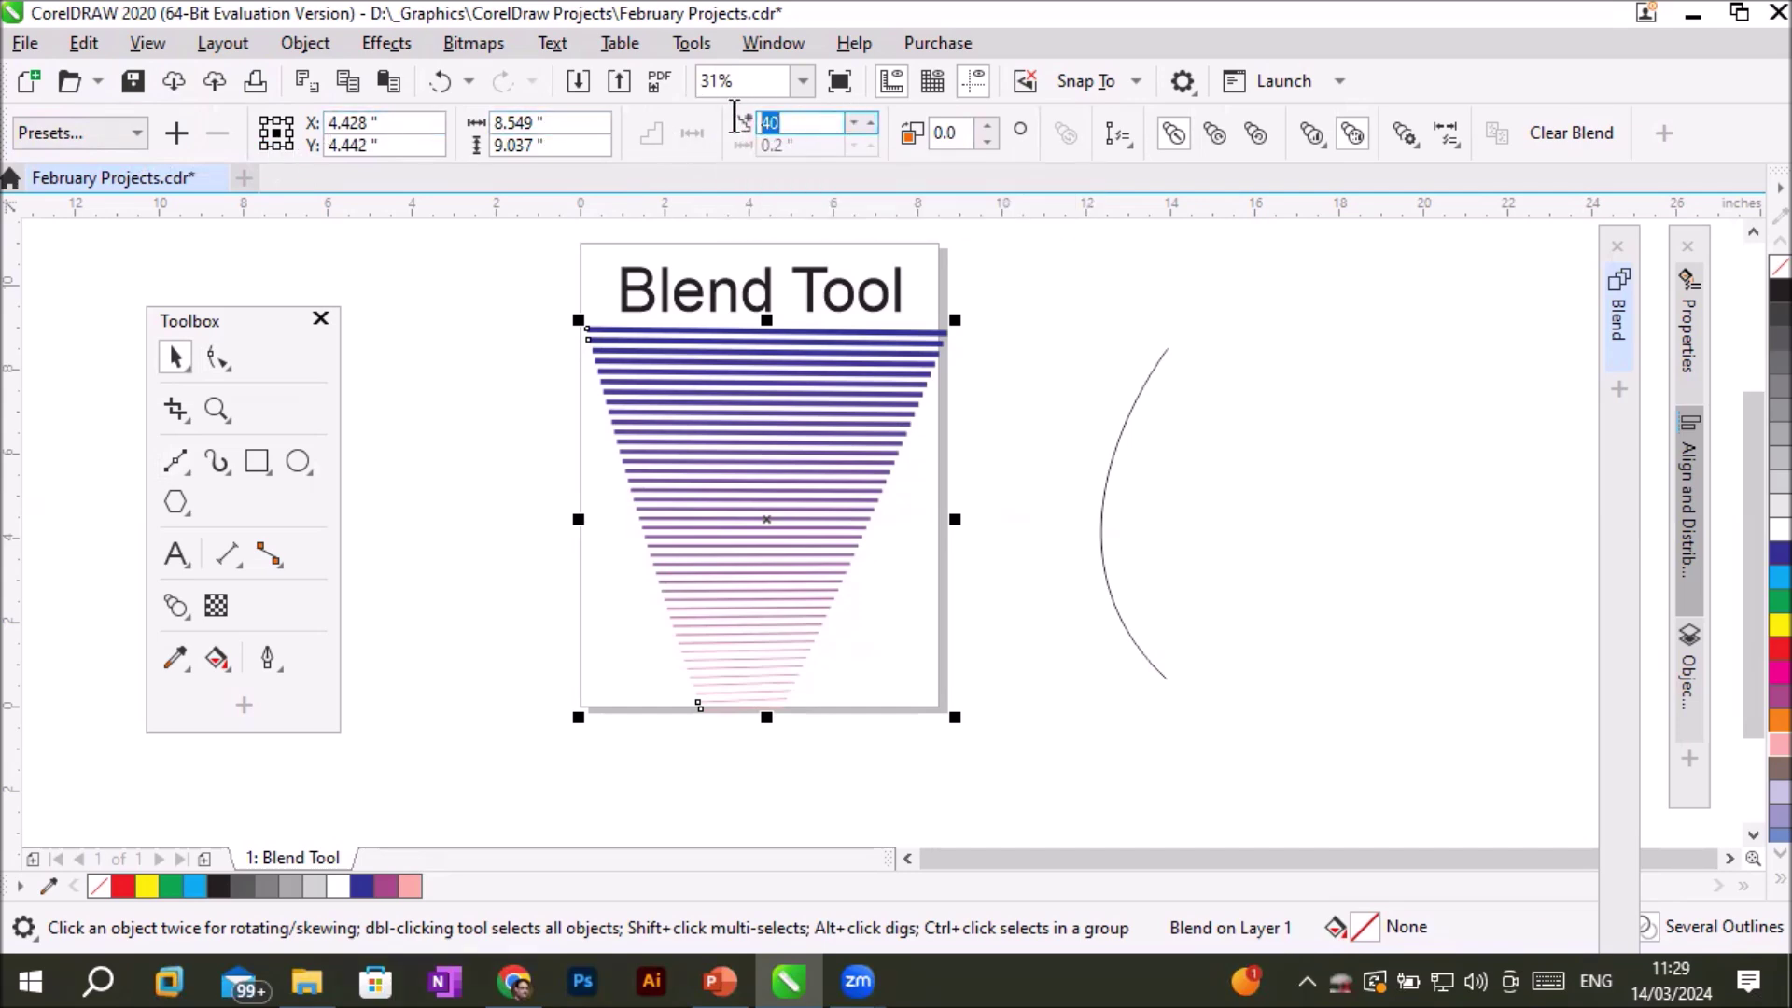
double_click(767, 123)
left_click(826, 117)
left_click_drag(812, 114, 746, 111)
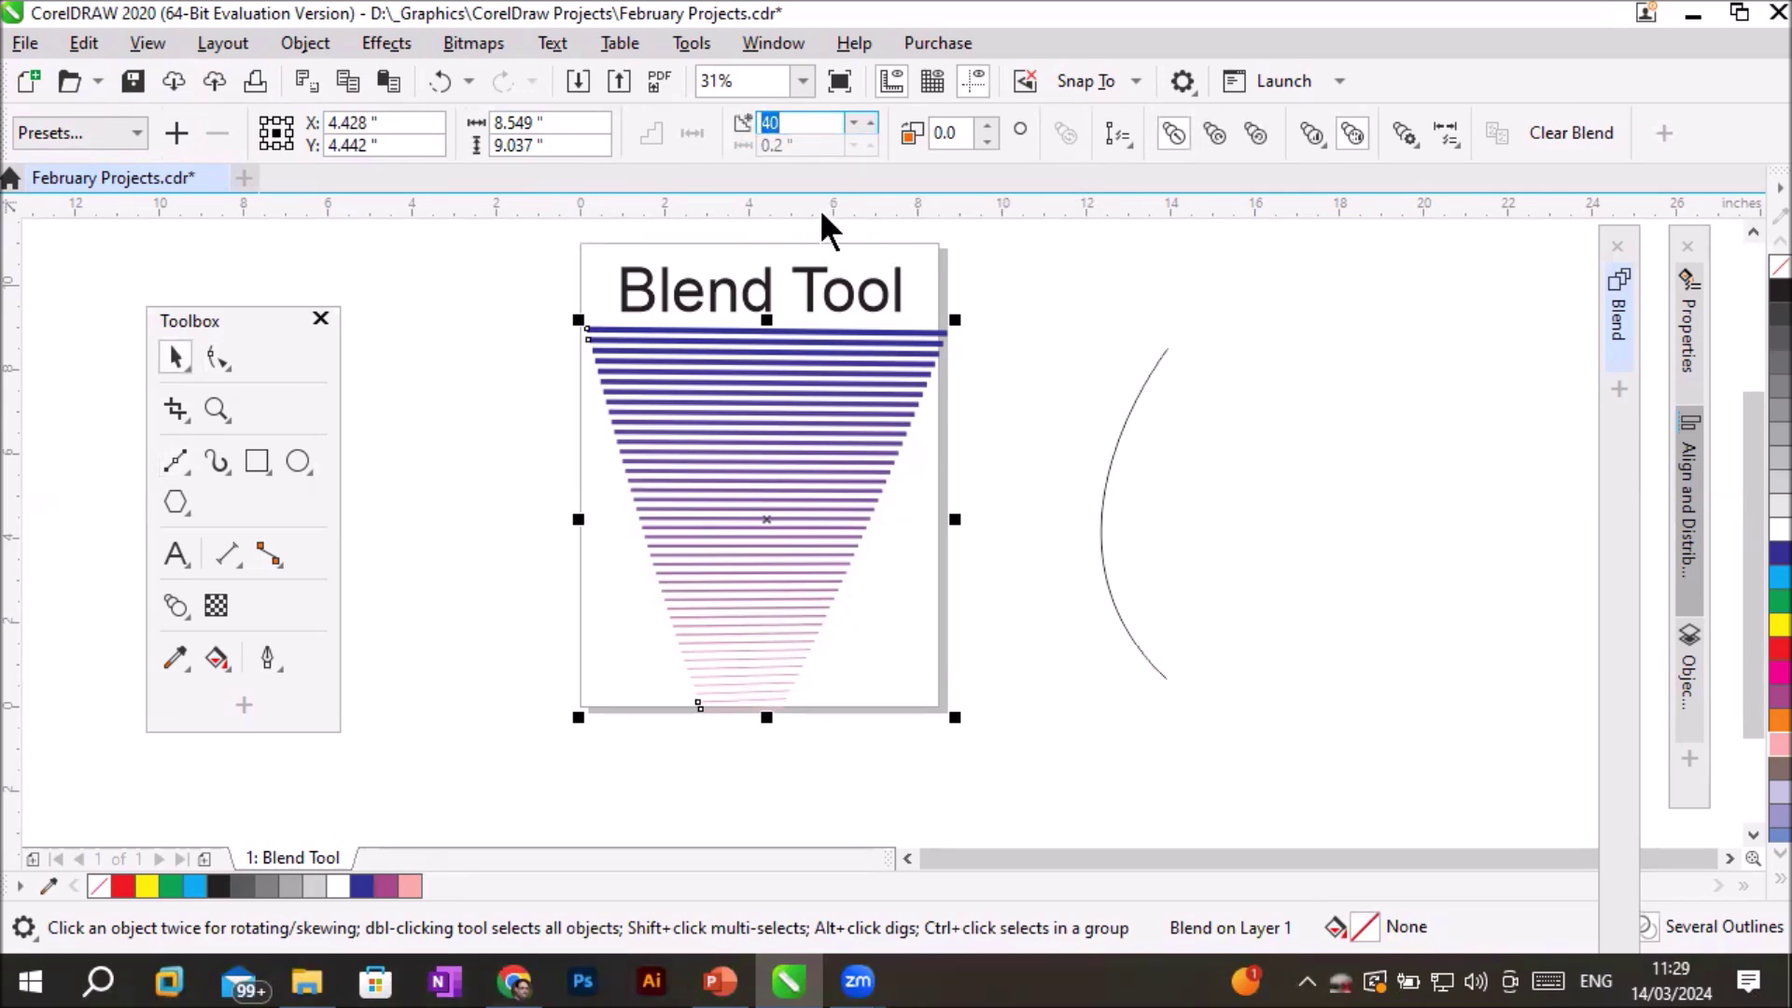
left_click(1119, 136)
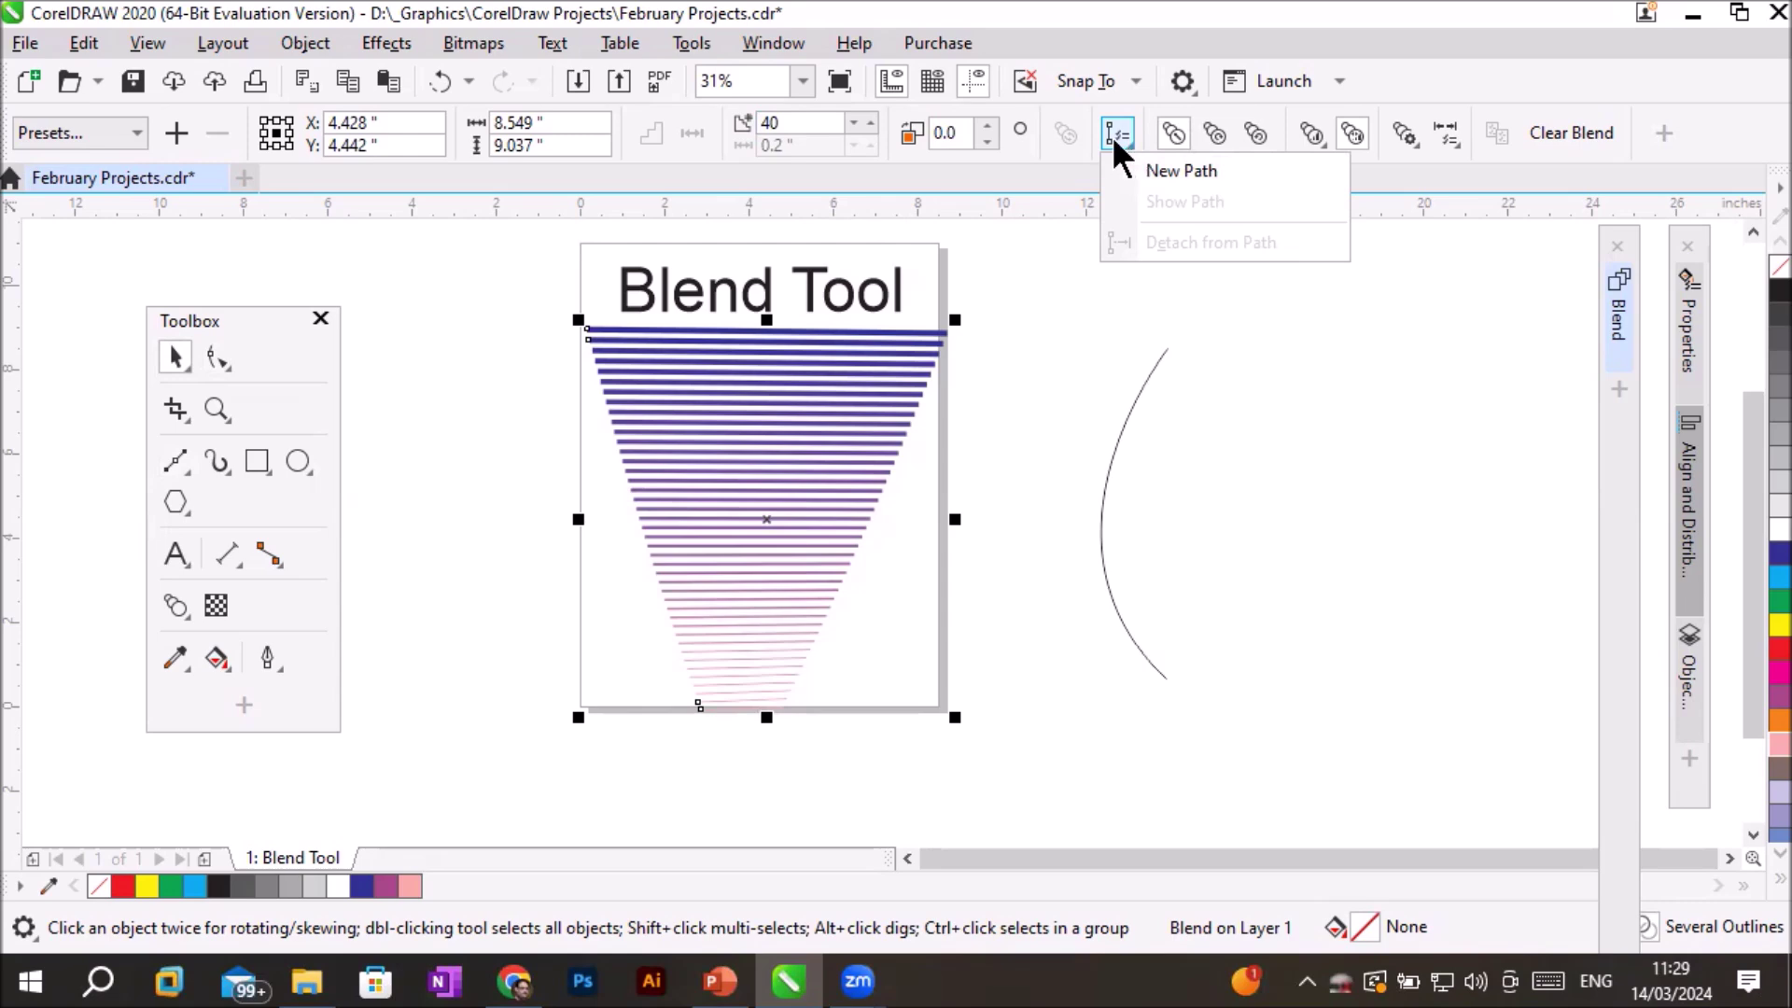
left_click(1179, 172)
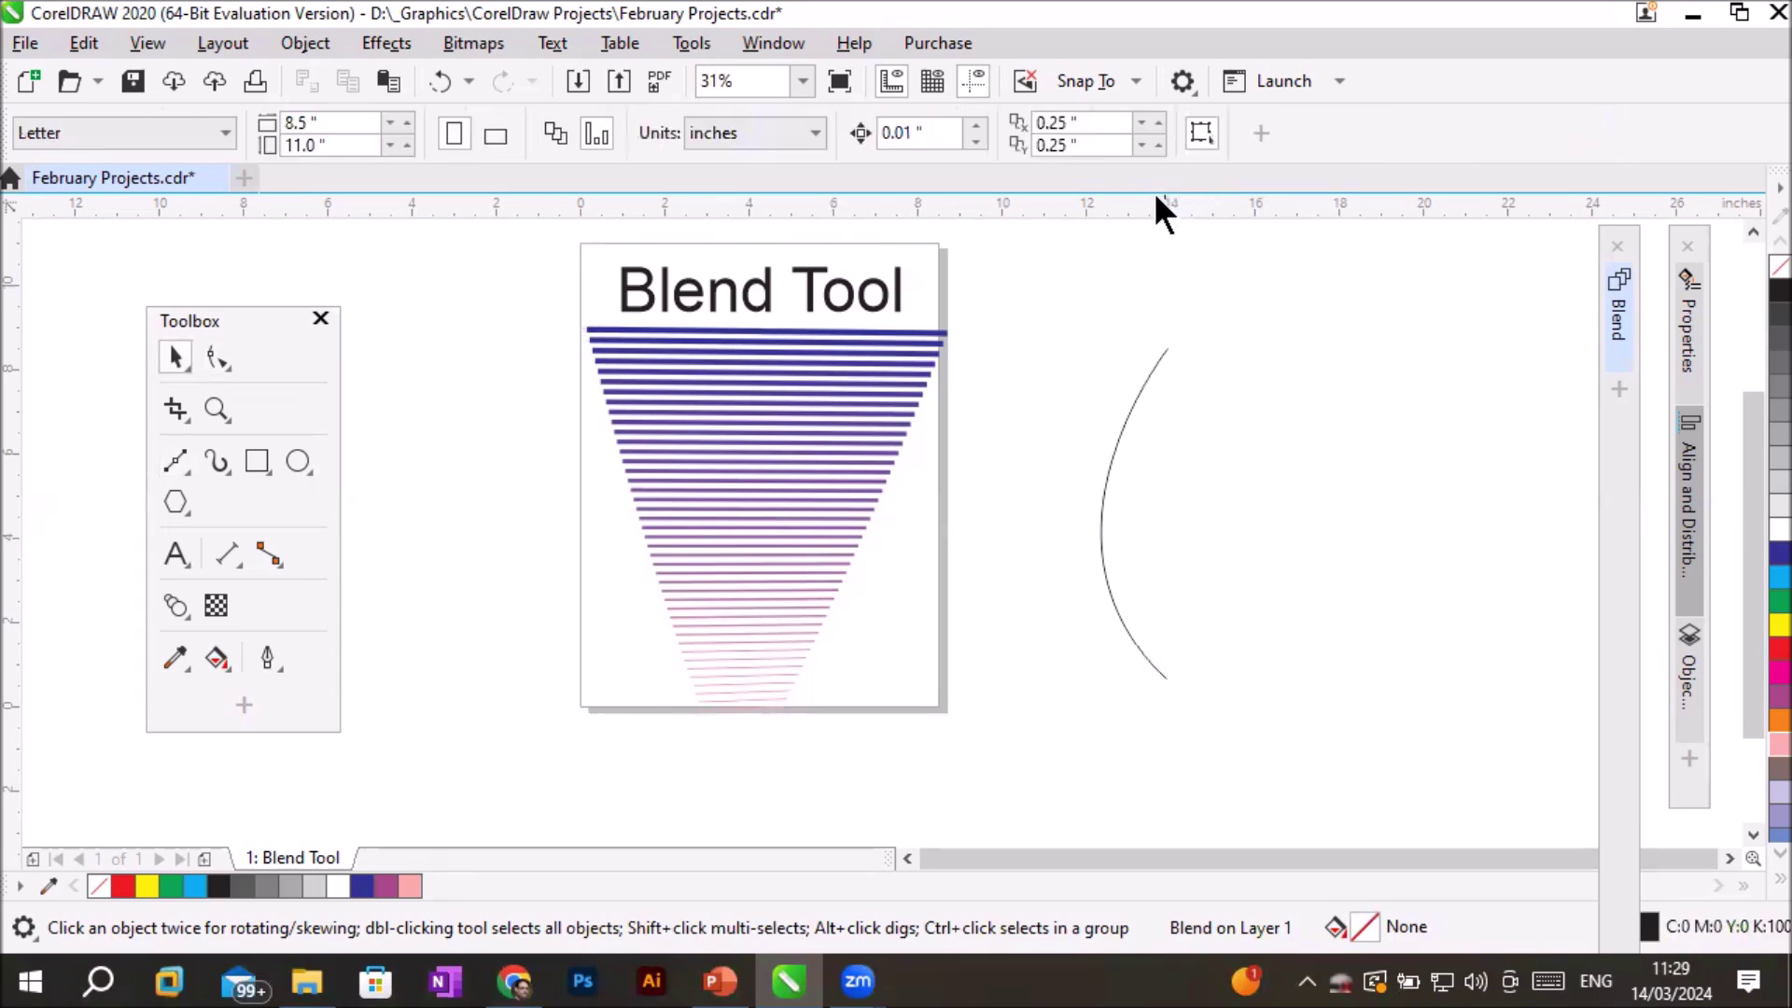
left_click(1133, 404)
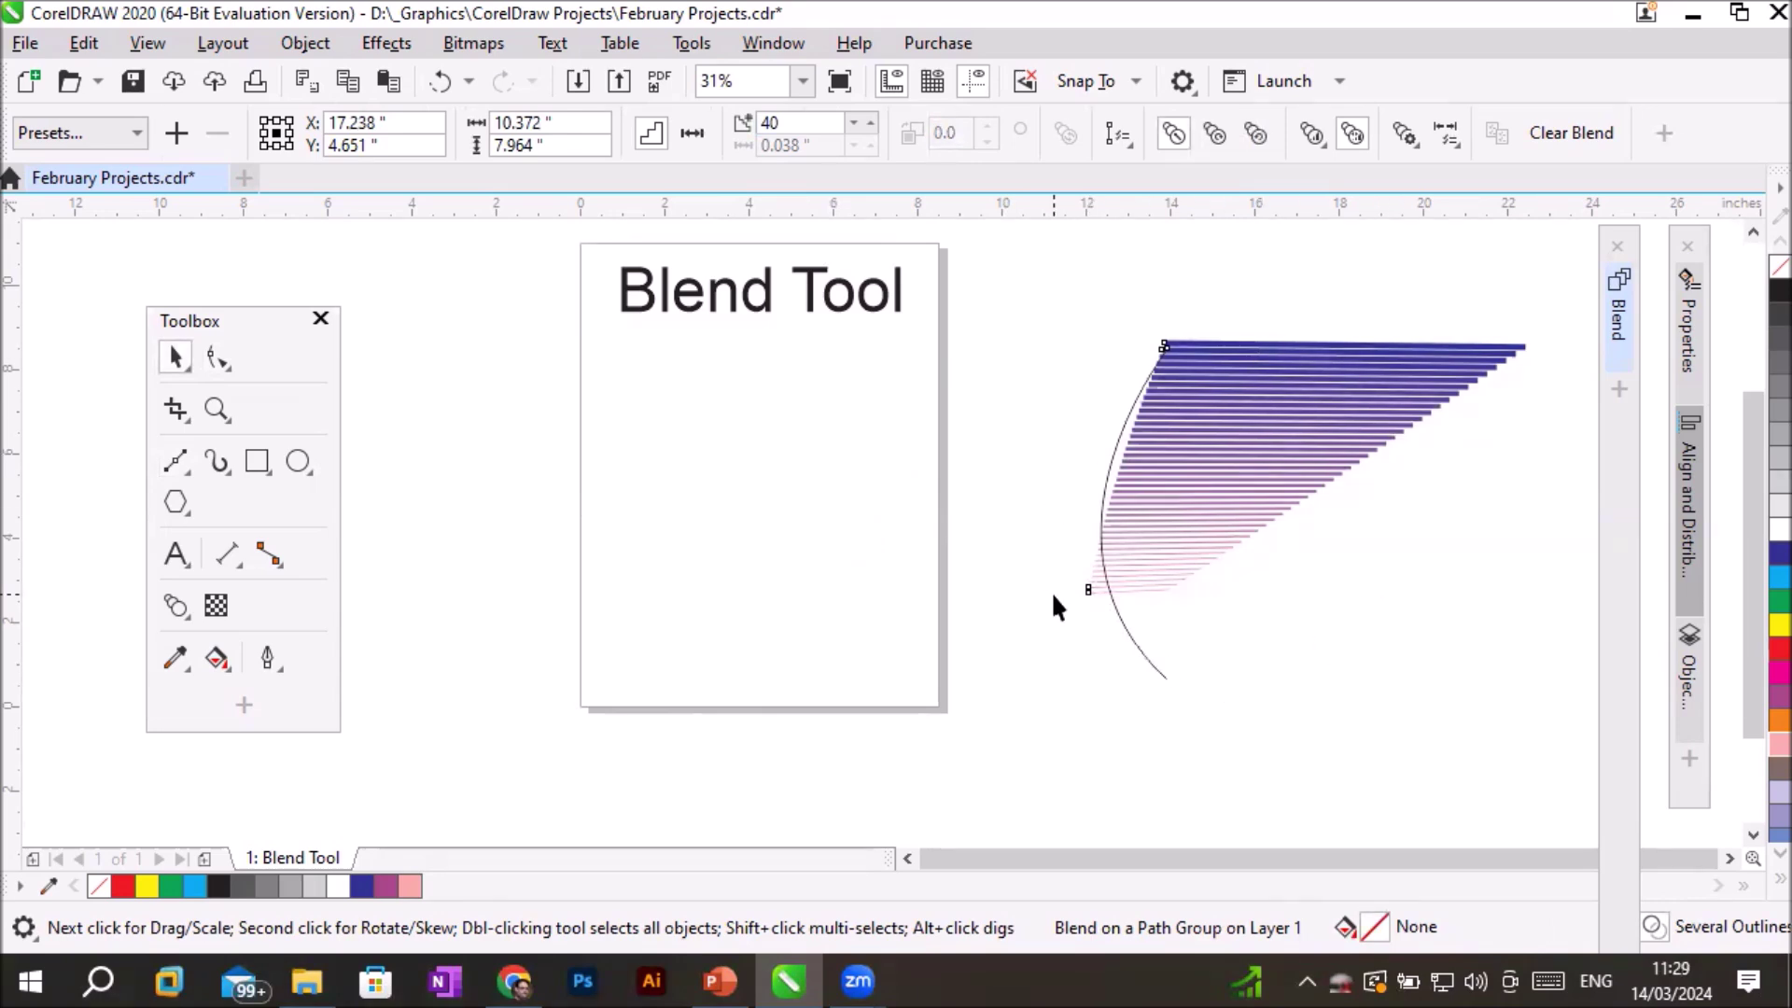
scroll(1284, 557, "up", 2)
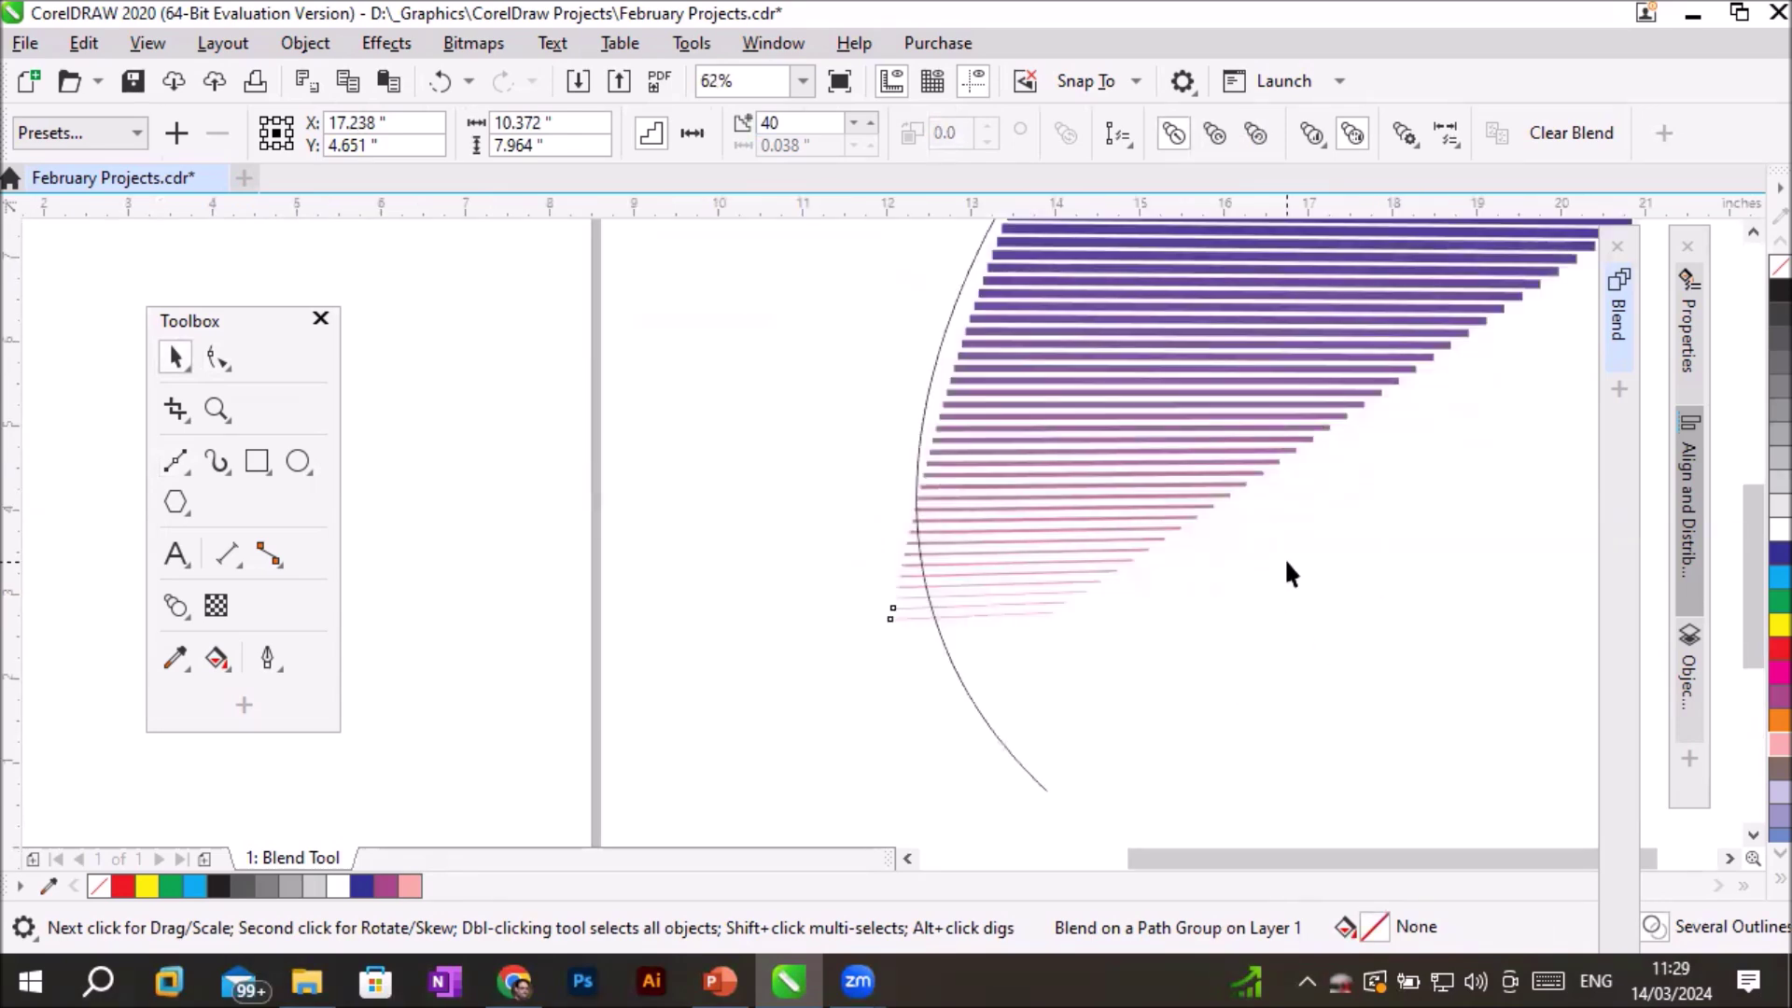
scroll(1281, 563, "down", 2)
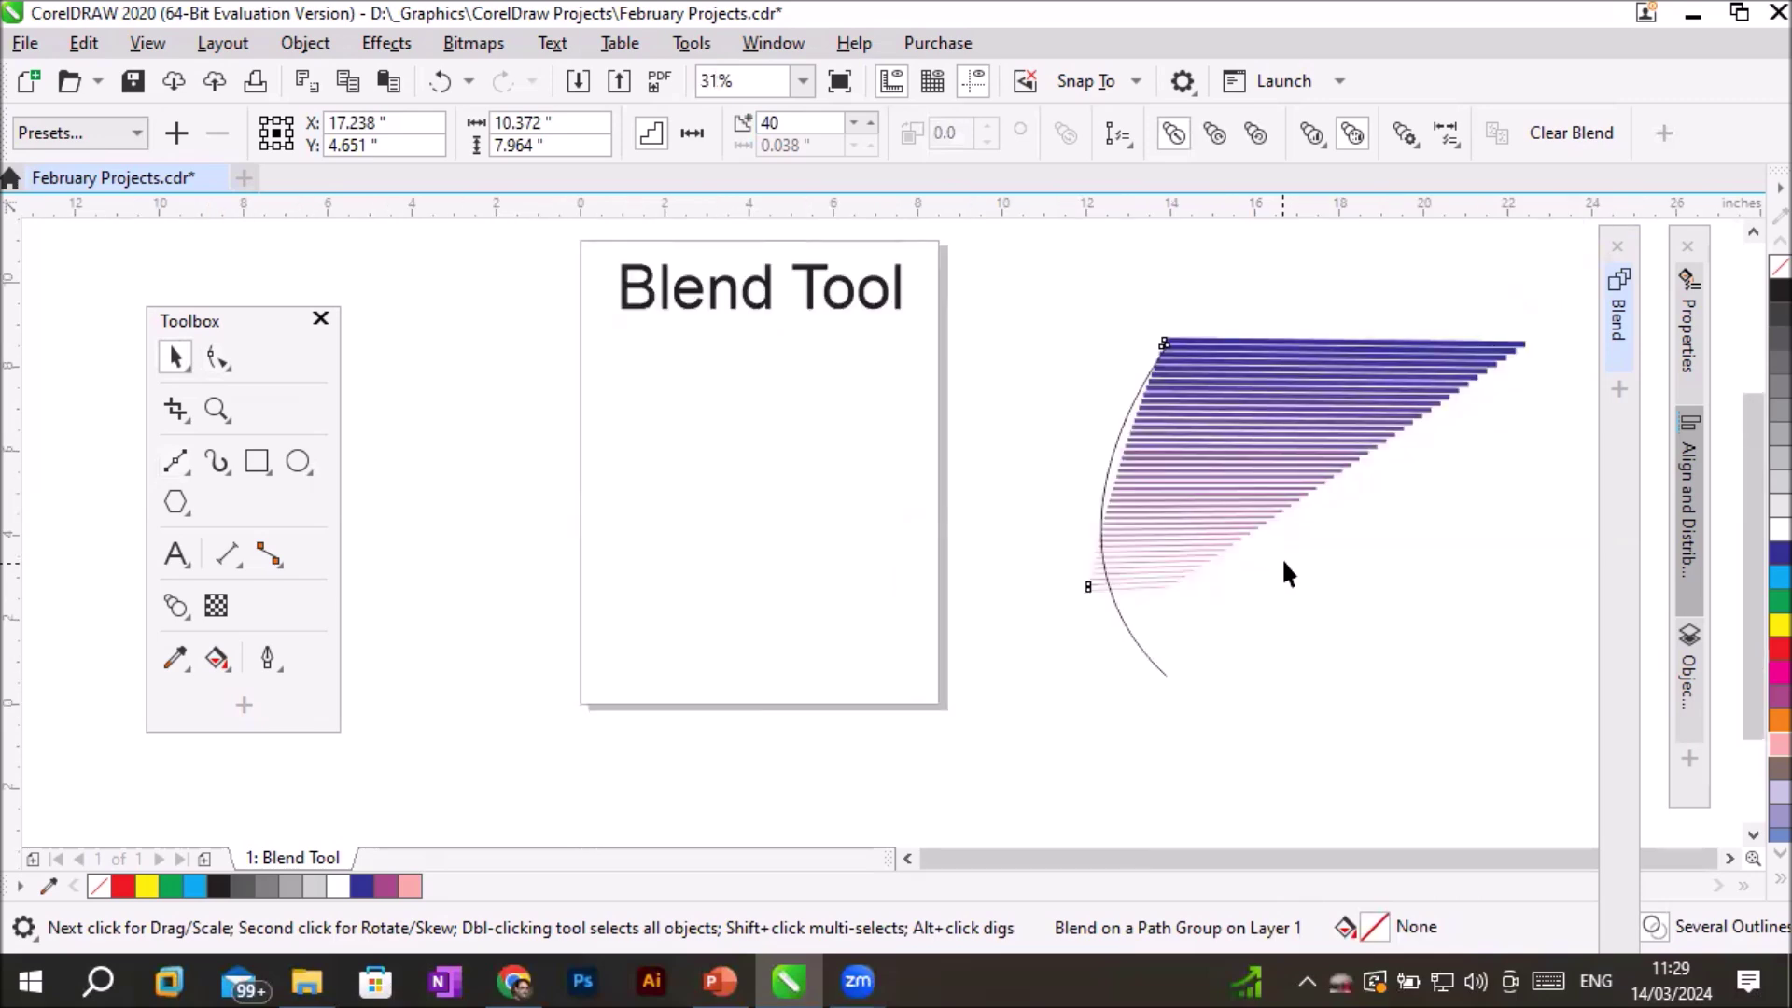
key("ctrl+z")
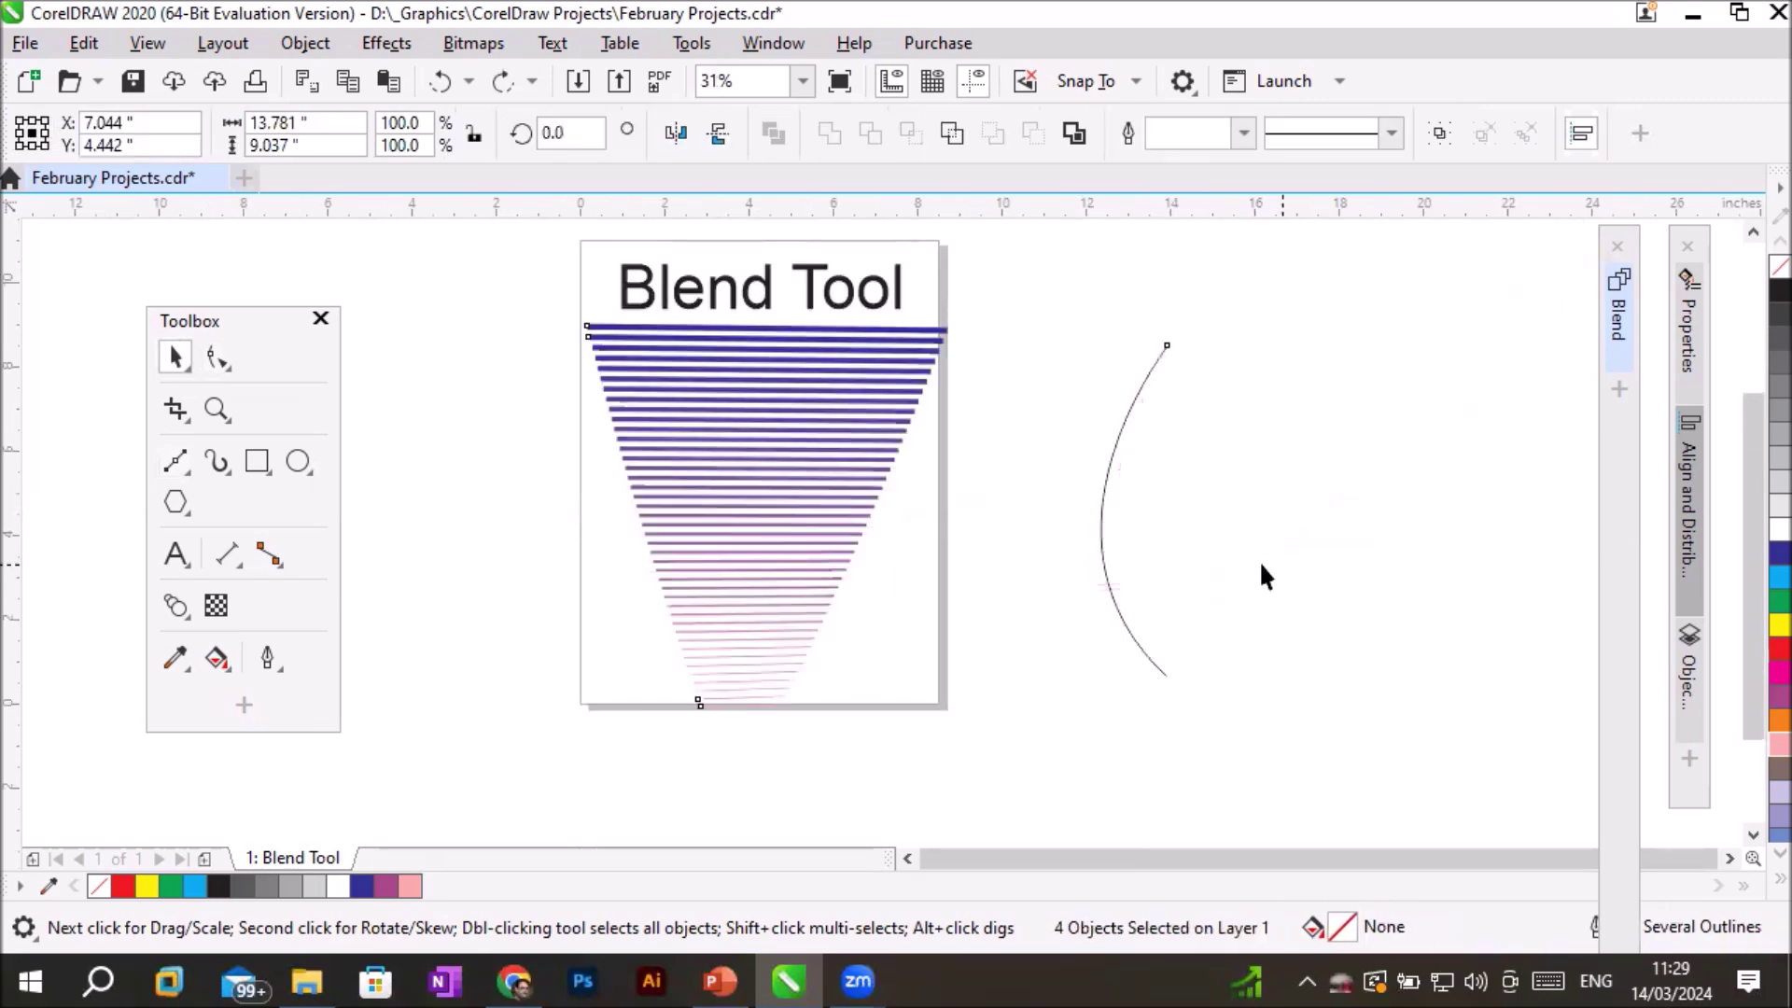
Draw a circle about 5.6 by 5.7 inches to the right of the Bézier curve.
left_click(298, 461)
left_click_drag(1264, 367, 1504, 606)
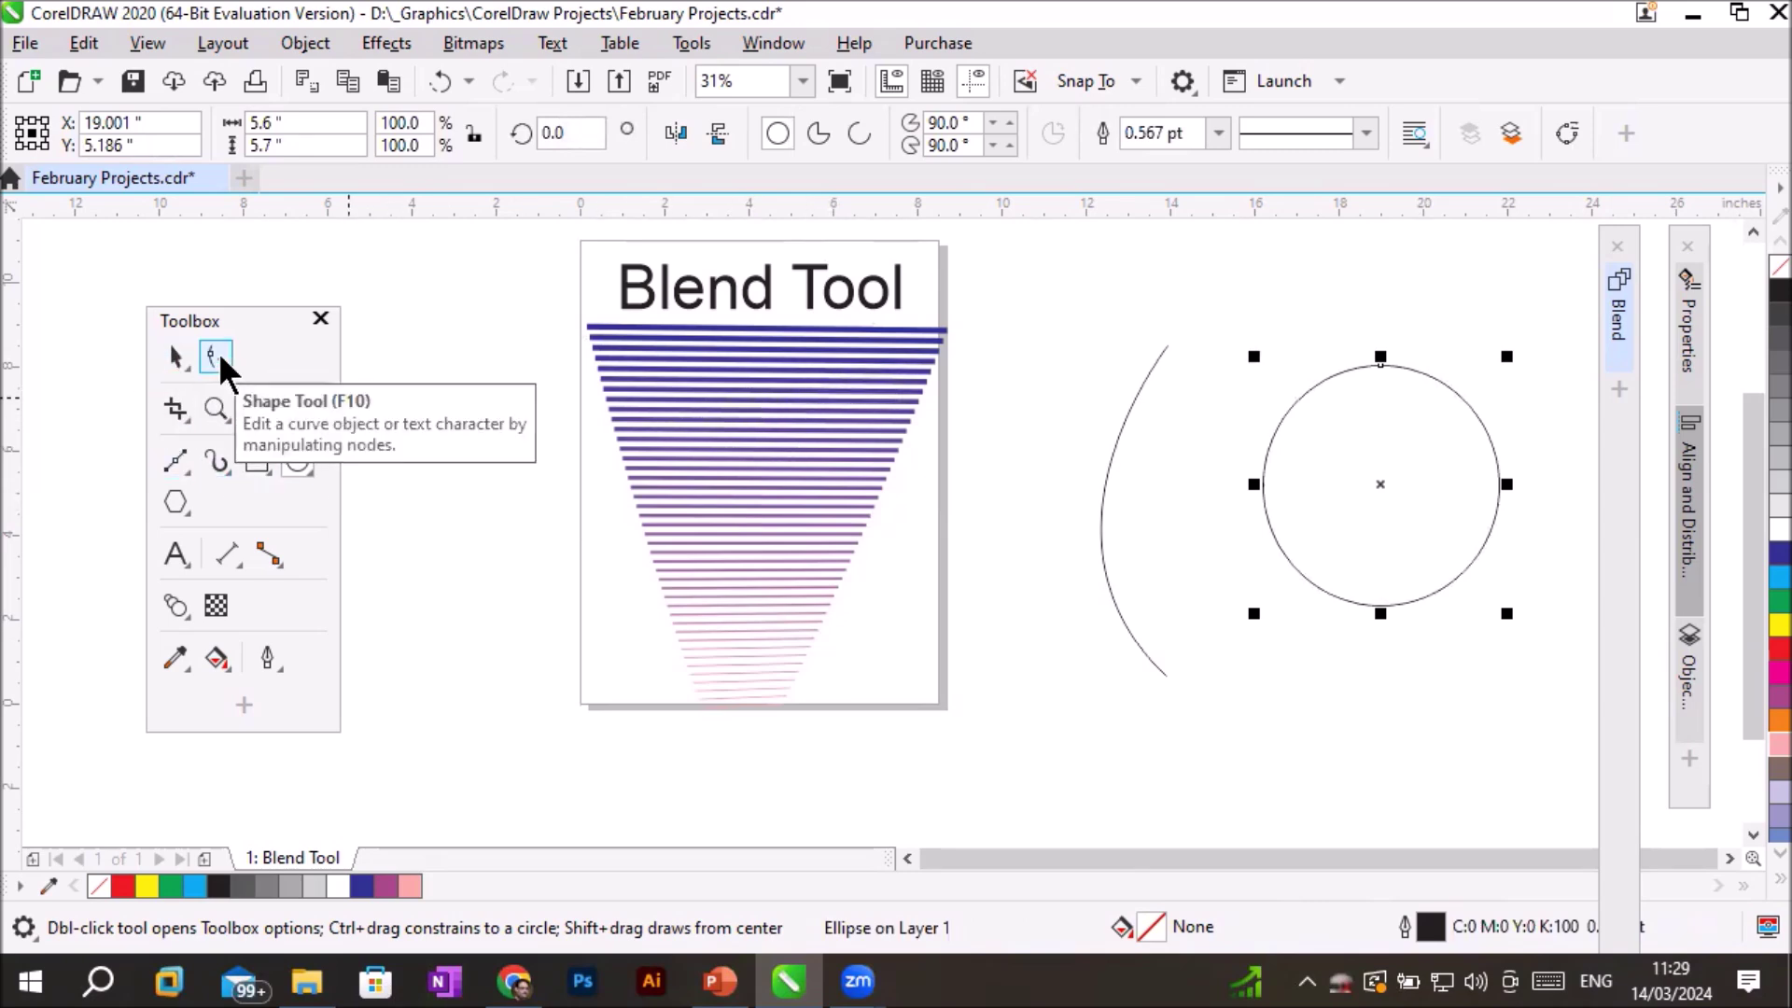
Shorten the blend's blue top line by moving its right end node to about a third of the page width.
left_click(719, 412)
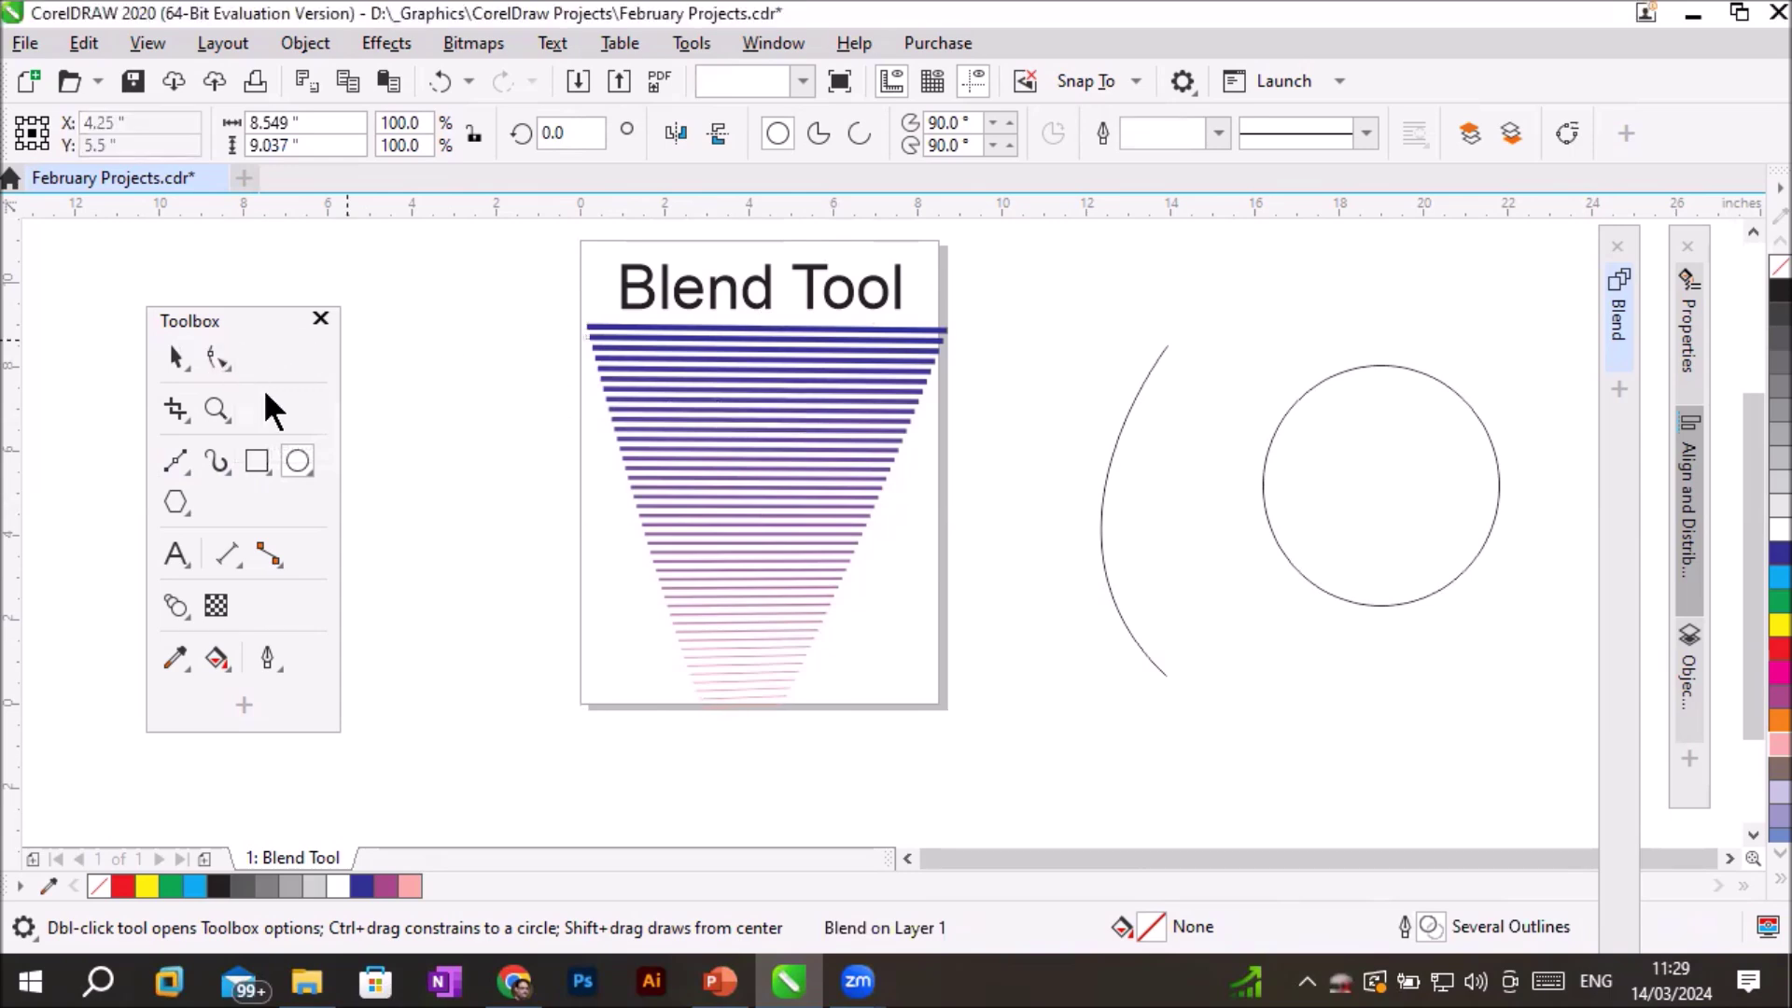
key("F10")
left_click(930, 328)
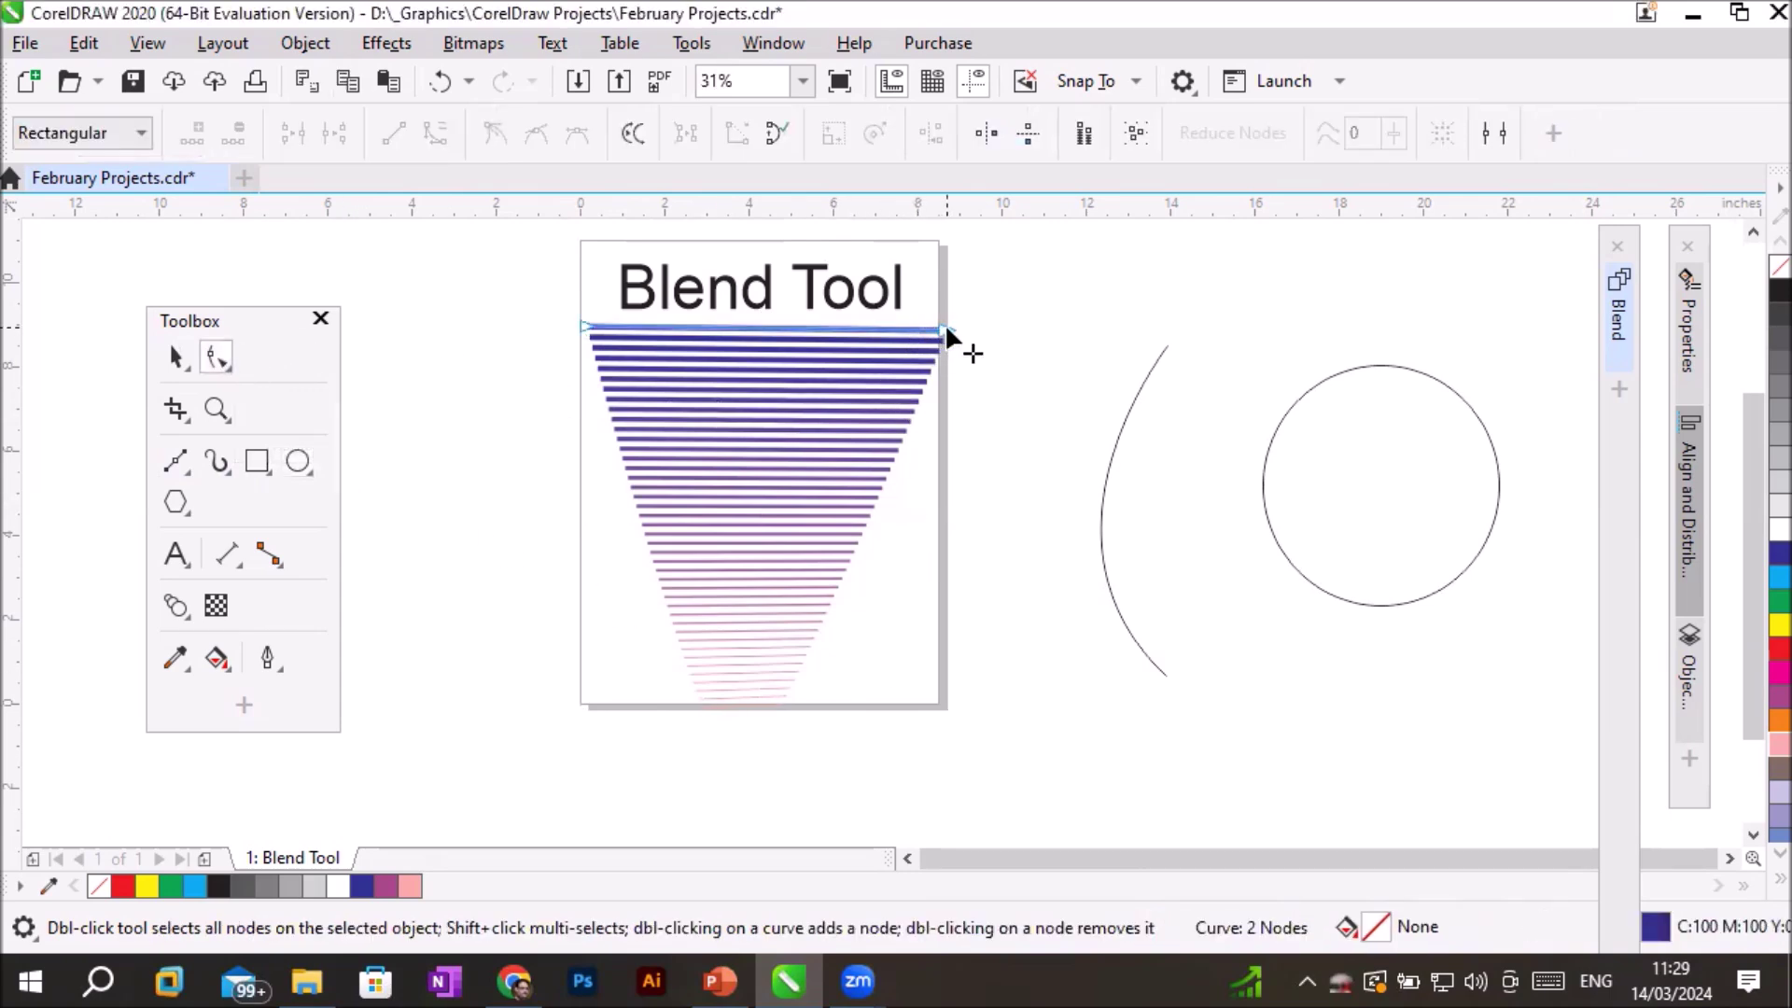
left_click_drag(944, 327, 698, 330)
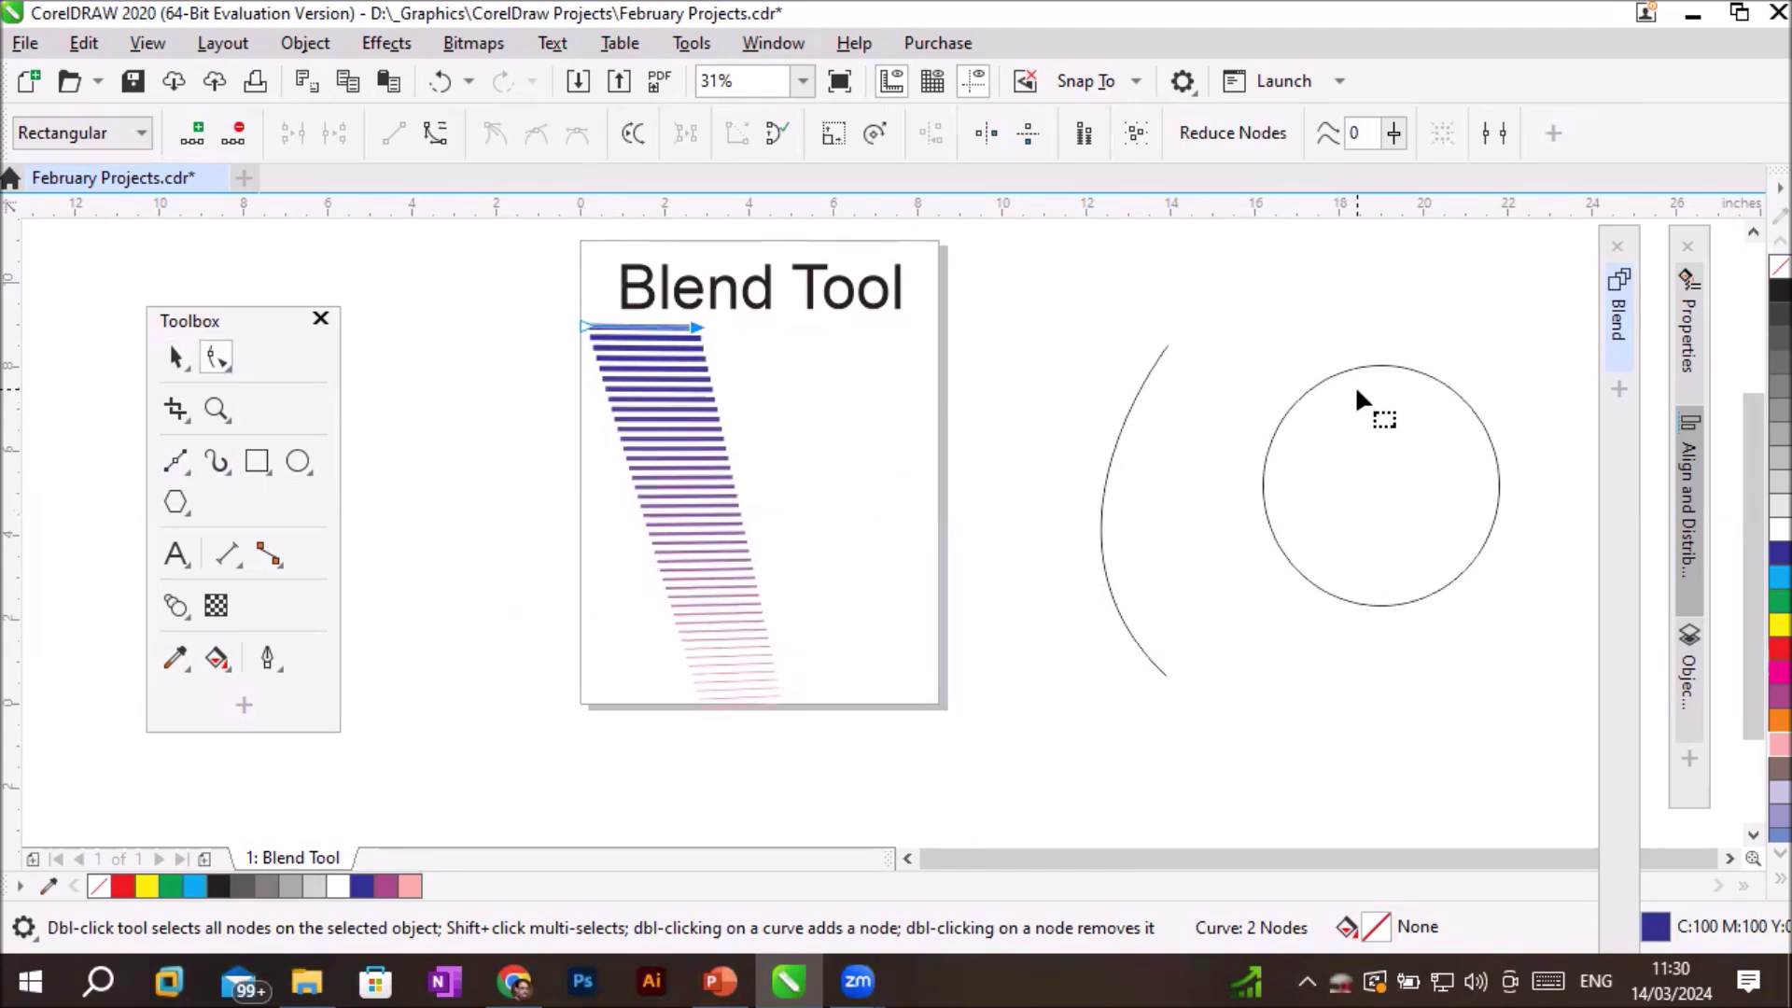
key("Escape")
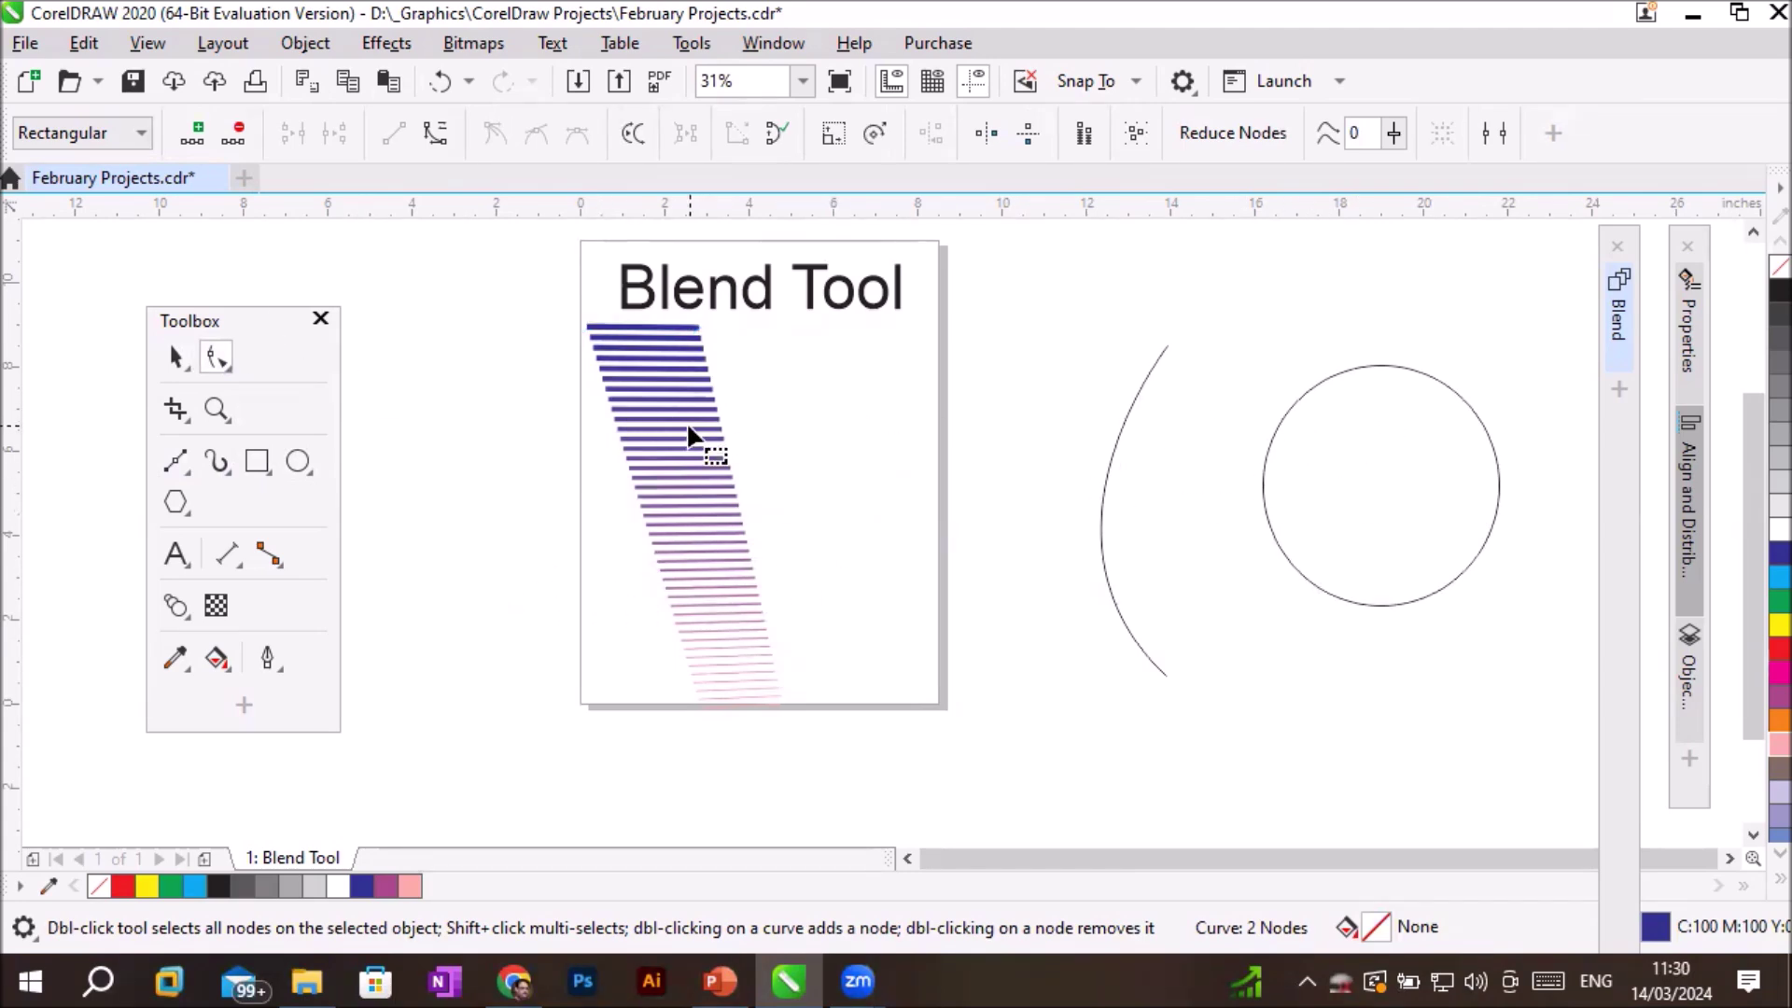
Select the narrowed blend with the Blend tool and try raising and lowering its blend direction angle.
left_click(170, 357)
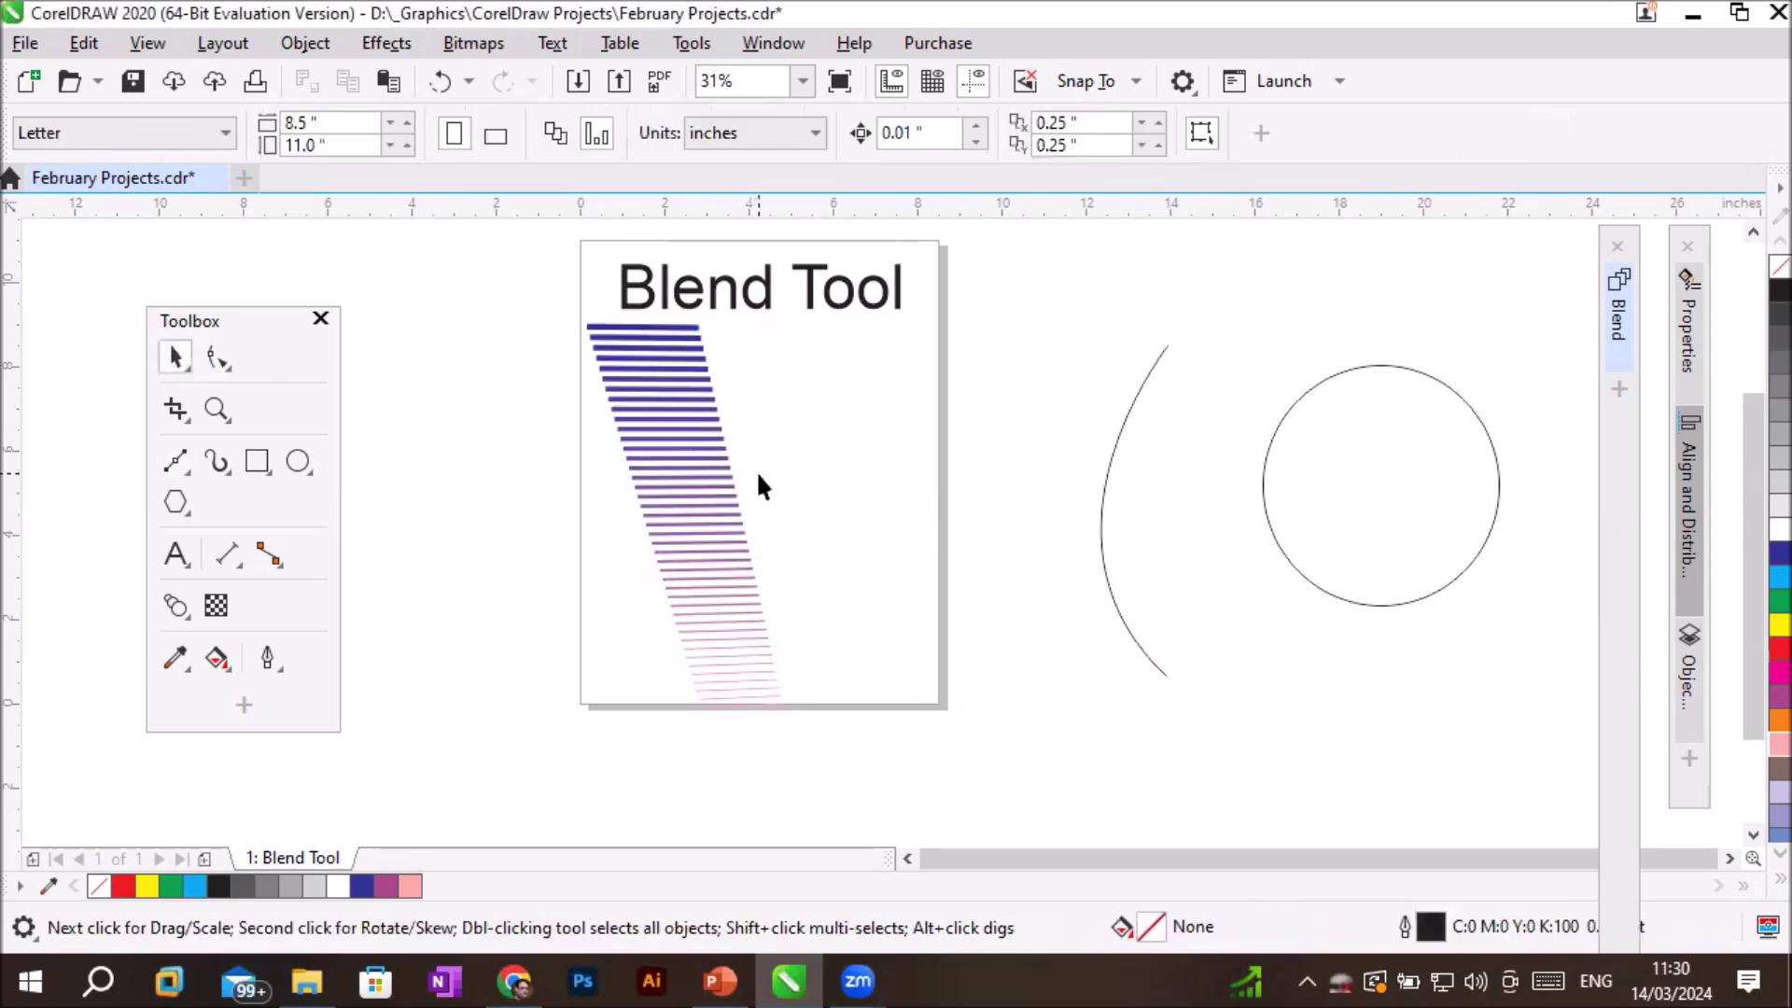
left_click(711, 485)
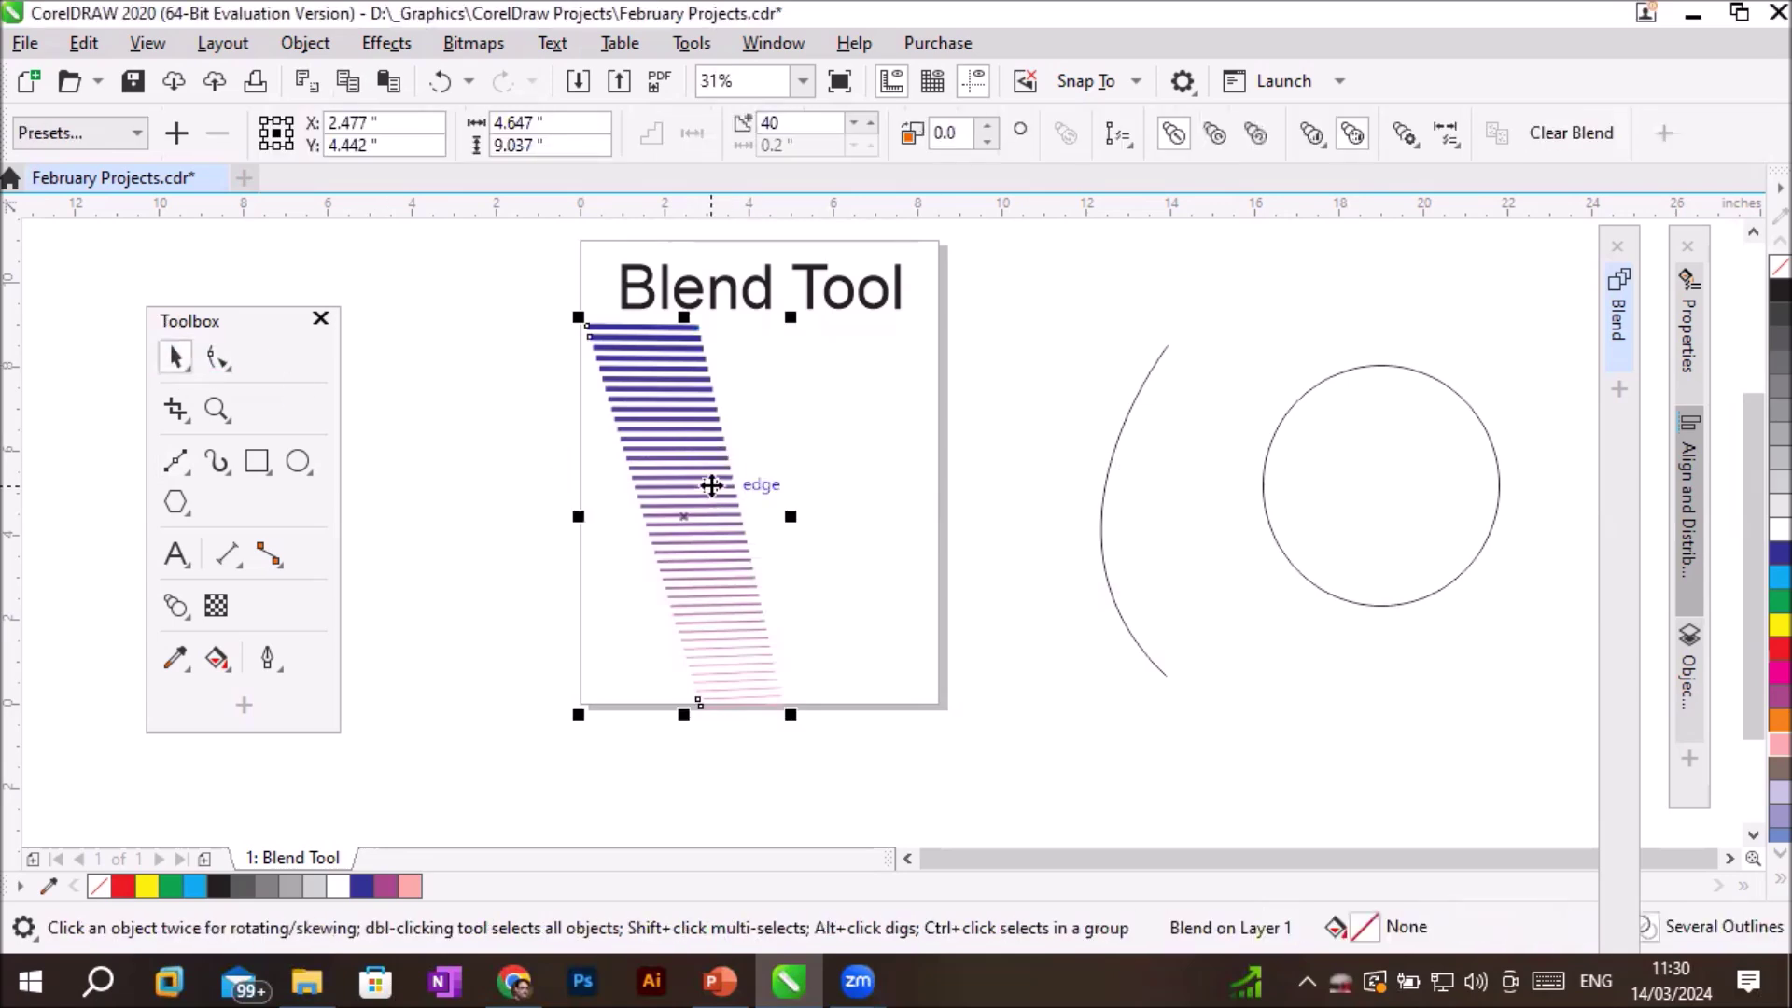
left_click(169, 602)
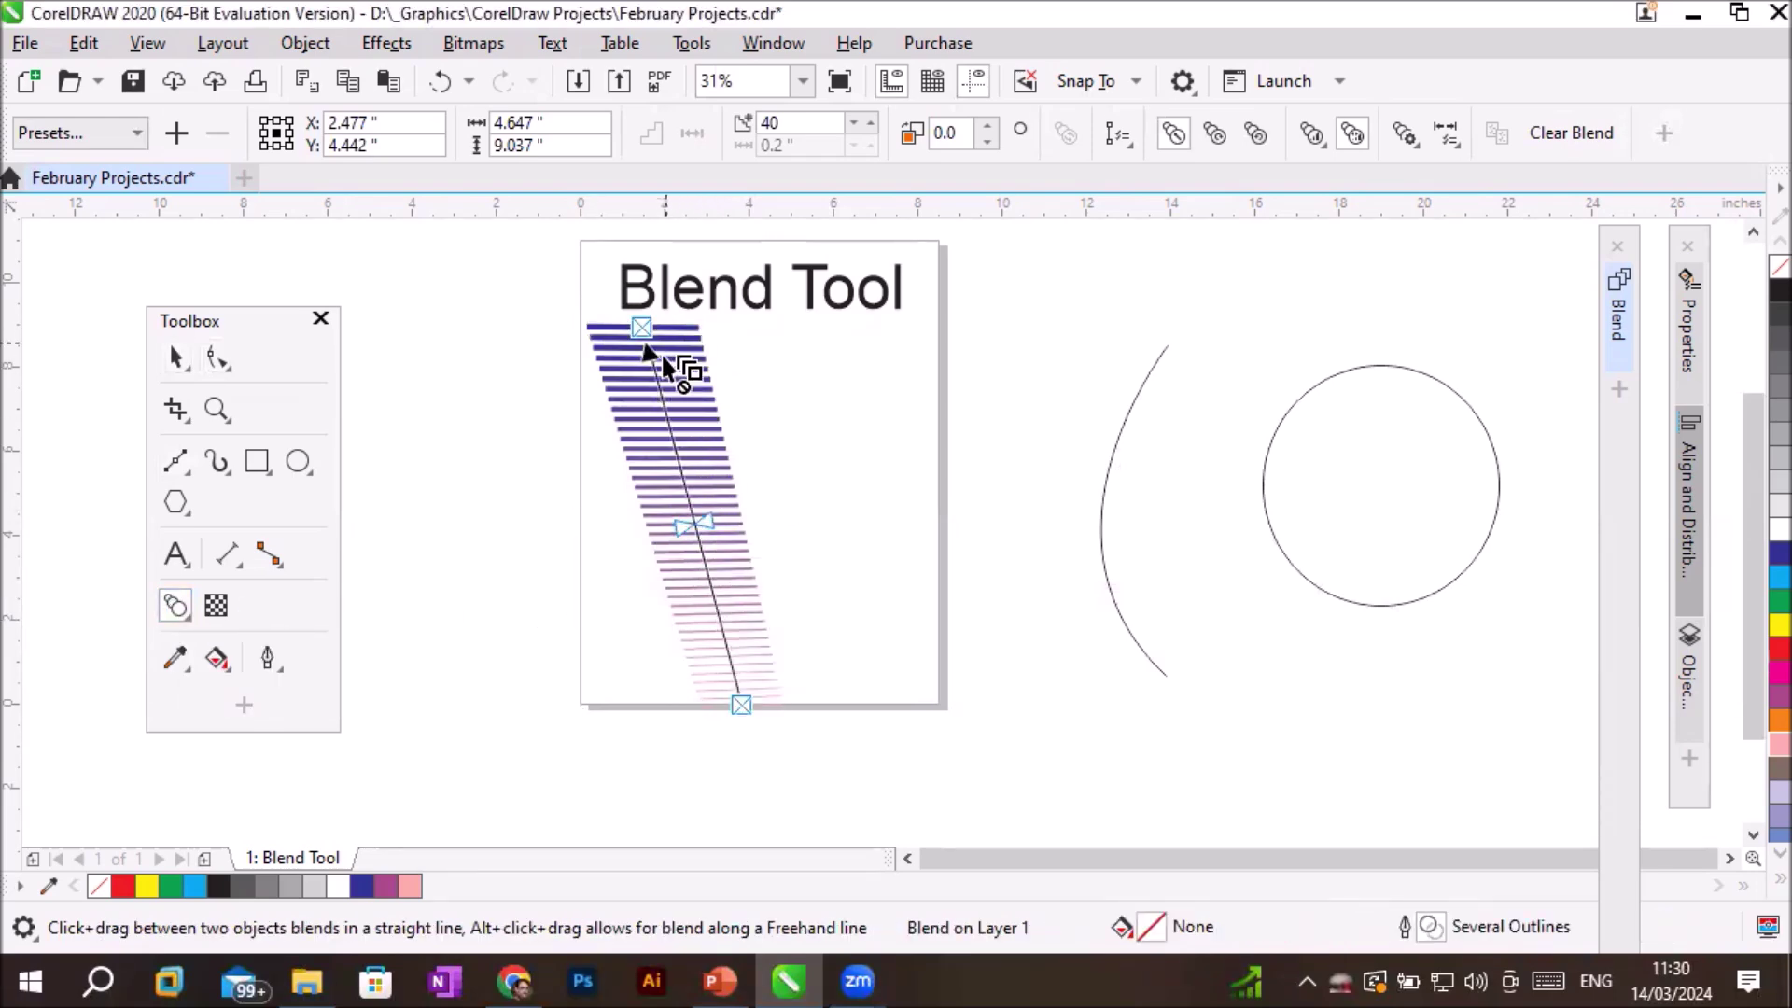
left_click(987, 126)
left_click(988, 126)
left_click(988, 142)
left_click(987, 142)
left_click(987, 142)
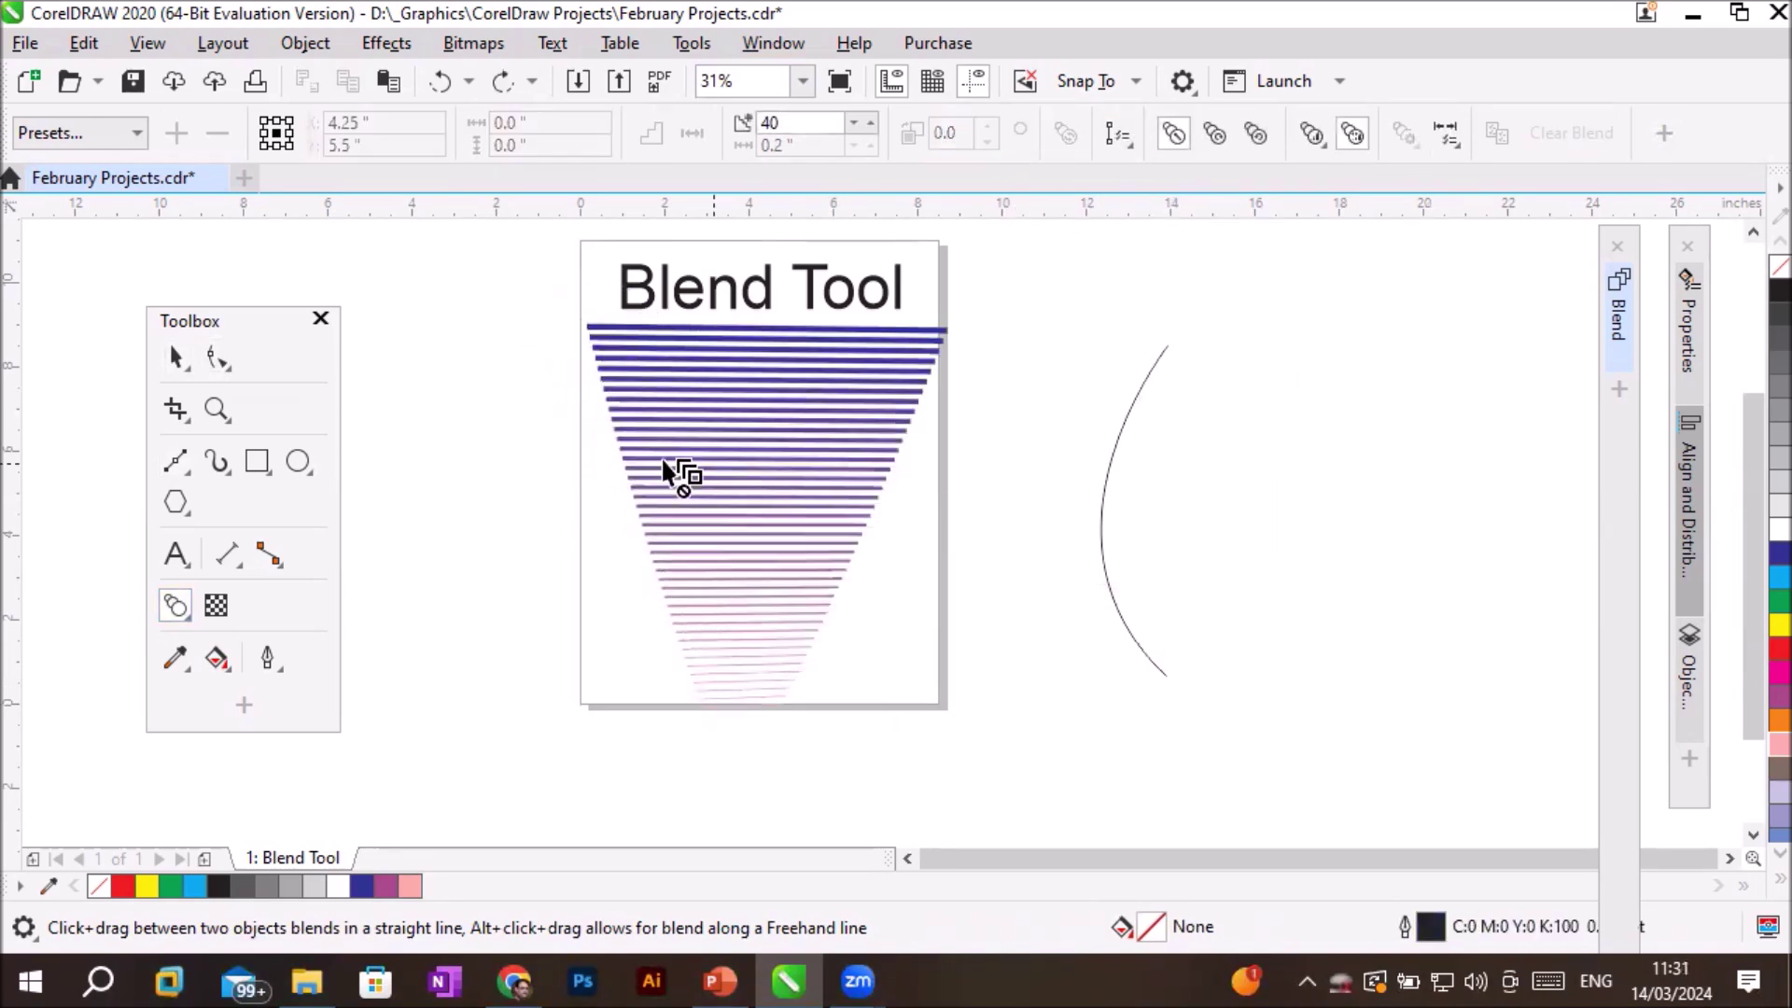
Narrow the blend by moving the right end node of its blue top line inward with the Shape tool.
left_click(176, 357)
left_click(218, 358)
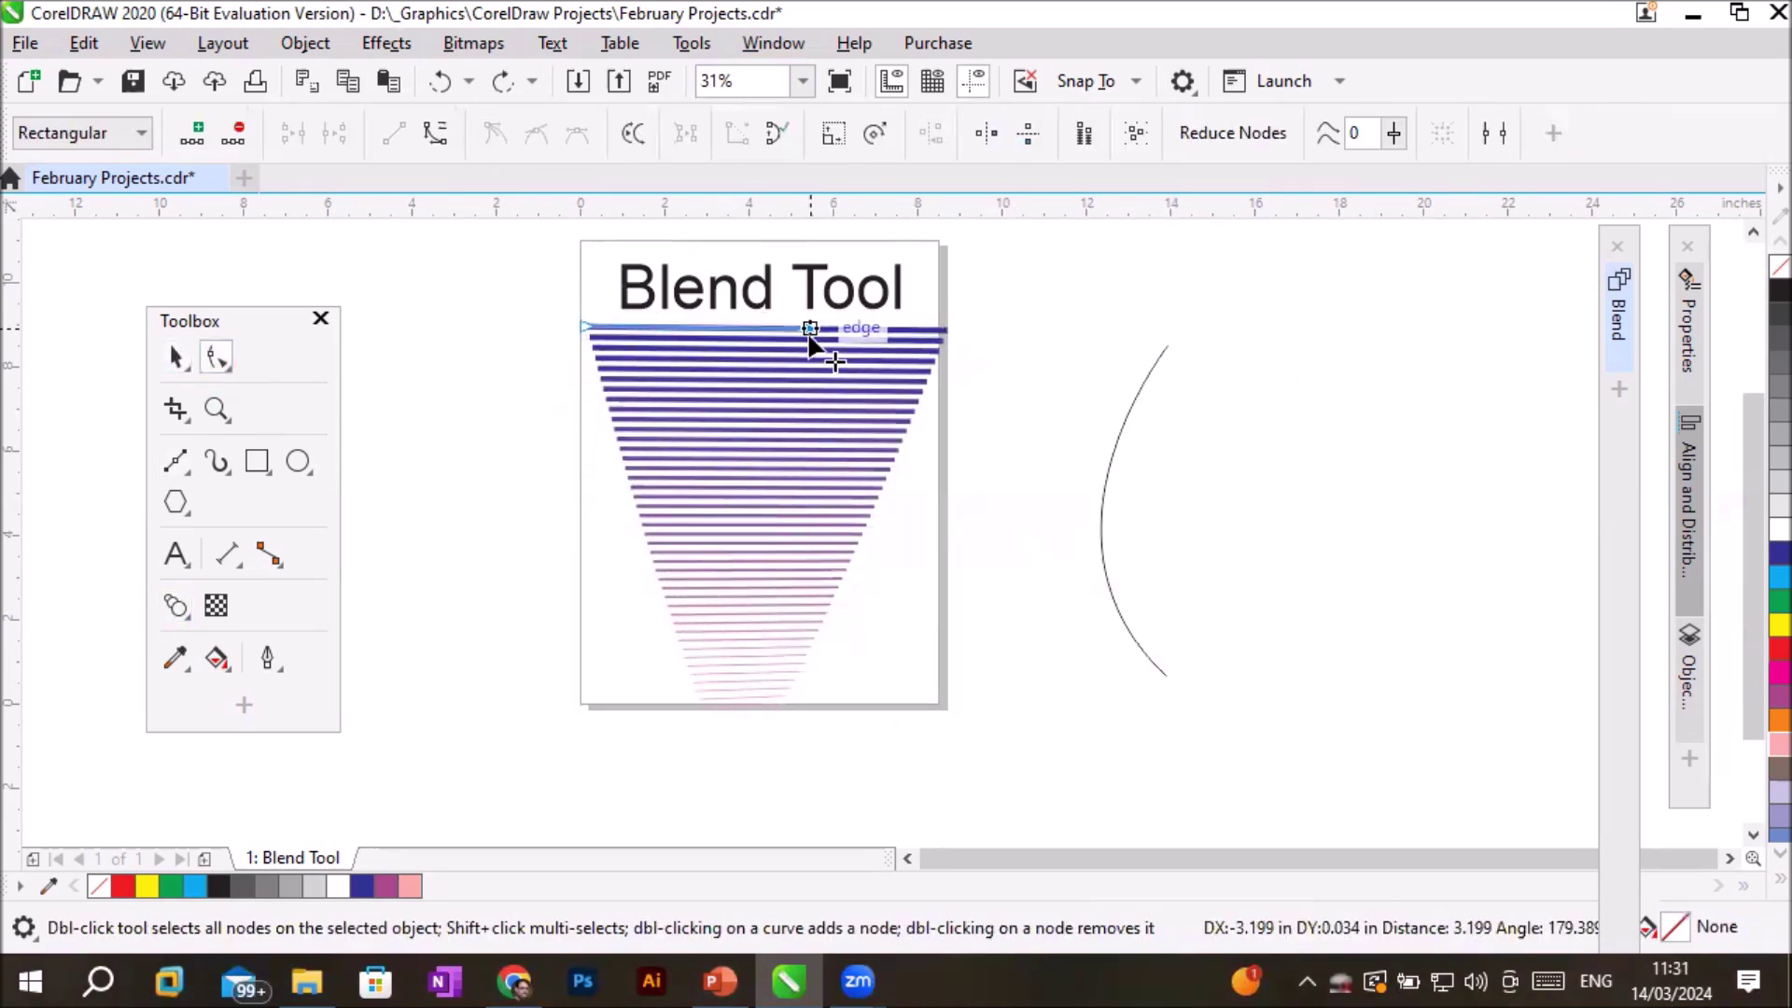
left_click_drag(942, 329, 709, 328)
Attach the narrowed blend to the Bézier curve beside the page as its new path.
key("space")
left_click(1118, 133)
left_click(1157, 160)
left_click(1150, 372)
left_click(1320, 136)
left_click(1527, 295)
scroll(1330, 476, "down", 1)
scroll(1331, 476, "up", 1)
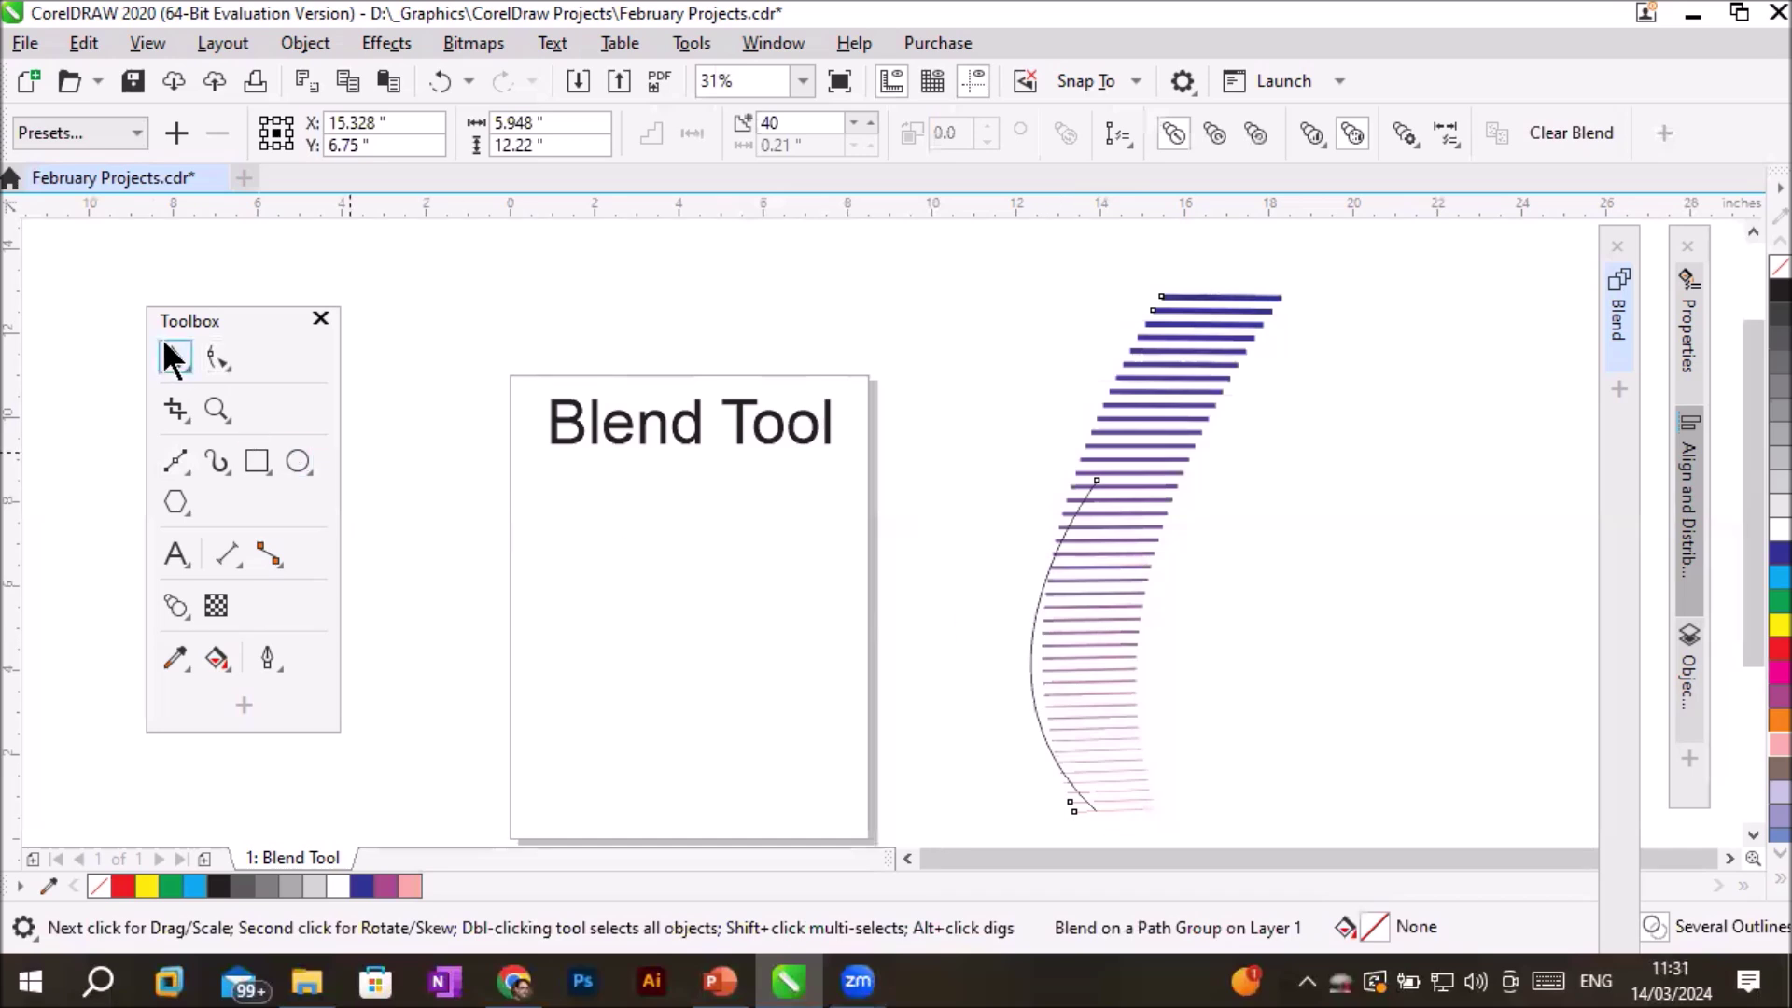
Move the blend's path curve closer to the page and stretch it vertically to about 157% (12.3 inches tall).
left_click(528, 542)
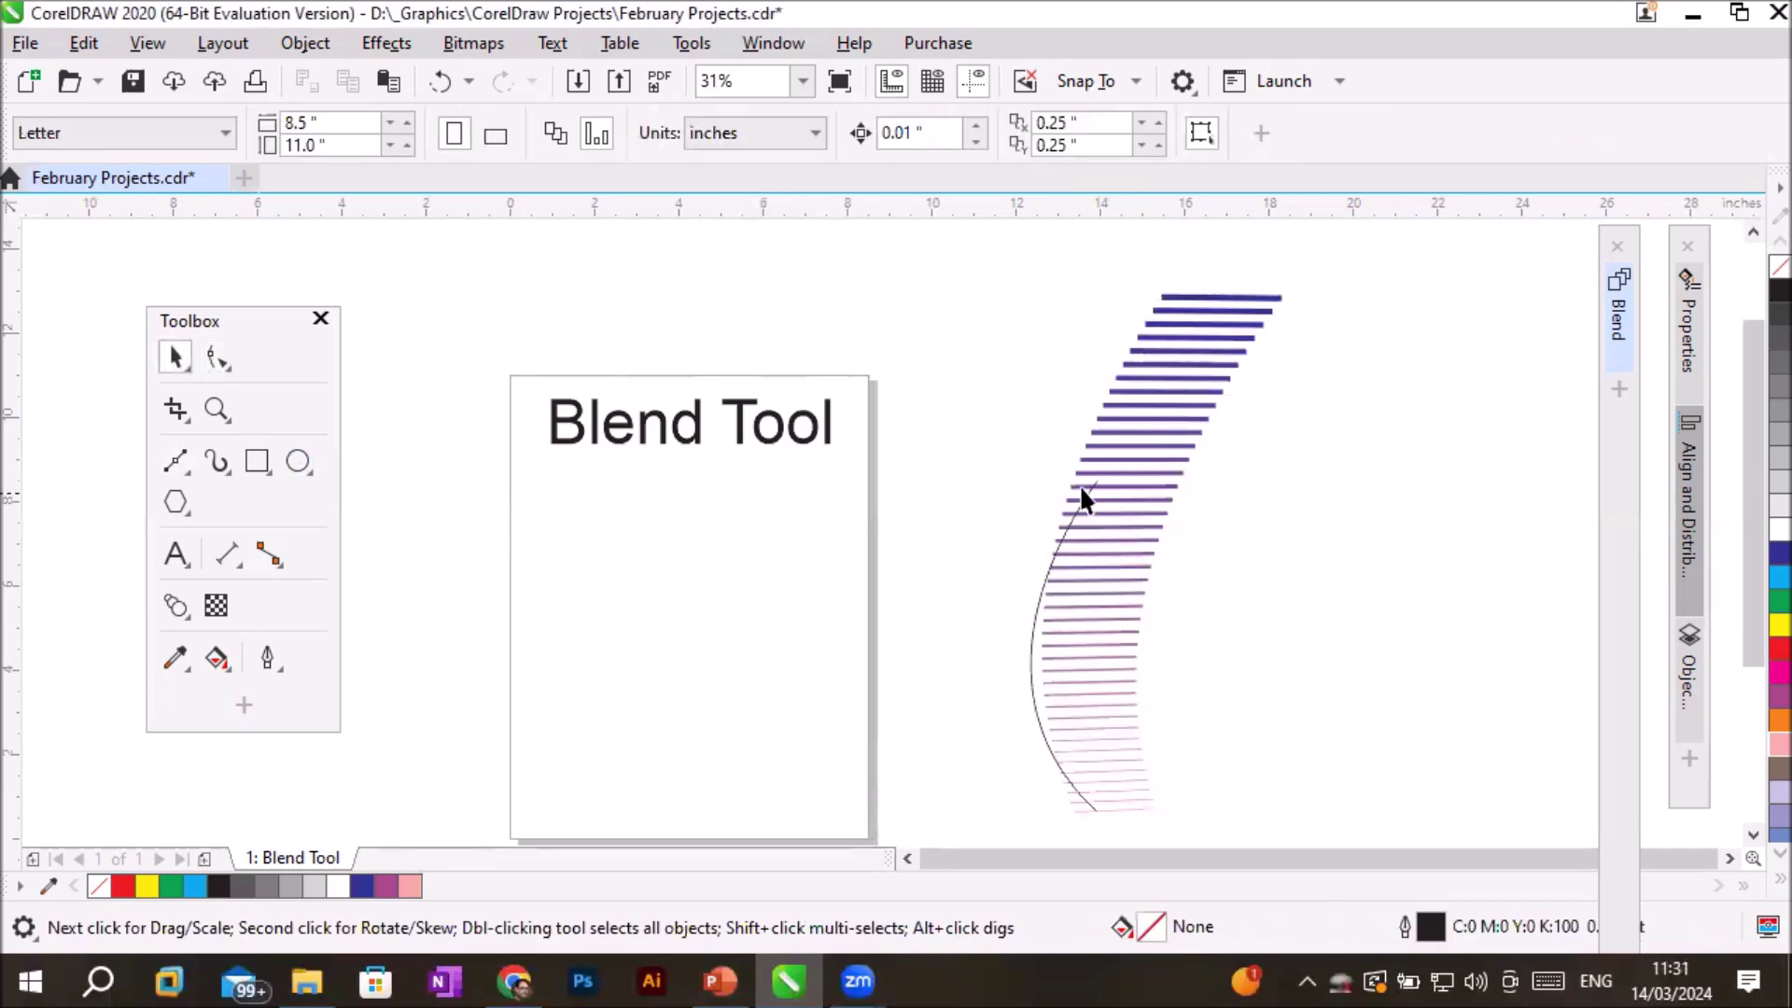
left_click(1030, 674)
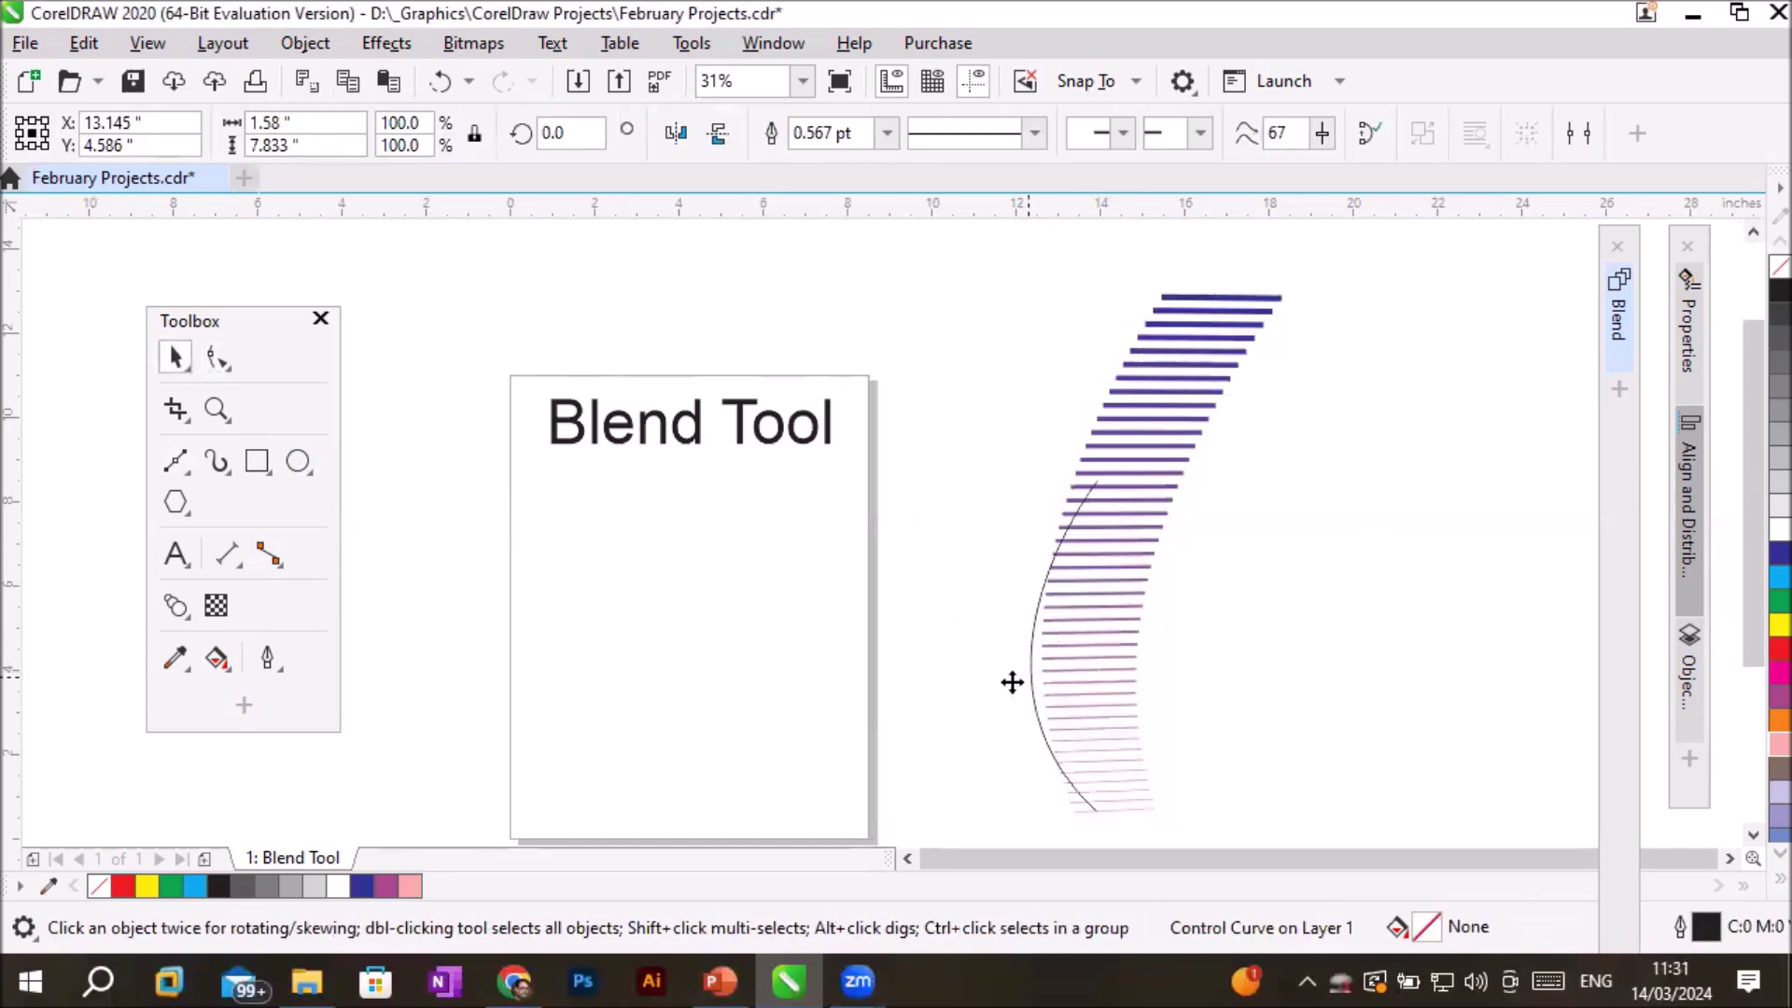
left_click_drag(1011, 682, 947, 679)
left_click_drag(1000, 474, 1026, 288)
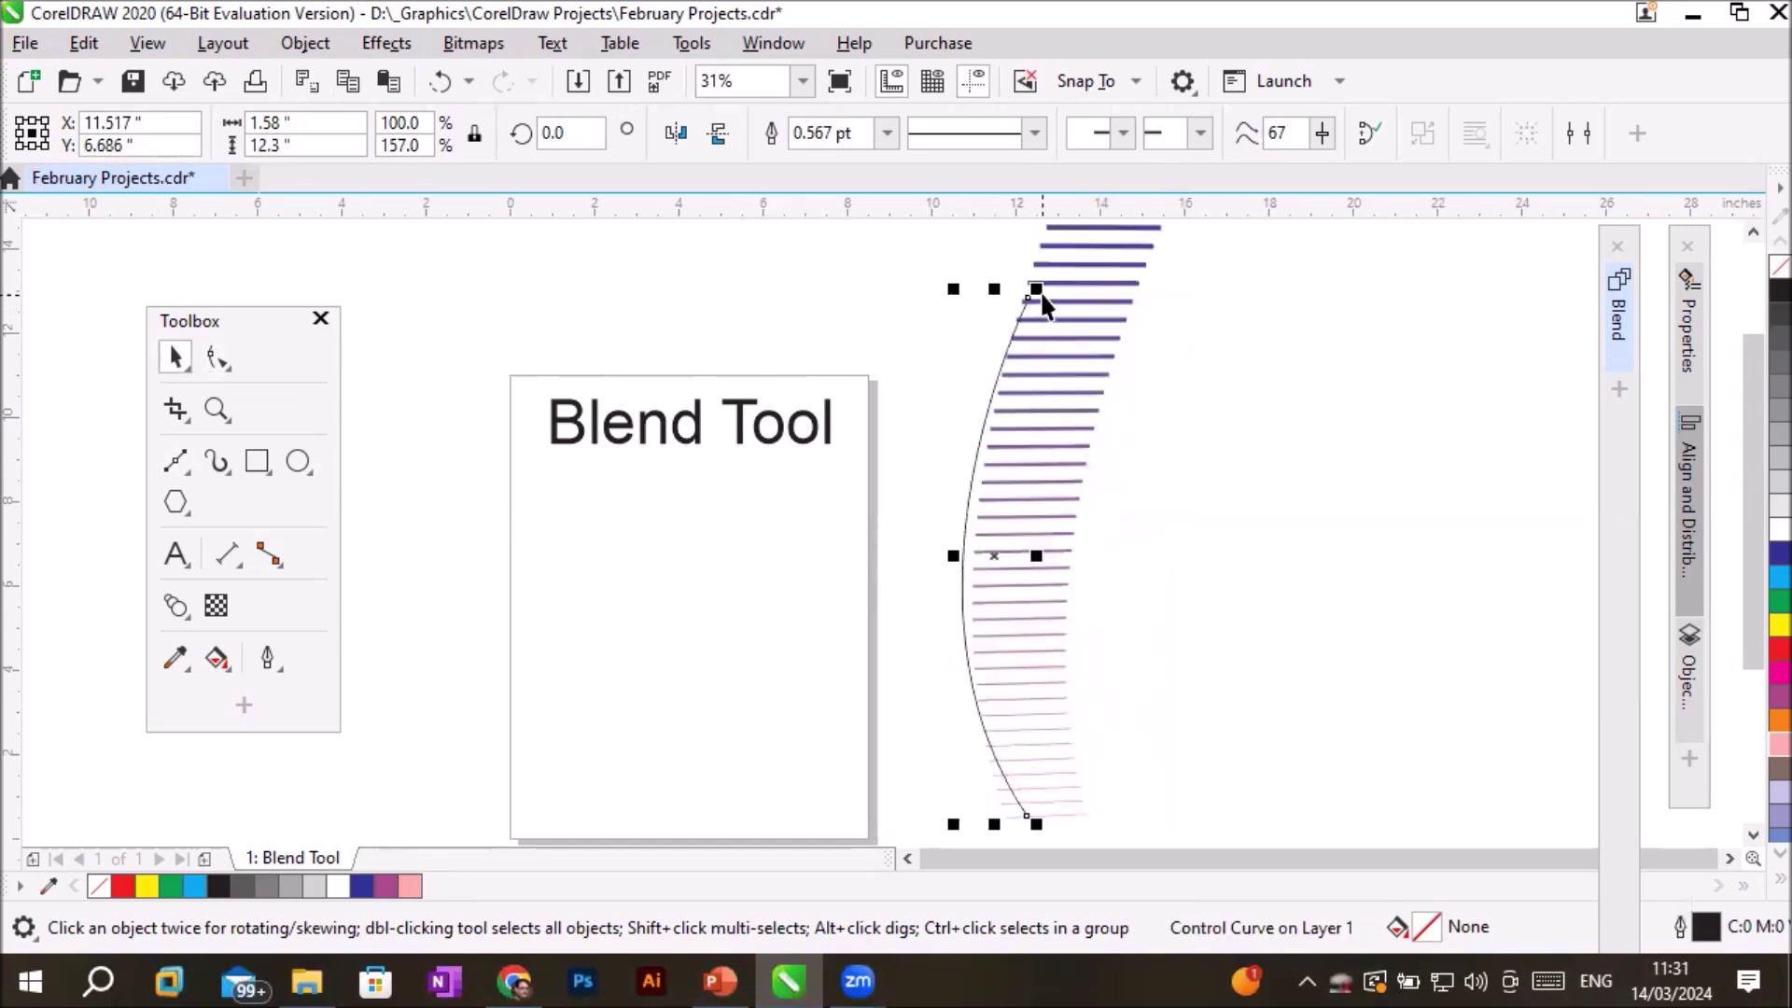
Delete the path curve along with its blend, and draw a circle about 0.67 inch wide near the page's left edge.
key("Delete")
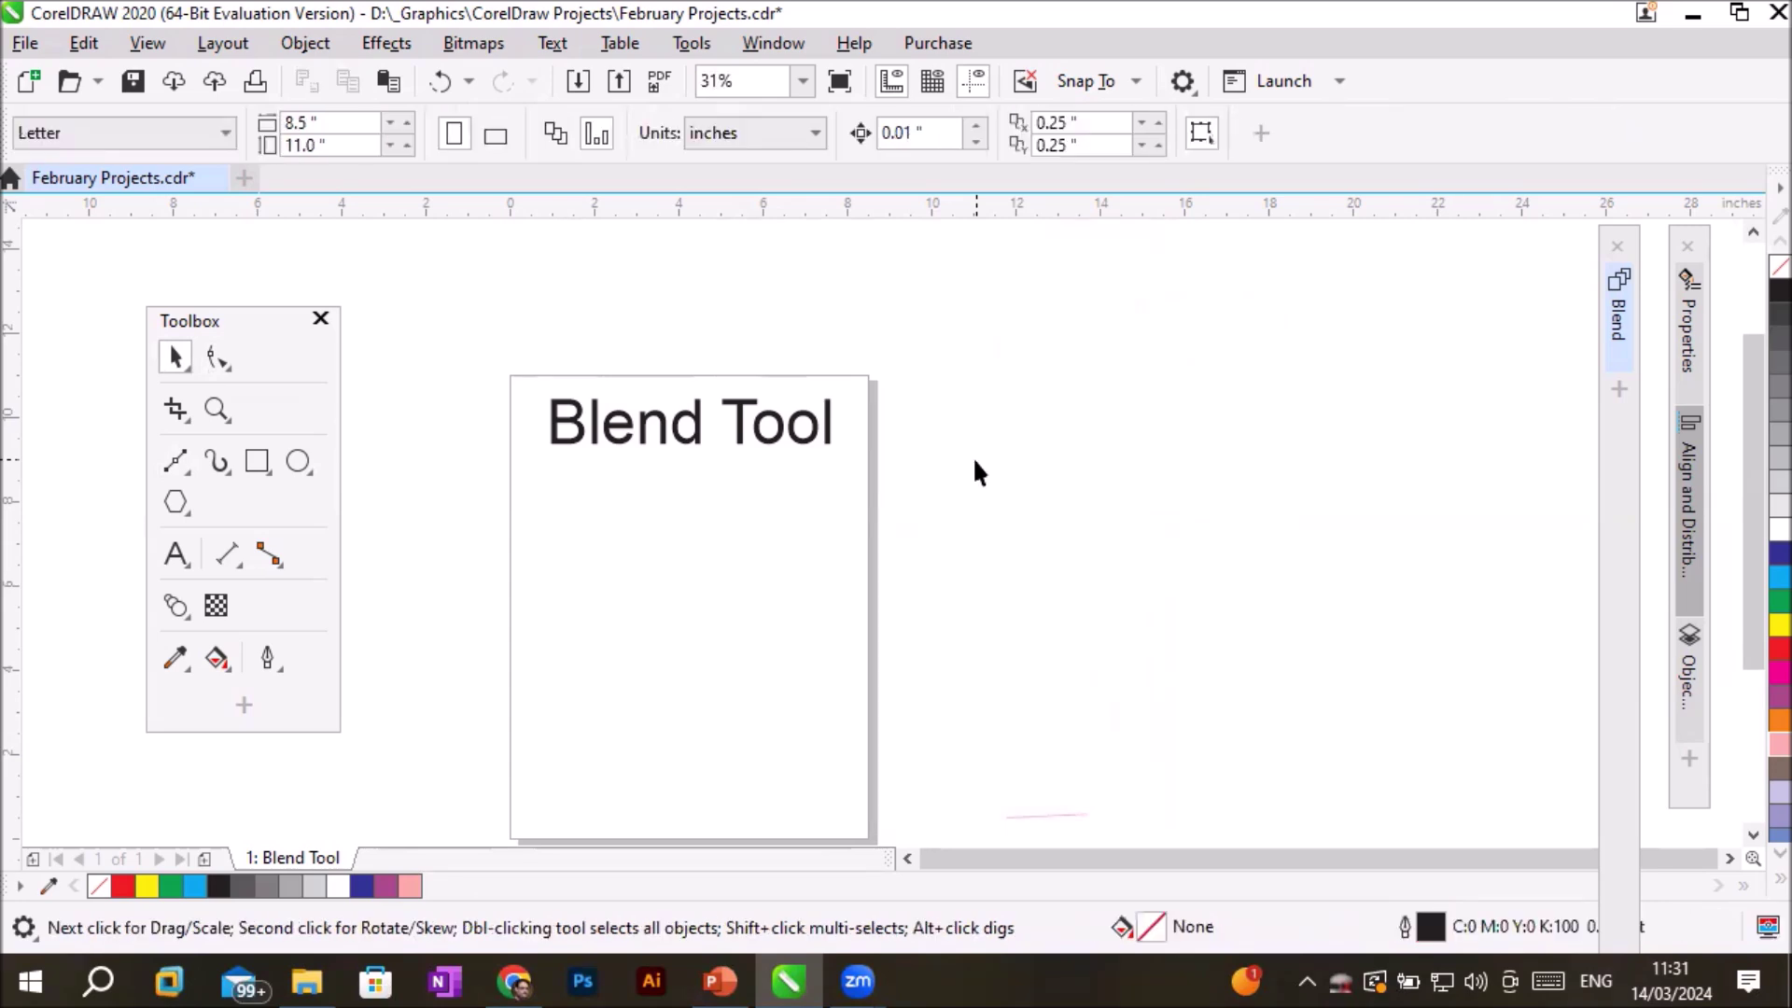
left_click(285, 451)
mouse_move(529, 545)
left_mouse_down()
mouse_move(592, 603)
mouse_move(548, 572)
left_mouse_up()
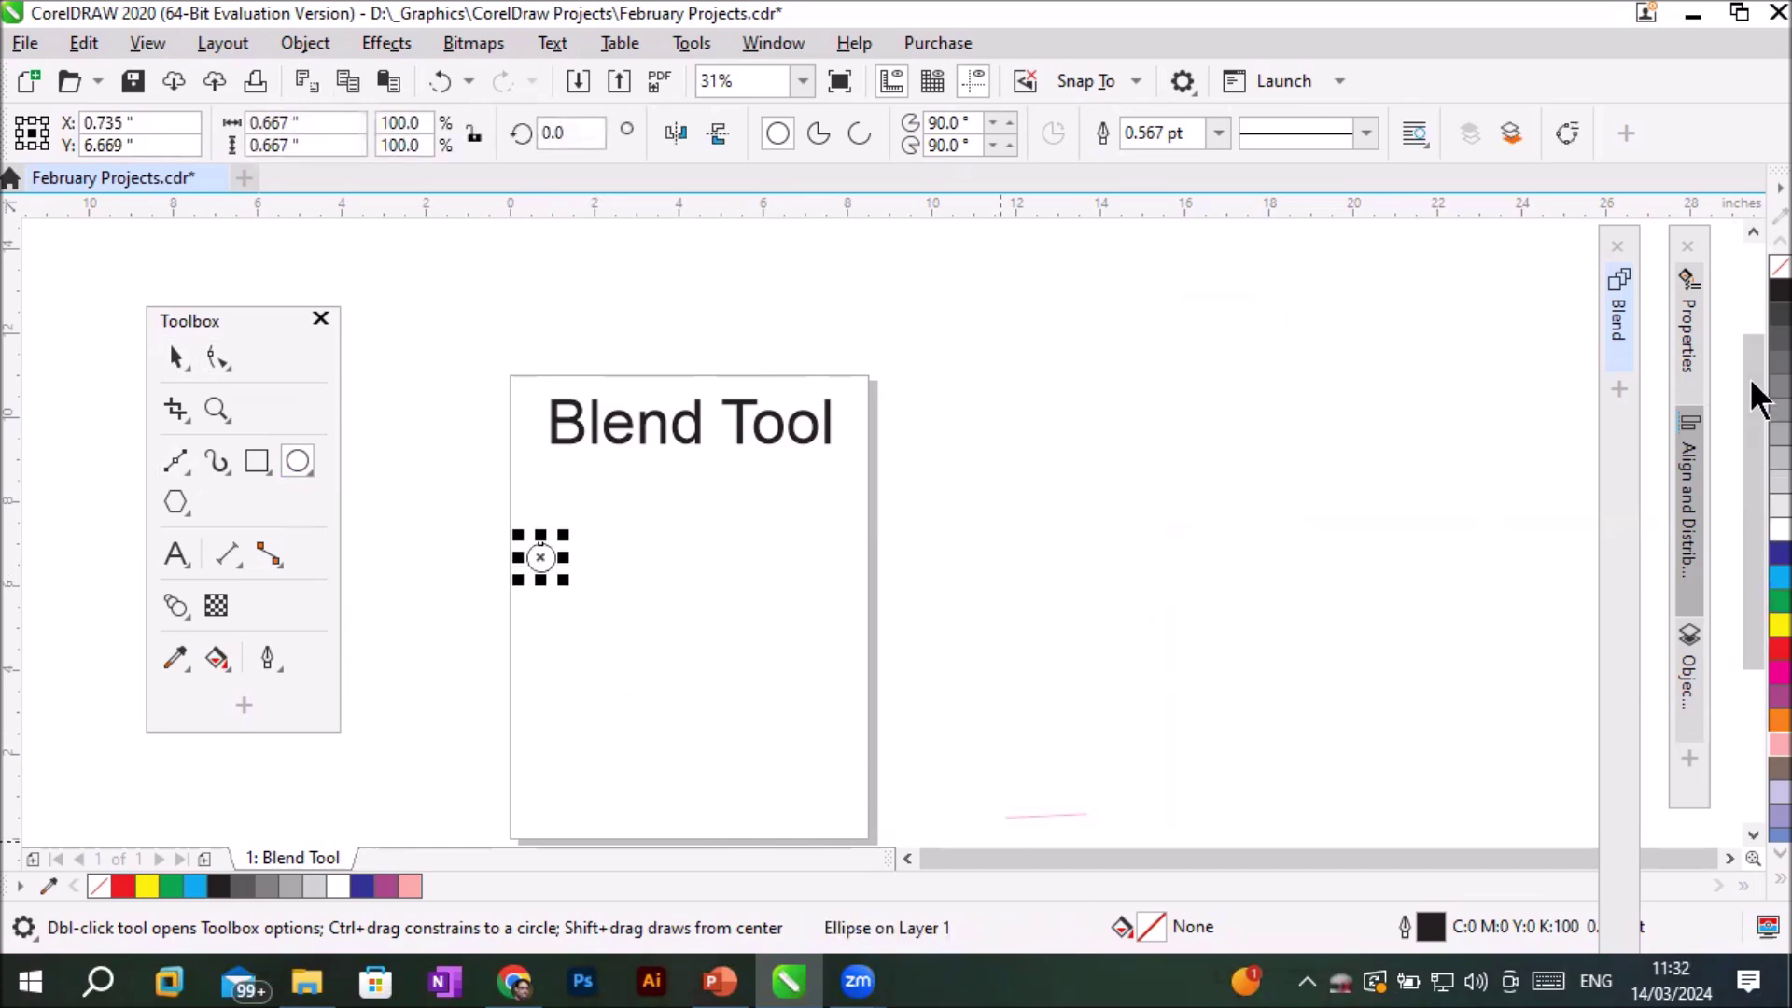
Fill the small circle near the page's left edge with red.
left_click(1758, 658)
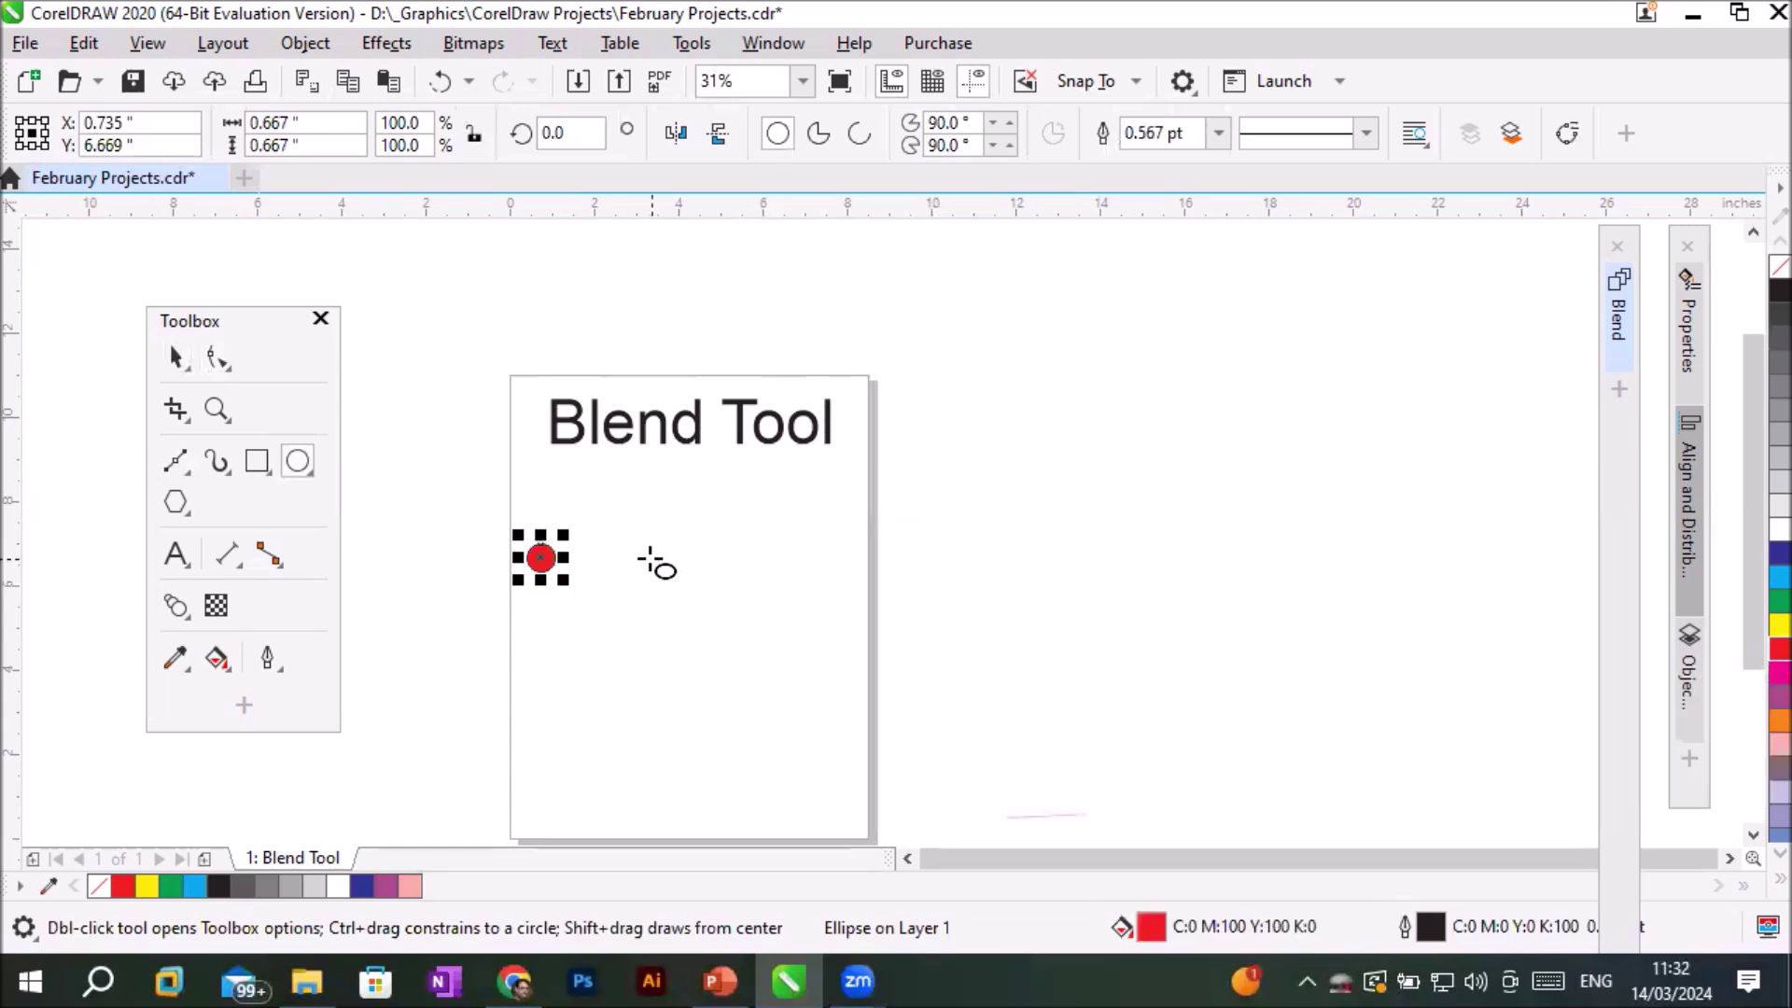
scroll(567, 532, "up", 4)
scroll(528, 582, "up", 6)
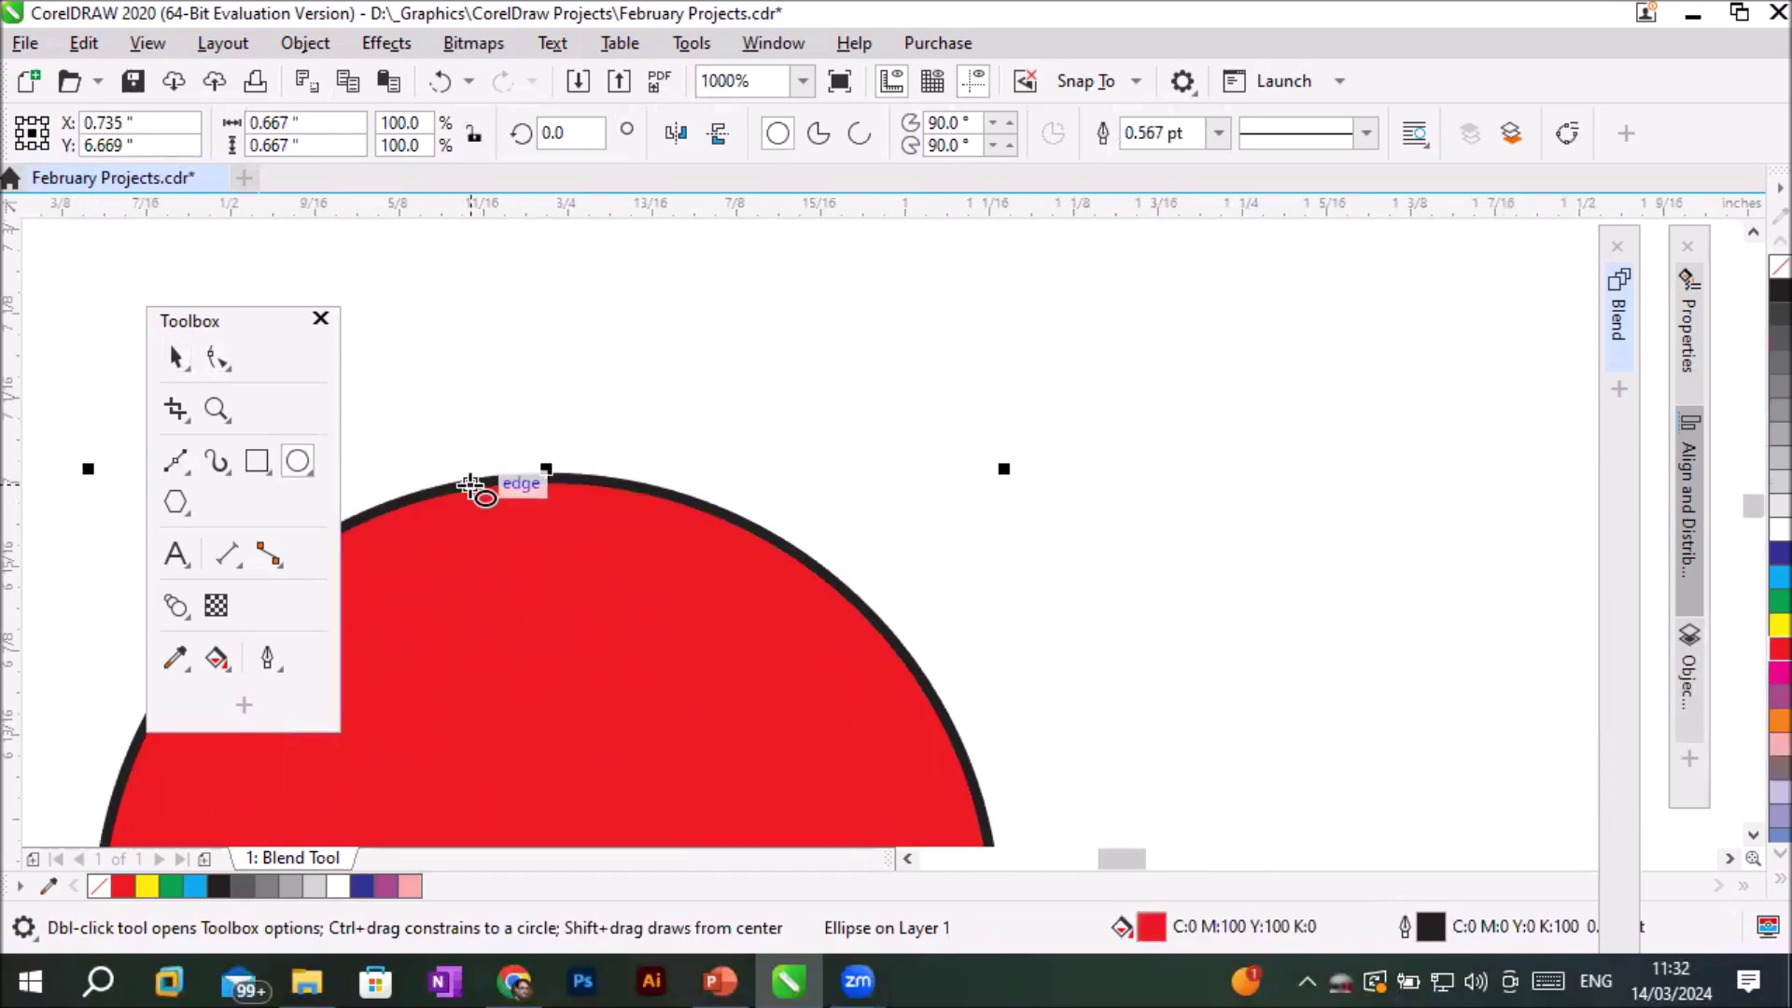
scroll(672, 663, "down", 4)
scroll(672, 662, "down", 2)
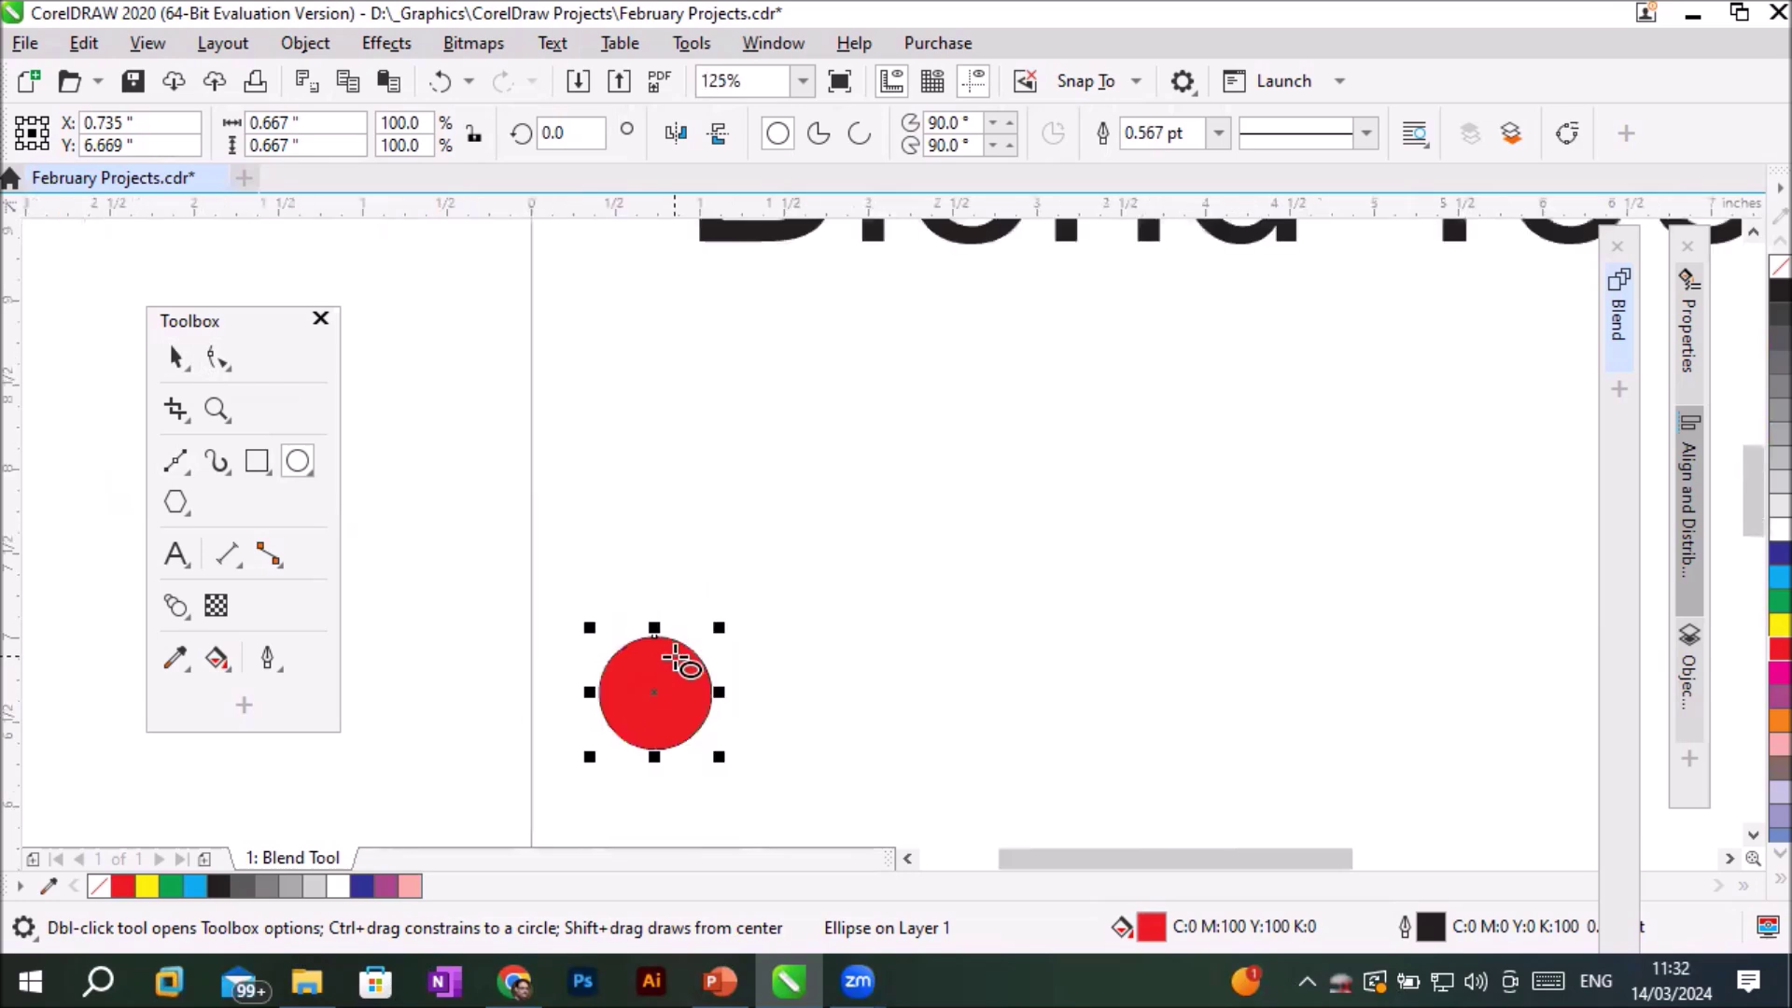
left_click(1752, 834)
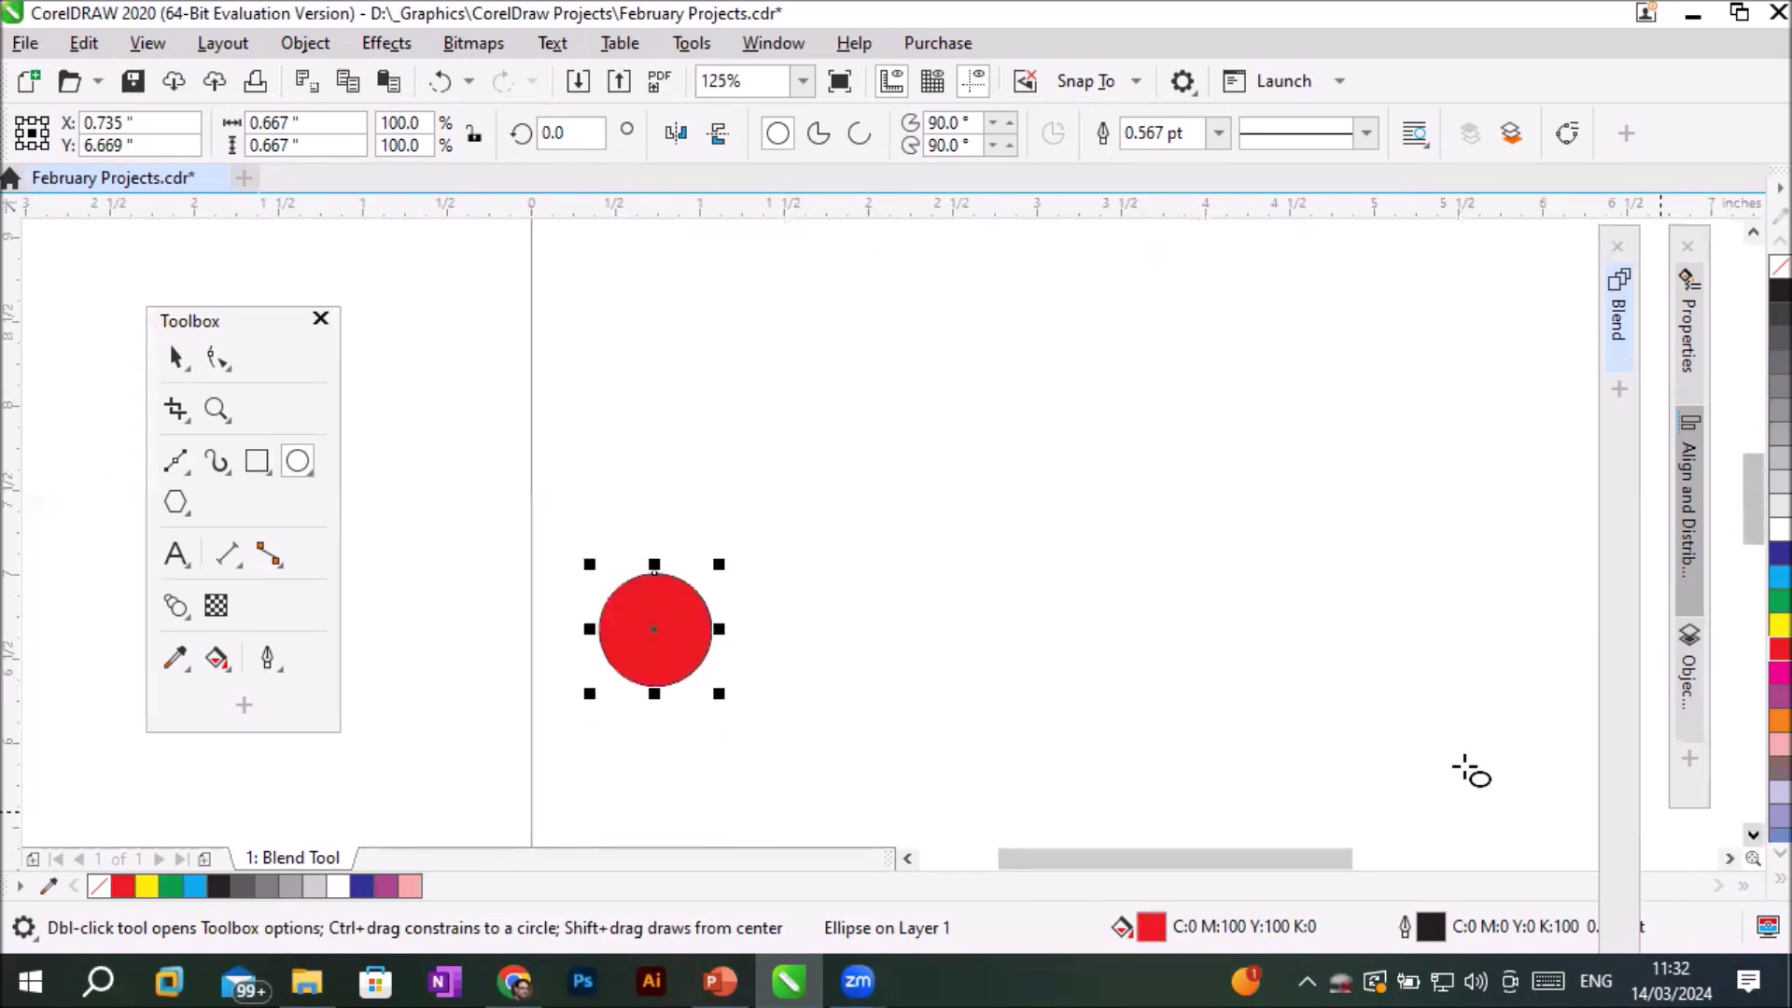
scroll(1272, 704, "down", 2)
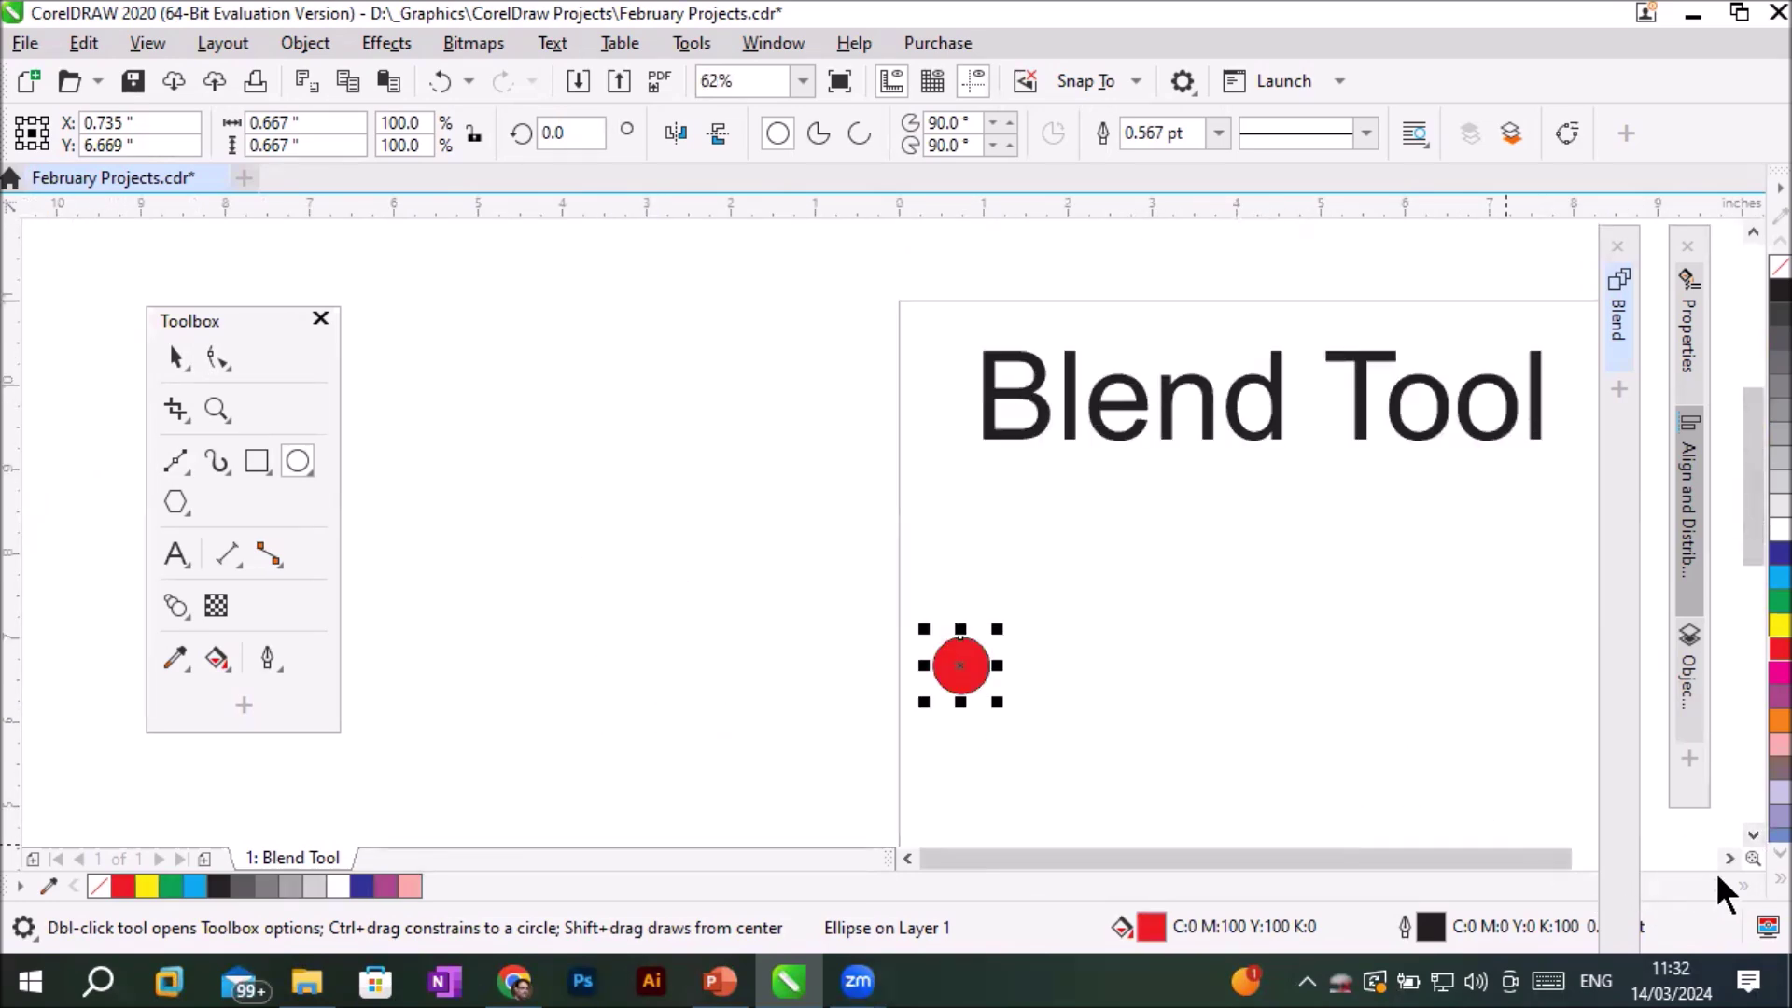
left_click(1729, 858)
Copy the red circle straight across to the page's right side and enlarge the copy to 280%, about 1.87 inches wide.
left_click(177, 360)
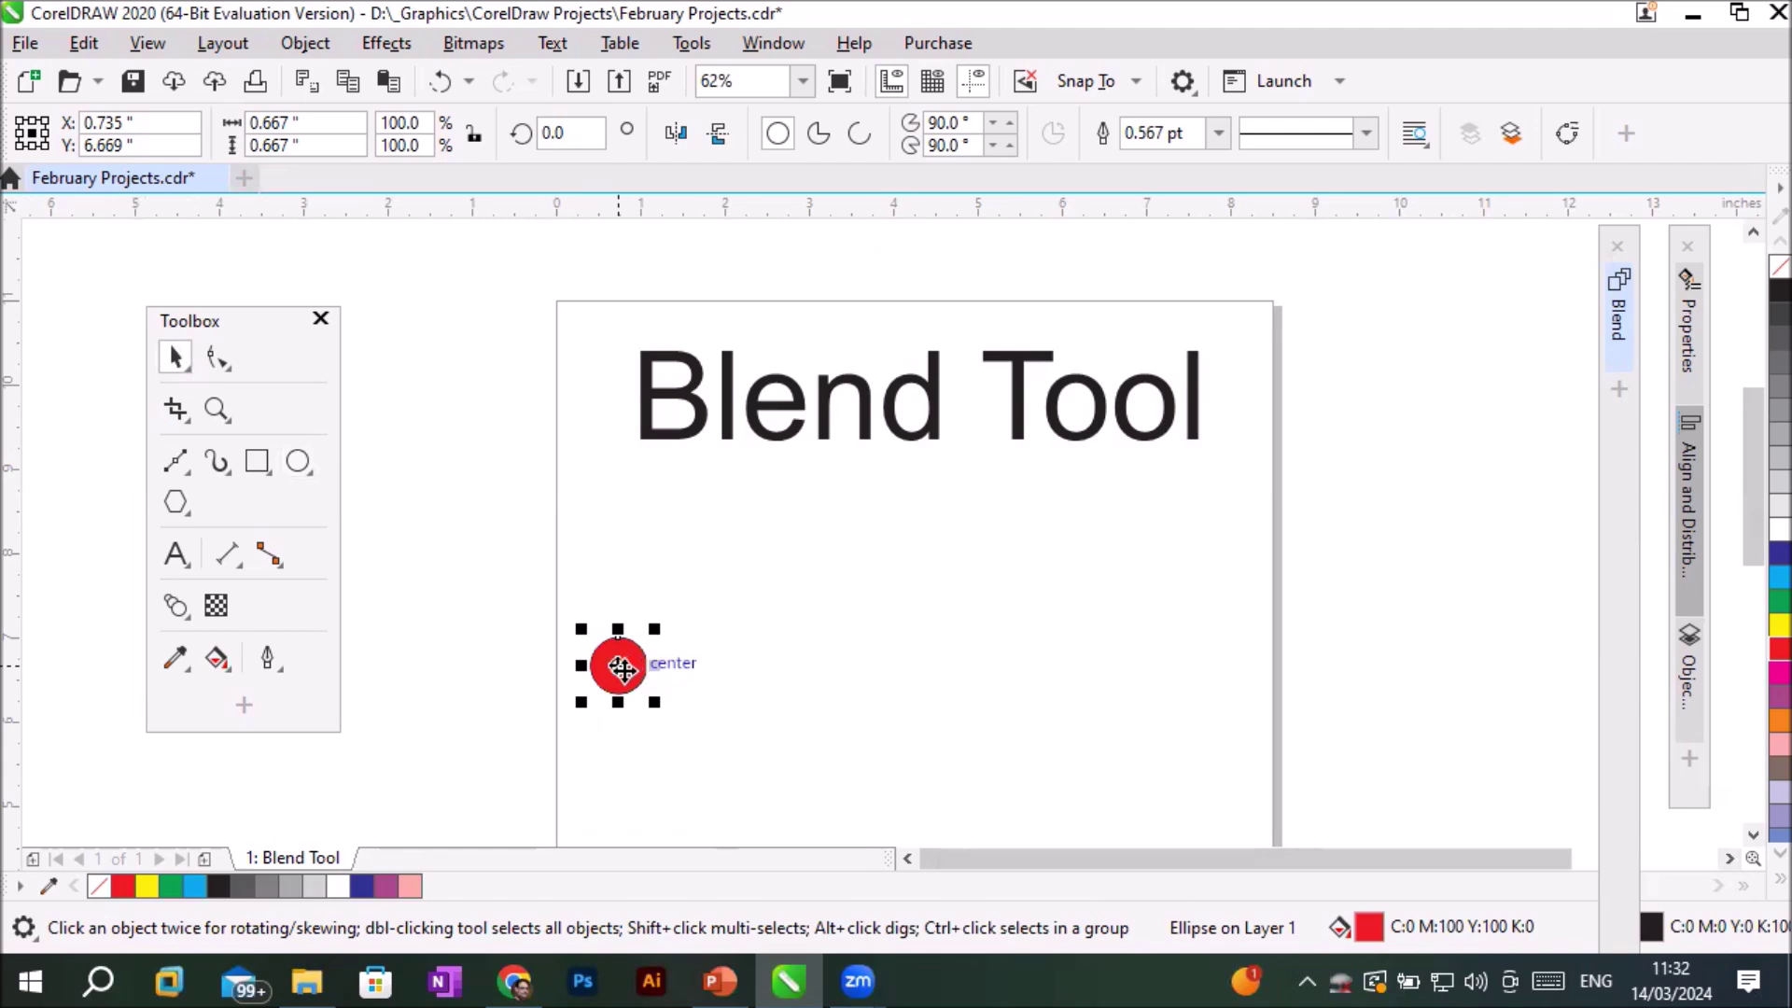
left_click_drag(618, 670, 1157, 679)
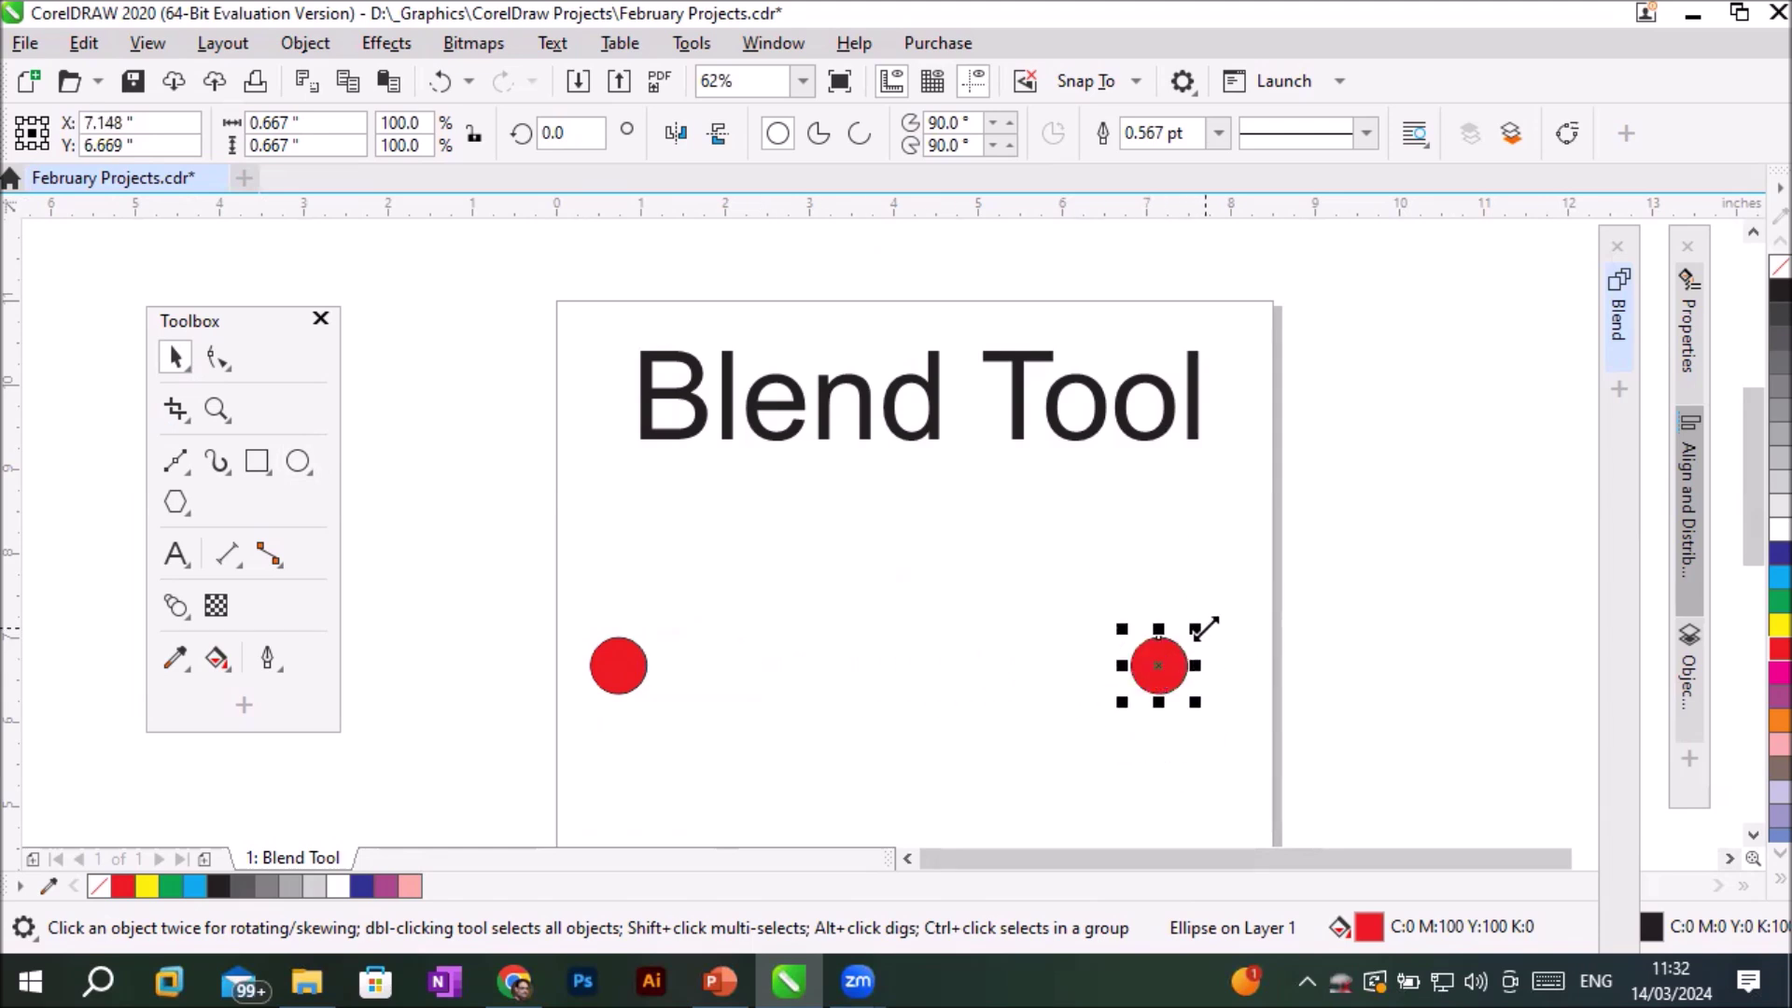
left_click_drag(1210, 614, 1256, 572)
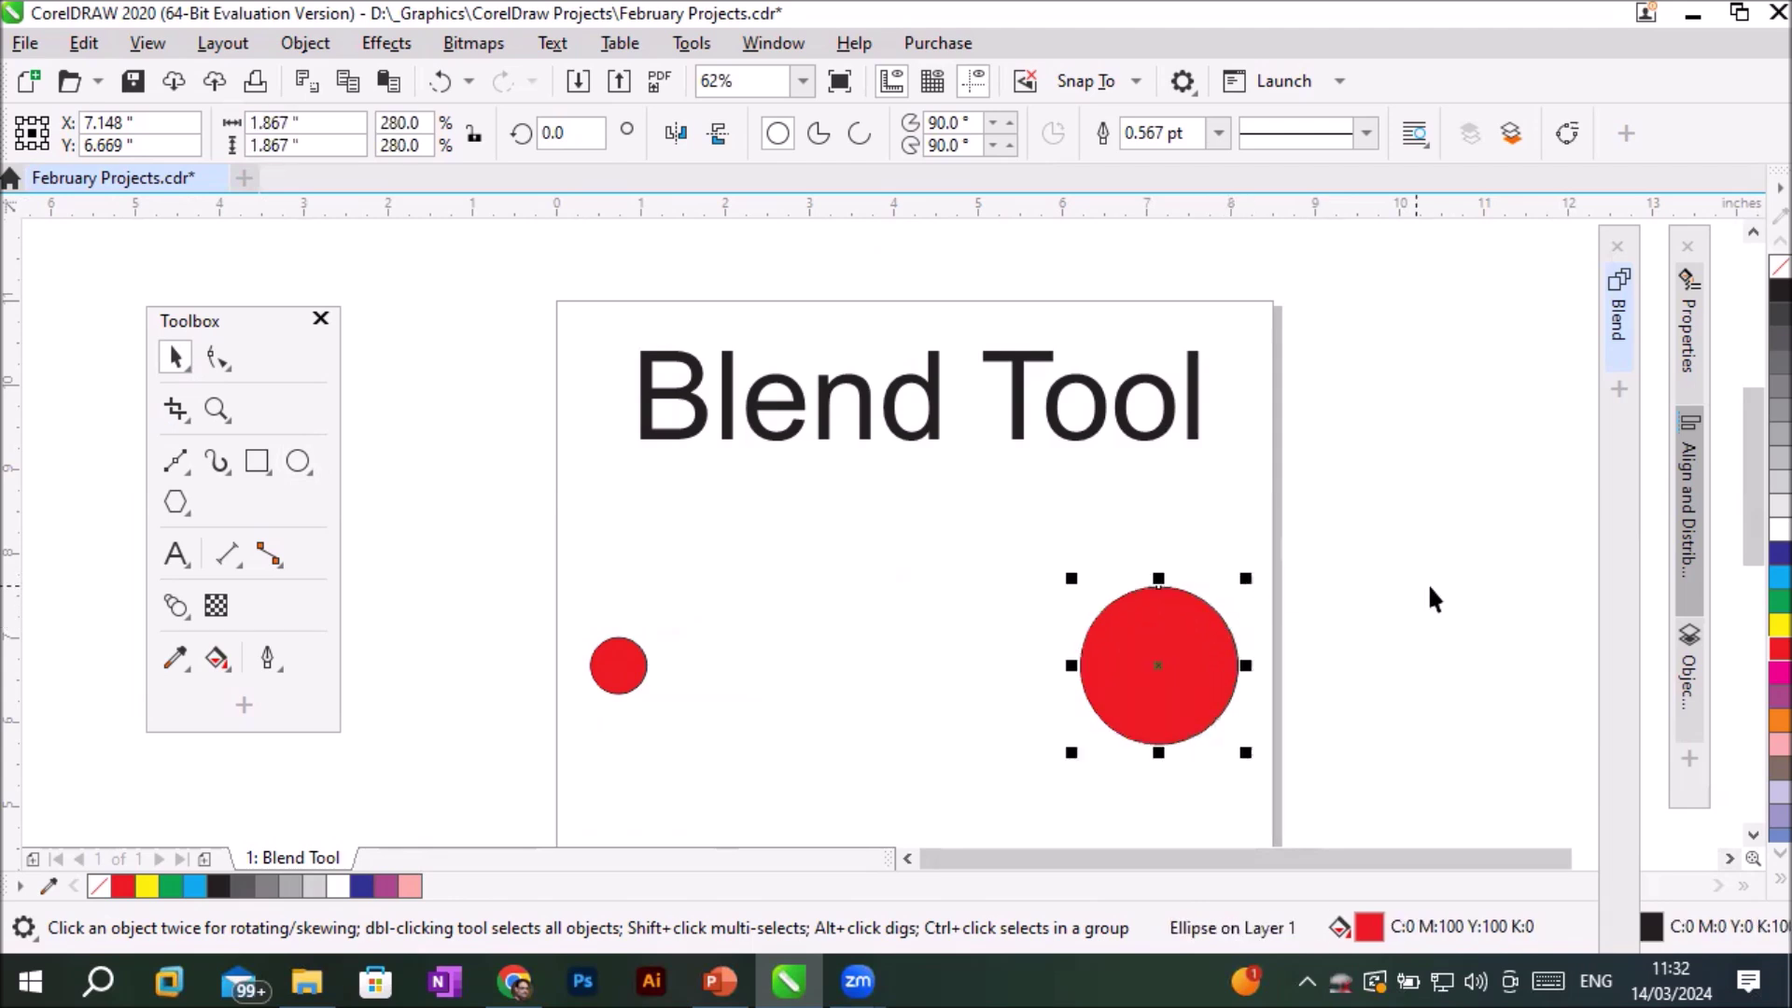
Fill the large circle with blue.
left_click(1779, 554)
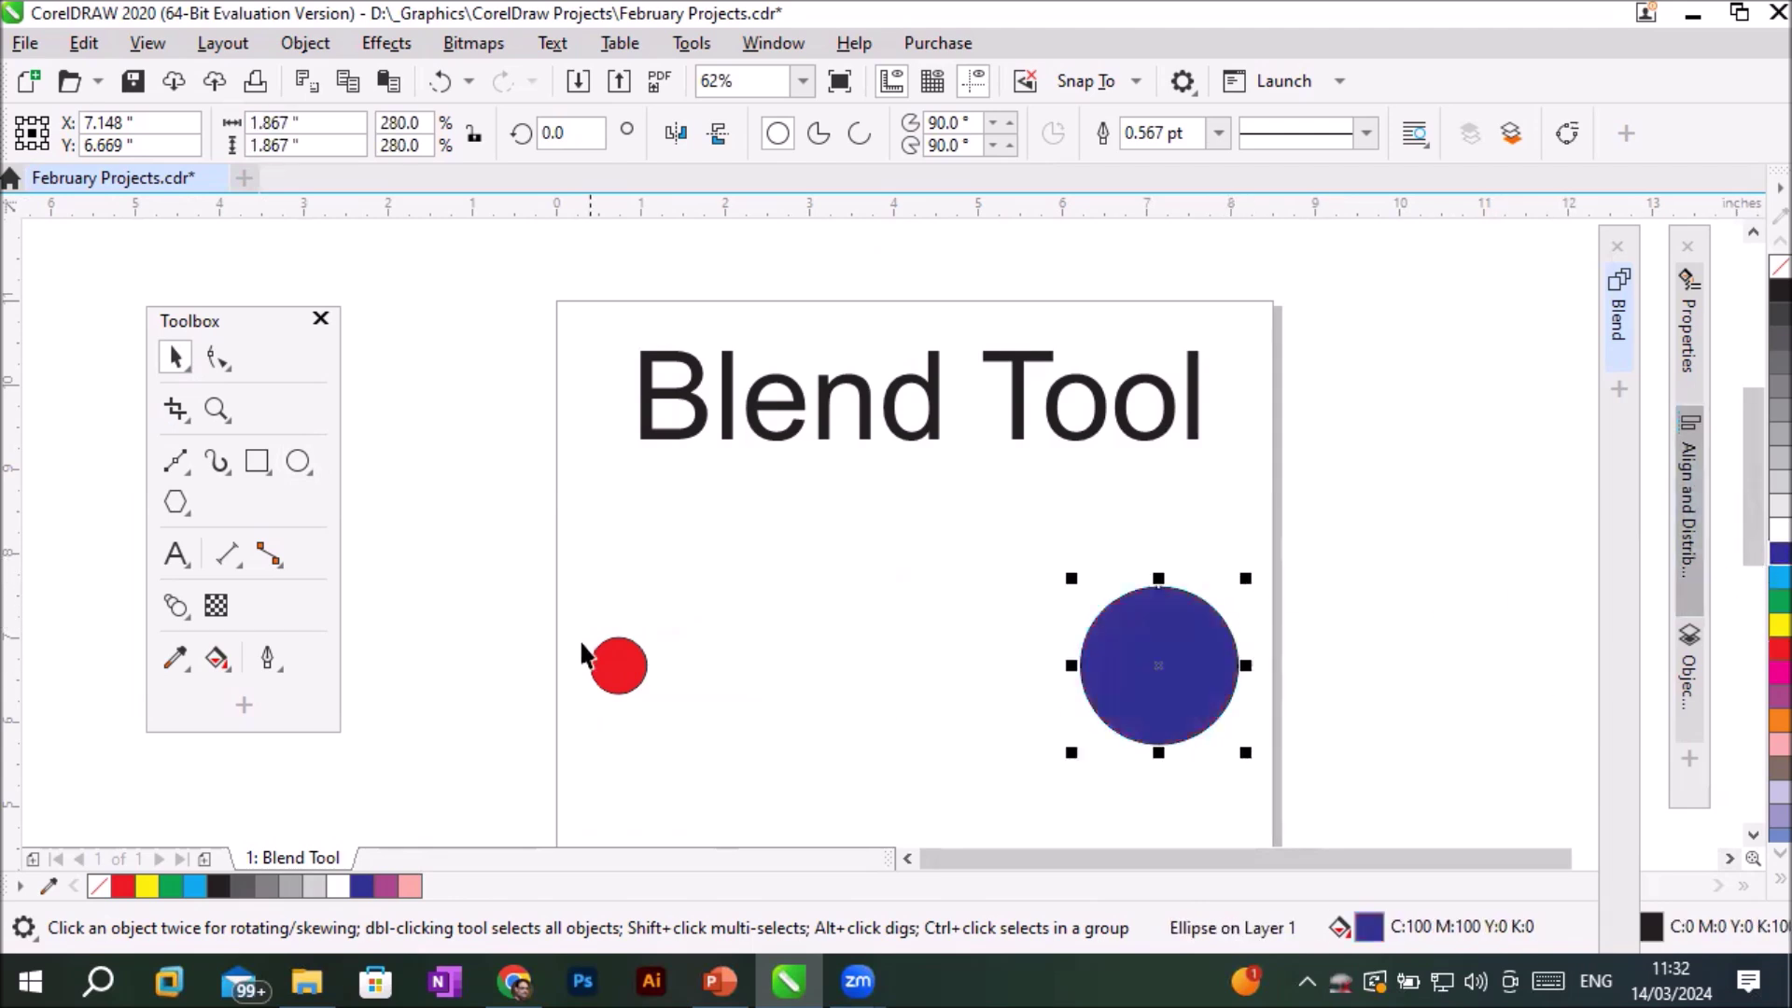
left_click(614, 666)
left_click(1184, 667)
left_click(631, 670)
left_click(1224, 704)
left_click(600, 679)
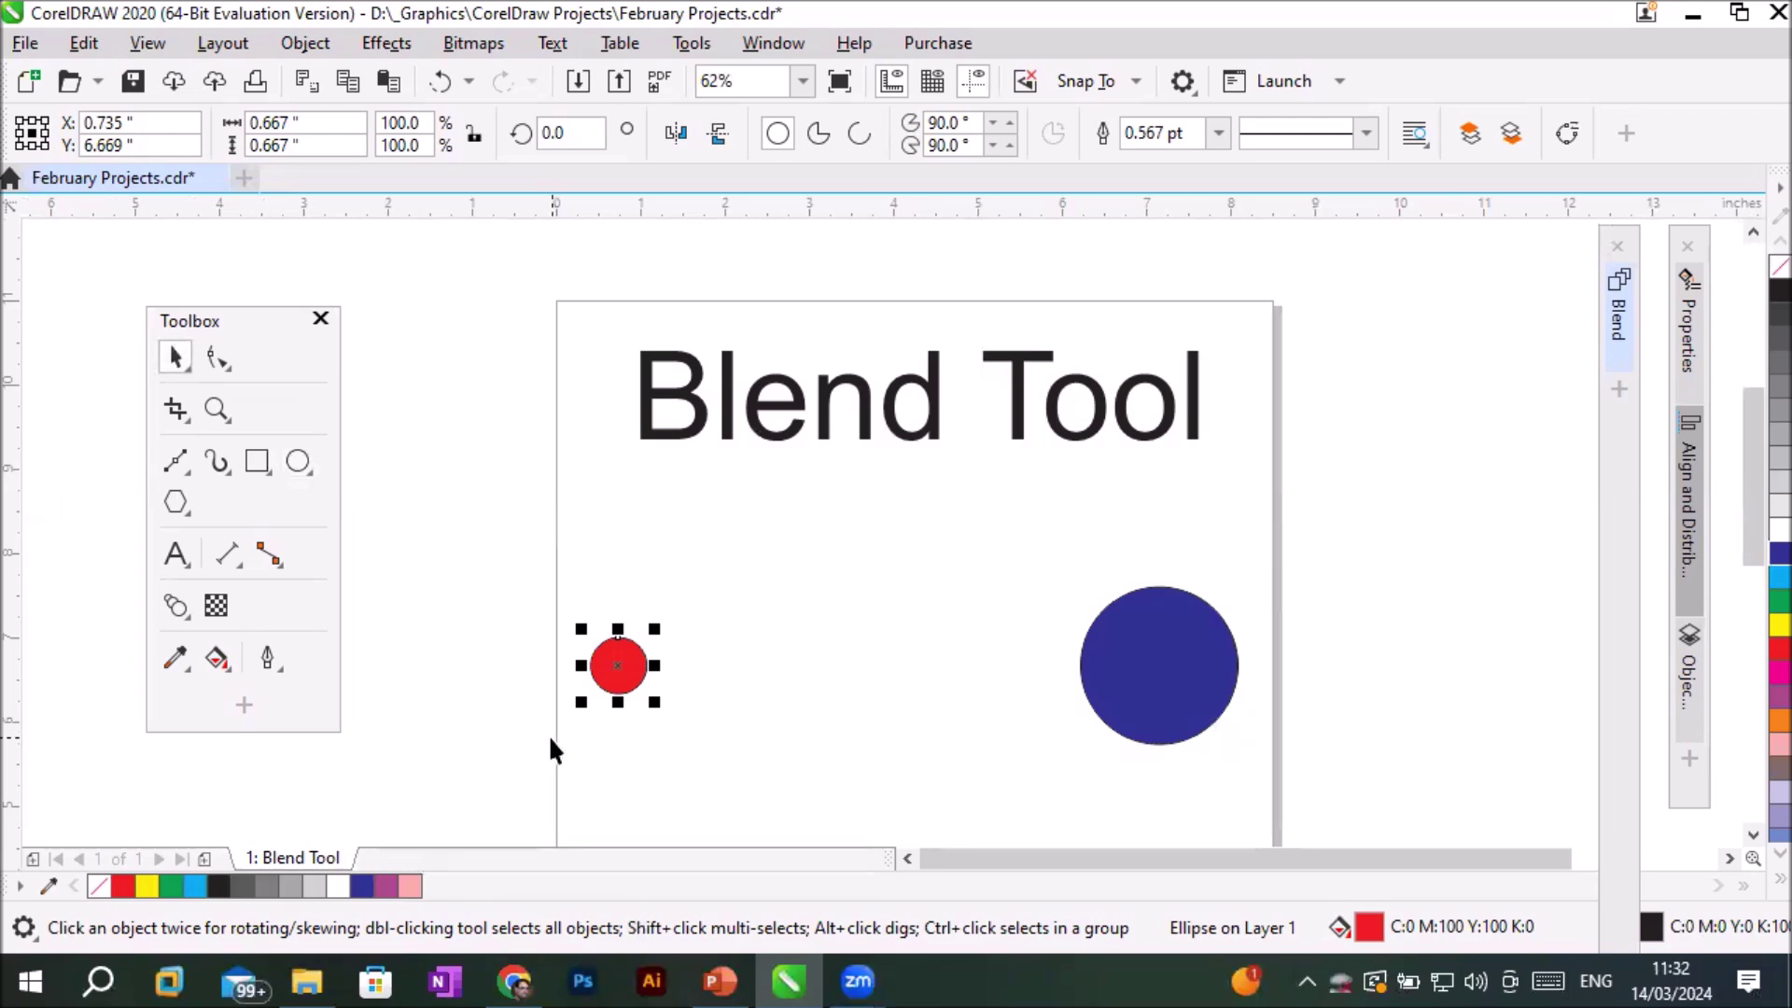
Blend the red and blue circles with 25 steps, using the direct color blend.
left_click_drag(520, 520, 1262, 780)
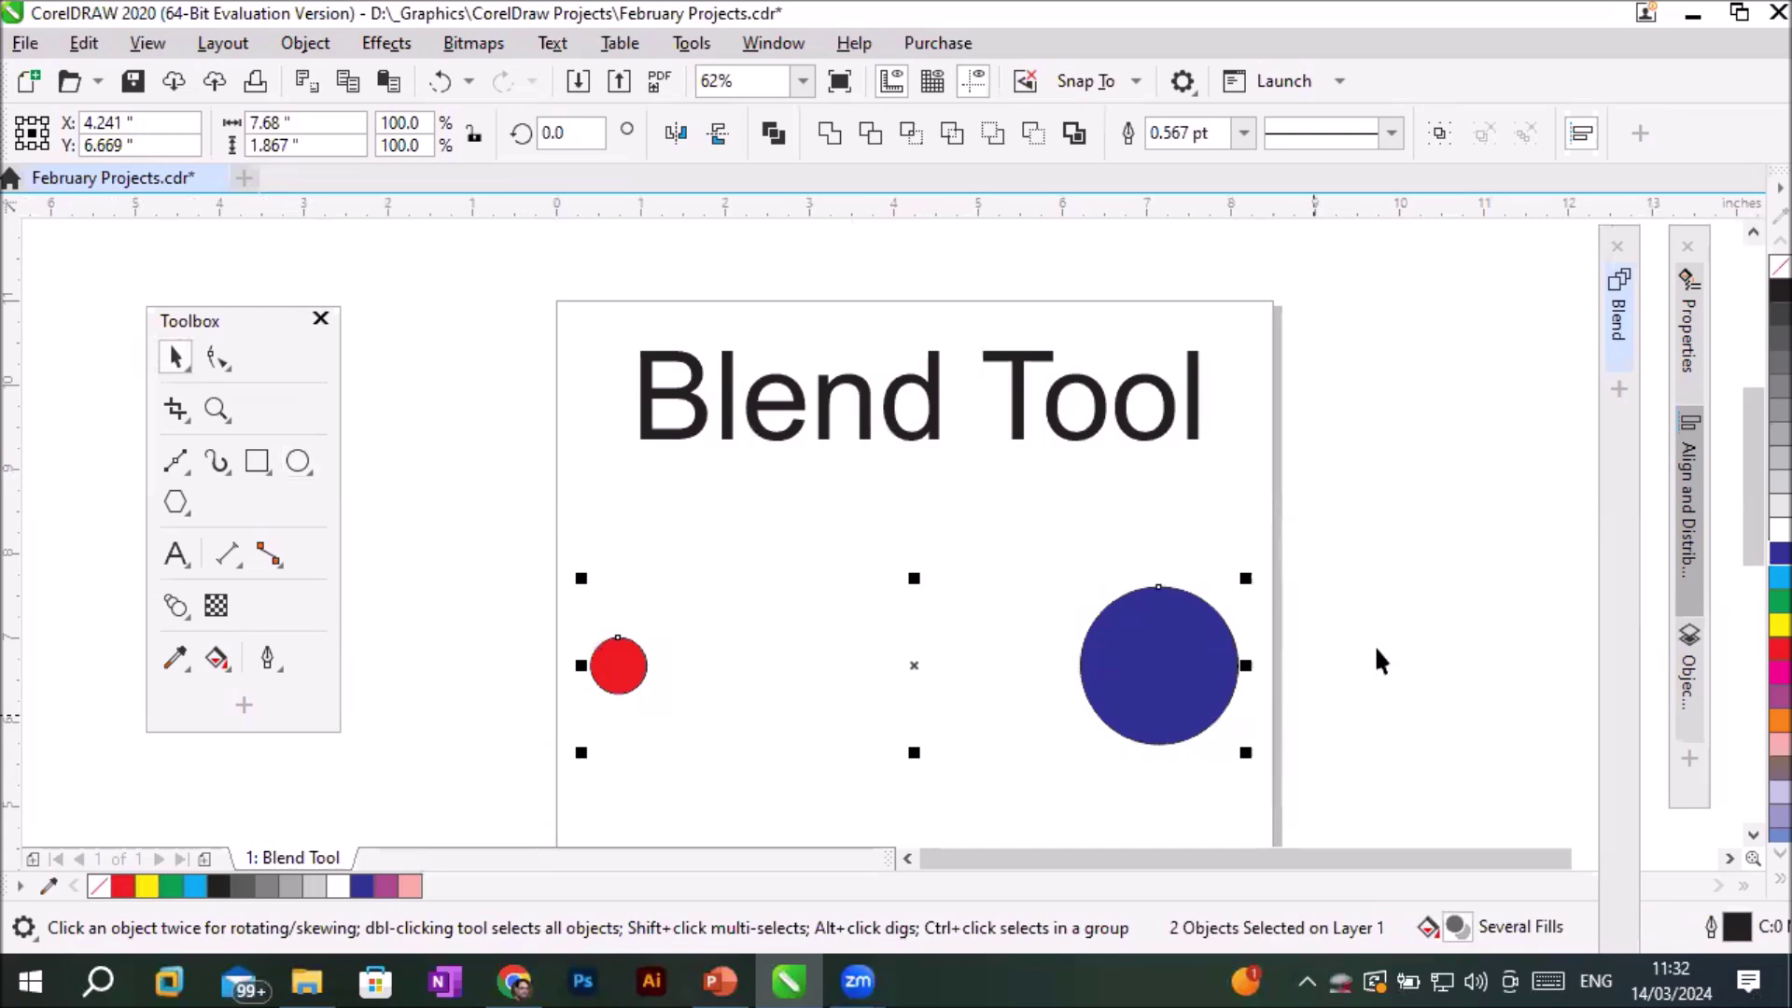
left_click(1623, 320)
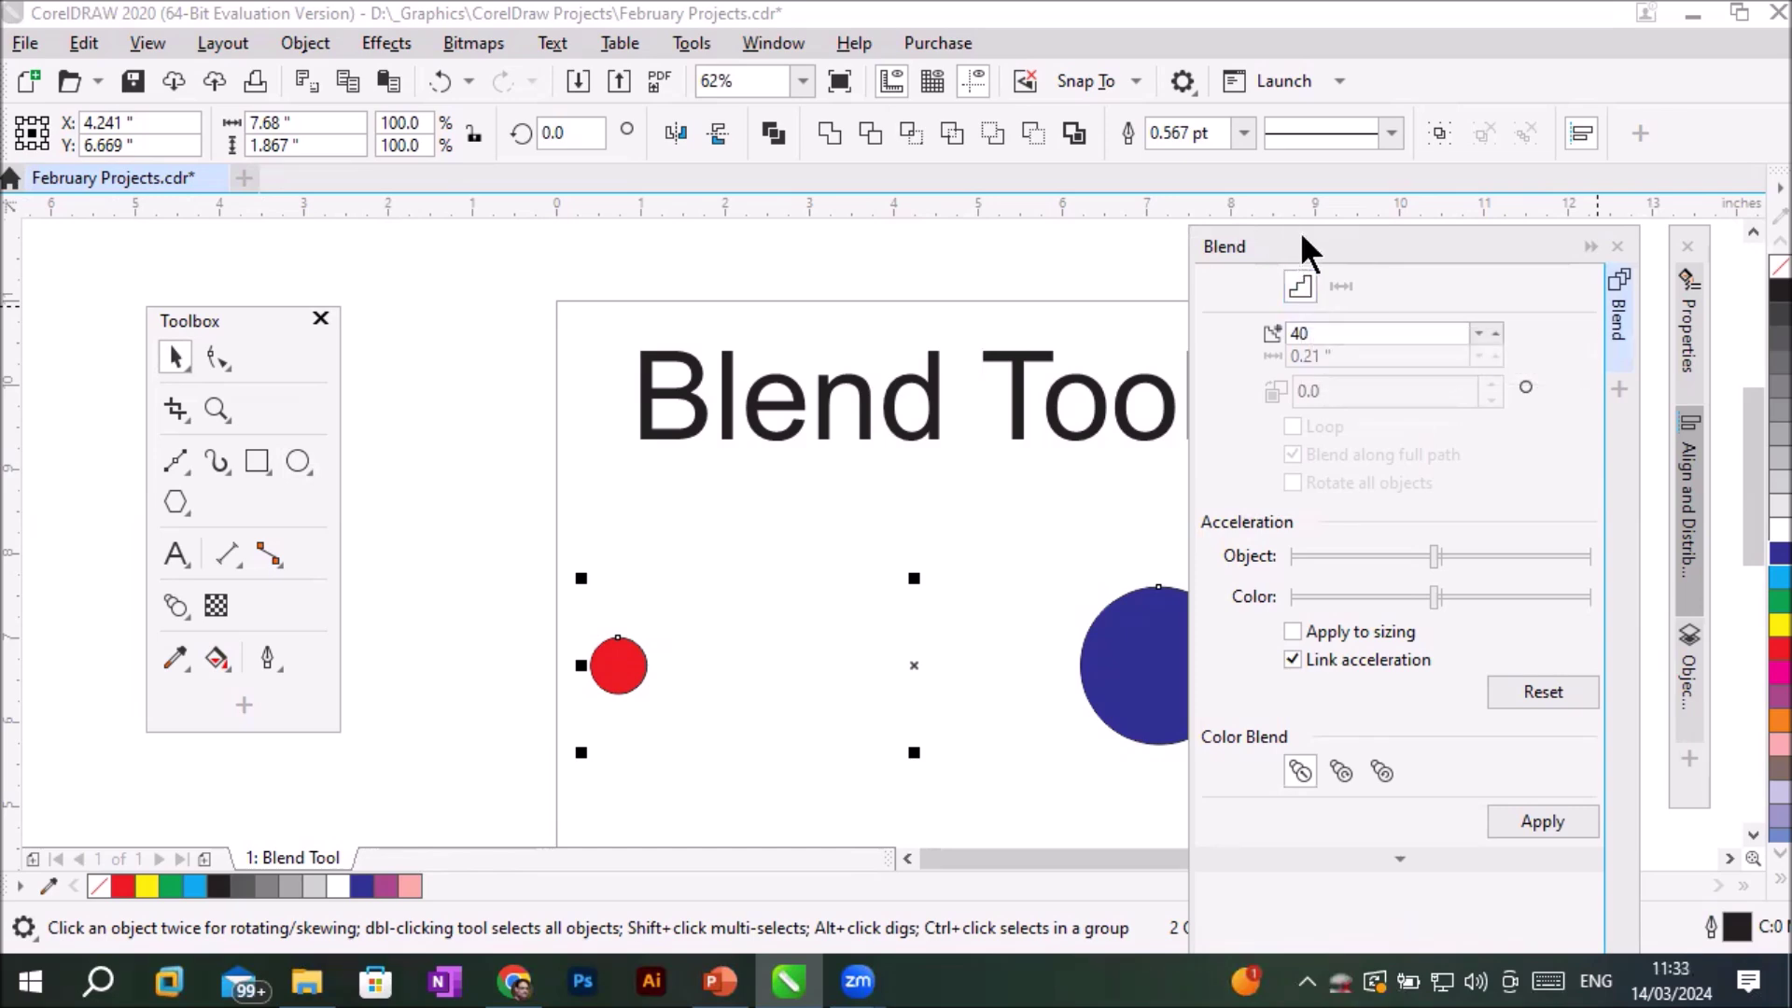
left_click(174, 607)
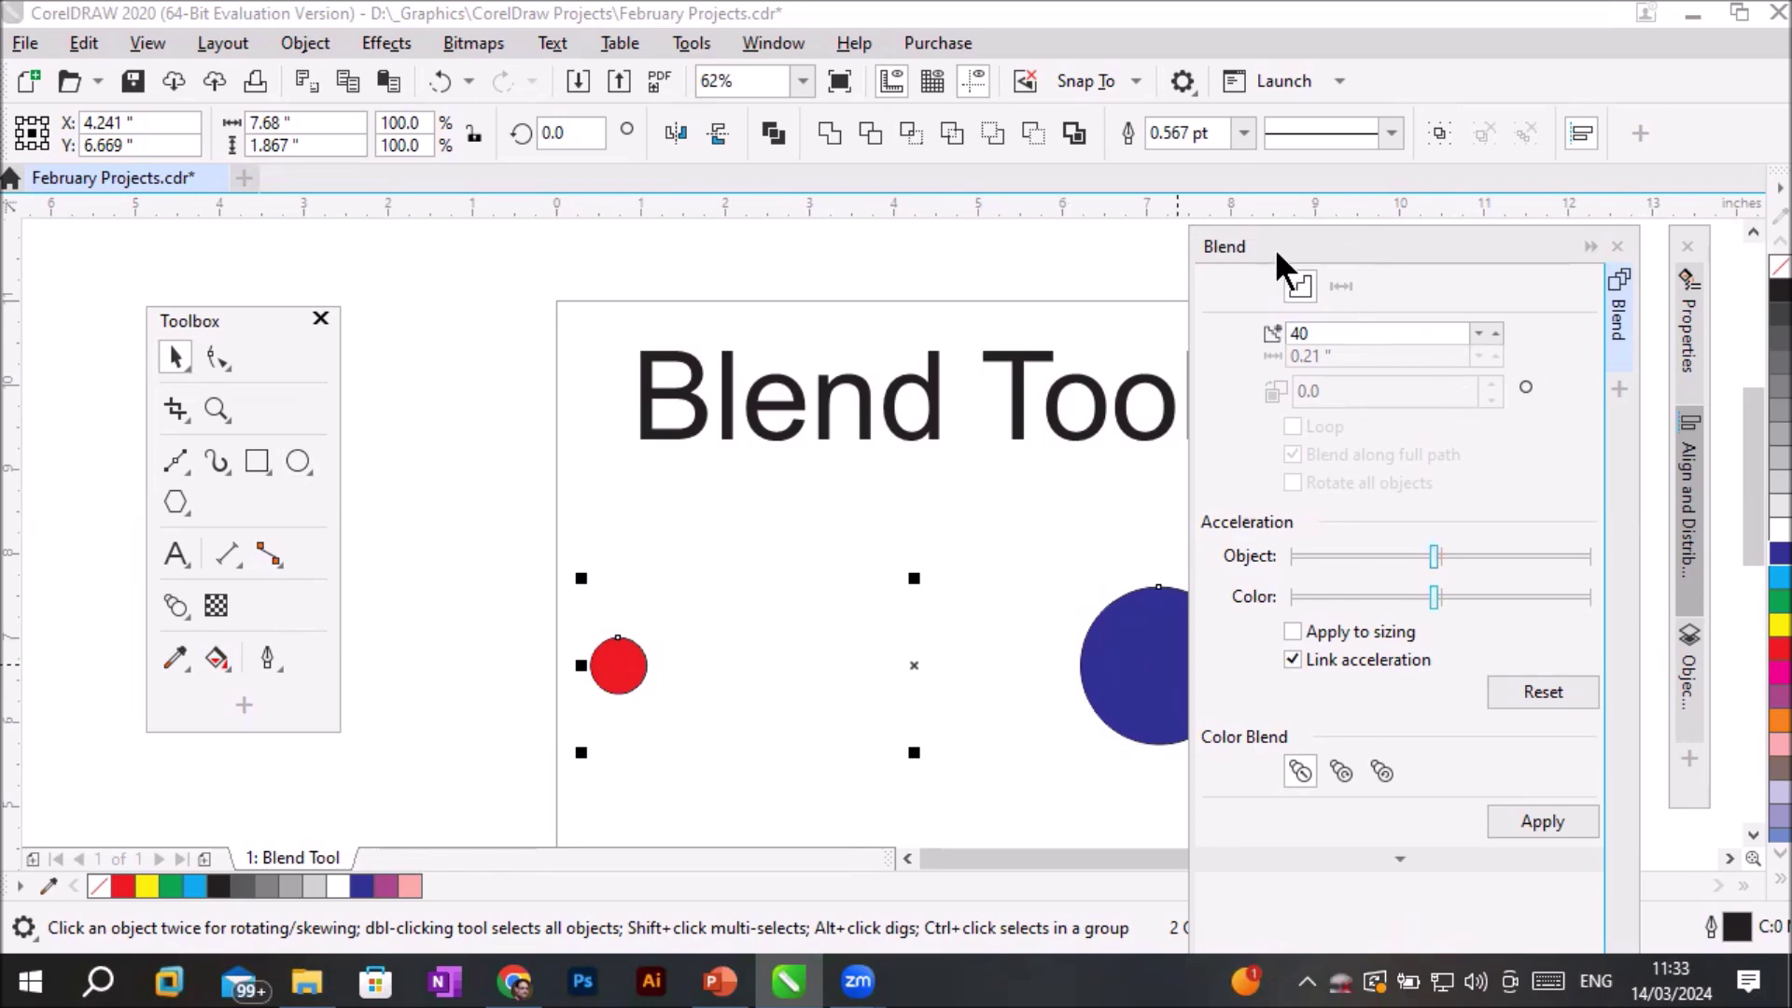
scroll(1471, 327, "down", 4)
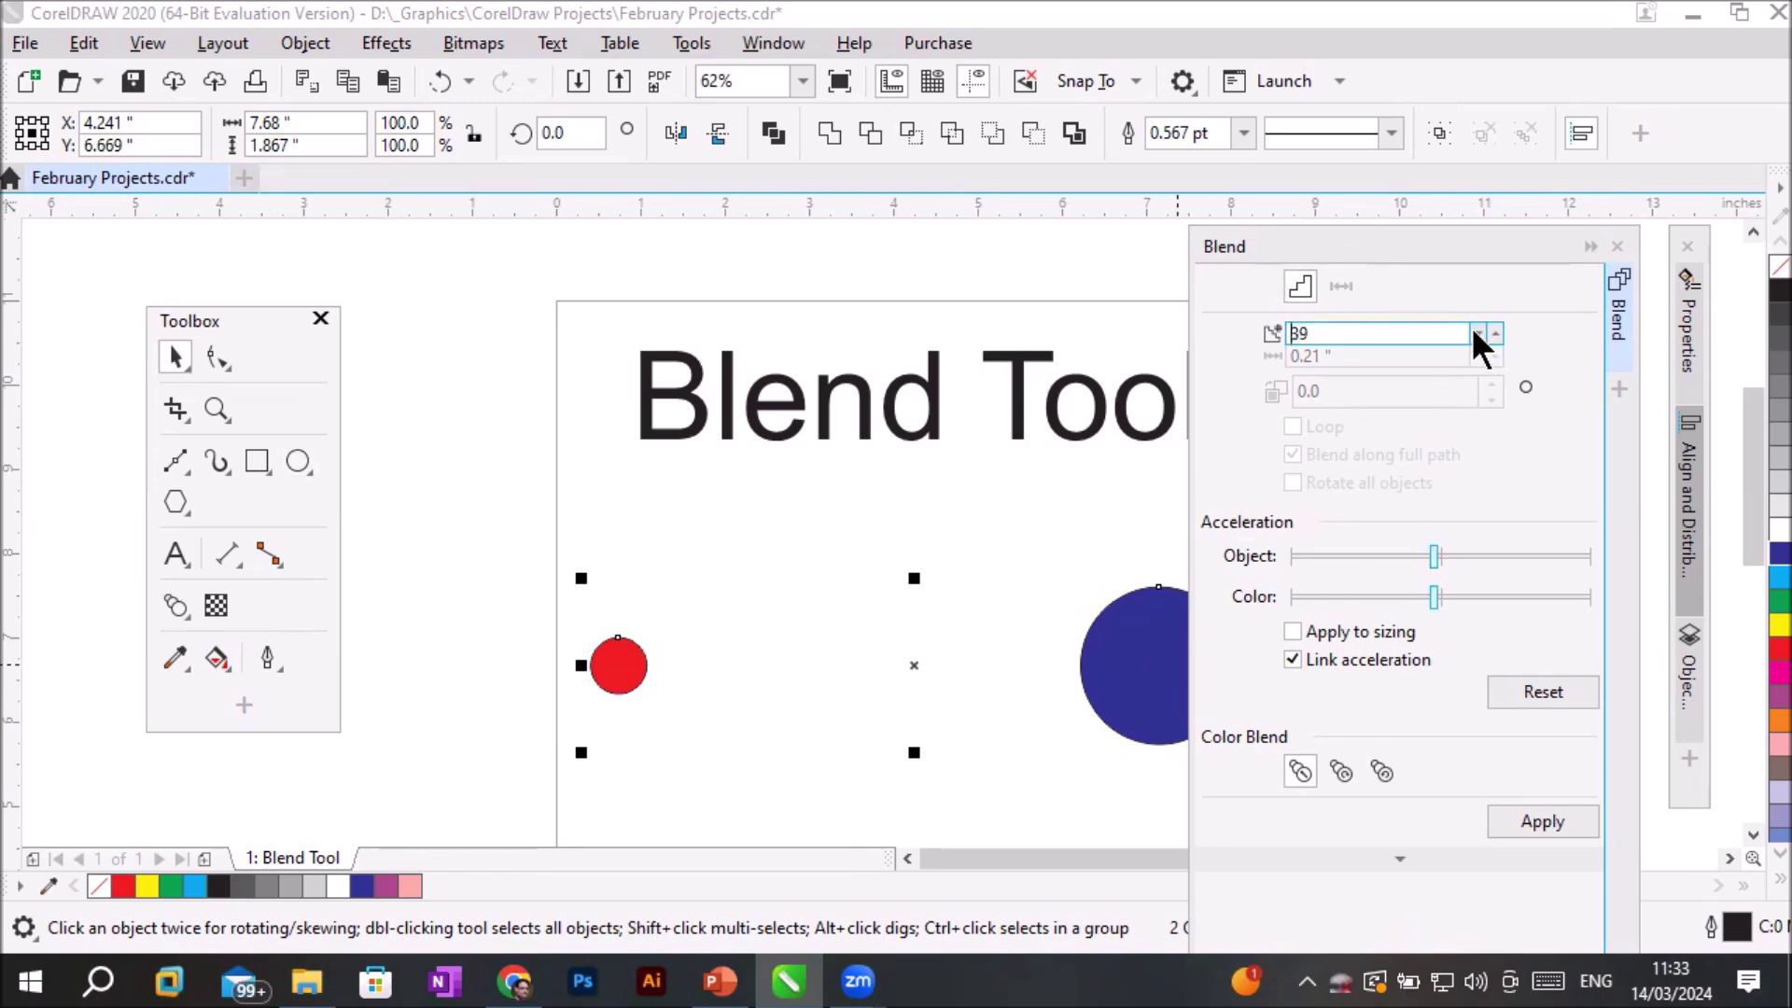
scroll(1471, 327, "down", 9)
scroll(1471, 327, "down", 2)
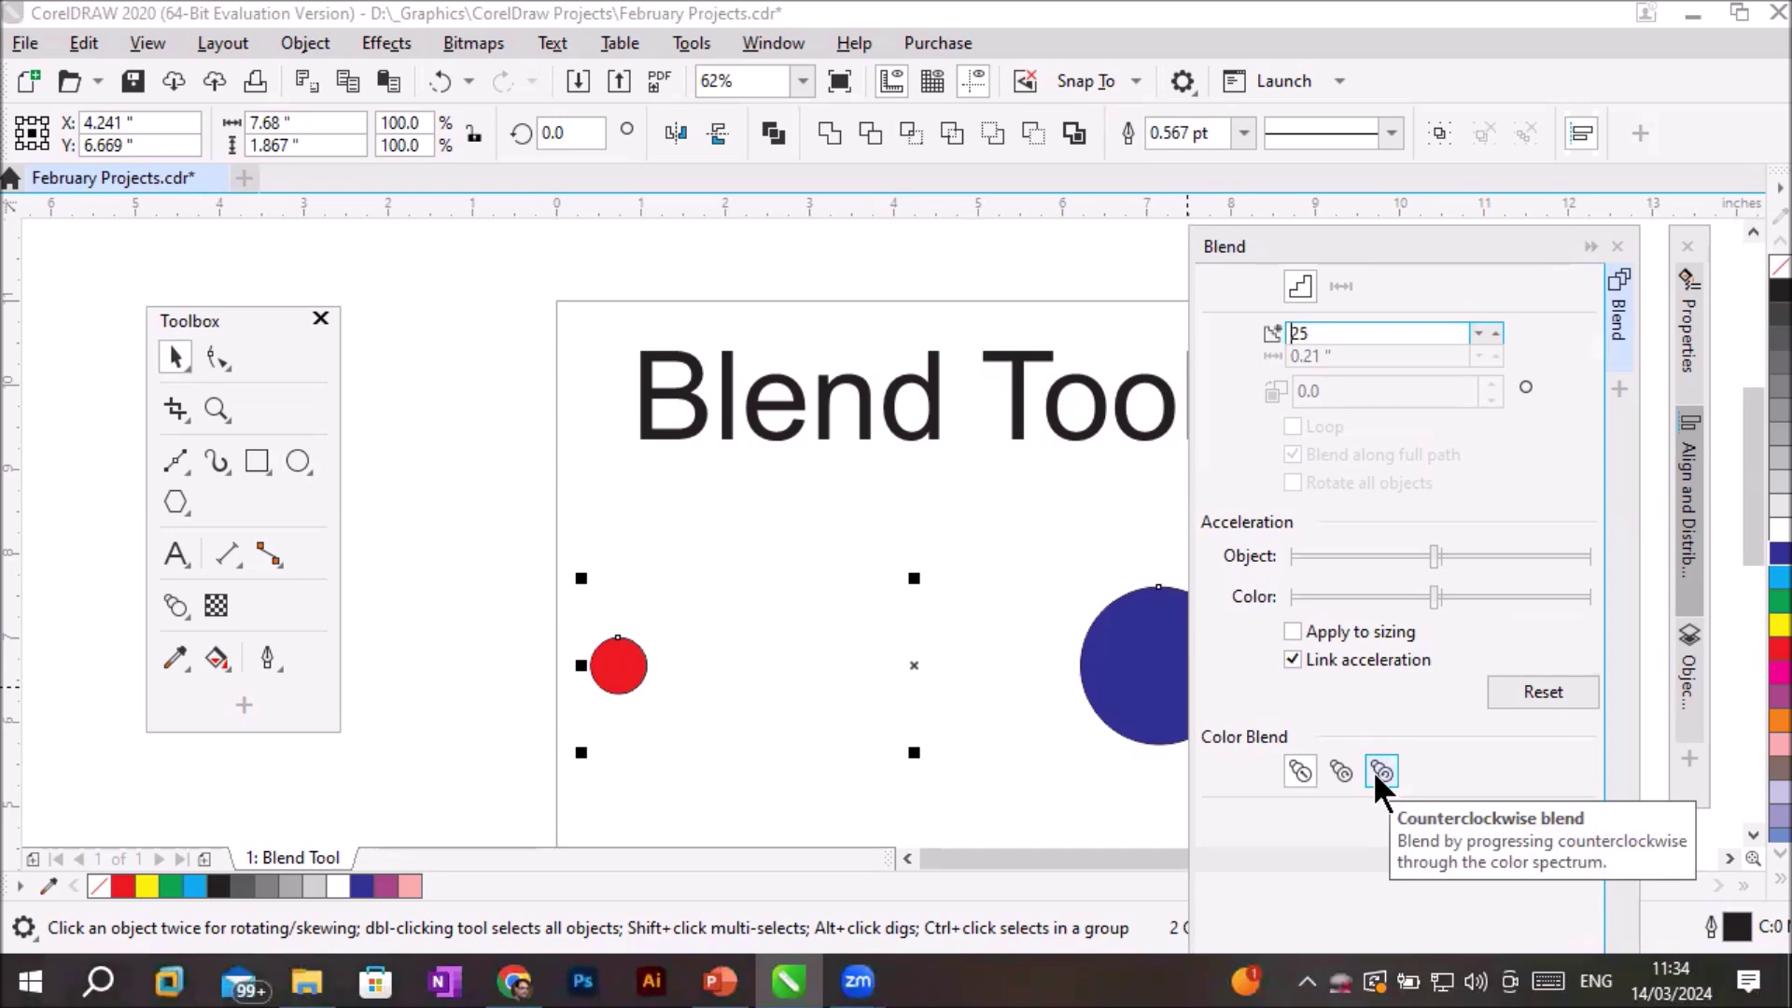
left_click(1299, 773)
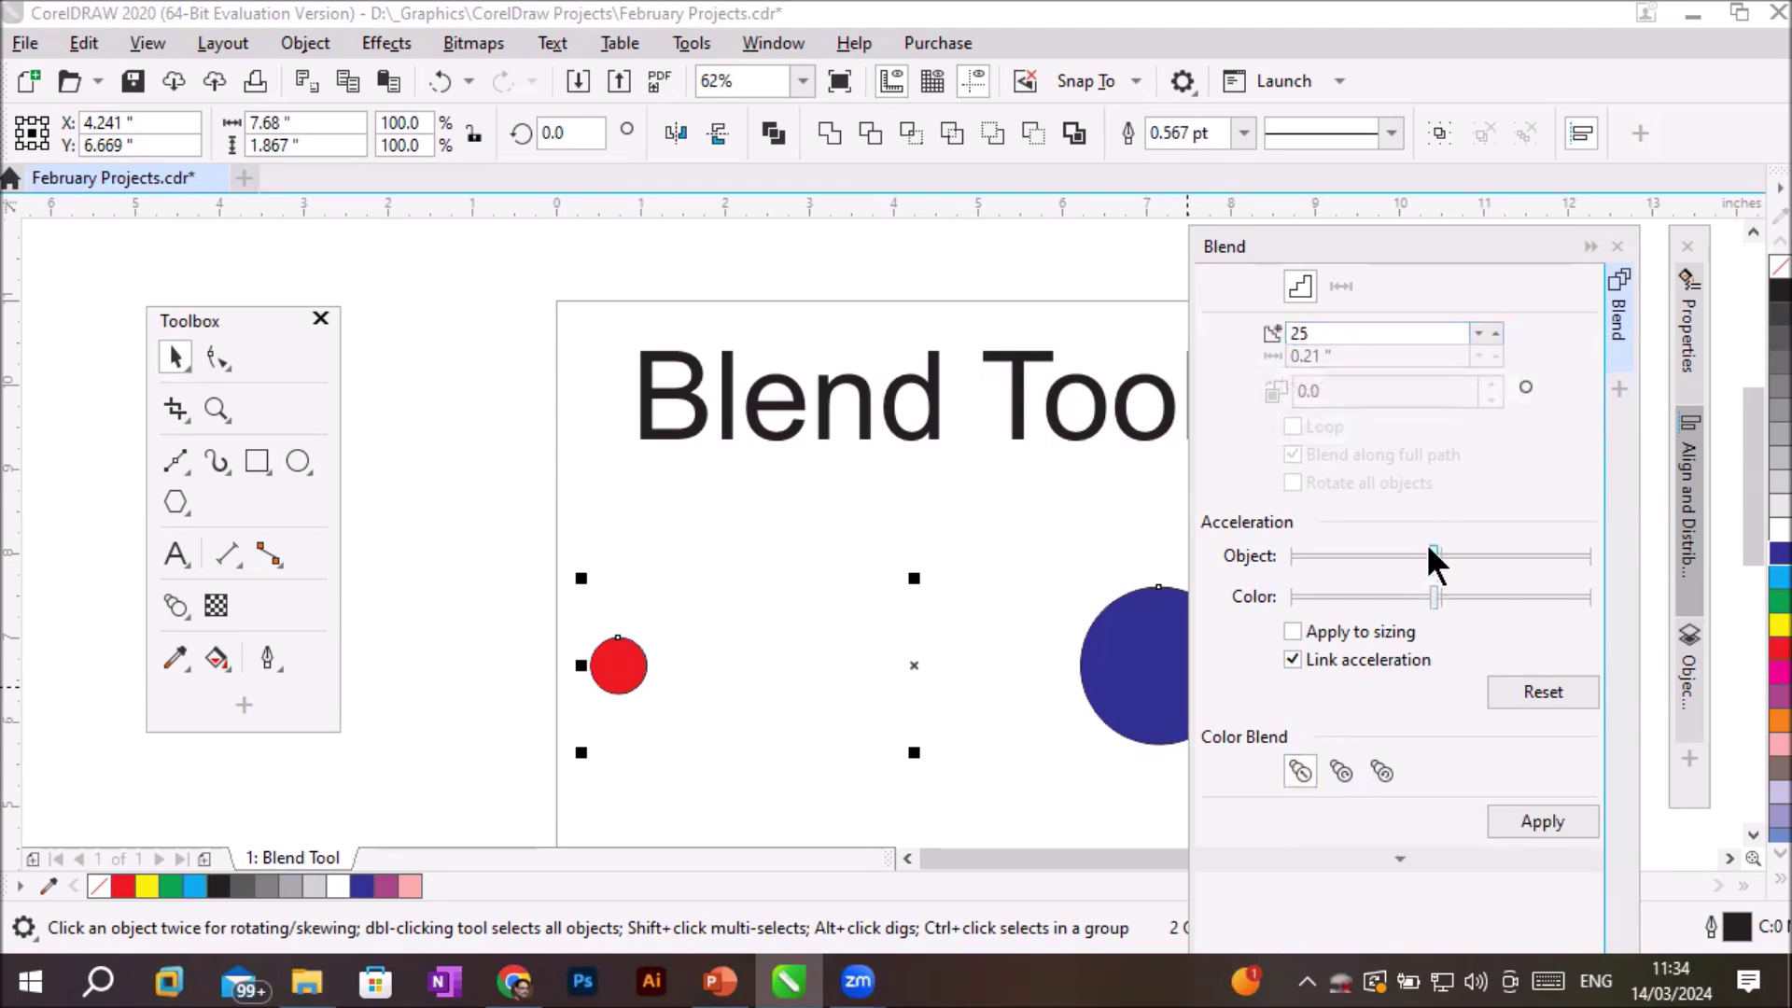
left_click(1577, 821)
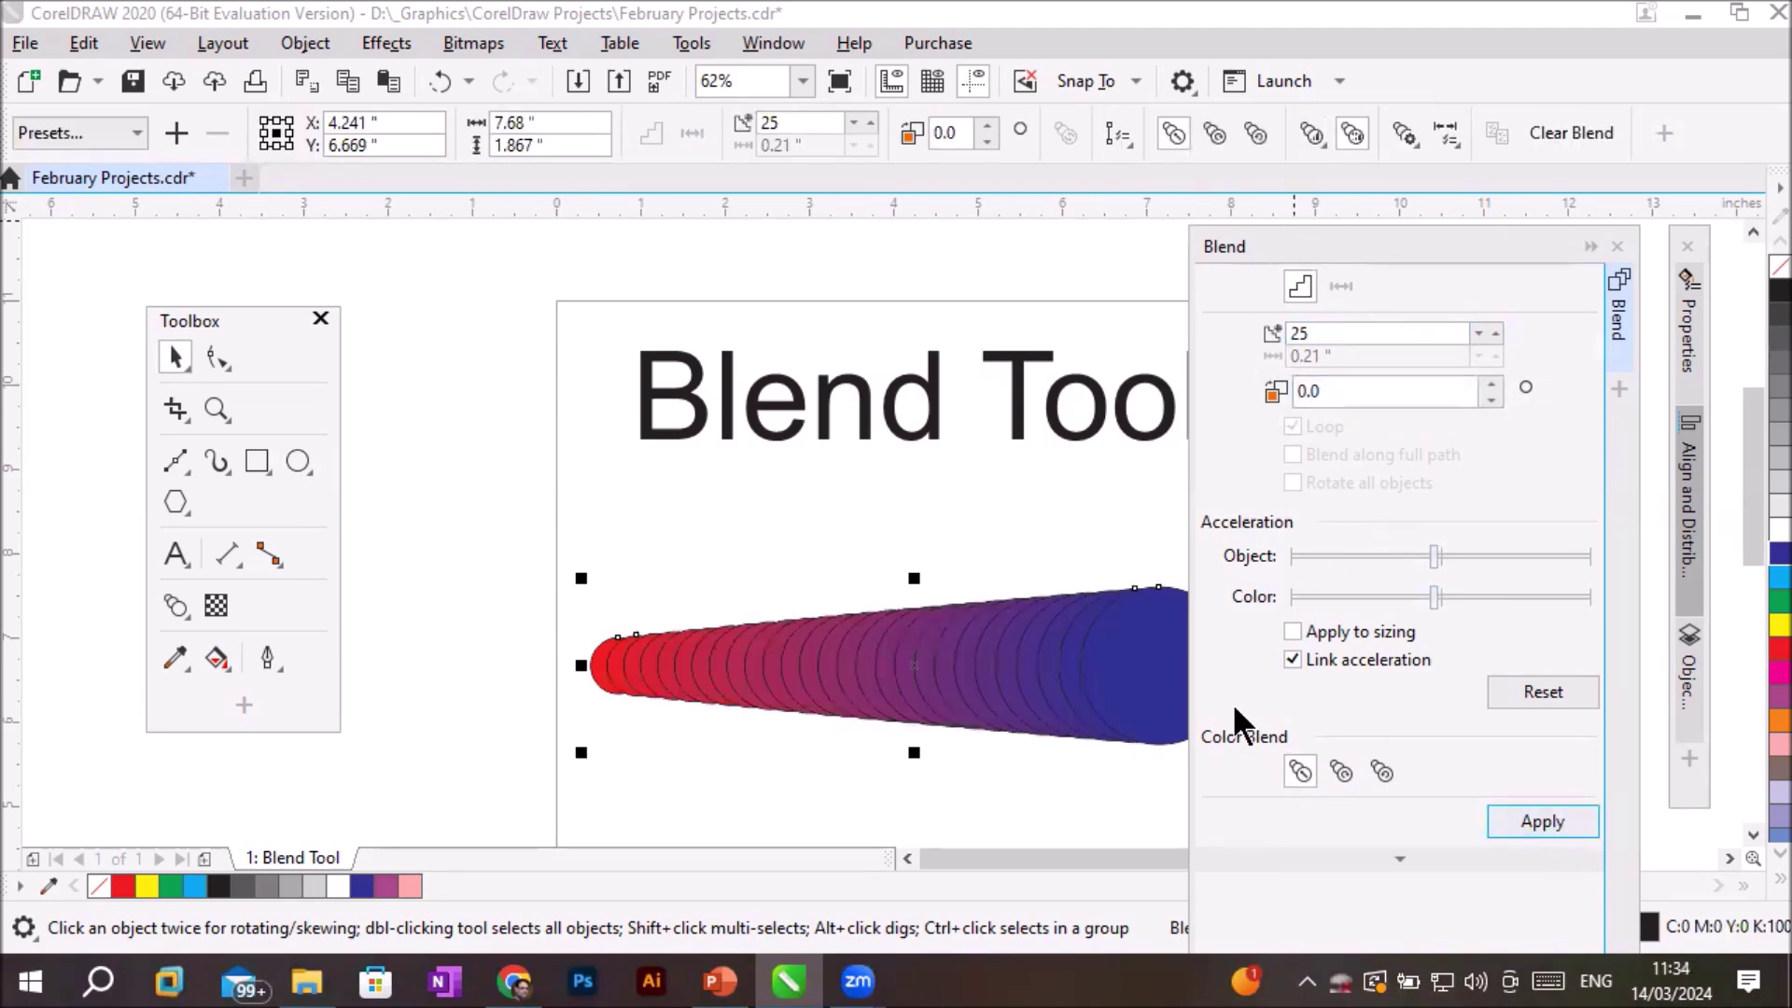
Move the floating Toolbox and the Blend docker clear of the blended circles, and reselect the blend.
left_click(1729, 858)
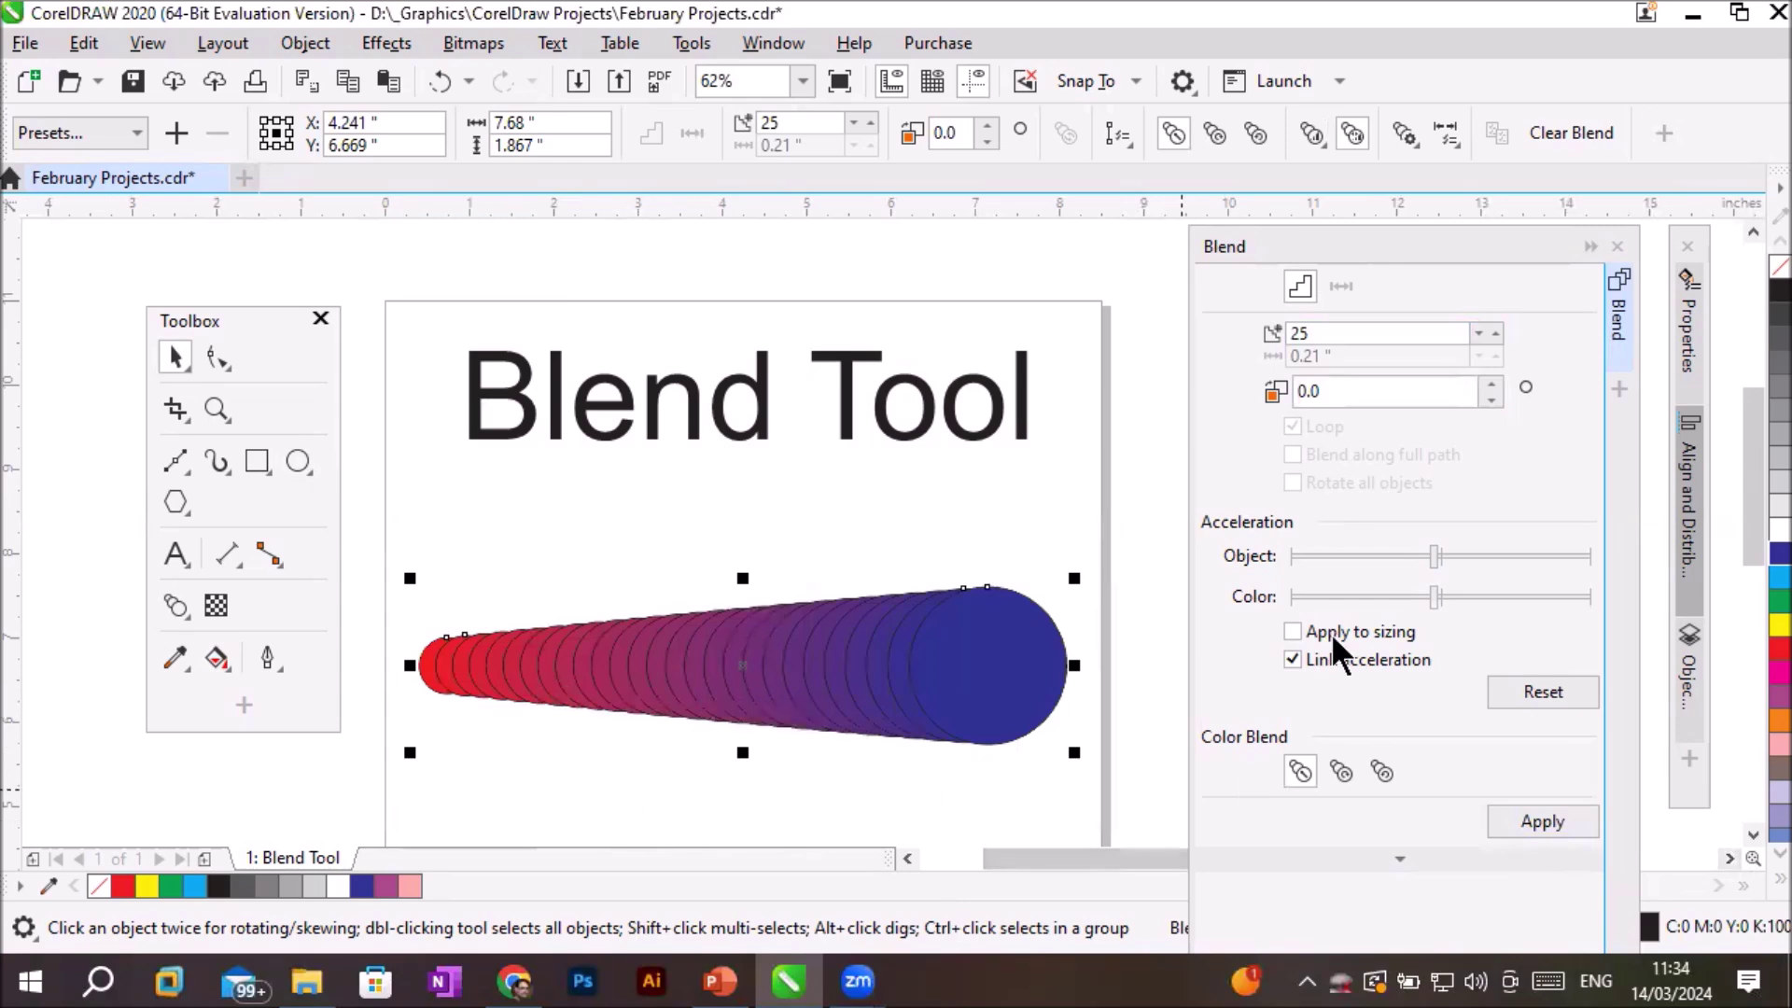
left_click_drag(1348, 334, 1220, 315)
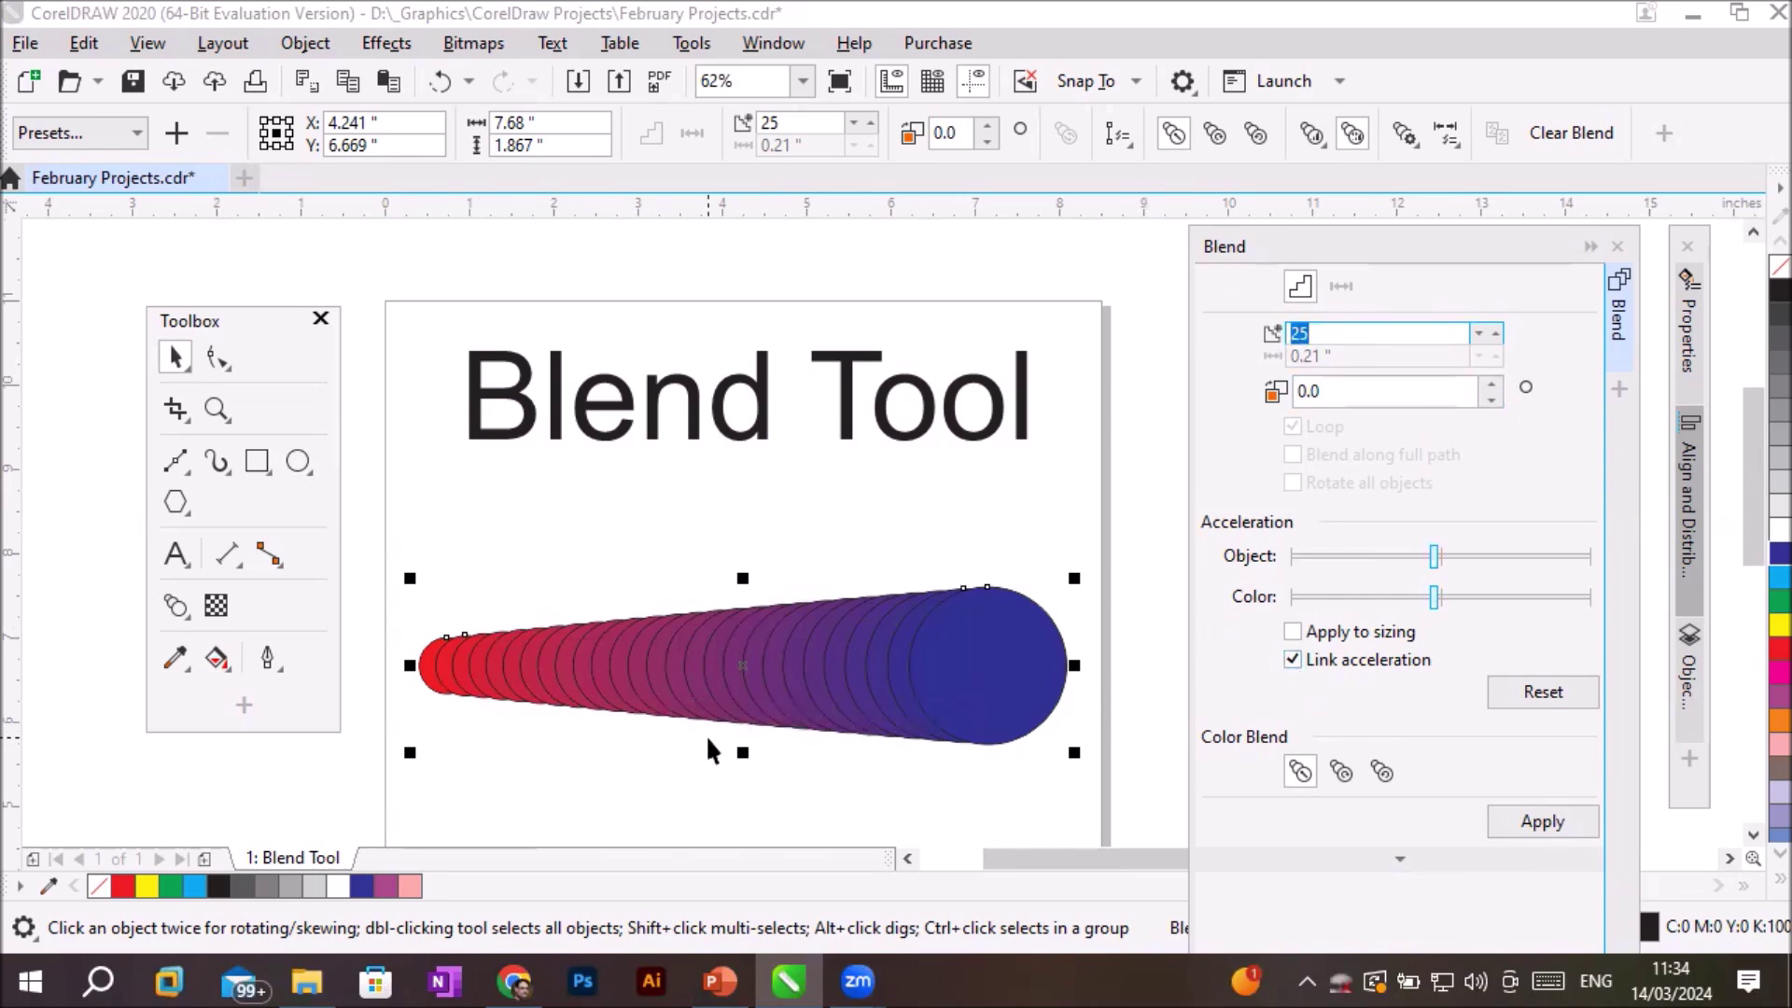
scroll(705, 736, "up", 2)
scroll(194, 308, "left", 3)
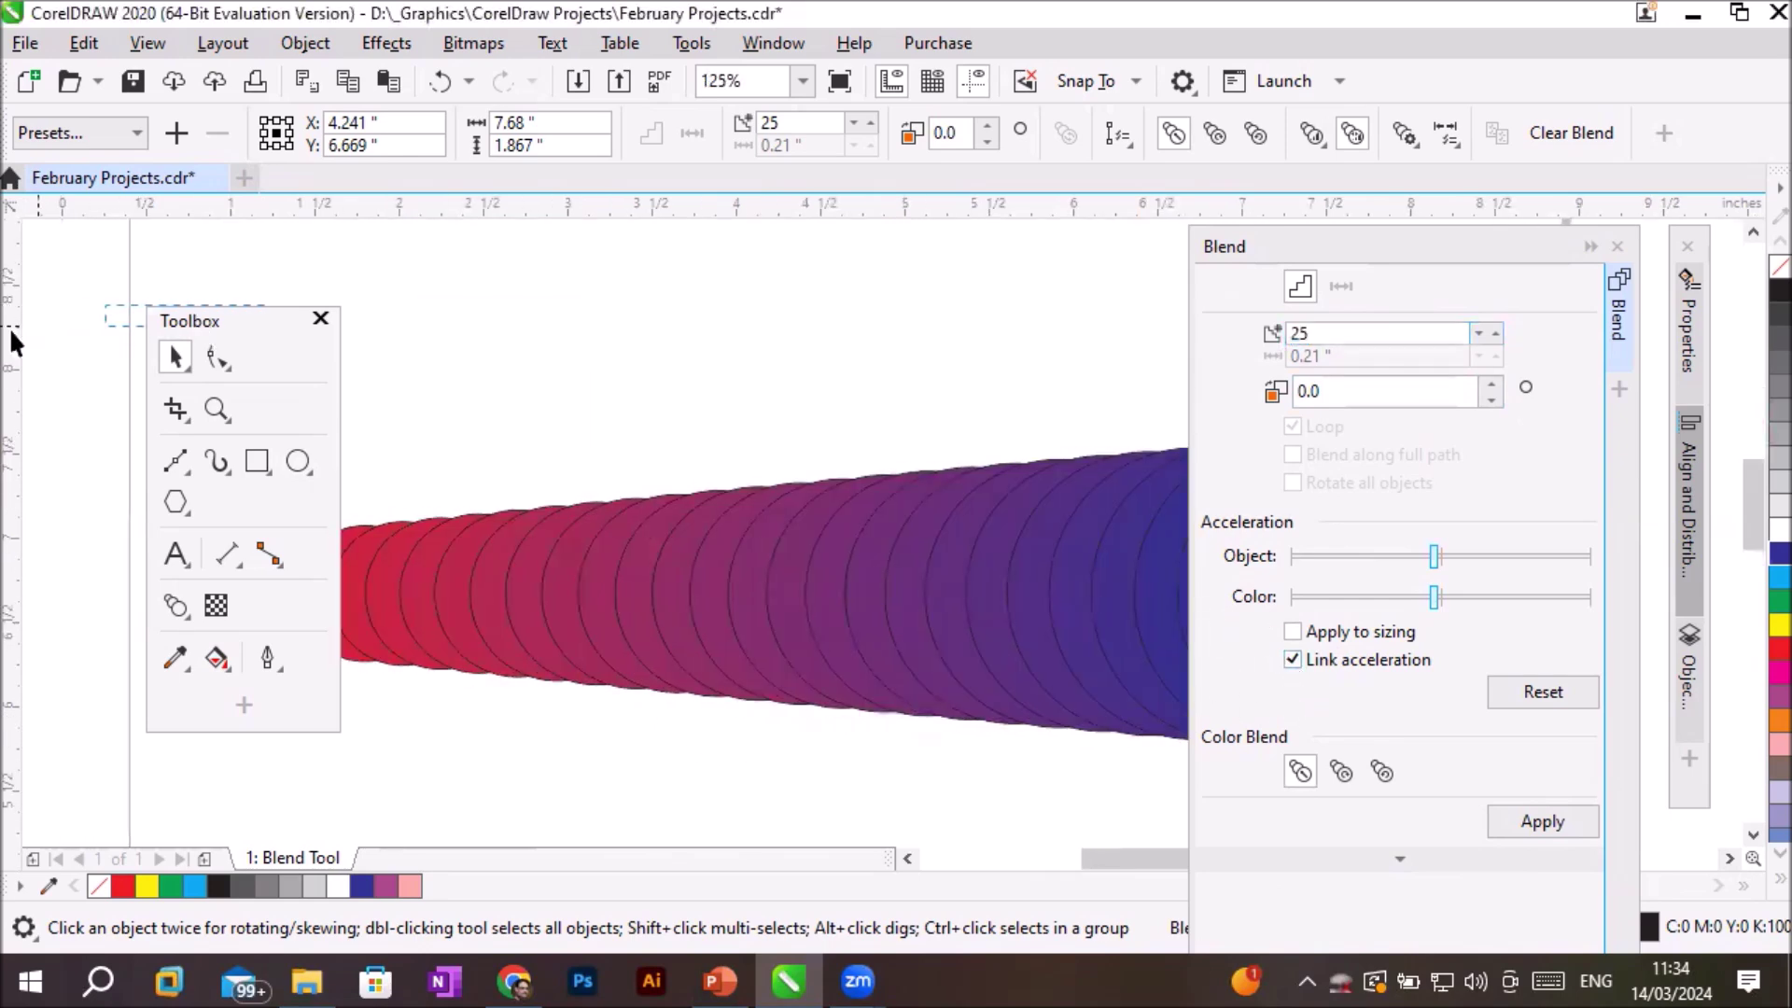
left_click(213, 304)
left_click_drag(191, 315, 62, 332)
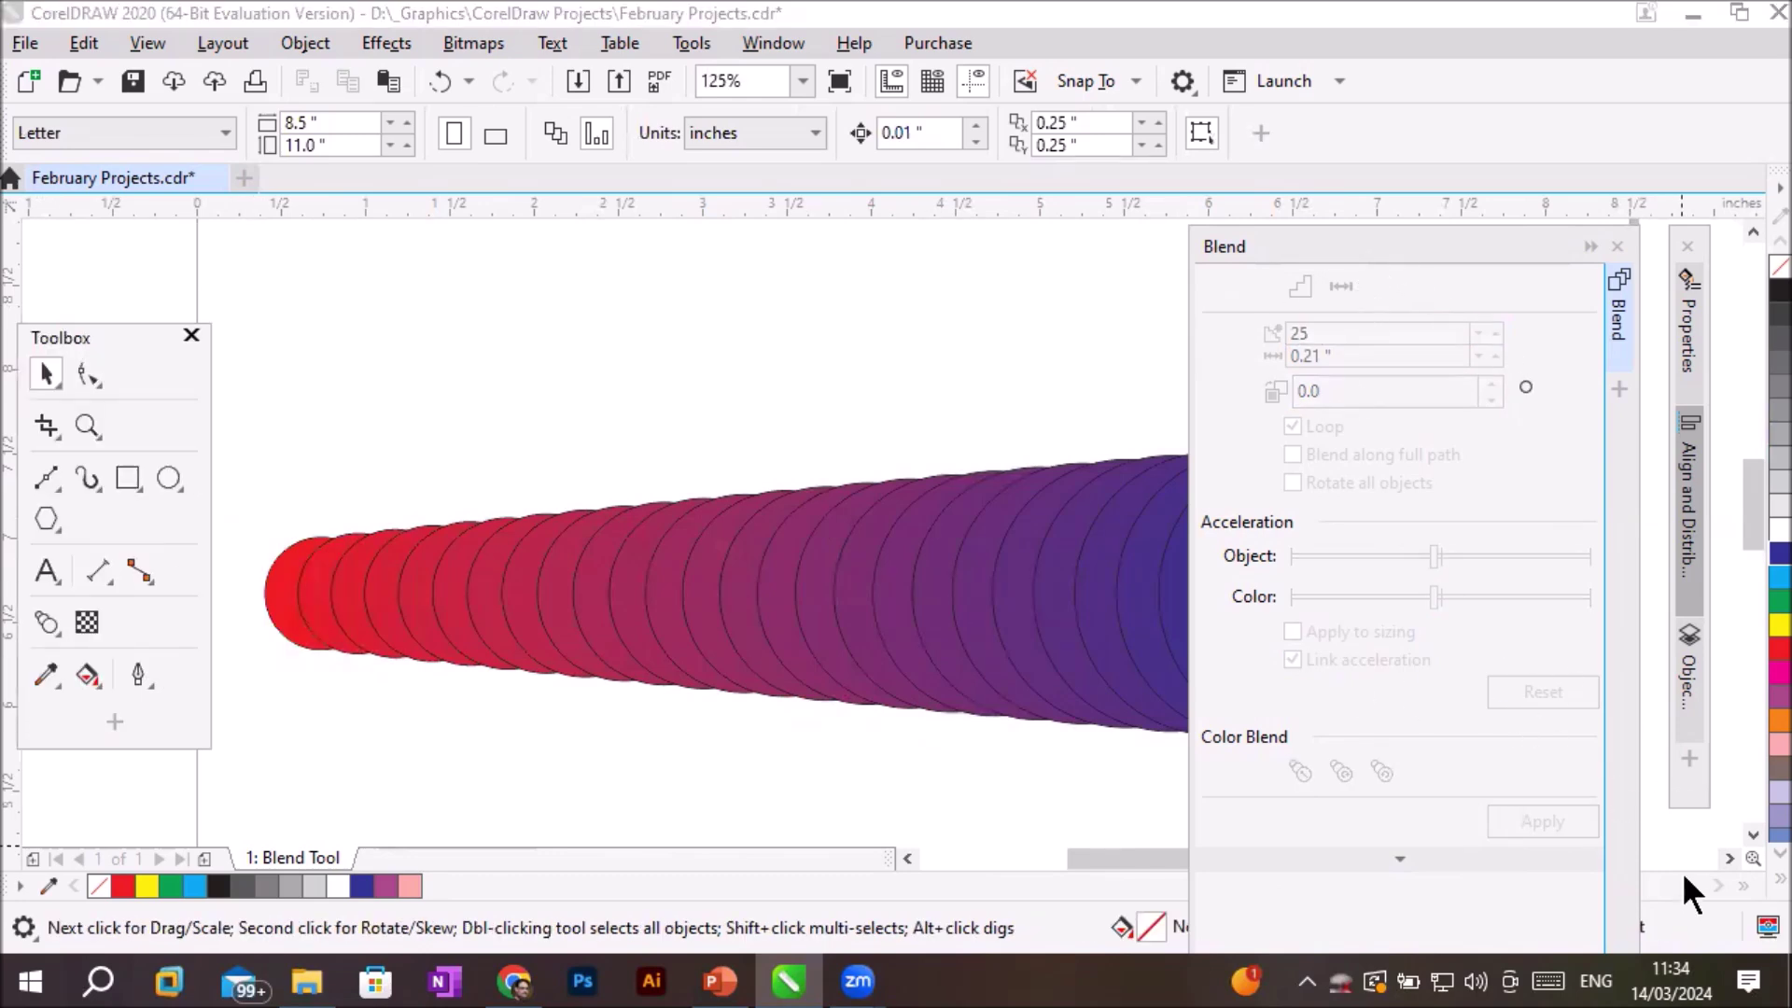
left_click(1727, 853)
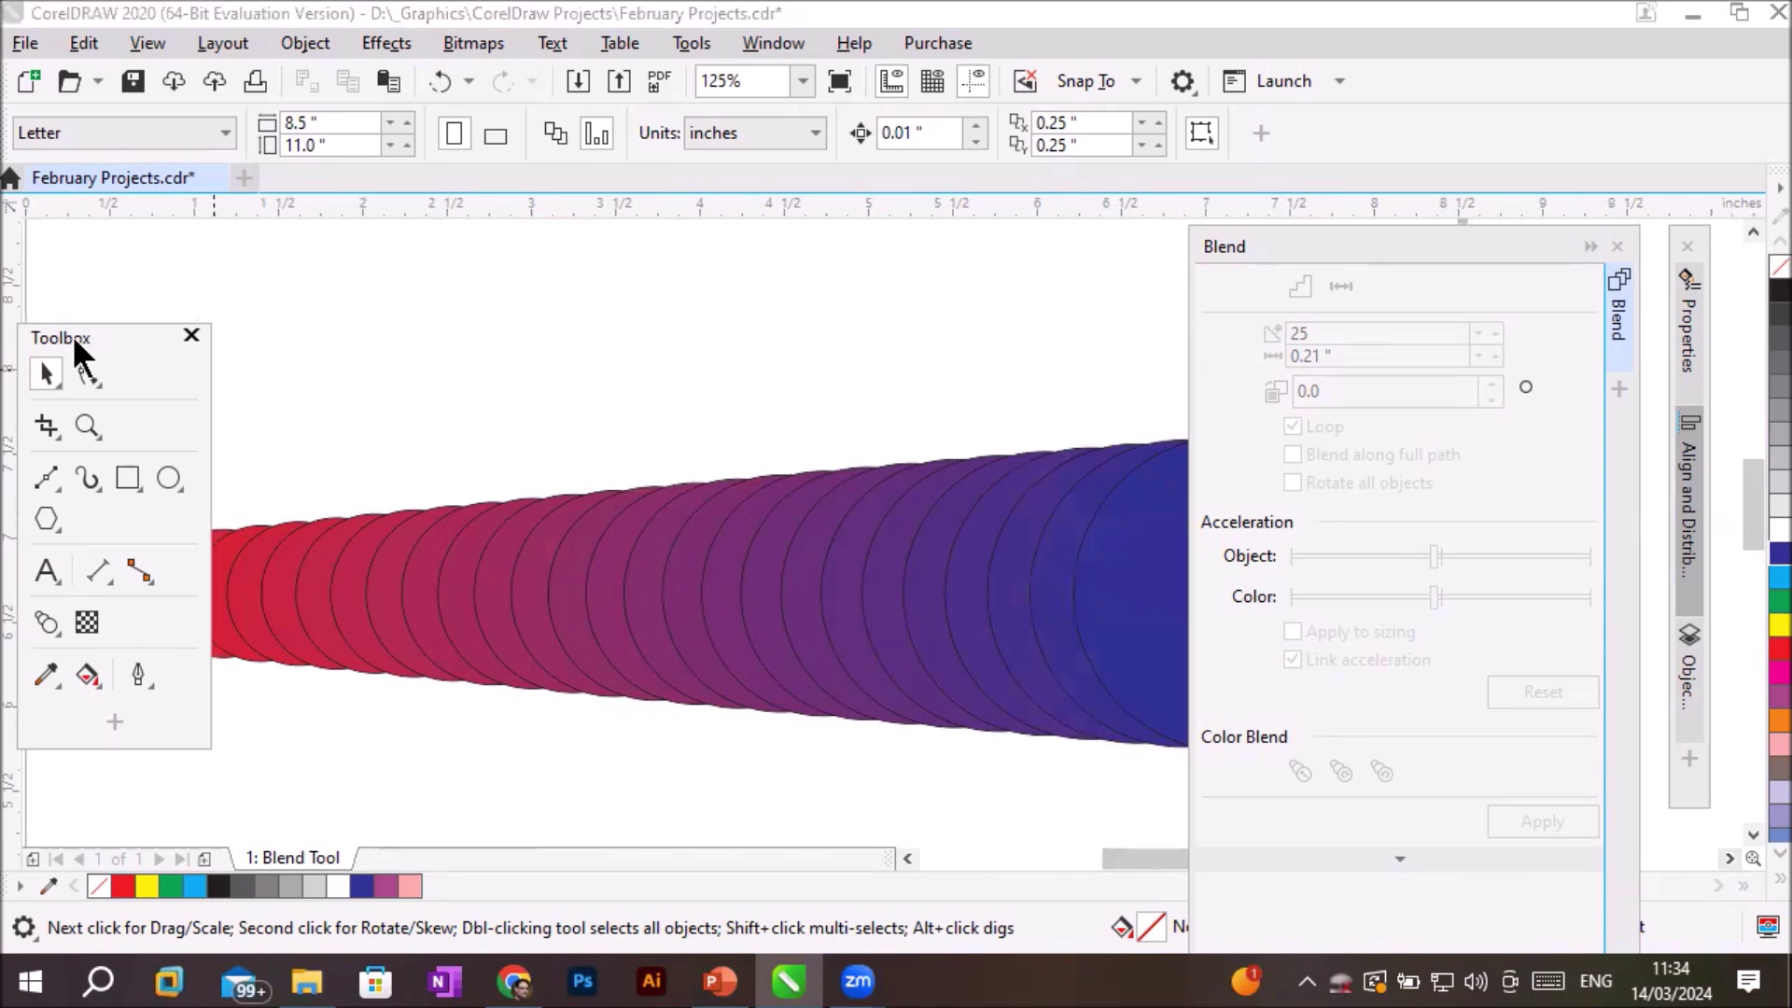
left_click_drag(82, 339, 136, 699)
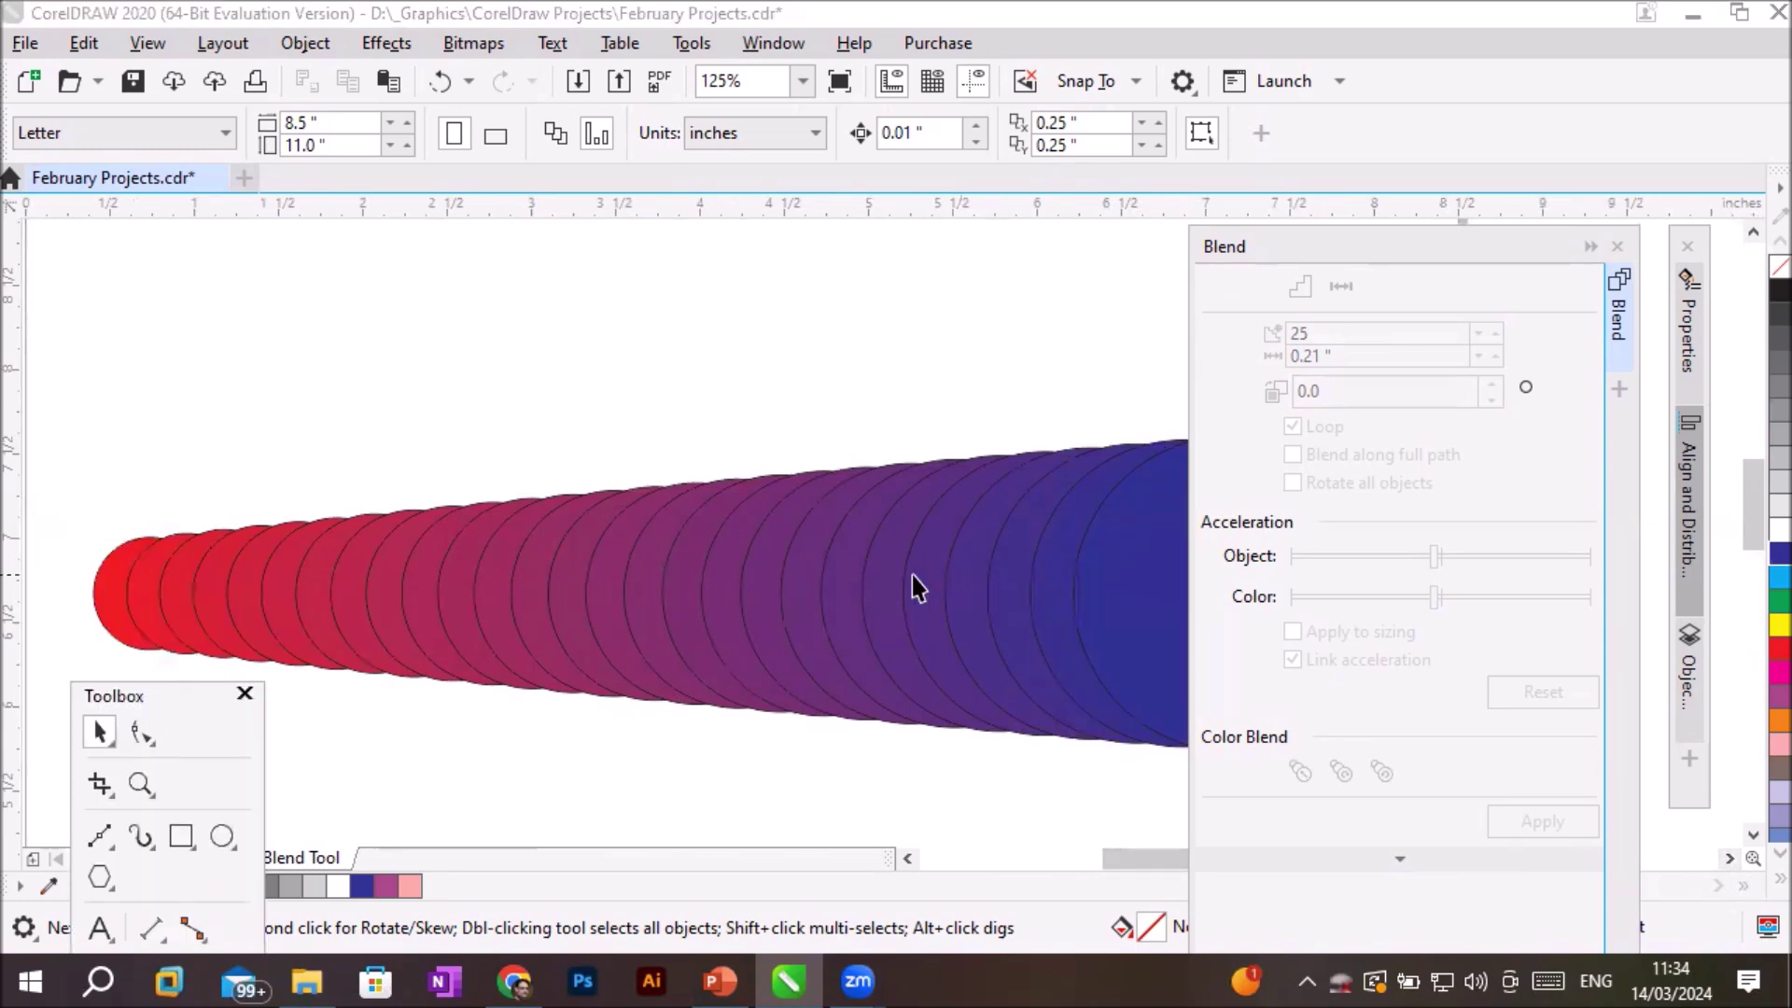
left_click(783, 596)
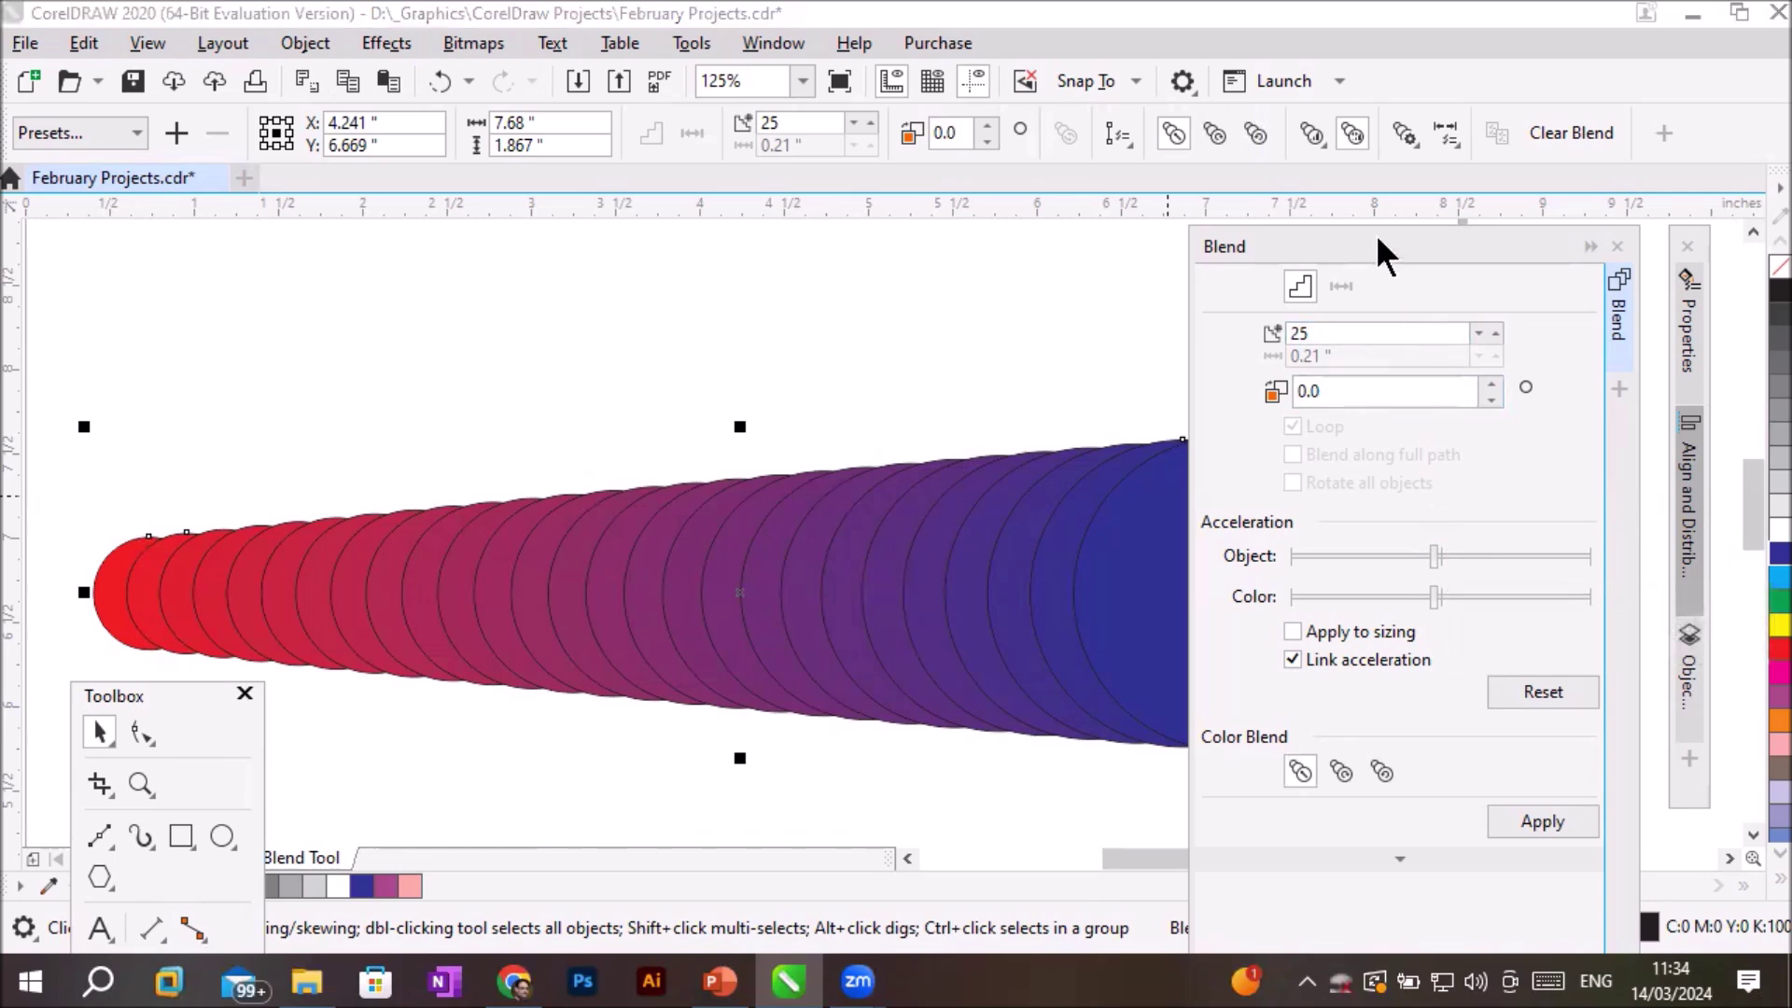
left_click_drag(1375, 233, 1477, 167)
Raise the blend's linked object and color acceleration to about halfway between center and maximum, and apply it.
left_click(1529, 489)
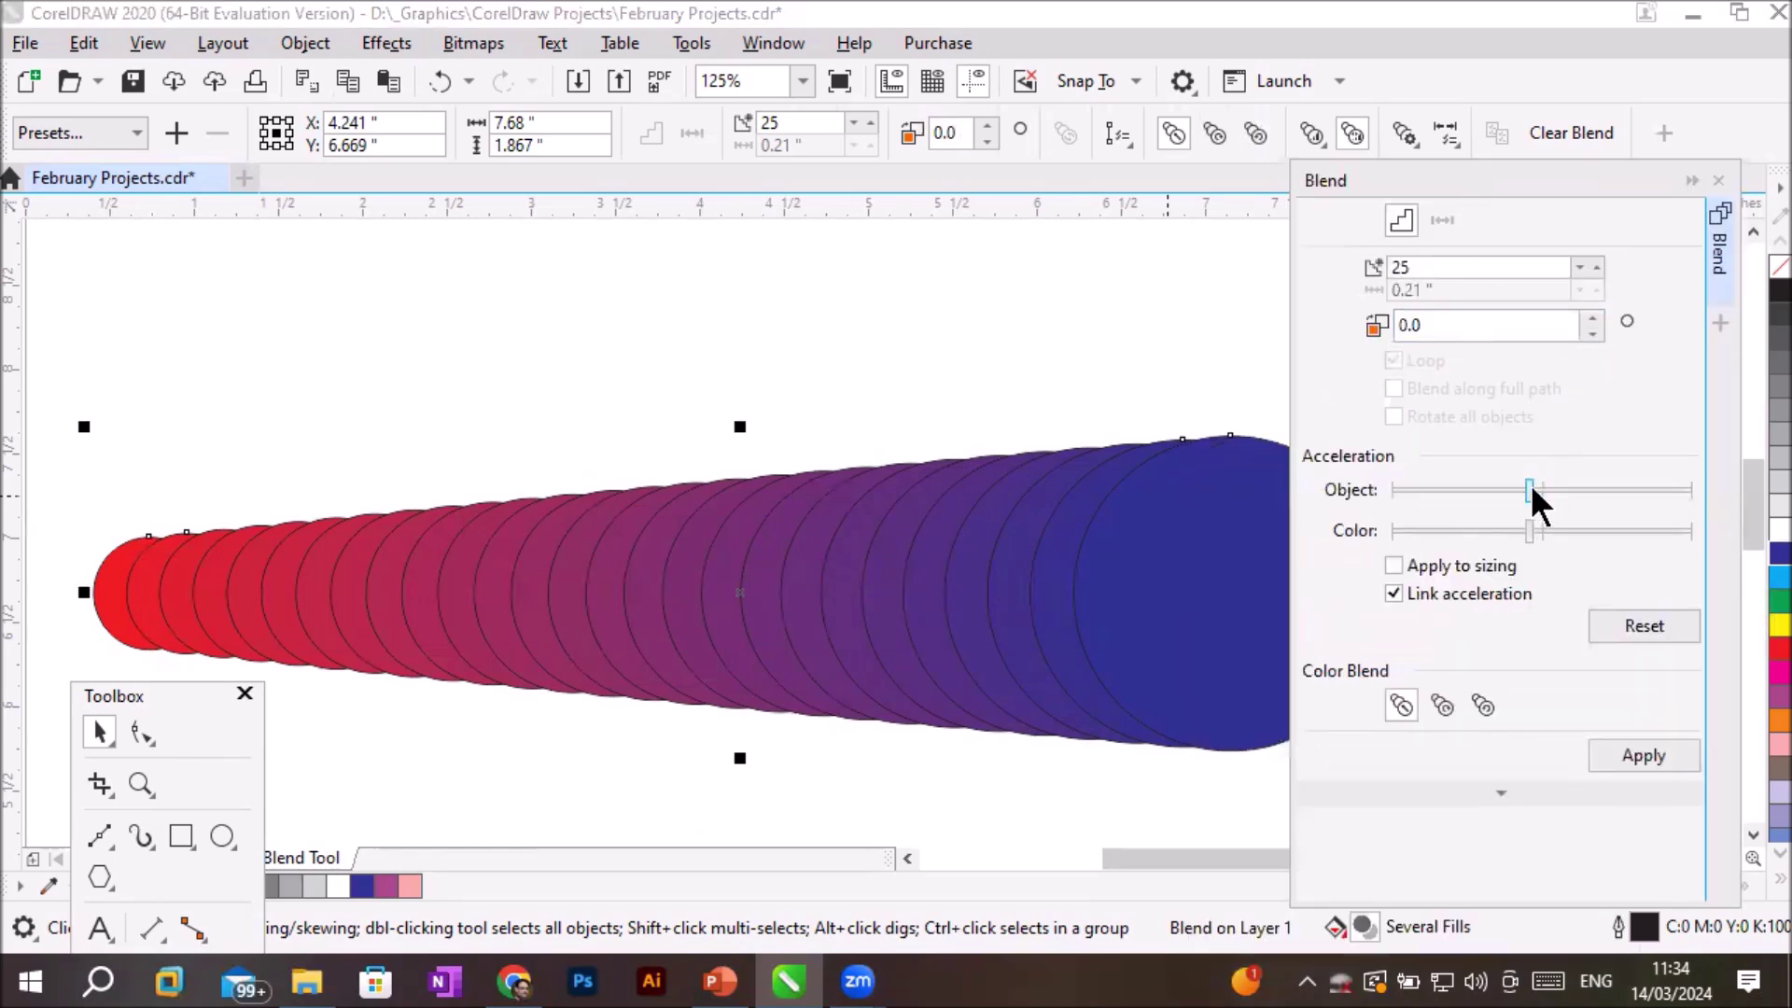
left_click(1589, 489)
left_click_drag(1588, 489, 1611, 487)
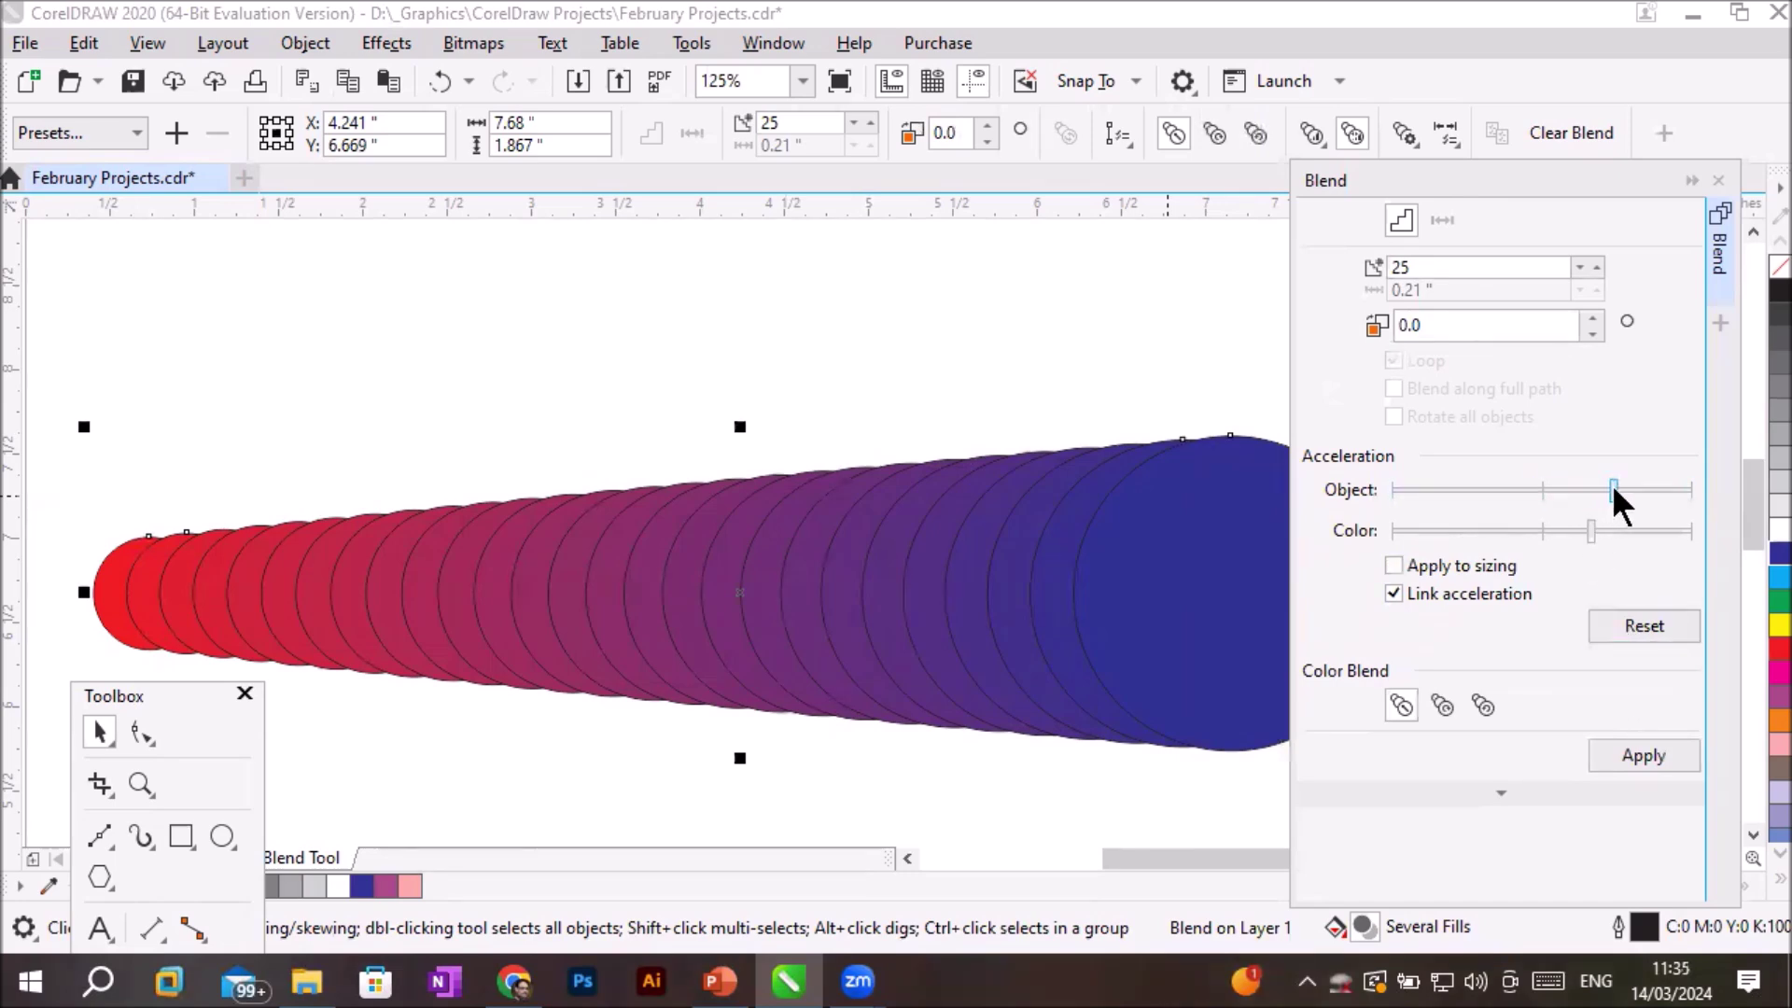
left_click(1631, 744)
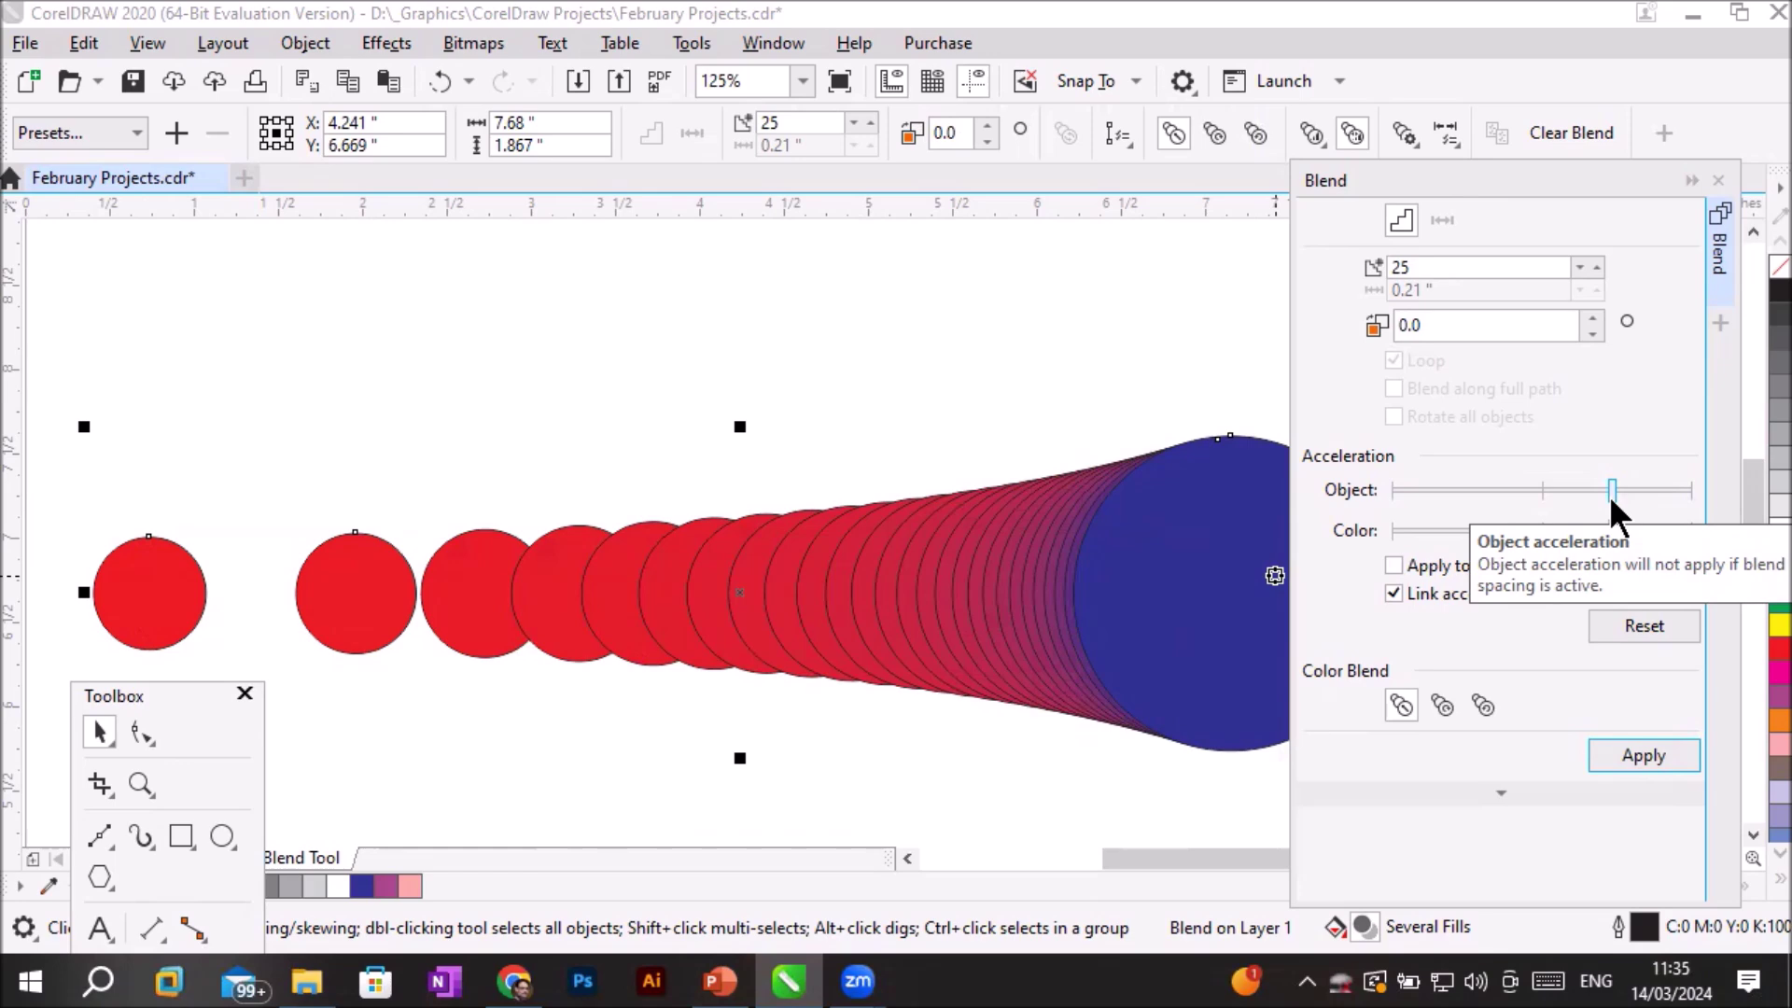
Lower the blend's linked object and color acceleration to about two-thirds of the way from center to minimum, and apply it.
left_click_drag(1611, 497, 1585, 504)
left_click_drag(1443, 489, 1437, 490)
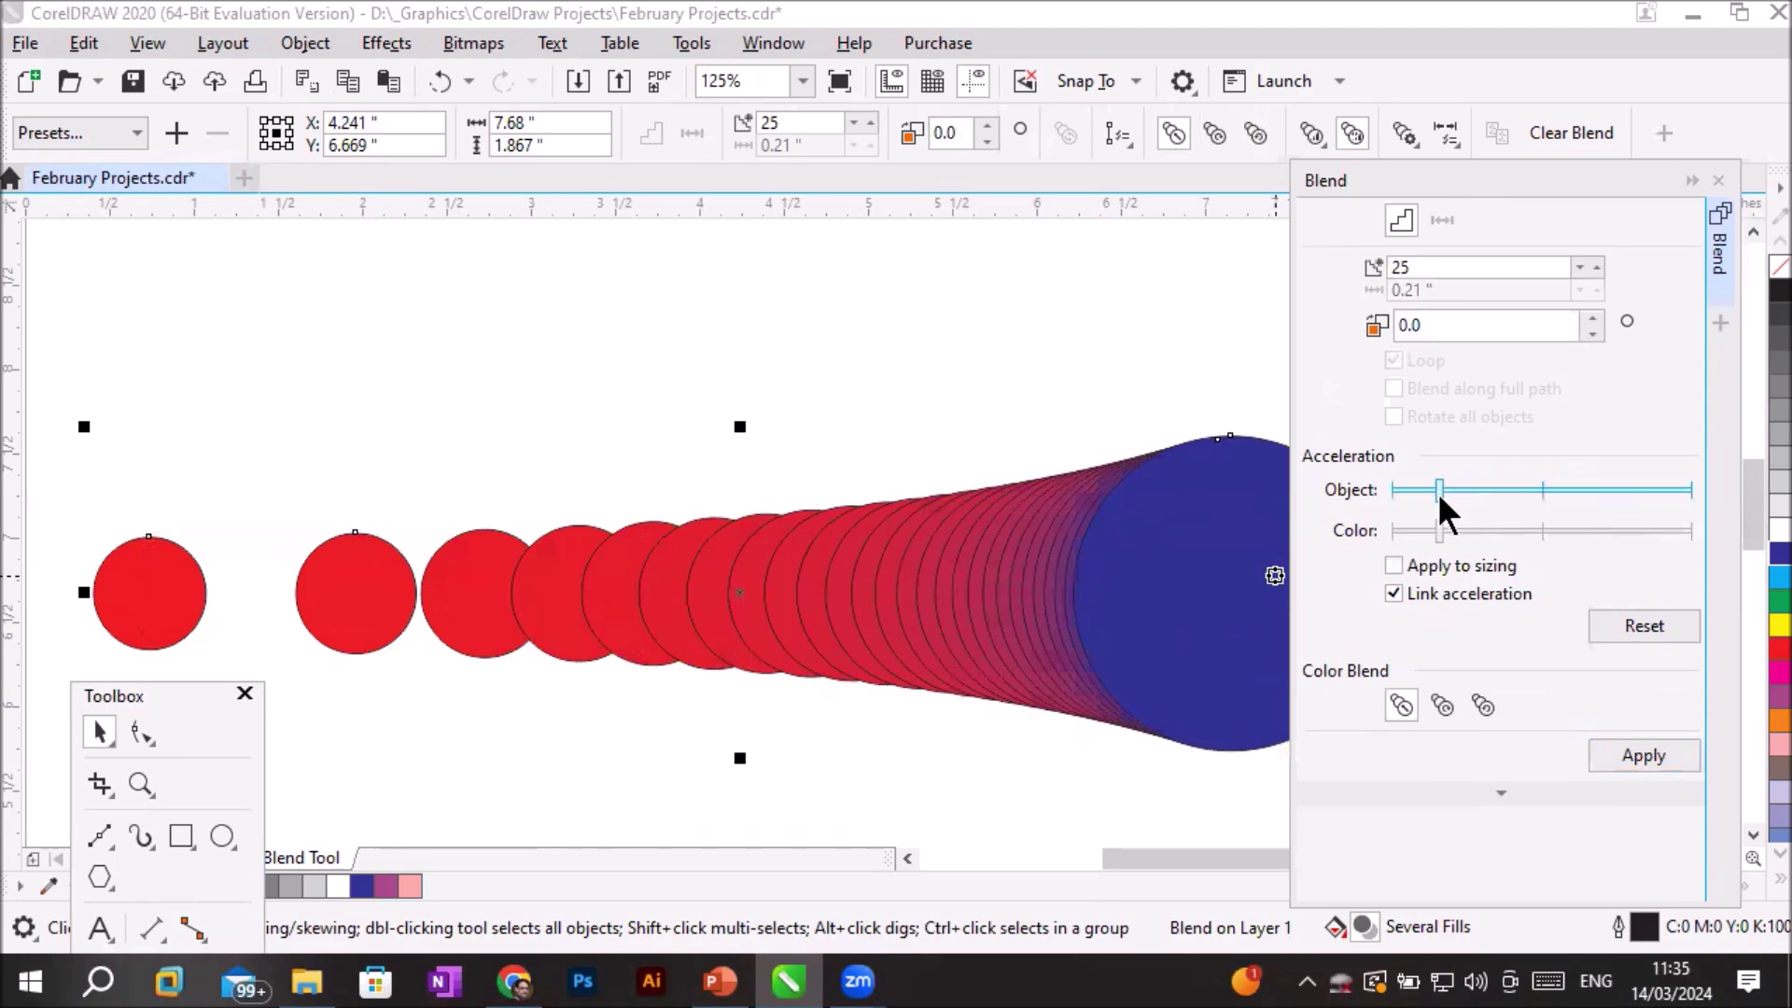
left_click(1629, 758)
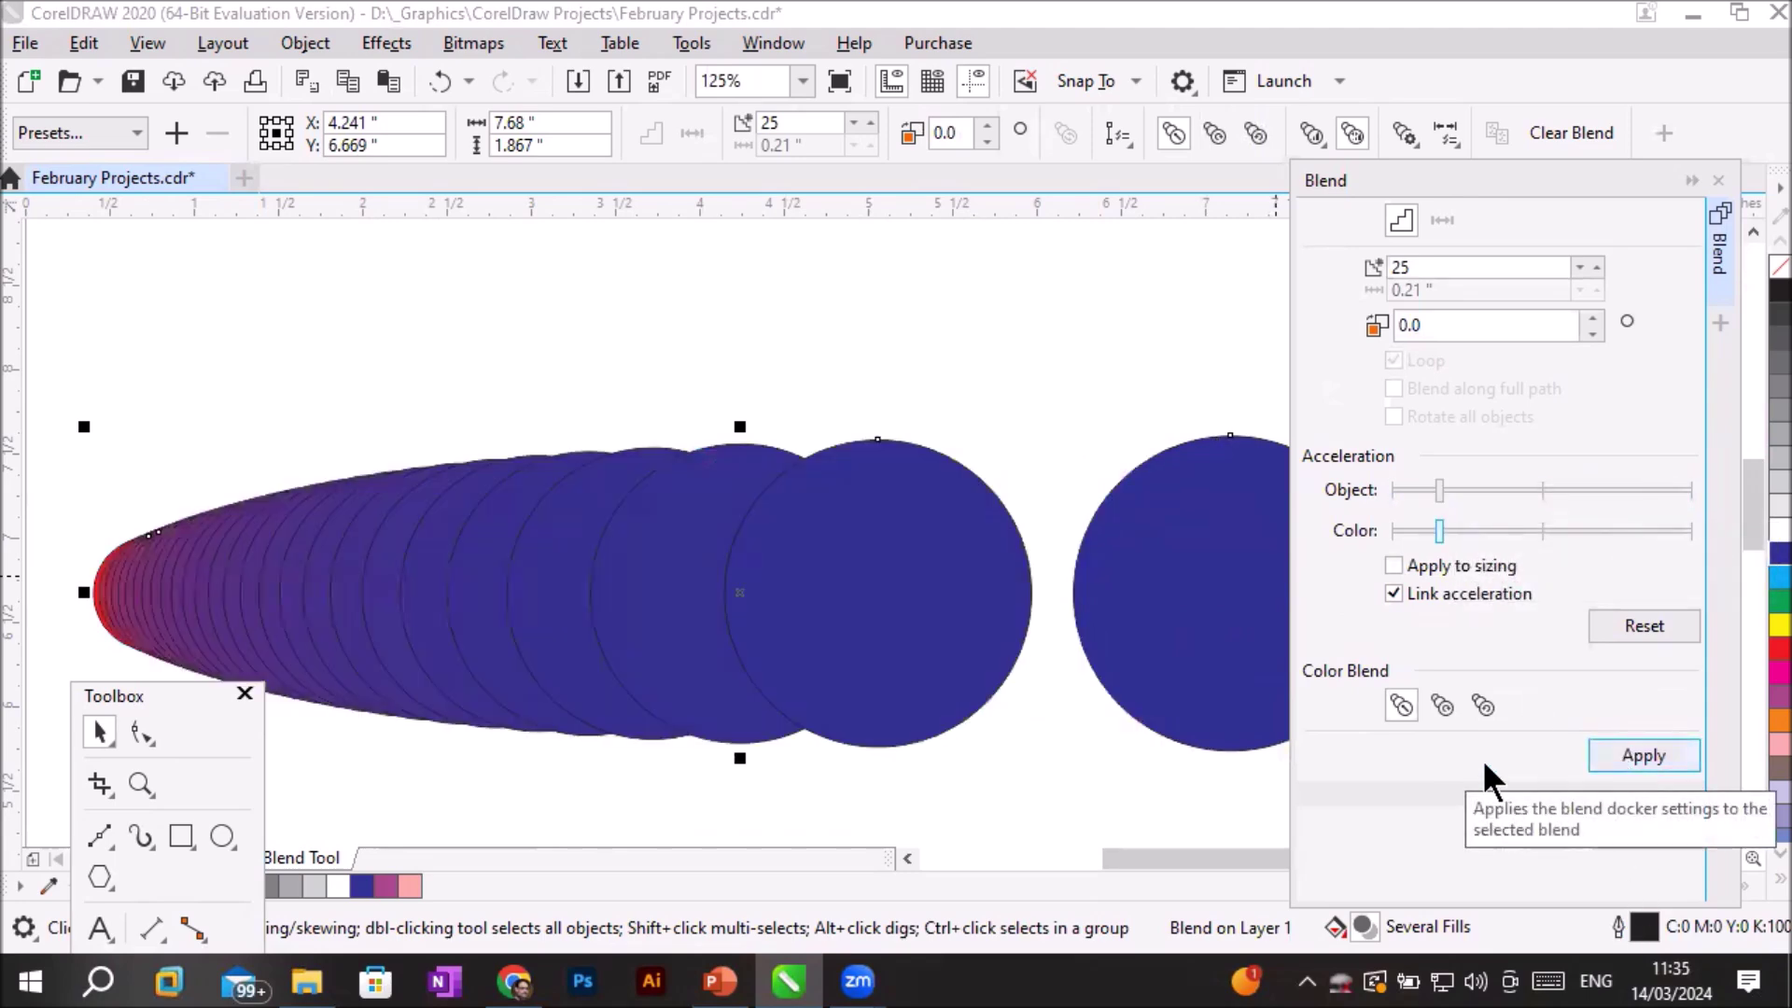
Bring the linked object and color acceleration back to center in several stages, applying the blend at each stage.
left_click_drag(1456, 491, 1460, 494)
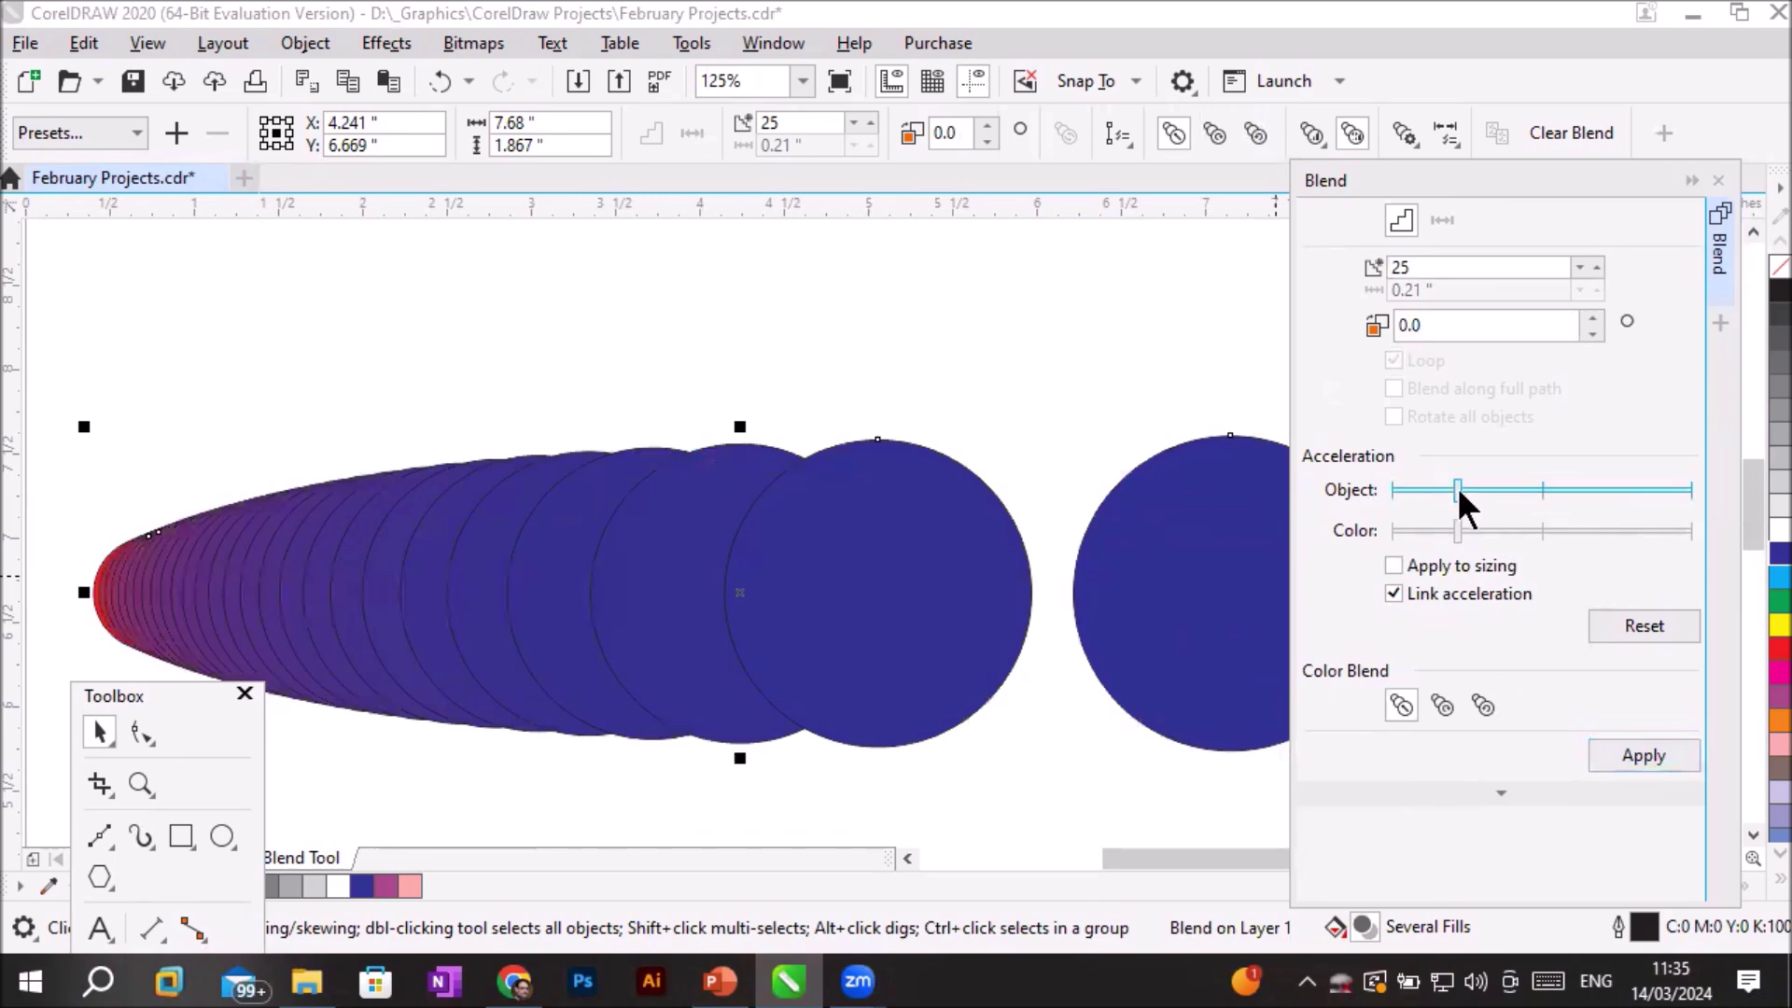
left_click(1626, 752)
left_click_drag(1455, 495, 1480, 492)
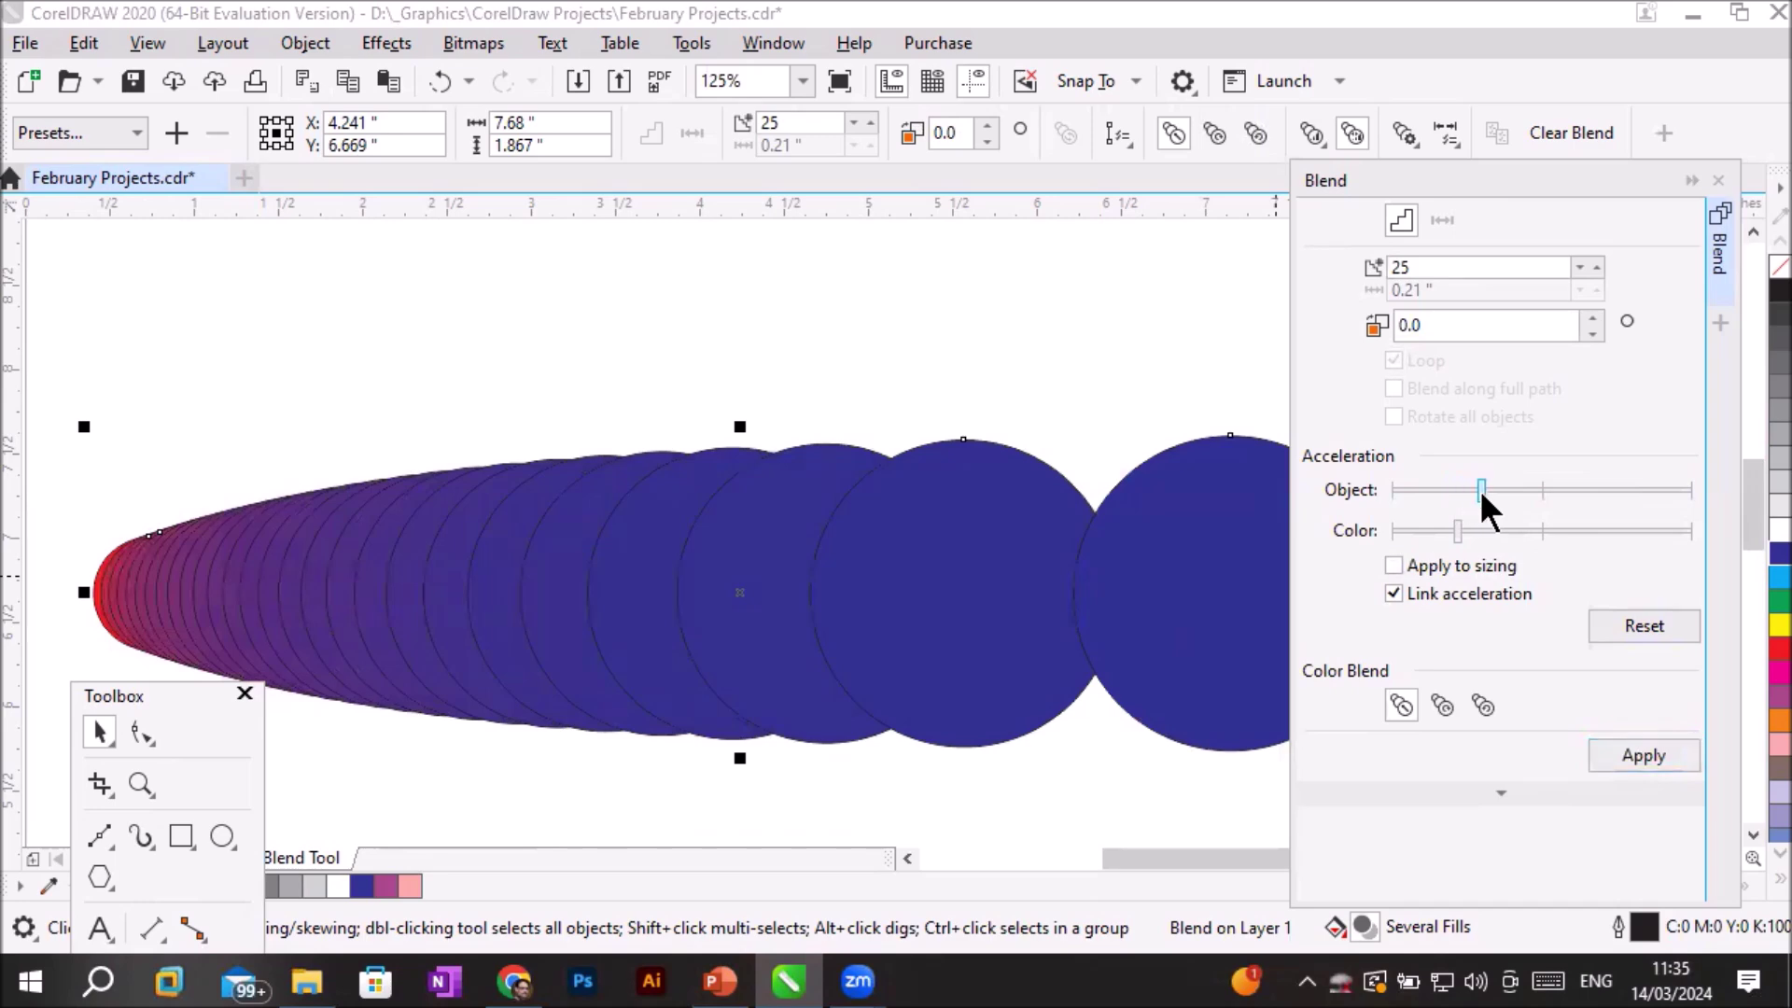
left_click(1631, 752)
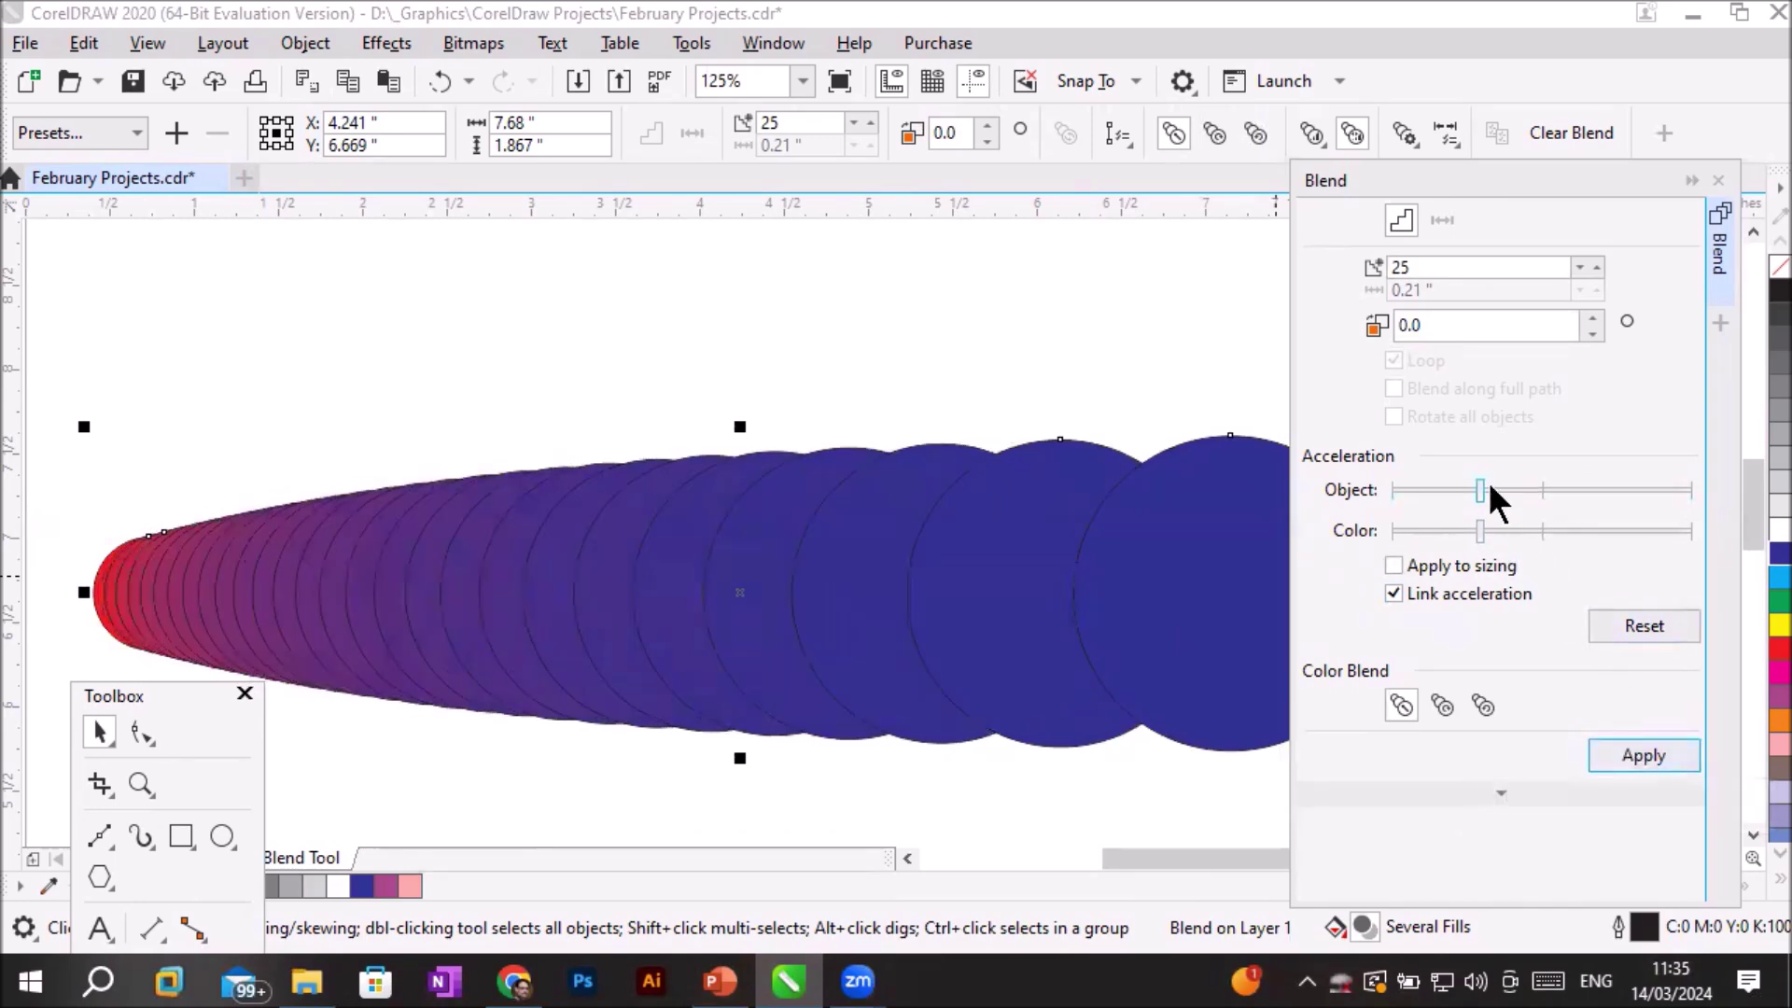
left_click(1499, 487)
left_click(1639, 752)
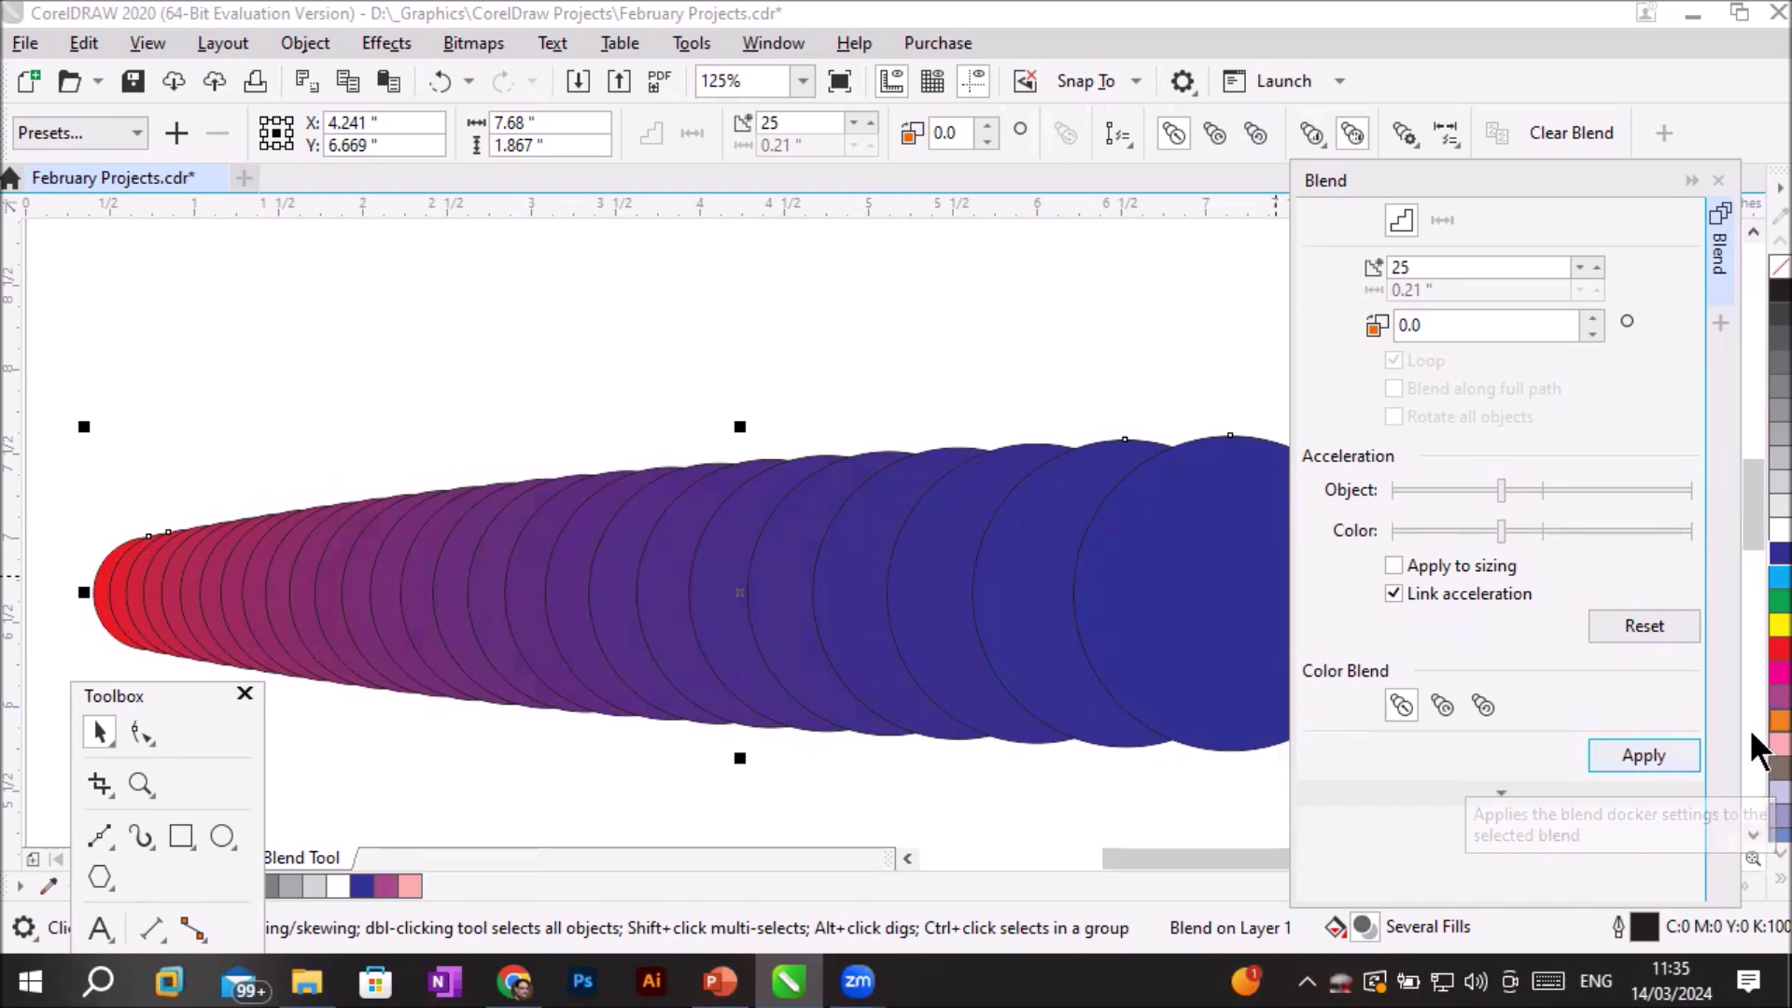
left_click_drag(1497, 489, 1540, 492)
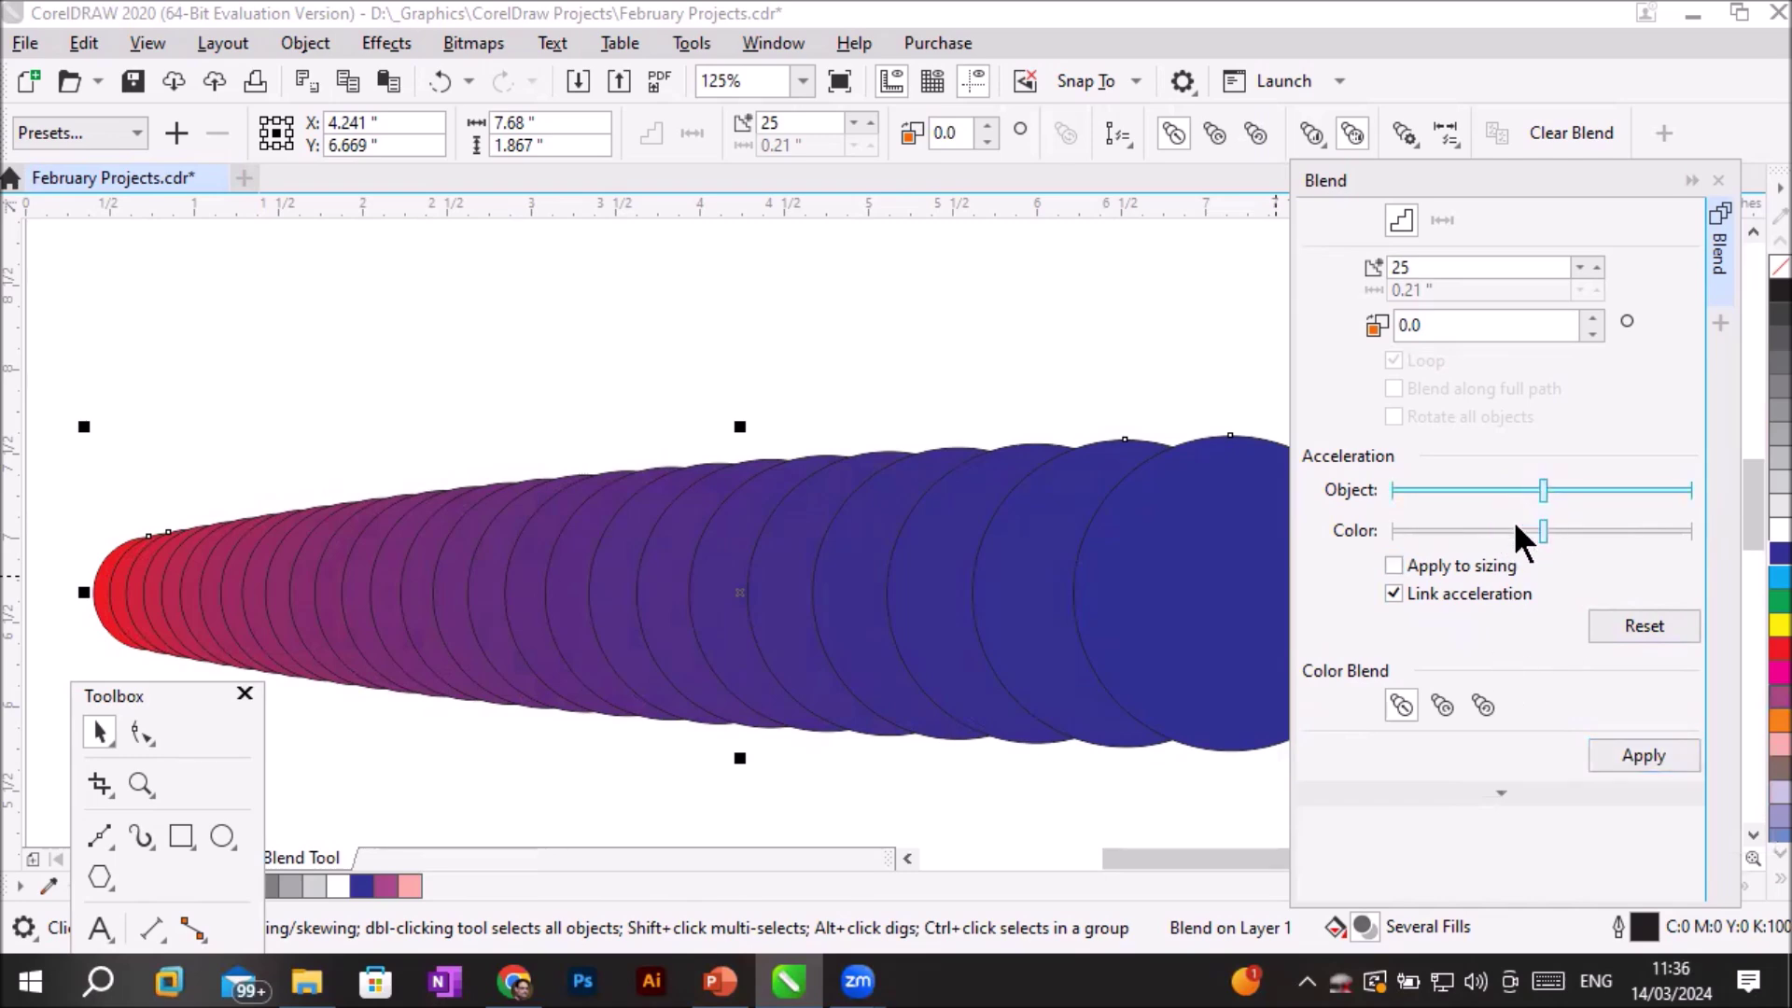
left_click(1641, 754)
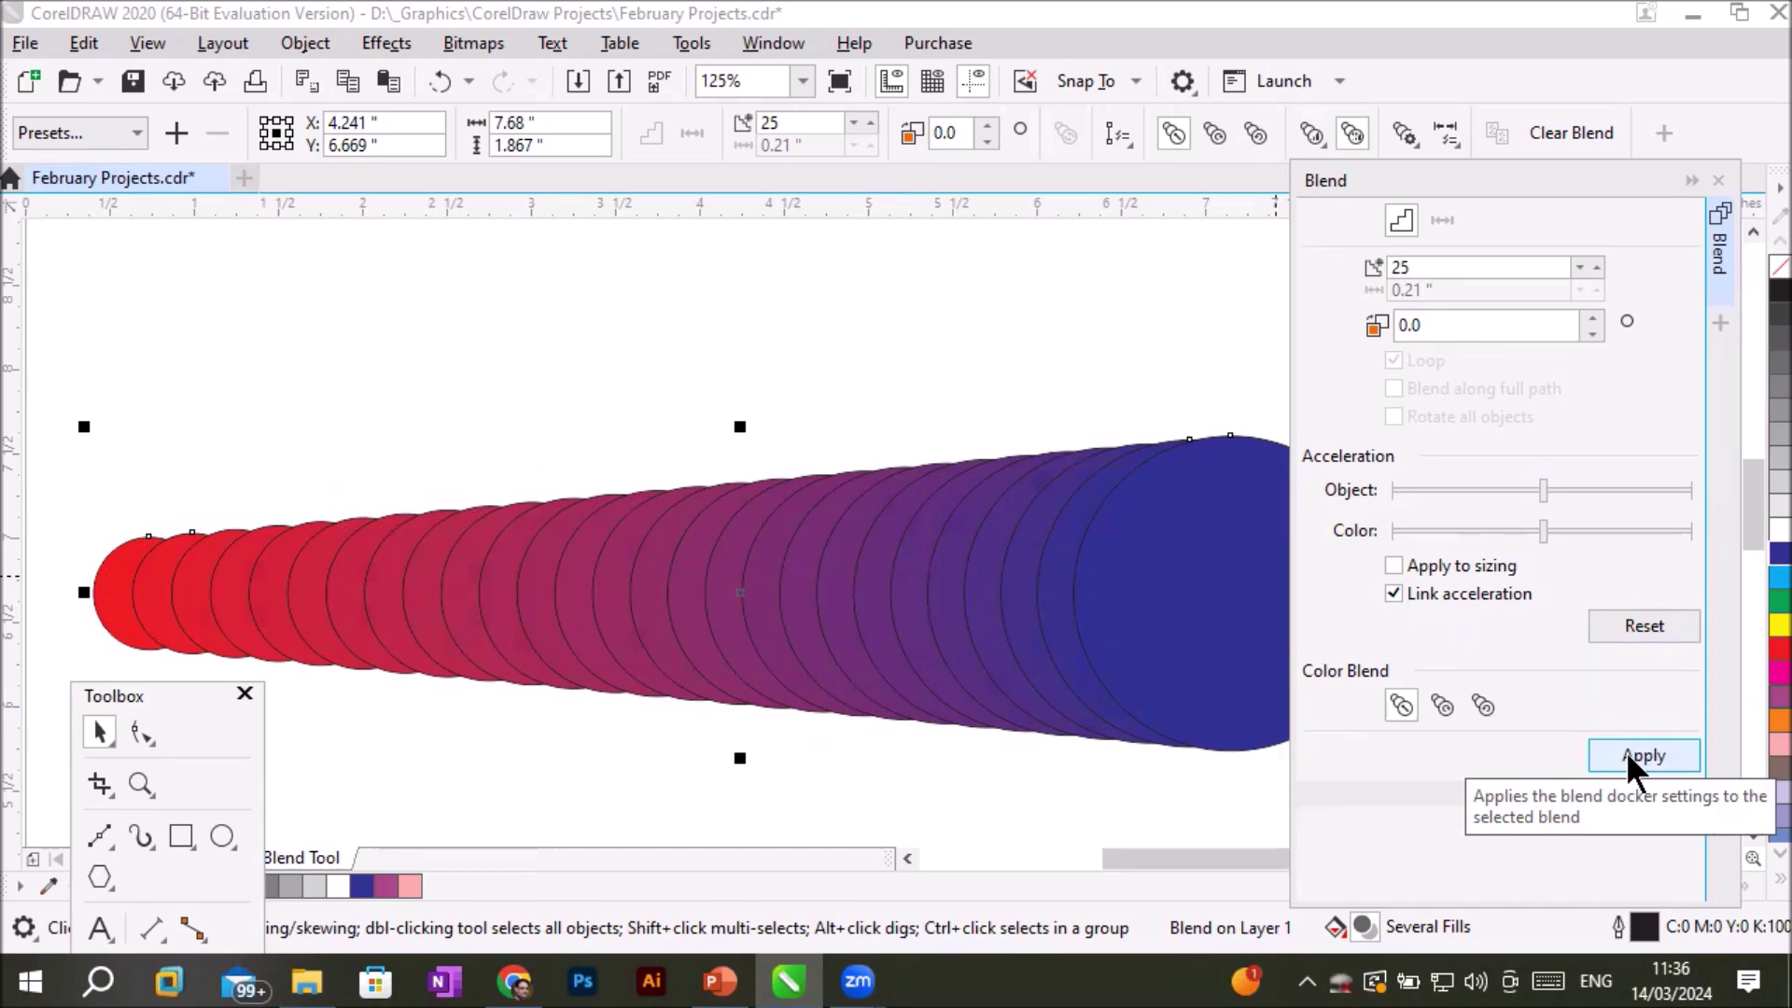
Unlink the acceleration, apply color acceleration about halfway toward maximum, and reapply it about three-quarters of the way toward minimum.
left_click(1432, 598)
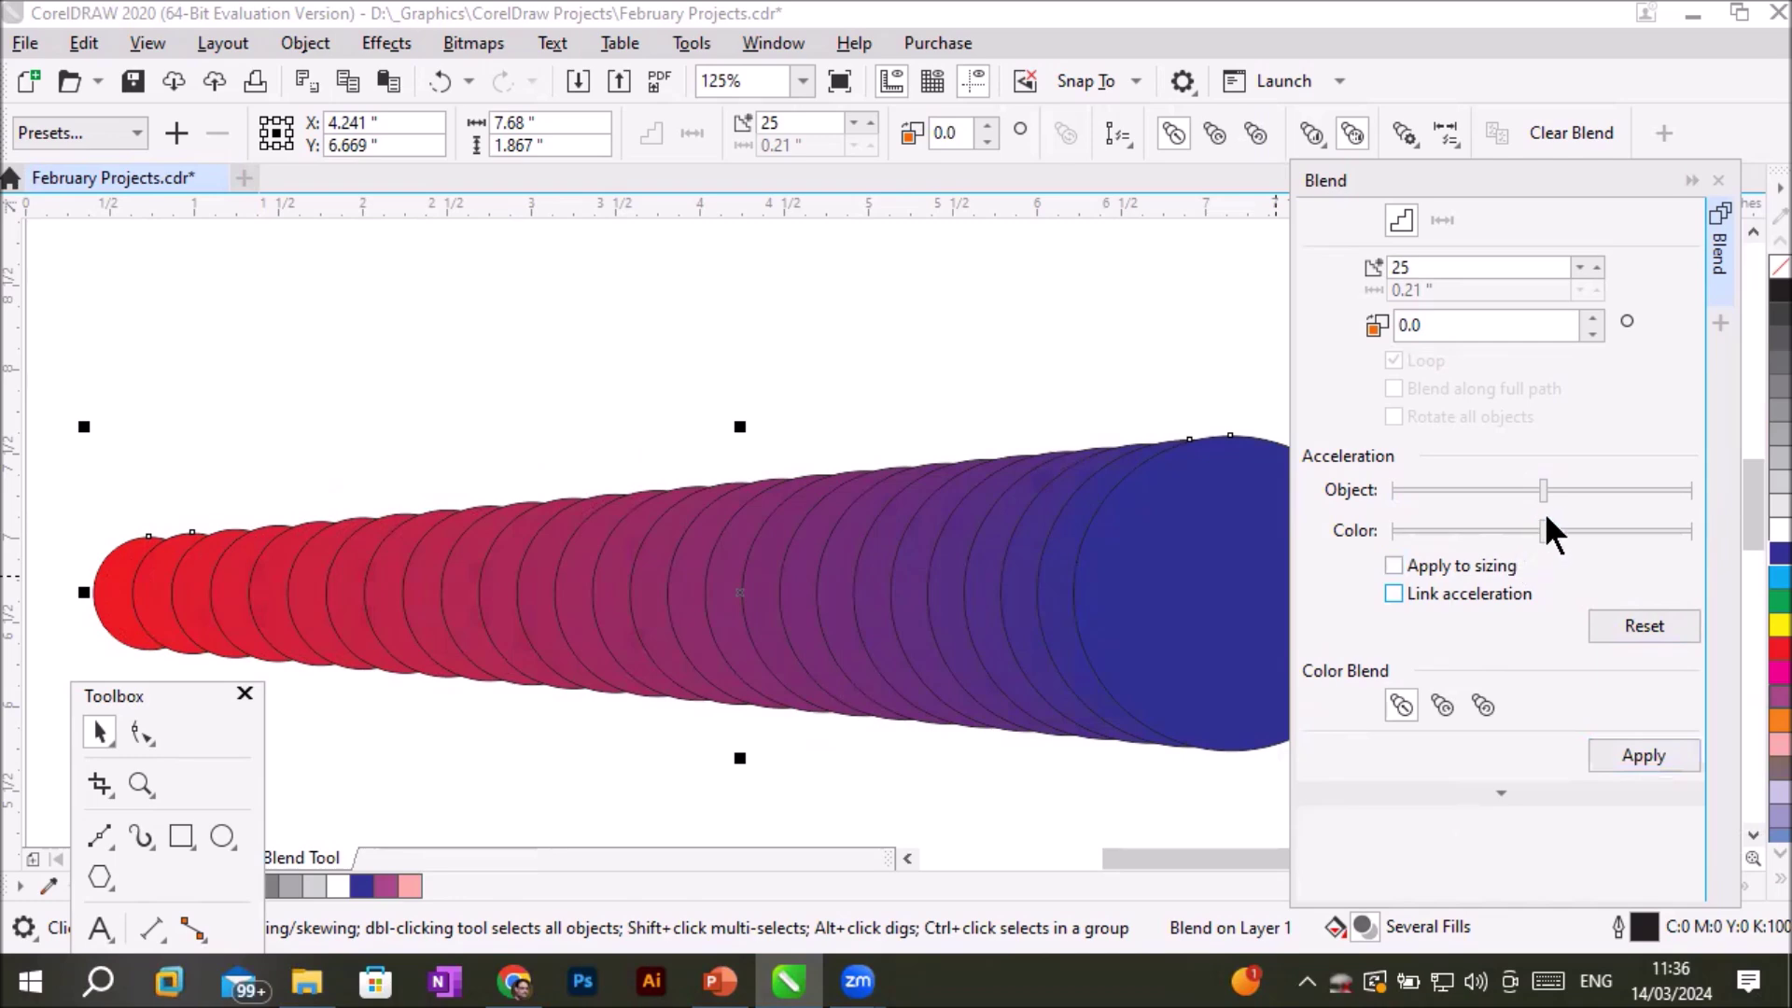
left_click_drag(1540, 526, 1616, 529)
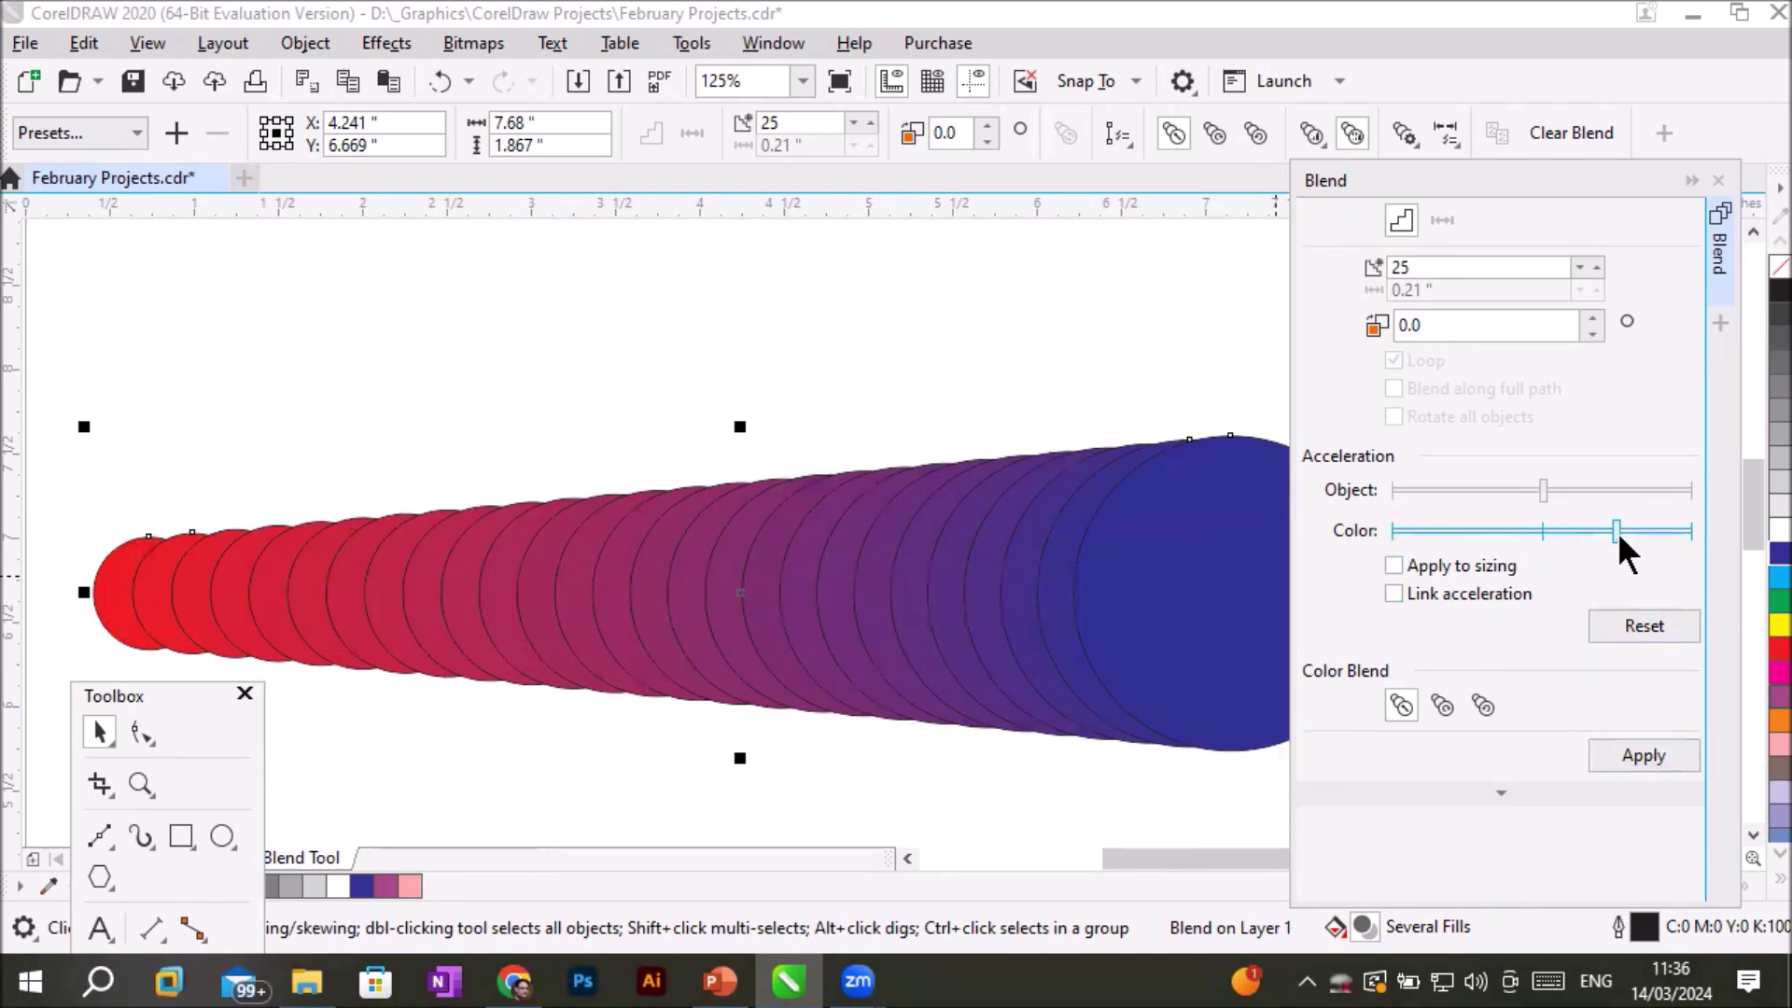
left_click(1632, 754)
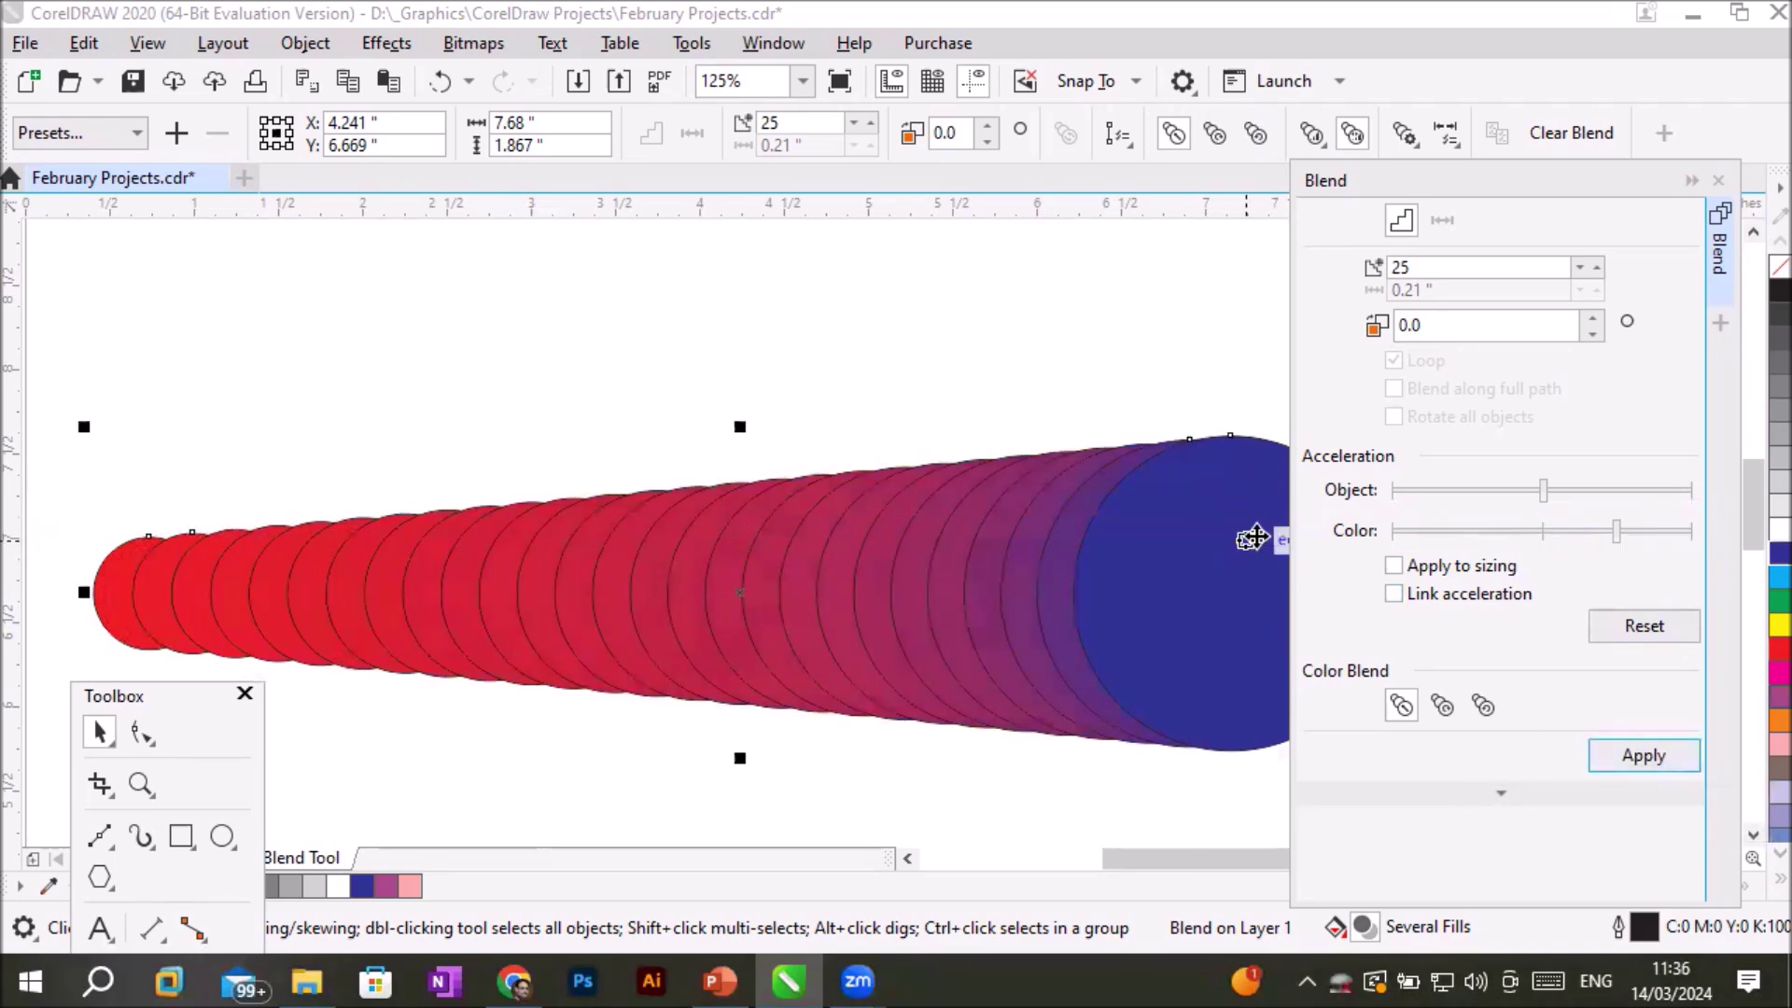
left_click_drag(1616, 532, 1432, 530)
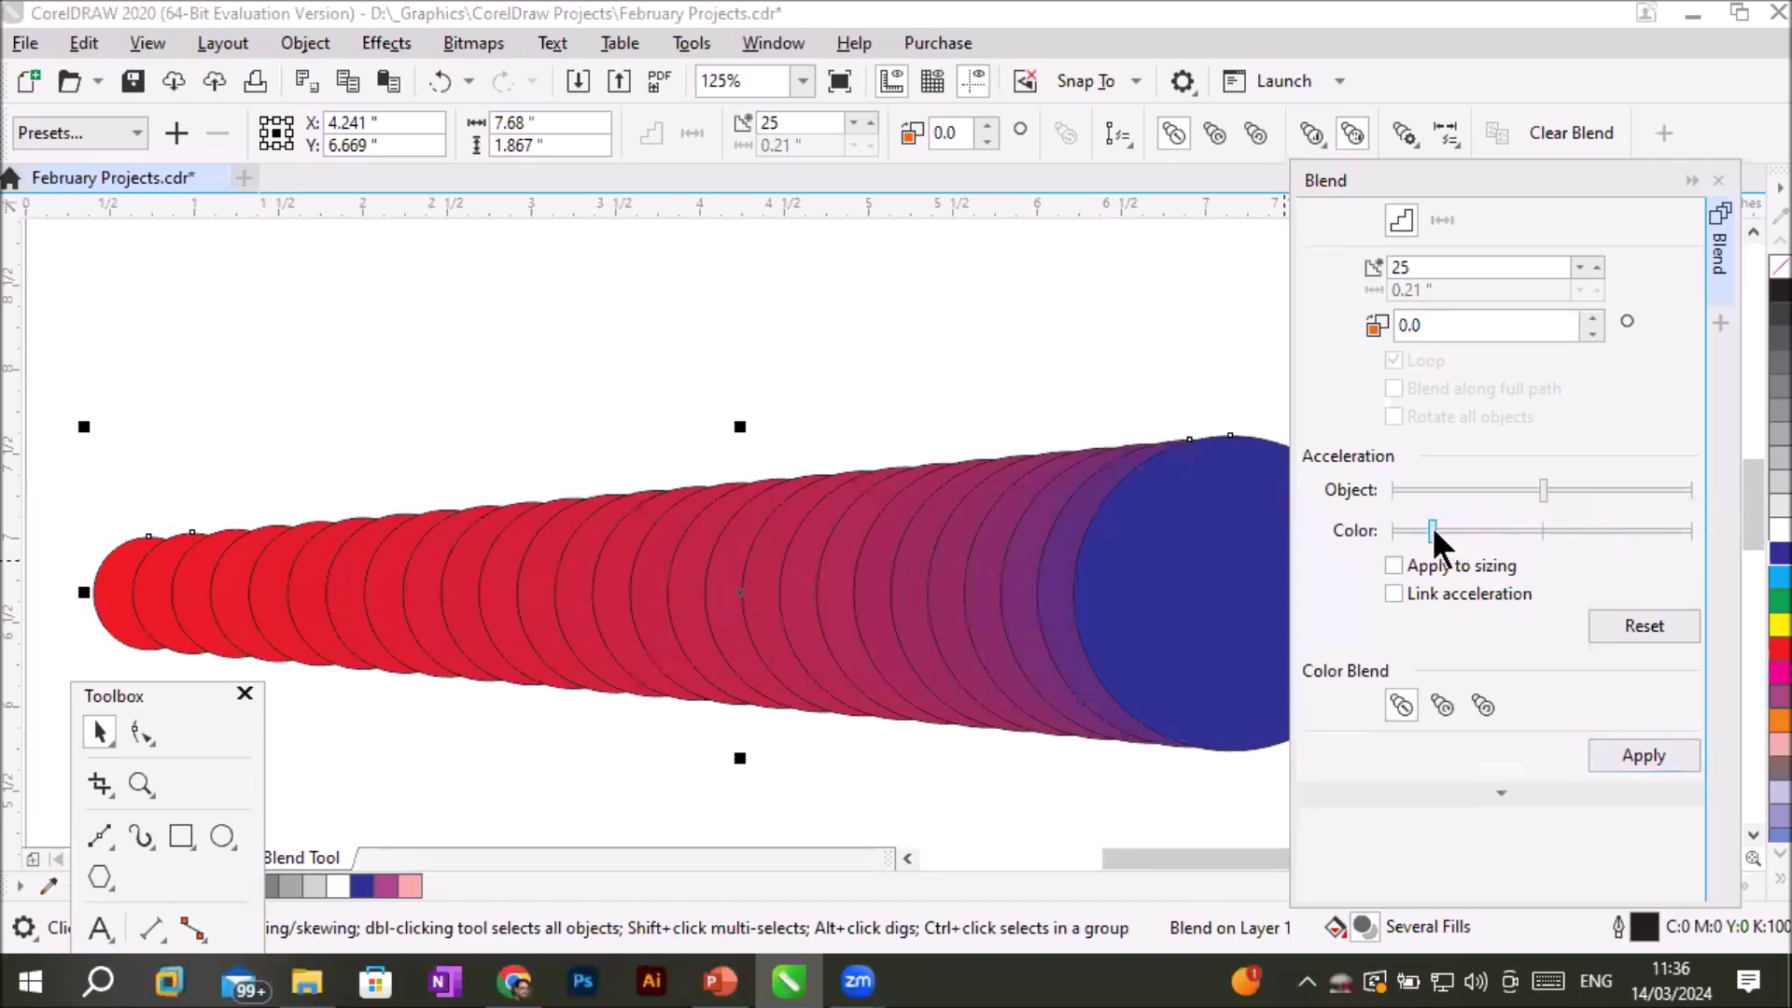
left_click(1643, 753)
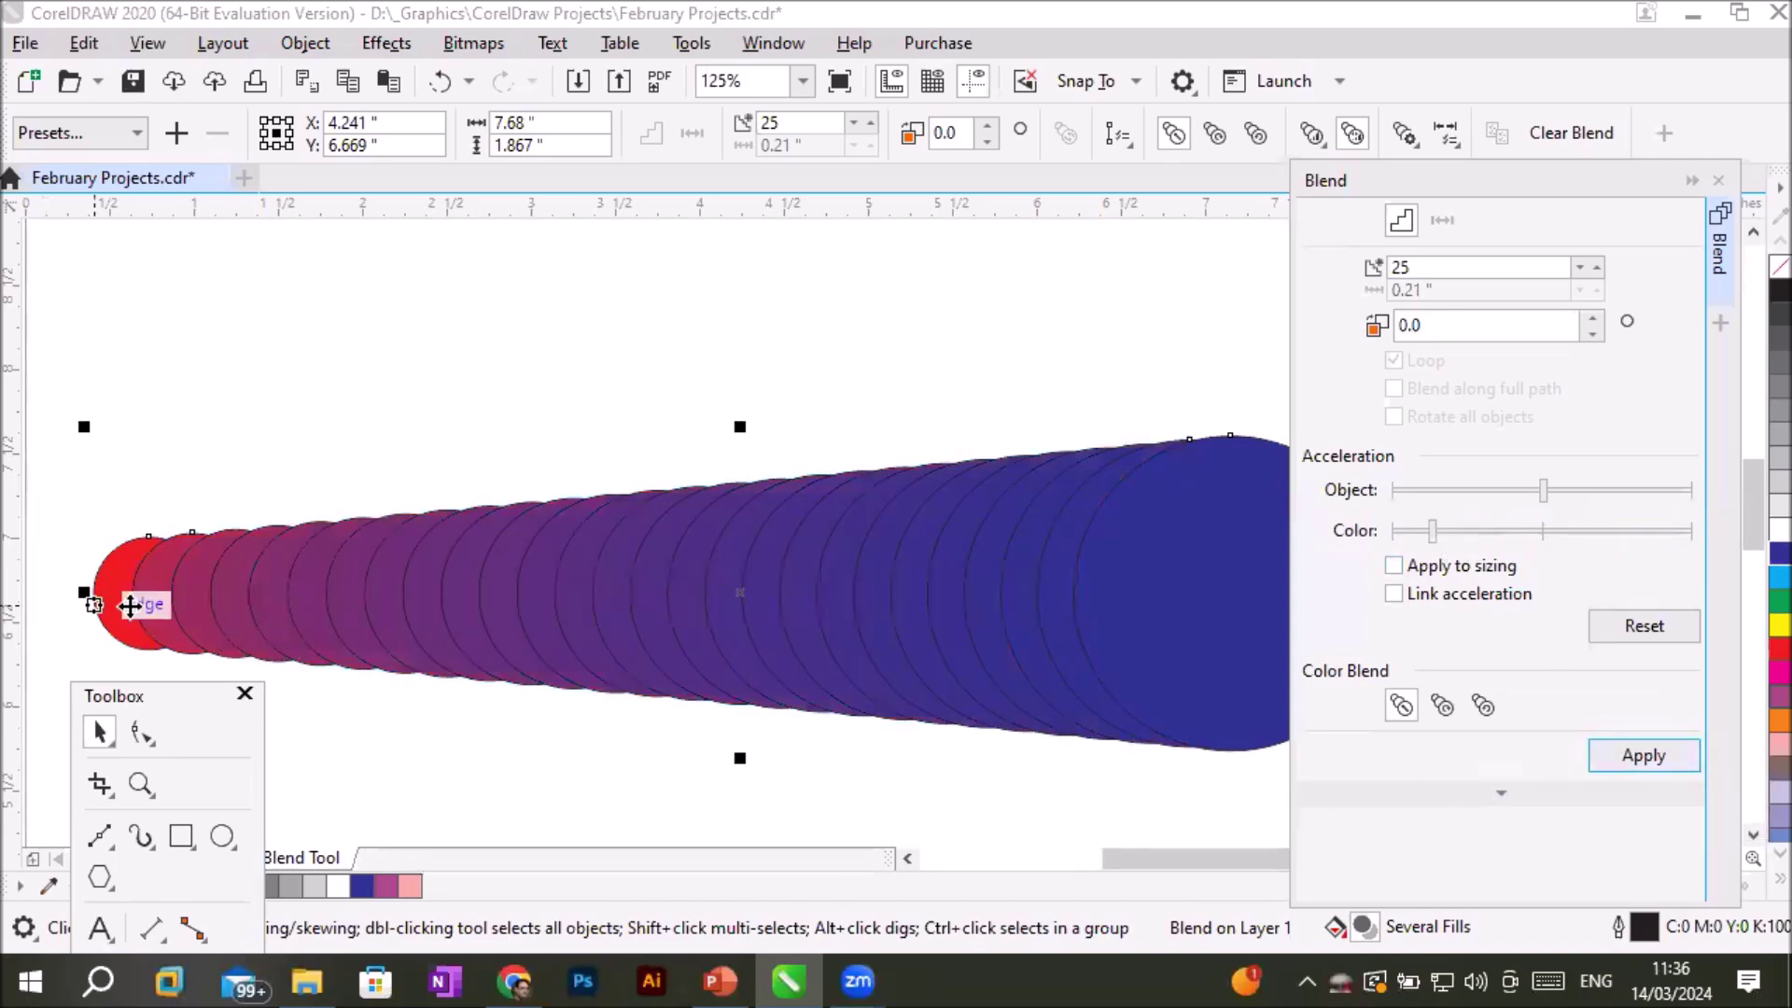
With color acceleration centered, apply object acceleration about halfway toward minimum and about 60% toward maximum, and return it near center.
left_click_drag(1427, 532, 1474, 491)
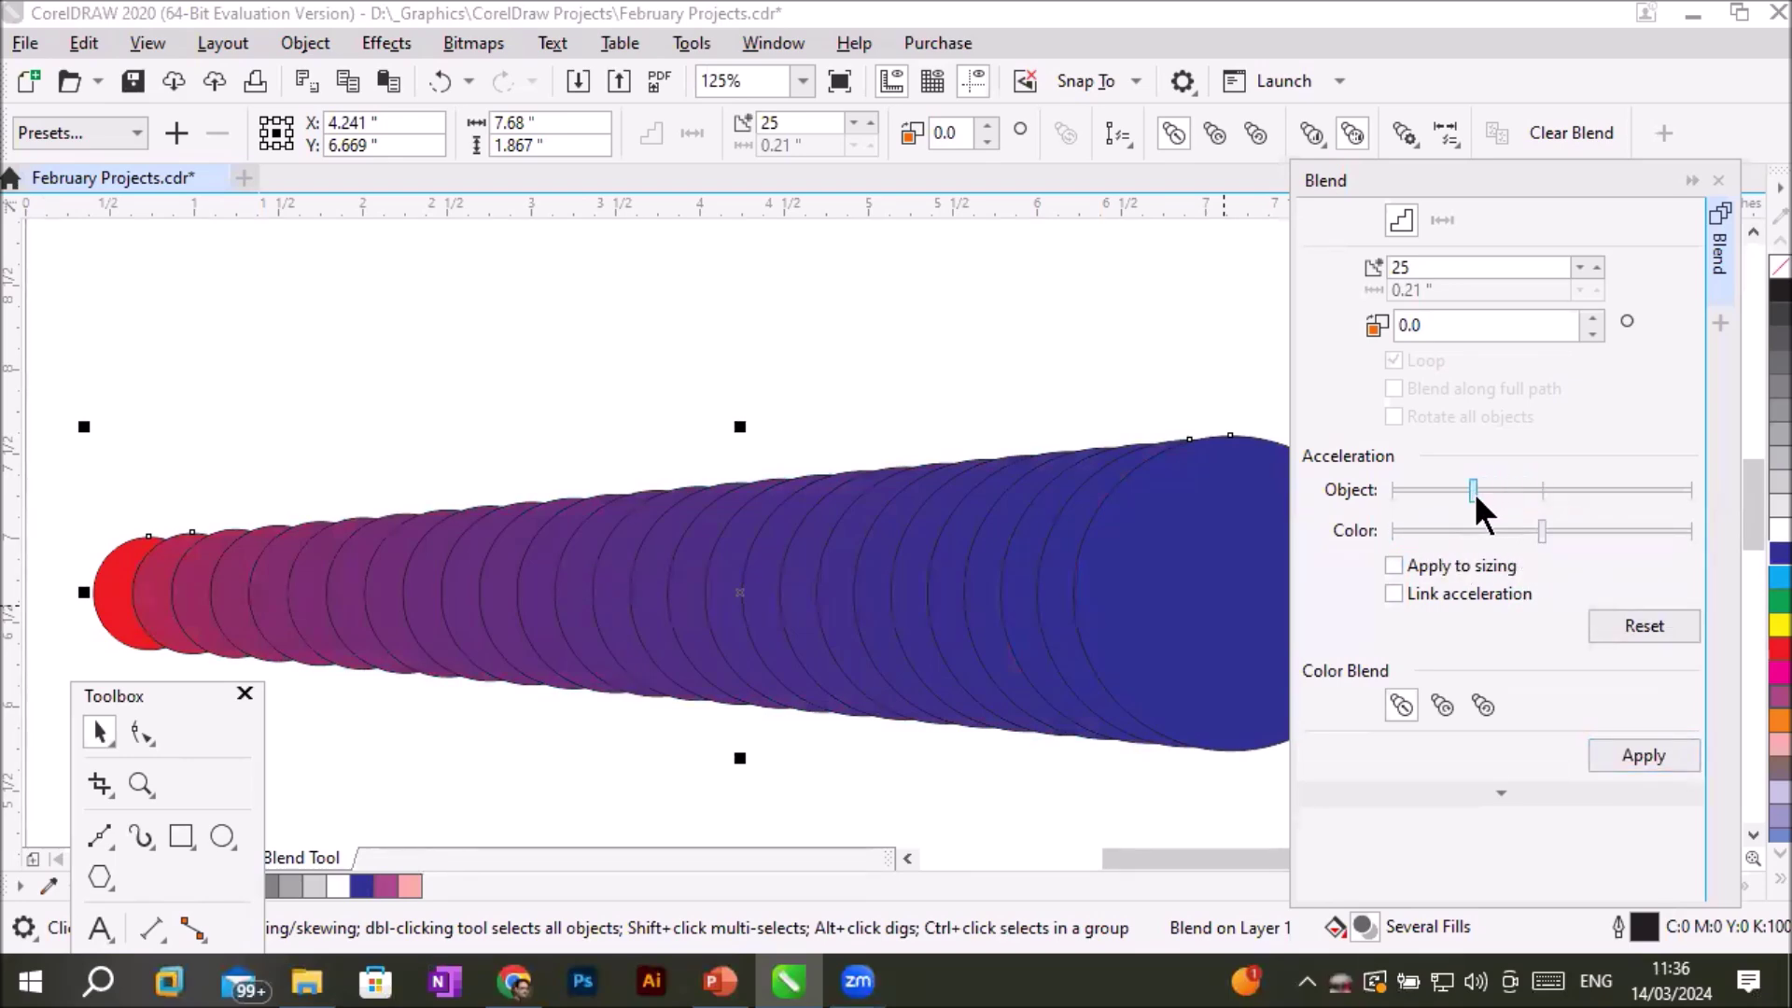
left_click(1644, 752)
left_click_drag(1473, 489, 1632, 485)
left_click(1648, 750)
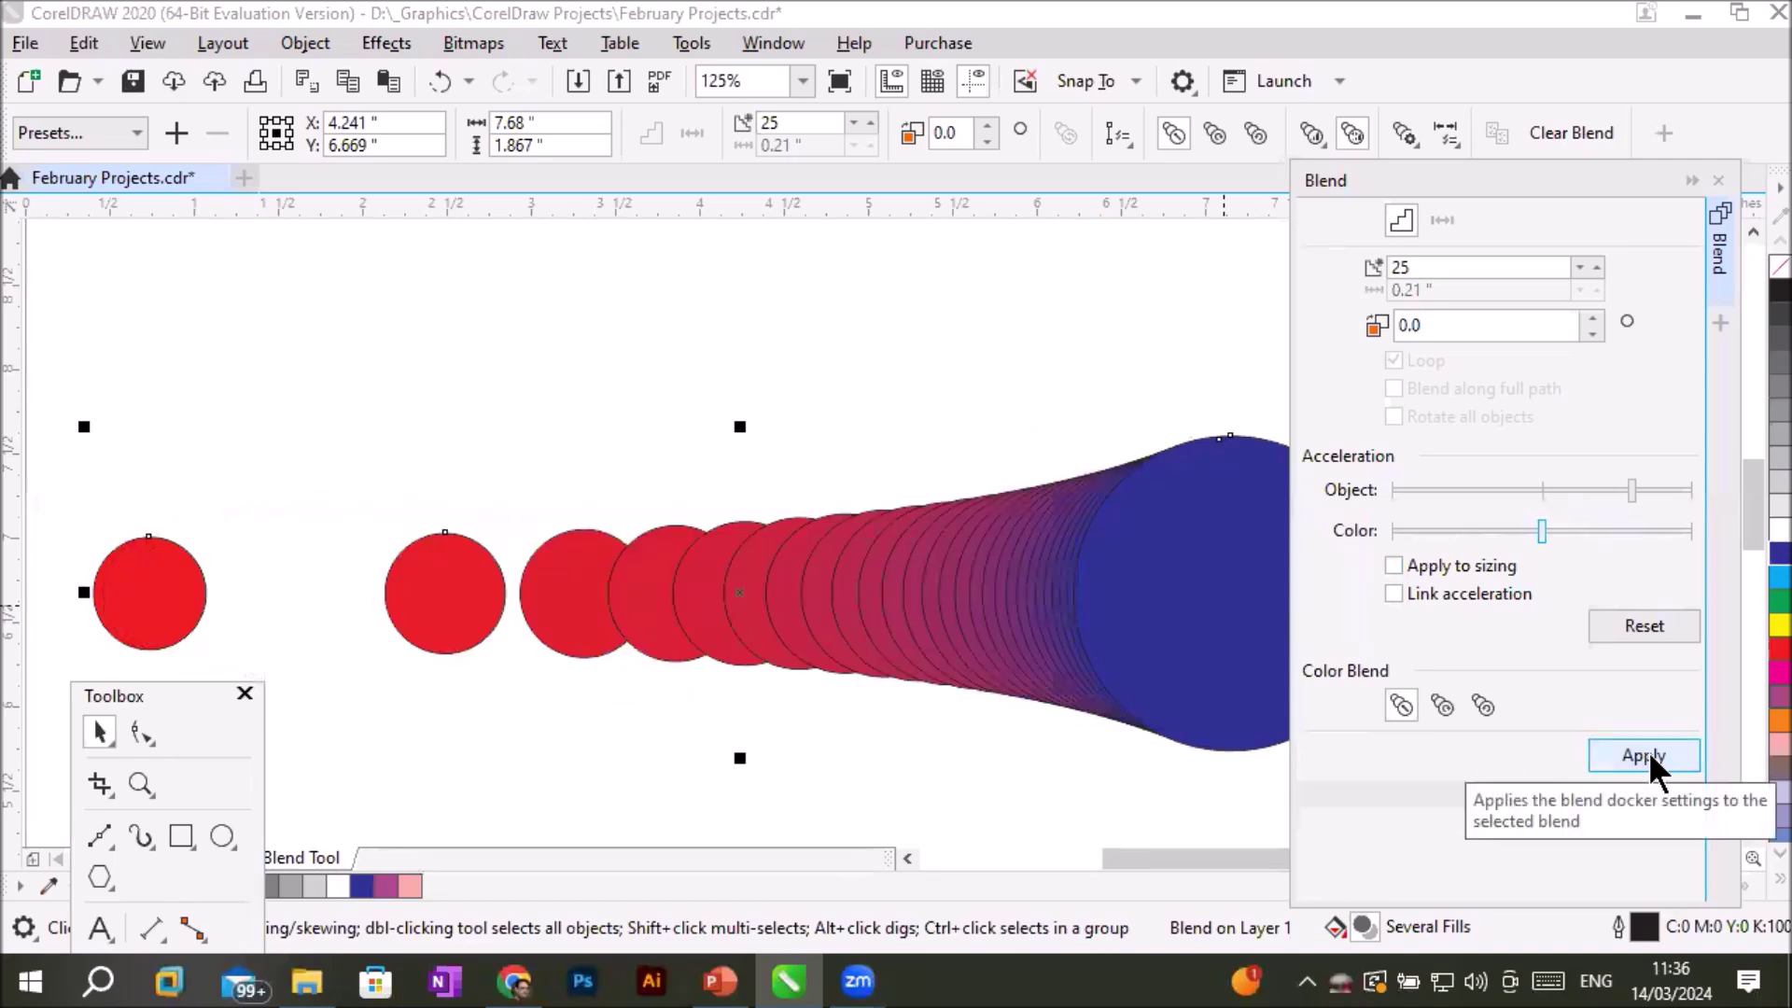
left_click_drag(1628, 484, 1536, 490)
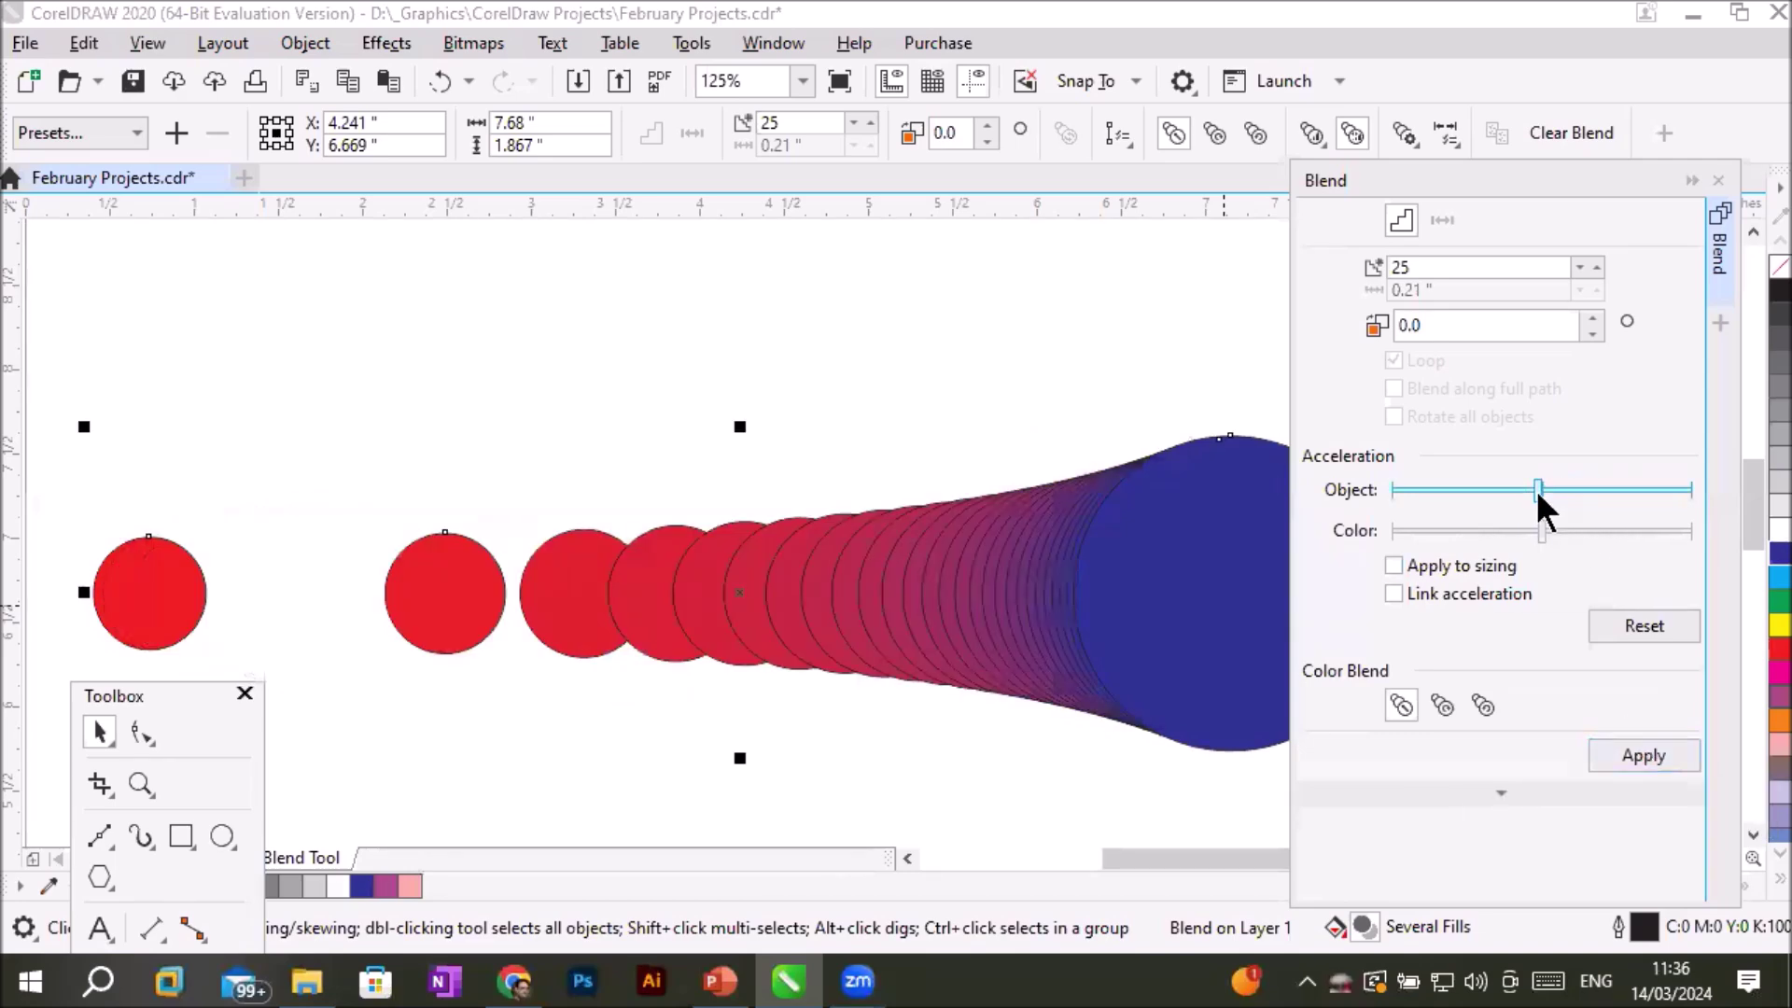
left_click(1435, 593)
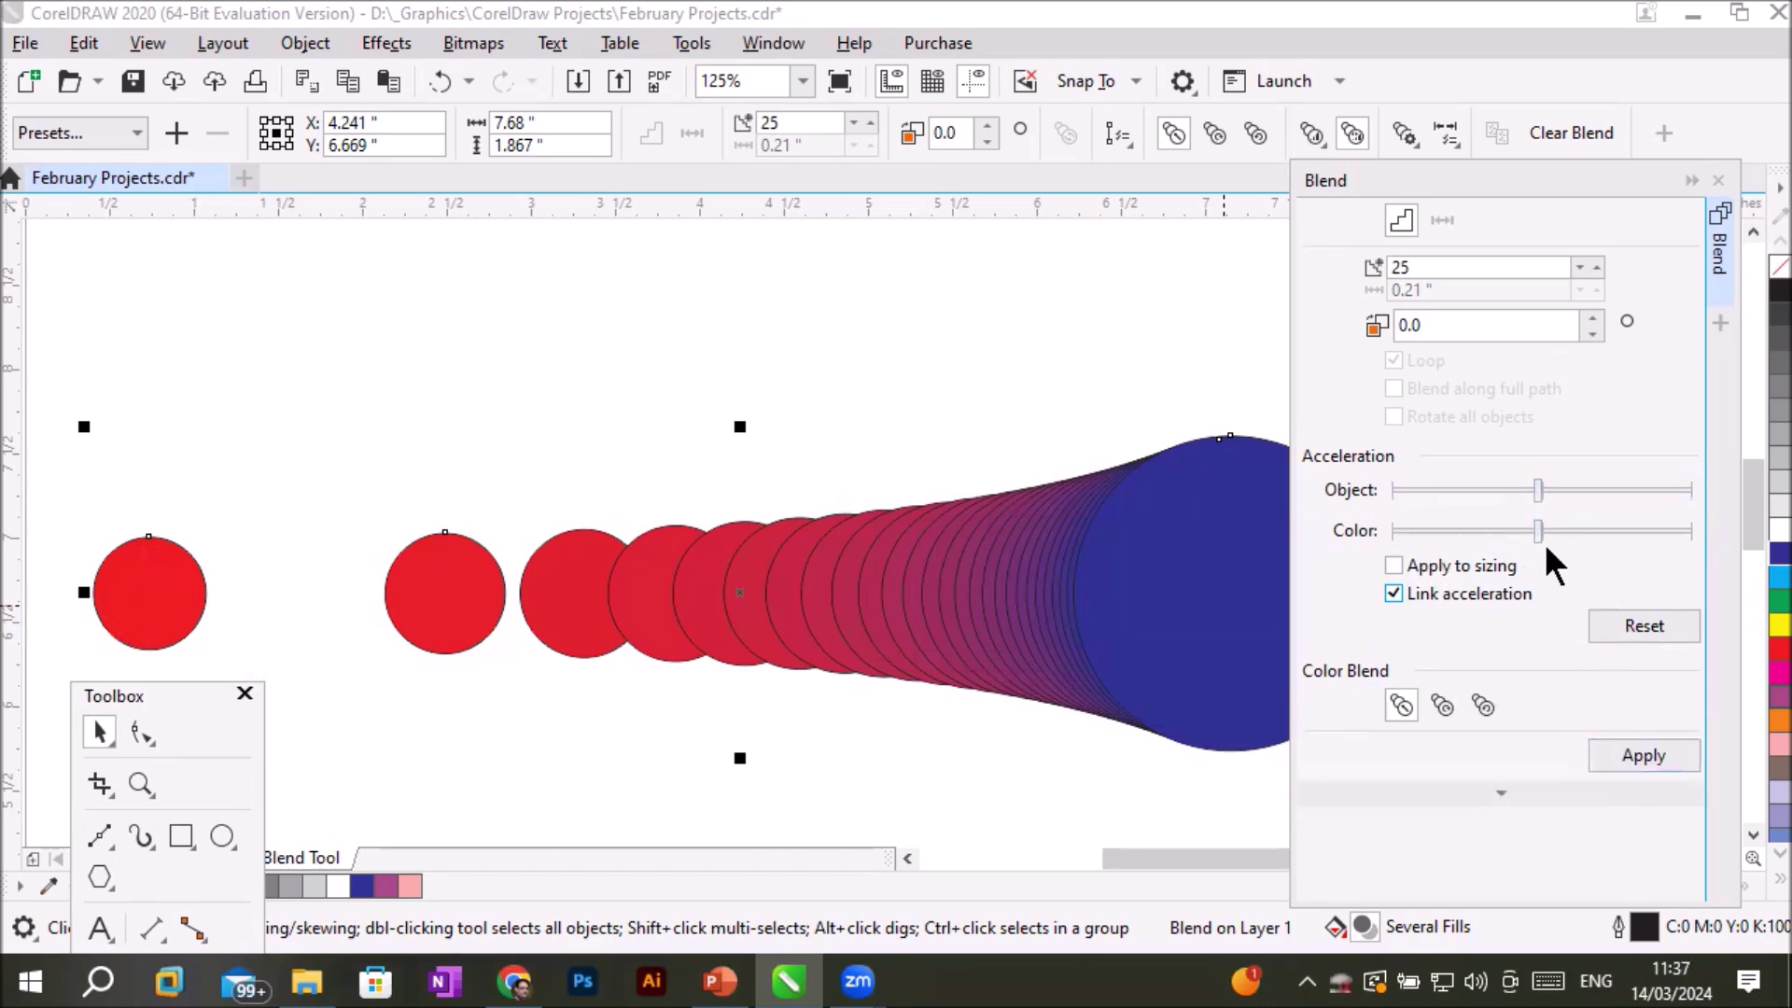
left_click(1584, 532)
left_click_drag(1549, 529, 1598, 535)
left_click(1445, 593)
left_click_drag(1598, 481, 1476, 485)
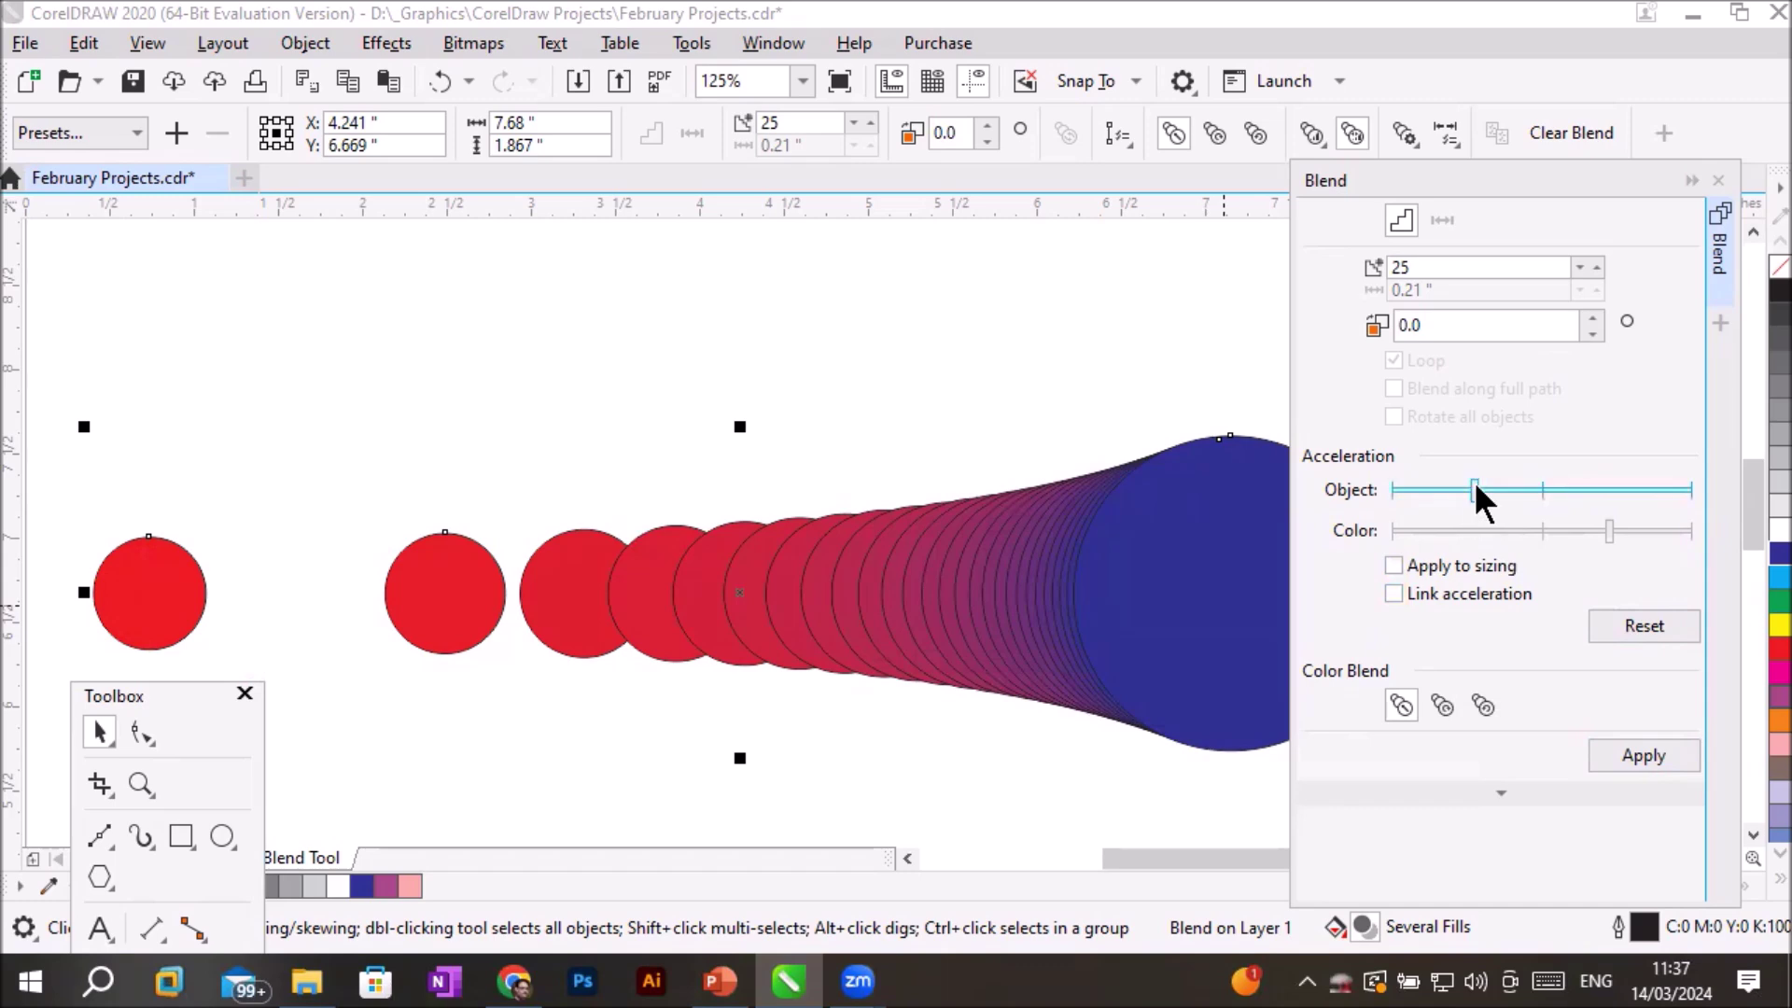
Reset the blend's acceleration, enable Apply to sizing and Link acceleration, and apply the settings.
left_click(1648, 625)
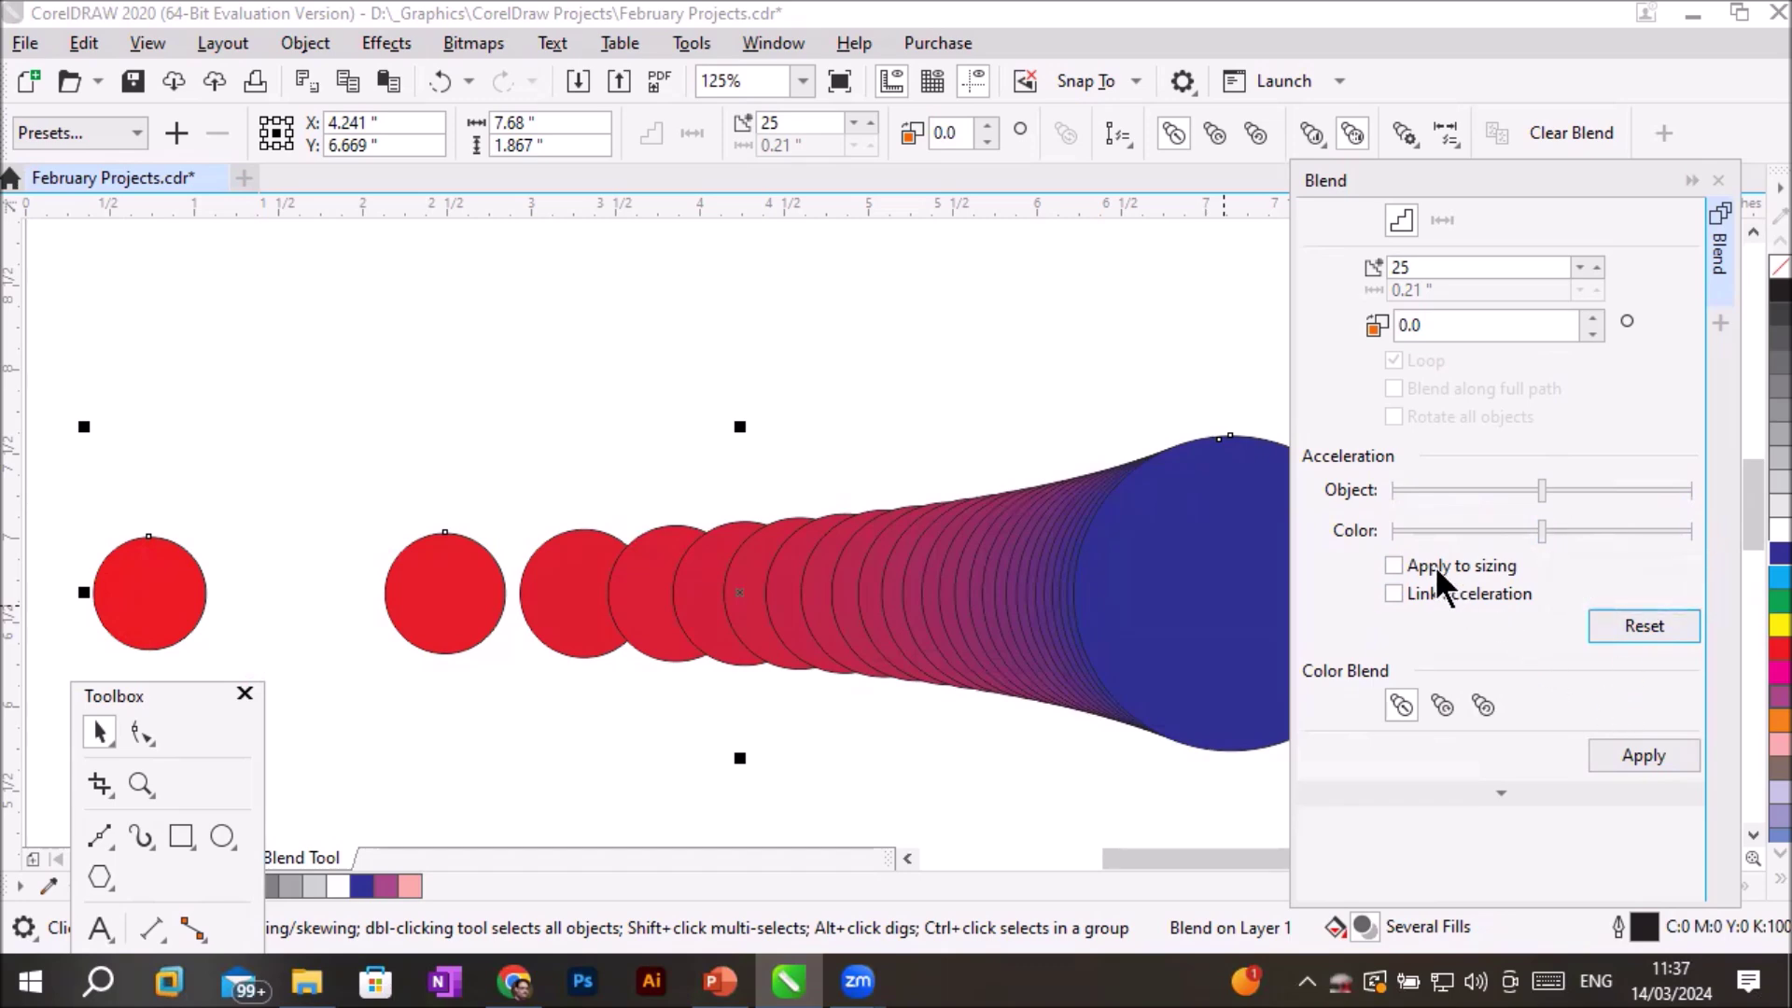
left_click(1395, 565)
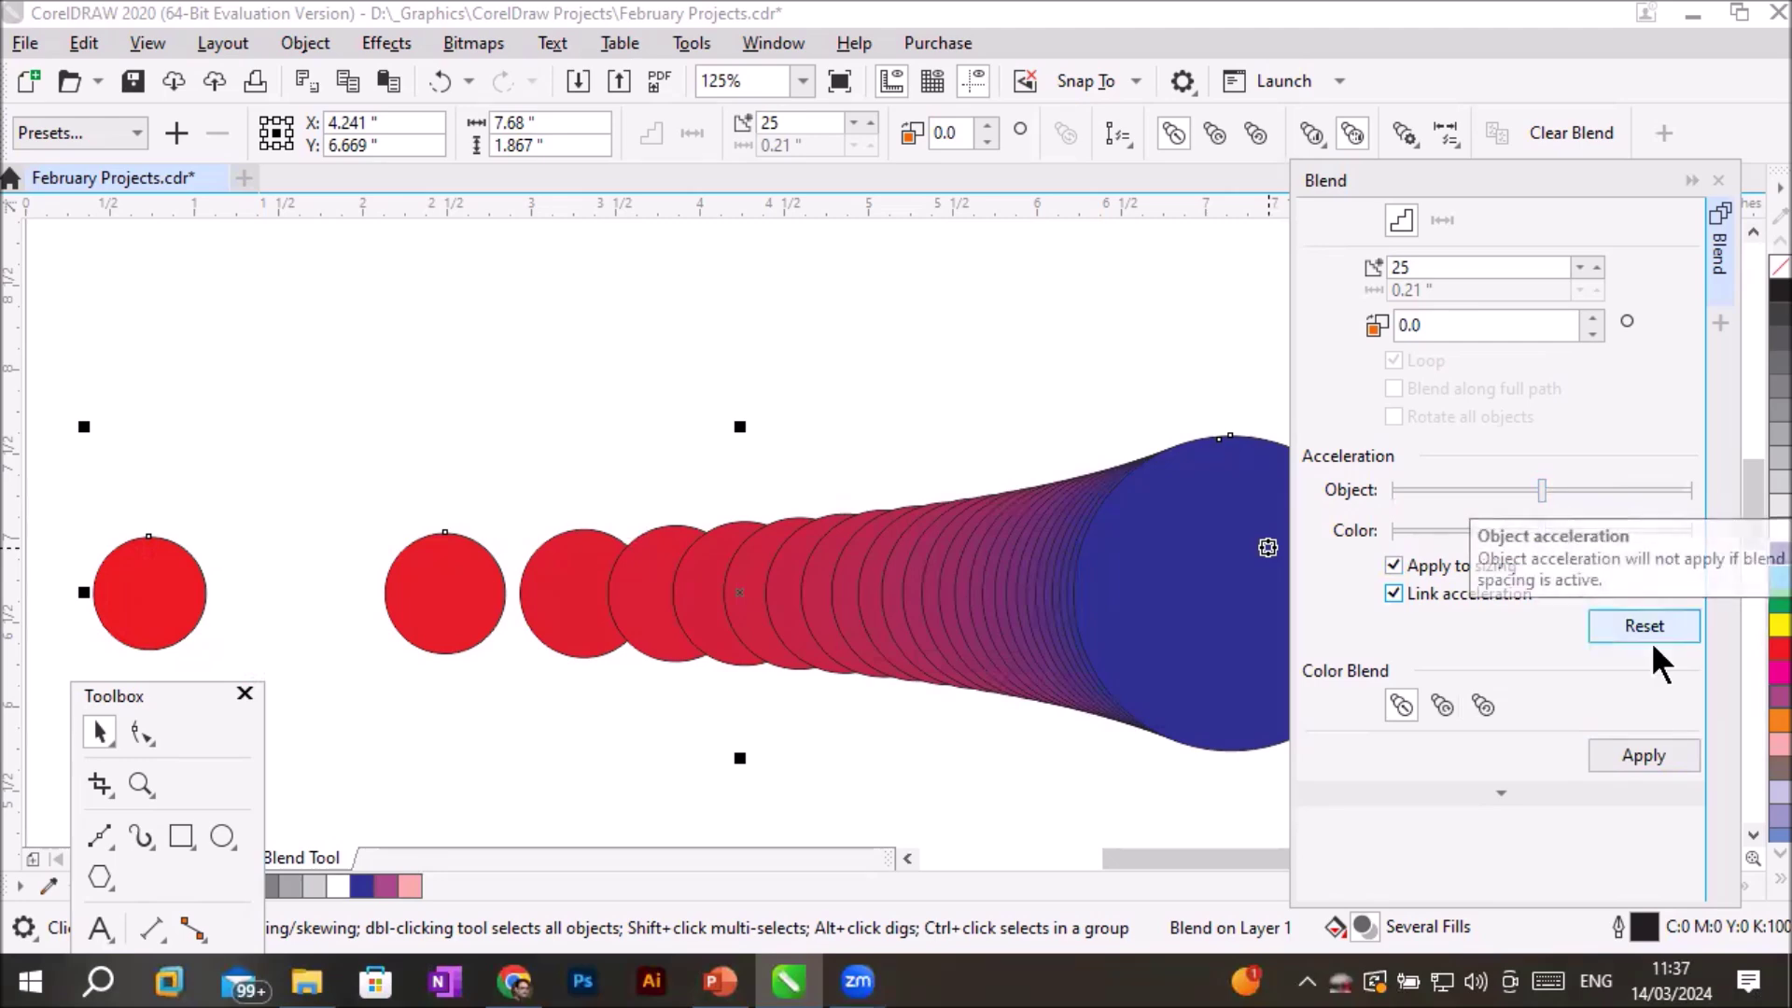
left_click(1643, 751)
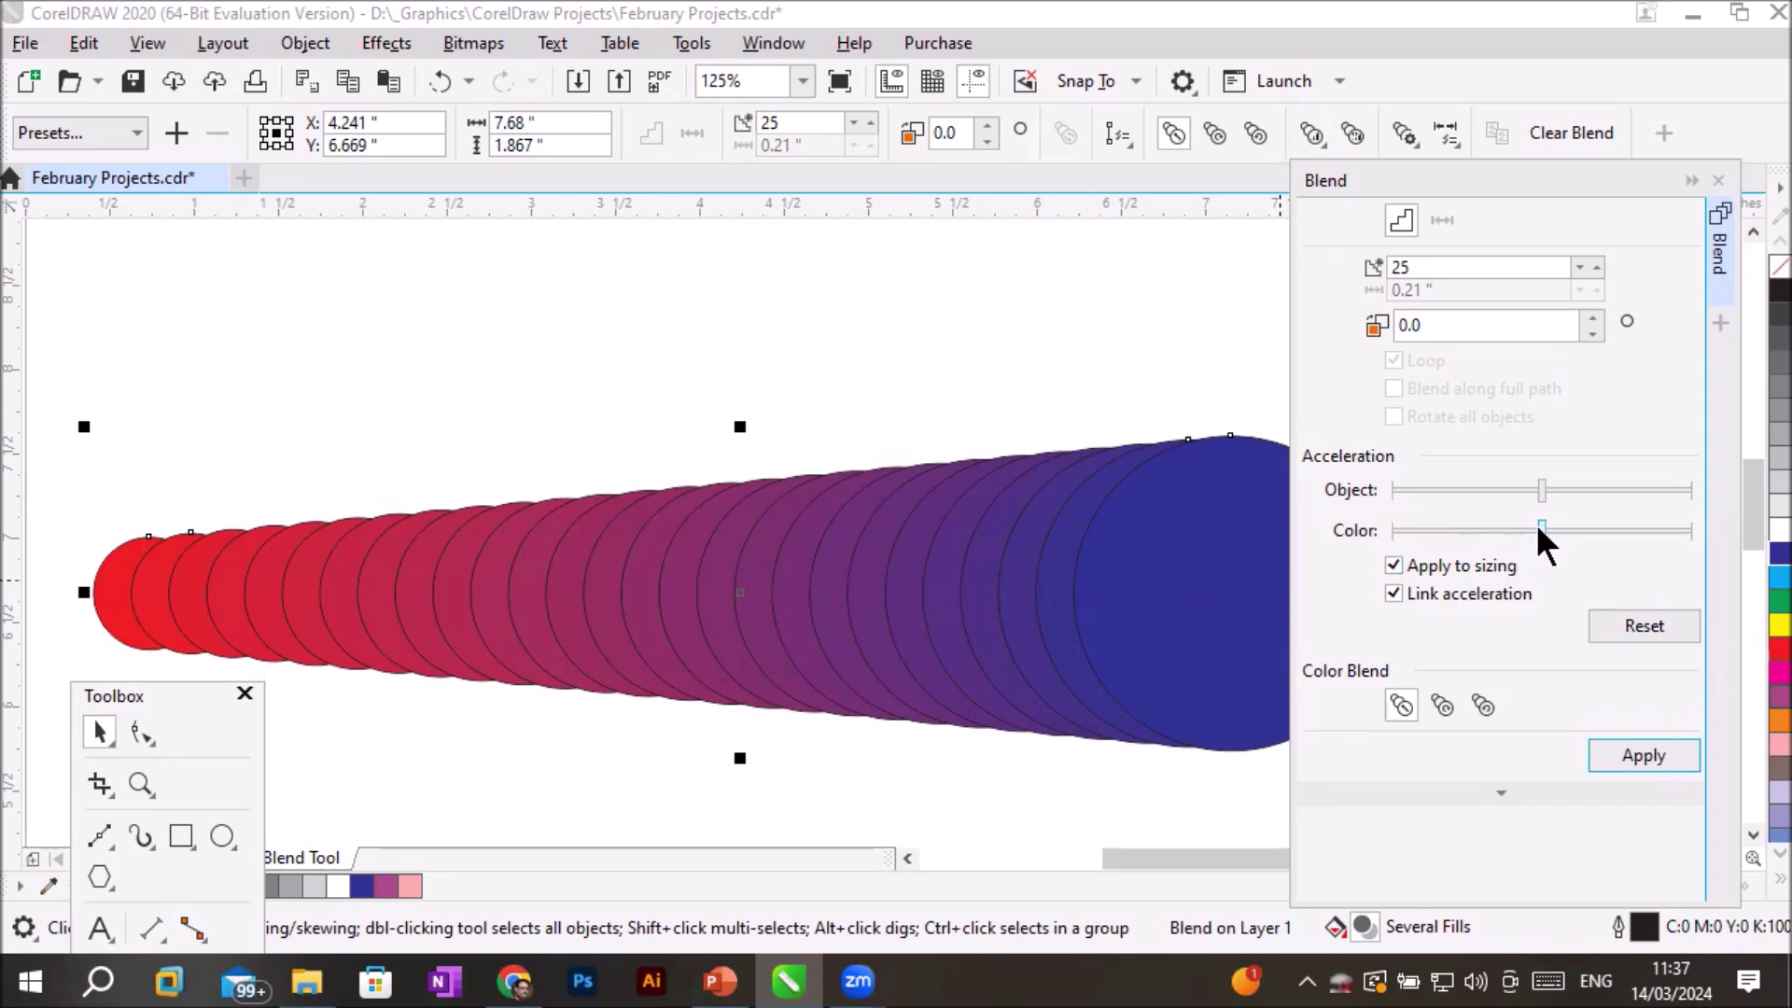
Raise the linked acceleration to about a quarter and about 40% of the way toward maximum, applying the blend at each stage.
left_click(1542, 481)
left_click(1575, 482)
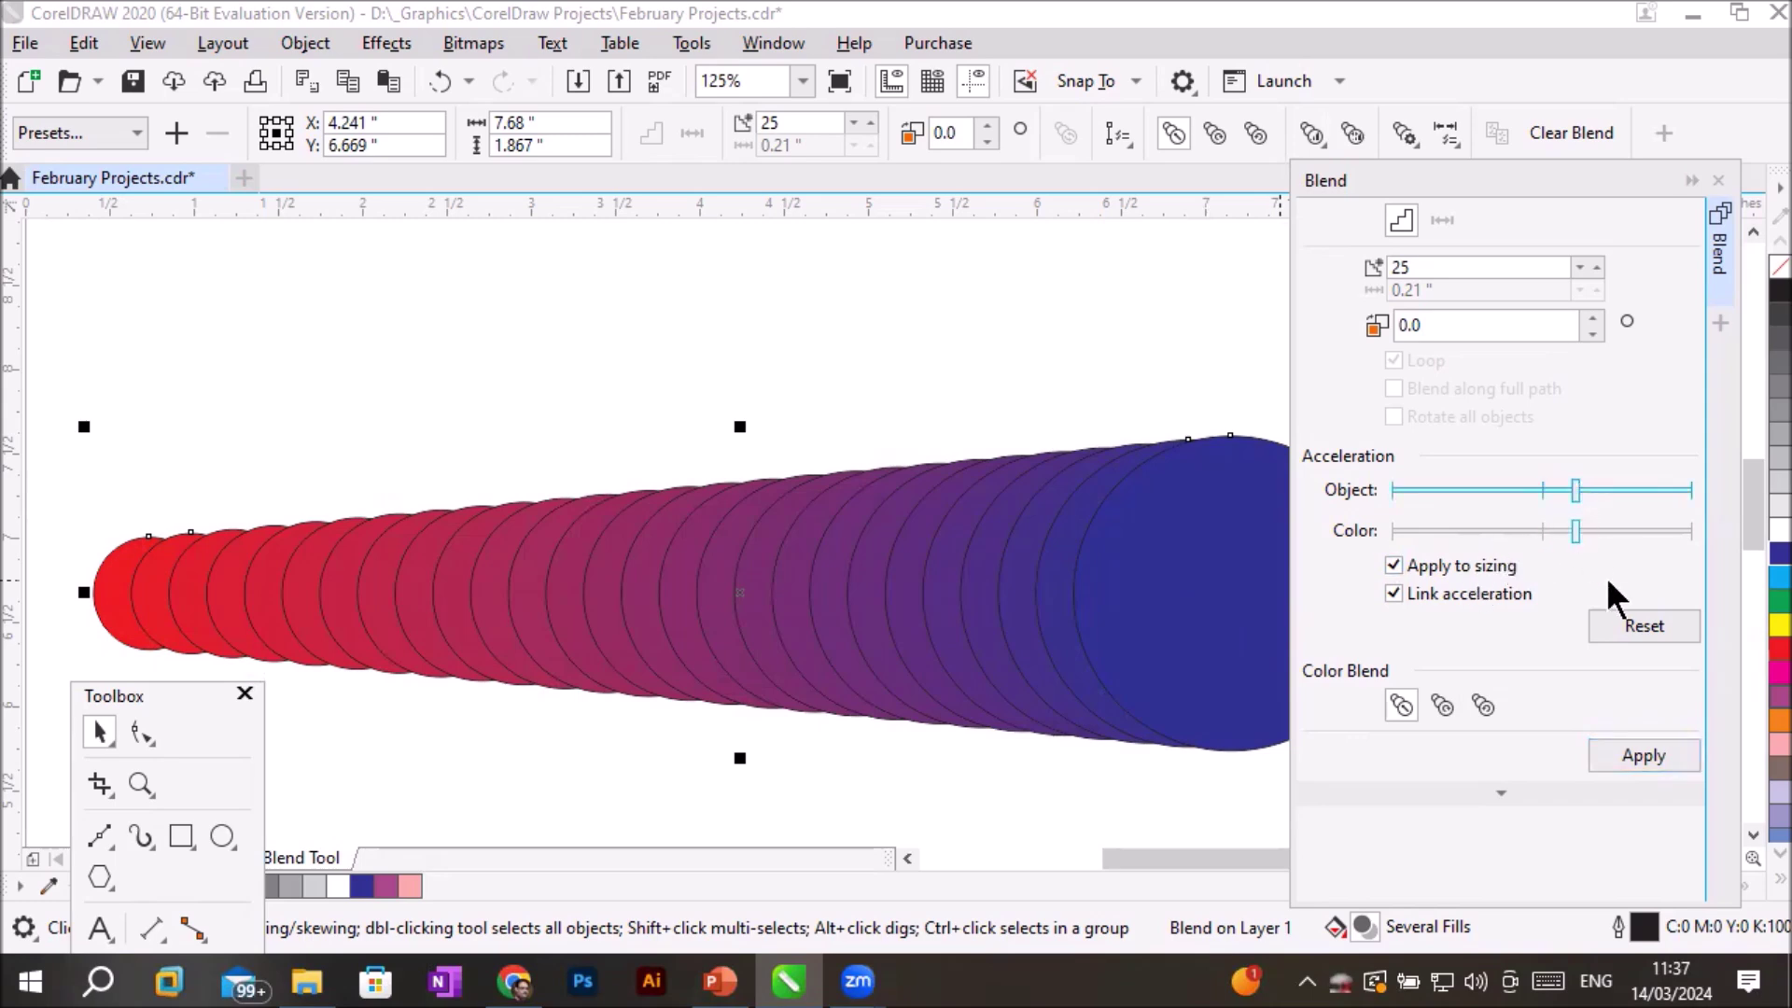
left_click(1621, 751)
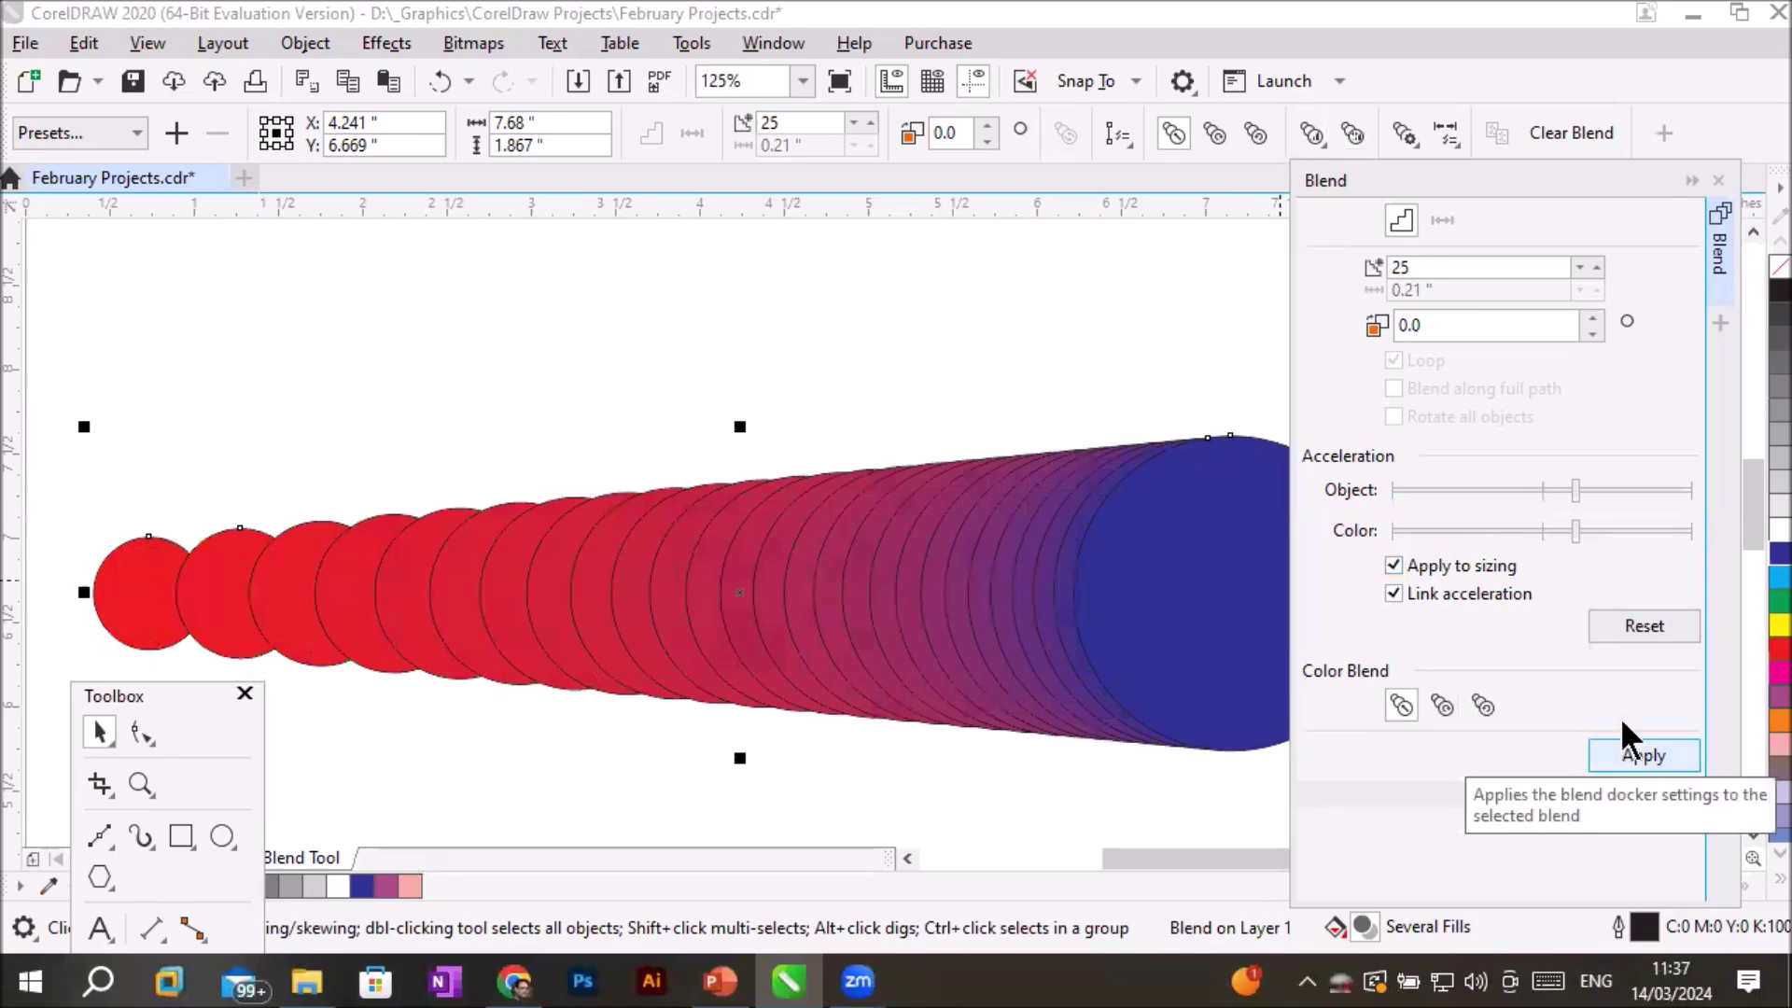
left_click_drag(1578, 485, 1605, 485)
left_click(1639, 754)
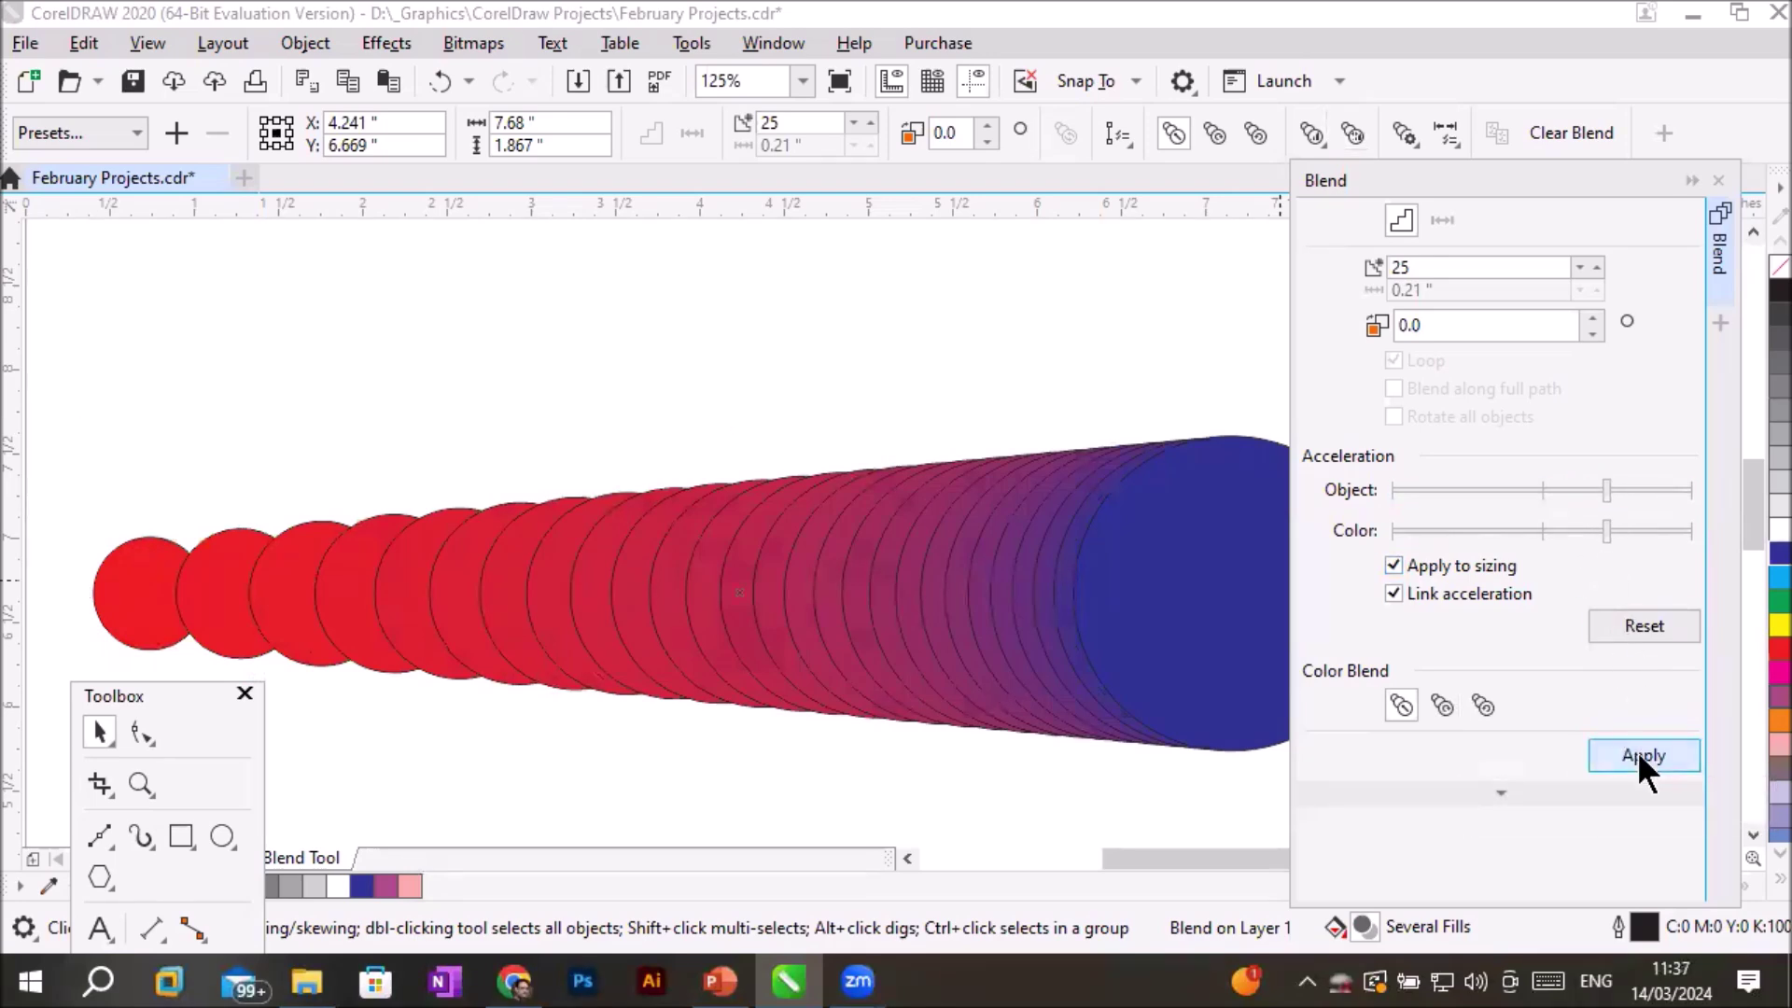
Lower the linked object and color acceleration to about halfway between center and minimum, and apply it with sizing included.
left_click_drag(1605, 486, 1548, 489)
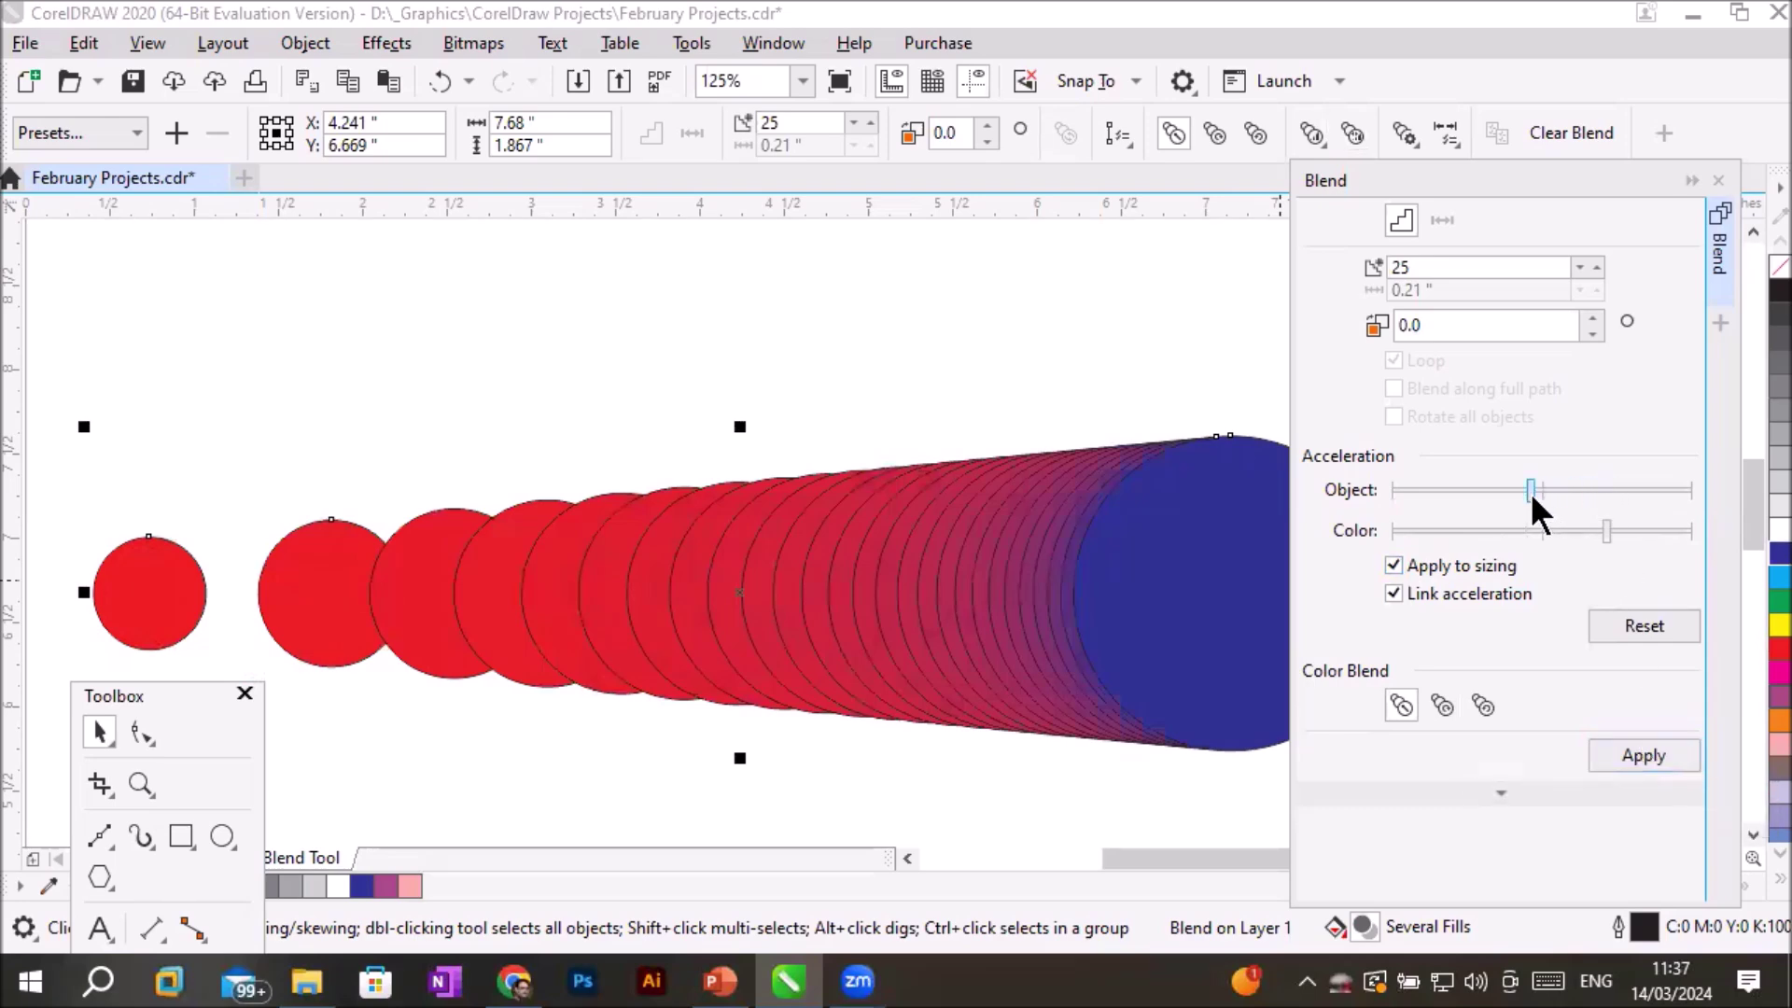
left_click(1648, 753)
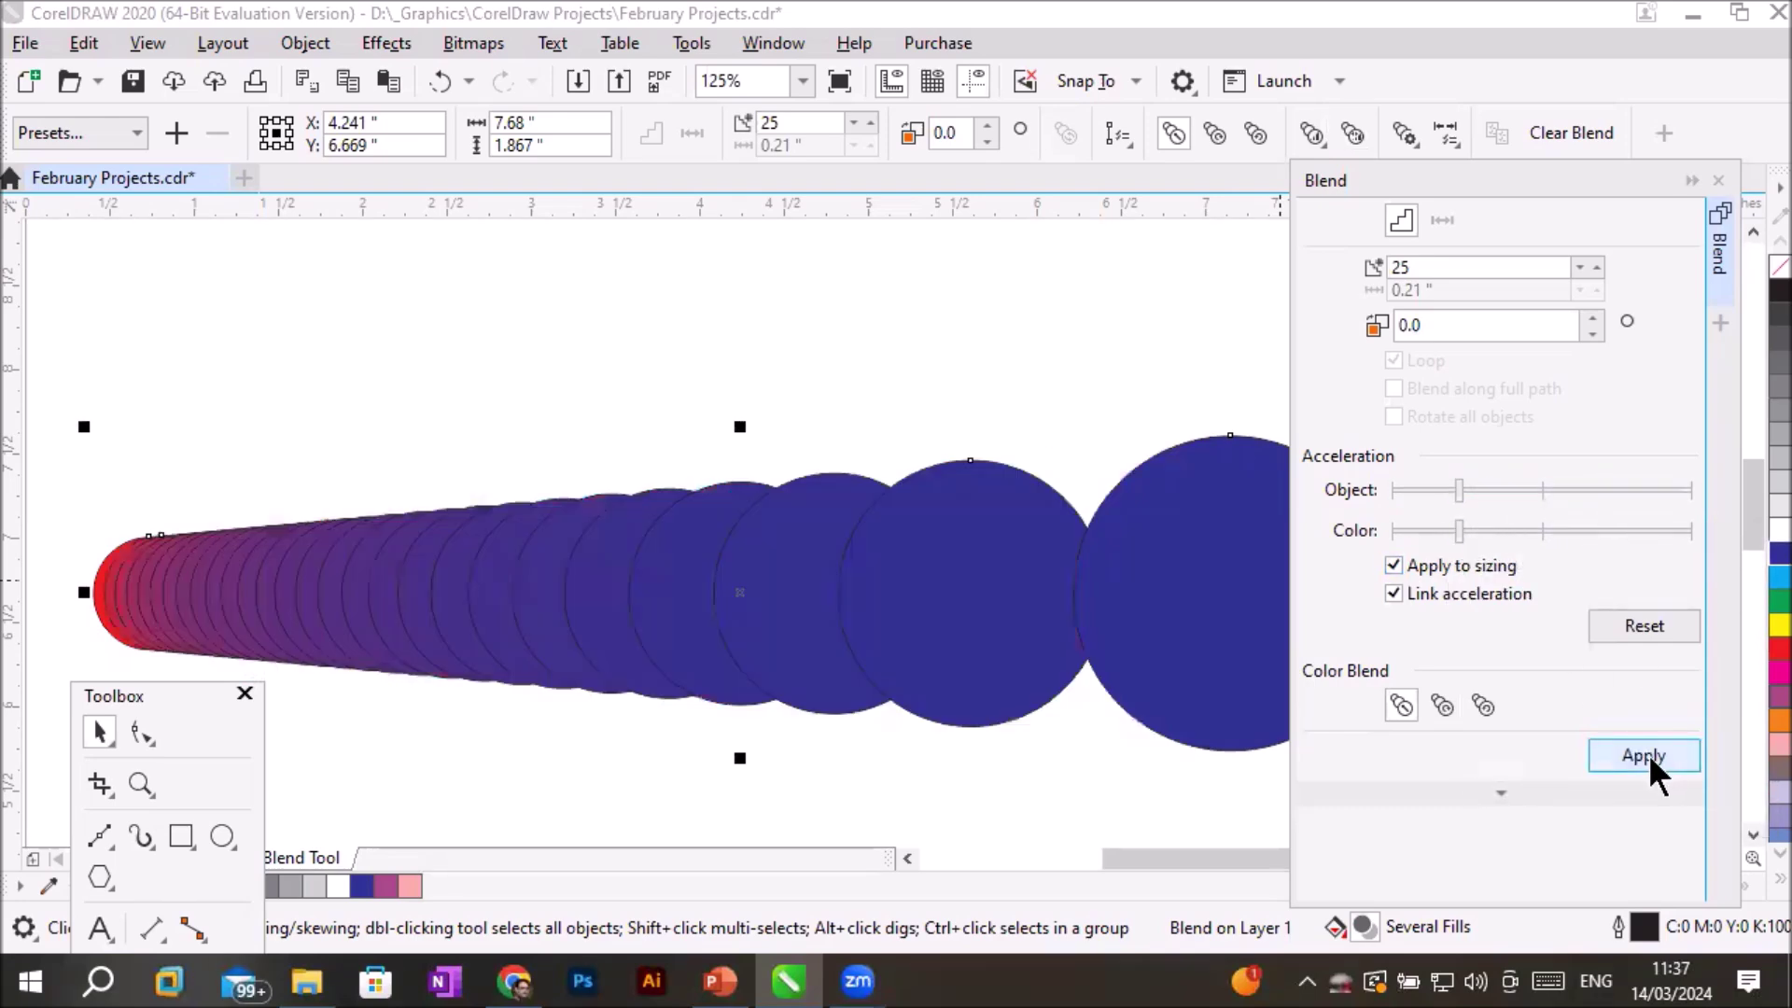
left_click(1456, 489)
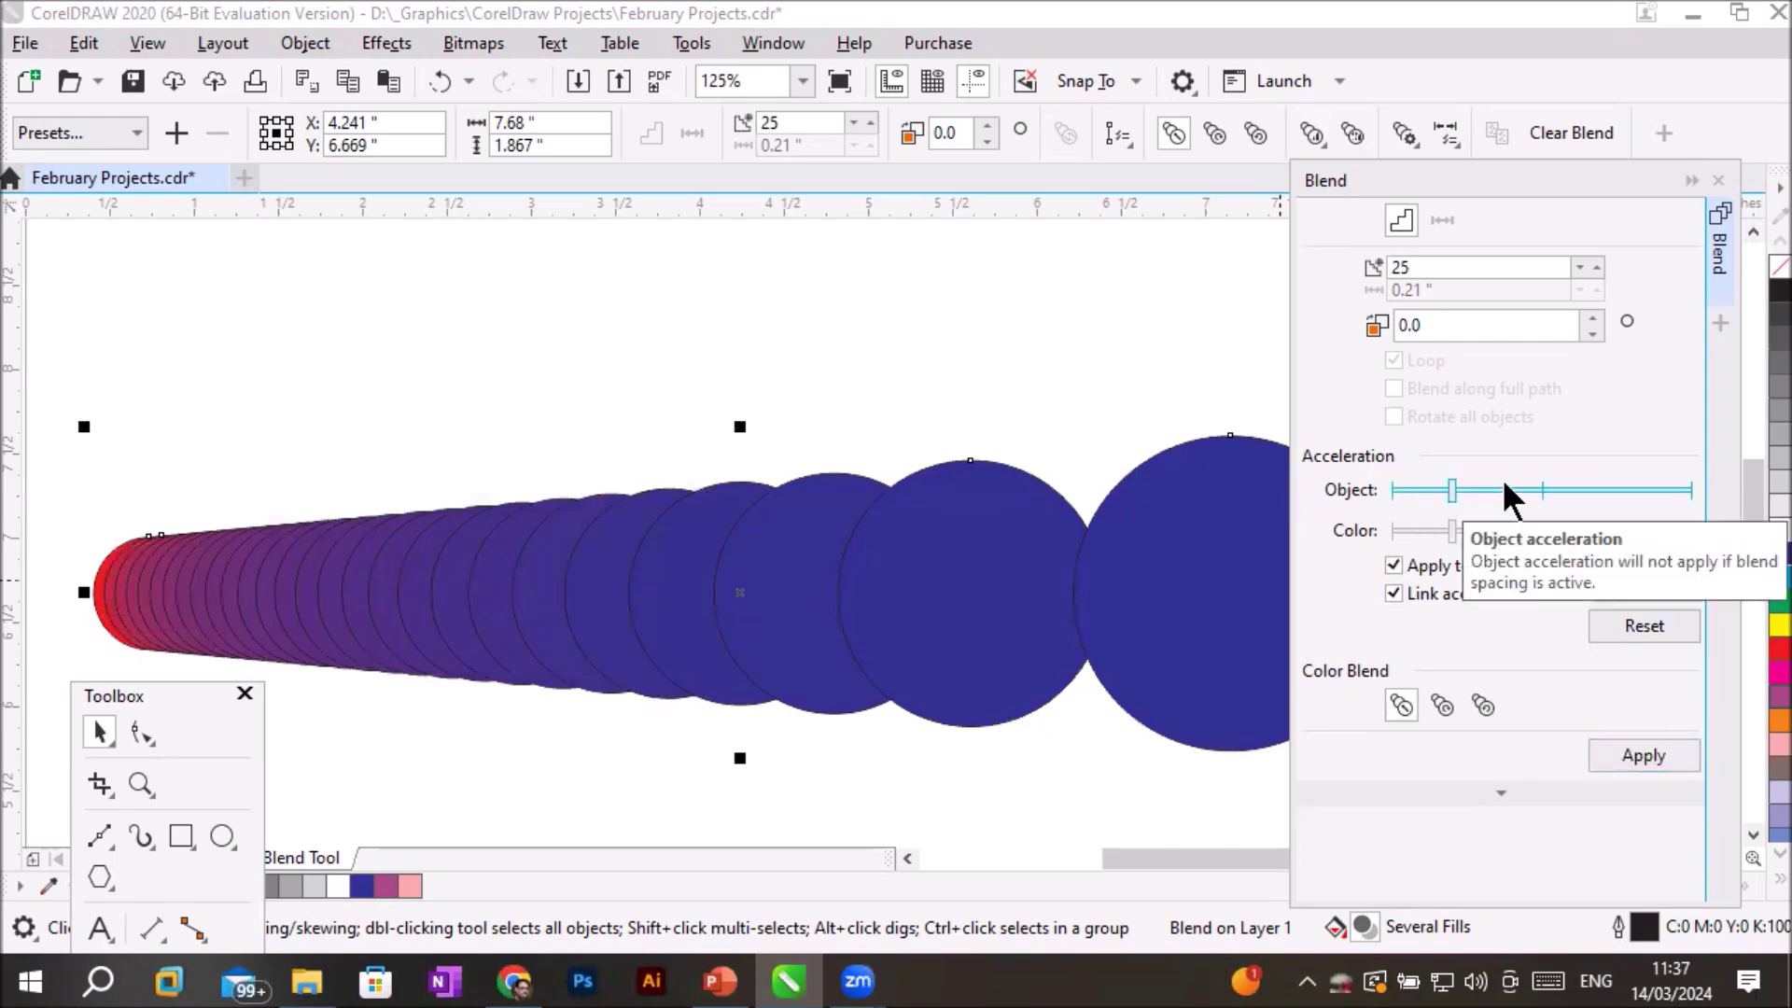
Reset the blend's acceleration, turn off Apply to sizing, and apply the settings.
left_click(1642, 625)
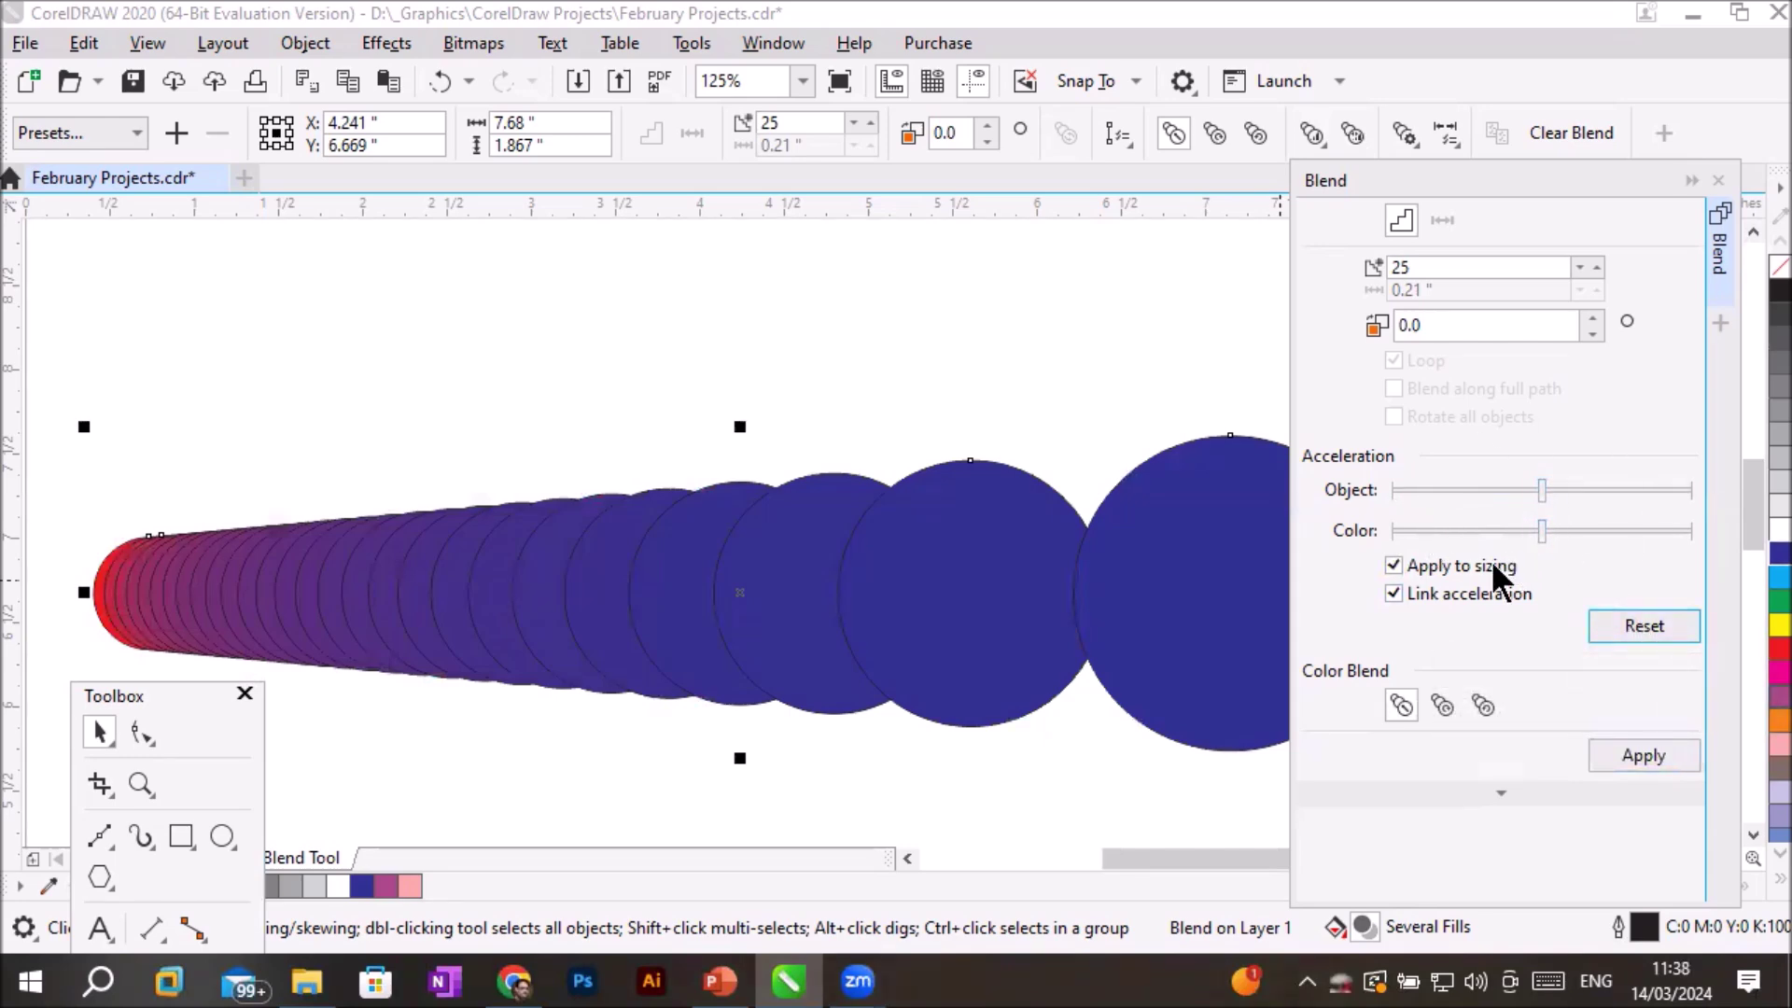
left_click(1392, 566)
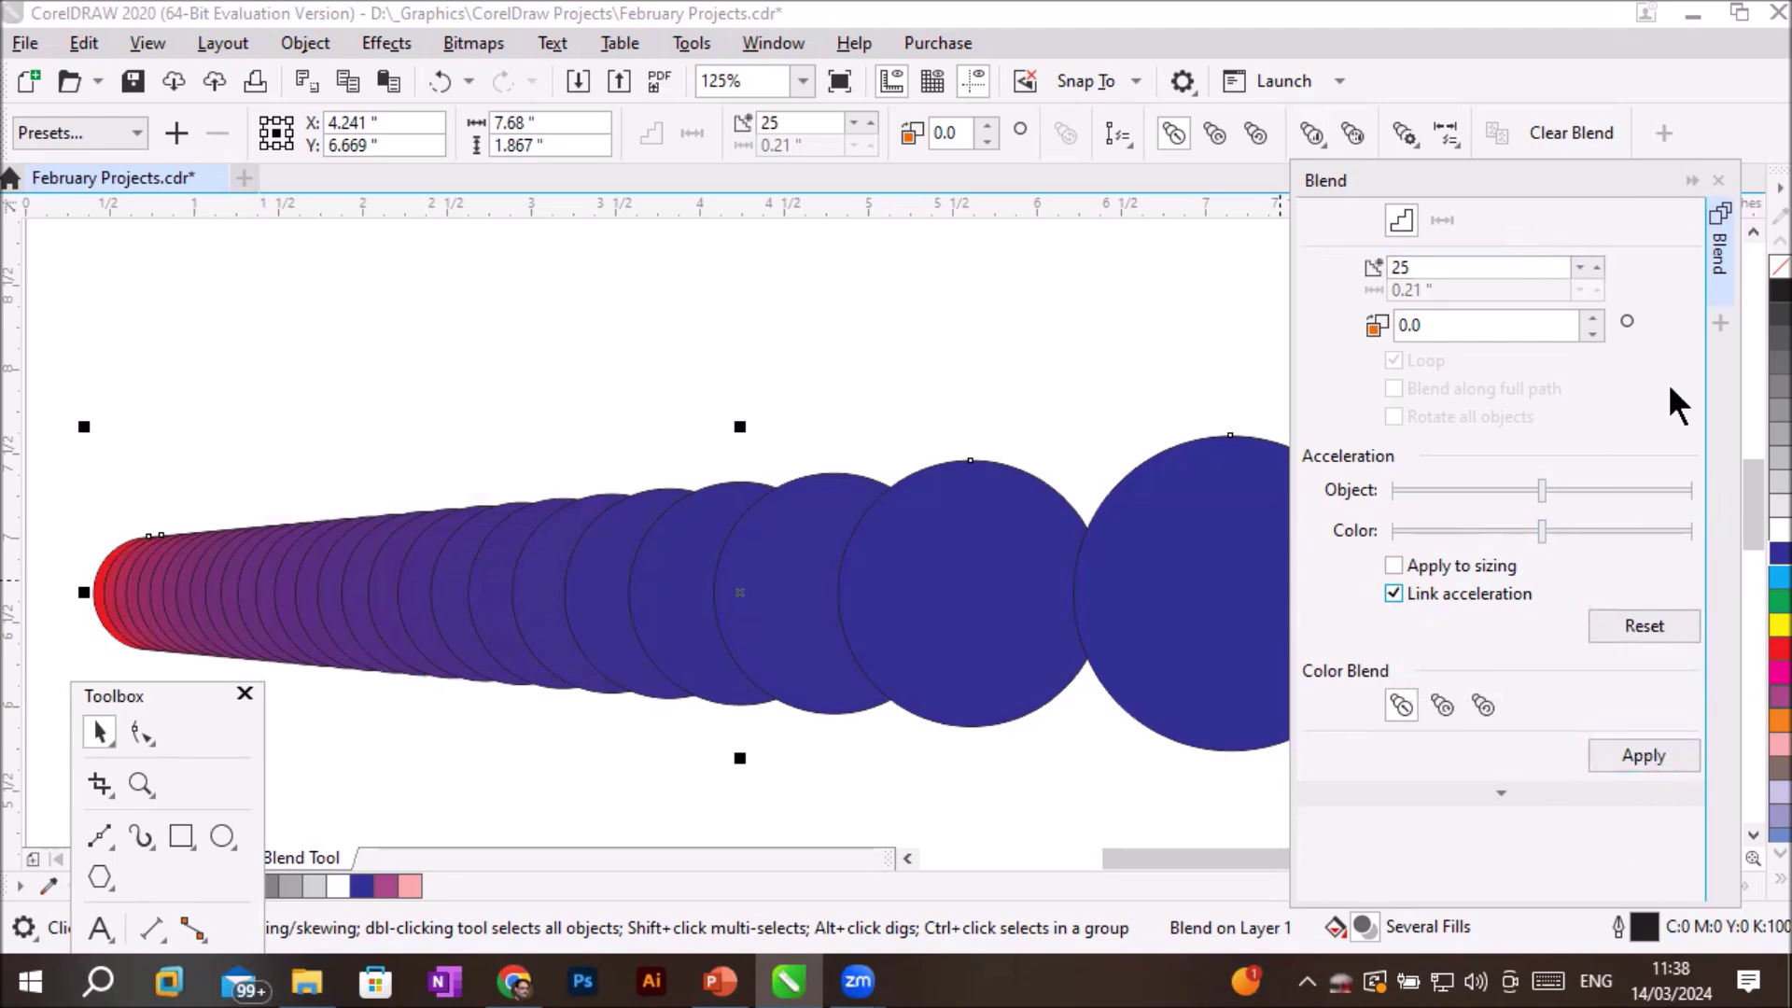
left_click(1641, 755)
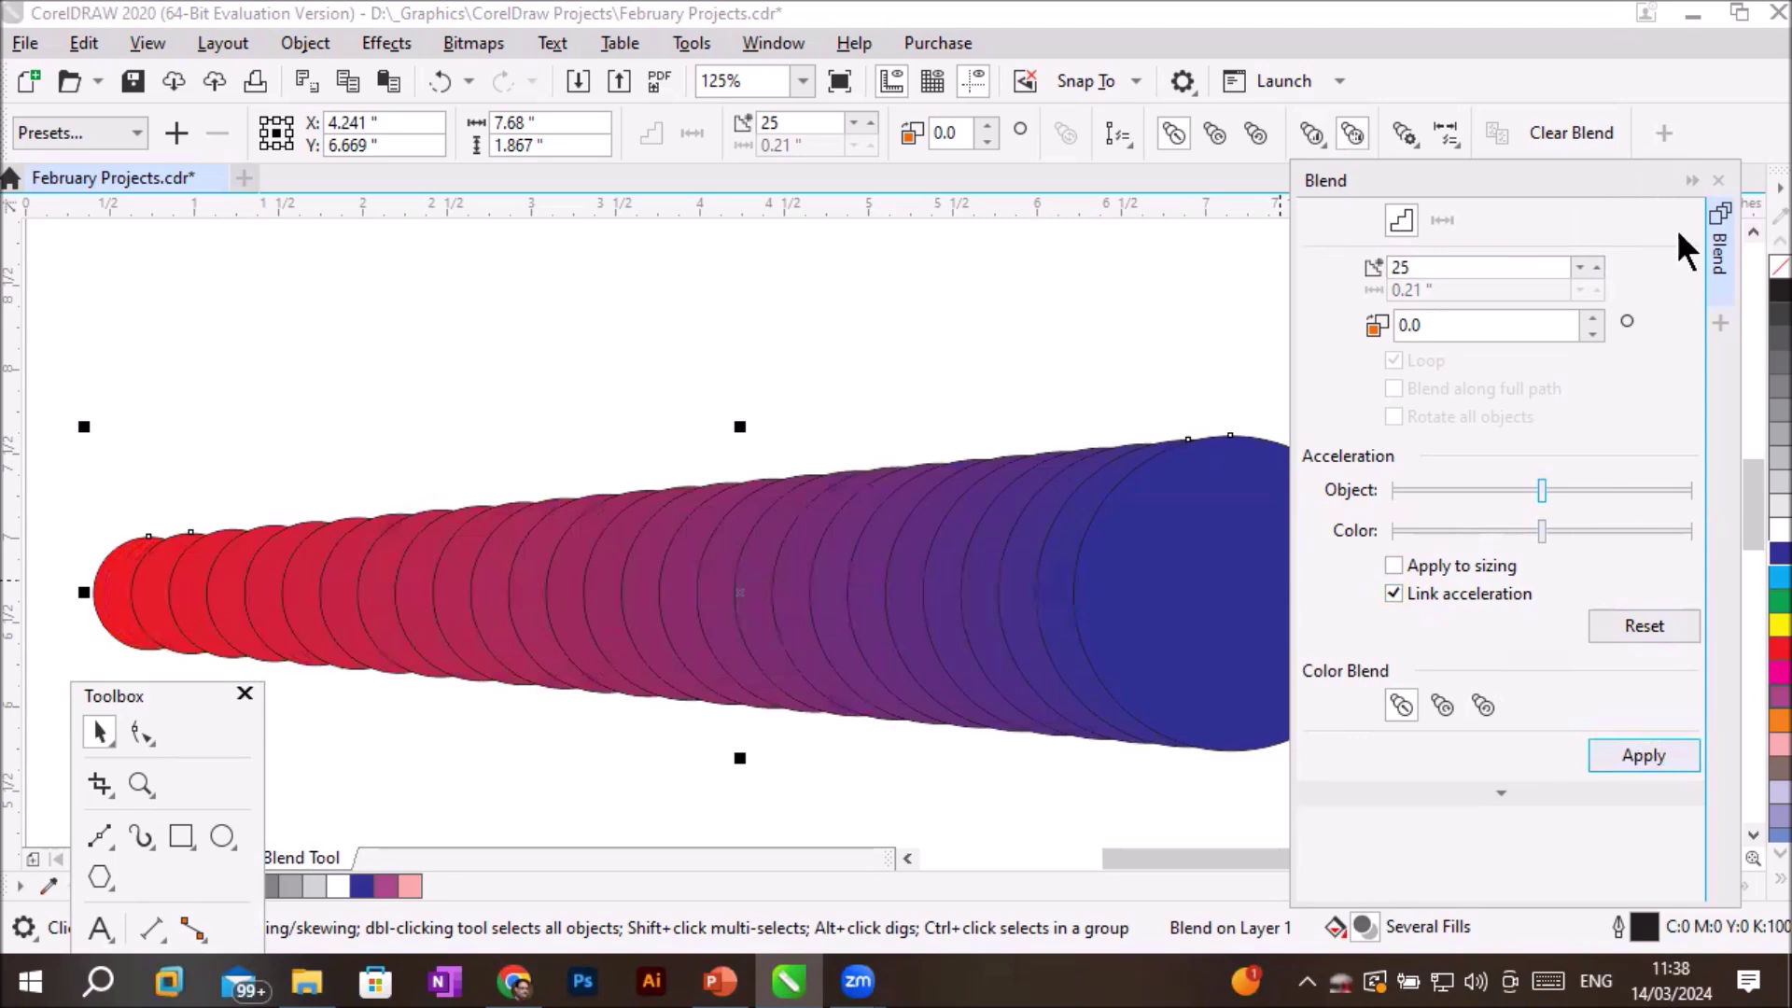
Collapse the Blend docker and move the floating Toolbox up into the empty area beside the page so all its tools show.
left_click(1691, 180)
scroll(1157, 597, "down", 2)
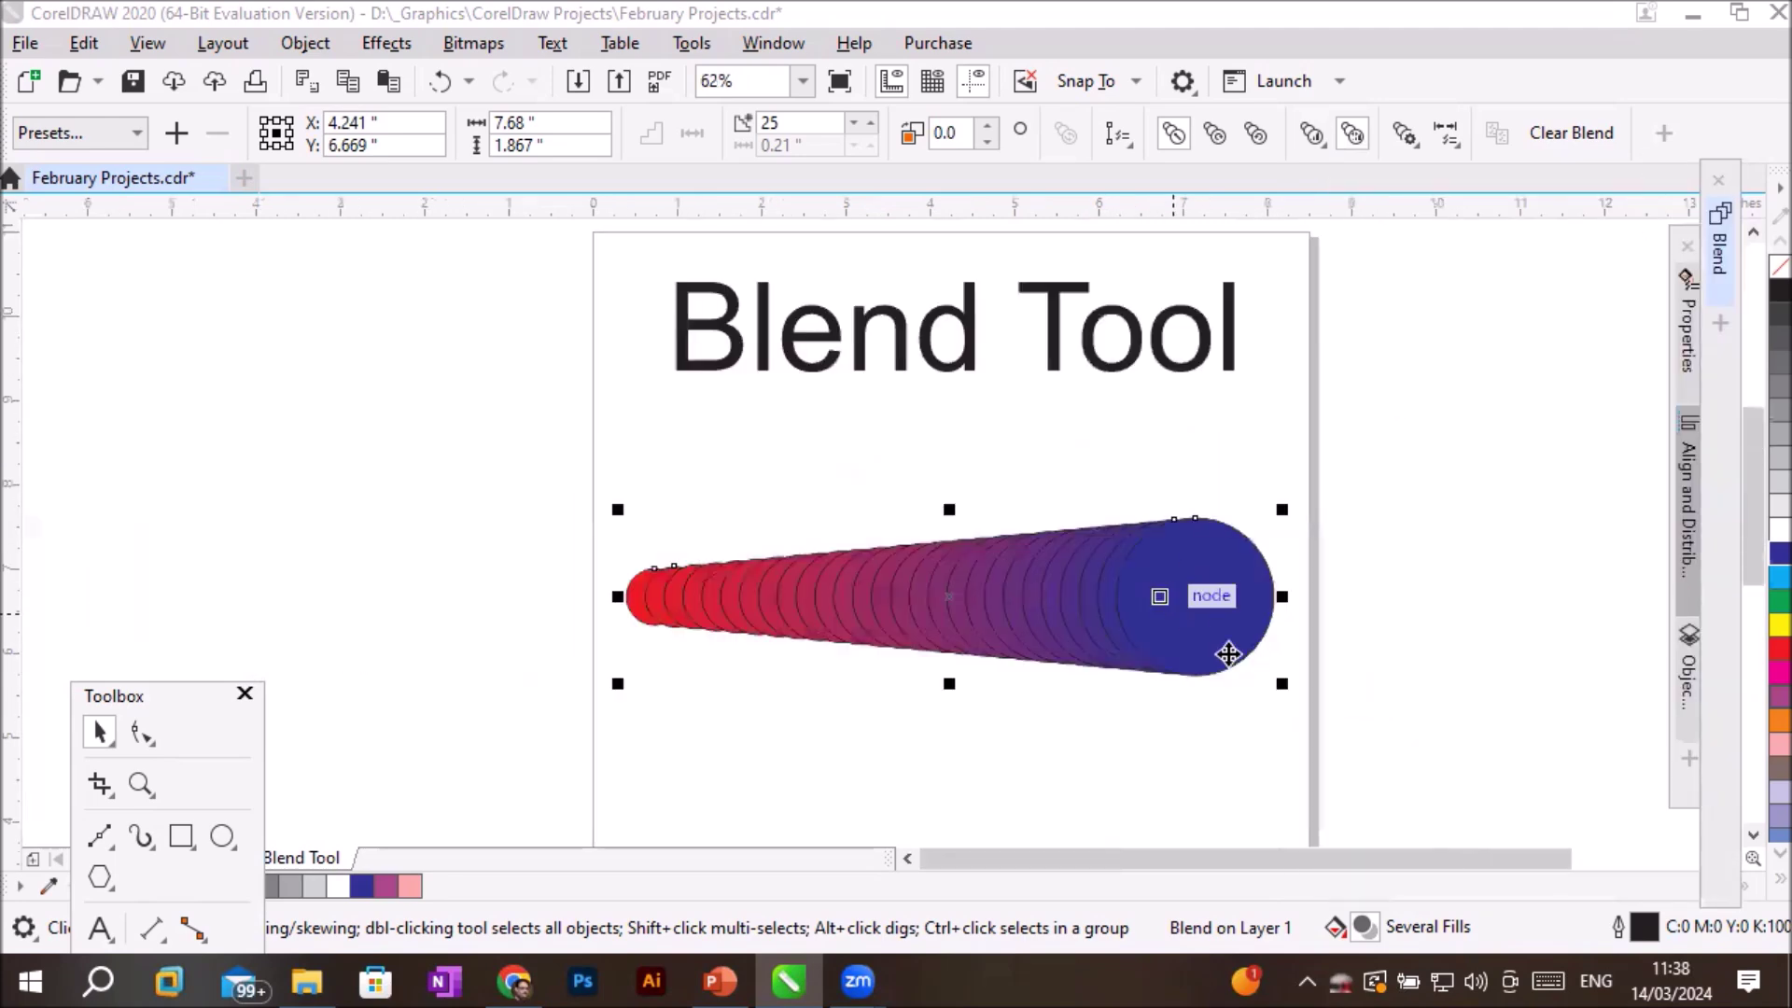
left_click(1754, 837)
left_click(1753, 837)
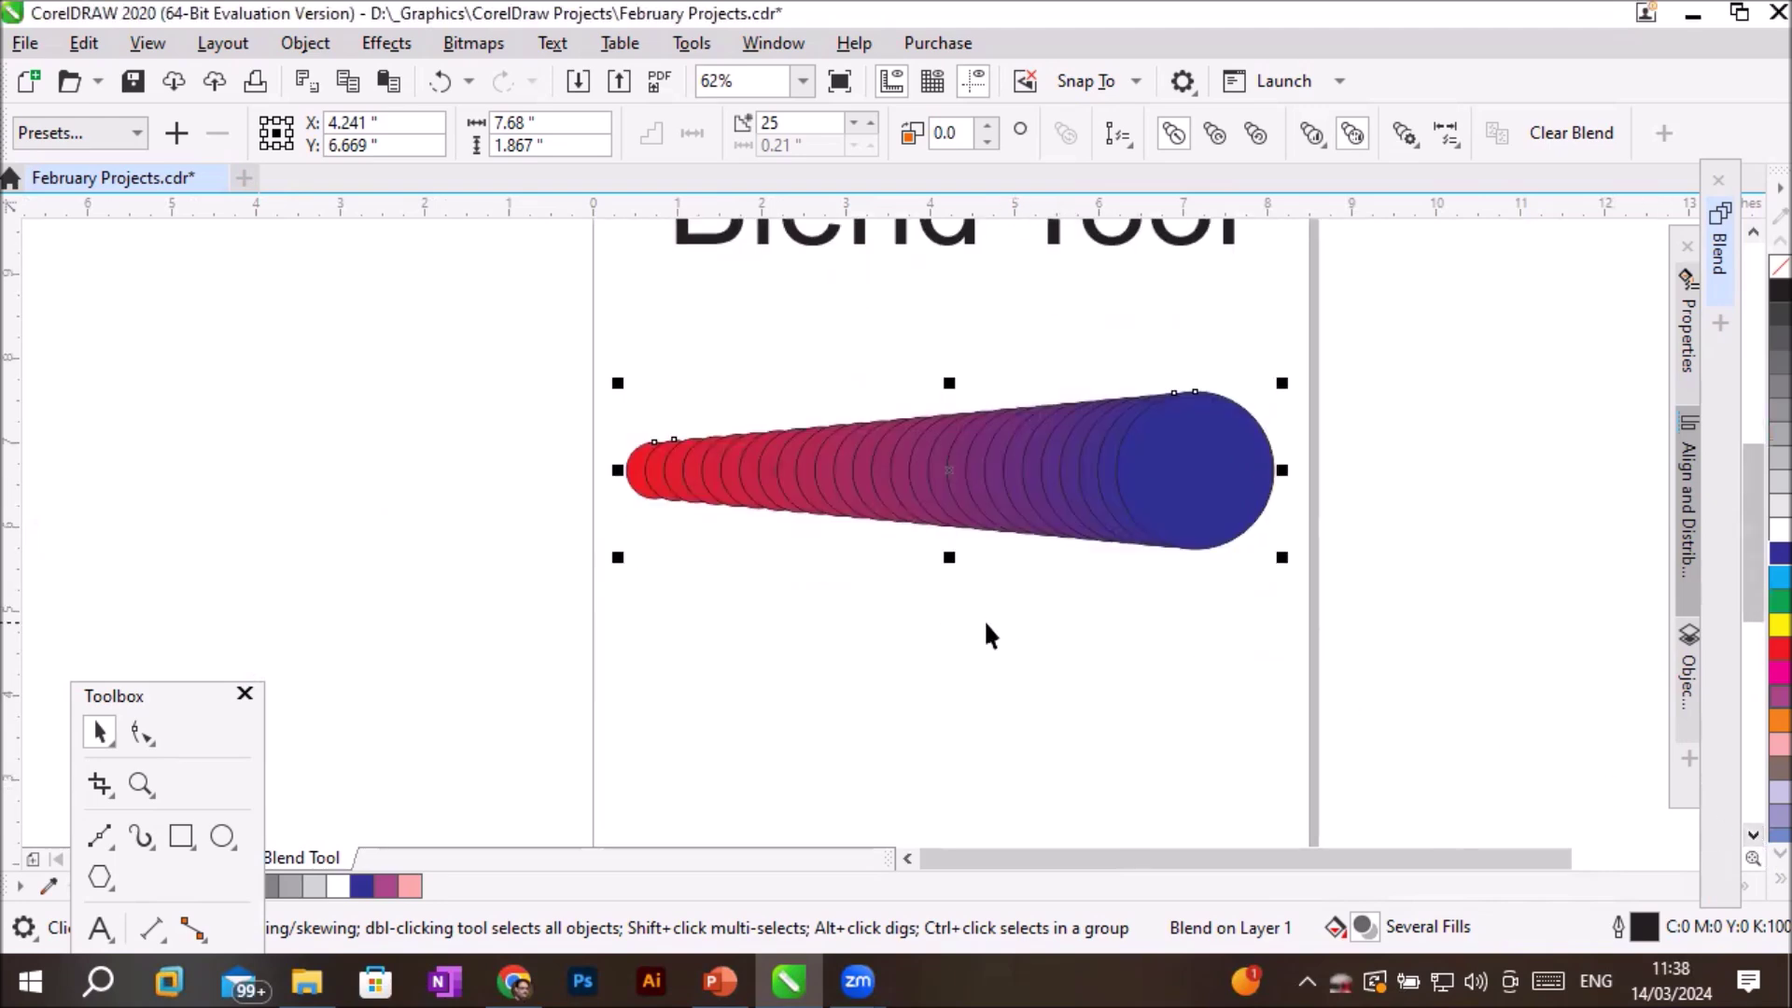
left_click(135, 688)
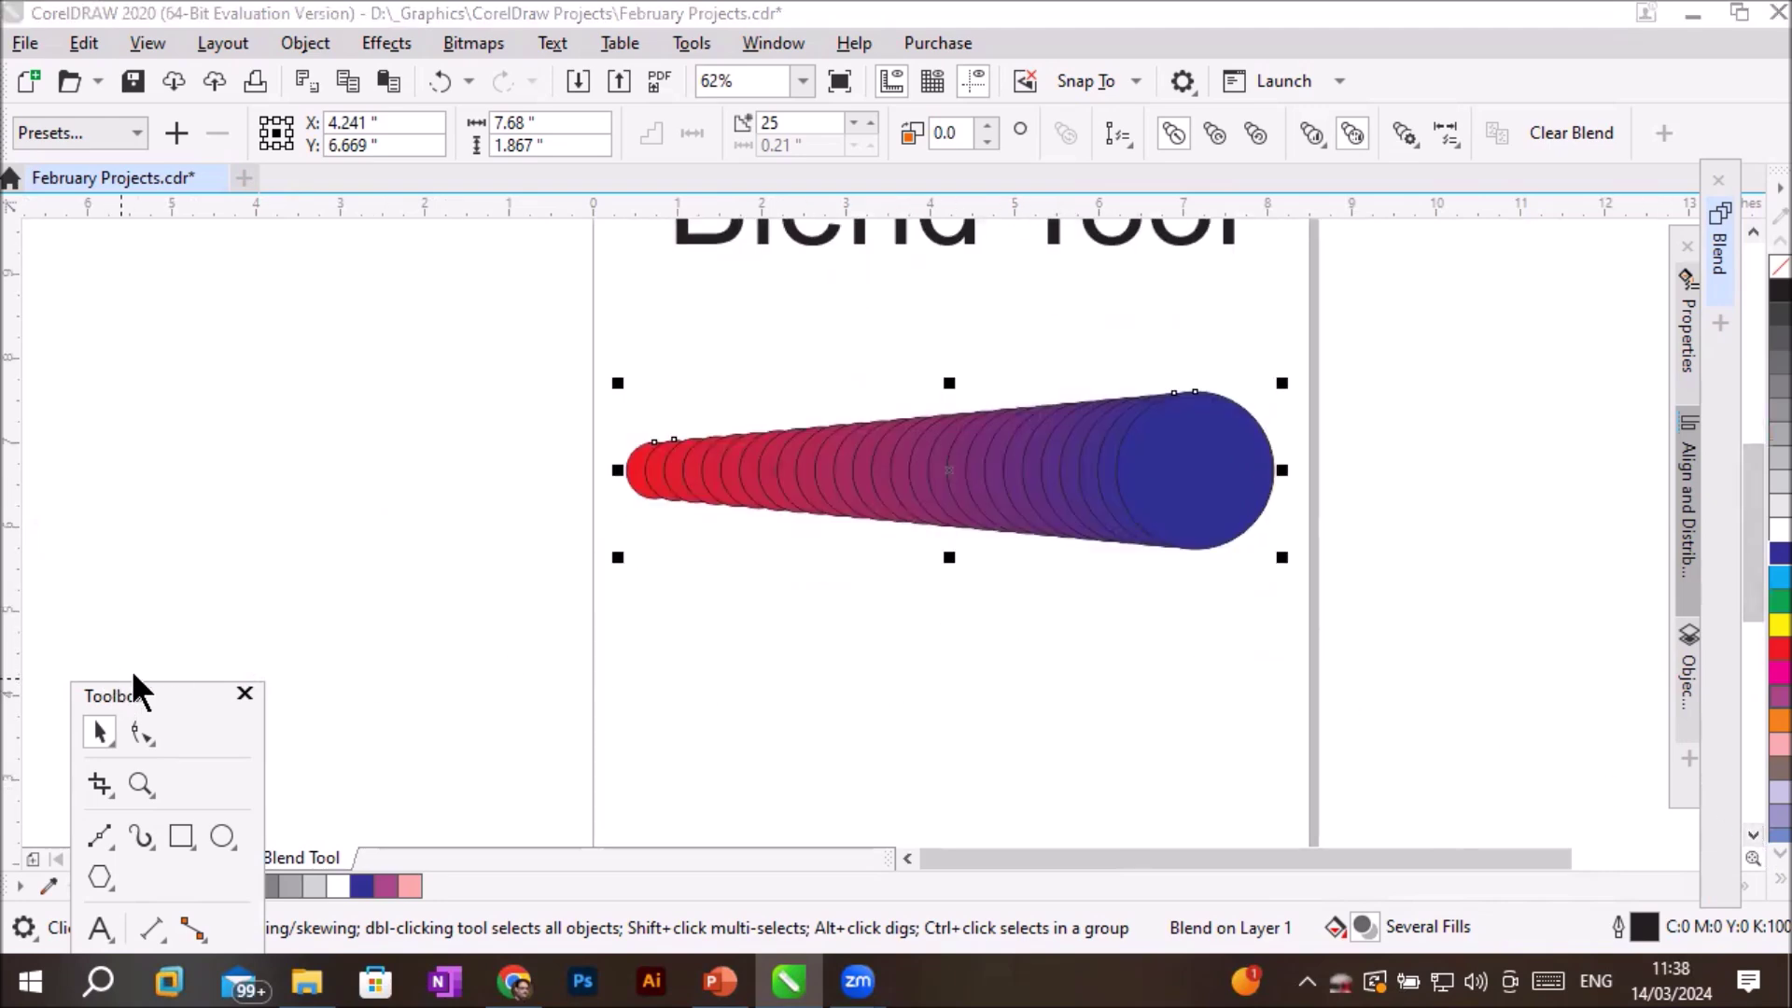
left_click_drag(135, 689, 195, 325)
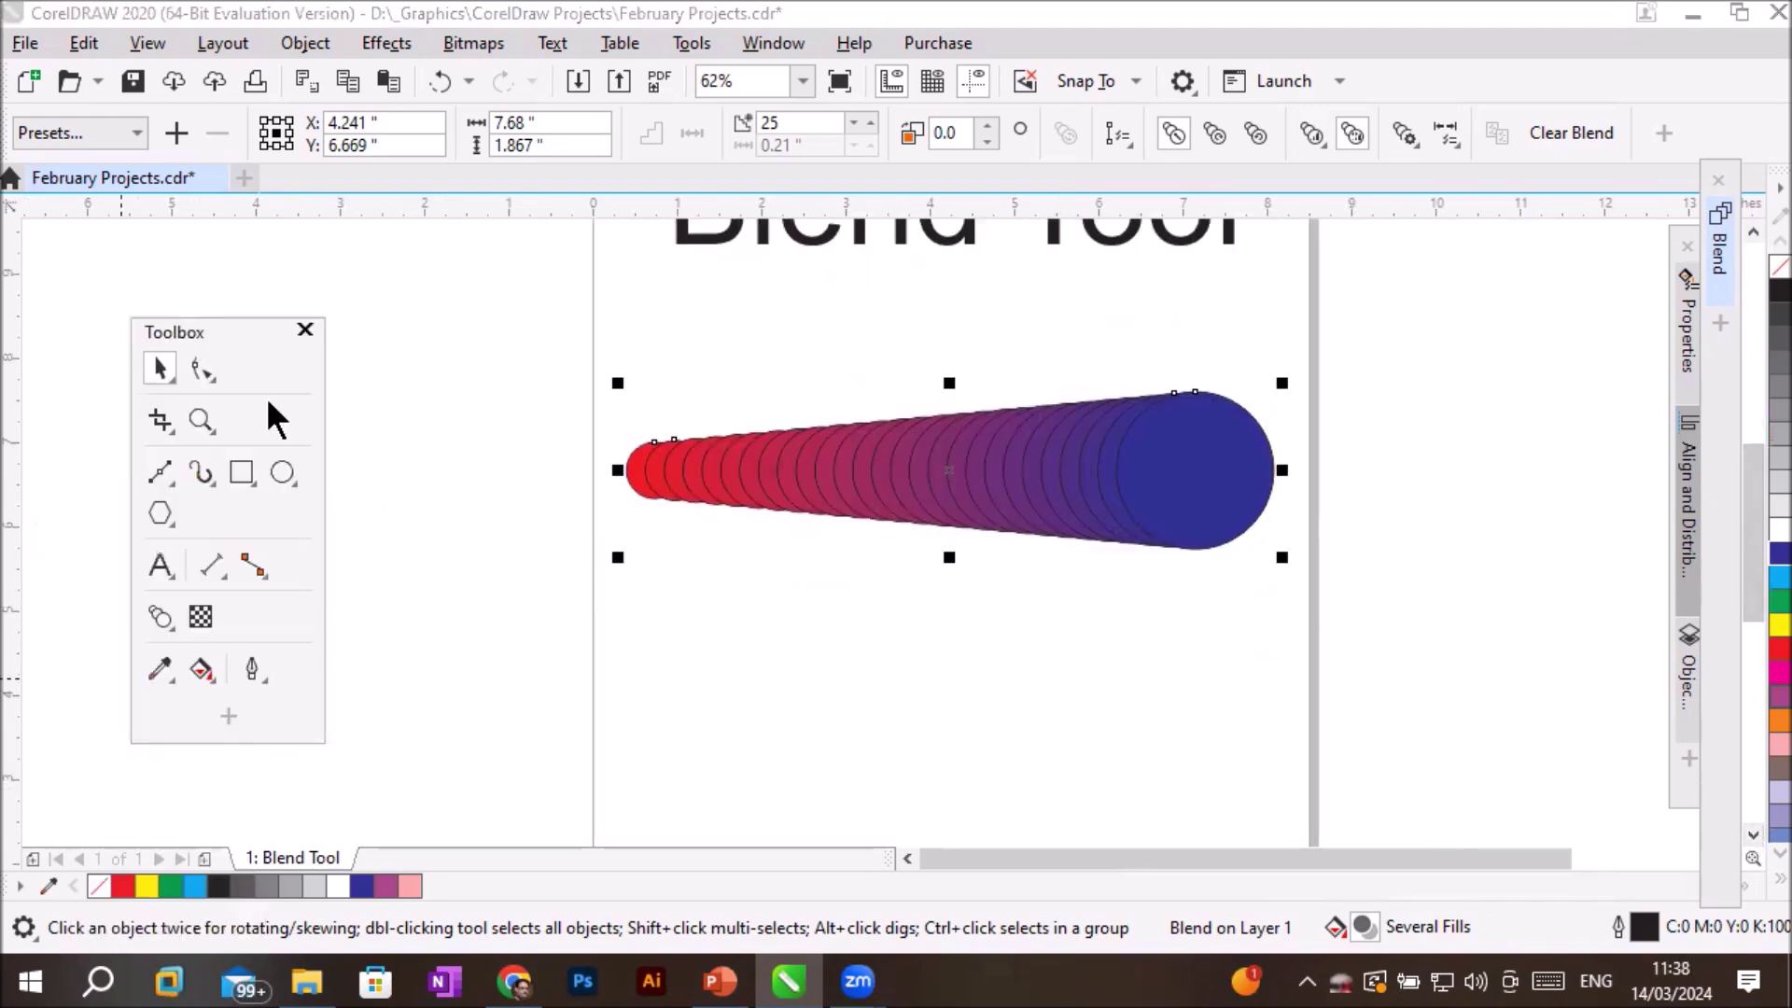
Use the Shape tool to pick the blend's control circles, recoloring the small one yellow and the large one red.
left_click(200, 367)
left_click(1246, 501)
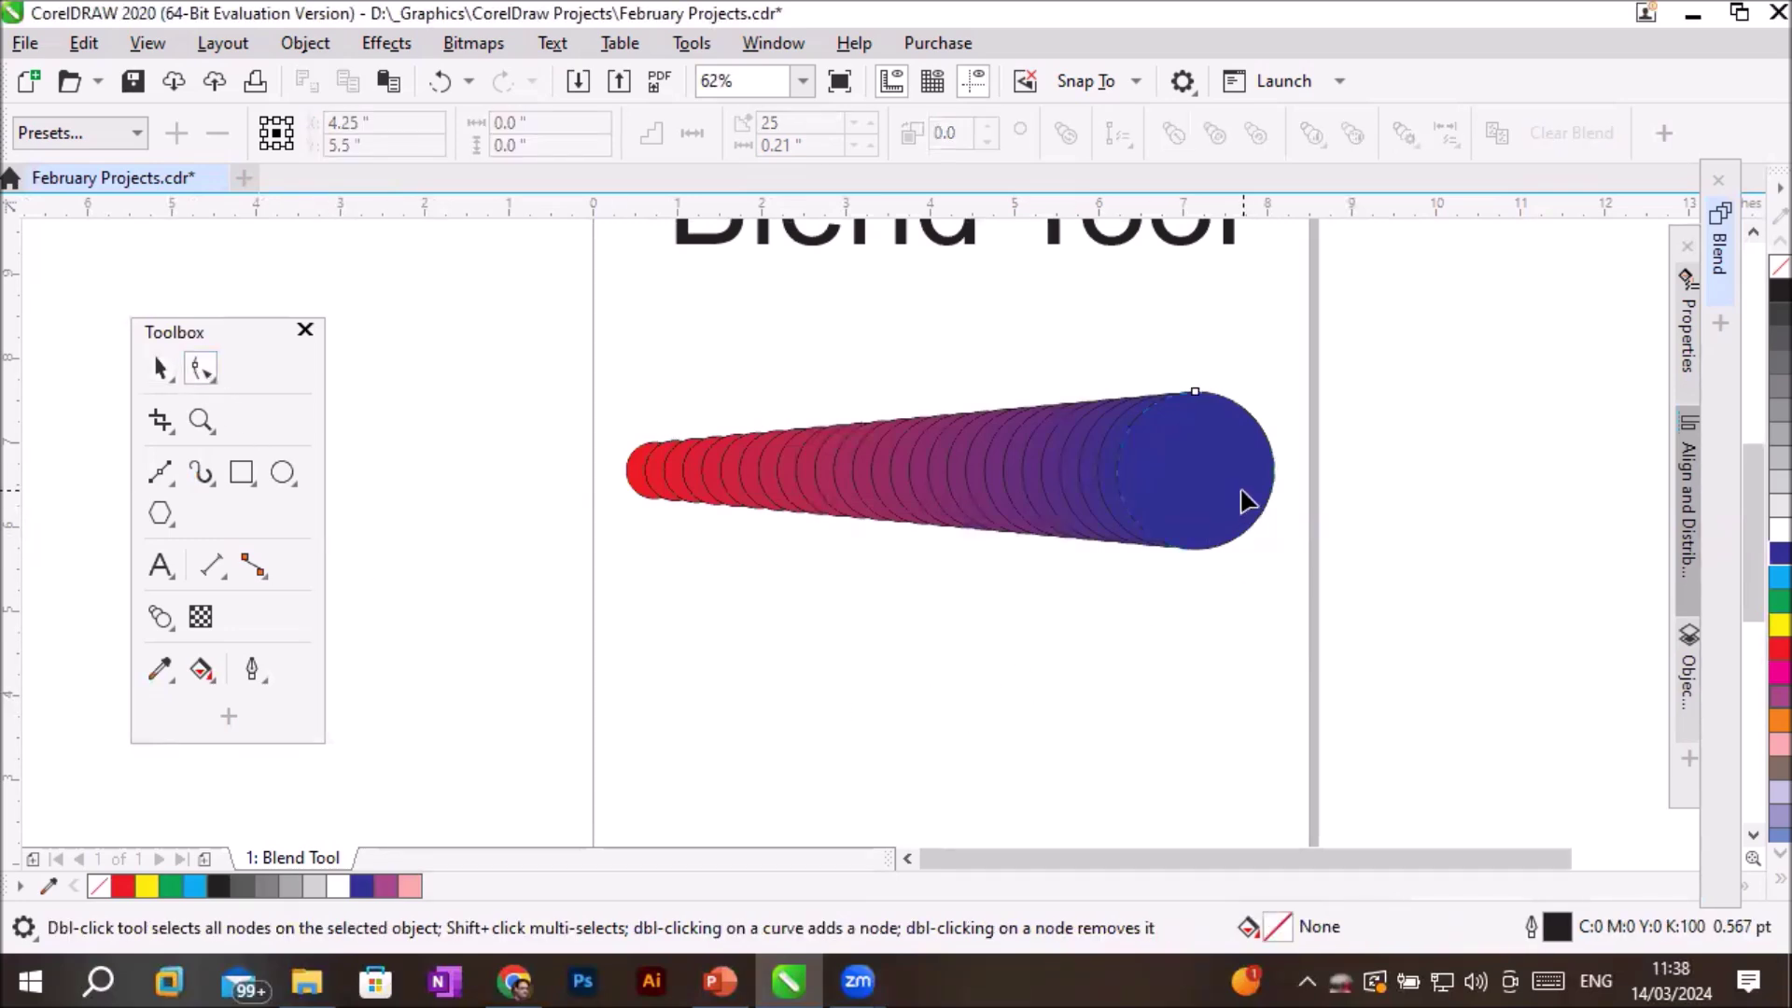
left_click(632, 482)
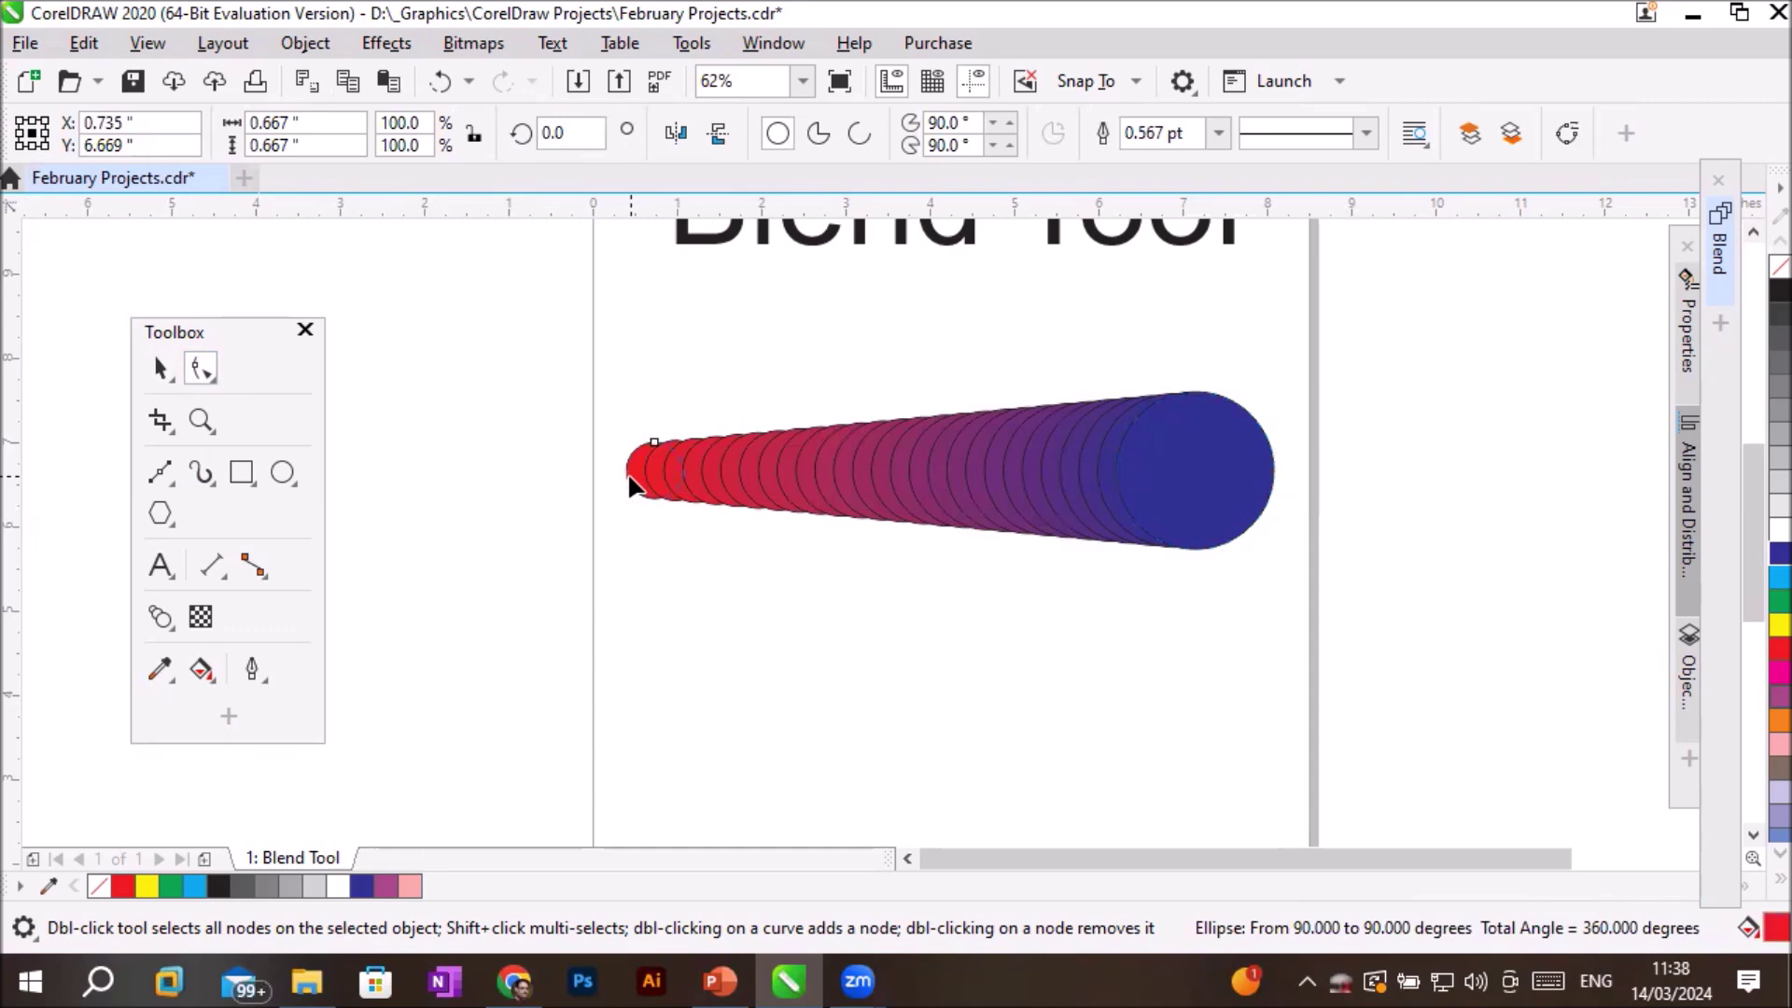
left_click(1775, 623)
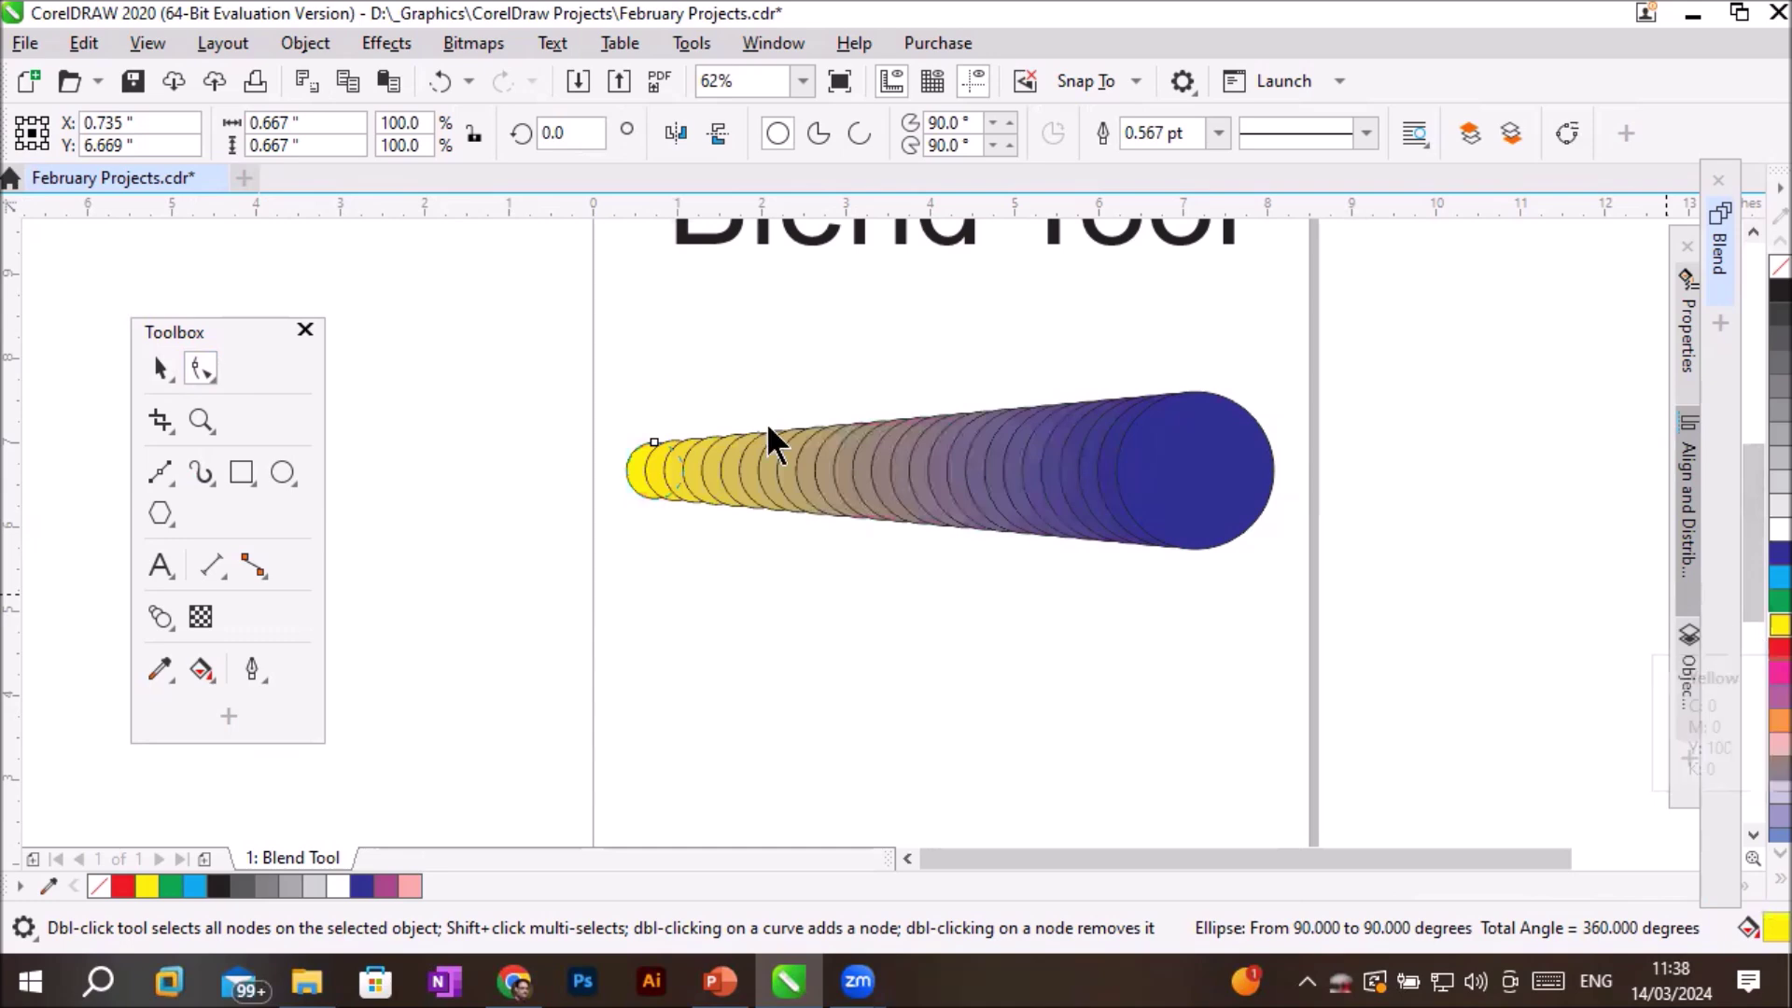
left_click(1263, 476)
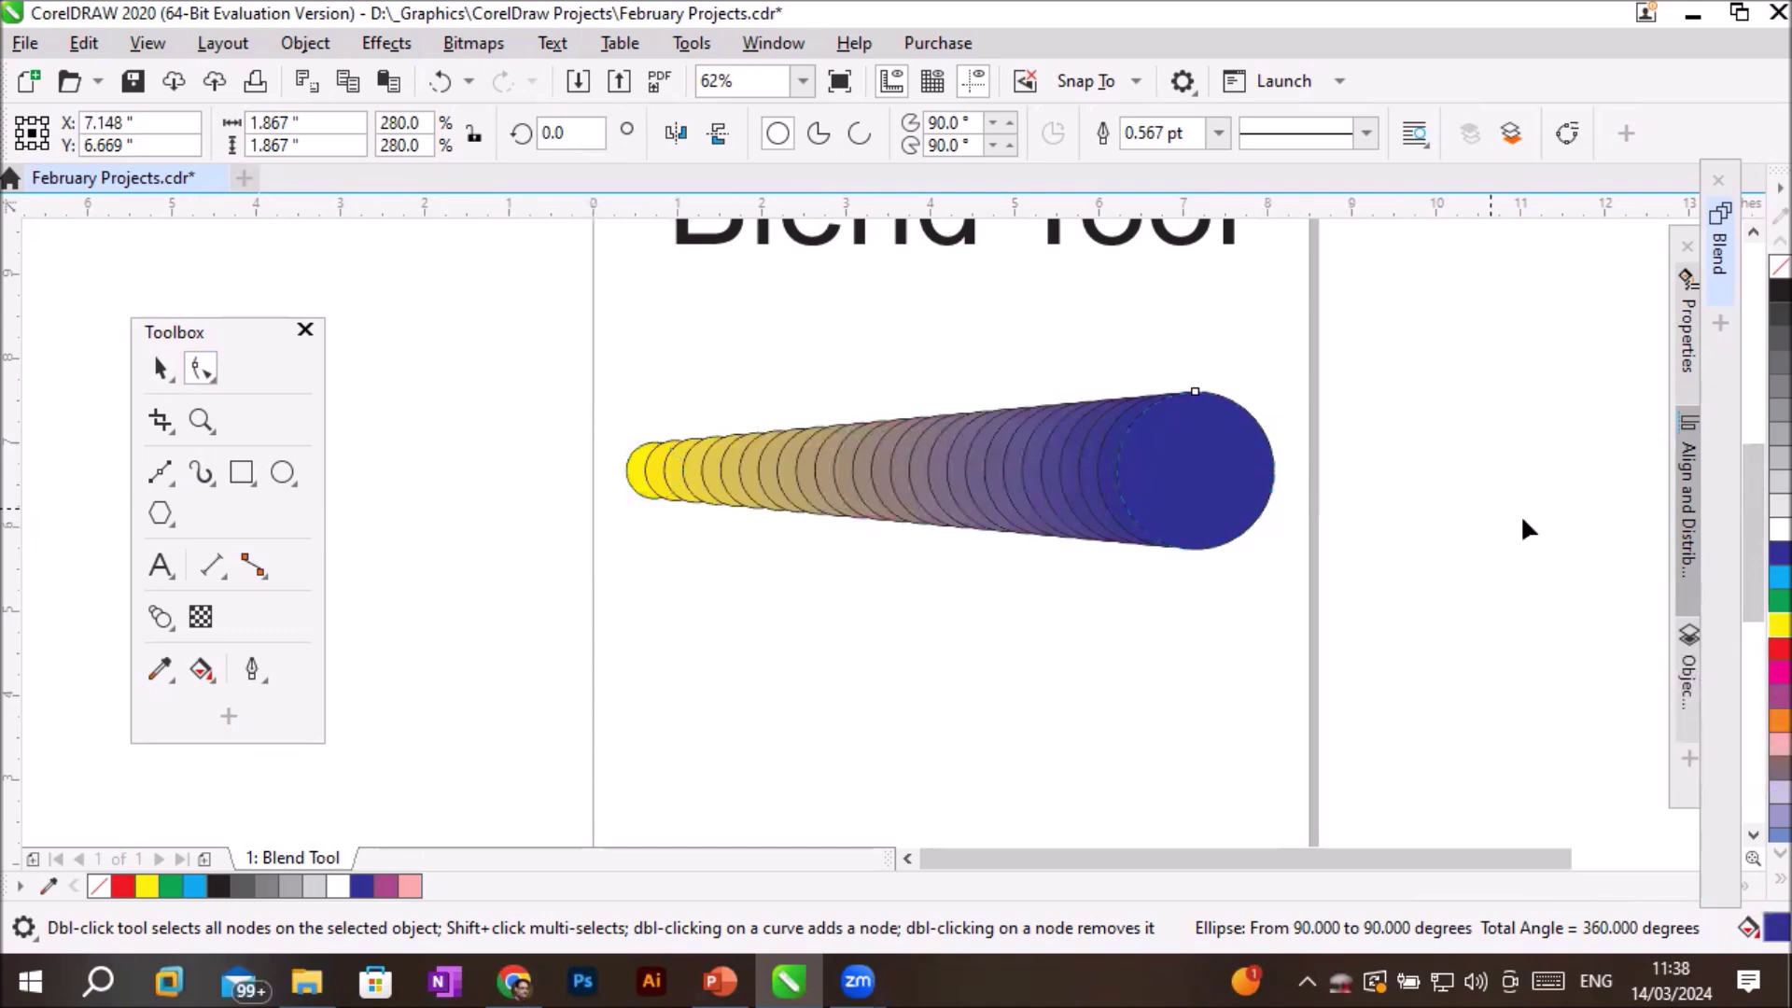
left_click(1756, 649)
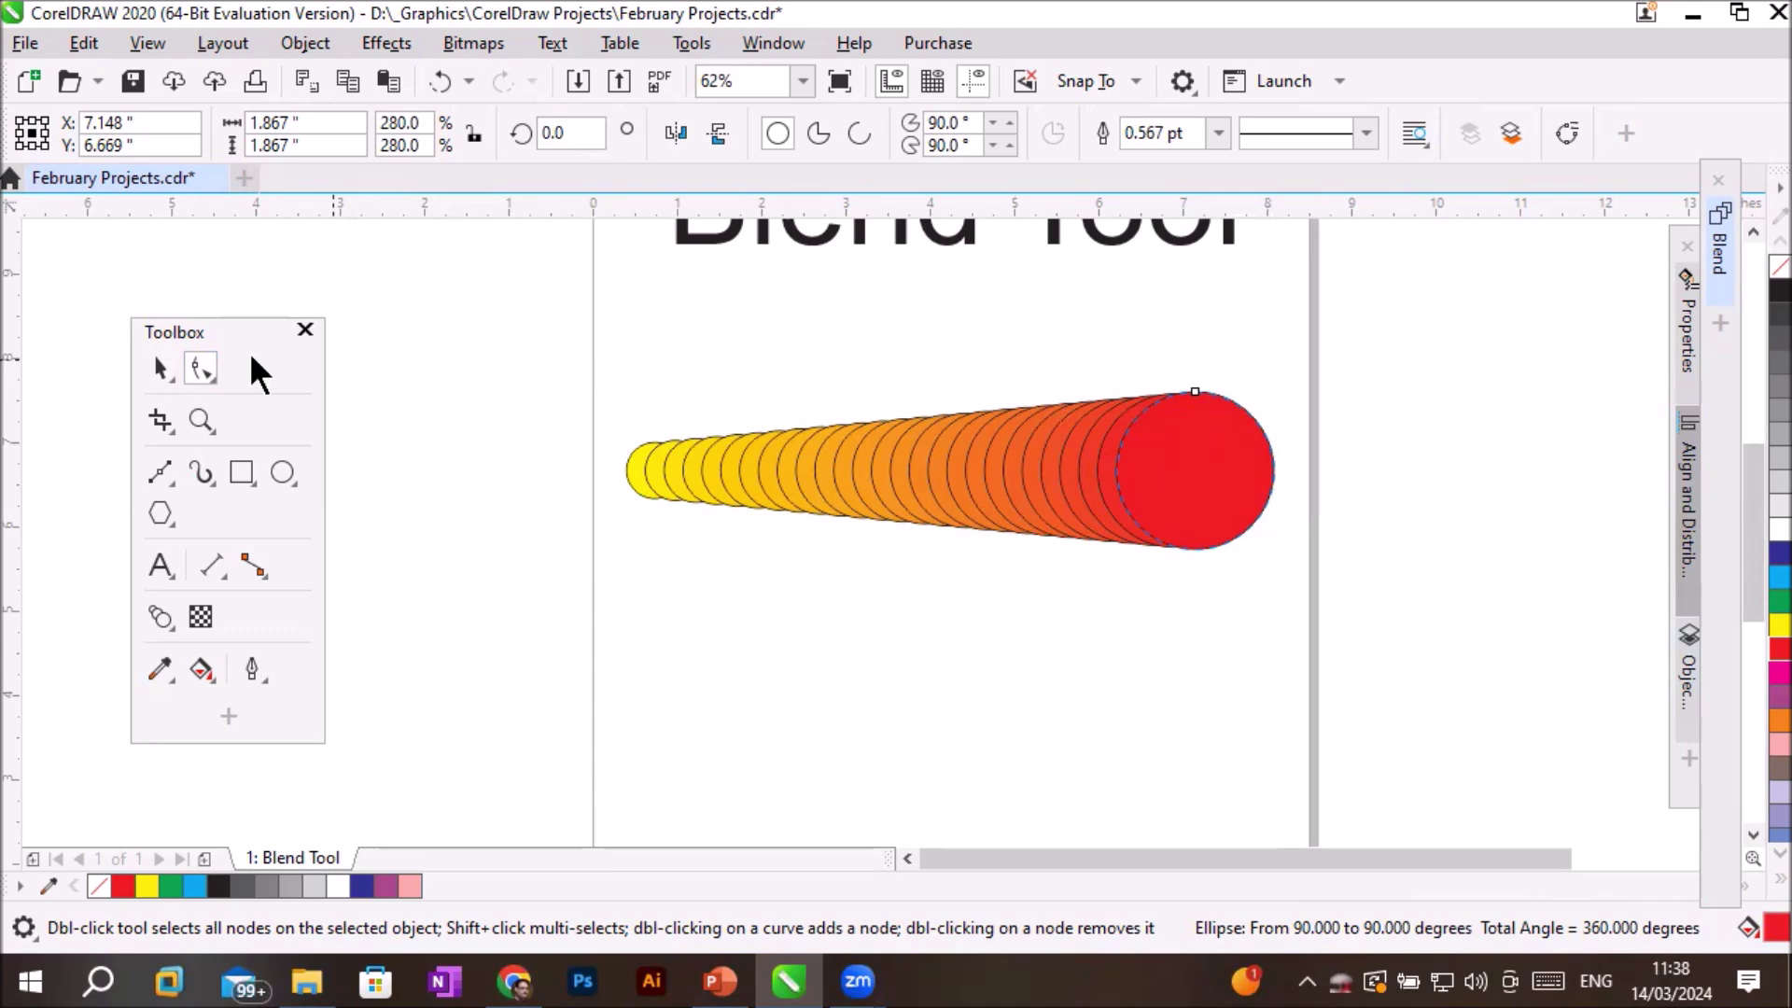
Enlarge the blend's red end circle to about 2.26 inches across, and scale it down to about 0.81 inches.
left_click(159, 367)
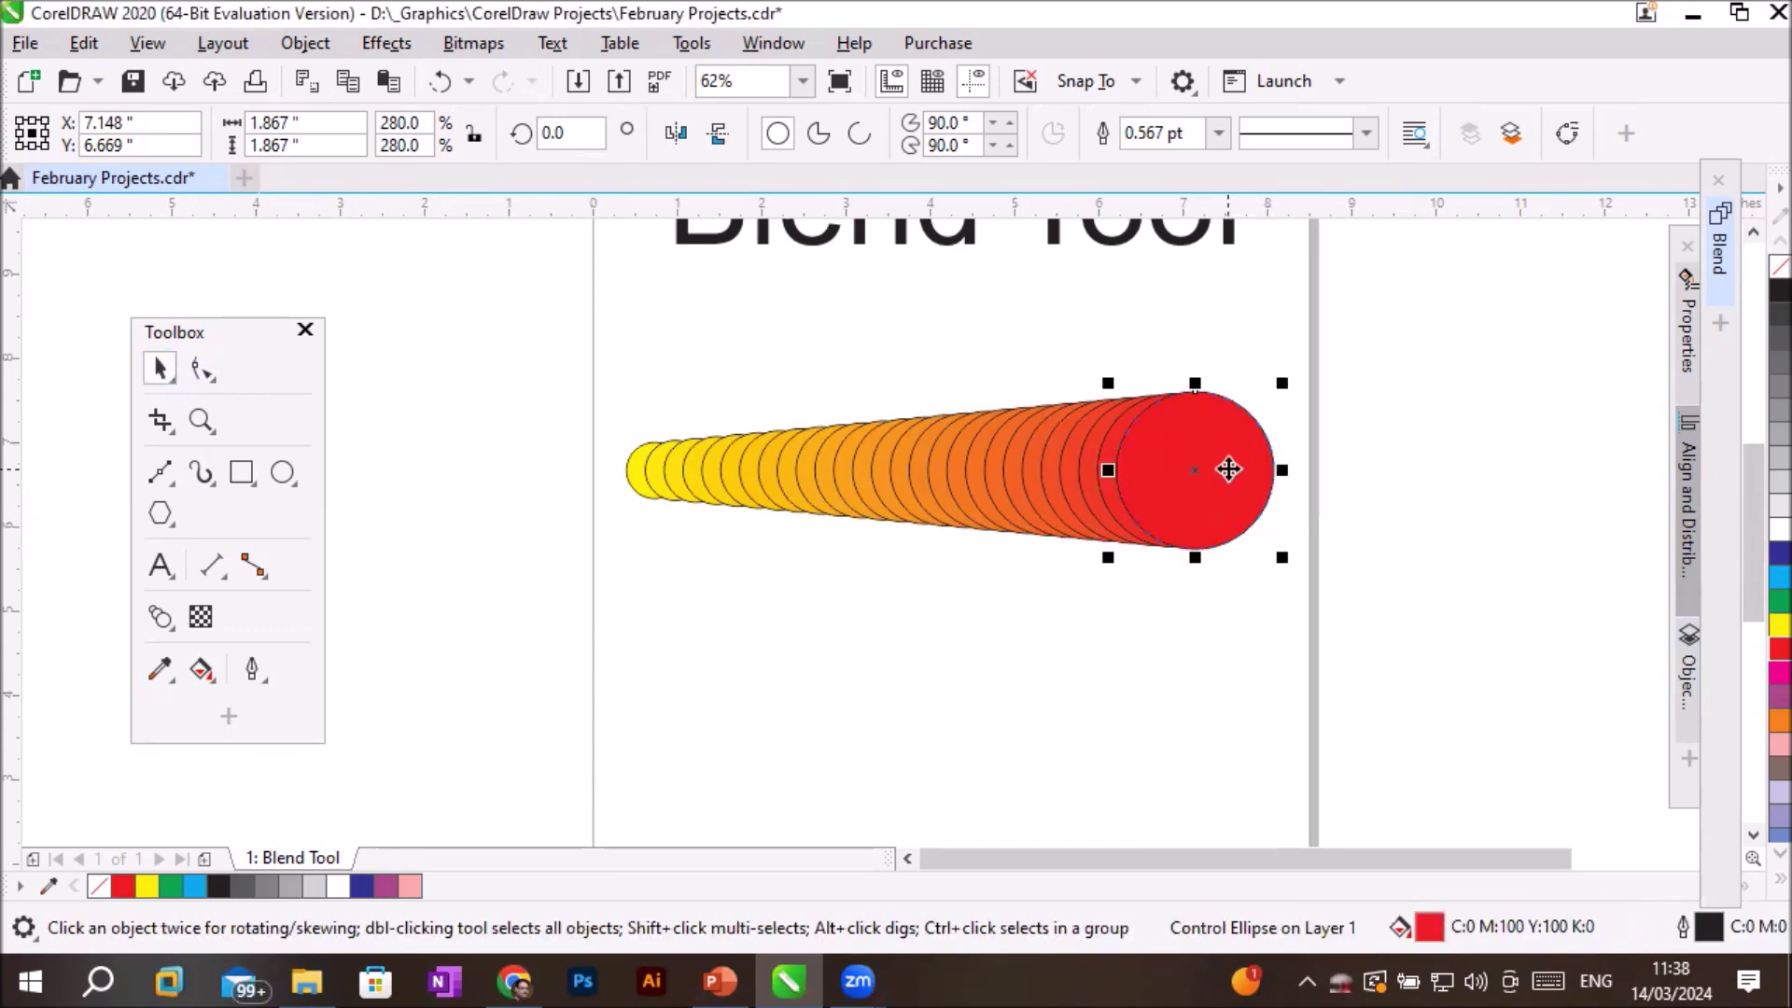
left_click_drag(1281, 382, 1315, 250)
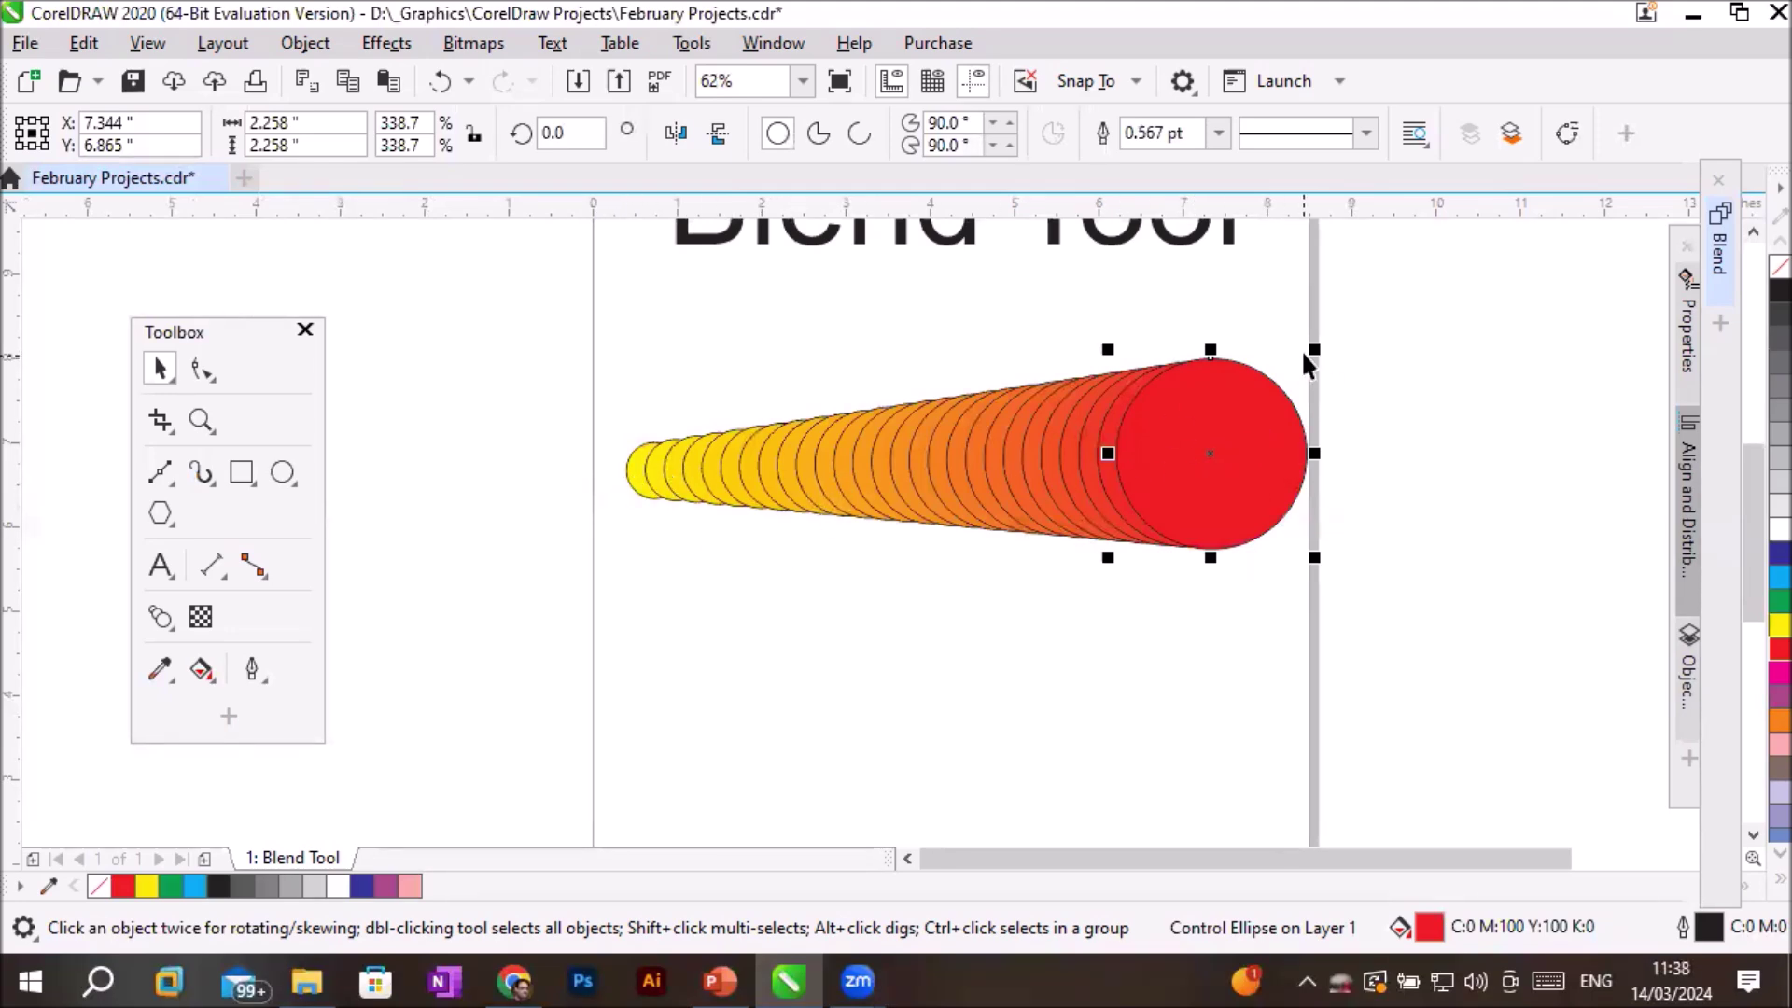
left_click_drag(1315, 347, 1191, 504)
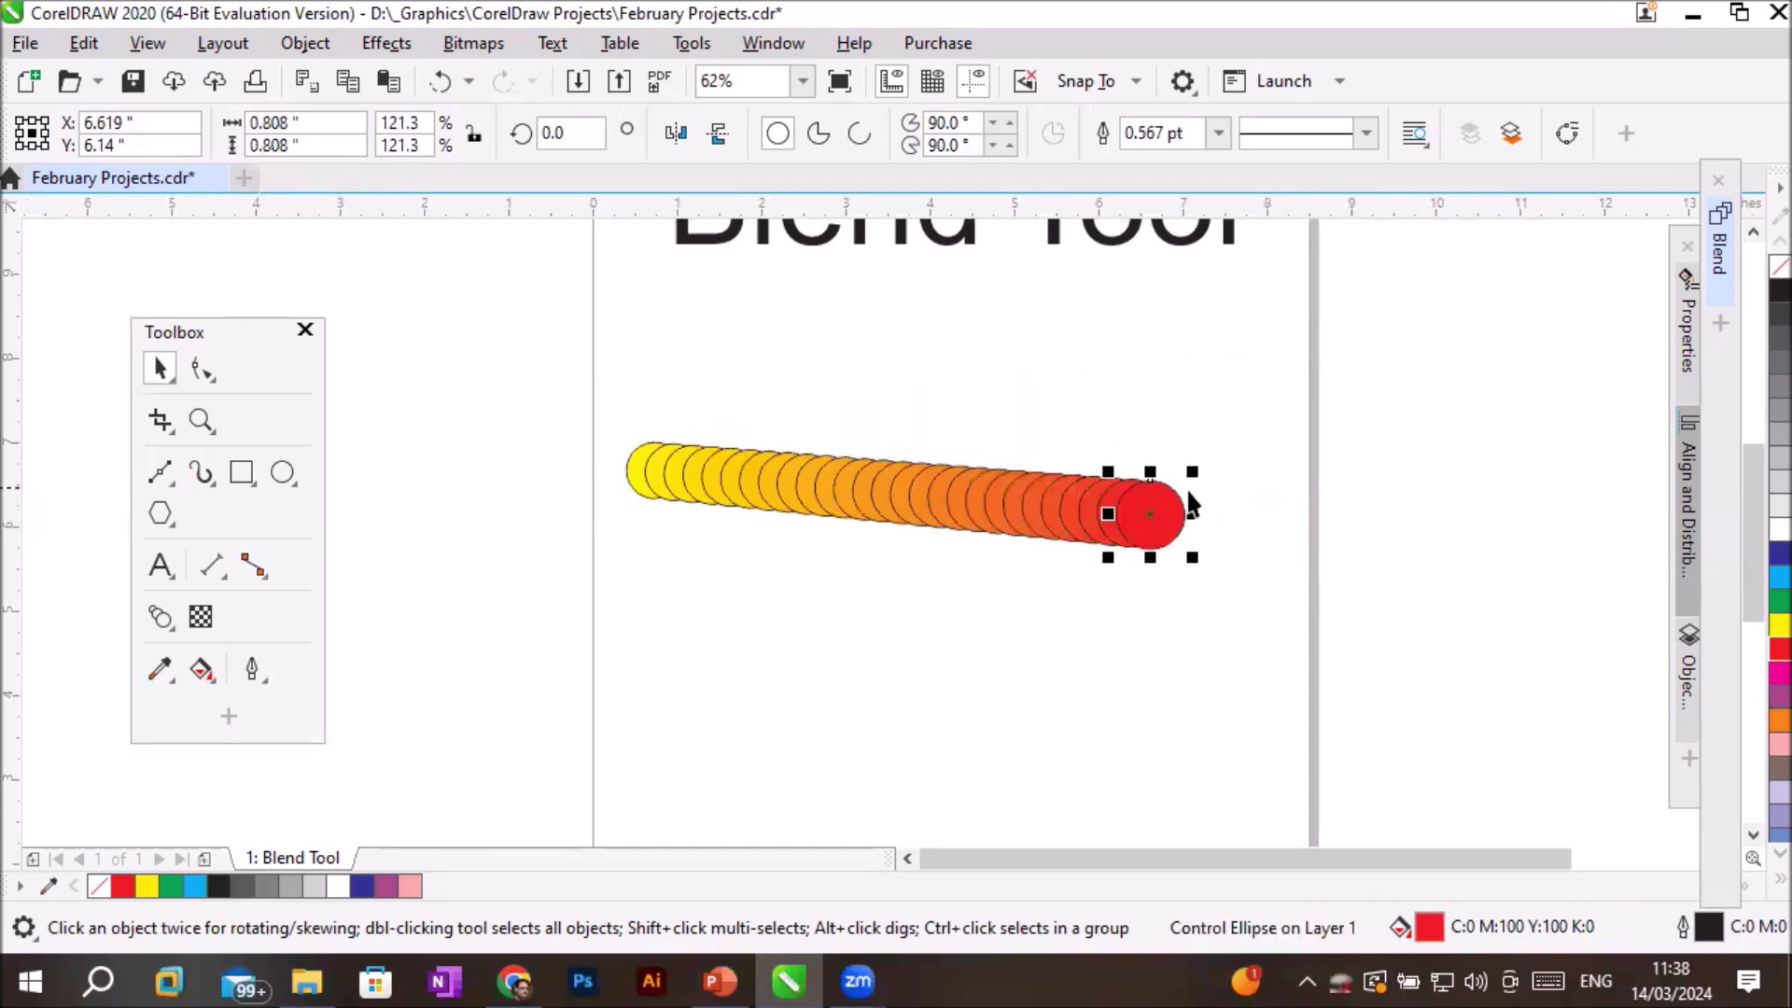
Enlarge the blend's yellow circle to about 2.85 inches across, and use the Blend tool to move the red end circle inside it.
left_click(633, 481)
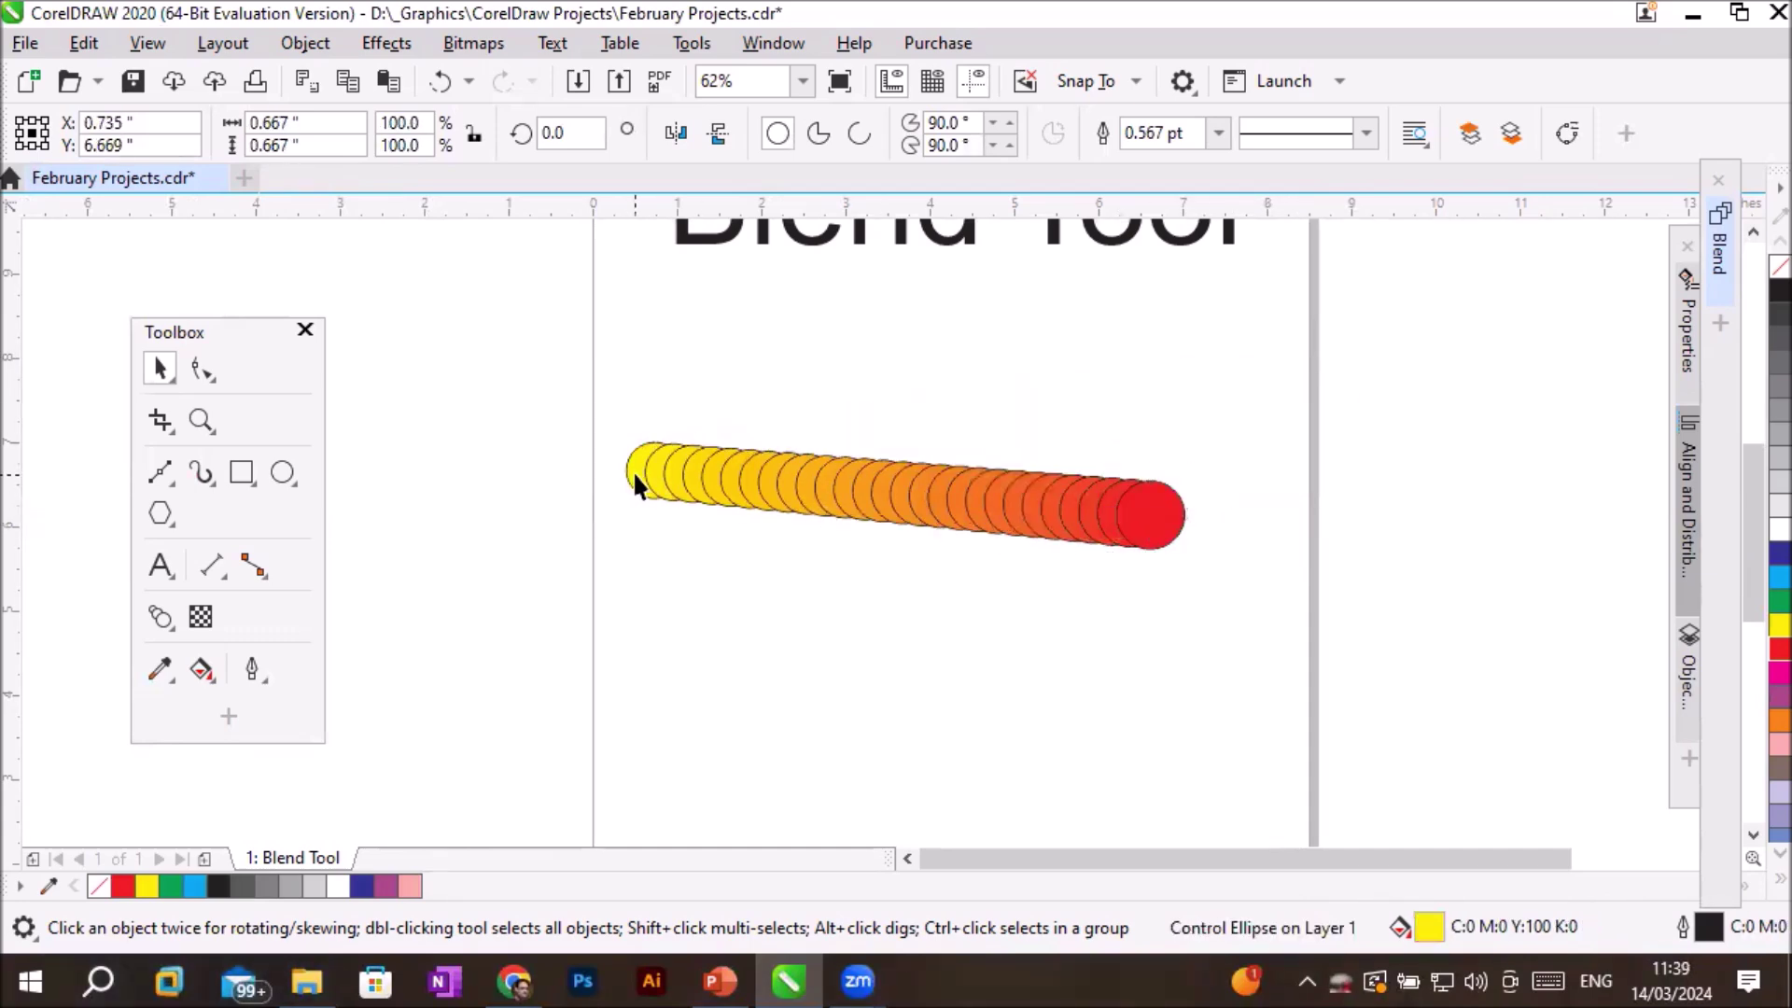
left_click_drag(616, 509, 433, 711)
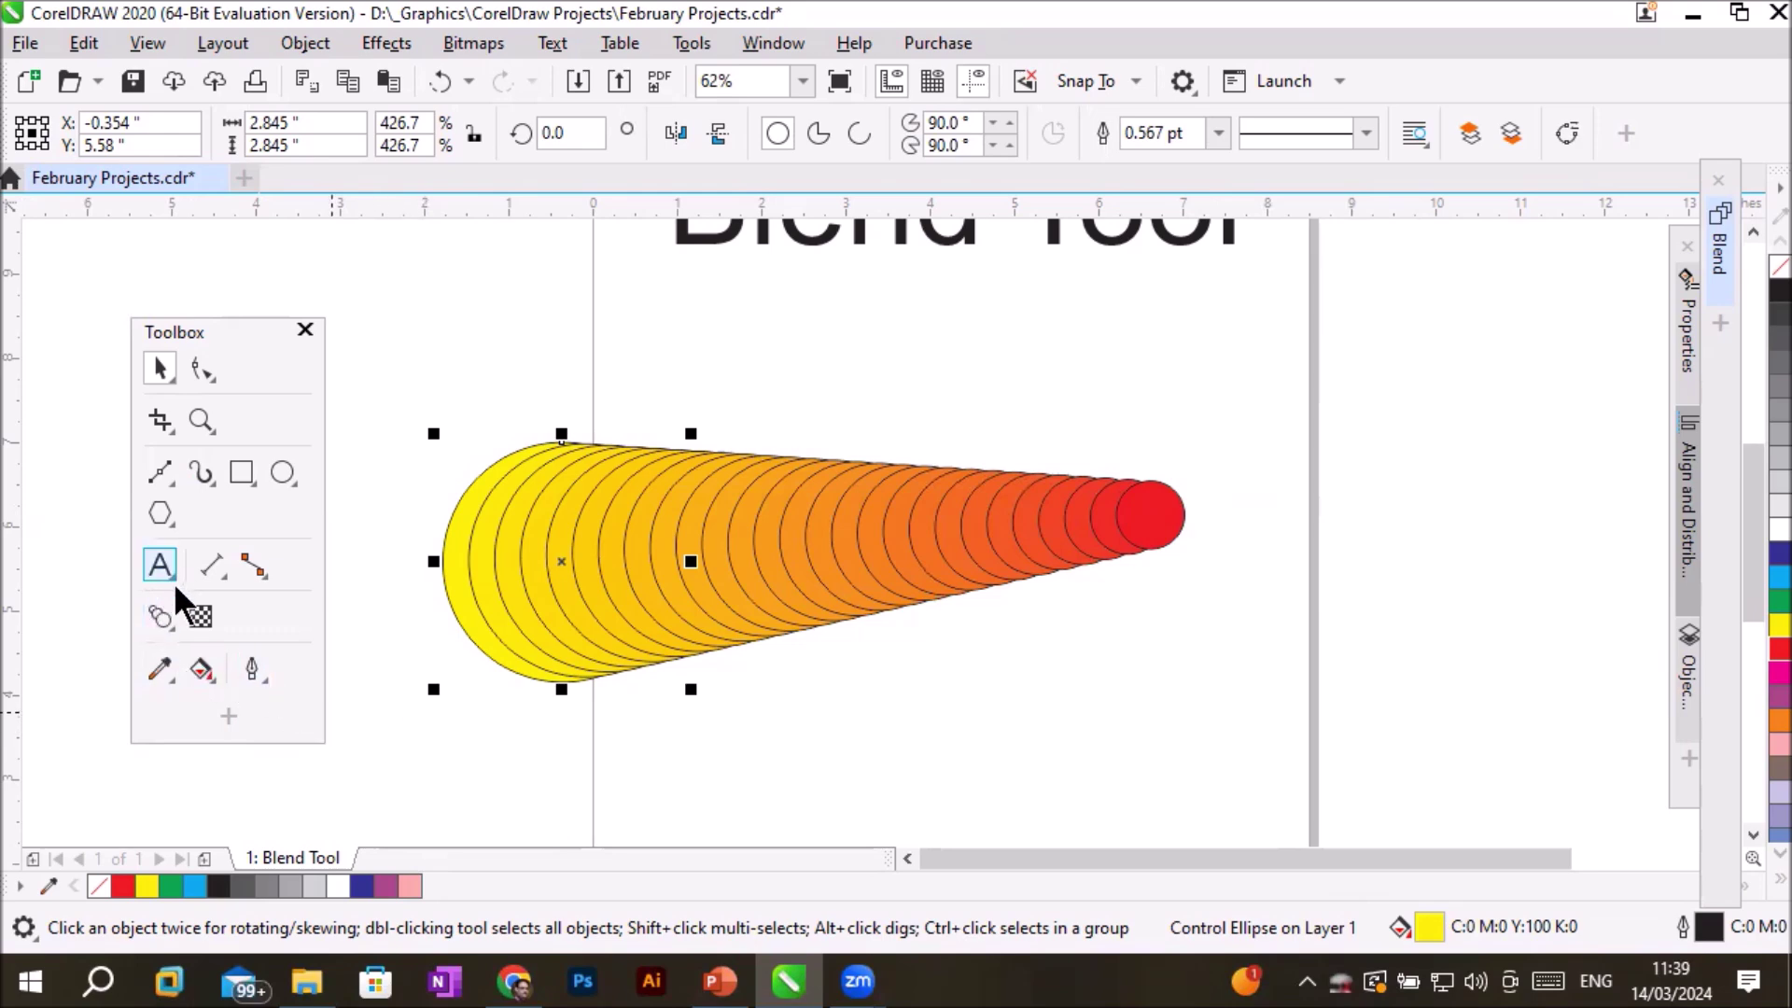
left_click(158, 616)
left_click(751, 560)
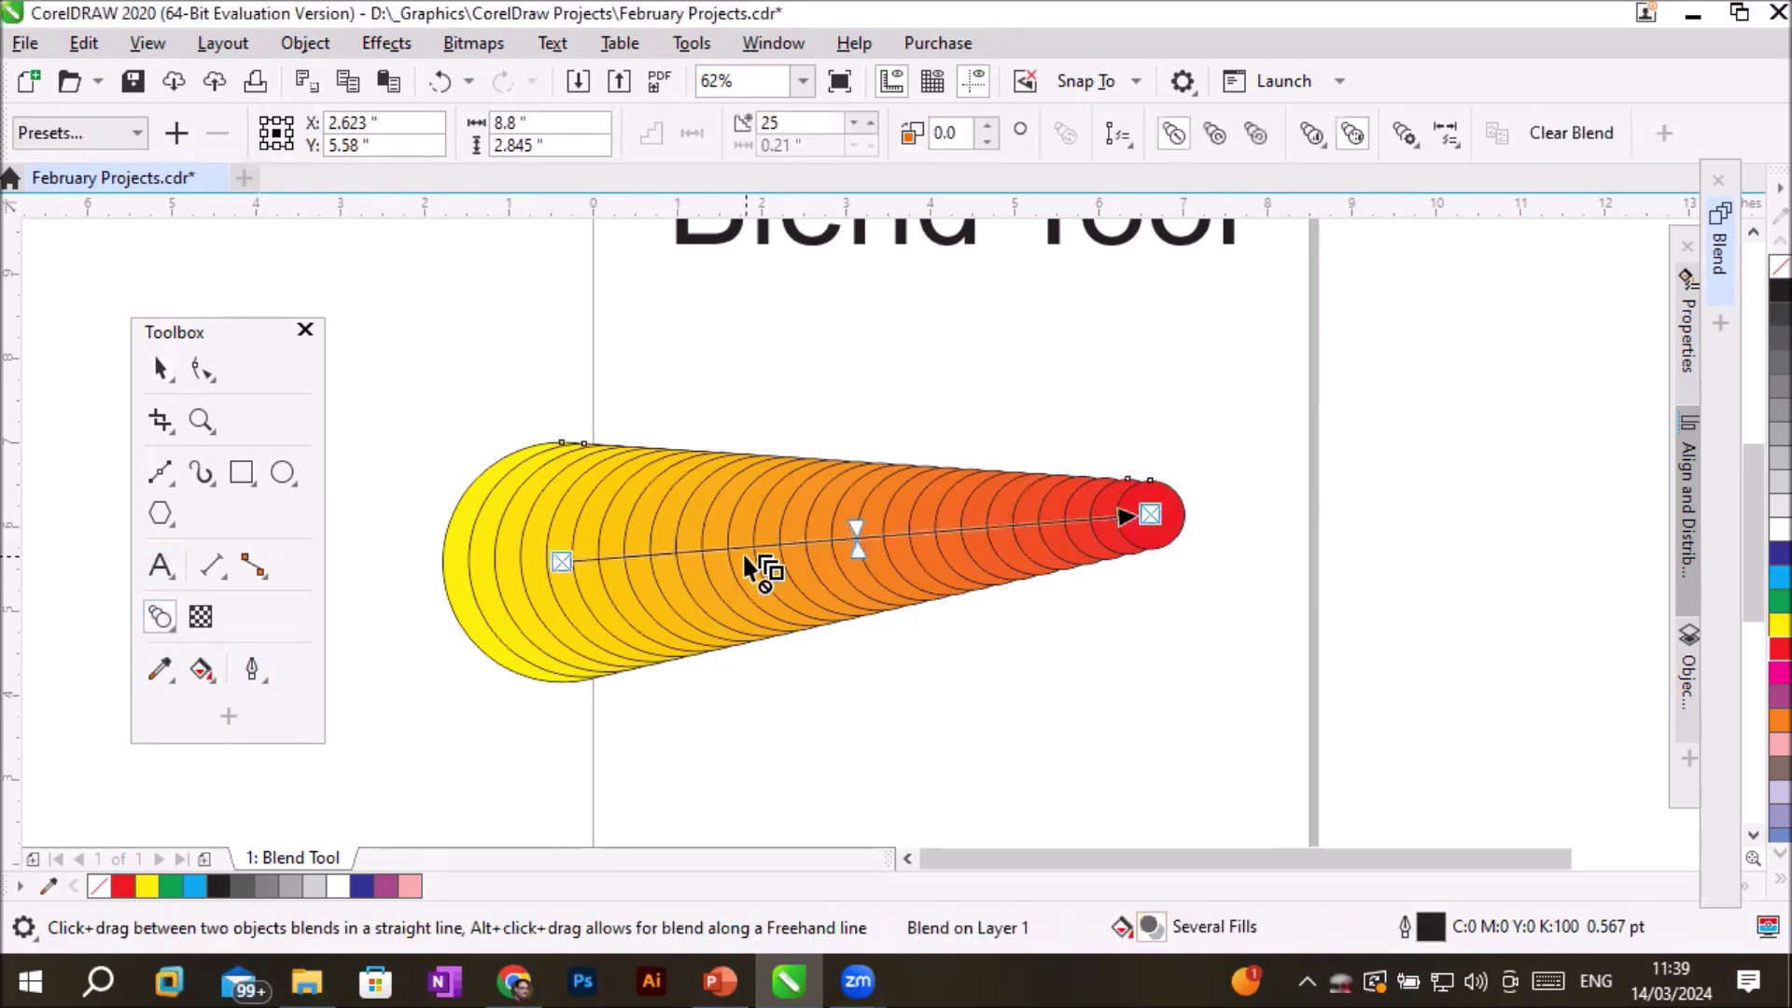
left_click_drag(1150, 515, 523, 566)
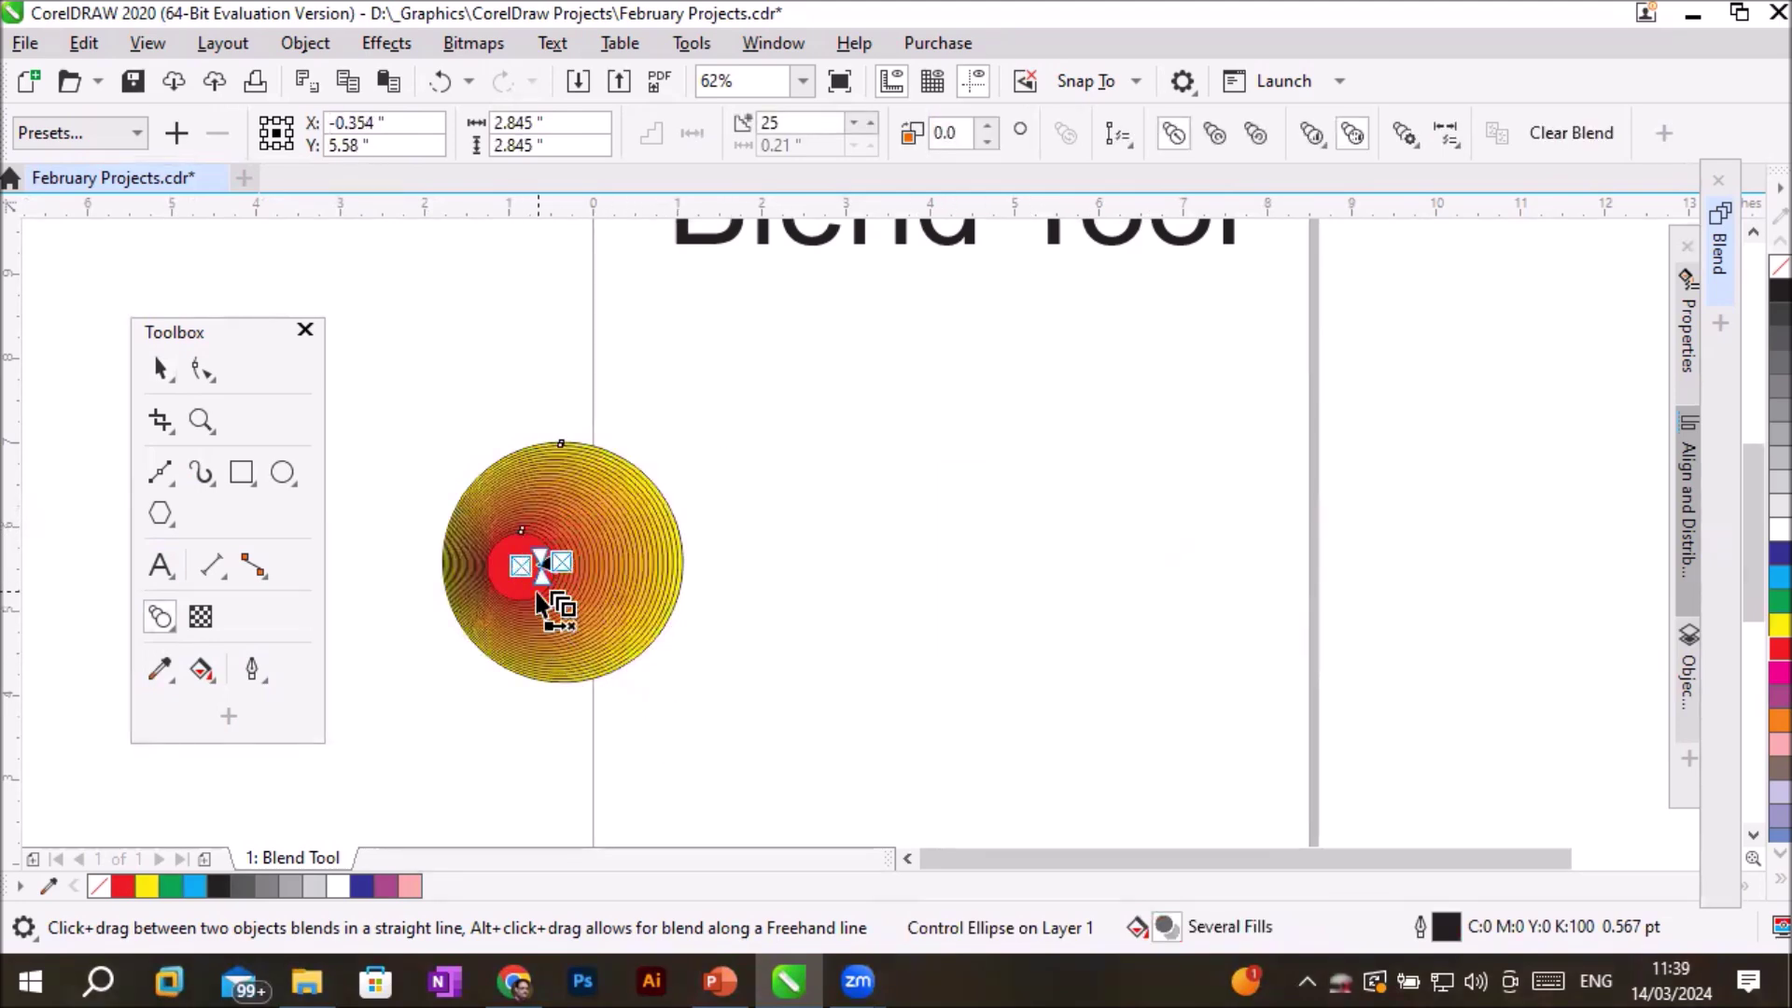
scroll(478, 581, "up", 4)
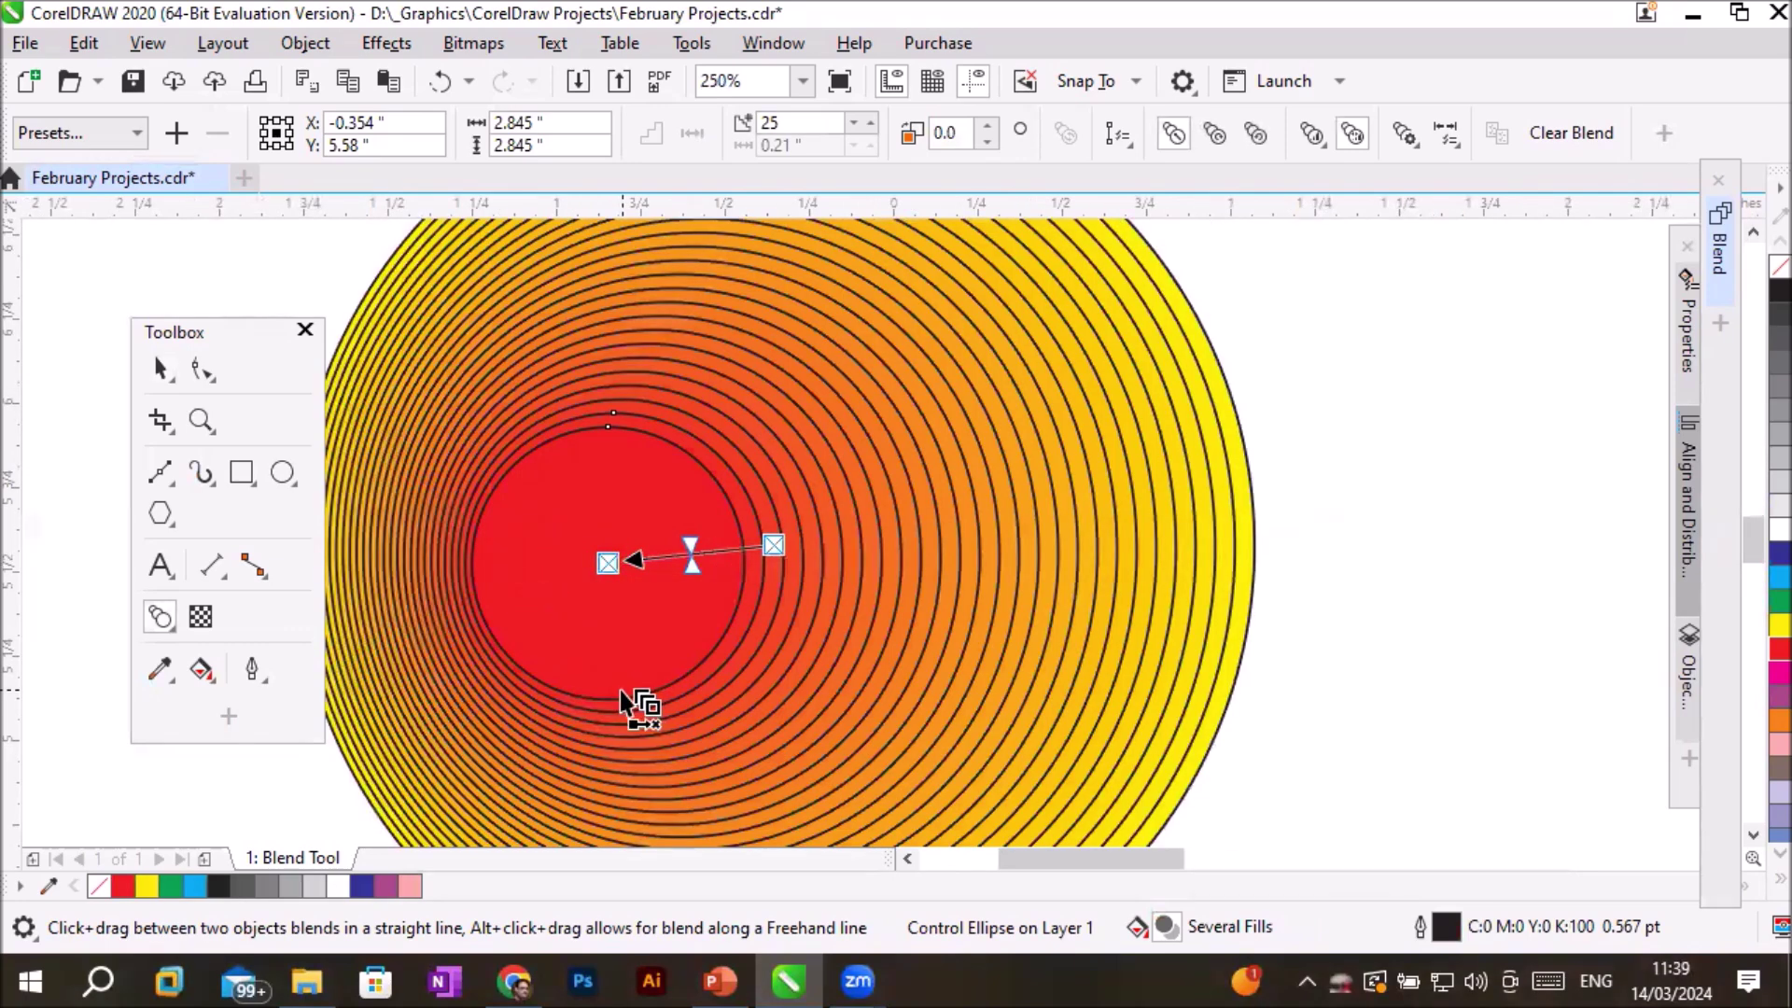
scroll(618, 686, "up", 2)
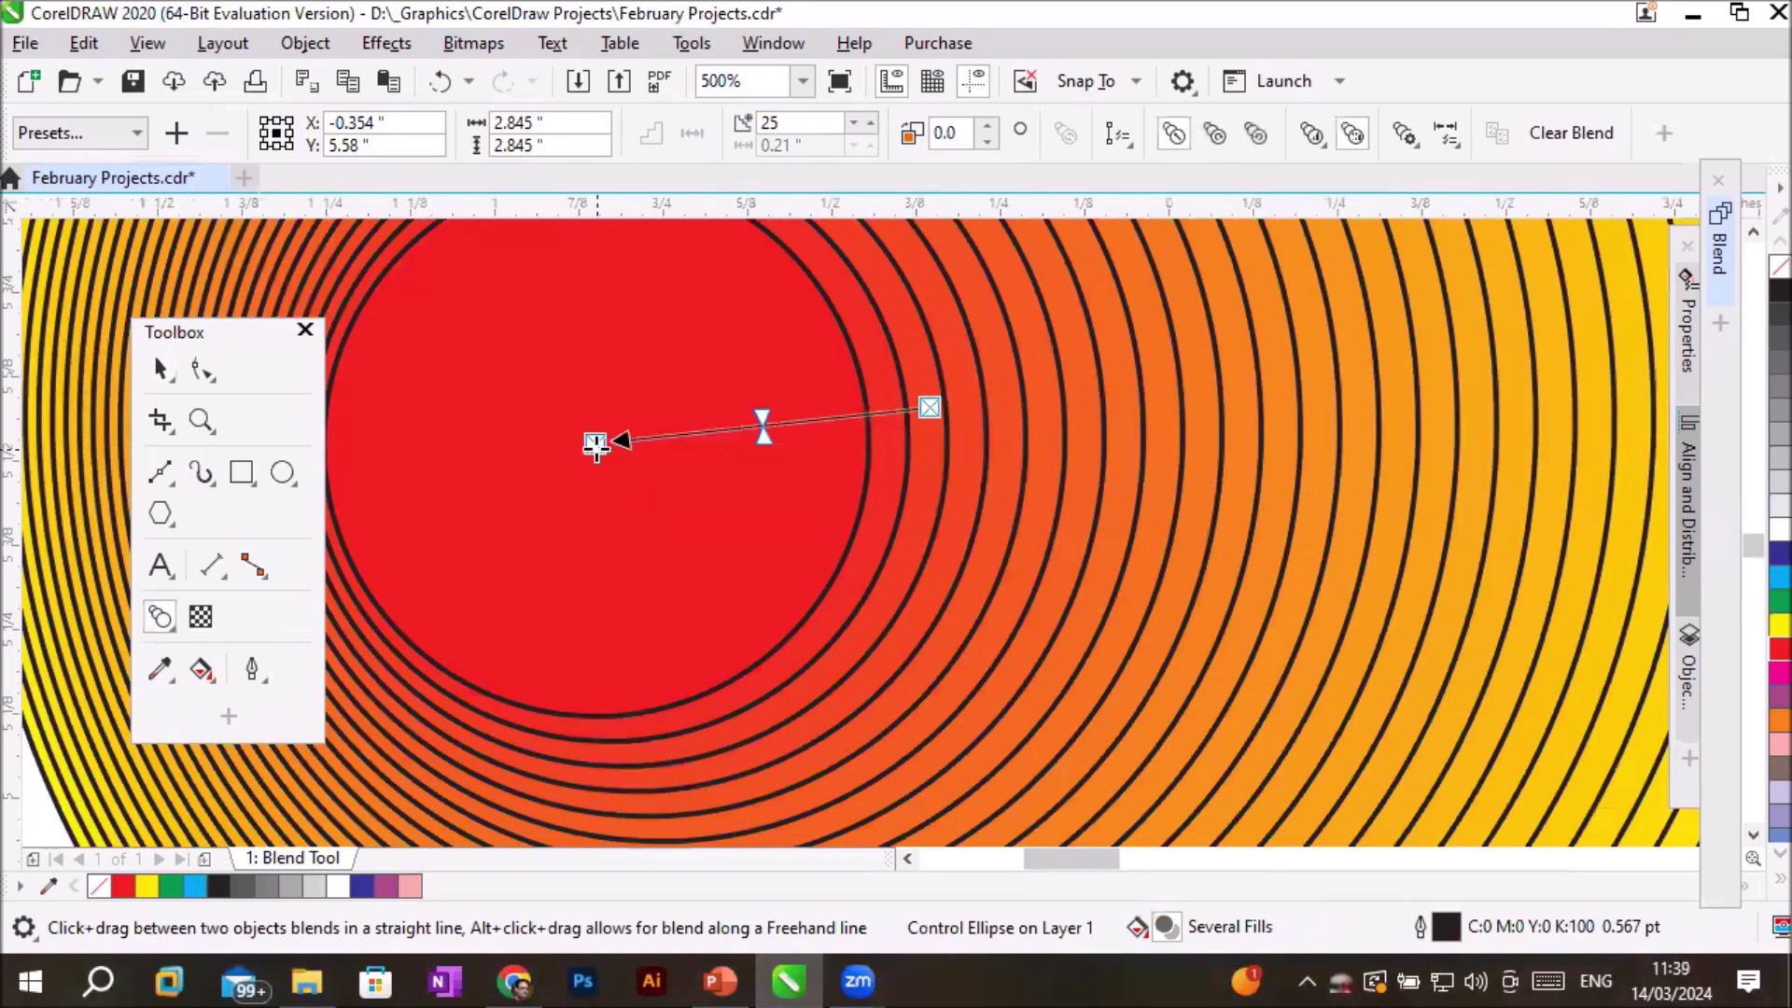
scroll(607, 471, "down", 2)
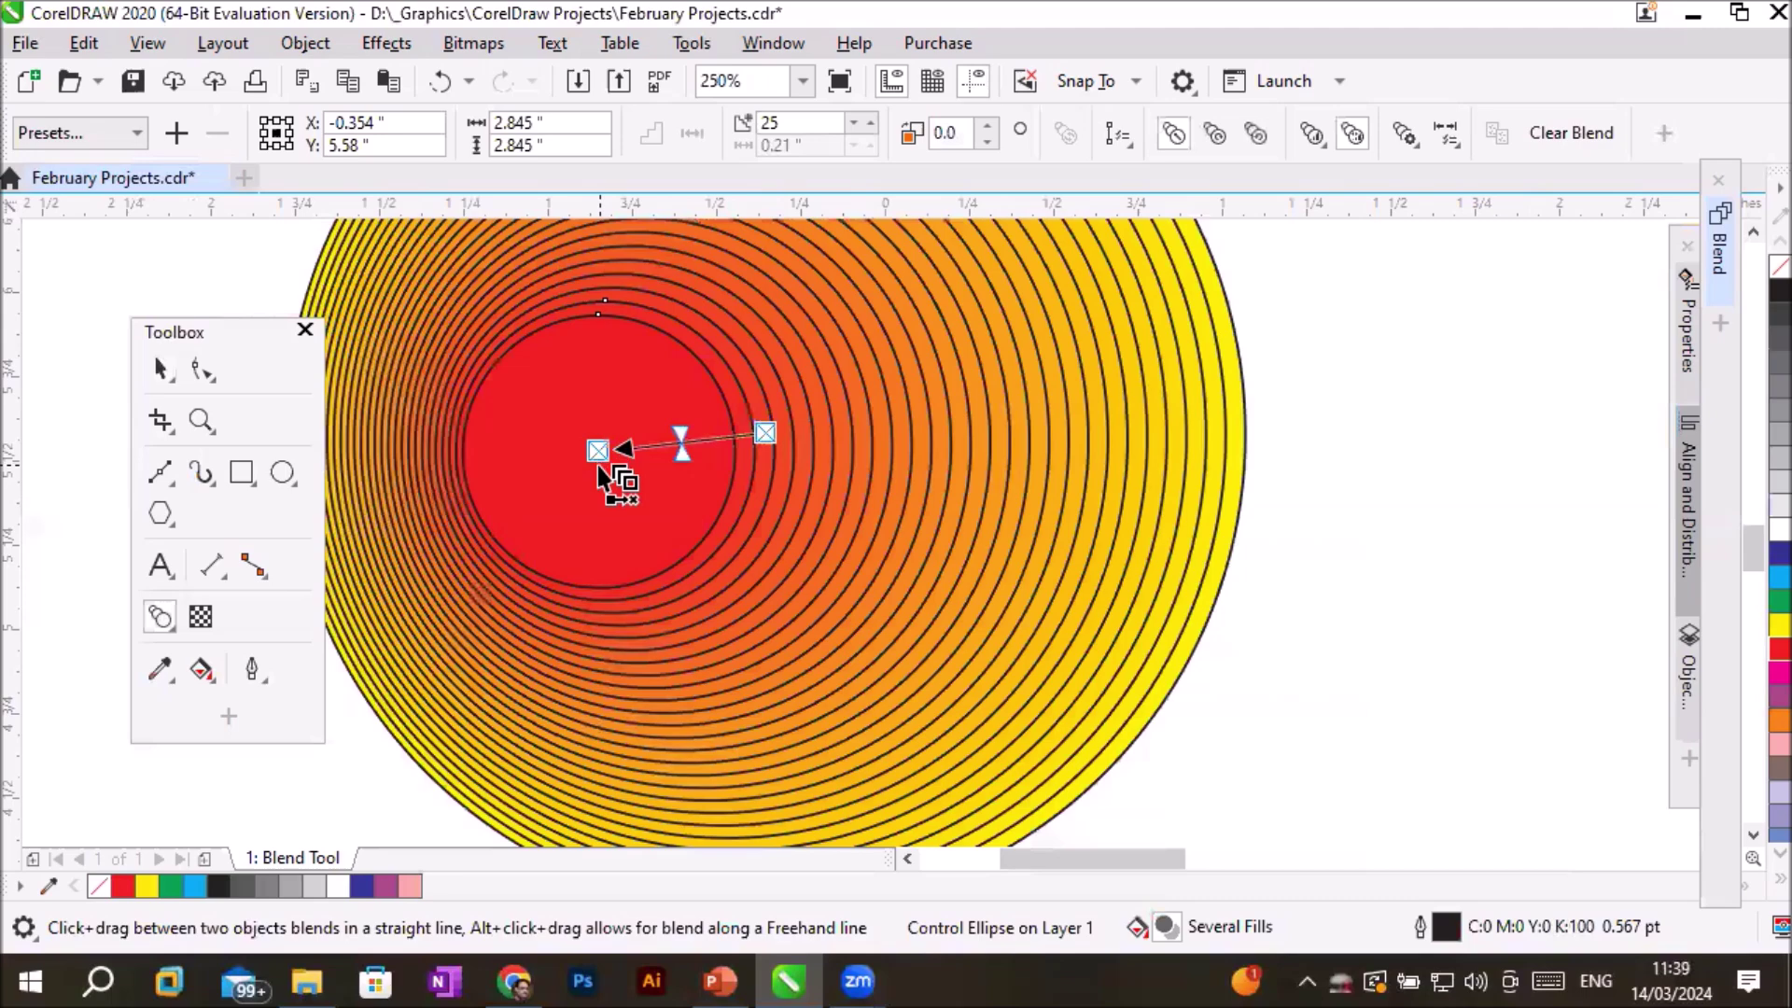
scroll(597, 467, "down", 2)
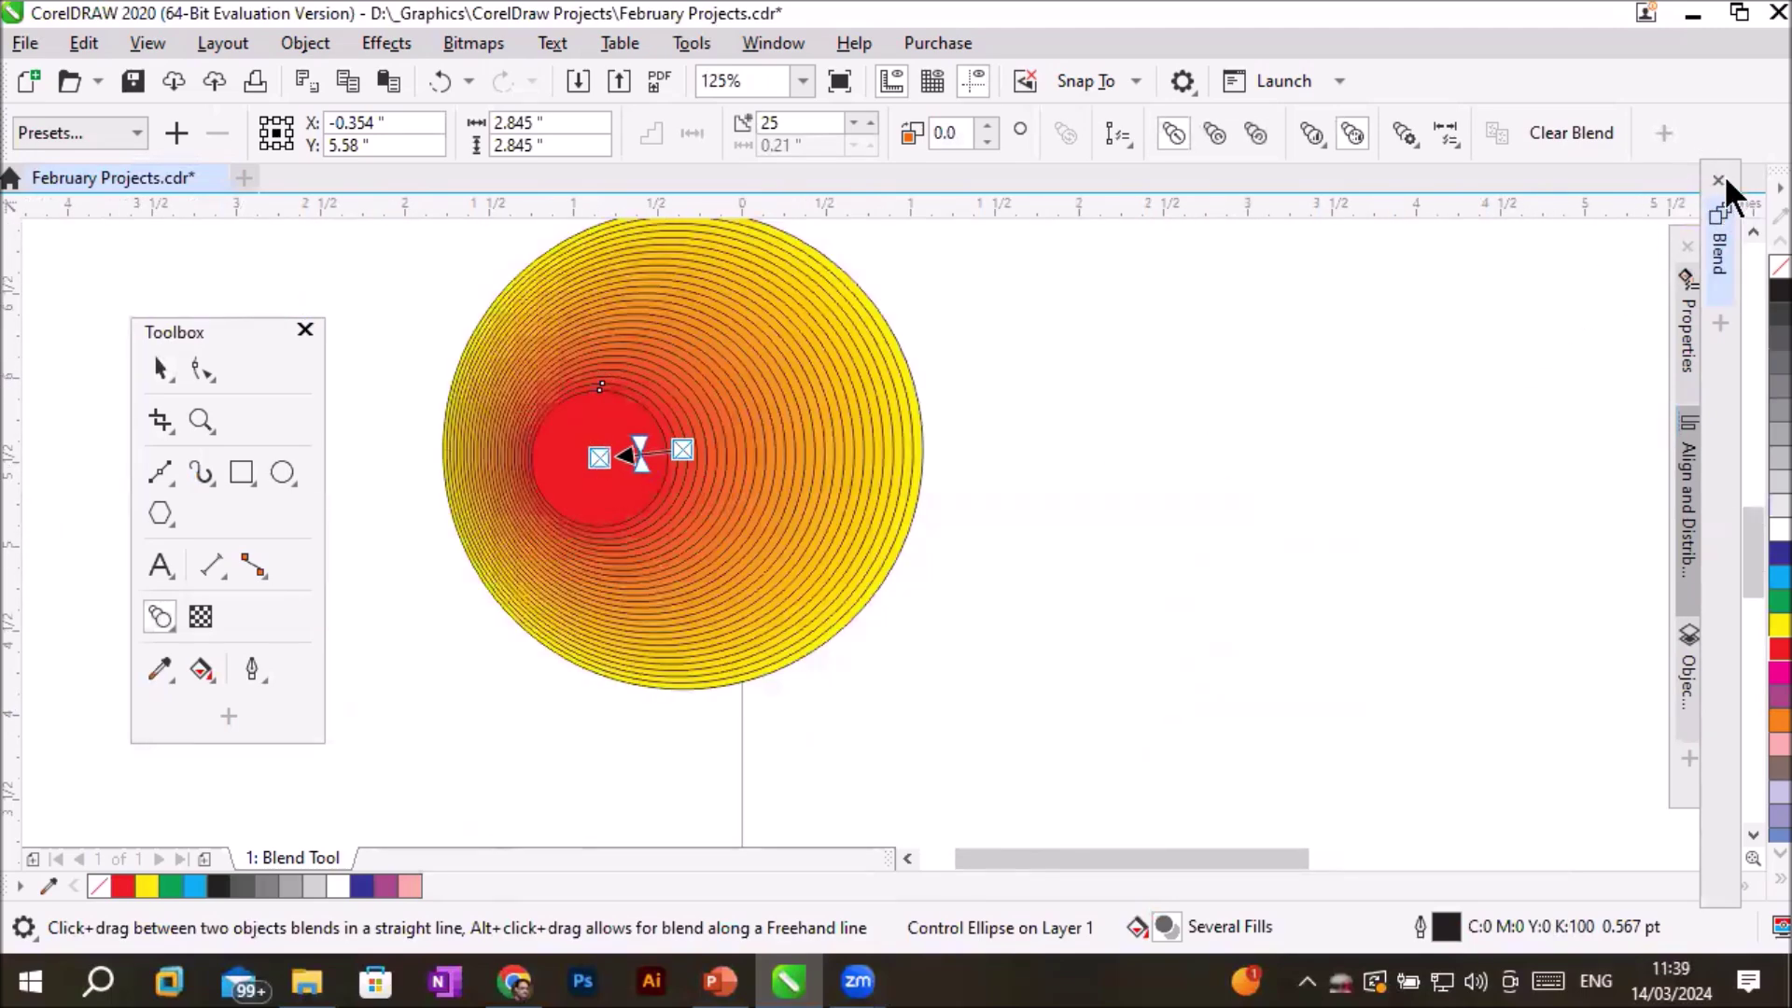
Float the Blend docker over the drawing area, and practise pulling the red end circle out and centering it on the yellow circle.
mouse_move(1712, 458)
left_mouse_down()
mouse_move(1624, 480)
mouse_move(1703, 485)
mouse_move(1551, 497)
mouse_move(1548, 530)
left_mouse_up()
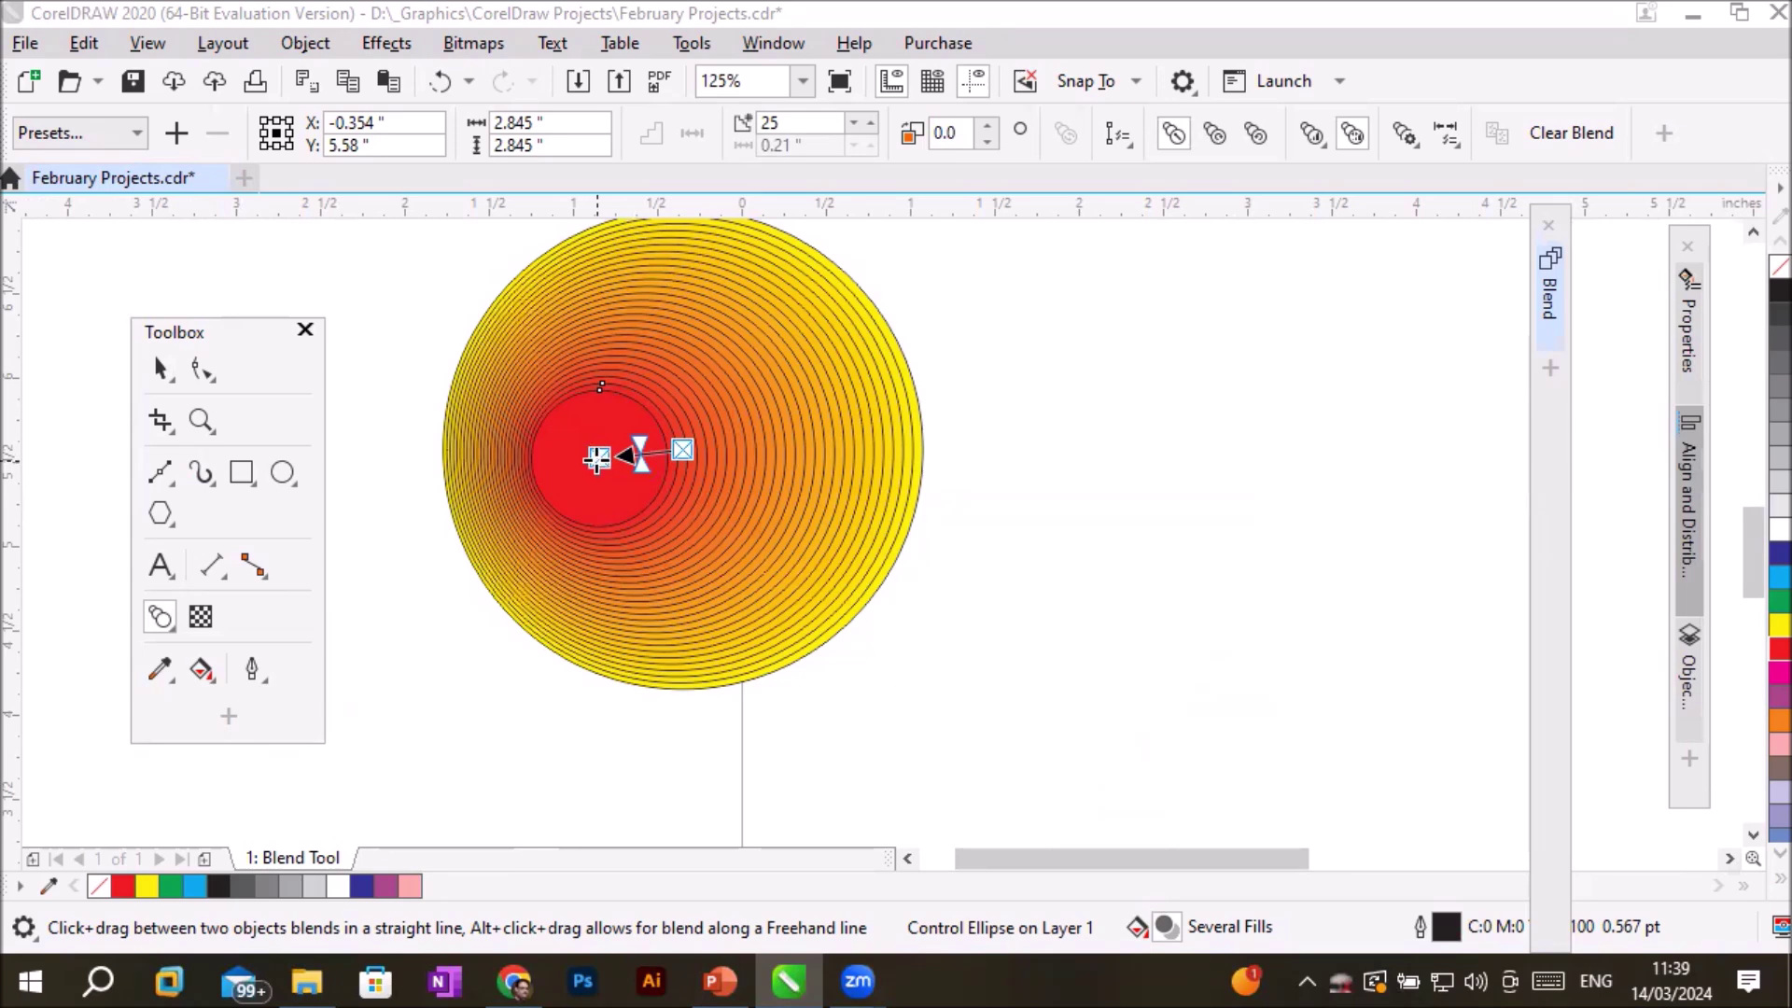
left_click_drag(599, 455, 680, 450)
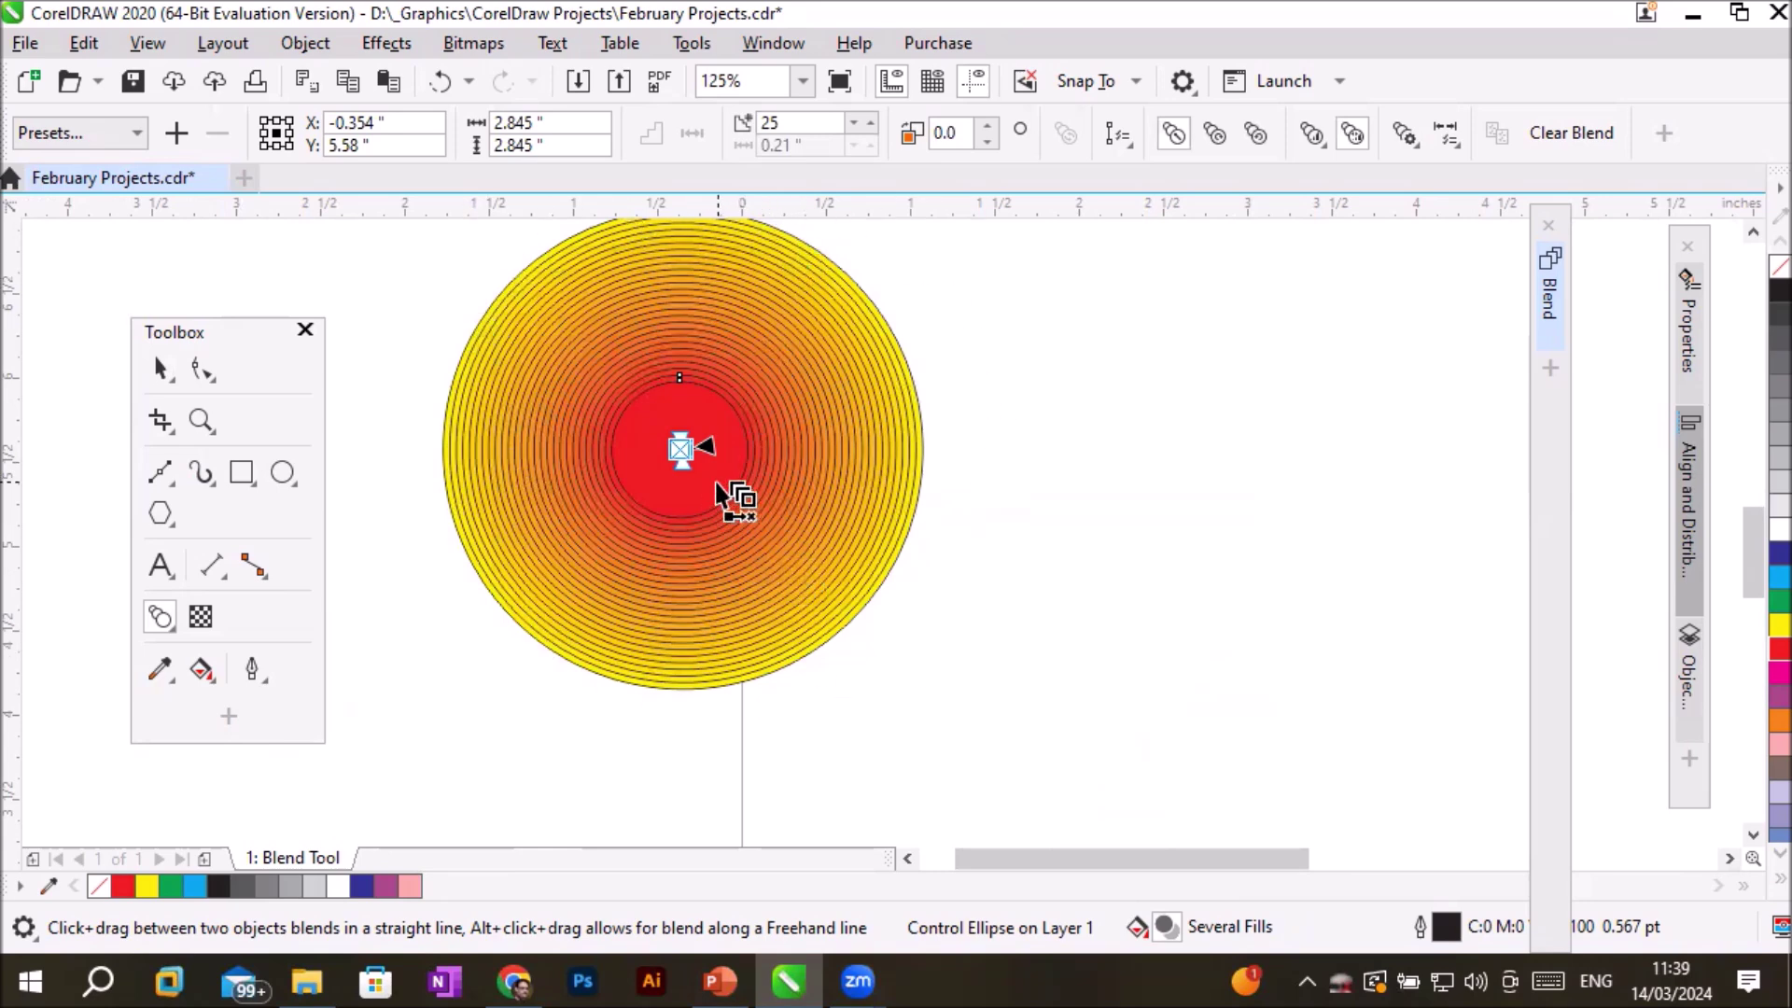
left_click_drag(681, 448, 1260, 442)
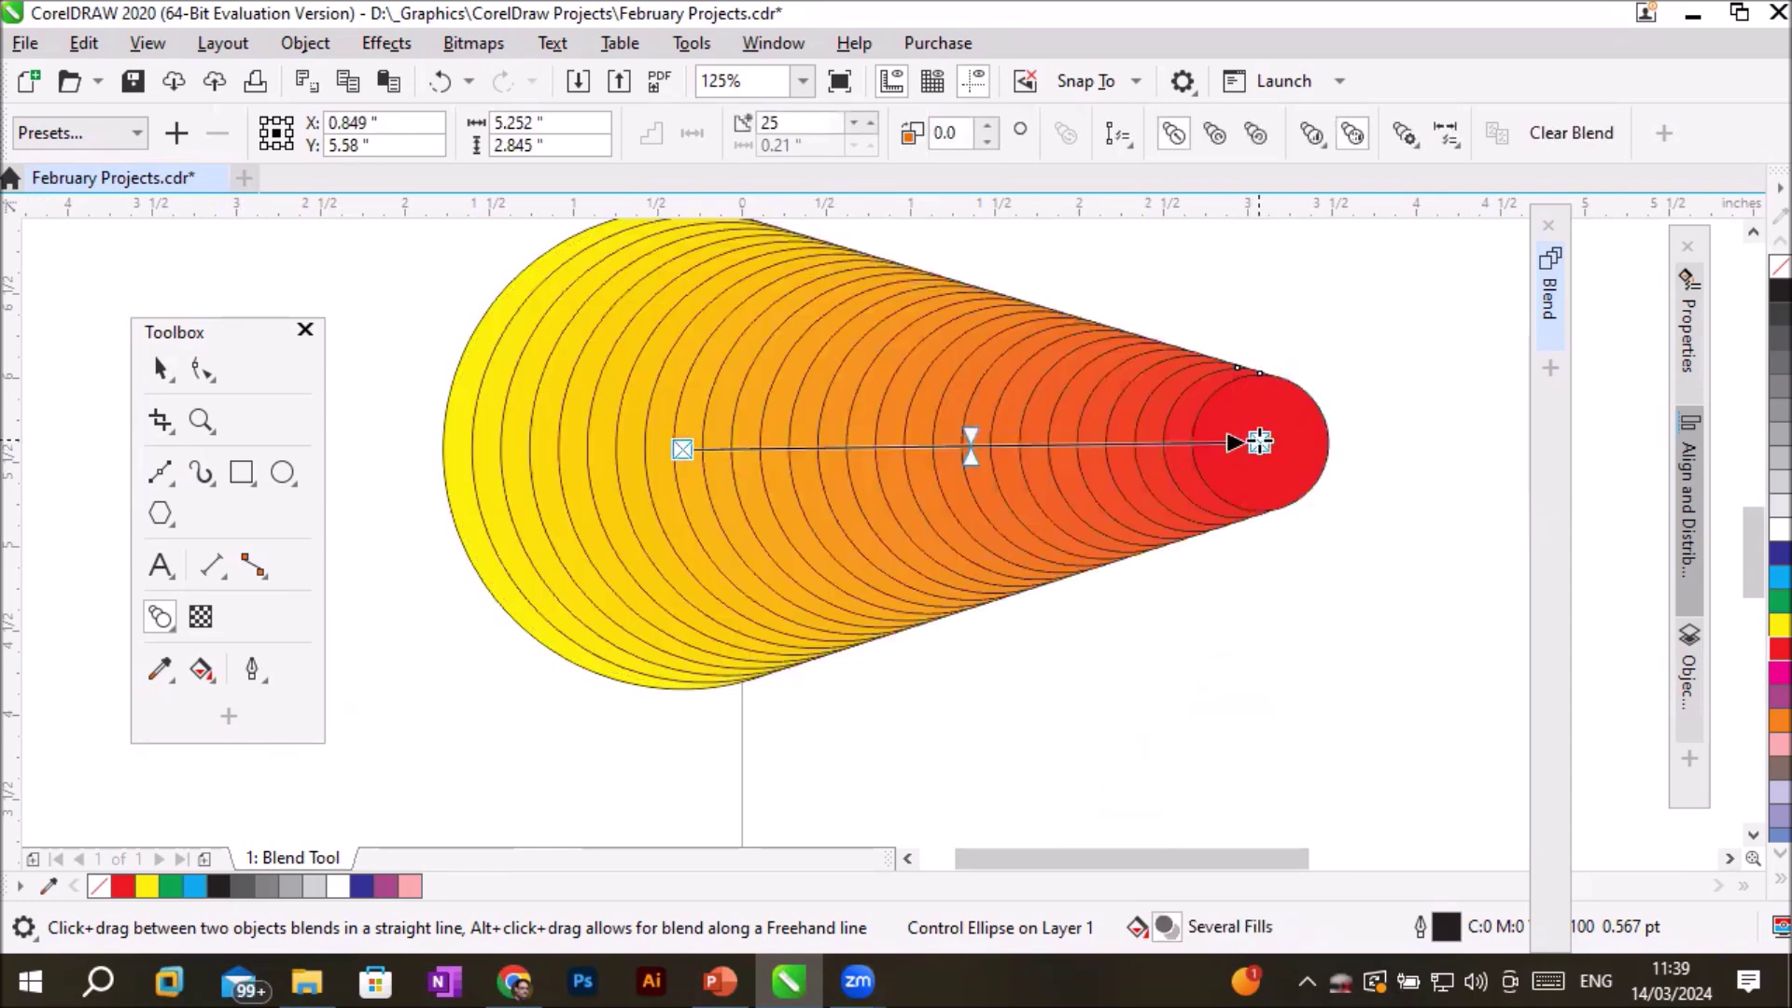
left_click_drag(1258, 440, 684, 449)
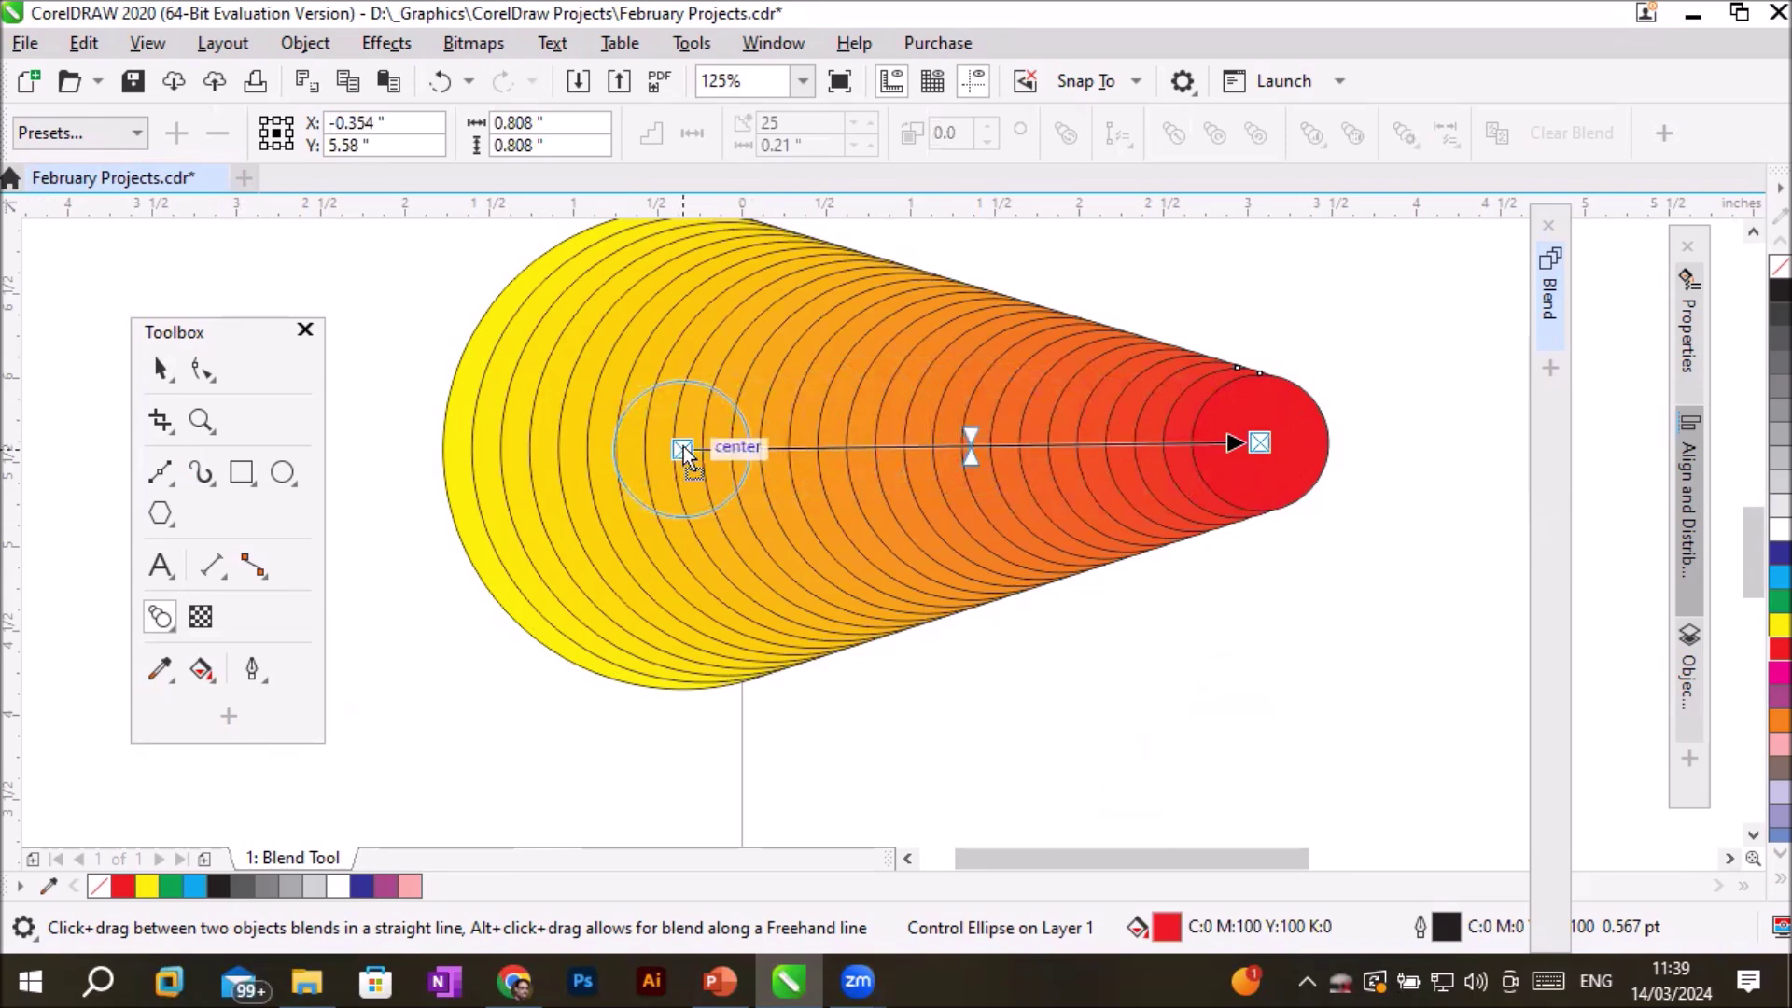
left_click_drag(684, 450, 685, 449)
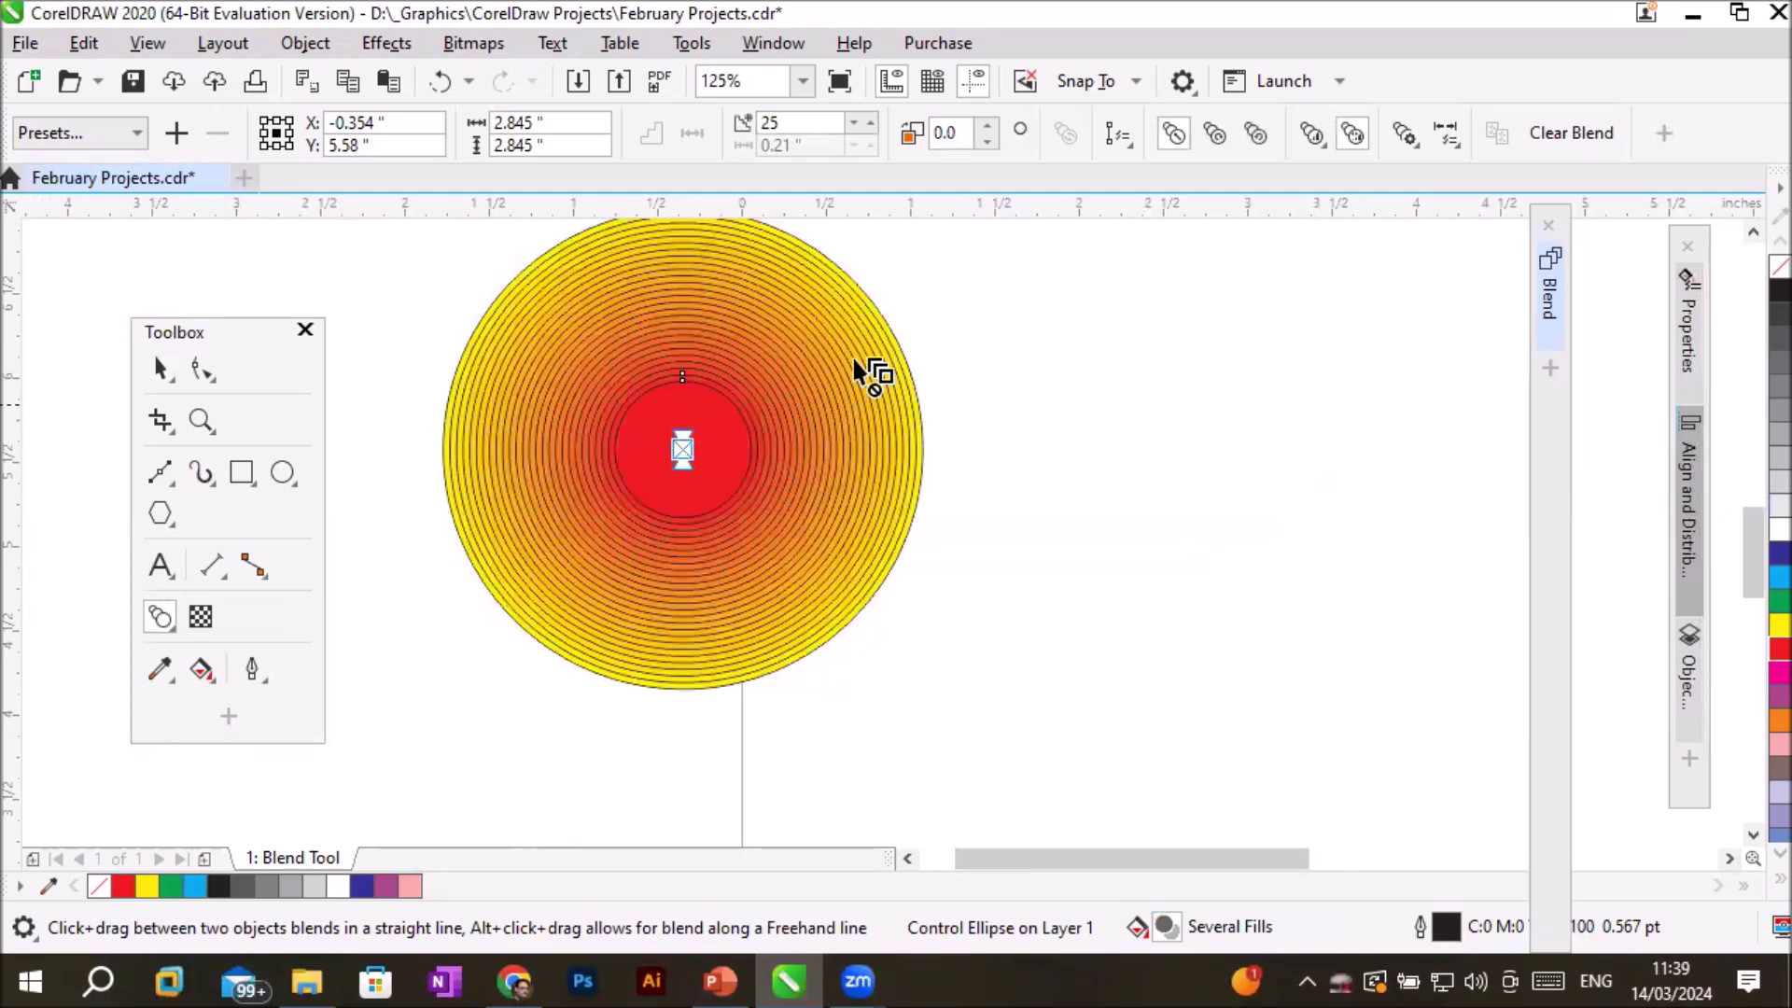
left_click(1752, 232)
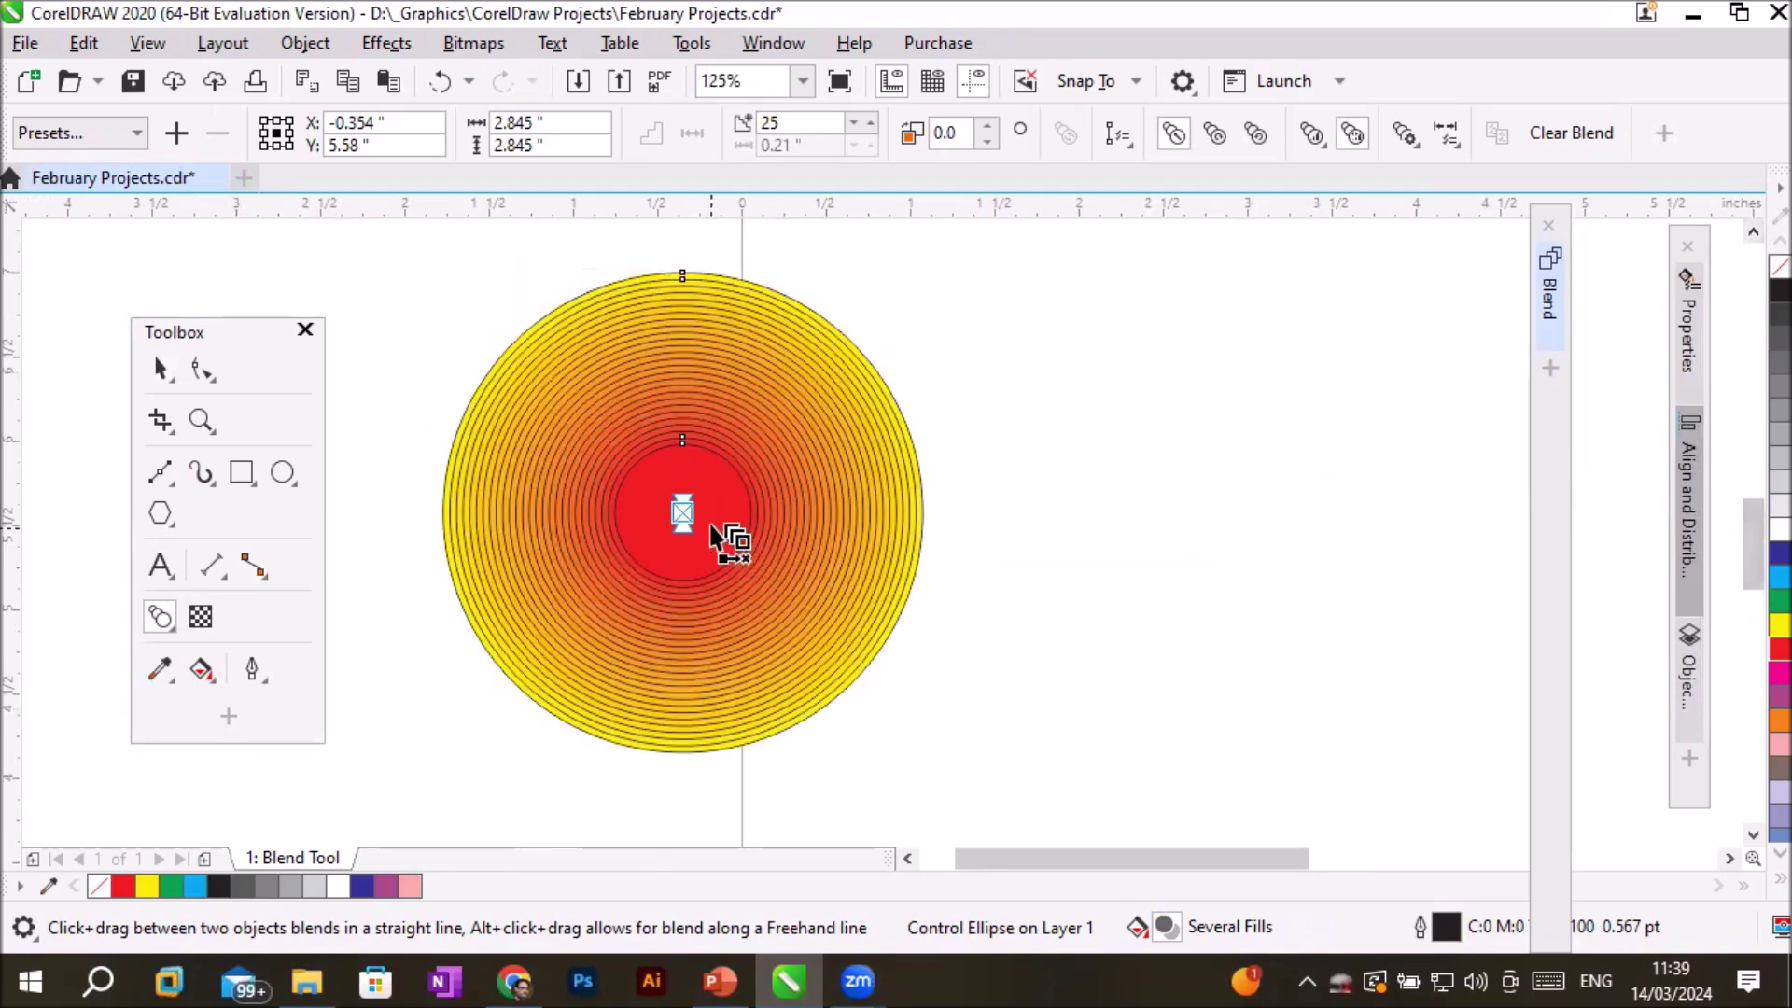
Move the red end circle out until the blend is about 5.21 inches wide, and set the acceleration slightly toward the yellow circle.
left_click_drag(684, 513, 1258, 511)
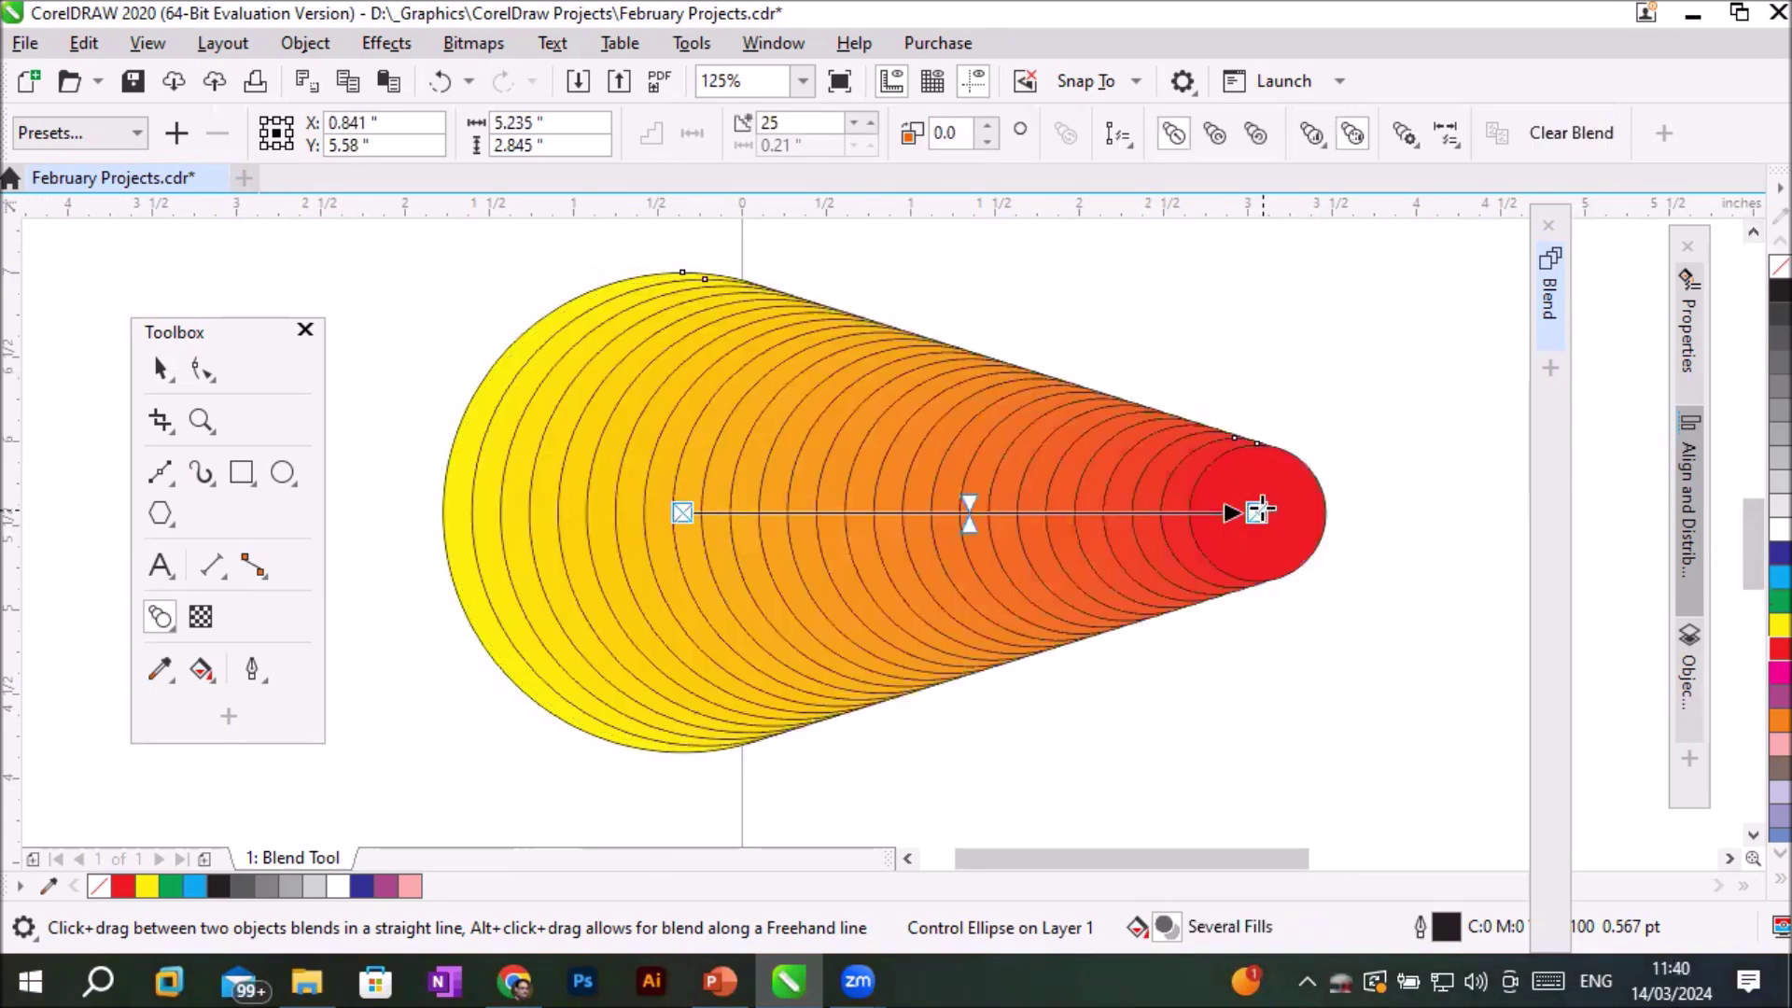
left_click_drag(973, 527, 801, 519)
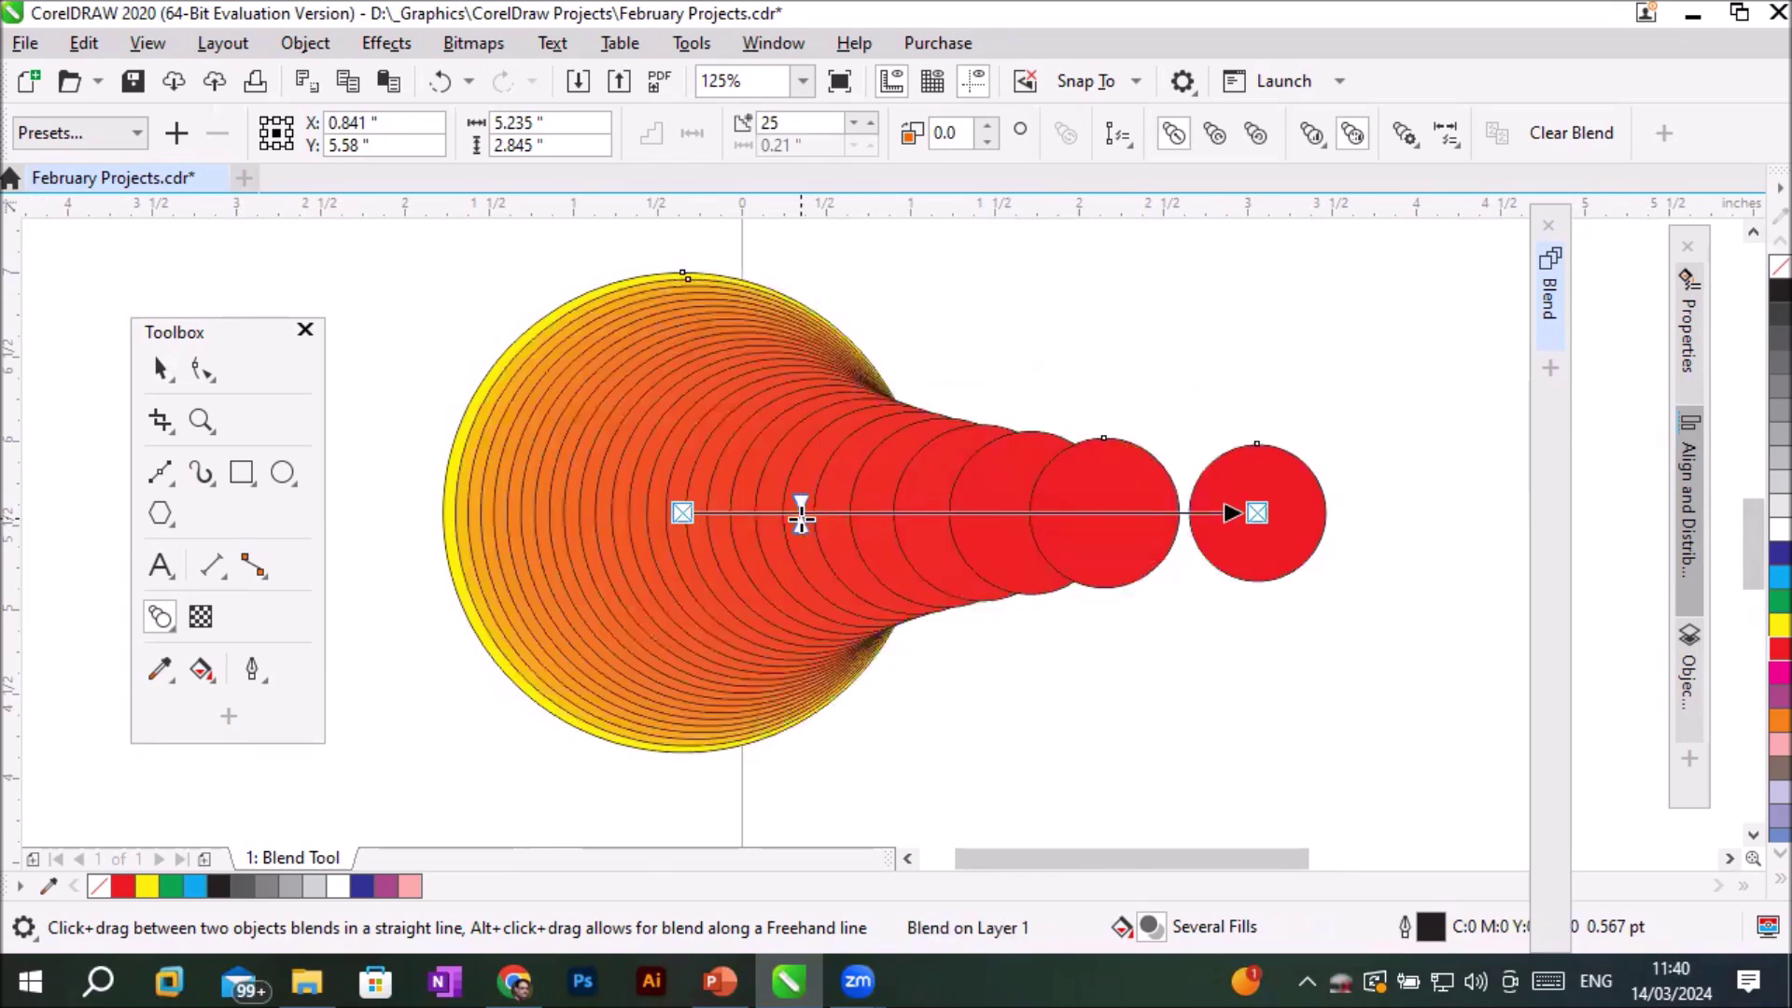
mouse_move(1255, 513)
left_mouse_down()
mouse_move(1115, 532)
mouse_move(681, 512)
mouse_move(1250, 483)
mouse_move(1252, 513)
left_mouse_up()
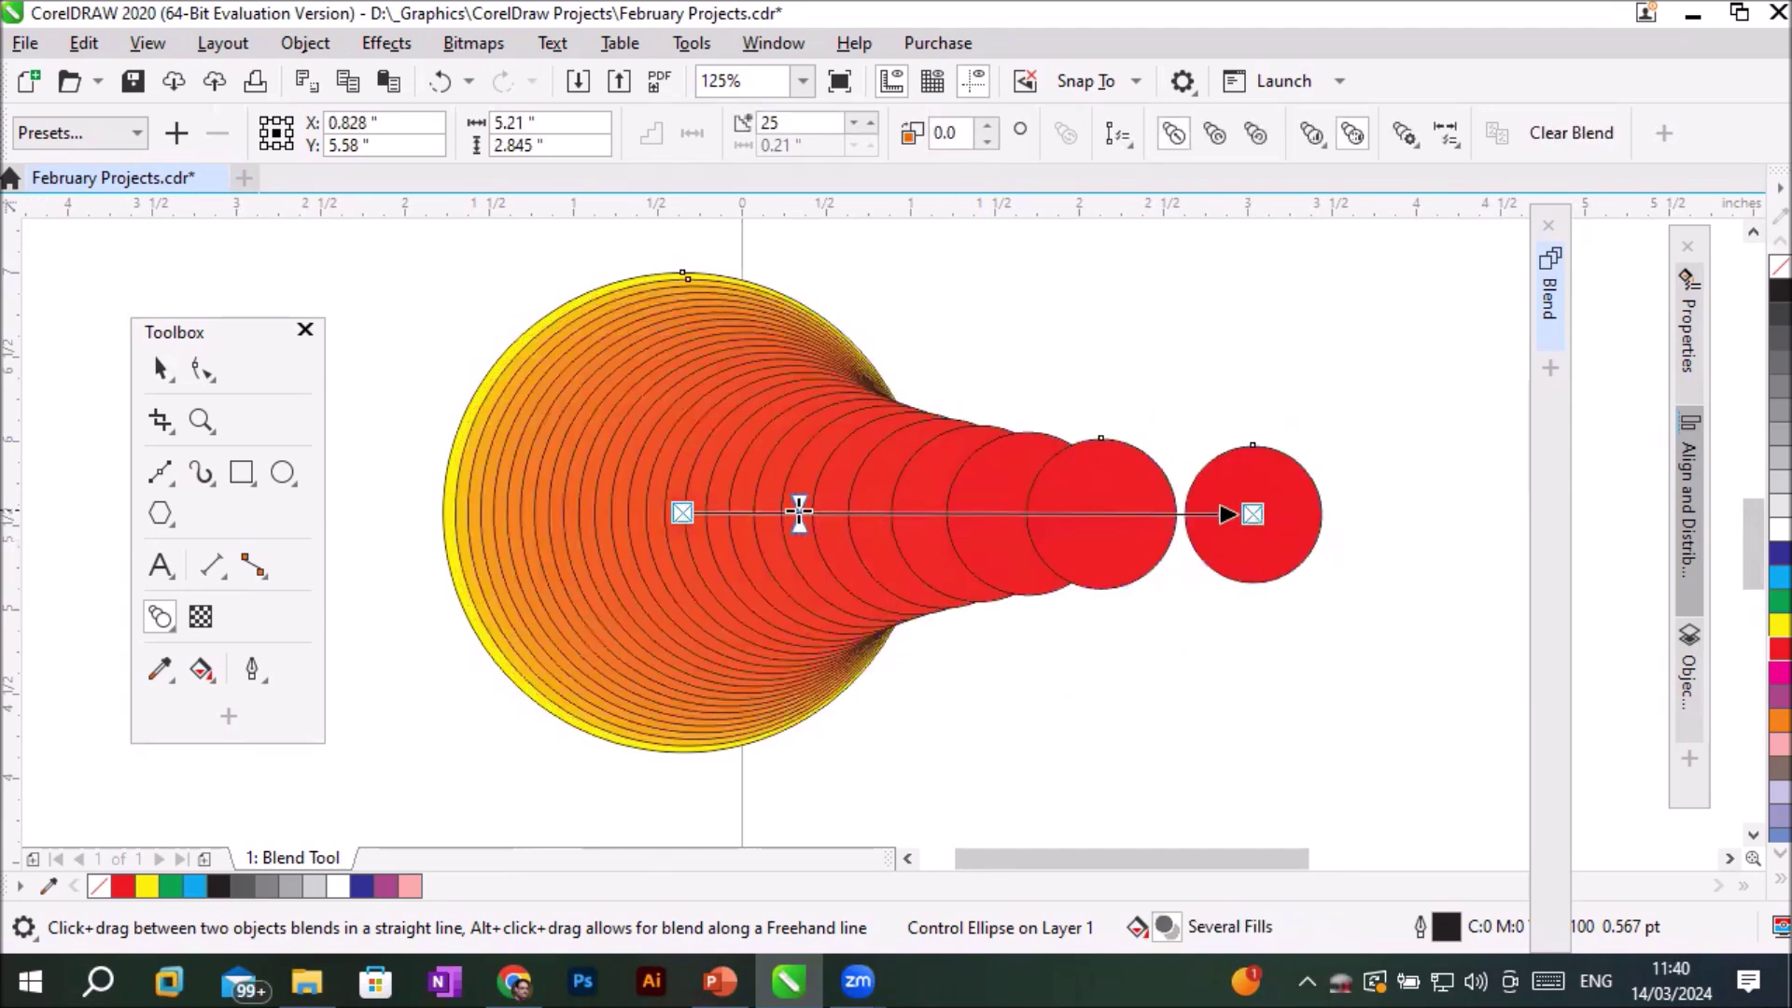
left_click_drag(799, 516, 922, 521)
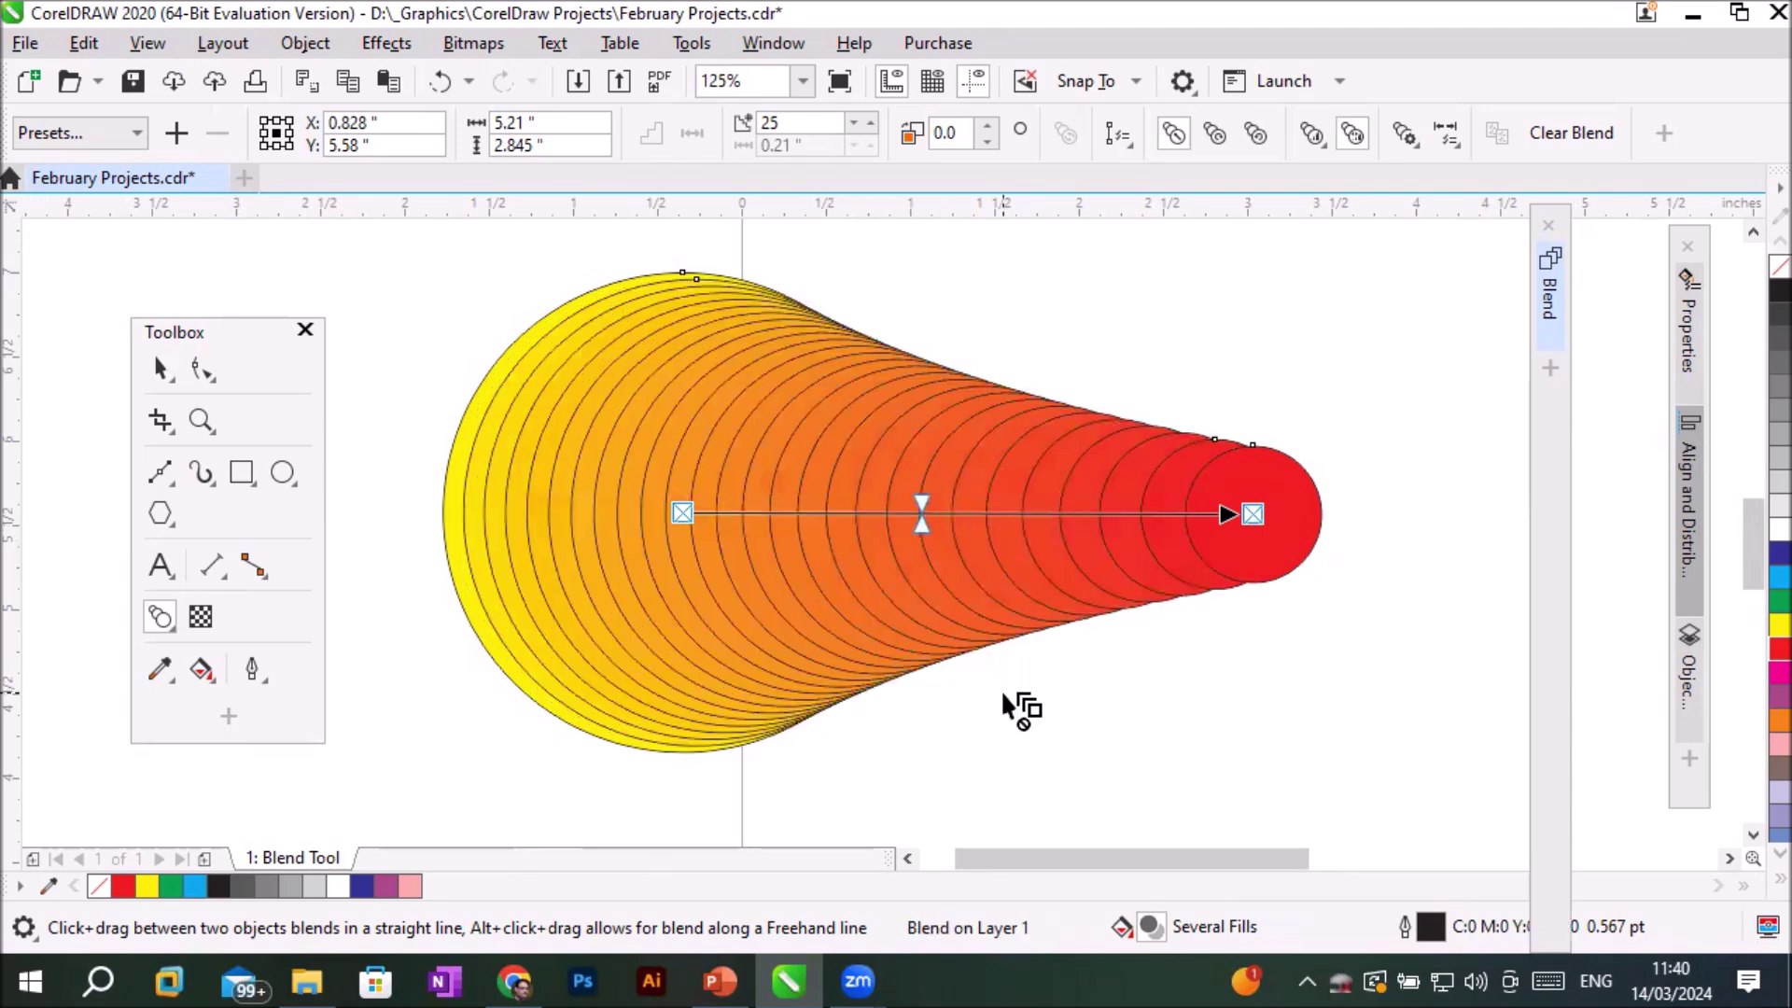
Use the Shape tool to open the red end circle into an arc ending at about 24.5 degrees.
left_click(198, 371)
left_click(1279, 487)
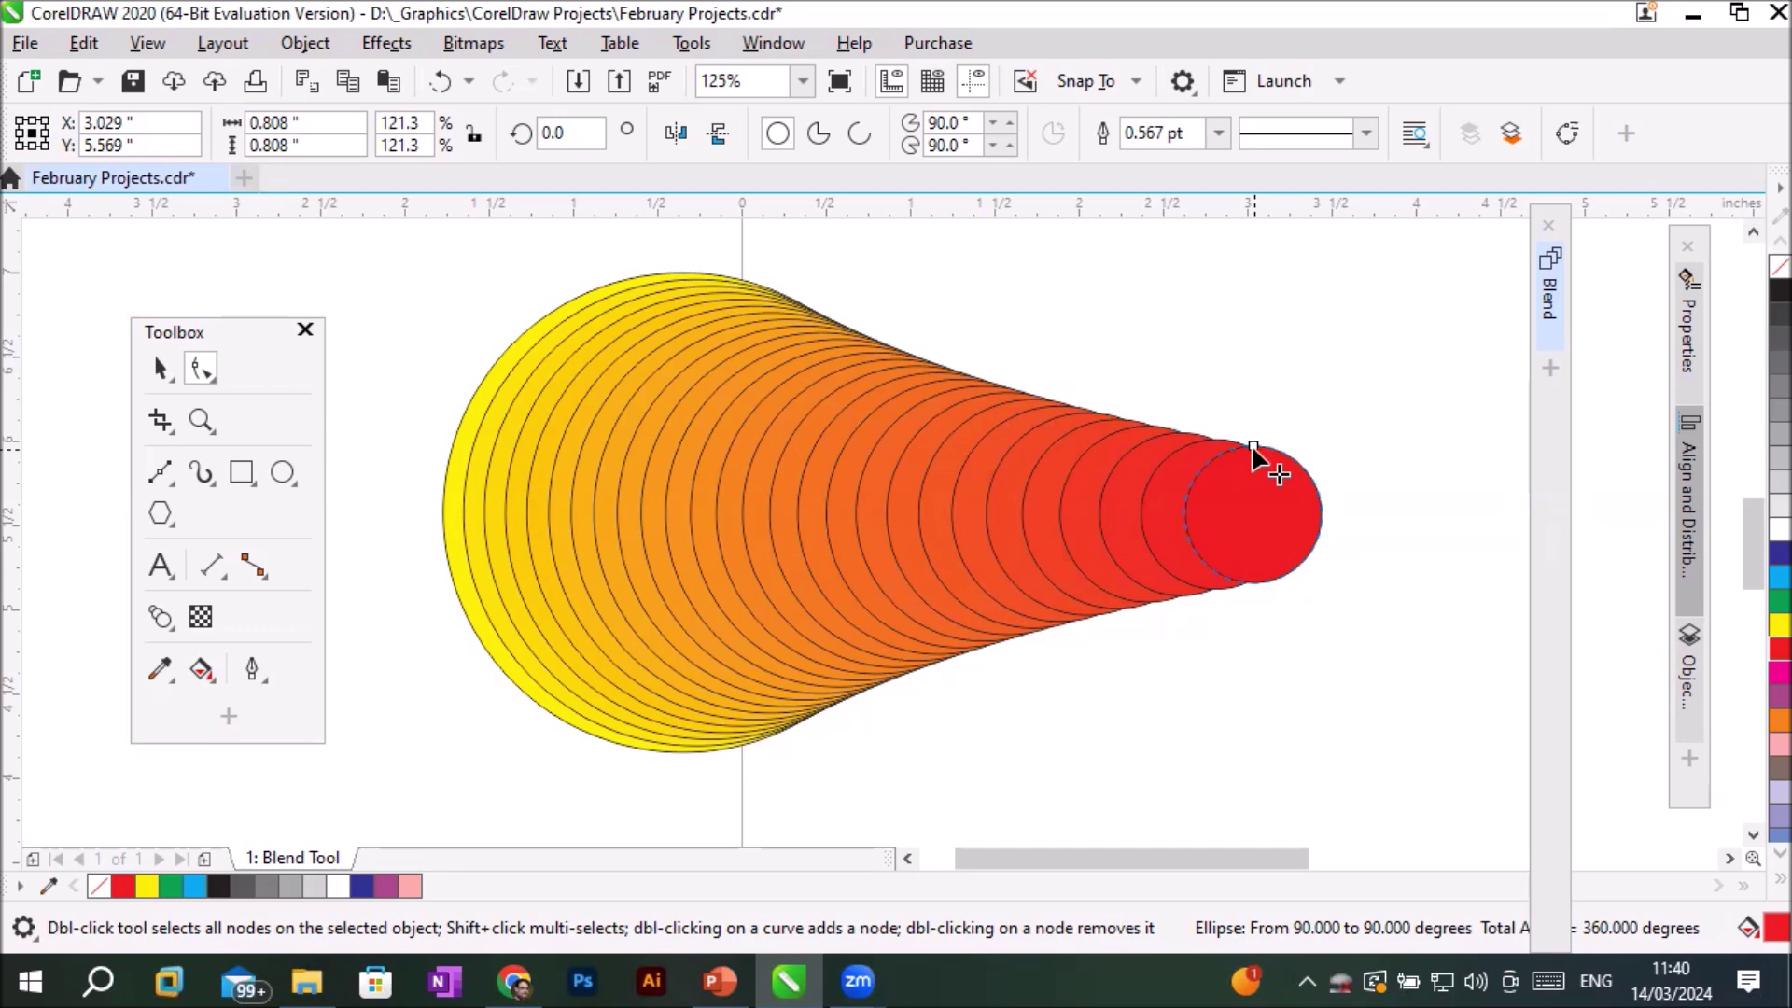
left_click(1253, 448)
left_click_drag(1253, 449, 1315, 486)
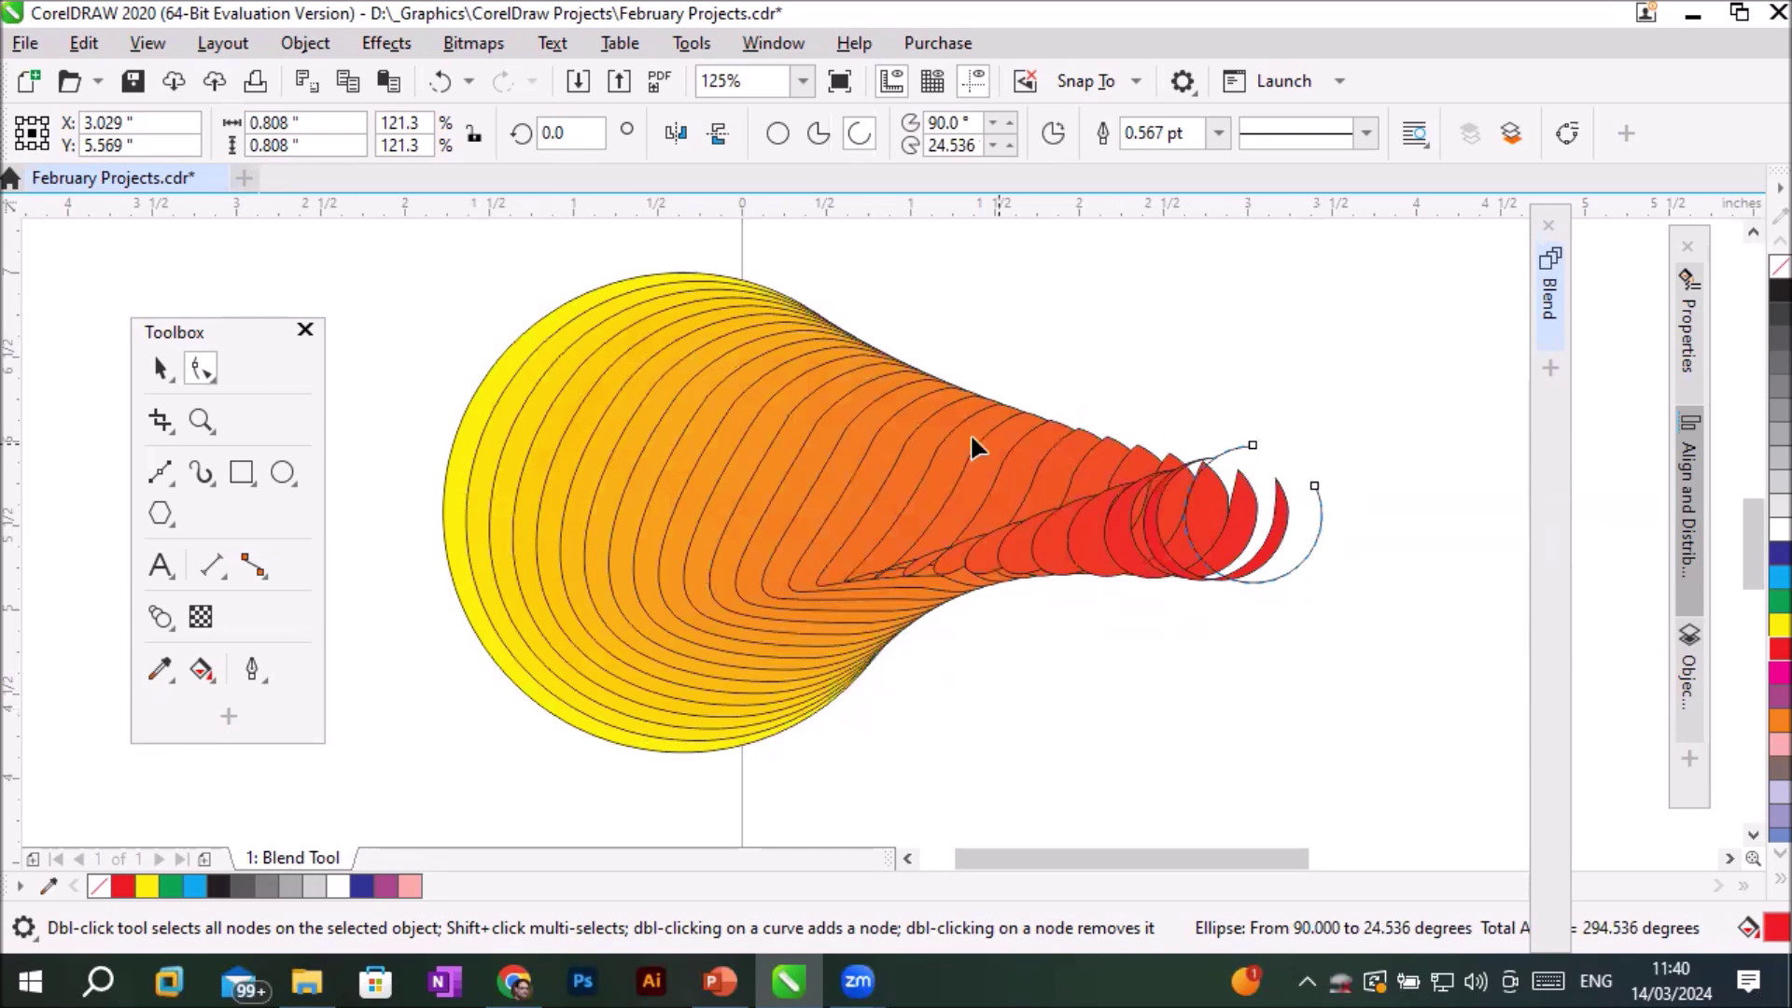
Reshape the yellow circle through pie forms into an open arc running from 90 to about 247 degrees.
left_click(481, 413)
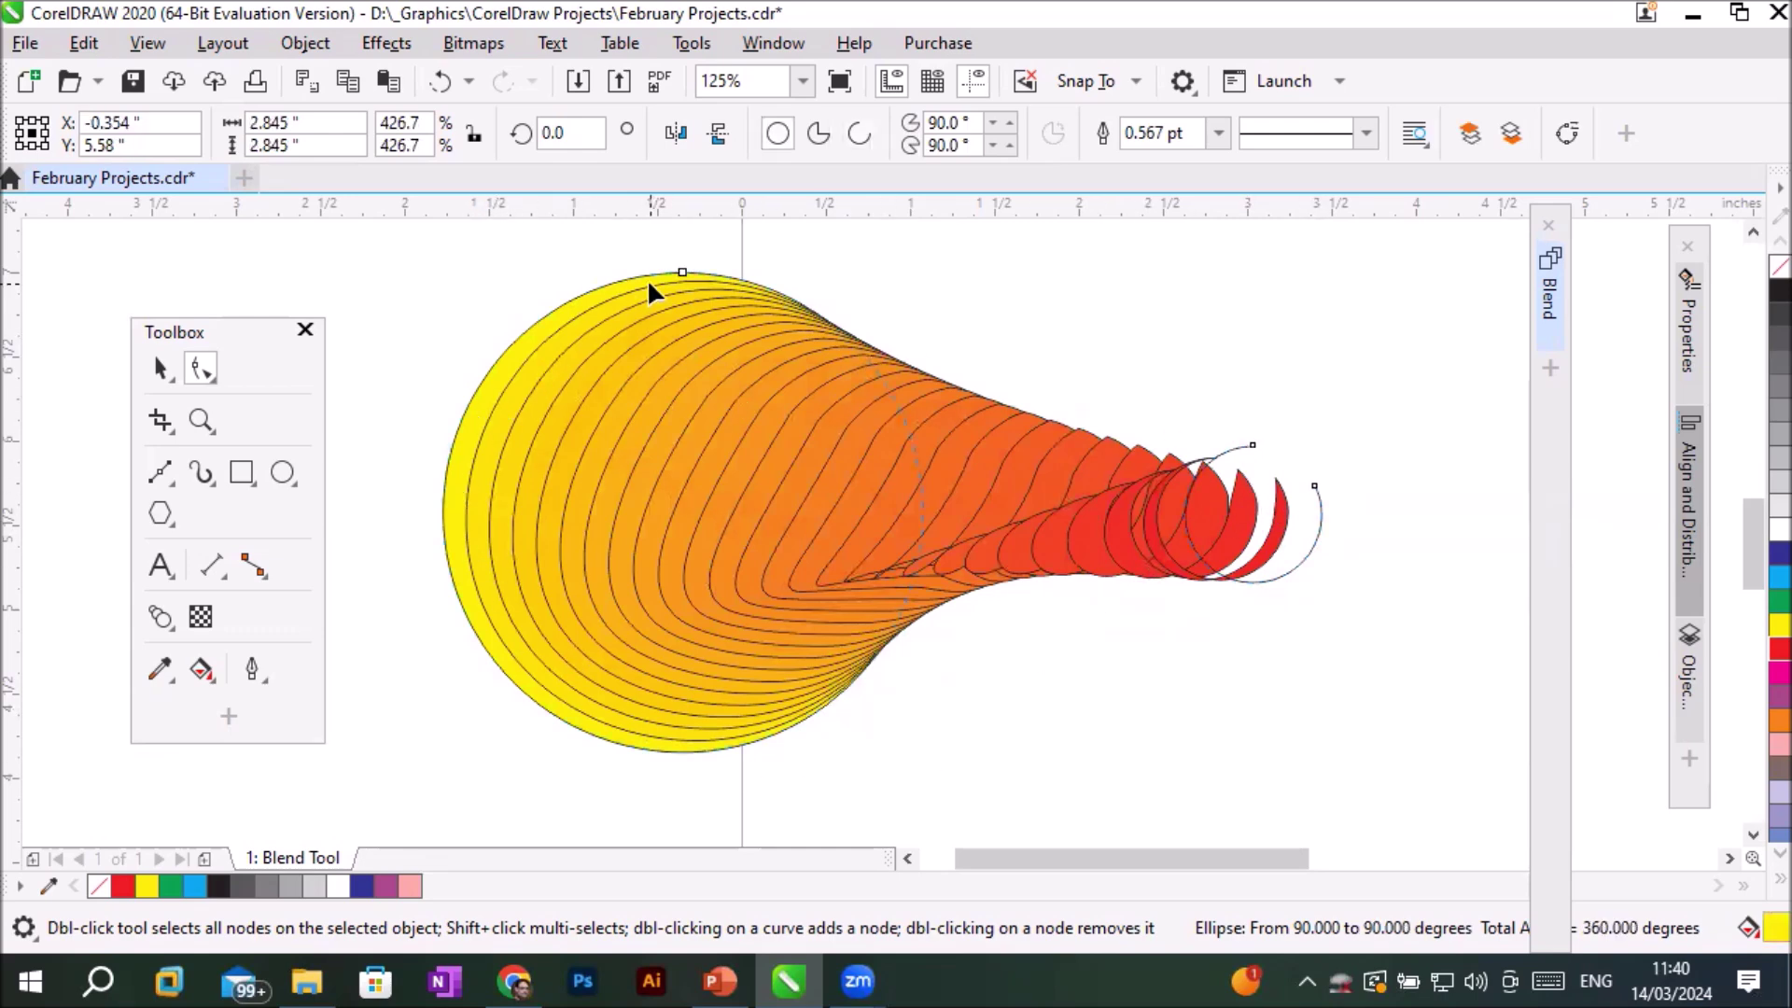
left_click_drag(681, 273, 509, 388)
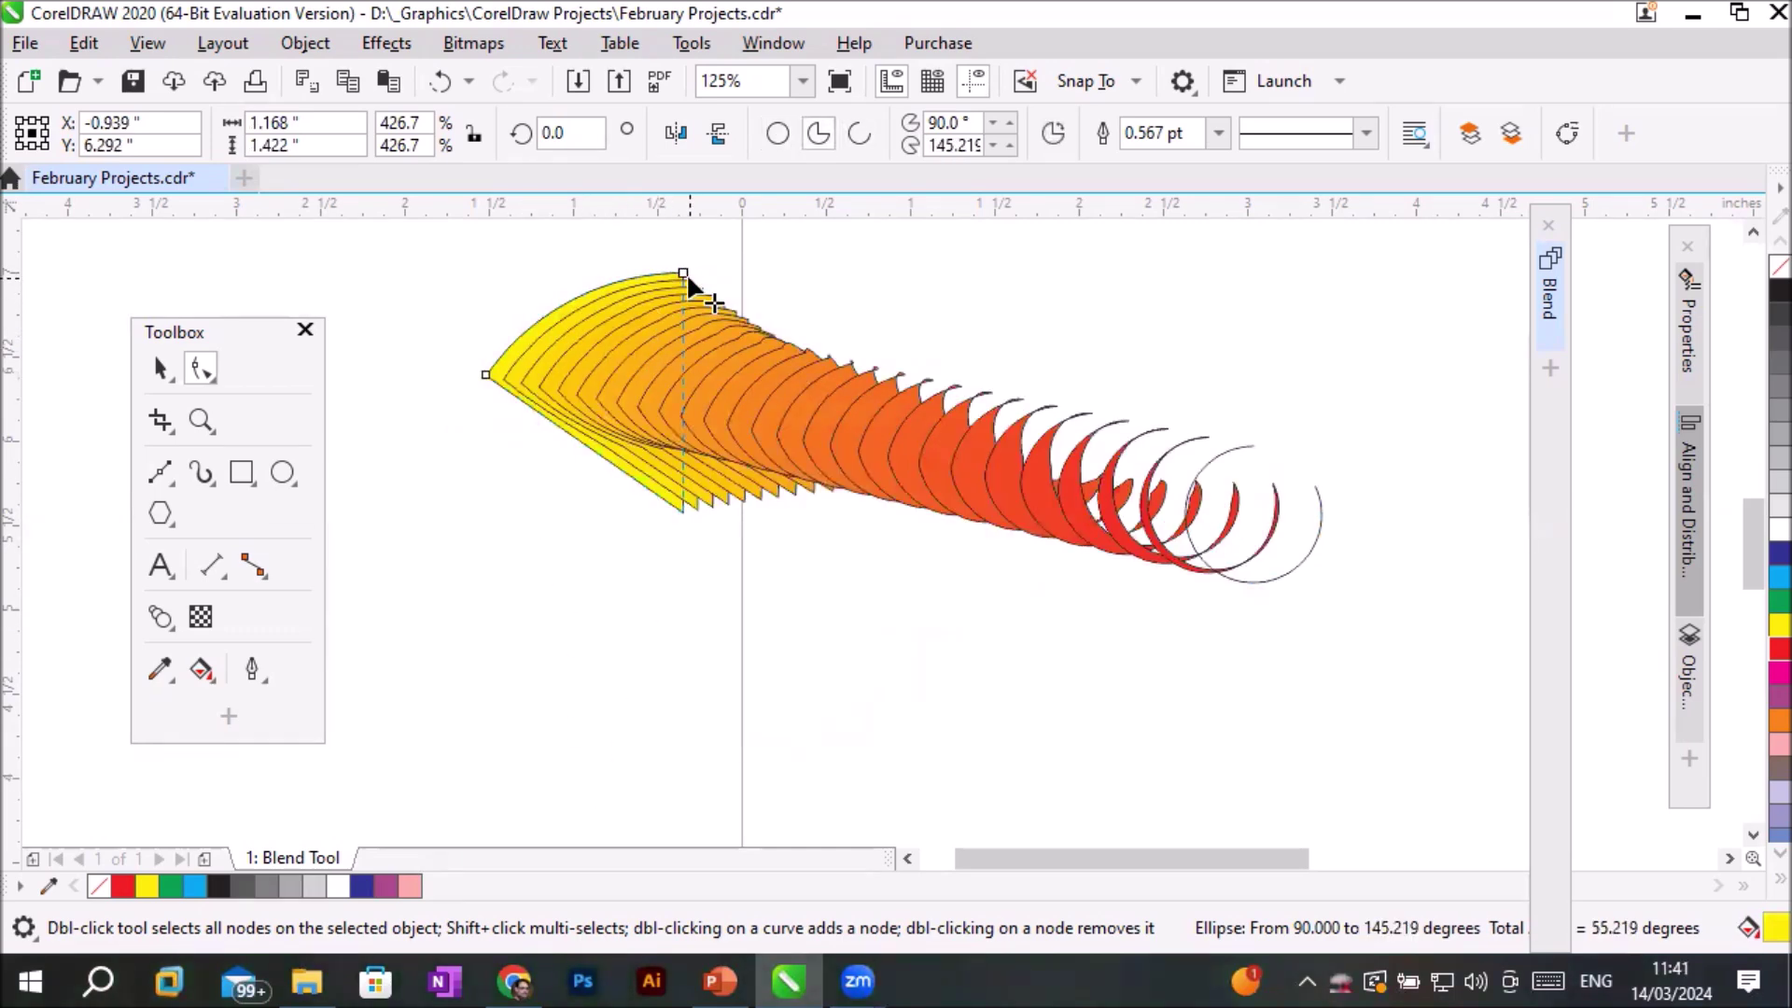
left_click_drag(486, 375, 583, 603)
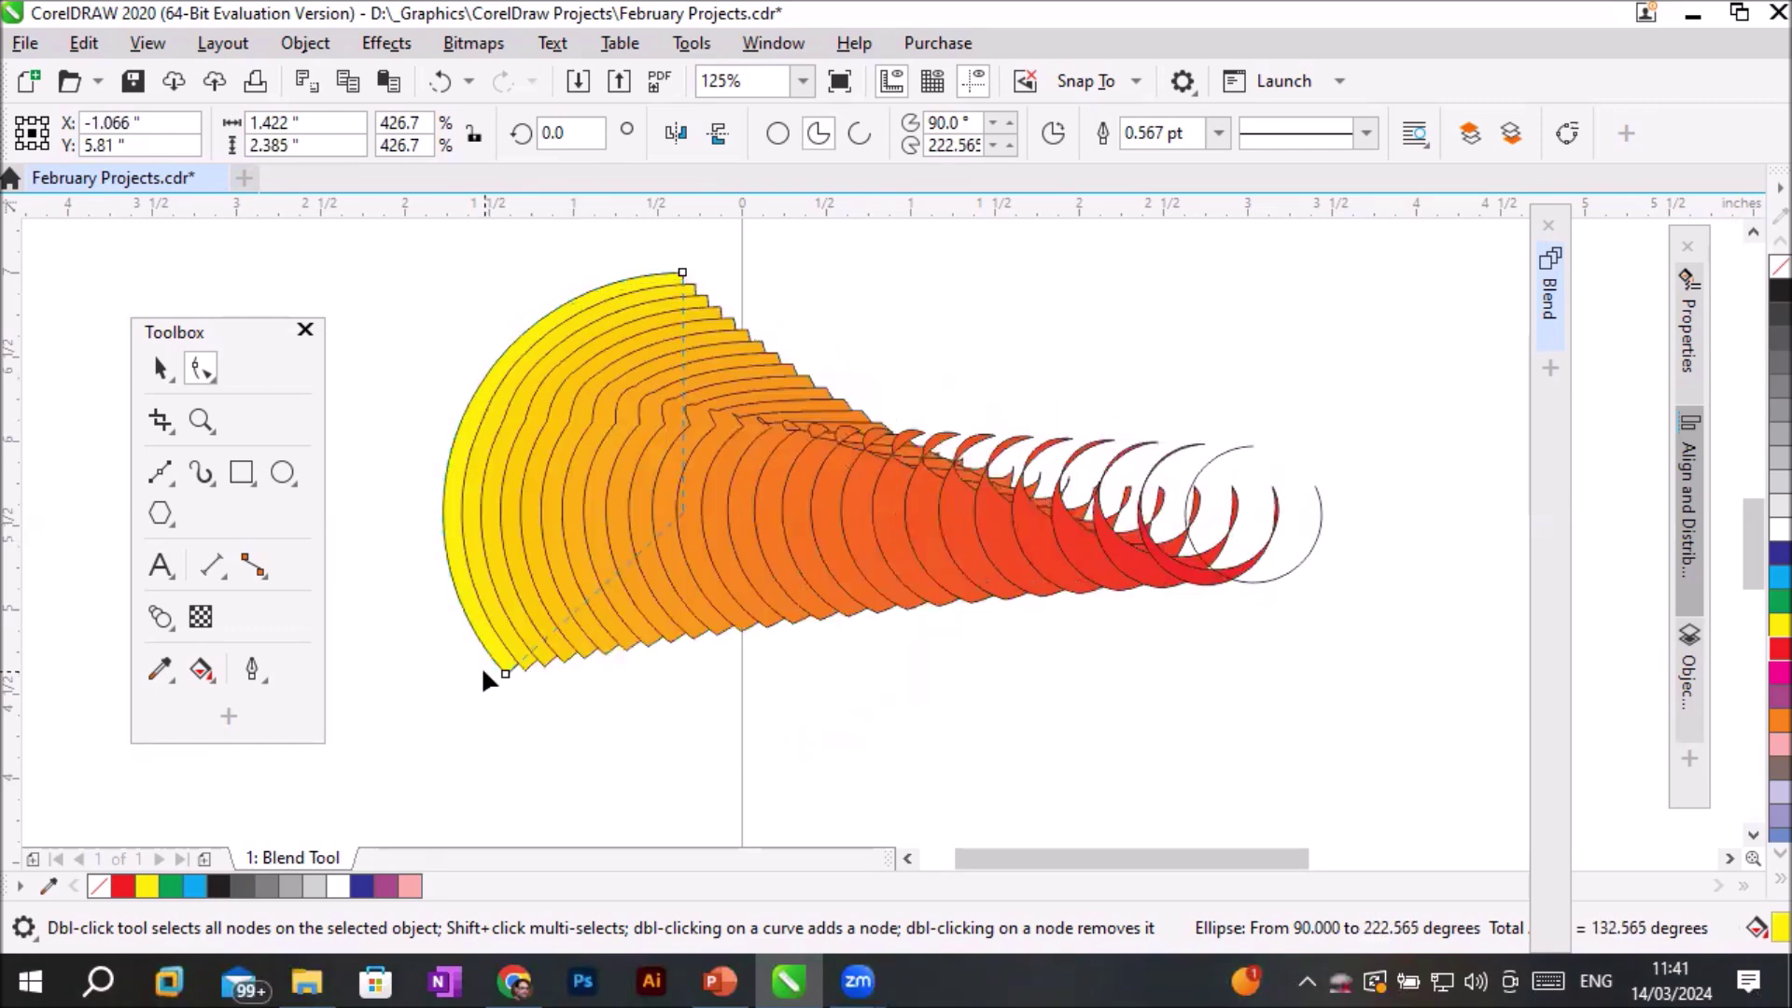
left_click_drag(568, 734, 586, 730)
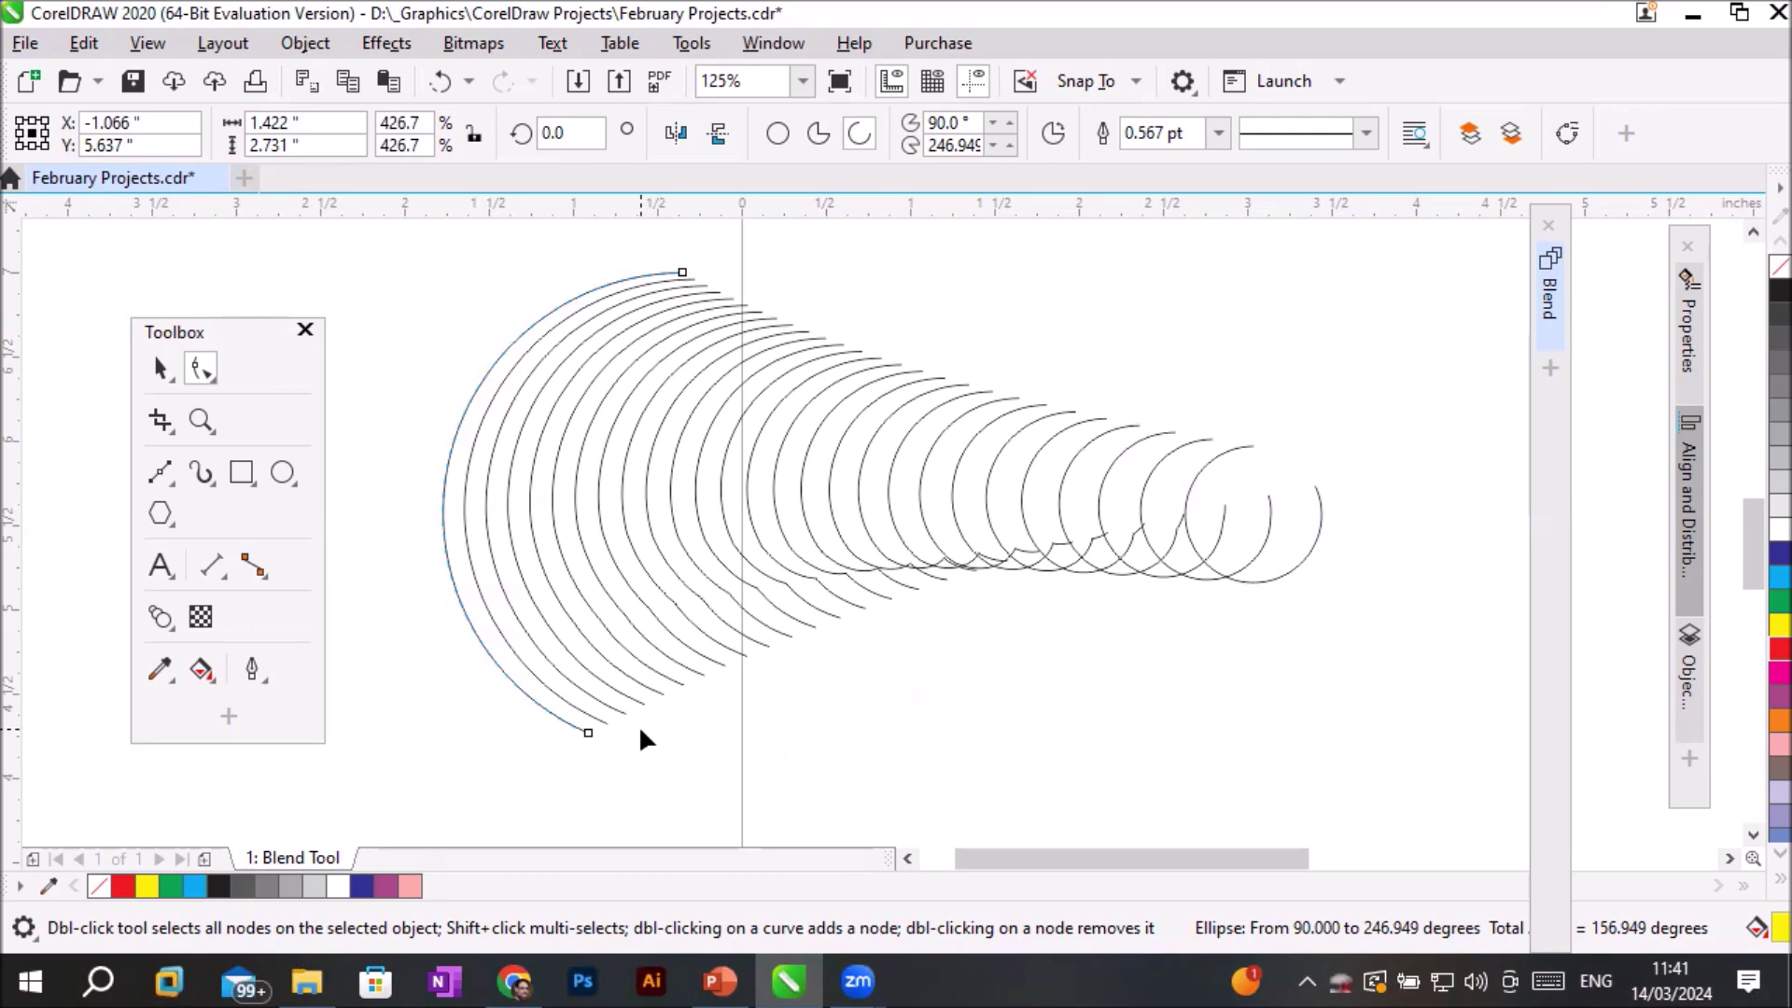
Switch the yellow control object among the pie, ellipse and arc types, ending with a pie from 0 to 270 degrees.
left_click(814, 131)
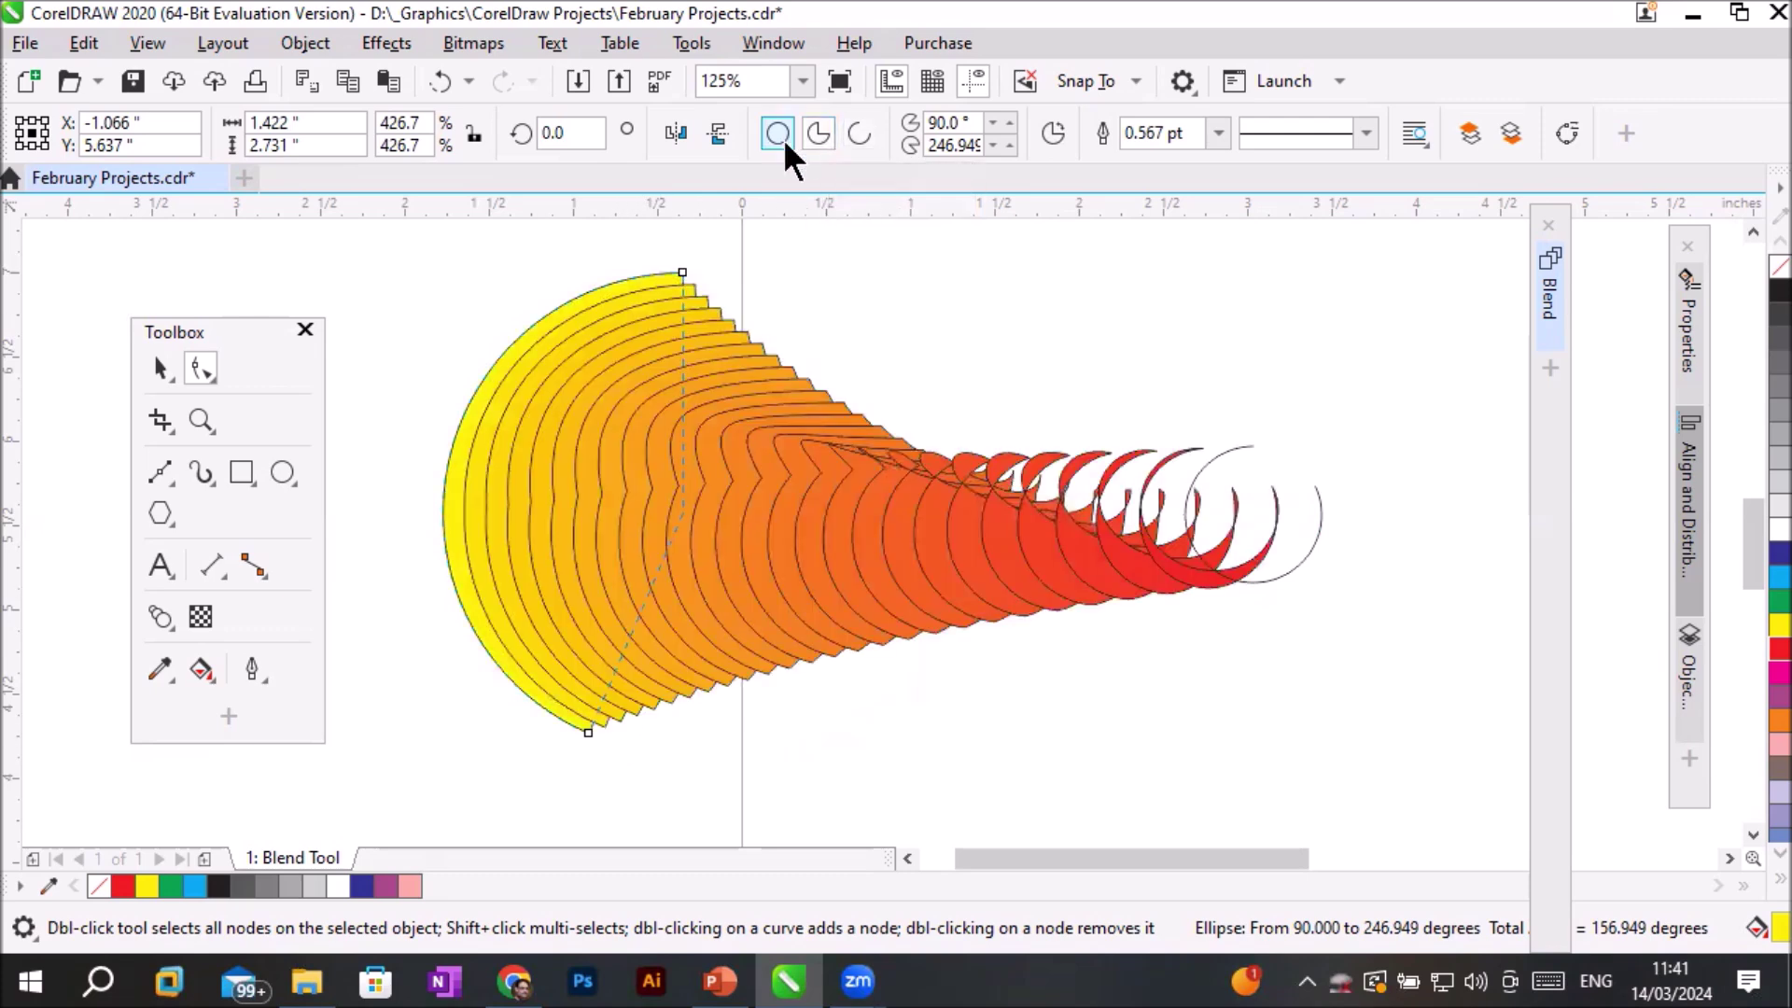
left_click(782, 138)
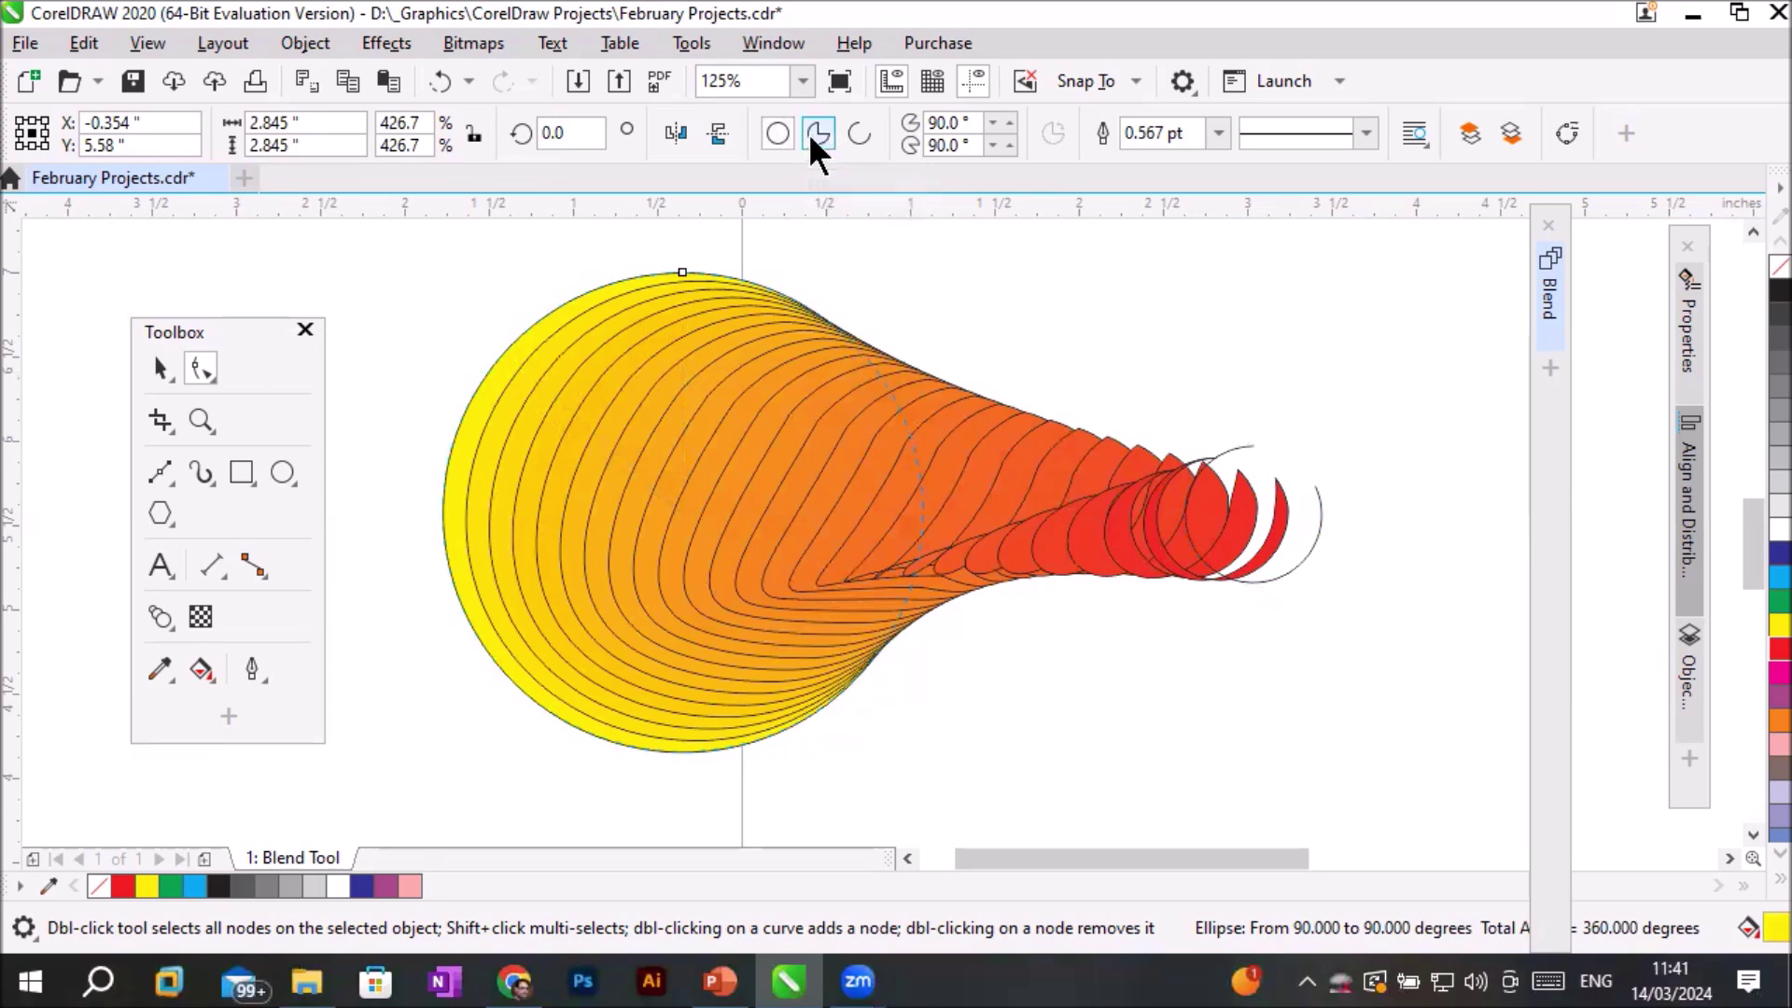
left_click(808, 133)
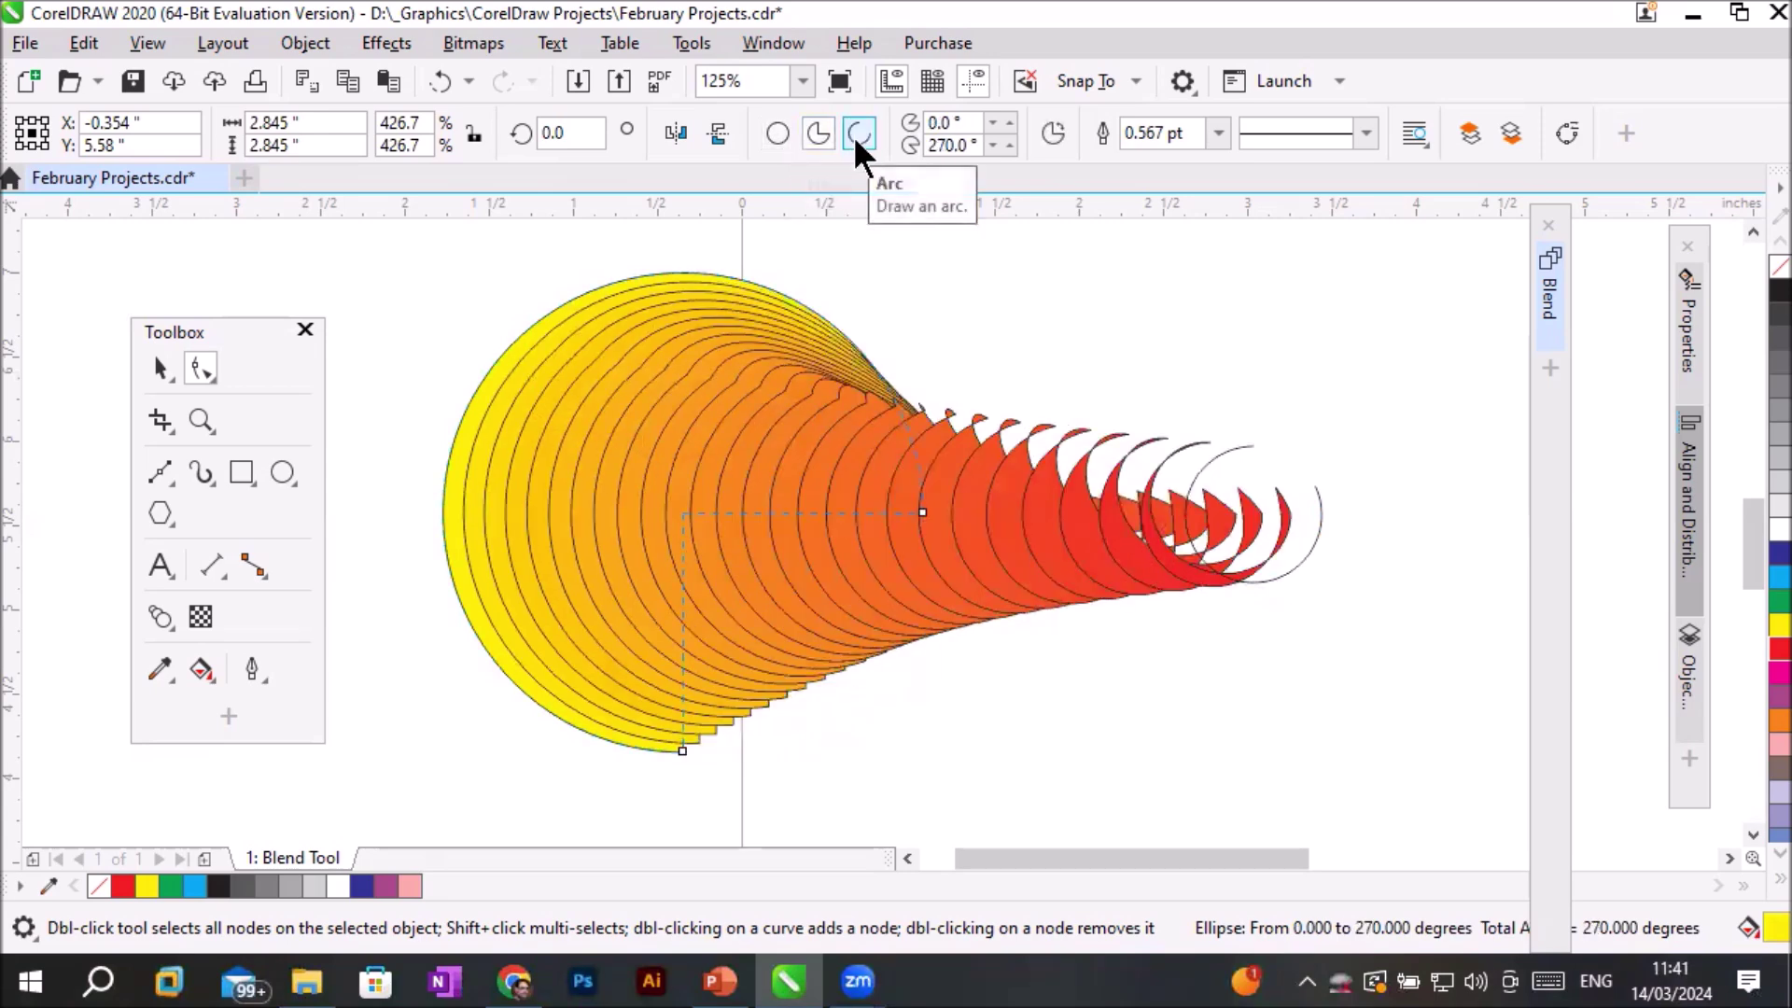
left_click(853, 137)
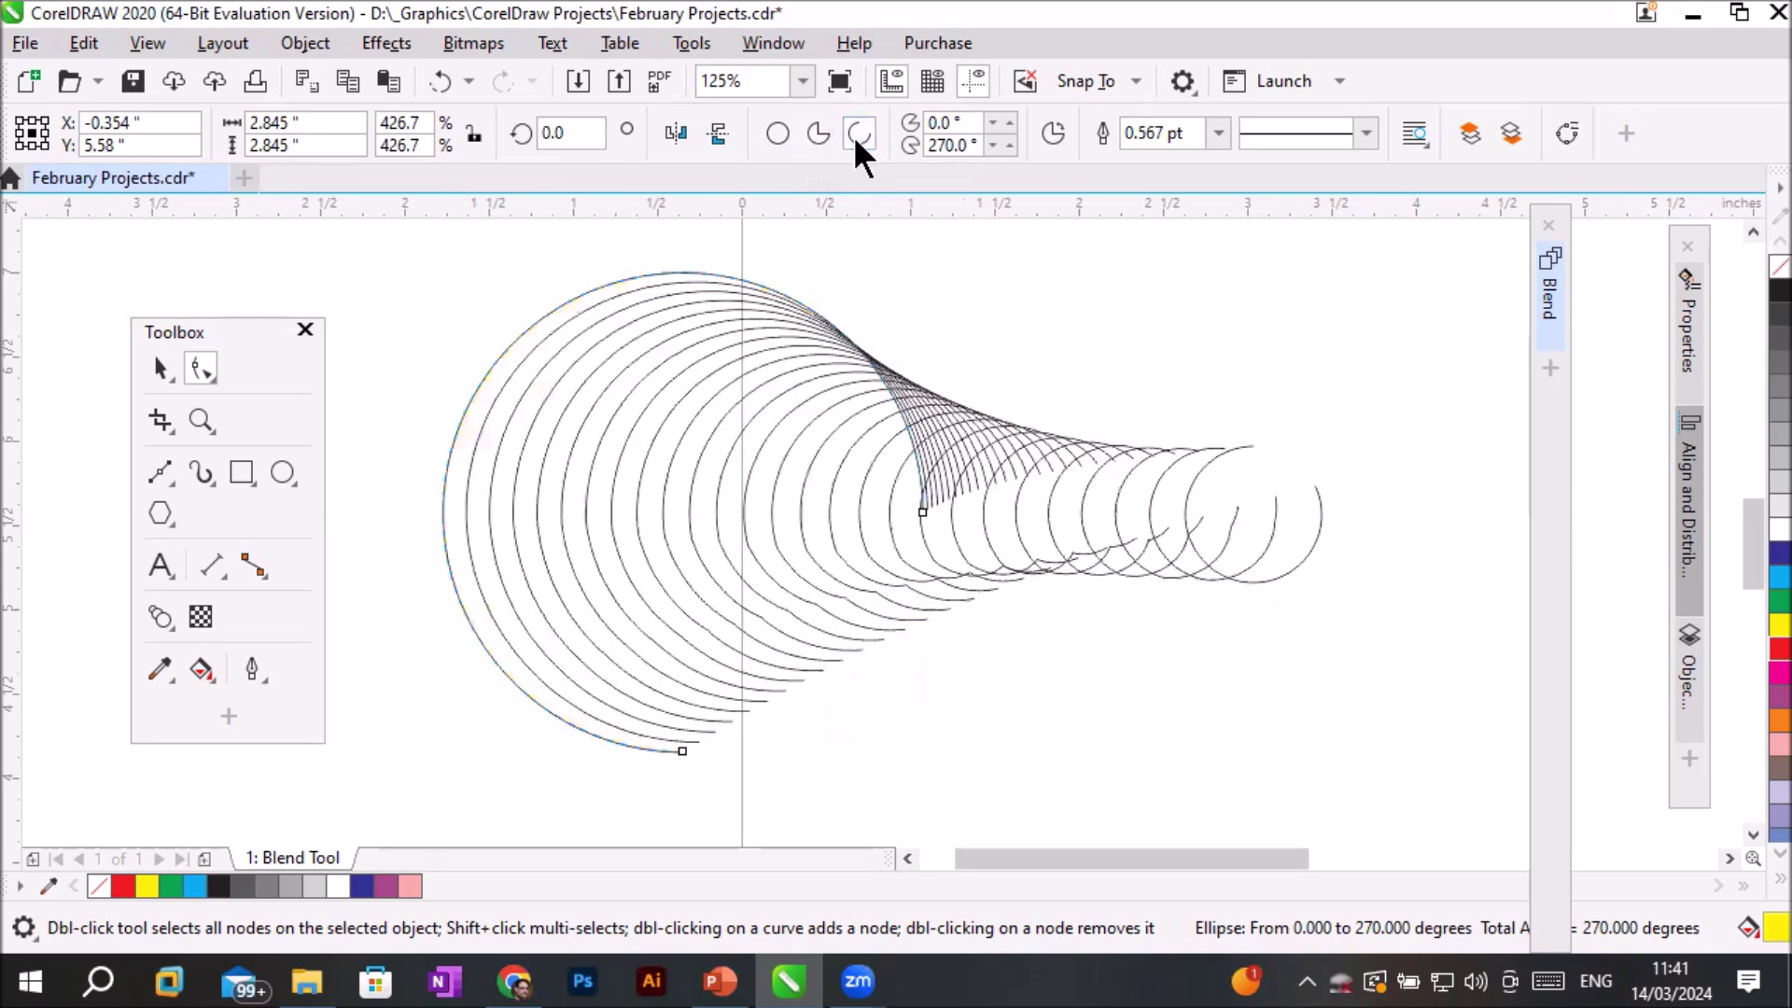
left_click(827, 136)
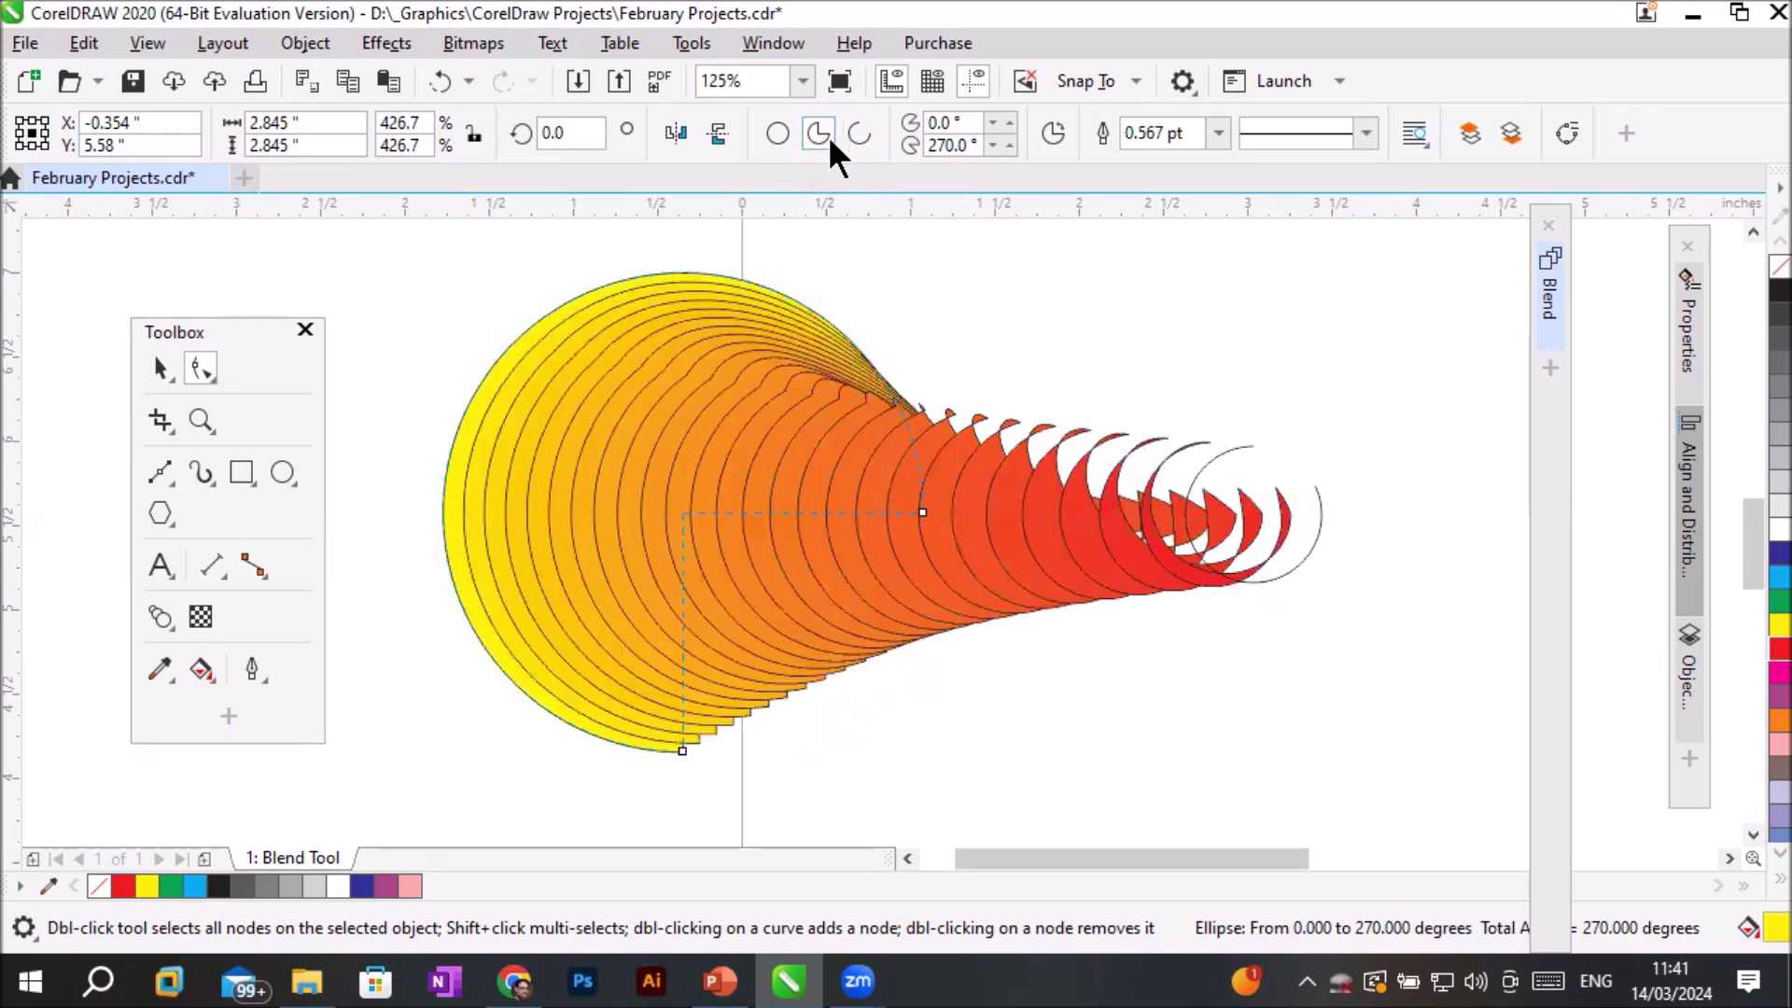
Change the red end arc to a pie, and restore it to a full ellipse.
left_click(1318, 512)
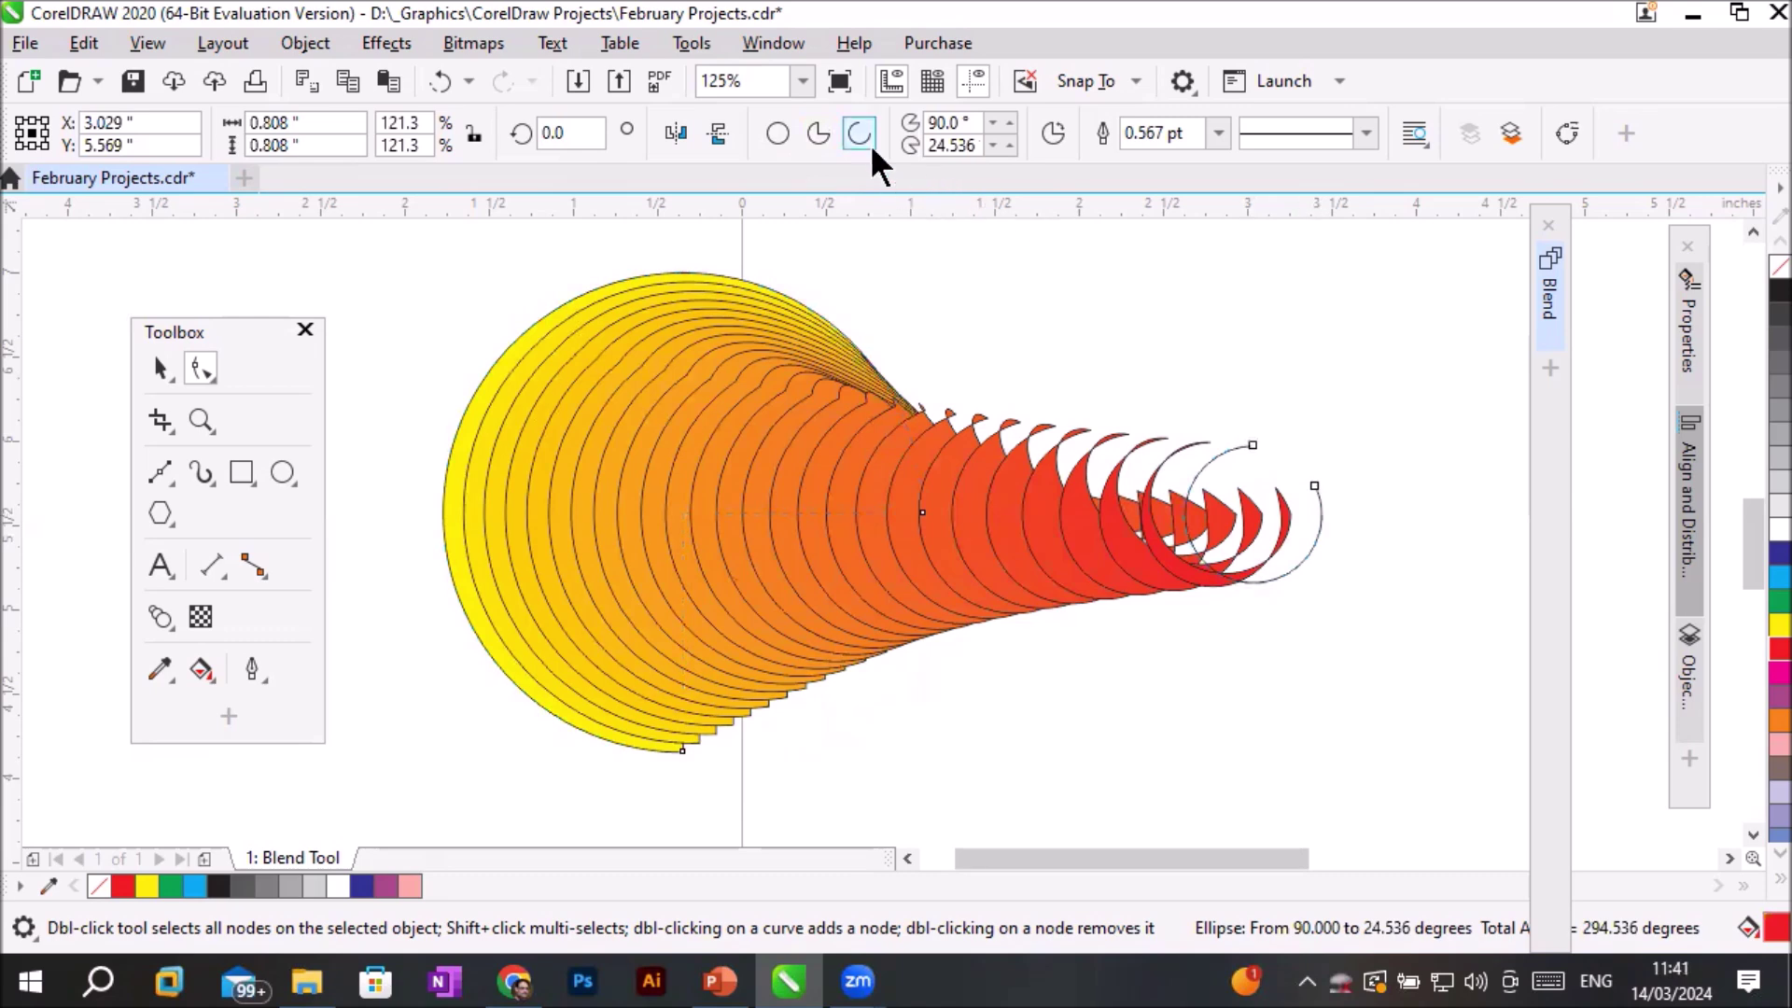
left_click(820, 133)
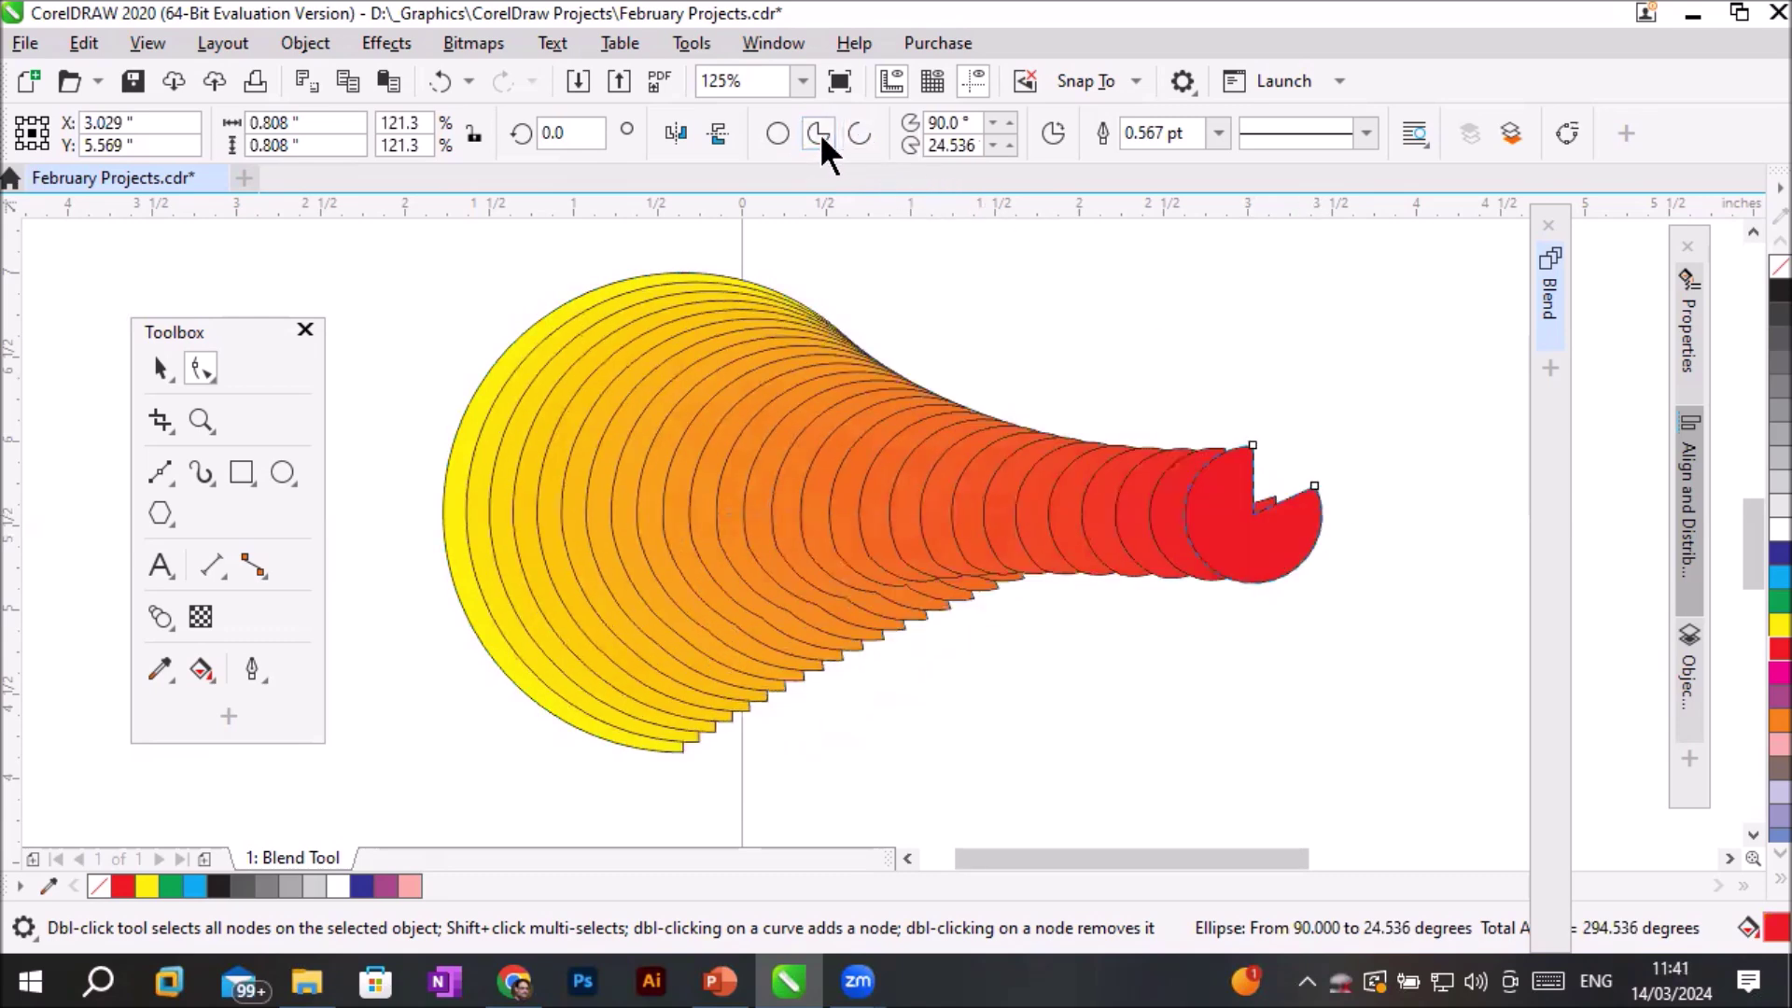
left_click(767, 139)
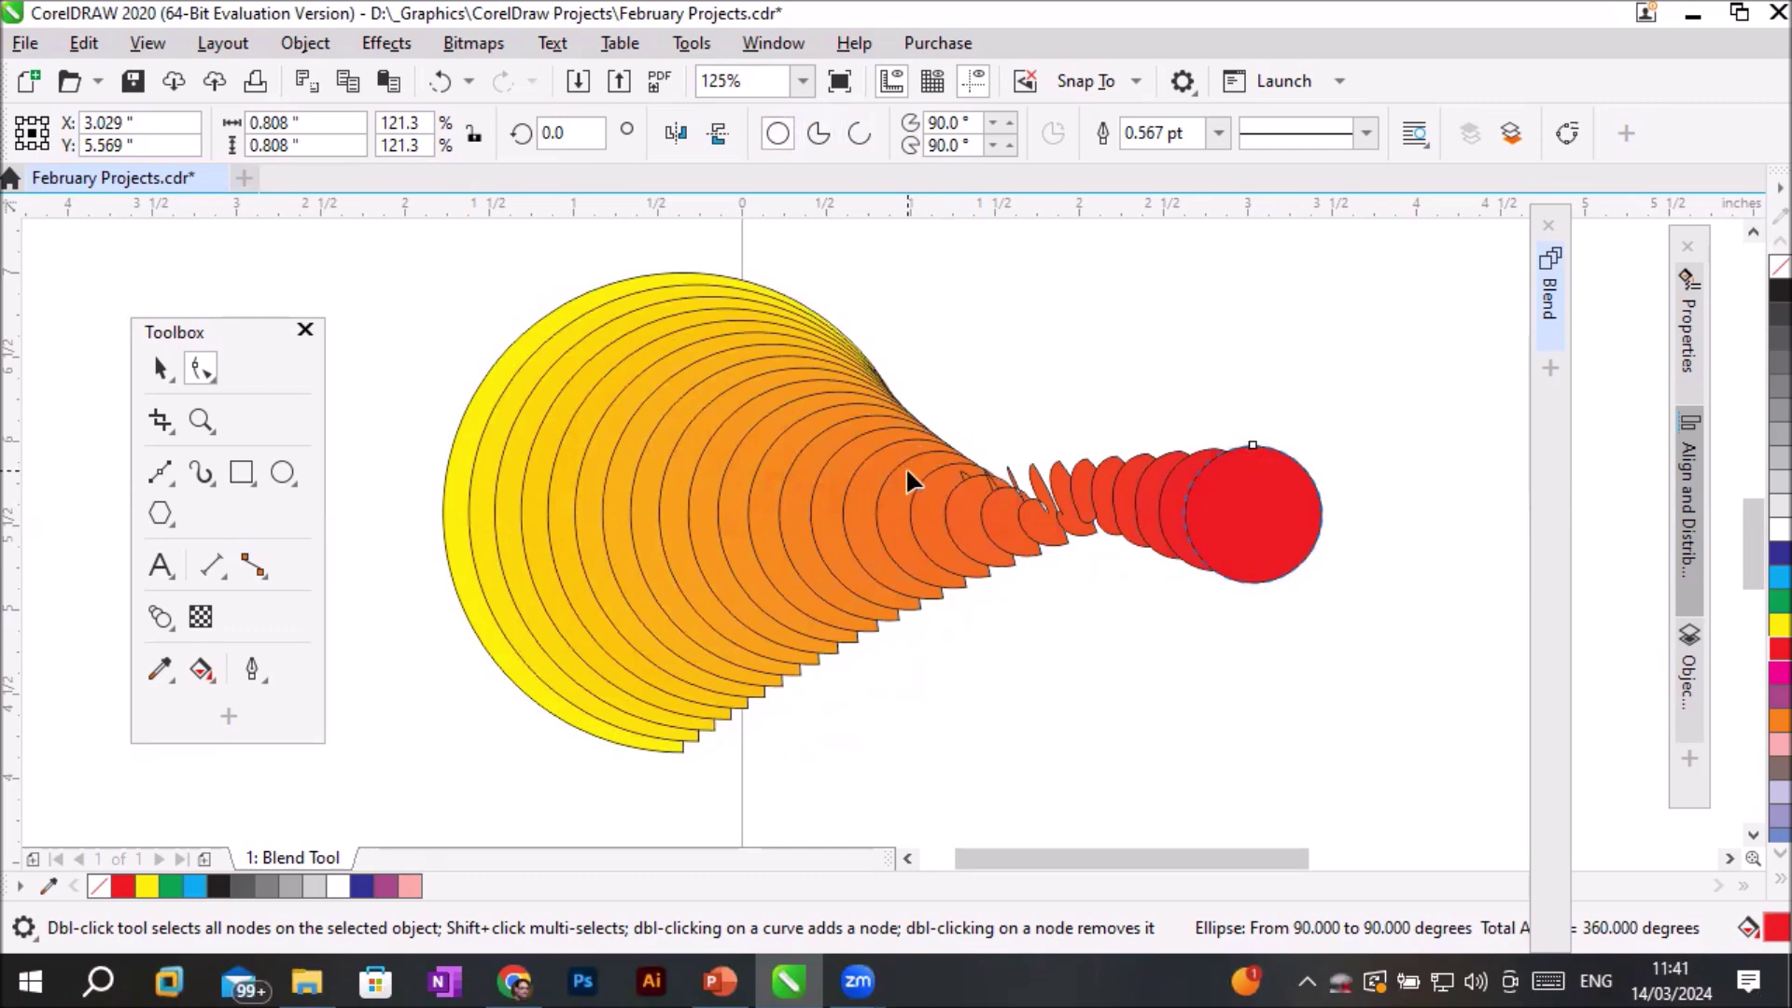
Convert the red end circle to curves, and select the blend's yellow pie shape.
right_click(1266, 467)
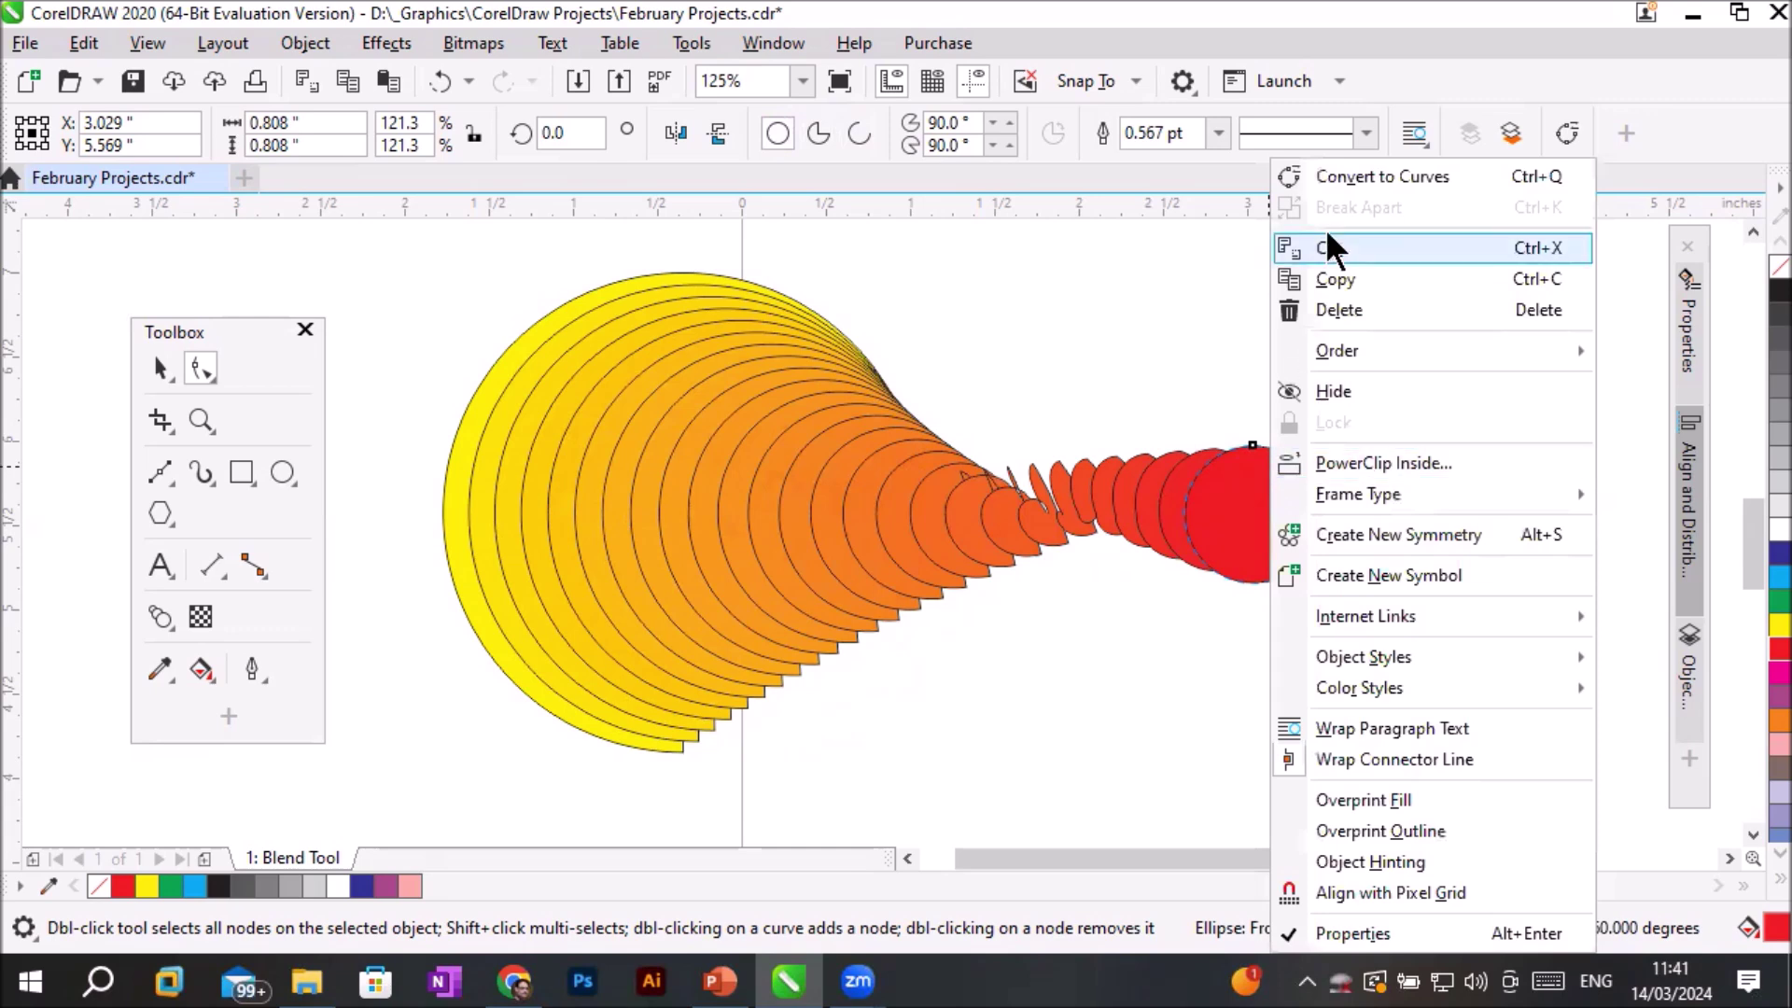
left_click(1341, 178)
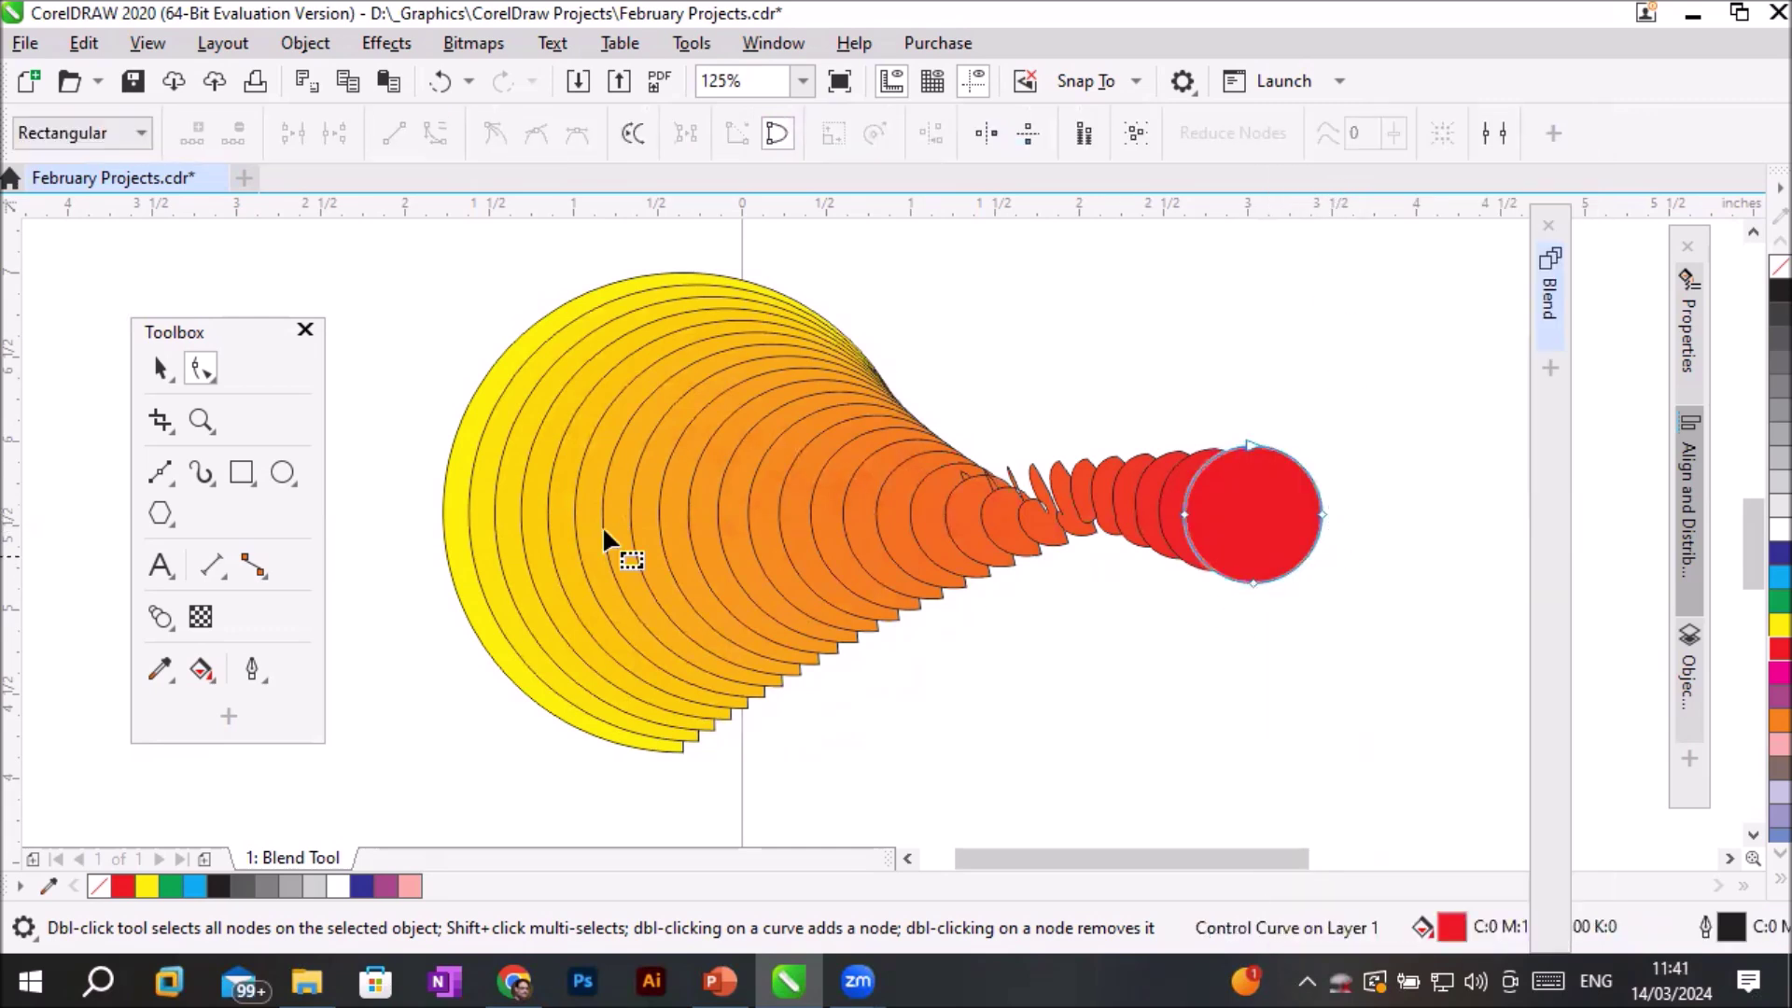
left_click(447, 487)
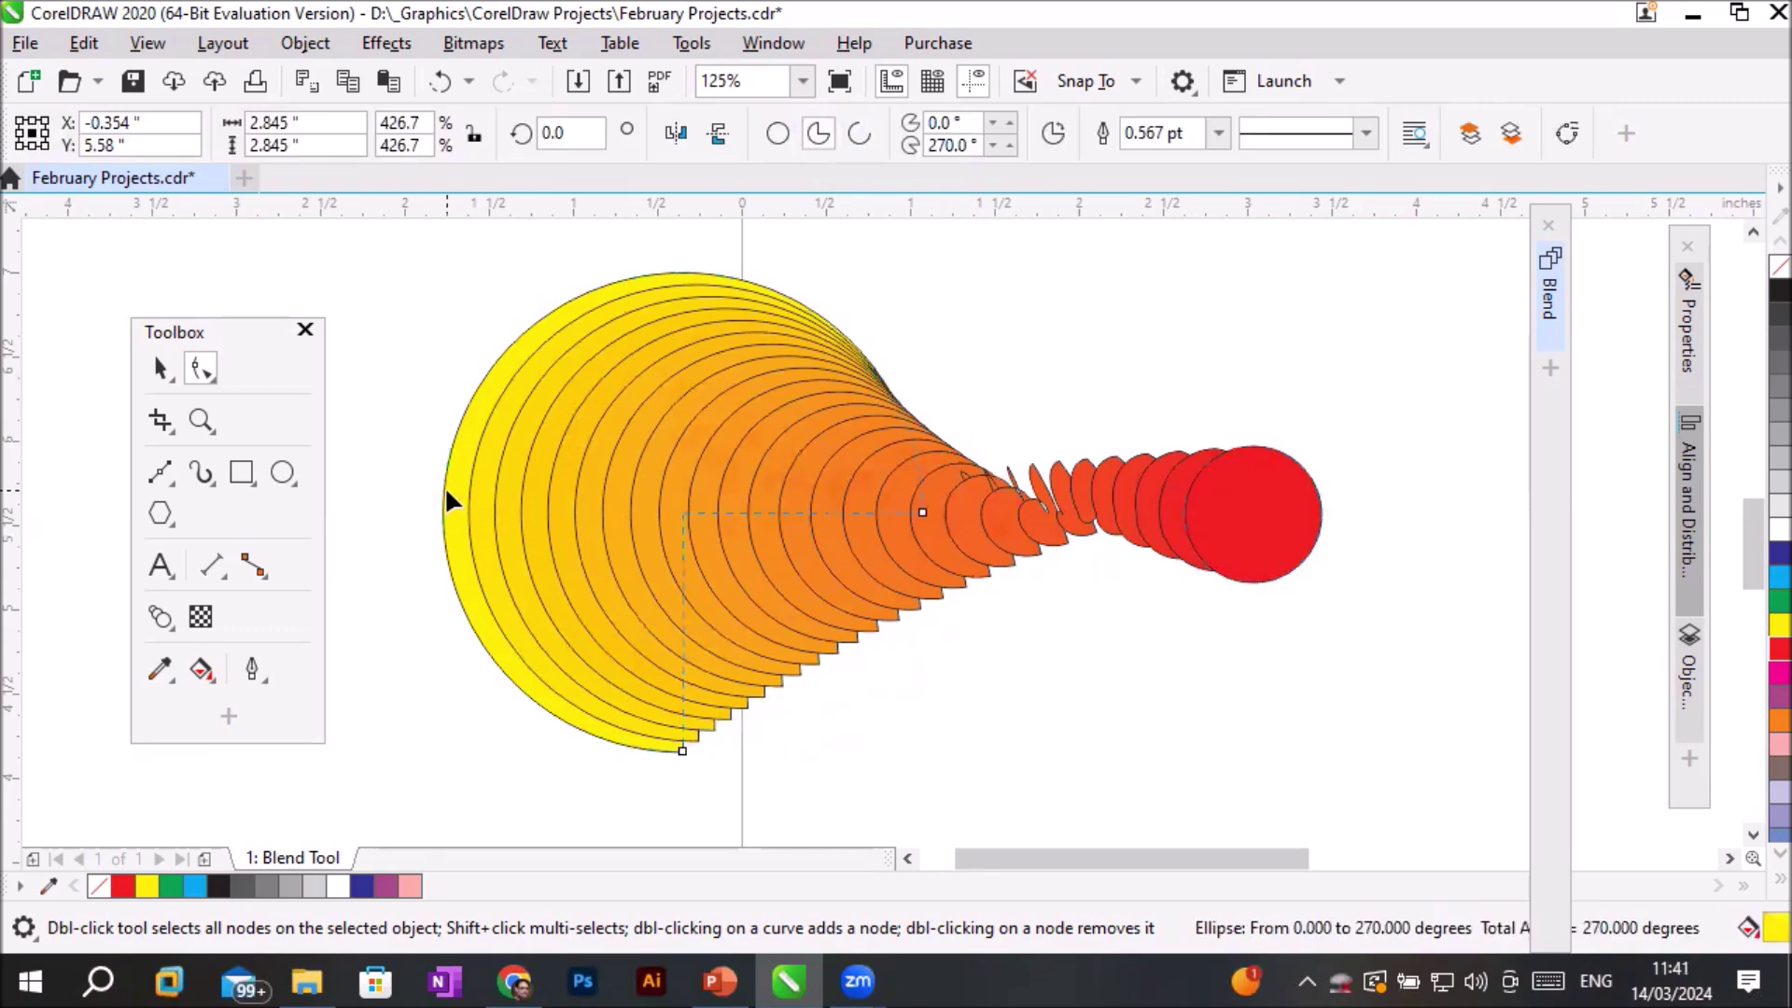
Convert the blend's yellow pie shape to curves, and compare its nodes with those of the red end circle.
right_click(446, 487)
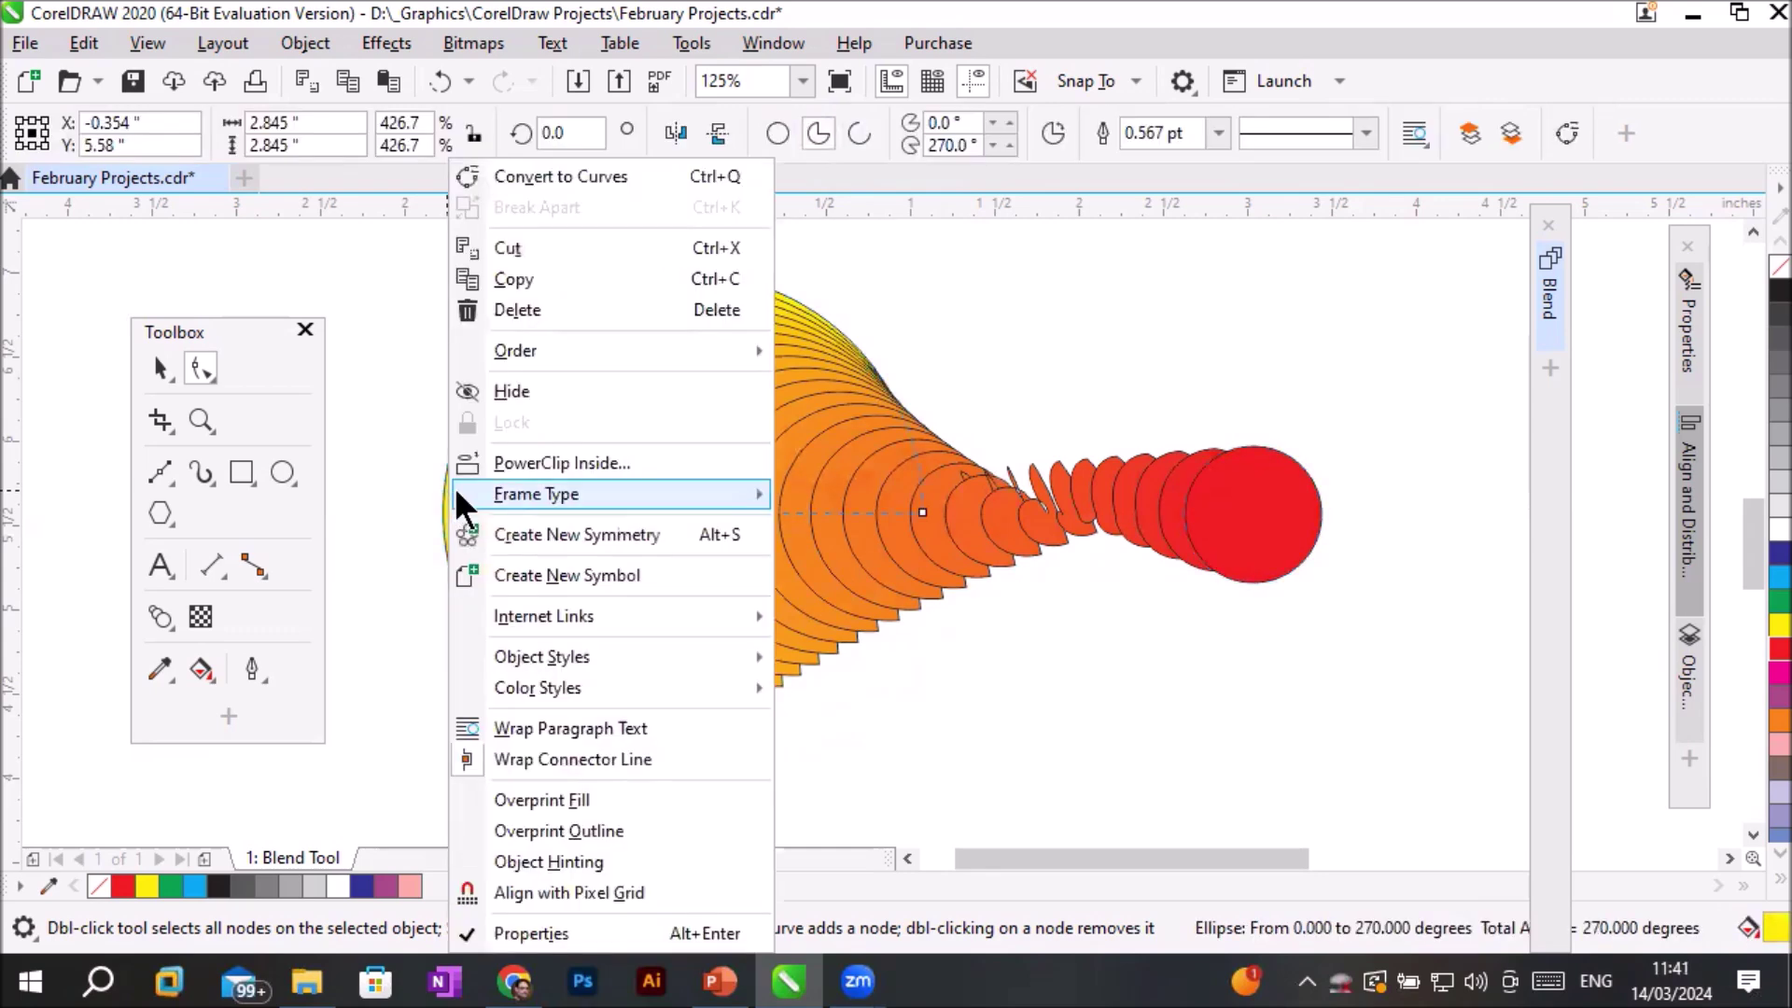
left_click(581, 170)
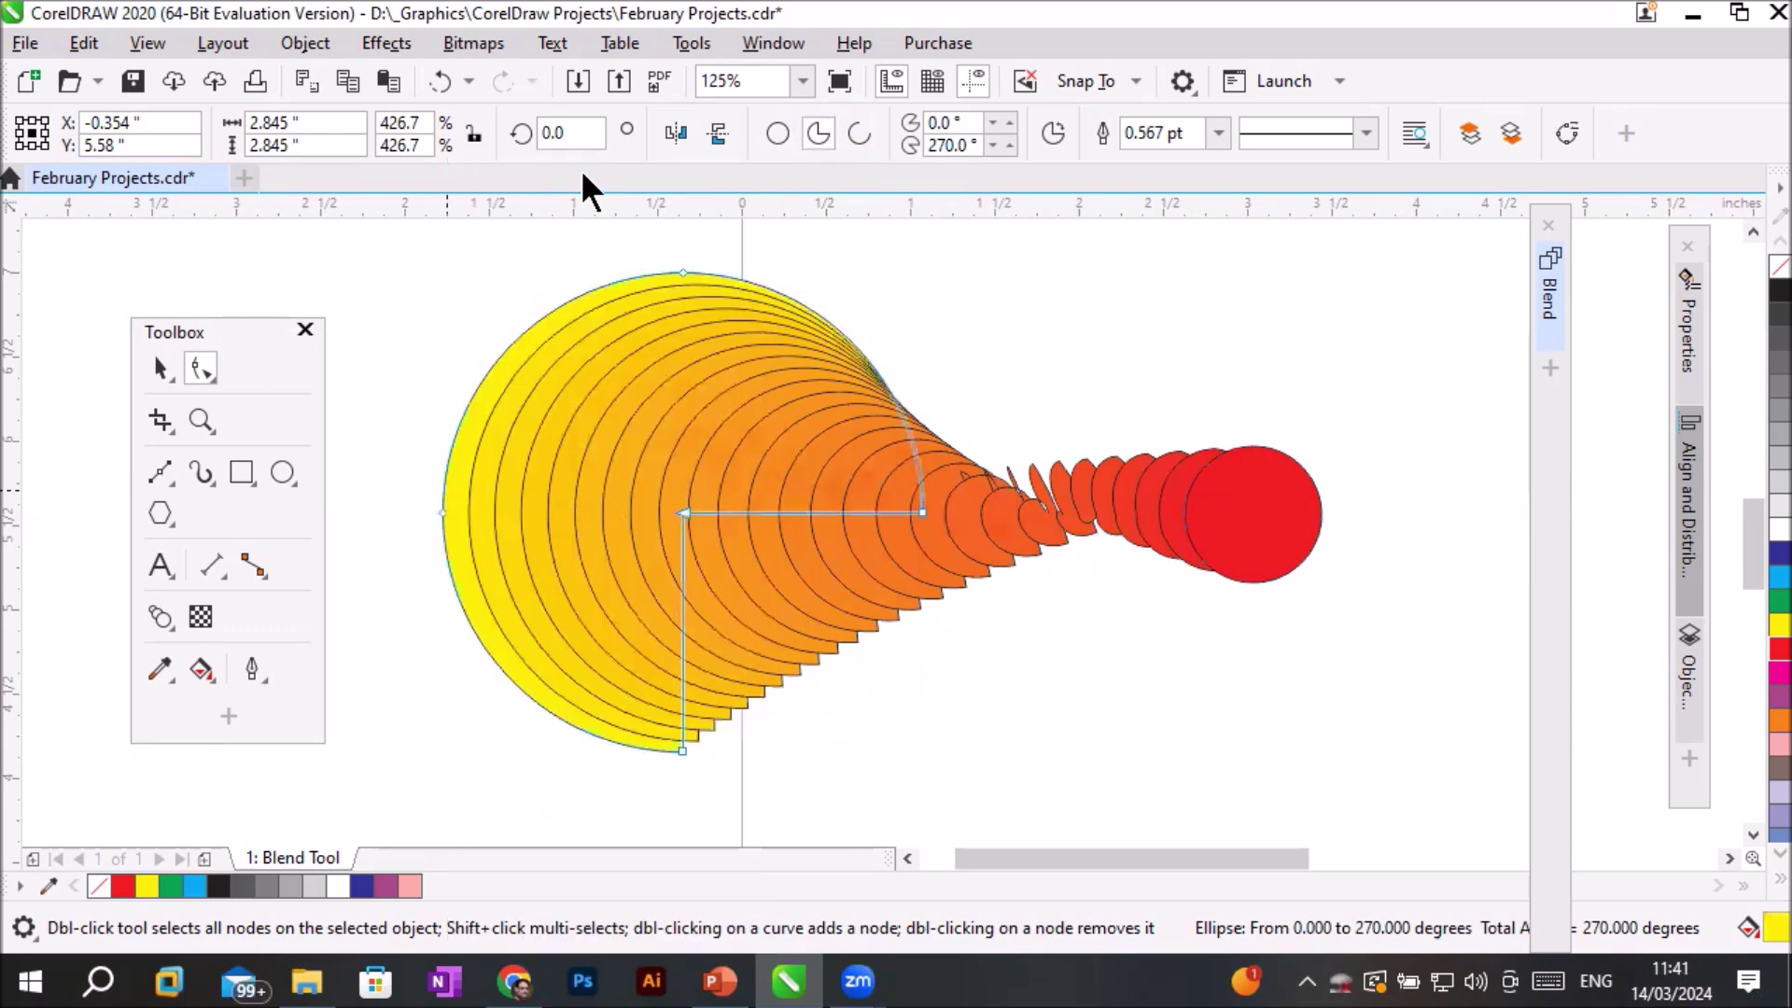
left_click(1264, 490)
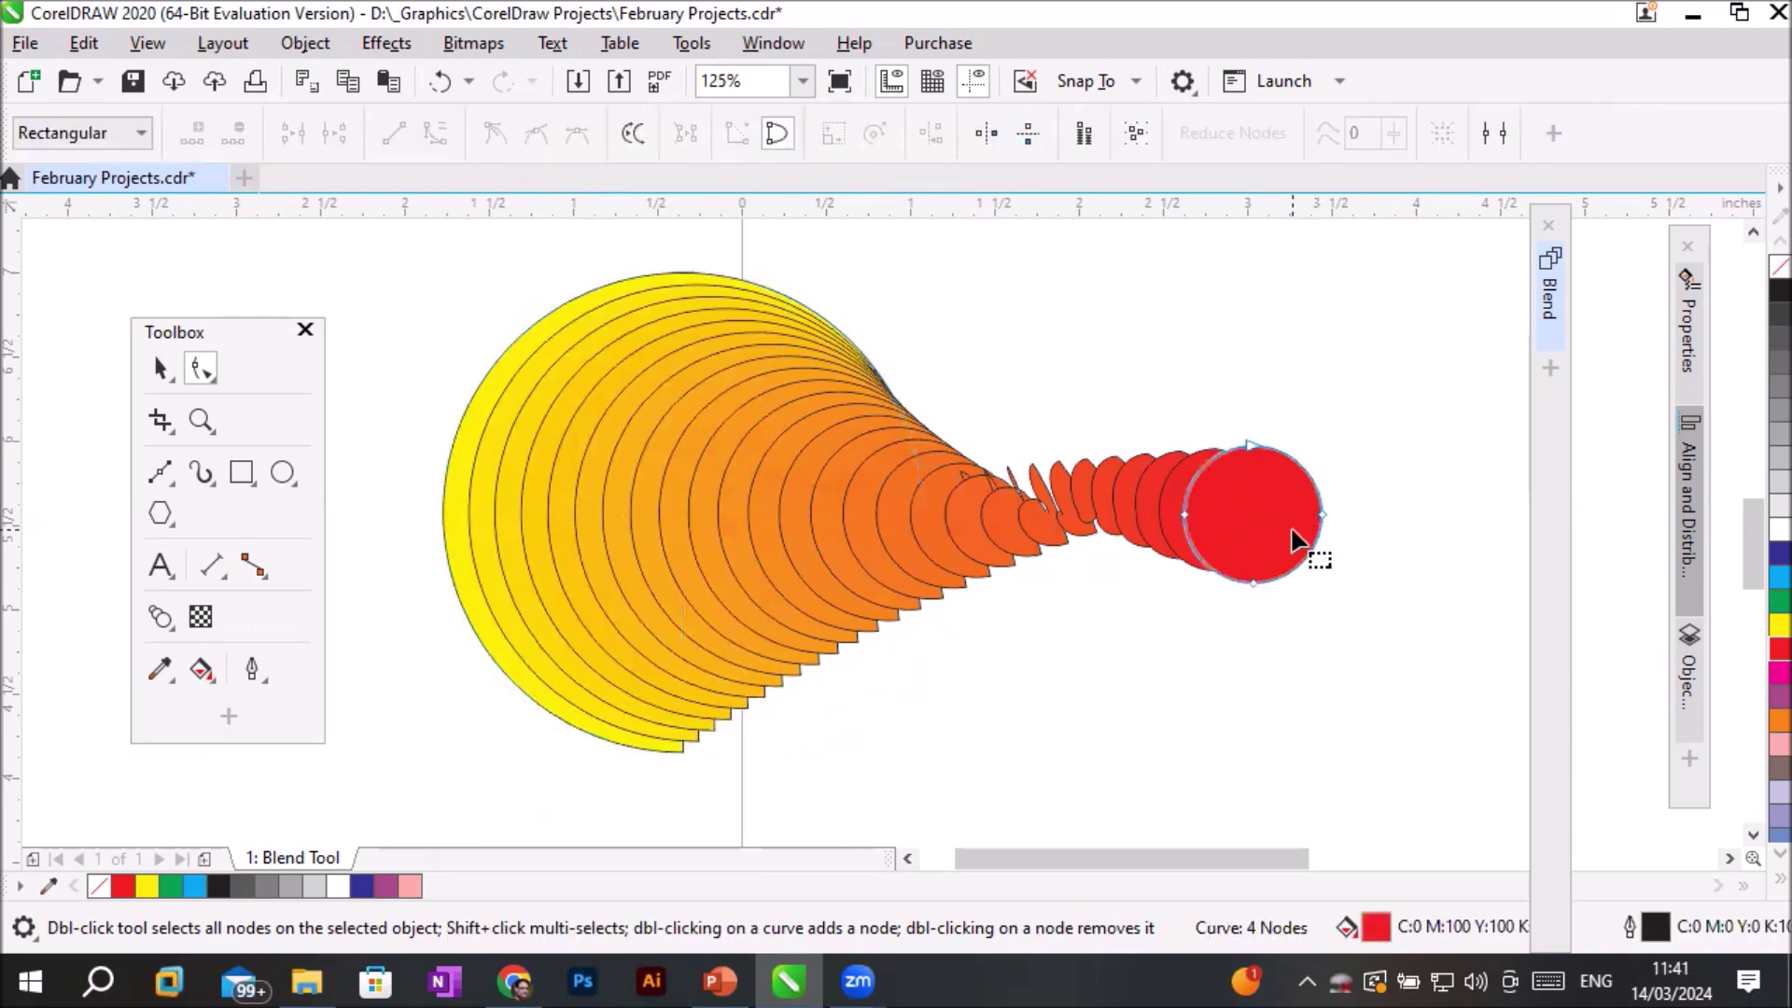
left_click(452, 463)
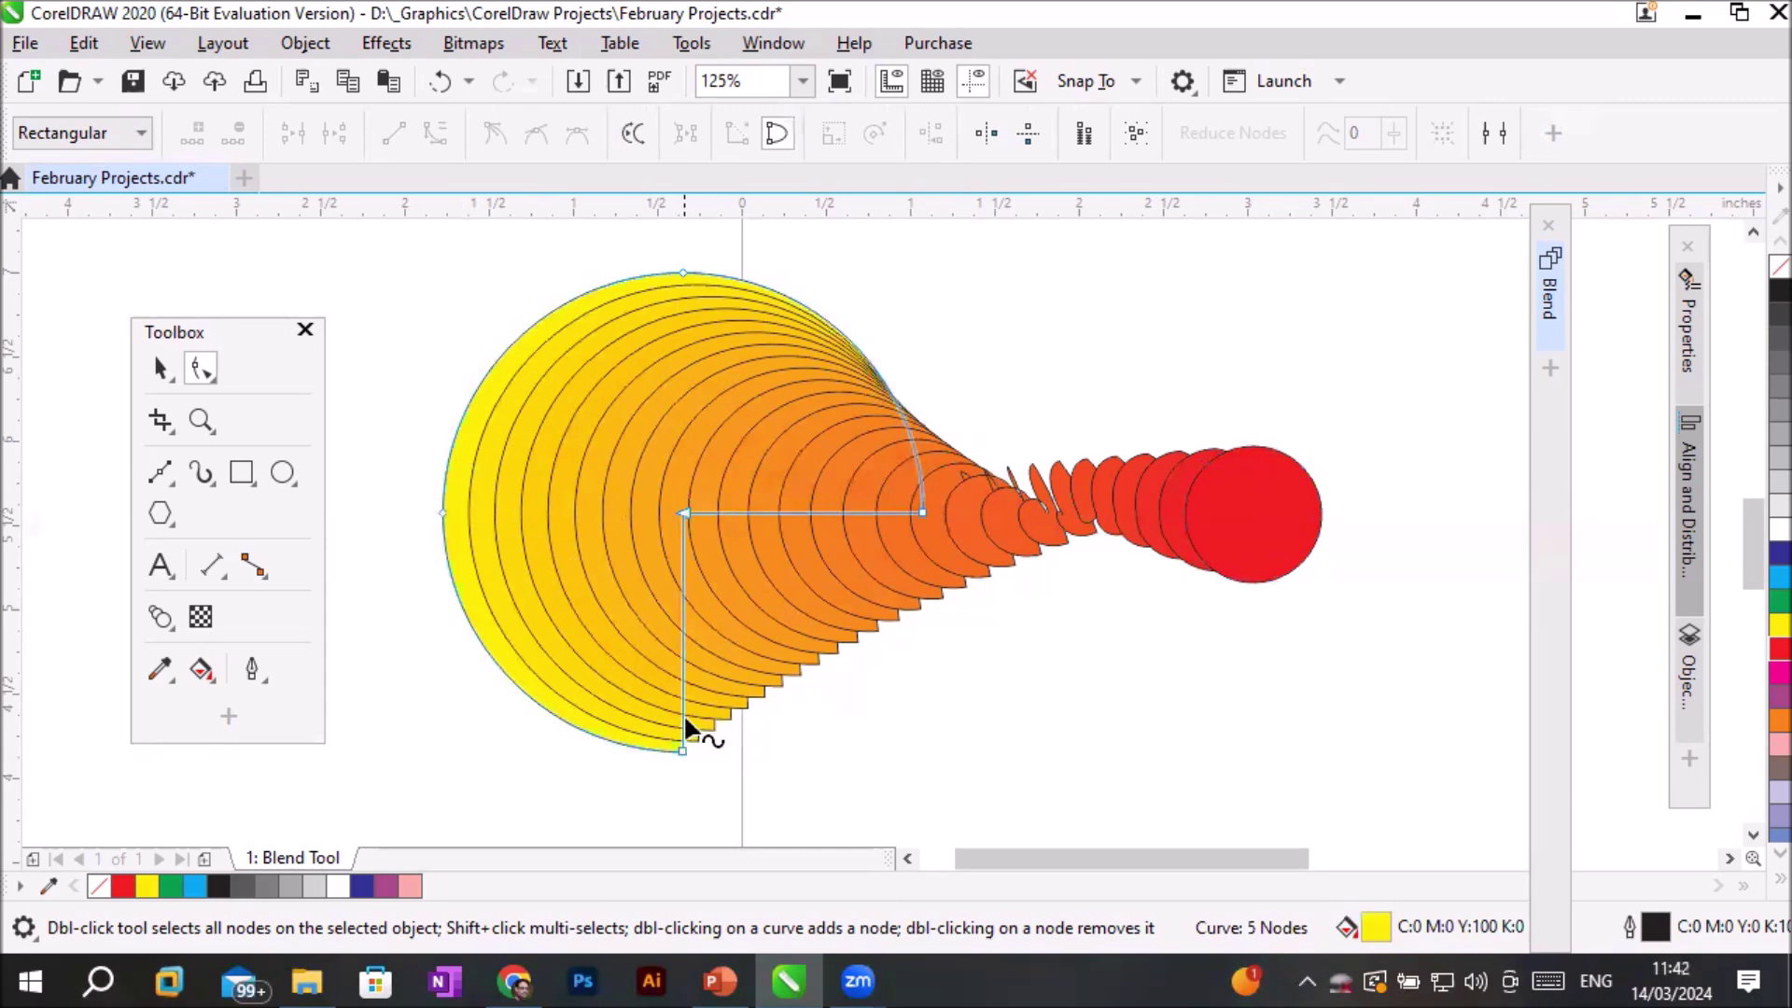
Reshape the yellow curve by moving its centre corner node out to the lower right and its bottom node up inside the shape.
left_click(686, 511)
left_click_drag(686, 511, 870, 726)
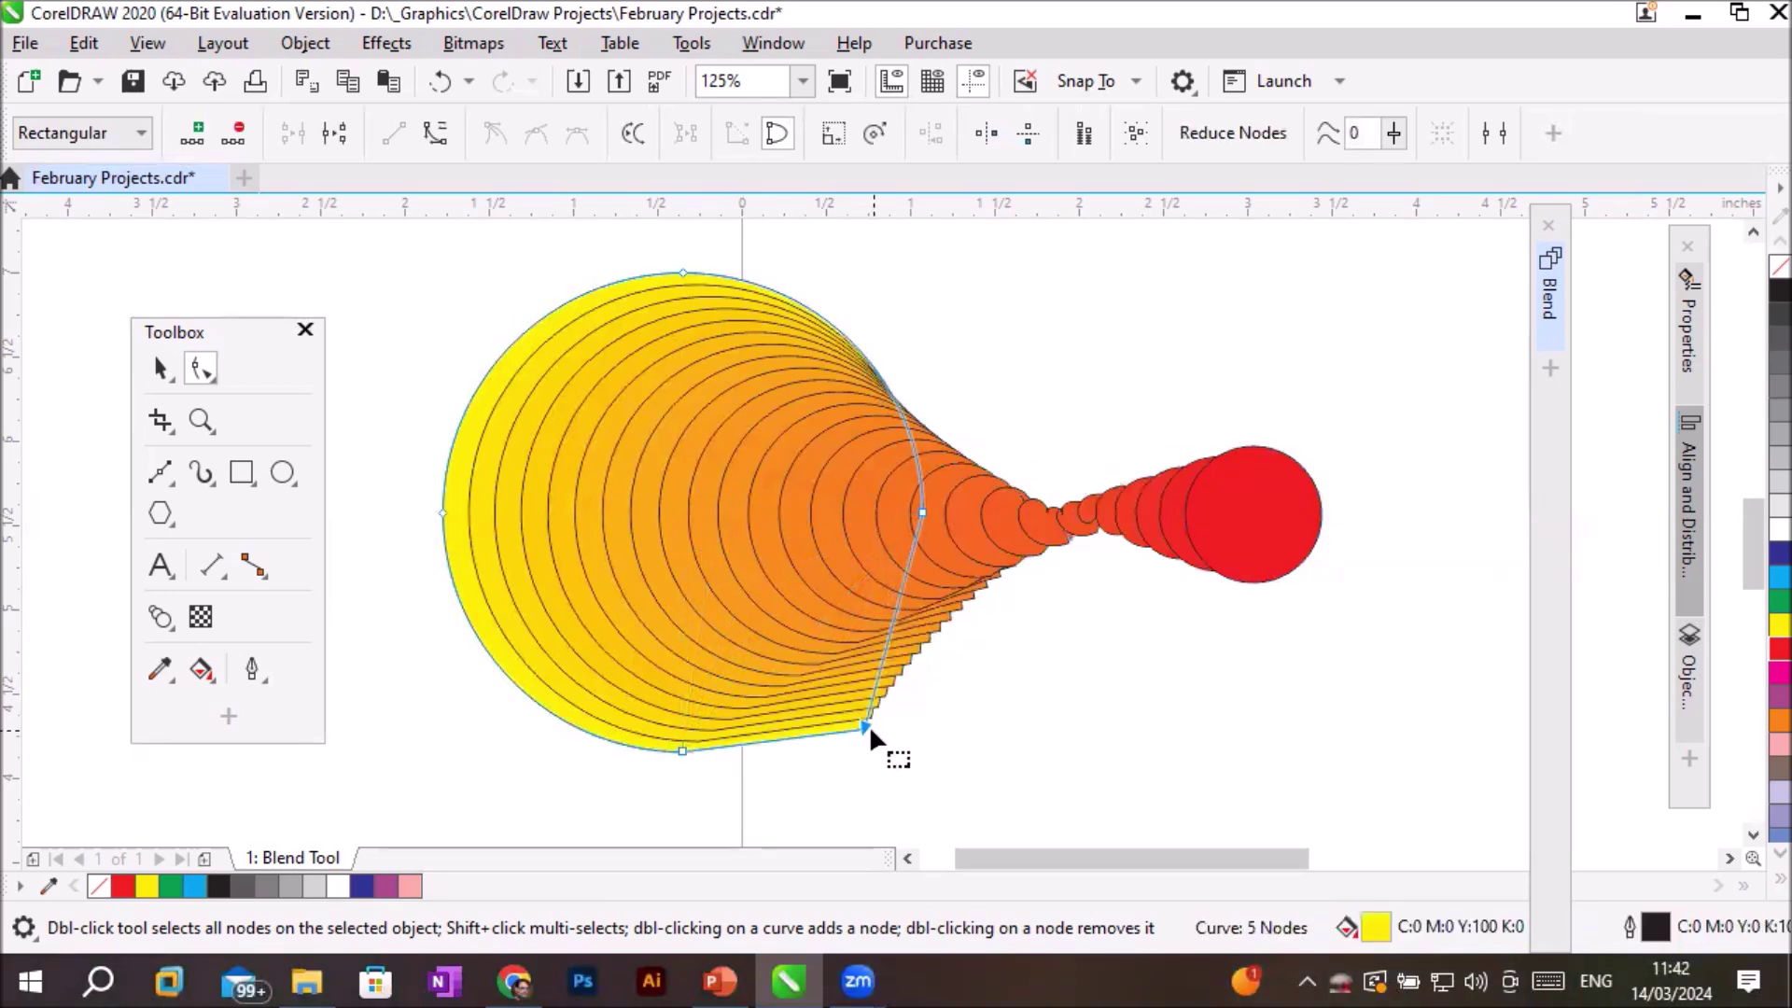
left_click_drag(677, 745, 612, 454)
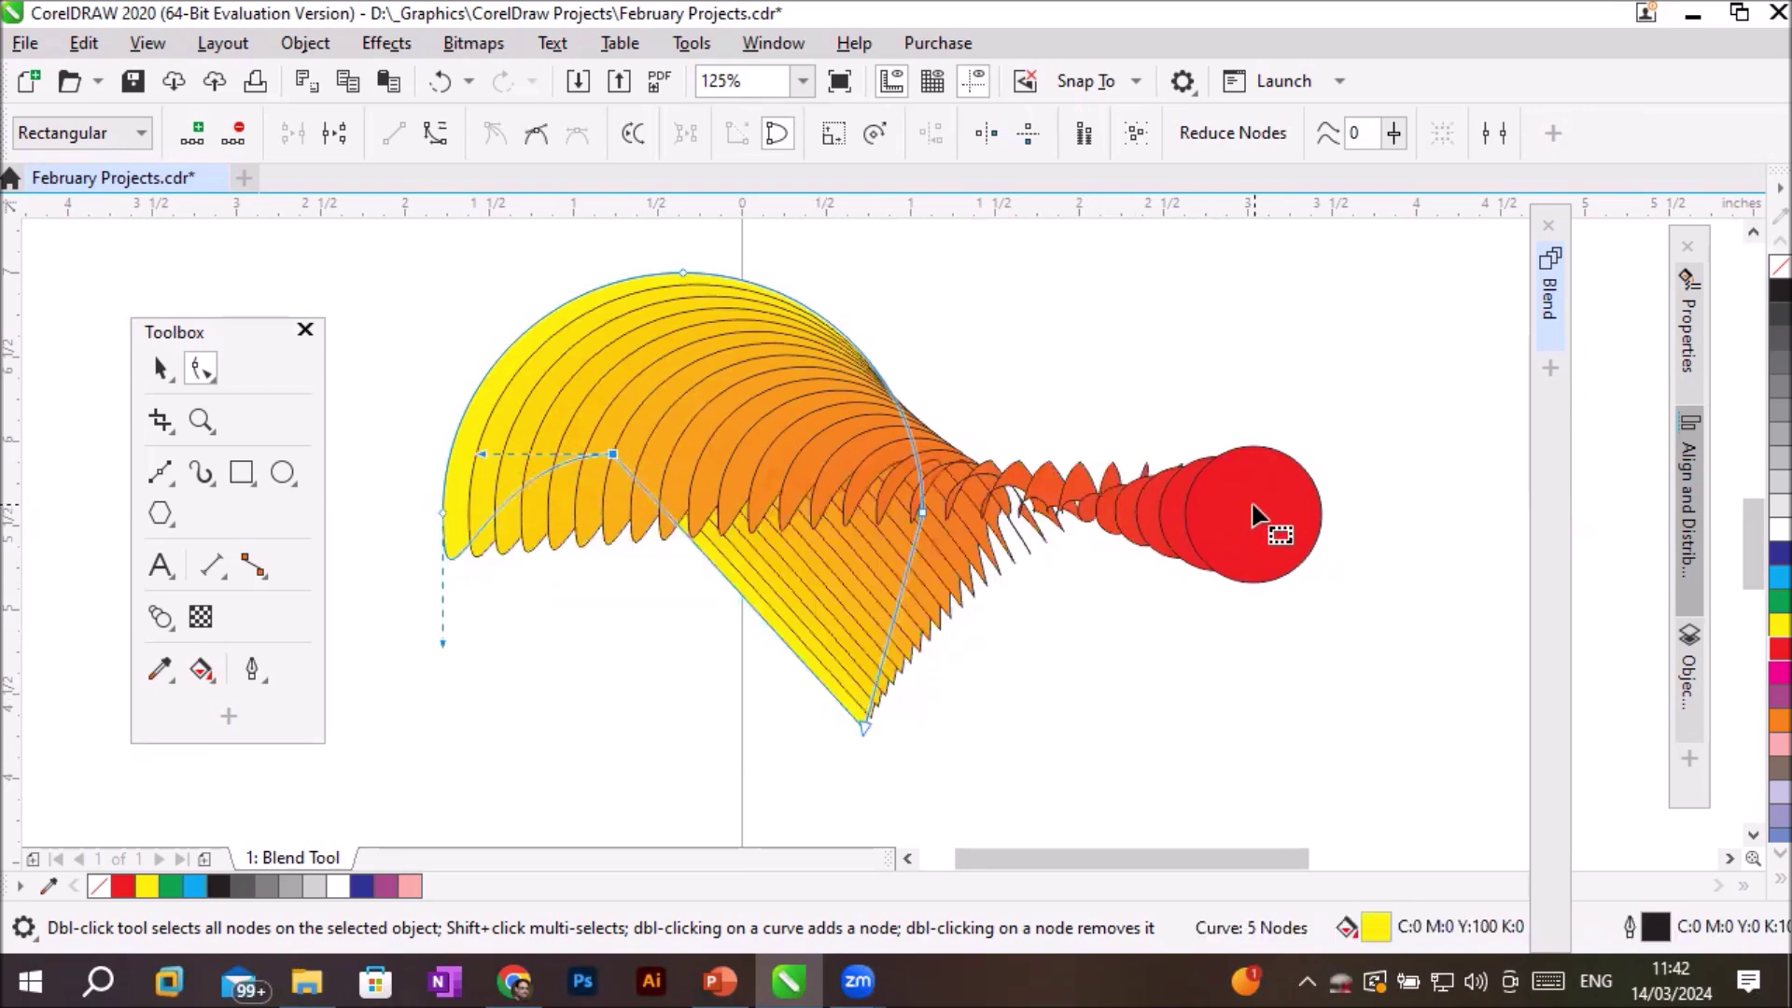
Pull the red curve's upper node down into a crescent, and move the yellow curve's two lower nodes up inside its arc.
left_click(1274, 515)
left_click_drag(1251, 461, 1252, 533)
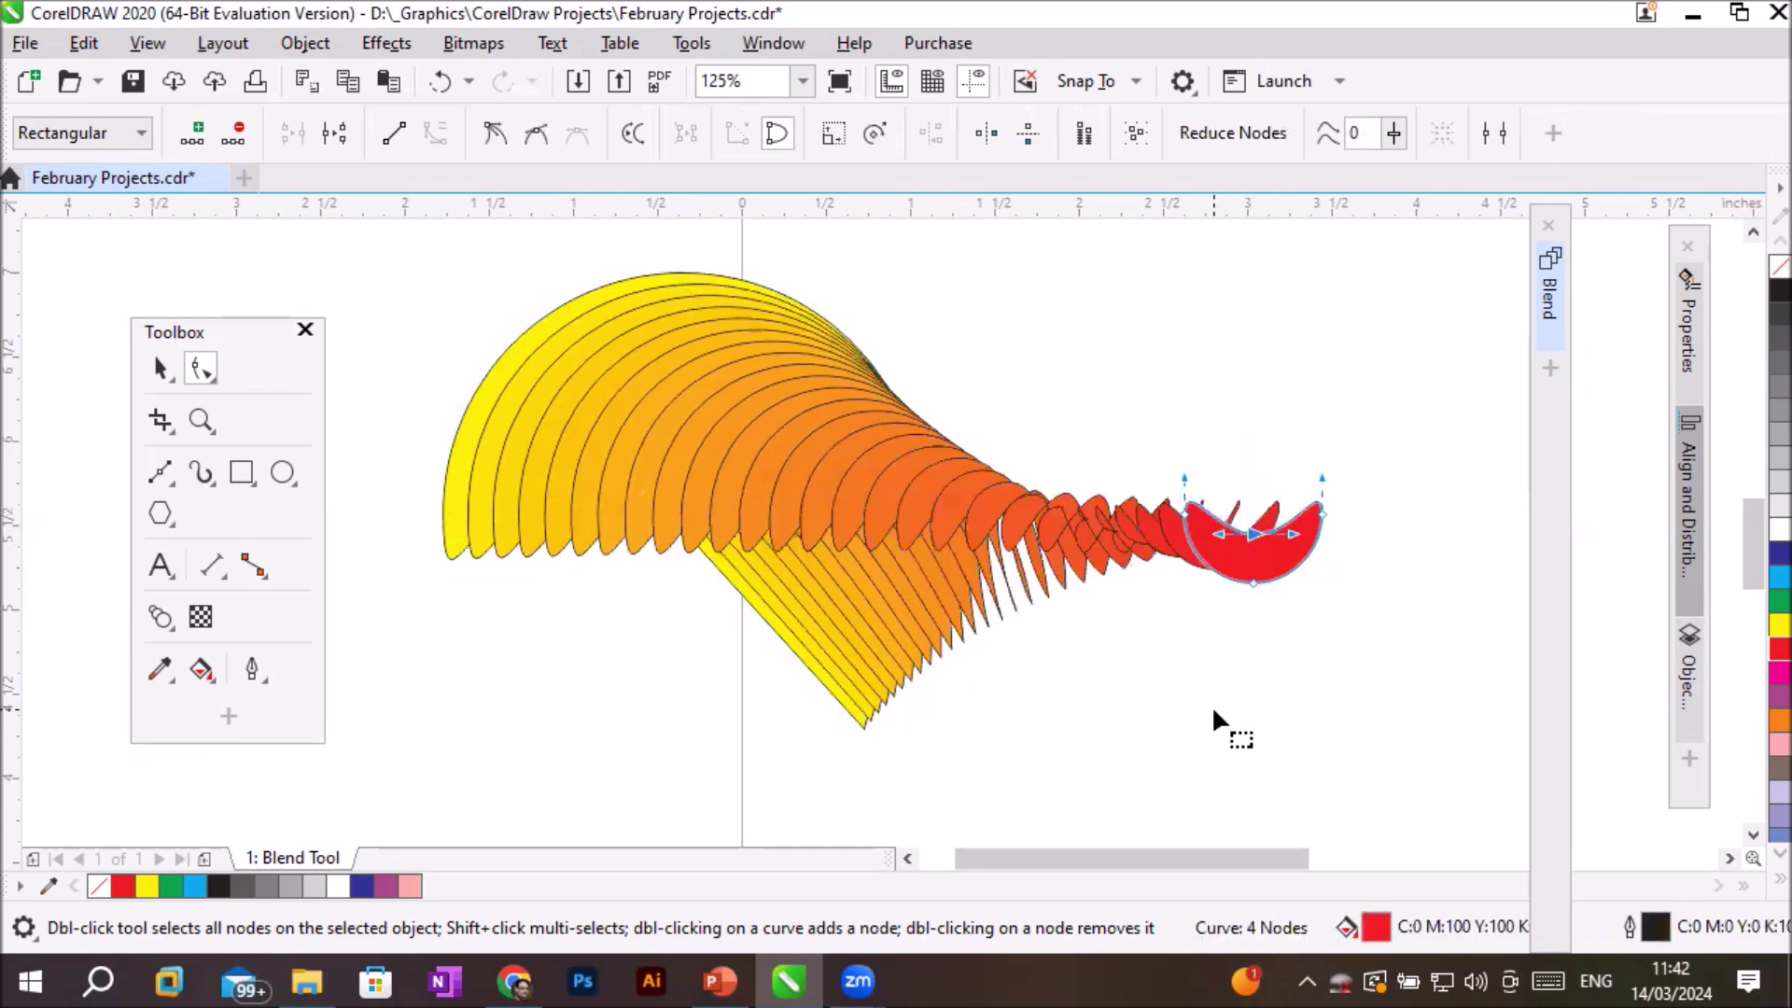
left_click(477, 409)
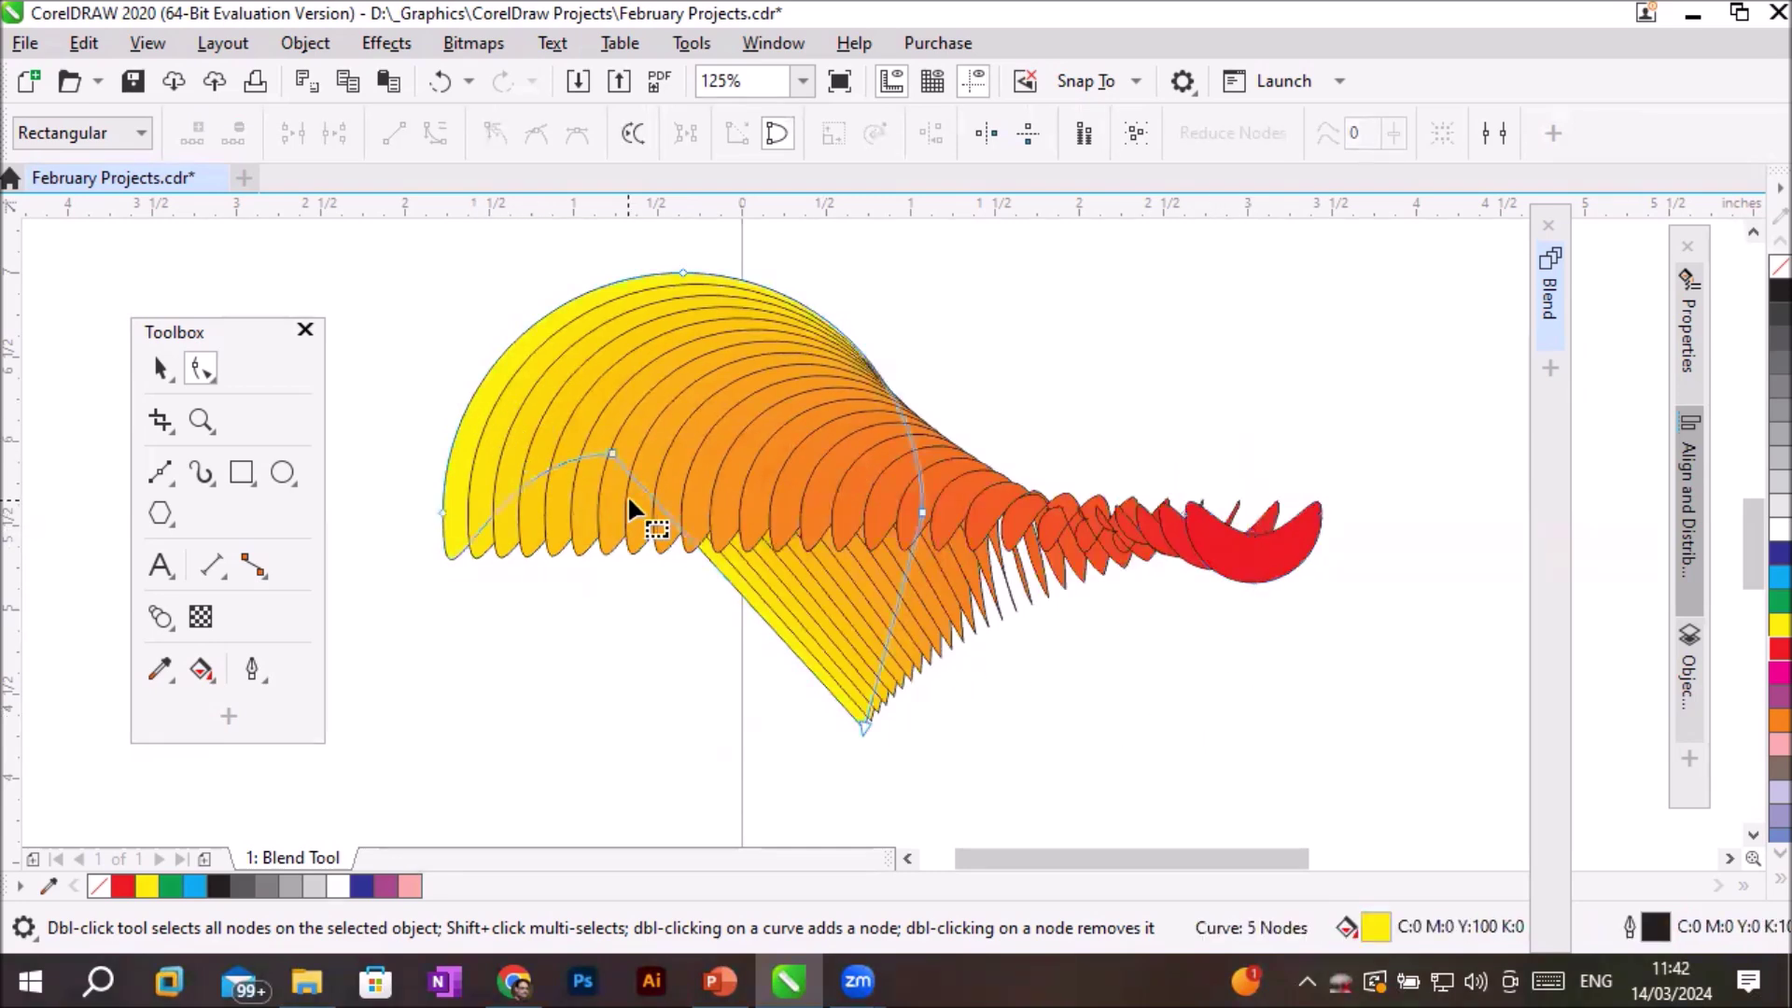
left_click(865, 725)
left_click_drag(864, 722, 700, 336)
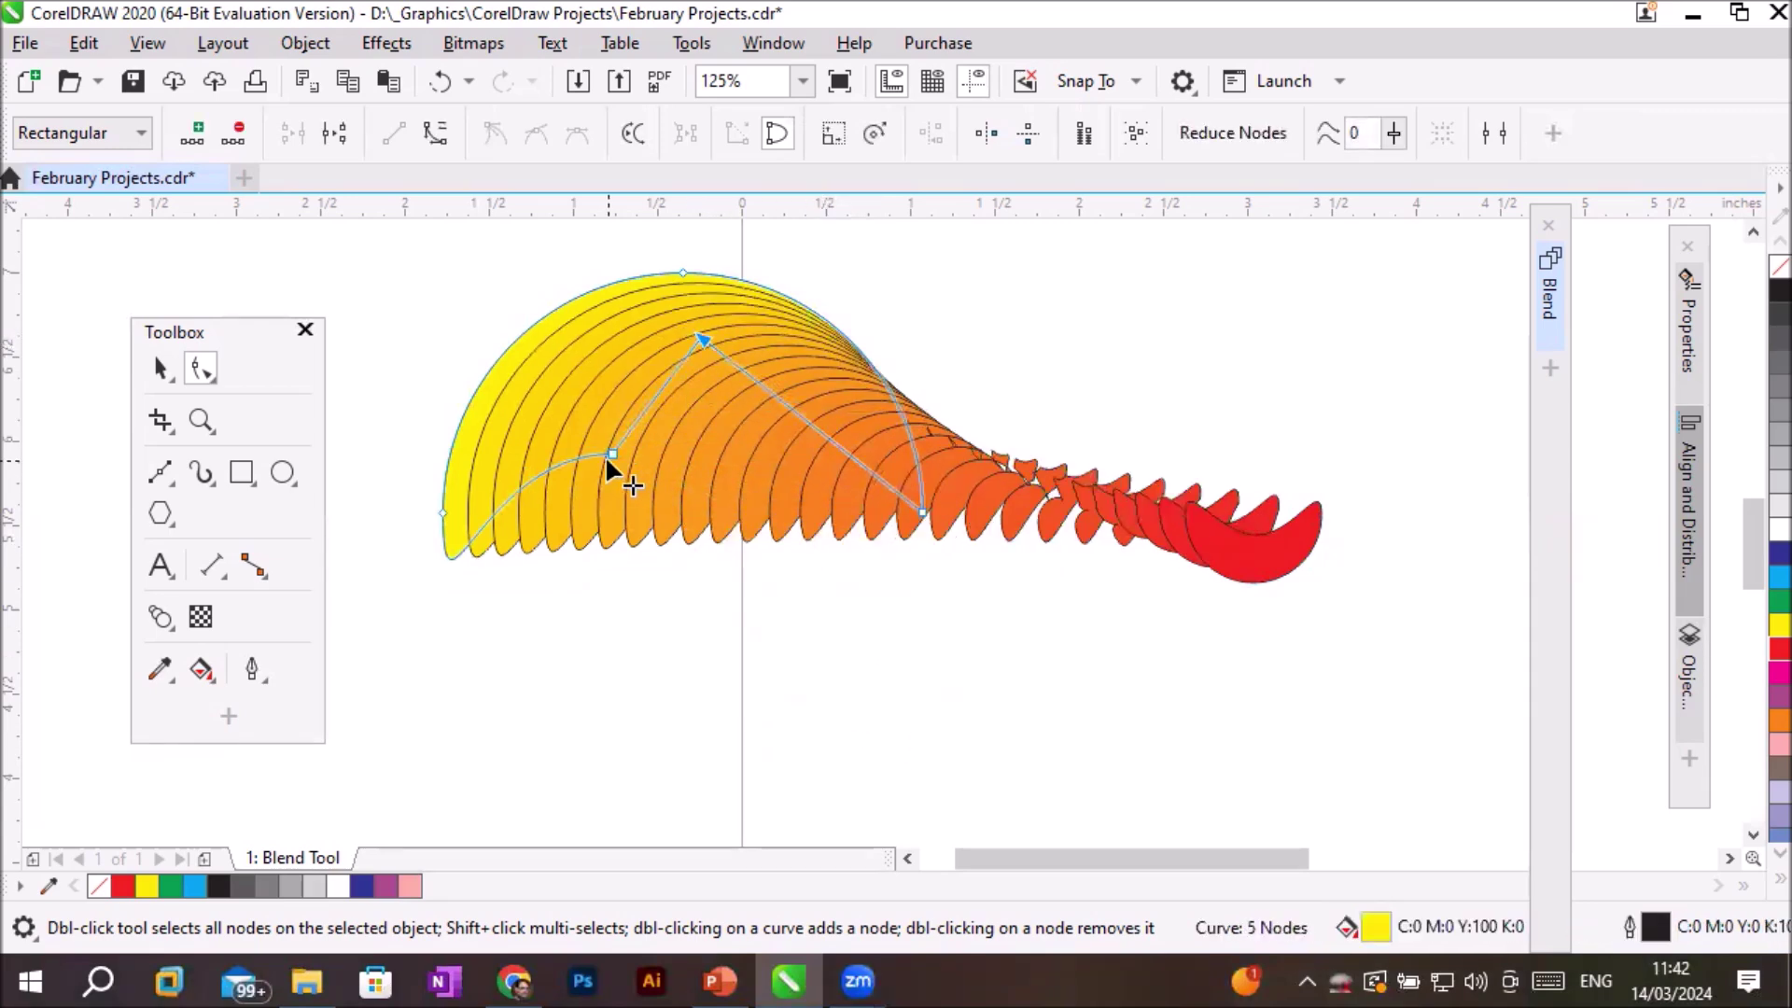
left_click_drag(613, 446, 568, 405)
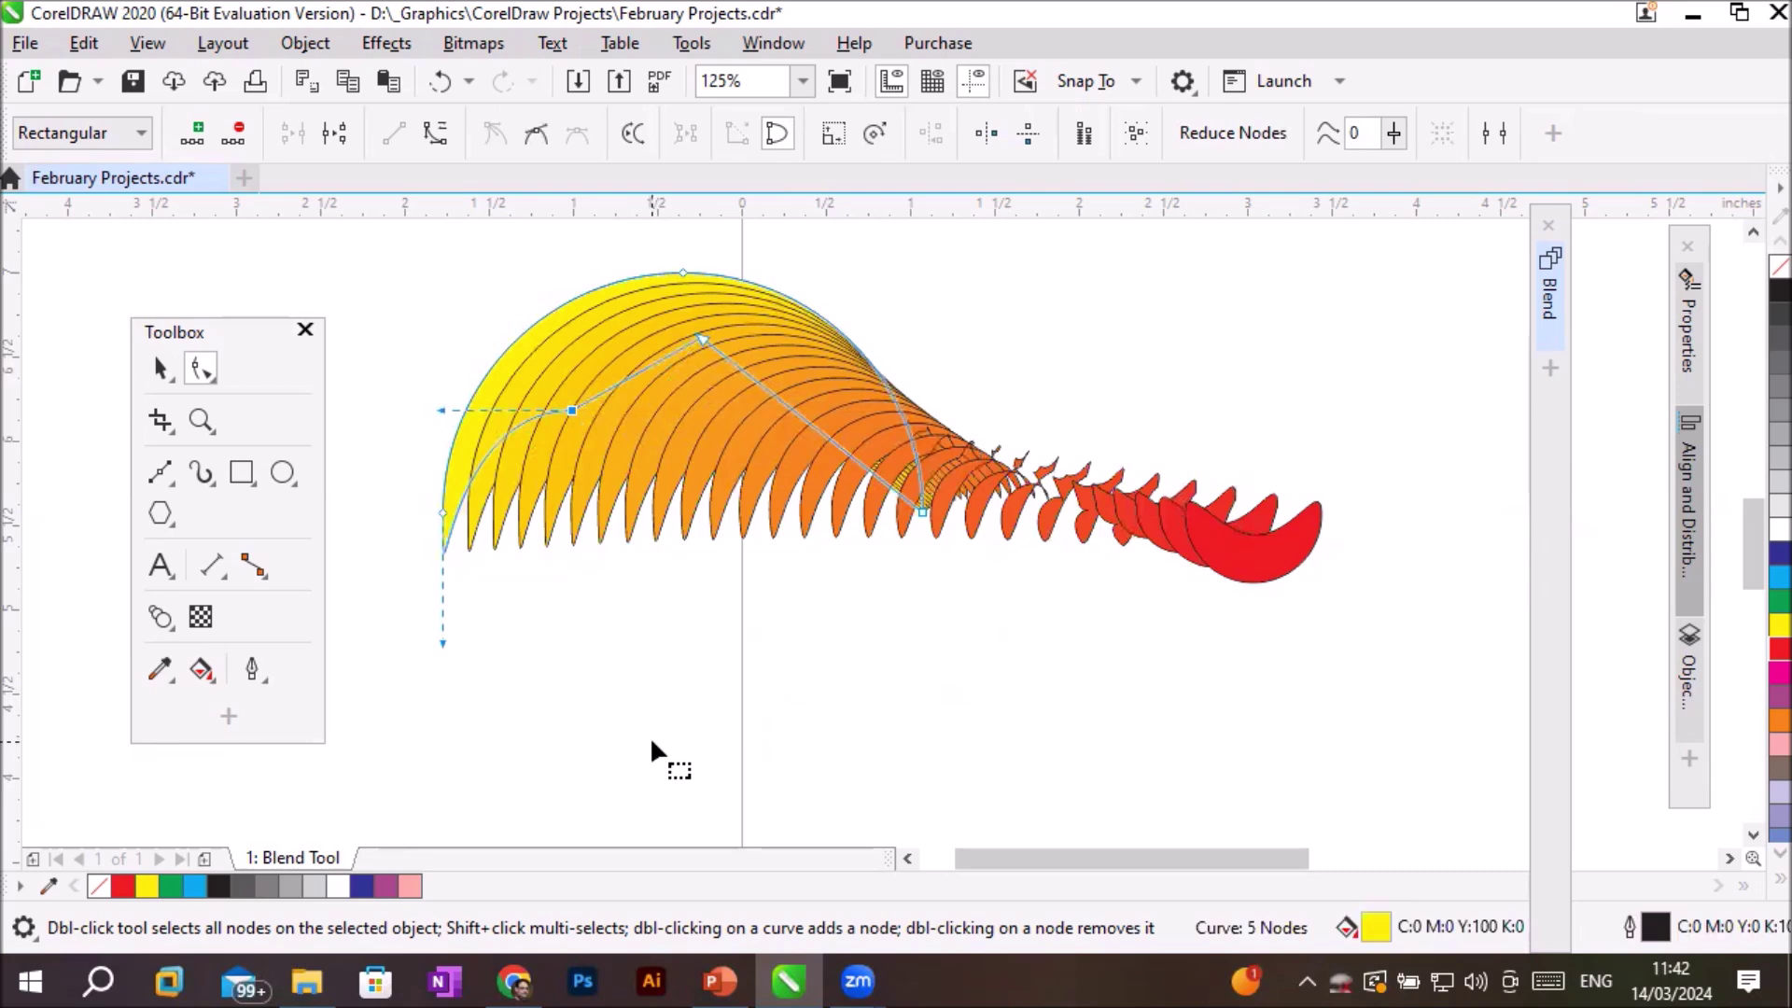
Rotate the yellow control curve by about 87 degrees so its rounded side faces away from the red end.
left_click(163, 368)
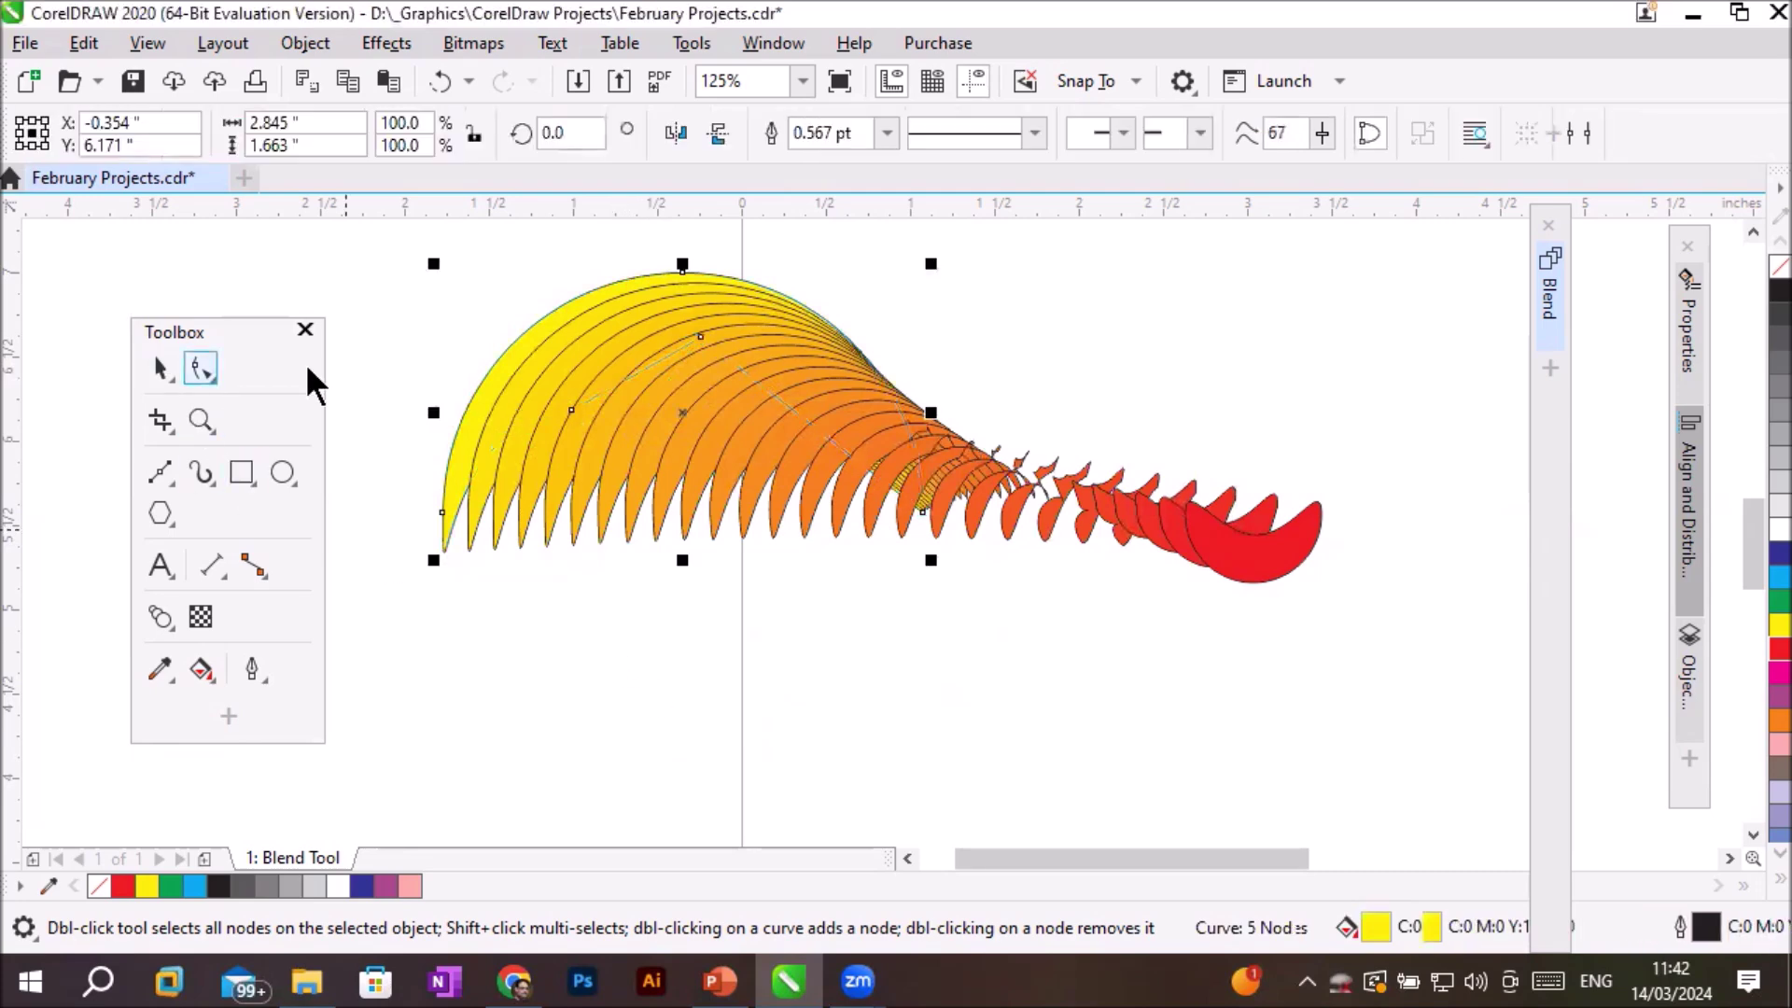
left_click(626, 280)
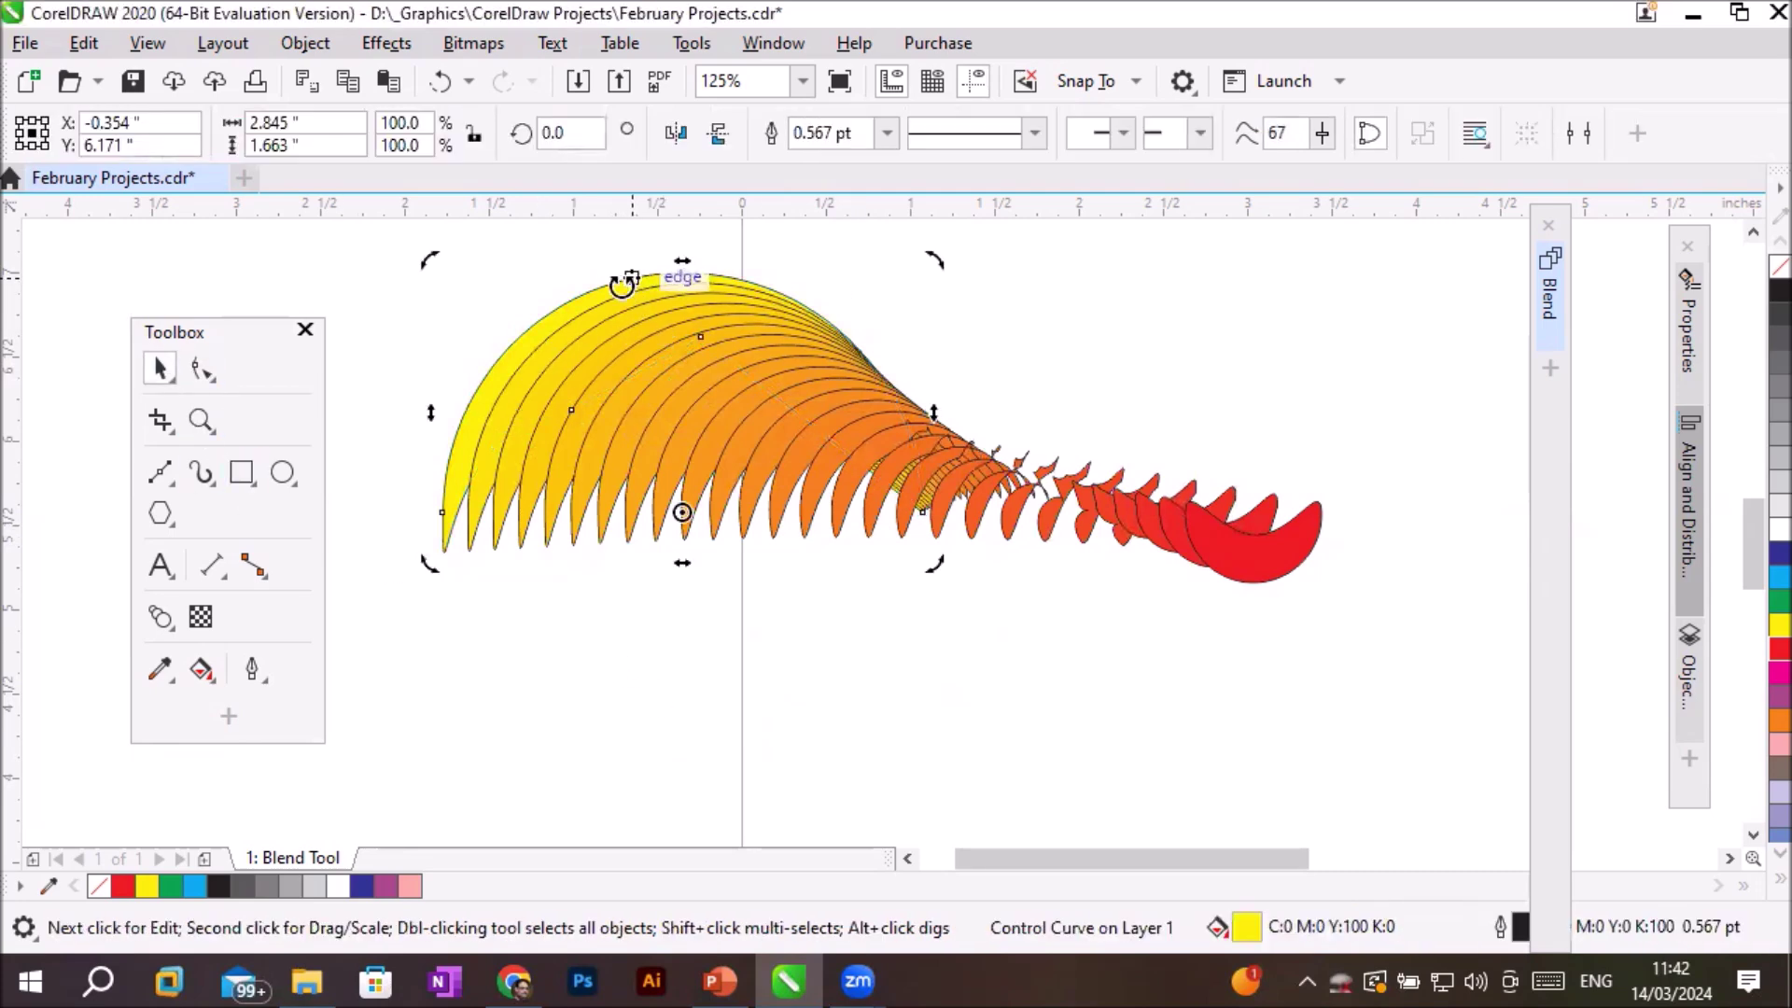
left_click_drag(426, 564, 709, 713)
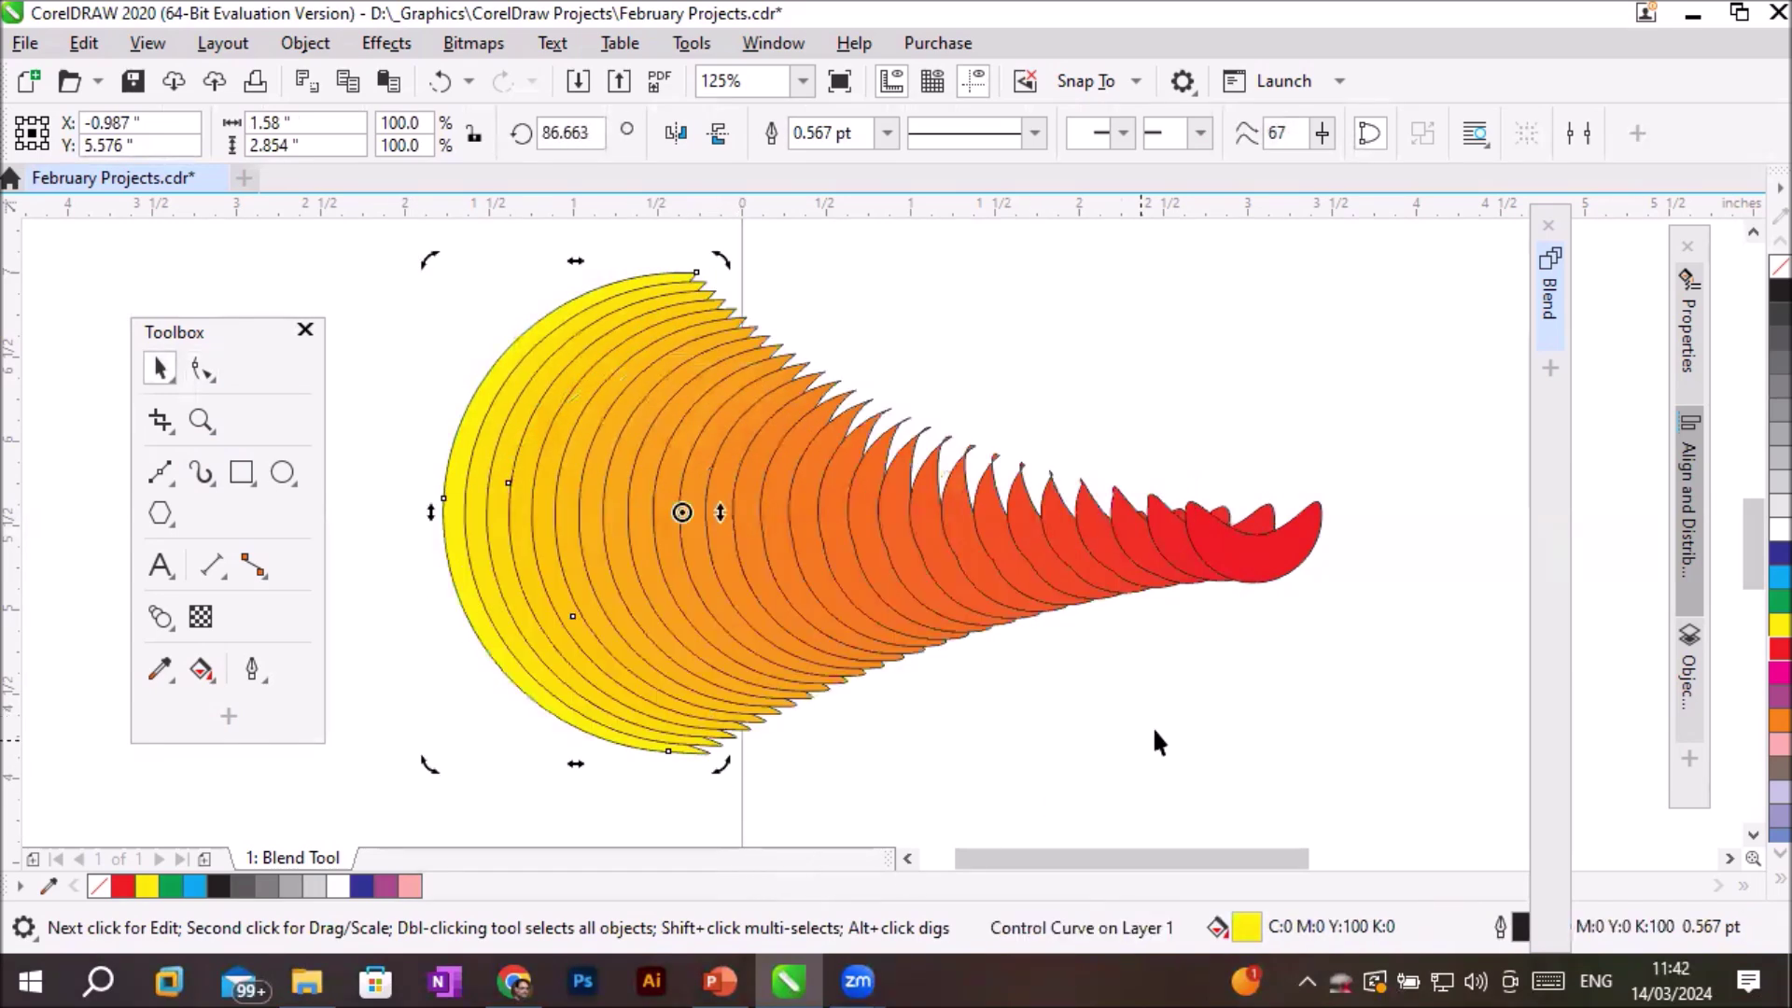
Rotate the red control curve so its hollow side faces outward, away from the yellow end of the blend.
left_click(1289, 566)
left_click(1271, 558)
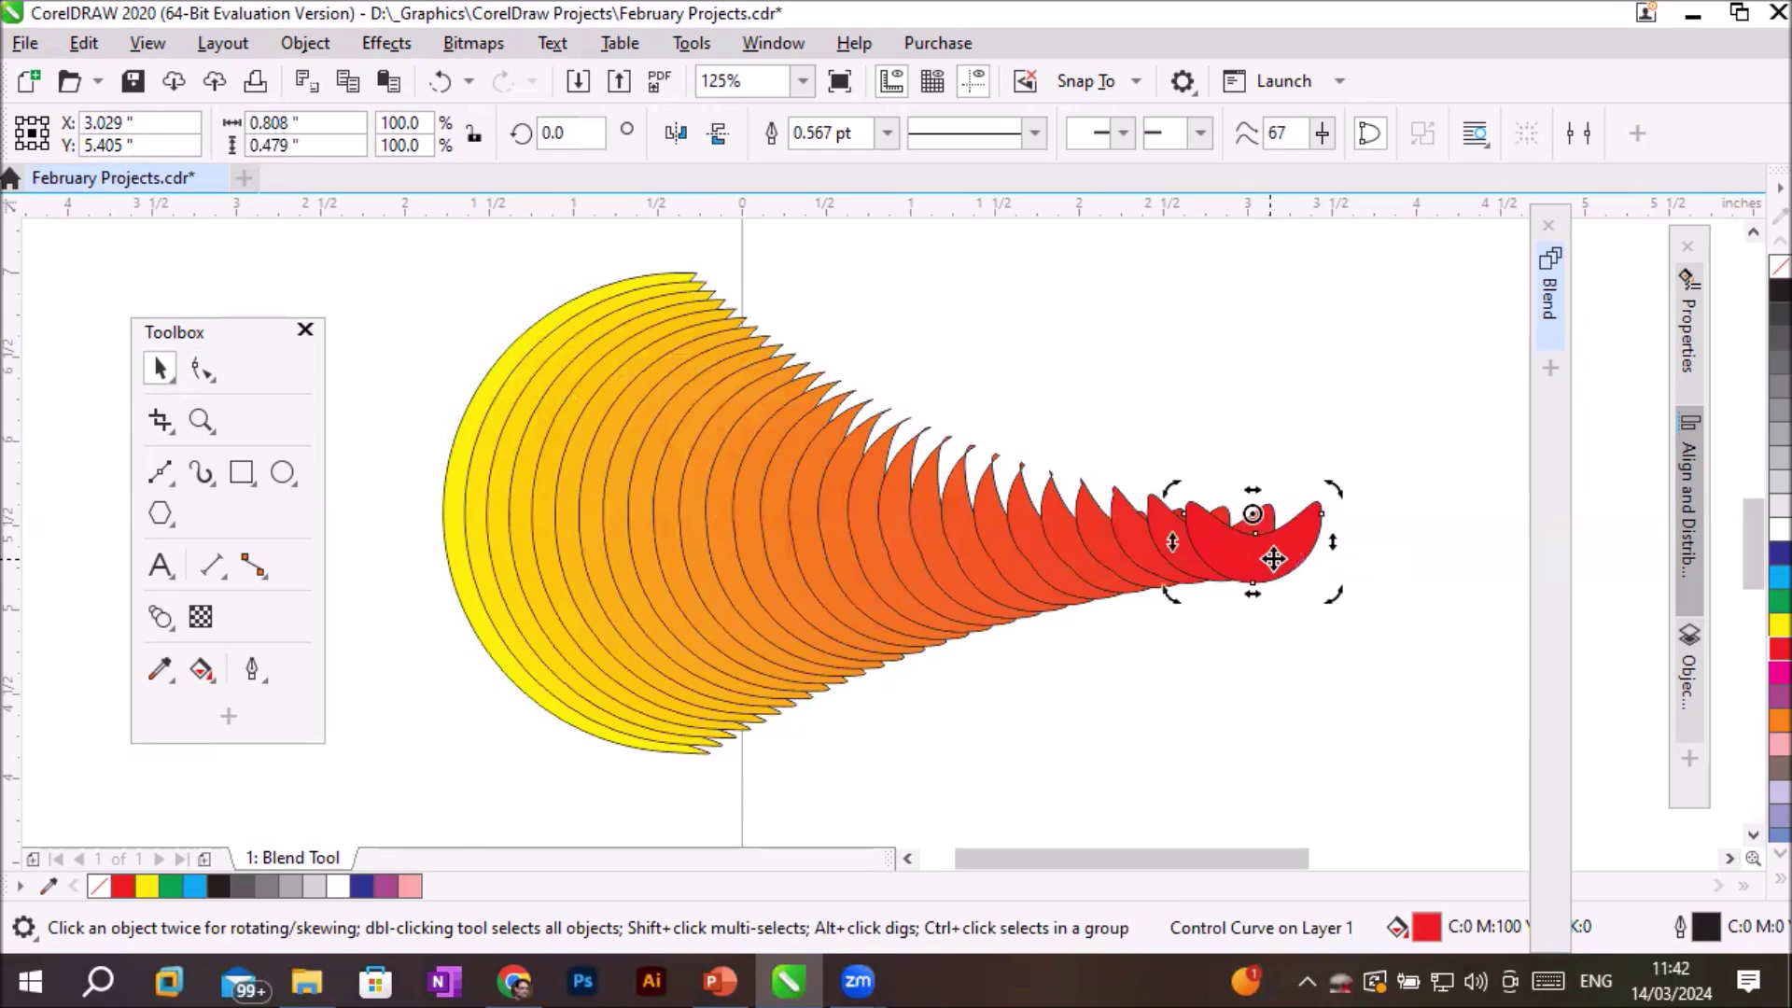
left_click_drag(1335, 490, 1325, 687)
left_click_drag(1331, 428, 1066, 681)
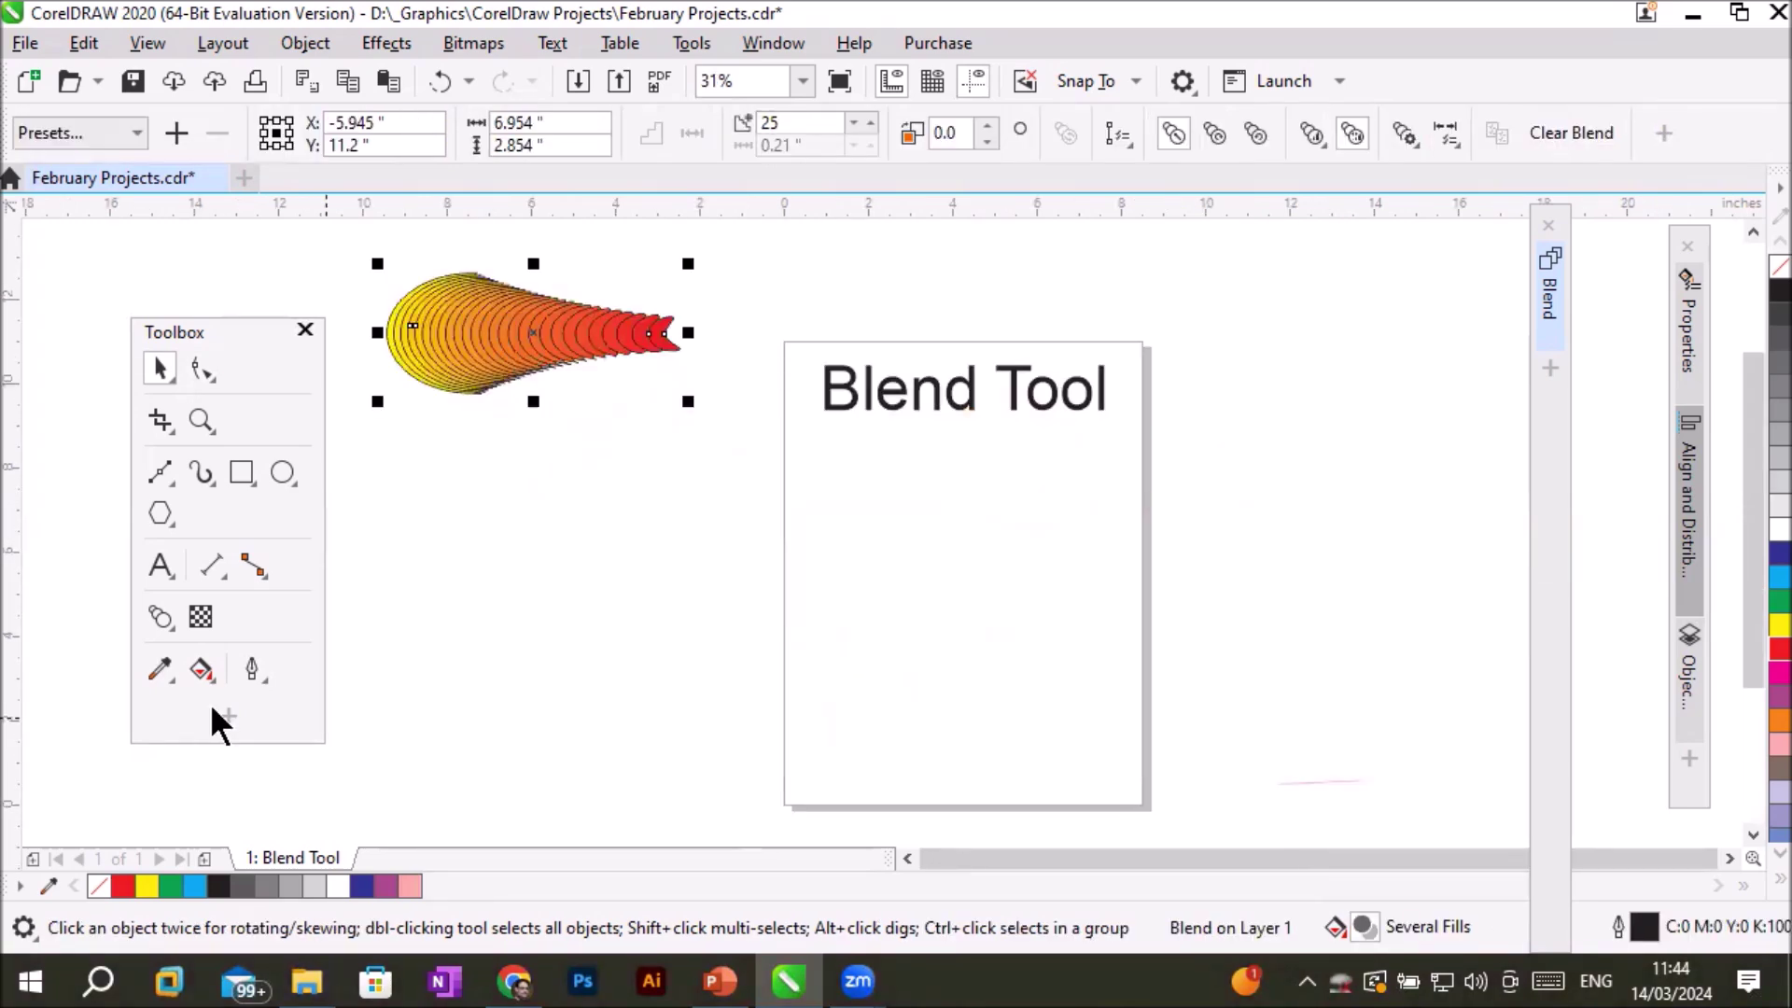
Draw a small ellipse about 0.77 by 0.8 inches at the page's left edge below the title, and fill it blue.
left_click(277, 472)
left_click_drag(788, 500, 818, 532)
left_click(1779, 555)
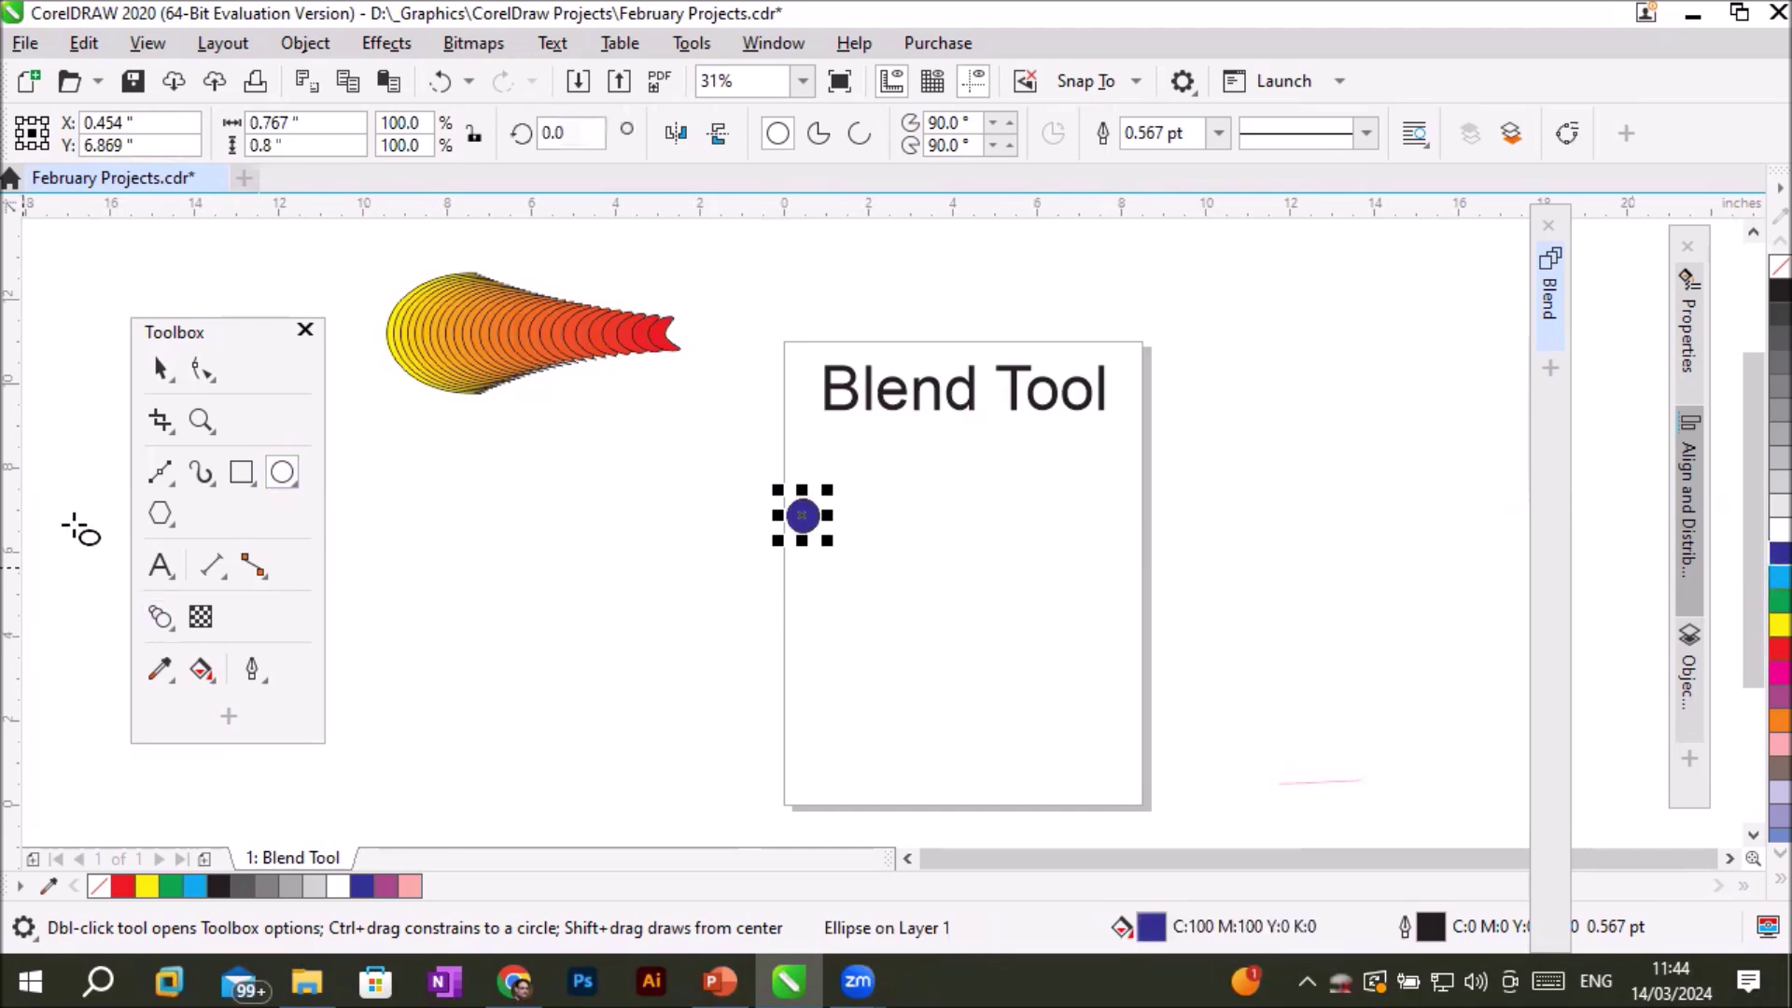
Place a copy of the blue circle near the page's right edge, and fill the copy red.
key("space")
left_click_drag(803, 515, 1111, 516)
left_click(1775, 649)
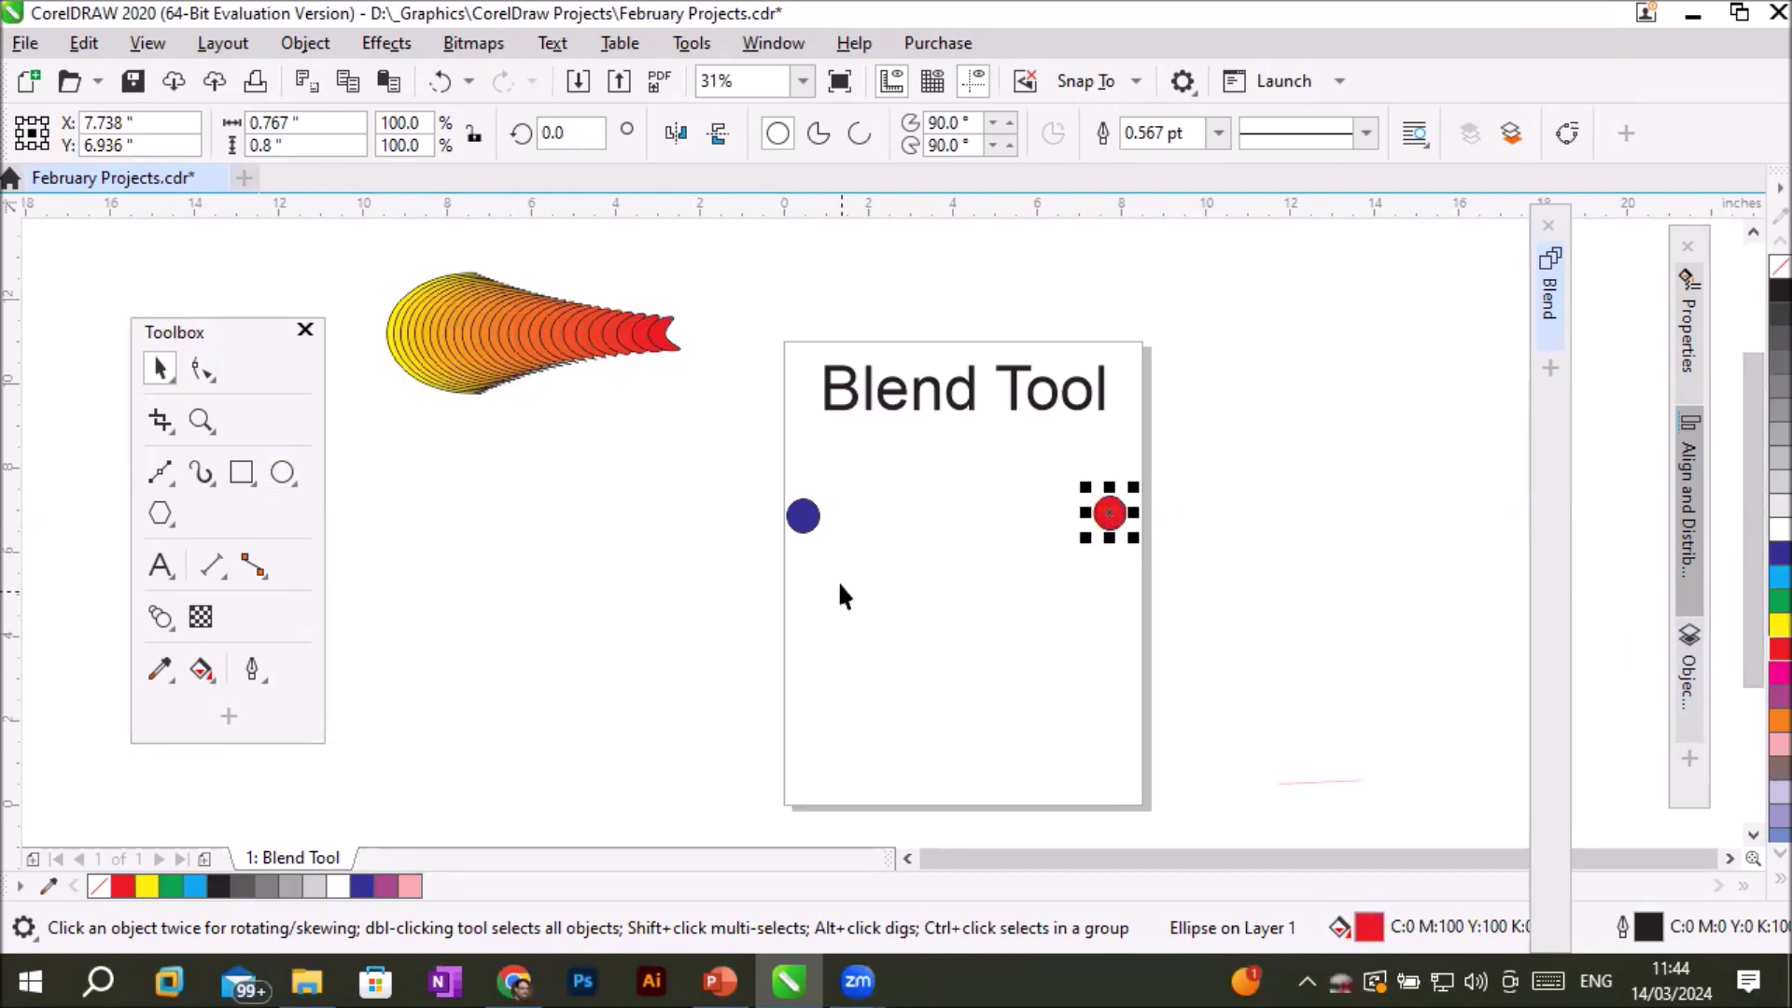
Remove the outlines from the blue and red circles.
left_click(803, 518)
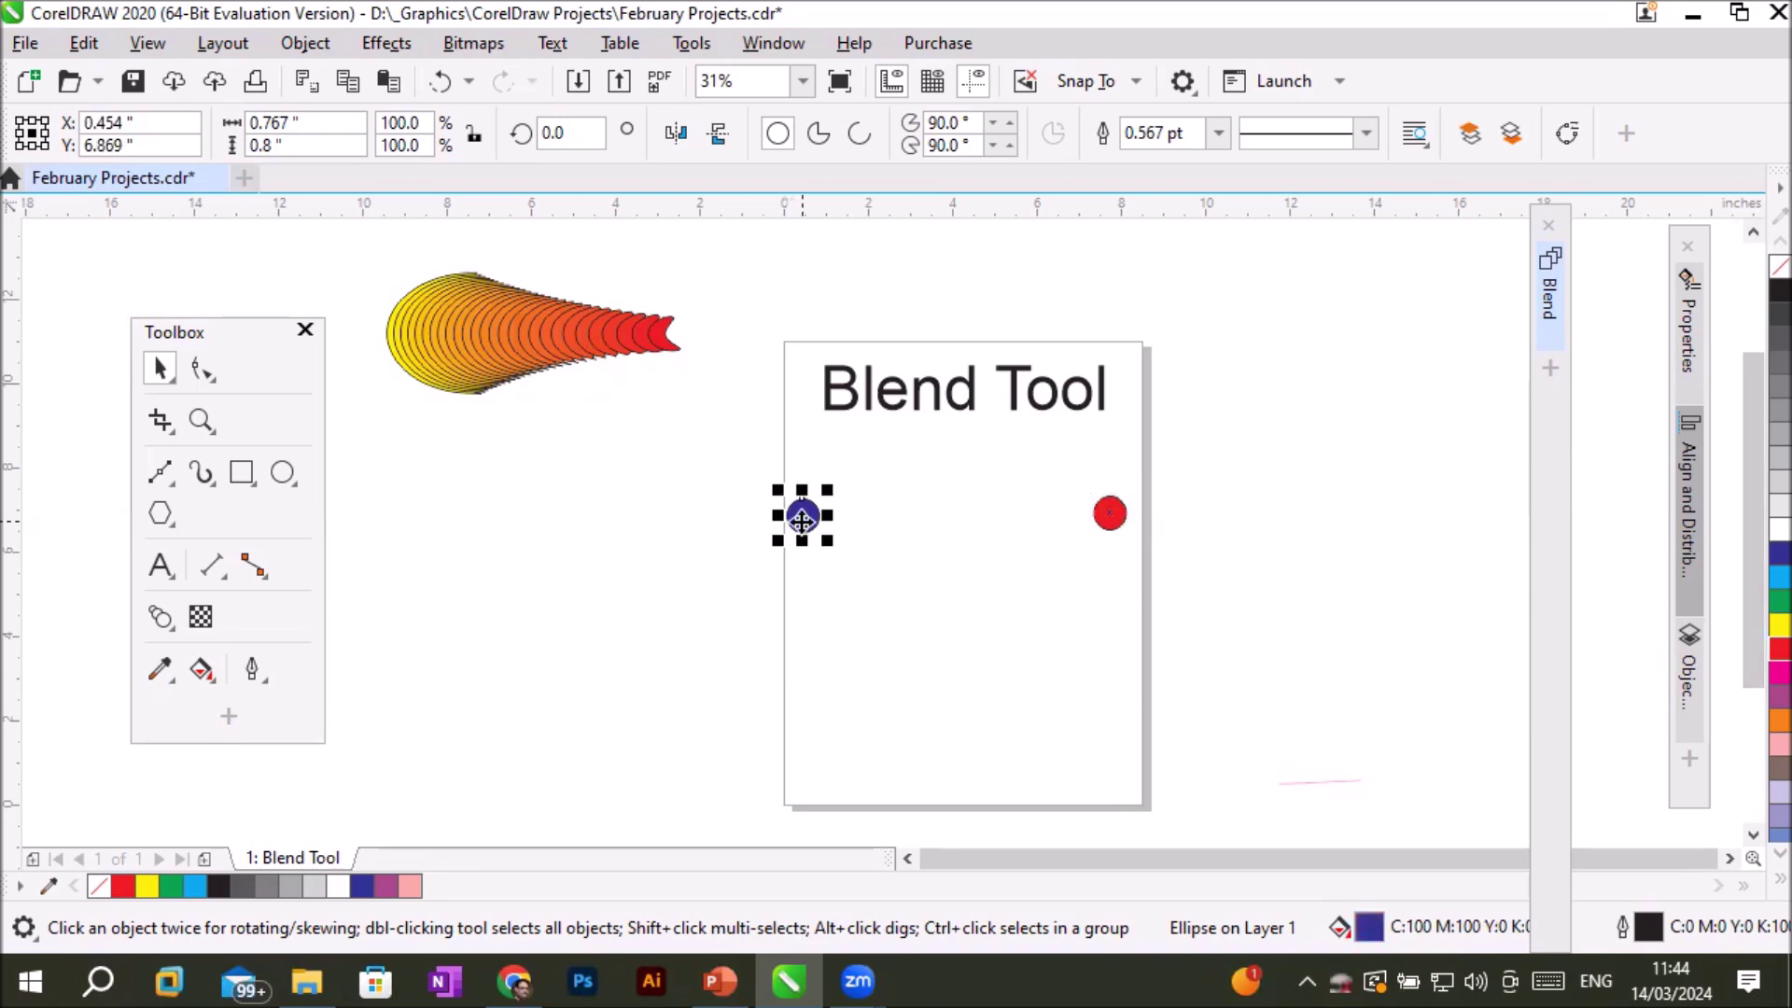
right_click(1777, 268)
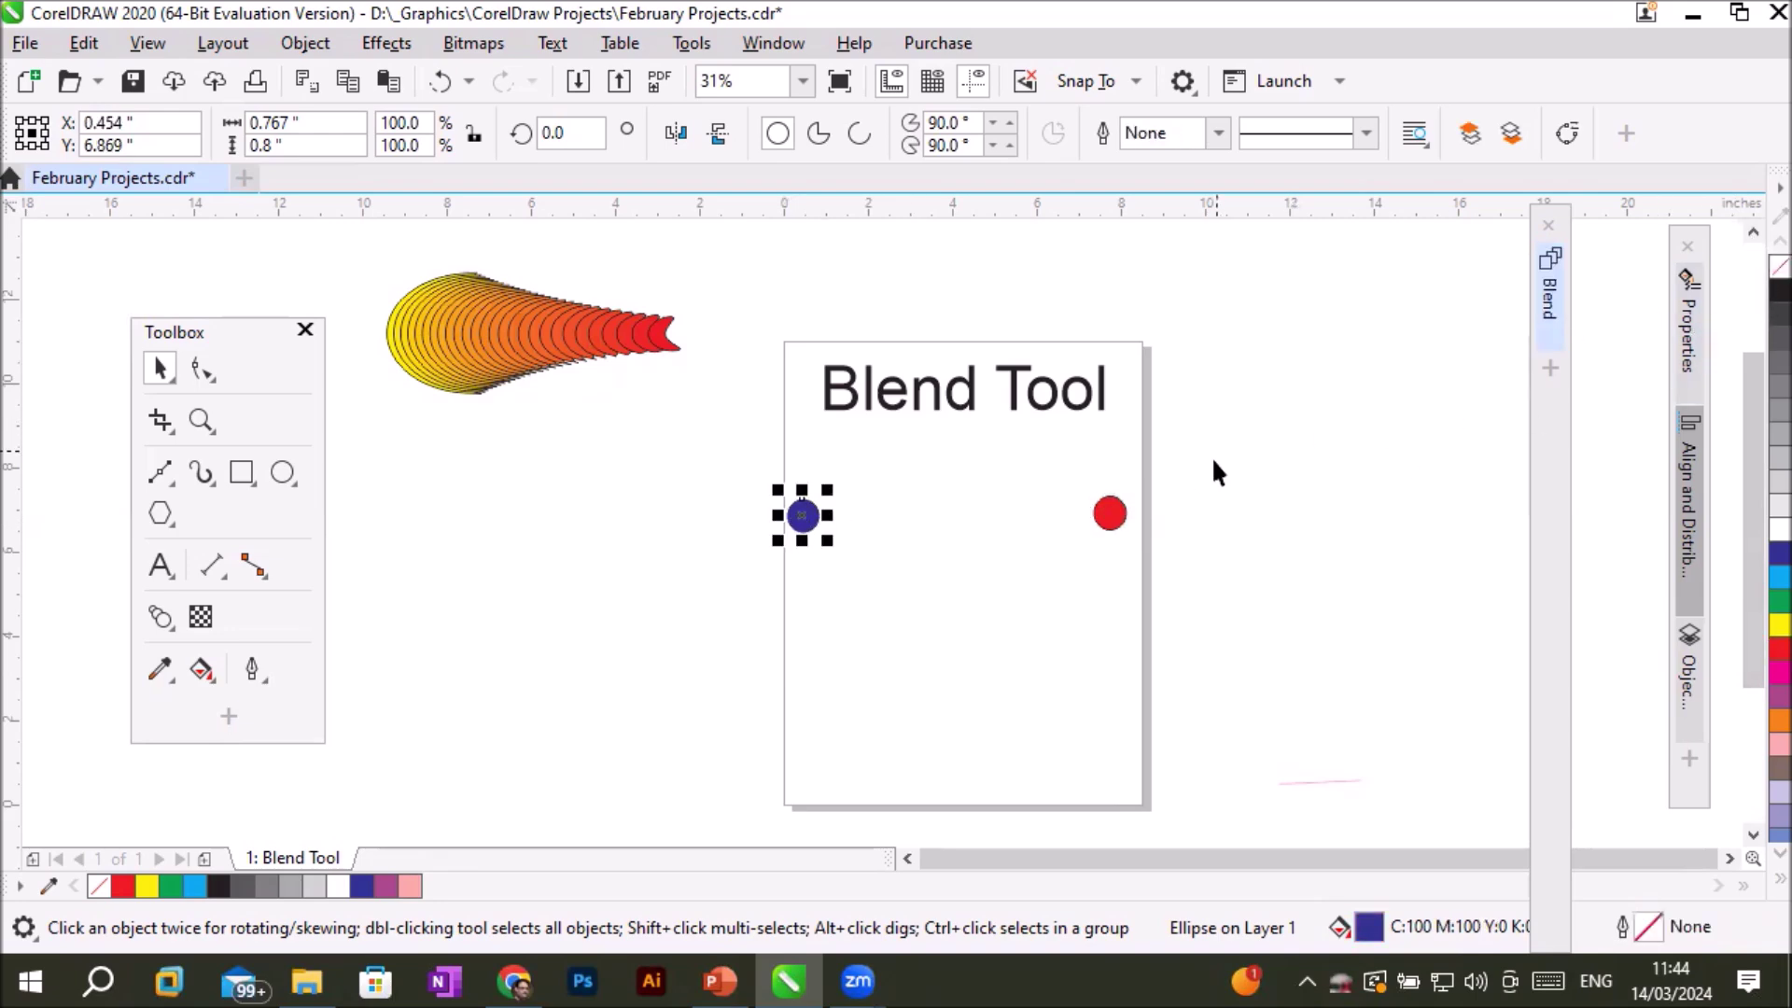
left_click(1110, 513)
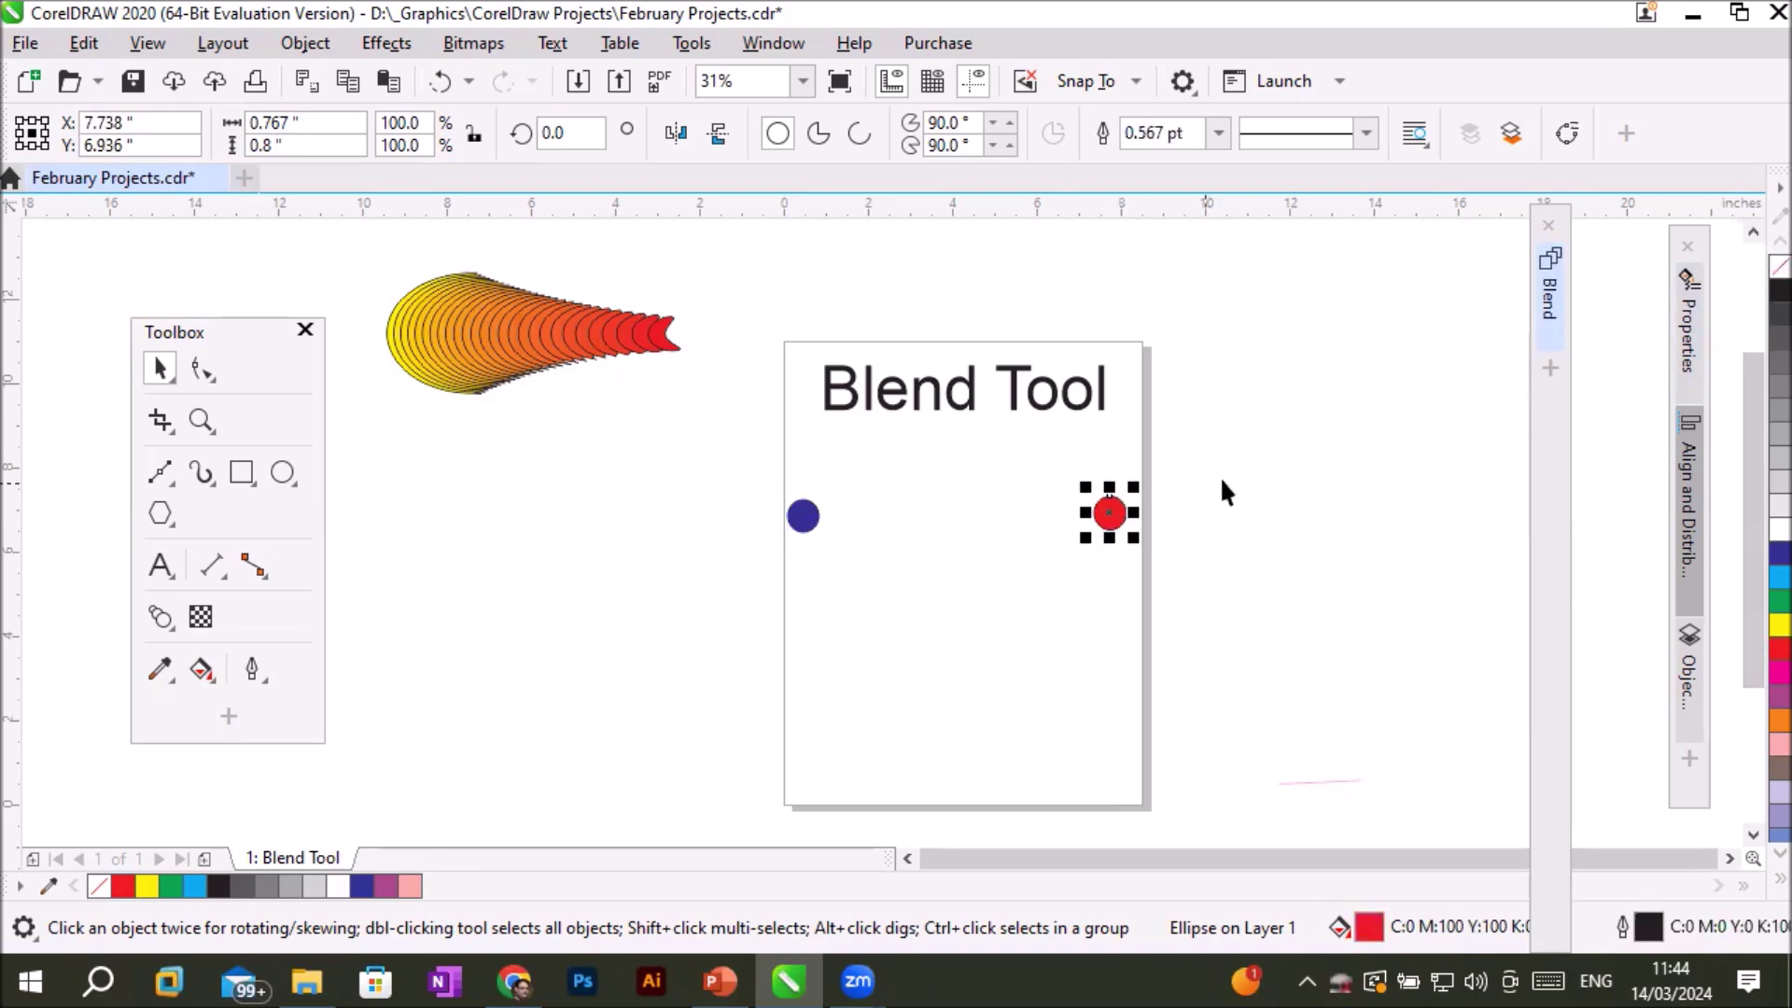
right_click(1777, 268)
left_click(733, 488)
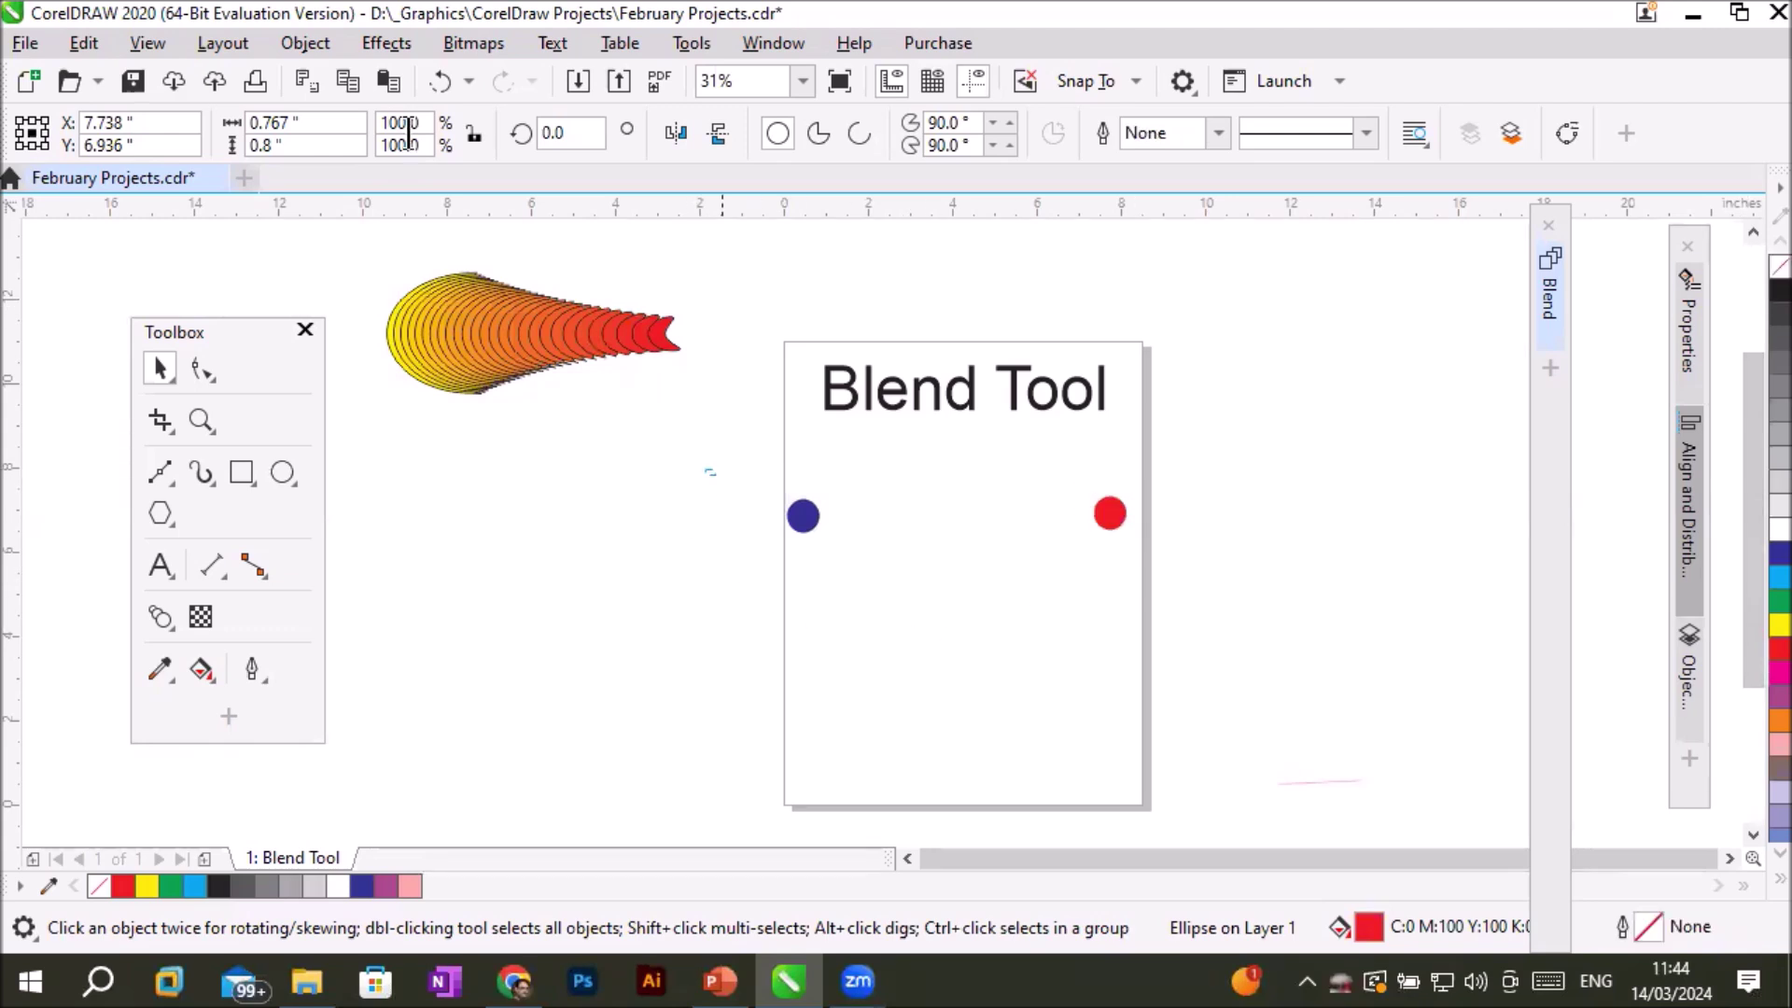
Blend the blue and red circles using the Loop Blend preset.
key("ctrl+a")
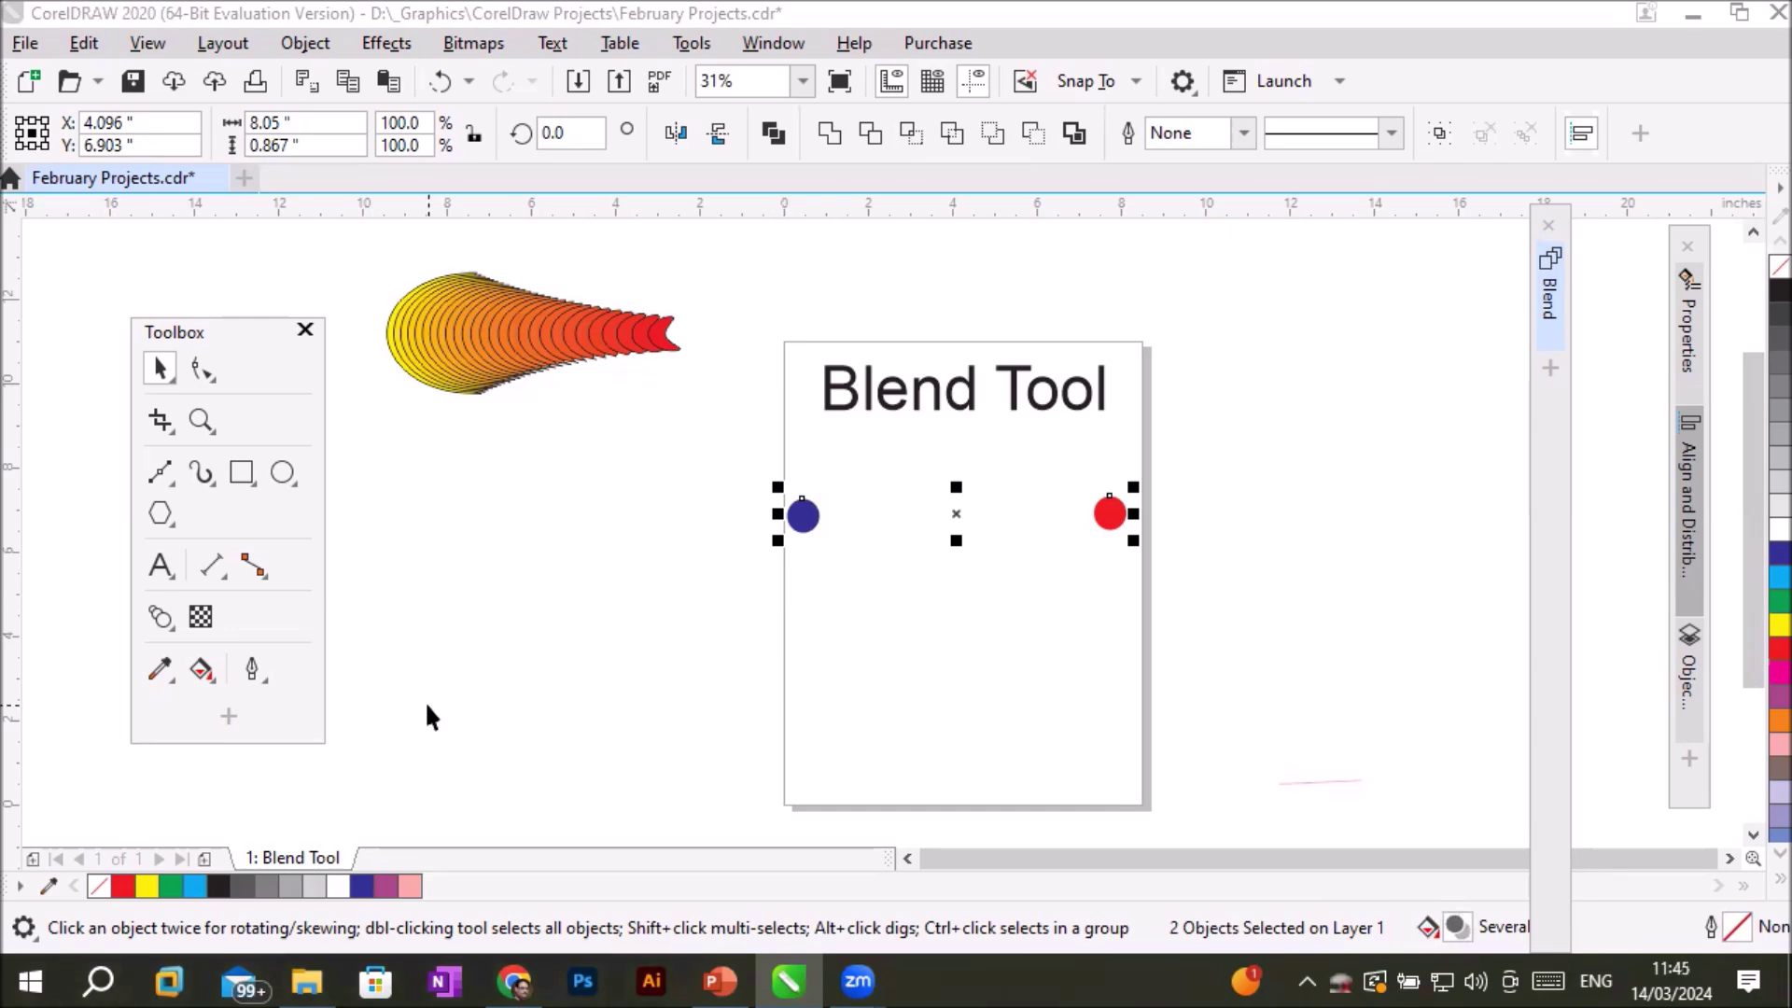
left_click(151, 621)
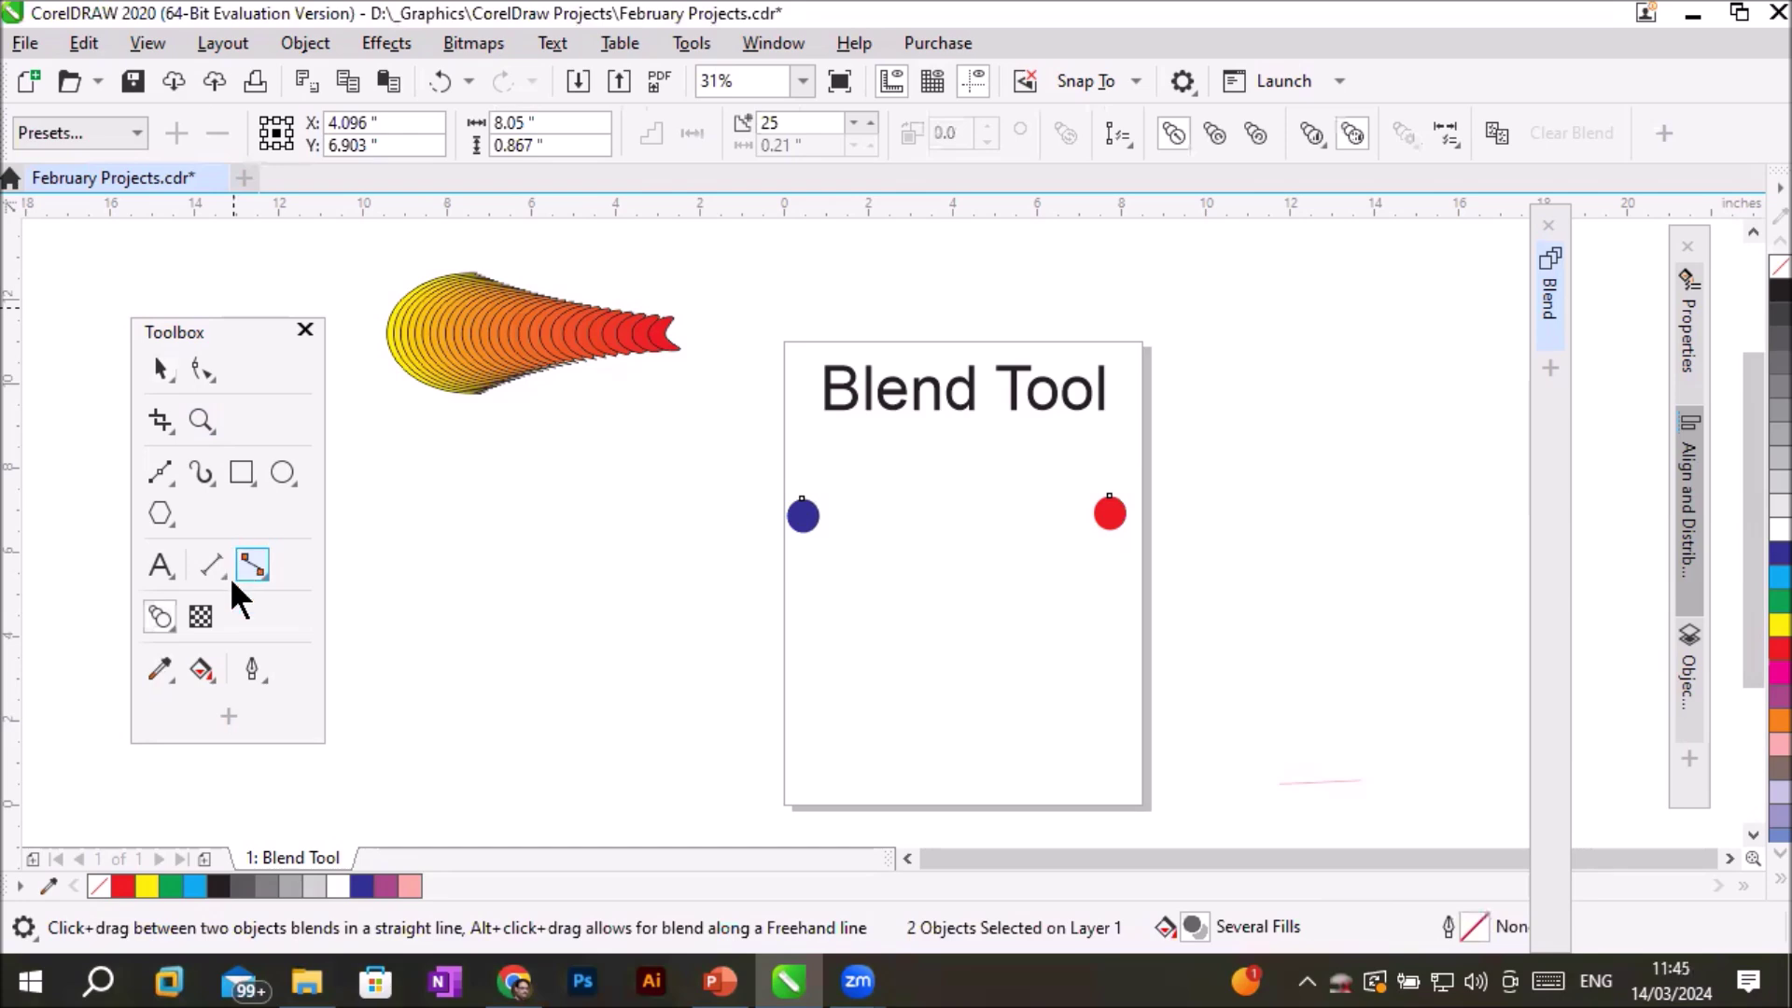
left_click(138, 132)
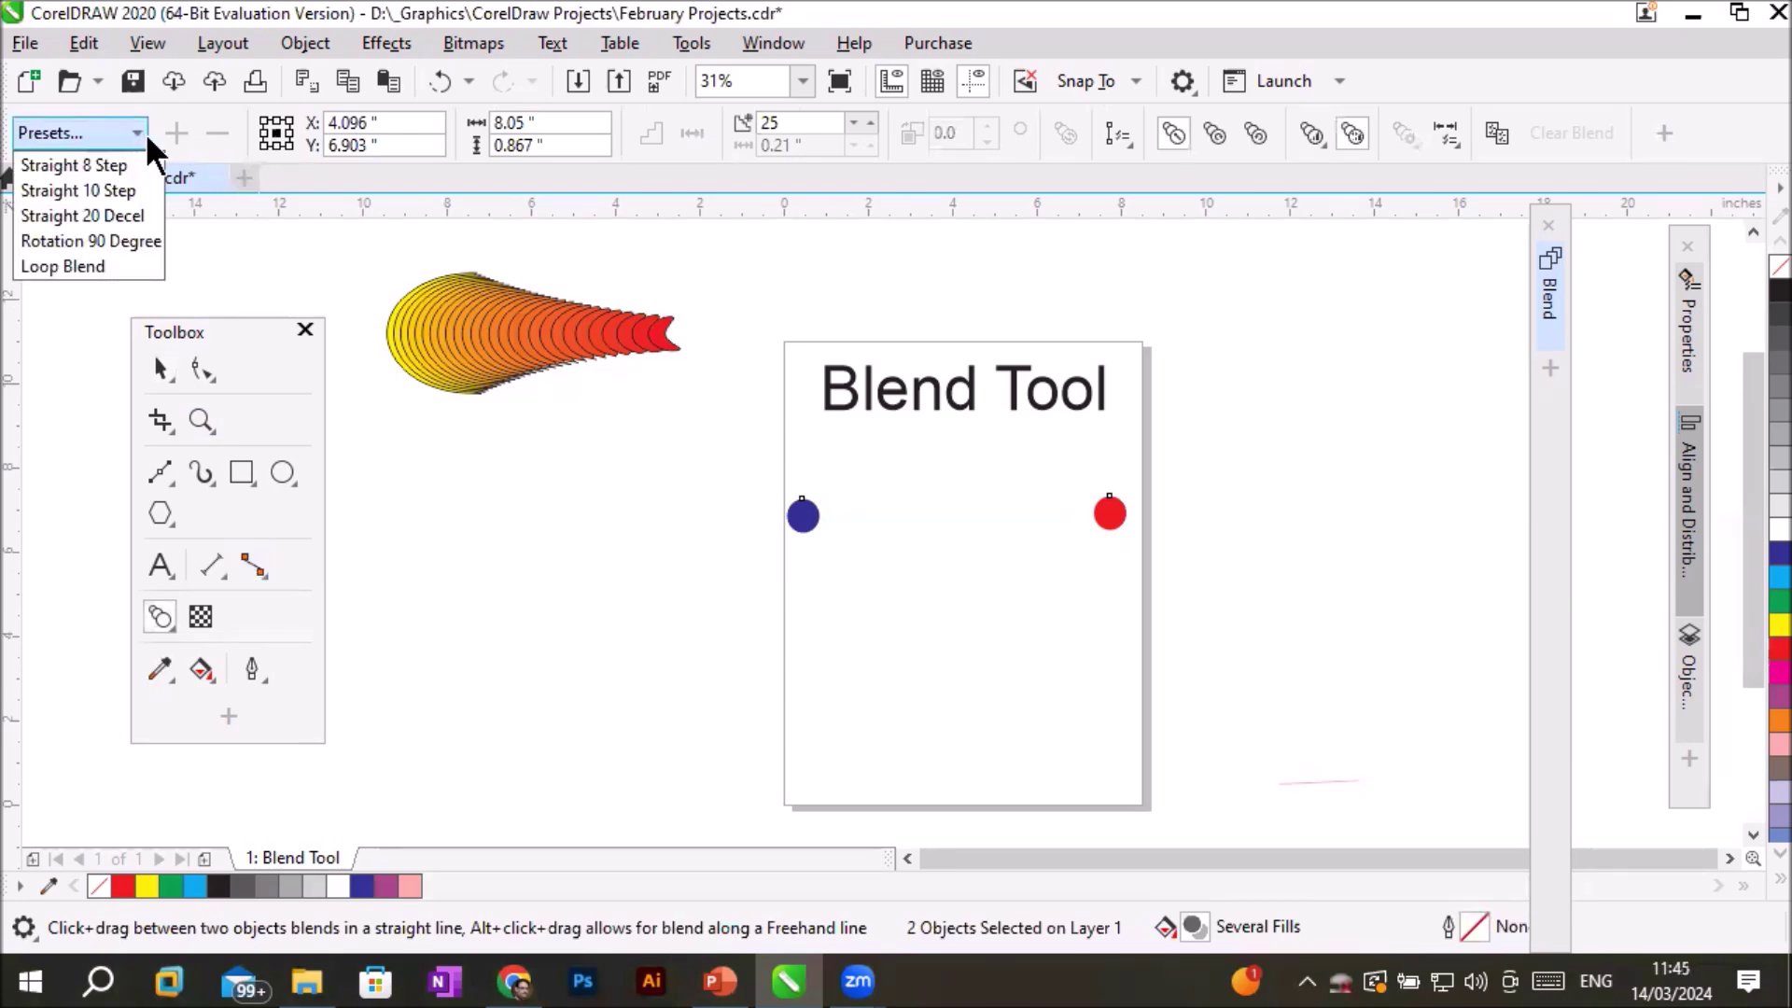
left_click(101, 266)
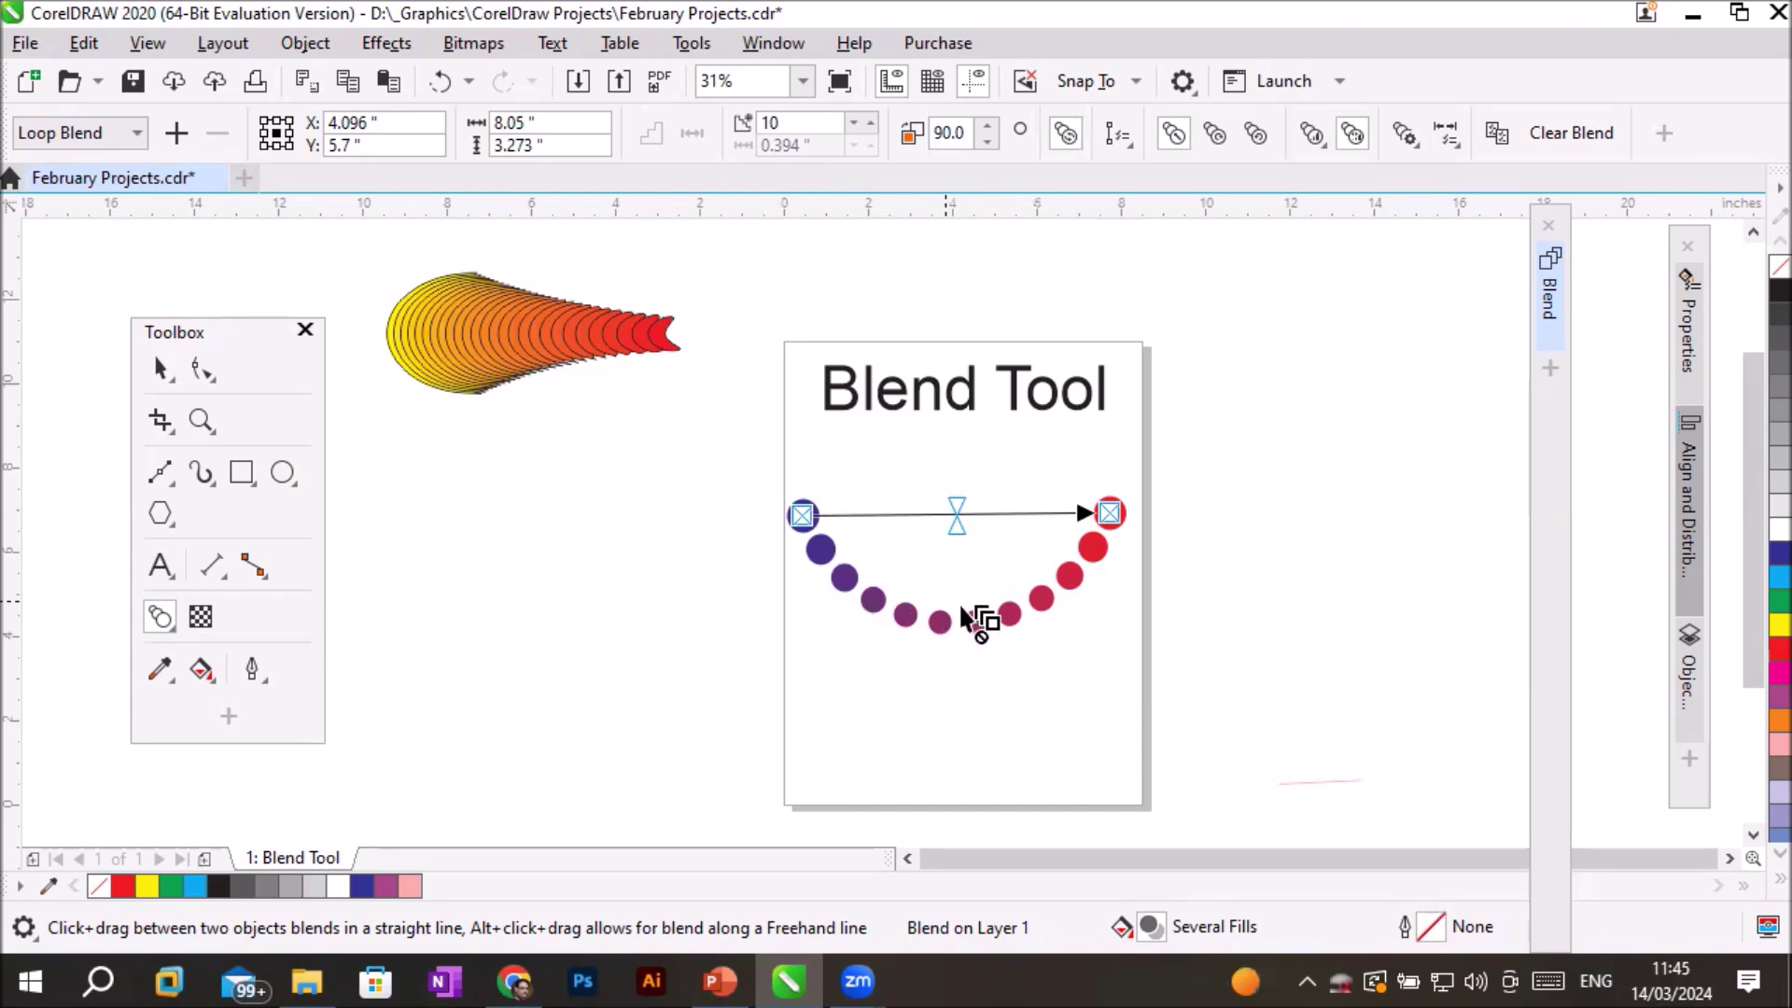
Try the Straight 8 Step and Rotation 90 Degree presets on the blend, and return it to Loop Blend.
left_click(138, 134)
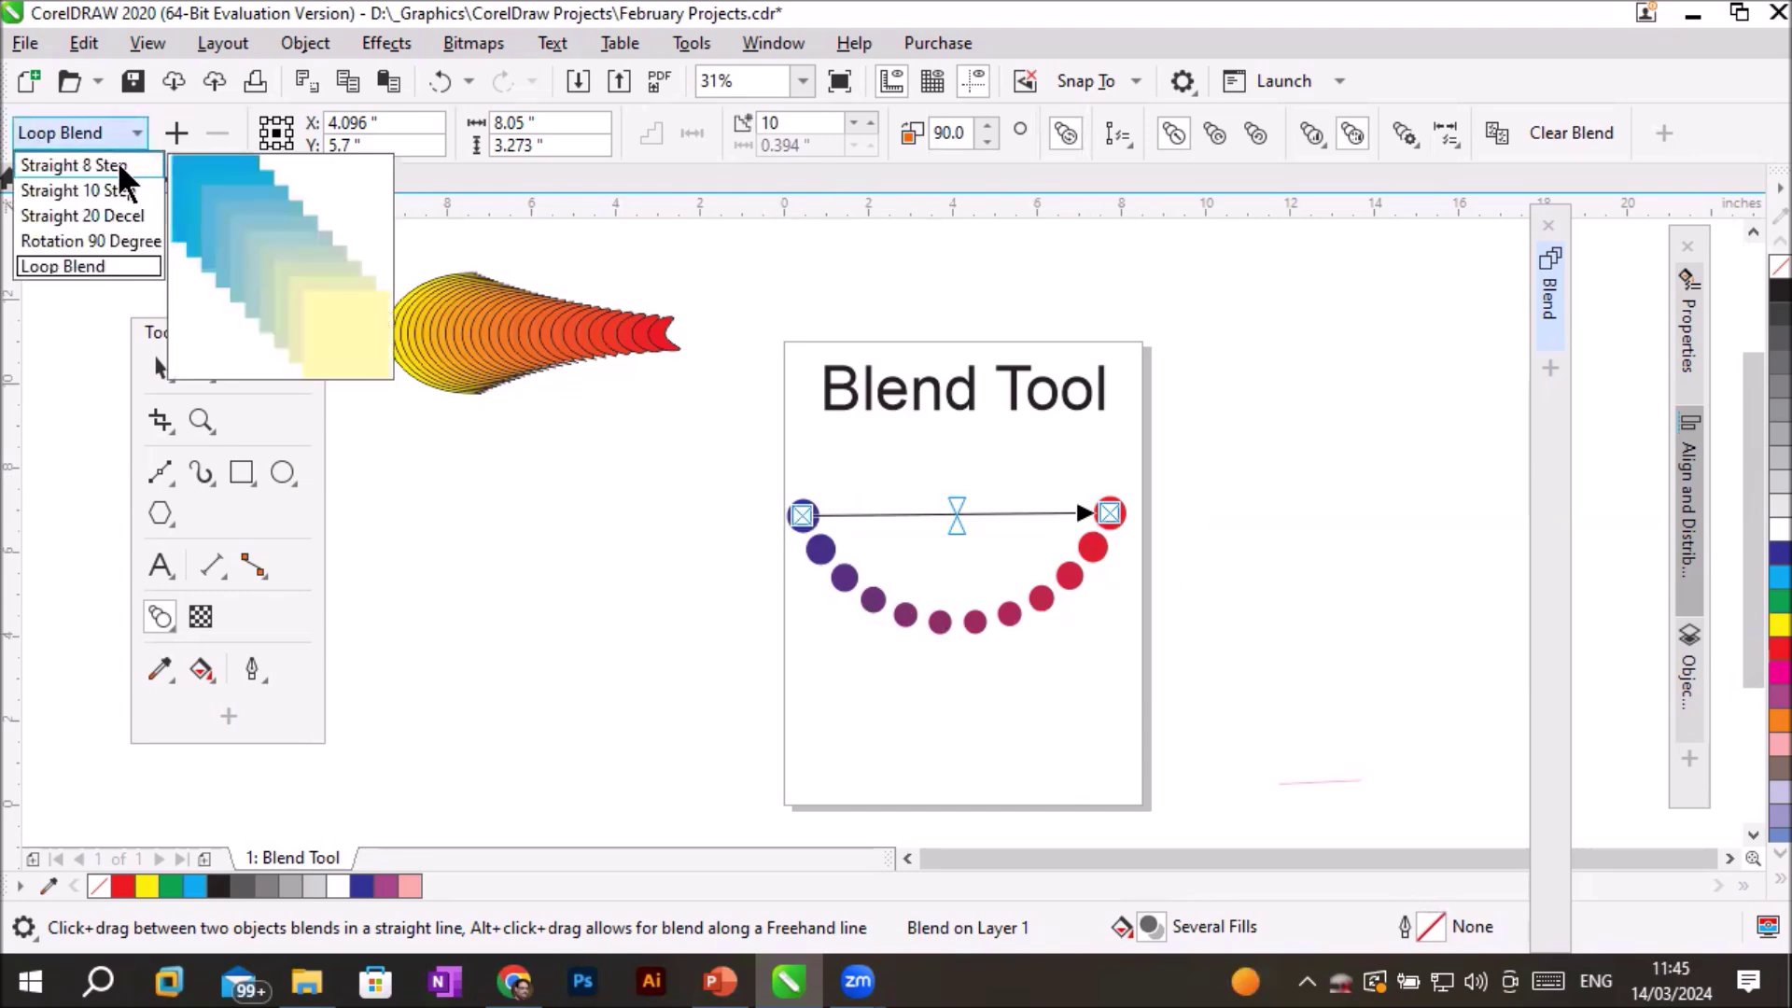
left_click(121, 165)
left_click(136, 134)
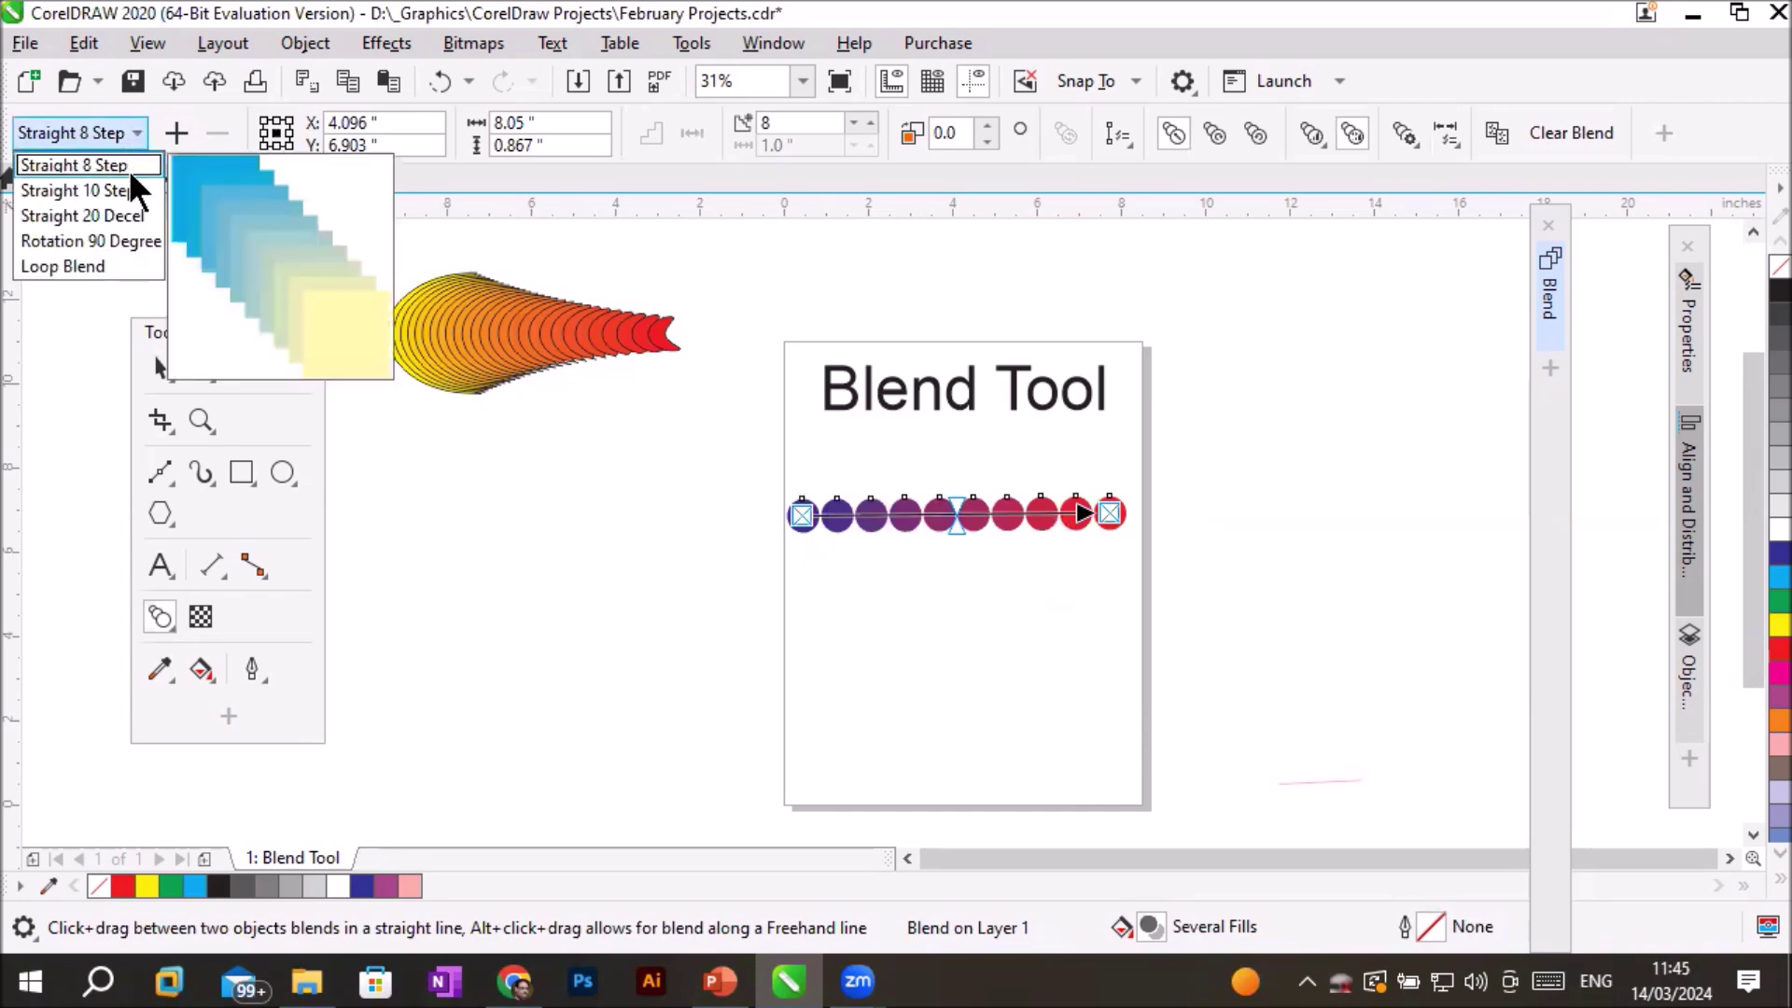
left_click(126, 240)
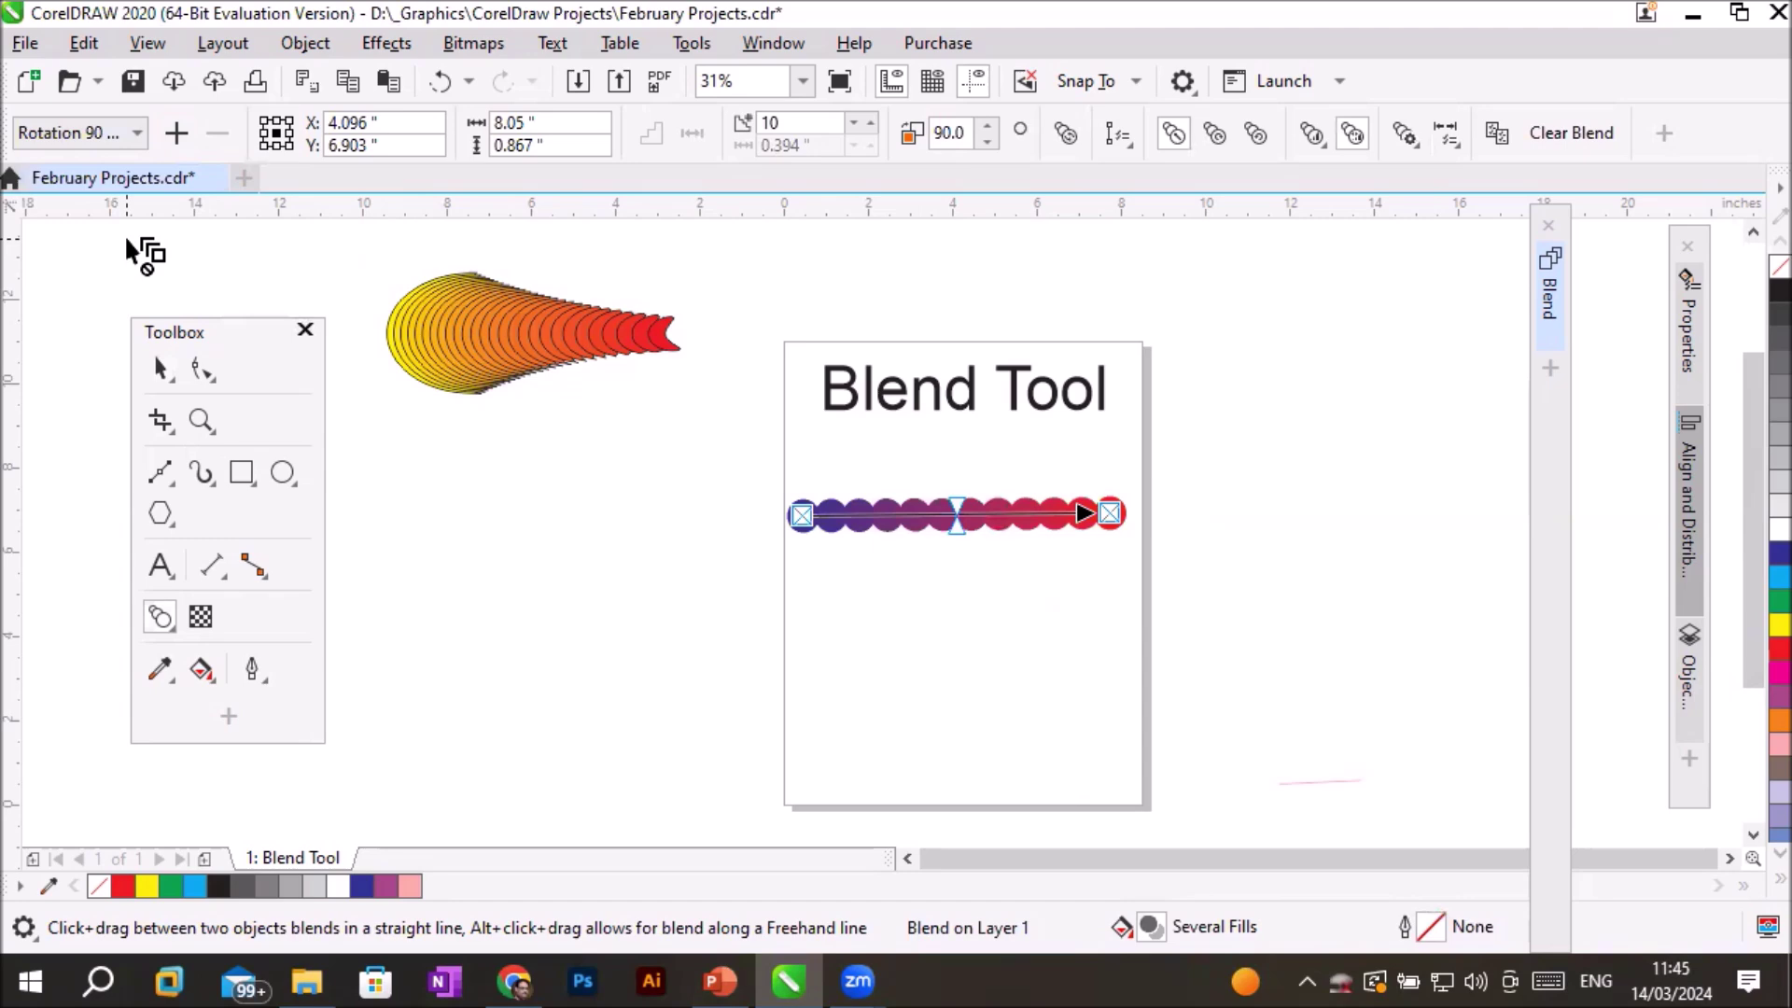
left_click(136, 132)
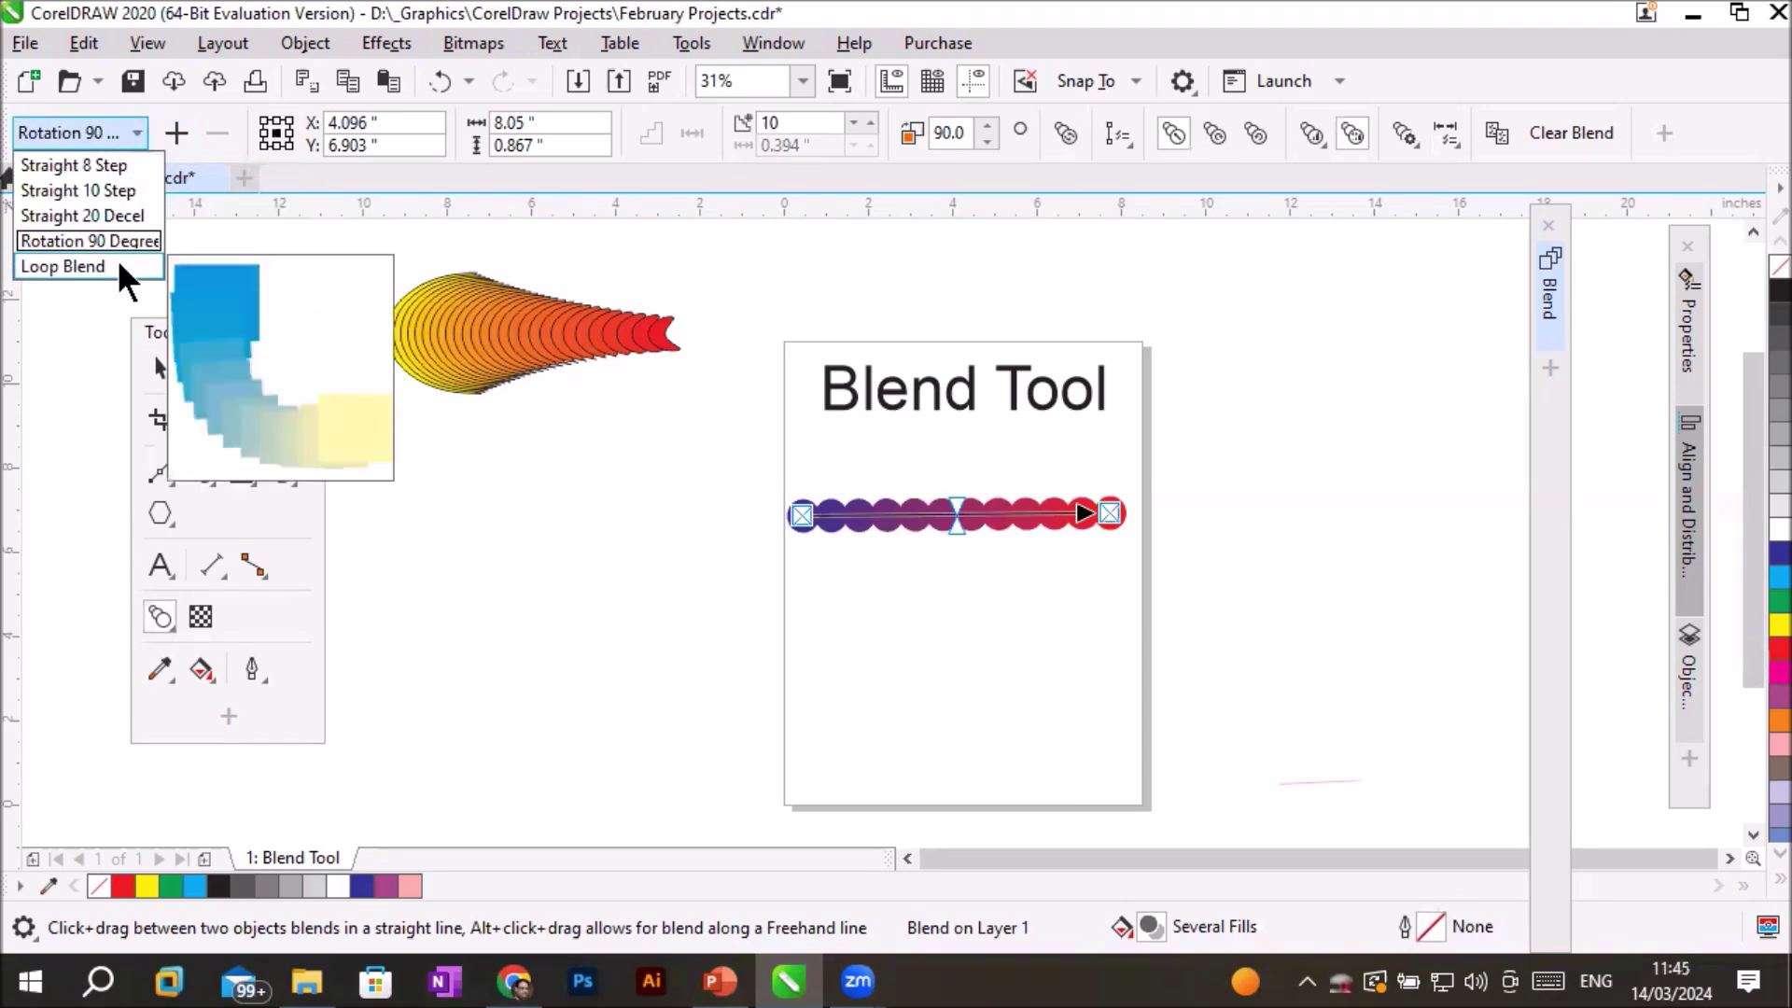
left_click(103, 265)
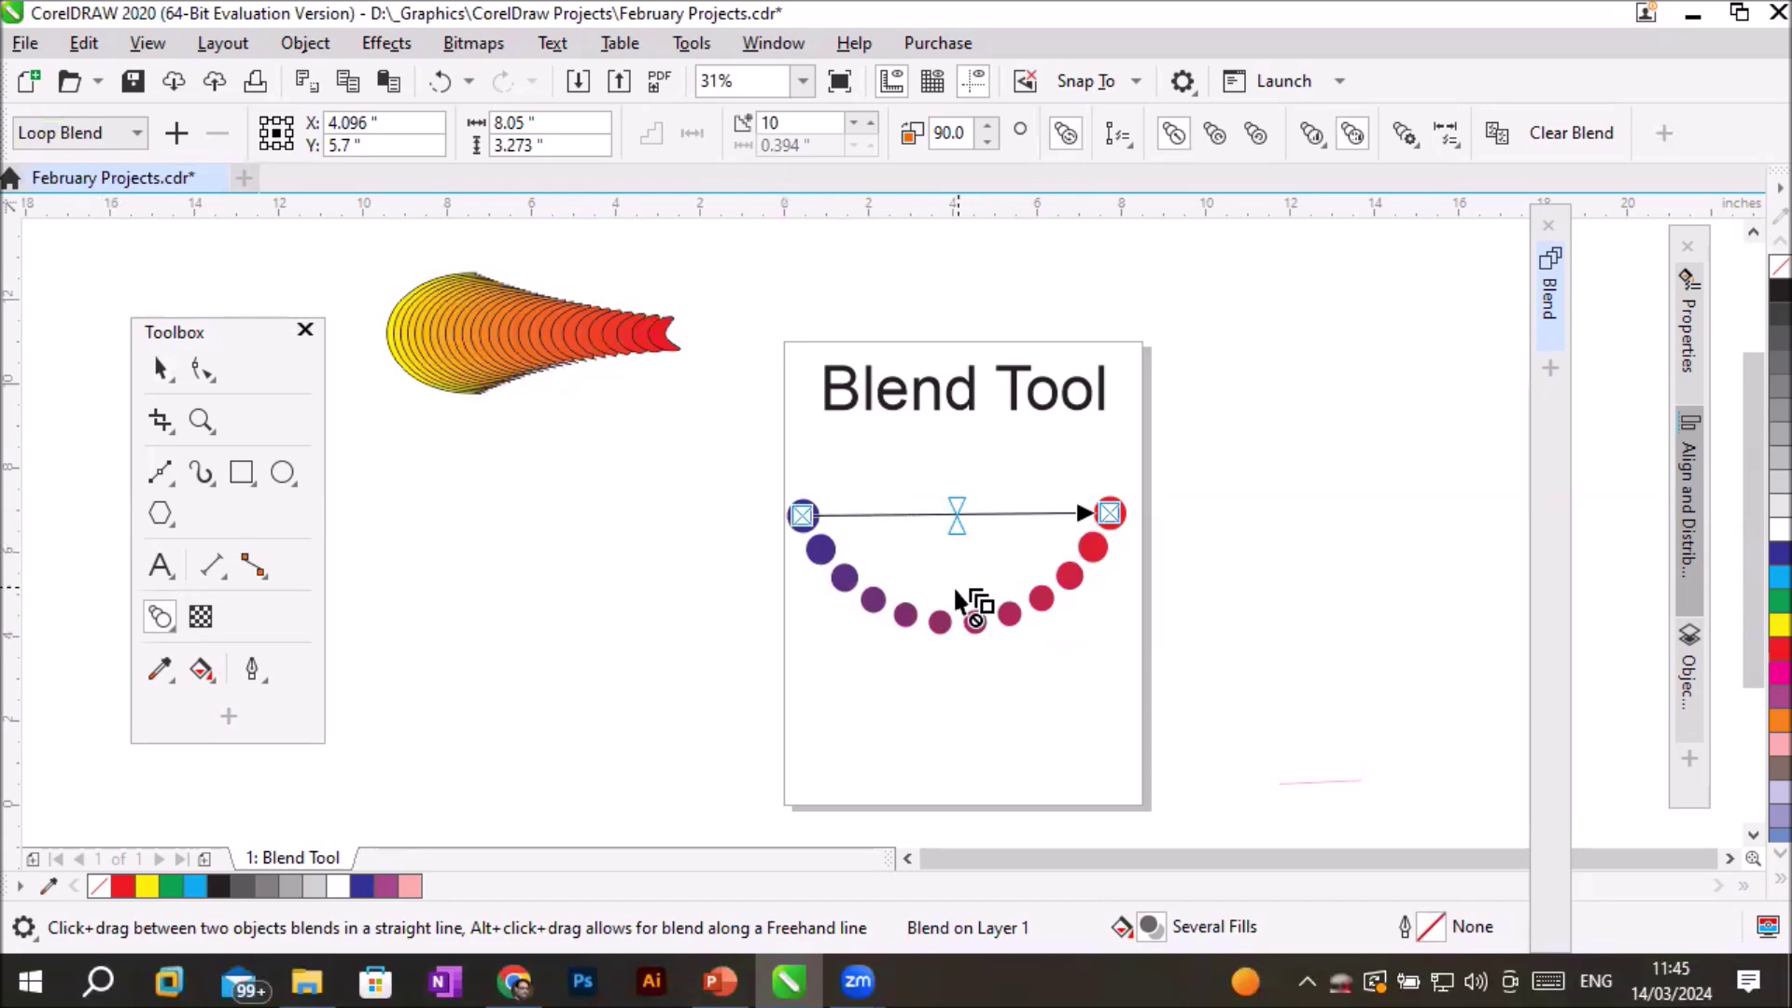
Nudge the blend's acceleration slider, and apply the Straight 8 Step preset to the blend.
mouse_move(956, 501)
left_mouse_down()
mouse_move(1015, 504)
mouse_move(957, 509)
left_mouse_up()
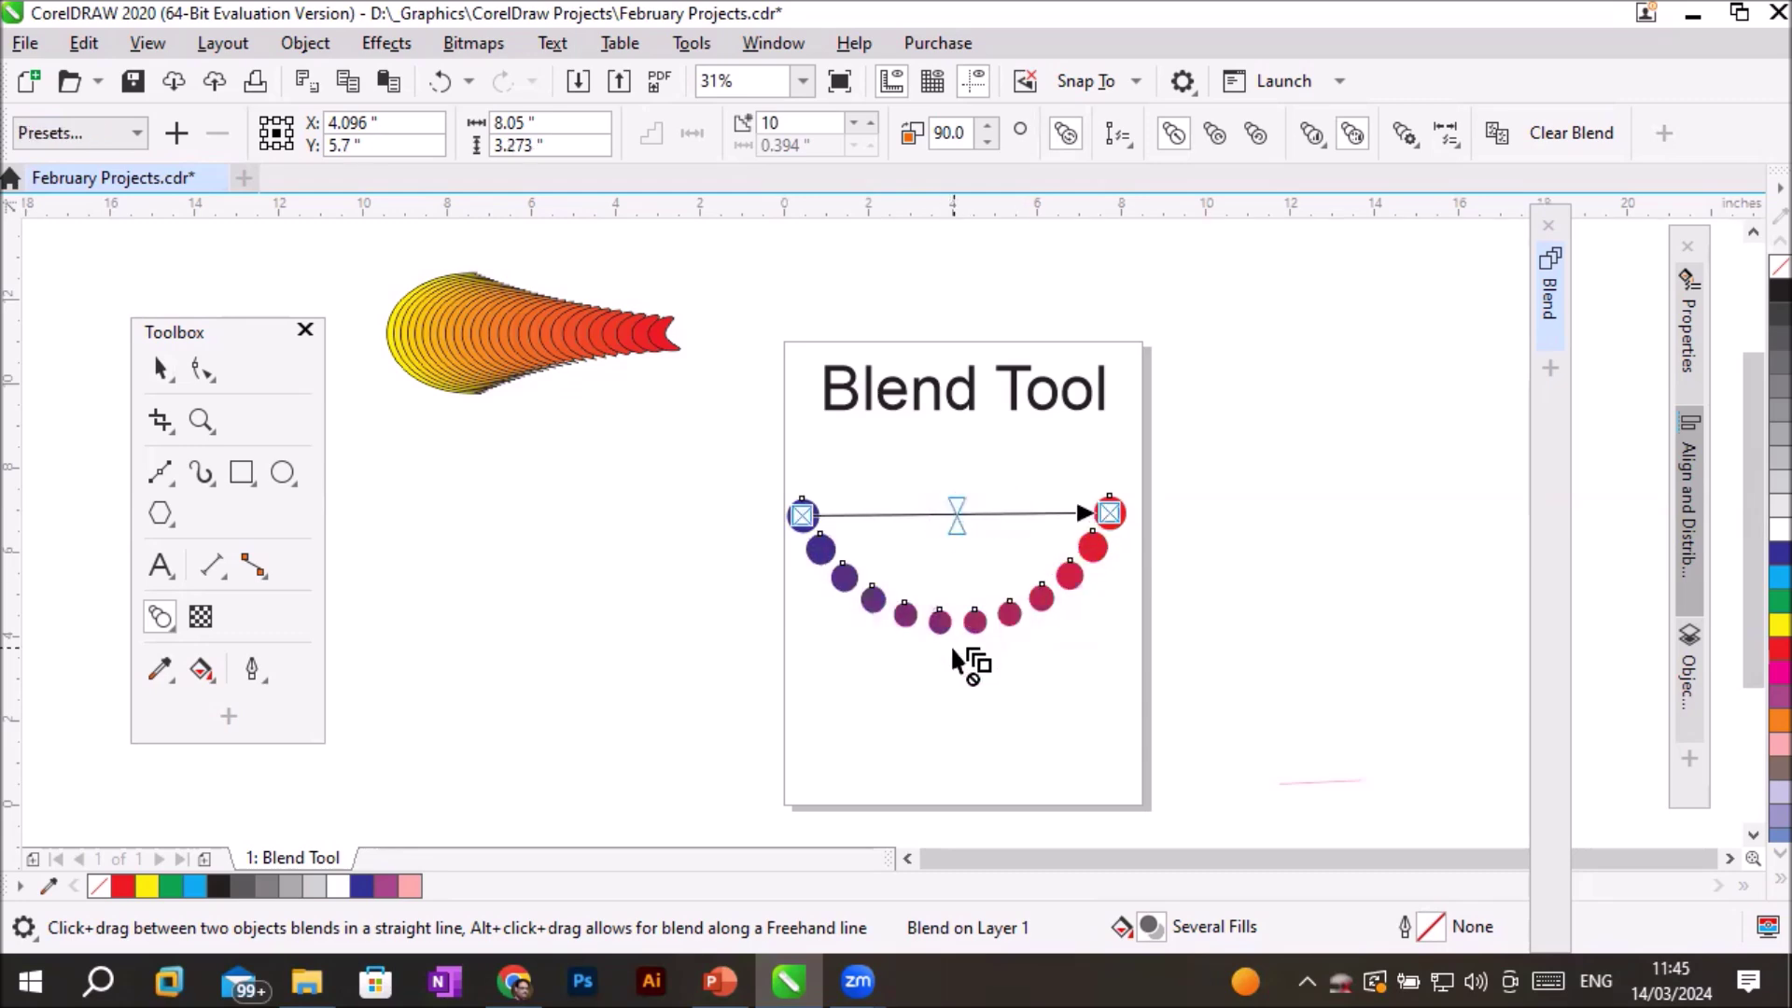
left_click(135, 132)
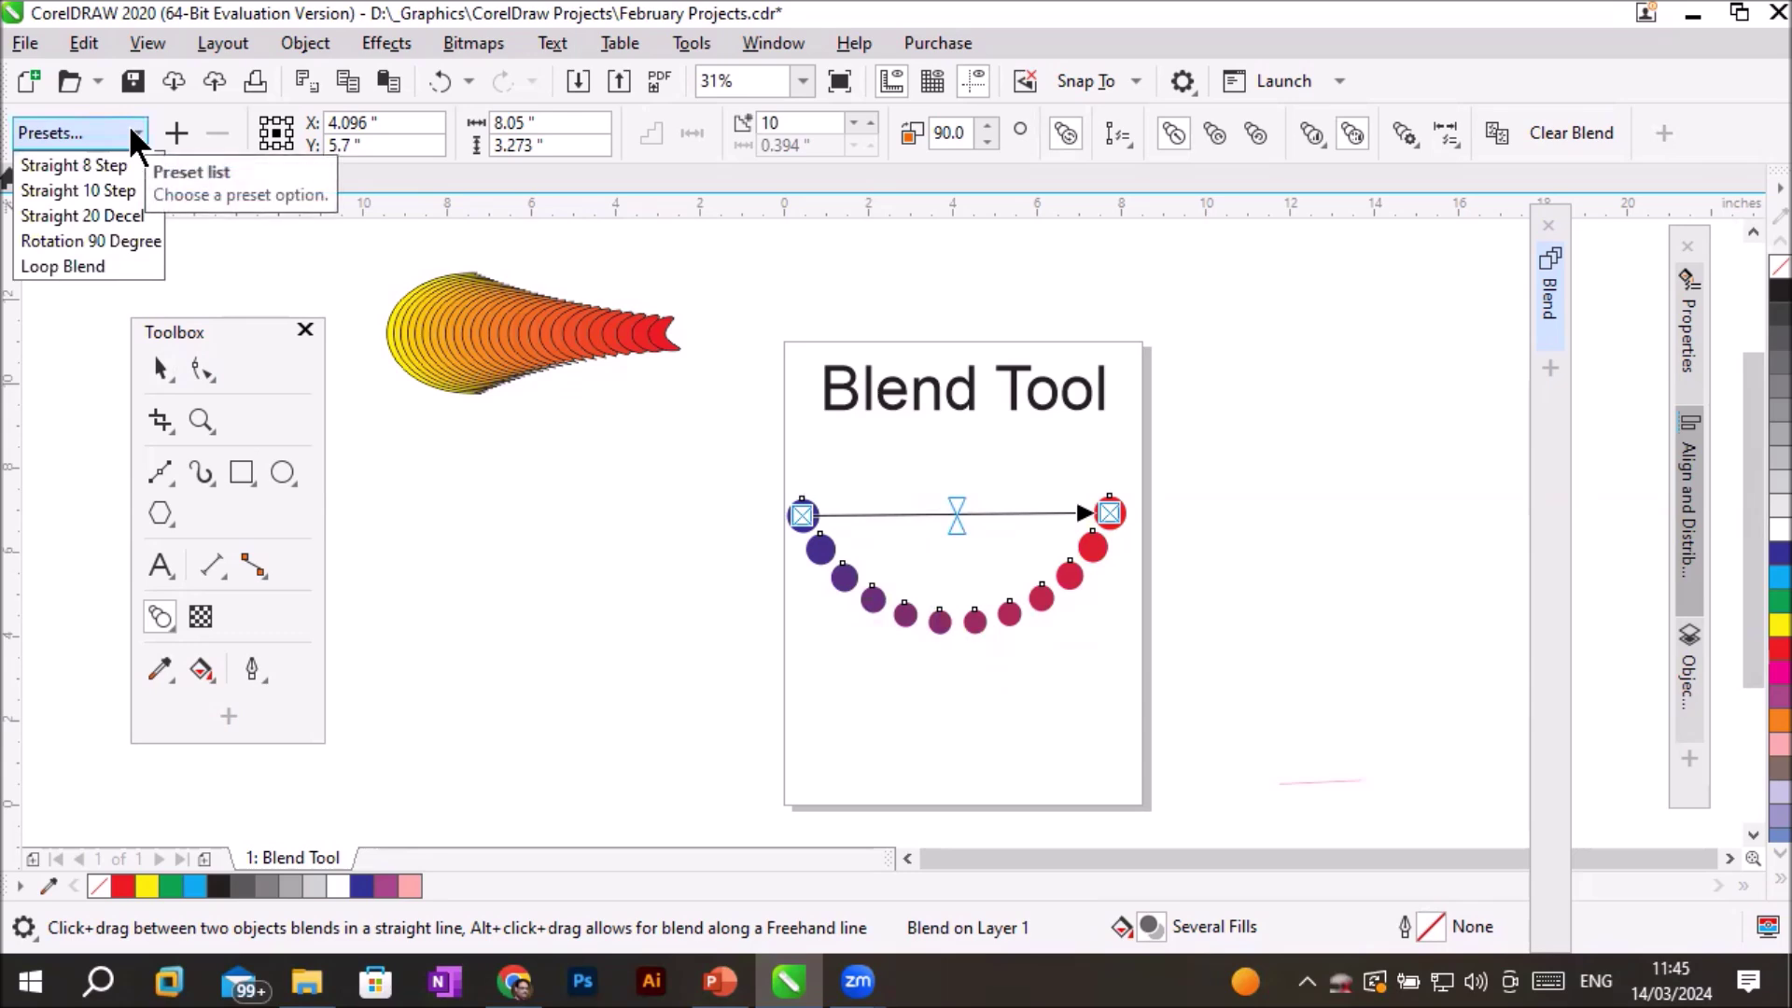
left_click(97, 161)
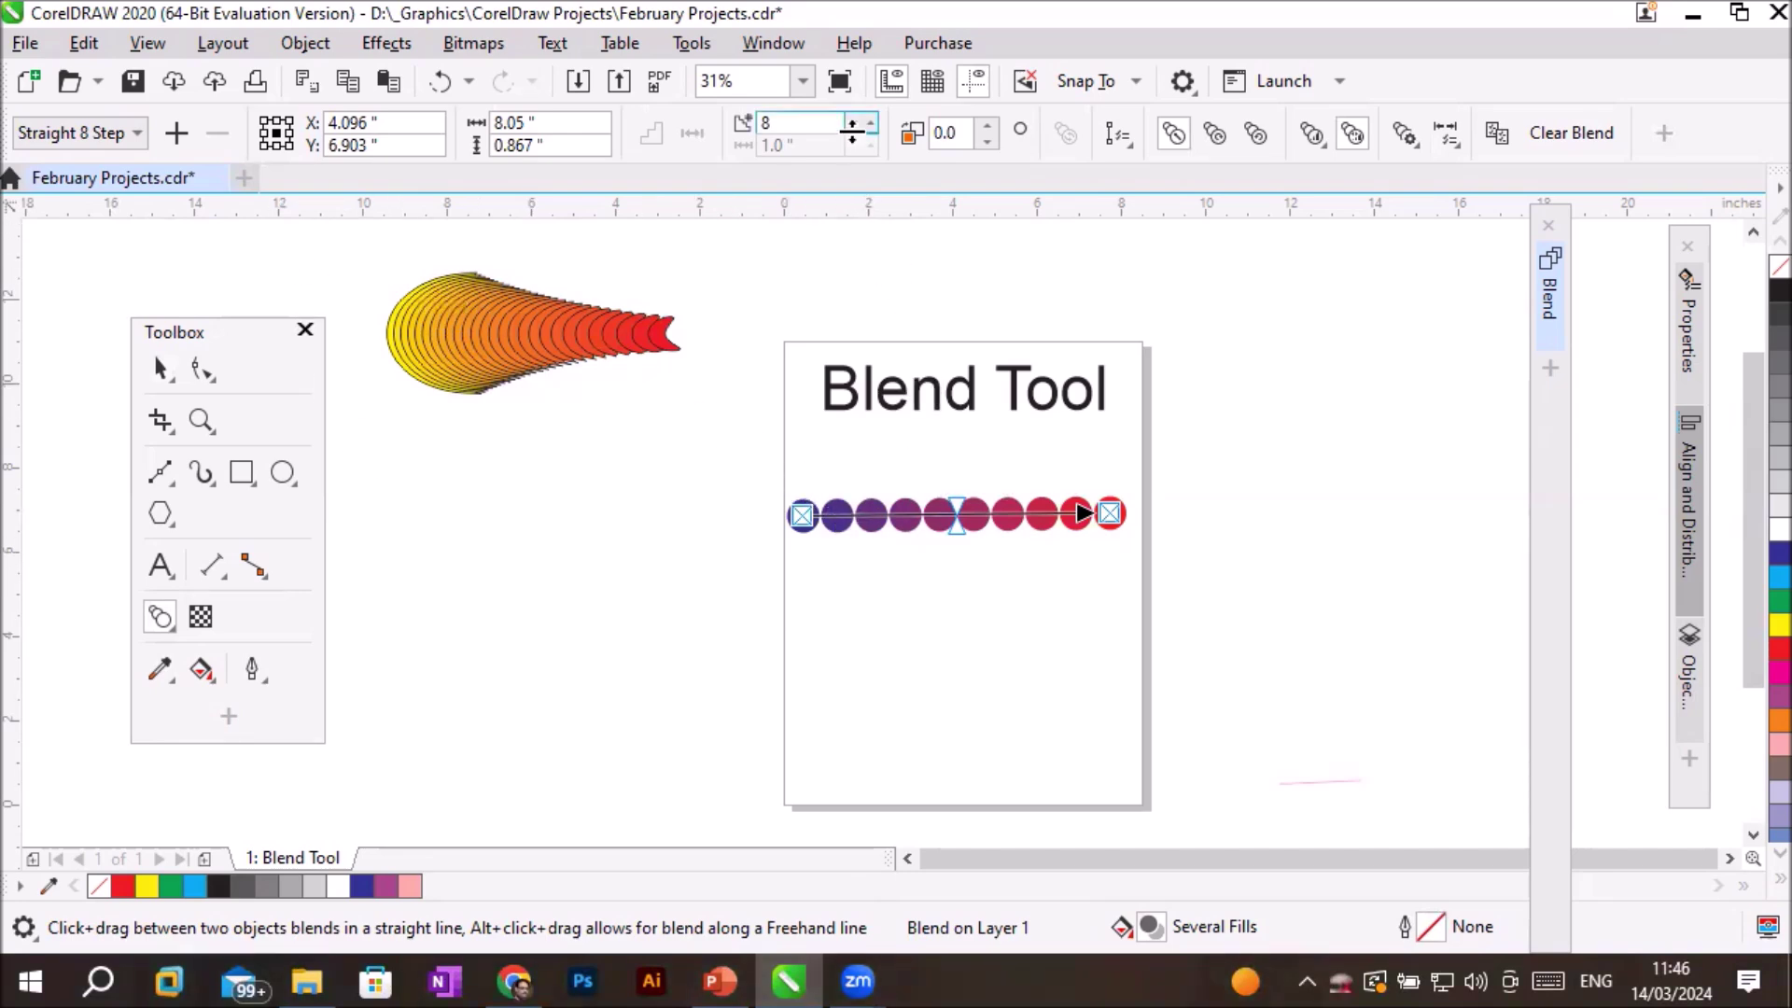
Raise the blend direction angle of the blue-to-red blend to 110 degrees.
left_click(987, 128)
left_click(987, 128)
left_click(987, 128)
left_click(987, 128)
left_click(987, 128)
left_click(987, 128)
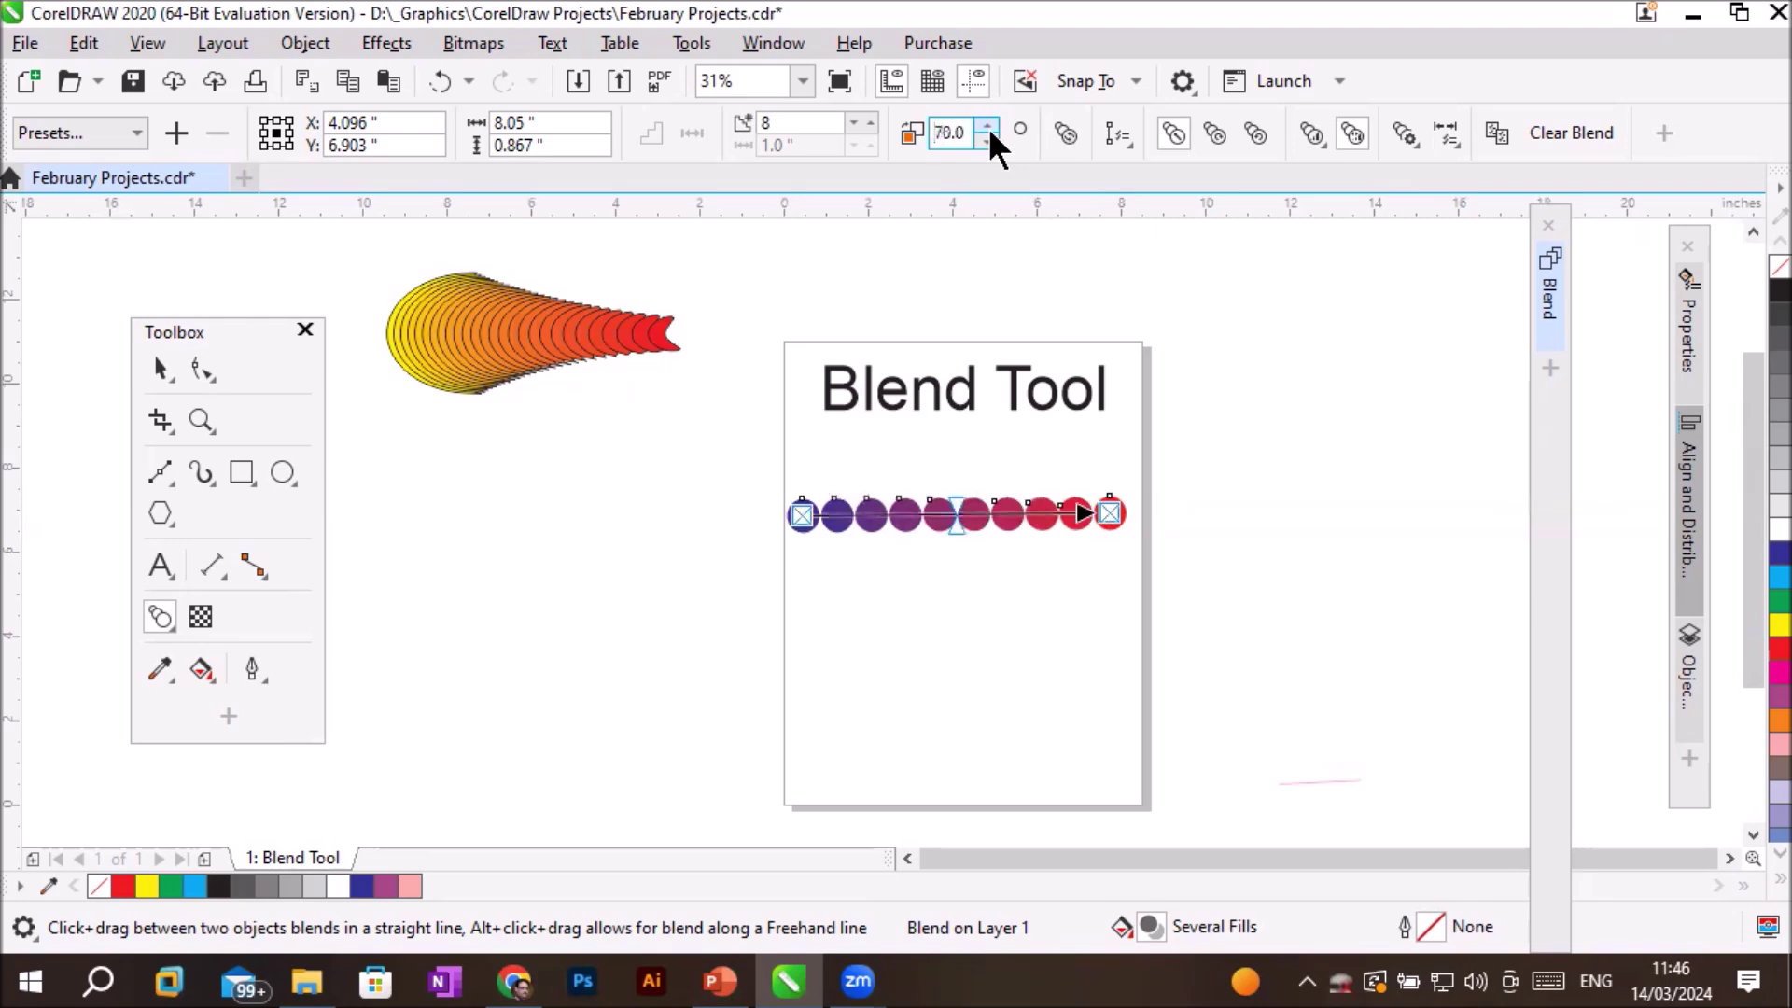
left_click(987, 128)
left_click(988, 128)
left_click(988, 128)
left_click(987, 128)
left_click(987, 128)
left_click(988, 127)
left_click(987, 128)
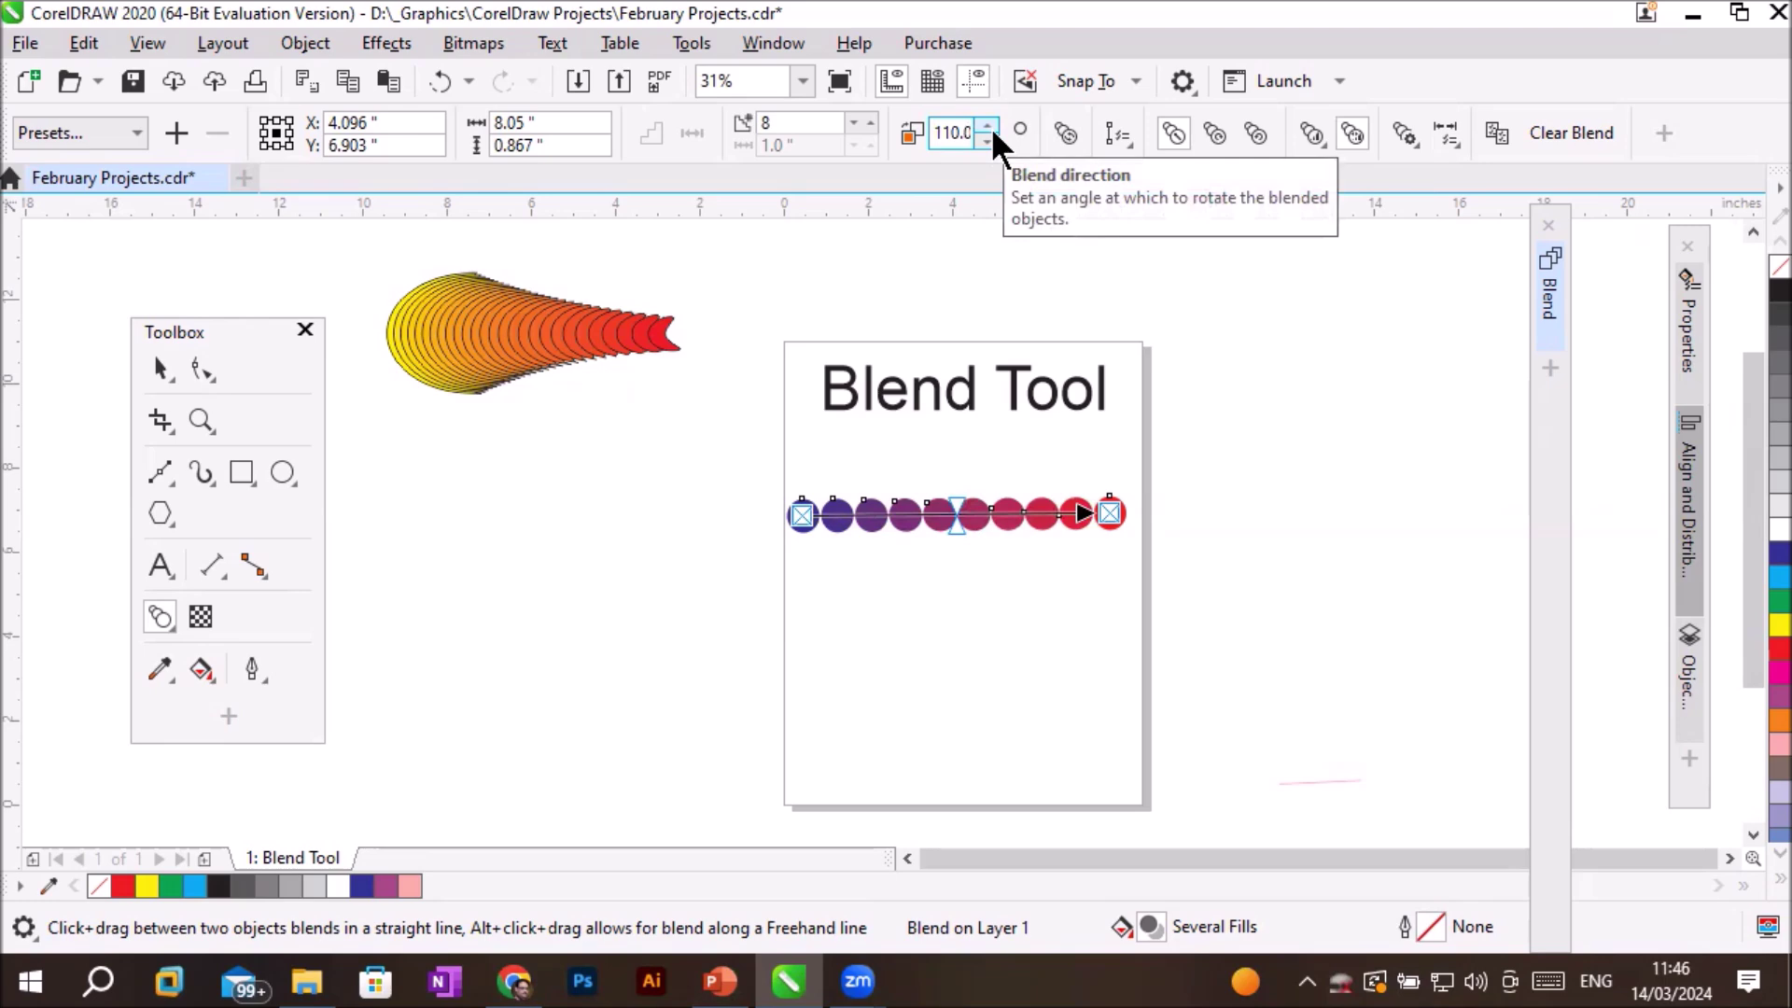
Undo the most recent blend direction increases on the blue-to-red blend.
key("ctrl+z")
key("ctrl+z")
key("ctrl+z")
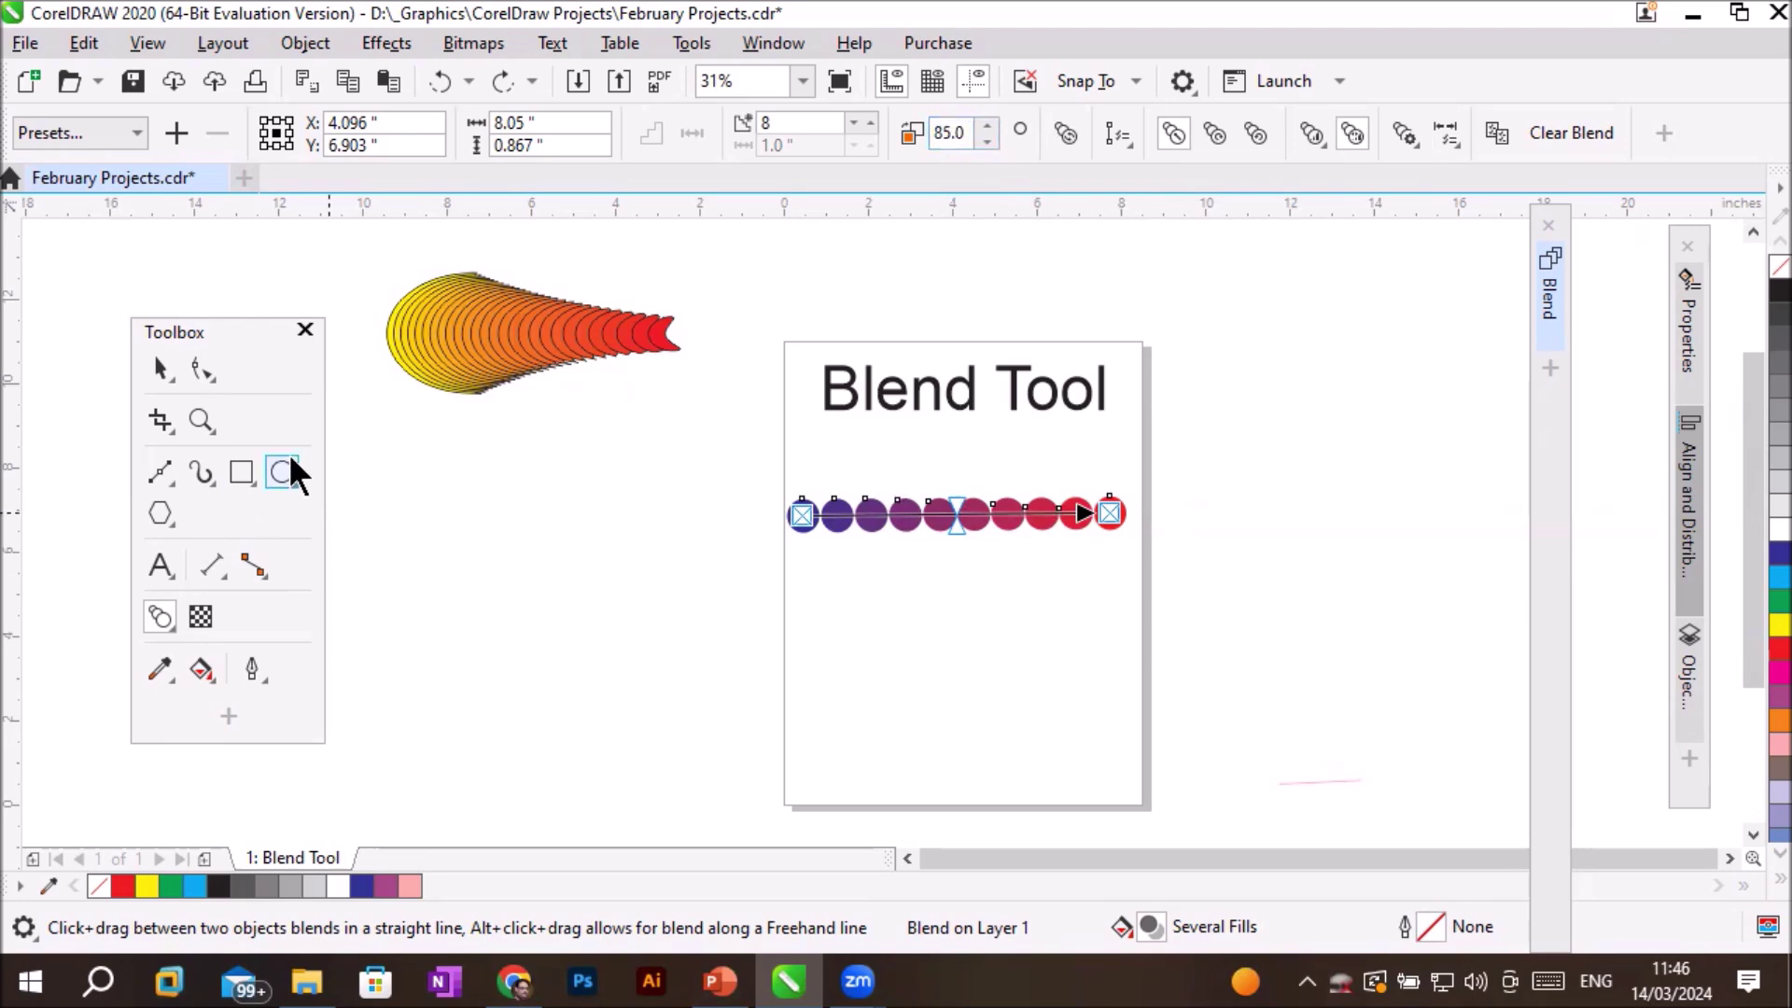
Draw an ellipse about 7.4 by 6.7 inches below the blue-to-red blend.
left_click(1747, 832)
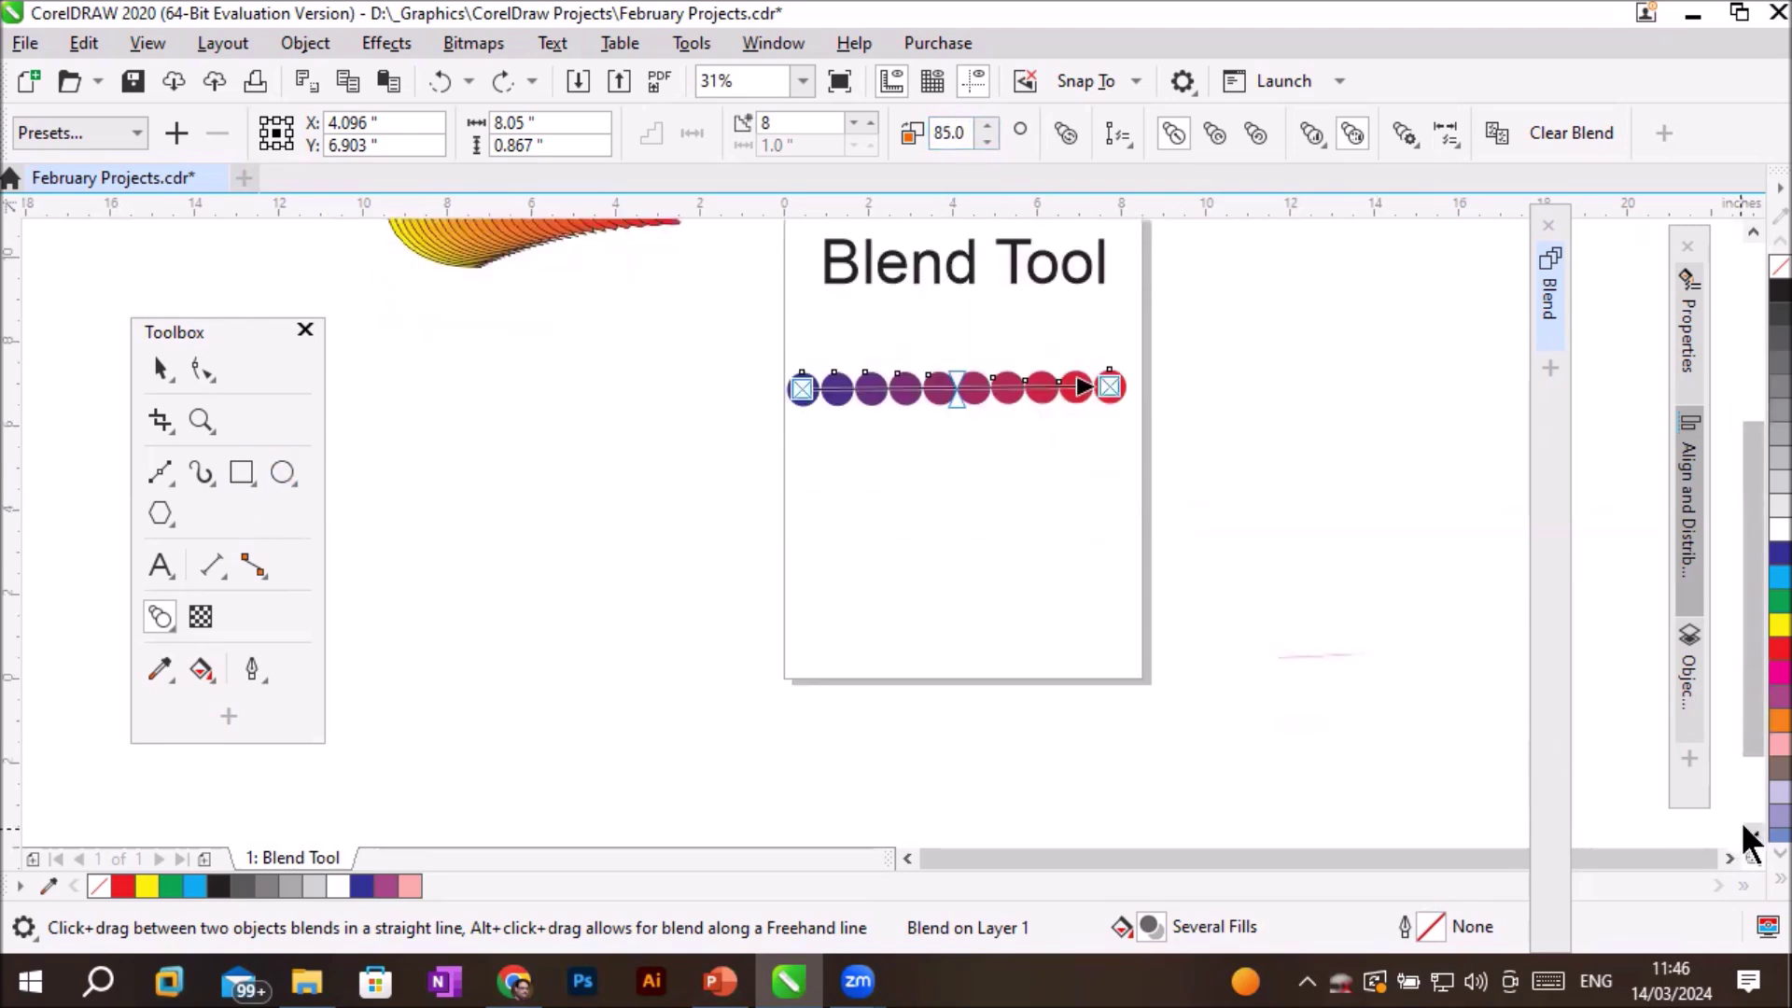
left_click(279, 474)
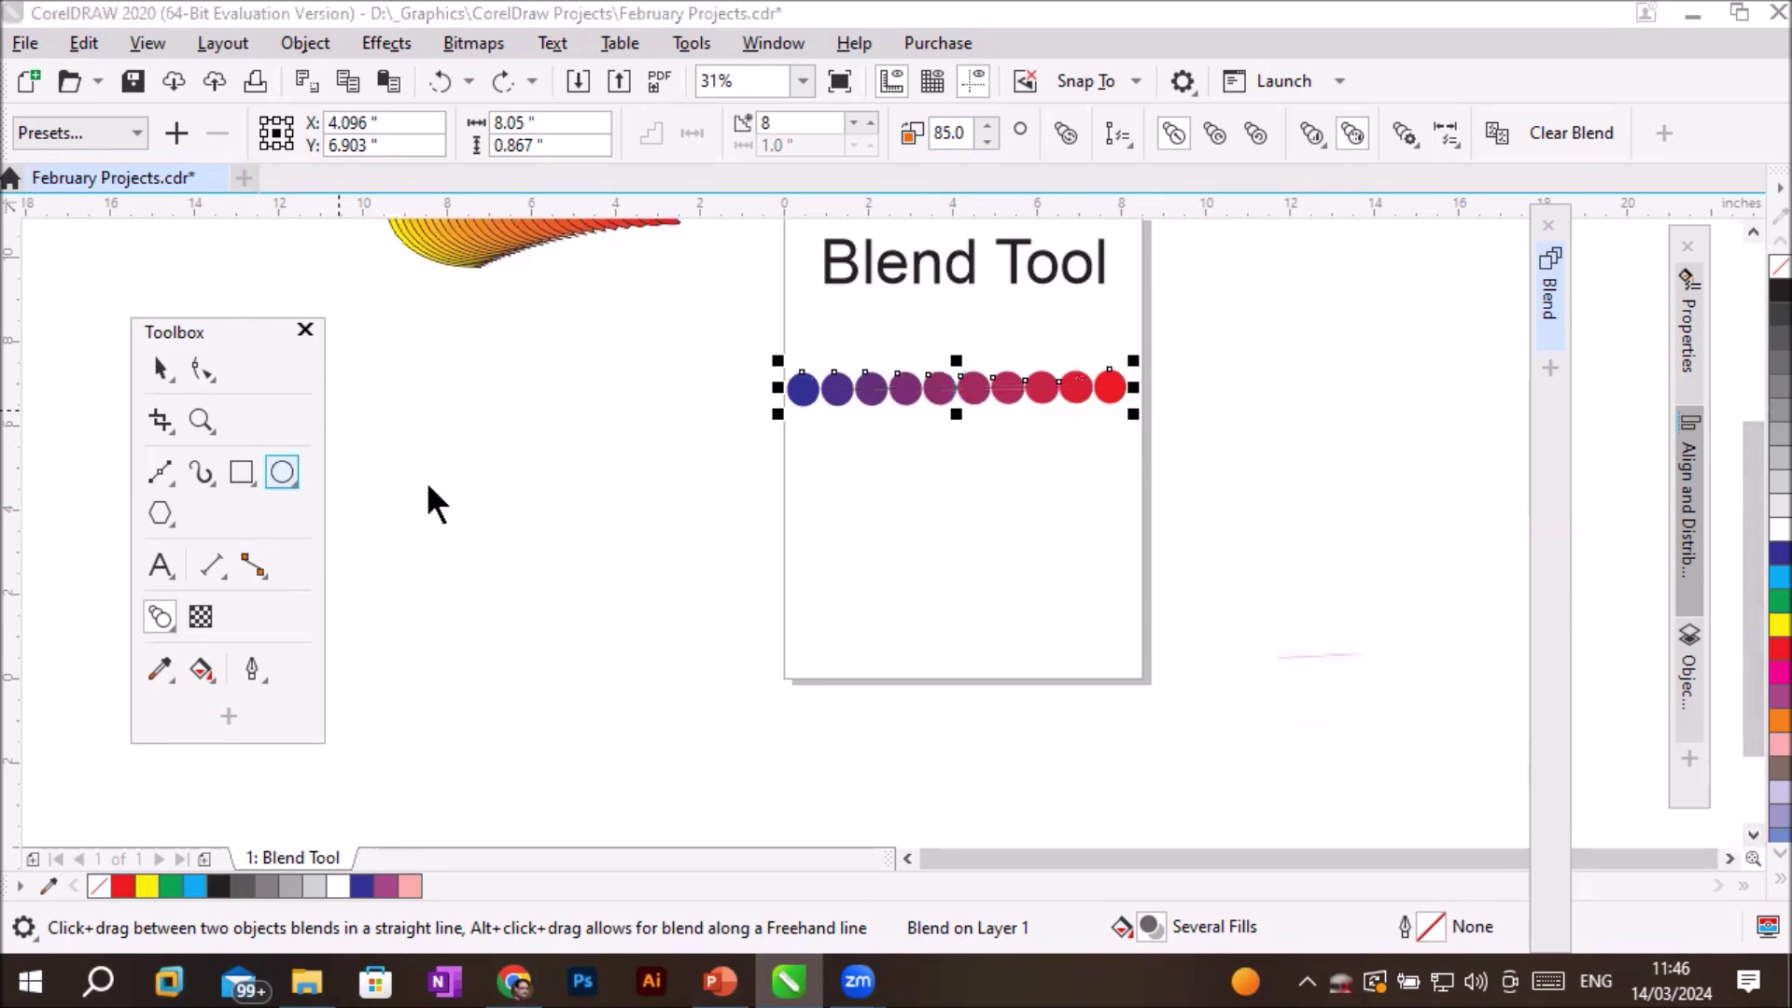
mouse_move(821, 461)
left_mouse_down()
mouse_move(1060, 668)
mouse_move(1050, 698)
mouse_move(1142, 750)
left_mouse_up()
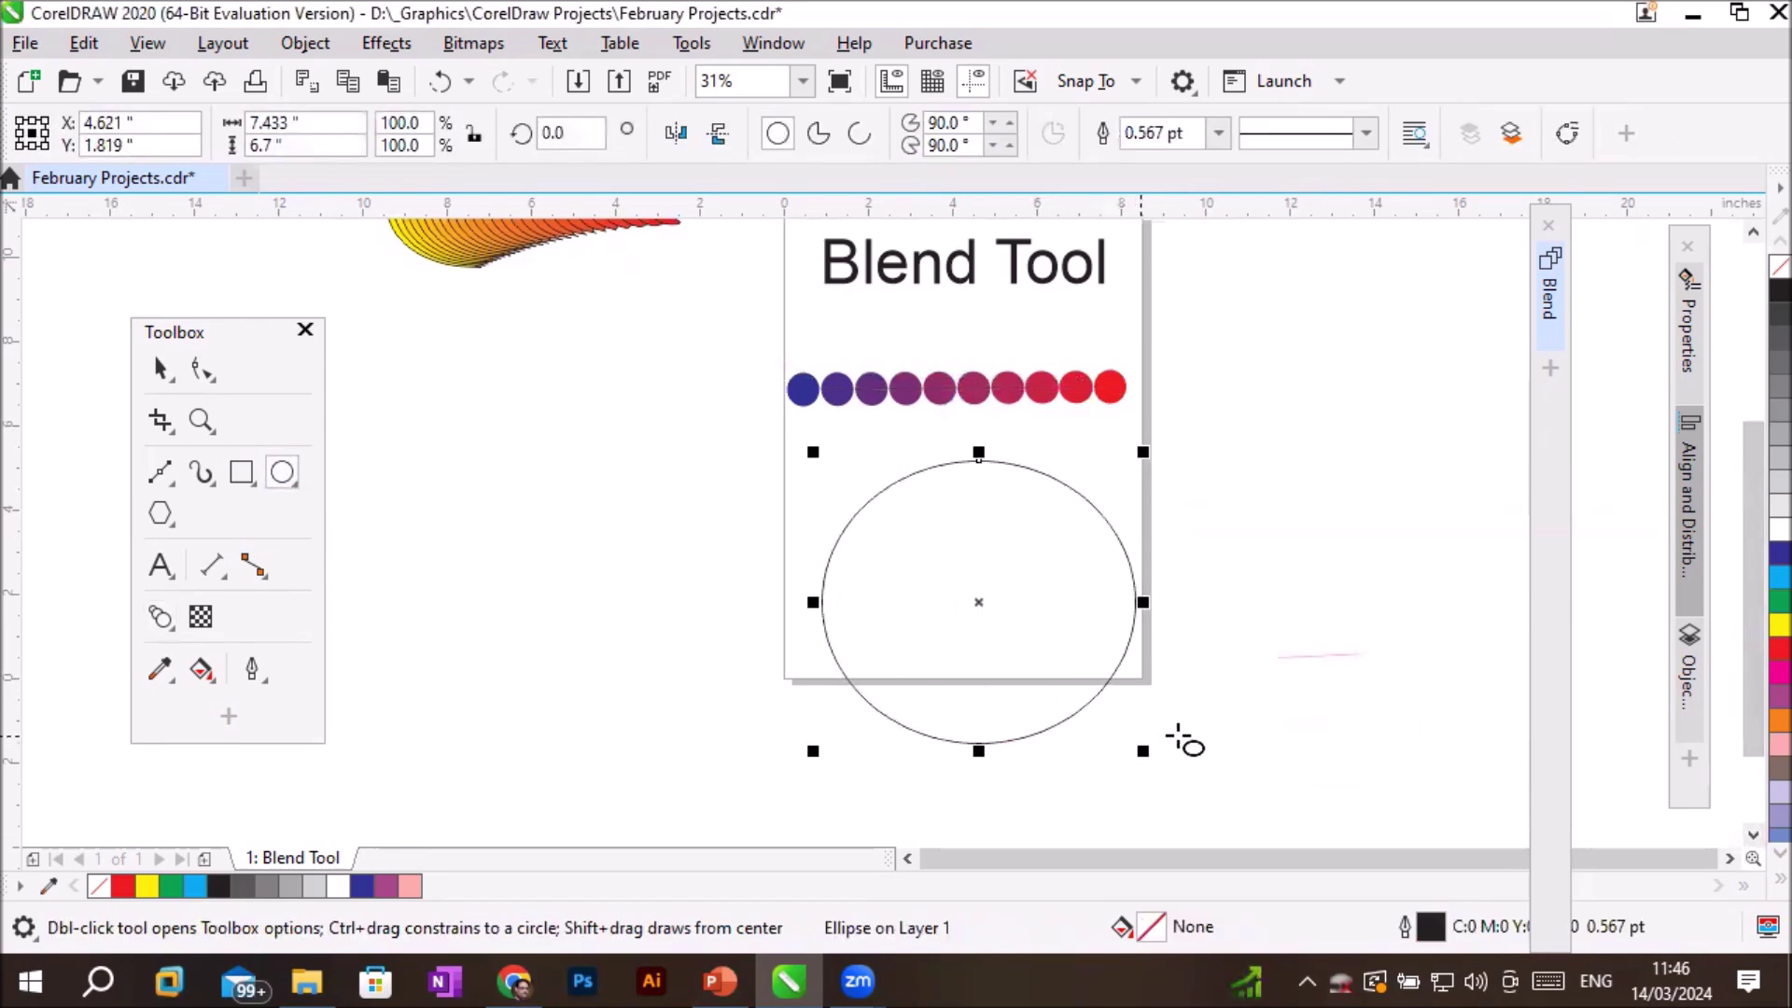
Attach the blue-to-red circle blend to the ellipse as its new path.
left_click(171, 377)
left_click(914, 387)
mouse_move(986, 373)
left_mouse_down()
mouse_move(950, 389)
mouse_move(986, 372)
left_mouse_up()
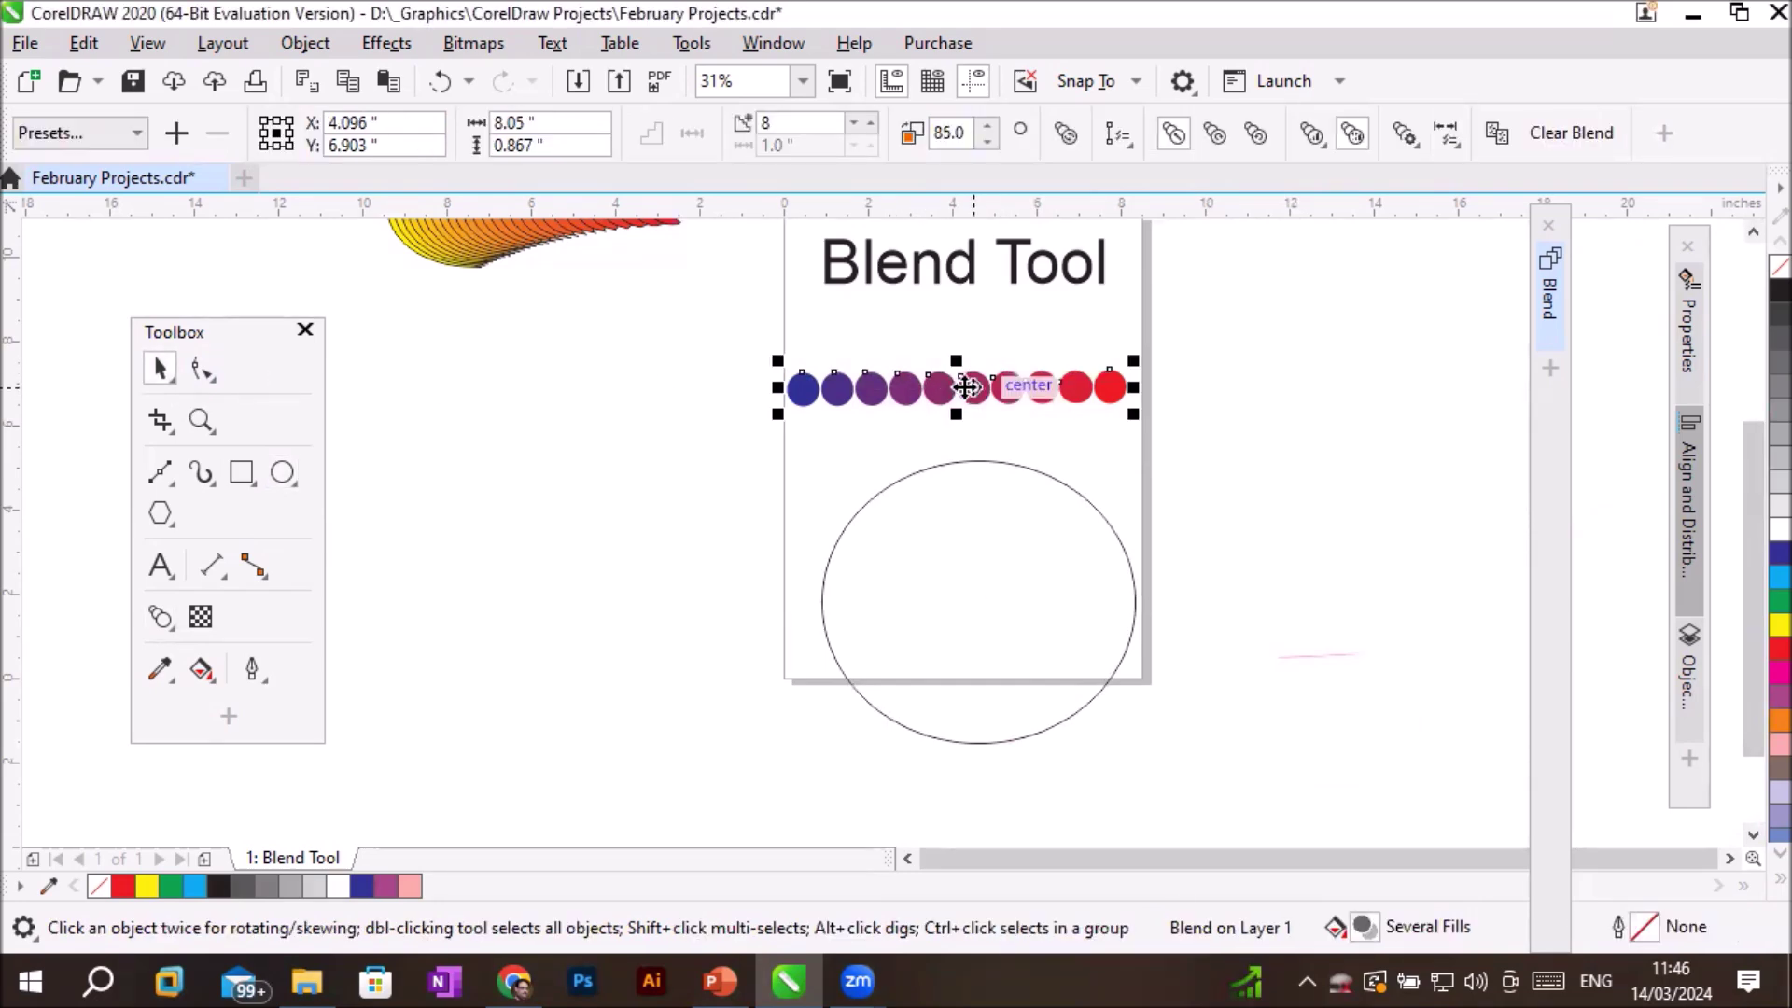
left_click(1118, 138)
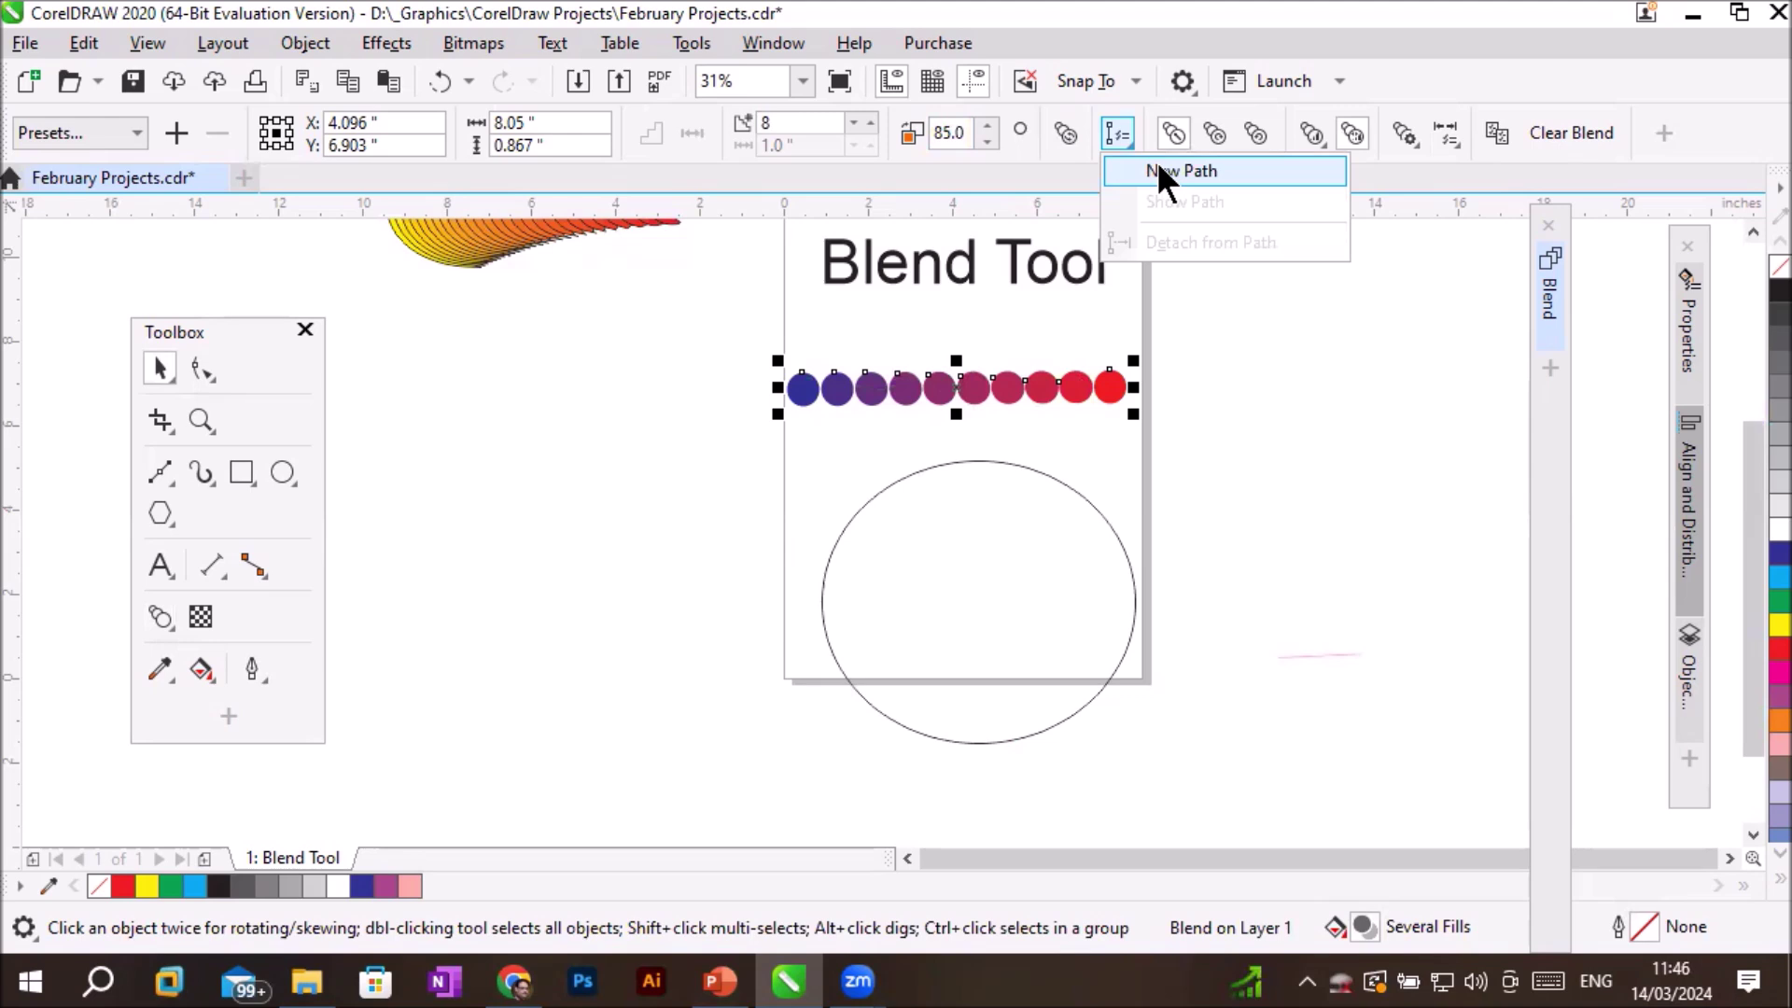
left_click(1157, 164)
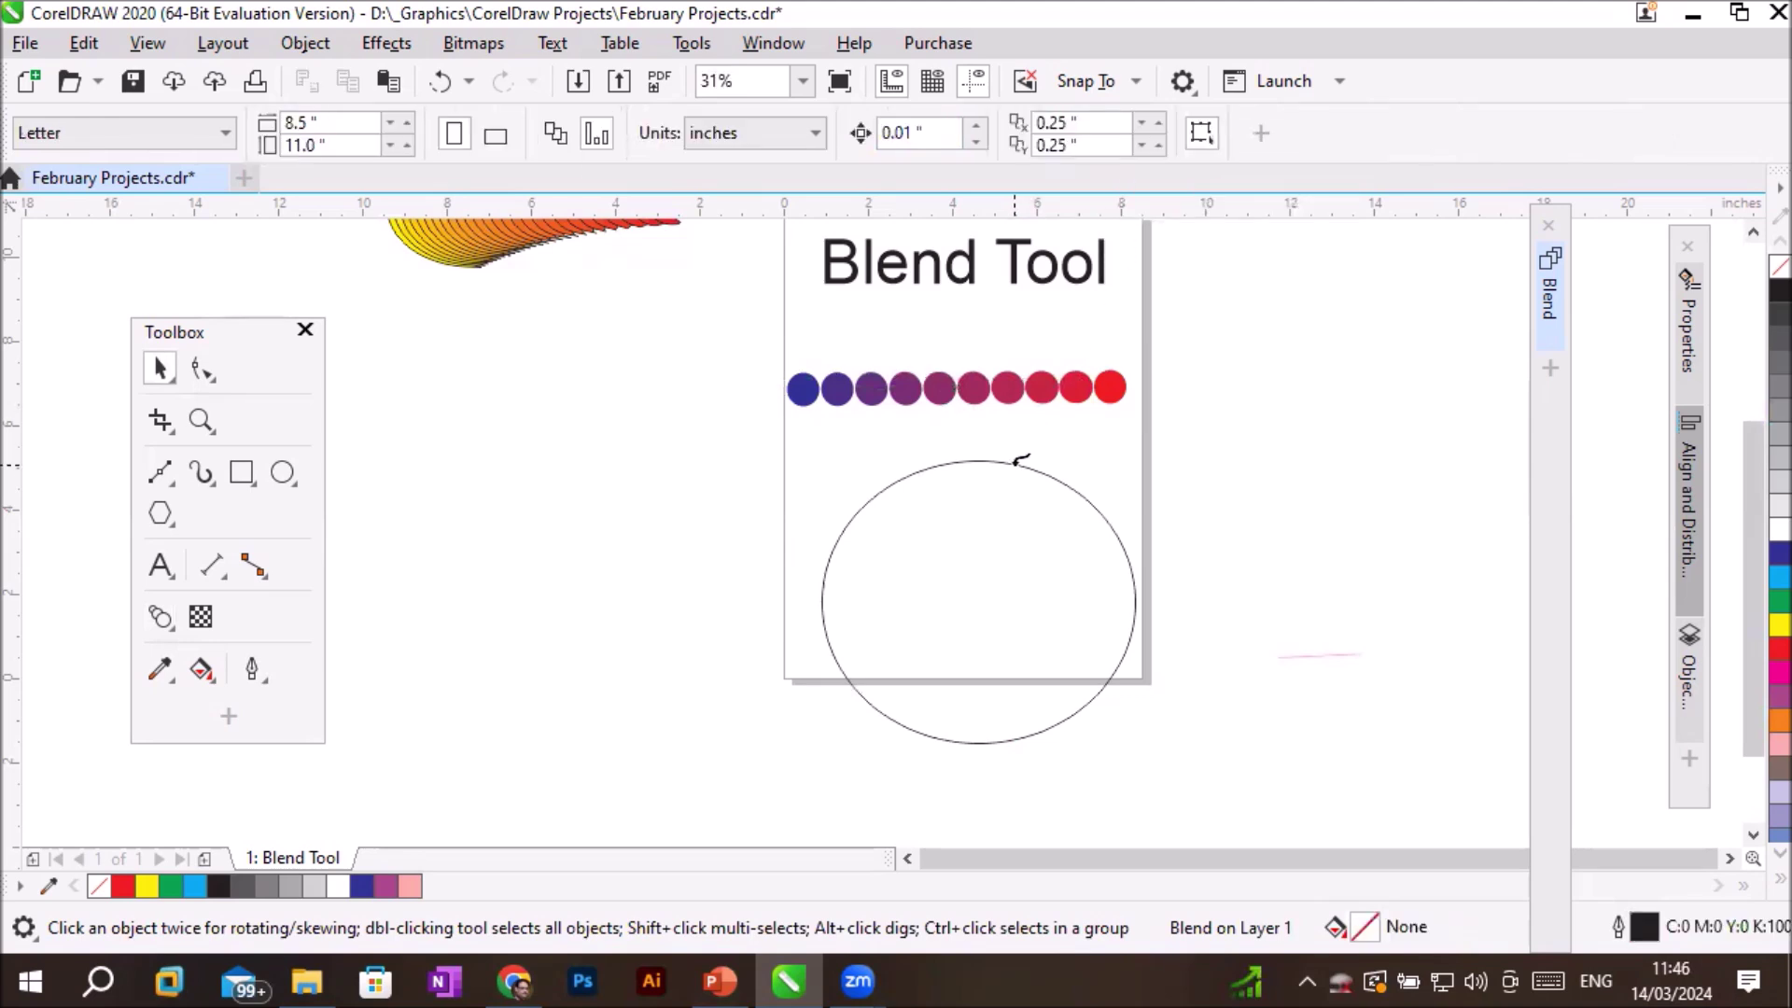
left_click(1017, 461)
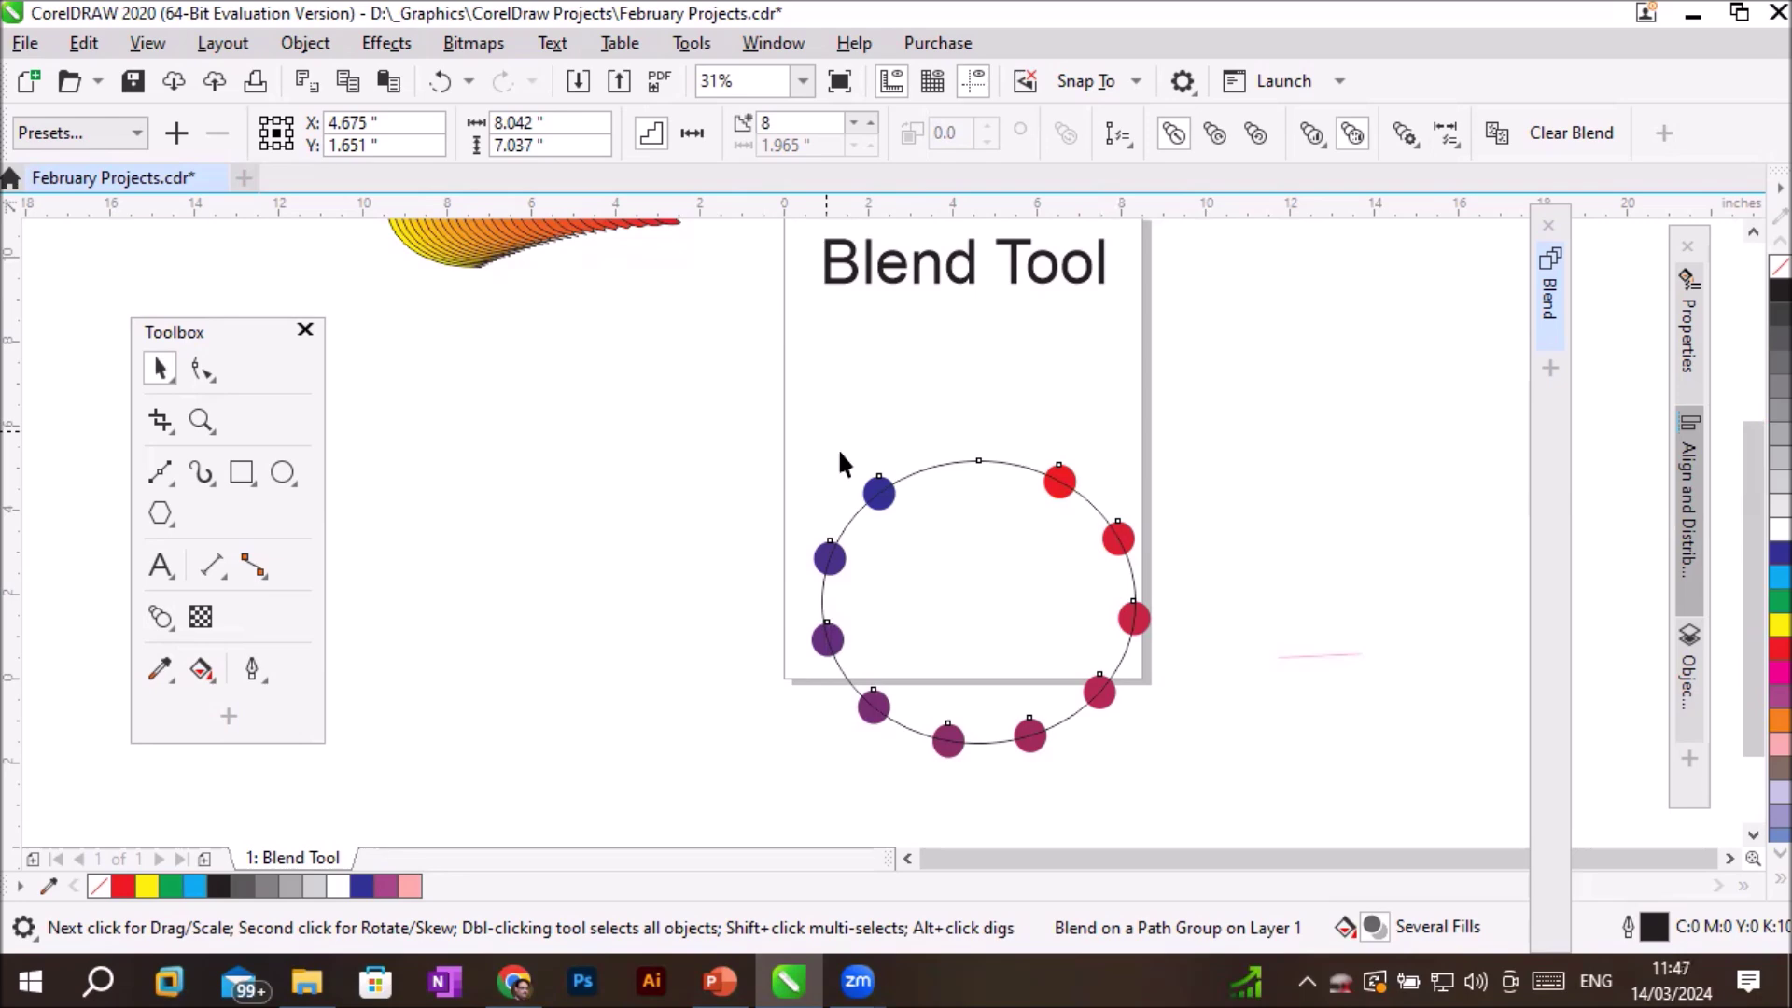
Set the number of blend steps on the ellipse path to 25.
left_click(868, 122)
left_click(868, 122)
left_click(868, 122)
left_click(868, 123)
left_click(868, 123)
left_click(868, 122)
left_click(867, 122)
left_click(868, 123)
left_click(868, 123)
left_click(868, 122)
left_click(868, 122)
left_click(867, 122)
left_click(868, 123)
left_click(868, 122)
left_click(868, 123)
left_click(868, 122)
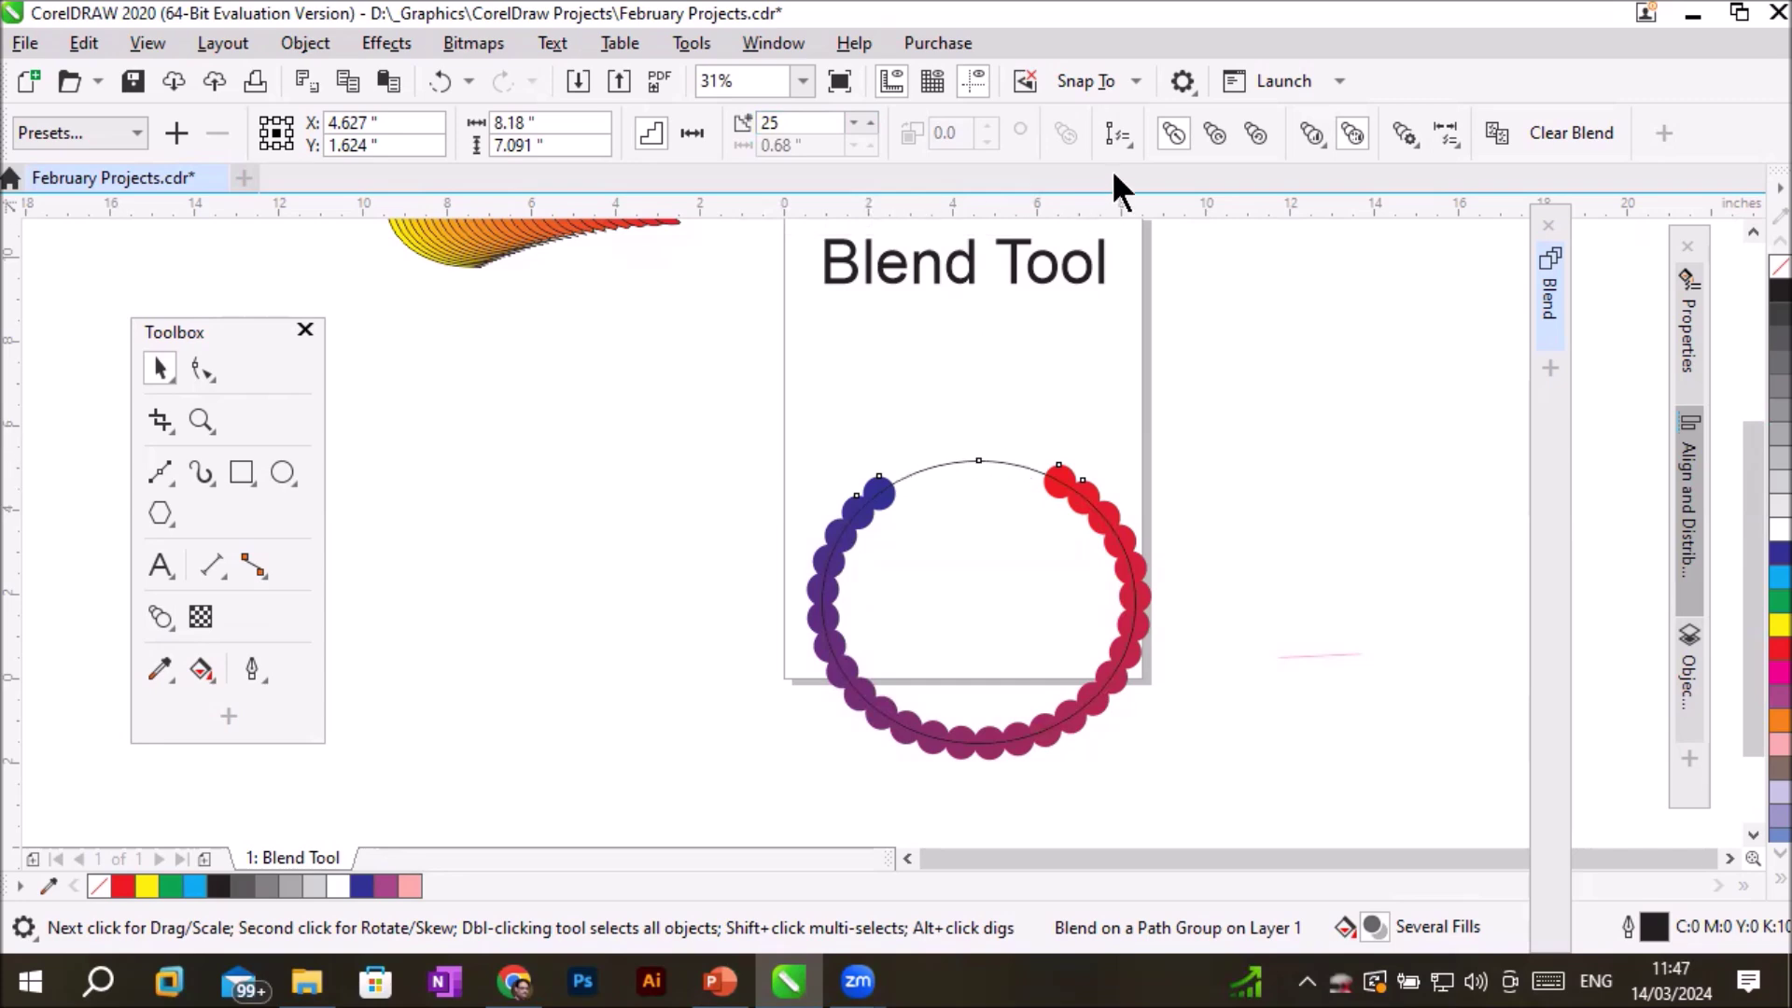
Spread the blue-to-red circles around the whole ellipse with the Blend along full path option.
left_click(1320, 136)
left_click(1319, 136)
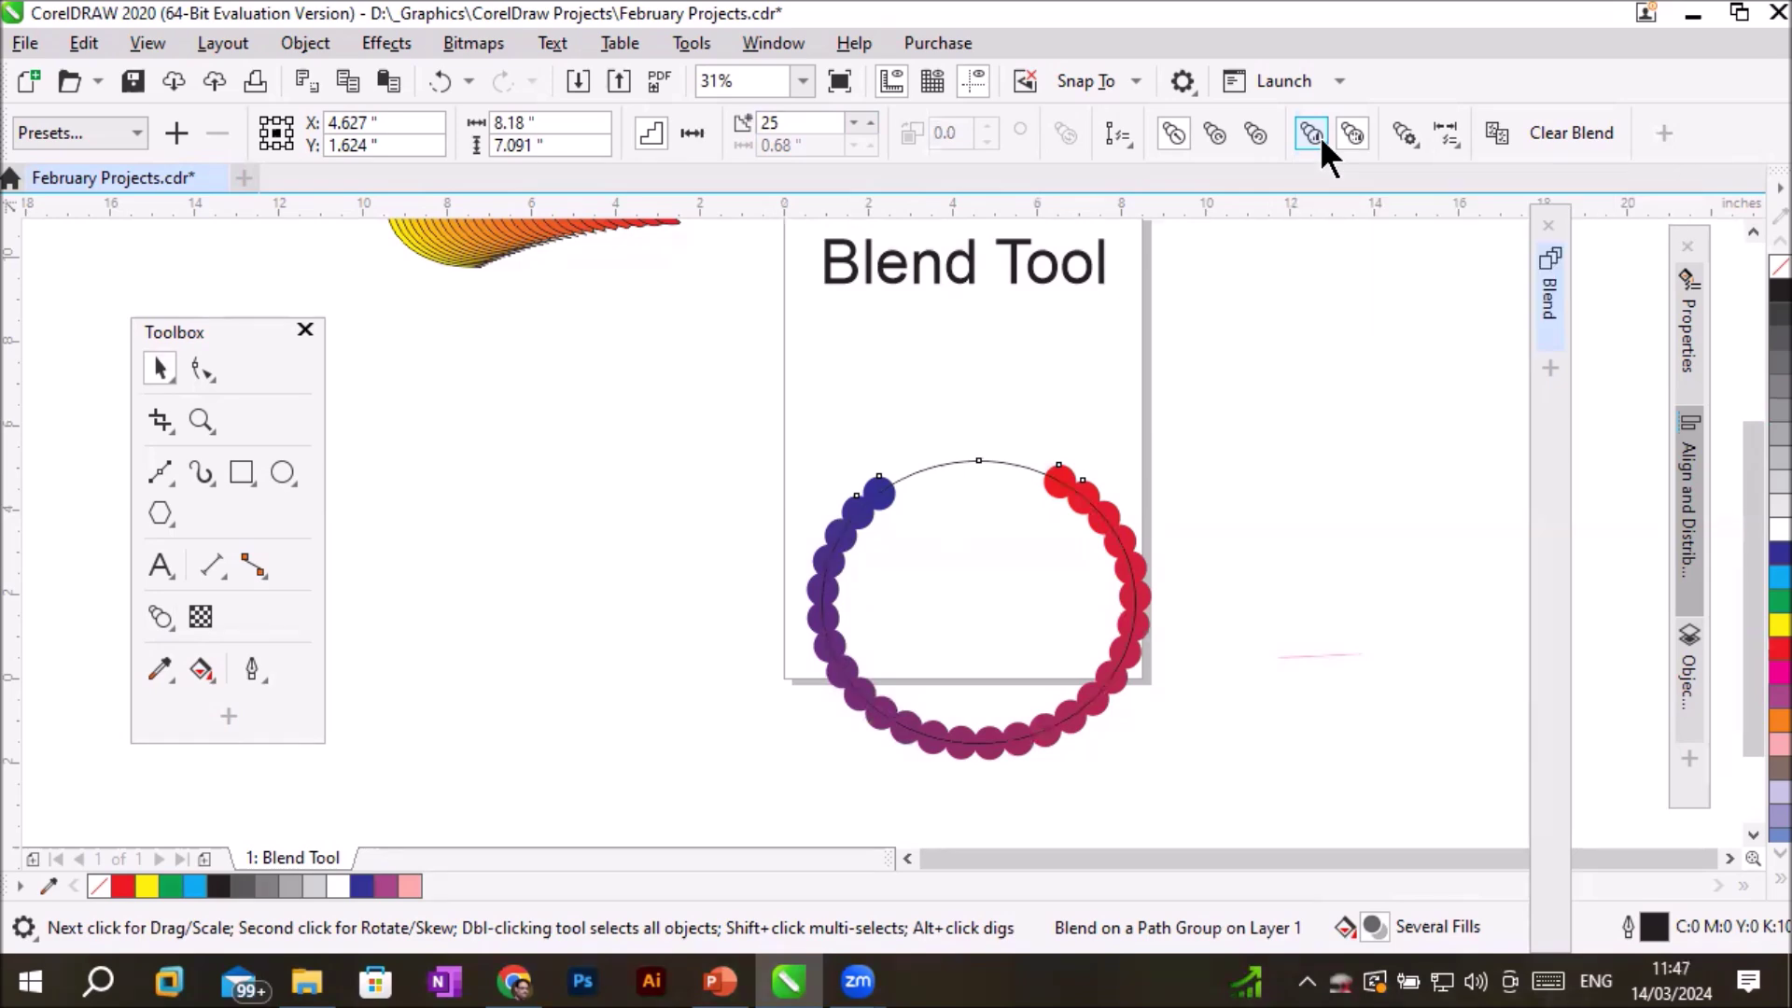
left_click(1406, 133)
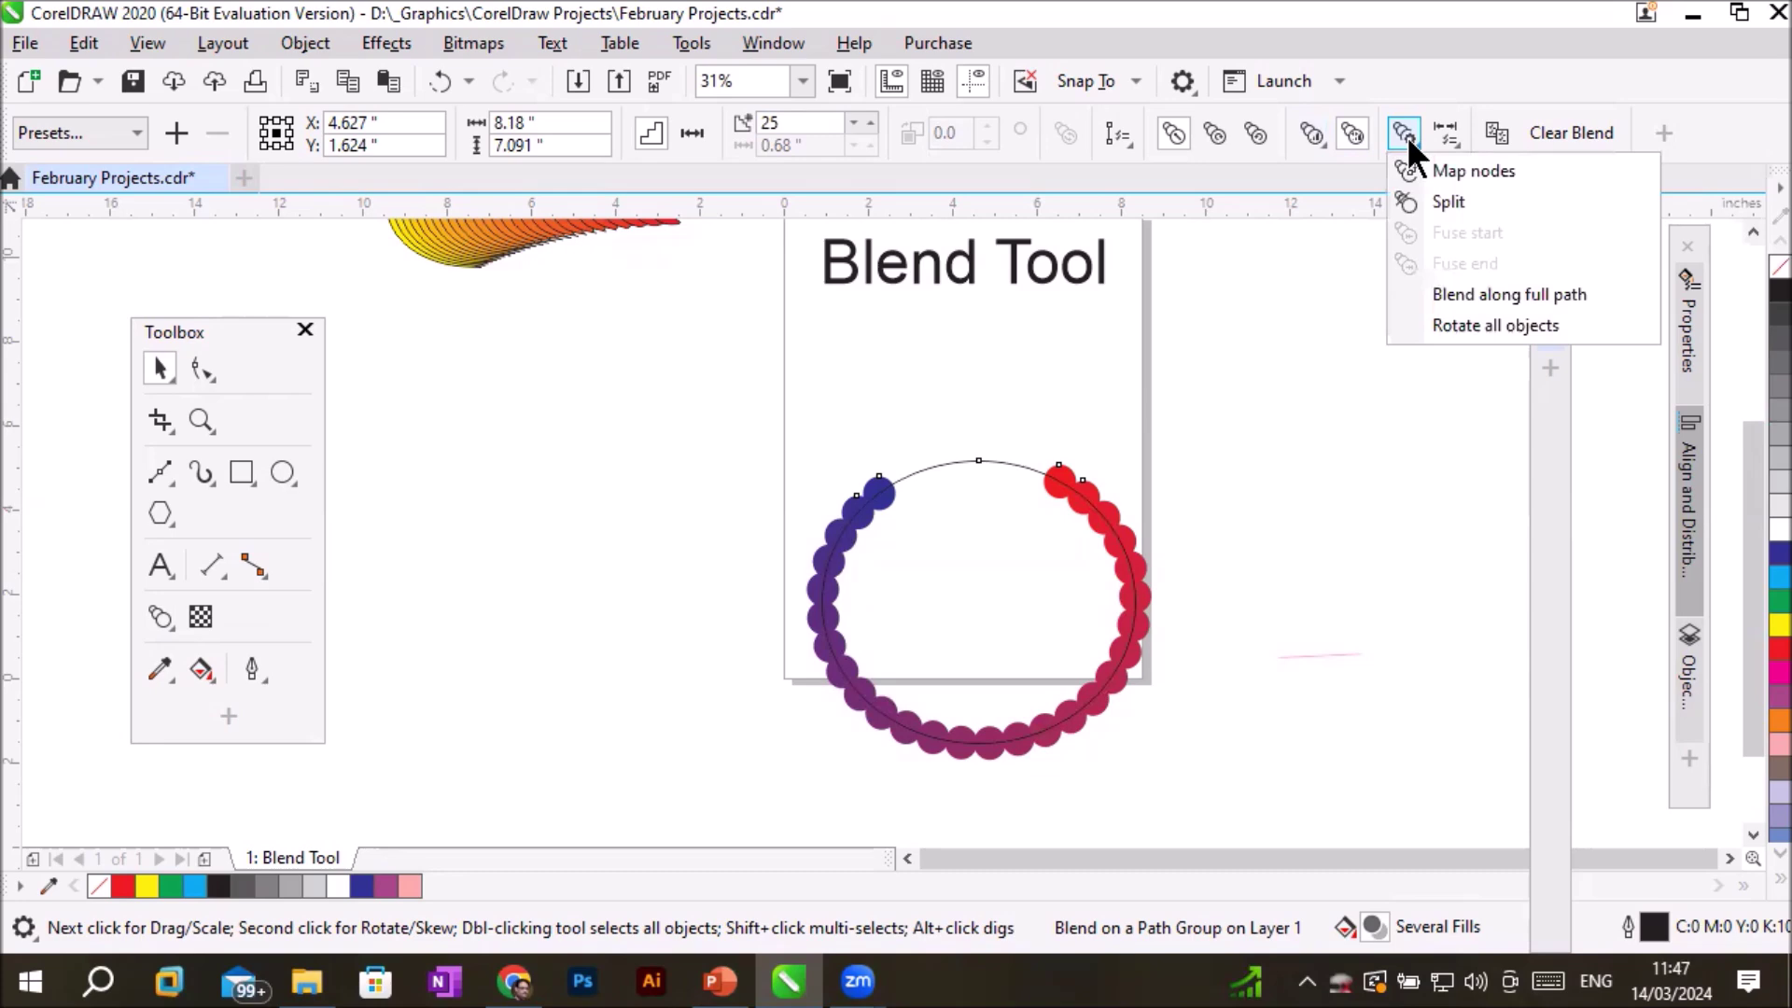
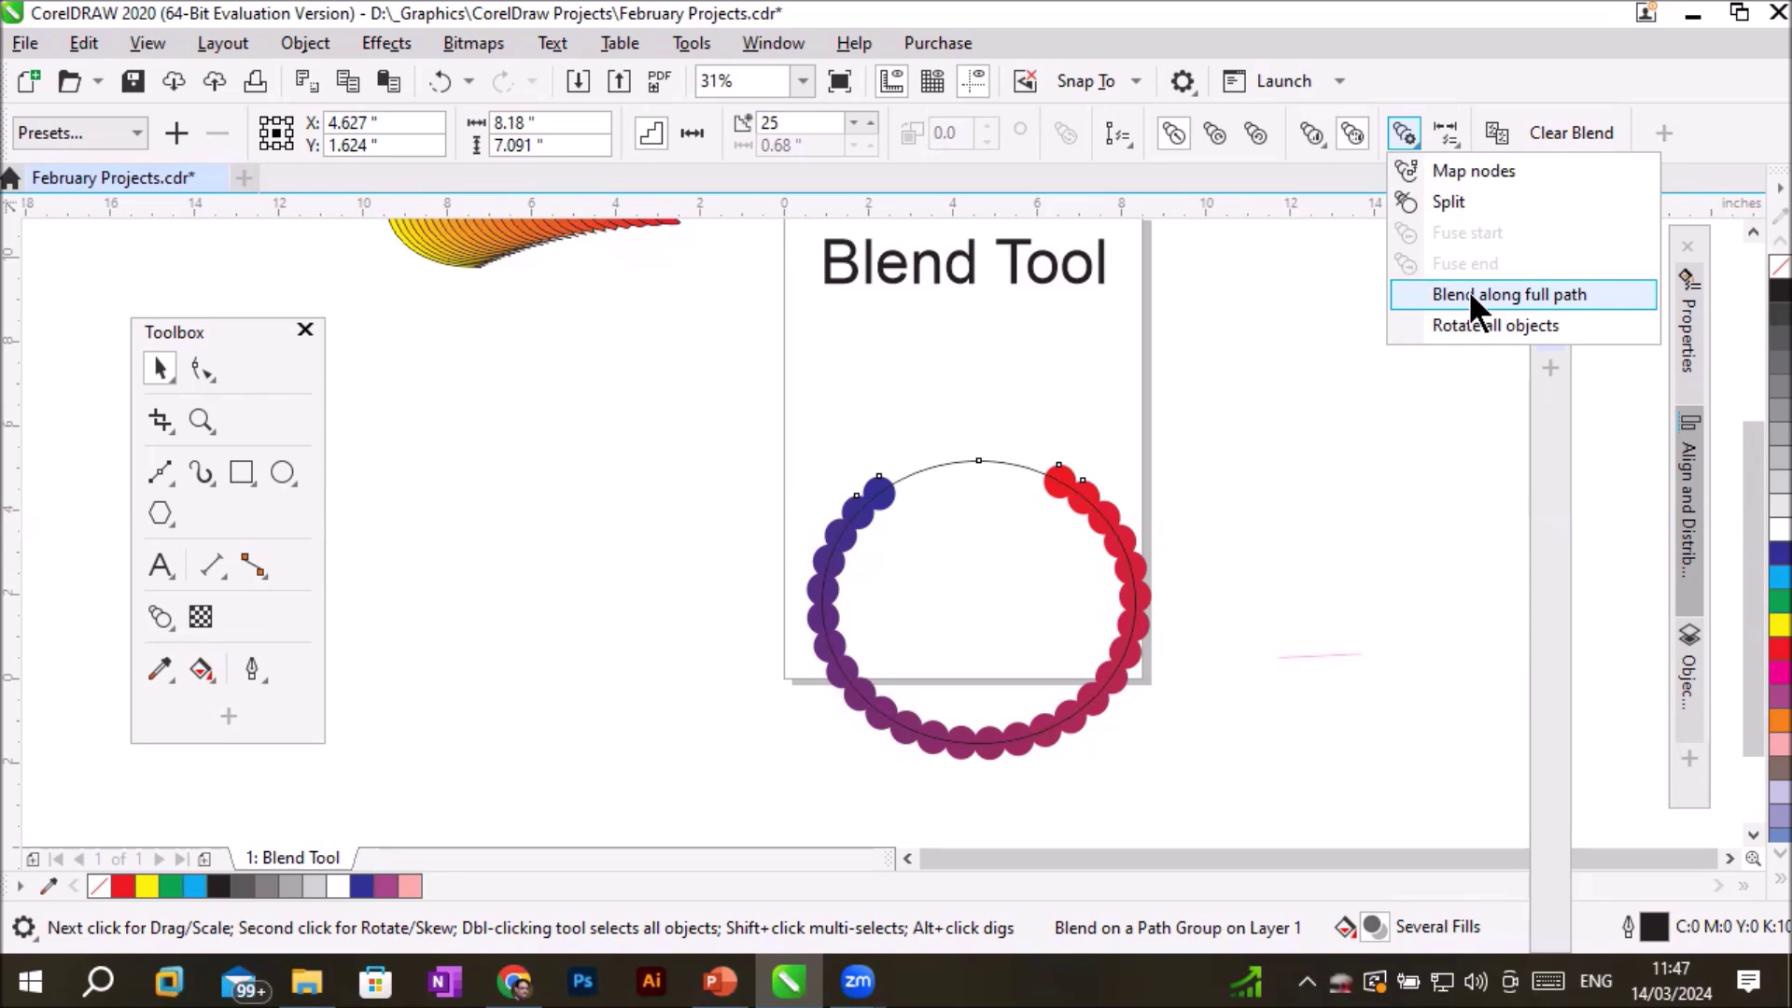
left_click(1527, 294)
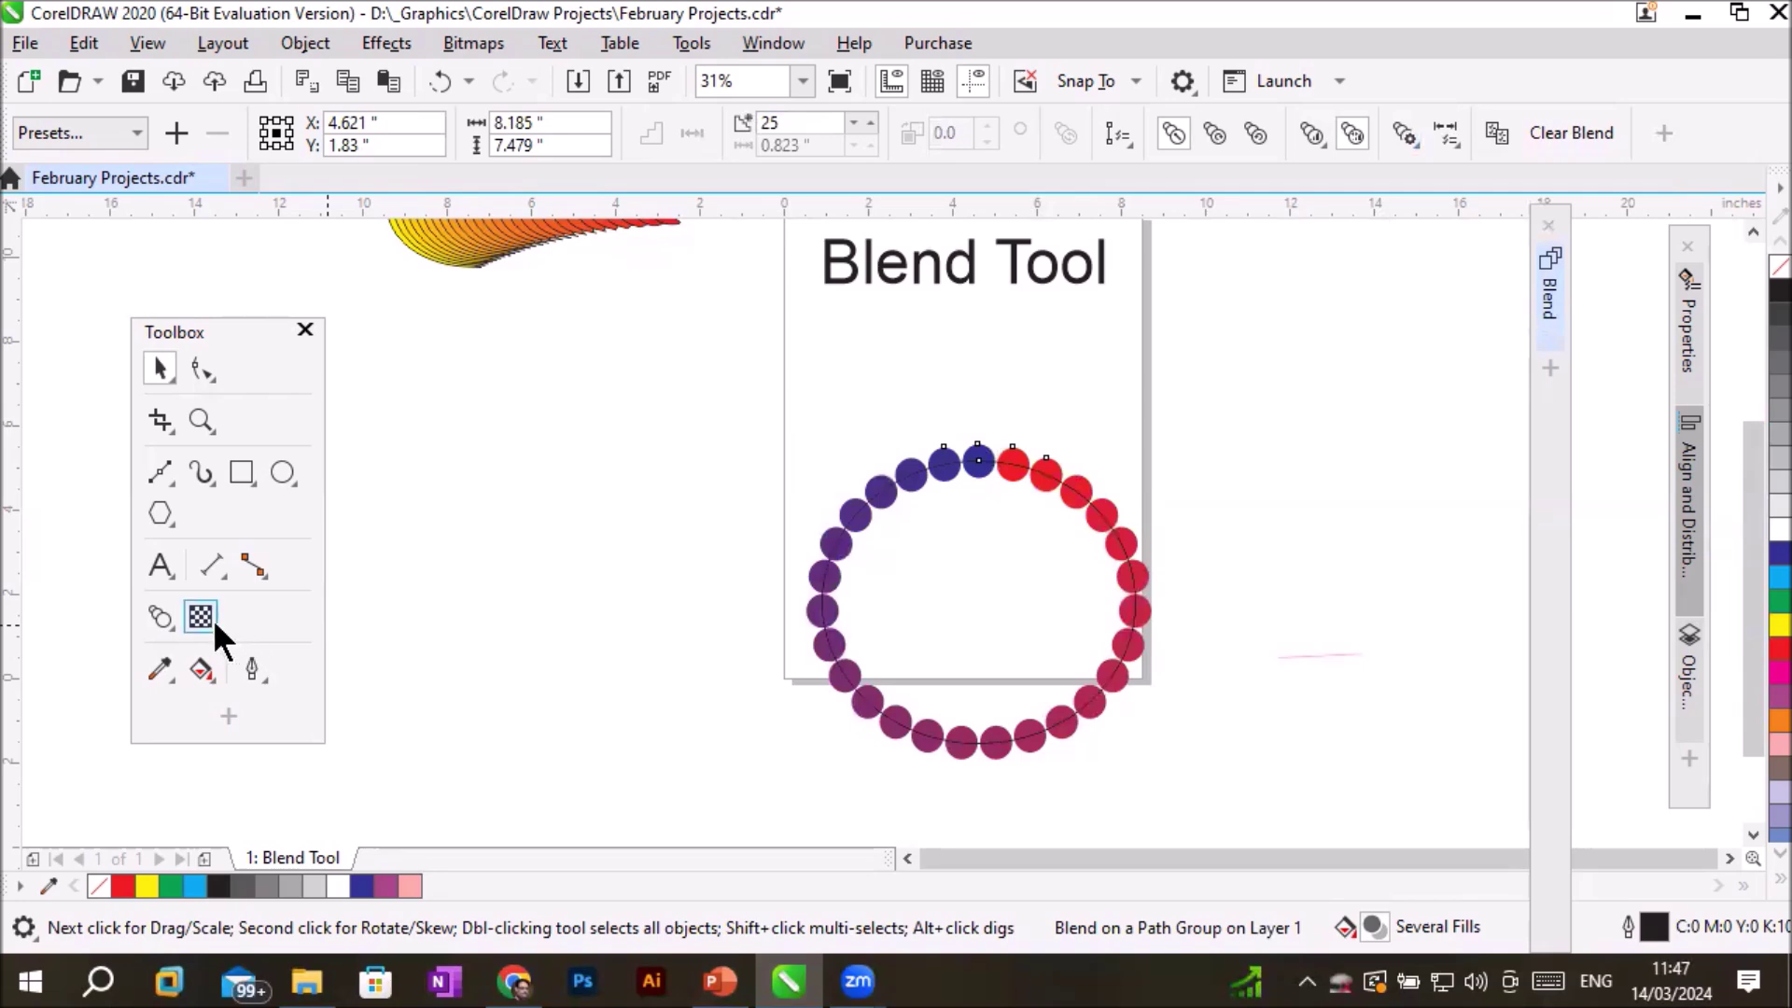
Draw a rectangle about 6 by 7.6 inches on one side of the page and a small six-sided polygon about 1.2 by 1.4 inches on the other.
left_click(242, 473)
left_click_drag(372, 422, 627, 742)
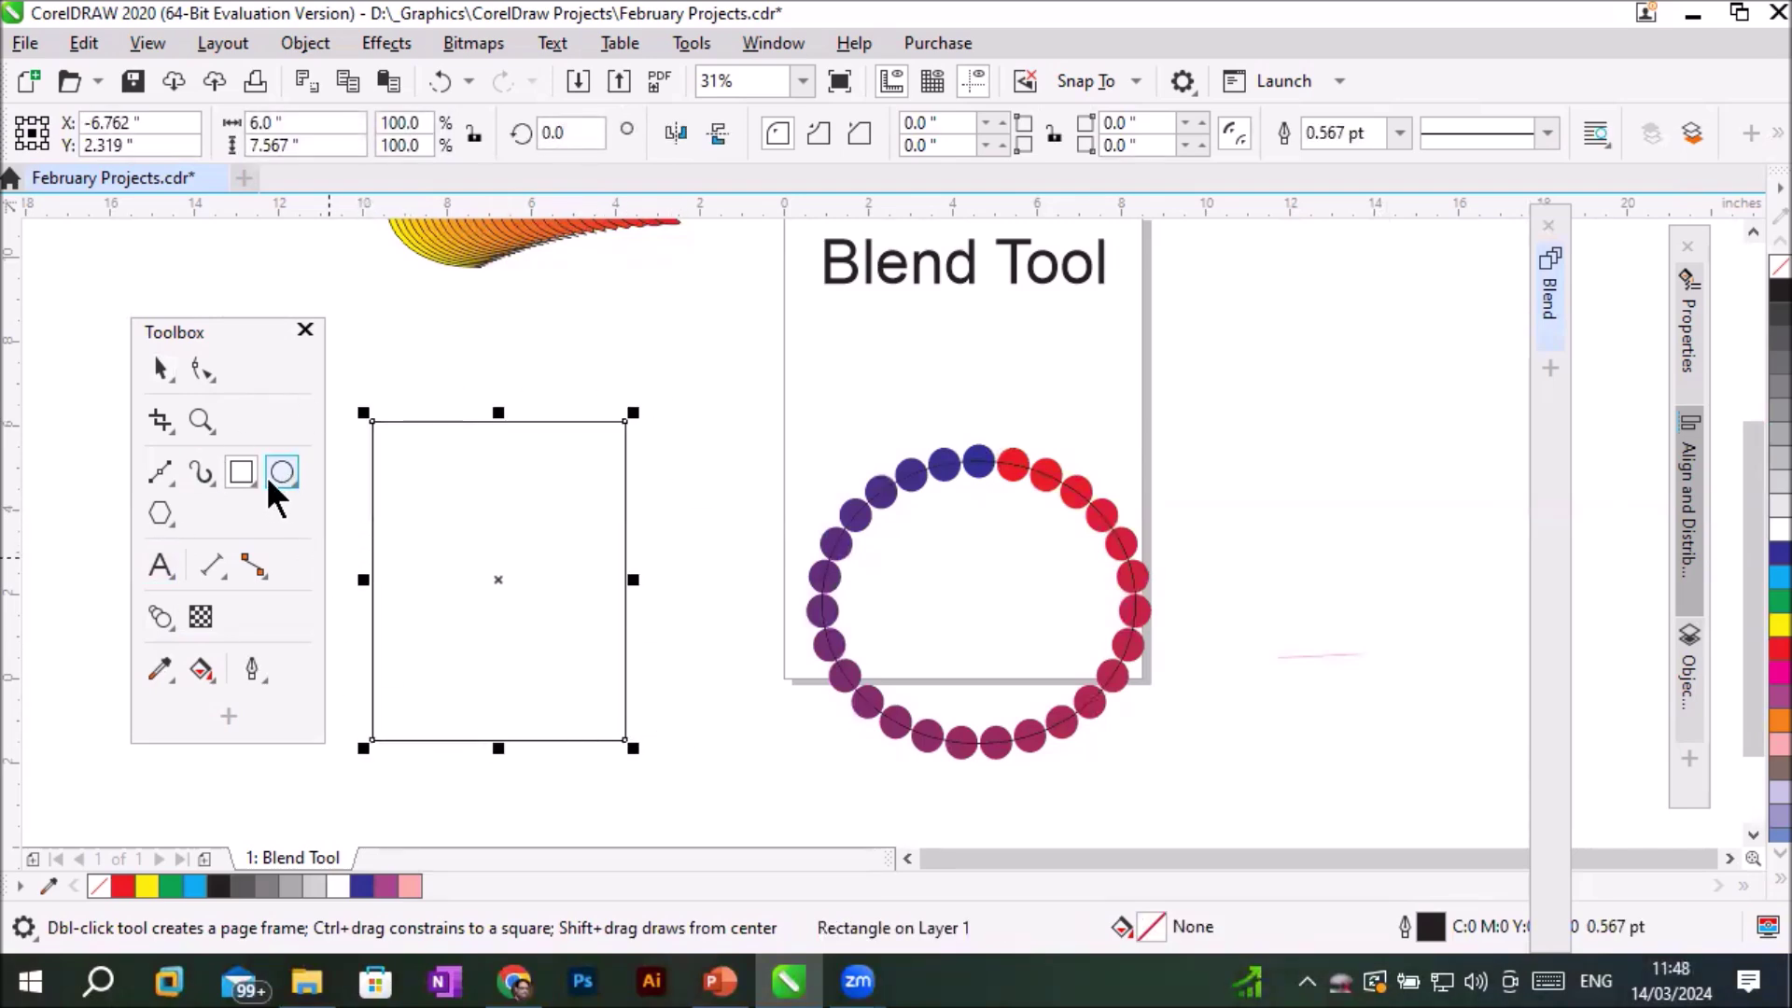
left_click(159, 513)
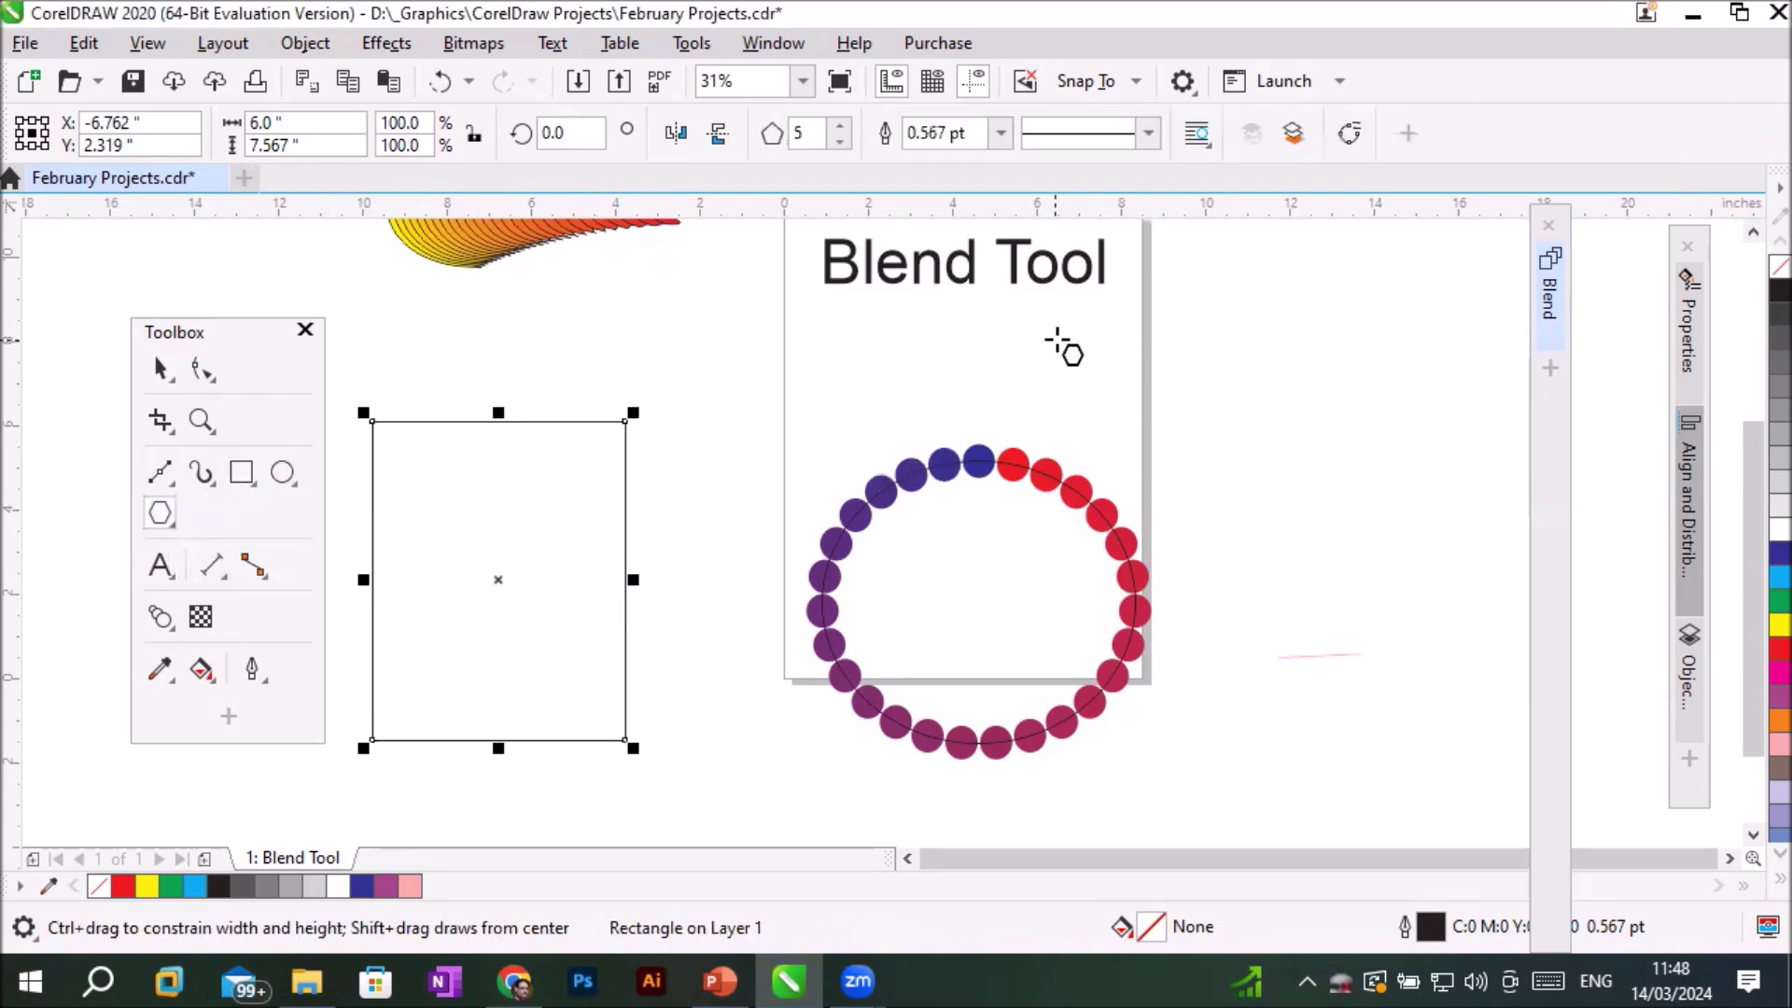
left_click_drag(1190, 320, 1255, 382)
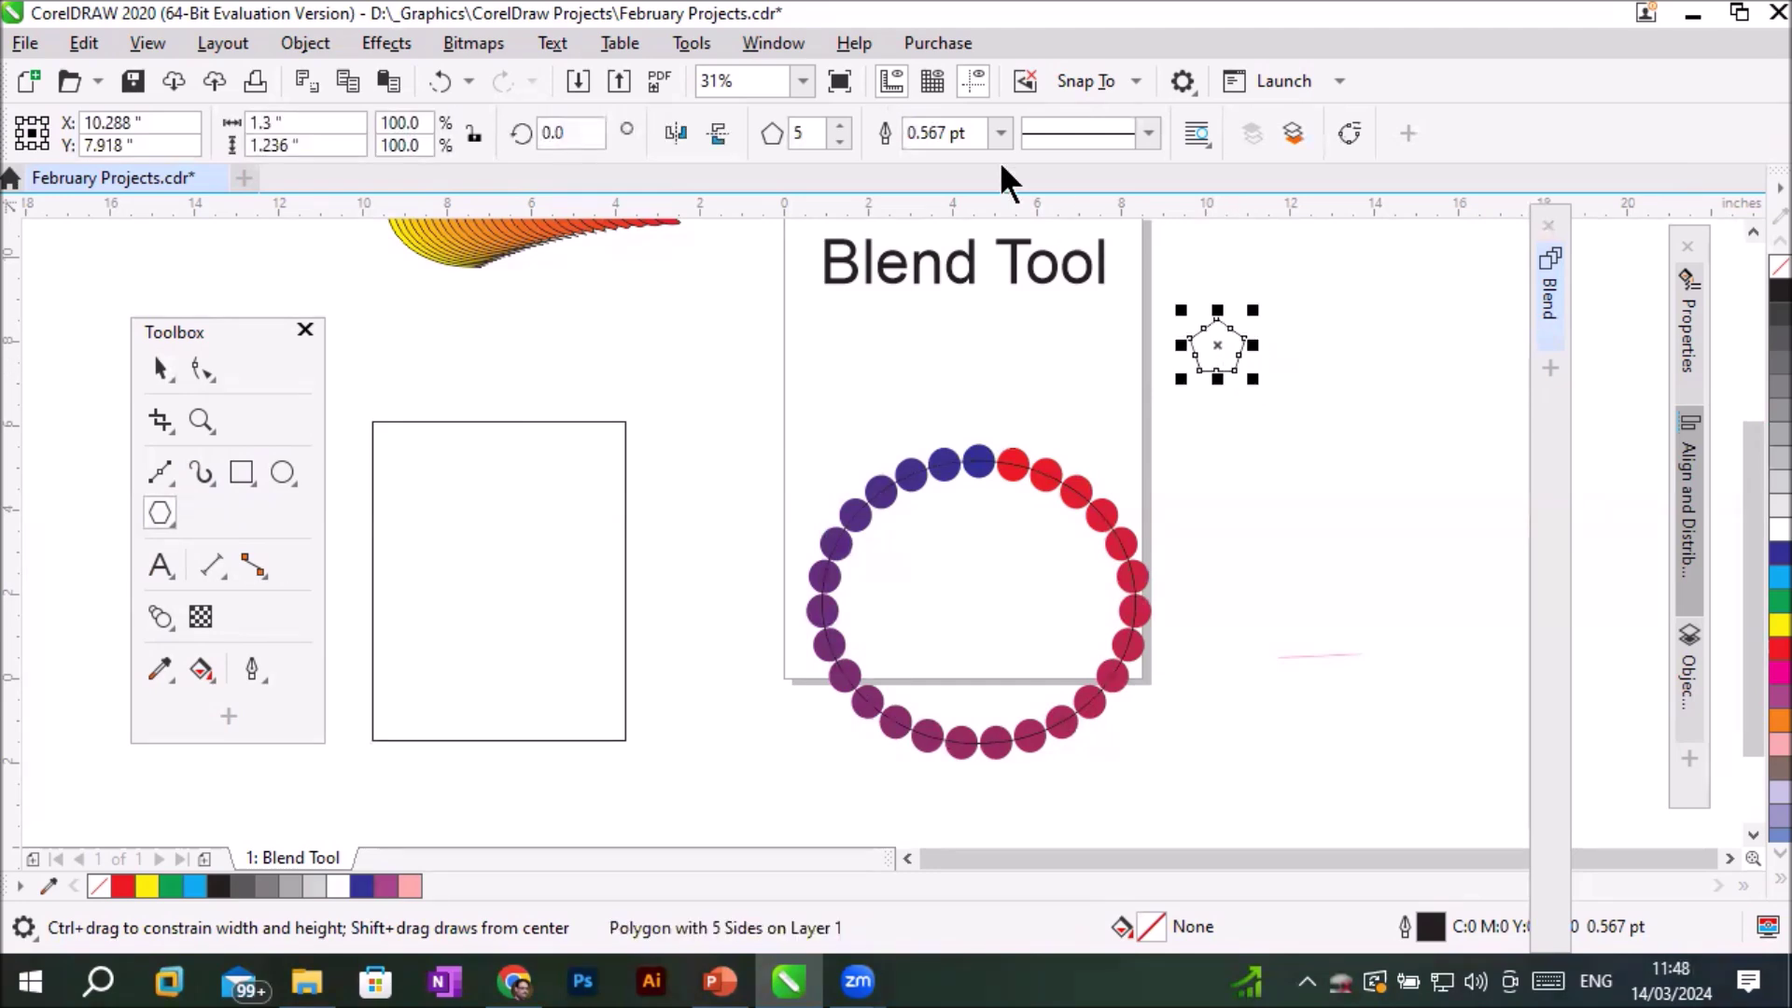
left_click(841, 125)
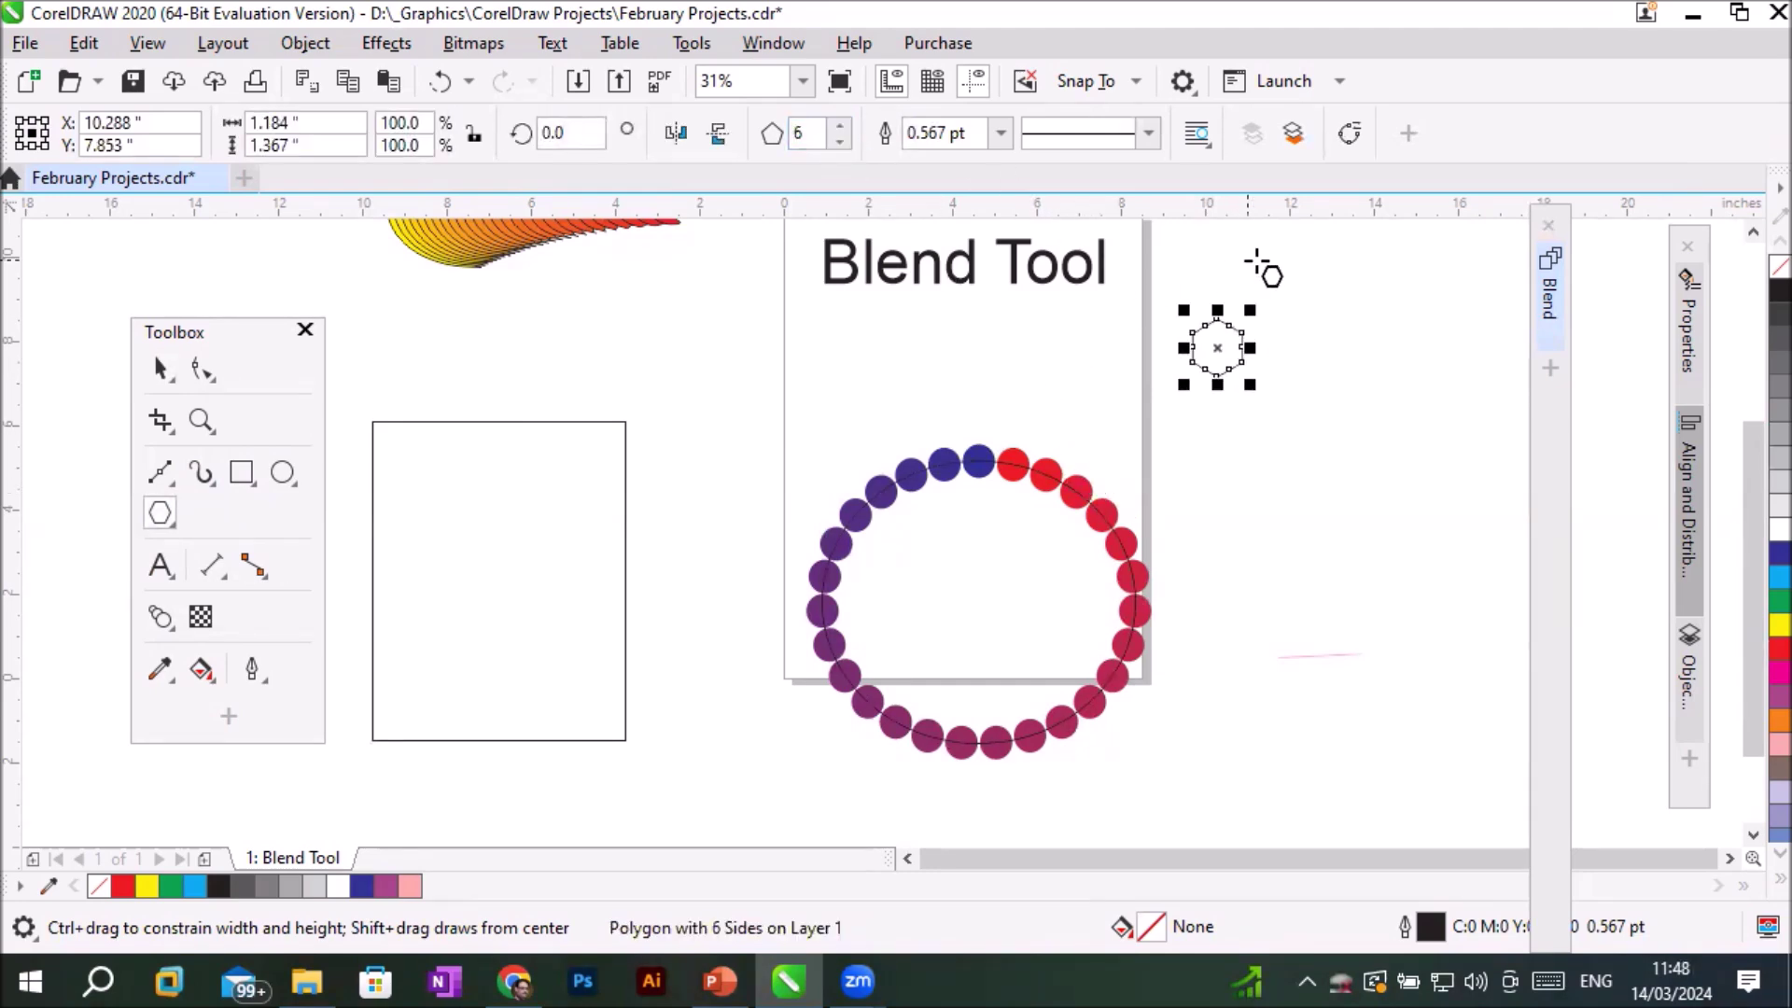
Draw a five-pointed star about 1.4 by 1.4 inches level with the hexagon, roughly 9 inches away.
left_click(1727, 858)
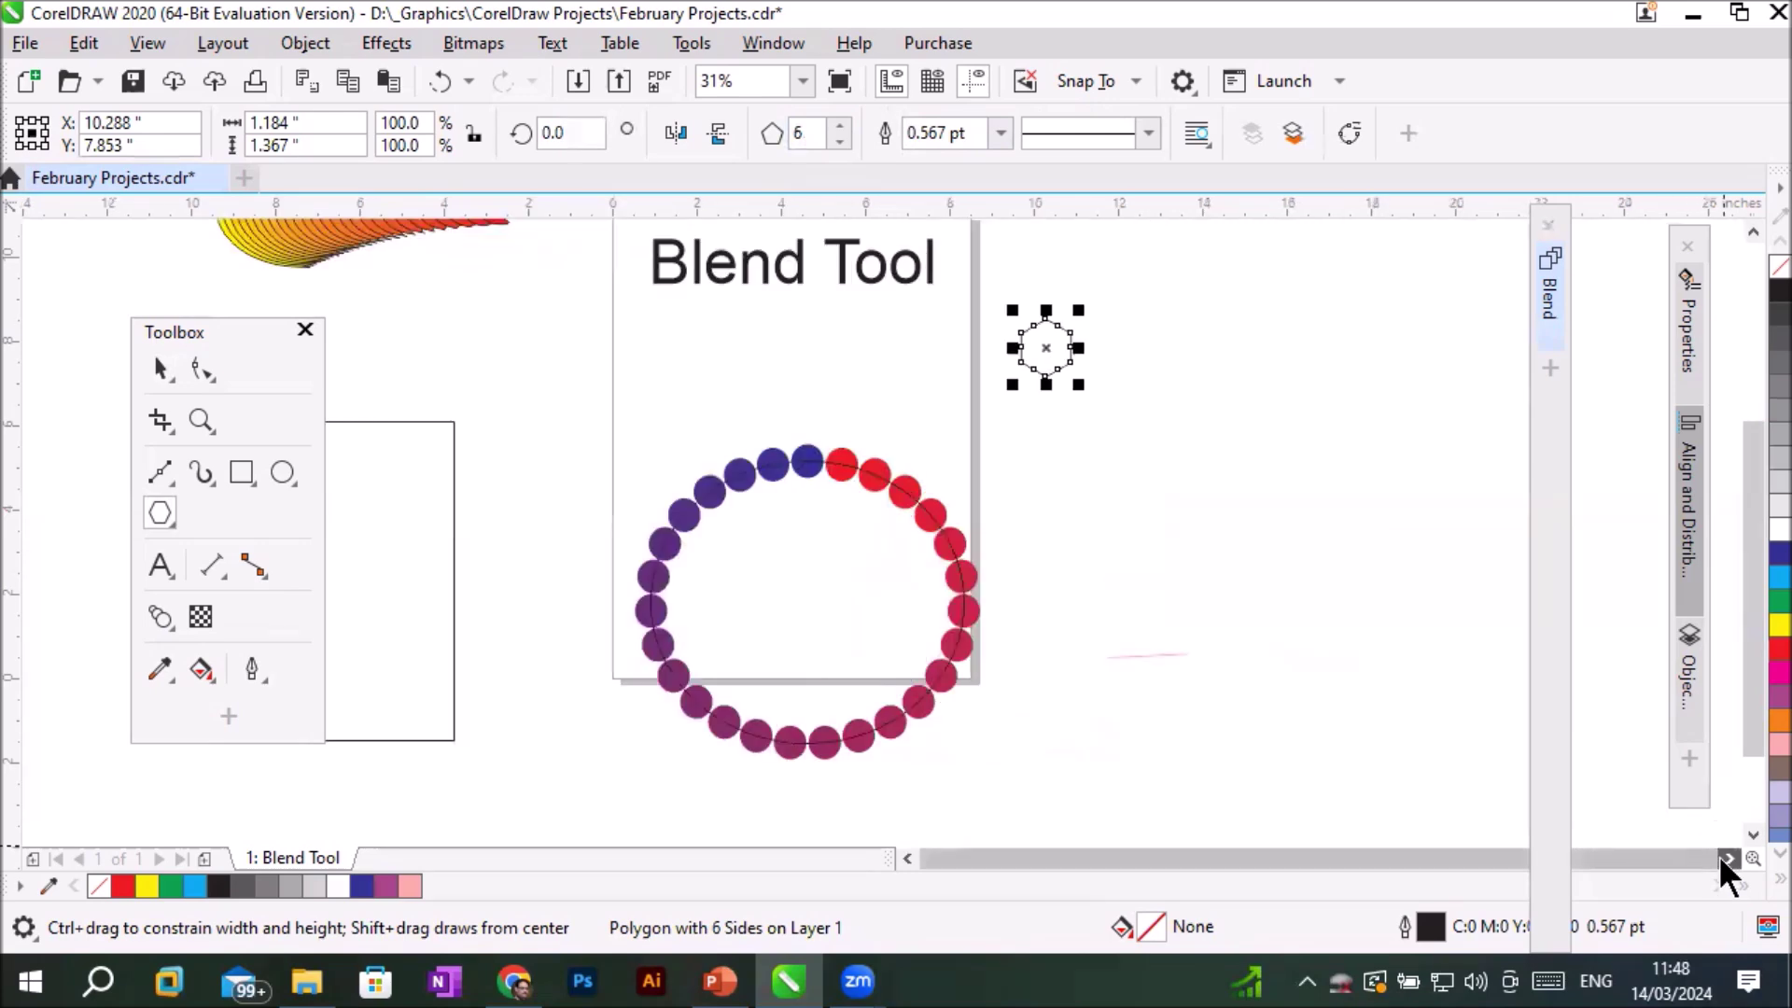
left_click(1727, 857)
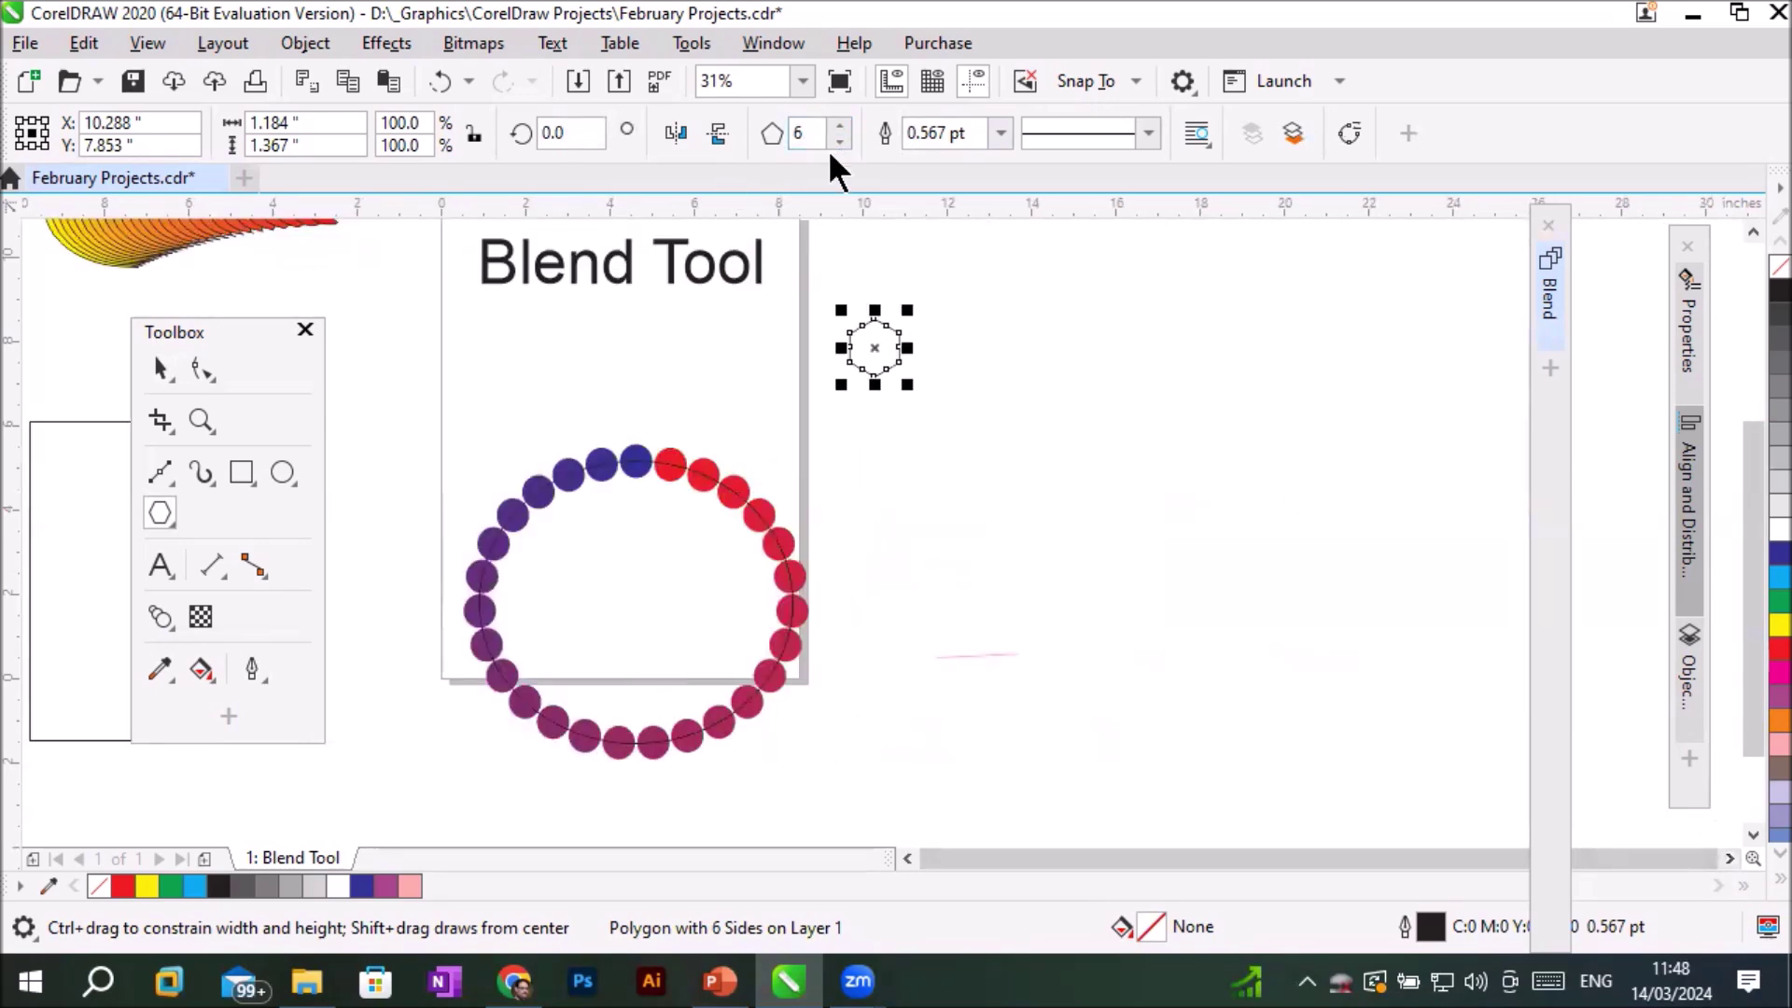
left_click(152, 520)
left_click(191, 588)
left_click_drag(1230, 315, 1297, 378)
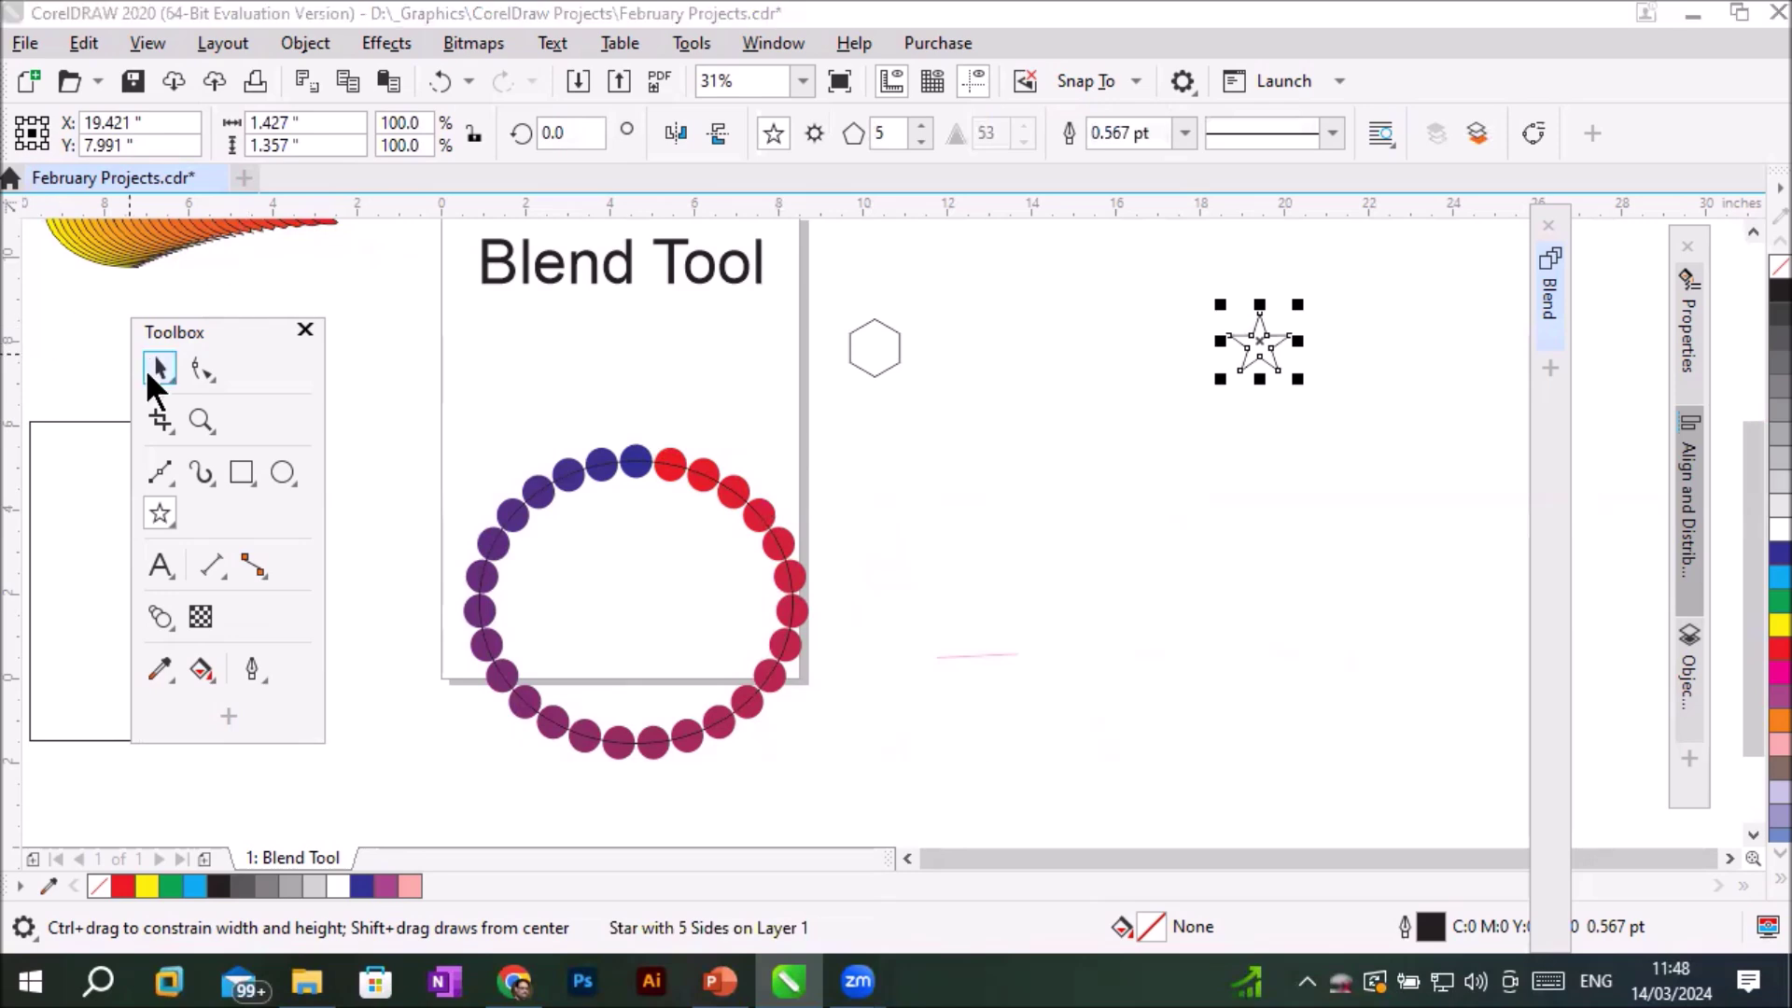
Blend the hexagon and the star together using the Straight 20 Decel preset.
left_click(157, 370)
left_click(888, 362)
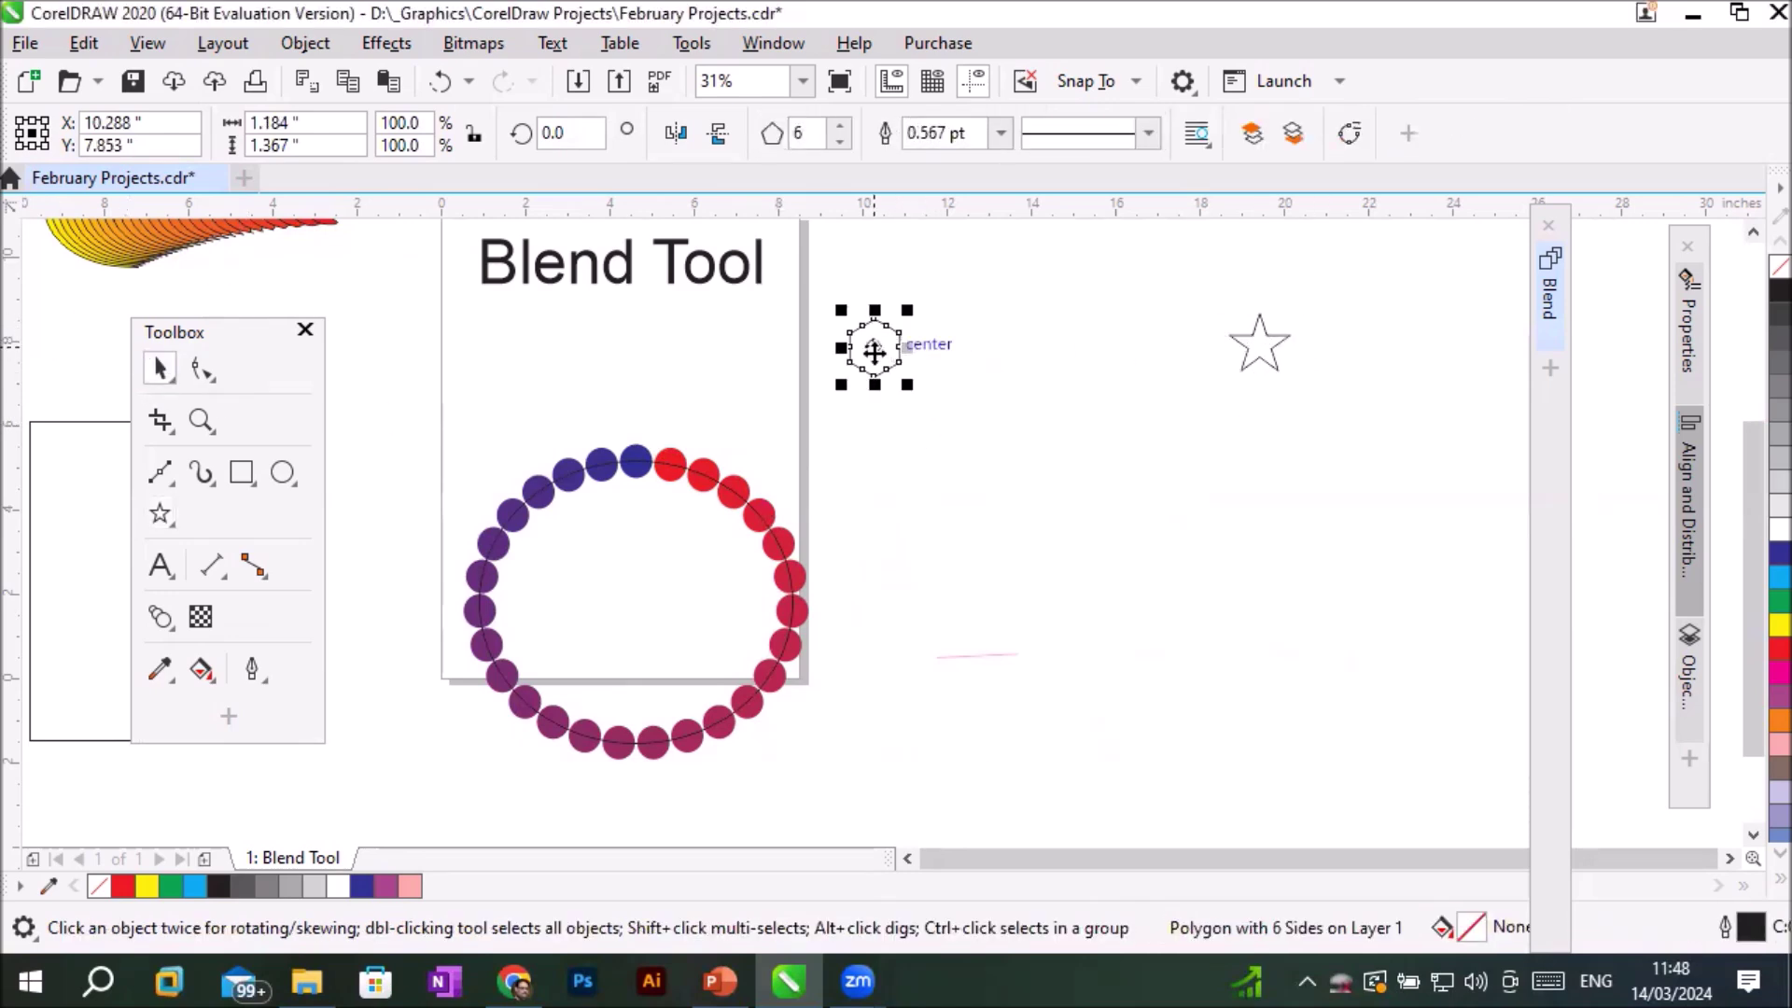
left_click_drag(803, 256, 1320, 454)
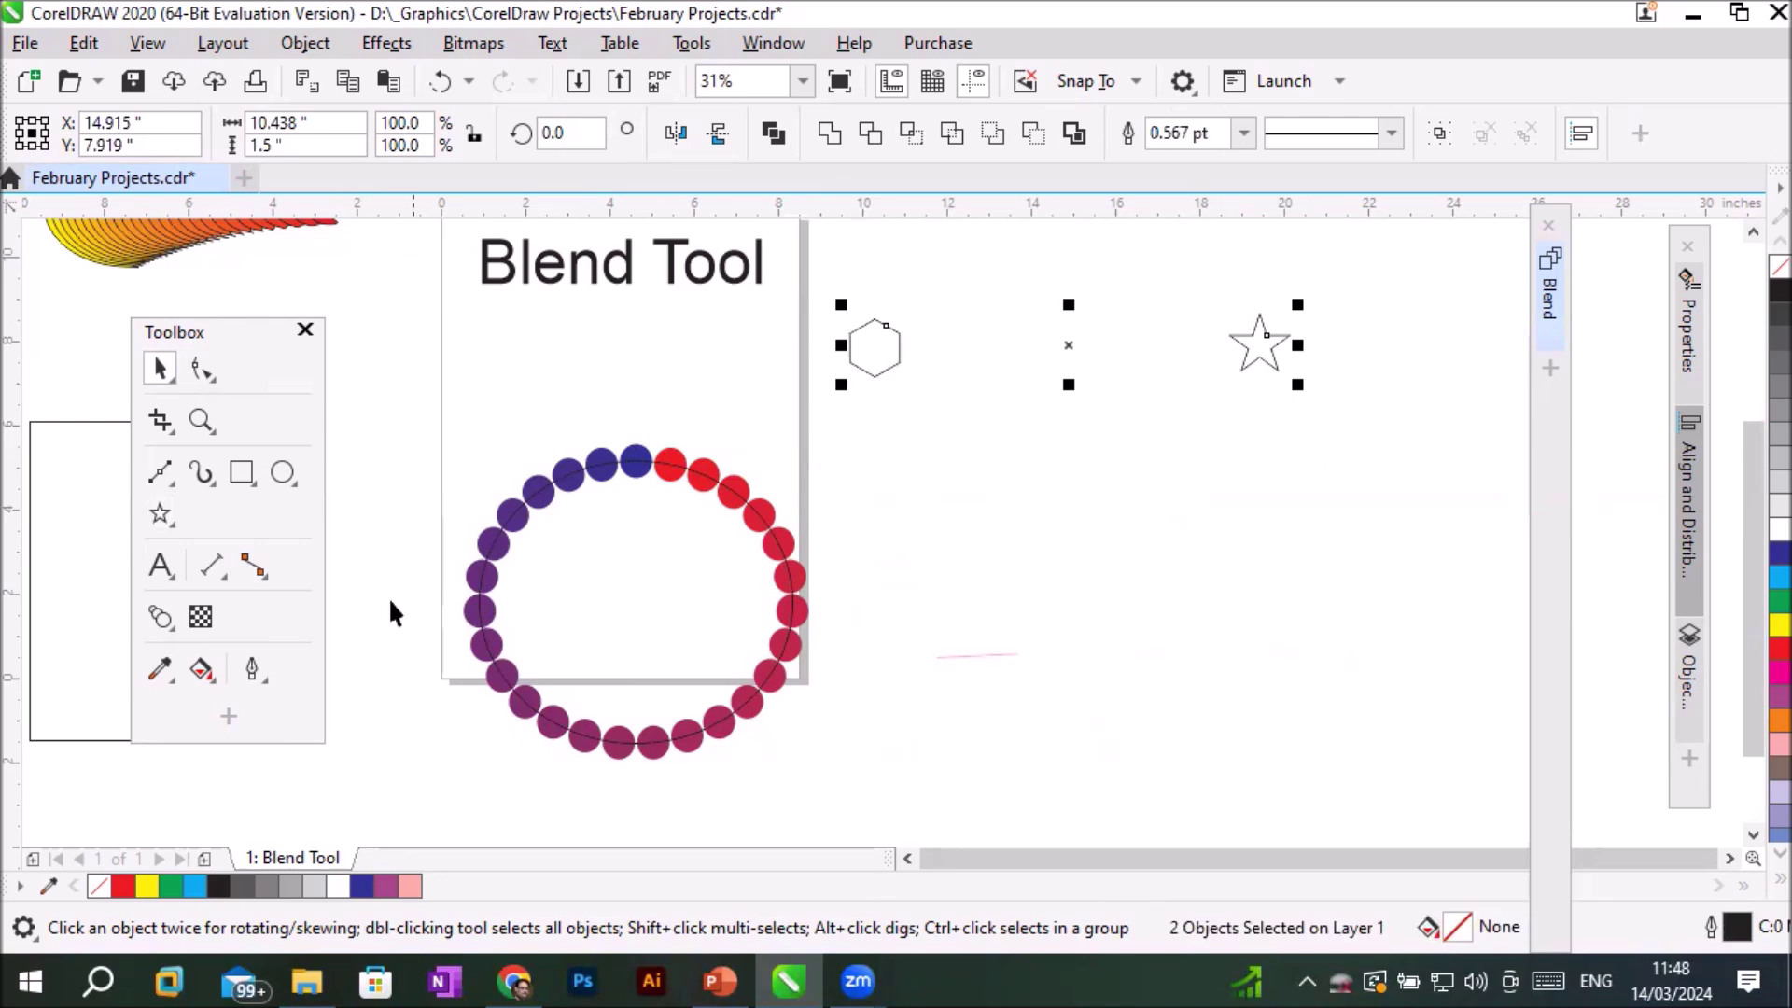
left_click(160, 615)
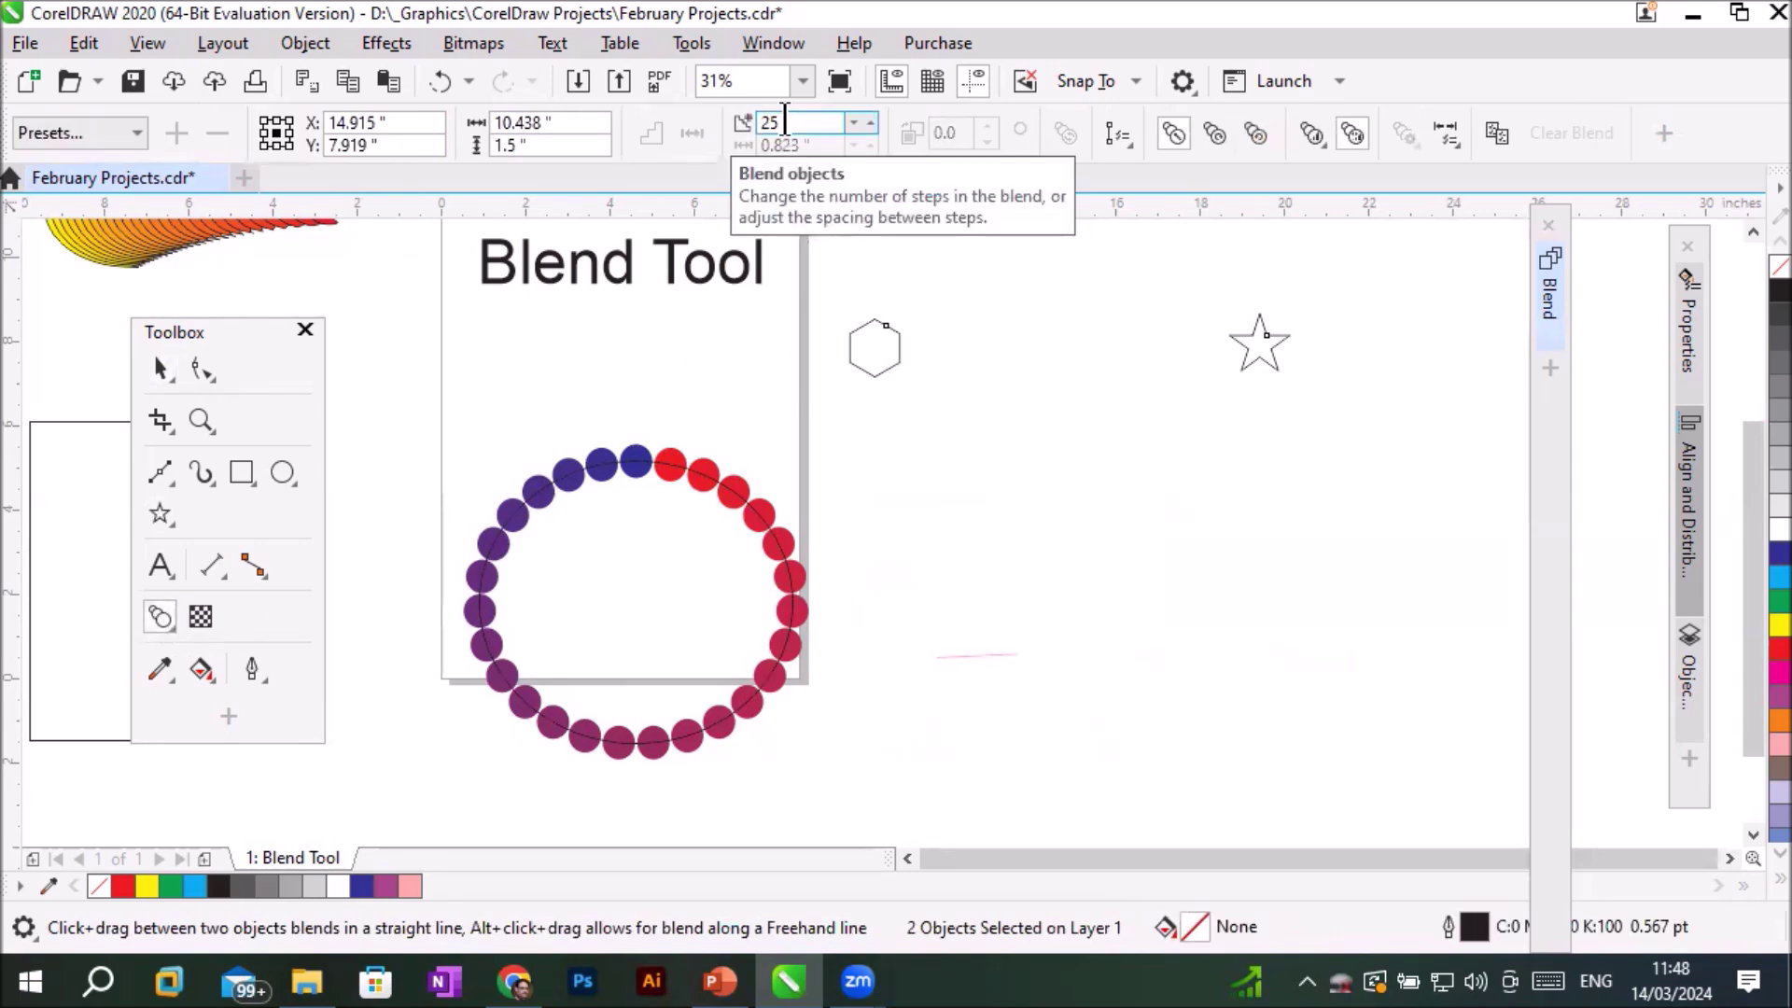
left_click(137, 134)
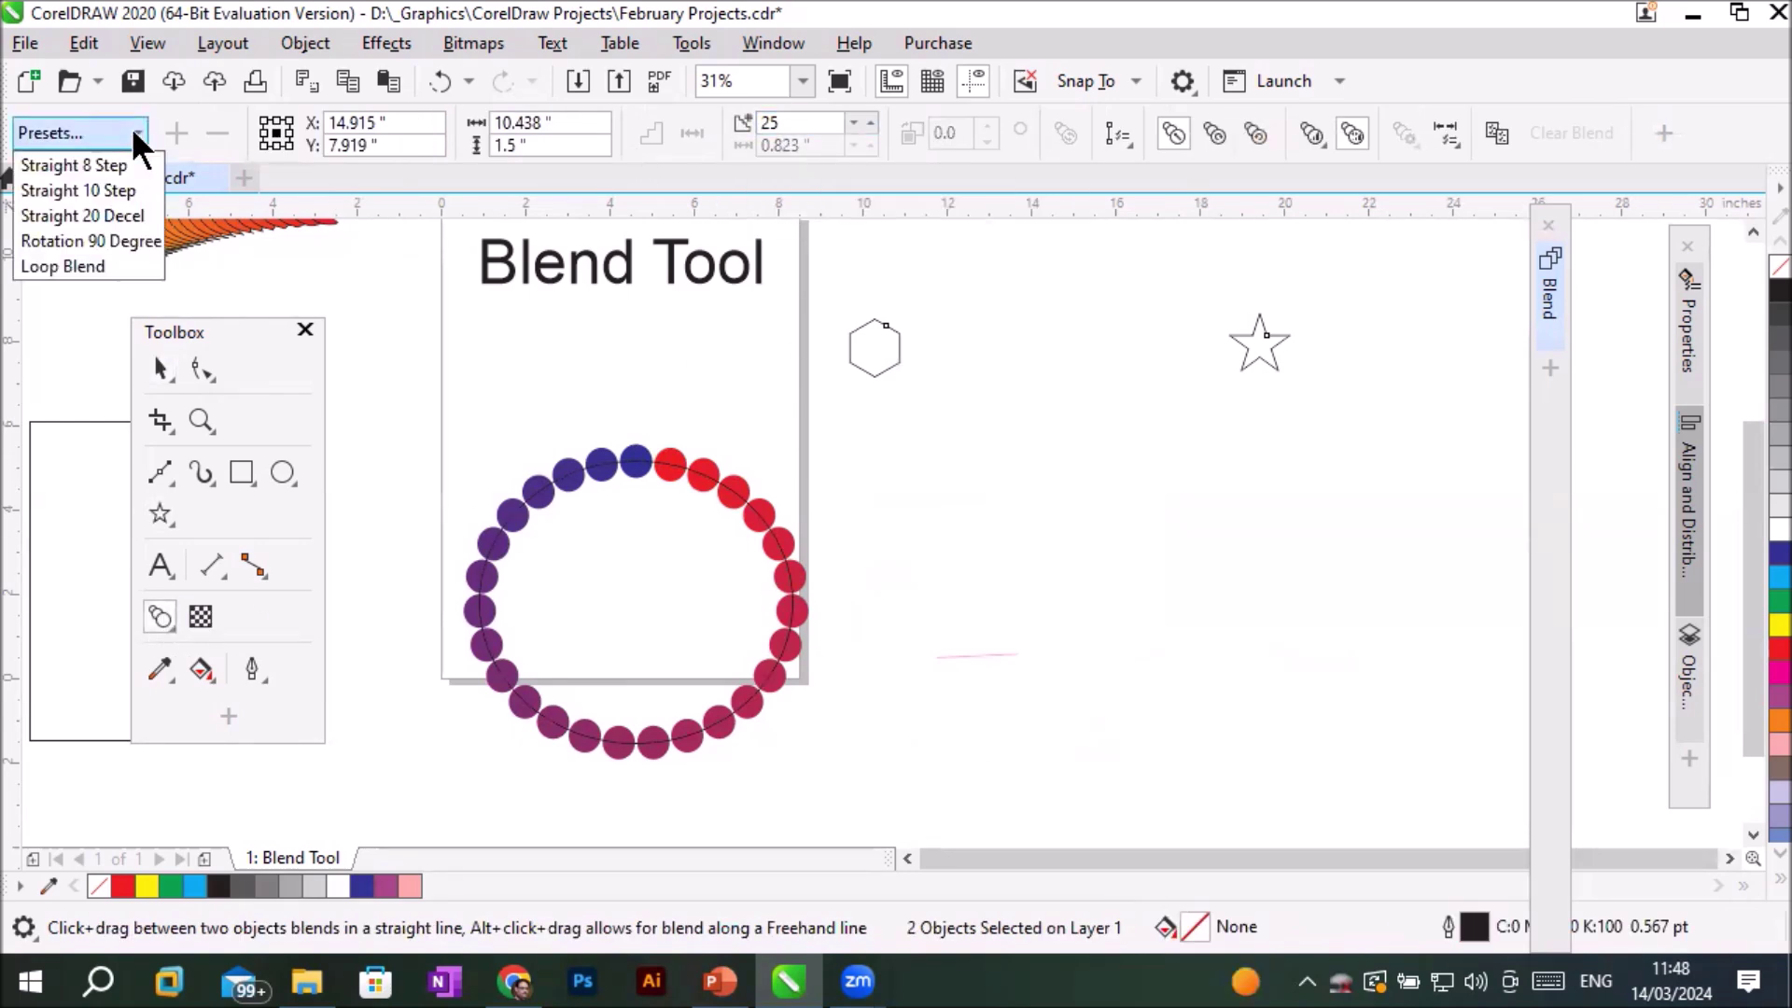
left_click(121, 215)
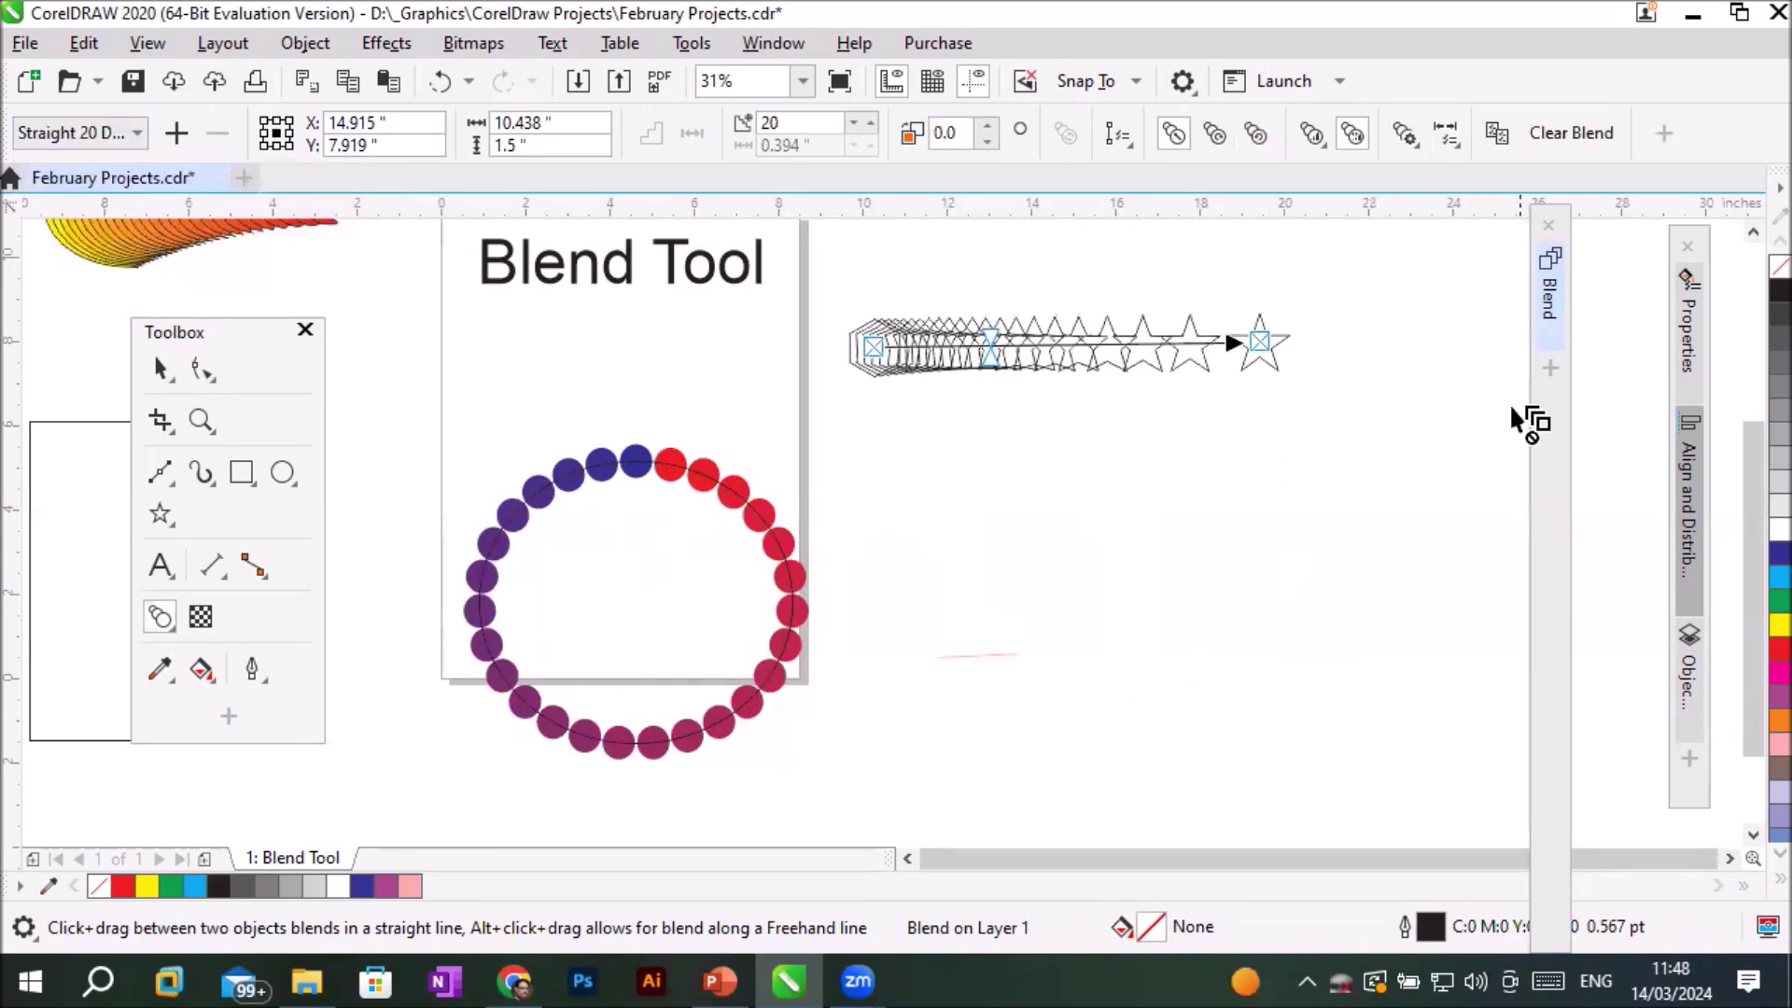
scroll(1278, 292, "up", 2)
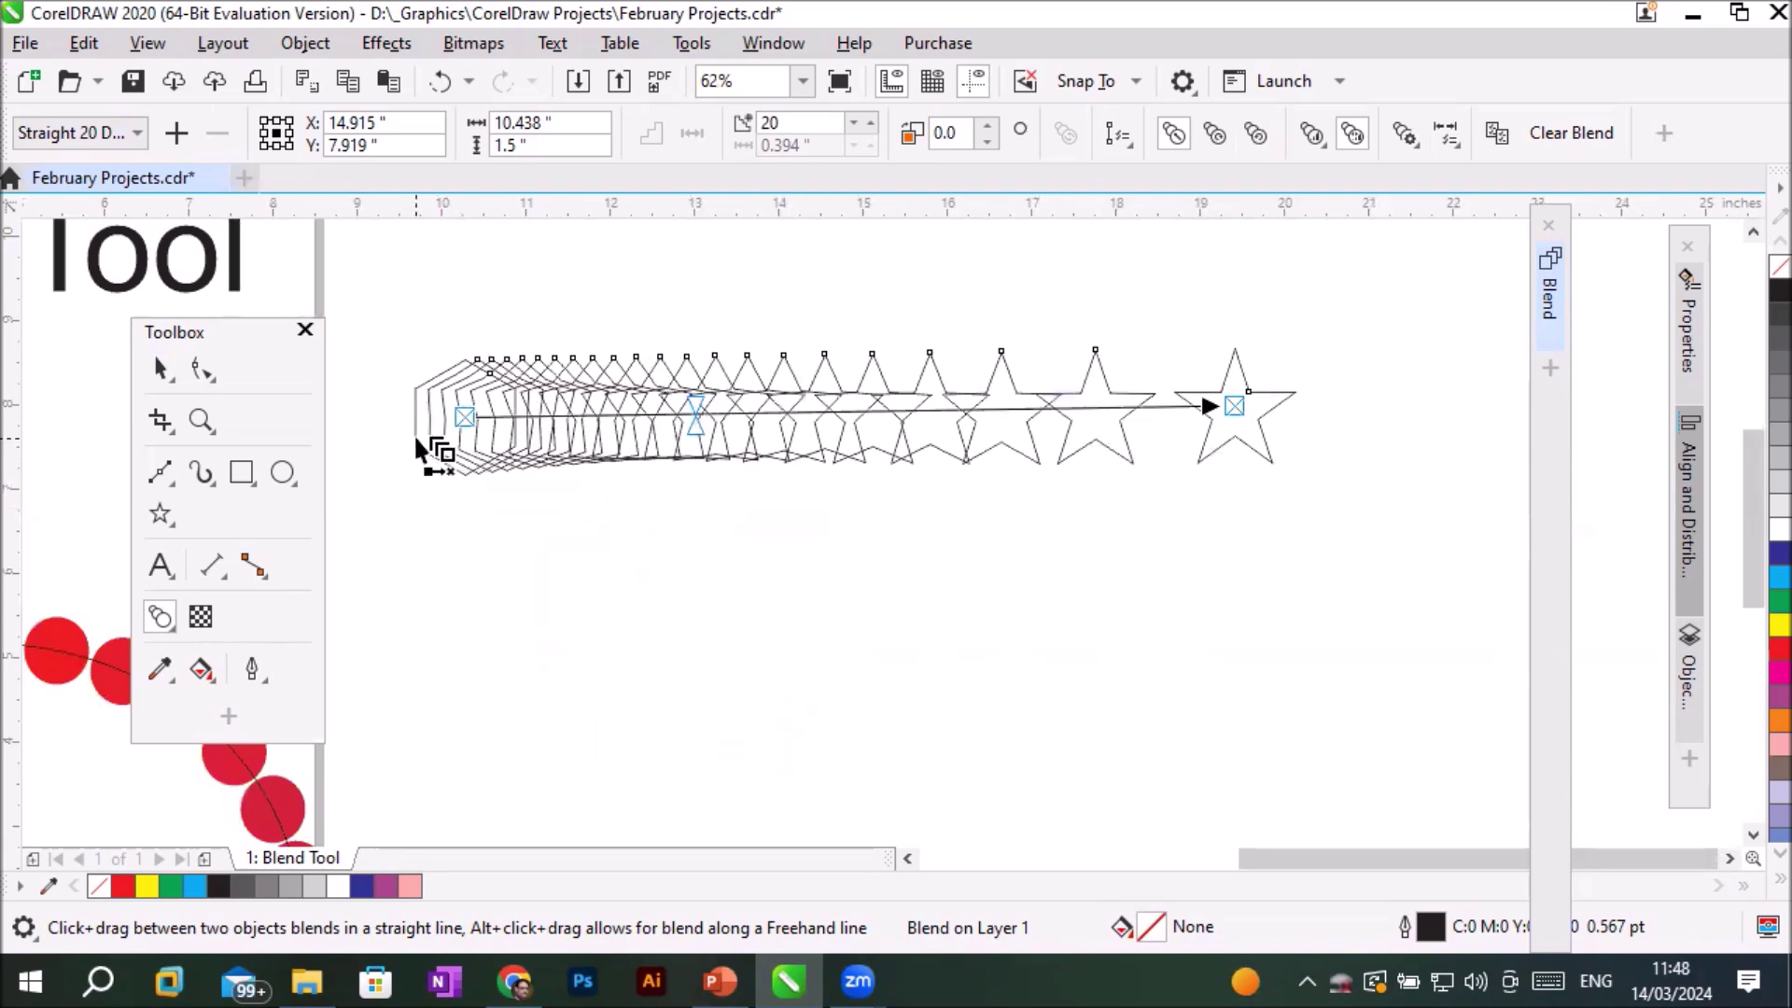
scroll(1036, 450, "down", 2)
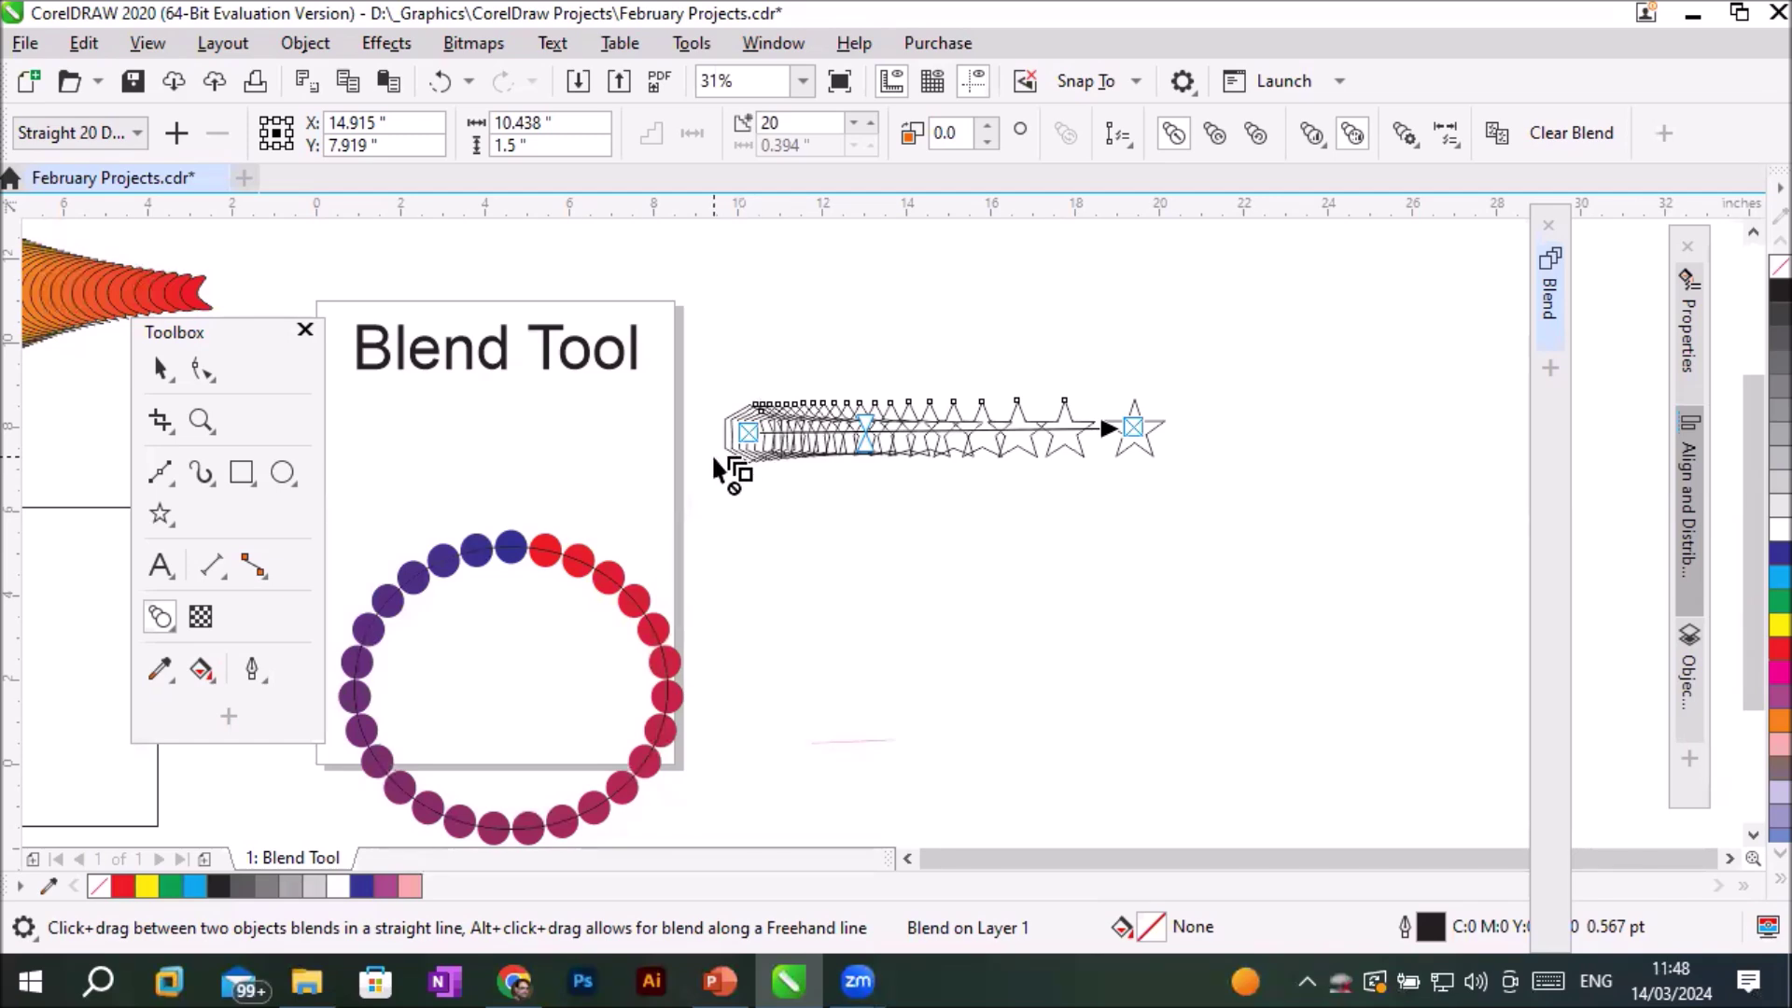
Set the star at the end of the hexagon-to-star blend to 7 points.
left_click(162, 366)
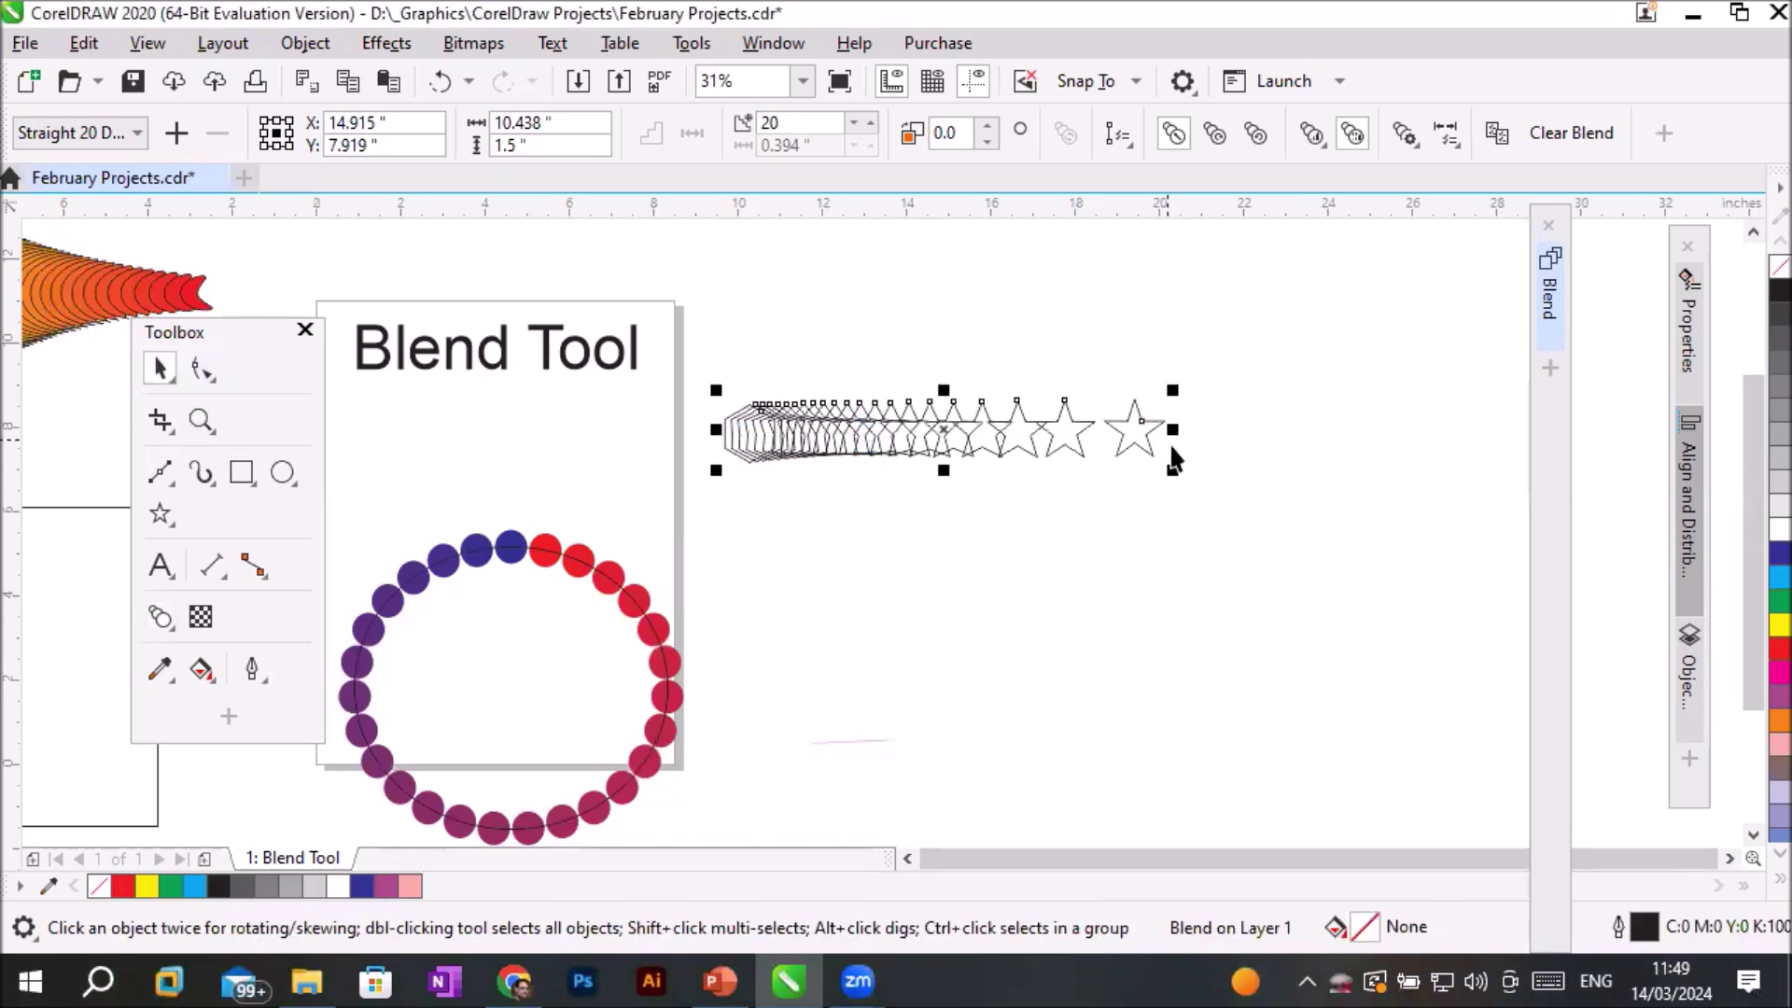
left_click(1253, 469)
left_click(1141, 428)
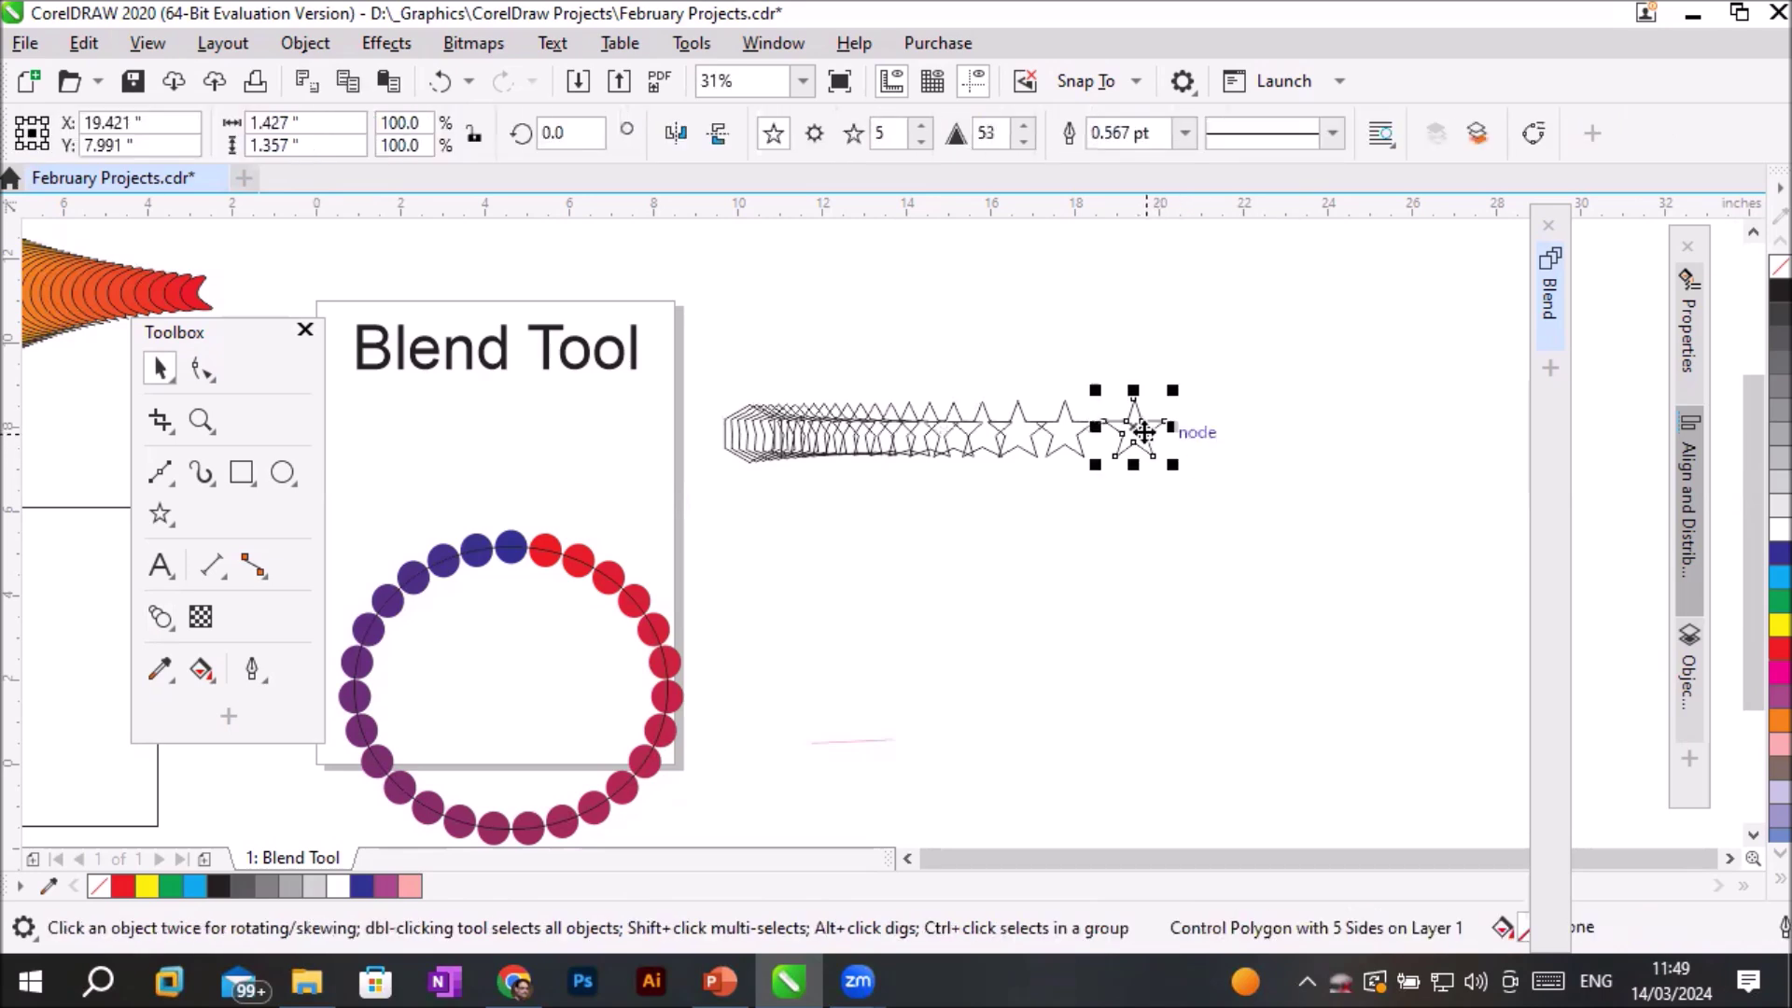
left_click(719, 445)
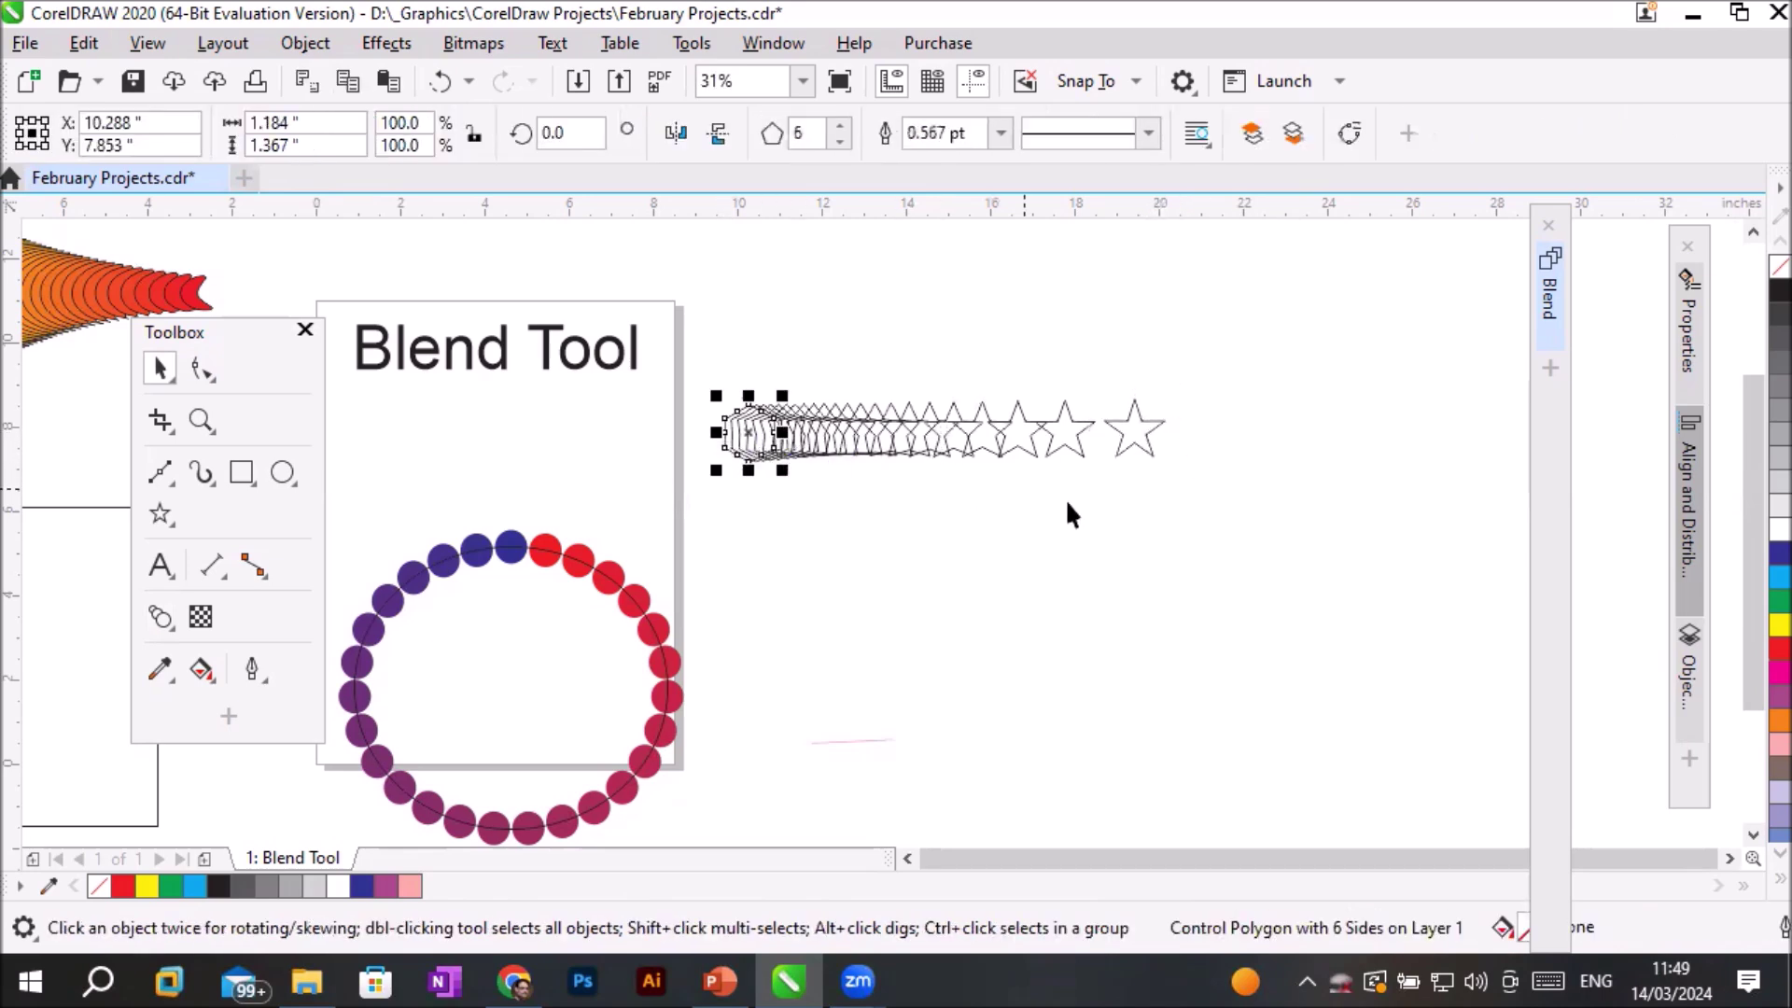
left_click(1146, 436)
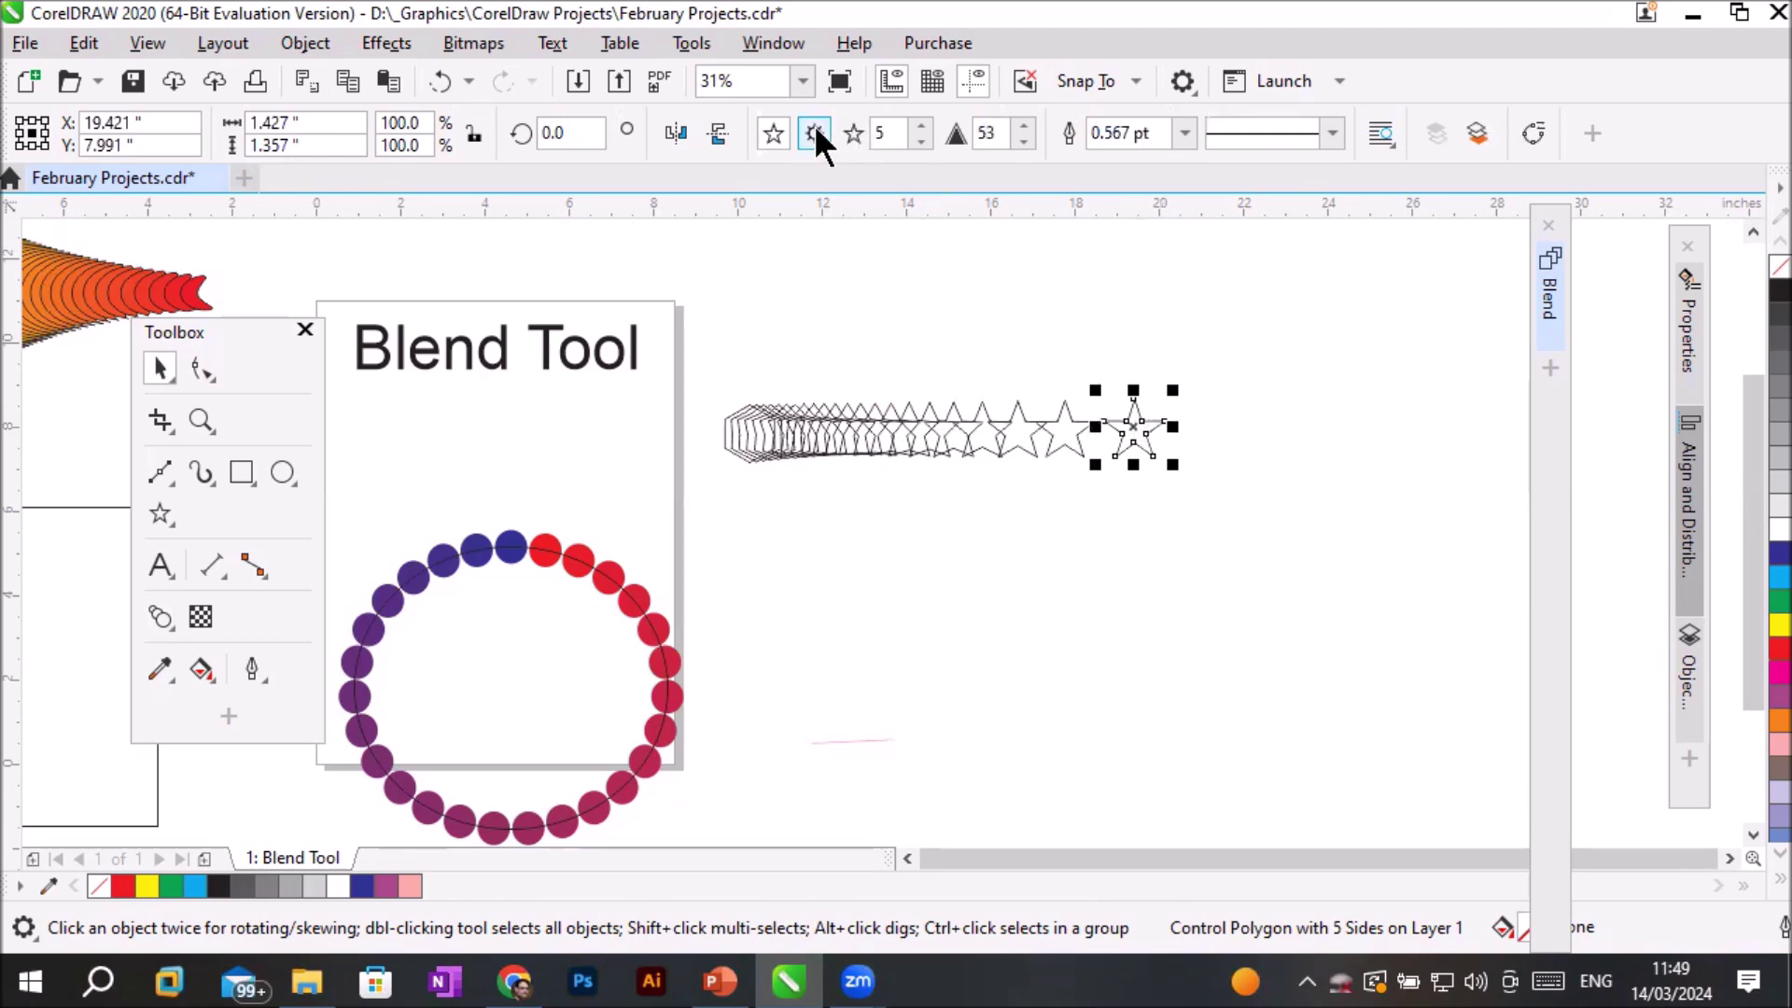
left_click(921, 128)
left_click(921, 128)
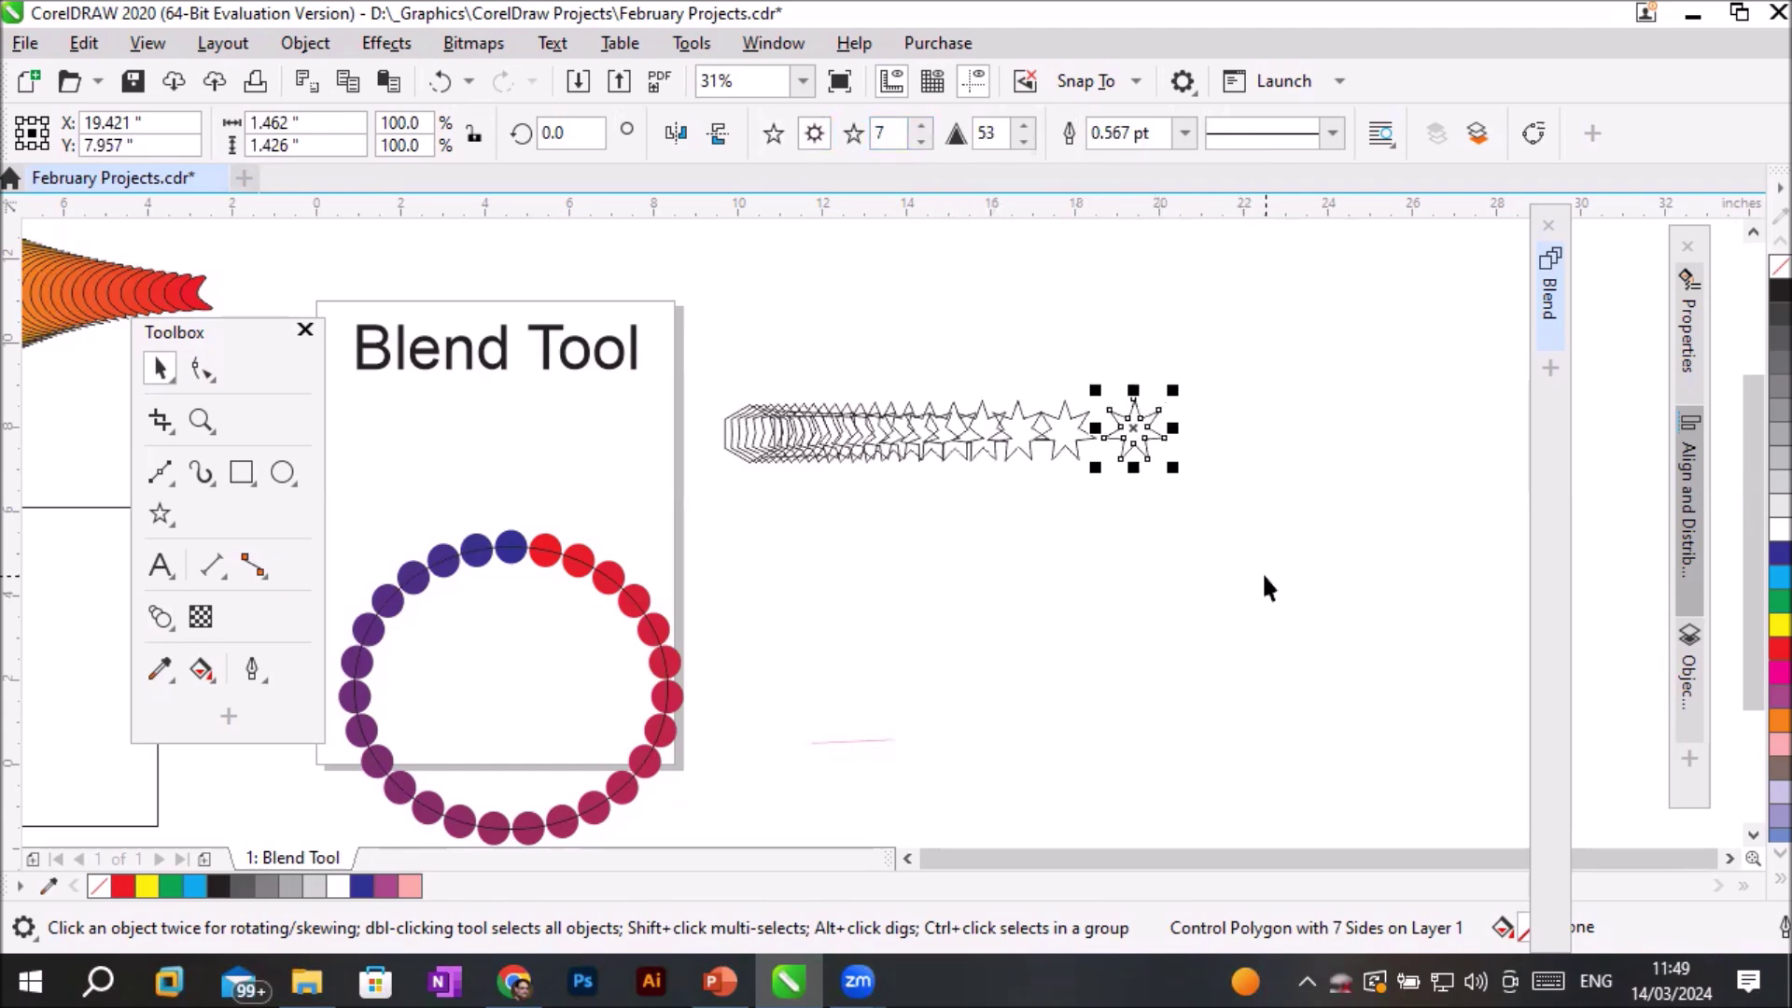
Narrow the hexagon at the start of the blend to about 0.94 inches wide and fill it with red.
left_click(721, 446)
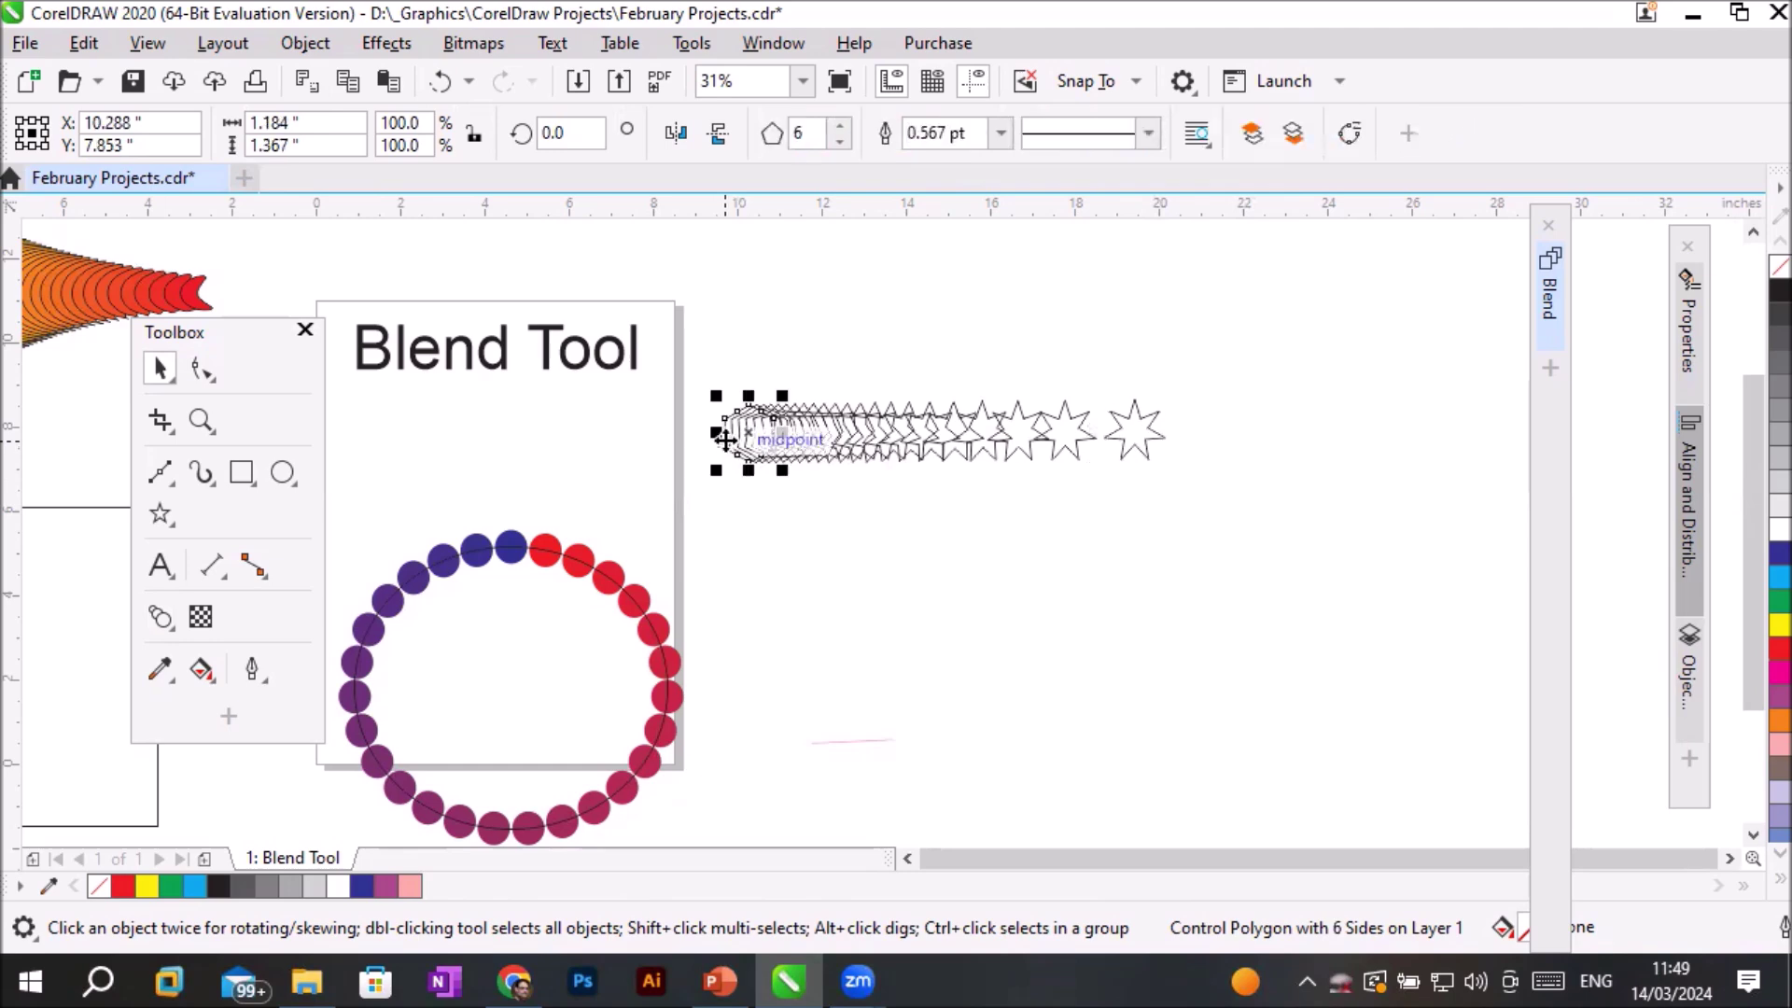
left_click_drag(782, 432, 772, 432)
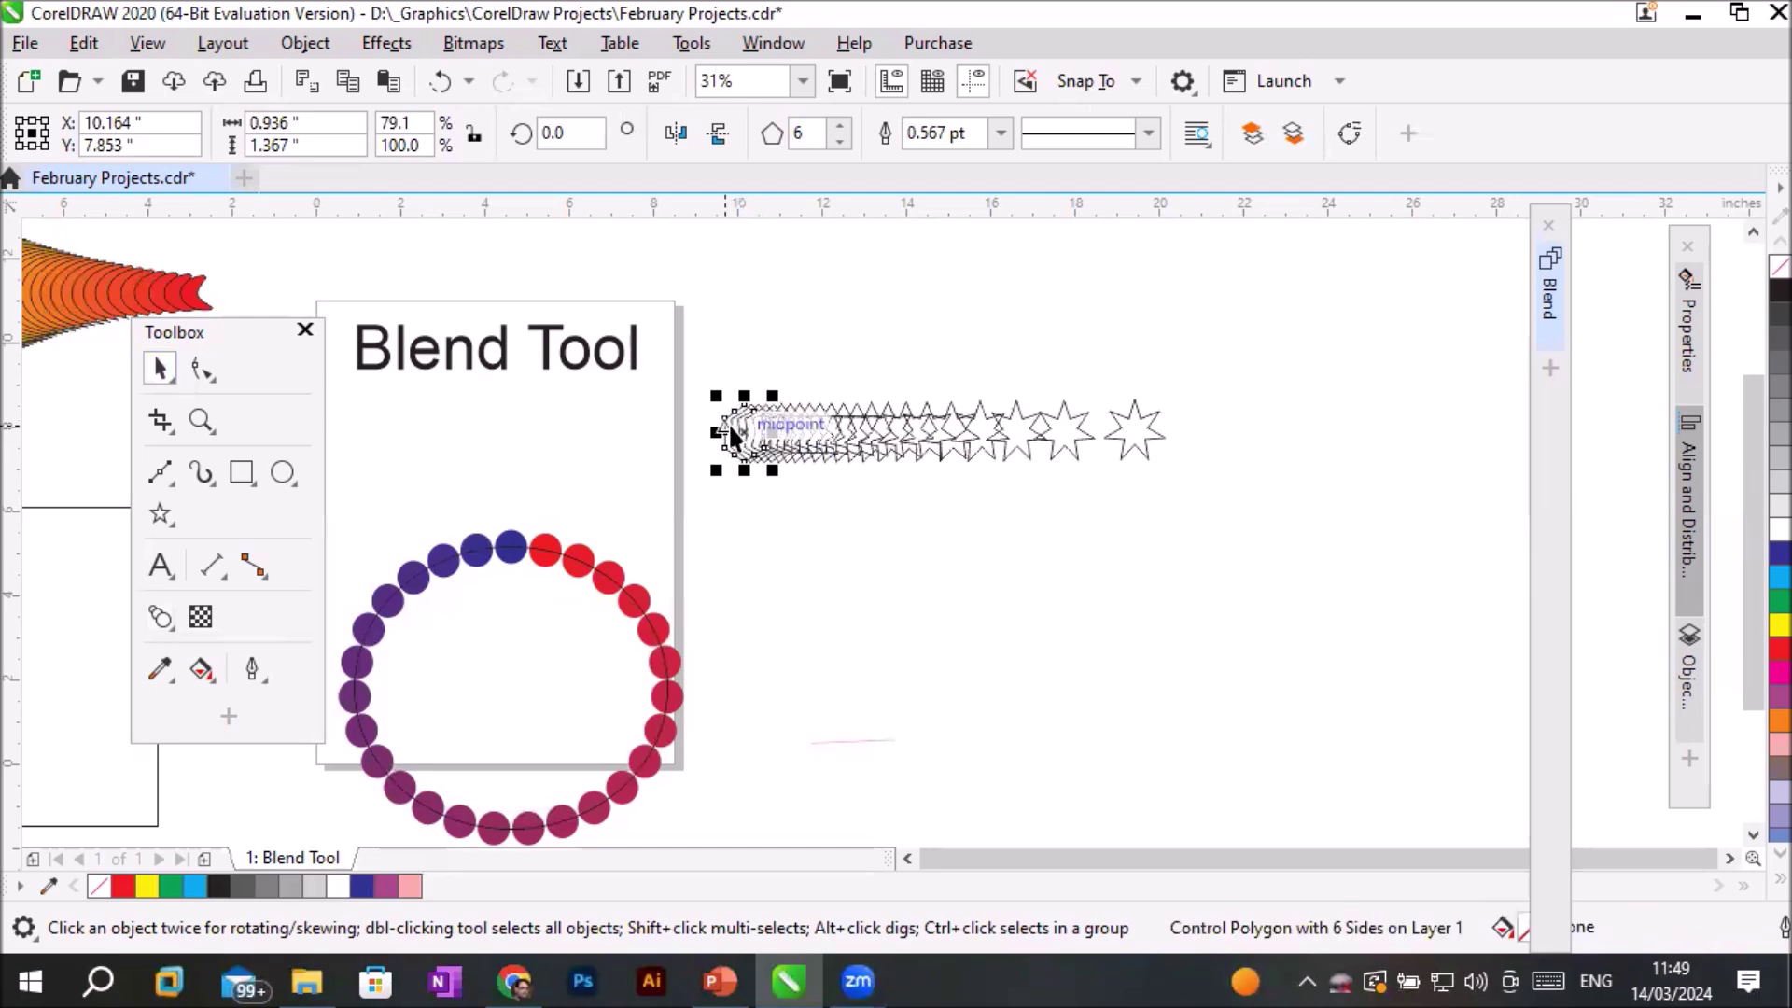
left_click(1754, 656)
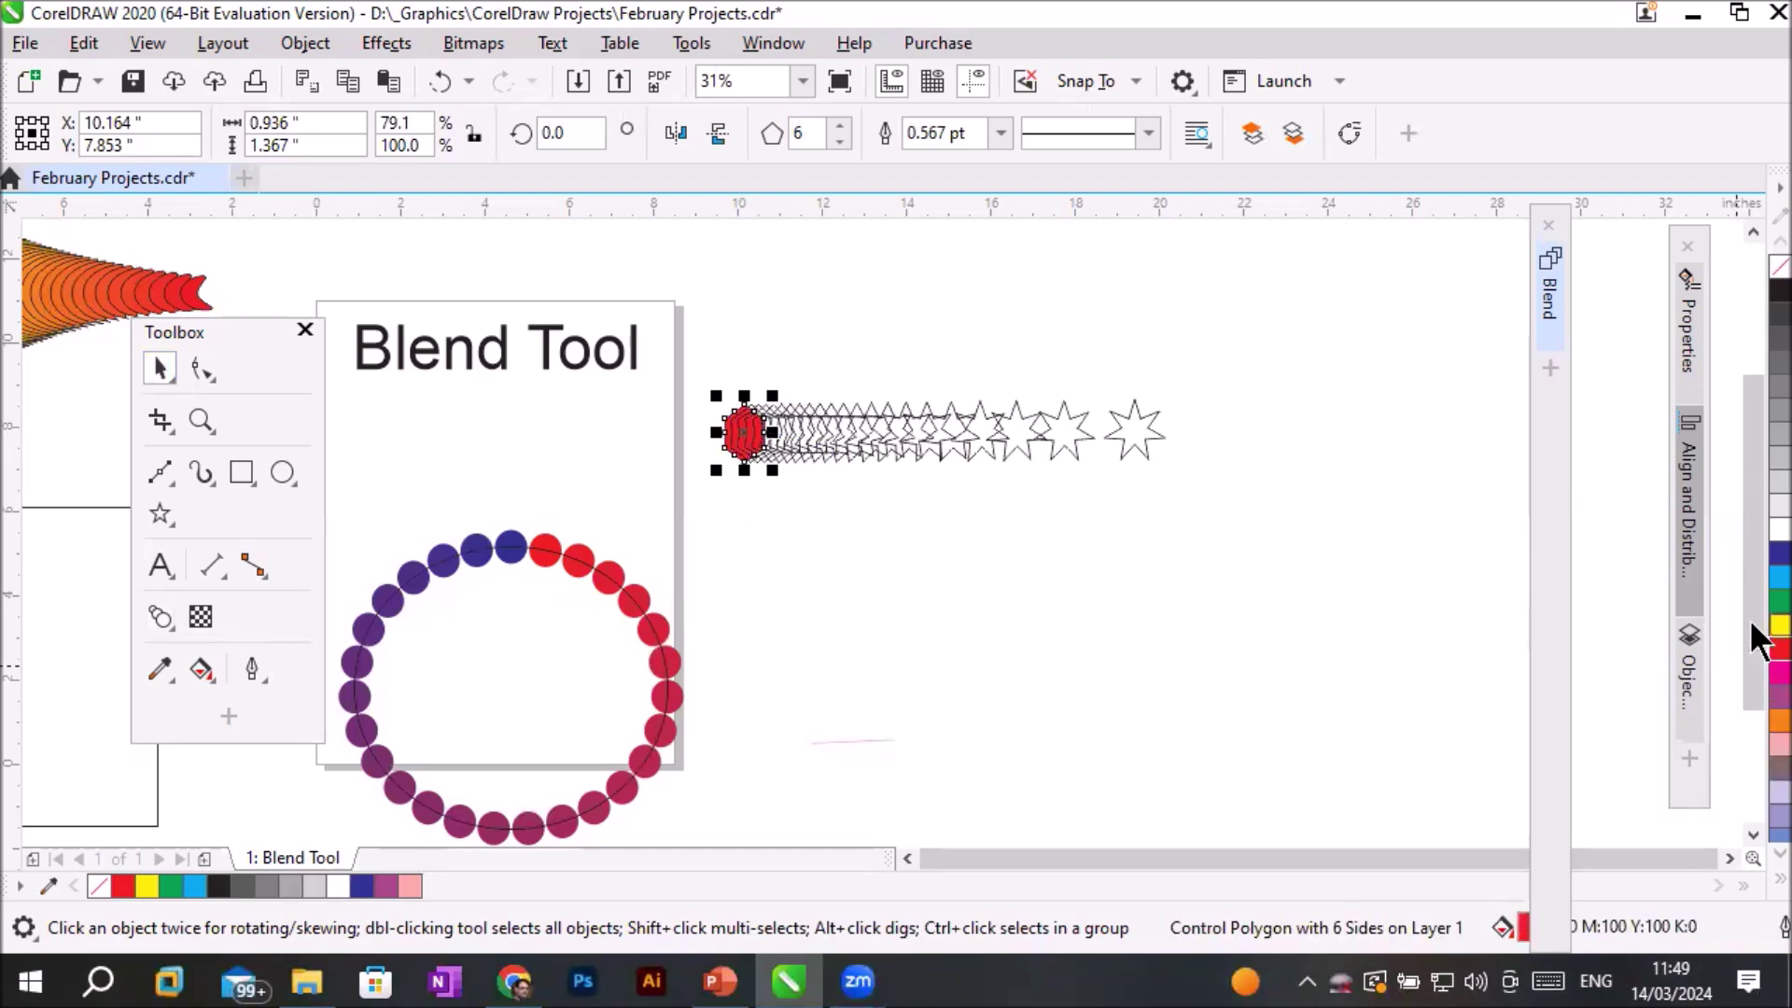
Remove the outline of the hexagon, then fill the seven-pointed star with blue and remove its outline.
right_click(1754, 279)
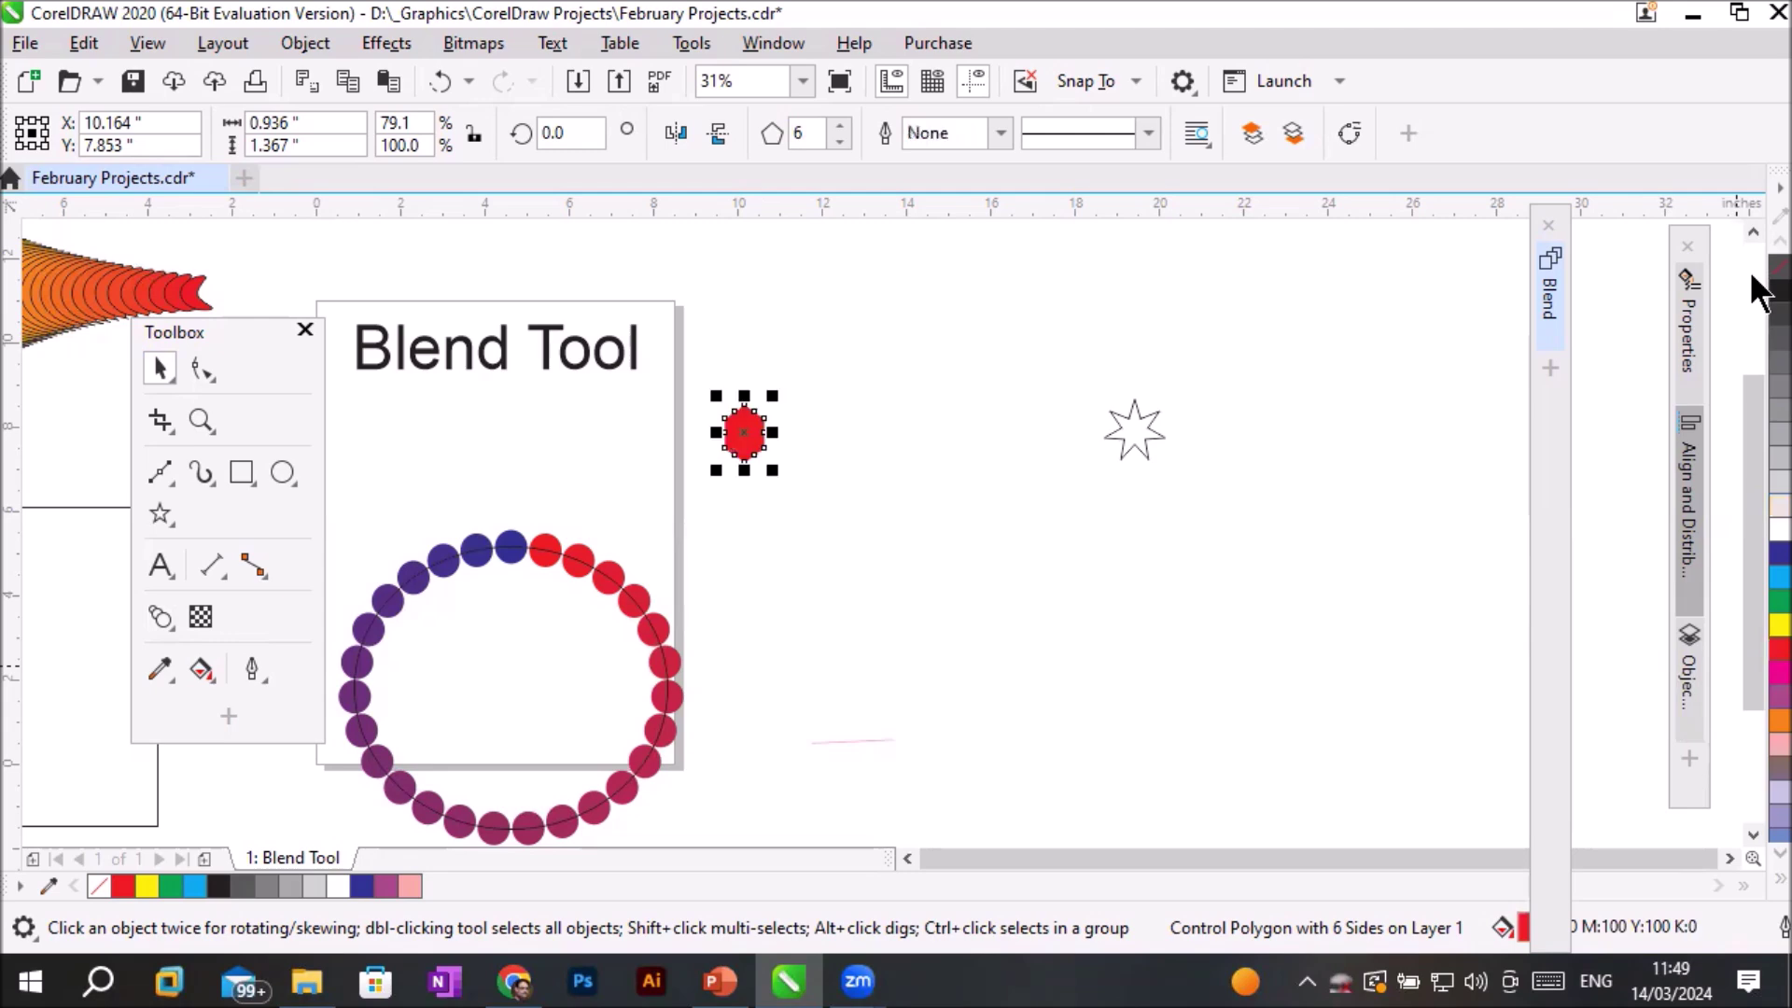
left_click(1139, 435)
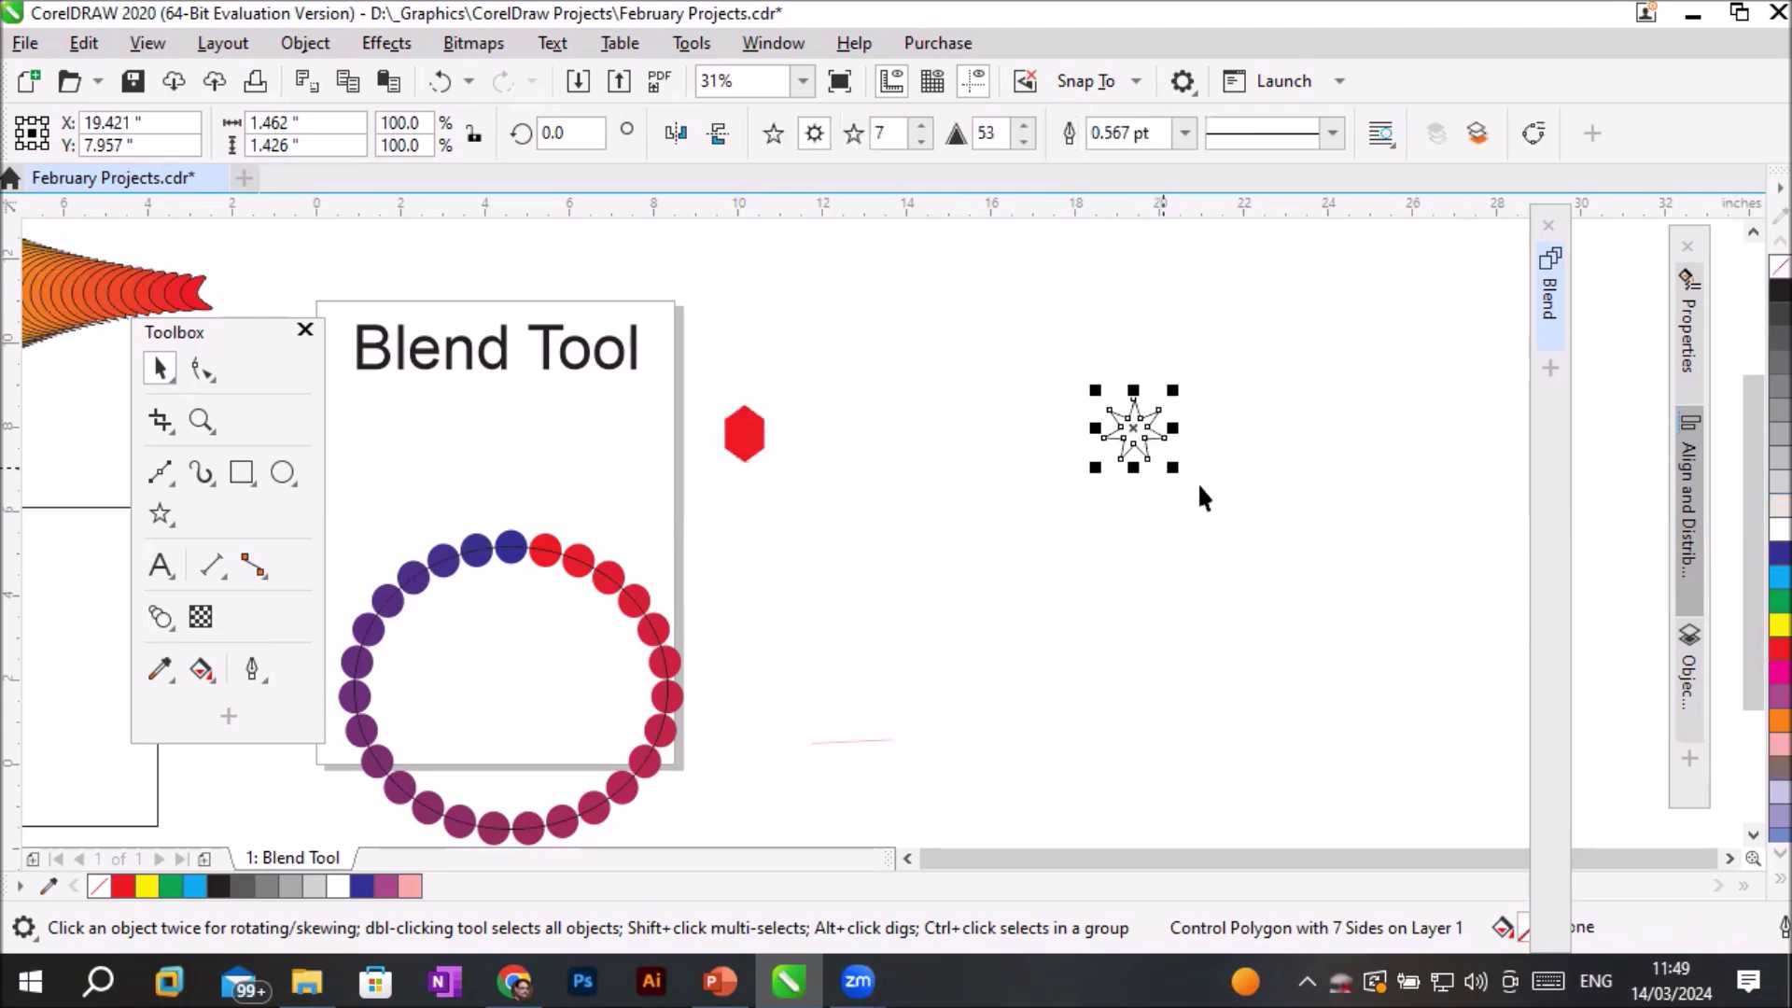
left_click(1755, 560)
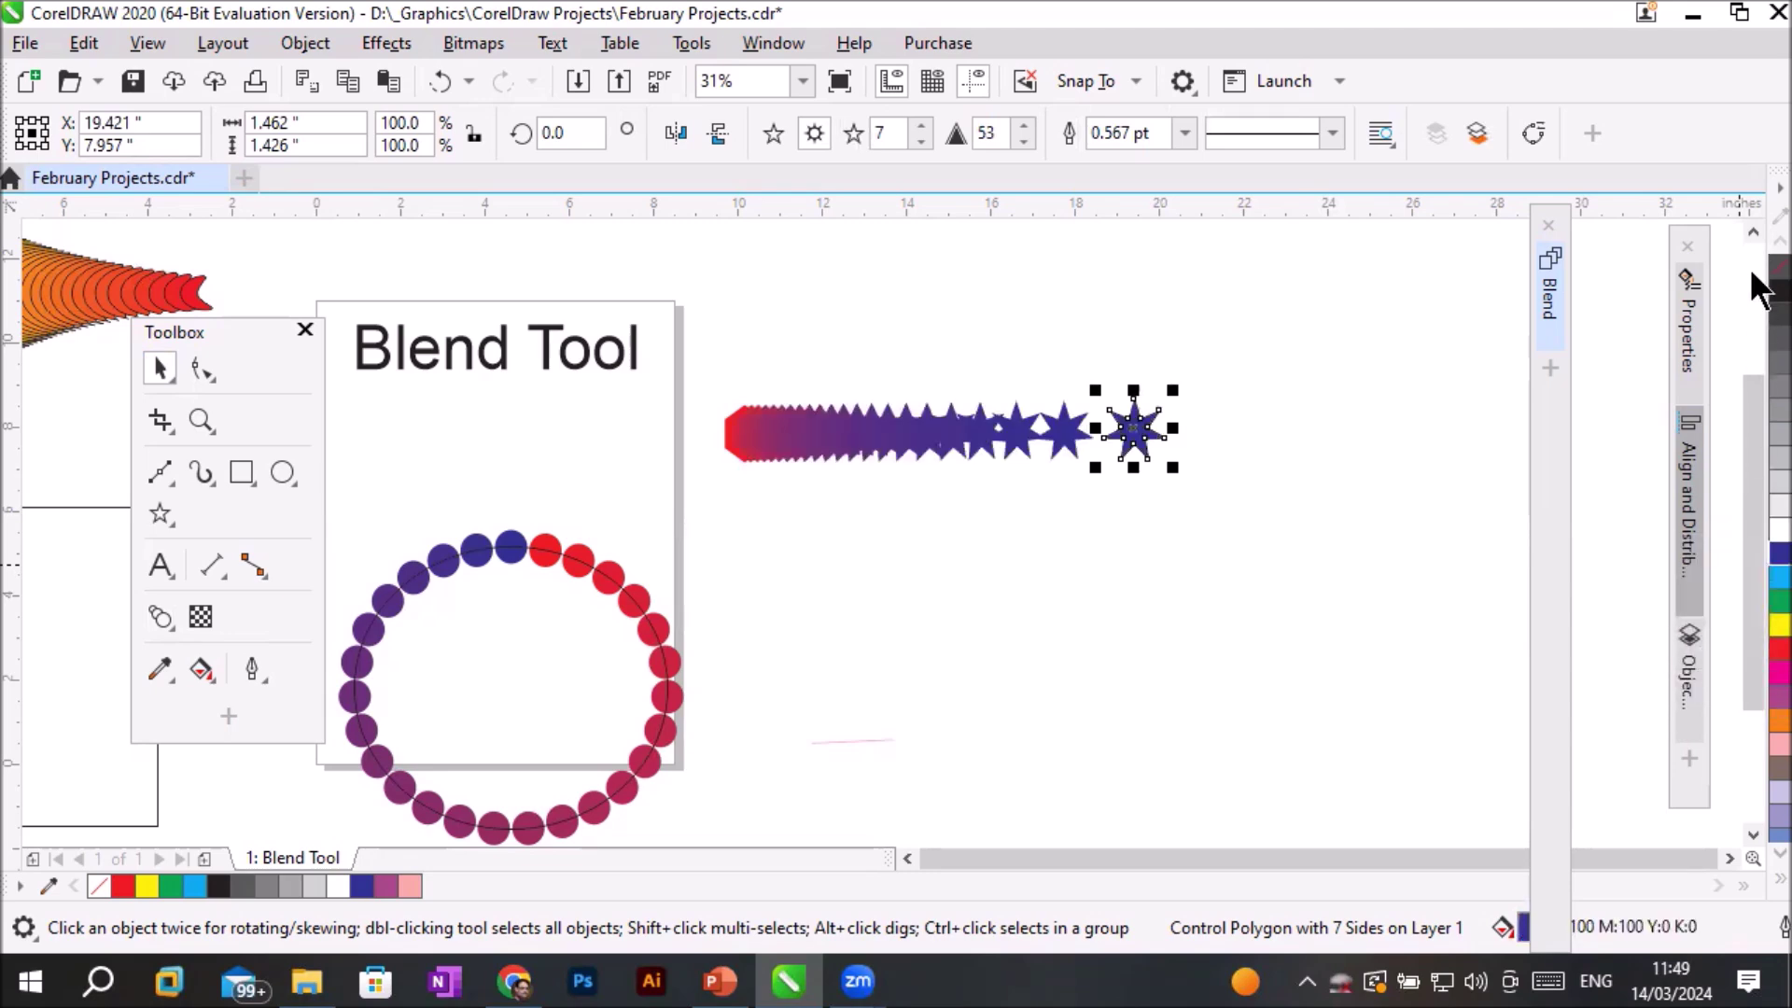
right_click(1779, 267)
left_click(1049, 582)
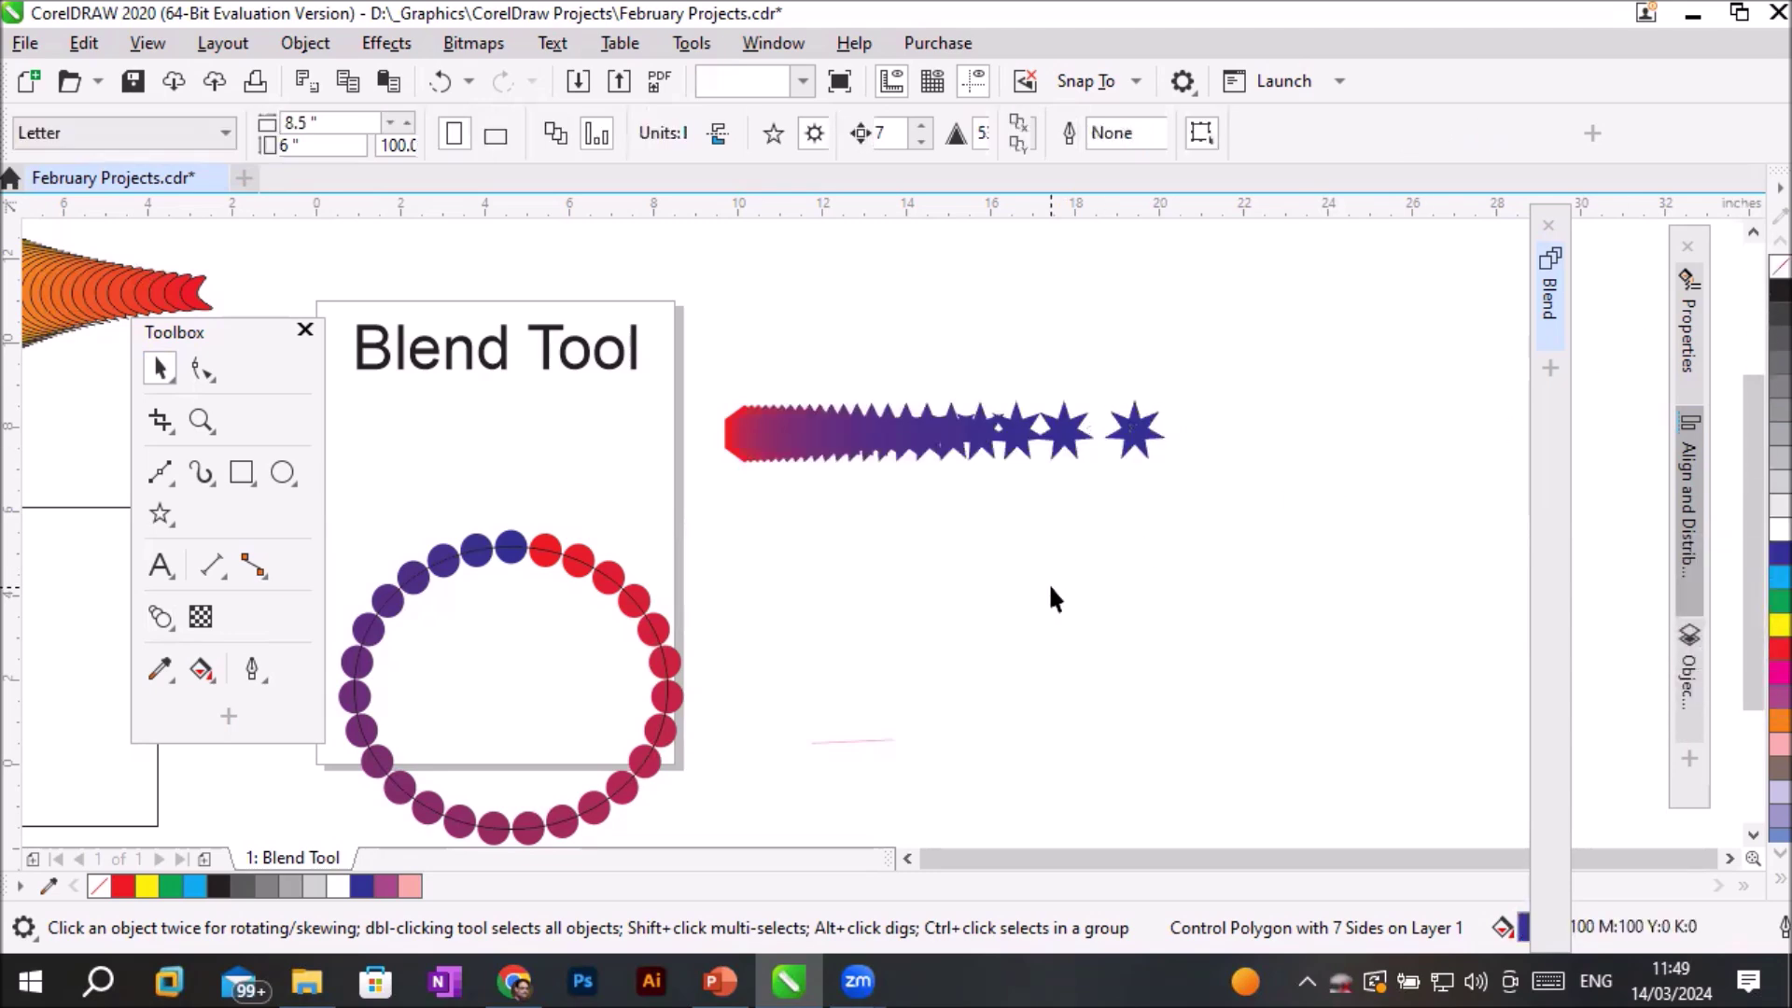
Draw an open S-shaped curve about 11.7 by 1.6 inches below the hexagon-to-star blend with the Pen tool.
left_click(849, 432)
left_click(818, 495)
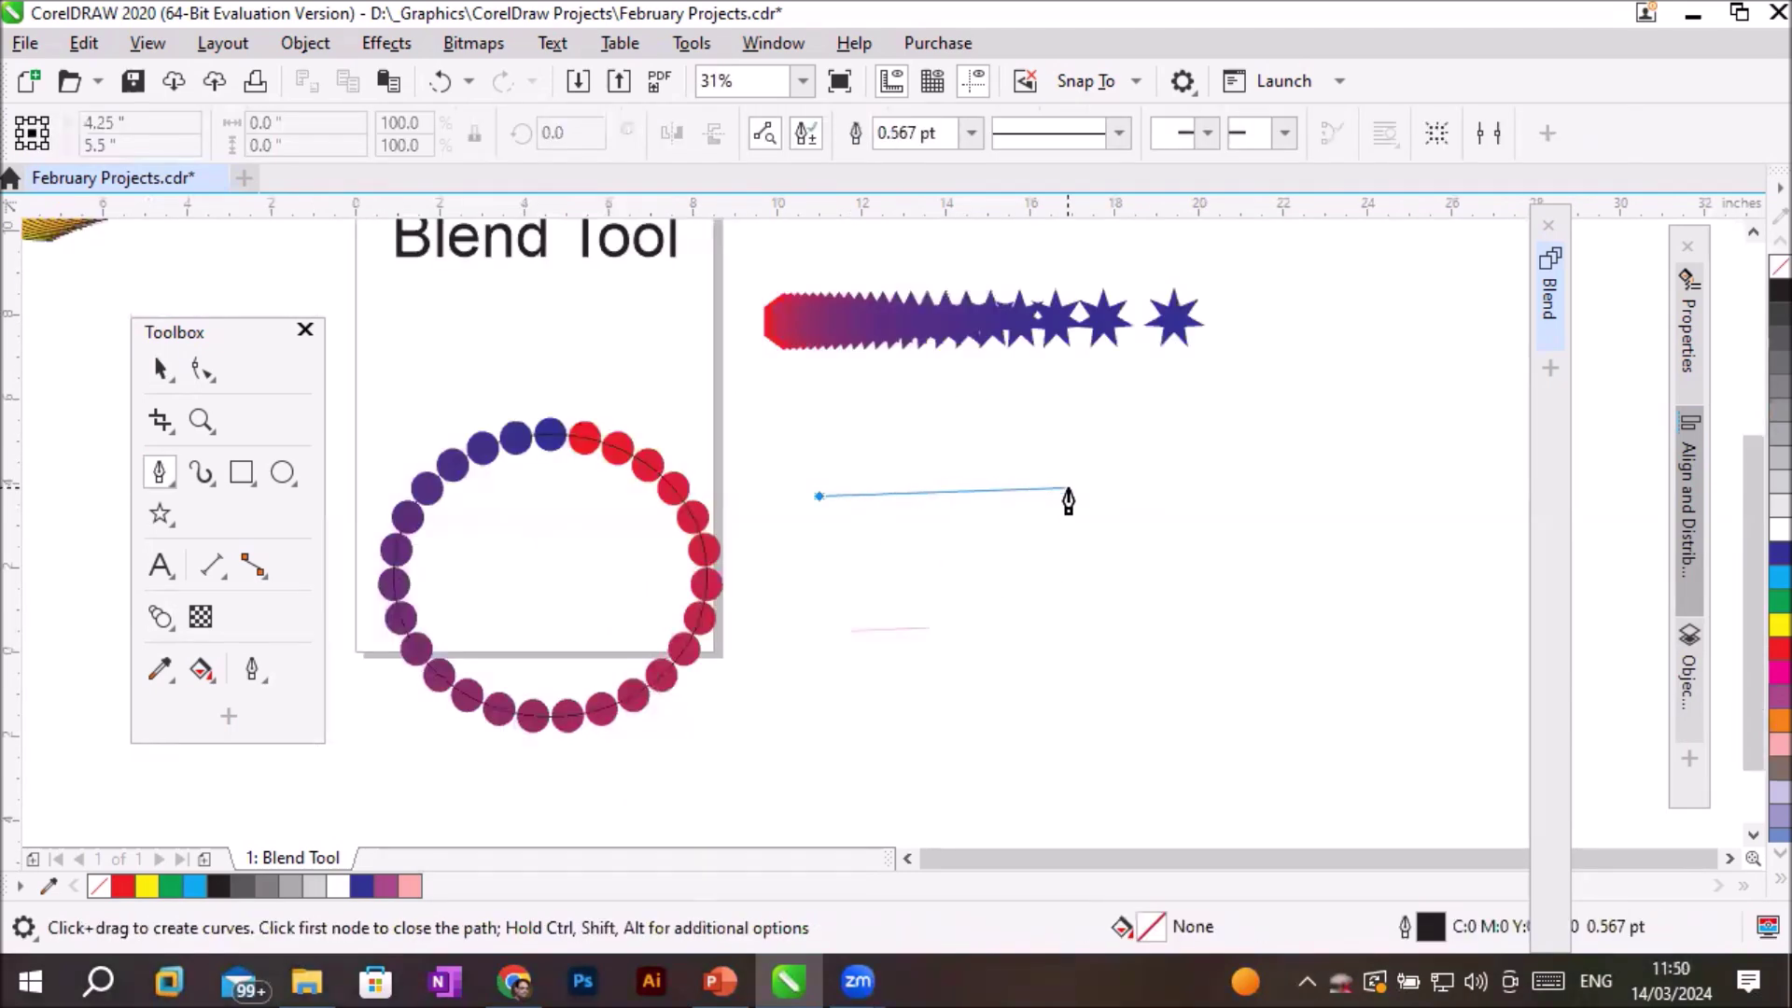
left_click_drag(1067, 487, 1095, 576)
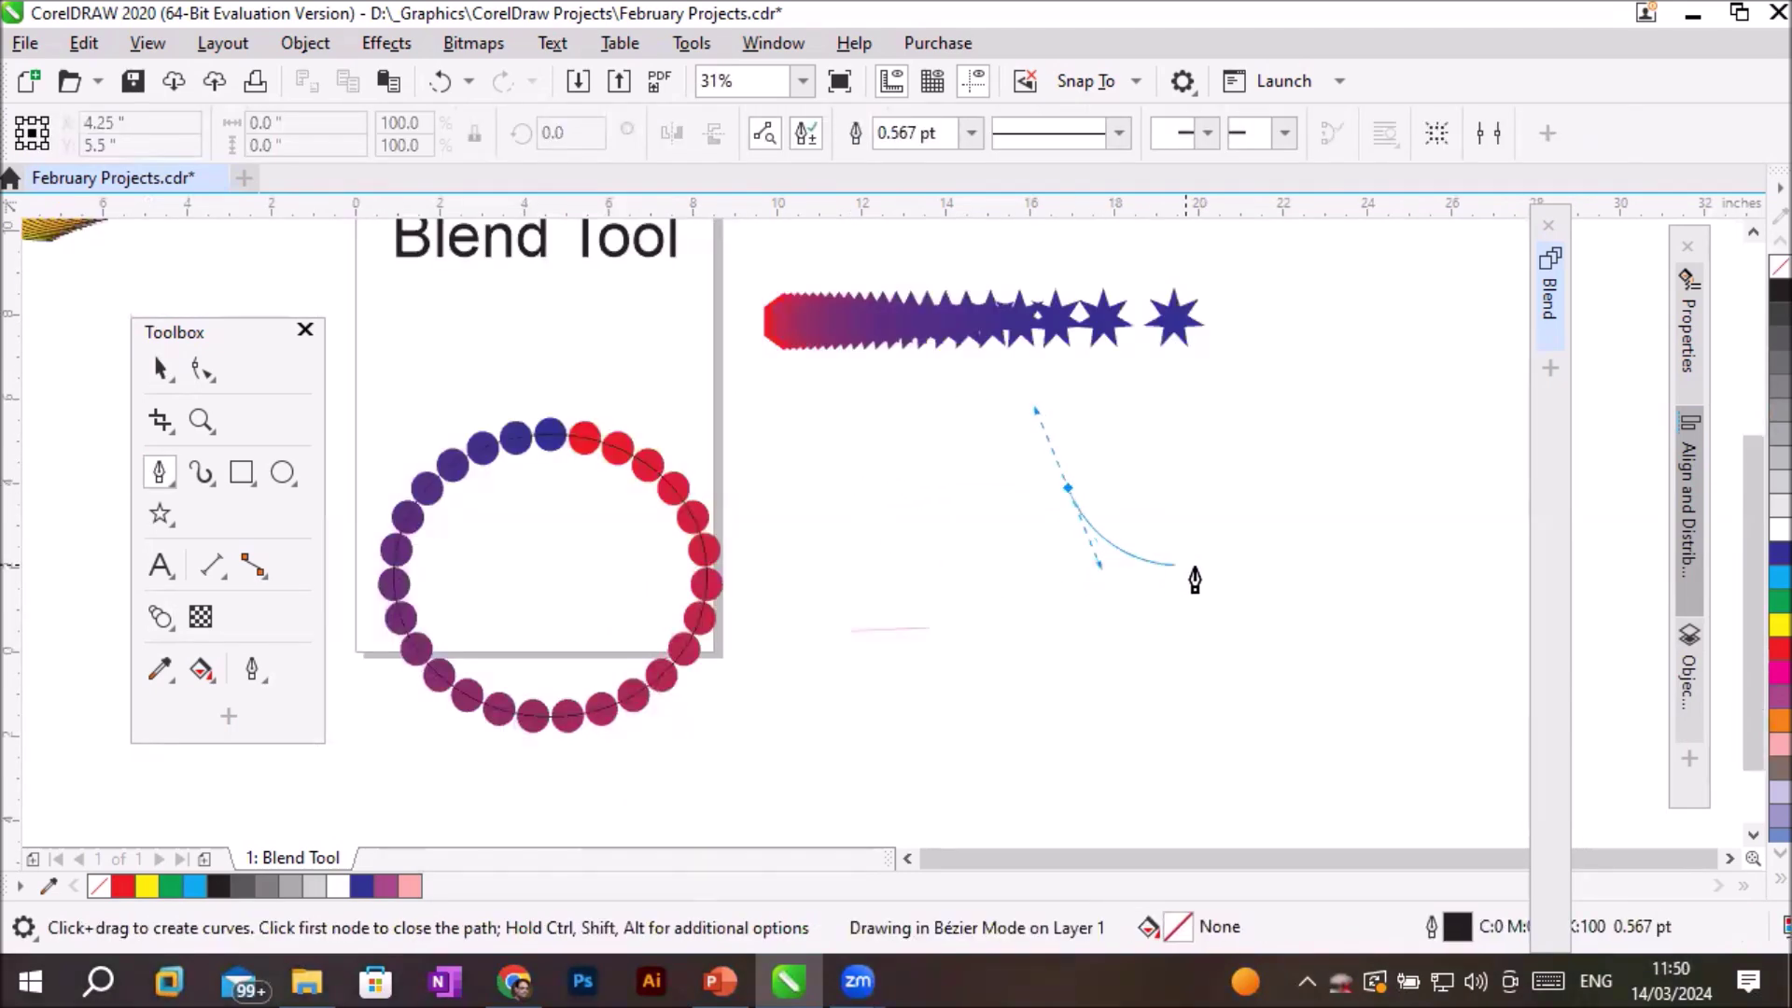
left_click(1312, 447)
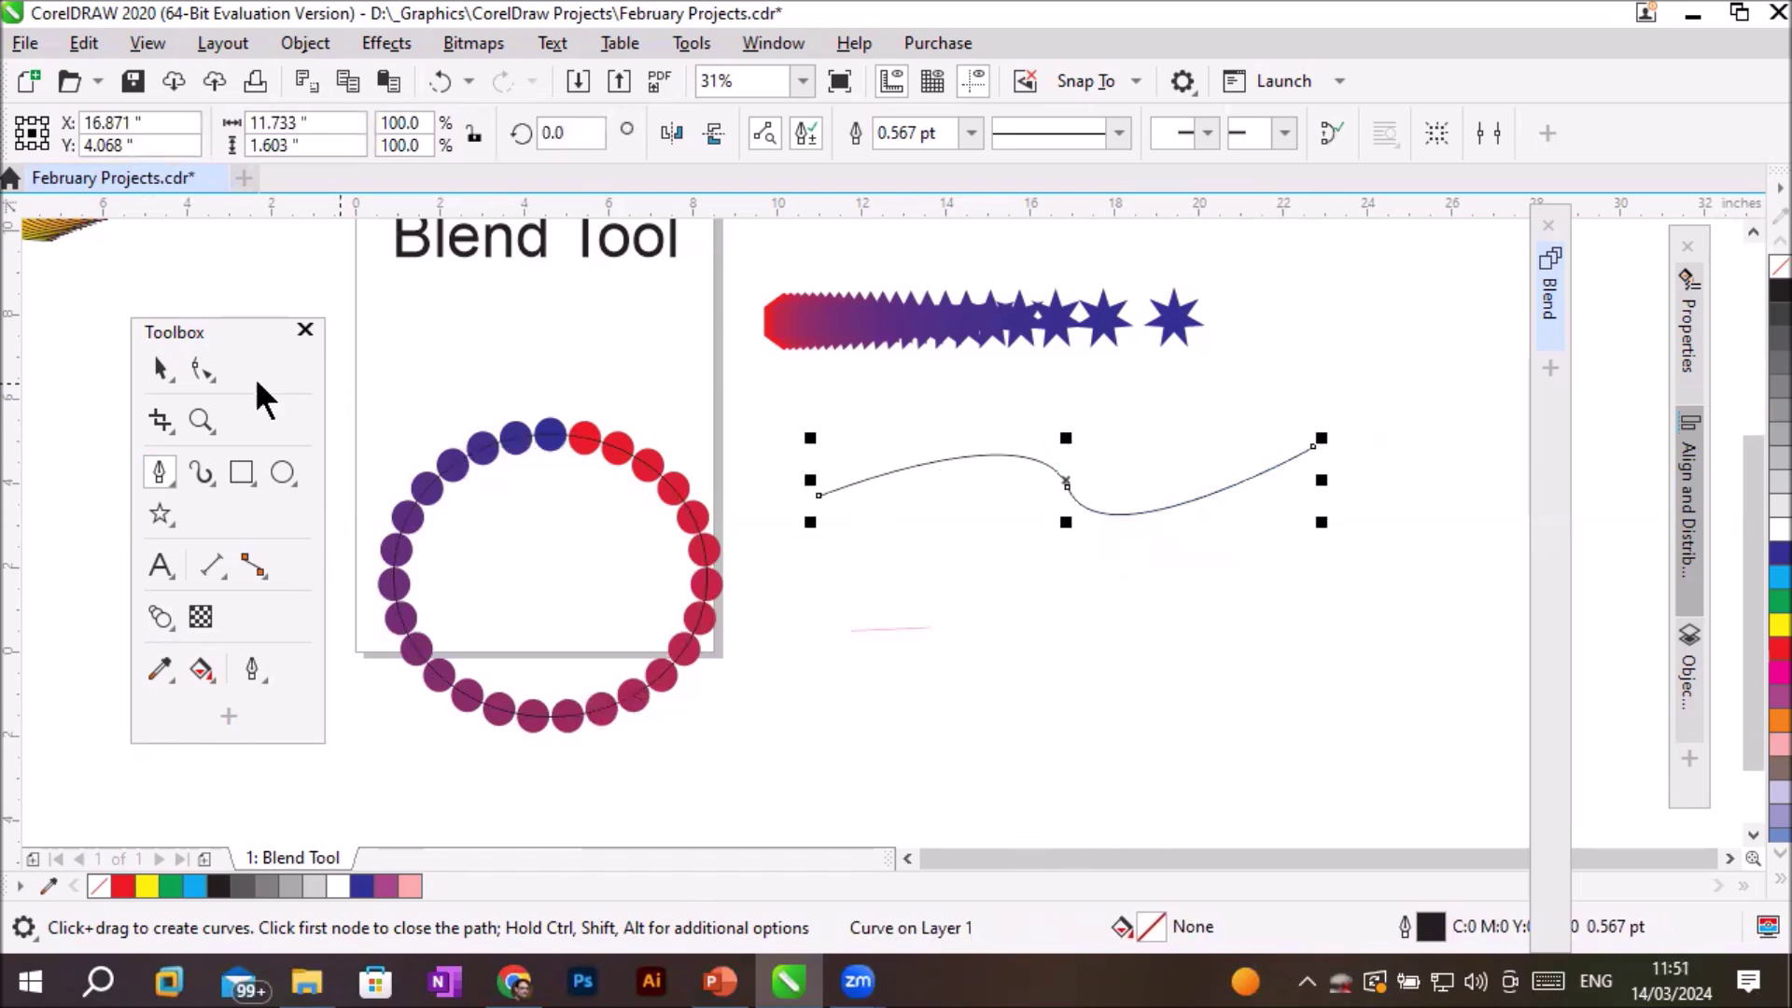
Attach the hexagon-to-star blend to the S-shaped curve as its new path.
left_click(156, 370)
left_click(784, 320)
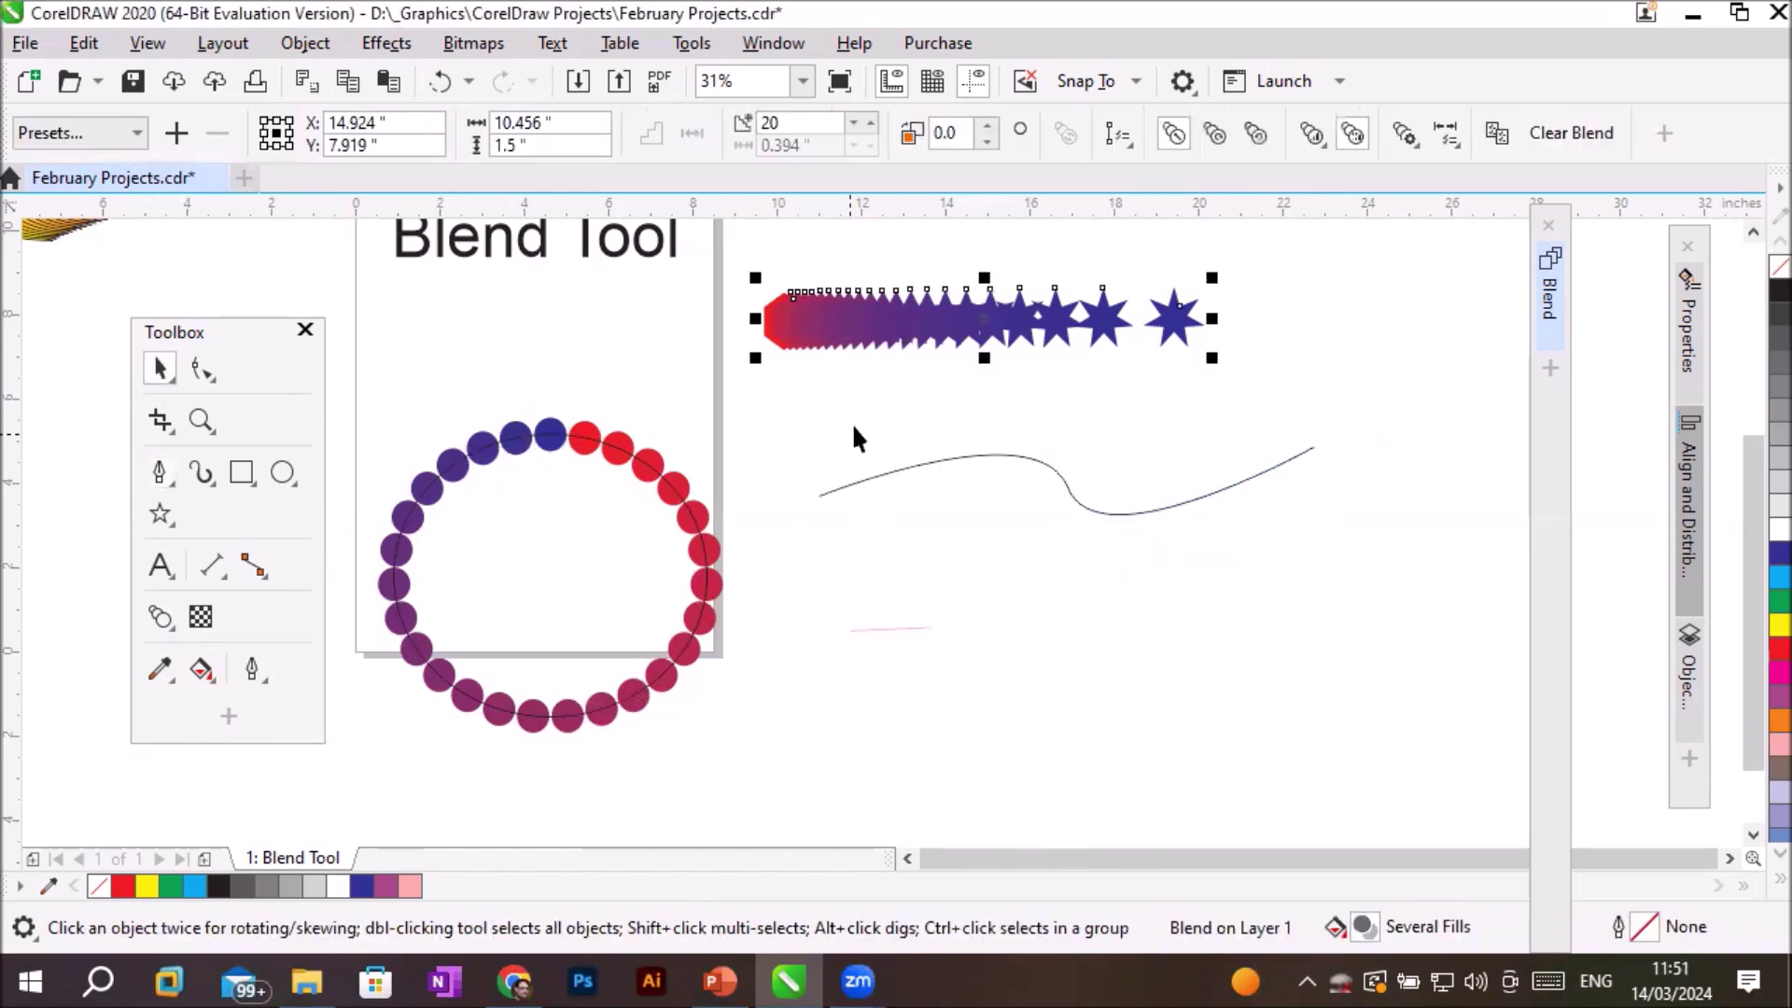
left_click(1117, 134)
left_click(1143, 172)
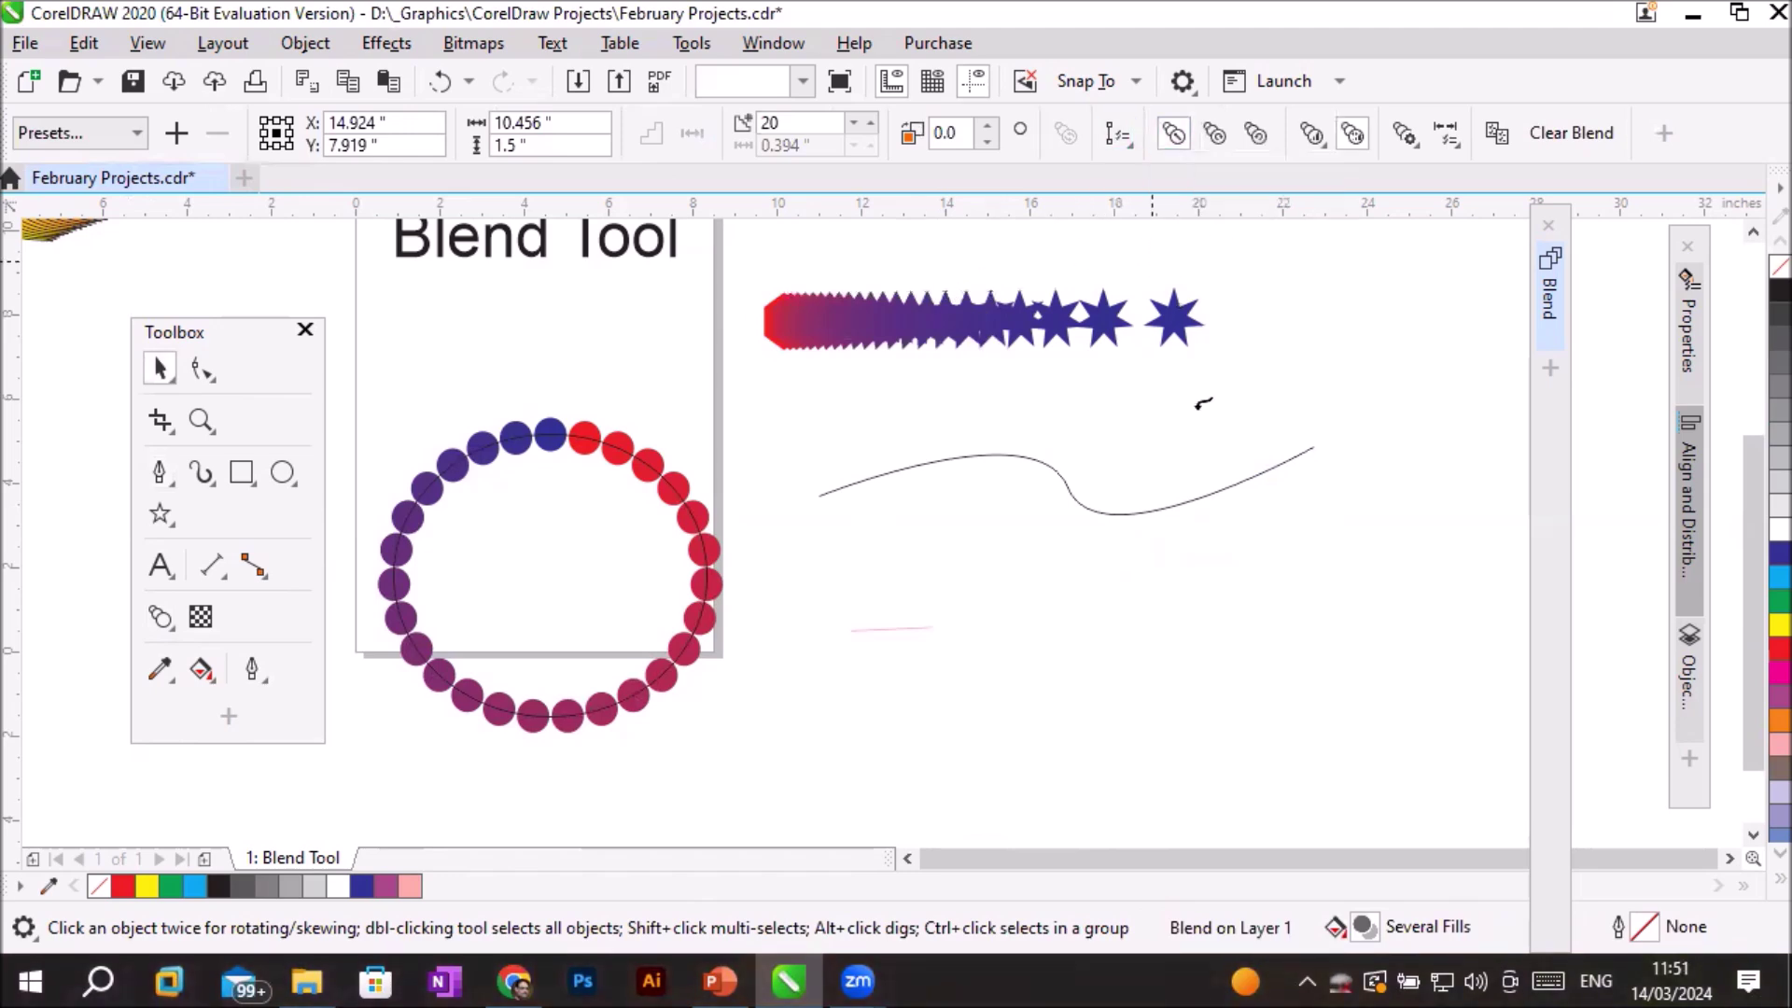
left_click(1185, 498)
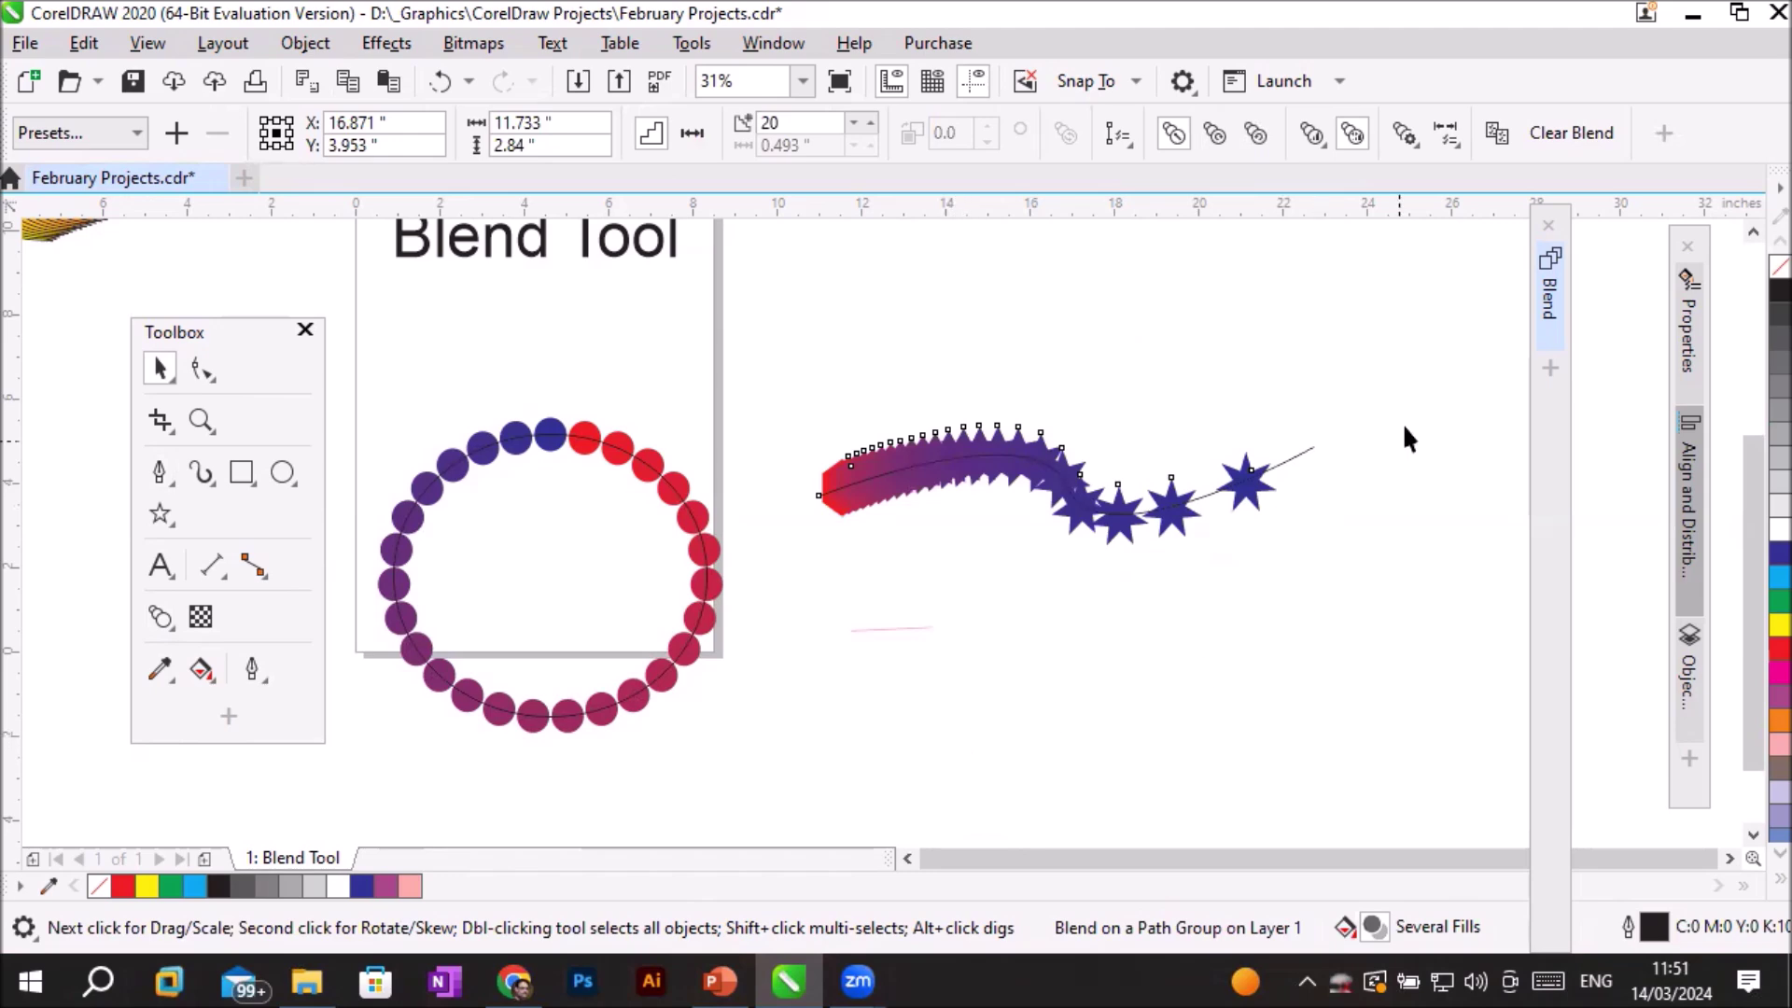
Spread the hexagon-to-star blend along the full path of the curve.
scroll(1287, 551, "up", 3)
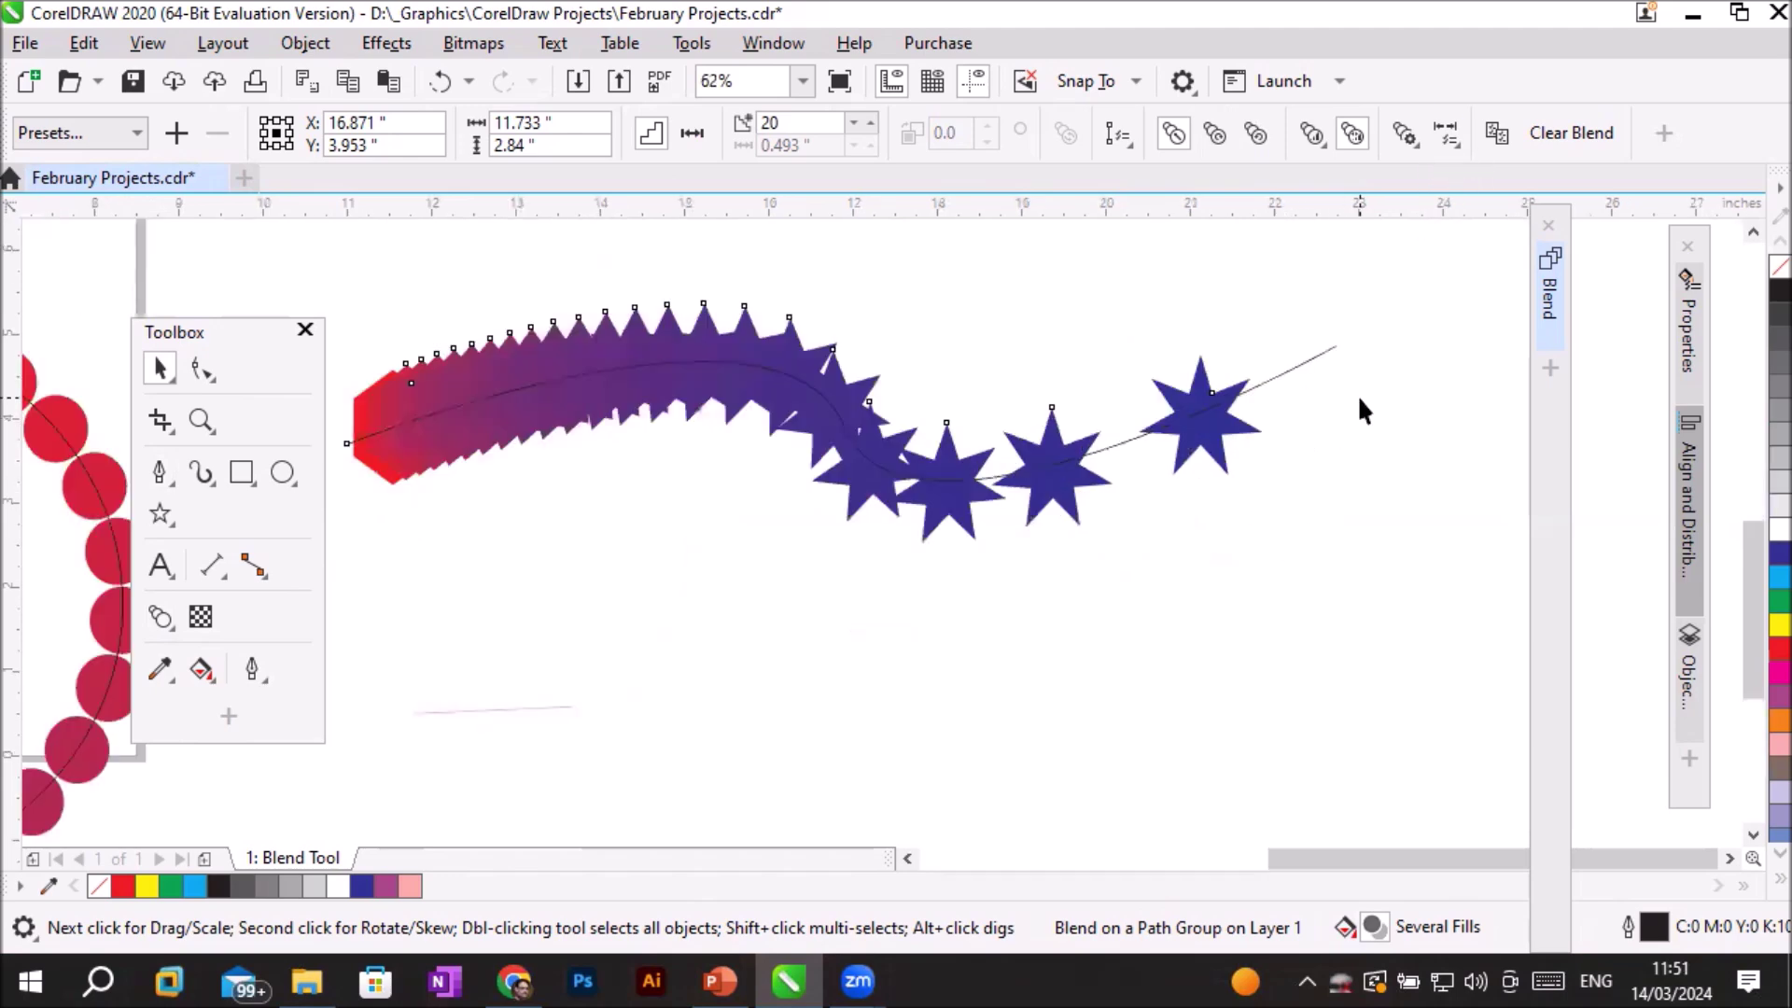
scroll(1342, 359, "down", 2)
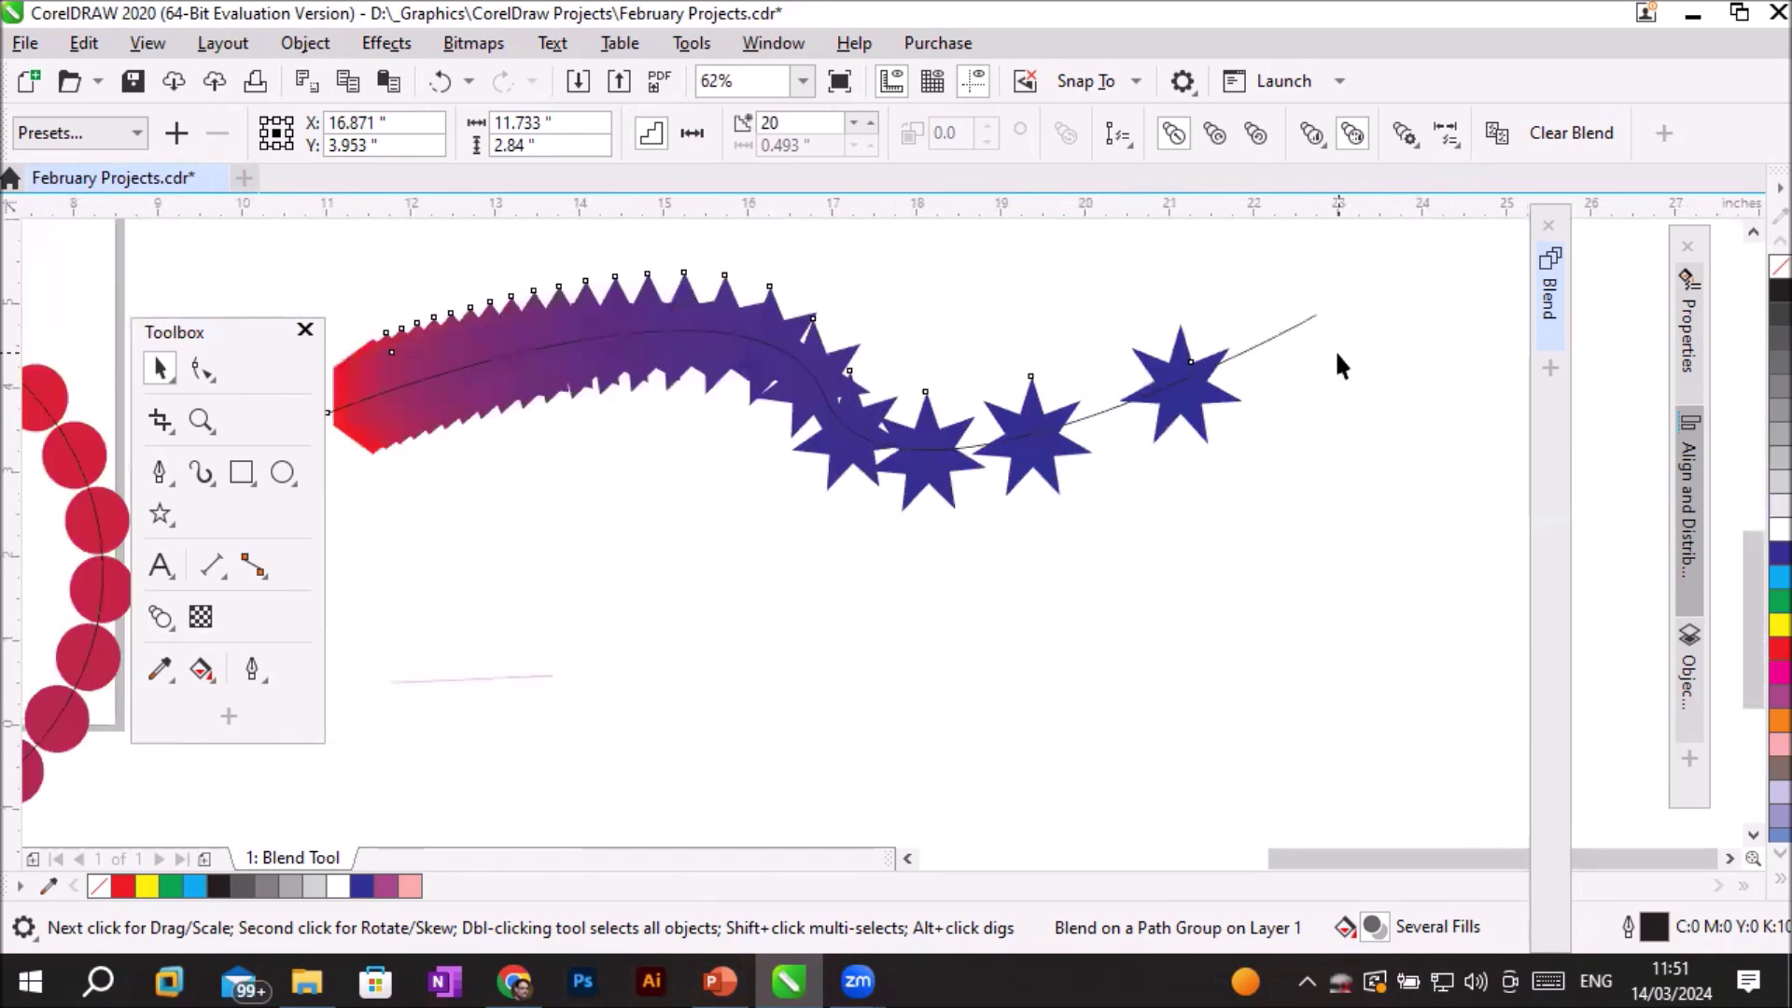
left_click(1445, 135)
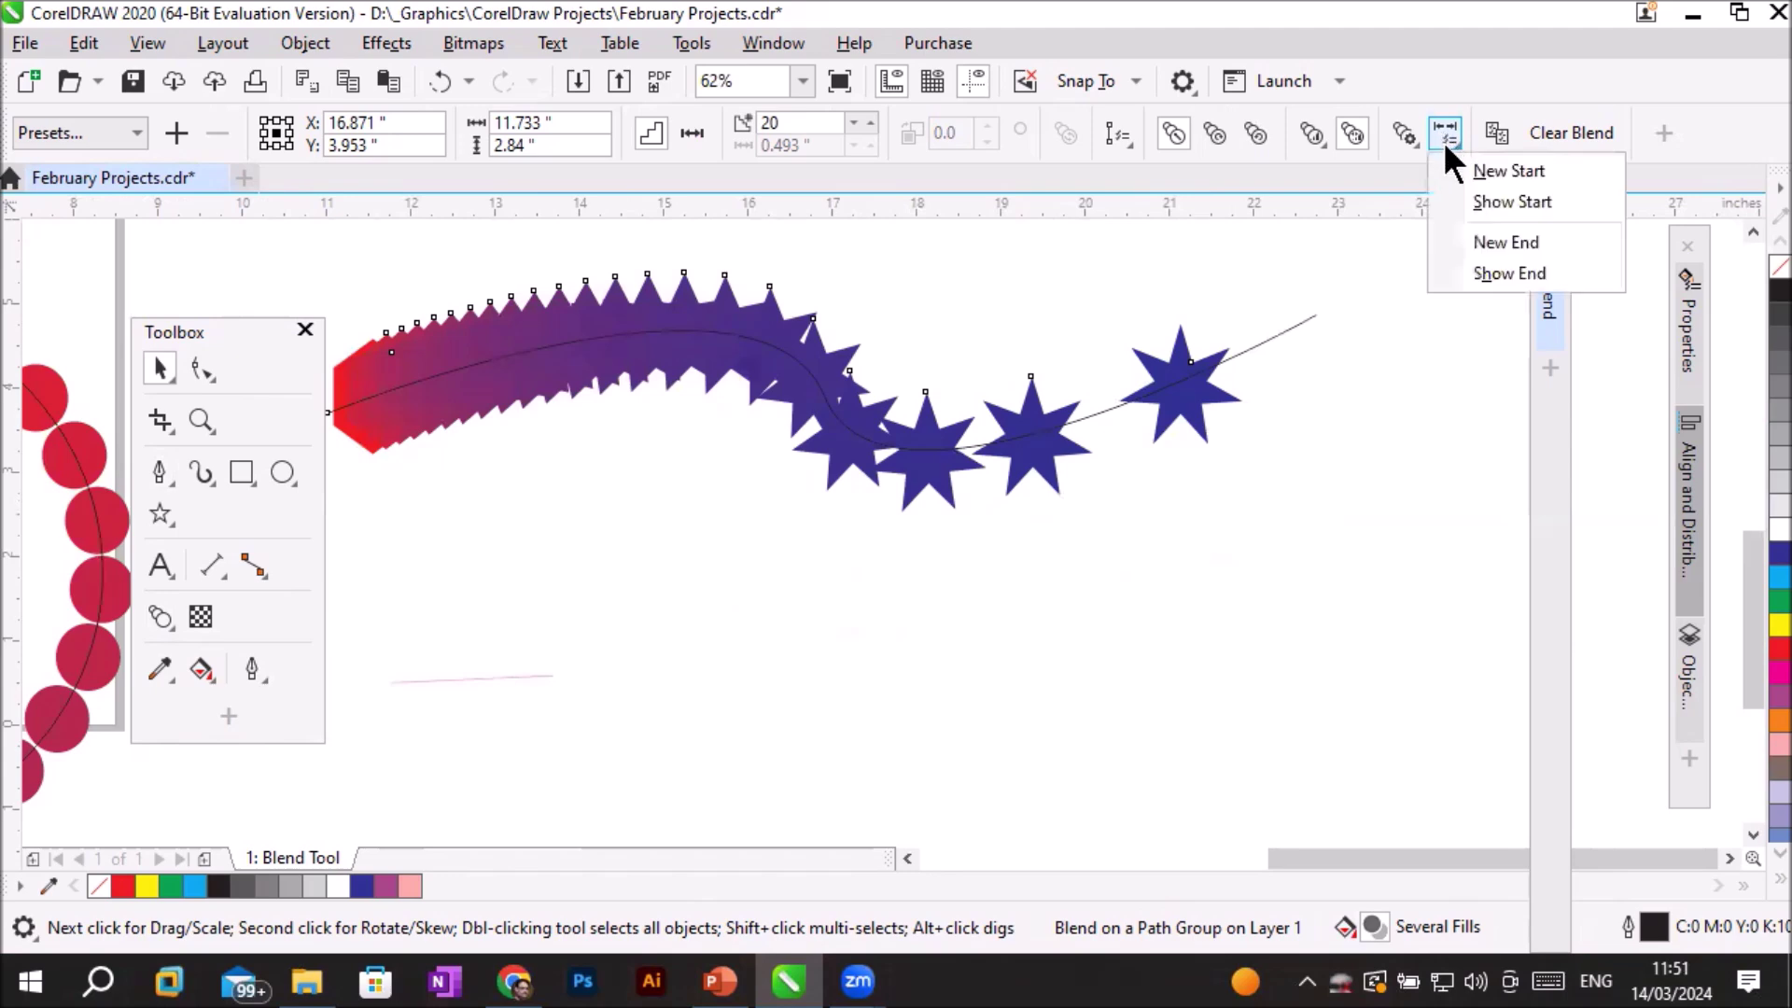
left_click(1446, 138)
left_click(1446, 135)
key("Escape")
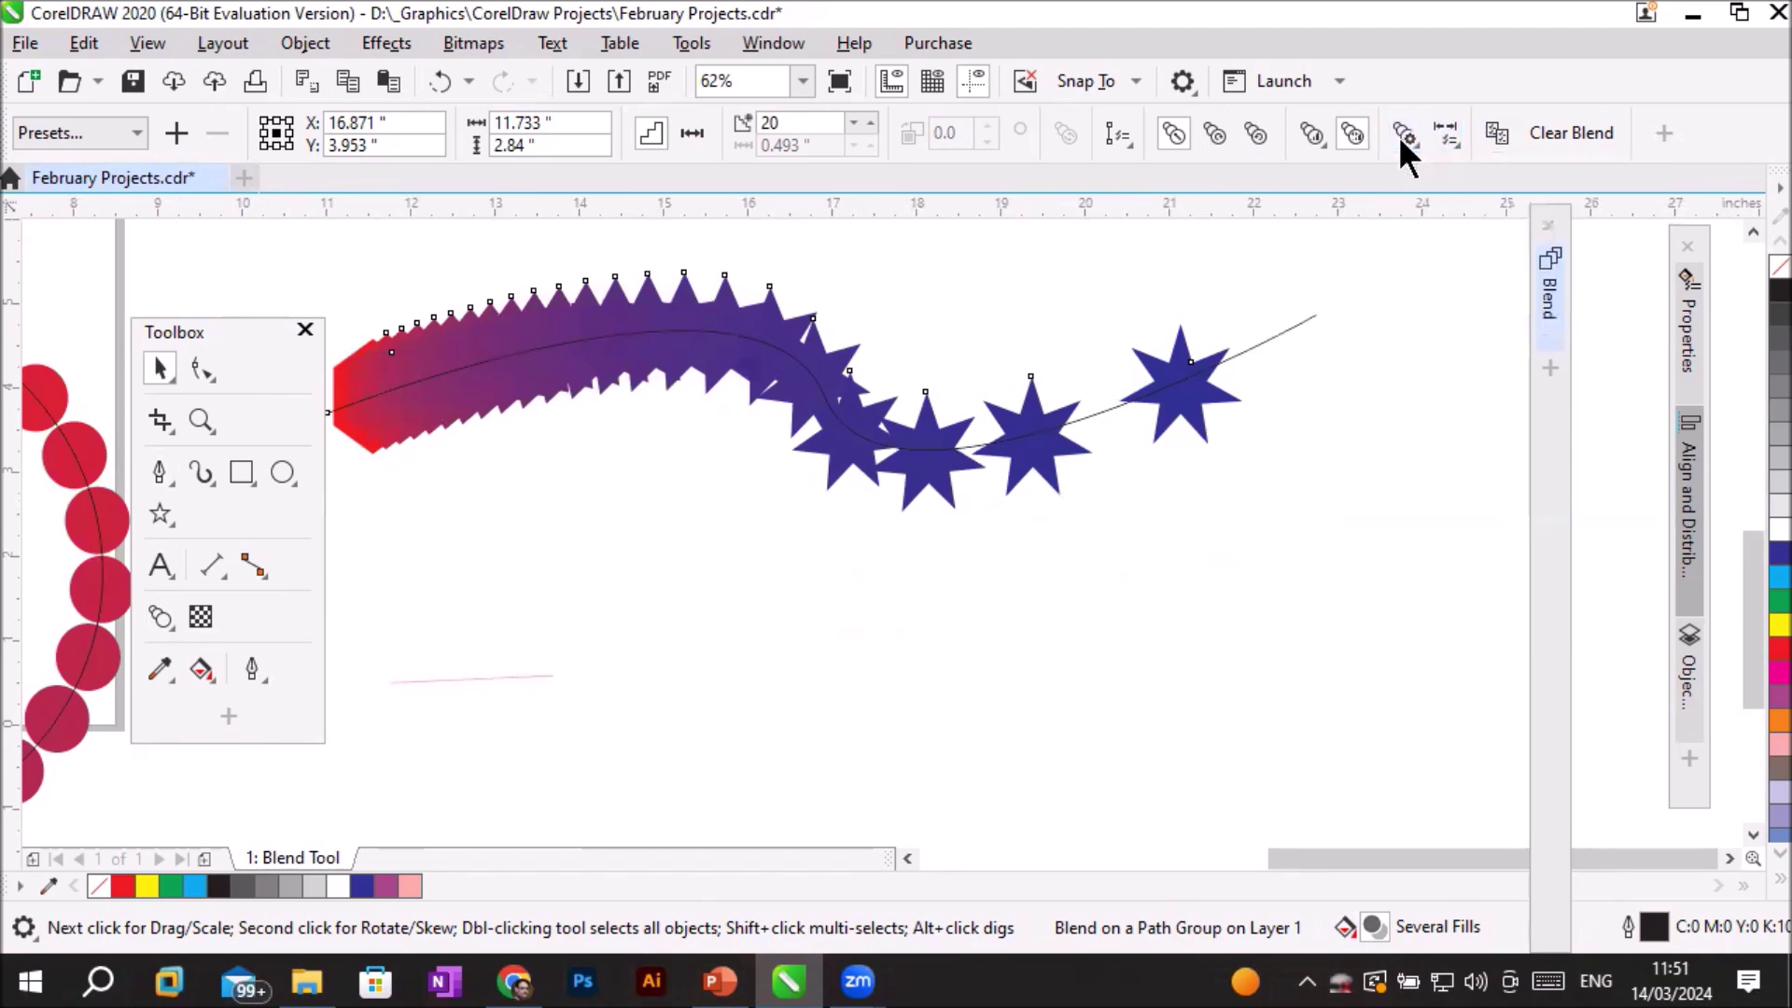
left_click(1400, 135)
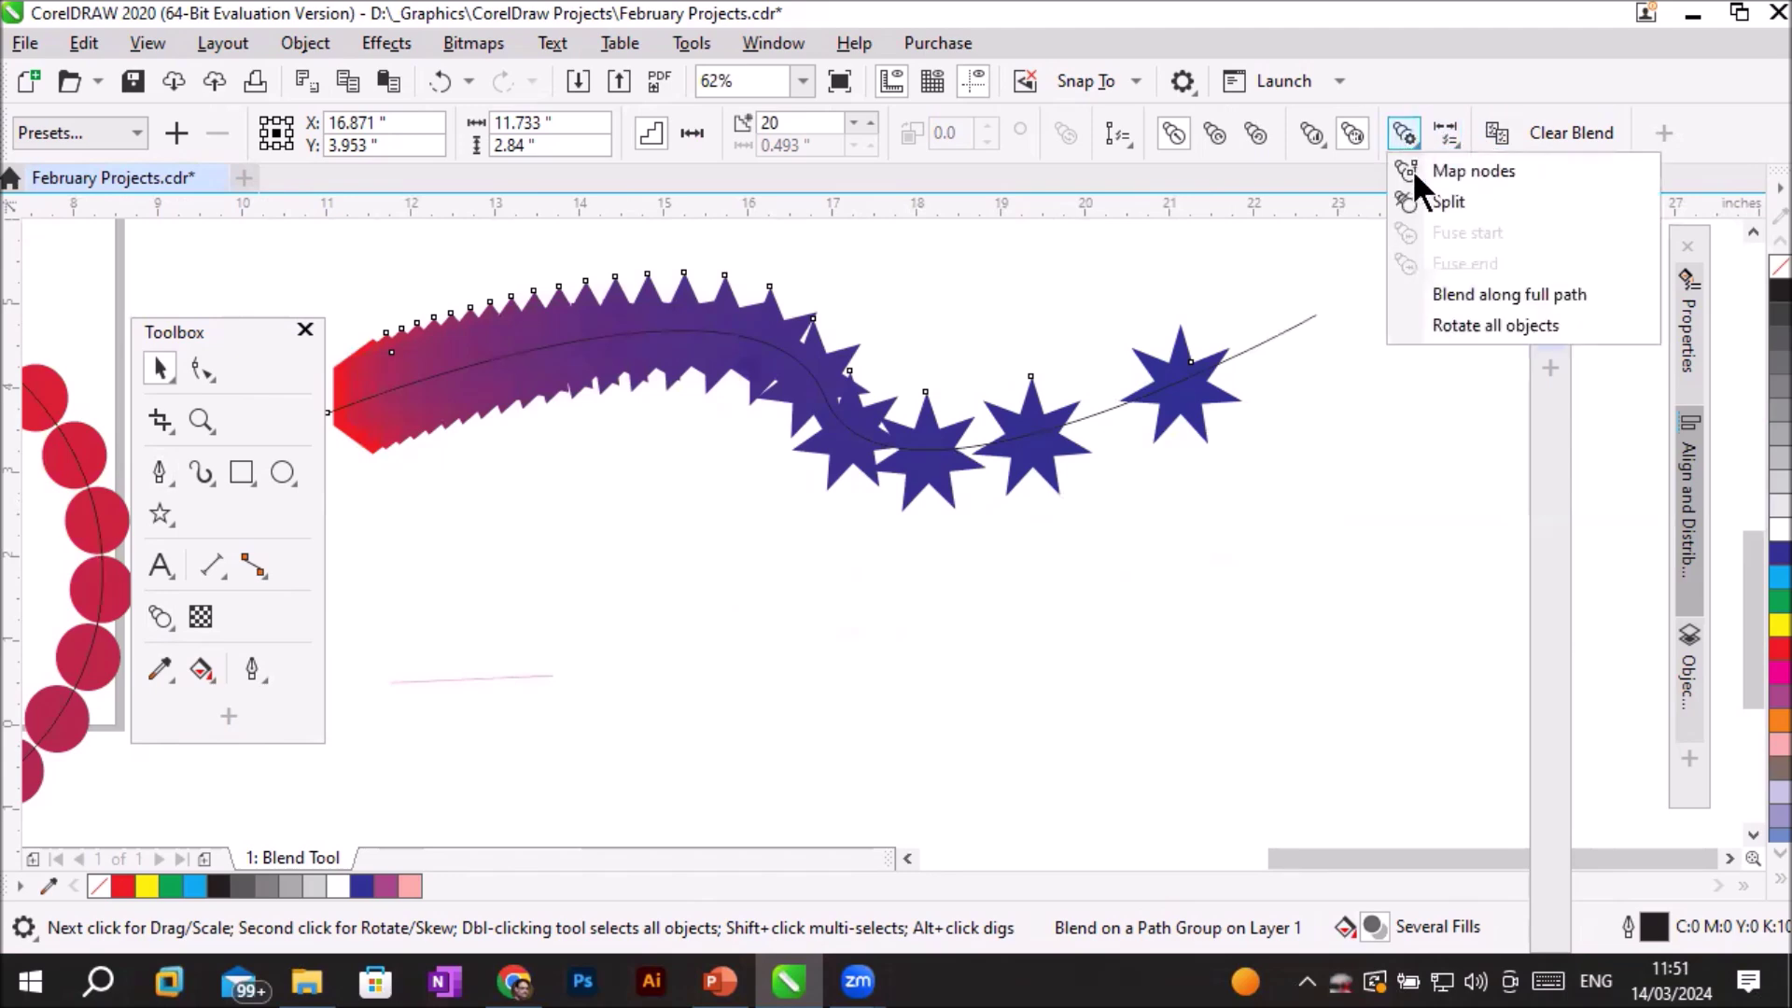
left_click(1504, 295)
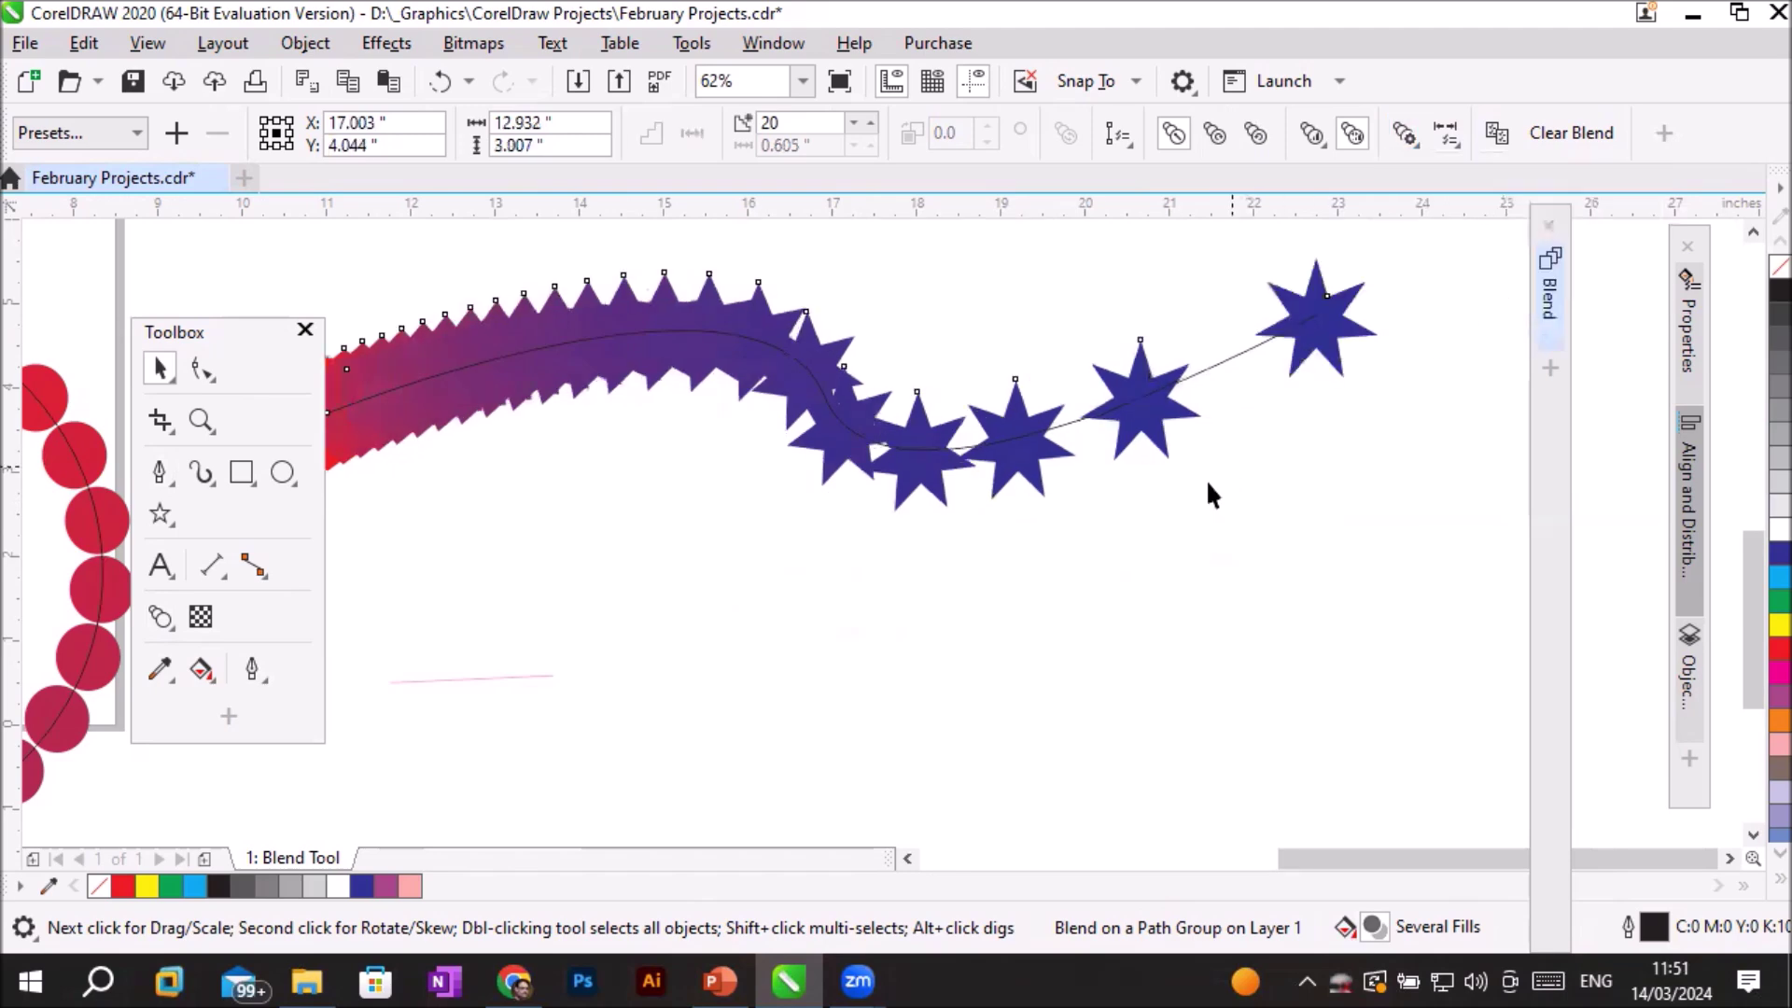
Move the circle blend and the curved hexagon-to-star blend off the page, up and to its right.
scroll(995, 475, "down", 2)
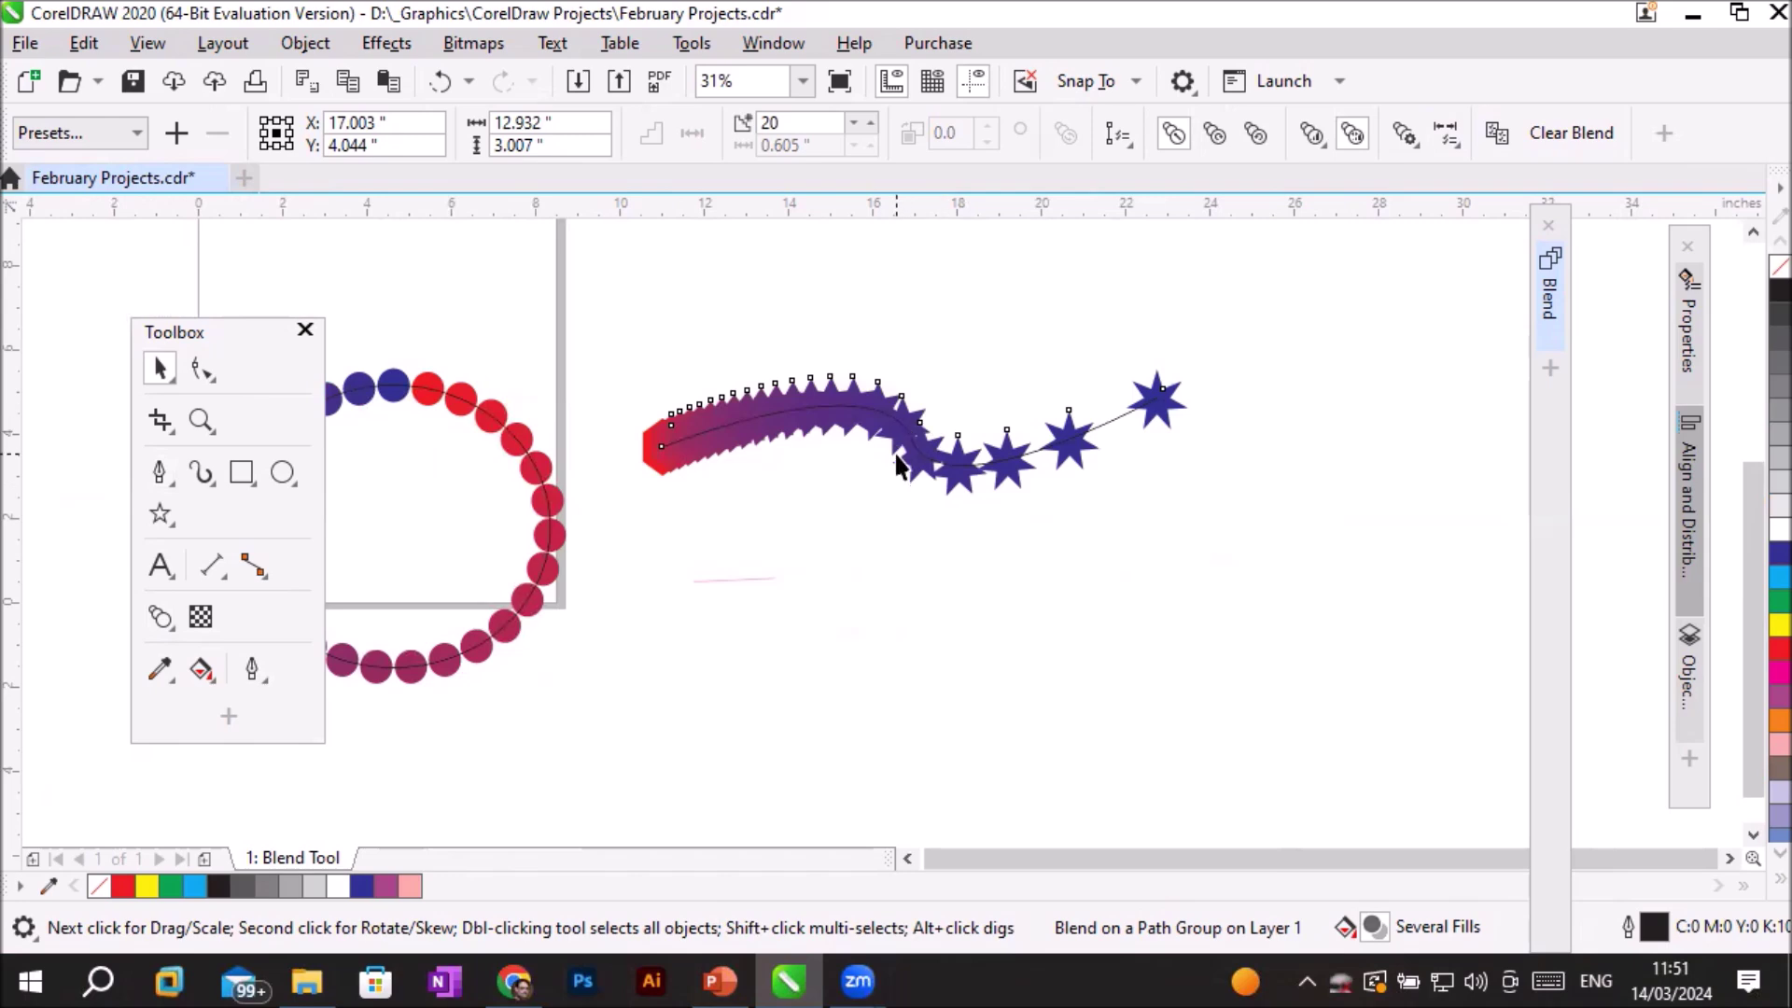
left_click(907, 858)
left_click(905, 858)
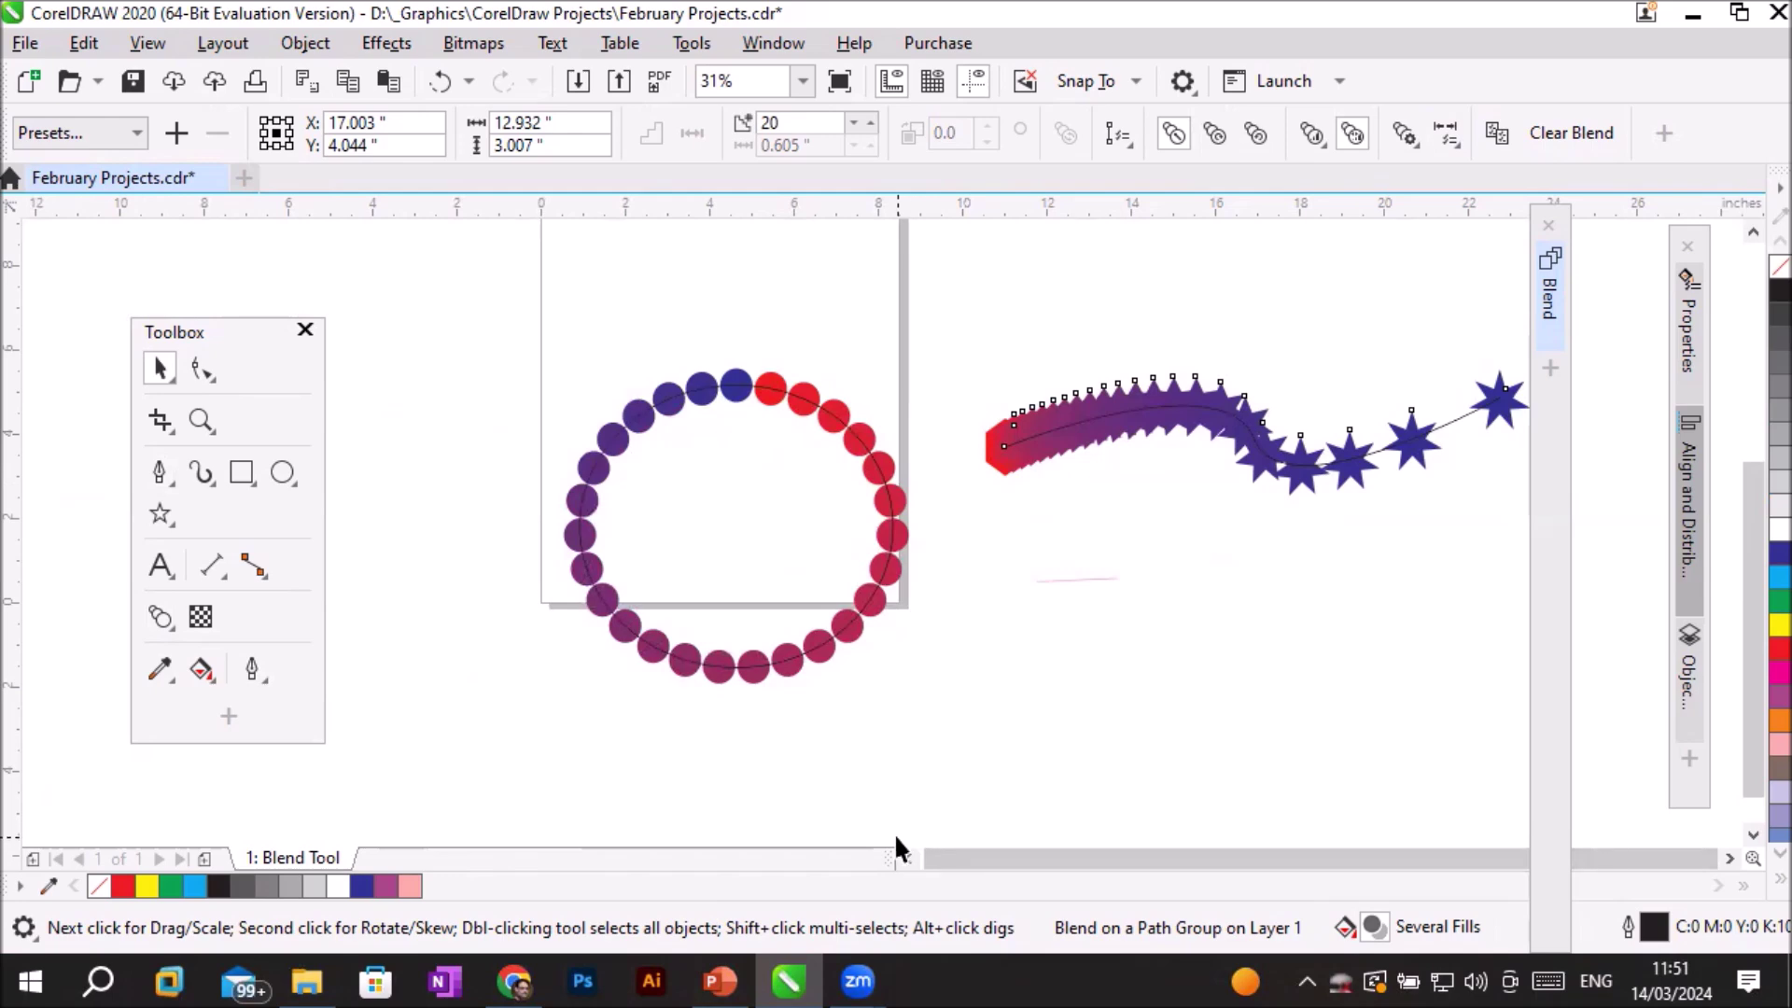
scroll(790, 721, "down", 2)
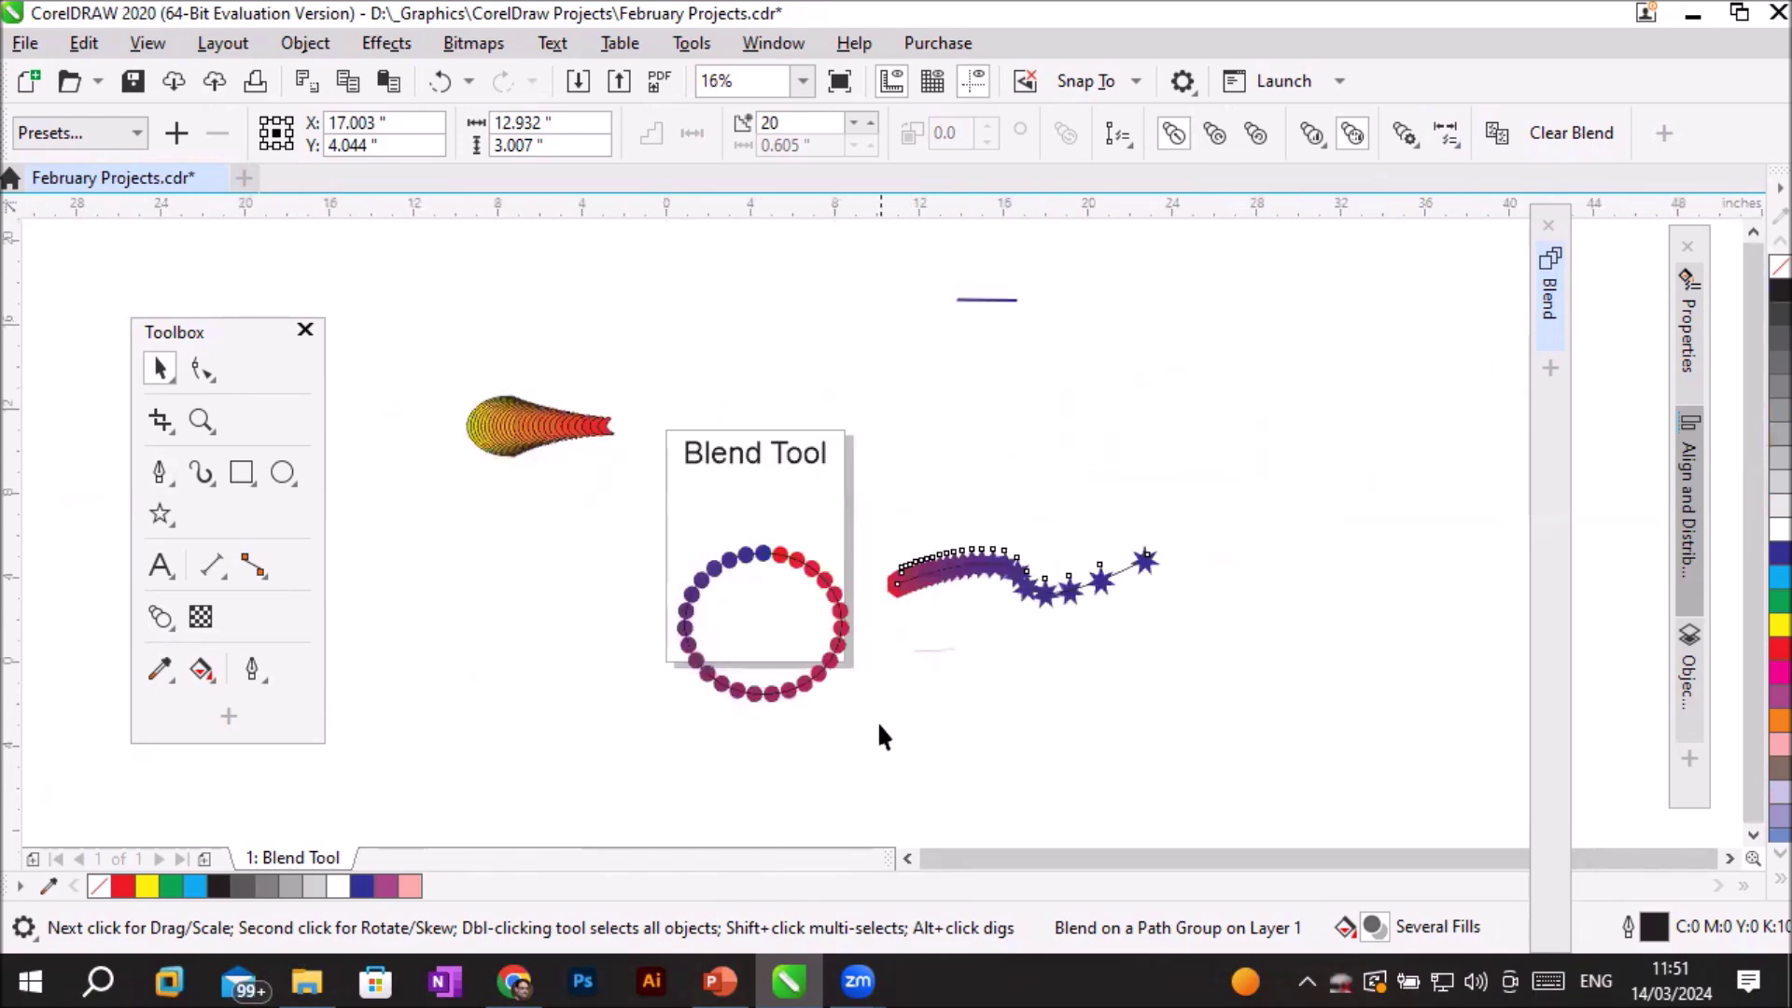
scroll(880, 723, "up", 2)
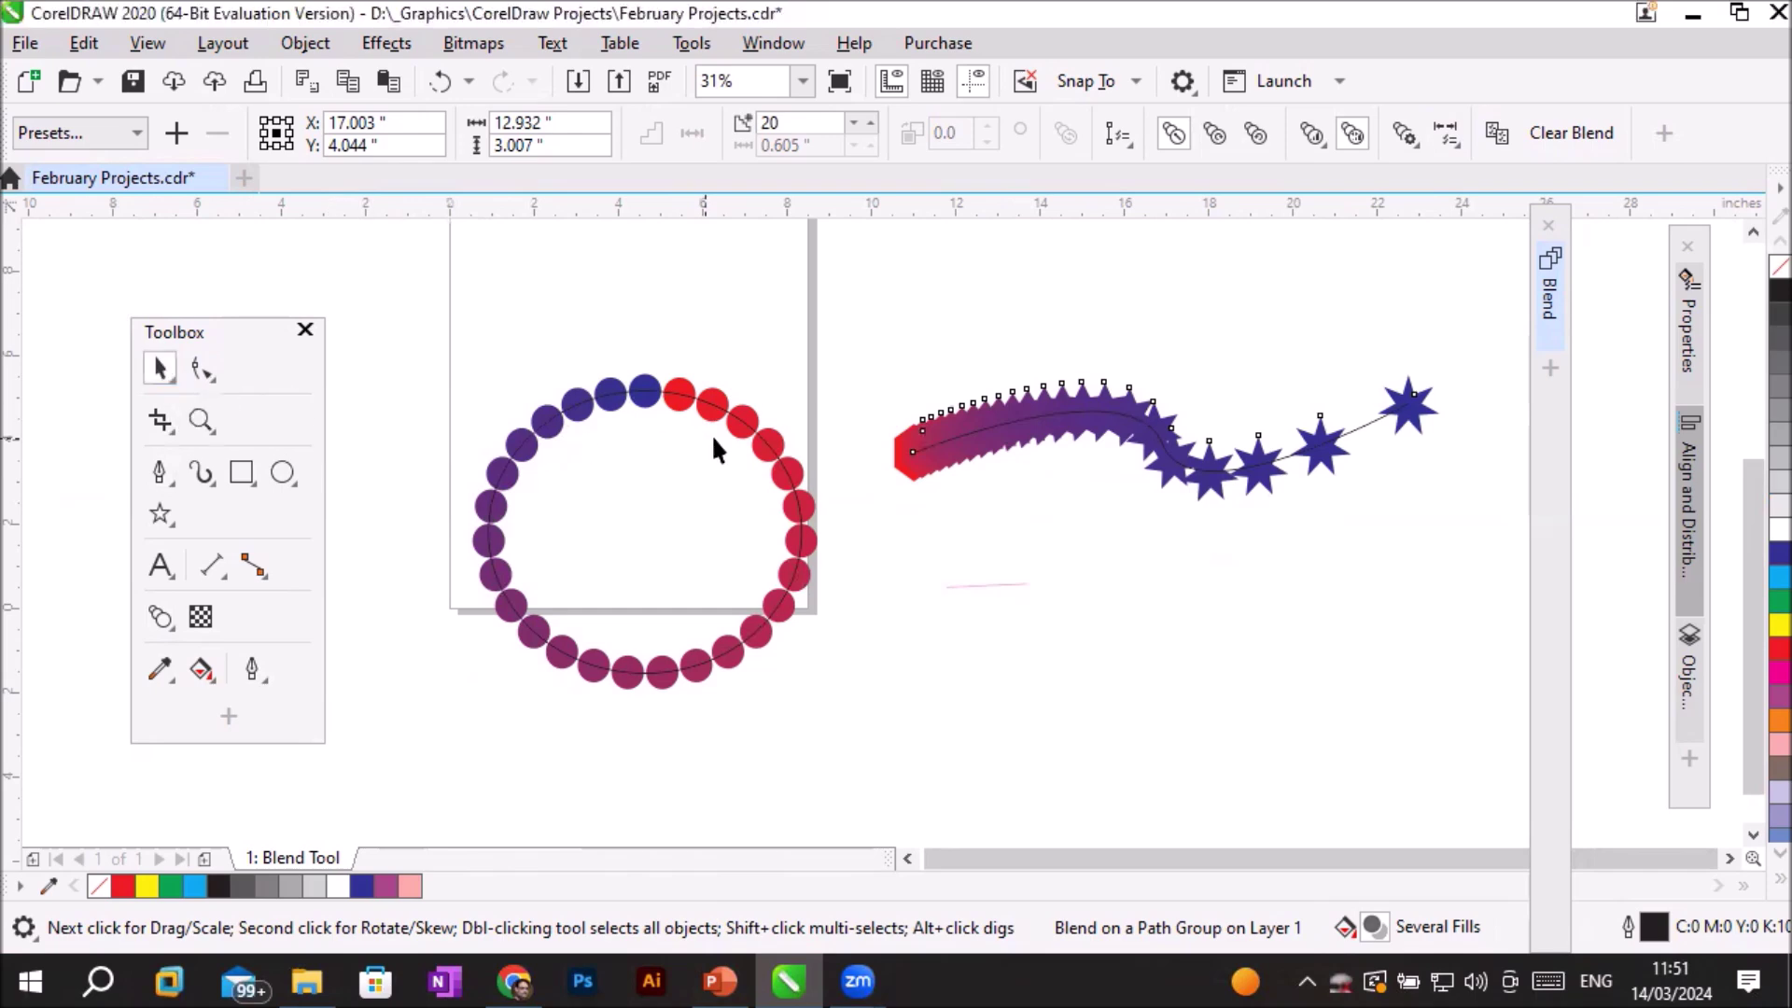
scroll(929, 502, "down", 2)
left_click_drag(785, 446, 974, 254)
left_click_drag(1038, 476, 1221, 317)
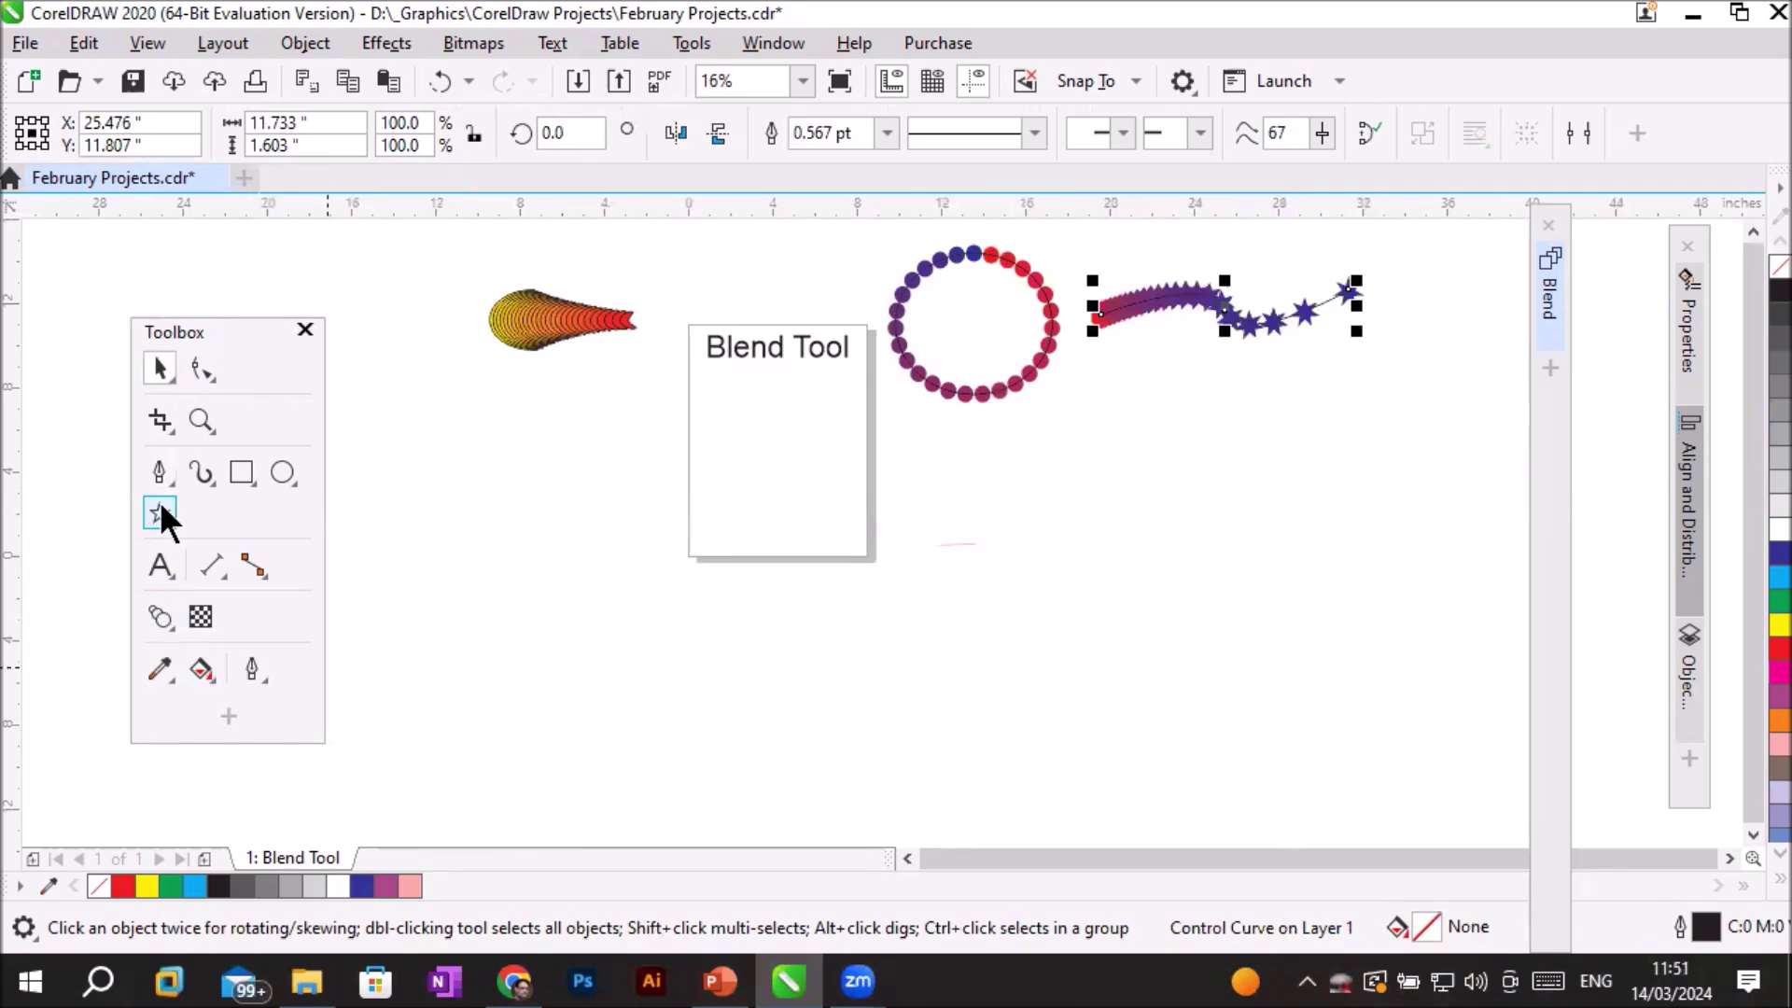
Draw a red-filled upright rectangle about 0.67 by 4.53 inches below the circle blend and place a yellow-filled copy about 15 inches to its right.
left_click(245, 485)
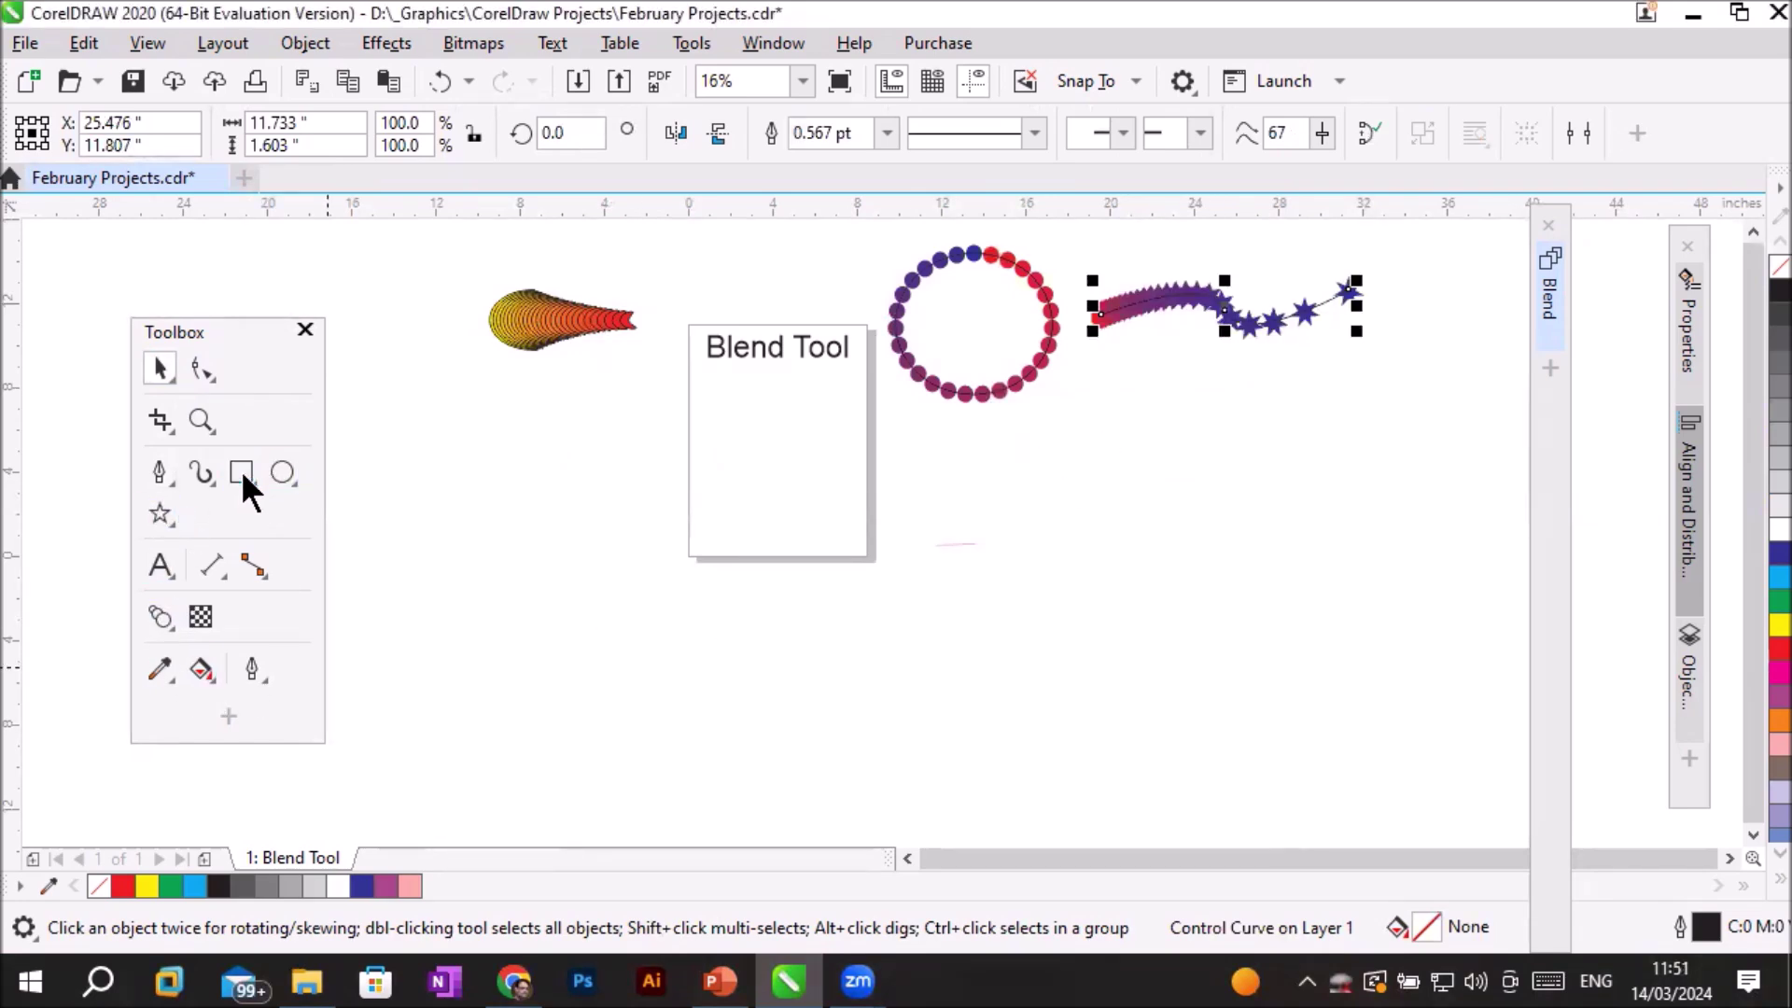
left_click_drag(976, 480, 989, 577)
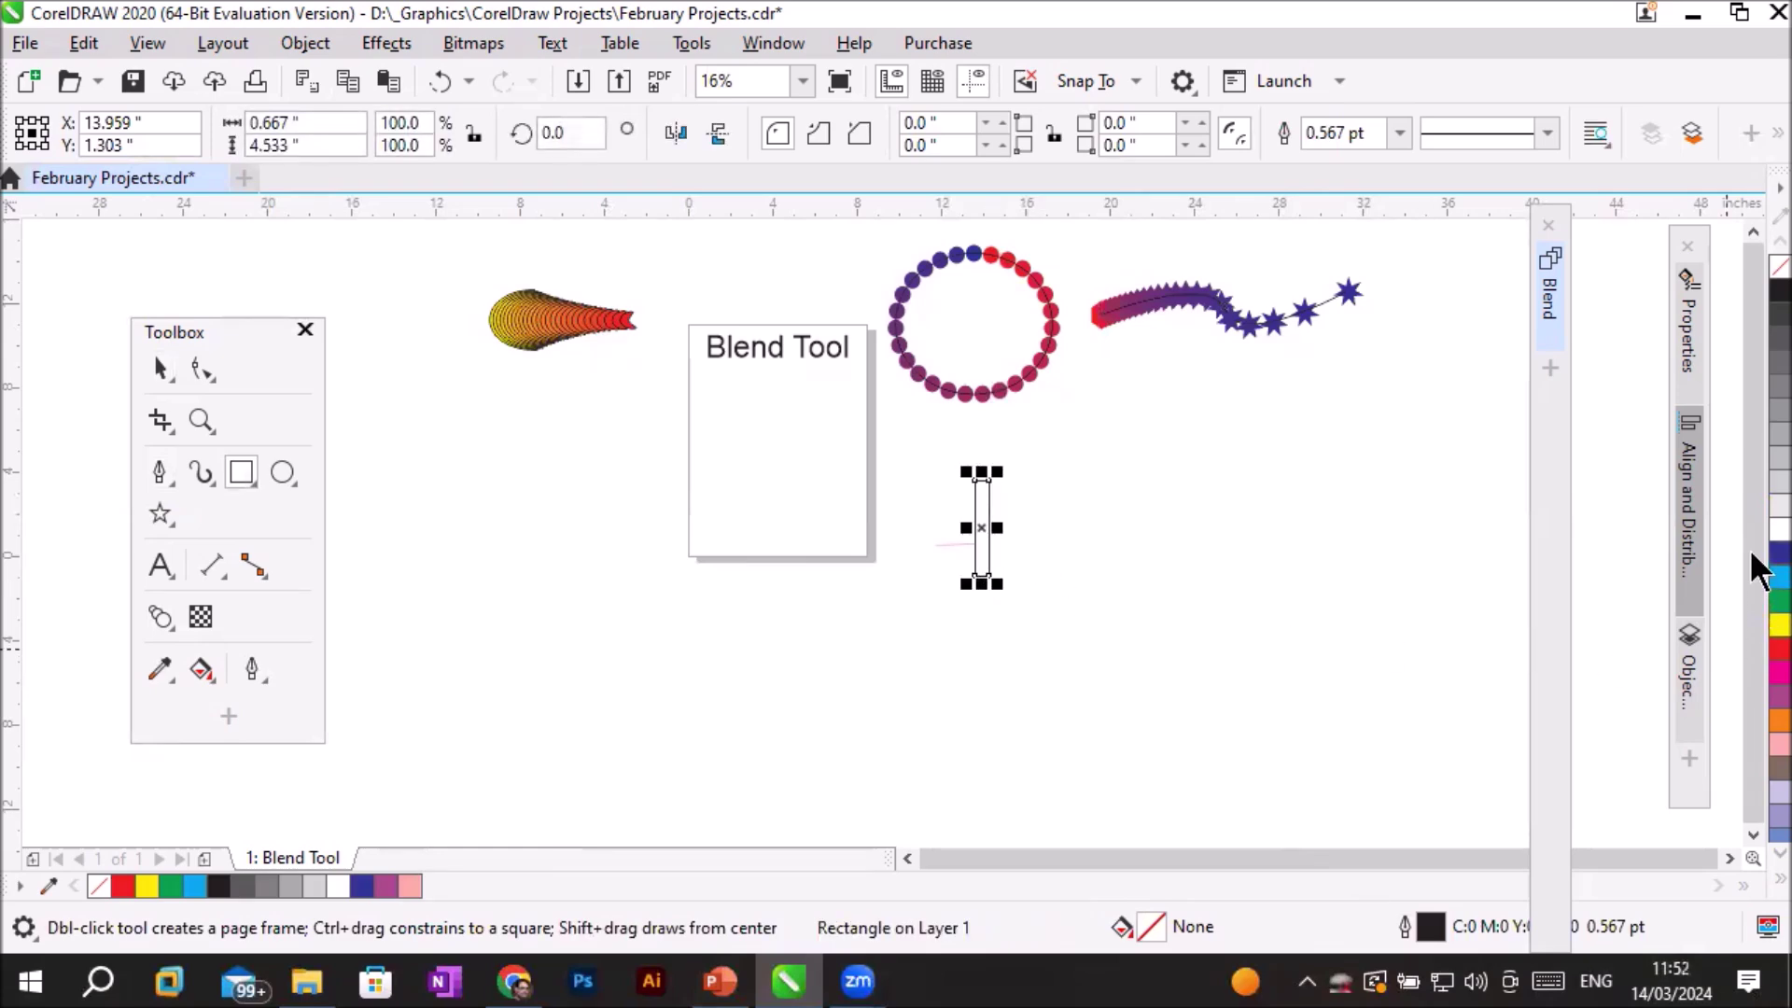
left_click(1751, 648)
left_click(160, 368)
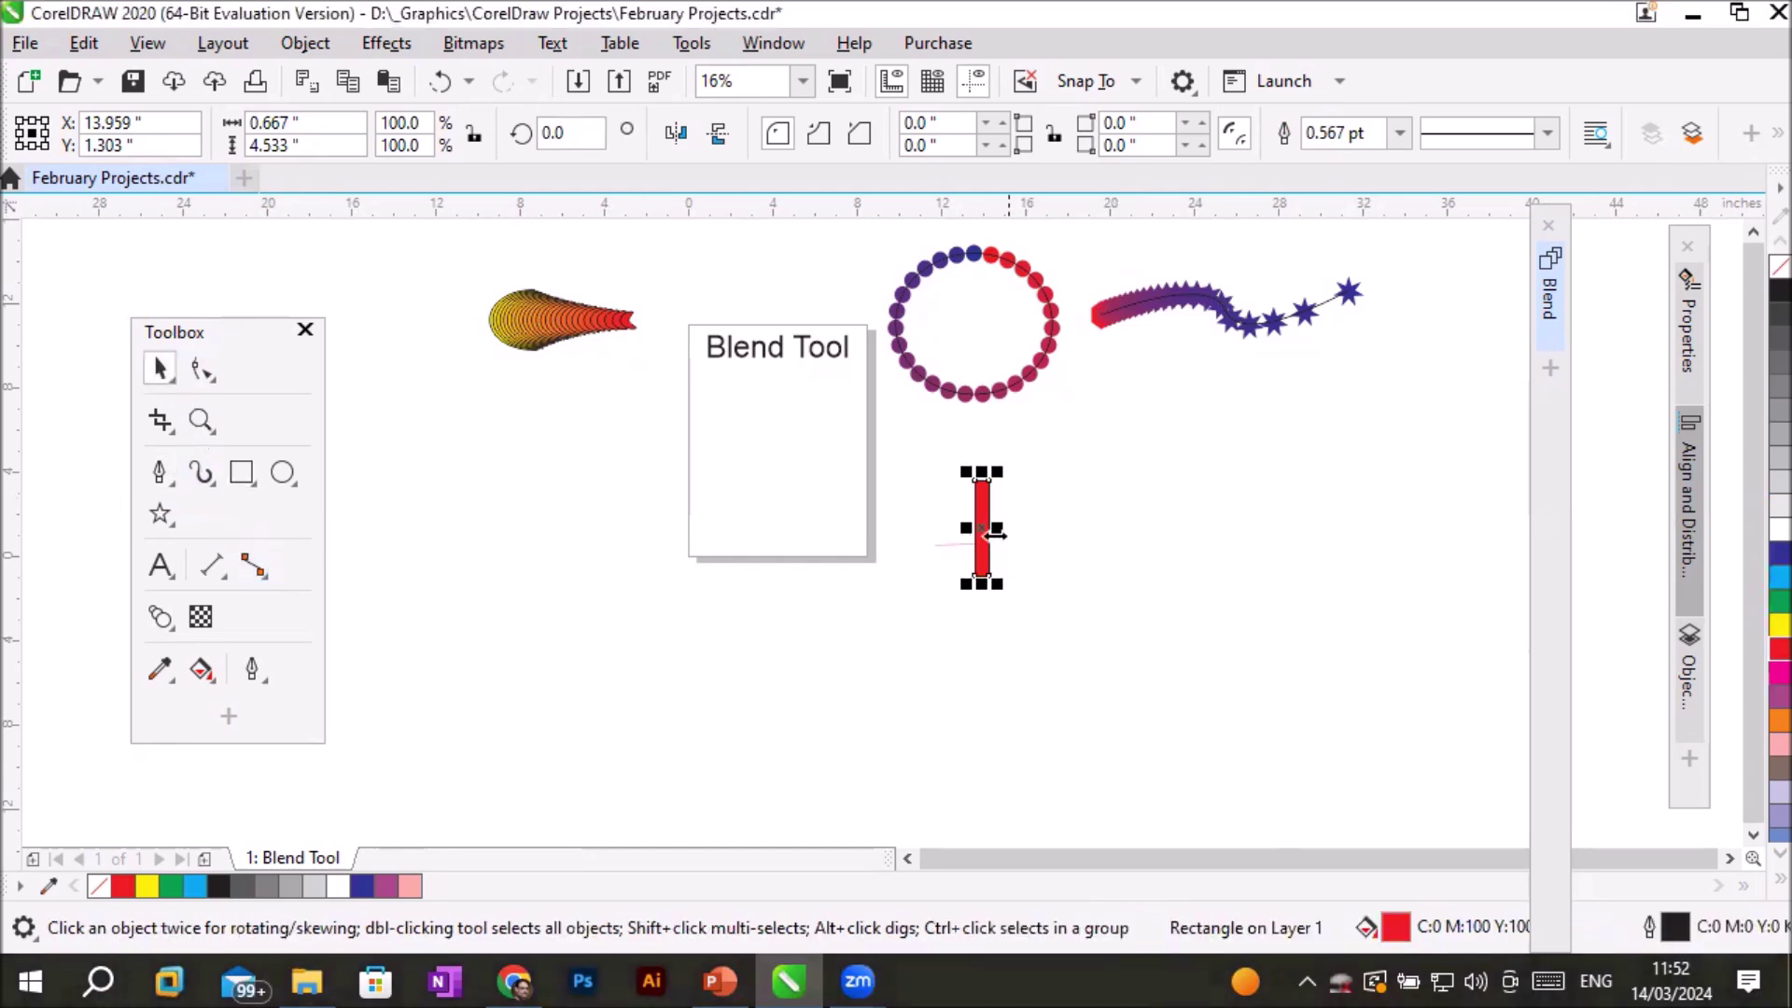
left_click_drag(1019, 537, 1303, 545)
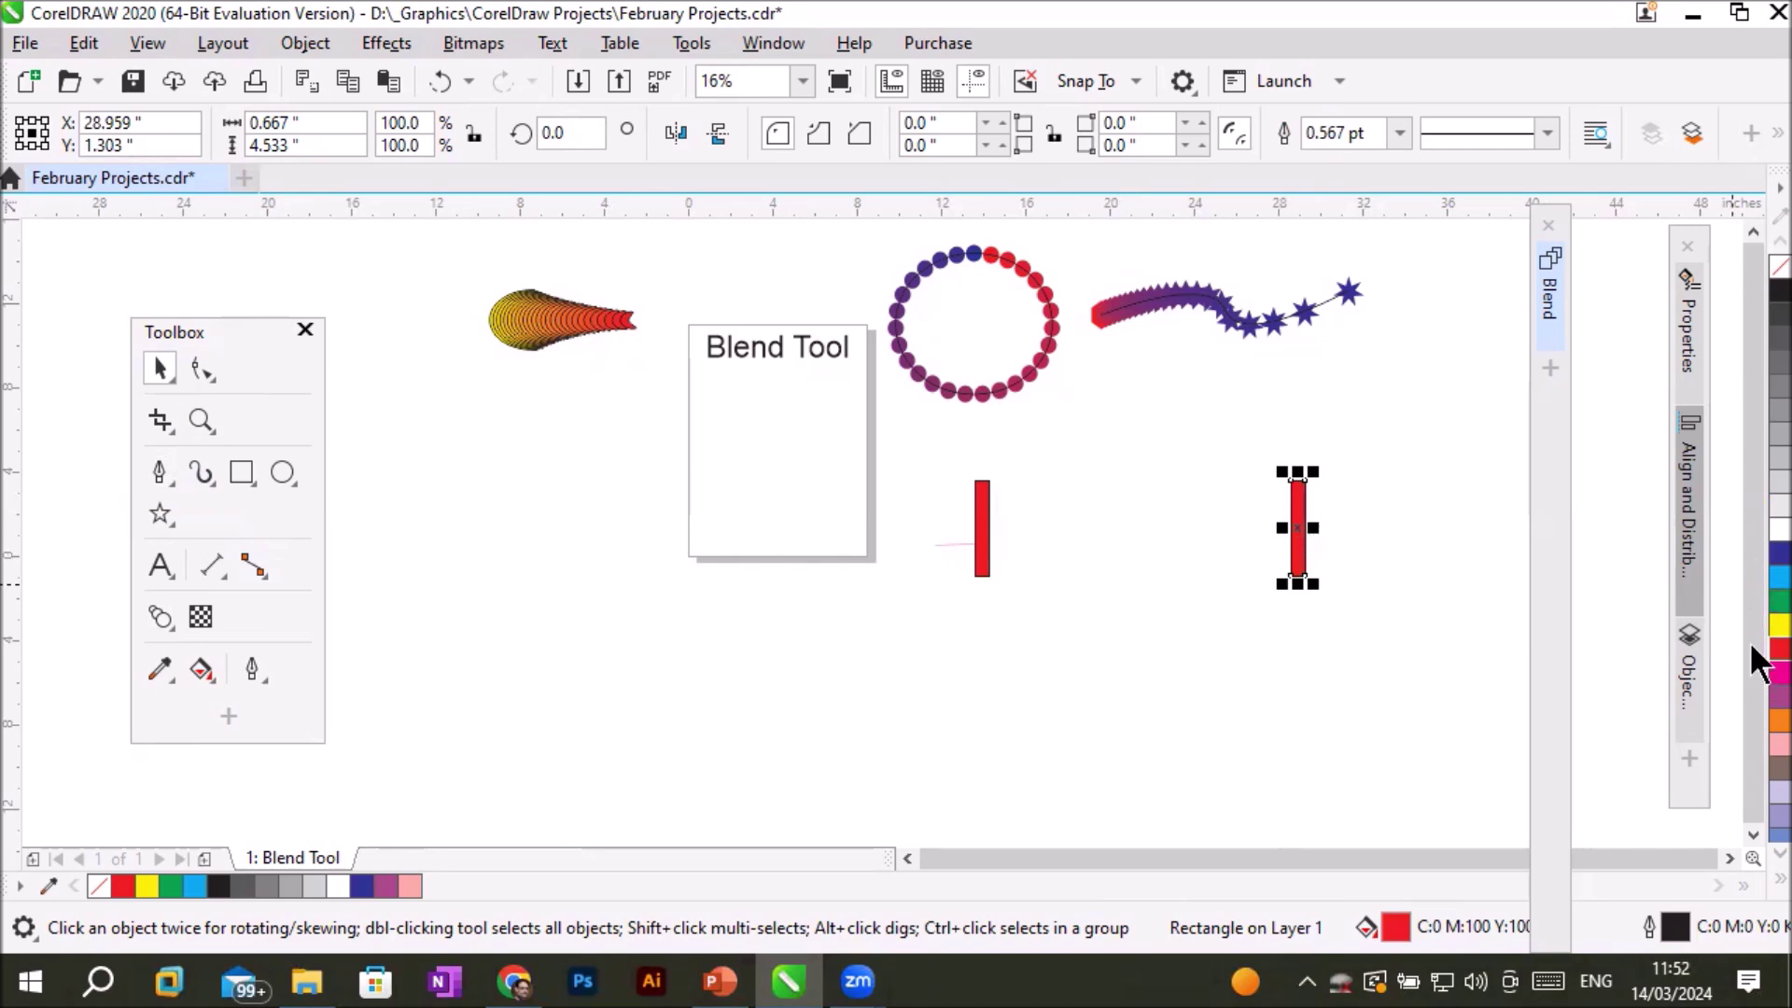
left_click(1780, 623)
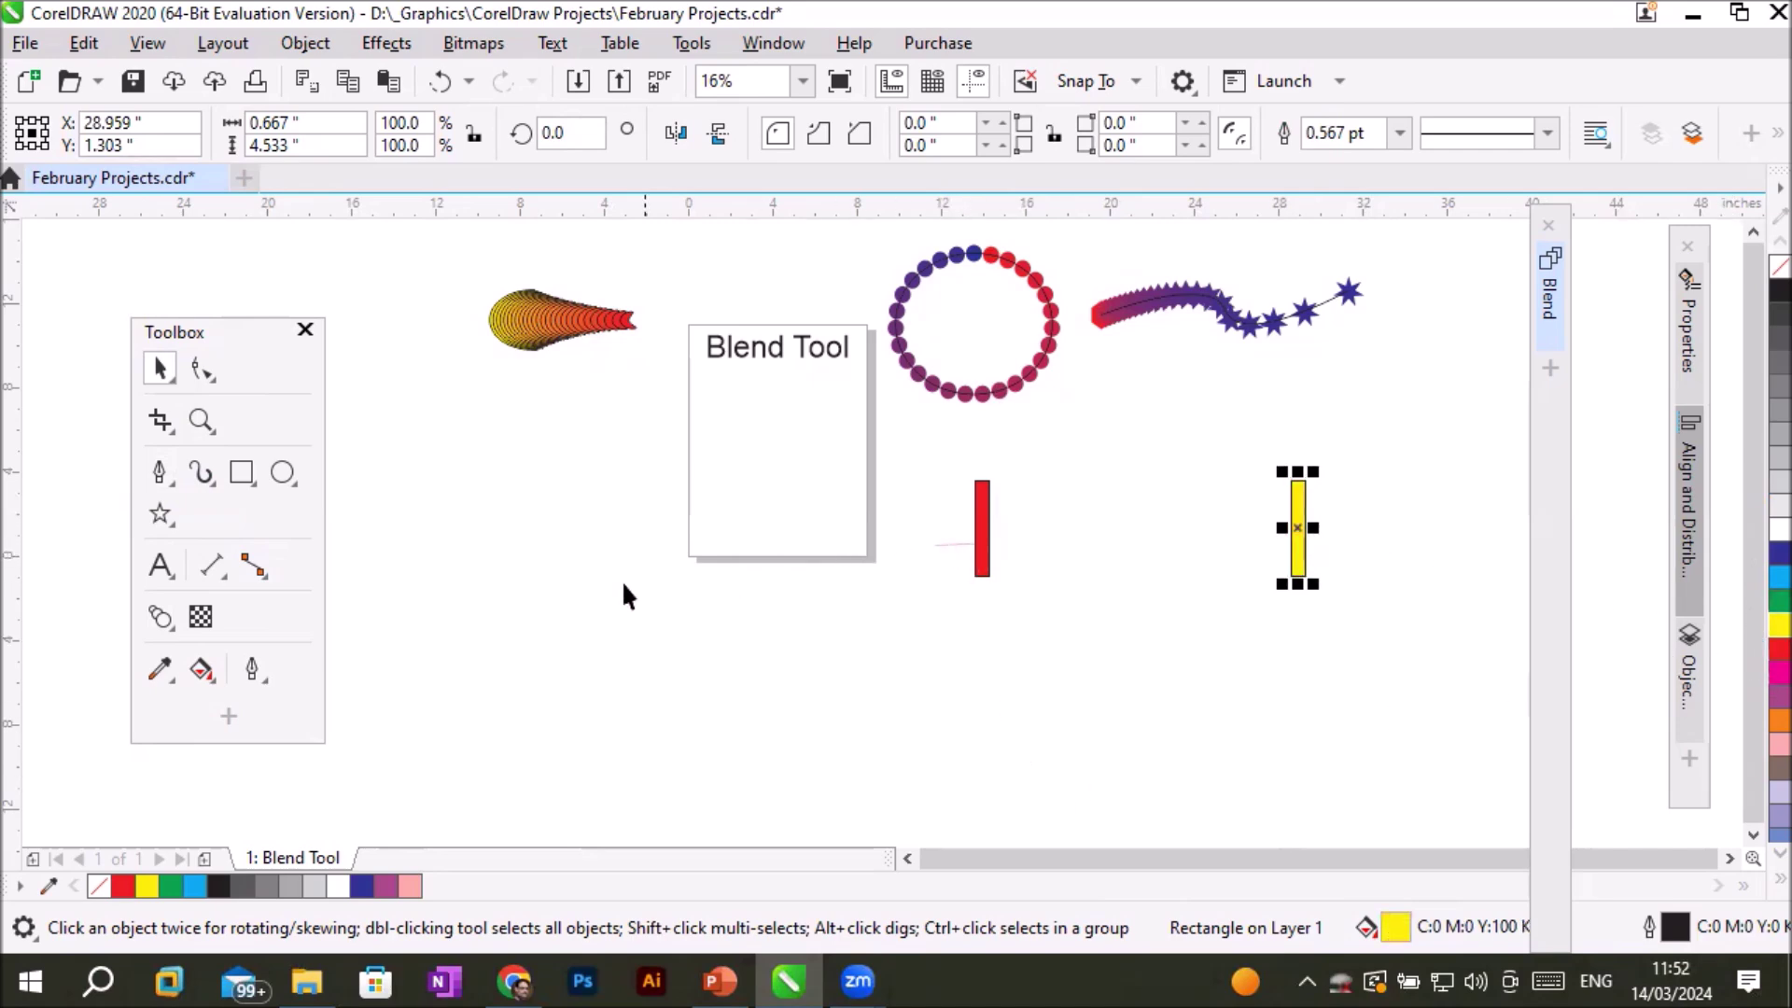
Blend the red rectangle into the yellow rectangle and set the number of blend steps to 15.
left_click(159, 619)
left_click_drag(995, 537, 1295, 526)
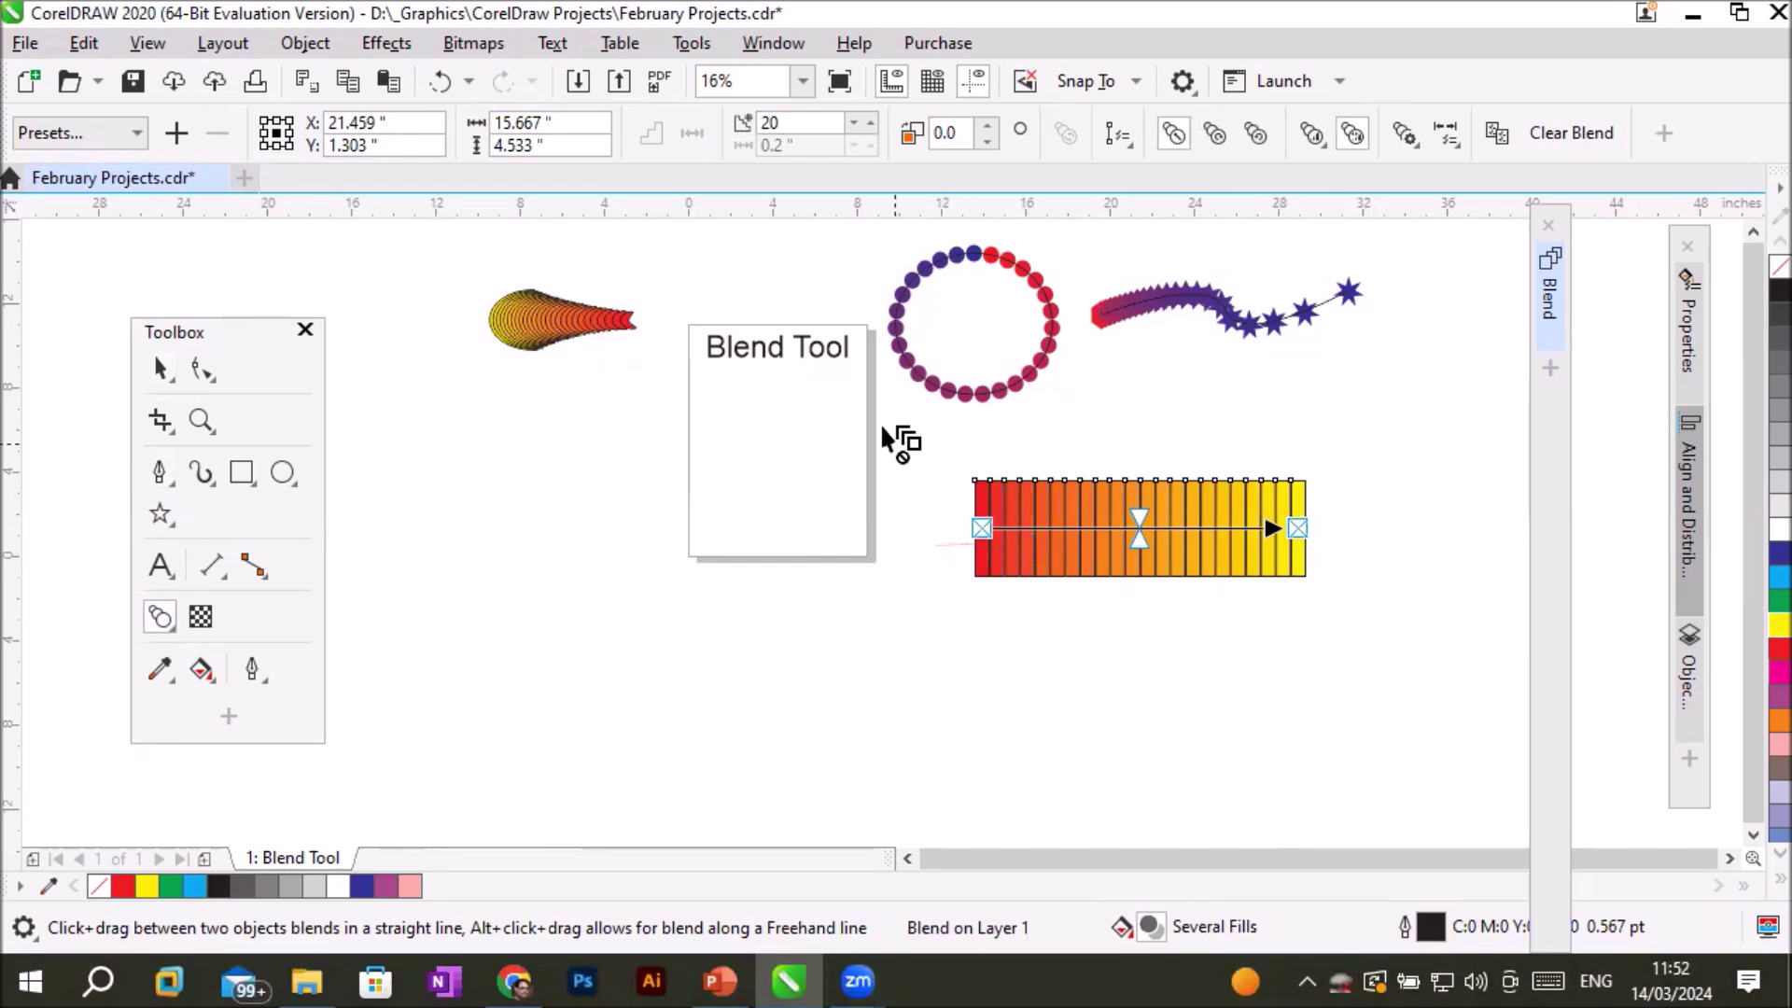
left_click(805, 129)
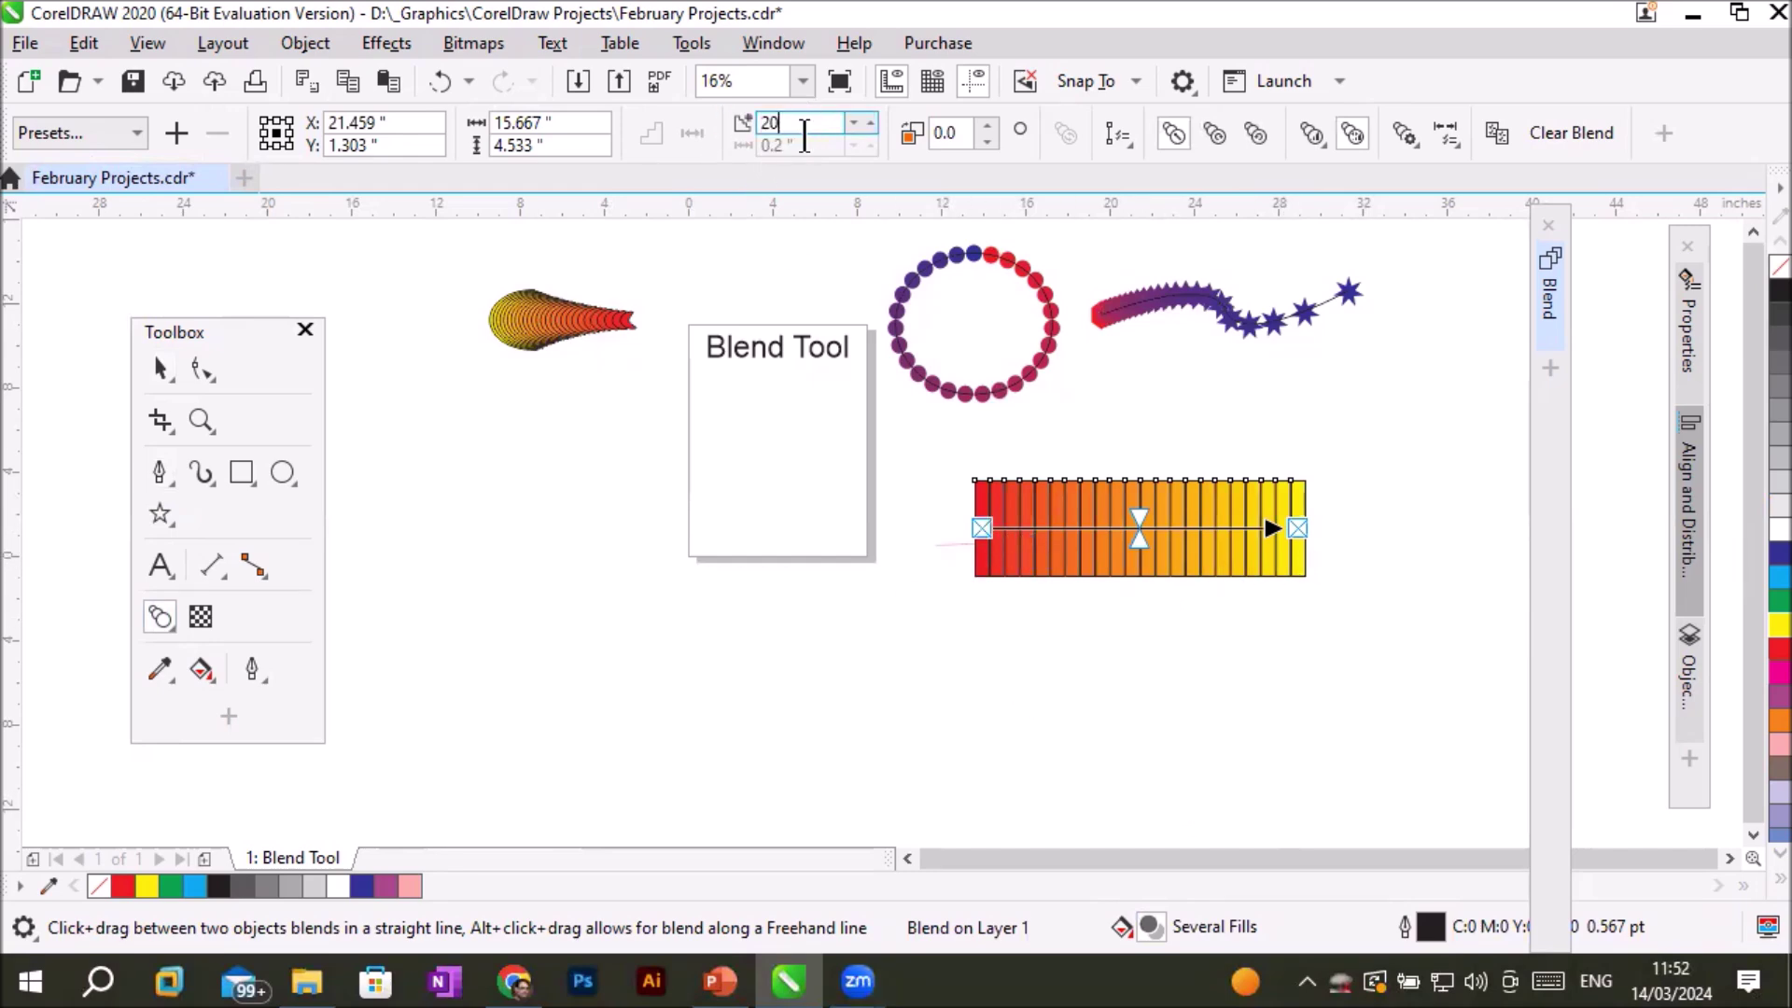
left_click(1551, 317)
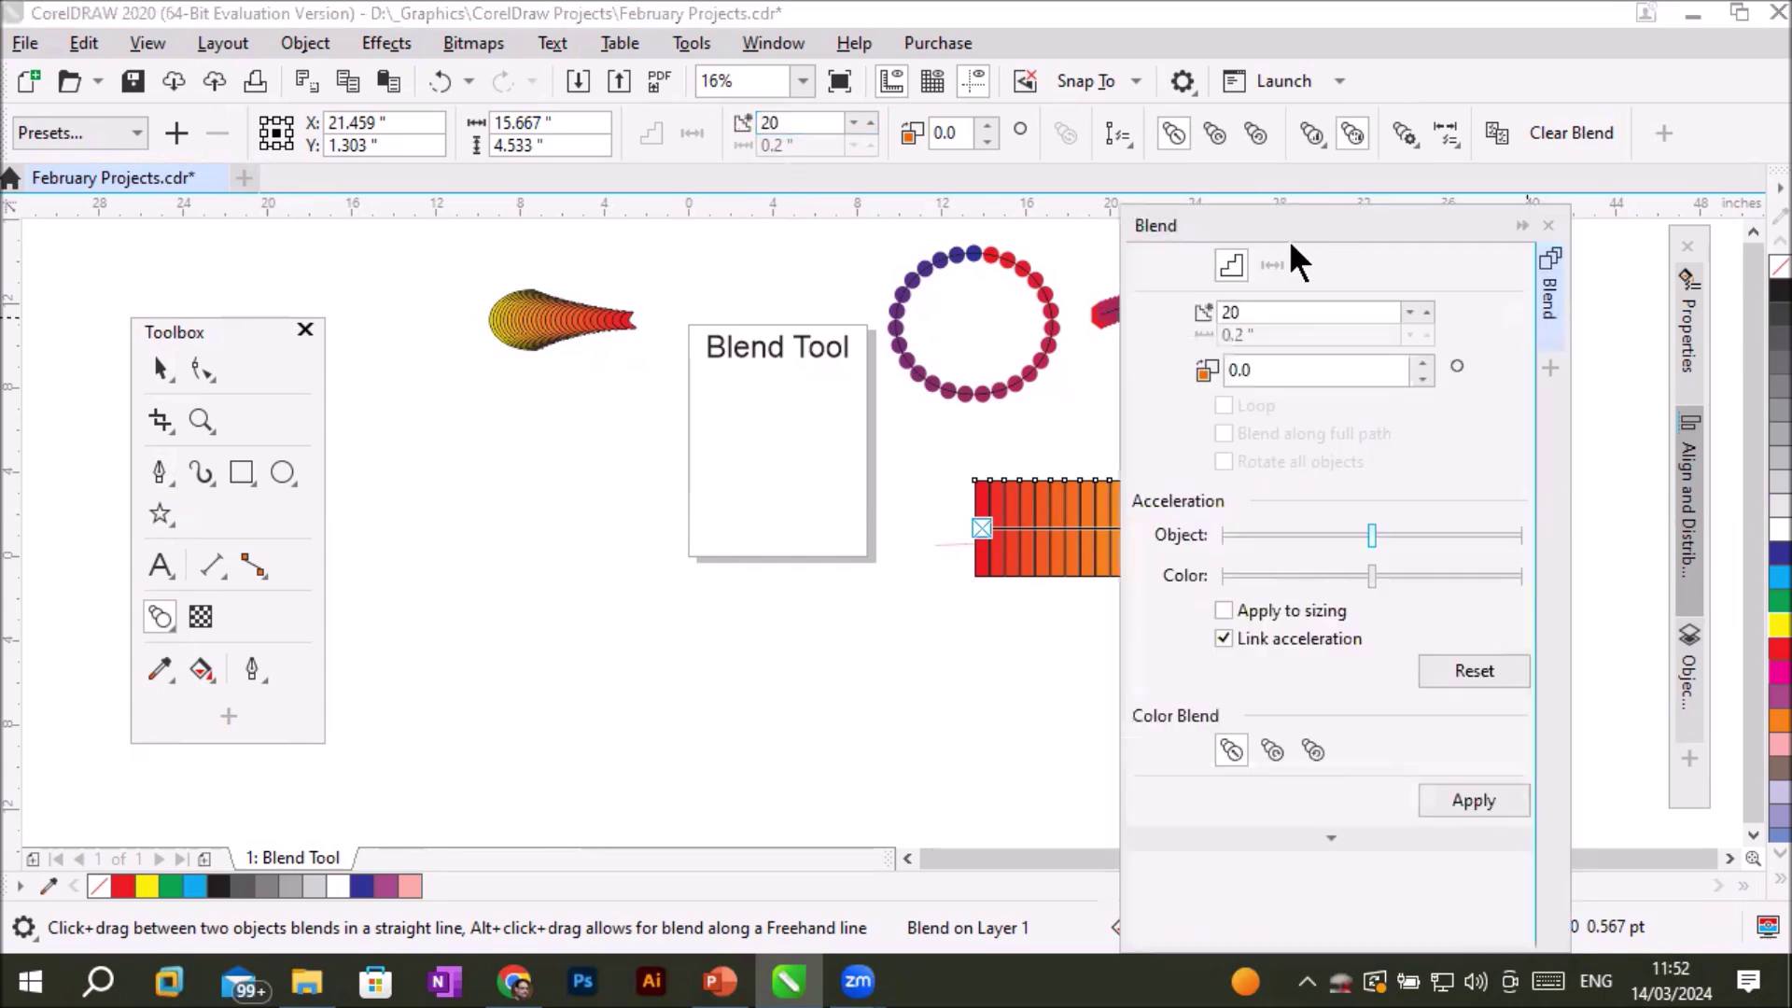
left_click(1729, 856)
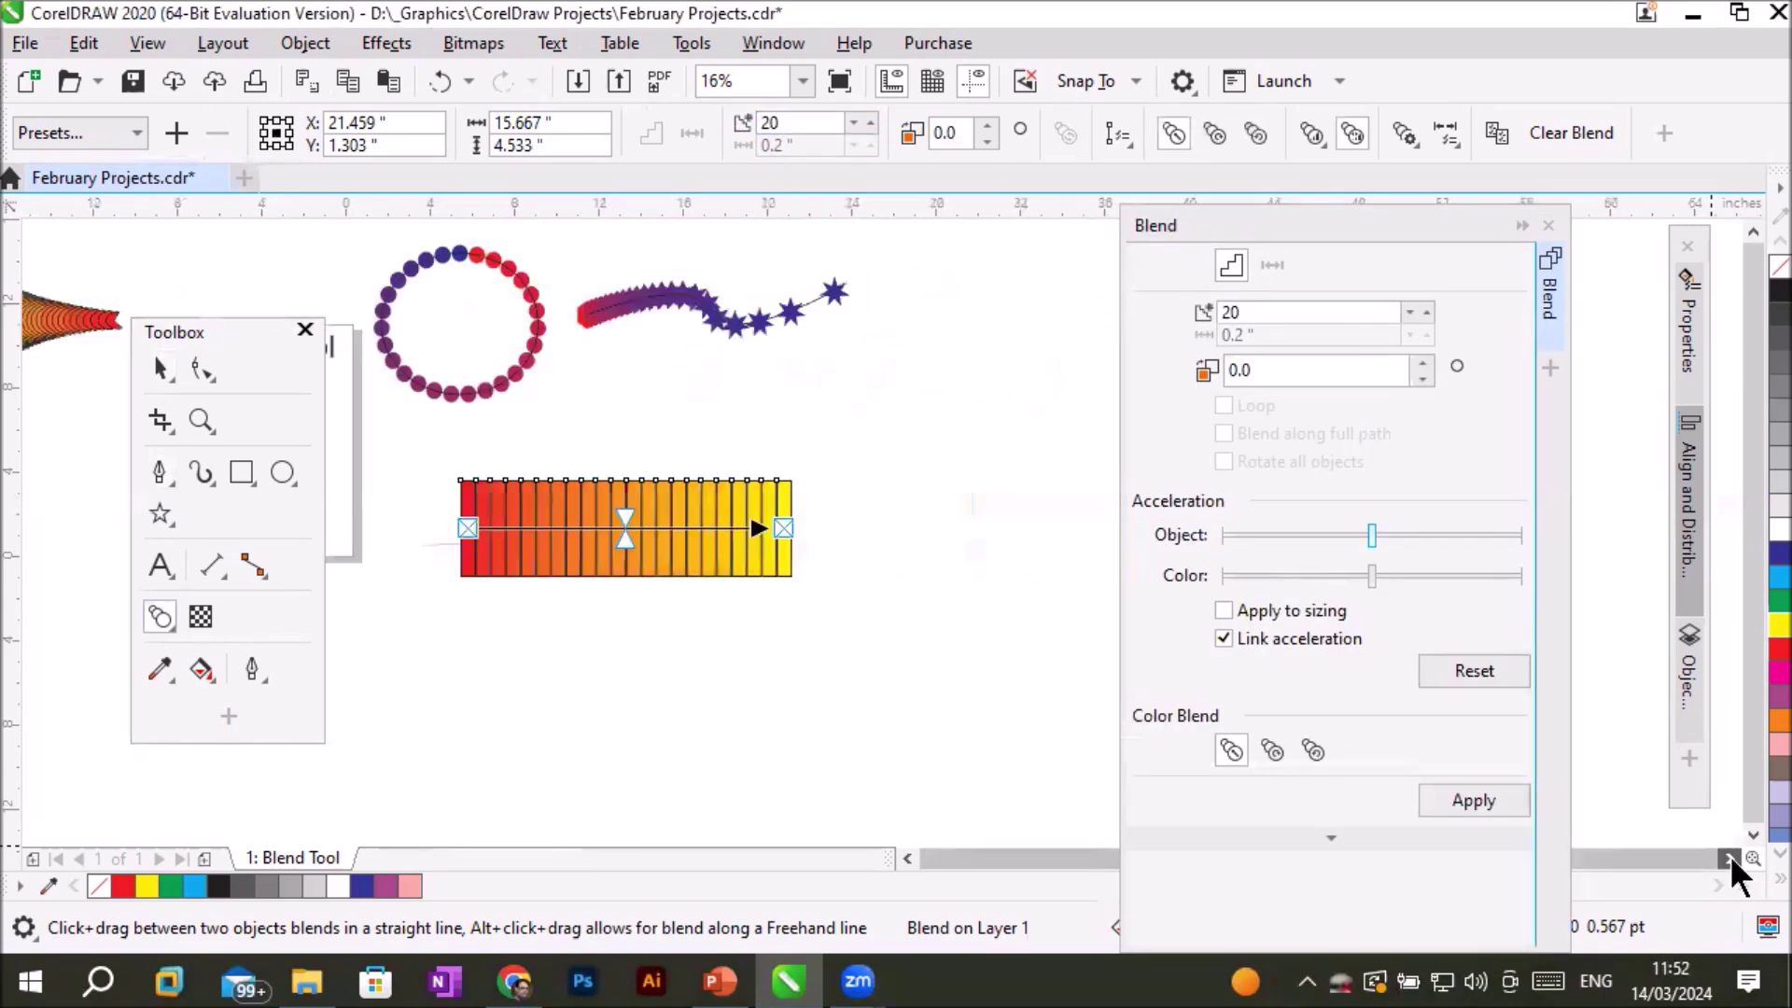
left_click(1426, 313)
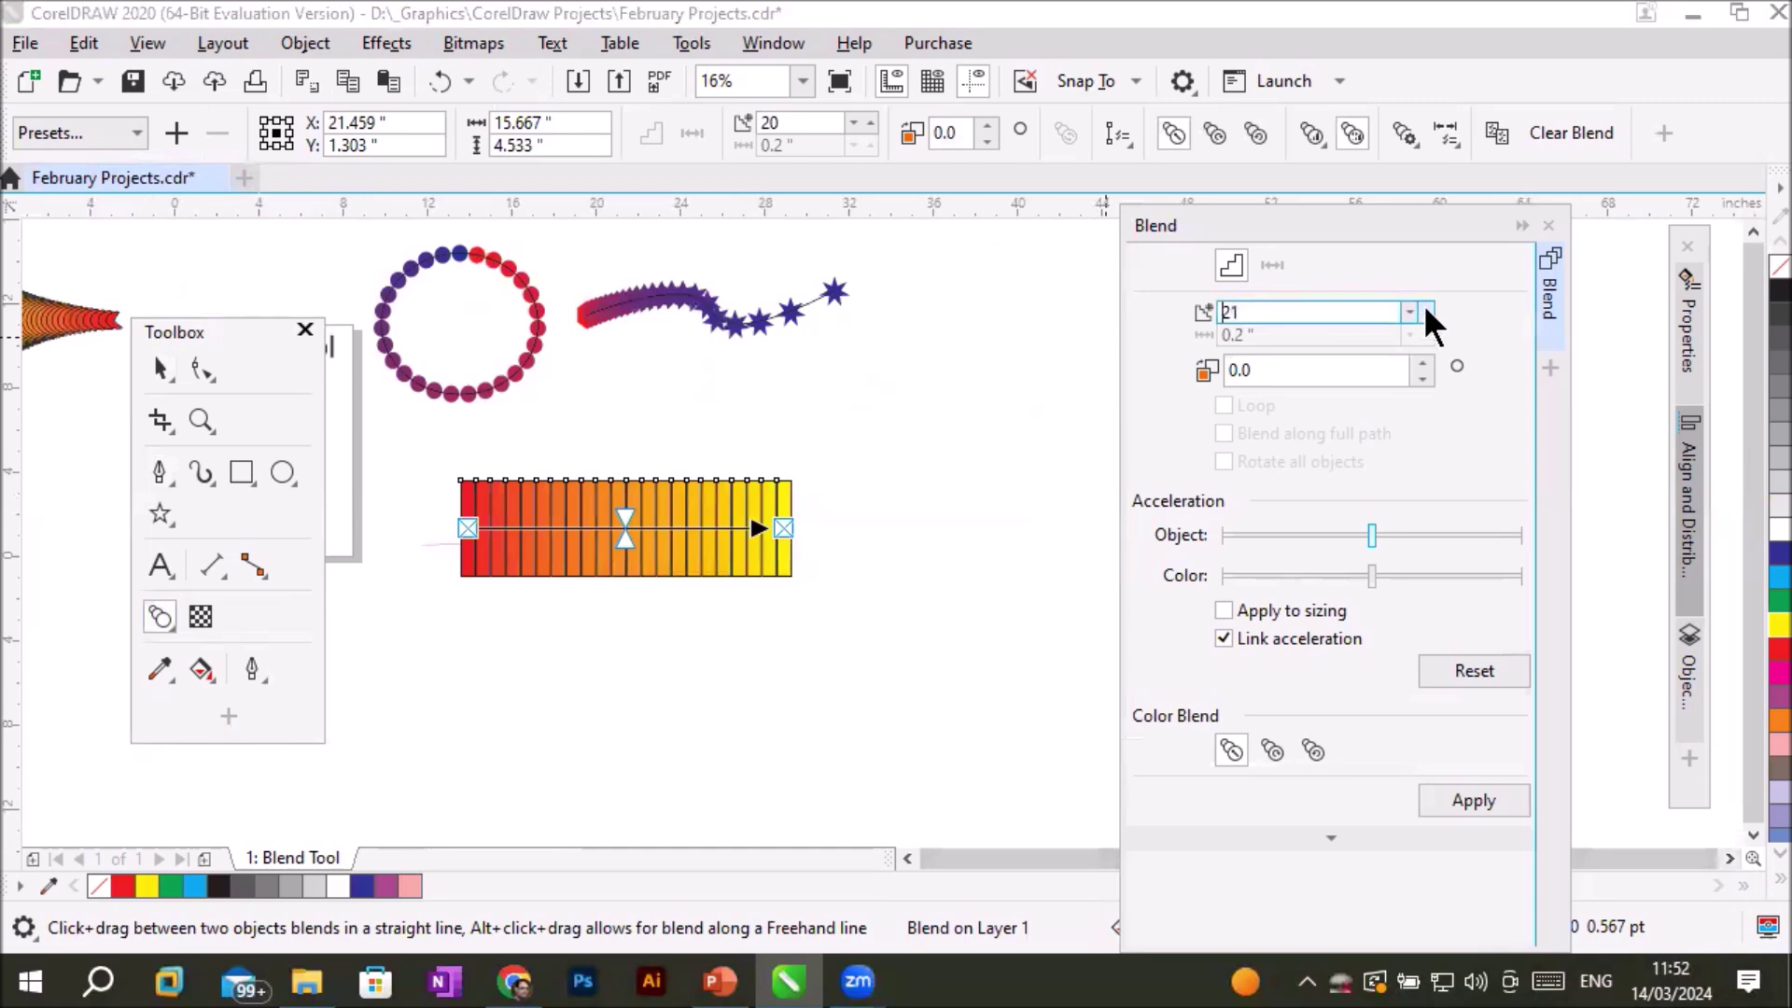
left_click(1426, 319)
left_click(1426, 319)
left_click(1407, 312)
left_click(1407, 313)
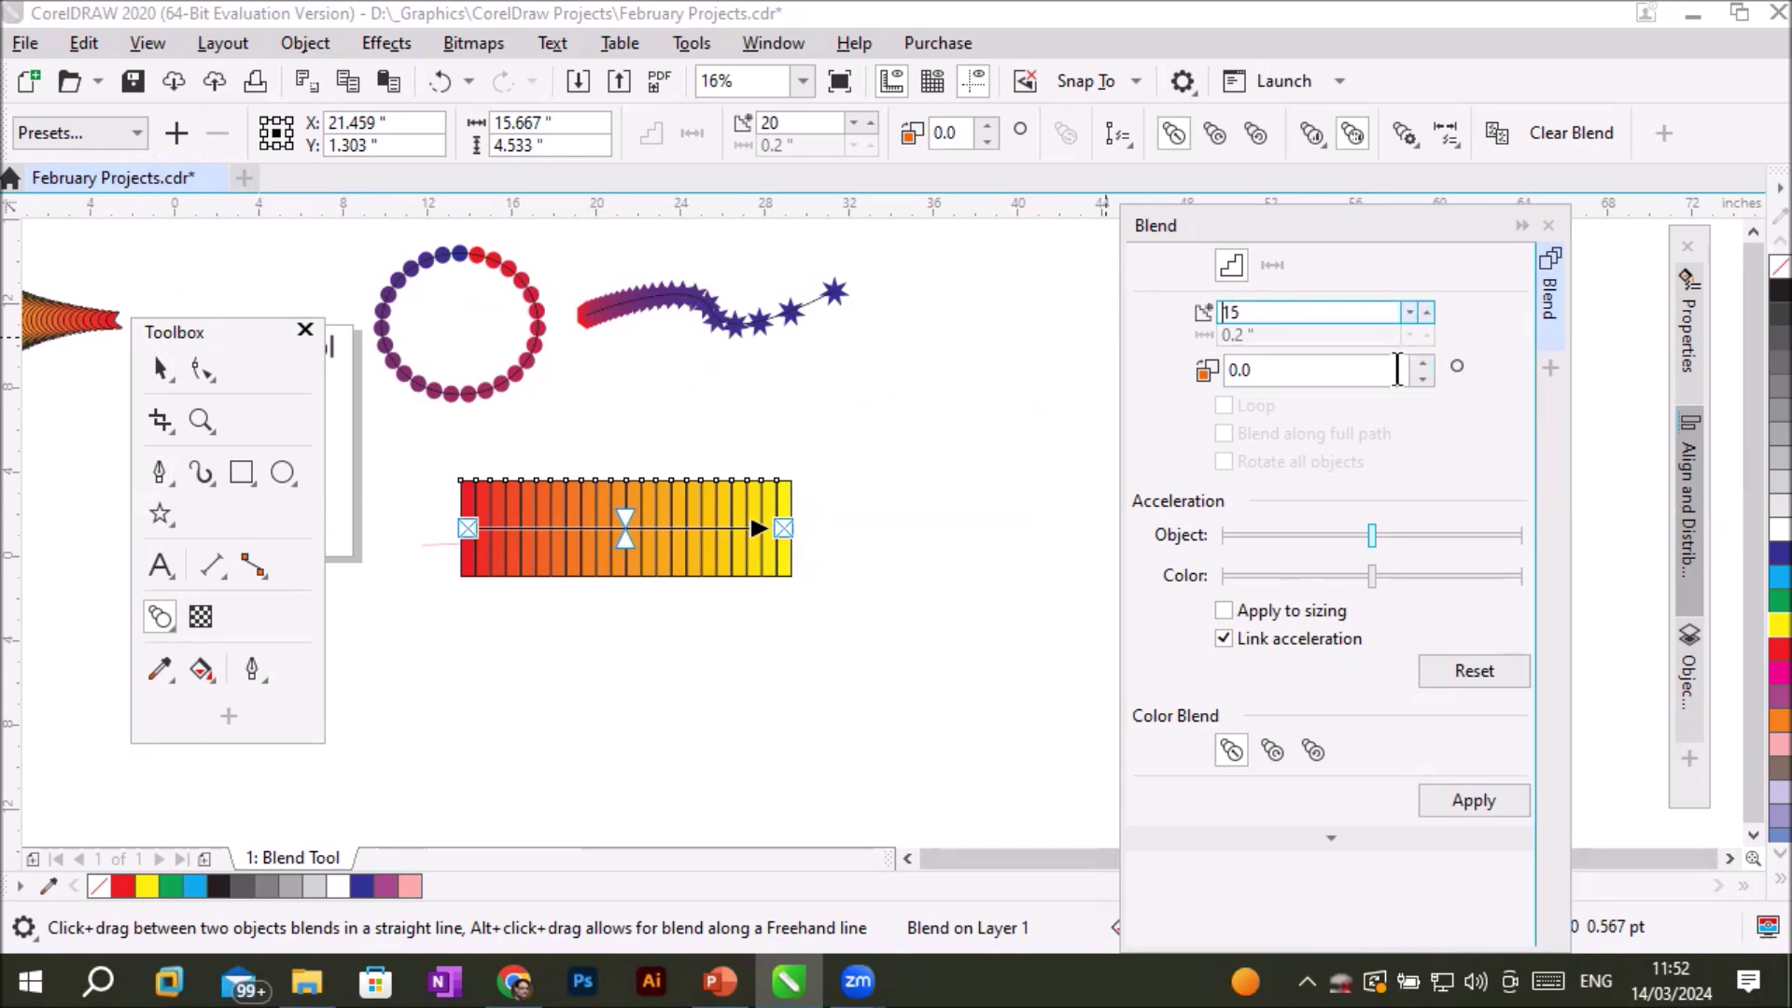
left_click(1484, 800)
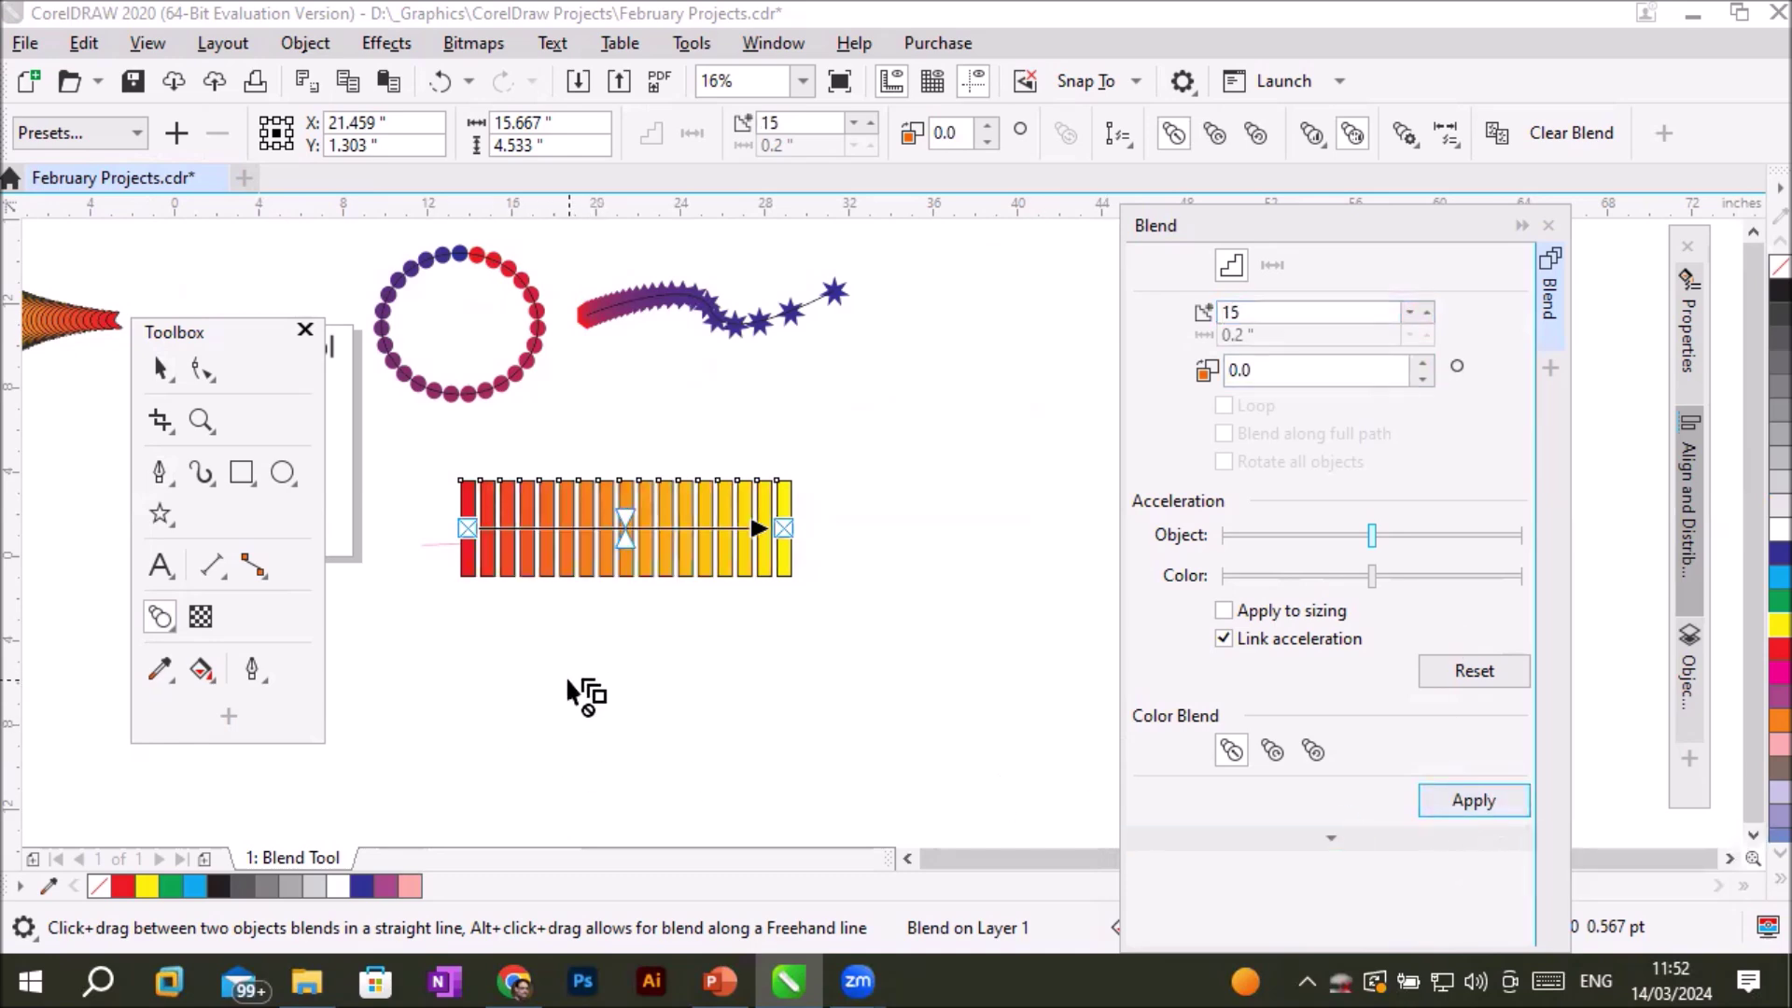
left_click(906, 857)
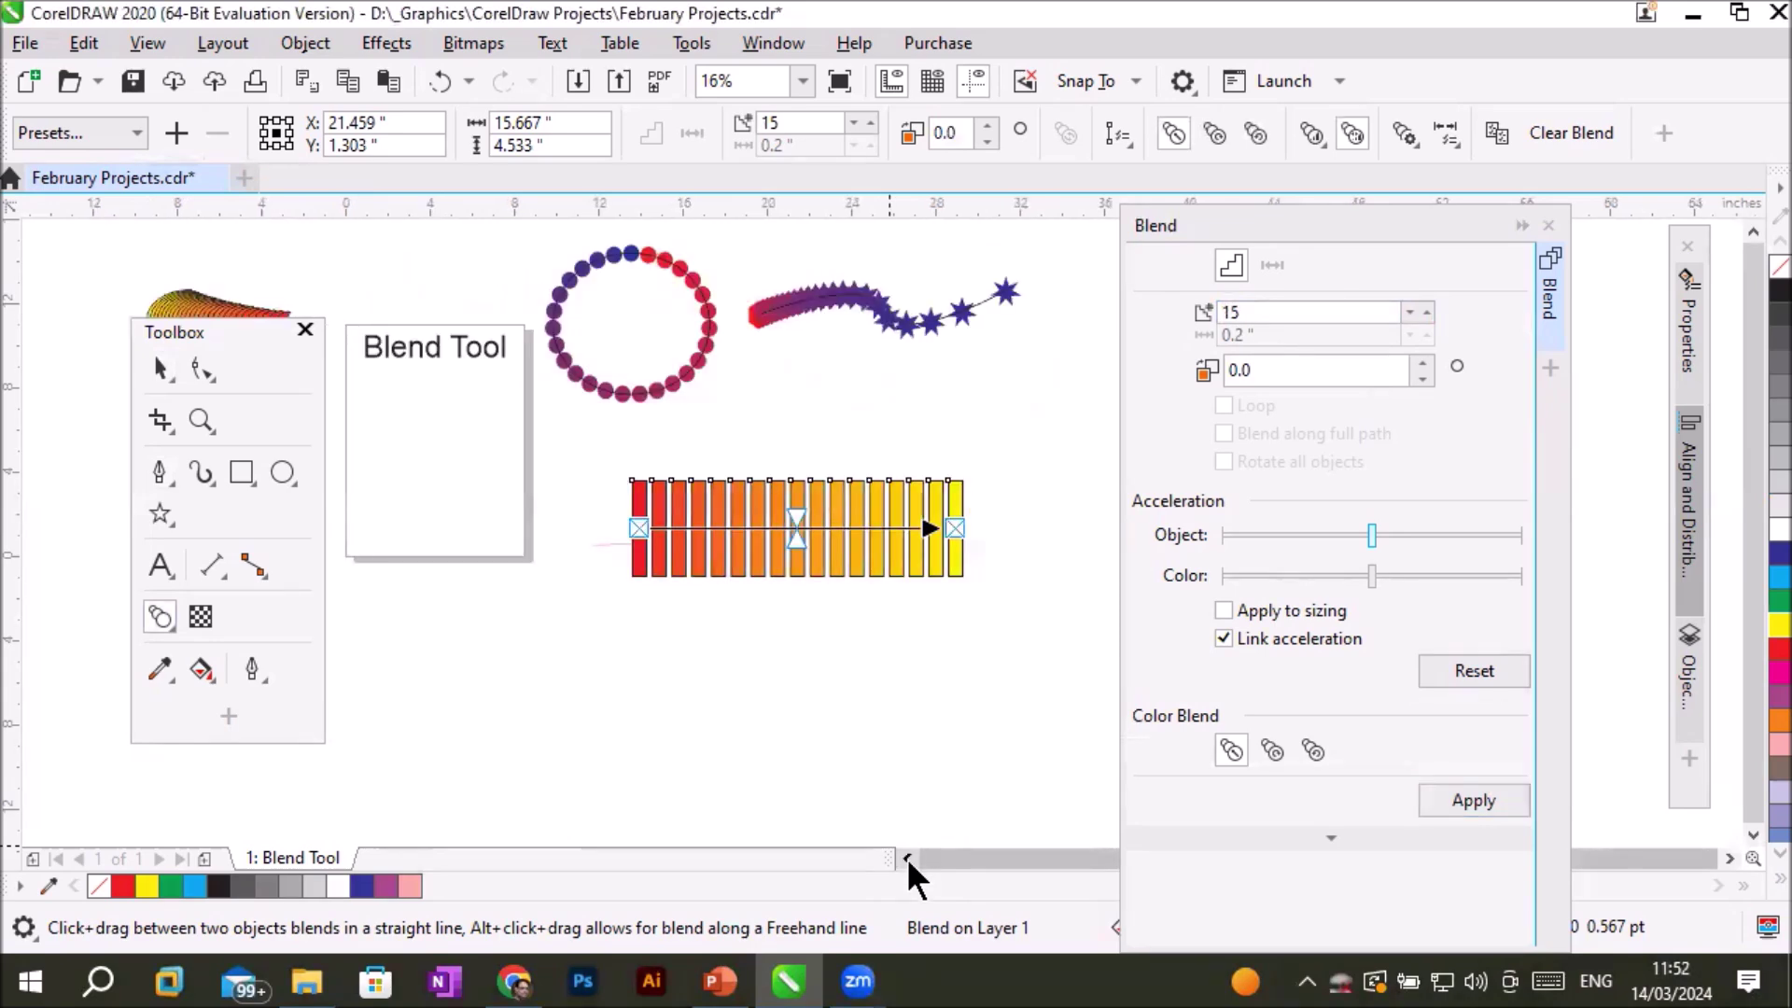
left_click(906, 858)
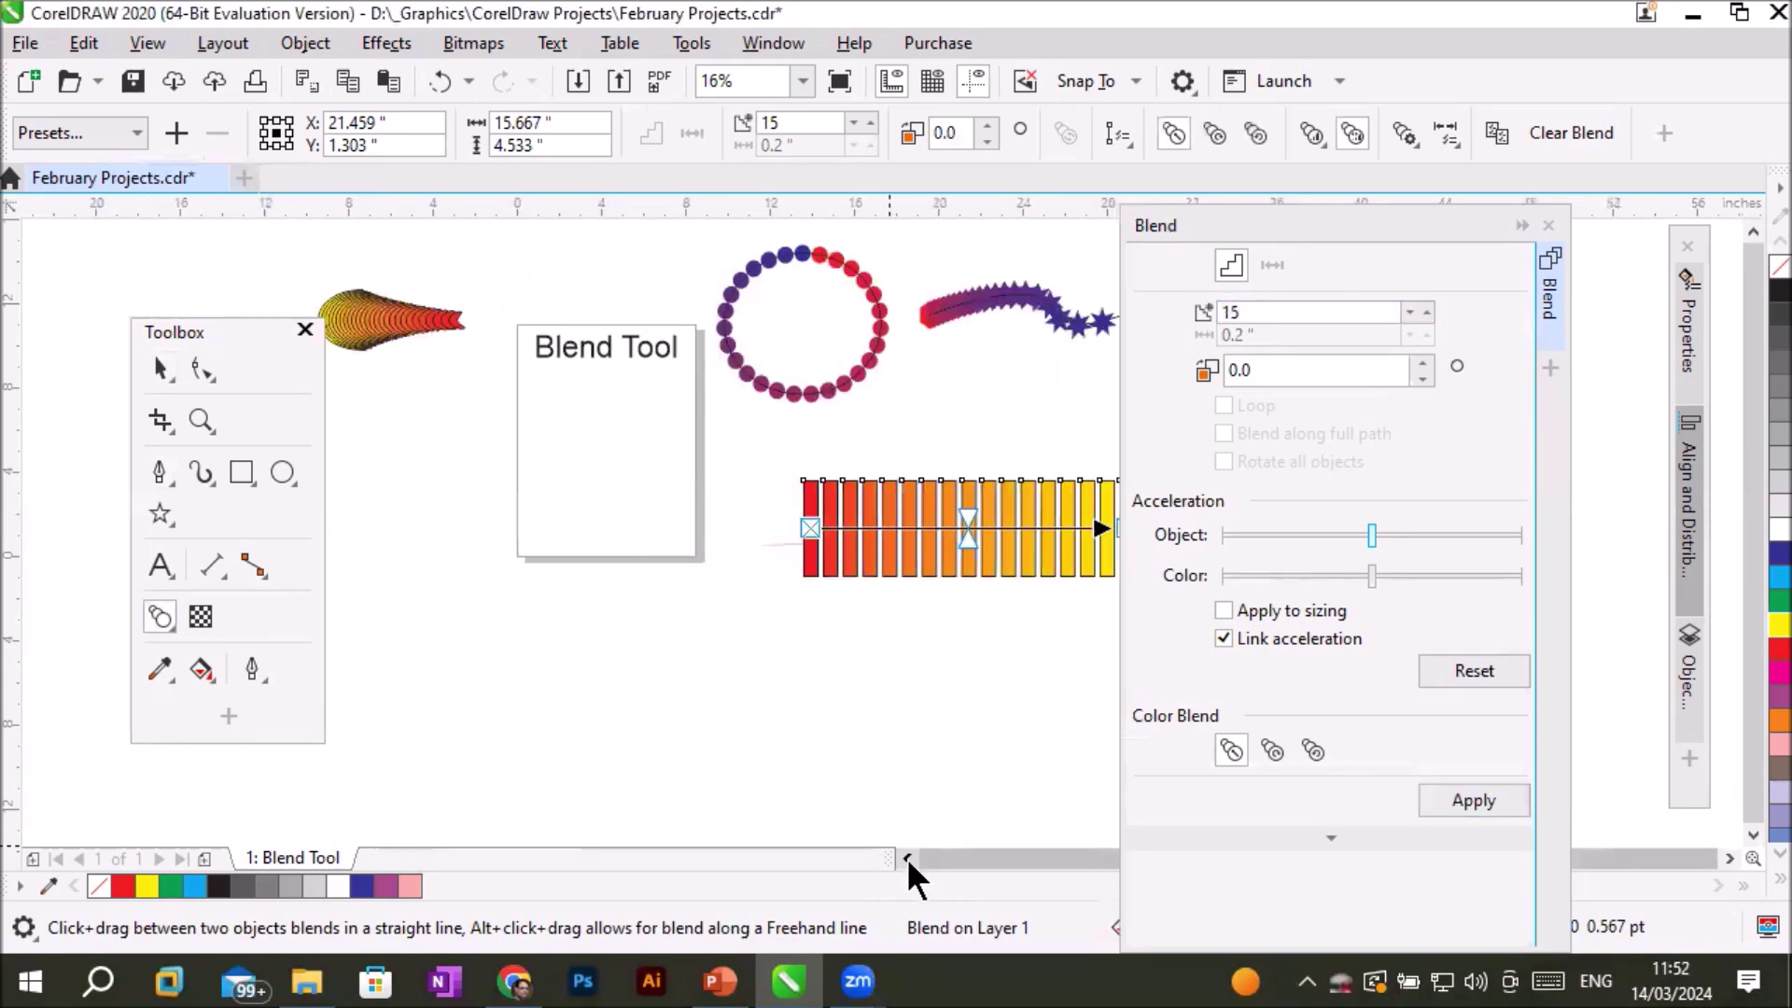
Draw an unfilled rectangle about 15 by 12.33 inches overlapping the lower part of the page.
left_click(240, 473)
mouse_move(389, 489)
left_mouse_down()
mouse_move(563, 686)
mouse_move(707, 748)
left_mouse_up()
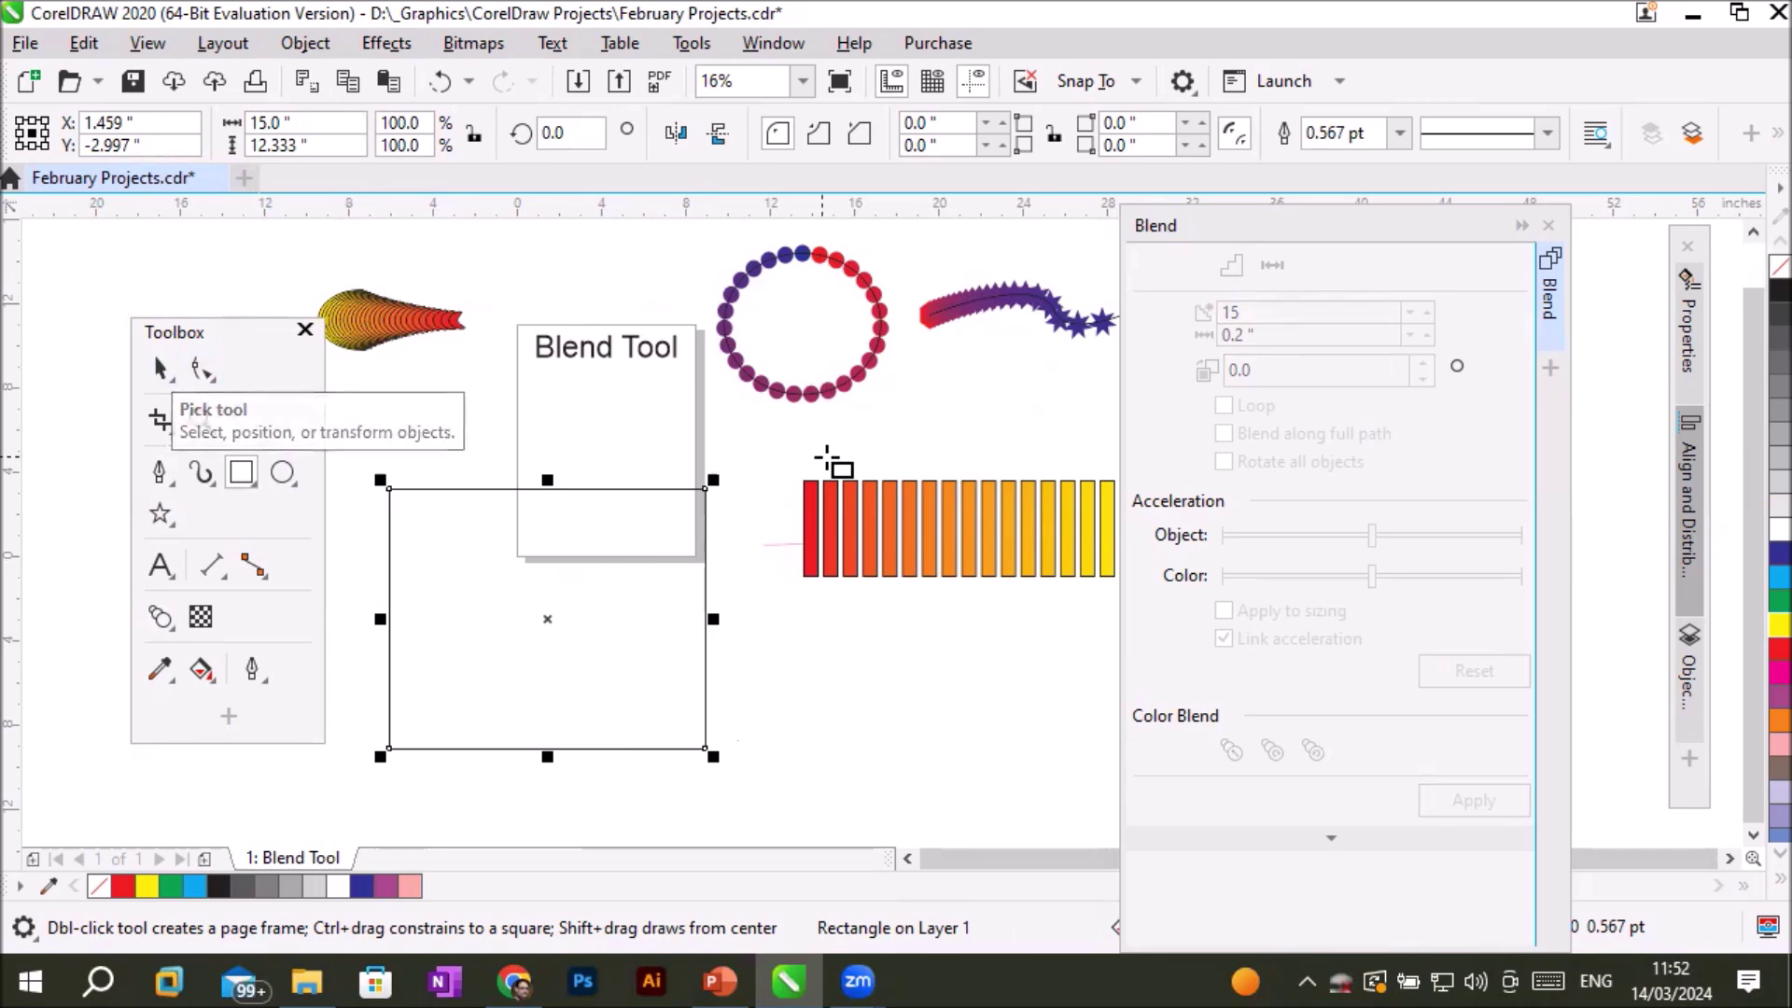
left_click(160, 369)
Try to attach the red-to-yellow blend to the unfilled rectangle as its new path and spread it along the full path.
left_click(1004, 535)
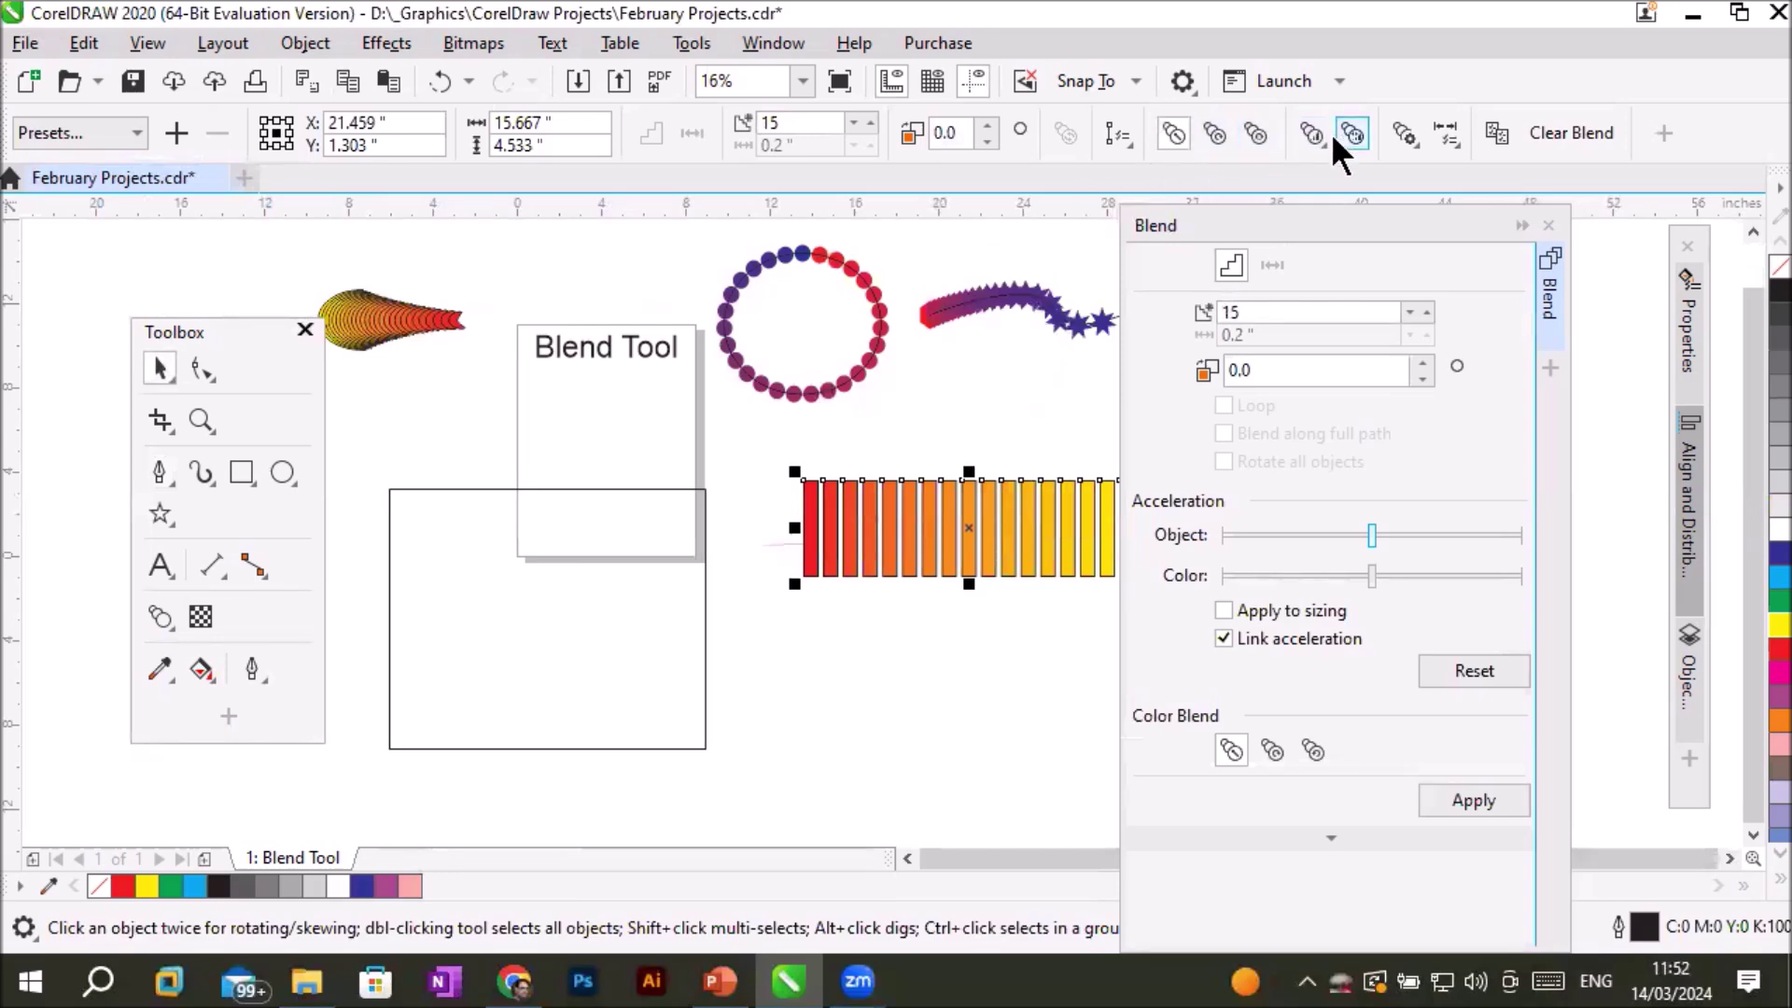
left_click(1119, 138)
left_click(1171, 168)
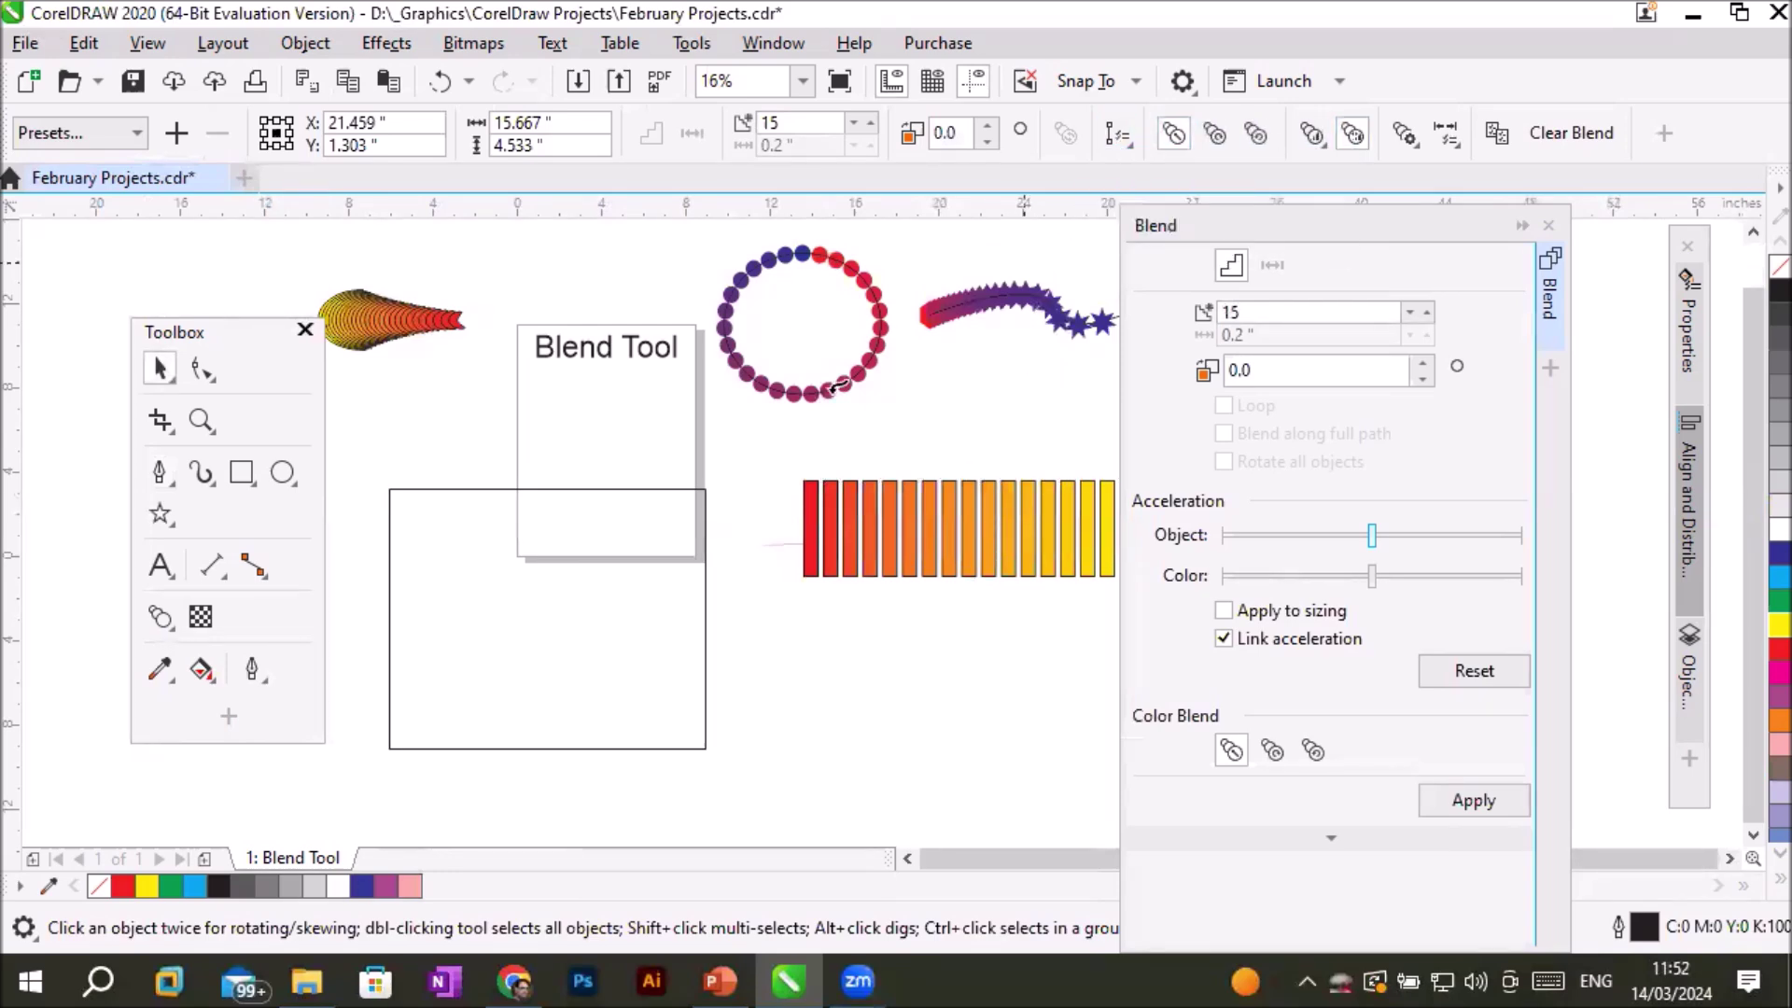
left_click(457, 487)
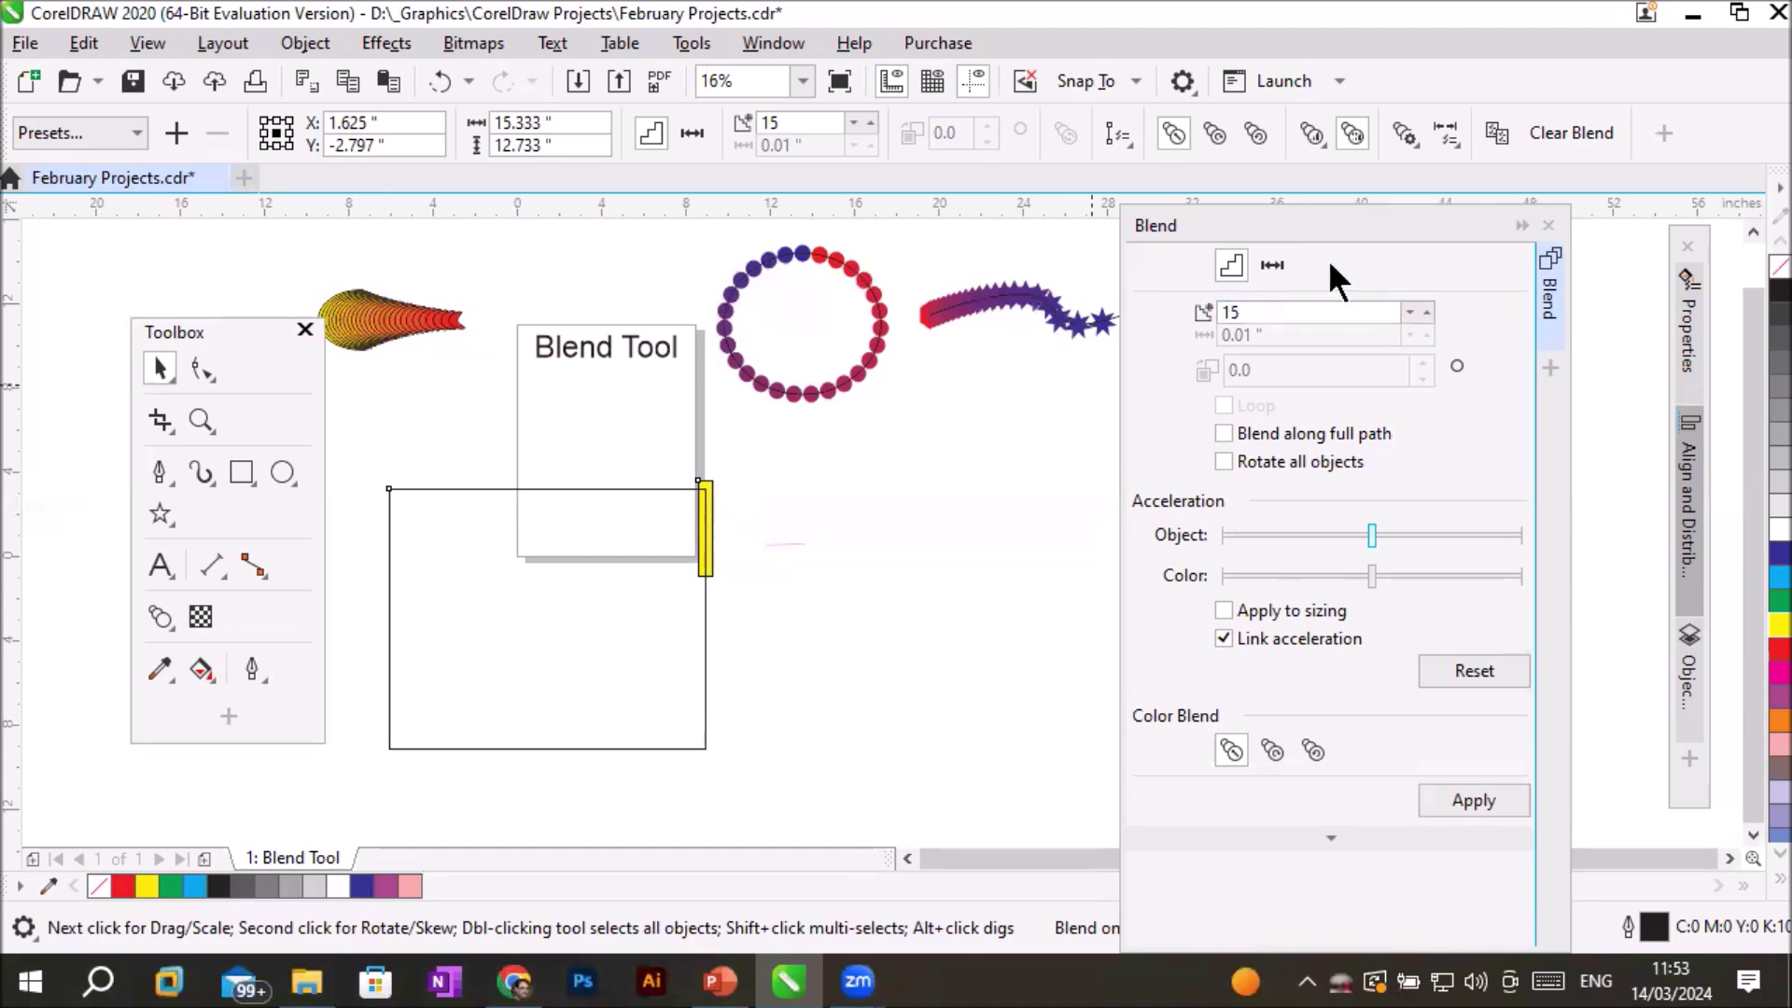
left_click(1446, 136)
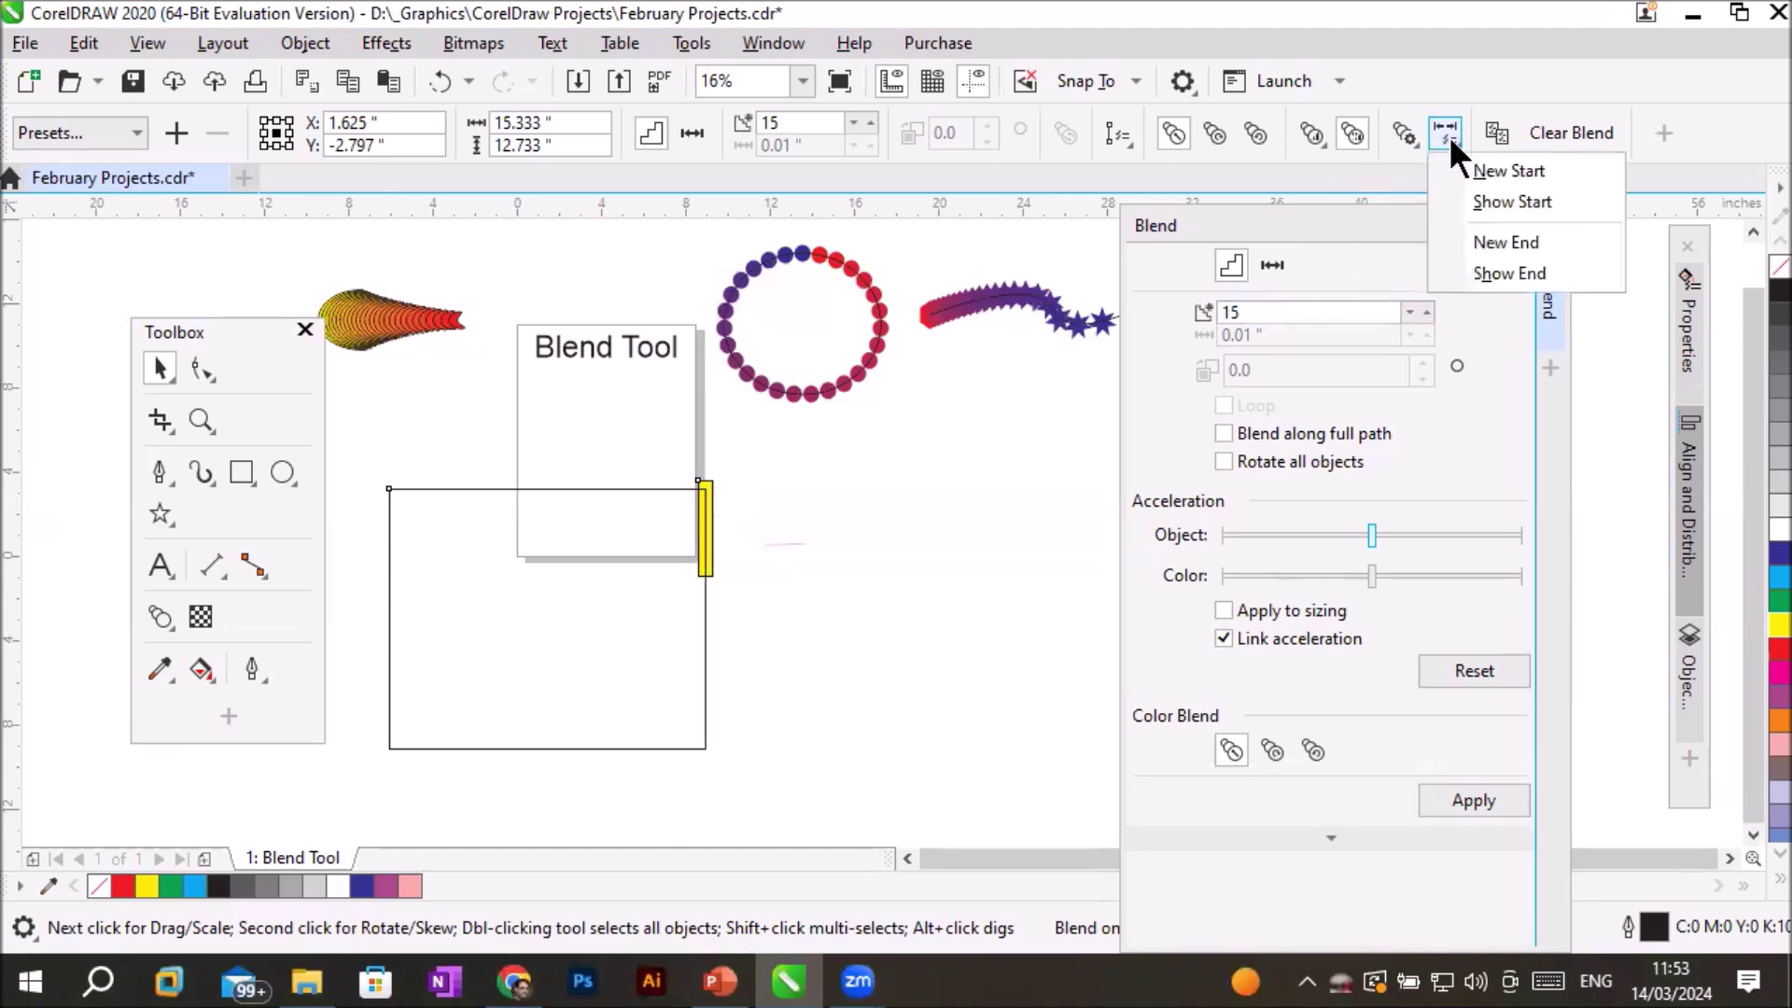
left_click(1450, 136)
left_click(1402, 137)
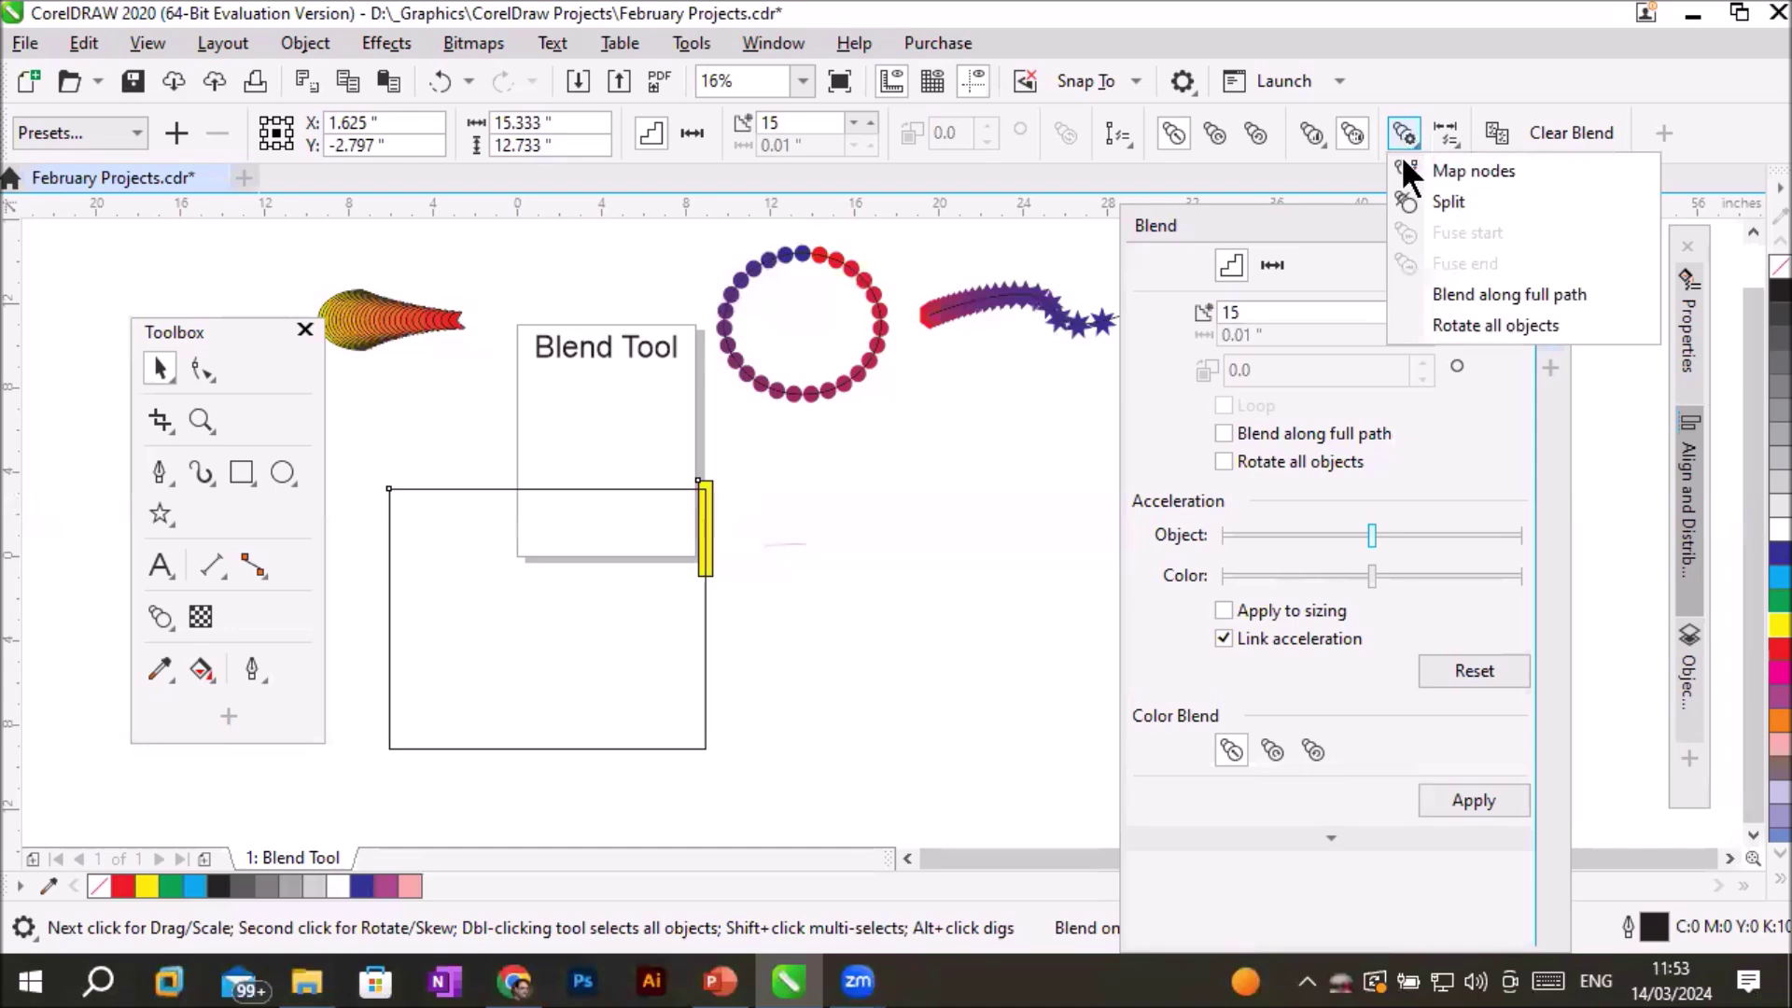
left_click(1499, 292)
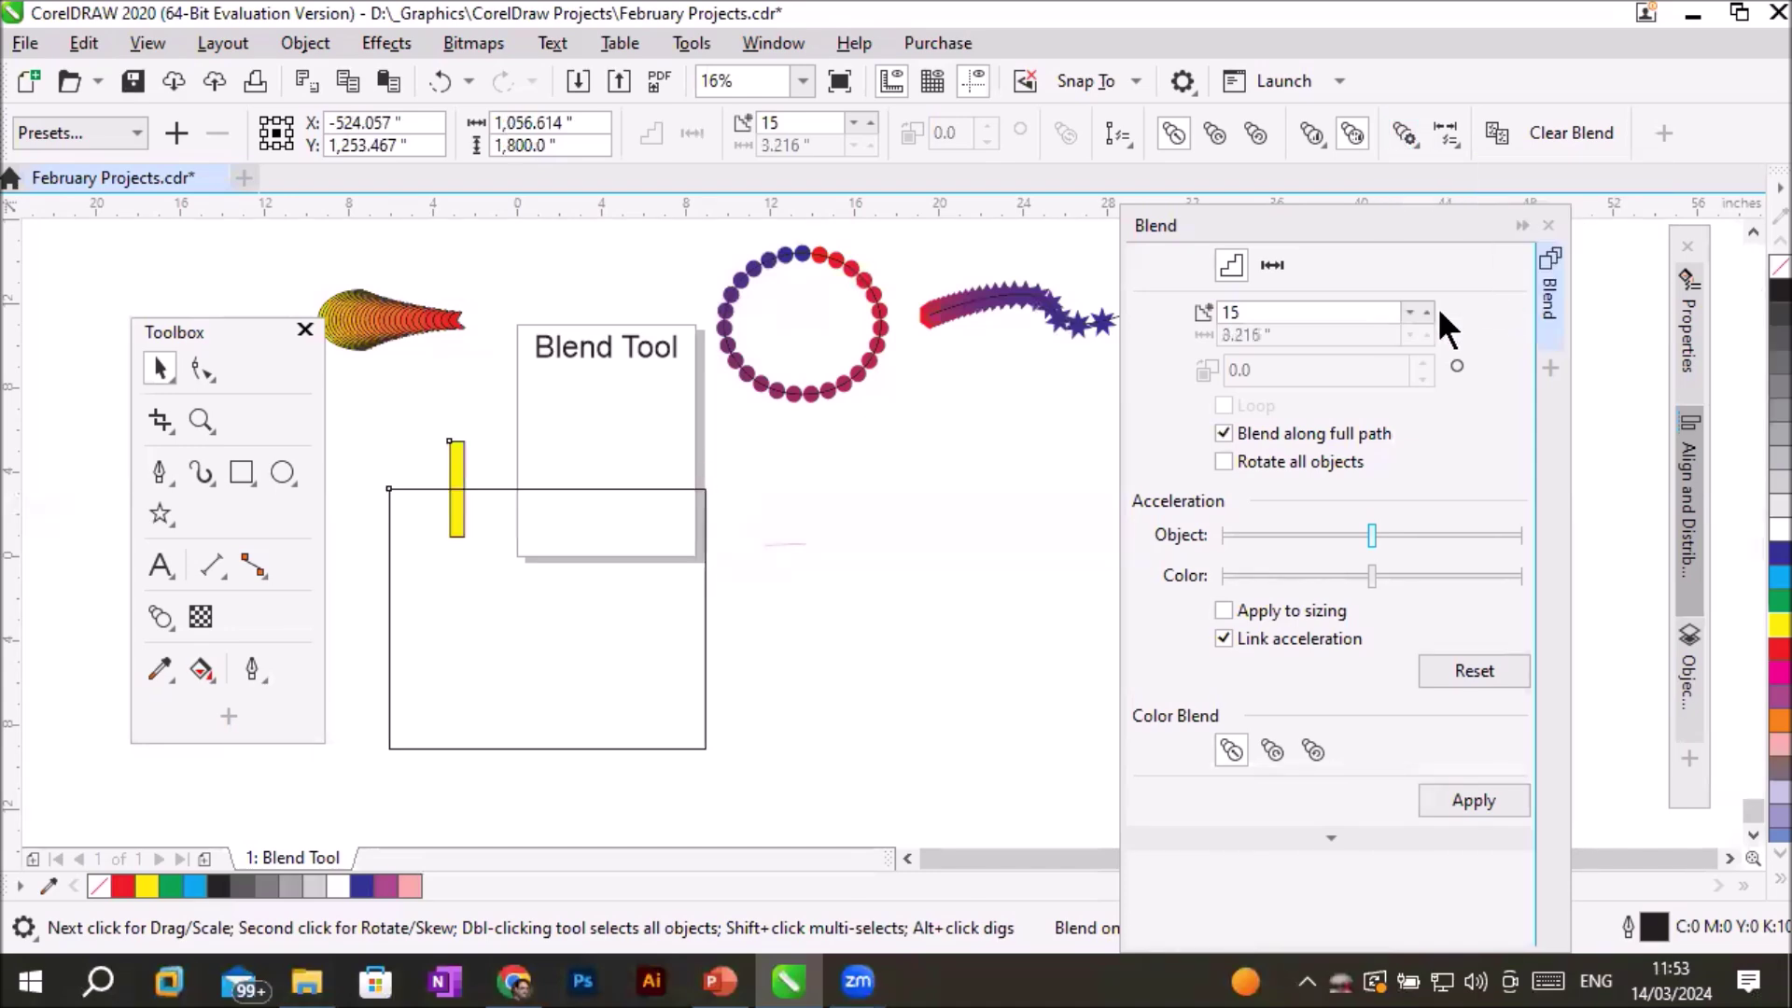
Undo the full-path spread and the placement of the blend on the rectangle.
scroll(879, 580, "down", 2)
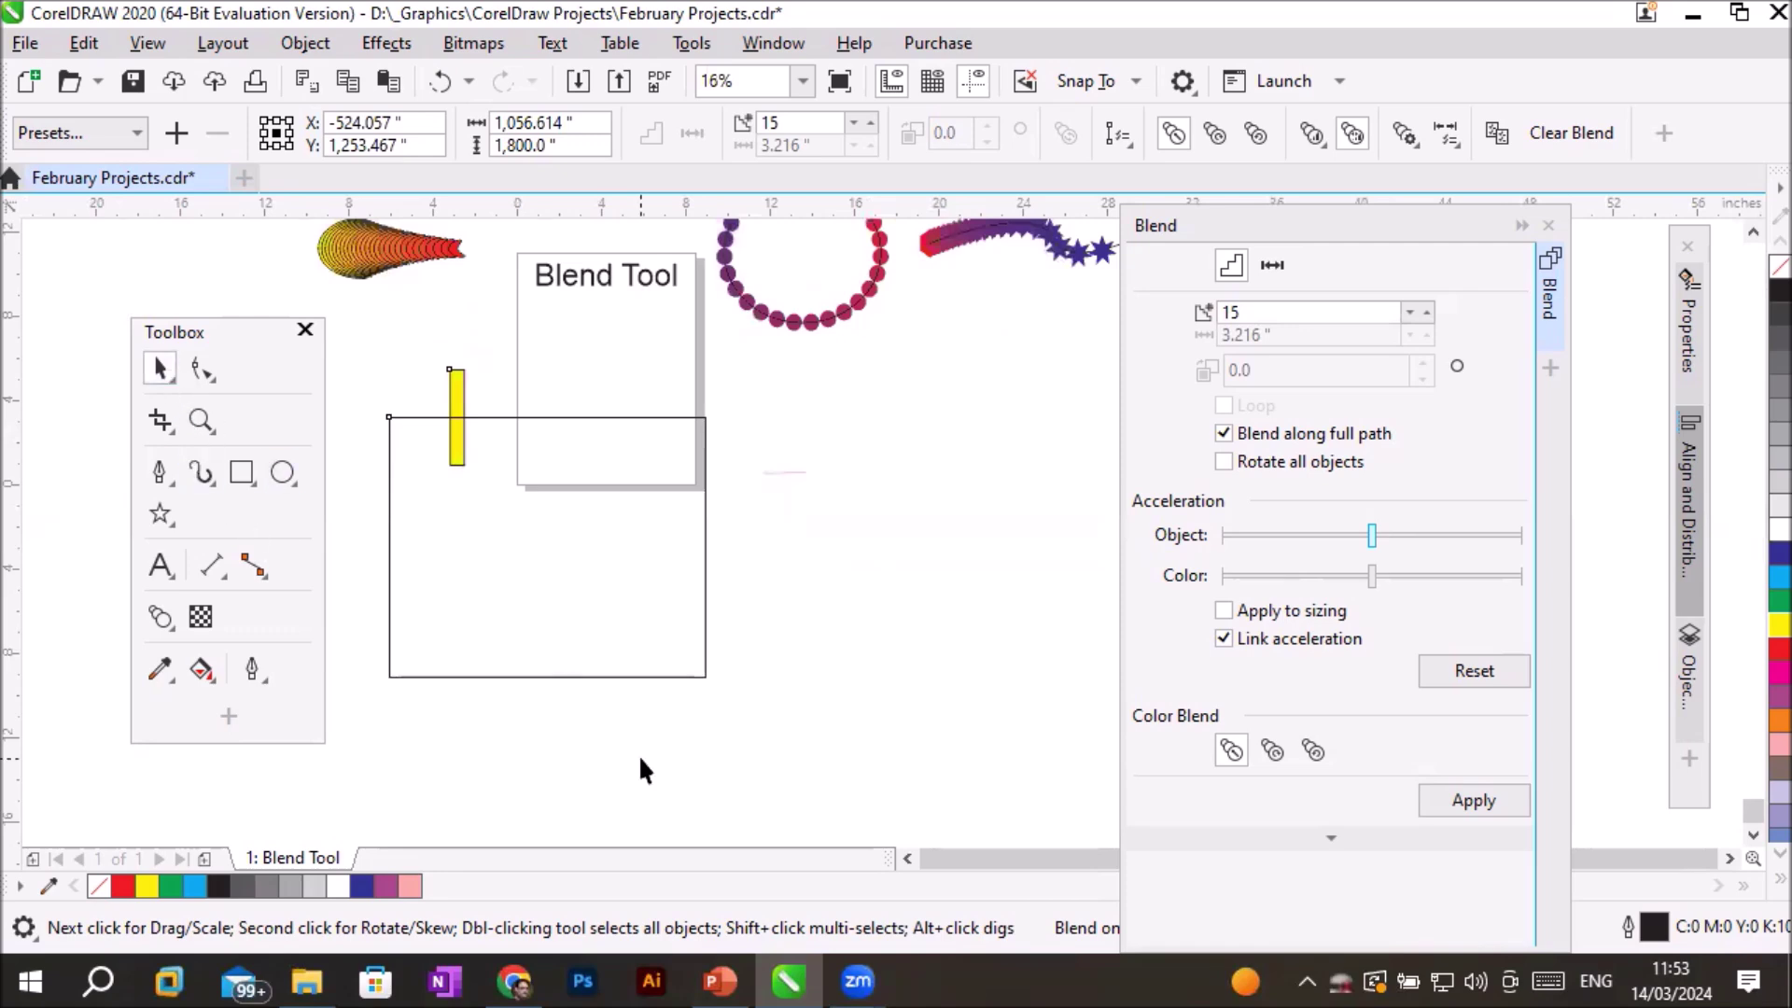
key("ctrl+z")
key("ctrl+z")
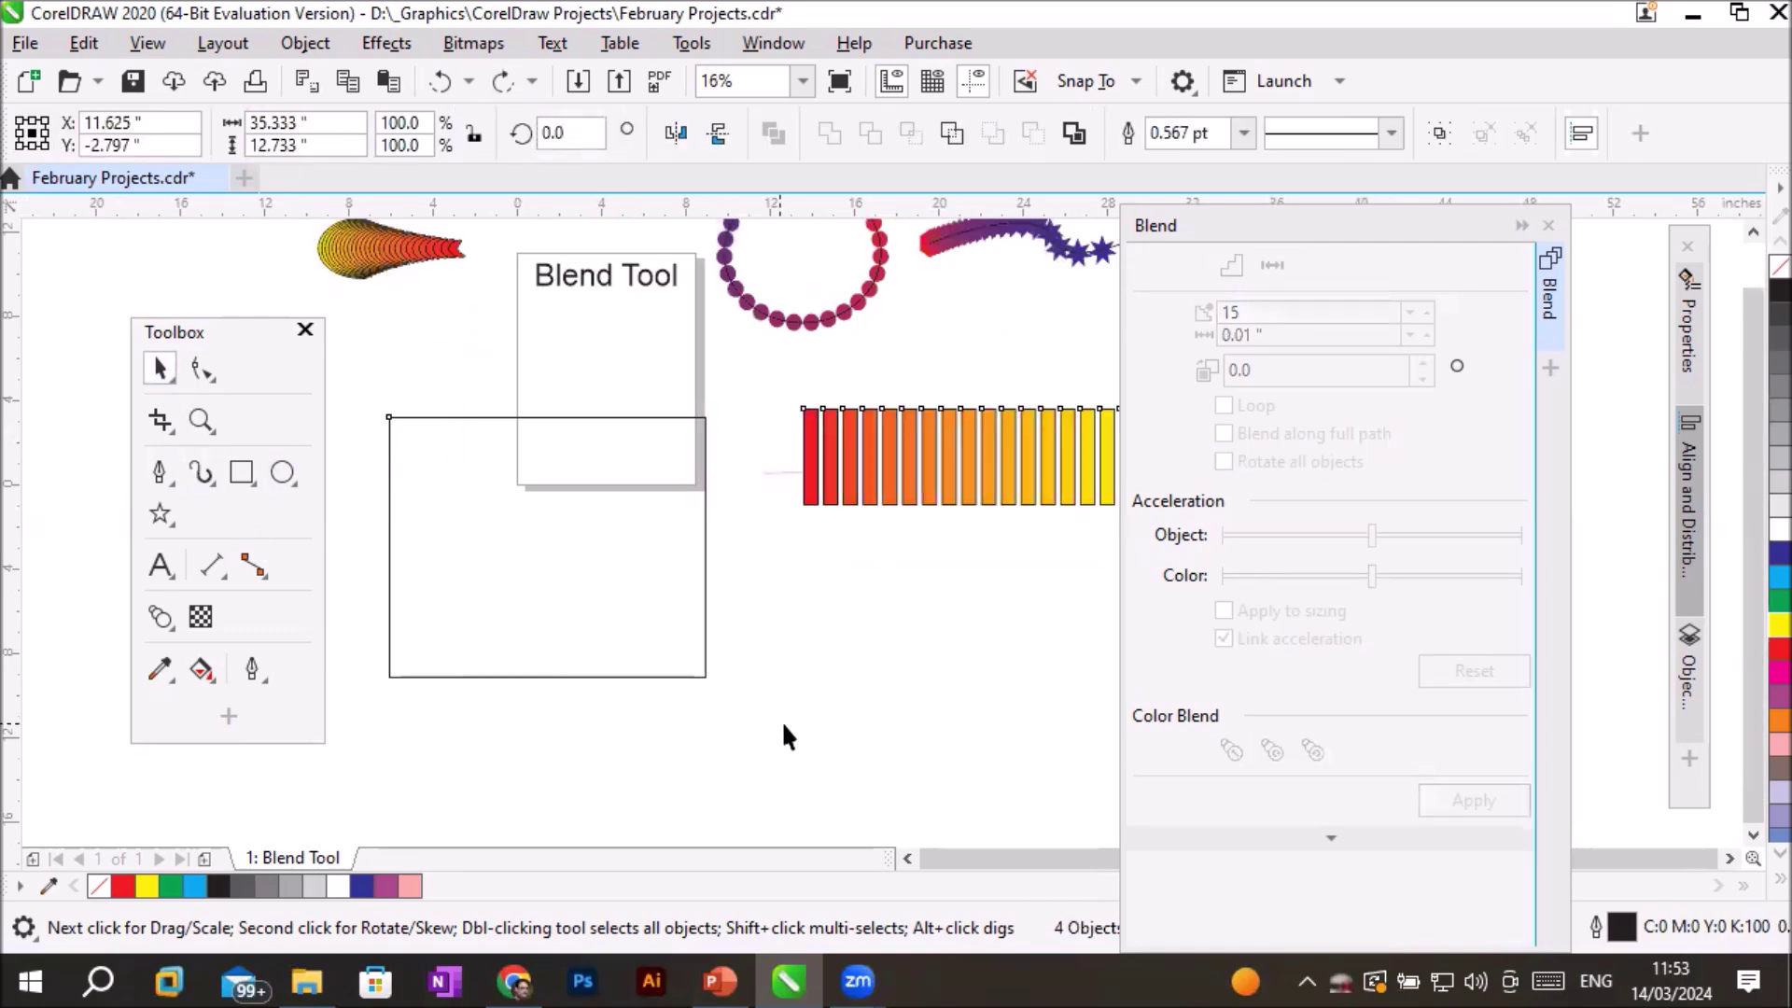
Select the red-to-yellow blend with the Blend tool and attach it to the unfilled rectangle as its new path.
left_click(798, 709)
left_click(987, 450)
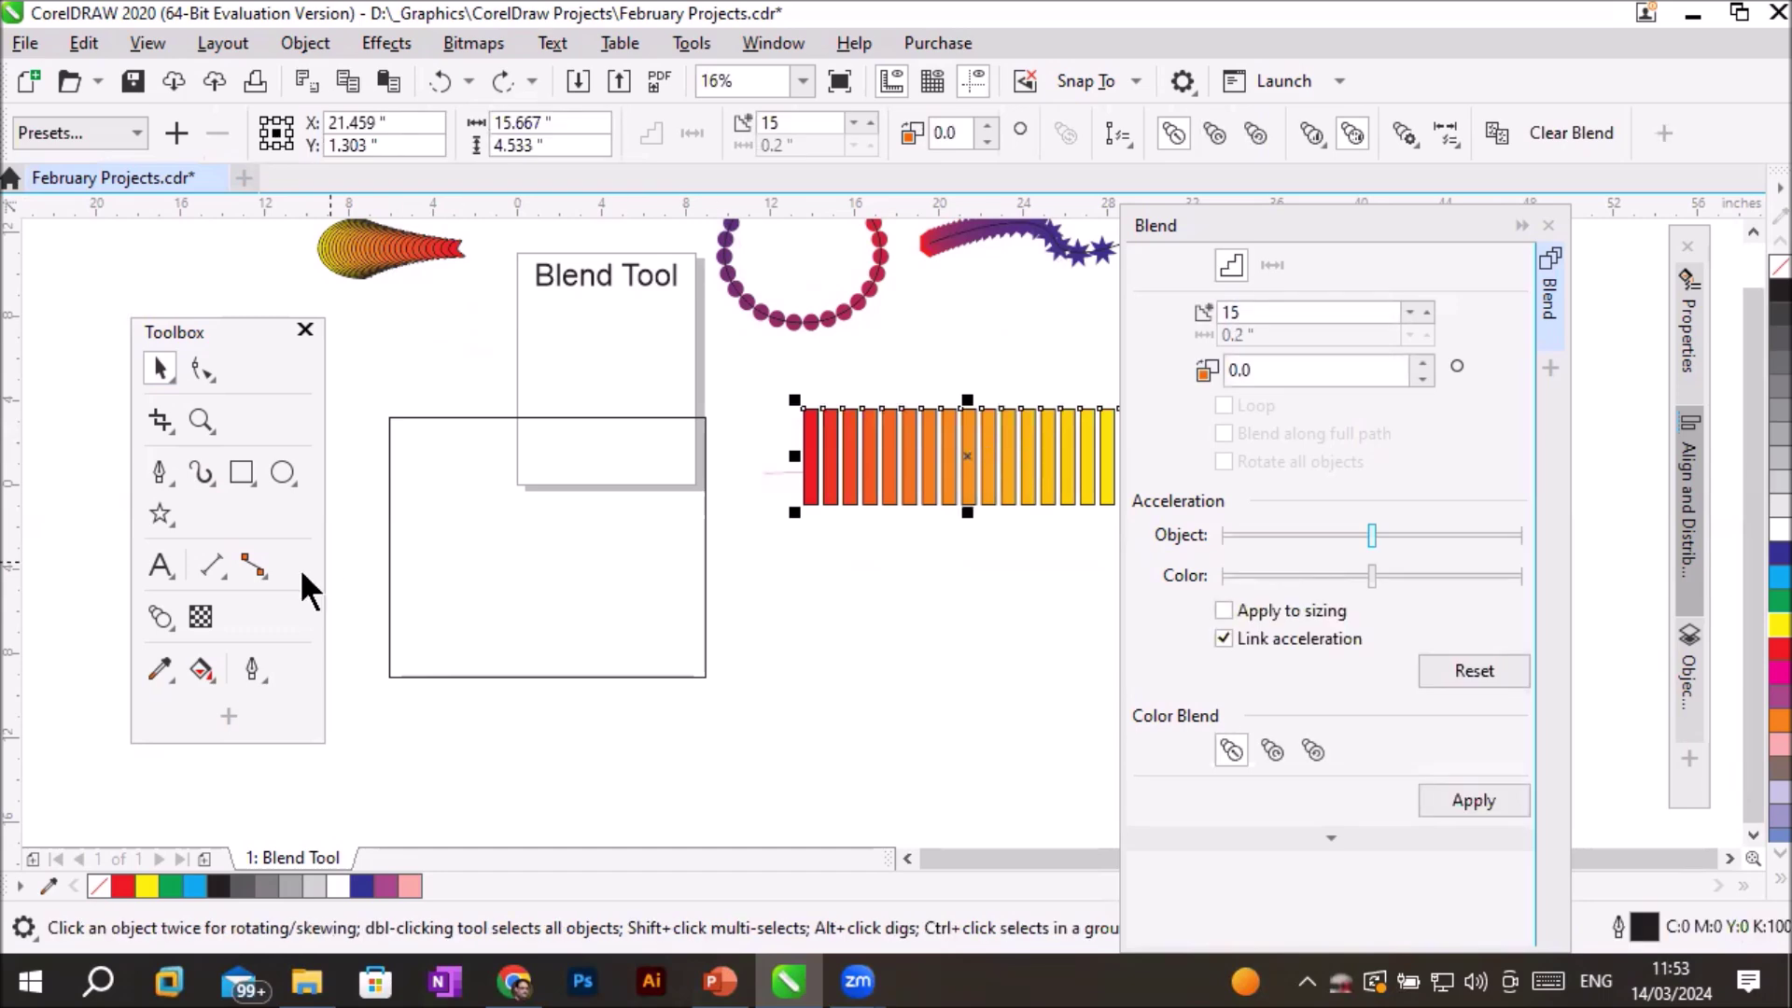
left_click(156, 618)
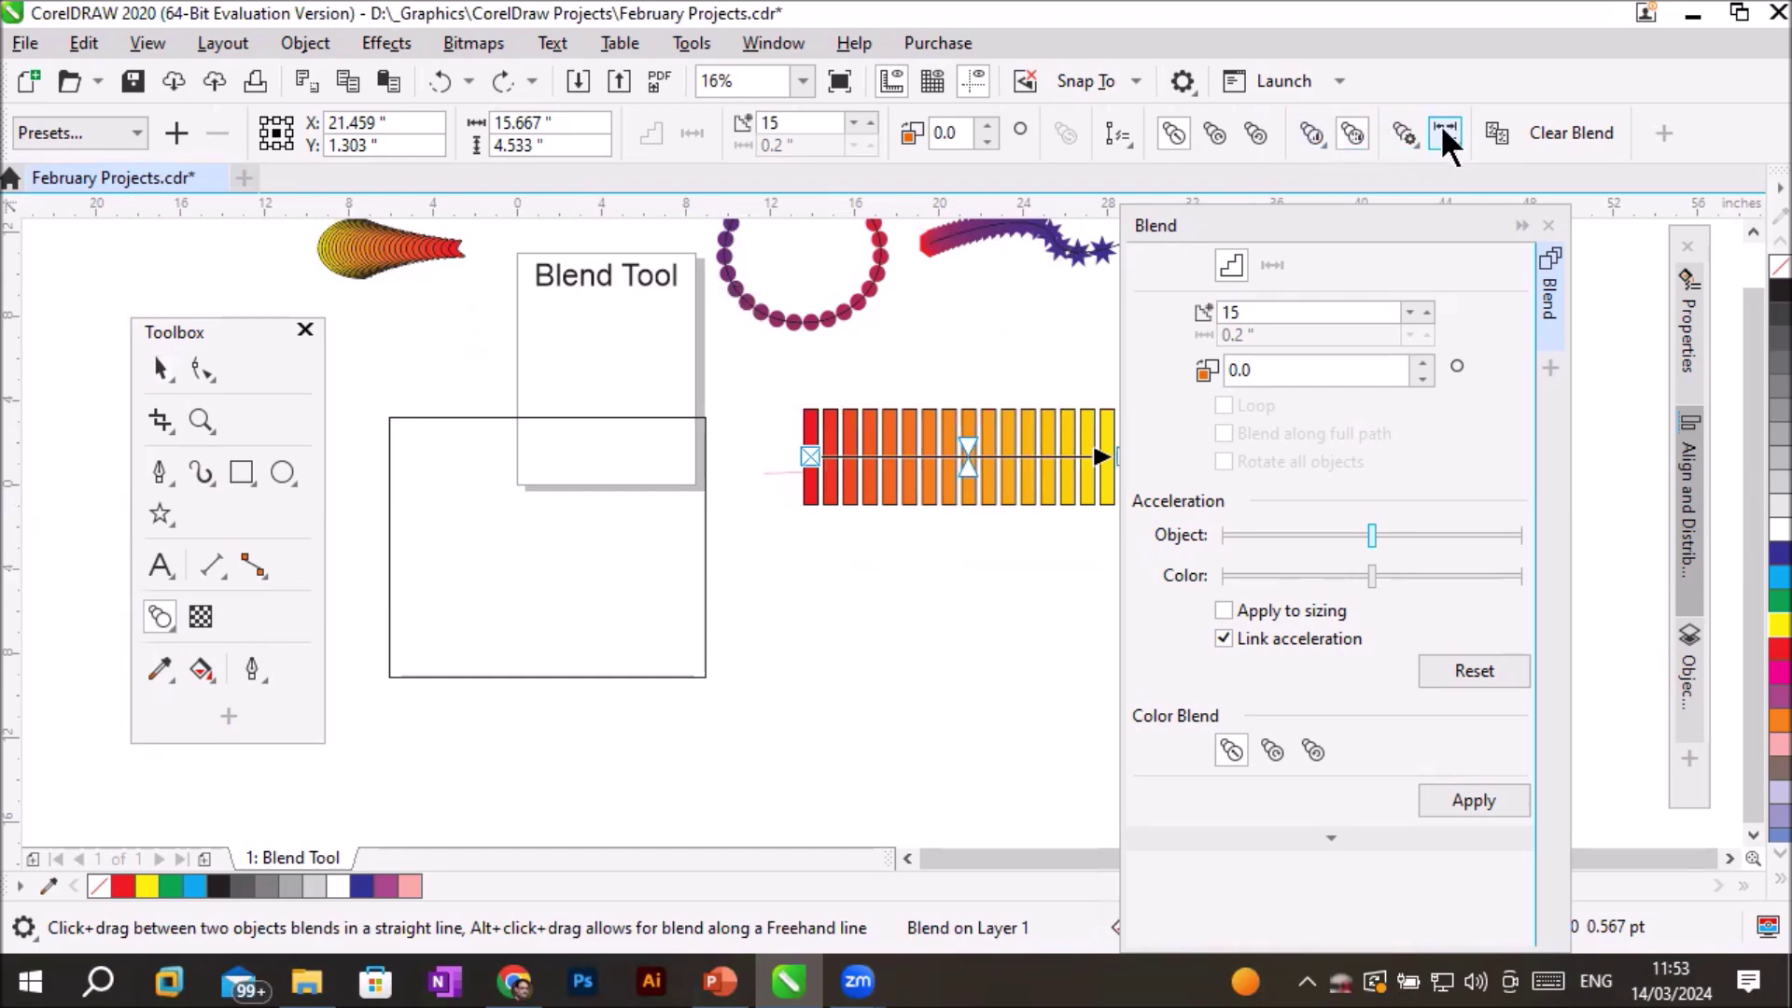
left_click(1405, 133)
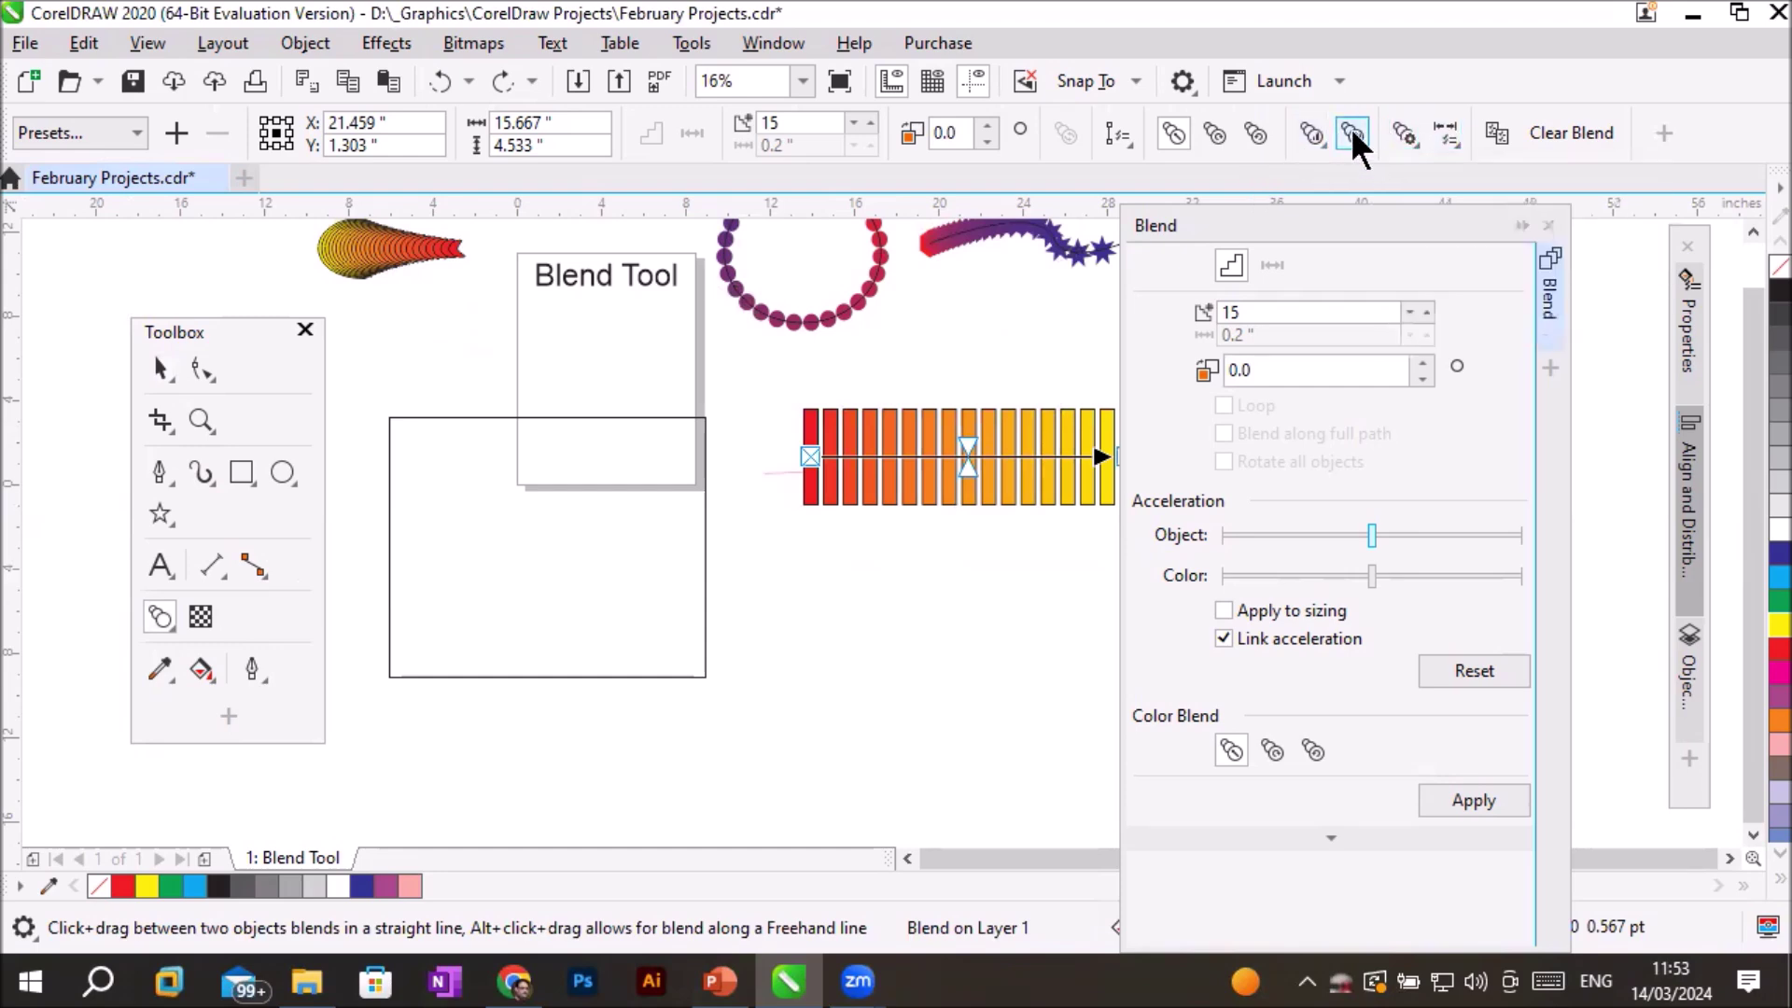
left_click(1311, 135)
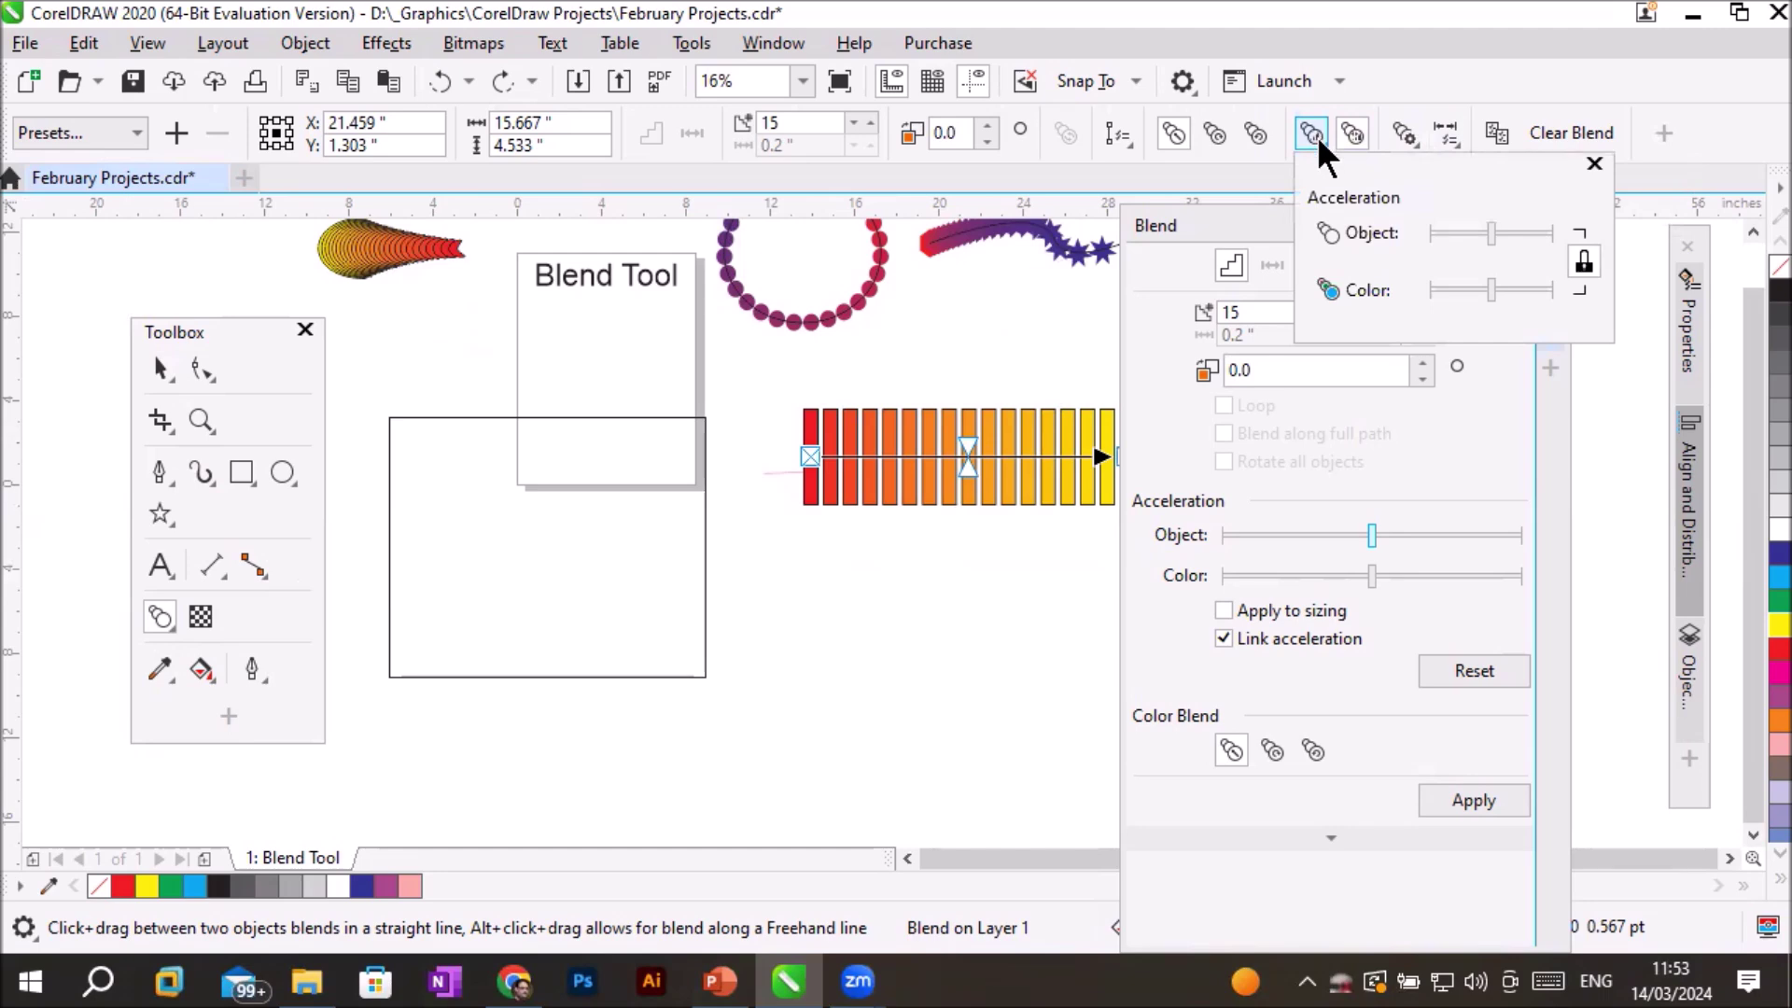
left_click(1442, 131)
left_click(1442, 131)
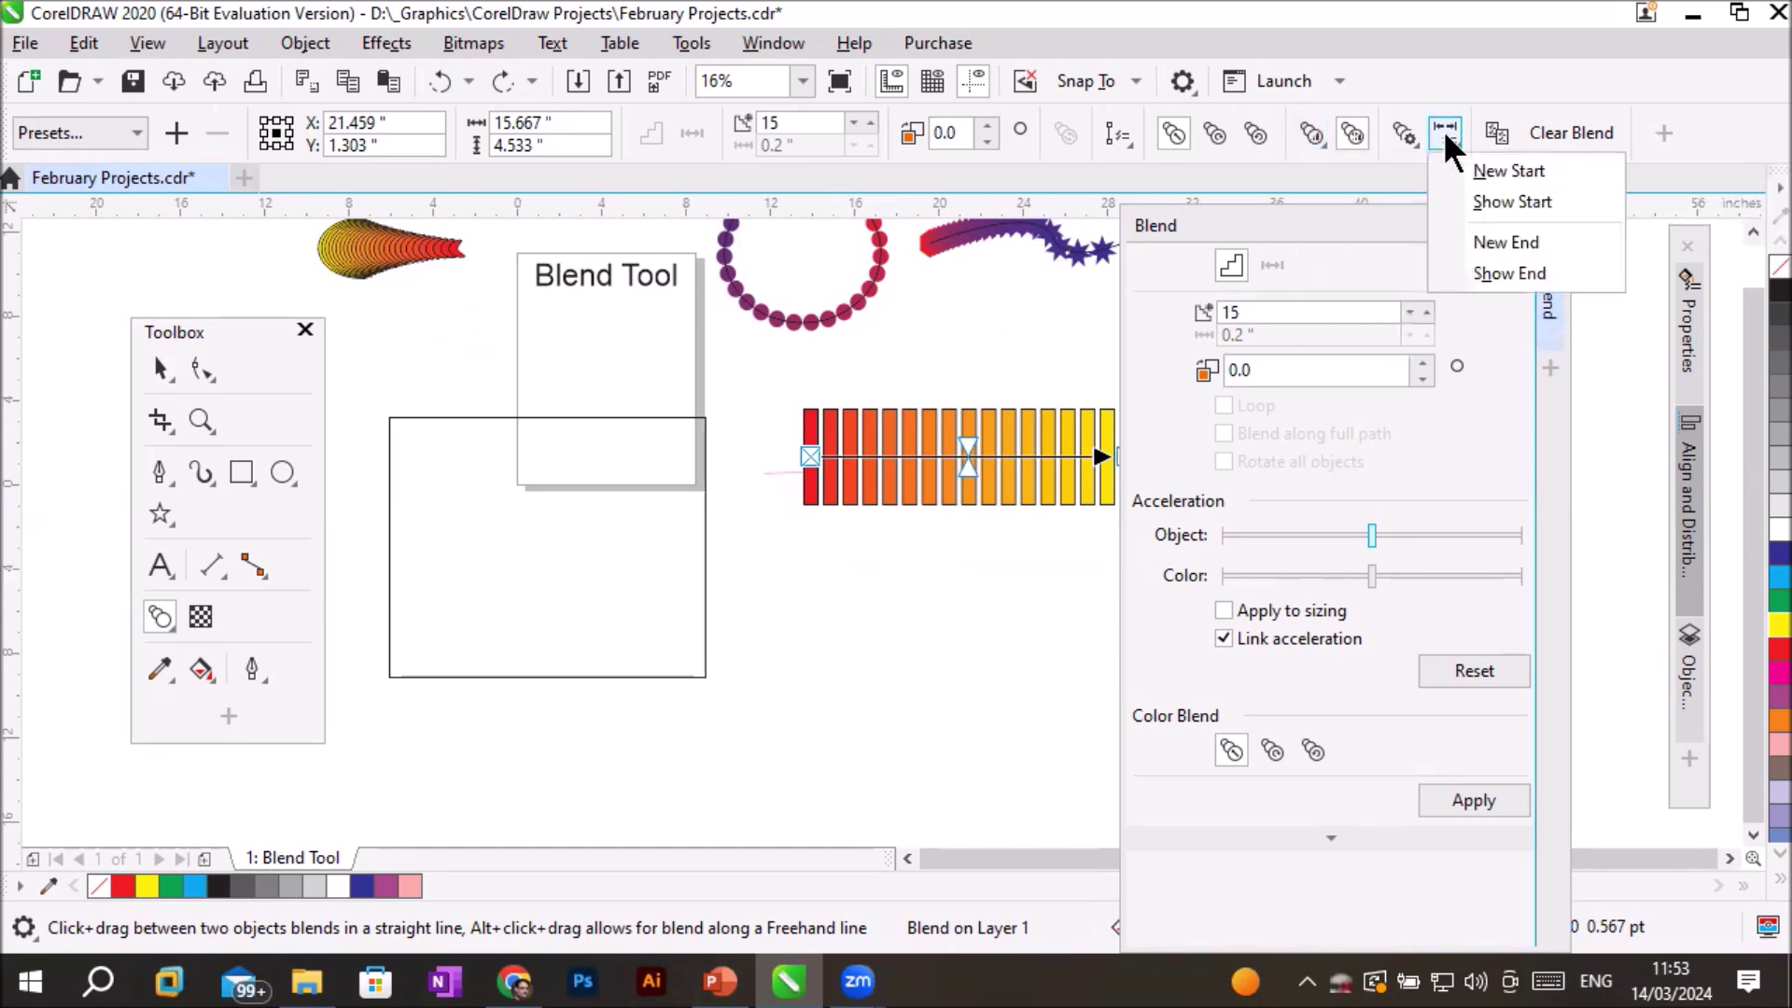
left_click(1449, 130)
left_click(1117, 134)
left_click(1117, 136)
left_click(1117, 134)
left_click(1162, 170)
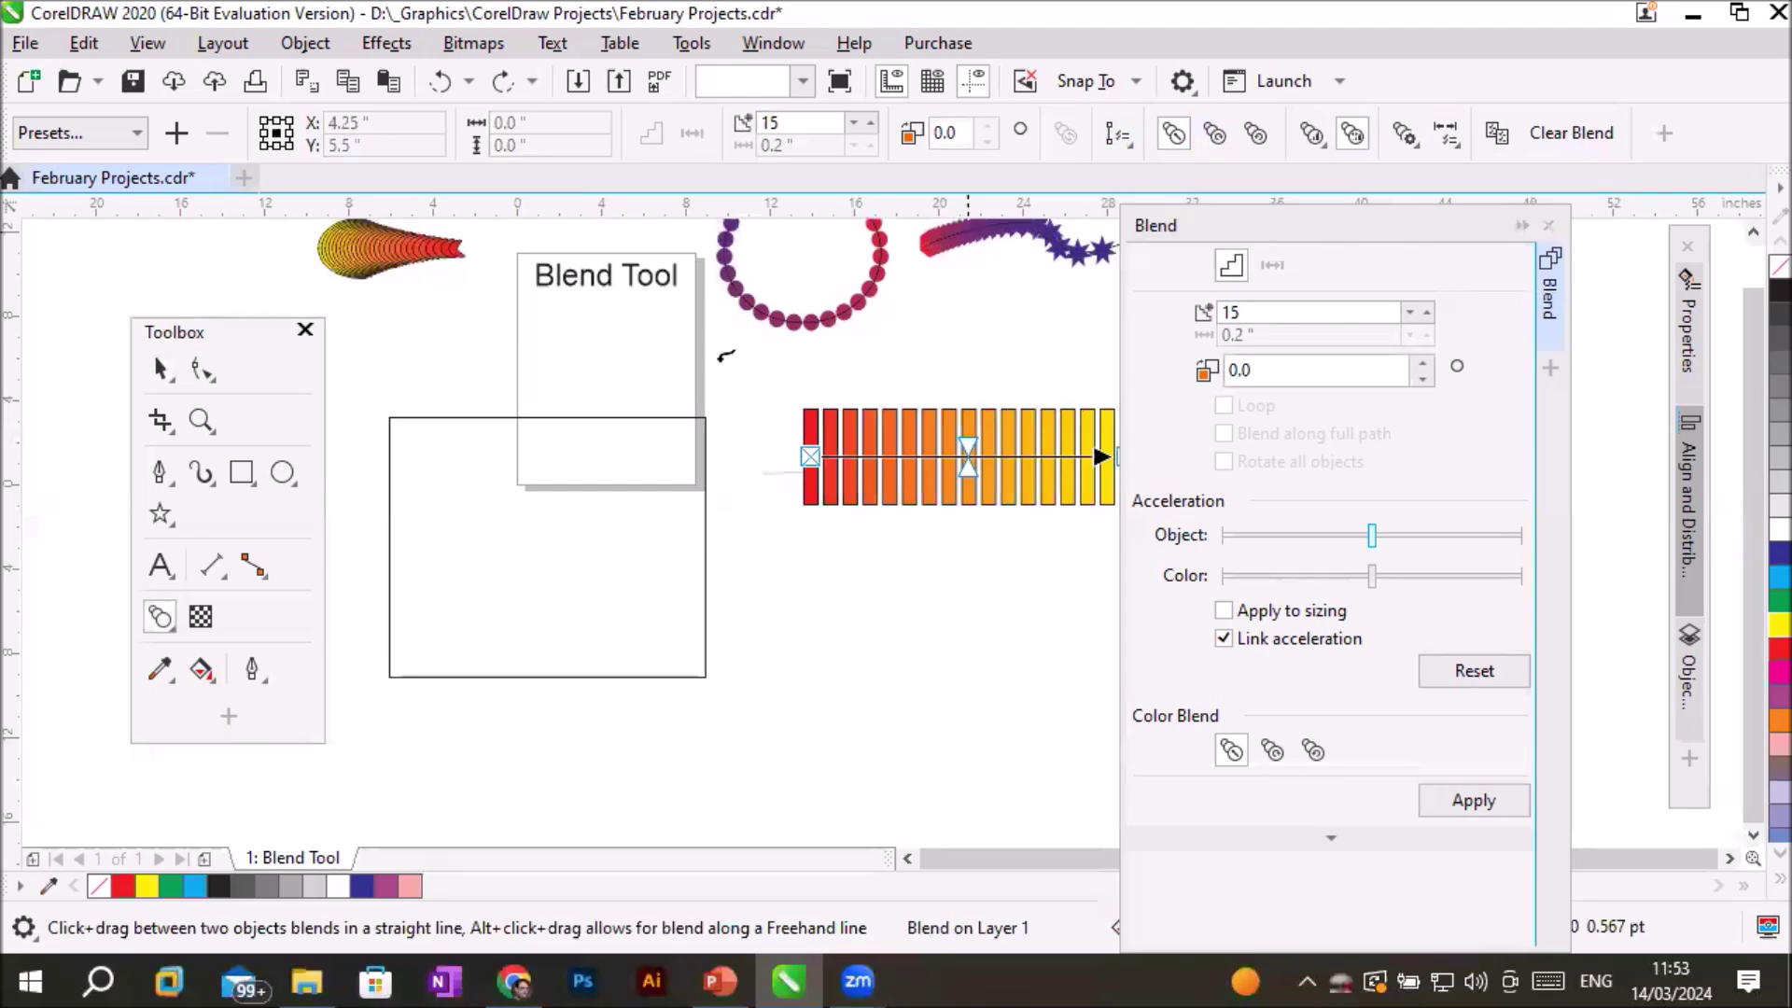
left_click(466, 417)
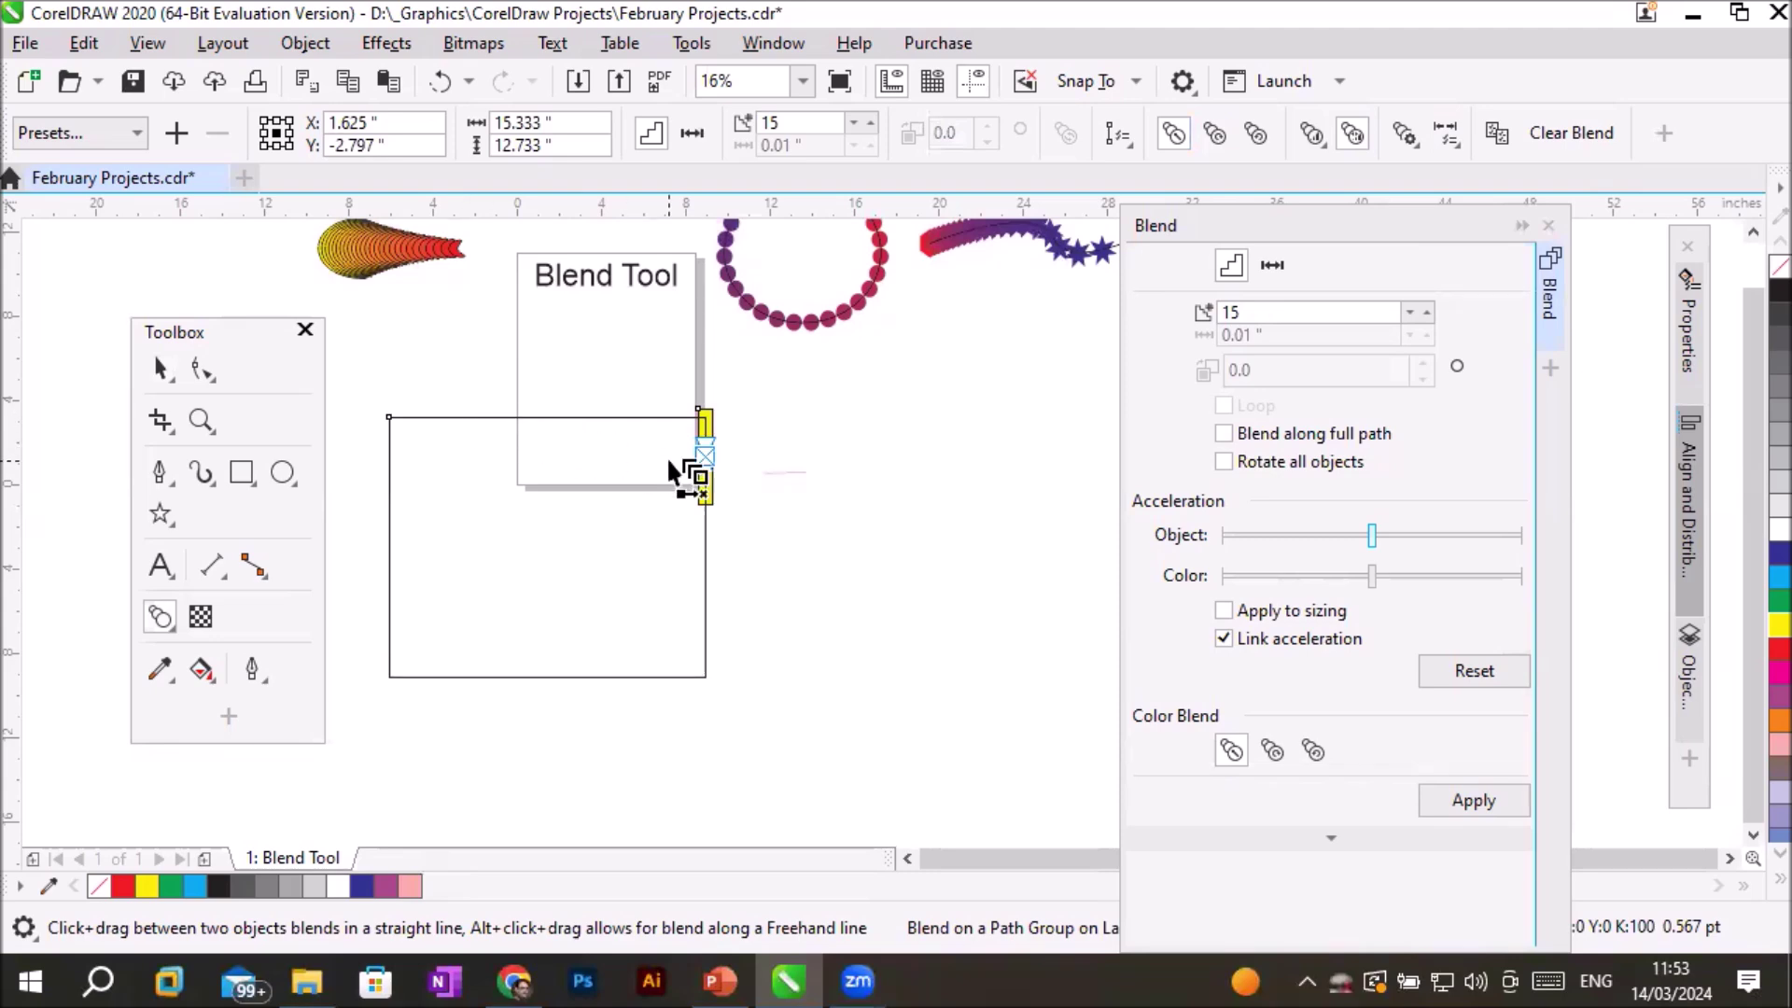
Stretch the blend along the rectangle path by moving its yellow end object around to the rectangle's left side.
left_click_drag(706, 458, 705, 578)
left_click_drag(704, 578, 376, 476)
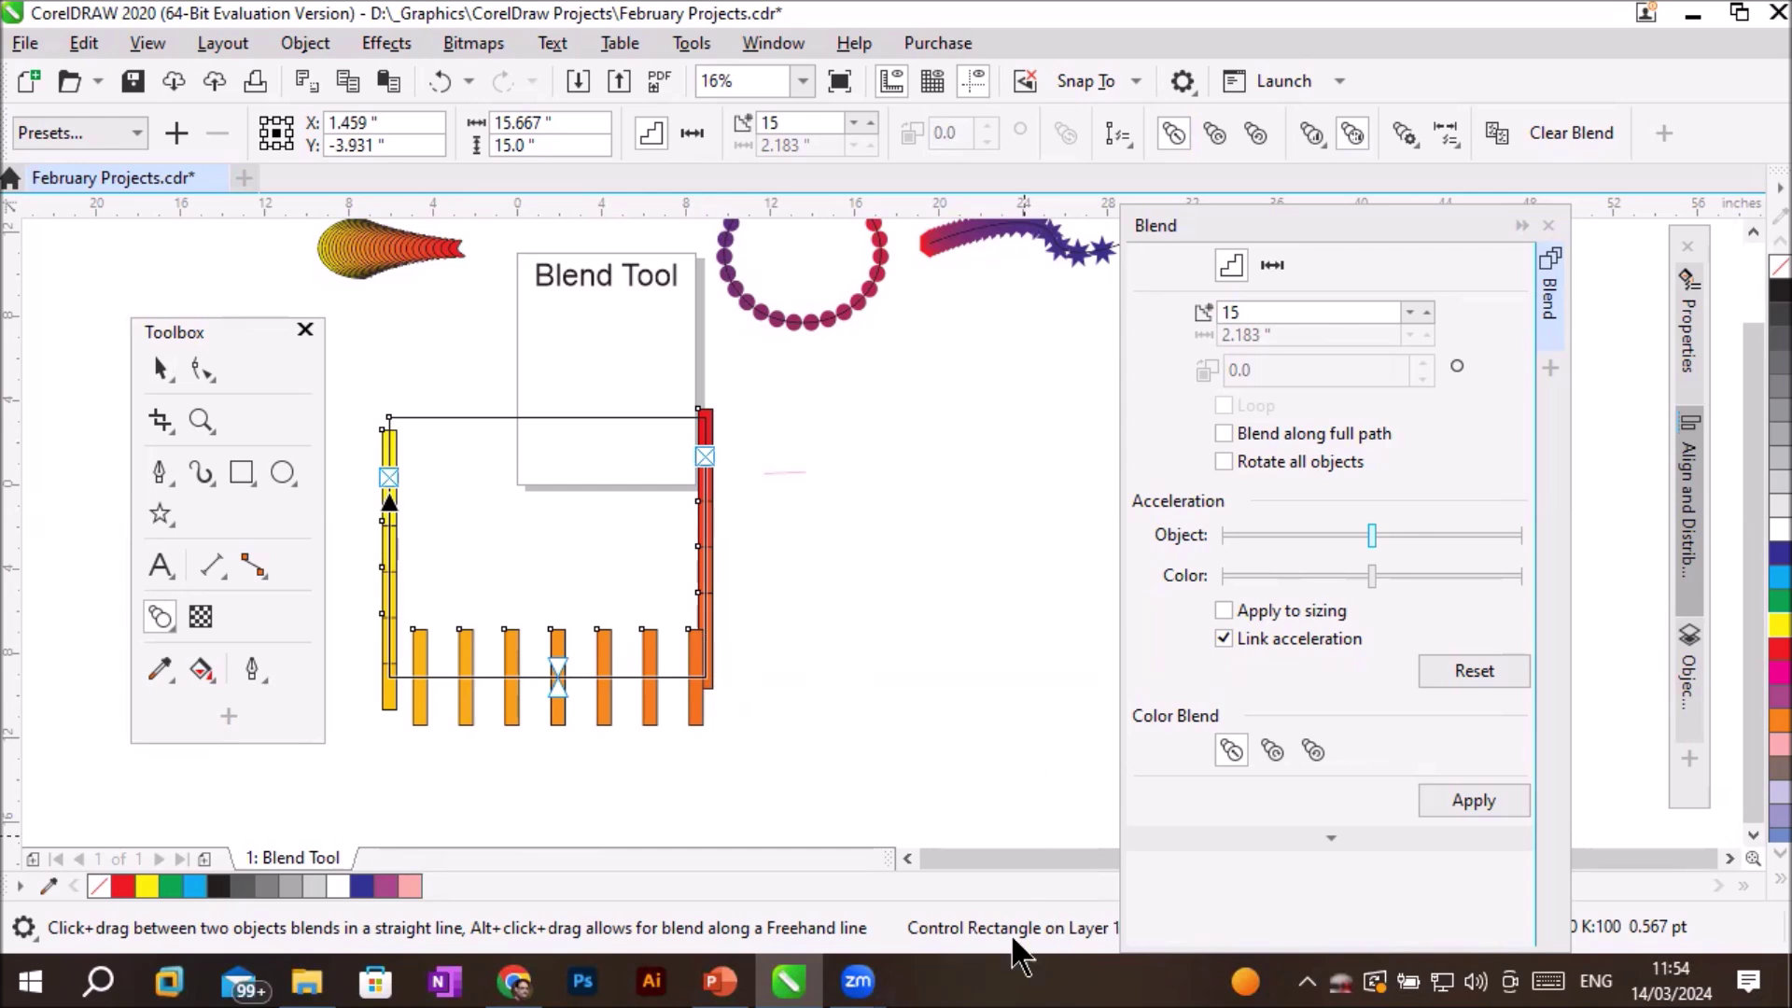
Spread the blend along the rectangle's full path and rotate all its objects to follow the path.
left_click(1403, 132)
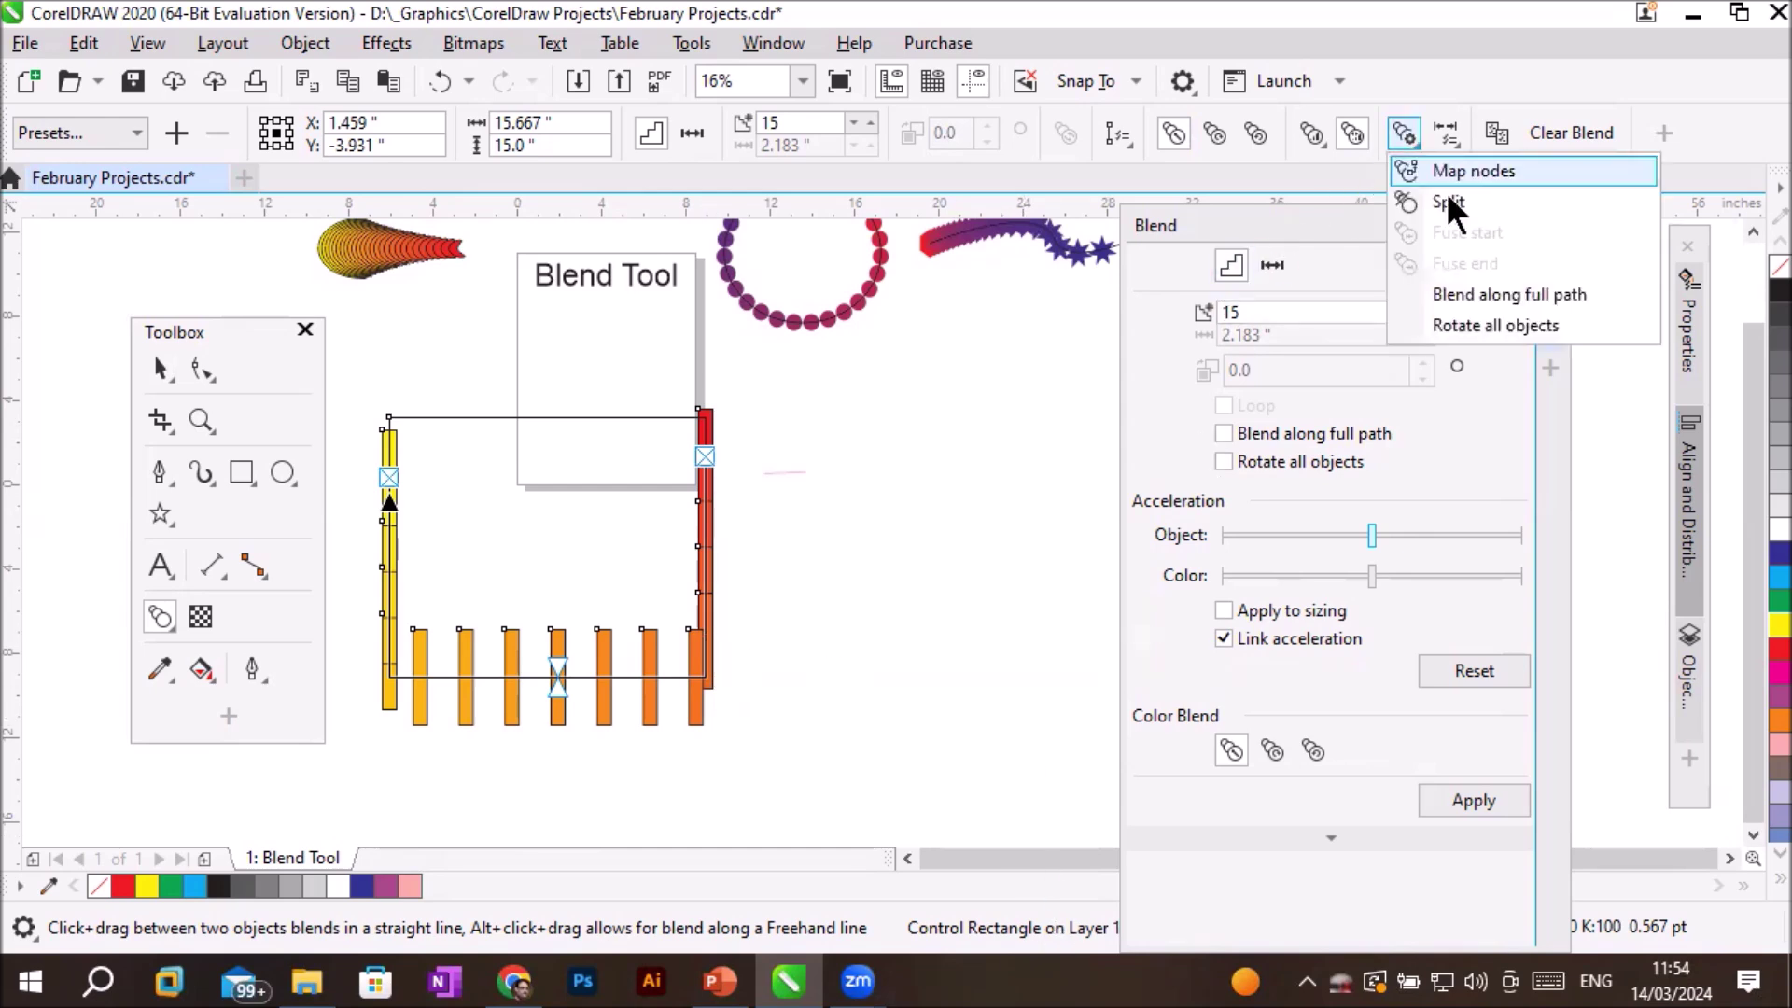
left_click(1491, 301)
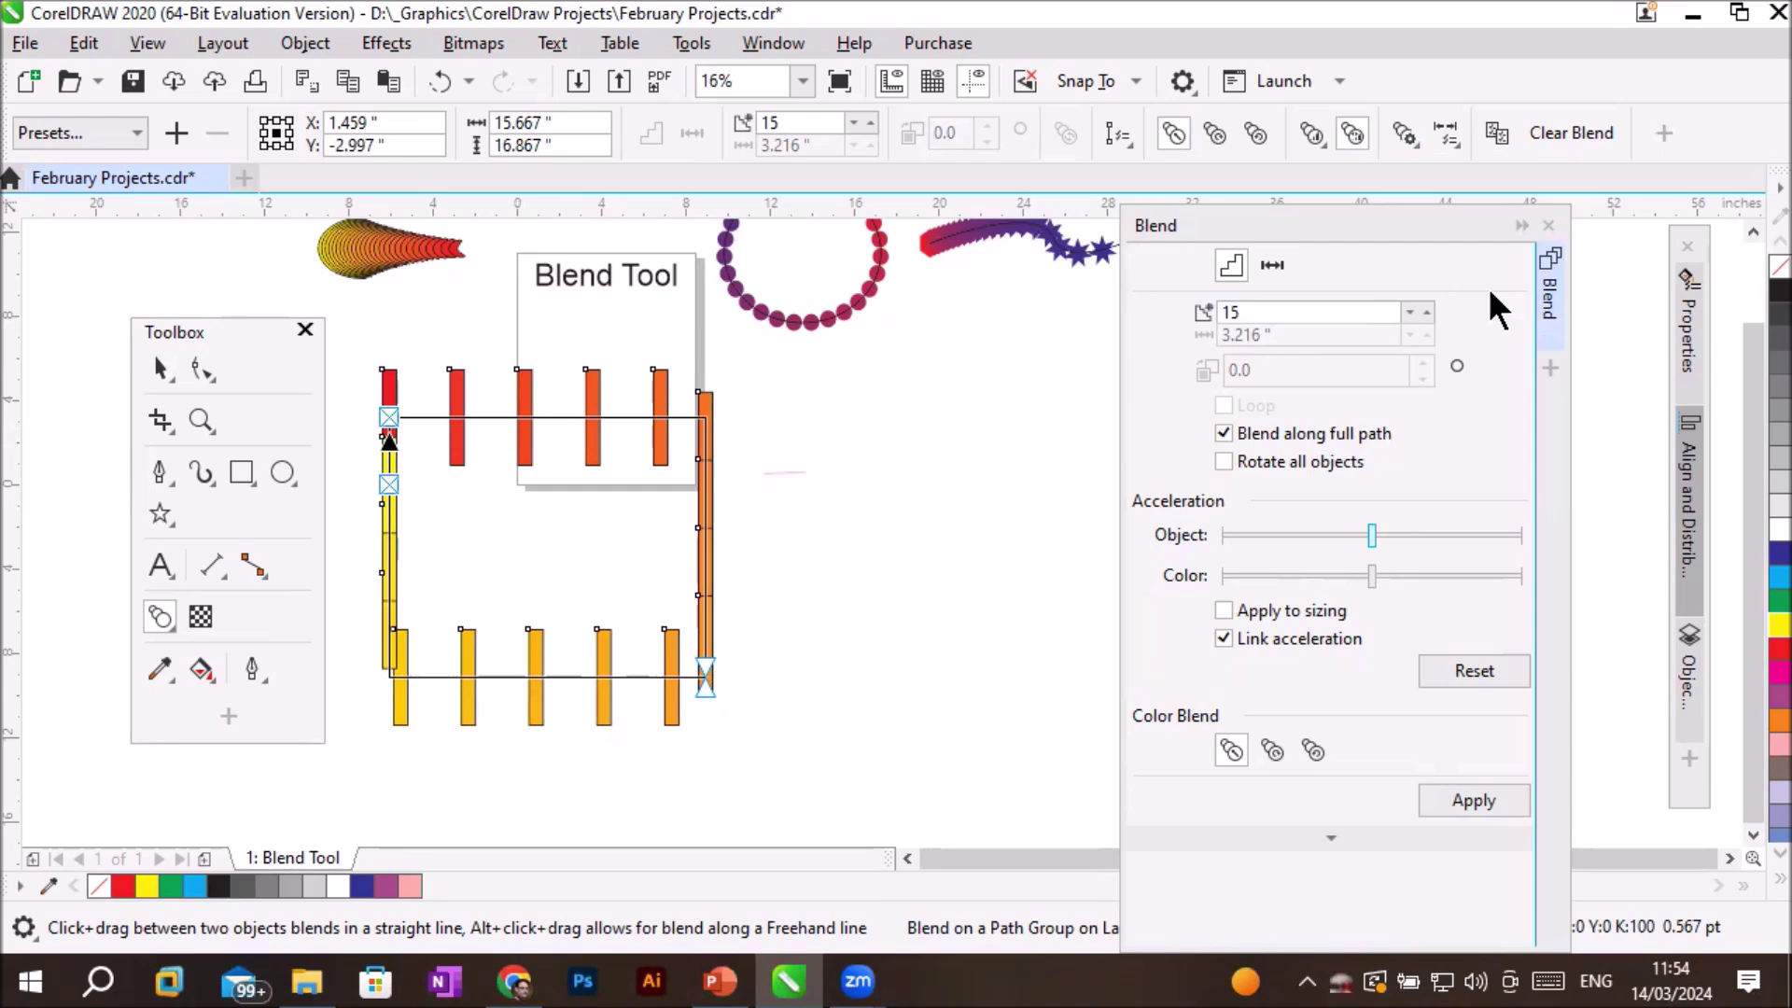
left_click(1448, 141)
left_click(1403, 133)
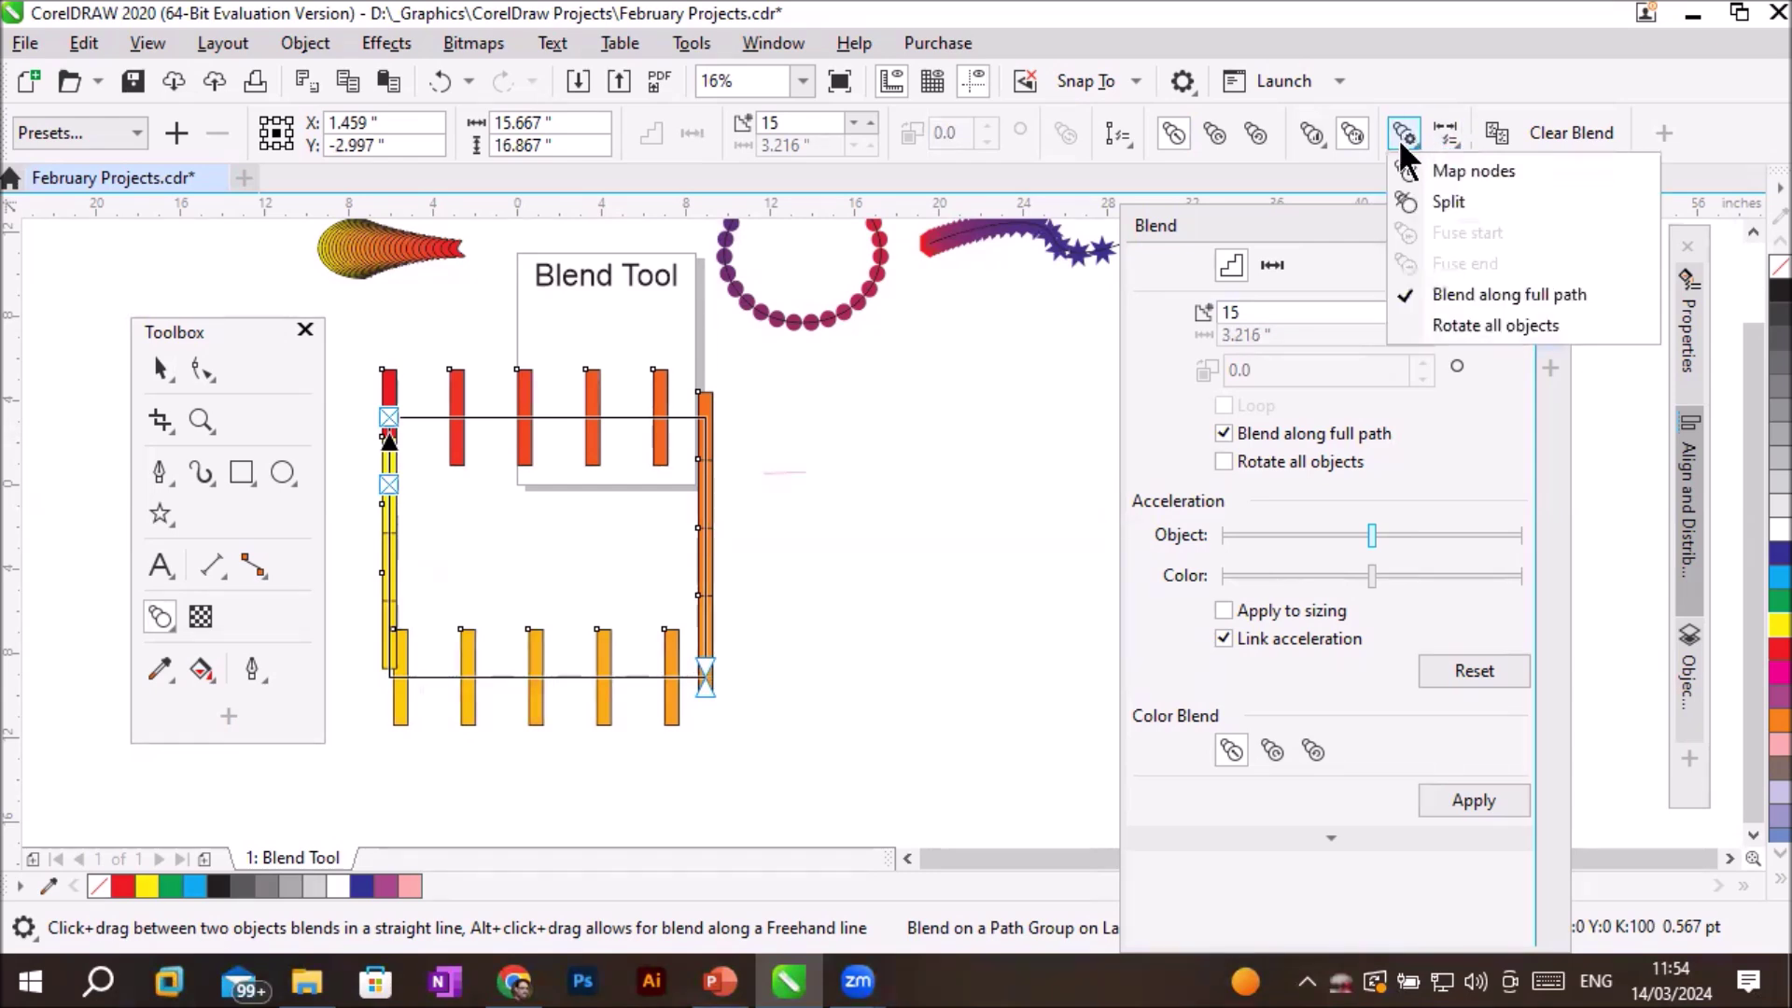
left_click(1454, 323)
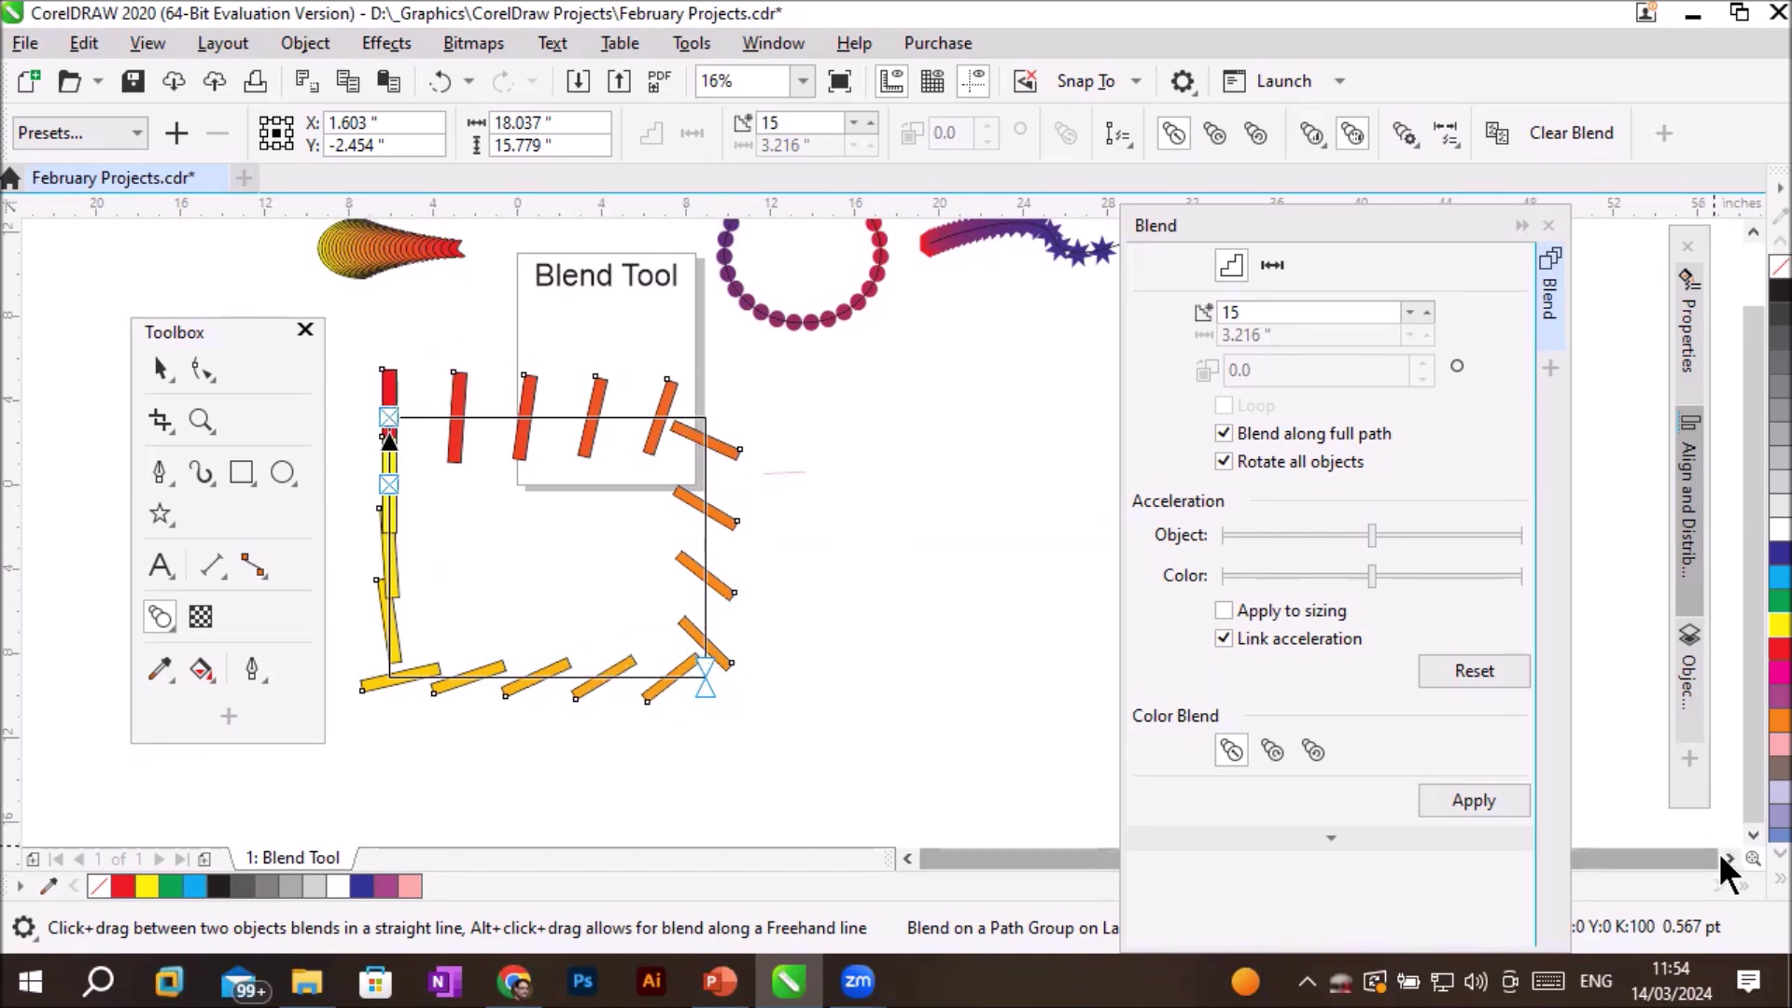
Undo the rotation, full-path spread, end adjustments and path placement to restore the straight red-to-yellow blend.
key("ctrl+z")
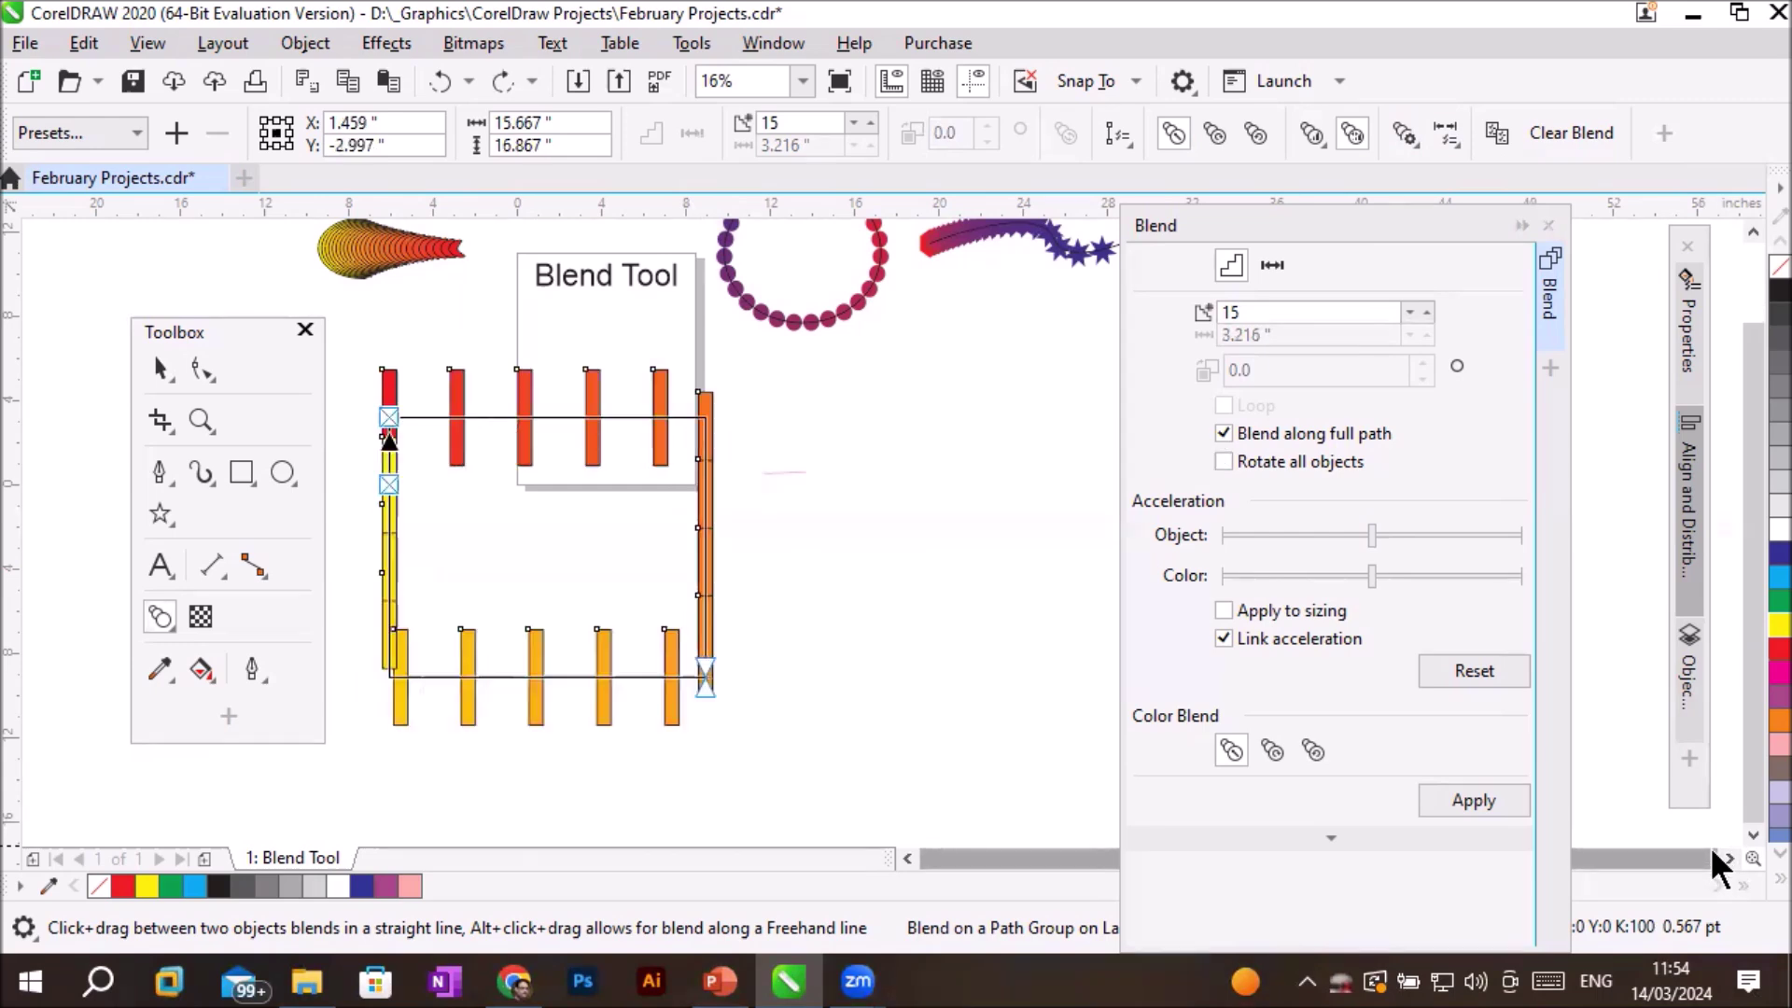
key("ctrl+z")
key("ctrl+z")
key("ctrl+z")
key("ctrl+z")
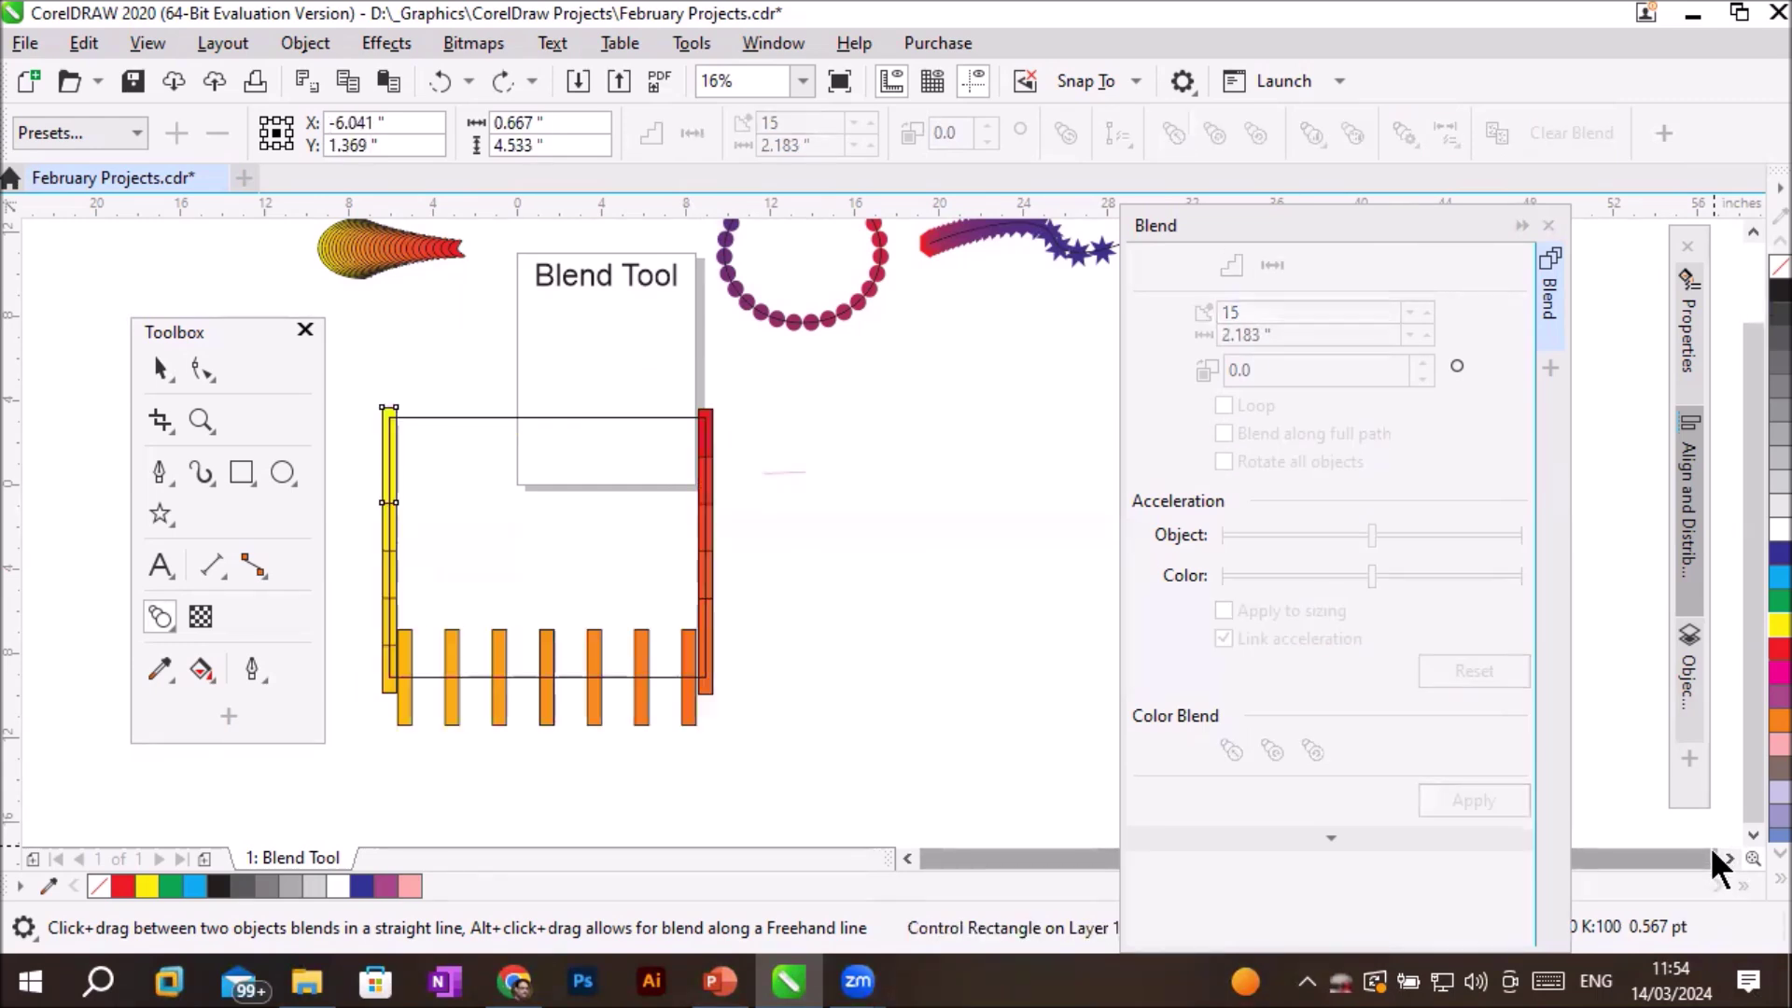
key("ctrl+z")
key("ctrl+z")
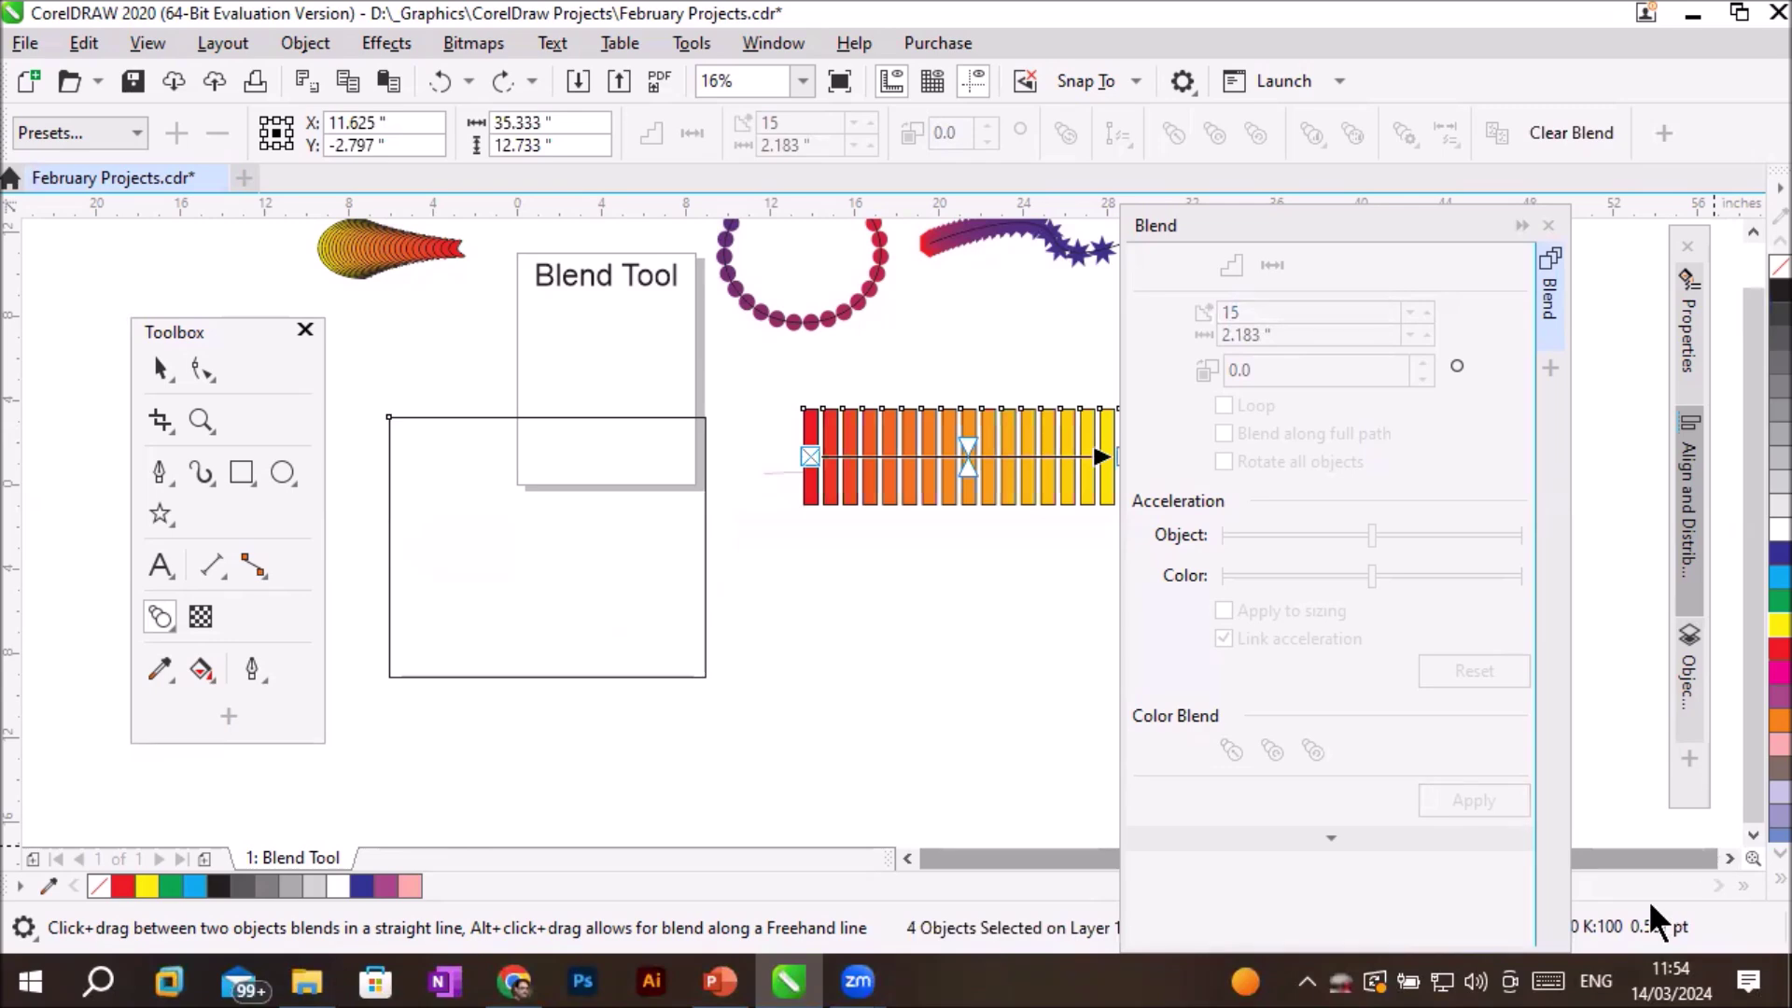
Draw an unfilled ellipse about 23.2 by 10.2 inches below and to the right of the straight blend.
left_click(1729, 858)
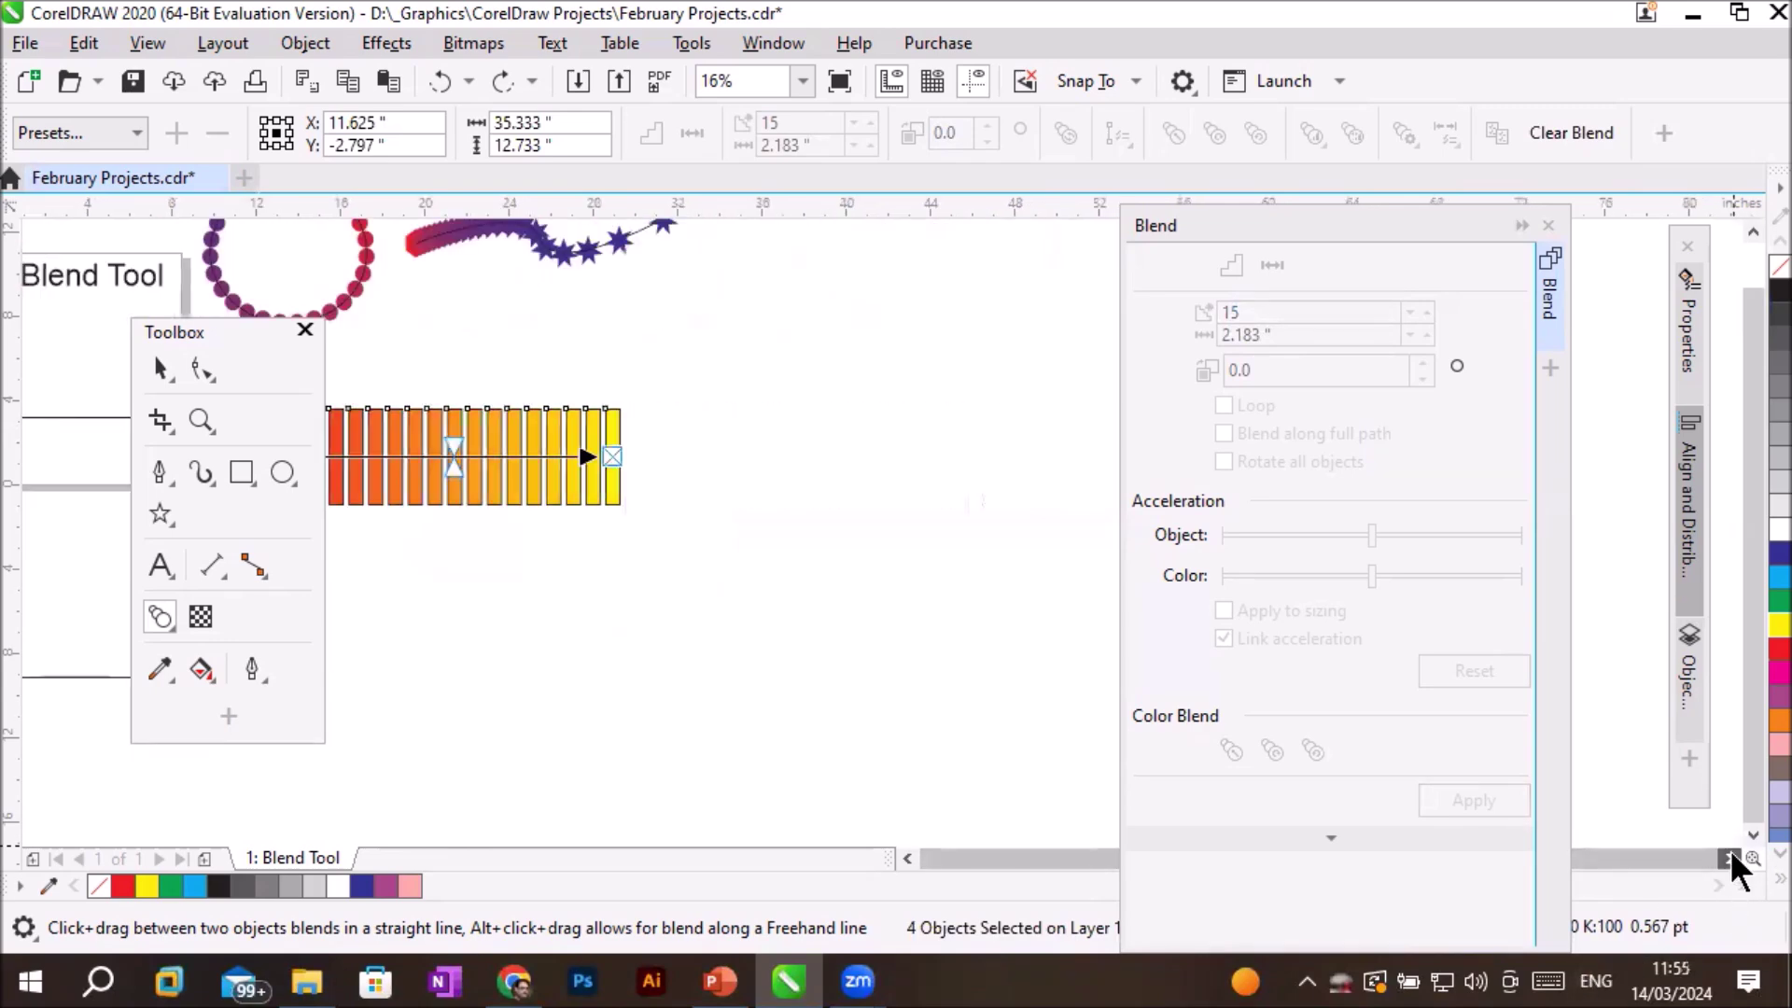
left_click(282, 473)
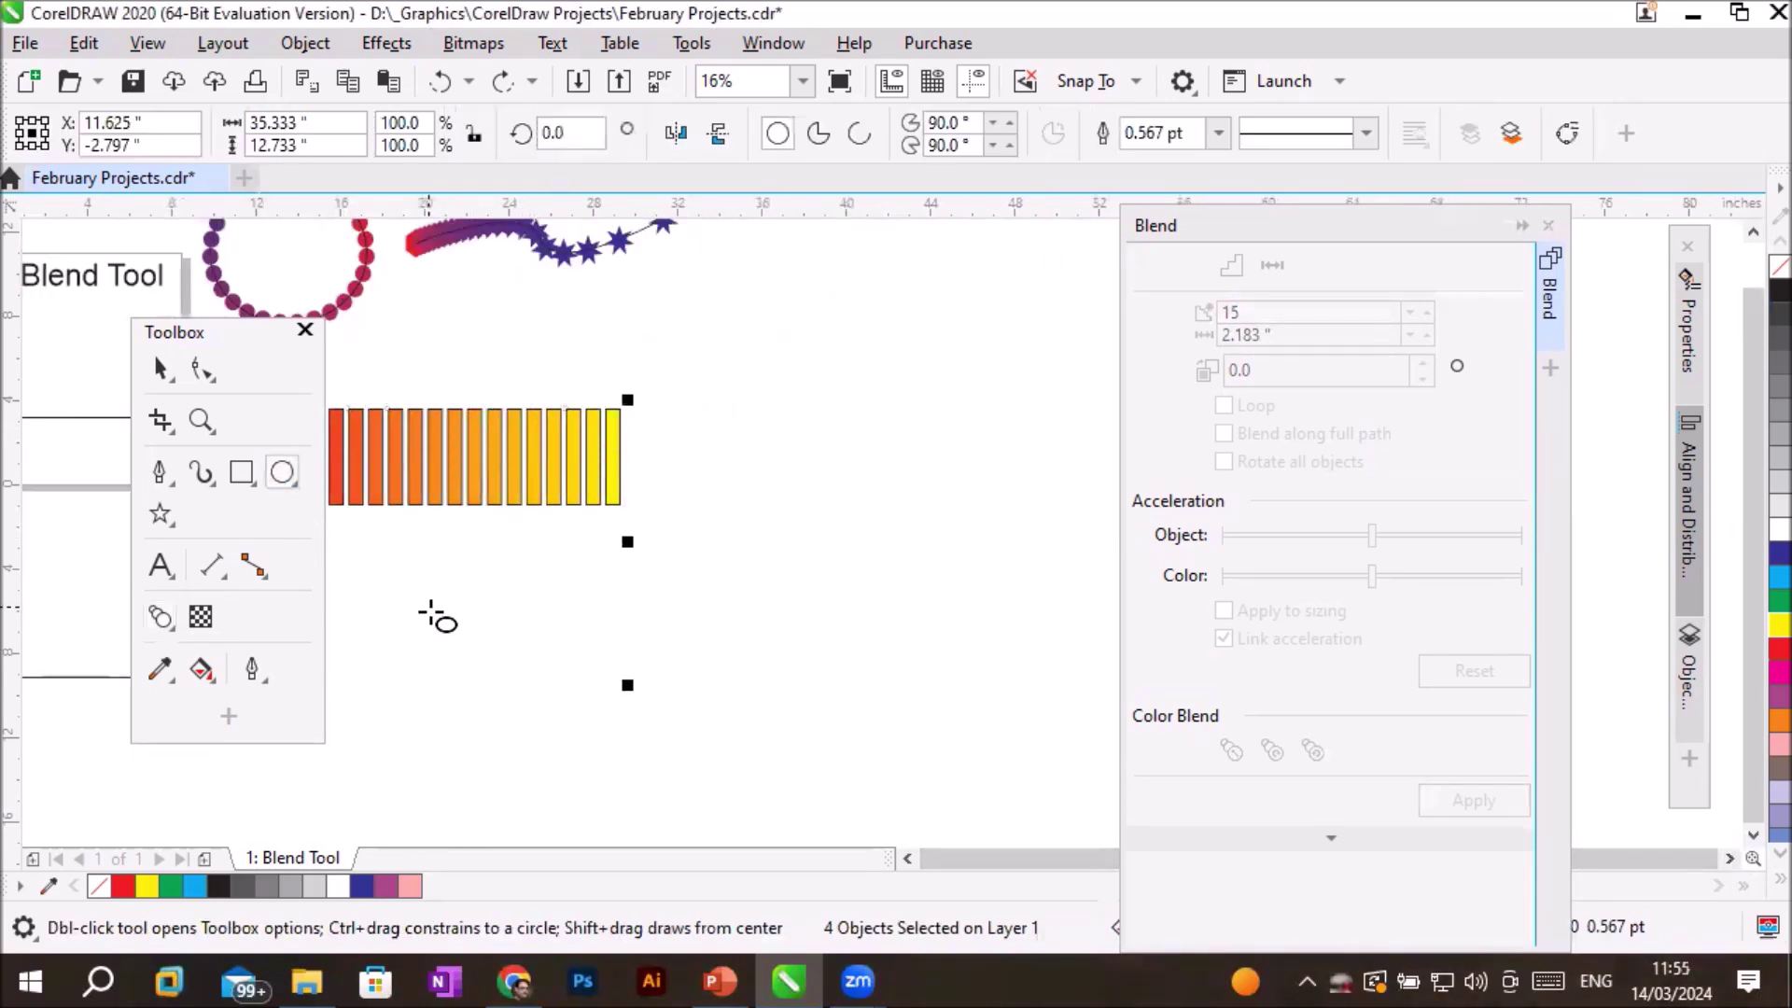
left_click_drag(403, 596, 905, 823)
left_click(1753, 835)
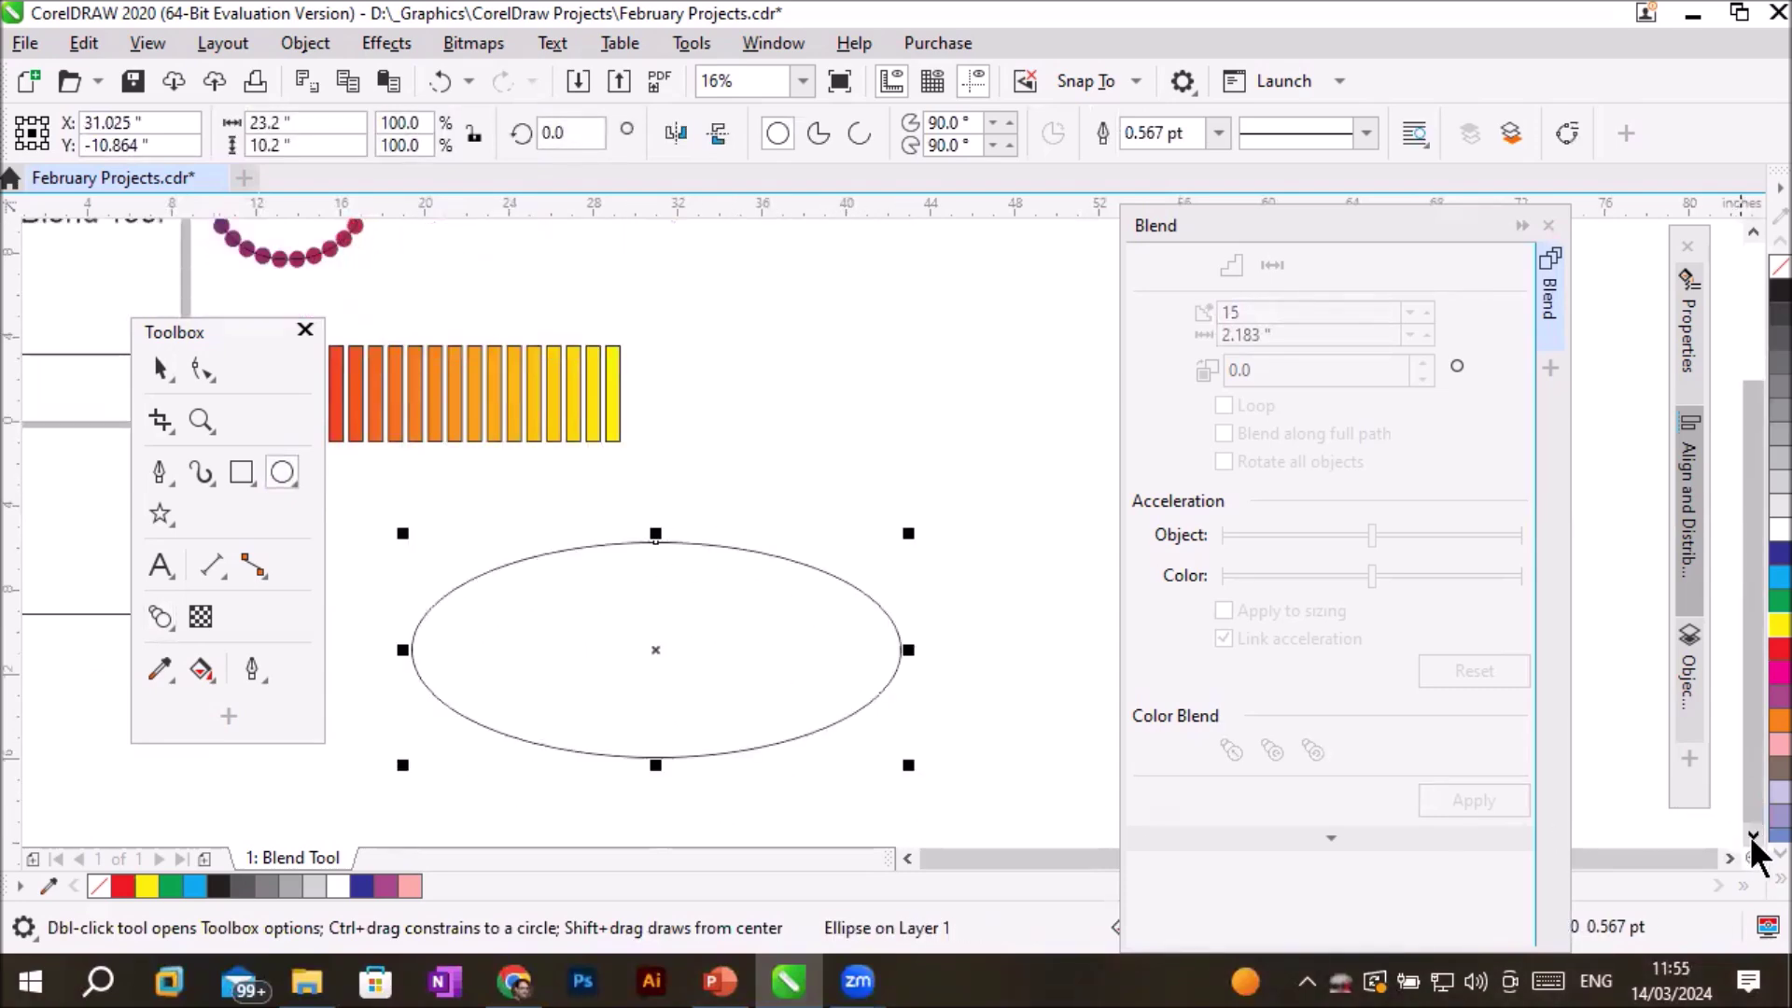
left_click(1753, 835)
Attach the red-to-yellow blend to the ellipse as its new path and spread it along the full path.
left_click(159, 366)
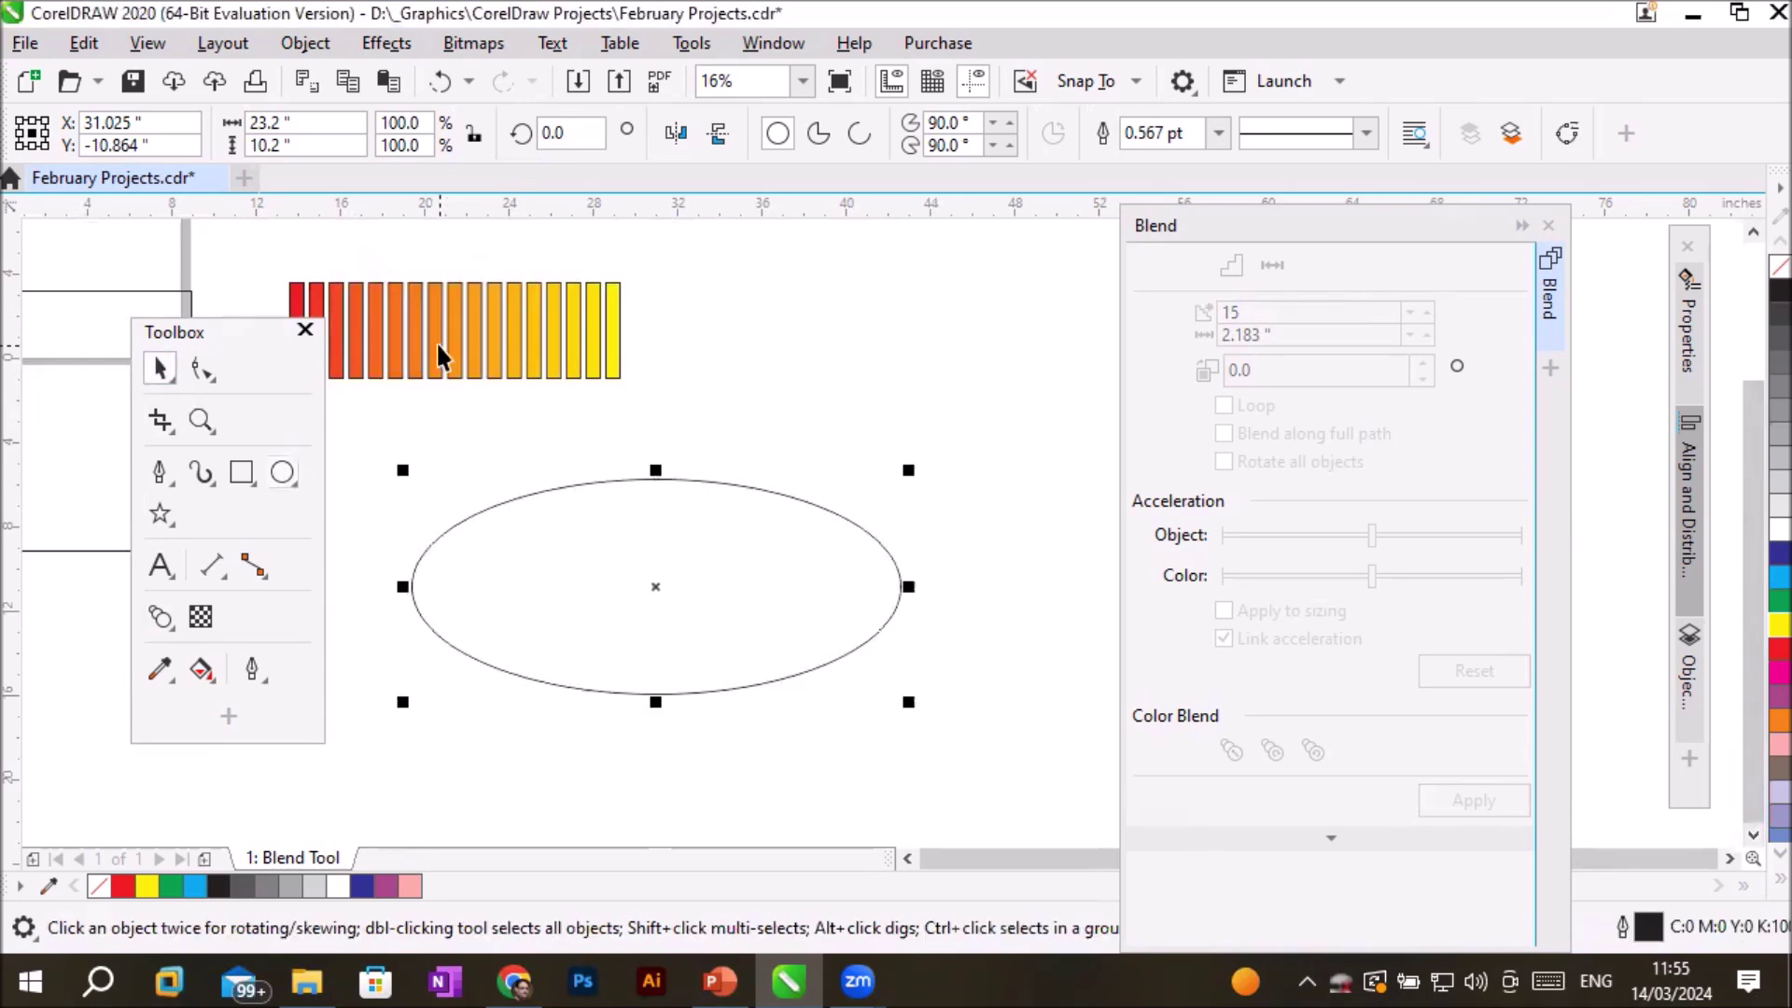
left_click(446, 342)
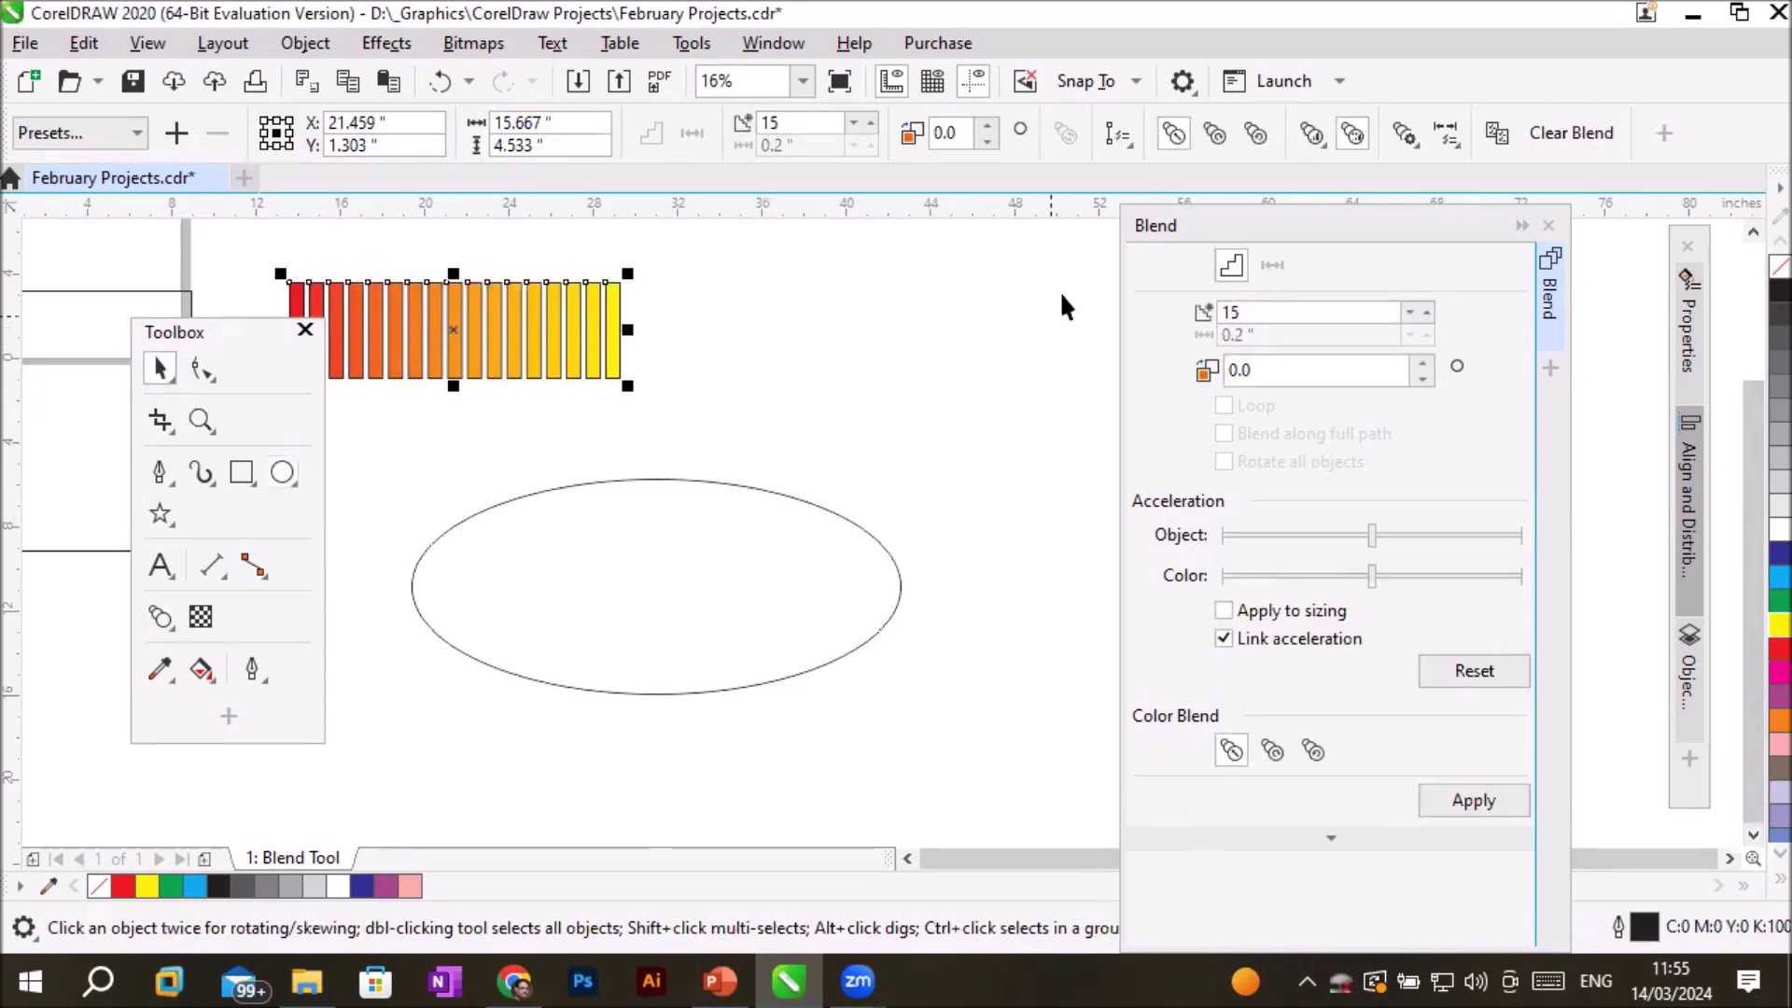
left_click(1126, 136)
left_click(1131, 173)
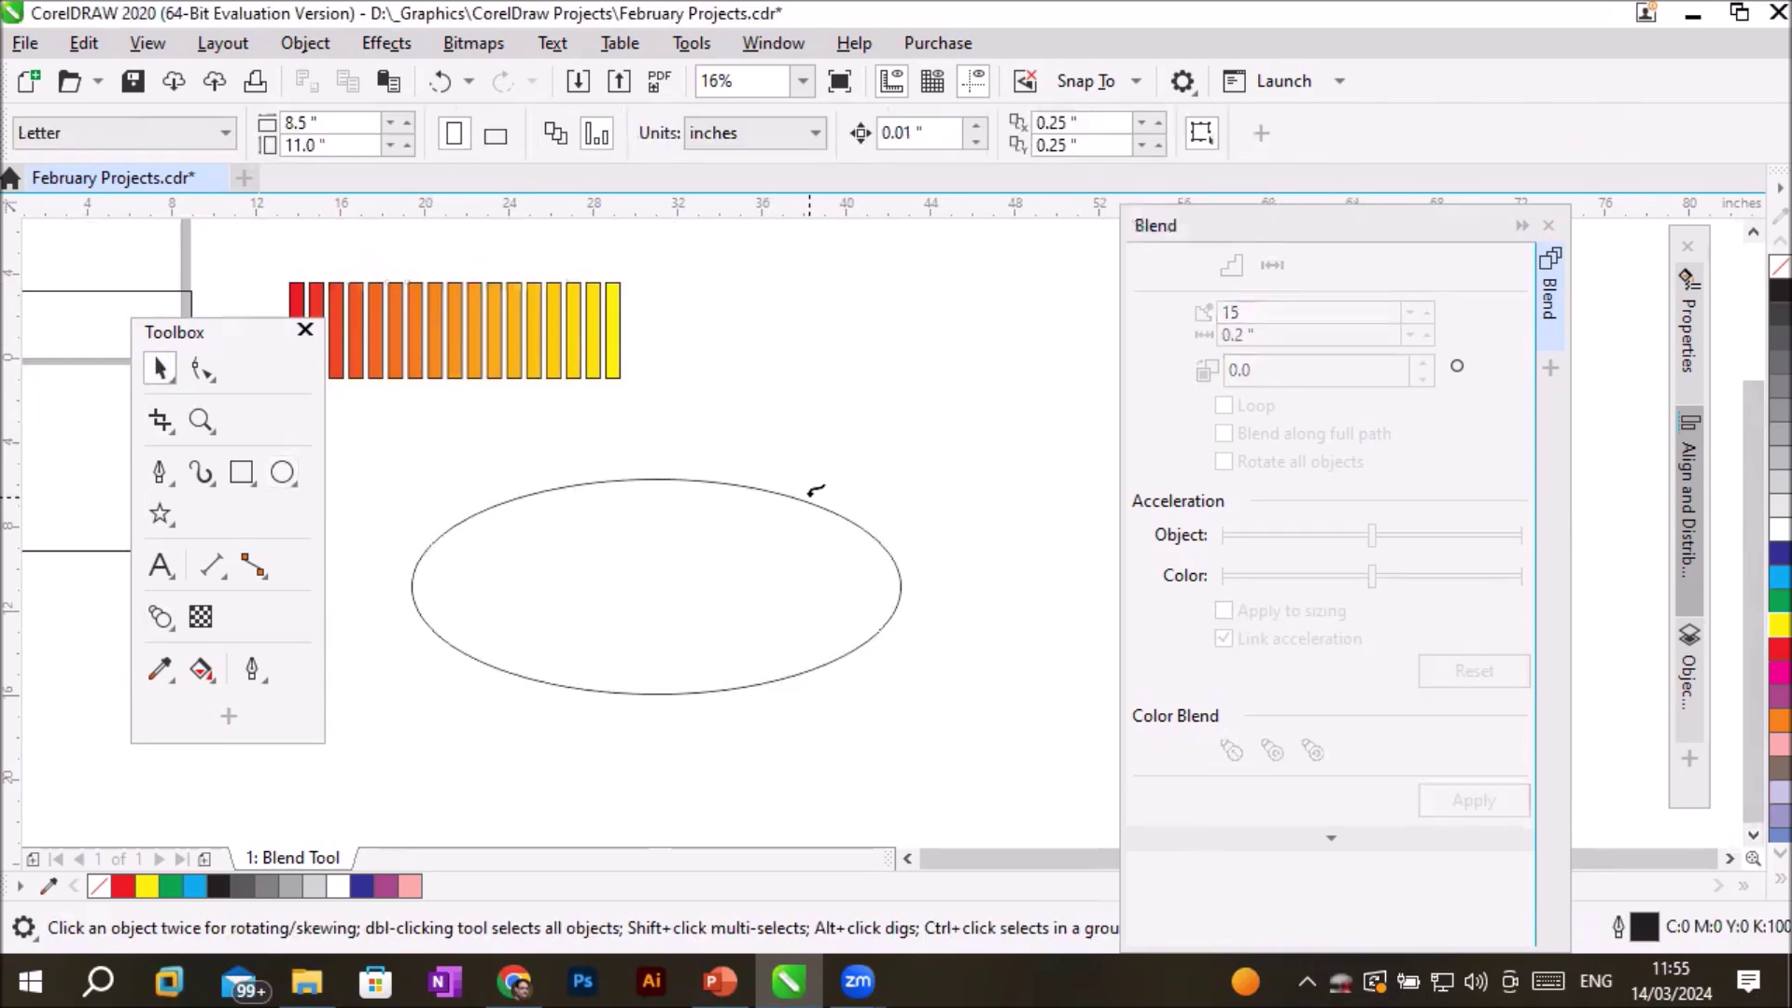
left_click(802, 499)
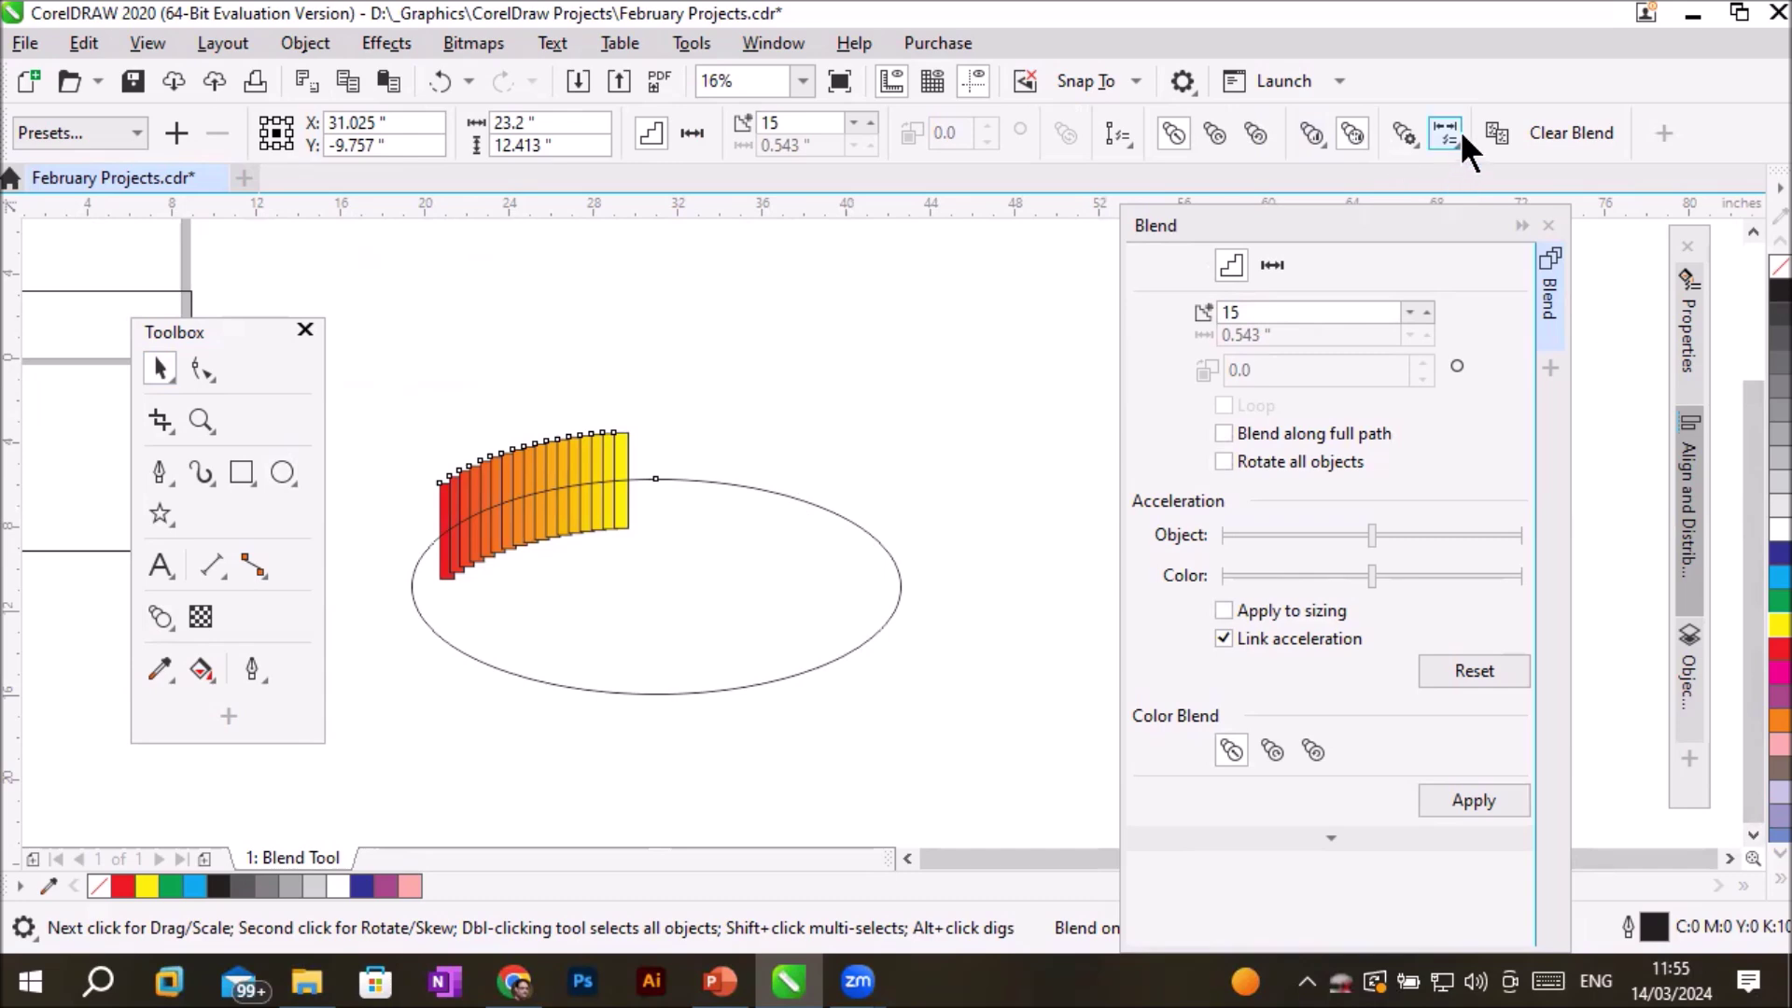
left_click(1409, 137)
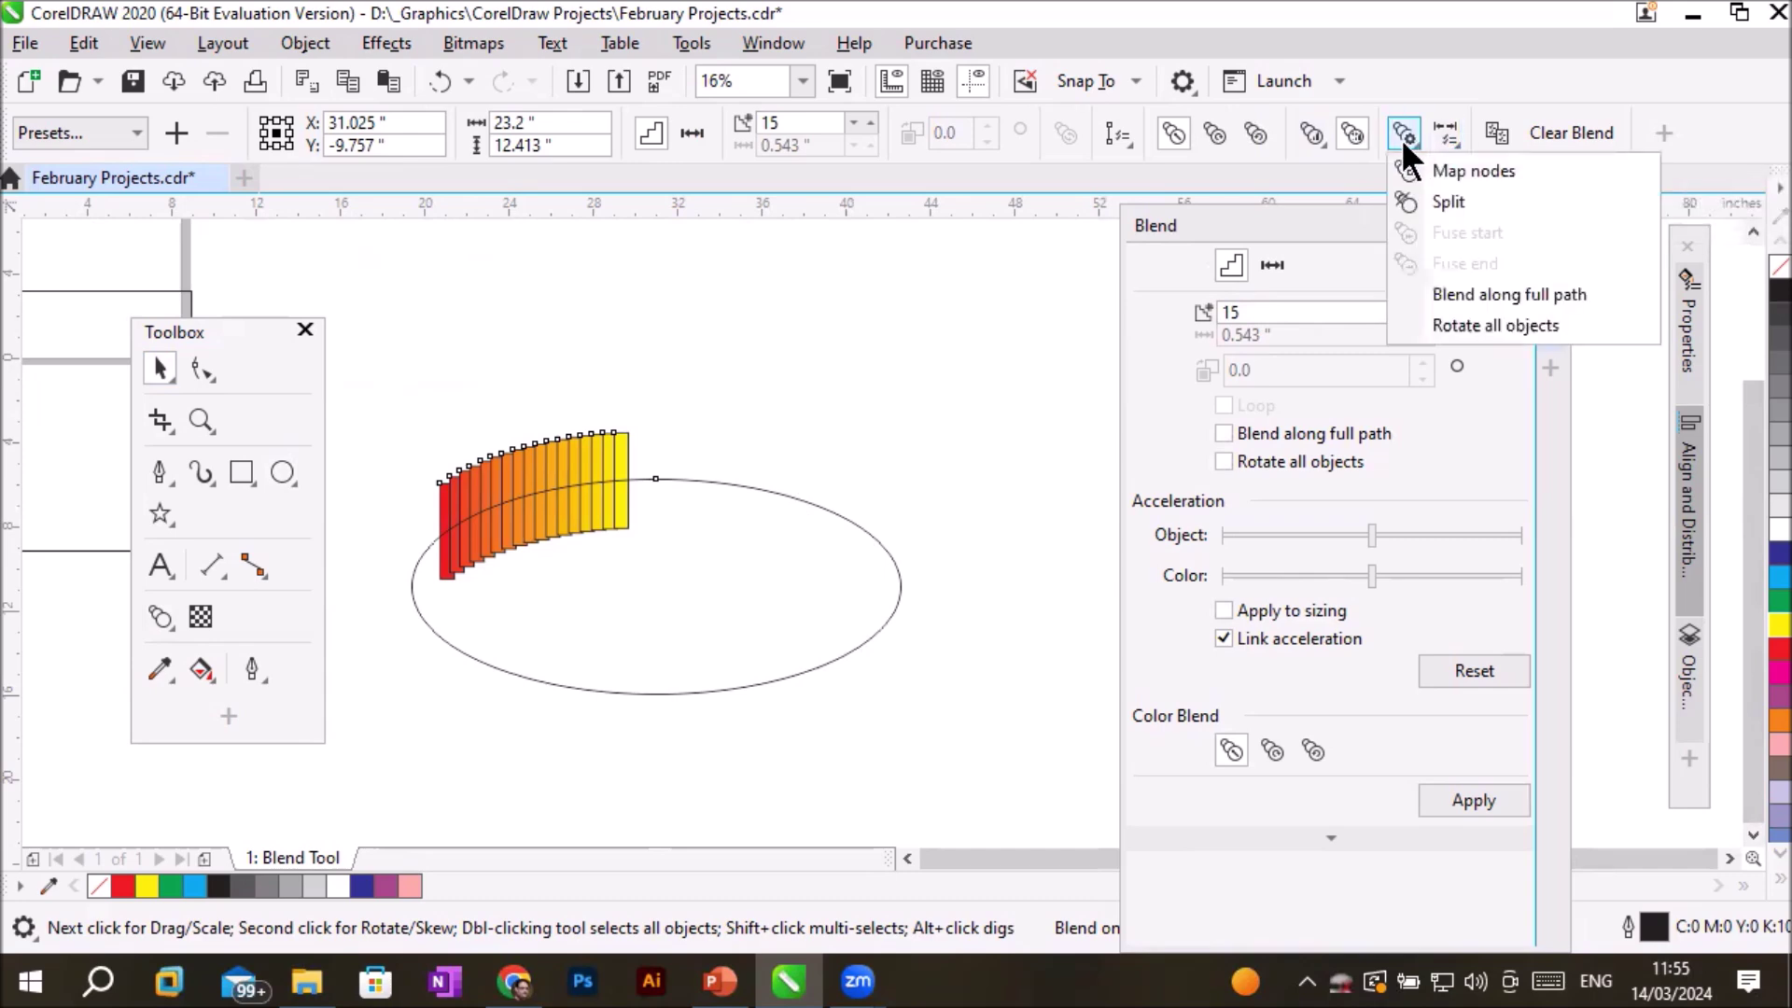
left_click(1448, 297)
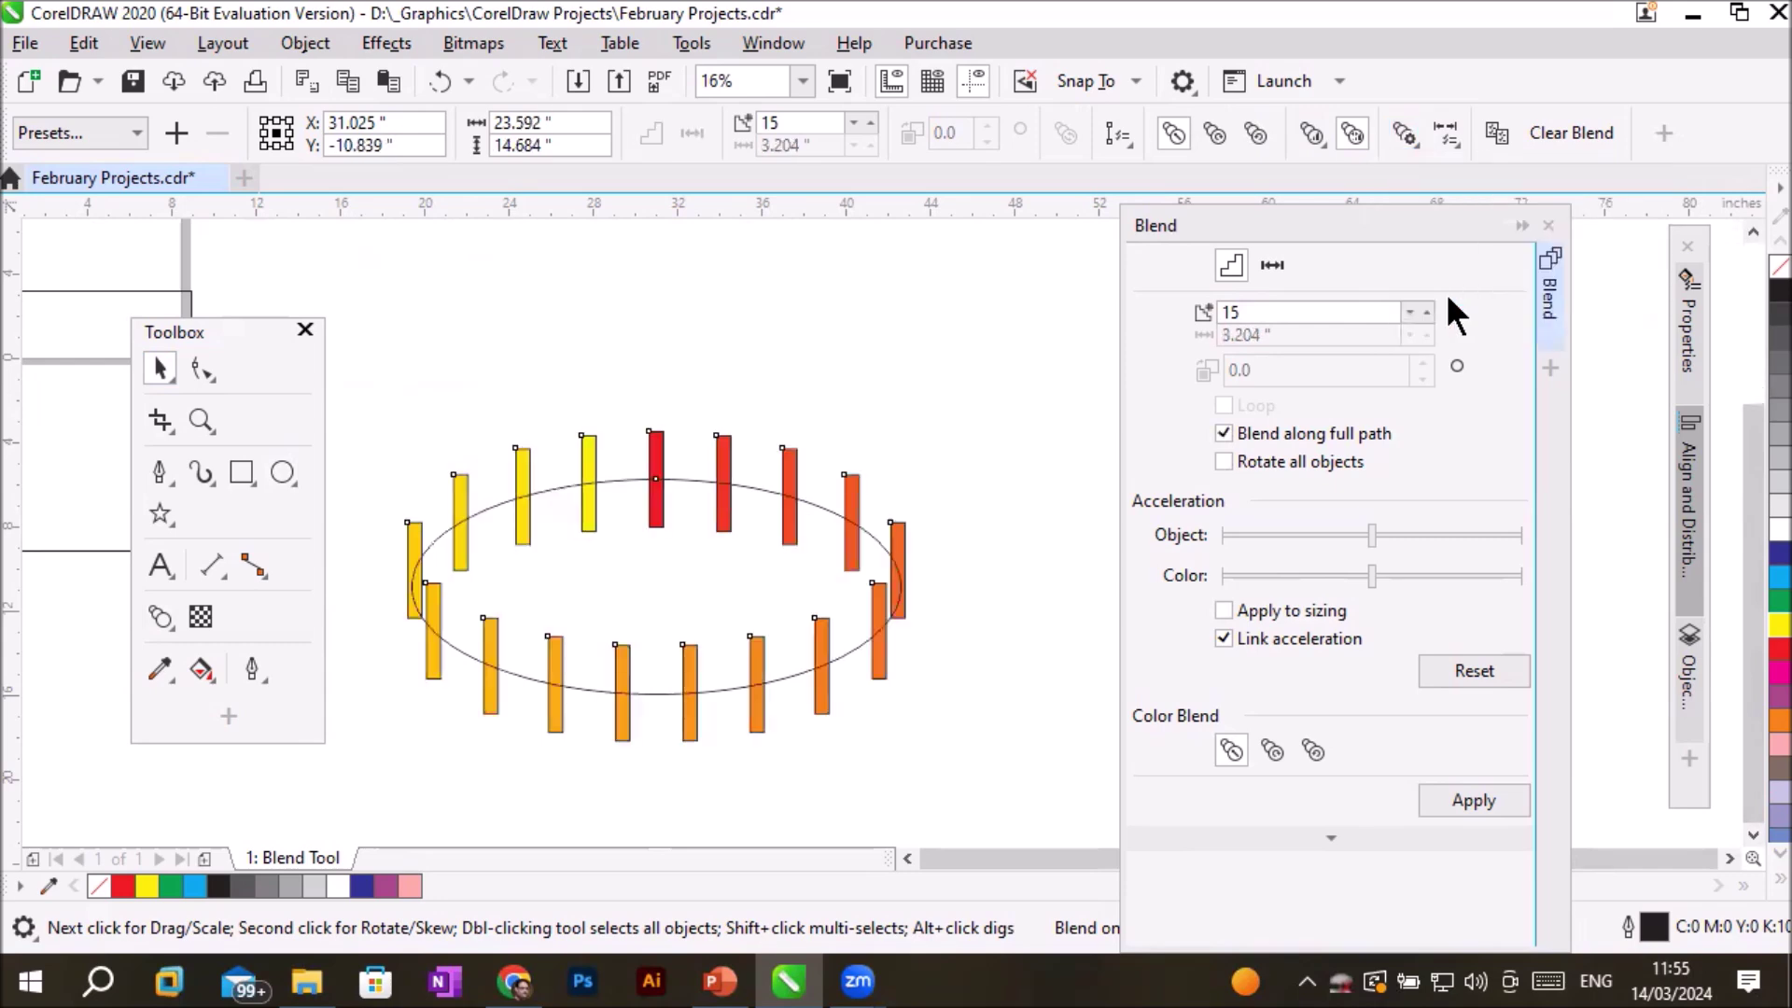
Set the number of steps in the ellipse blend to 40.
left_click(871, 122)
left_click(871, 122)
left_click(870, 122)
left_click(871, 123)
left_click(870, 122)
left_click(870, 123)
left_click(871, 121)
left_click(872, 121)
left_click(871, 122)
left_click(872, 121)
left_click(872, 121)
left_click(871, 122)
left_click(872, 121)
left_click(872, 121)
left_click(872, 121)
left_click(872, 122)
left_click(871, 121)
left_click(872, 121)
left_click(872, 122)
left_click(872, 121)
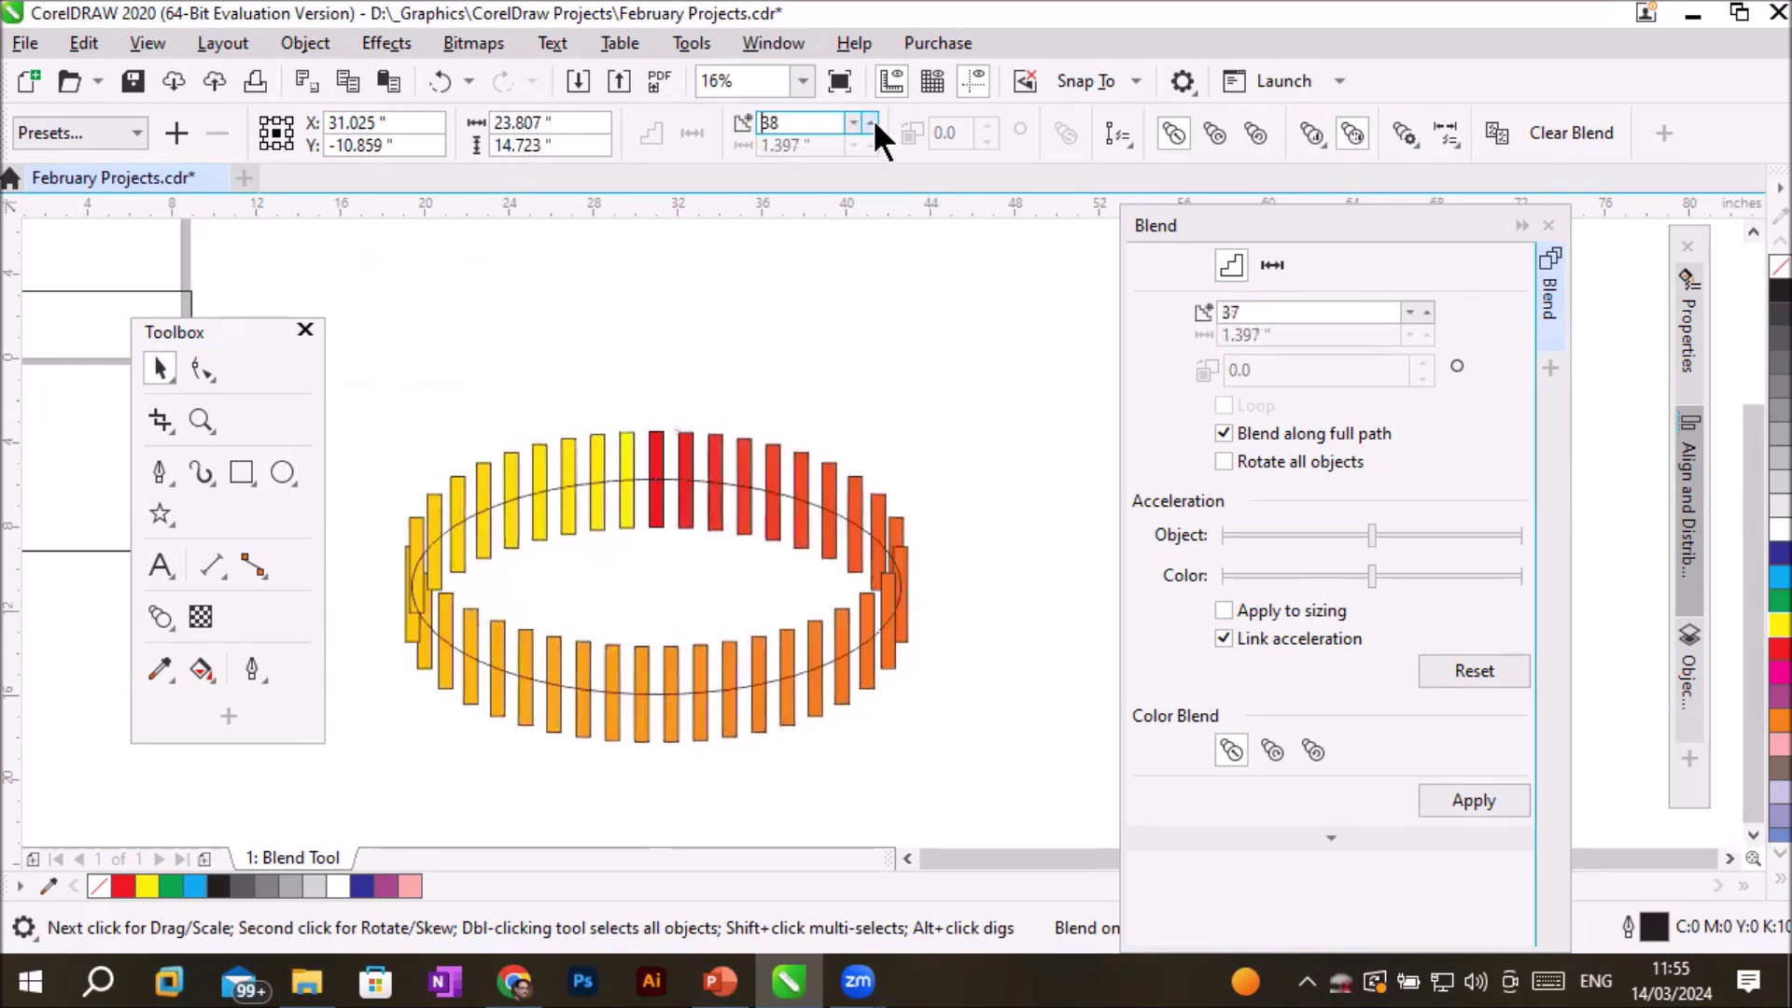
left_click(872, 122)
left_click(871, 122)
left_click(872, 121)
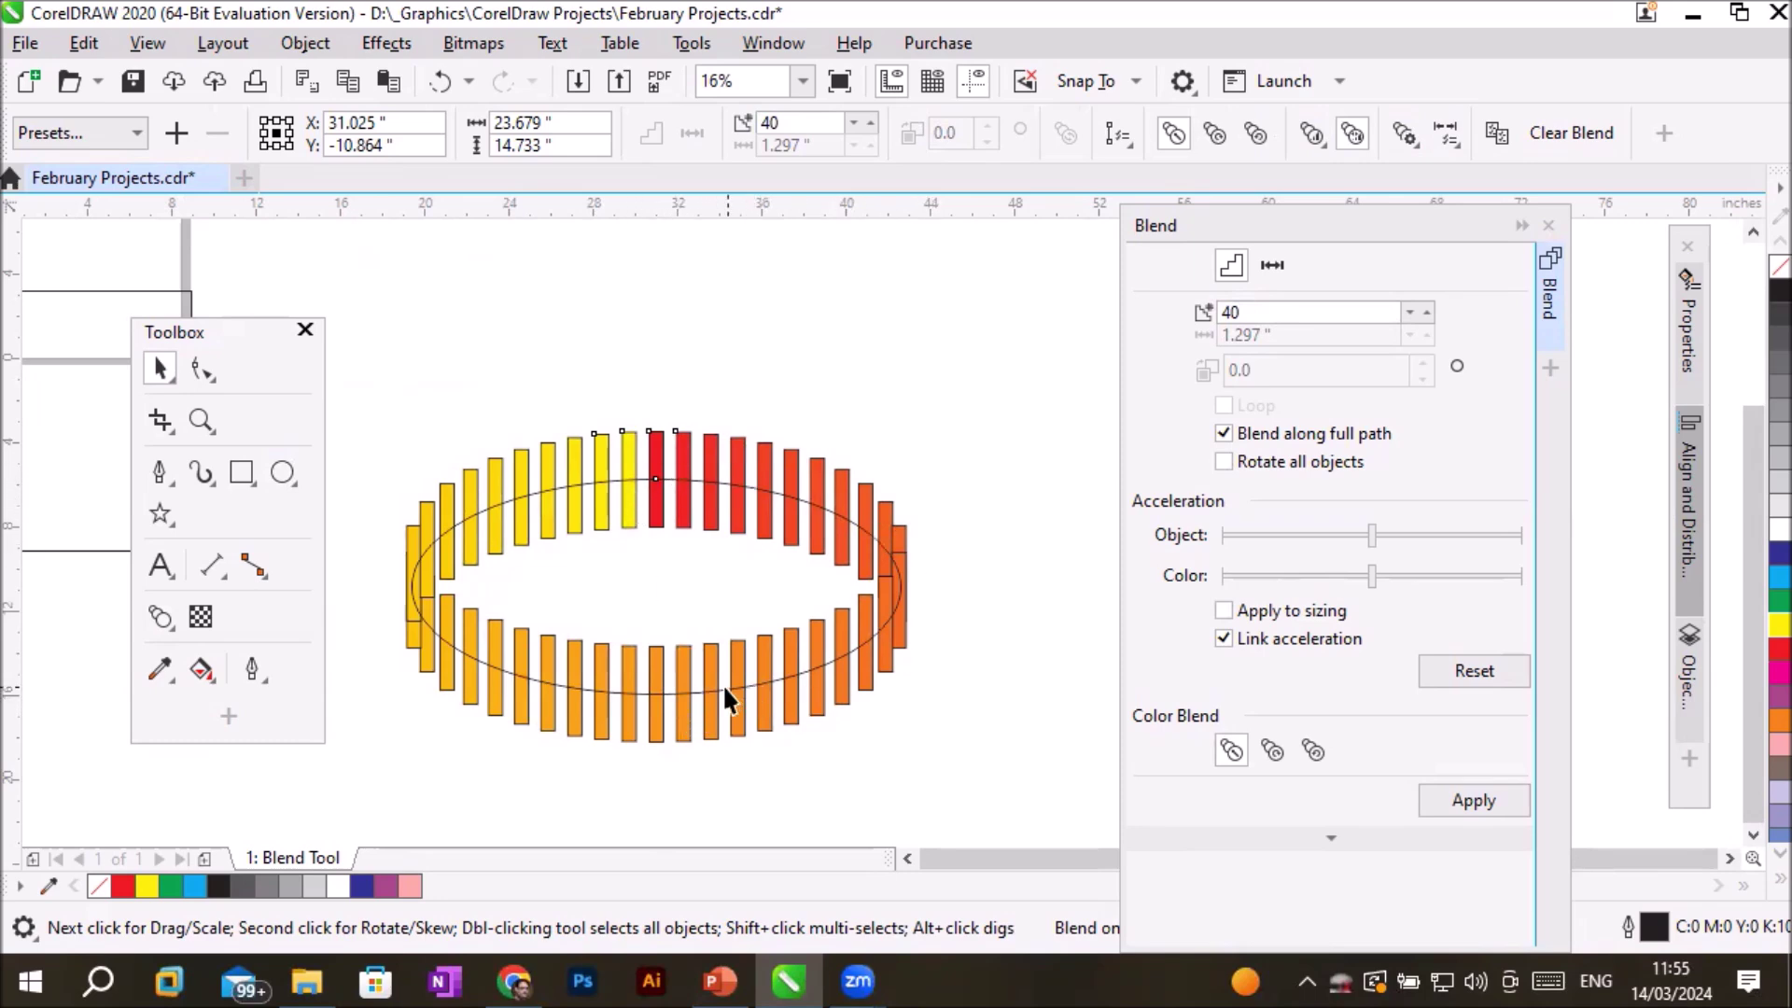
Rotate all objects of the blend to follow the ellipse.
left_click(1409, 129)
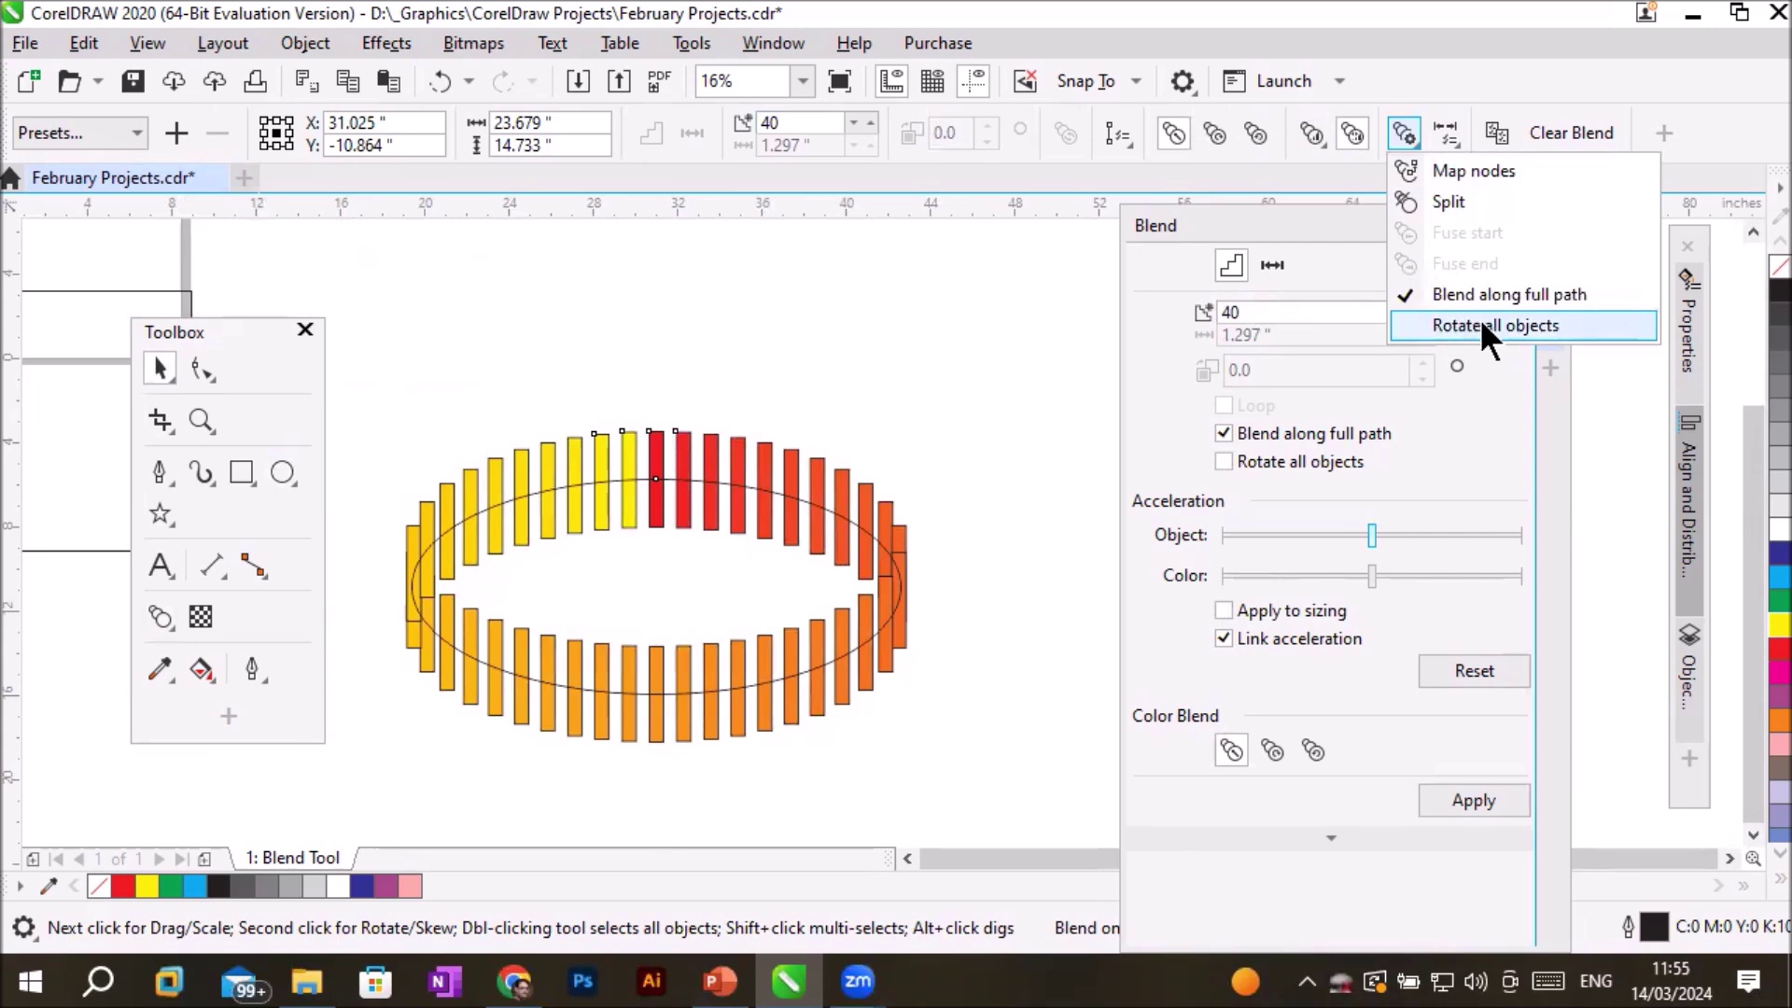
Rotate all objects of the 40-step rectangle blend along its ellipse, and move the blend up beside the star blend.
left_click(1446, 325)
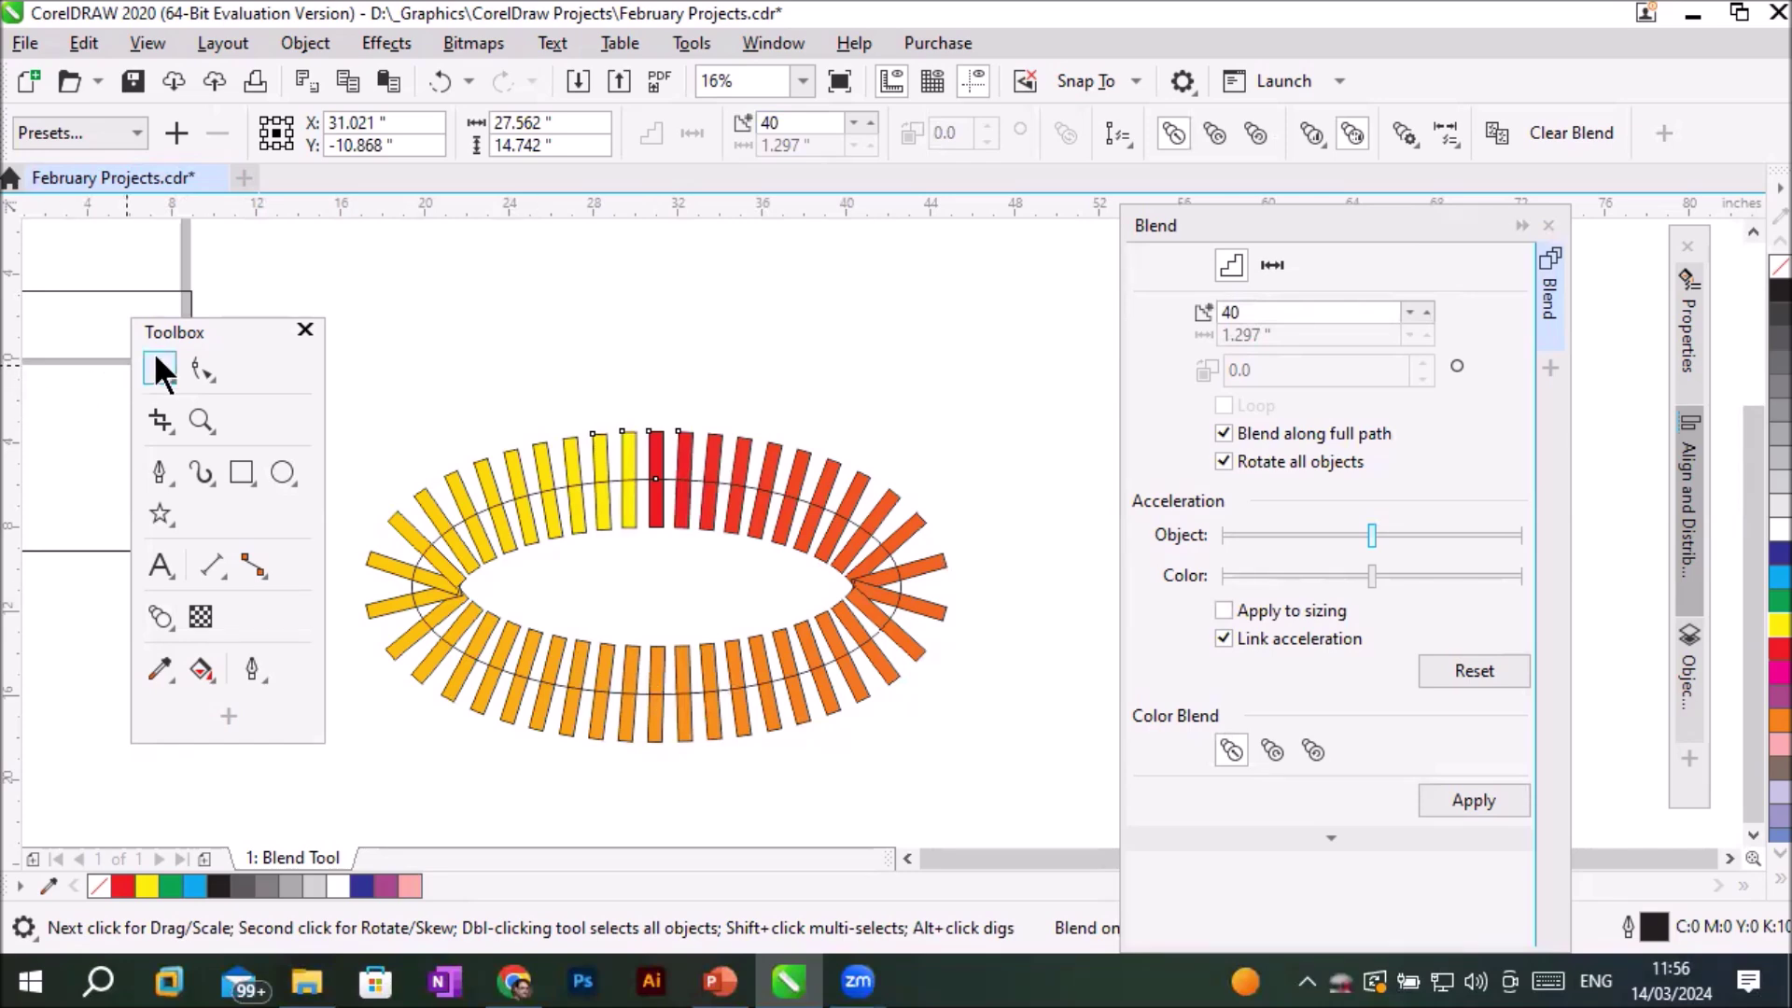
left_click(485, 291)
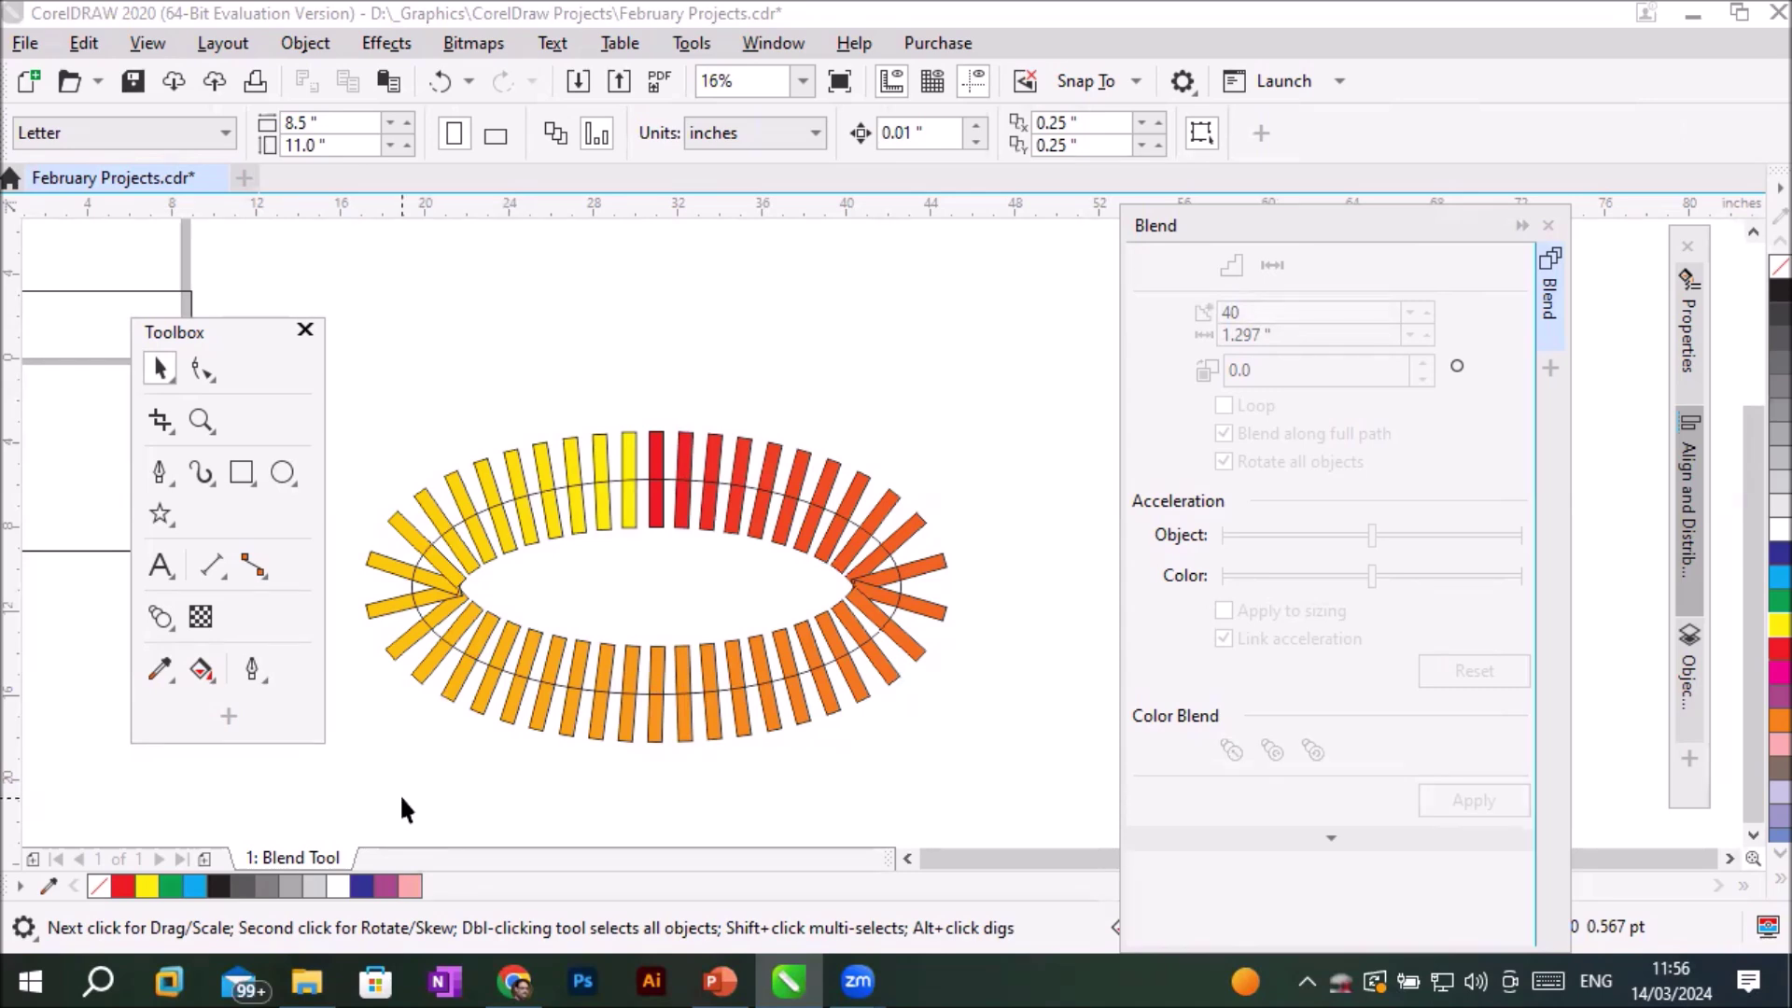
scroll(703, 621, "down", 2)
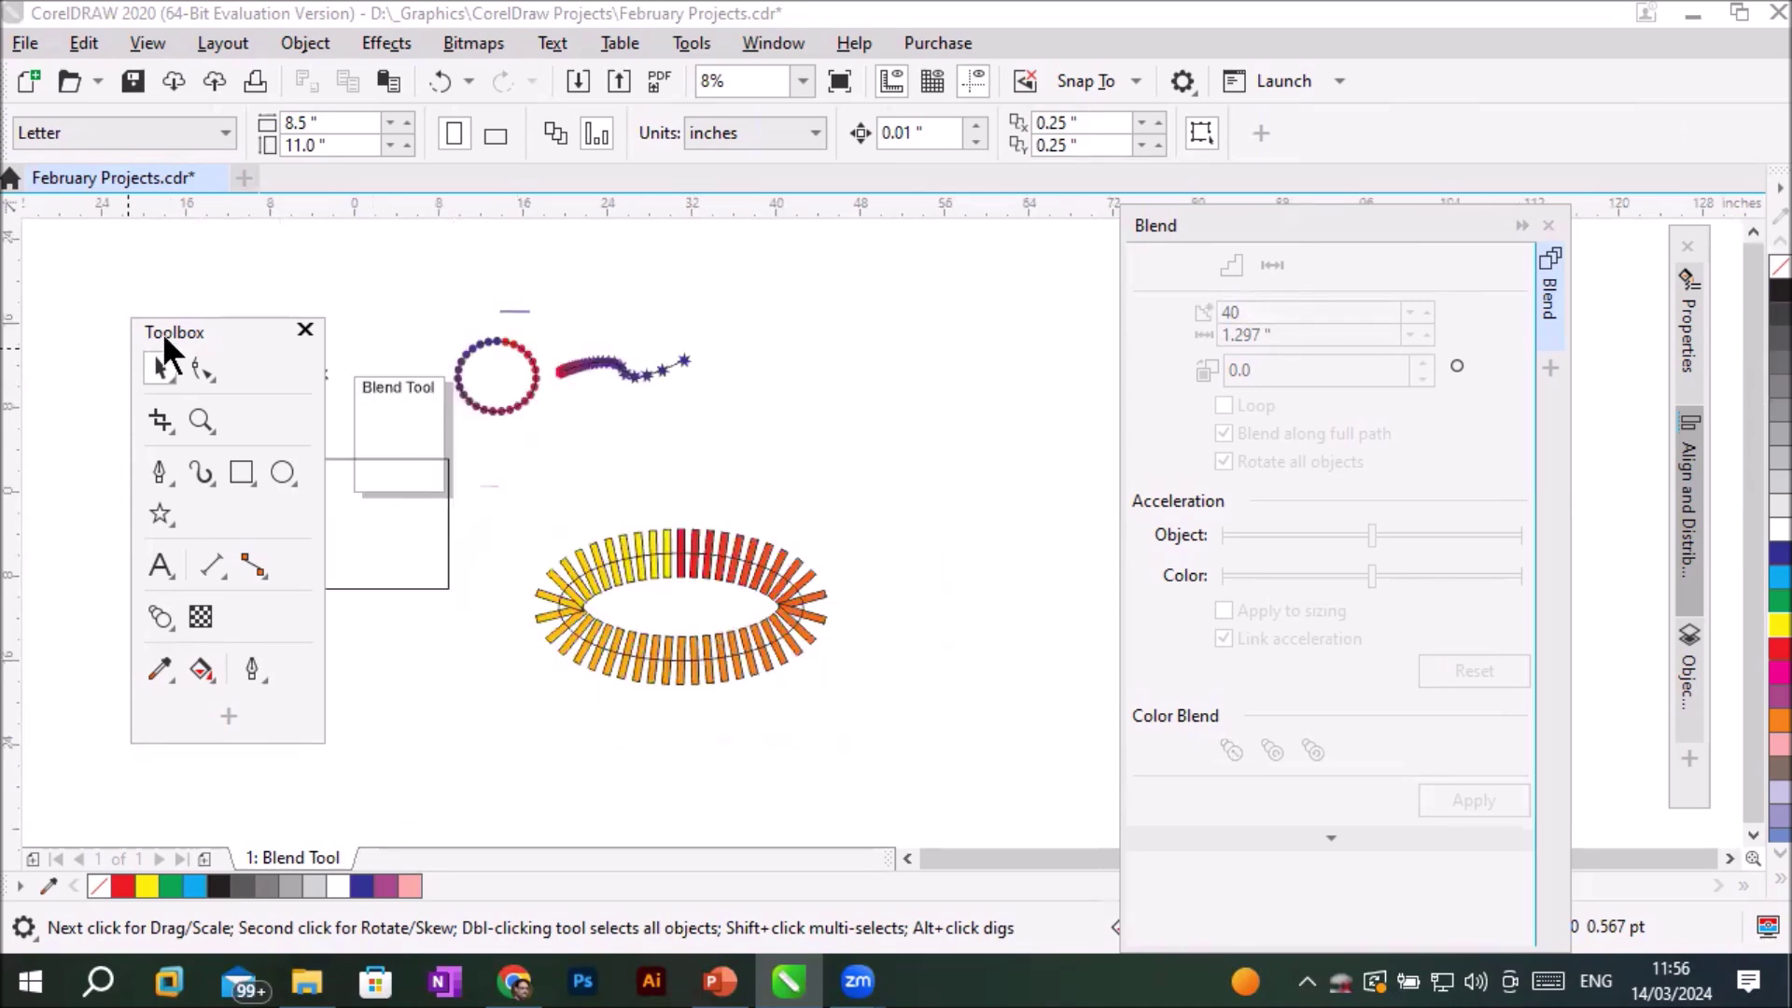
left_click_drag(165, 327, 73, 348)
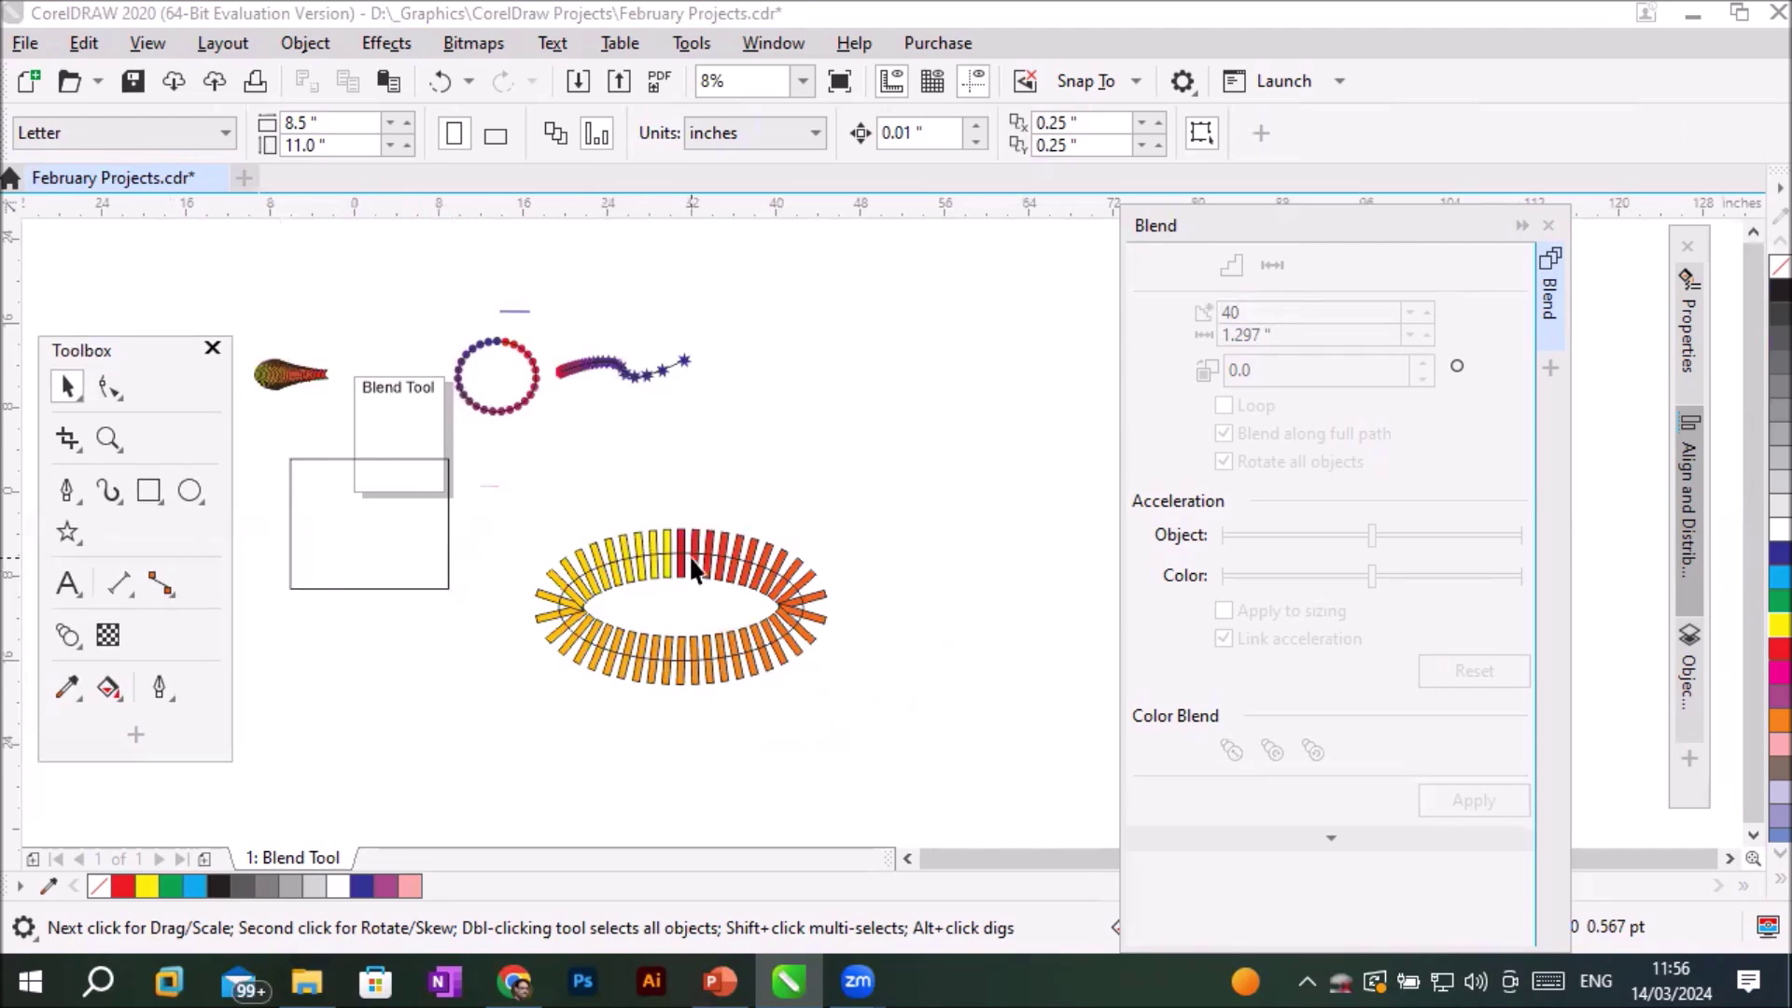
left_click(688, 554)
left_click_drag(809, 392, 862, 327)
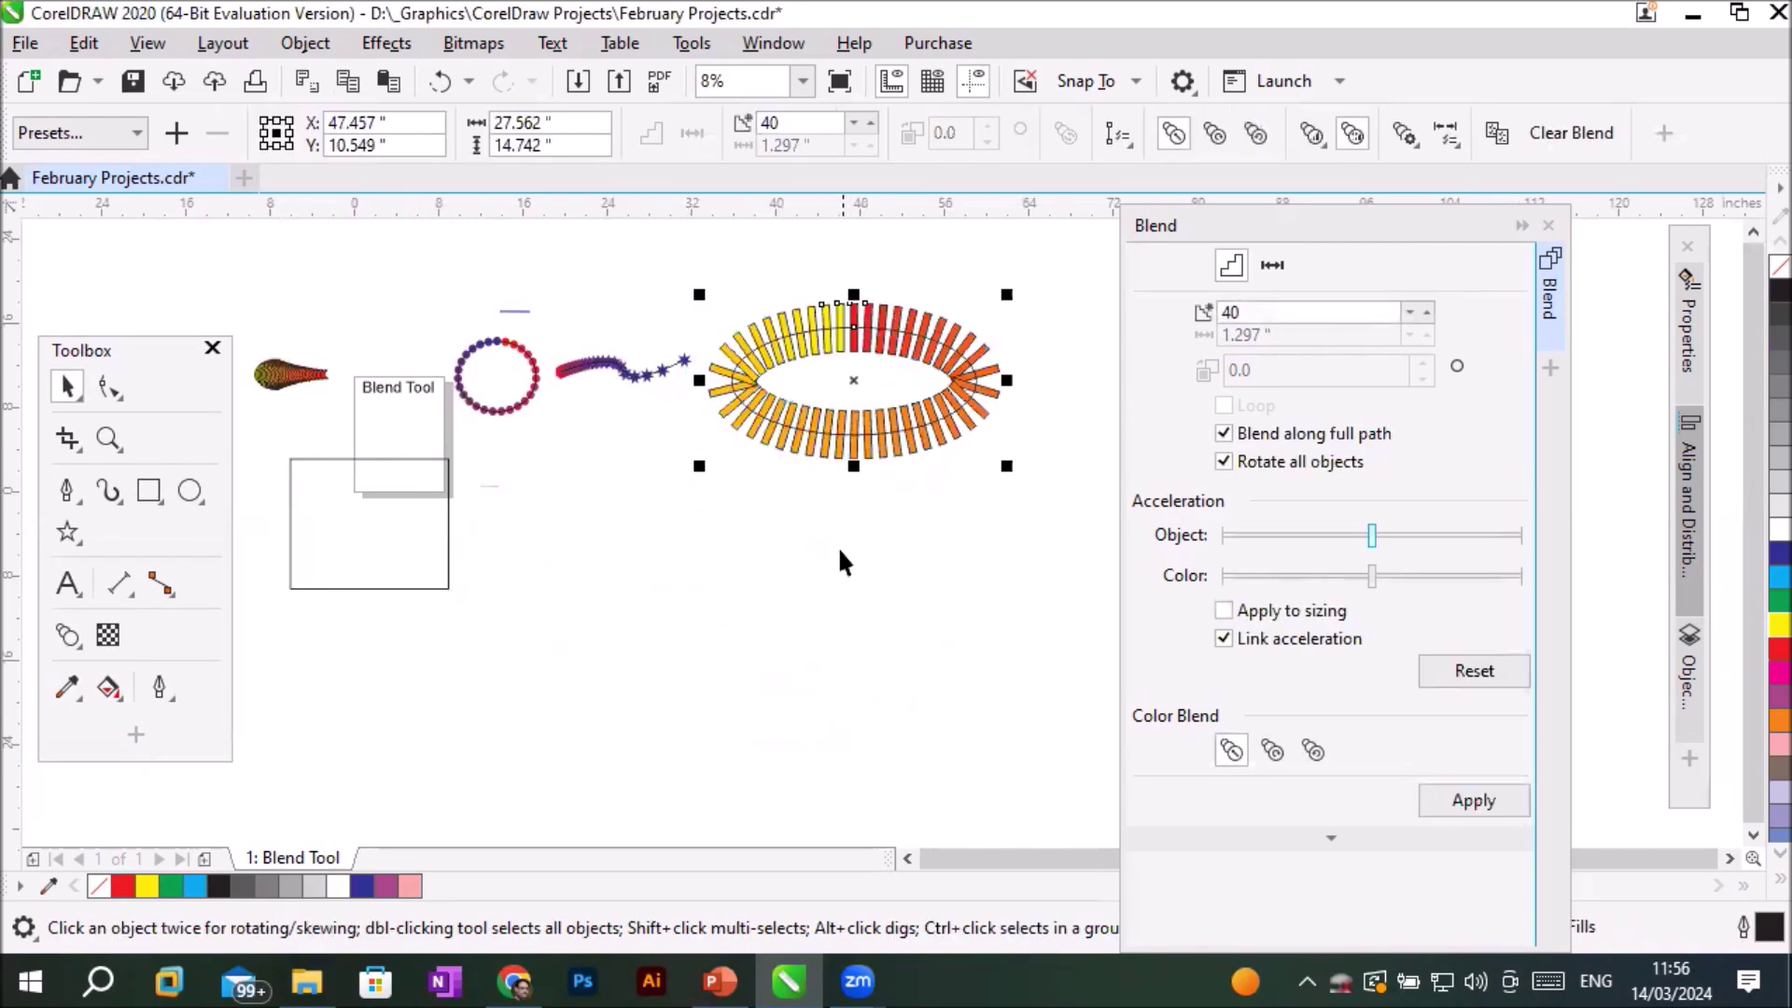
left_click(788, 577)
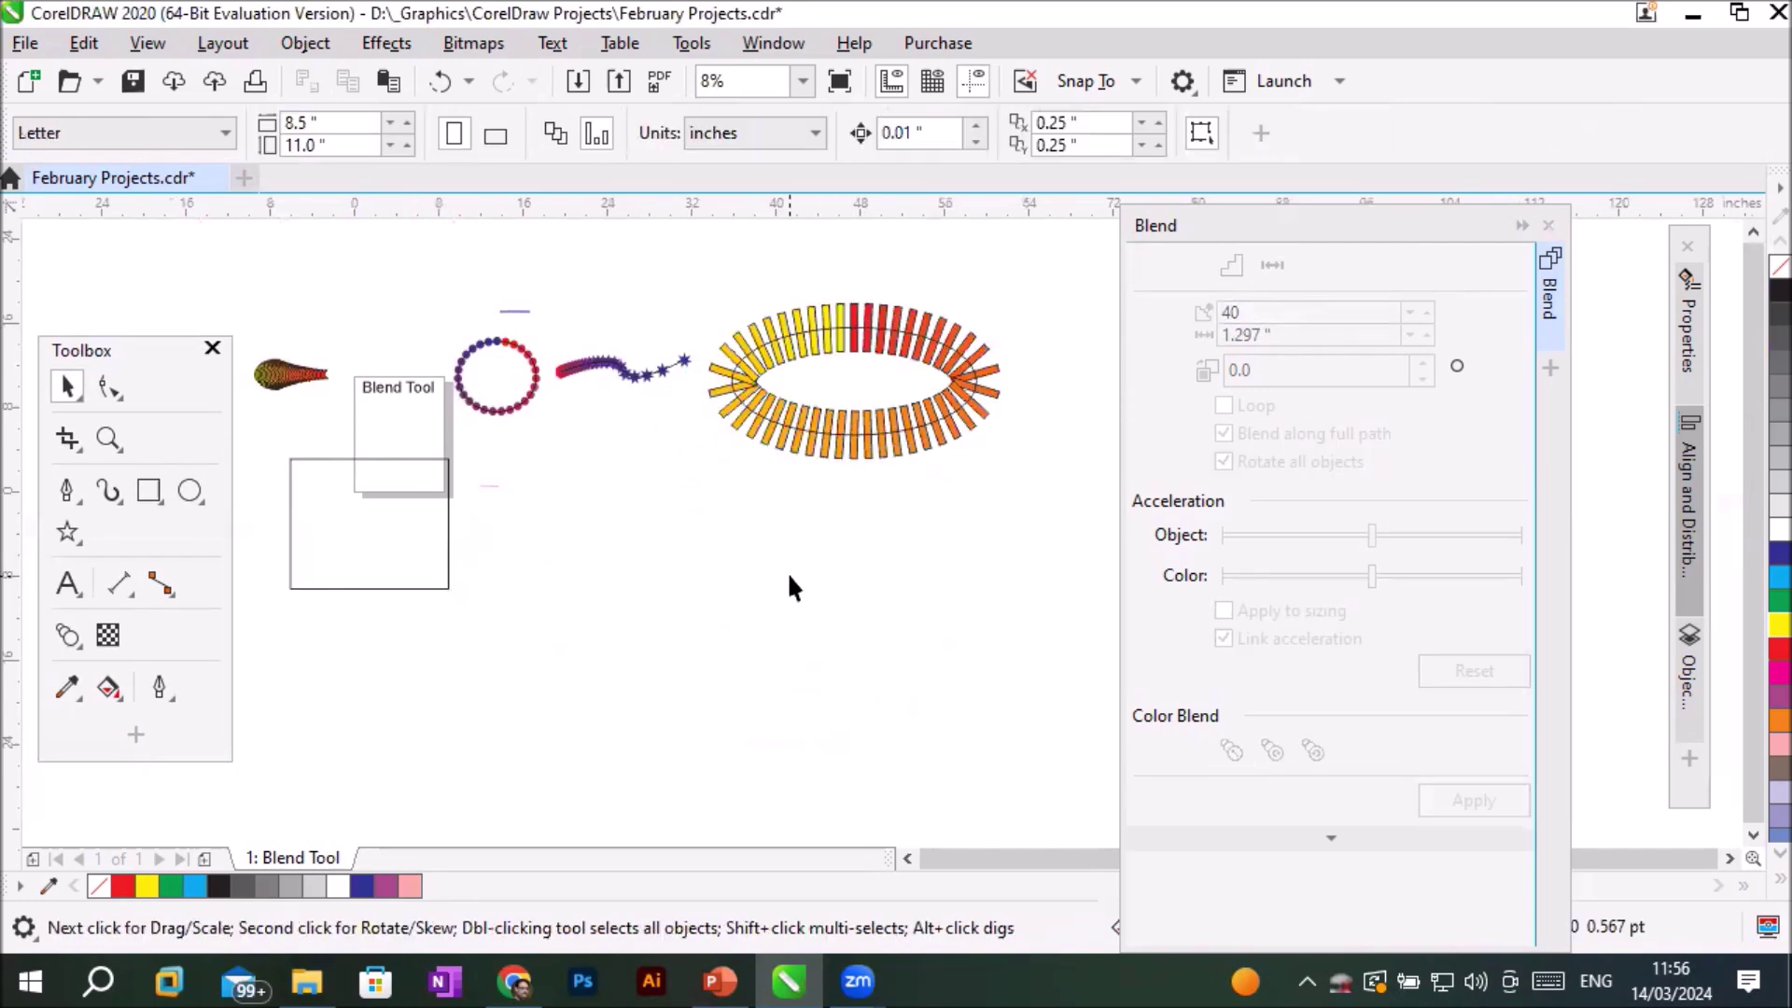
Delete the empty rectangle that overlaps the lower part of the page.
left_click(907, 857)
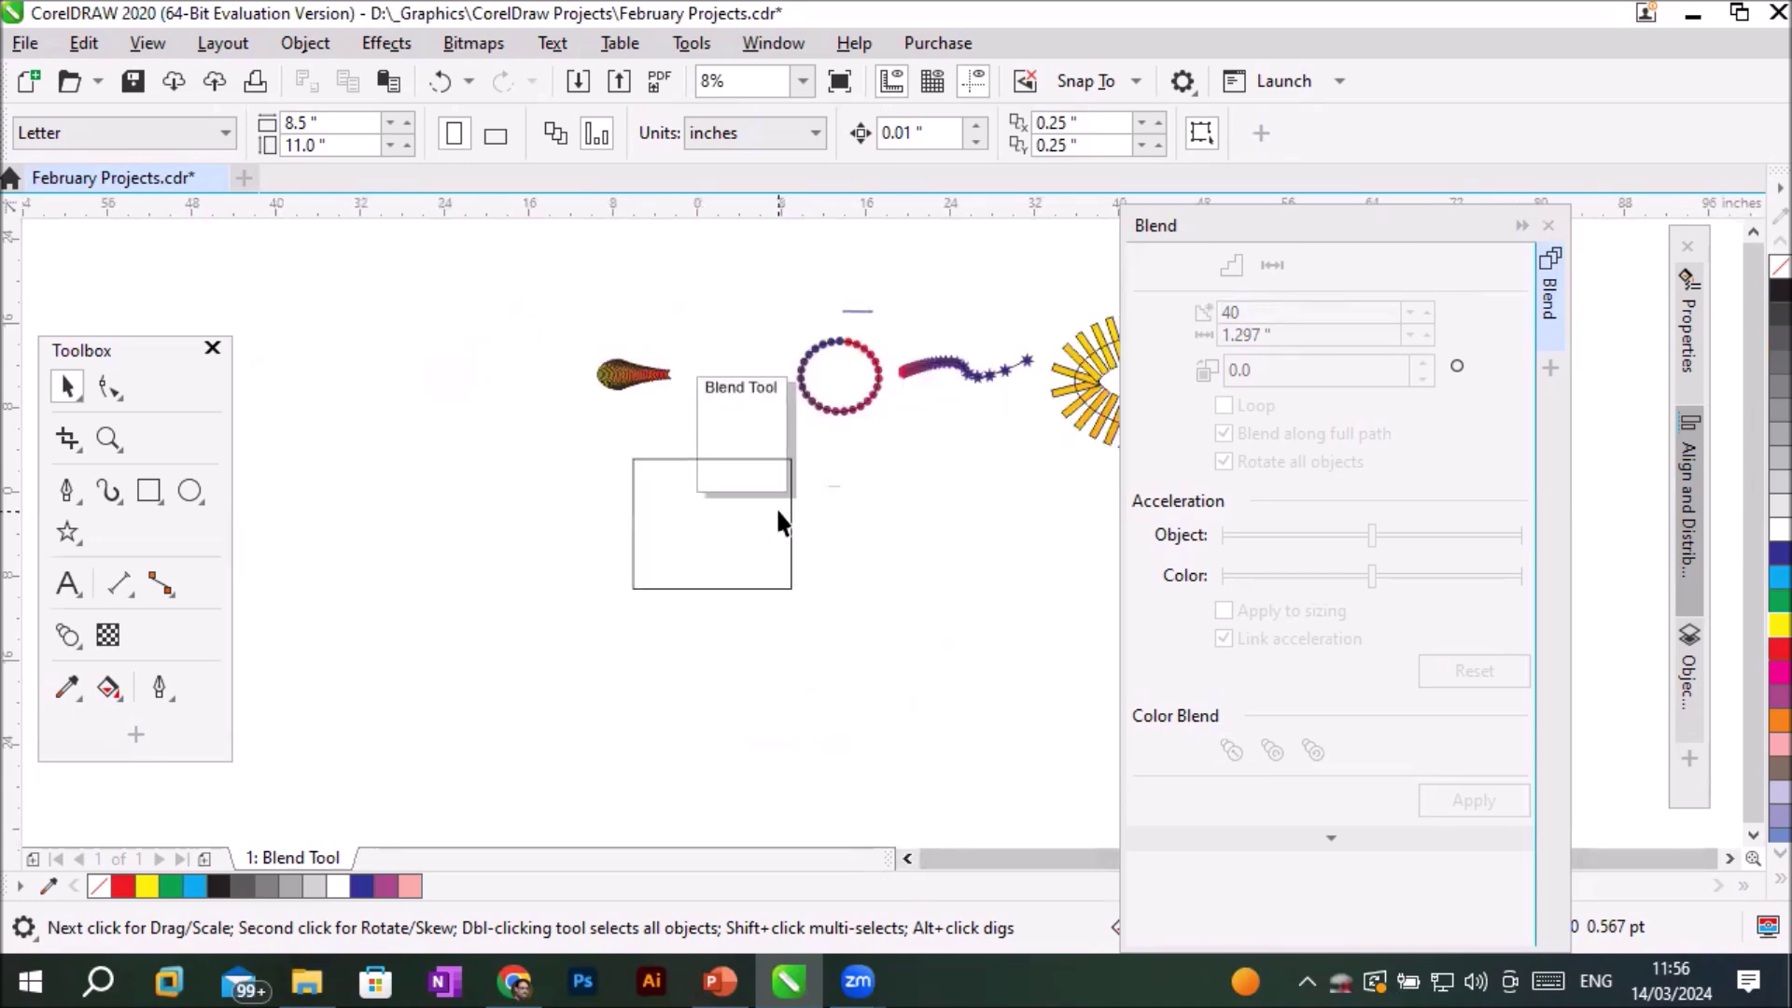
left_click(633, 560)
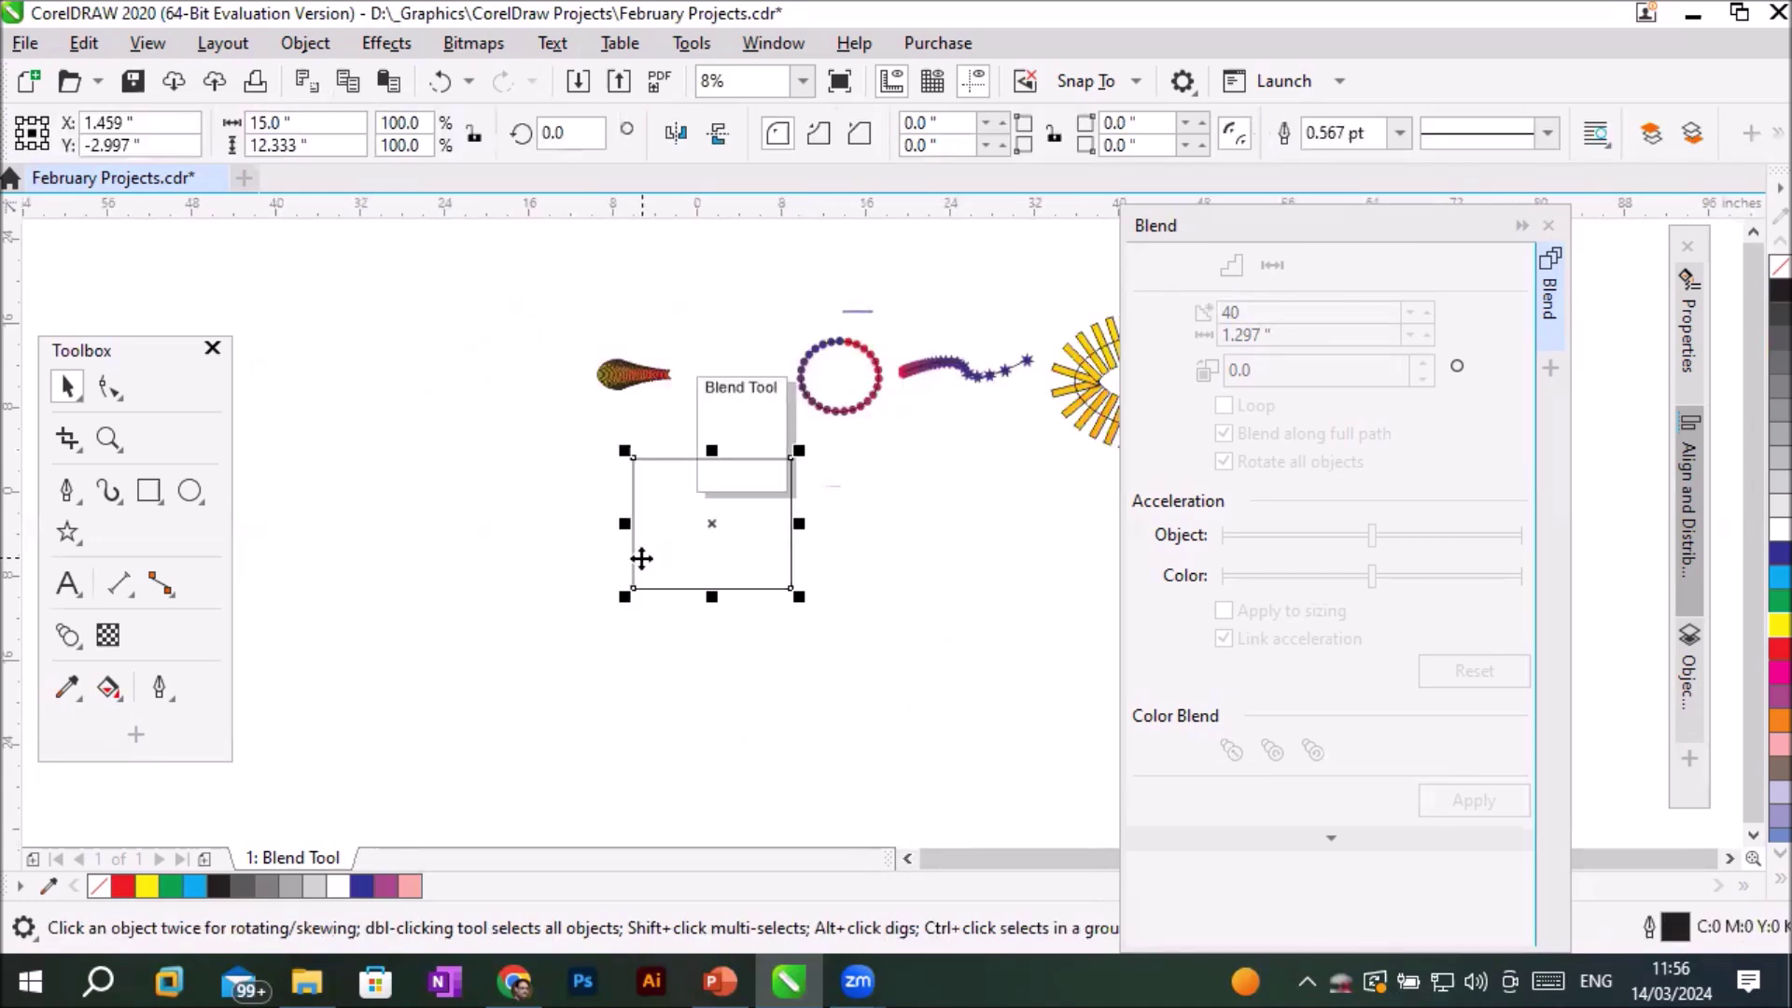
key("Delete")
Add the capital letter A as artistic text below the Blend Tool heading and enlarge it to about 422.5 pt.
scroll(821, 396, "up", 3)
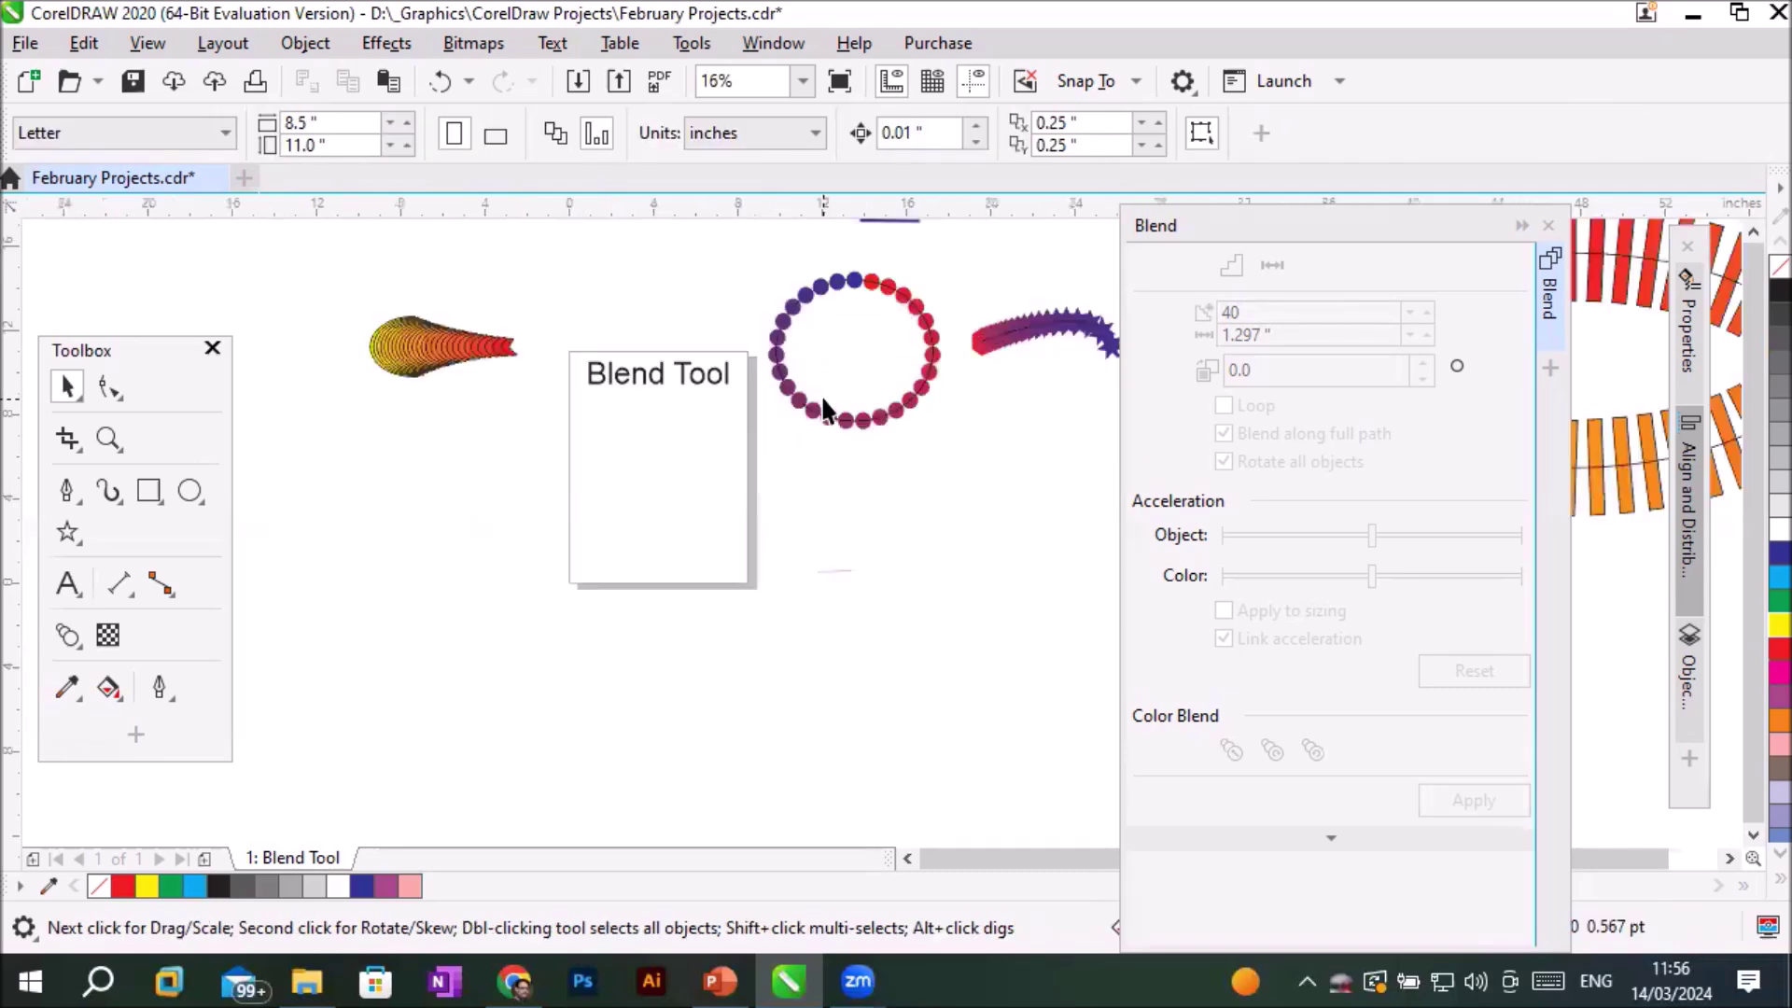
scroll(820, 394, "up", 1)
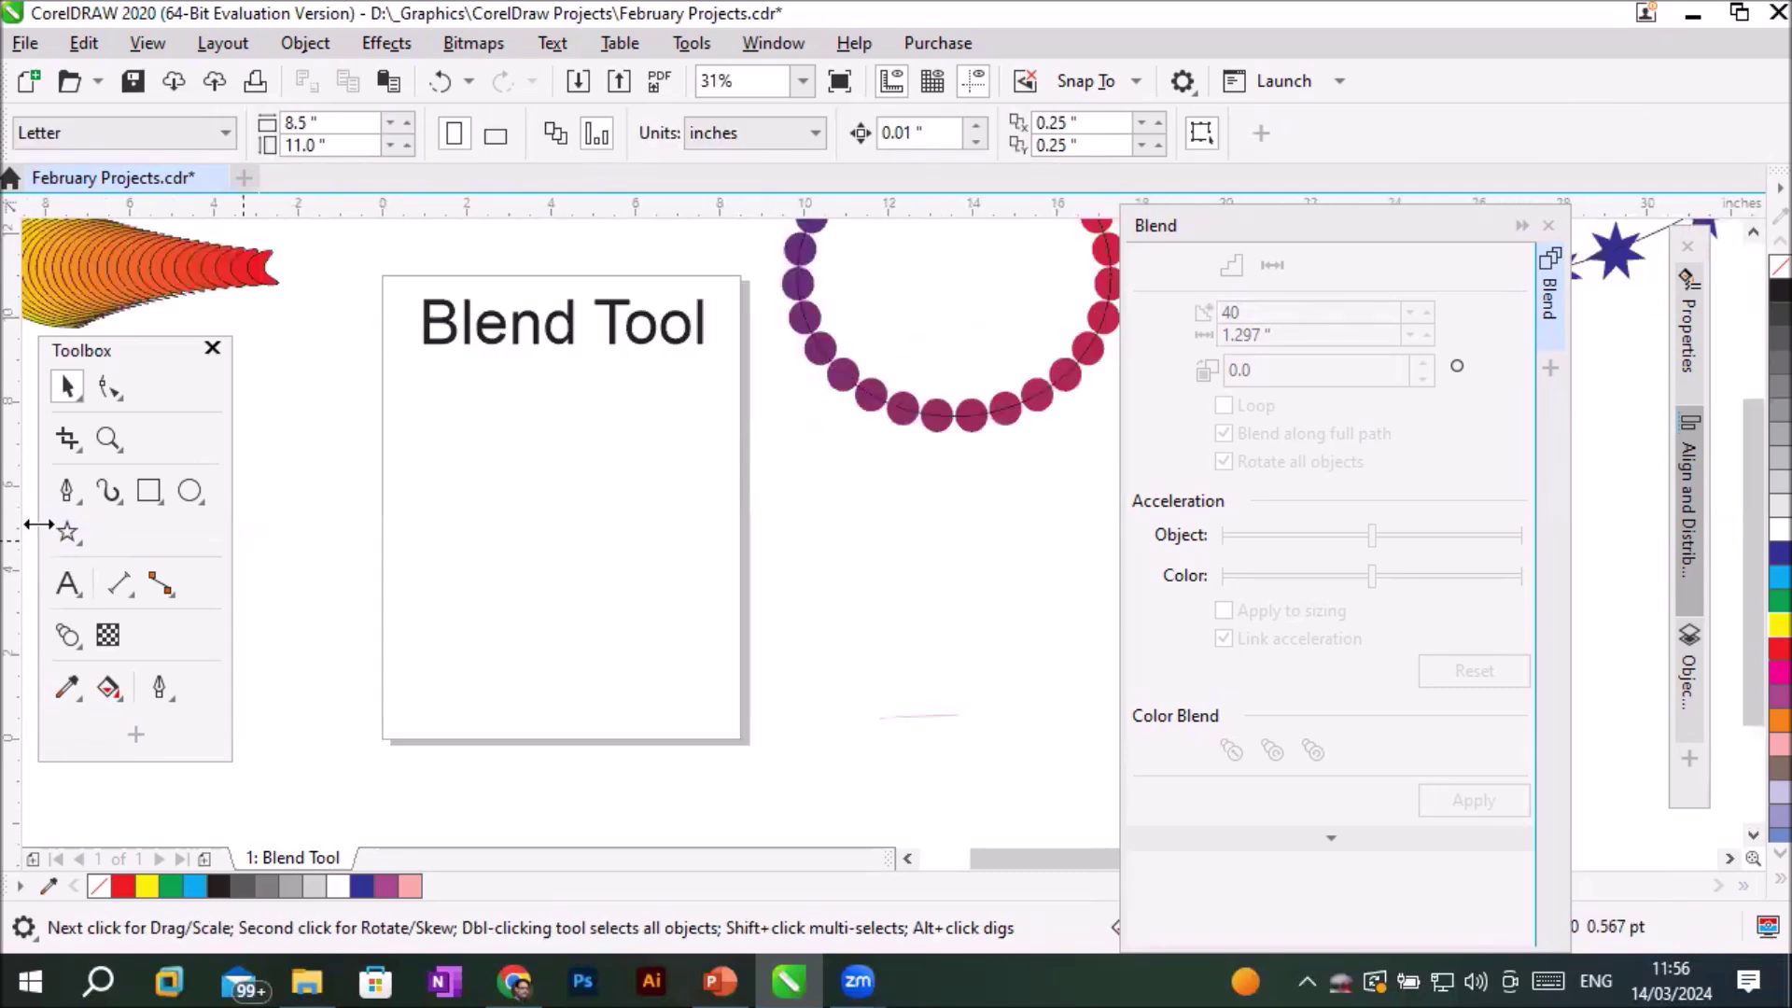
left_click(63, 582)
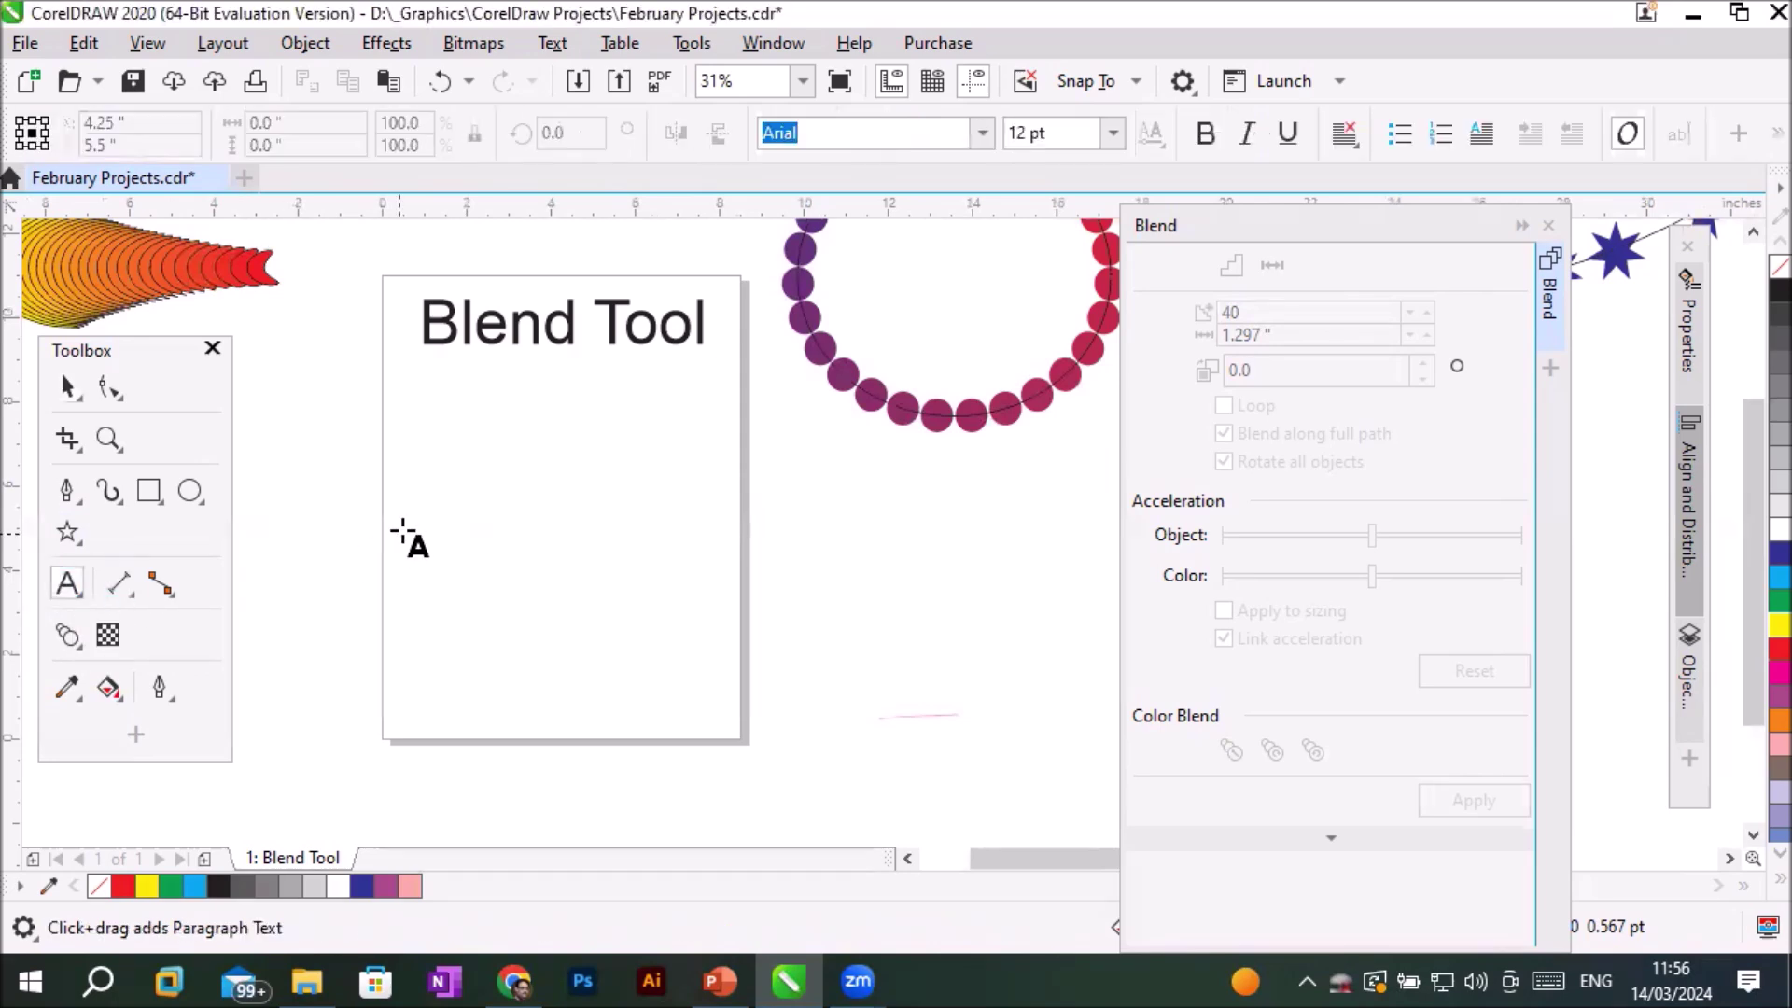
left_click(416, 504)
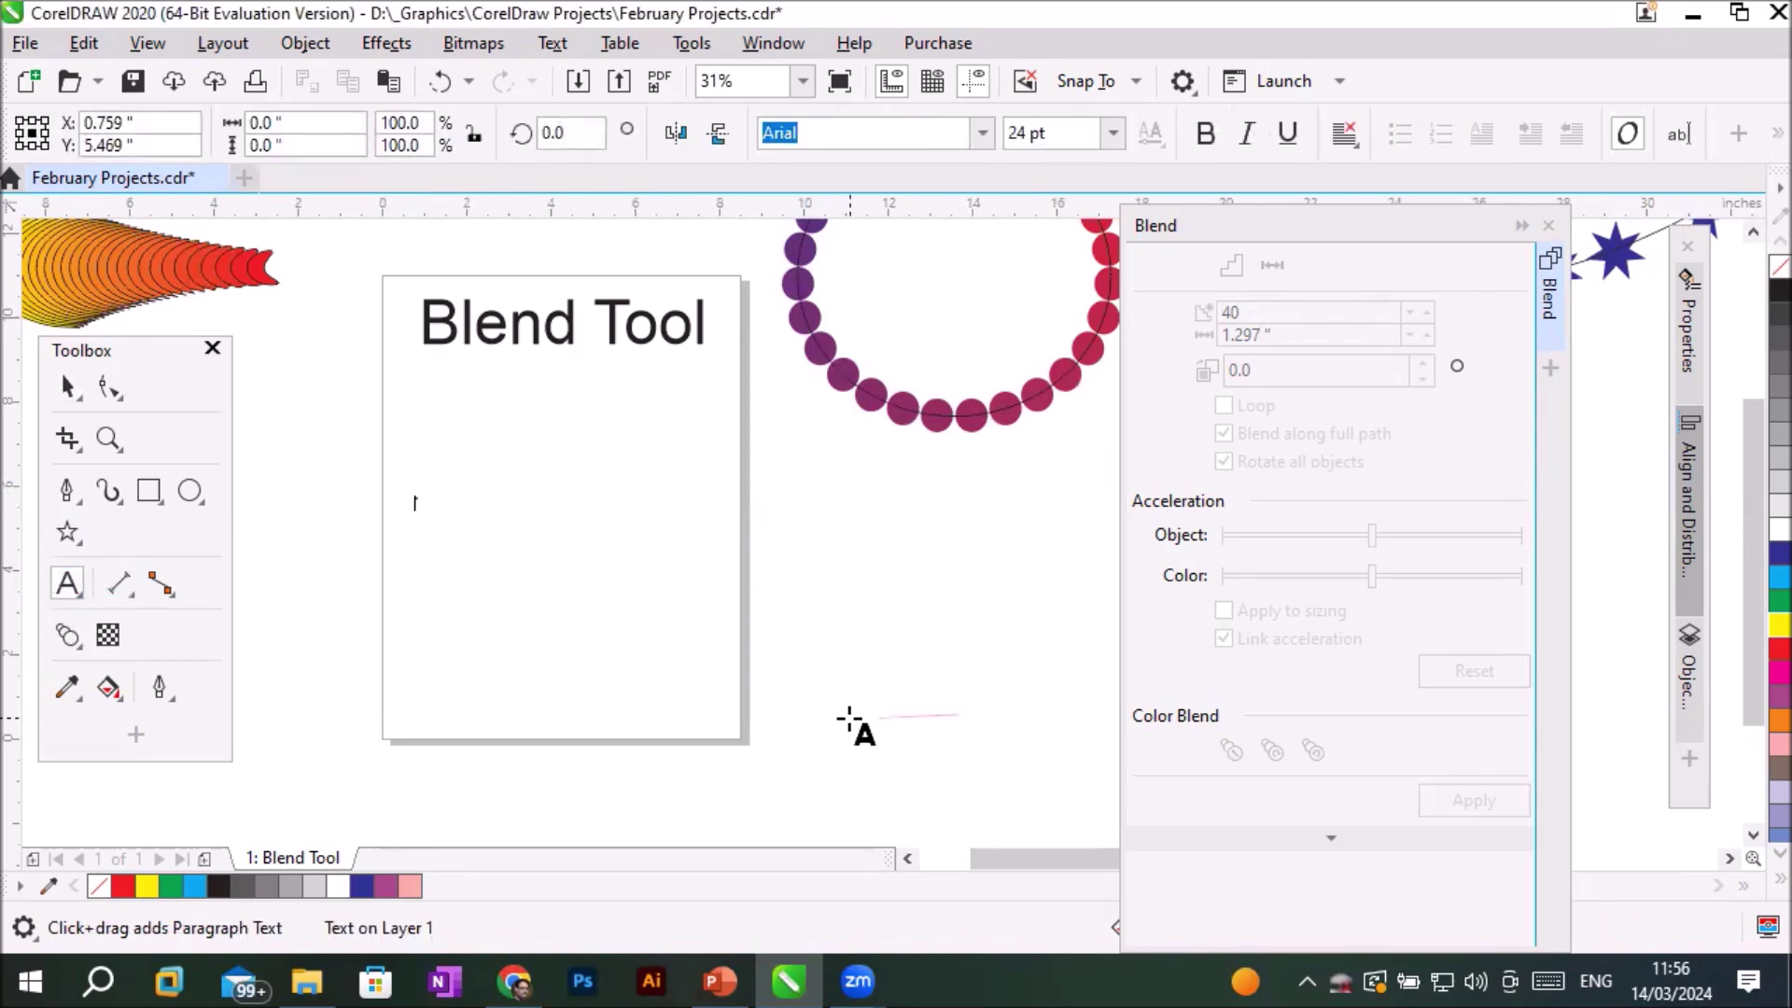
type("x")
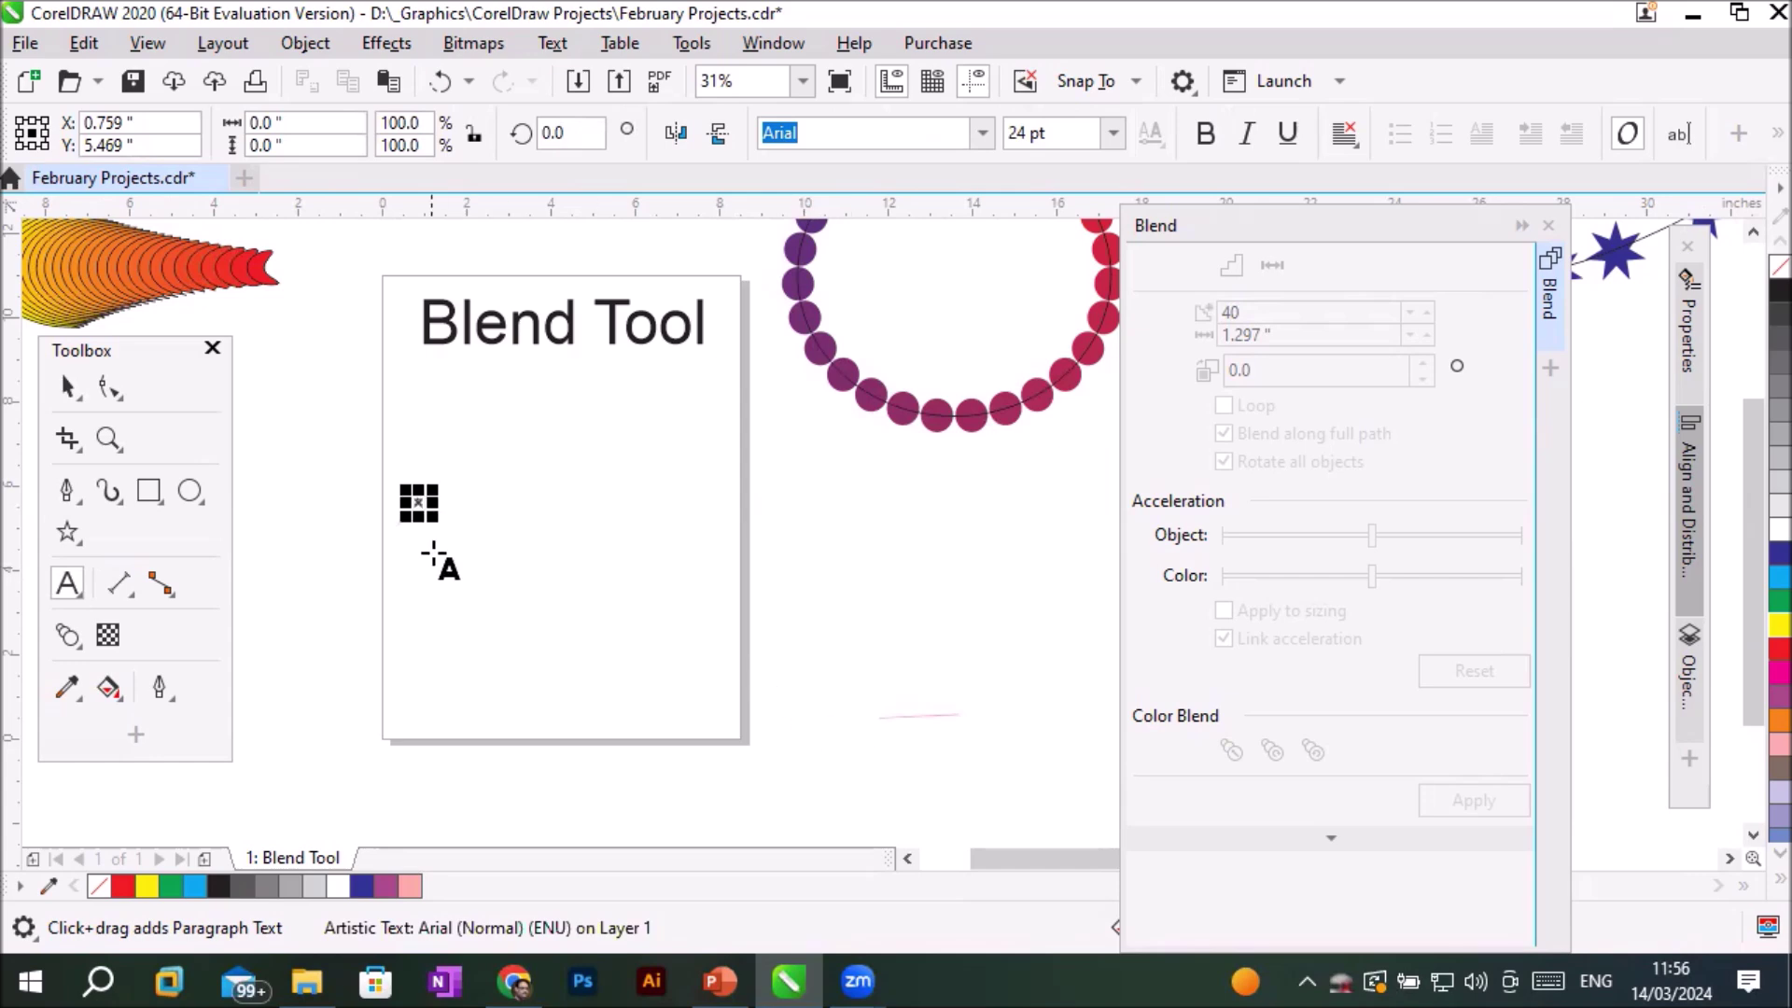
left_click_drag(435, 519, 594, 796)
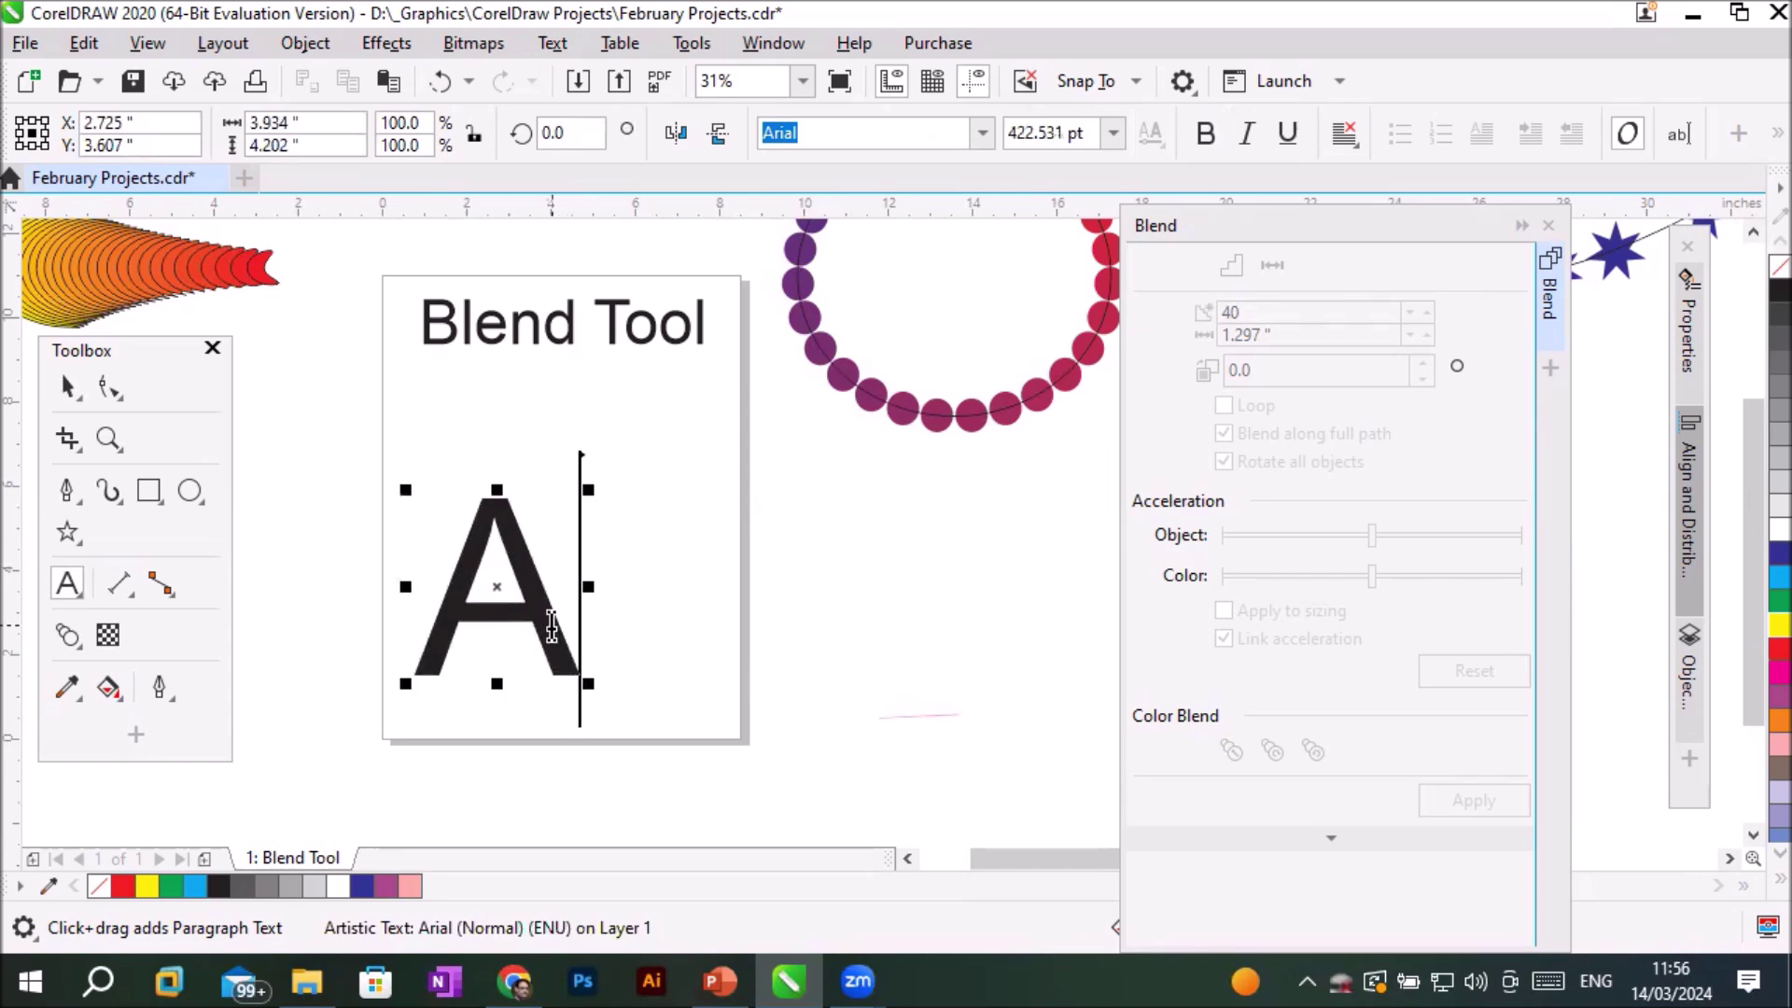
Arrange the letter A and two copies of it in a widely spaced horizontal row across the page, and collapse the Blend settings.
left_click(69, 383)
left_click_drag(509, 583, 781, 578)
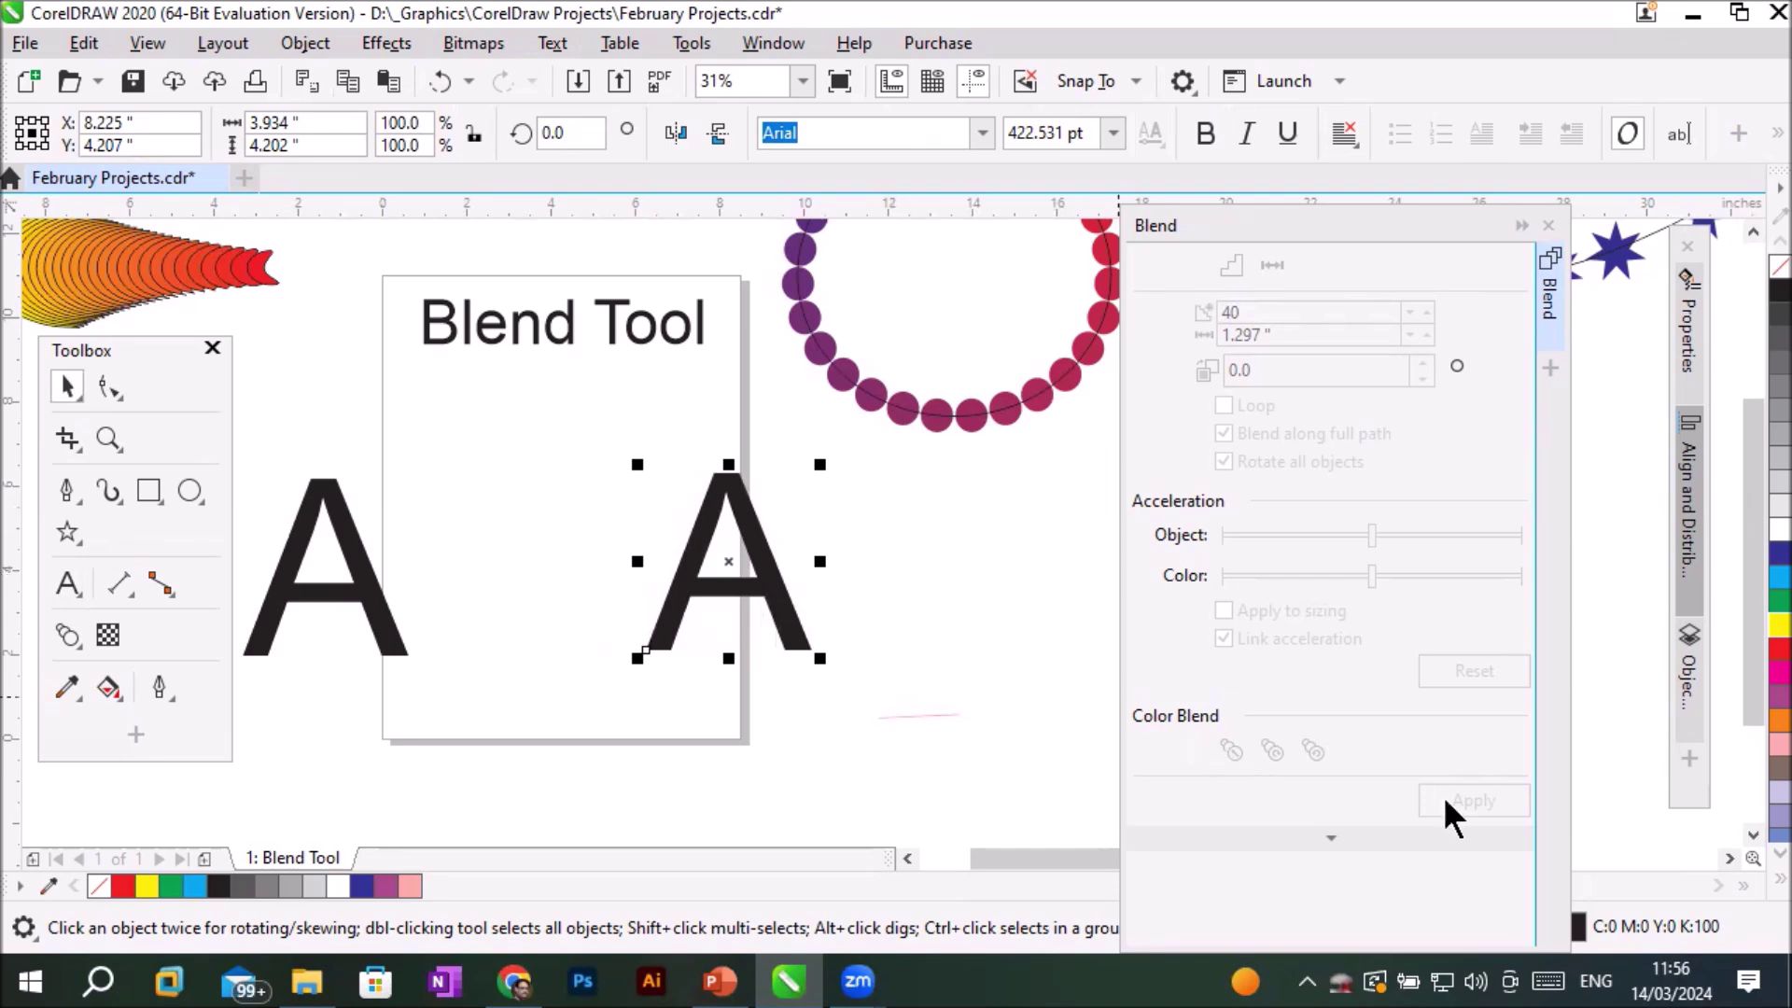
left_click(1728, 857)
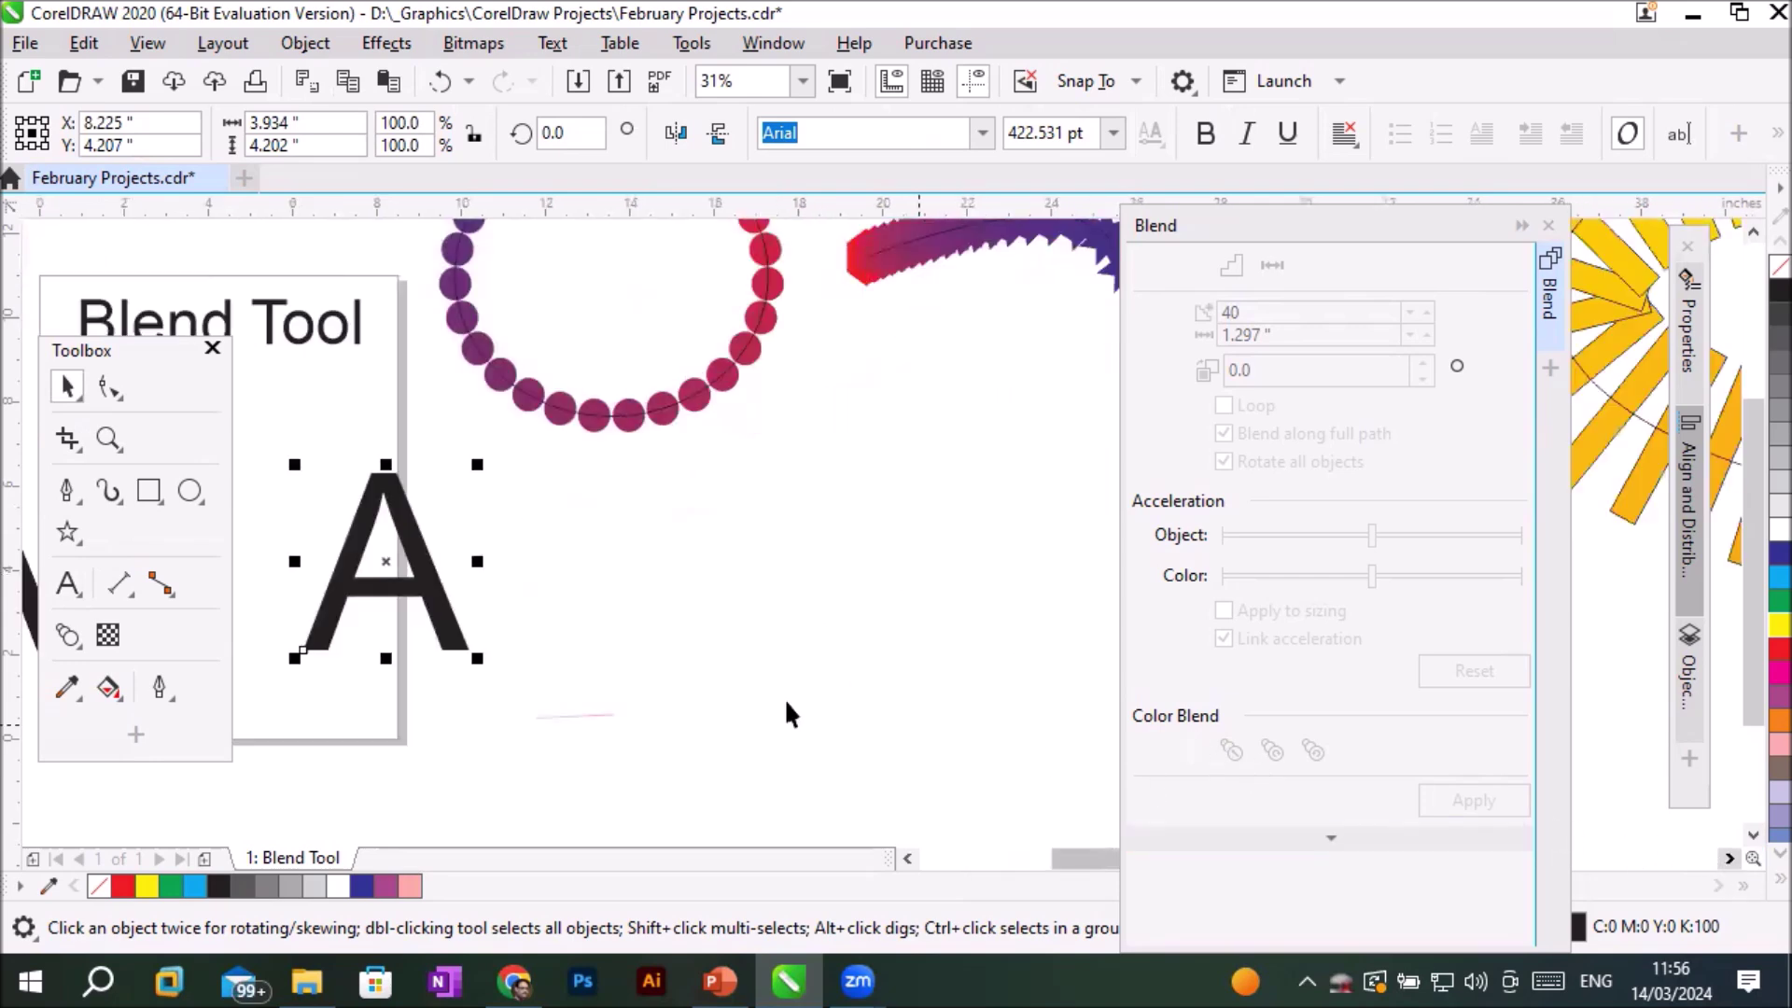
left_click_drag(453, 600, 913, 612)
left_click(907, 857)
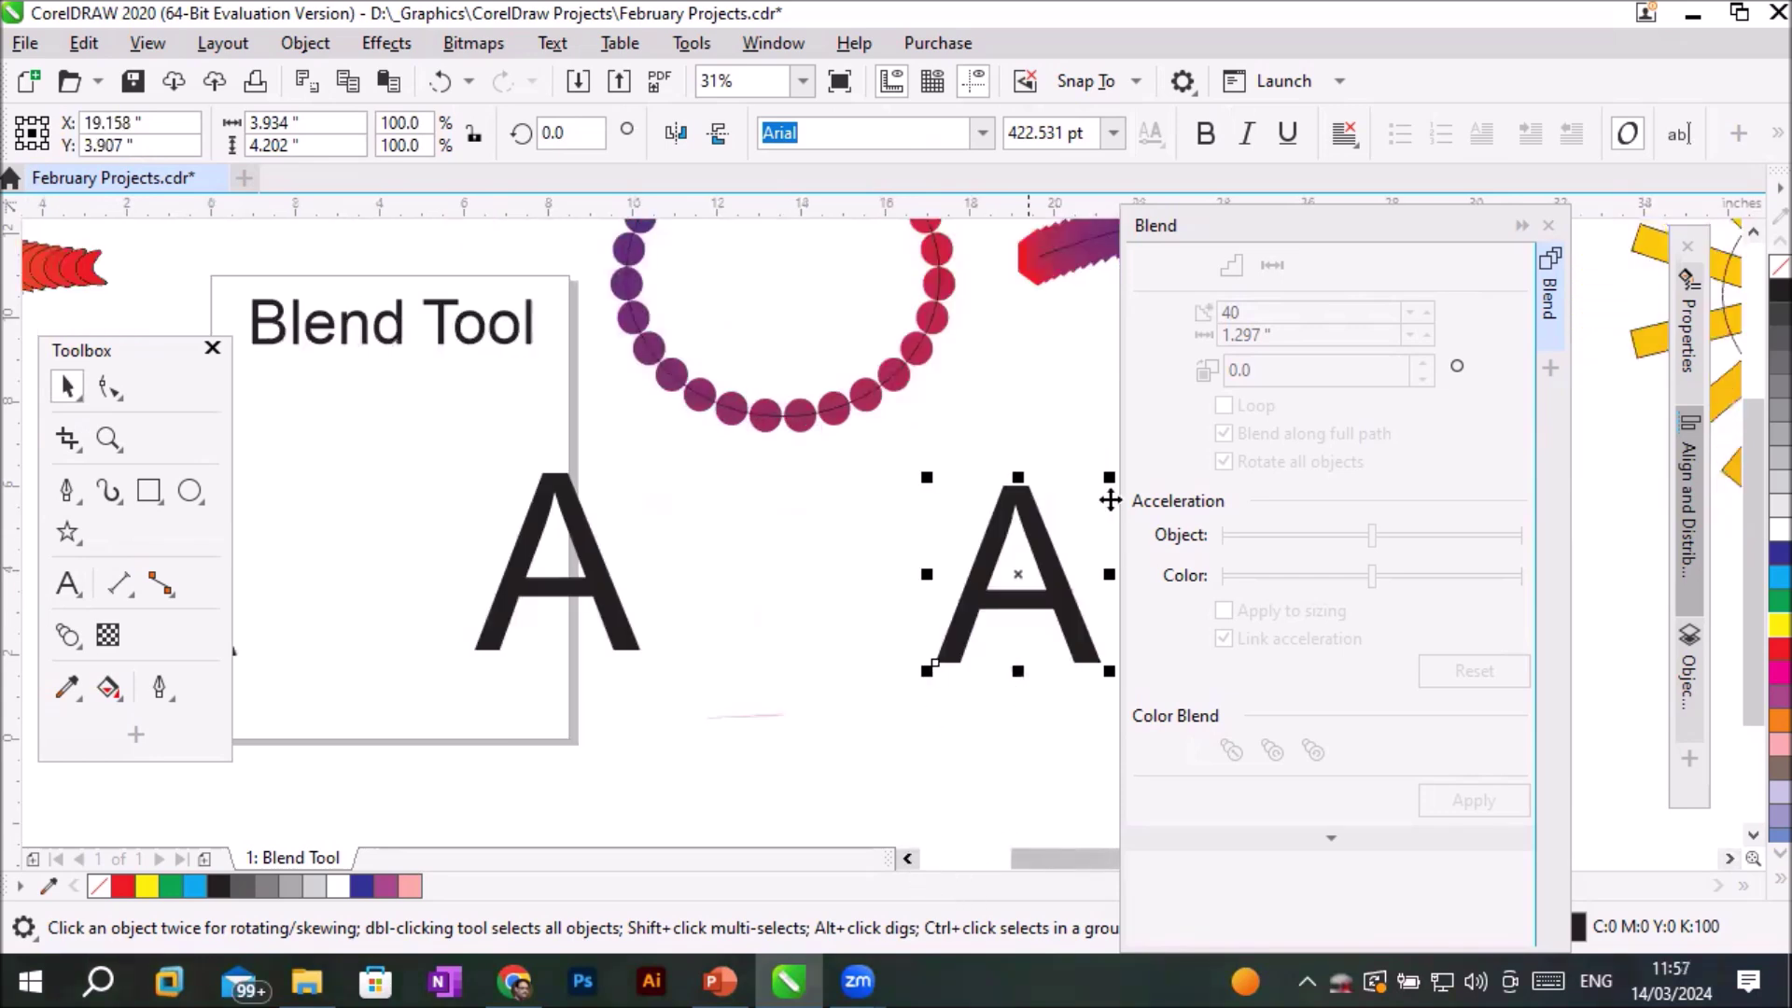
left_click(1524, 224)
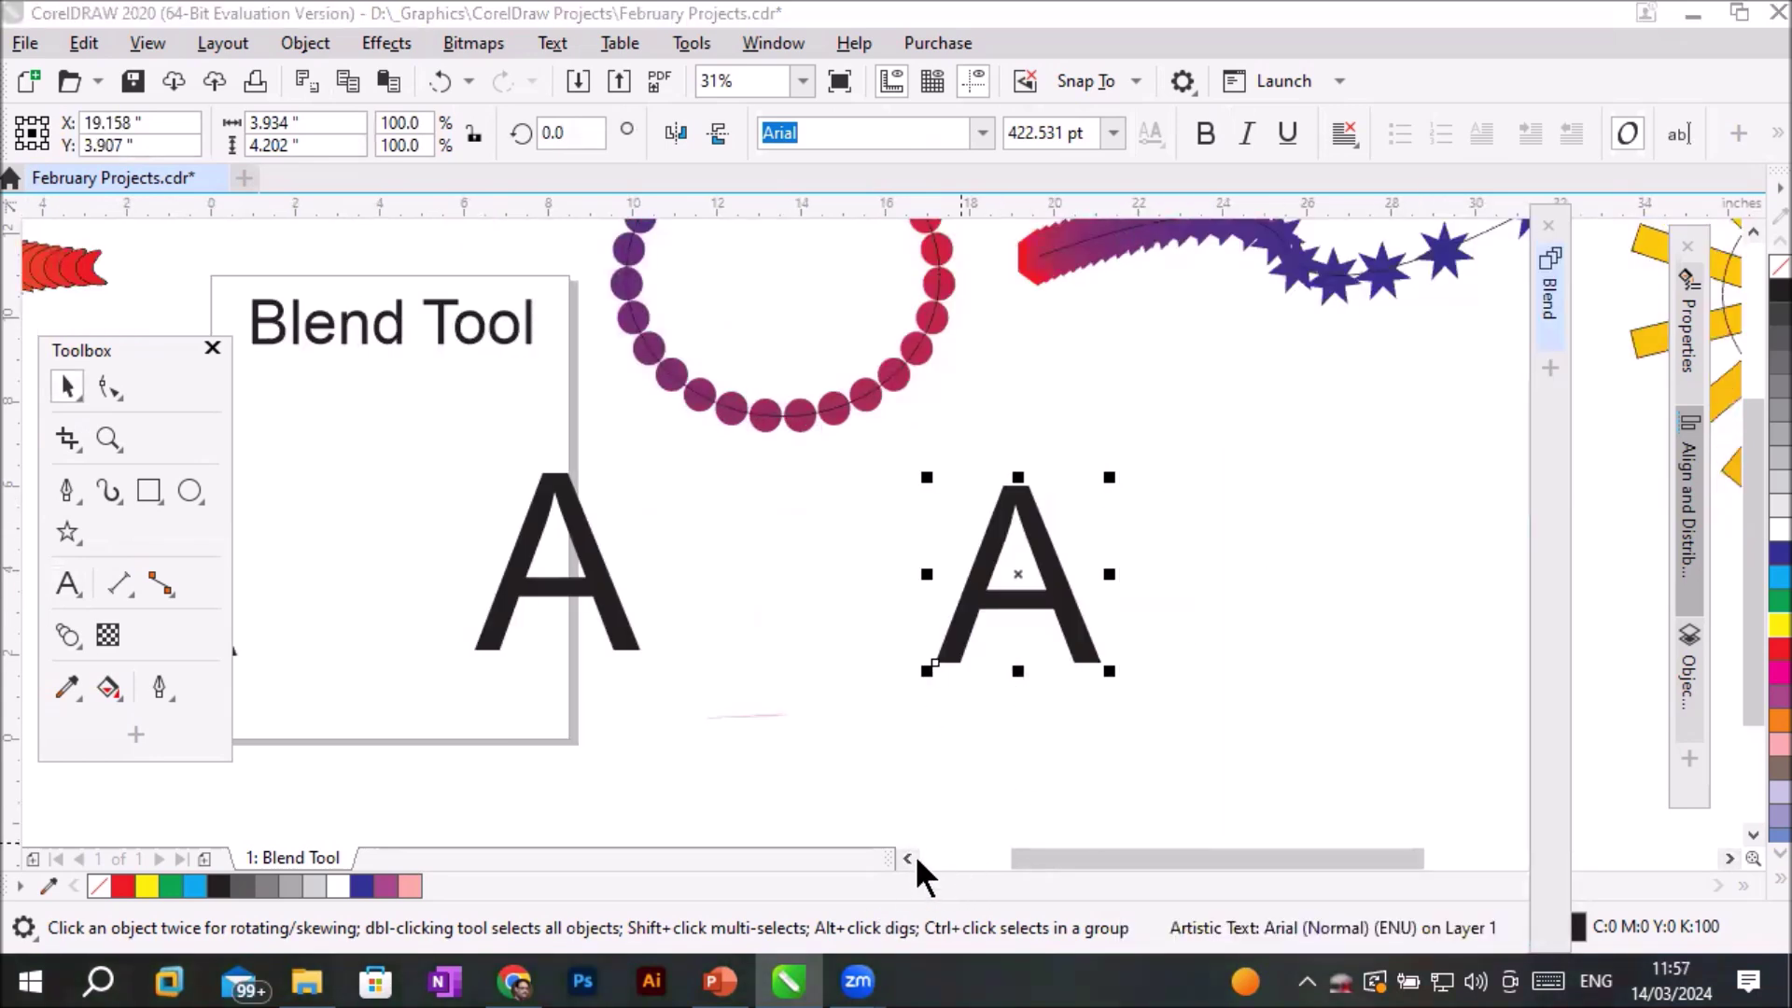
left_click(906, 858)
left_click(905, 859)
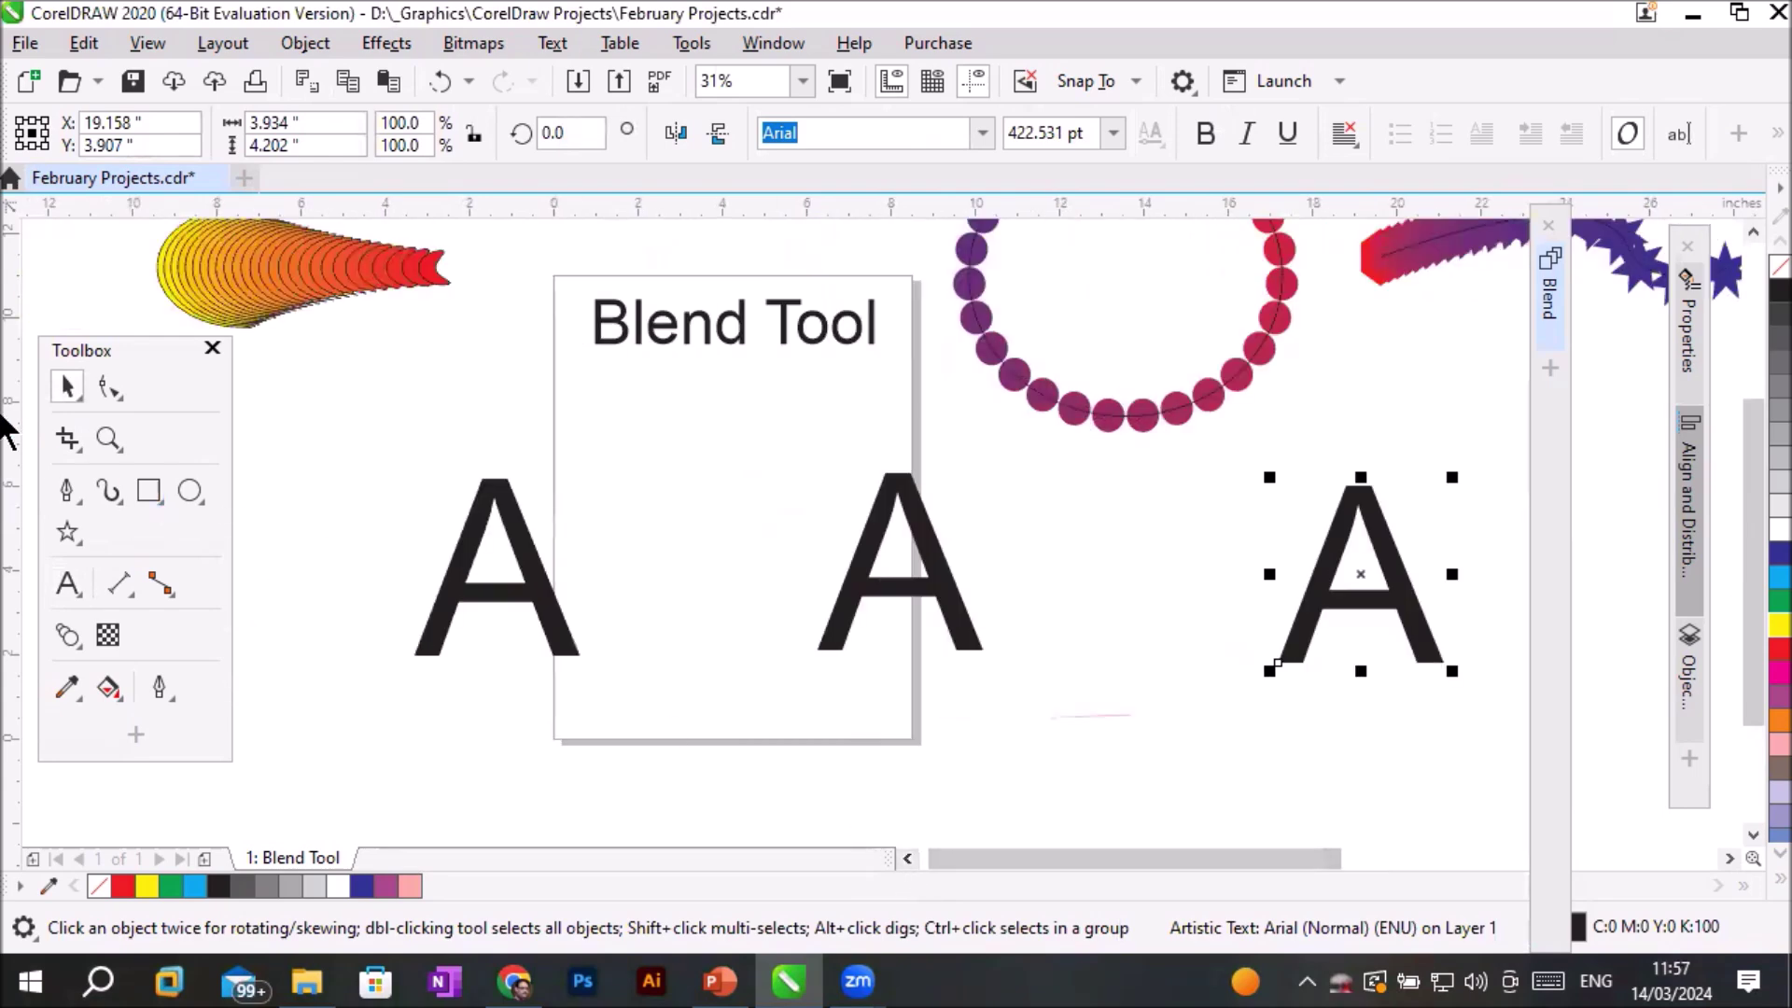
Change the middle letter of the row to a capital B.
left_click(67, 583)
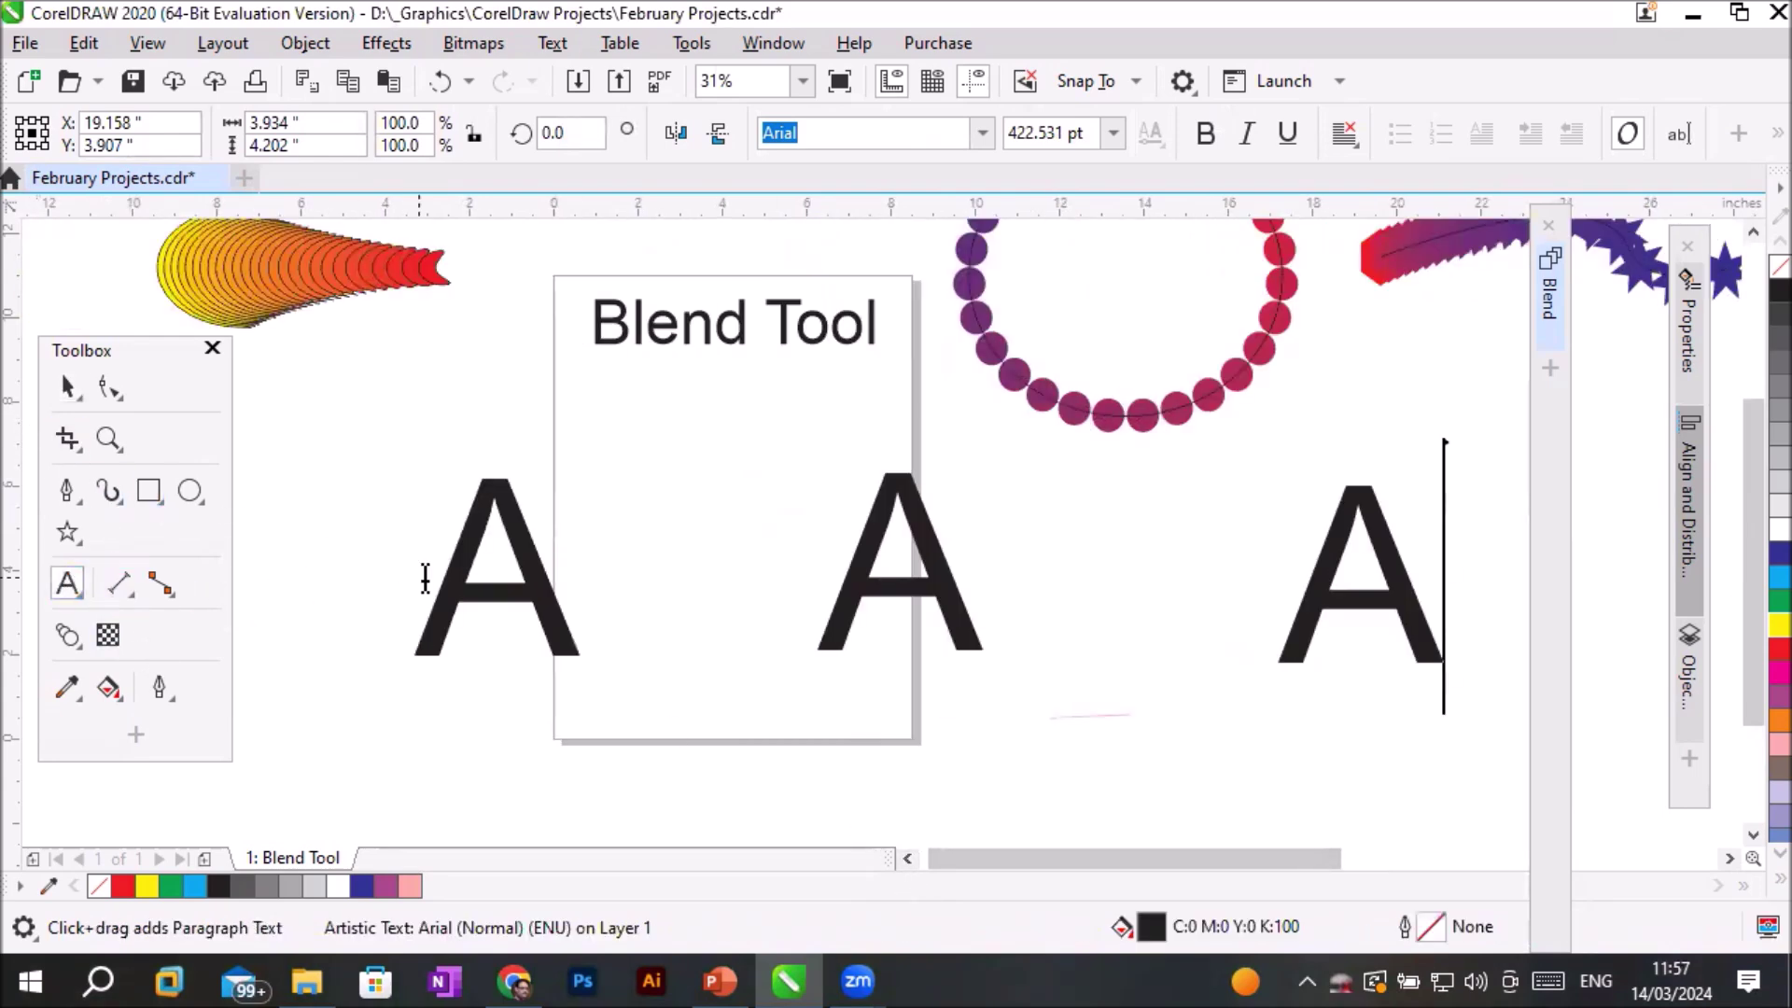
left_click(958, 597)
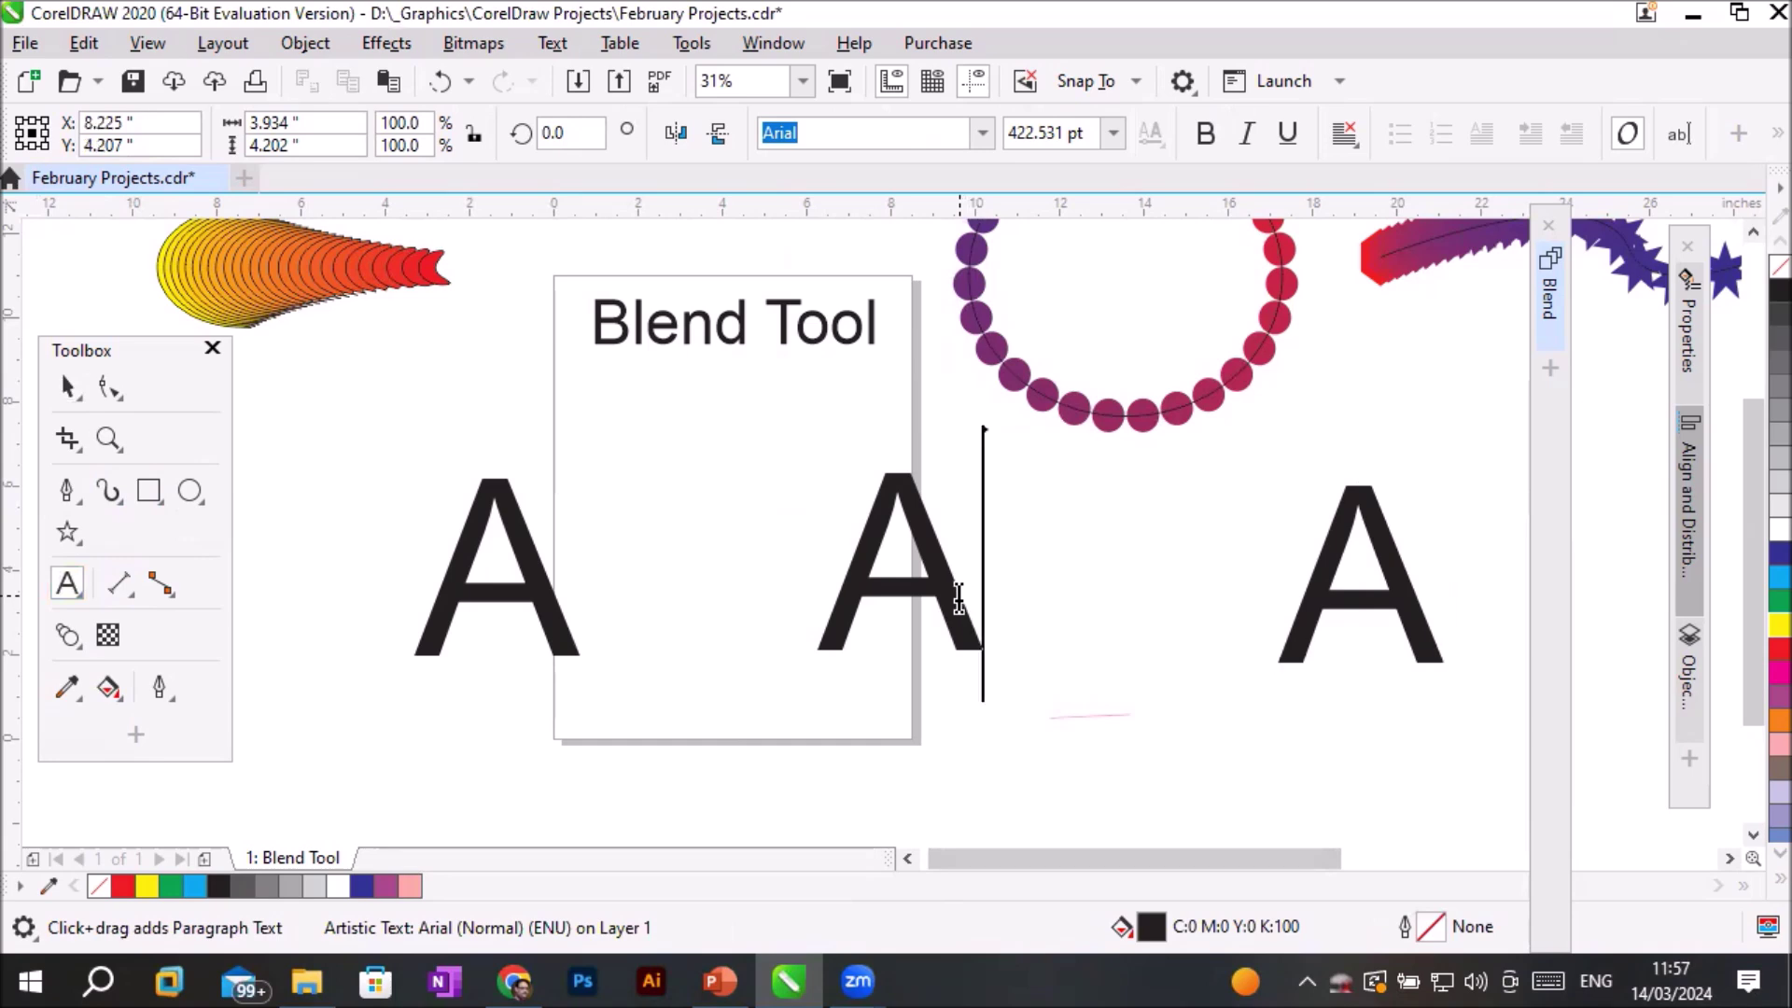
left_click_drag(958, 597, 847, 602)
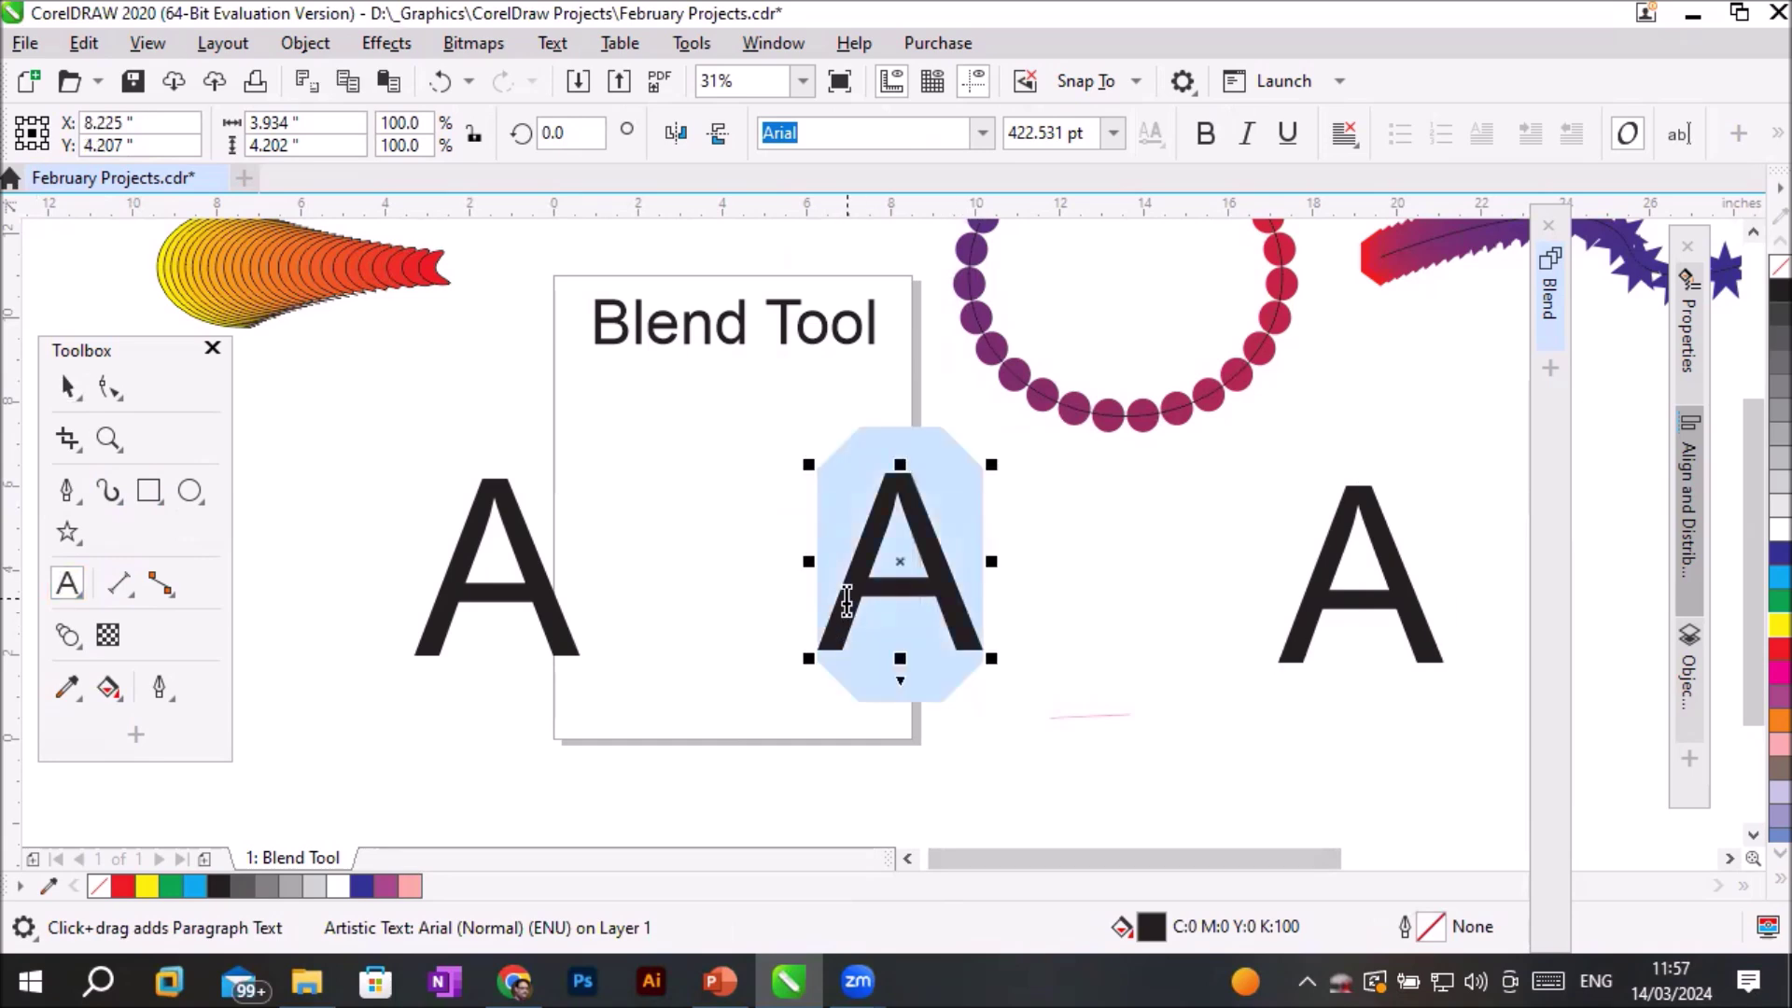
type("b")
key("BackSpace")
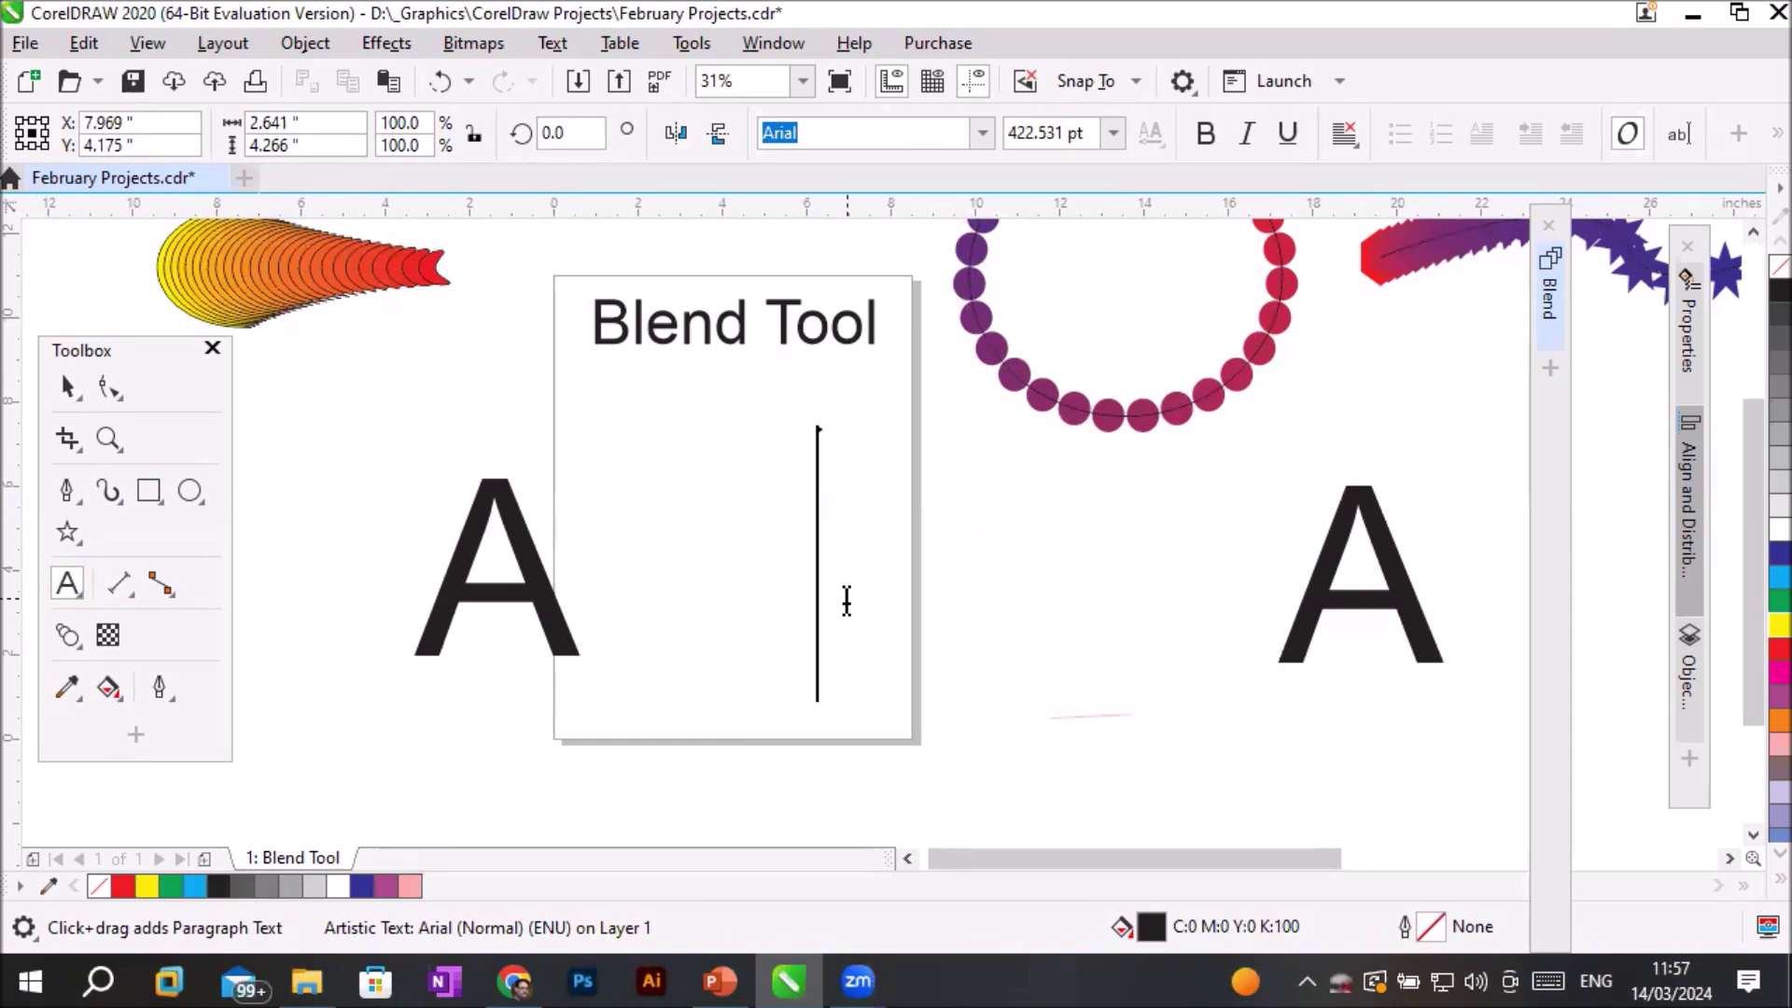
type("B")
key("Escape")
Replace the rightmost letter A of the row with a capital C.
left_click(1422, 586)
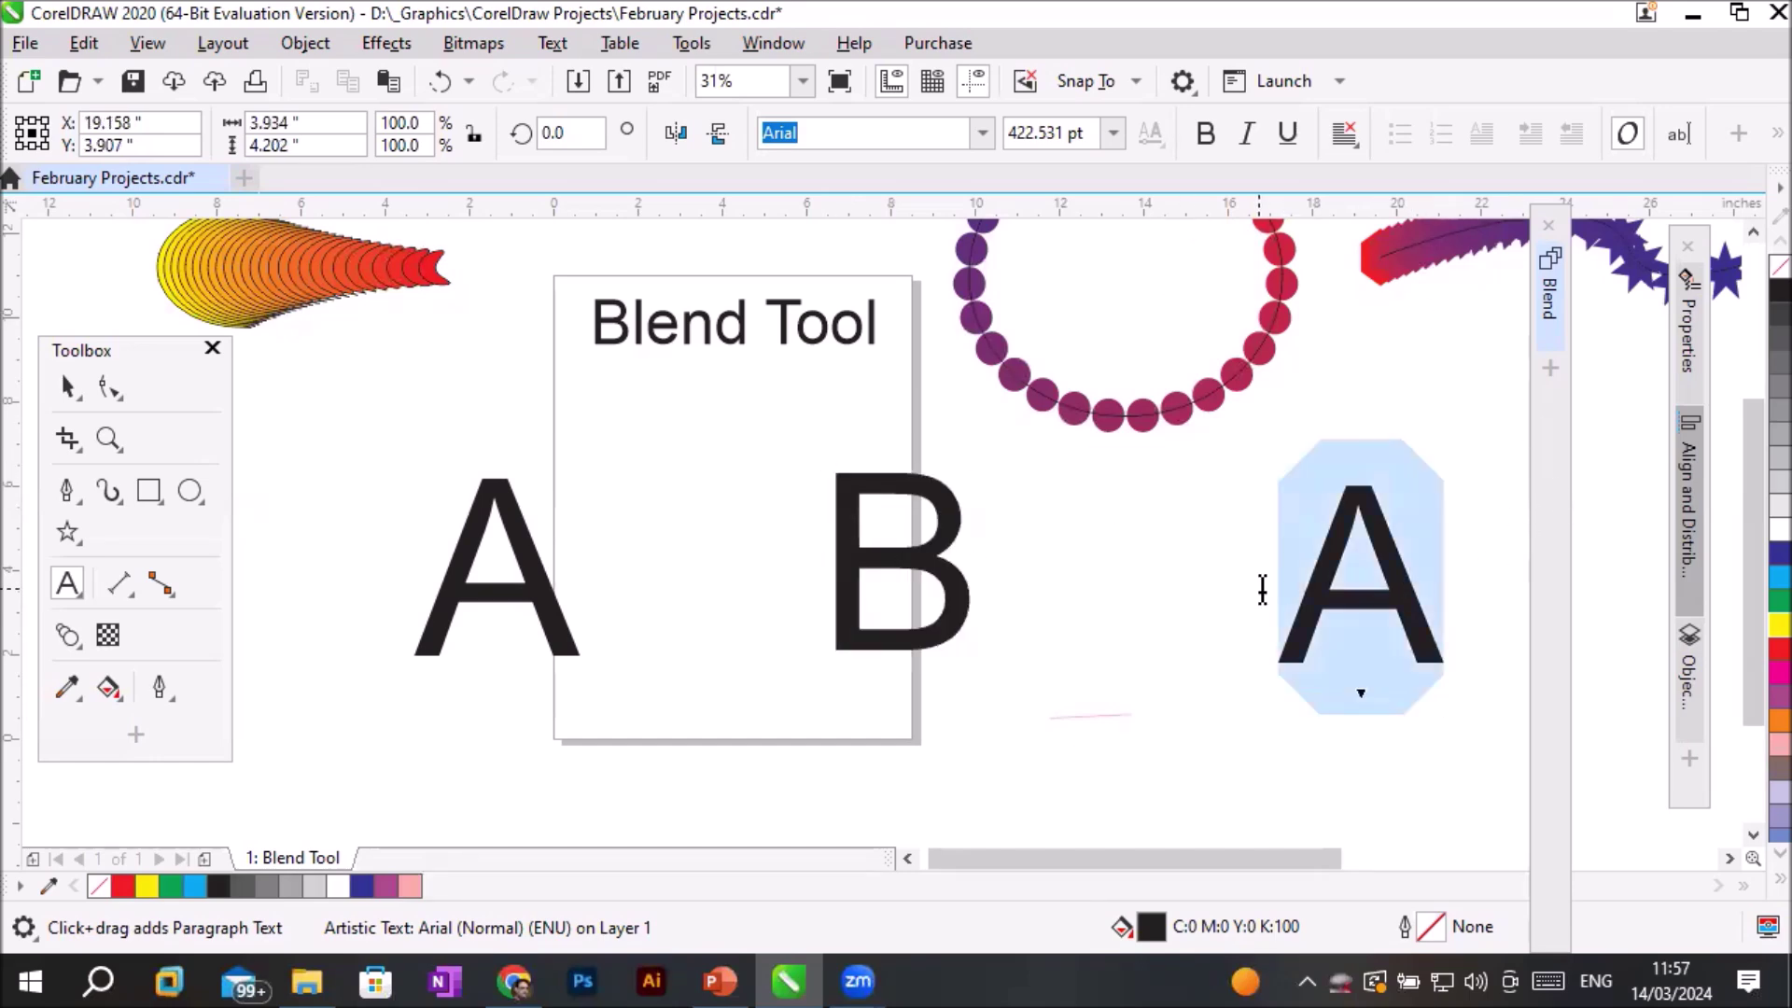
type("C")
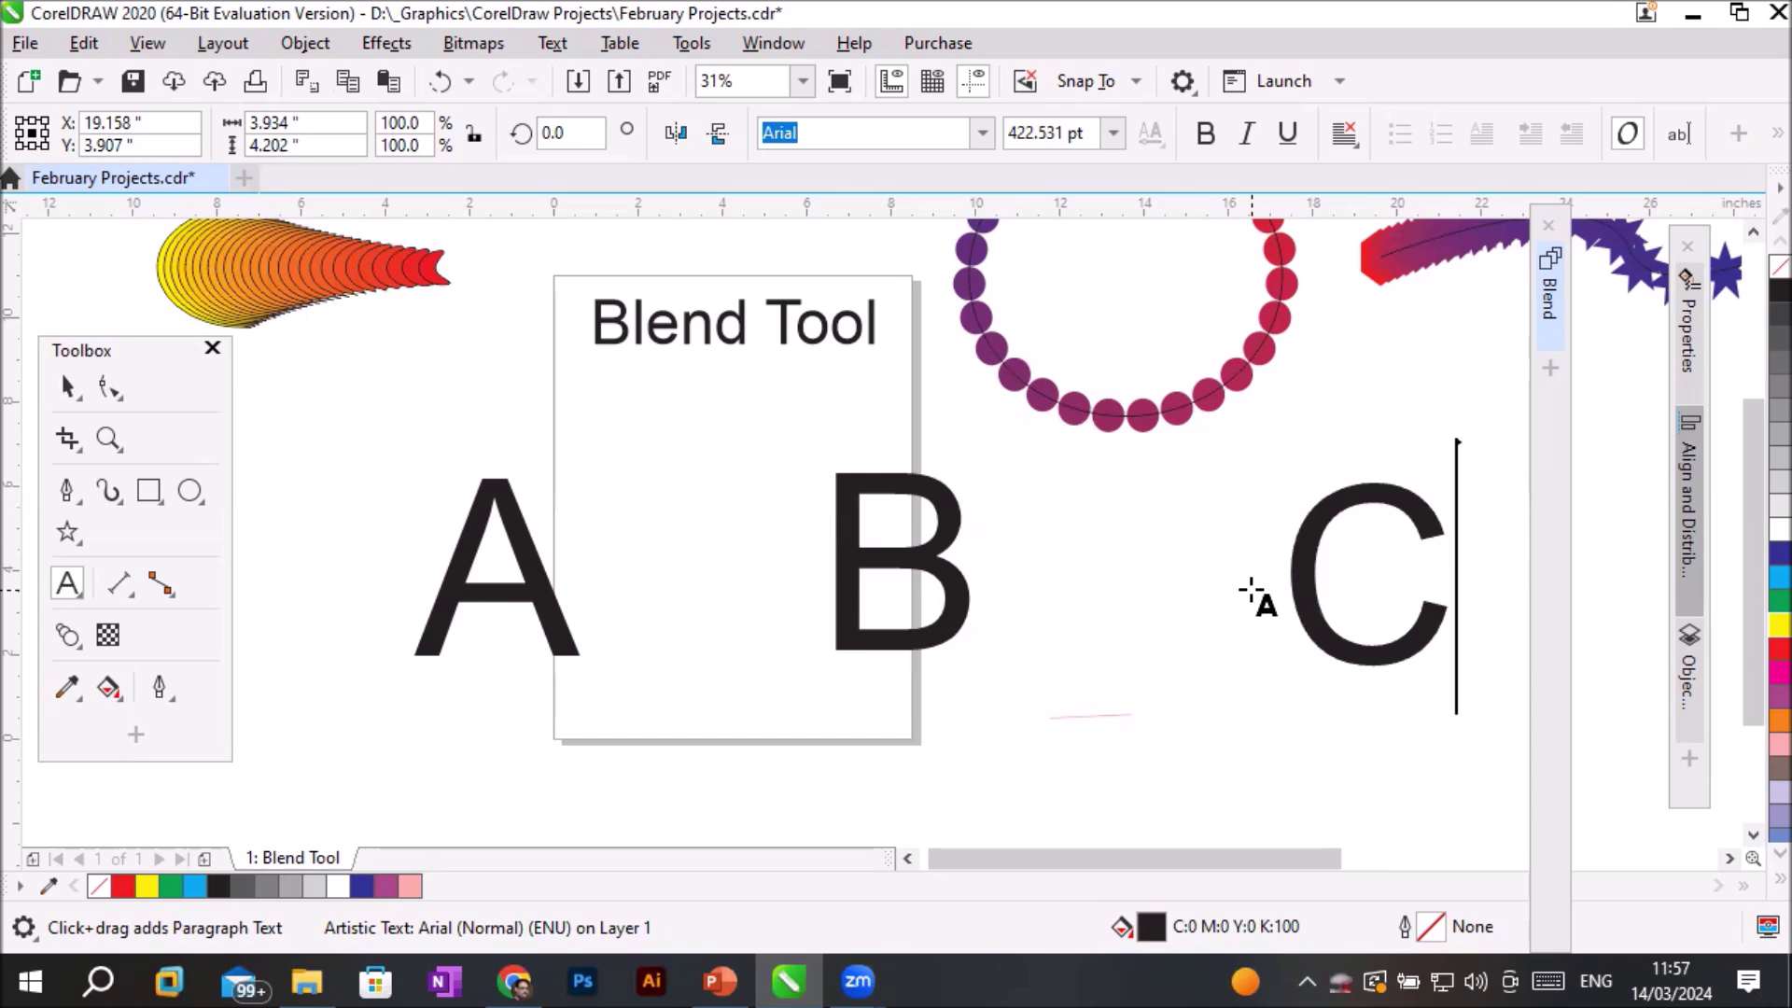
key("Escape")
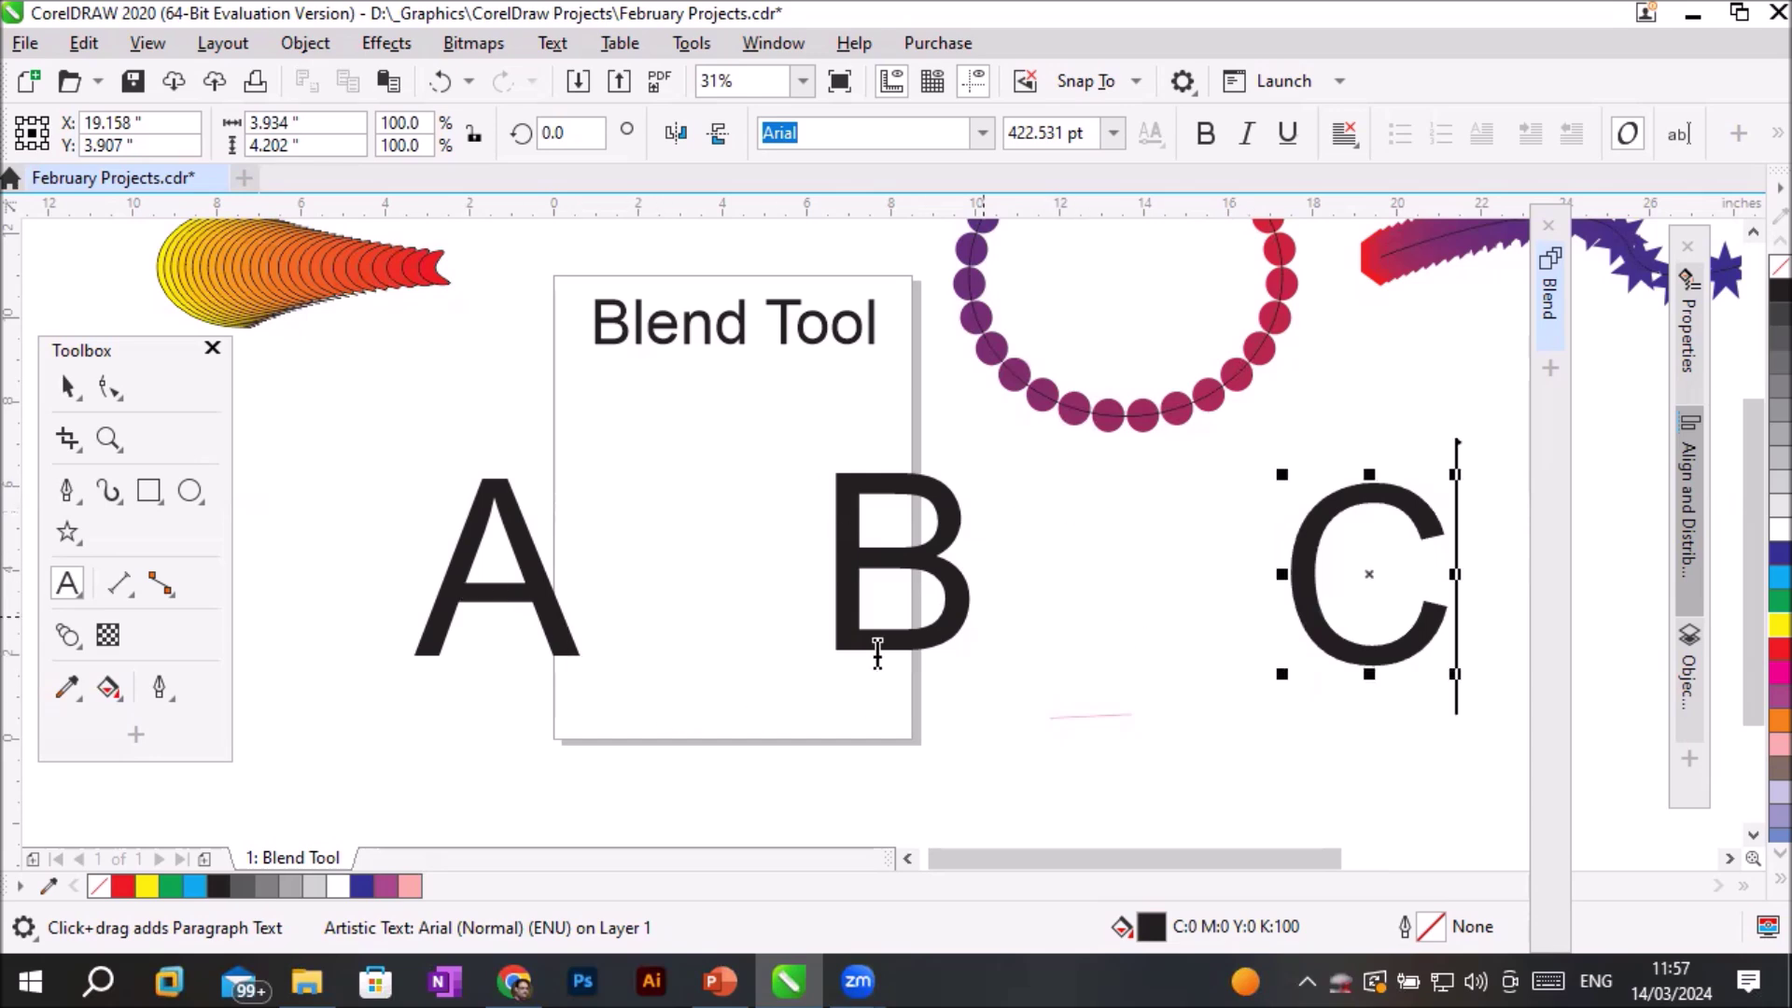
Blend the letter A into B and B into C with two straight 20-step blends.
left_click(67, 386)
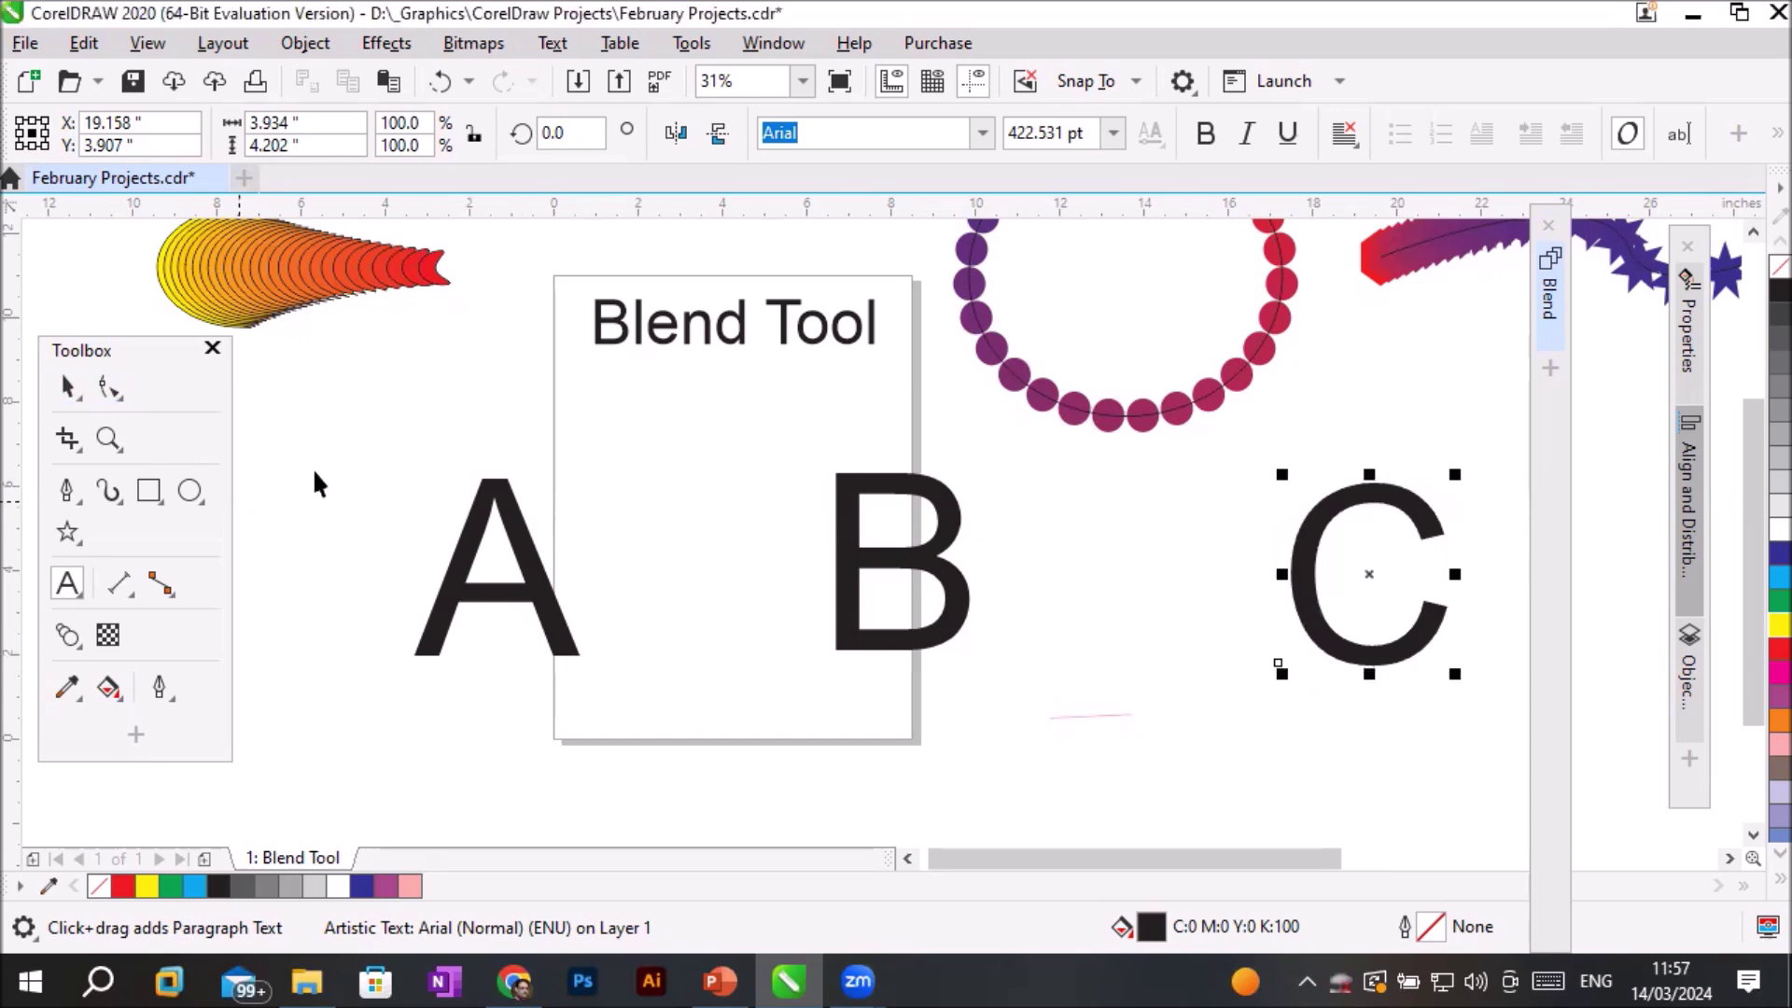
left_click(506, 528)
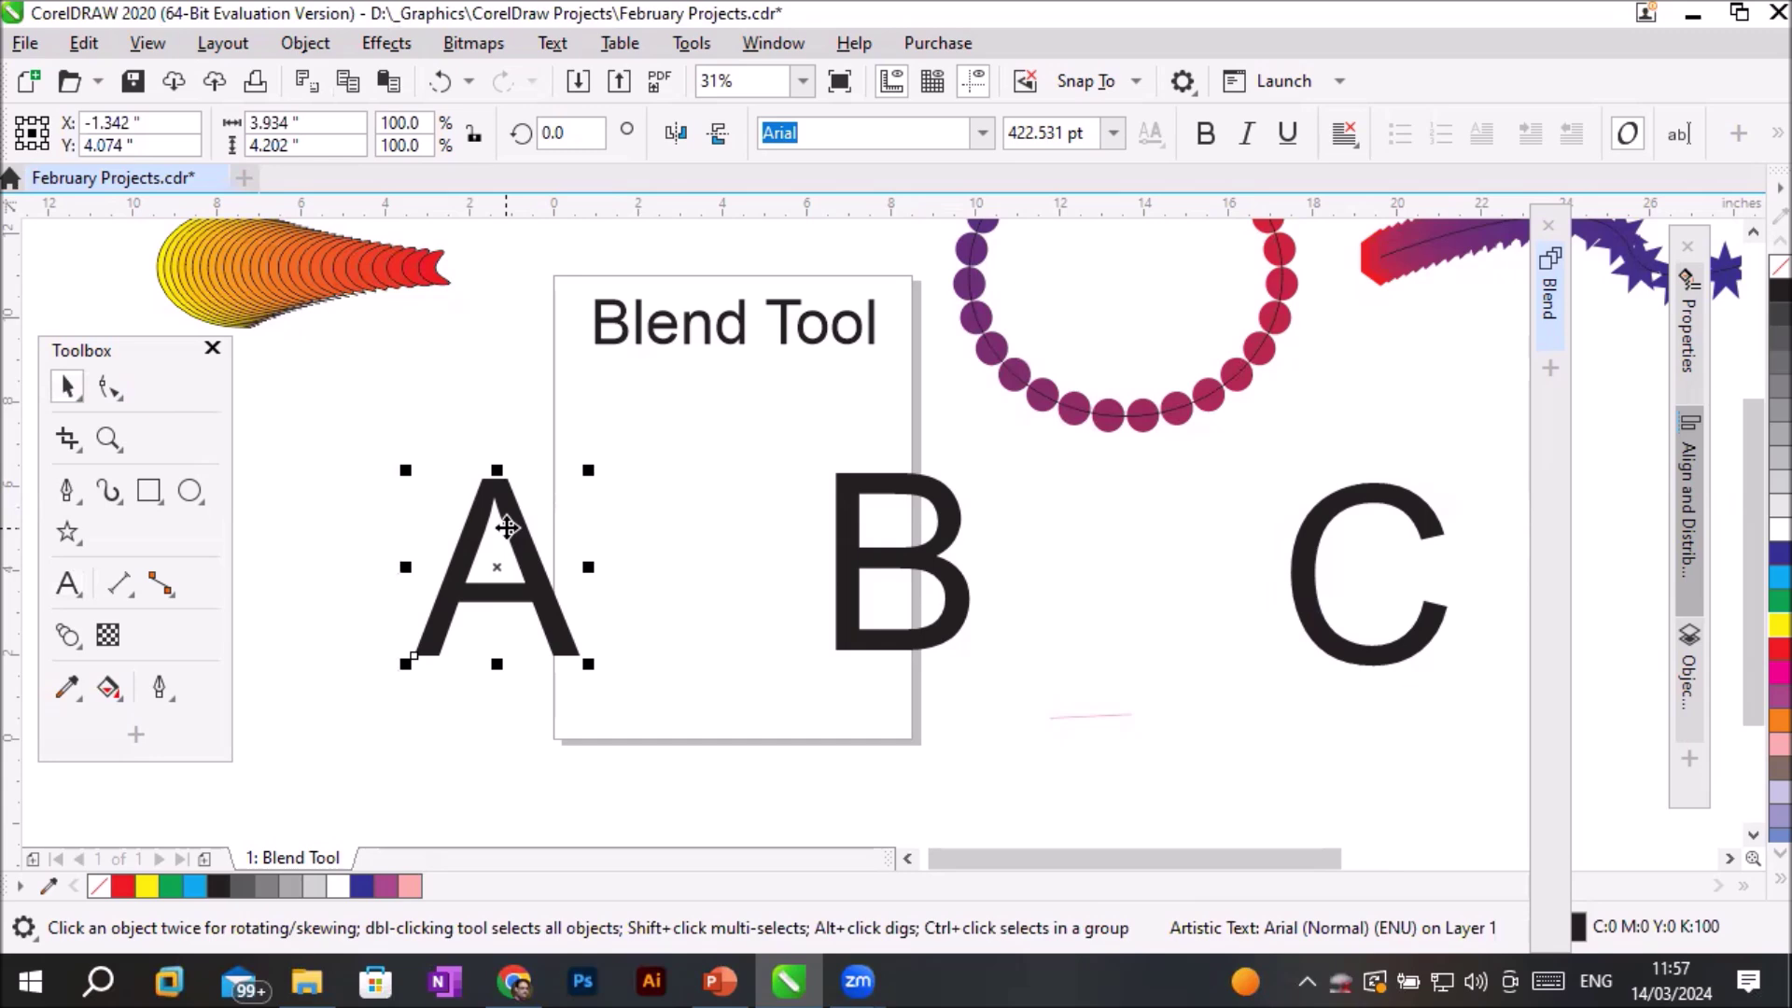
left_click(65, 637)
left_click_drag(496, 567, 870, 569)
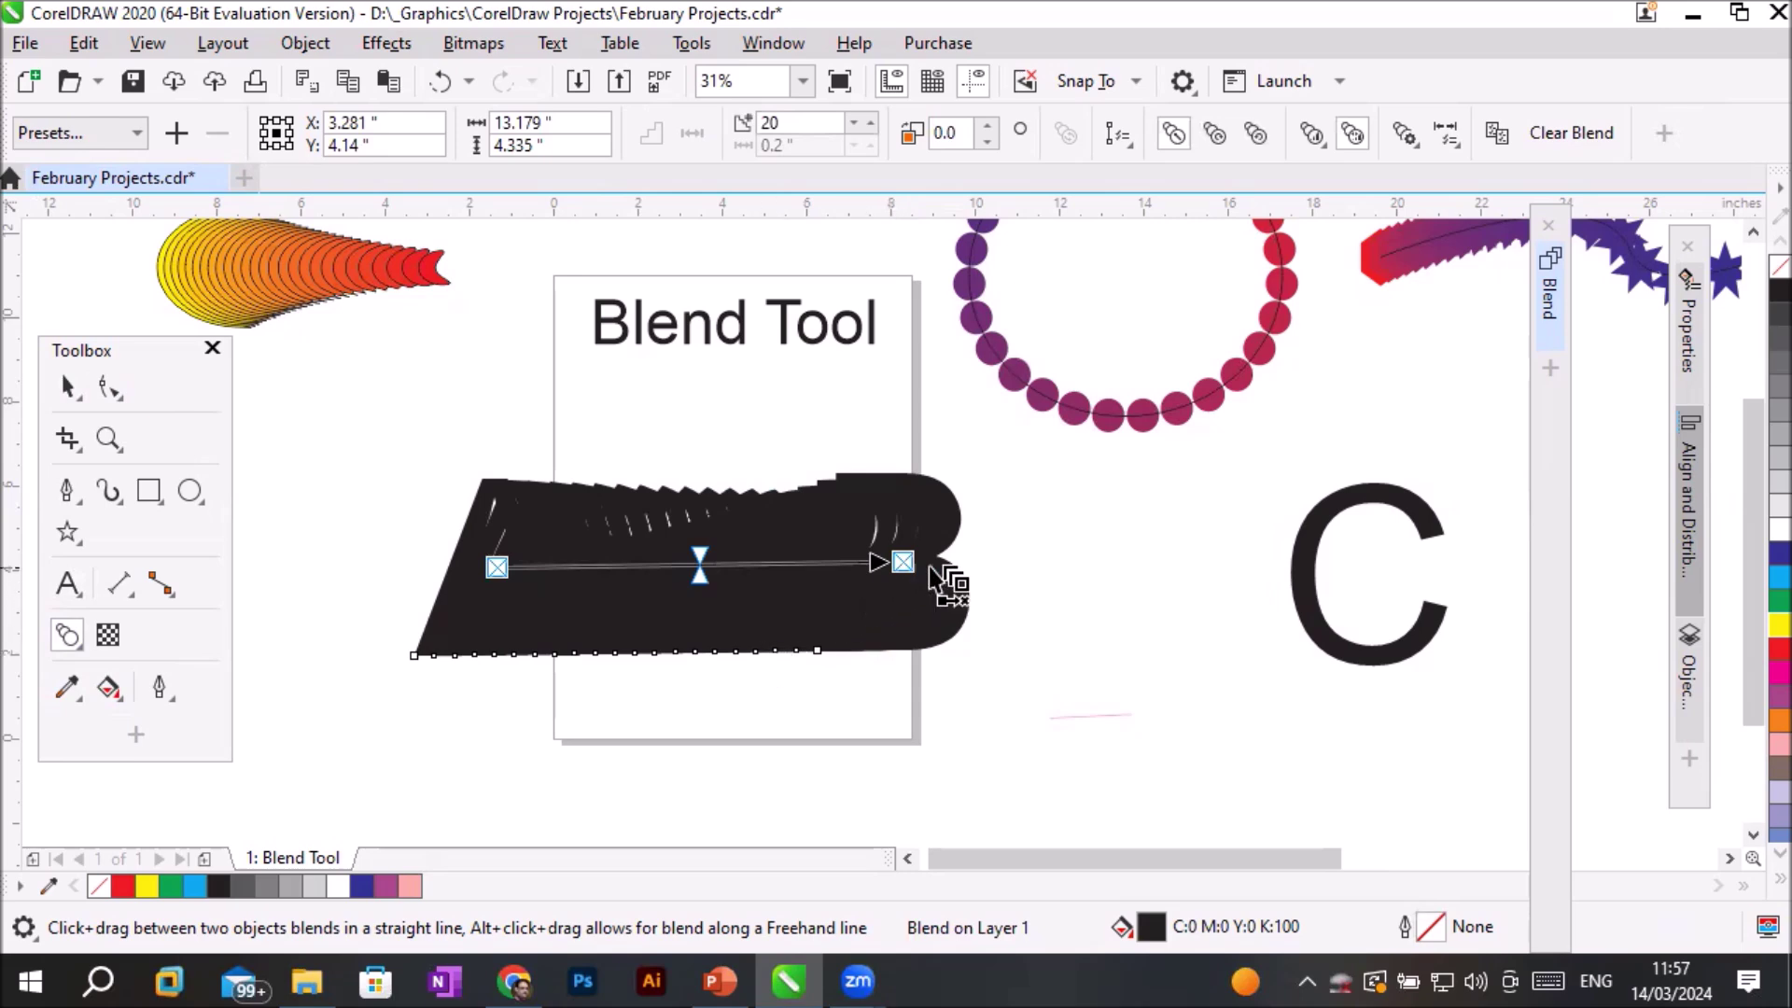
left_click_drag(1103, 591, 1319, 580)
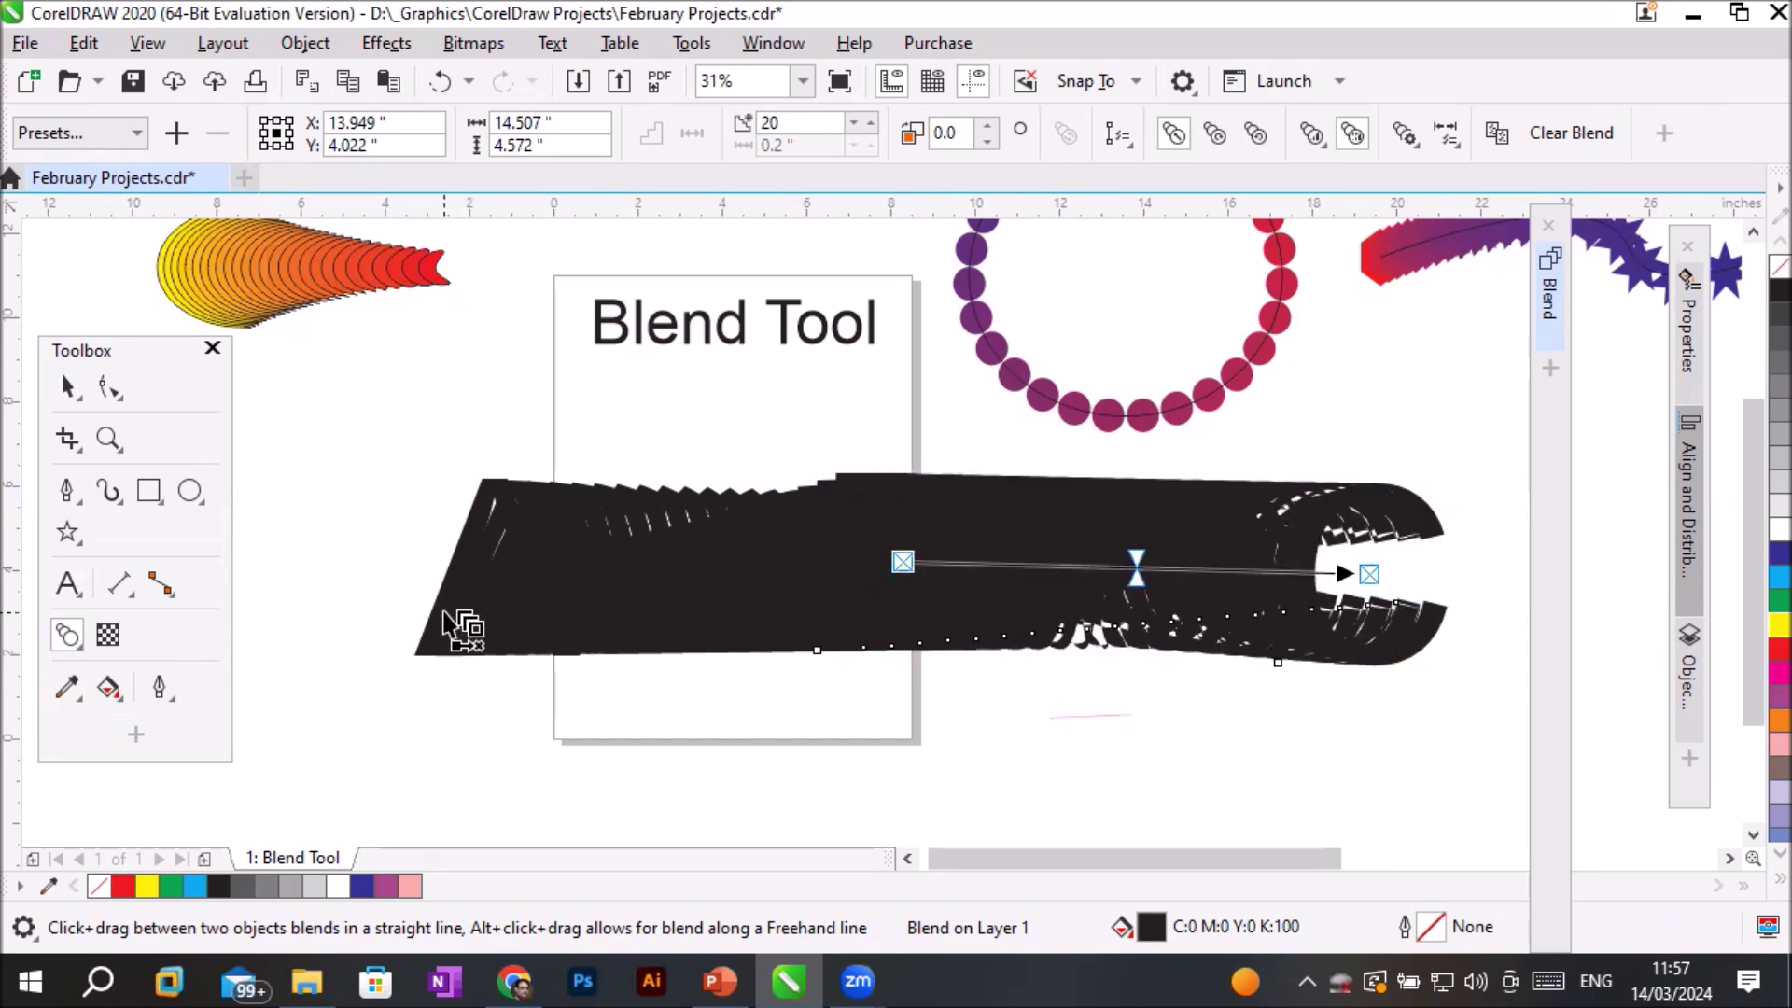
Set the number of steps in the blend between A and B to 2.
left_click(573, 569)
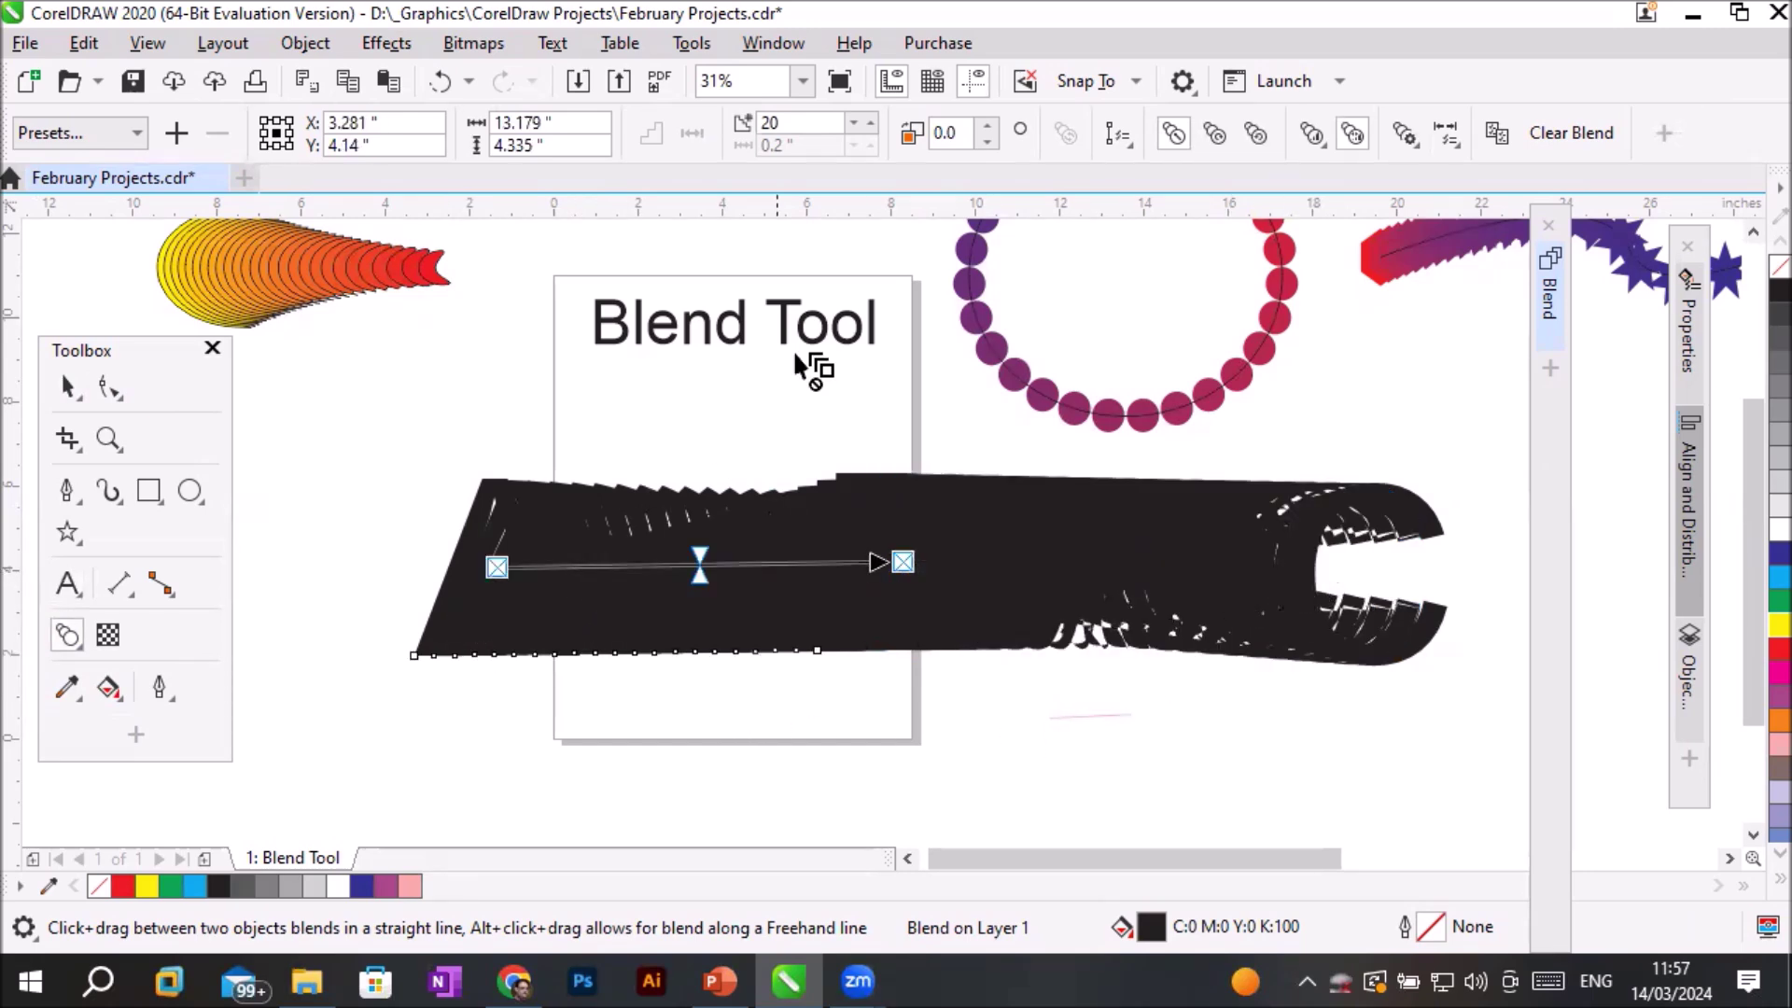
scroll(849, 122, "down", 8)
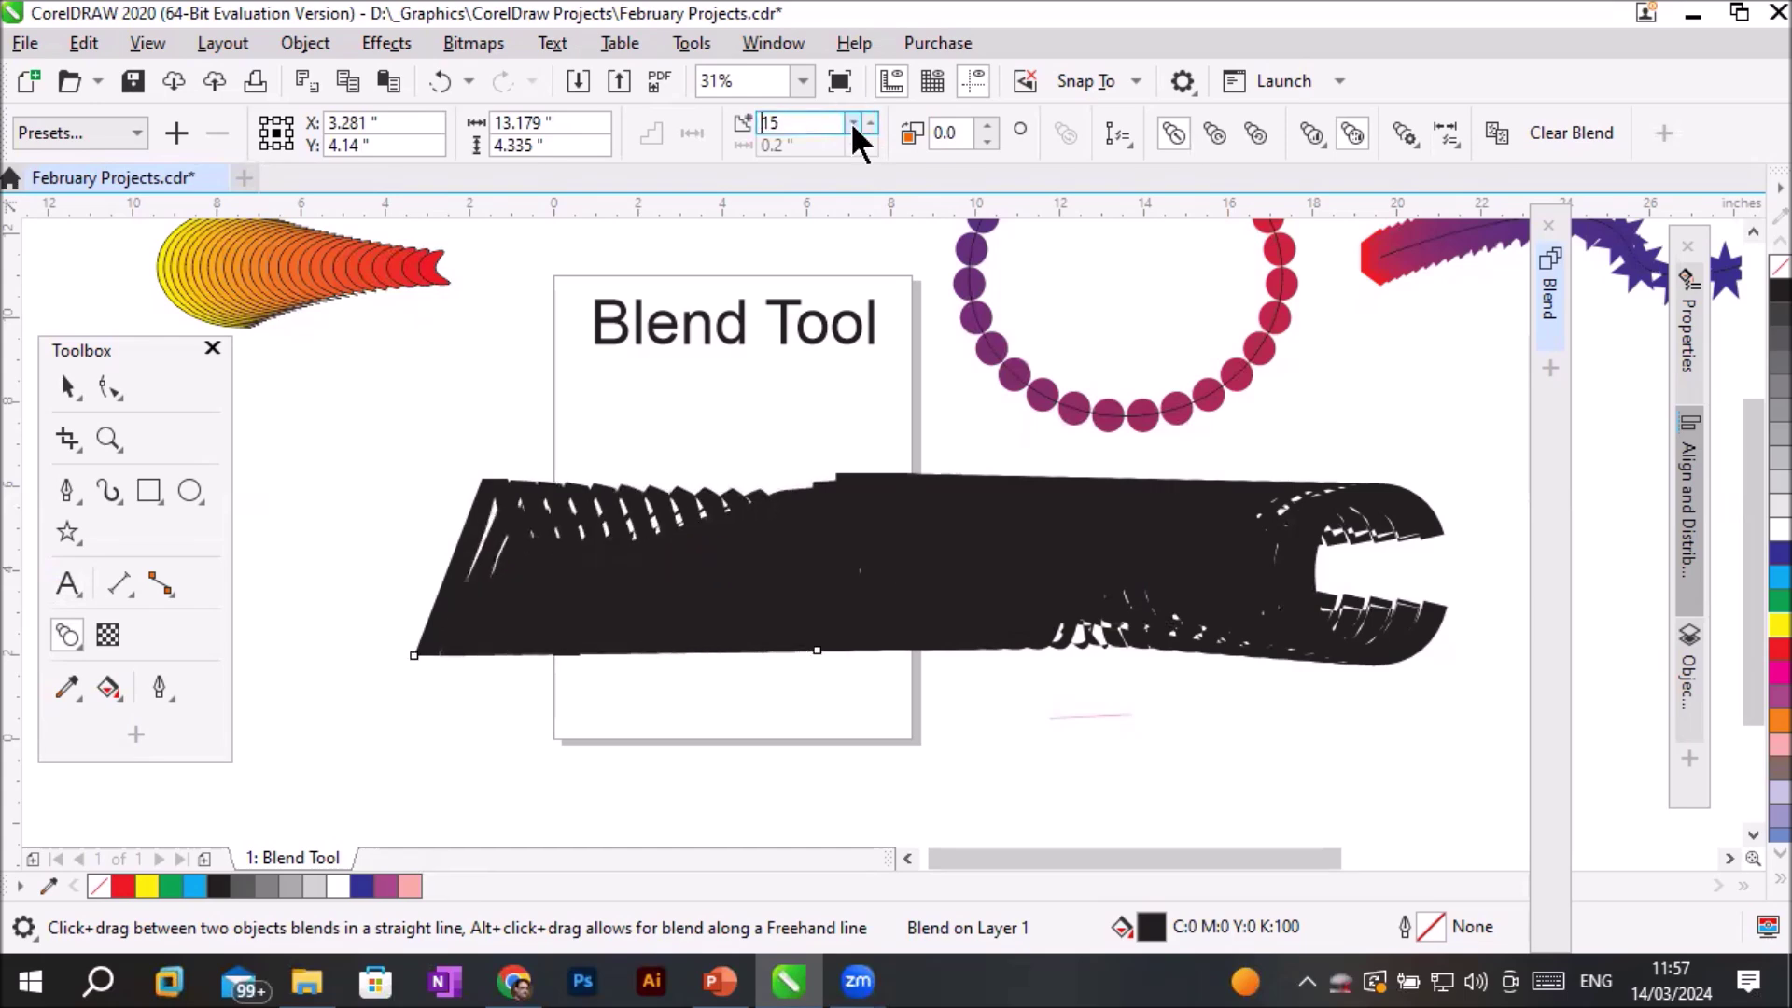
scroll(849, 123, "down", 8)
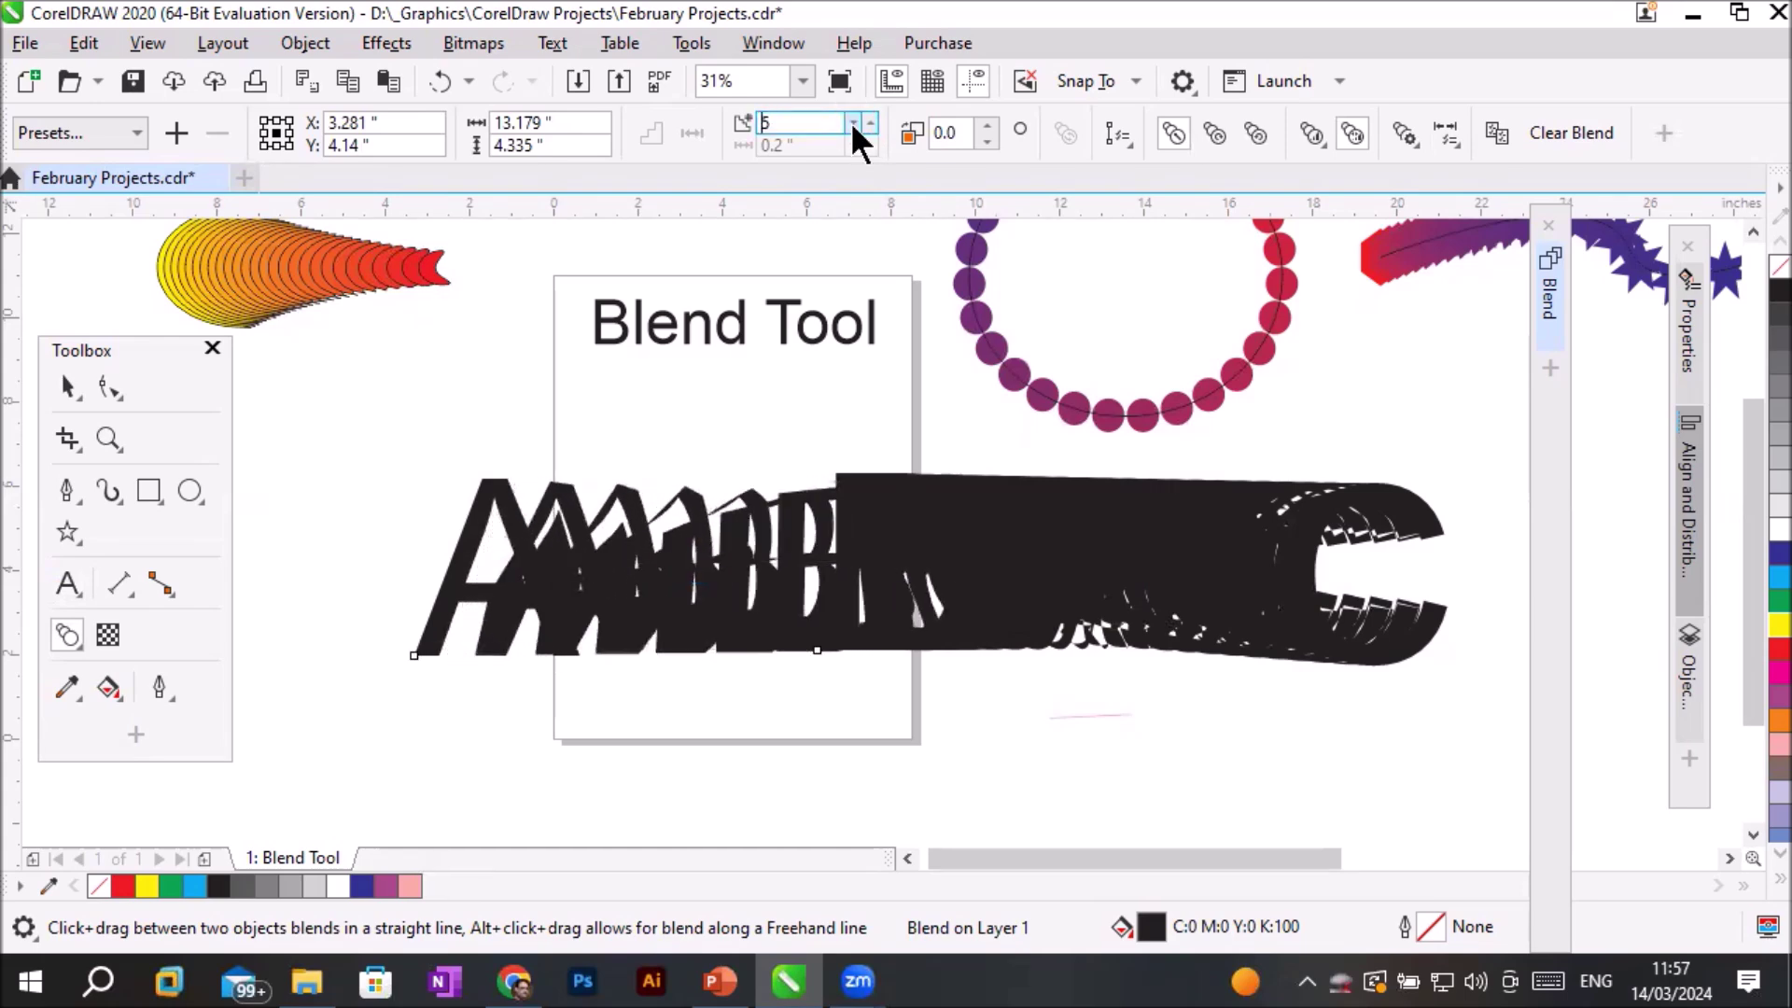
scroll(849, 122, "down", 2)
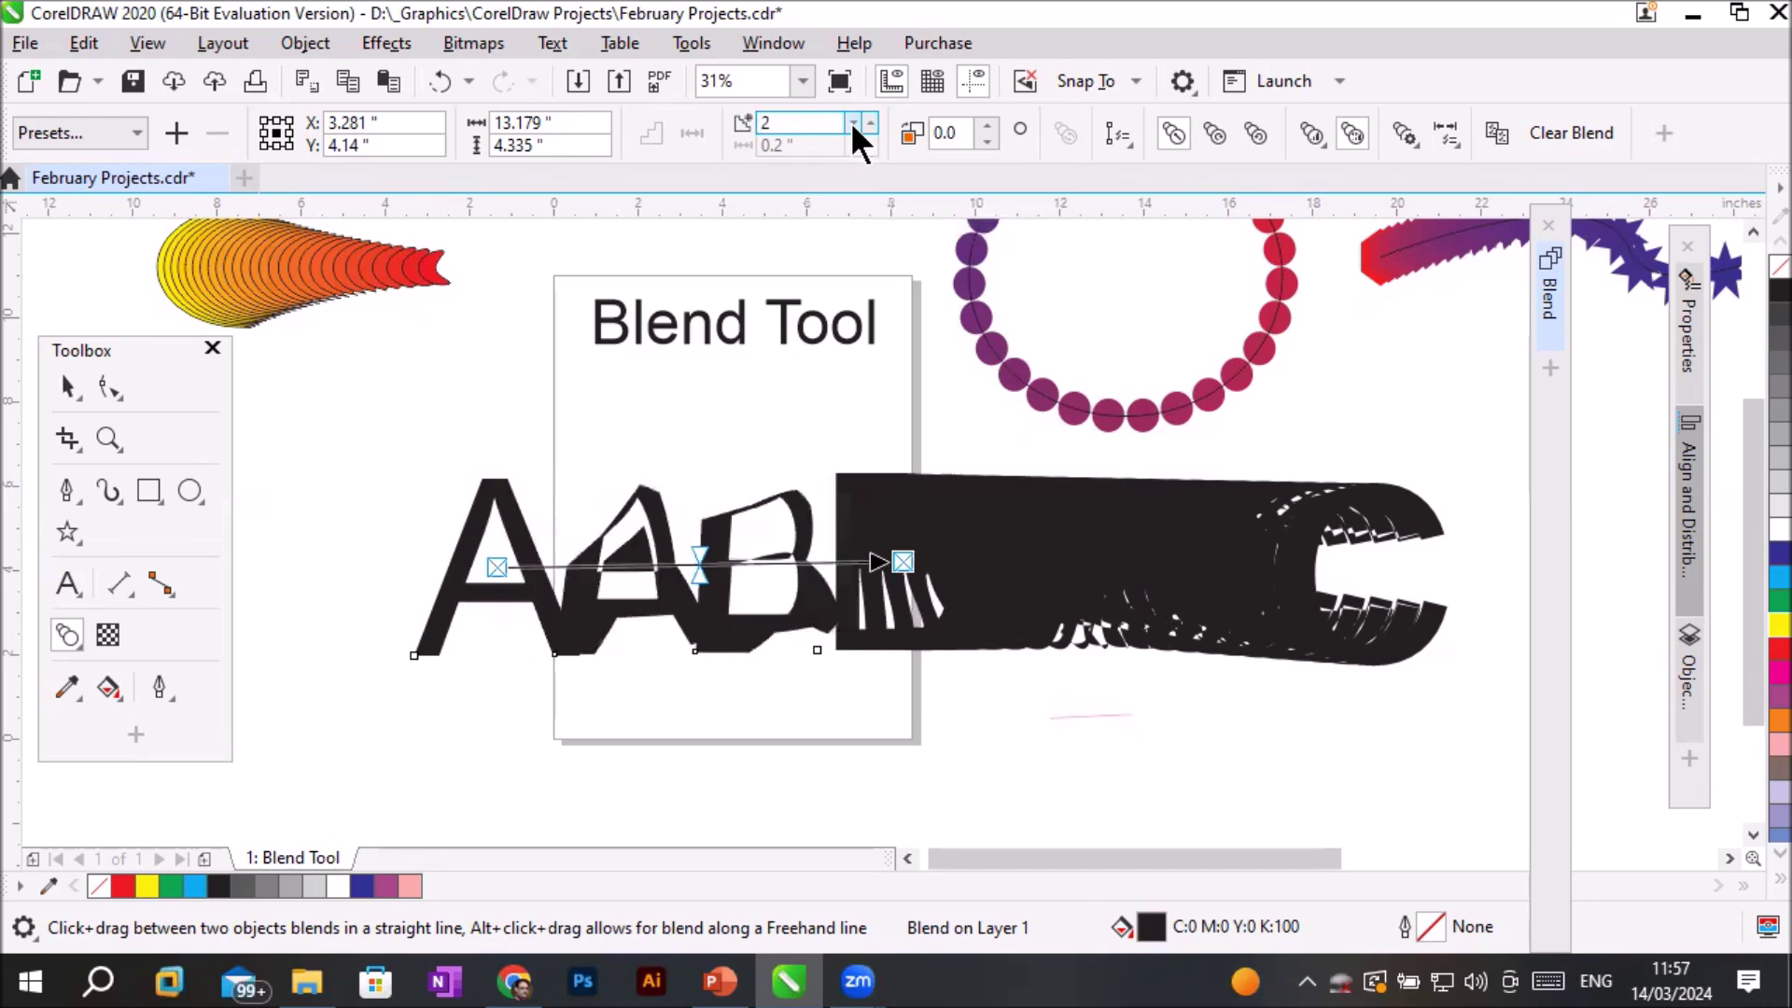
Set the number of steps in the blend between B and C to 2.
left_click(1134, 545)
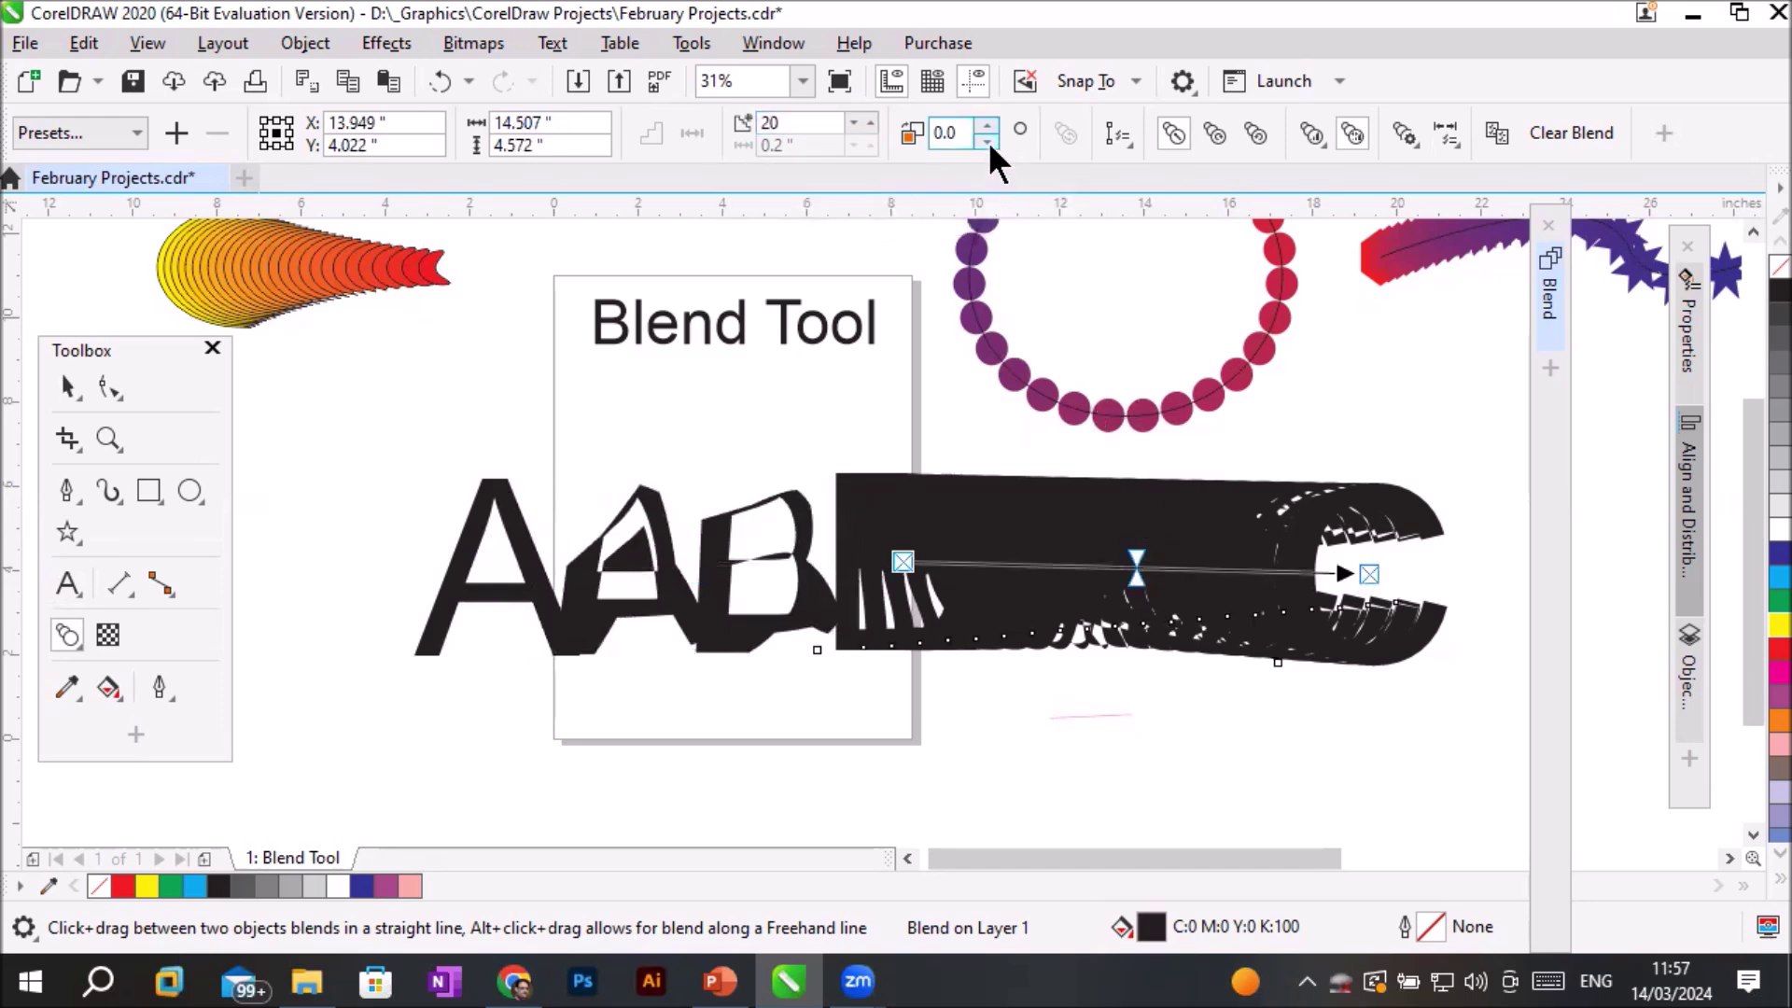
scroll(844, 121, "down", 6)
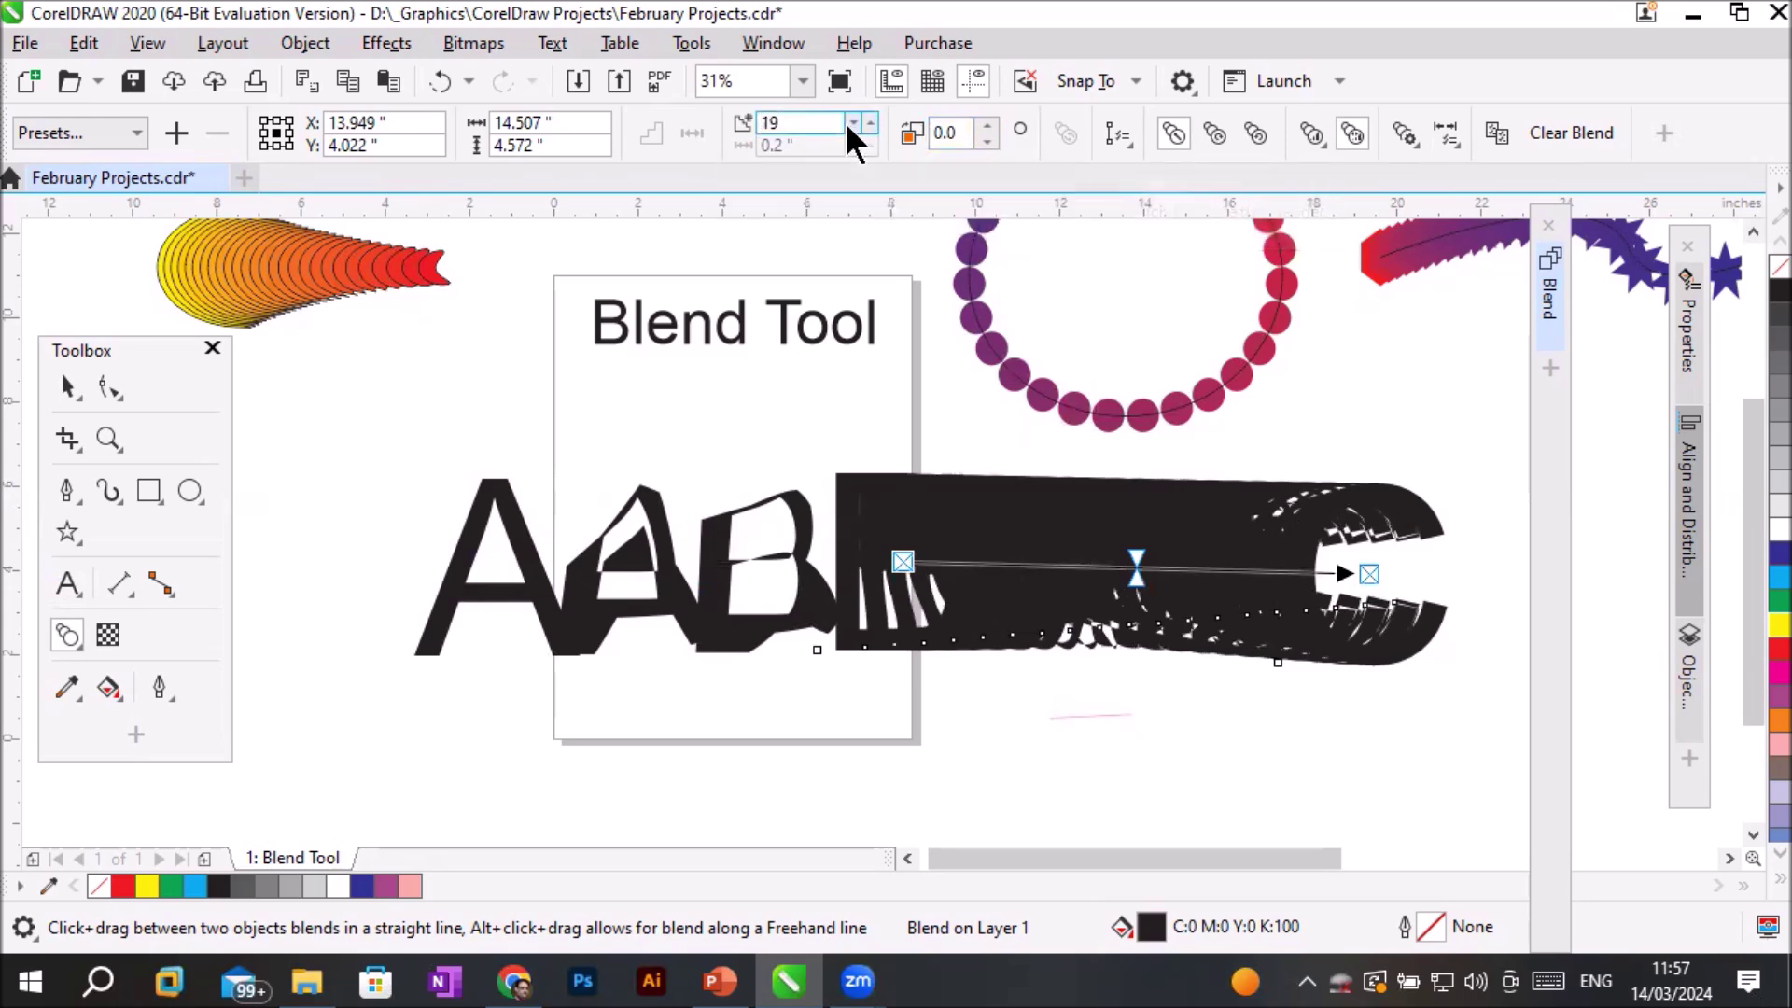
scroll(844, 121, "down", 8)
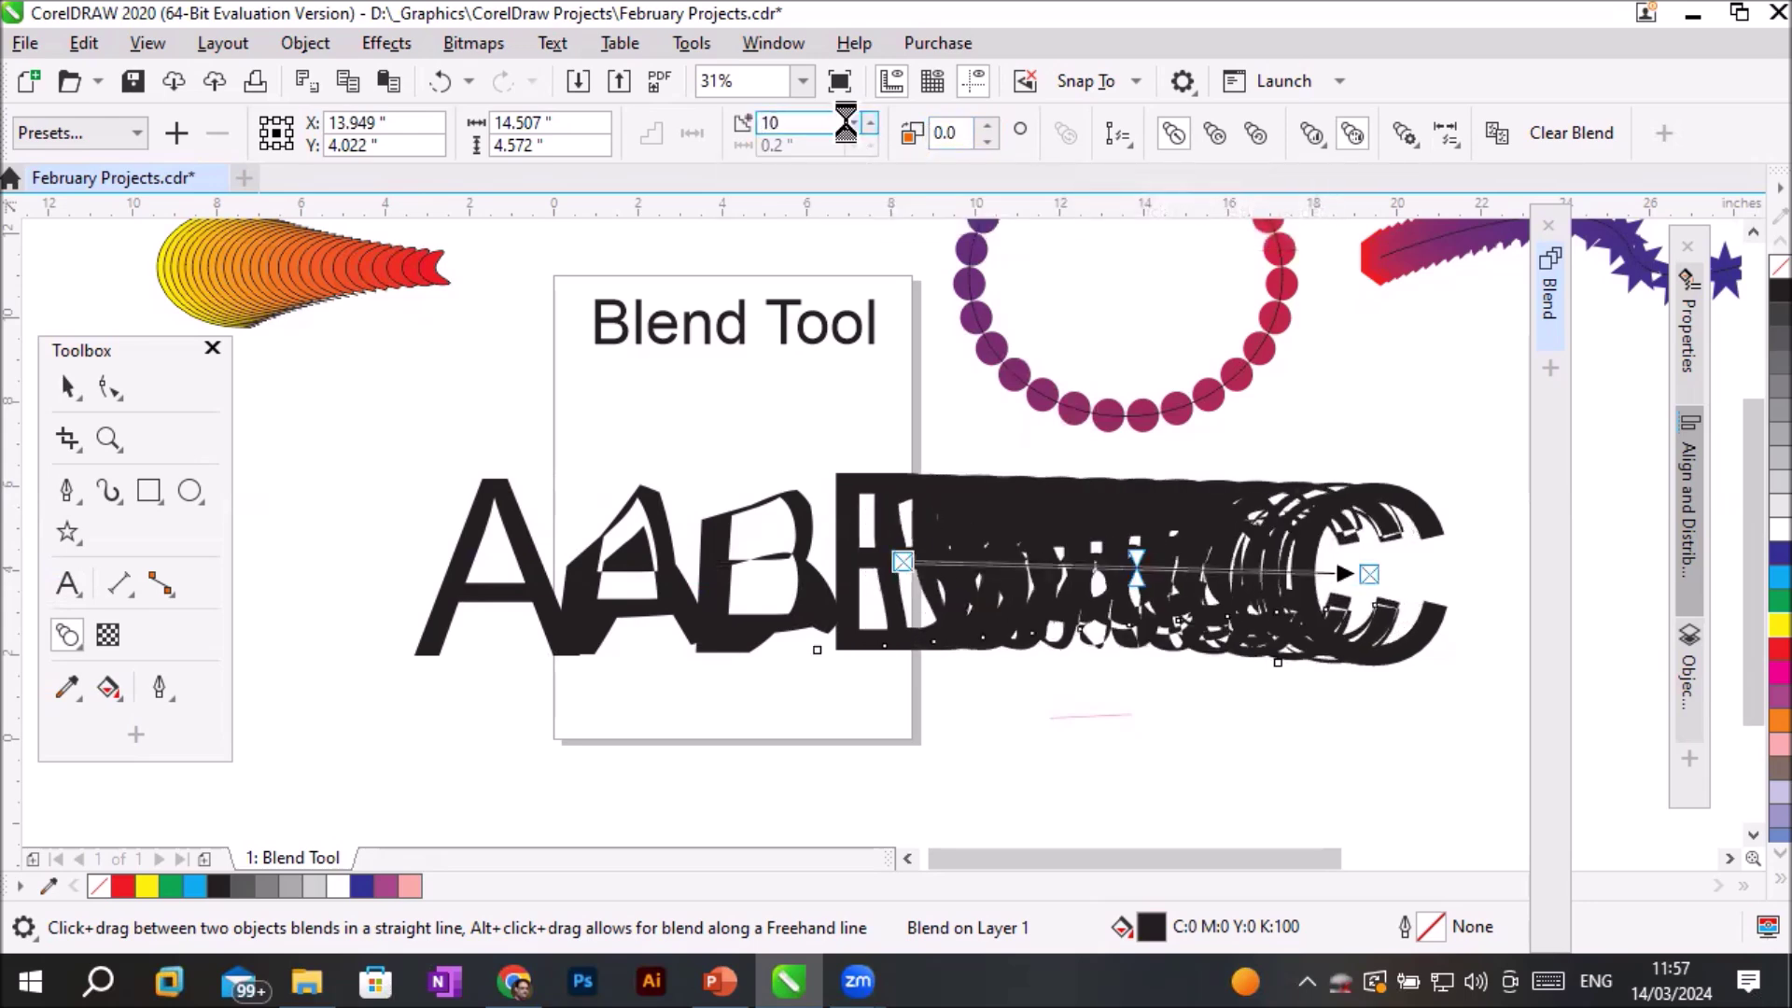
scroll(843, 121, "down", 4)
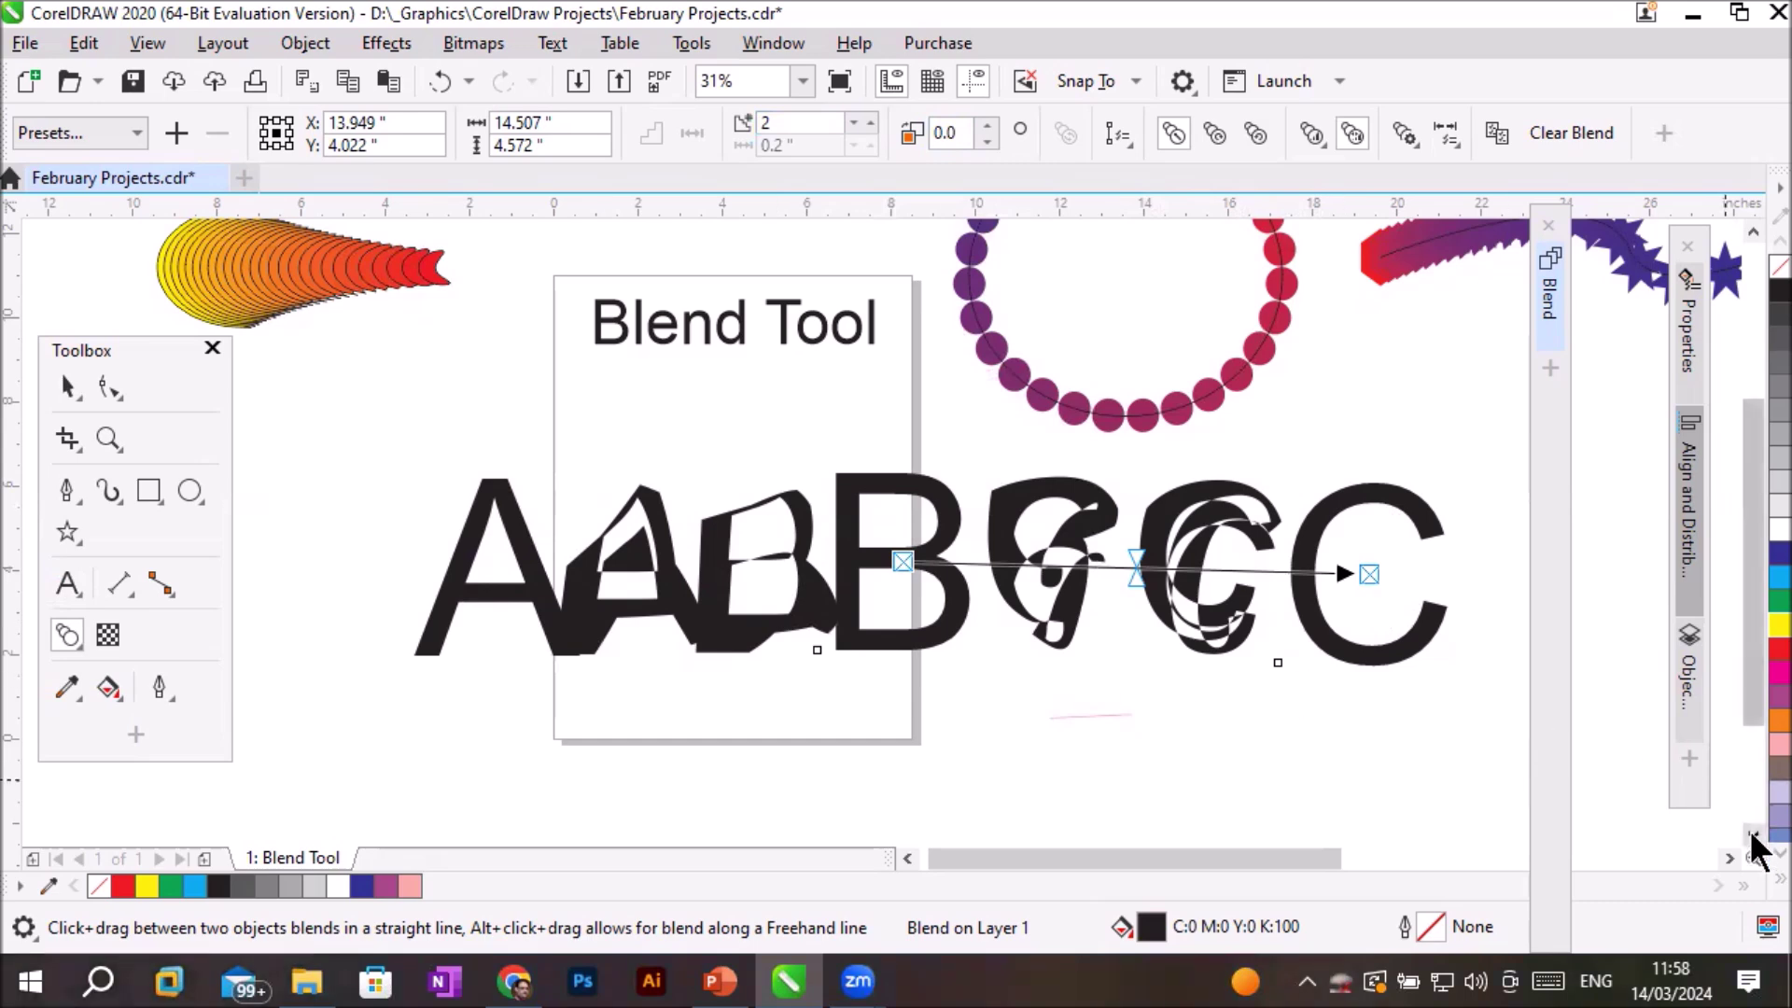
Draw a three-sided polygon about 2.3 by 2 inches just below the page.
scroll(1752, 840, "down", 5)
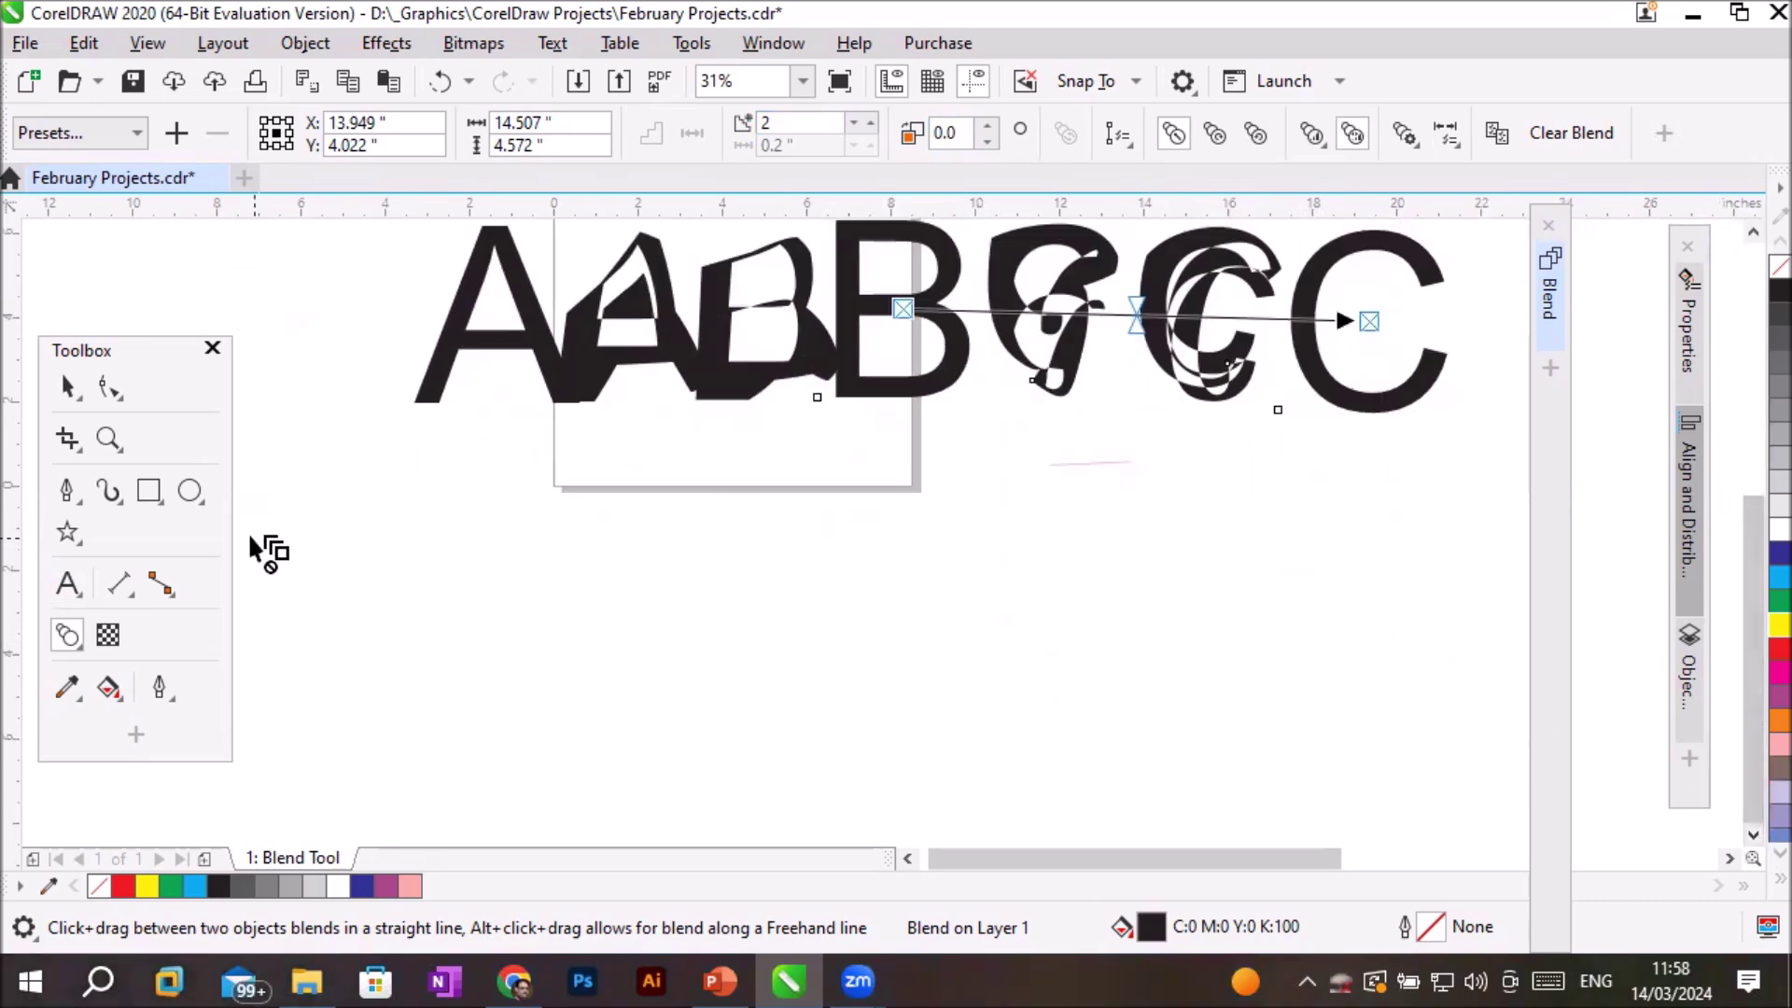
left_click(154, 495)
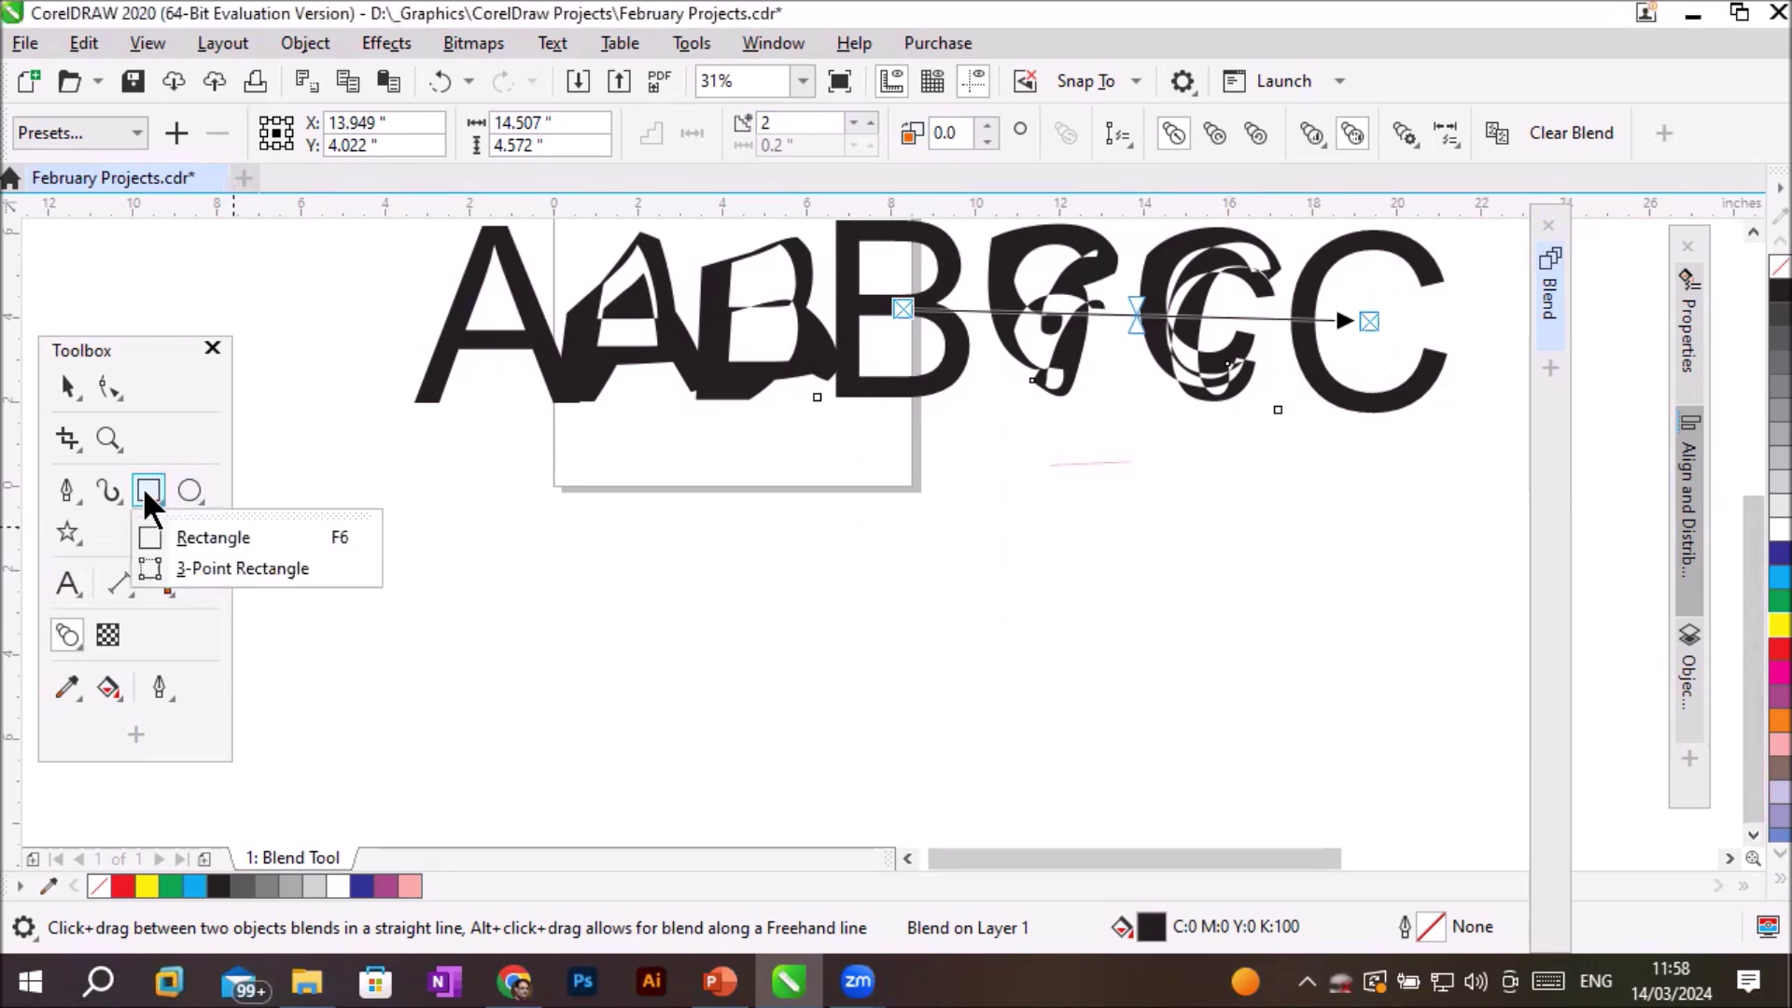
left_click(62, 531)
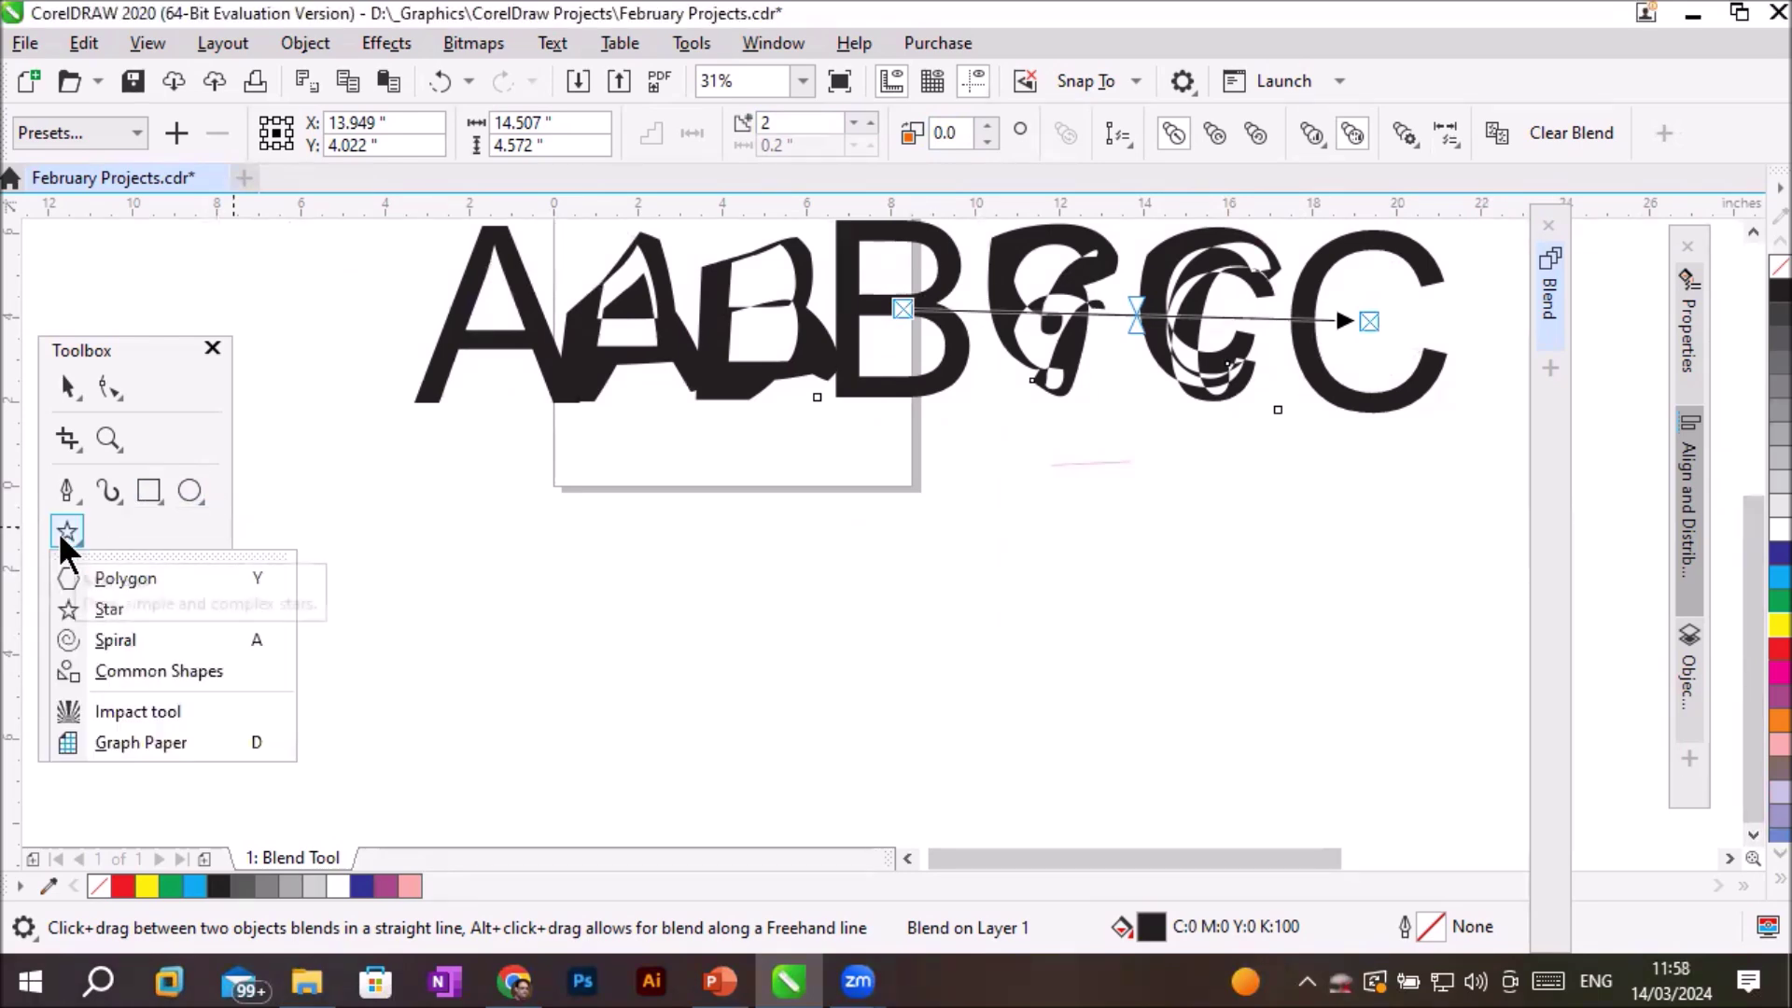
left_click(91, 586)
left_click_drag(659, 537, 772, 644)
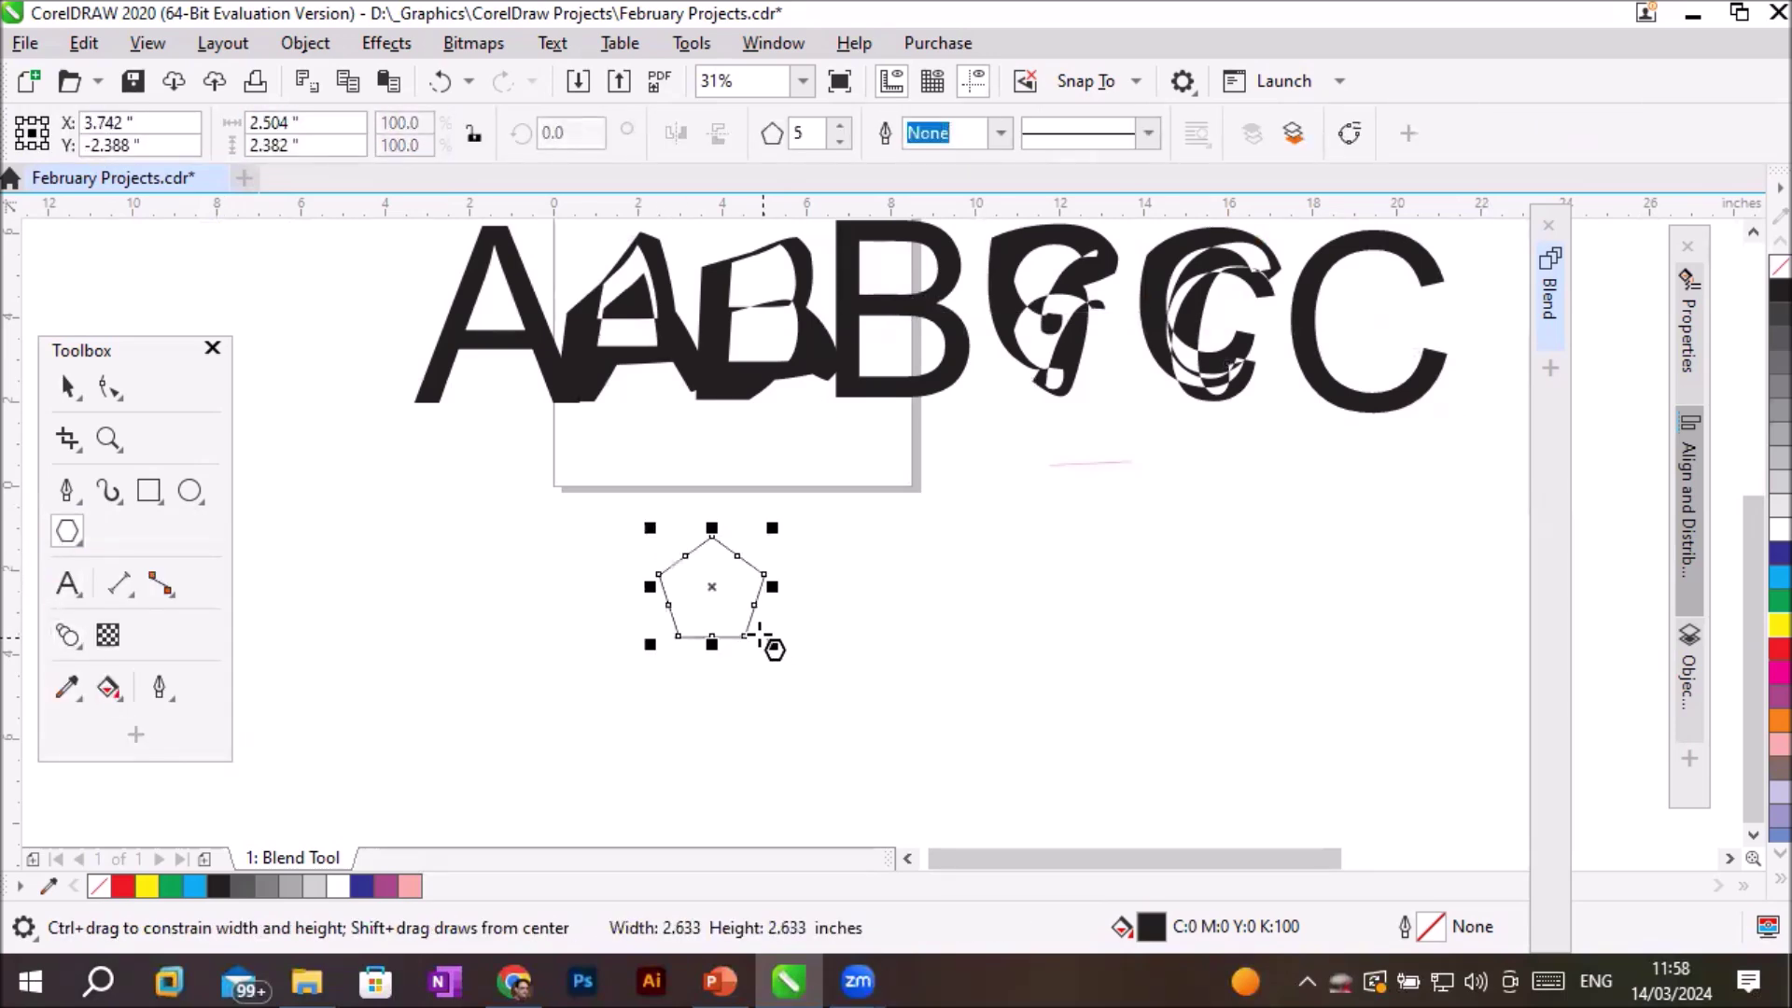
left_click(838, 142)
left_click(838, 143)
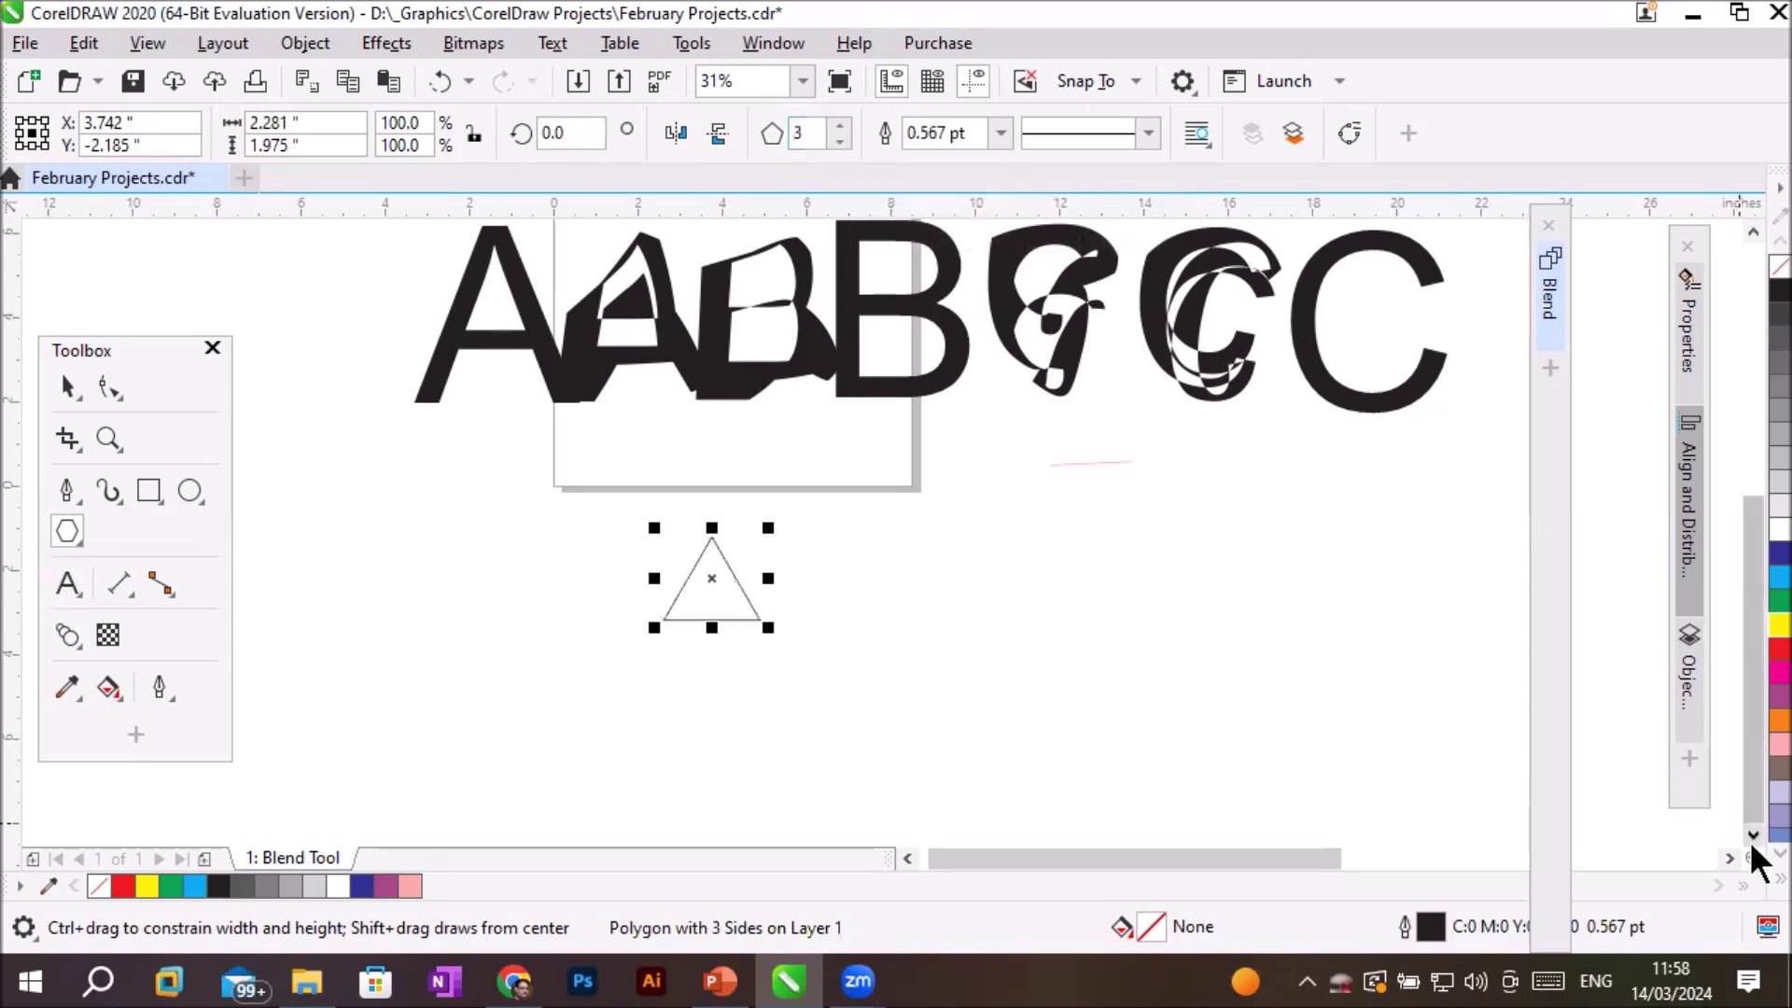
Draw a rectangle about 6.5 by 2.4 inches below the triangle and an ellipse about 3.2 by 3 inches below the rectangle.
scroll(1752, 840, "down", 2)
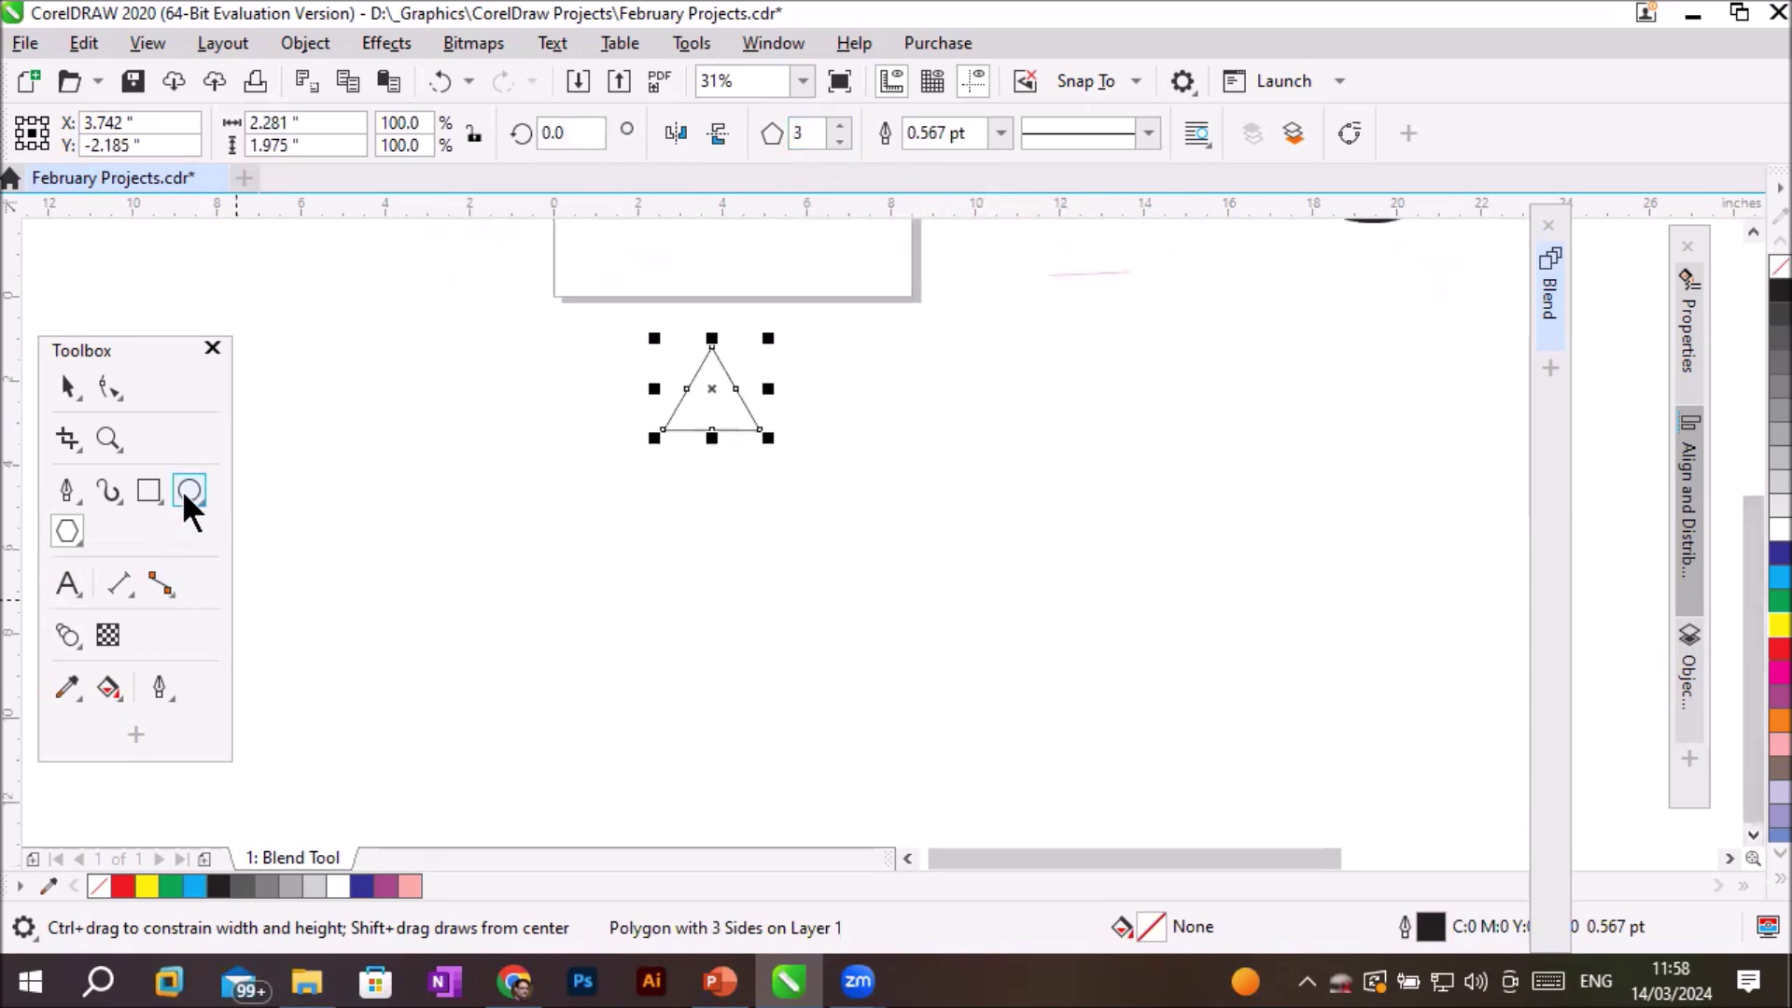
key("F6")
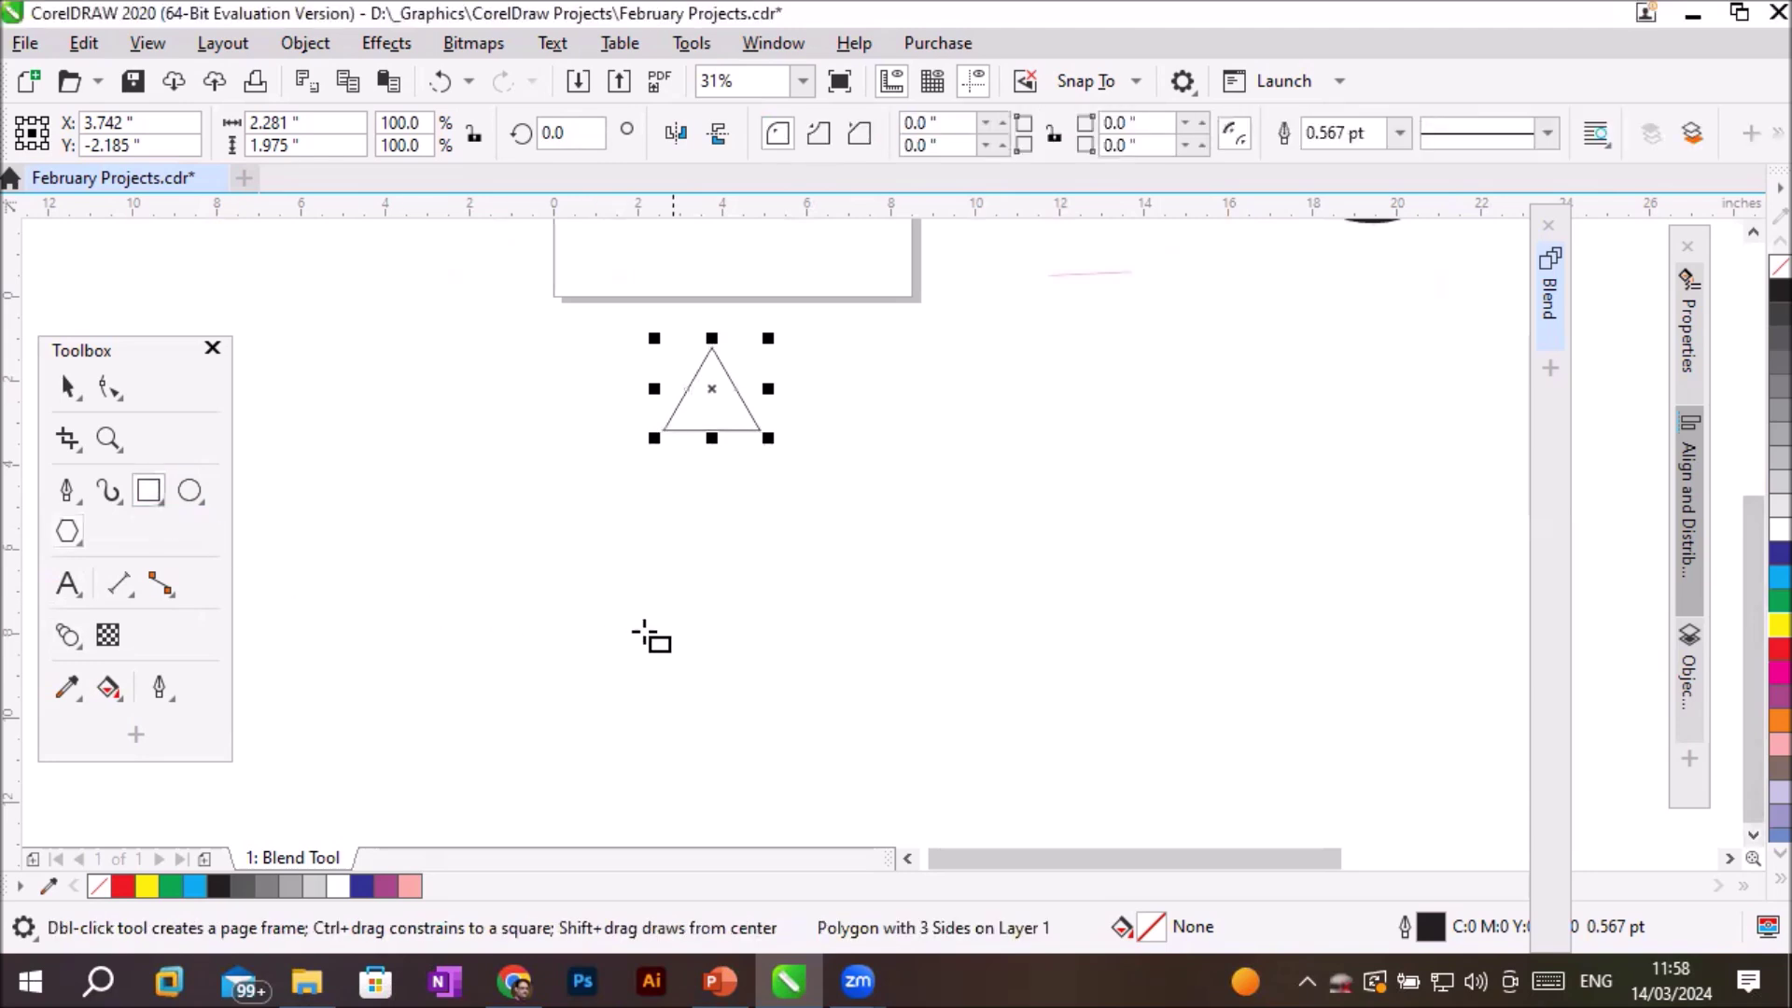
mouse_move(591, 582)
left_mouse_down()
mouse_move(920, 696)
mouse_move(866, 681)
left_mouse_up()
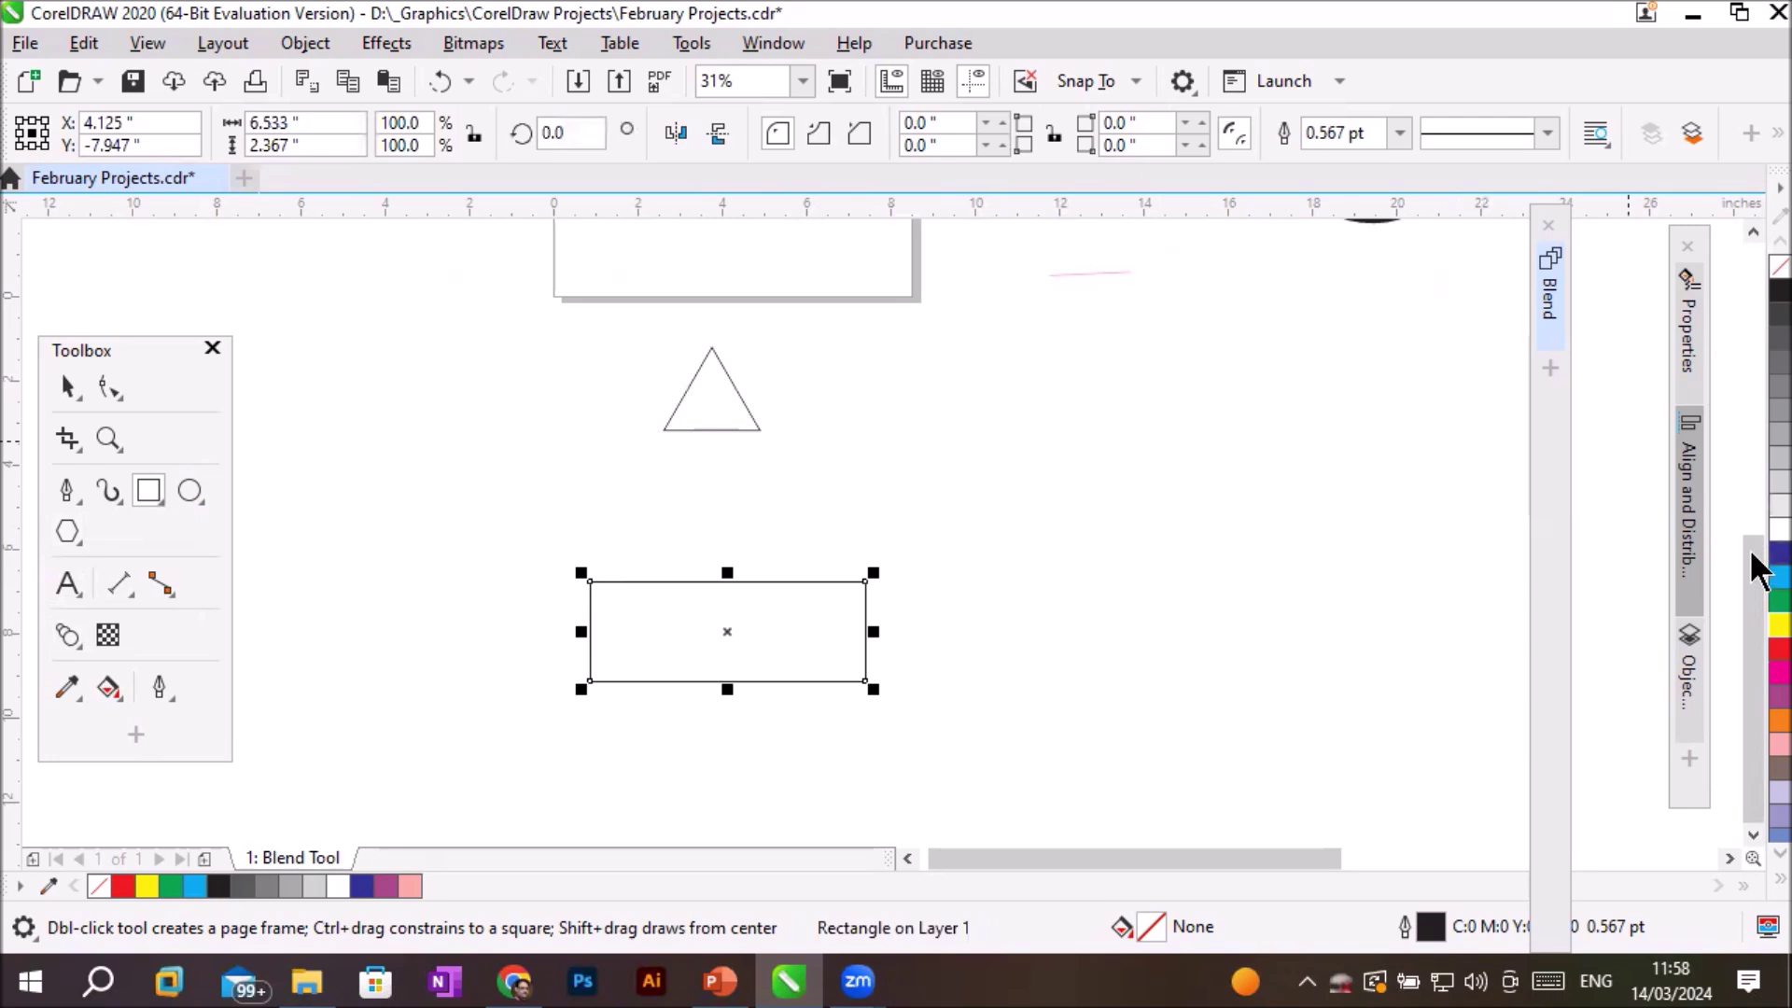
scroll(1752, 840, "down", 2)
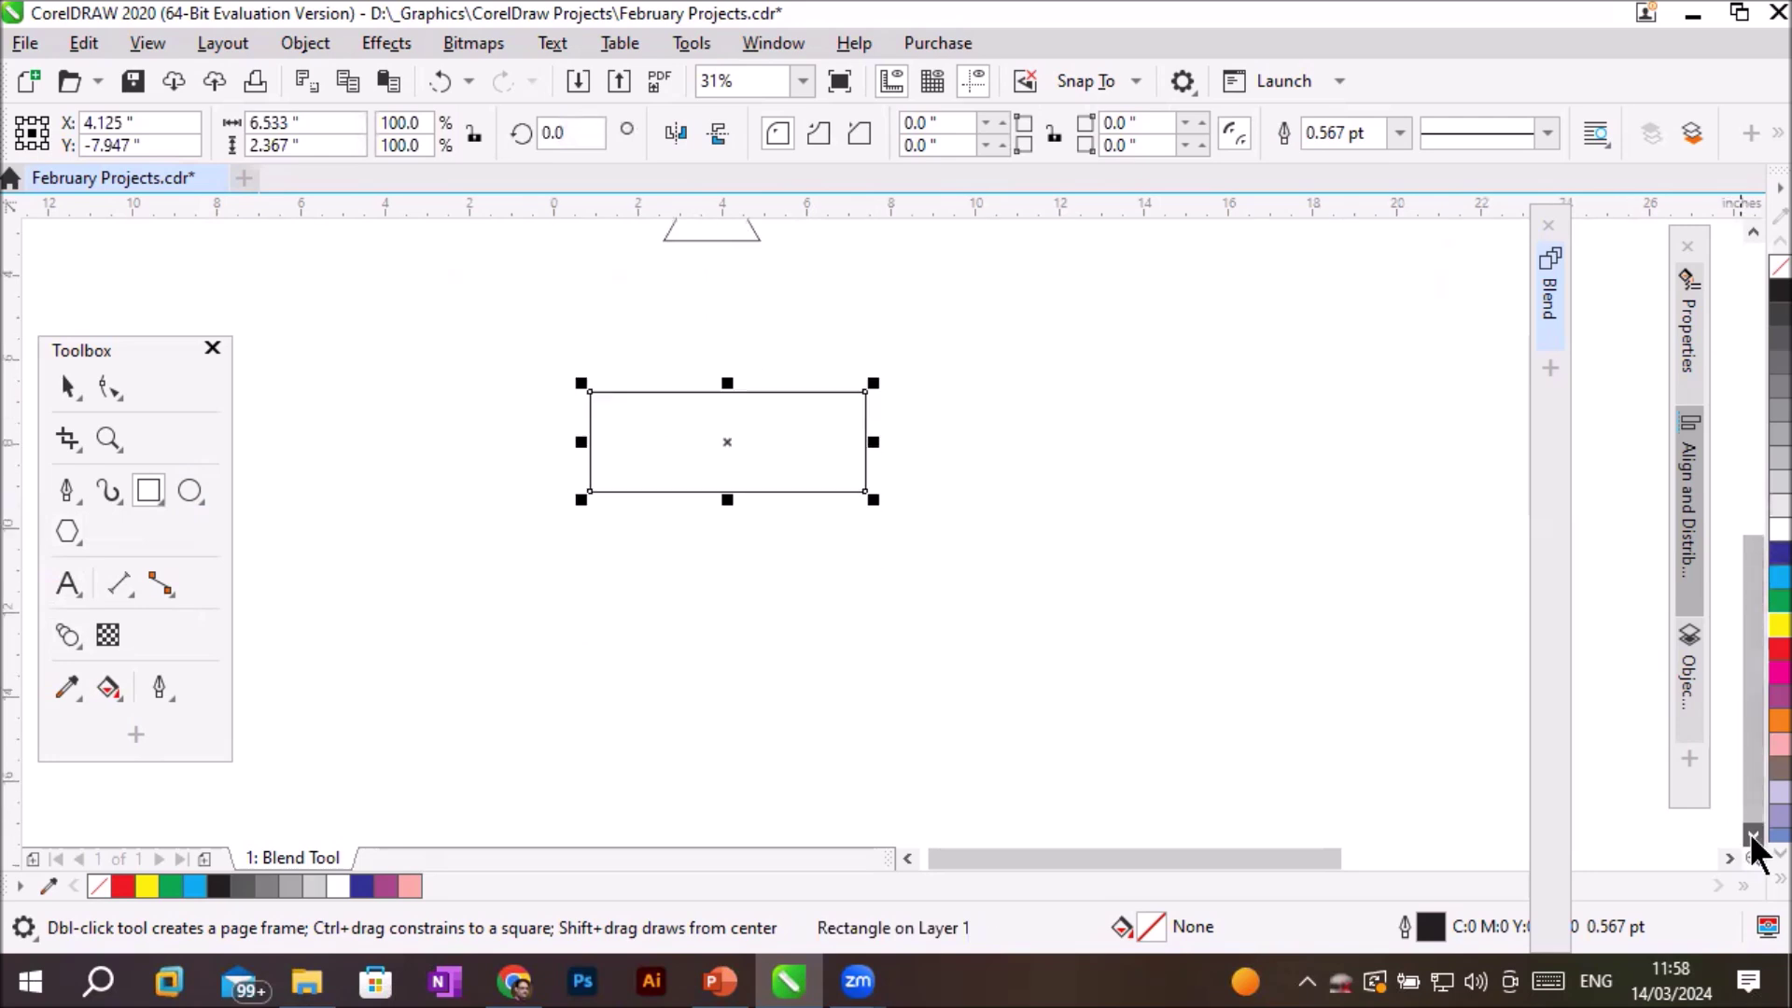
left_click(191, 490)
left_click_drag(656, 667, 789, 791)
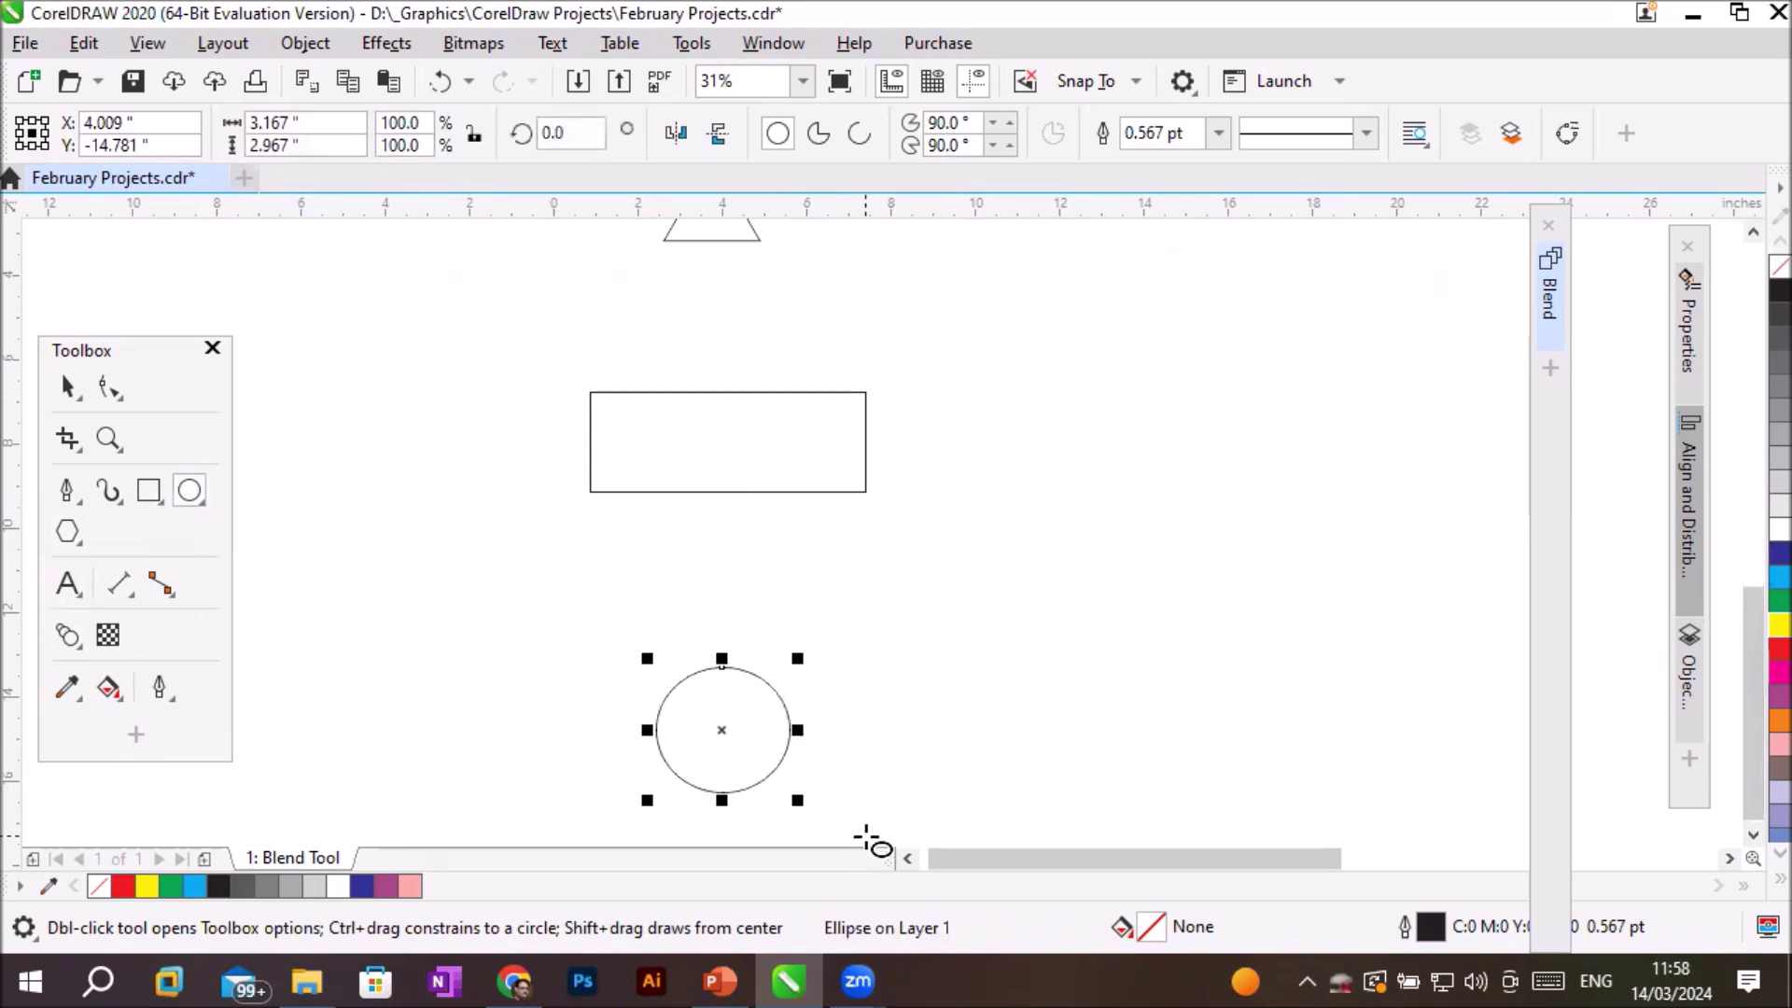
Blend the triangle into the rectangle and the rectangle into the ellipse with two straight 20-step blends.
left_click(1752, 233)
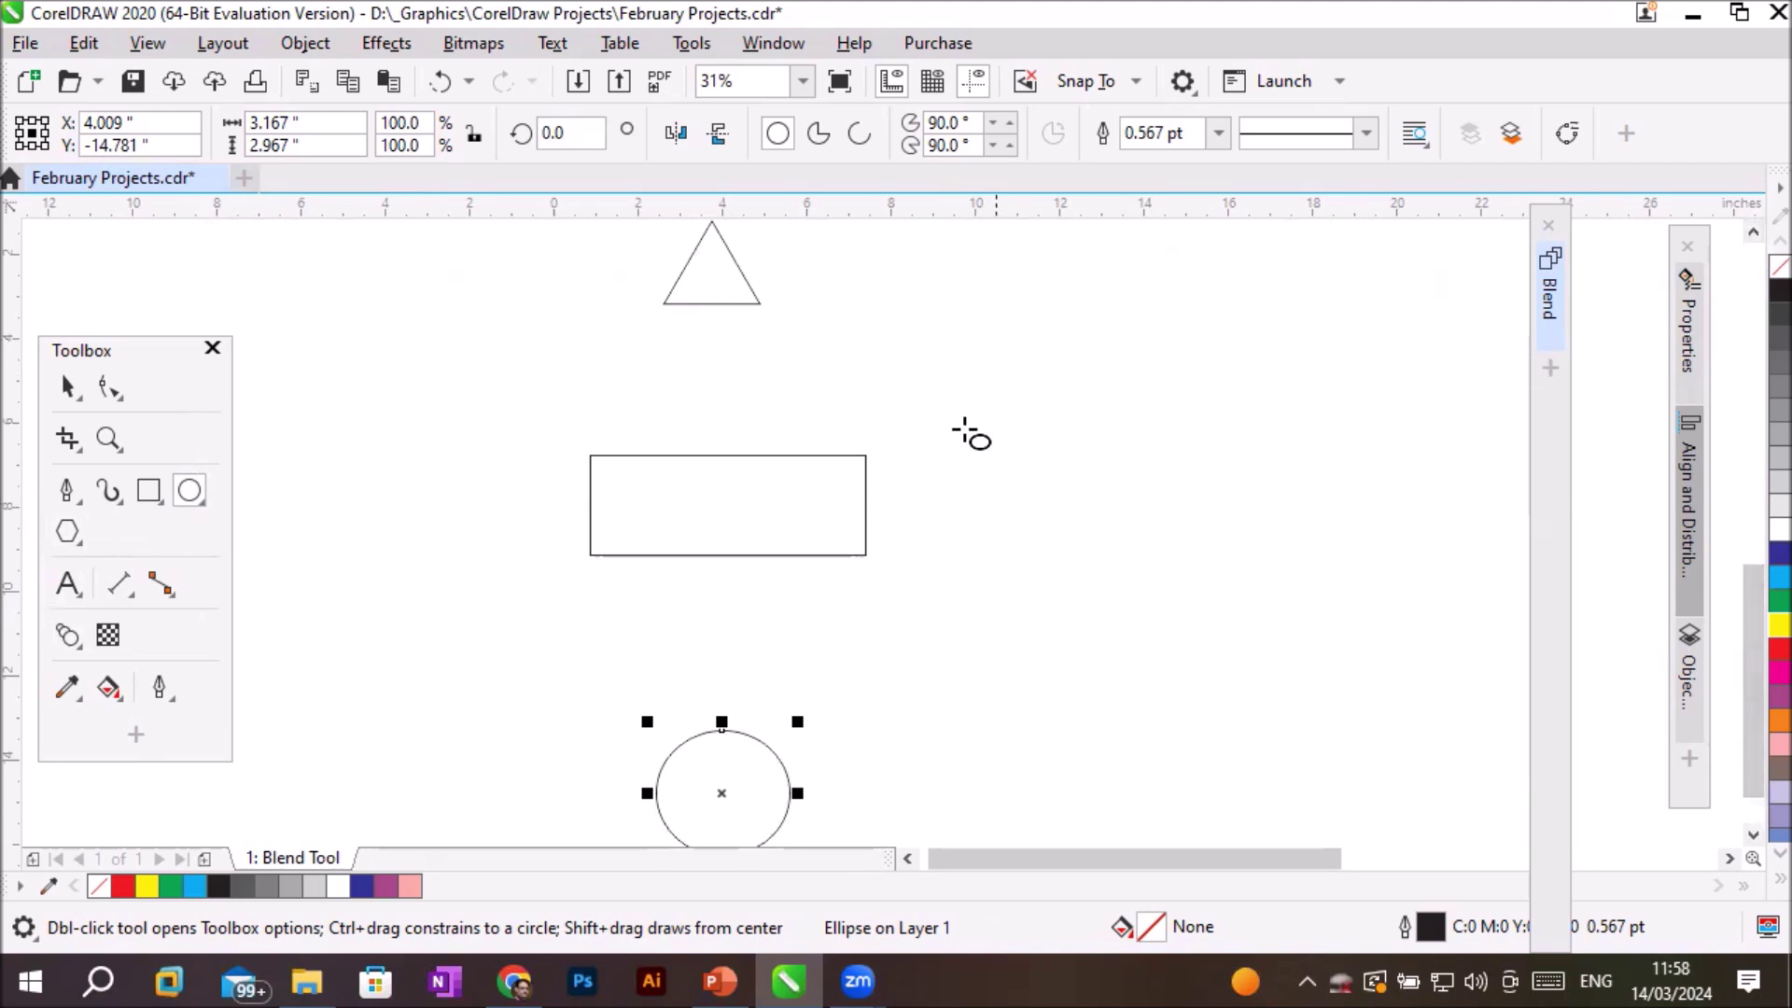
left_click(65, 636)
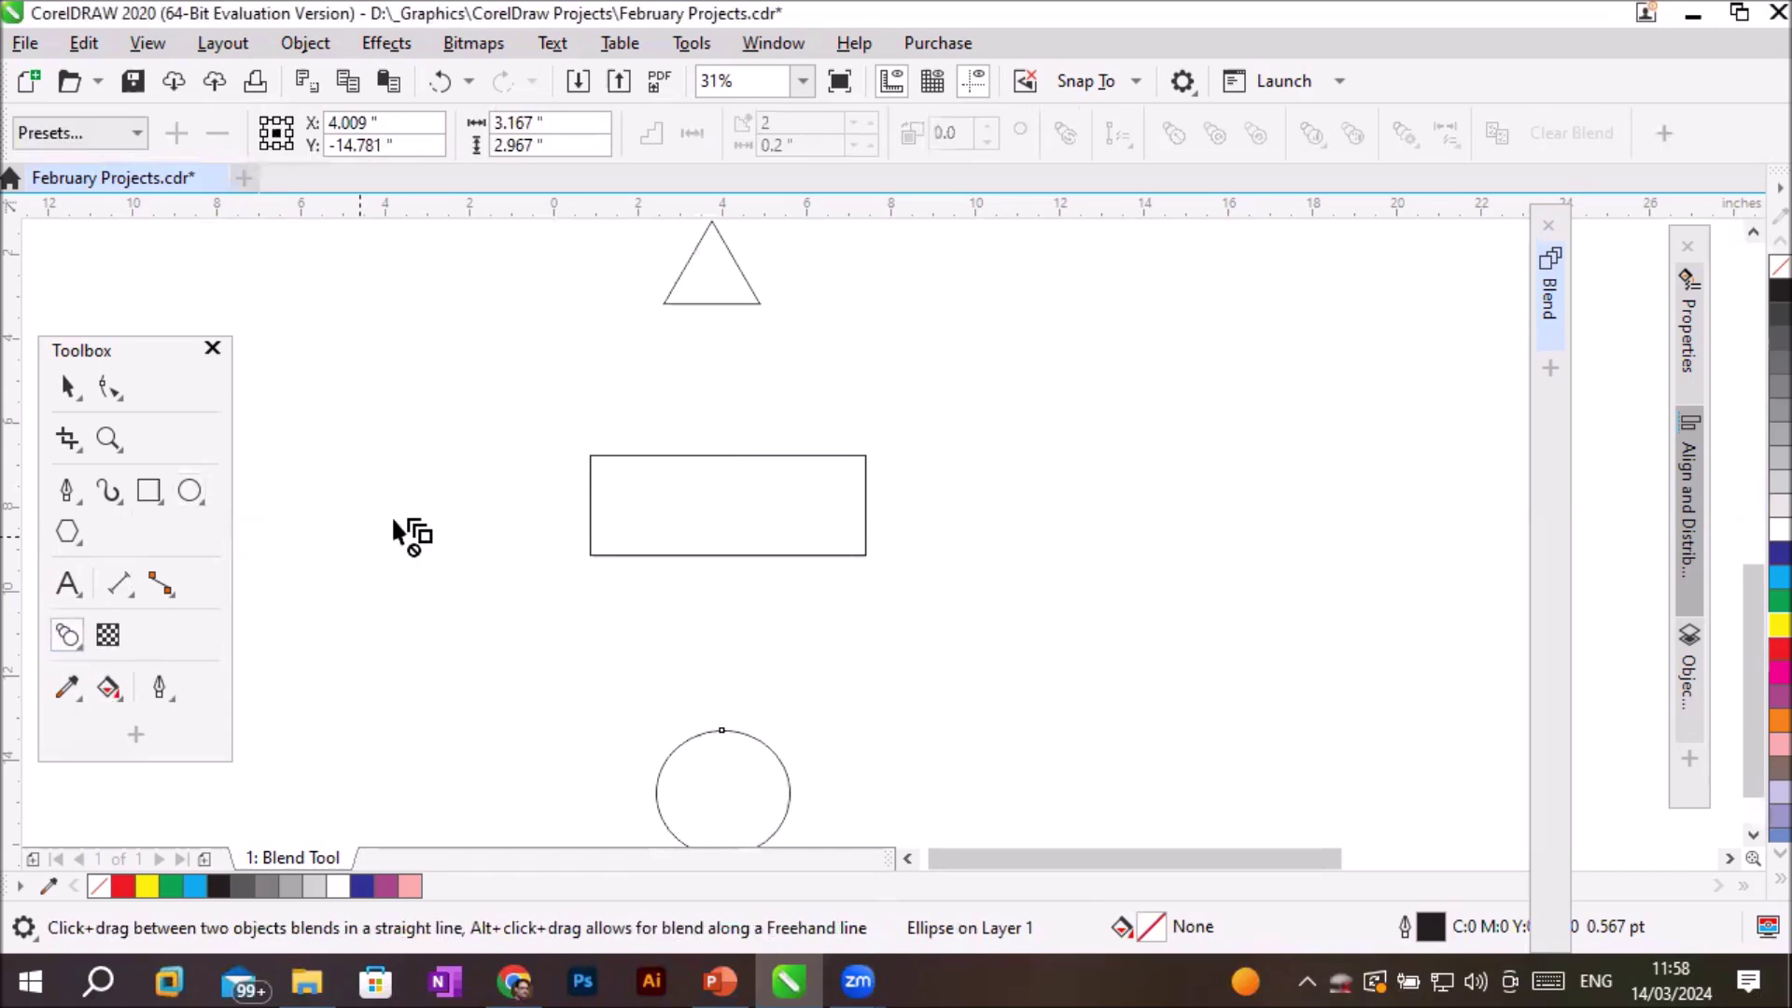
left_click_drag(703, 306, 732, 488)
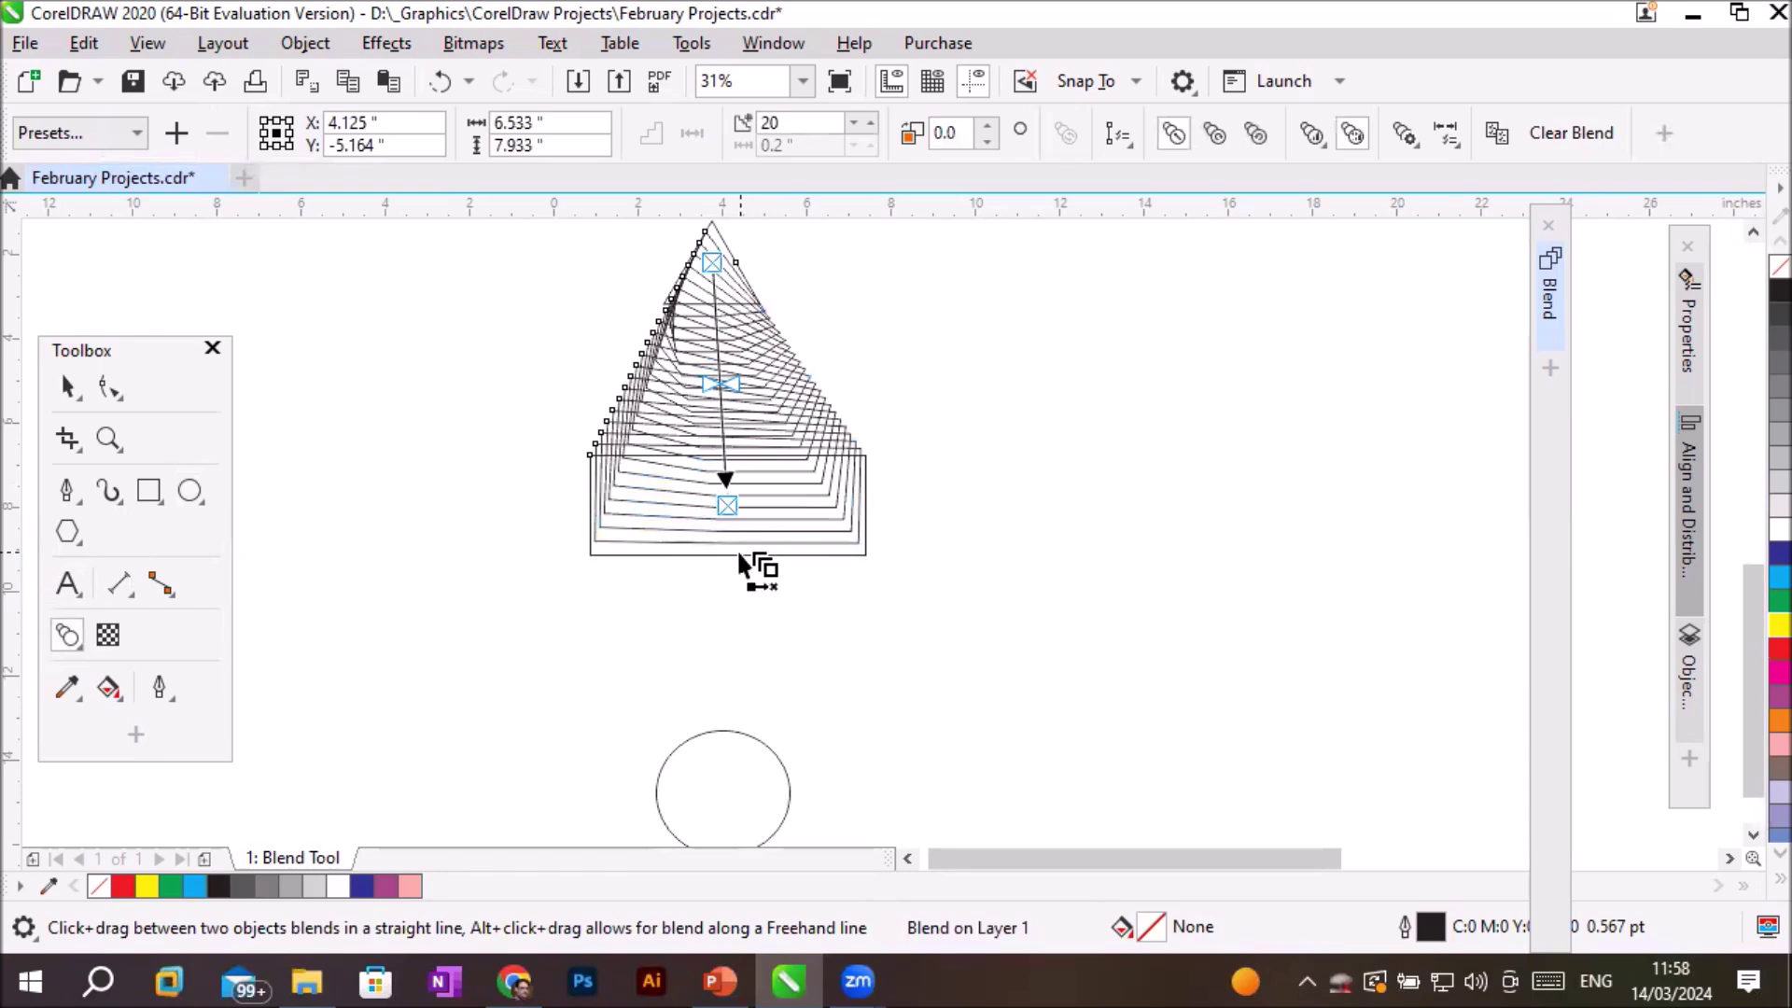
left_click_drag(739, 554, 719, 733)
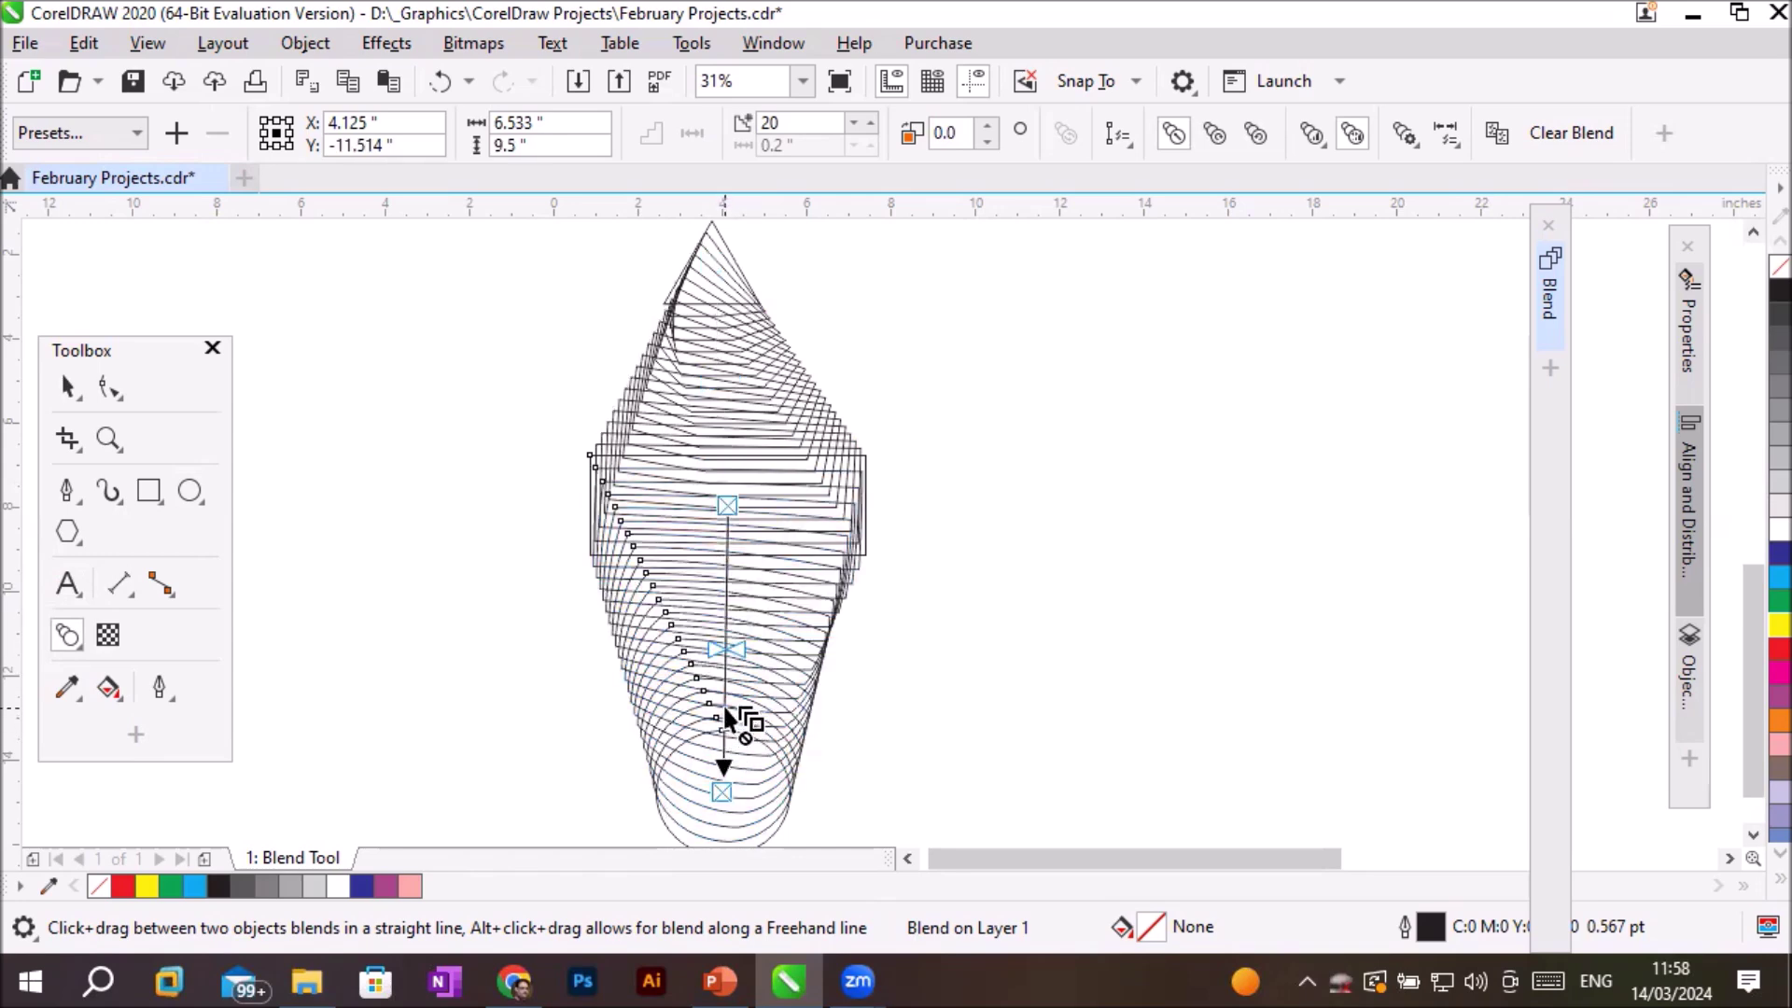
Set the number of steps in the blend between the rectangle and the ellipse to 2.
scroll(945, 628, "down", 2)
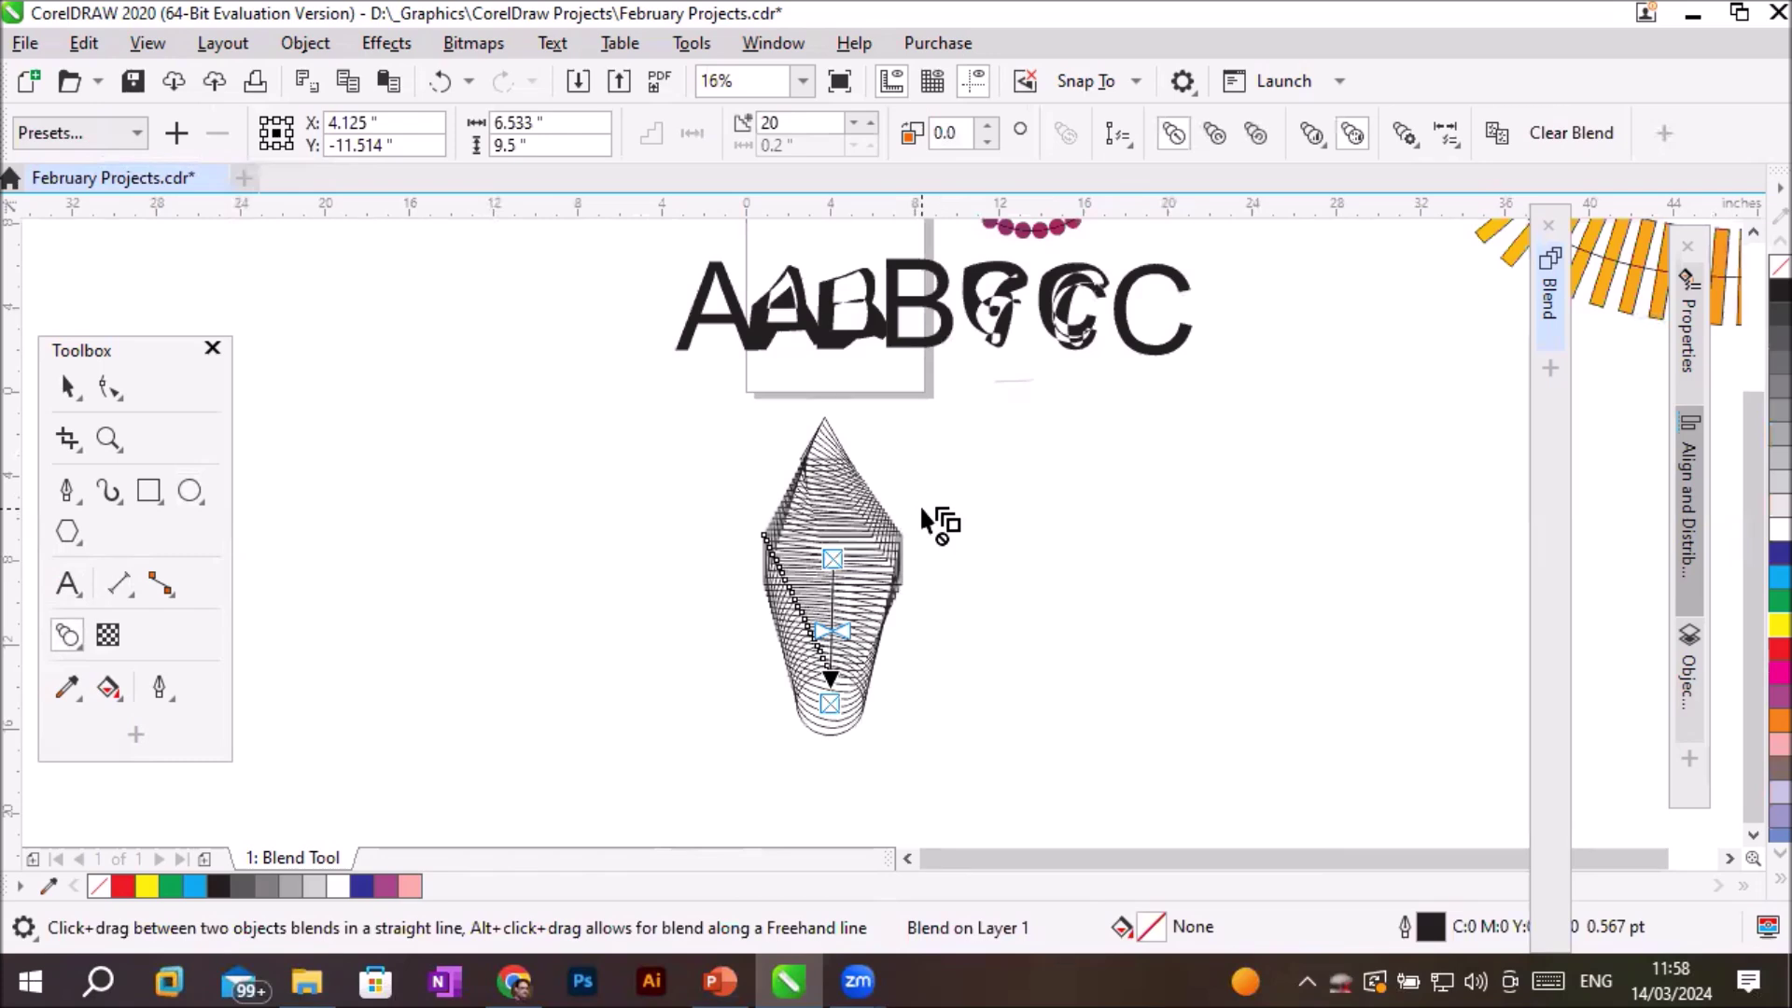
left_click(853, 122)
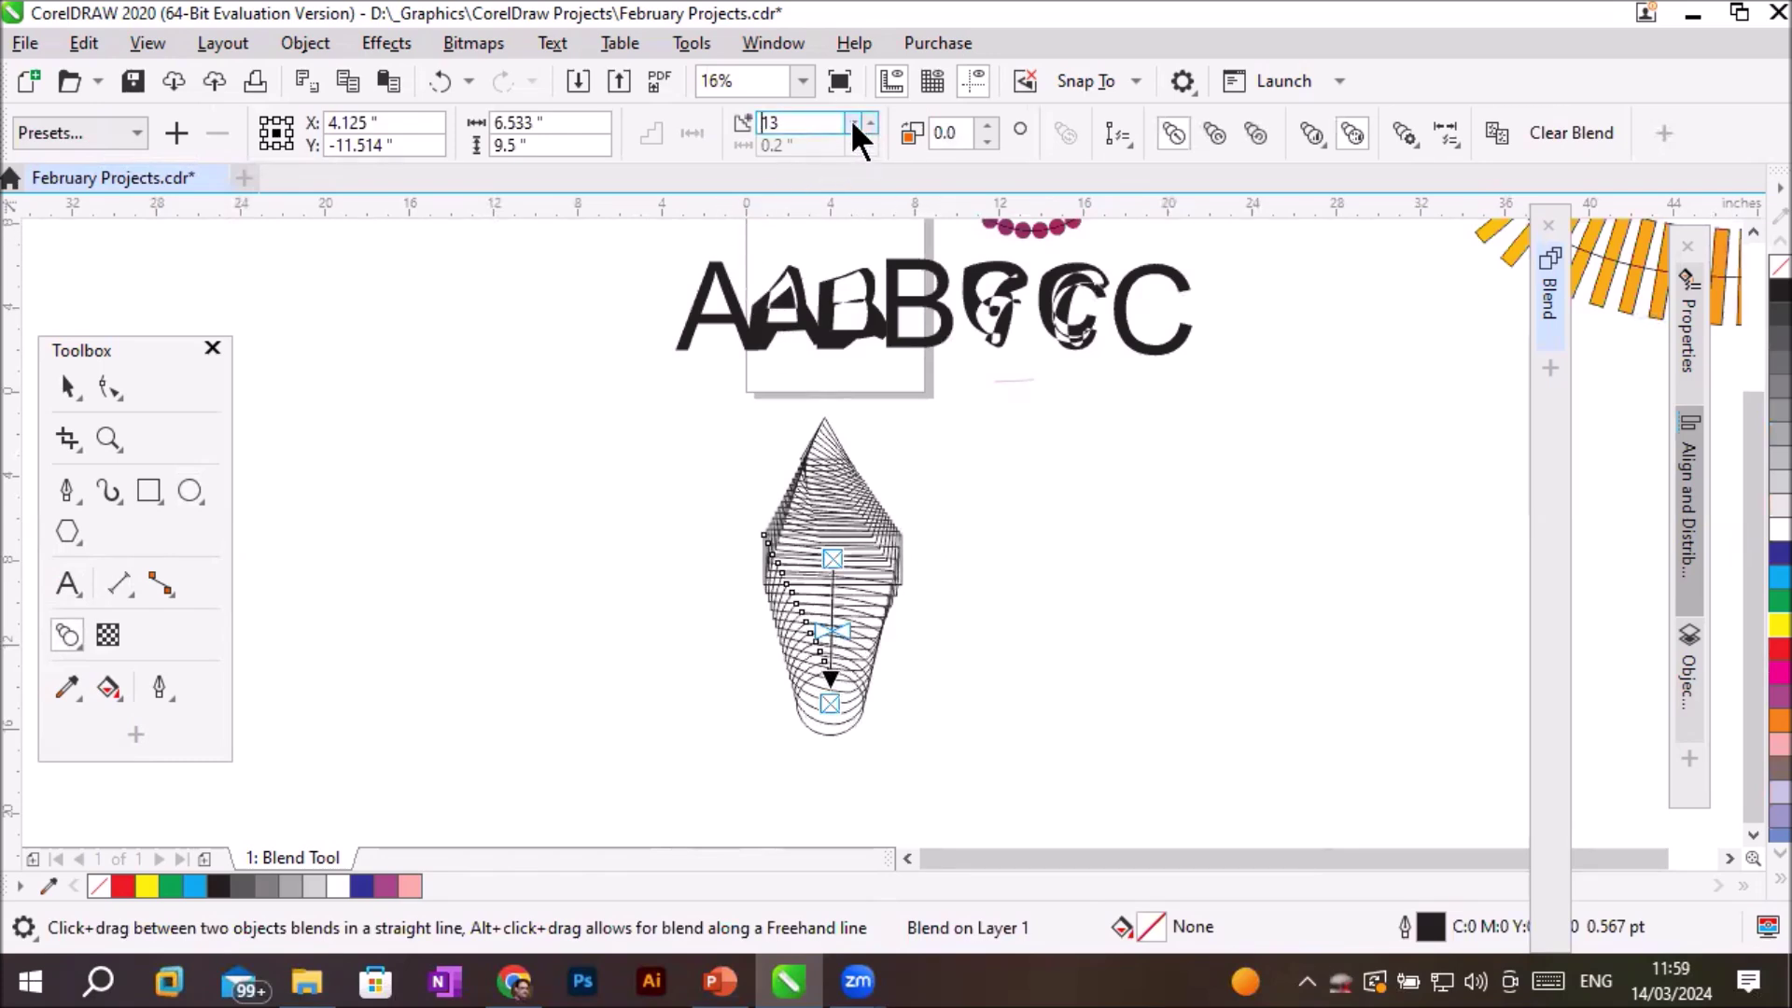
left_click(853, 124)
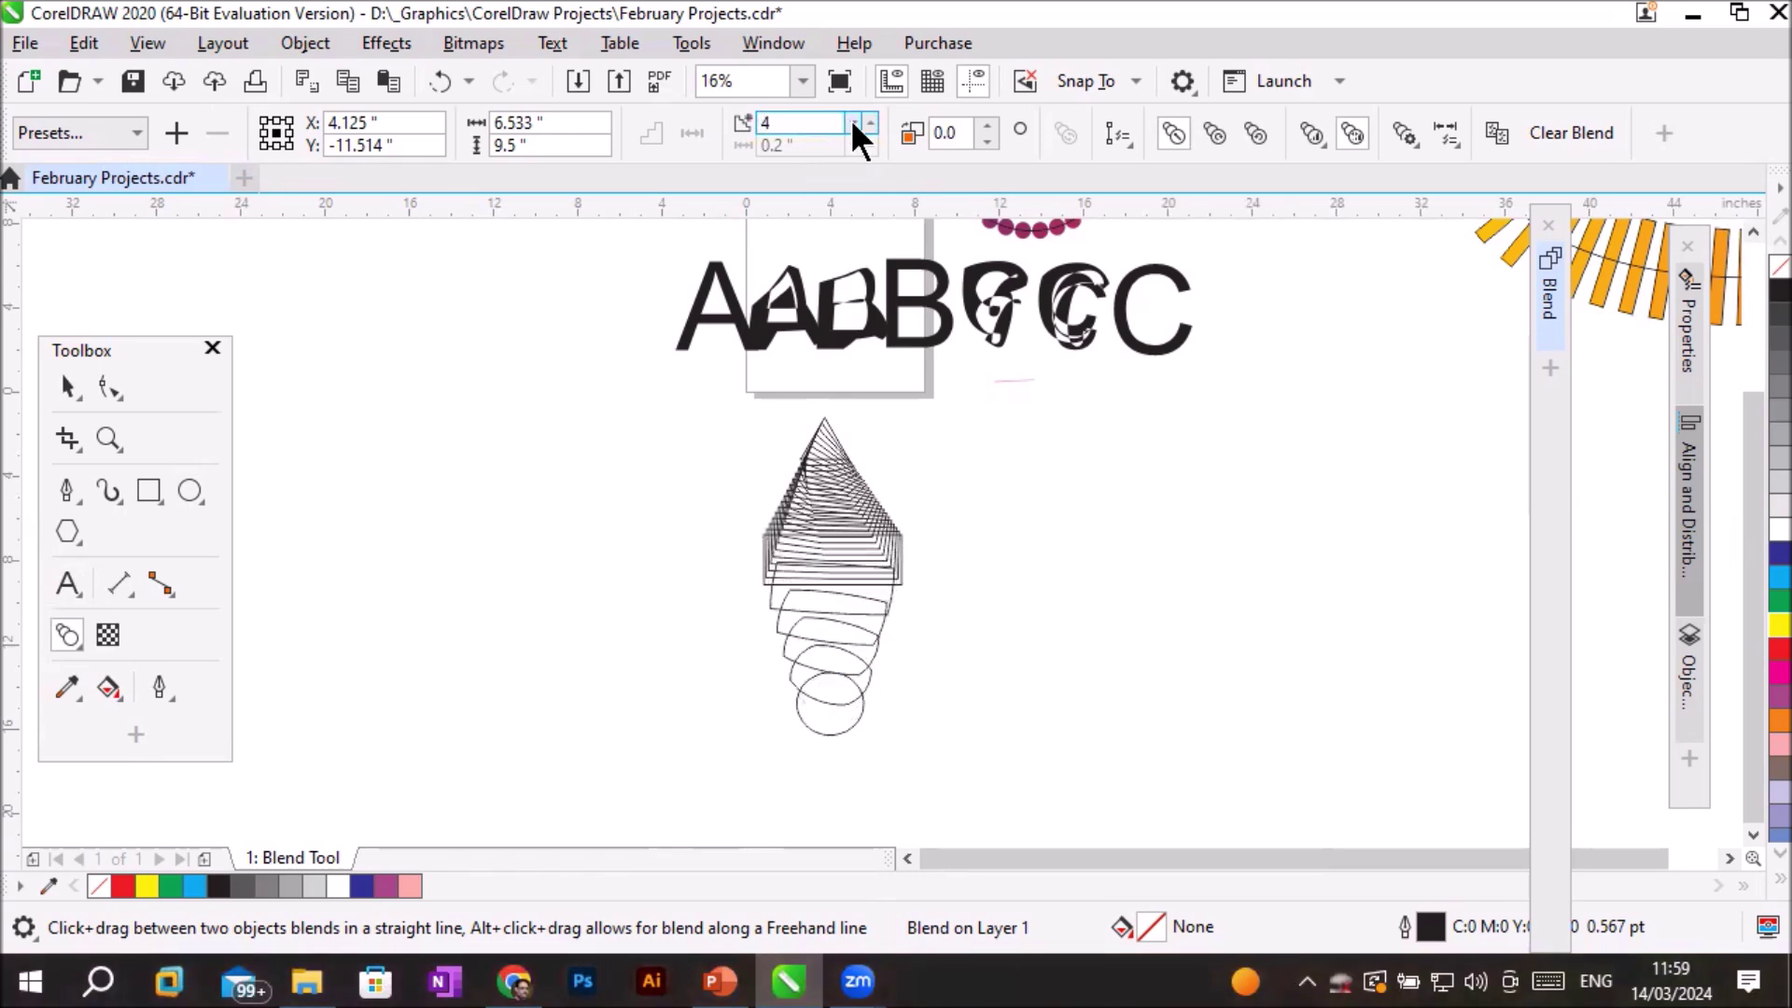
Set the number of steps in the blend between the triangle and the rectangle to 2.
left_click(833, 495)
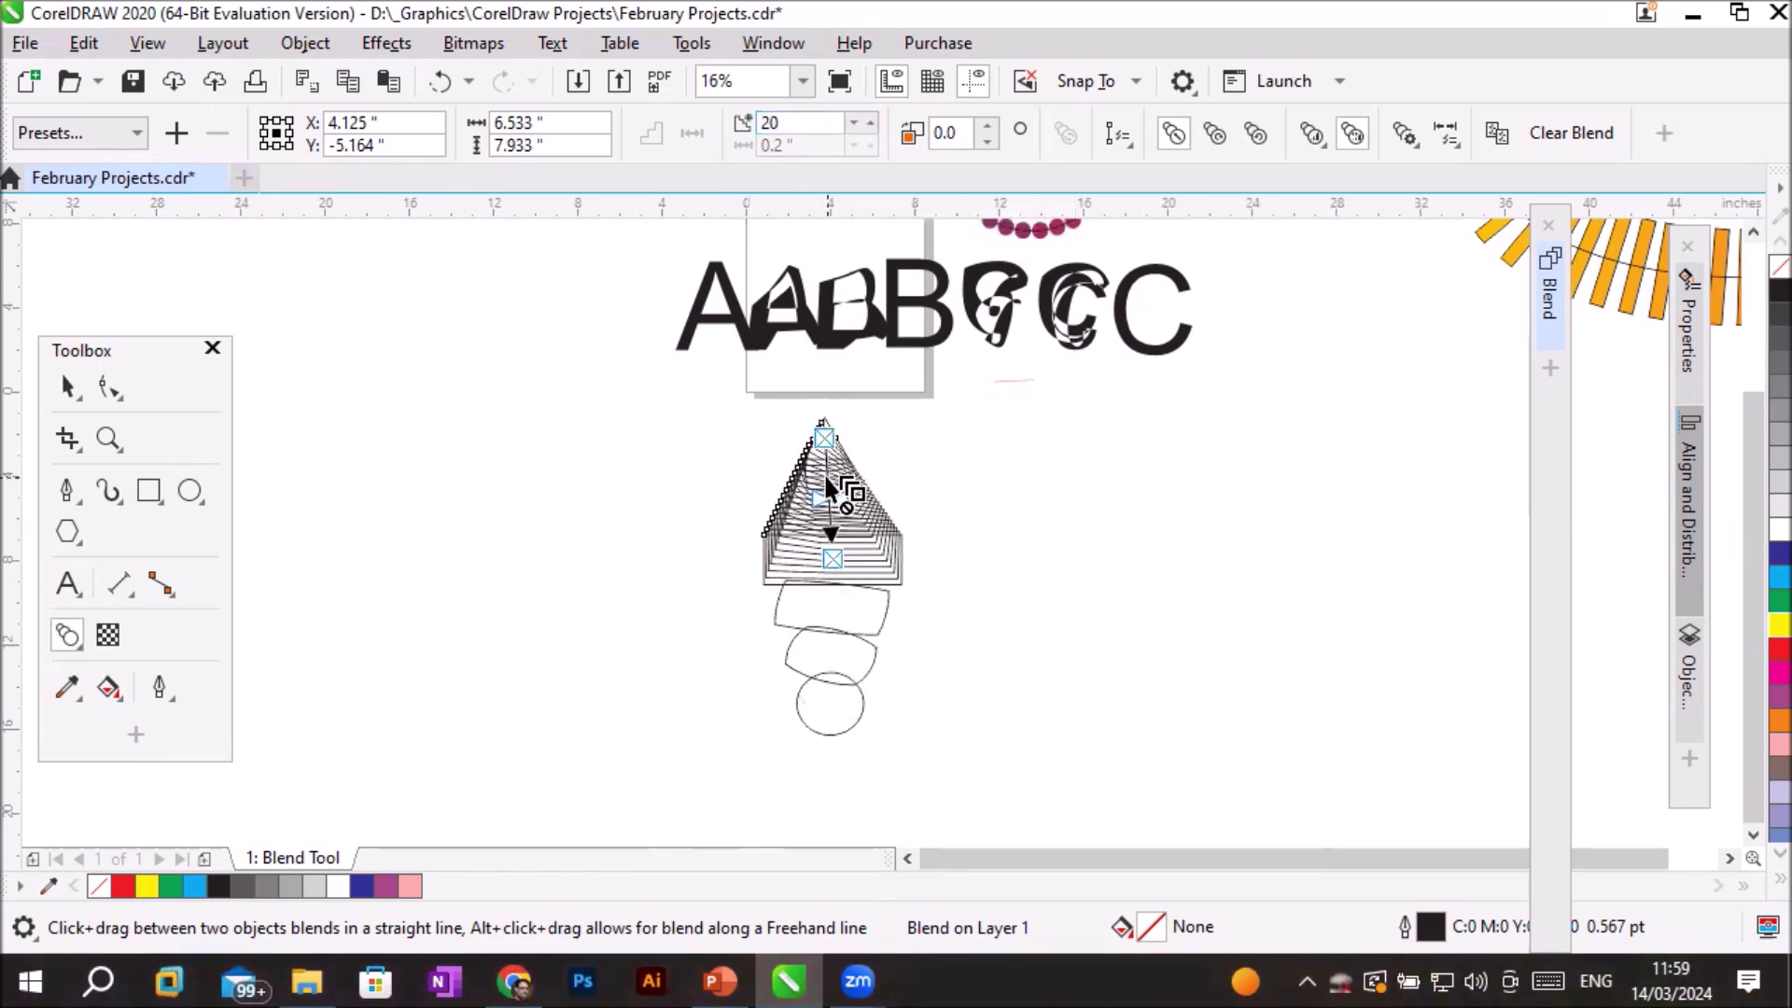
left_click(852, 120)
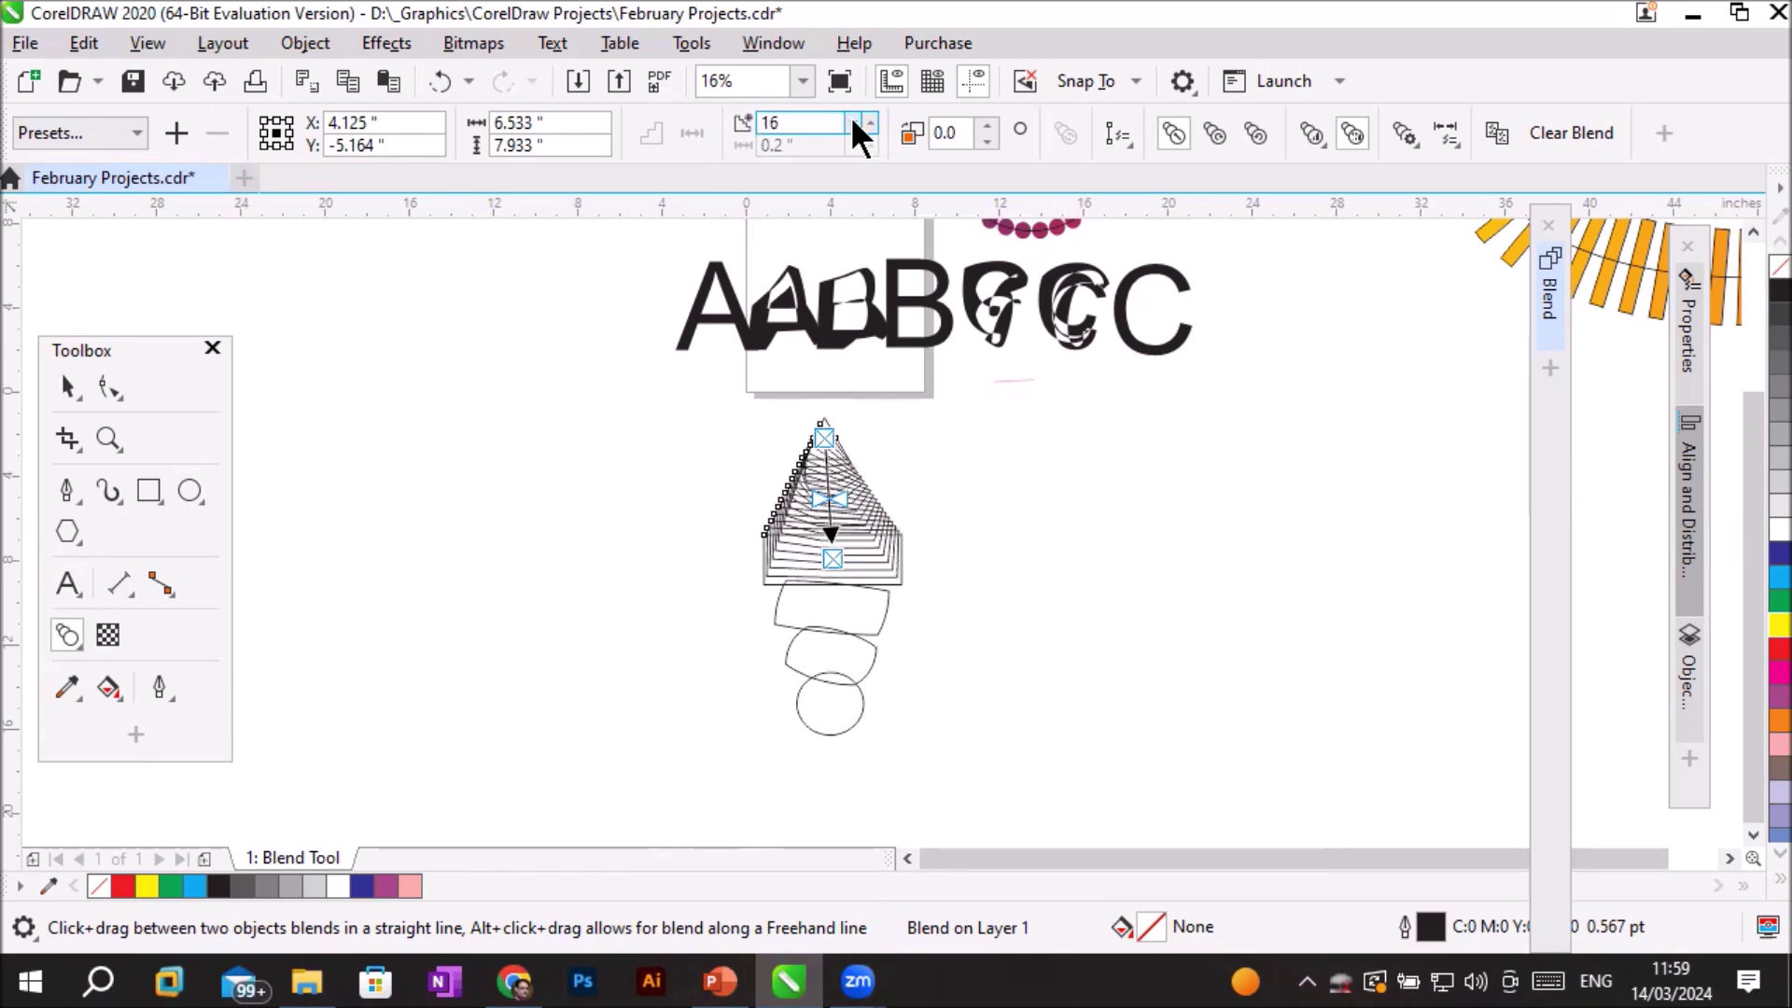
left_click(852, 121)
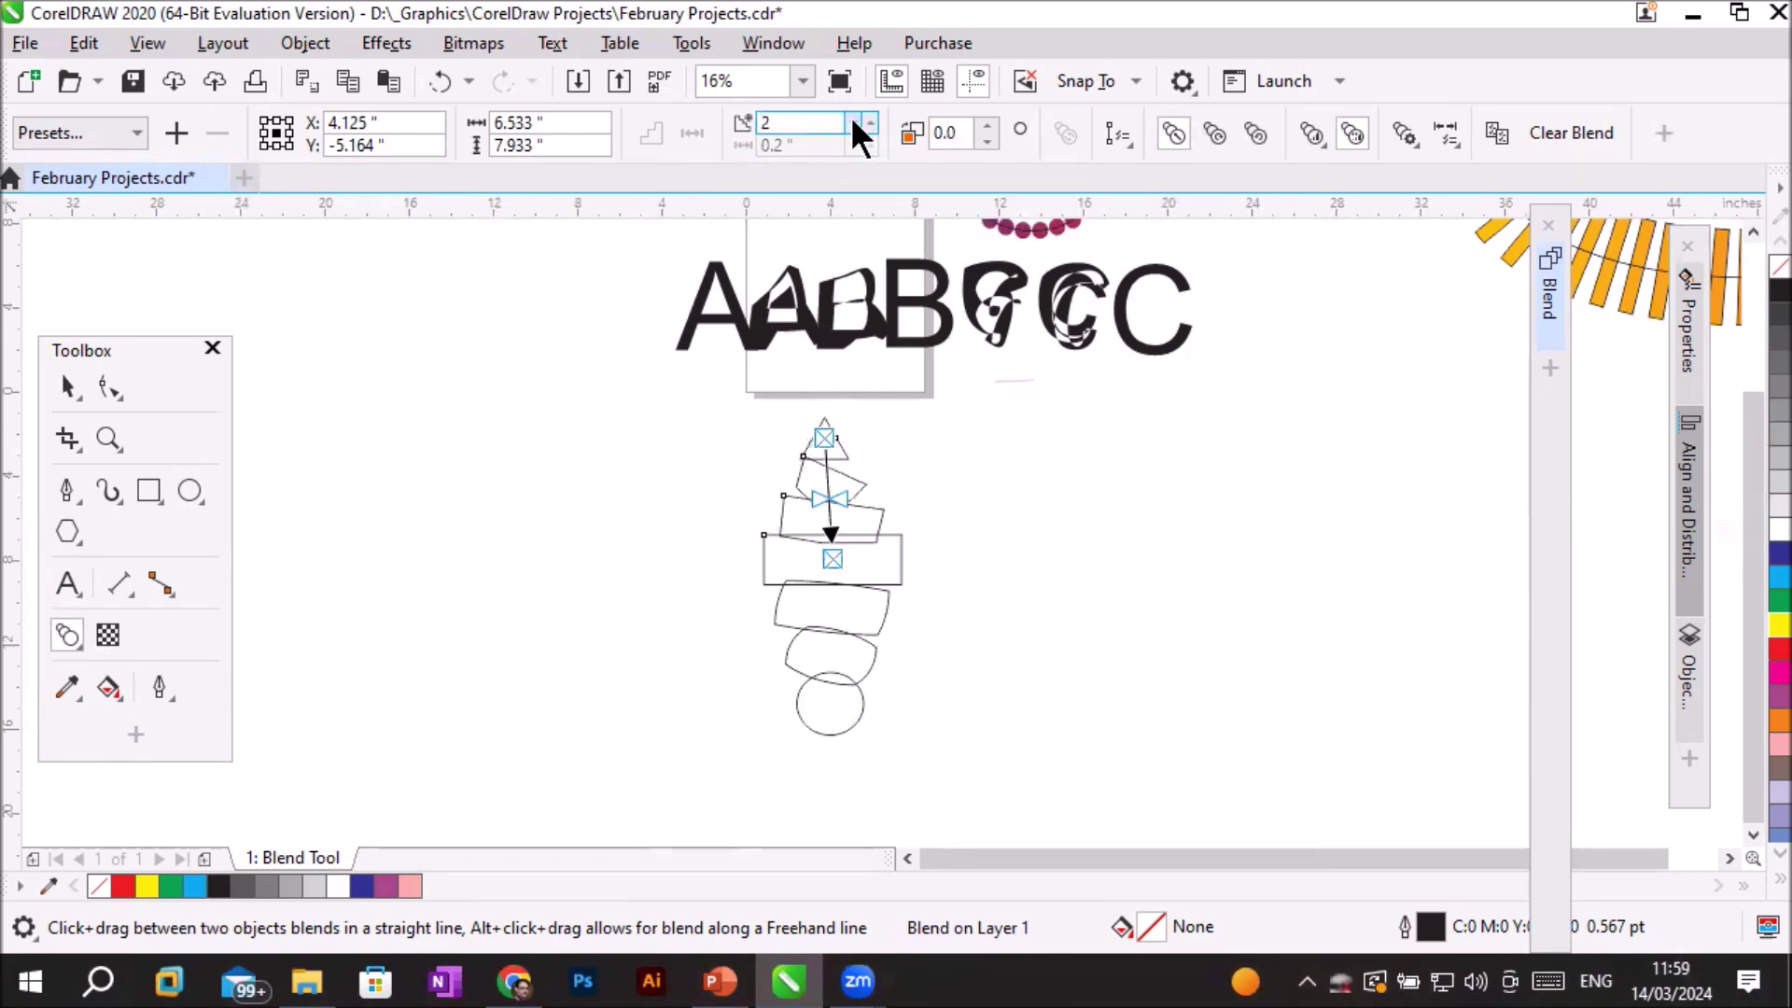
left_click(852, 121)
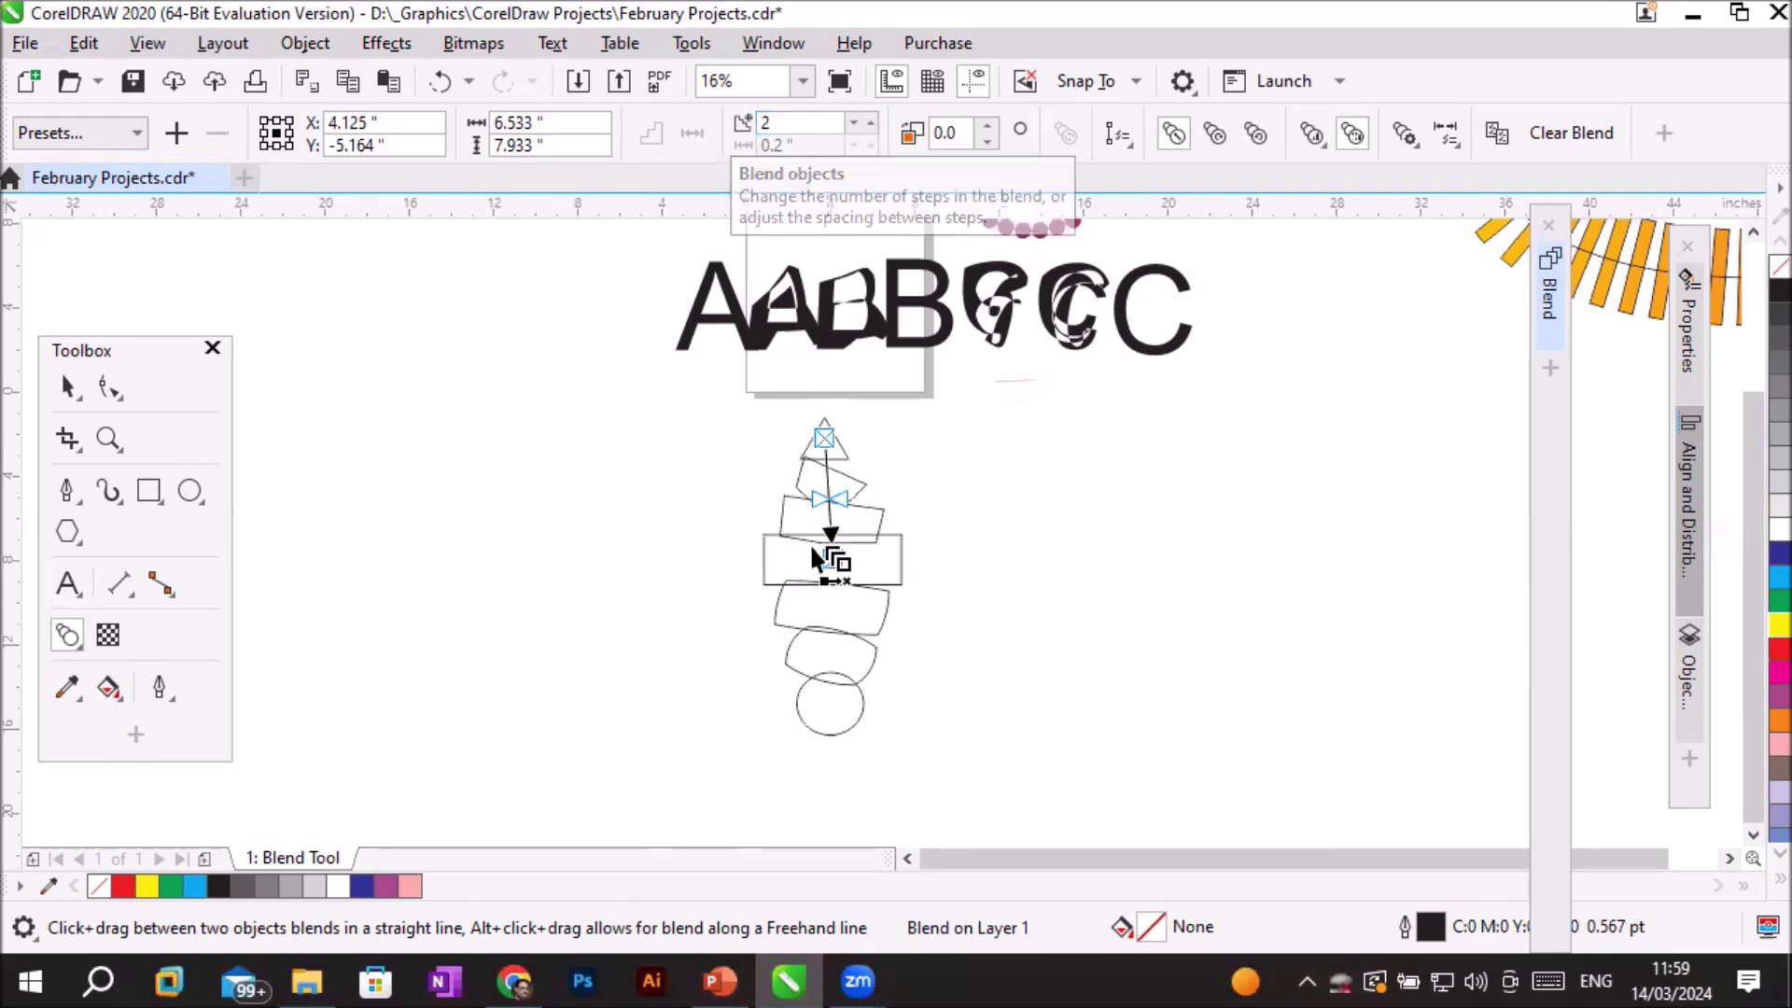
left_click(70, 388)
left_click(585, 503)
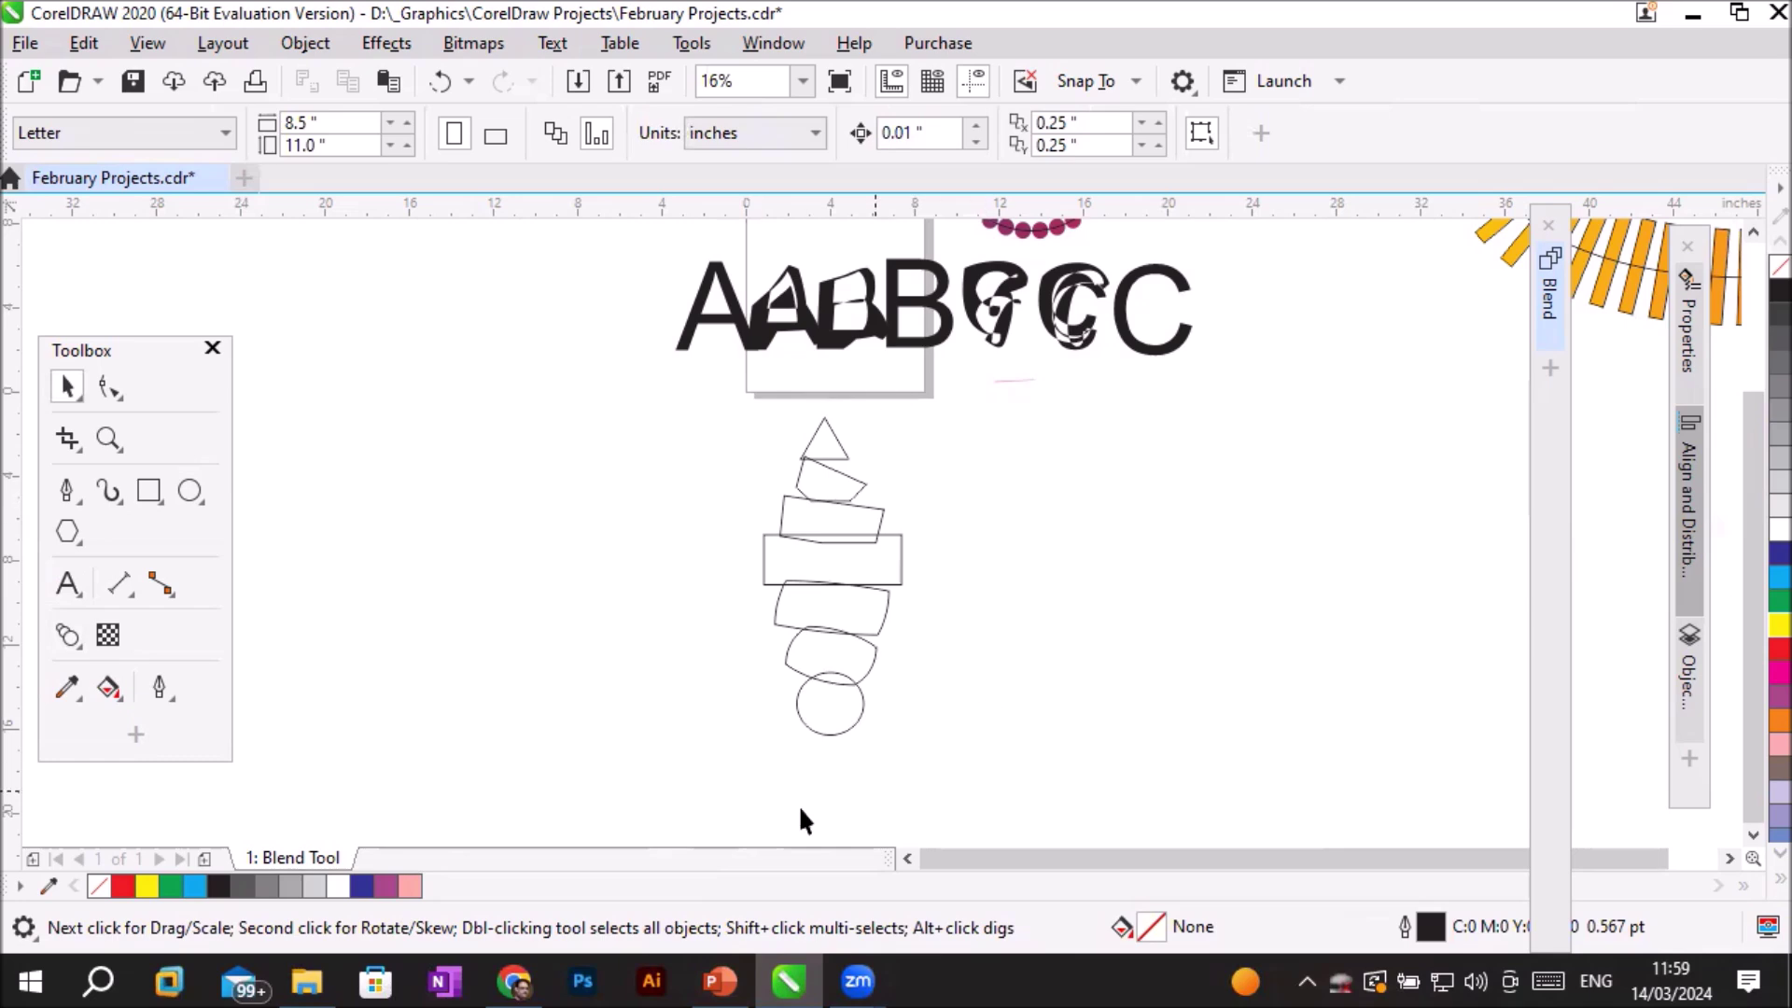
left_click(832, 588)
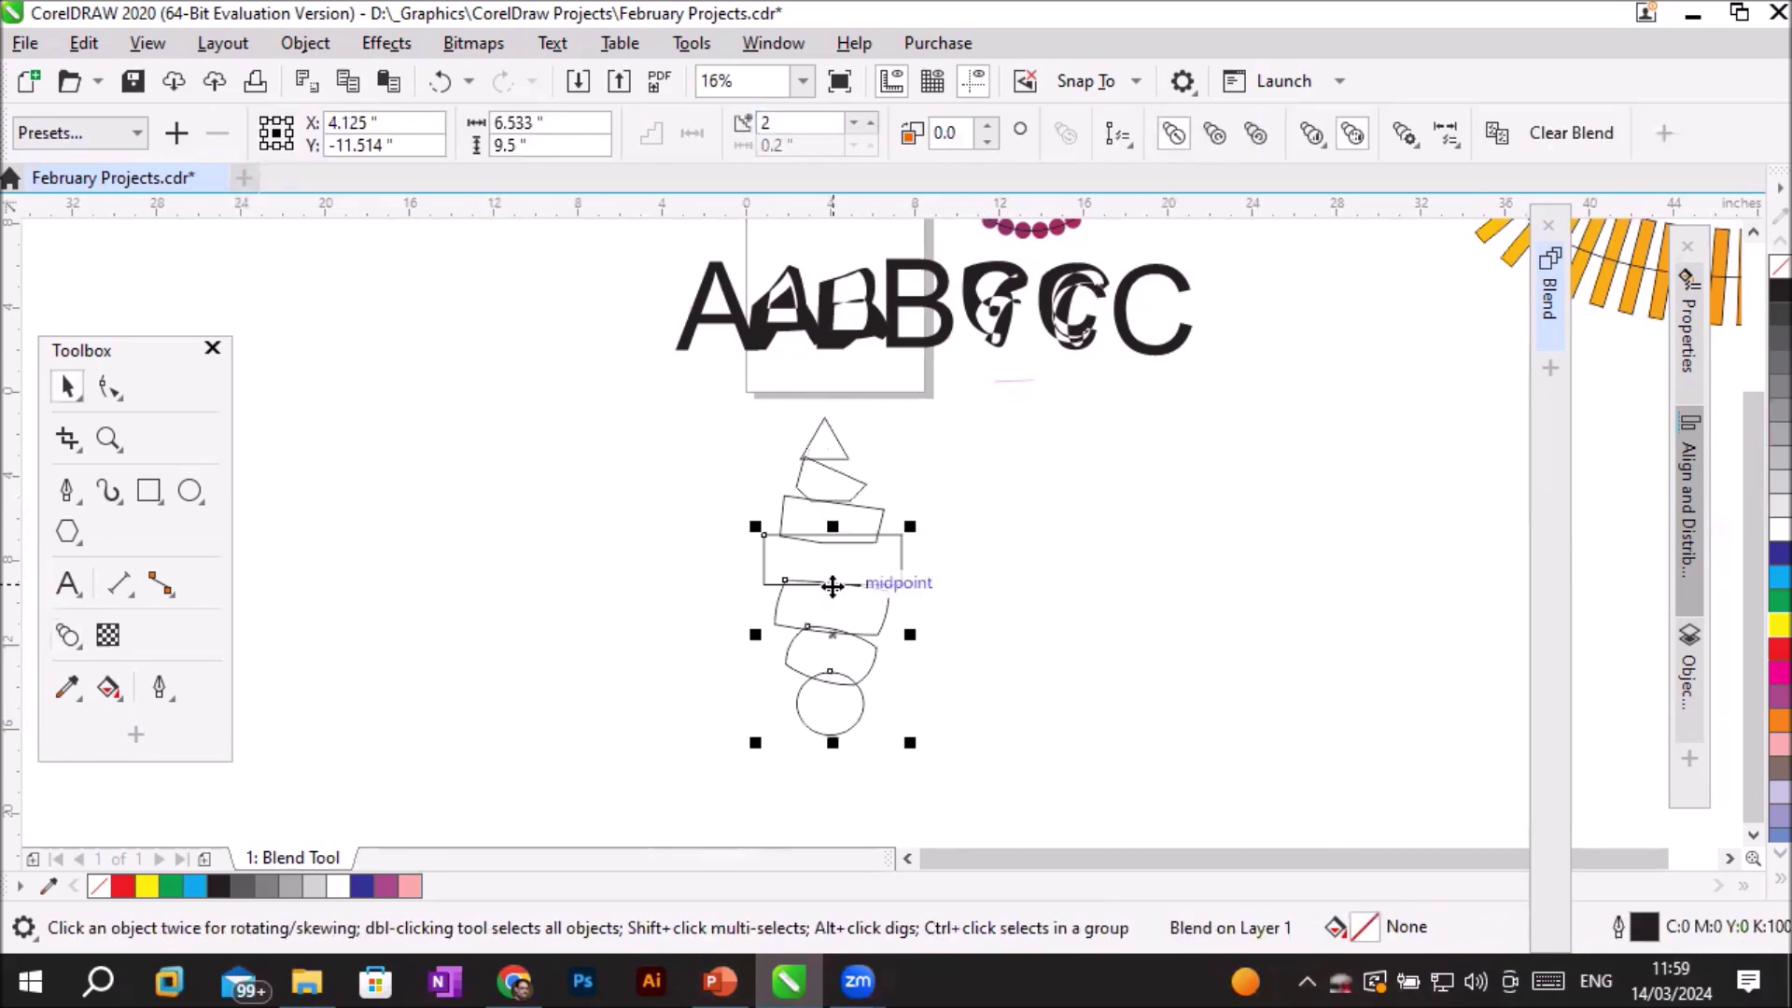
left_click(824, 473)
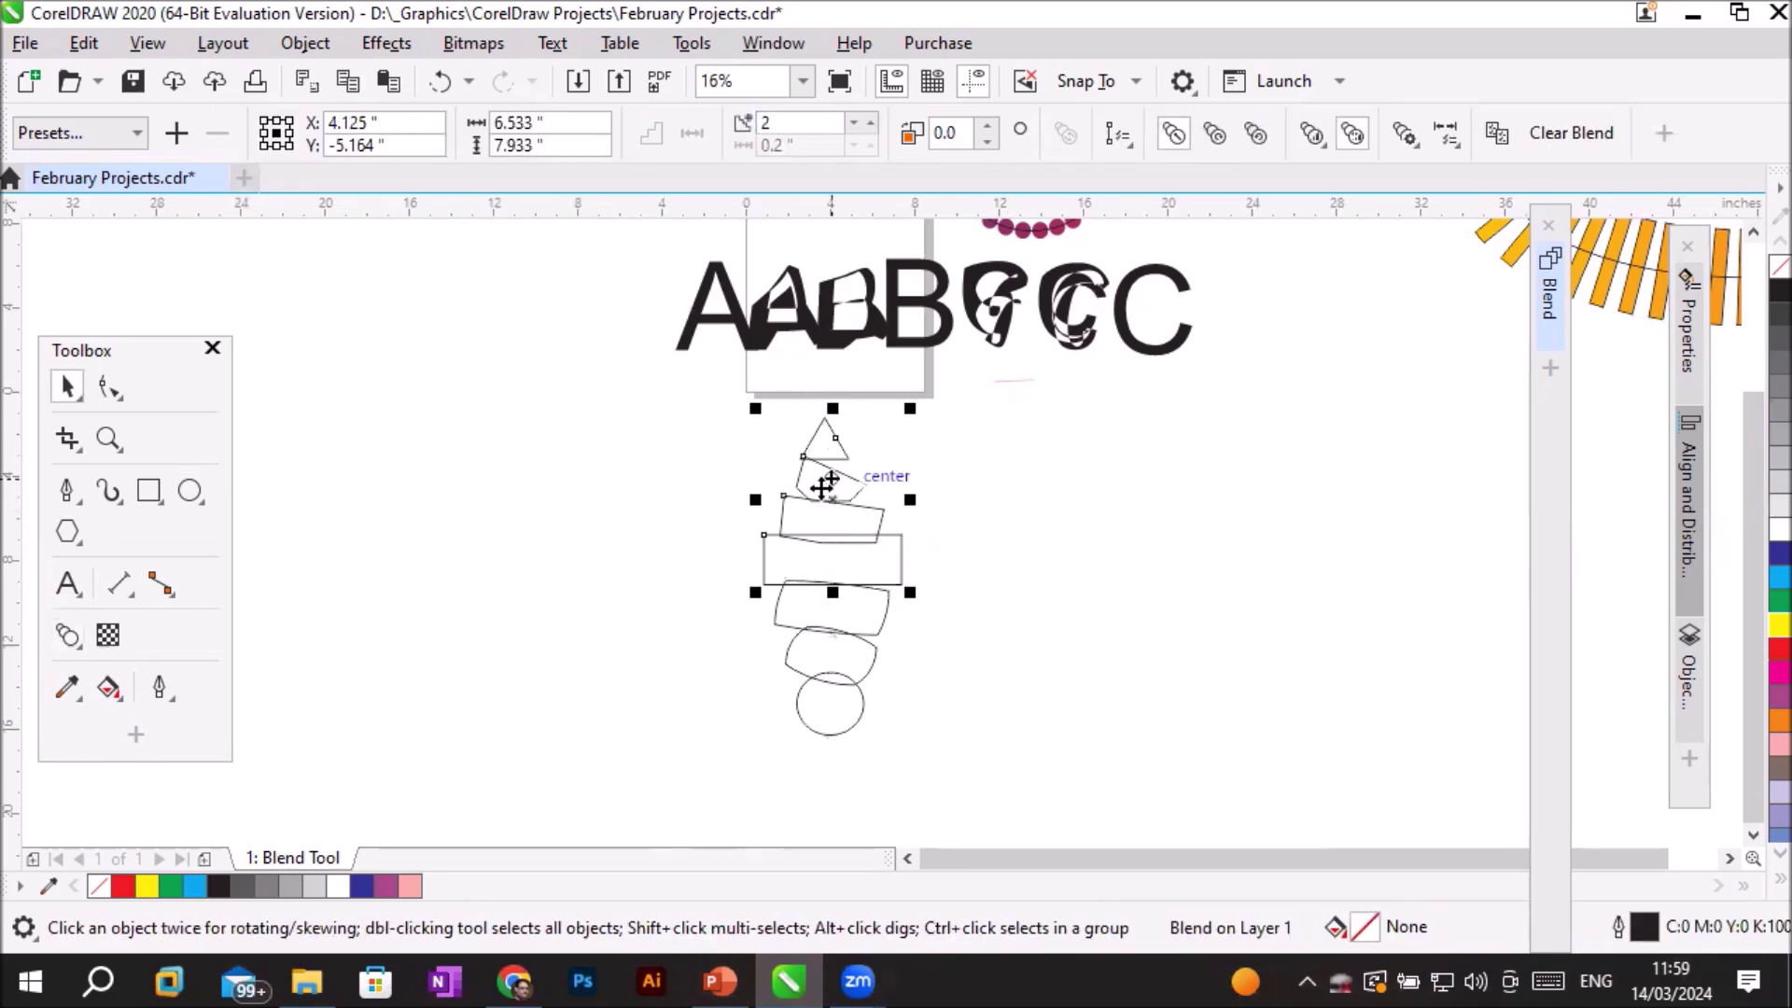
left_click(555, 476)
Reshape the triangle into a three-pointed star by pulling its lower-right corner node outward with the Shape tool.
left_click(107, 386)
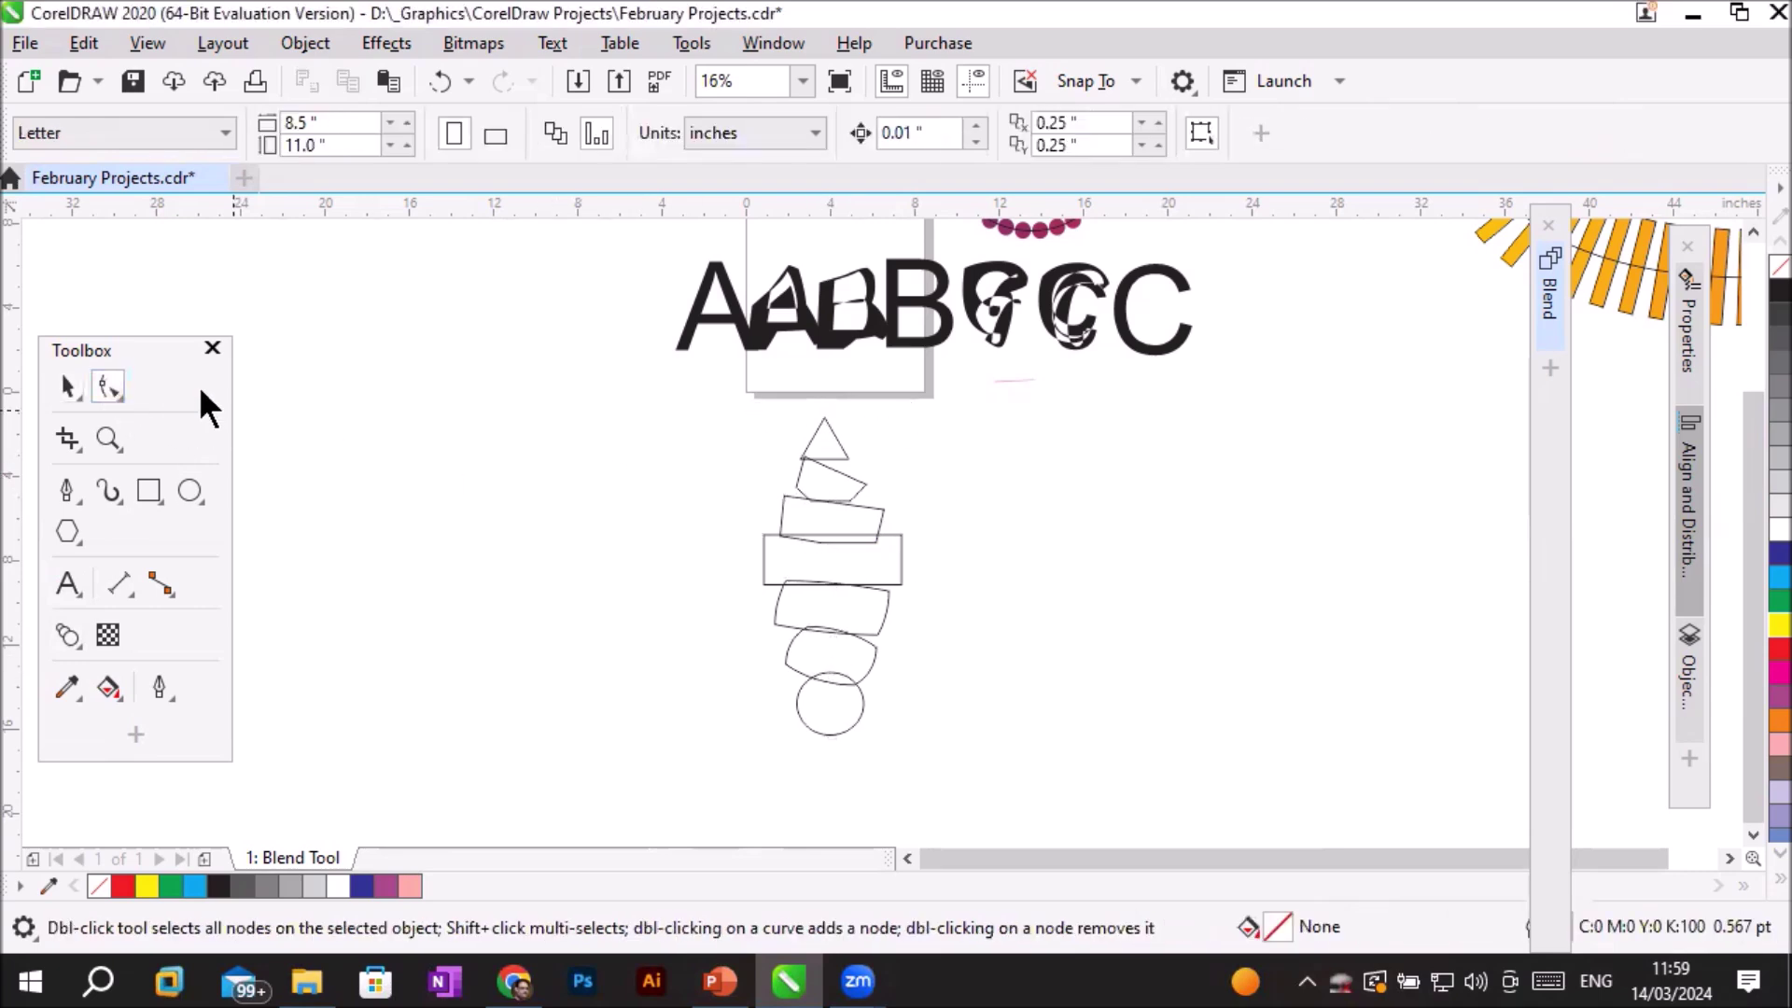
left_click(837, 445)
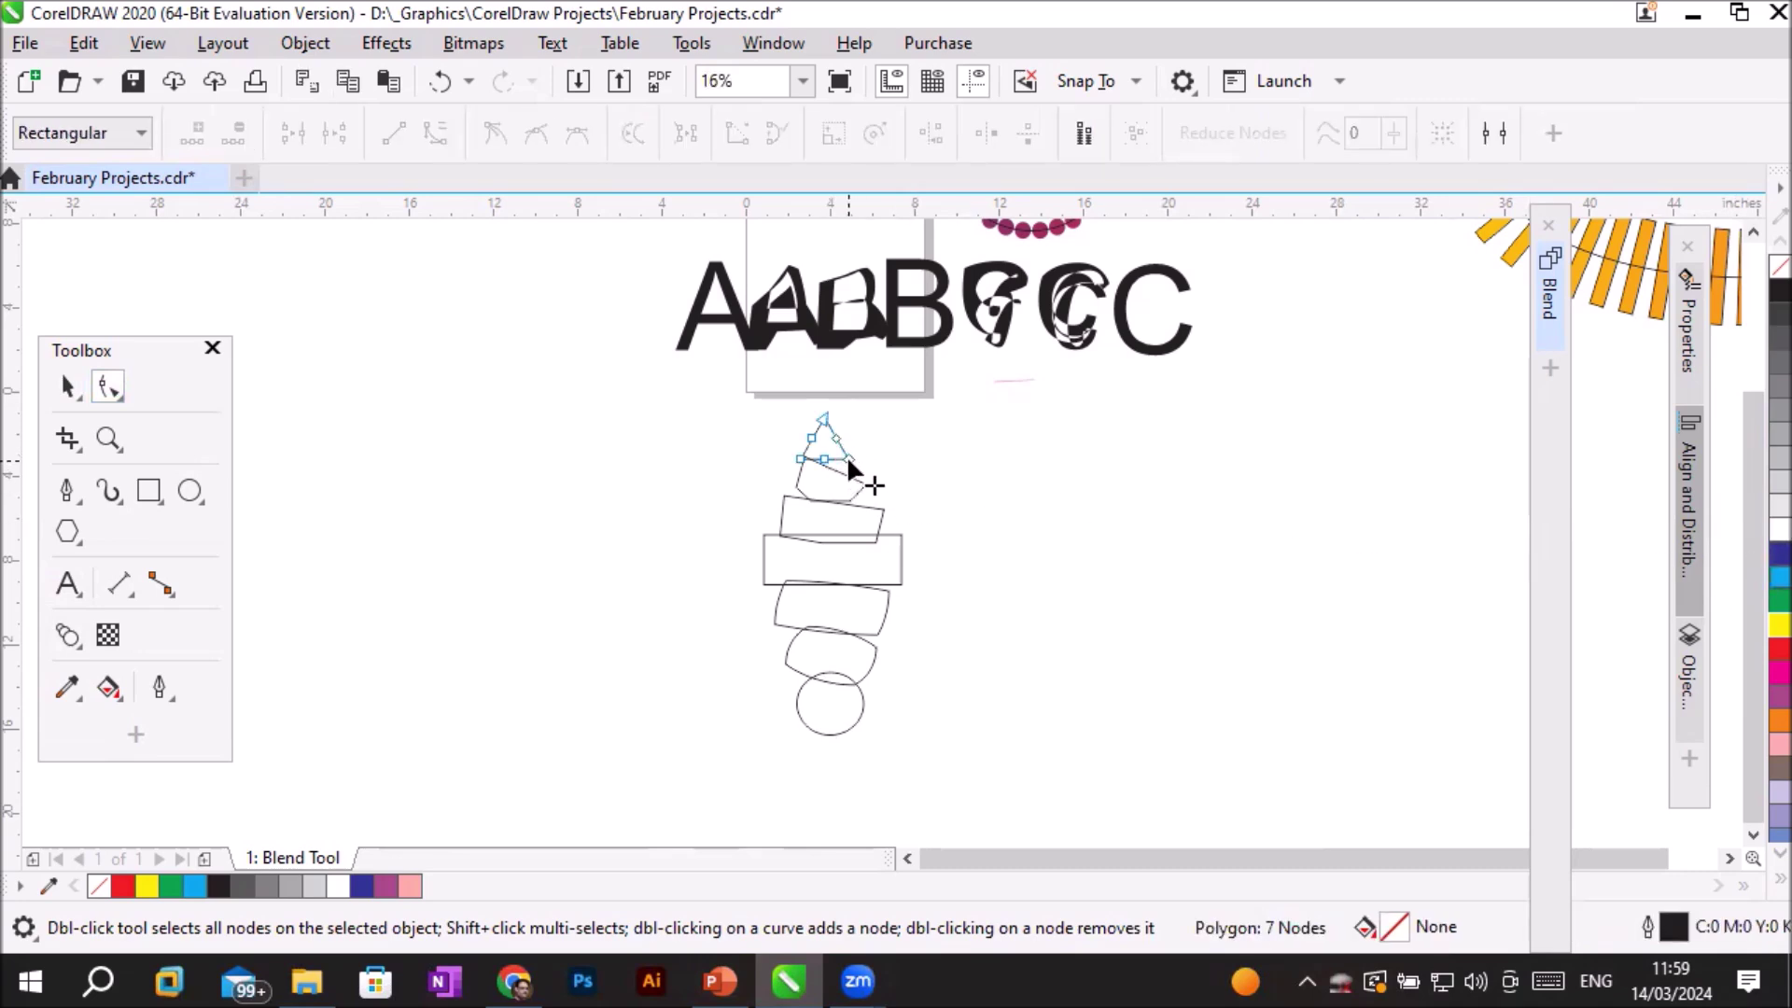
left_click_drag(847, 458, 887, 461)
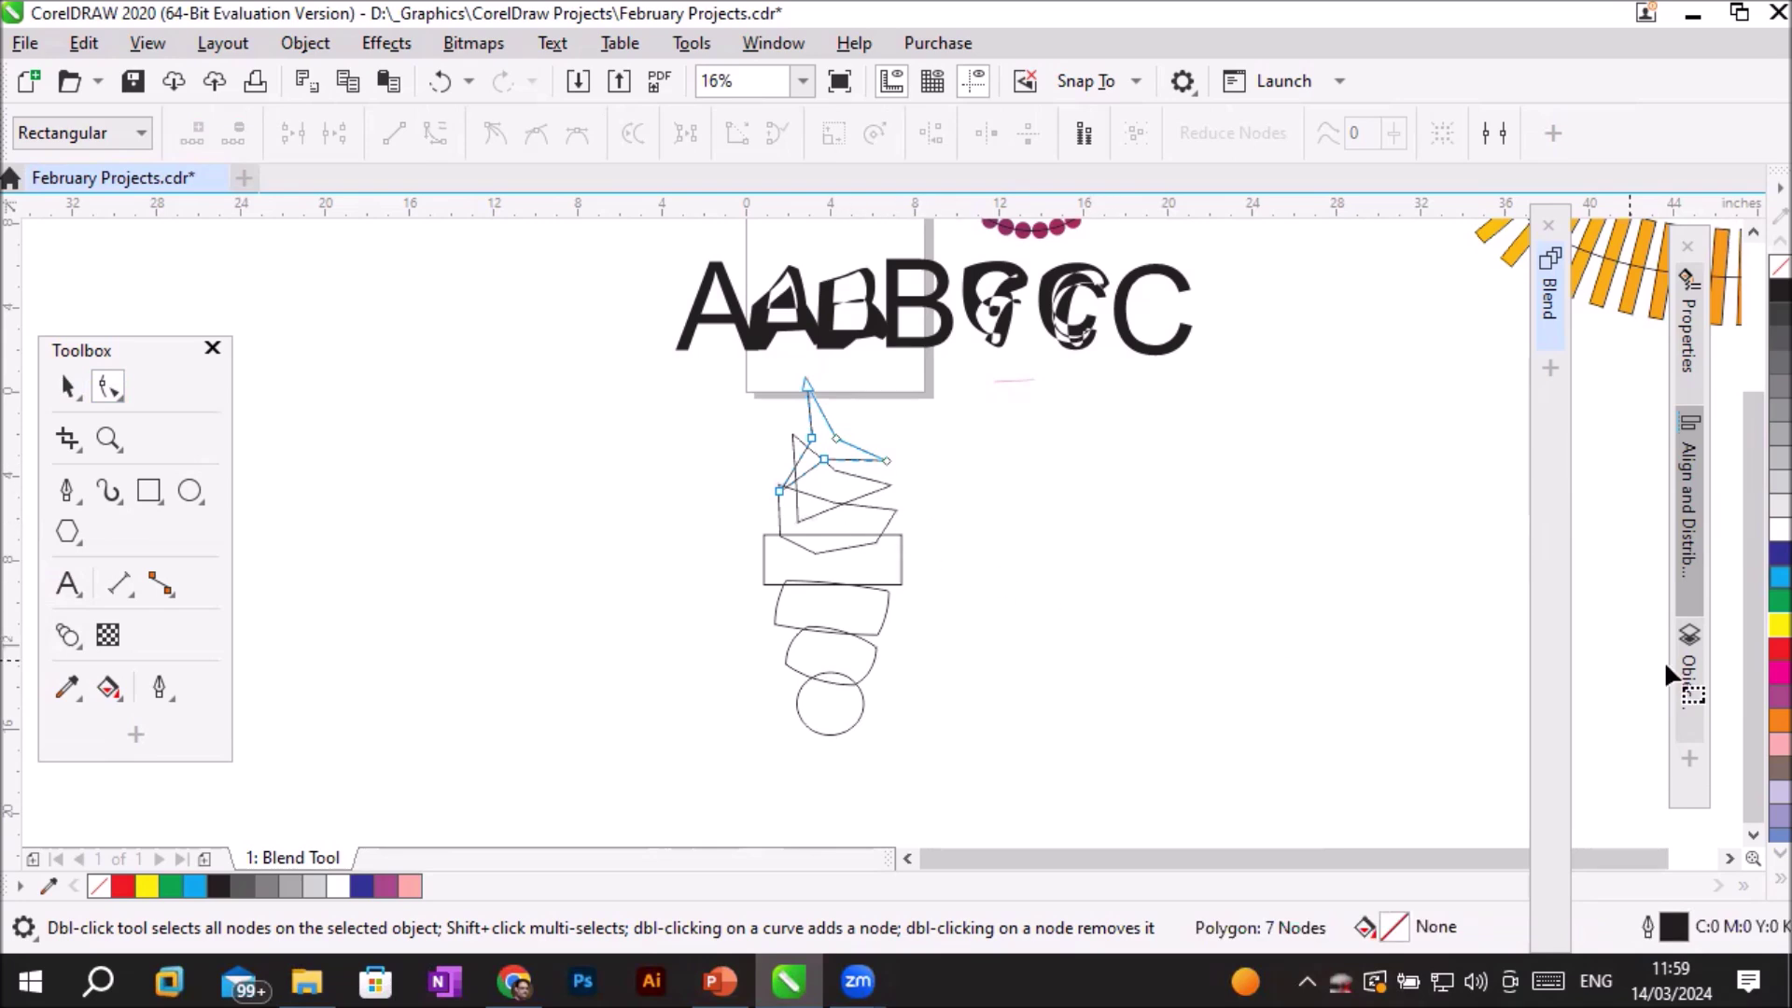
Fill the three-pointed star at the top of the blend with blue and the rectangle with red.
left_click(1779, 553)
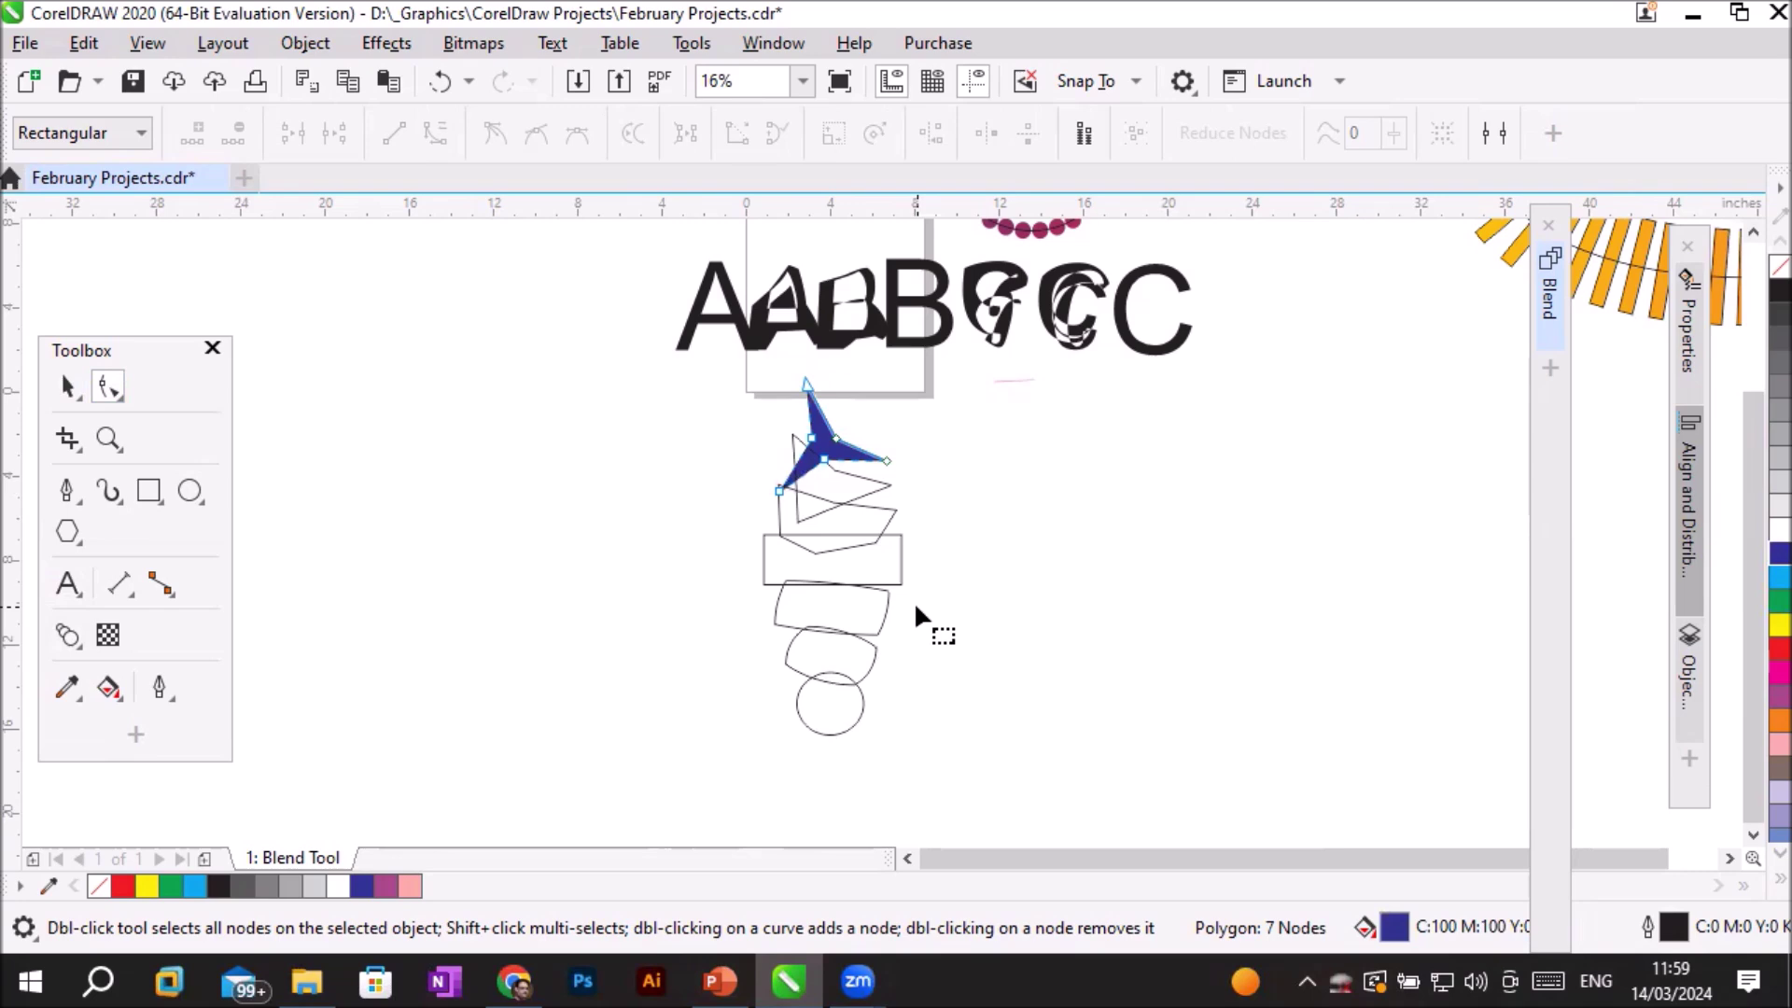
left_click(898, 576)
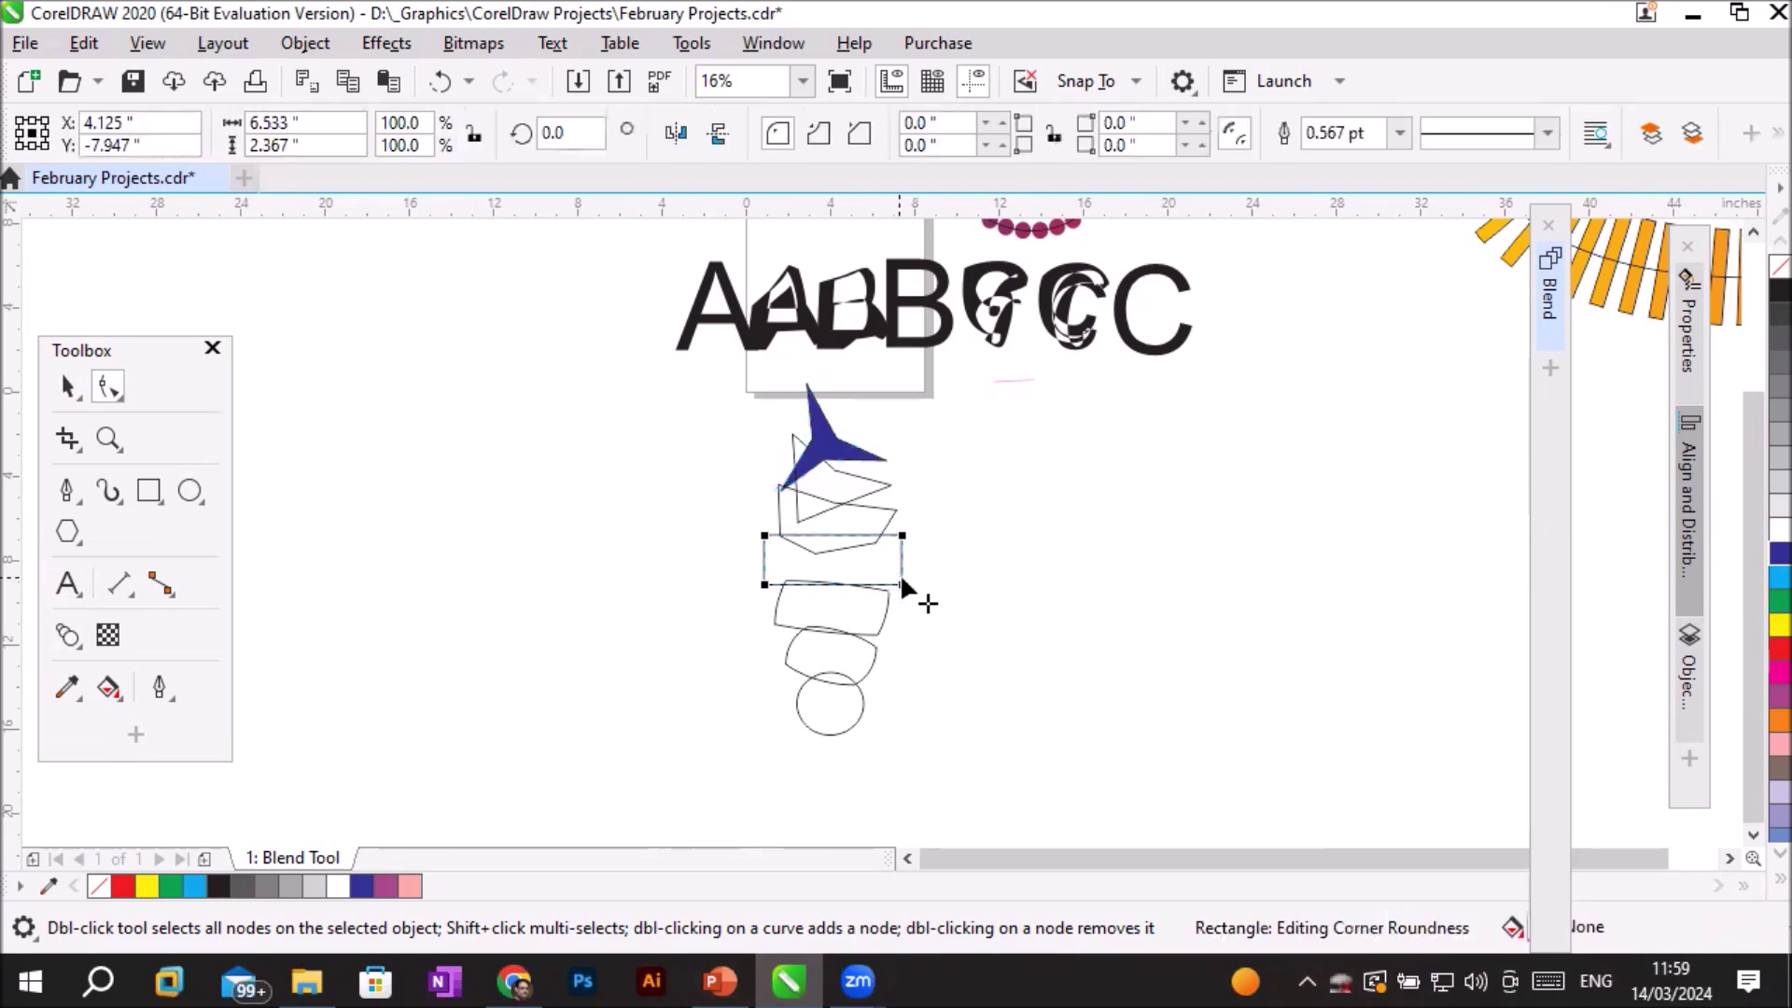
left_click(1780, 649)
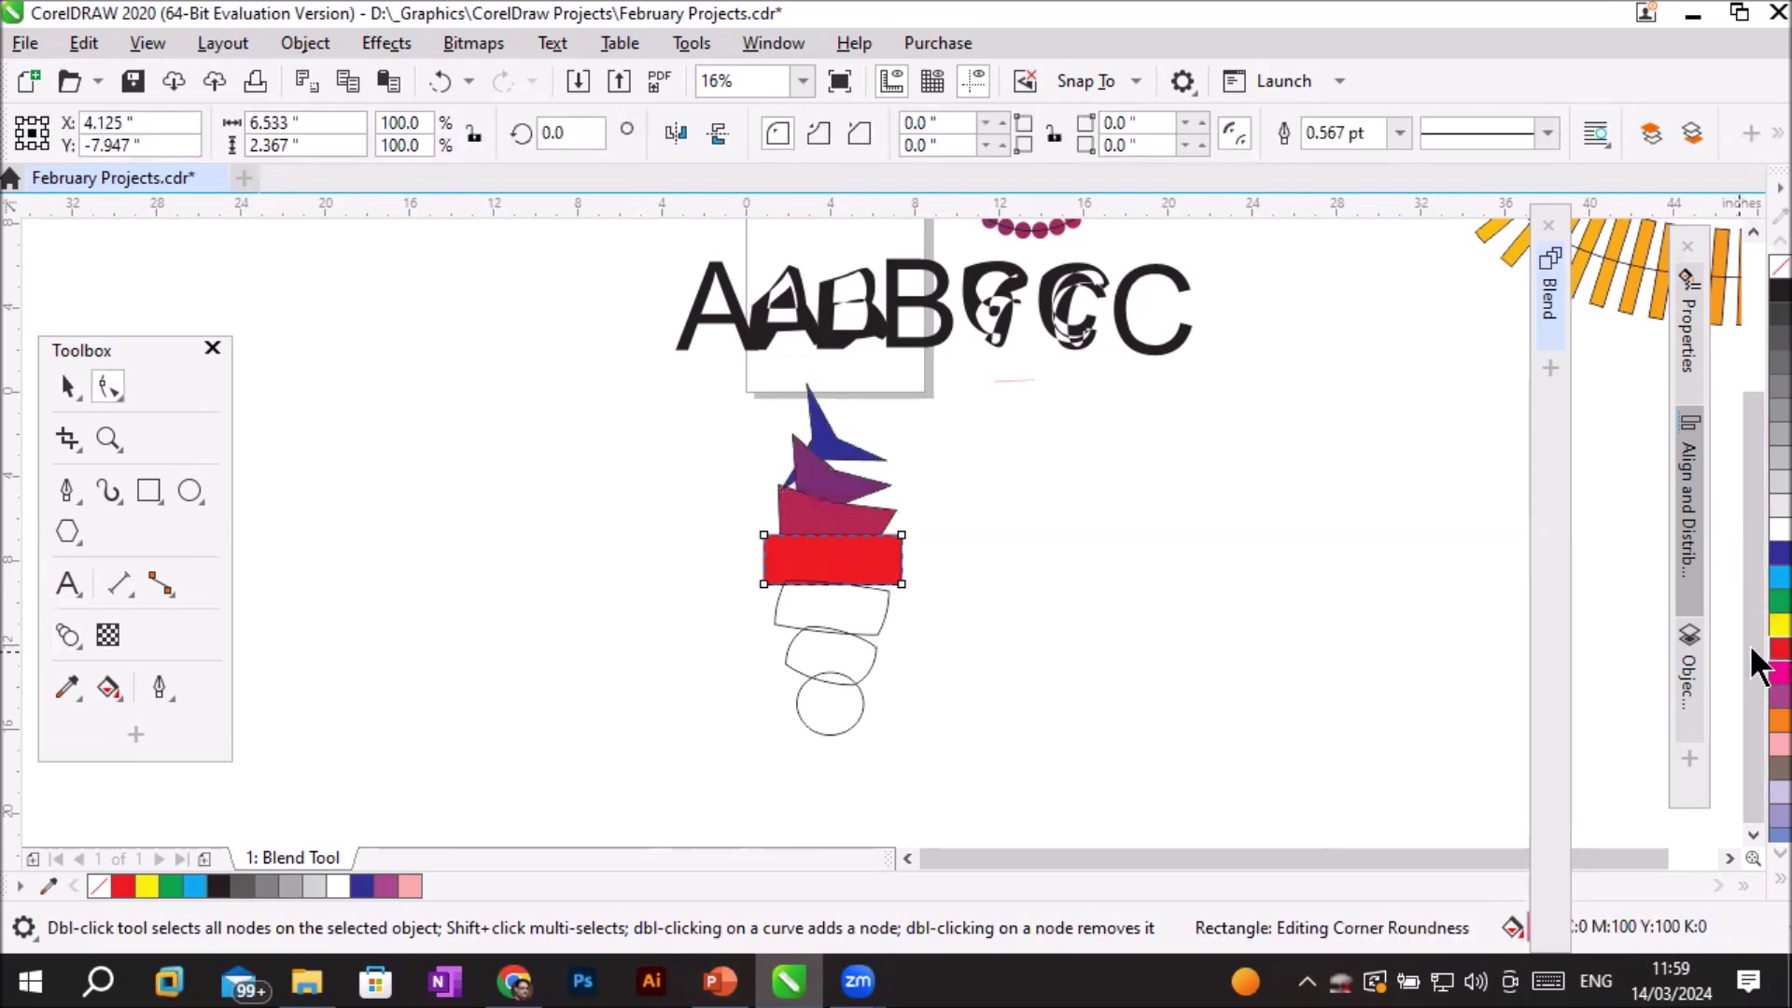
Fill the ellipse at the lower end of the rectangle-to-ellipse blend with yellow.
left_click(836, 732)
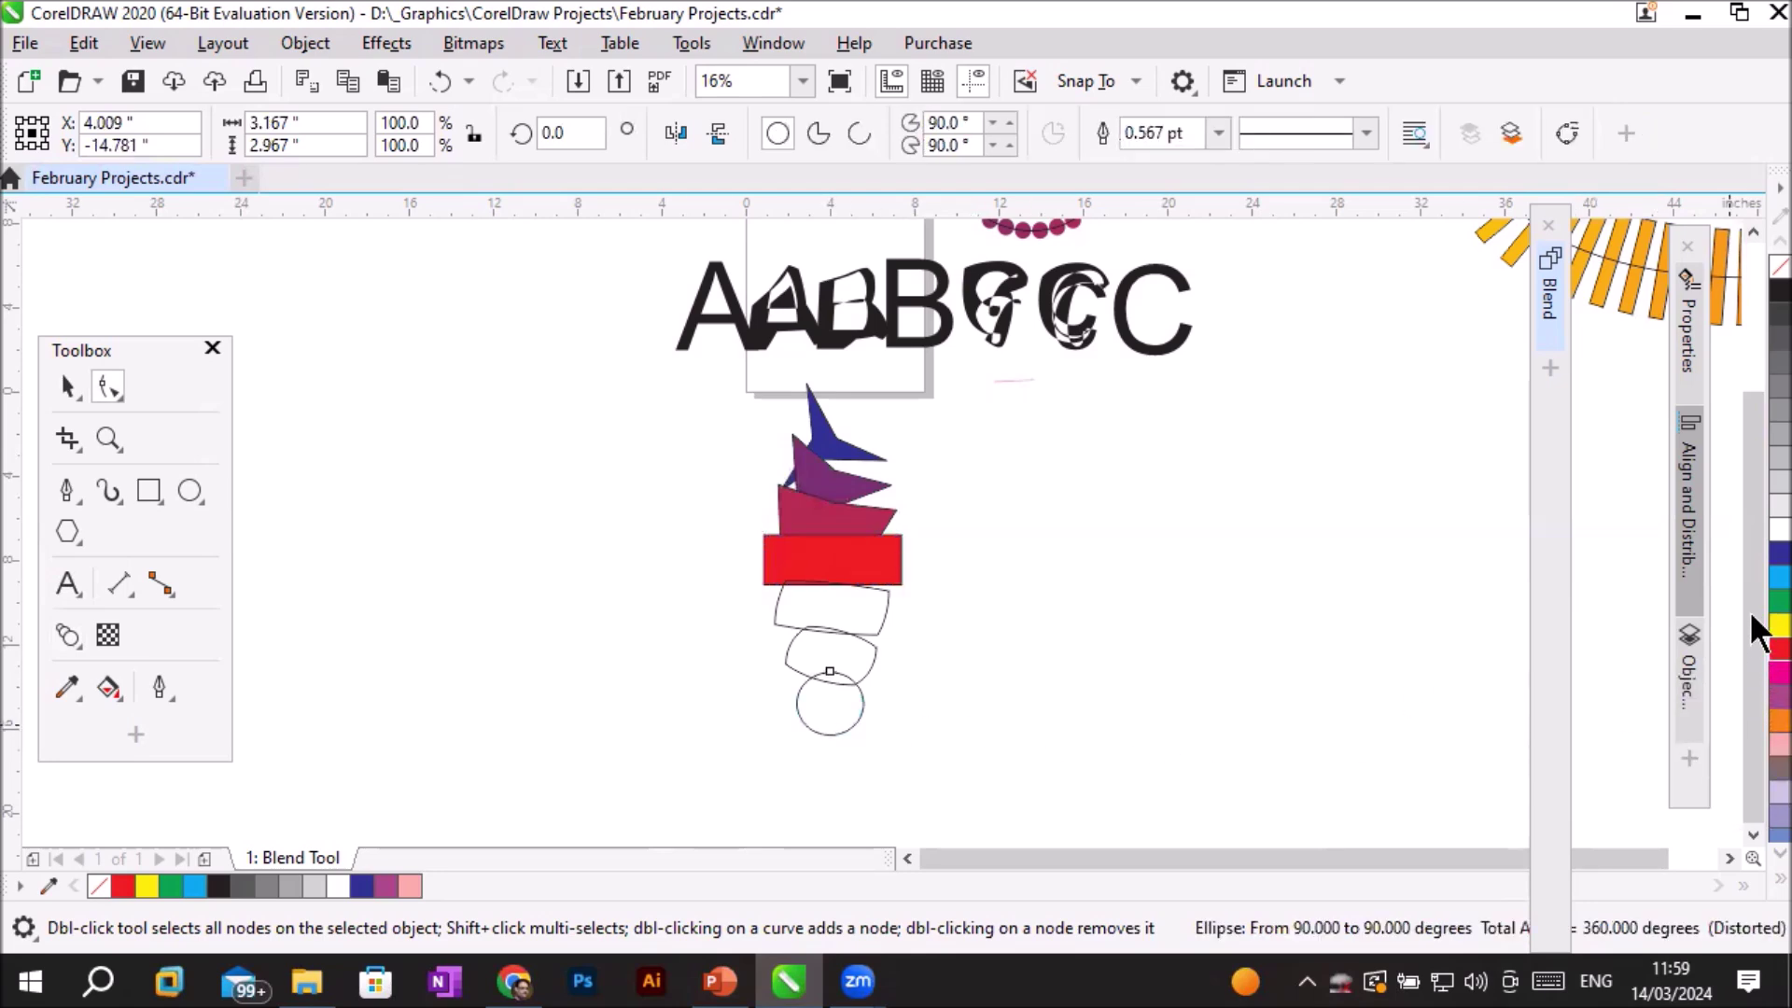
left_click(1778, 624)
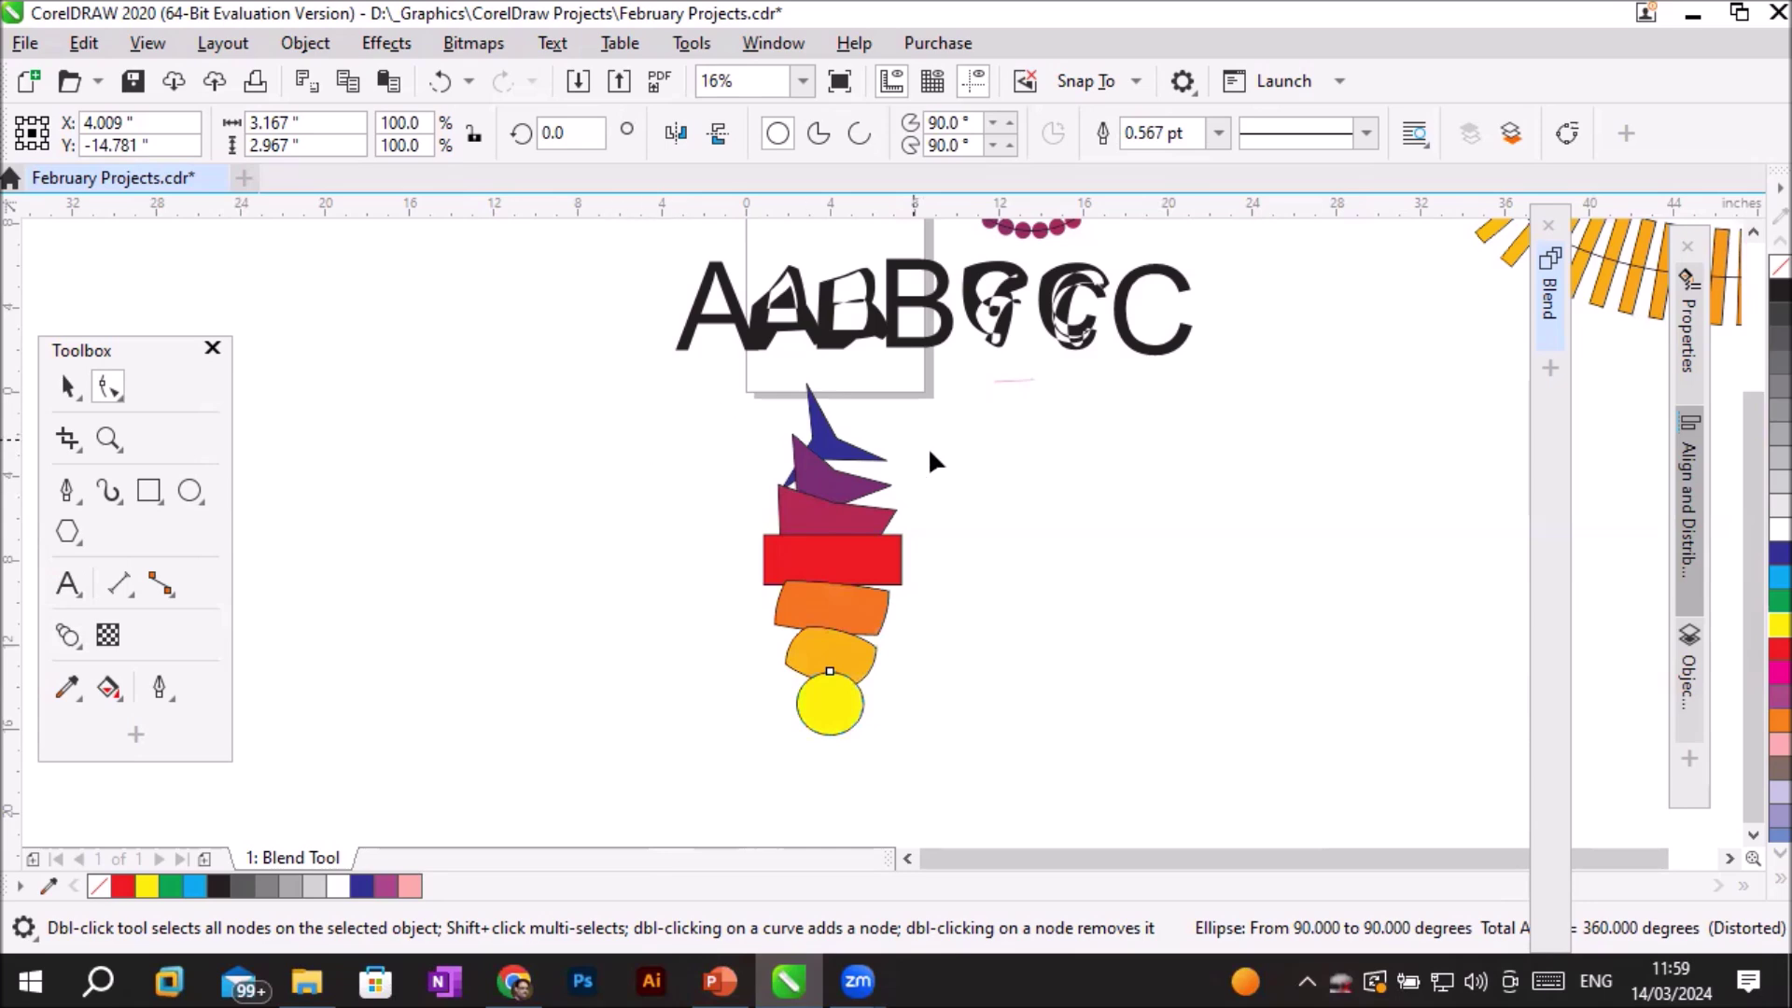
Delete the blended letters A, B and C together with the coloured star, rectangle and ellipse blend beneath them.
scroll(506, 612, "down", 3)
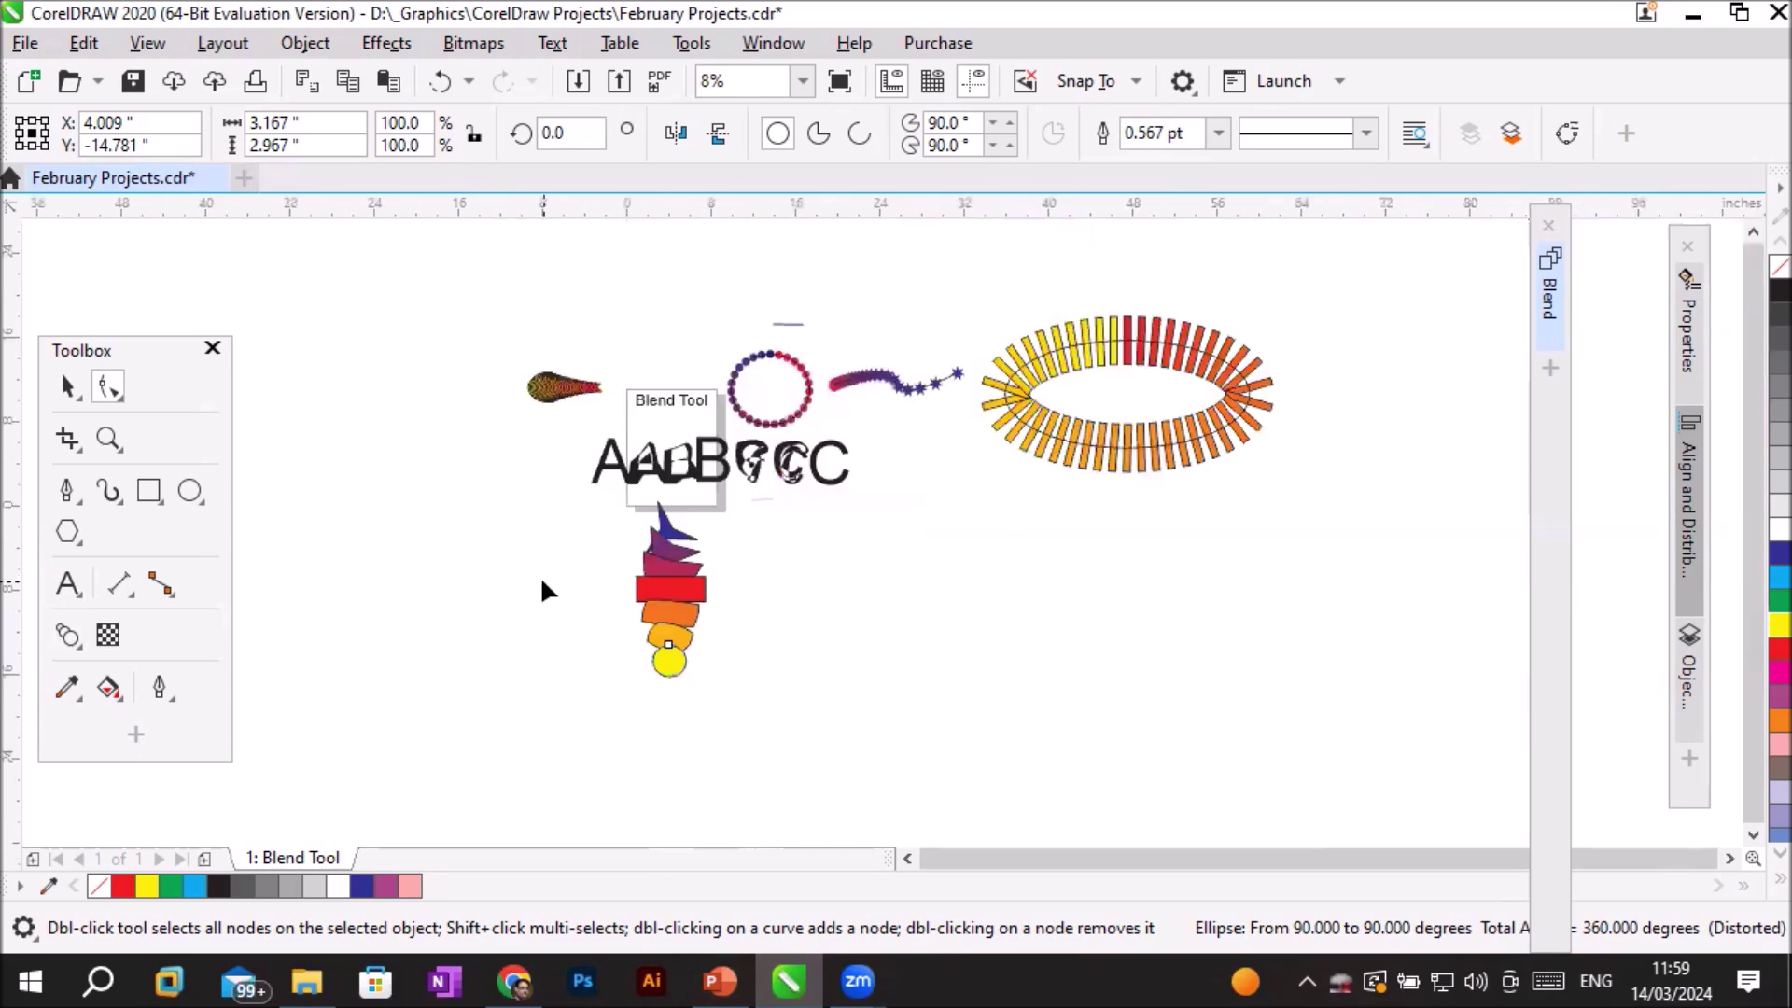
scroll(540, 575, "up", 3)
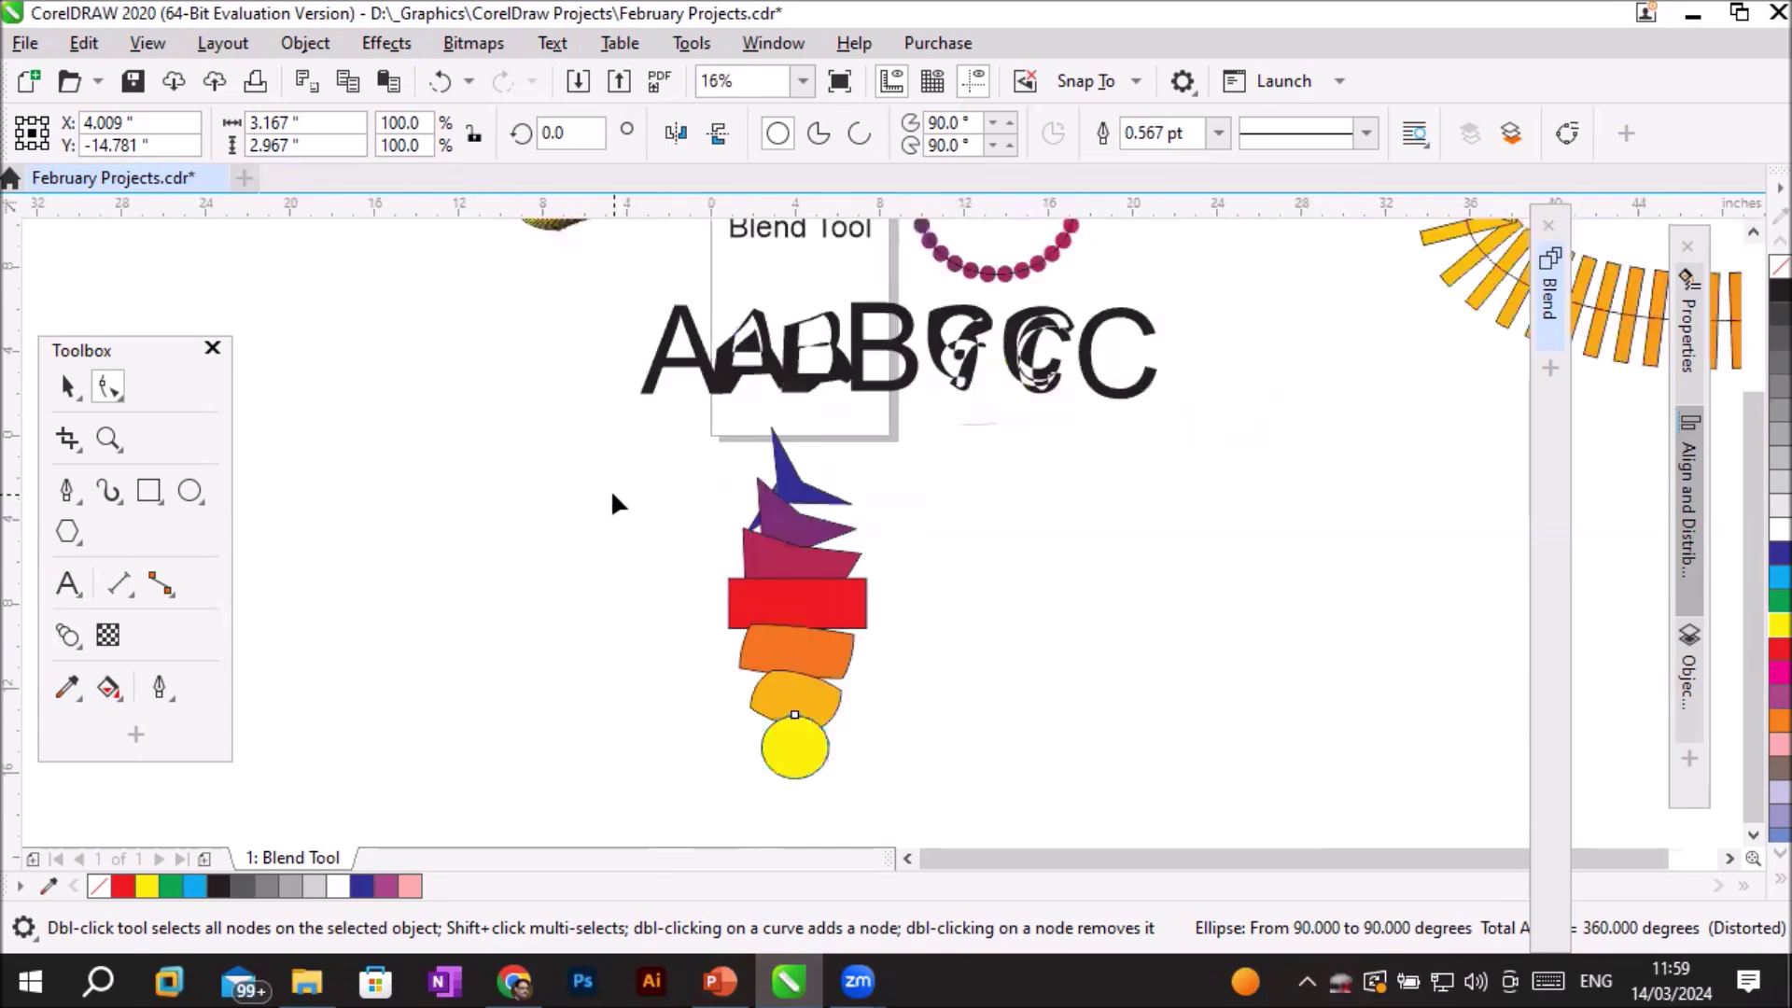
scroll(613, 495, "down", 1)
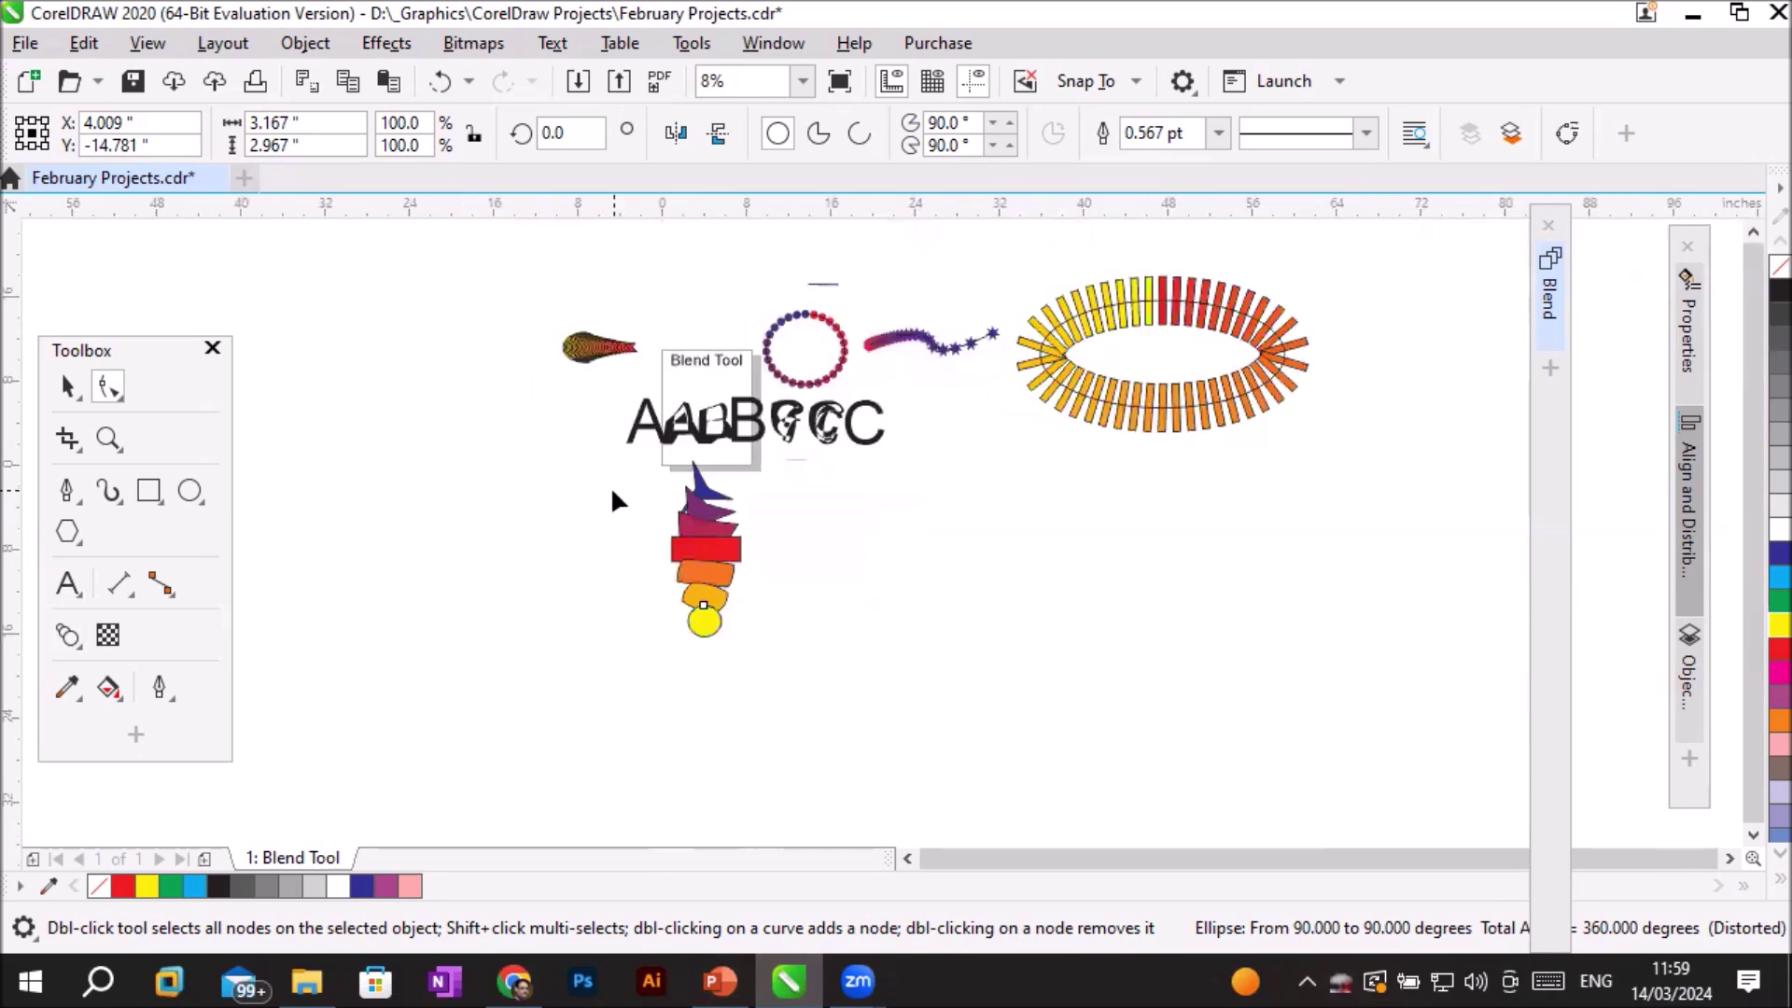
left_click(66, 386)
left_click_drag(590, 379, 845, 565)
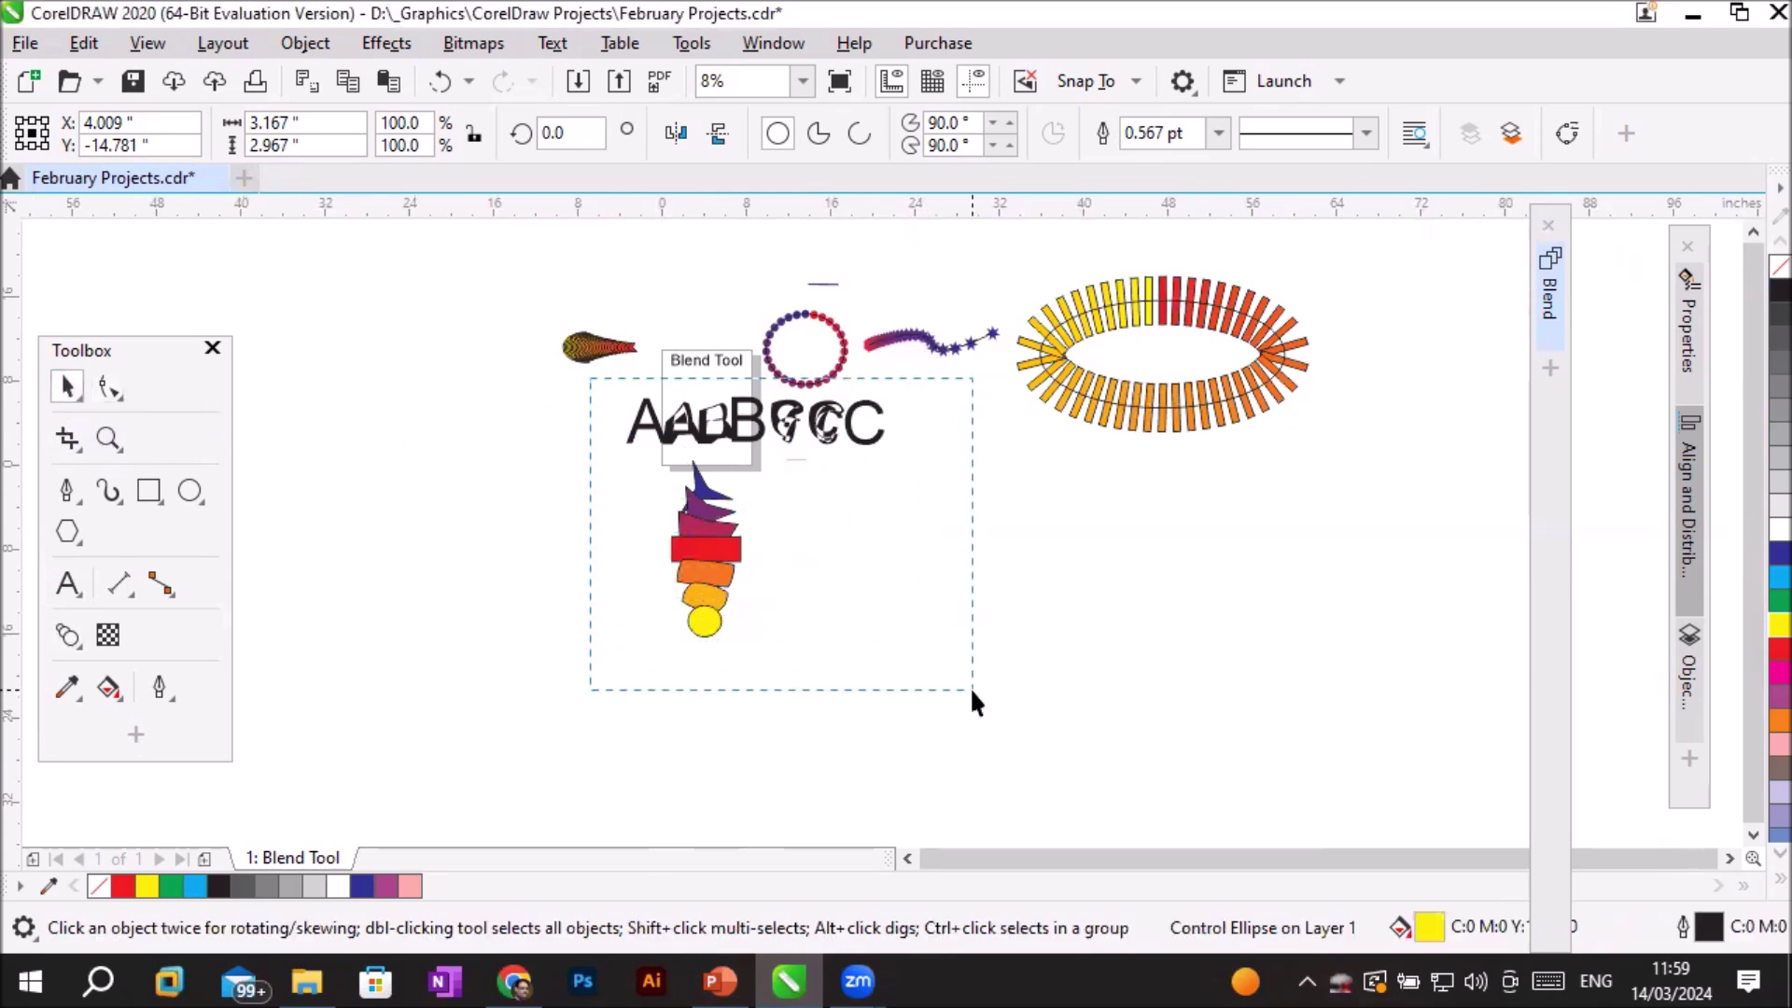
left_click_drag(972, 690, 976, 696)
key("Delete")
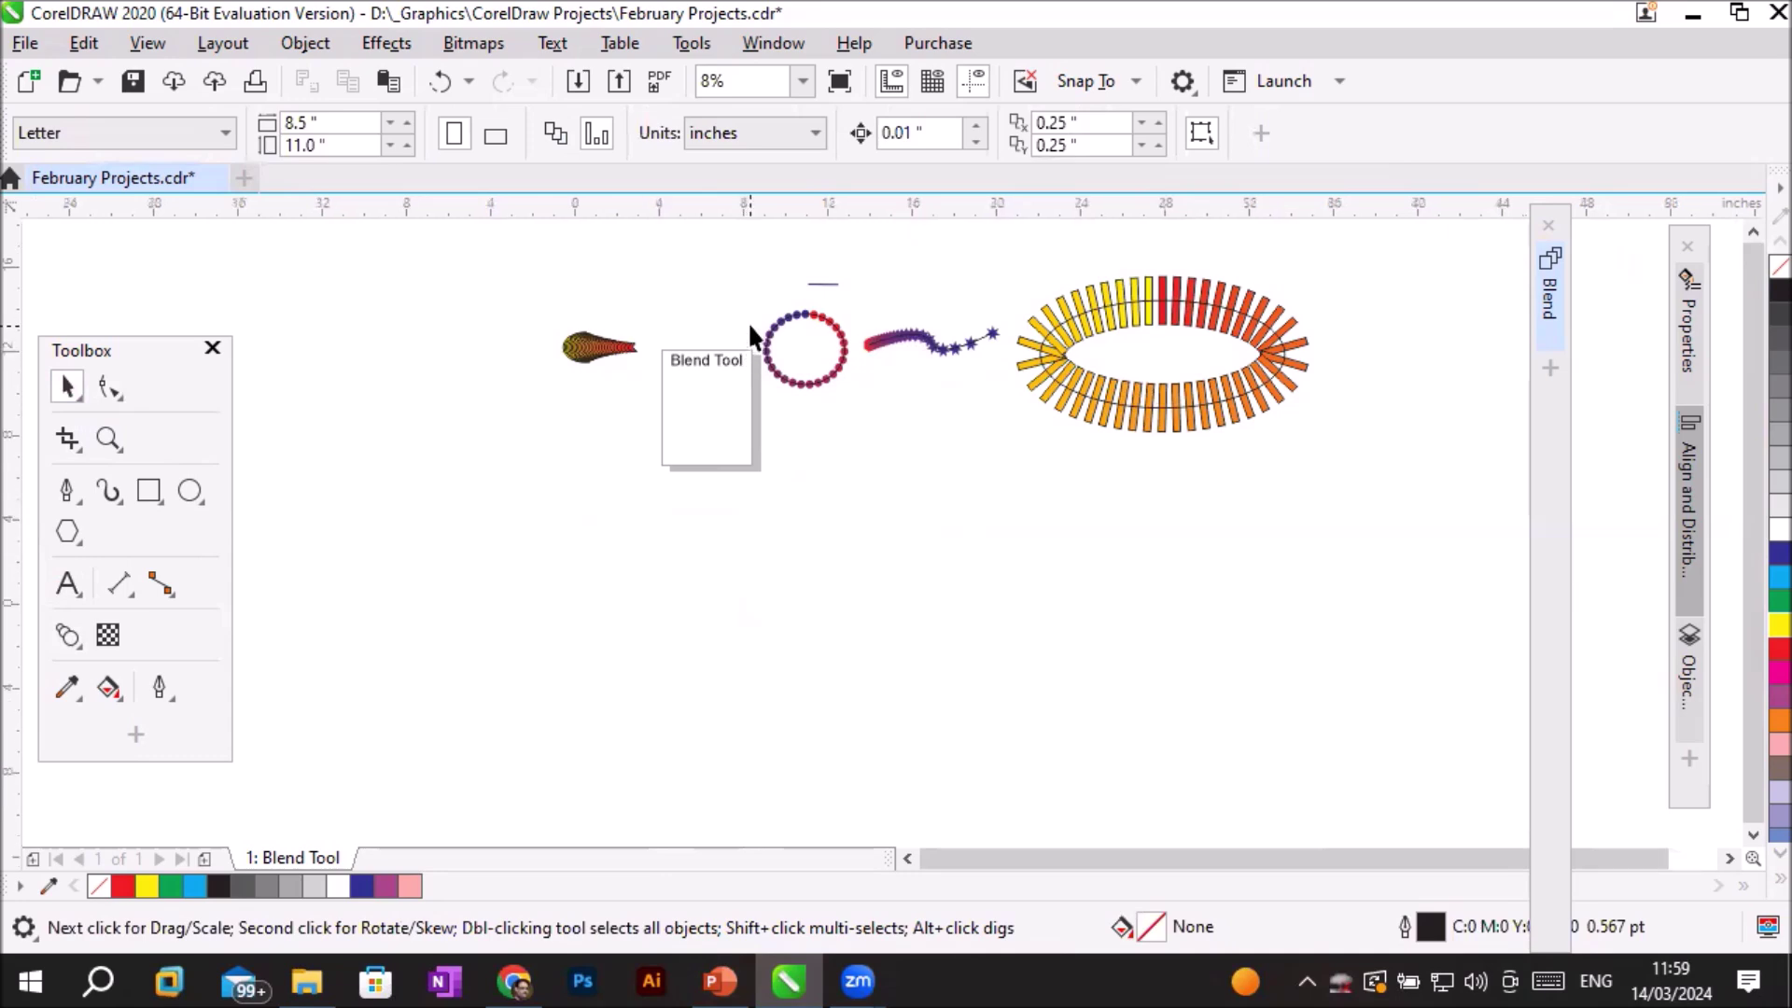
Draw an ellipse about 3.4 by 3.2 inches below the Blend Tool title and duplicate it into a cluster of five overlapping ellipses.
scroll(748, 321, "up", 2)
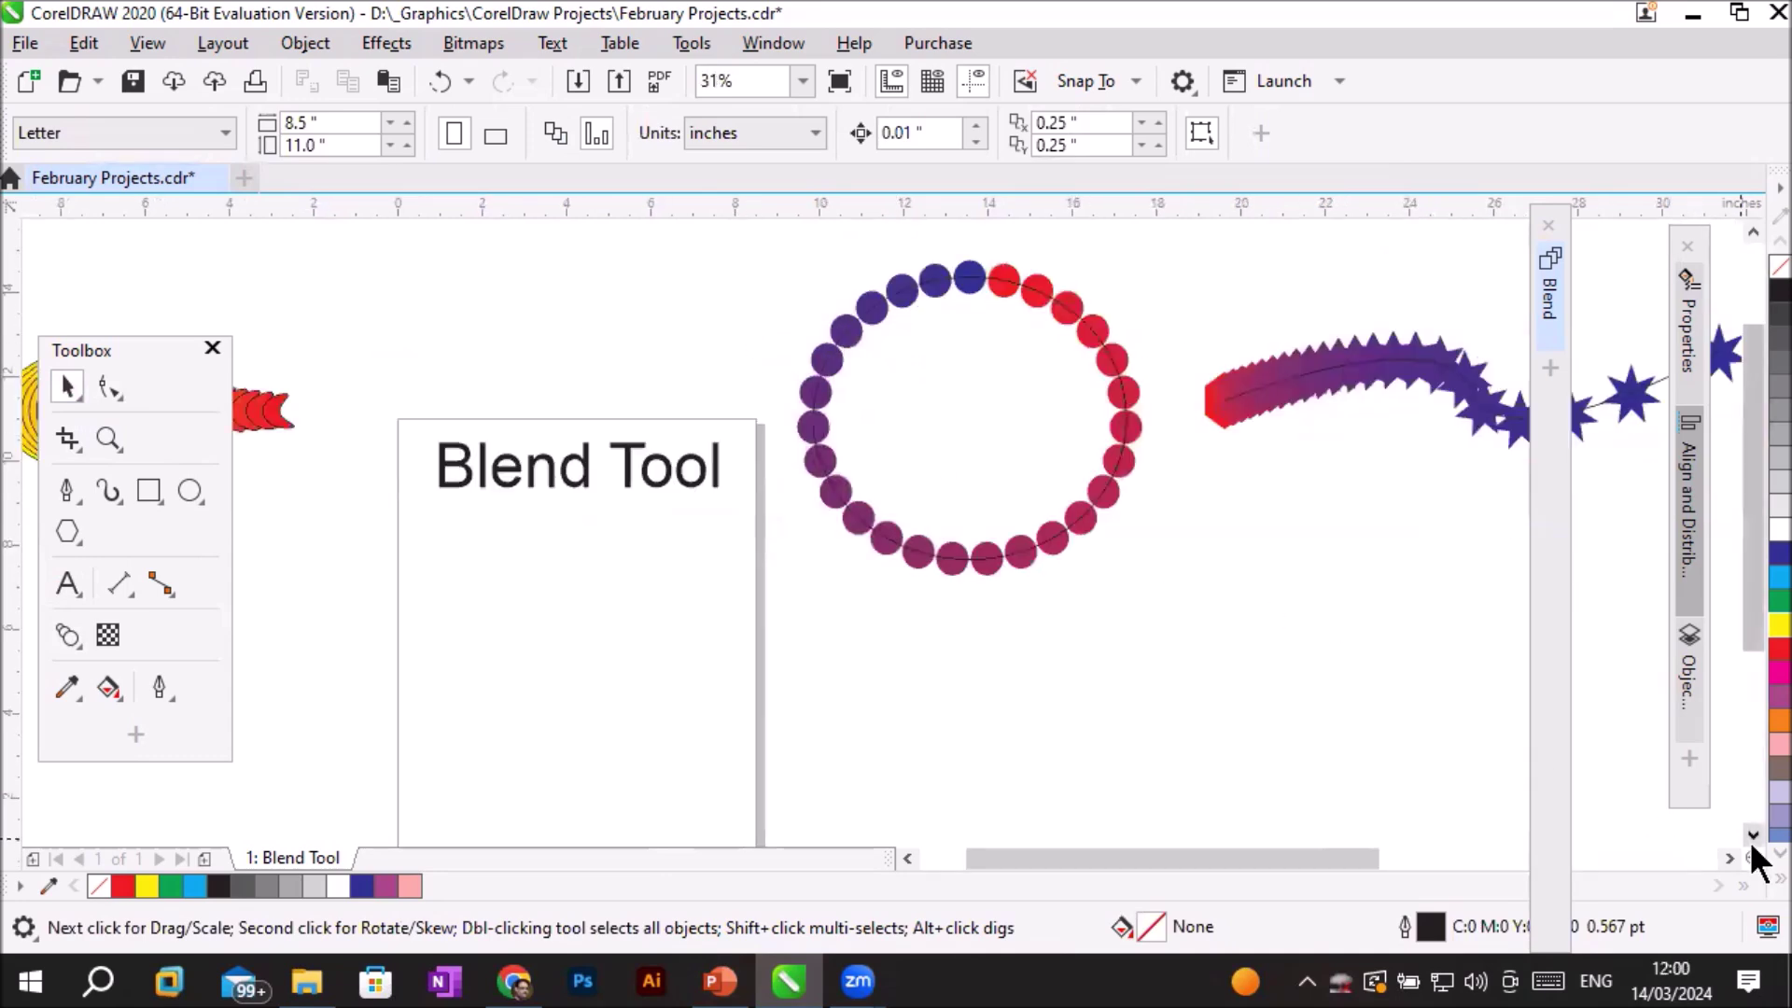
left_click(1753, 835)
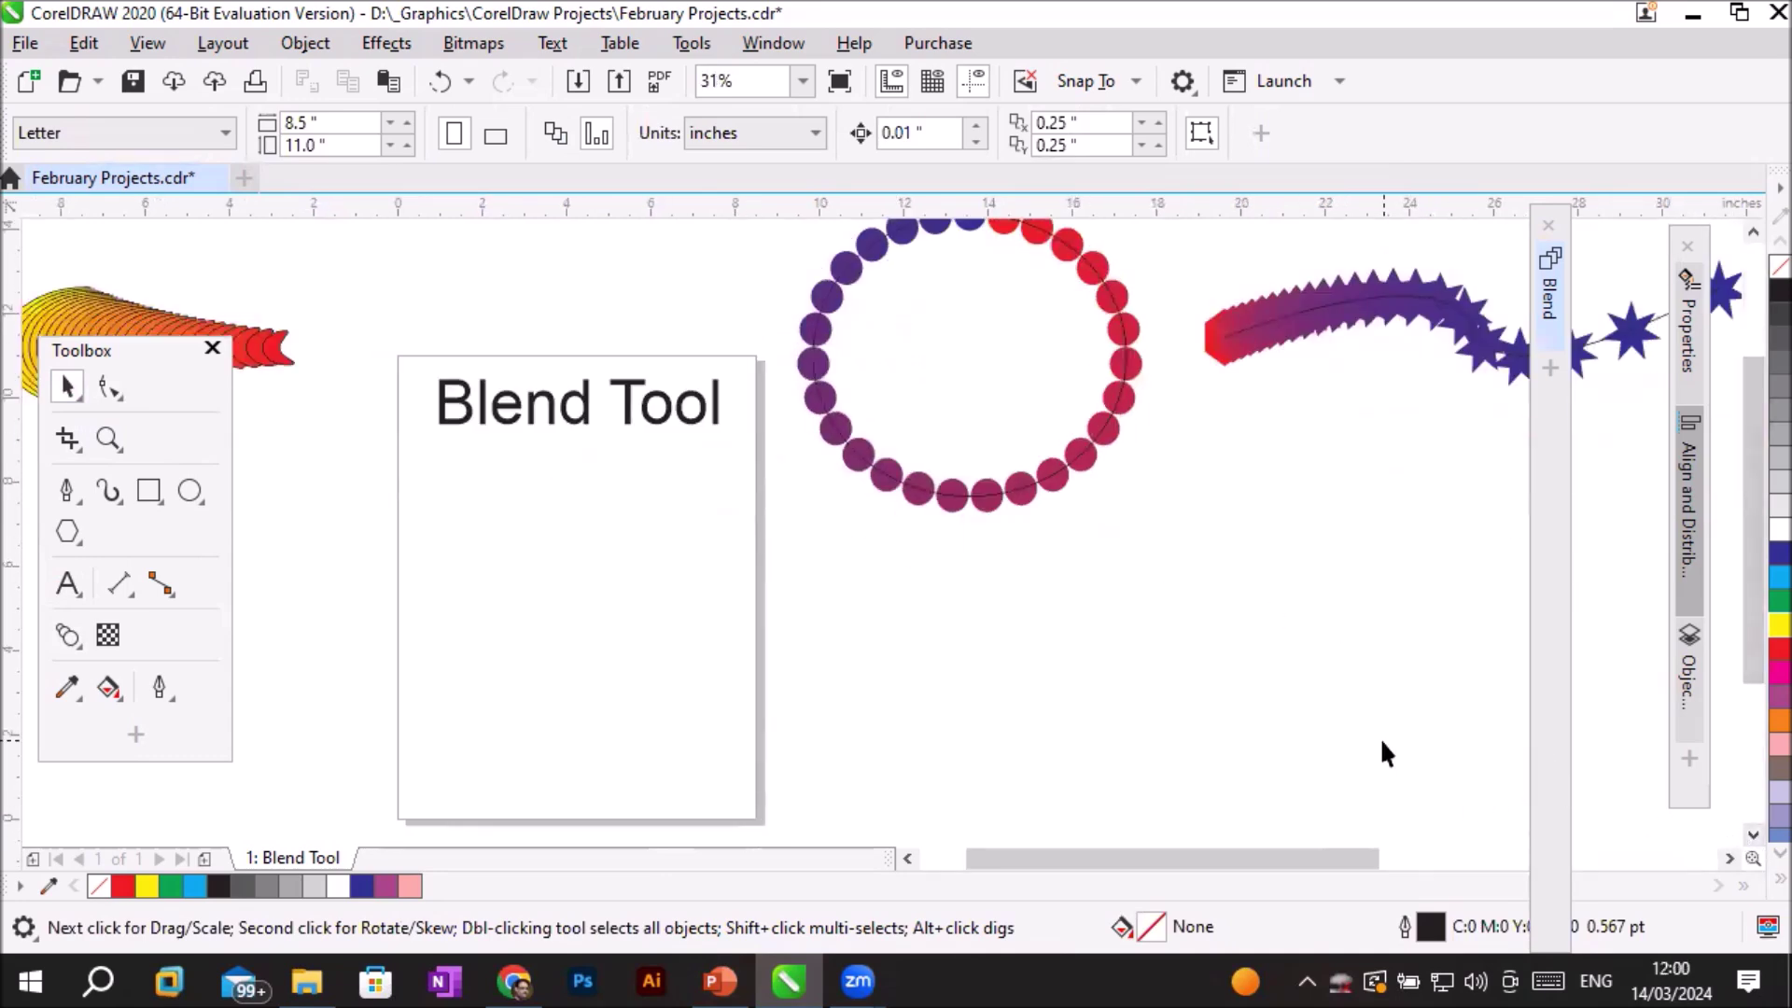
left_click(192, 492)
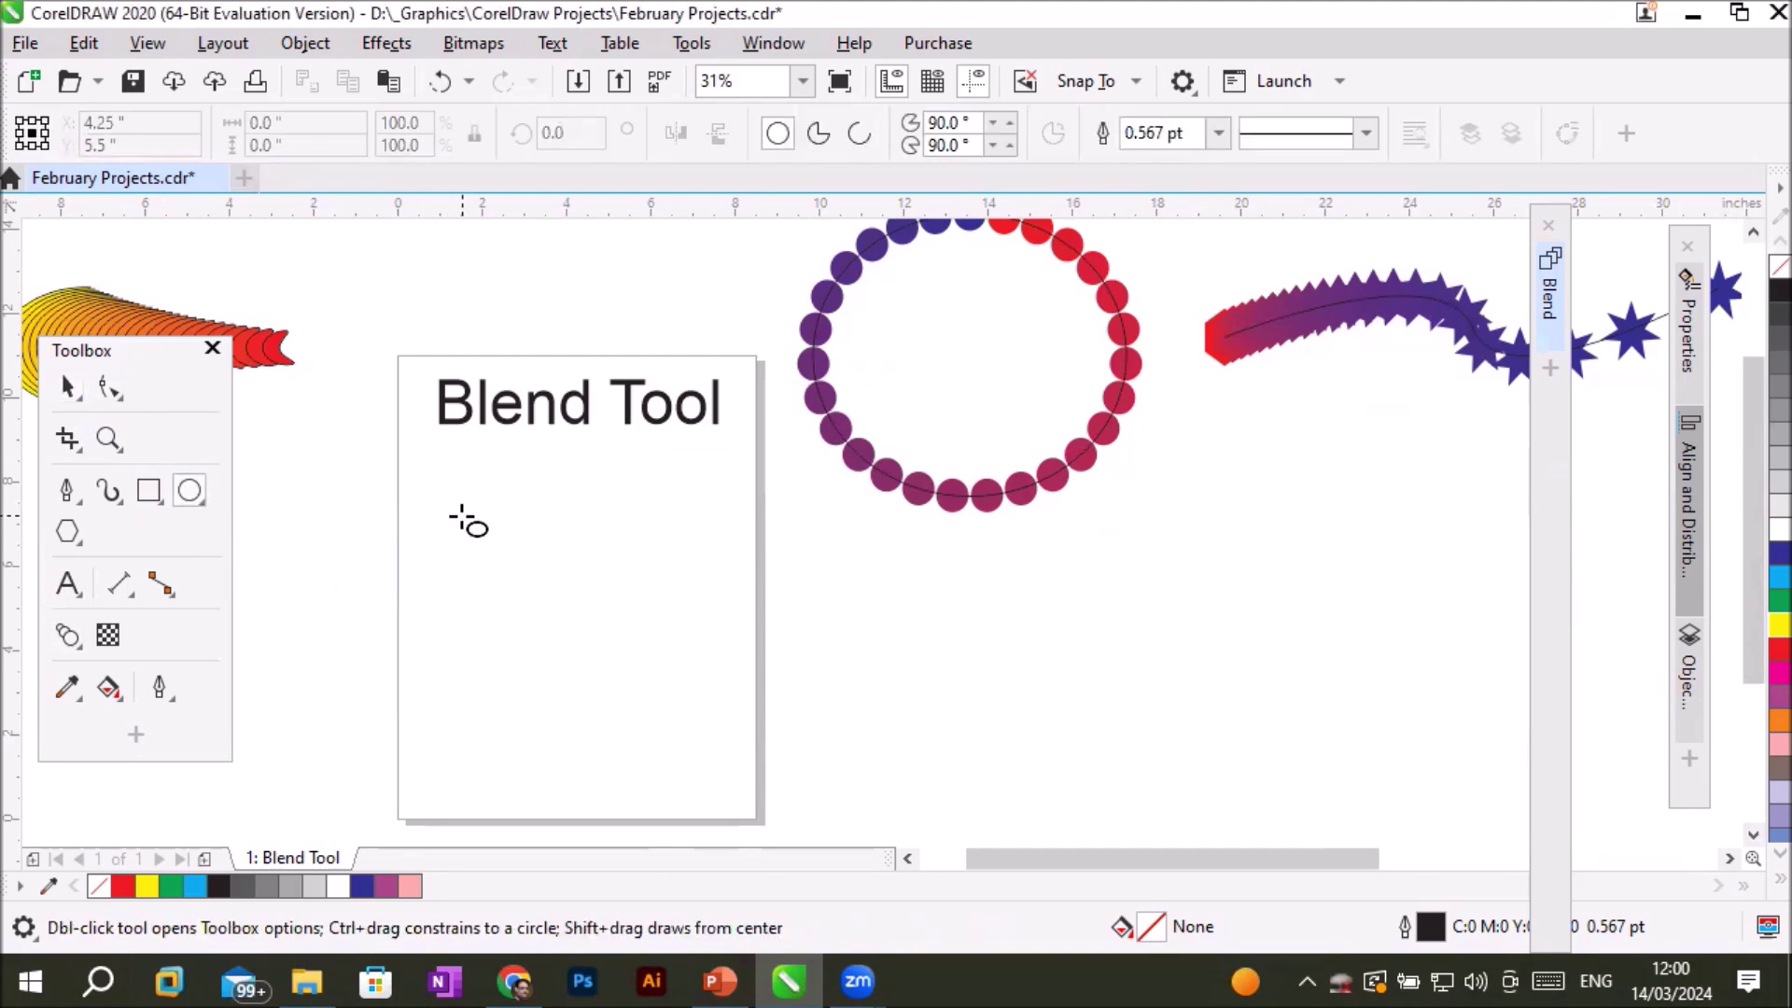
left_click_drag(467, 520, 610, 654)
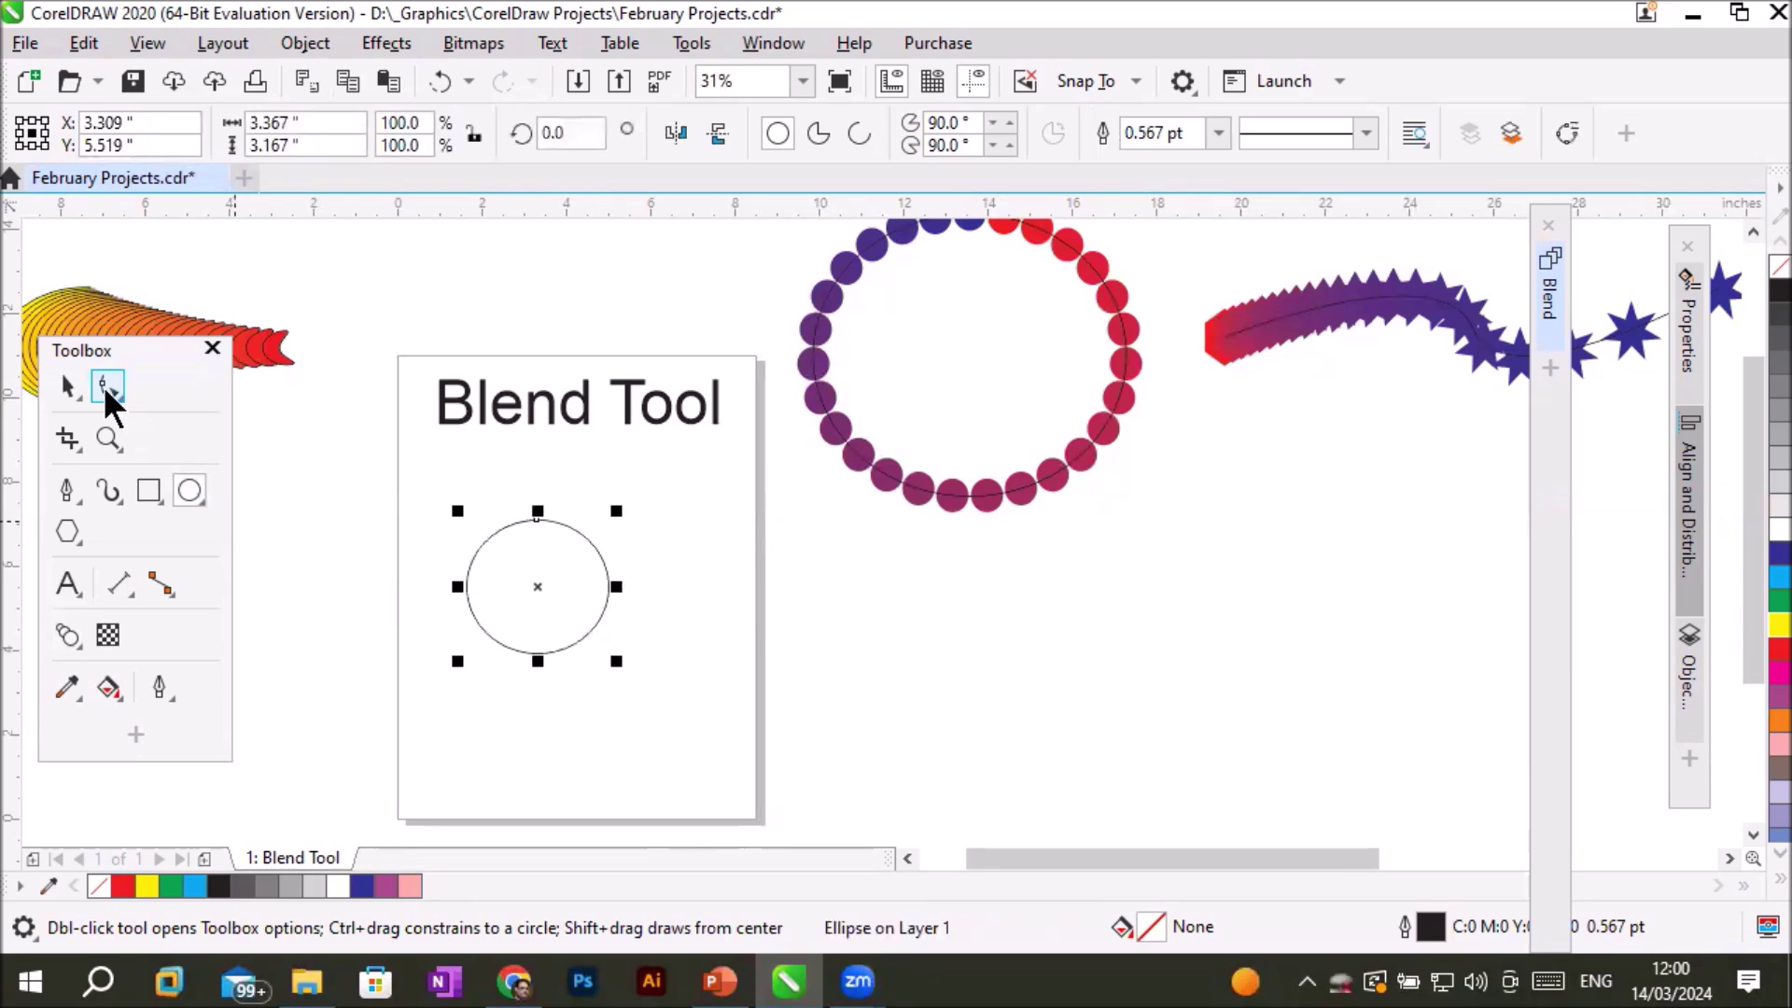
left_click(65, 388)
left_click_drag(581, 615, 634, 674)
Weld the five overlapping ellipses into a single cloud shape and fill it with cyan.
left_click_drag(426, 456, 812, 763)
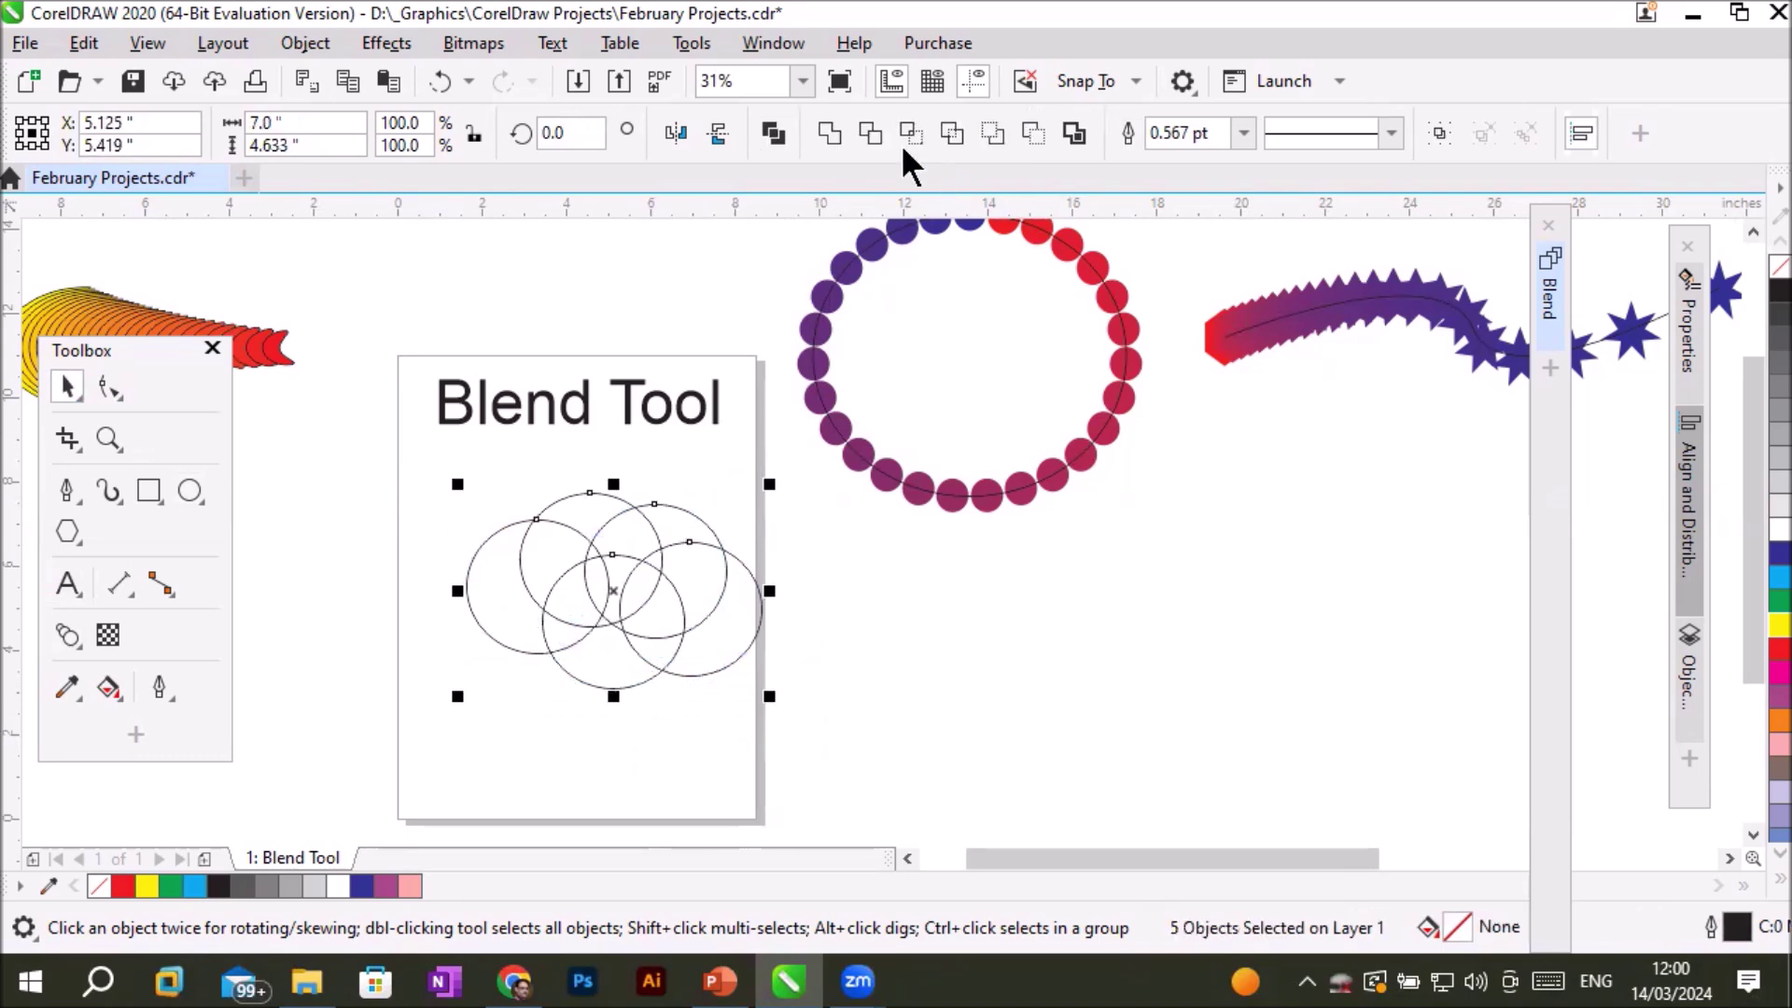
left_click(821, 128)
left_click(1753, 582)
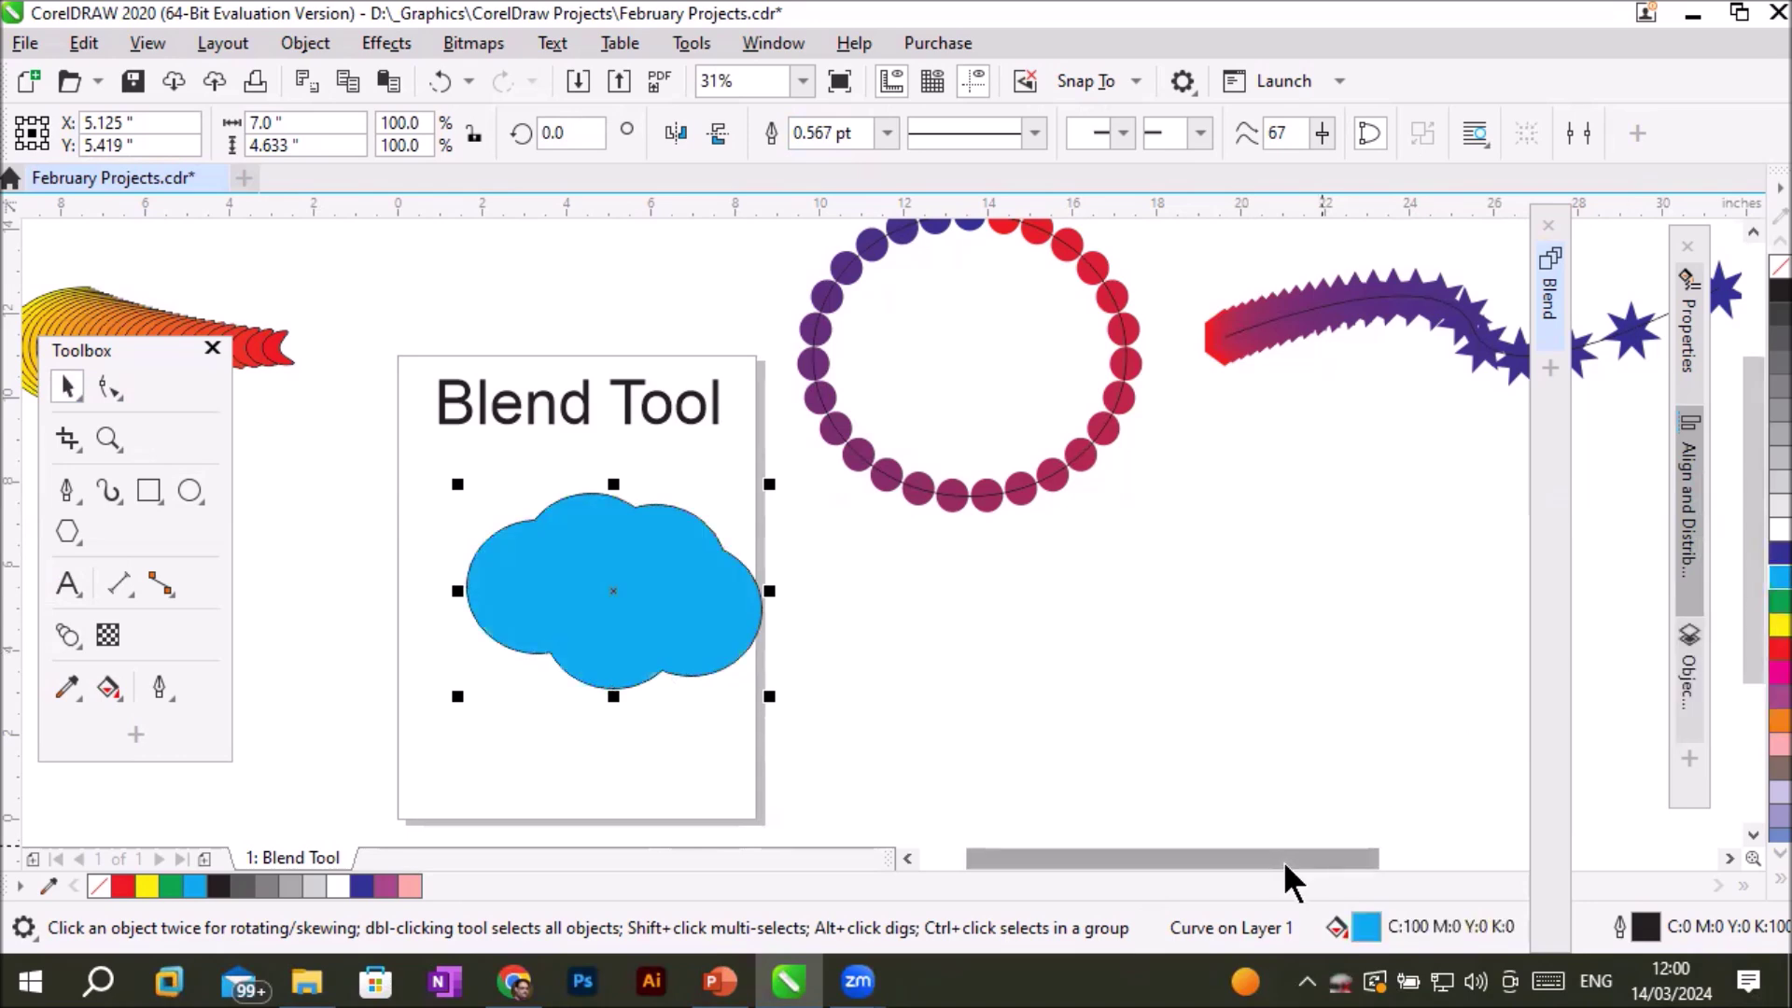
Place a copy of the cloud outside the page's right edge and fill the copy with 10% Black.
left_click_drag(672, 636, 1081, 688)
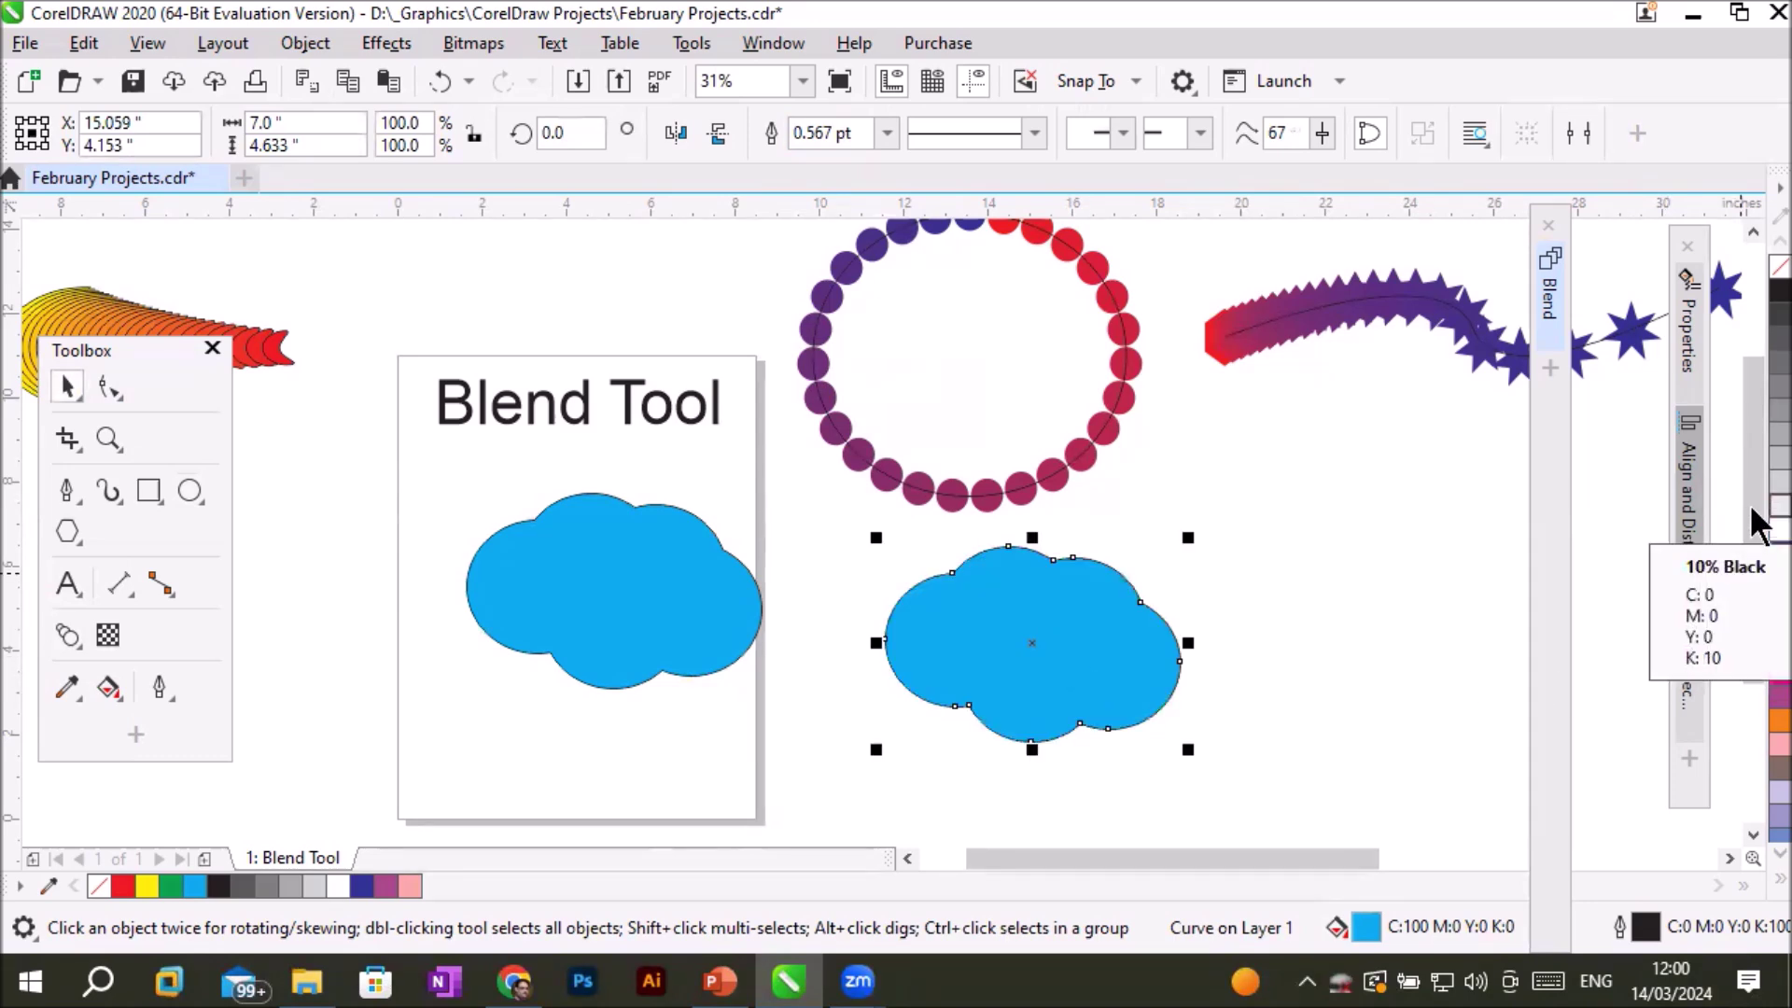
left_click(1780, 505)
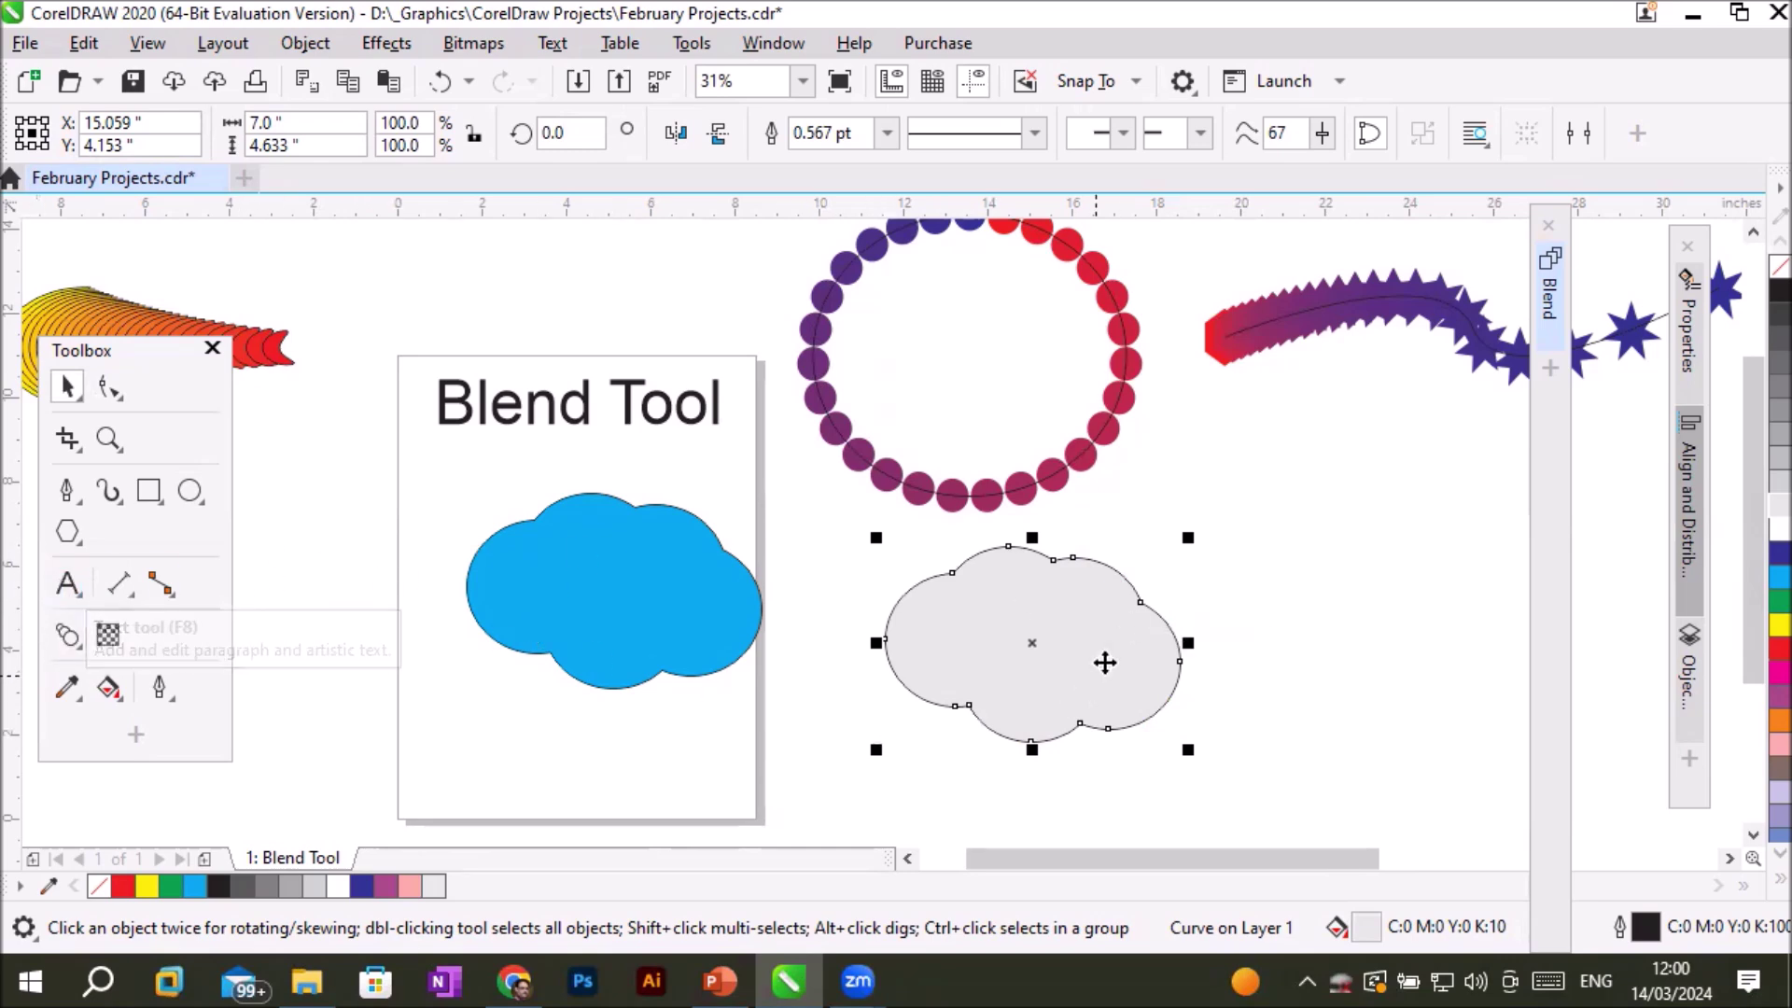
Shrink the grey cloud to about 3 by 2 inches and move it onto the centre of the cyan cloud.
left_click_drag(1188, 537, 1081, 648)
left_click_drag(960, 684, 614, 589)
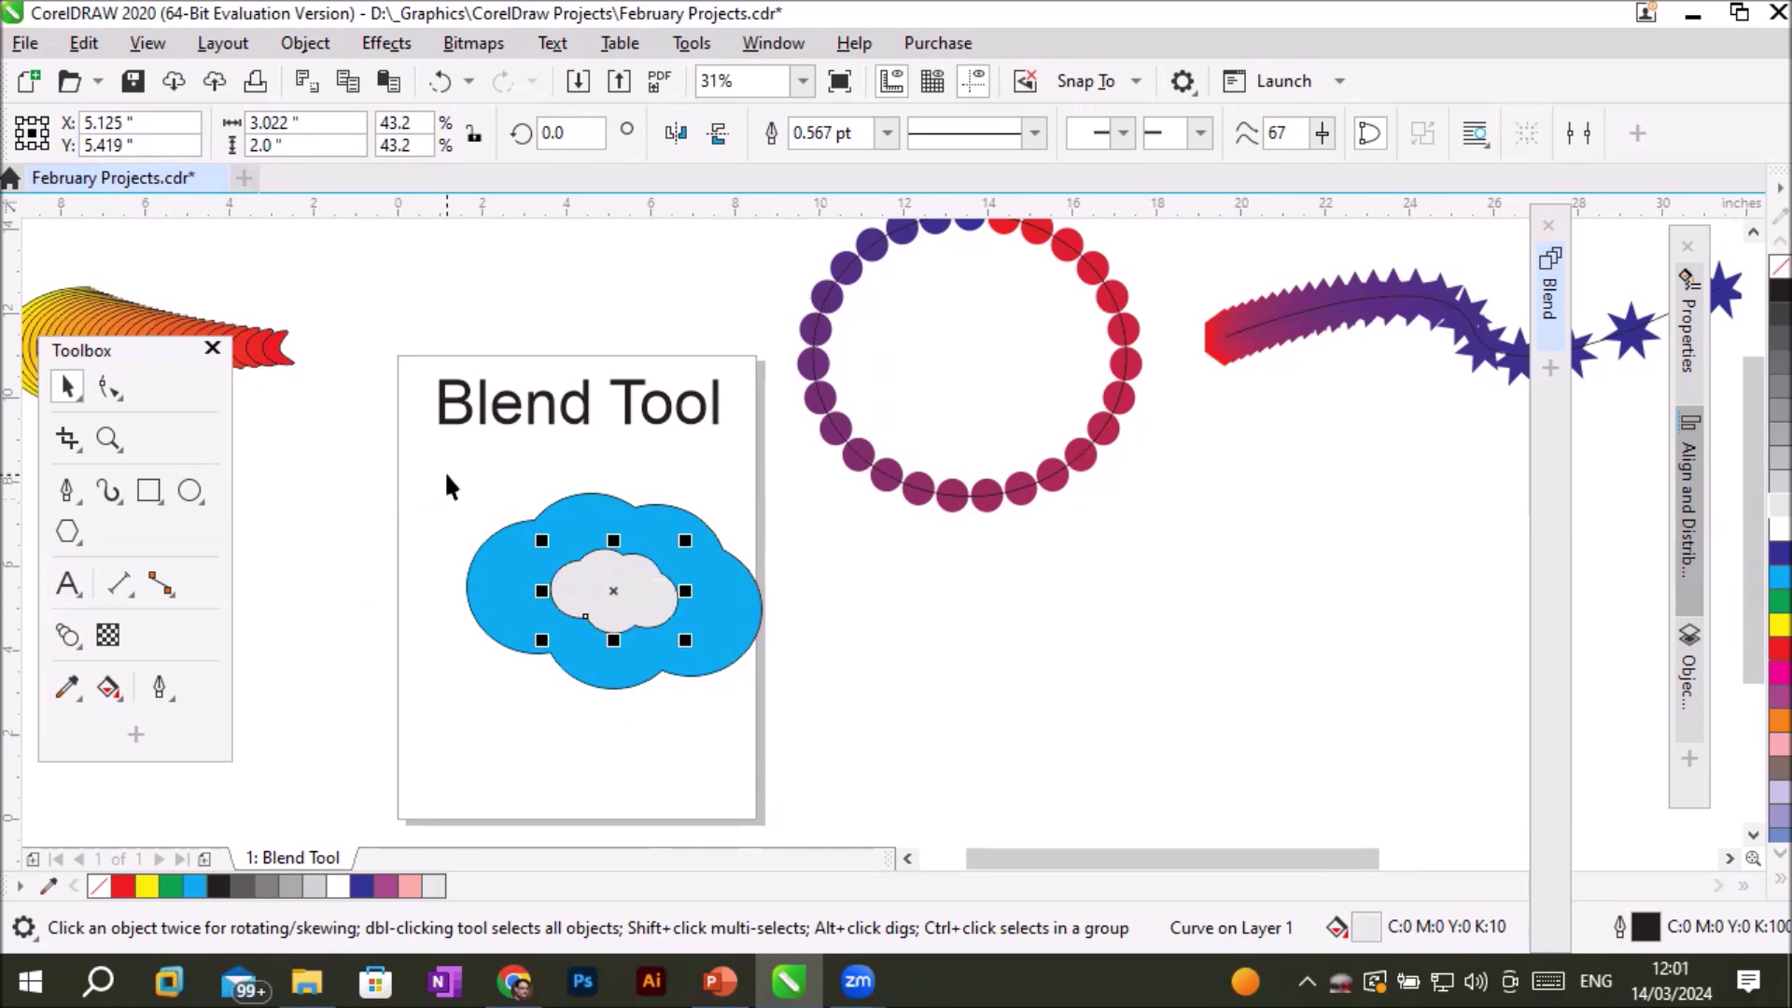
Blend the large cyan cloud into the small grey cloud with 20 steps.
left_click(66, 633)
left_click_drag(506, 560, 584, 576)
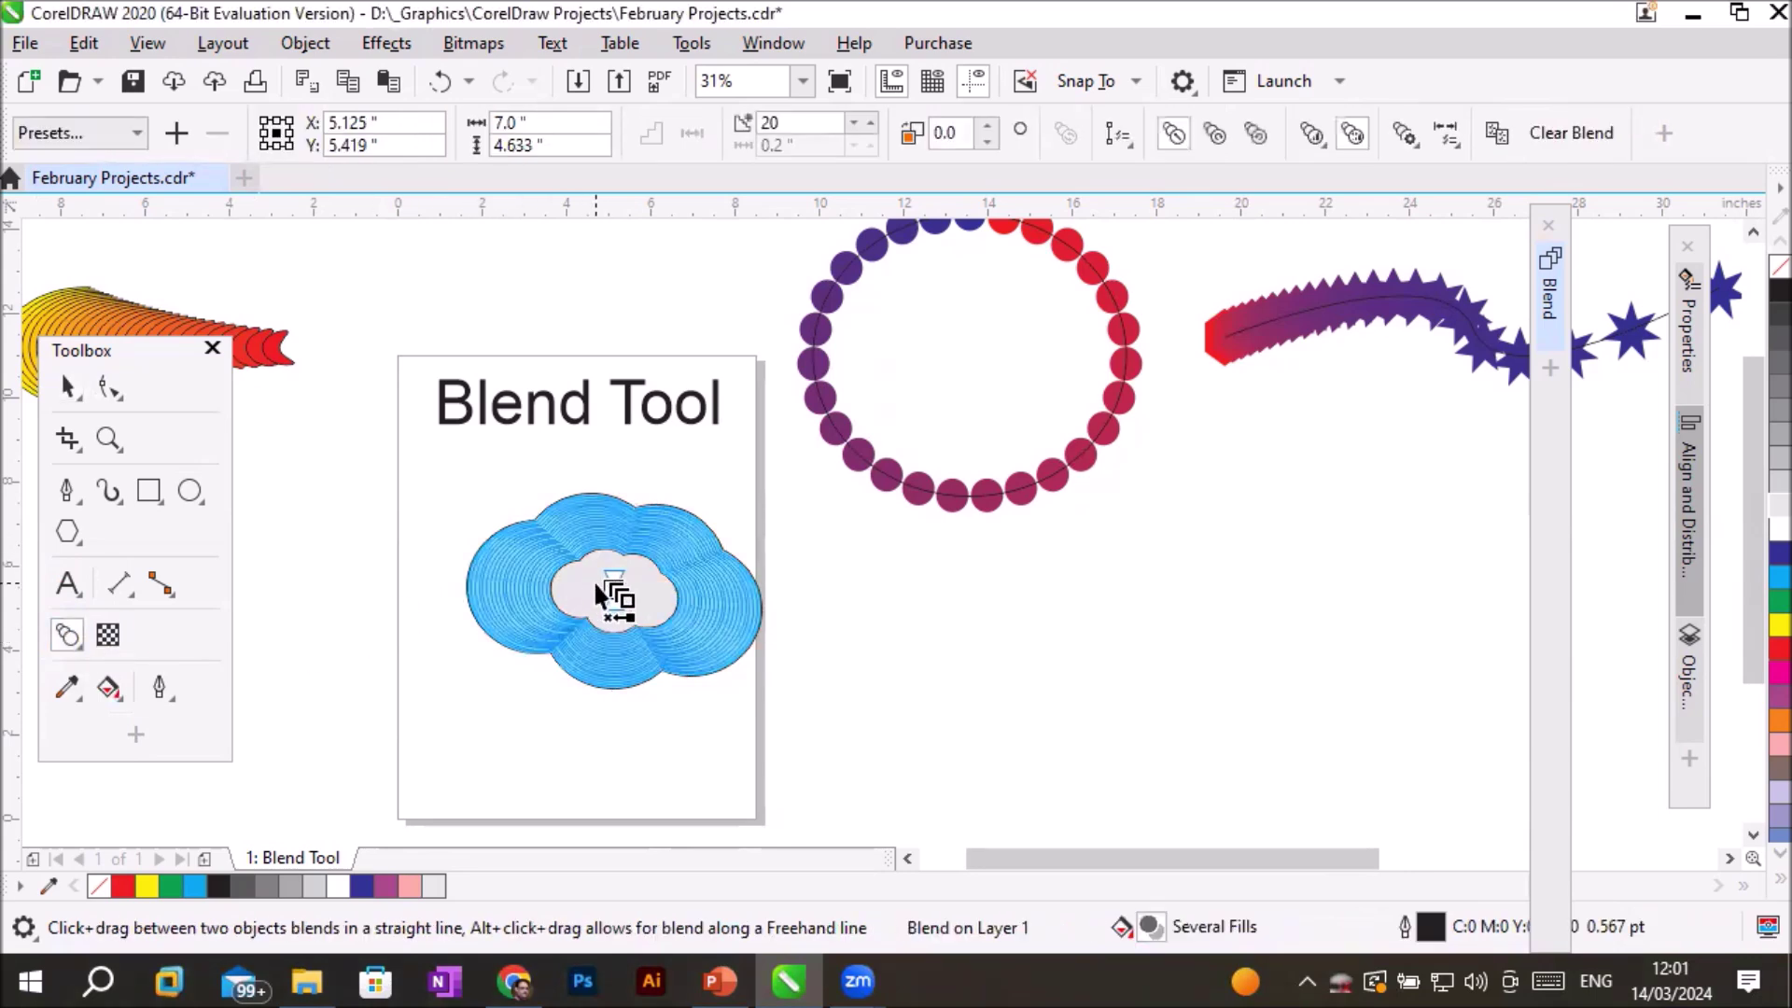
Remove the outline from the inner grey cloud of the blend.
scroll(550, 555, "up", 5)
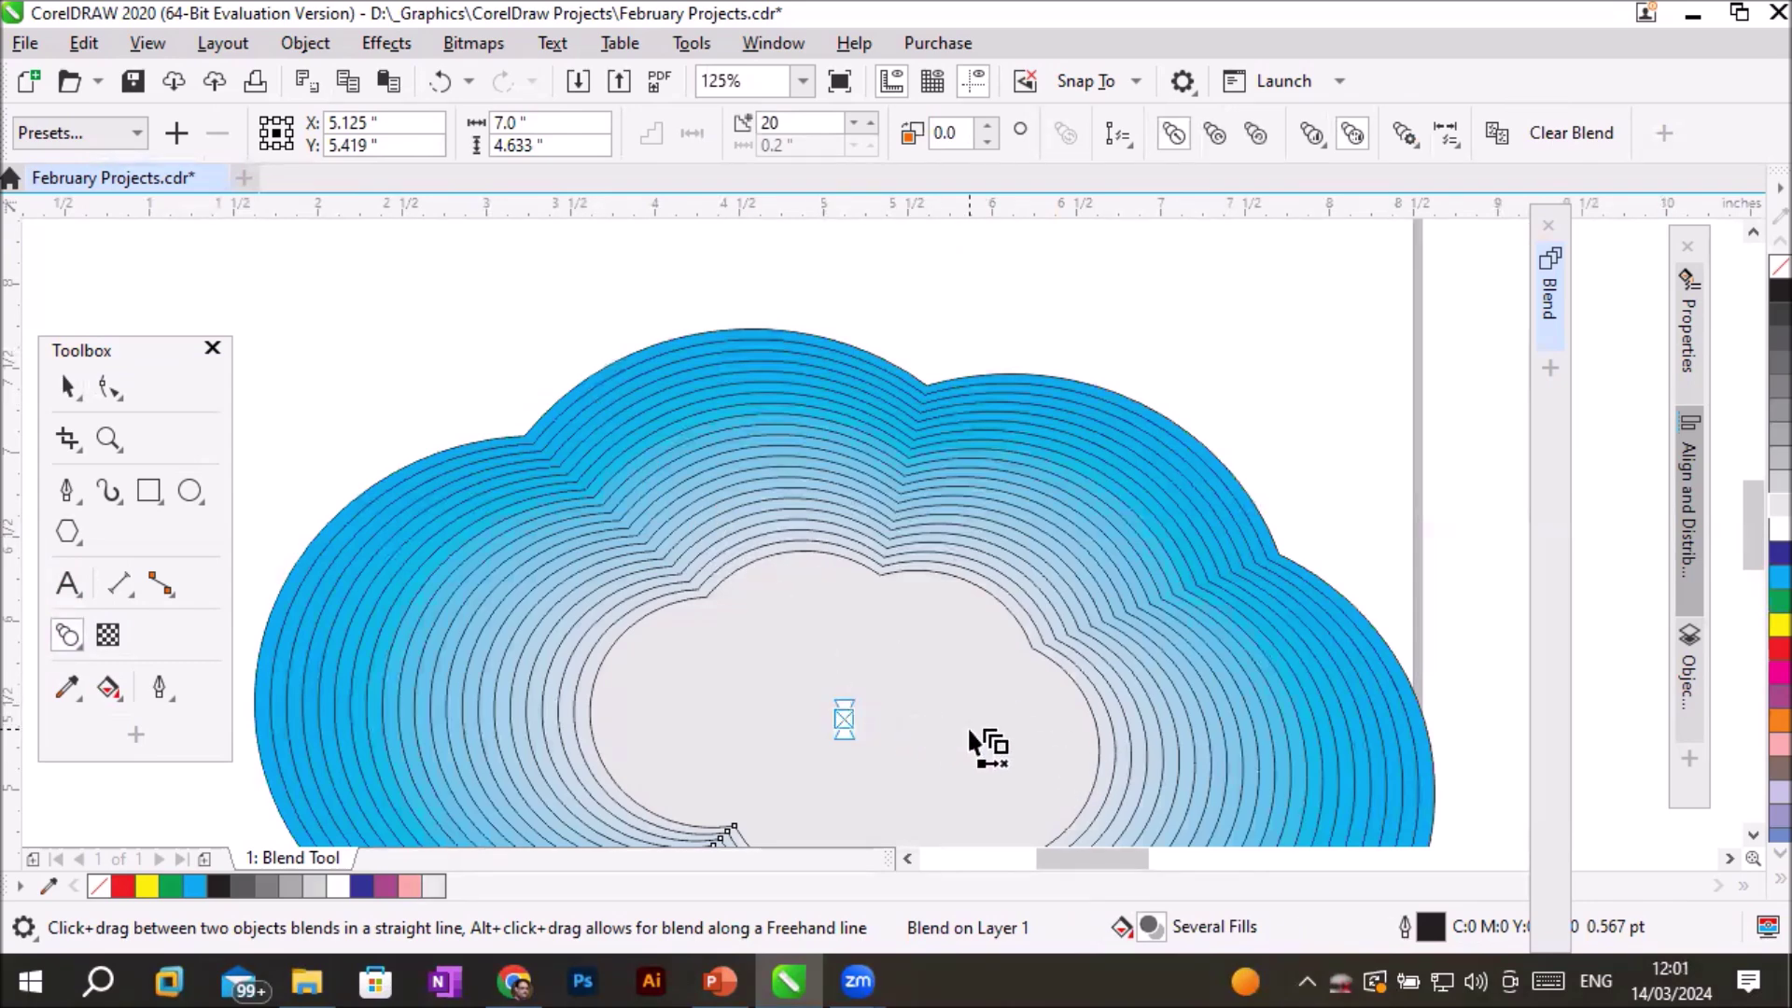
left_click(1752, 835)
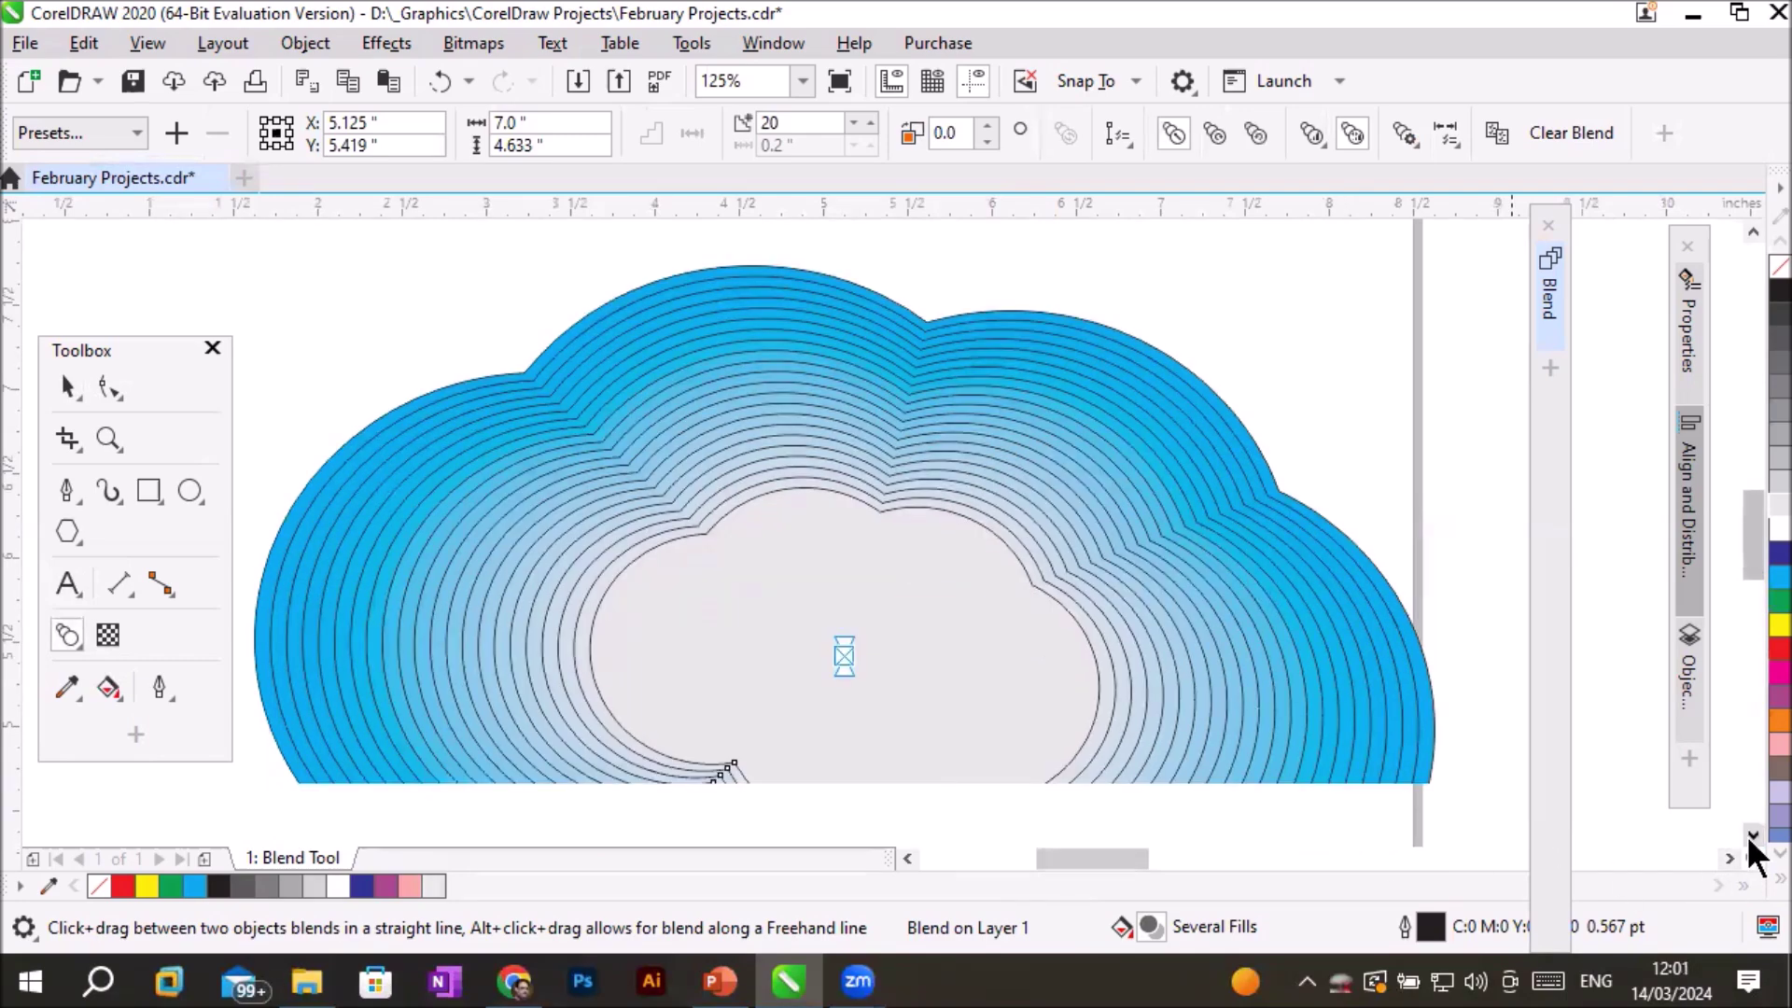
left_click(1753, 835)
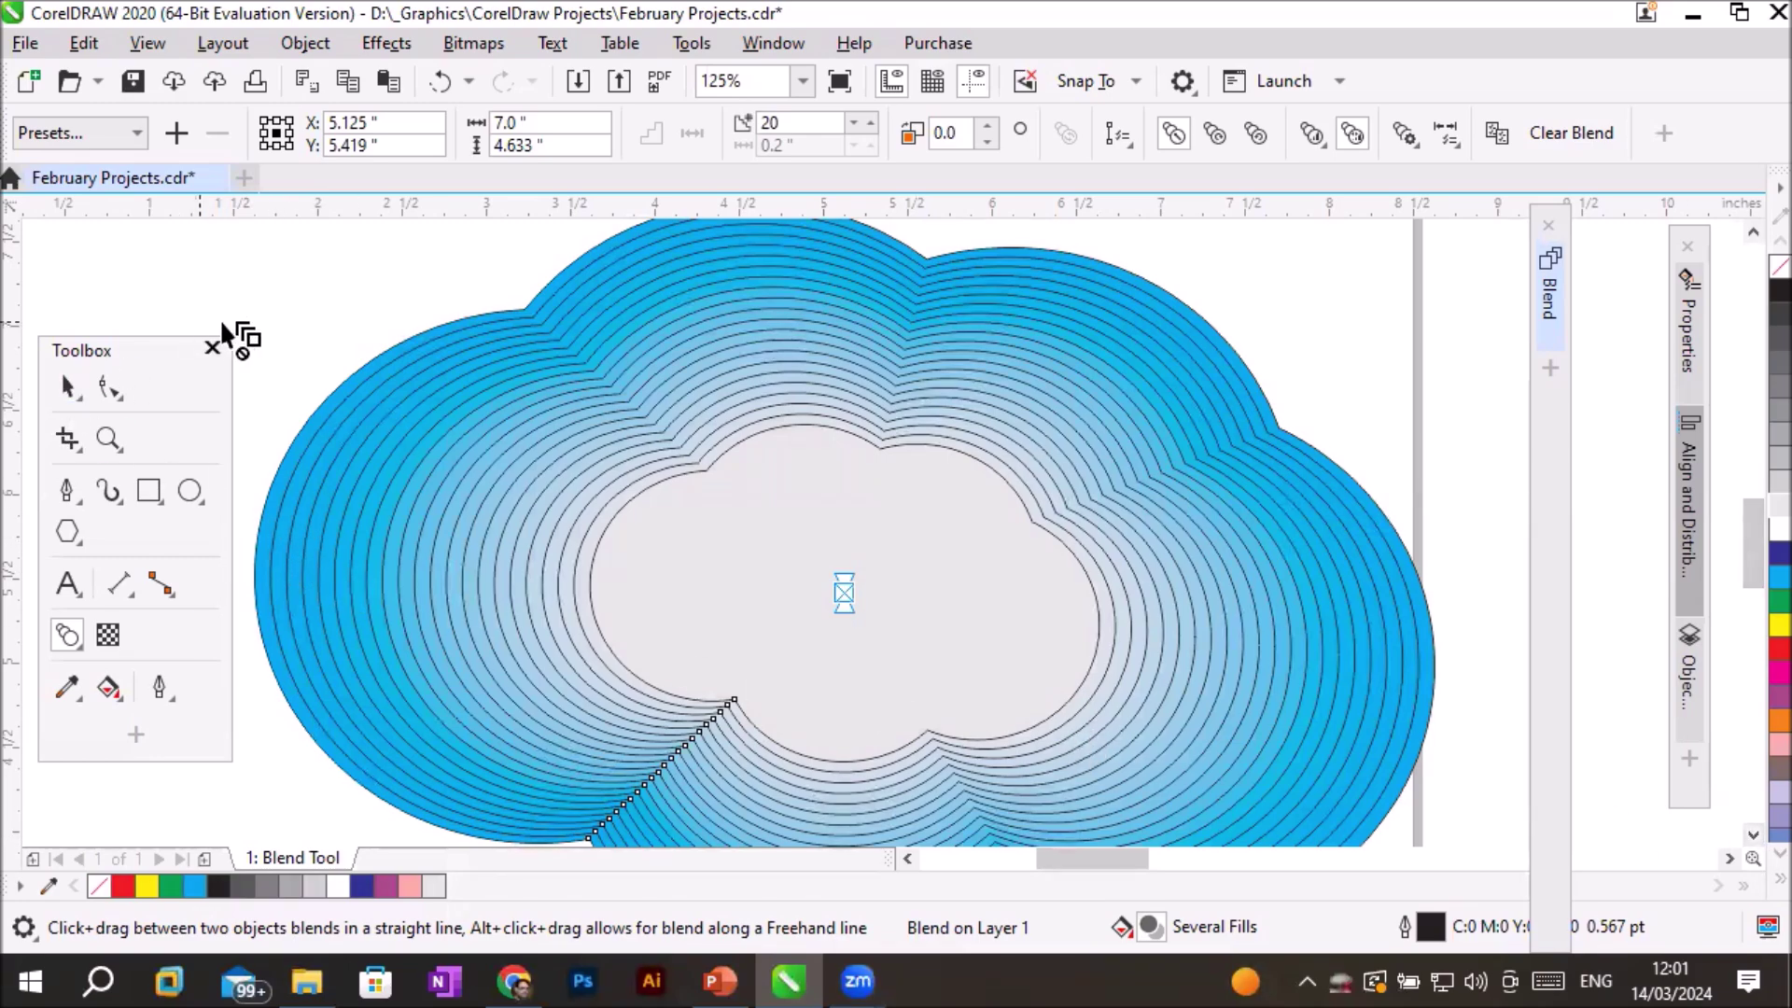
left_click(66, 384)
left_click(231, 265)
left_click(768, 461)
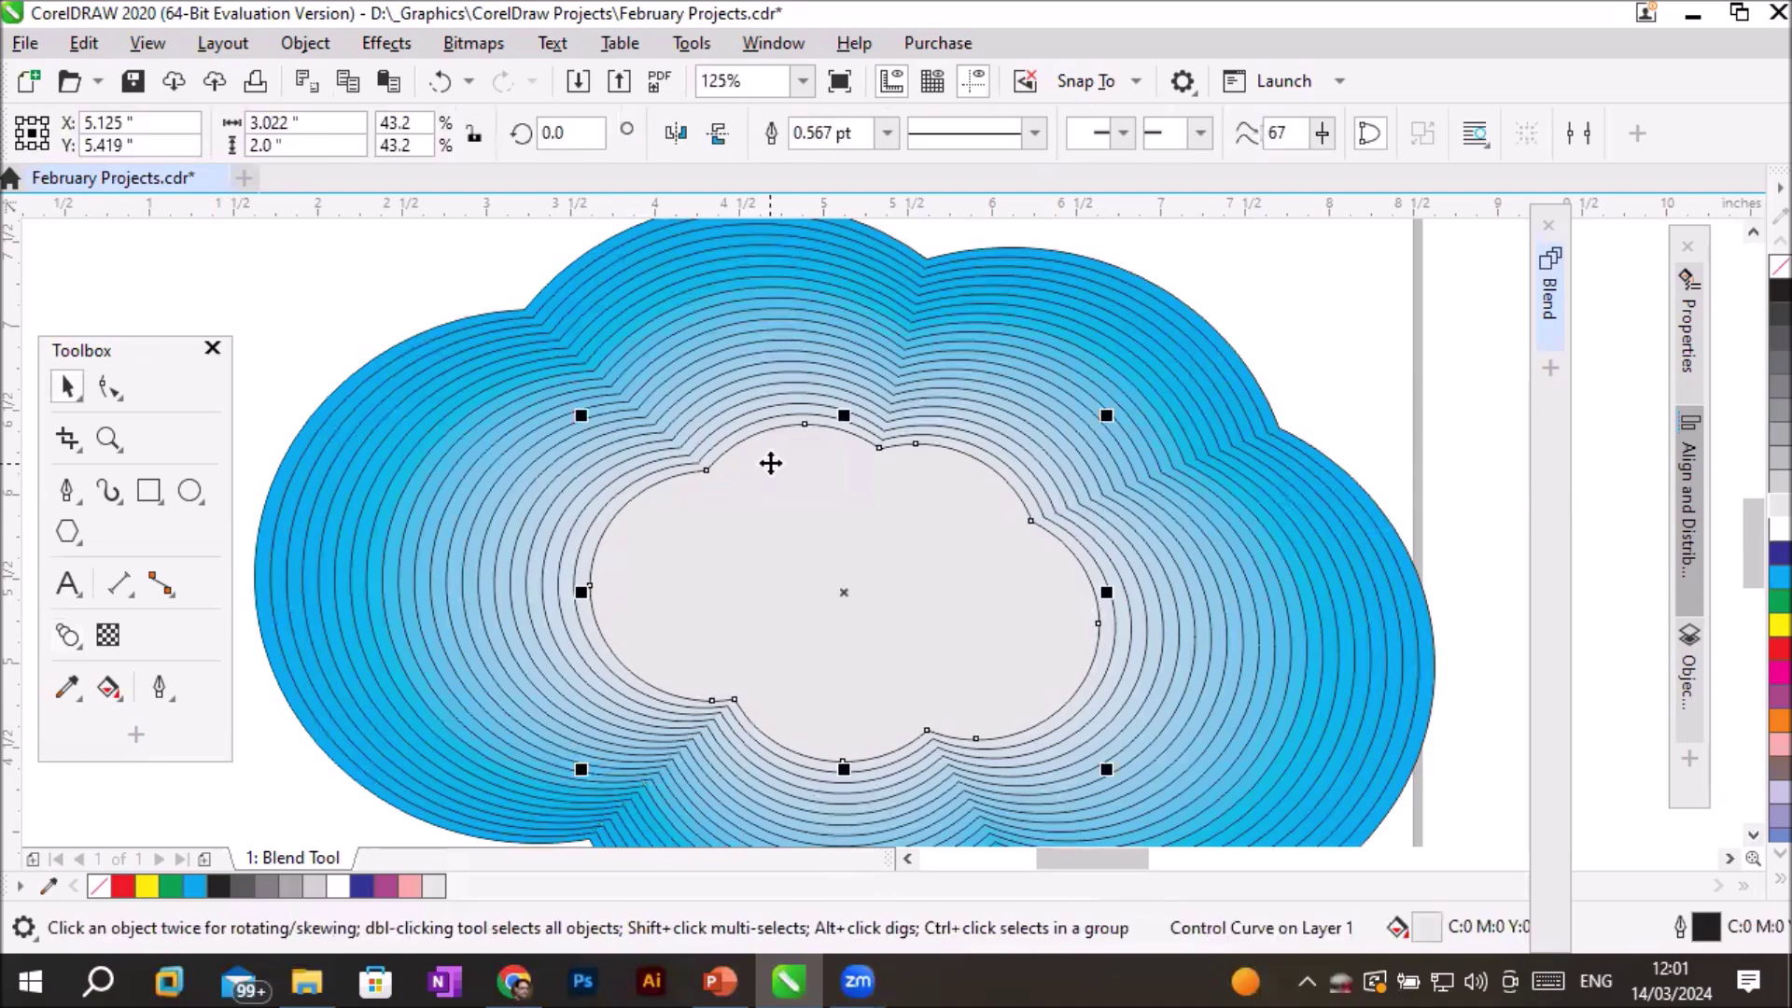
right_click(1778, 268)
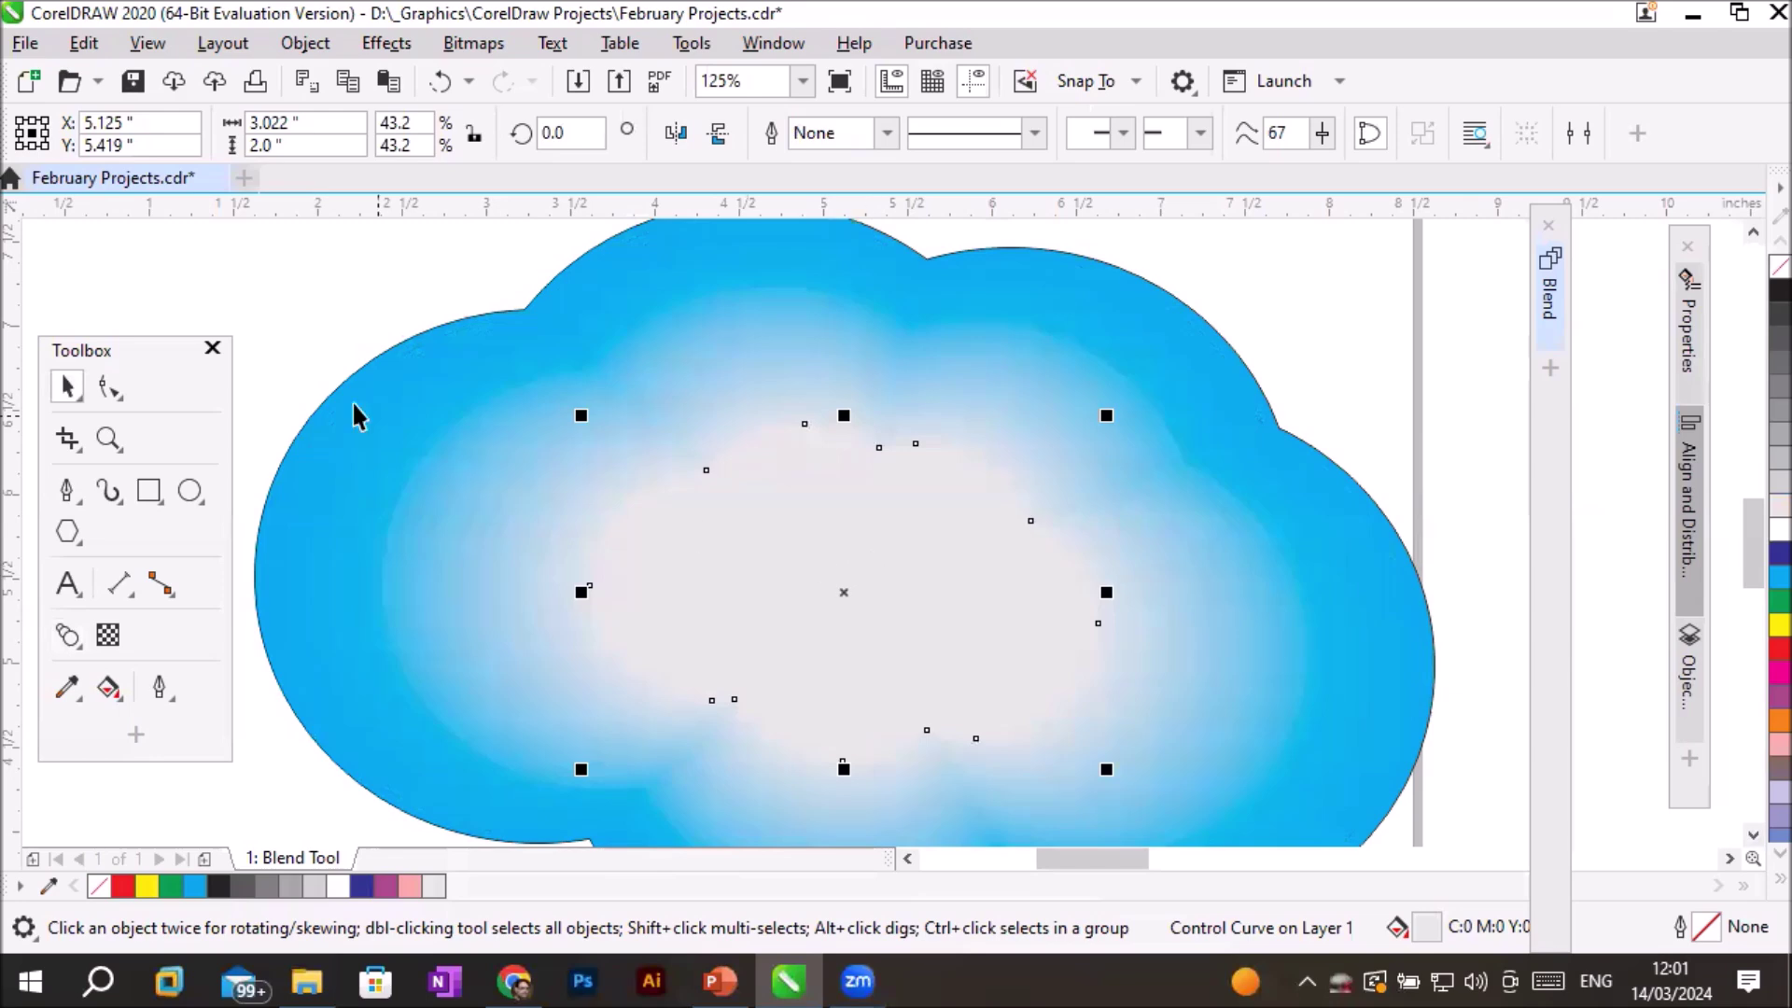
left_click(297, 342)
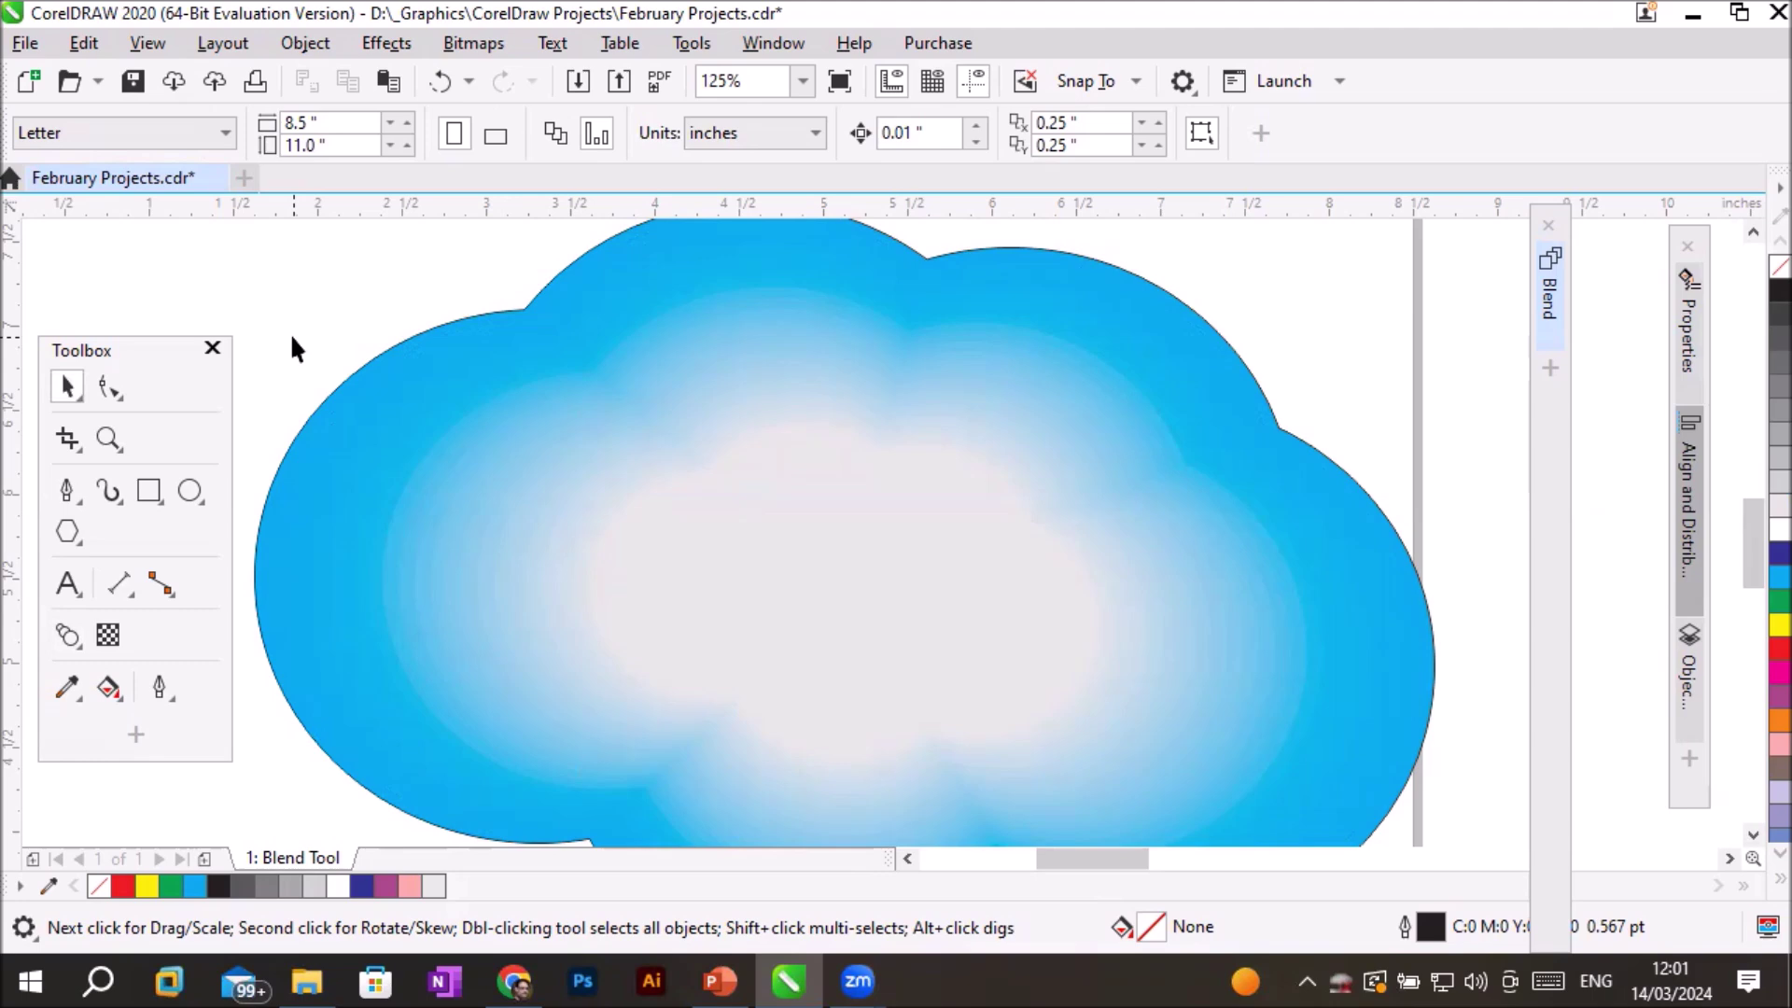
Try yellow as the fill of the blend's inner cloud, and replace it with red.
left_click(846, 556)
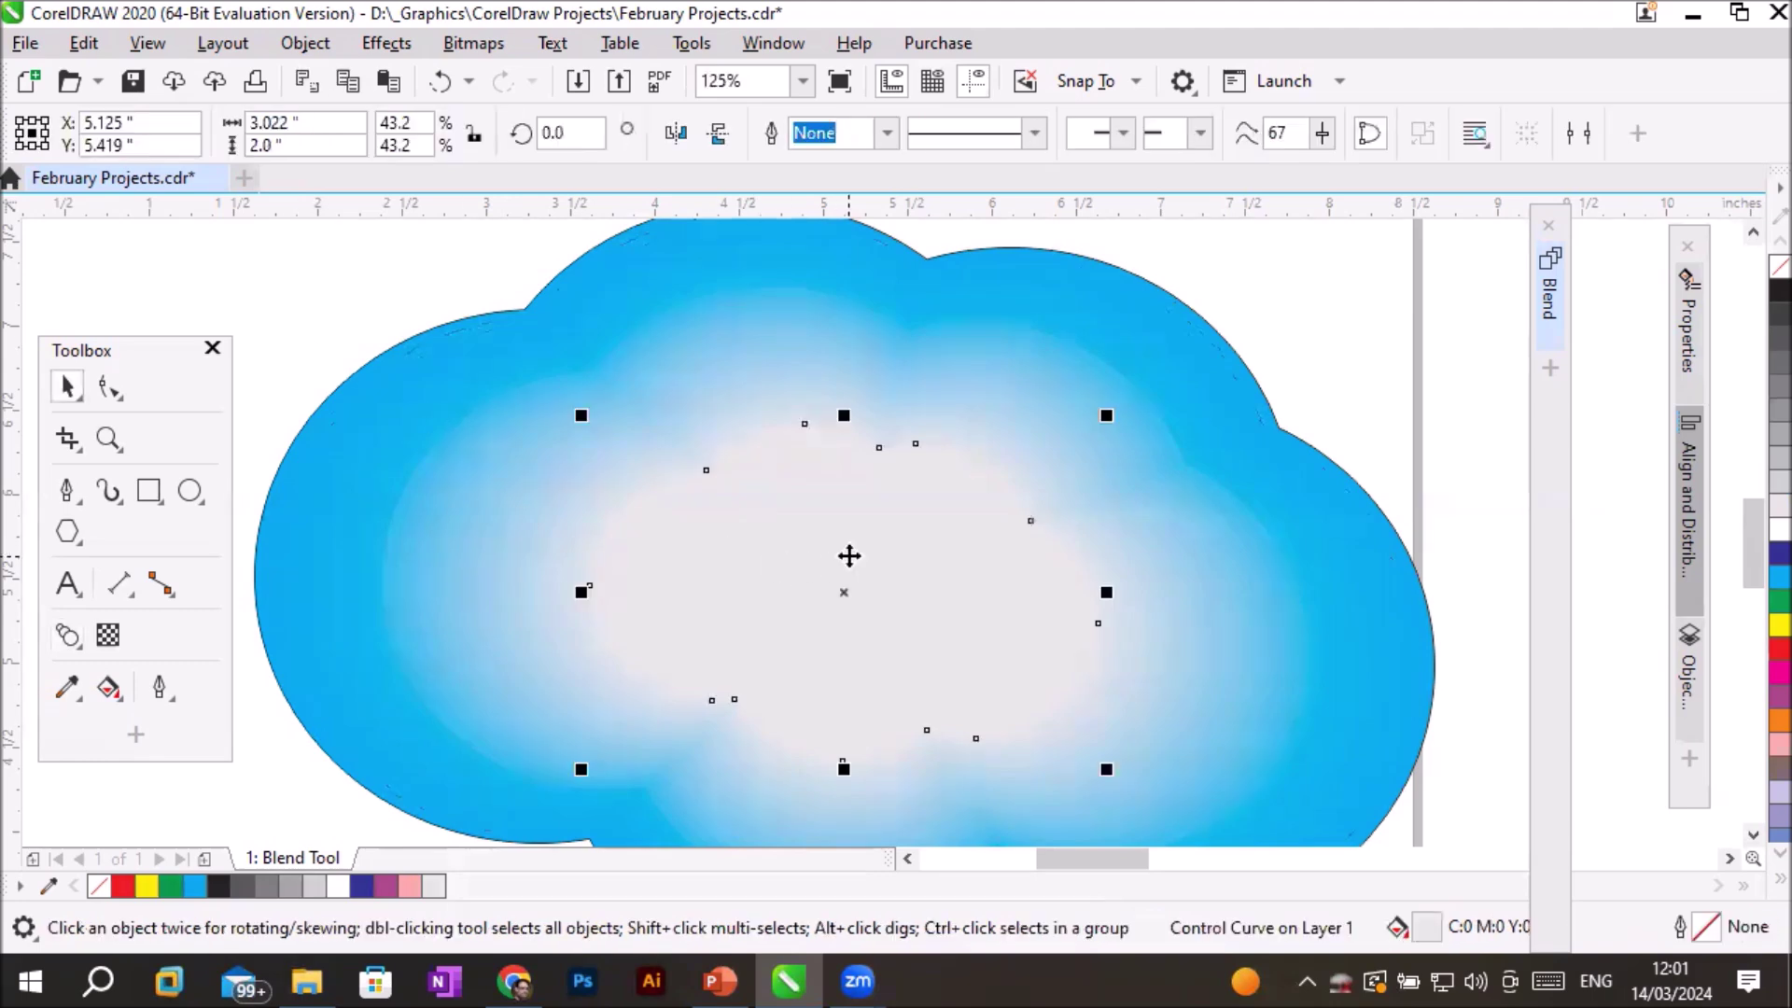
left_click(1755, 631)
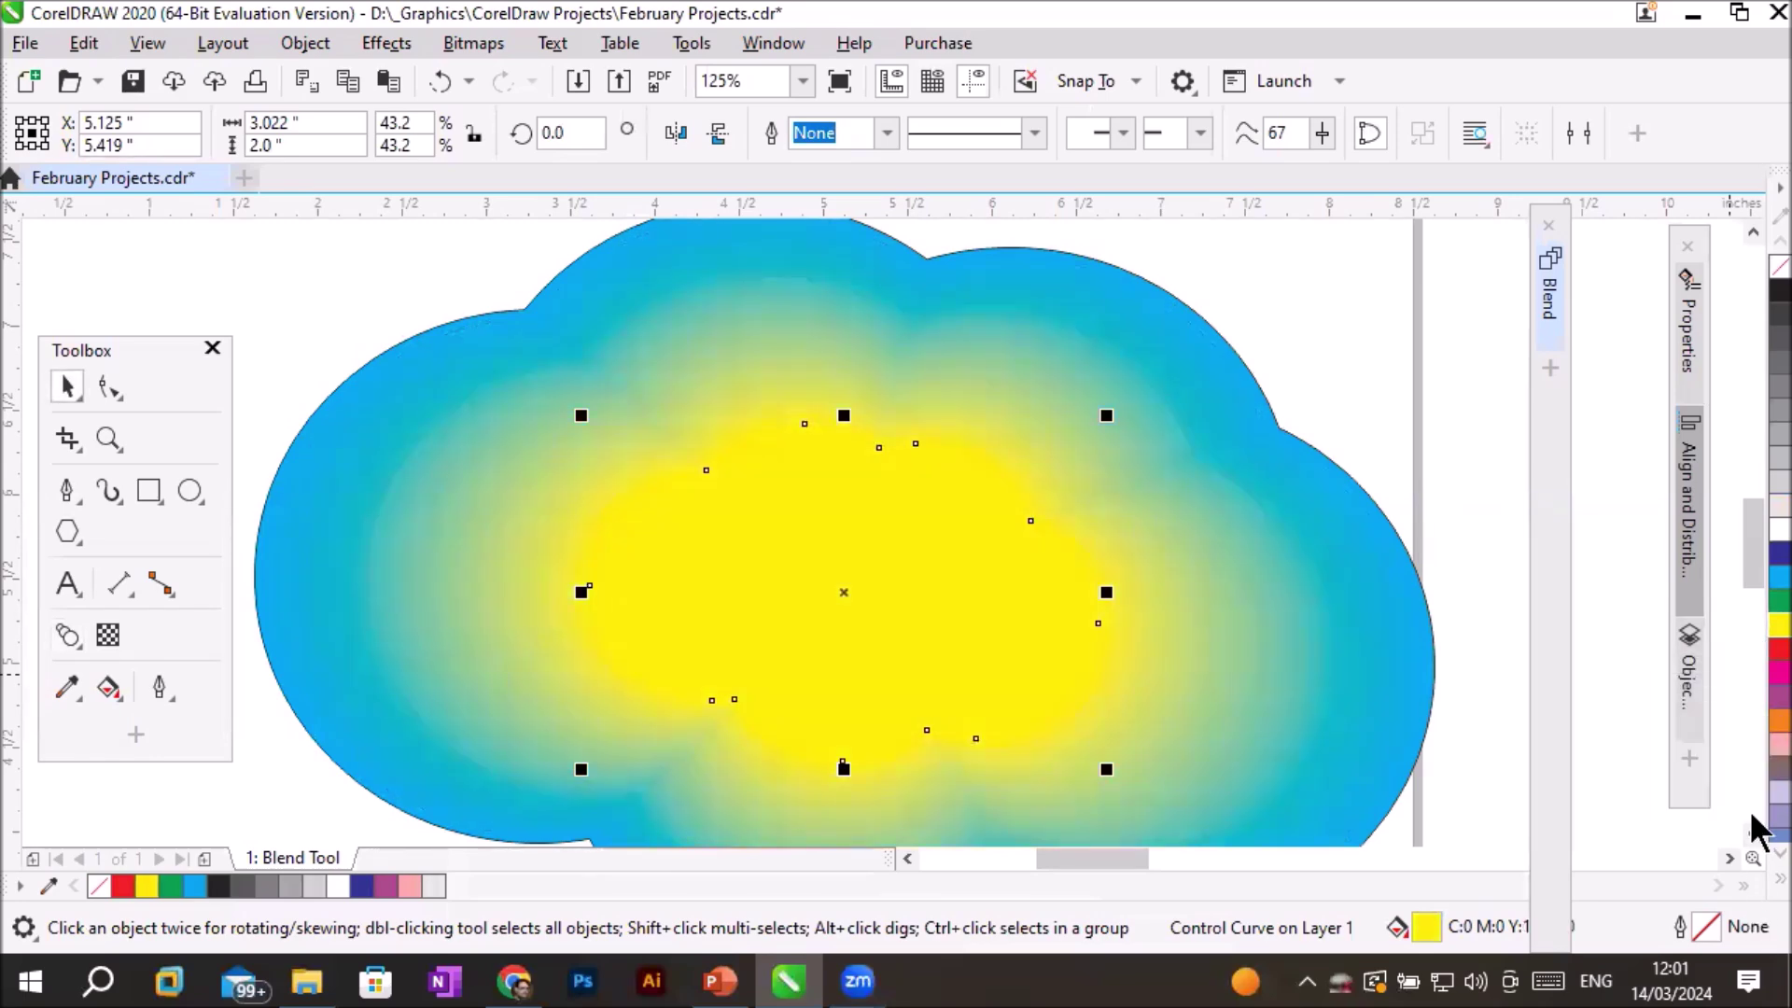
left_click(1757, 648)
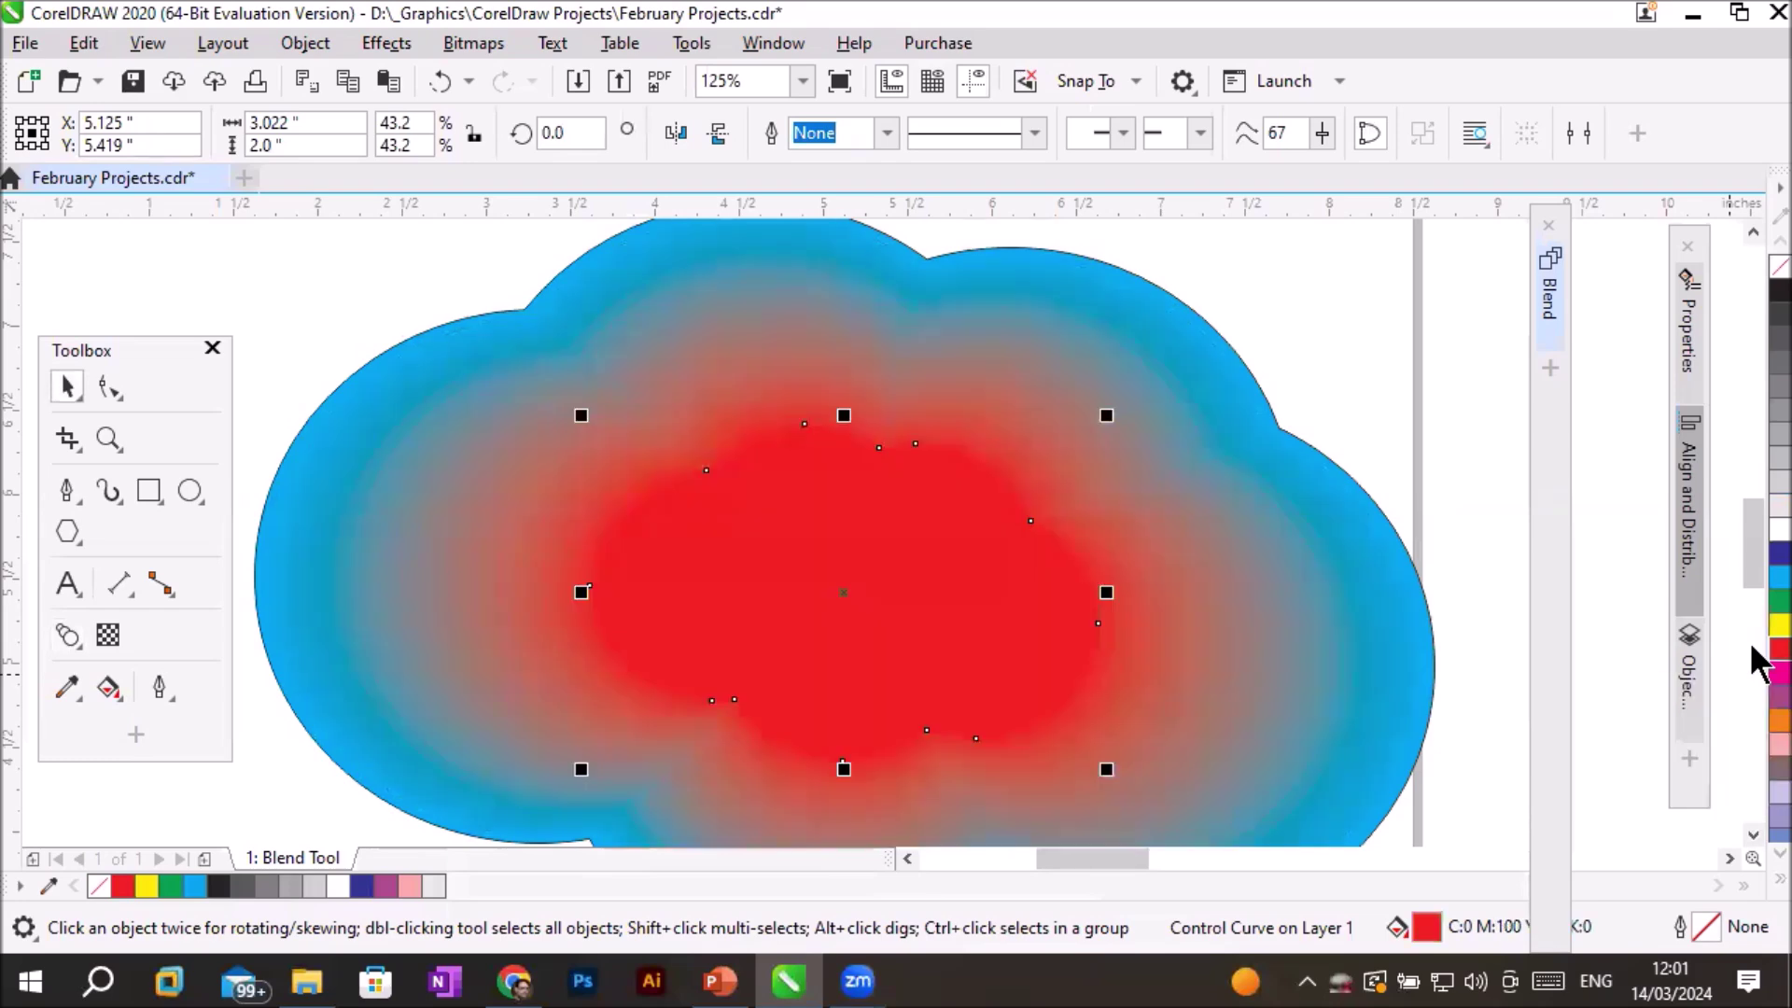
Move the Blend Tool title down onto the blended cloud.
scroll(1004, 592, "down", 4)
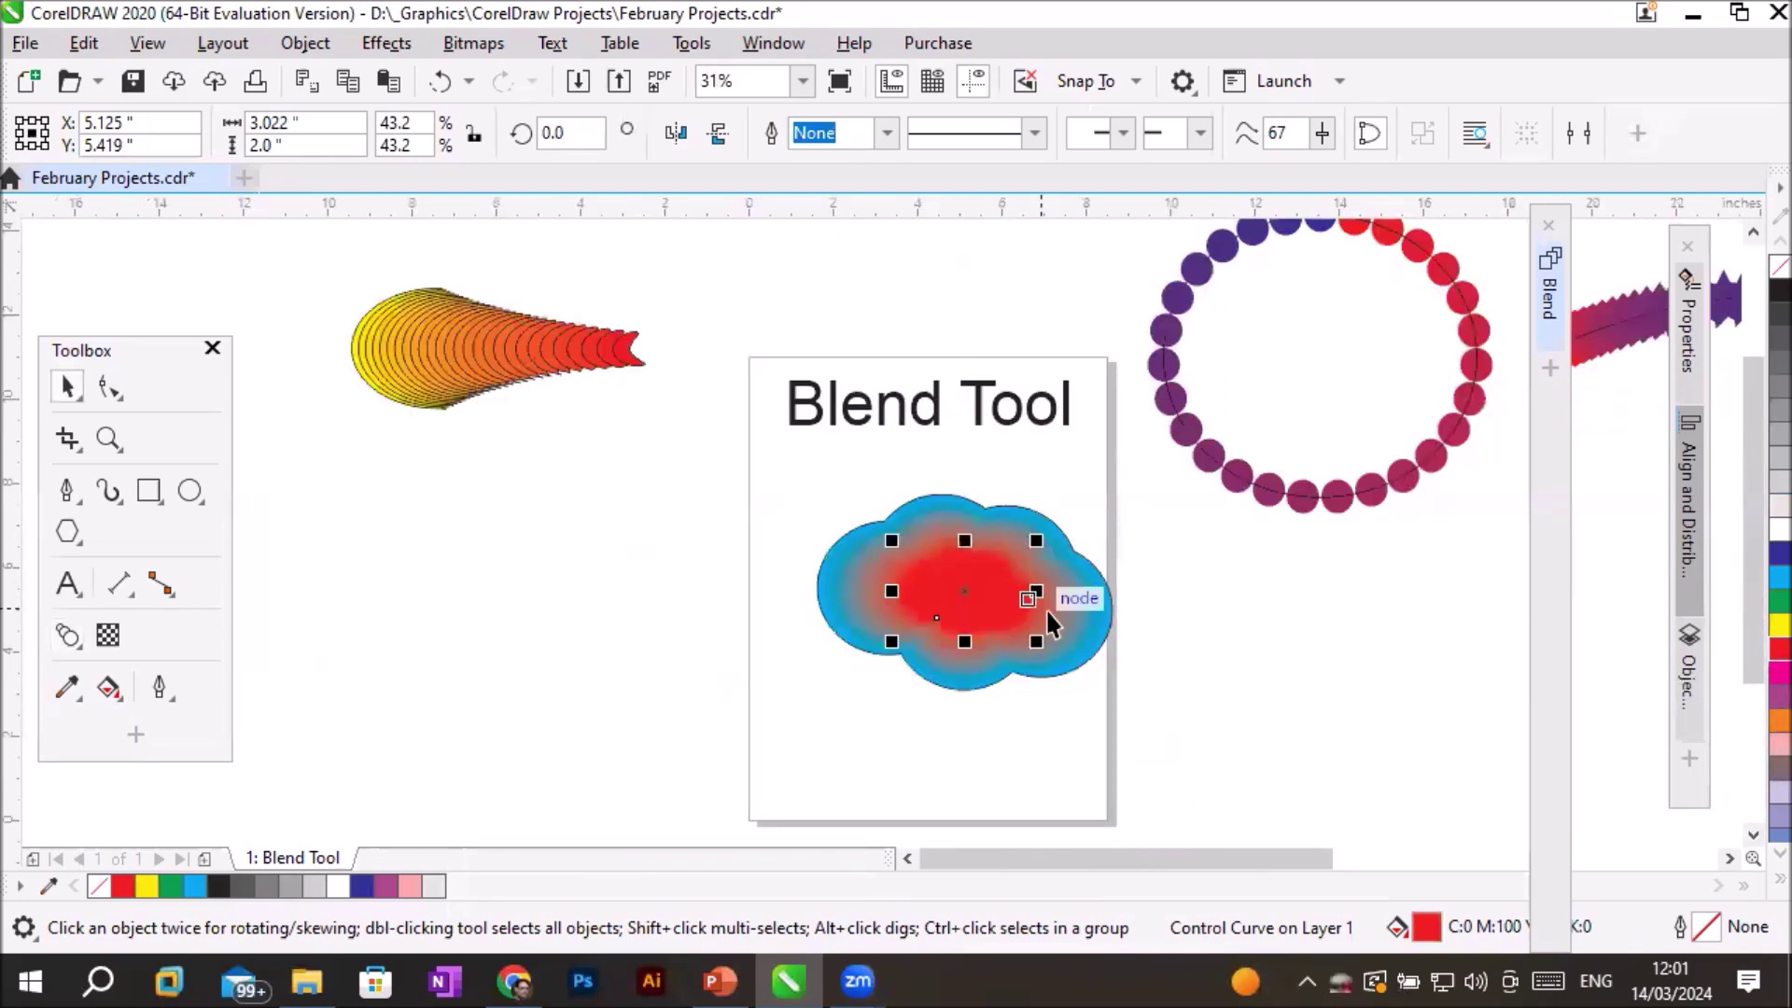
scroll(1034, 603, "up", 2)
scroll(373, 410, "down", 2)
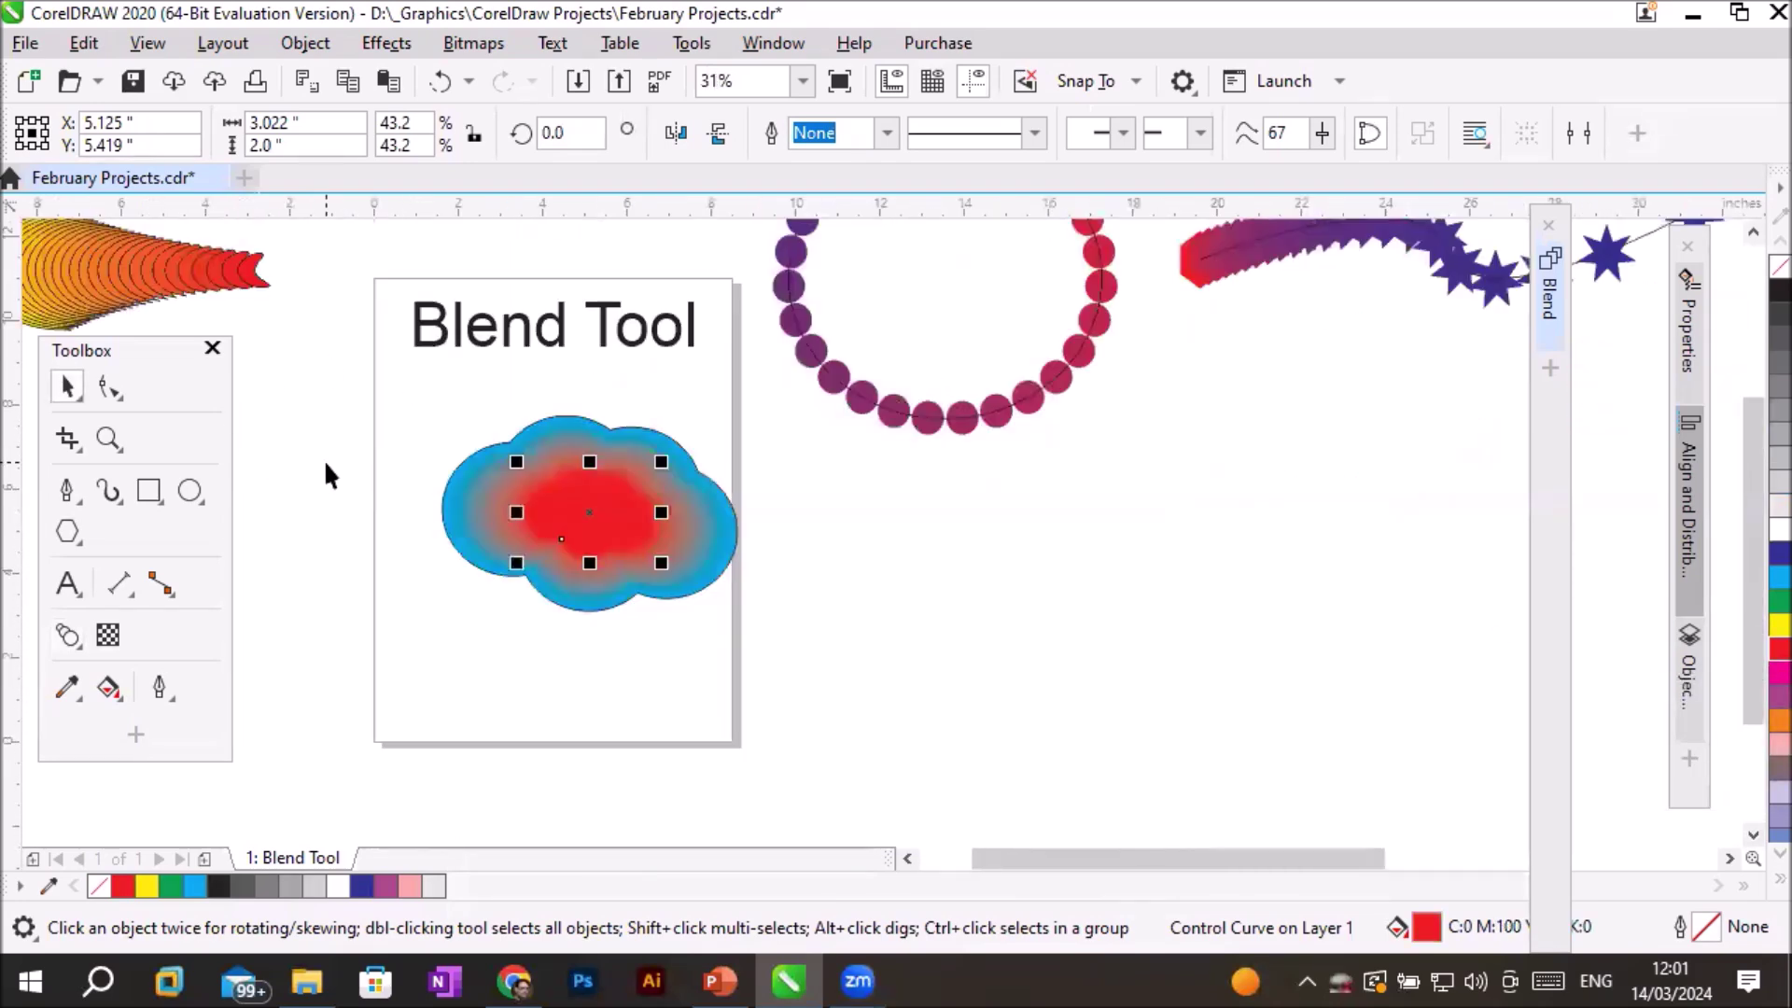
left_click(474, 336)
left_click_drag(495, 427, 511, 515)
key("Delete")
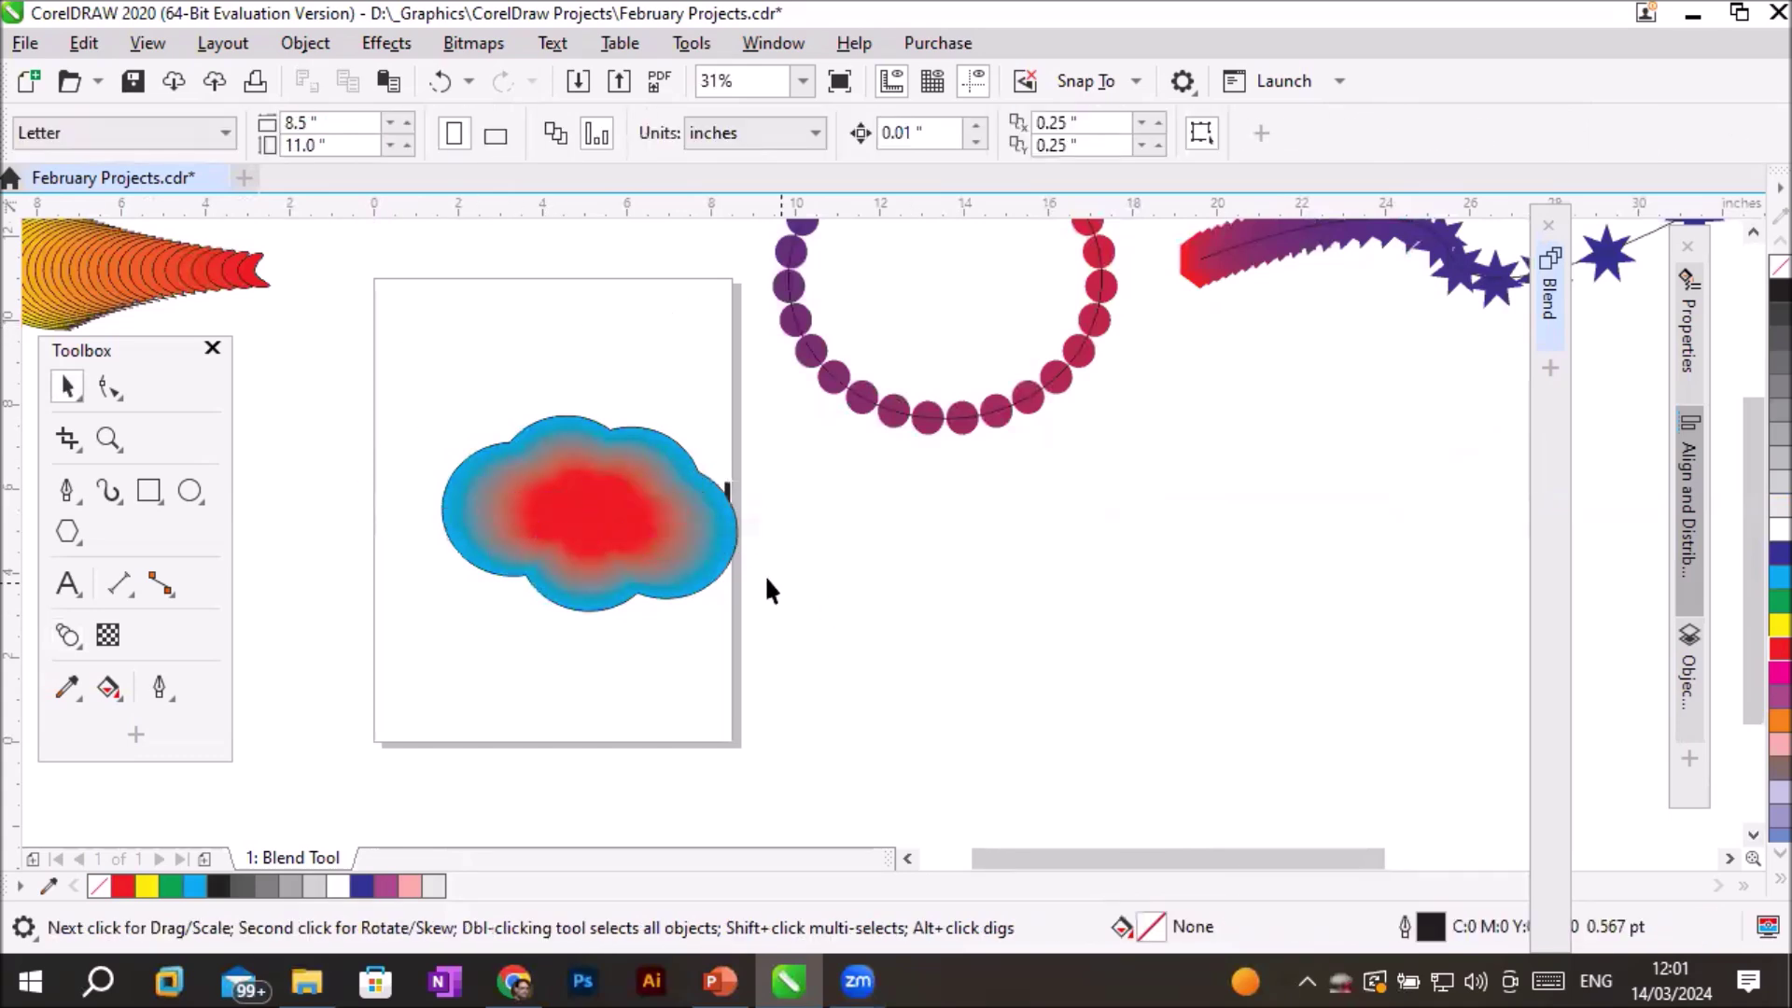
Send the blended cloud to the back of the page, behind the Blend Tool title.
left_click(640, 525)
left_click(700, 545)
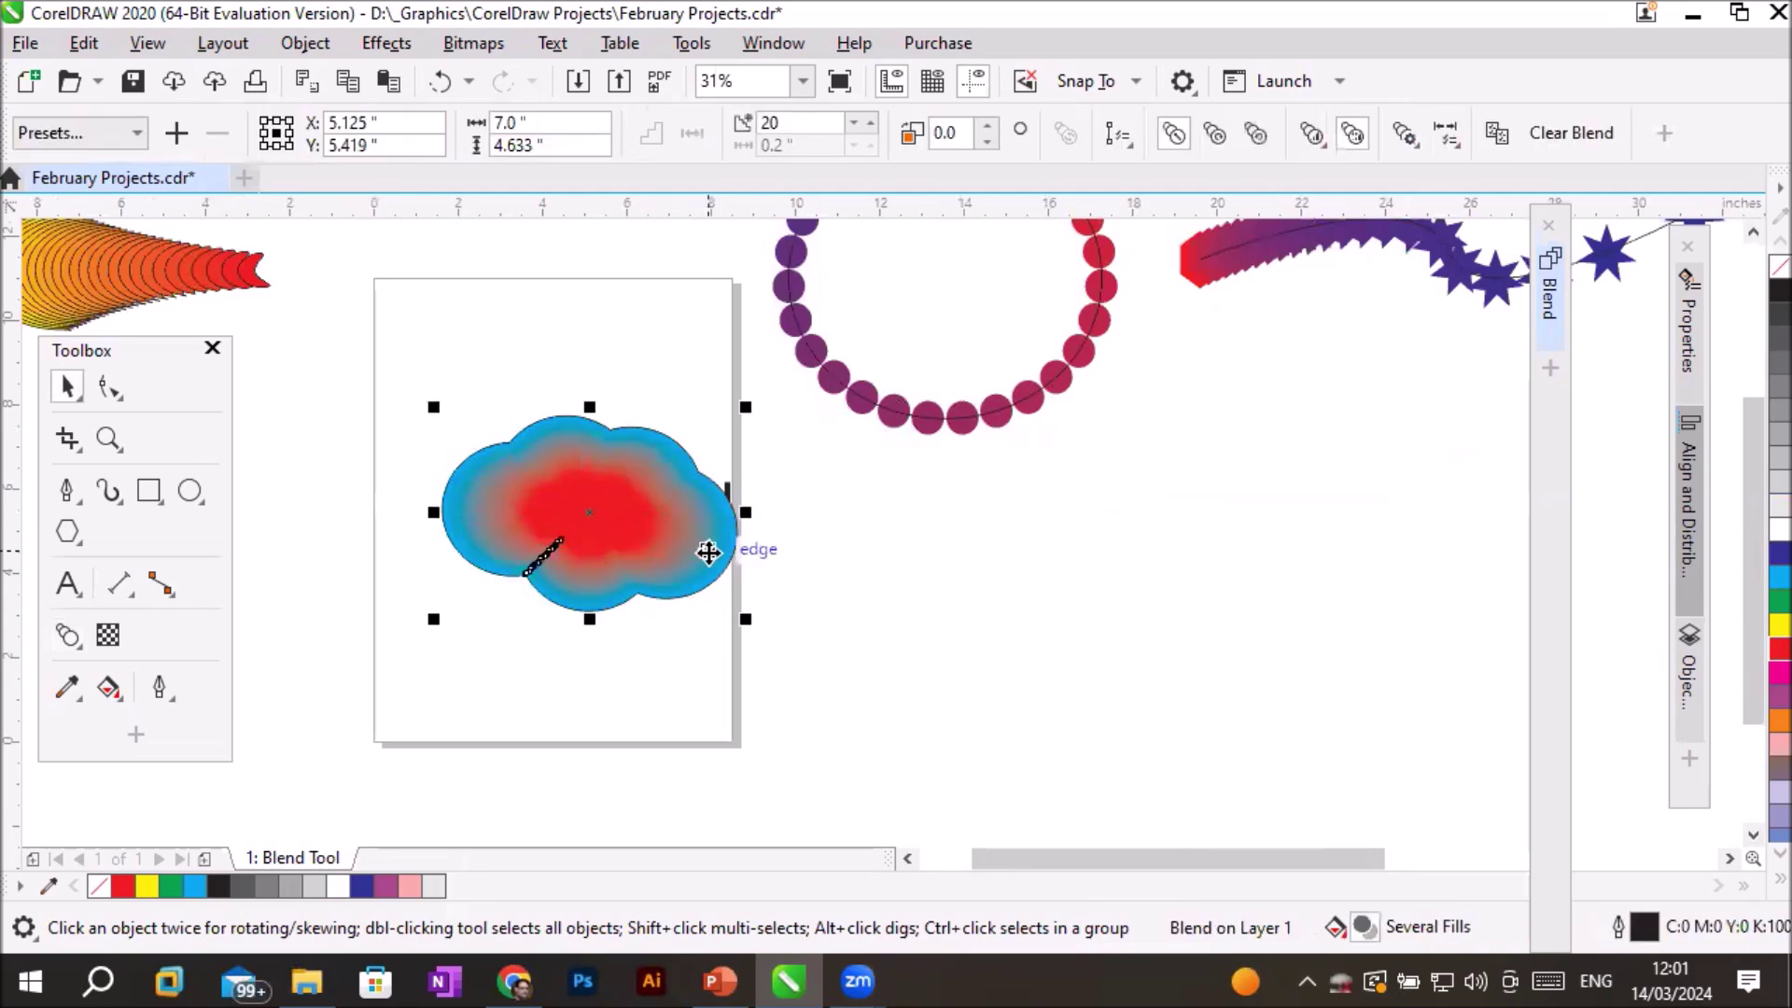
right_click(712, 552)
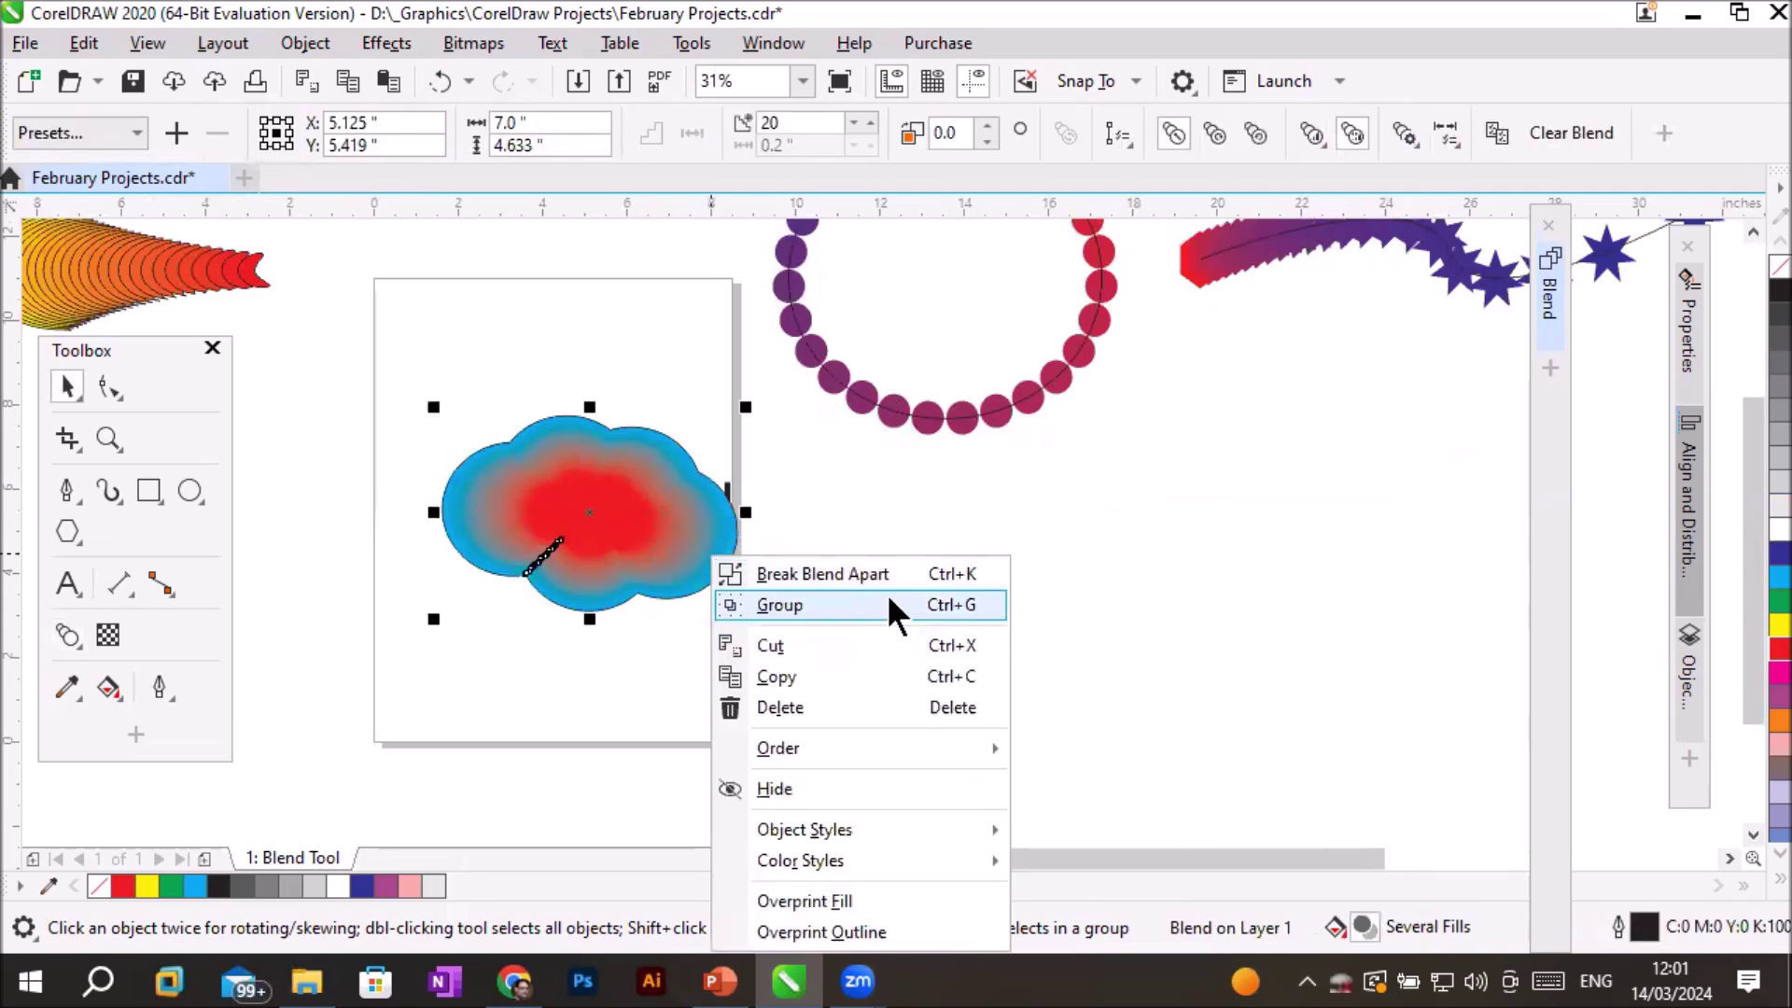
mouse_move(976, 747)
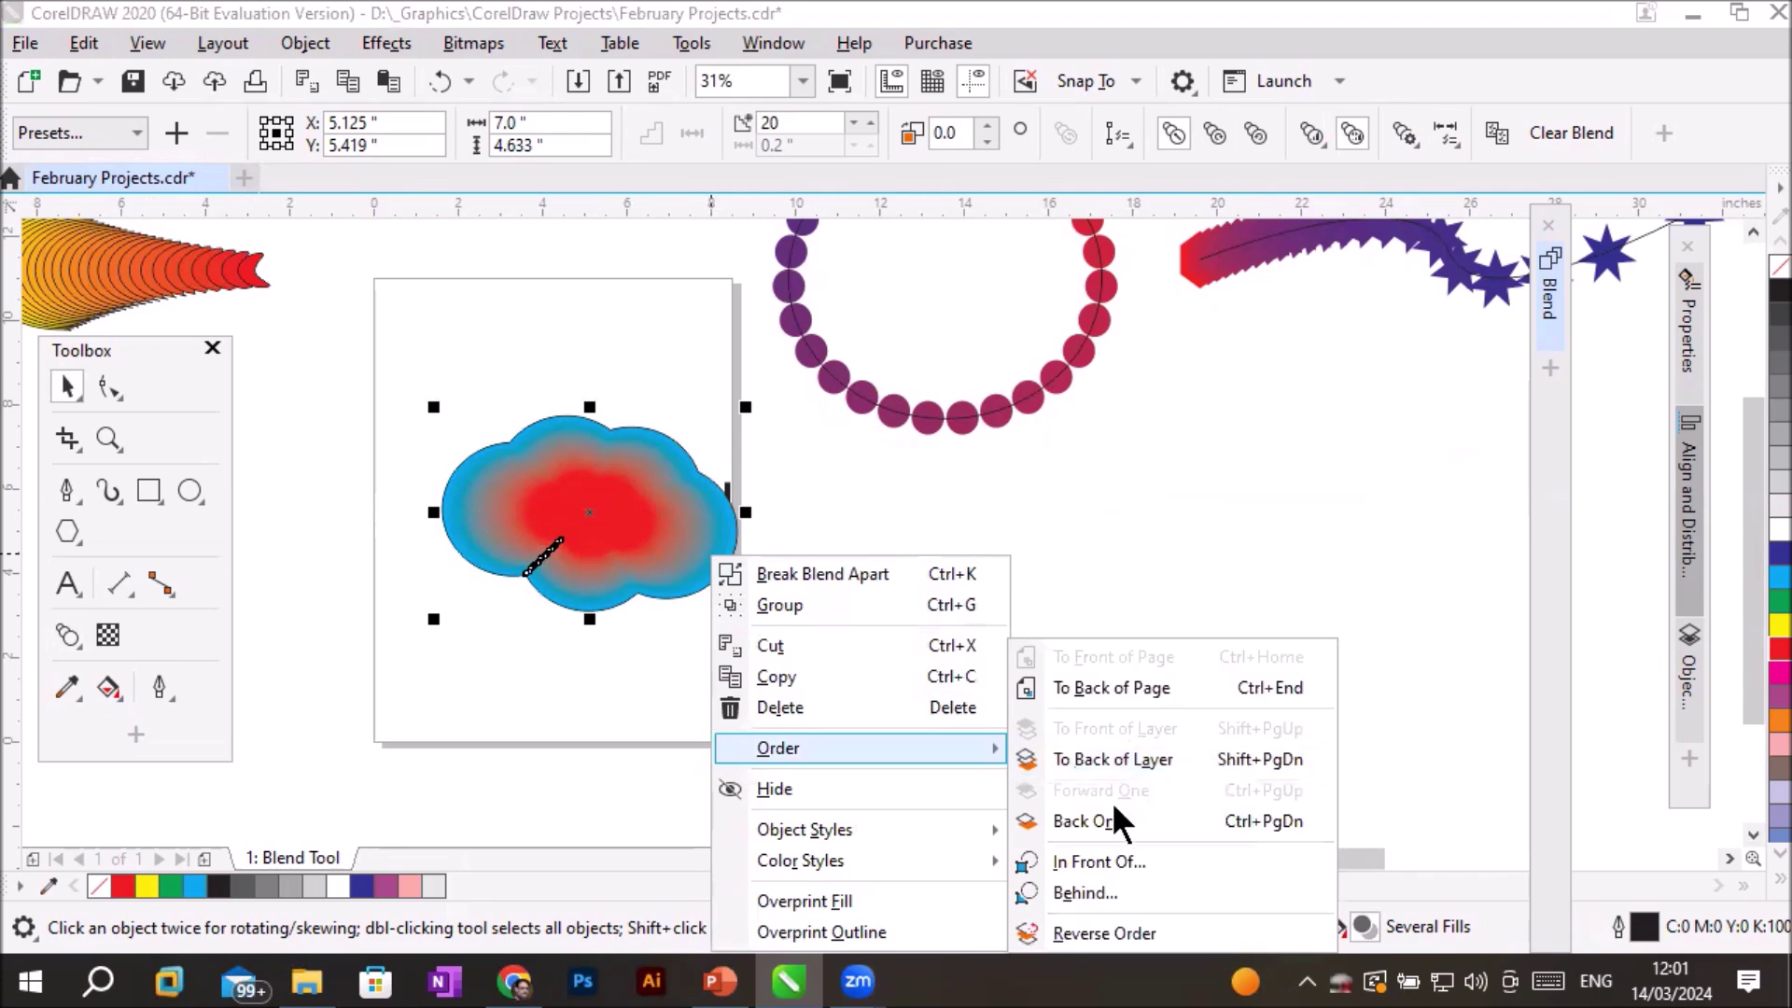
left_click(1178, 688)
left_click(958, 645)
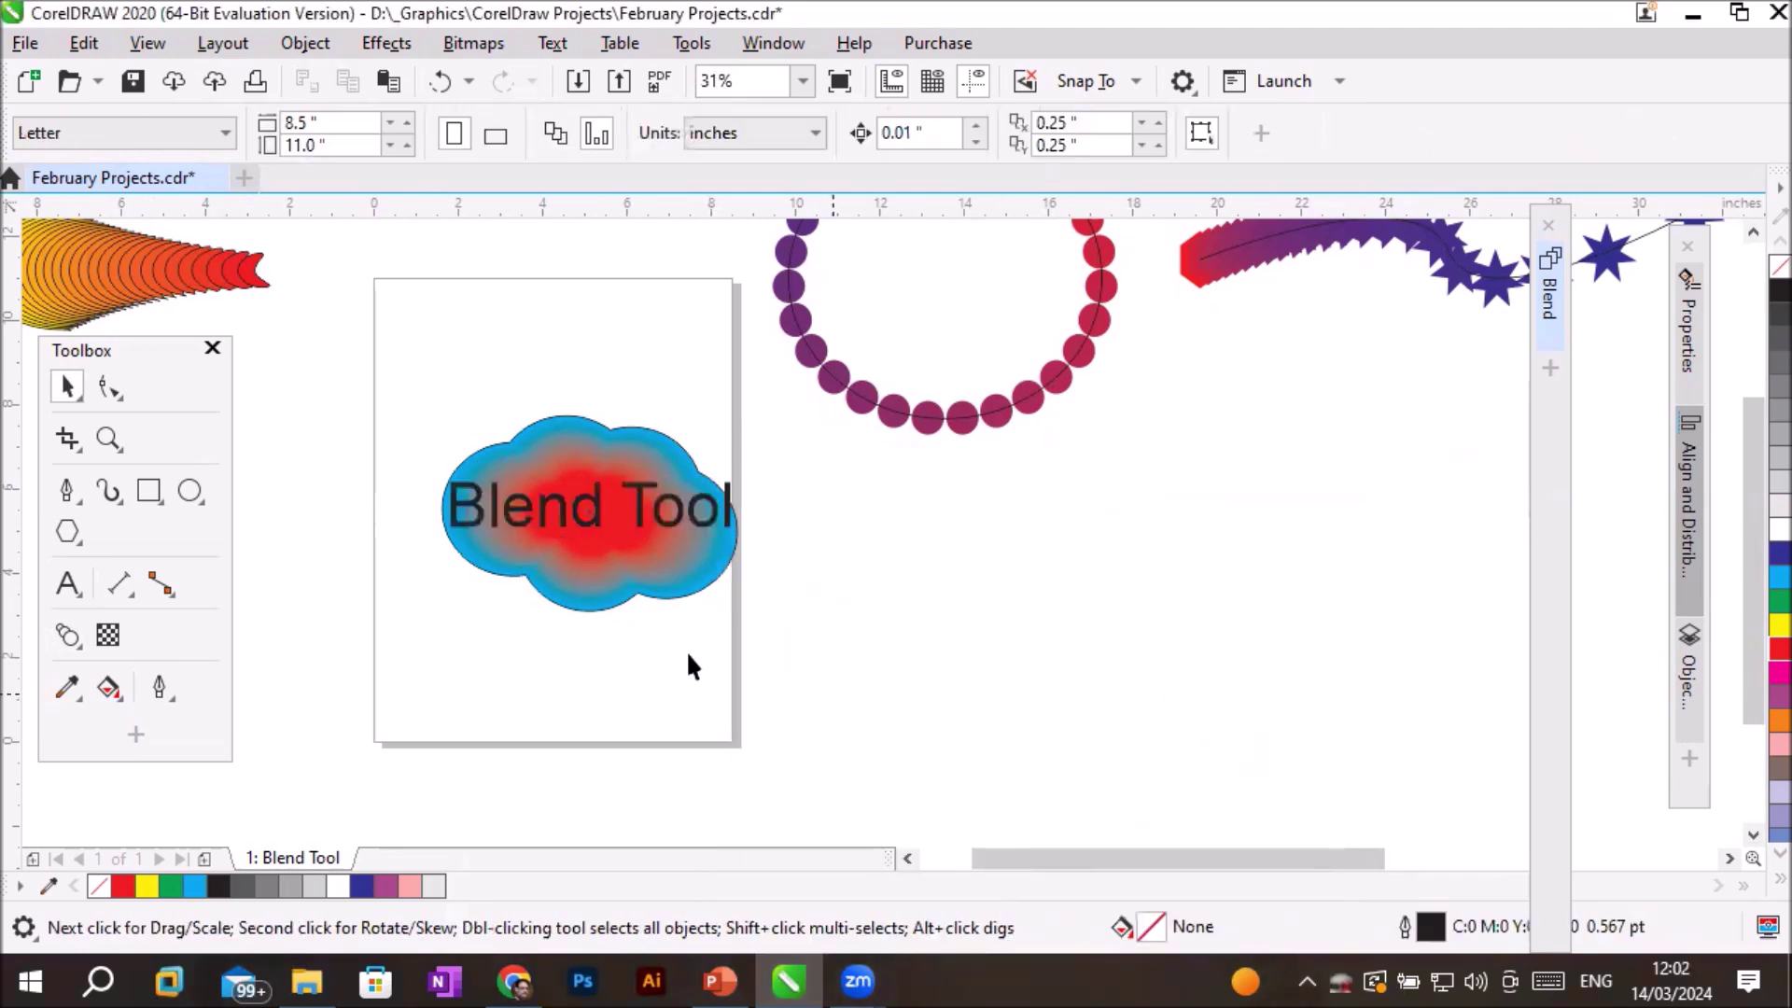
Move the blended cloud and the Blend Tool title together up to the page's top edge.
left_click_drag(428, 416, 787, 643)
left_click_drag(638, 560, 593, 354)
left_click(882, 611)
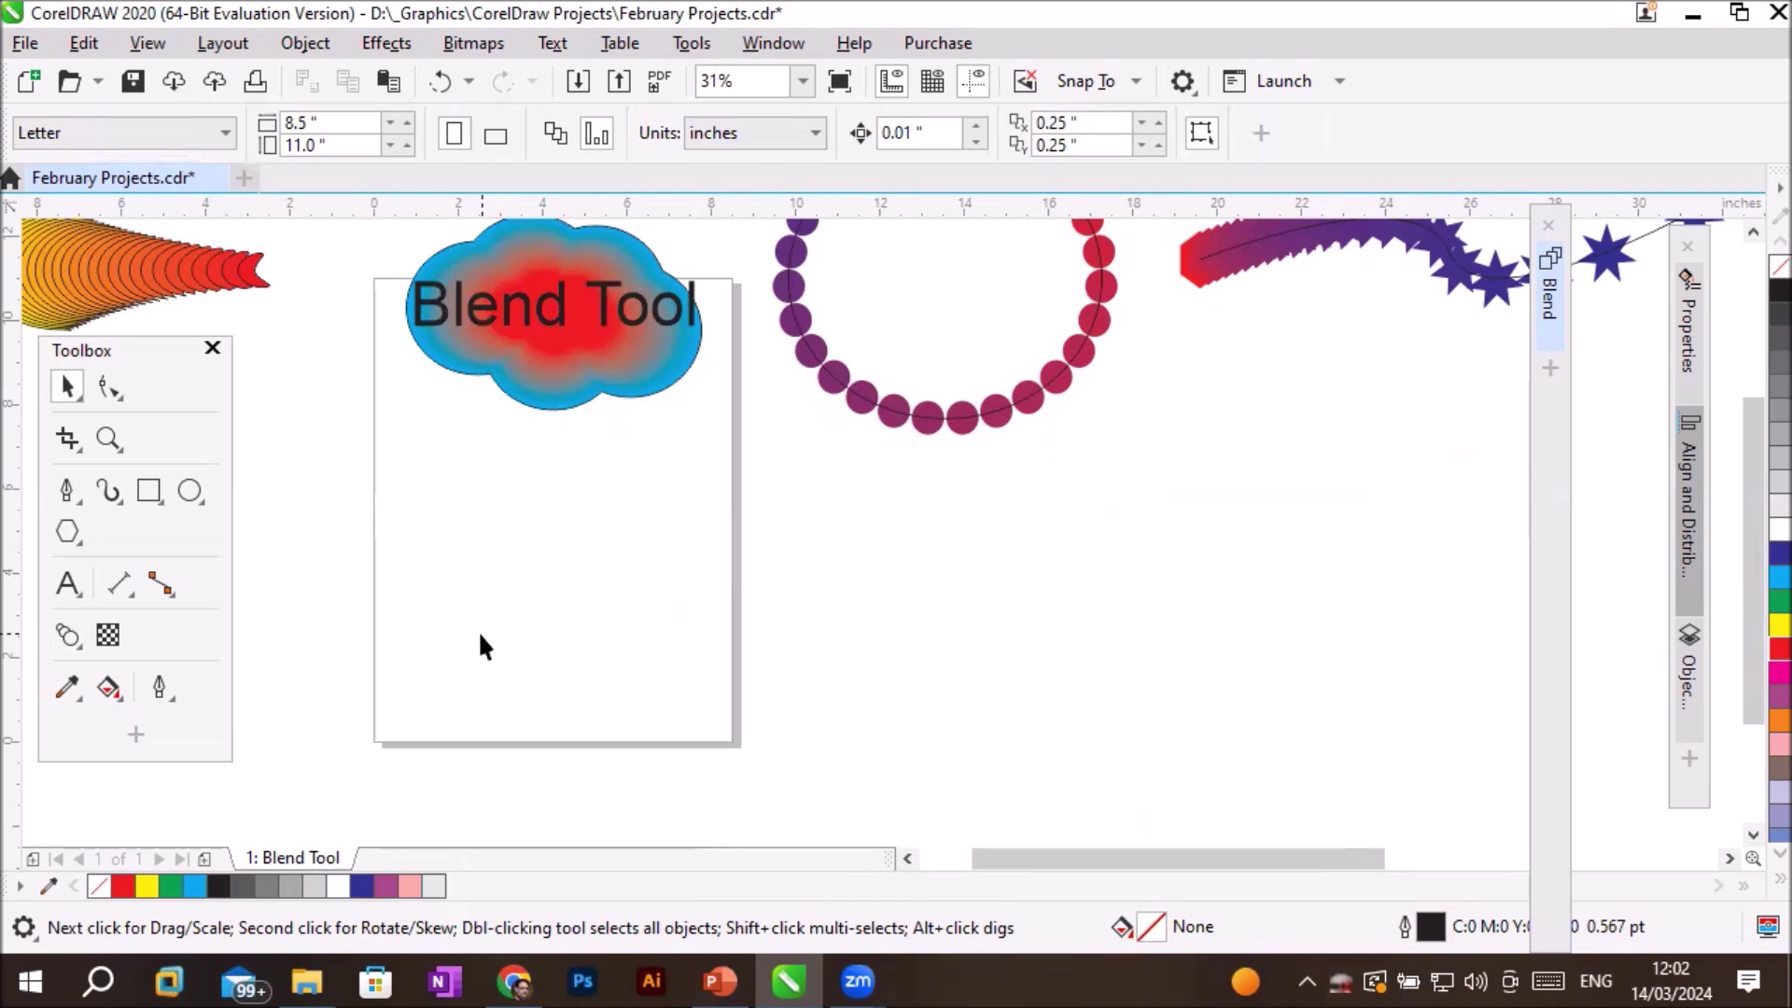
Draw a small ellipse about 1.1 by 1.3 inches near the page's left edge, below the cloud.
left_click(188, 491)
left_click_drag(382, 478, 447, 550)
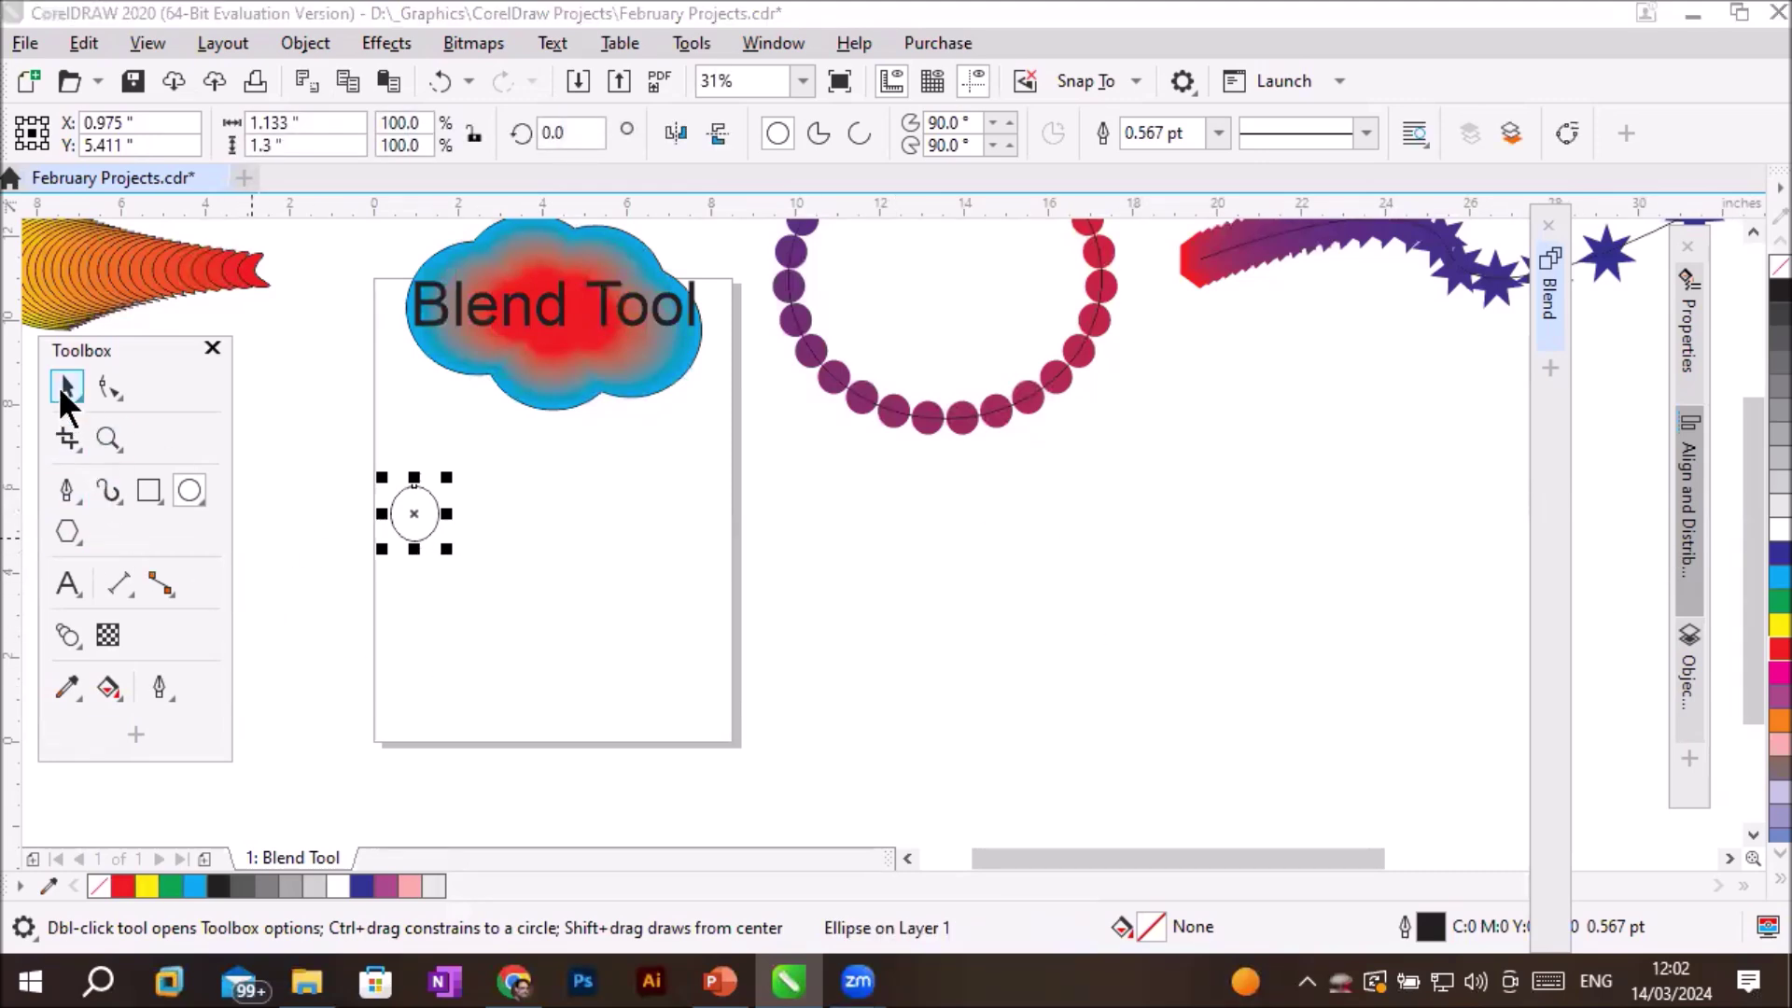
Place an enlarged copy of the small ellipse, about 2.9 by 3.3 inches, across the page's right edge.
left_click(66, 387)
left_click_drag(416, 513, 784, 631)
right_click(688, 530)
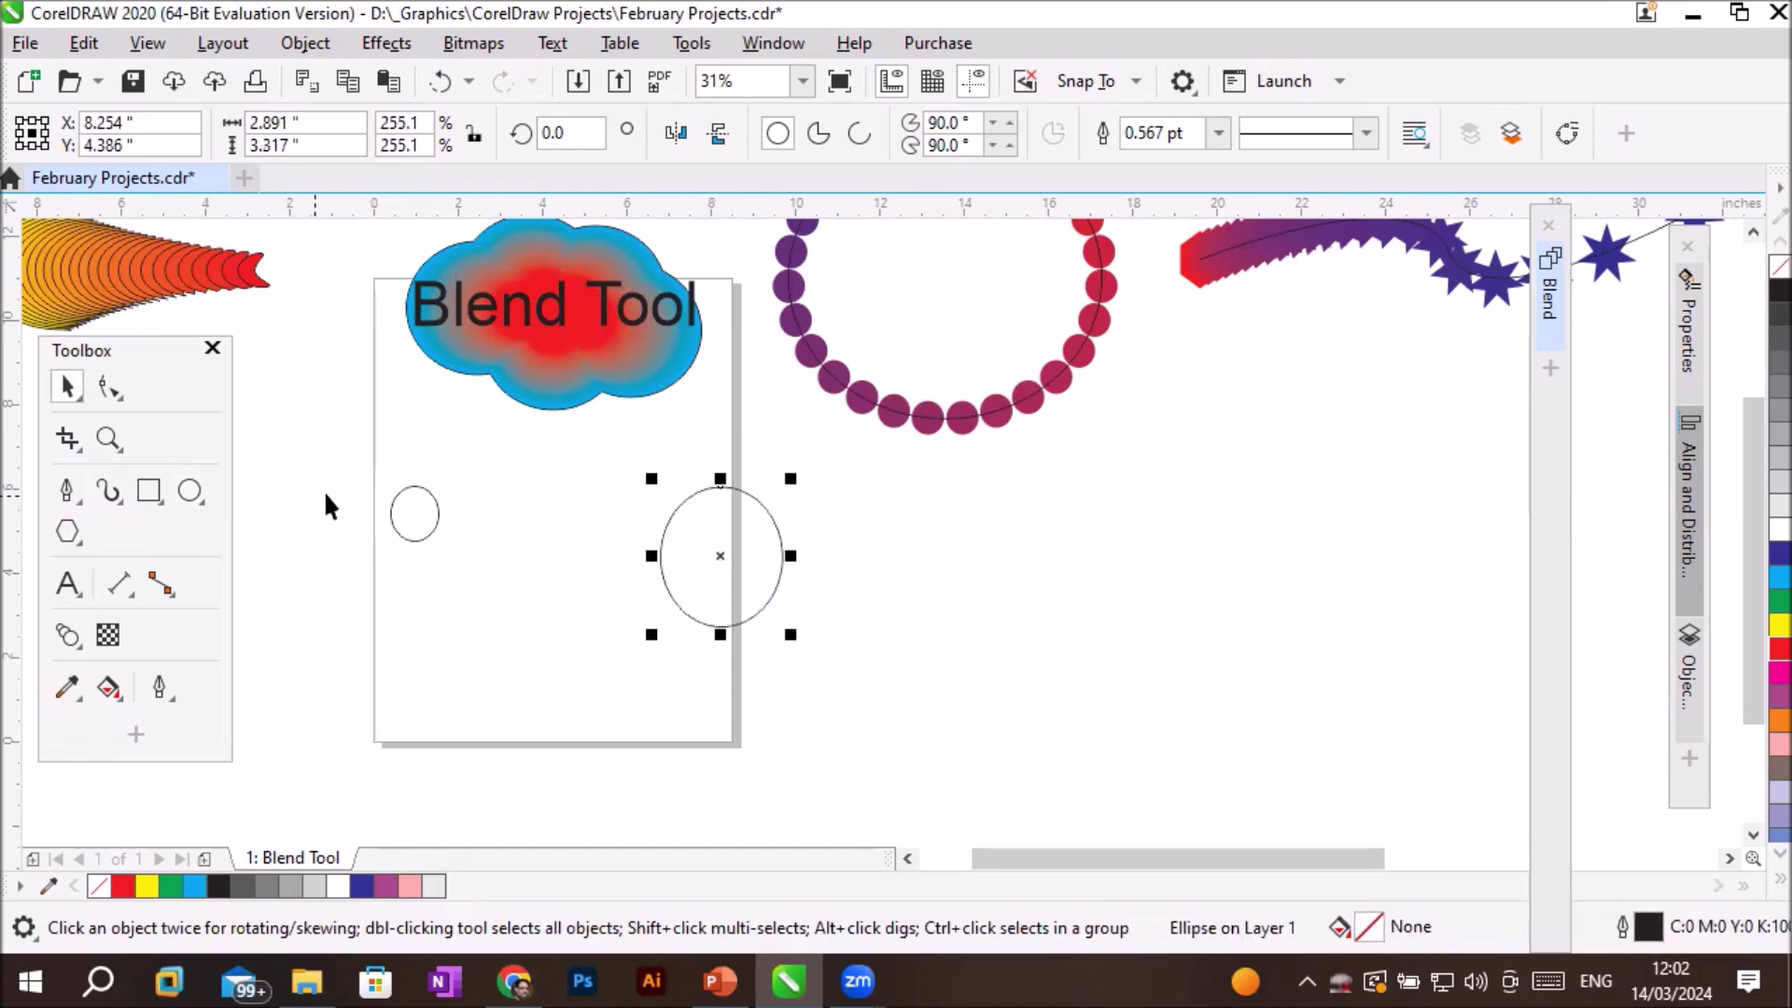
Blend the small and large ellipses with 20 steps.
left_click_drag(340, 458, 849, 692)
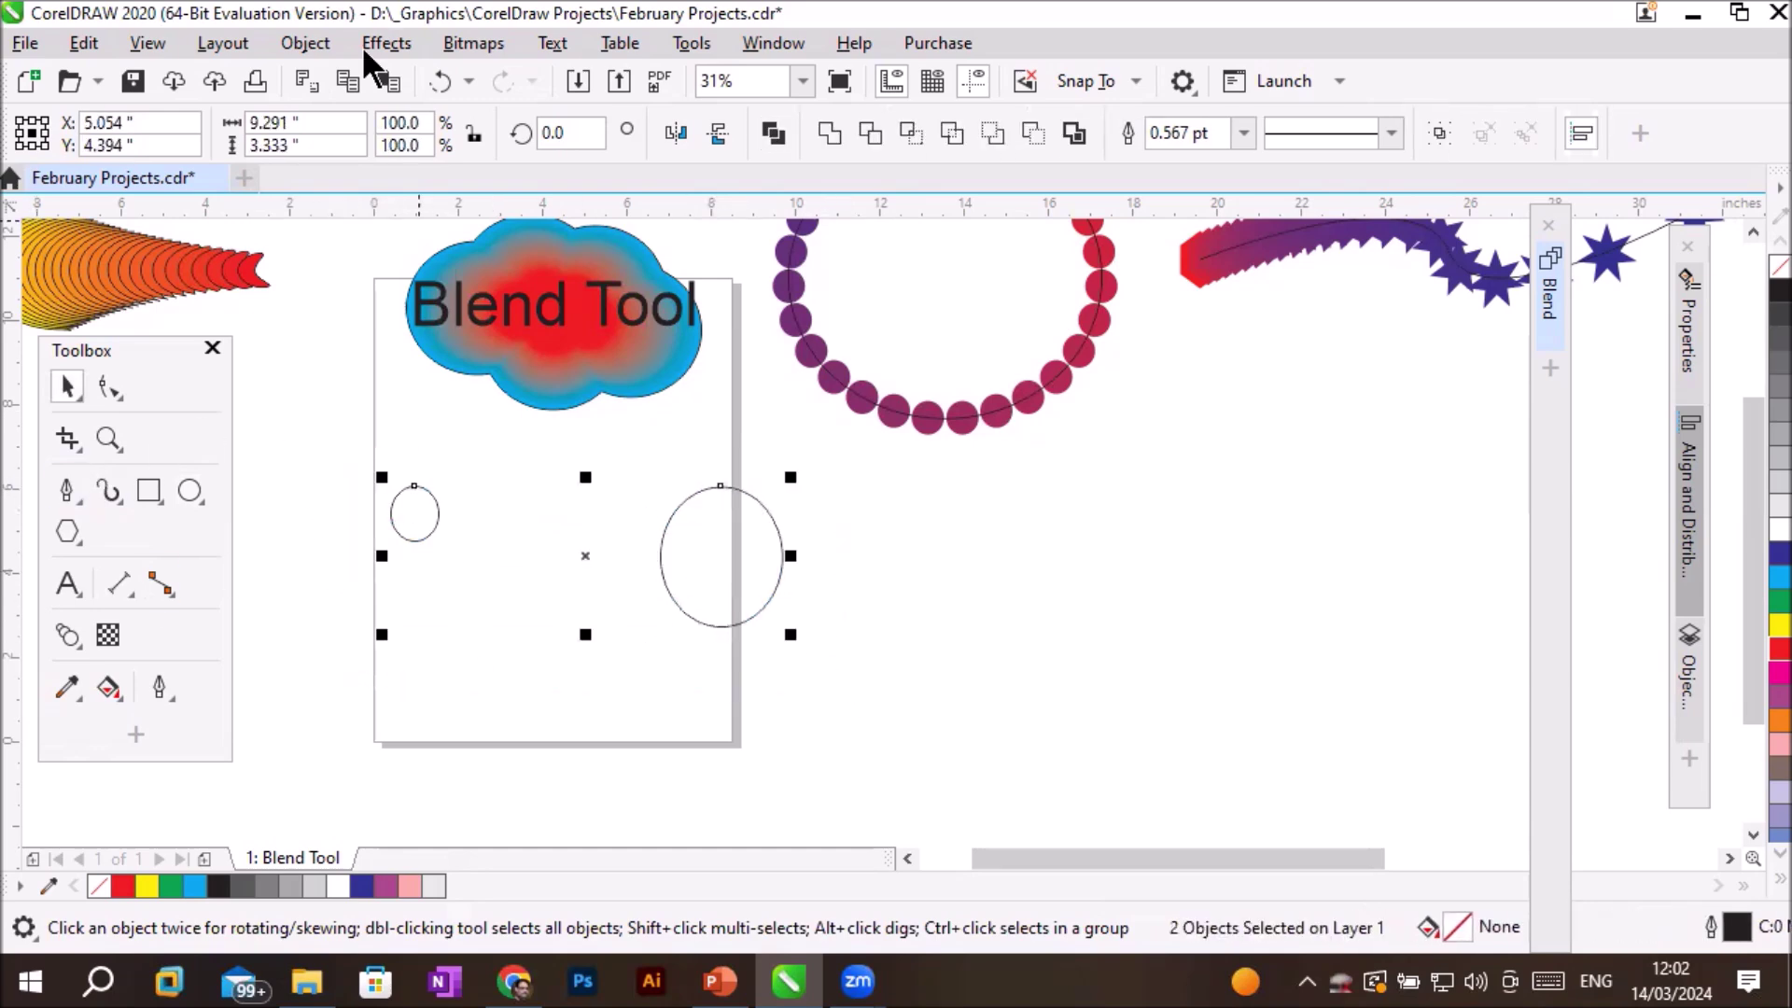
left_click(1548, 313)
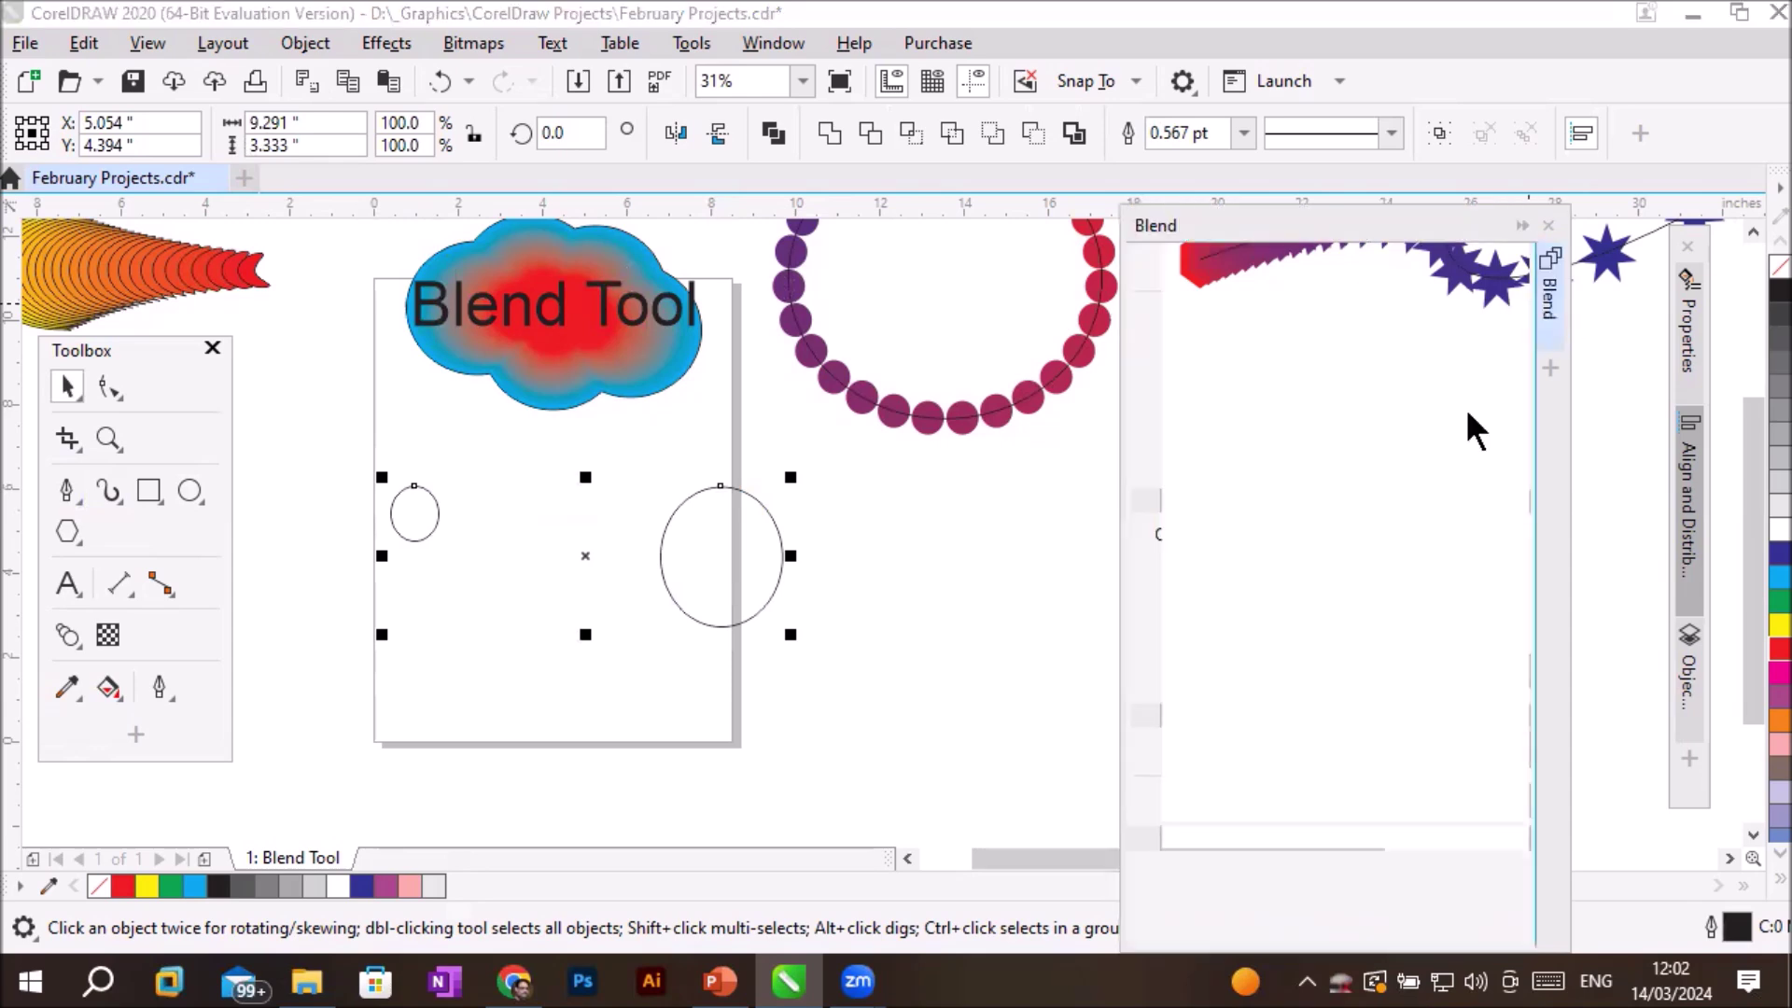
left_click(1243, 312)
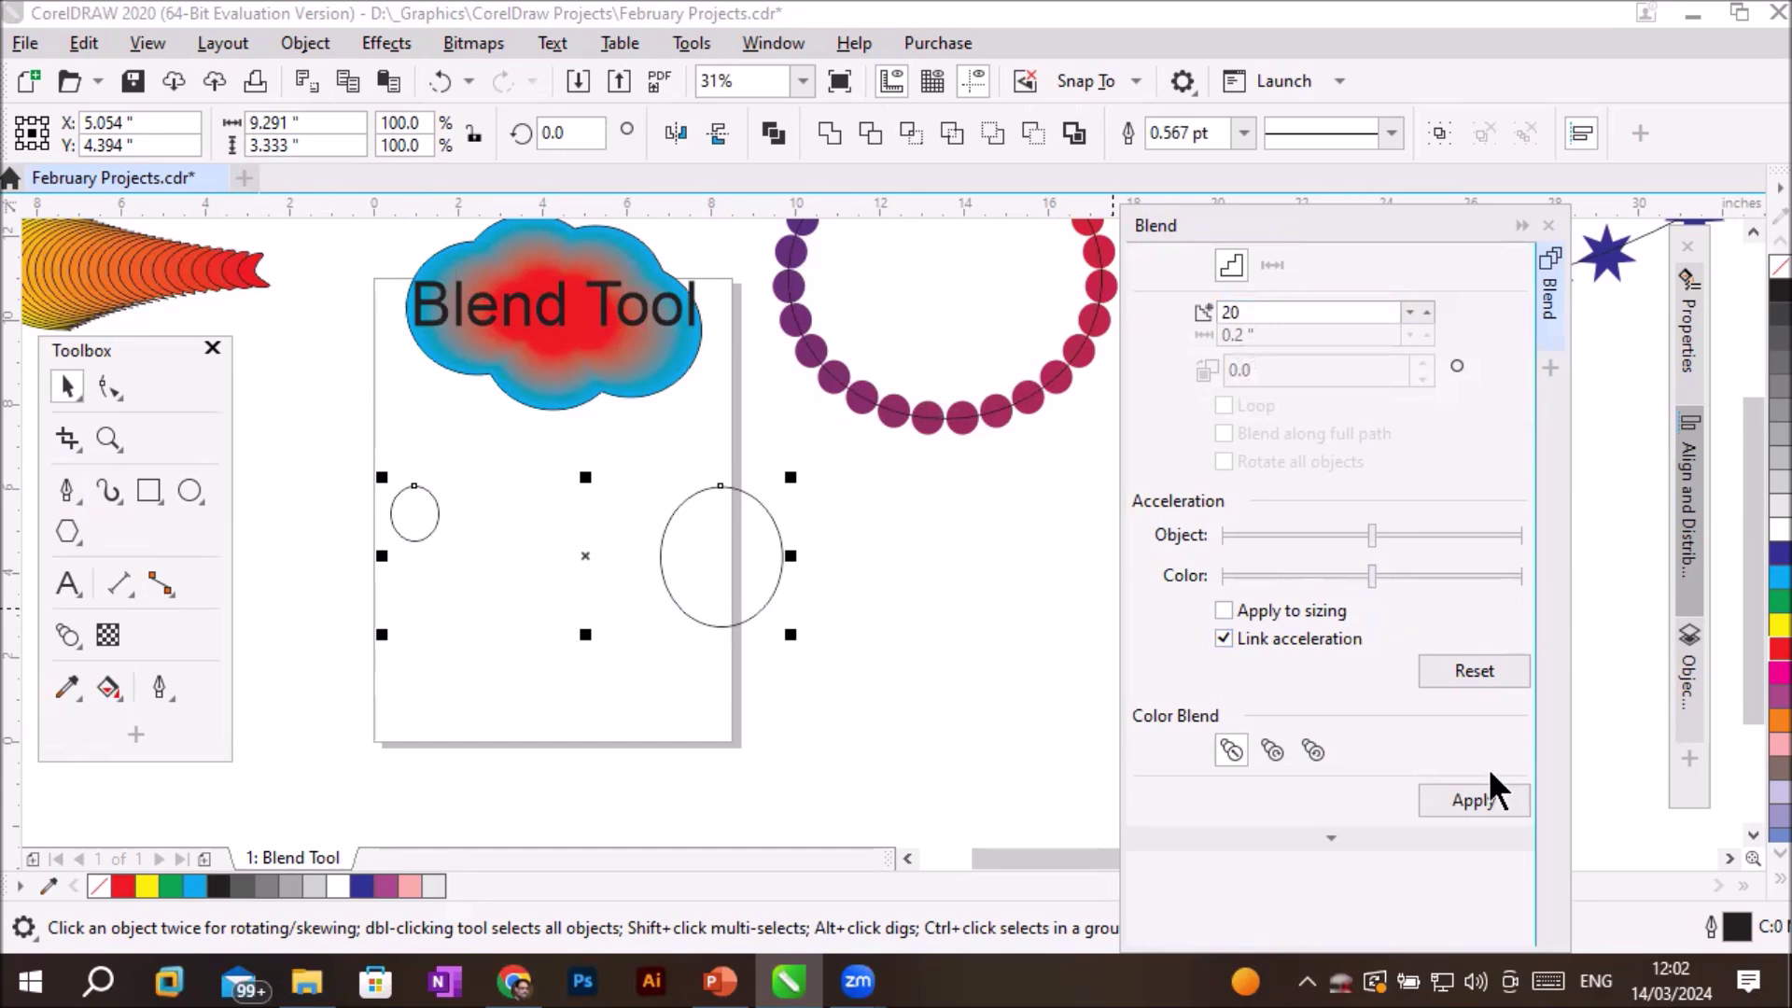
left_click(1474, 799)
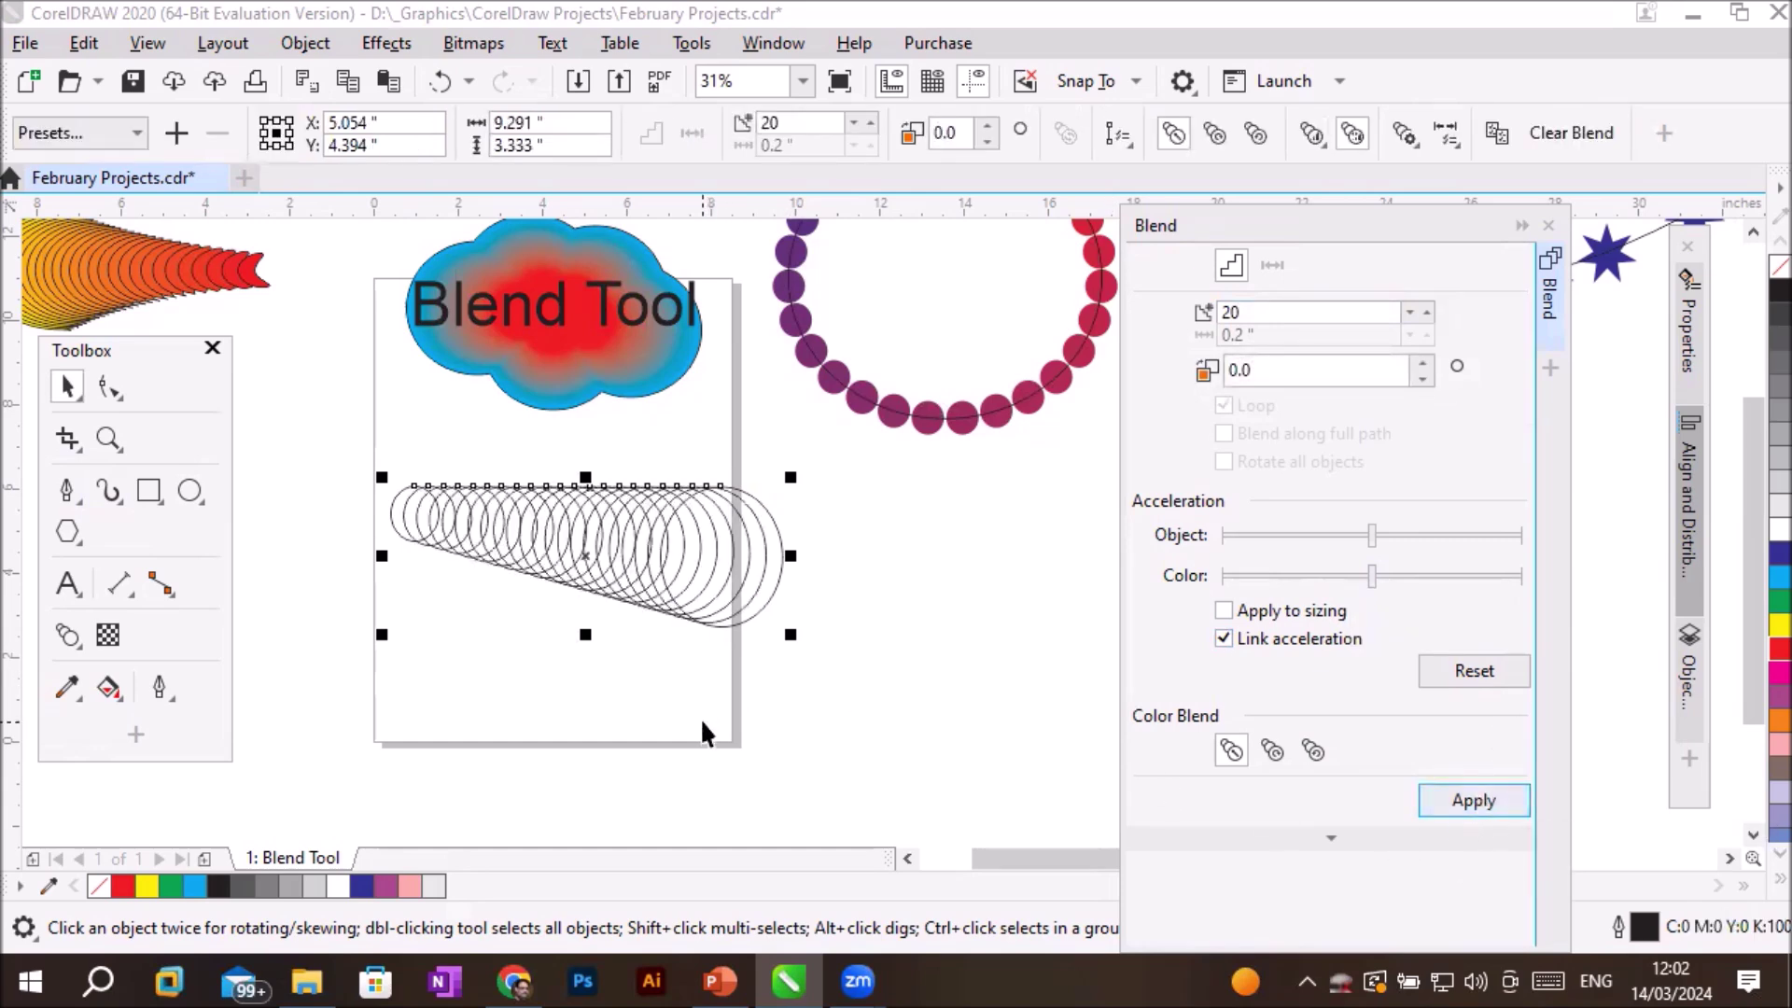
left_click(898, 765)
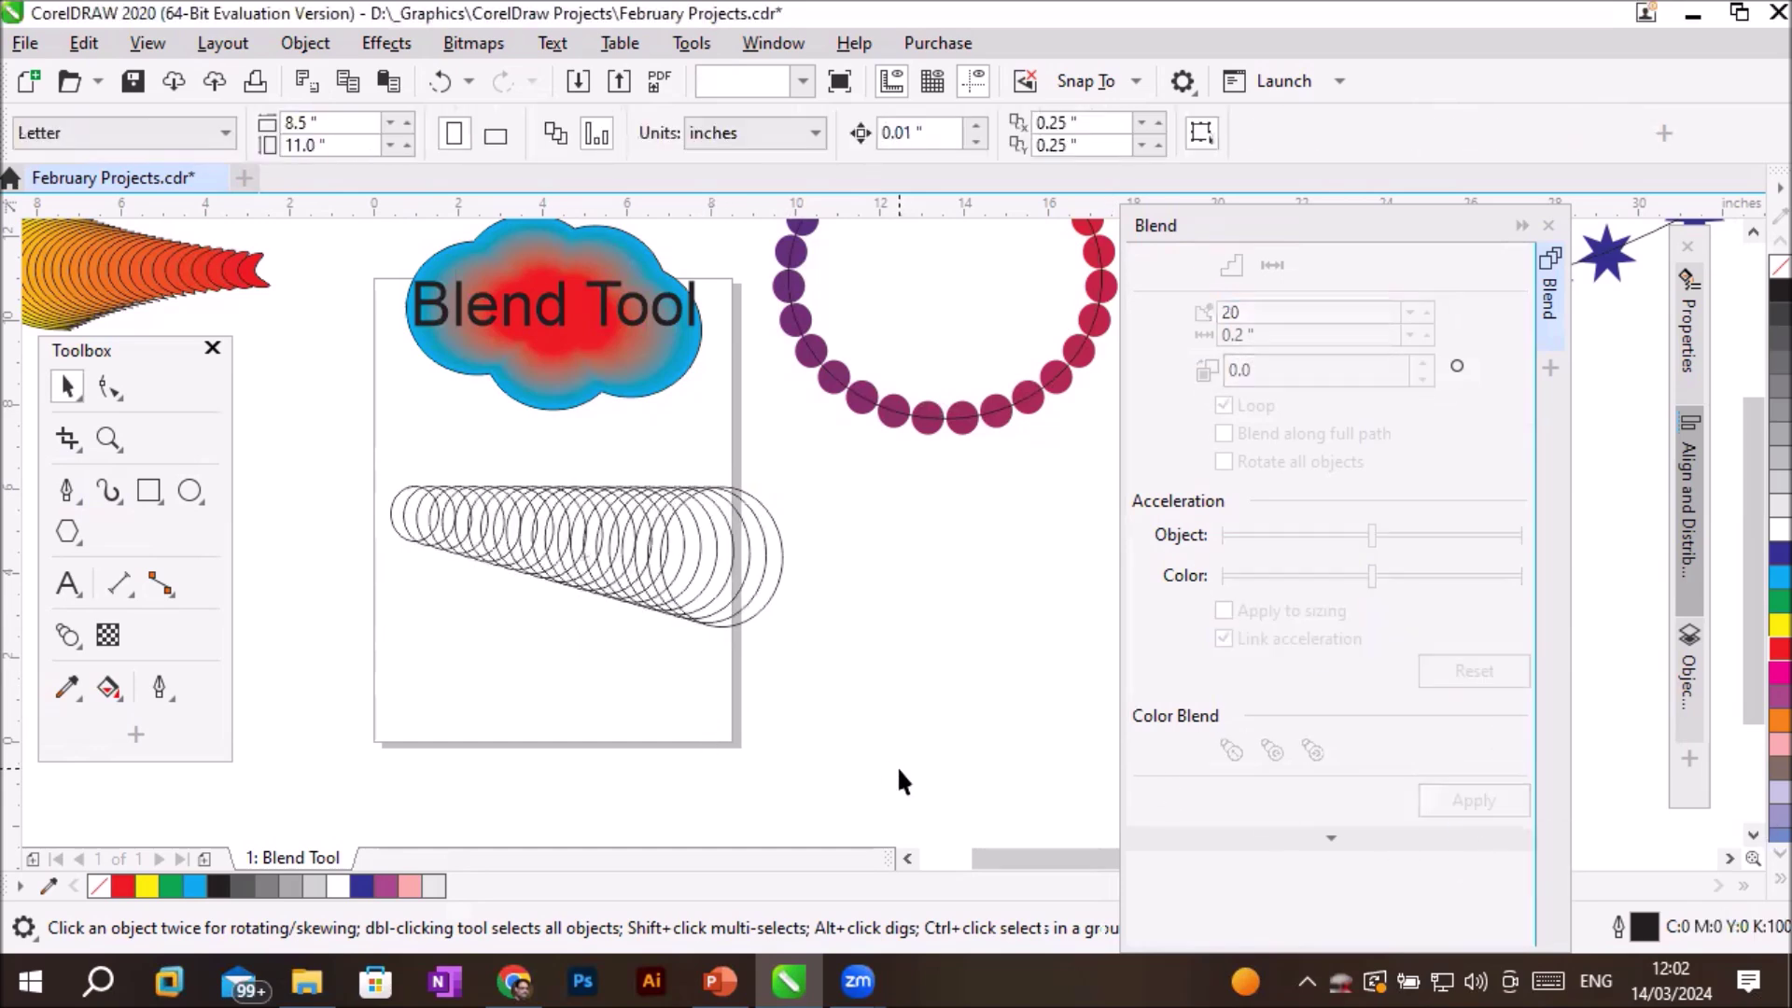
Break the ellipse blend apart.
left_click(569, 556)
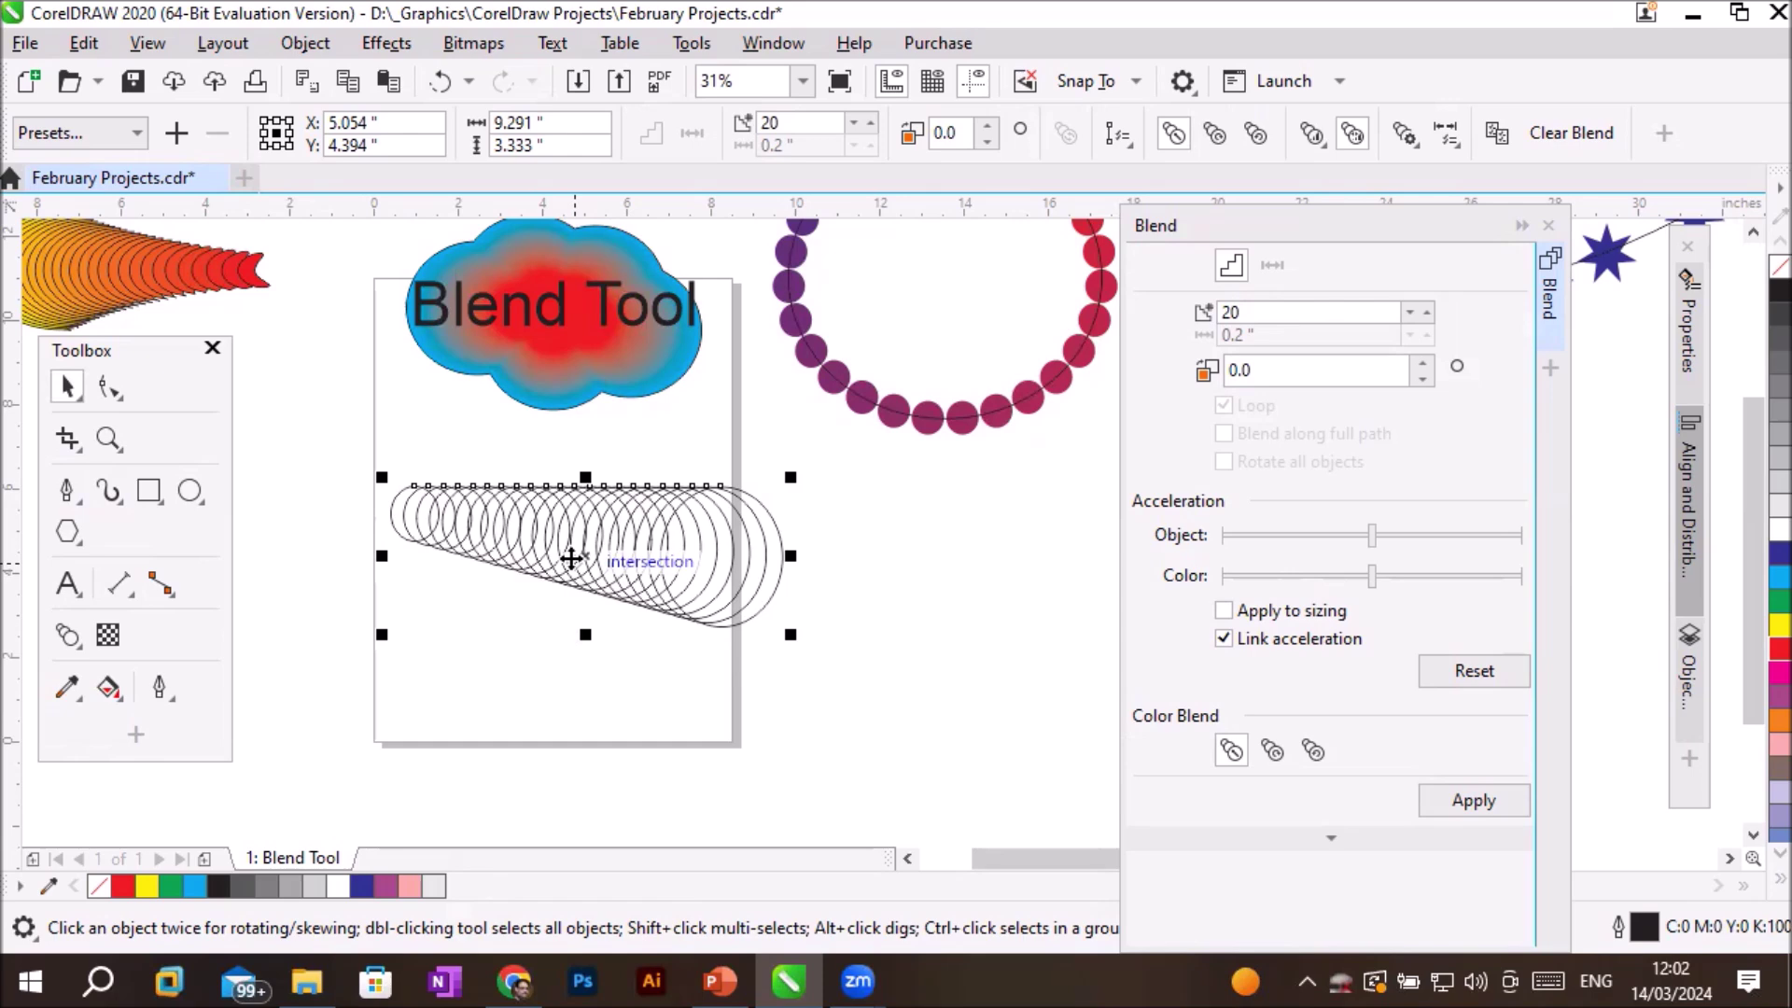
left_click_drag(571, 557, 582, 556)
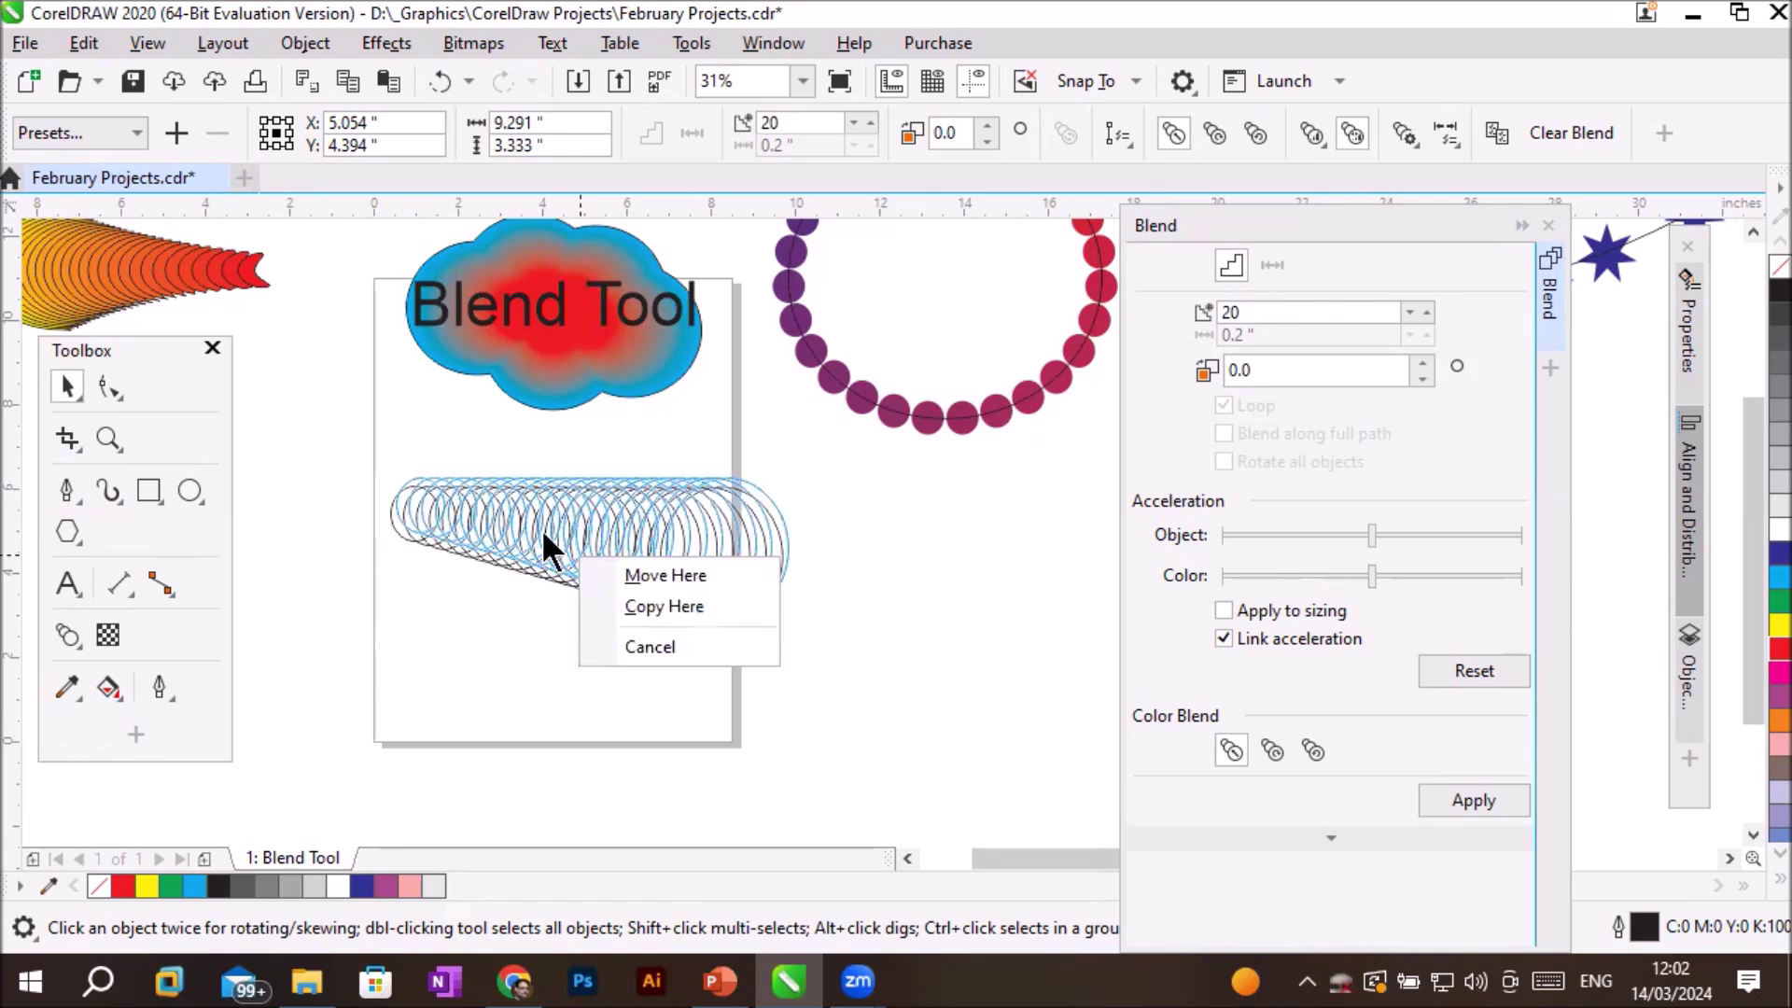
left_click(542, 532)
right_click(545, 529)
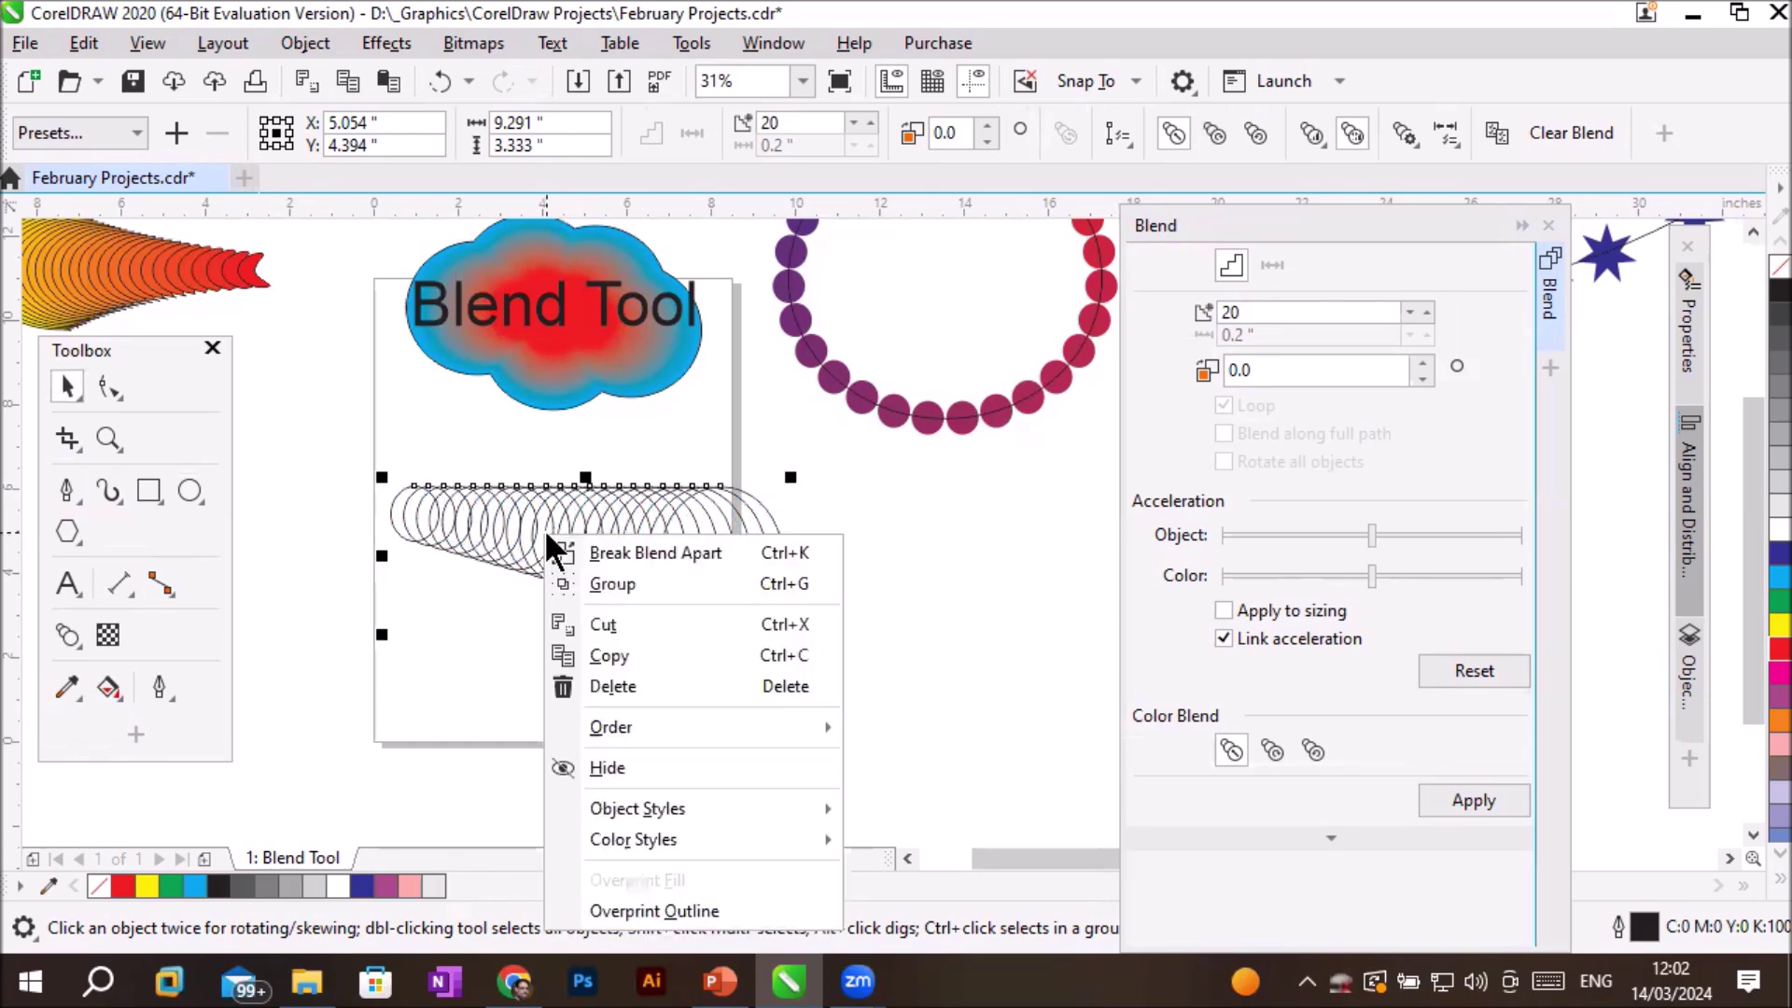
left_click(663, 553)
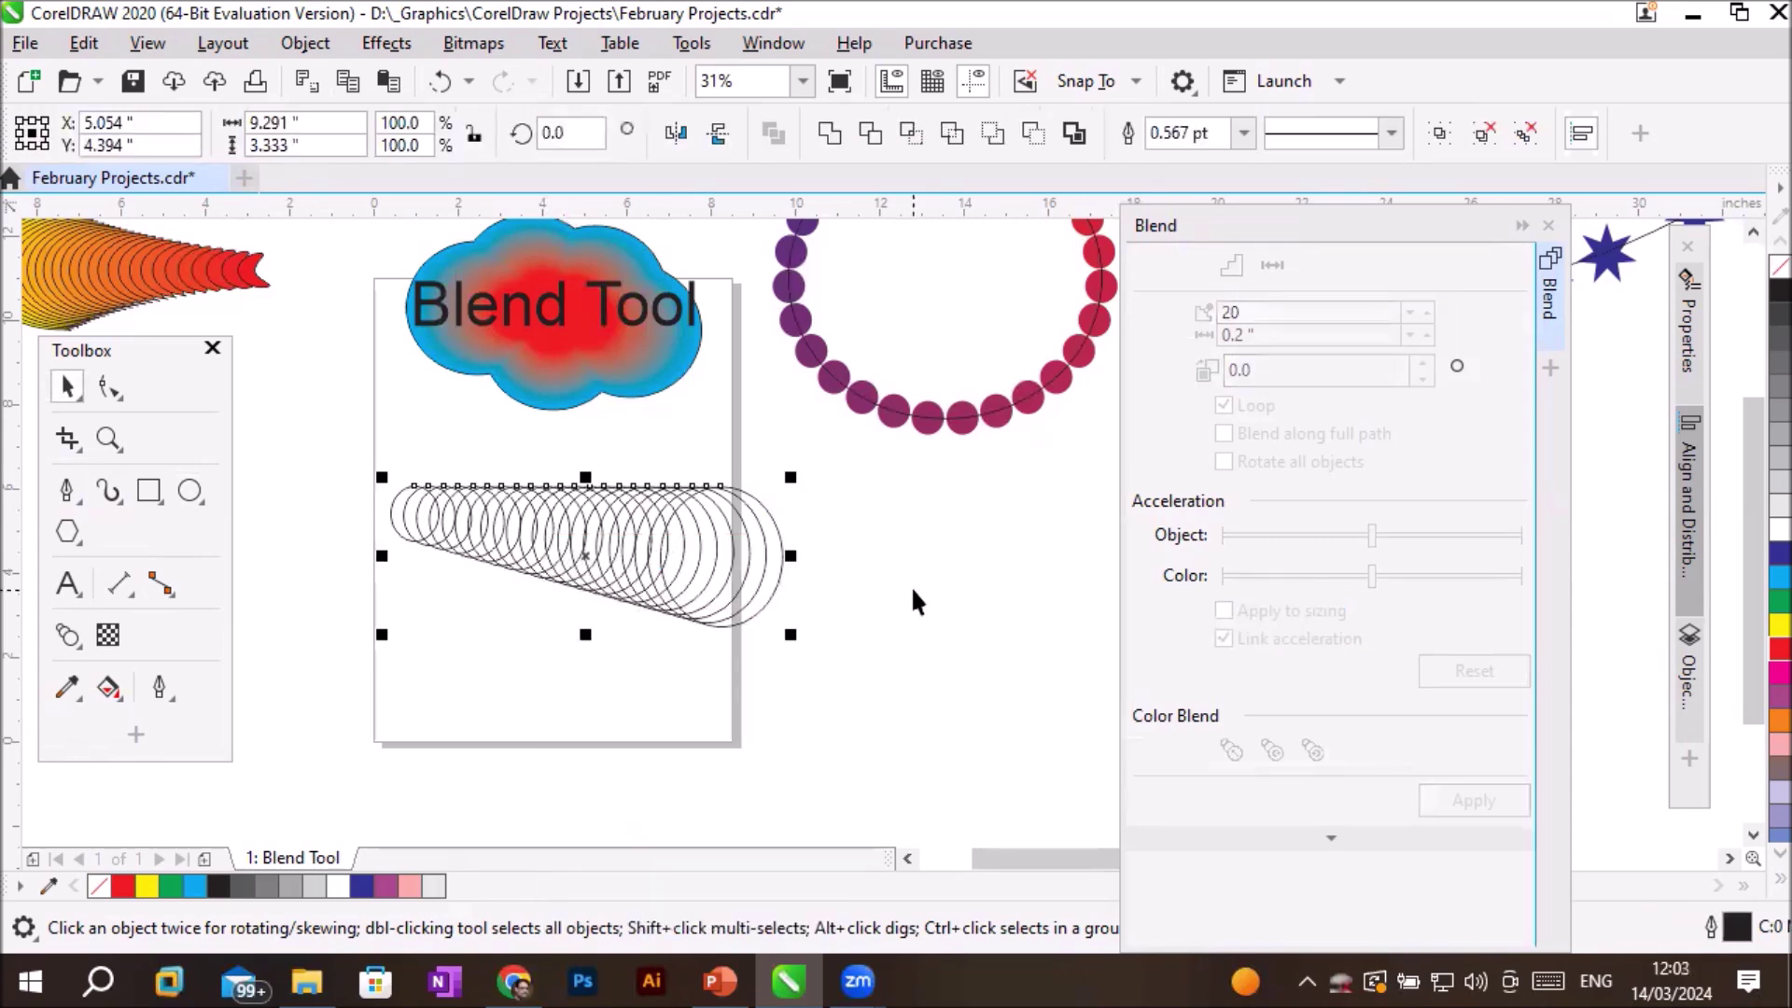
Move the group of intermediate ellipses down the page and place the two end ellipses above it.
left_click(857, 608)
left_click_drag(758, 616, 814, 702)
left_click_drag(620, 565, 579, 663)
left_click_drag(430, 521, 426, 448)
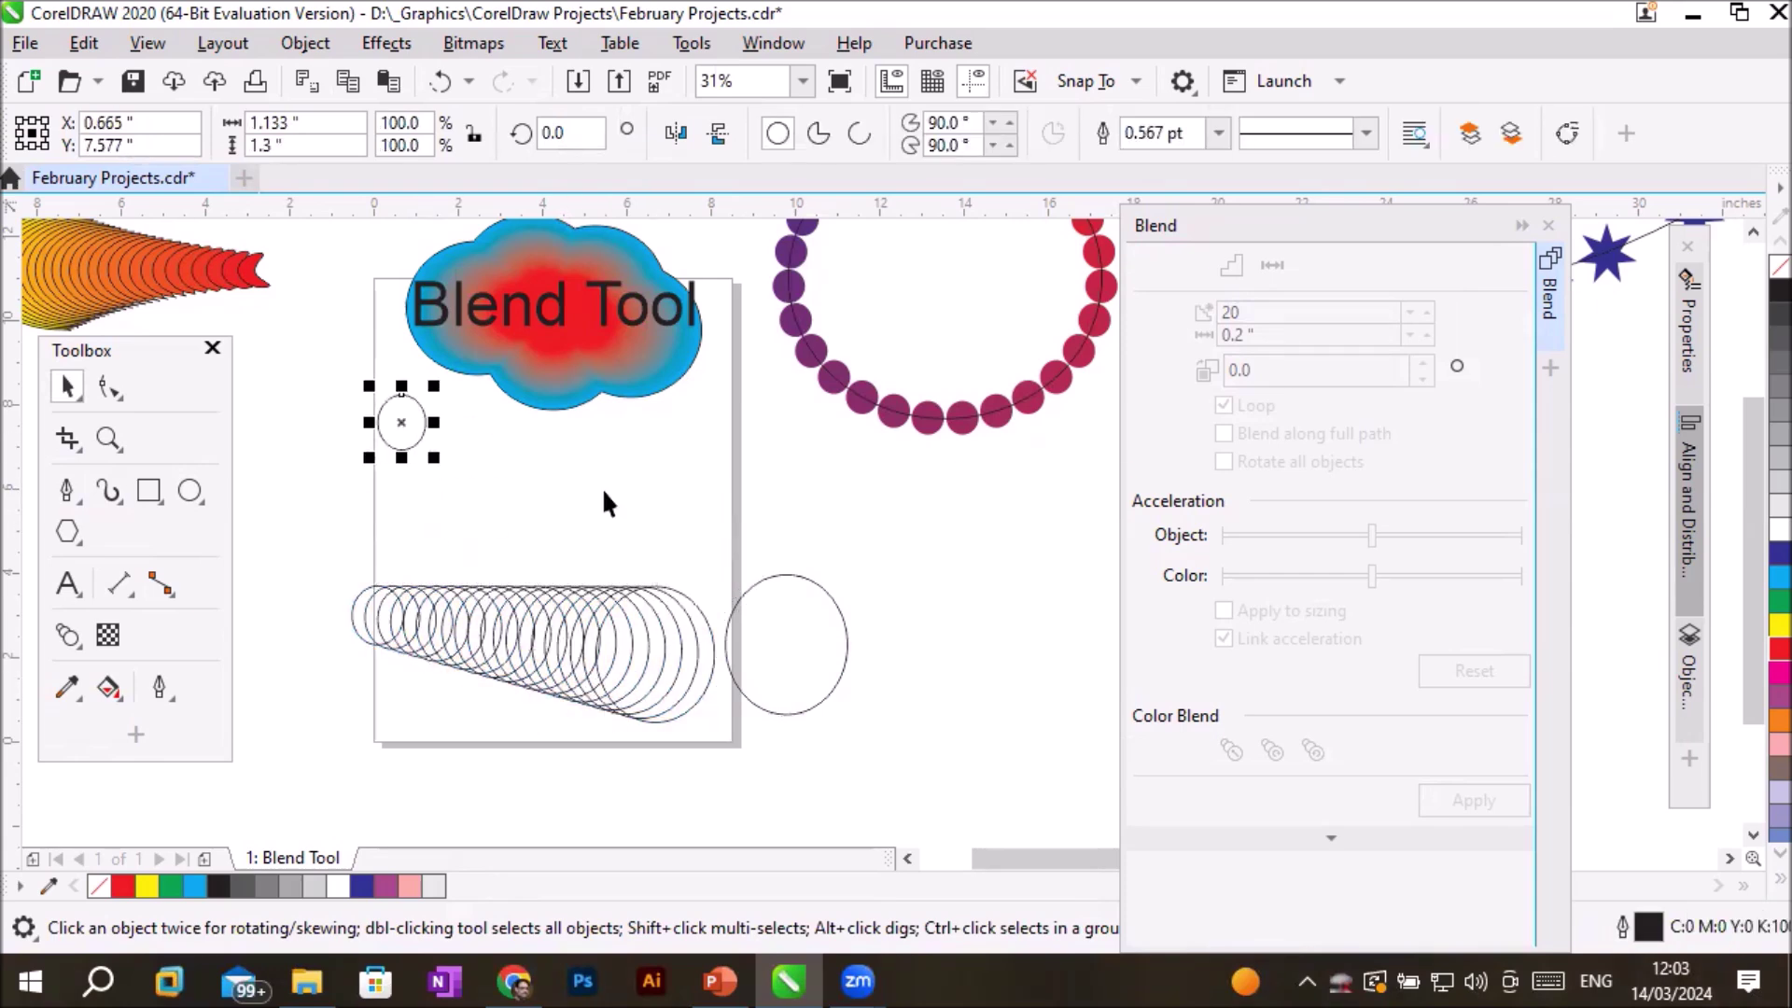
left_click_drag(821, 594, 687, 450)
Ungroup all the intermediate ellipses of the broken blend.
left_click(473, 623)
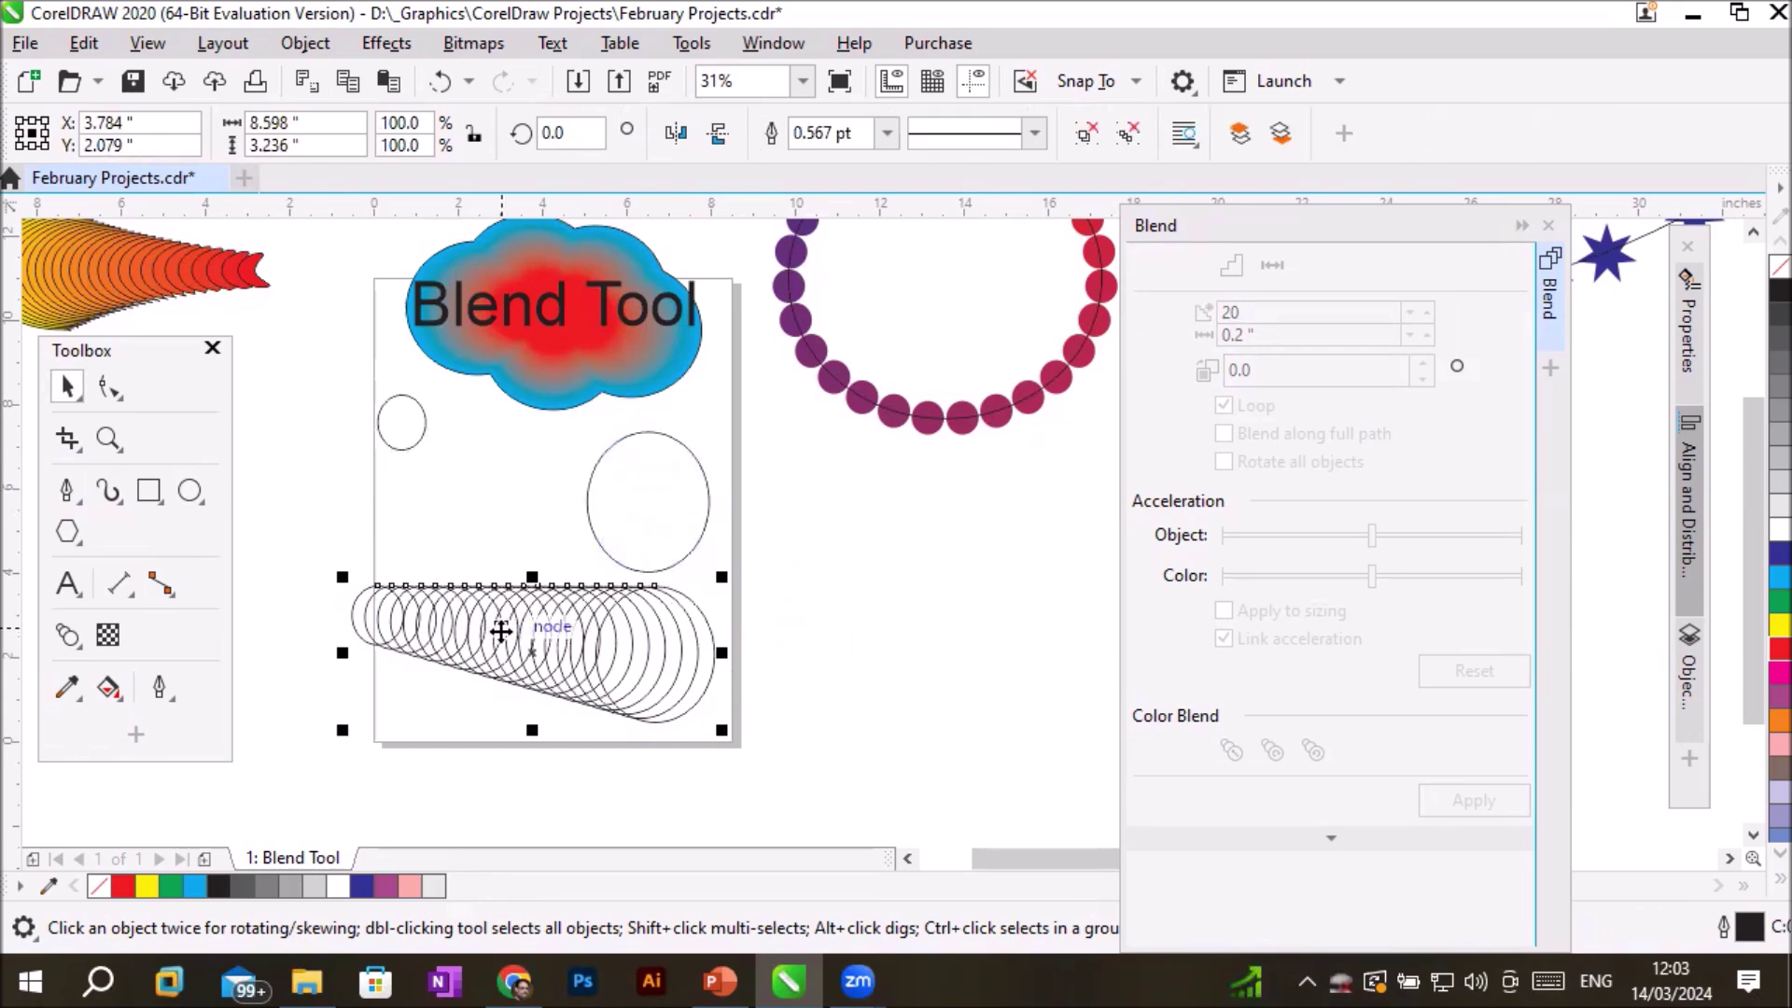
right_click(501, 634)
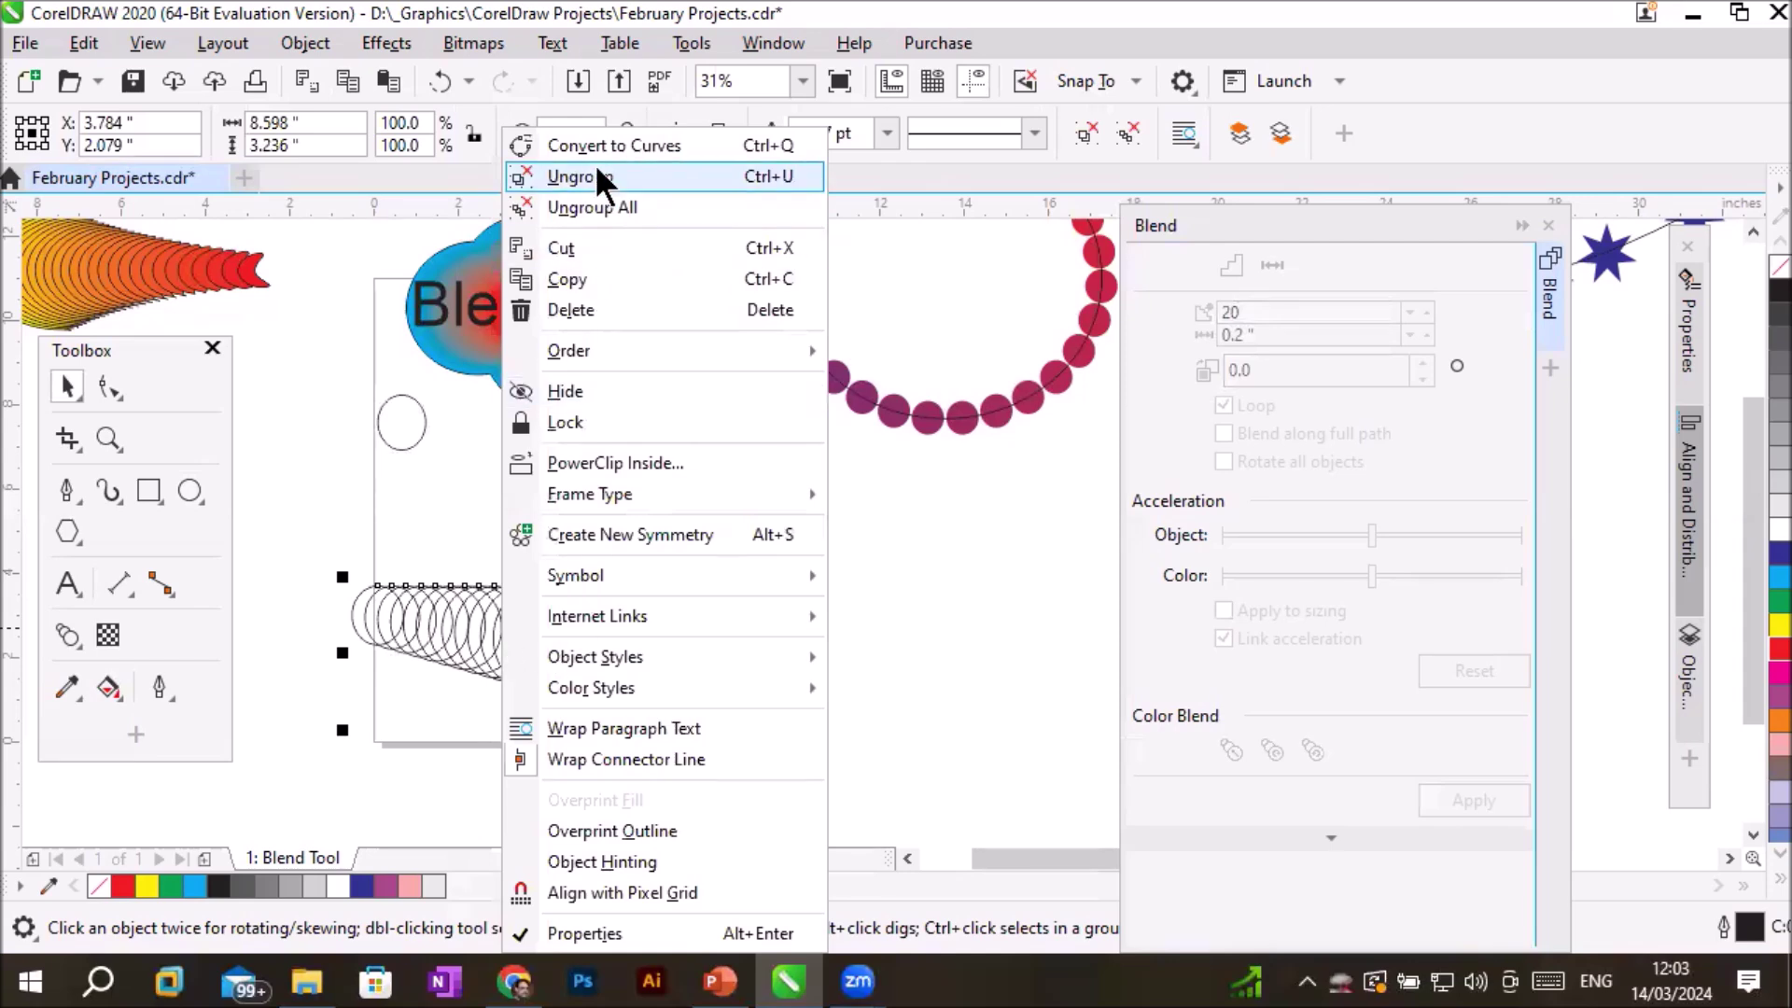
left_click(597, 208)
left_click(871, 602)
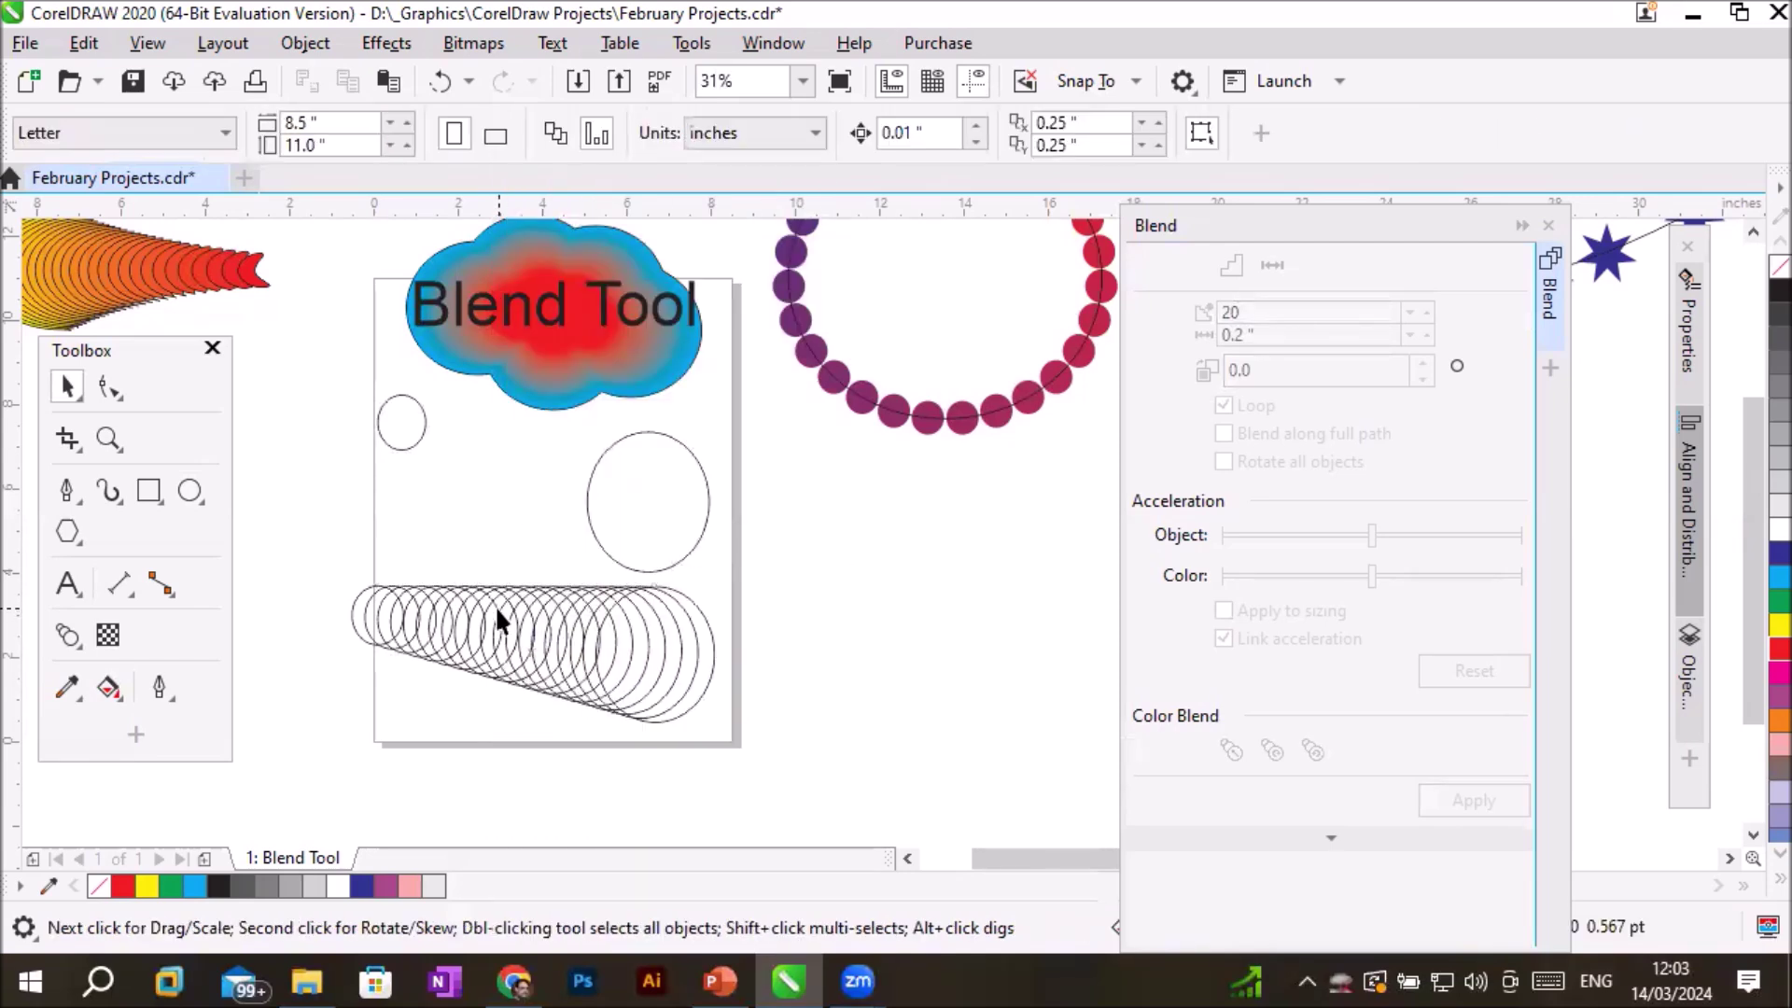
Scatter the individual ellipses at random positions across the page below the cloud.
left_click_drag(495, 606, 489, 474)
left_click_drag(562, 616, 634, 686)
left_click_drag(527, 658, 509, 714)
left_click_drag(480, 639, 484, 562)
left_click_drag(383, 644, 409, 561)
left_click(411, 633)
left_click_drag(410, 632, 415, 676)
left_click_drag(463, 607, 569, 584)
left_click_drag(635, 644, 642, 438)
left_click_drag(522, 630, 480, 488)
left_click_drag(467, 640, 433, 569)
left_click_drag(664, 658, 709, 550)
left_click_drag(591, 728, 631, 669)
left_click_drag(441, 720, 425, 686)
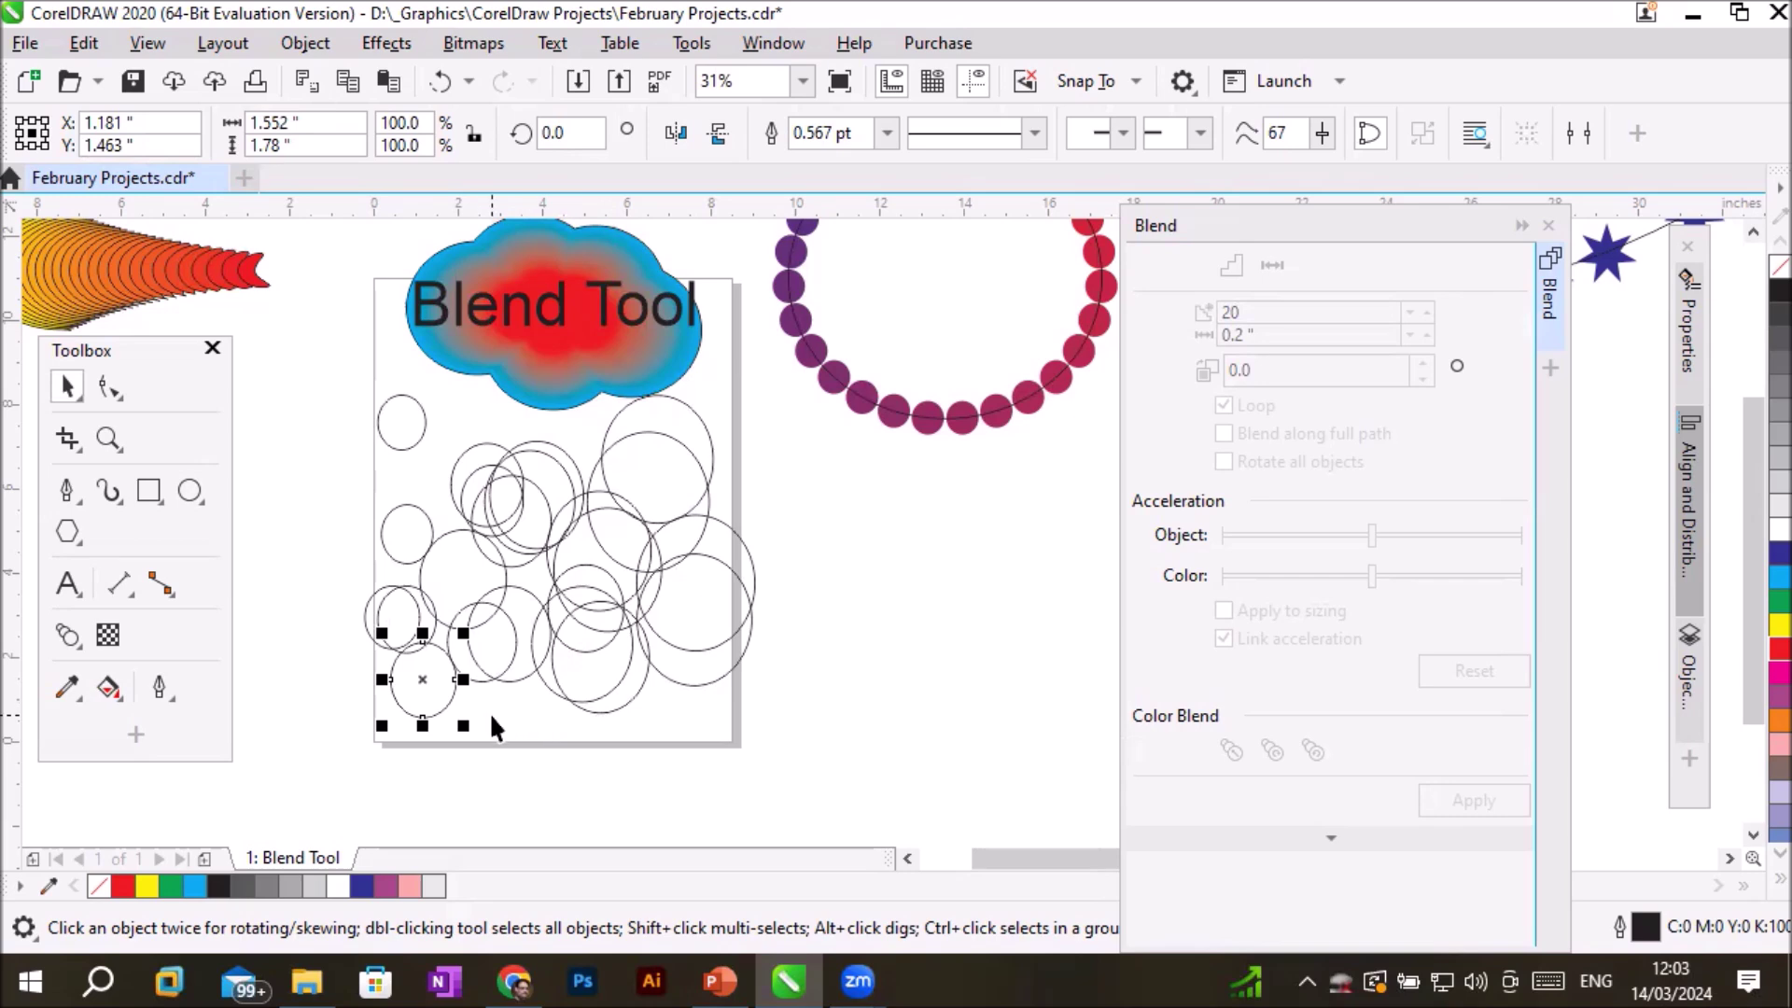
Align all the scattered ellipses to the bottom and left edges of the page.
left_click_drag(287, 386, 798, 788)
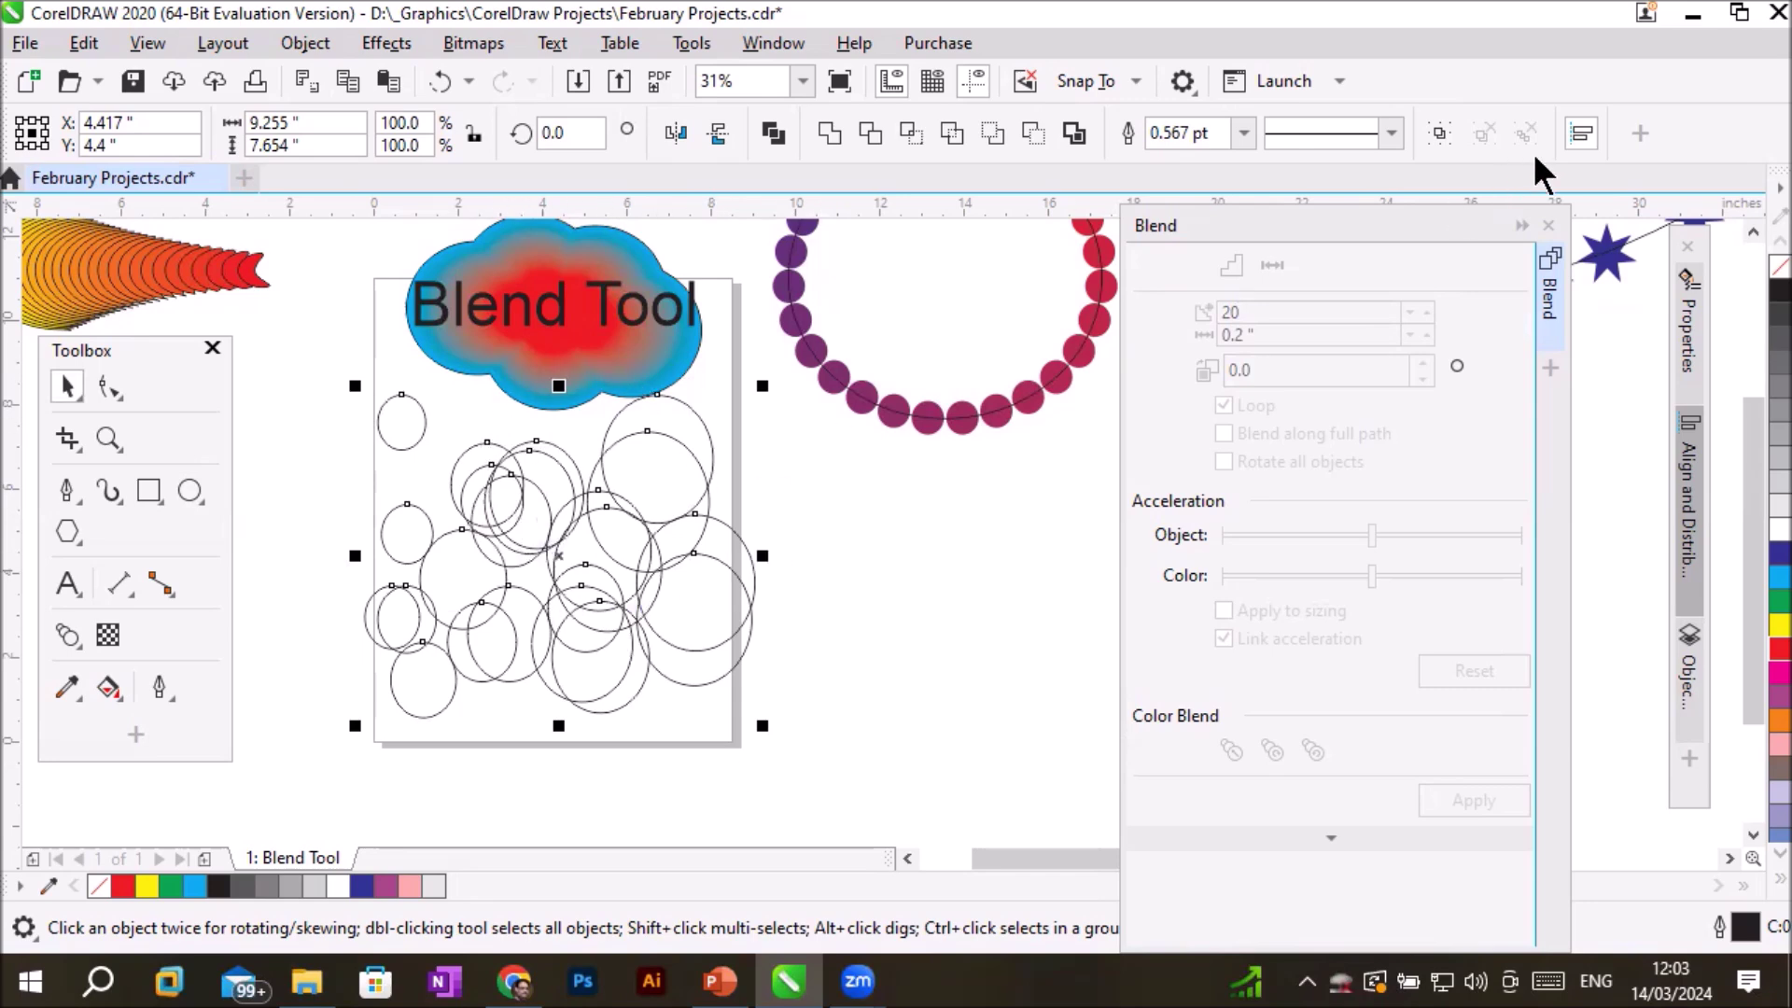
left_click(1581, 132)
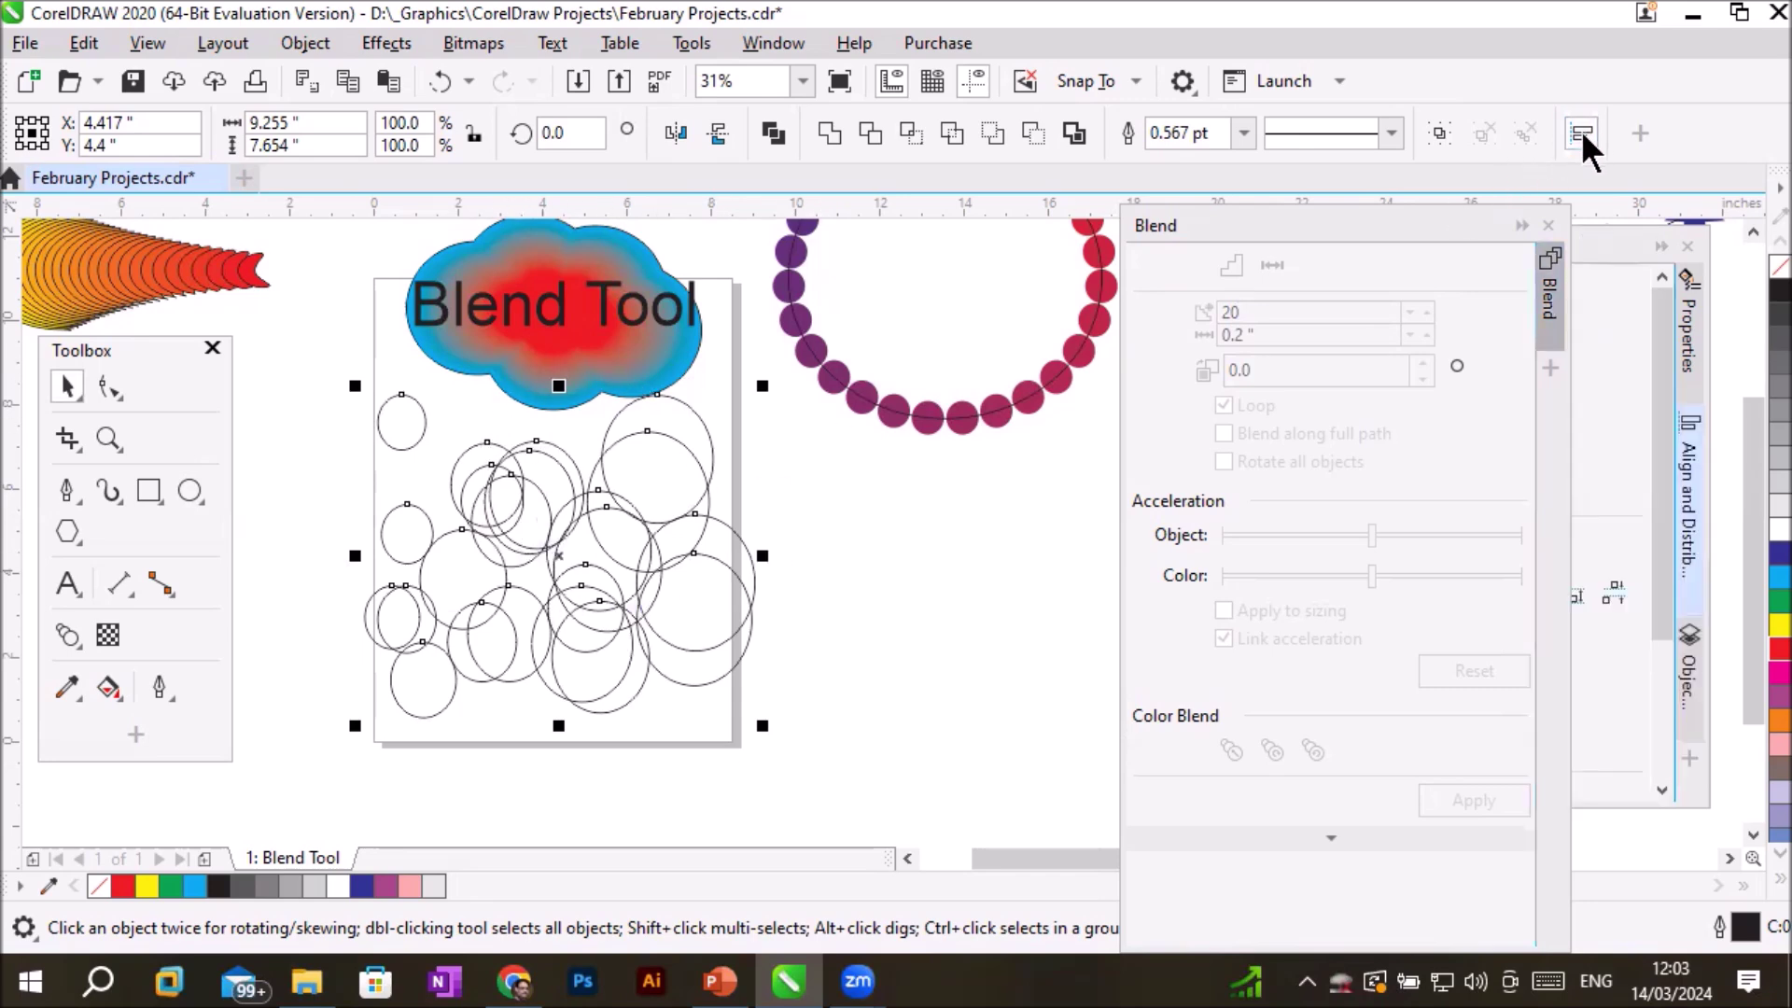
left_click(1687, 528)
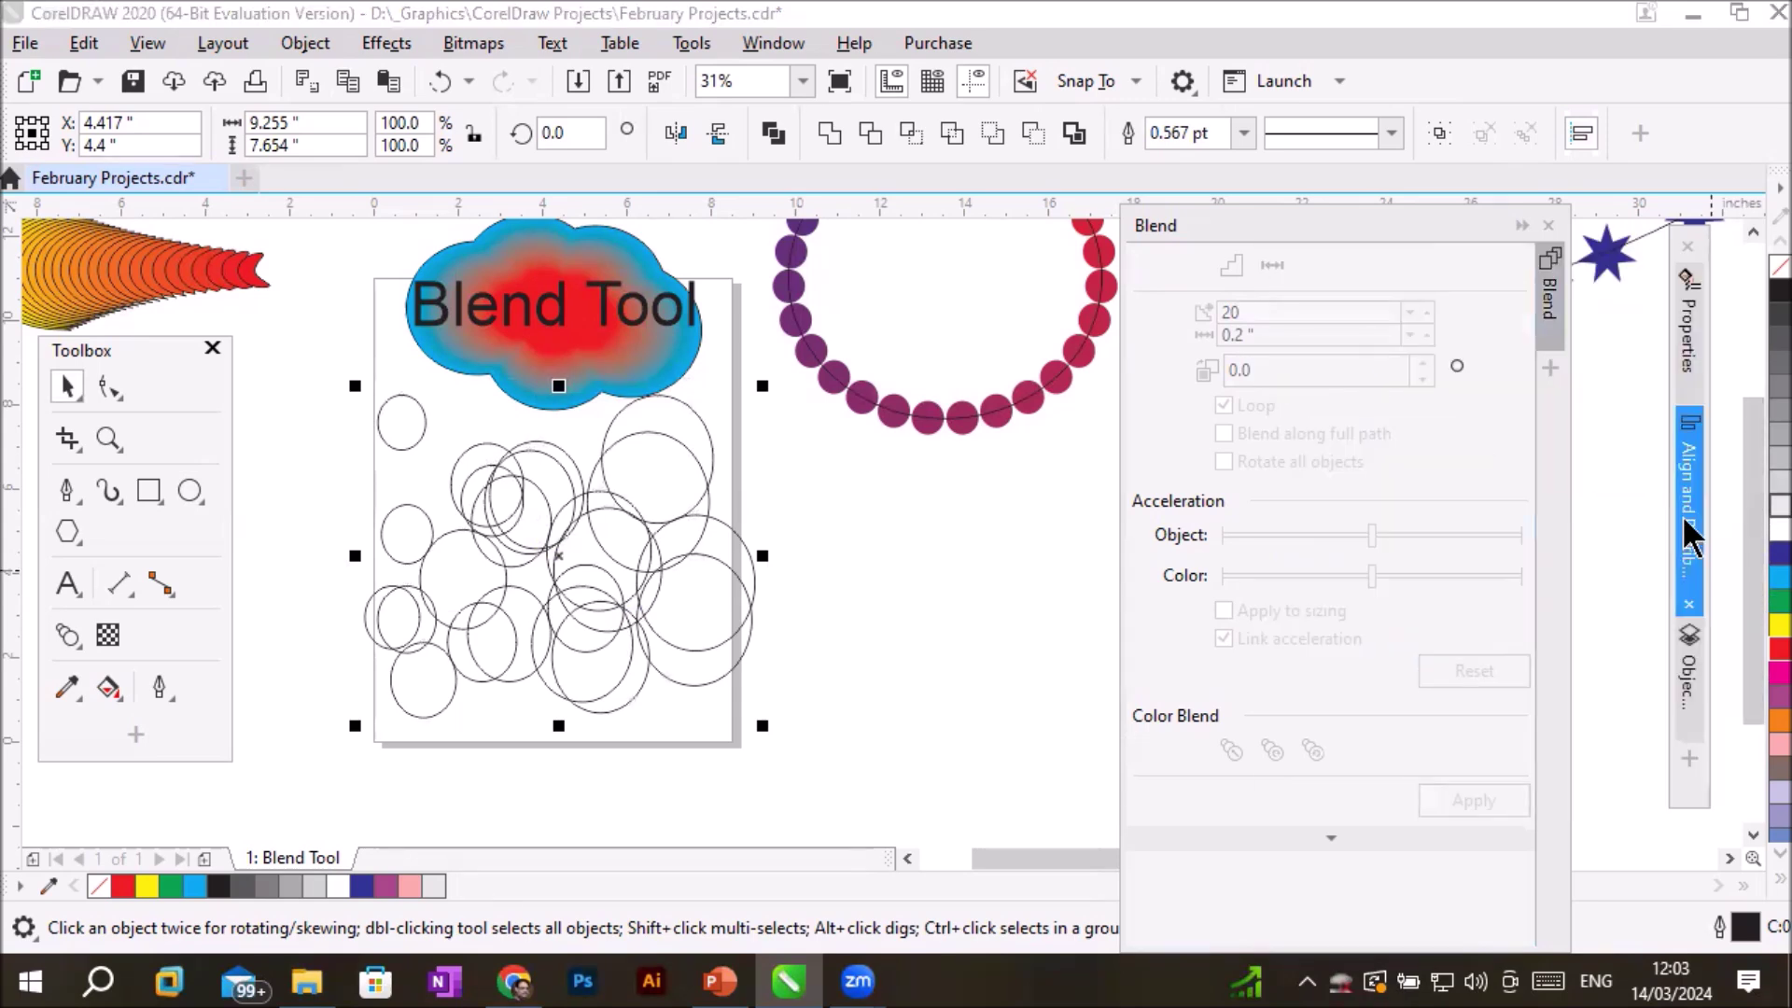
left_click(1691, 532)
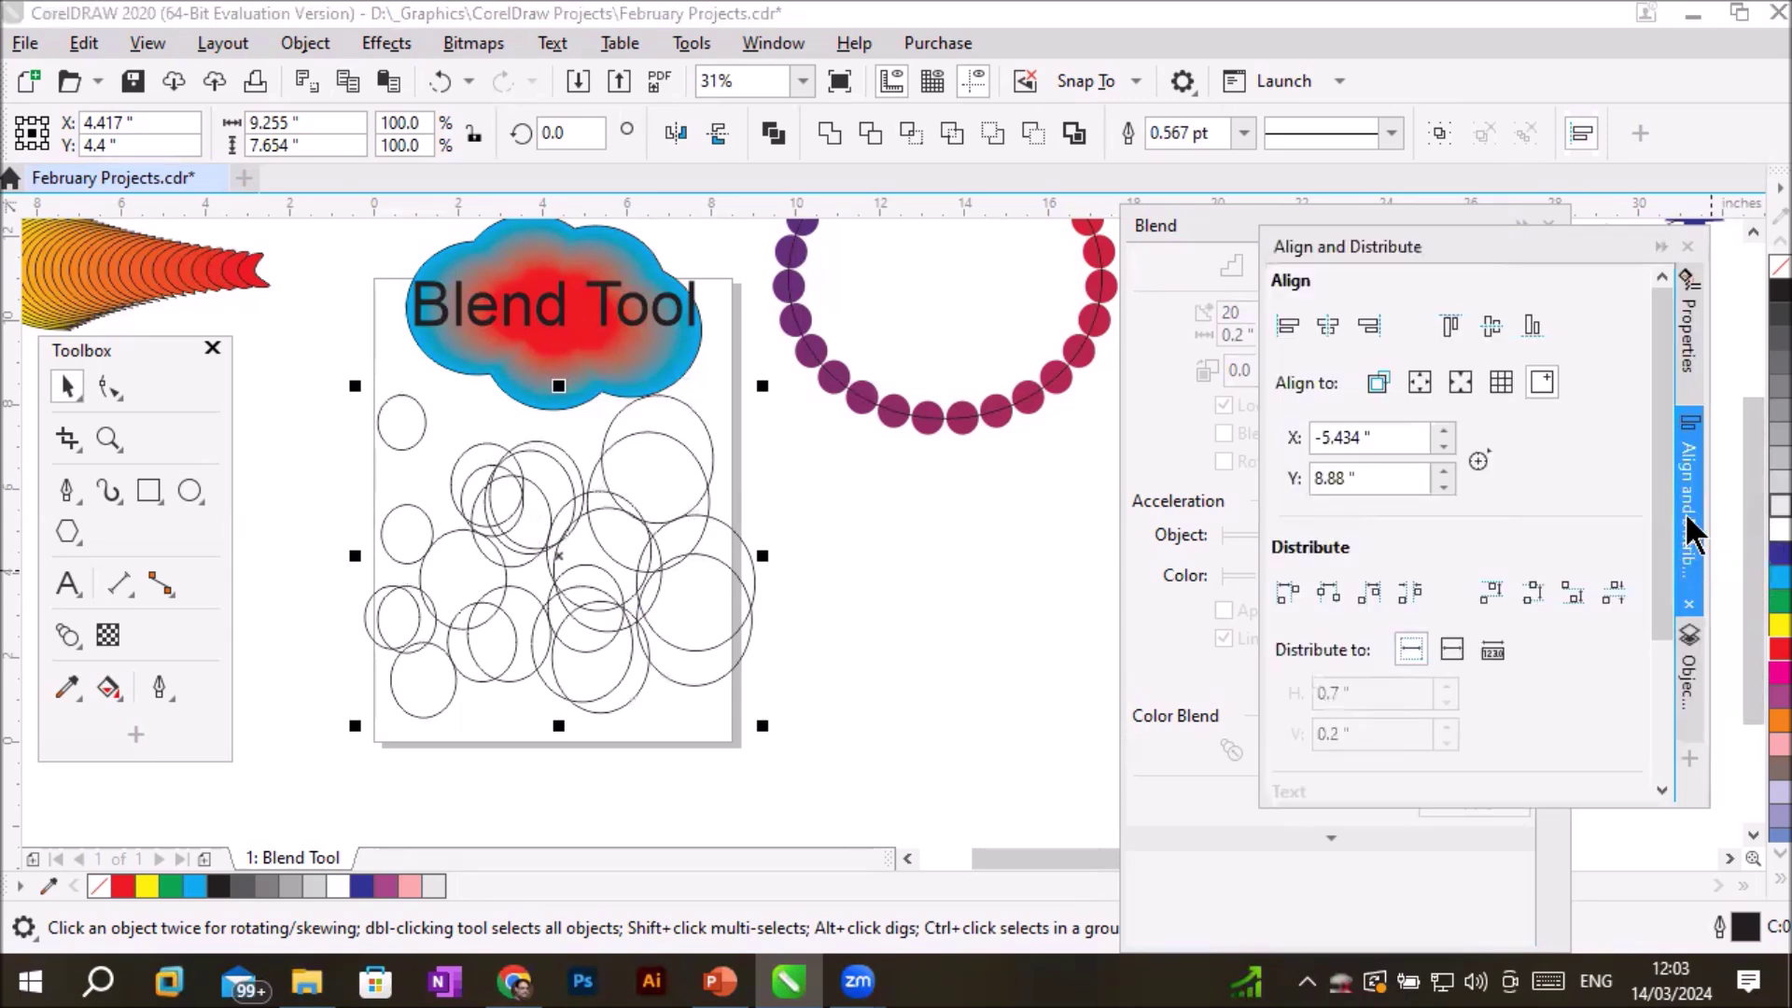
left_click(1418, 384)
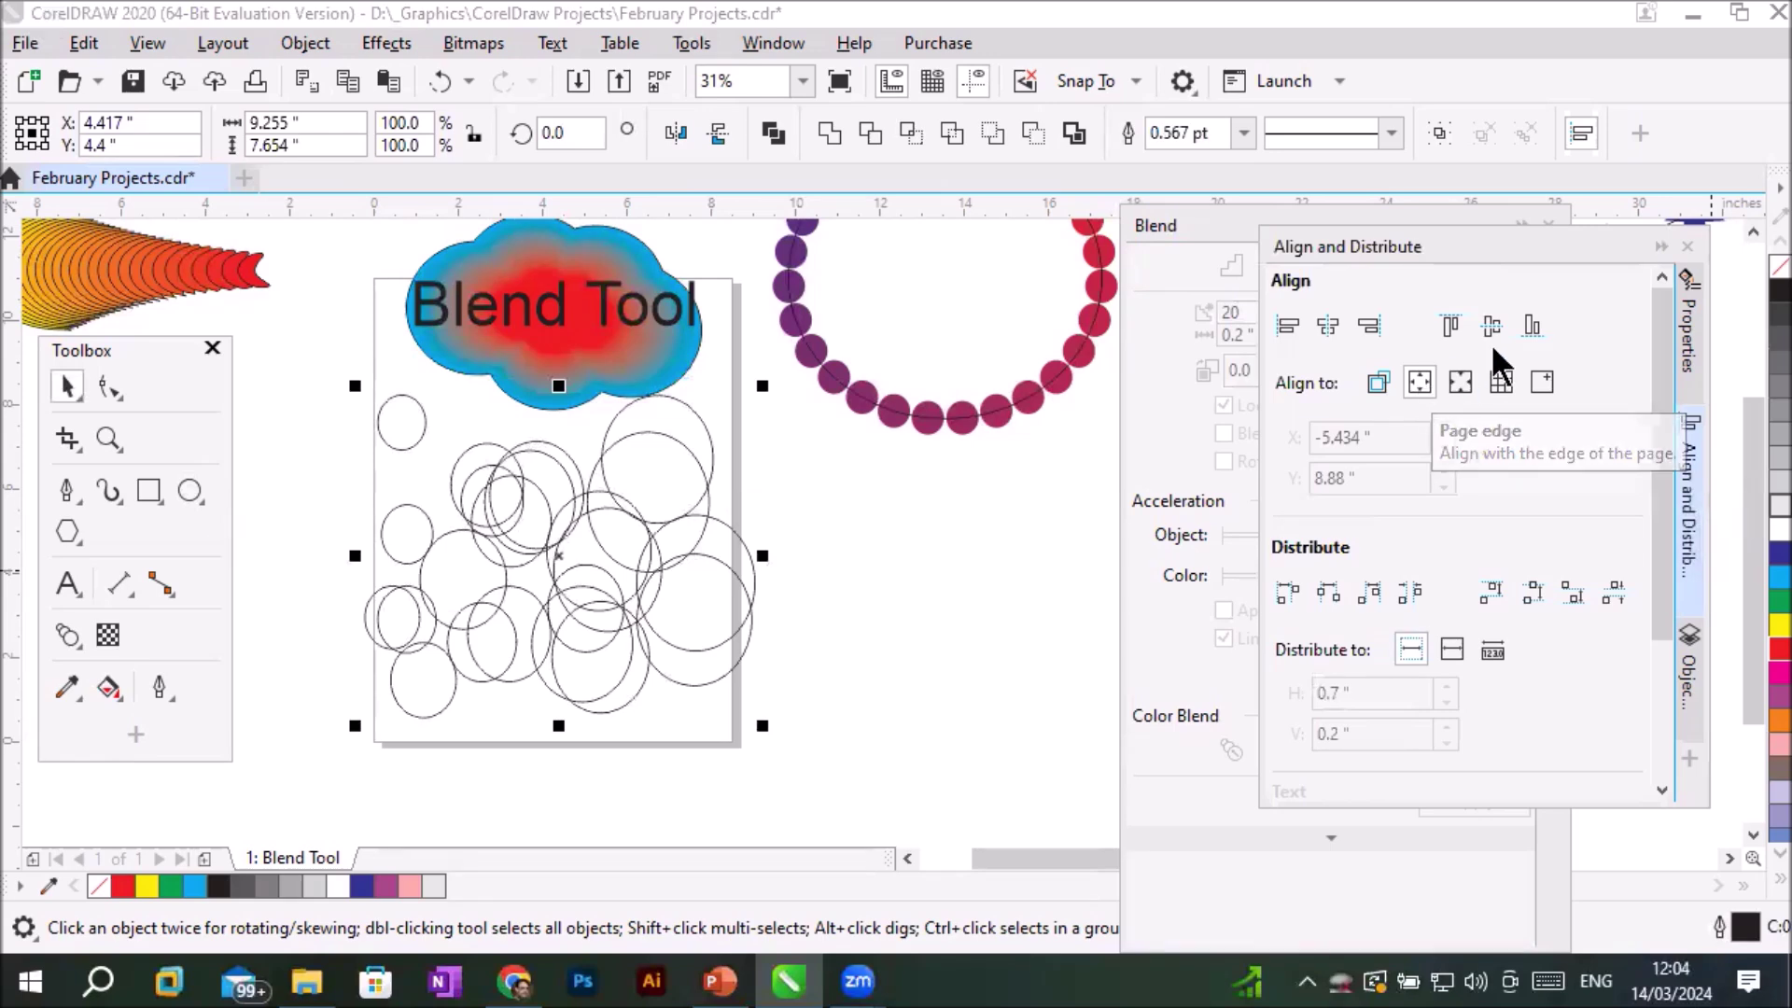
left_click(1530, 328)
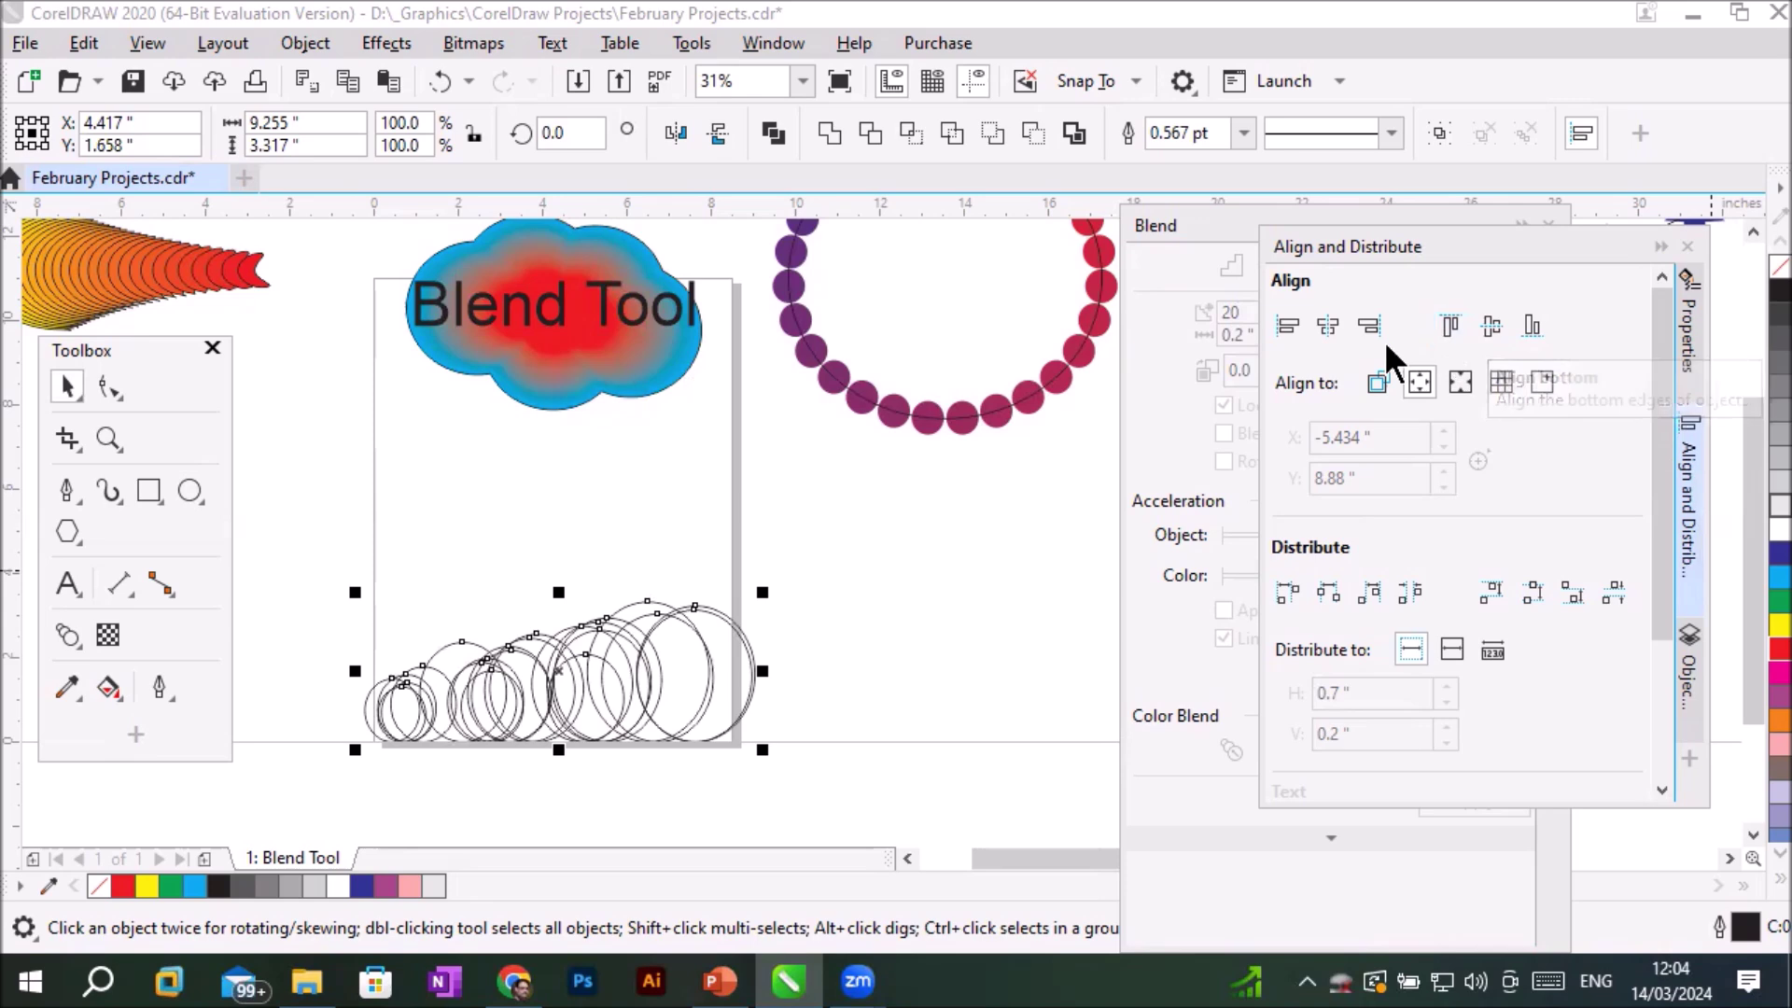
left_click(1283, 330)
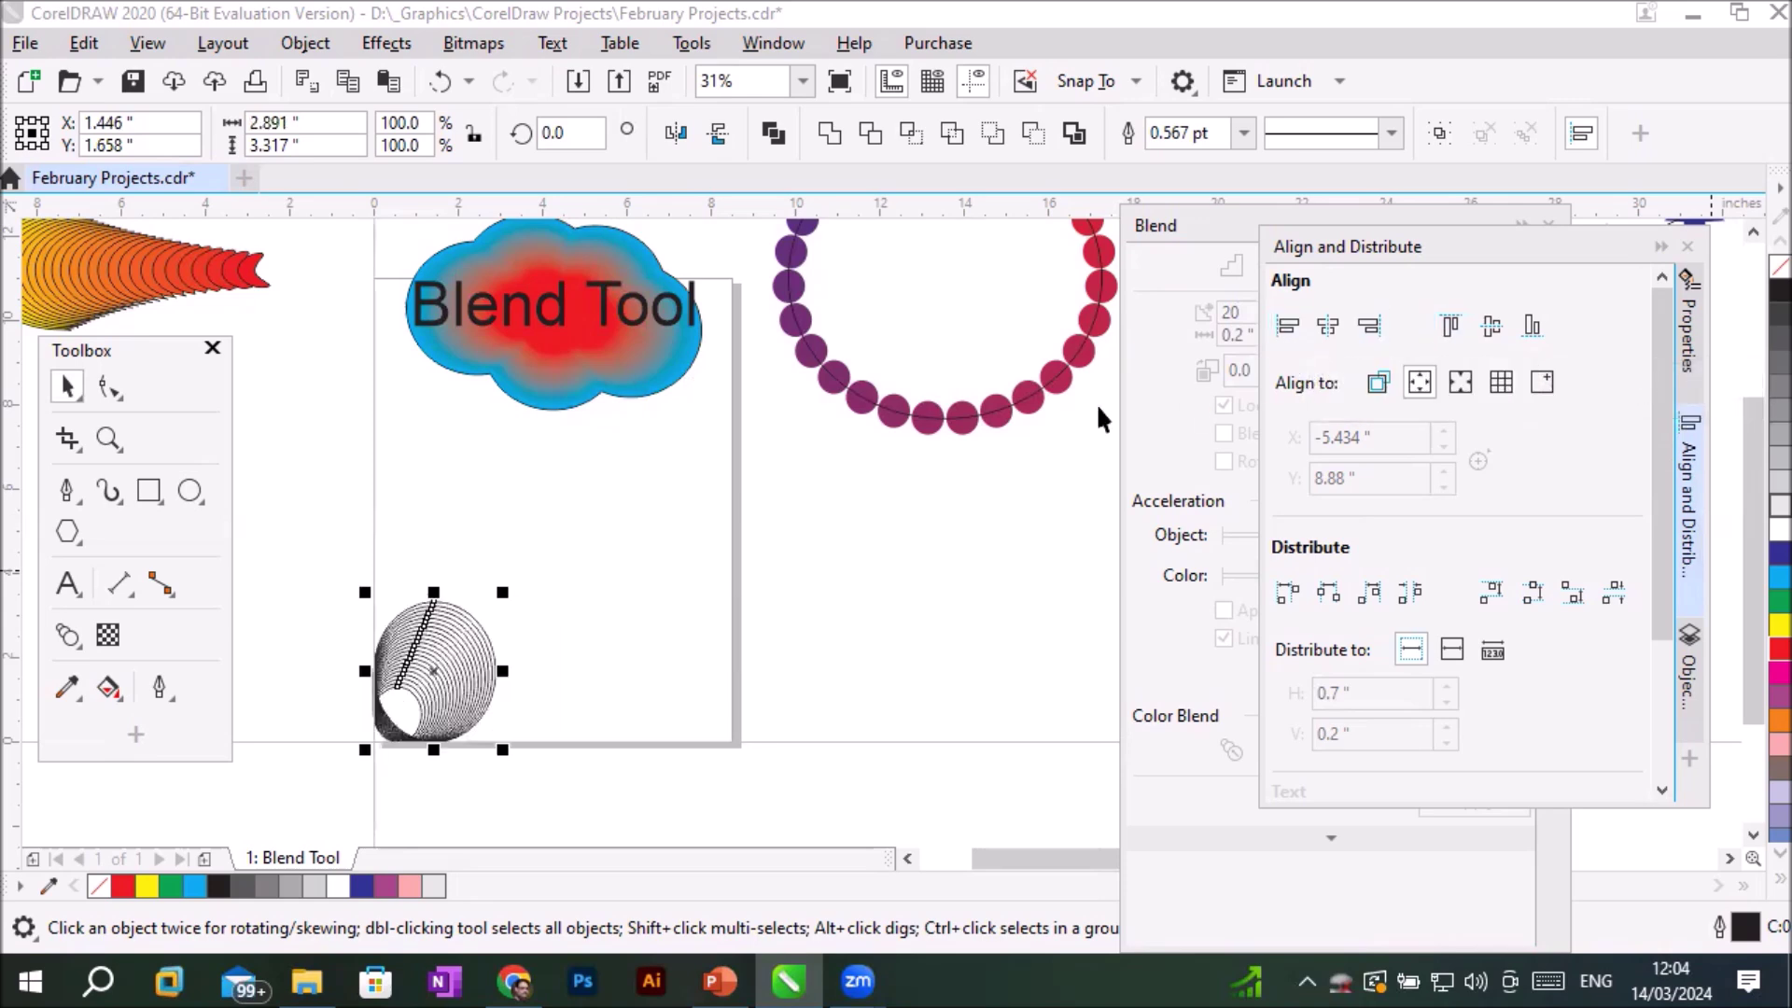
scroll(444, 743, "up", 5)
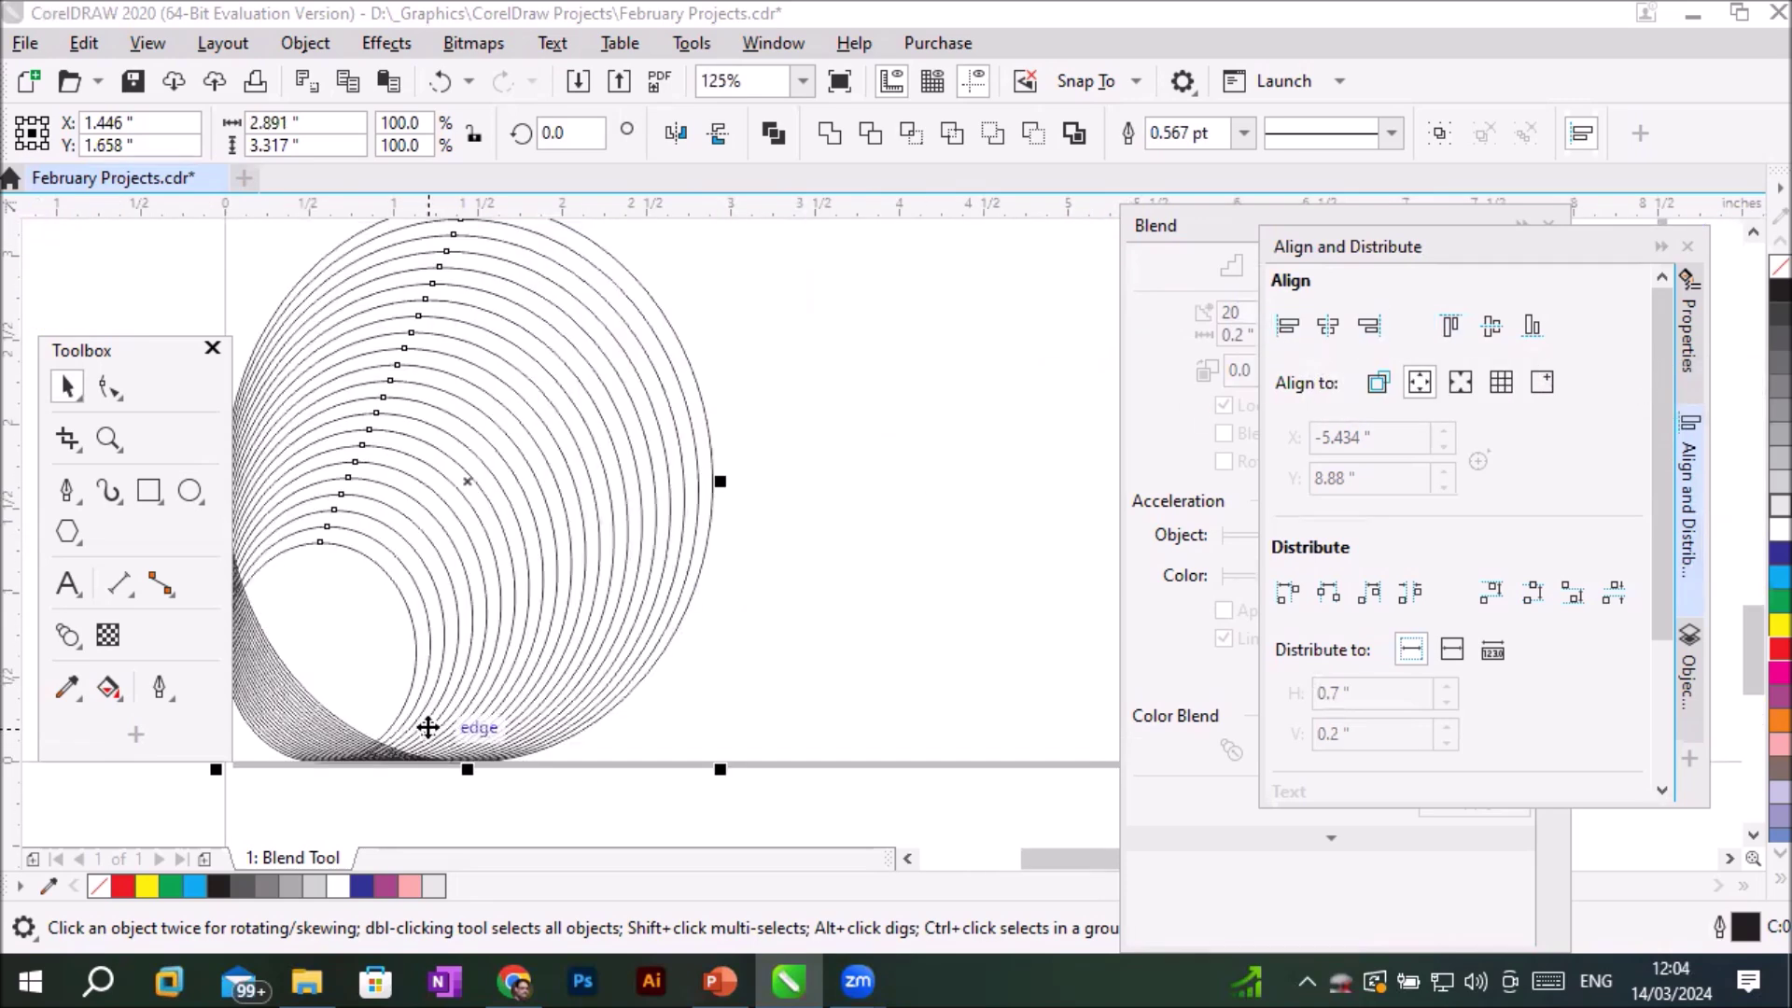
scroll(428, 727, "down", 5)
scroll(447, 778, "up", 3)
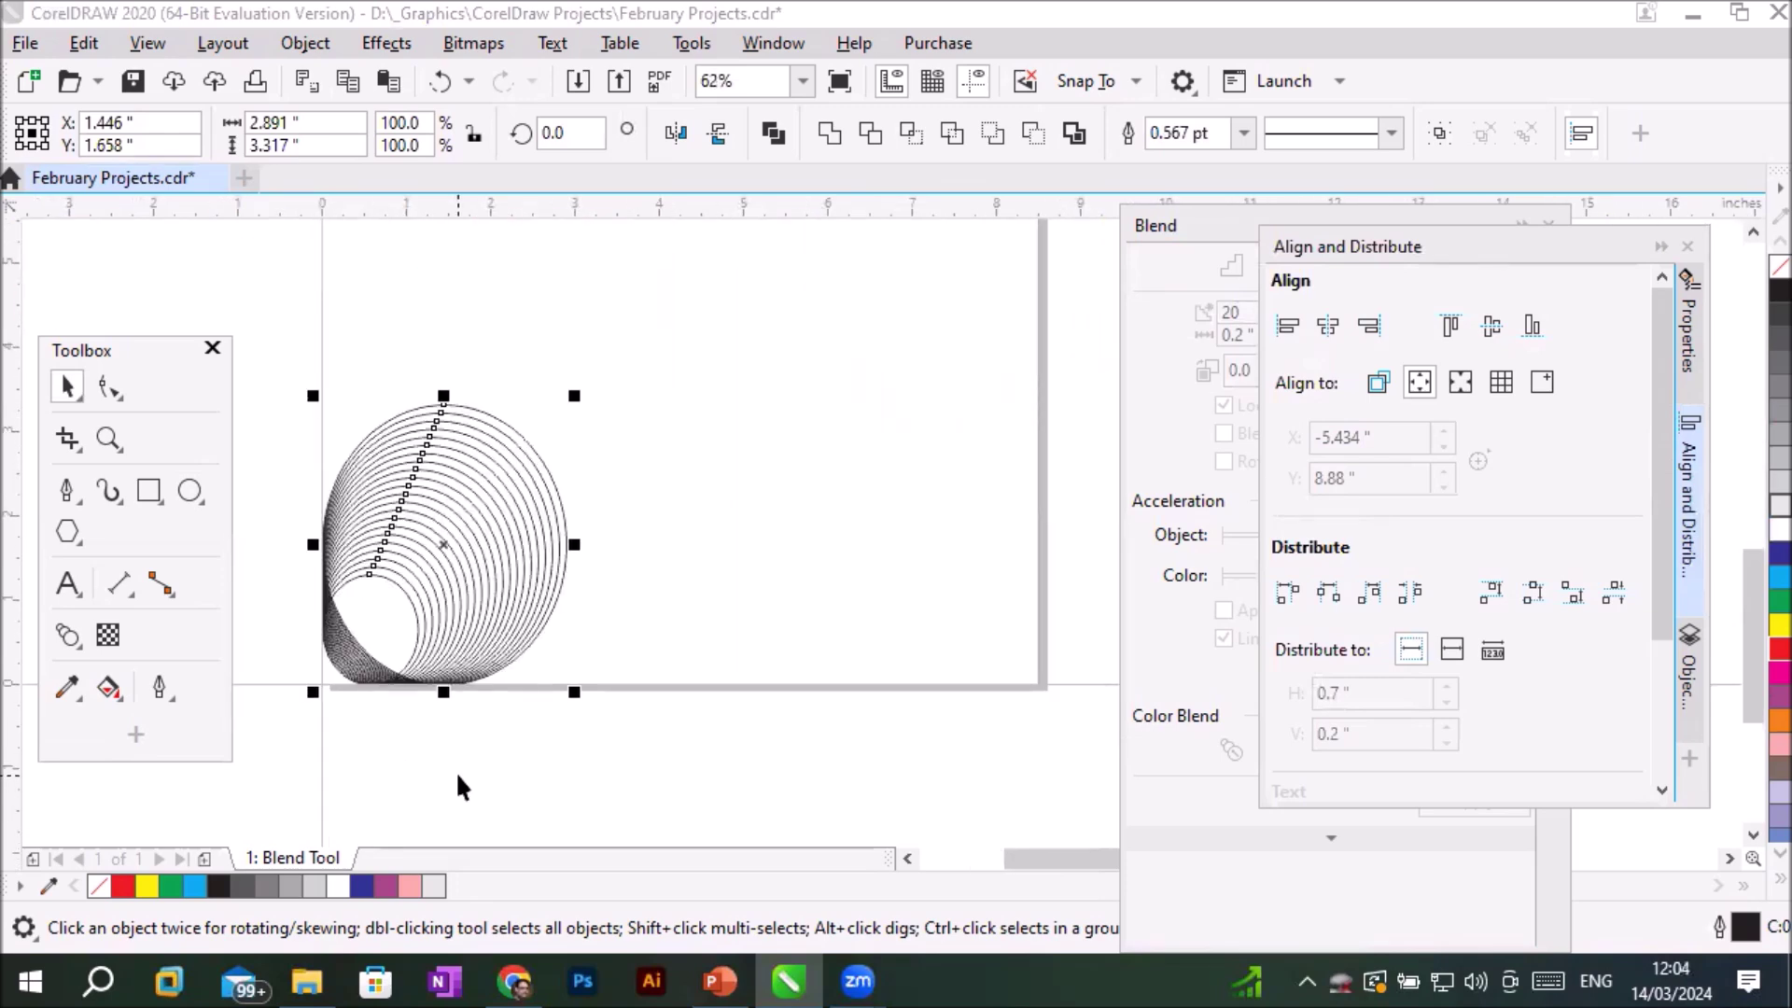
Move the largest ellipse to the page's right edge and distribute all the ellipses horizontally by their centers.
left_click(627, 762)
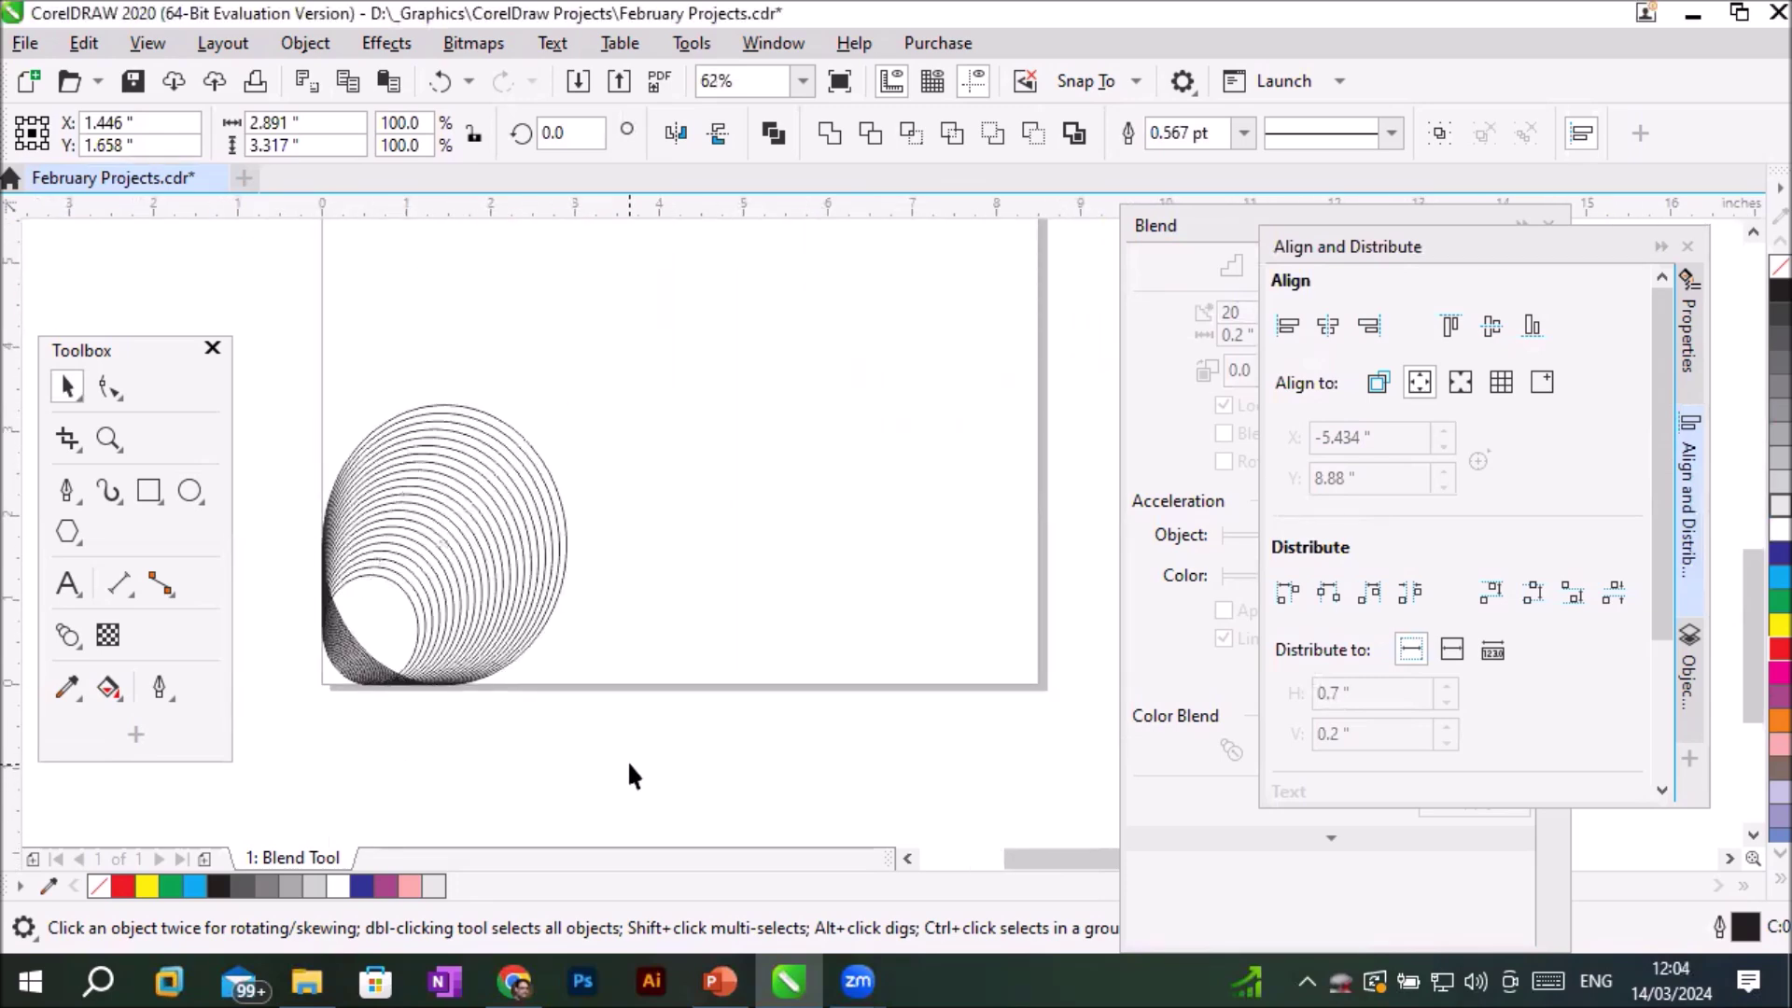
left_click(566, 561)
left_click_drag(567, 562, 1060, 570)
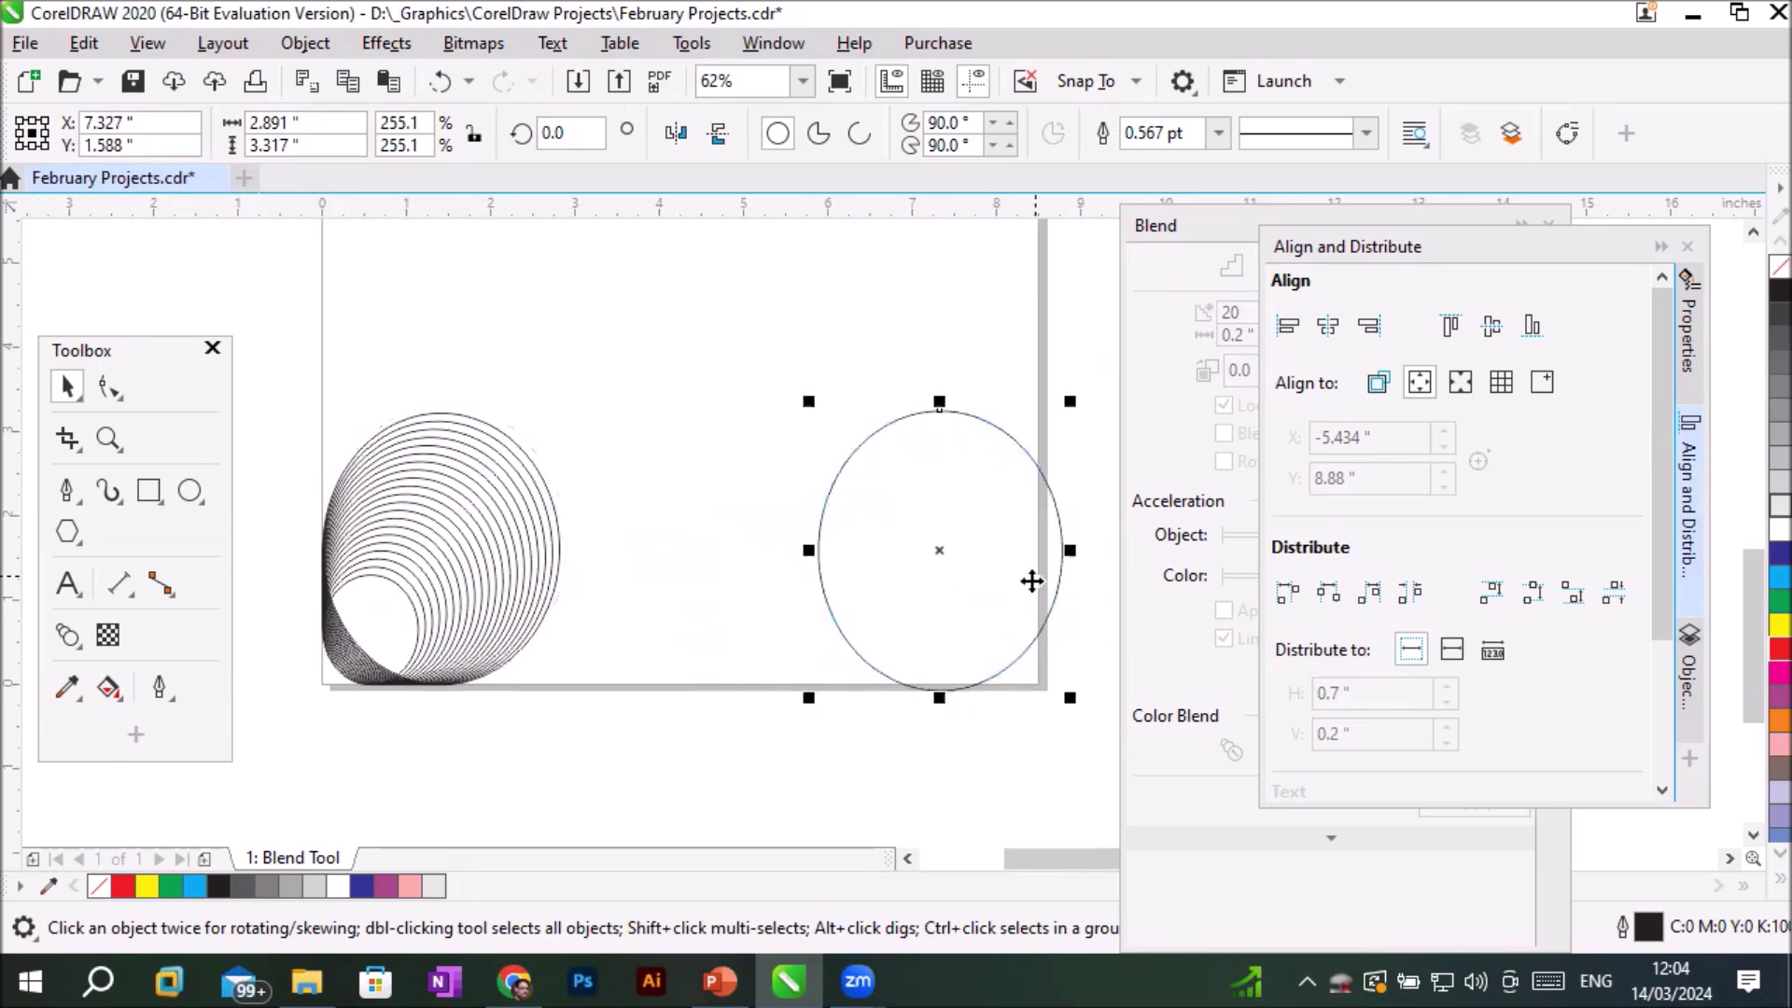
left_click_drag(259, 324, 1089, 733)
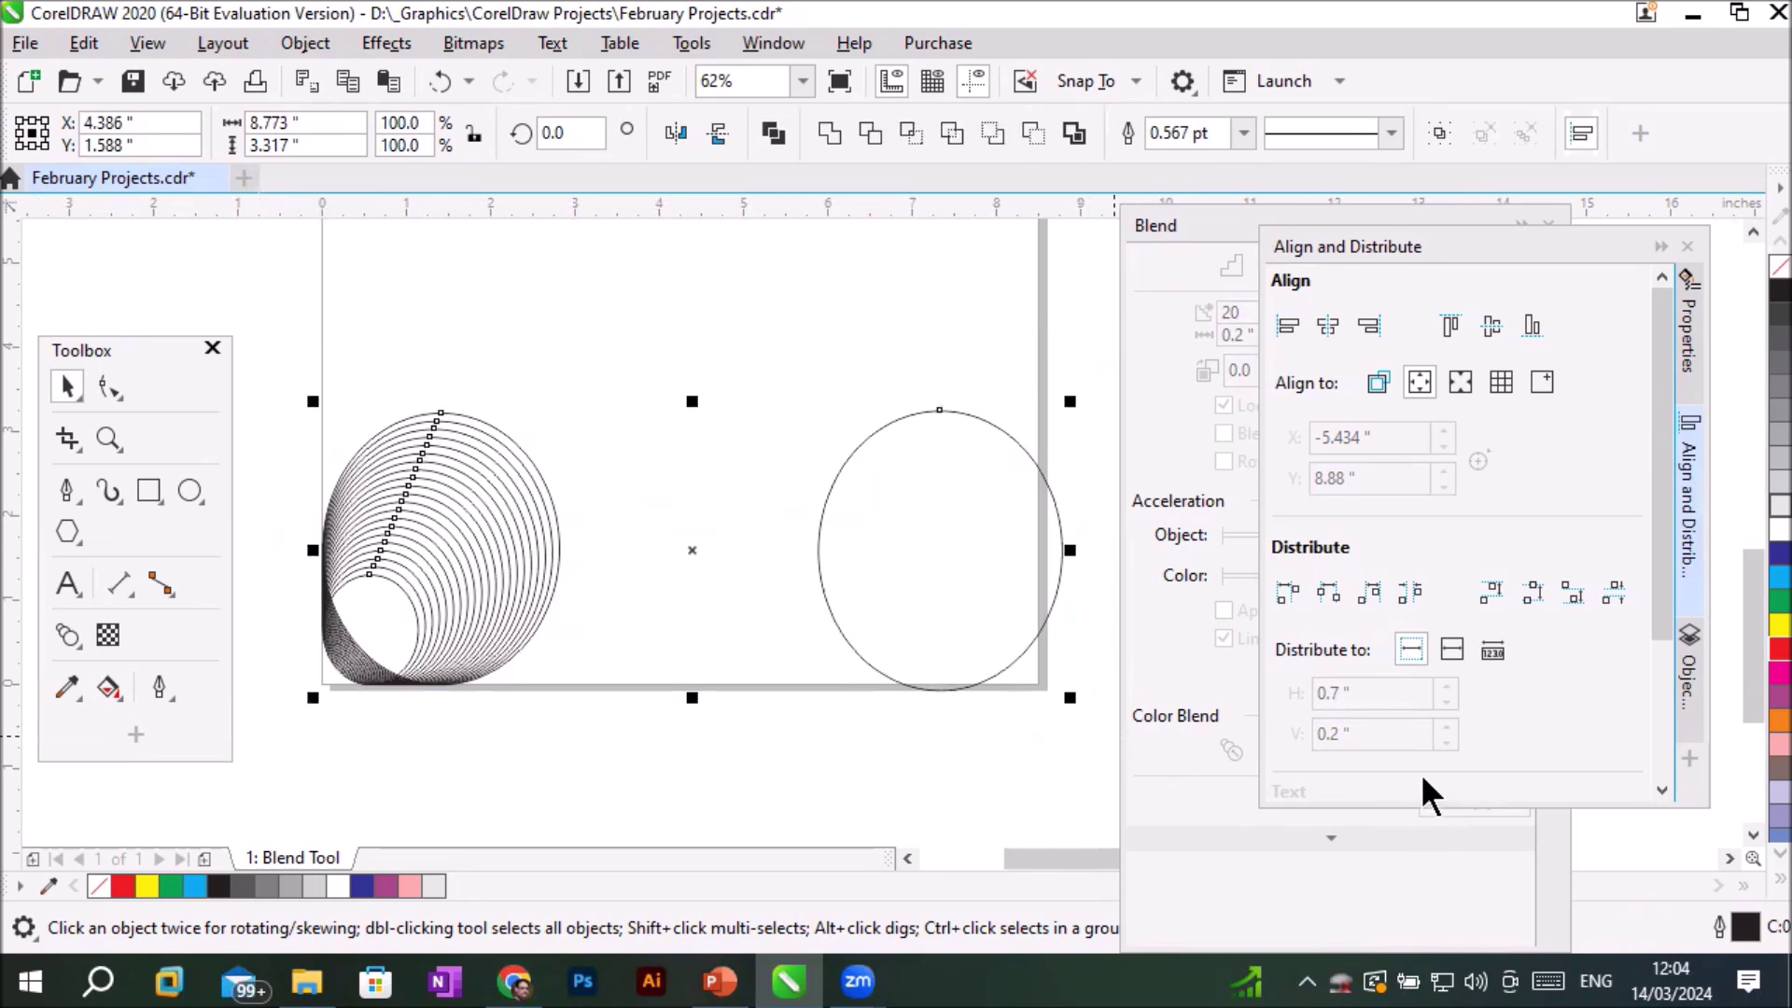
left_click(1331, 590)
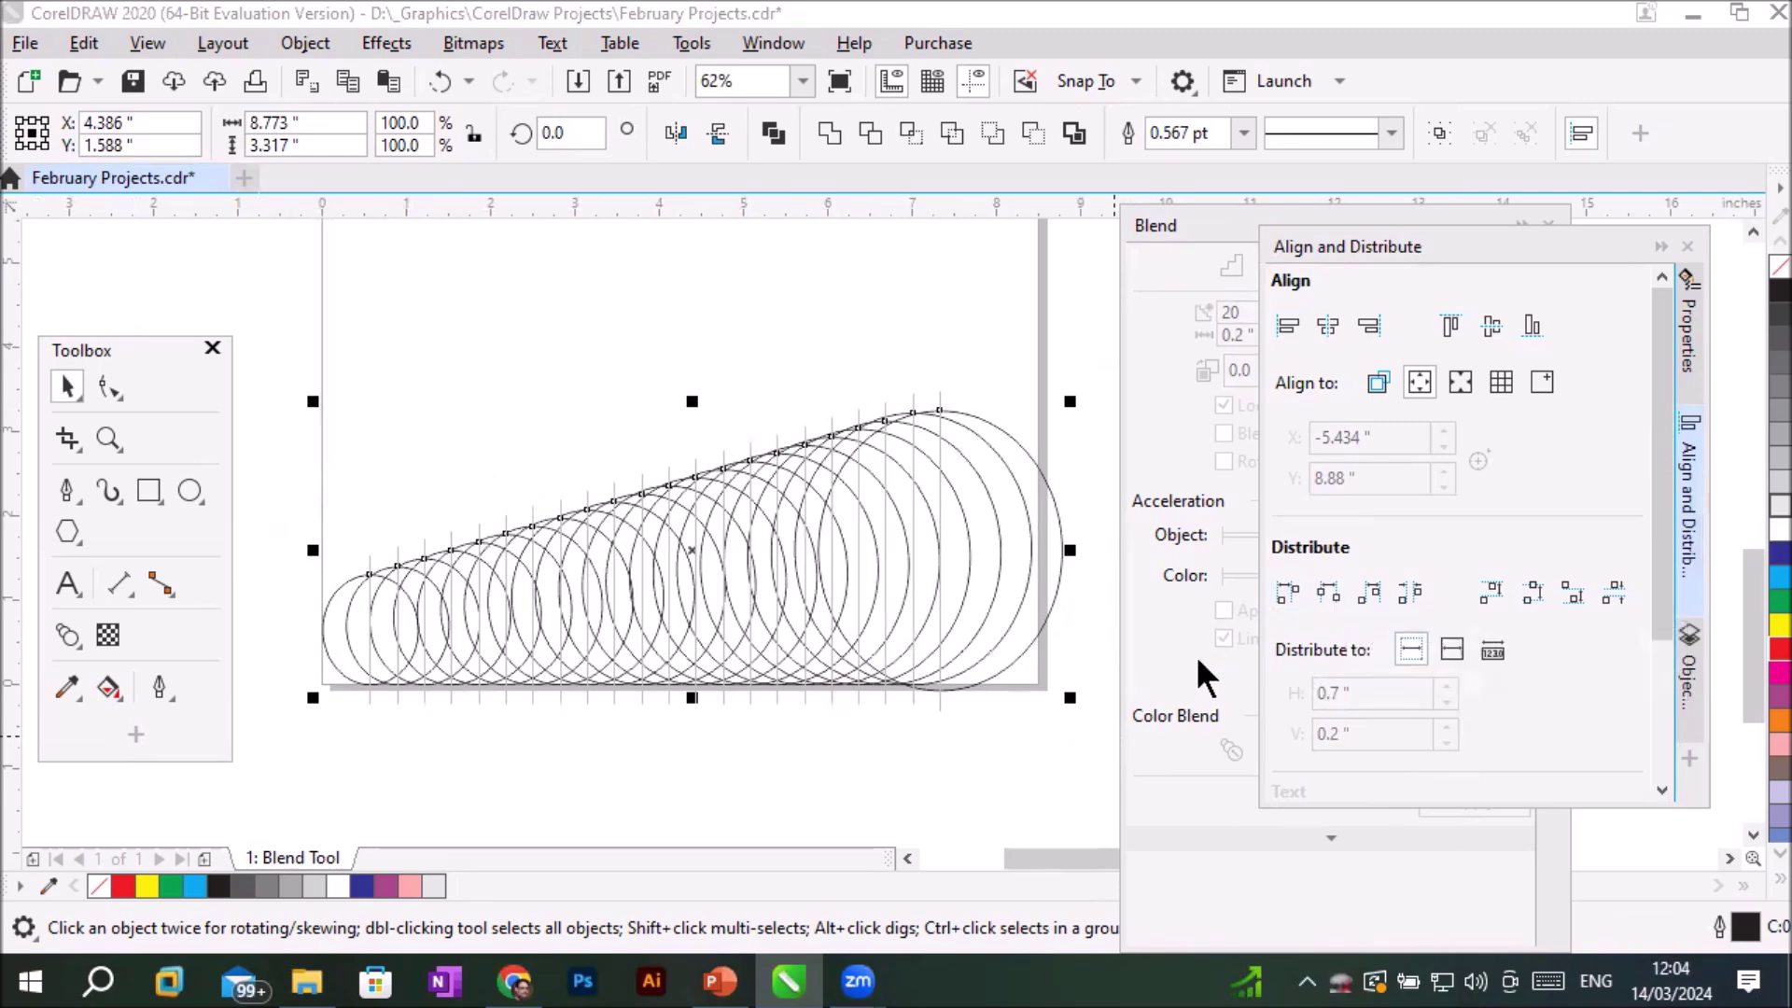
Undo the horizontal distribution and move the largest ellipse up to just below the cloud.
key("ctrl+z")
left_click(894, 736)
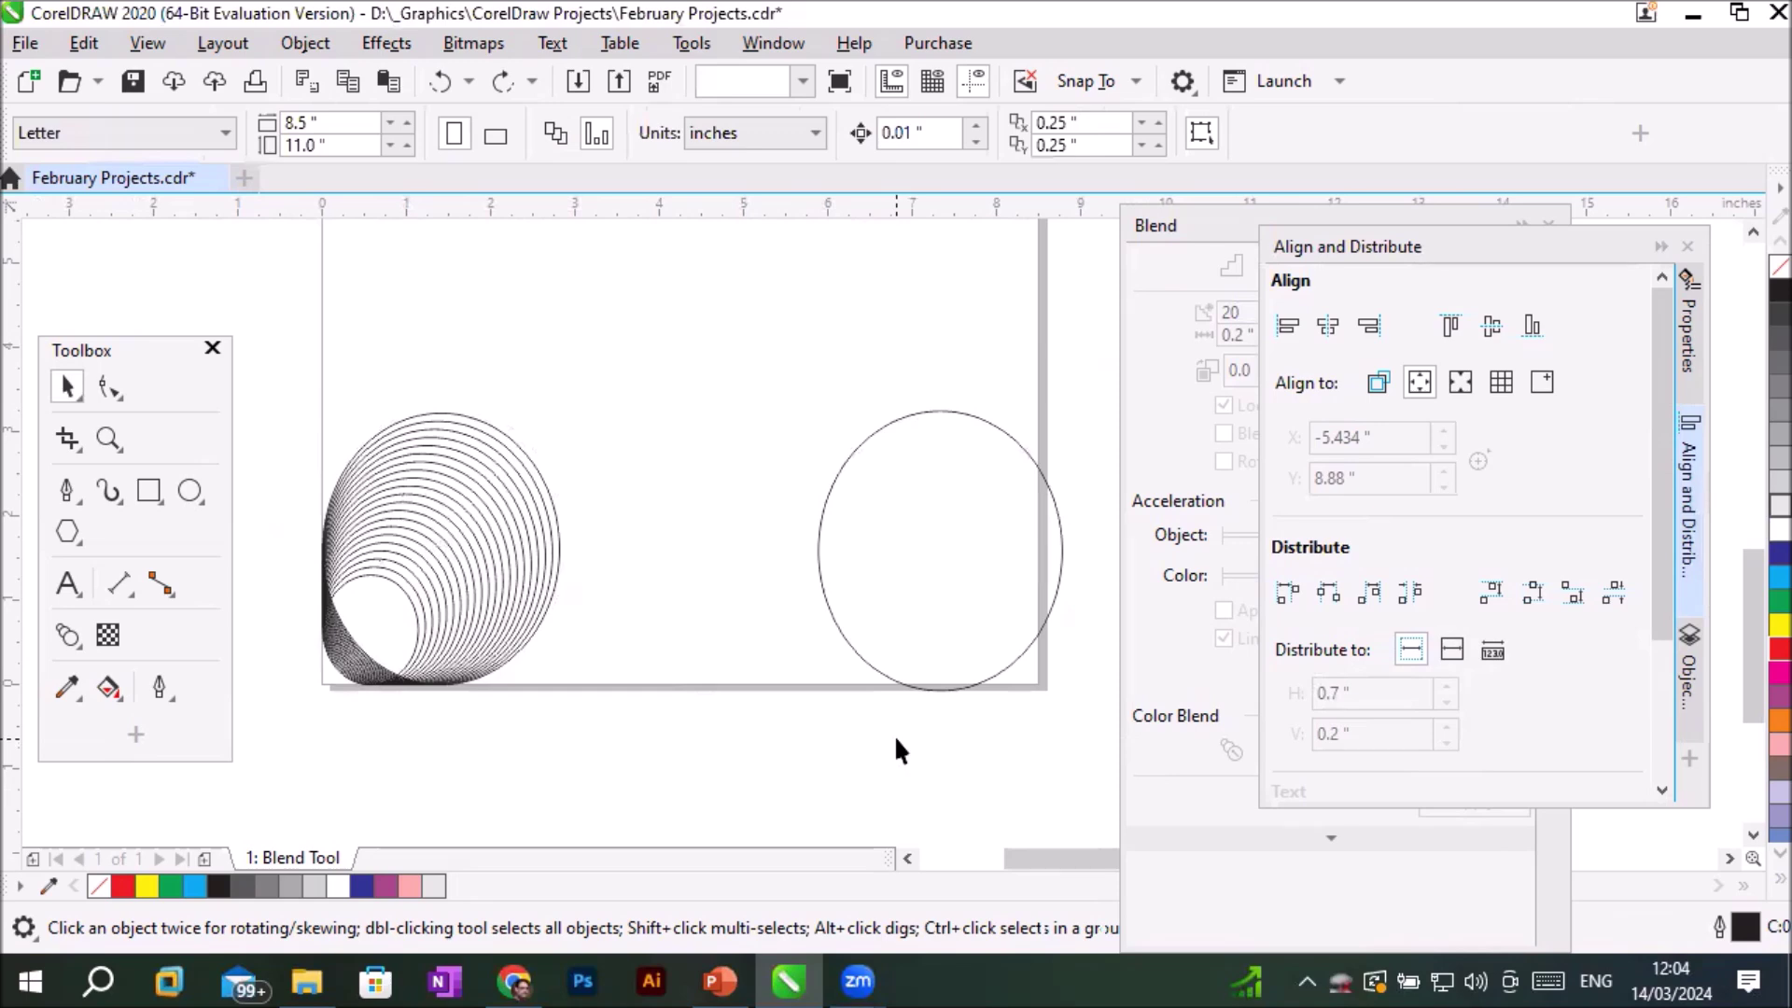
scroll(961, 591, "down", 2)
left_click_drag(995, 518, 993, 309)
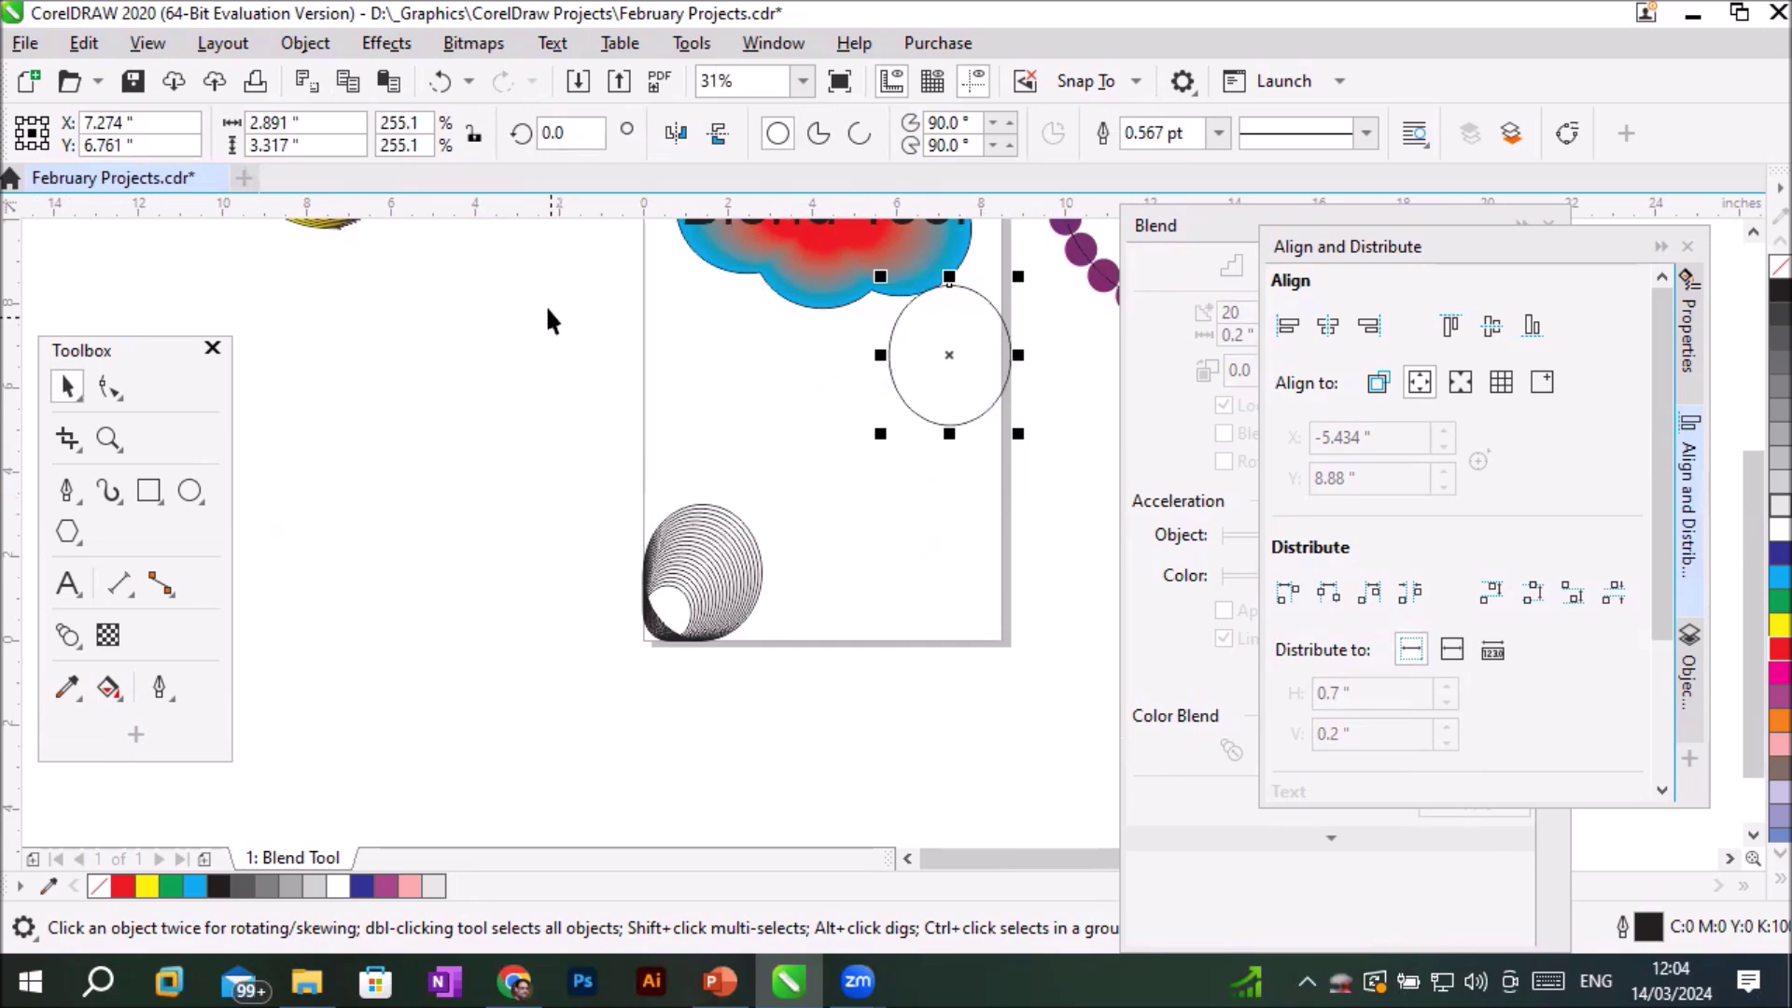
Center all the ellipses horizontally on the page and distribute them vertically by their top edges.
left_click_drag(535, 254, 1038, 698)
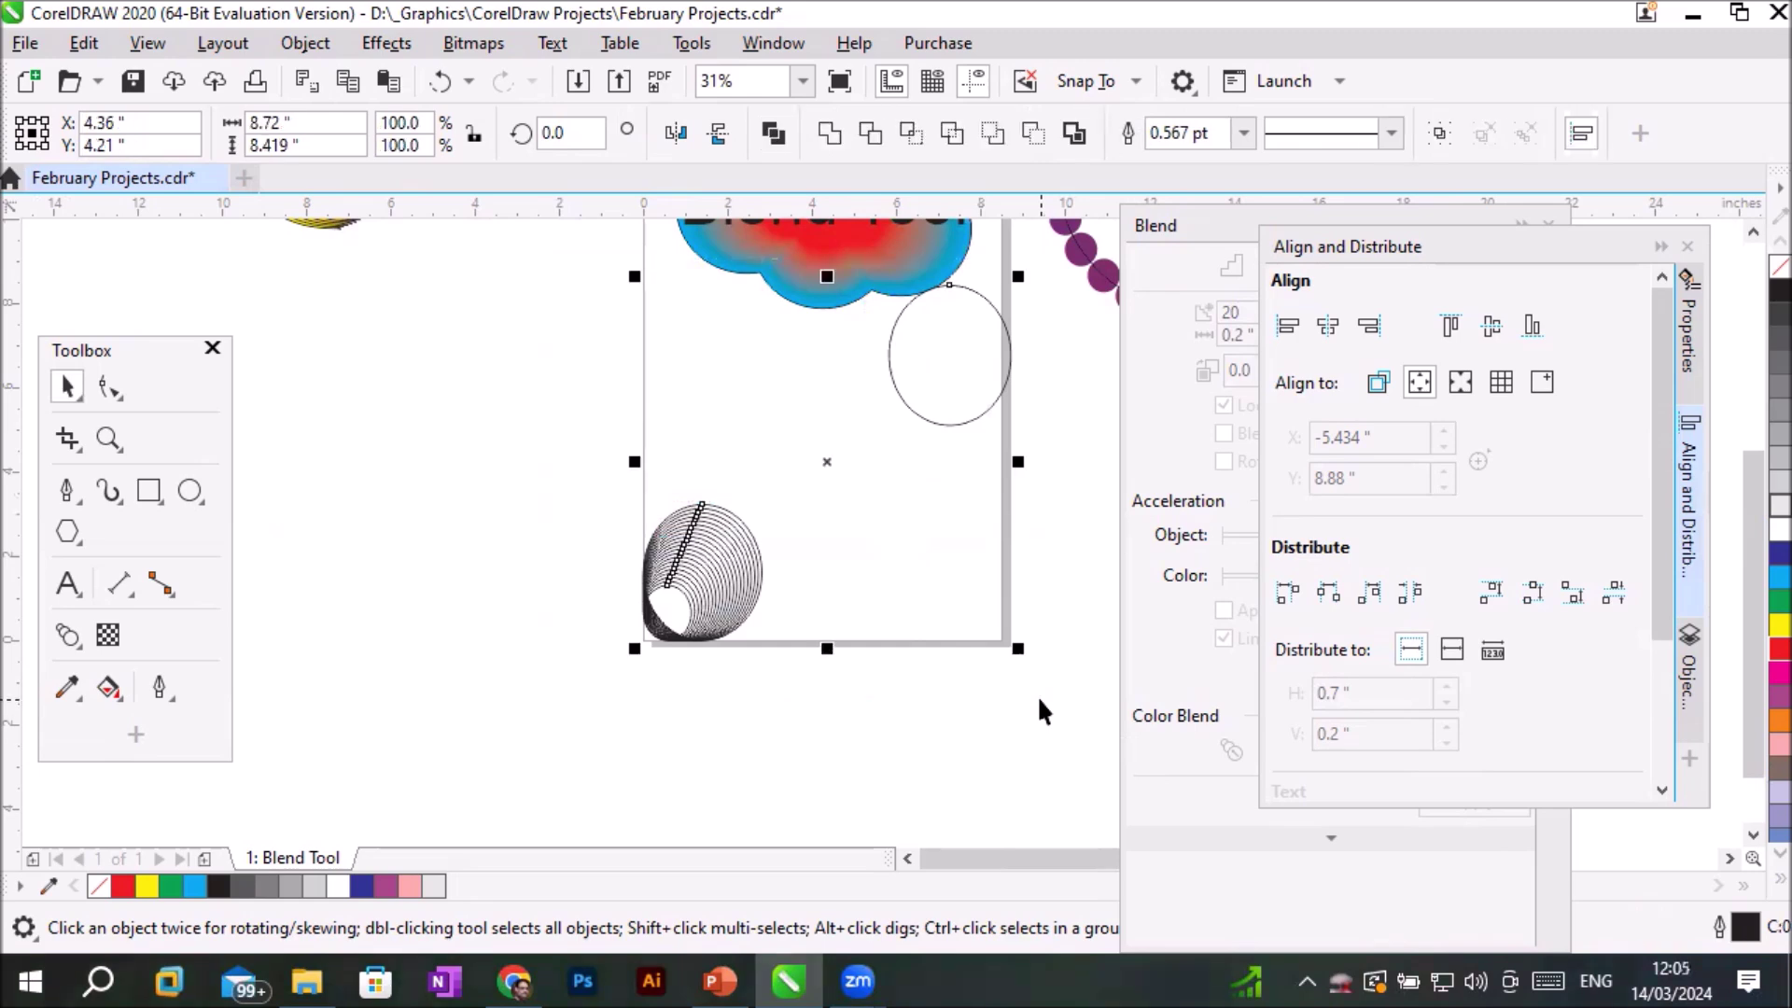
left_click(1420, 383)
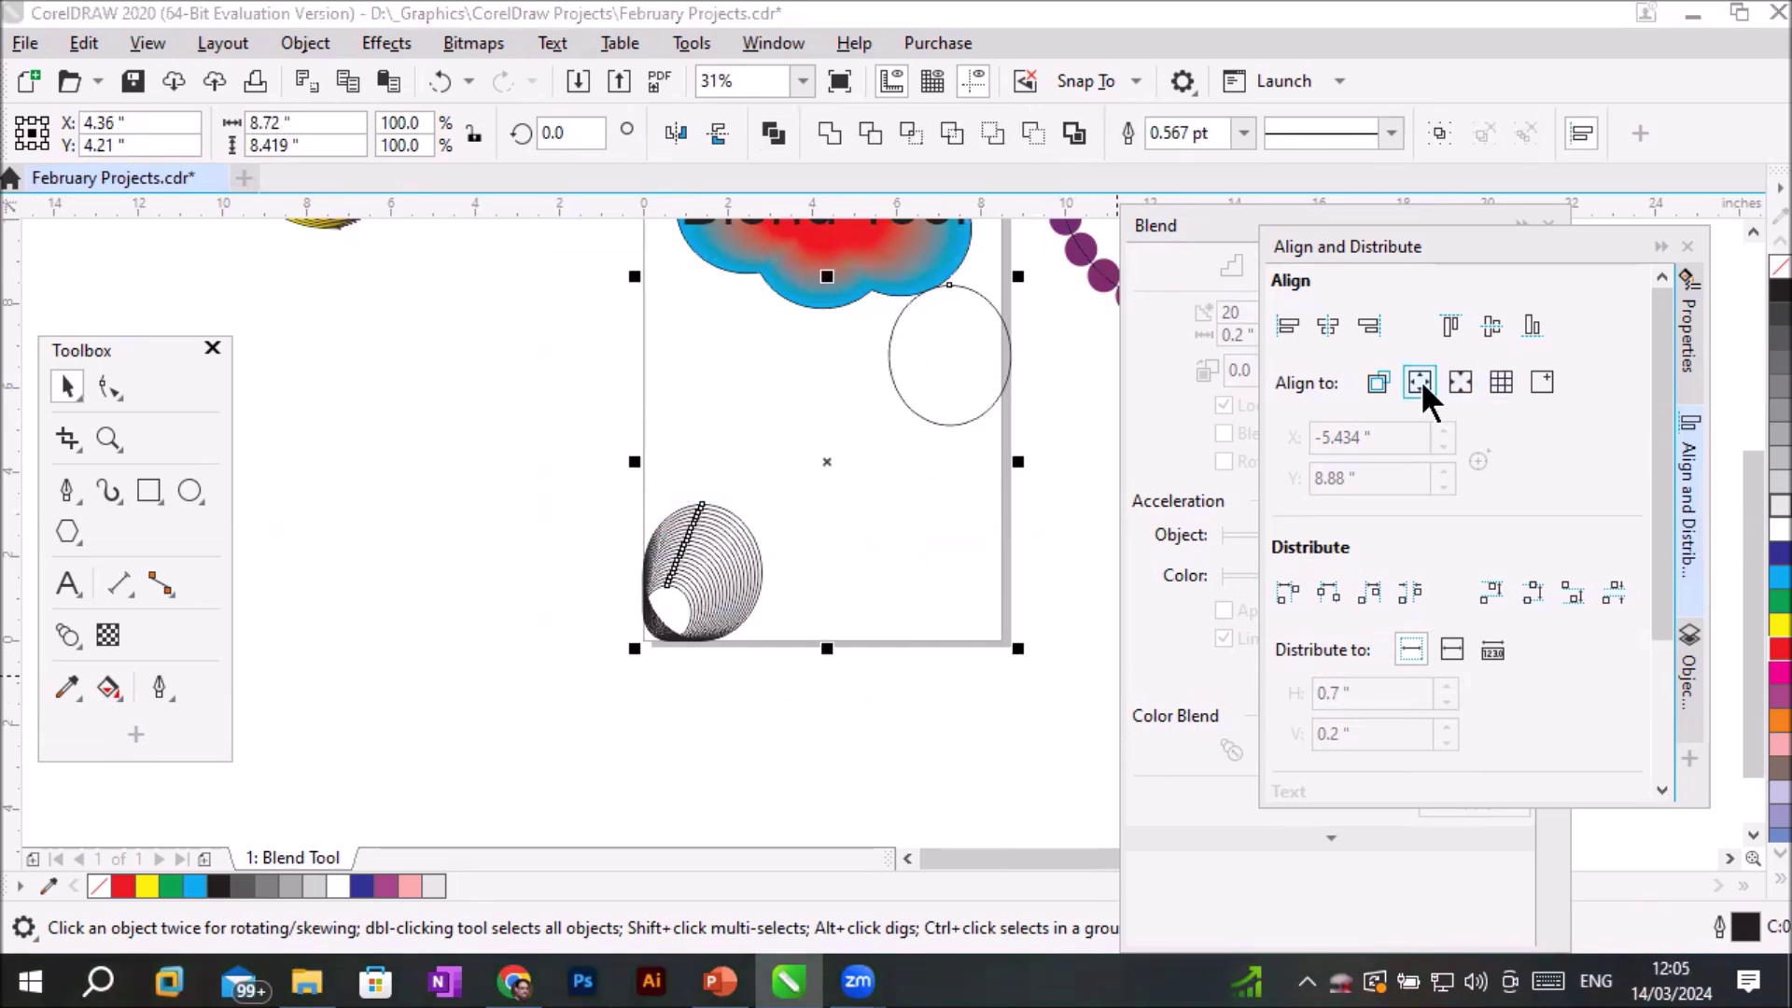
left_click(1325, 321)
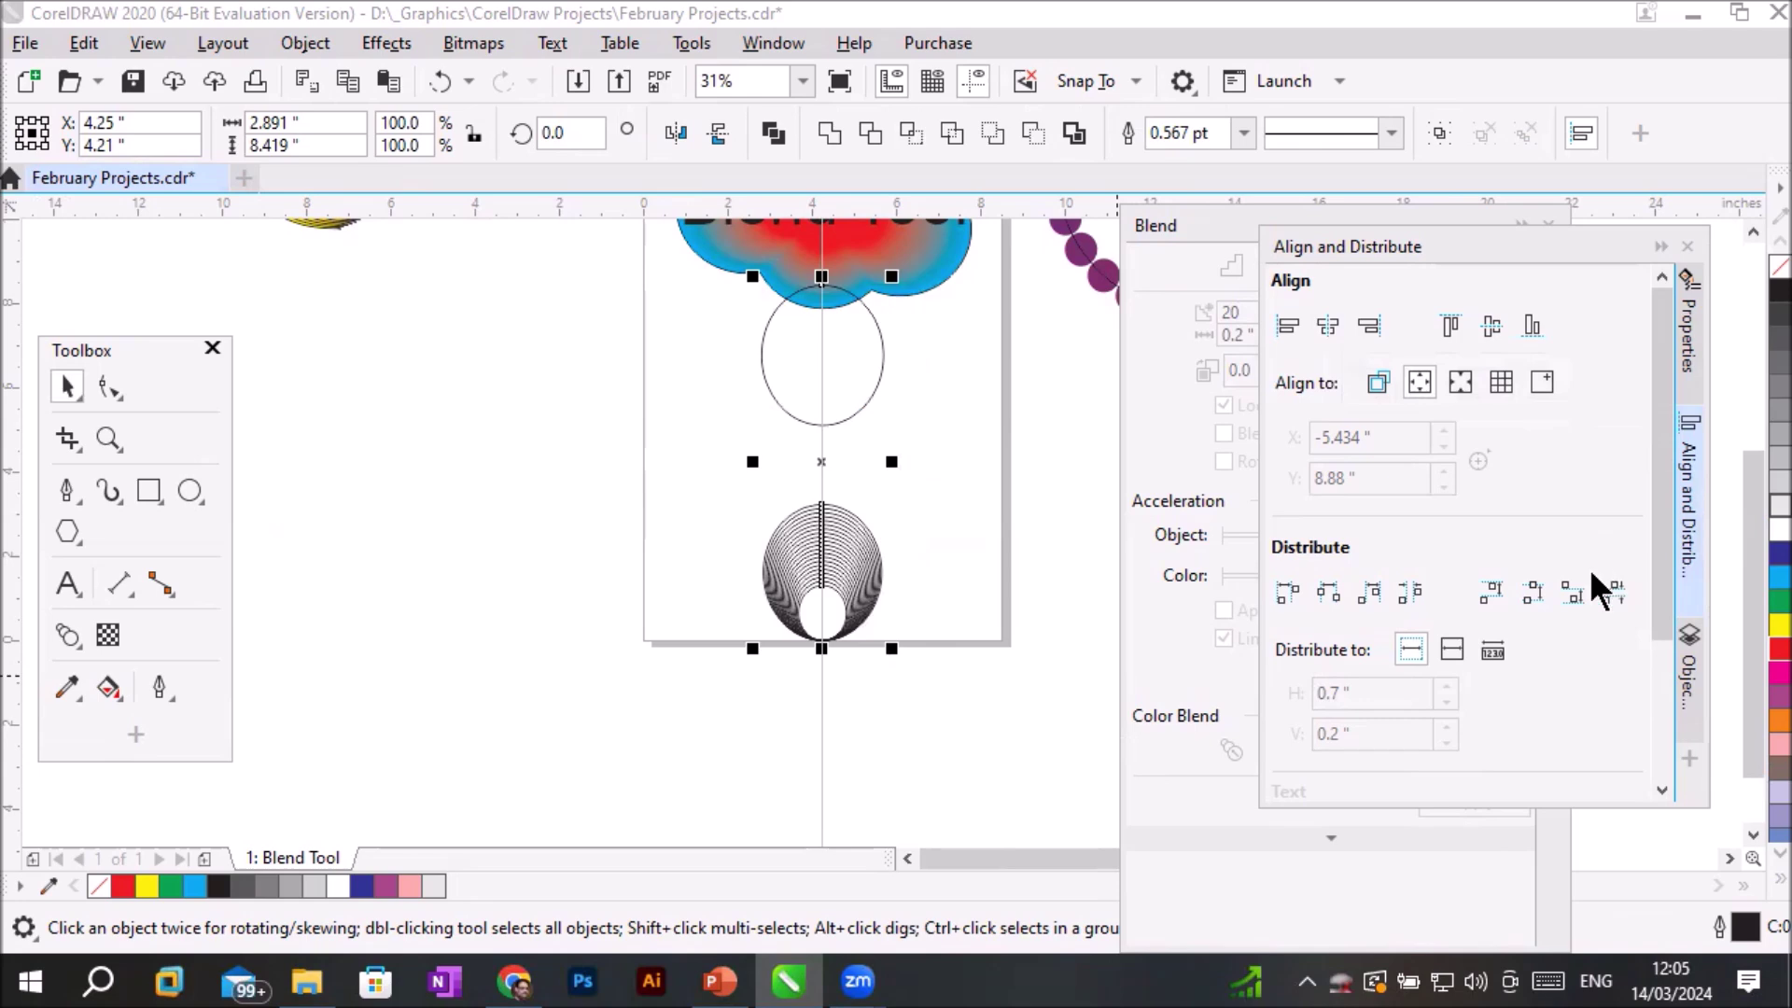
left_click(1489, 593)
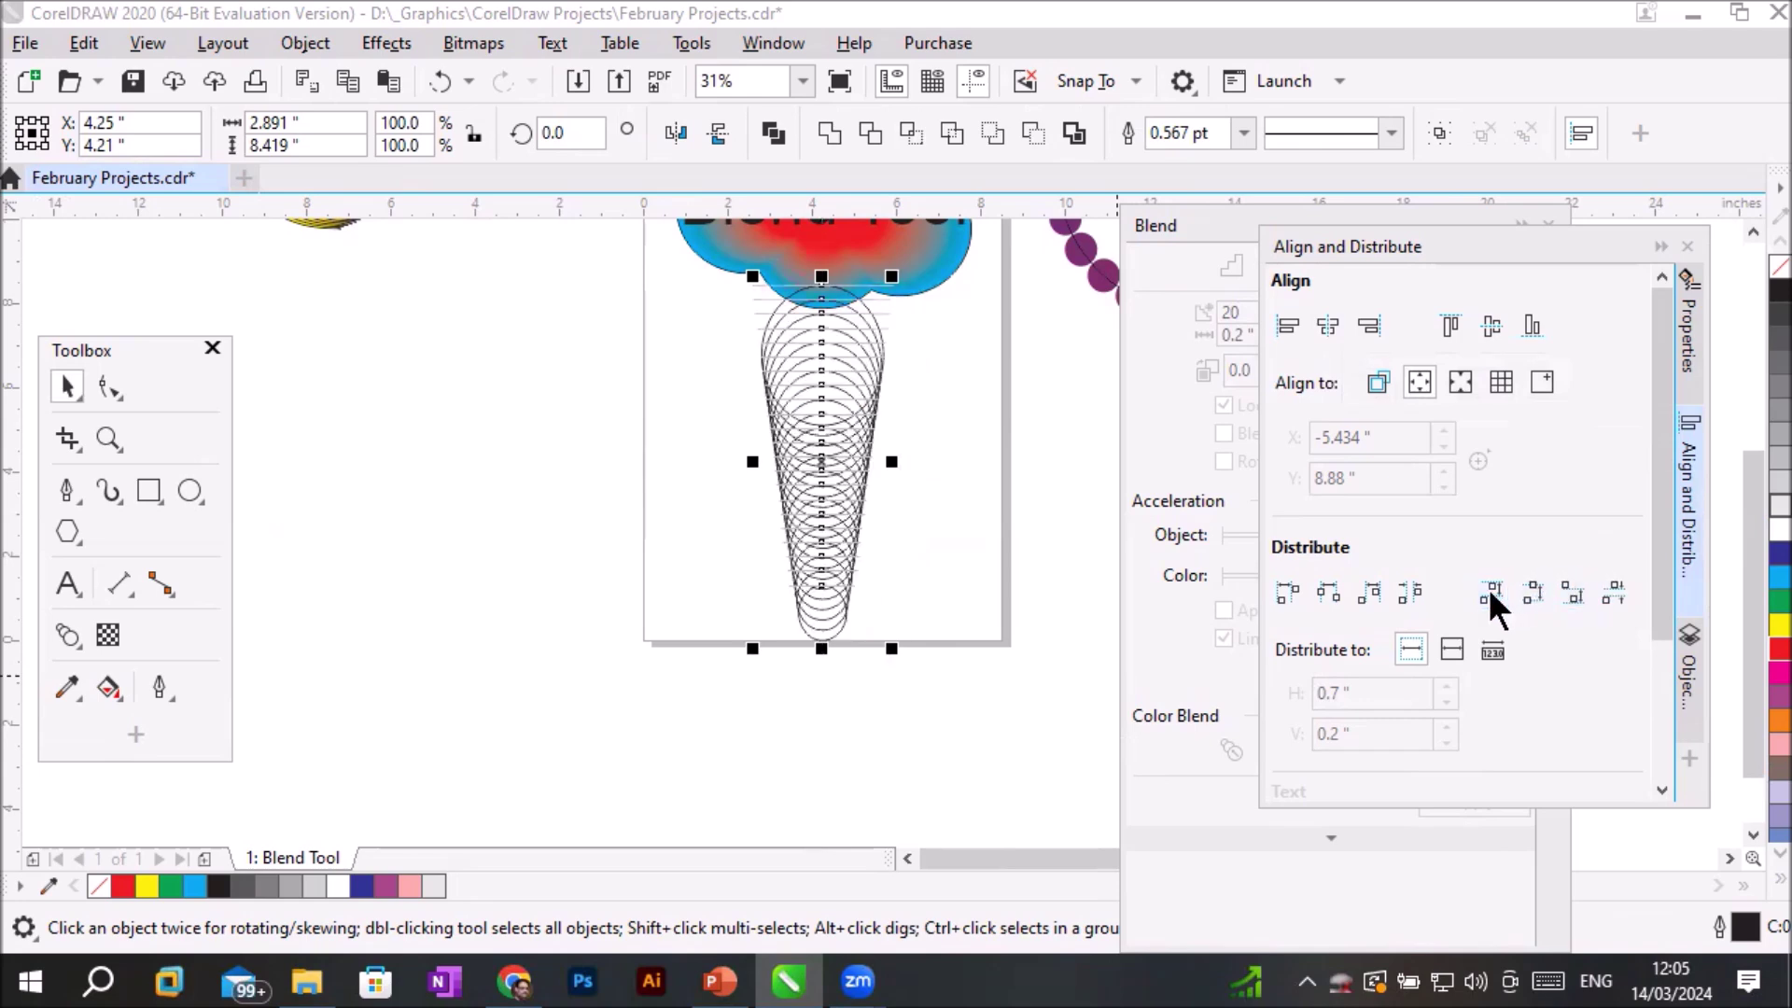
left_click(1030, 558)
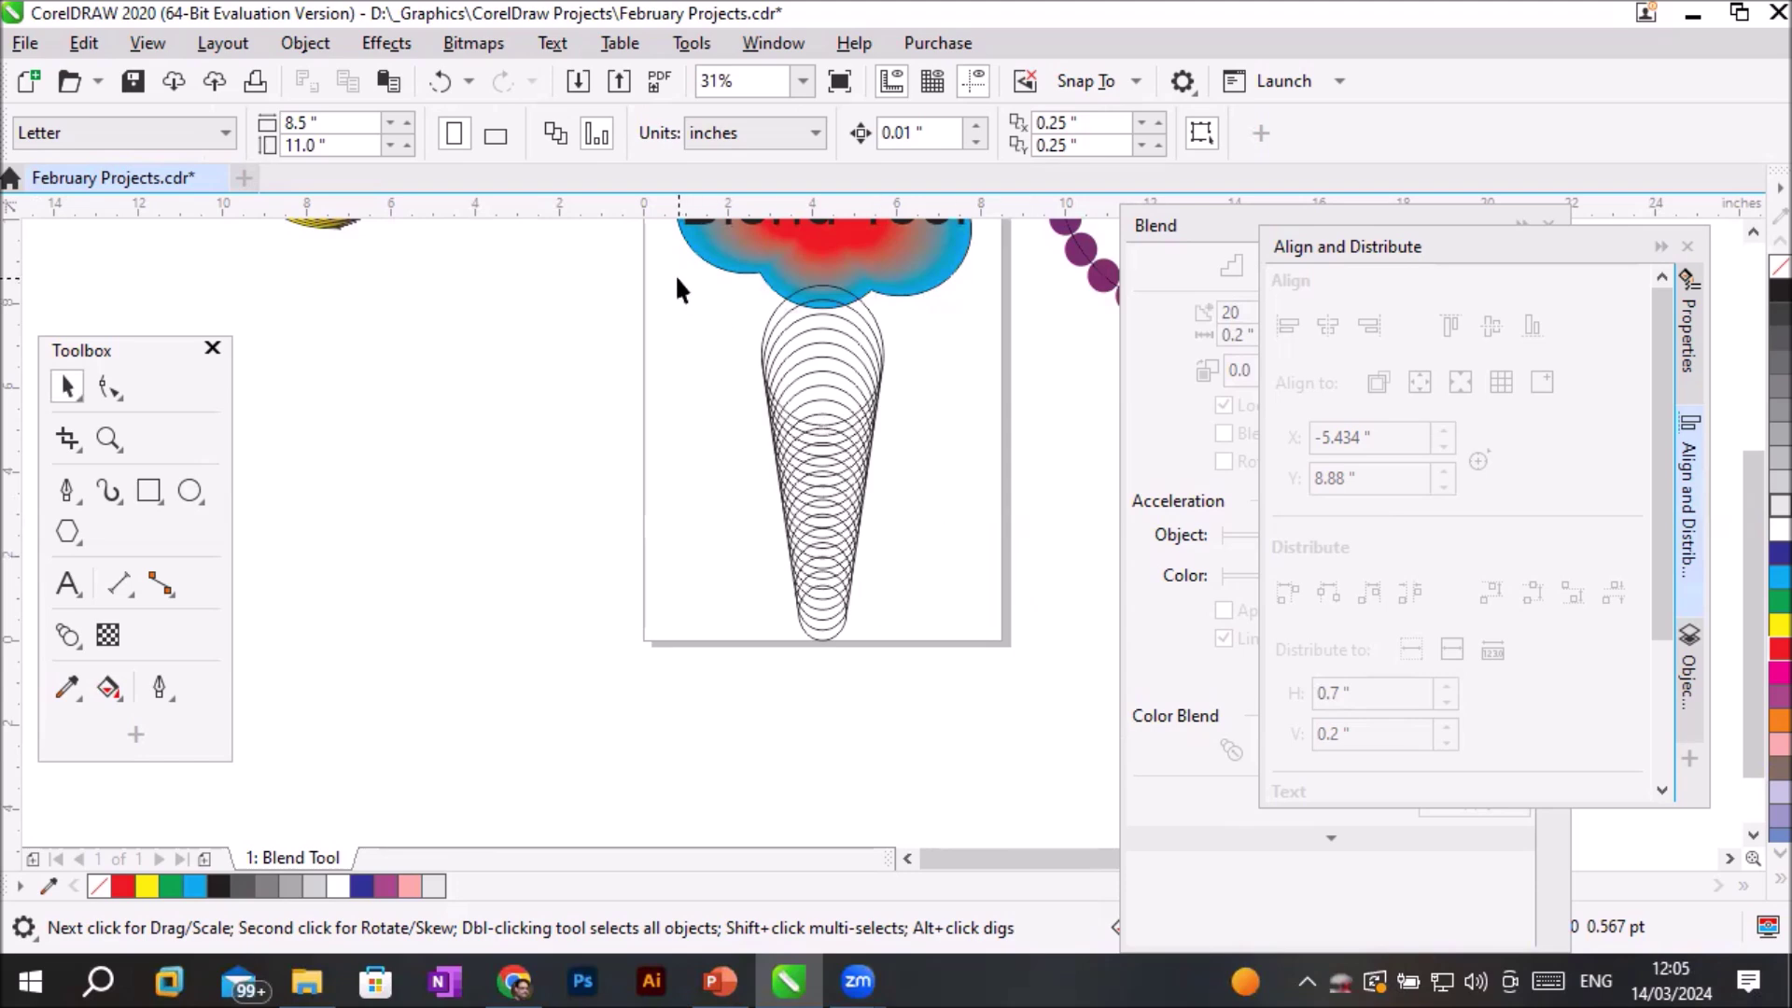
Select all the ellipses below the cloud and align them to each other by their left and bottom edges.
left_click_drag(682, 277, 1004, 721)
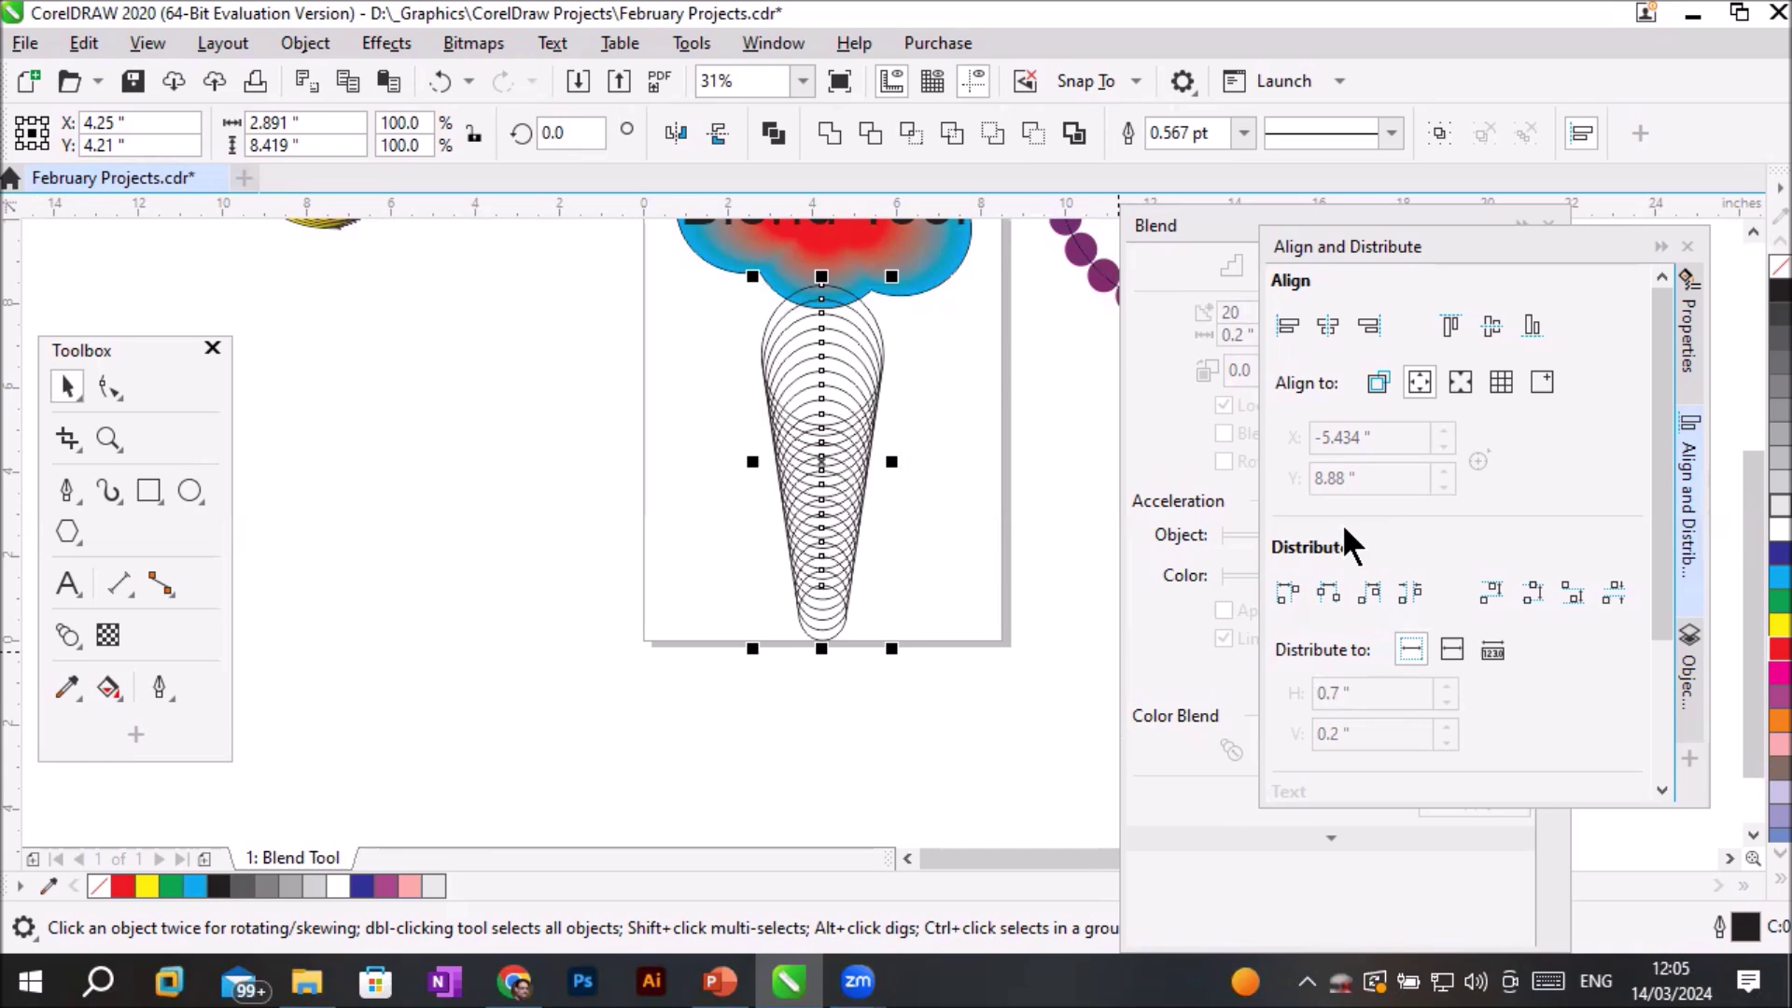
left_click(1376, 382)
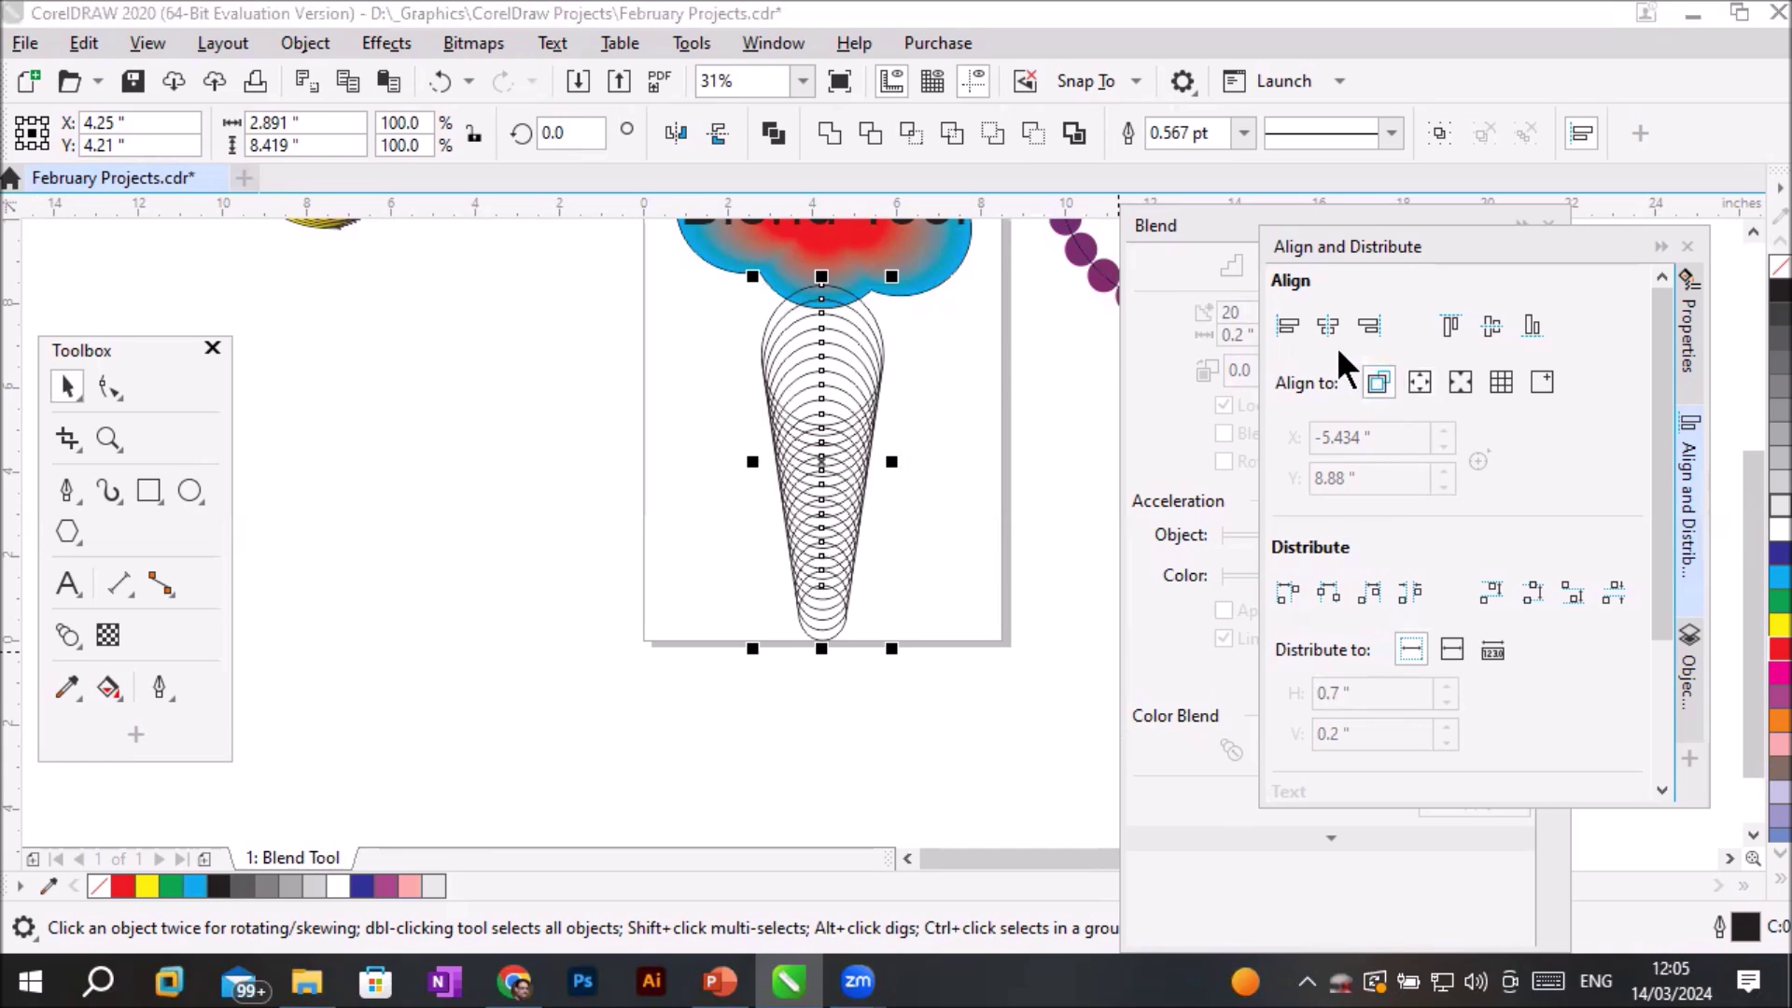
left_click(1288, 325)
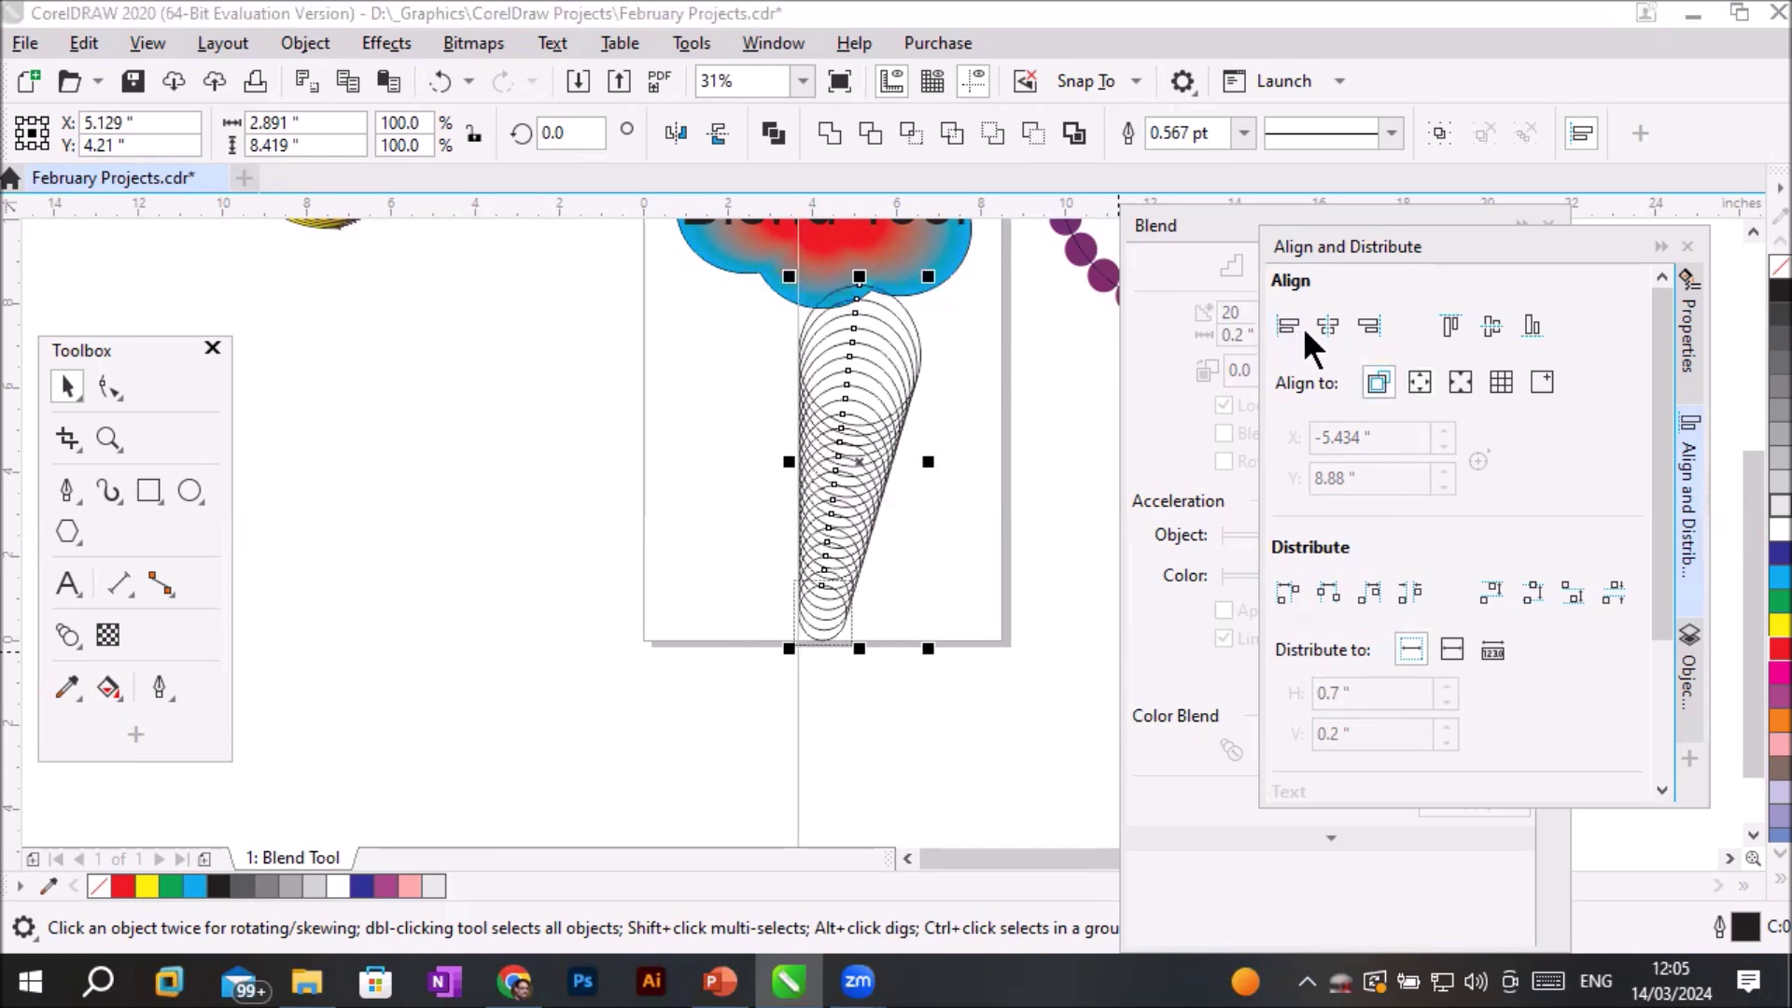
left_click(1539, 334)
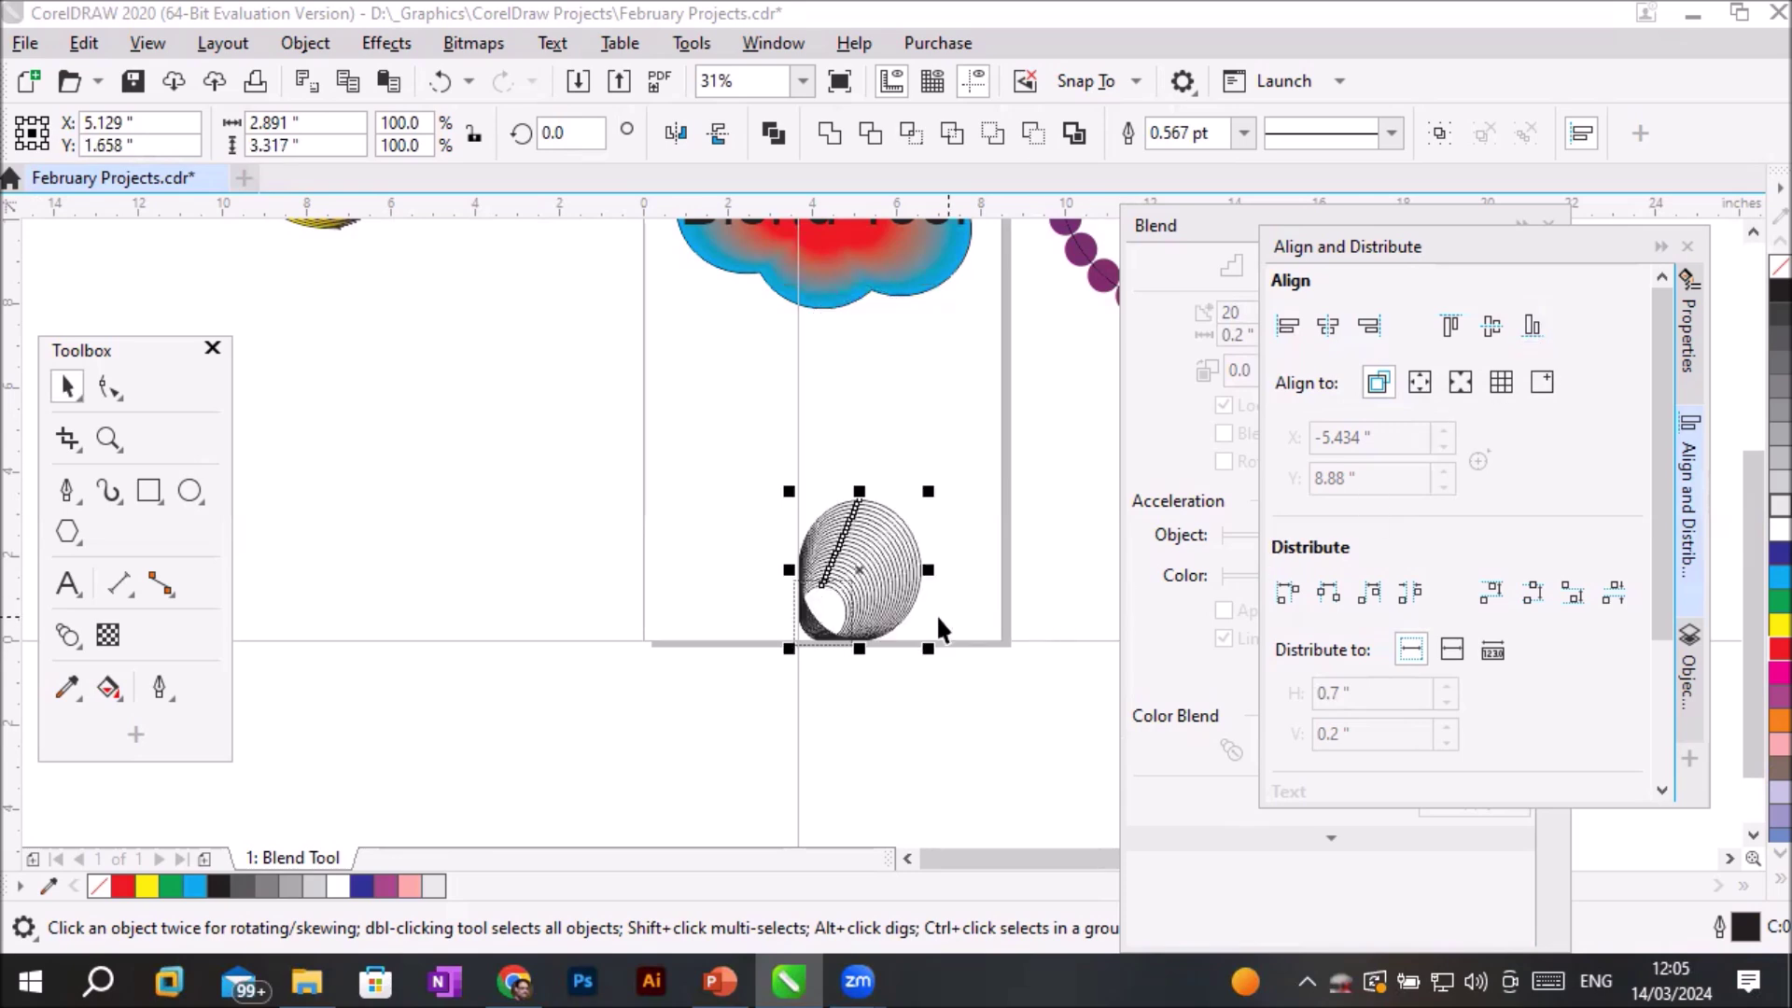
scroll(917, 612, "up", 3)
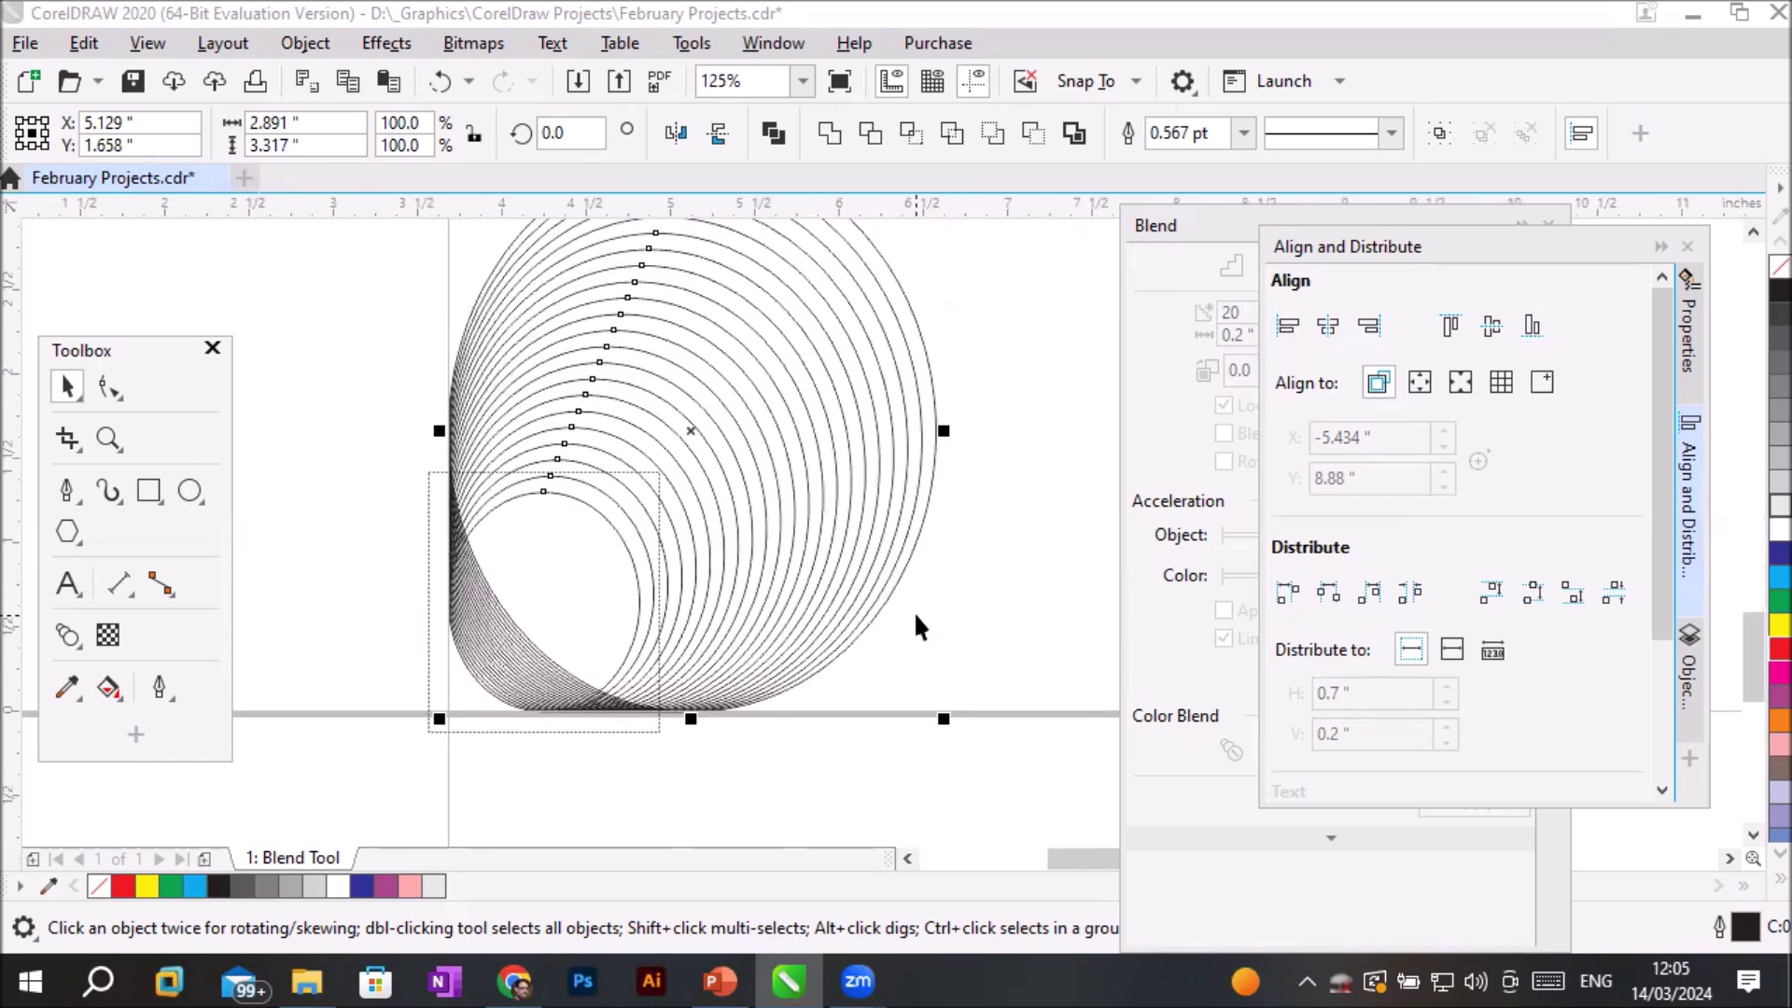
Align the ellipses by their top edges, try right alignment, and center them horizontally on one another.
left_click(1481, 320)
left_click(1448, 323)
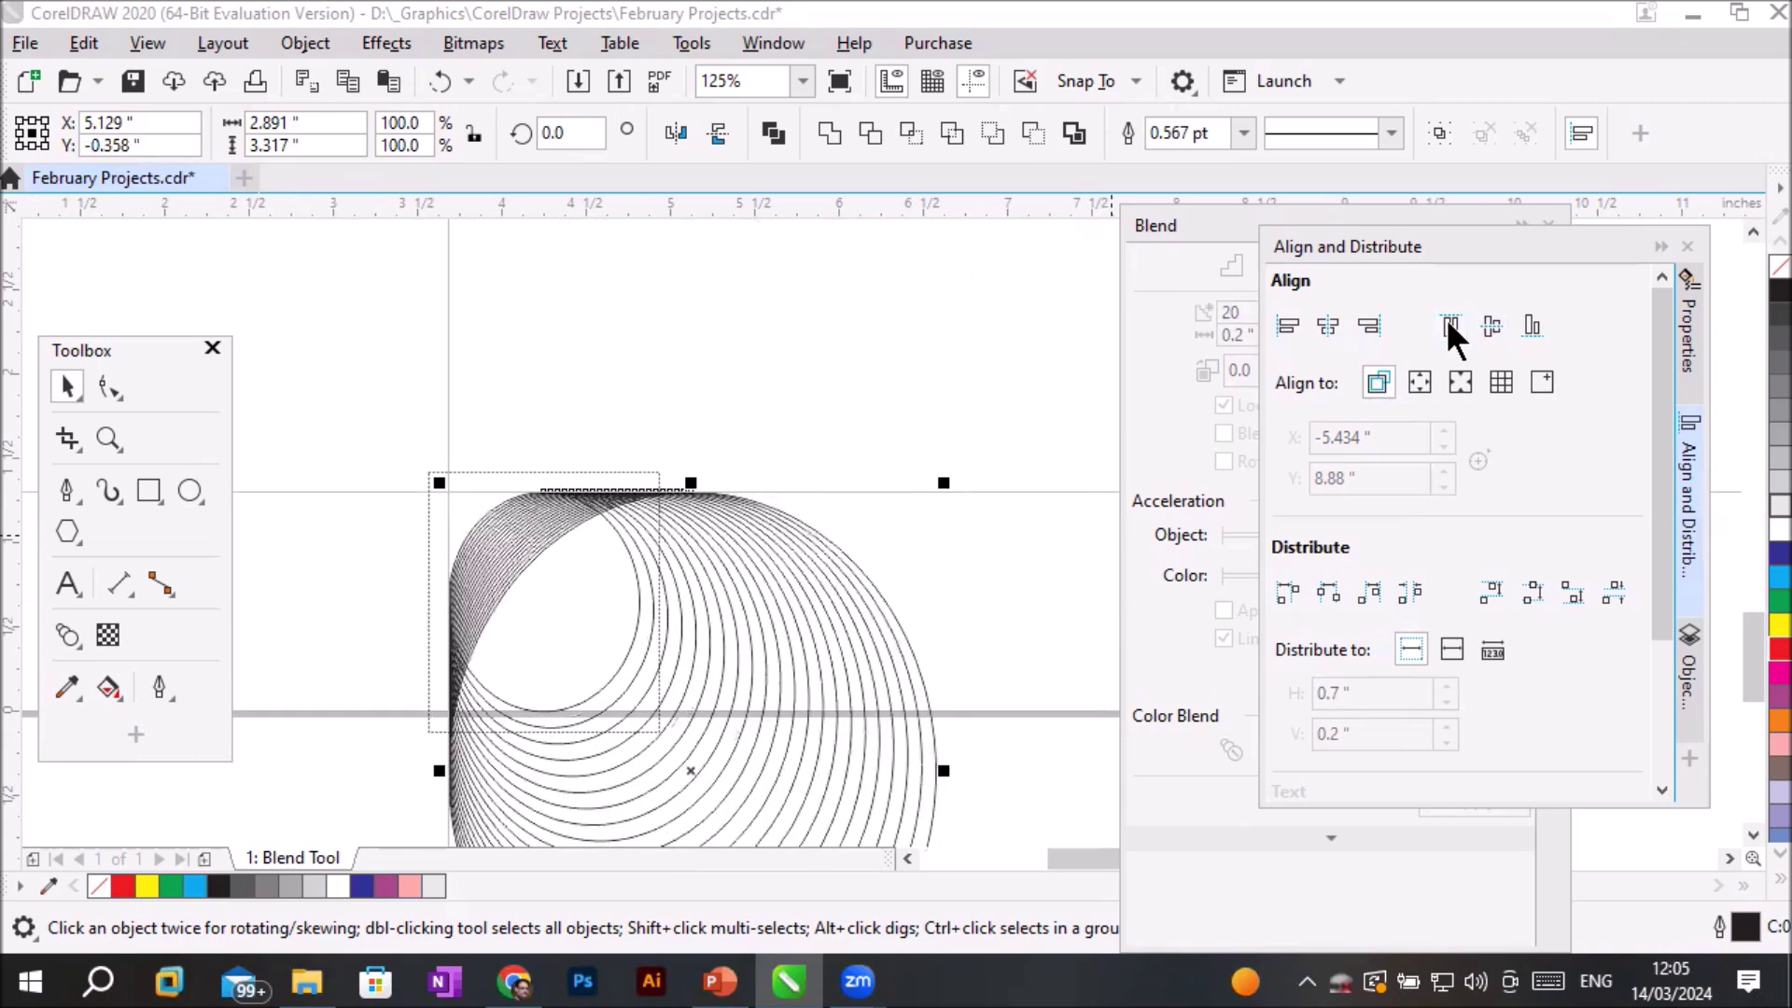
left_click(1367, 325)
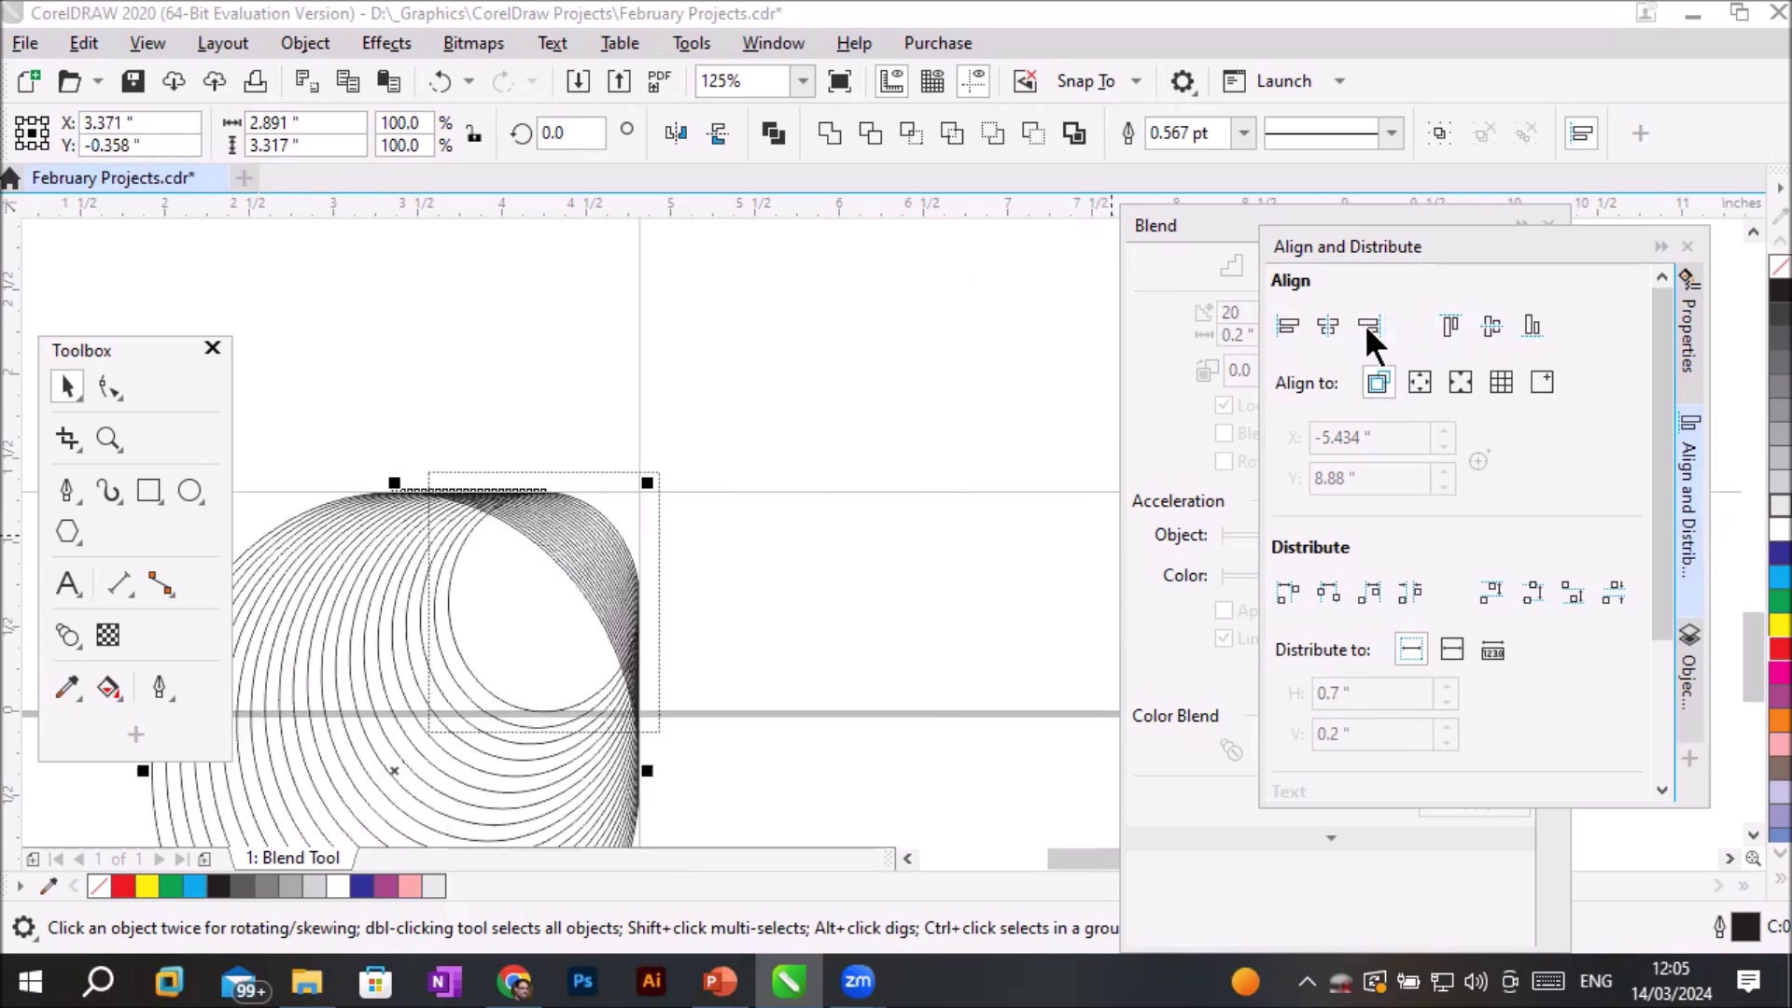
left_click(1329, 323)
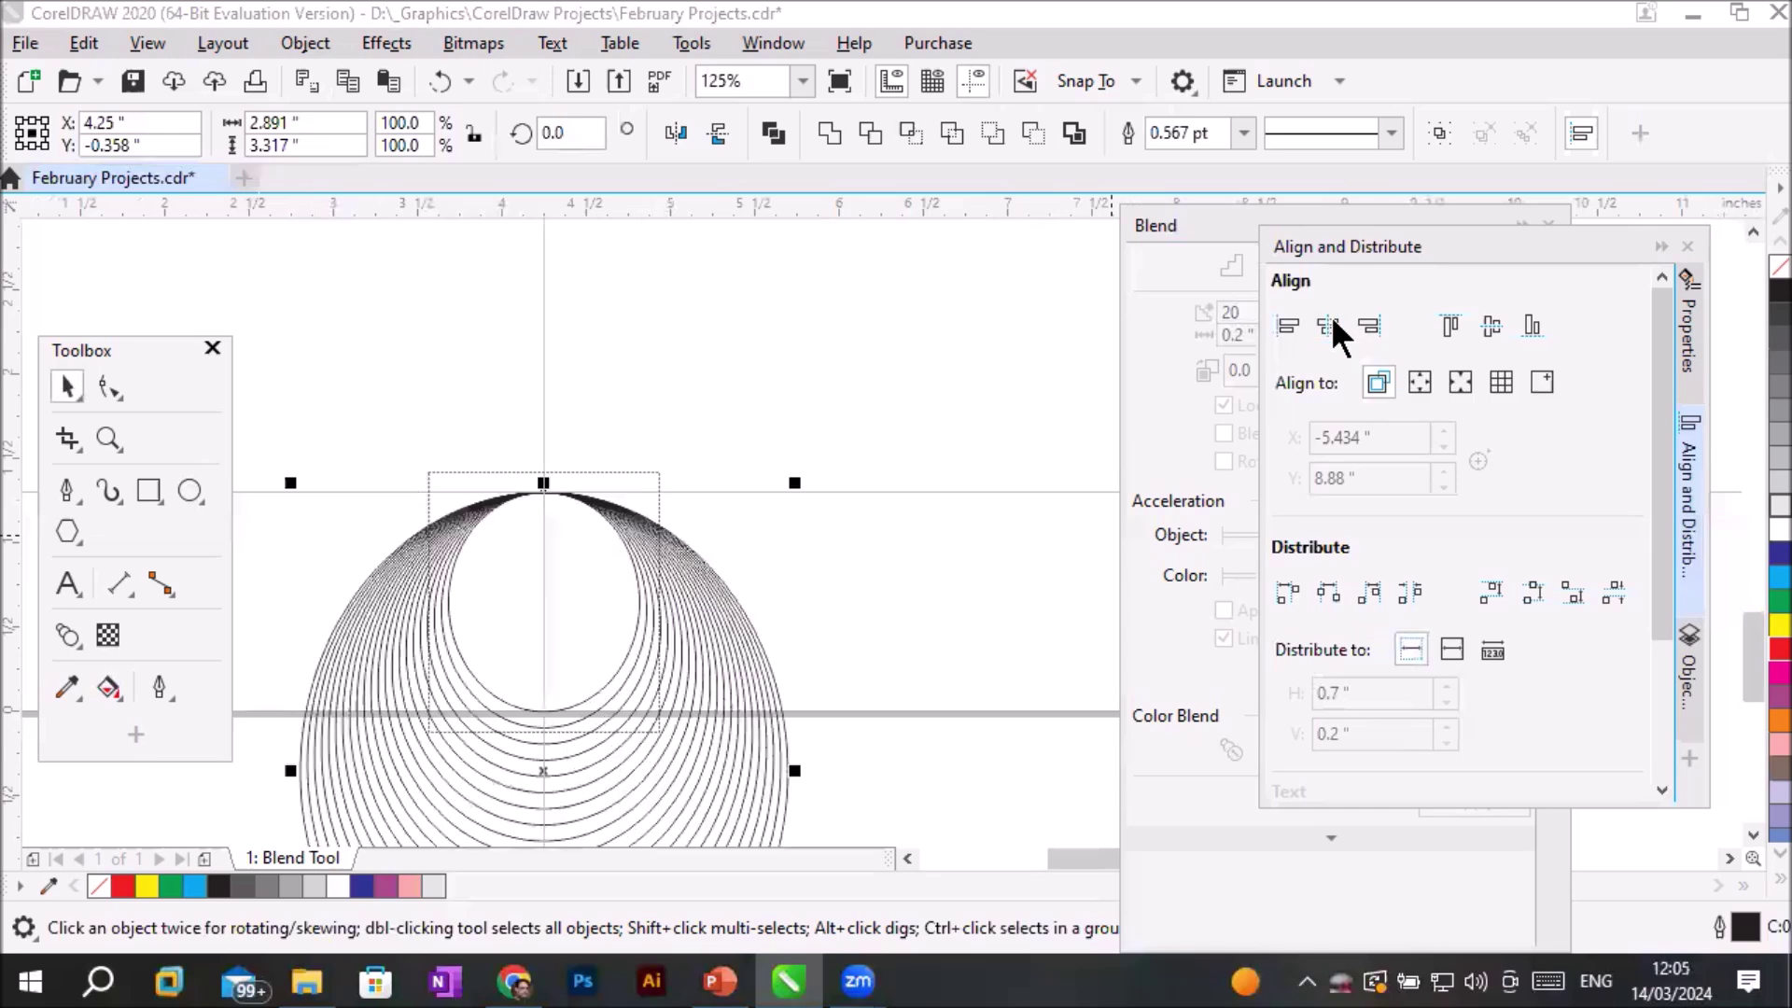
Move the nested ellipses to the page's lower-left area and make a horizontally mirrored copy adjoining their right side.
scroll(1006, 557, "down", 1)
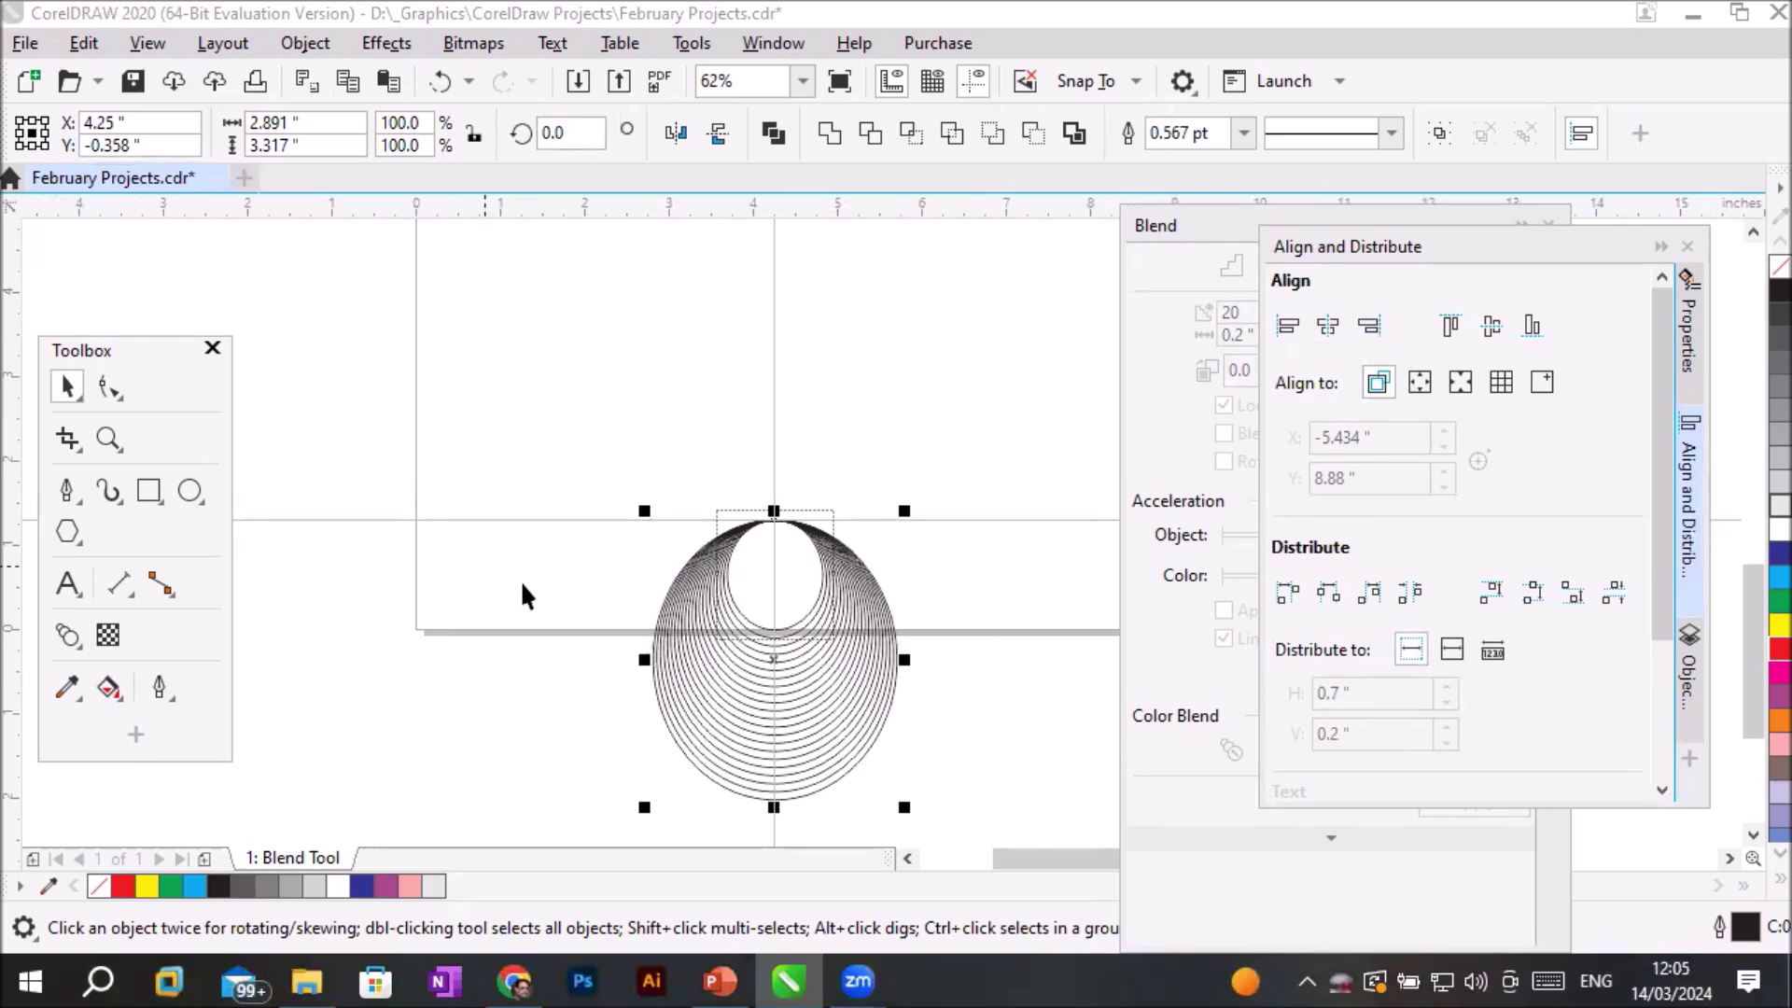
left_click_drag(686, 626, 428, 413)
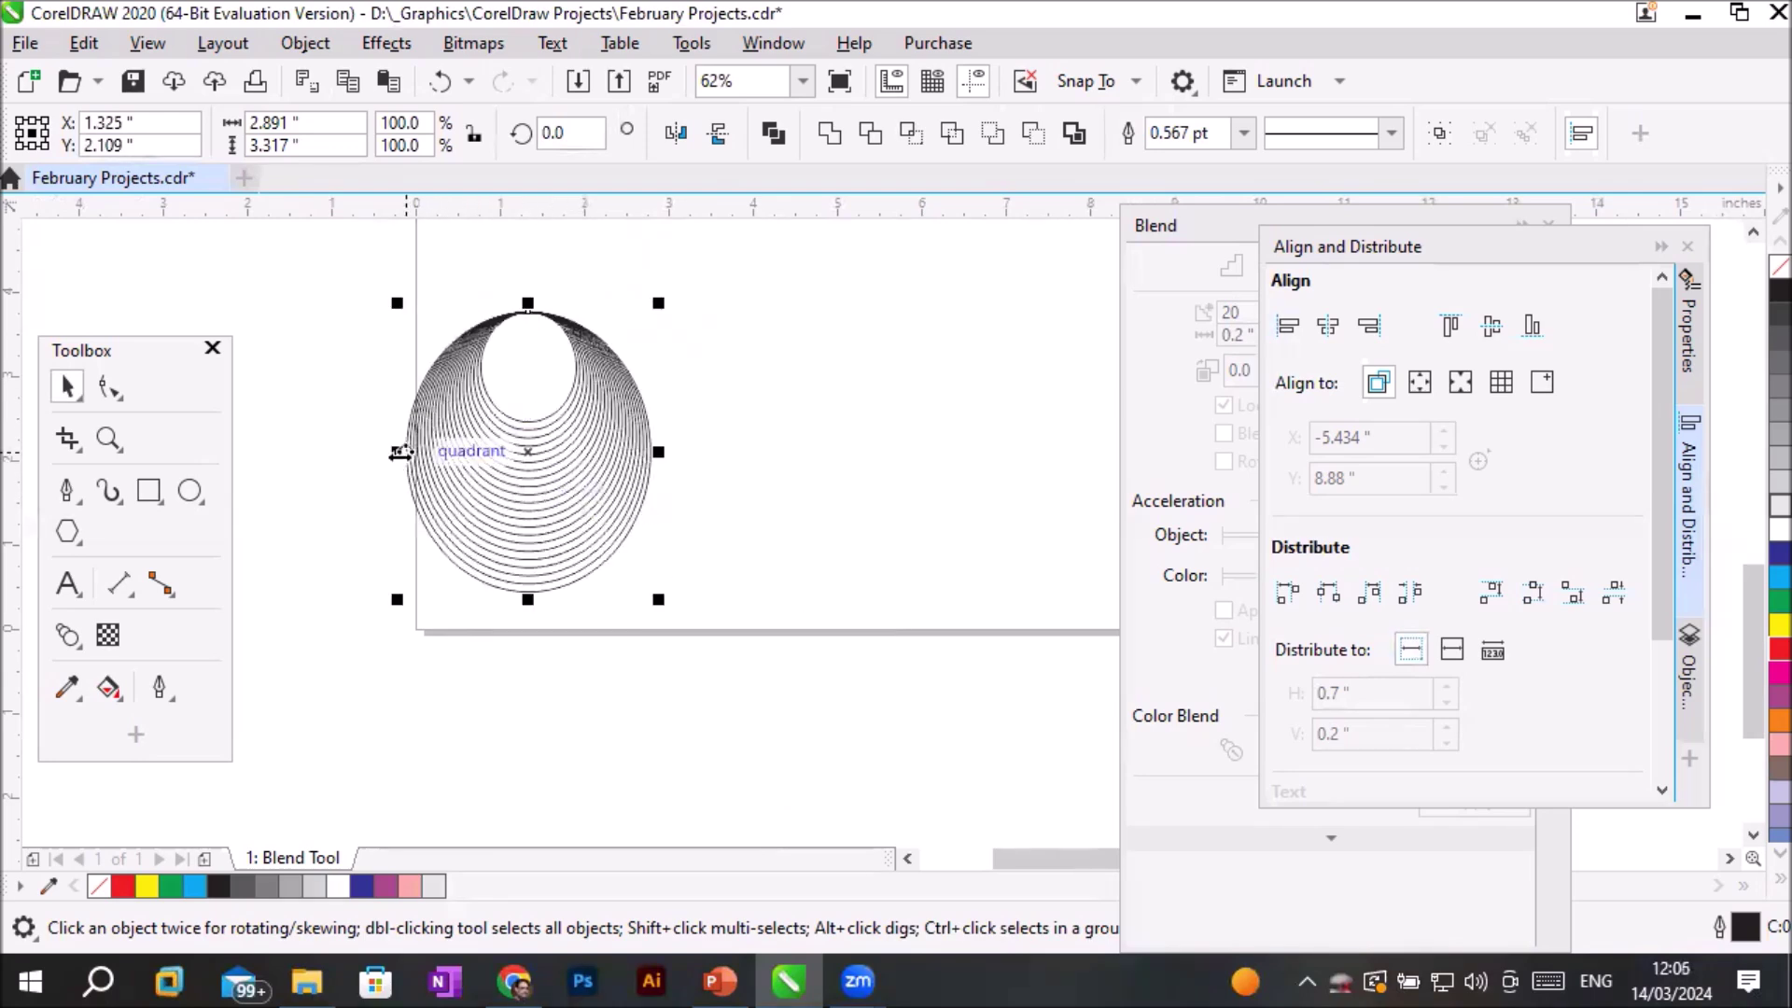
left_click_drag(401, 453, 731, 483)
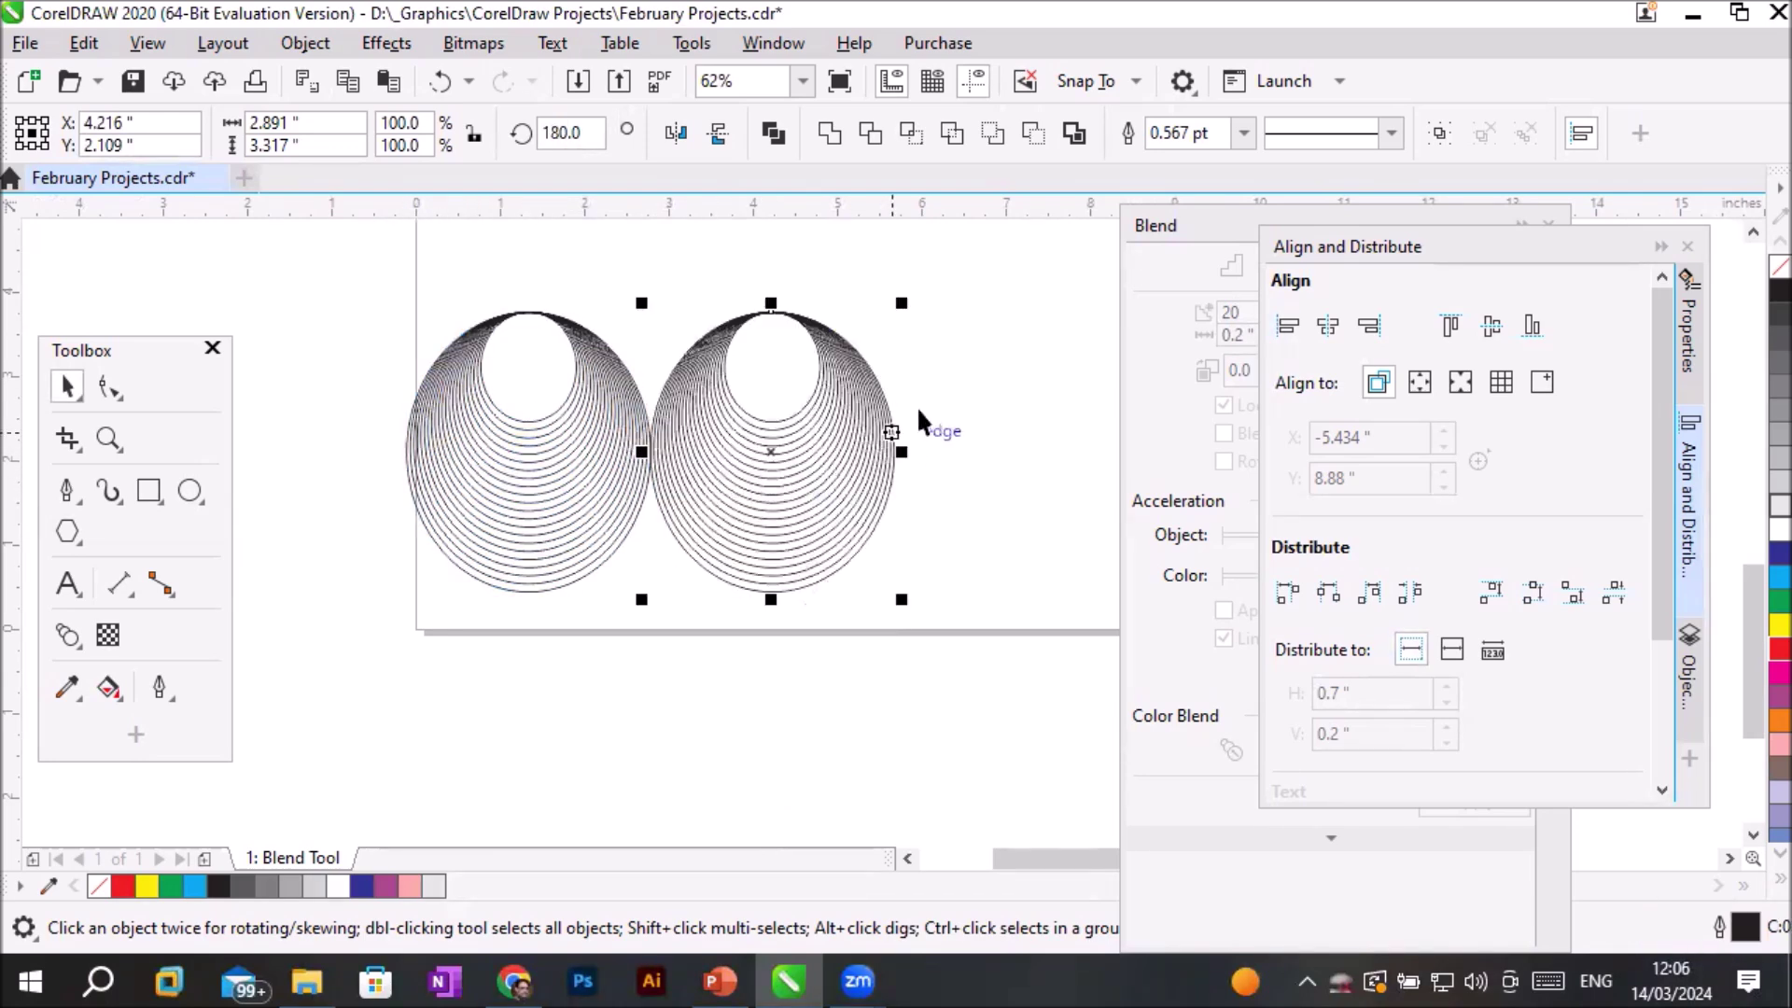
Select both ellipse clusters and make a vertically mirrored copy of the pair directly above them.
scroll(919, 403, "down", 2)
left_click_drag(628, 337, 1015, 563)
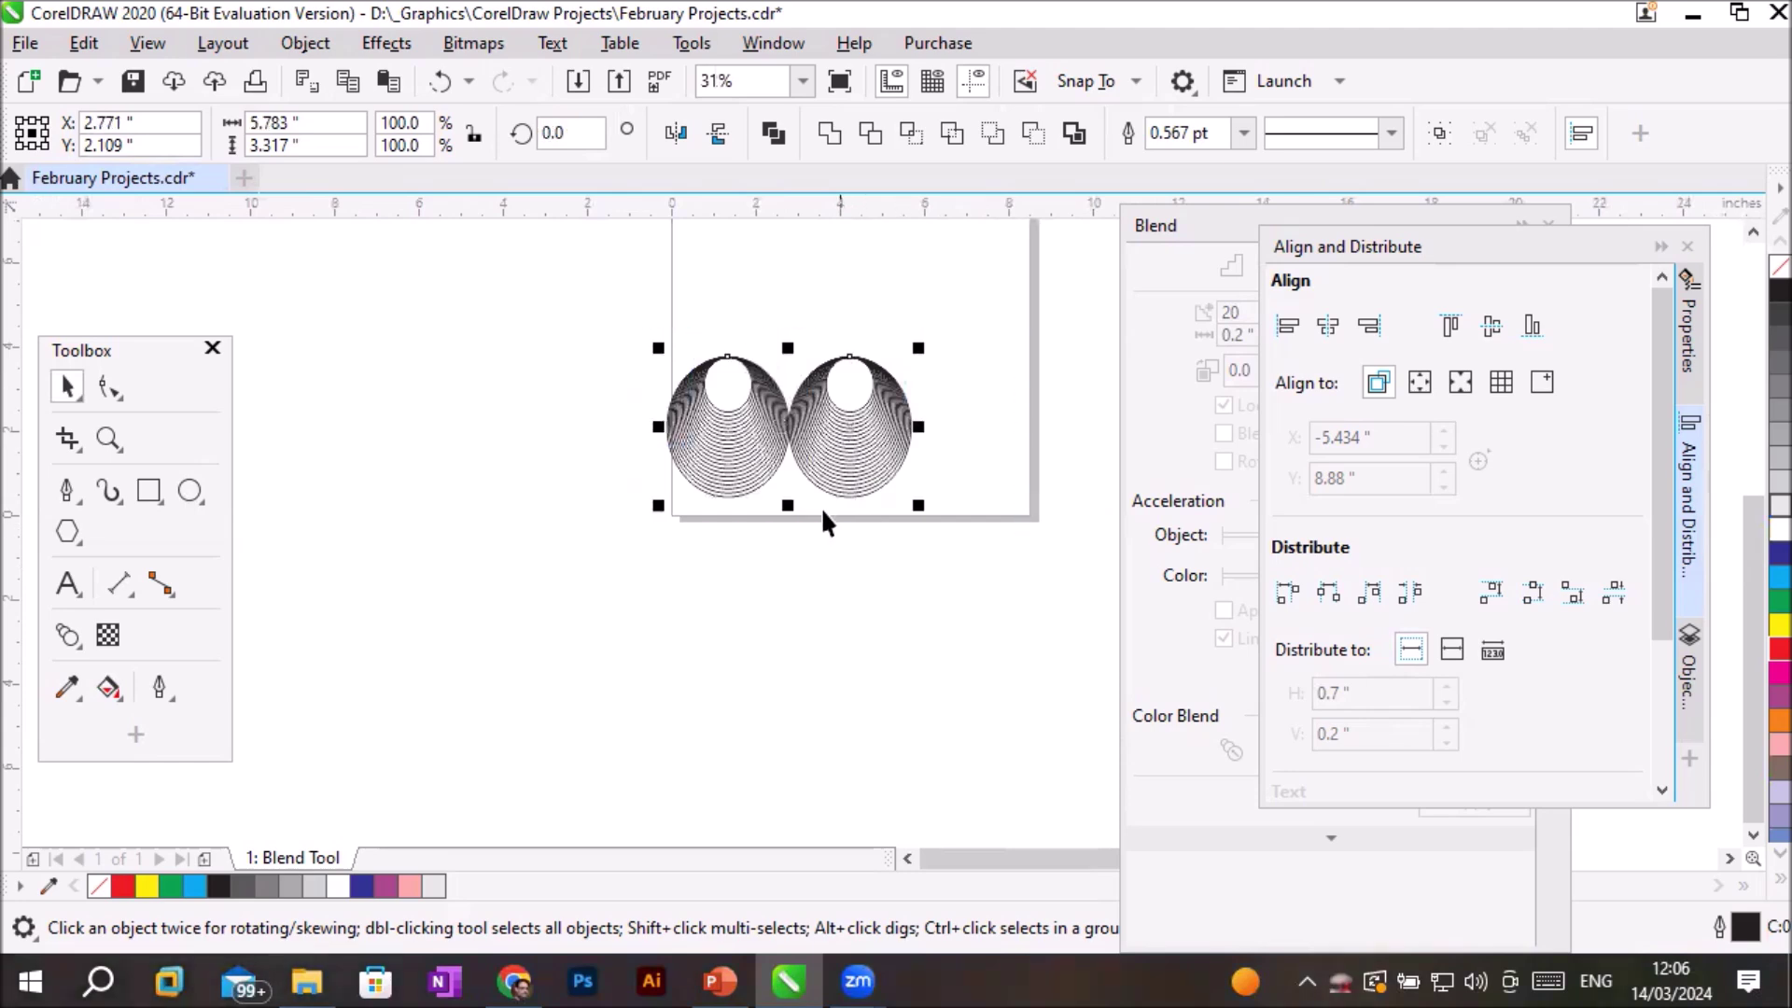
left_click_drag(788, 501, 787, 210)
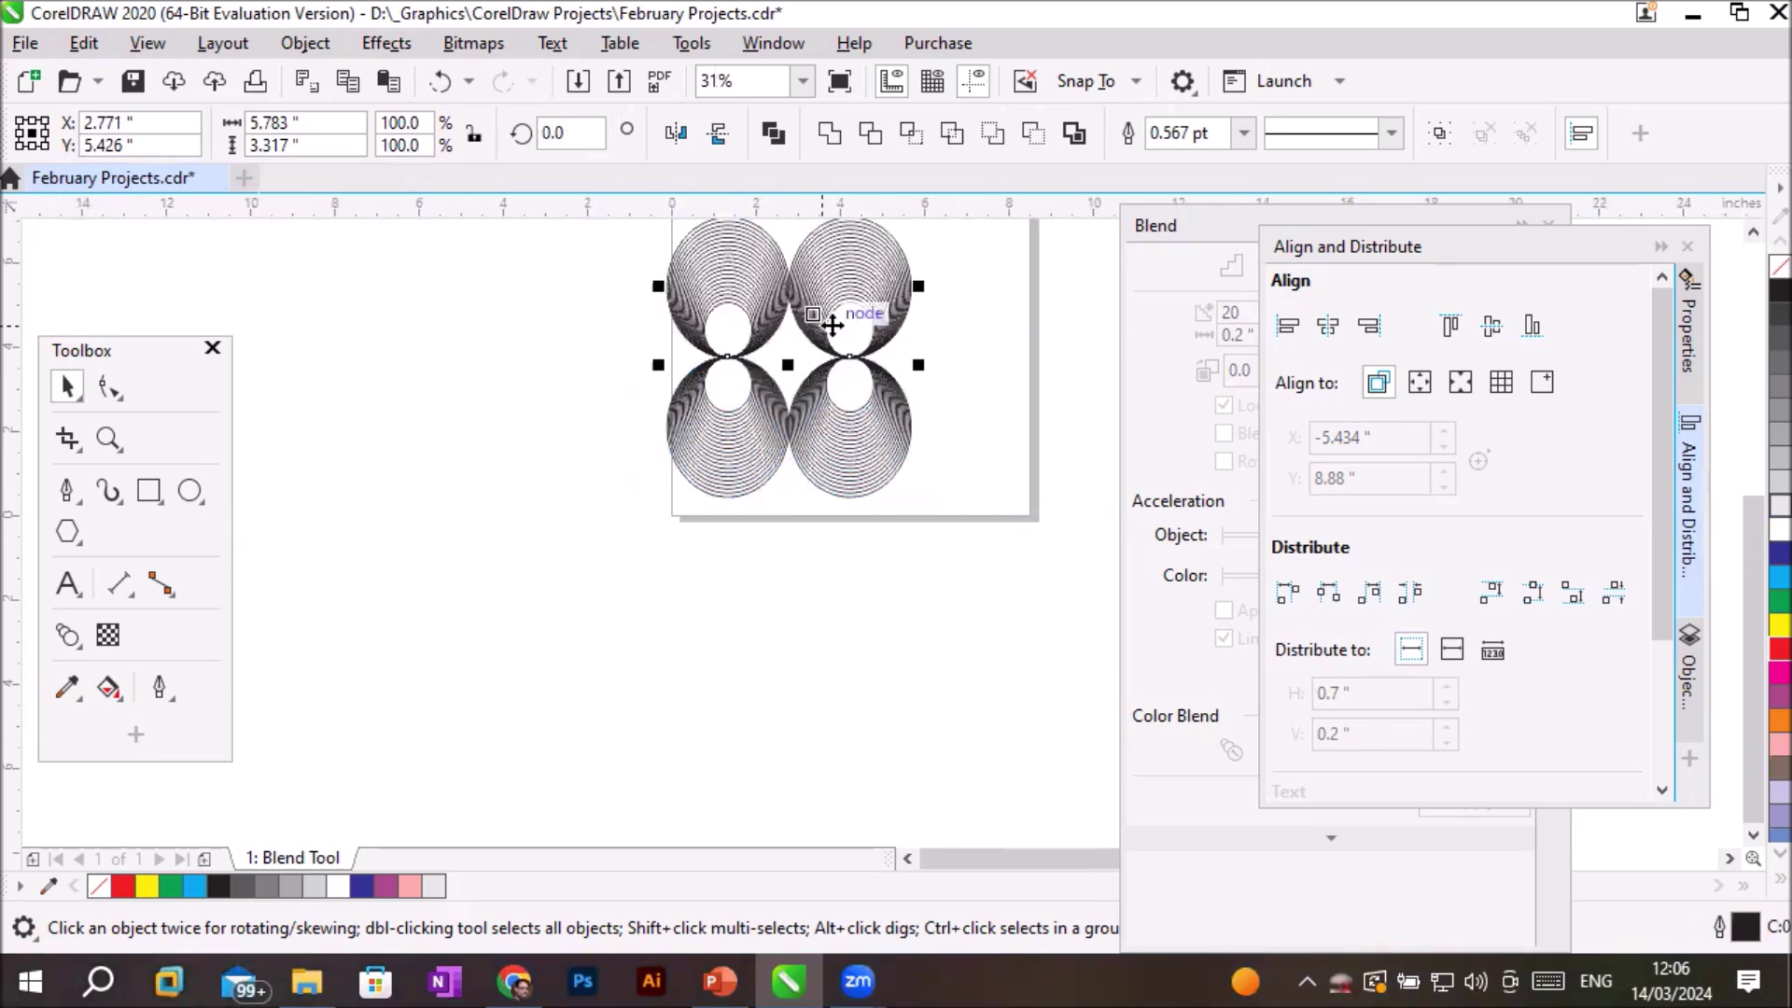
scroll(1750, 244, "up", 3)
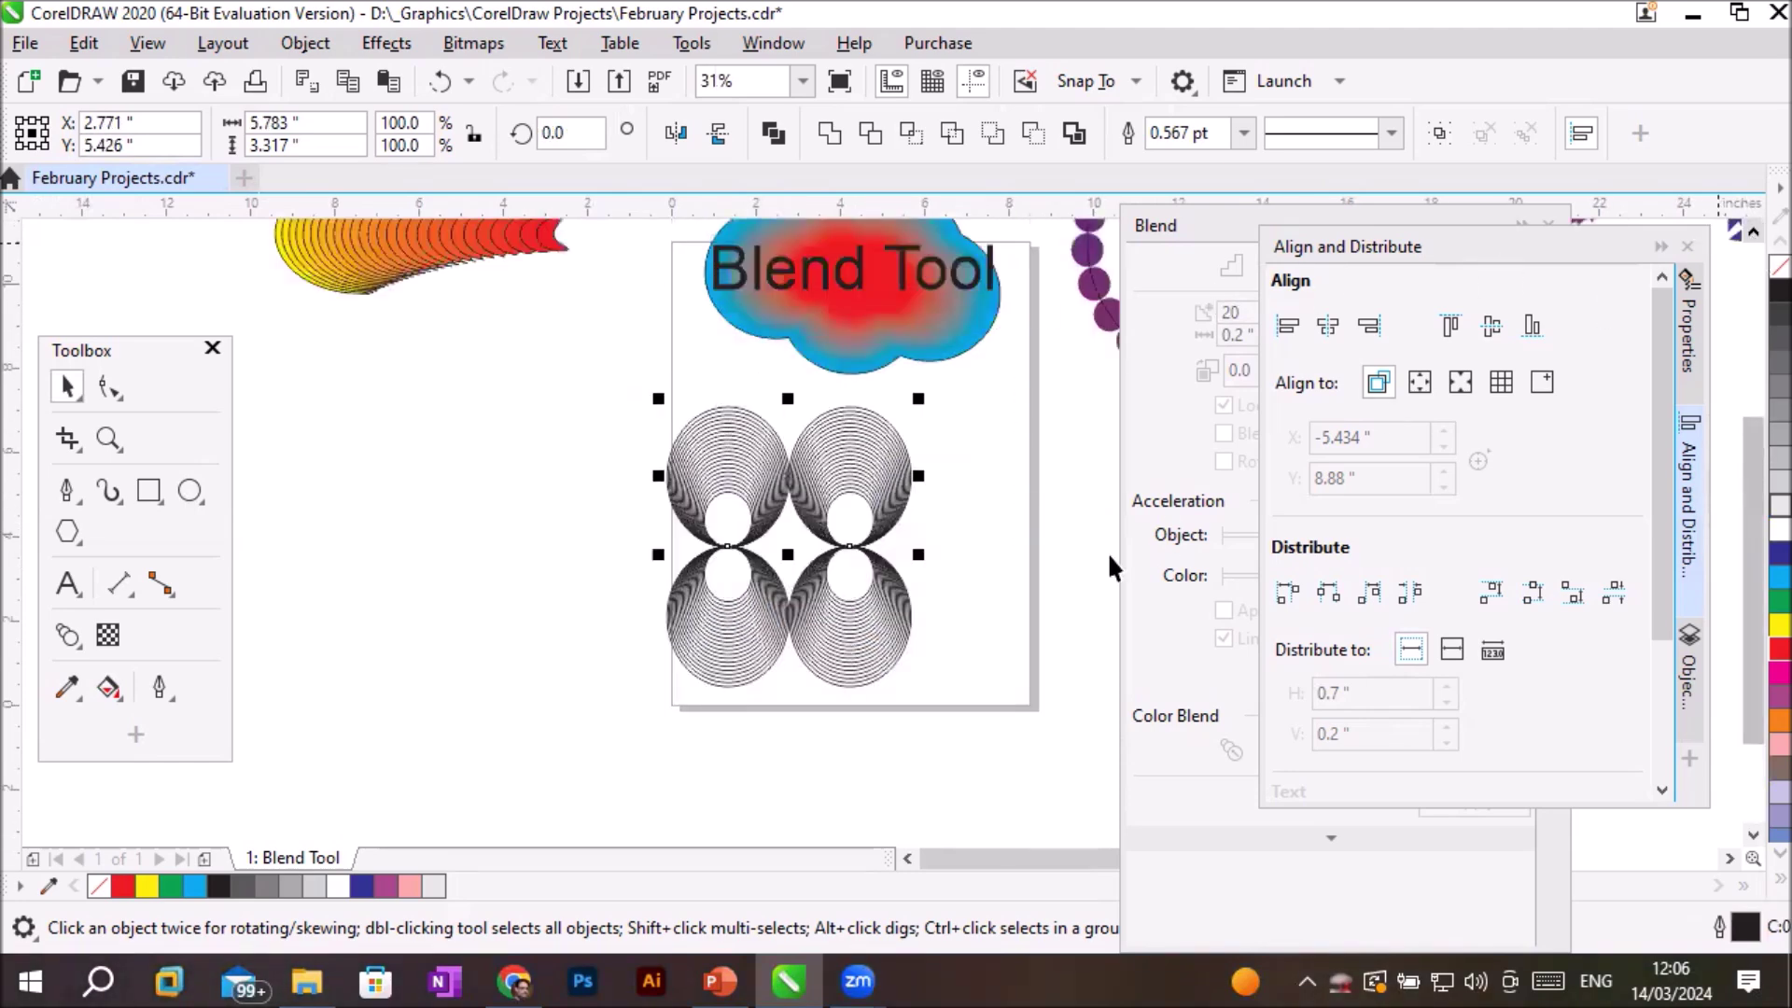
Move the four-cluster ellipse pattern off the page to the left of the yellow-to-red blend and collapse the Align and Distribute docker.
left_click_drag(588, 392, 953, 713)
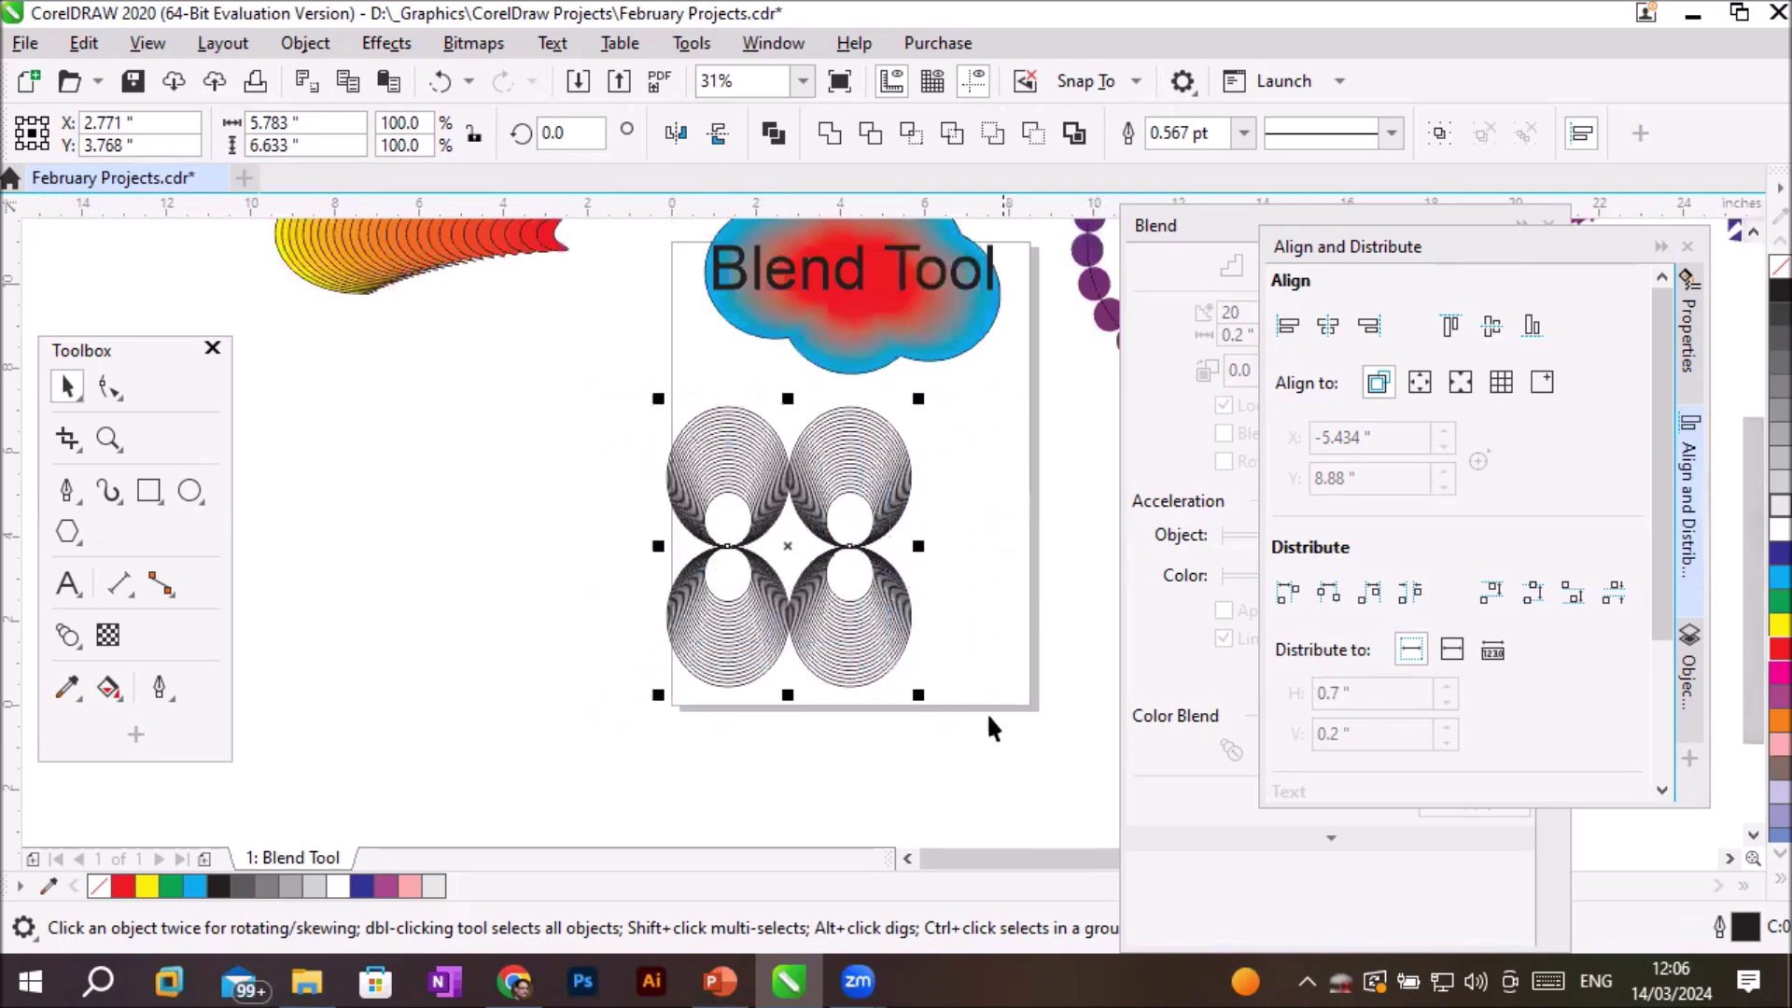
left_click_drag(872, 625, 953, 604)
left_click(566, 693)
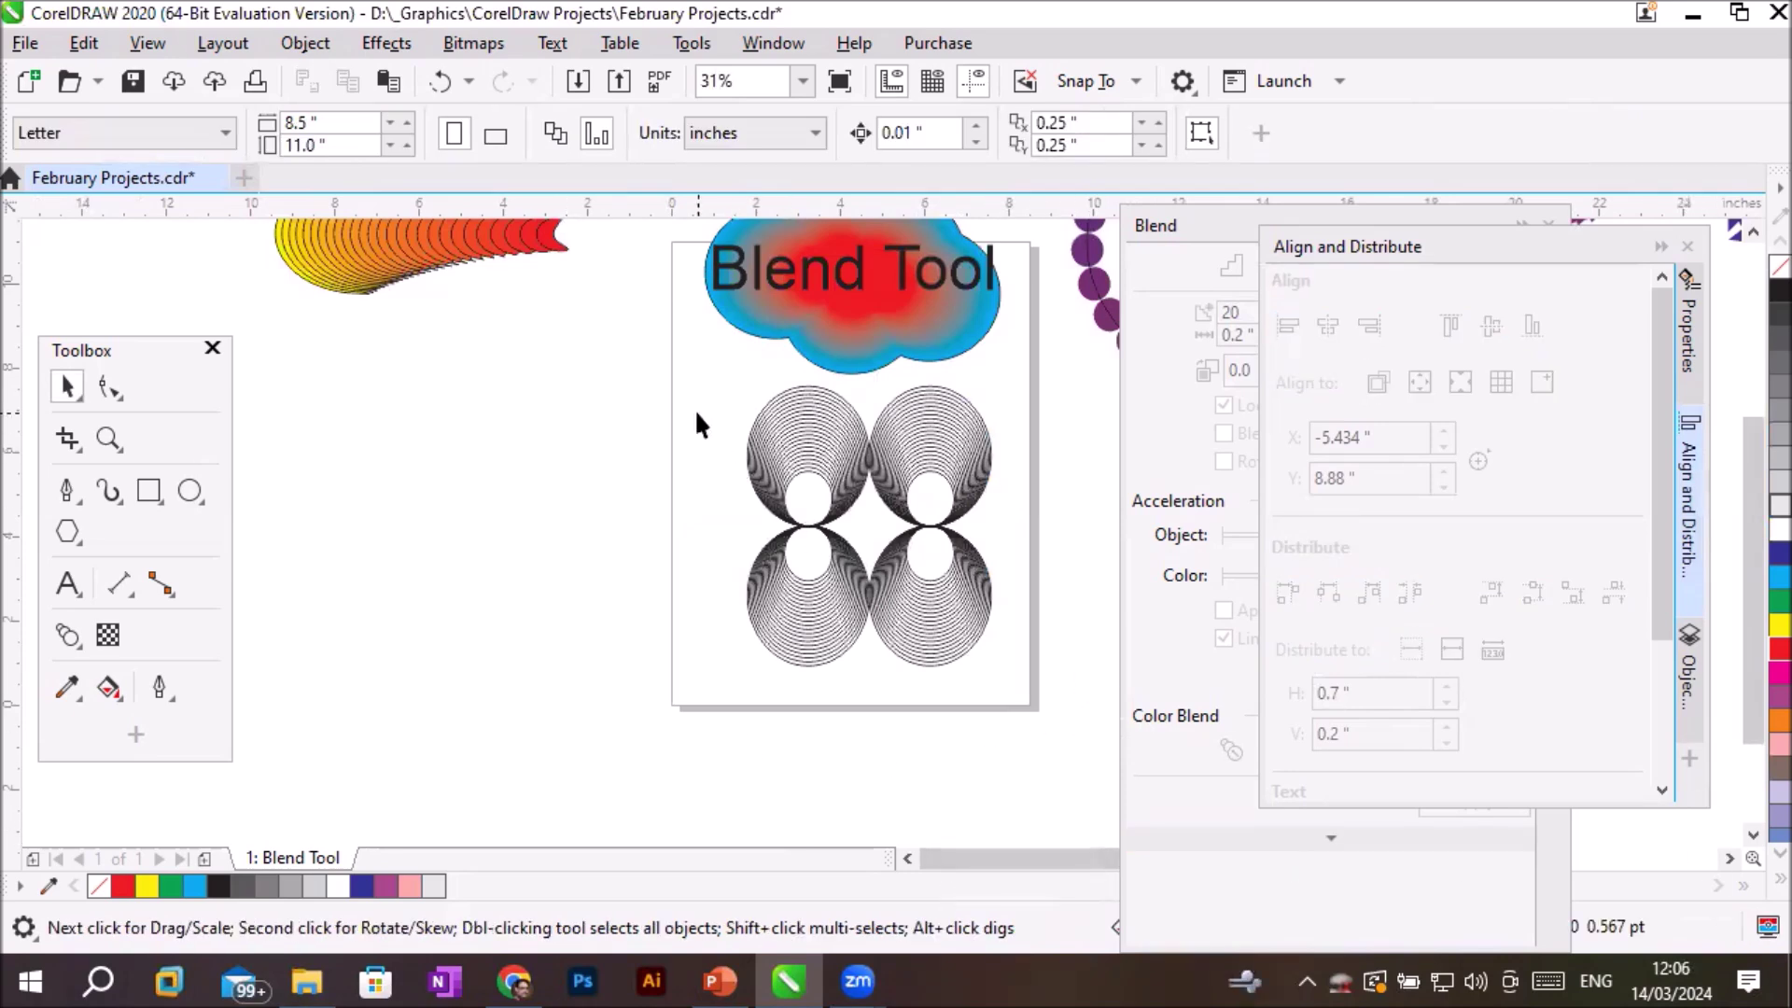
scroll(706, 380, "down", 2)
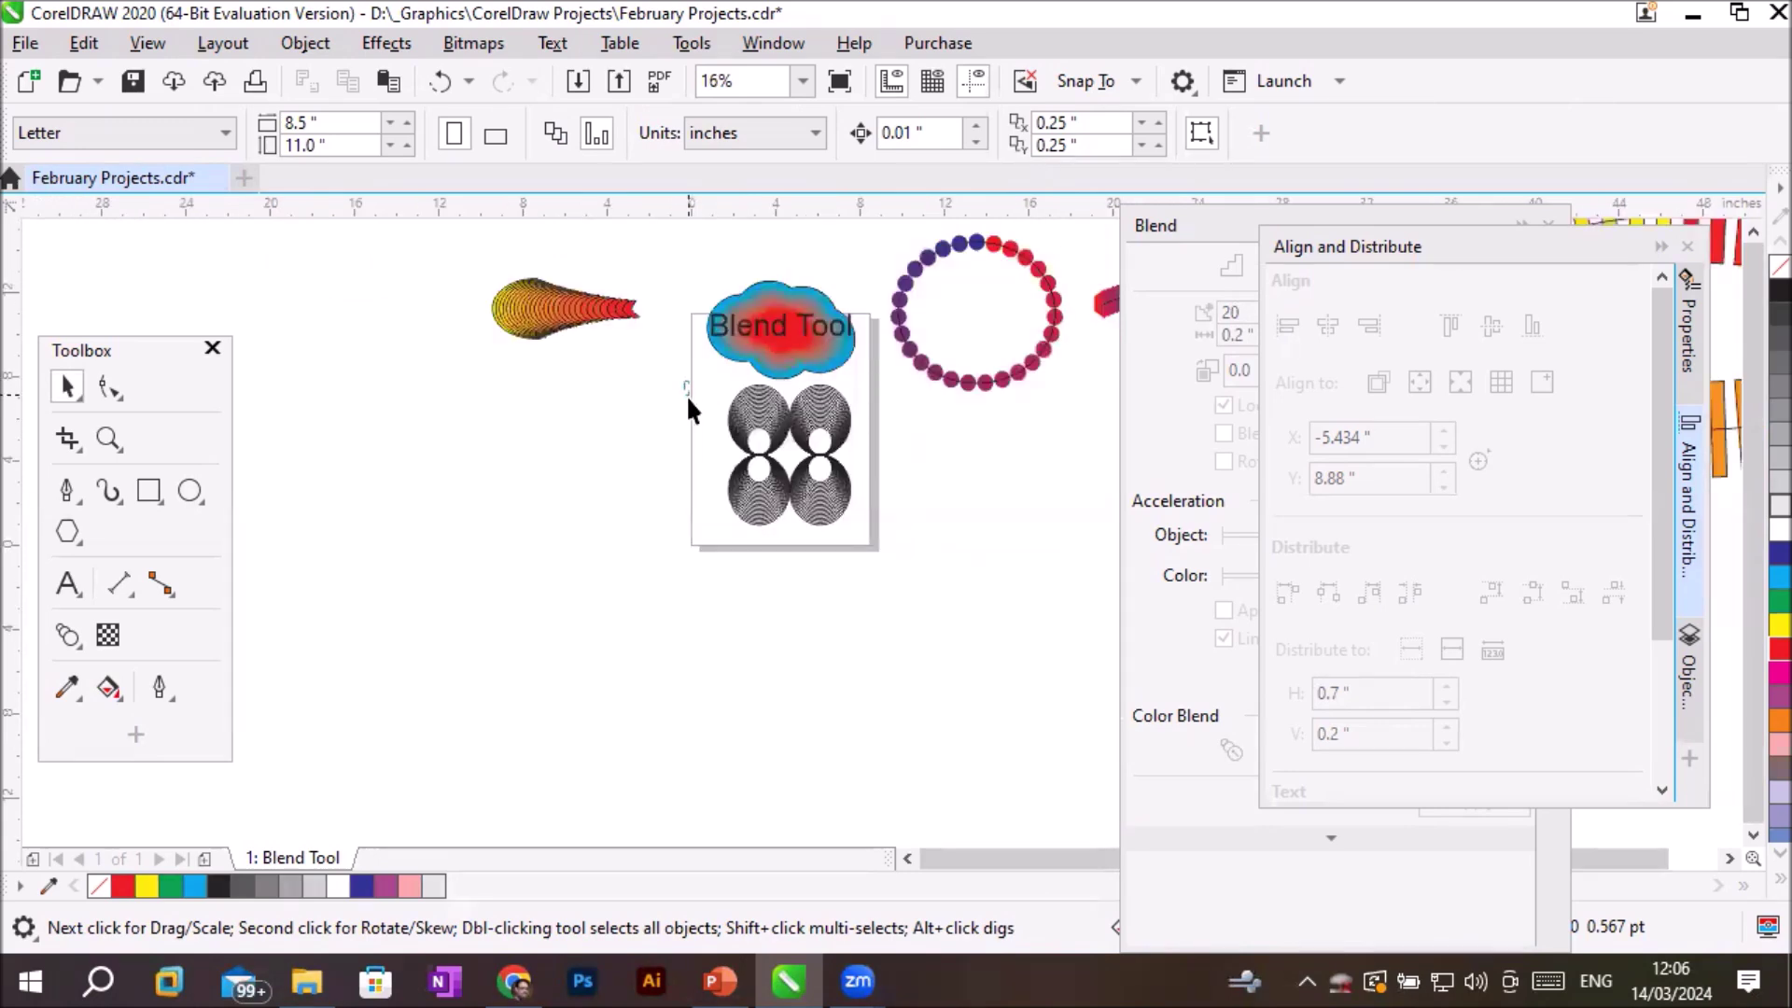
left_click_drag(847, 515, 419, 362)
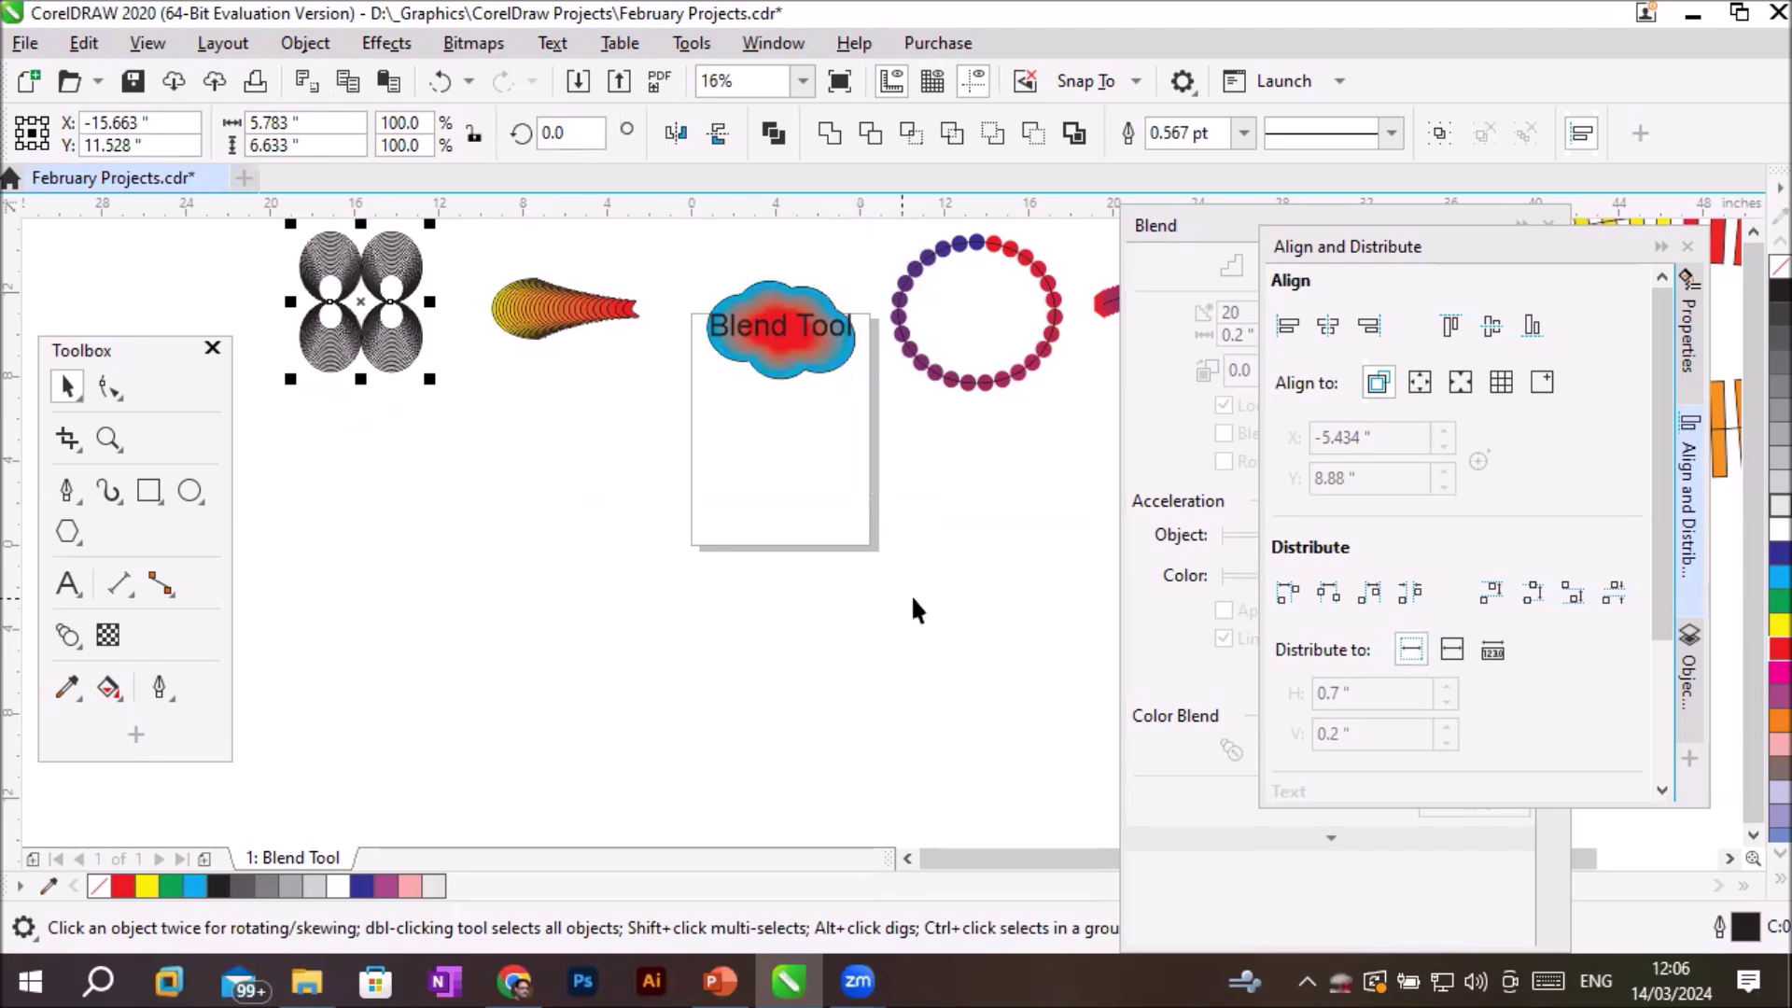
left_click(1660, 245)
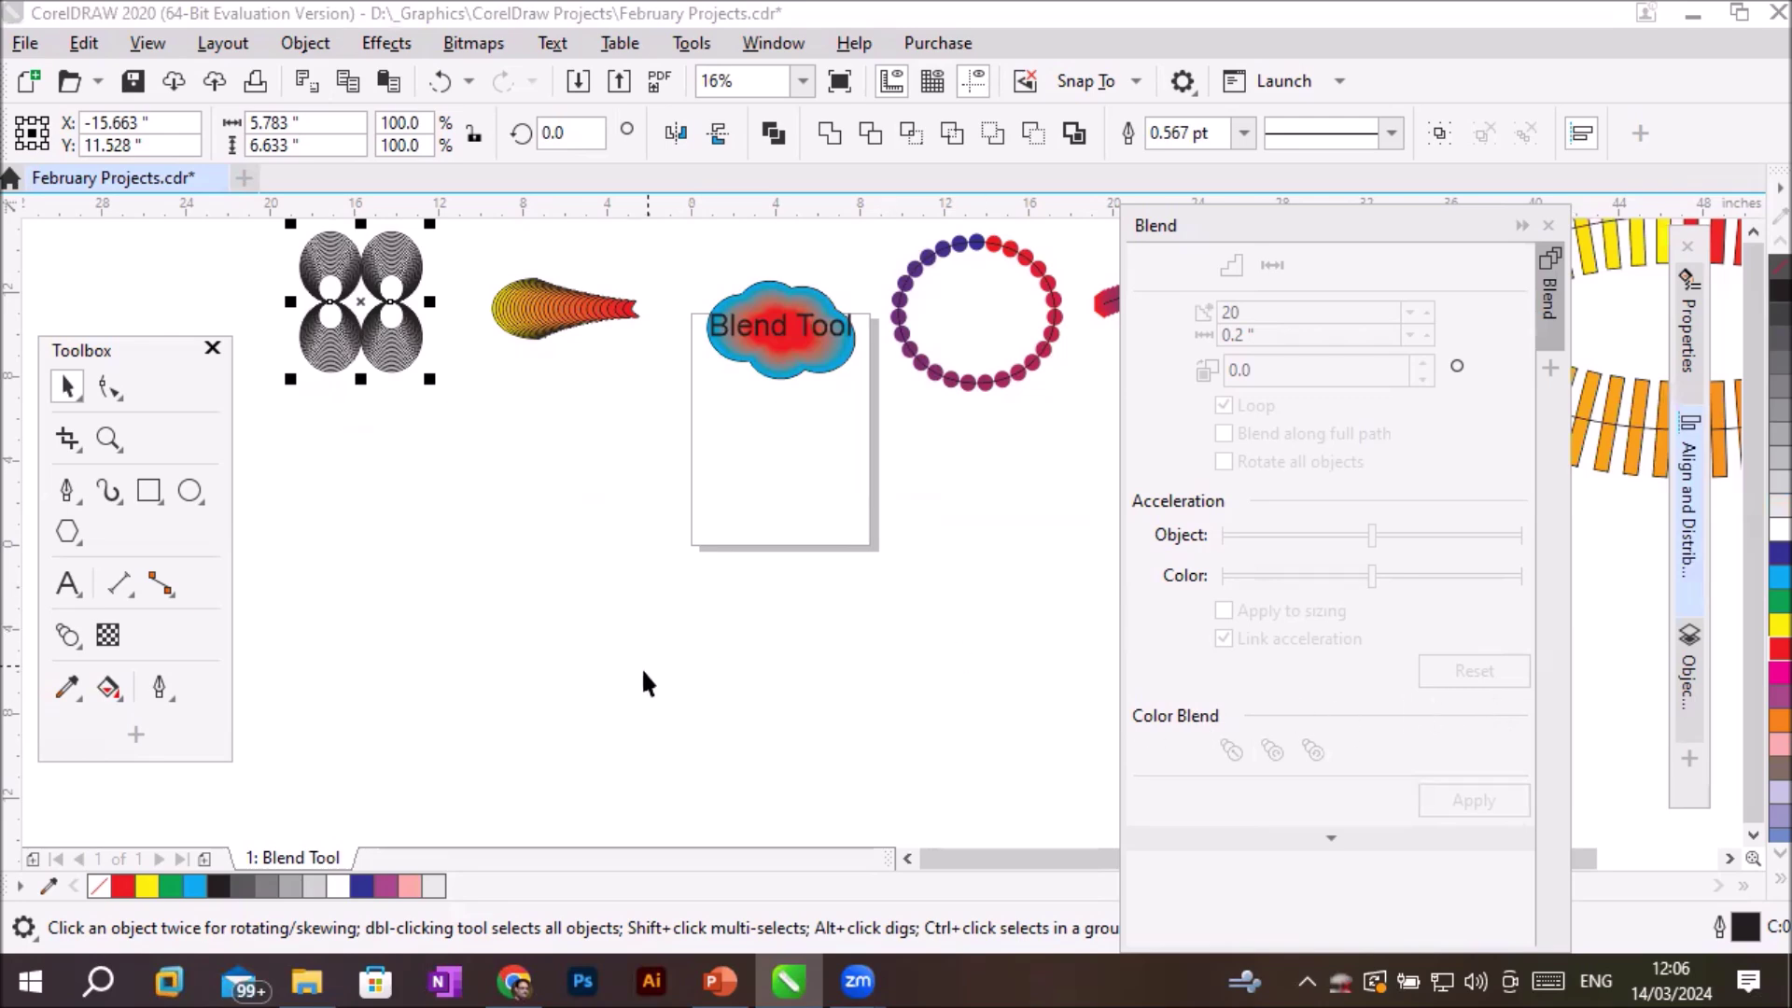
Draw a rectangle about 3.7 × 1.1 inches left of the page and one about 1.1 × 3.8 inches across the page's right edge.
left_click(66, 632)
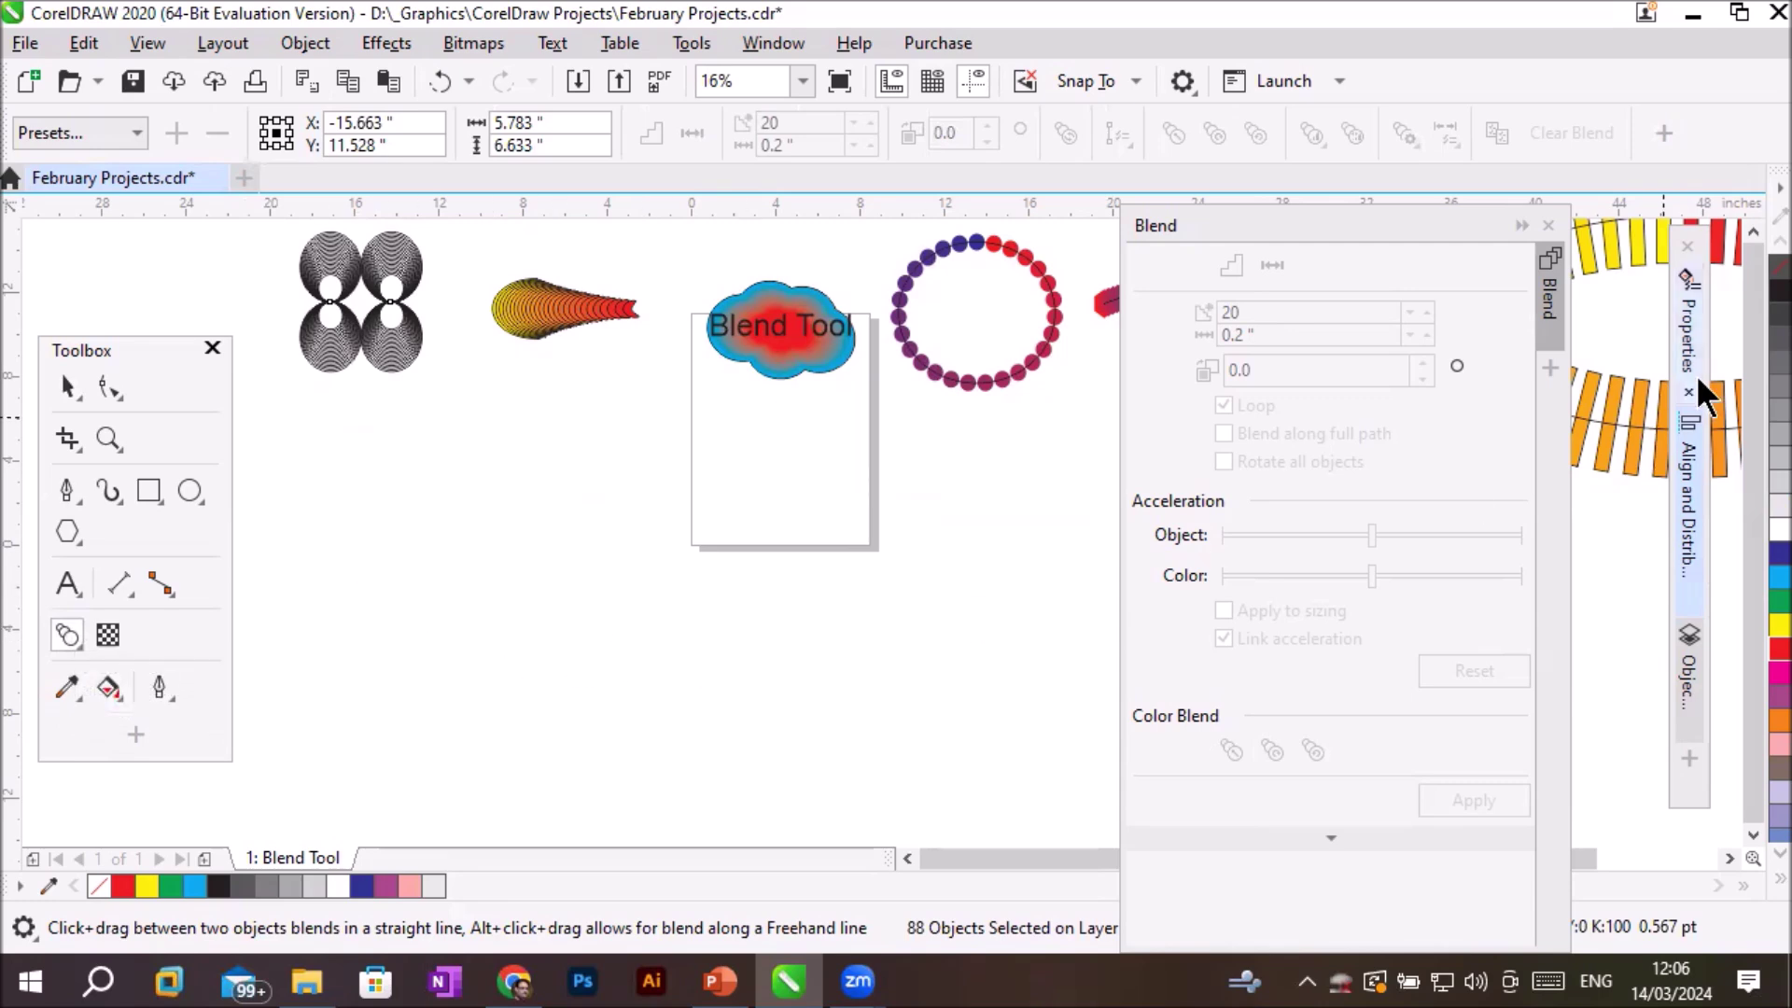
left_click(1753, 230)
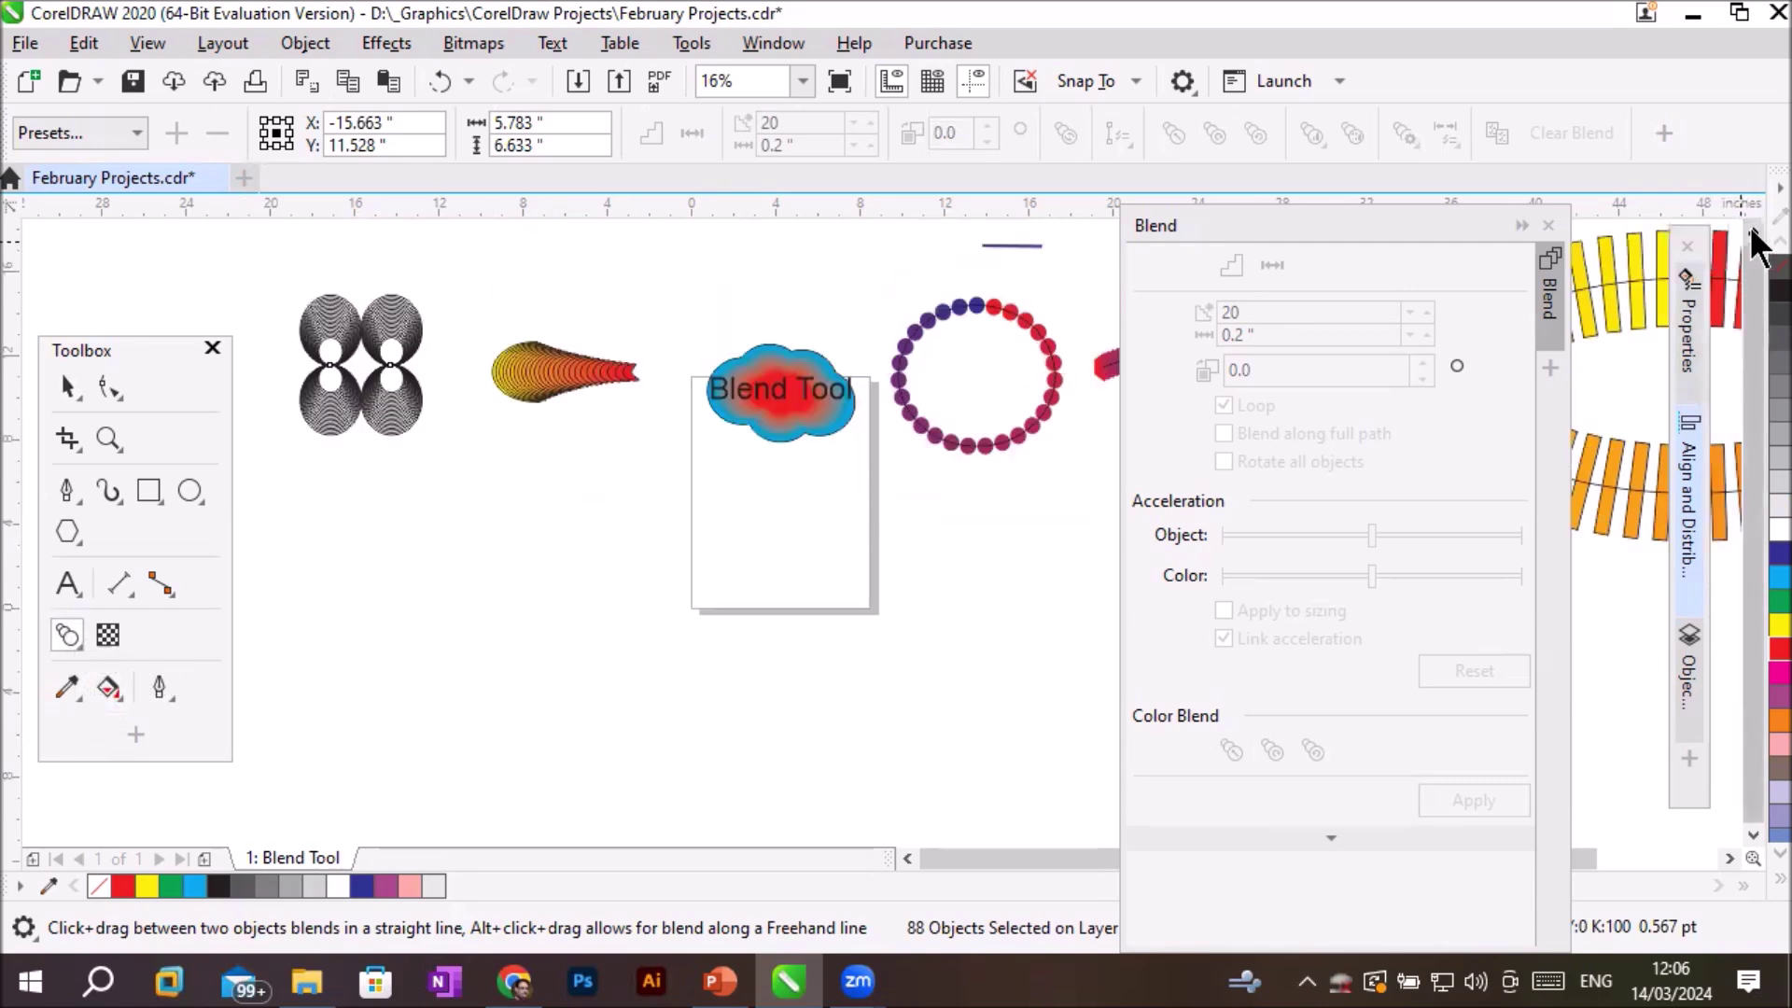
scroll(882, 476, "up", 2)
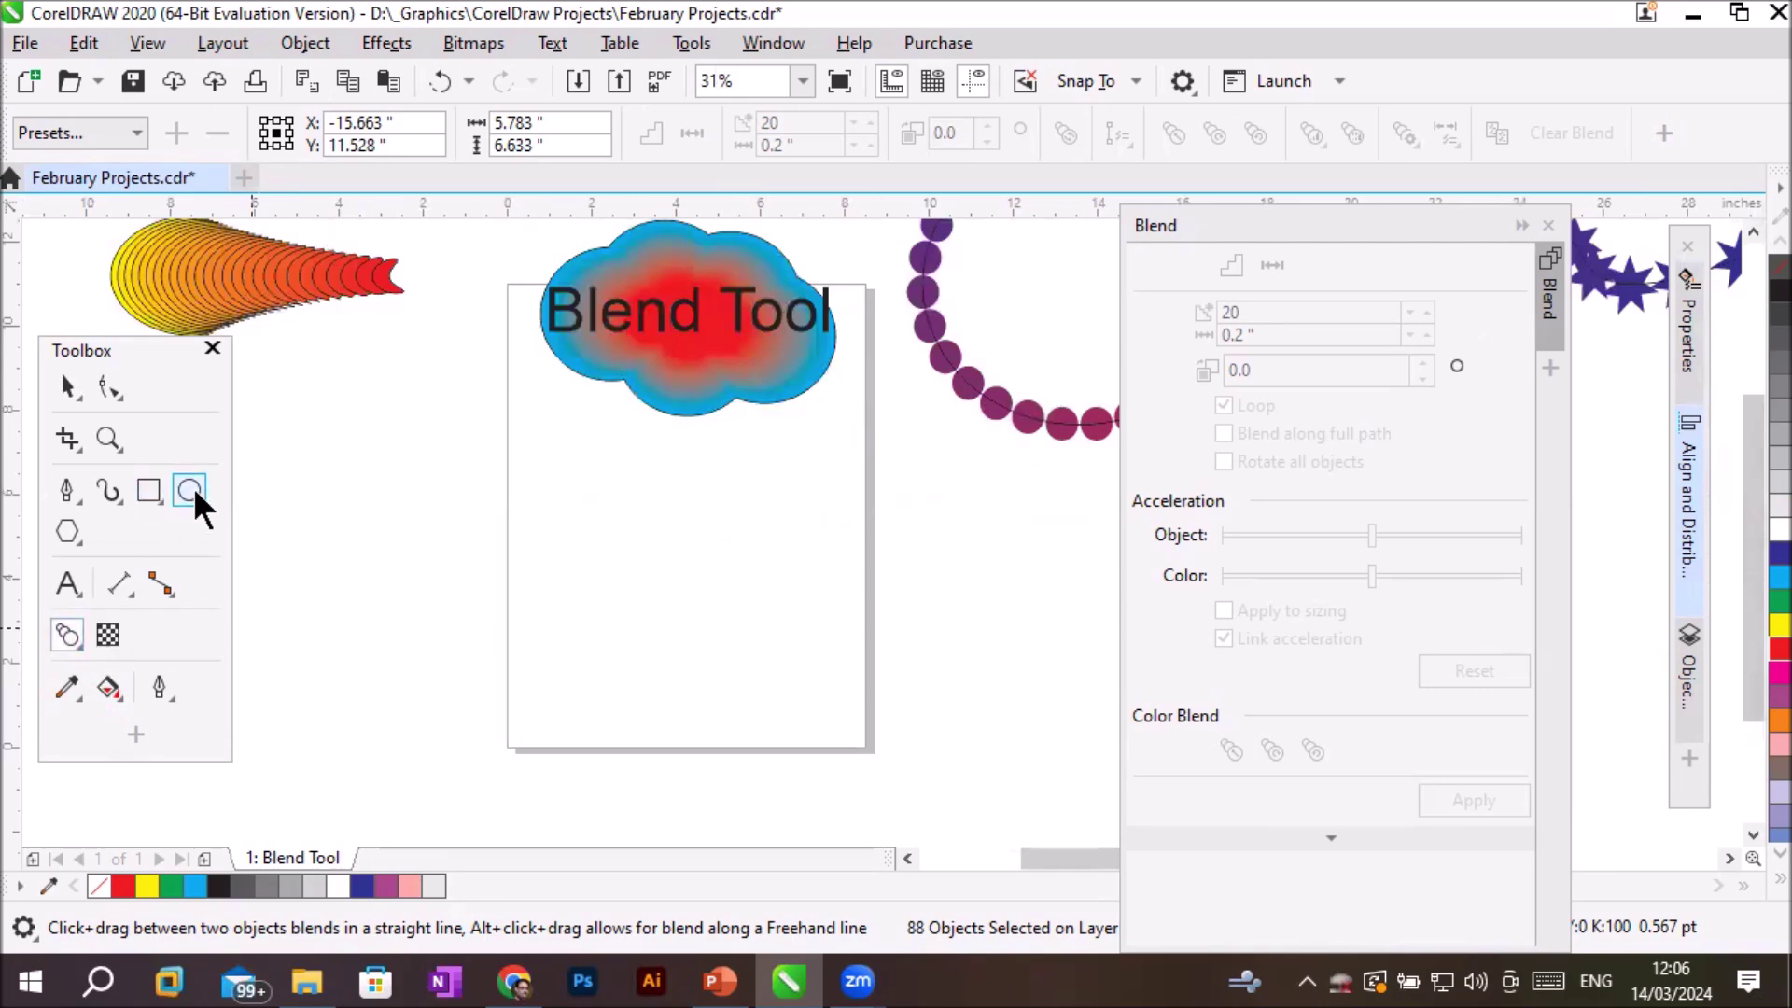
left_click(148, 491)
mouse_move(305, 482)
left_mouse_down()
mouse_move(322, 537)
mouse_move(389, 571)
mouse_move(461, 528)
left_mouse_up()
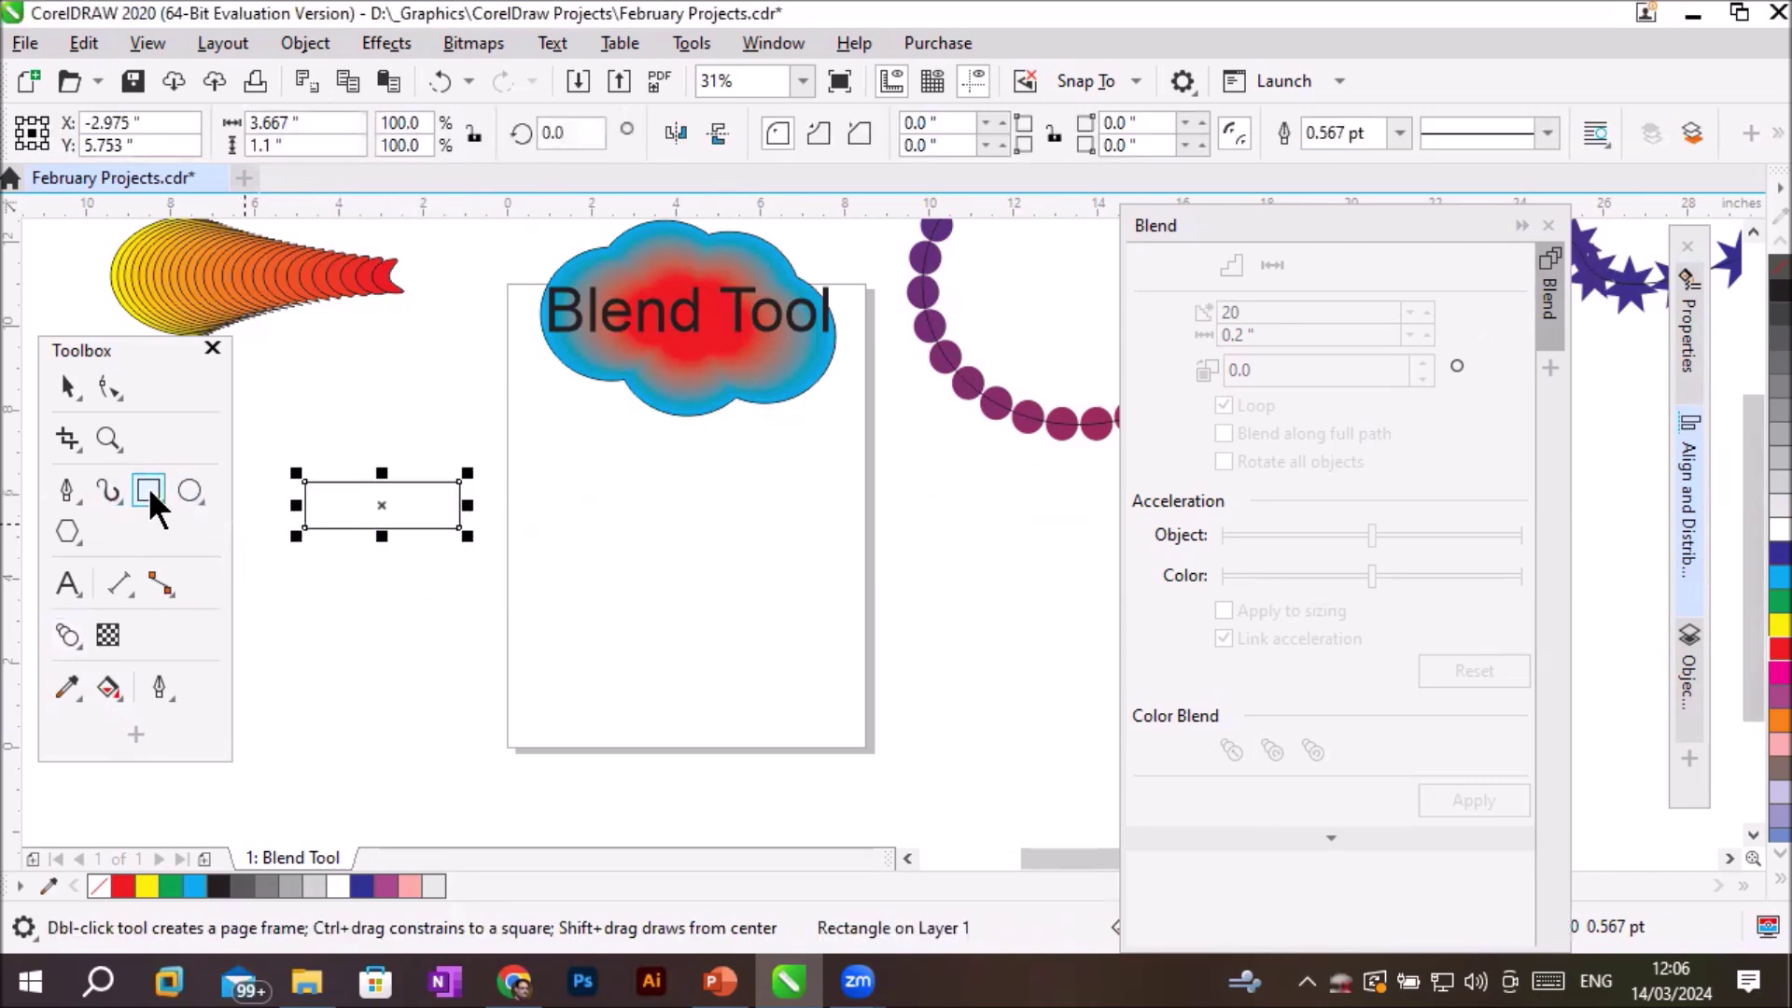
left_click_drag(848, 448, 893, 604)
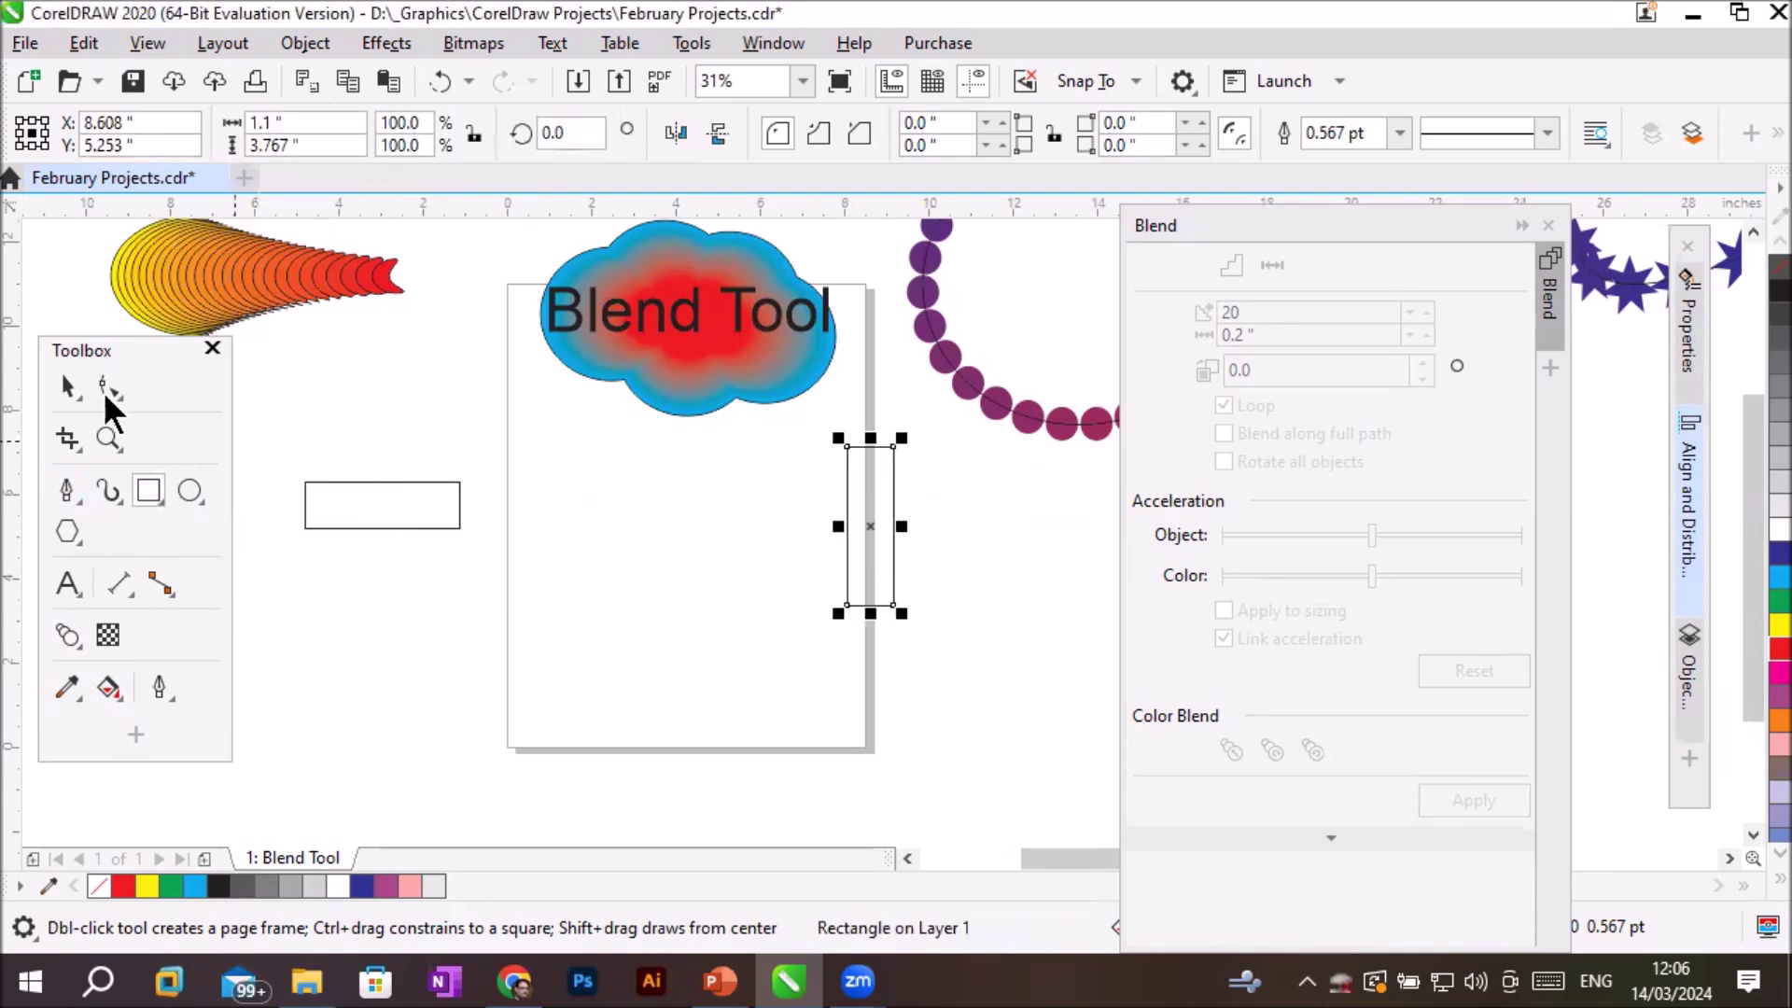
Select both rectangles and blend them with 20 steps.
left_click(69, 380)
left_click_drag(272, 407, 1000, 719)
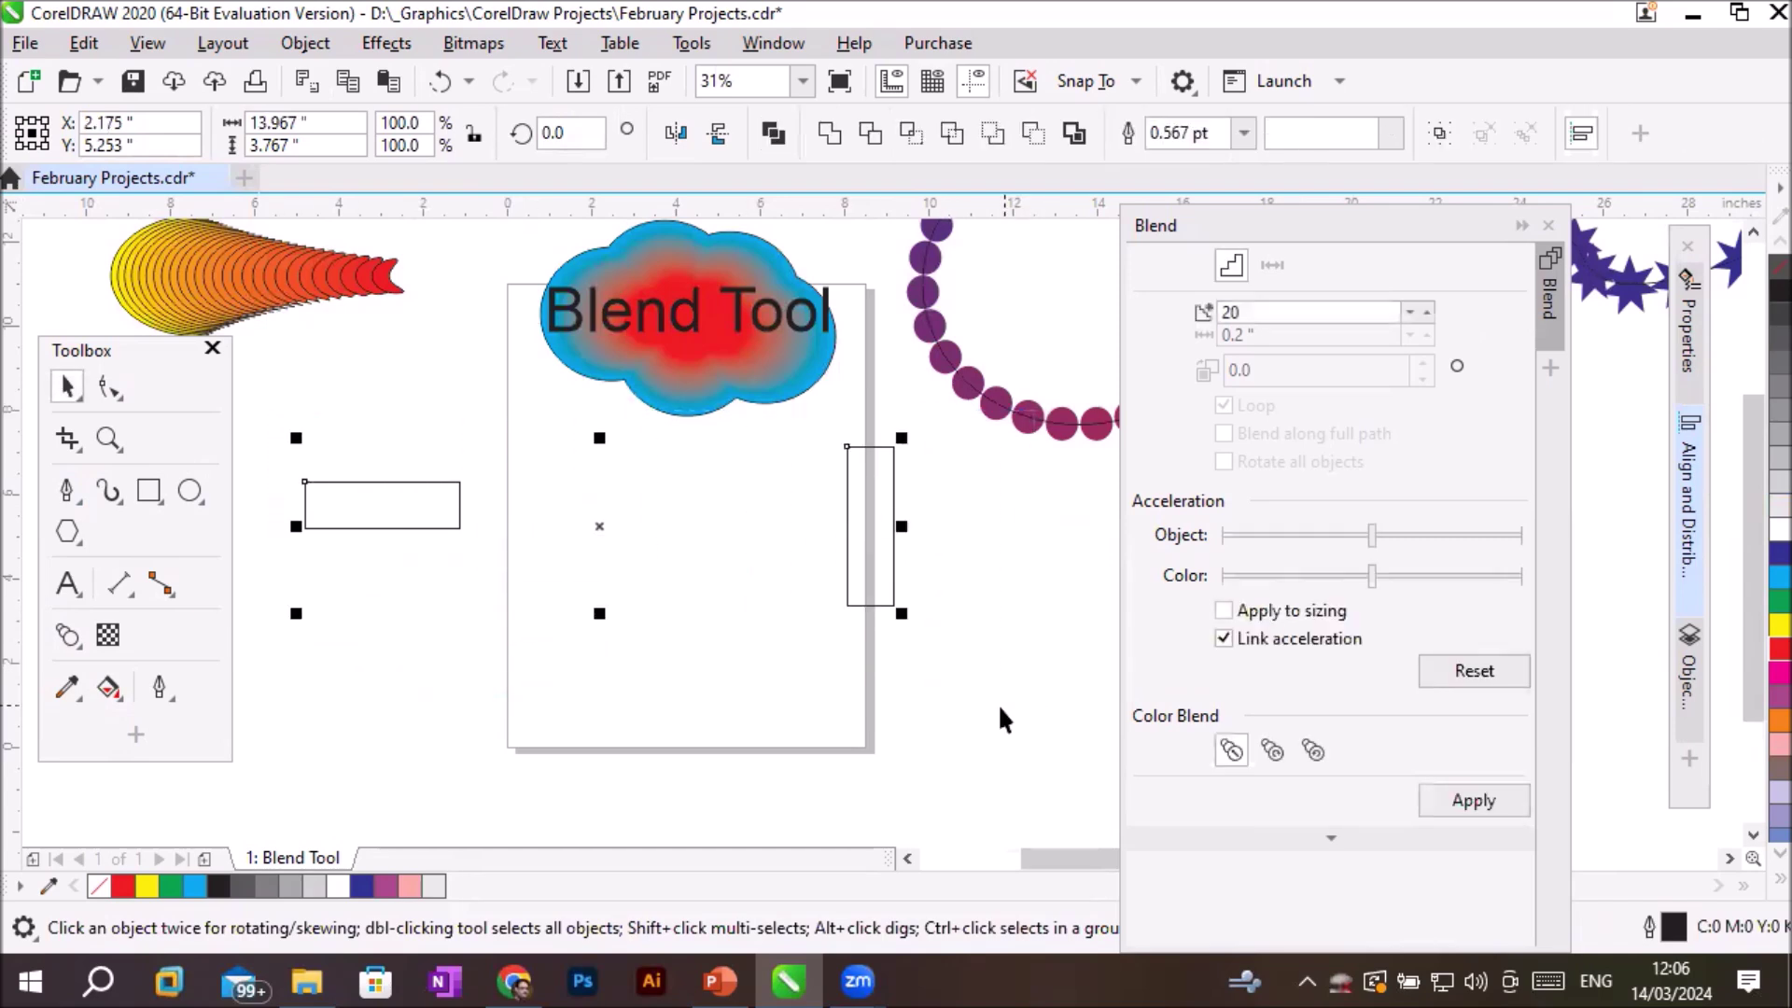
left_click(67, 633)
left_click(1462, 793)
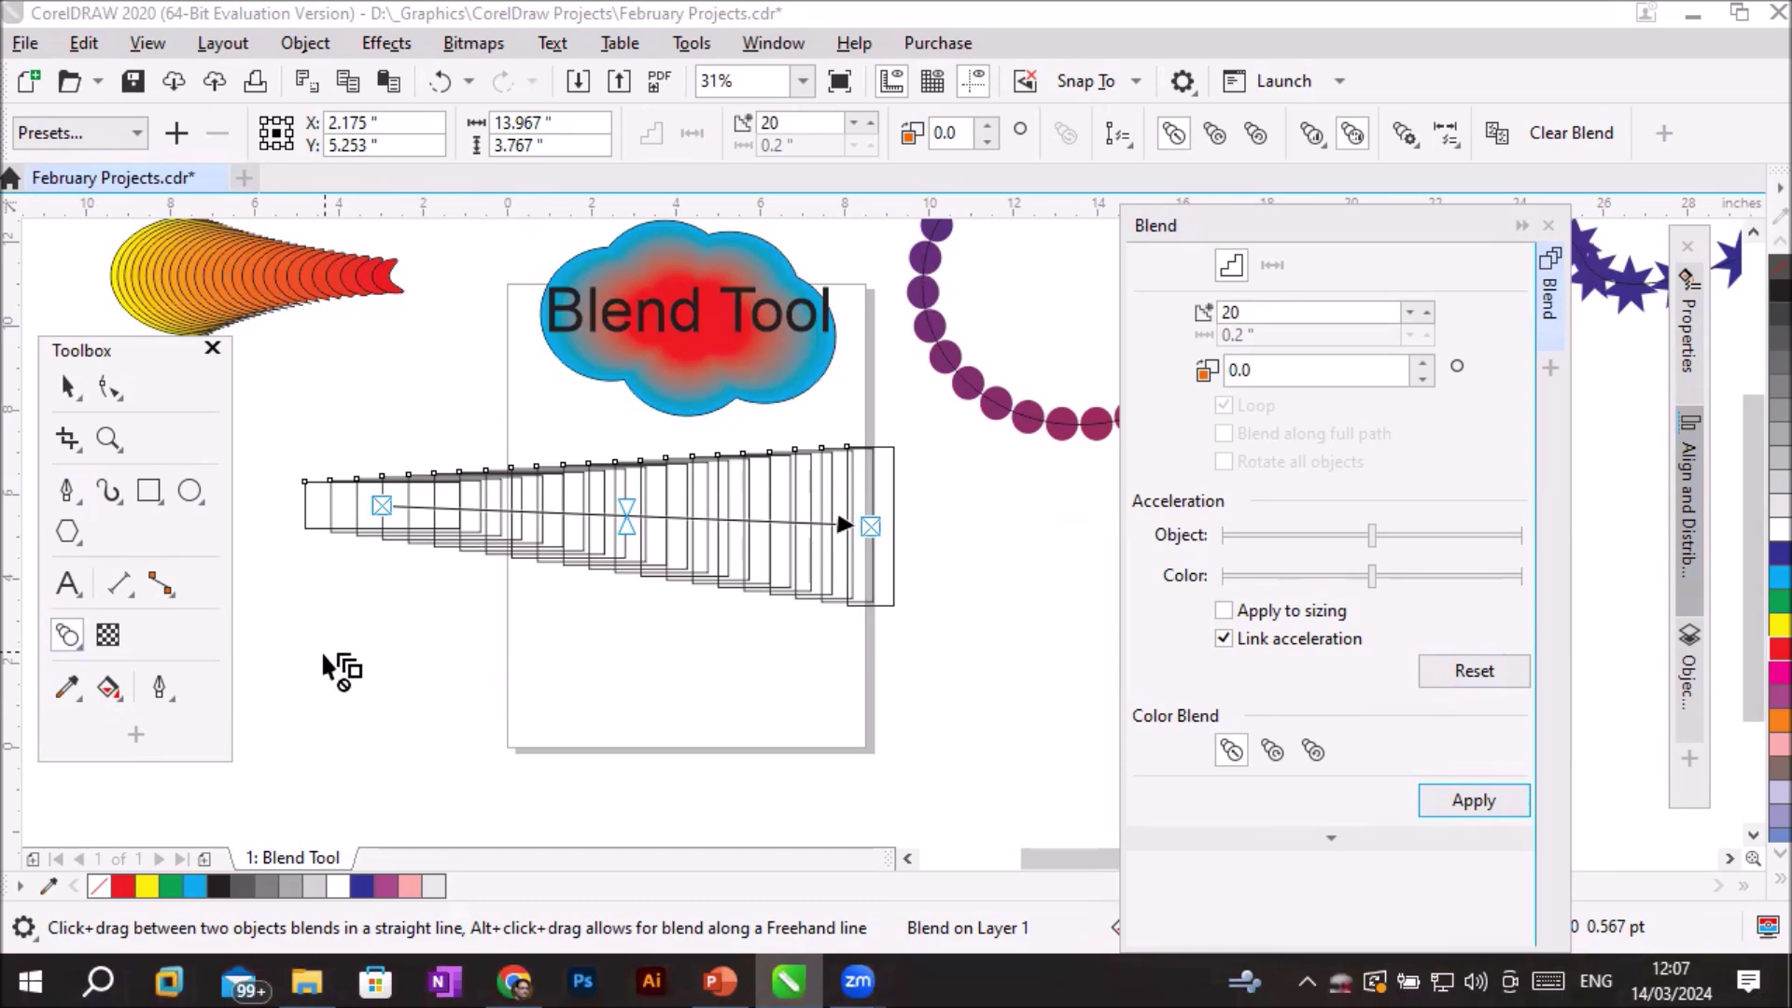
Fill the blend's left control rectangle with cyan and its right control rectangle with red.
left_click(68, 385)
left_click(304, 509)
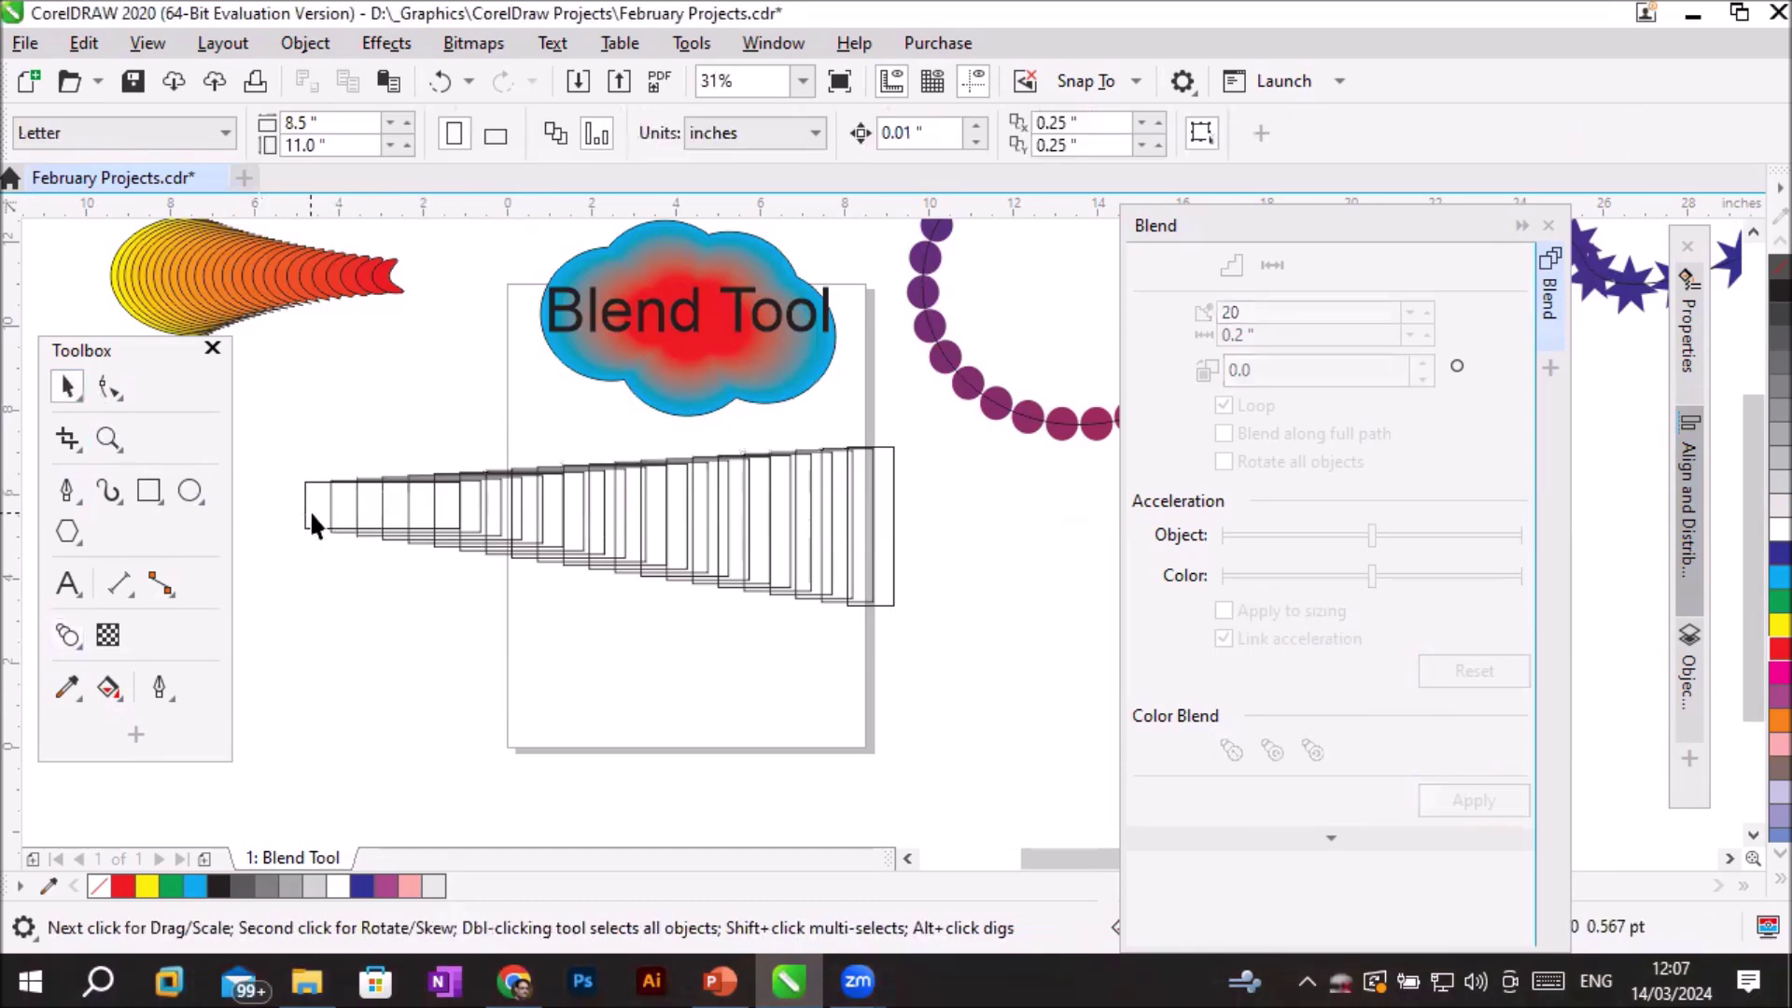
left_click(892, 550)
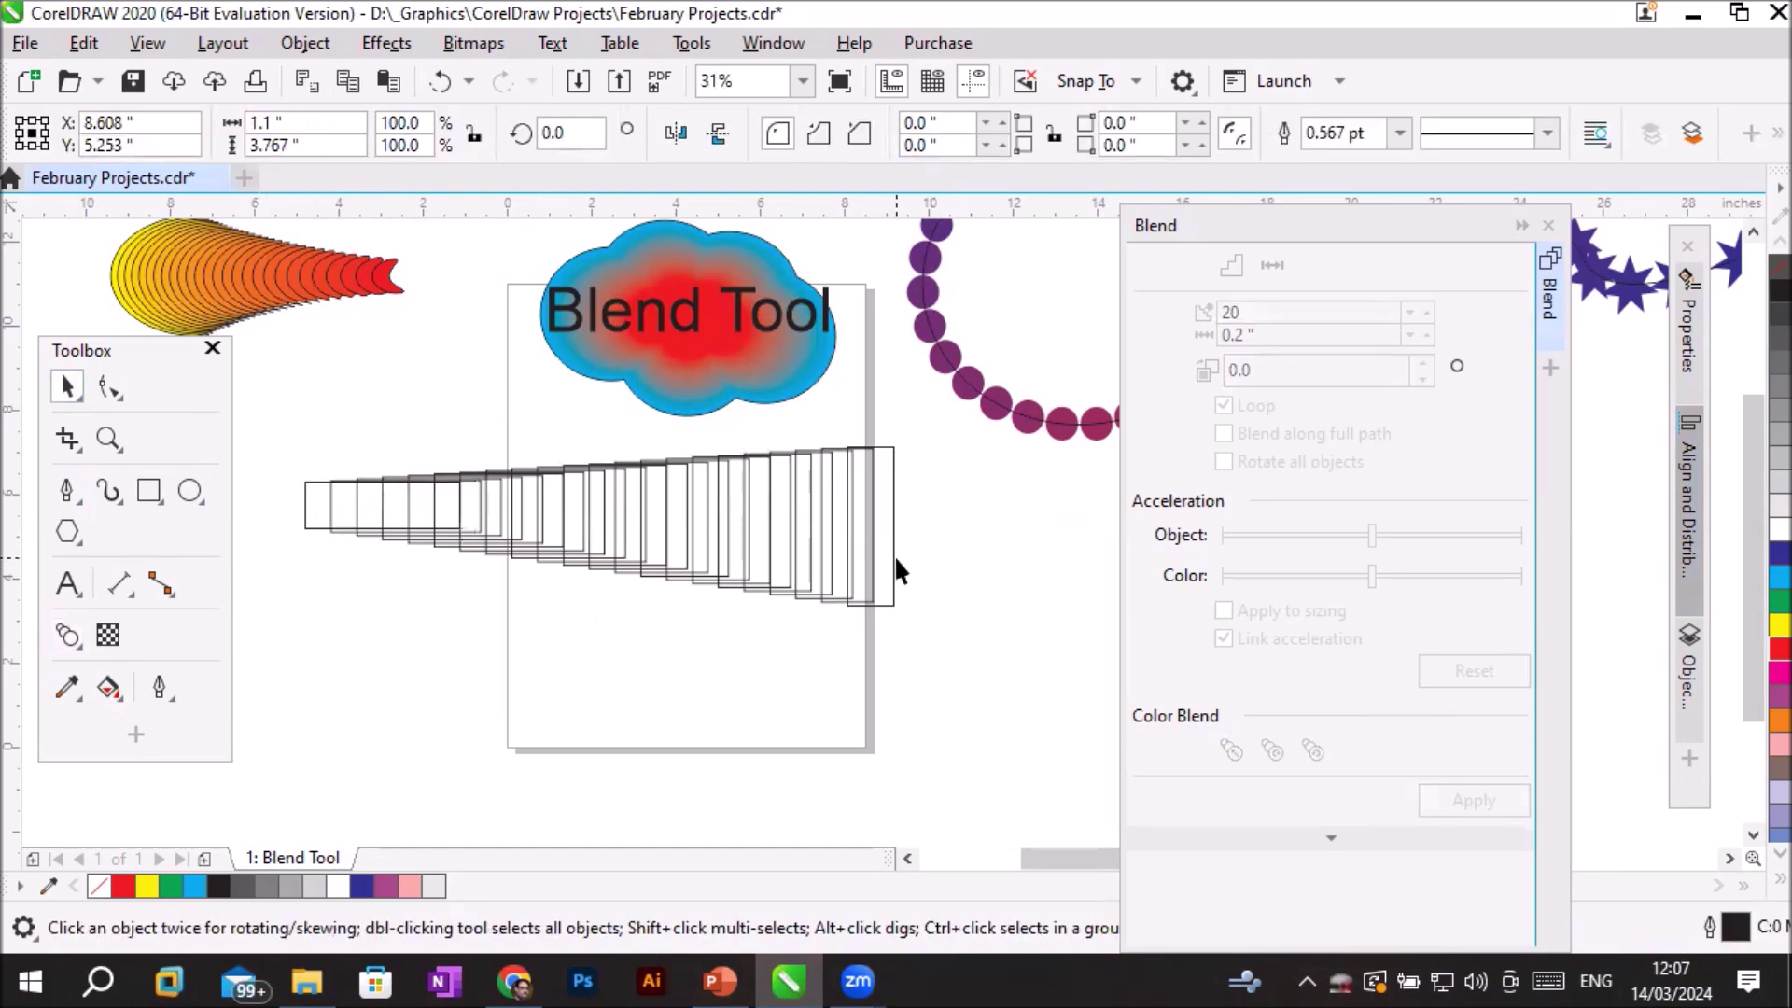
left_click(308, 516)
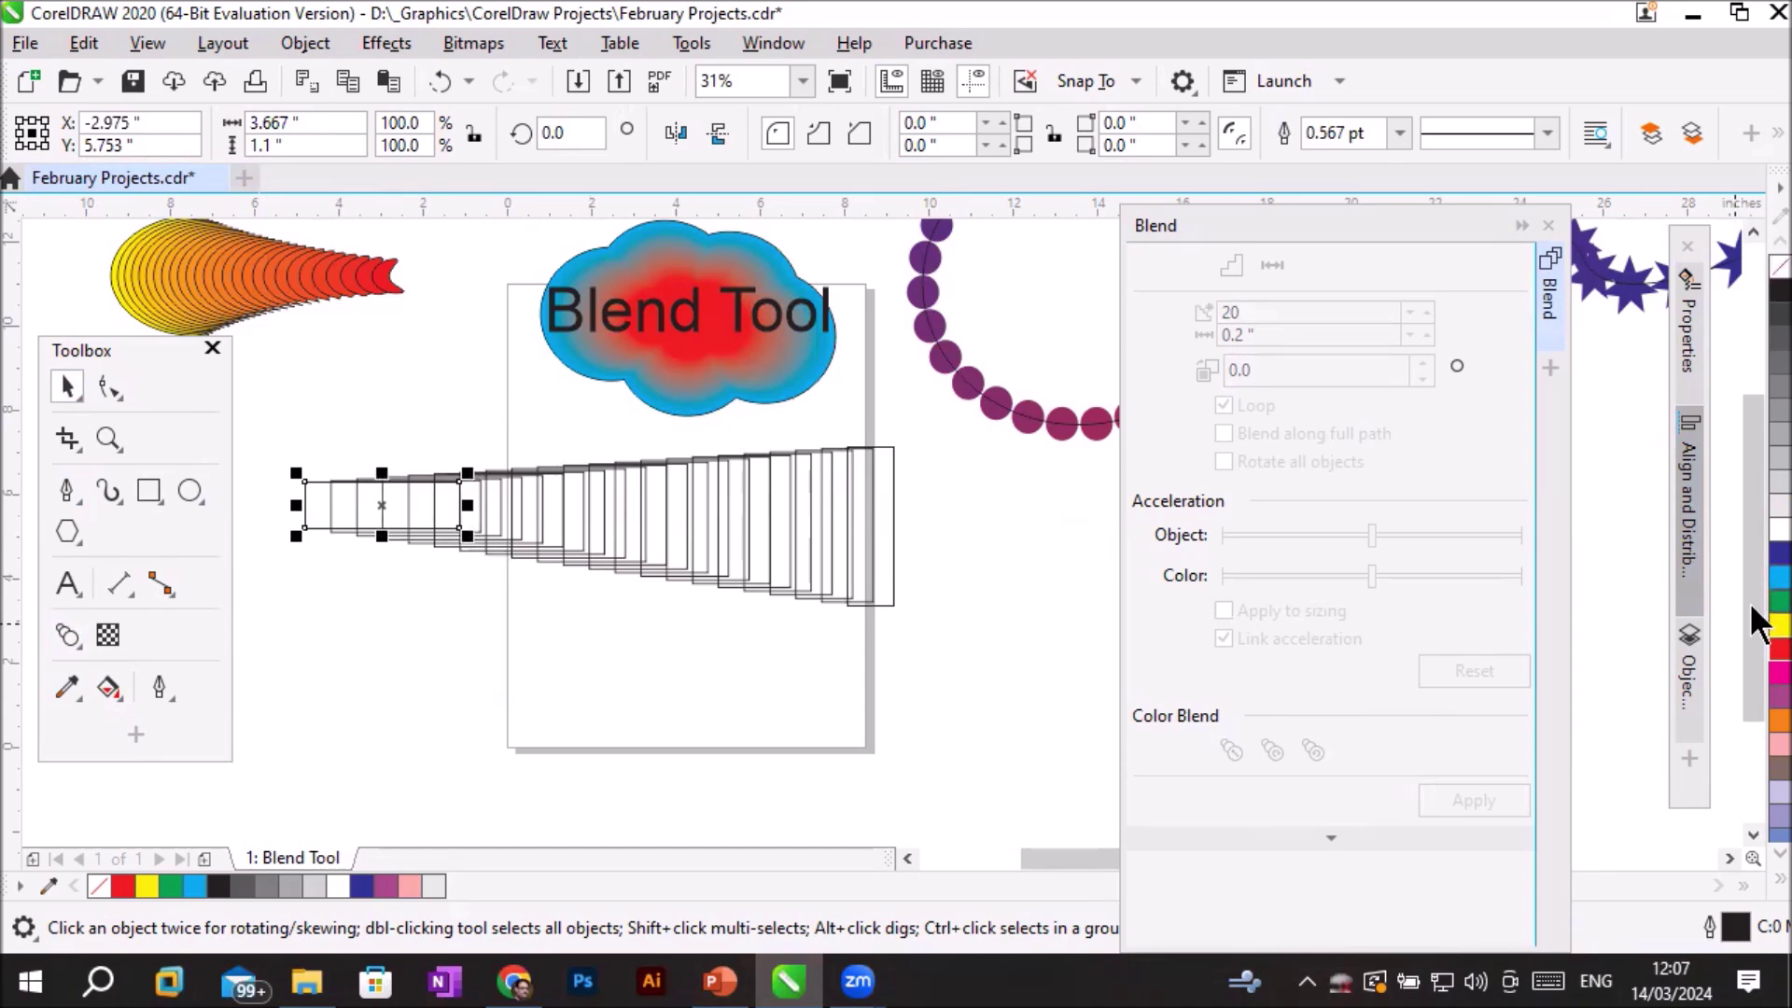
left_click(1779, 576)
left_click(892, 578)
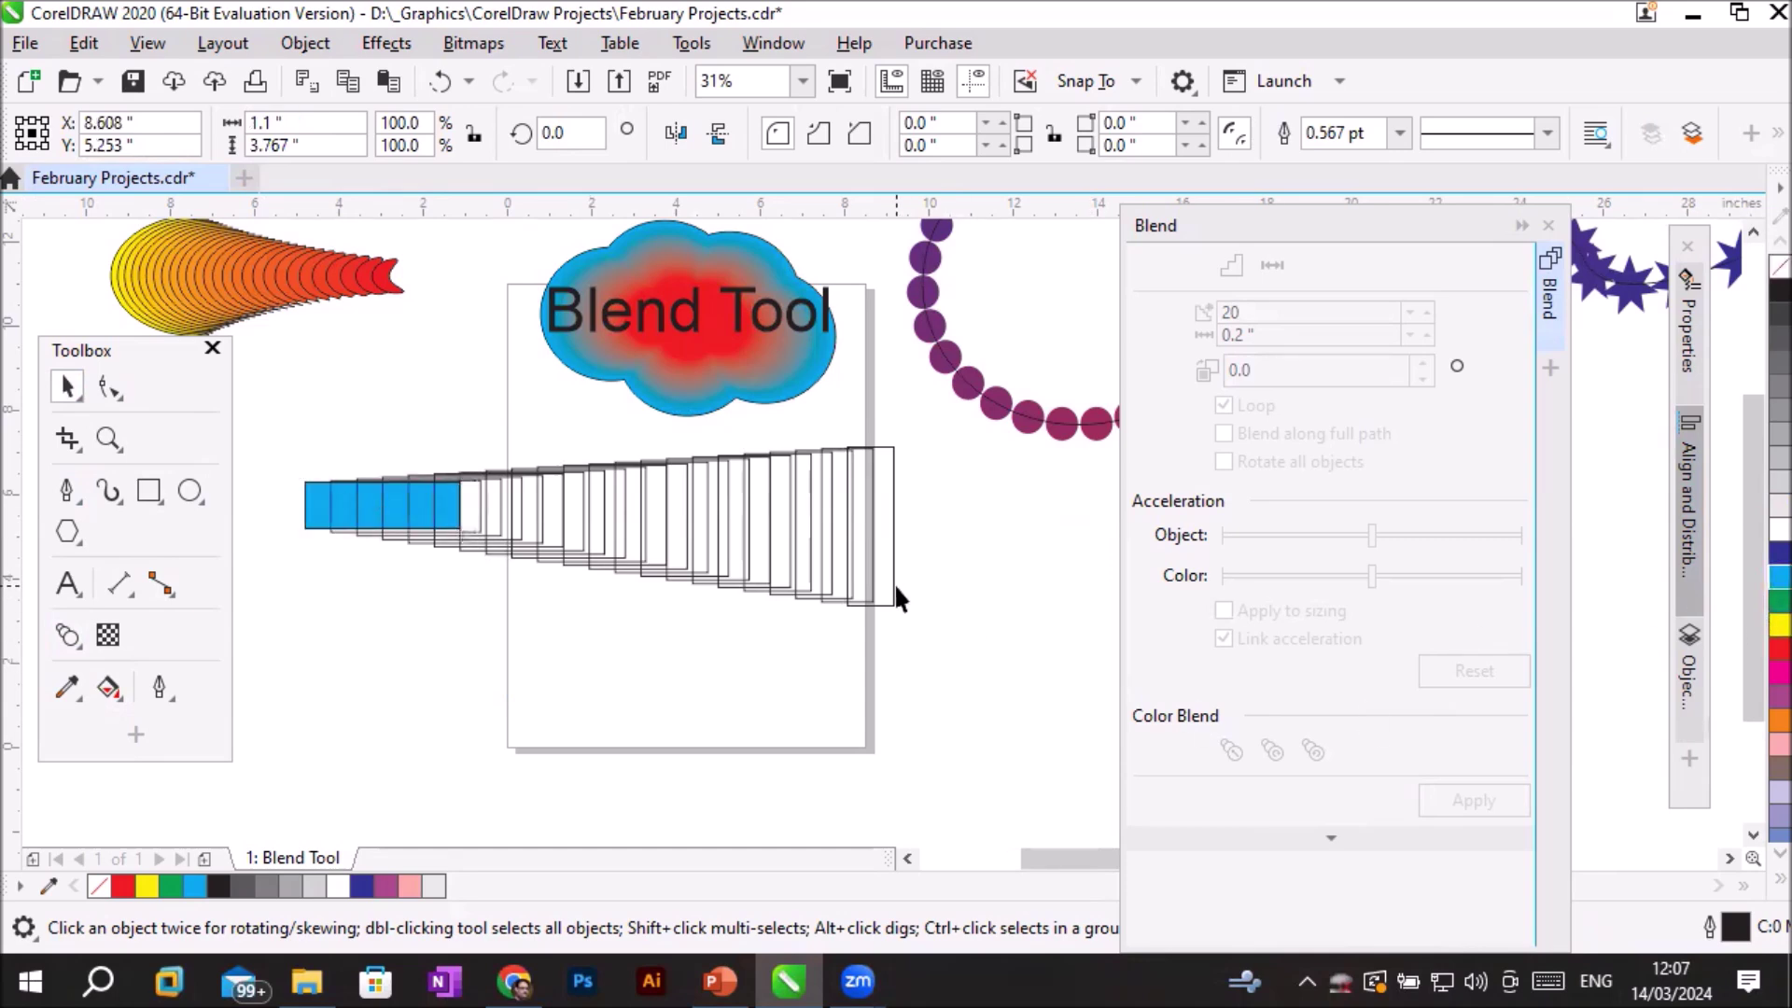
left_click(1779, 648)
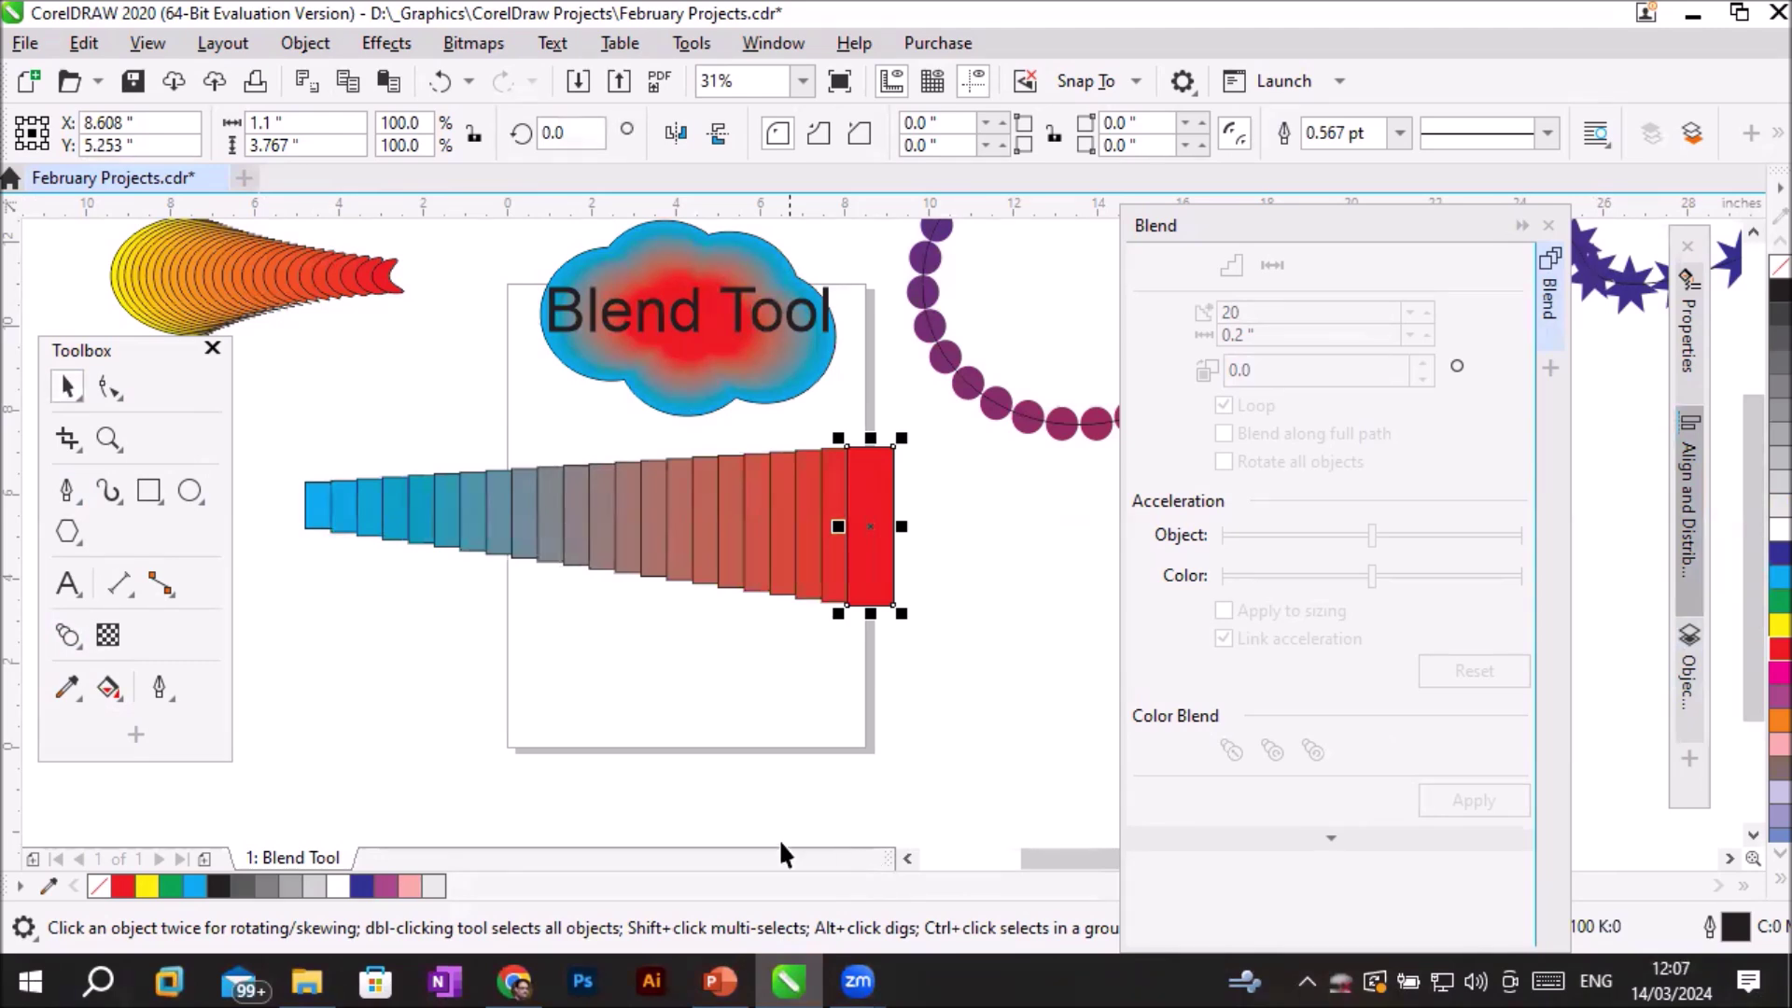
Reduce the left control rectangle's height to about 0.48 inches and rotate it about 9.5 degrees.
left_click(323, 524)
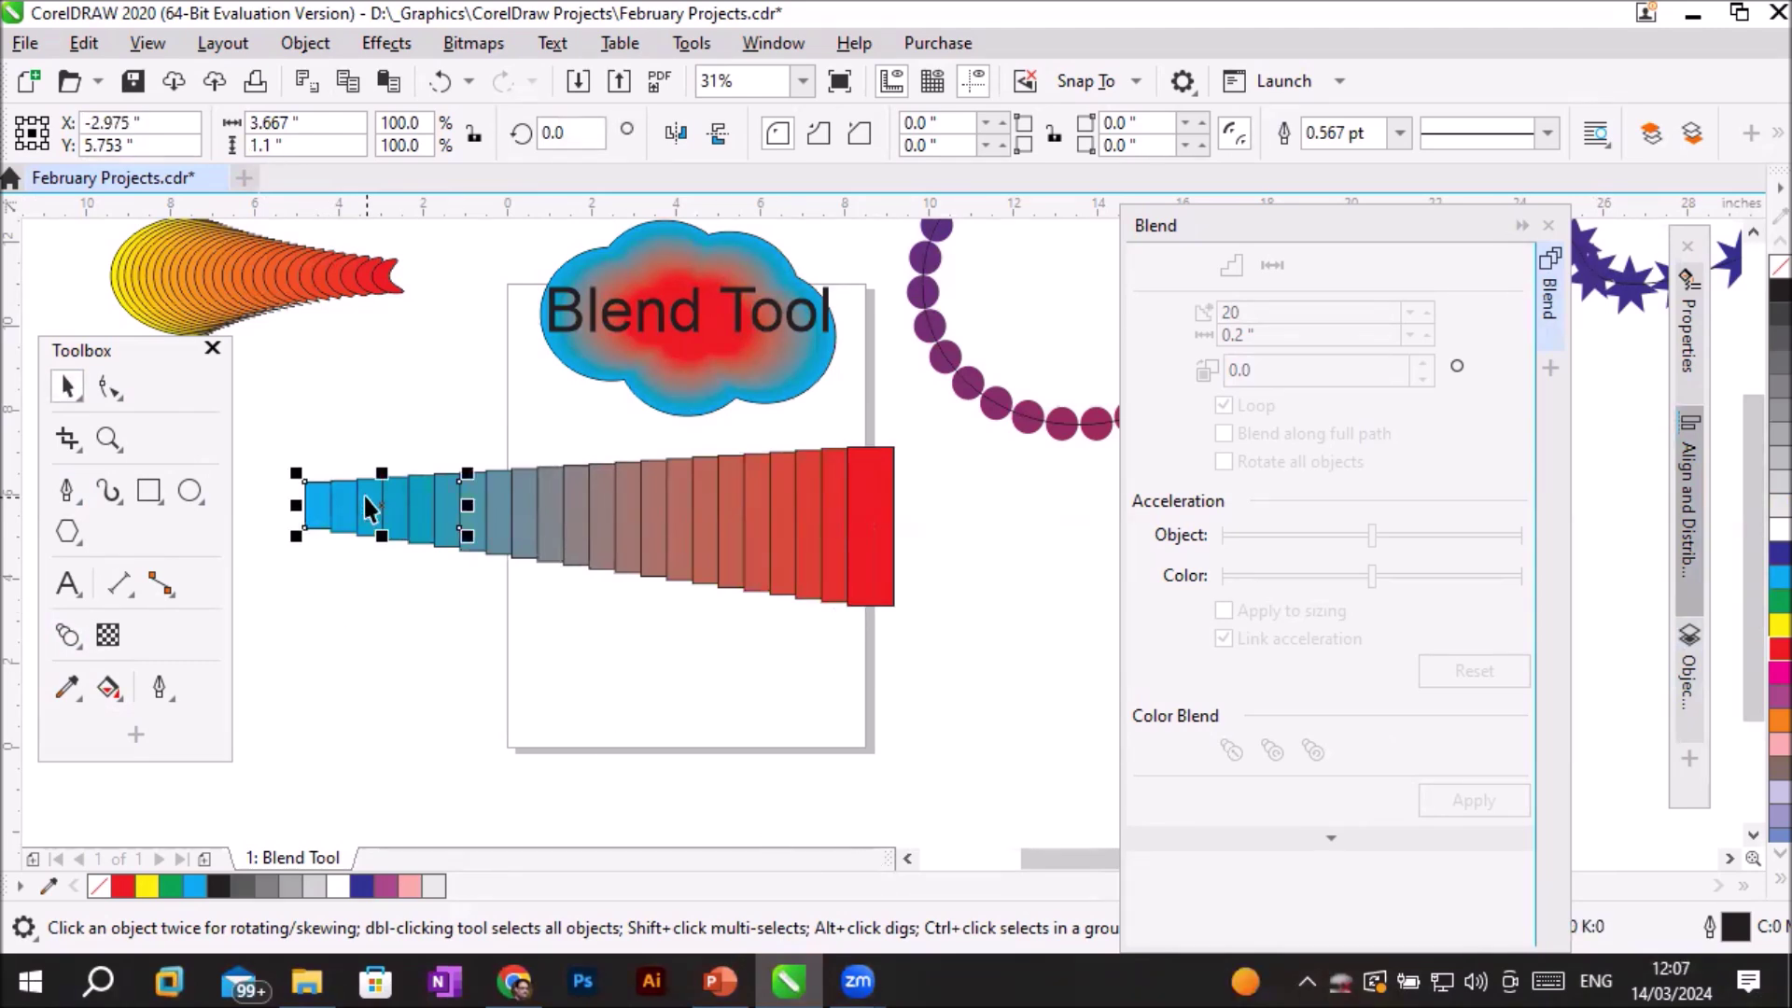
left_click_drag(382, 473, 382, 495)
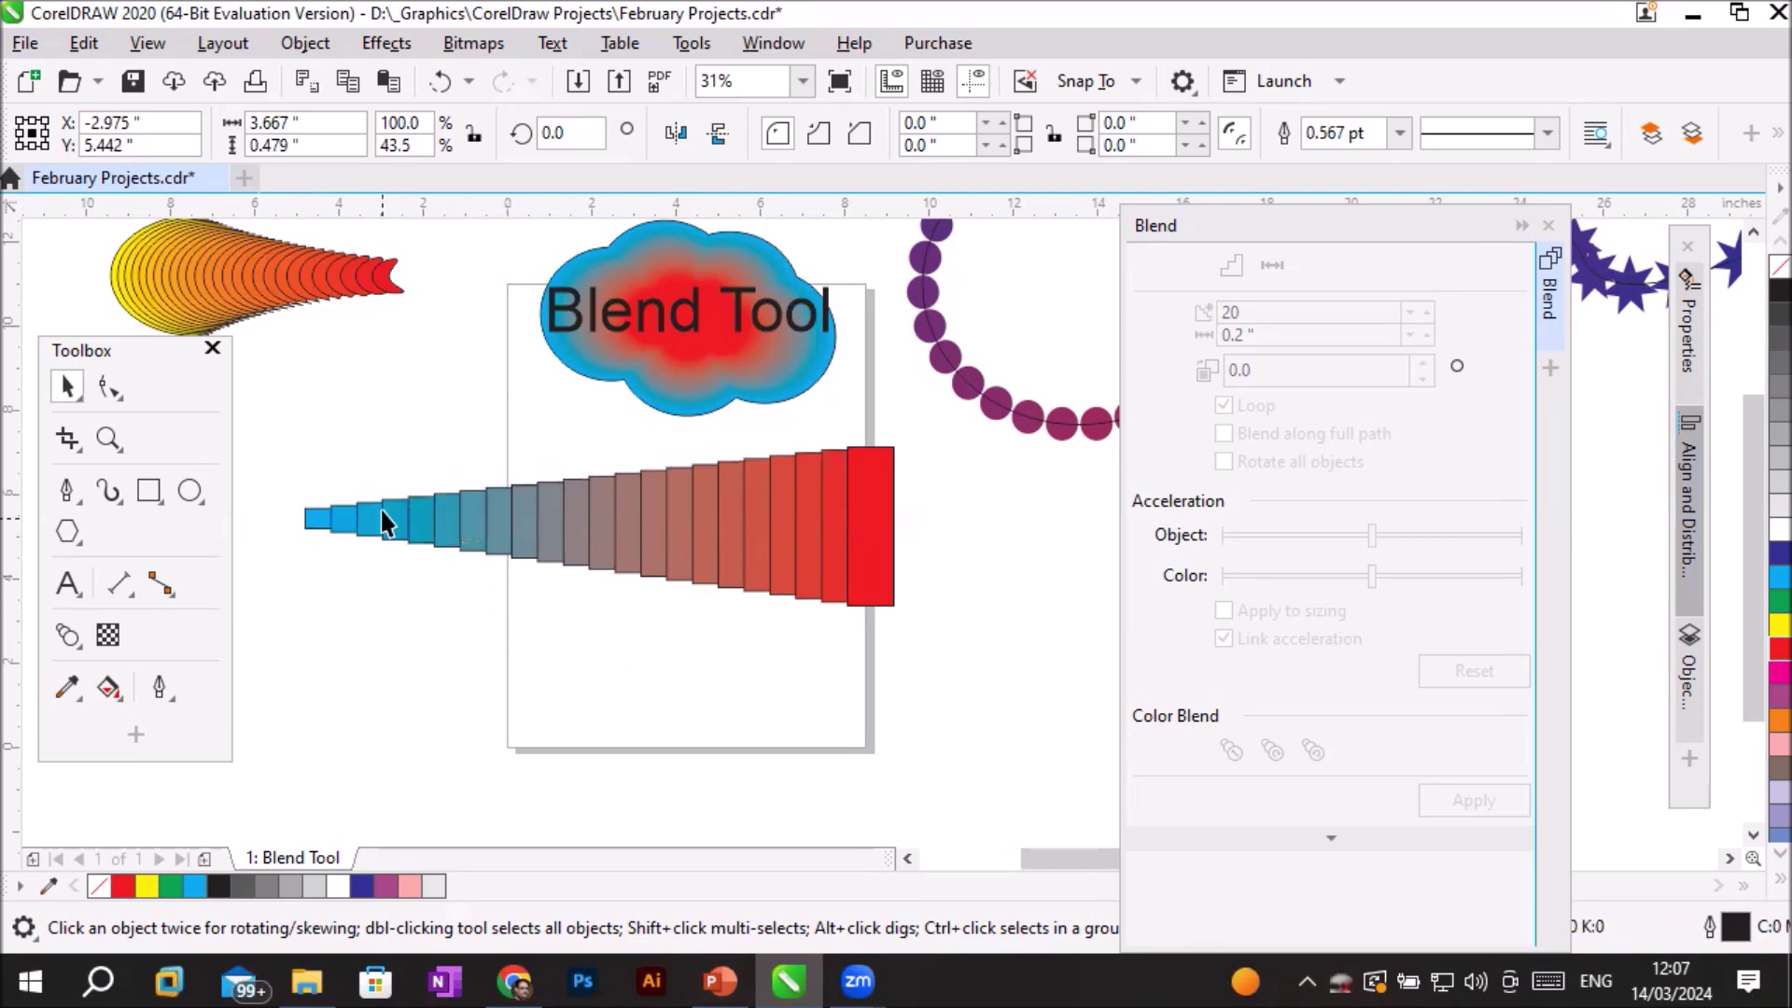
left_click(380, 510)
left_click_drag(468, 496, 423, 428)
left_click_drag(304, 592, 267, 541)
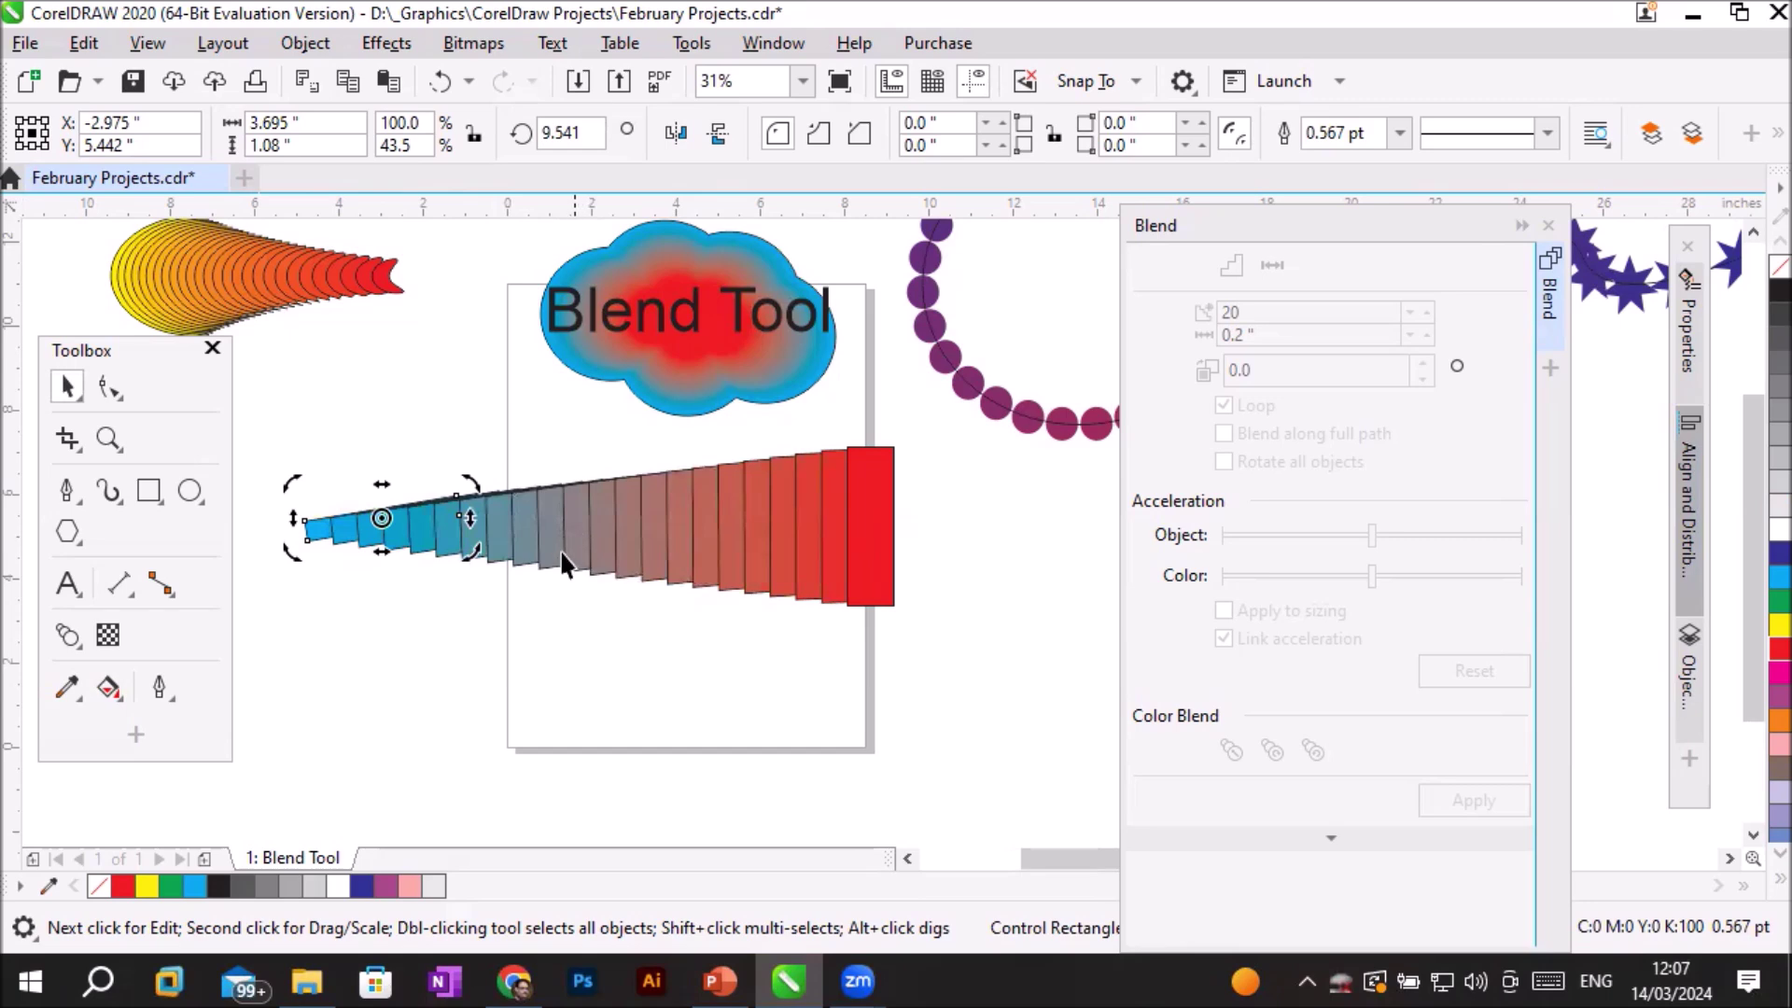
left_click(67, 634)
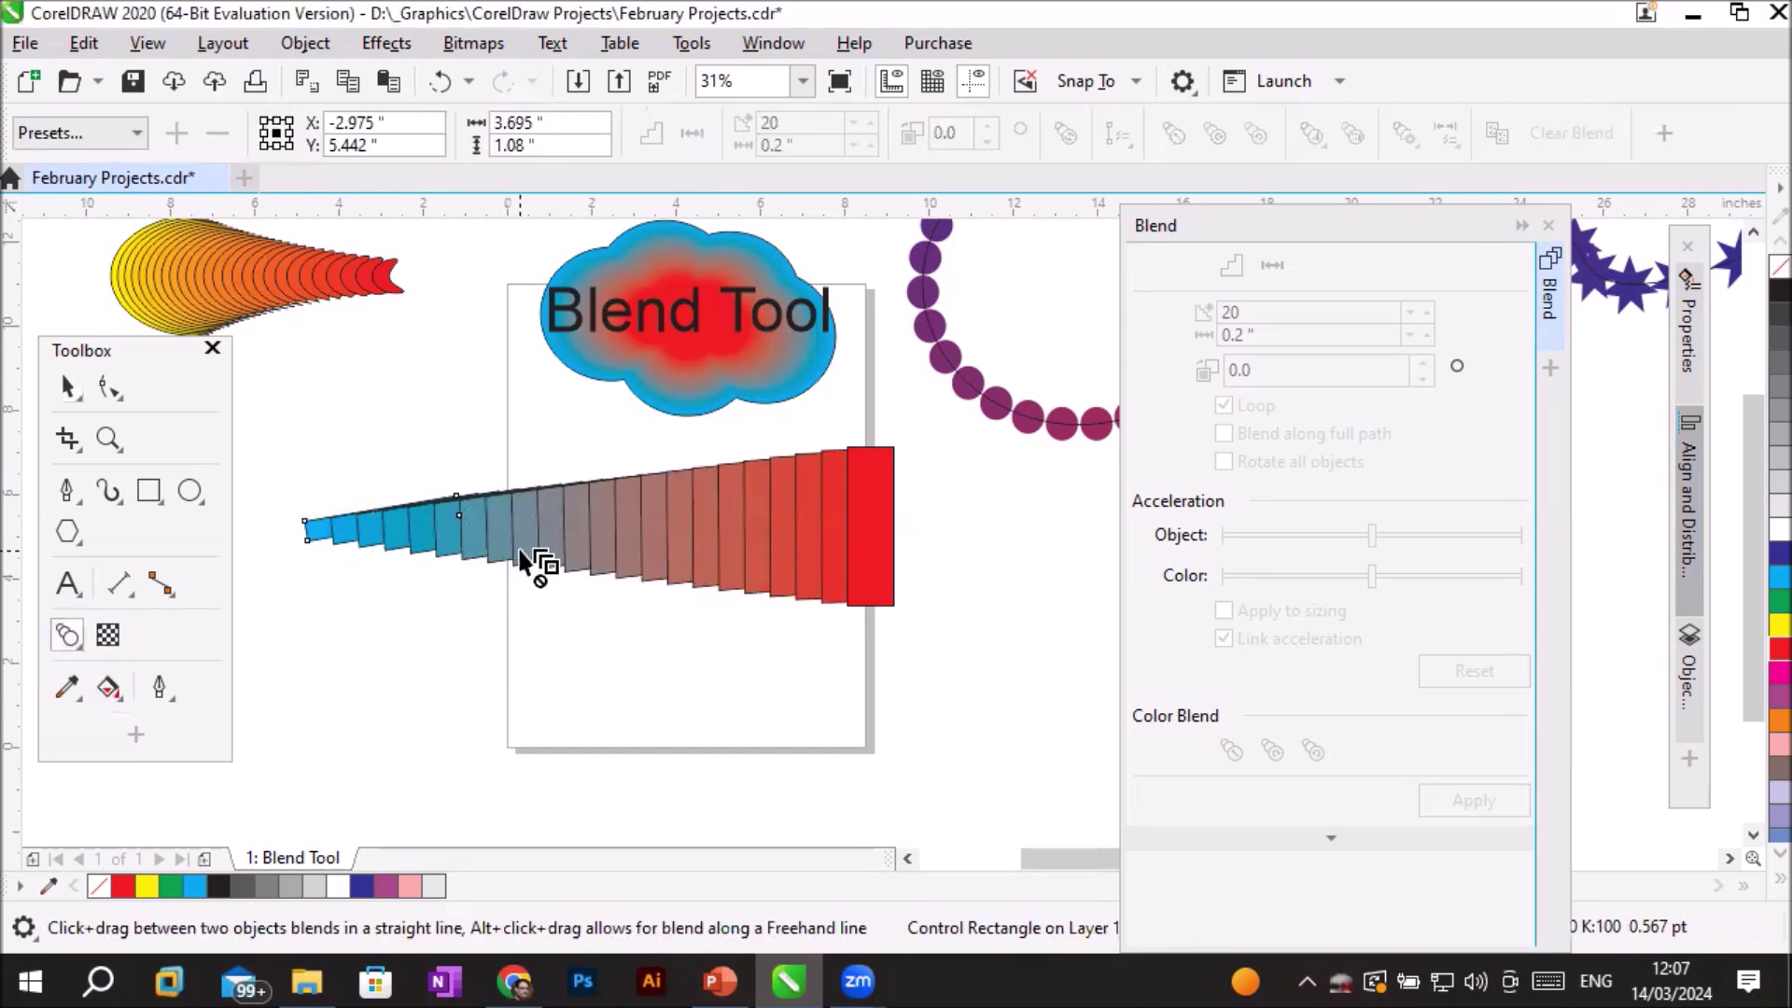
Split the cyan-to-red rectangle blend at the intermediate shape near its middle.
left_click(580, 542)
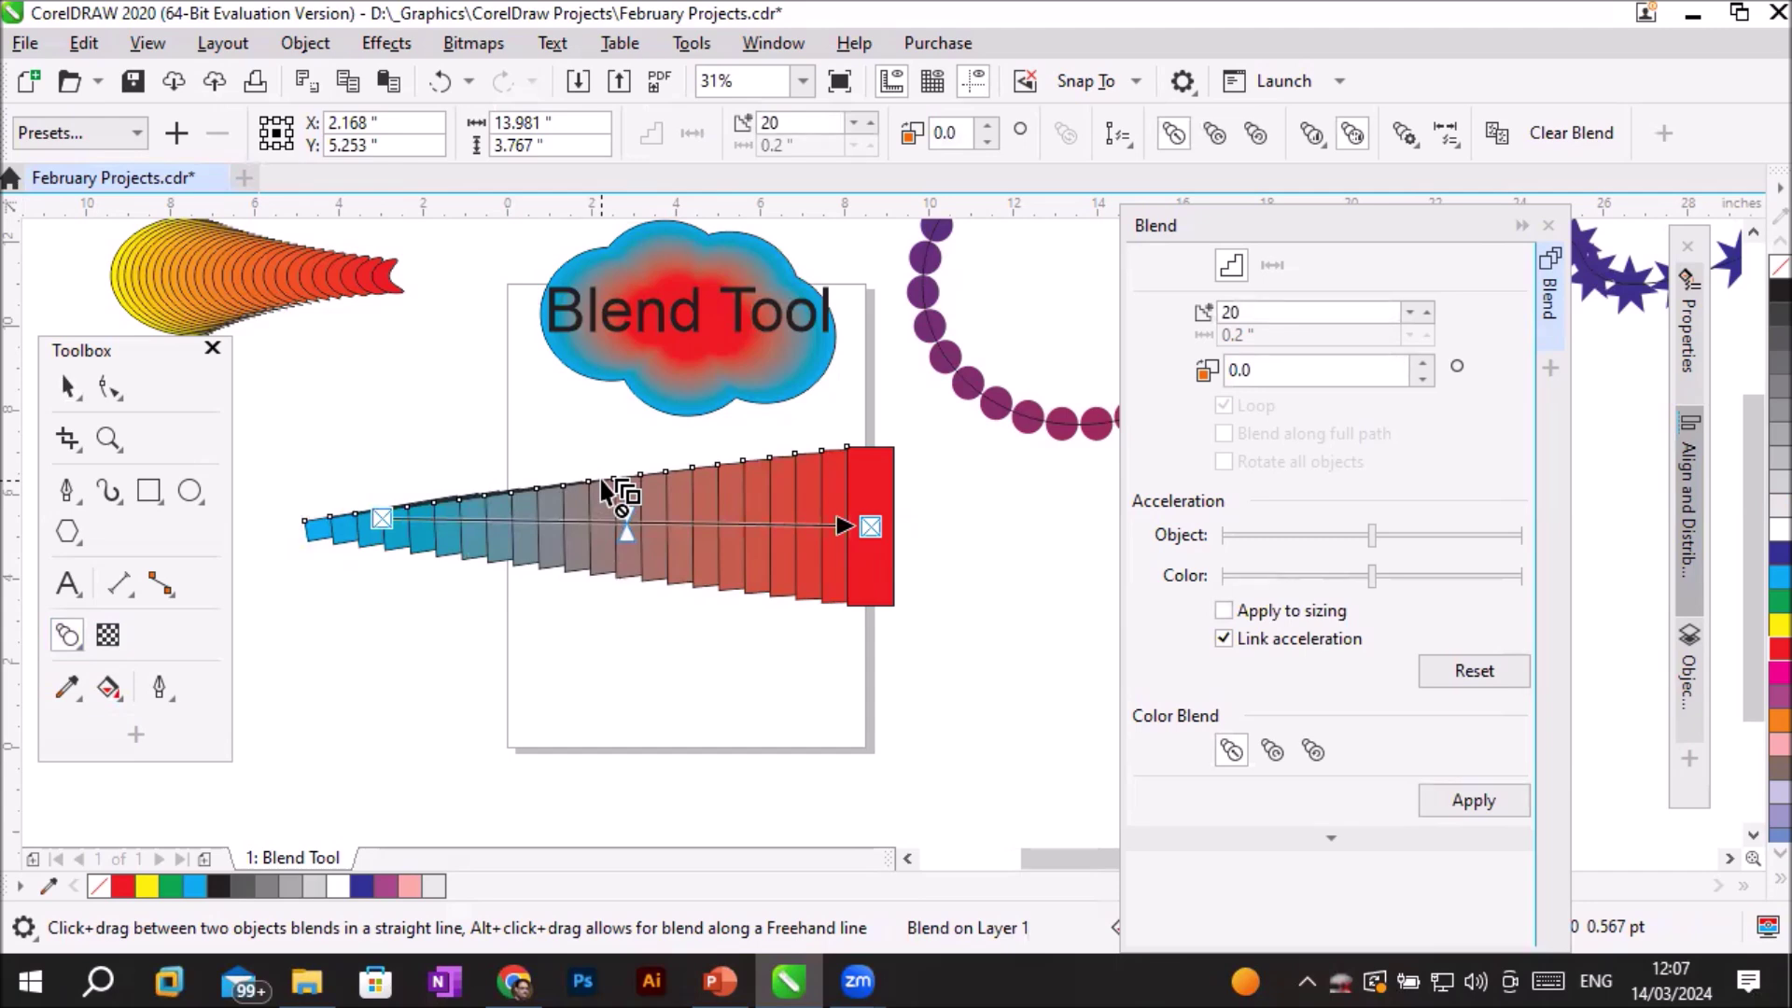
left_click(1120, 132)
left_click(1122, 138)
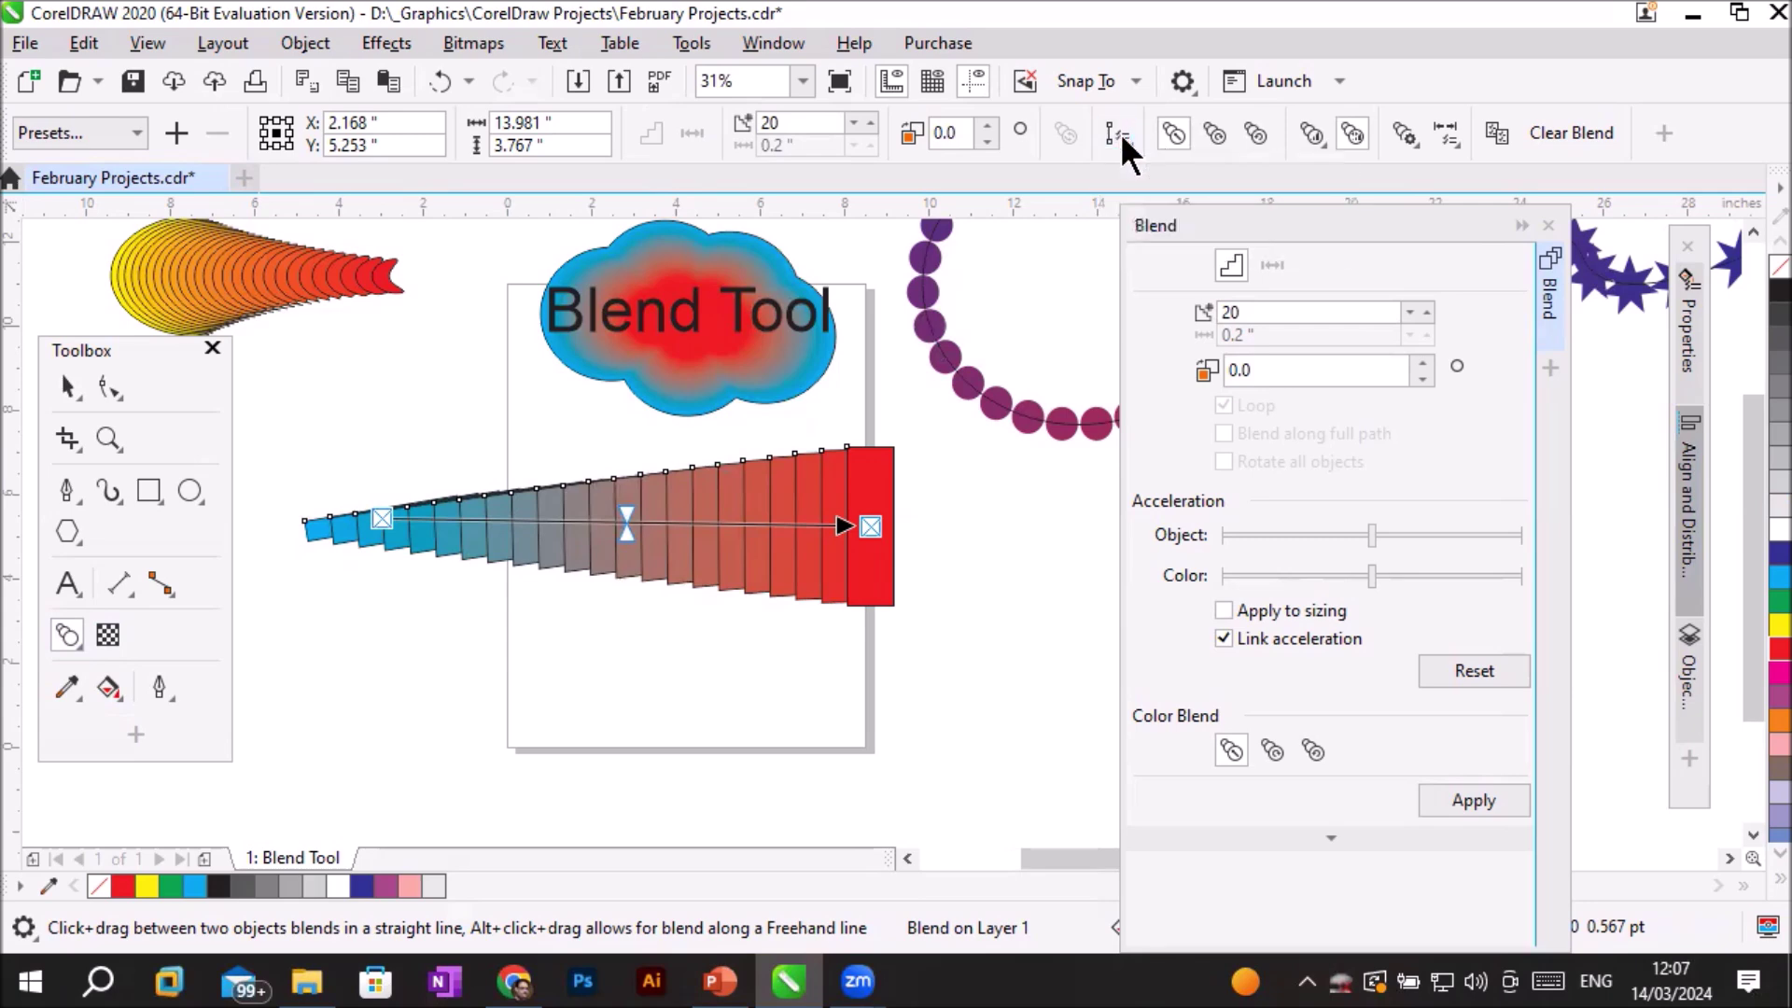
left_click(1316, 137)
left_click(1315, 137)
left_click(1402, 138)
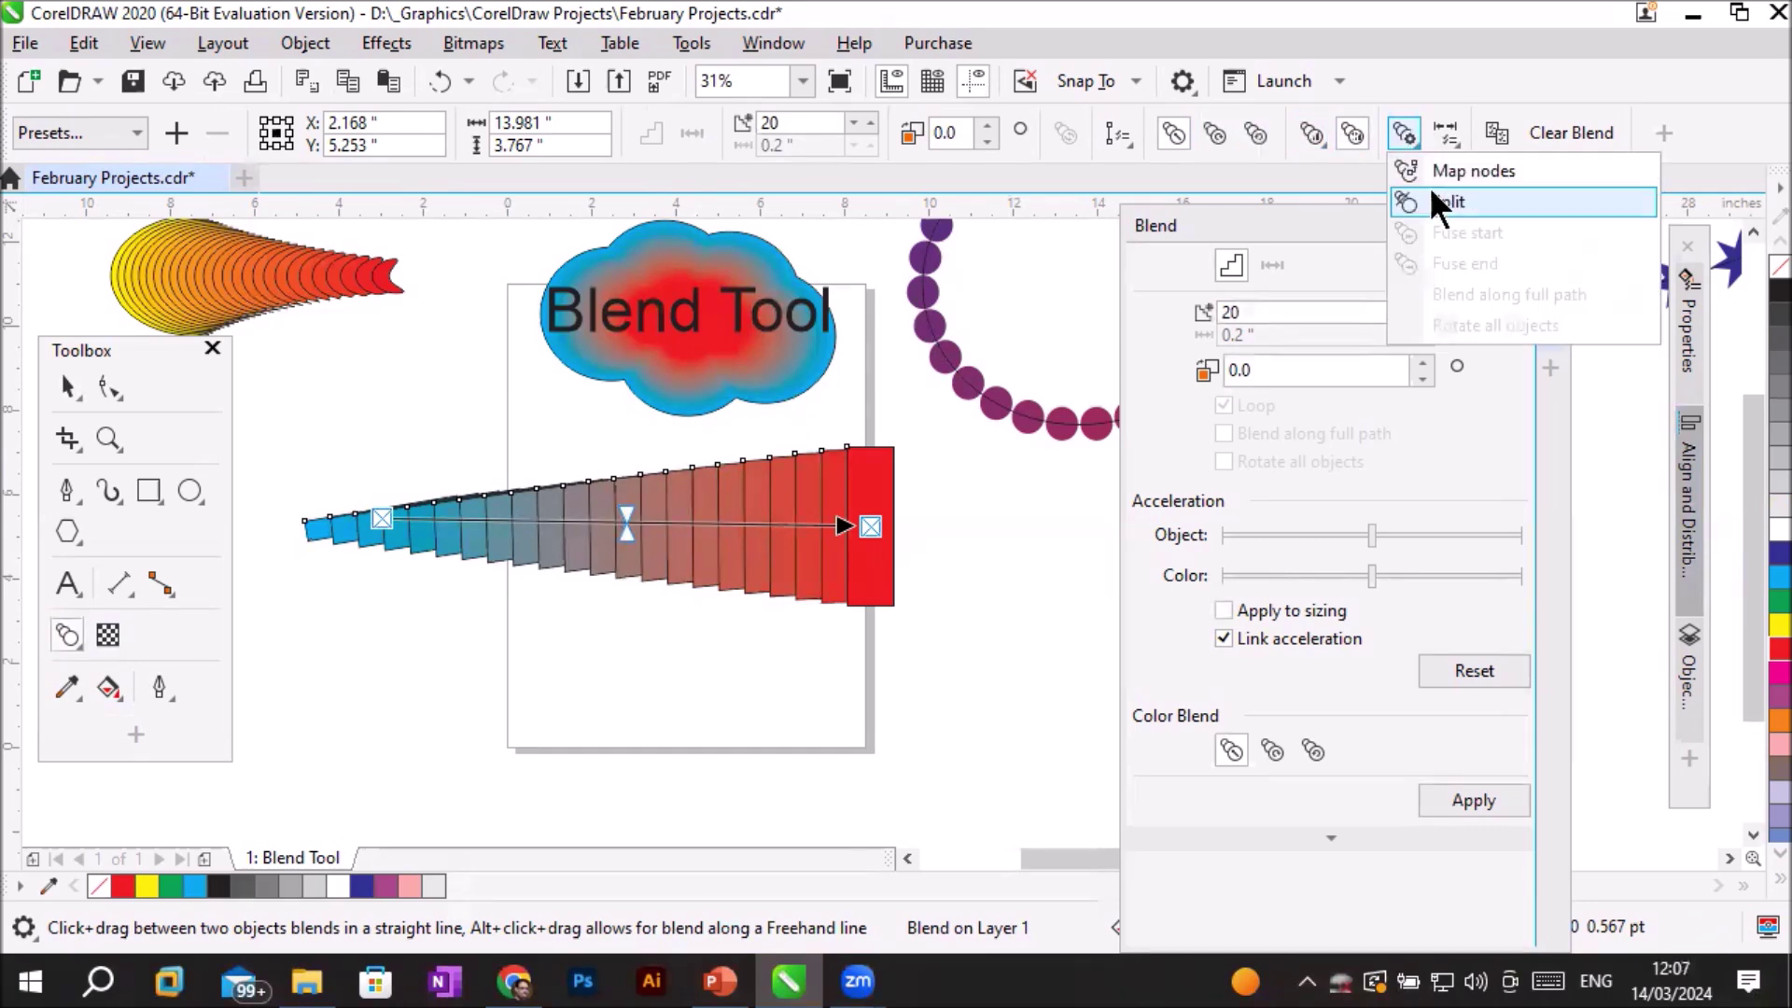
left_click(1404, 136)
left_click(1409, 133)
left_click(1407, 133)
left_click(1408, 133)
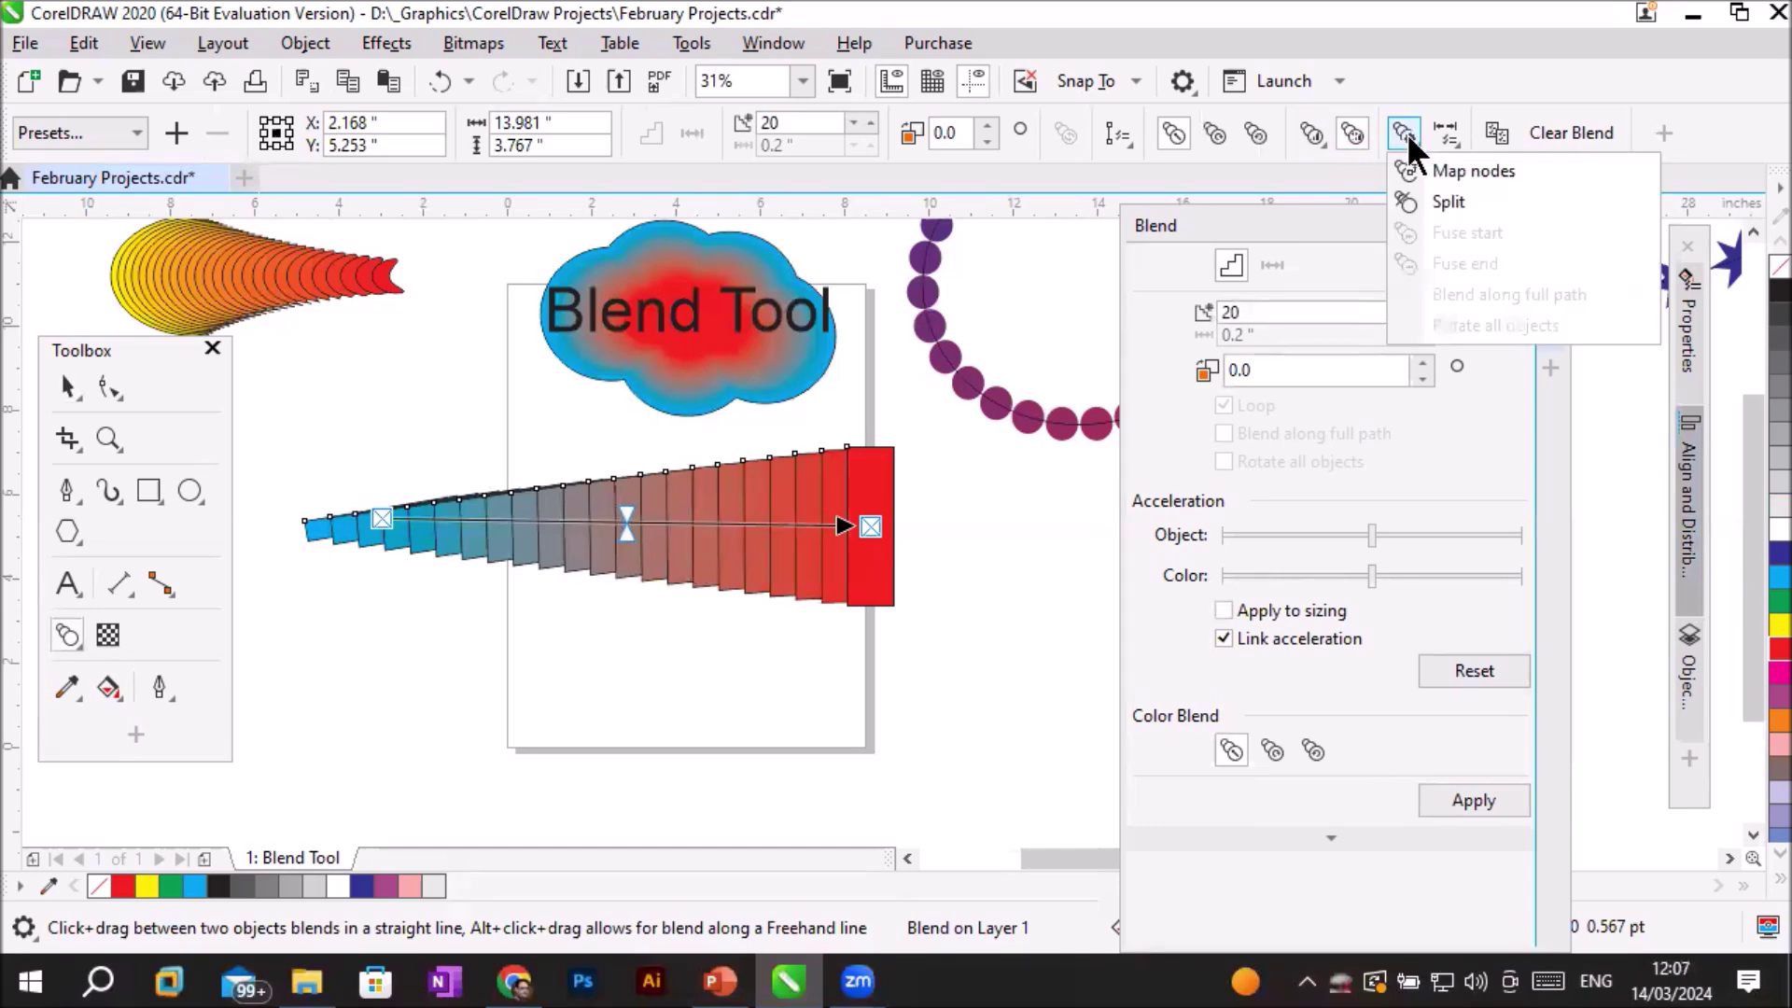
left_click(1441, 197)
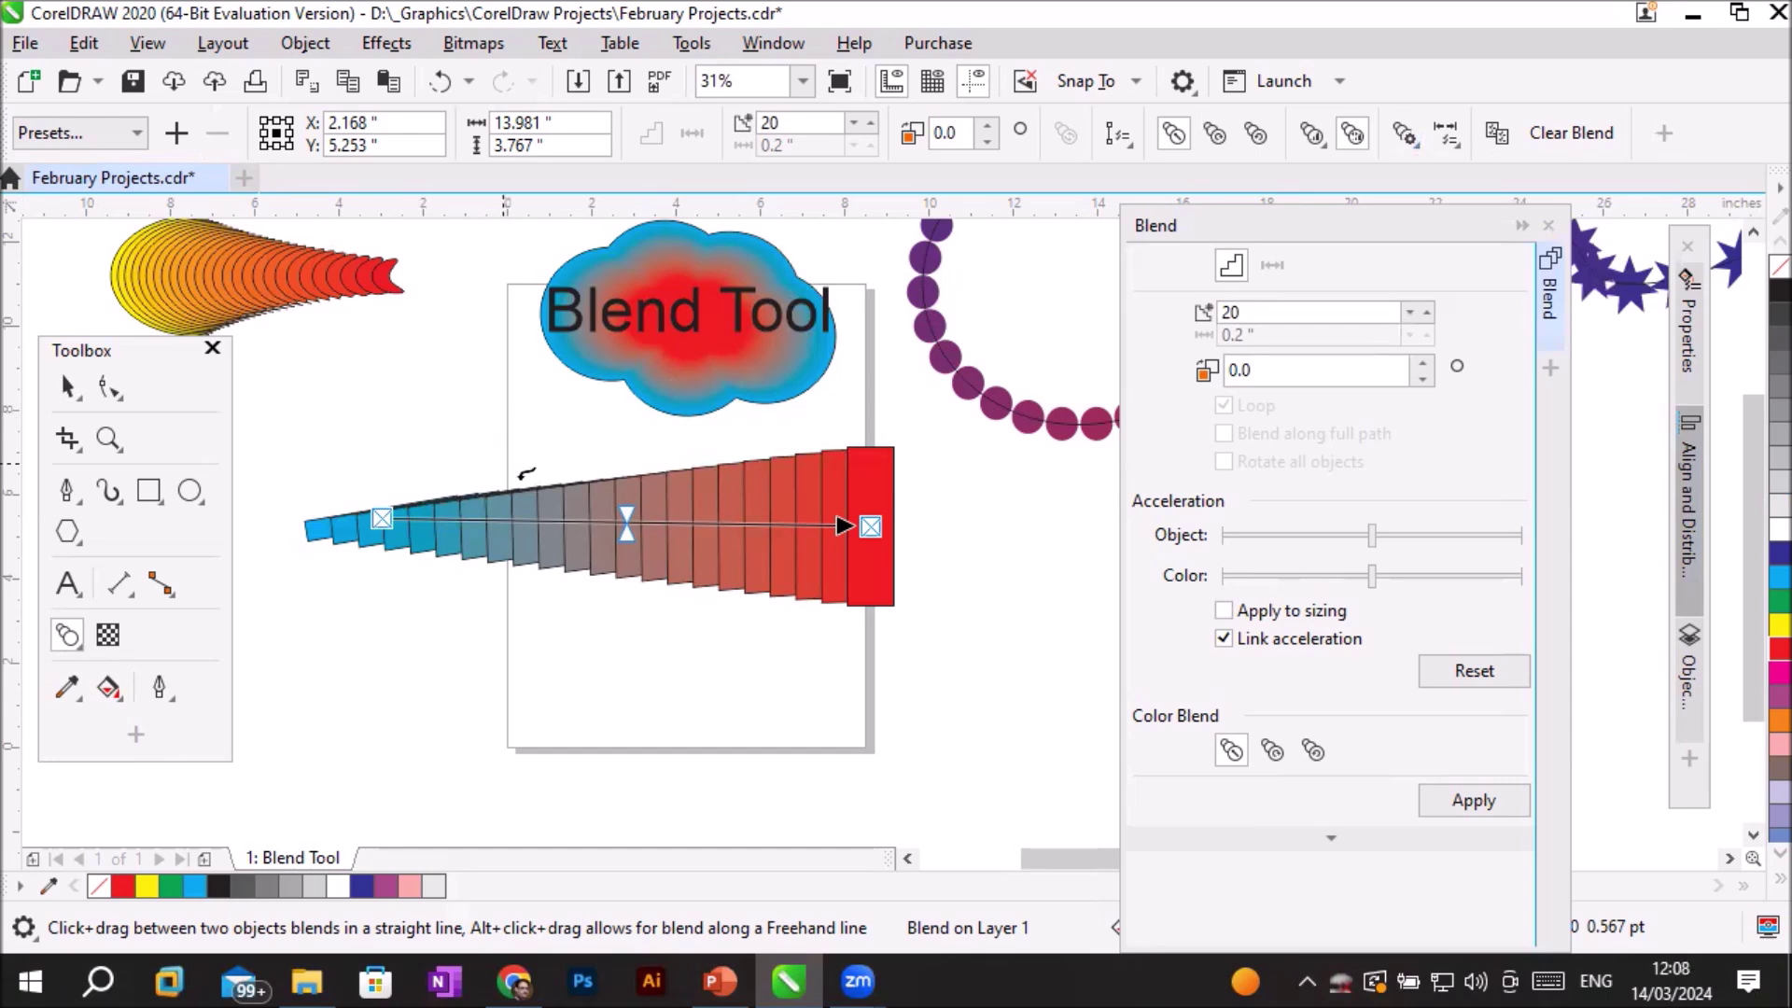
left_click(570, 564)
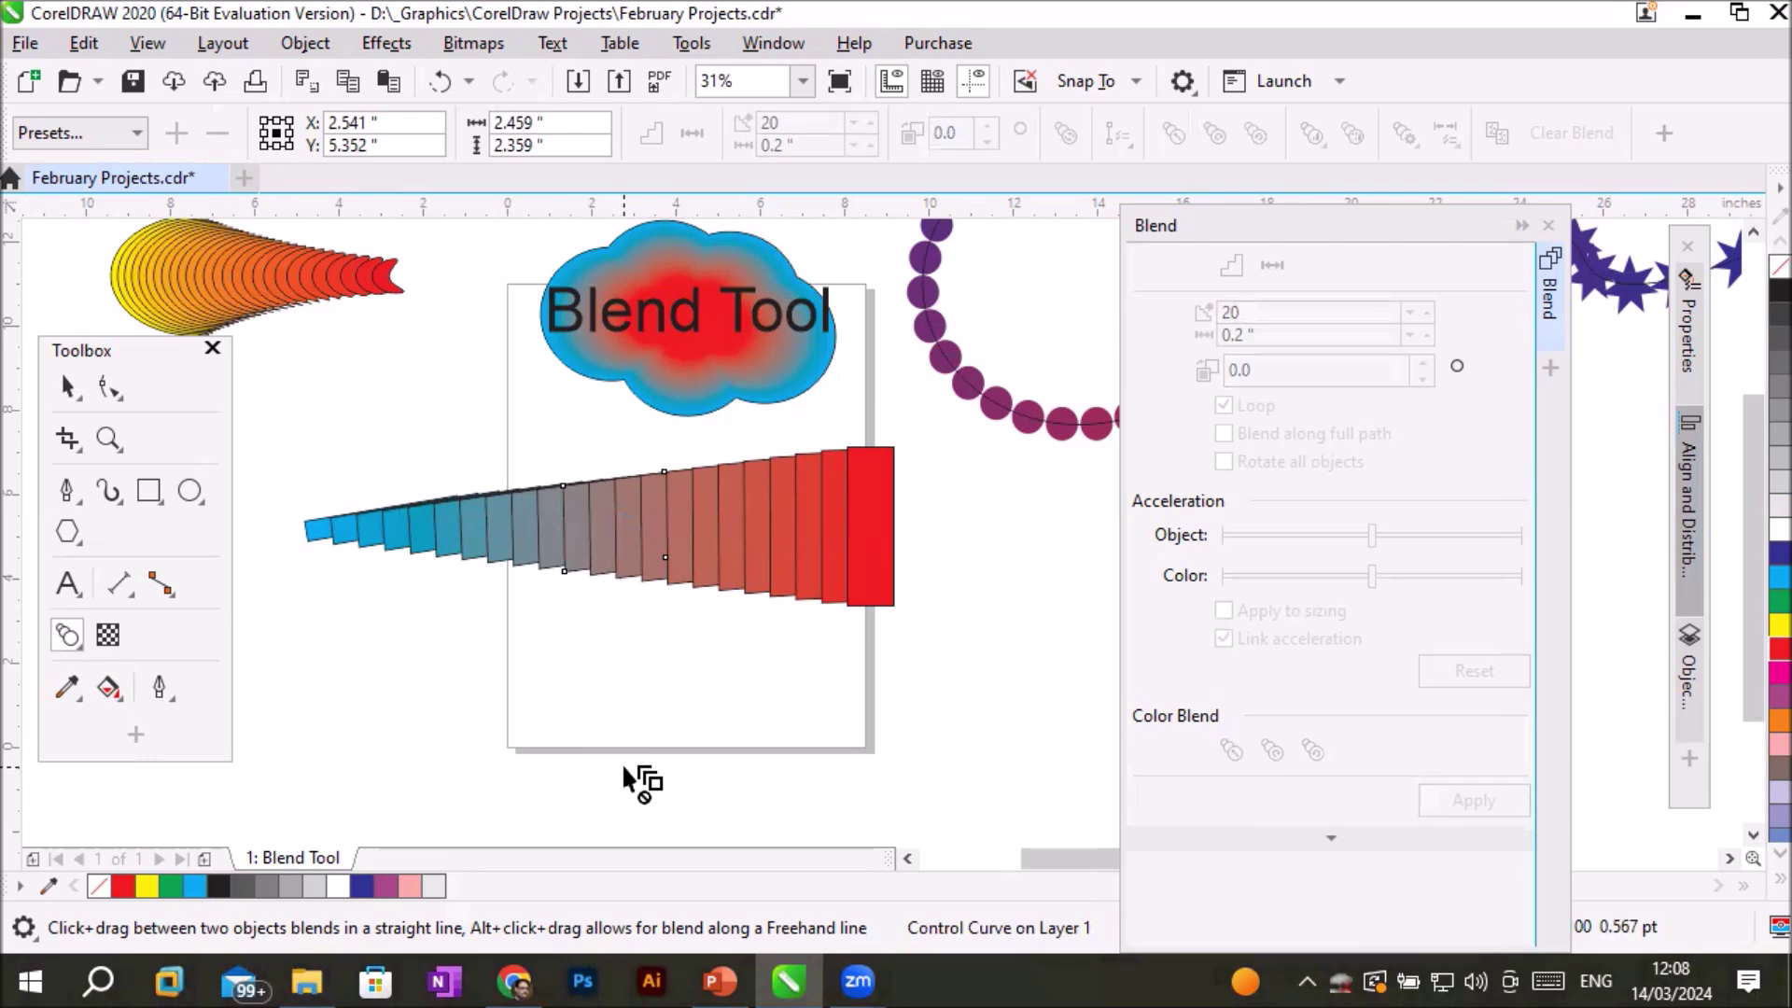
Bend the split blend into a V by moving its red half down and right and raising the cyan and red end rectangles.
left_click(68, 385)
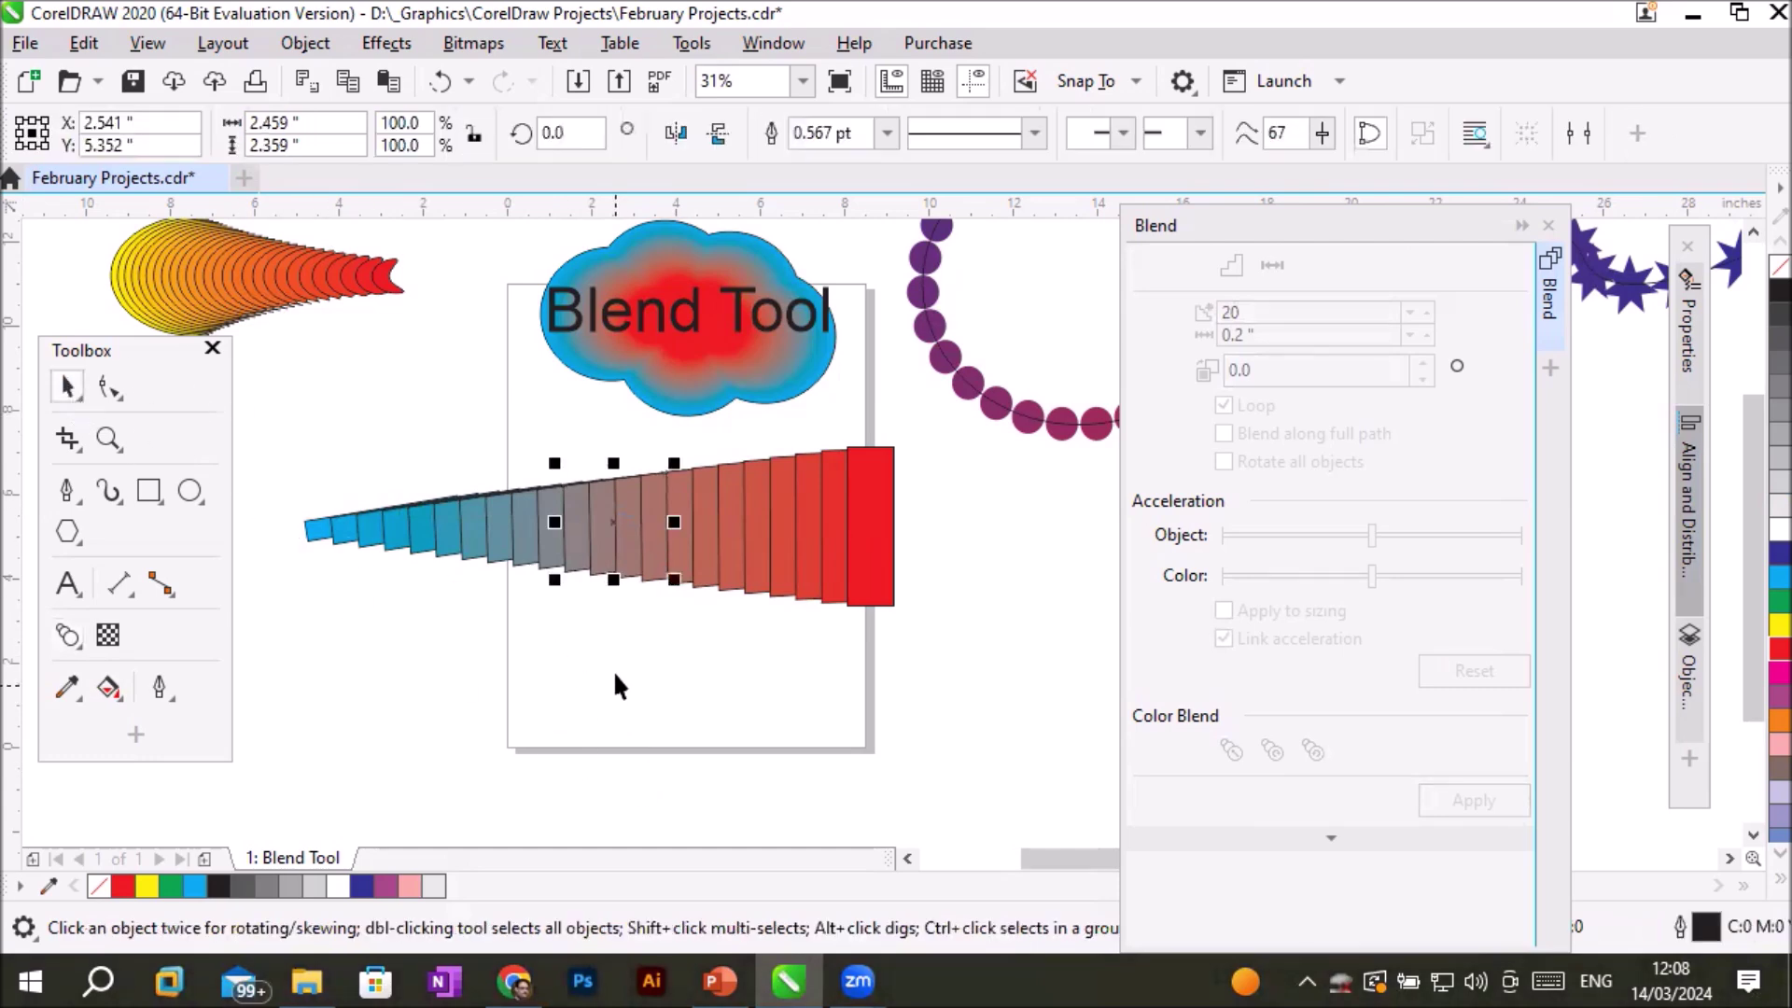
left_click_drag(603, 545, 699, 654)
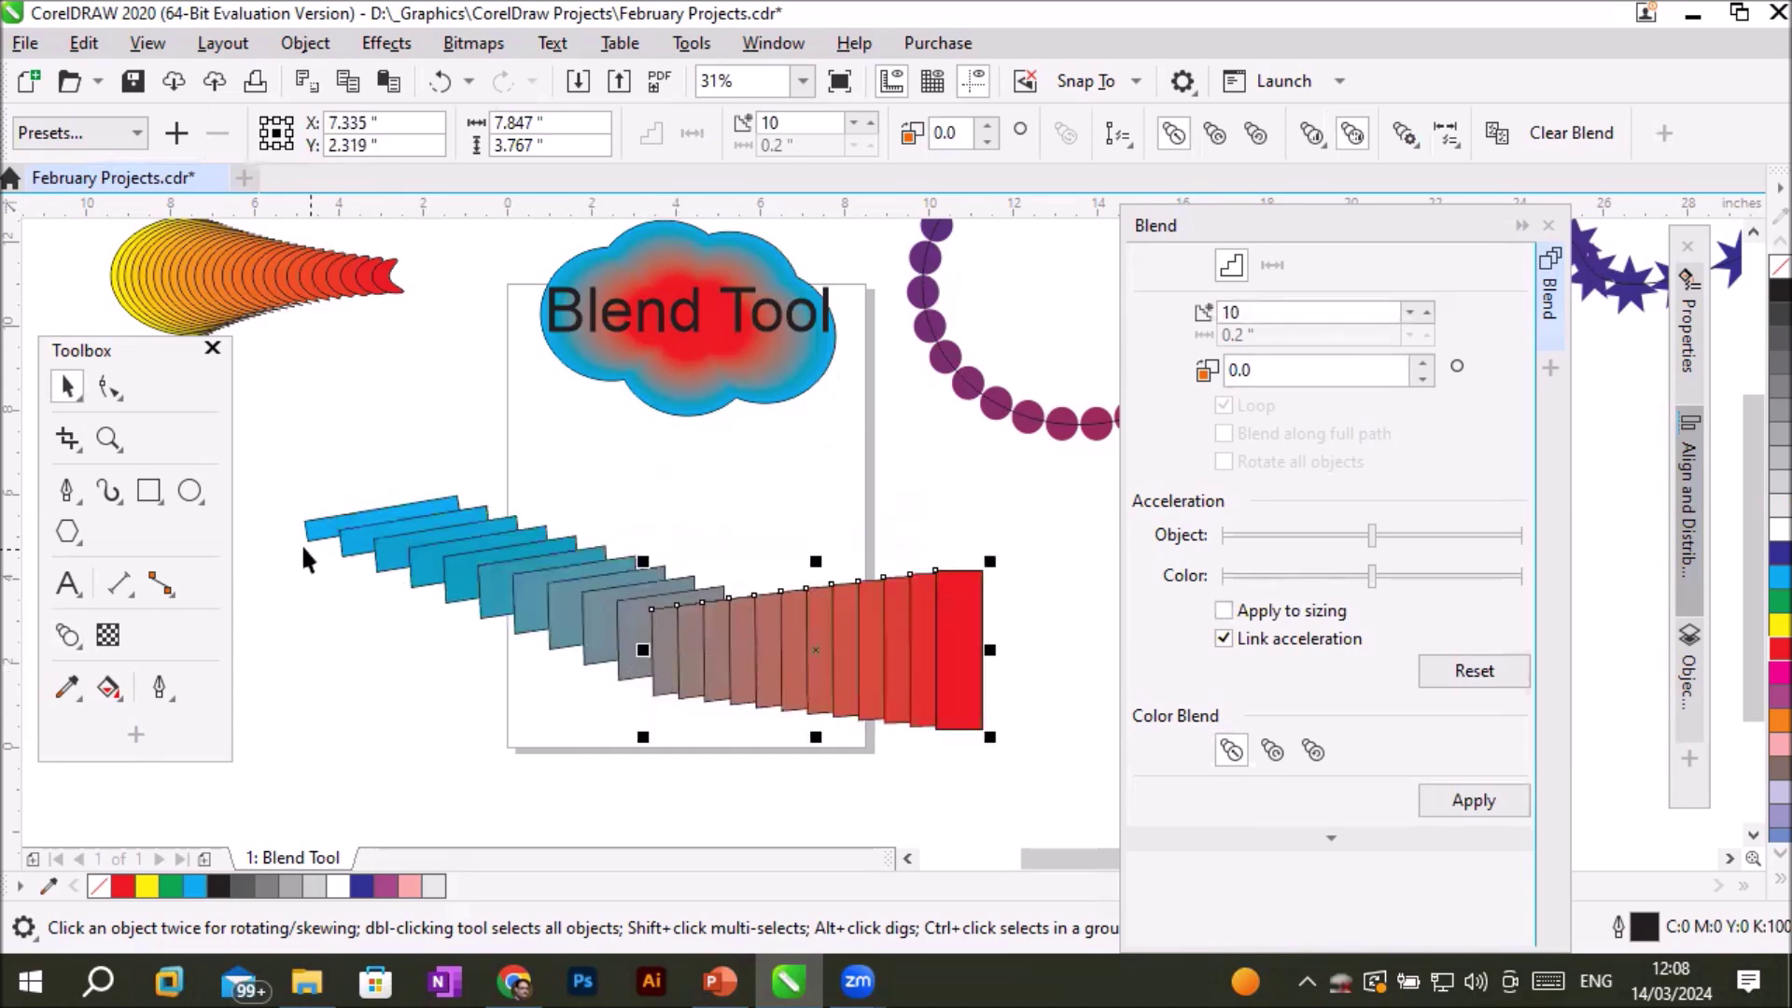
left_click_drag(306, 531, 271, 361)
left_click(980, 571)
left_click_drag(982, 561, 984, 294)
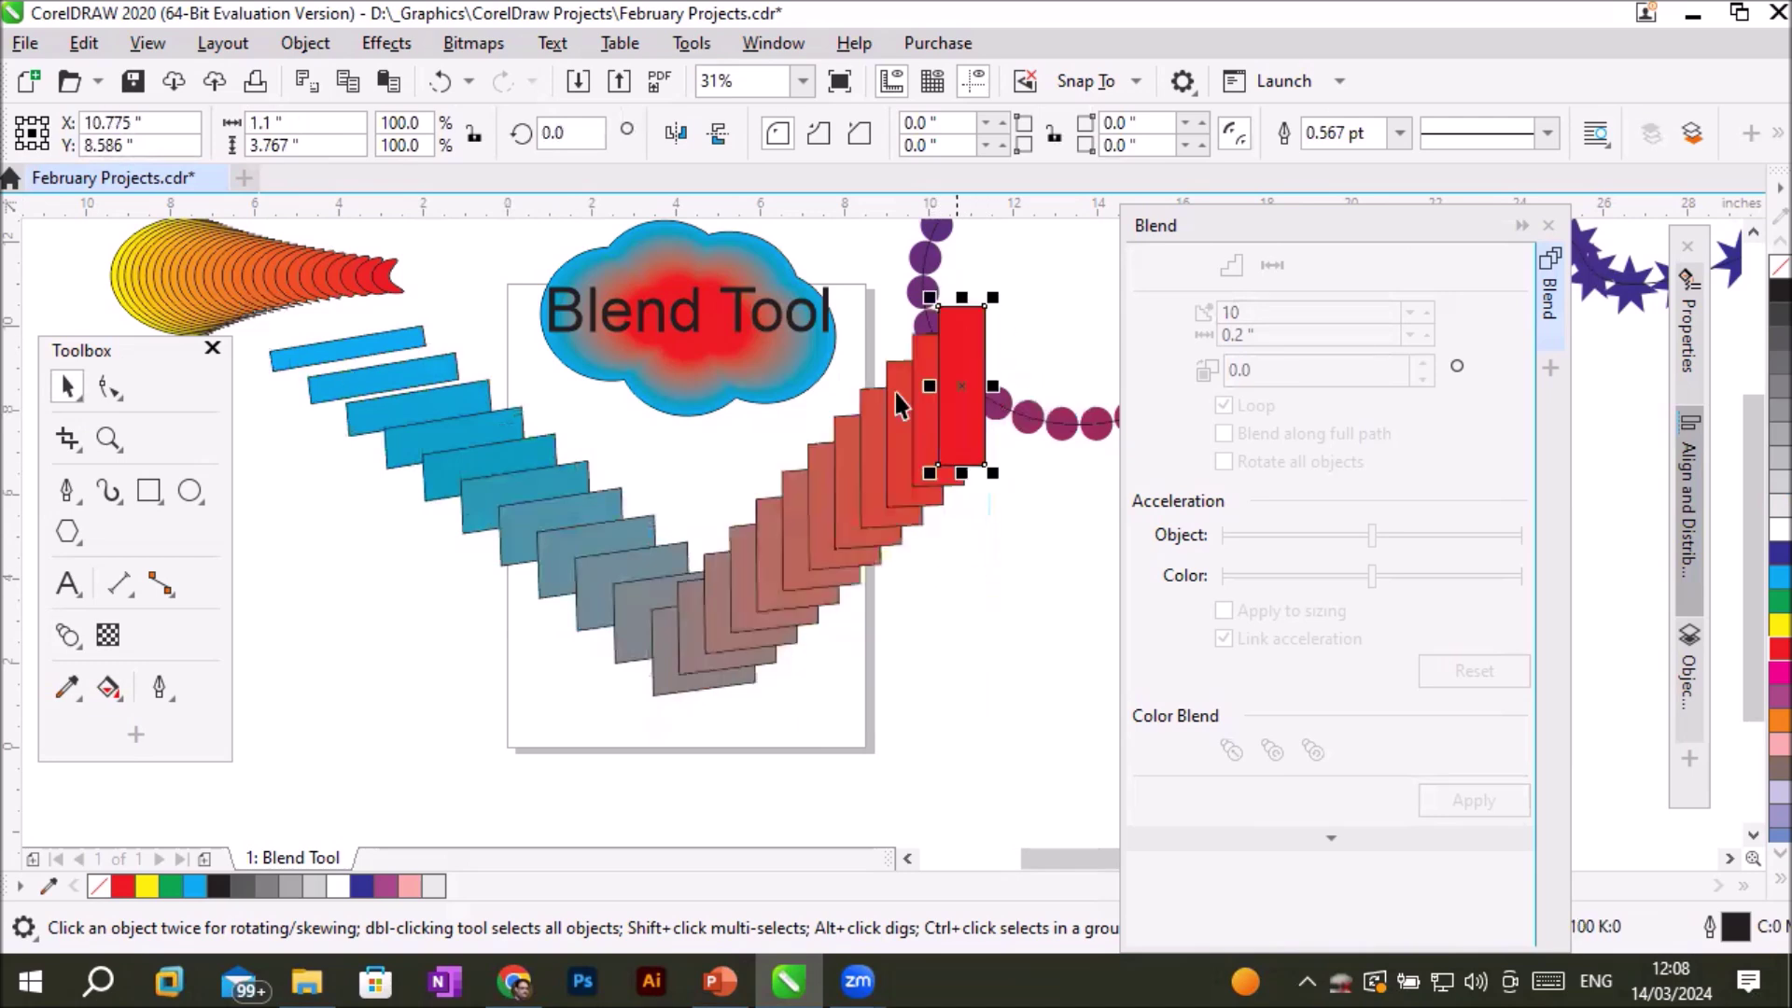
Move the control shape at the V's lowest point down and slightly left, and narrow it to about 0.51 inches.
left_click(658, 686)
left_click_drag(653, 681, 628, 752)
left_click_drag(721, 705, 640, 707)
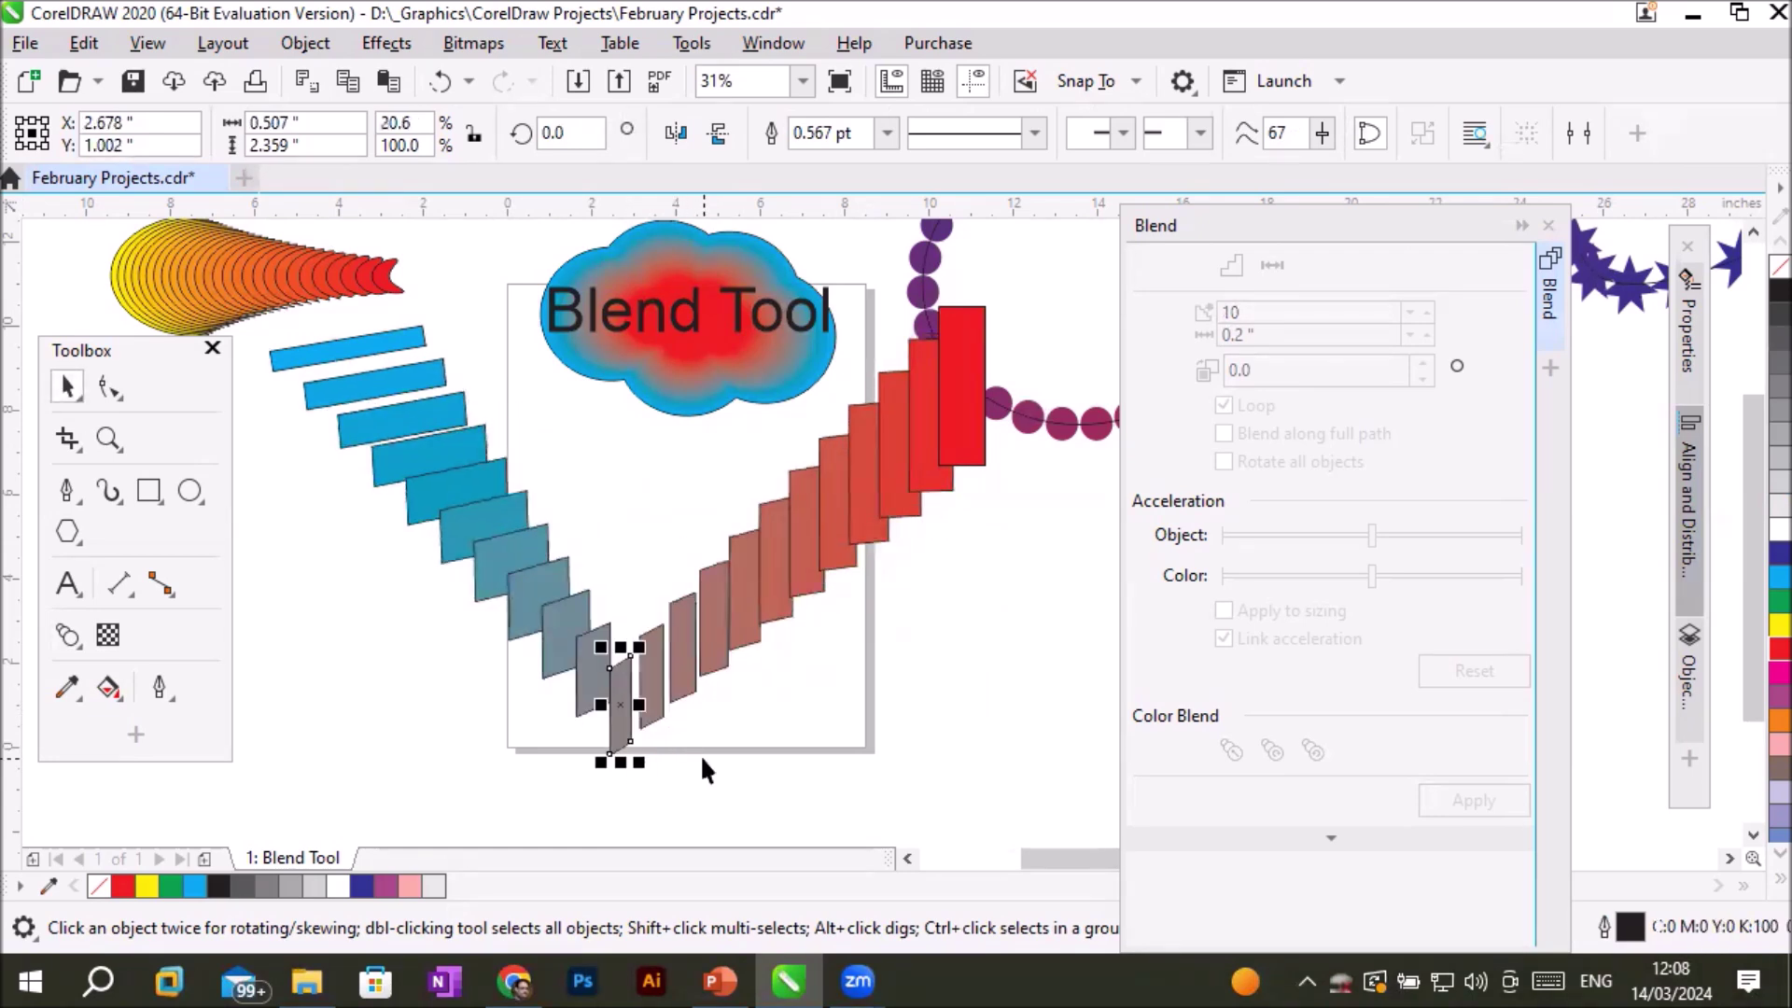
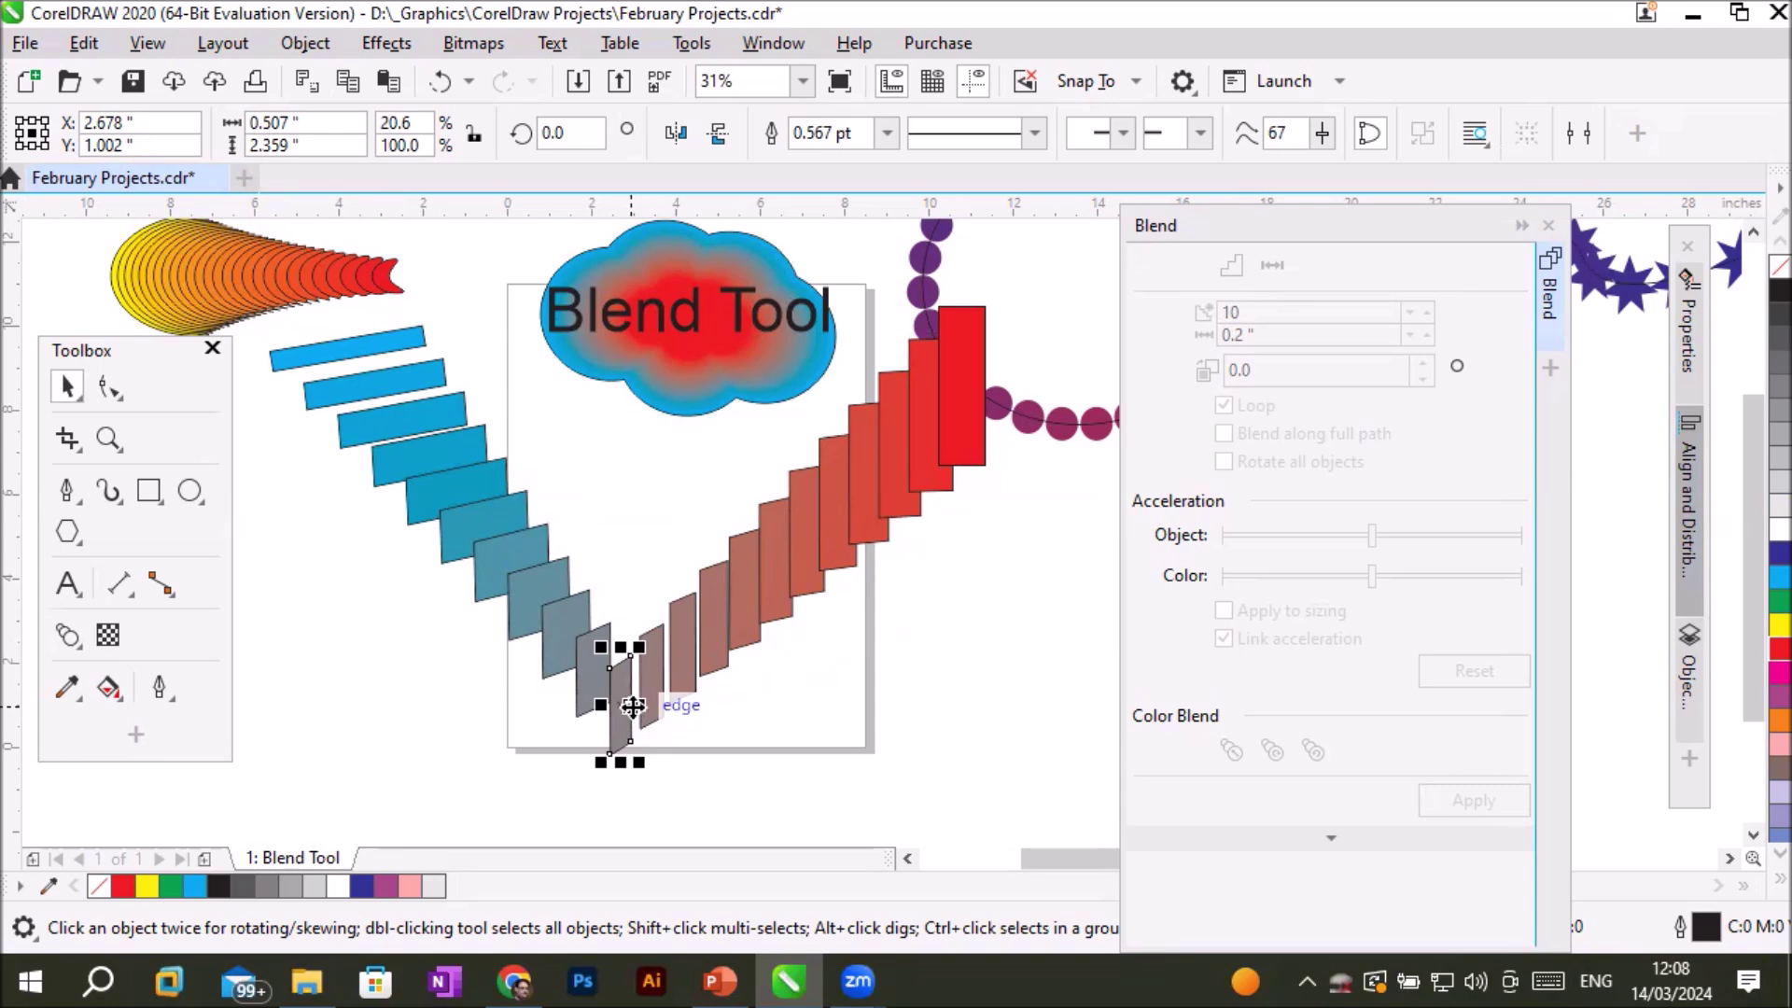
Fill the narrowed control shape at the V's lowest point with yellow.
left_click(1775, 625)
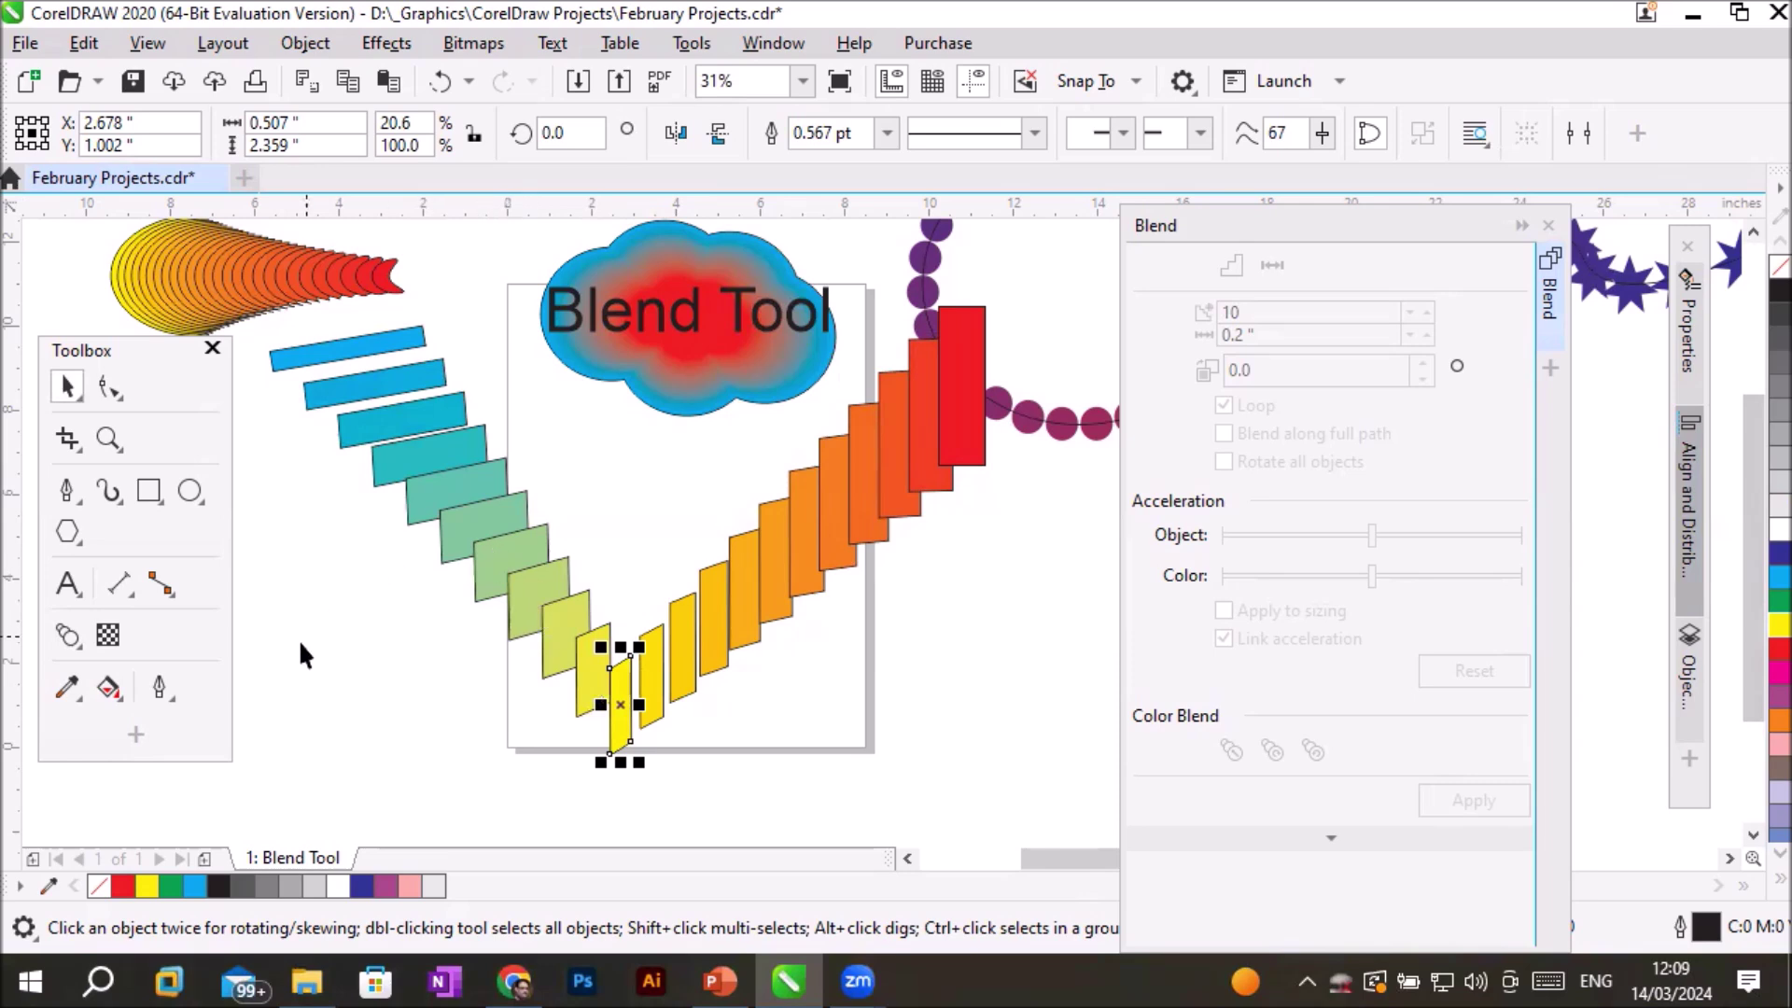
left_click(351, 646)
Move the yellow-to-red half of the V-shaped blend down and left, clear of the circular blend.
scroll(379, 645, "down", 2)
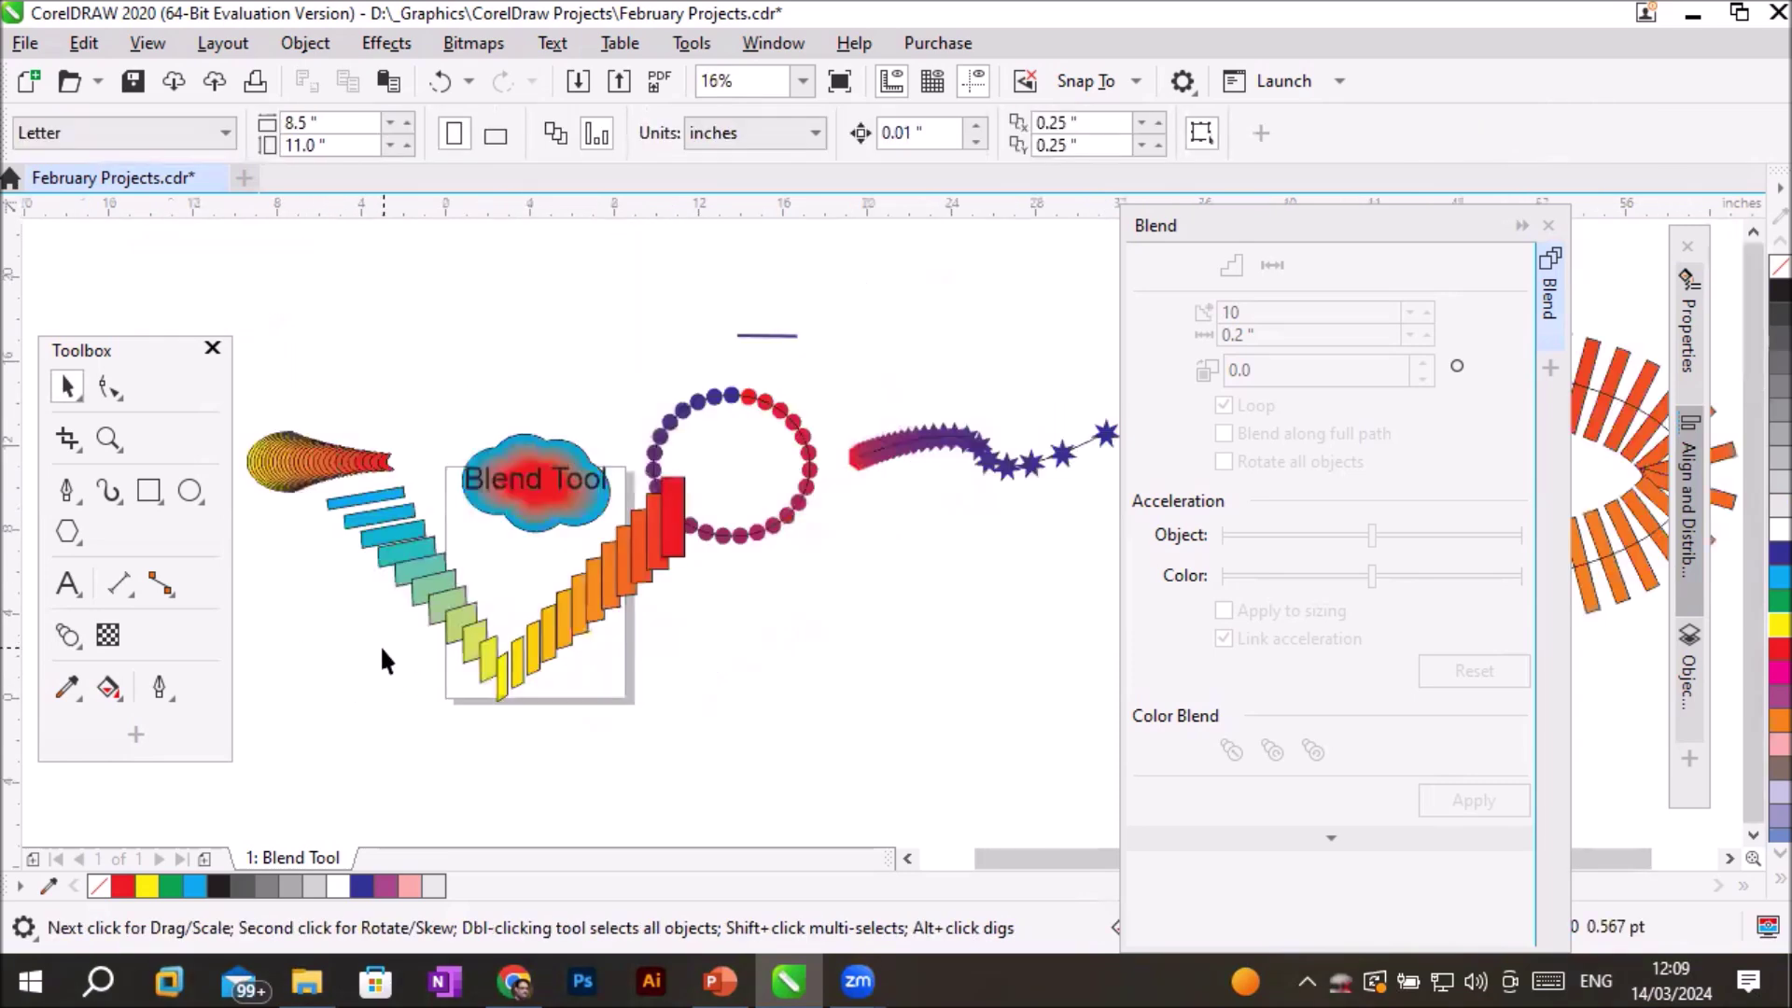
left_click(474, 621)
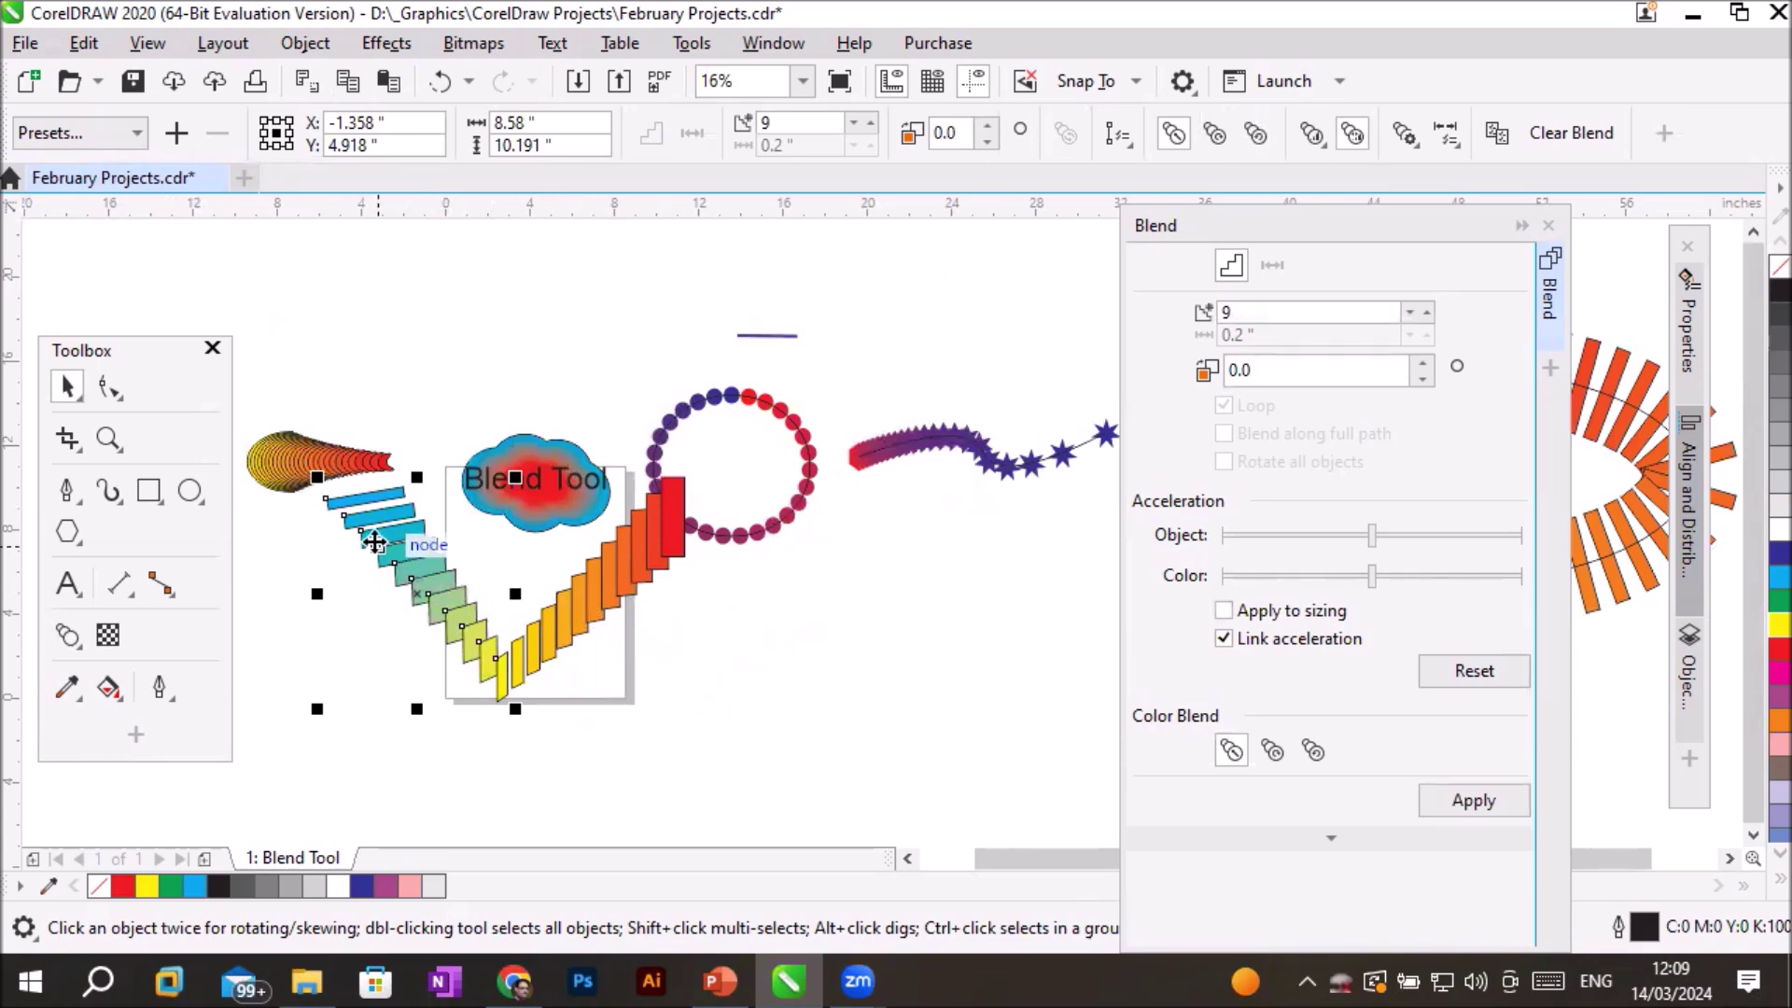
scroll(376, 535, "up", 2)
scroll(464, 607, "down", 2)
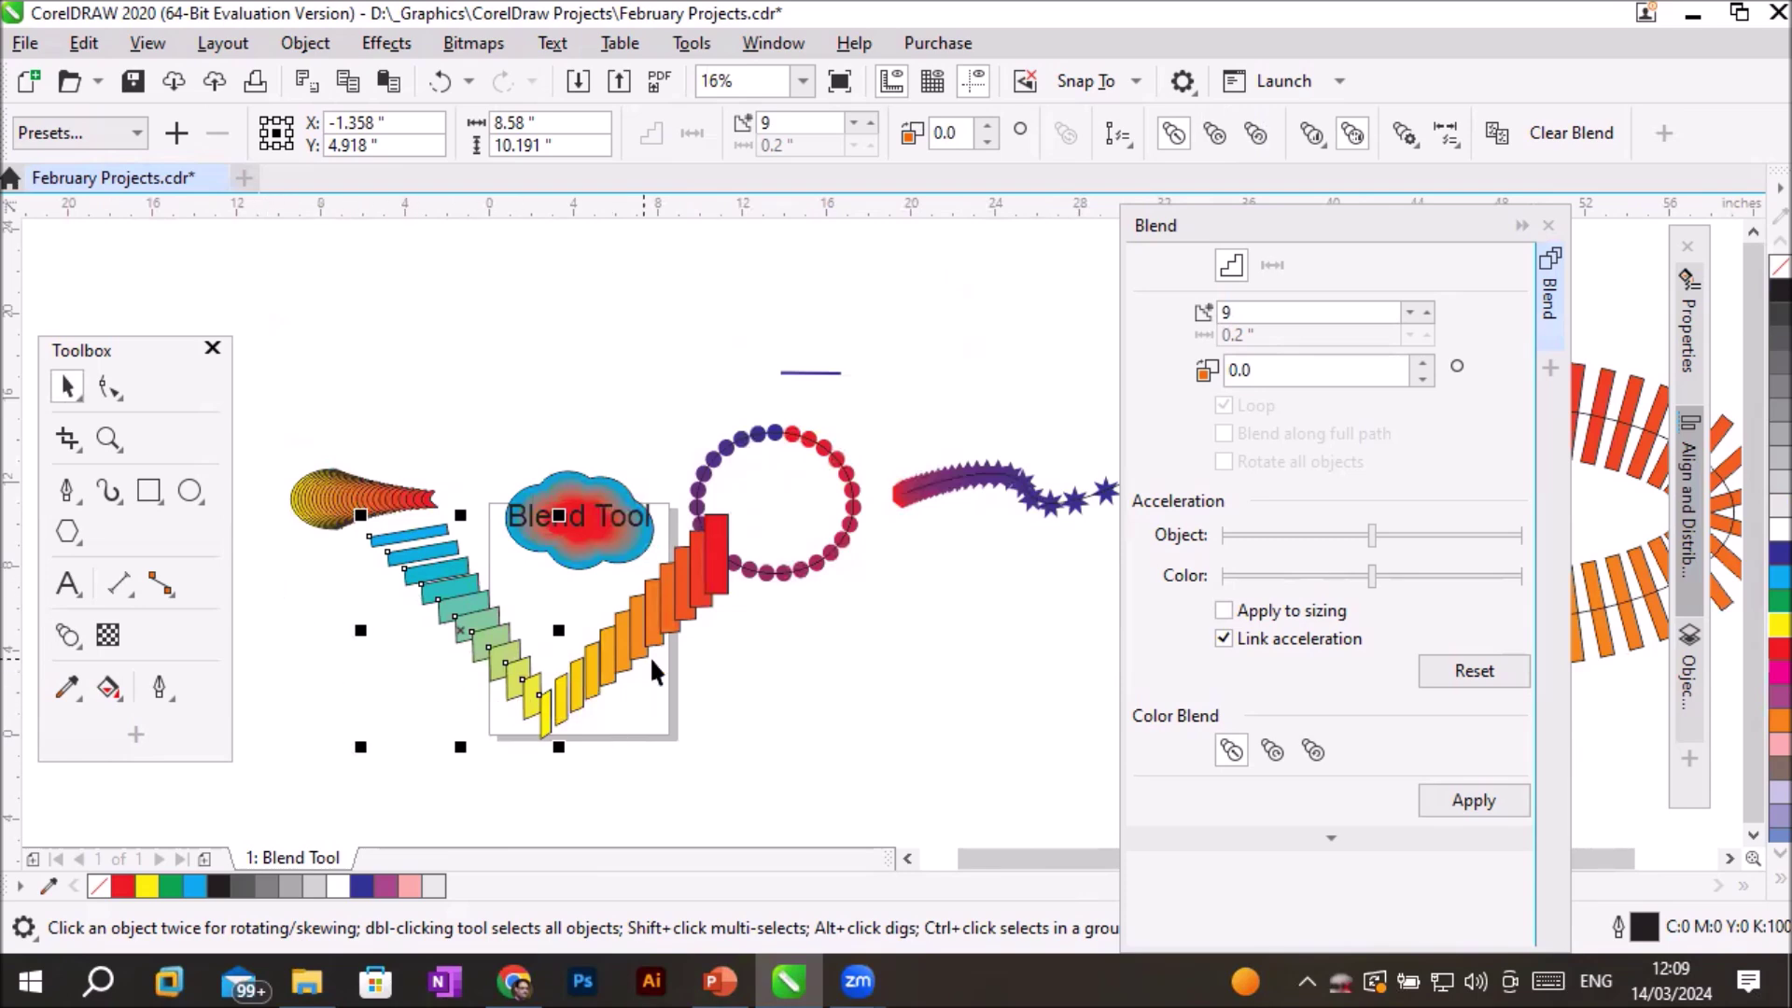
left_click_drag(621, 629, 464, 765)
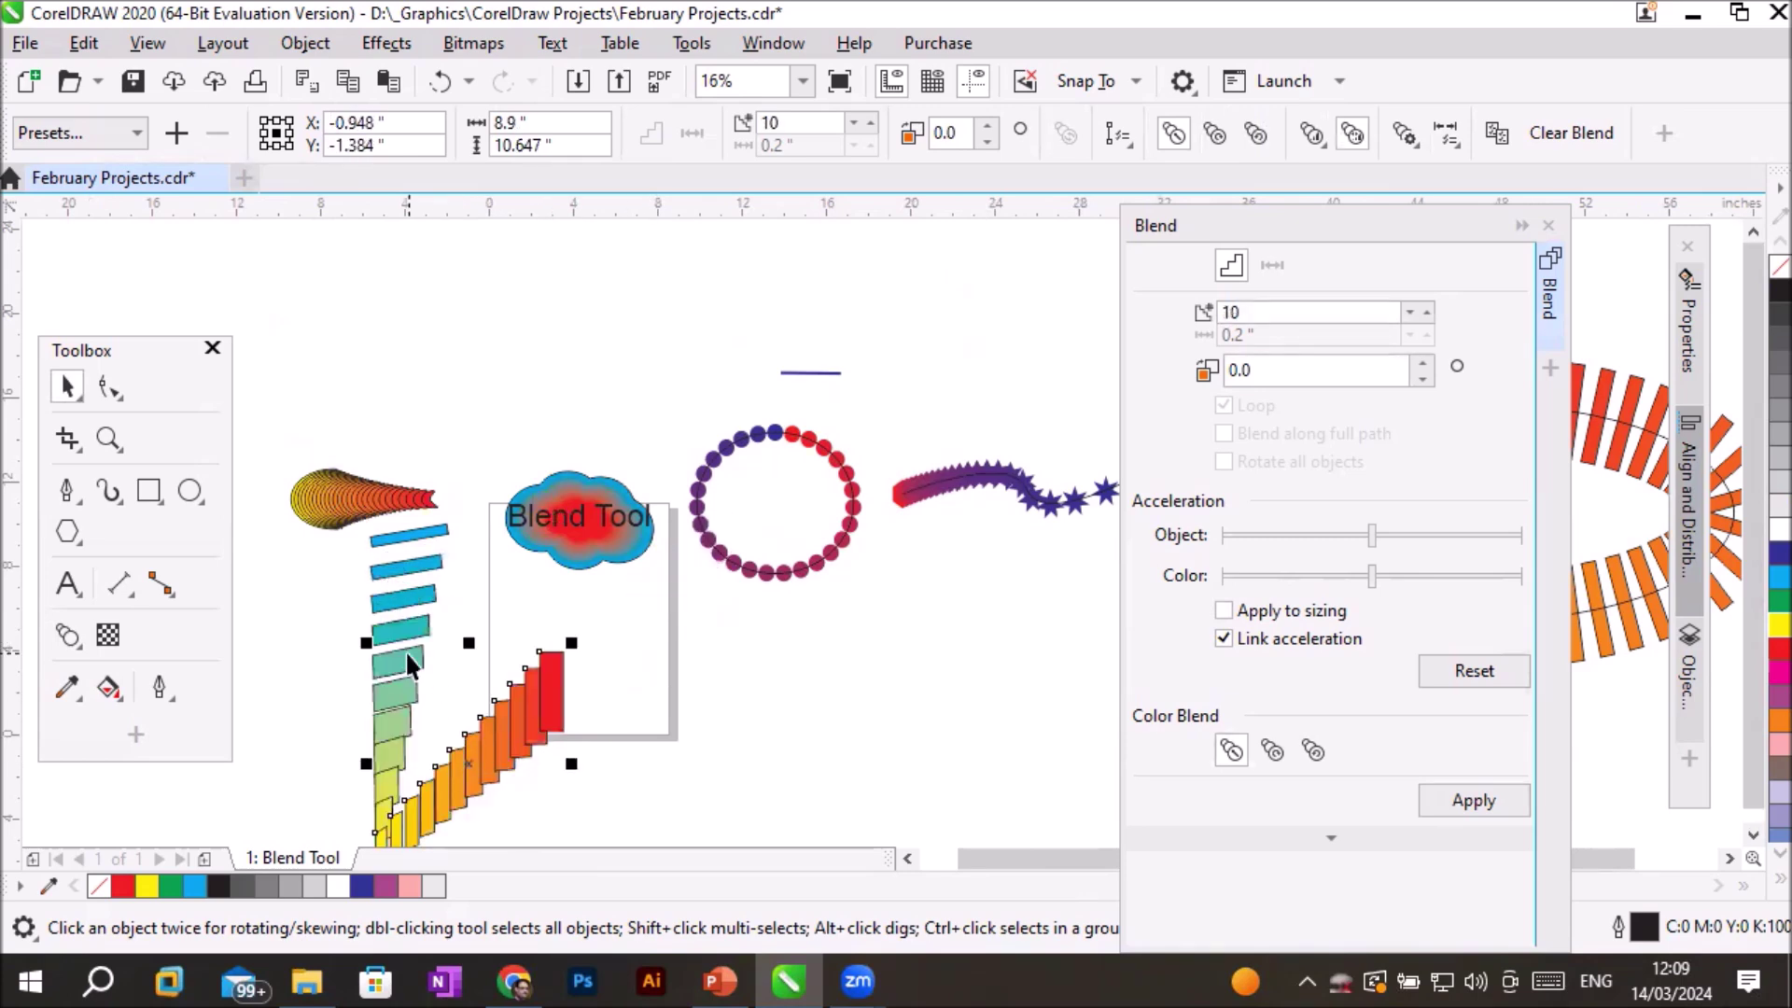
Examine the circular blend's parts by selecting its blue and red control circles and its ellipse path in turn.
left_click(790, 437)
left_click(789, 437)
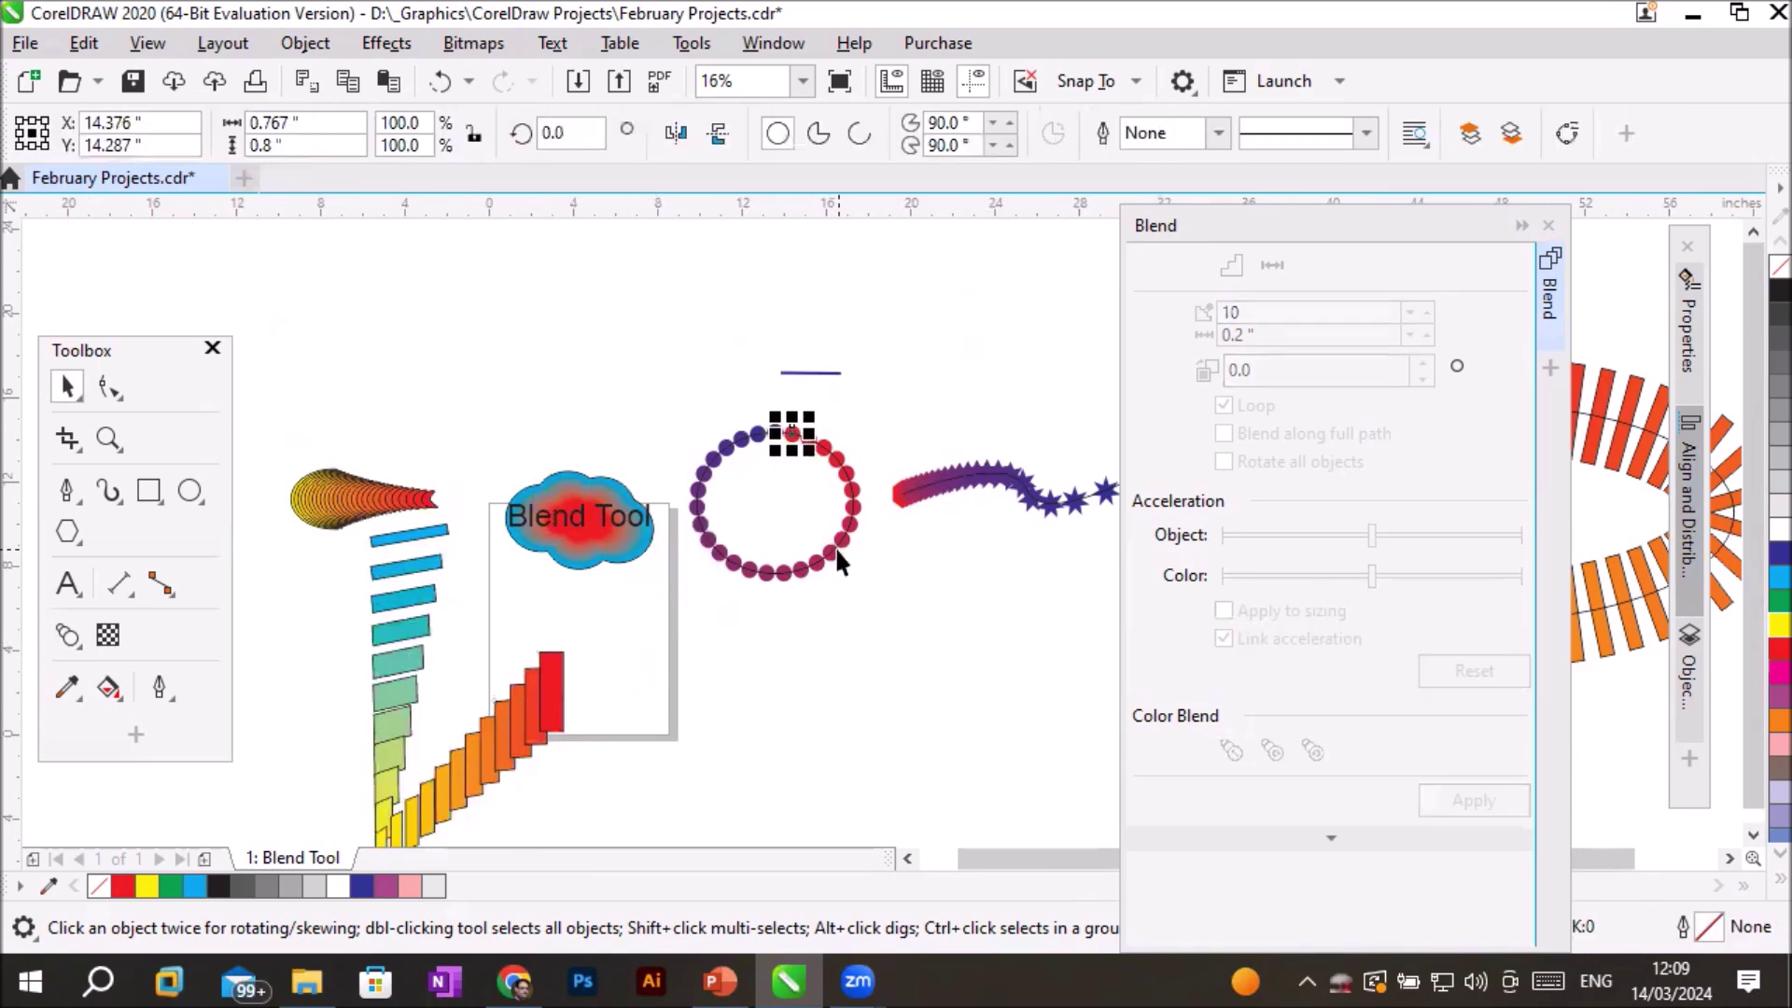
left_click(67, 634)
left_click(798, 576)
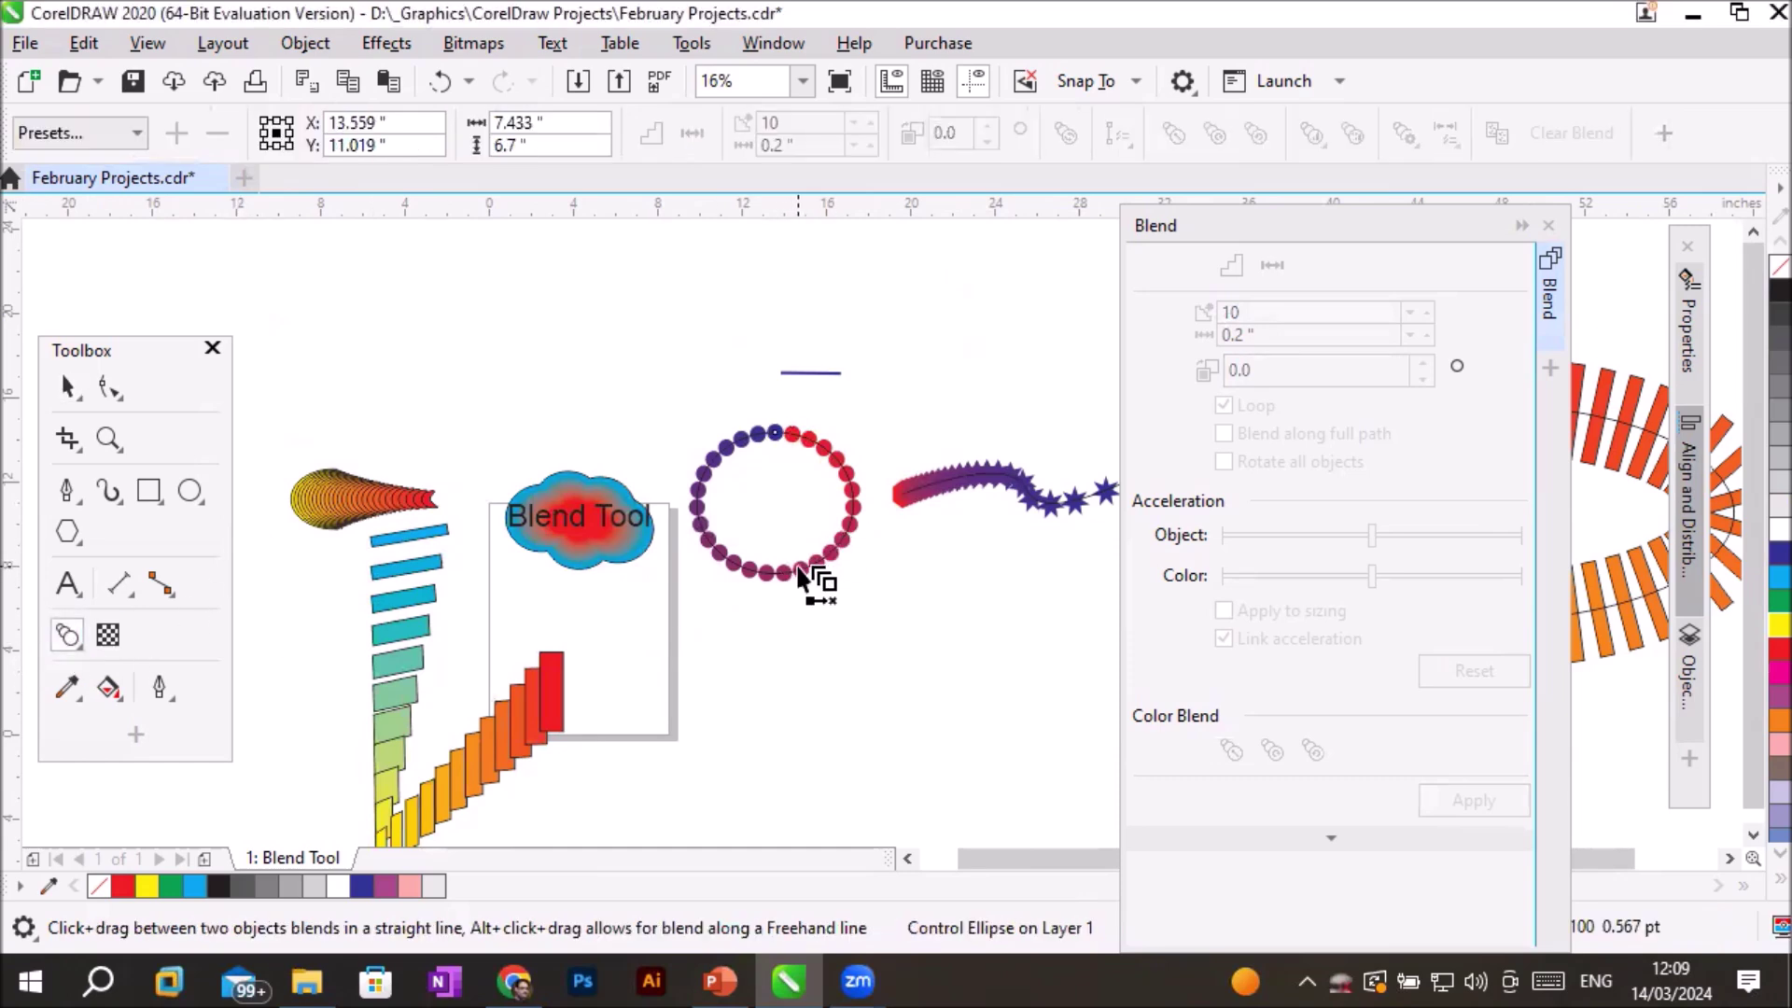
key("space")
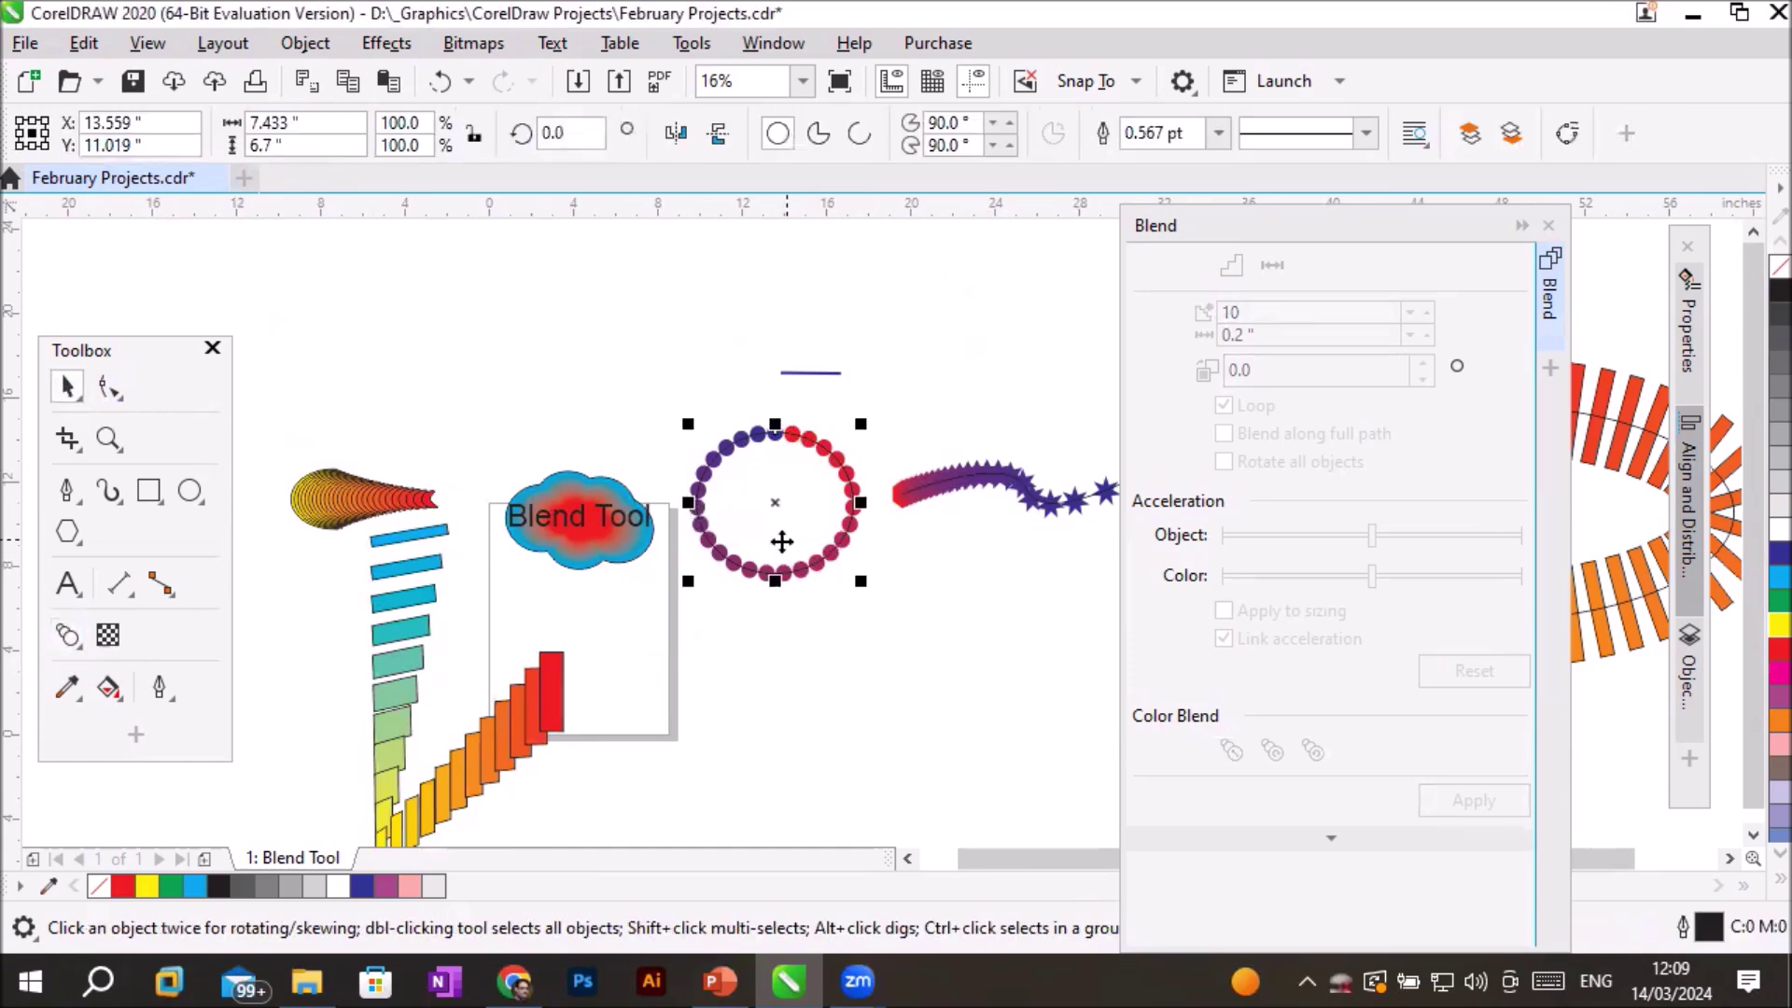
scroll(881, 494, "up", 1)
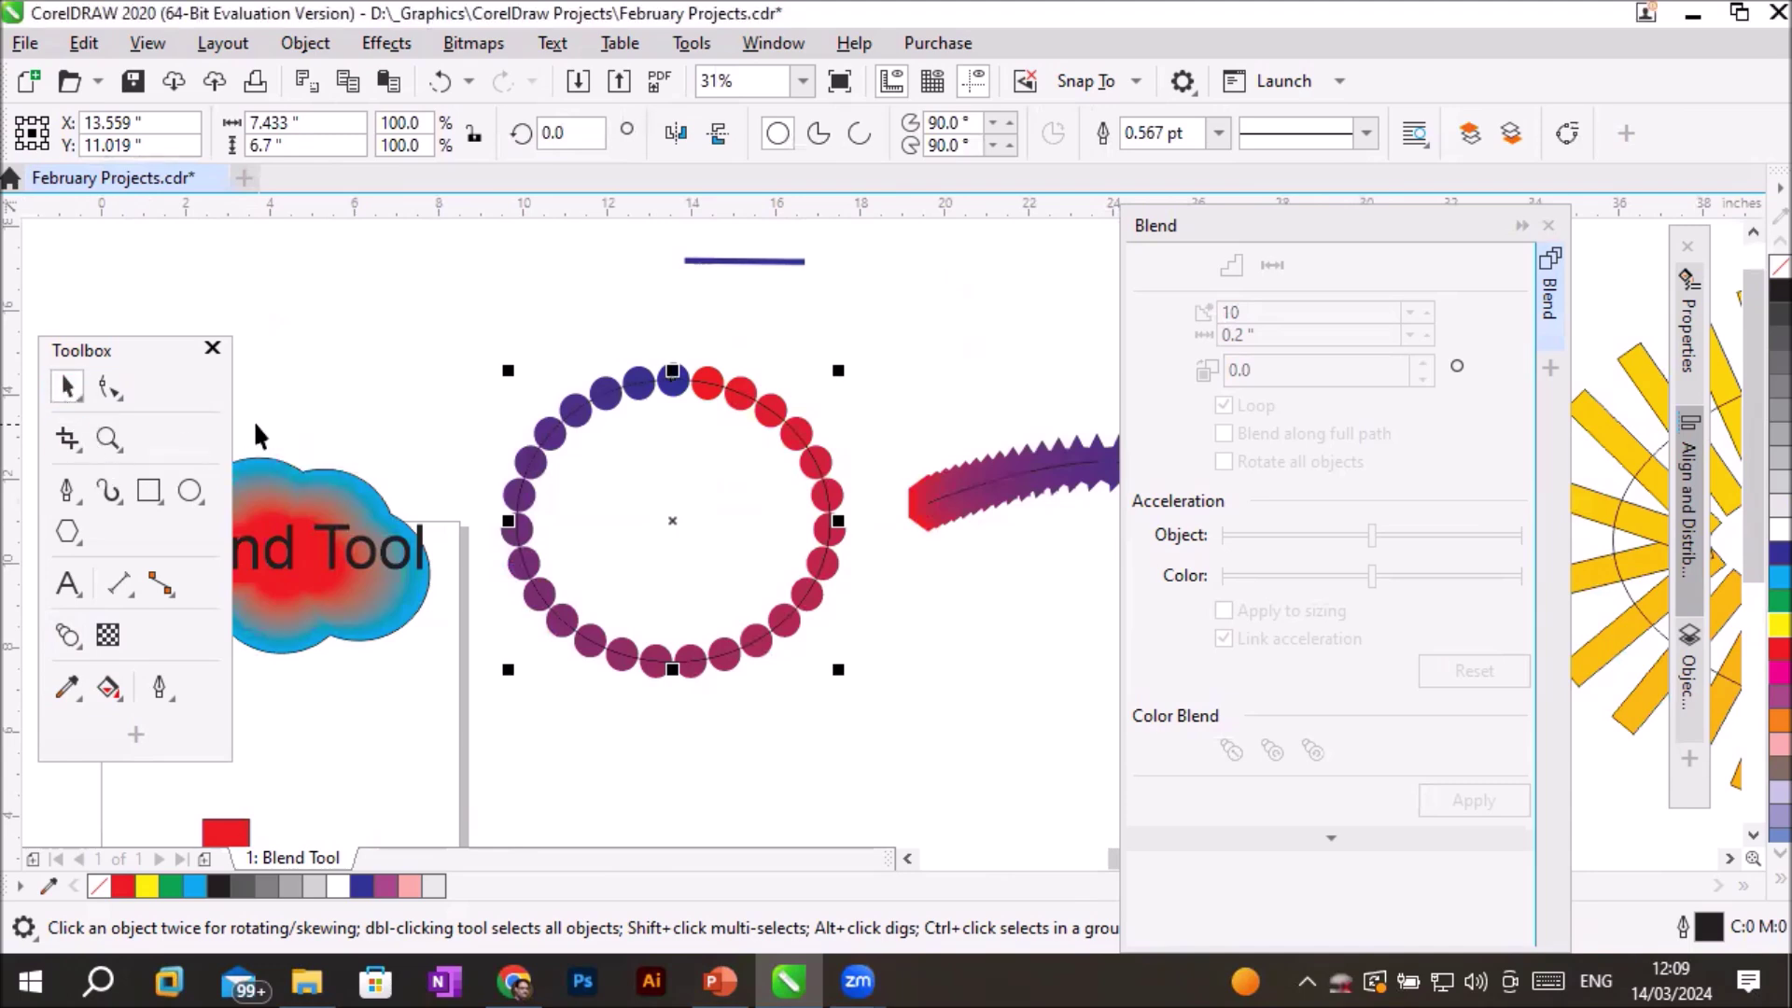
left_click(671, 380)
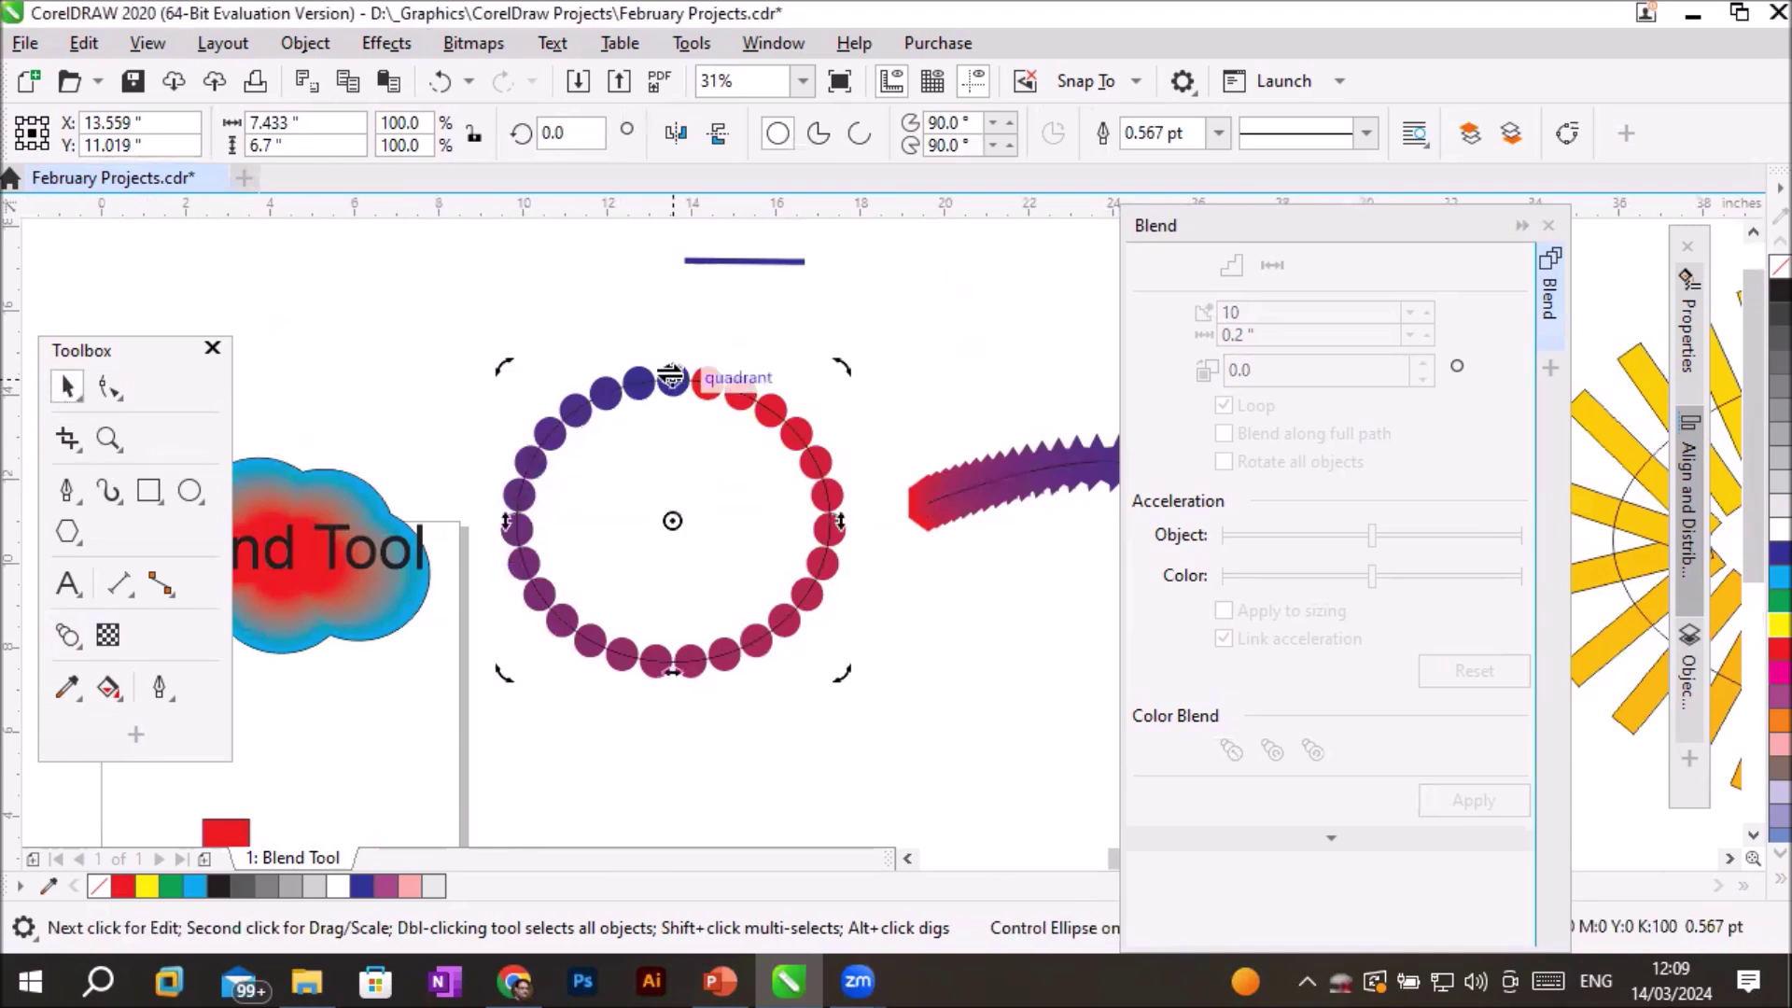
left_click(683, 321)
left_click(674, 376)
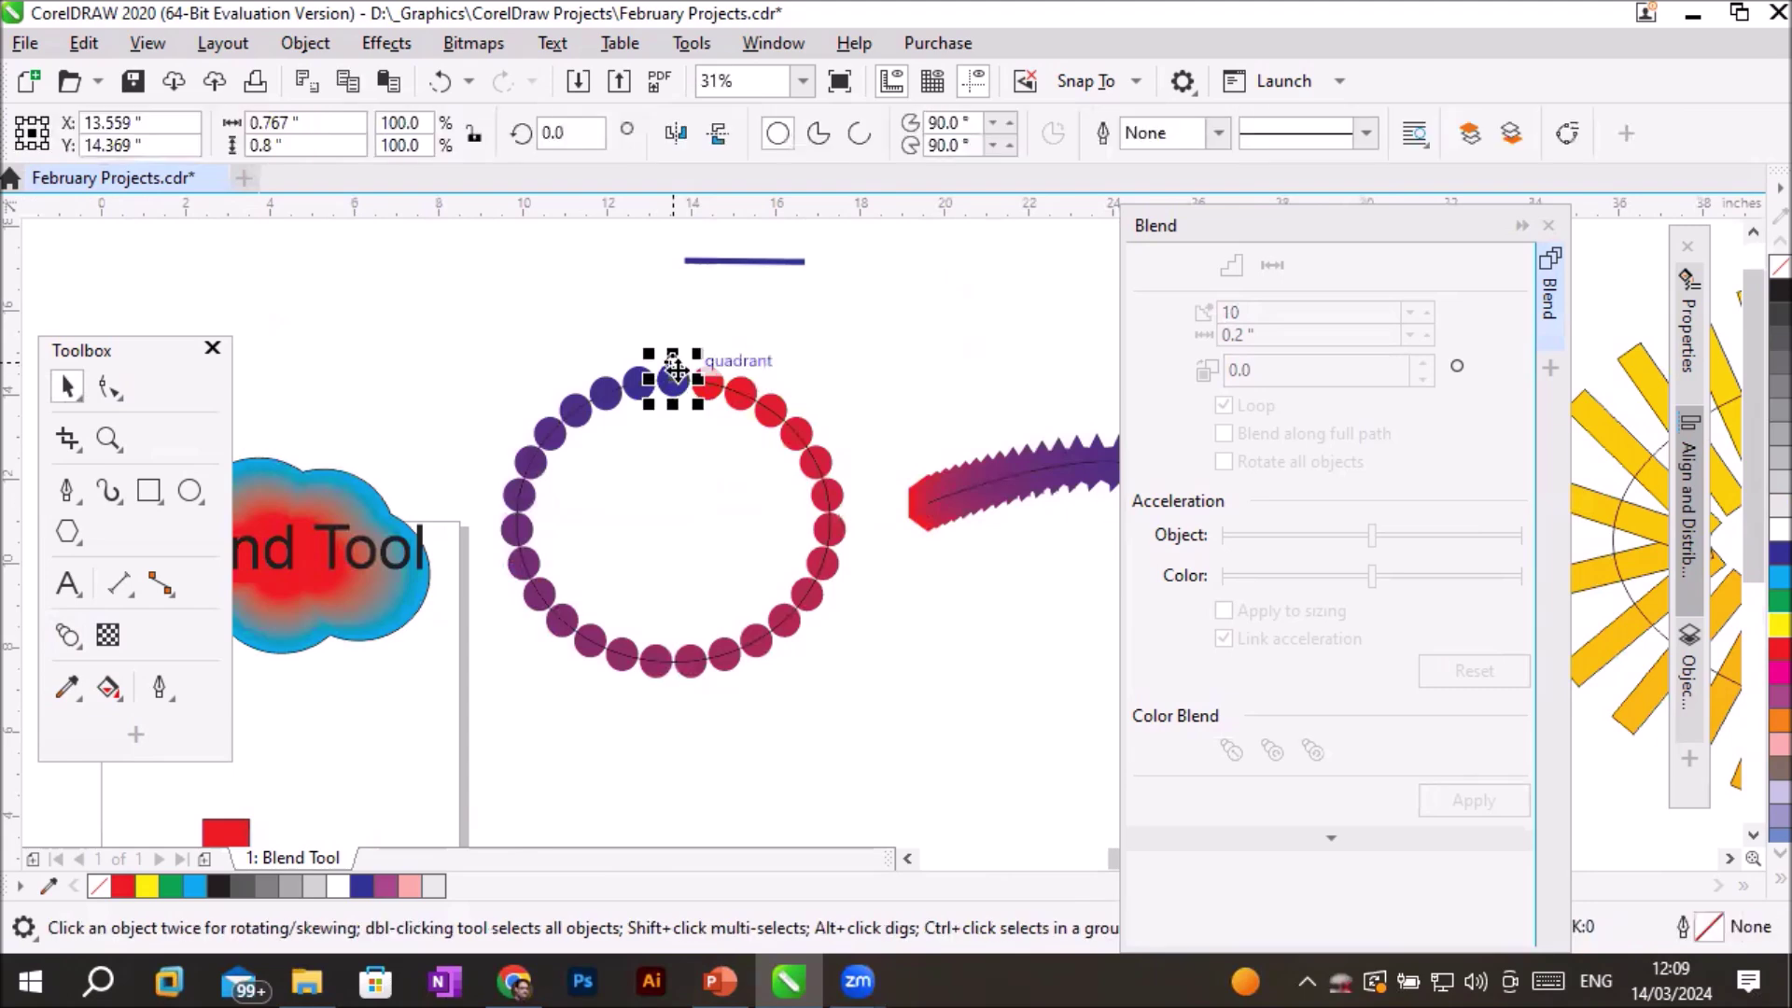
left_click(788, 620)
left_click(810, 472)
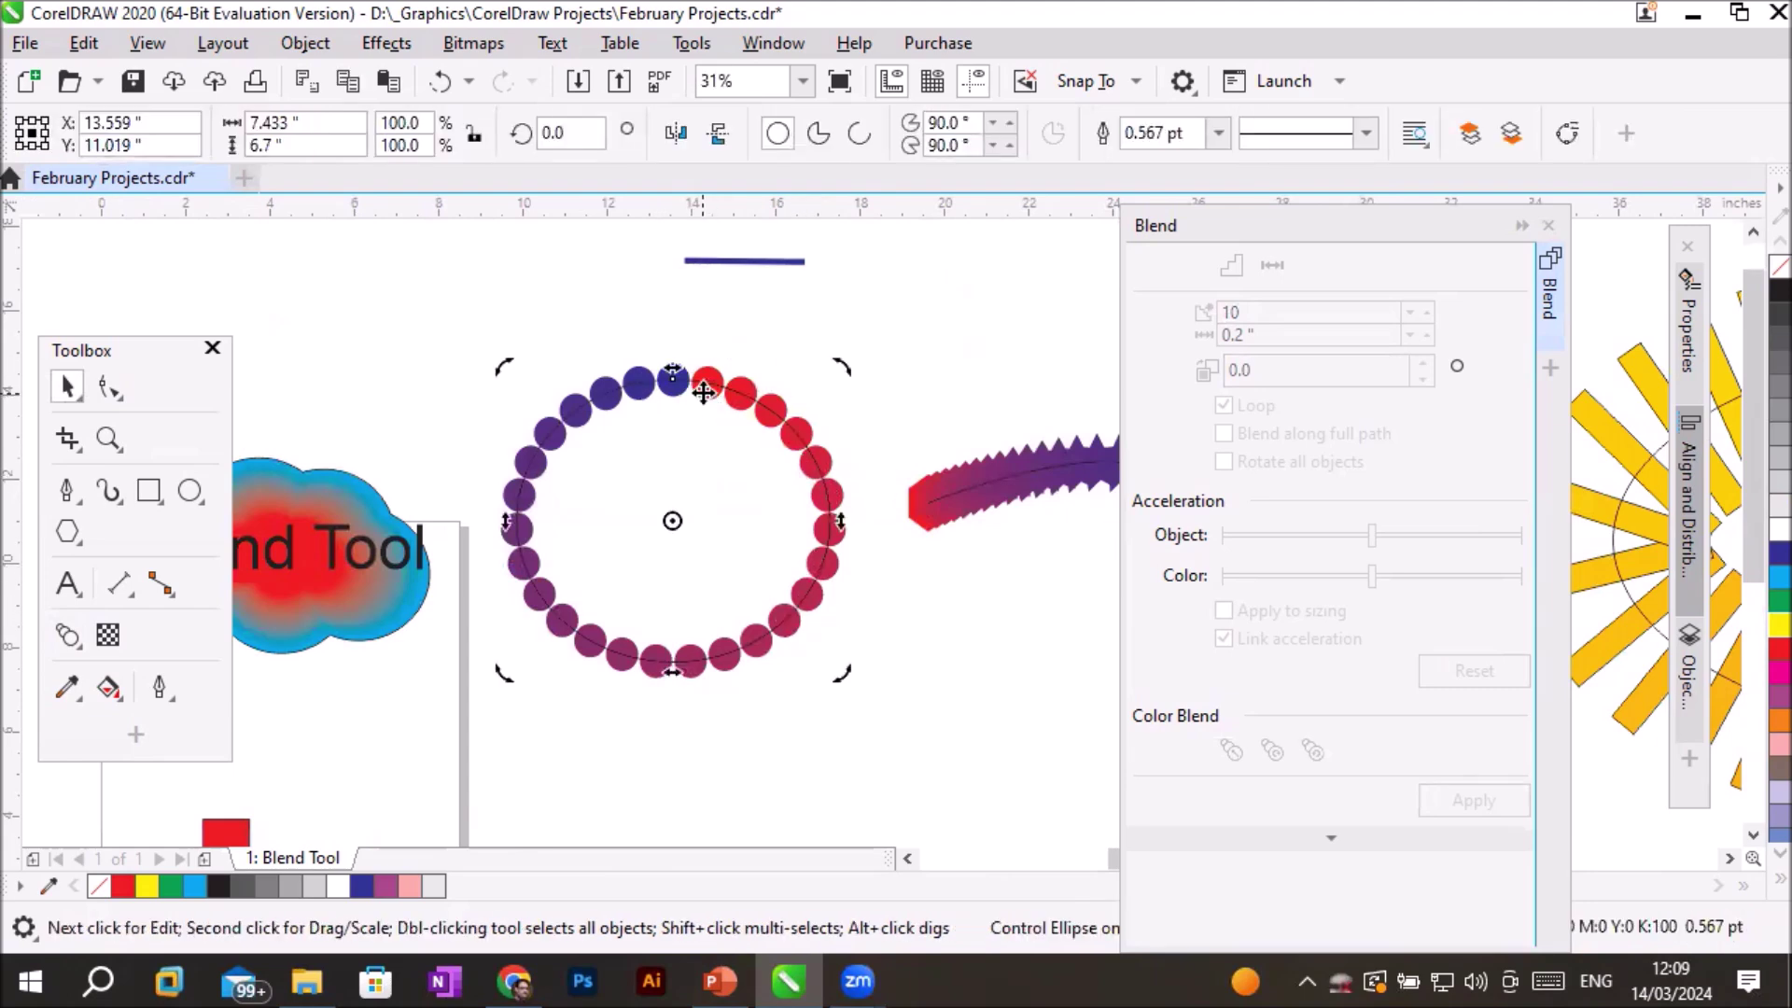
left_click(734, 341)
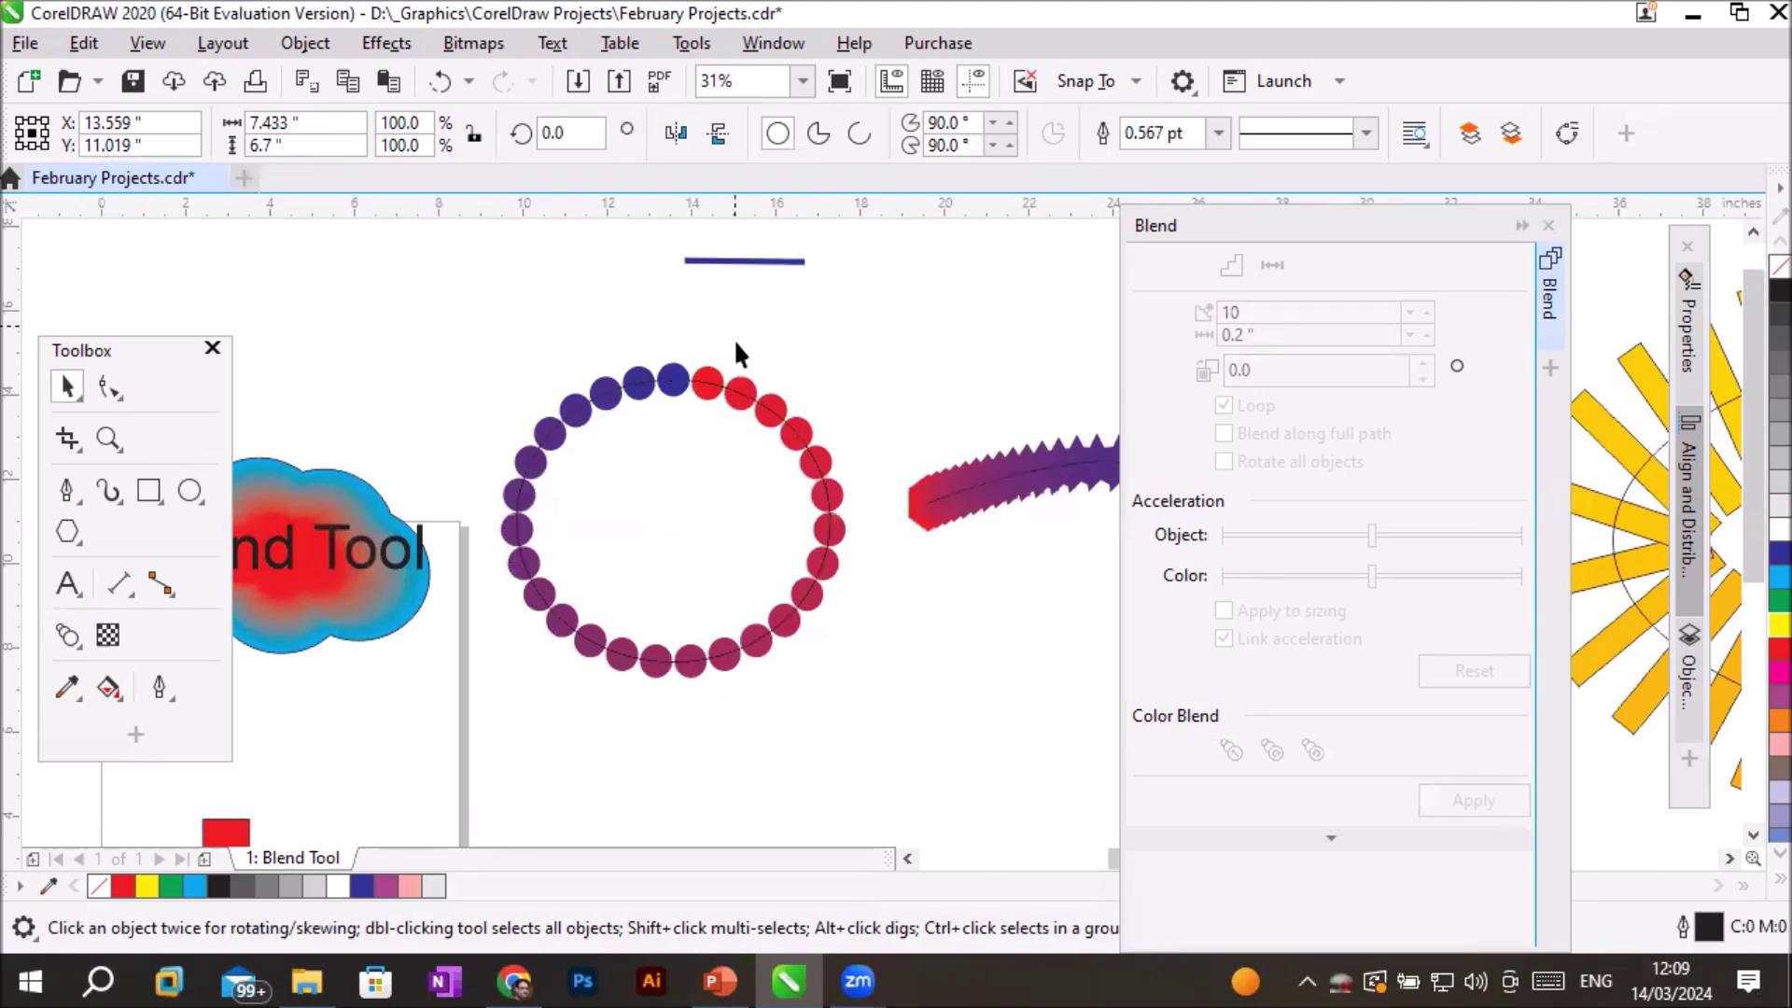
left_click(712, 390)
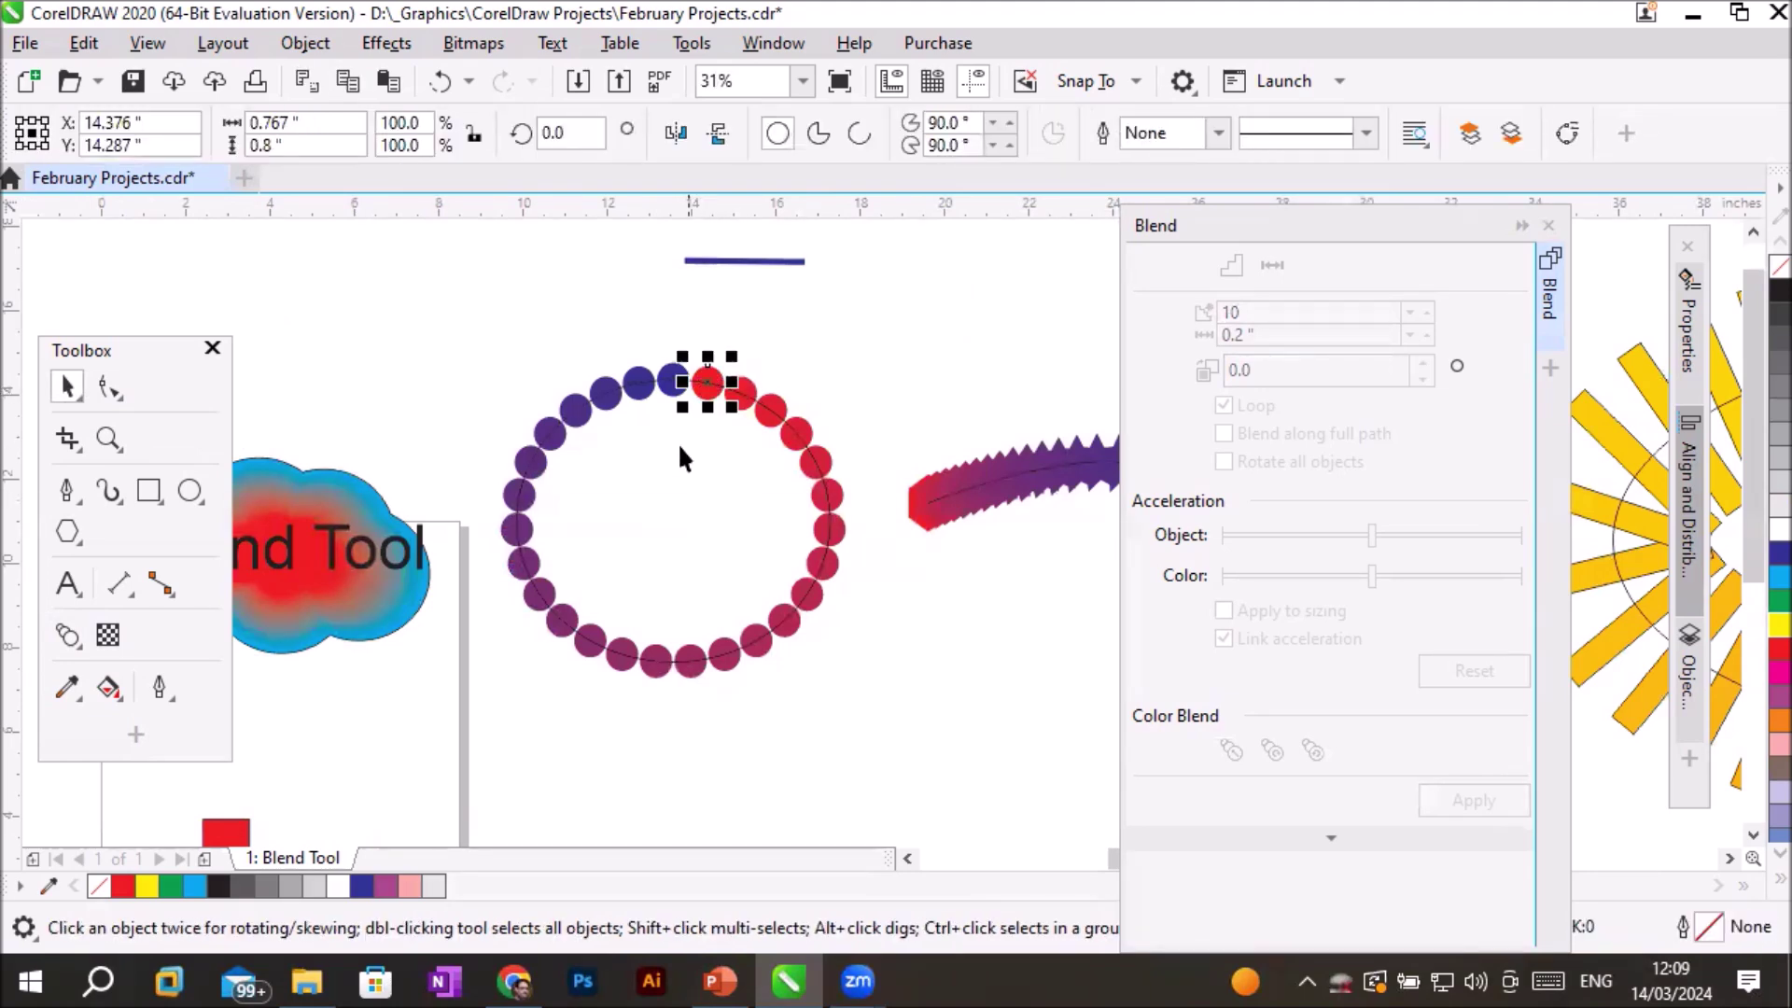
left_click(672, 380)
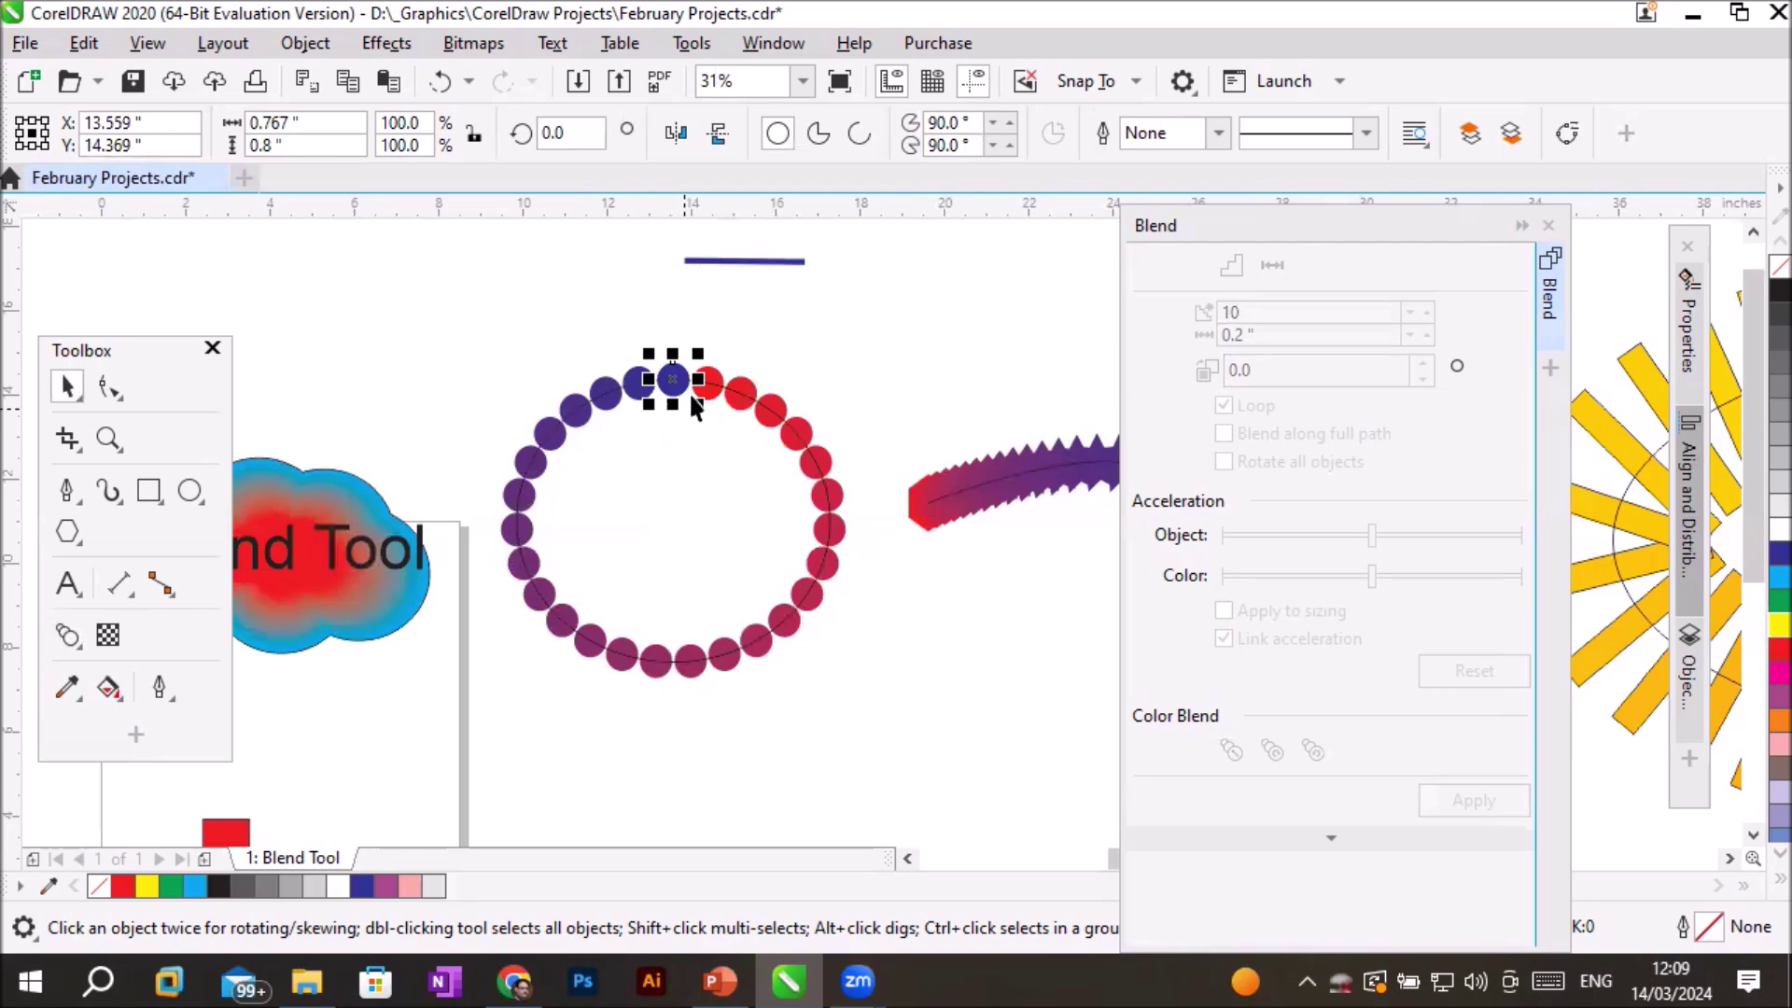
left_click(714, 384)
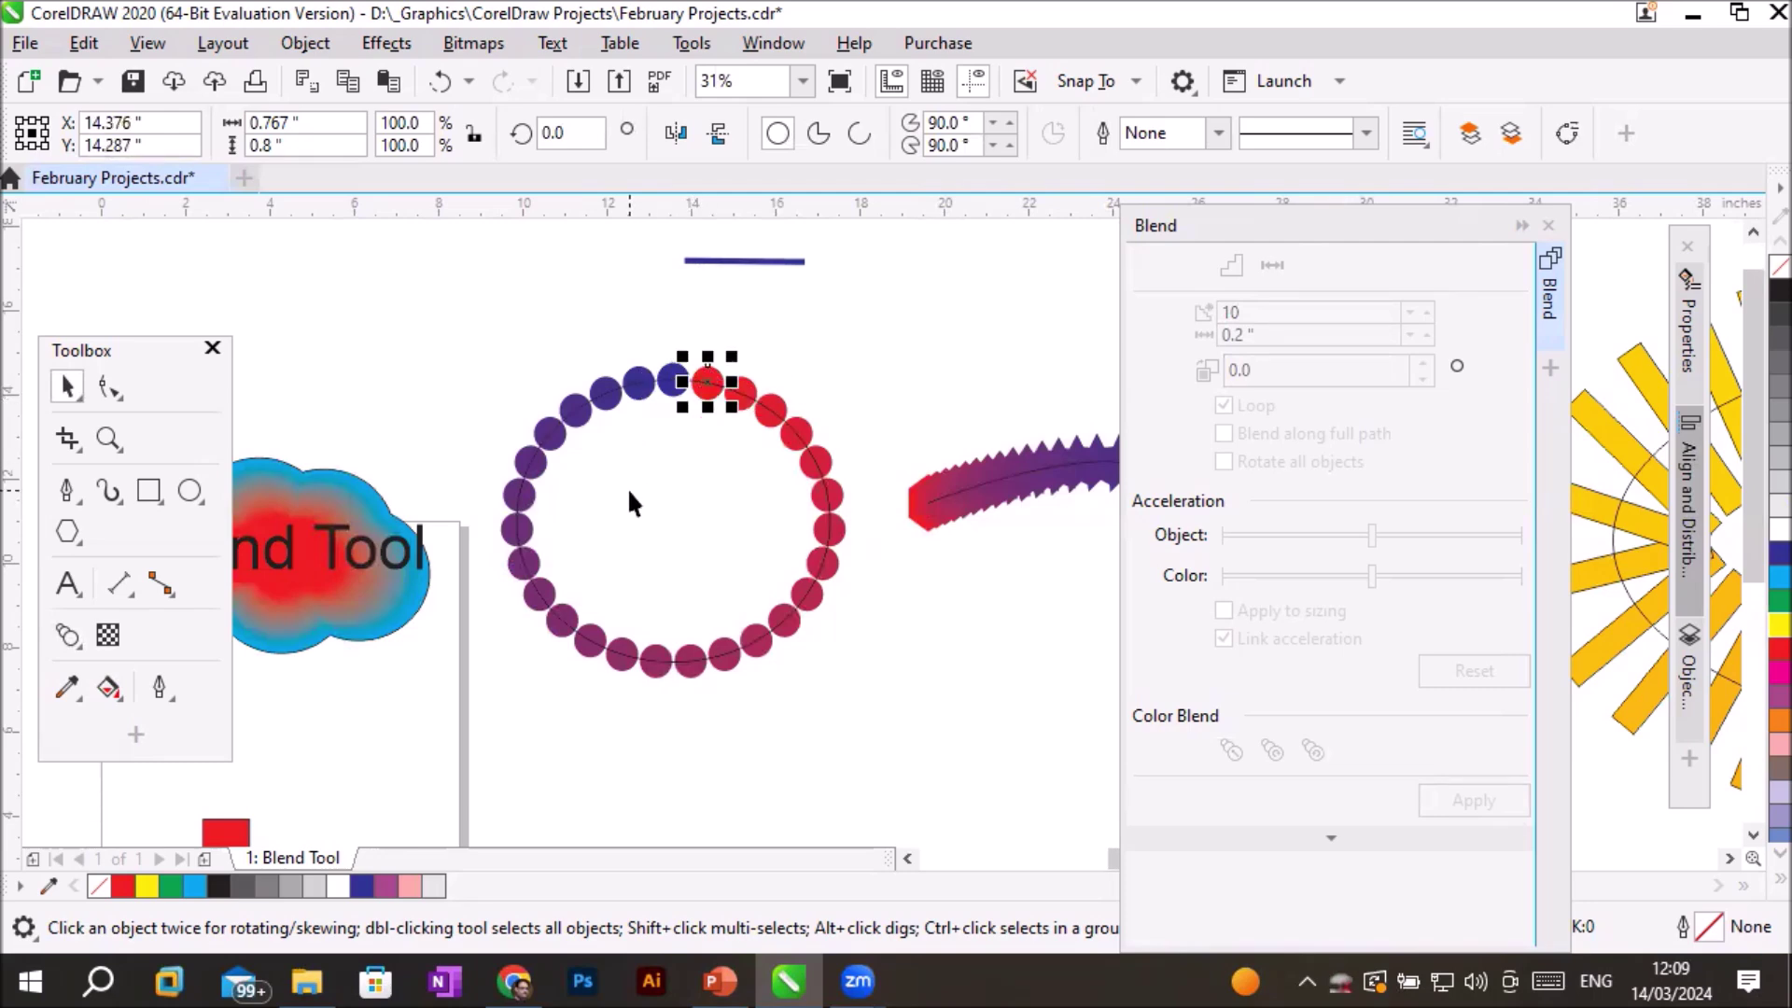
left_click(553, 432)
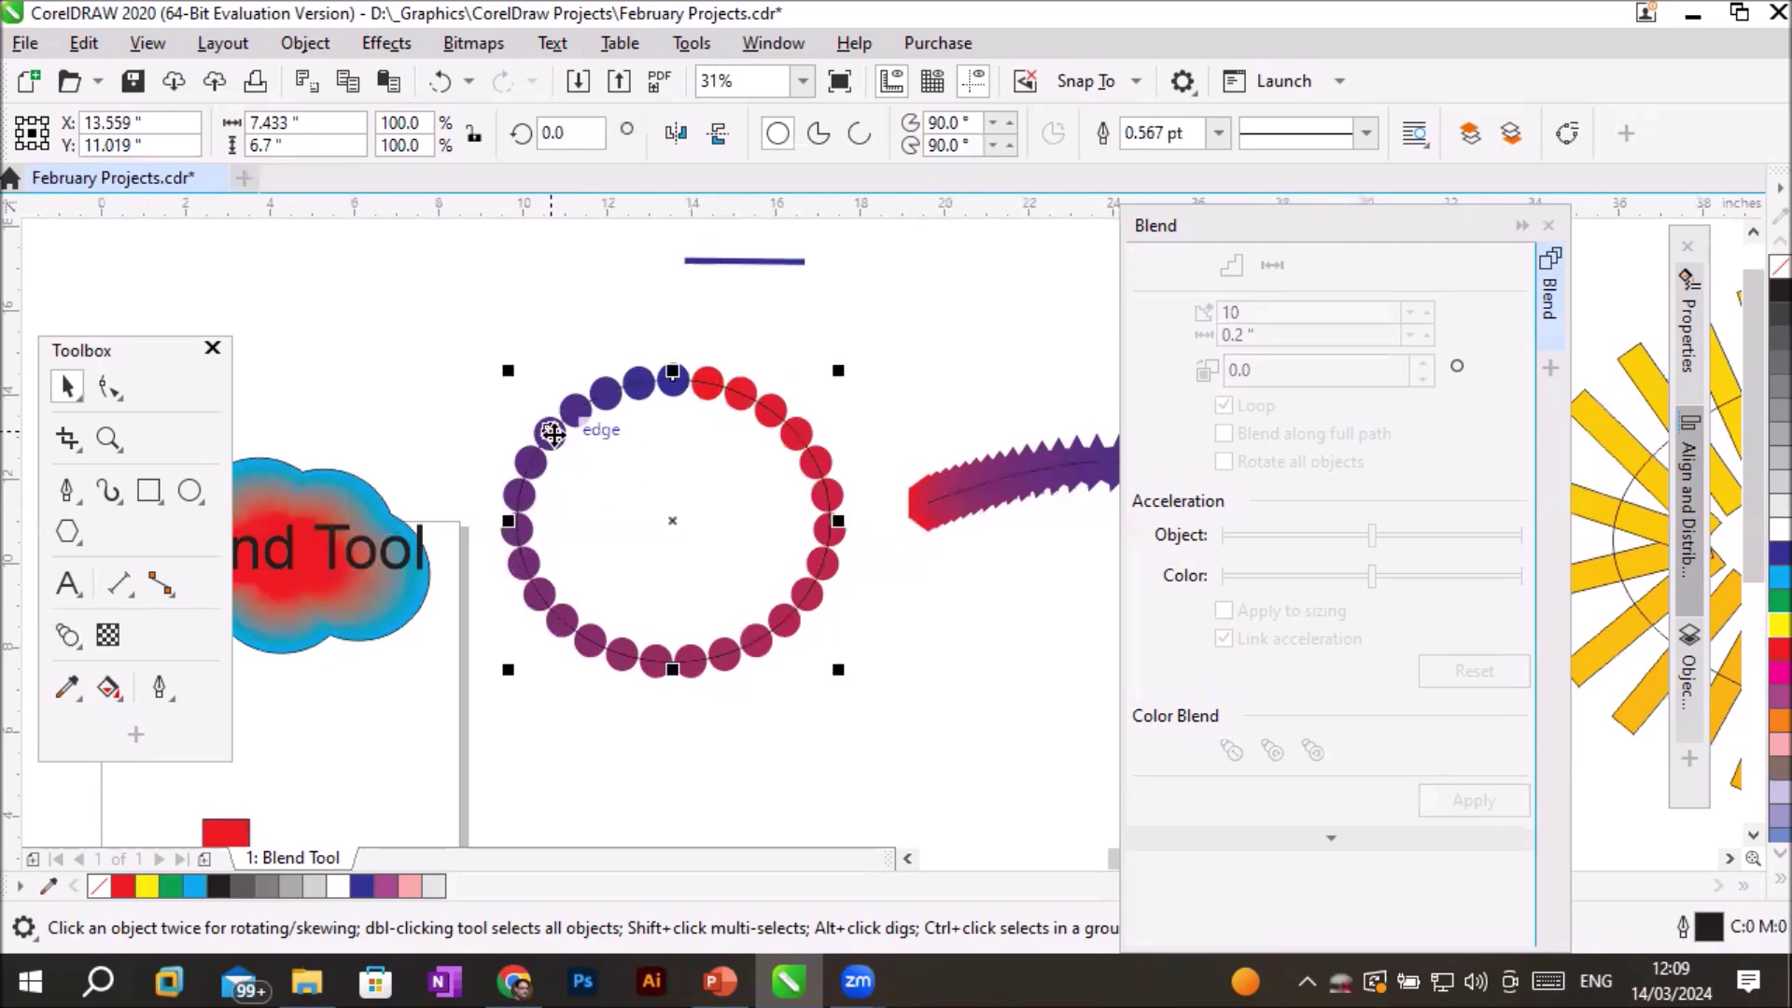
Select the whole circular blend and review its path options and its node-mapping and splitting options.
left_click(63, 632)
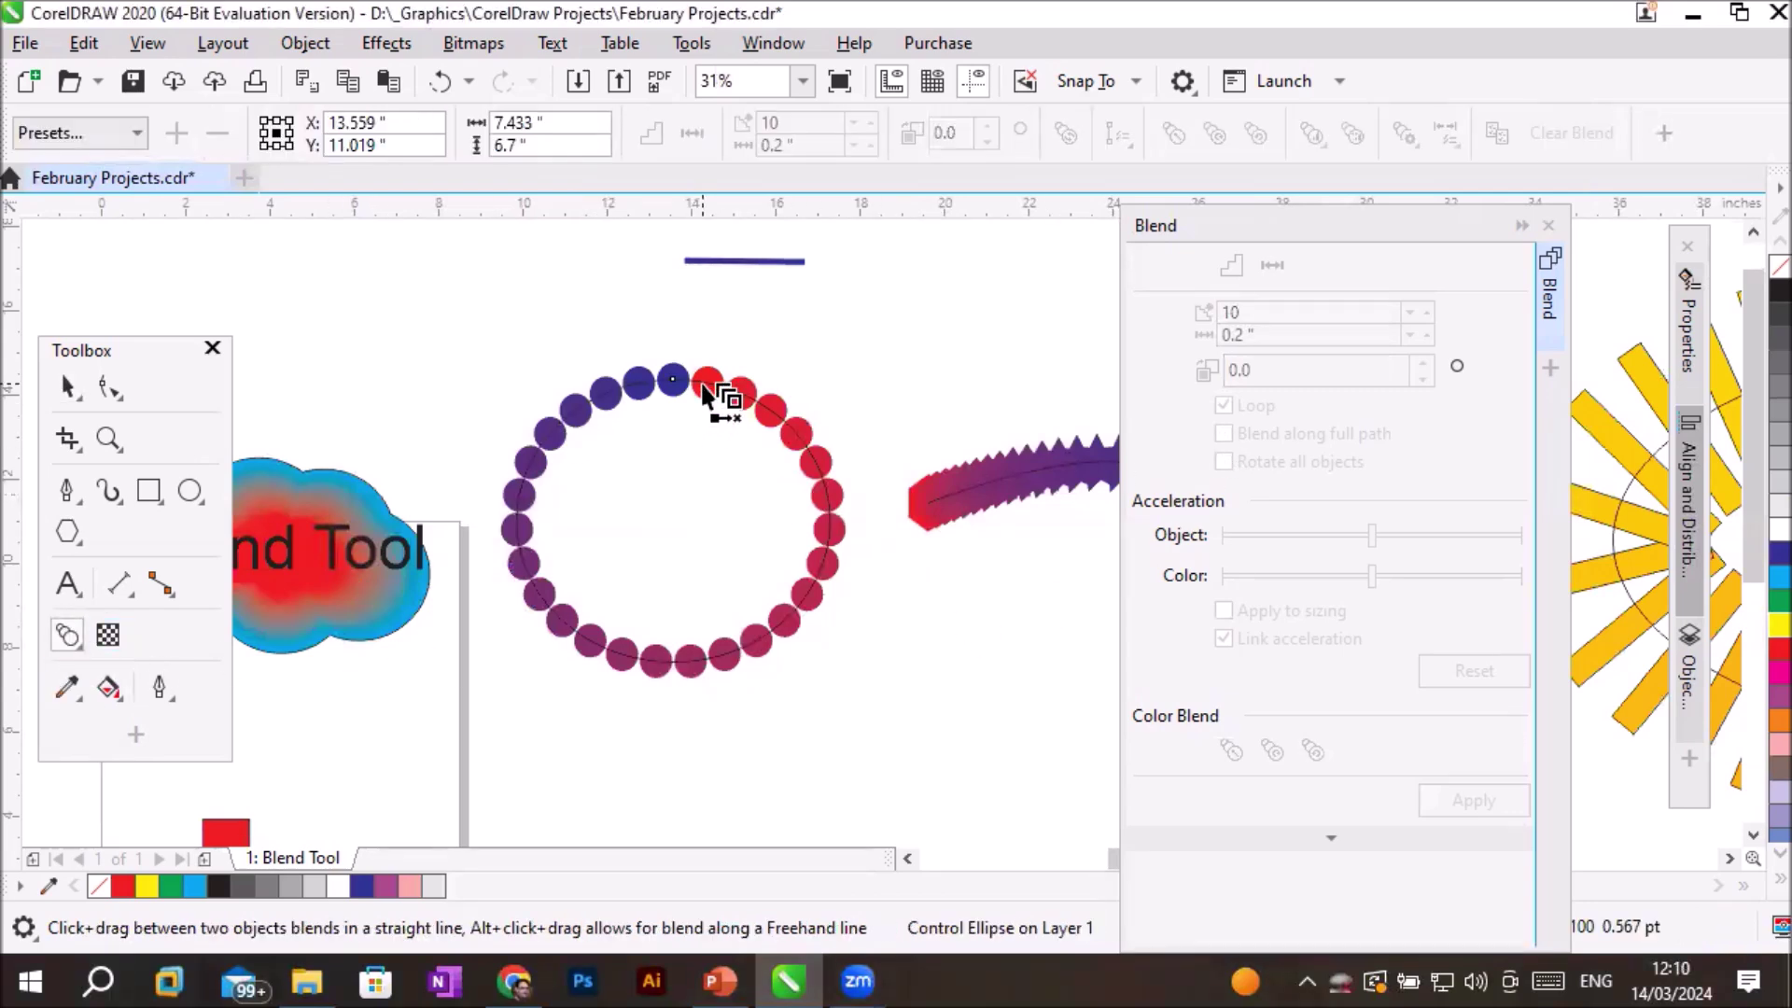
left_click(67, 386)
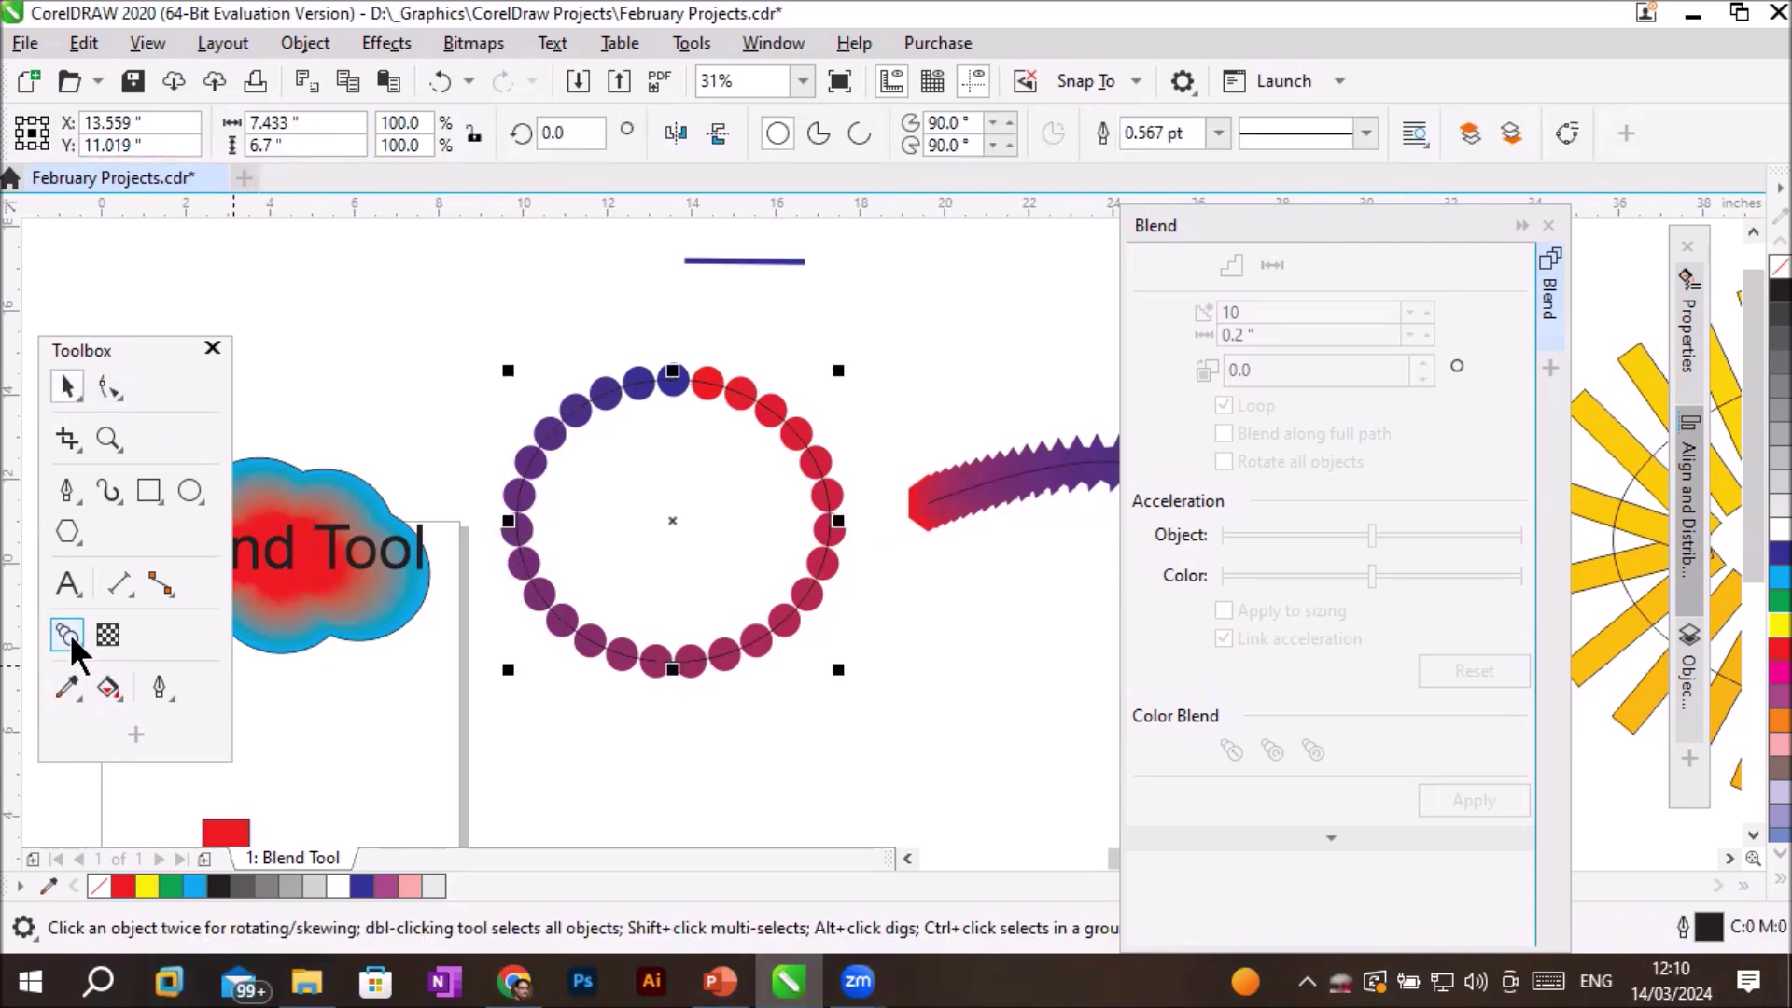
left_click_drag(480, 319, 860, 739)
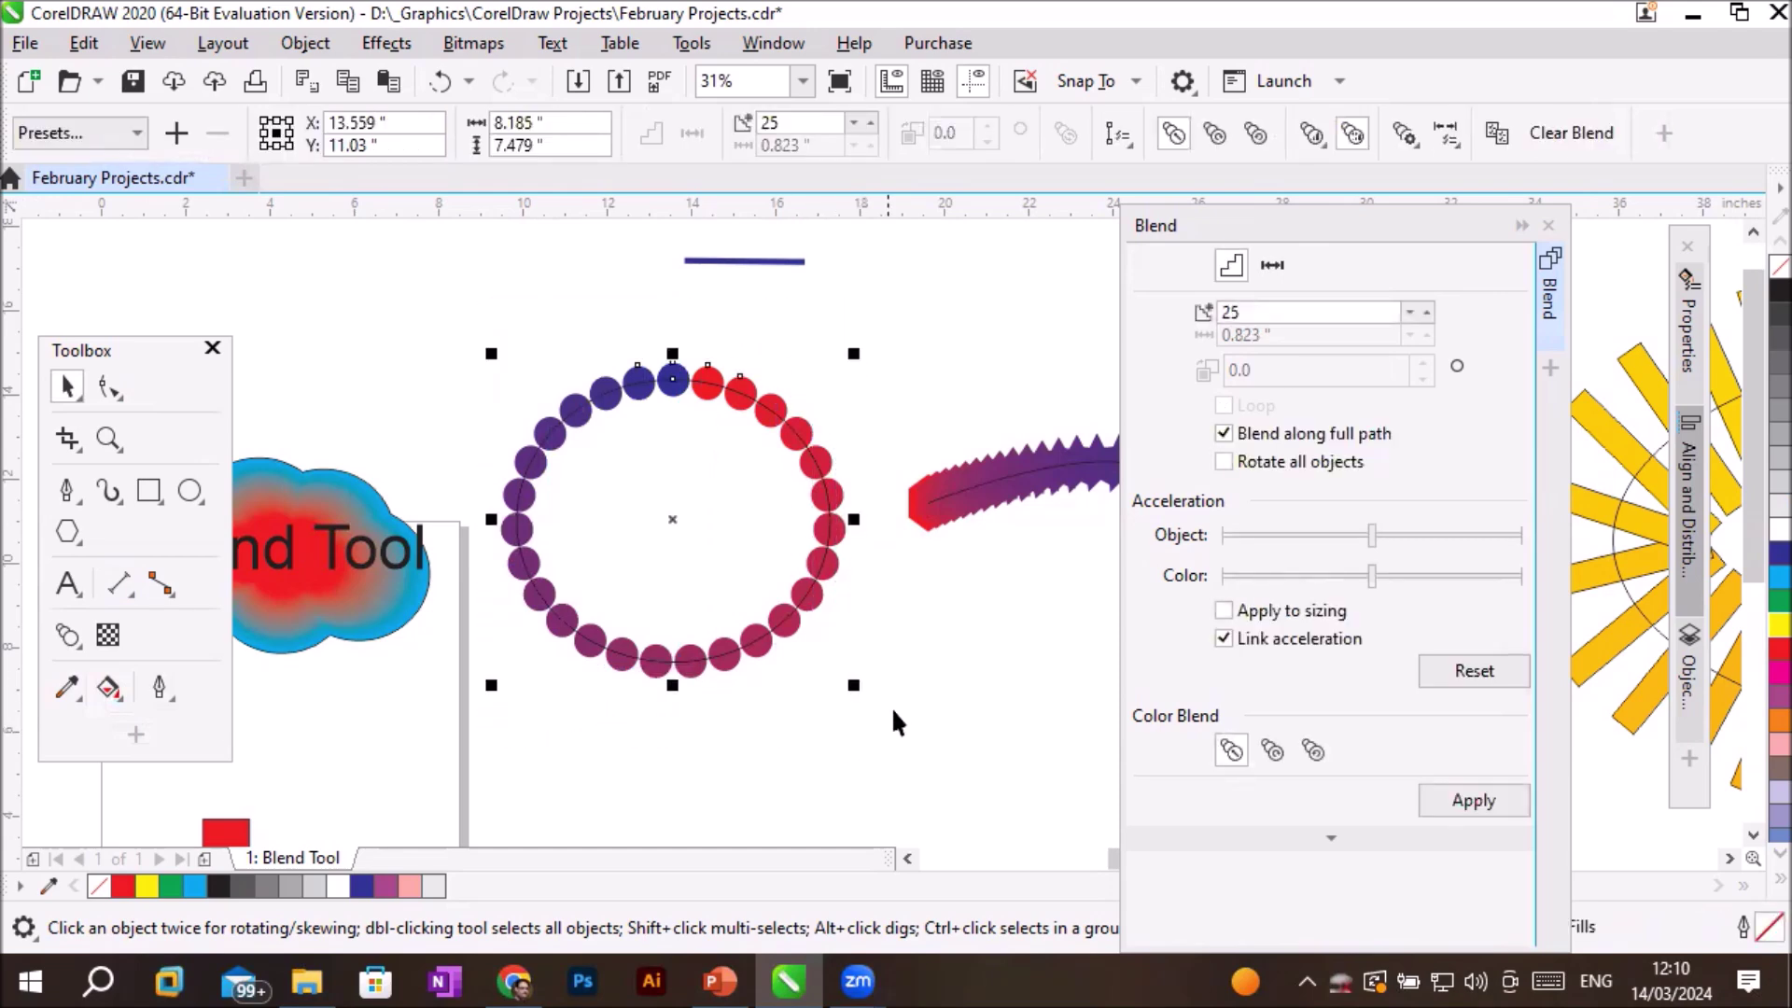
left_click(1118, 133)
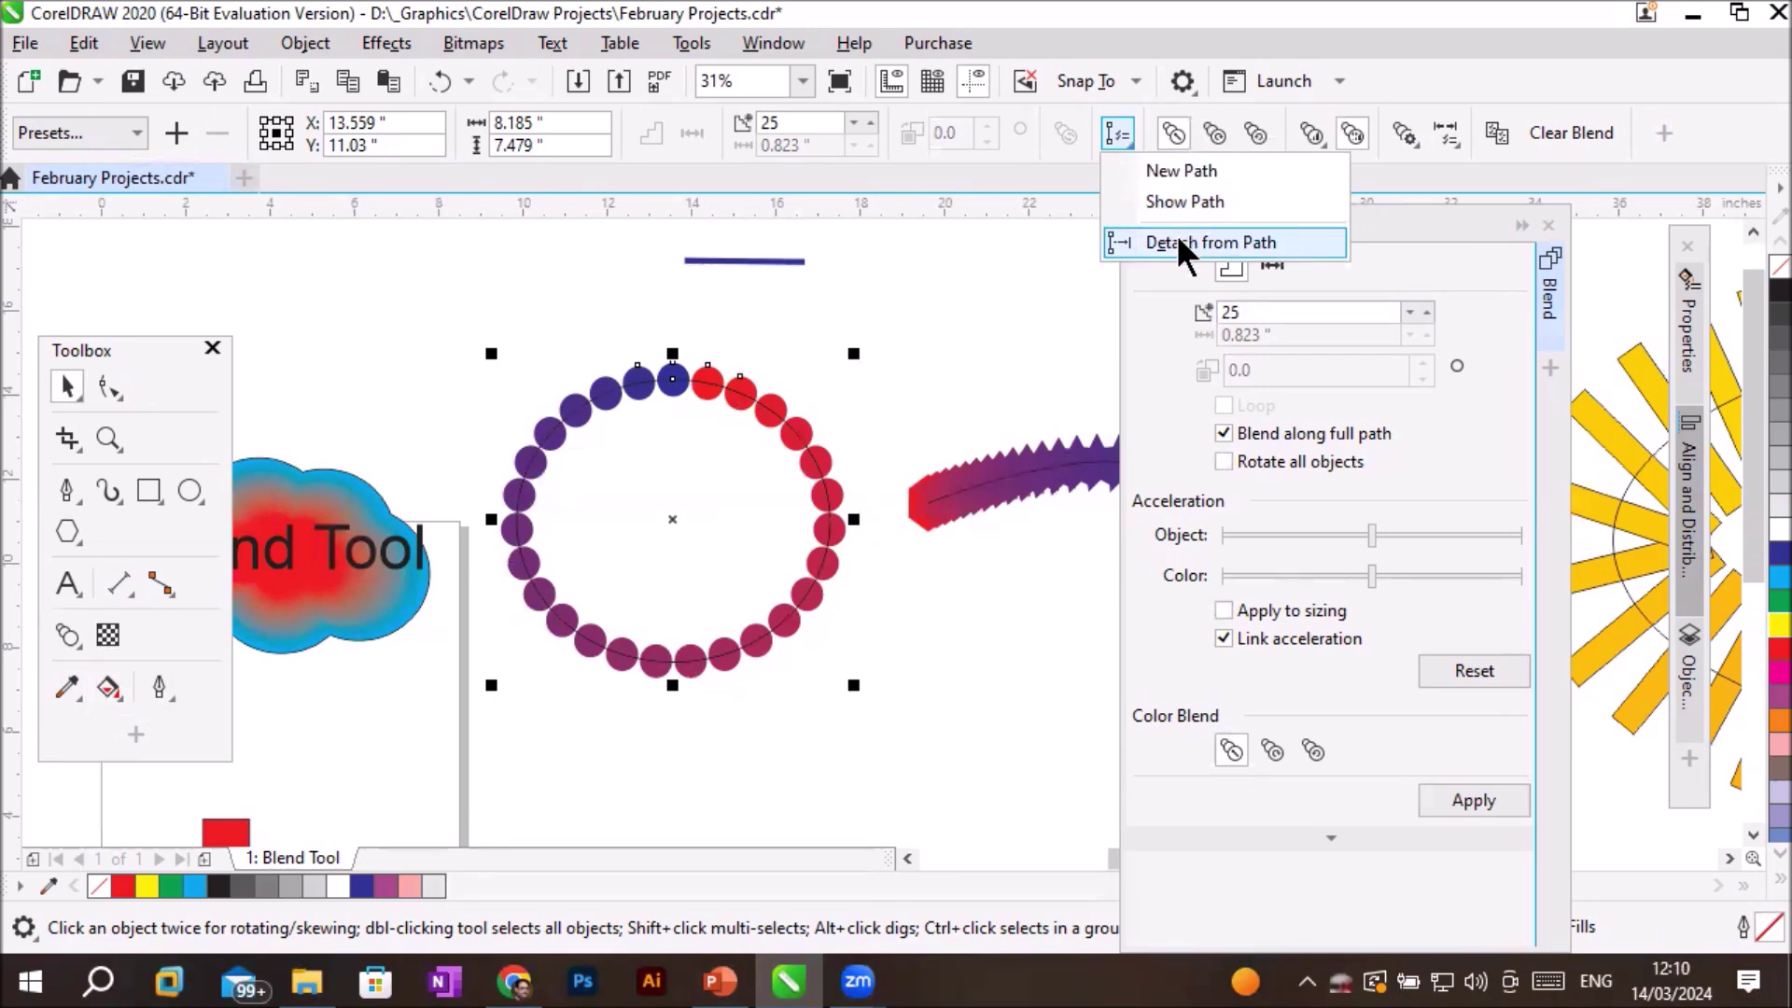
left_click(1120, 116)
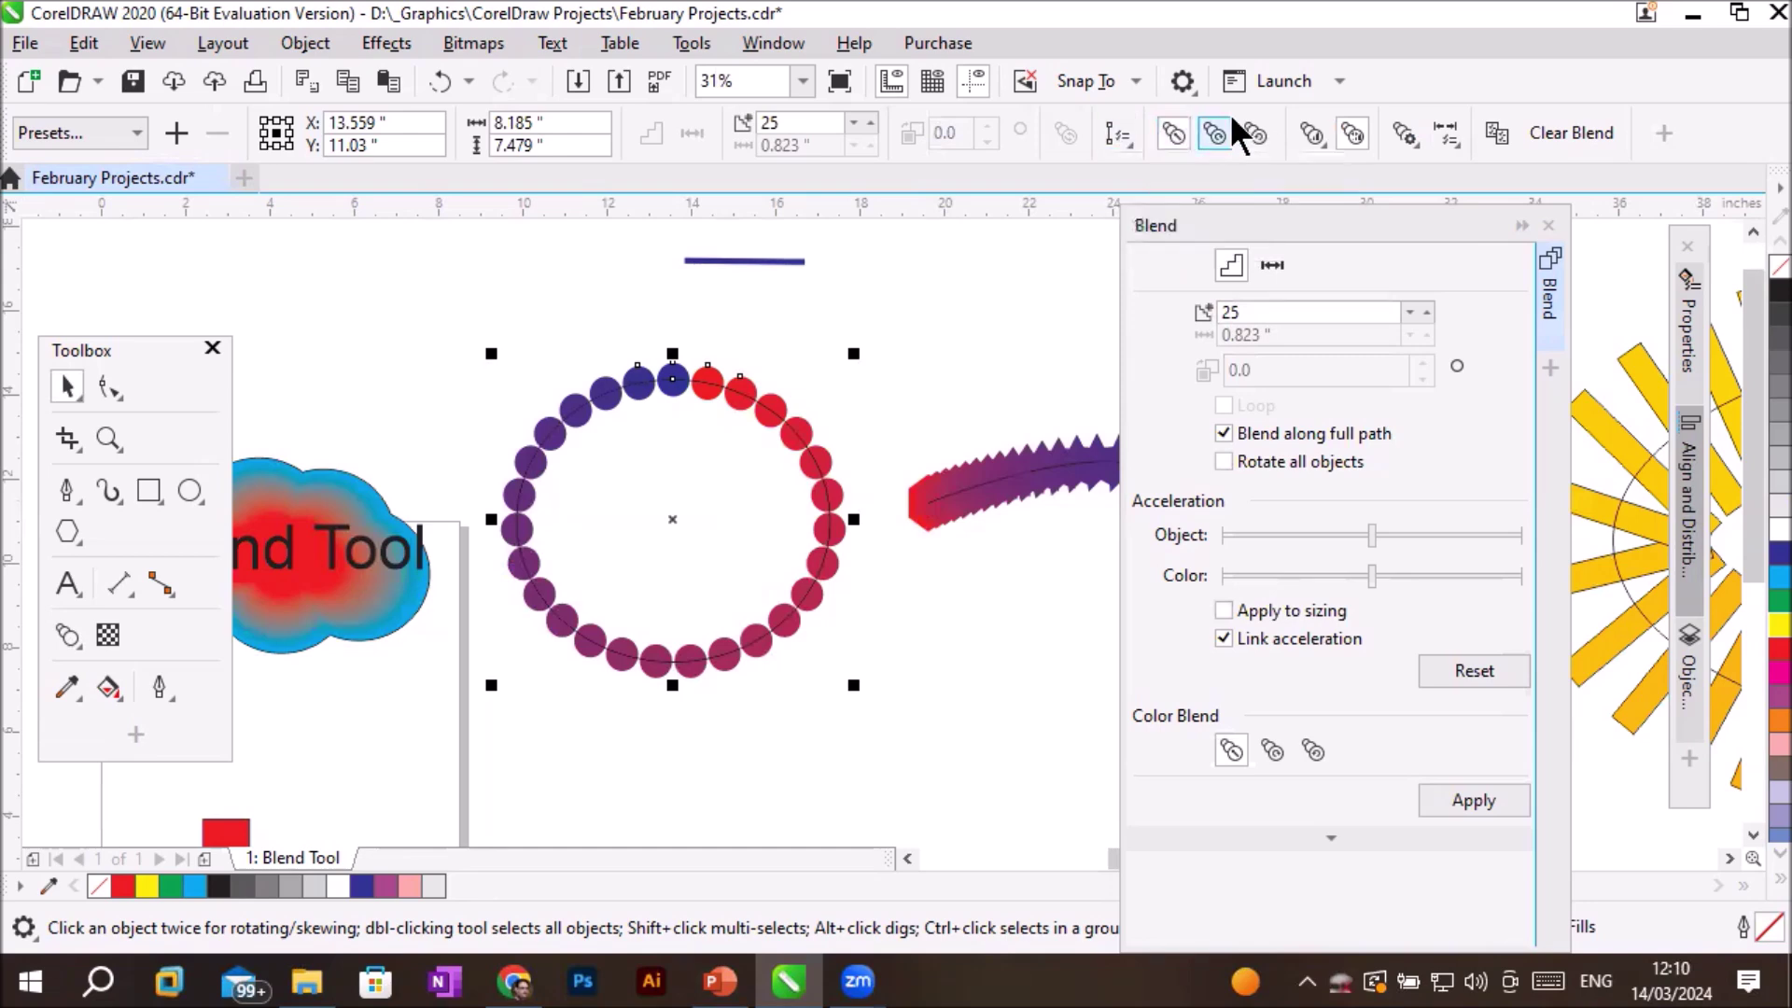
left_click(1314, 136)
left_click(1314, 137)
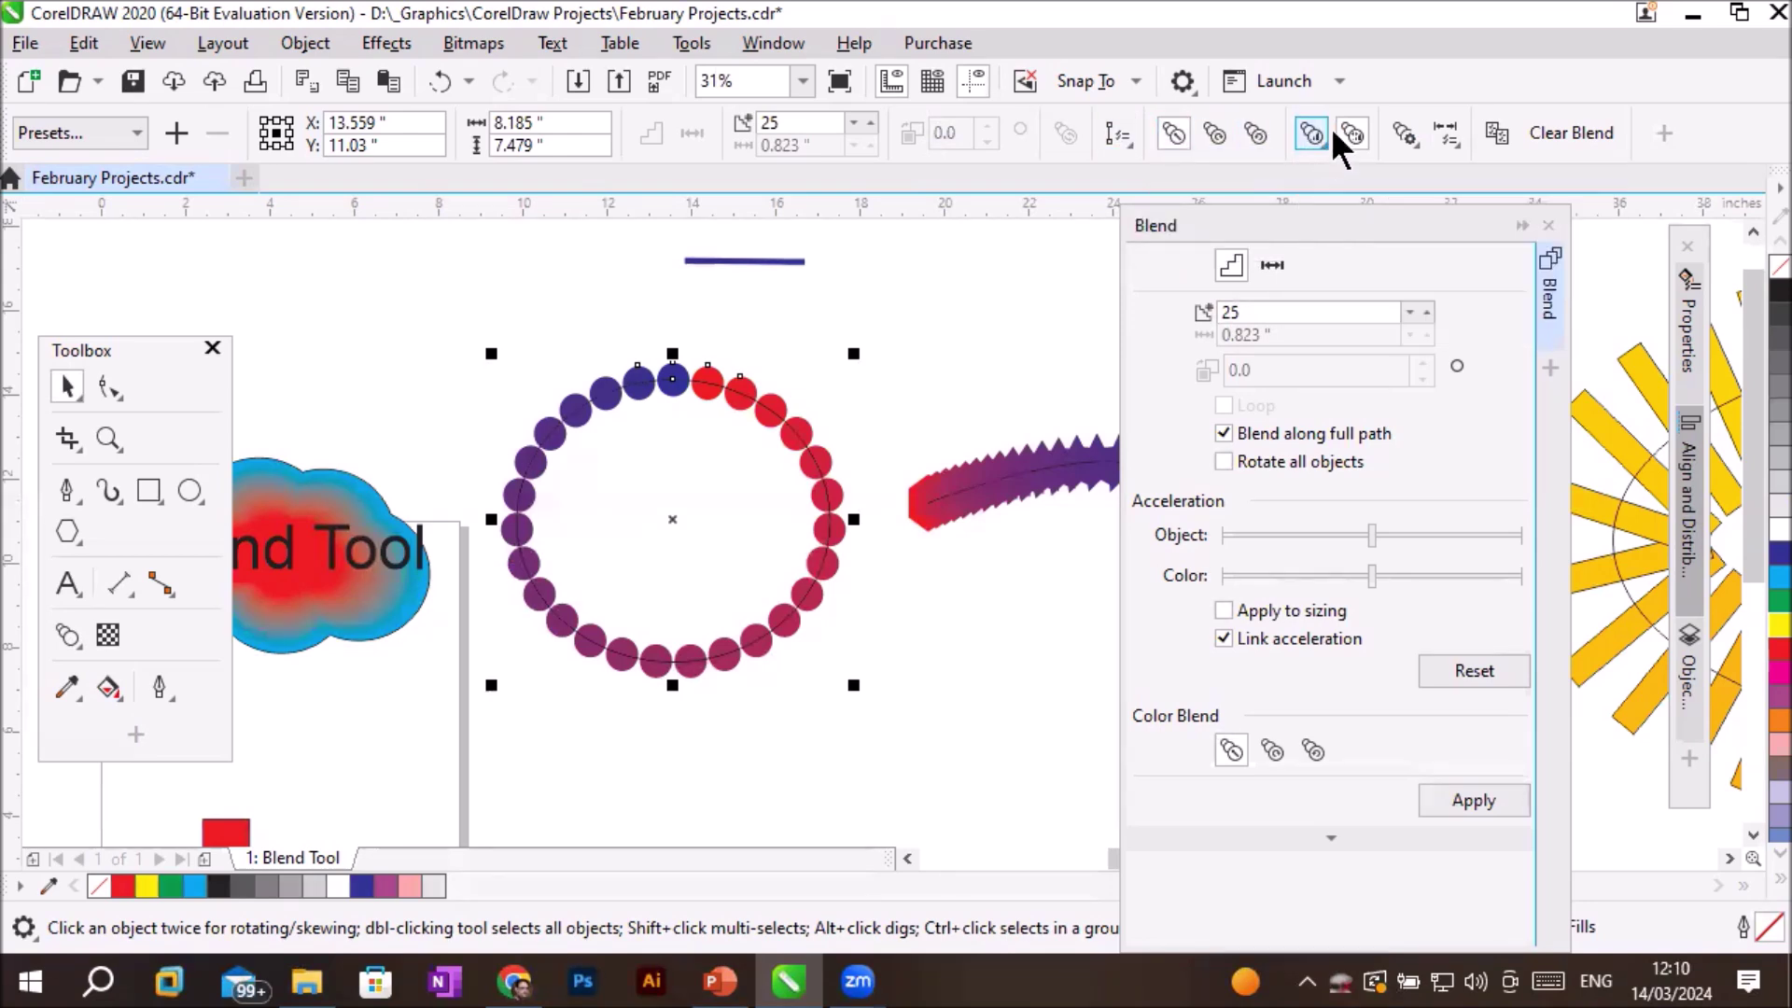
left_click(1404, 136)
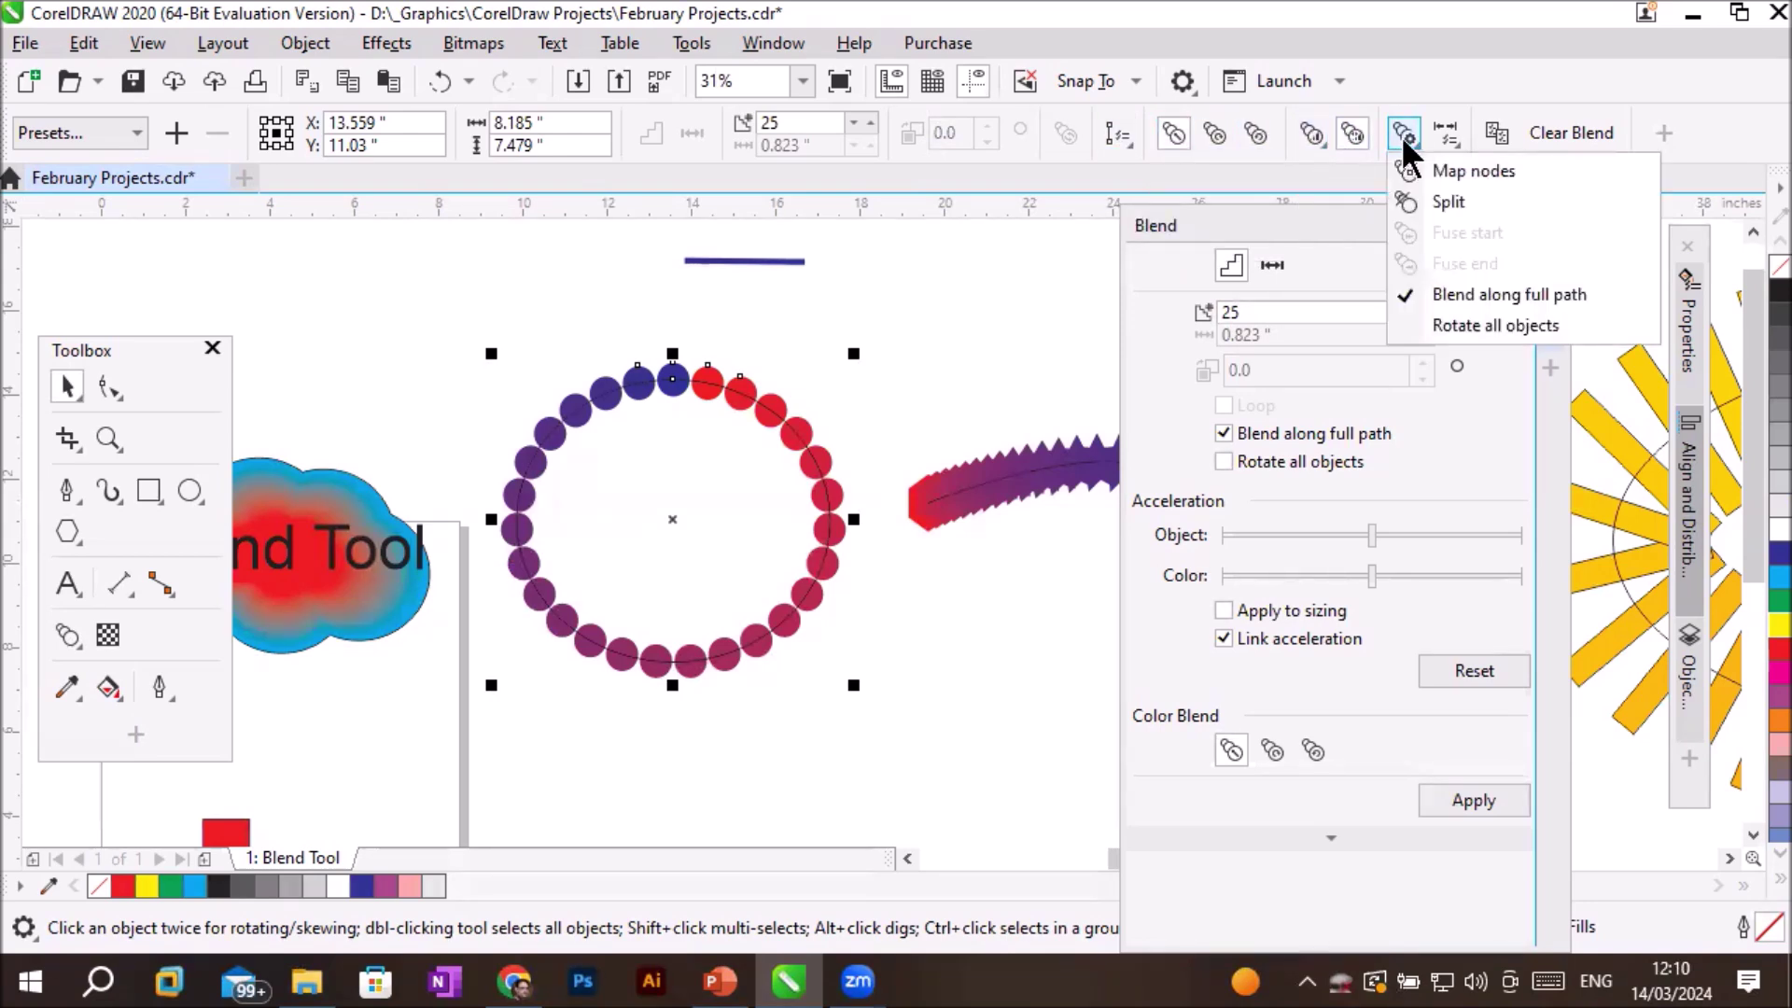
left_click(1400, 134)
Show the circular blend's start object, reselect the whole blend, and show its end object.
left_click(1443, 136)
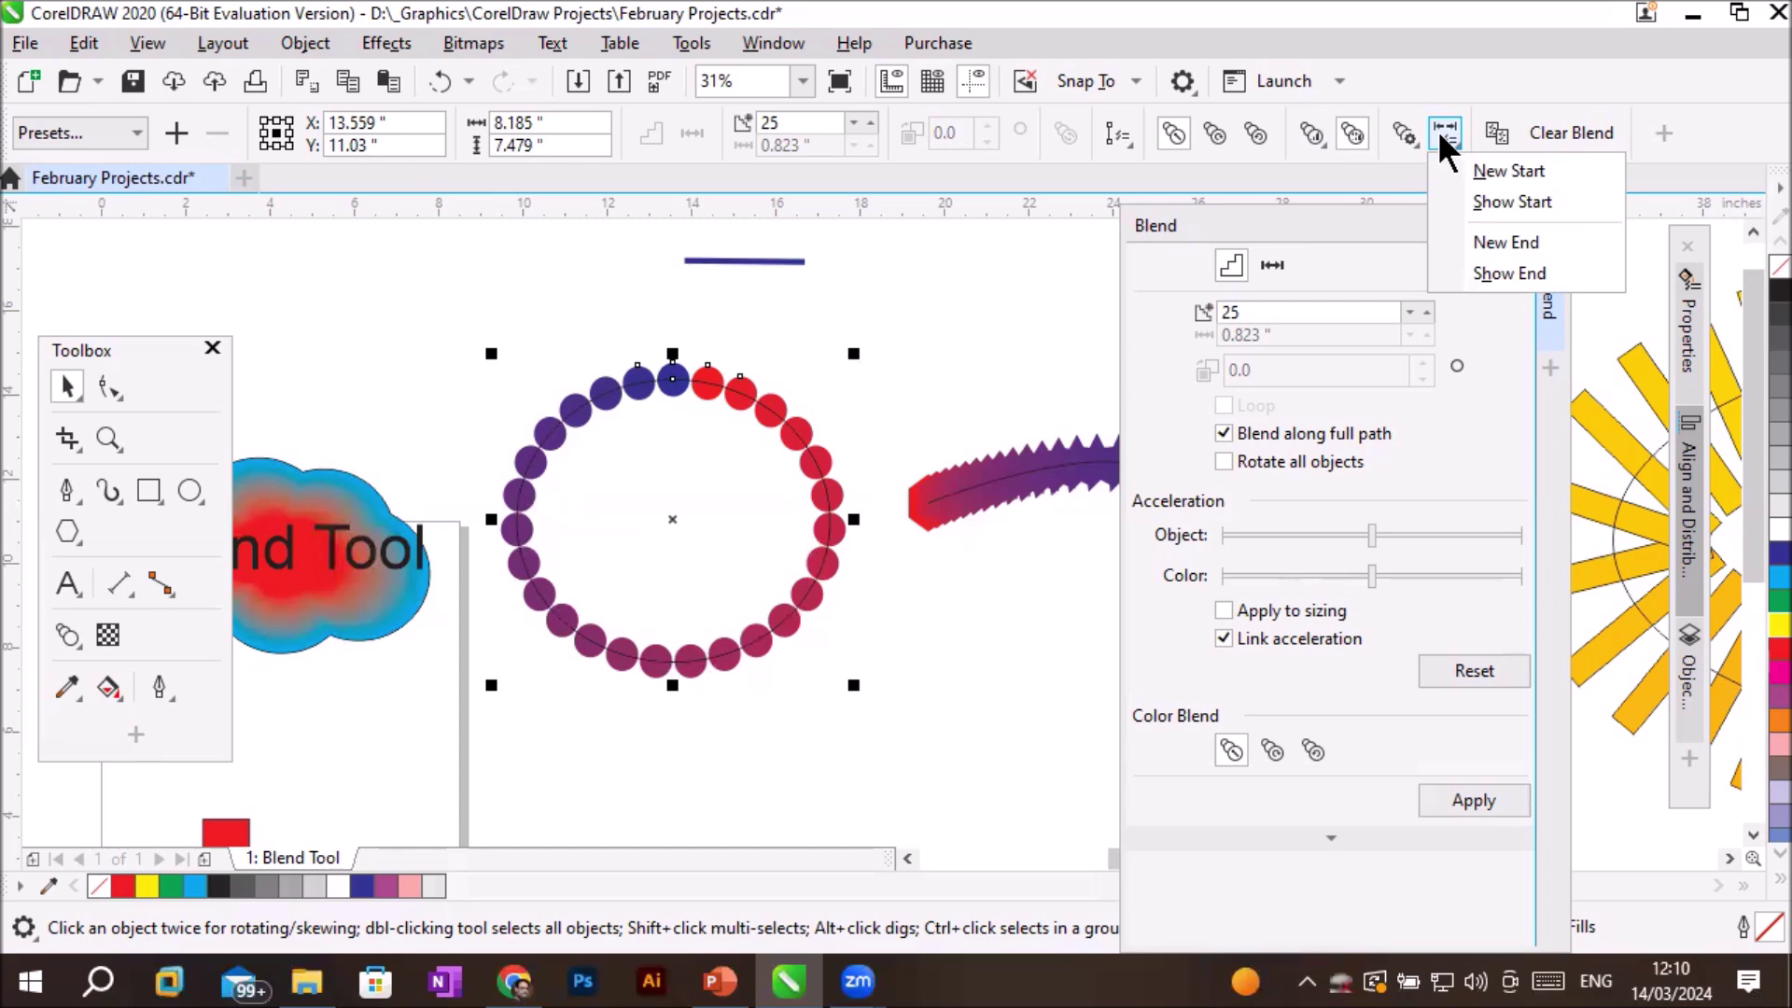
left_click(1446, 132)
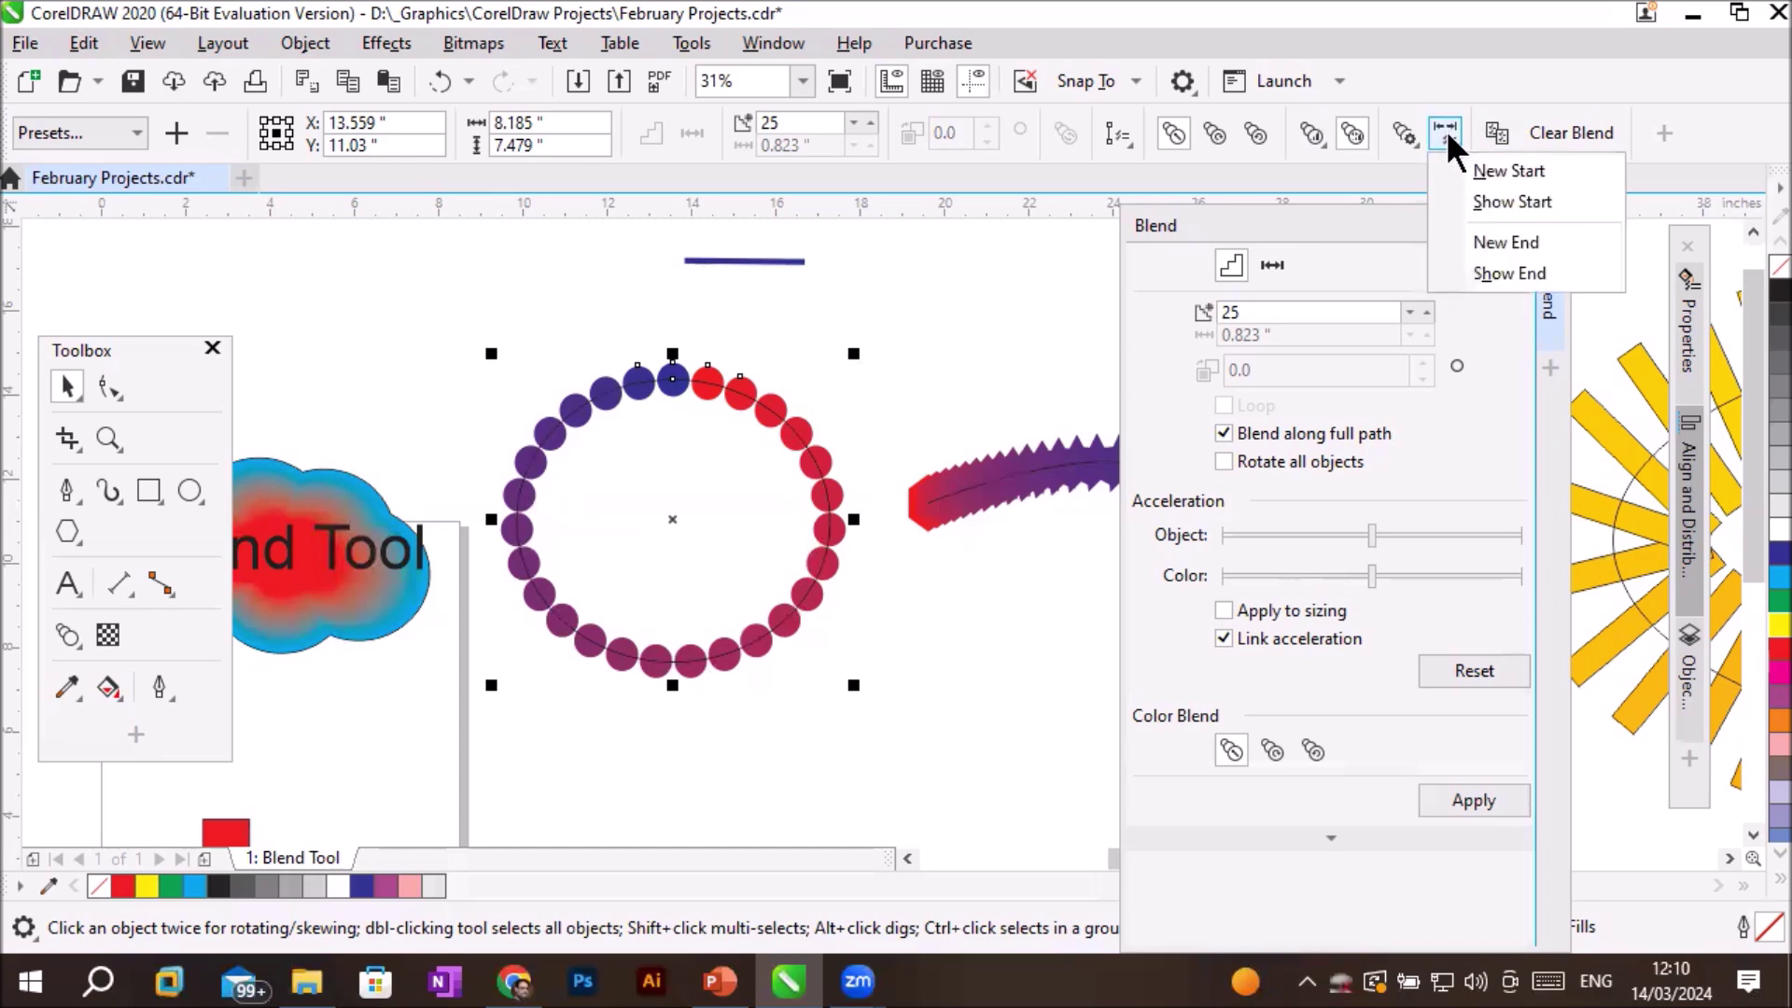
left_click(1492, 204)
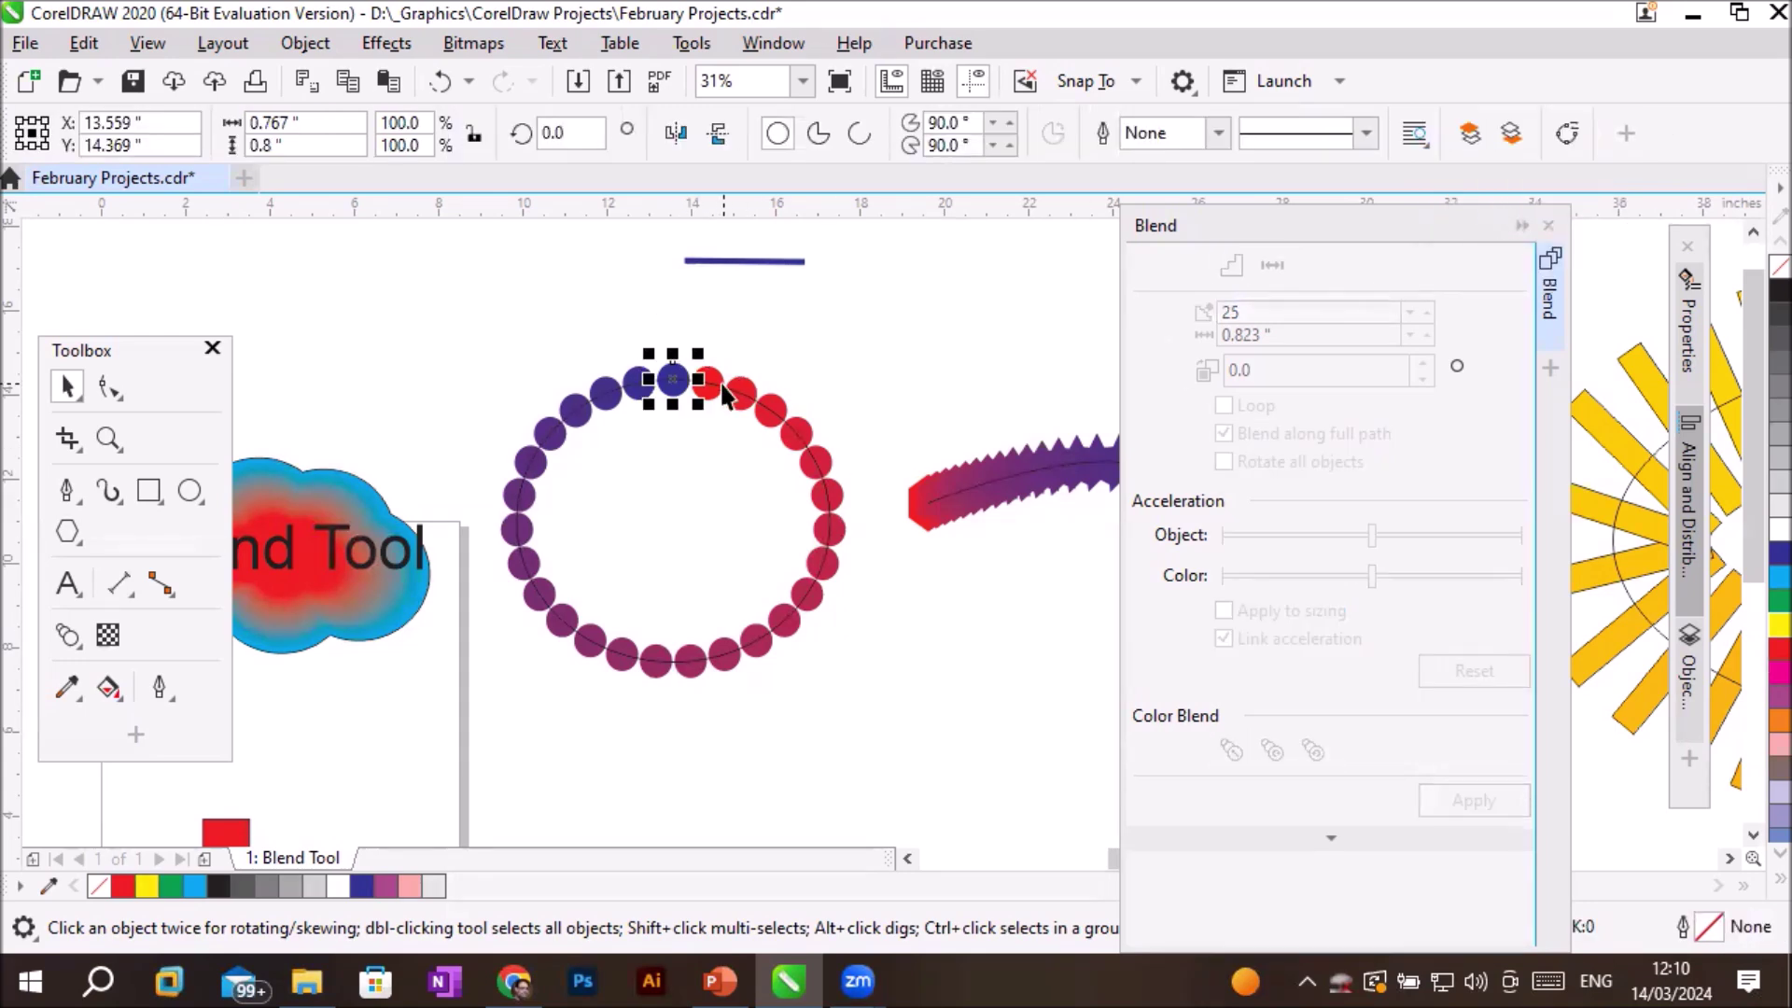
left_click_drag(473, 314, 866, 752)
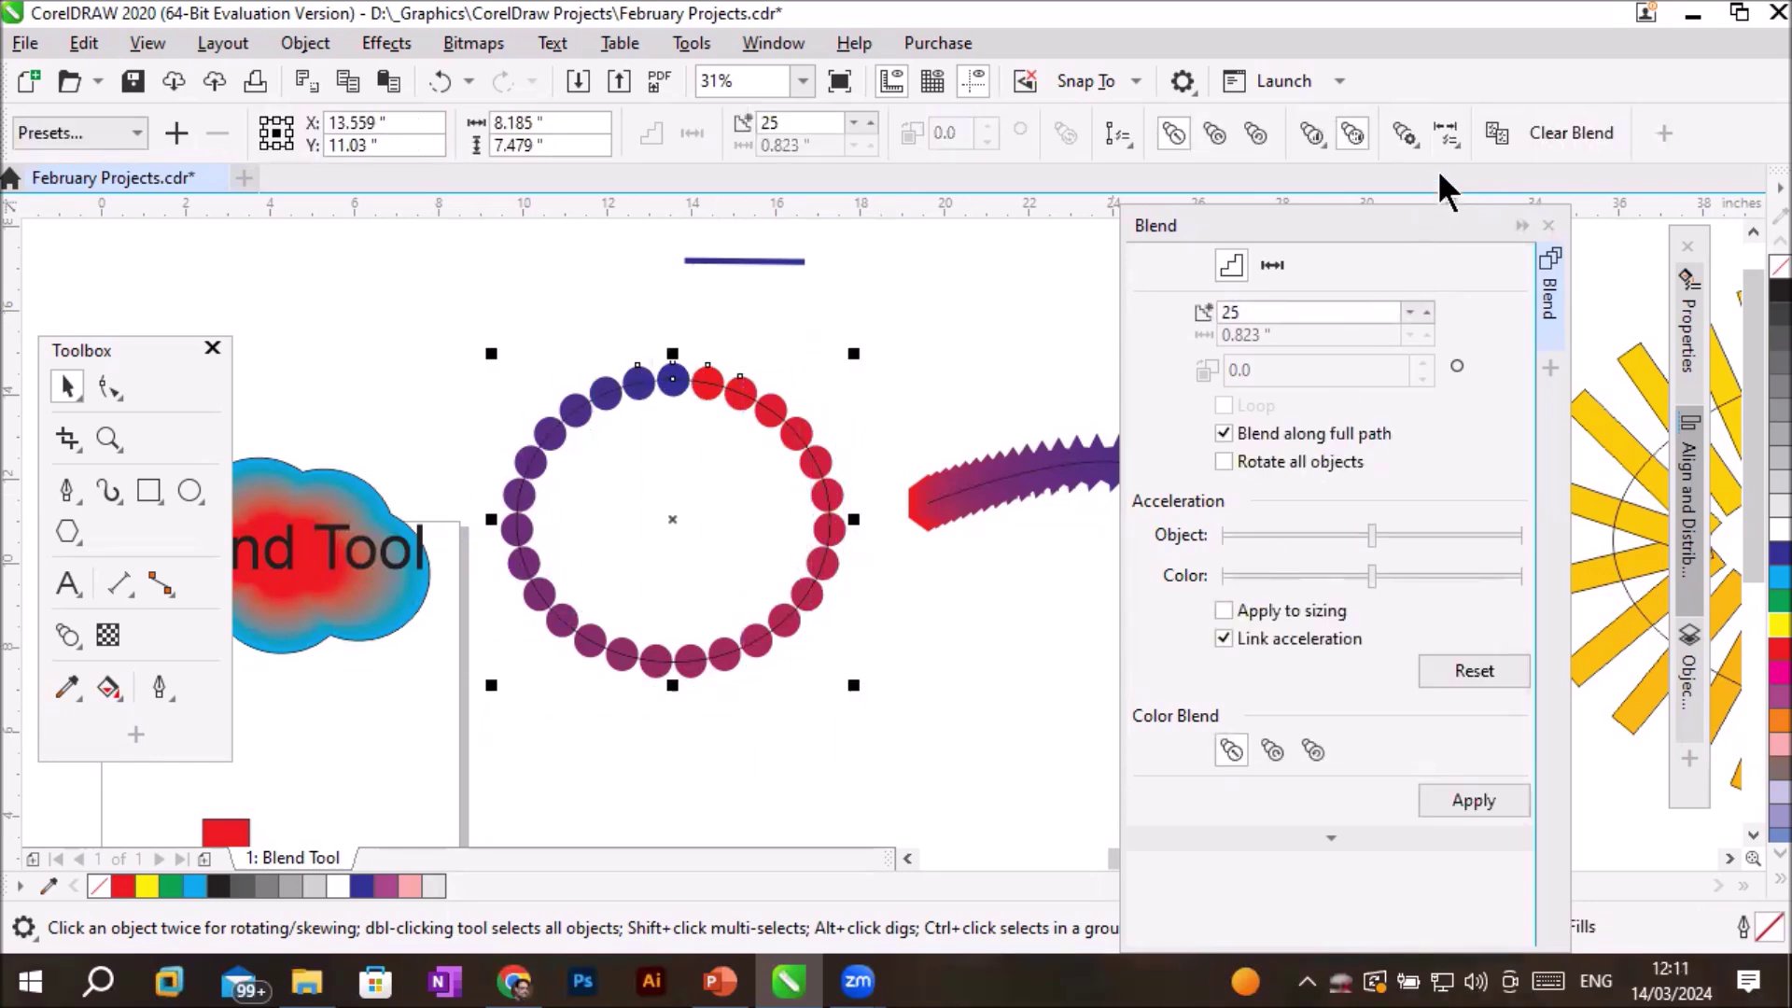
left_click(1446, 135)
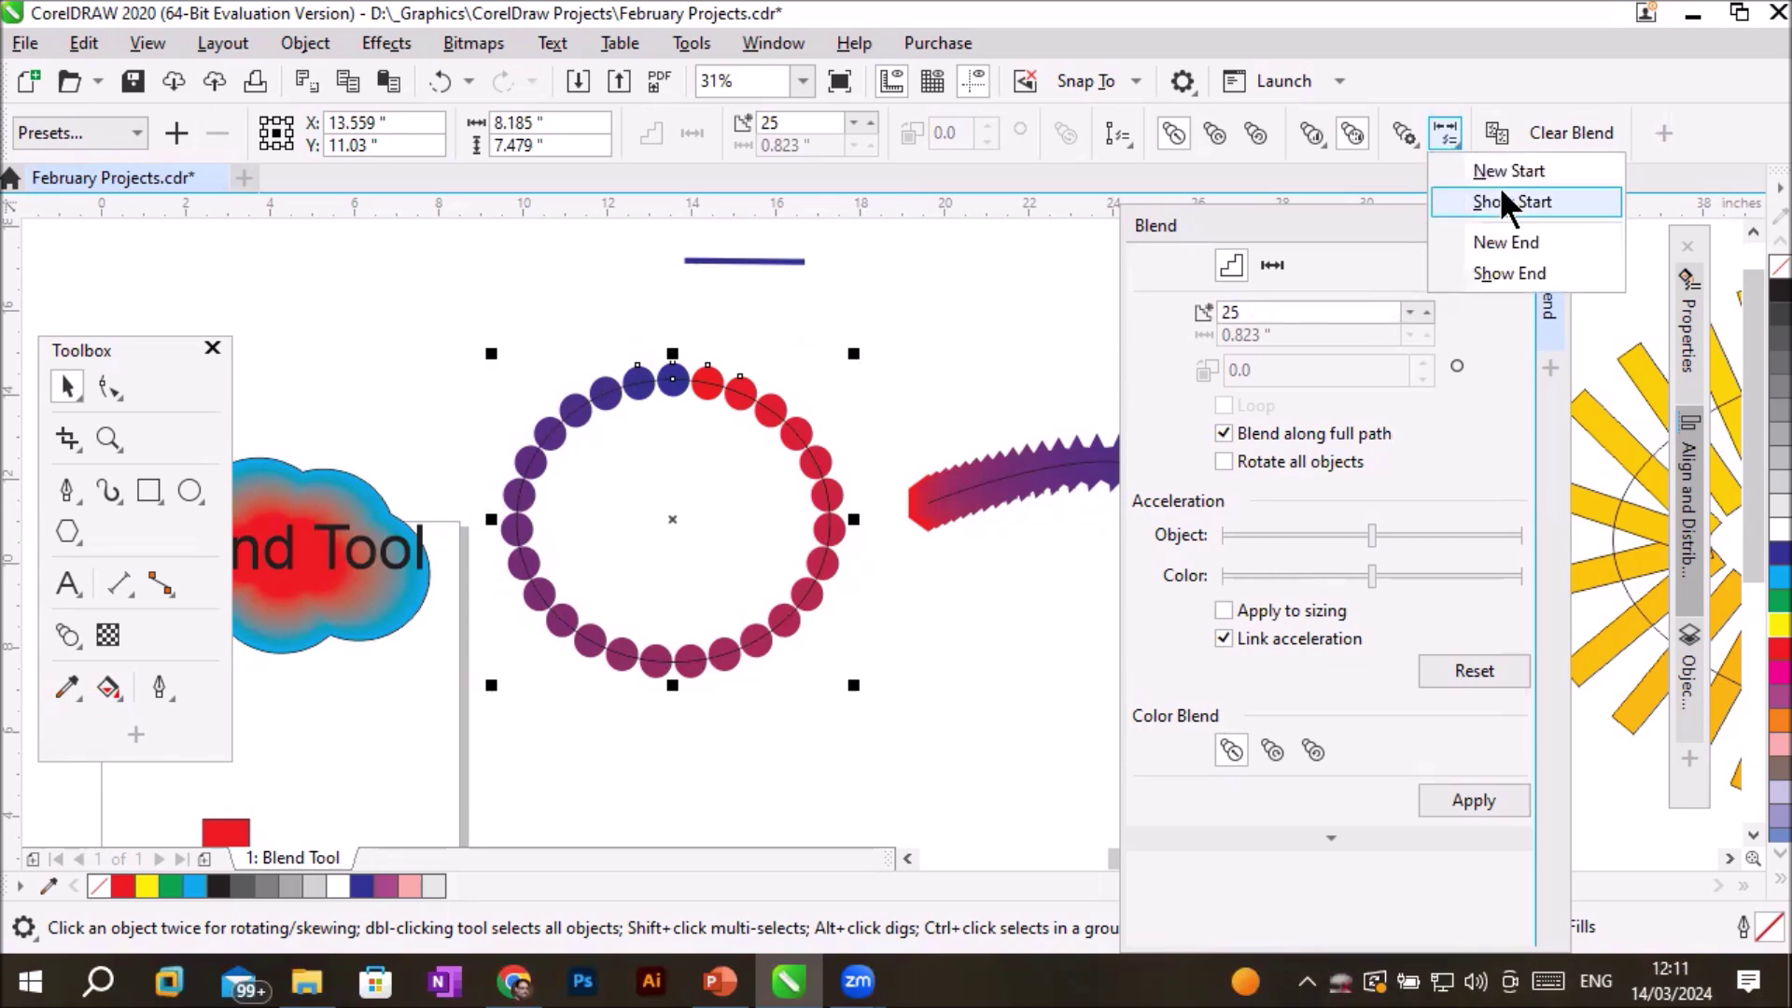
left_click(1499, 271)
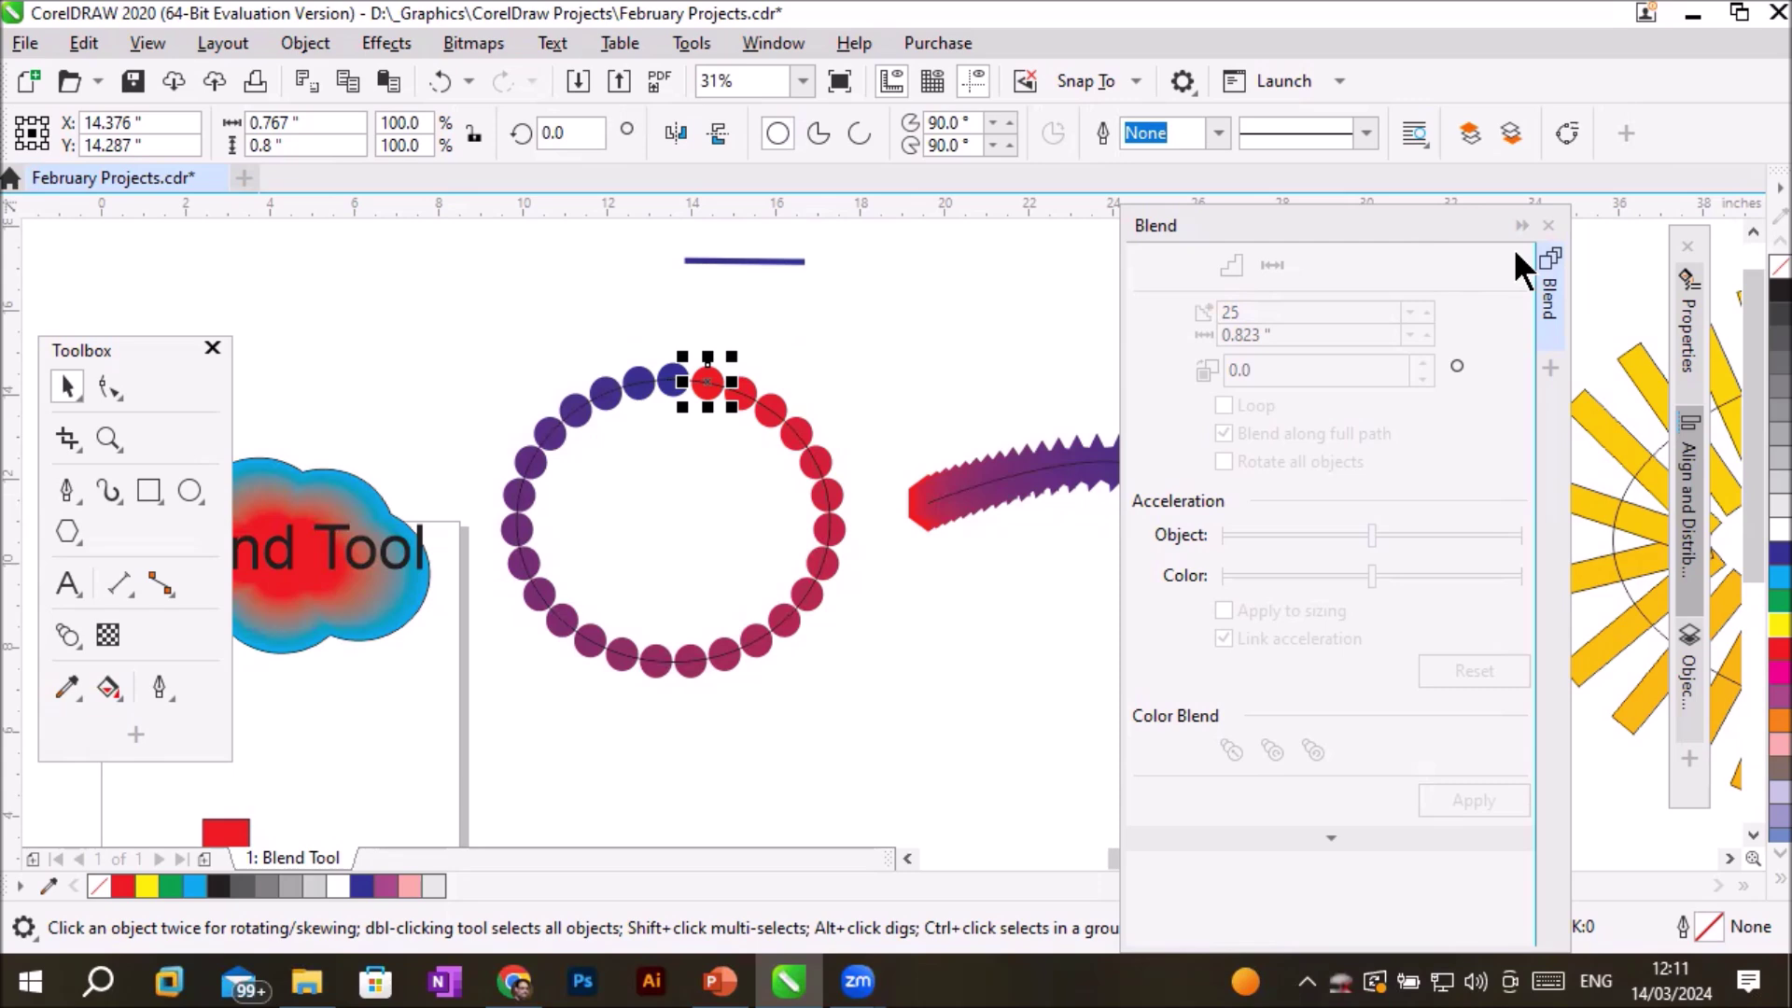
left_click_drag(458, 313, 880, 717)
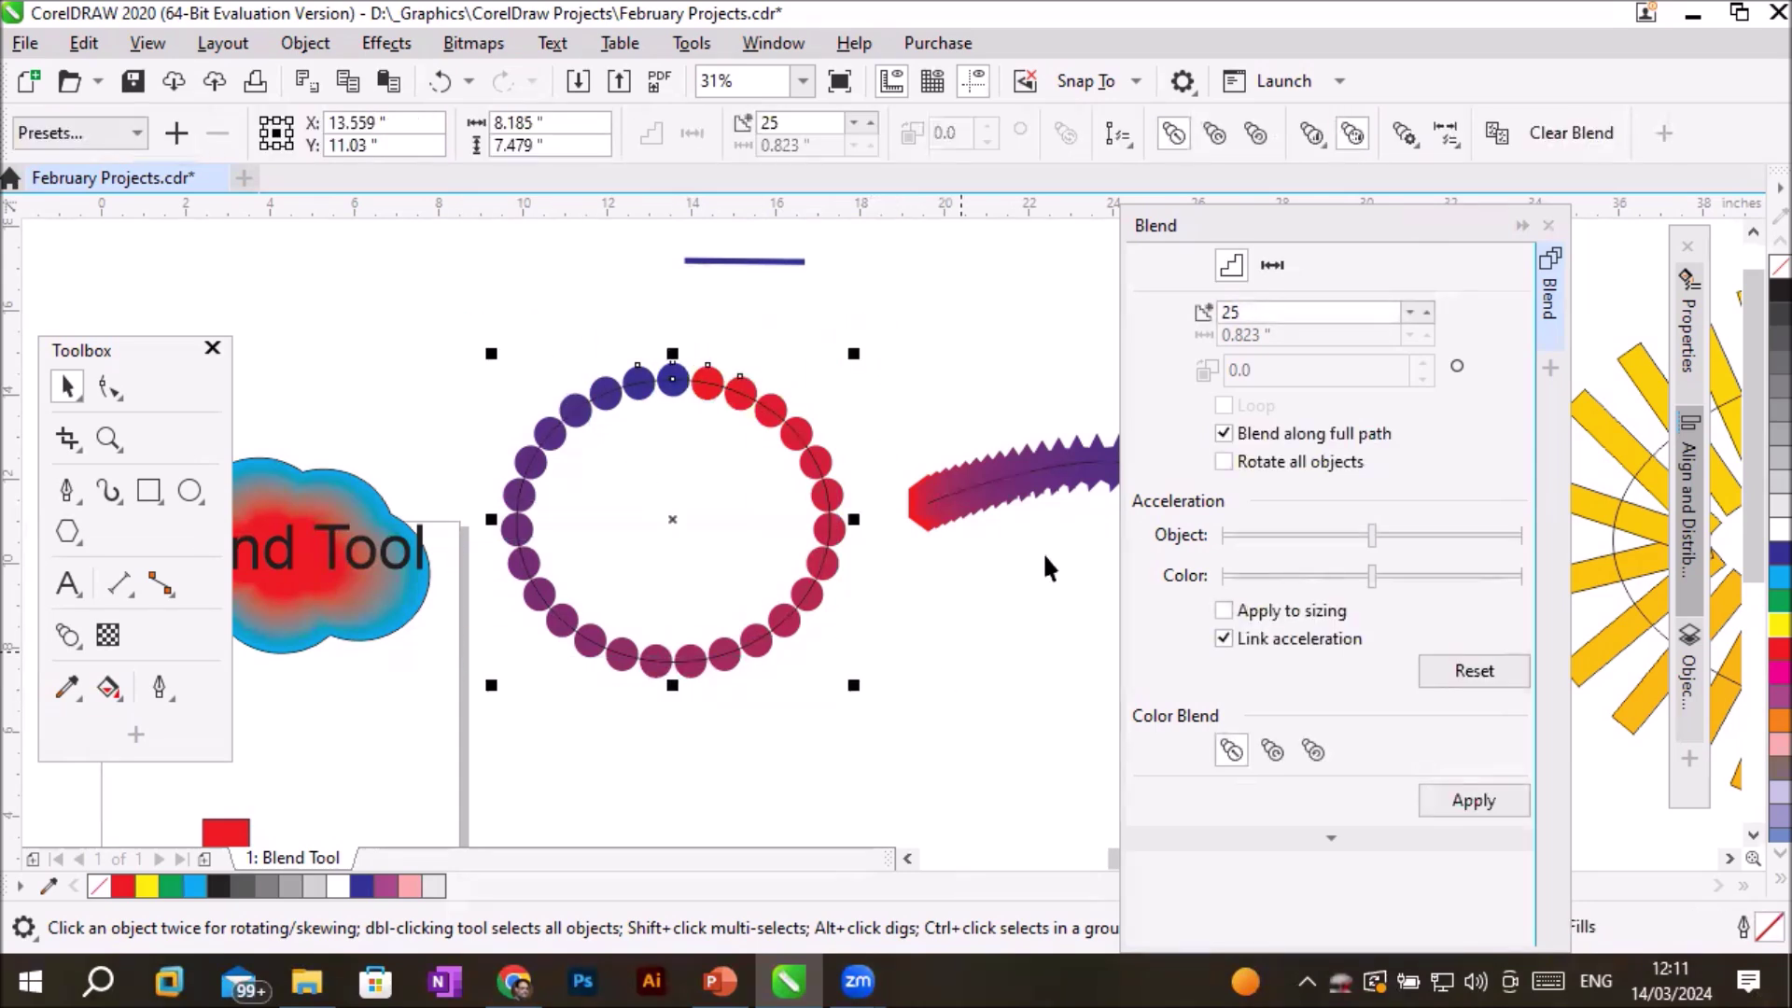
left_click(1405, 133)
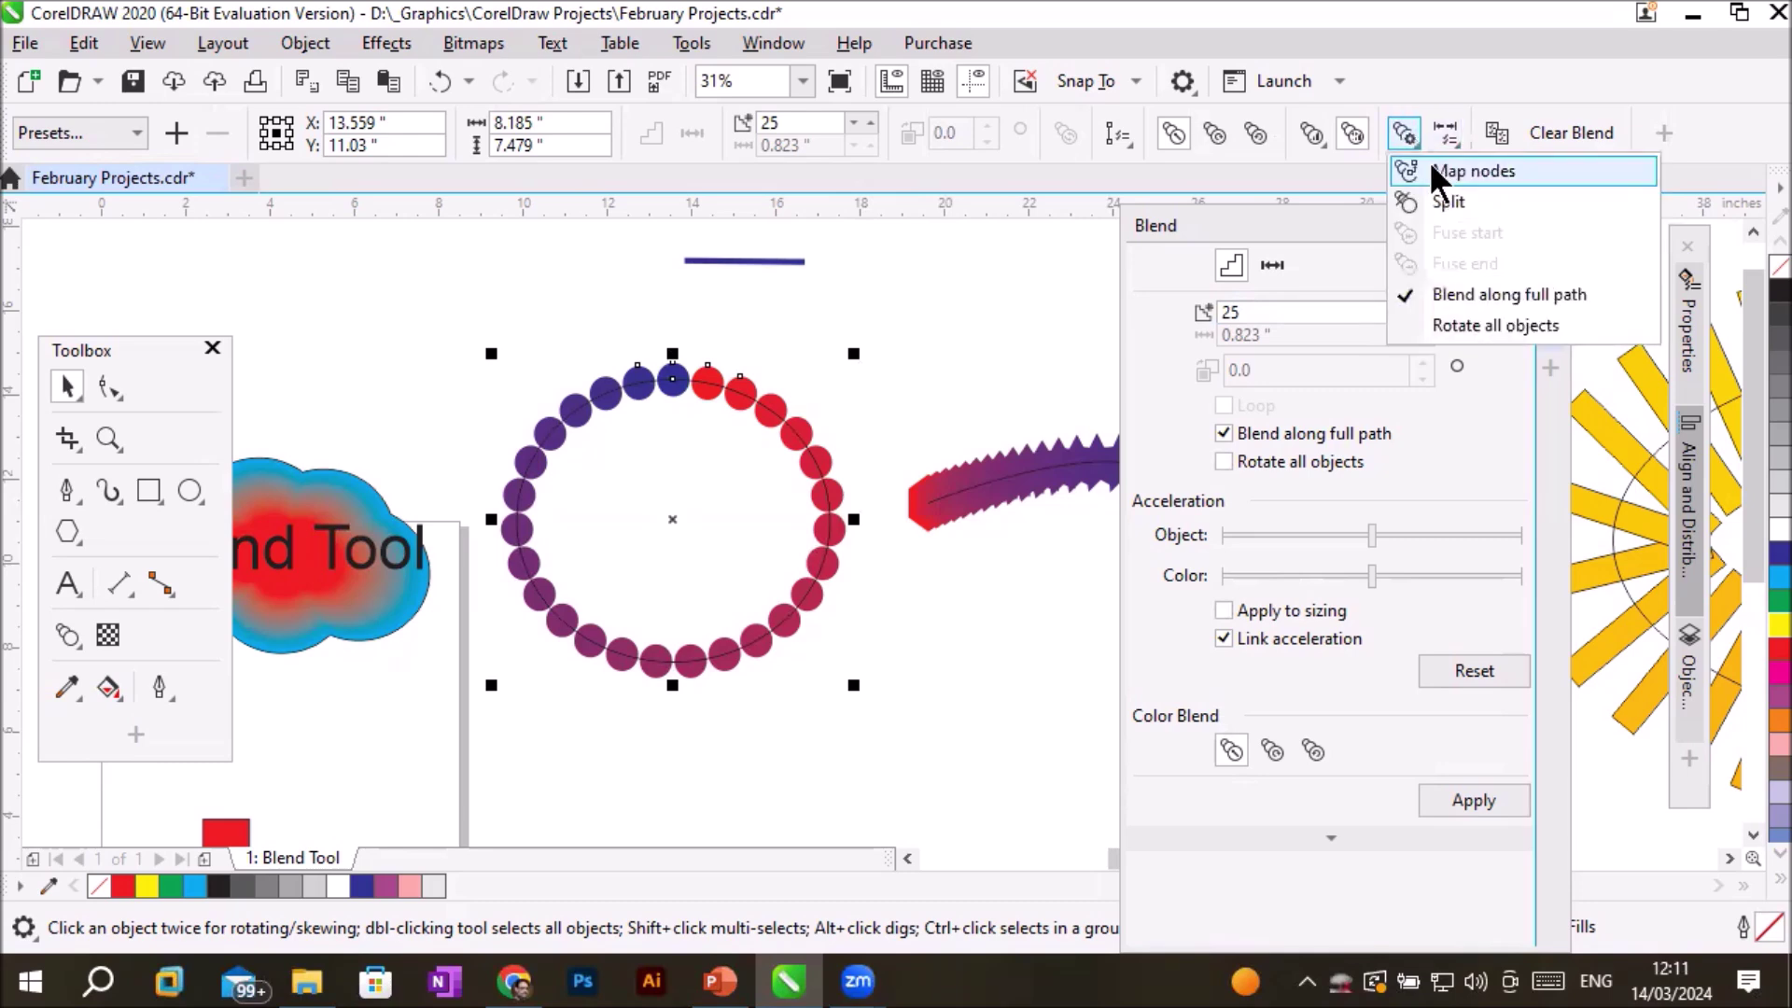
left_click(1428, 166)
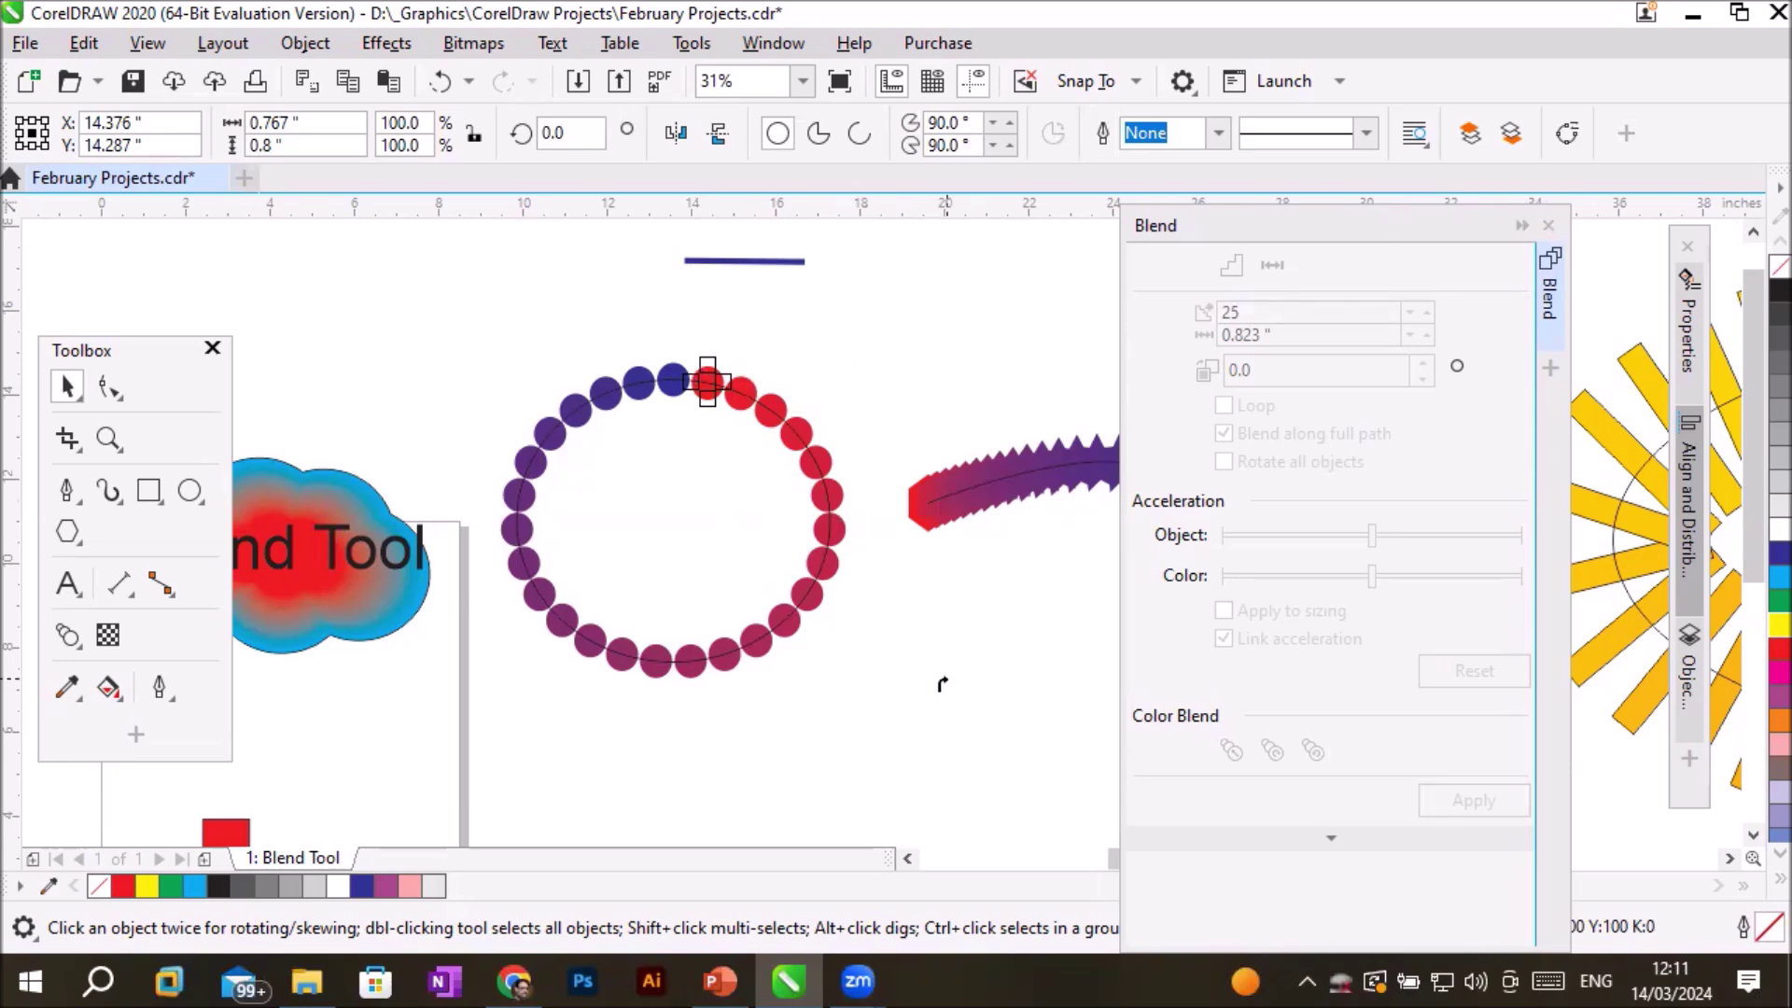
left_click(68, 385)
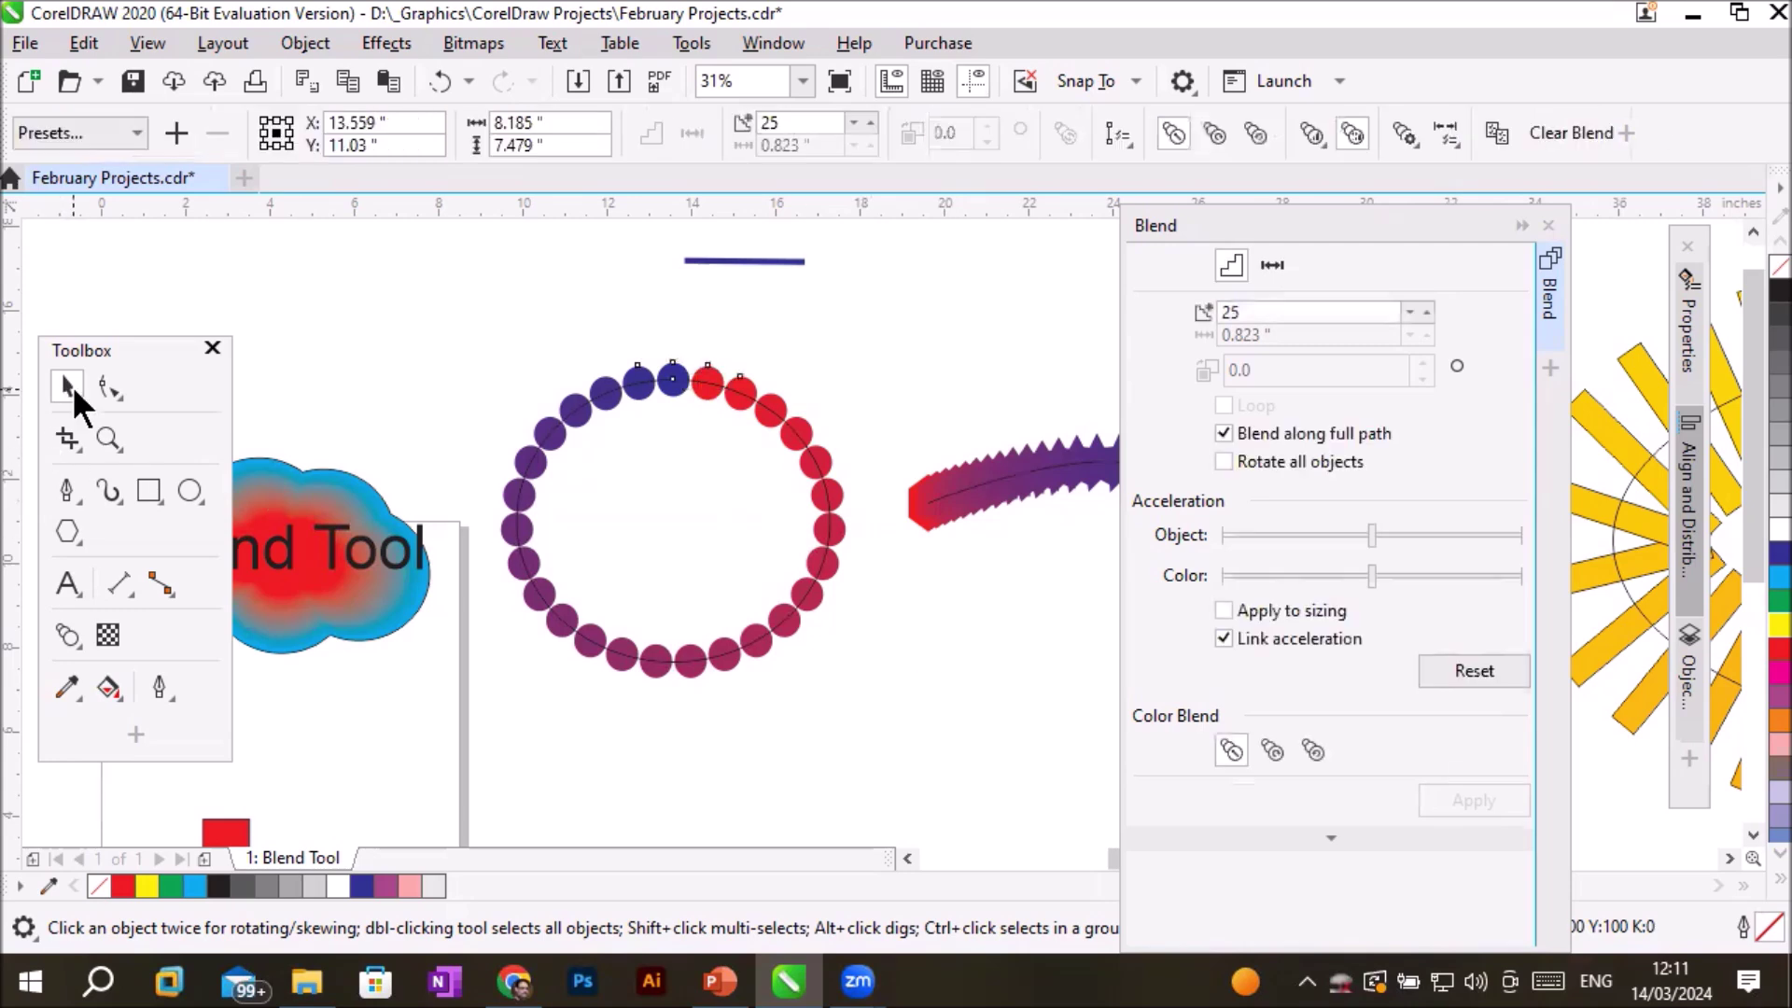
Draw a tall rectangle about 11.2 by 20.9 inches in the empty area above the artwork, and a wide one about 21.3 by 8.3 inches to its right.
scroll(805, 731, "down", 4)
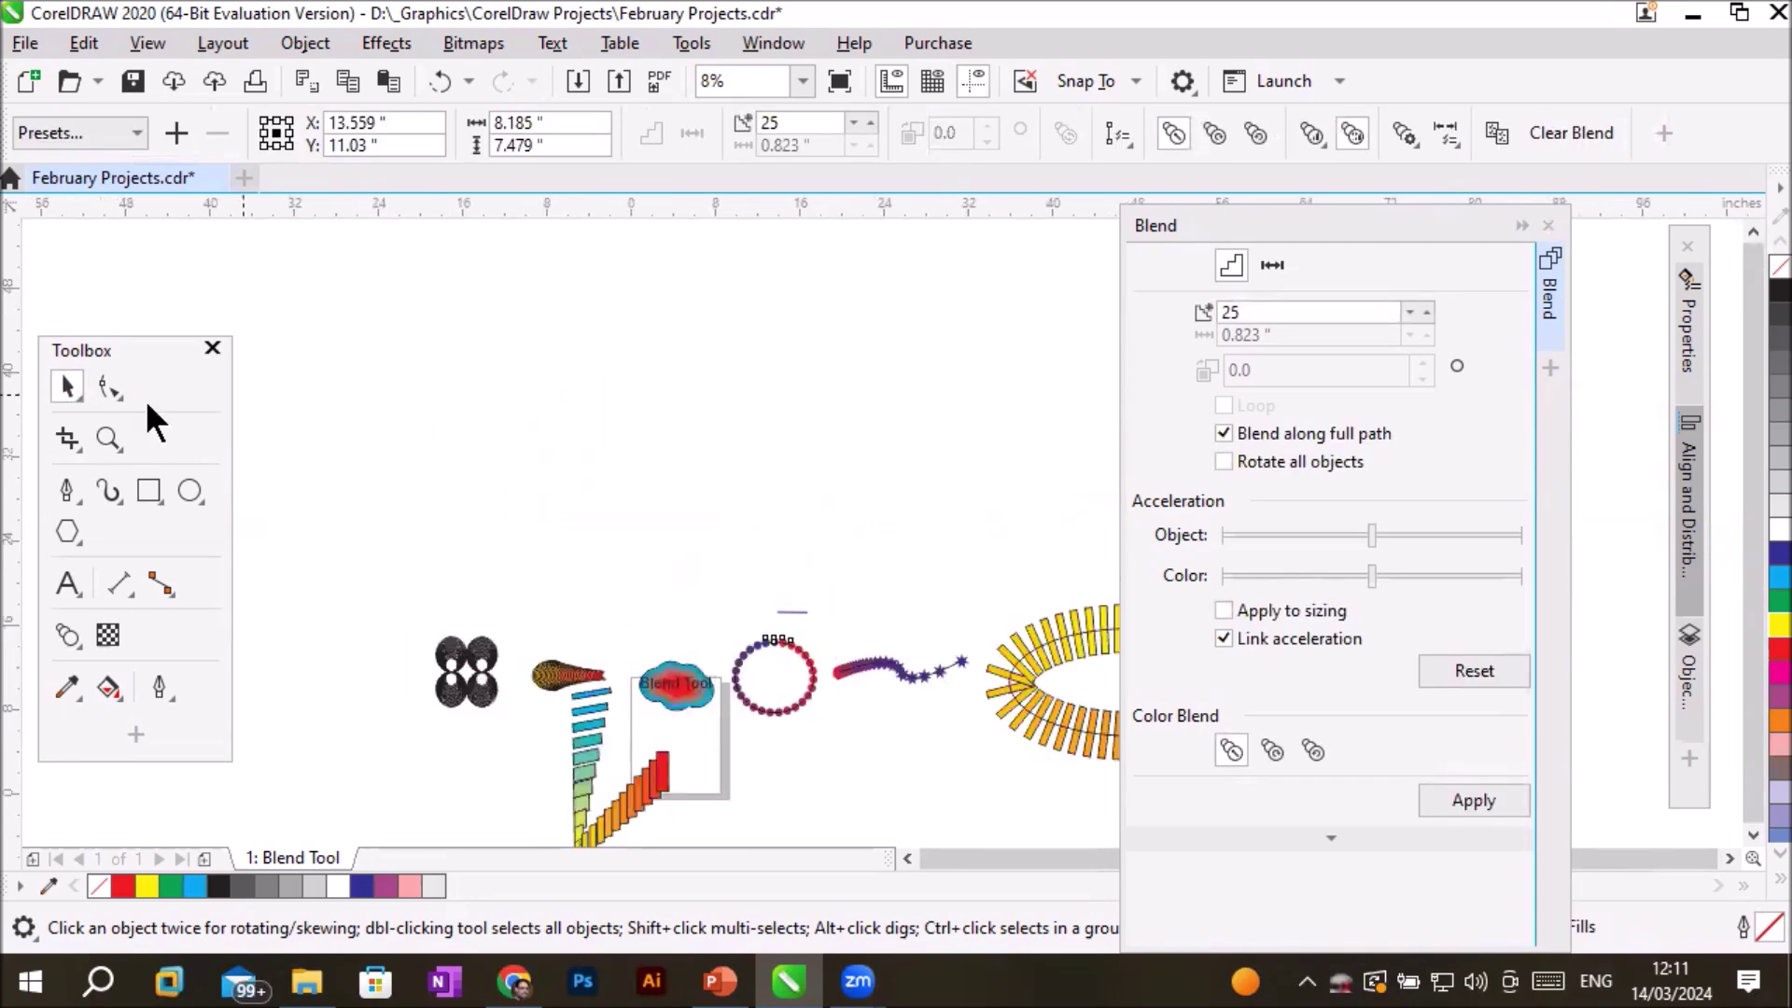
left_click(140, 491)
left_click_drag(295, 300, 416, 520)
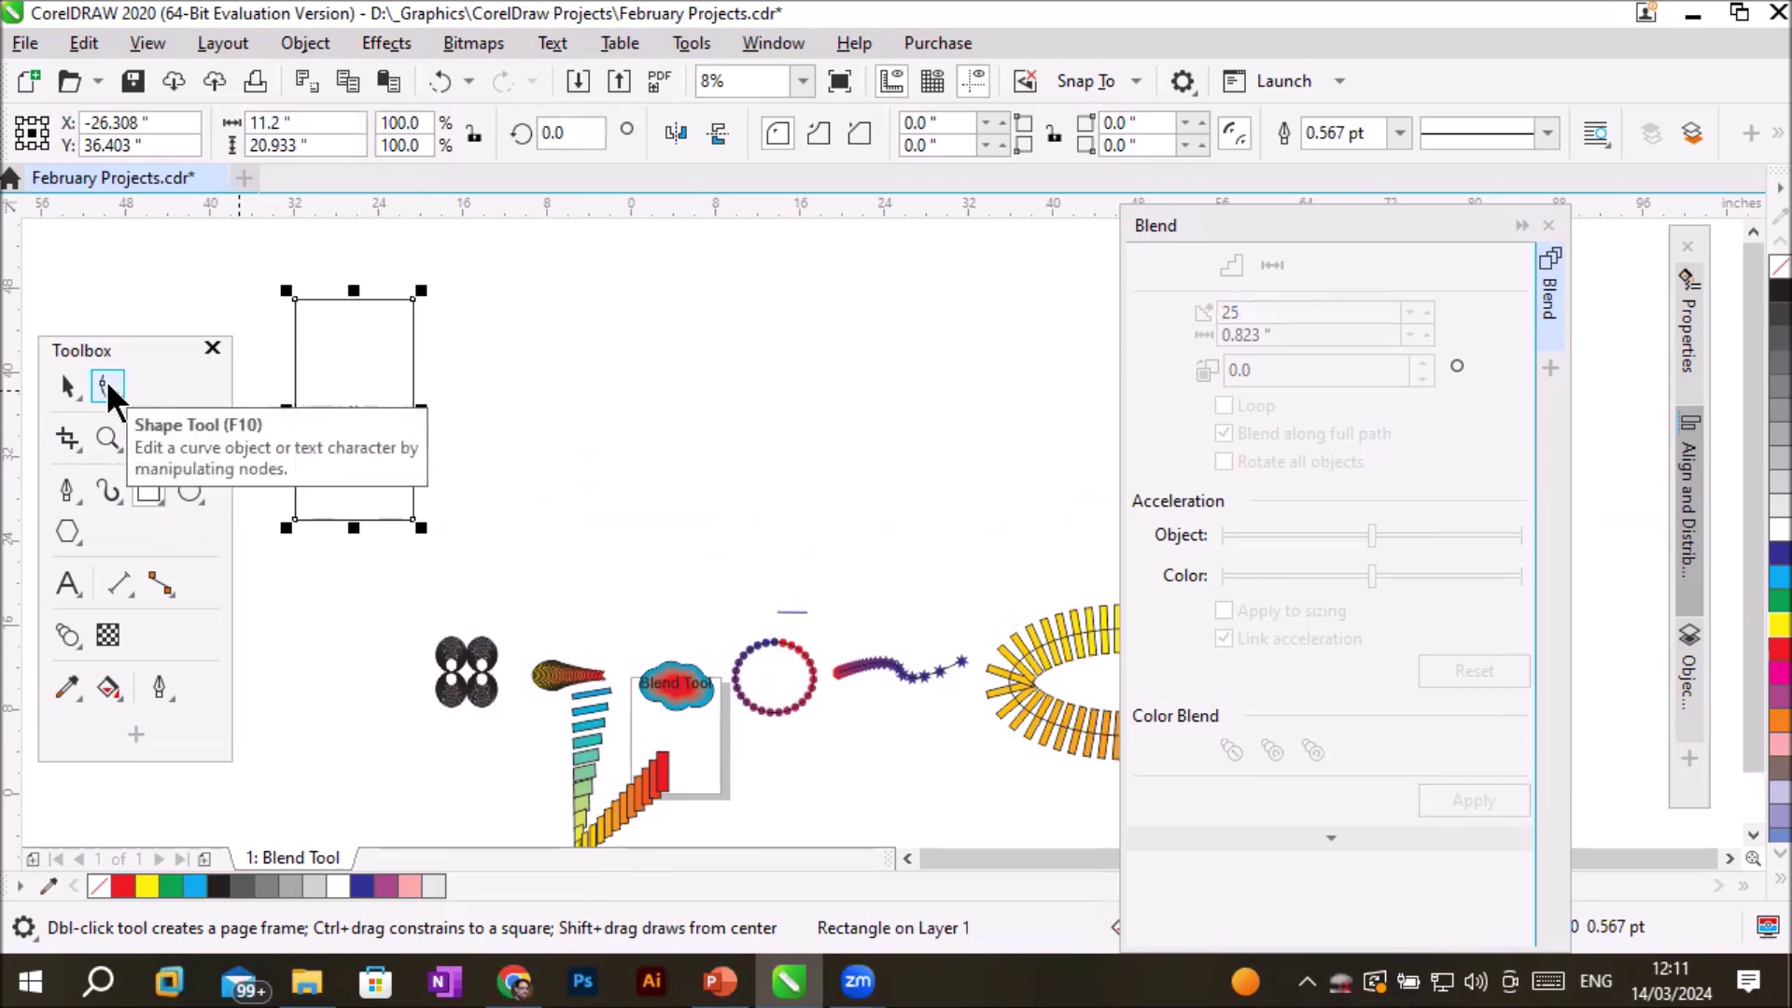
left_click(157, 490)
left_click_drag(793, 378, 1019, 465)
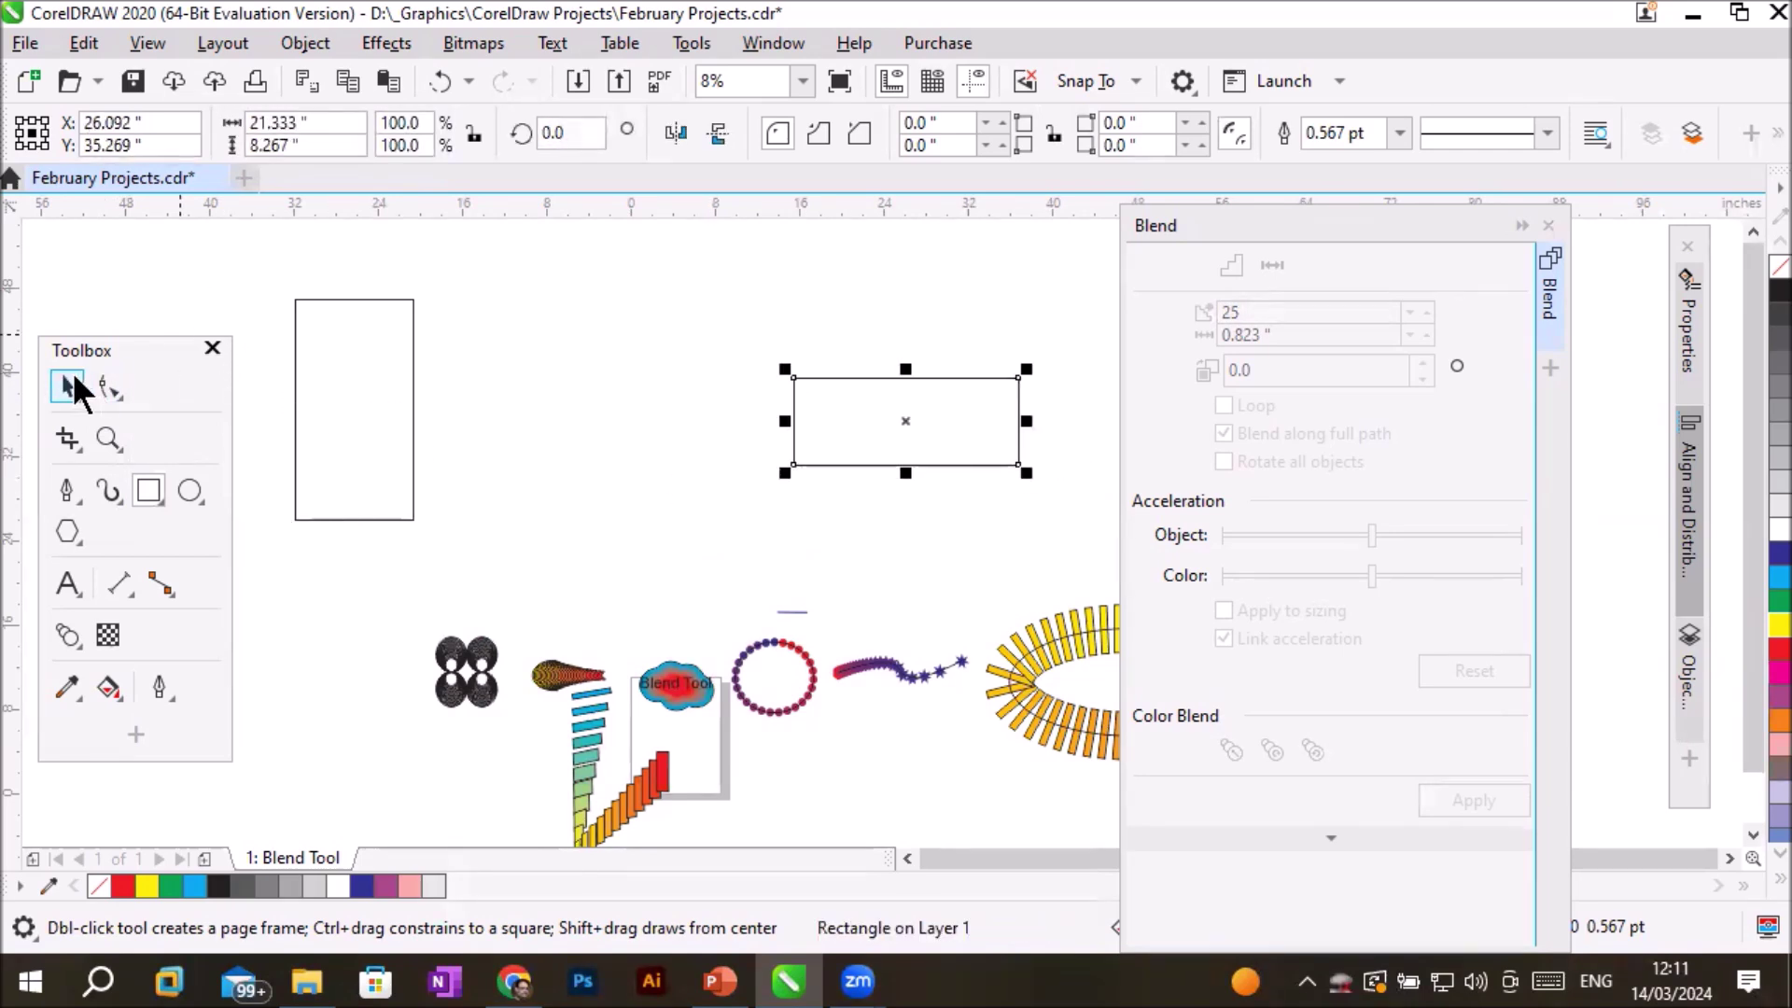
Blend the tall and wide rectangles together using 5 intermediate steps.
left_click(69, 385)
left_click_drag(246, 254, 1081, 541)
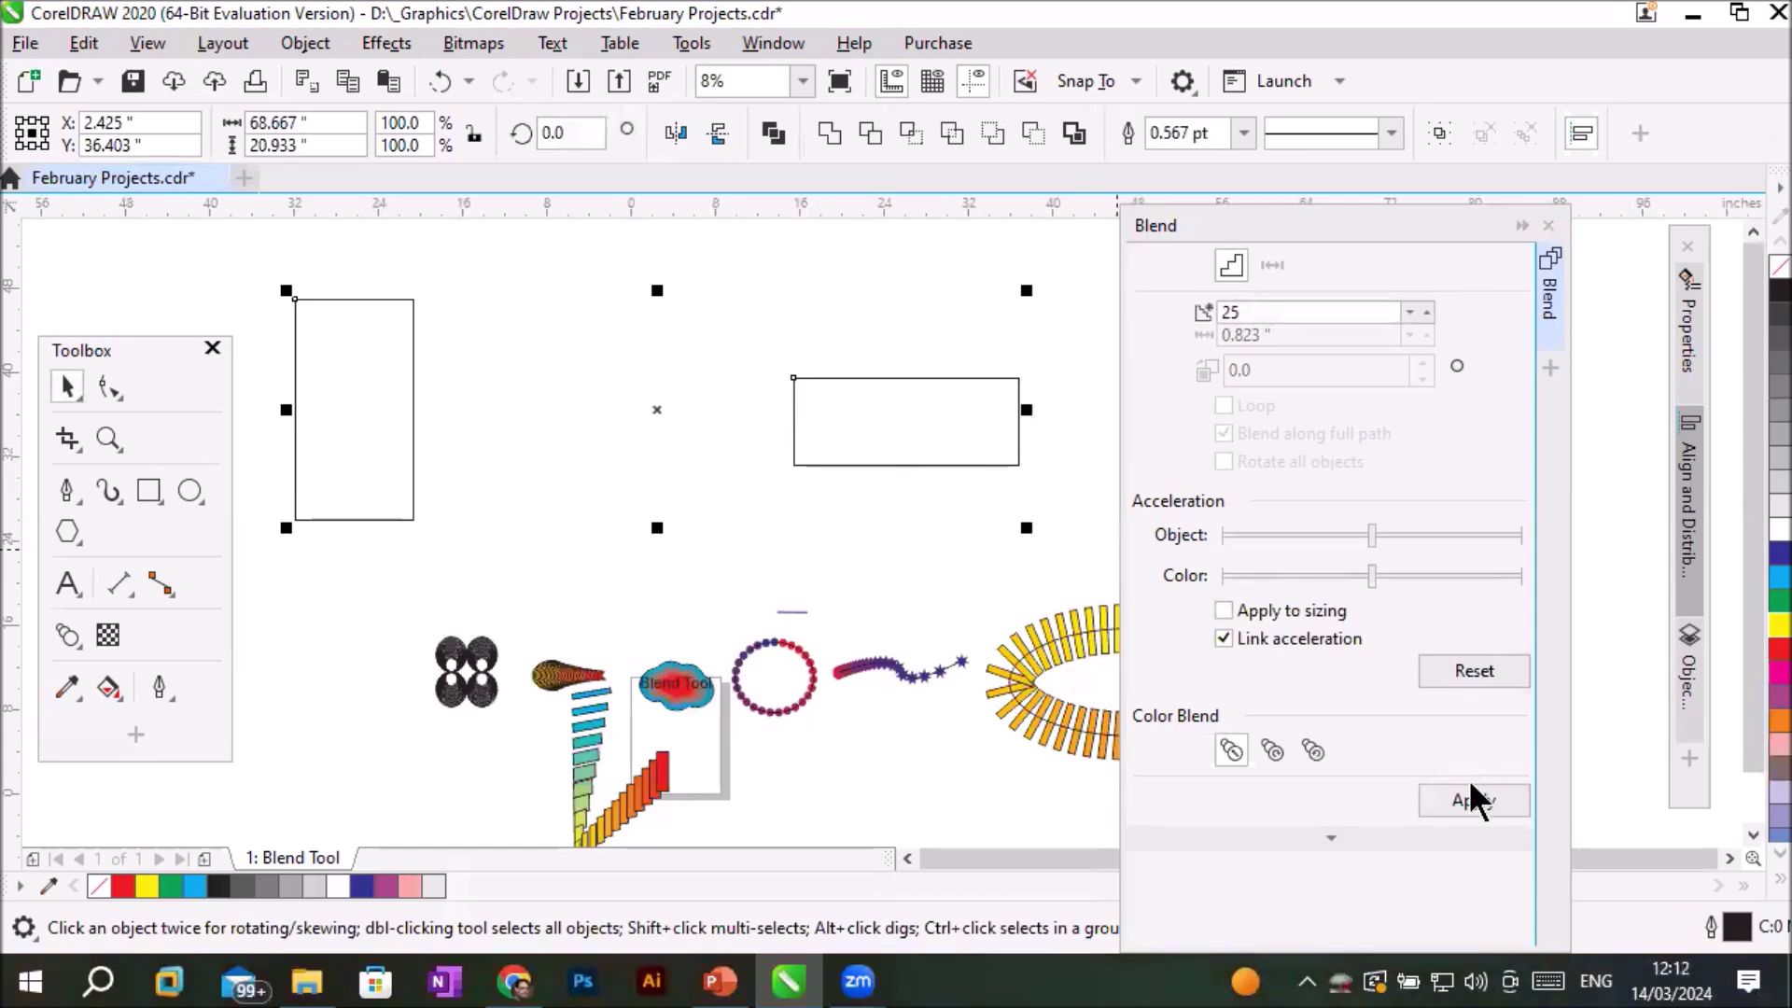
left_click(1409, 312)
left_click(1409, 312)
left_click(1409, 311)
left_click(1409, 312)
left_click(1409, 312)
left_click(1409, 312)
left_click(1409, 312)
left_click(1409, 311)
left_click(1409, 311)
left_click(1409, 312)
left_click(1409, 311)
left_click(1409, 311)
left_click(1409, 312)
left_click(1409, 311)
left_click(1409, 312)
left_click(1409, 312)
left_click(1410, 312)
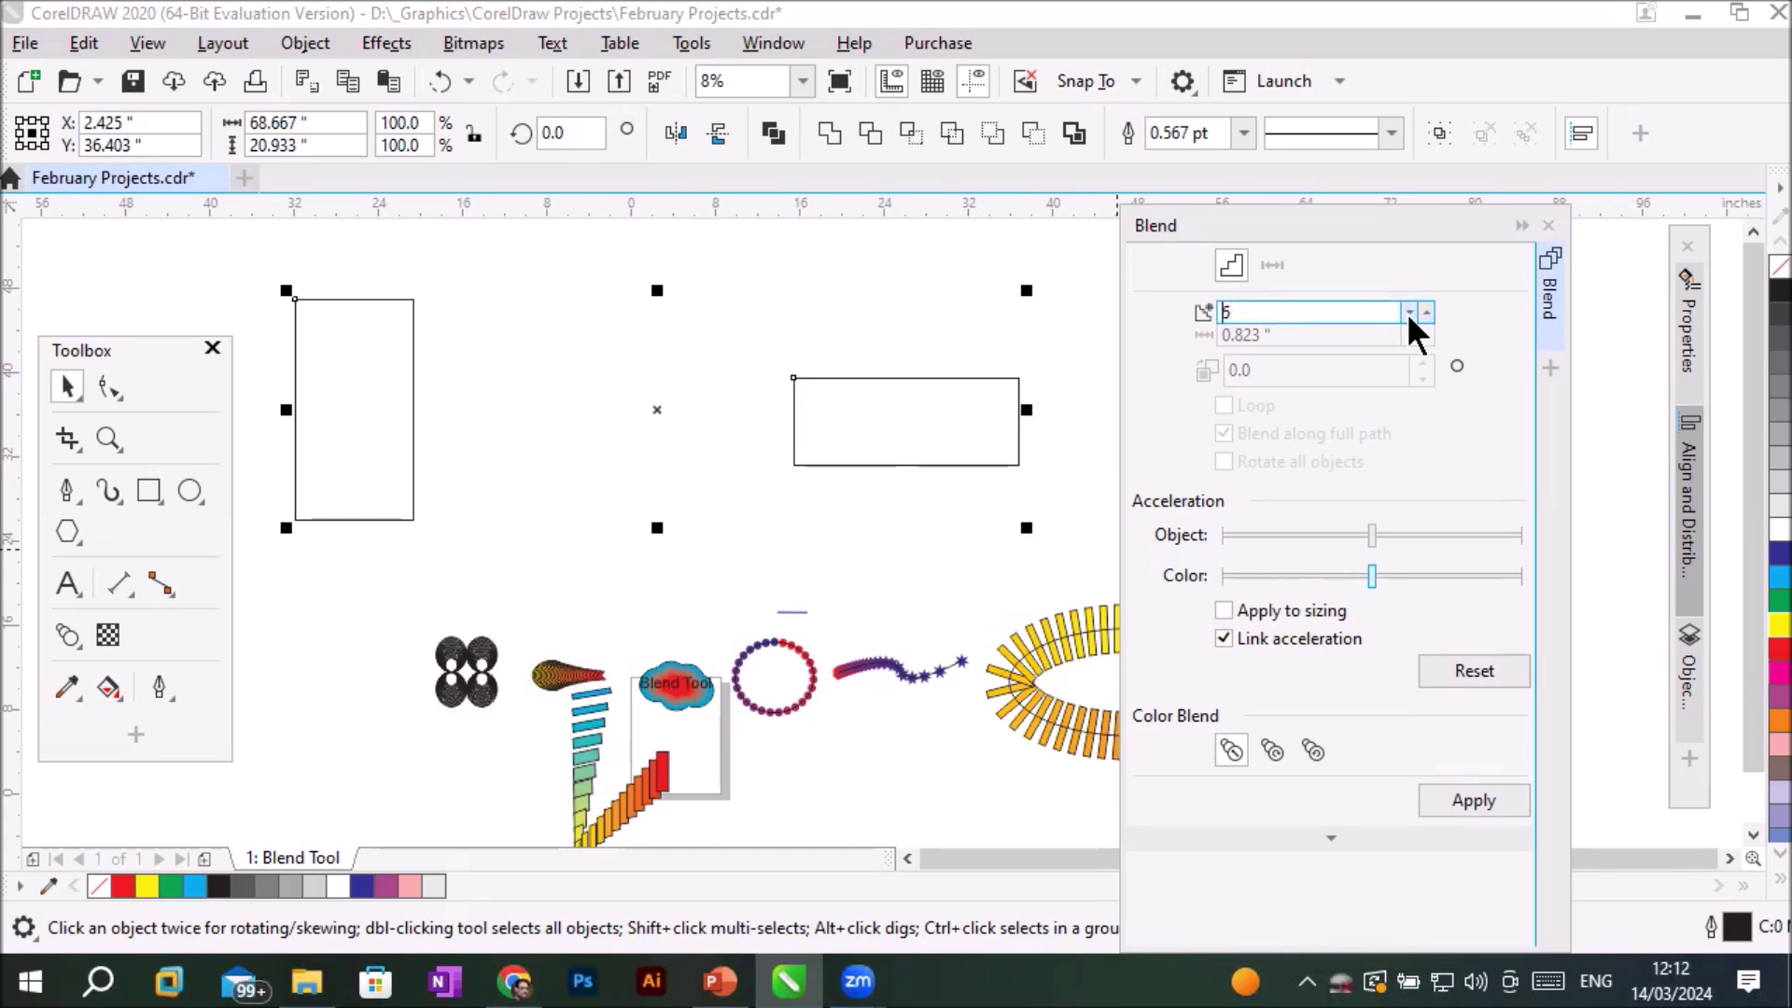
left_click(1476, 798)
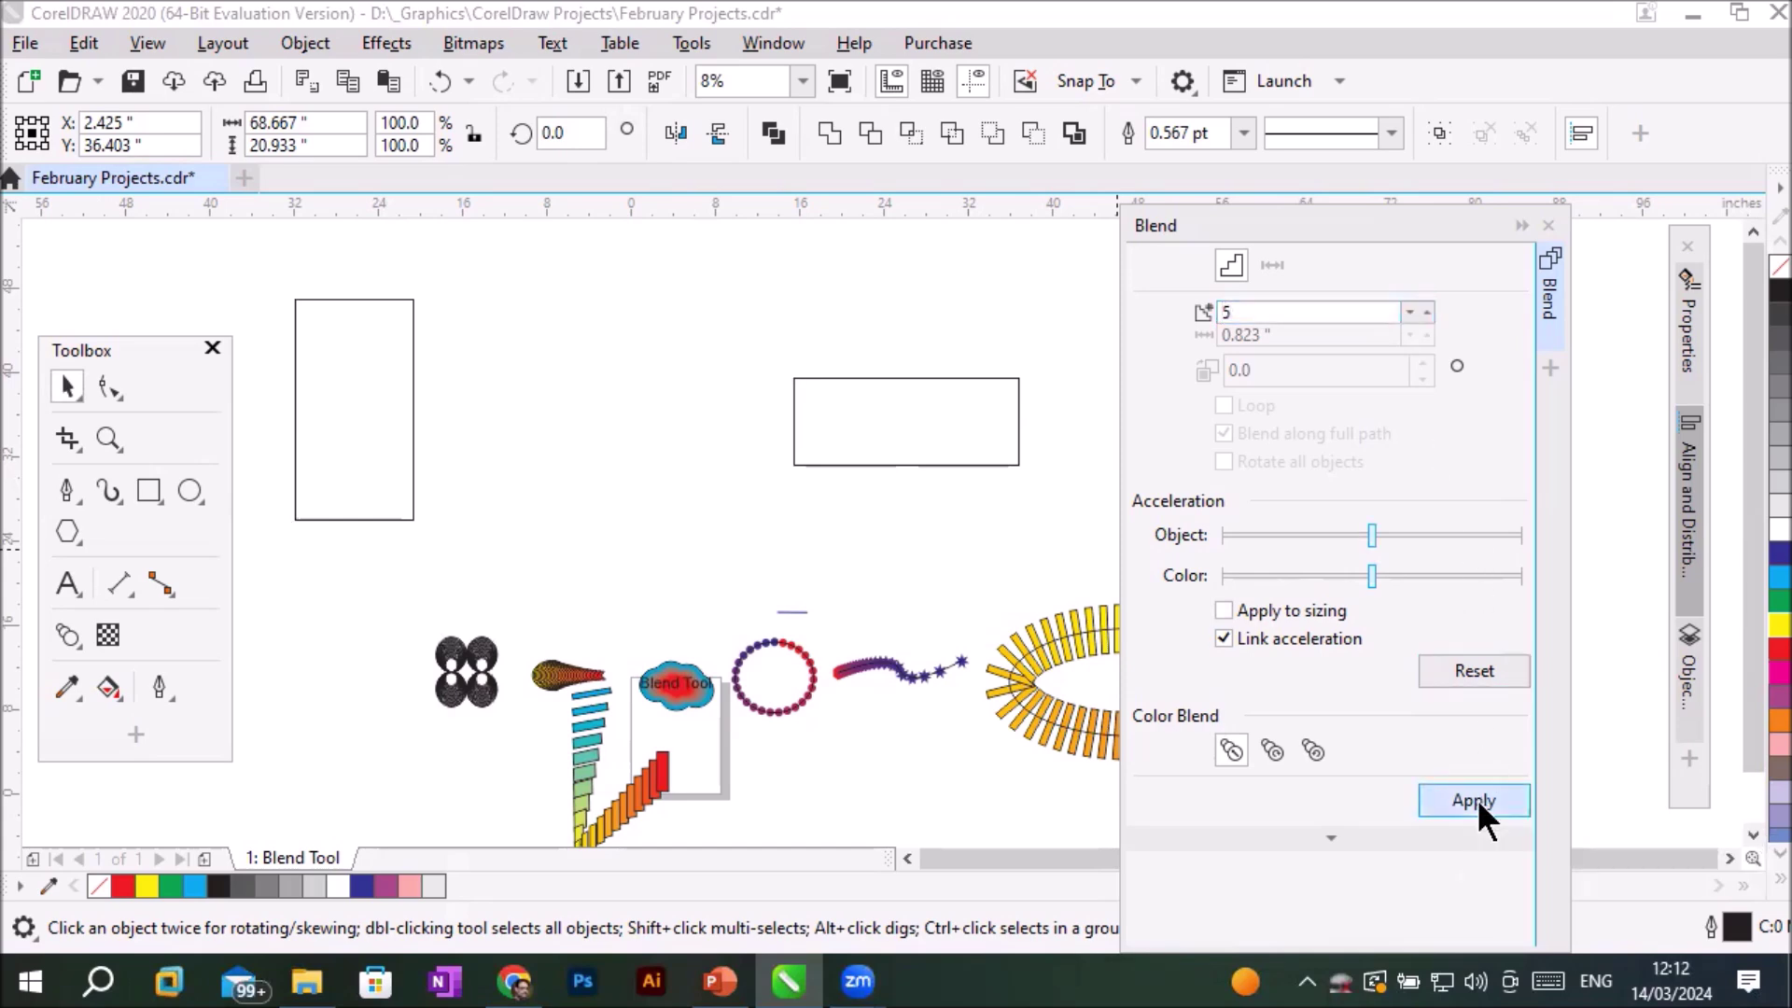
left_click(338, 548)
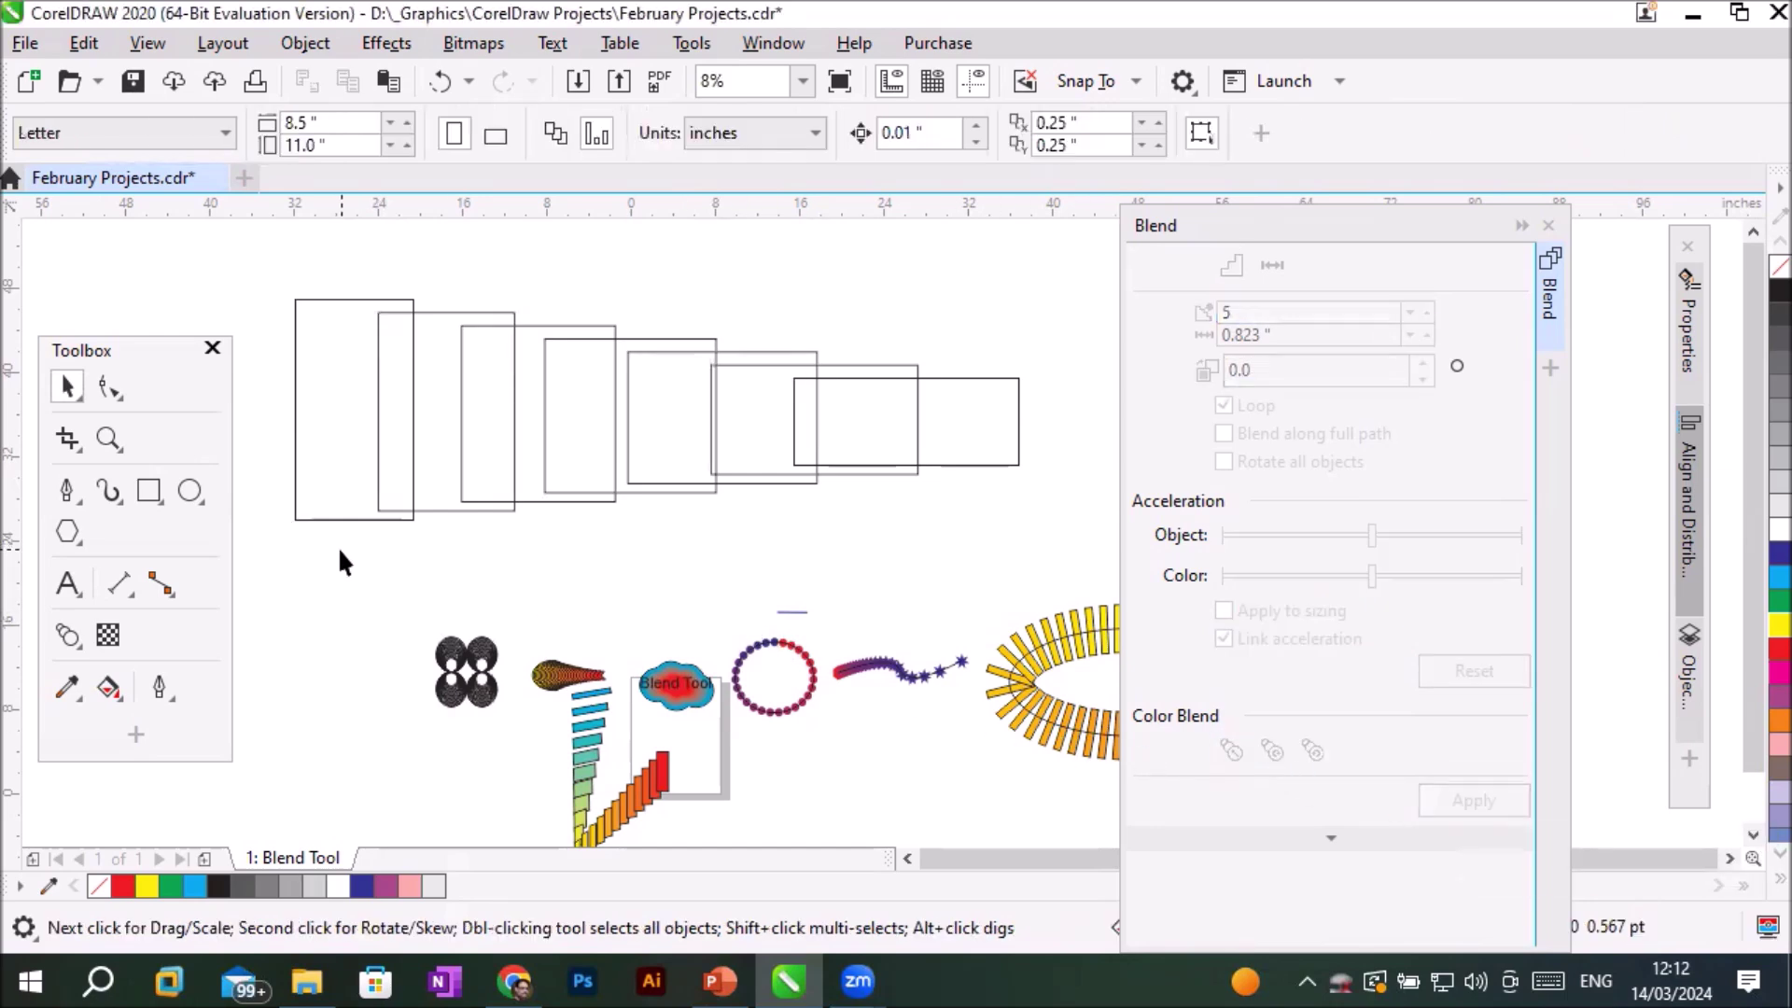
Try mapping the wide rectangle's lower-right node to the tall rectangle's upper-left node in the blend, and undo the mapping.
left_click(289, 467)
left_click(1011, 451)
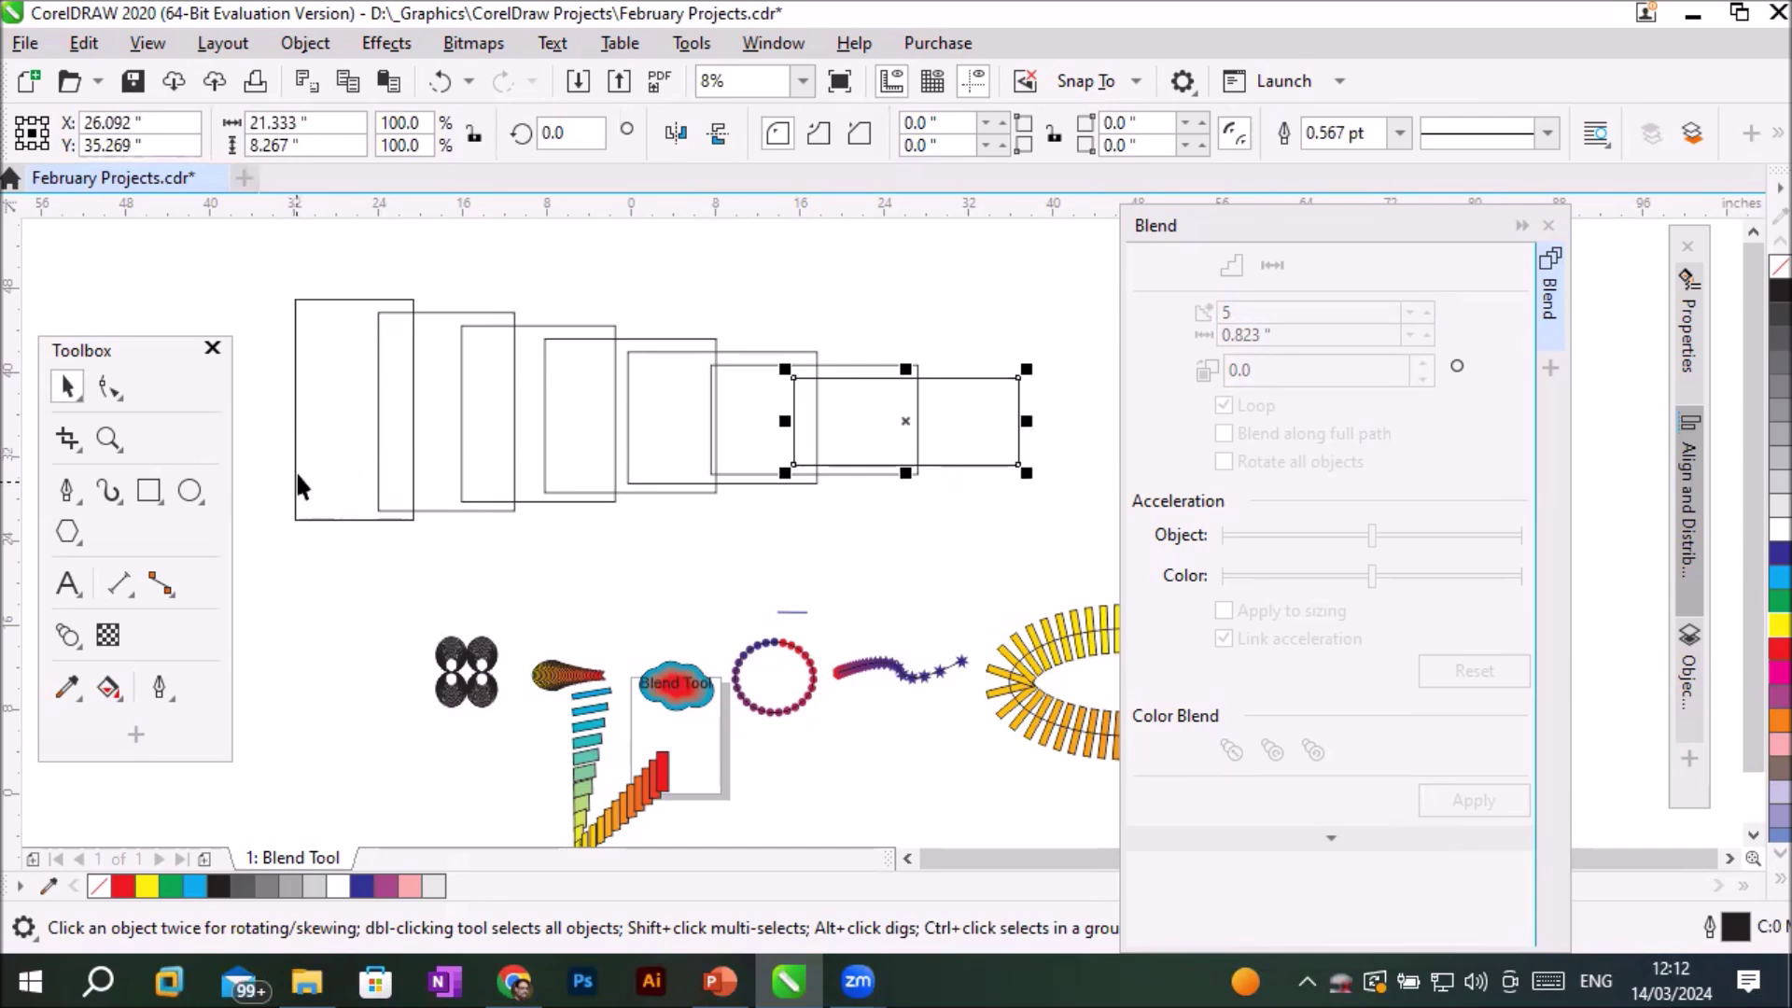
left_click_drag(260, 249, 1071, 526)
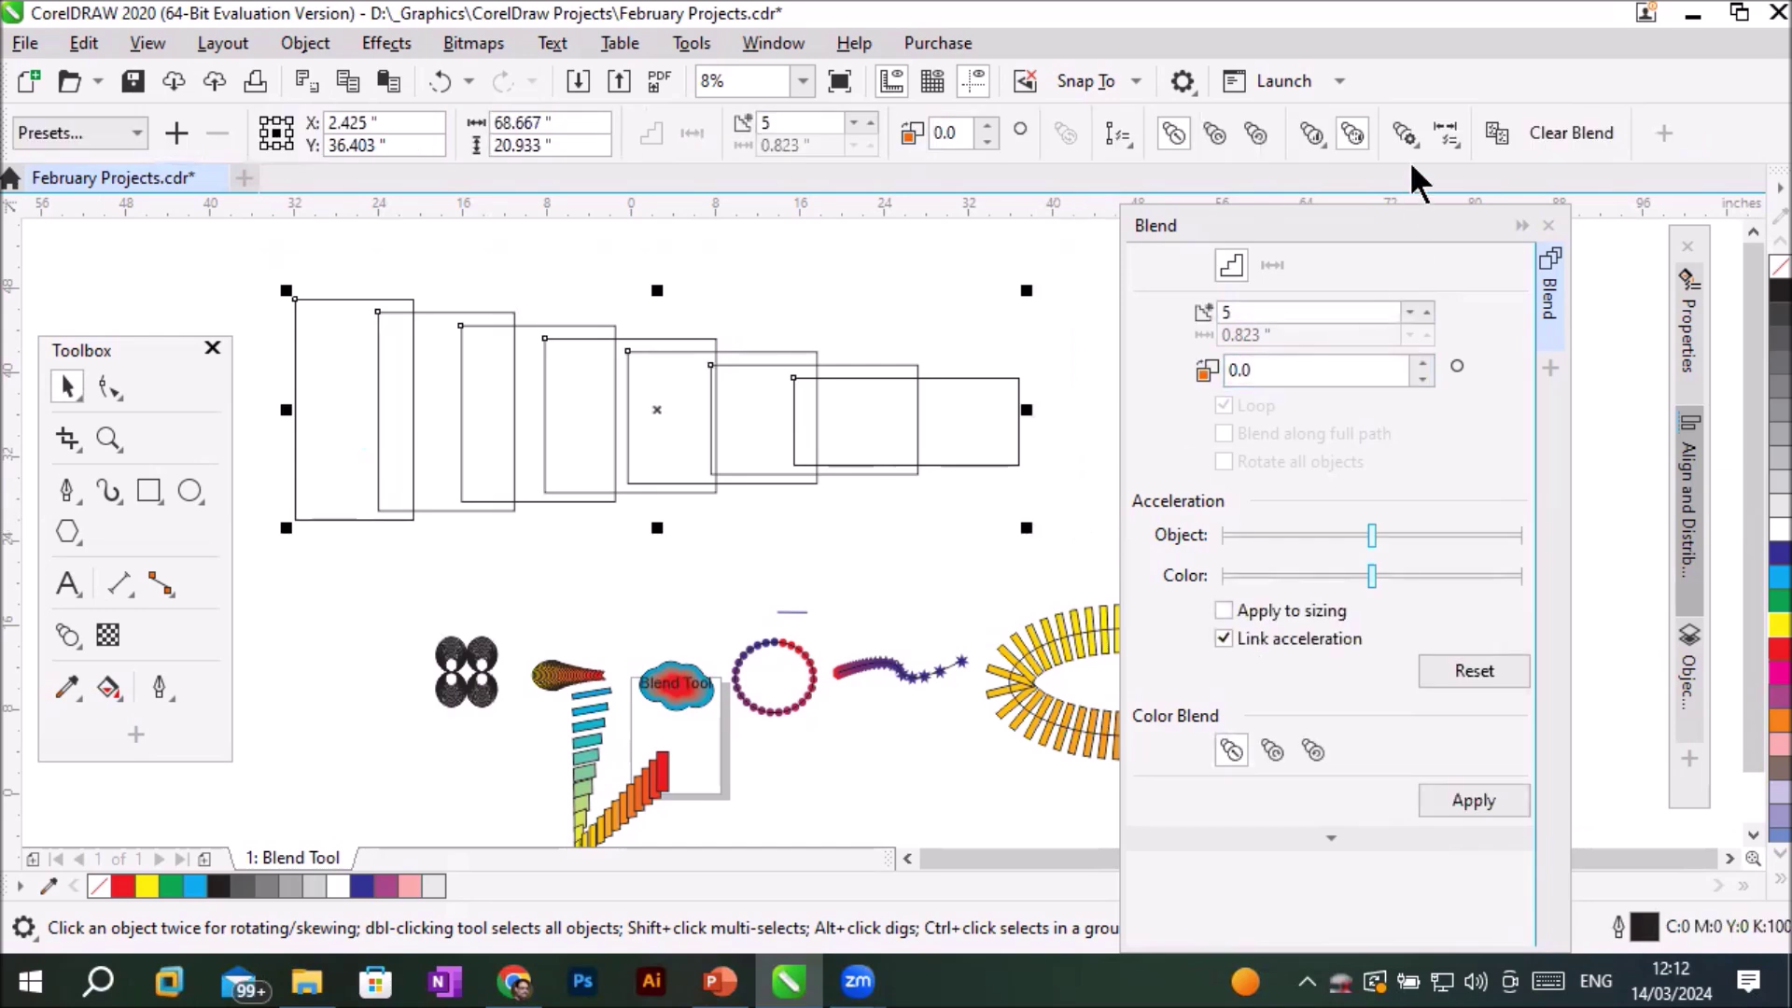
left_click(1454, 134)
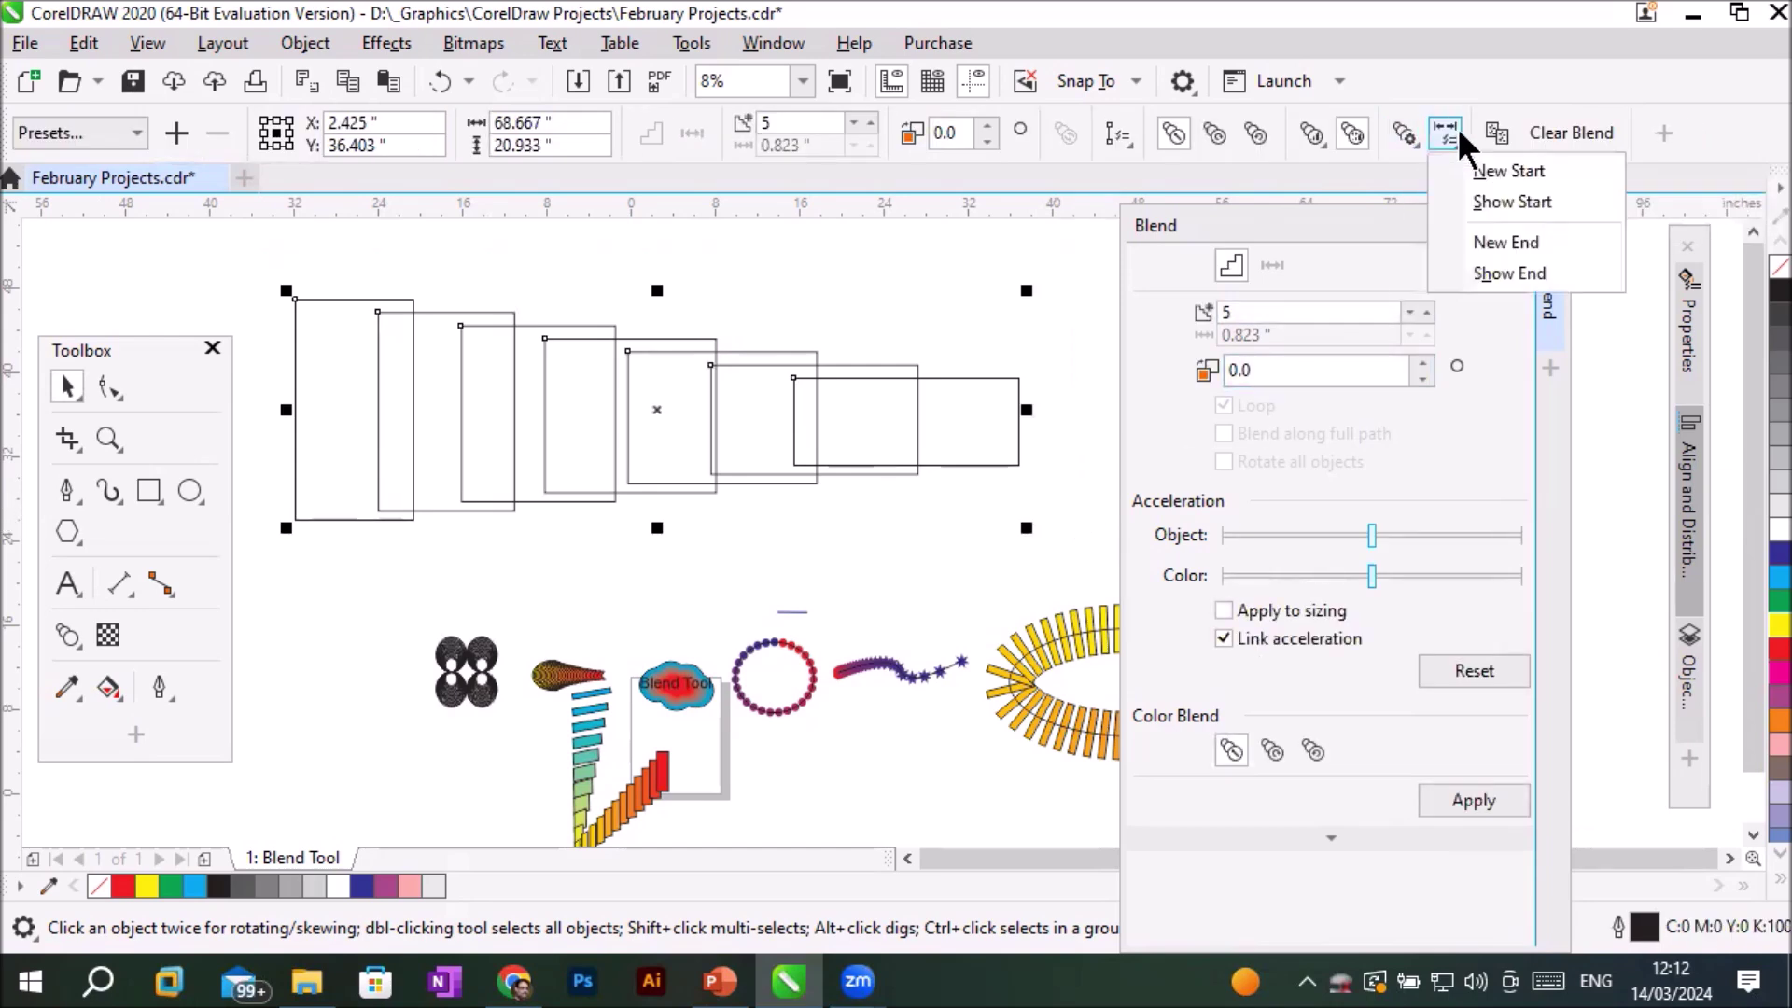
left_click(1403, 133)
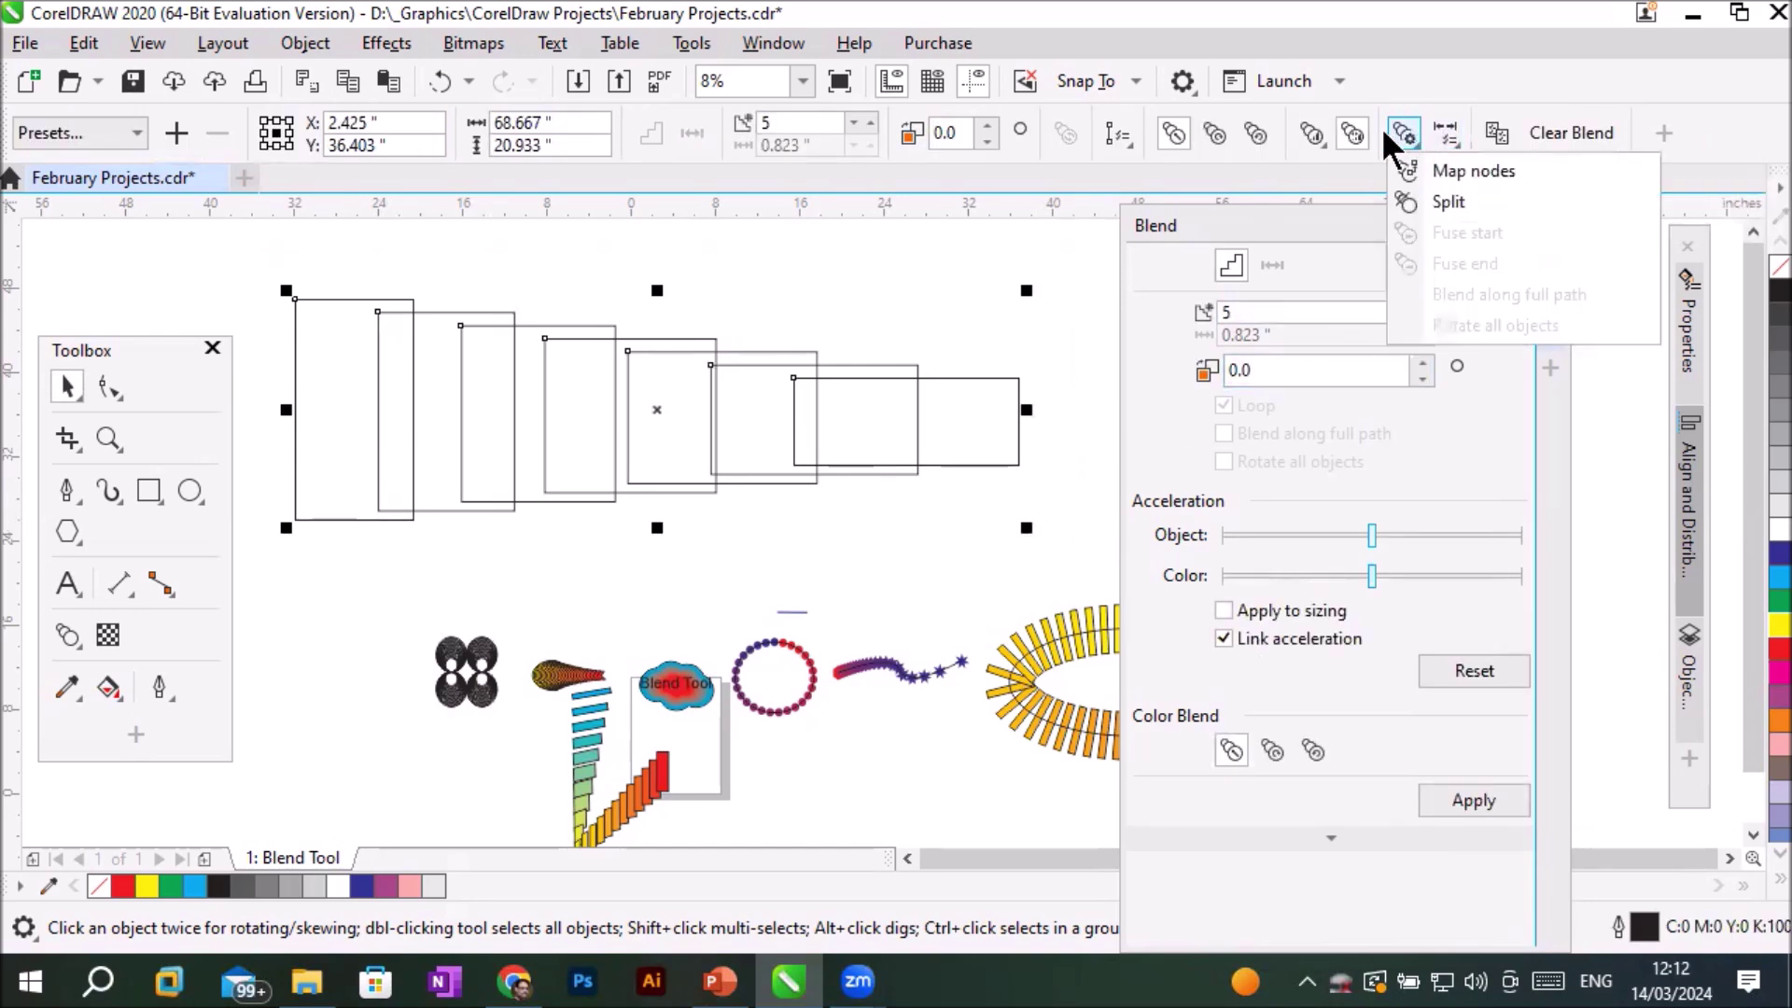
left_click(1434, 170)
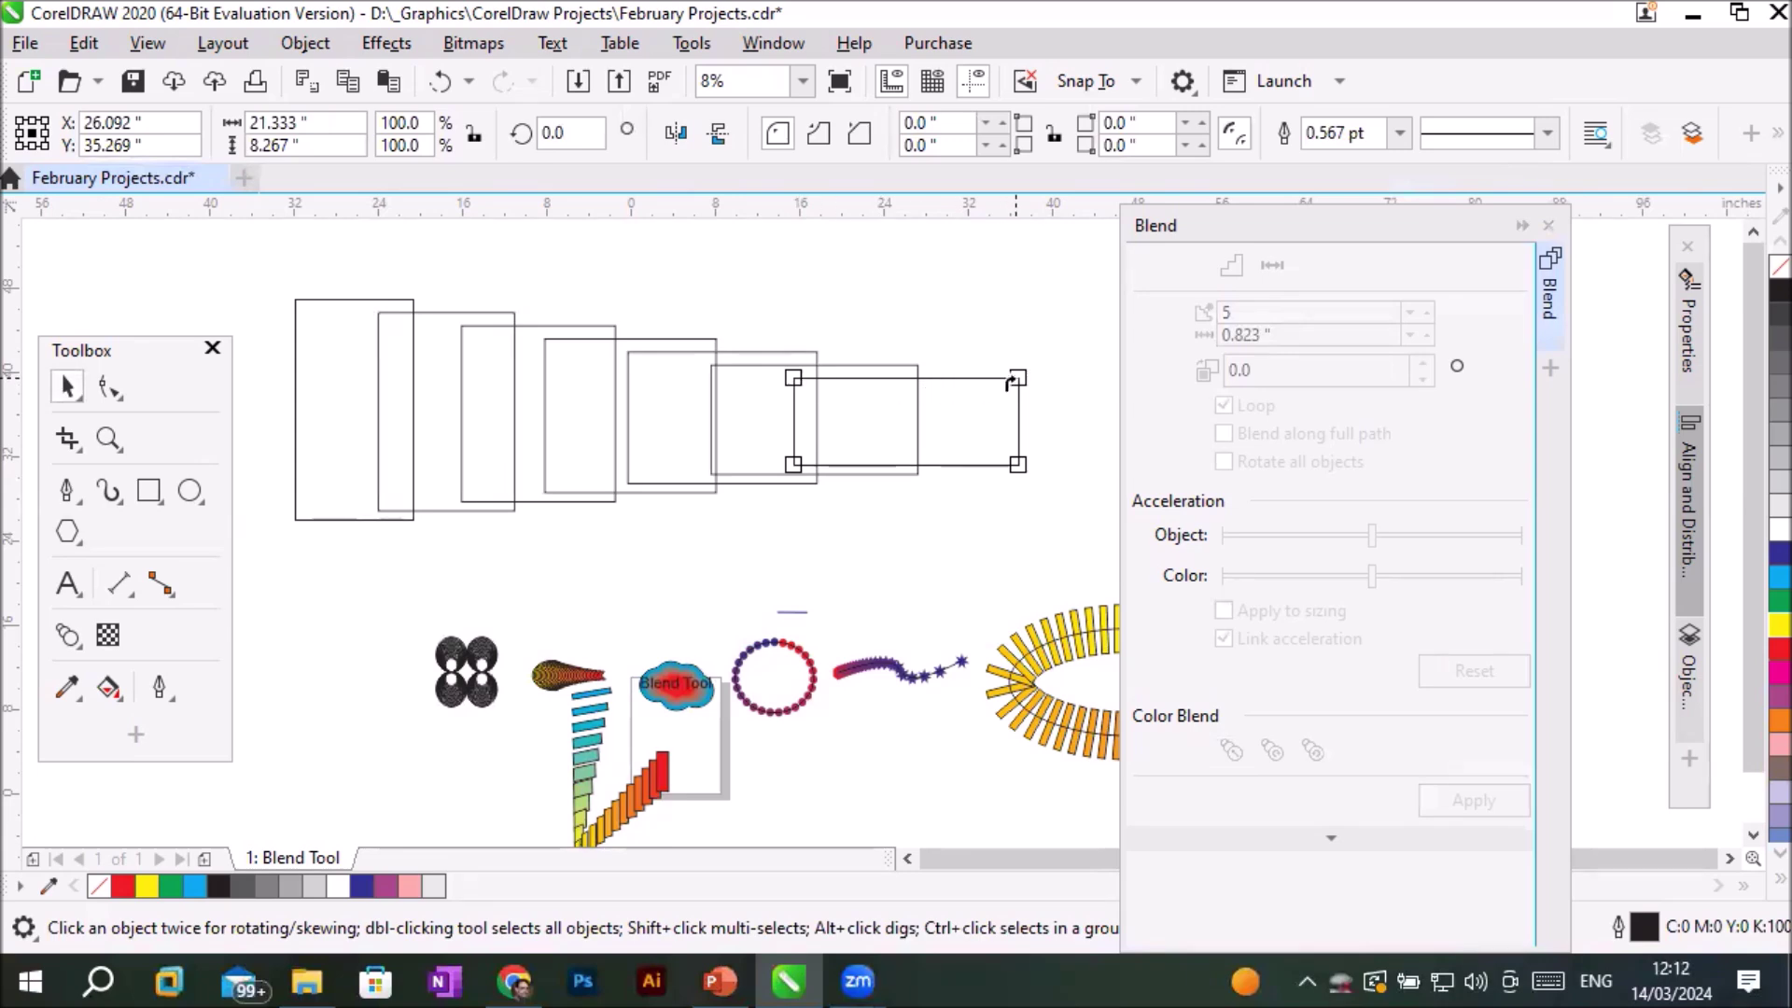
left_click(1016, 467)
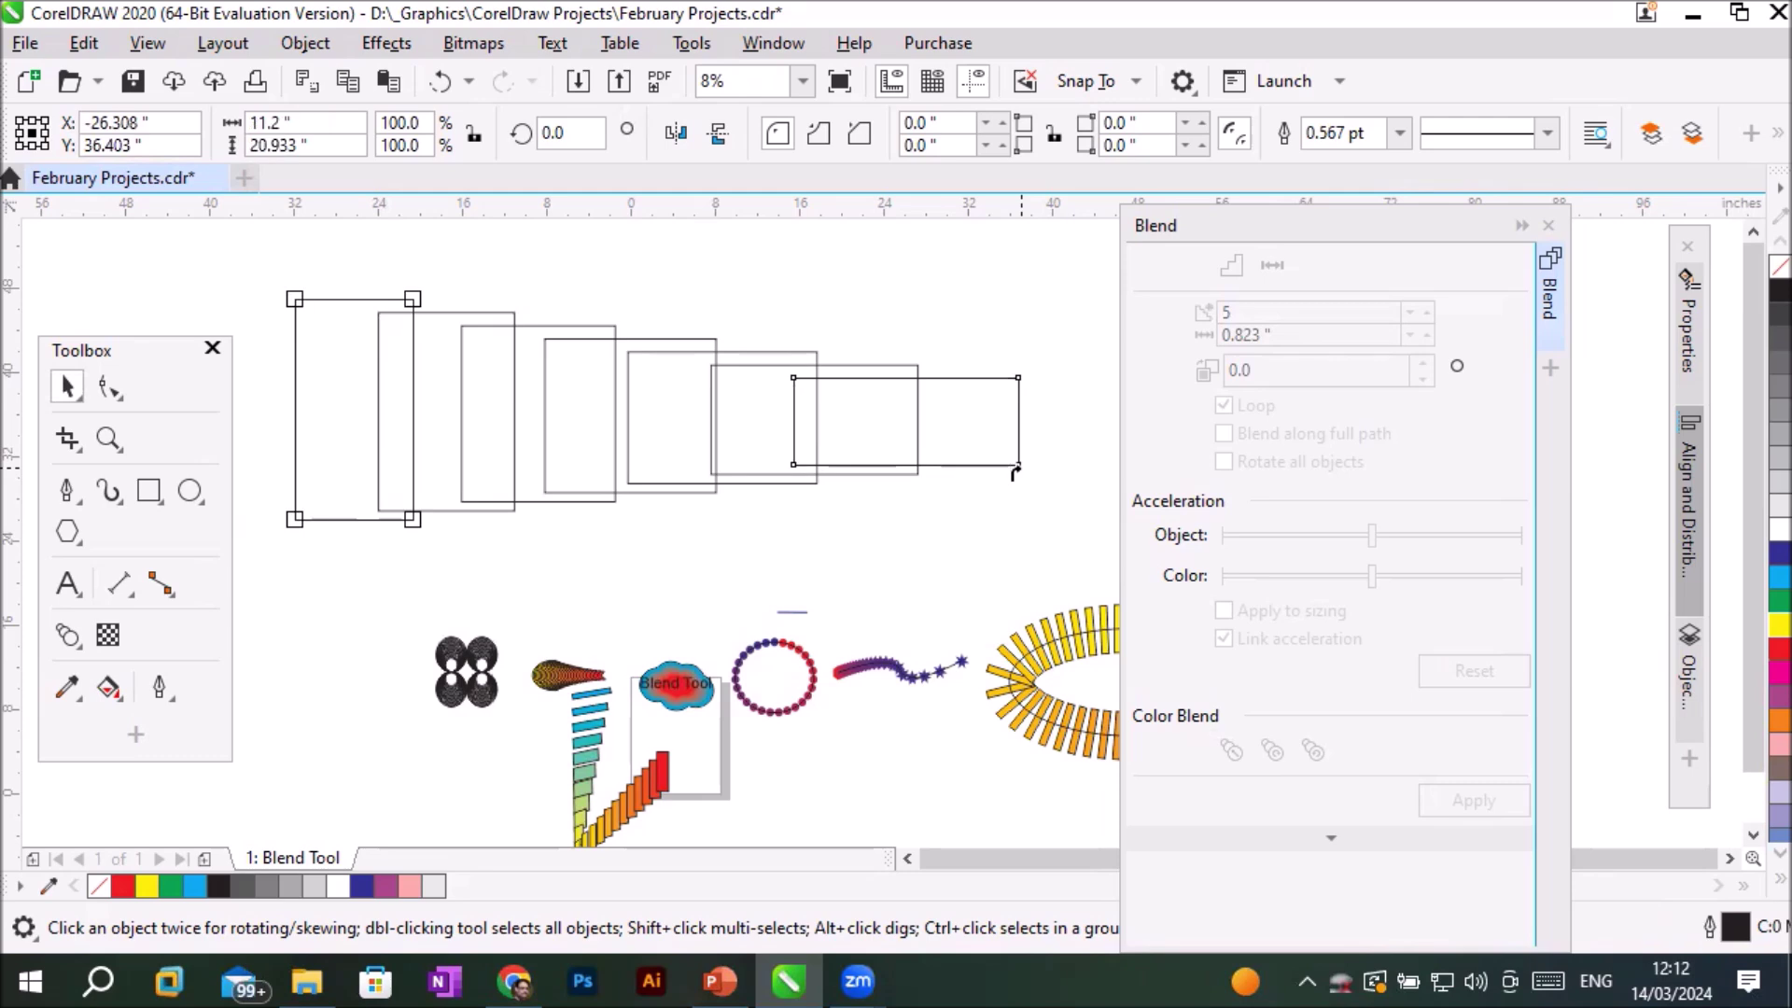
left_click(293, 299)
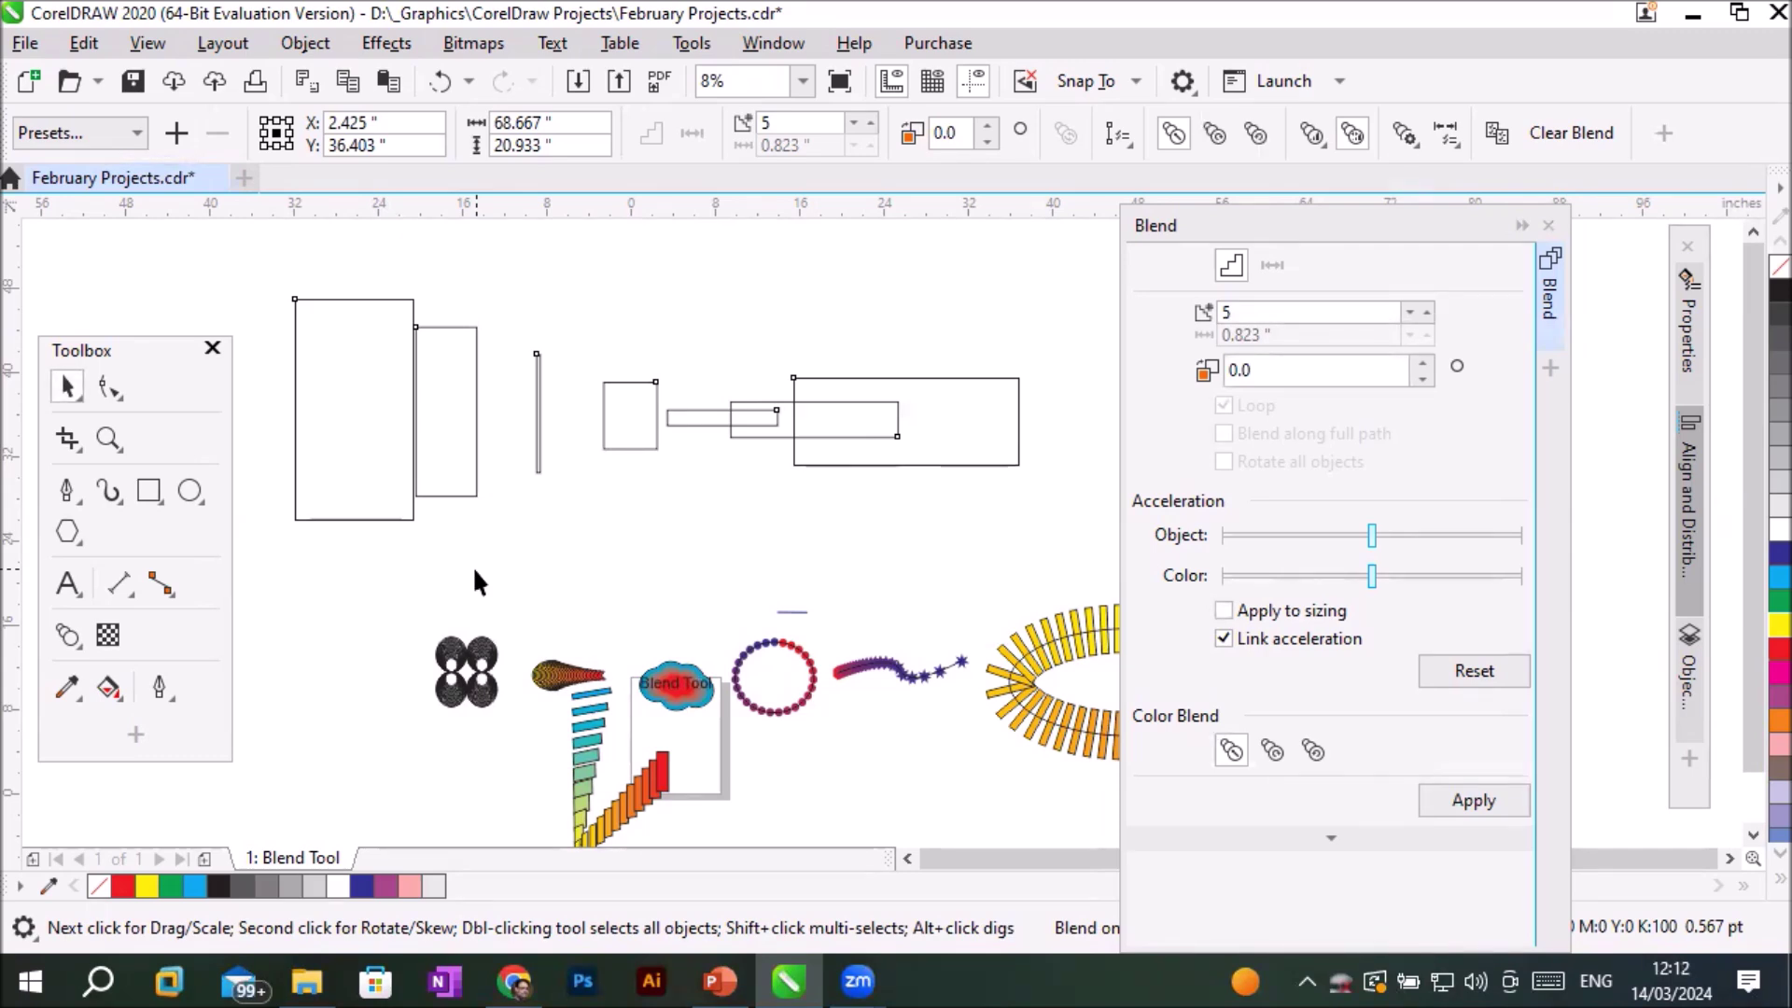
key("ctrl+z")
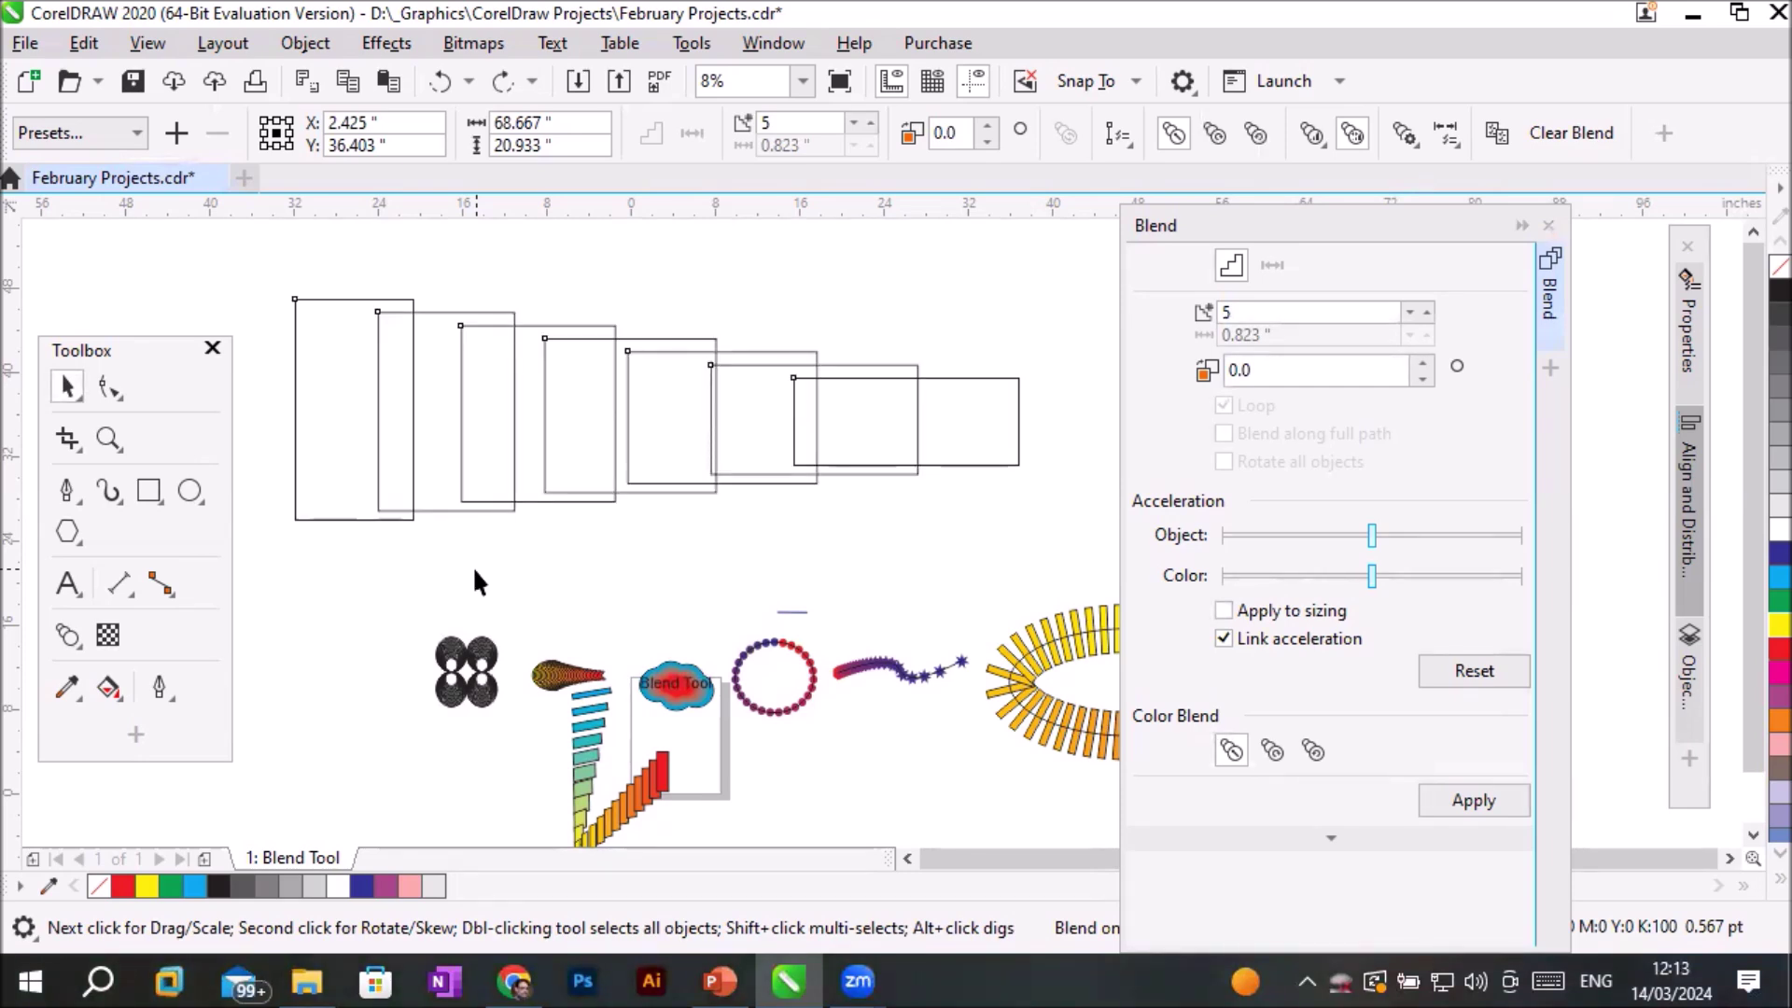
Try mapping the wide rectangle's lower-left node to the tall rectangle's lower-left node in the blend, and undo the mapping.
left_click(1446, 132)
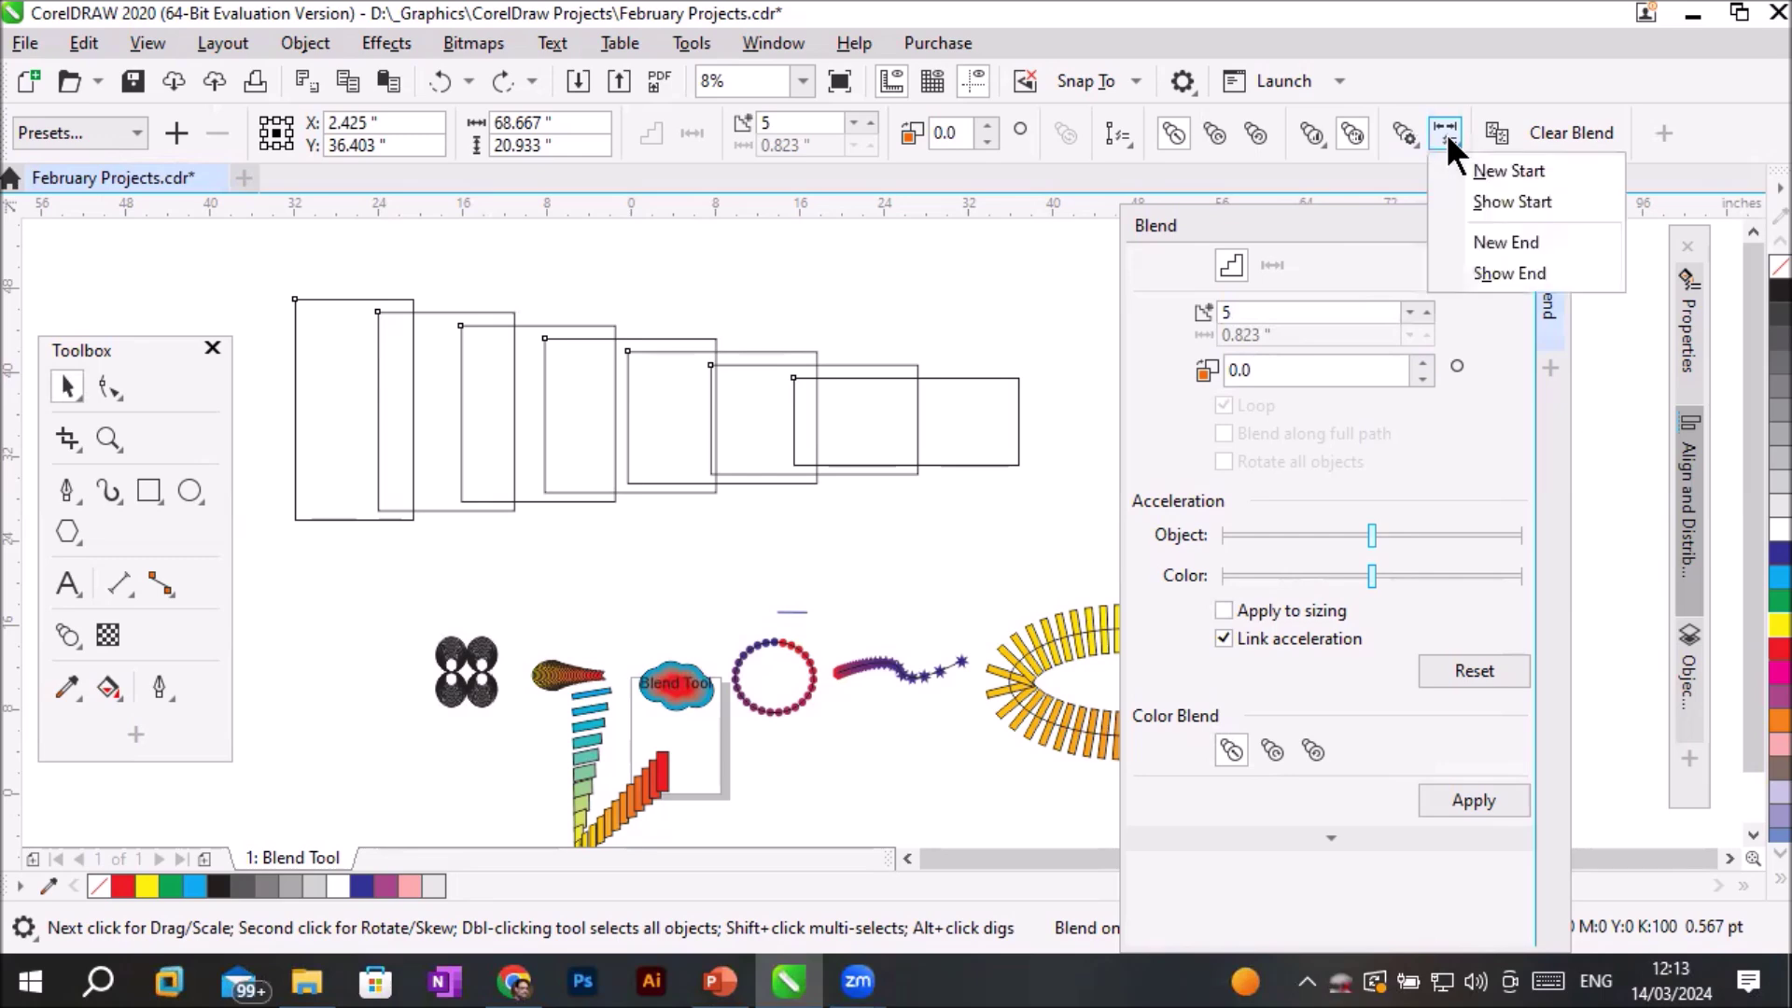
left_click(1400, 134)
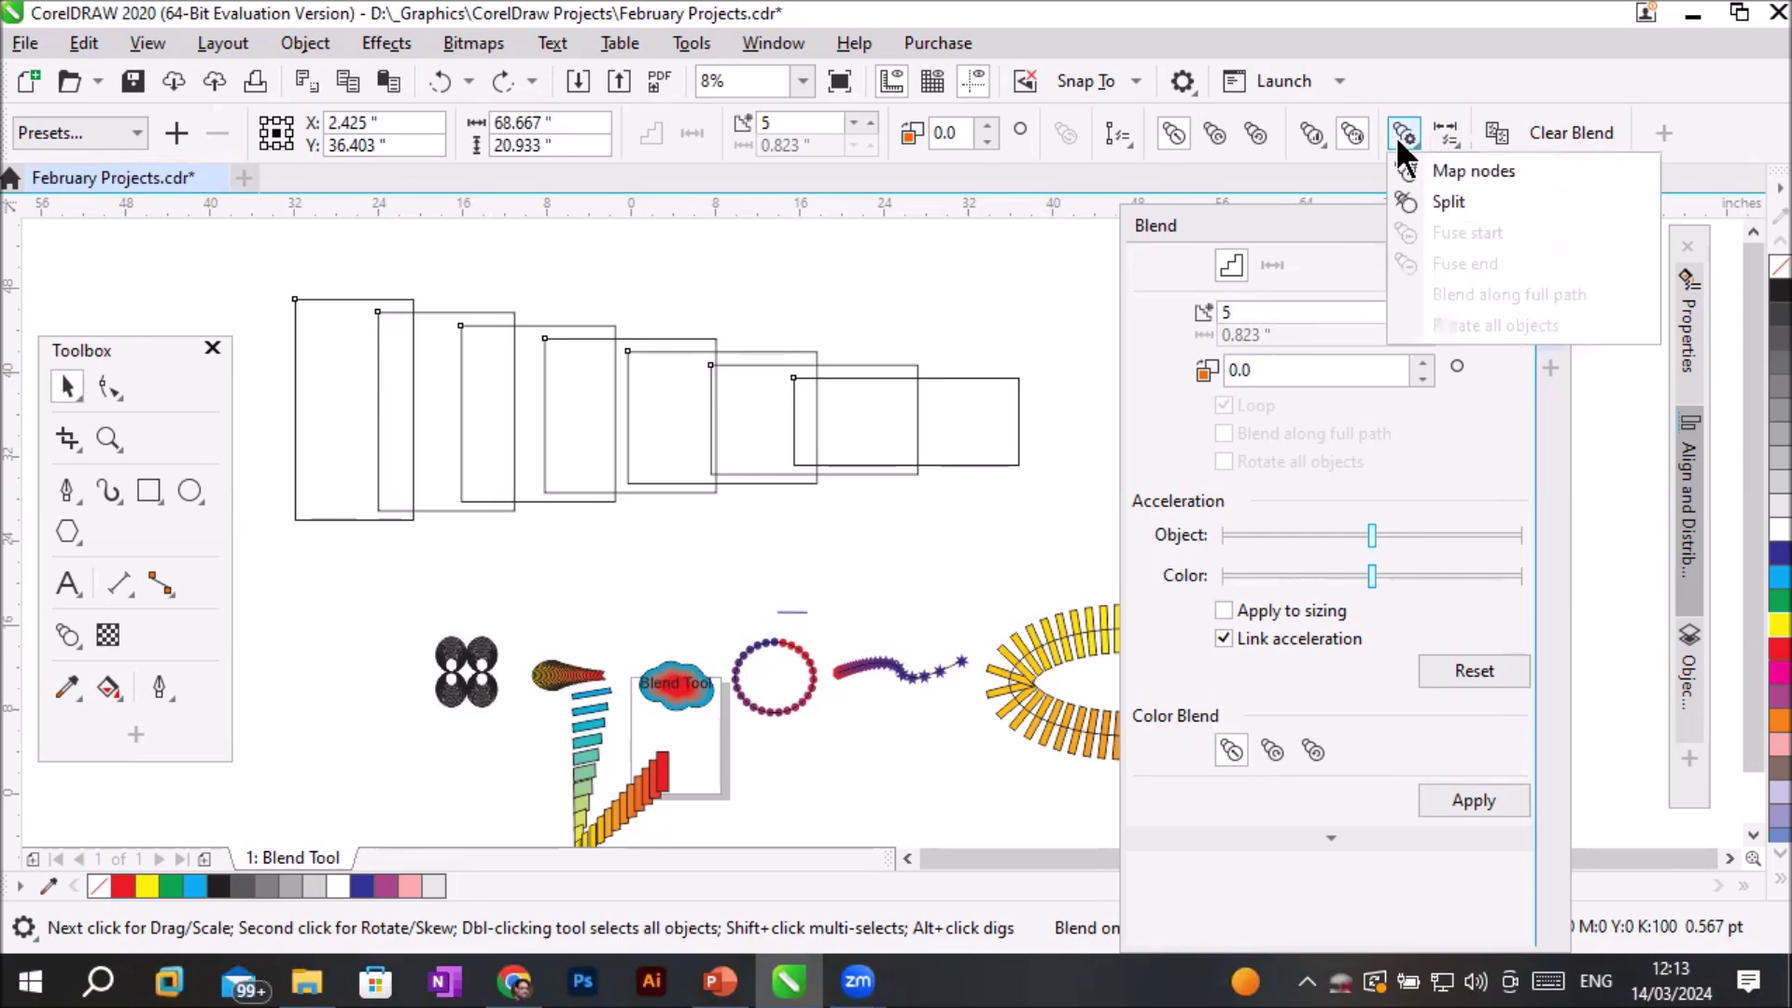
left_click(1437, 178)
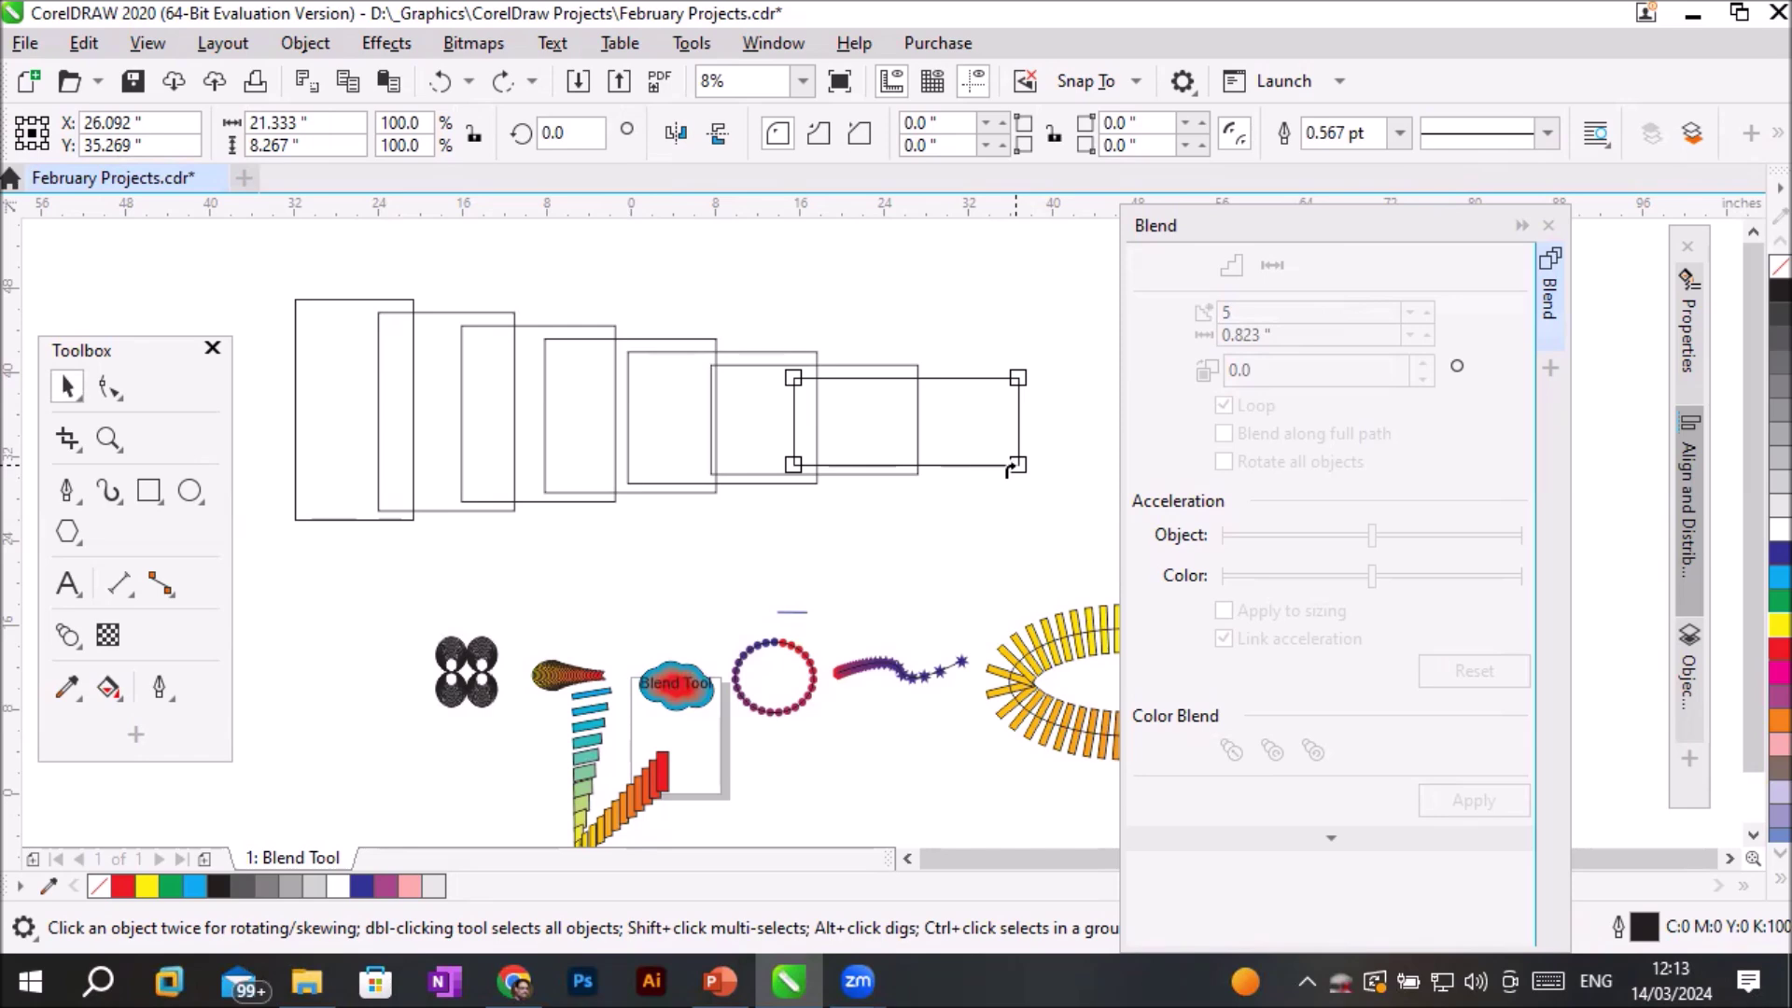
left_click(789, 468)
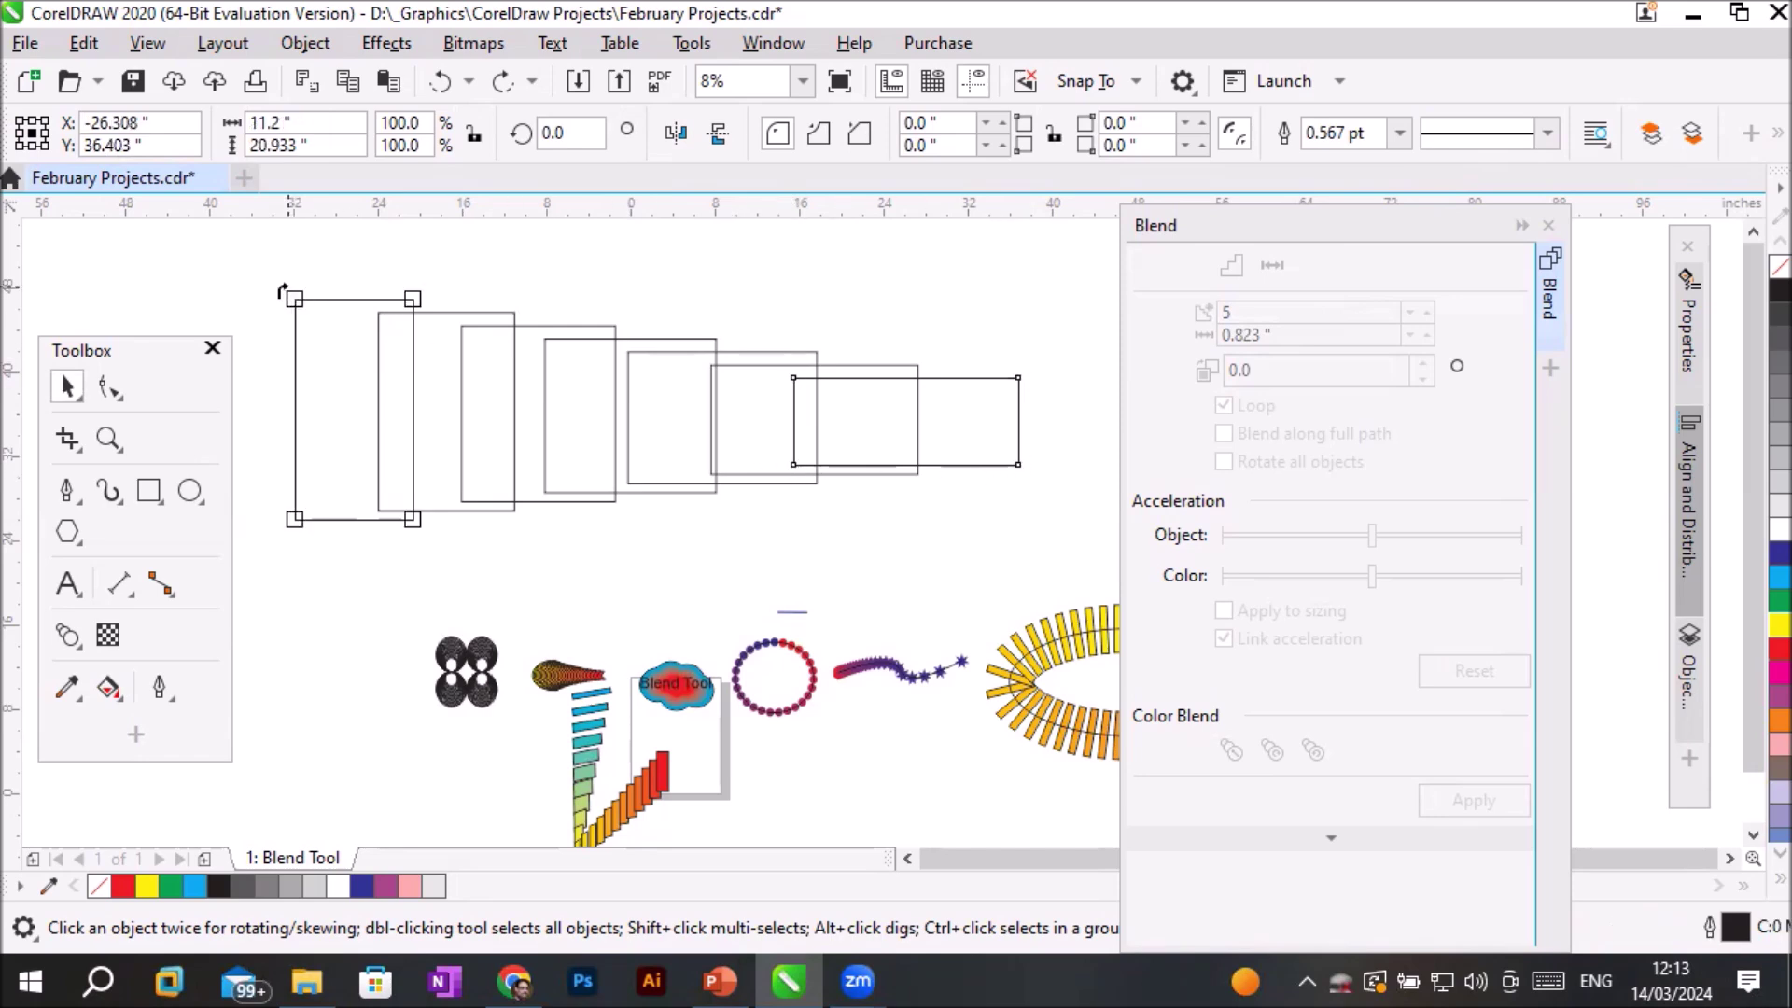
left_click(292, 520)
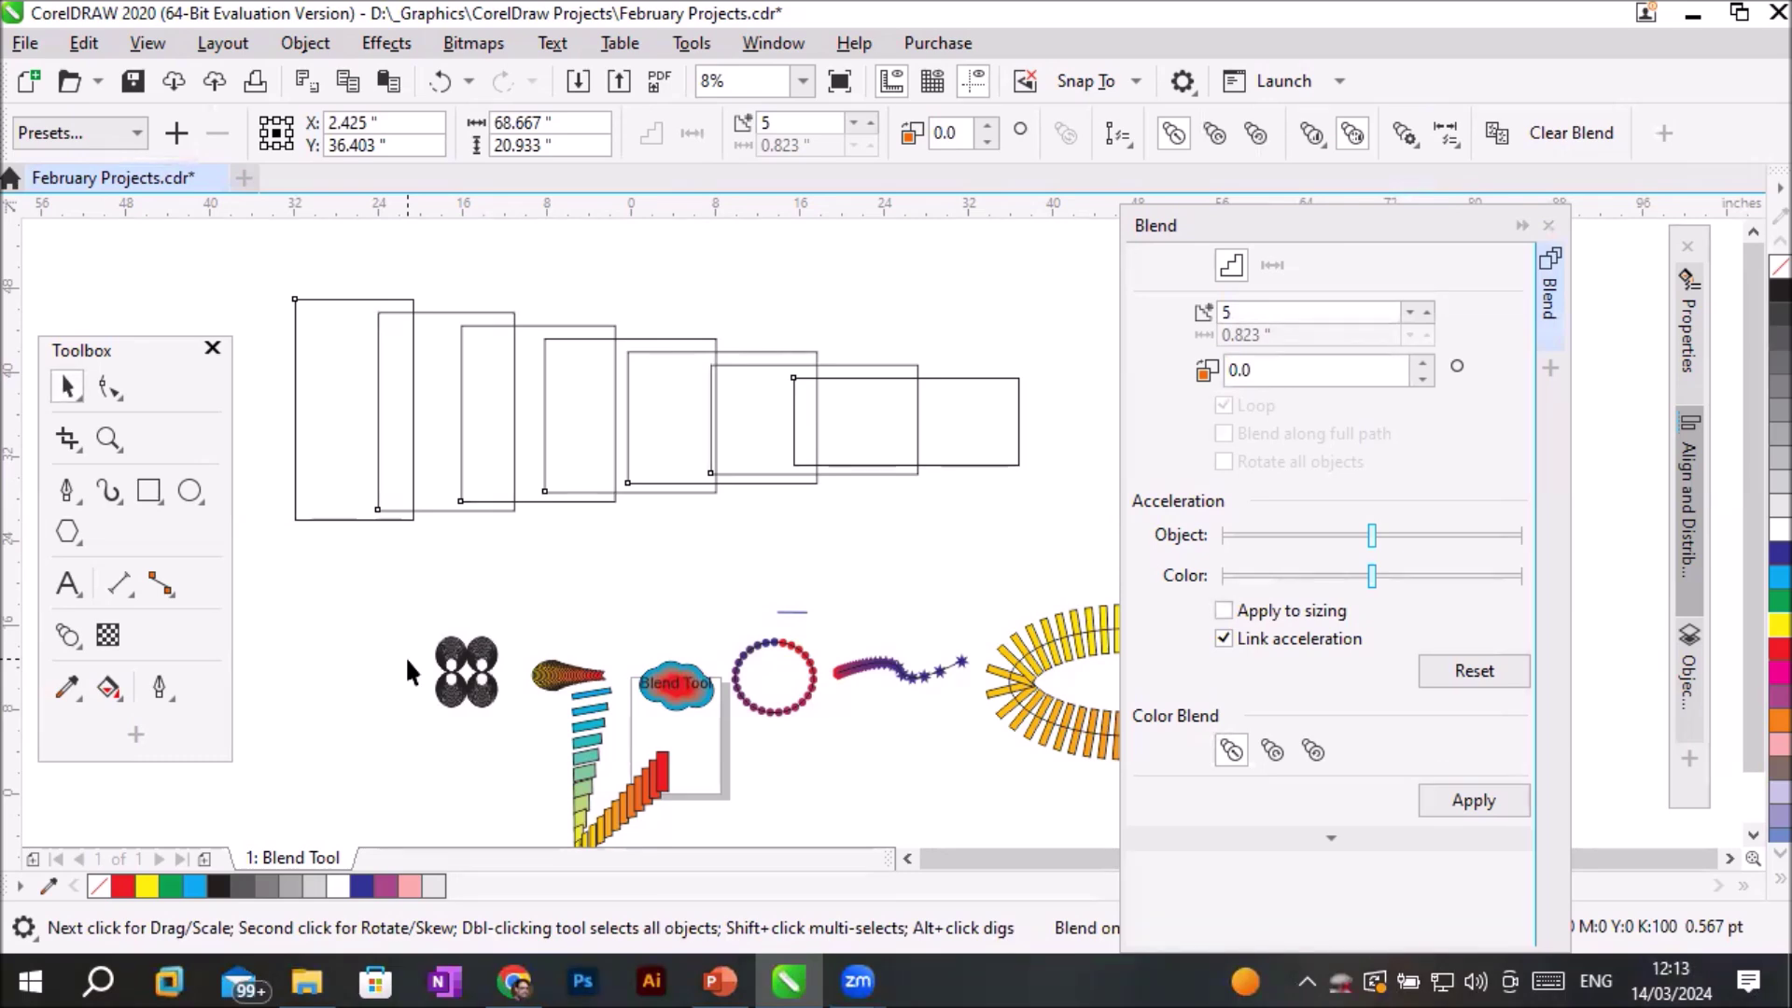
key("ctrl+z")
Map the wide rectangle's upper-right node to the tall rectangle's lower-right node in the rectangle blend.
left_click(1443, 131)
left_click(1410, 132)
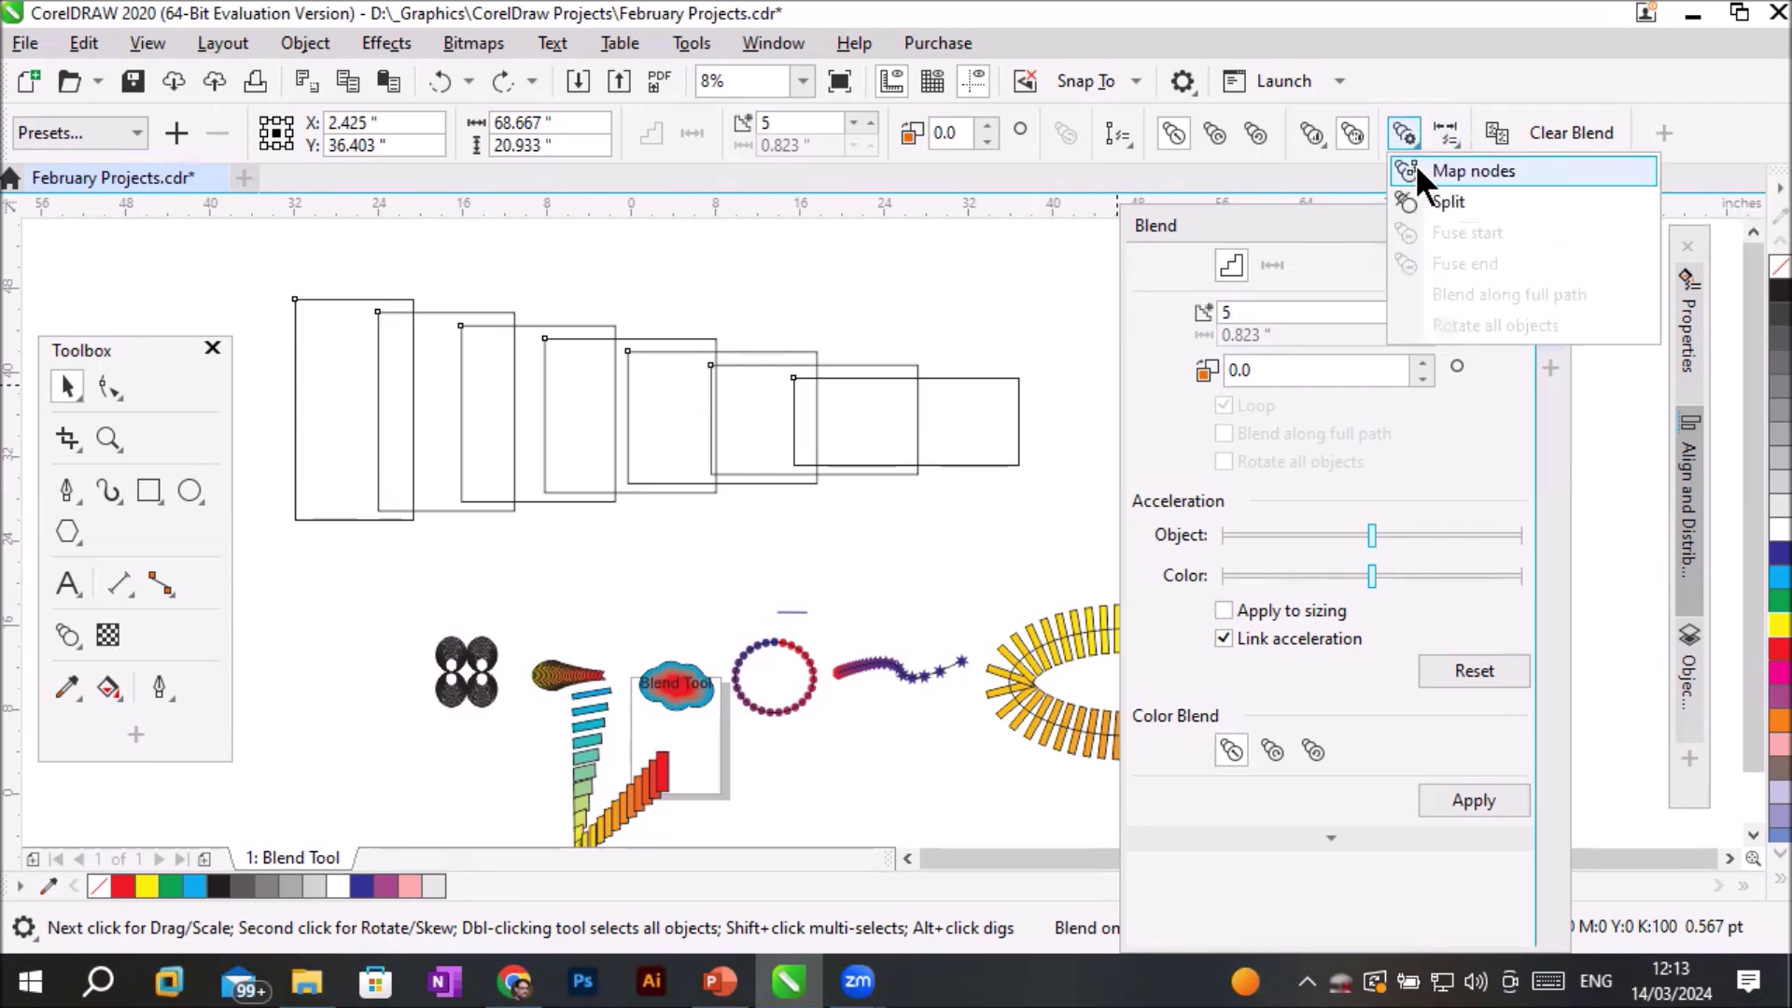
left_click(1414, 166)
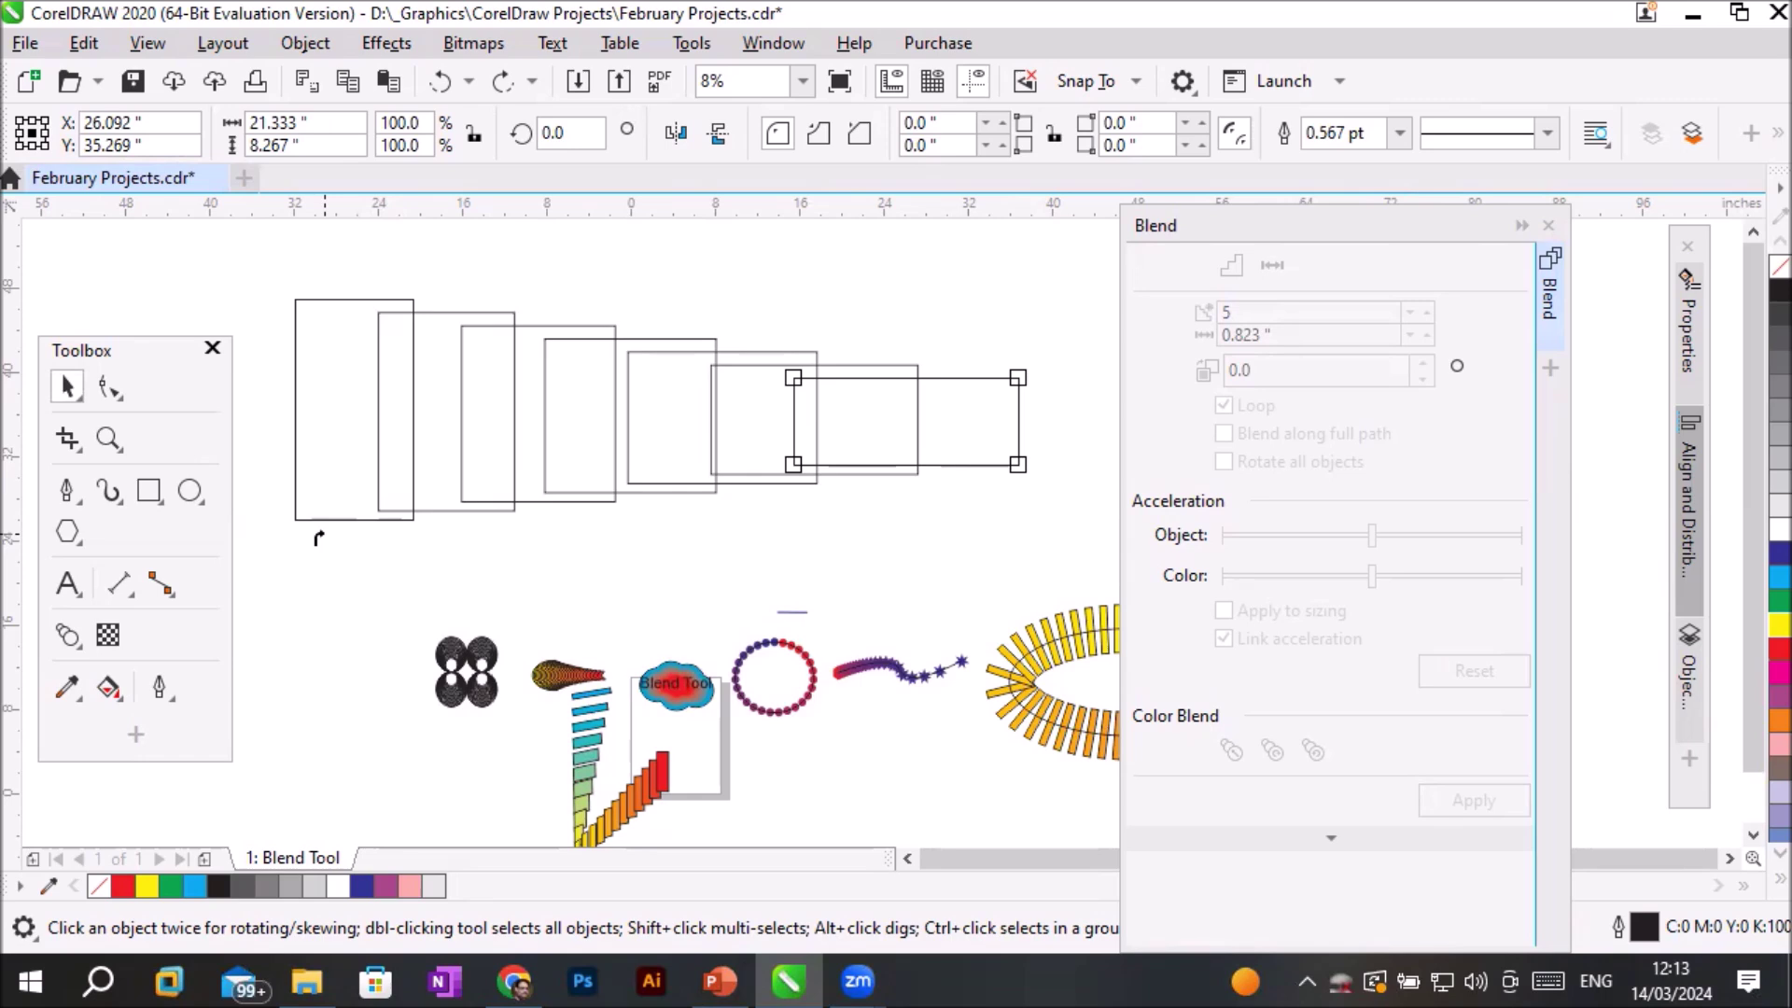
left_click(1010, 383)
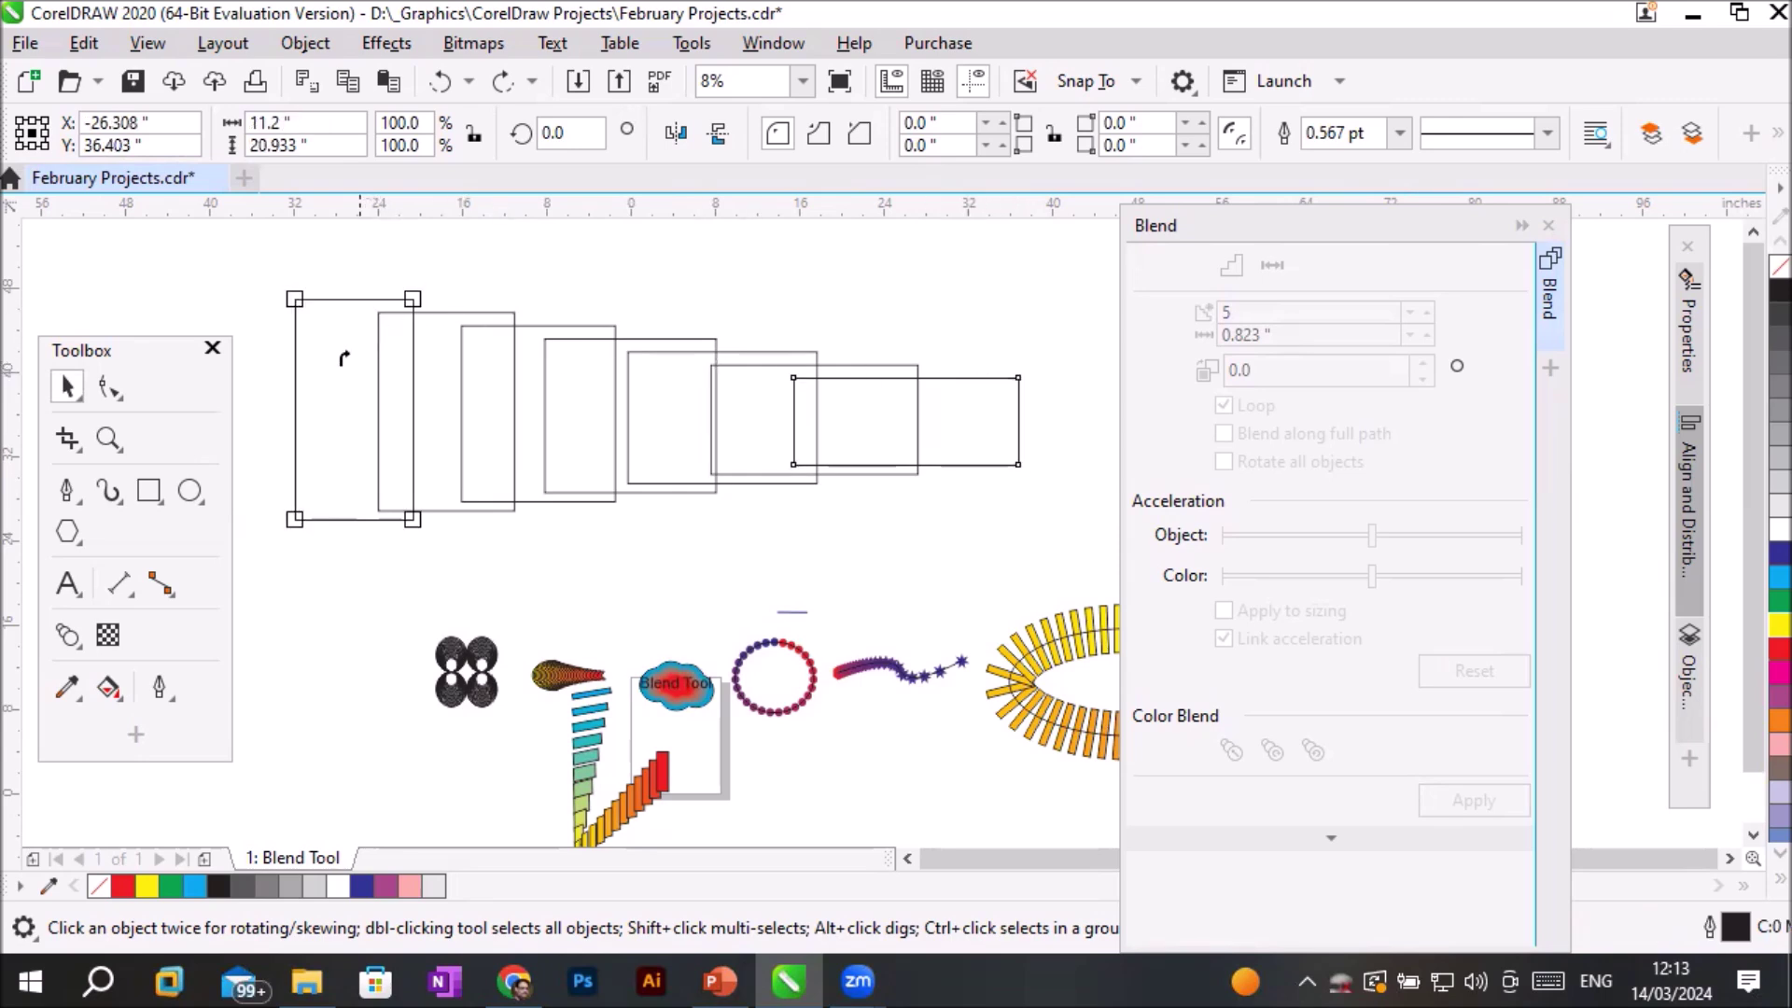
left_click(411, 519)
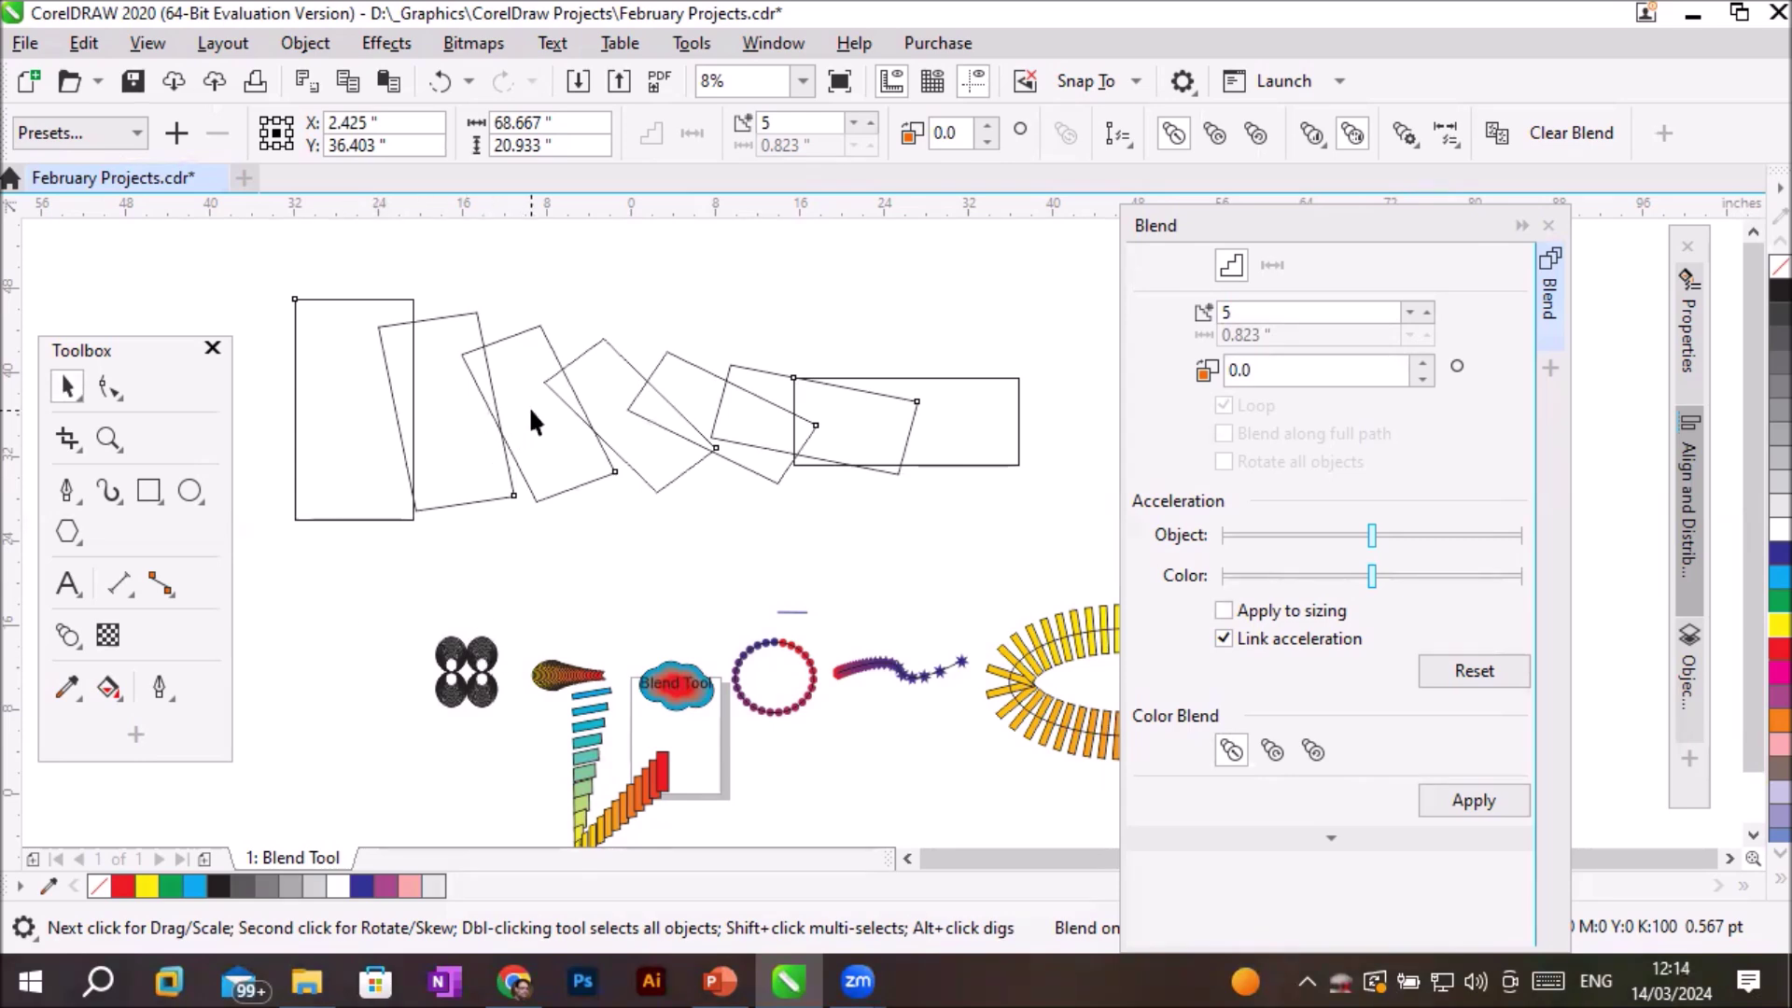
Draw a horizontal 2-point line about 20.3 inches long above the rectangle blend, and a vertical one about 18.8 inches tall to its right.
left_click(1753, 232)
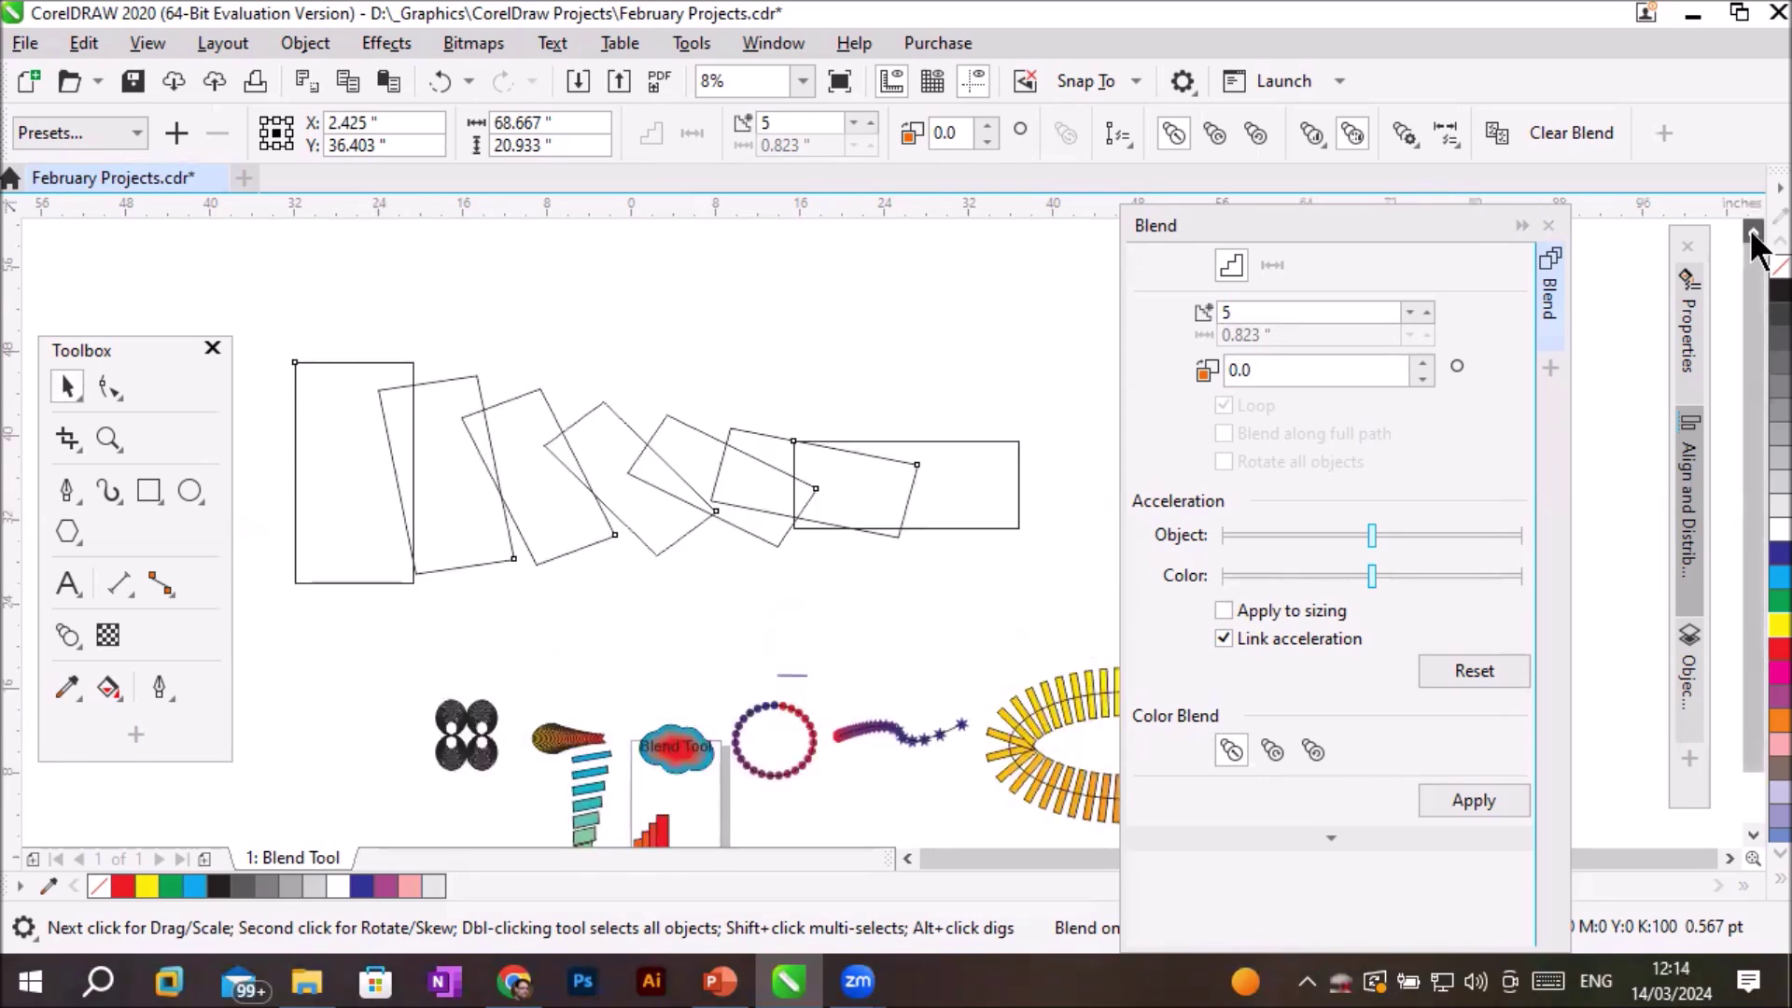
left_click(1754, 234)
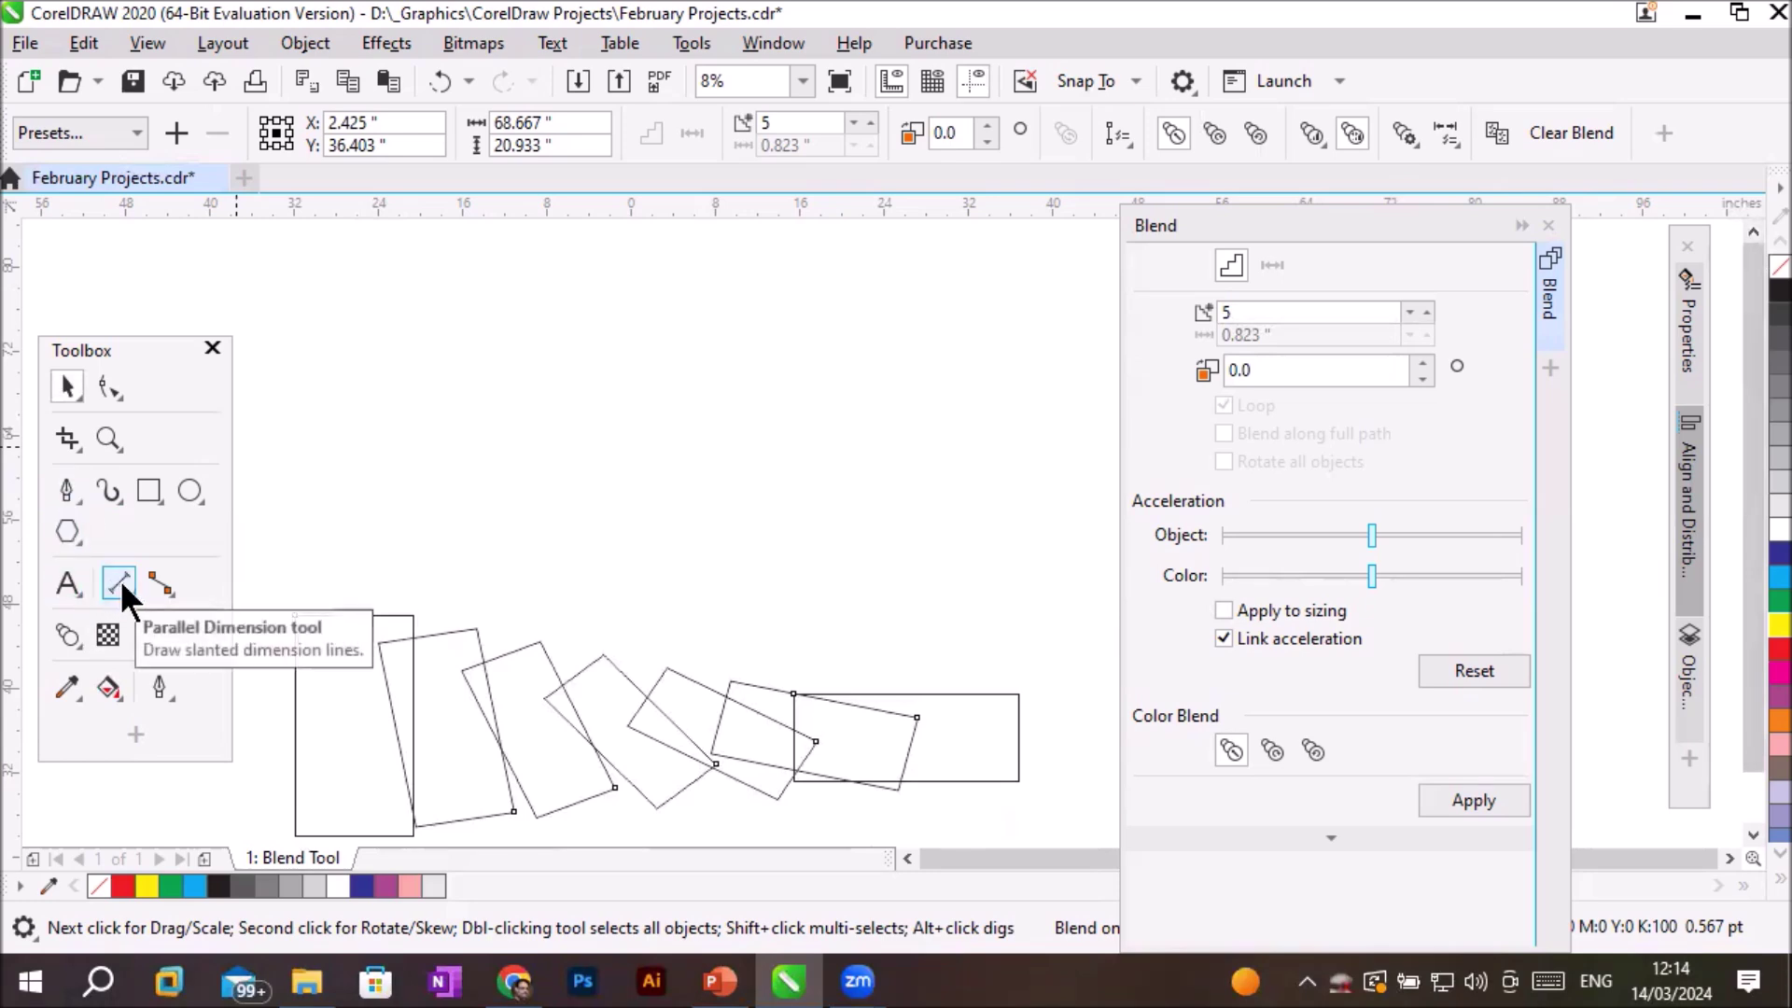
left_click(69, 480)
mouse_move(108, 492)
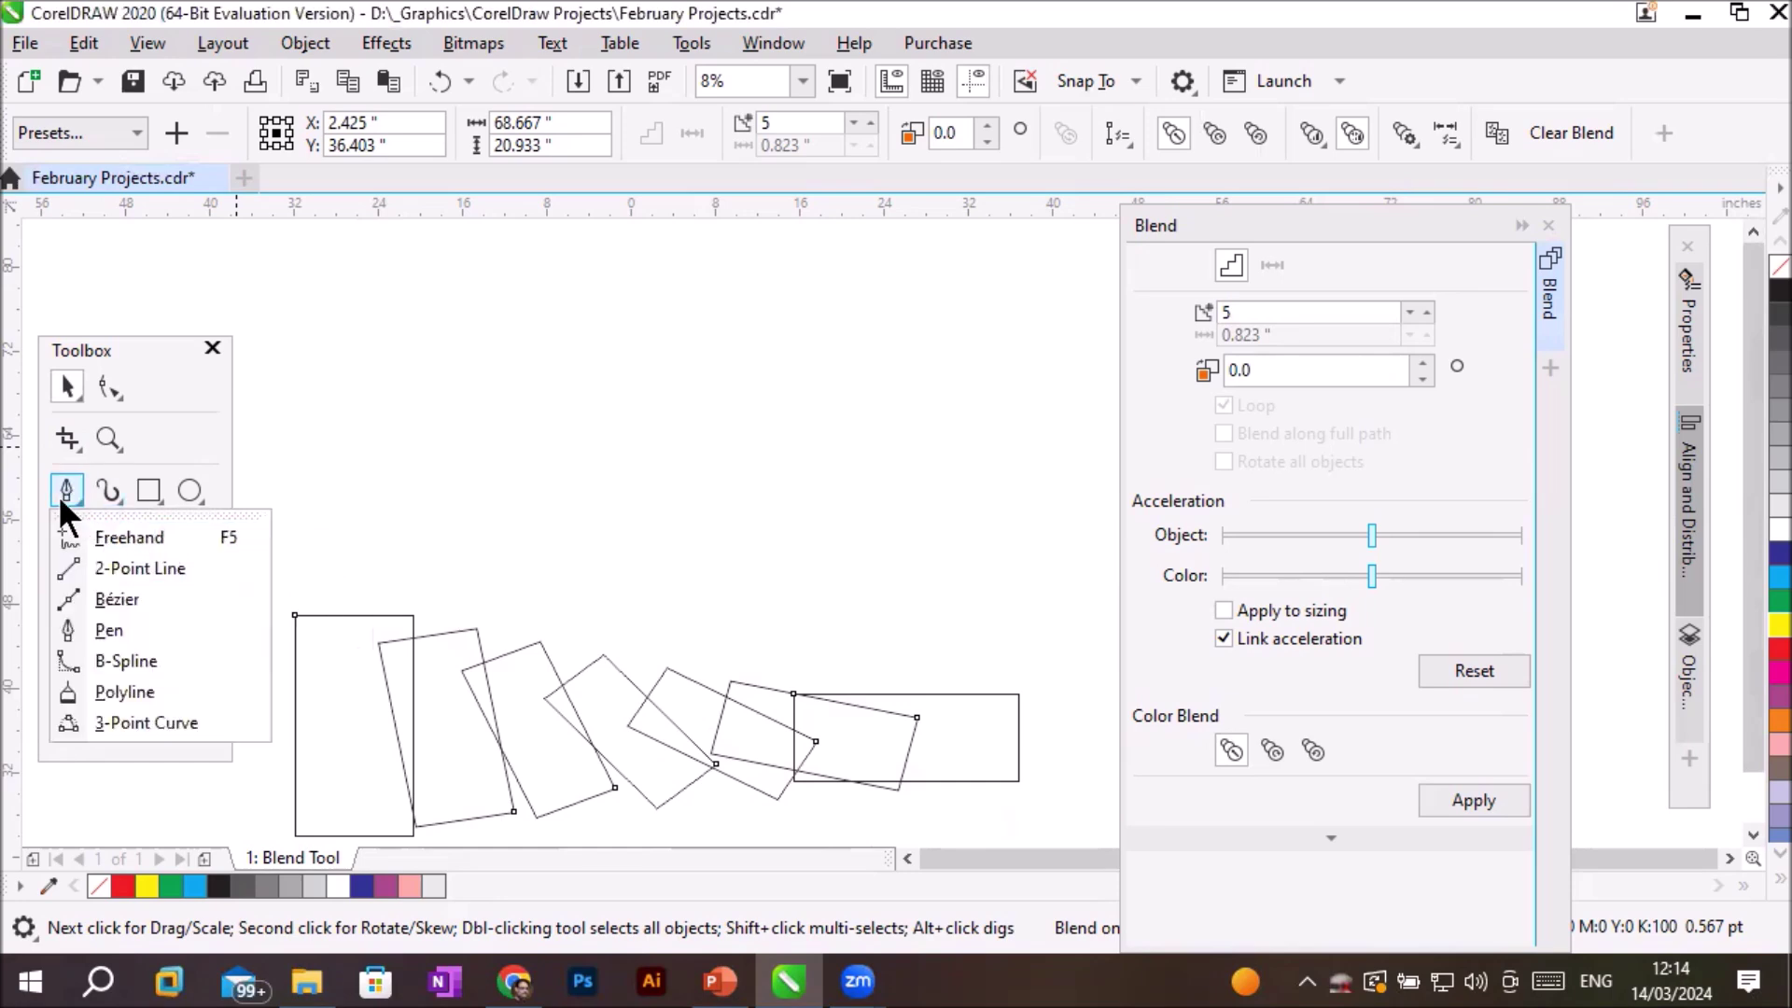
left_click(97, 565)
left_click_drag(321, 384, 550, 384)
left_click_drag(976, 300, 971, 504)
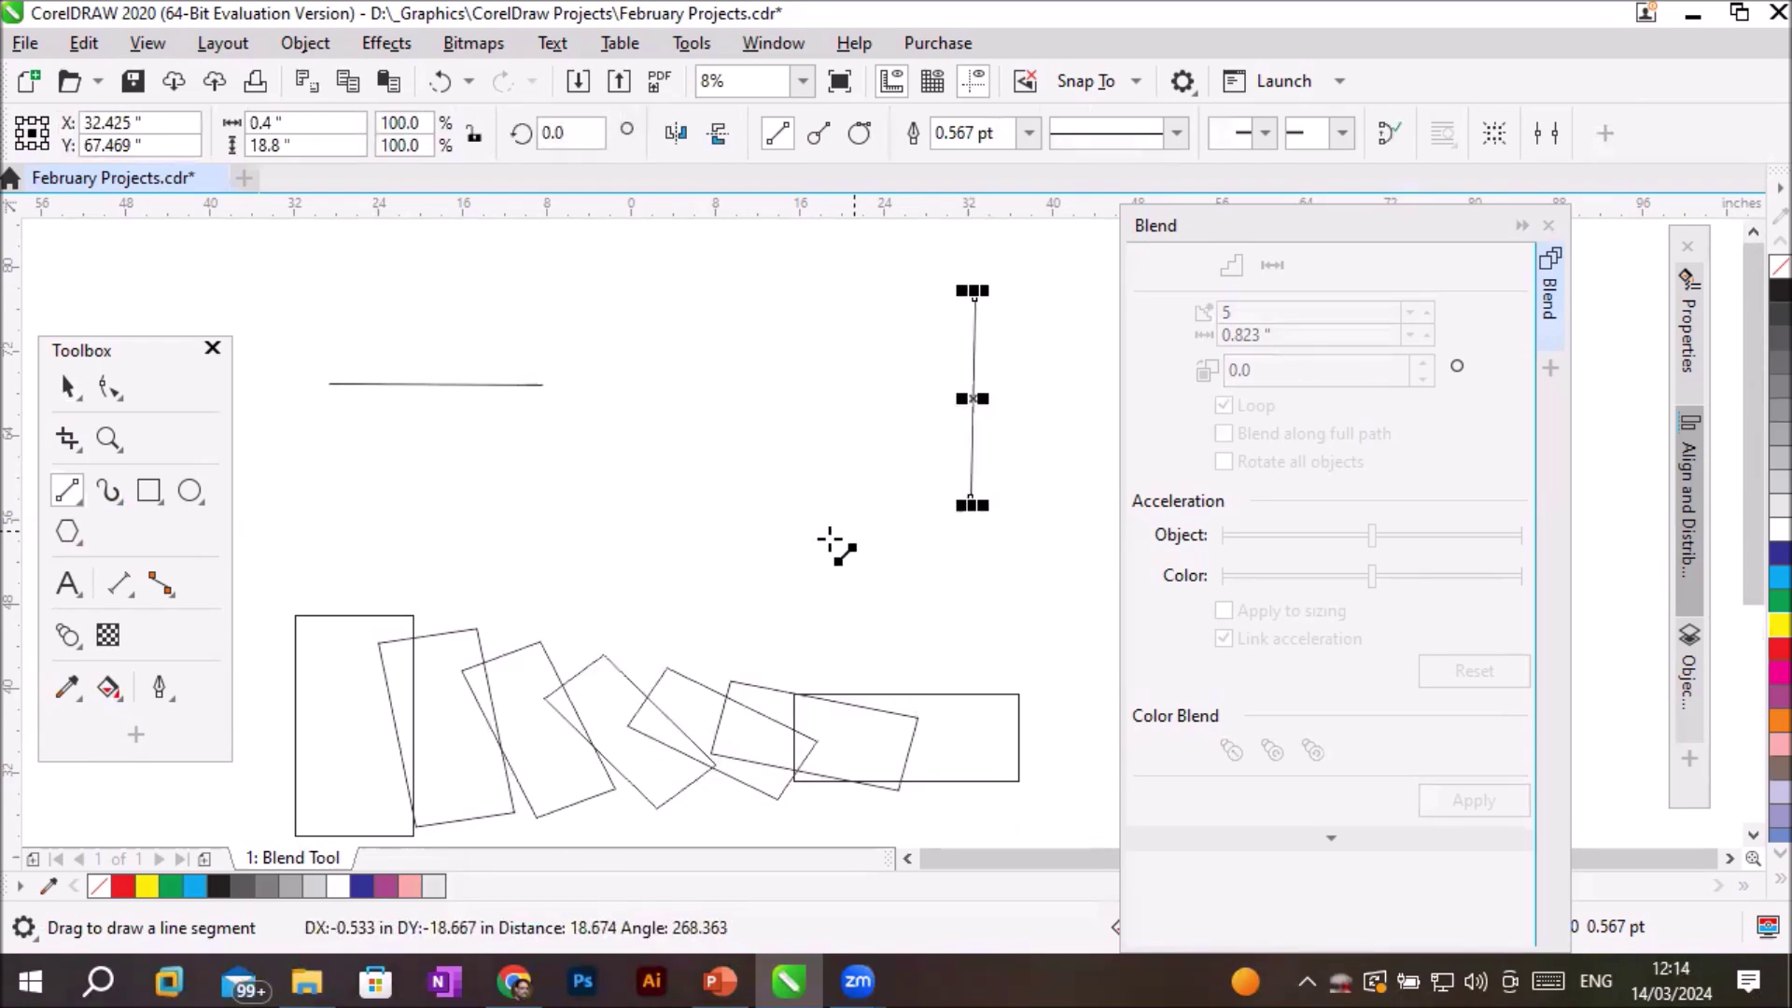
Set the horizontal line's outline width to 16 pt.
left_click(67, 385)
left_click(351, 378)
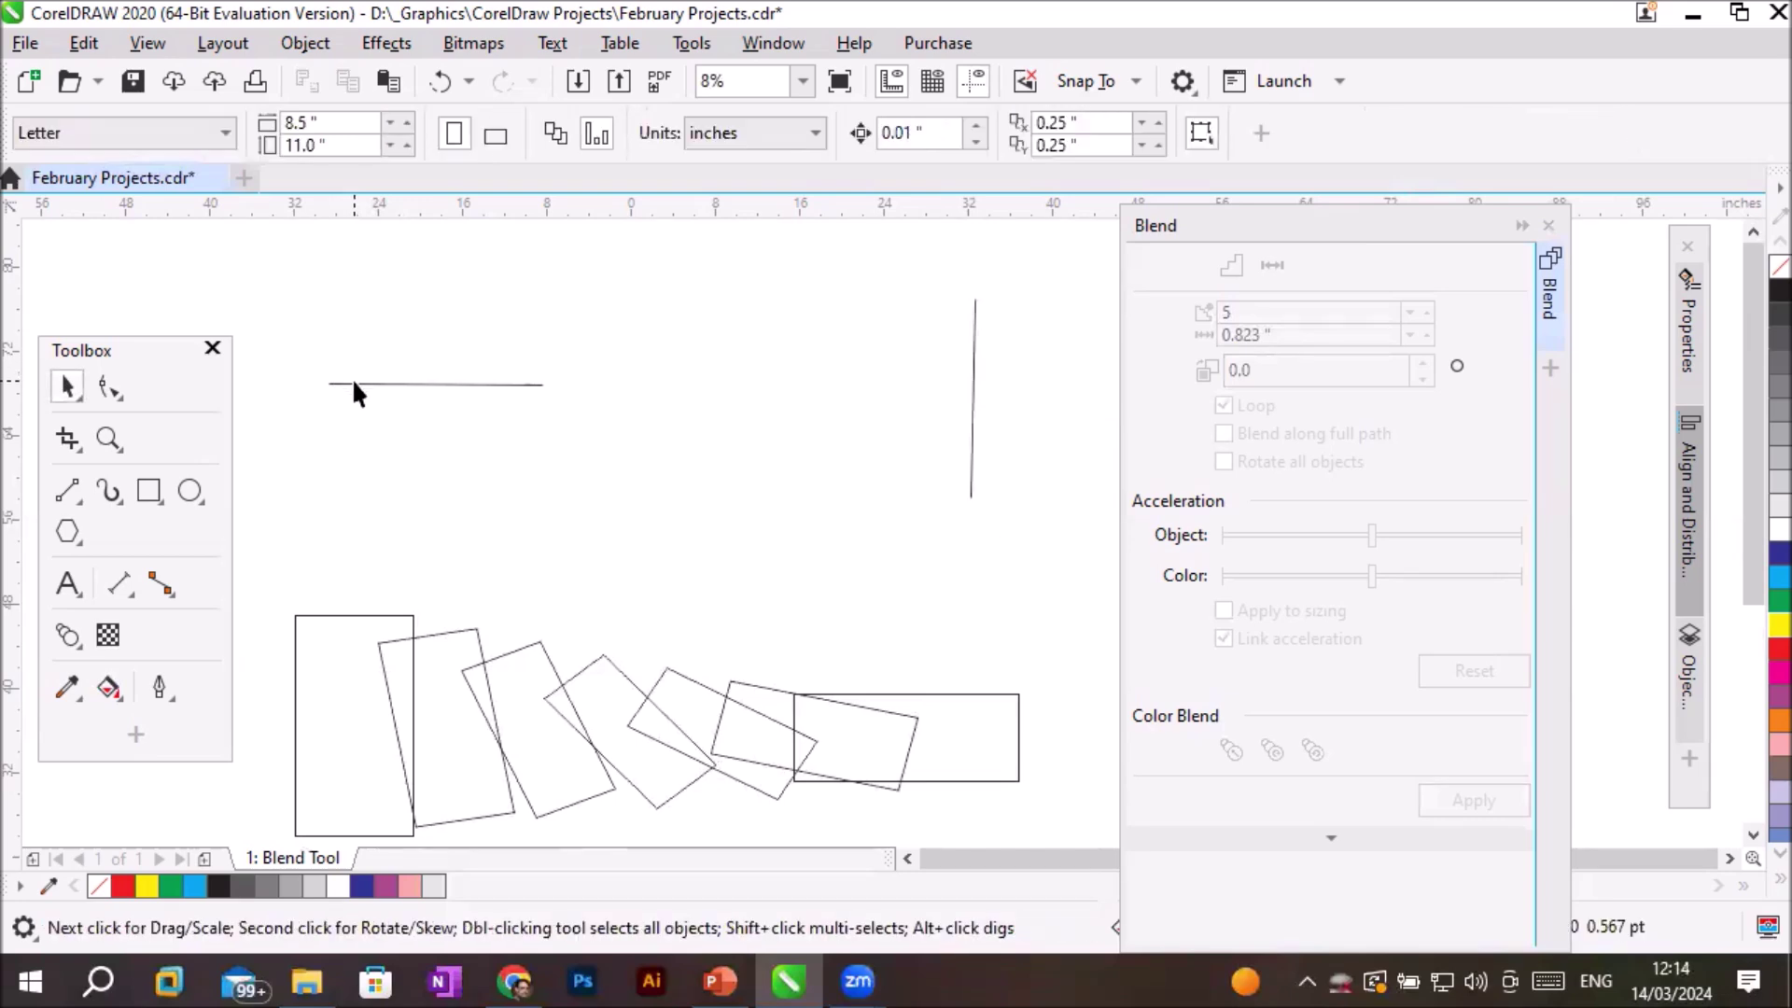
left_click(349, 380)
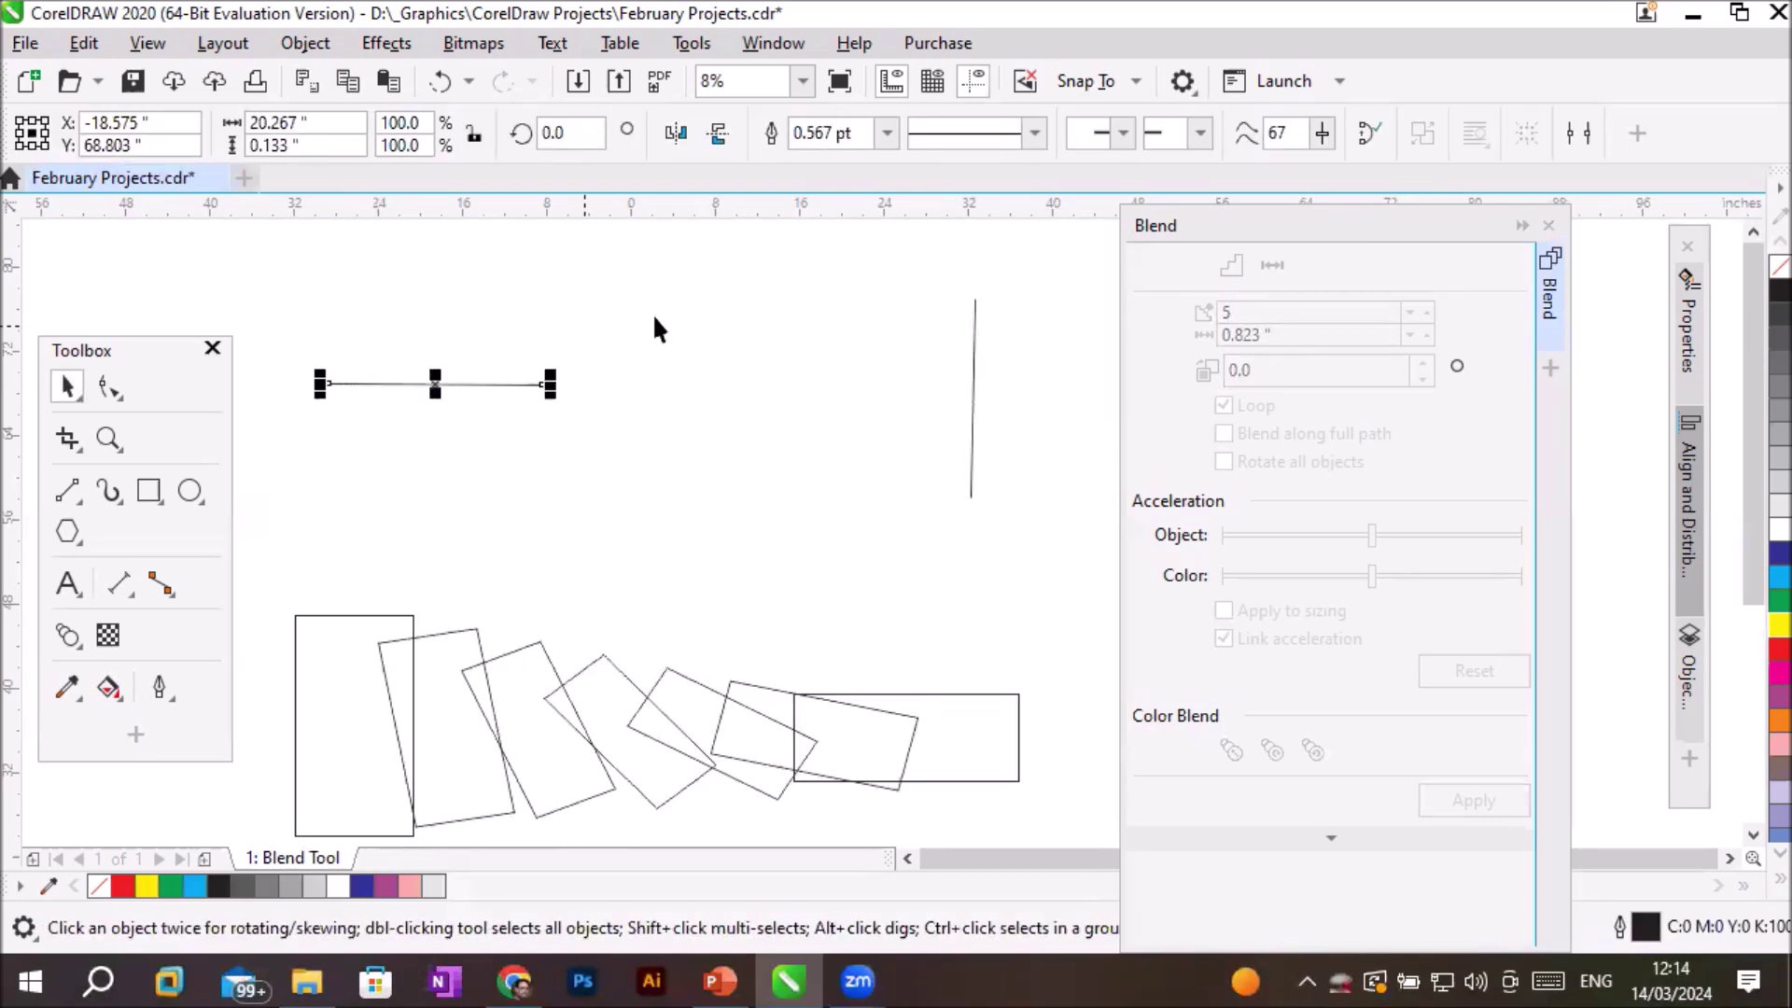
left_click(887, 137)
left_click(818, 375)
left_click(887, 131)
left_click(821, 405)
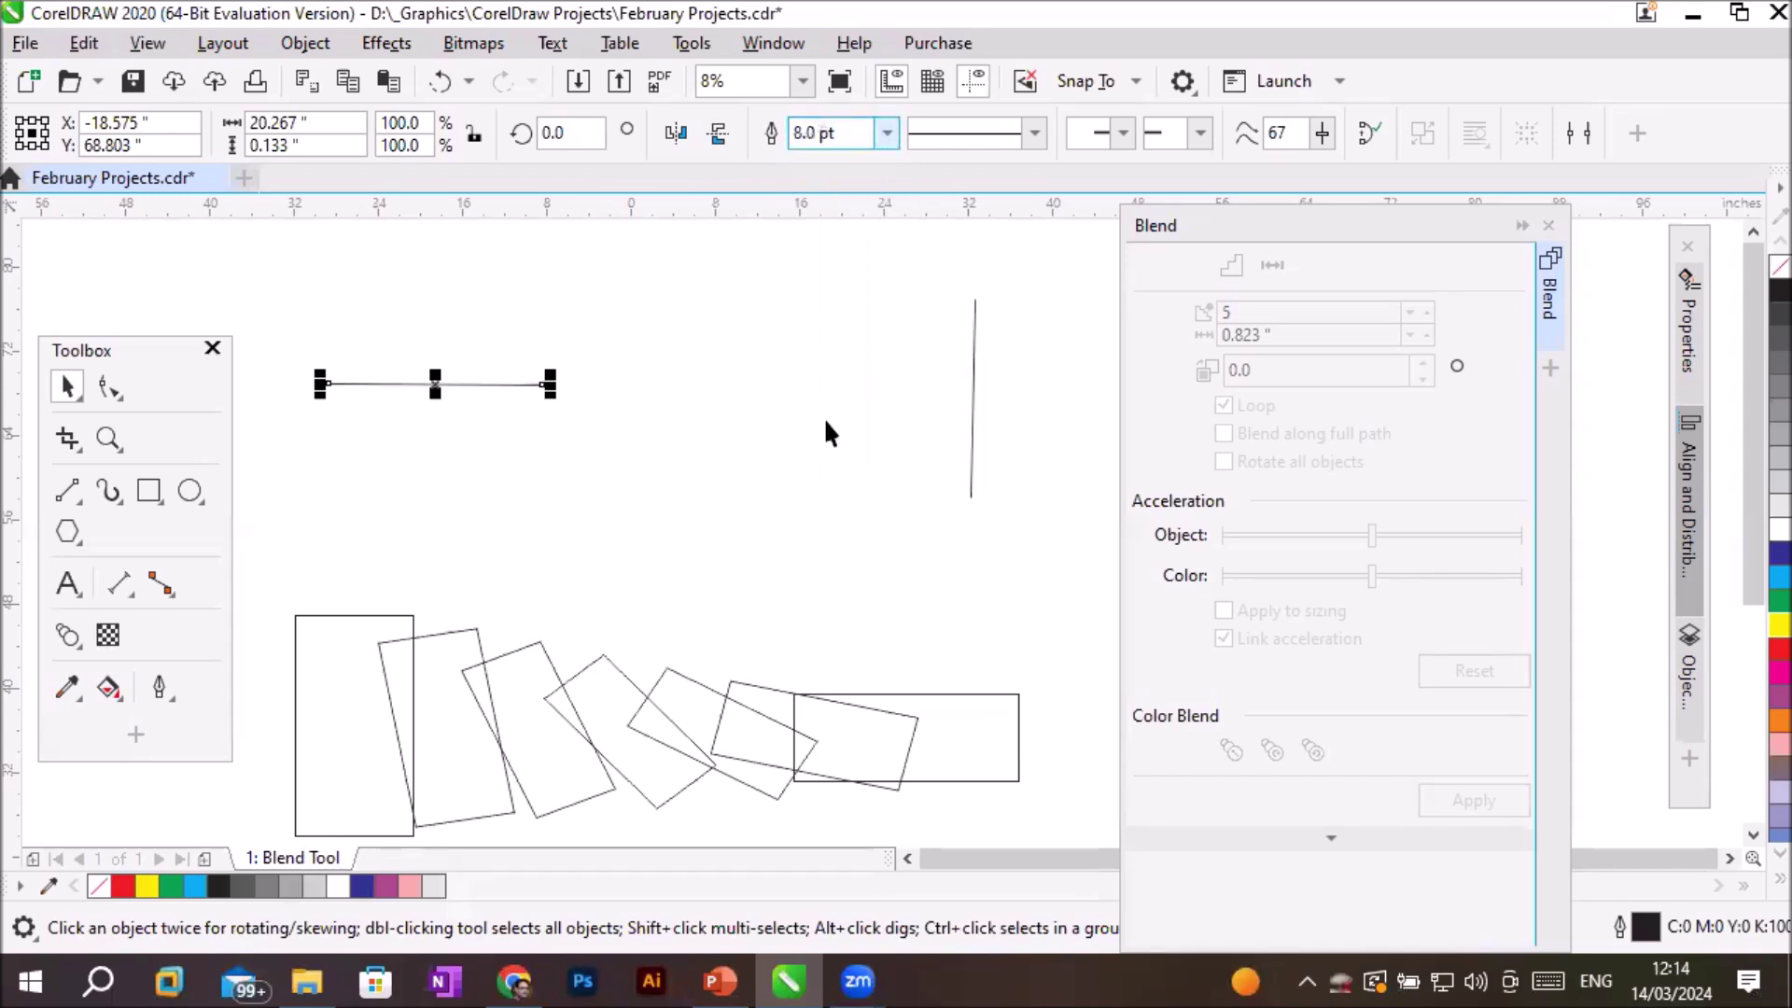
Blend the horizontal and vertical lines together using 5 intermediate steps.
left_click(972, 392)
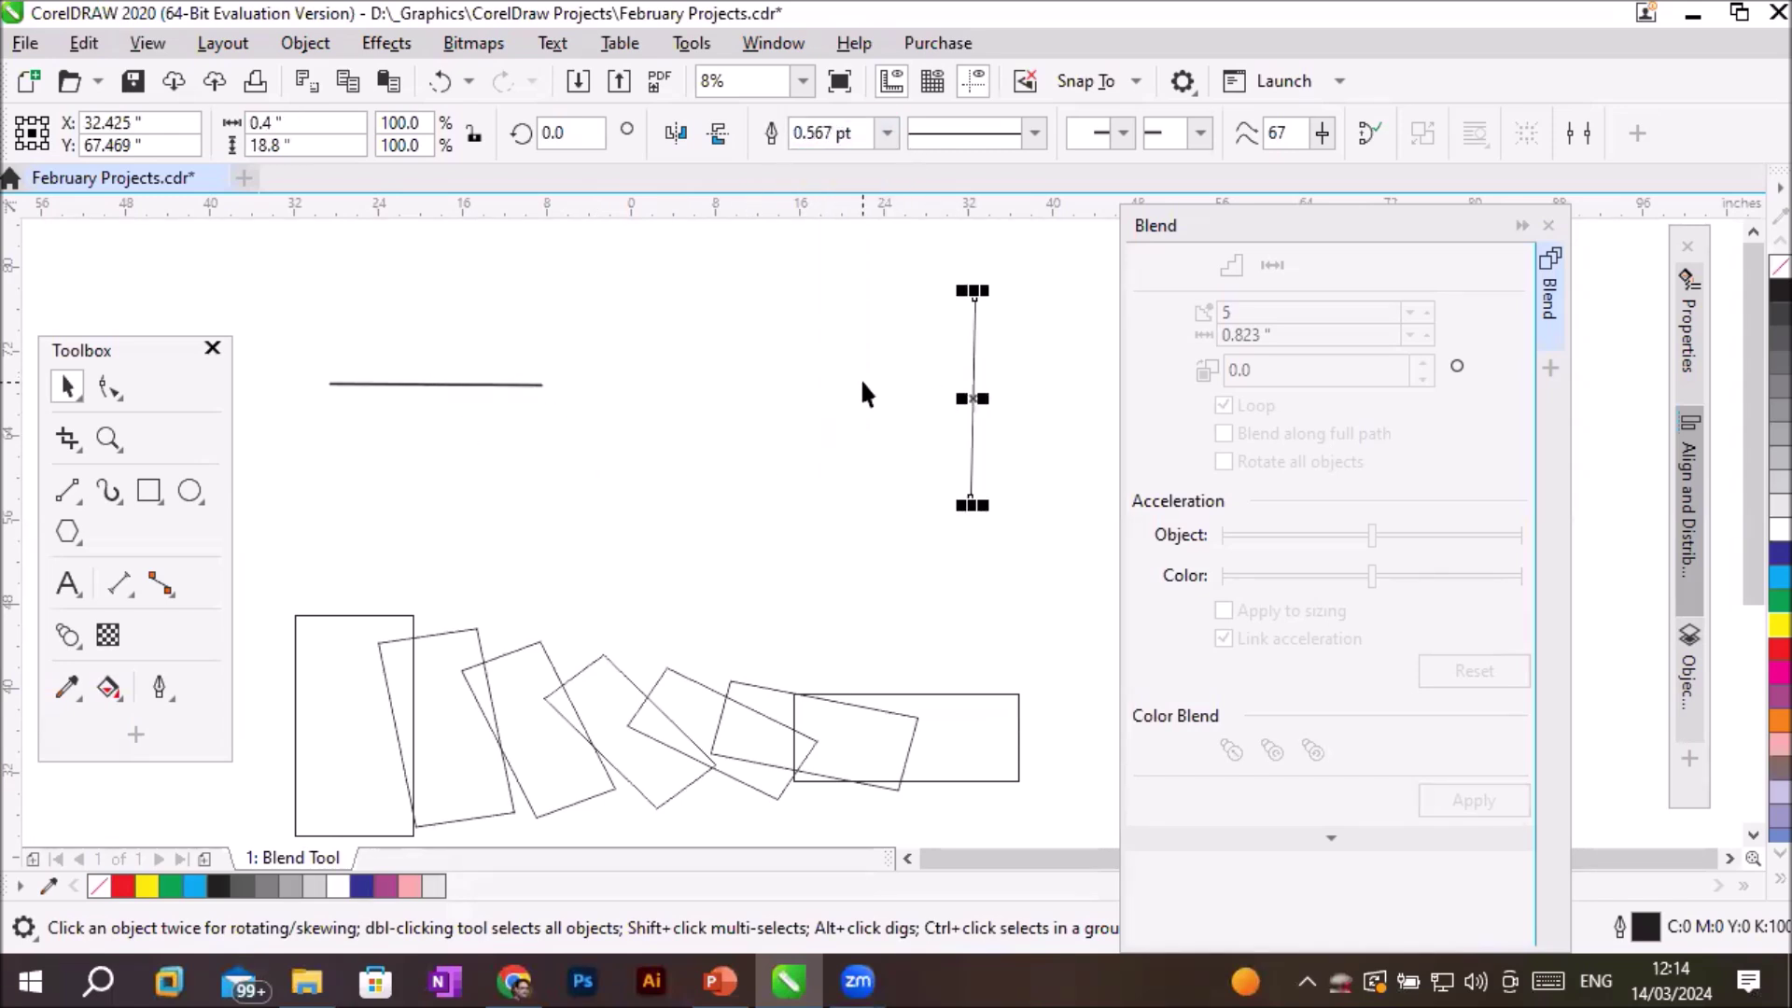
left_click_drag(276, 280, 989, 528)
left_click(1459, 805)
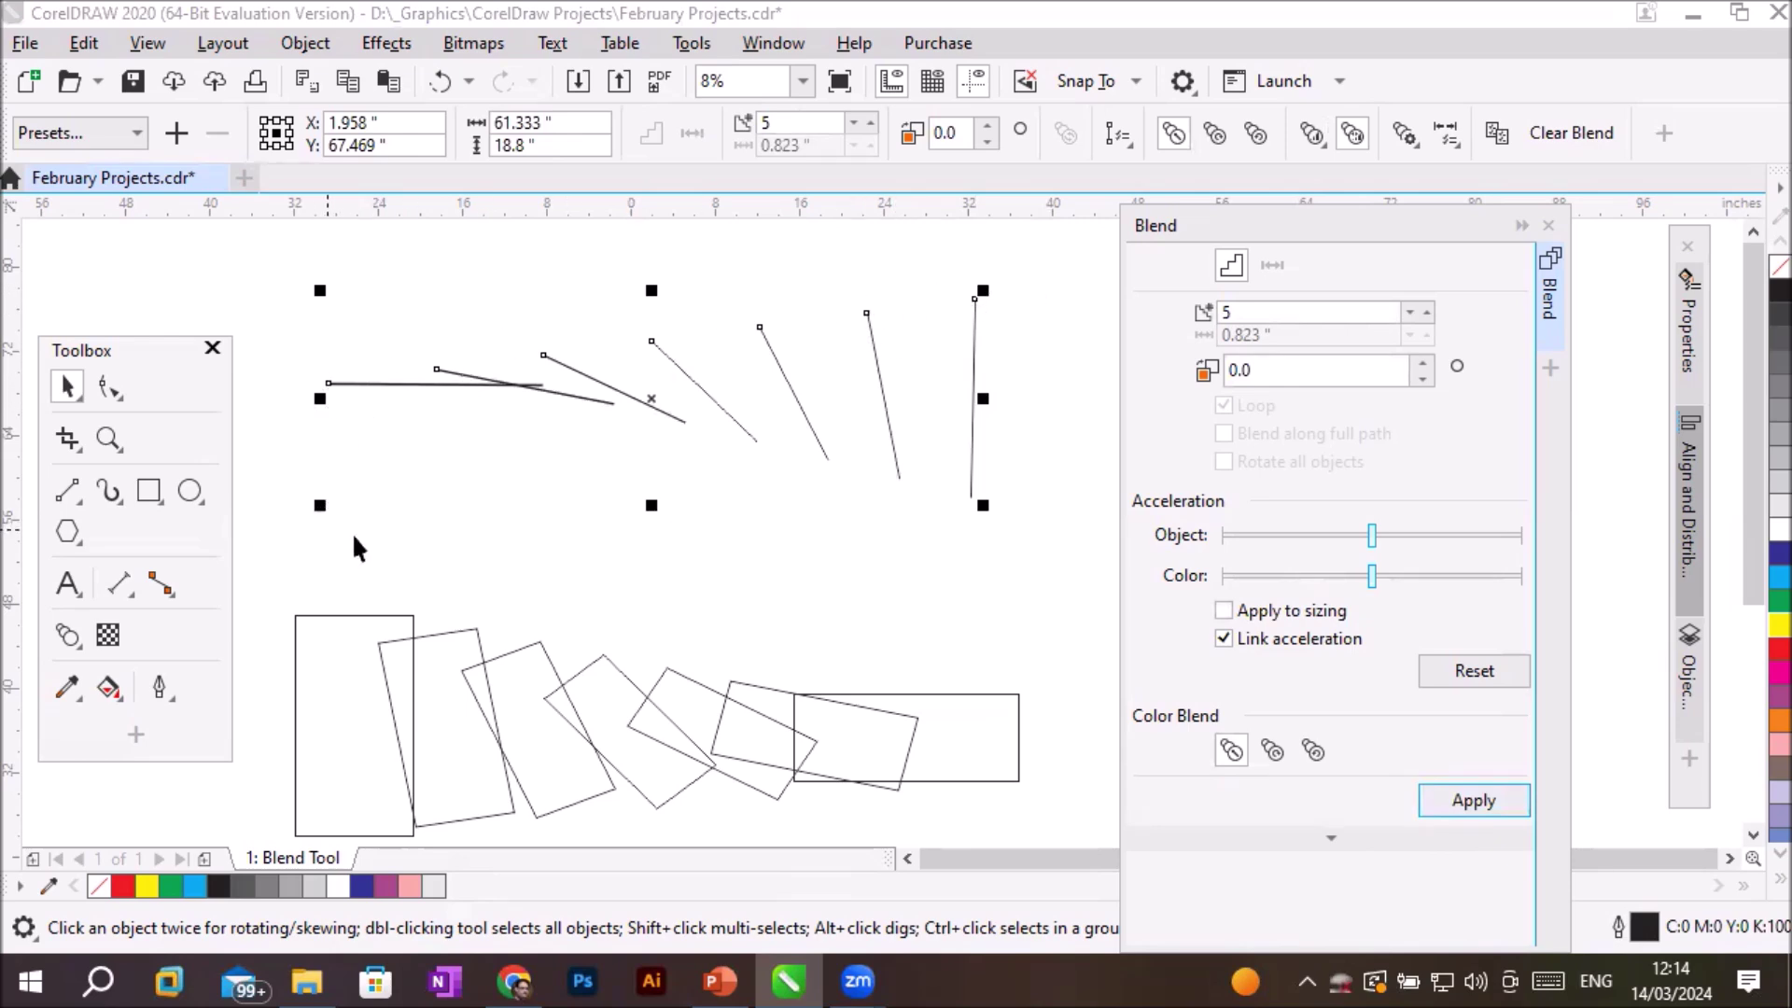
Map the vertical line's upper node to the horizontal line's left node in the line blend.
left_click(1409, 132)
left_click(1430, 170)
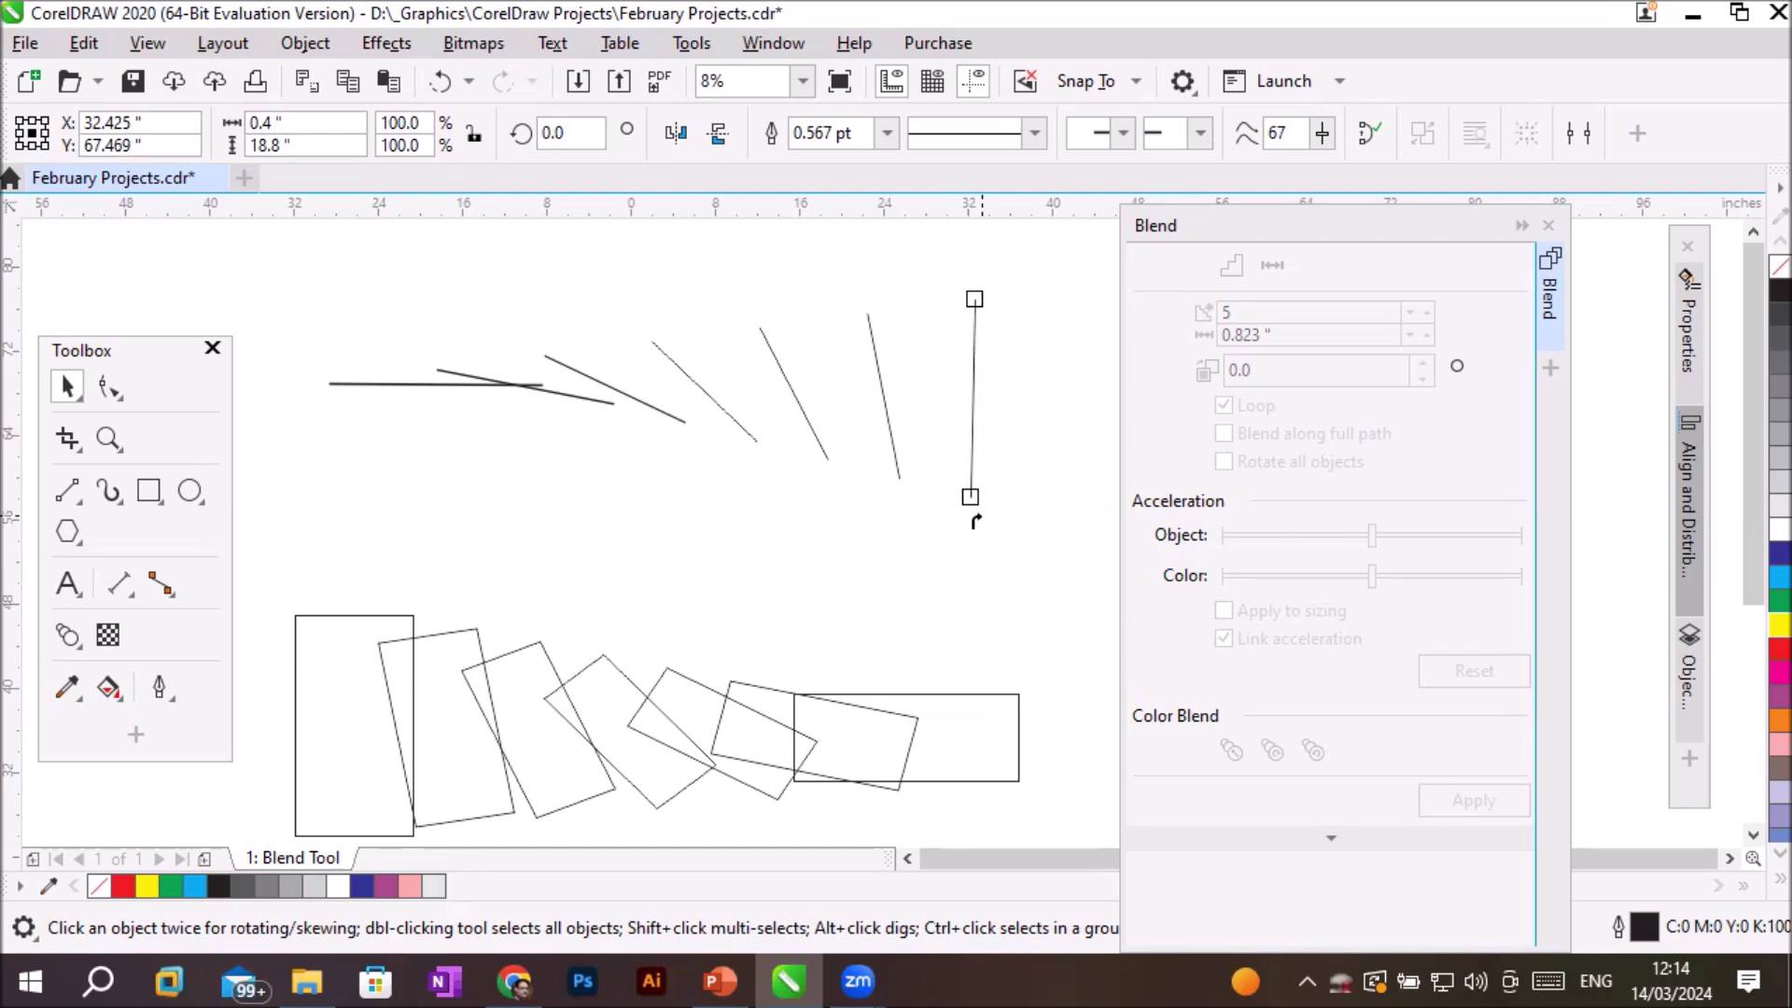
left_click(971, 298)
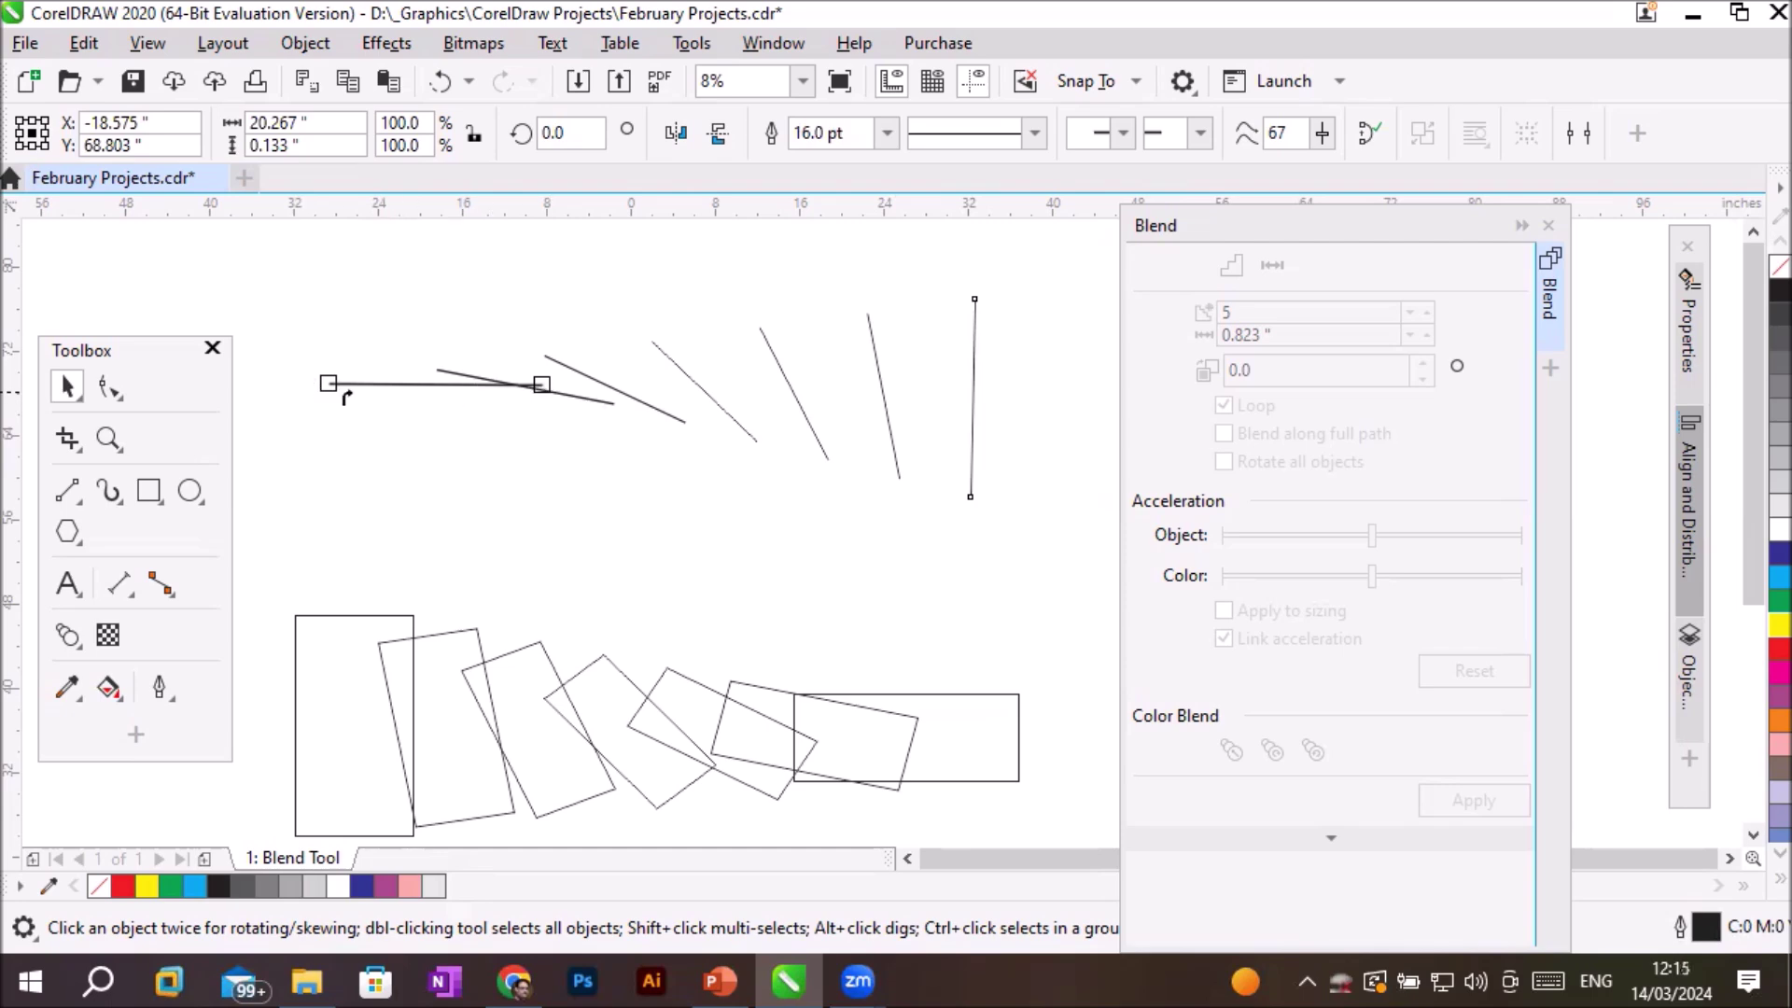
left_click(328, 383)
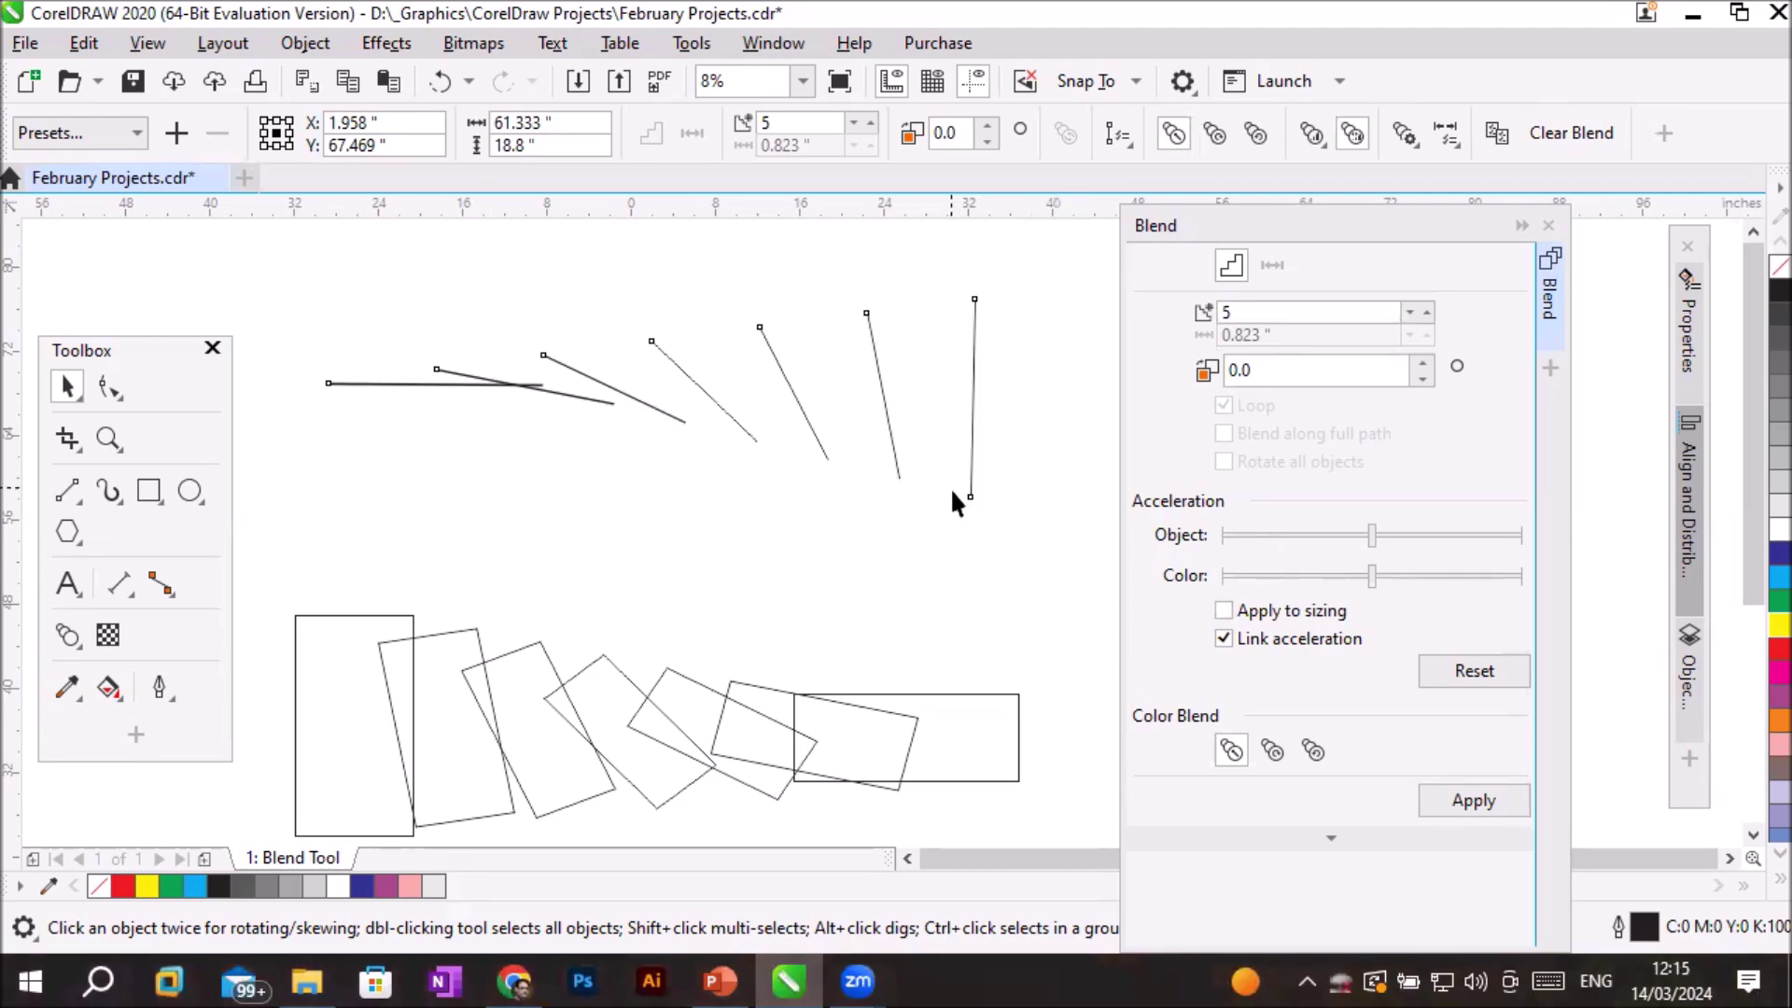
Map the vertical line's lower node to the horizontal line's left node in the line blend.
left_click(1402, 134)
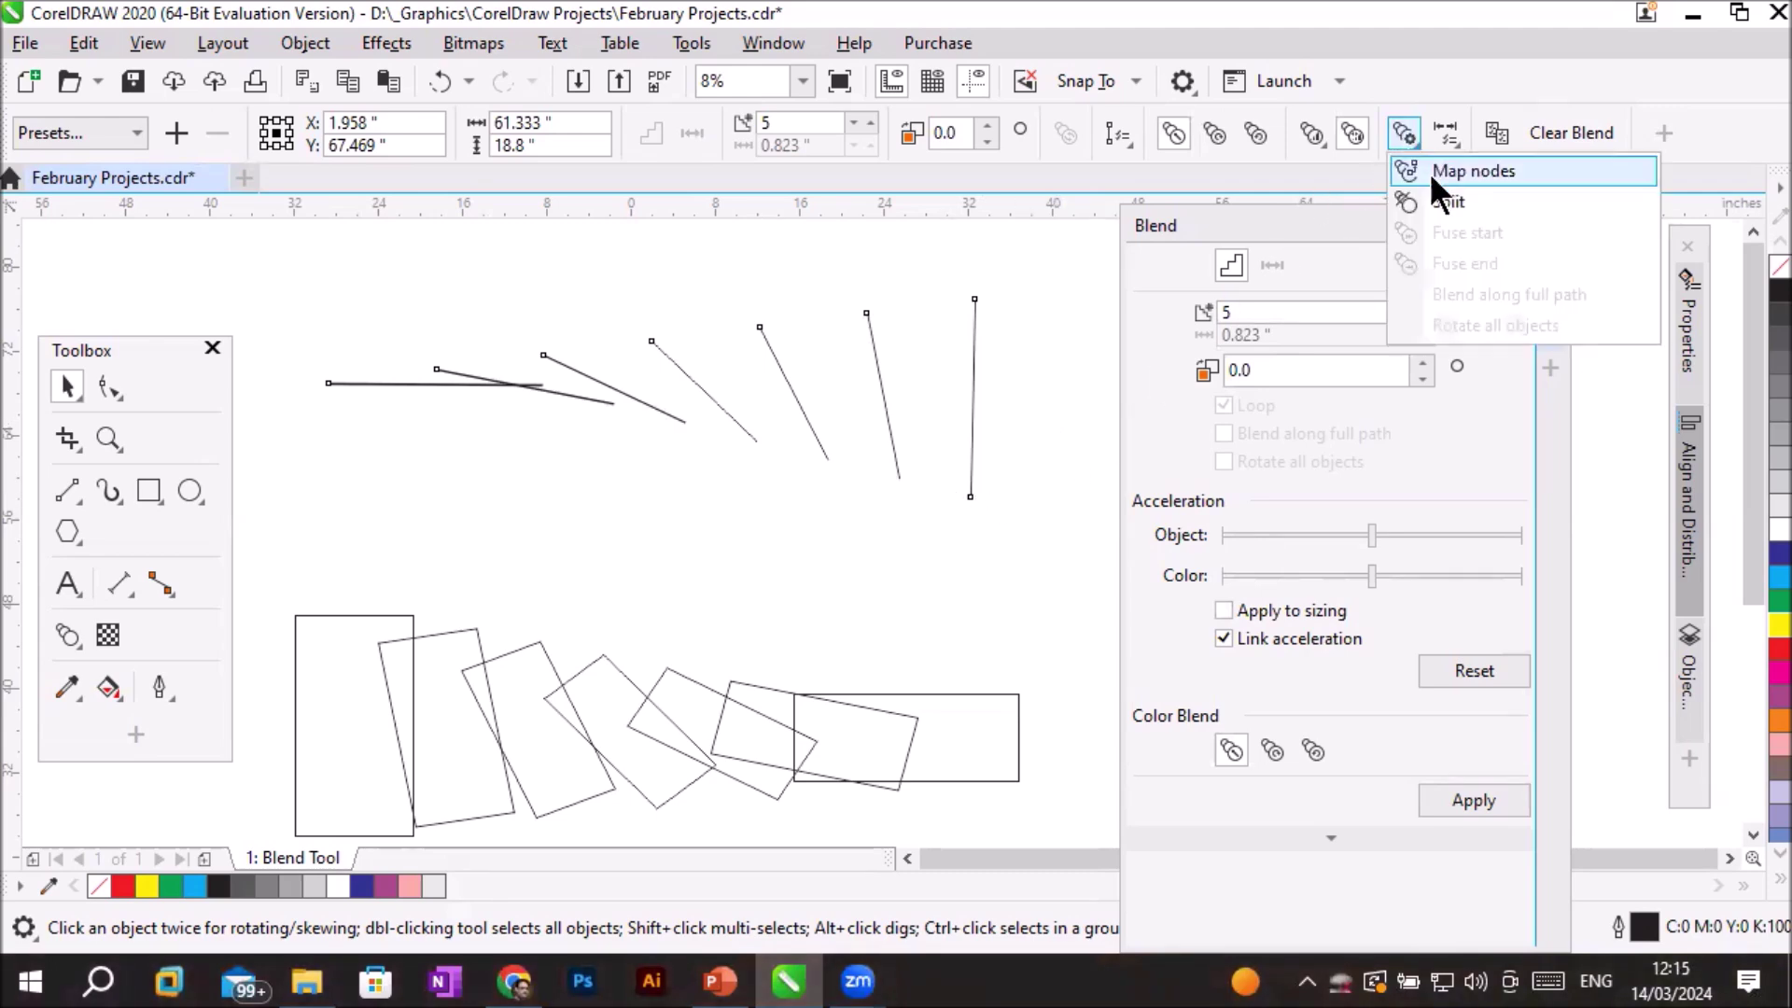
left_click(1424, 166)
left_click(967, 496)
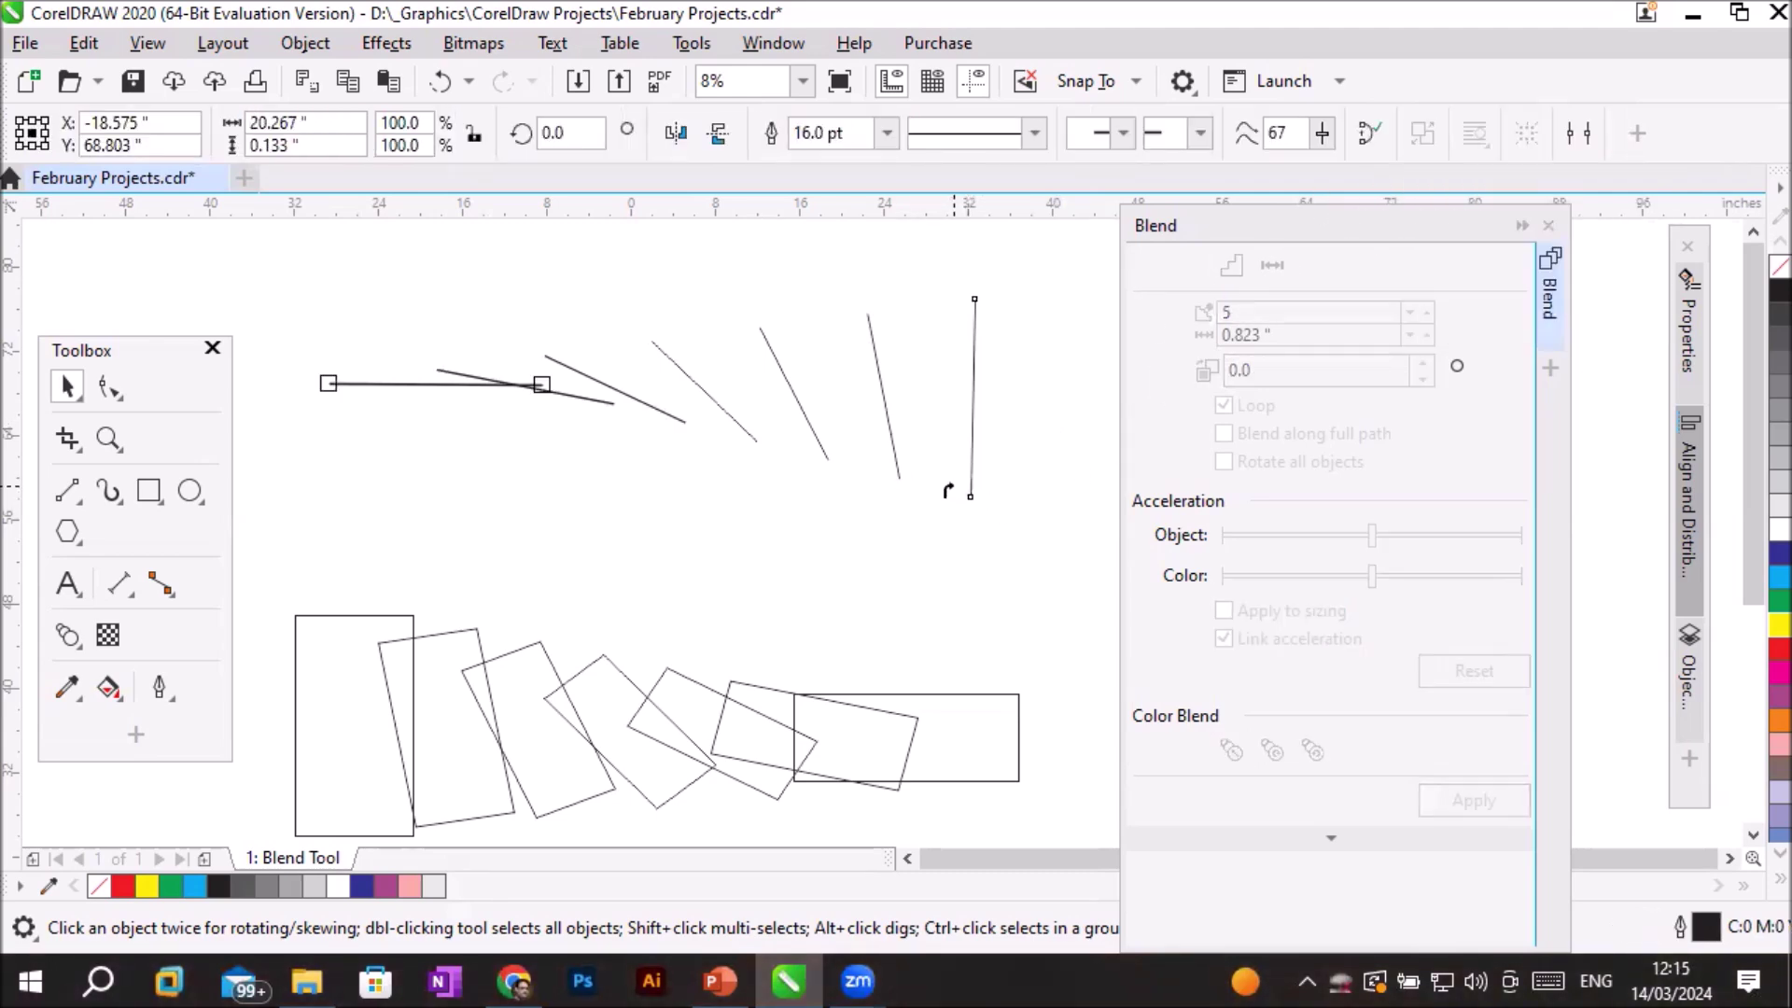
left_click(325, 383)
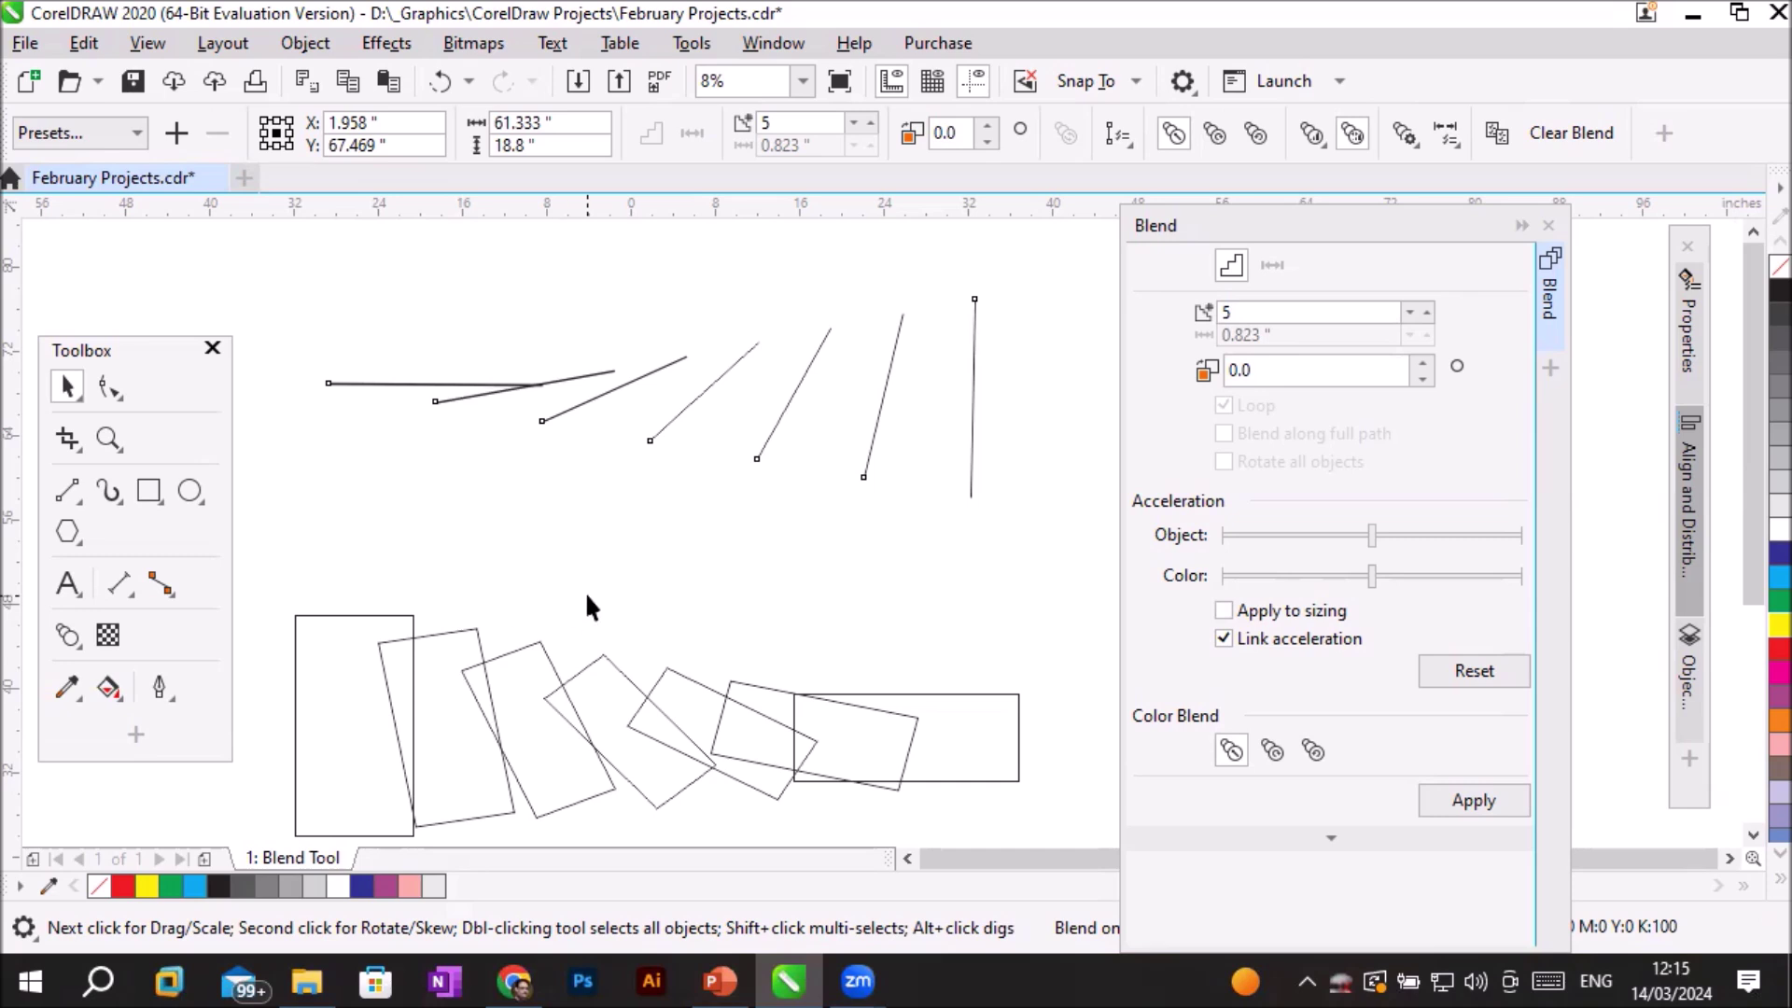
left_click(1310, 138)
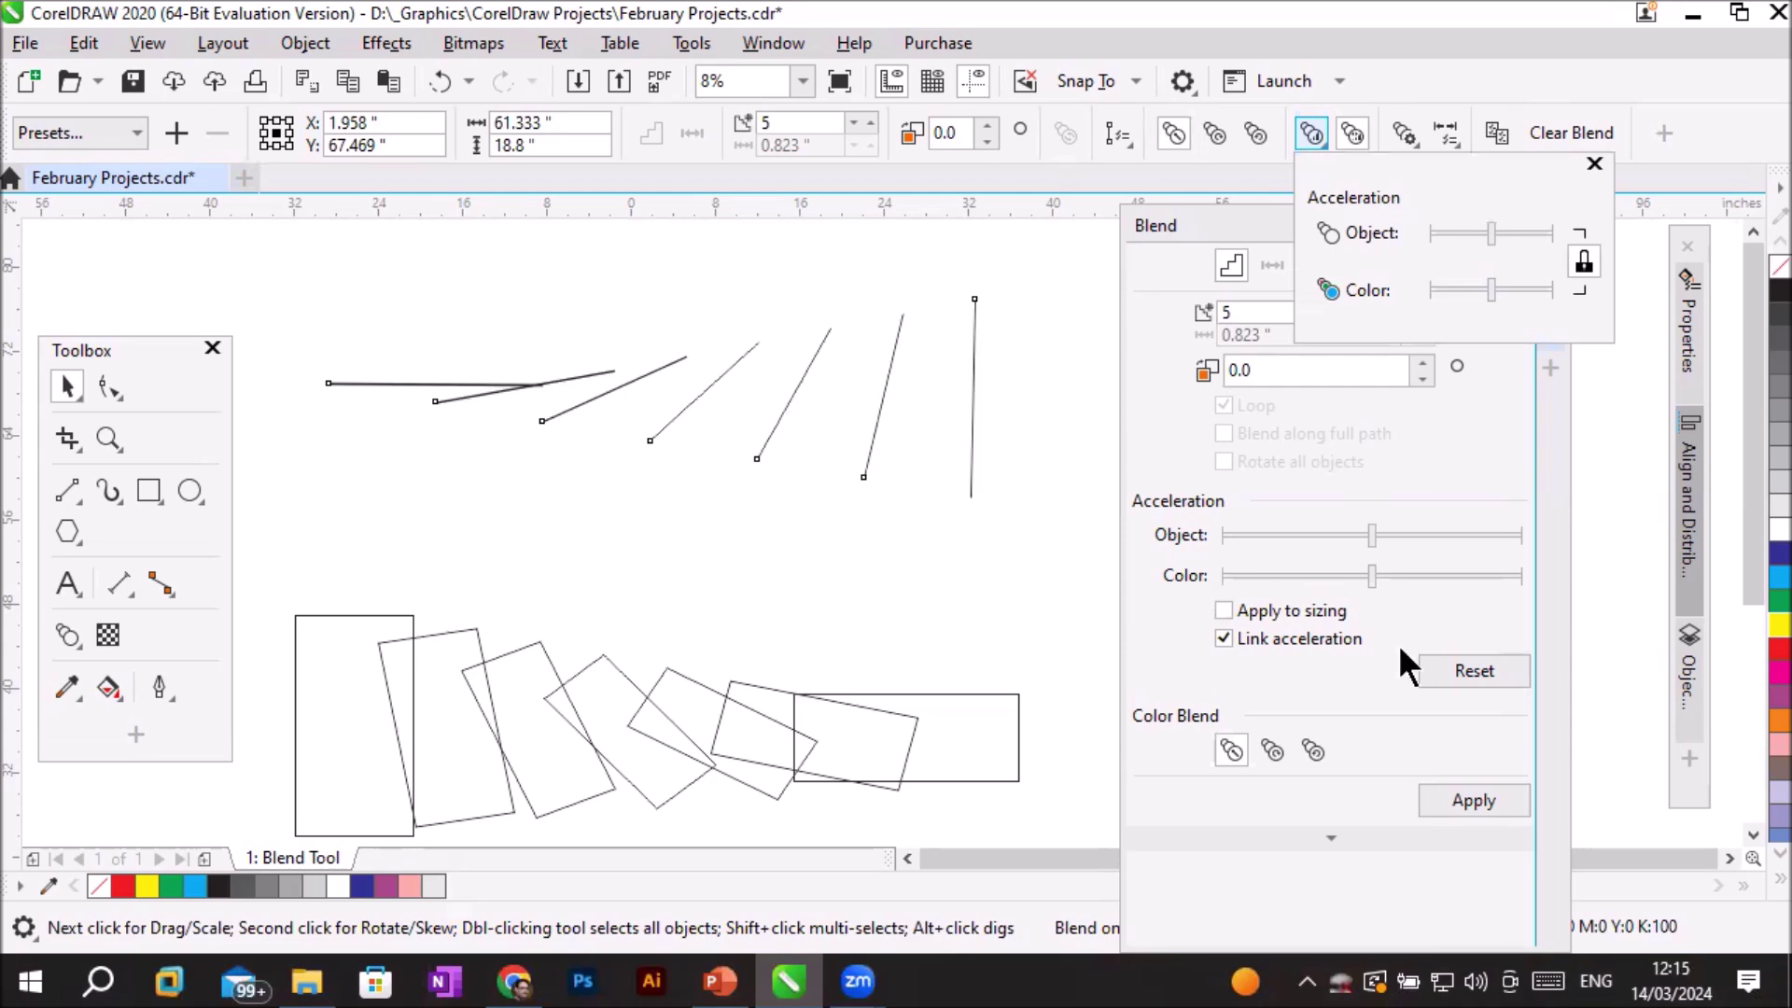
Fill the rectangle blend's tall rectangle with light blue and its wide rectangle with red.
left_click(1752, 837)
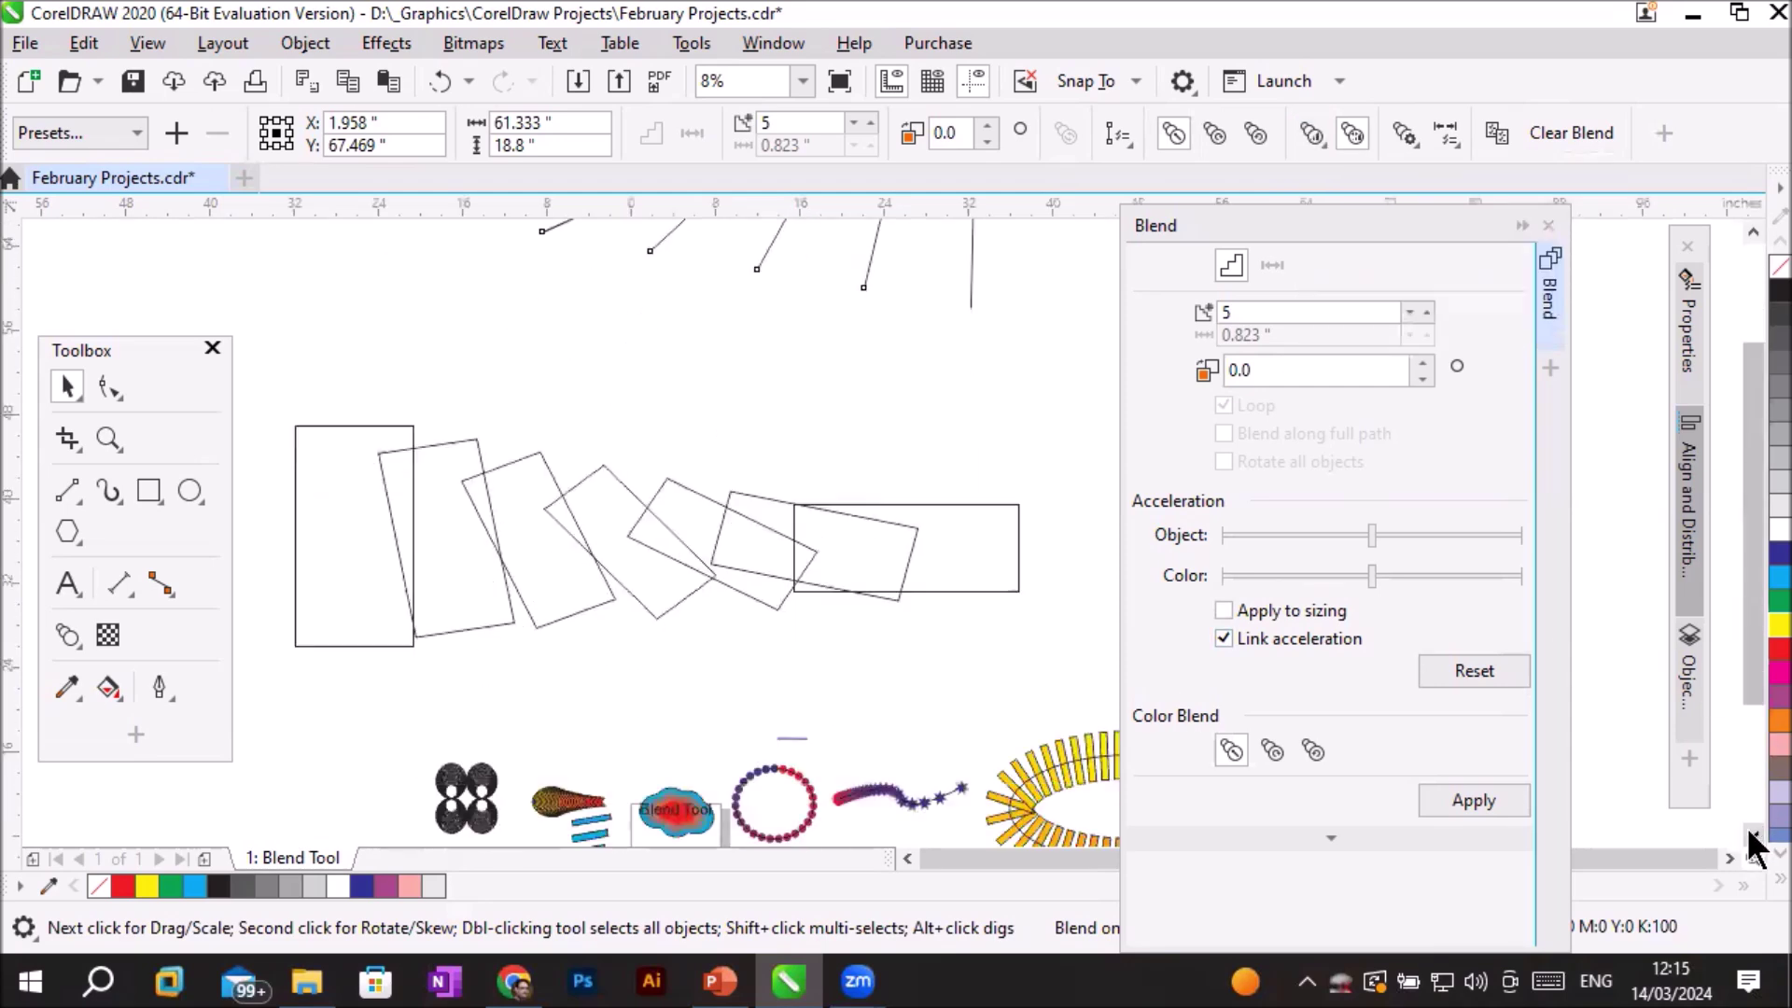
left_click(343, 582)
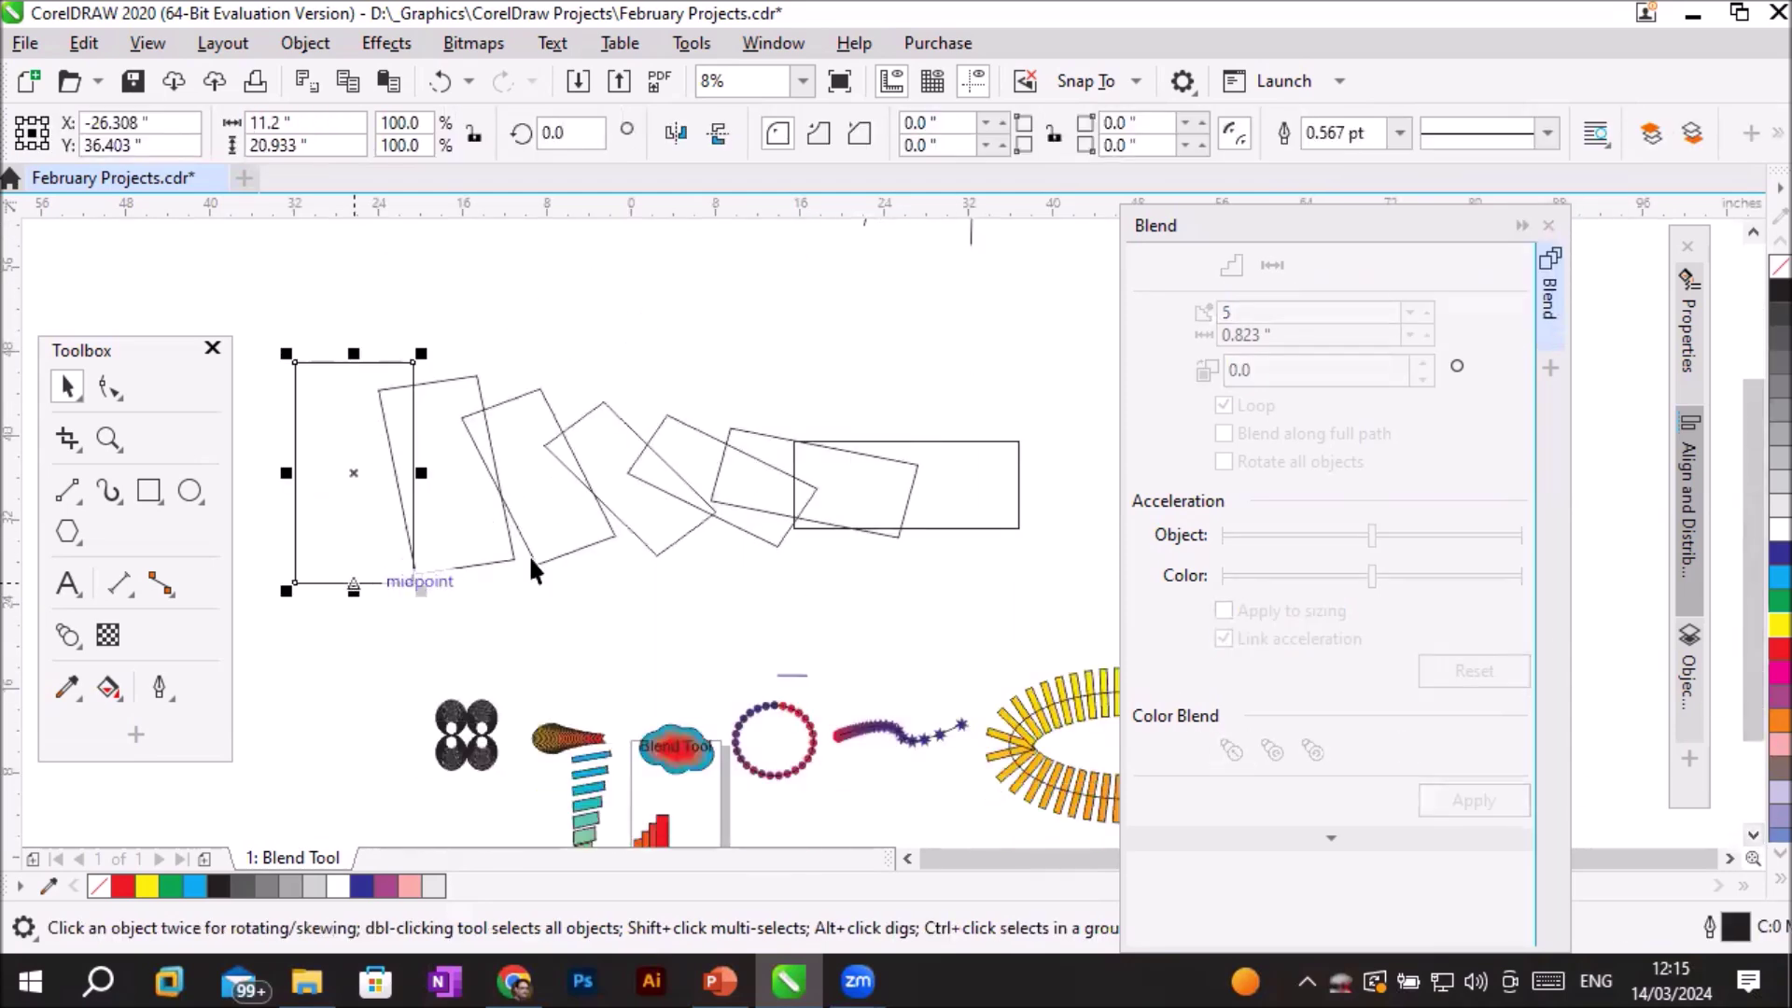
left_click(1777, 576)
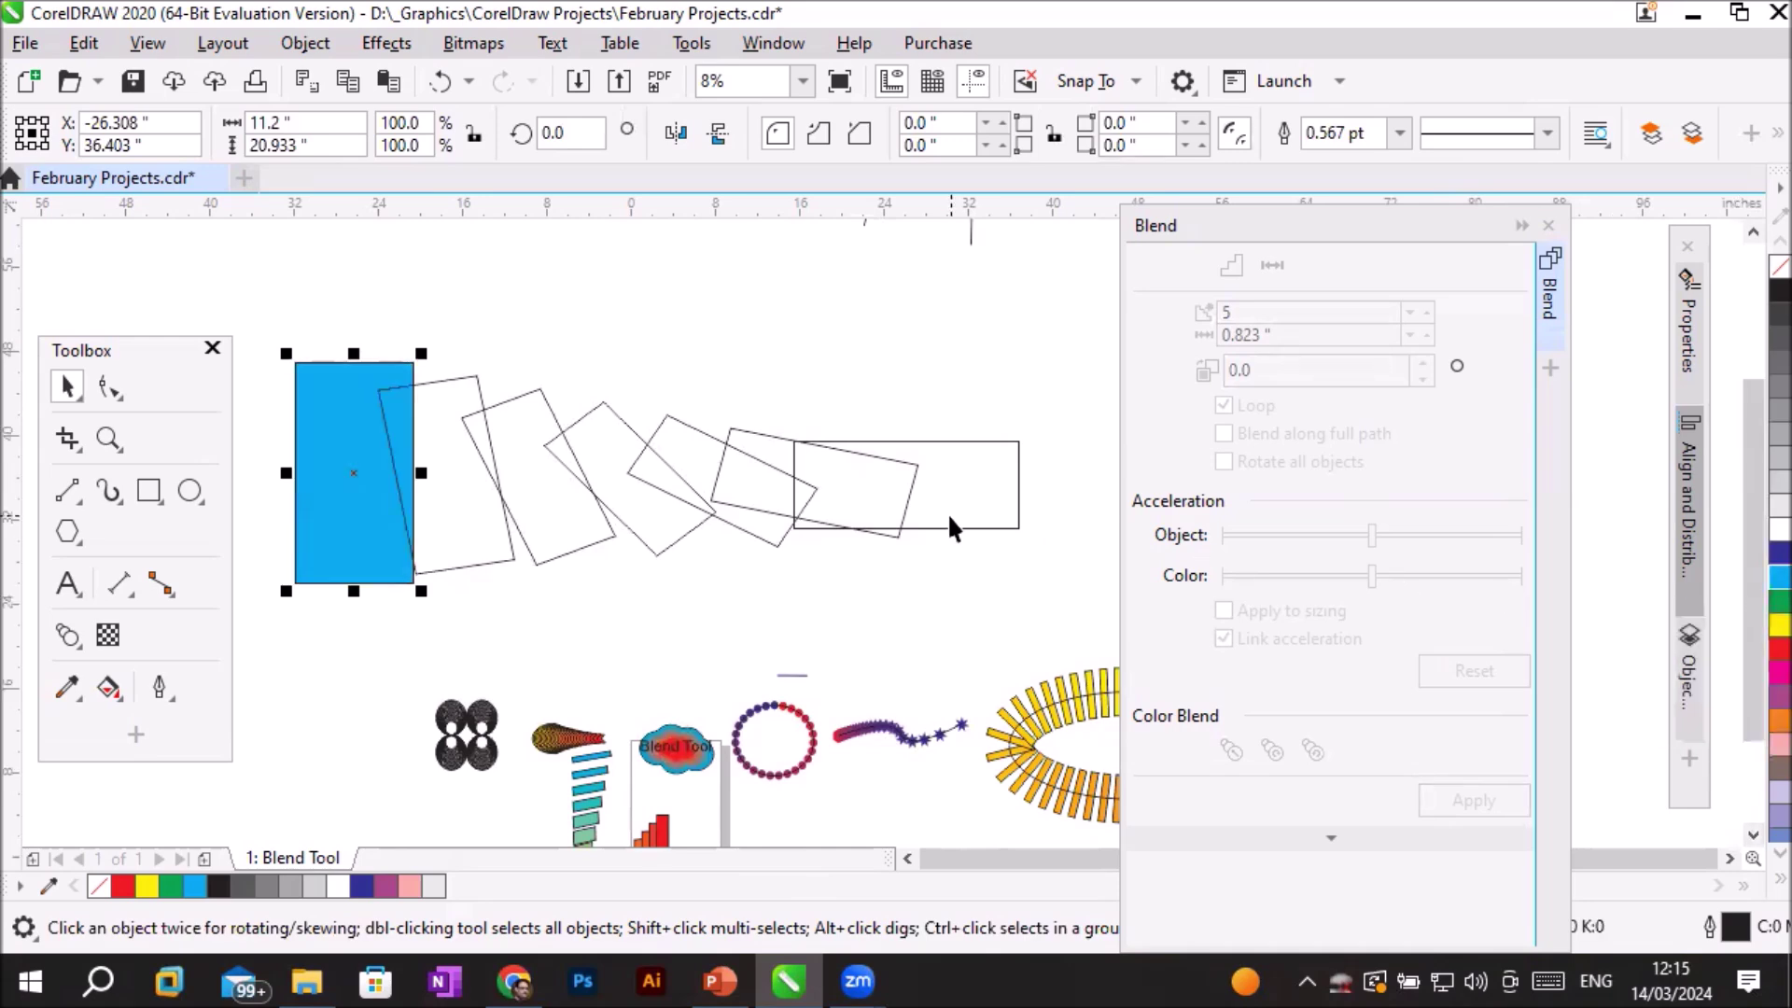
left_click(991, 528)
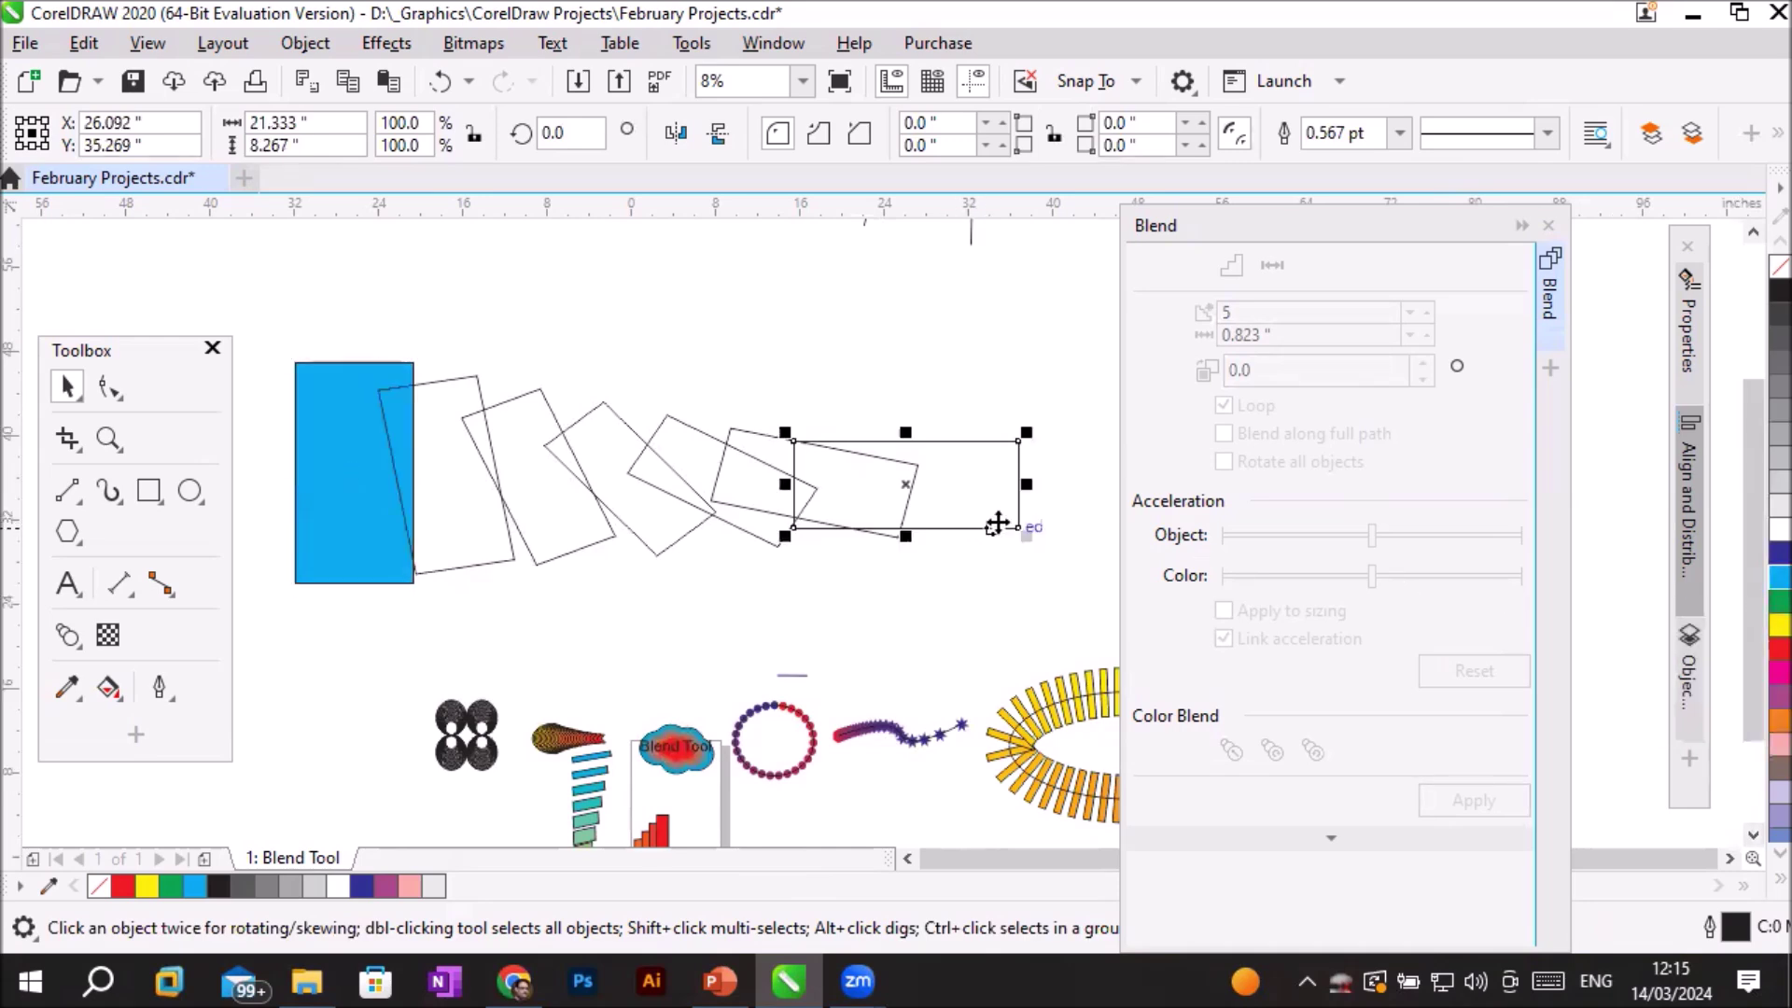
left_click(1777, 648)
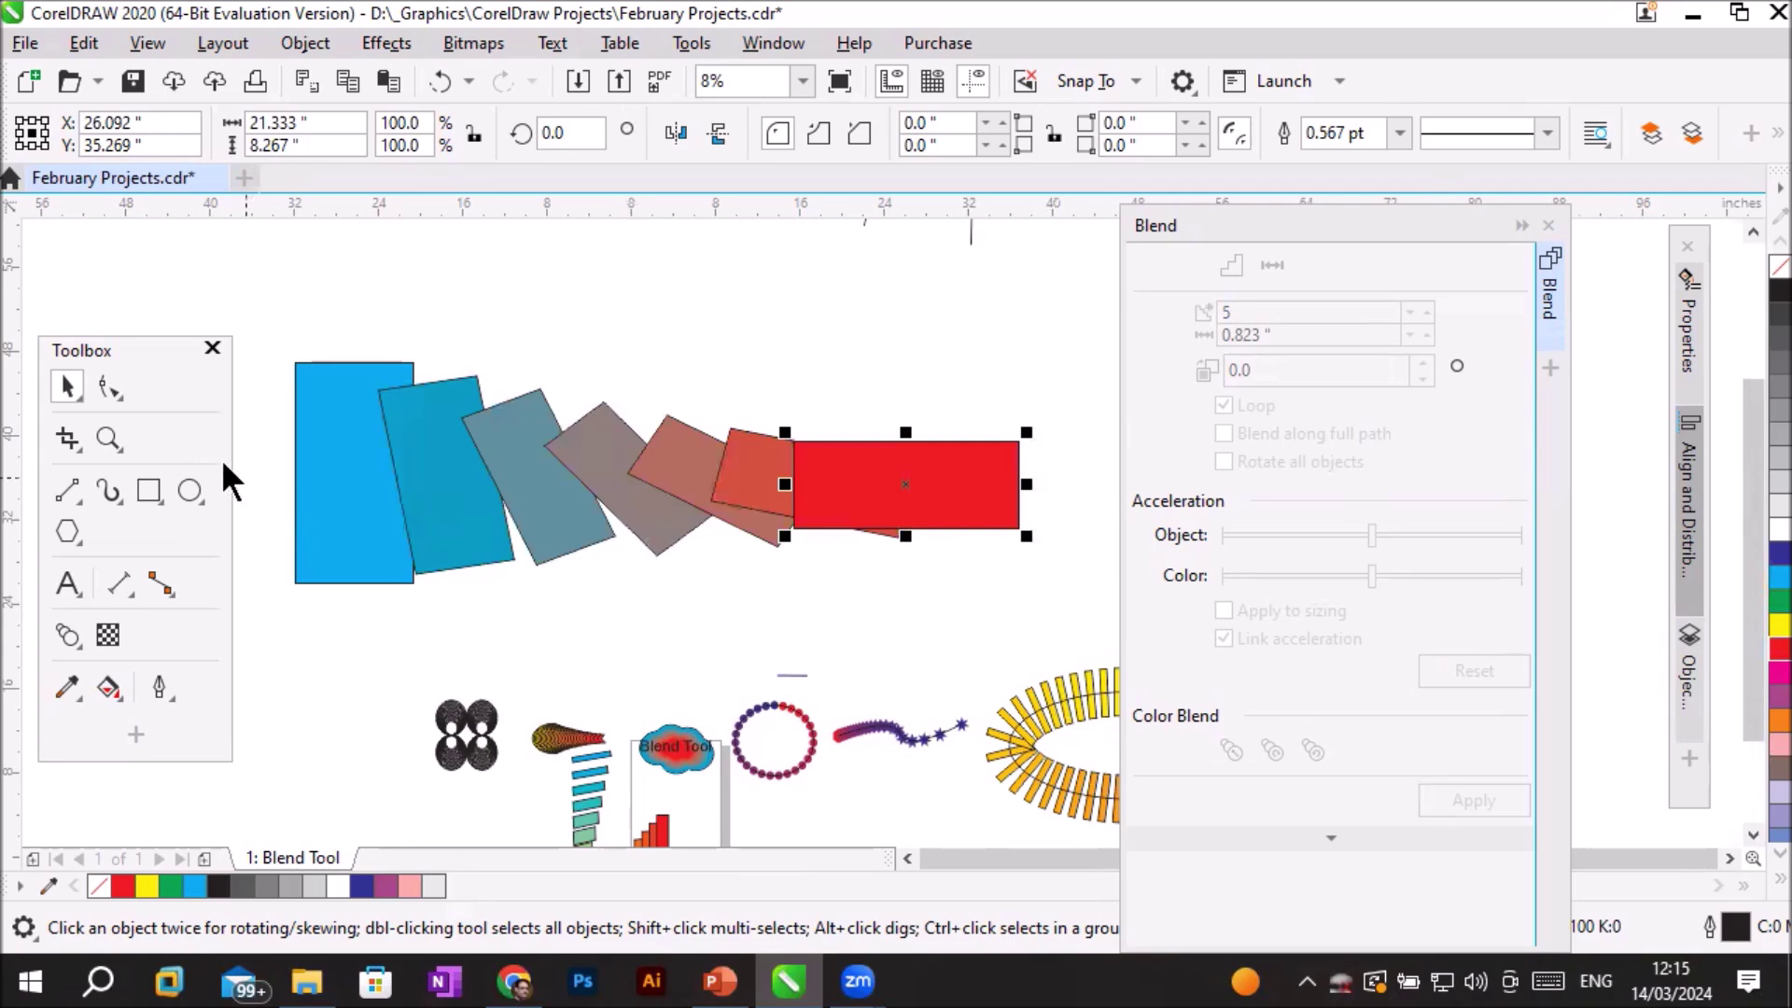
Compare the clockwise, counterclockwise and direct color progressions on the whole rectangle blend, ending with the counterclockwise one.
left_click(594, 498)
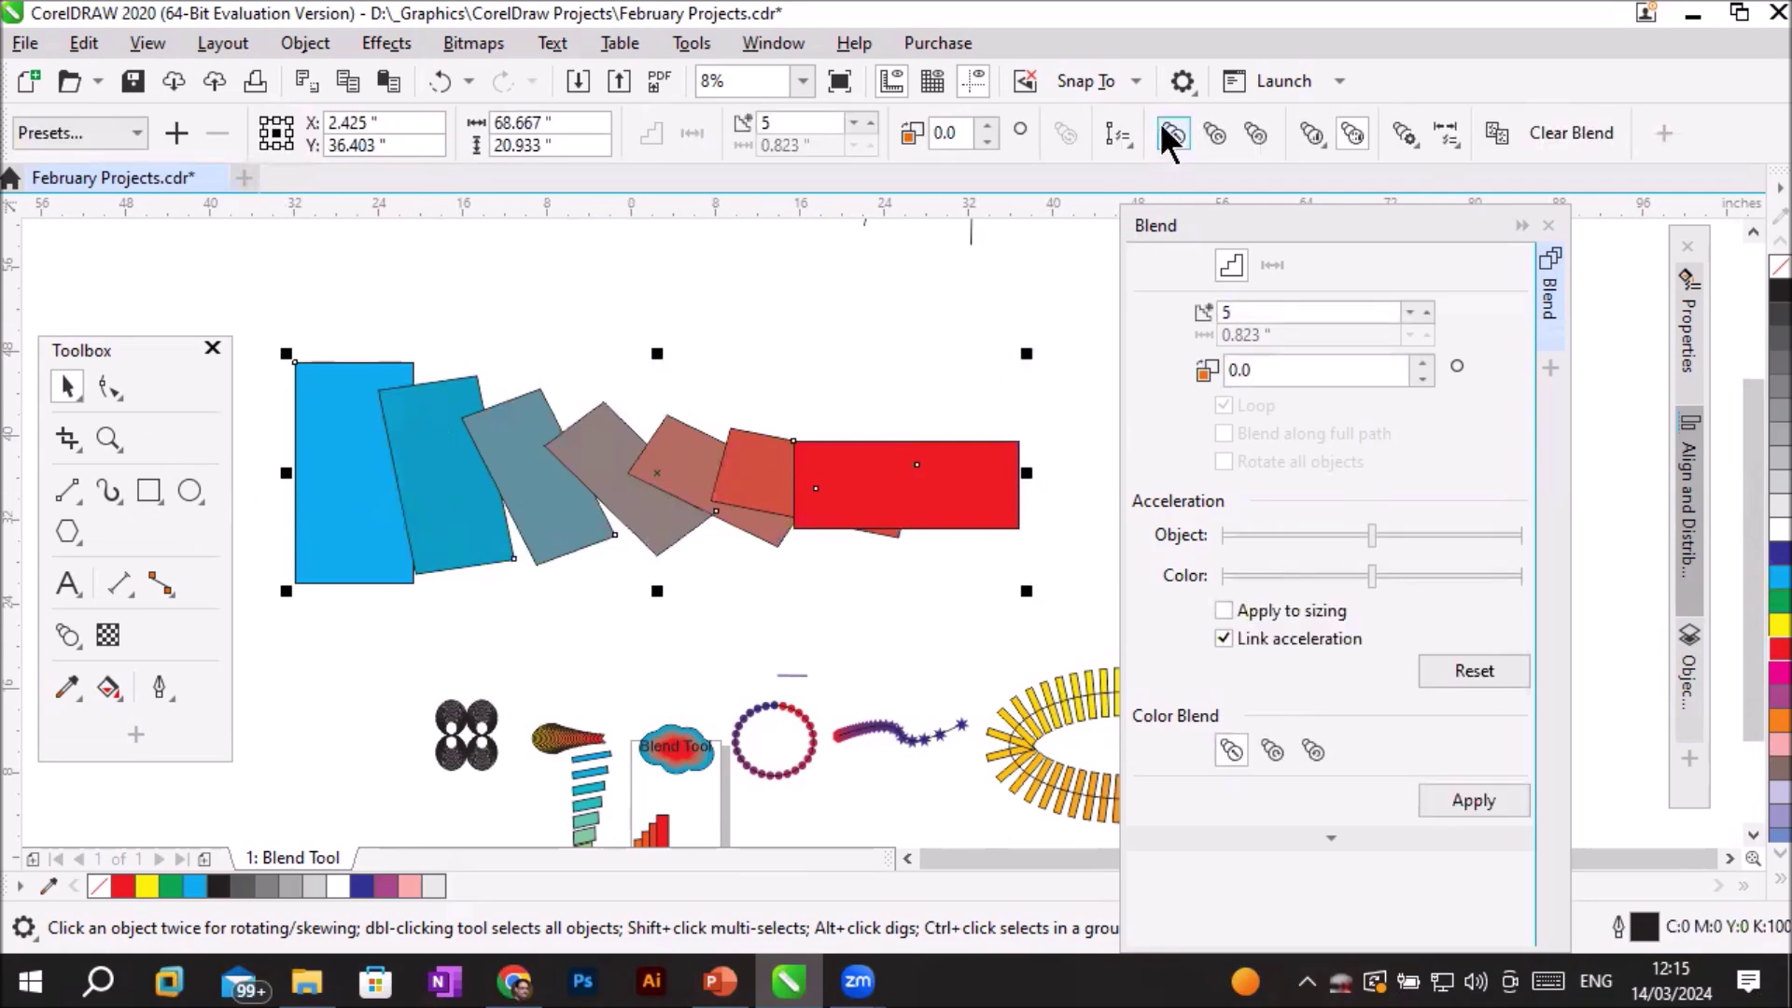
left_click(1210, 134)
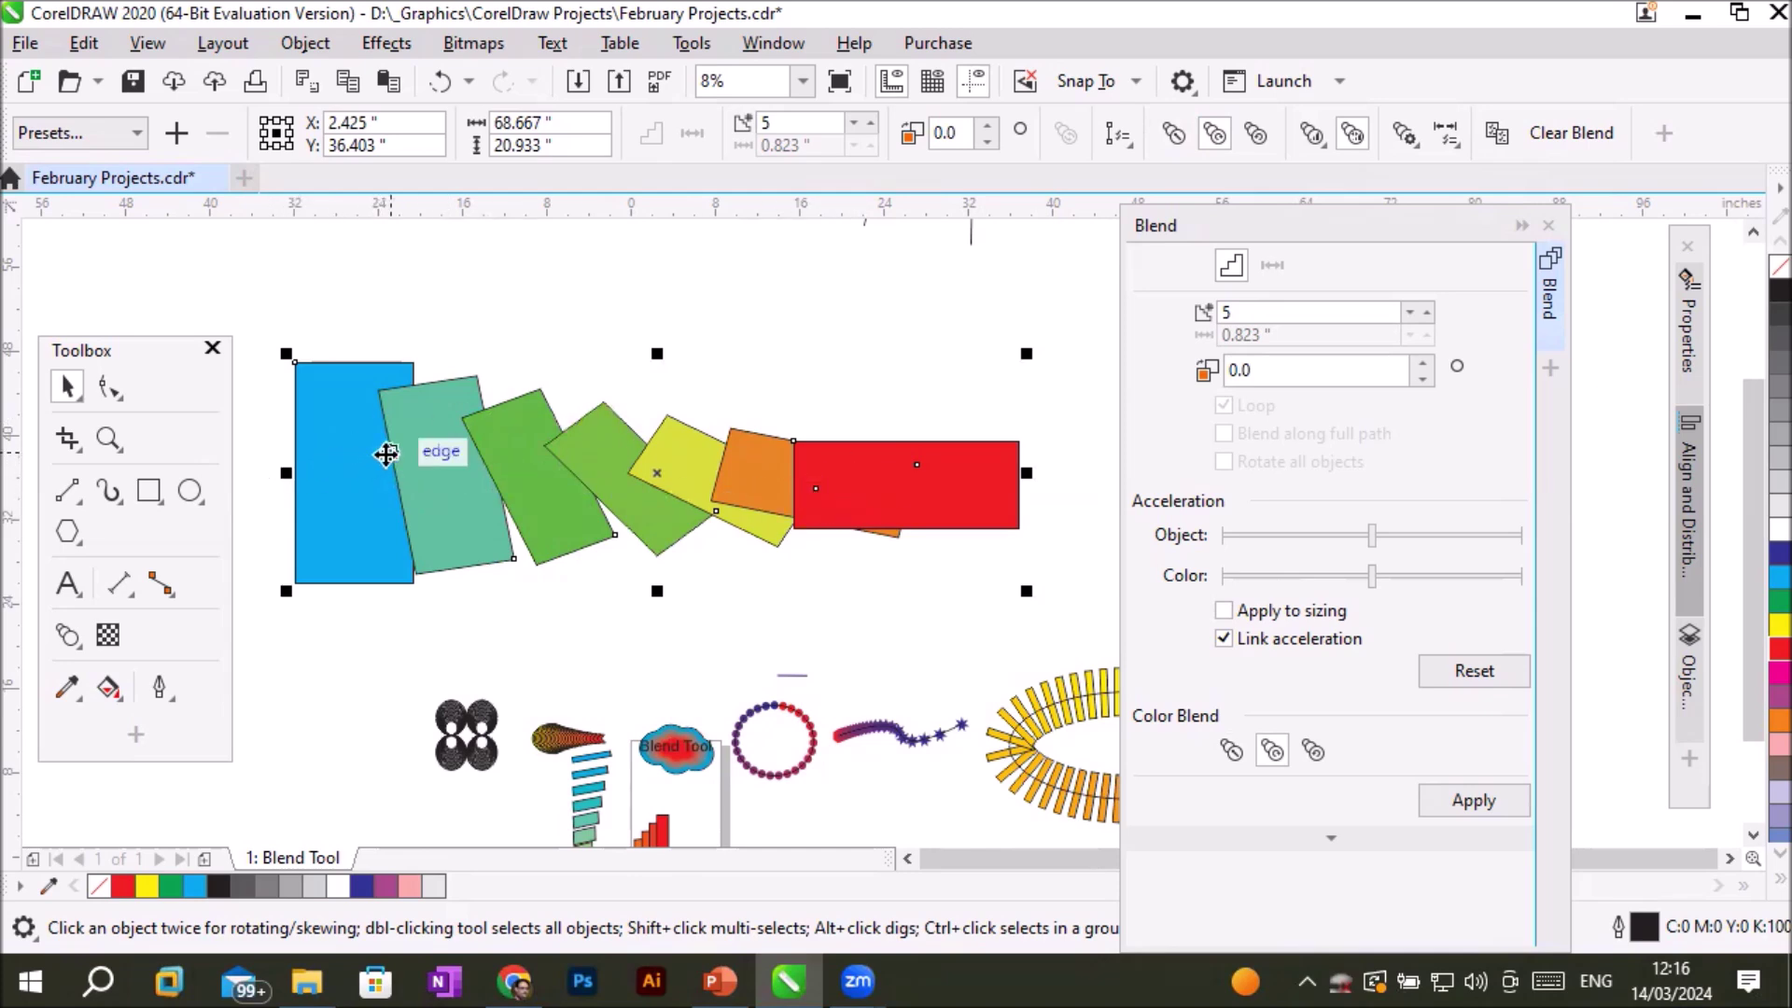
left_click(1255, 135)
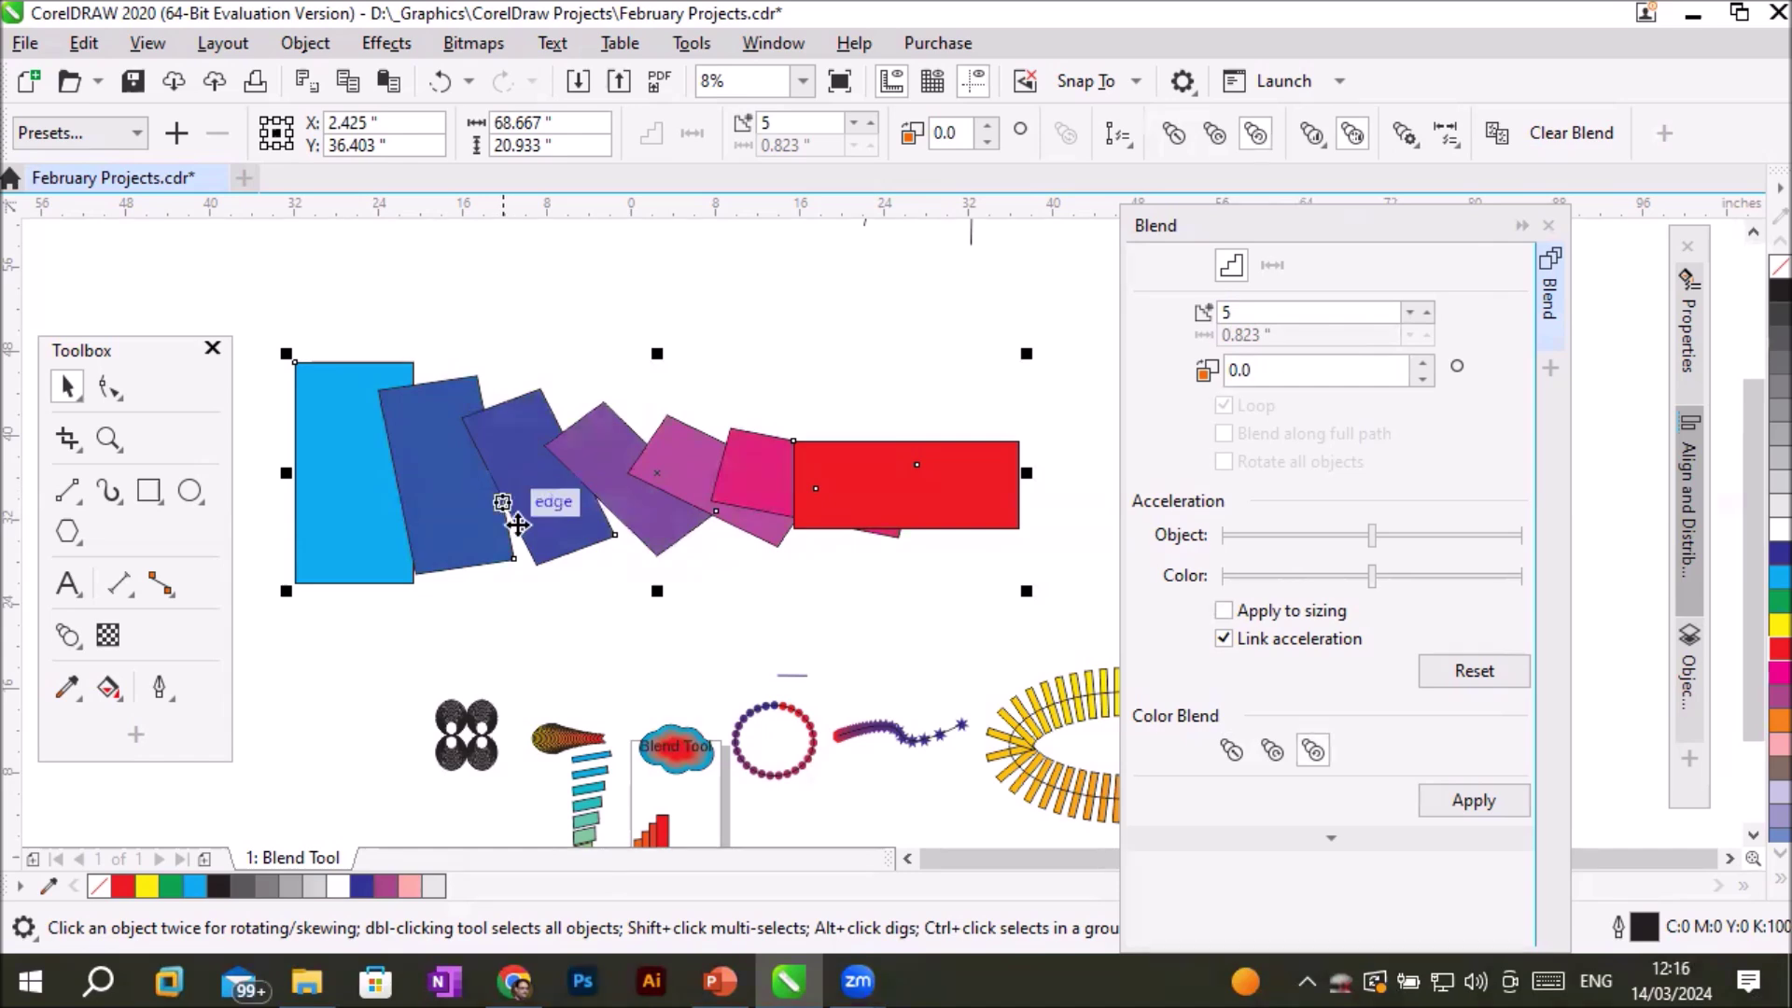
left_click(1166, 136)
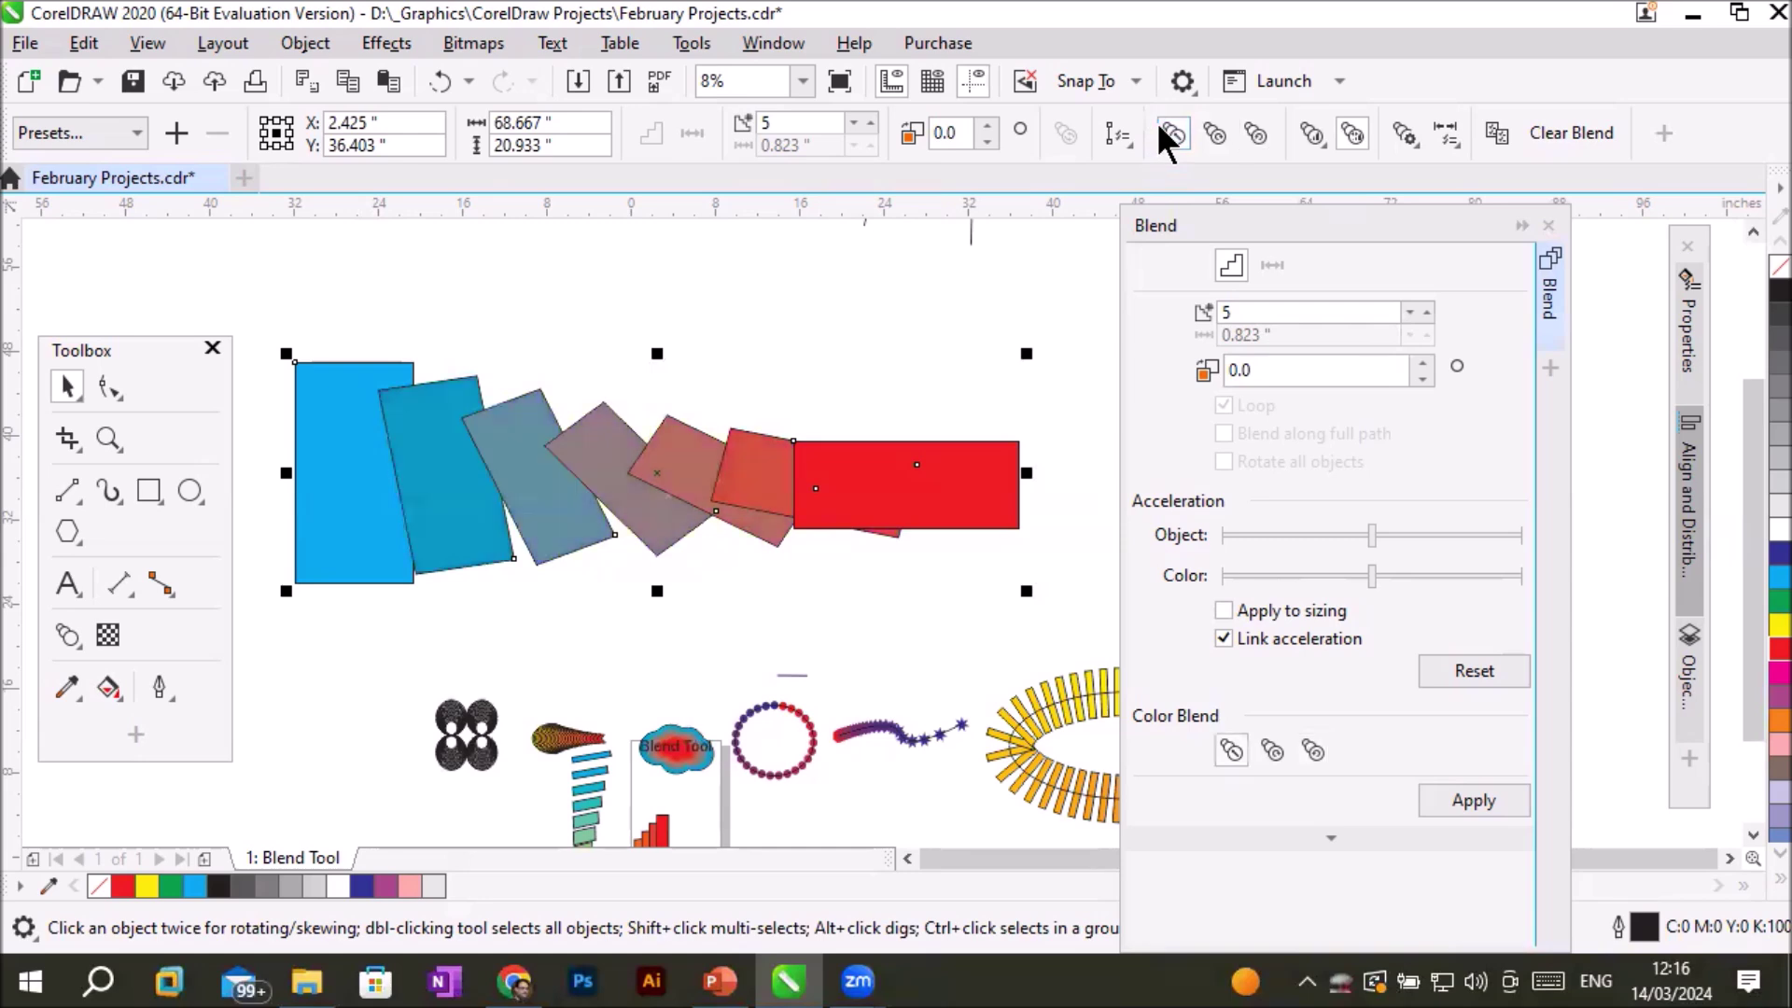
left_click(1214, 135)
left_click(1257, 137)
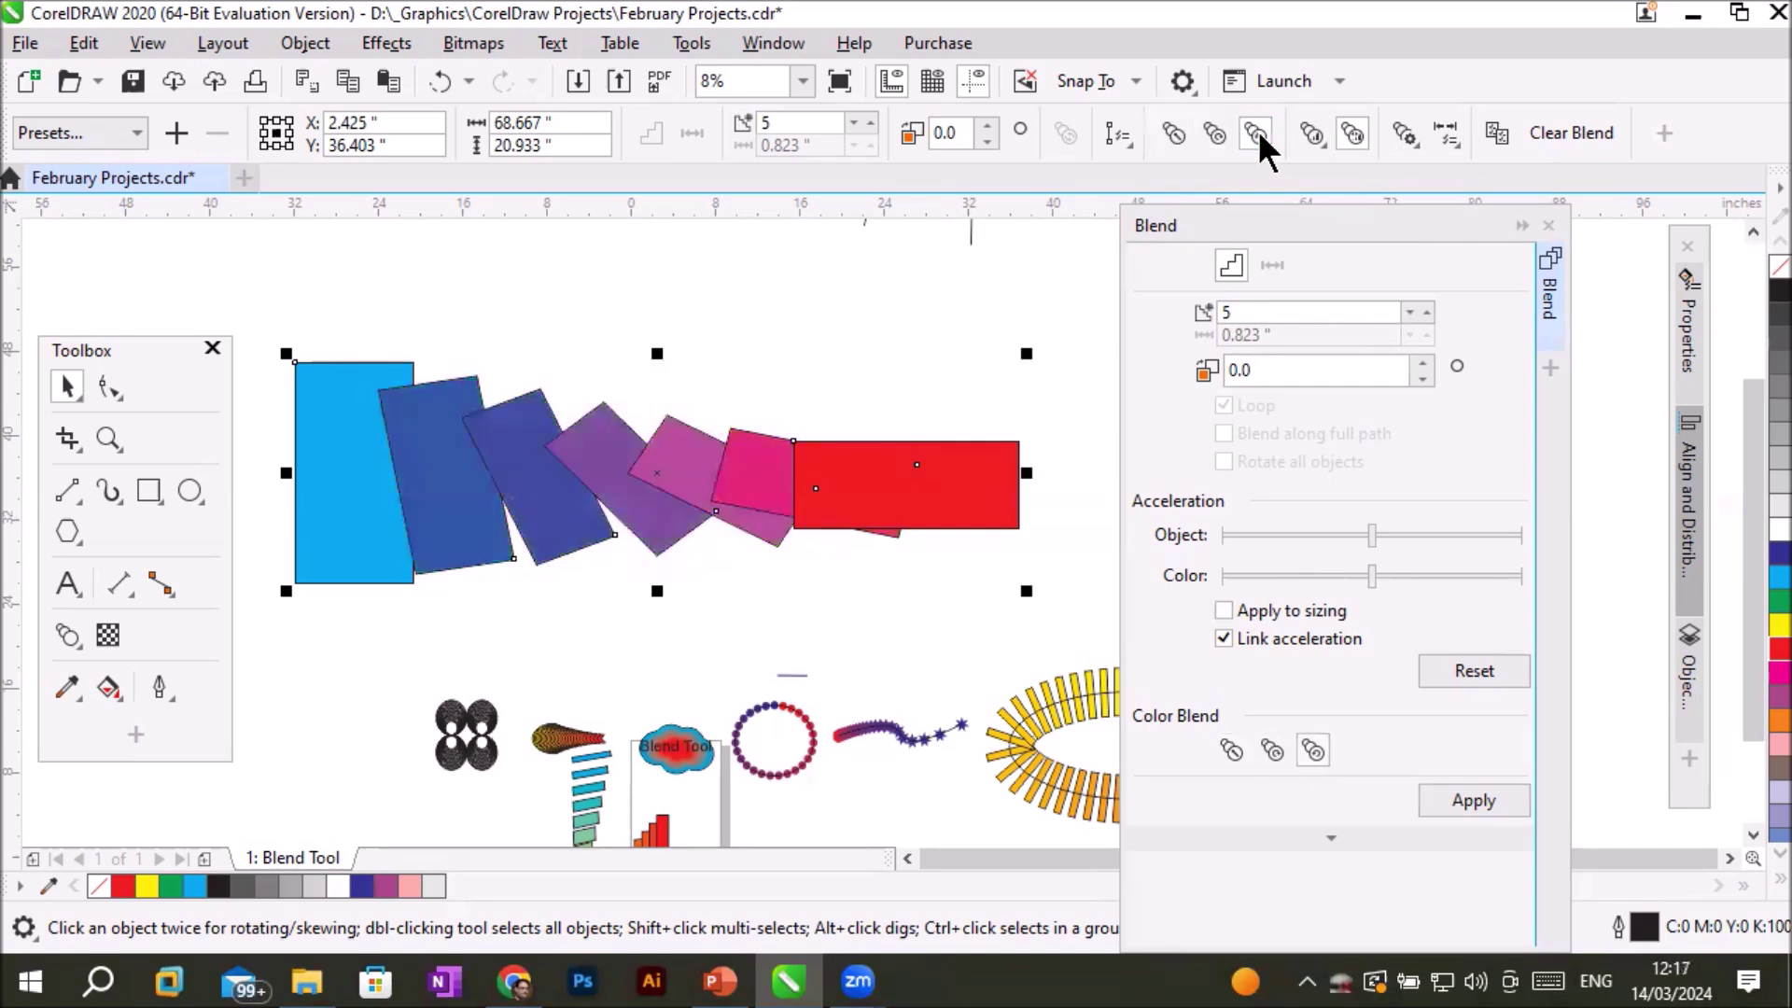
Set the rectangle blend to a direct color progression.
left_click(1173, 134)
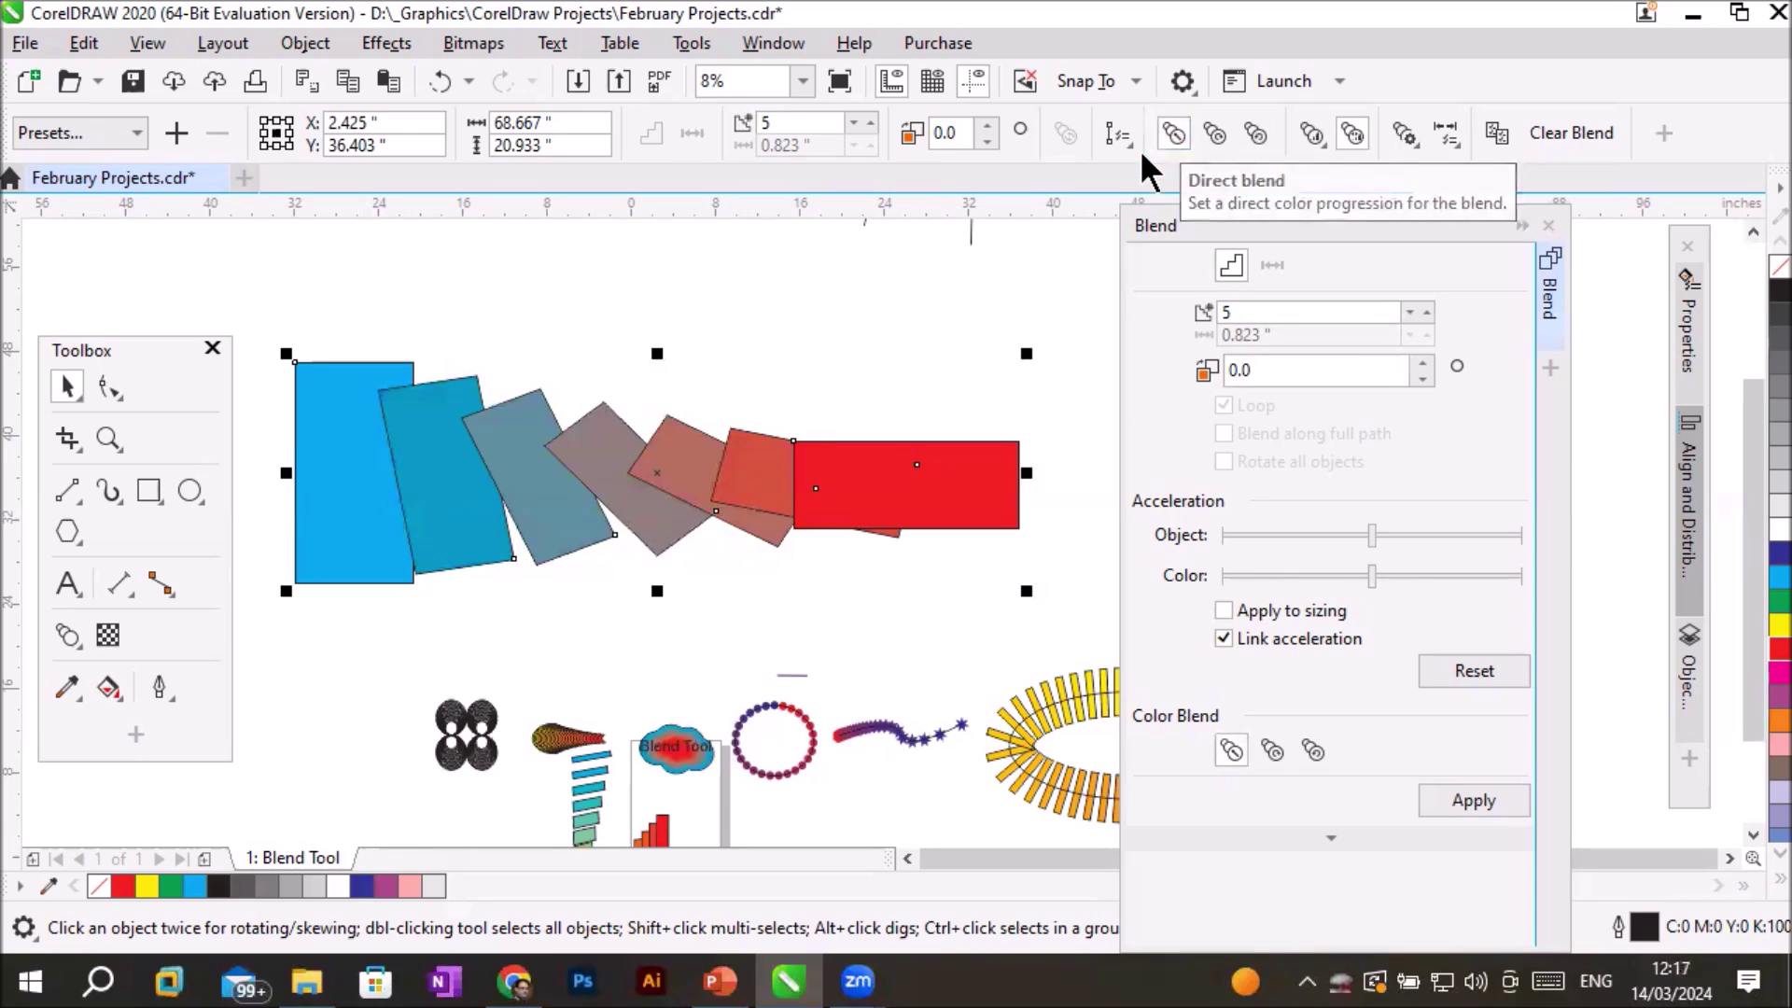
left_click(1115, 135)
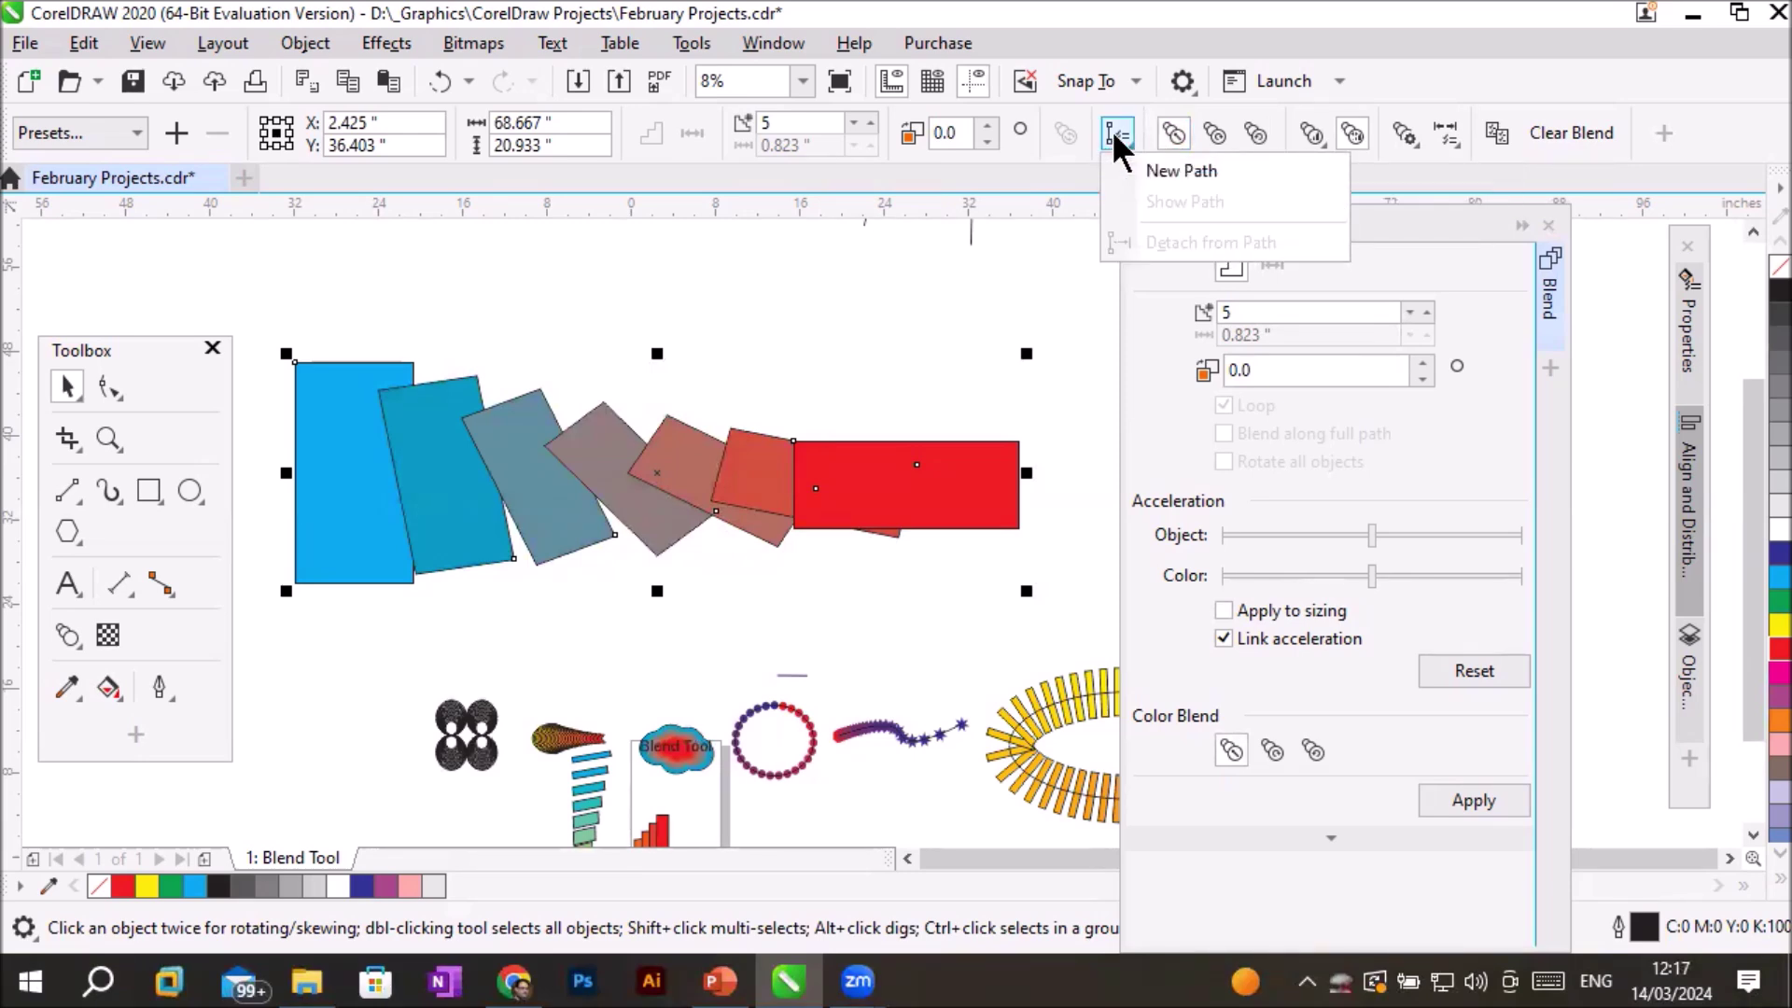
left_click(517, 271)
Draw an upright ellipse about 34 by 46 inches in the empty area below the rectangle blend.
scroll(524, 259, "down", 2)
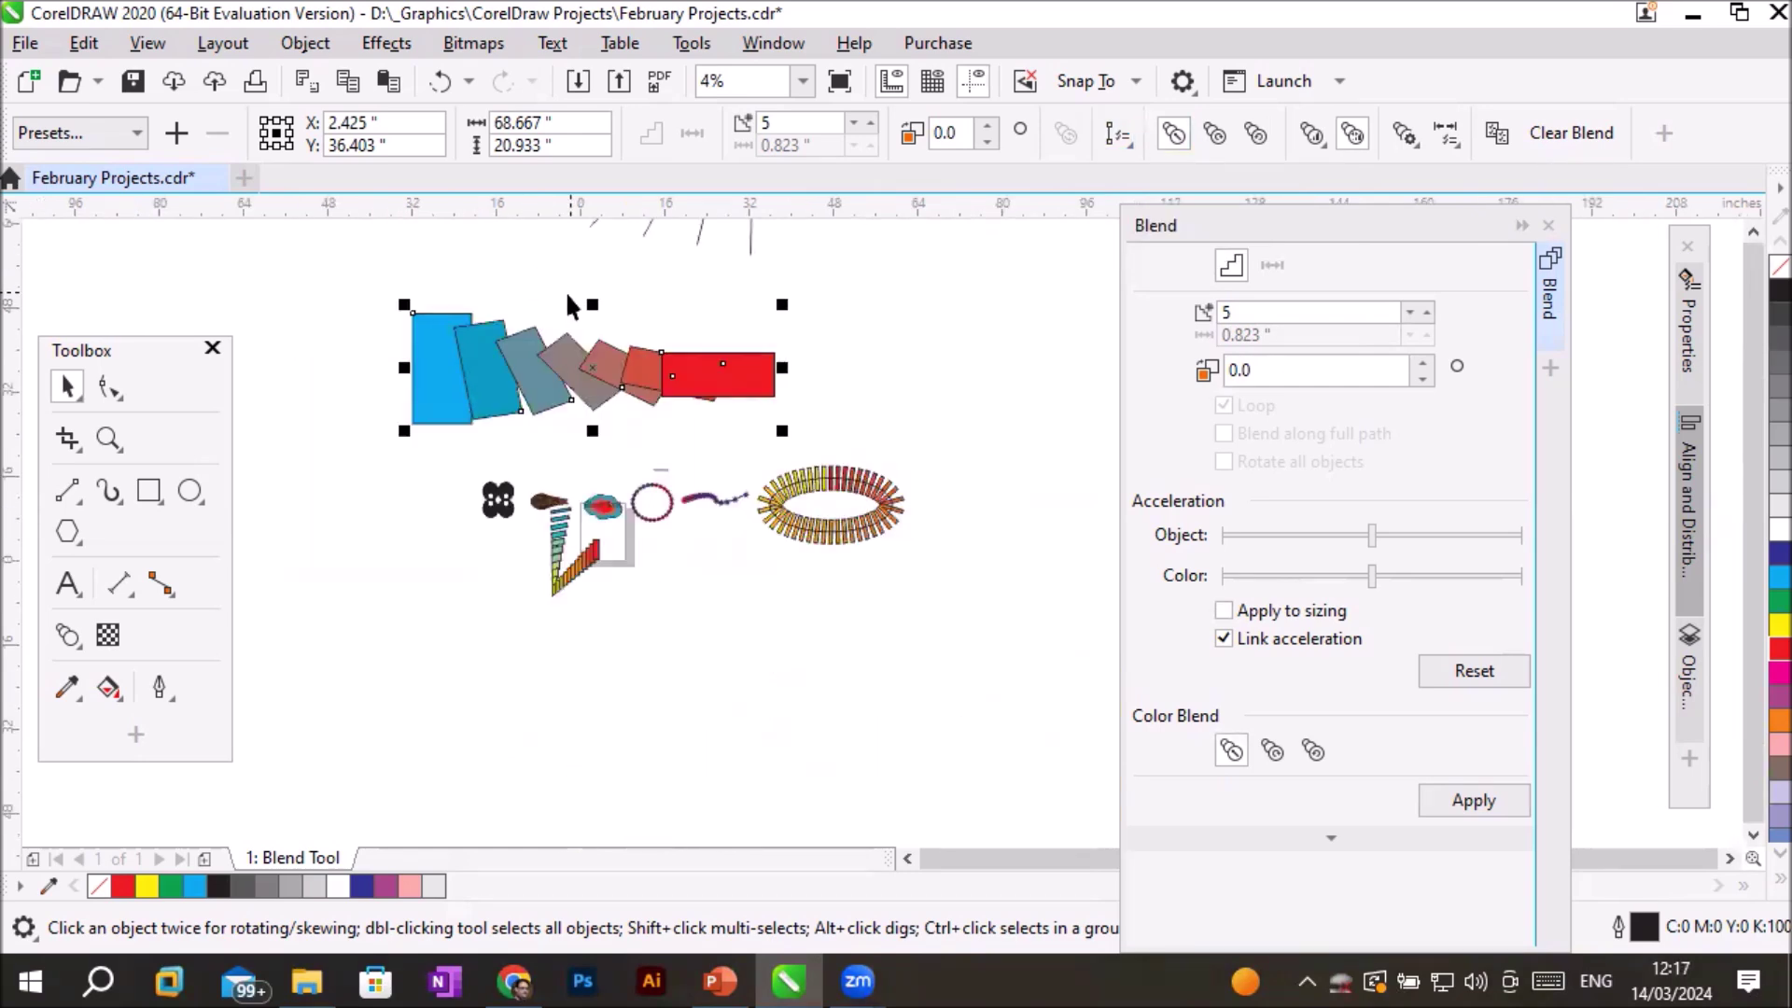
left_click(189, 490)
left_click_drag(301, 557, 498, 814)
left_click(68, 385)
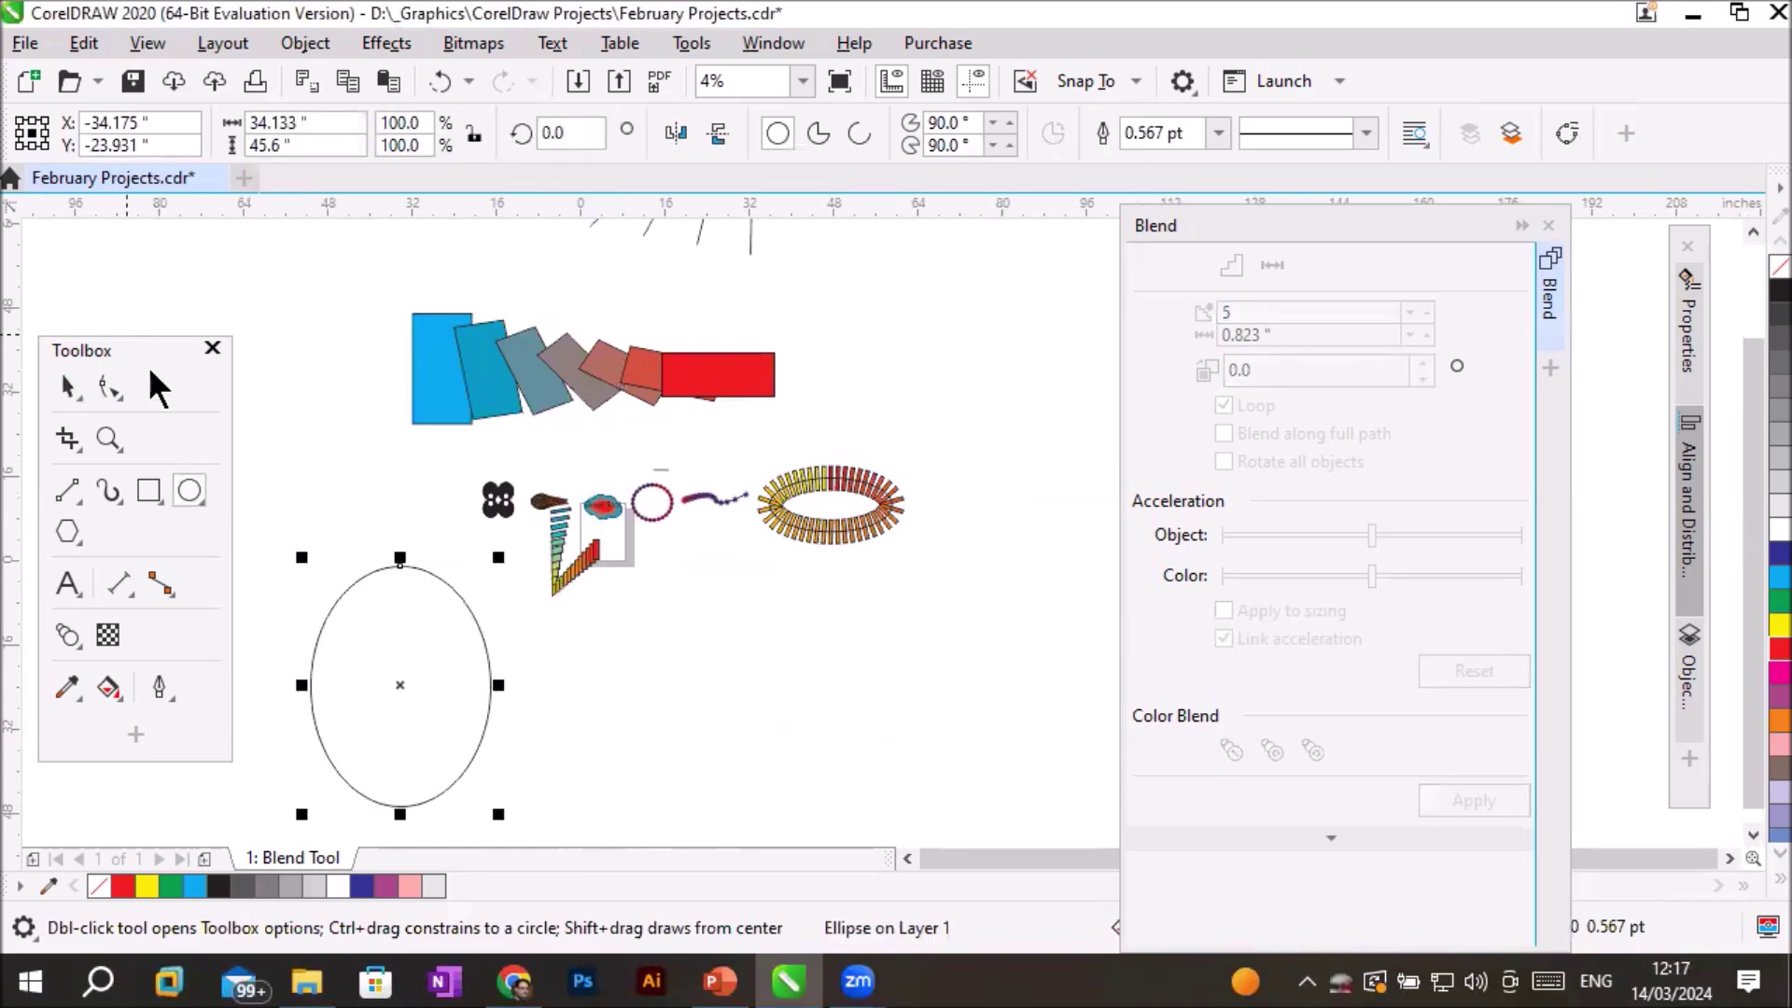
Assign the large ellipse as the new path of the rectangle blend.
left_click(517, 361)
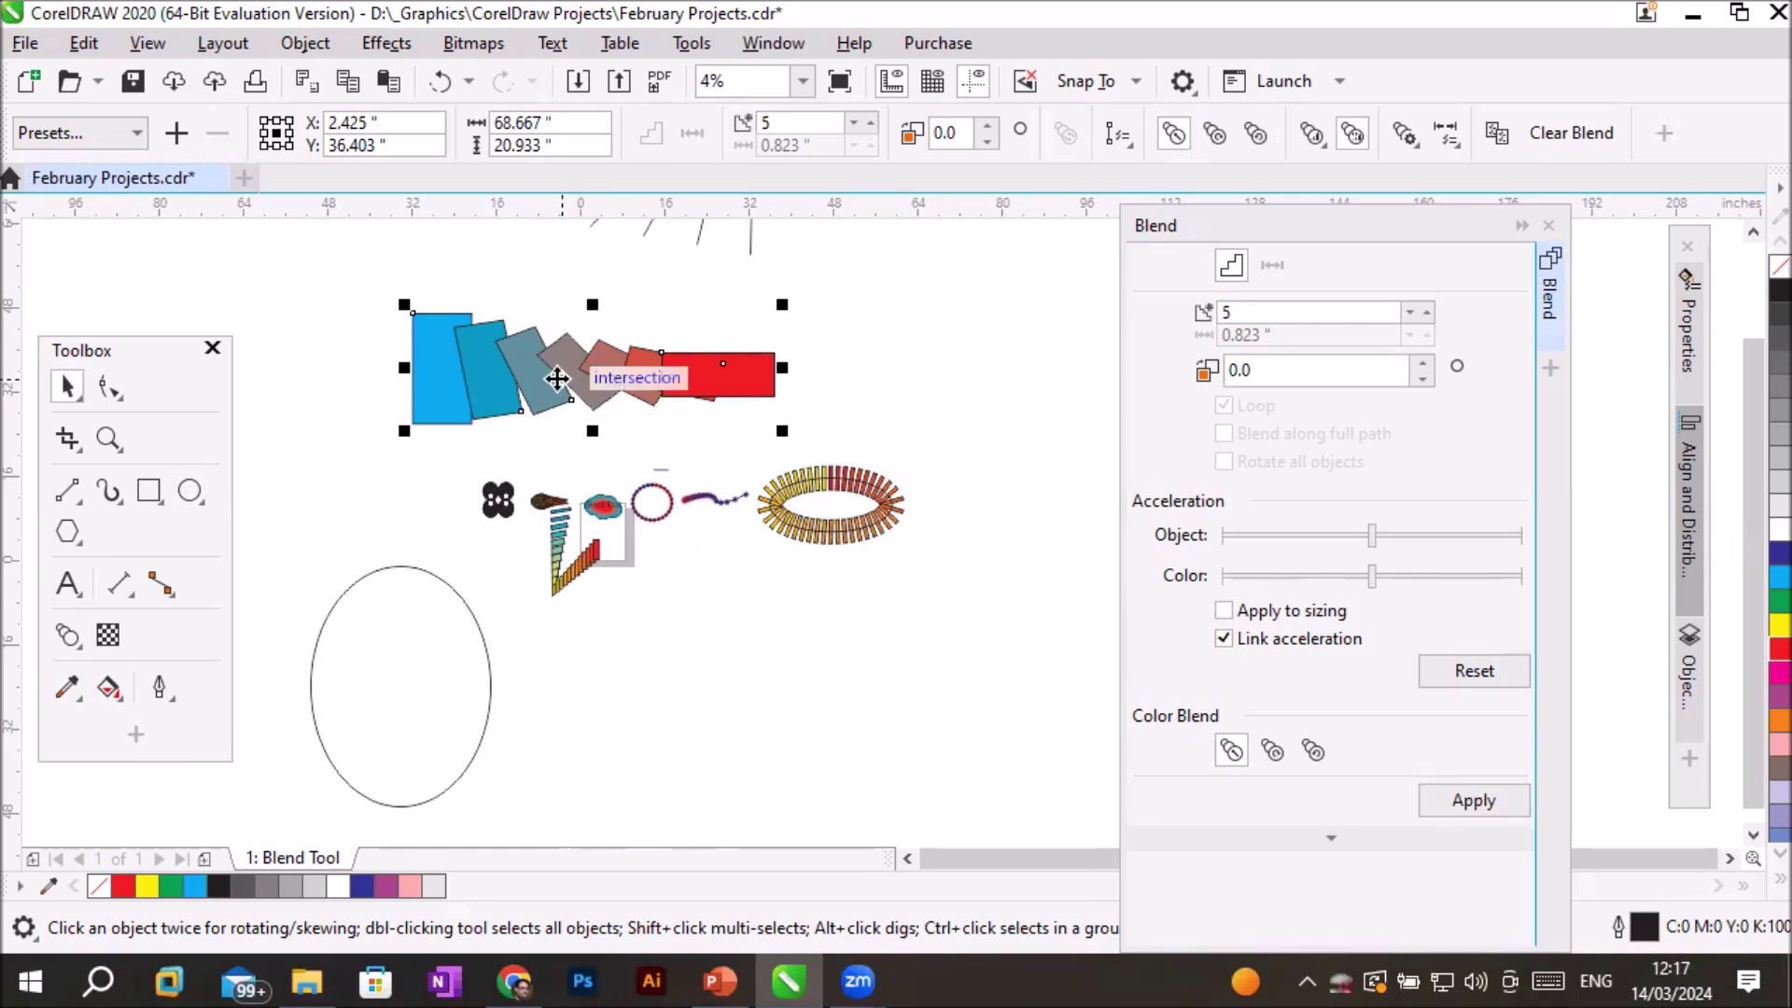
left_click(1120, 134)
left_click(1153, 170)
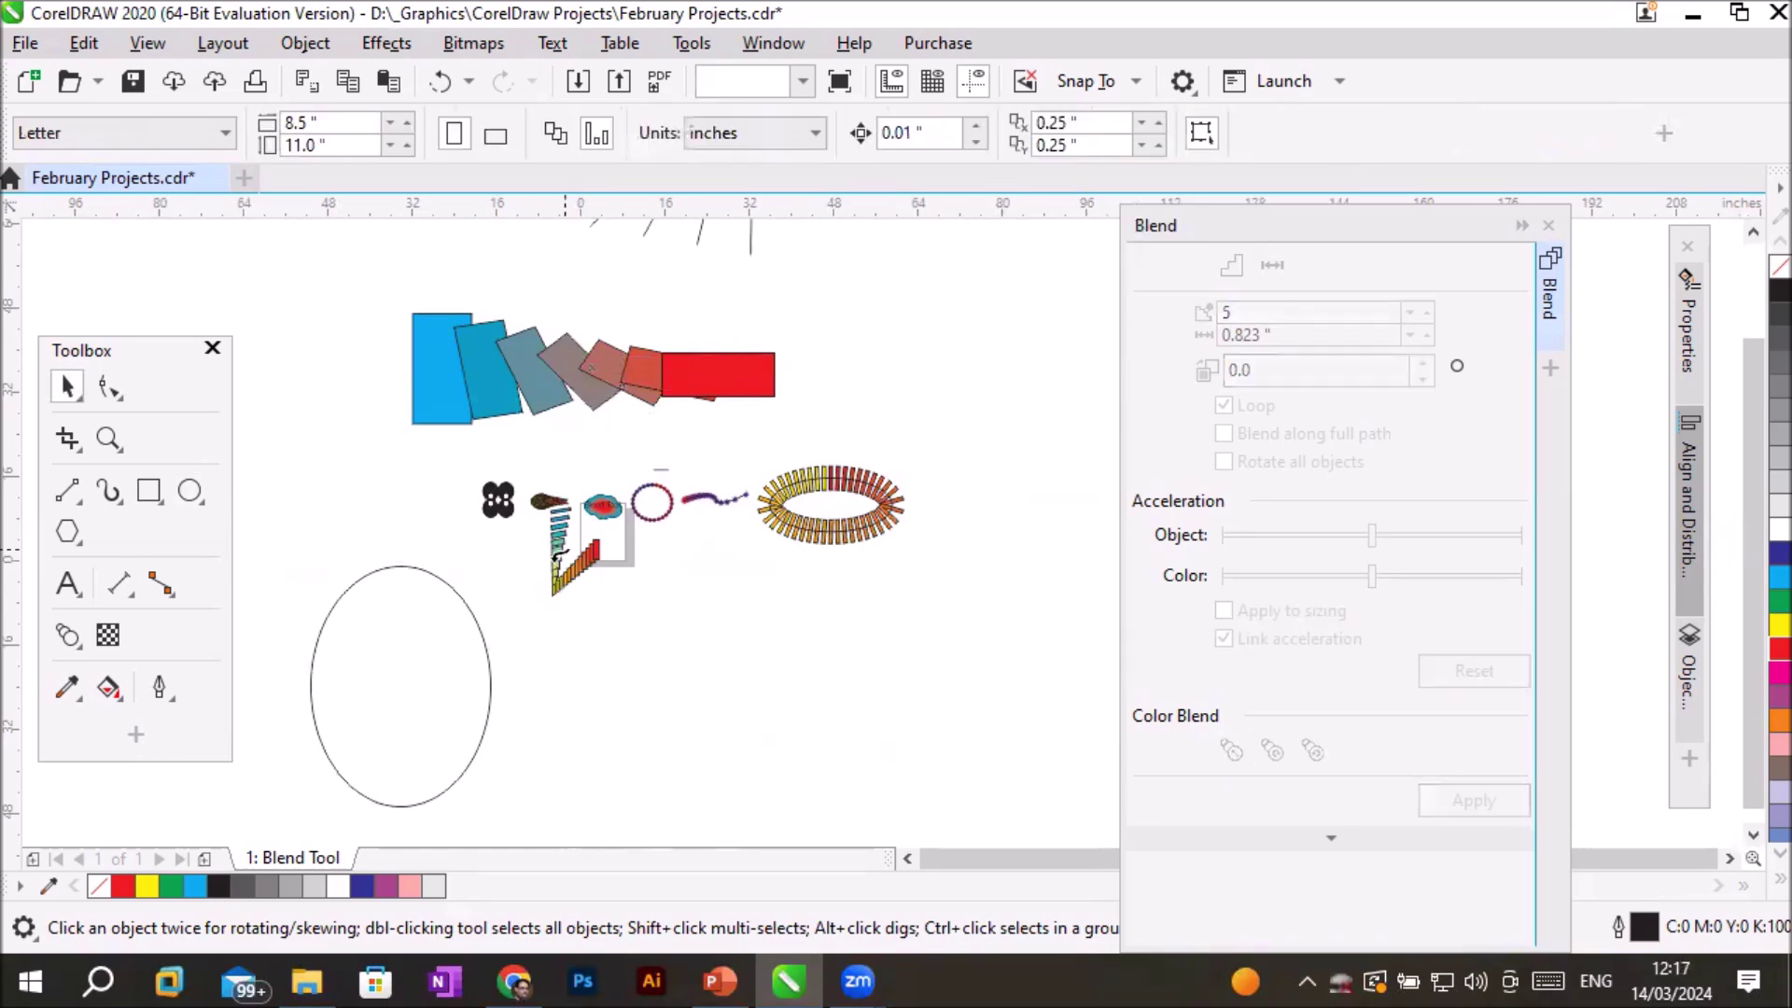
left_click(475, 616)
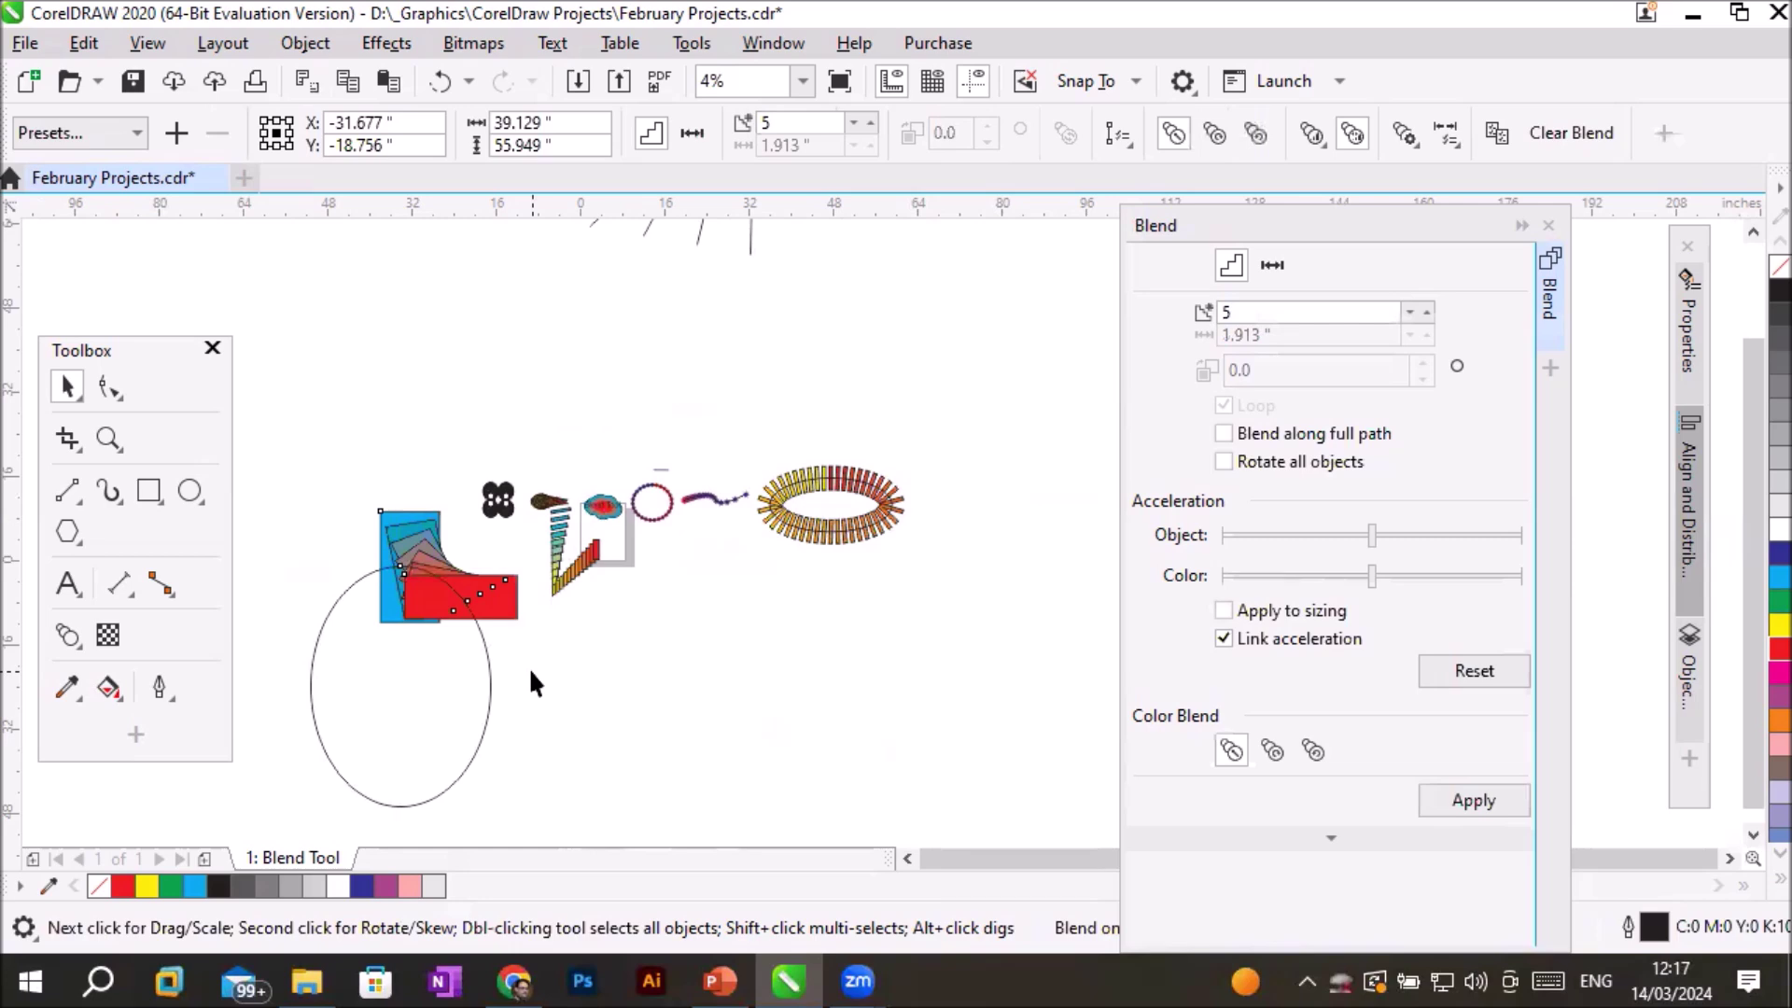
Spread the rectangle blend along the full path of the ellipse.
left_click(1447, 135)
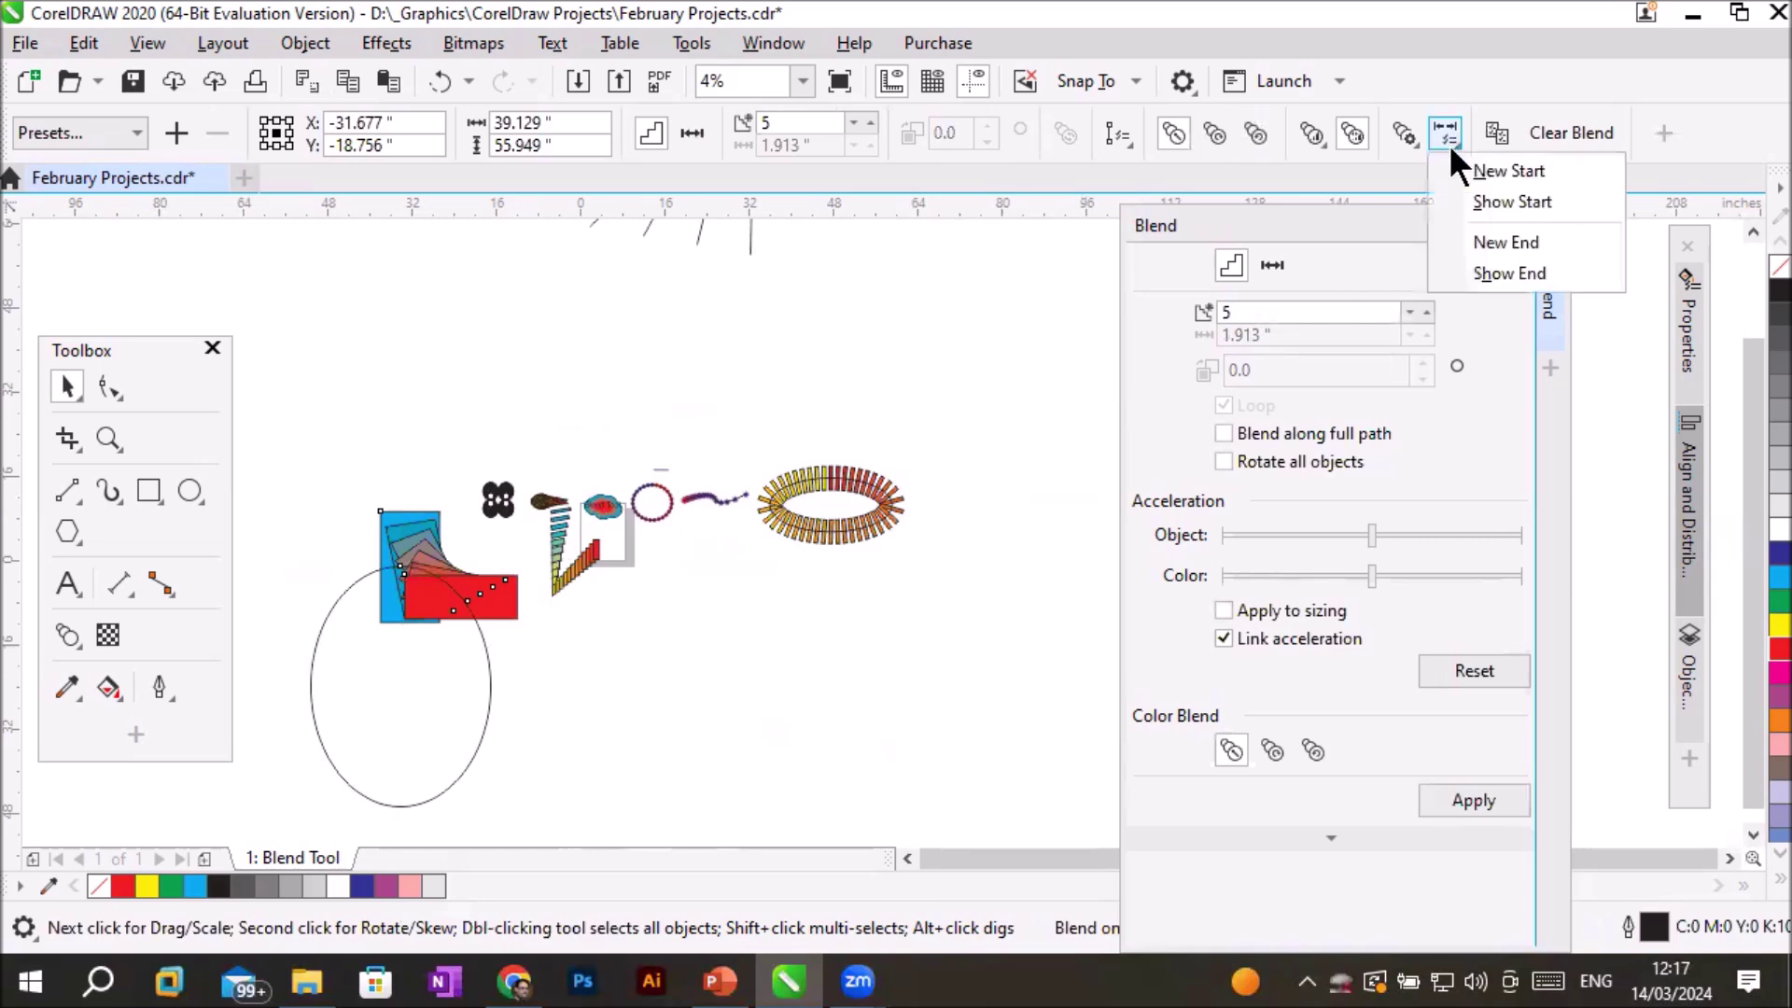
left_click(1448, 144)
left_click(1447, 133)
key("Escape")
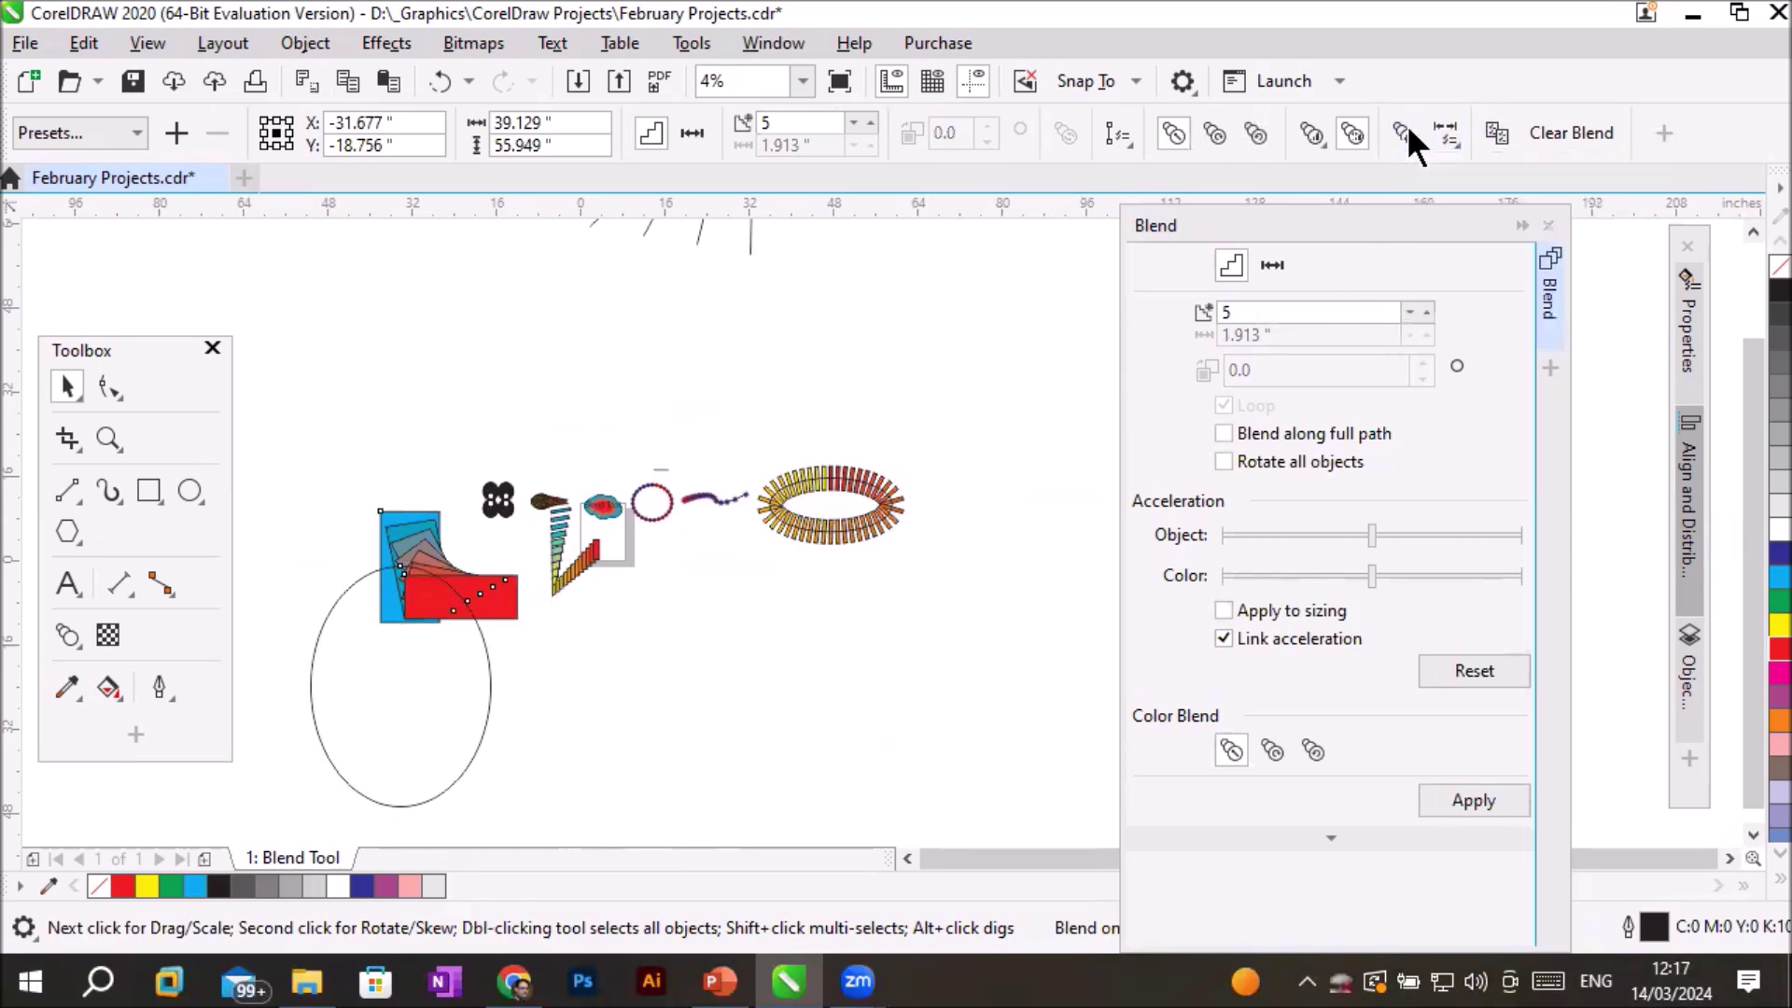
left_click(1406, 131)
left_click(1473, 295)
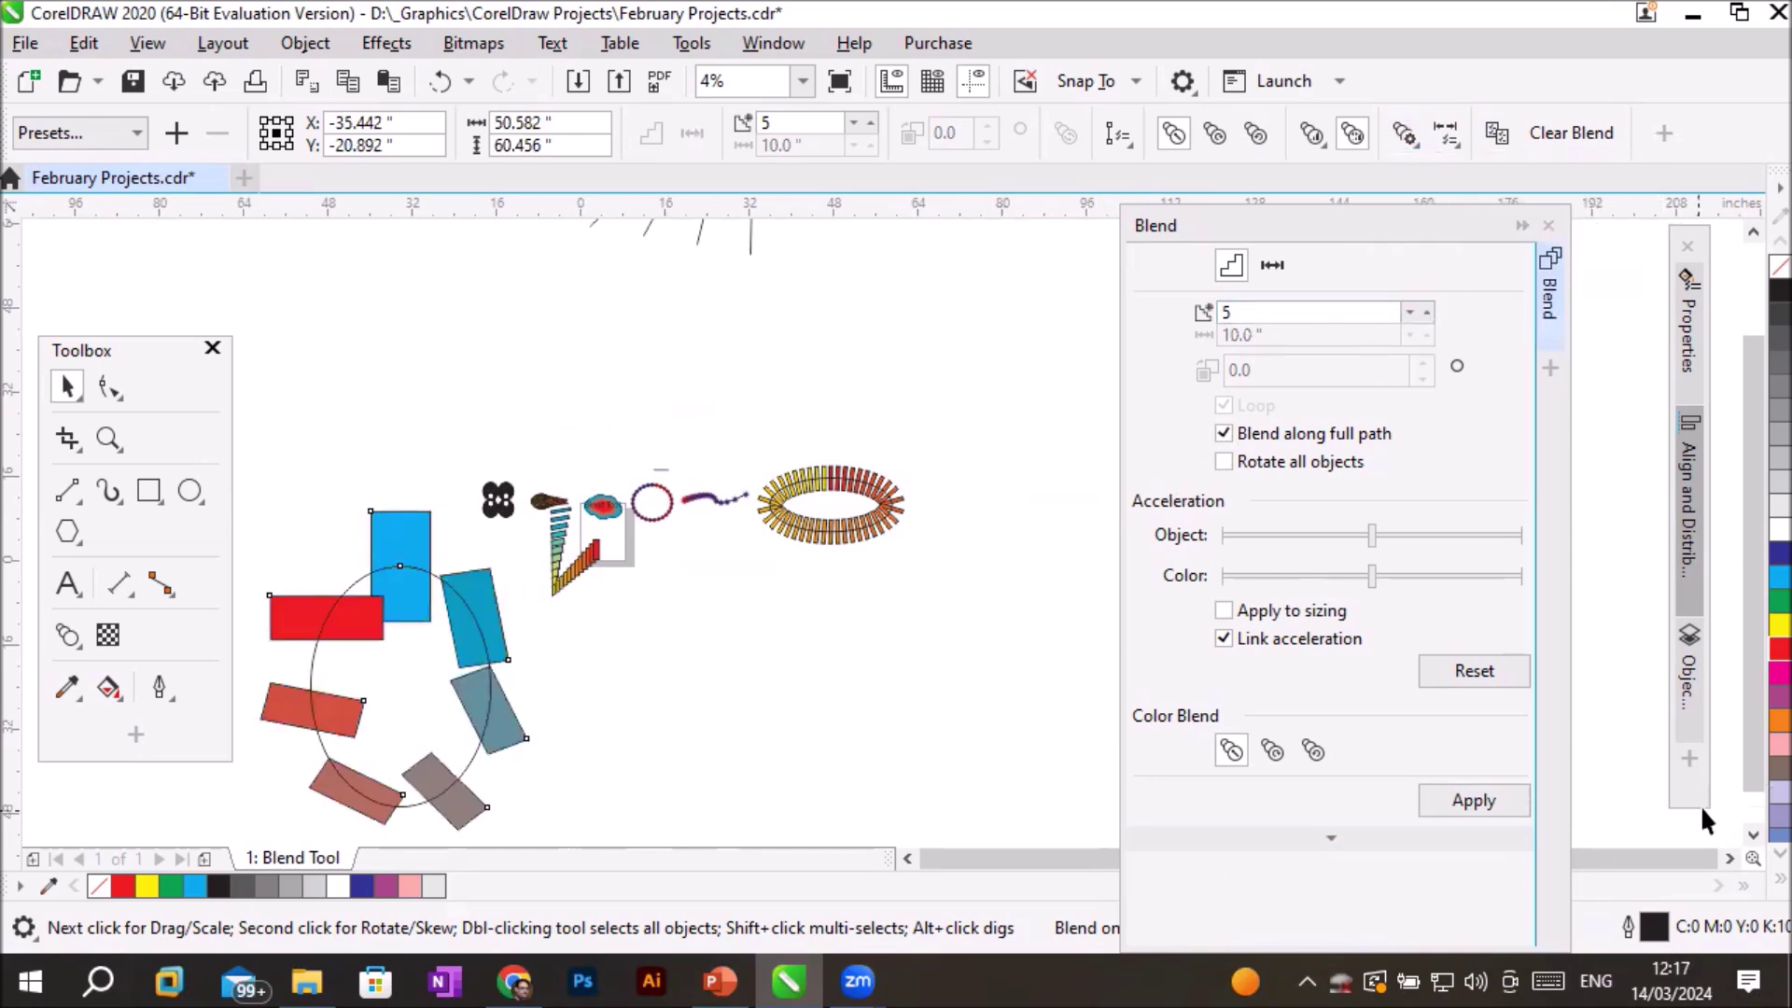
Select the rectangle blend's path with Show Path and change the ellipse to a pie and finally to an arc.
left_click(1750, 836)
left_click(1750, 837)
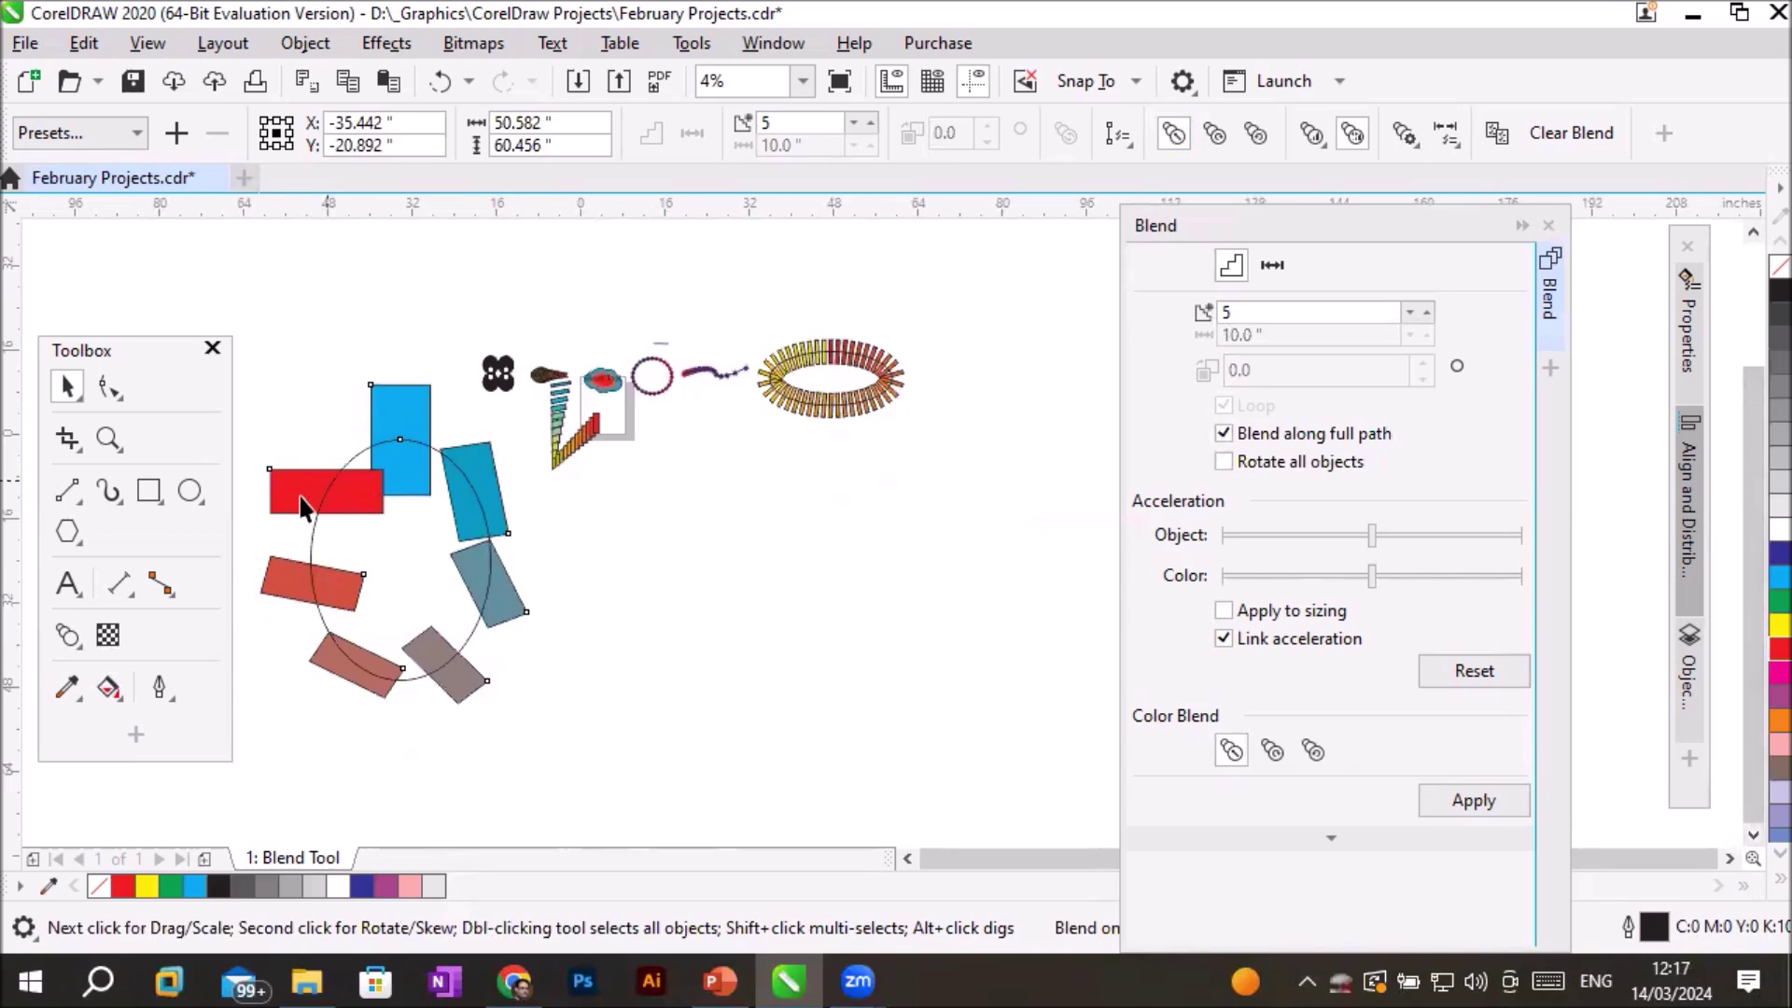
left_click(324, 488)
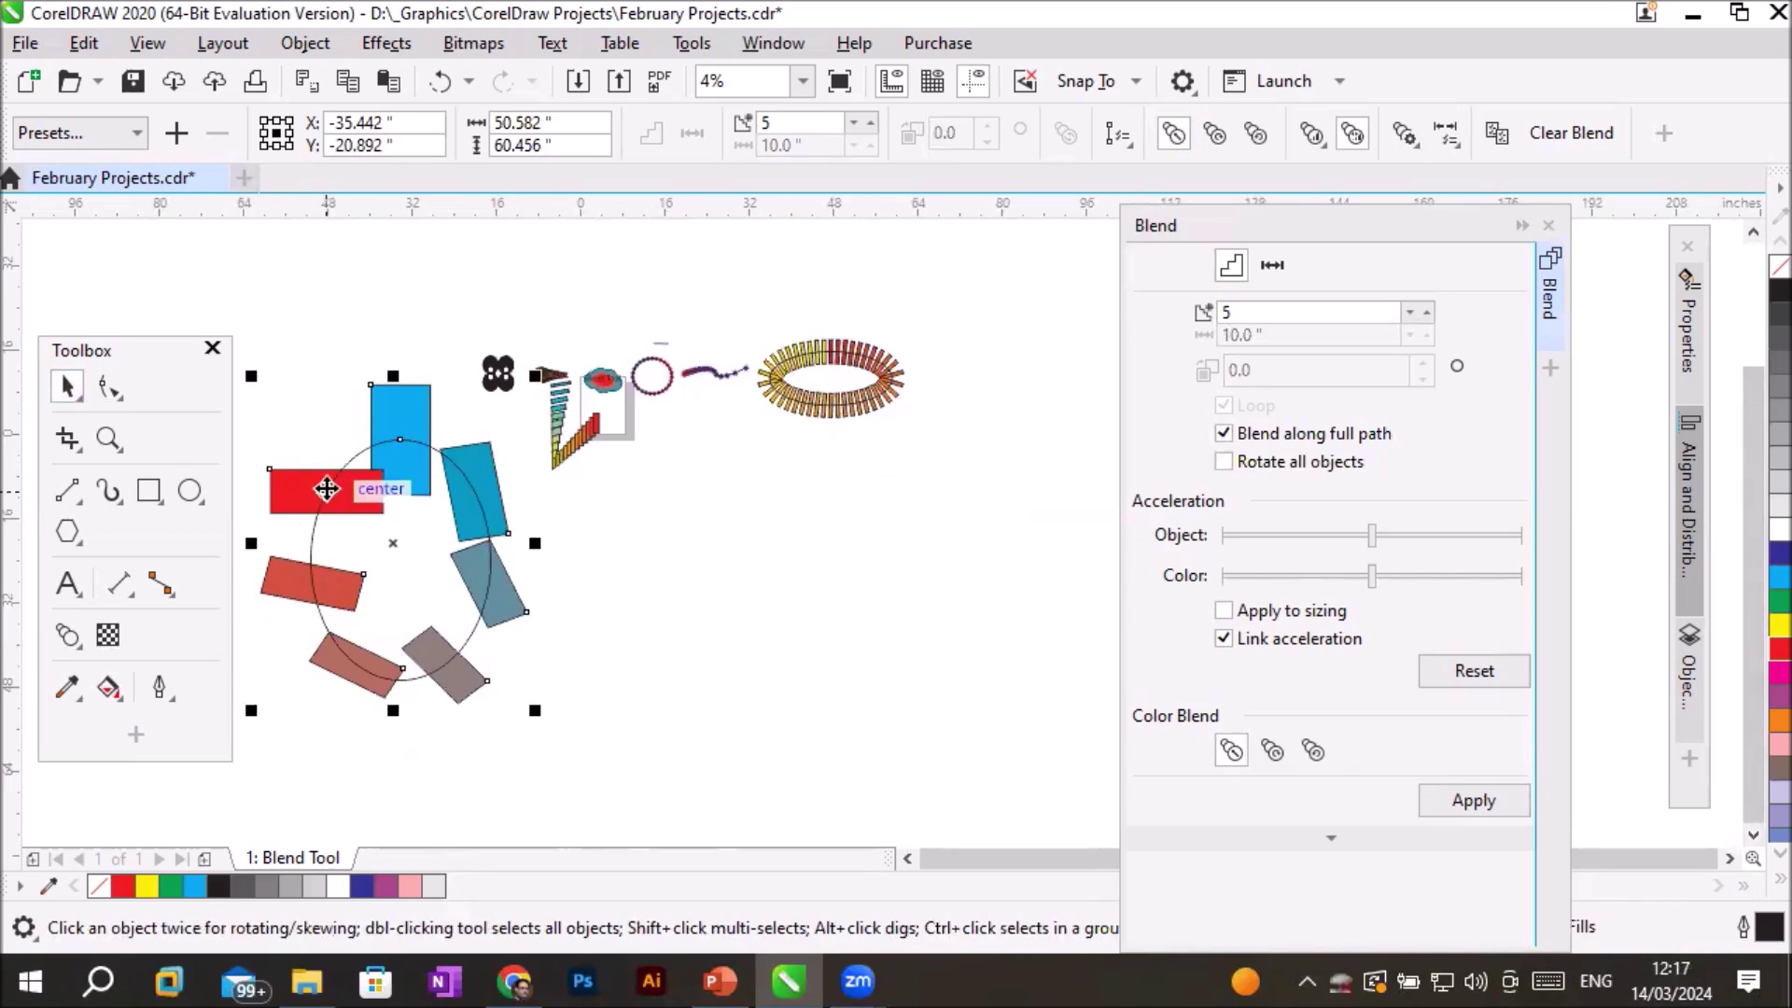
left_click(1125, 147)
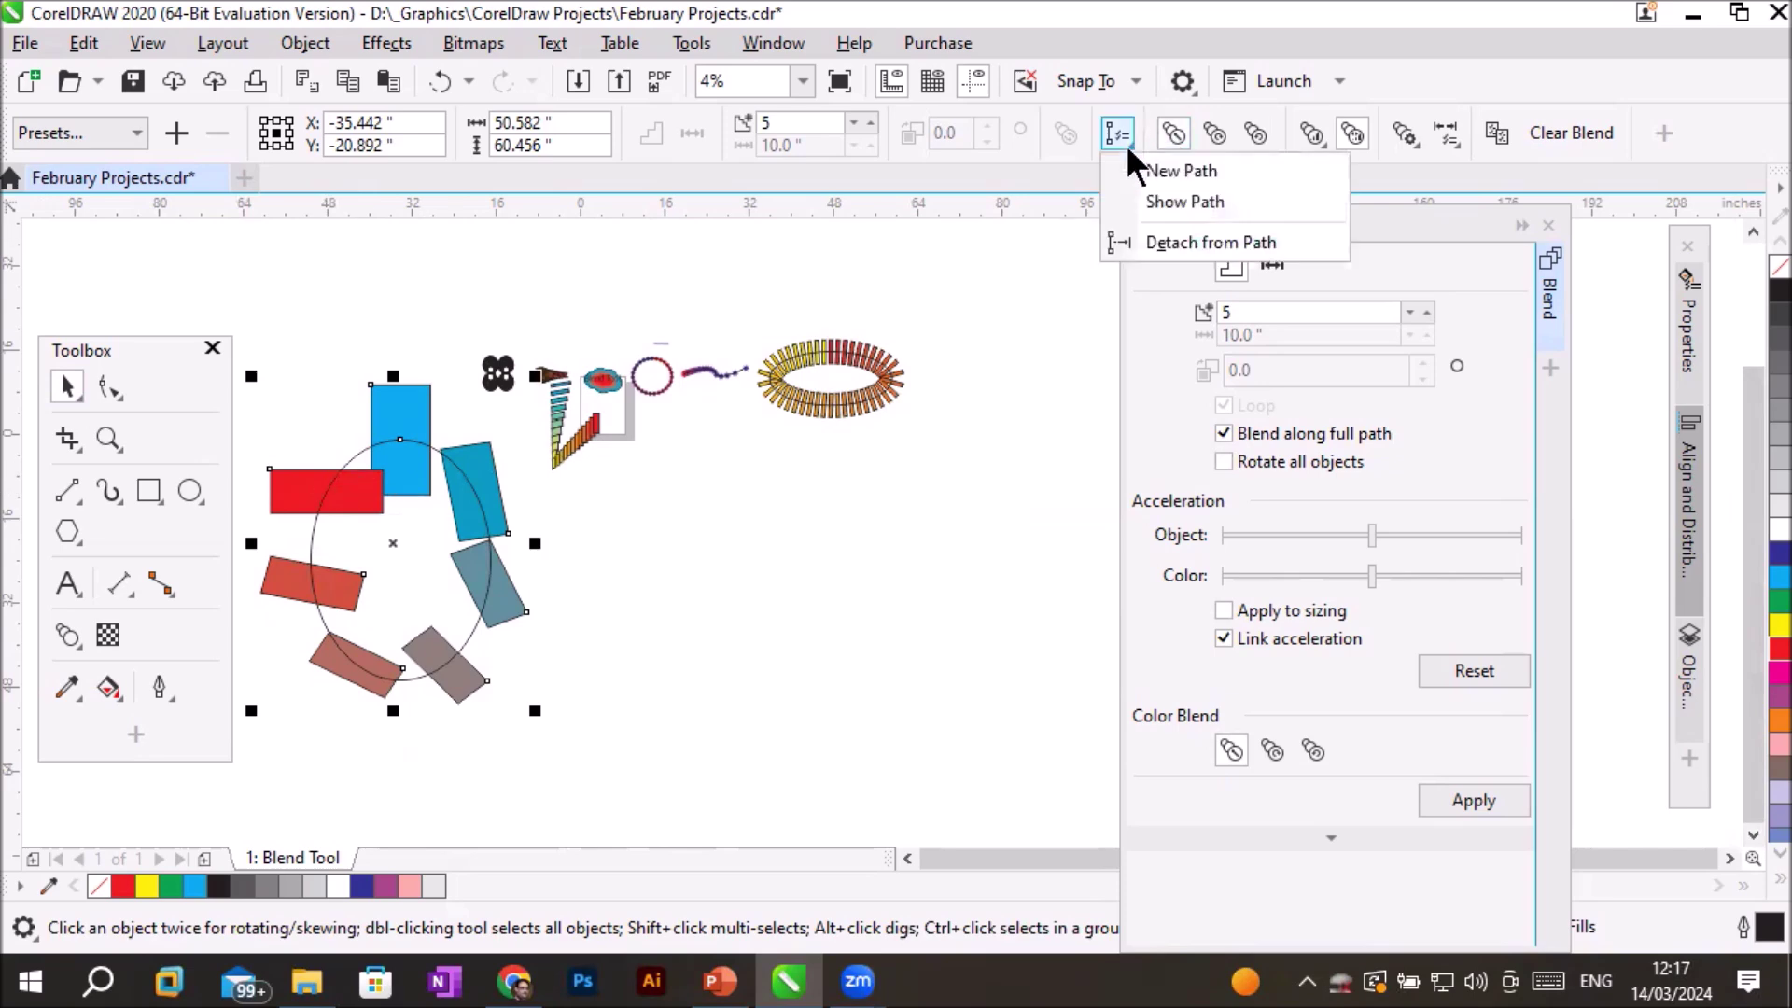
left_click(1178, 201)
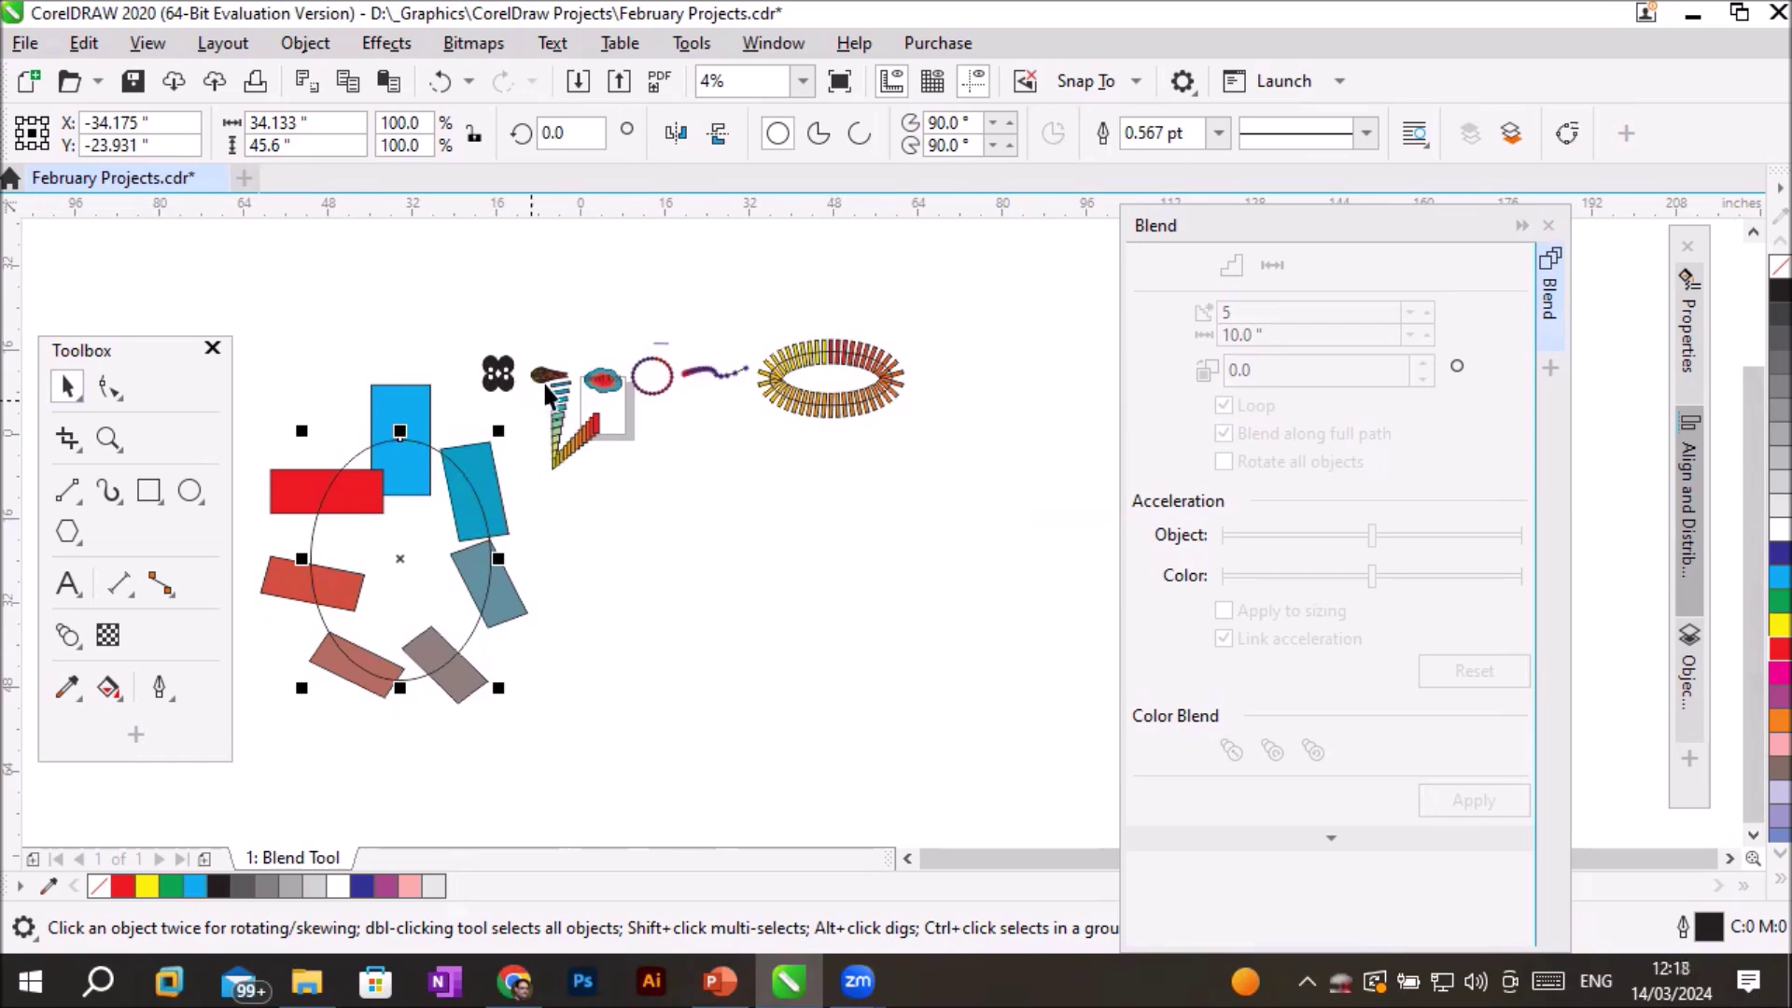
left_click(810, 140)
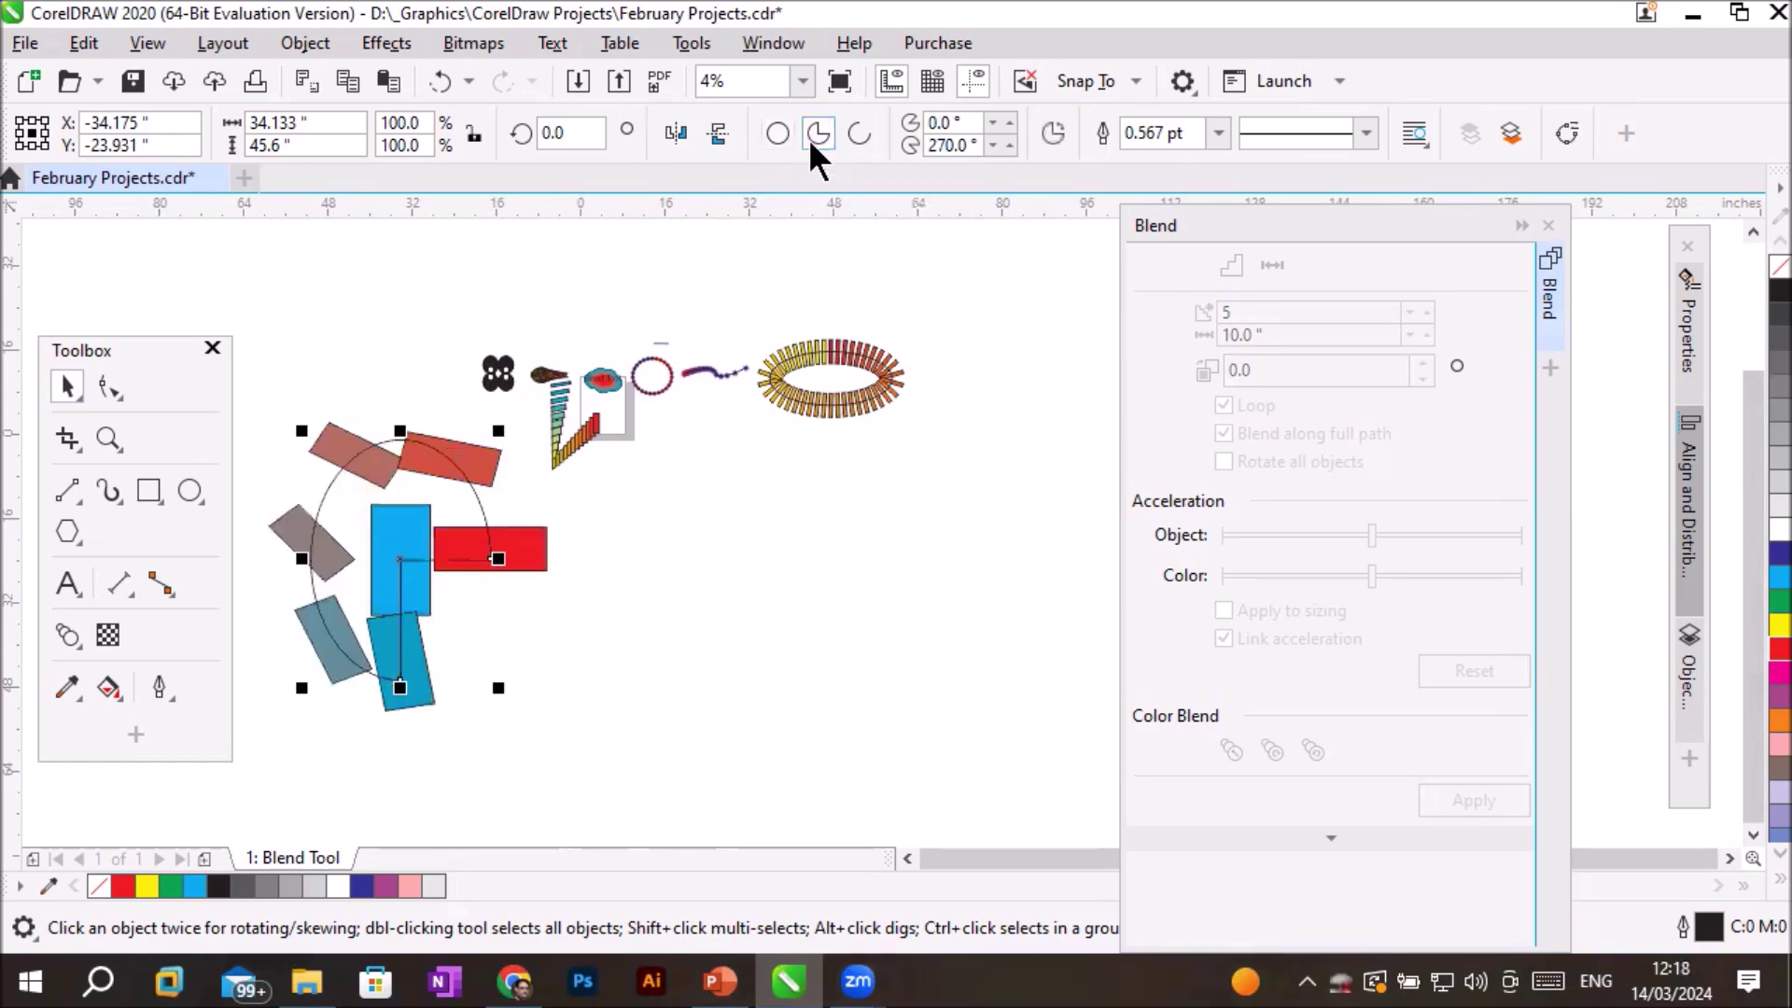
left_click(860, 133)
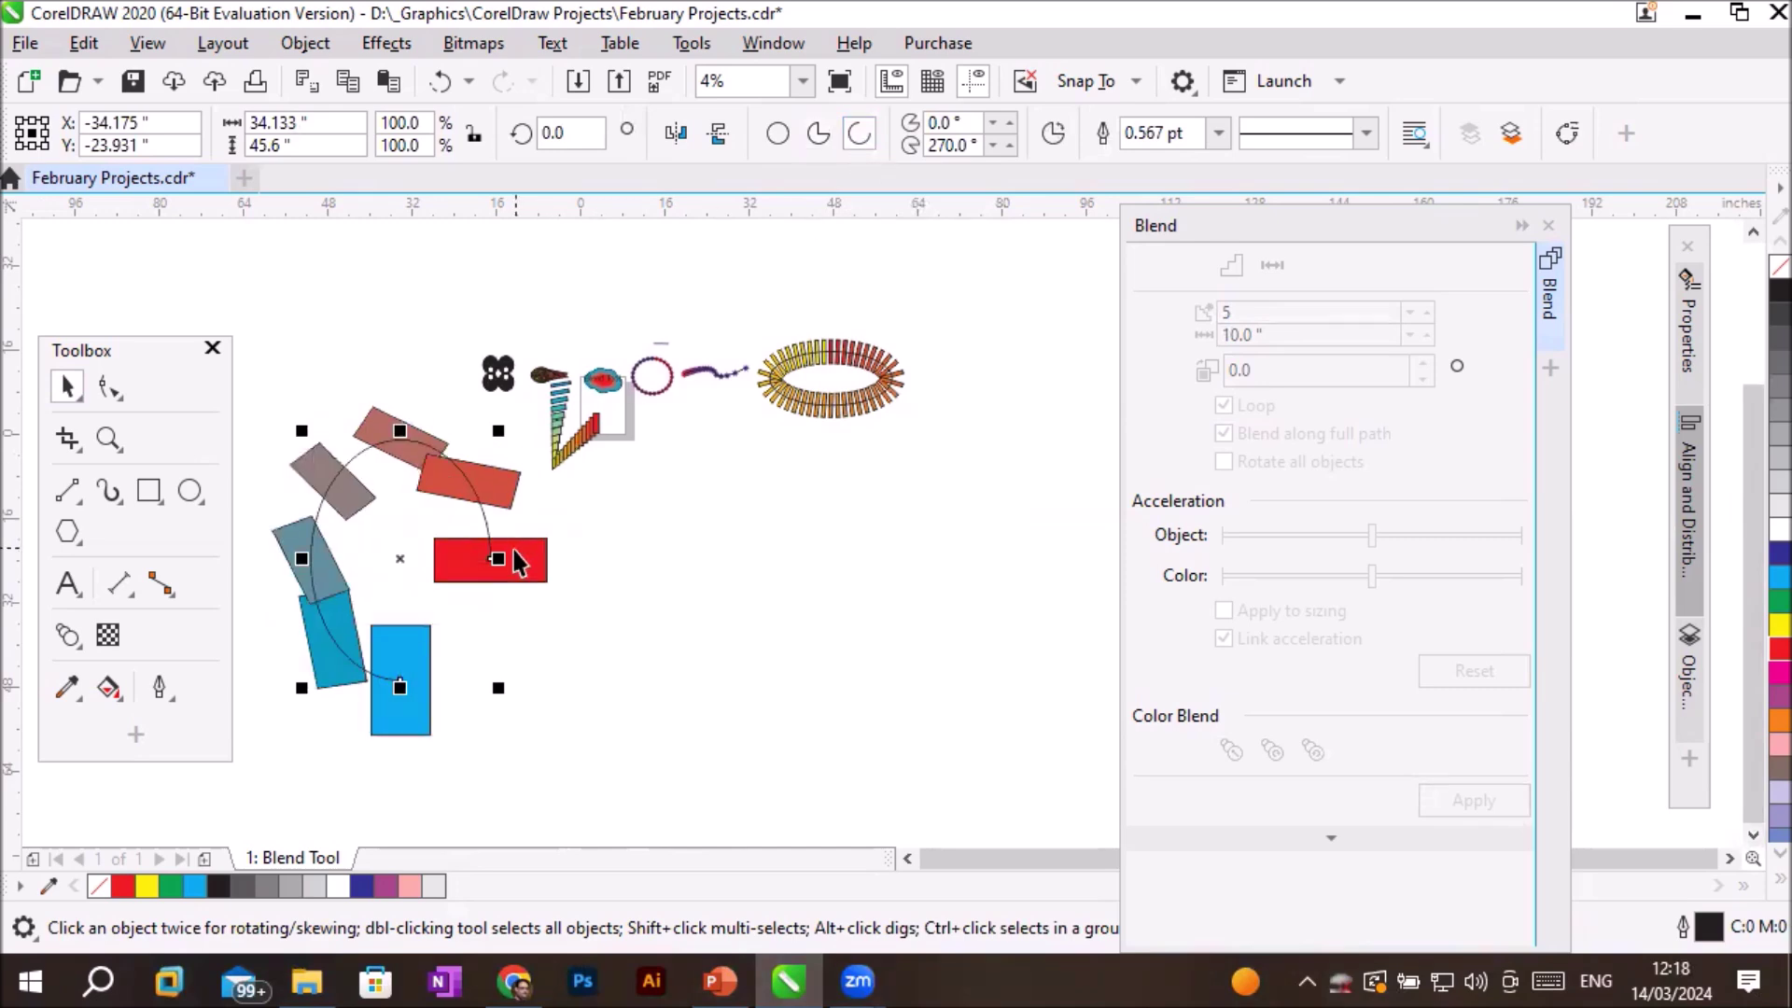
Reshape the arc path by moving its end nodes along the curve to about 64 and 321 degrees.
left_click(109, 387)
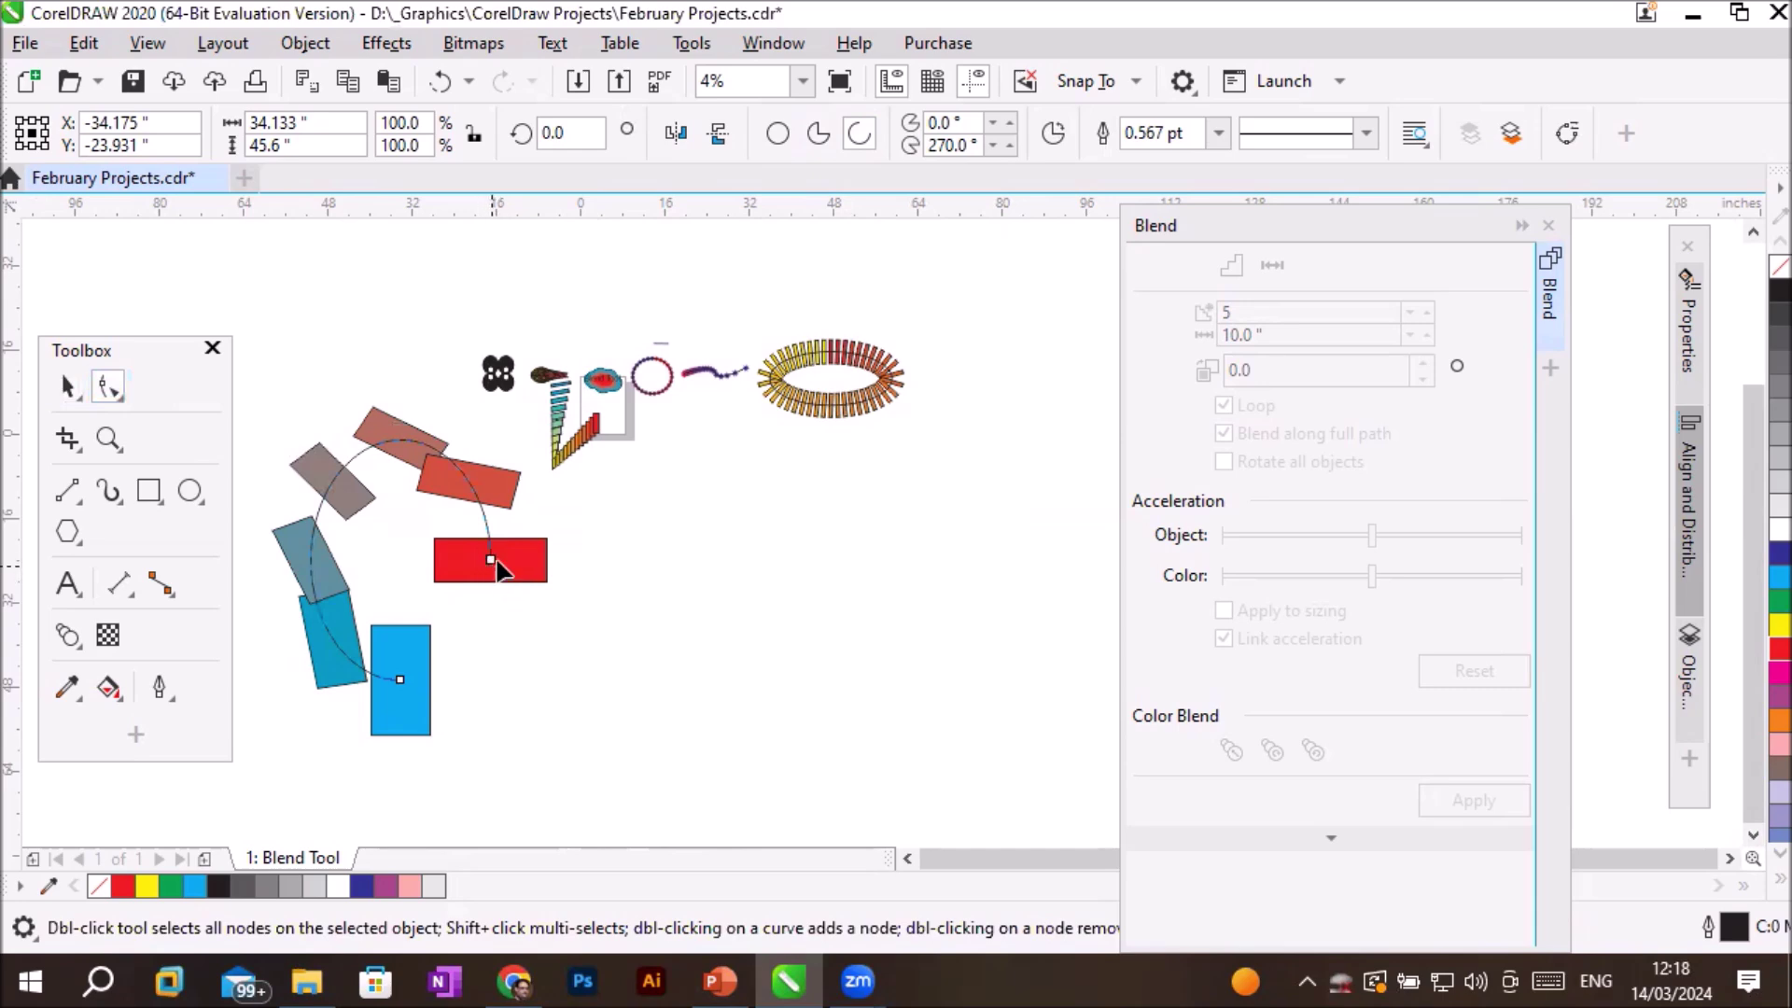
left_click_drag(490, 560, 450, 416)
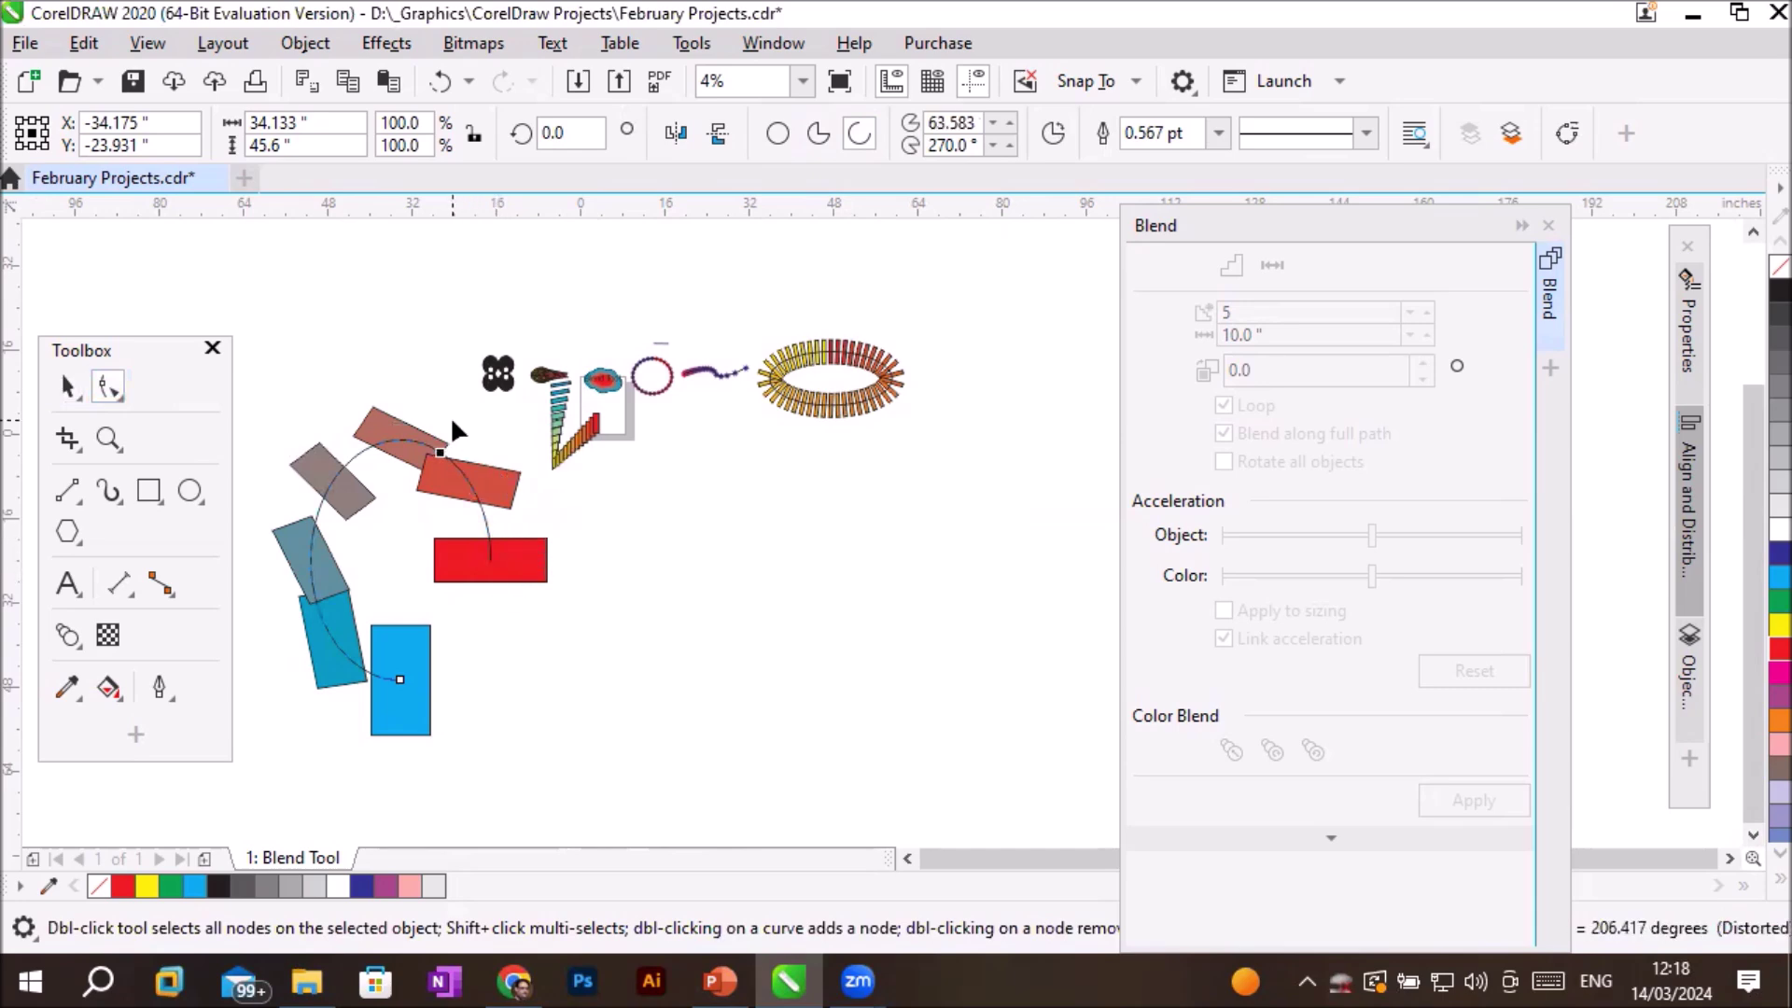
left_click_drag(399, 676, 477, 619)
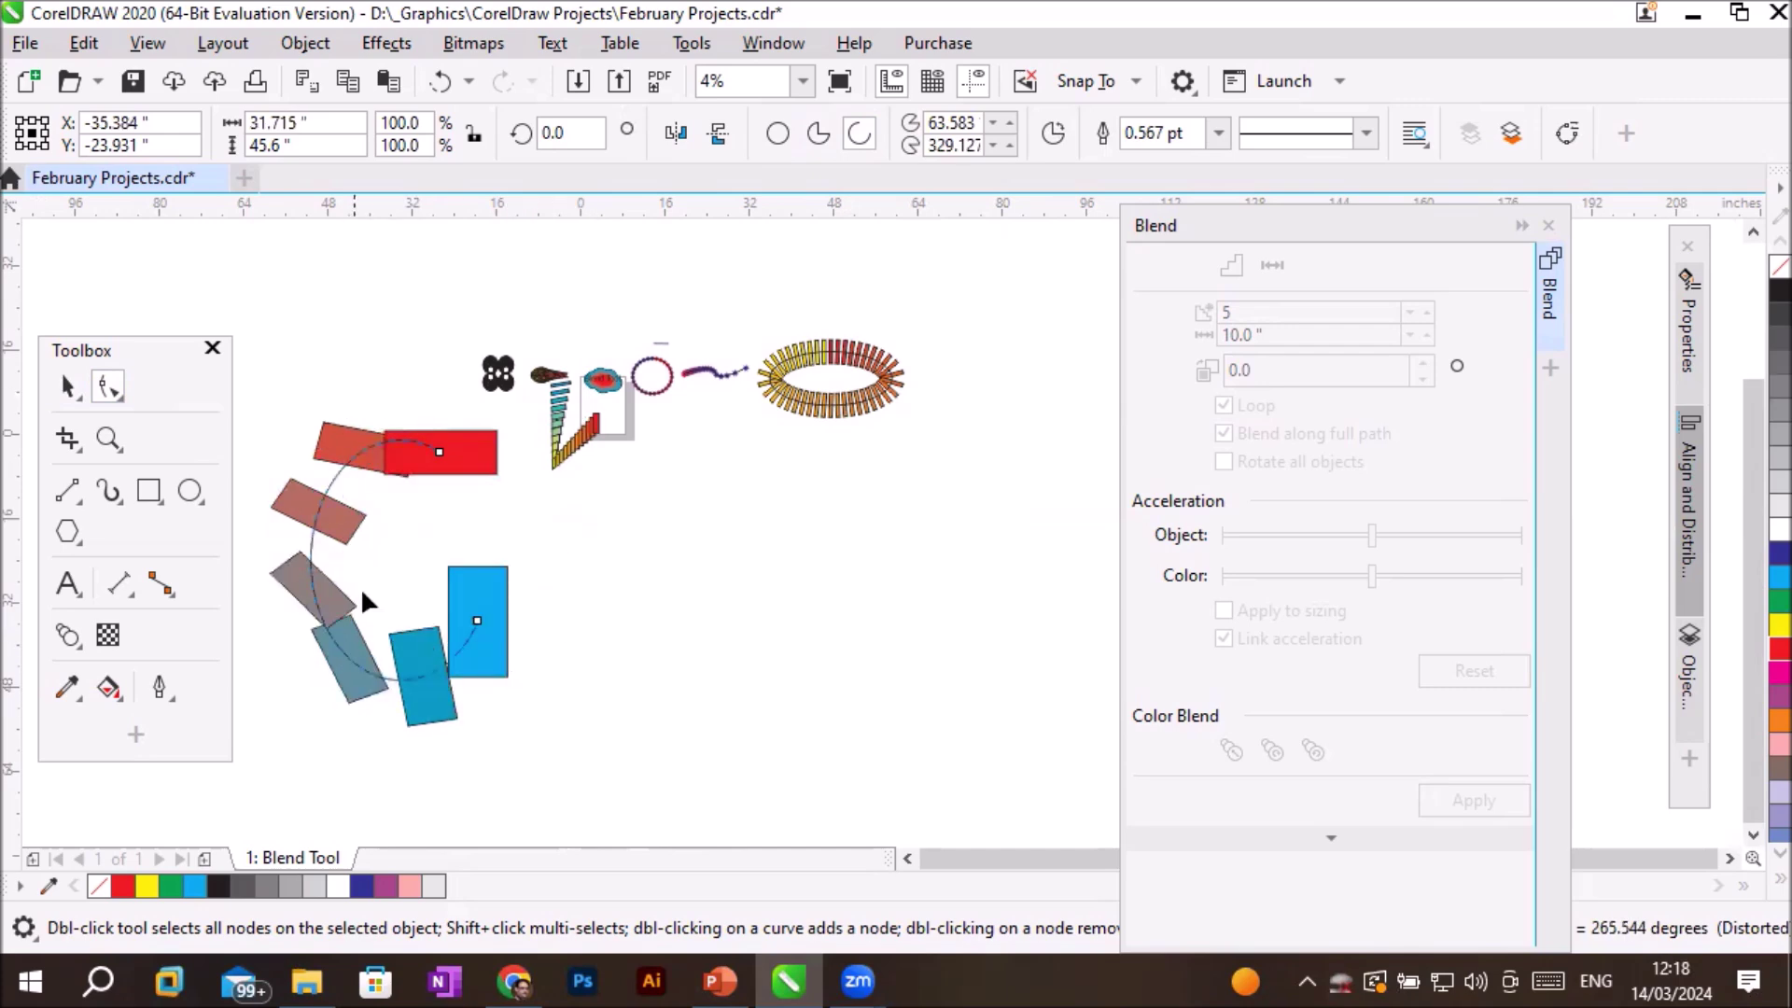
left_click_drag(475, 620, 482, 638)
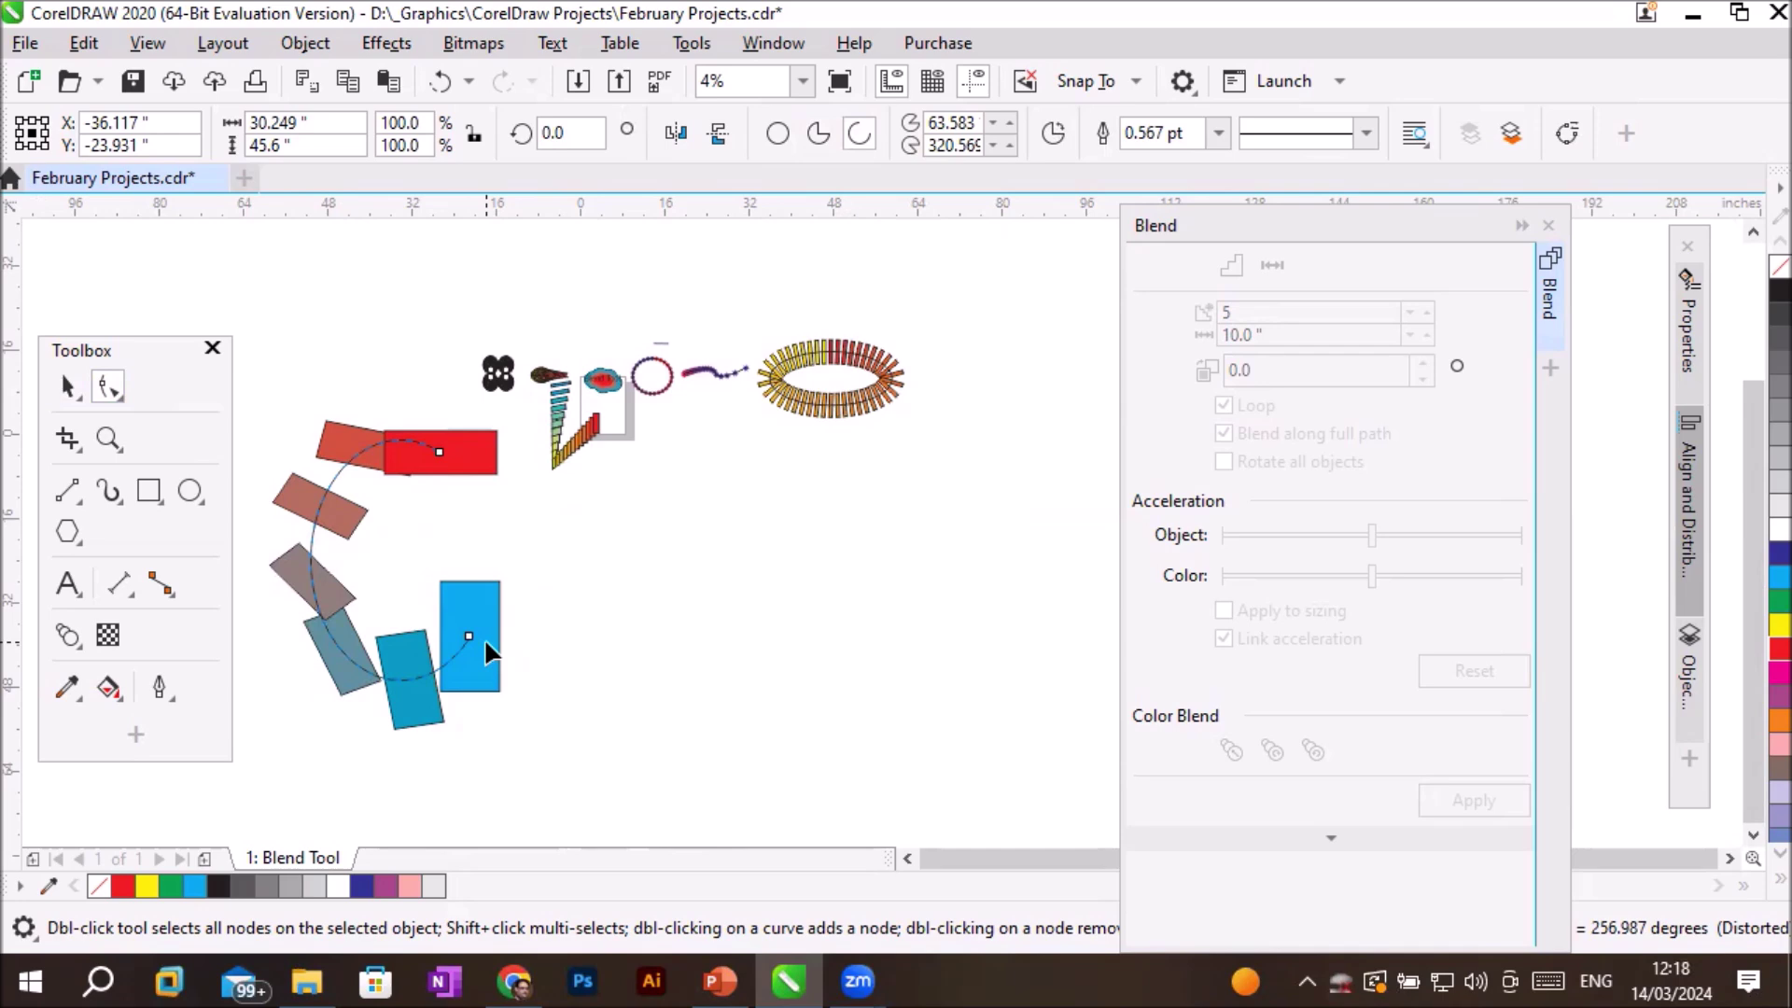
Draw a small circle about 7.5 by 8 inches below the yellow oval blend, fill it red and remove its outline.
left_click(190, 487)
left_click_drag(758, 470, 798, 508)
left_click(1773, 649)
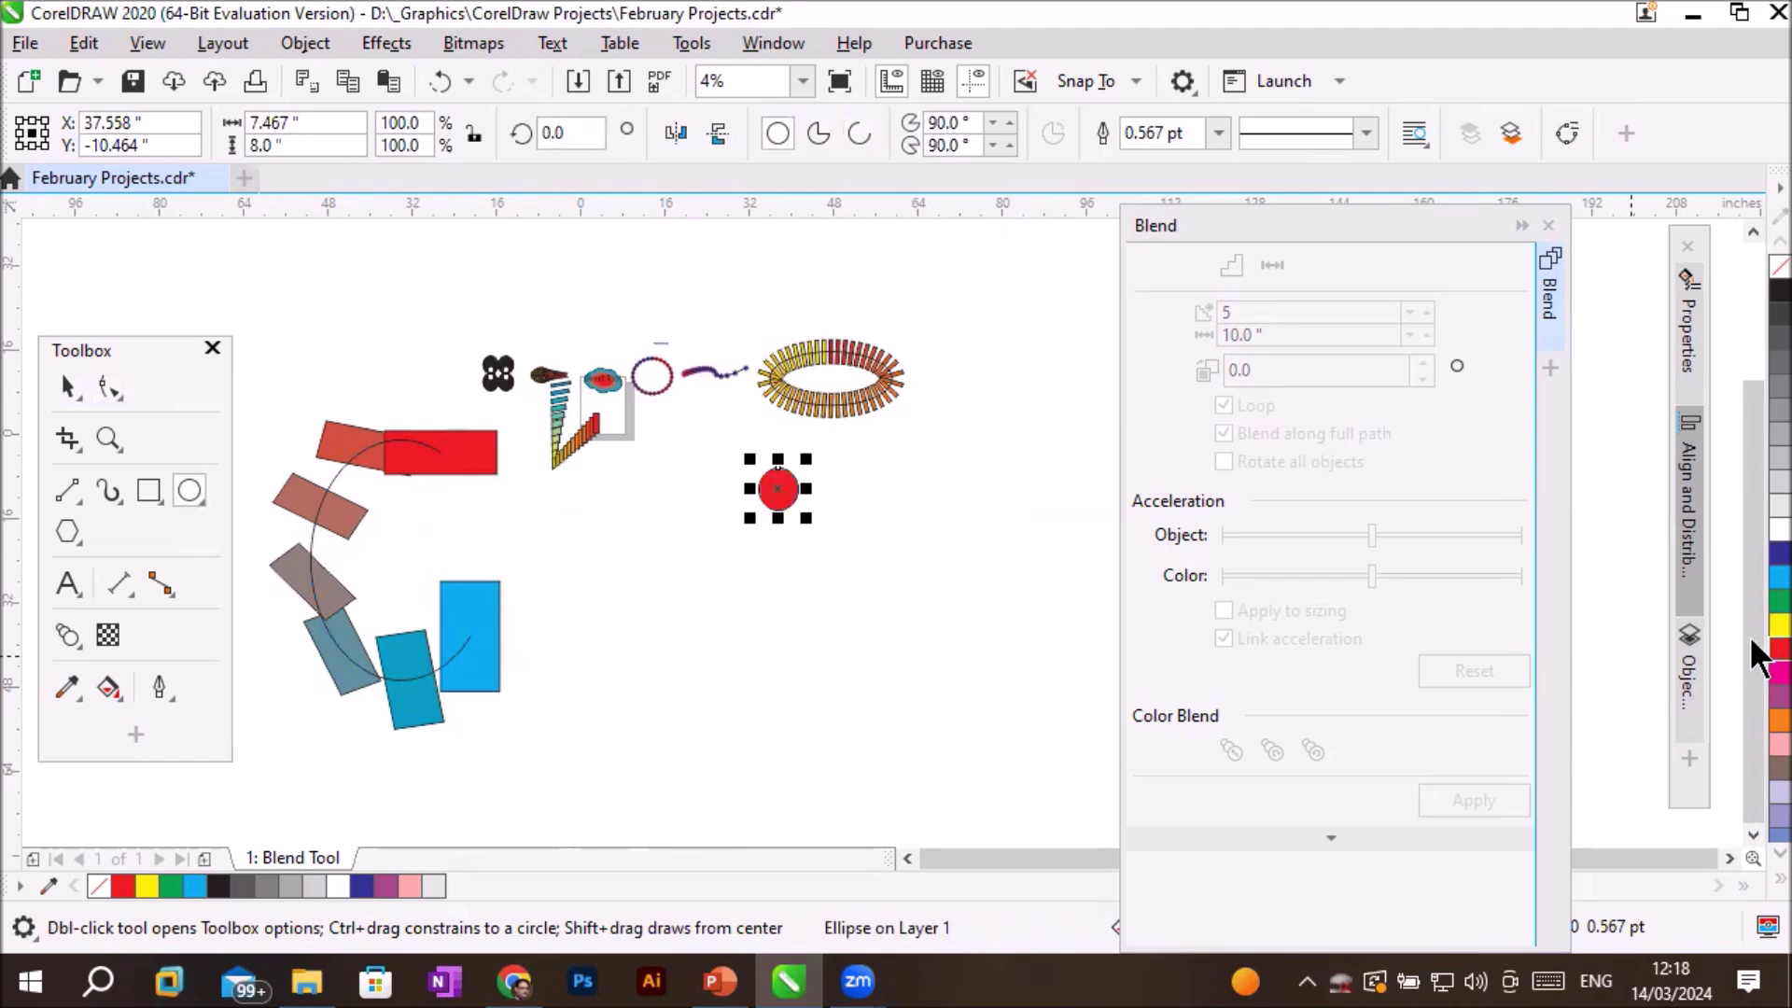
right_click(1777, 267)
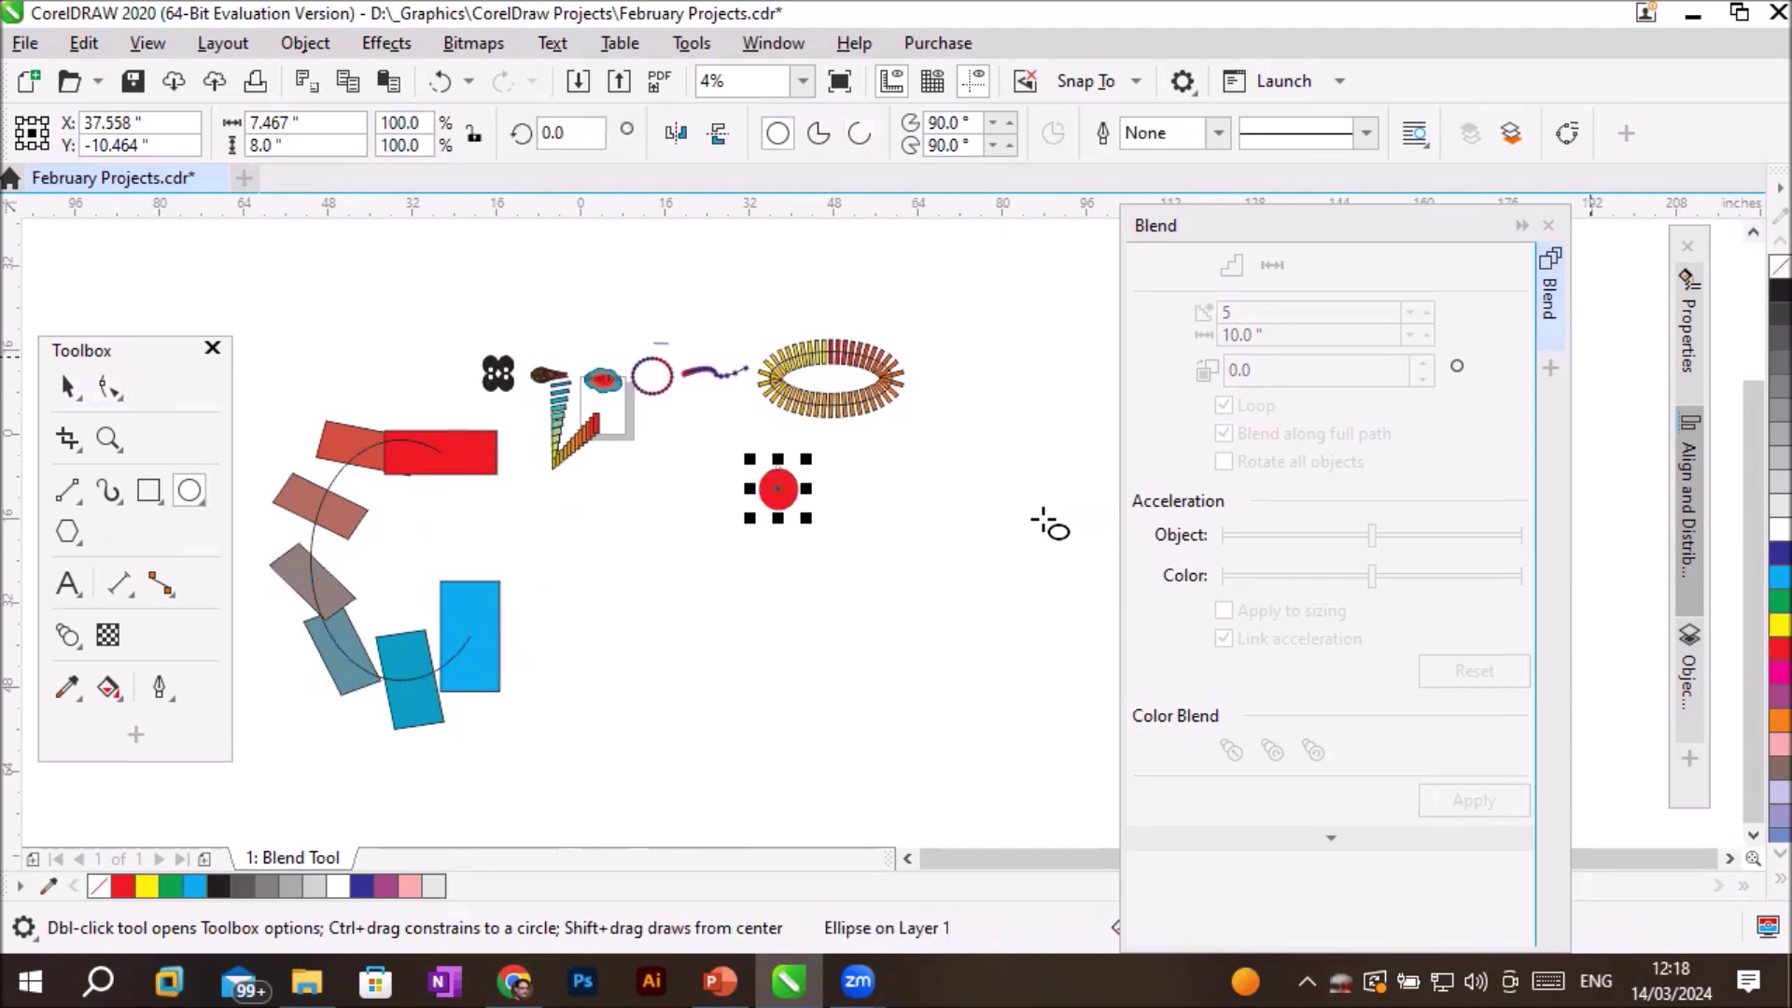
Place a copy of the red circle about 69 inches to its right and fill the copy with light blue.
left_click(1728, 859)
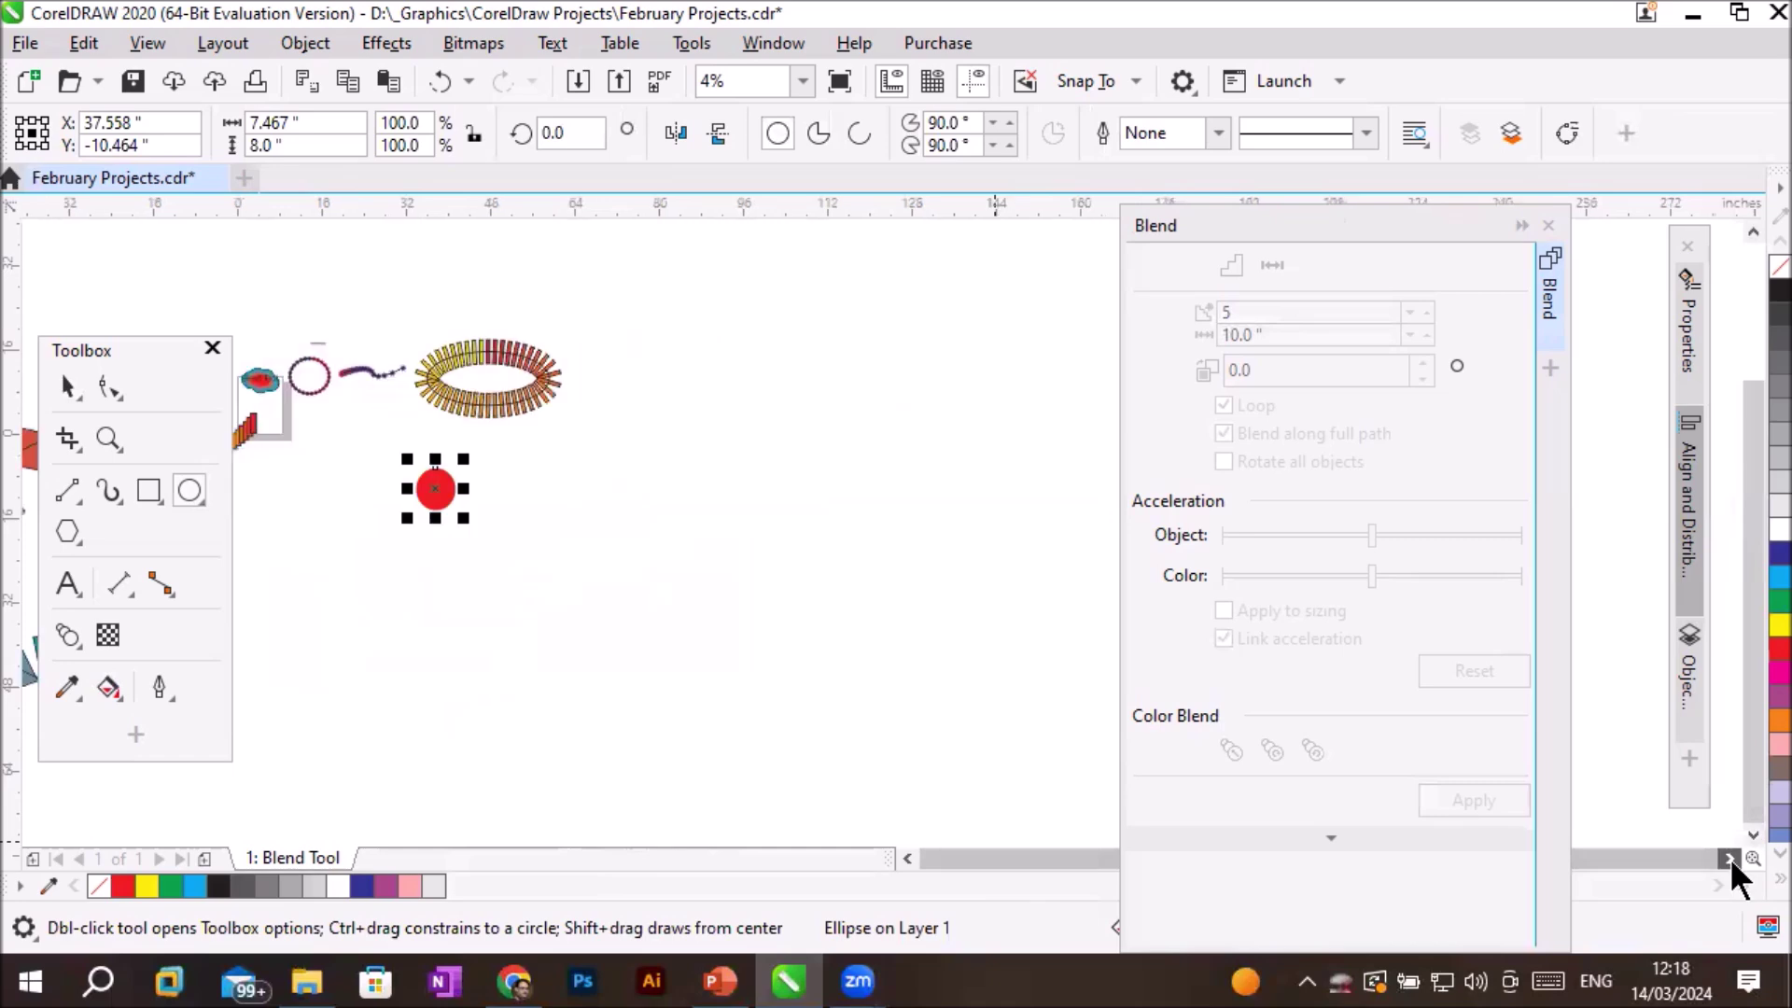
left_click(67, 385)
left_click(506, 502)
left_click_drag(798, 497, 798, 496)
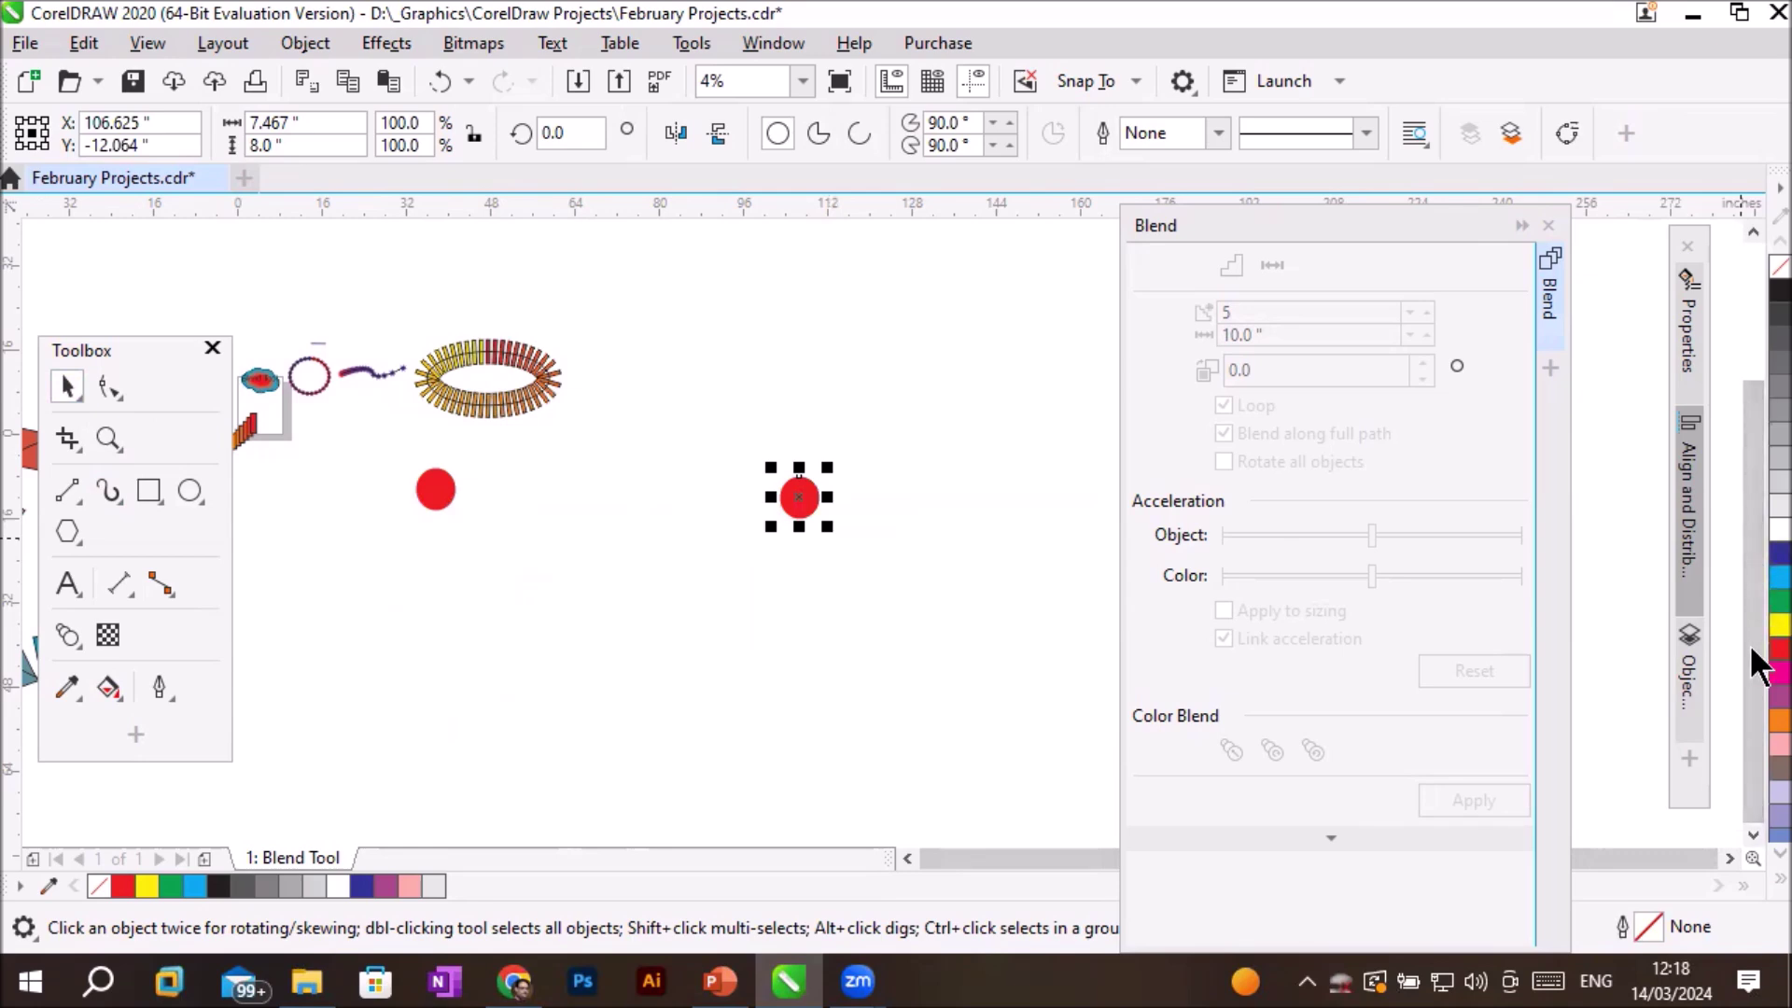
left_click(1780, 577)
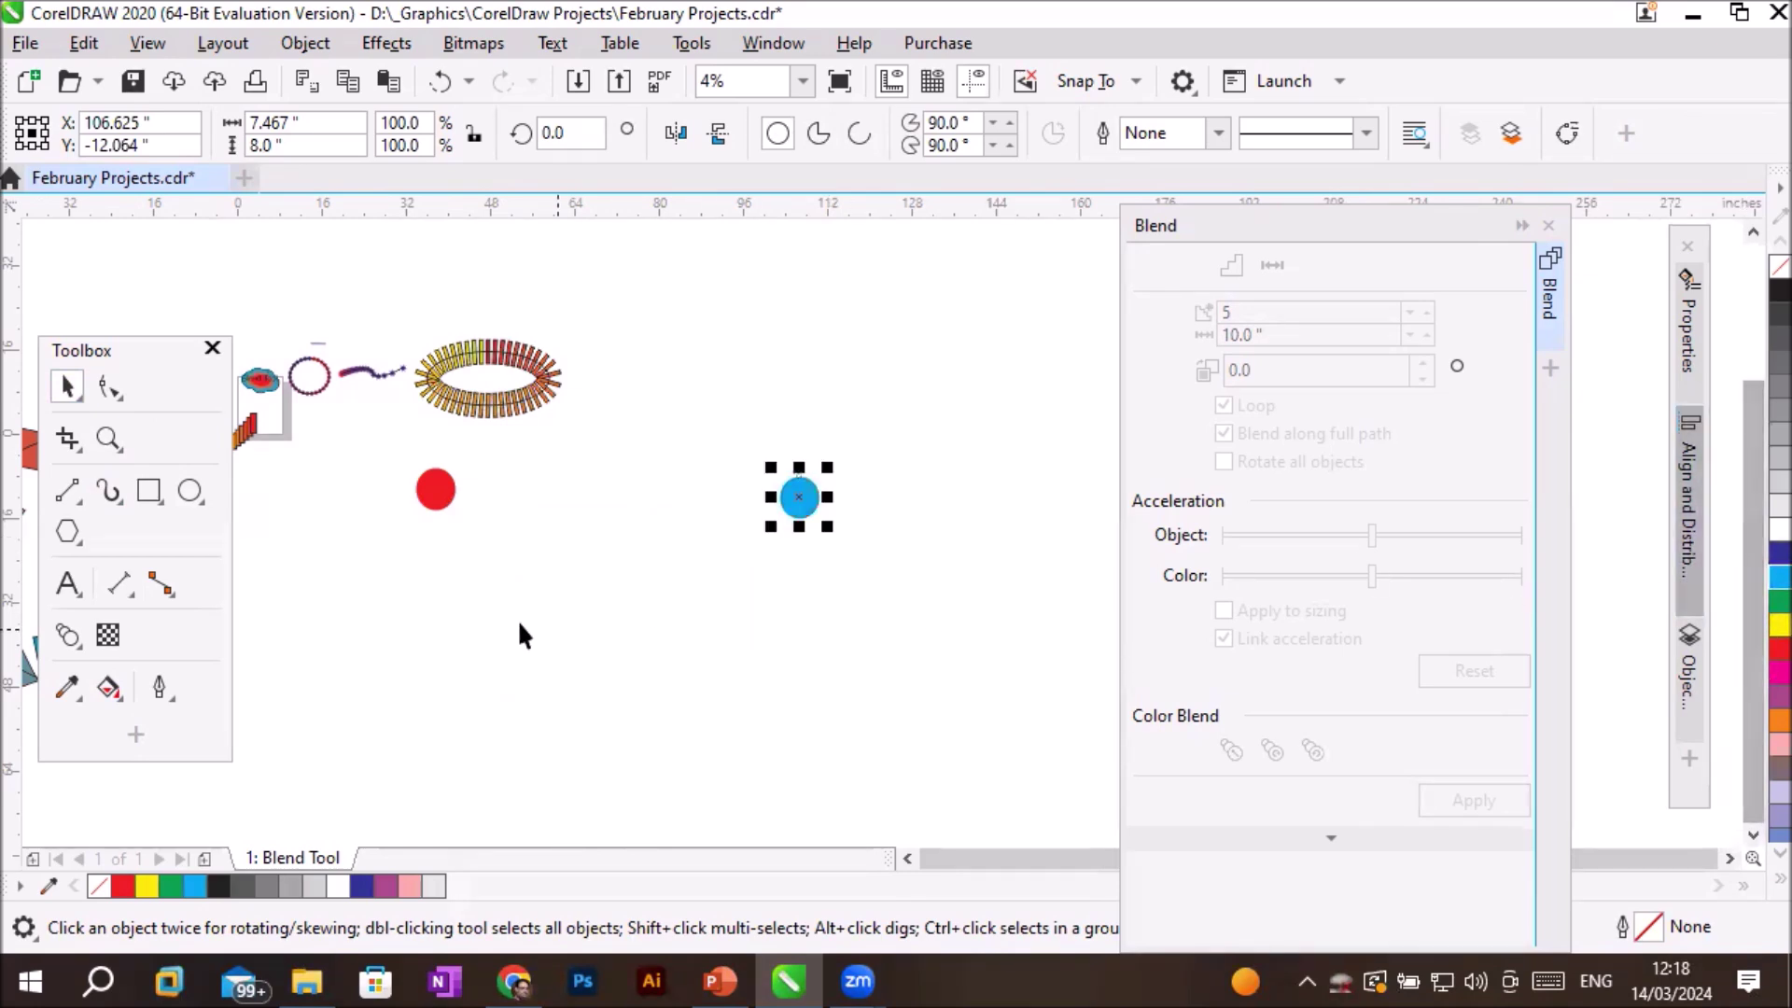
Draw an unfilled circle about 48 inches in diameter below and between the red and blue circles.
left_click(190, 491)
left_click_drag(521, 499, 780, 729)
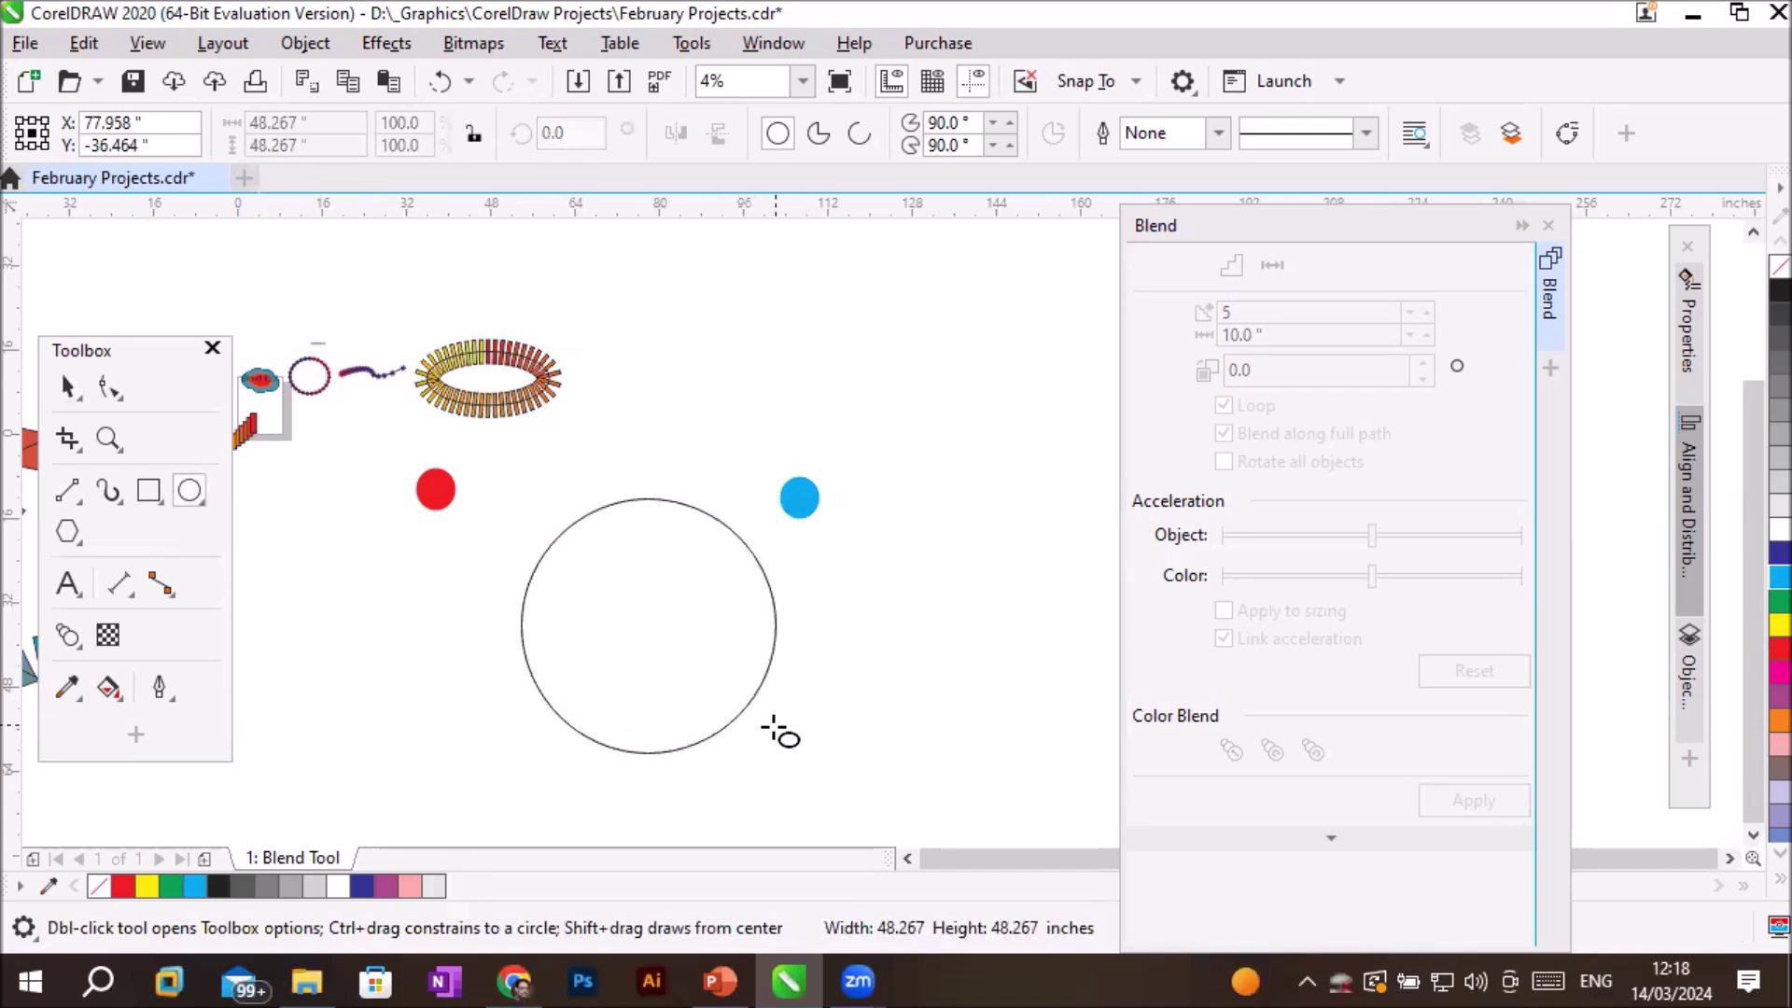
left_click(68, 387)
Blend the small red circle with the small blue circle using 5 steps.
left_click(432, 490)
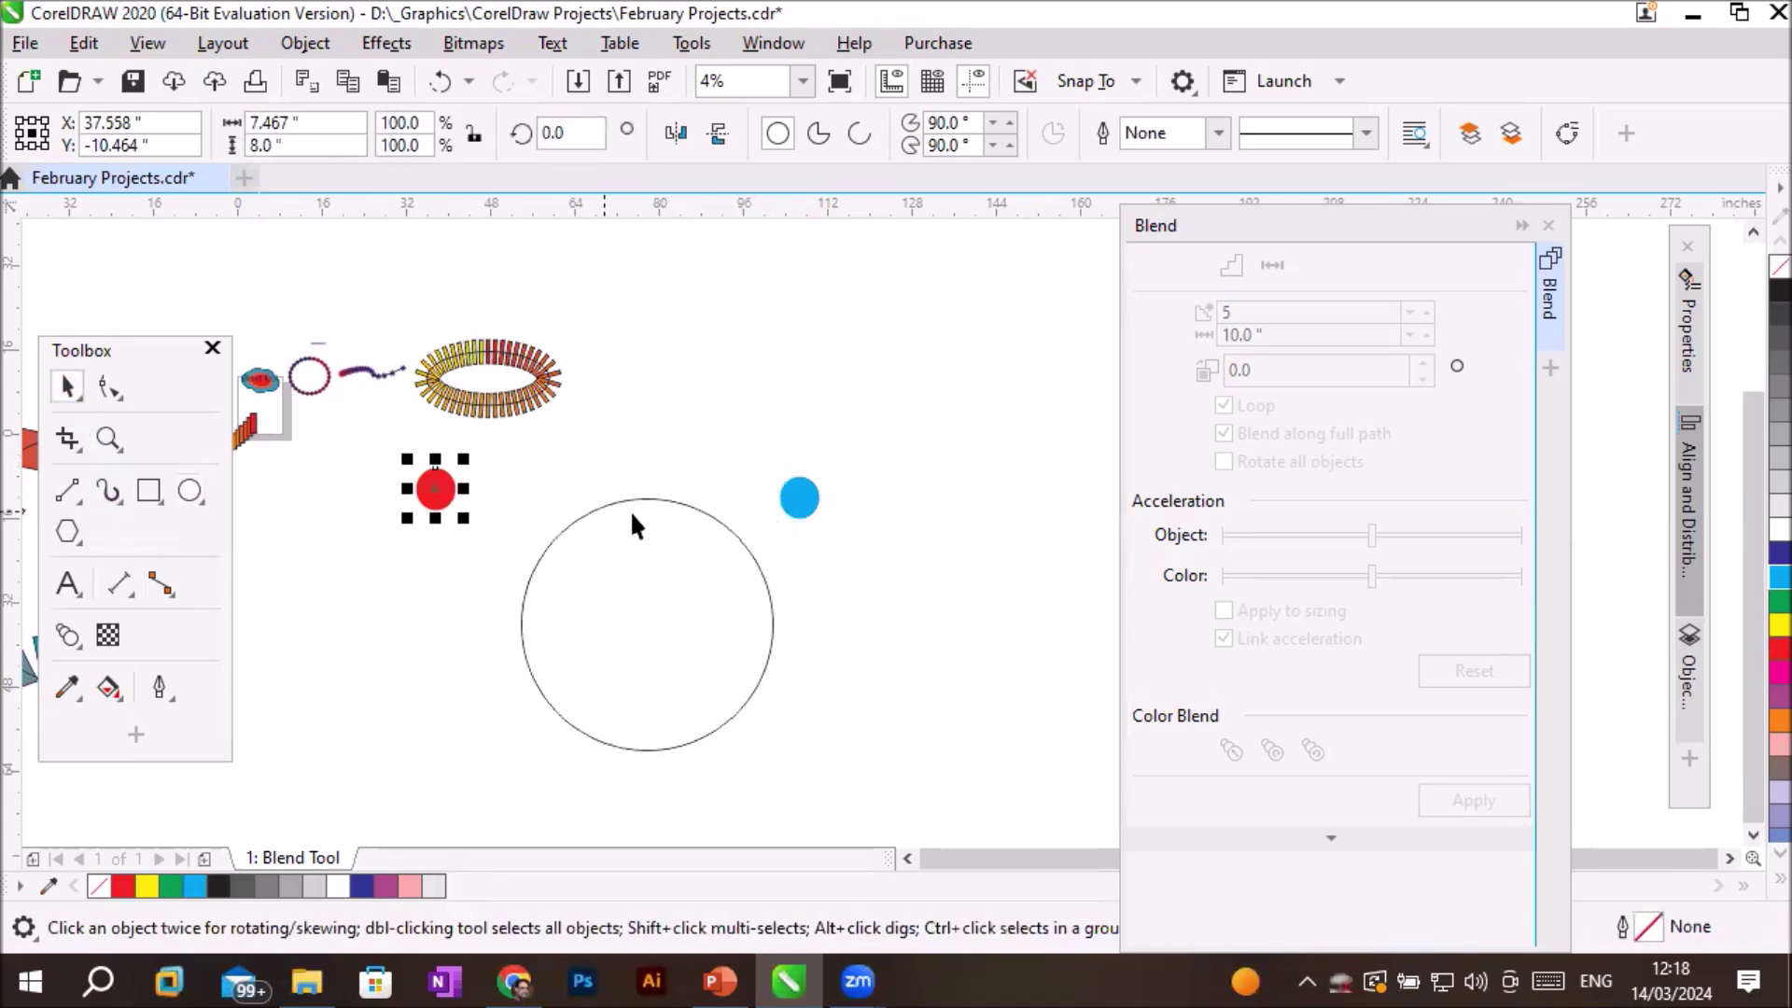
left_click(798, 497, "shift")
left_click(1461, 800)
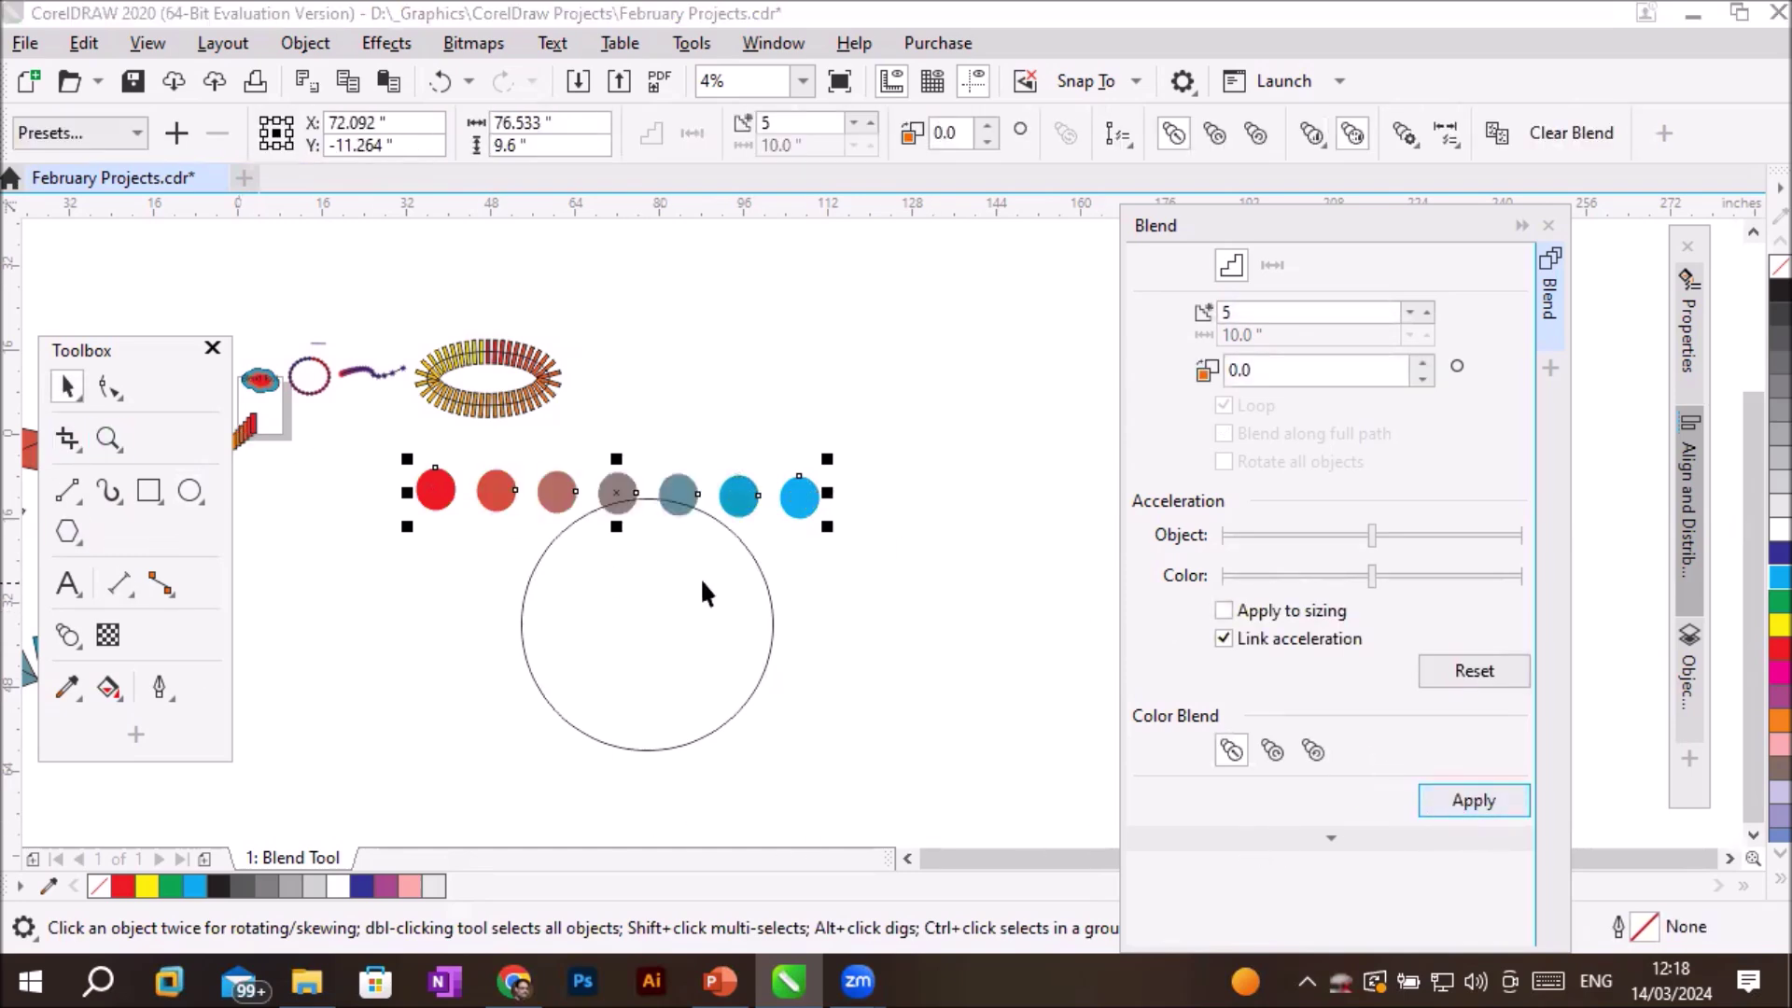
Assign the large circle as the new path of the red-to-blue circle blend.
left_click(1115, 136)
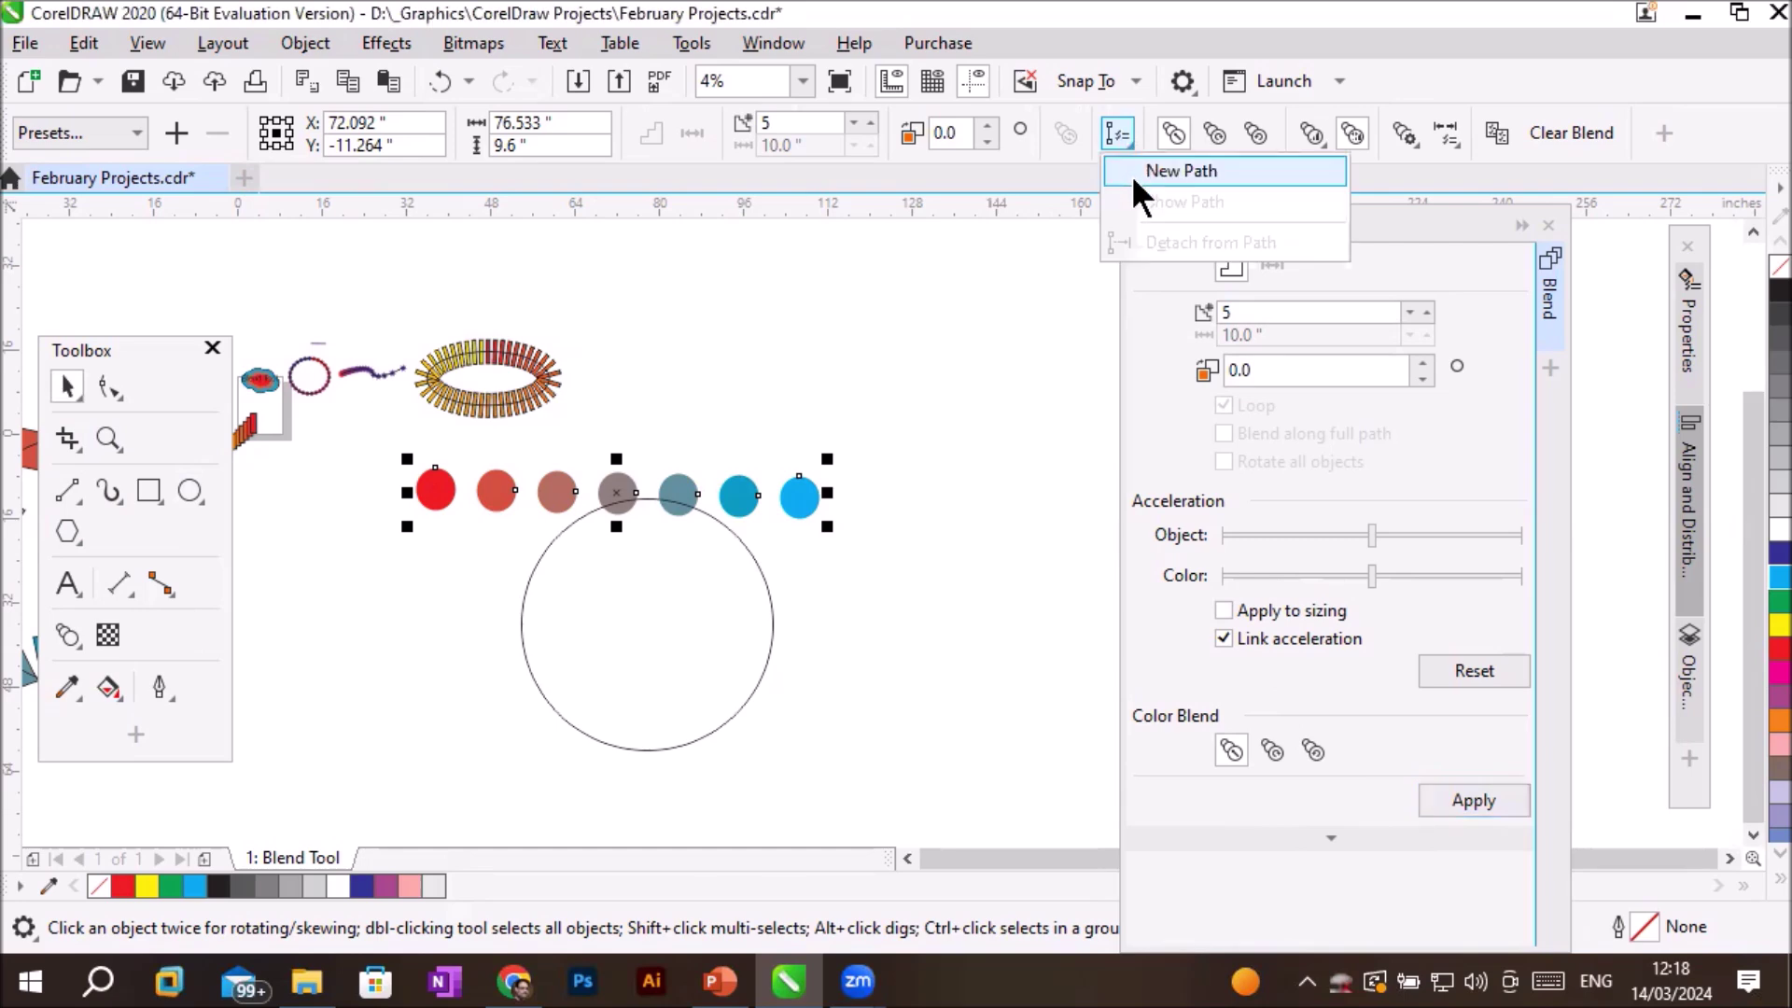
left_click(1157, 171)
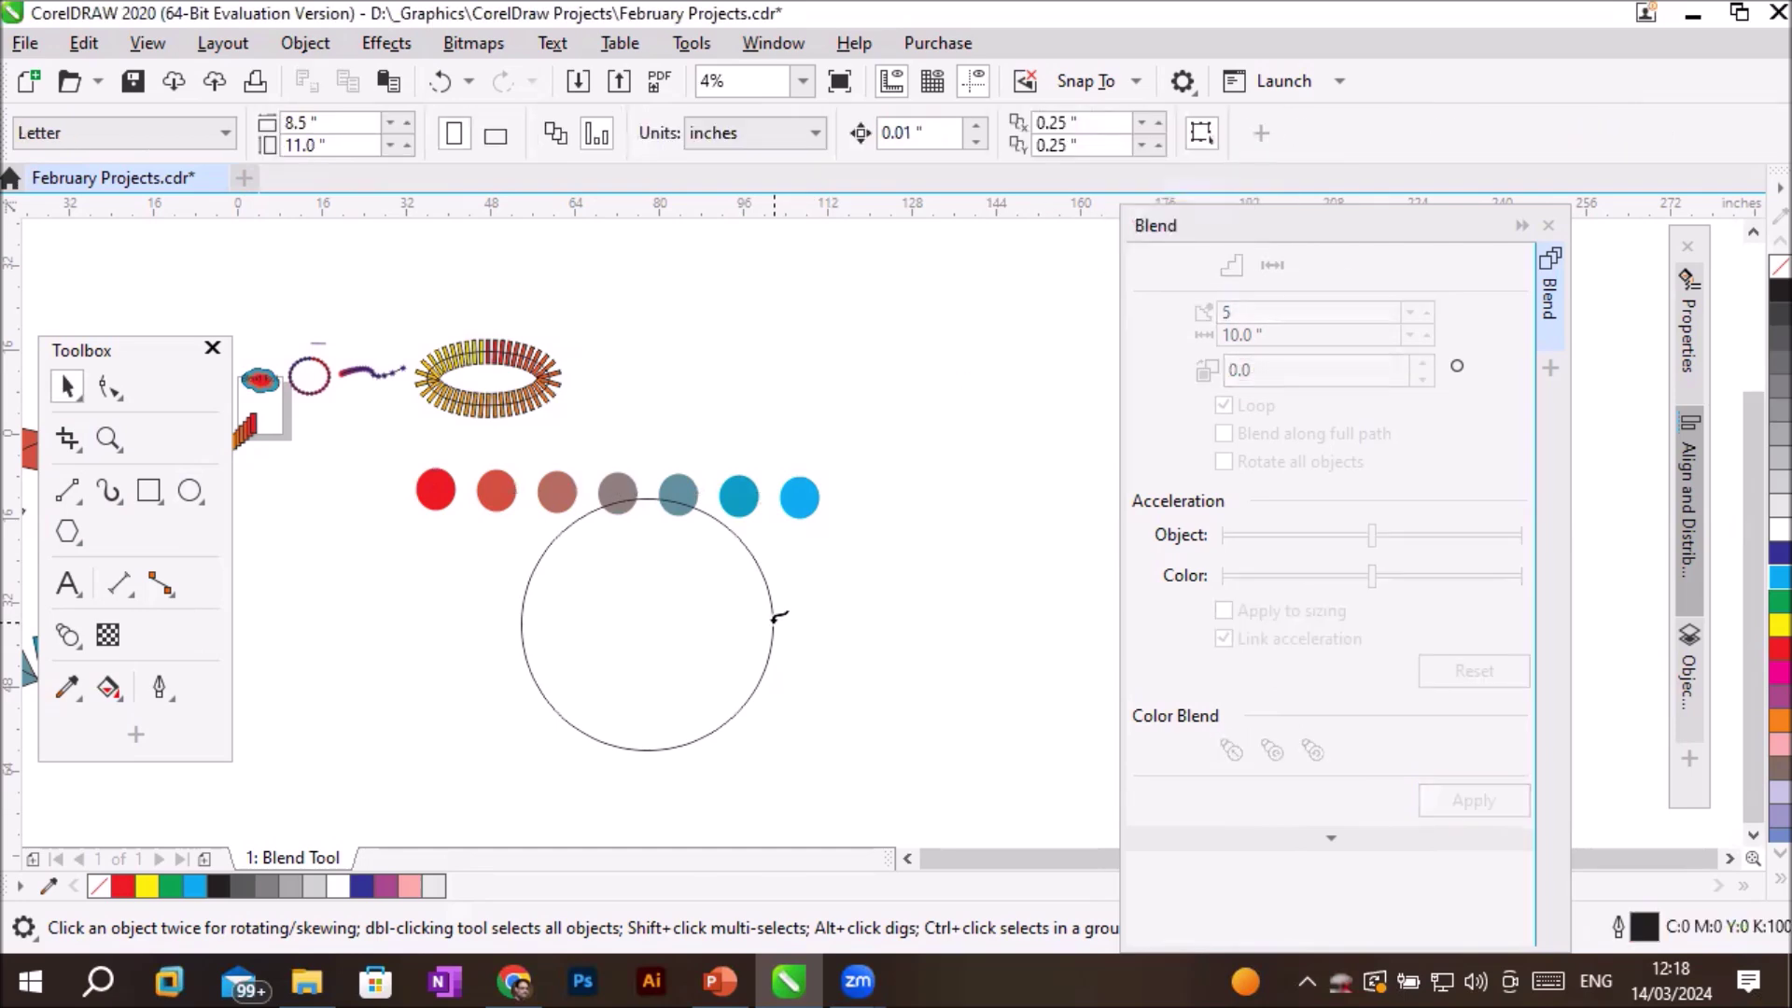
left_click(772, 625)
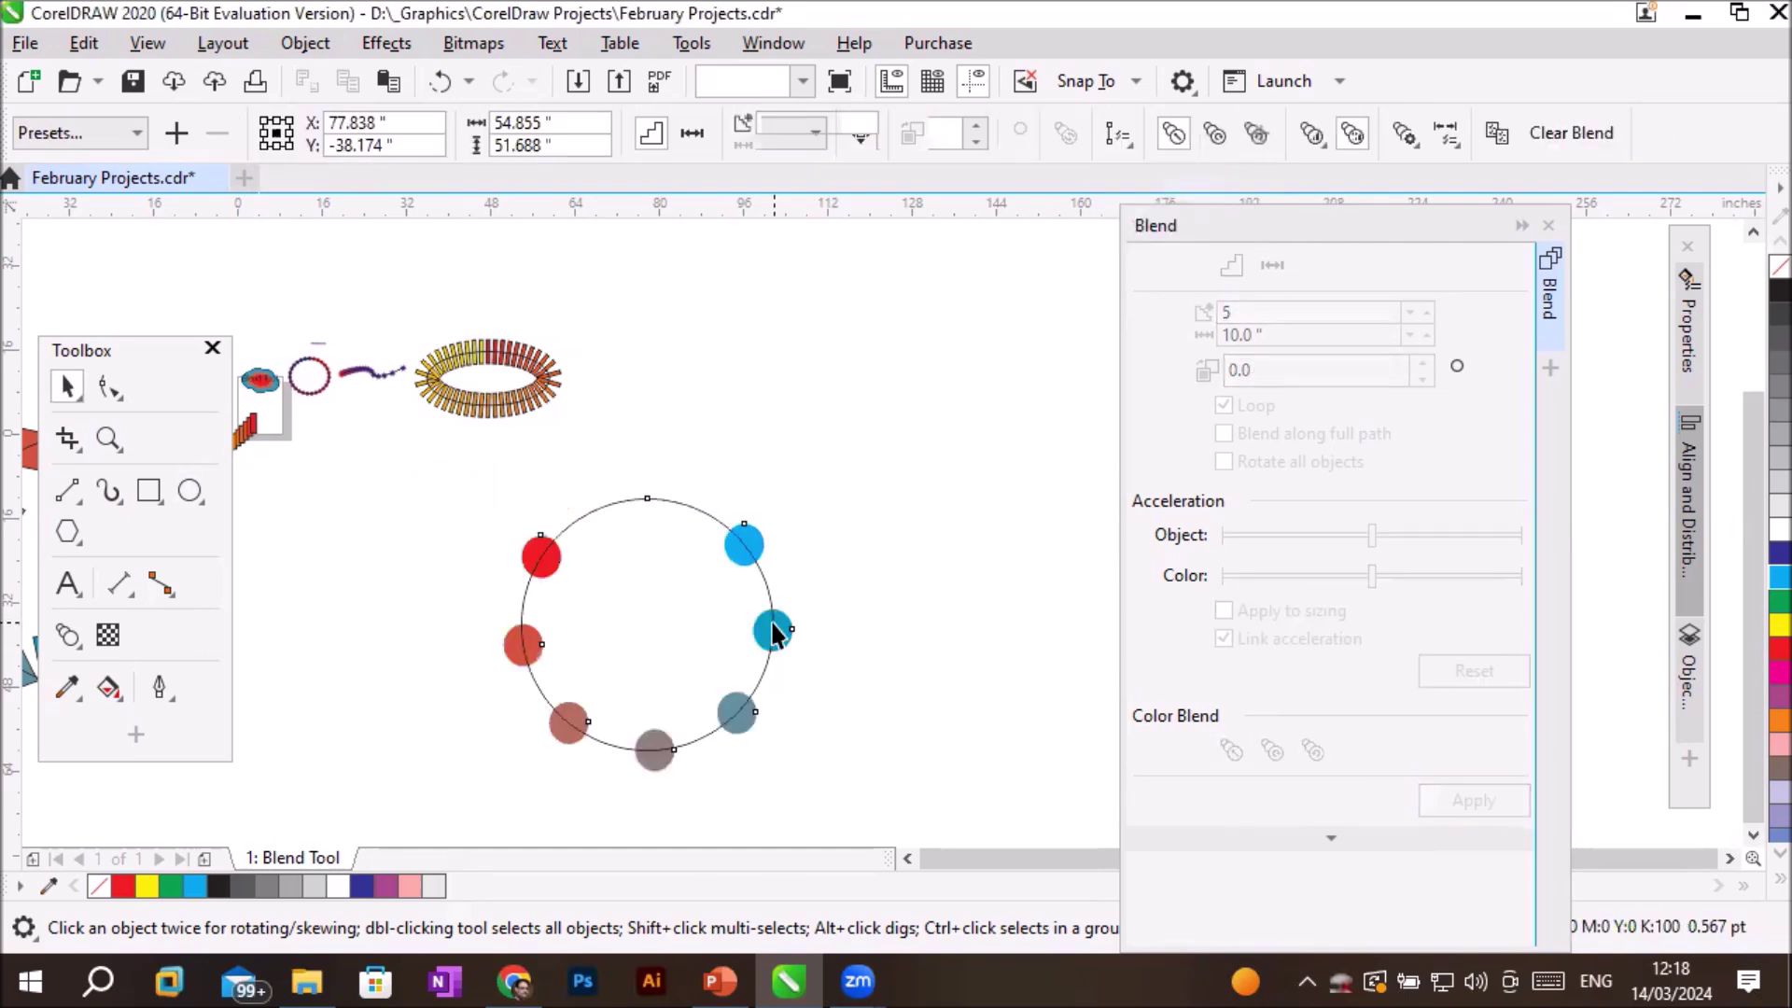
Spread the red-to-blue circle blend along the full path of the large circle.
left_click(1441, 136)
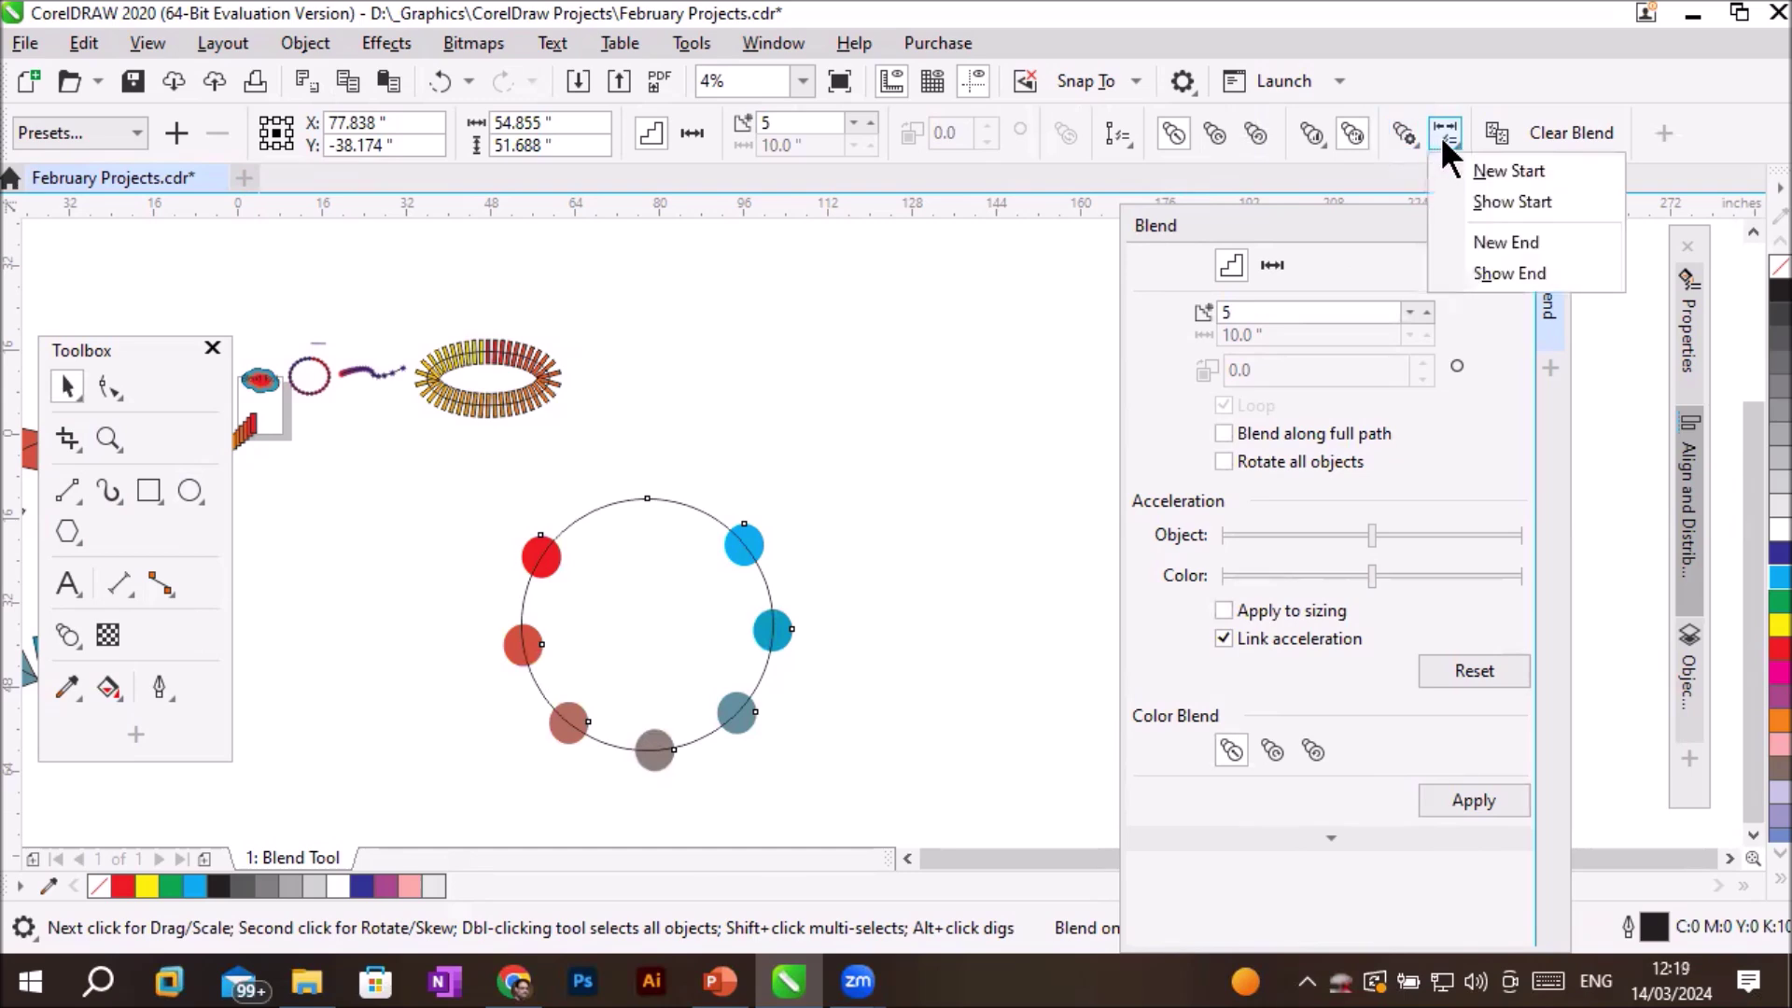
left_click(1445, 136)
left_click(1407, 132)
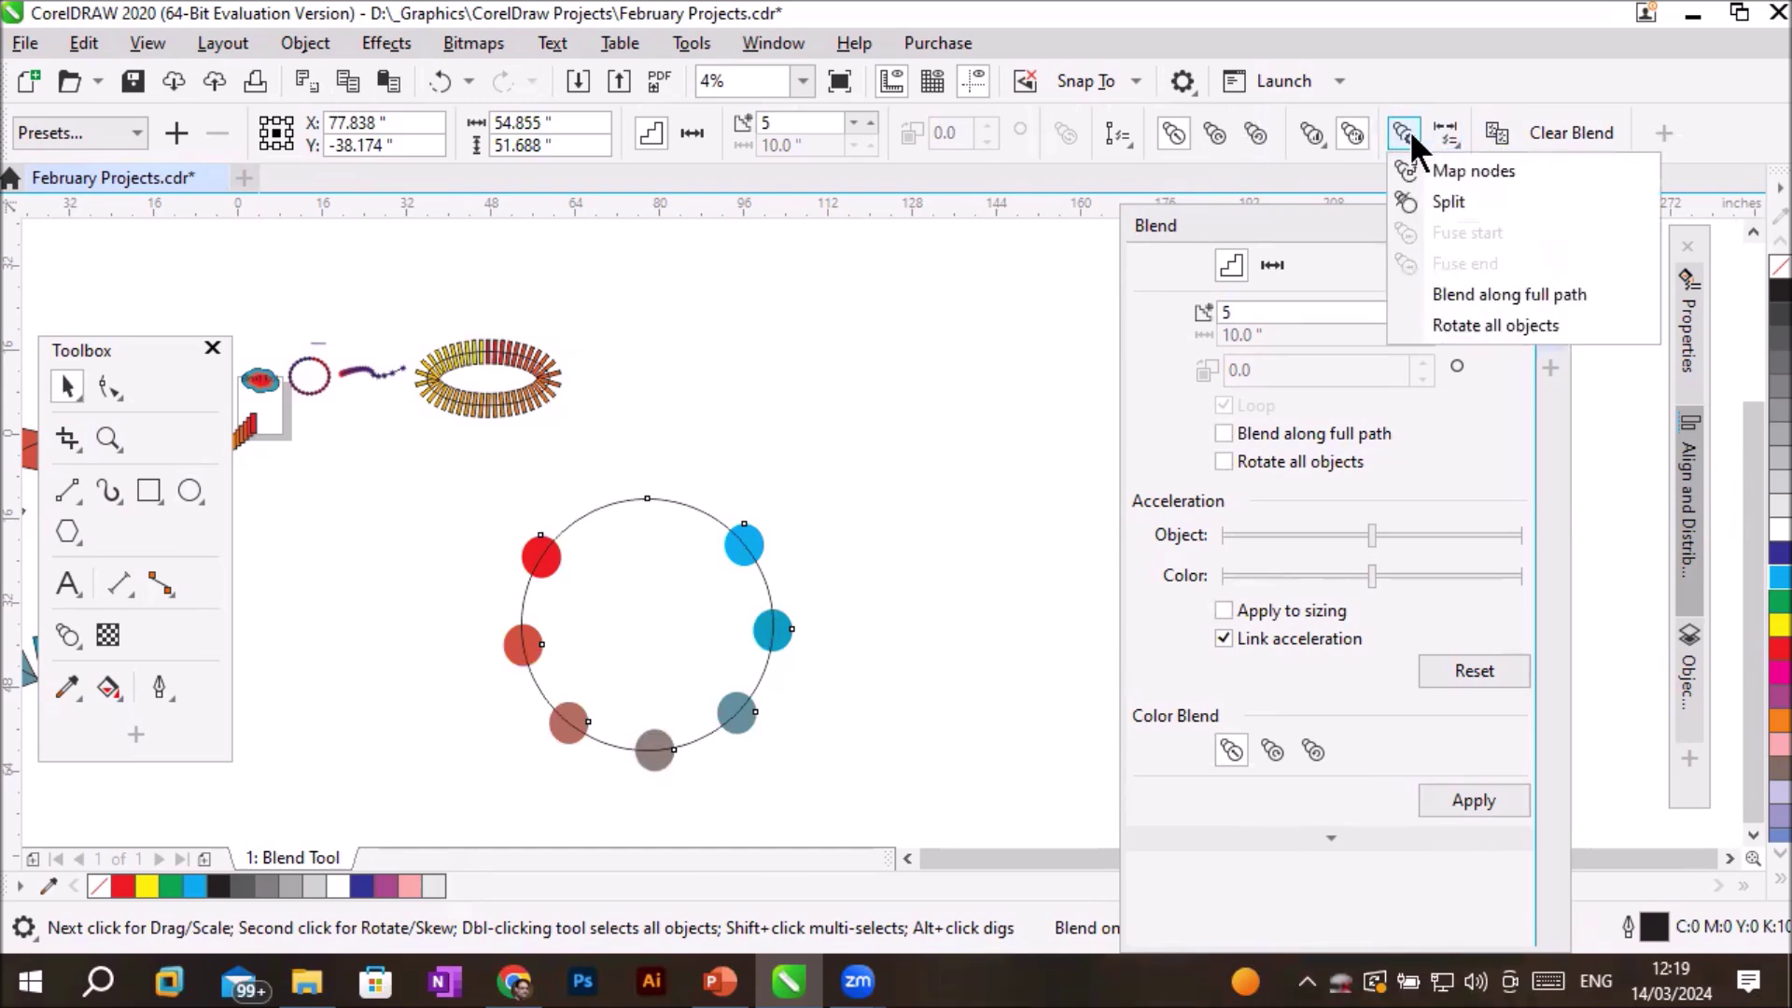
left_click(1450, 295)
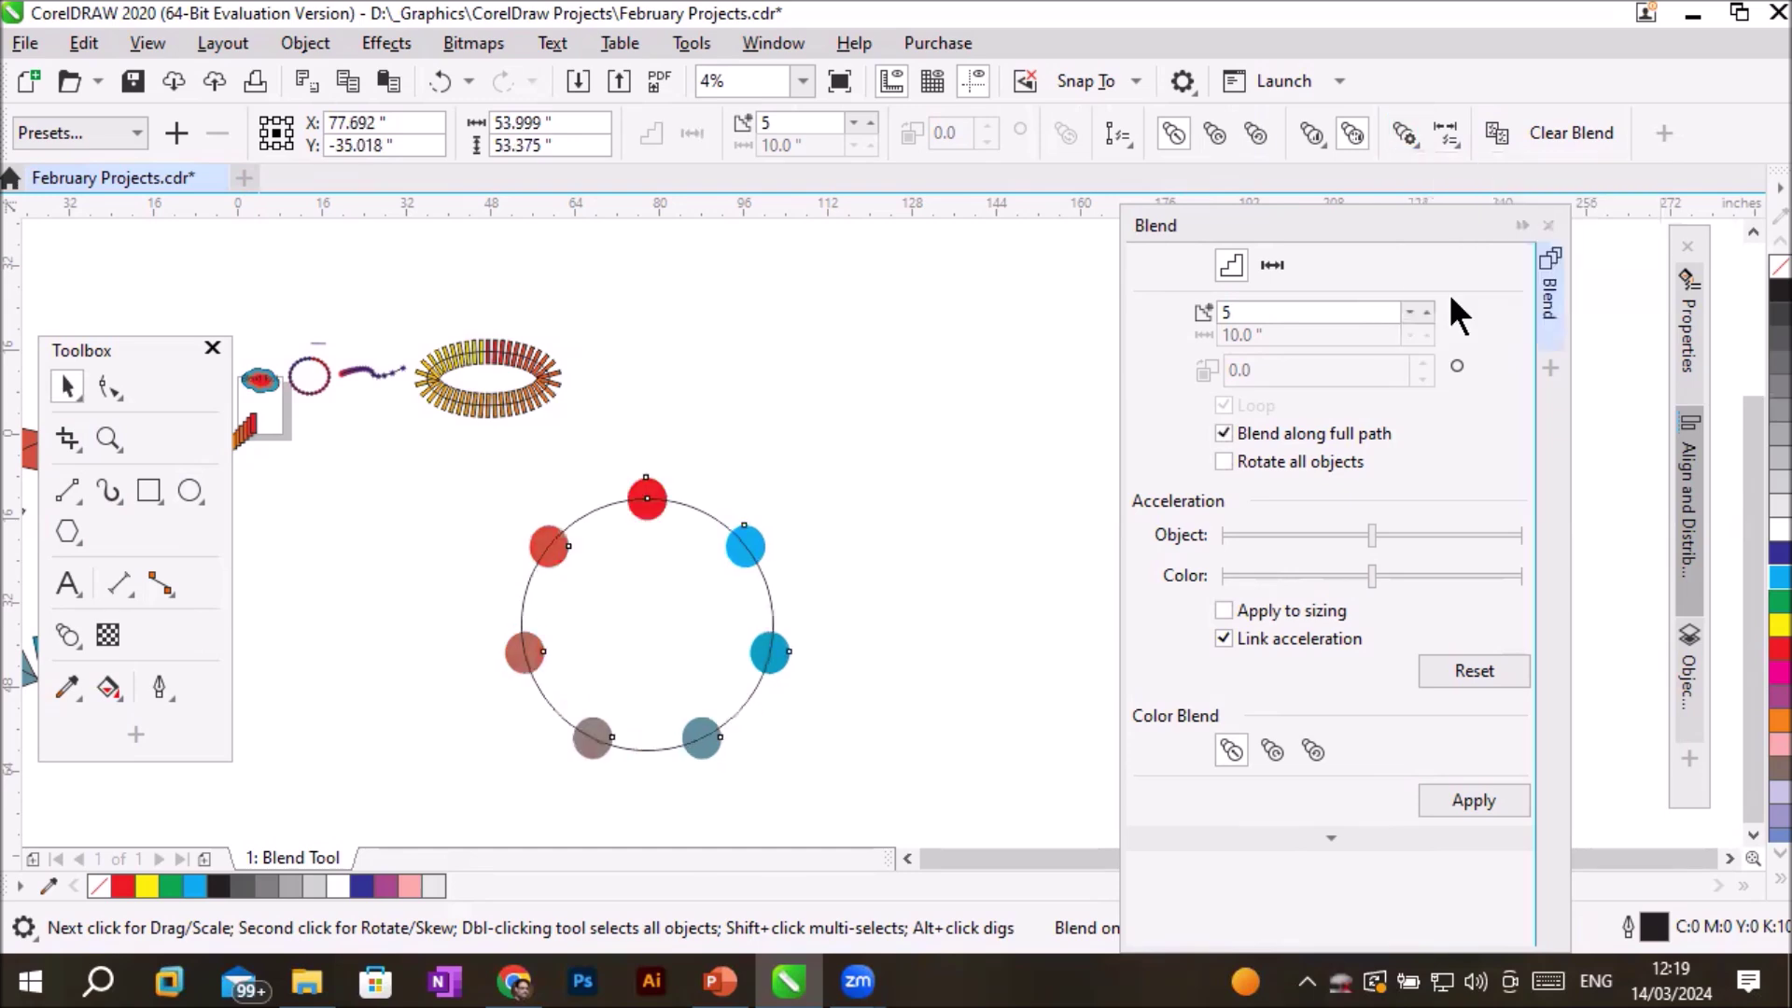
Increase the circle blend to 15 steps.
left_click(870, 122)
left_click(869, 122)
left_click(870, 122)
left_click(870, 122)
left_click(870, 122)
left_click(870, 123)
left_click(870, 122)
left_click(870, 122)
left_click(870, 122)
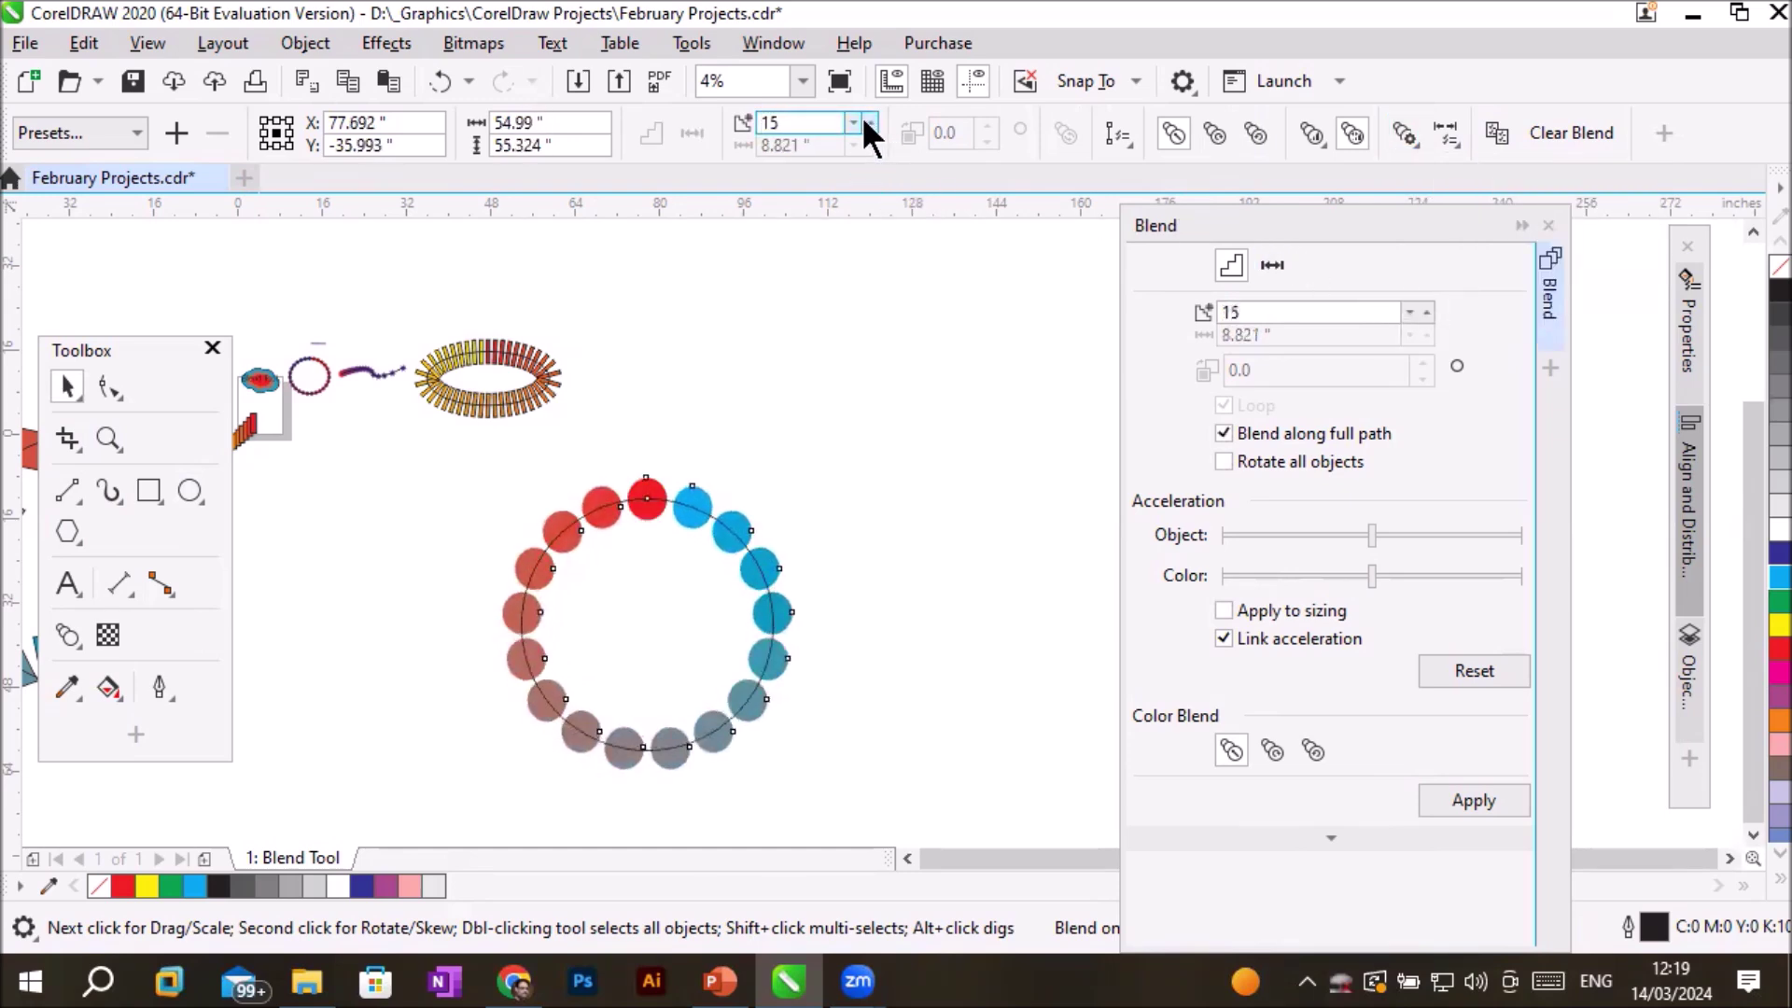
Increase the red-to-blue circle blend to 24 steps.
left_click(870, 122)
left_click(870, 123)
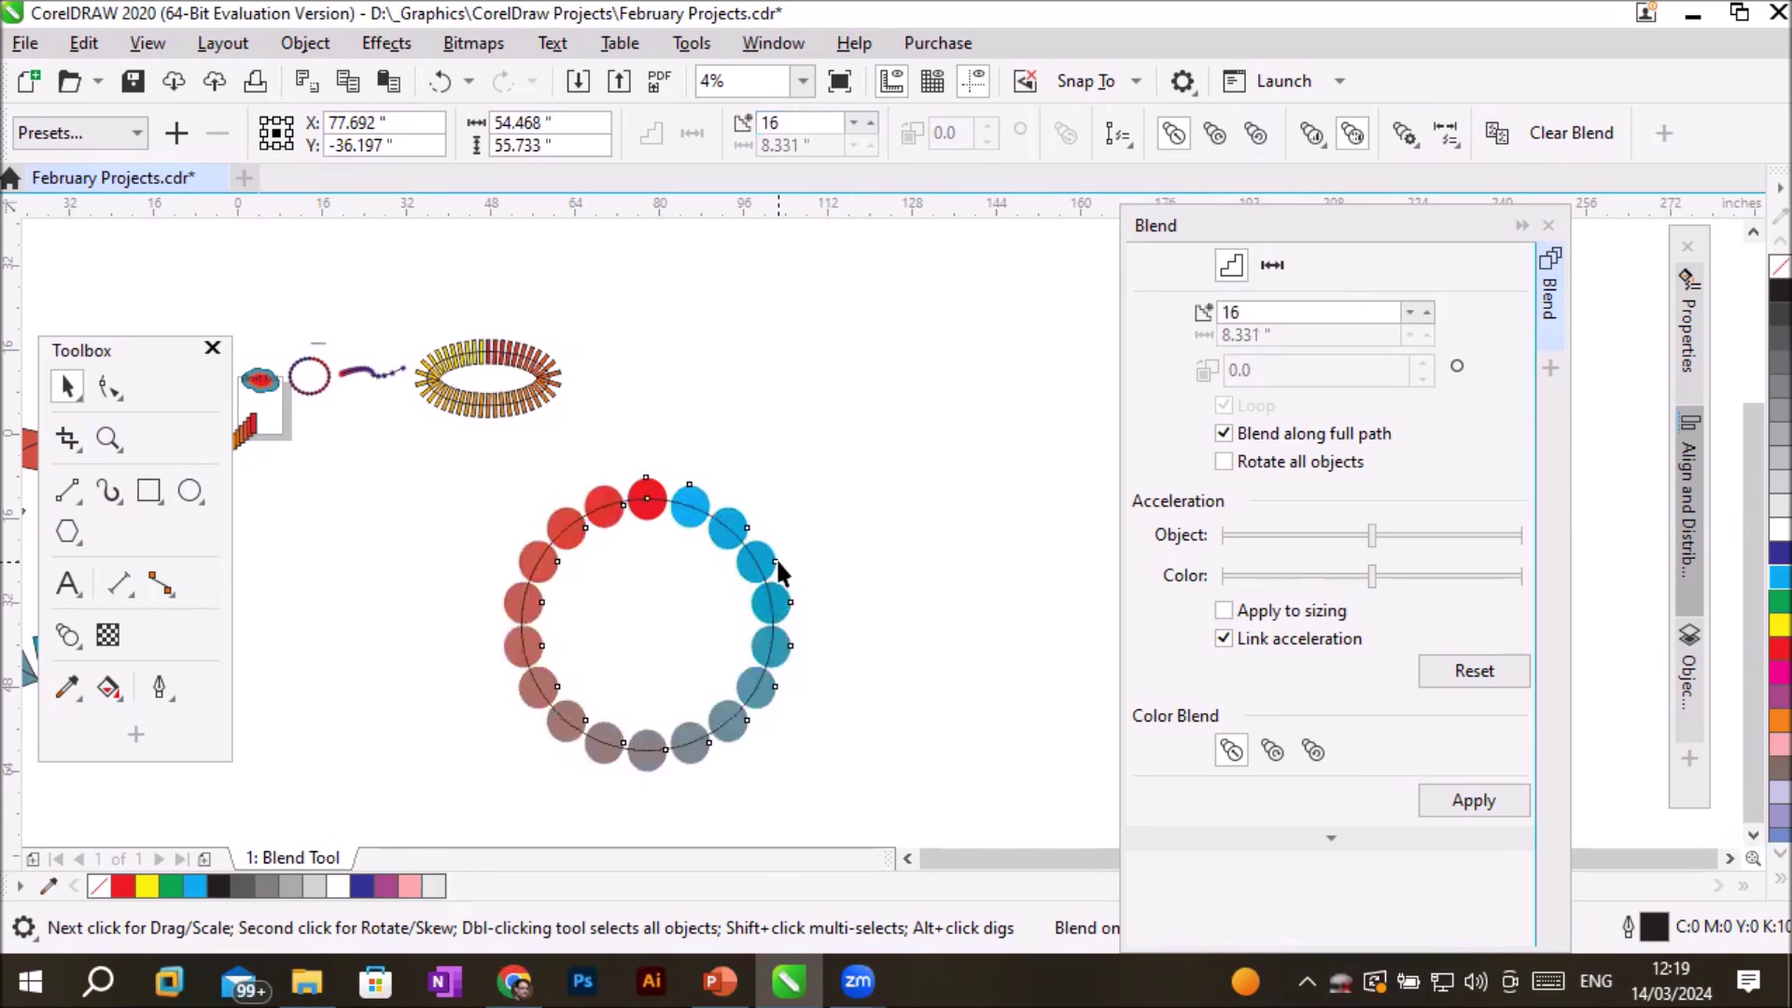
left_click(870, 122)
left_click(870, 122)
left_click(869, 123)
left_click(870, 122)
left_click(869, 123)
left_click(870, 122)
left_click(870, 122)
left_click(869, 123)
Enter 9999 as the step count of the circle blend and inspect the ring up close.
left_click_drag(821, 122, 652, 121)
type("9999")
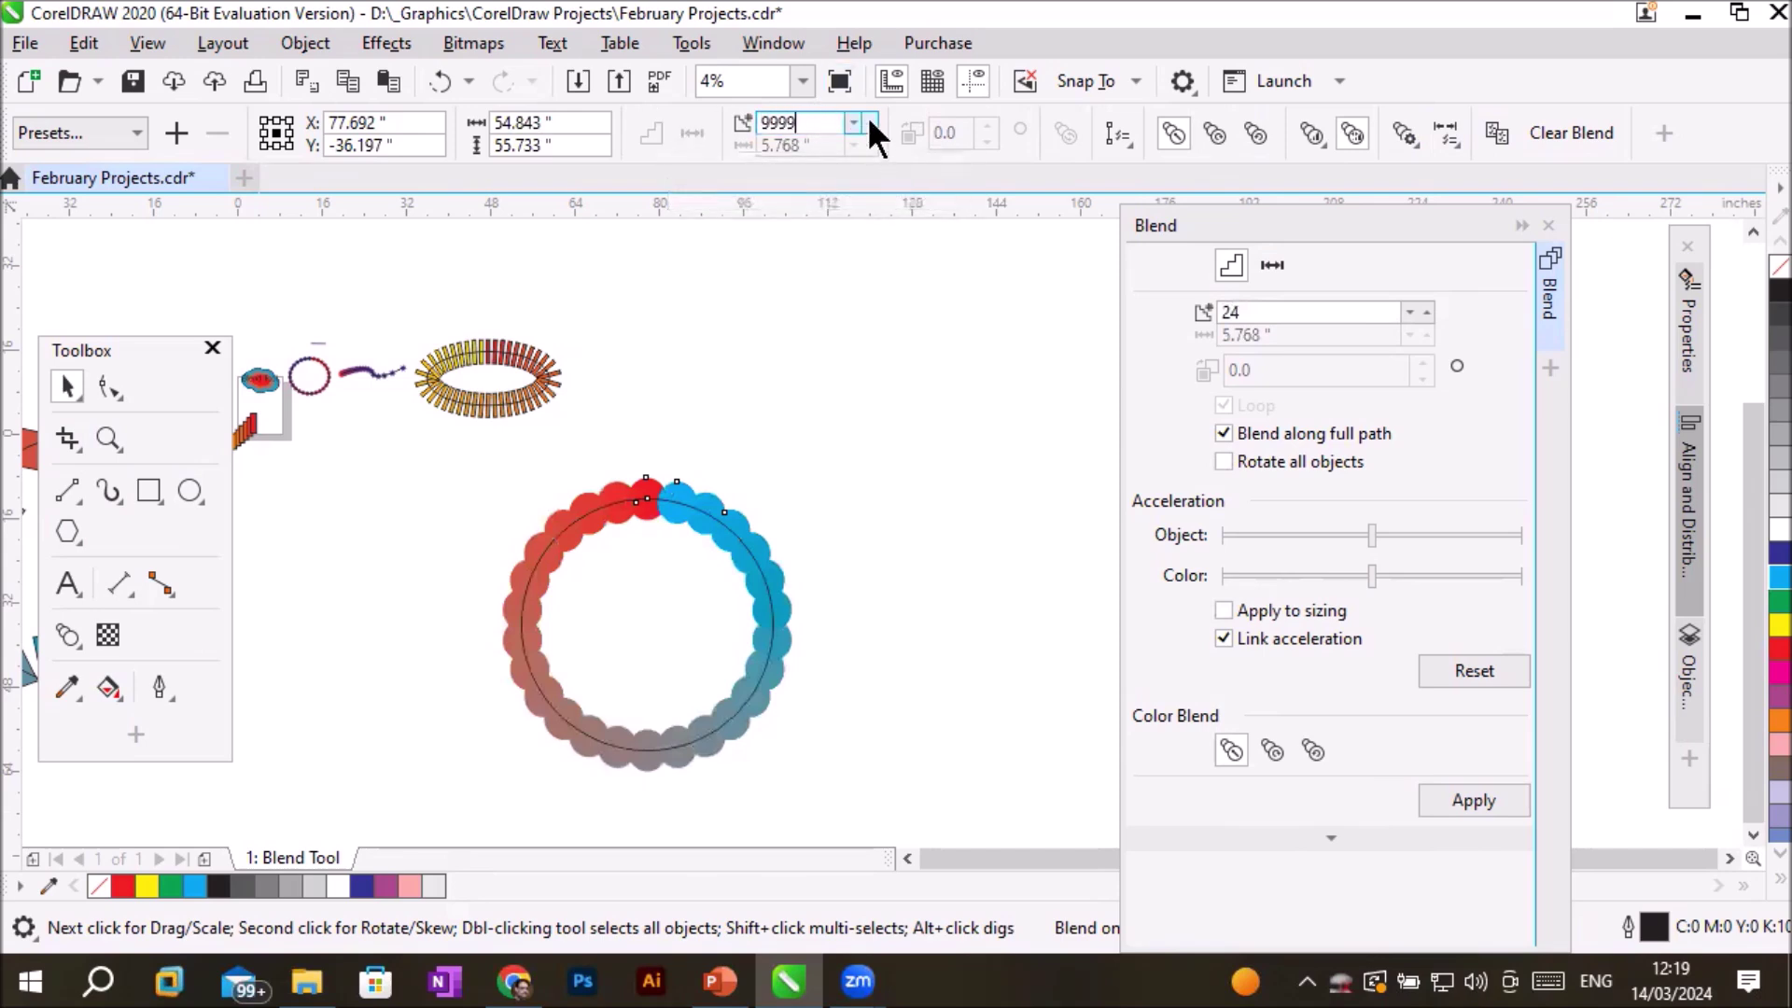
key("Return")
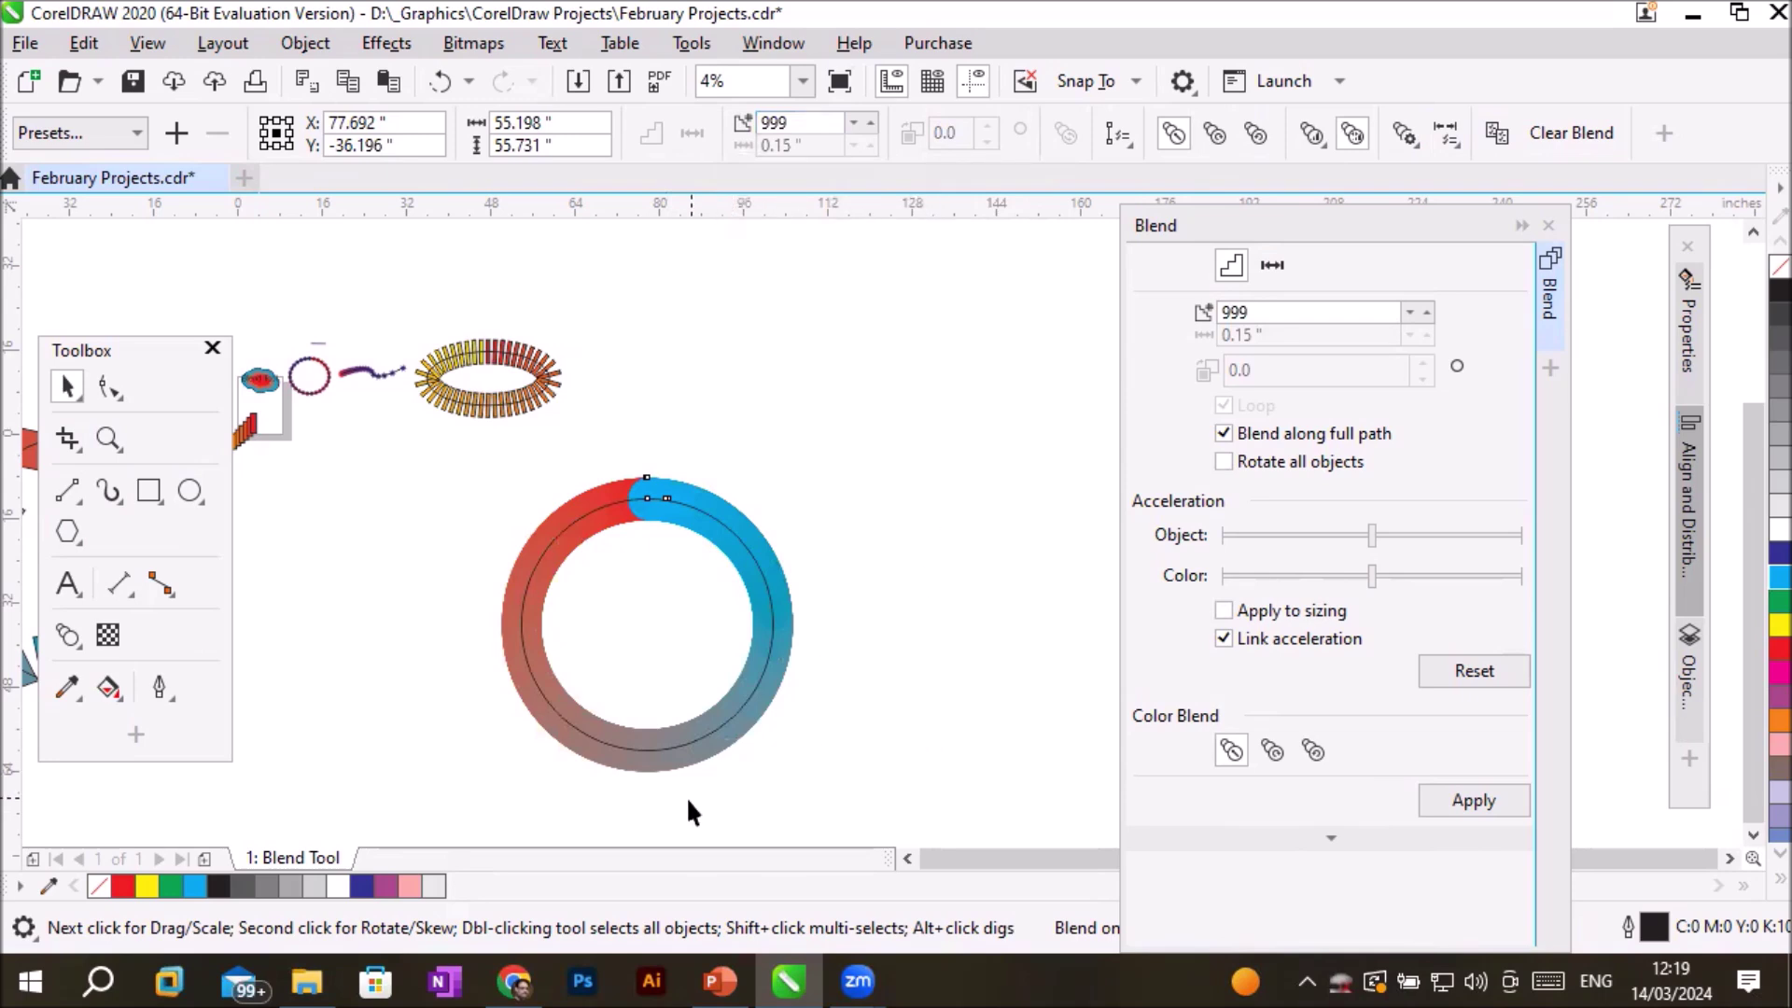
scroll(663, 802, "up", 1)
scroll(652, 631, "down", 1)
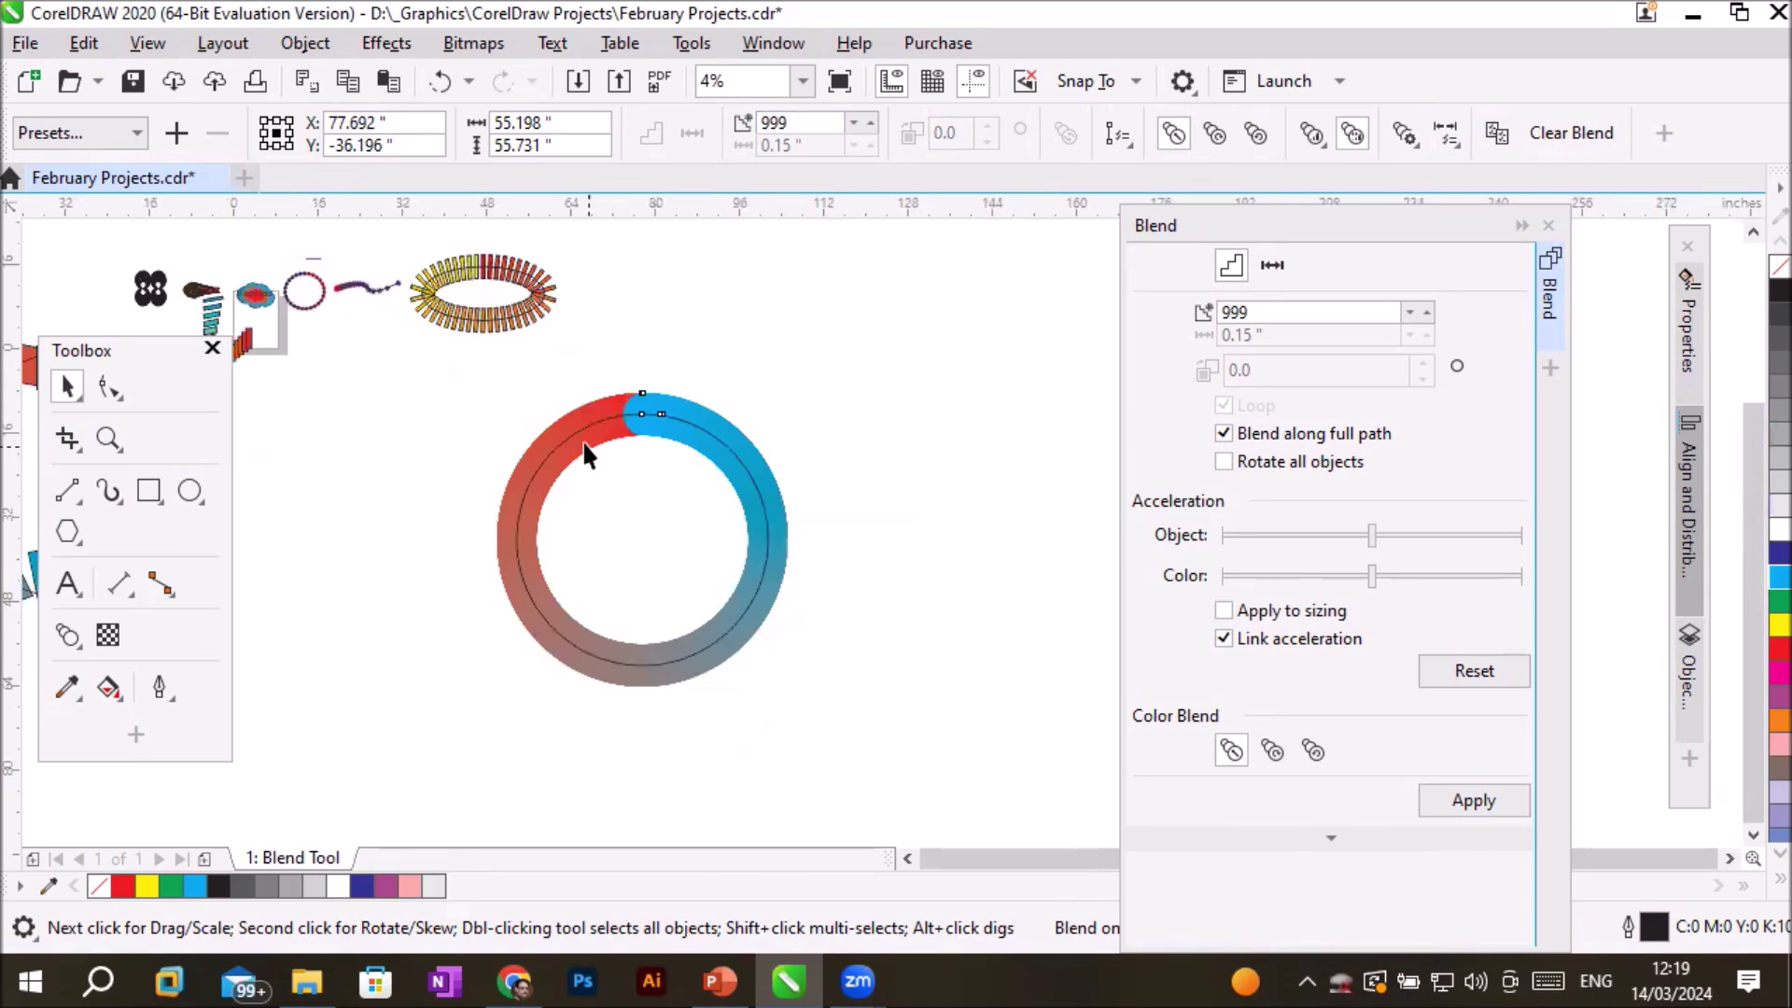
scroll(585, 439, "up", 1)
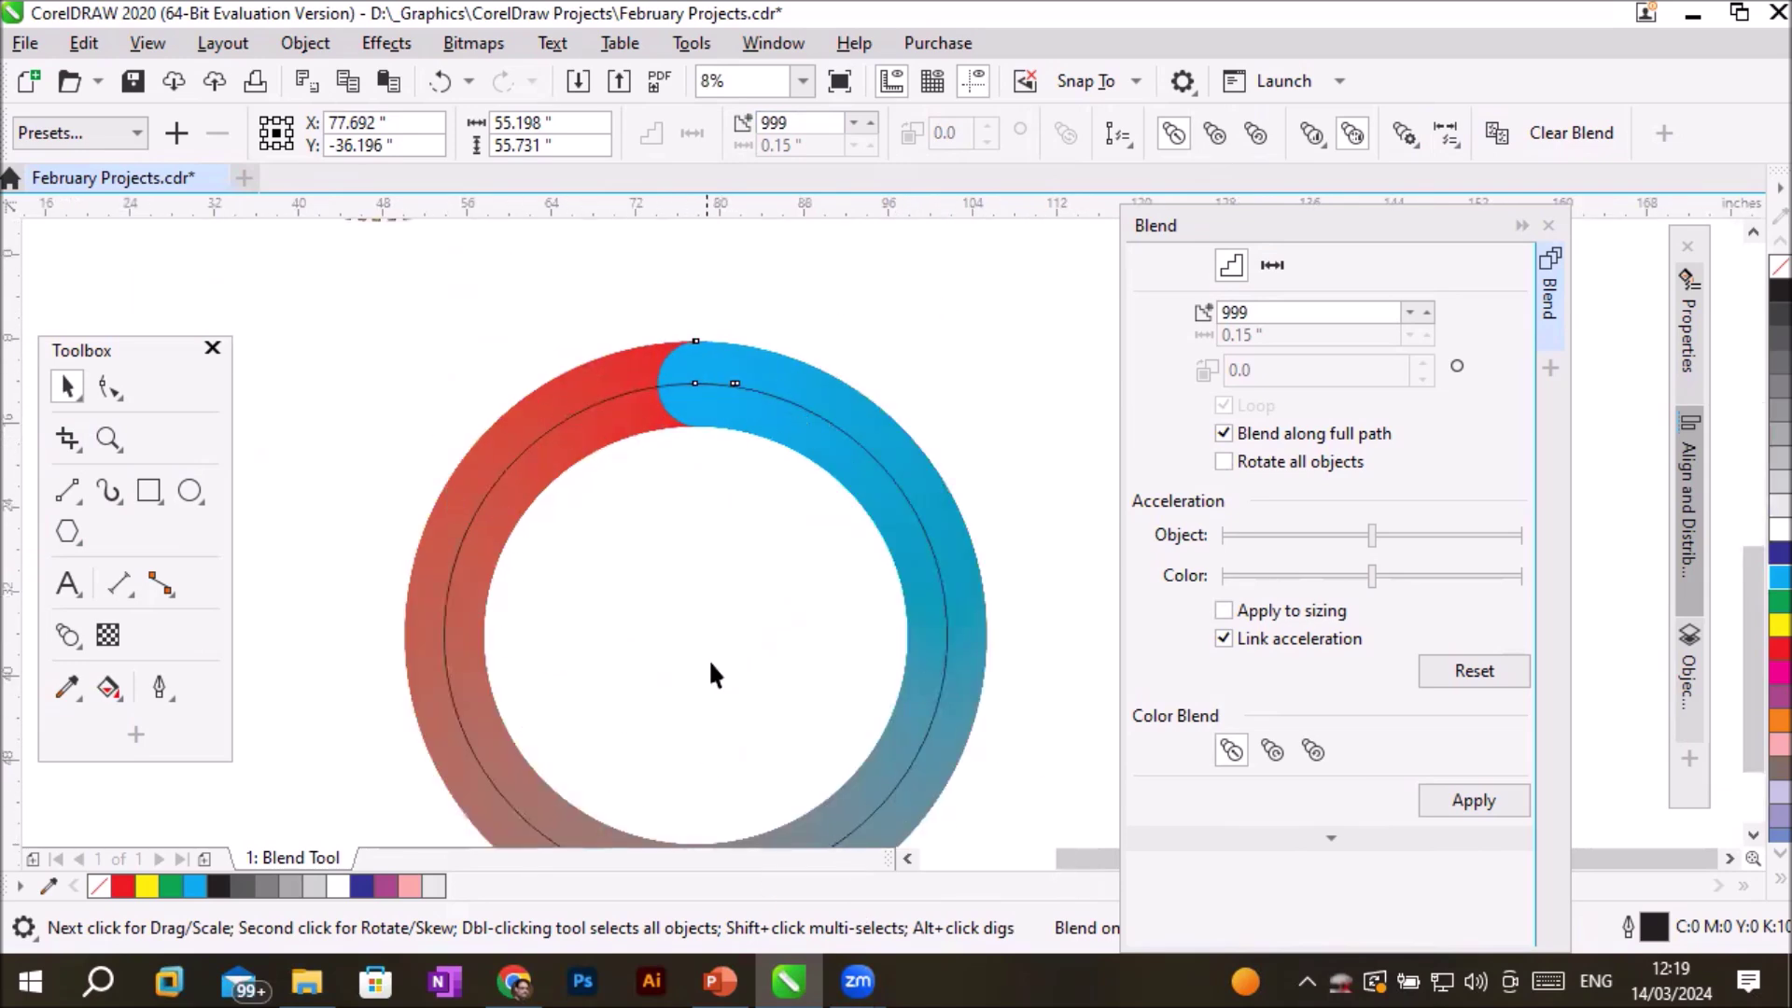
scroll(739, 630, "down", 1)
Reduce the circle blend to 50 steps.
double_click(790, 131)
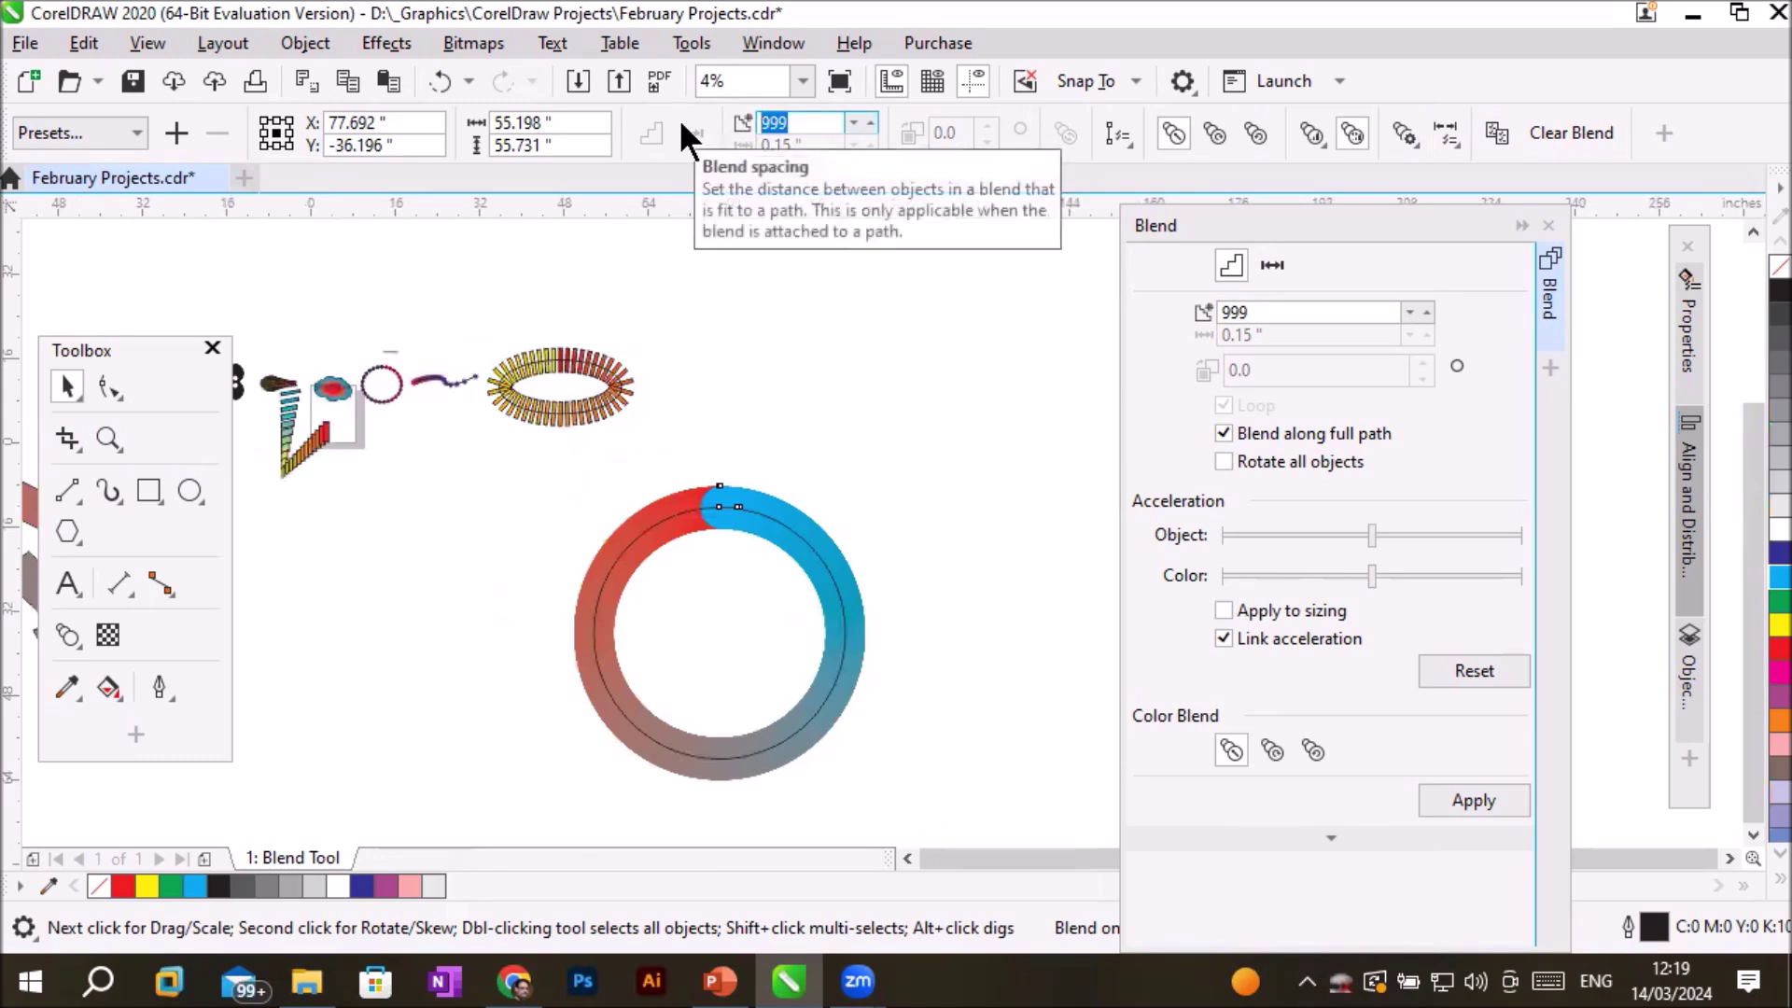
type("50")
key("Return")
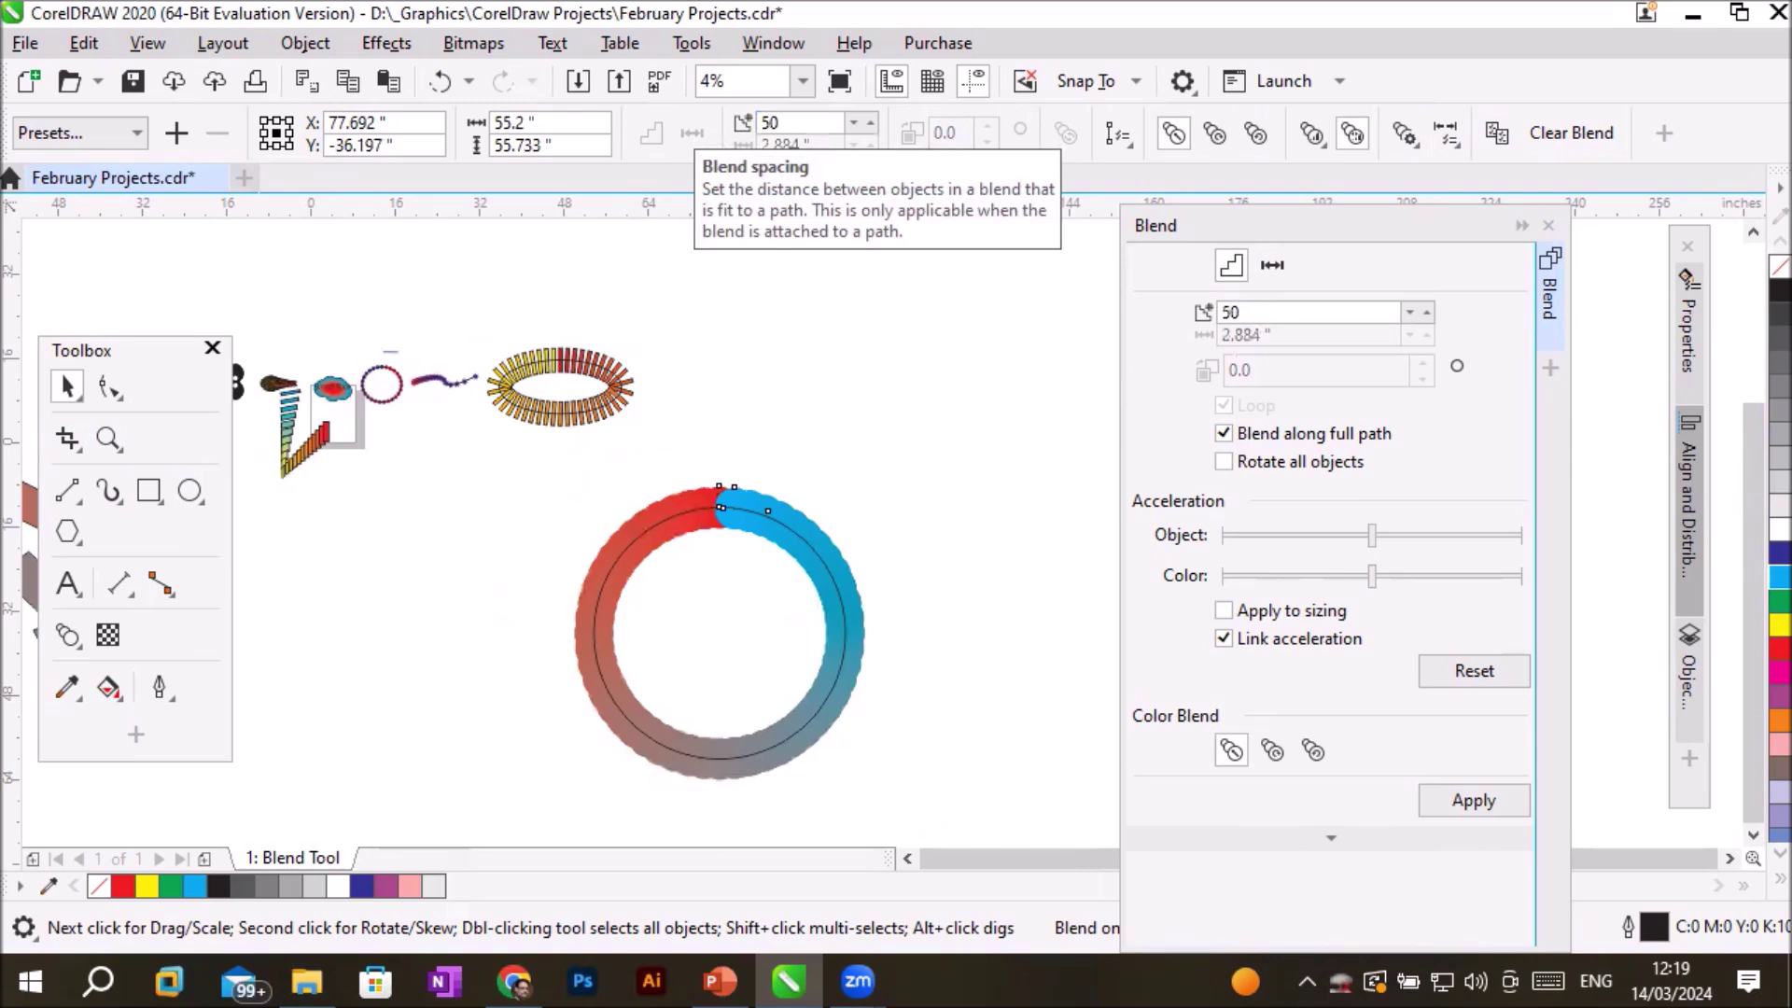
Set the circle blend's step count to 20.
double_click(803, 125)
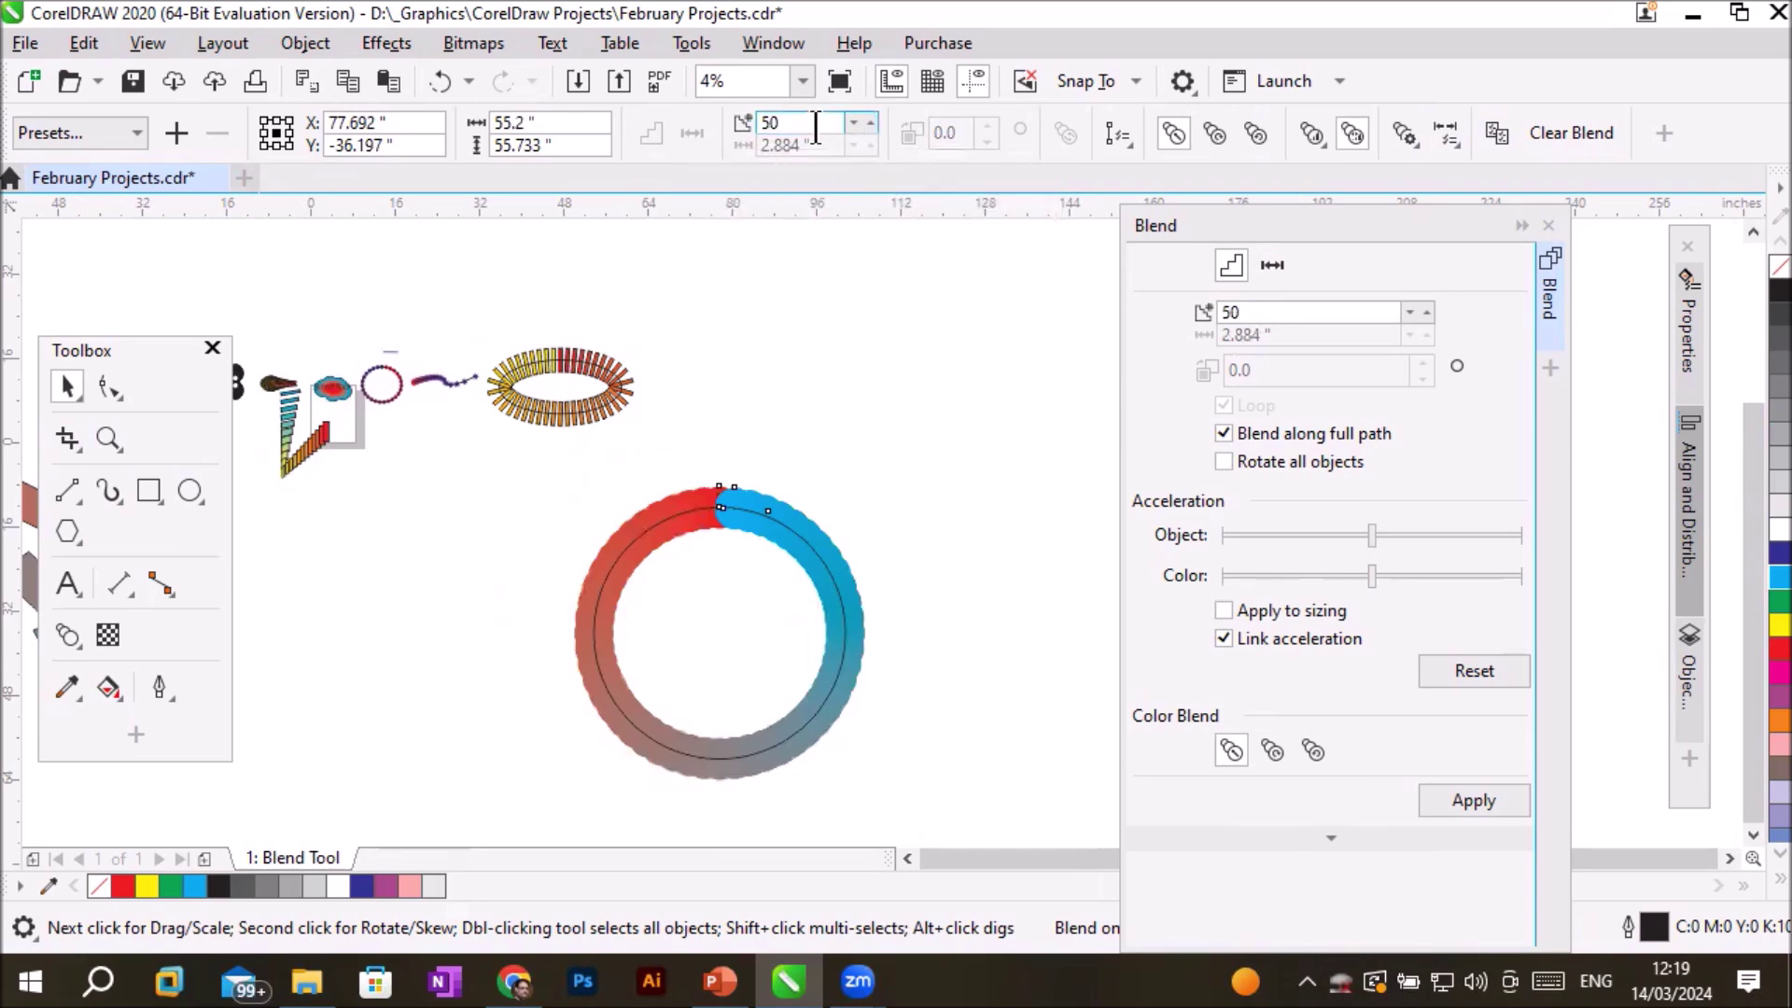
type("20")
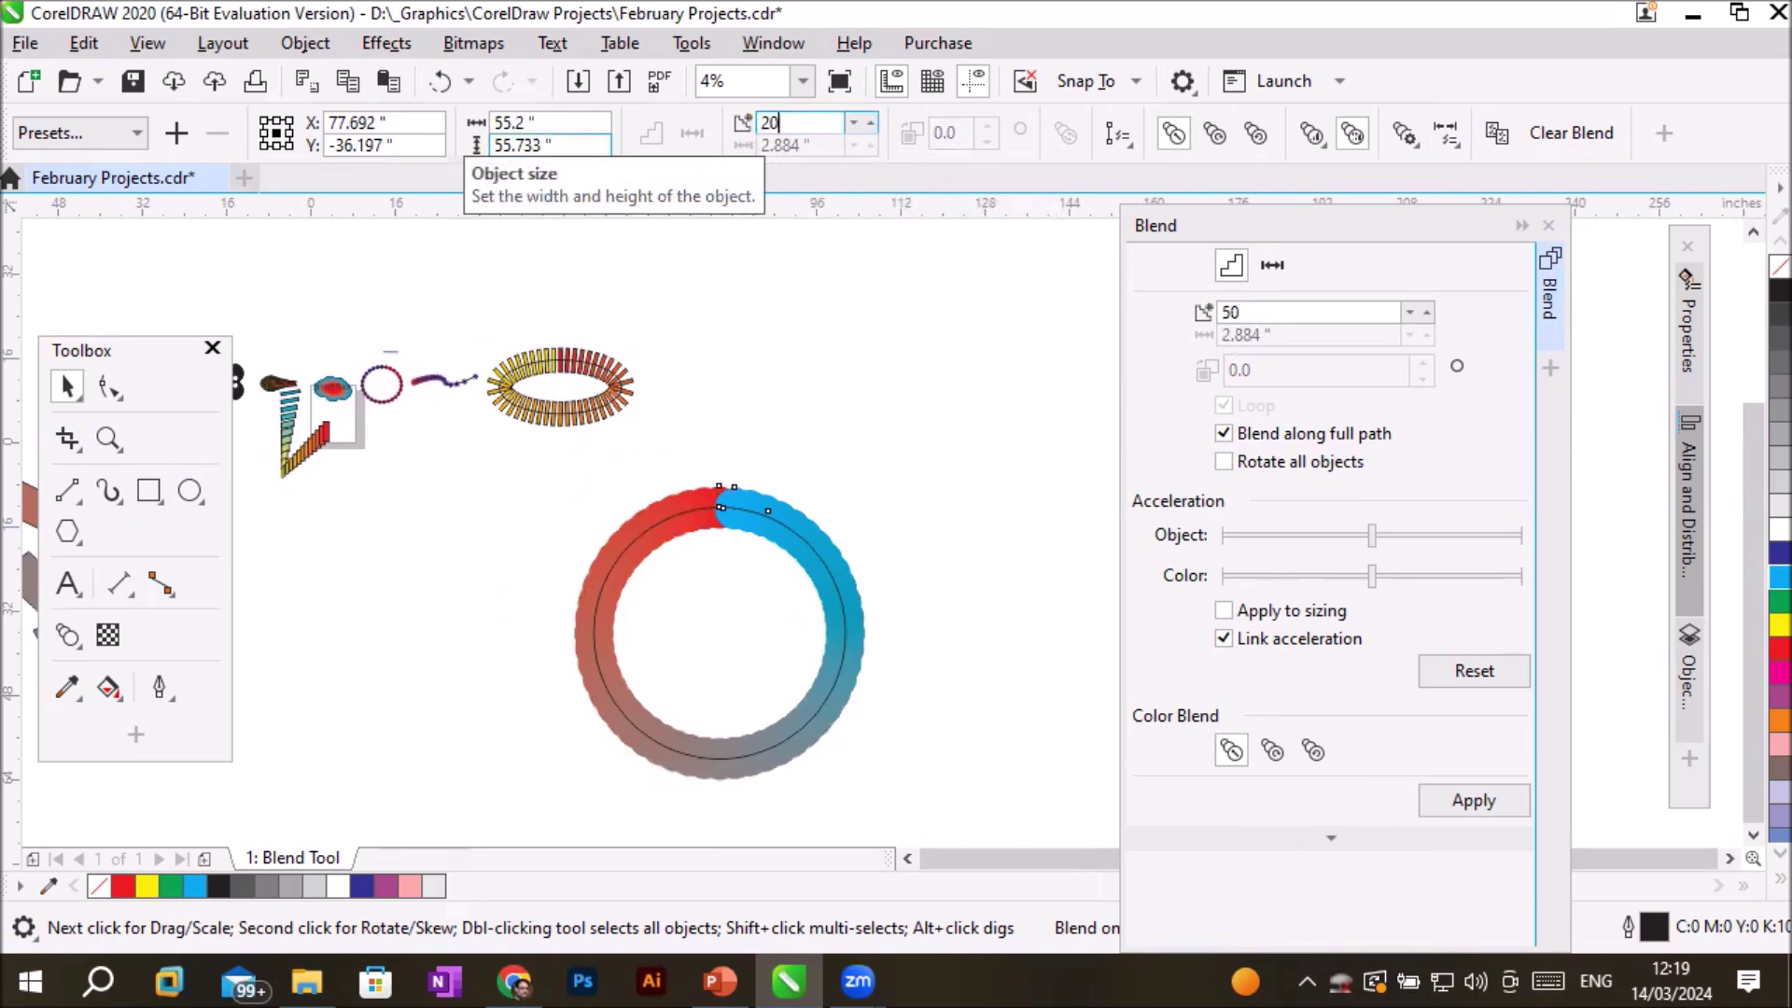
key("Return")
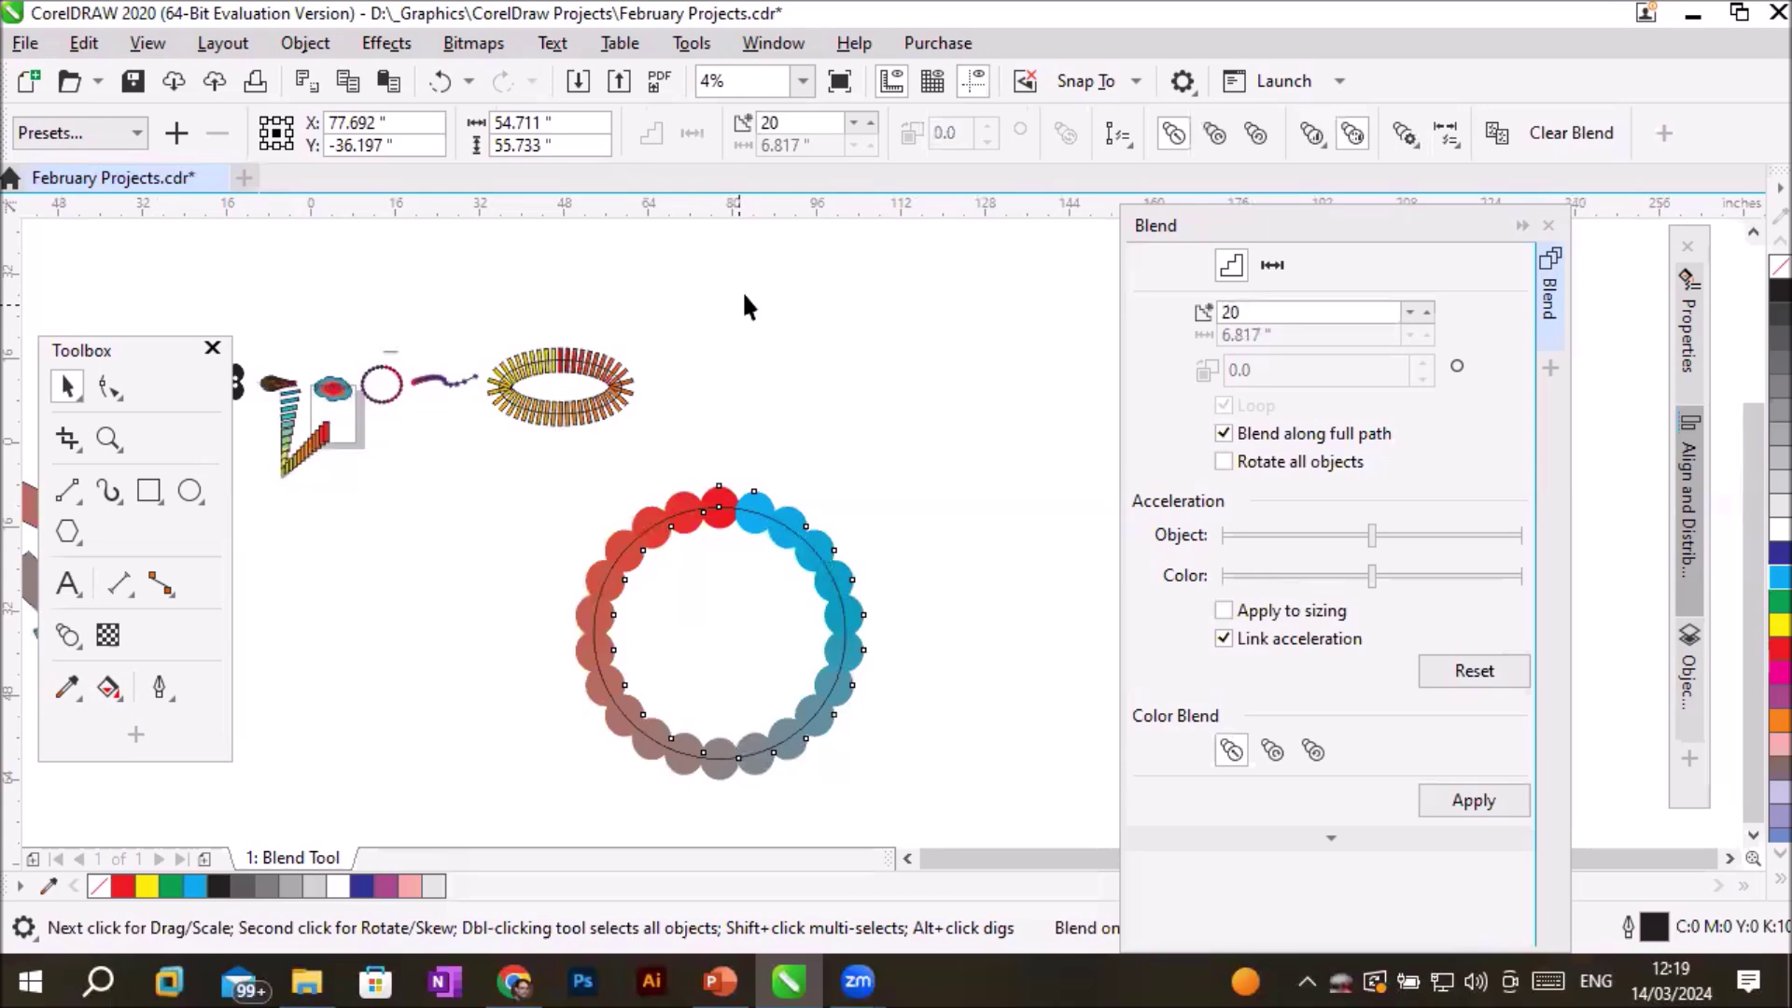
Select the circular path of the blend, try it as a pie and convert it to an arc.
left_click(67, 634)
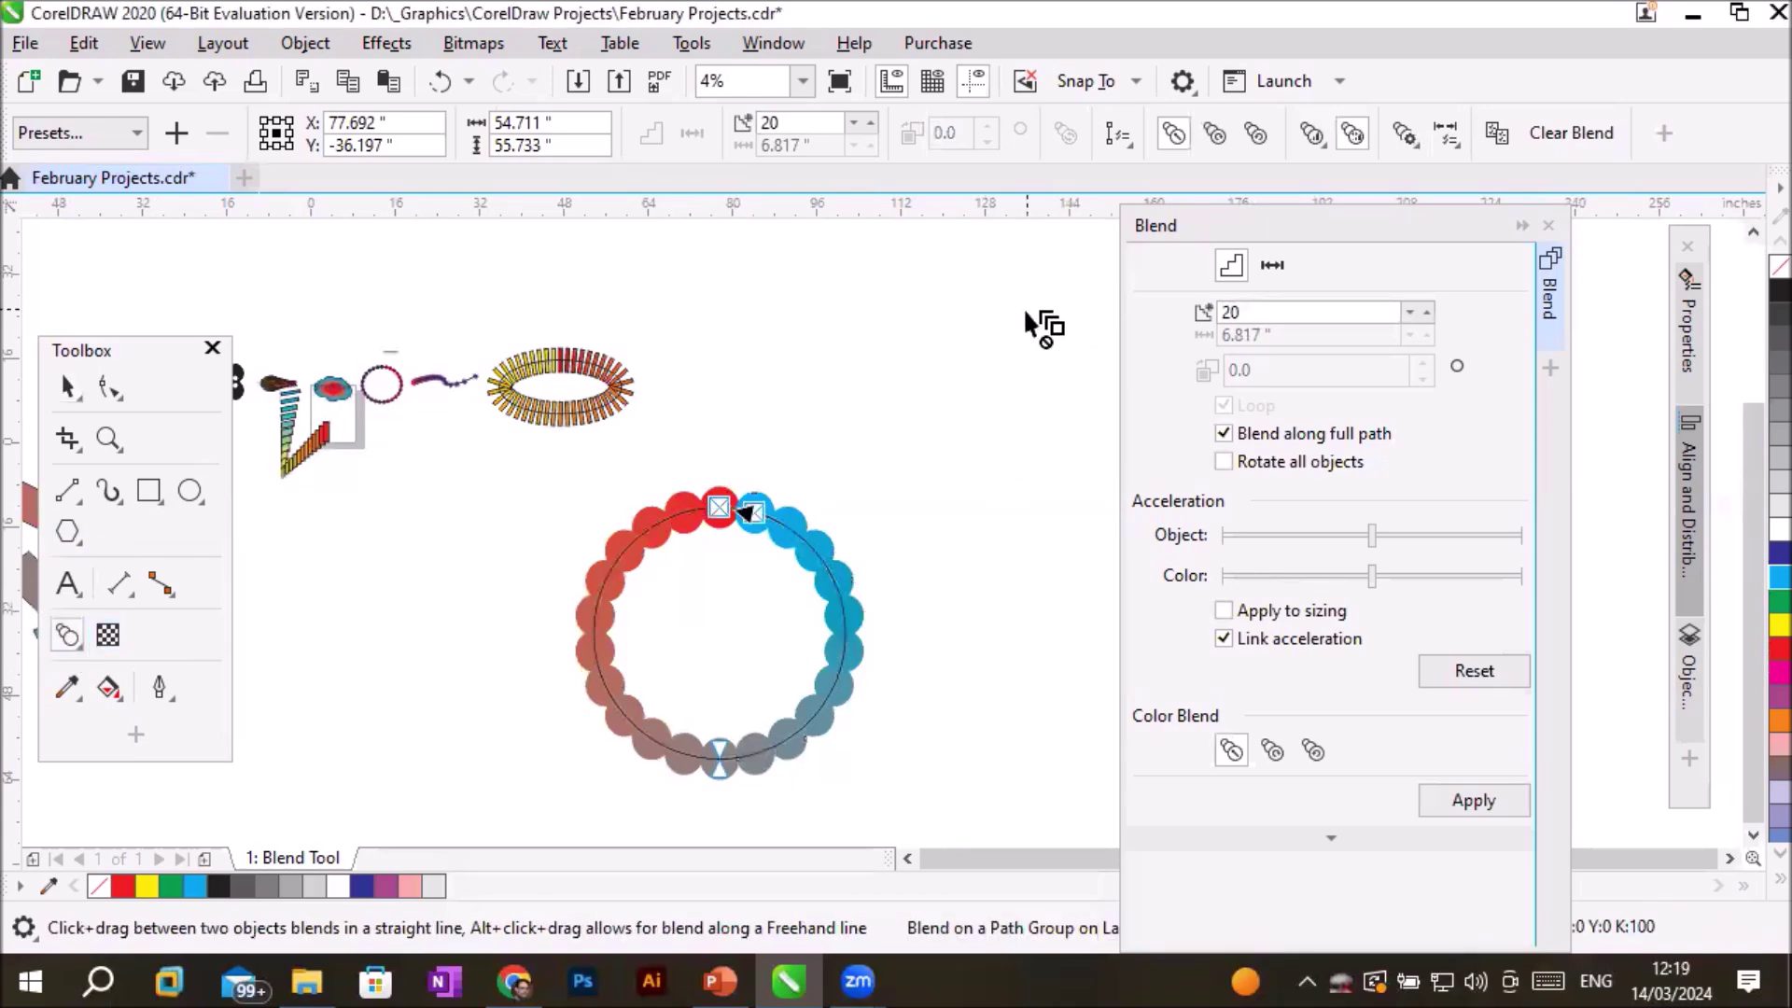
key("space")
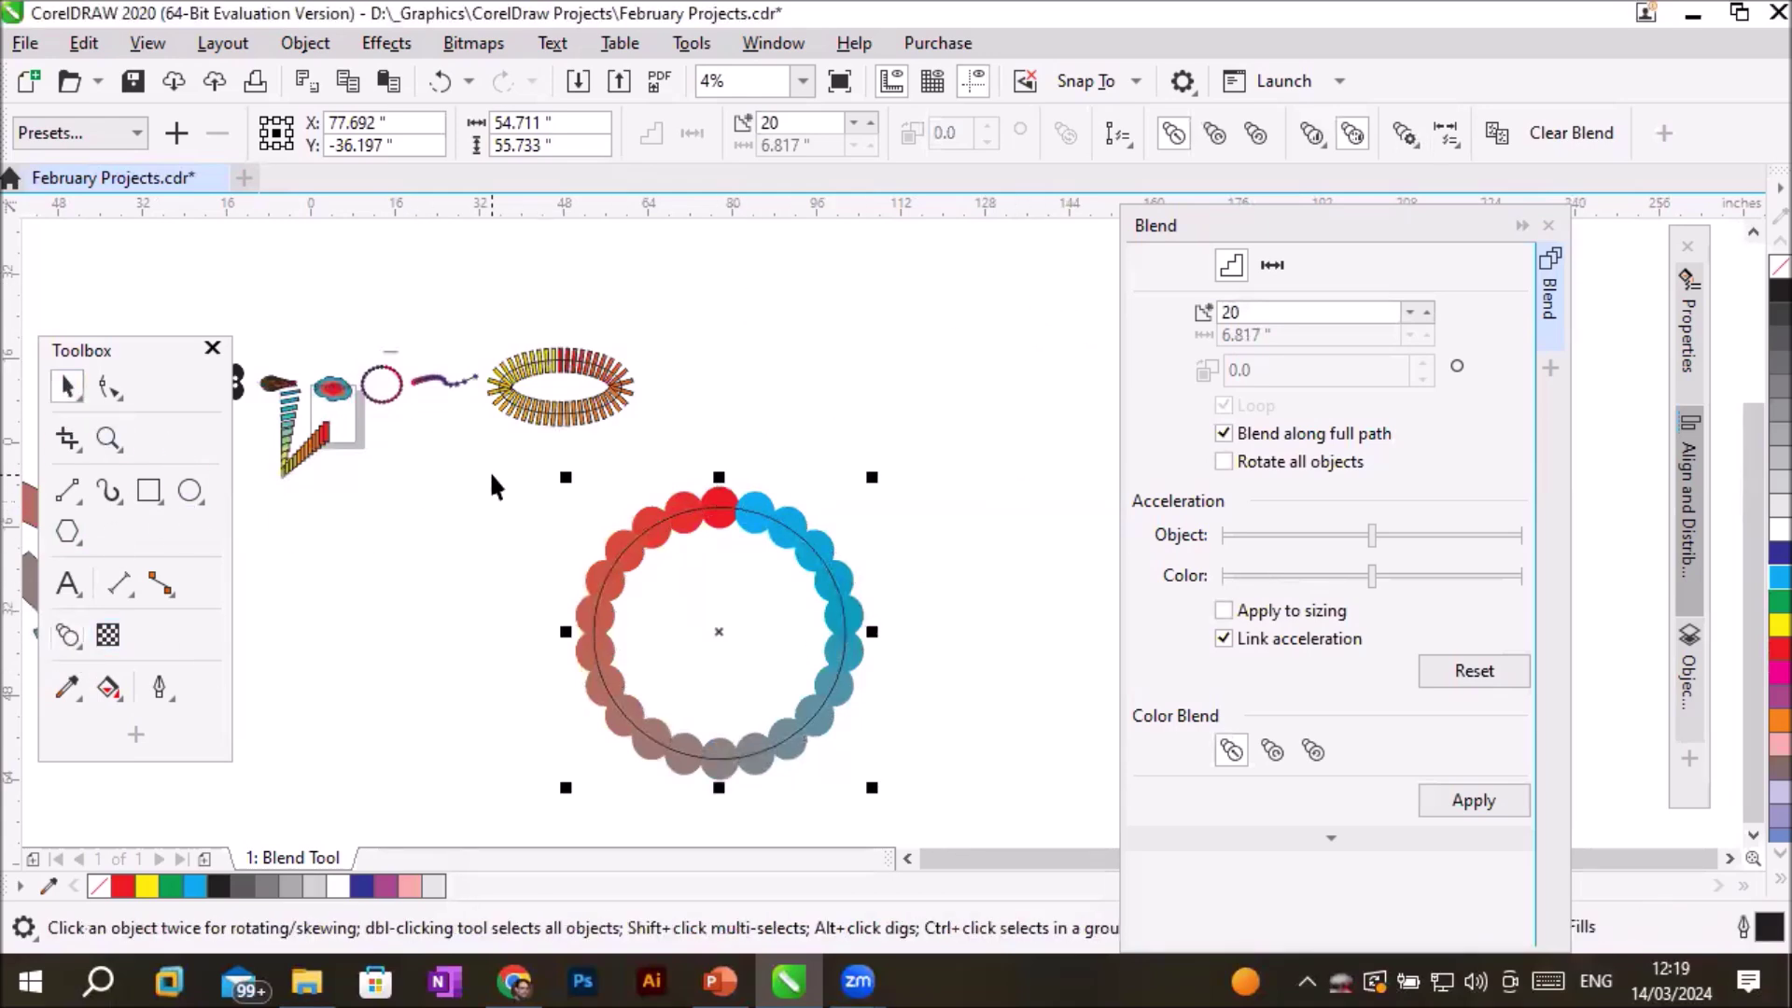
left_click_drag(479, 449, 924, 807)
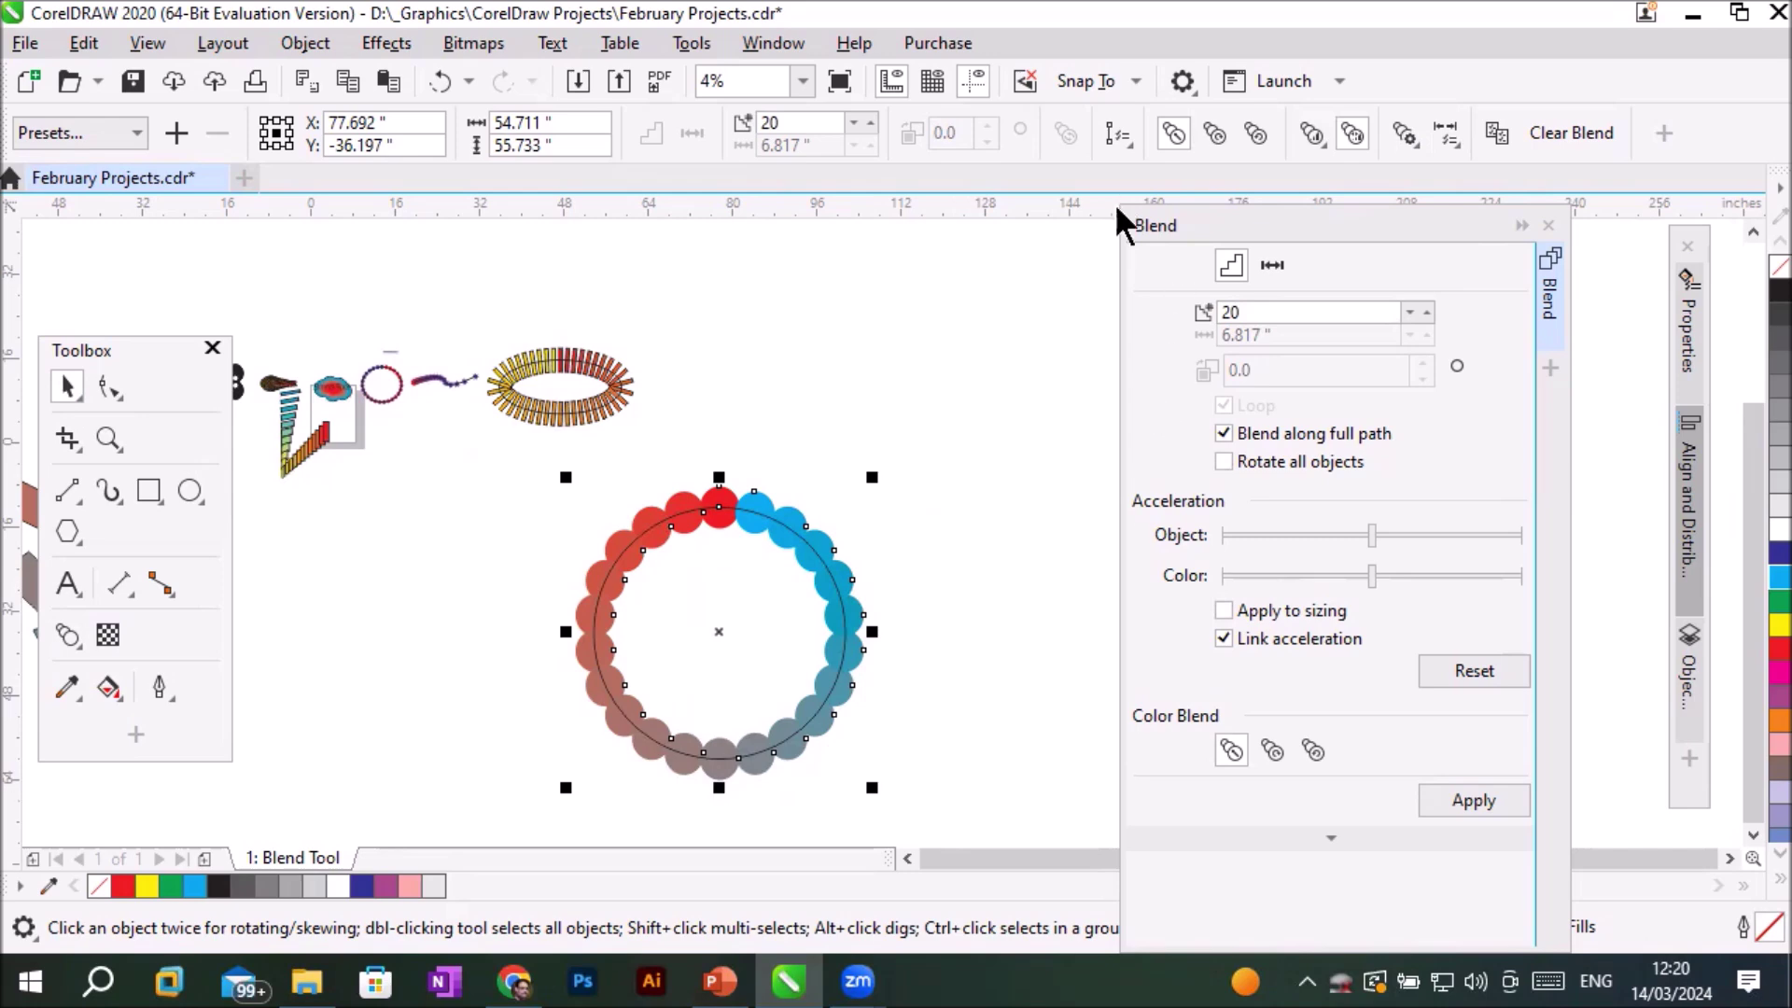
left_click(1115, 135)
left_click(1168, 203)
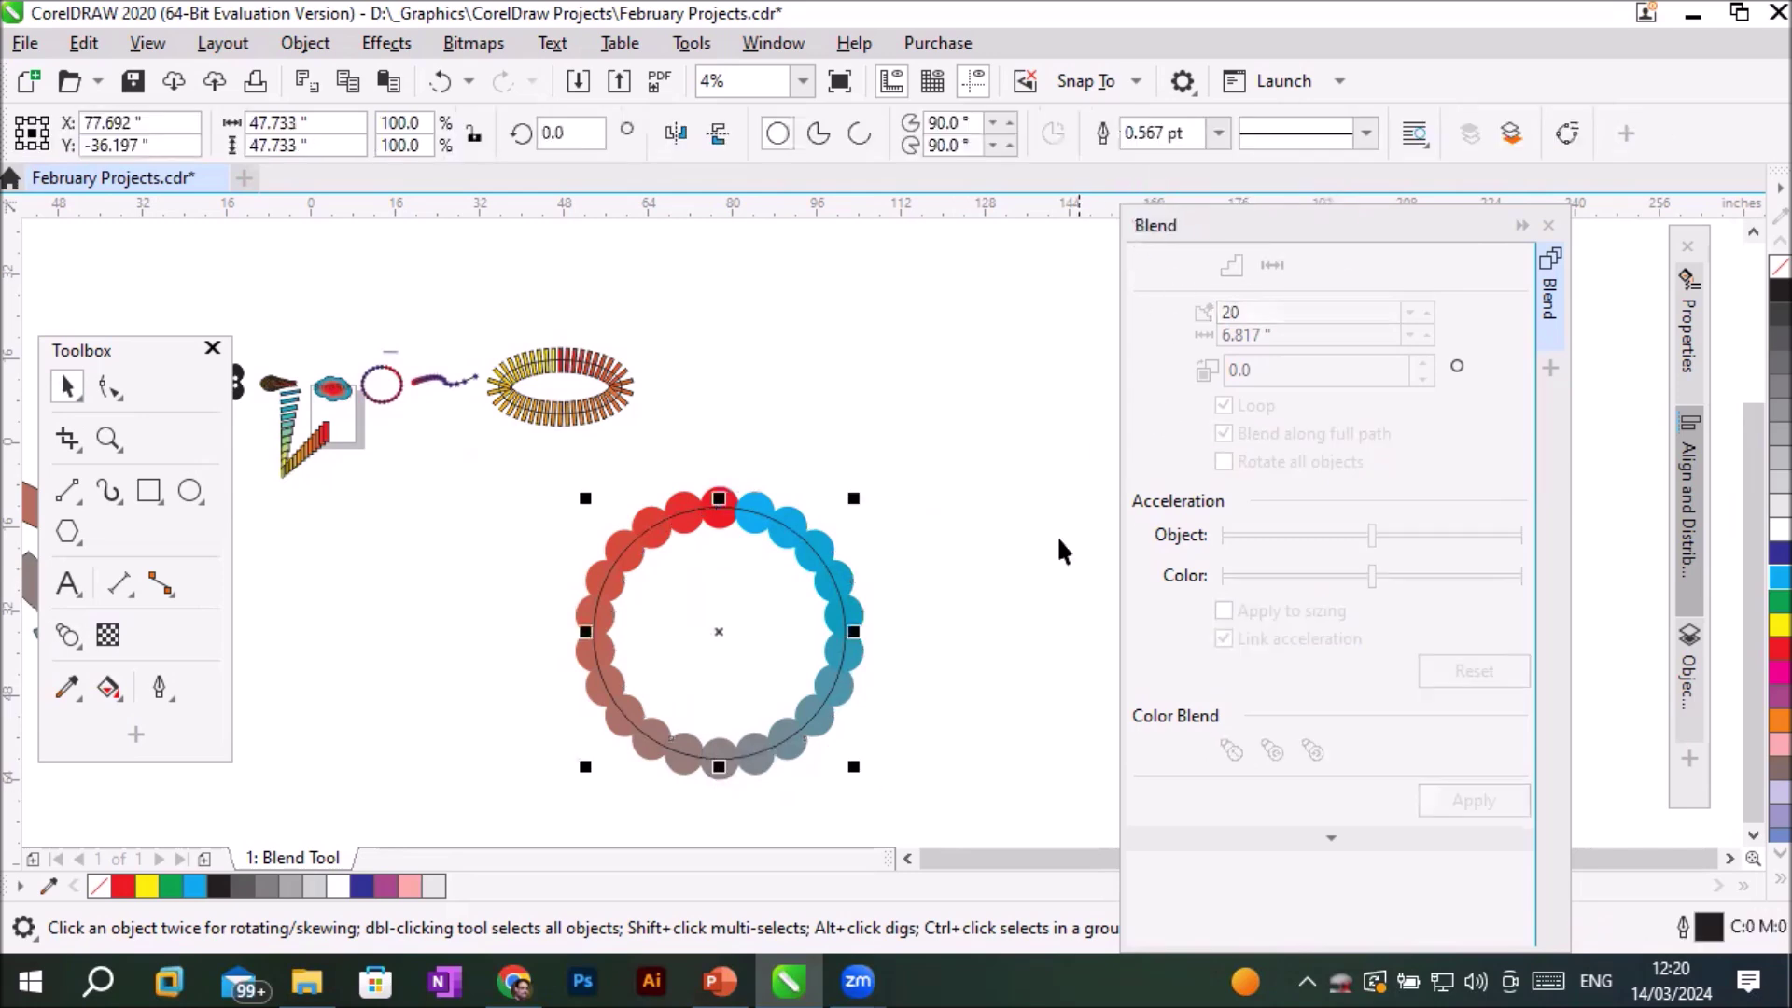
left_click(816, 131)
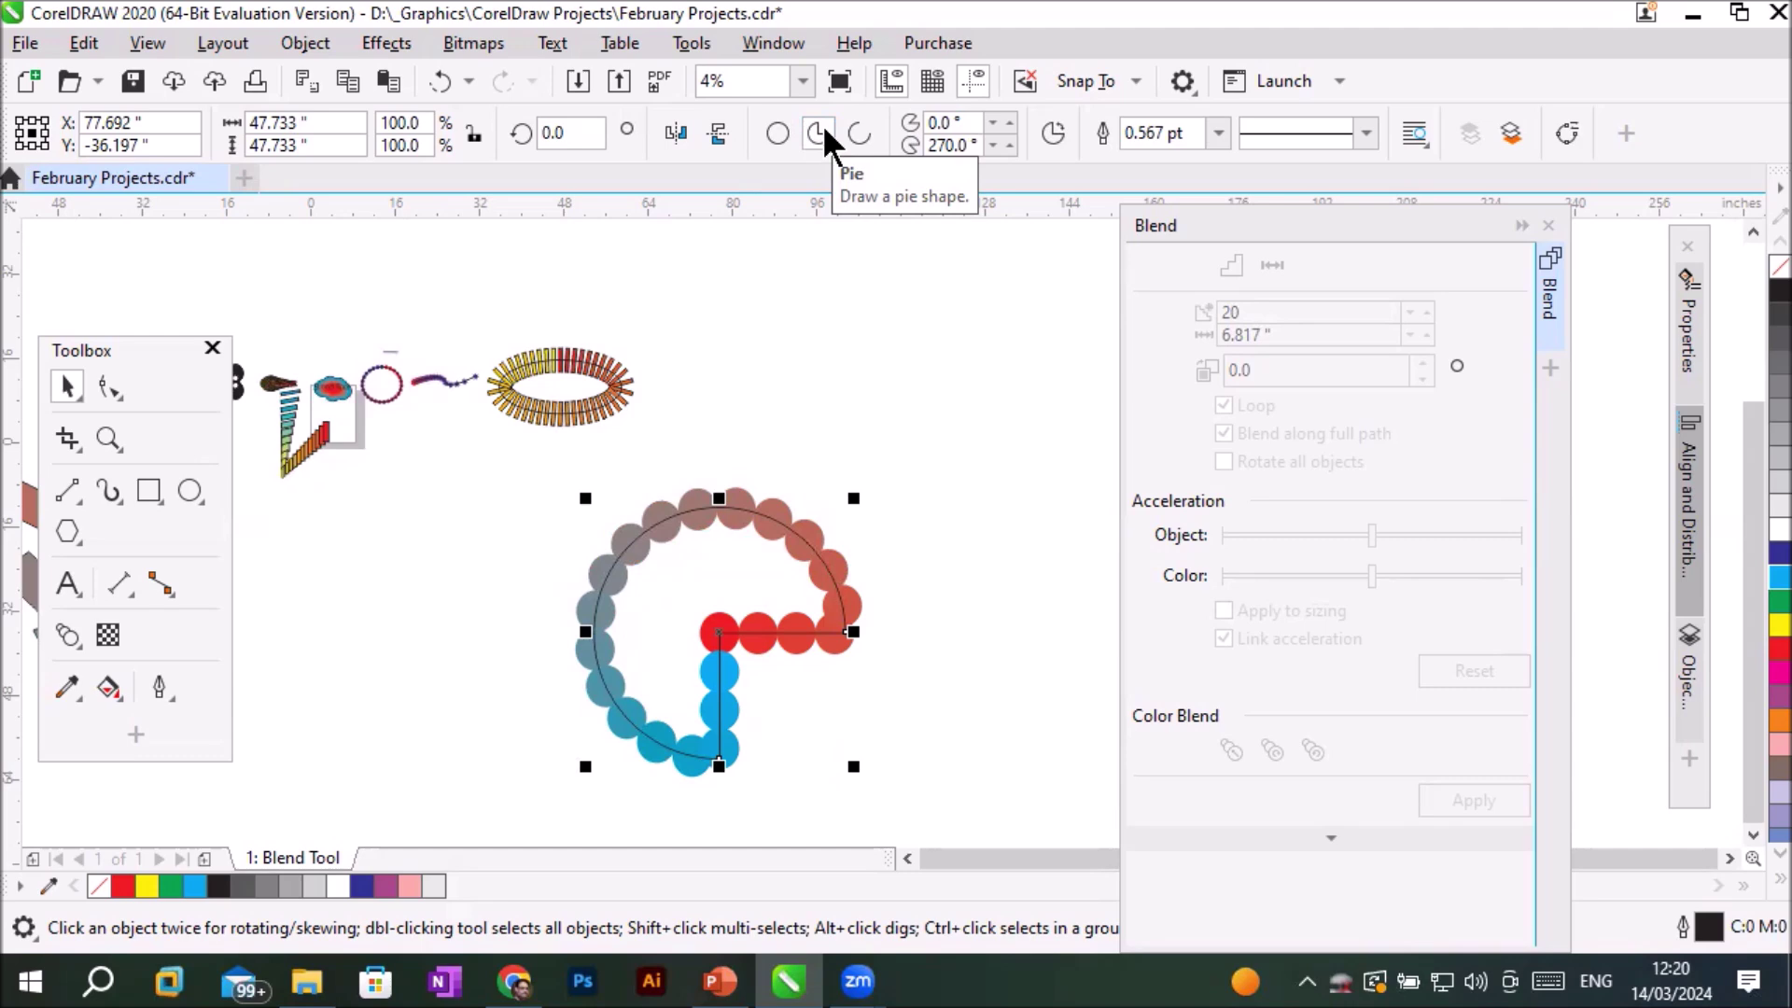
left_click(855, 140)
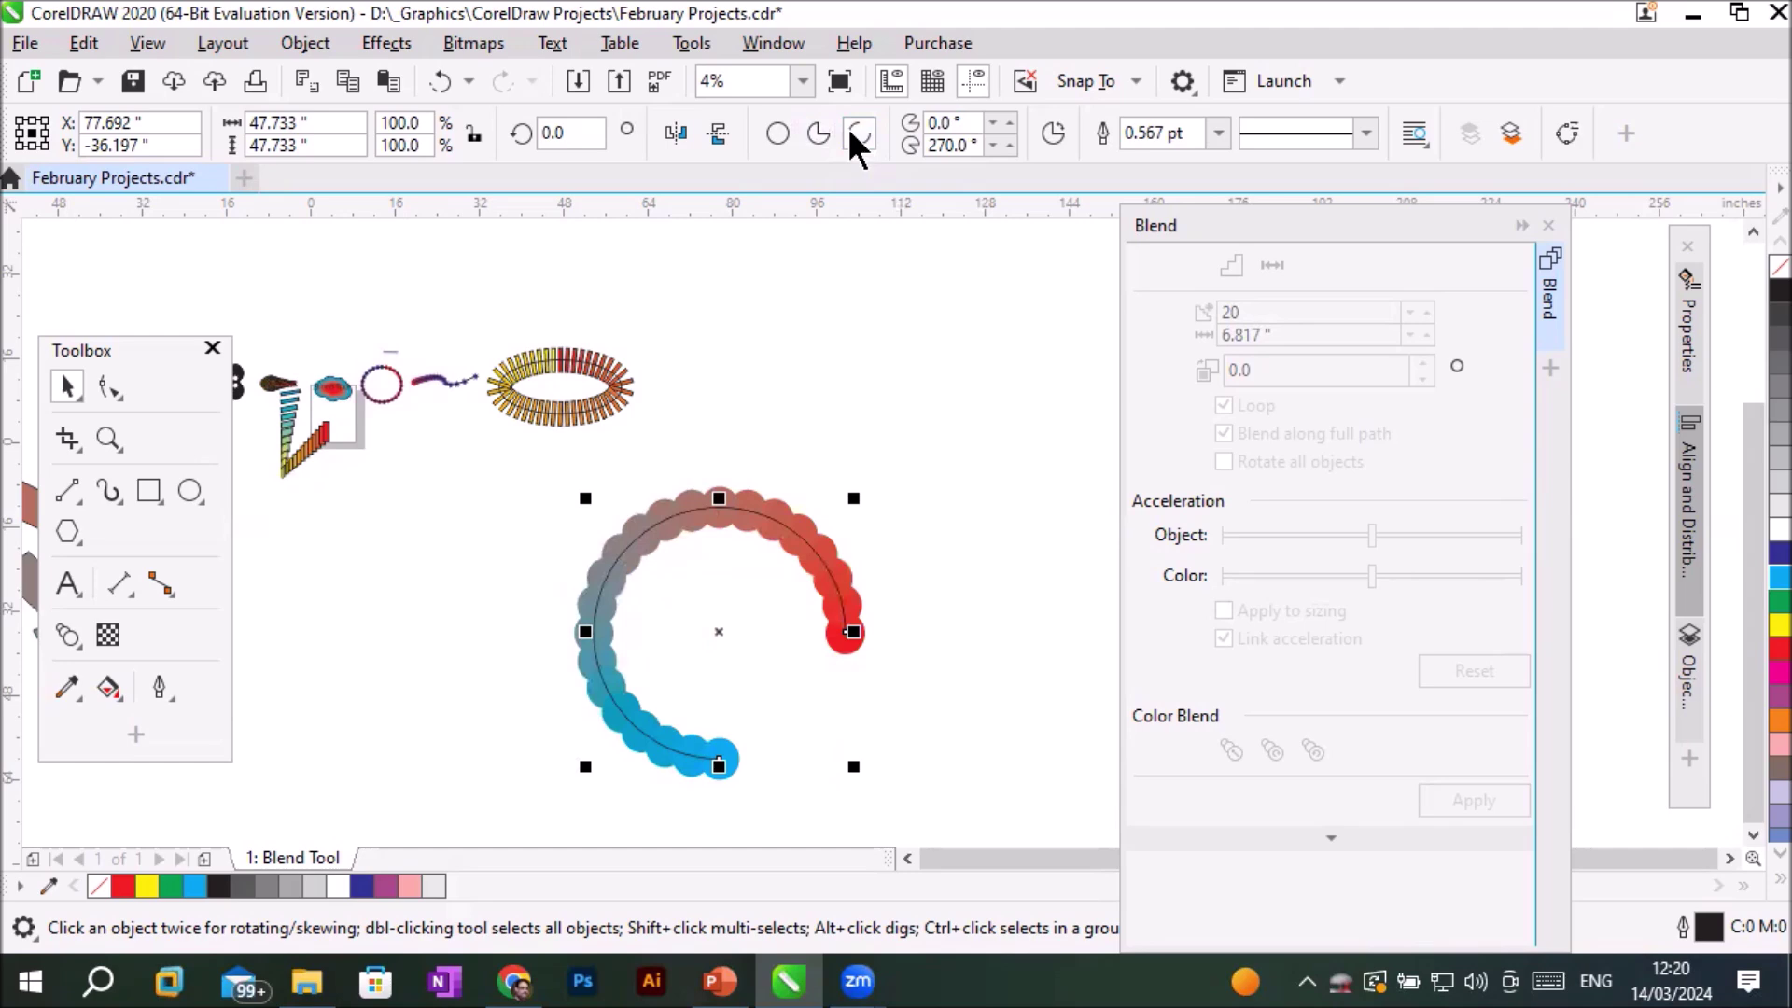
Reshape the arc path with the Shape tool so it runs from about 59° to about 282°.
left_click(110, 386)
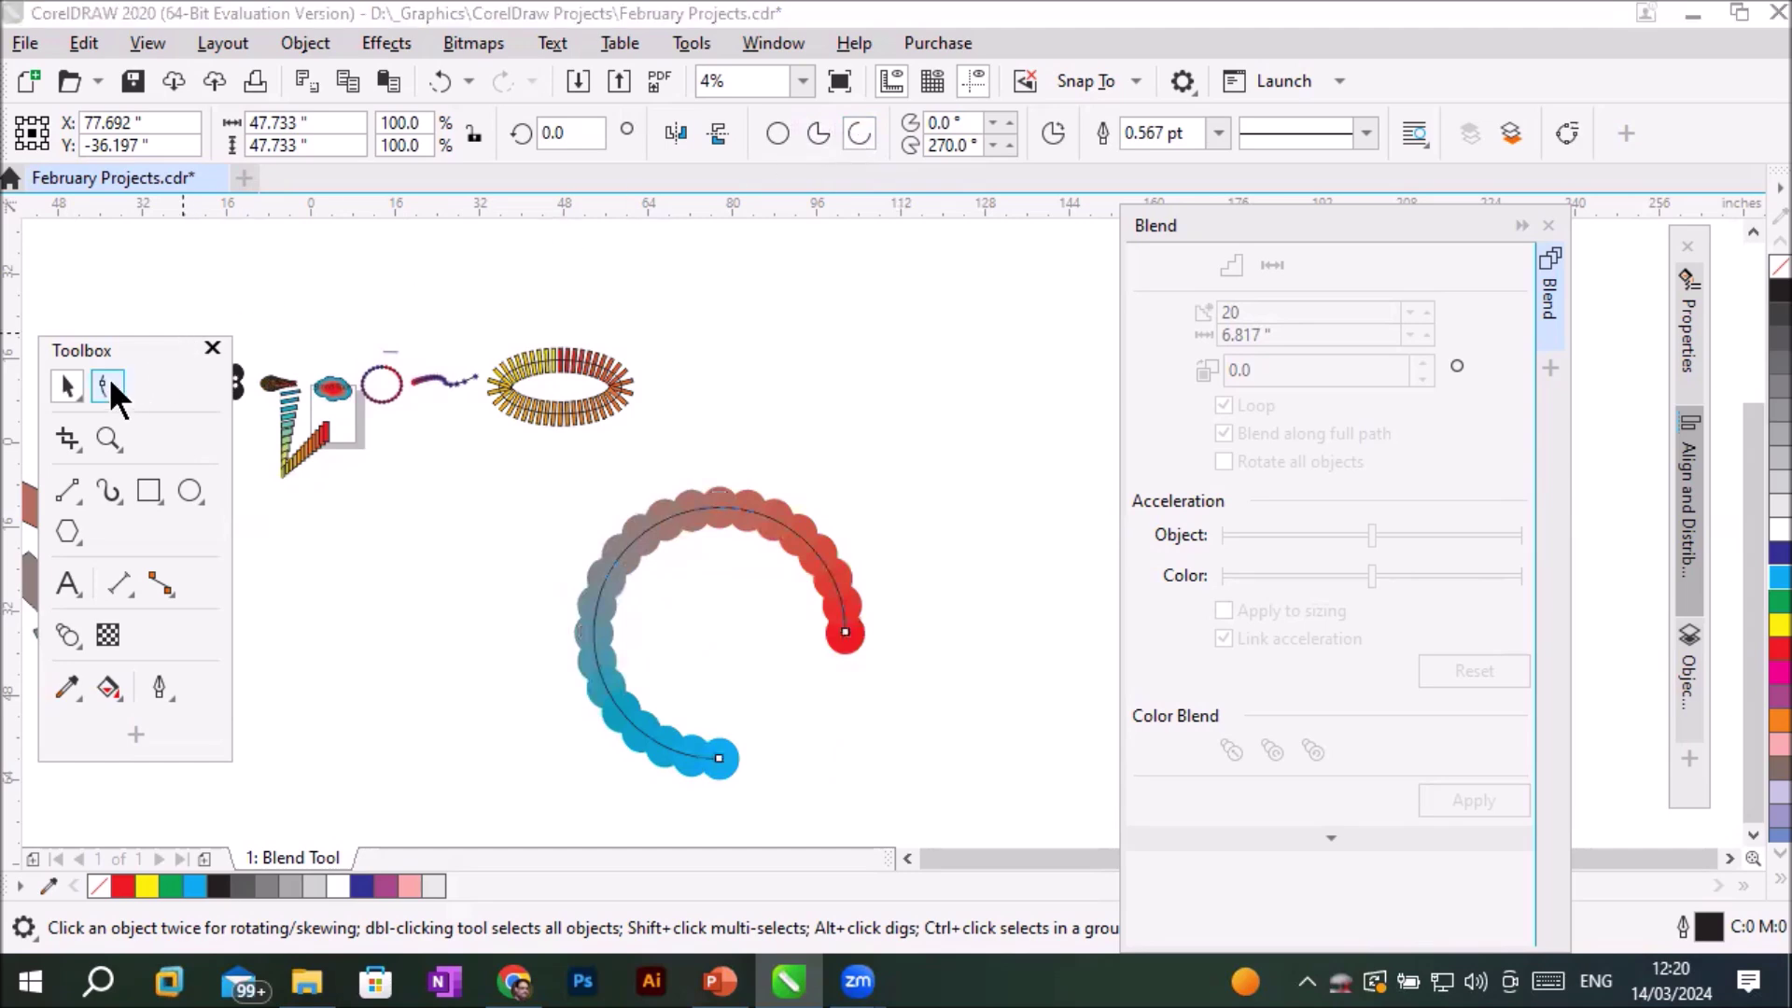
left_click_drag(845, 632, 721, 464)
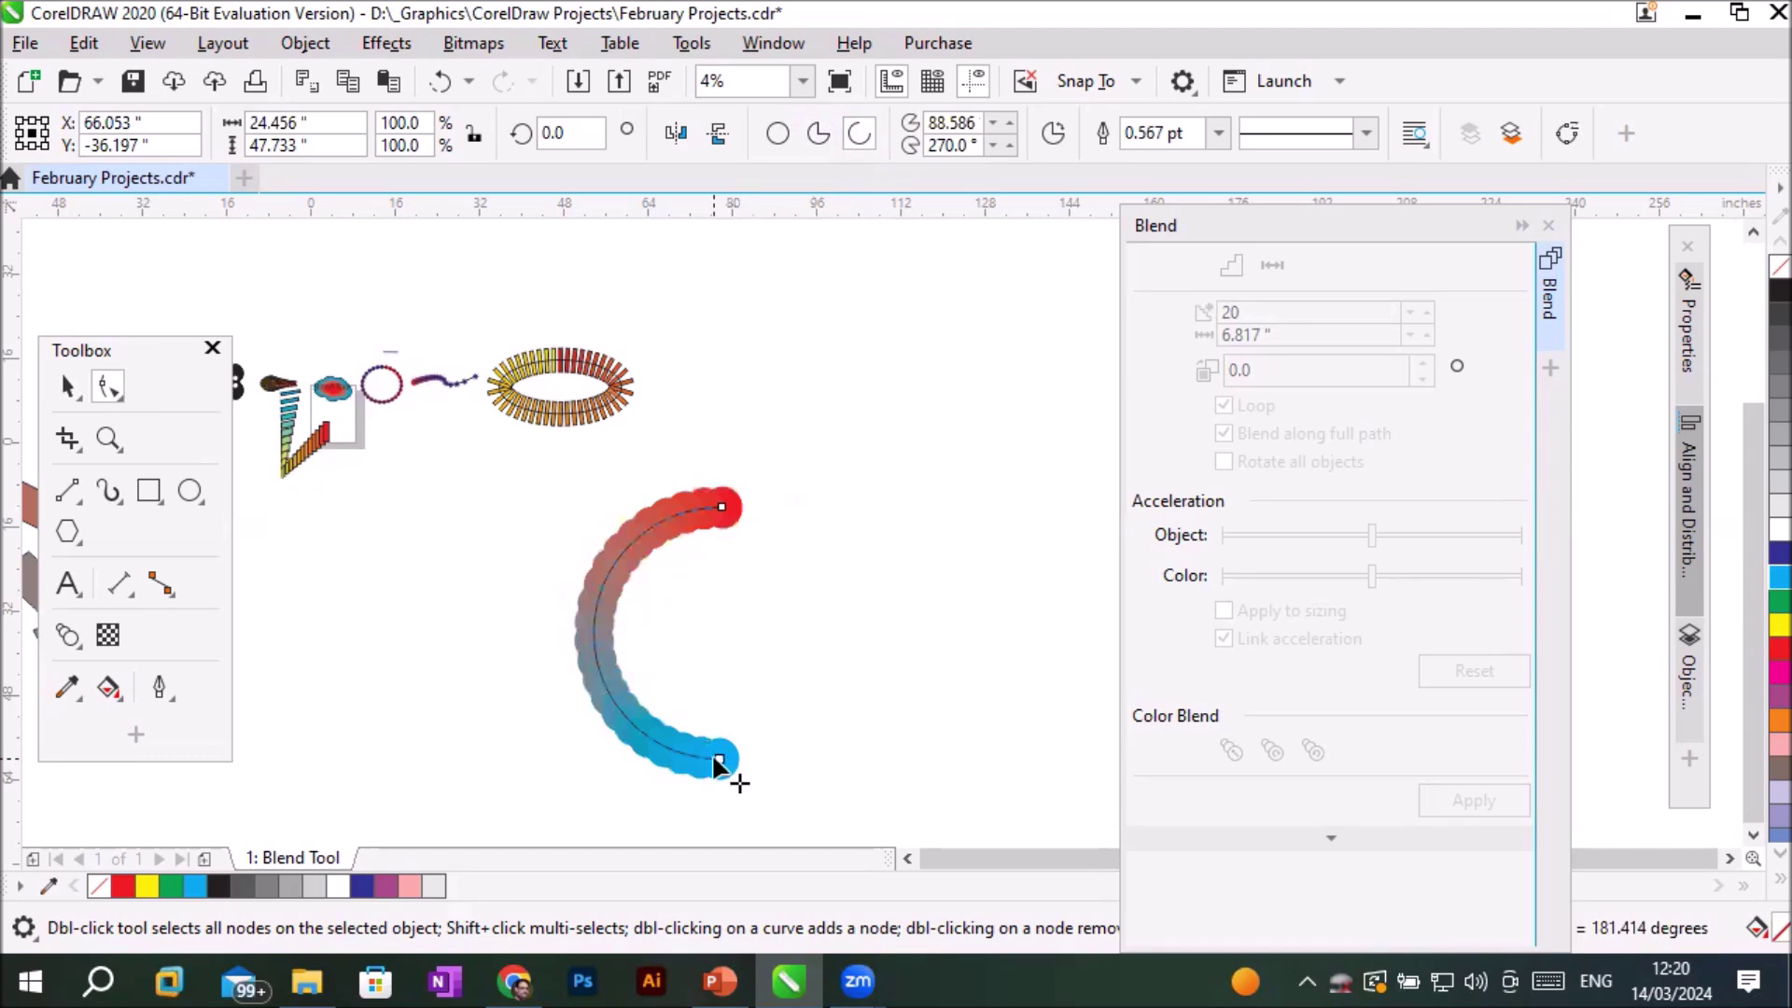
mouse_move(719, 756)
left_mouse_down()
mouse_move(801, 723)
mouse_move(746, 756)
left_mouse_up()
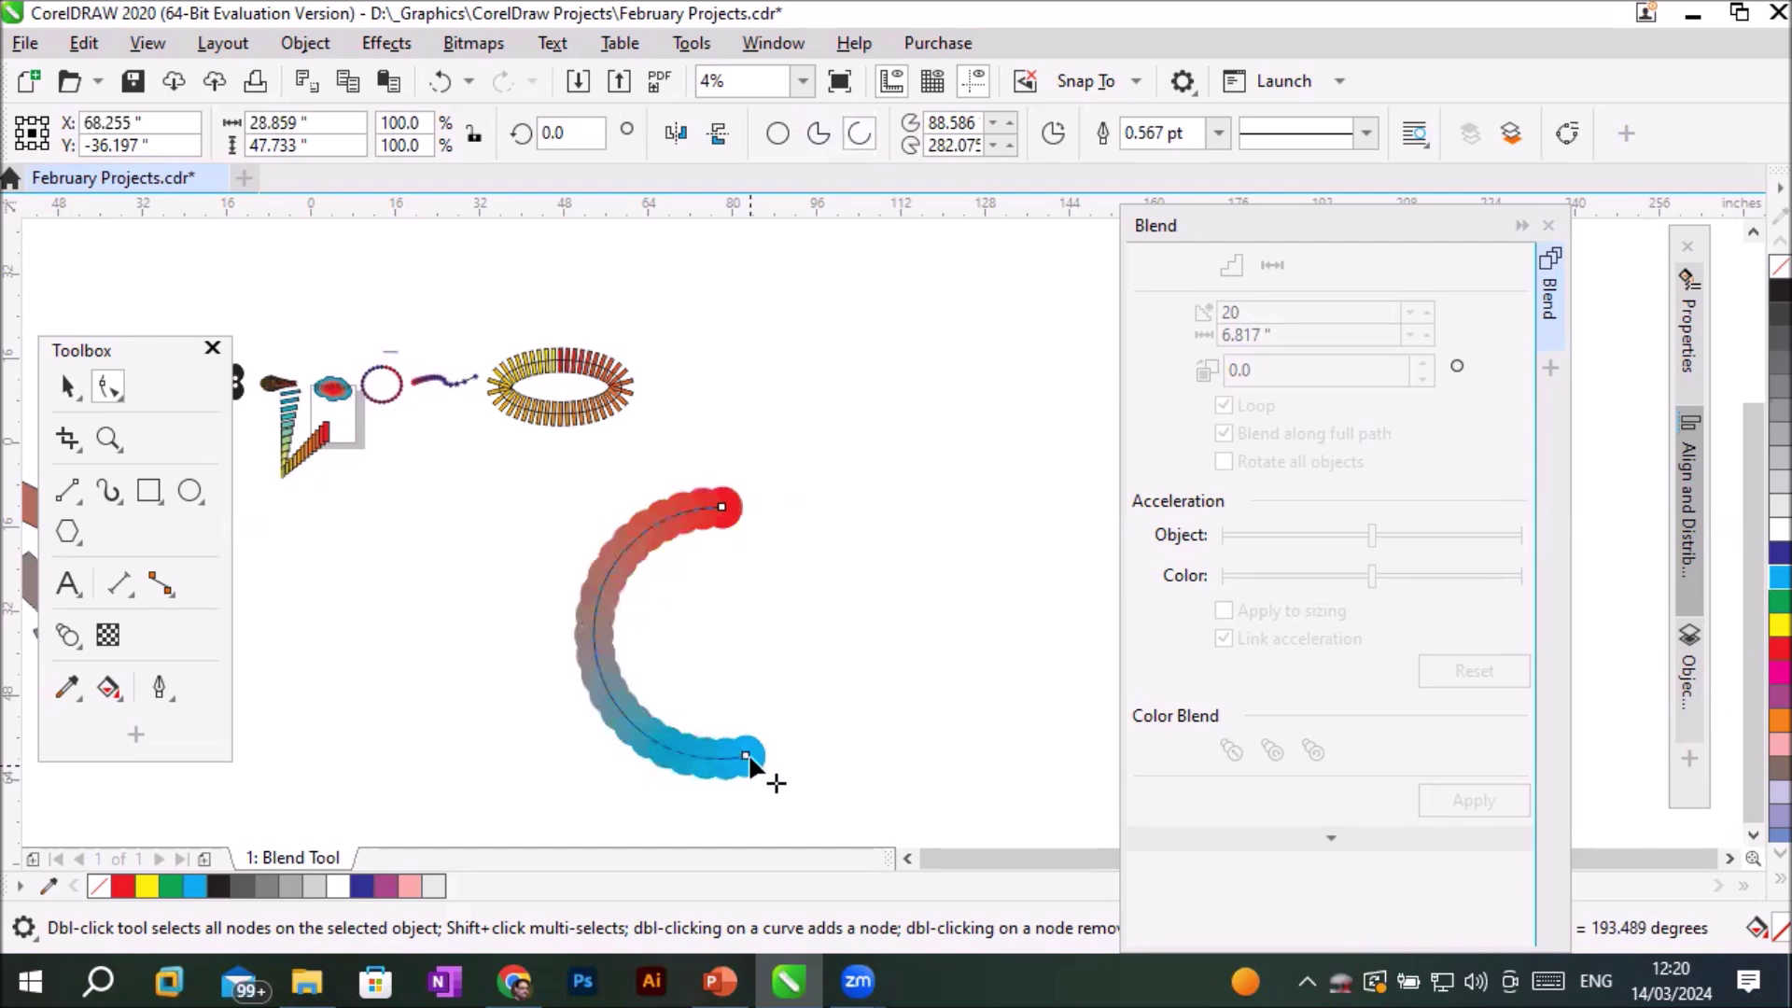
left_click_drag(723, 511, 720, 516)
left_click_drag(730, 538, 784, 519)
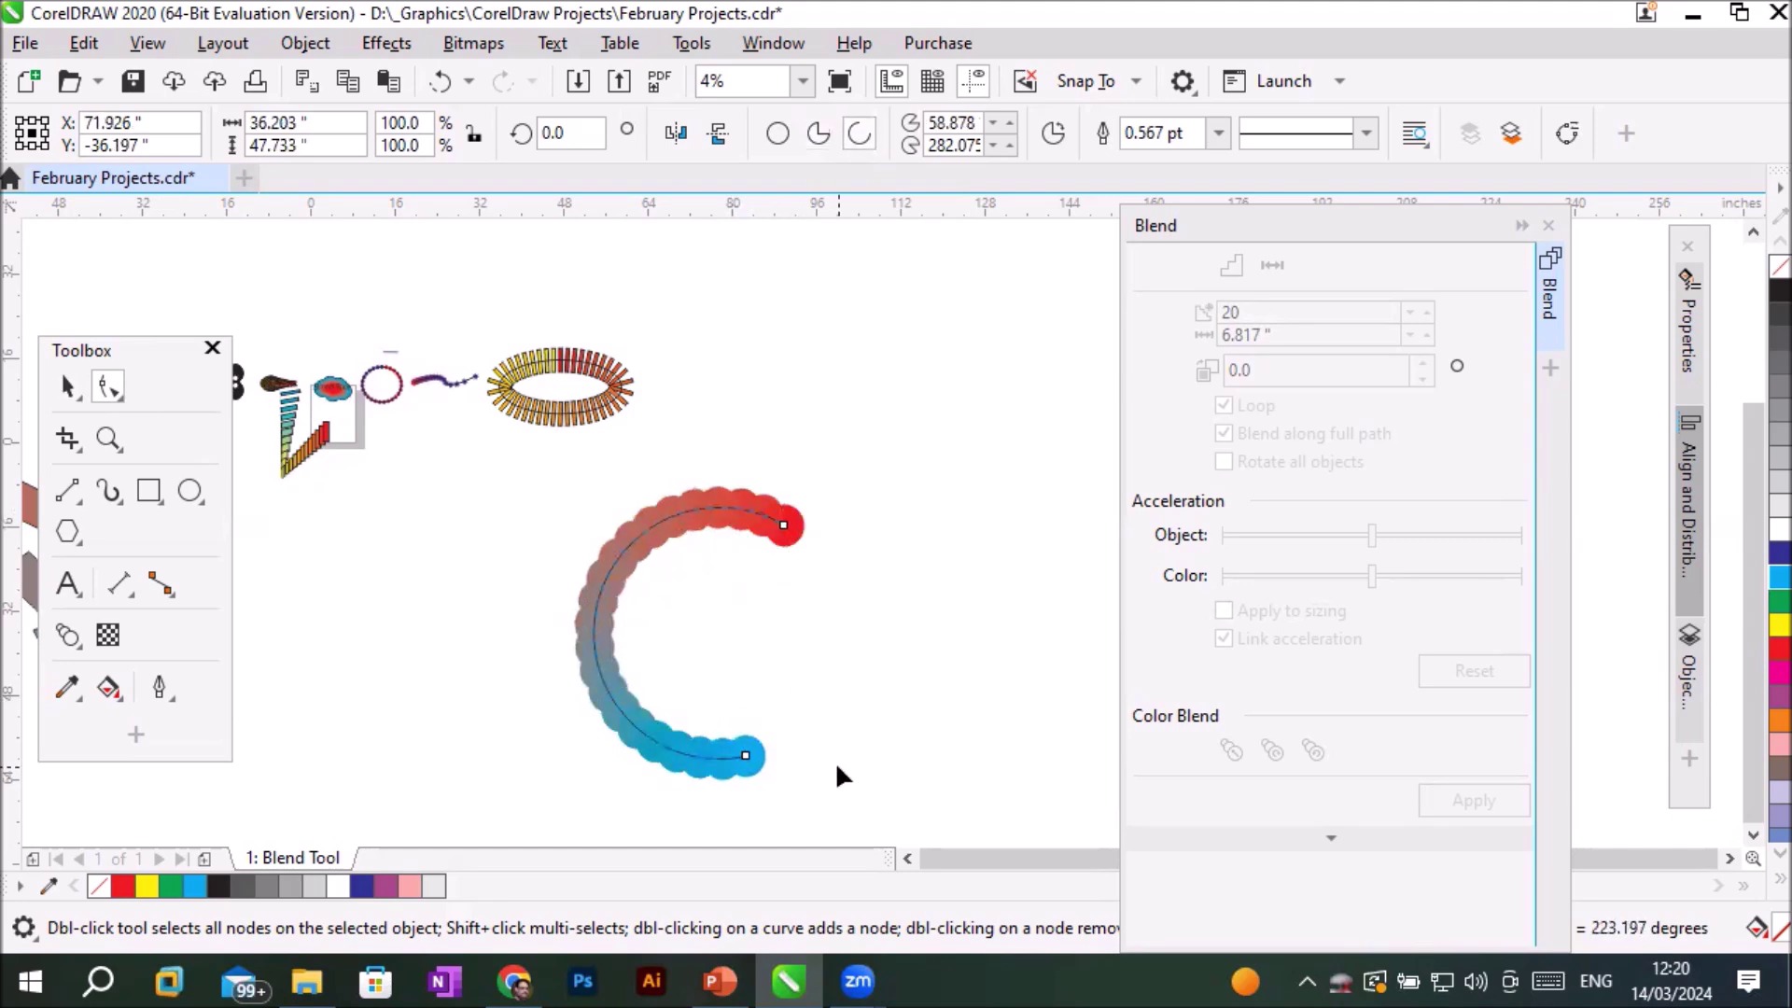
Try to mirror a copy of the arc path horizontally to the right of the blend.
scroll(950, 653, "down", 2)
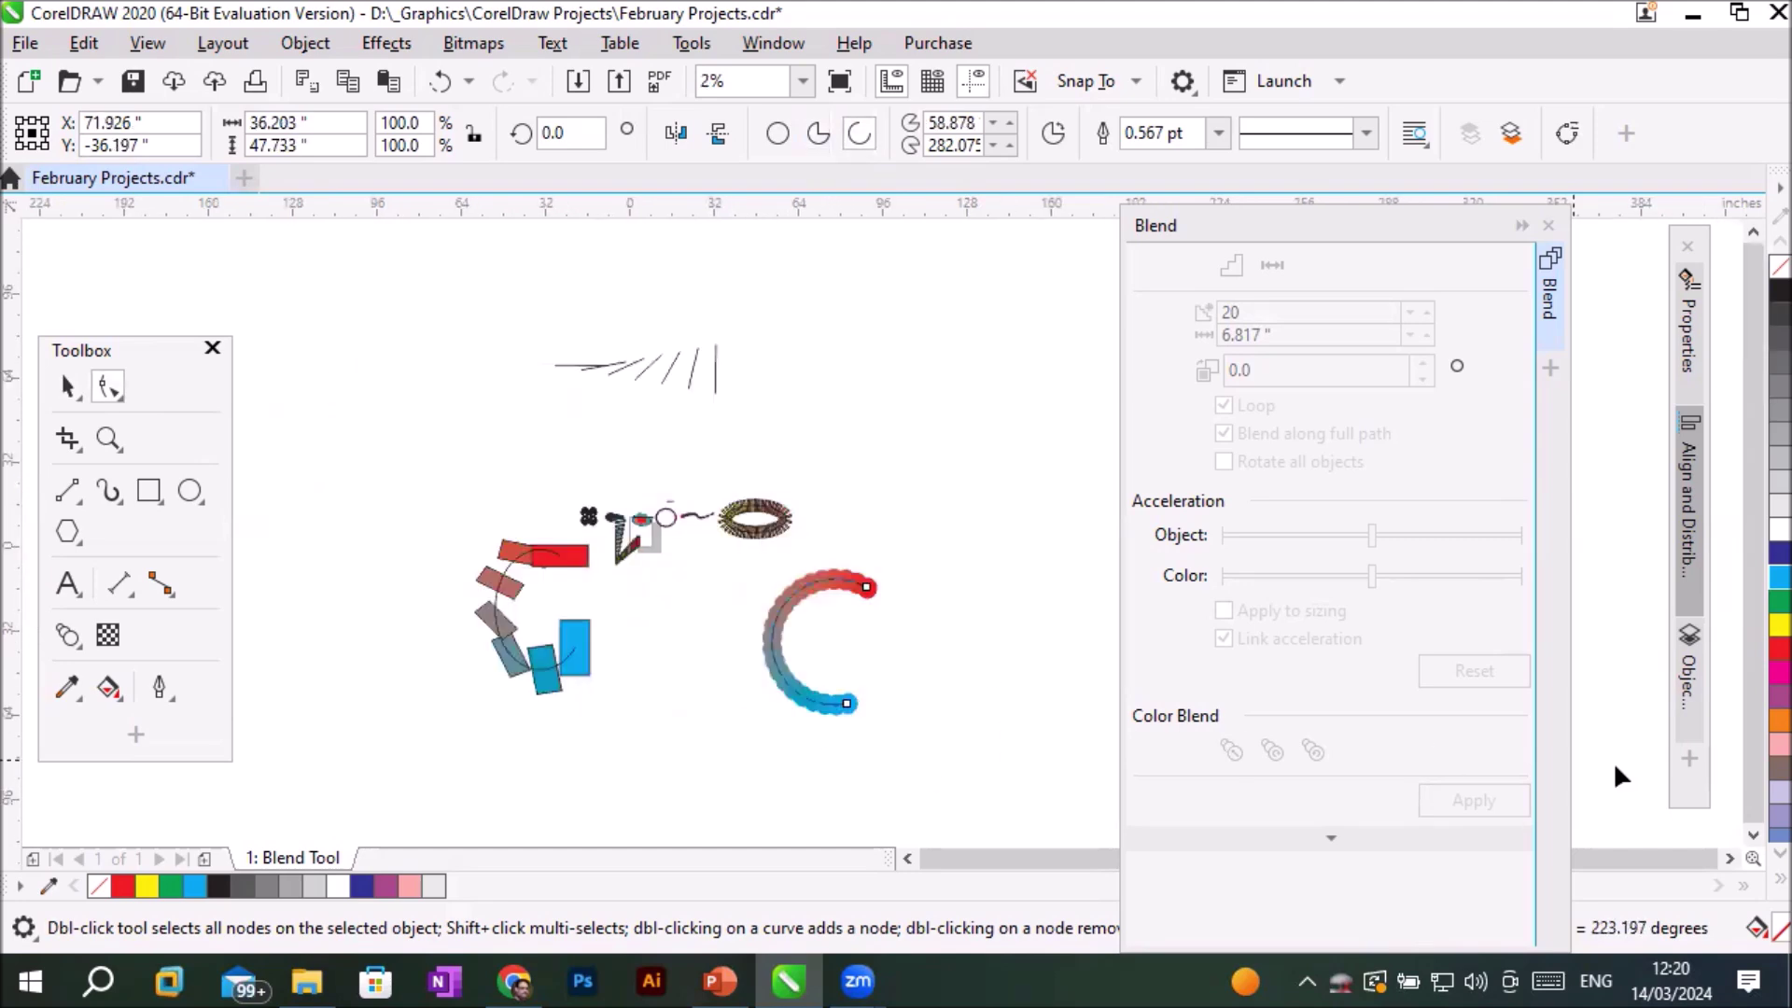
left_click(1728, 858)
left_click(65, 385)
left_click_drag(422, 641, 641, 670)
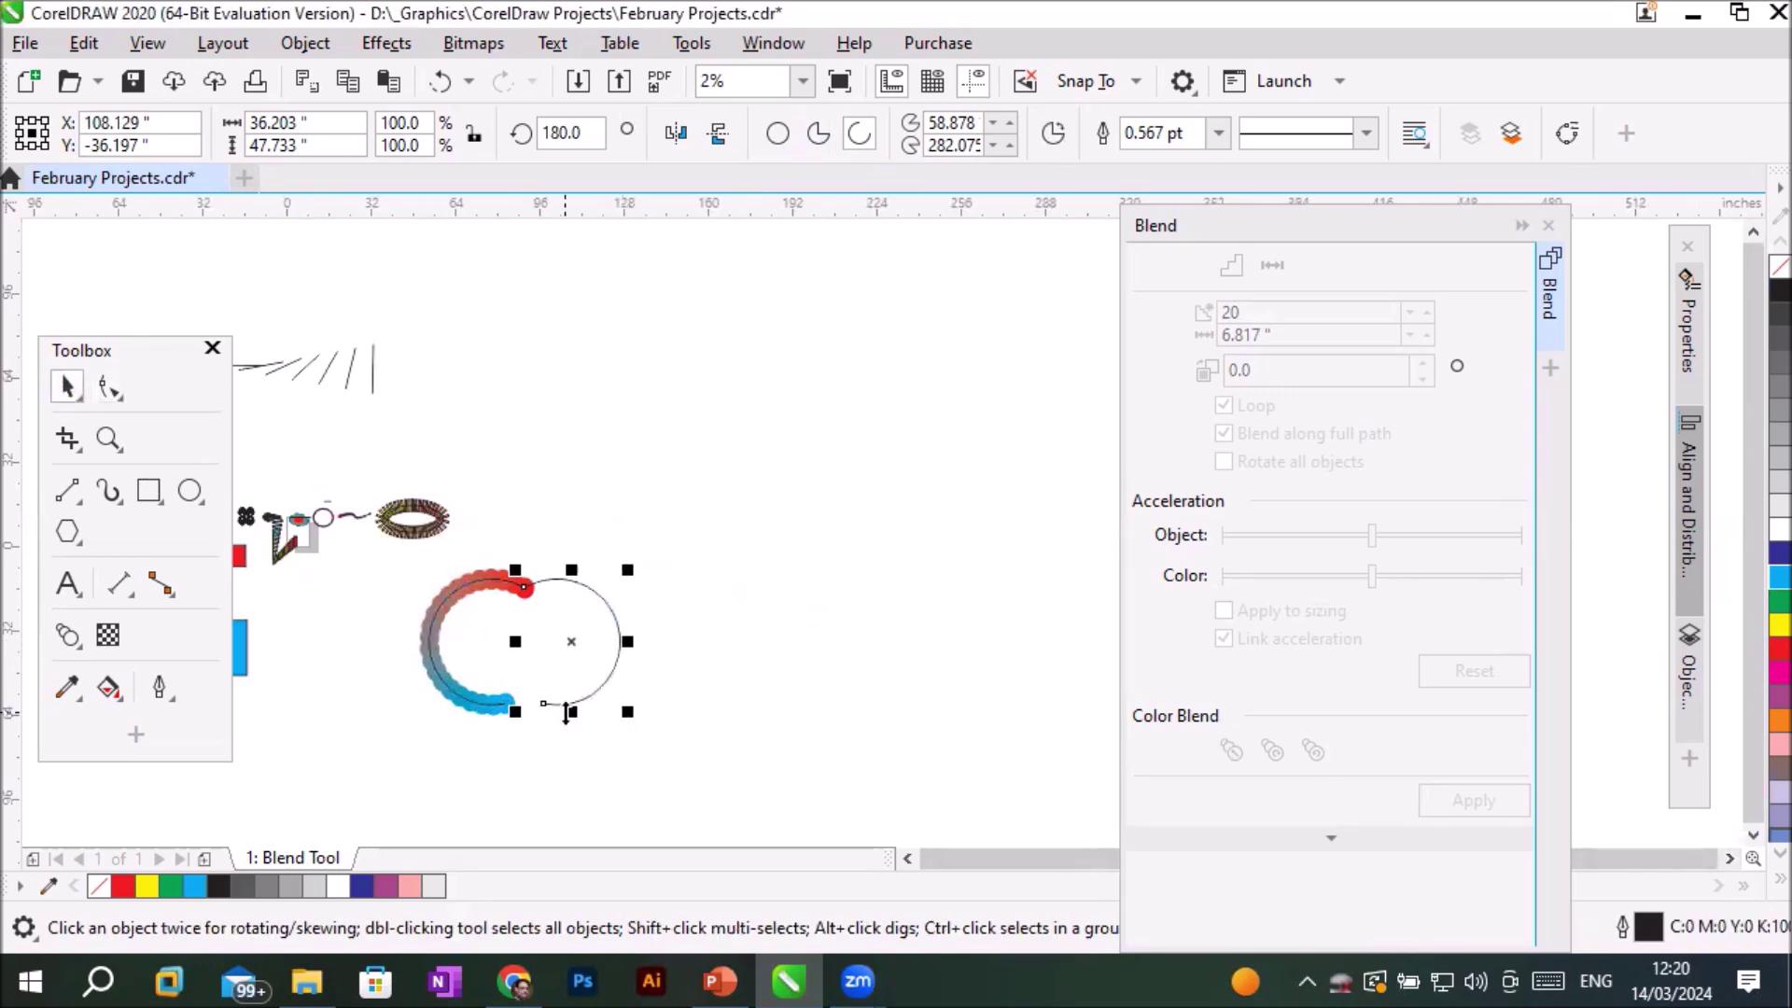
key("ctrl+z")
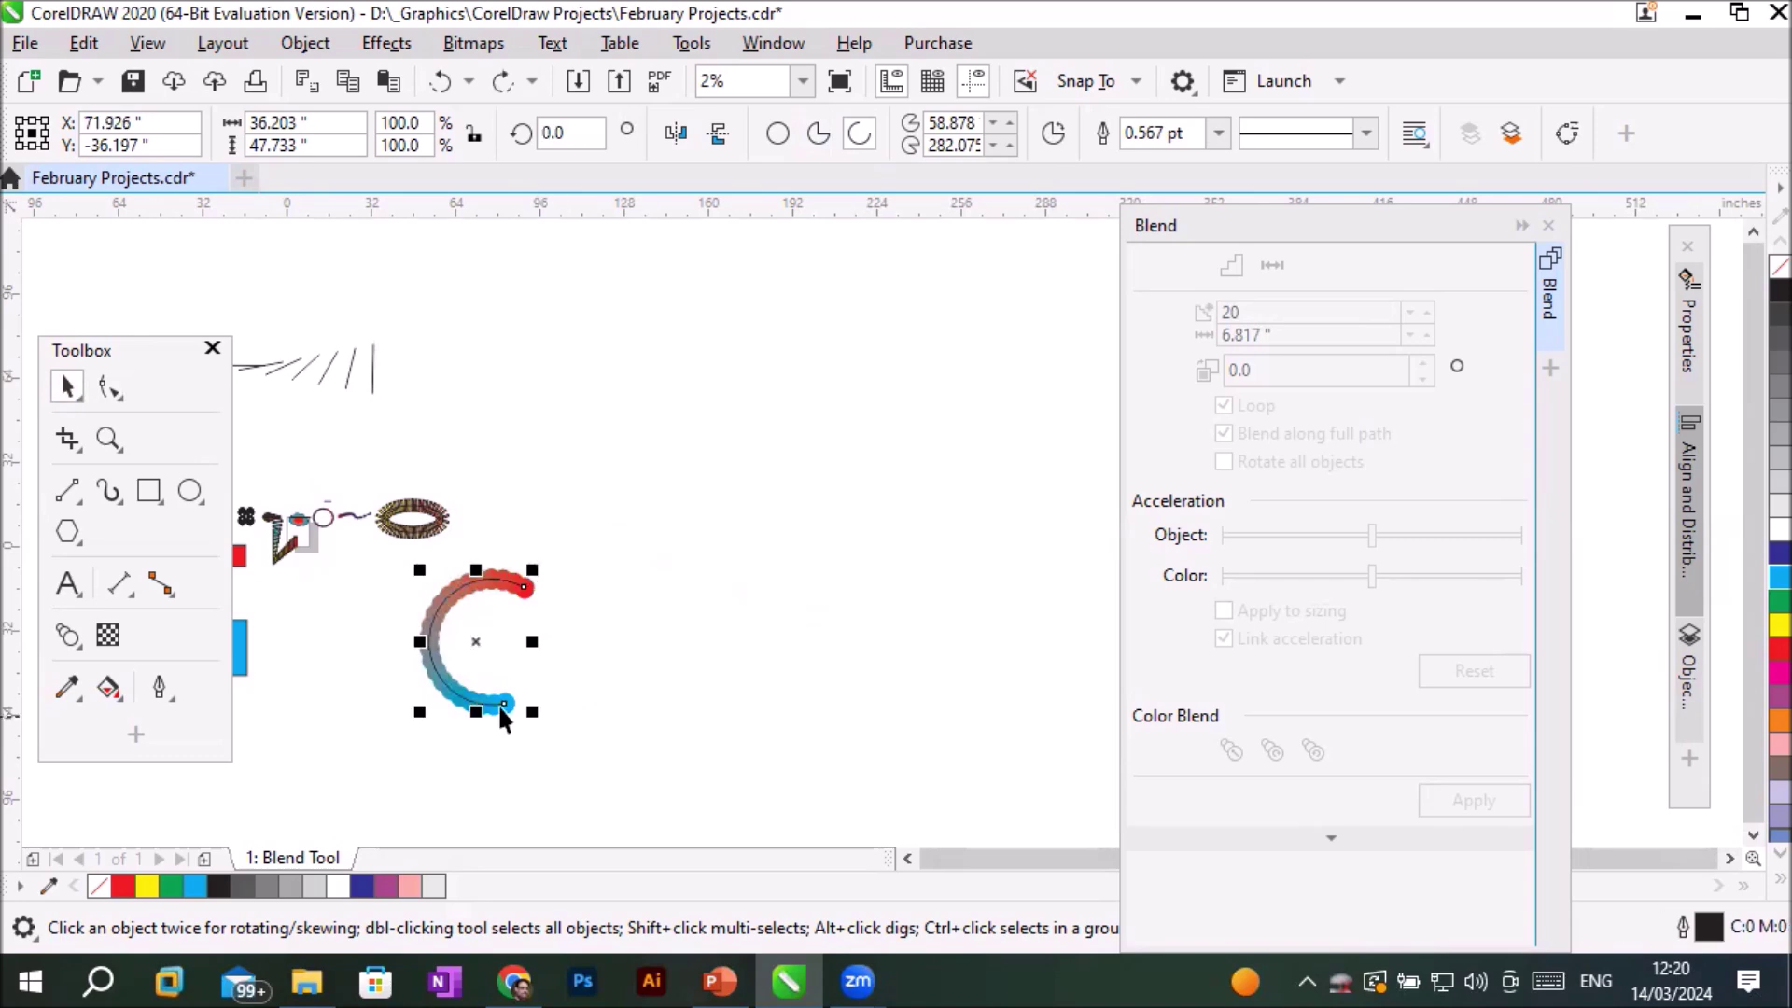
Select the whole C-shaped blend with its path and mirror a copy of it horizontally to its right.
left_click(365, 551)
left_click_drag(370, 550, 598, 737)
left_click_drag(409, 642, 641, 653)
left_click(619, 758)
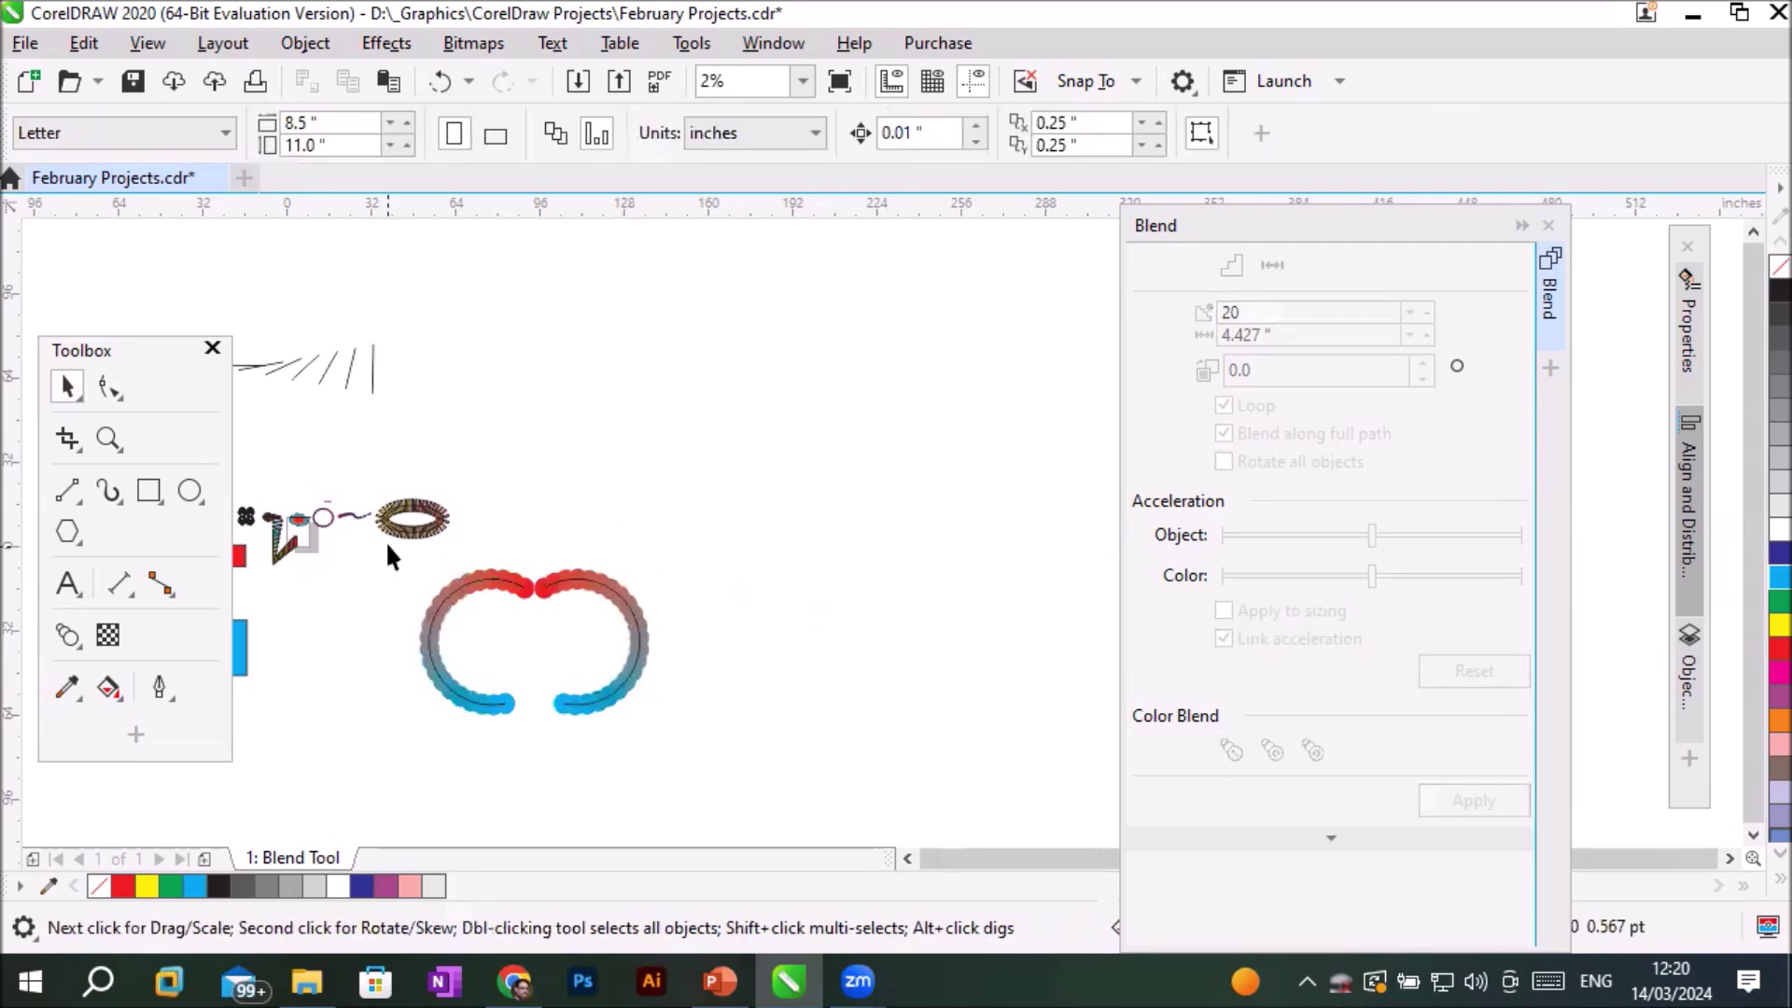
Move the pair of mirrored arc blends up into the empty area and mirror a copy of it vertically below.
left_click_drag(702, 718, 860, 402)
left_click_drag(774, 270, 773, 486)
left_click(419, 602)
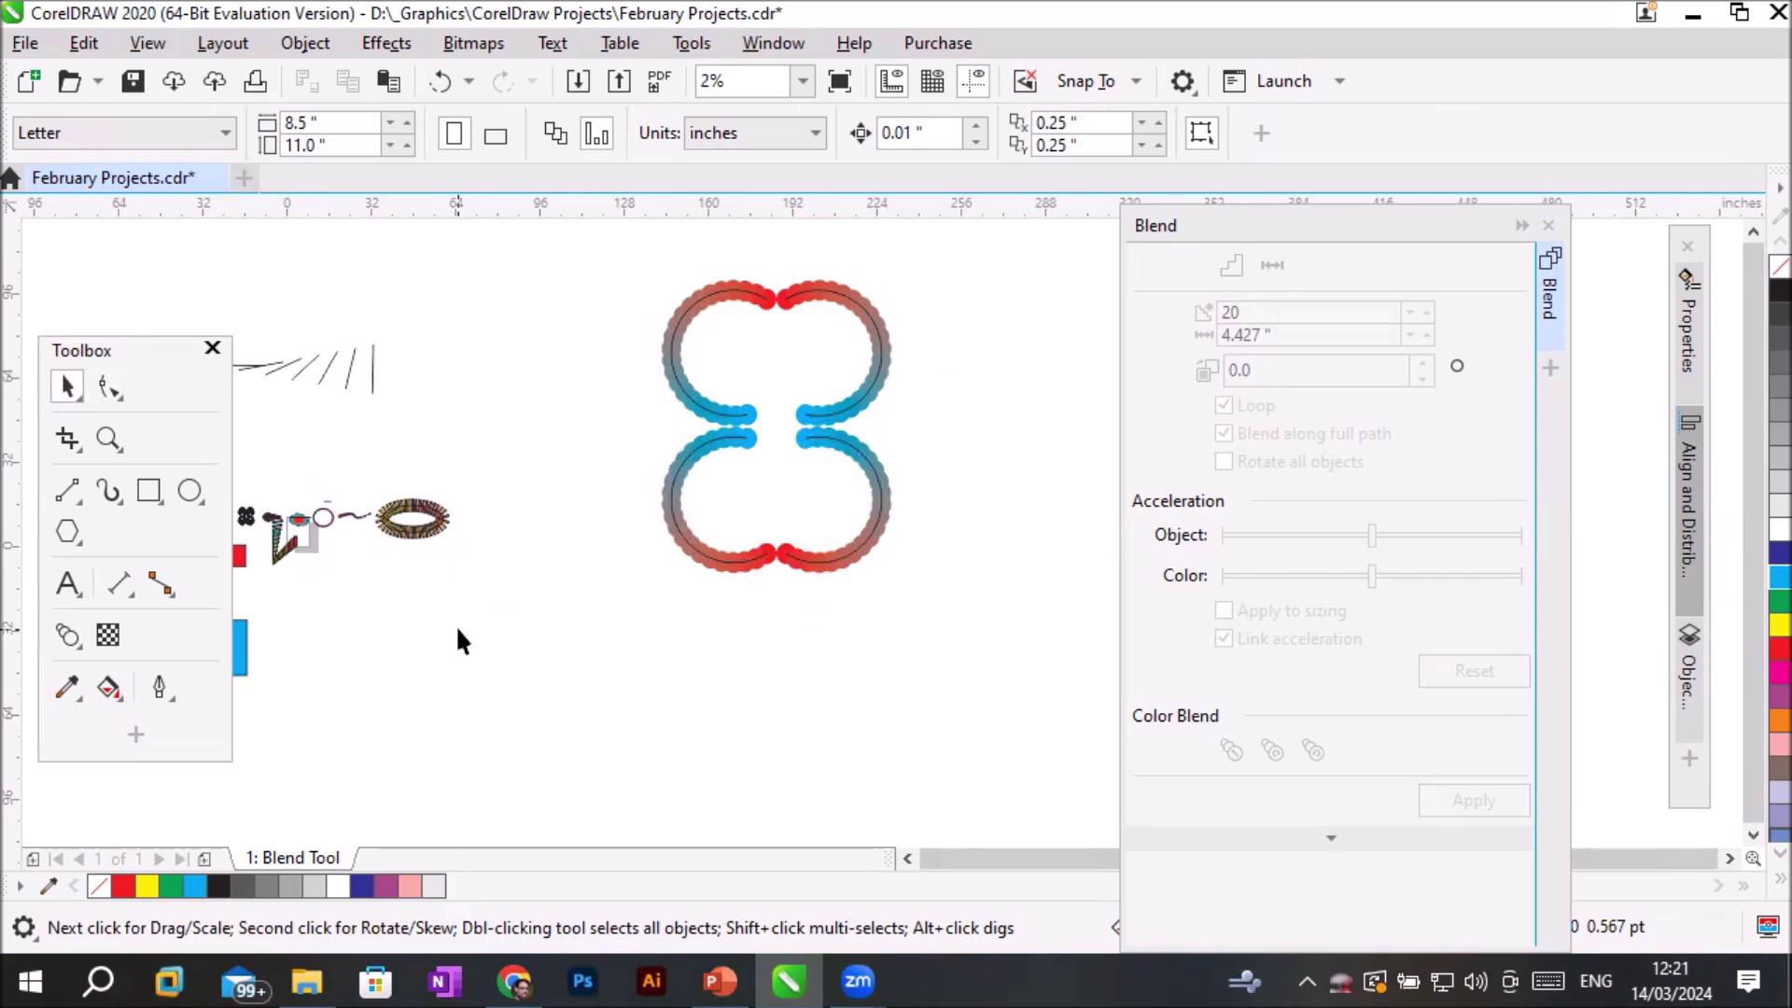
left_click(69, 638)
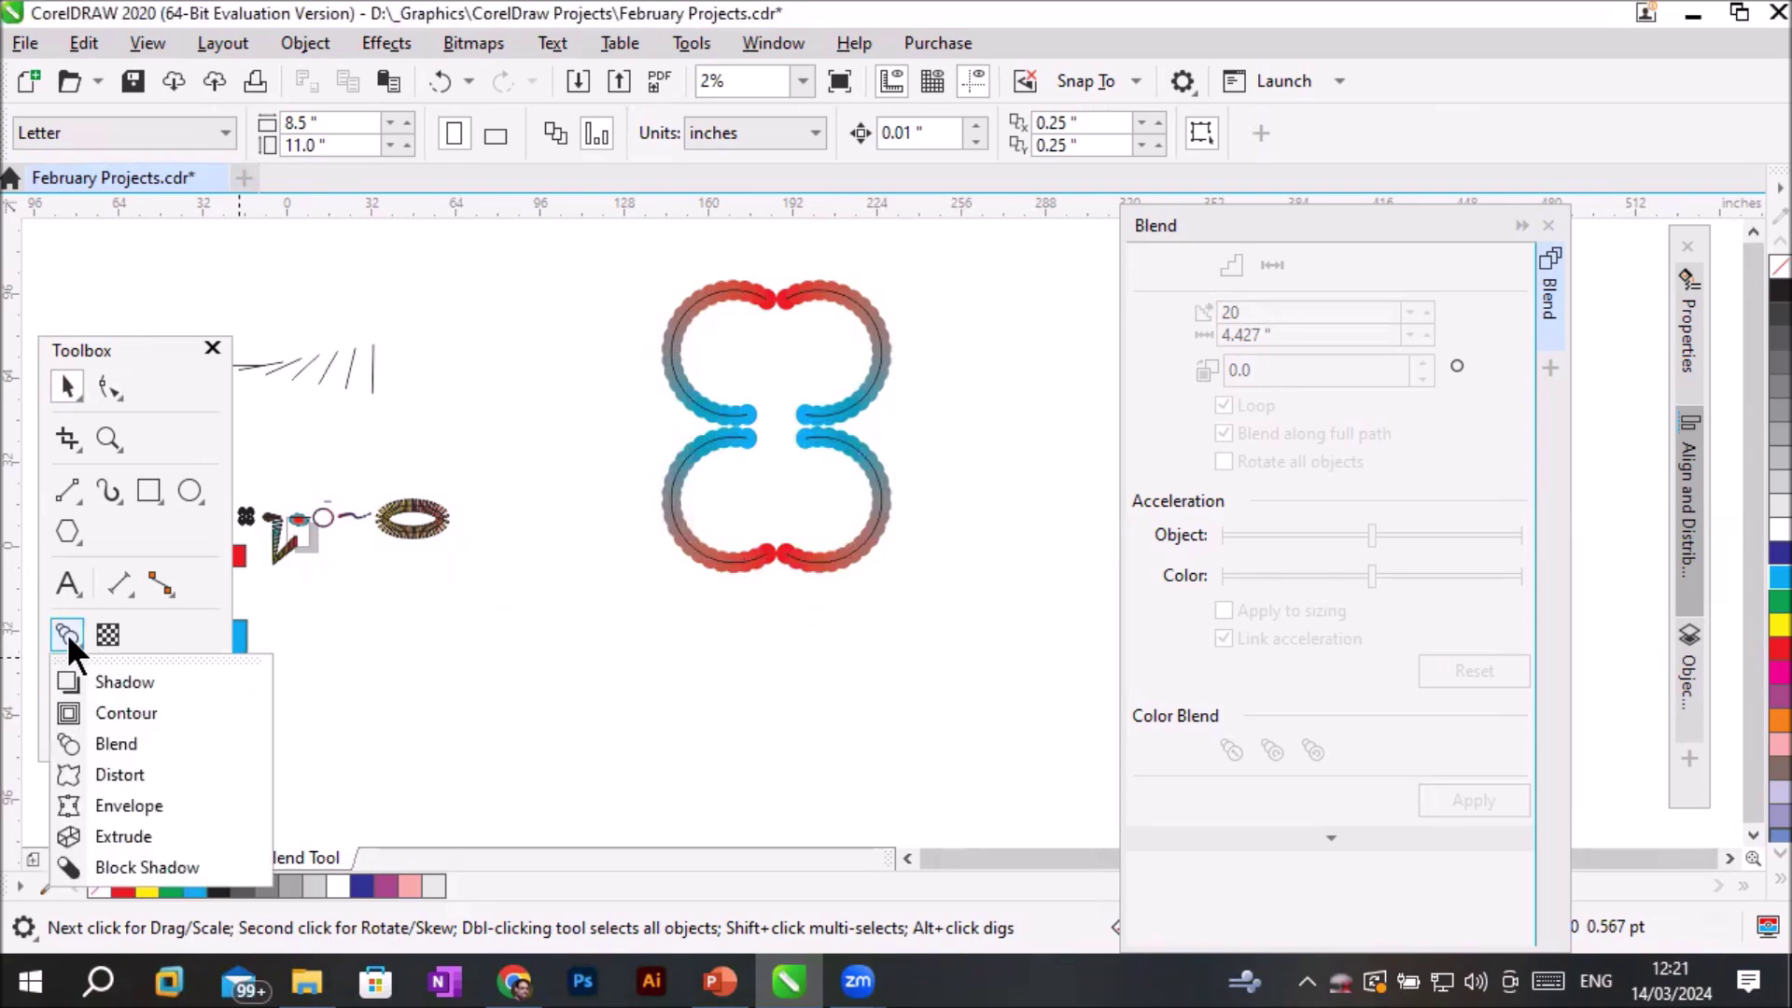
left_click(102, 743)
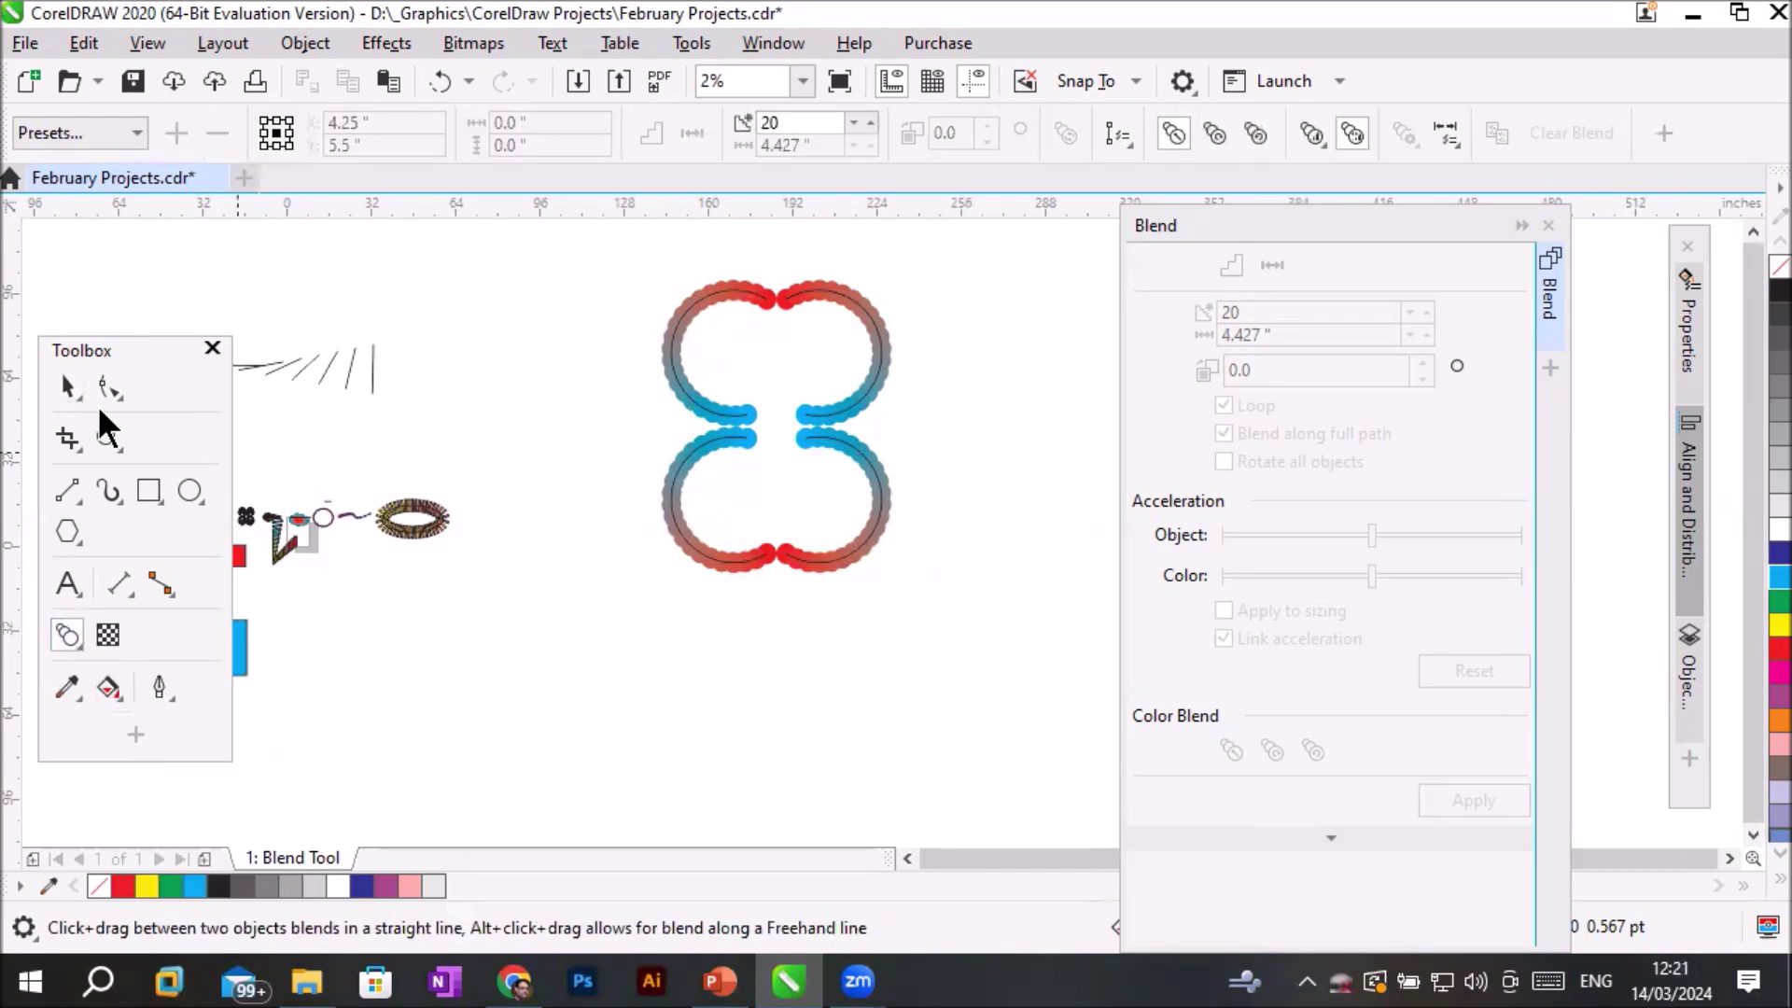
double_click(65, 385)
left_click(65, 583)
left_click(594, 647)
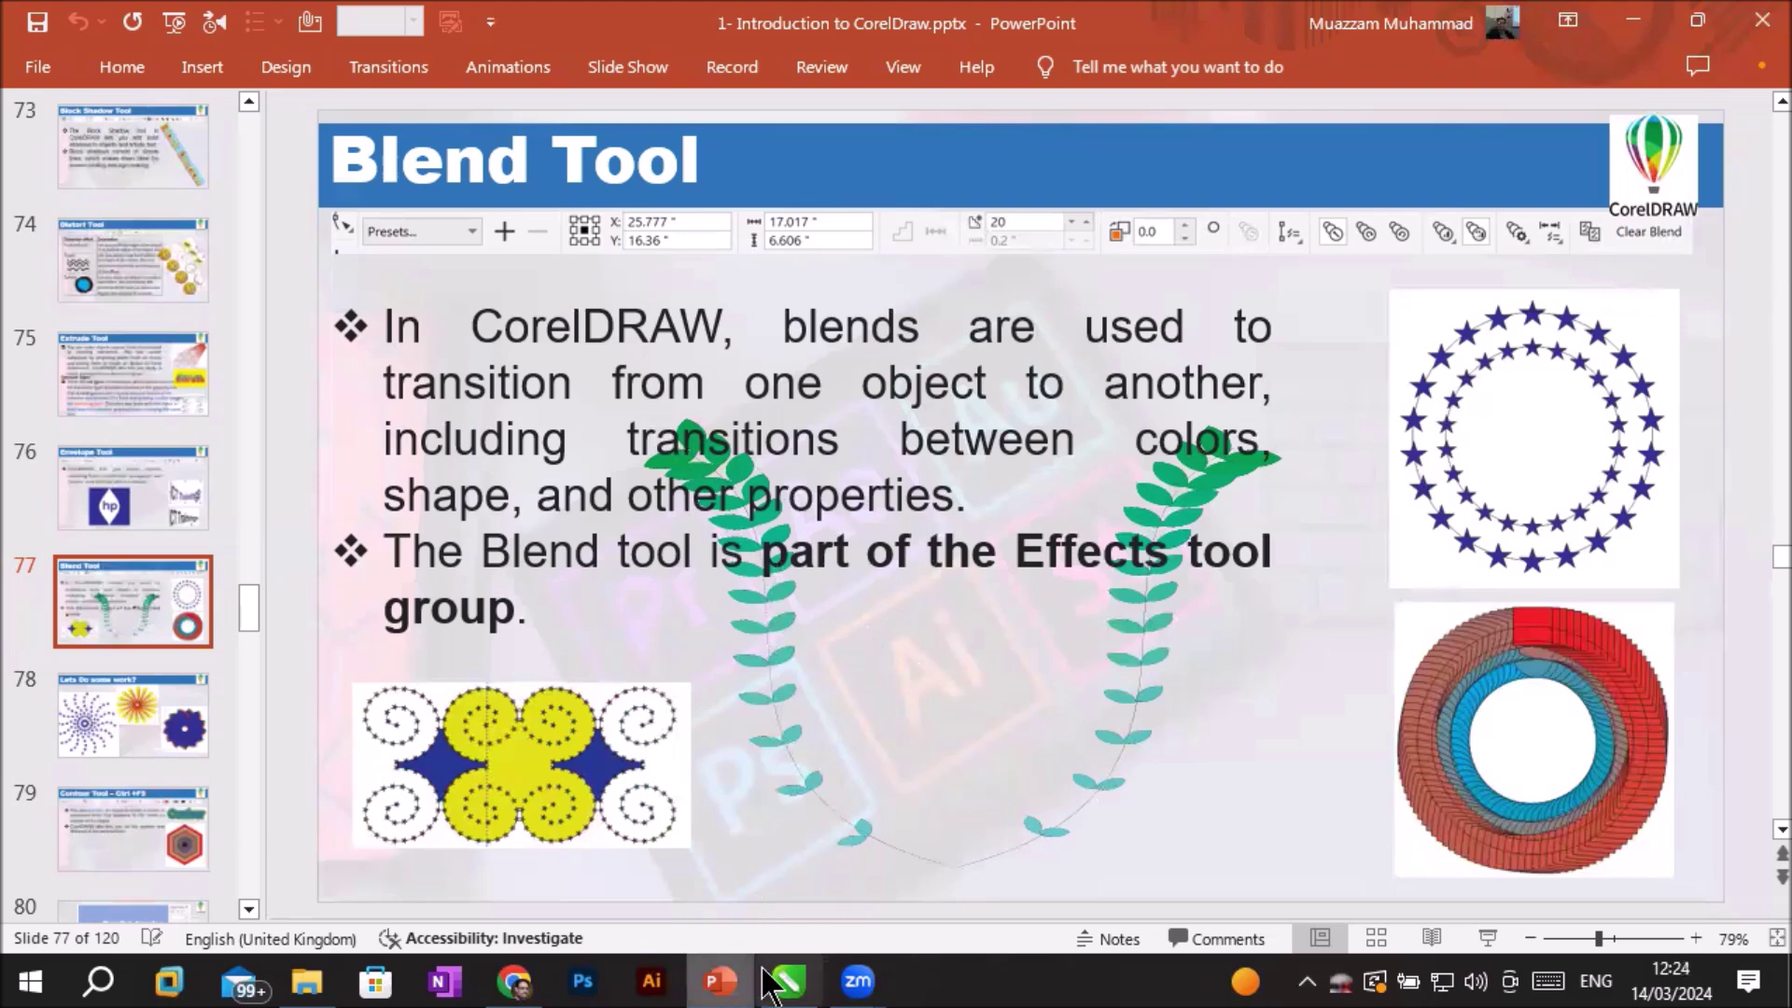
Switch to CorelDRAW, draw an ellipse about 53.3 by 50.7 inches on Page 2 and place an overlapping copy beside it.
left_click(786, 981)
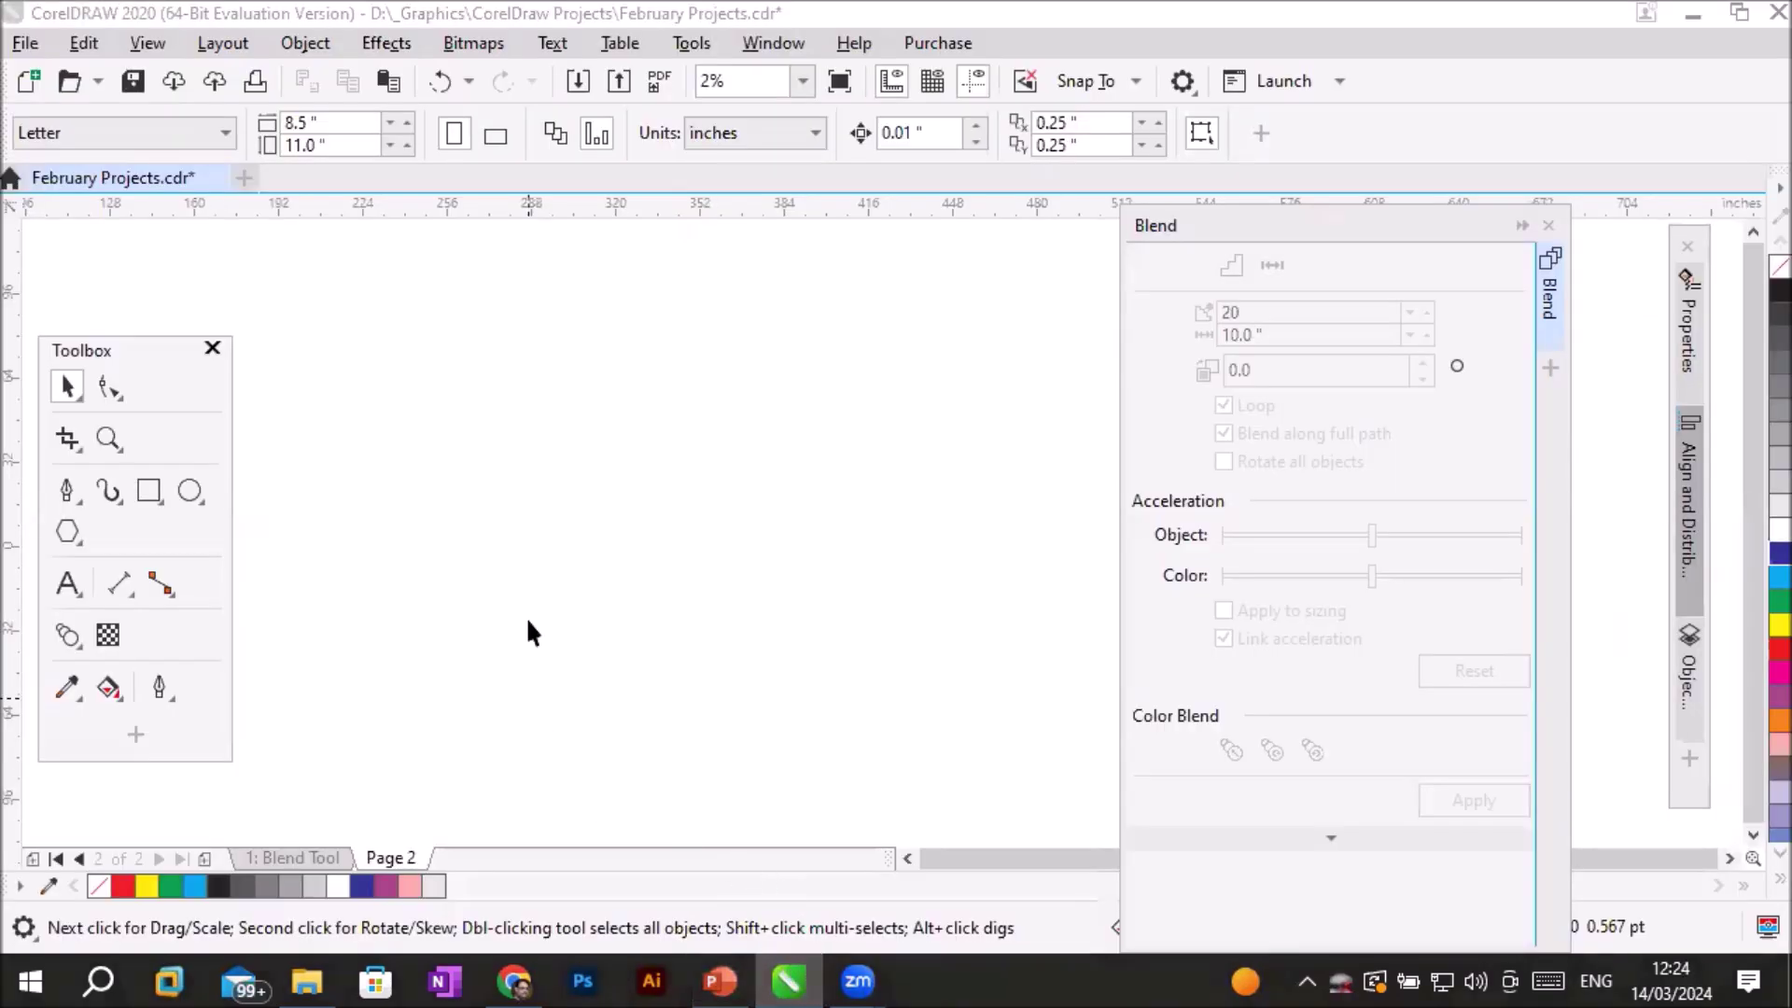
left_click(190, 491)
mouse_move(387, 342)
left_mouse_down()
mouse_move(512, 484)
mouse_move(528, 479)
left_mouse_up()
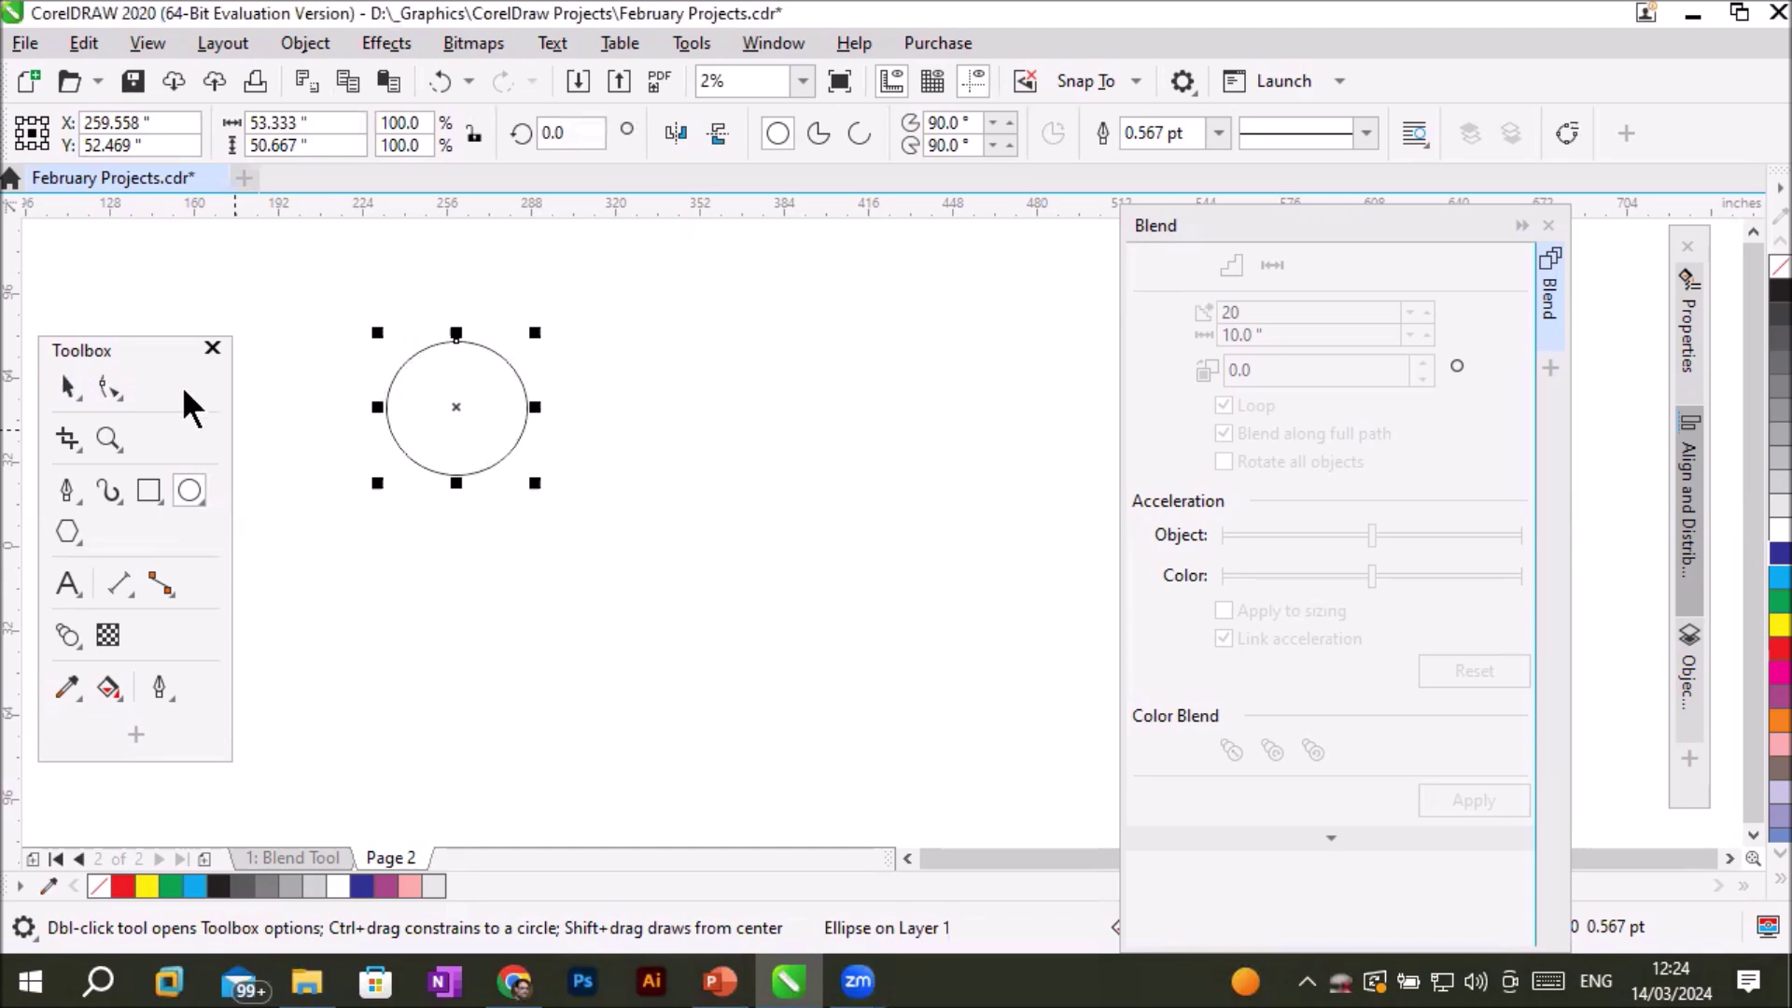
key("space")
left_click_drag(456, 407, 554, 407)
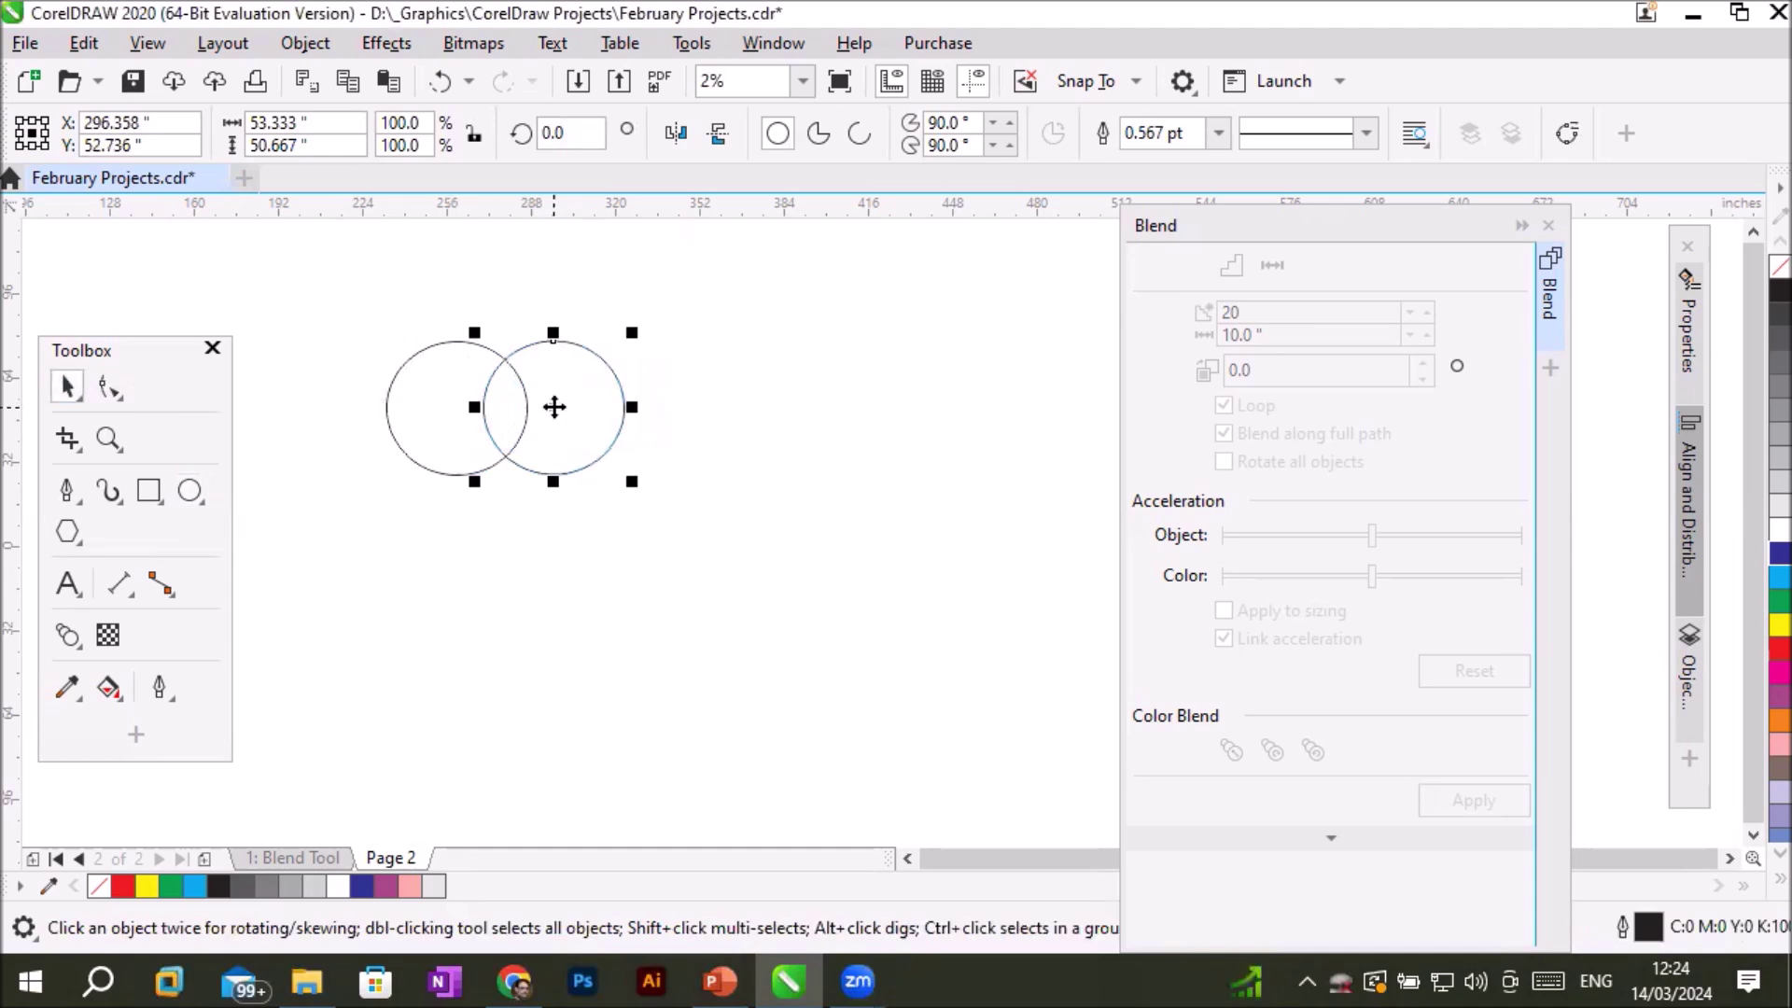
Intersect the two overlapping circles to form a leaf shape, and delete both original circles.
left_click_drag(300, 311, 709, 497)
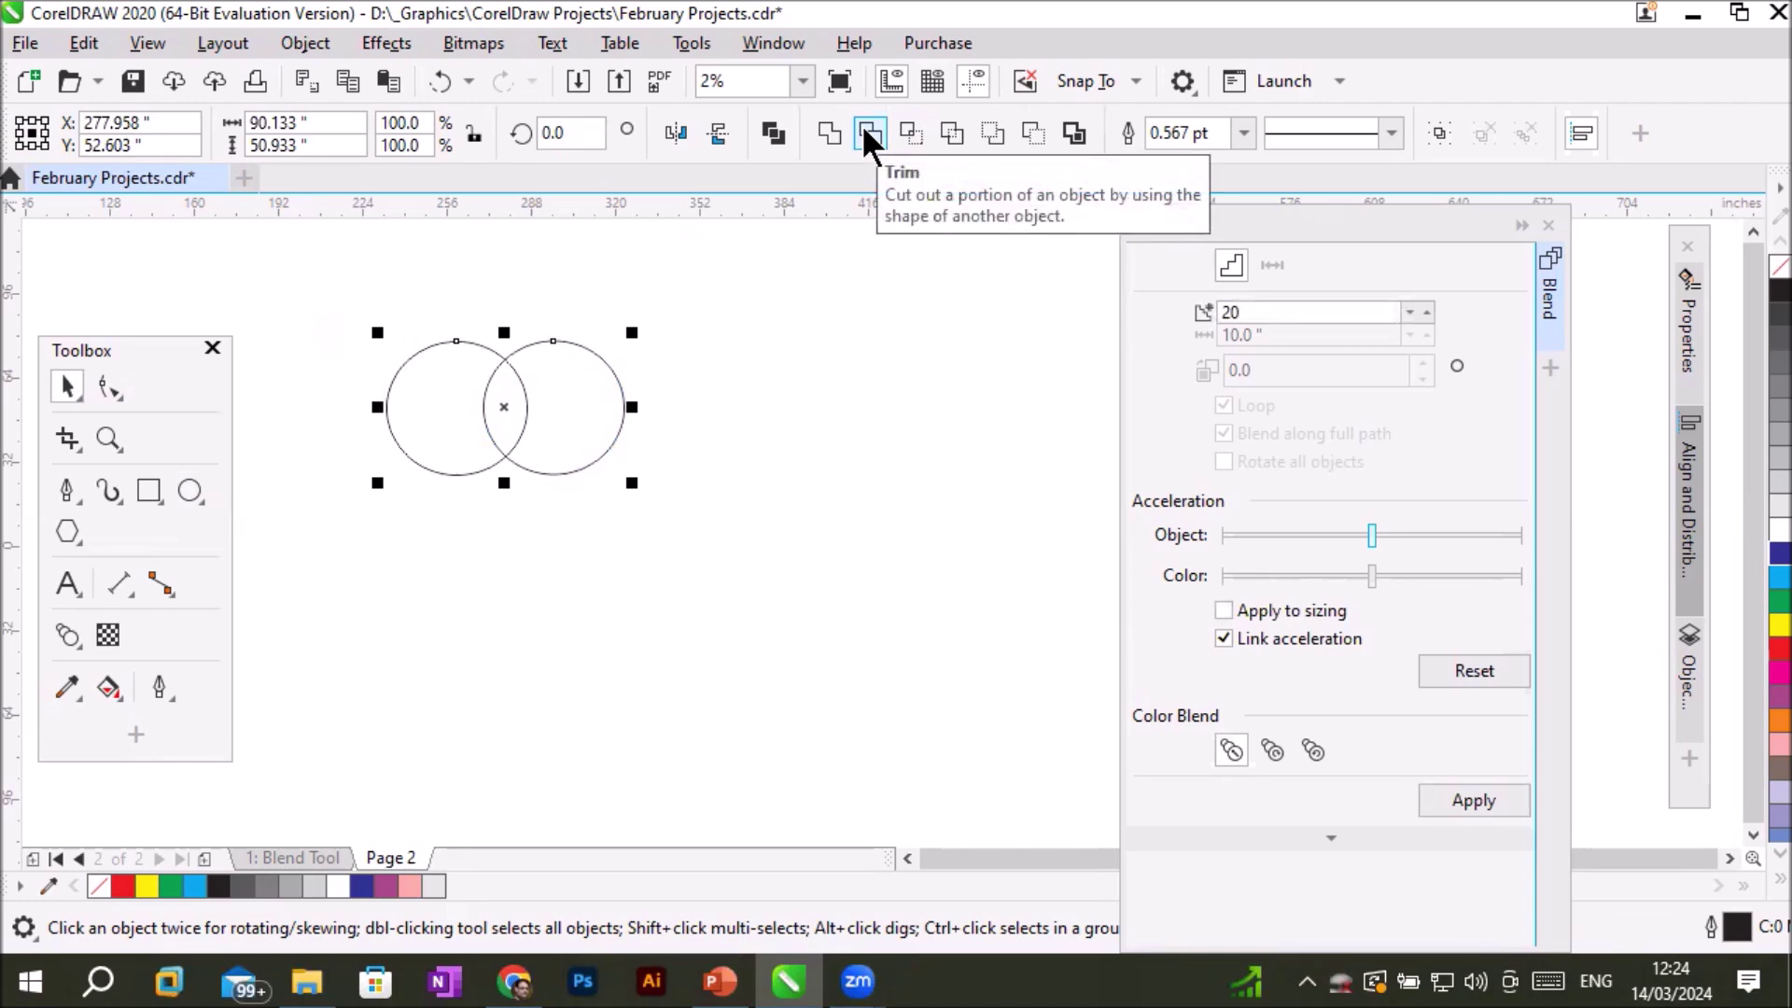
left_click(898, 133)
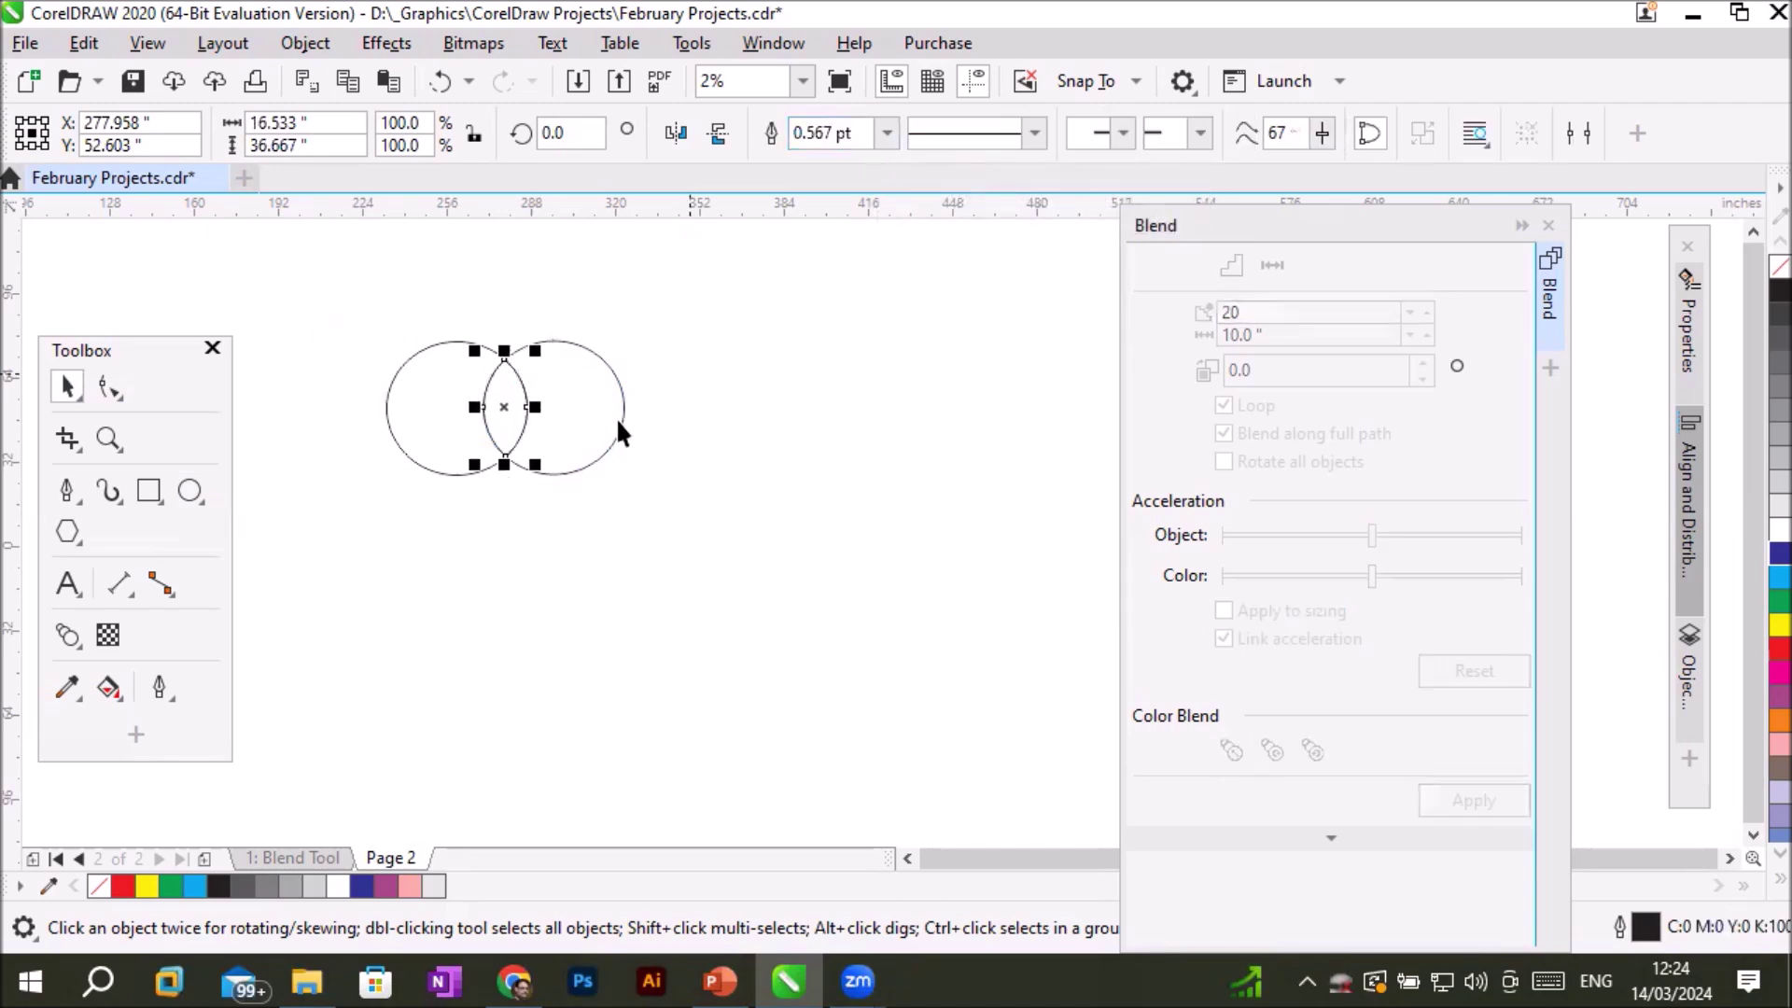
left_click_drag(499, 453, 796, 539)
left_click_drag(411, 444, 416, 605)
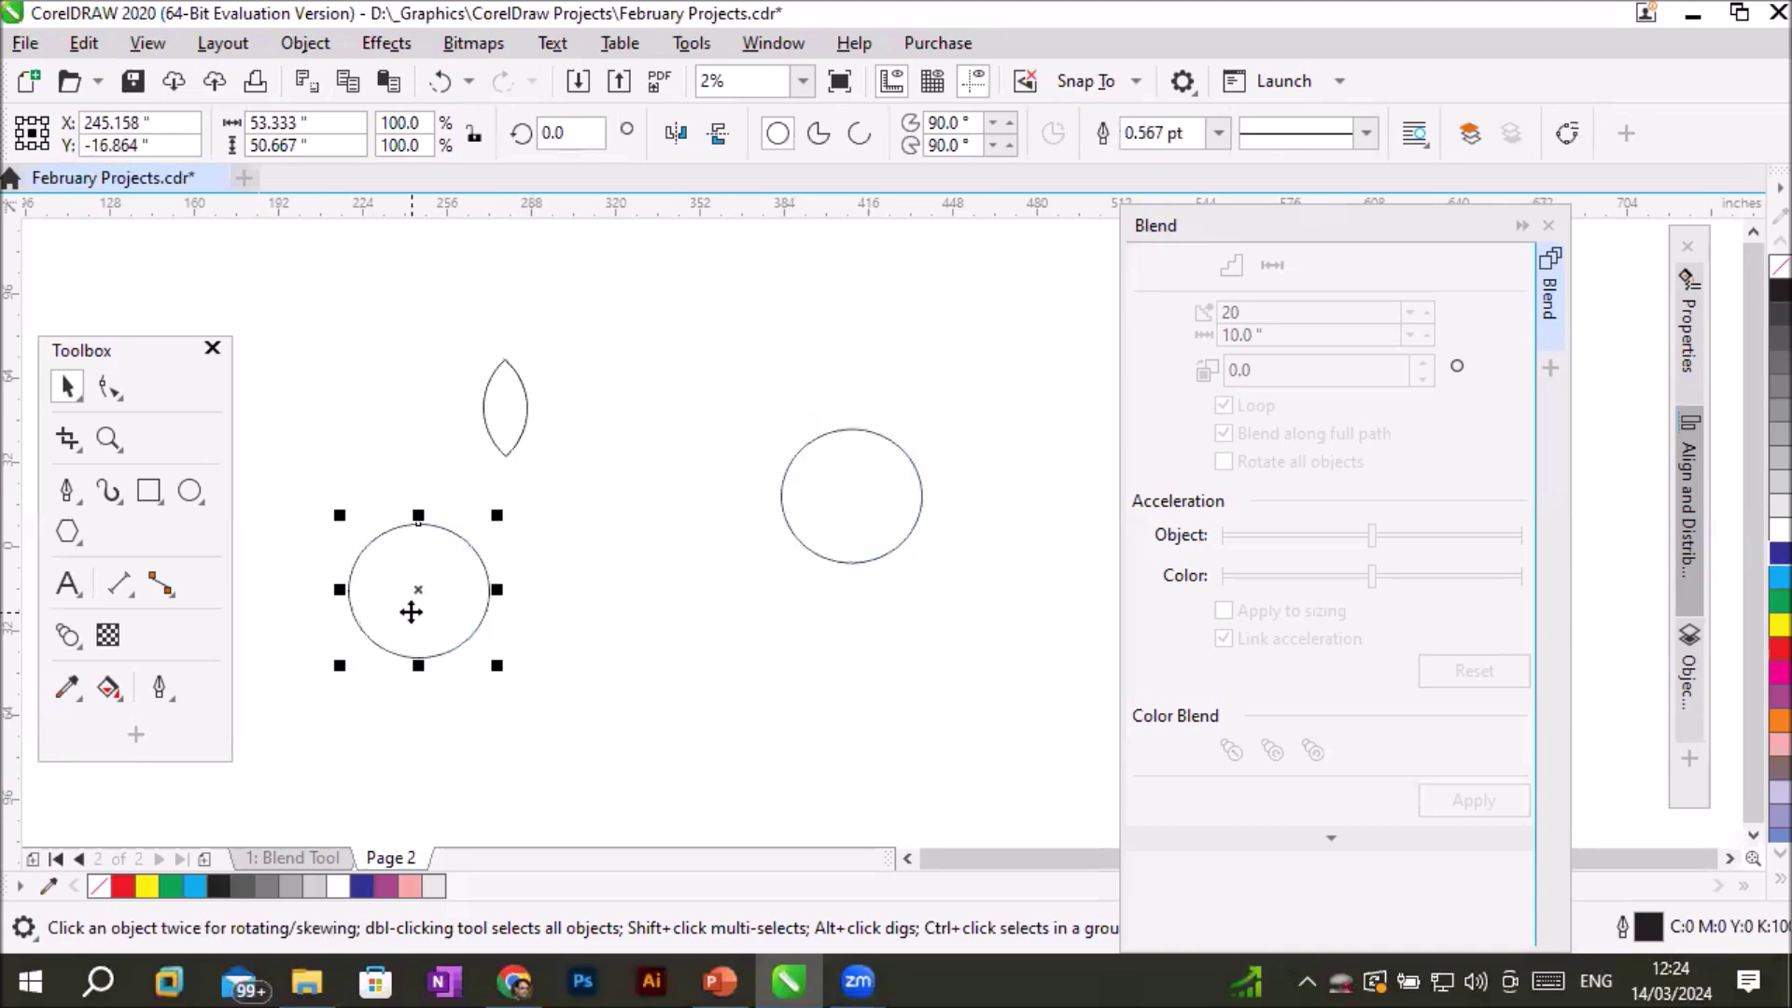
key("Delete")
left_click(843, 546)
key("Delete")
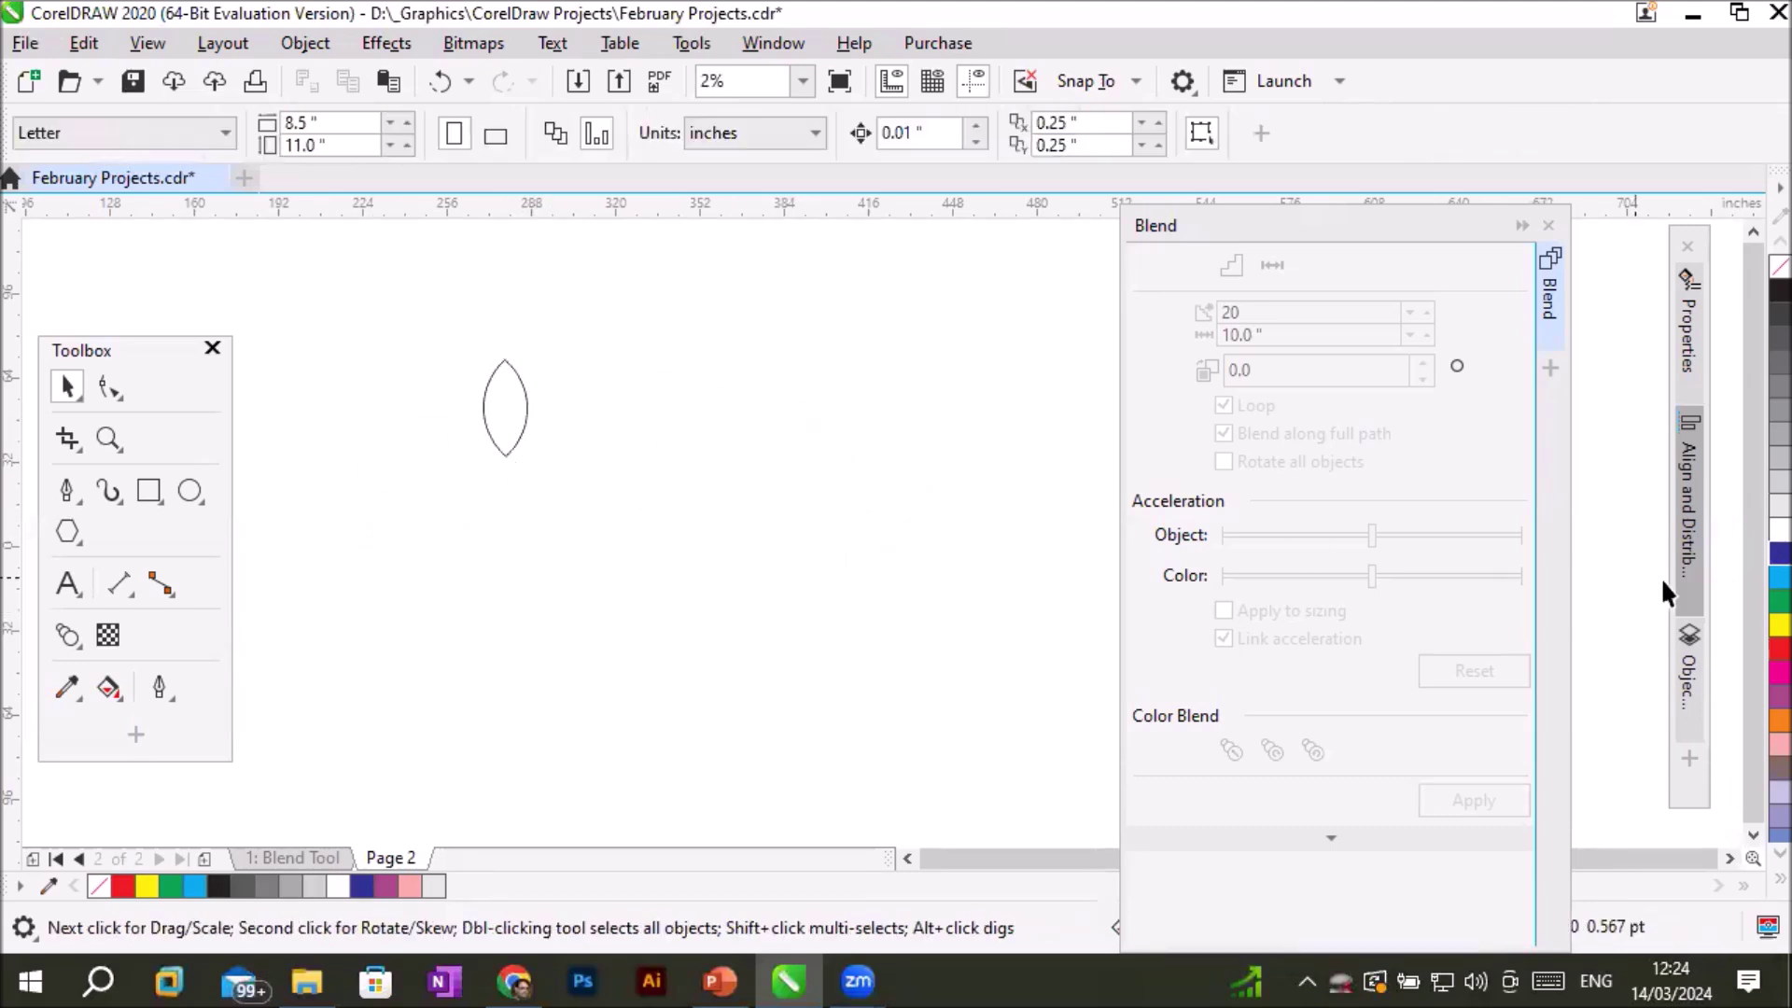
Fill the leaf shape with green and remove its outline.
left_click(1752, 599)
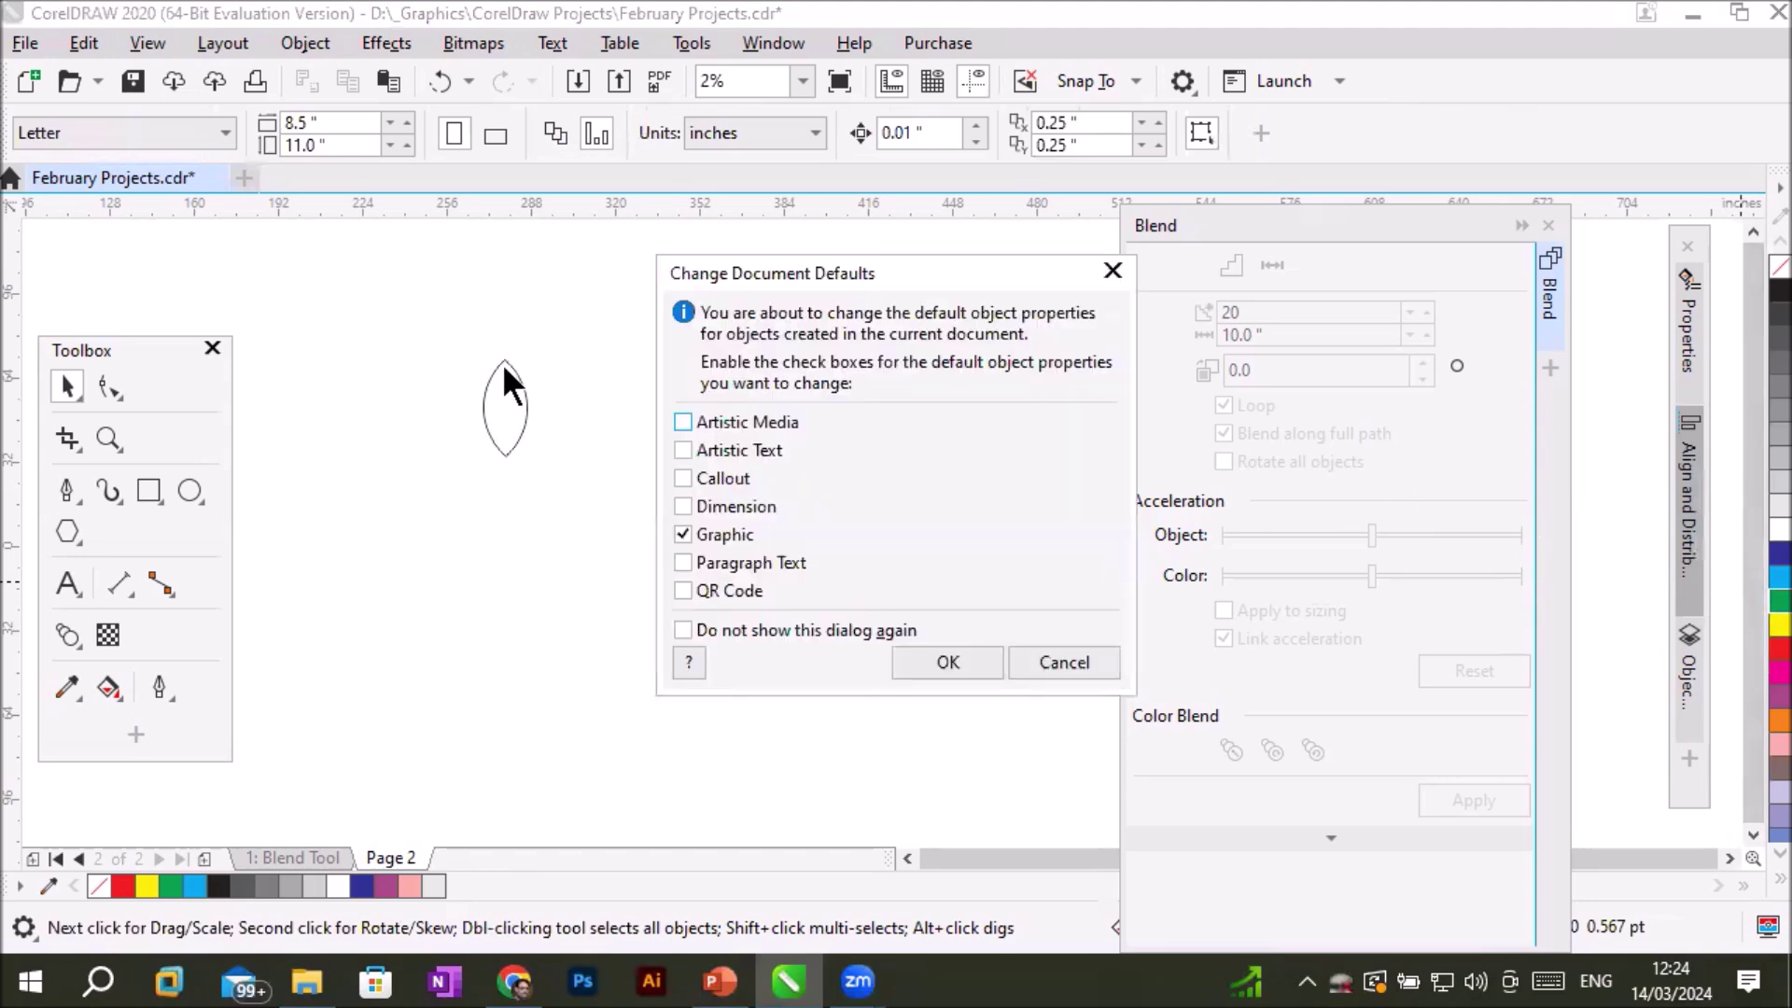
left_click(1064, 662)
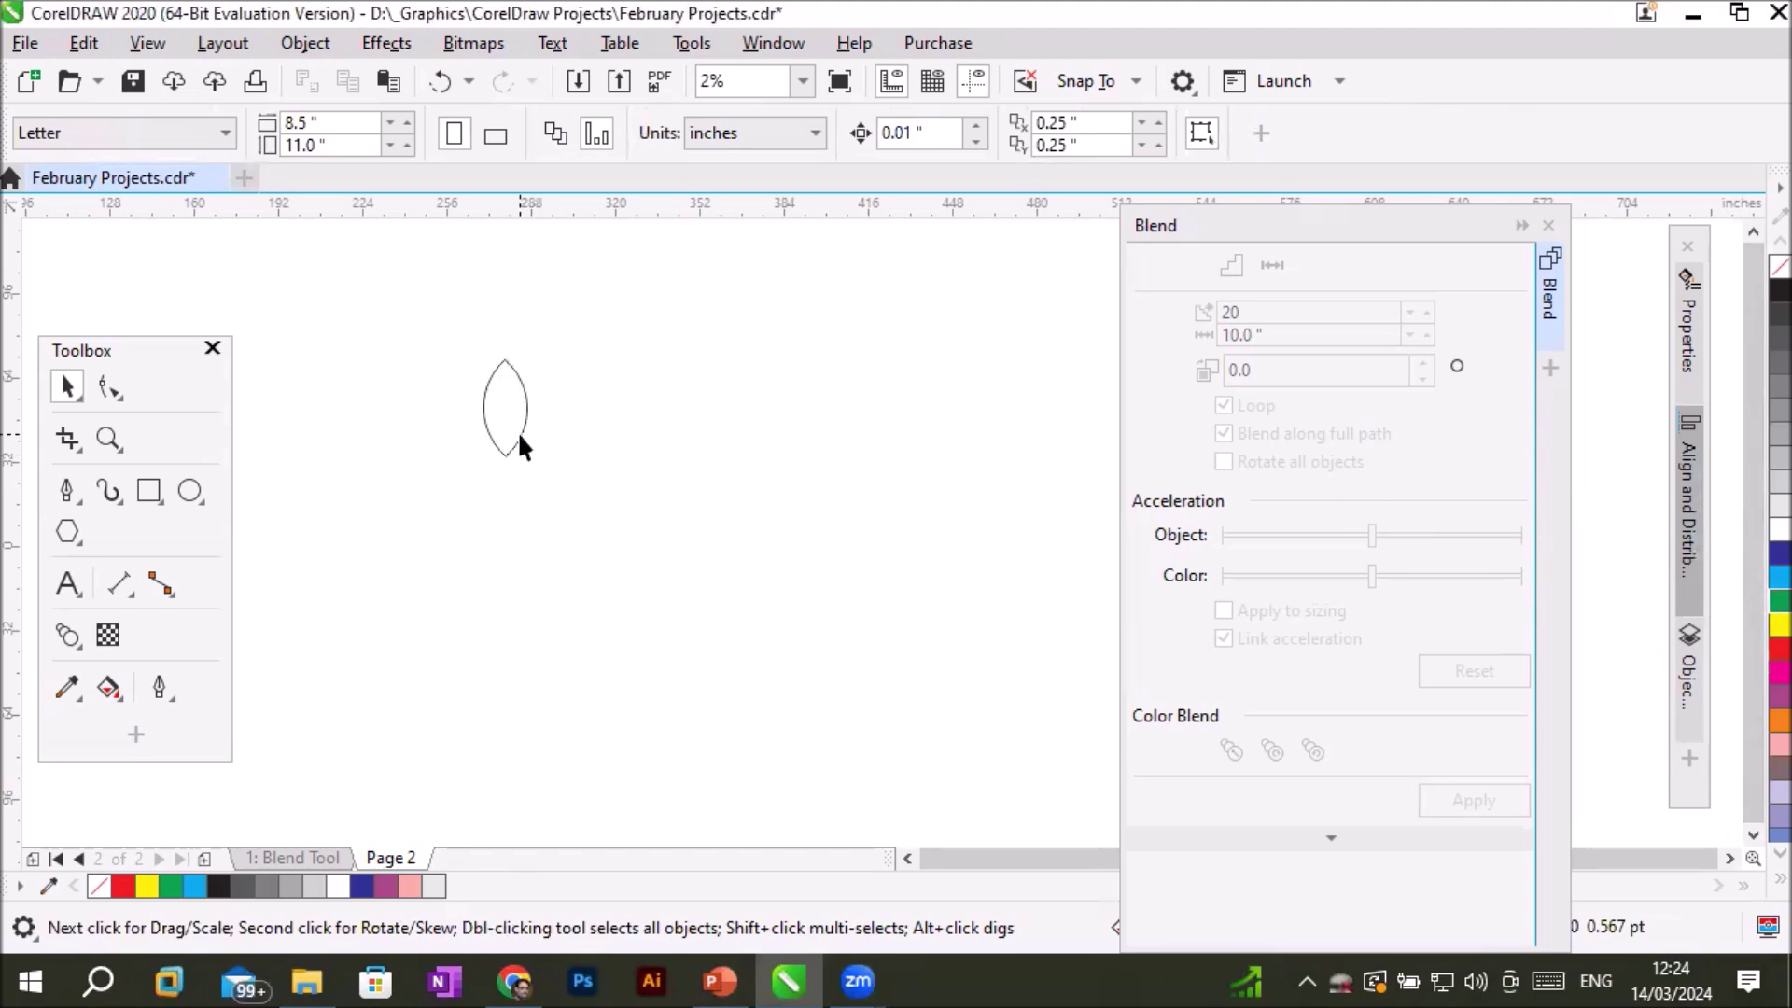
left_click(519, 432)
left_click(1755, 601)
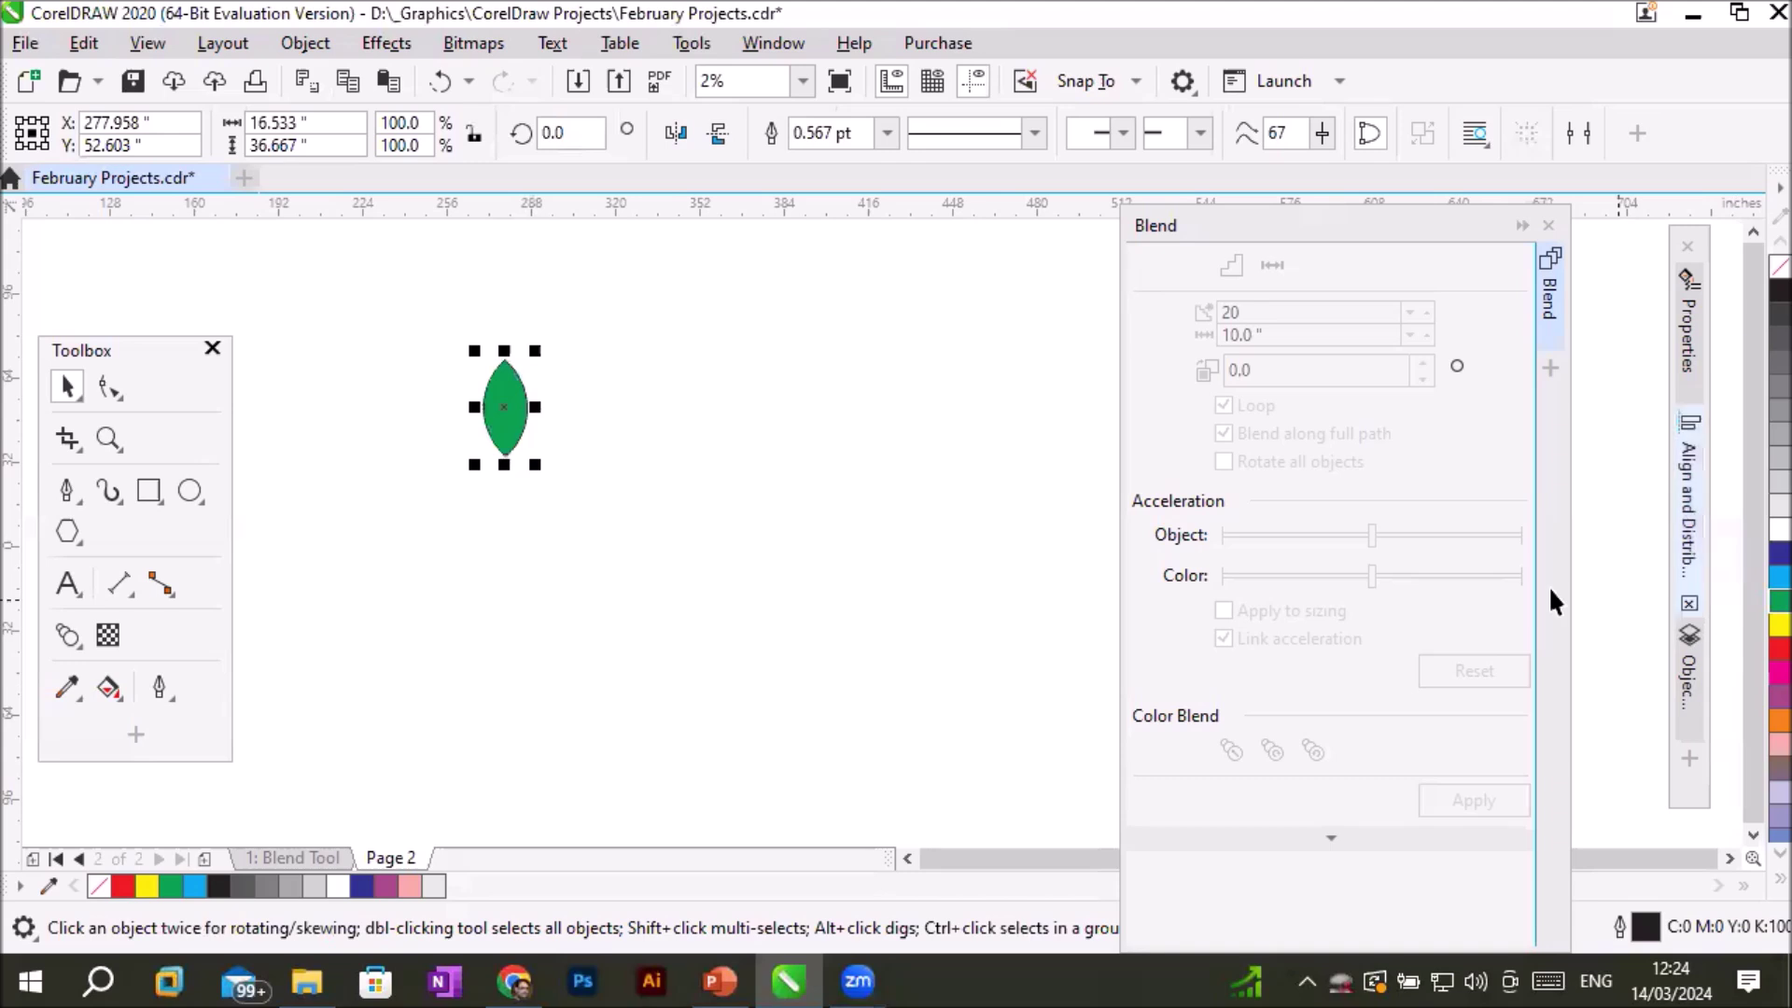
right_click(1778, 268)
Rotate the leaf about 38.9 degrees counterclockwise and mirror a copy of it horizontally to its right.
left_click(512, 400)
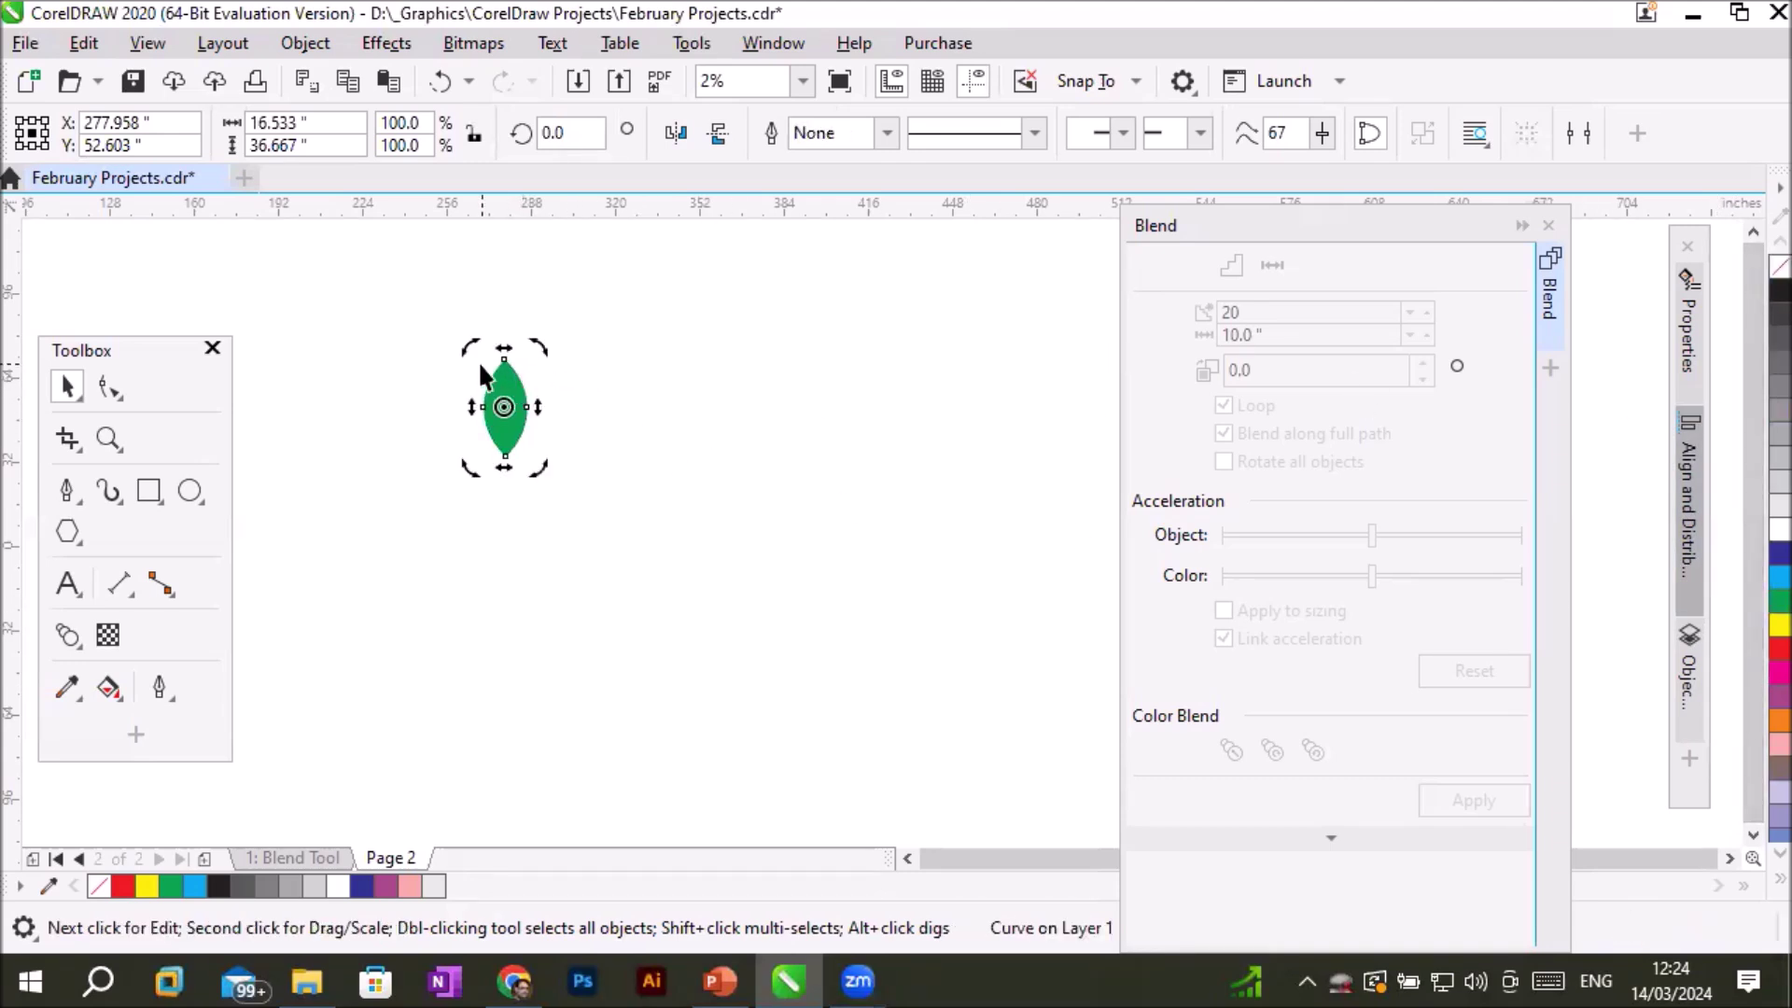
left_click_drag(467, 346, 438, 381)
left_click(479, 498)
left_click(520, 420)
left_click_drag(458, 407, 590, 407)
Group the two mirrored green leaves into one object.
left_click_drag(401, 332, 657, 495)
right_click(579, 417)
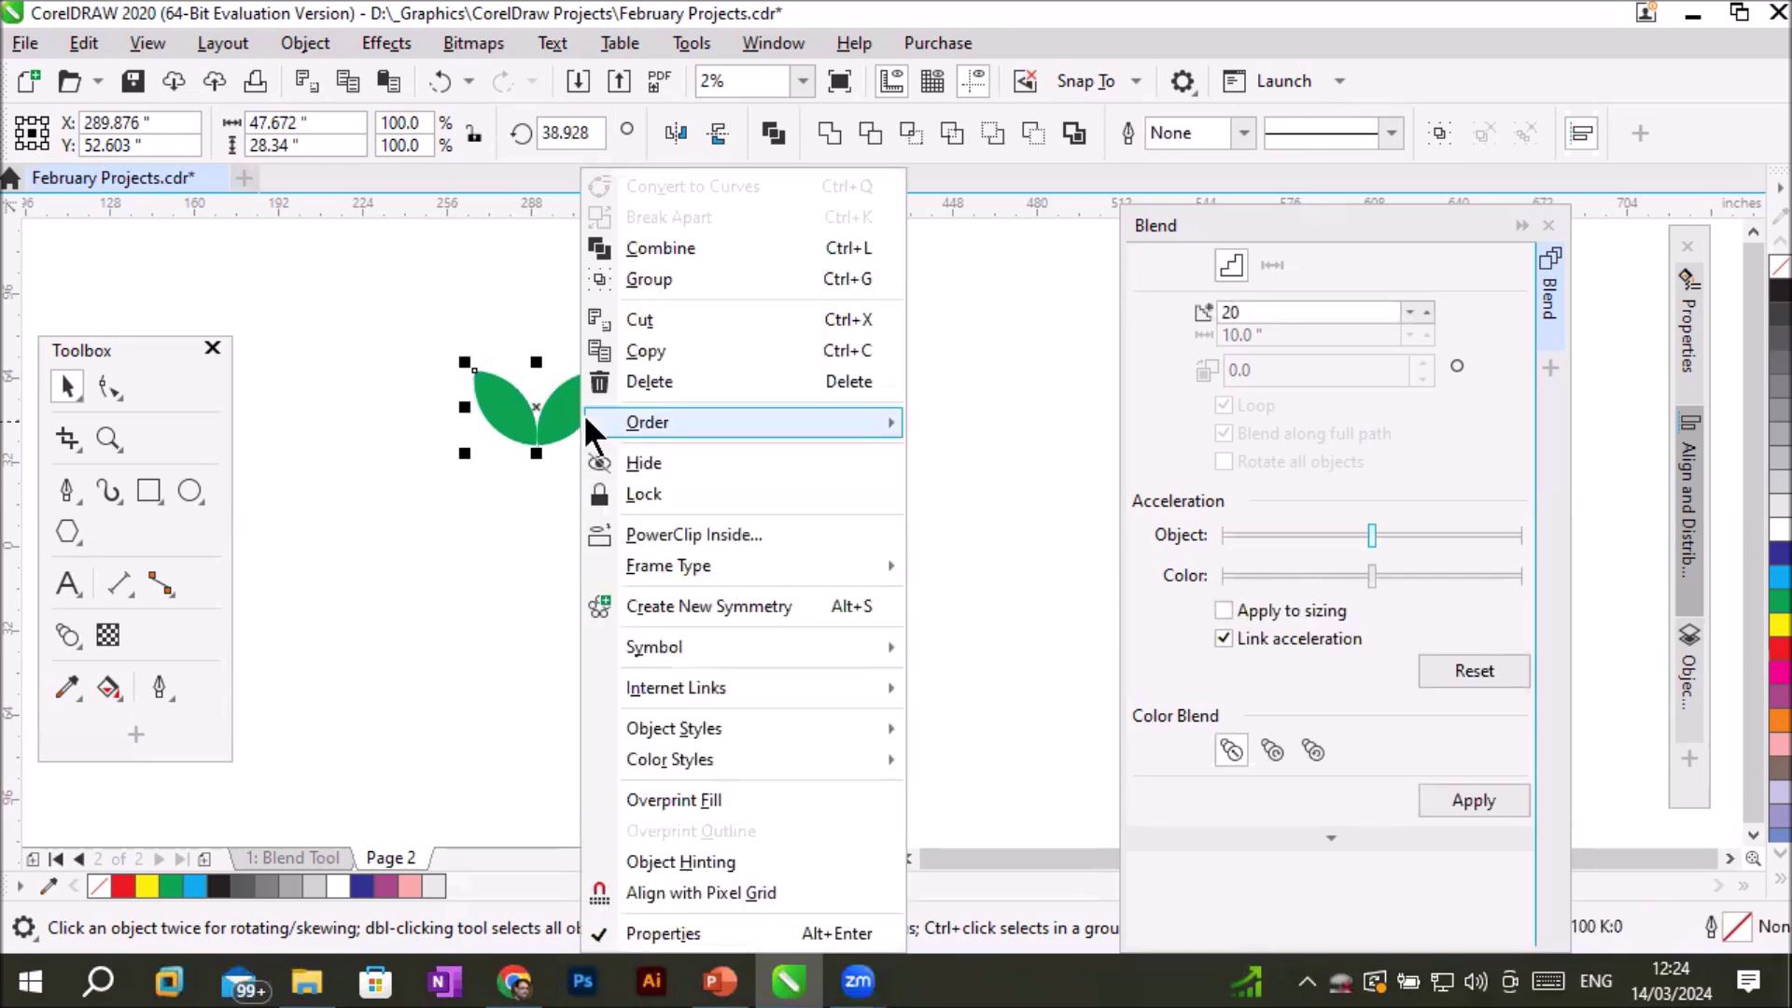
left_click(684, 277)
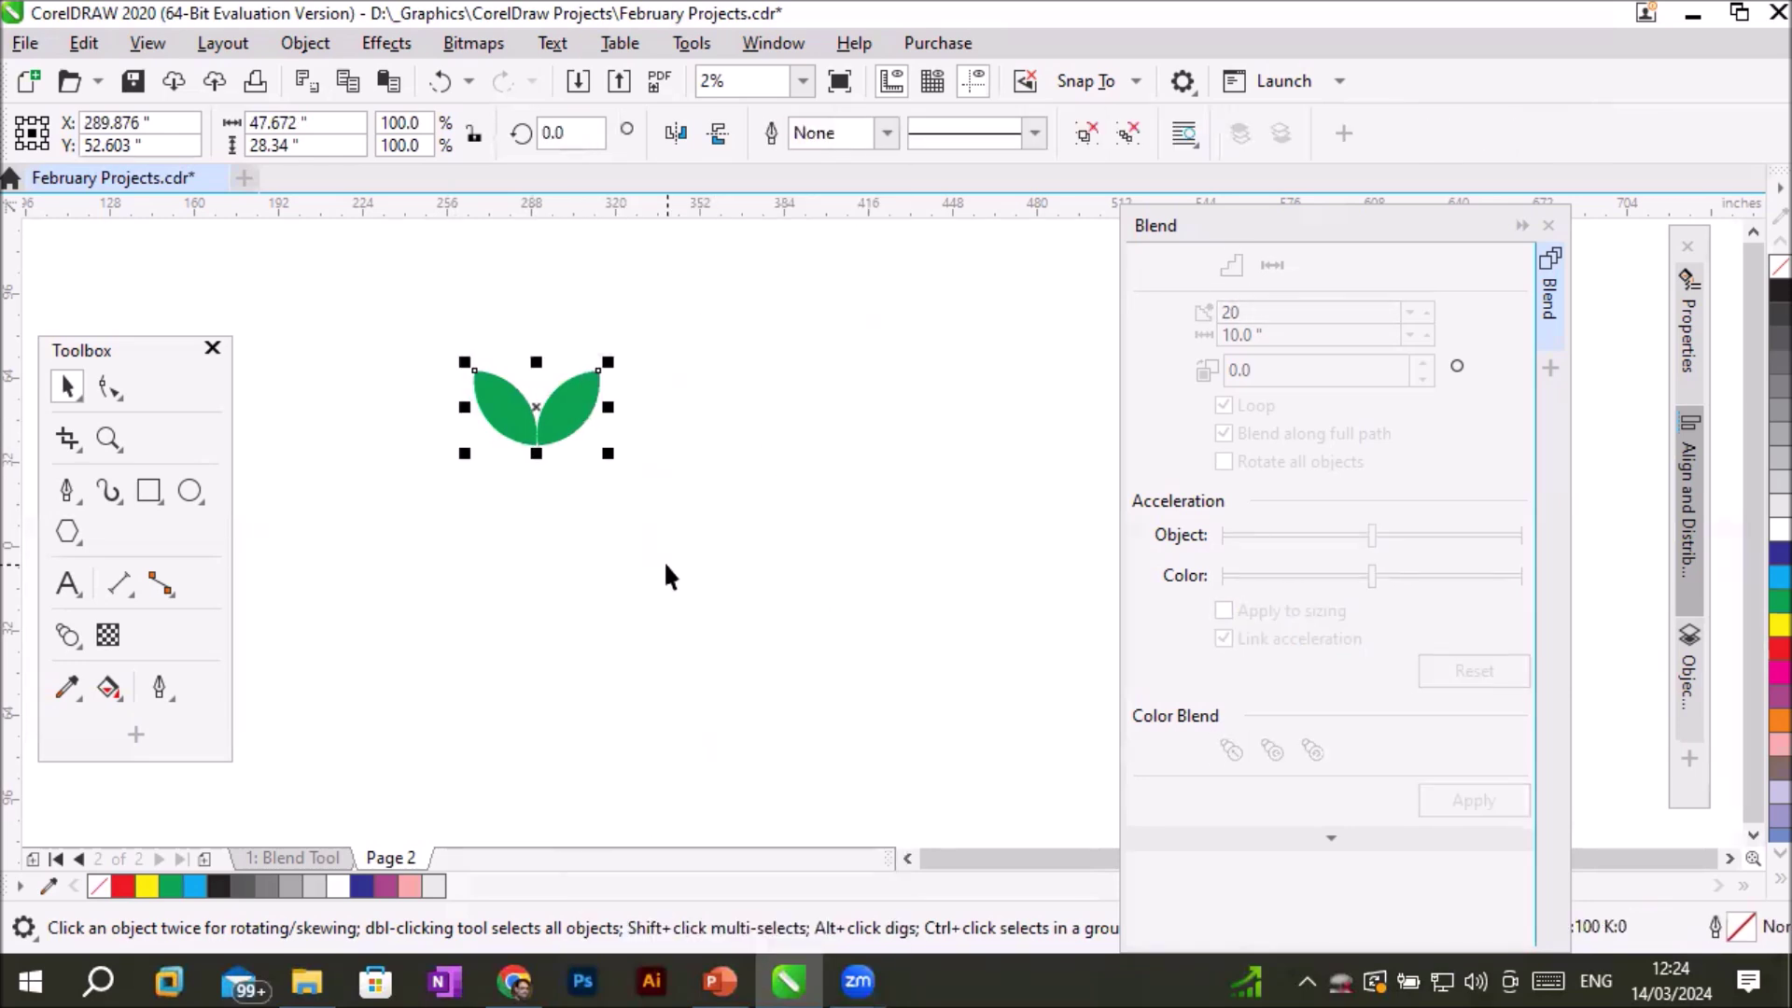
Place a copy of the leaf pair scaled to 50% well below the original and blend the two pairs with 20 steps.
scroll(700, 569, "down", 1)
left_click_drag(953, 475, 627, 639)
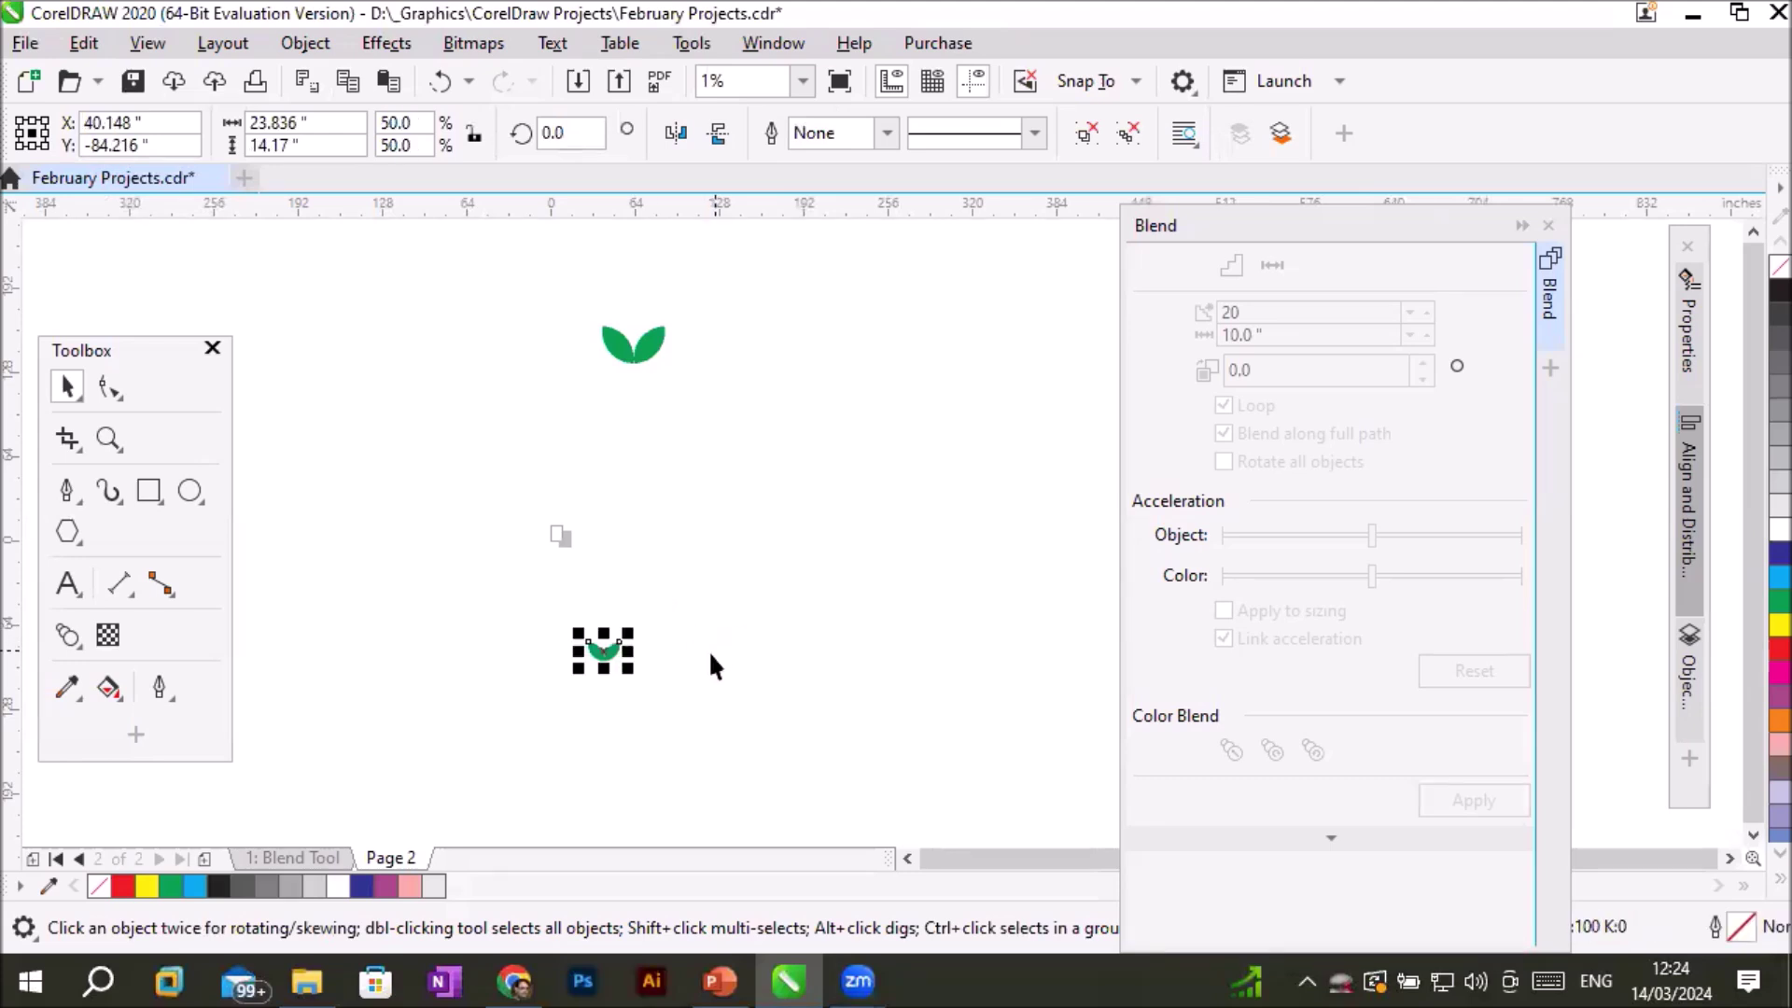
left_click_drag(476, 272, 708, 708)
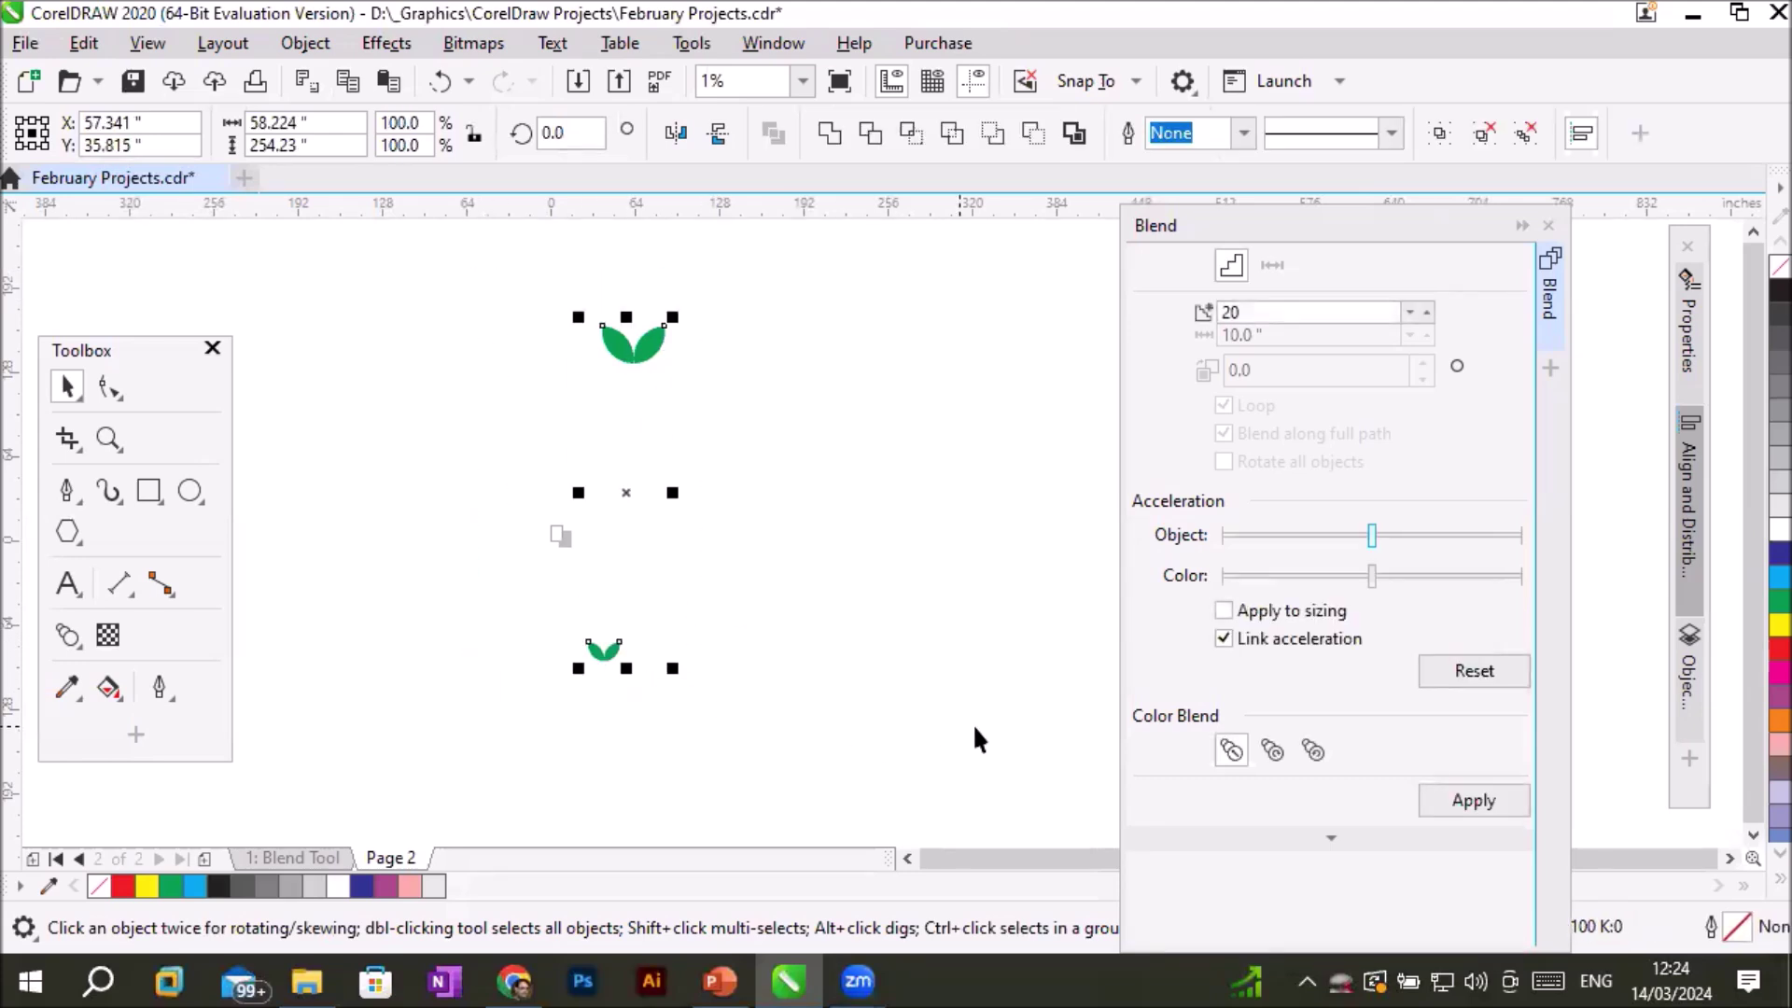
left_click(1469, 801)
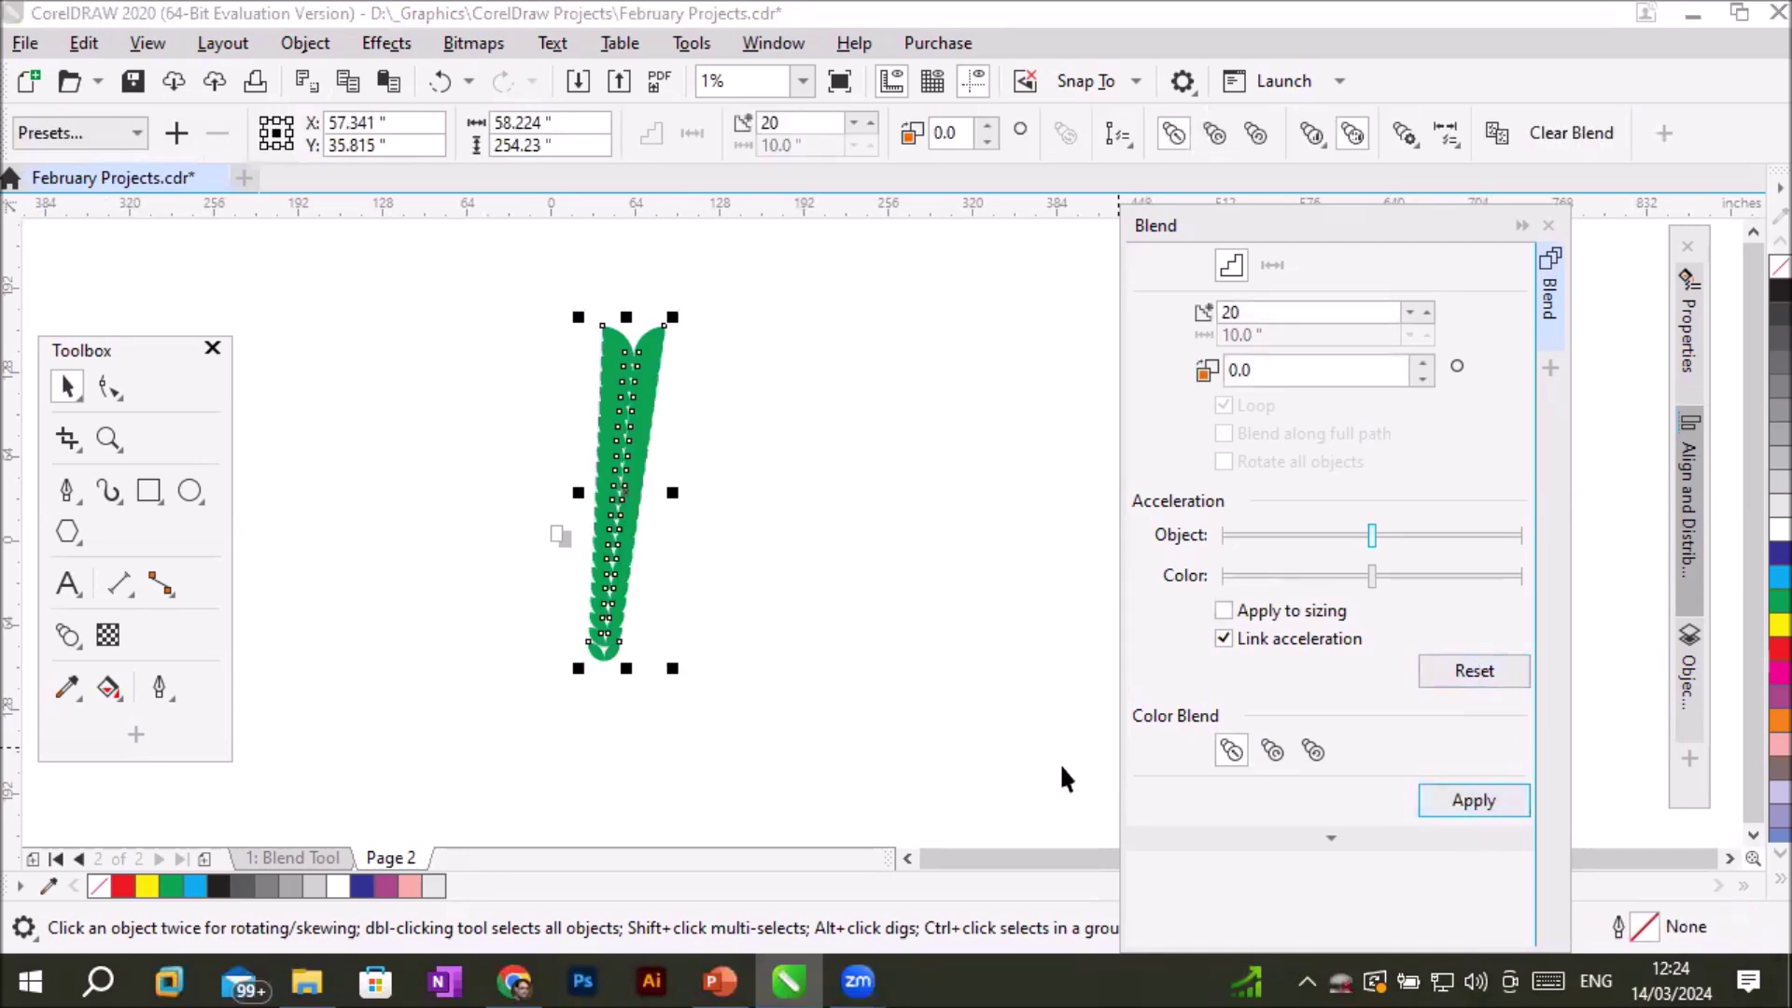
Reduce the leaf blend to 5 steps and apply the change.
left_click(1408, 308)
left_click(1409, 309)
left_click(1408, 309)
left_click(1407, 309)
left_click(1408, 309)
left_click(1407, 309)
left_click(1408, 308)
left_click(1407, 309)
left_click(1407, 309)
left_click(1408, 309)
left_click(1407, 309)
left_click(1408, 309)
left_click(1407, 309)
left_click(1407, 309)
left_click(1407, 309)
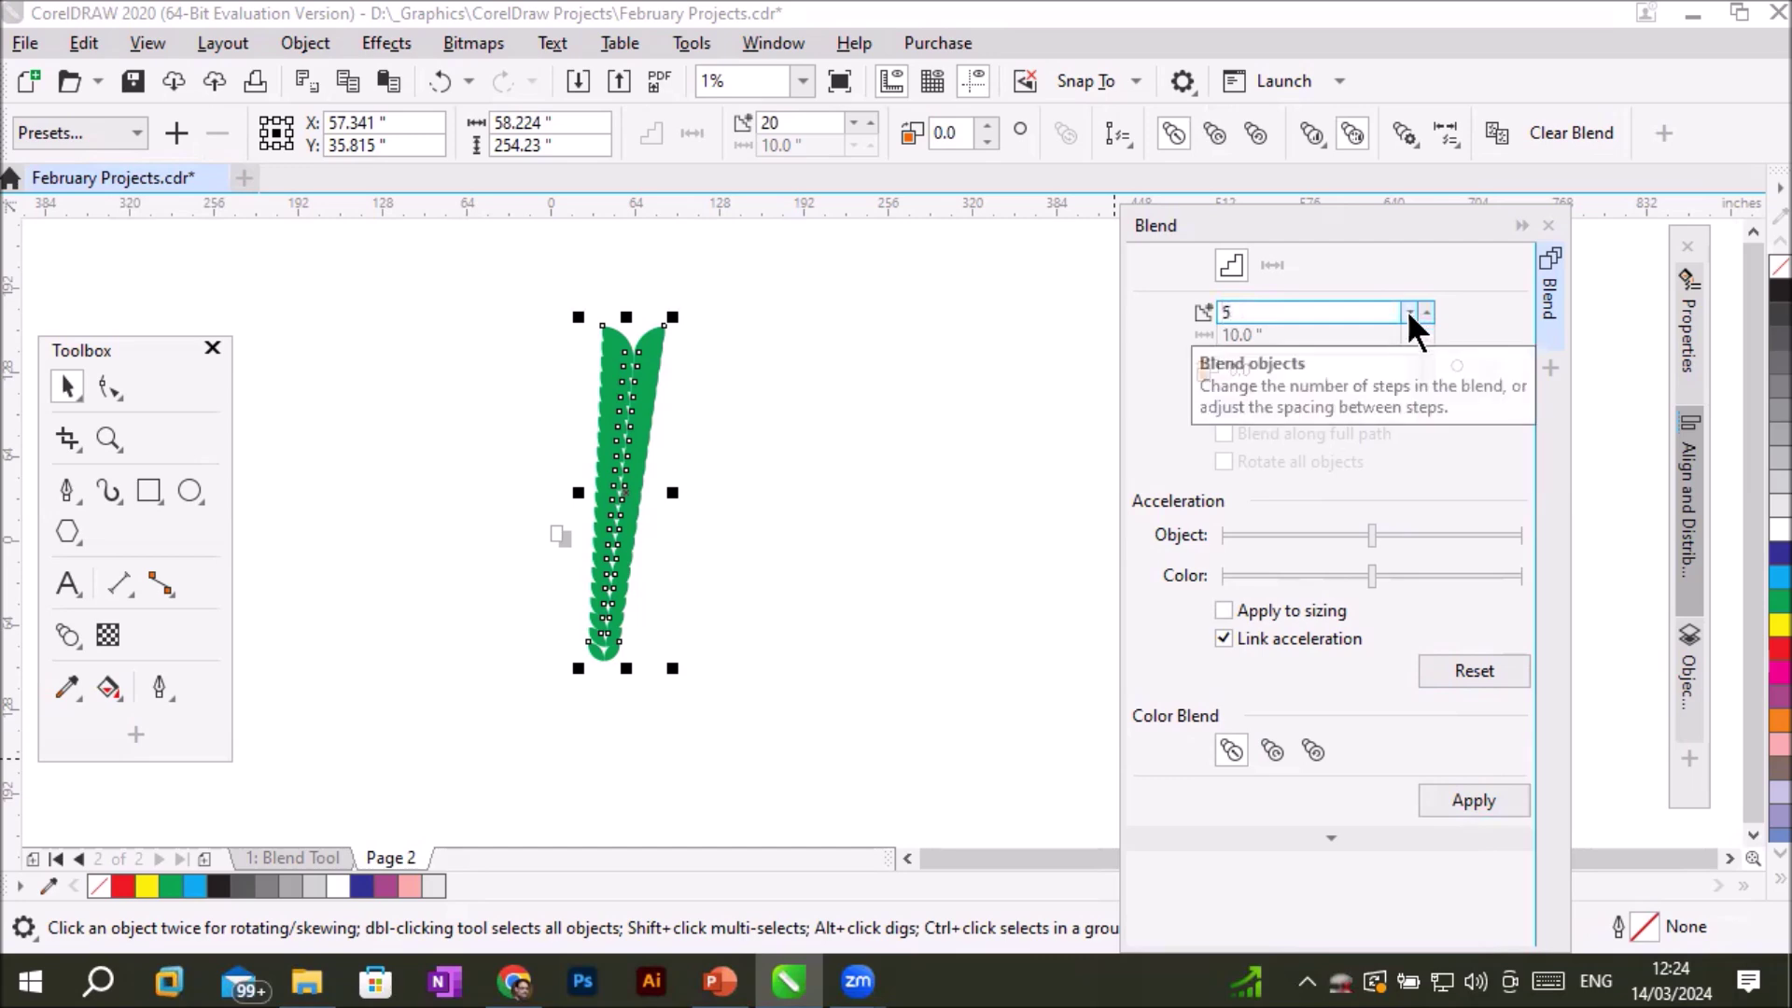
left_click(1463, 799)
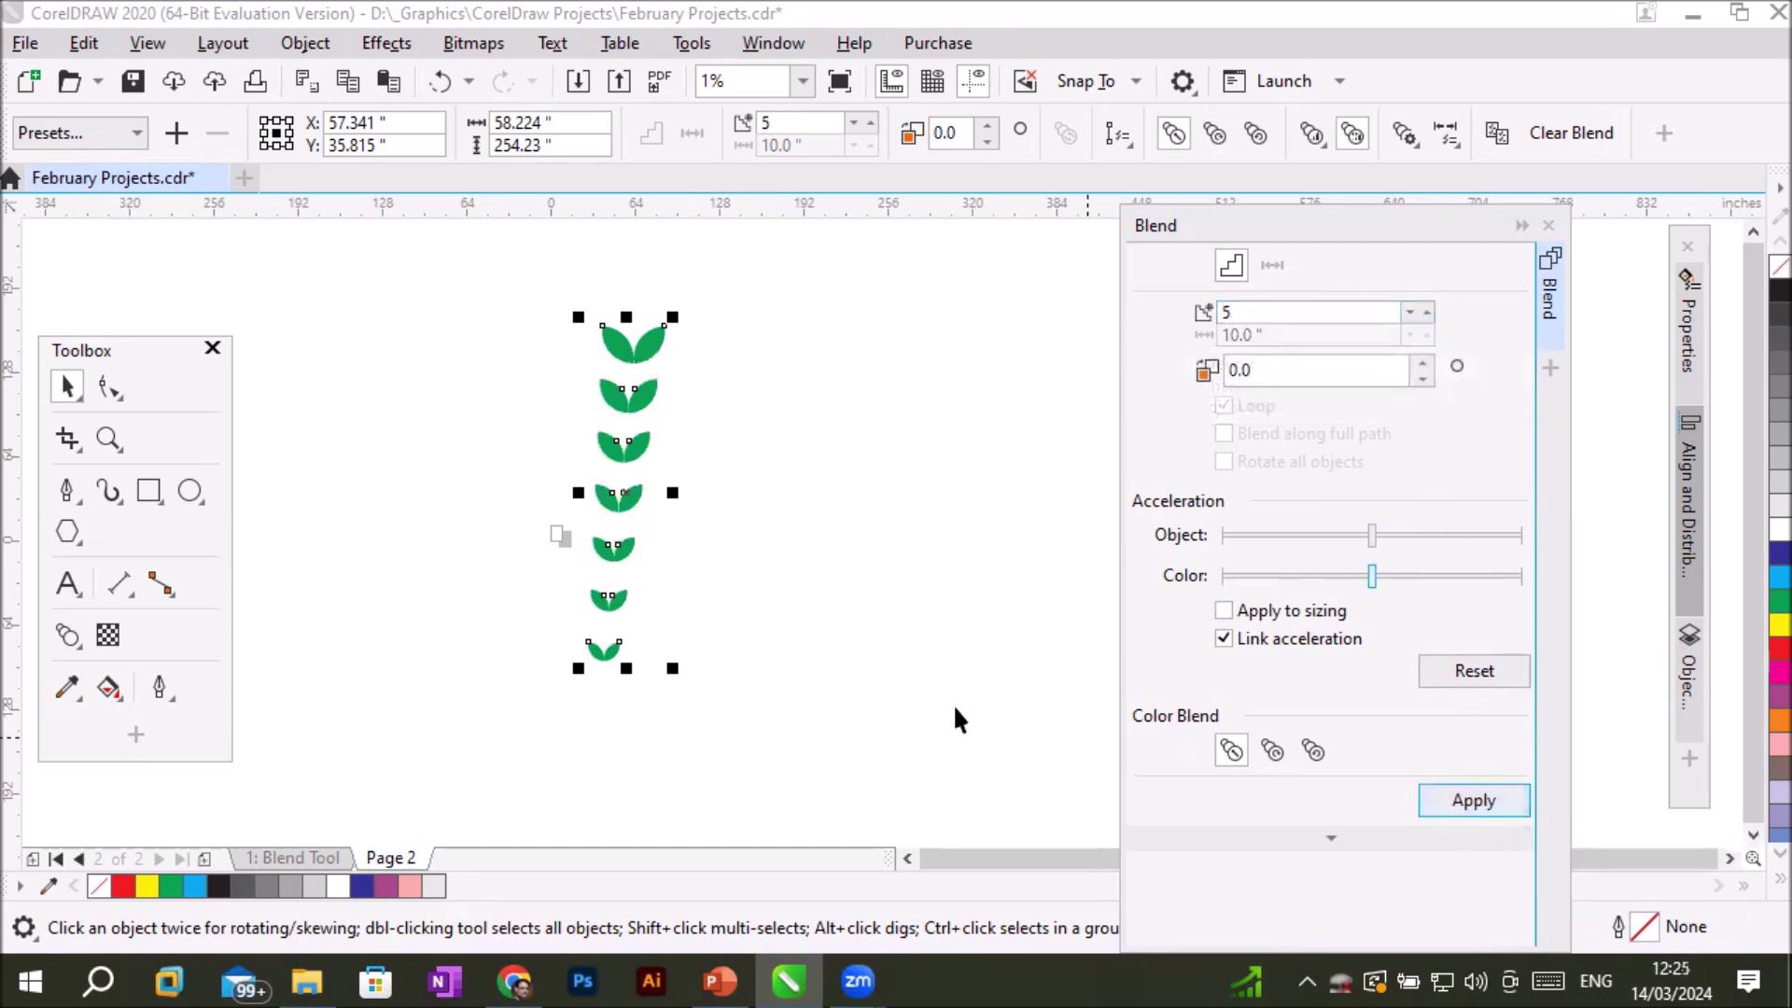